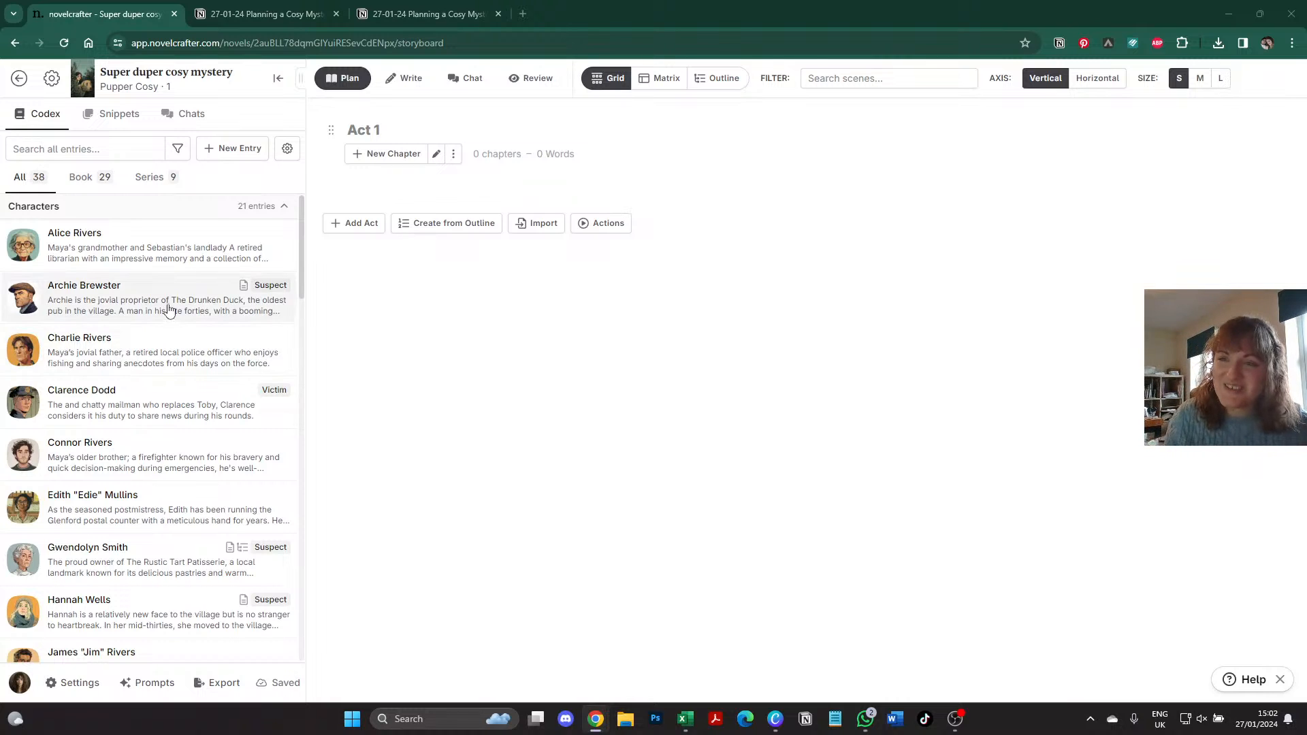
# - Look through the character entries in the Codex, down to the start of the locations, and return to the first entry
pyautogui.scroll(-2, 165, 299)
pyautogui.scroll(-4, 164, 300)
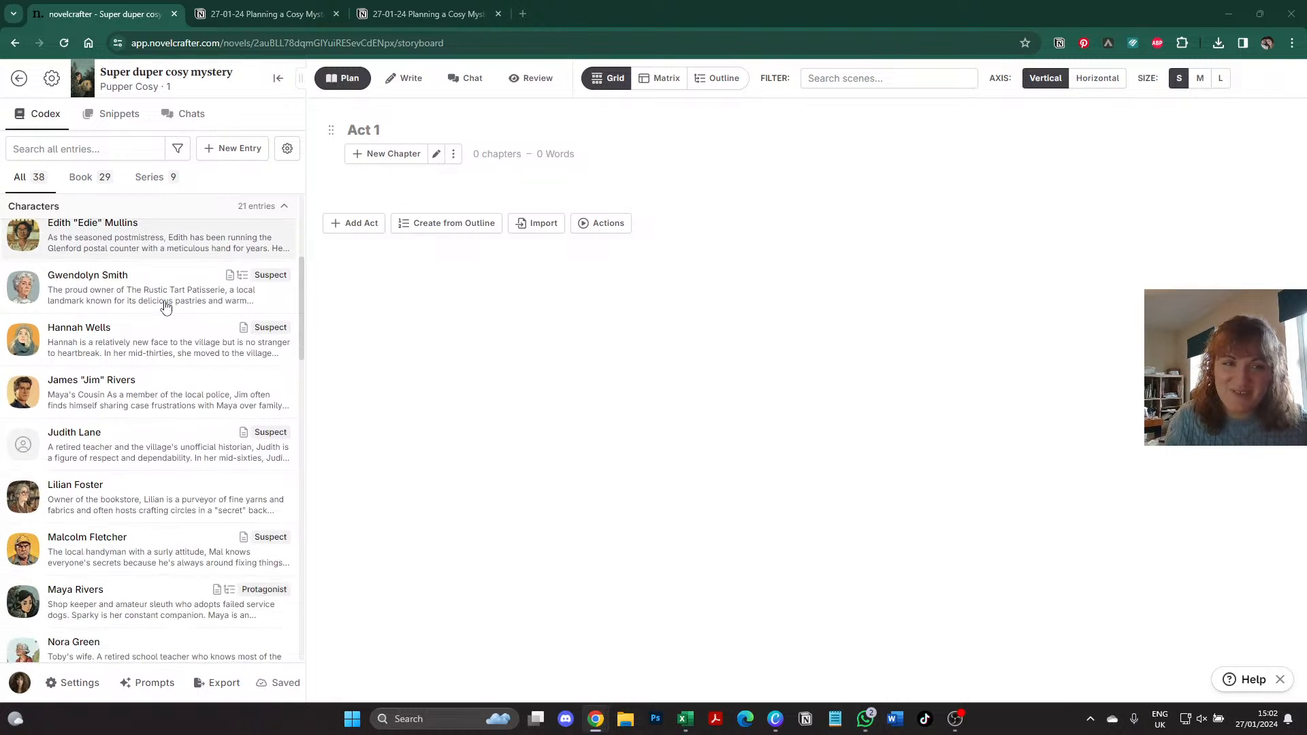
pyautogui.scroll(-3, 164, 310)
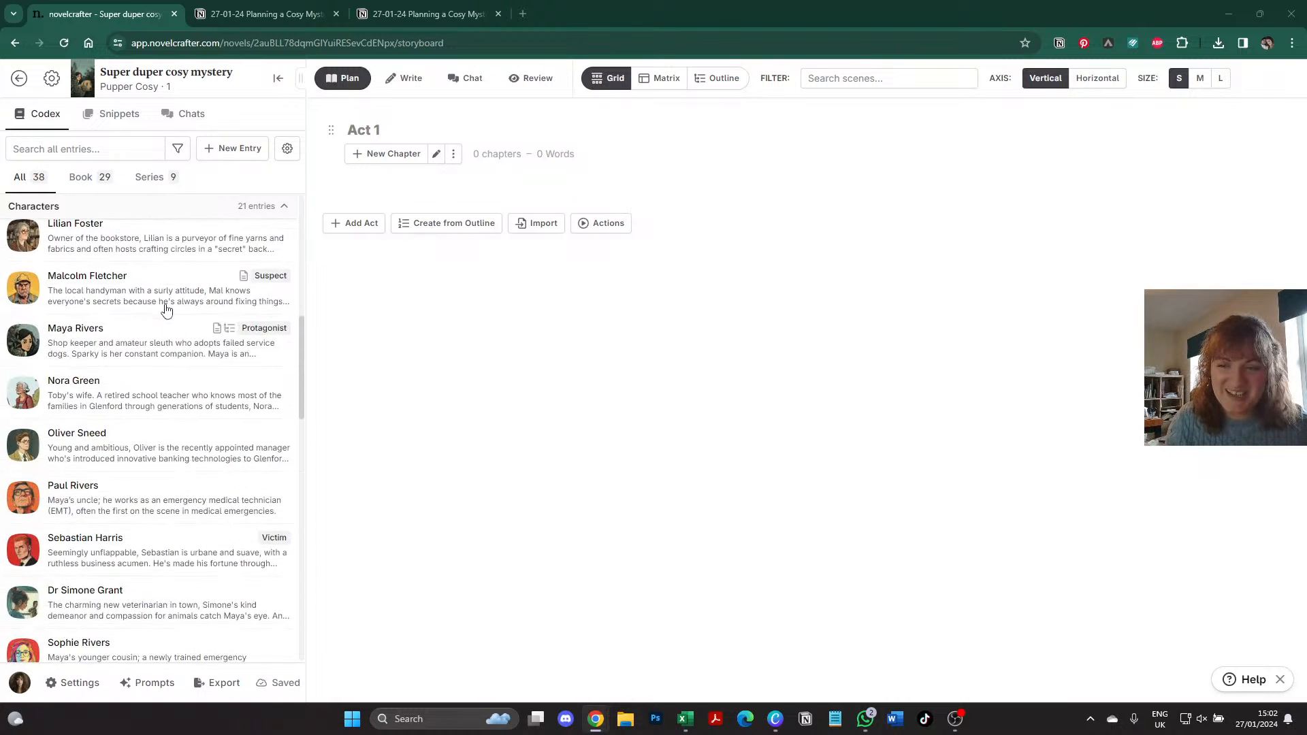
pyautogui.scroll(-1, 166, 311)
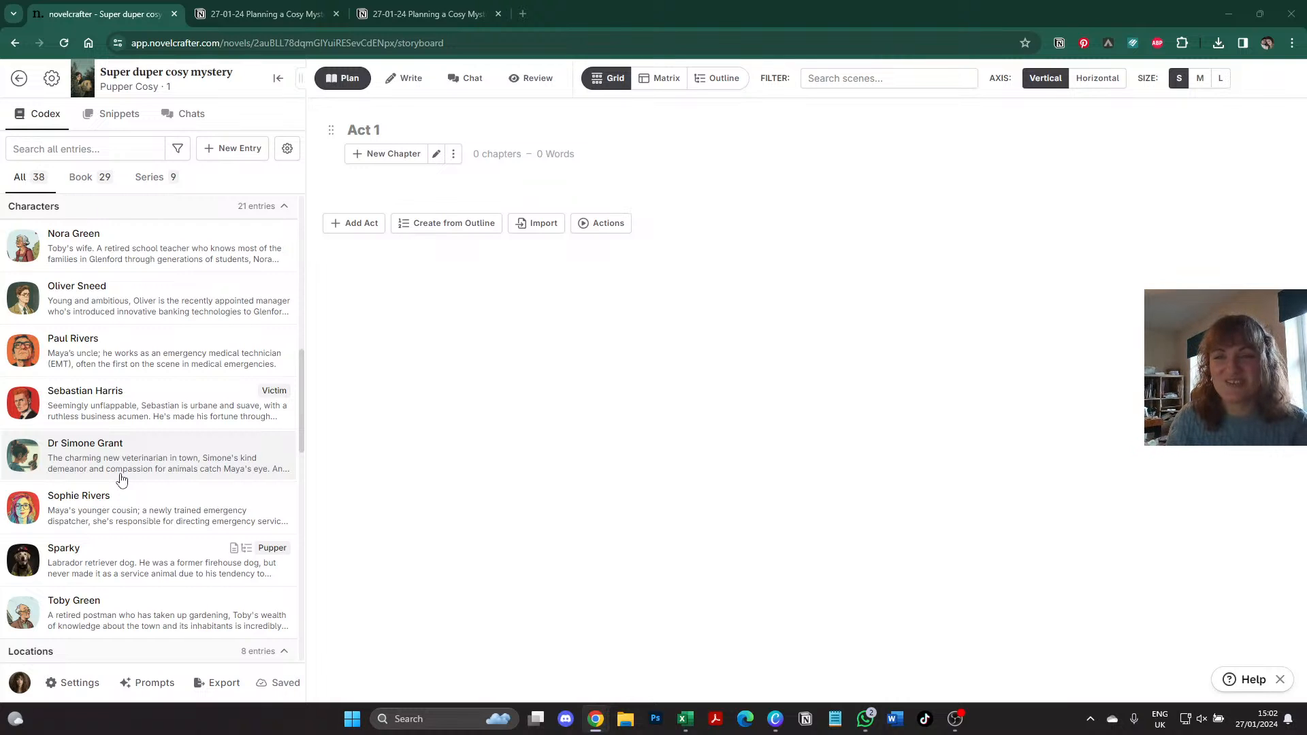
pyautogui.scroll(10, 122, 480)
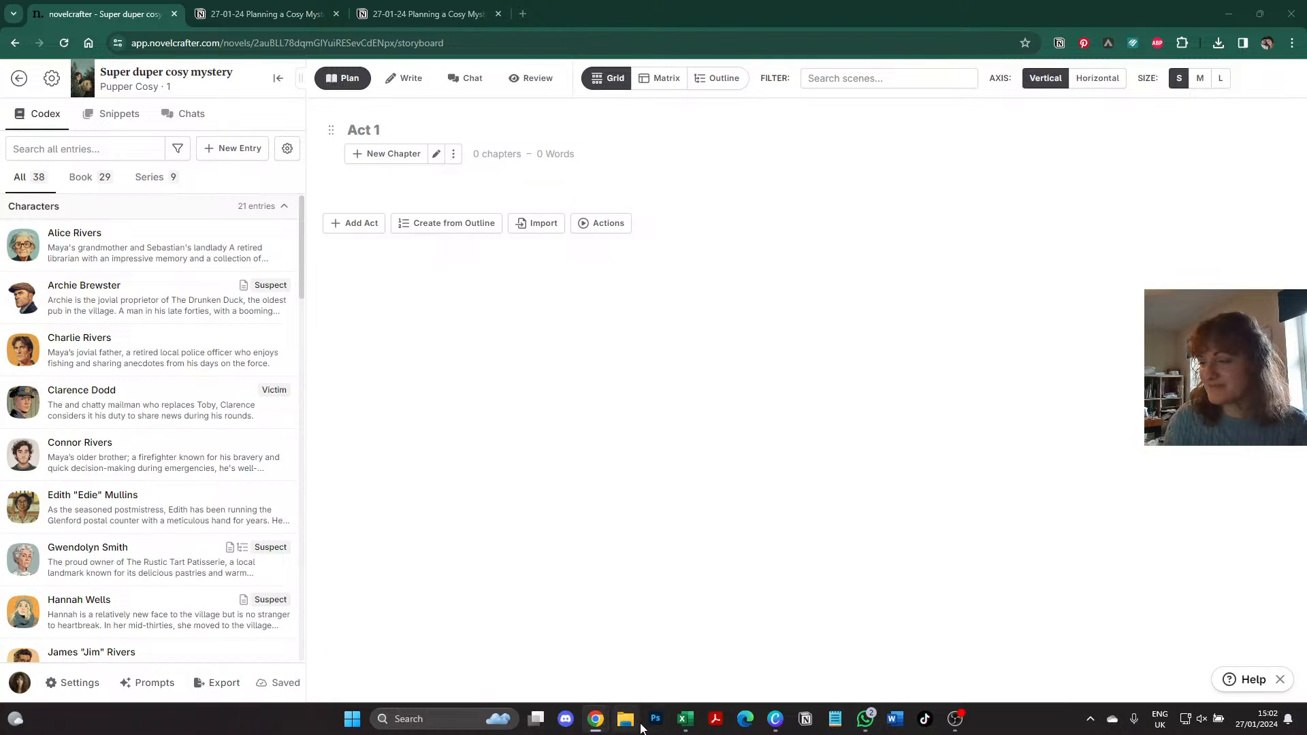
# - Switch to File Explorer, go to the Cosy Mystery folder and open the portrait Alice.png
pyautogui.press('super+e')
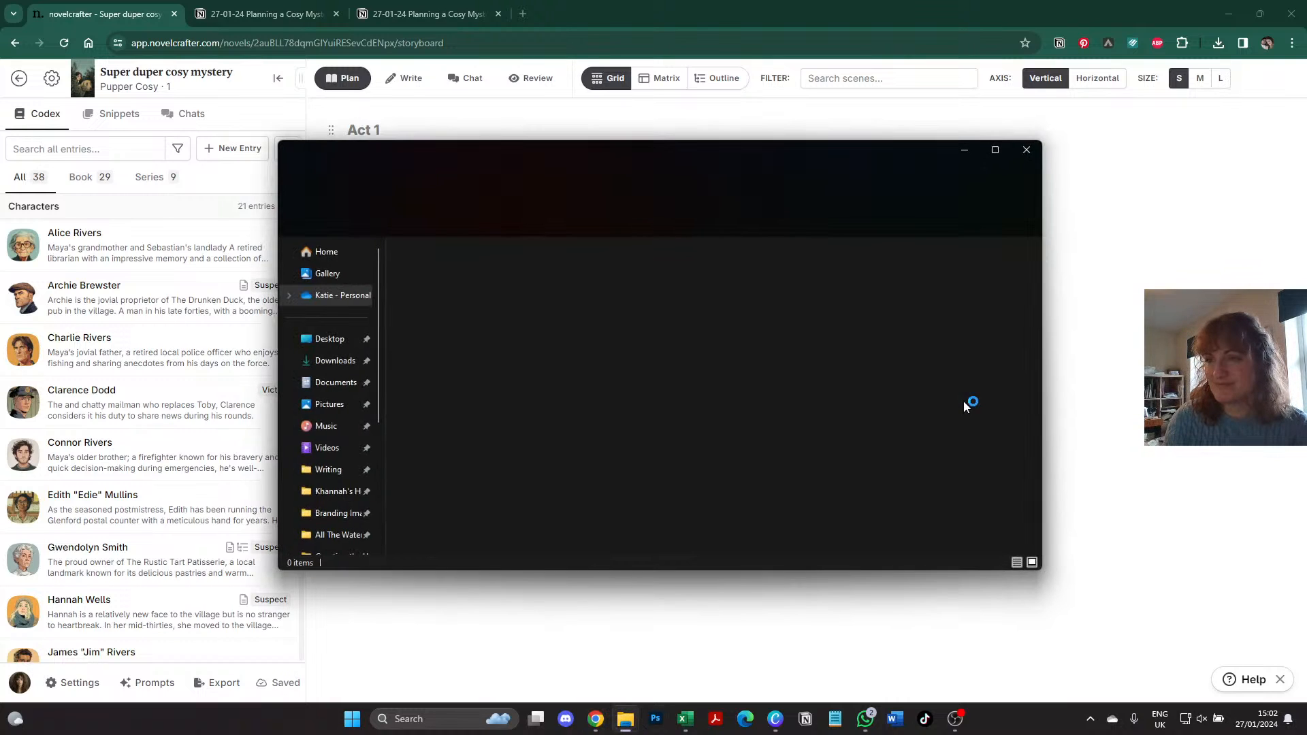
pyautogui.scroll(-3, 354, 489)
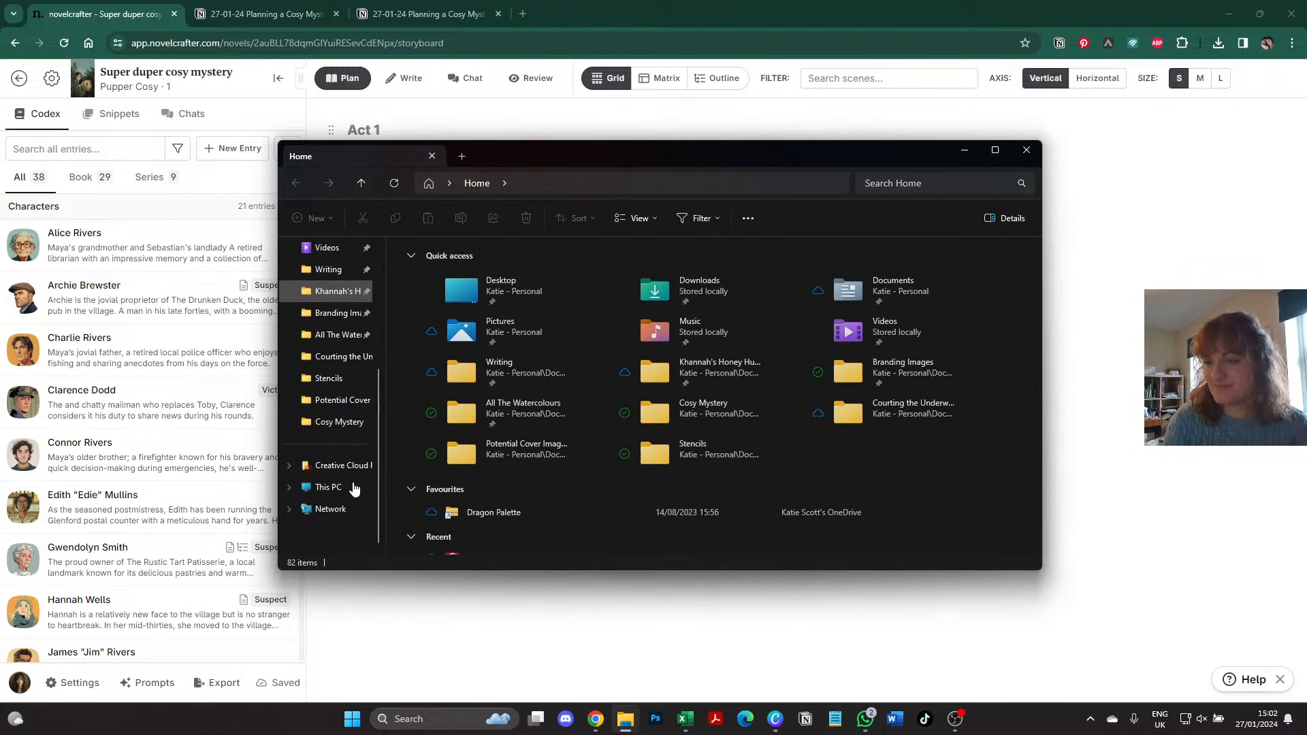
pyautogui.click(339, 422)
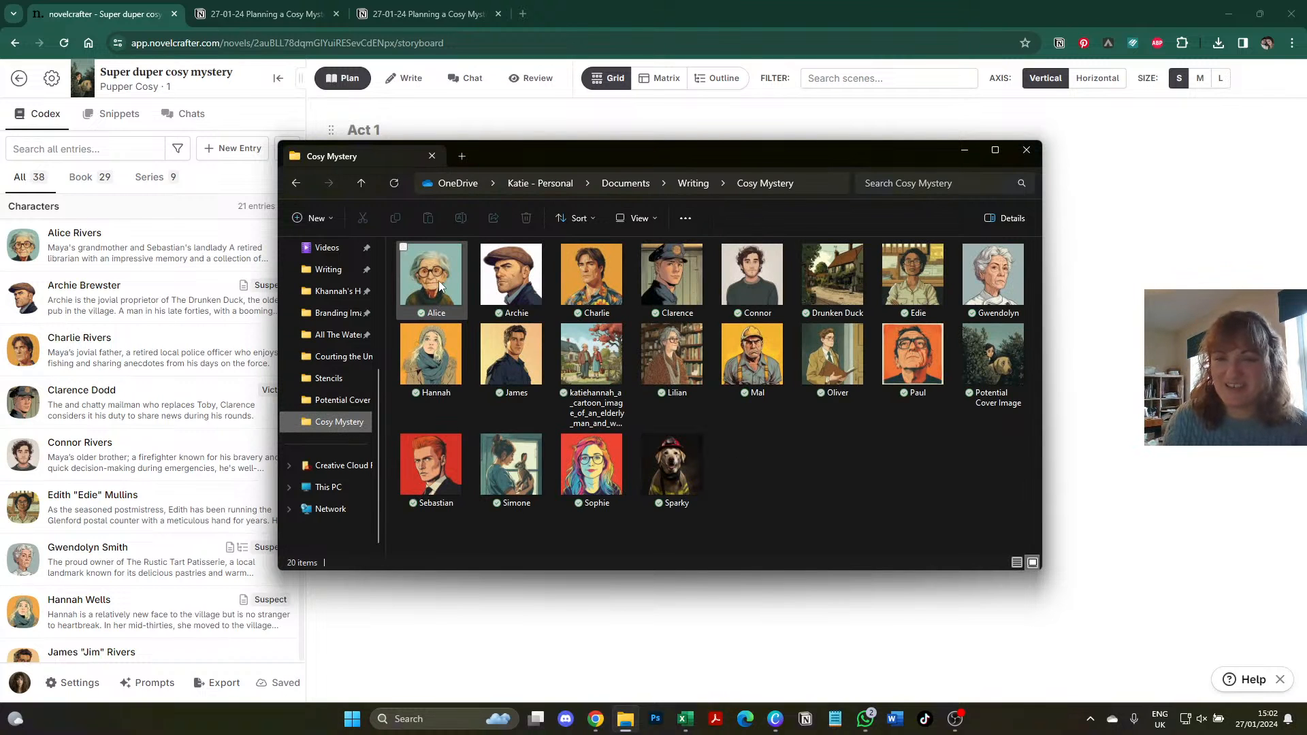
pyautogui.doubleClick(438, 280)
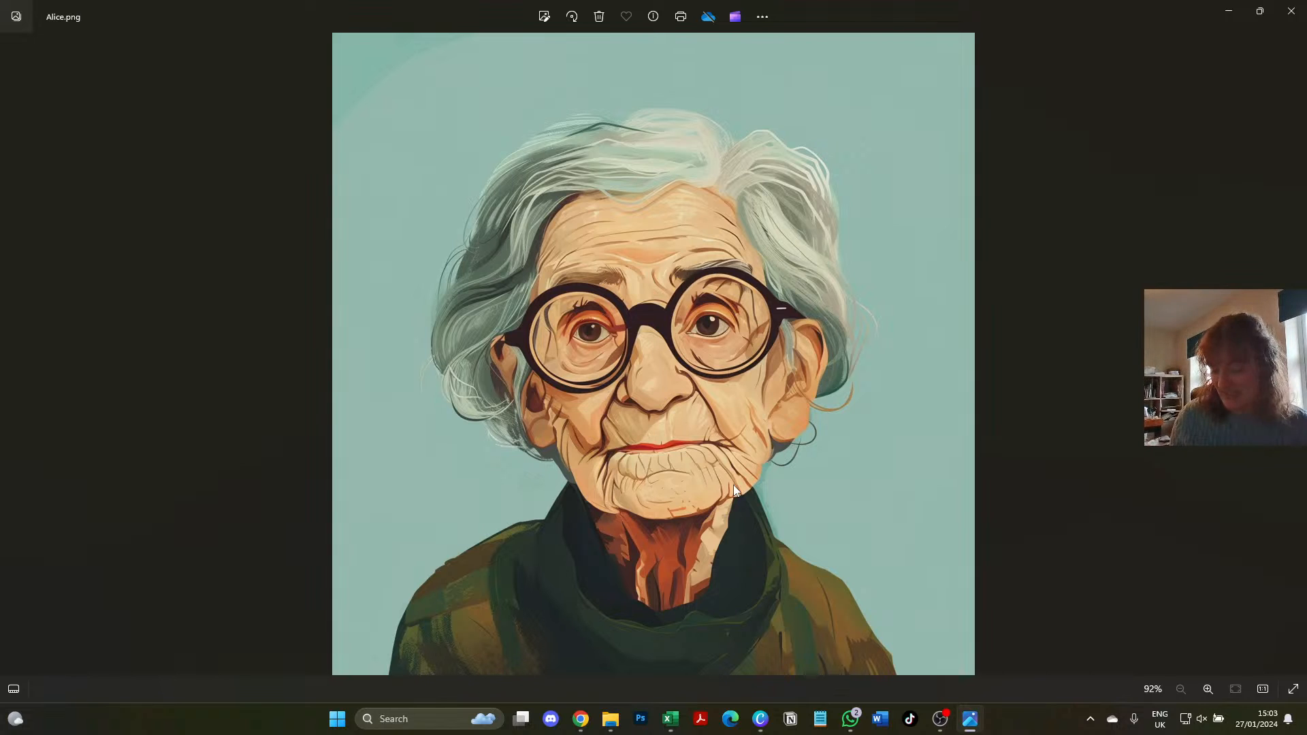
# - View the remaining character and location images one by one through Sparky.png, and close the image viewer and the folder window
pyautogui.press('Right')
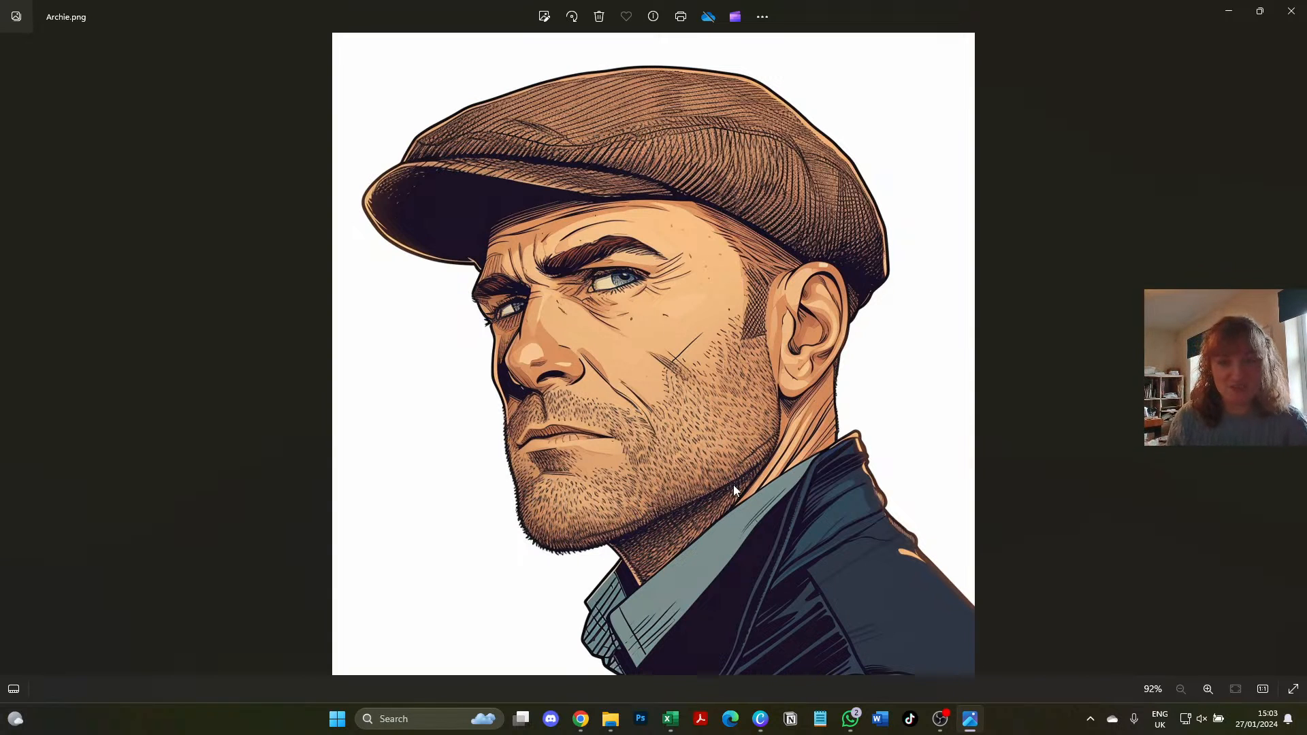
pyautogui.press('Right')
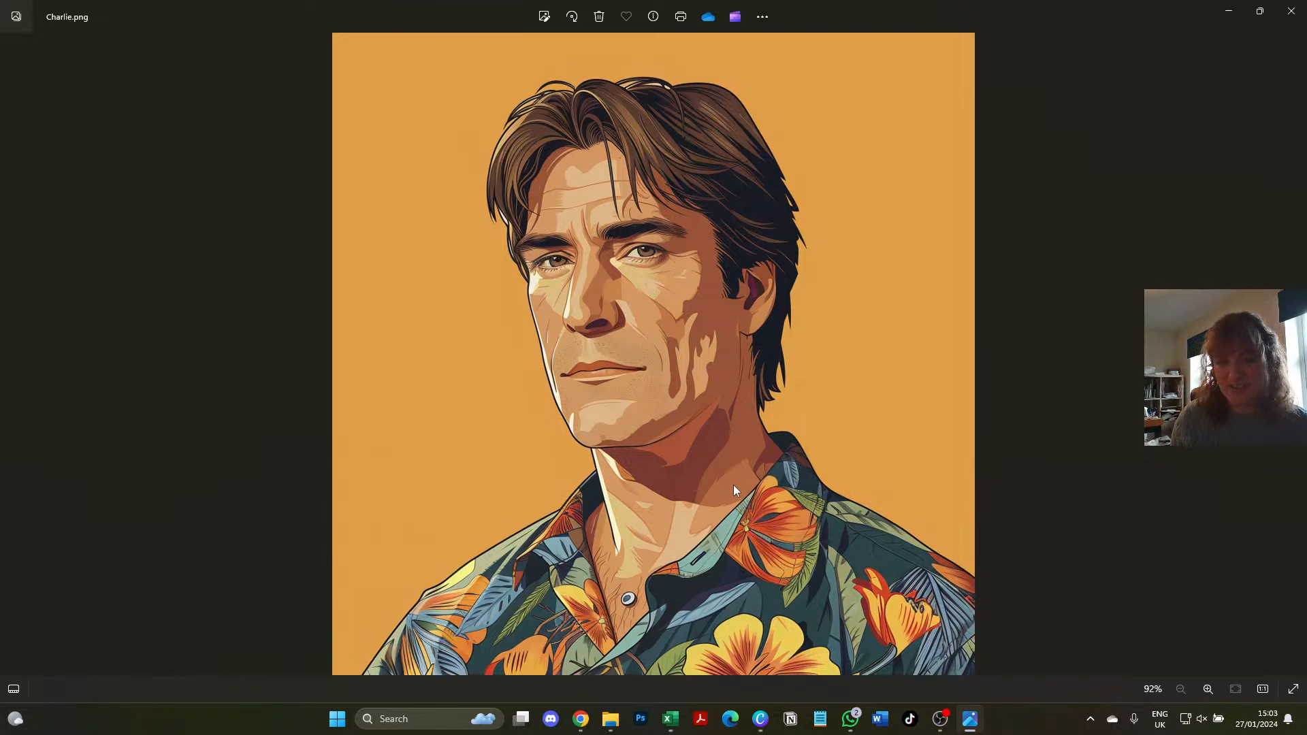
pyautogui.press('Right')
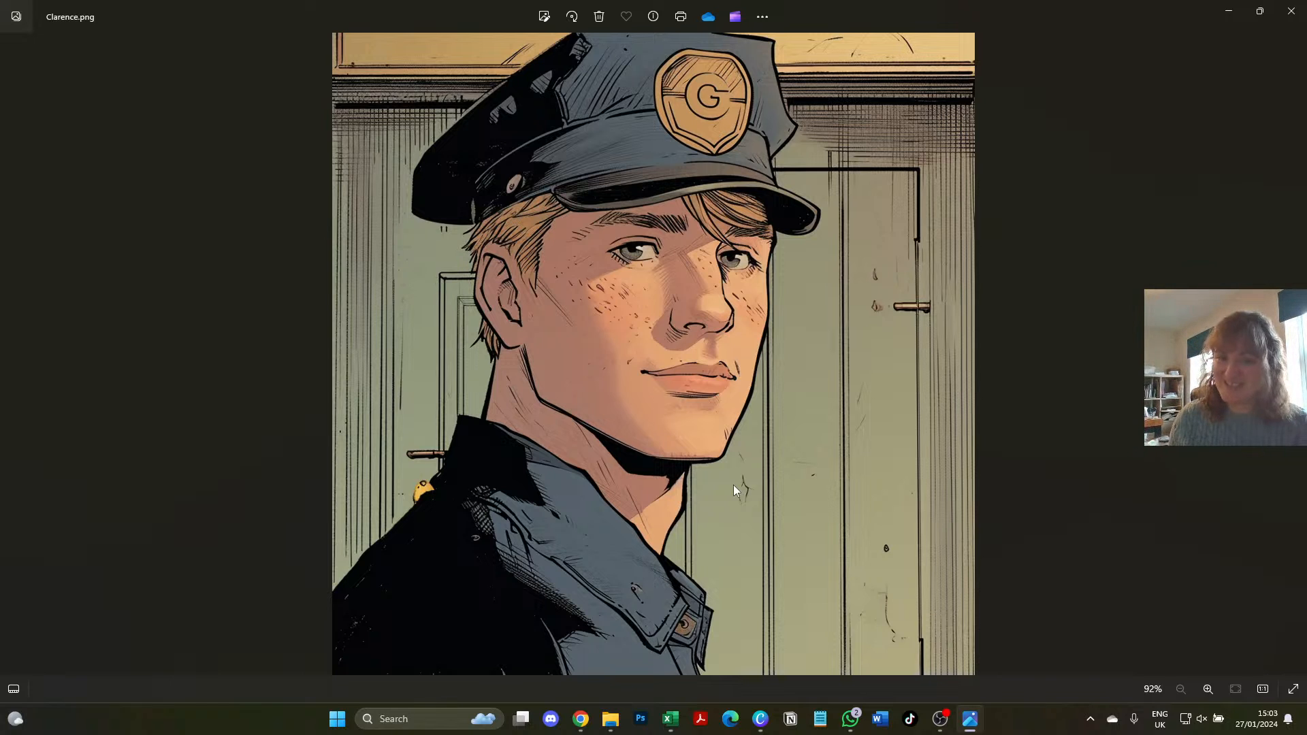
pyautogui.press('Right')
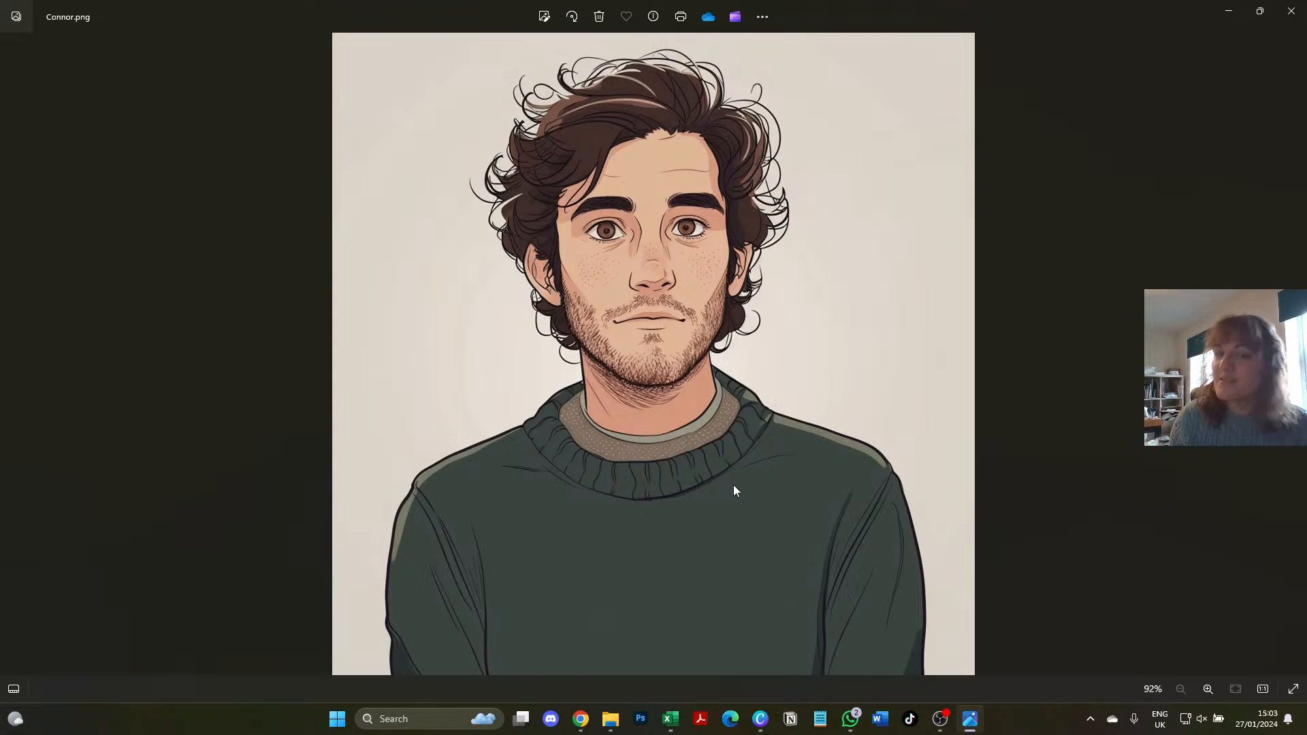
pyautogui.press('Right')
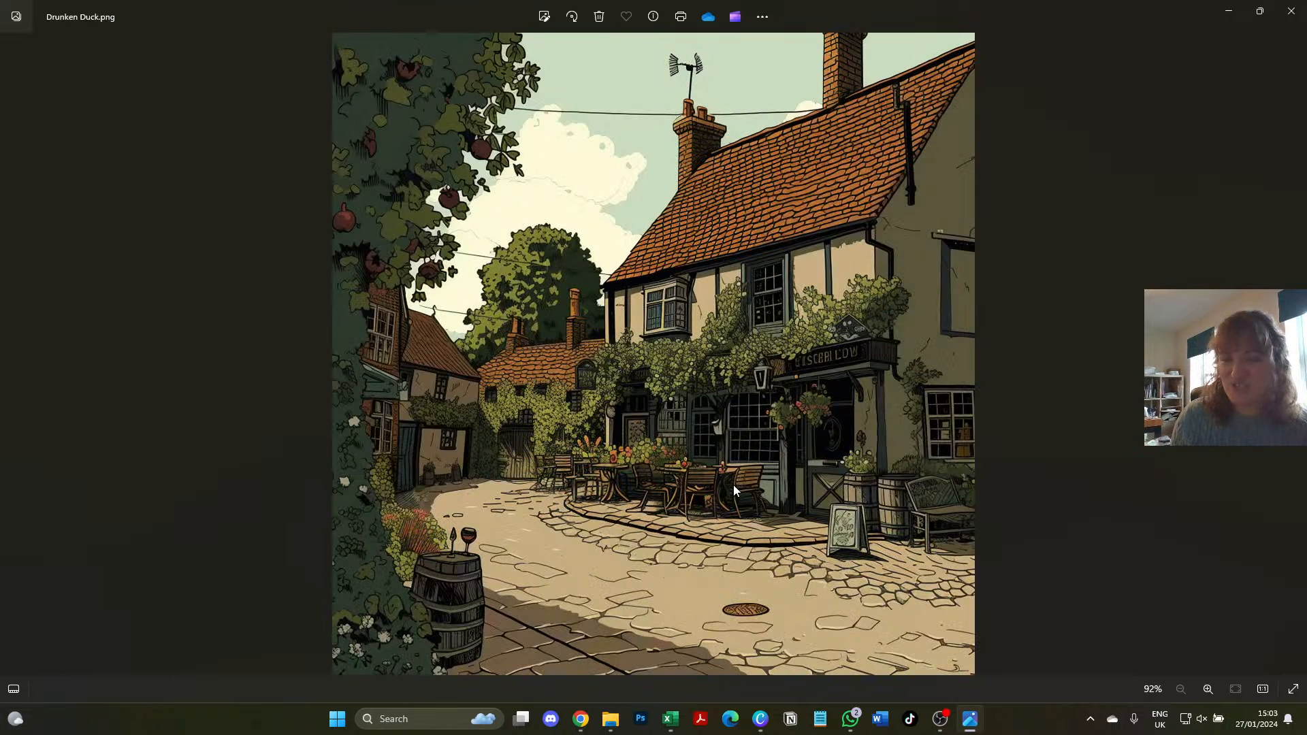
pyautogui.press('Right')
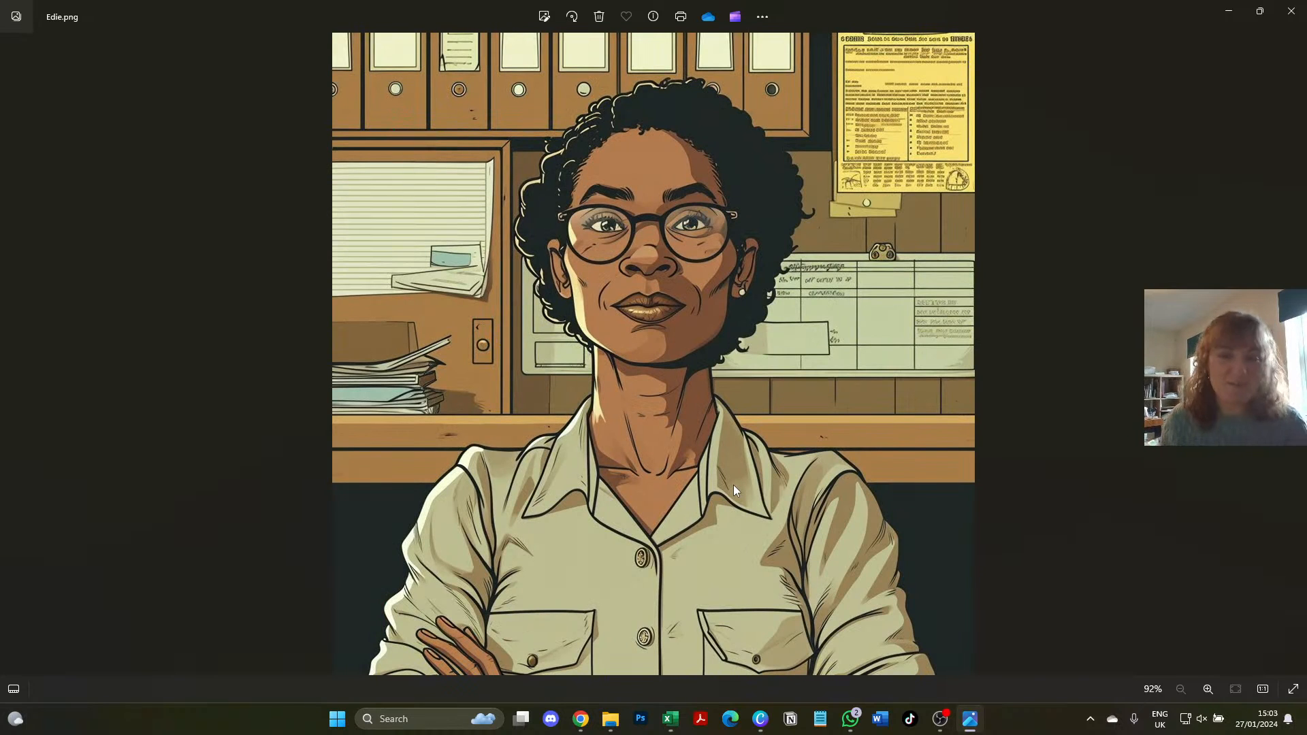
pyautogui.press('Right')
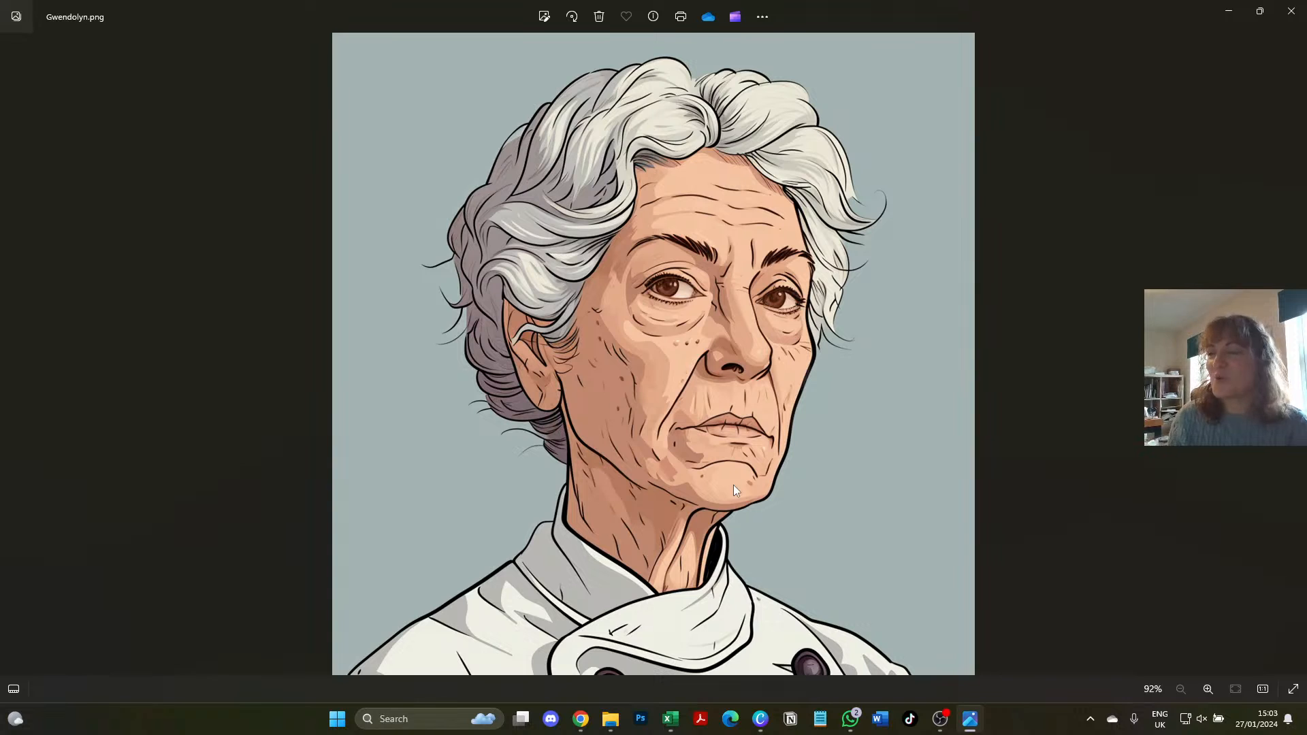
pyautogui.press('Right')
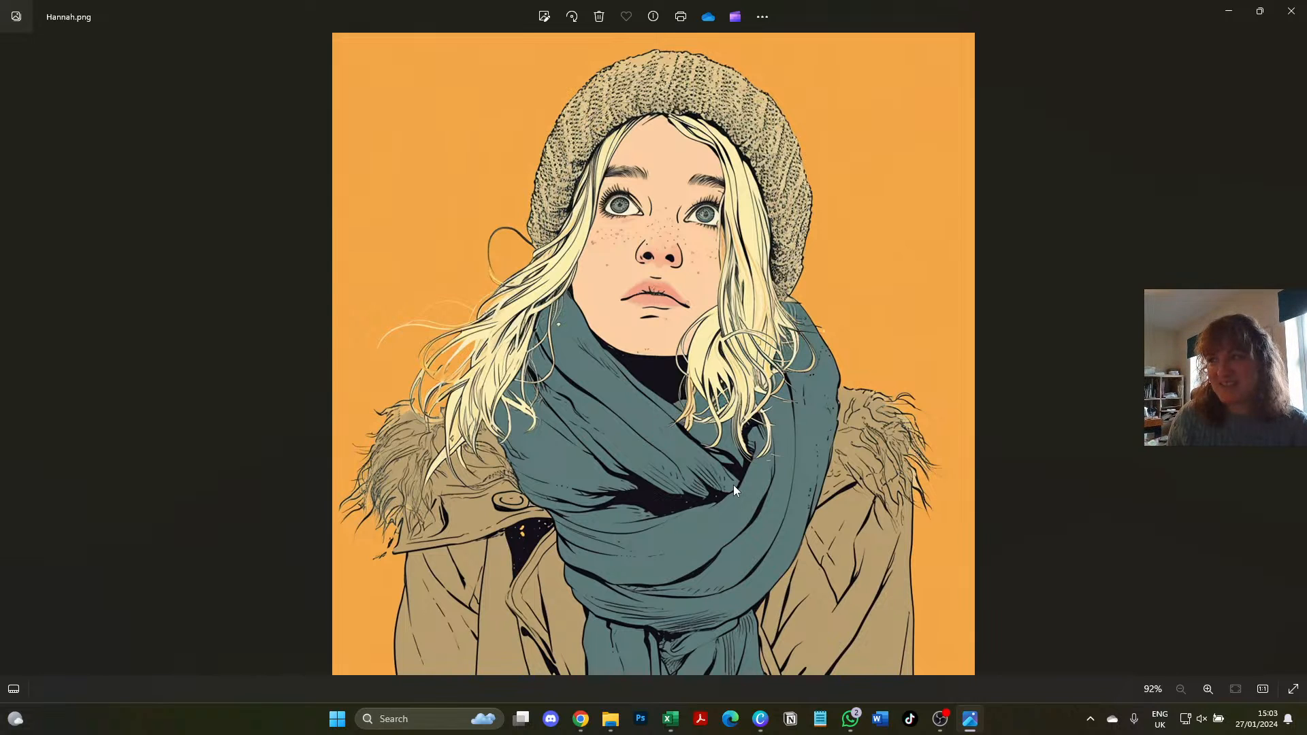
pyautogui.press('Right')
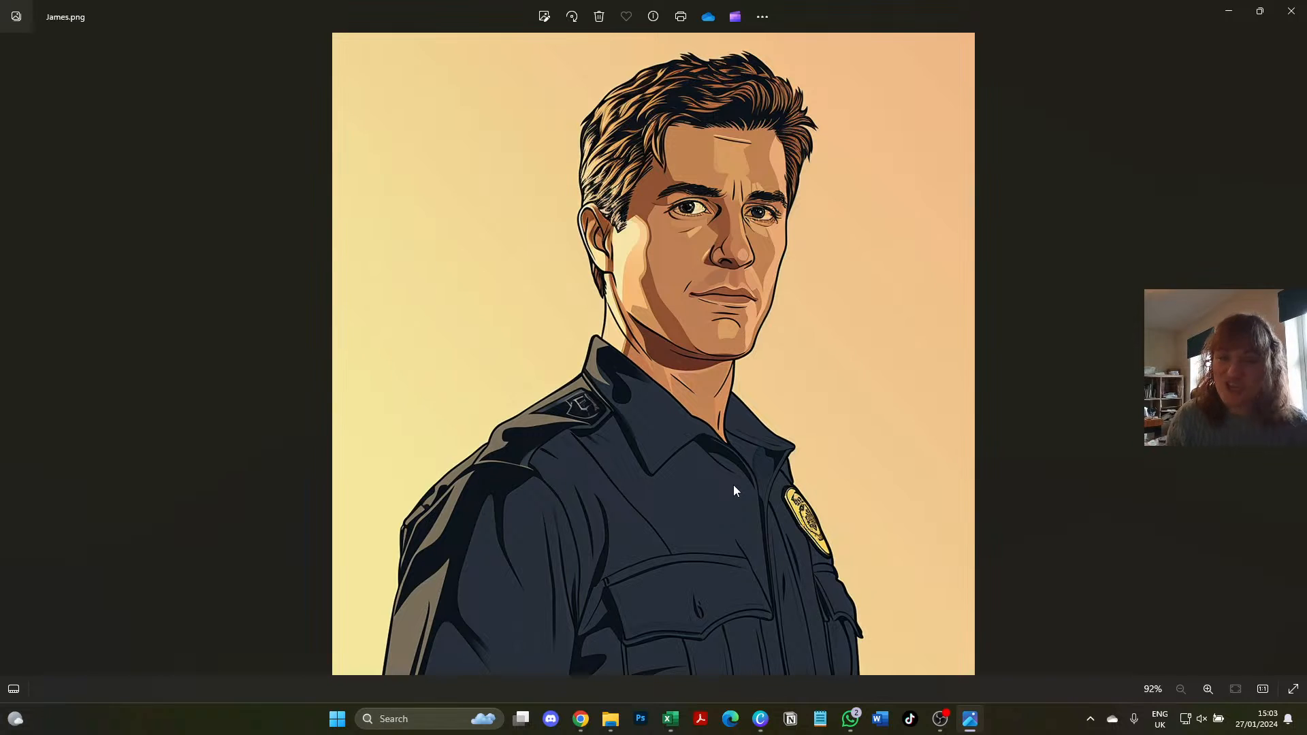
pyautogui.press('Right')
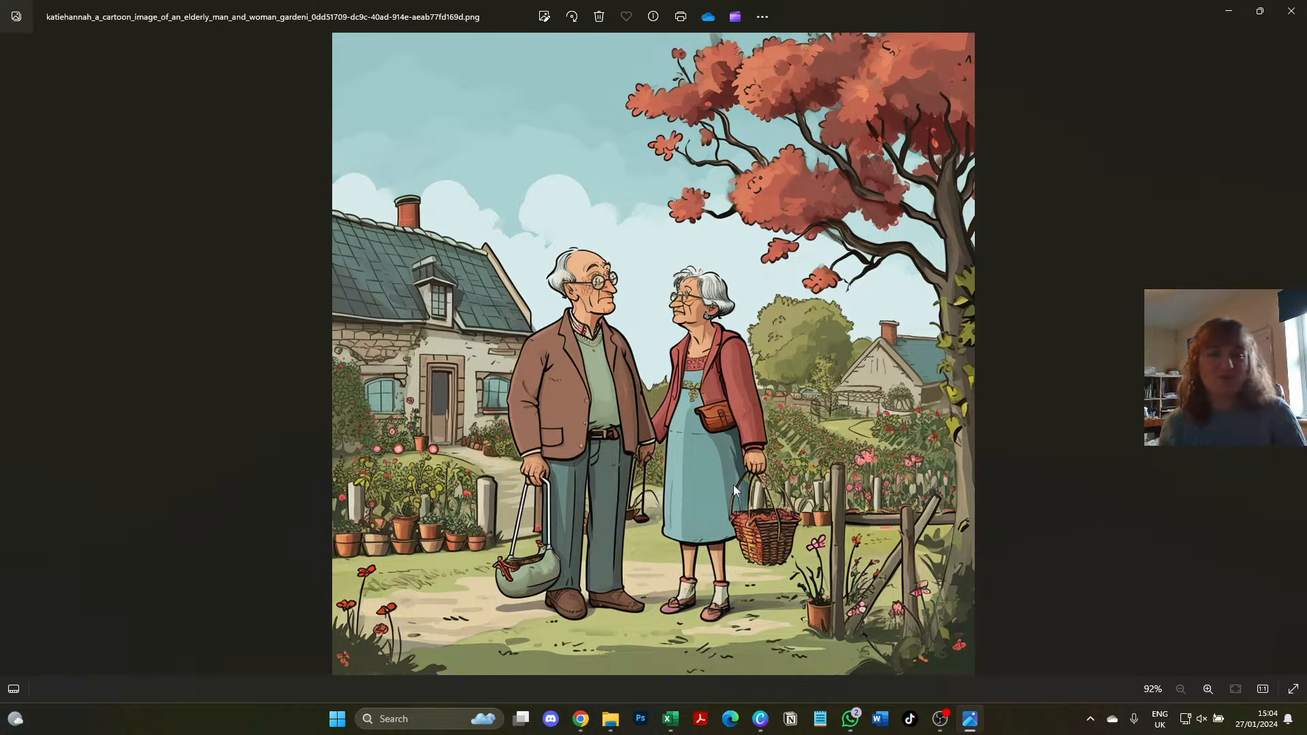
pyautogui.press('Right')
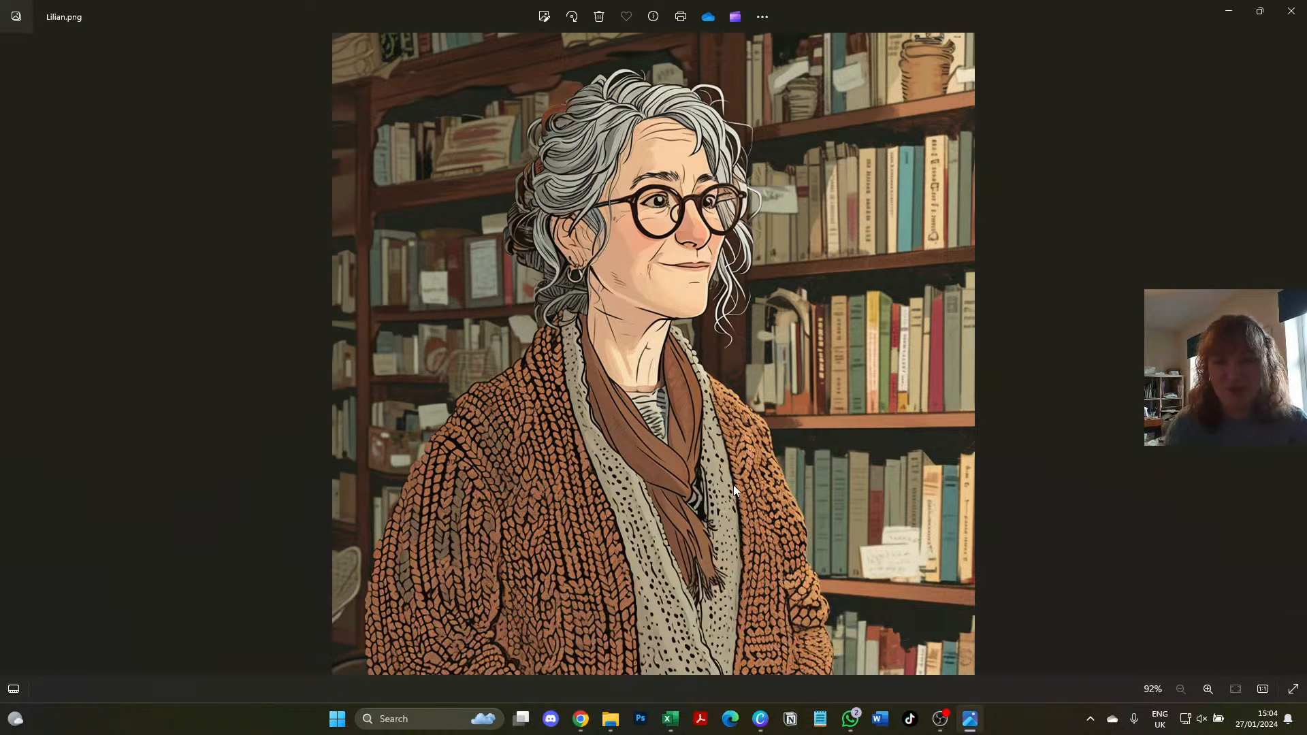
pyautogui.press('Right')
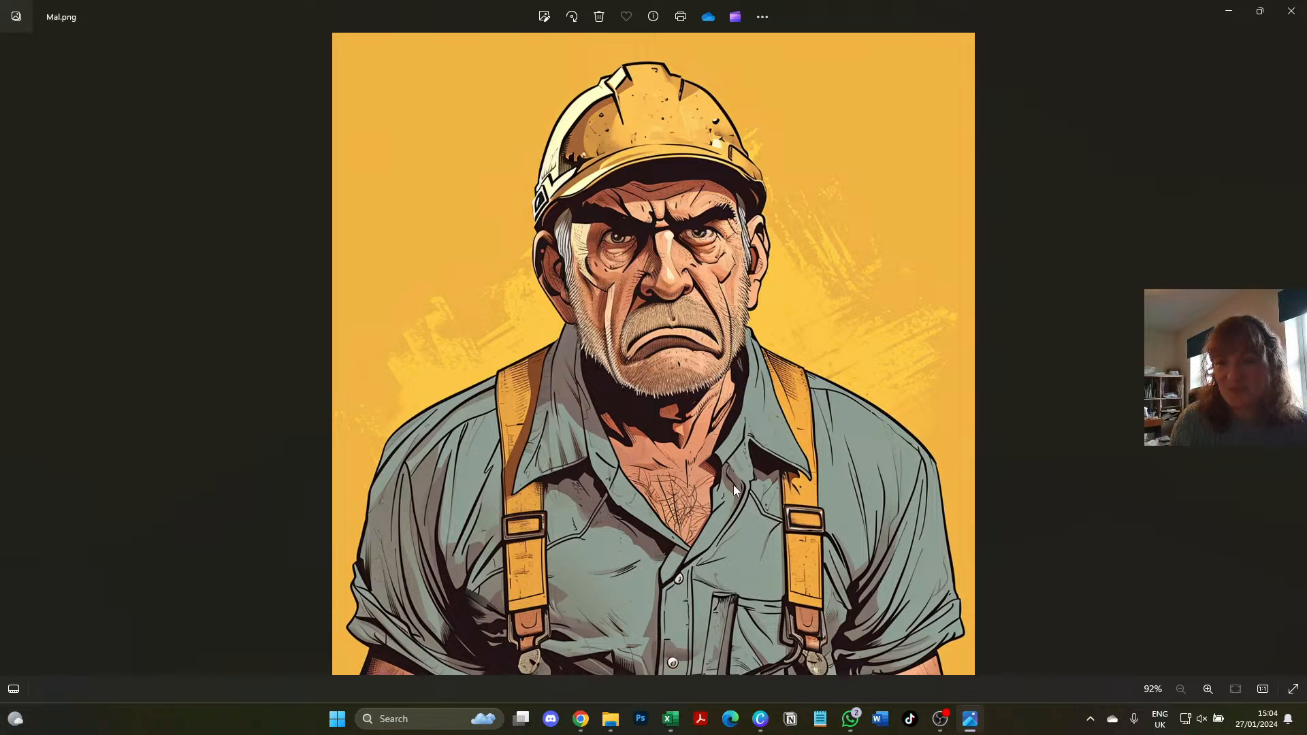
pyautogui.press('Right')
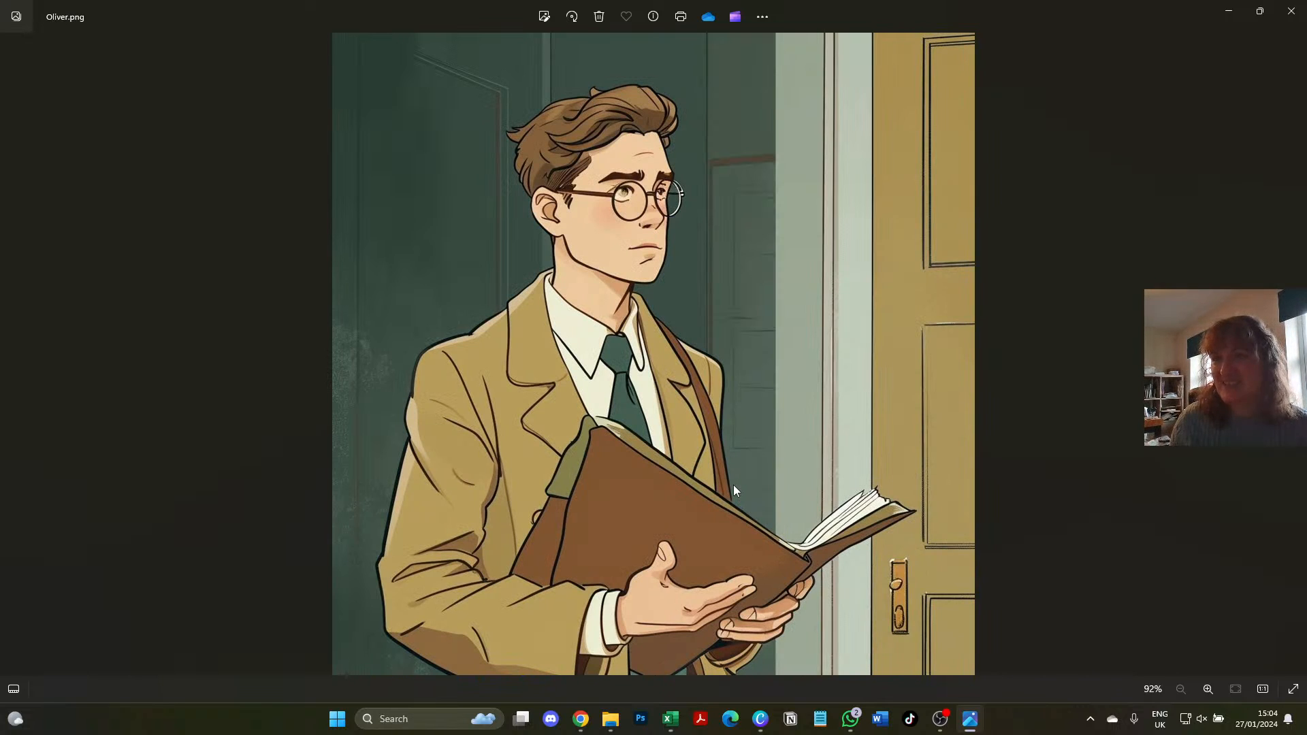
pyautogui.press('Right')
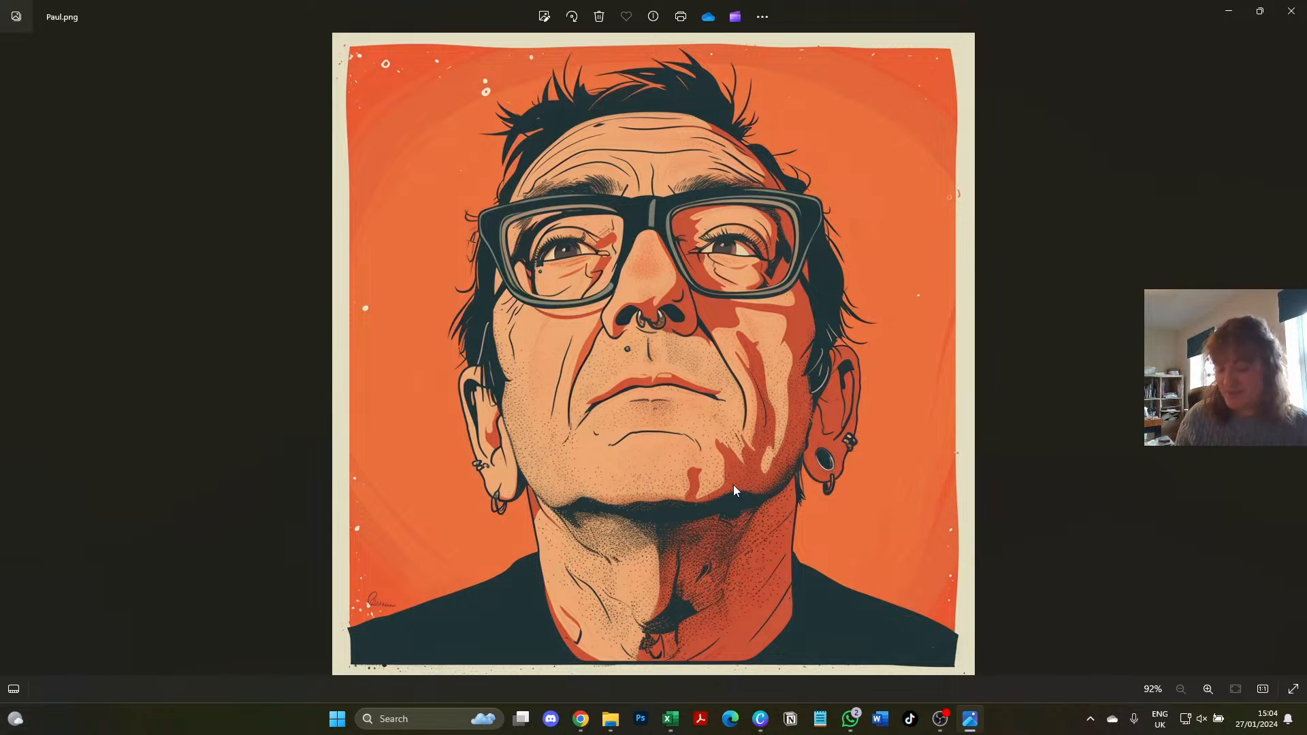
pyautogui.press('Right')
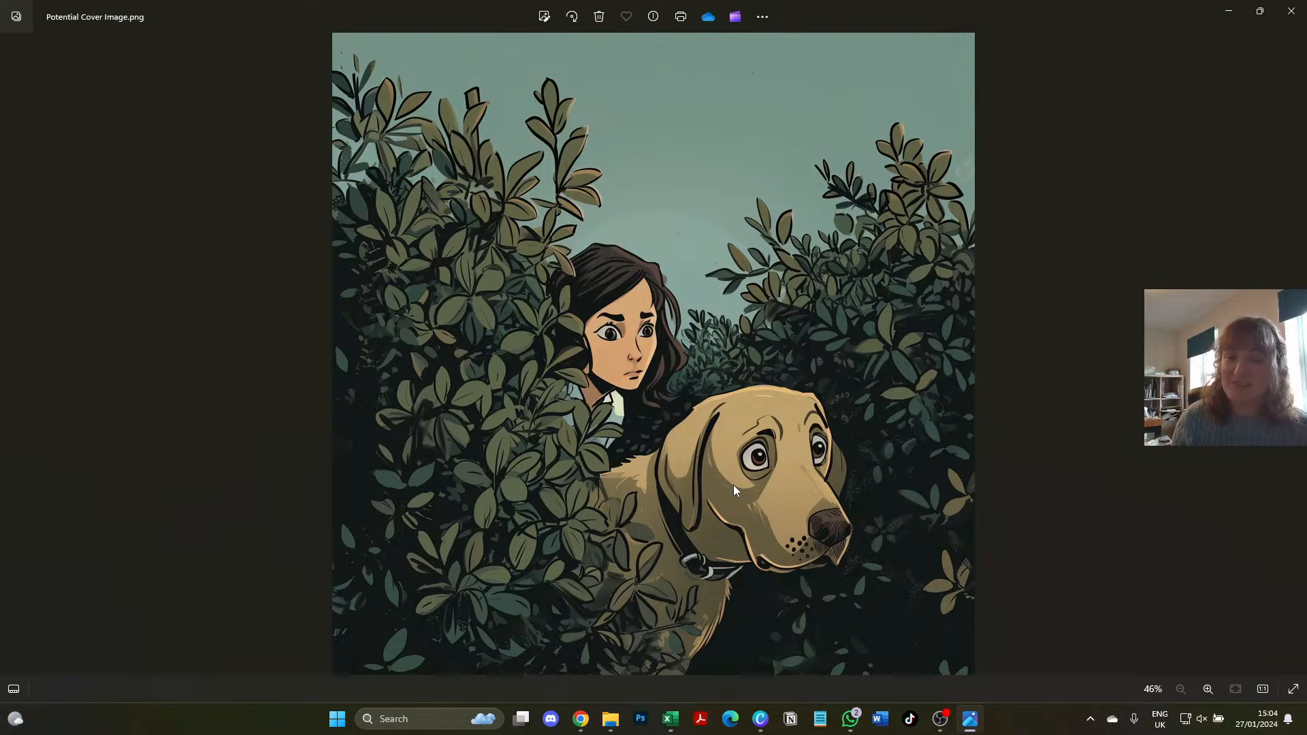
pyautogui.press('Right')
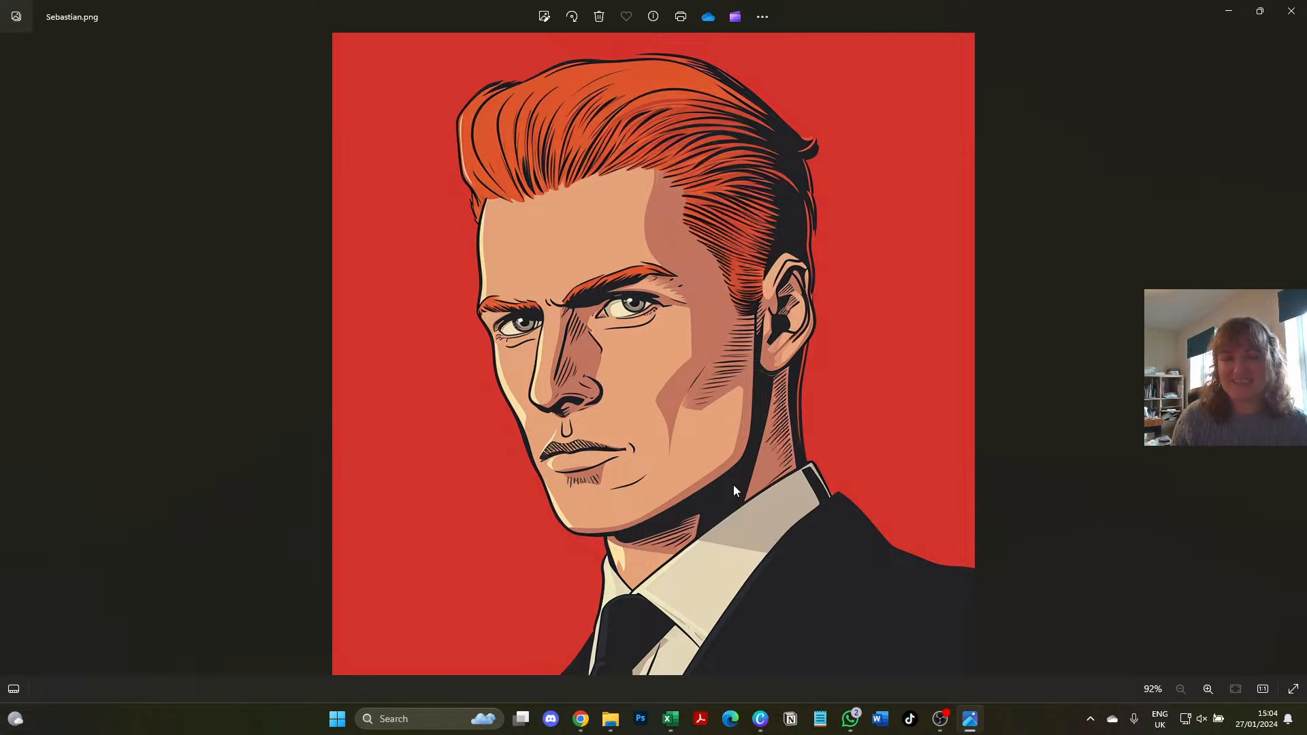
pyautogui.press('Right')
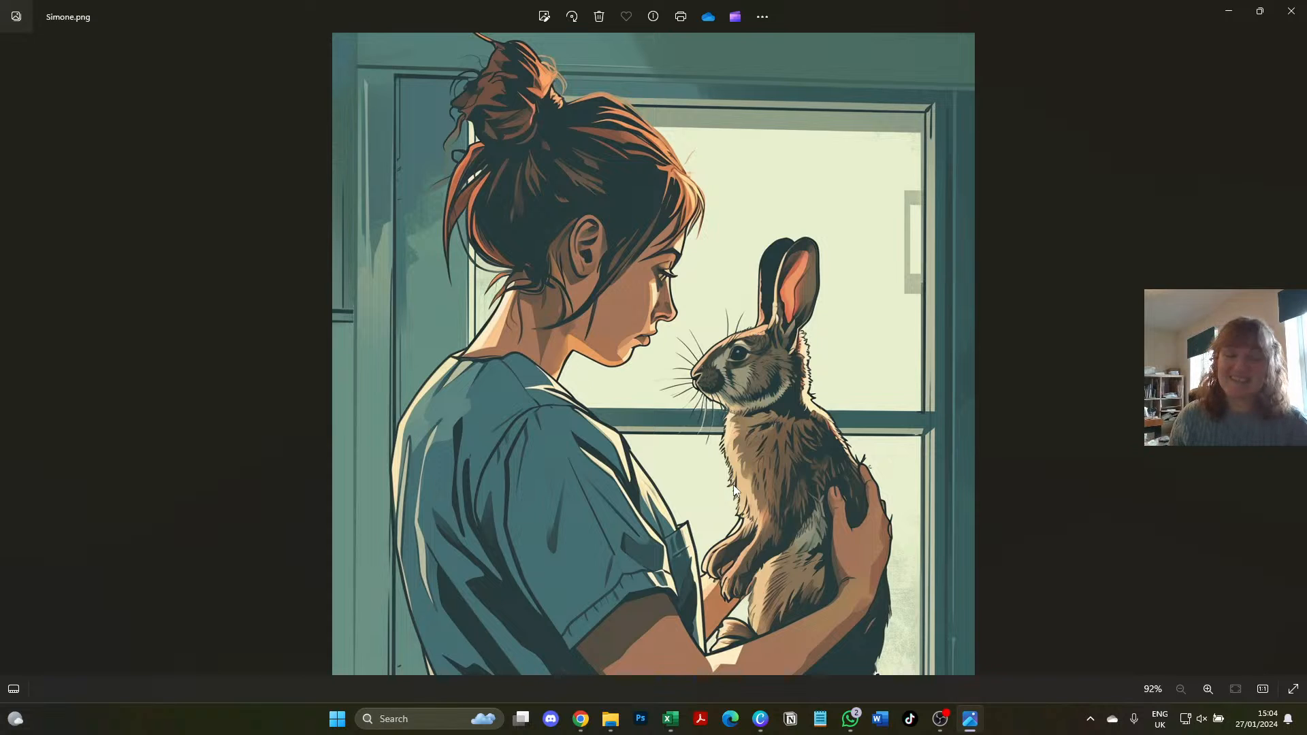
pyautogui.press('Right')
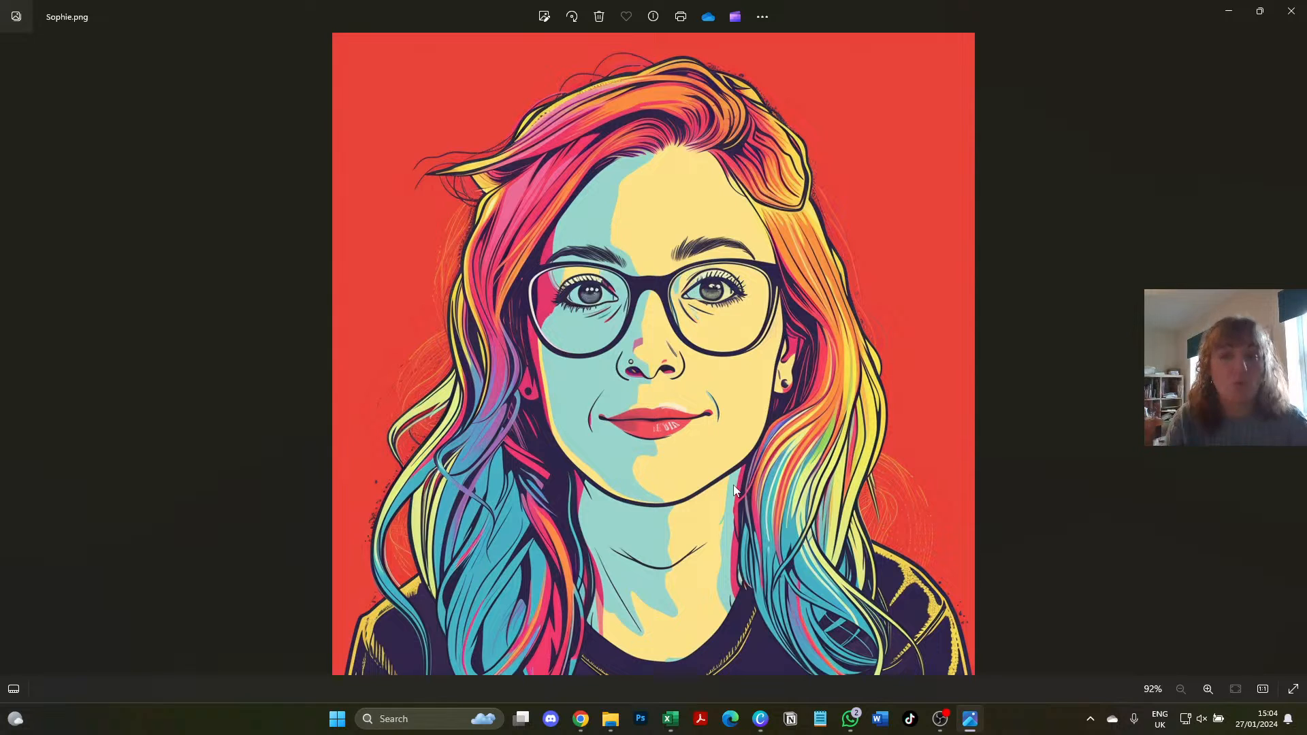
pyautogui.press('Right')
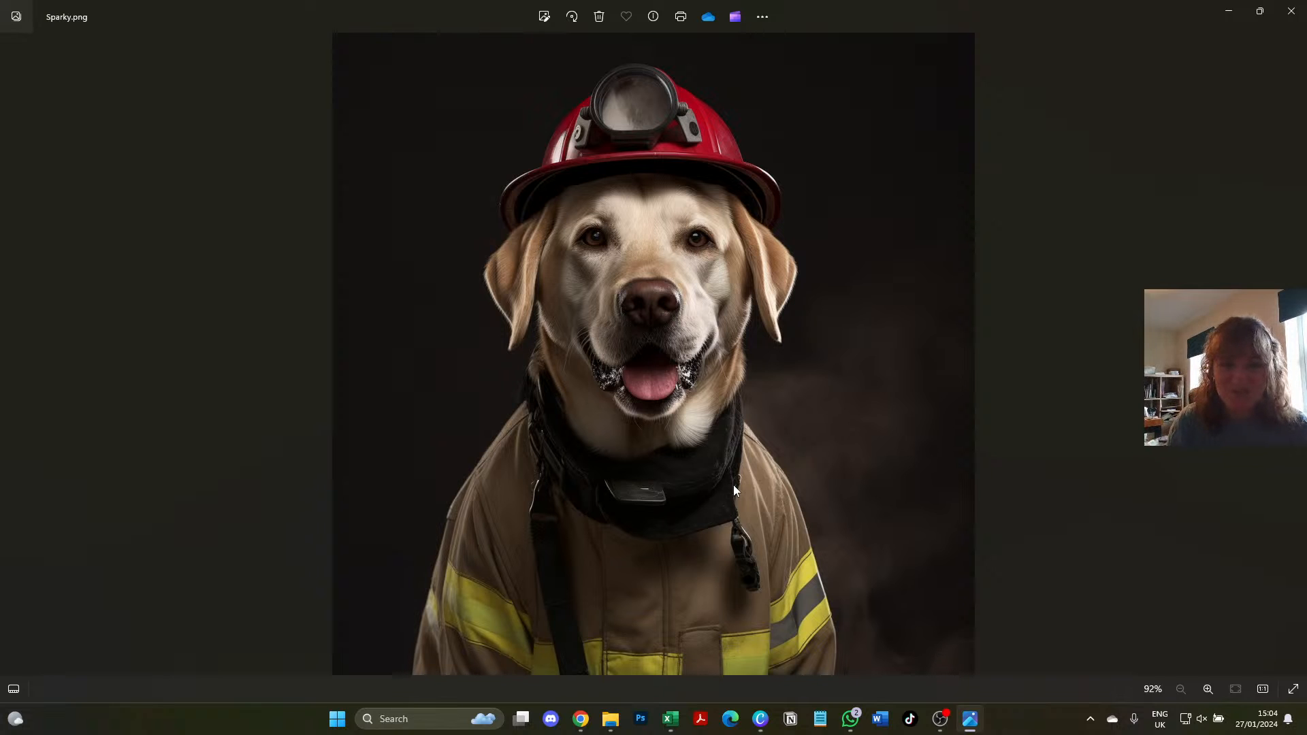
pyautogui.click(1291, 11)
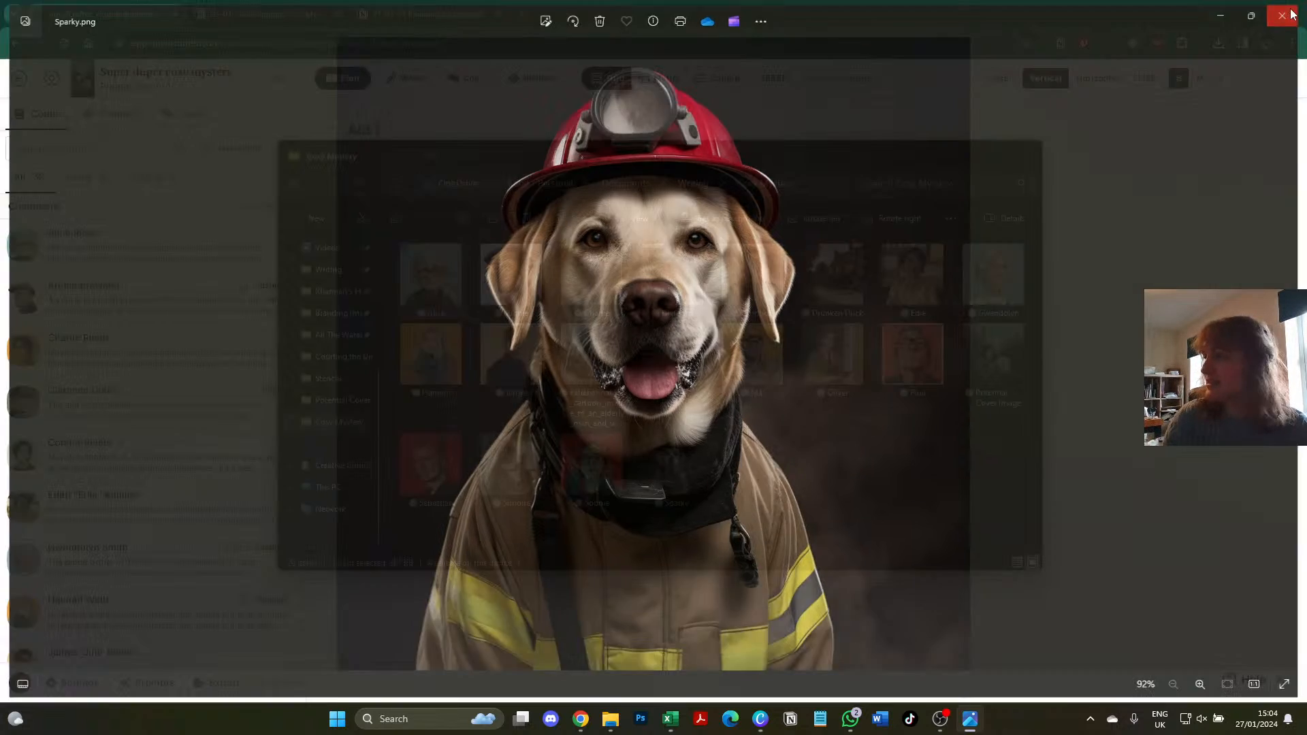
pyautogui.click(1026, 151)
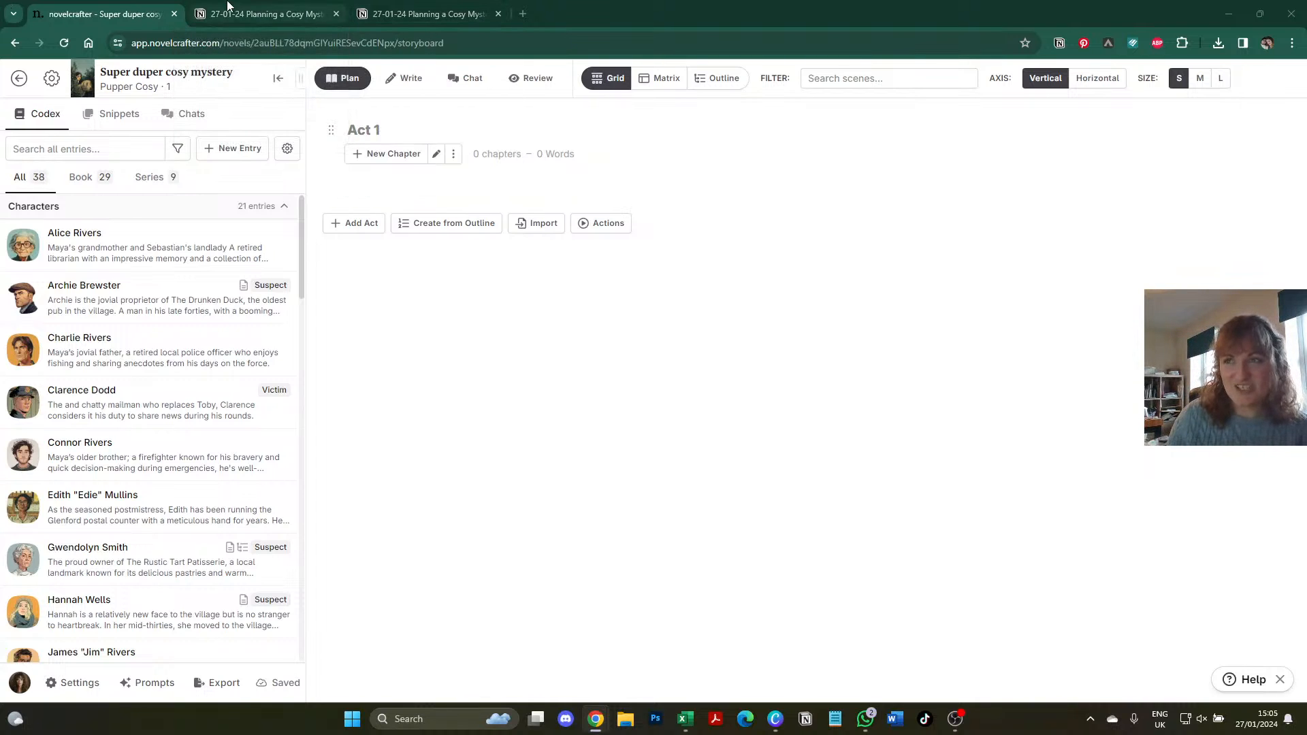
# - Review the session recap, aims and chapter-by-chapter headings in the Notion page 27-01-24 Planning a Cosy Mystery, declining the ProWritingAid check as just reading
pyautogui.click(266, 14)
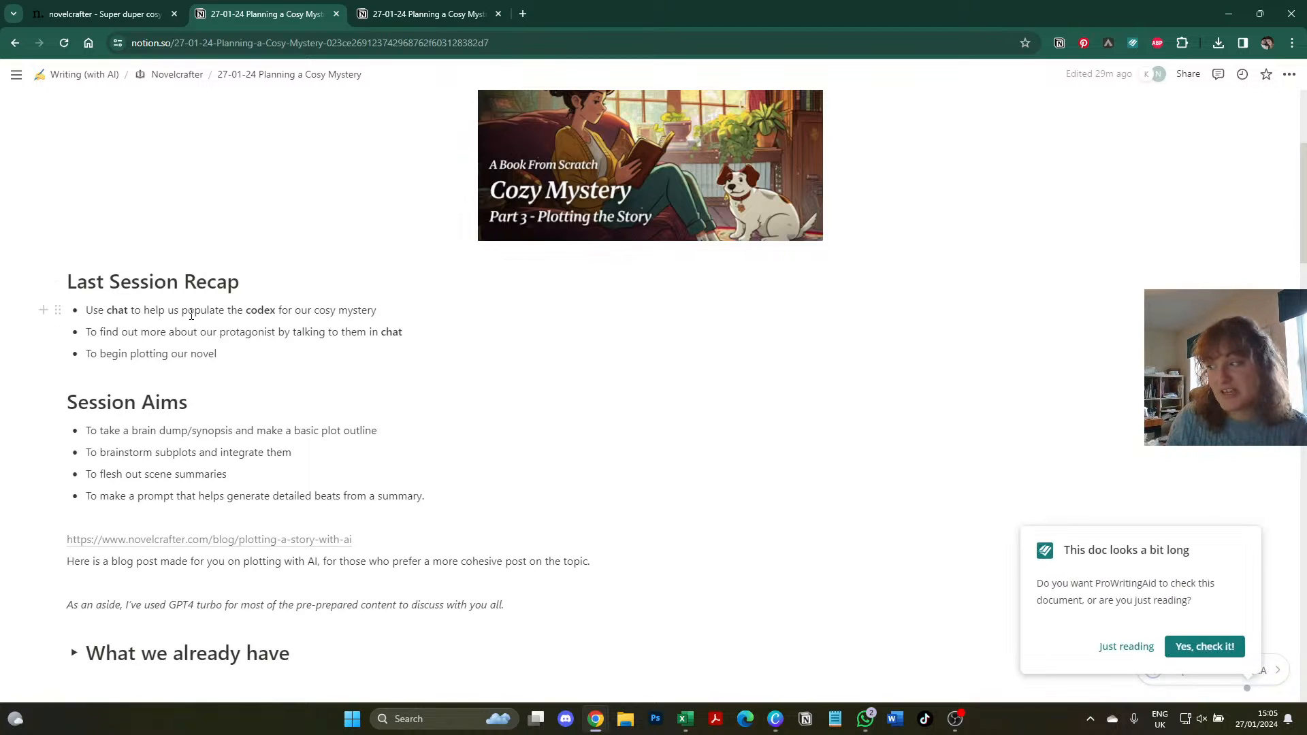
pyautogui.click(1111, 647)
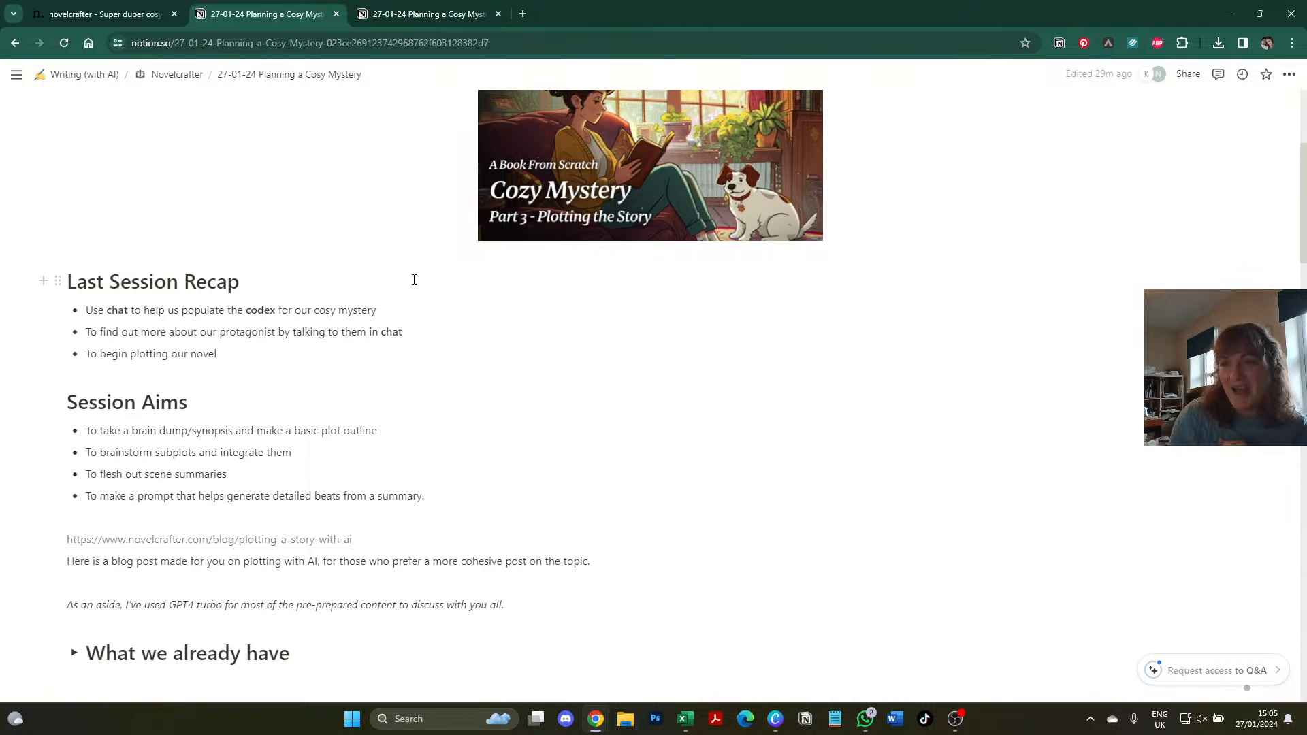
pyautogui.scroll(-1, 418, 288)
pyautogui.scroll(3, 443, 289)
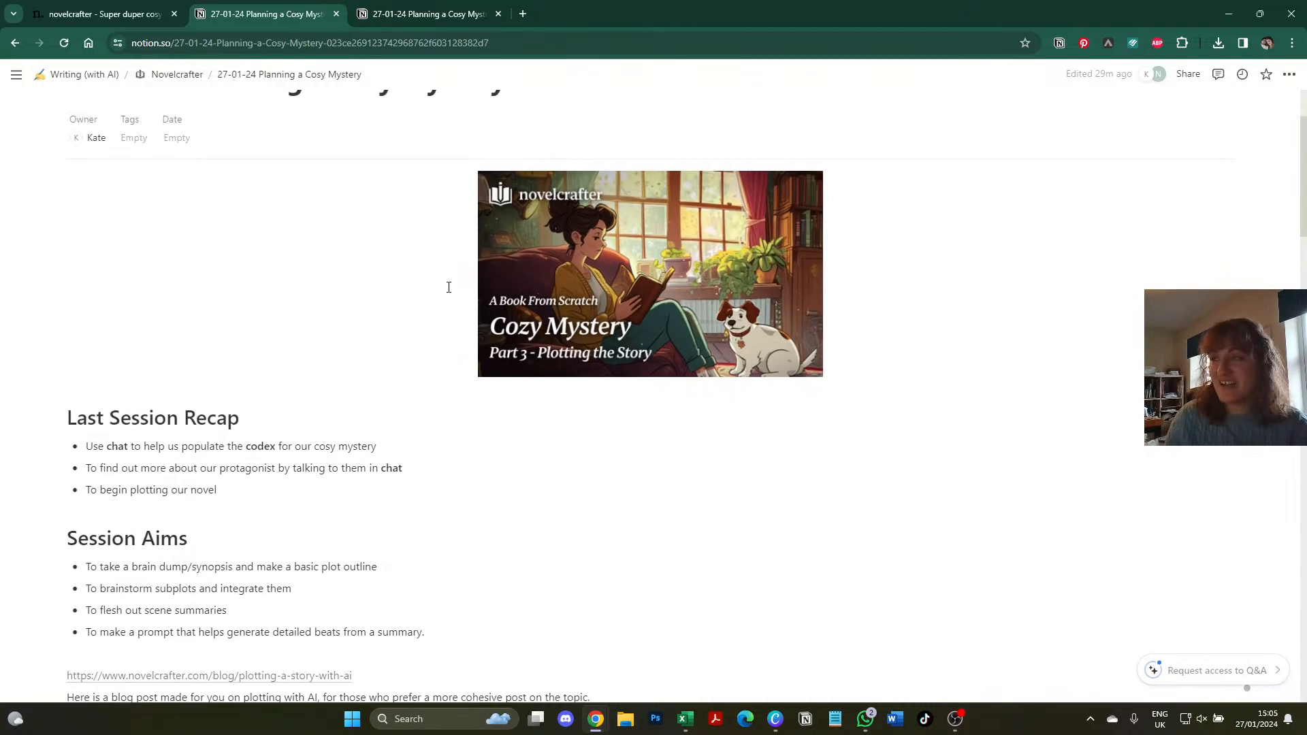
pyautogui.scroll(-4, 458, 303)
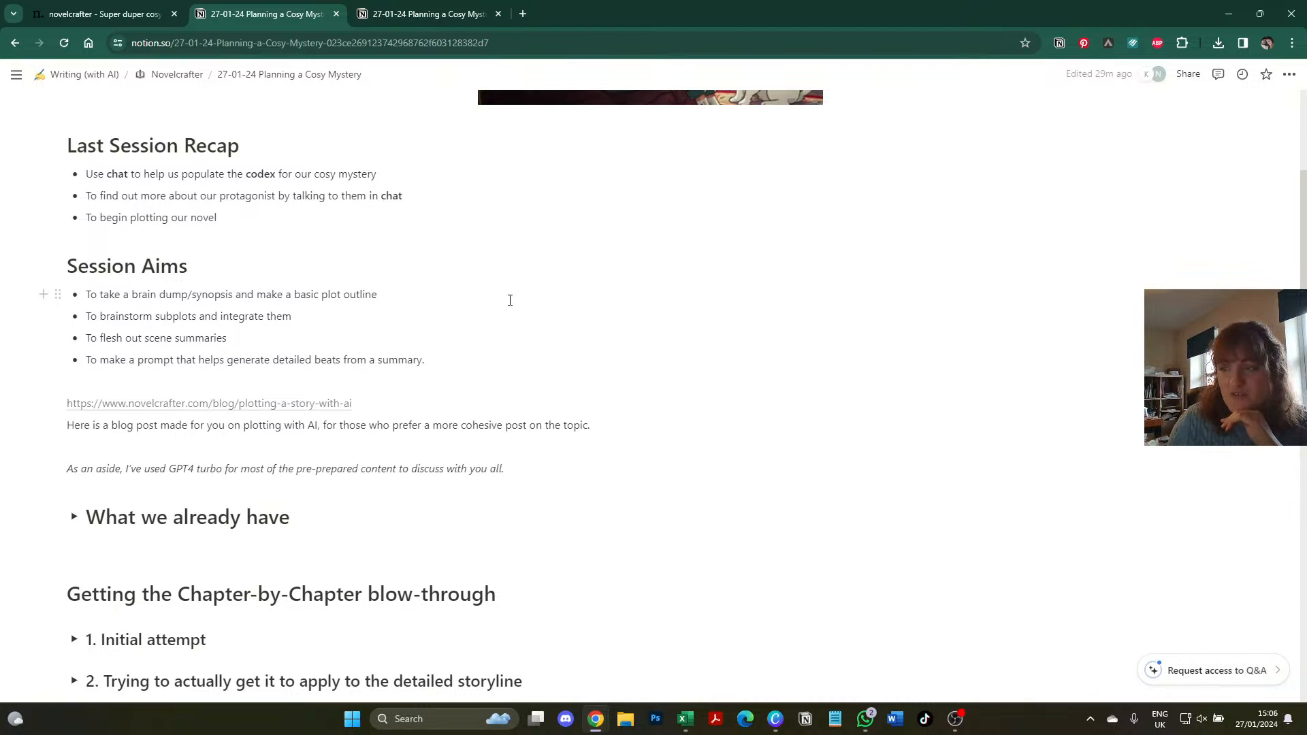
pyautogui.scroll(-1, 509, 300)
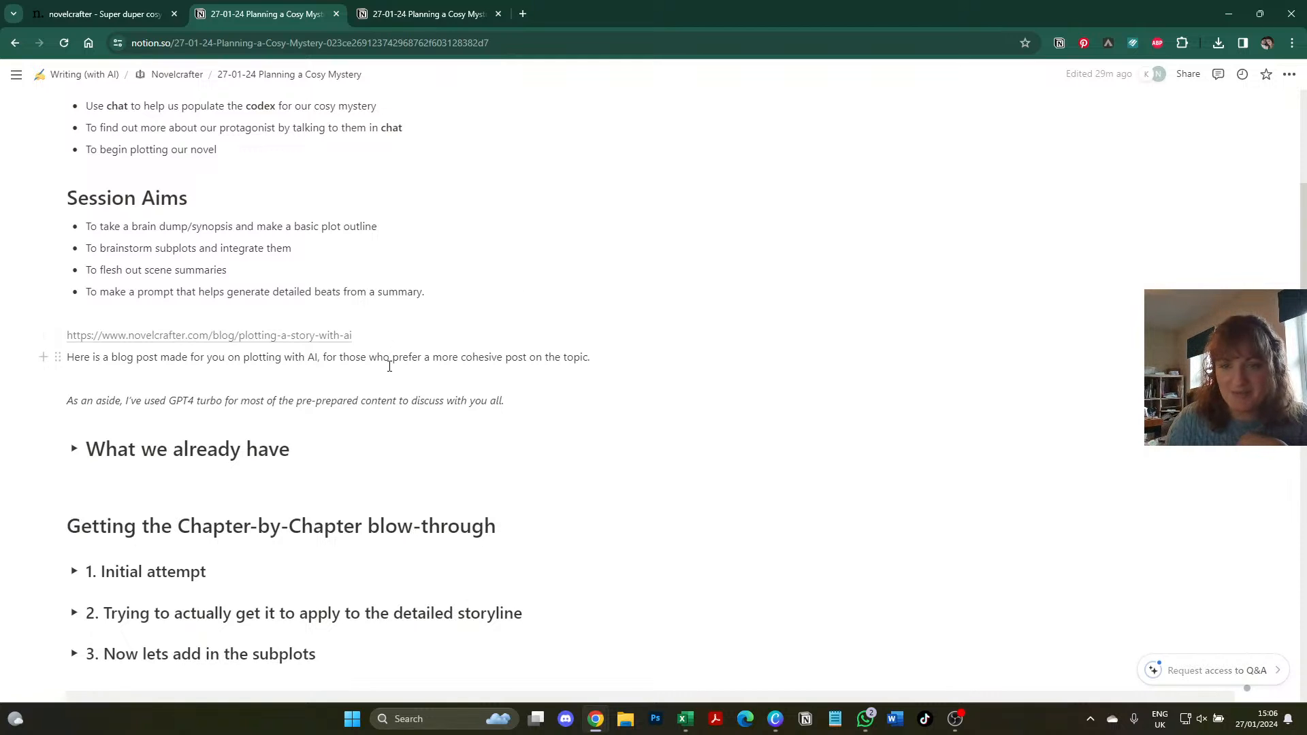
pyautogui.scroll(-1, 388, 435)
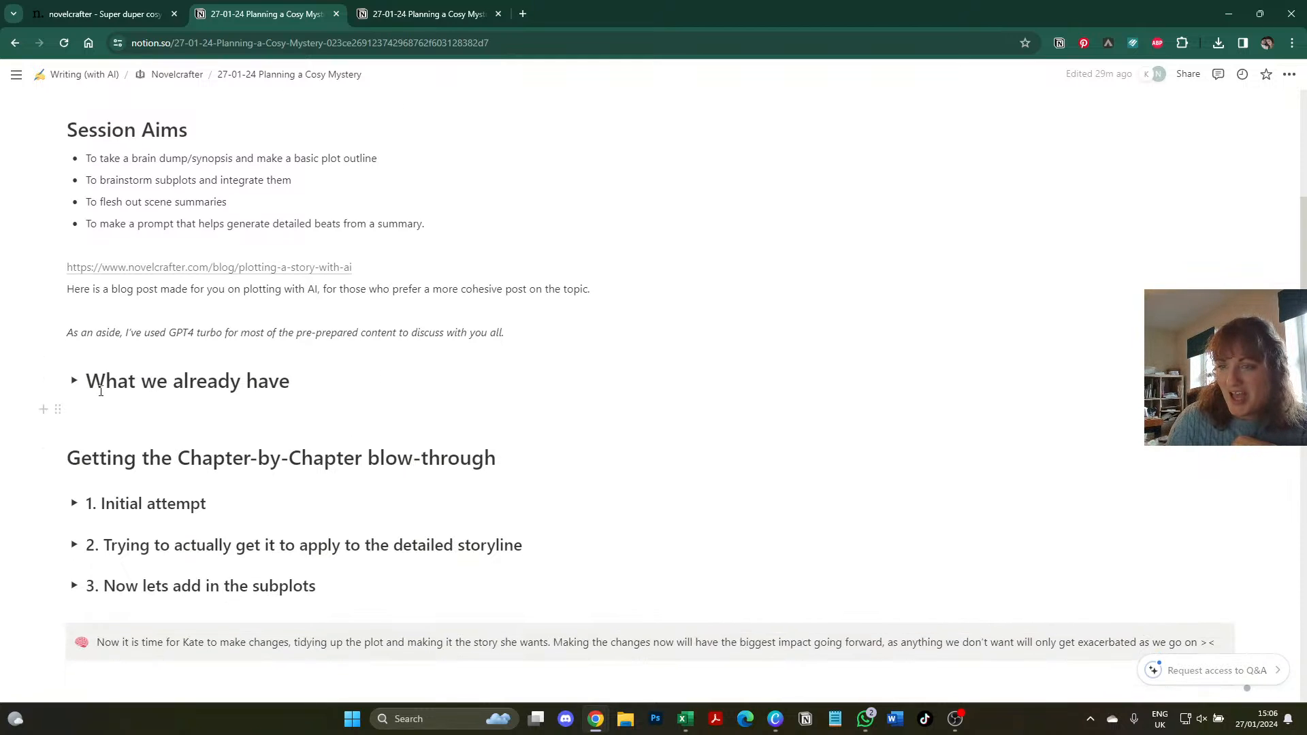
# - Expand the What we already have section and its AI-Generated summary, and read the summary from inciting incident to climax
pyautogui.click(76, 381)
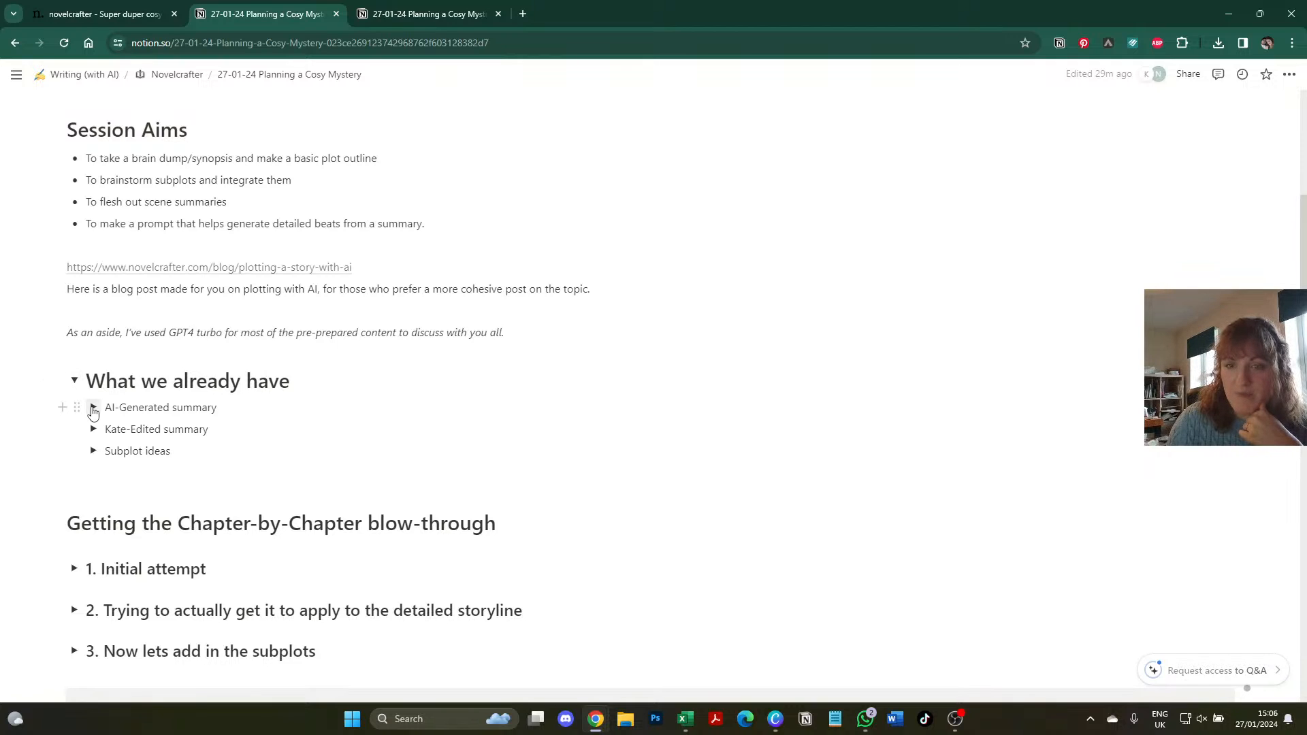
pyautogui.click(93, 408)
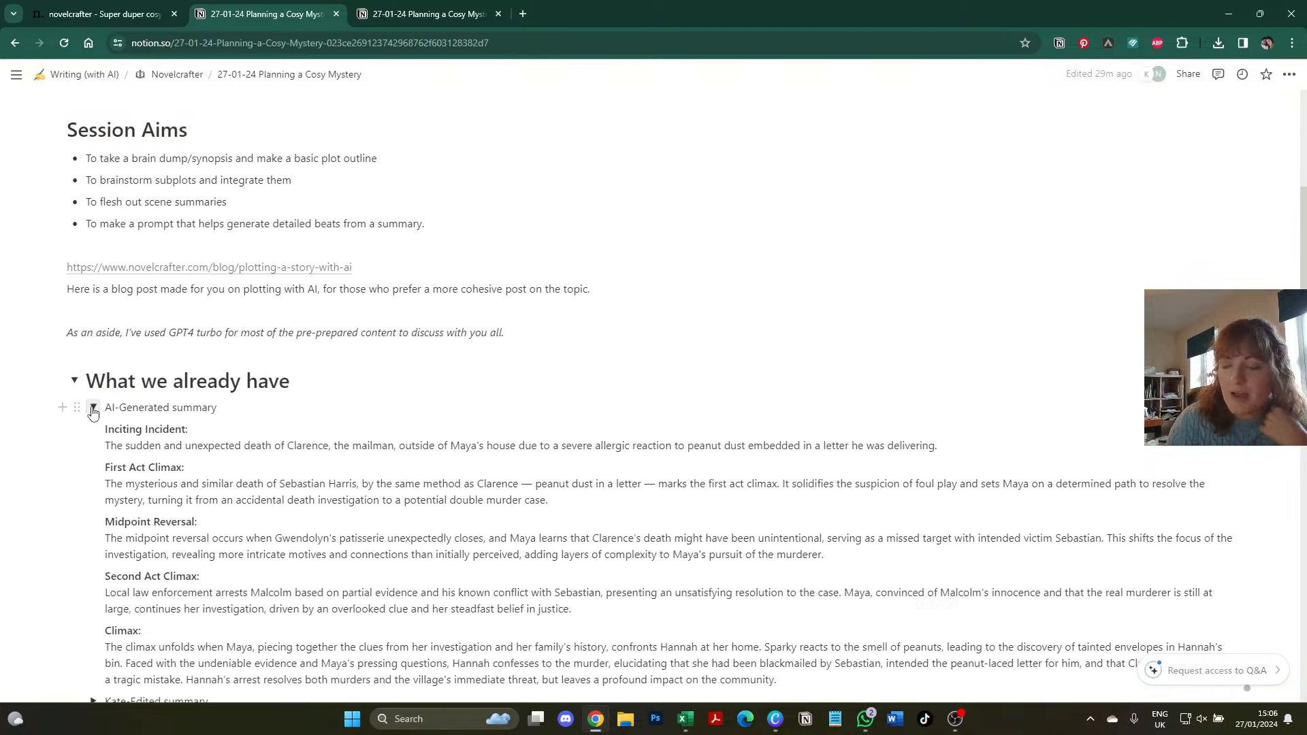
pyautogui.scroll(-1, 93, 411)
# - Switch to Novelcrafter and look through the chat thread Summary Stuffs from its end back to its first message
pyautogui.click(102, 13)
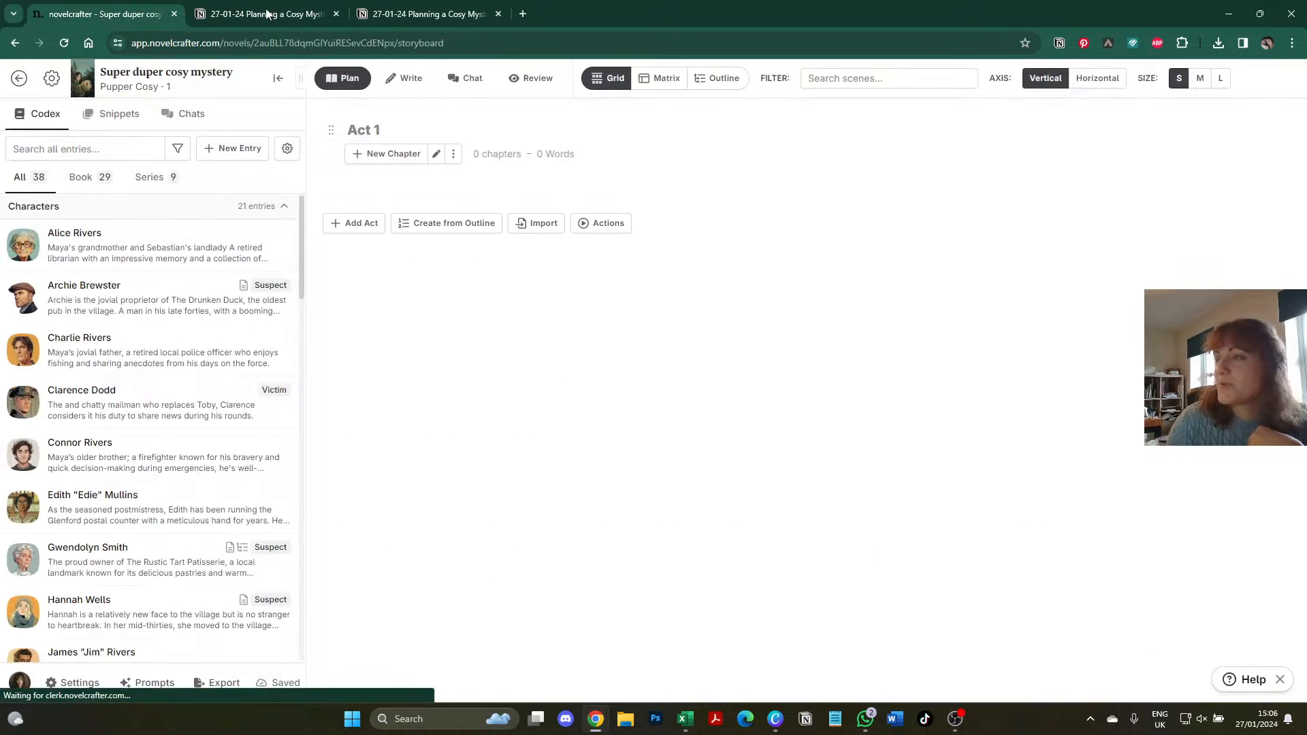
pyautogui.click(475, 80)
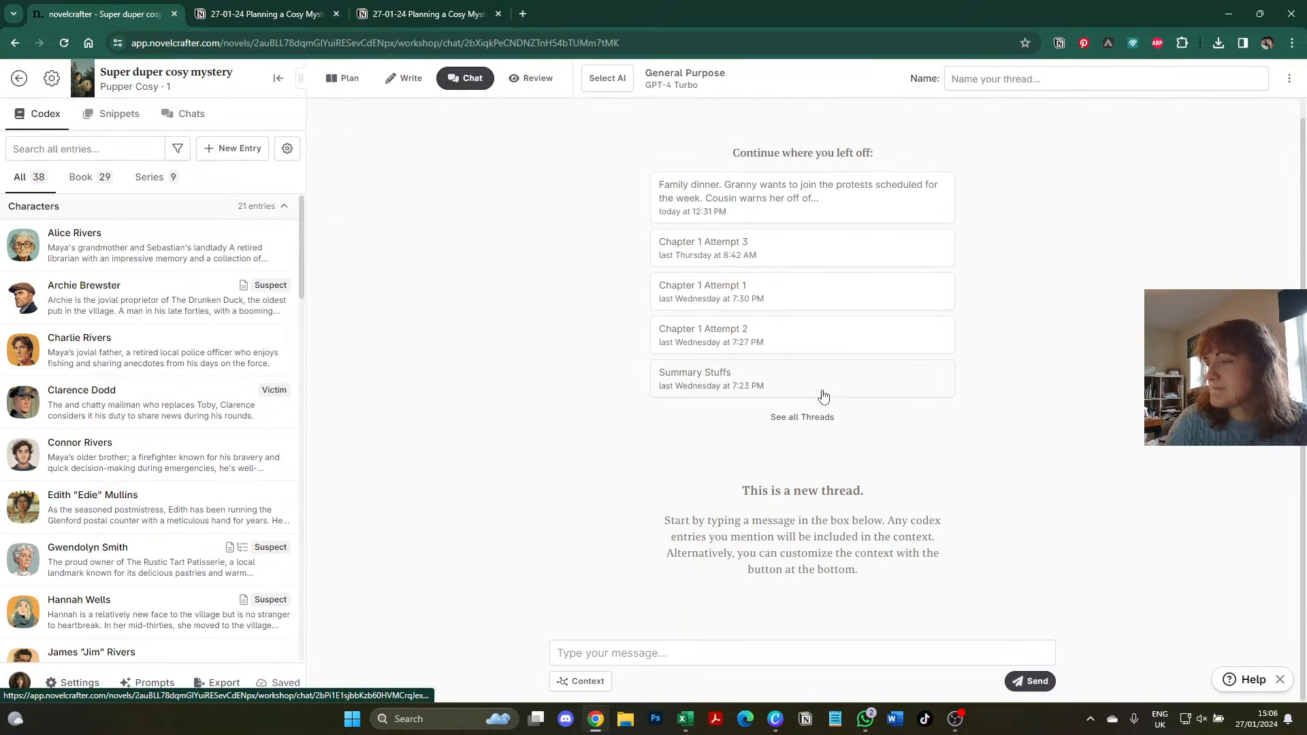
pyautogui.click(822, 396)
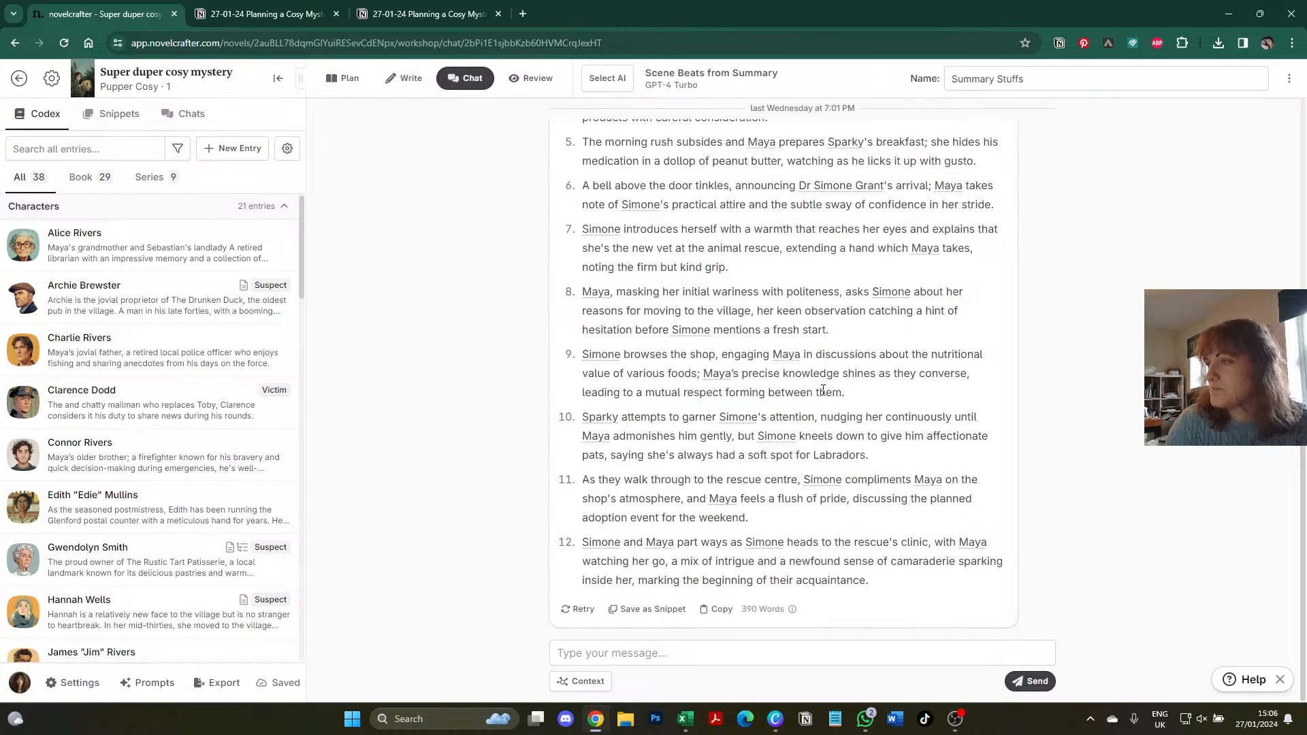
pyautogui.scroll(10, 1303, 467)
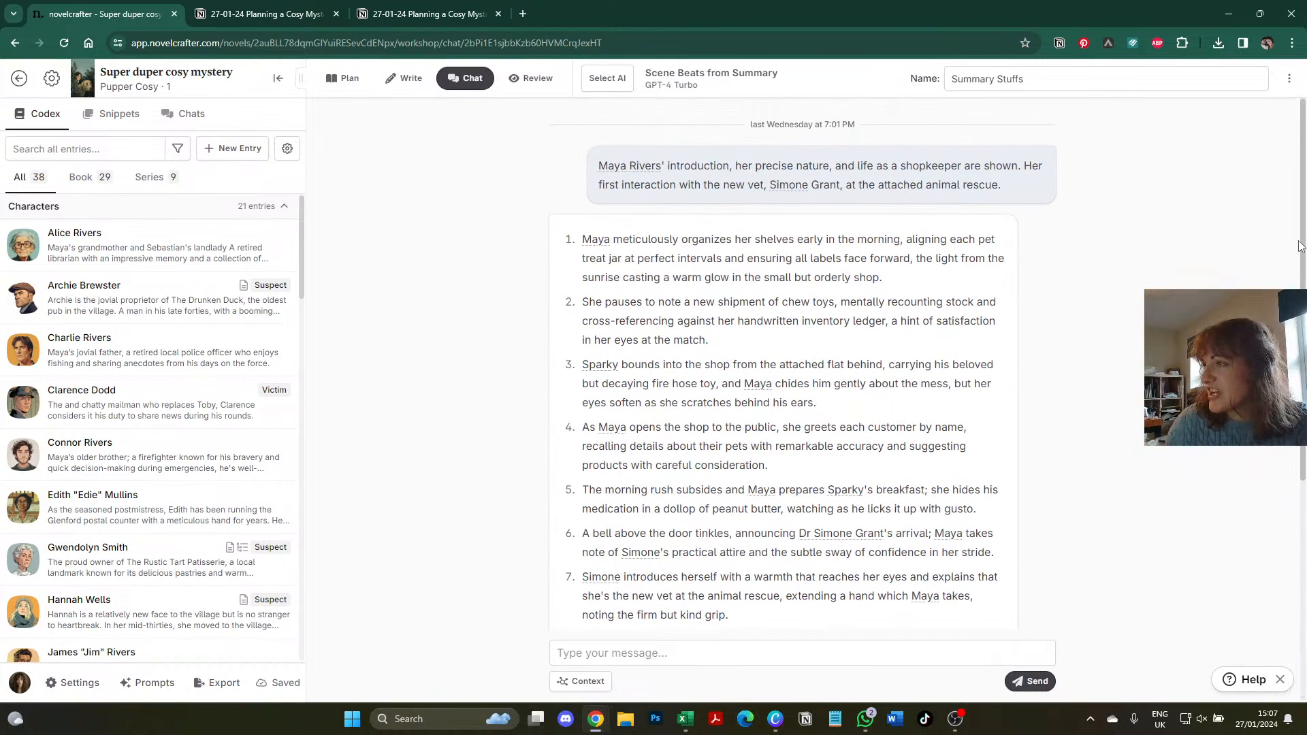
# - List all of the novel's chat threads and open the thread Following the suspects
pyautogui.click(473, 79)
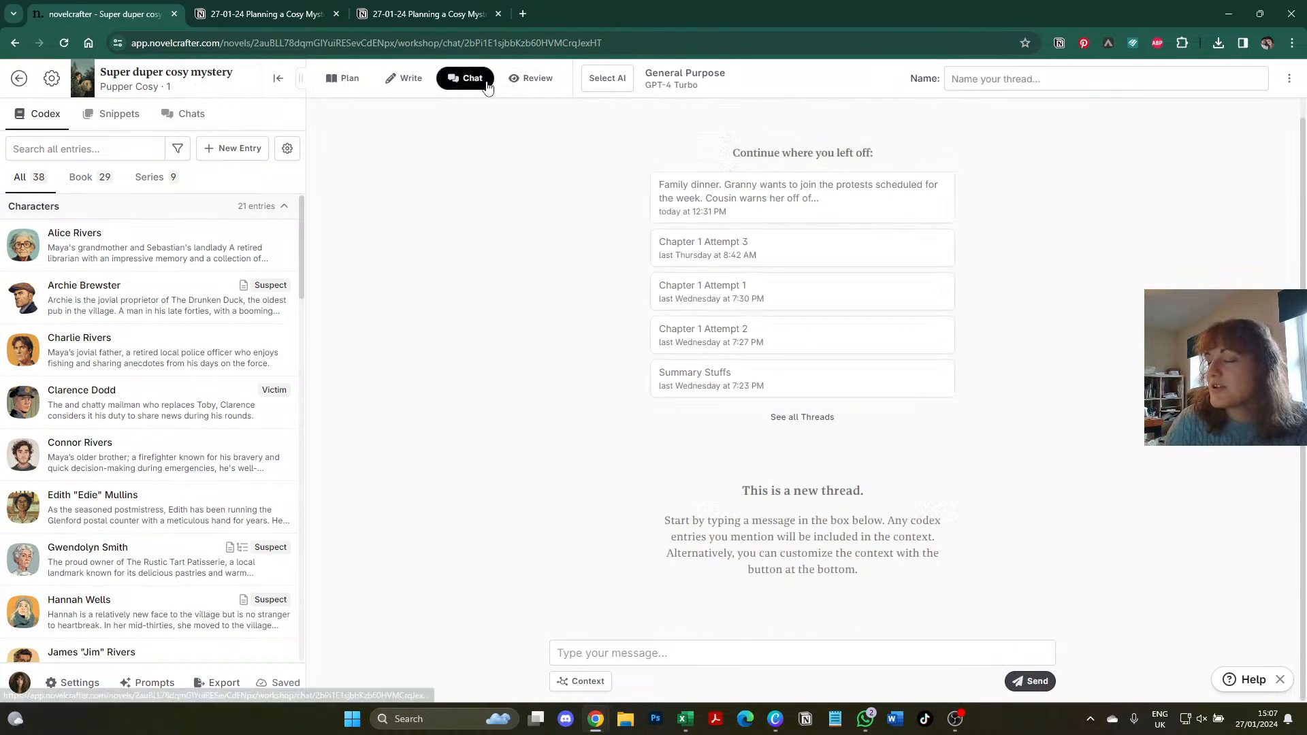
pyautogui.click(806, 417)
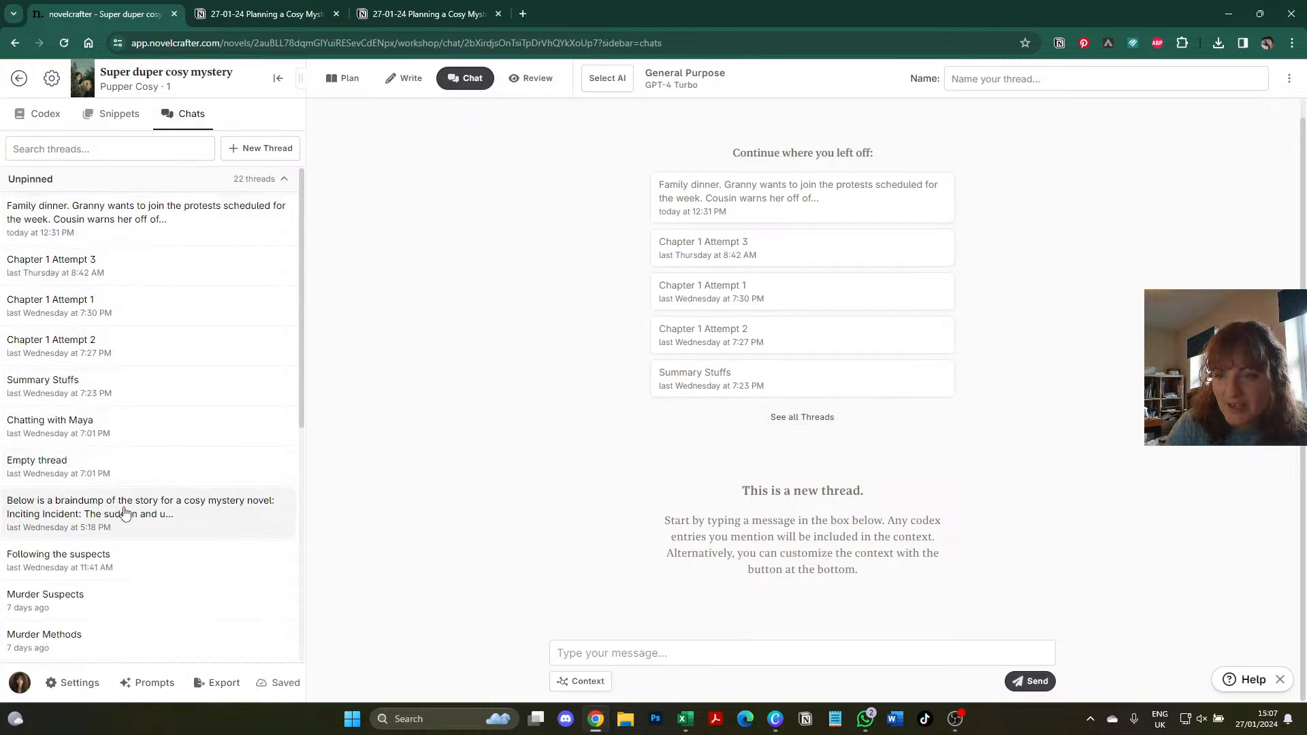
pyautogui.click(111, 563)
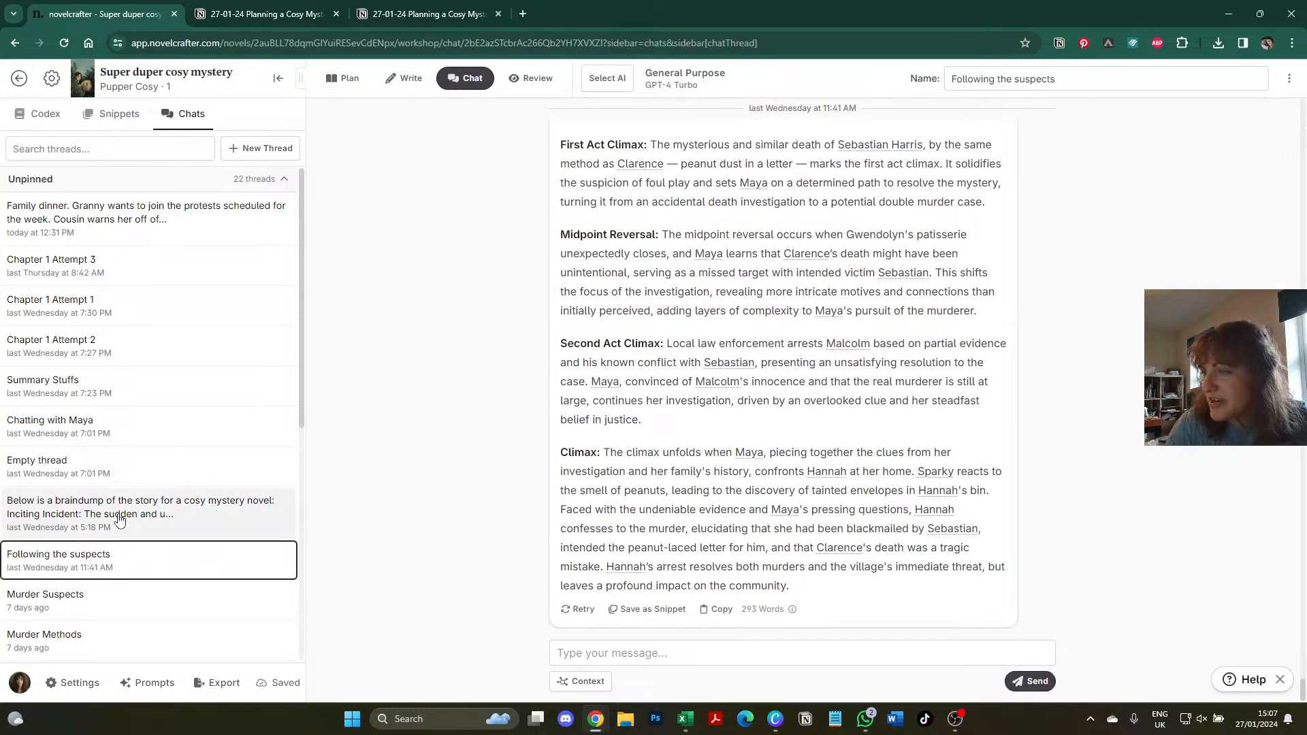
# - Look back through the Following the suspects thread for the prompt that asks for a plot summary using the simple plot outline
pyautogui.scroll(10, 497, 426)
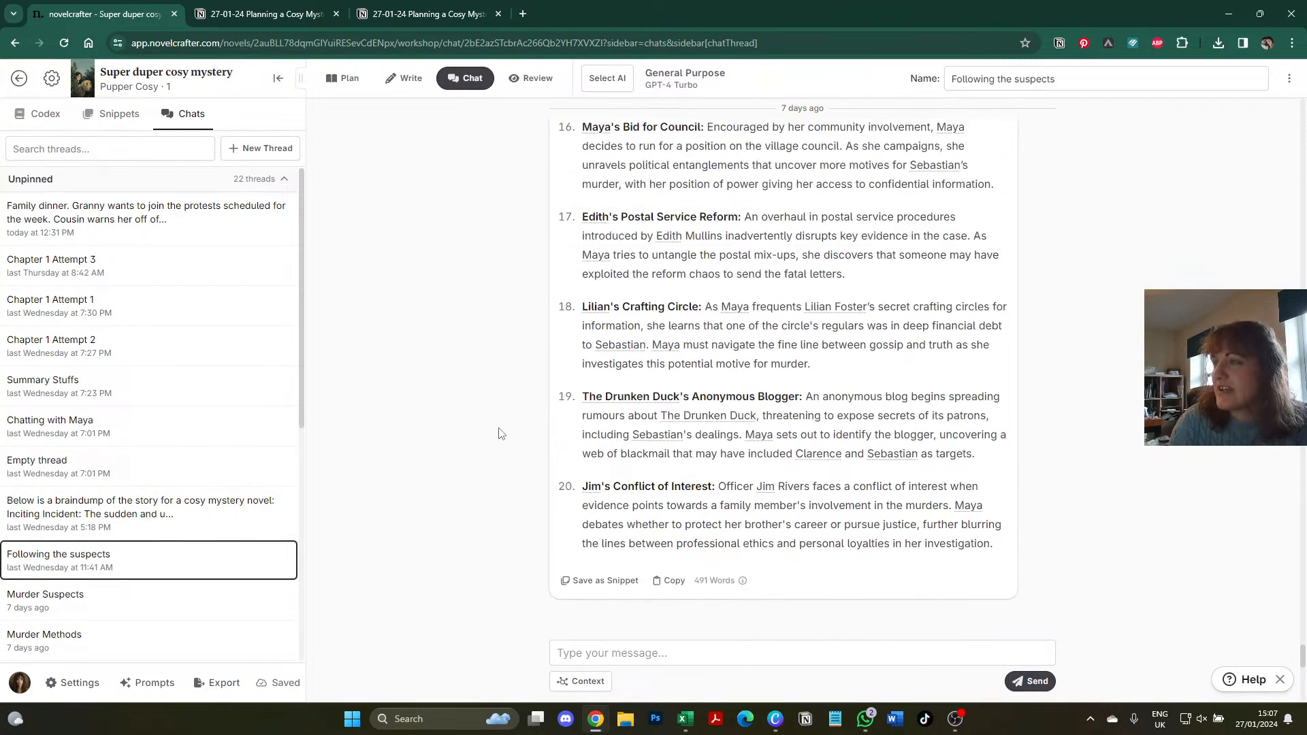
pyautogui.scroll(15, 500, 433)
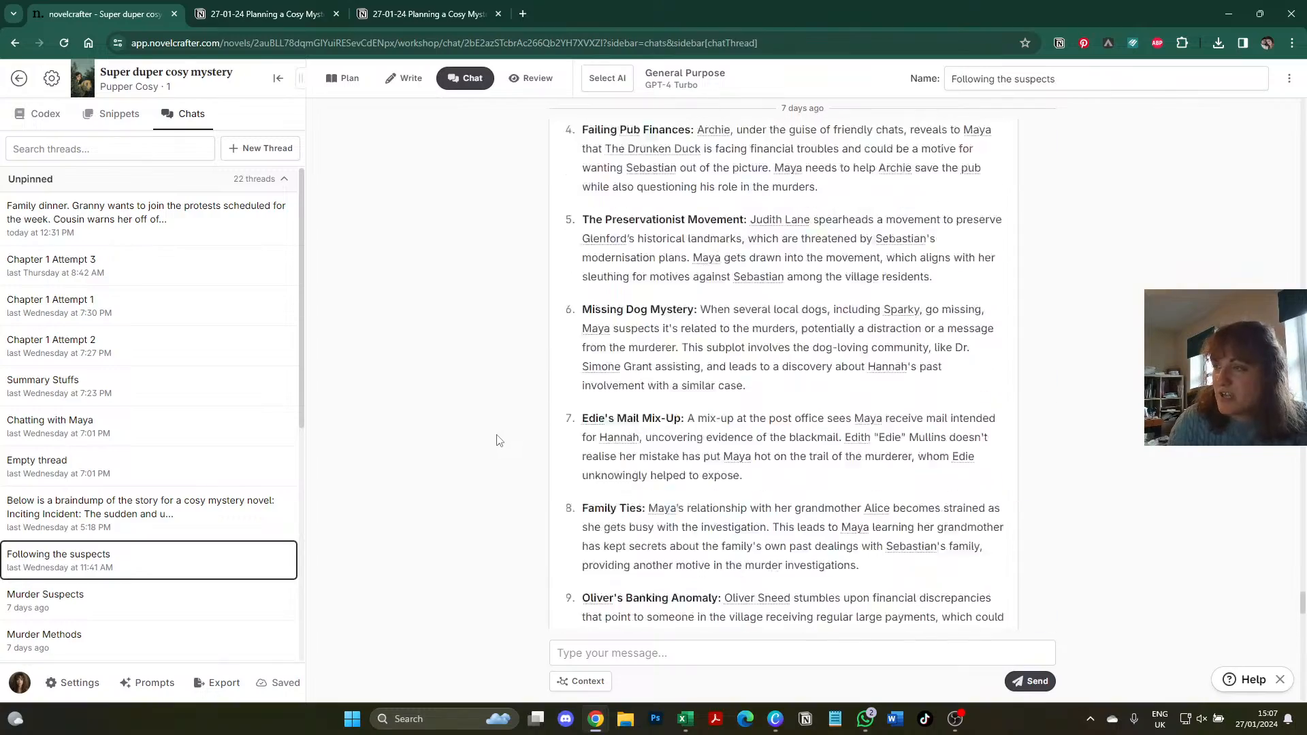
pyautogui.scroll(8, 499, 441)
pyautogui.moveTo(1303, 579); pyautogui.dragTo(1286, 408)
pyautogui.scroll(-6, 802, 375)
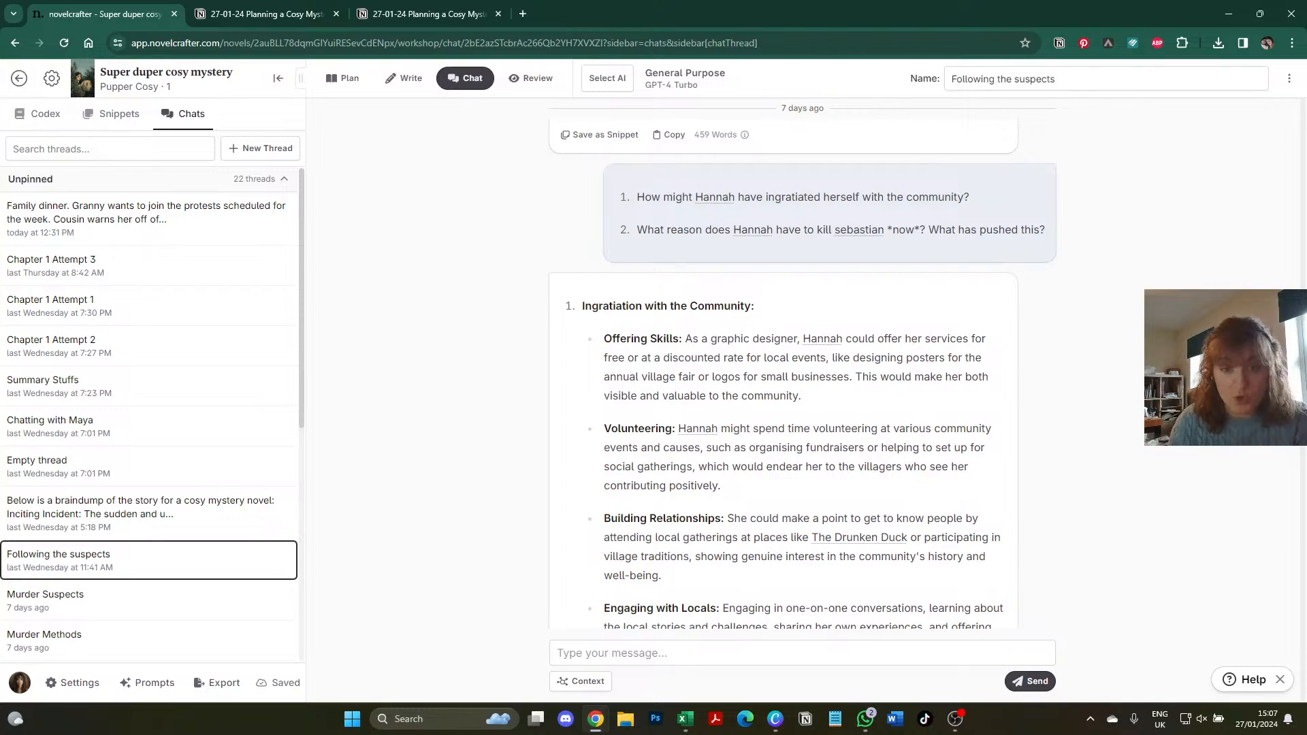
pyautogui.scroll(-15, 802, 374)
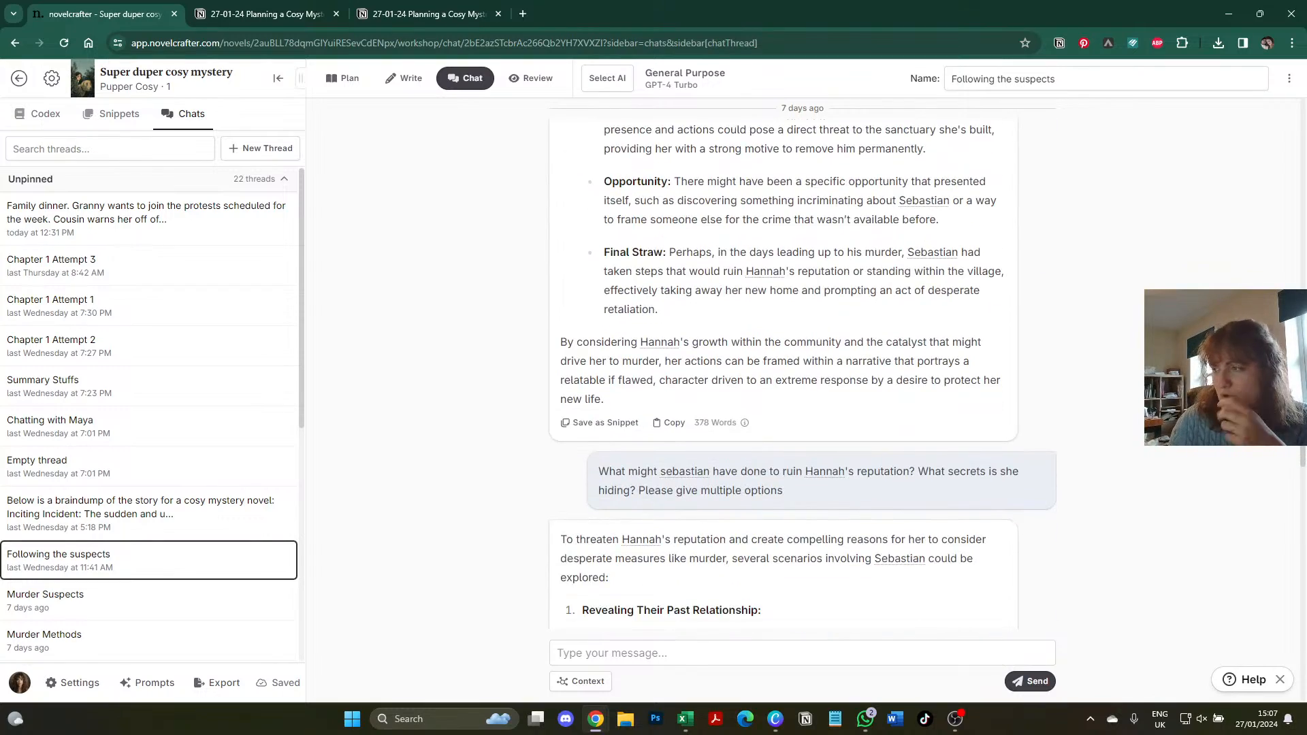
pyautogui.scroll(-15, 802, 374)
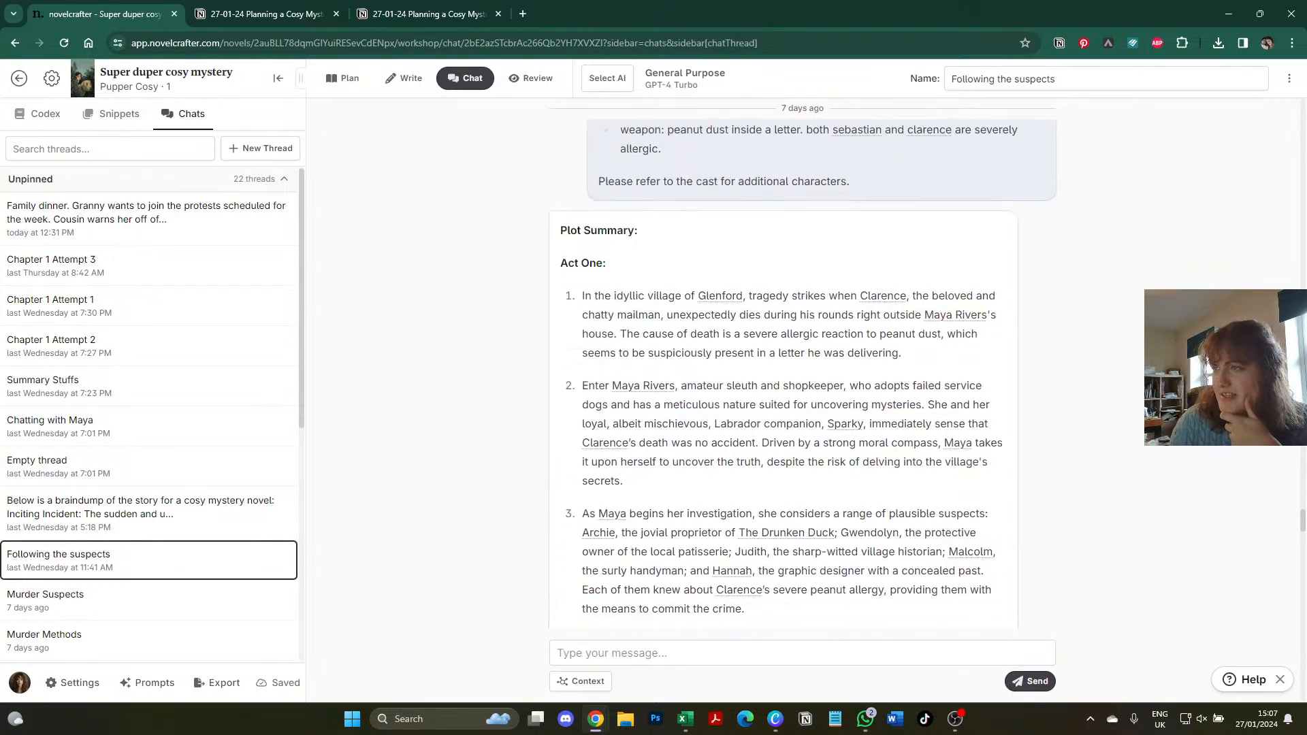
pyautogui.scroll(4, 802, 374)
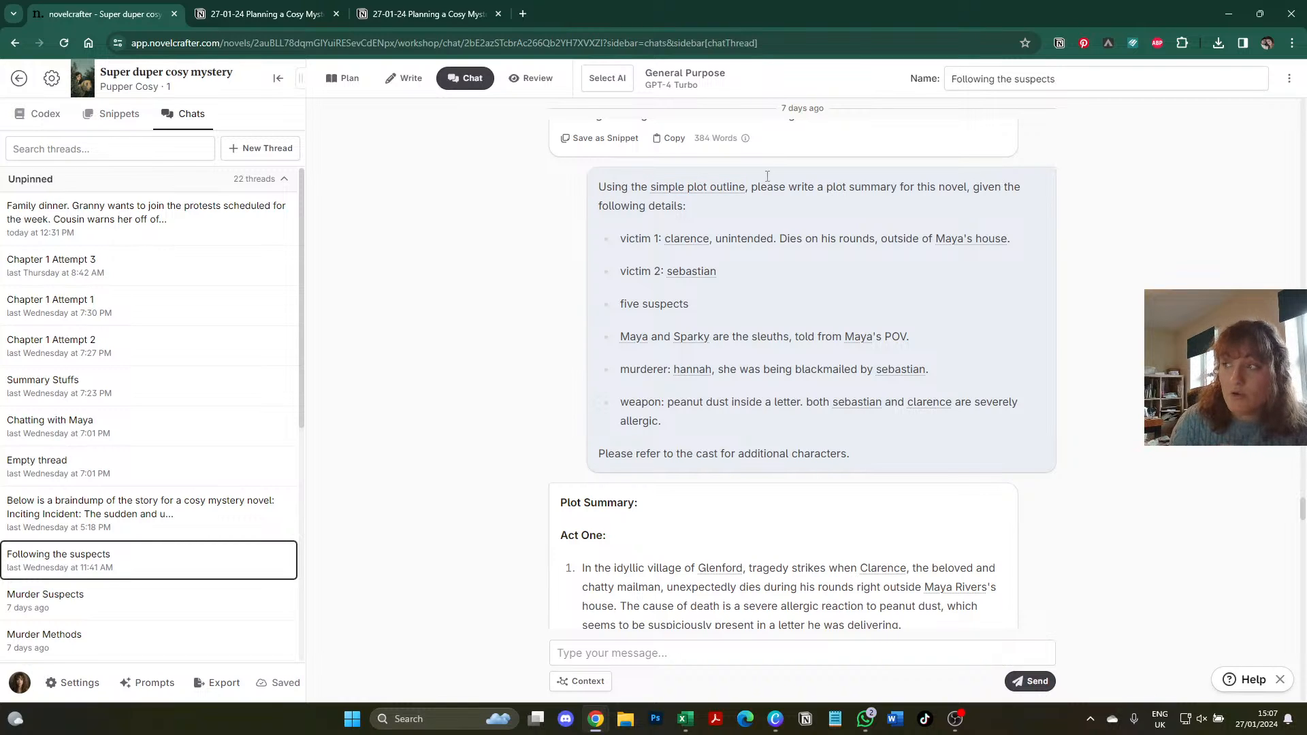
# - Preview the Simple Plot Outline entry mentioned in the prompt and read it from Act One through Act Three
pyautogui.moveTo(687, 190)
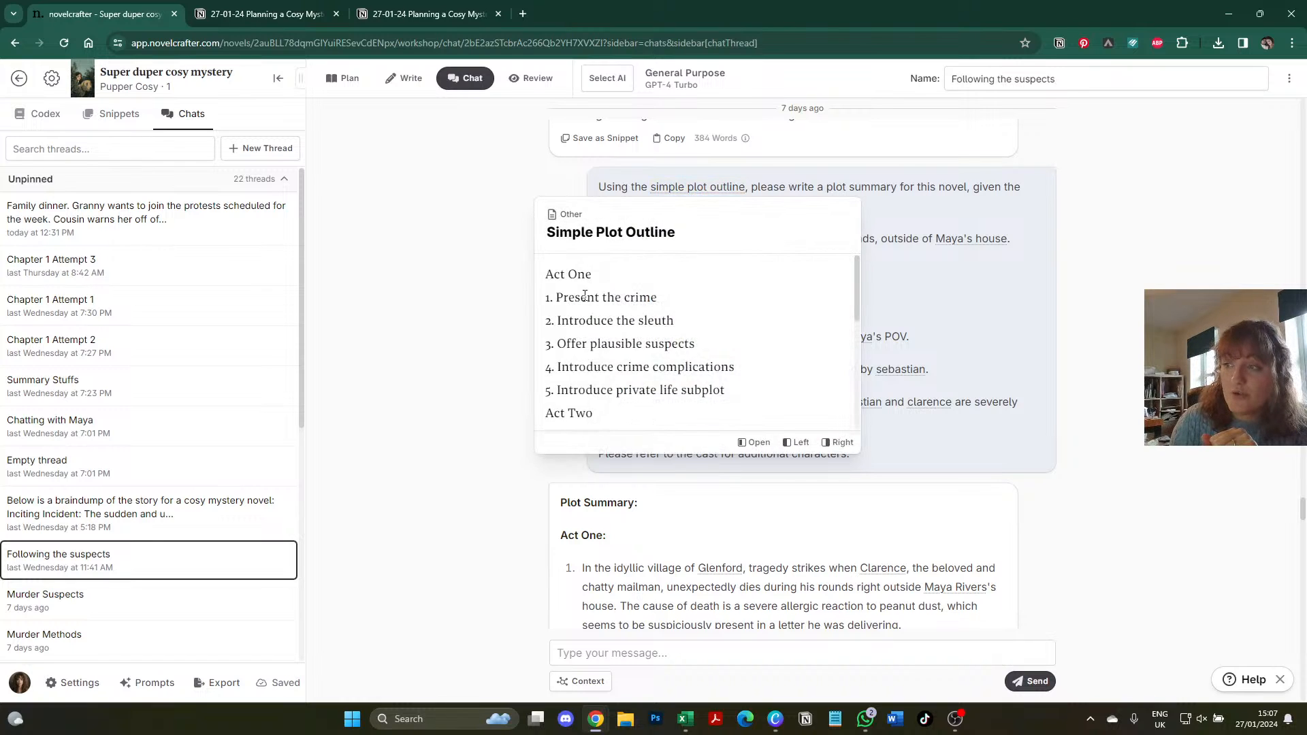
pyautogui.scroll(-5, 587, 300)
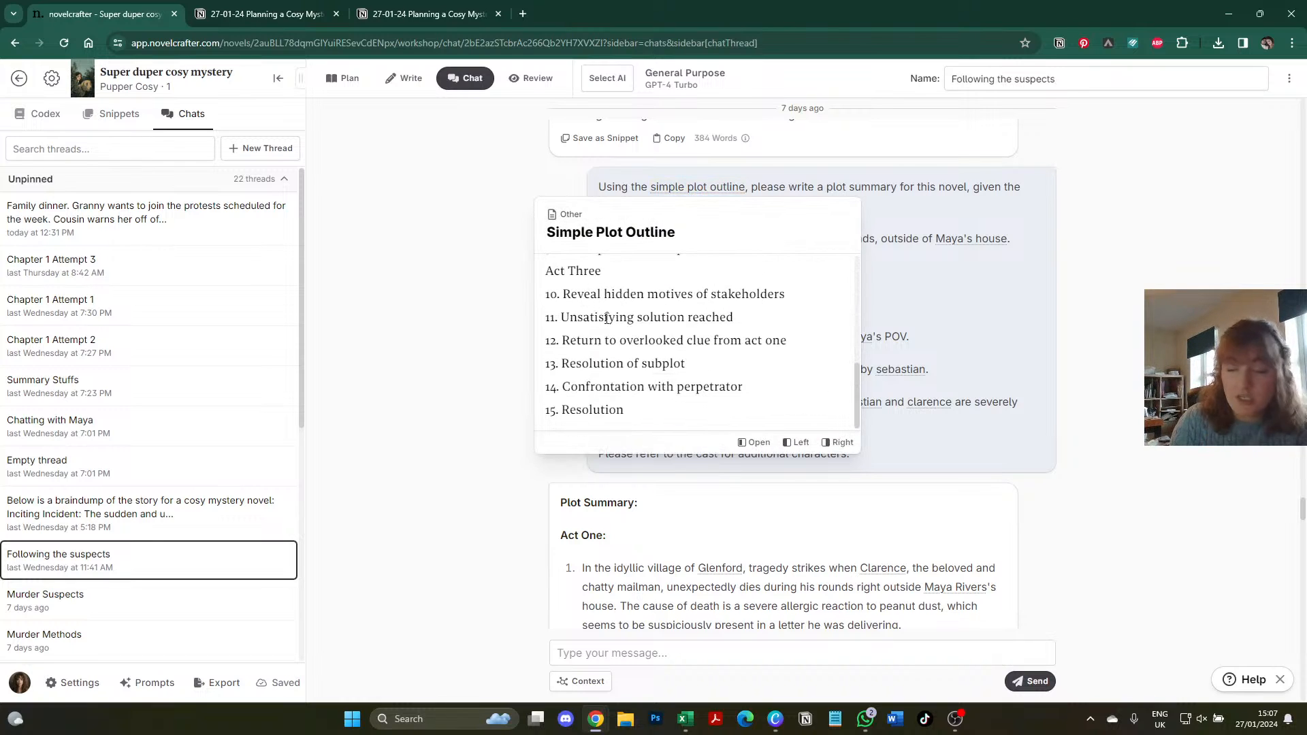
pyautogui.scroll(5, 611, 318)
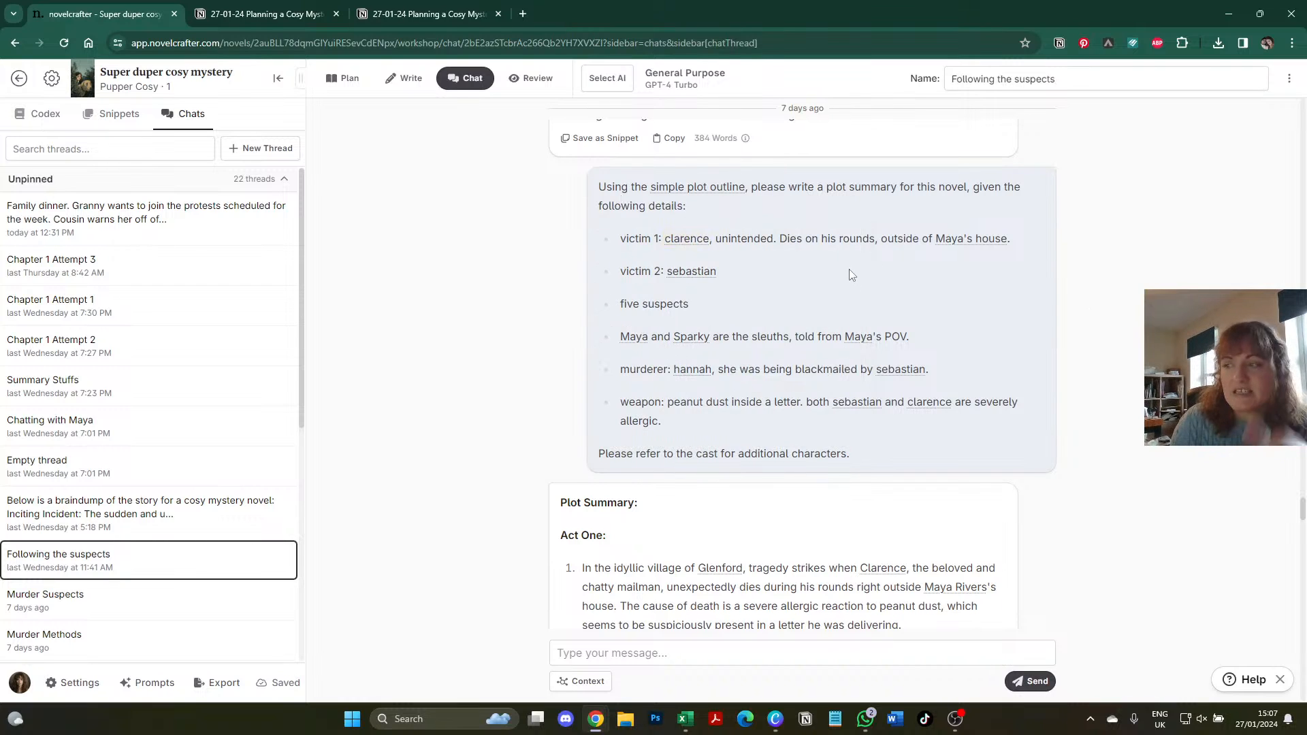
# - Read the AI's three-act plot summary through to the resolution and the follow-up prompt asking for ten potential subplots
pyautogui.scroll(-3, 848, 271)
pyautogui.scroll(-8, 417, 294)
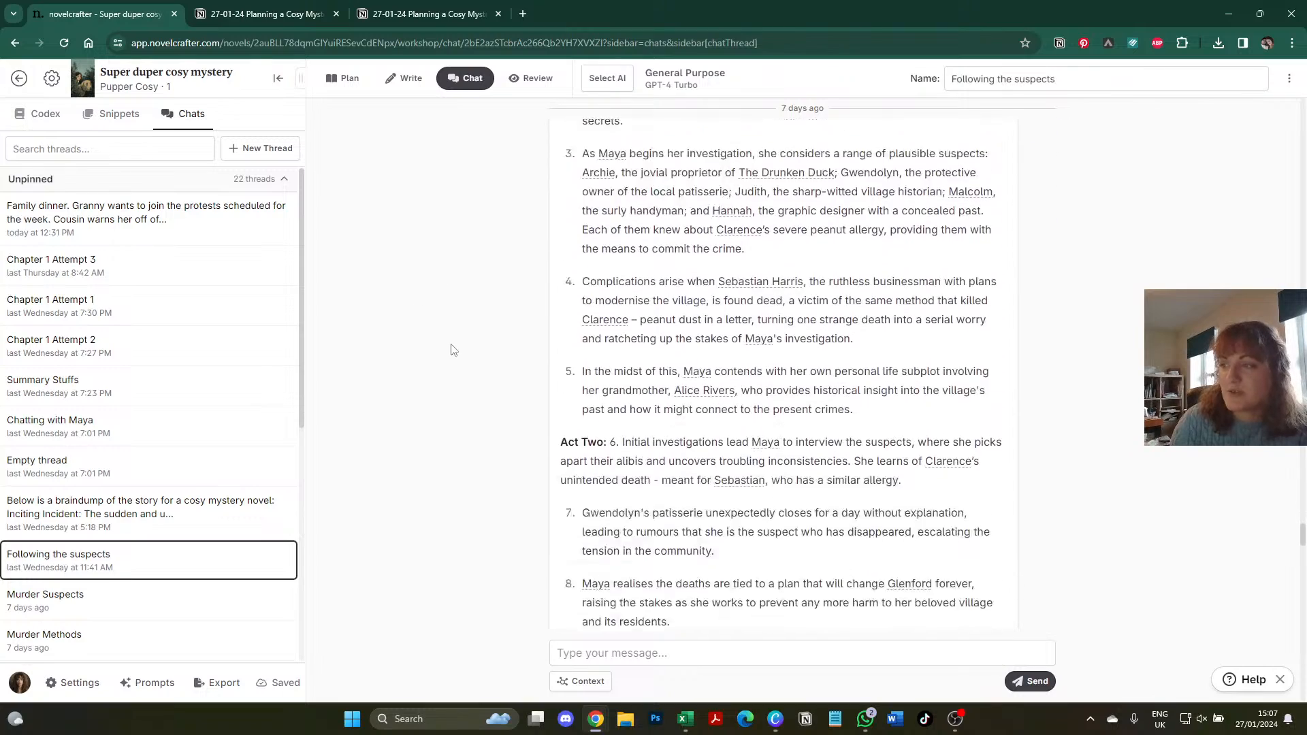
pyautogui.scroll(-7, 814, 329)
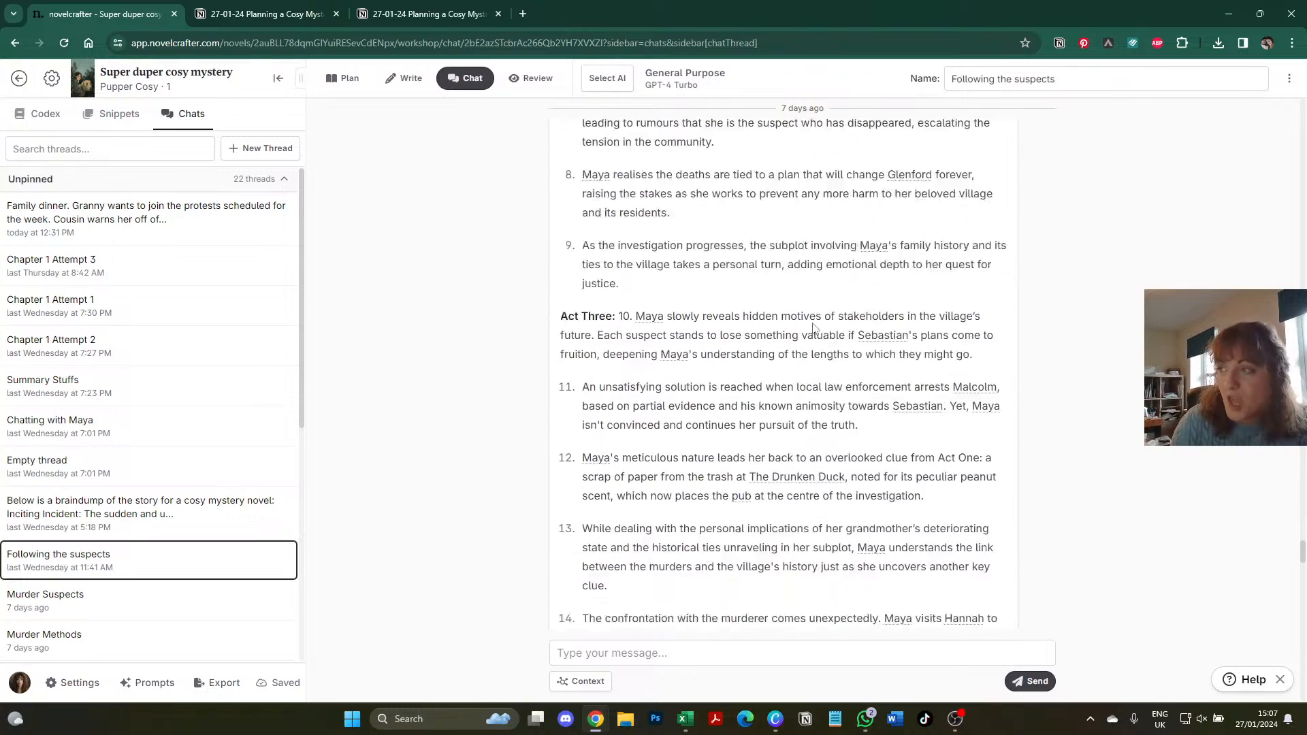
pyautogui.scroll(-1, 815, 329)
pyautogui.scroll(4, 666, 344)
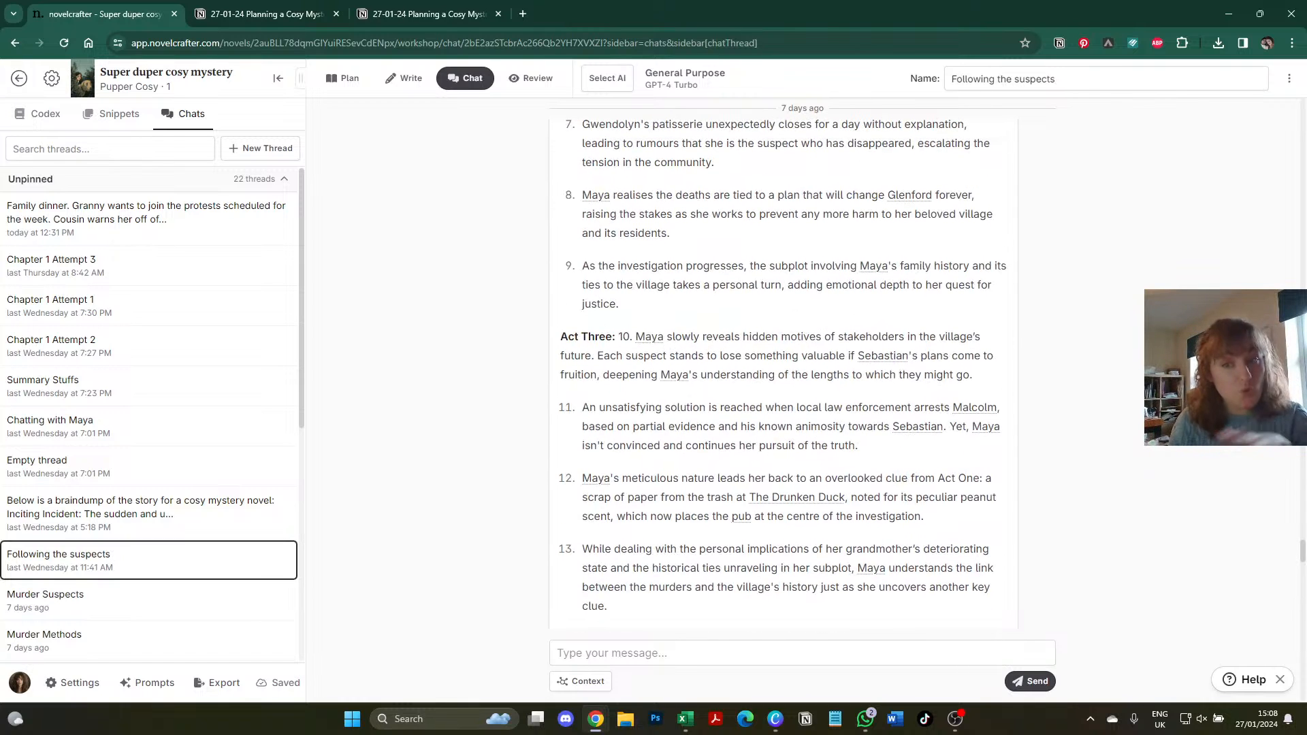
pyautogui.scroll(-8, 783, 374)
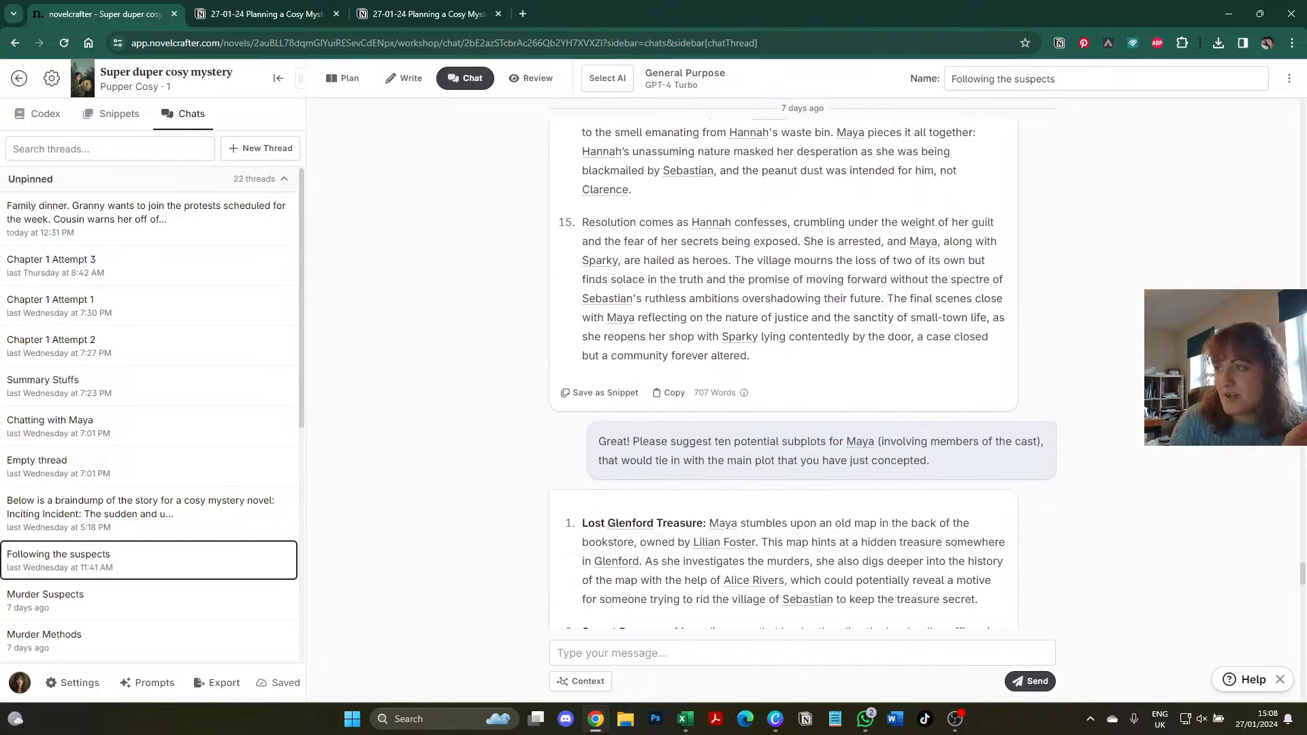
# - Review the AI's suggested subplots, from Lost Glenford Treasure through Jim's Conflict of Interest
pyautogui.scroll(-1, 803, 370)
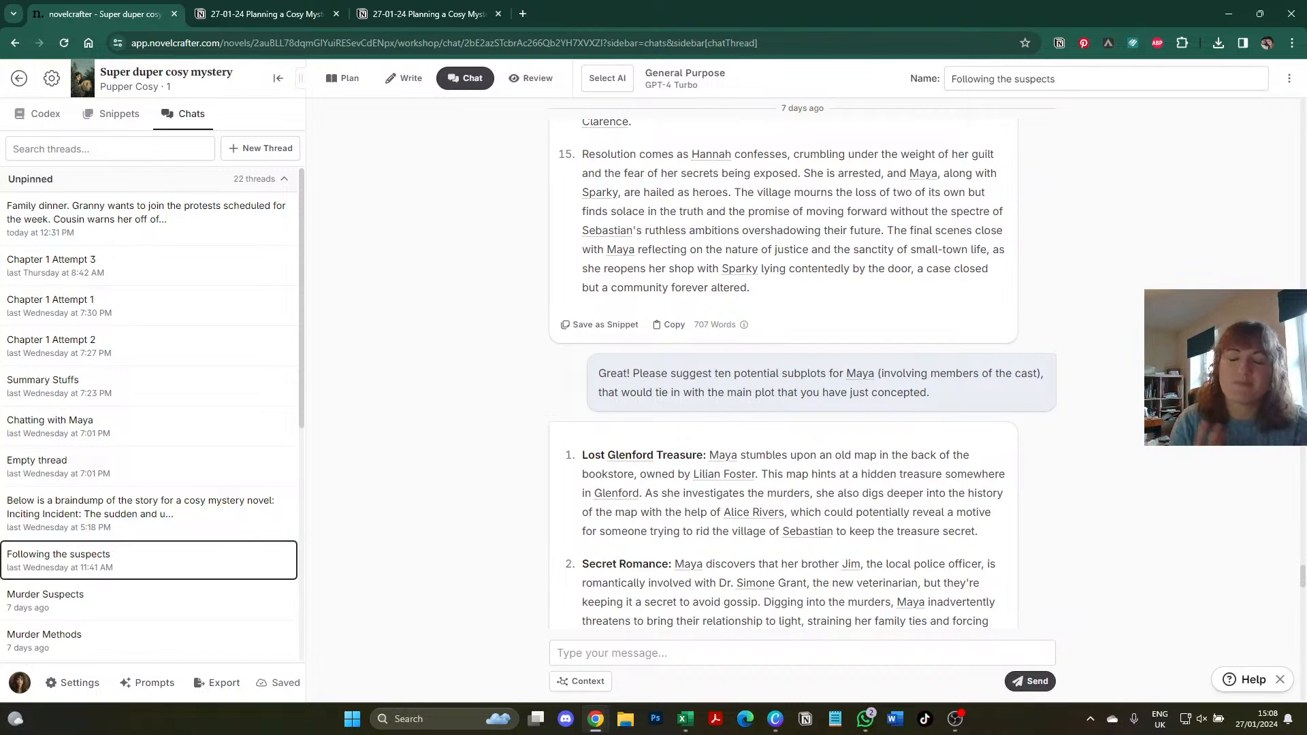
pyautogui.scroll(-3, 1114, 345)
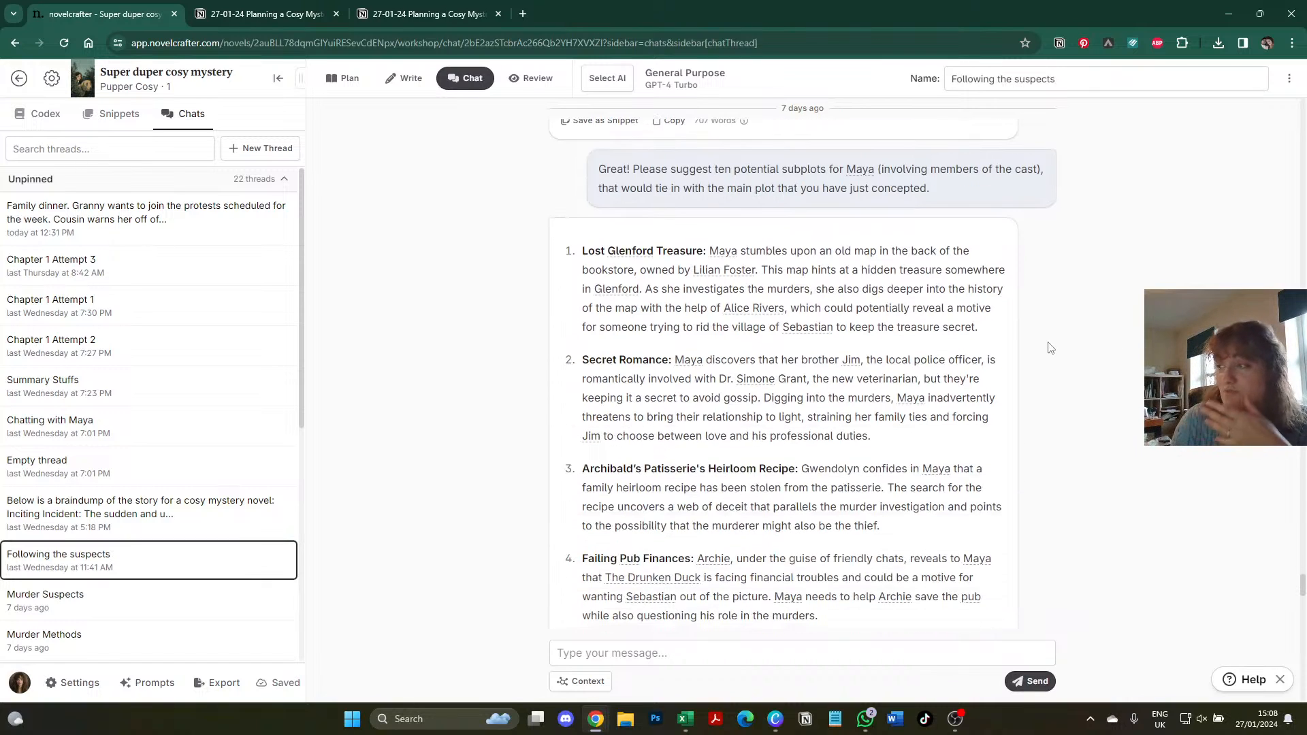
pyautogui.scroll(-3, 733, 348)
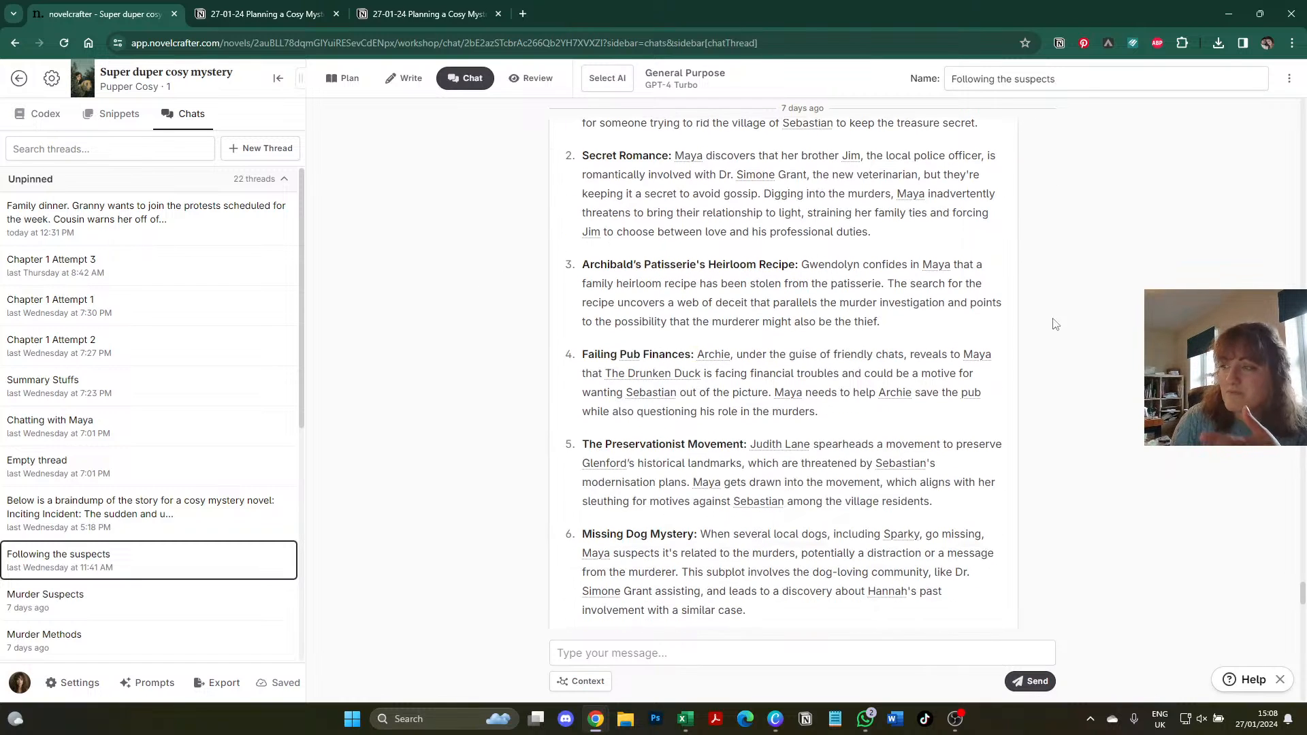
pyautogui.scroll(-2, 820, 507)
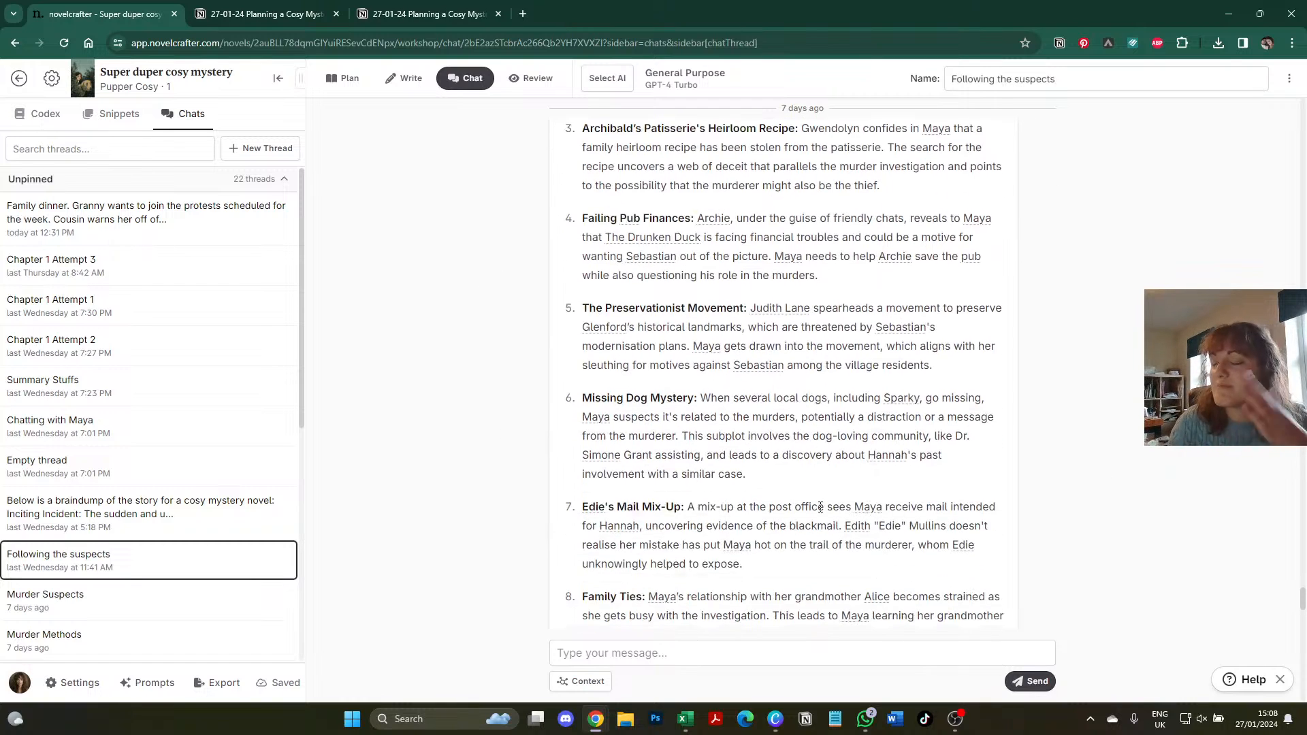
pyautogui.scroll(-8, 820, 506)
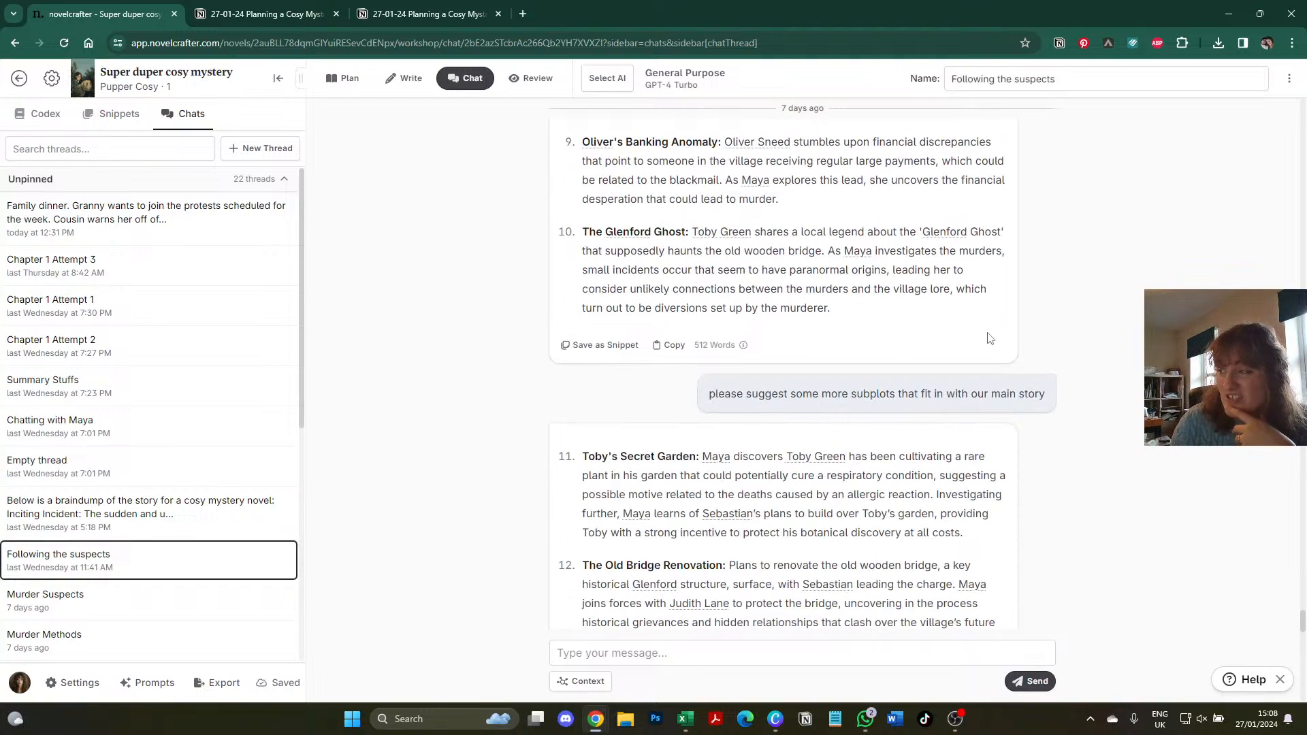
pyautogui.scroll(-10, 599, 504)
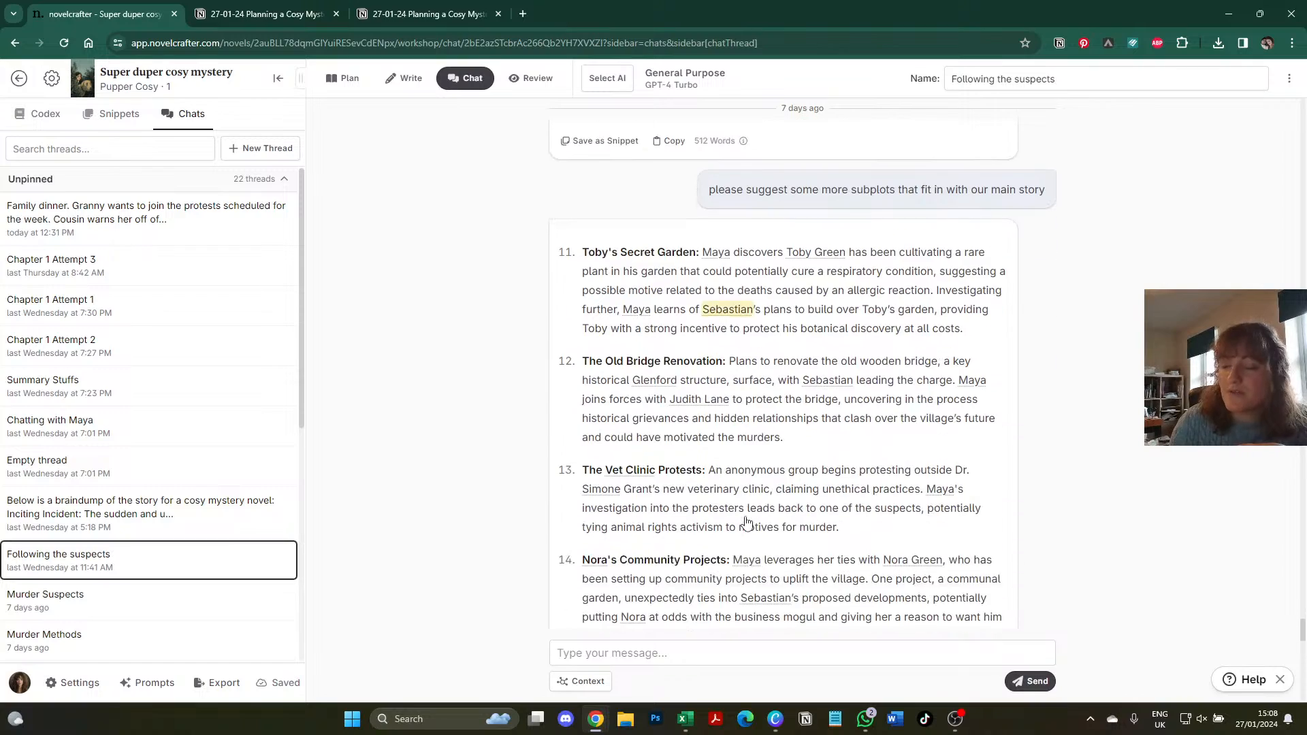
pyautogui.scroll(-6, 612, 458)
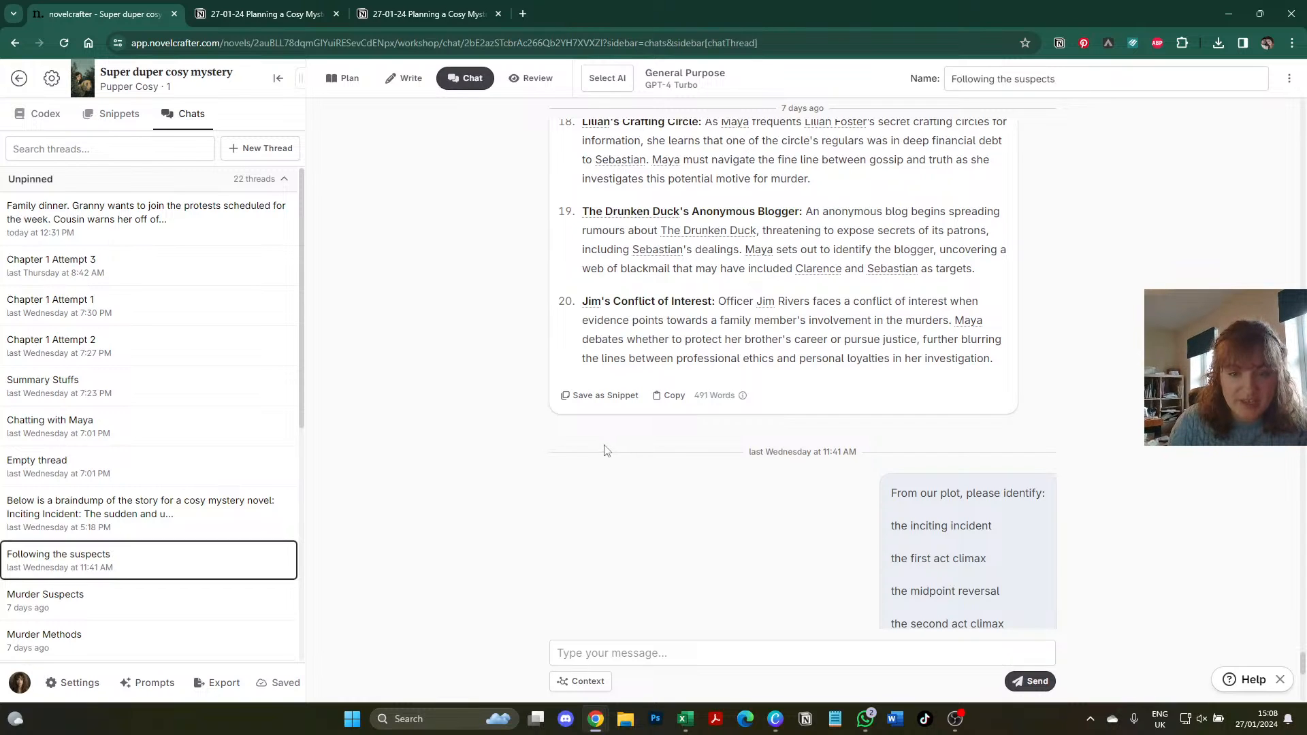
# - Examine the prompt asking for the plot's inciting incident, act climaxes and midpoint reversal, and read the reply to its end
pyautogui.scroll(-2, 606, 449)
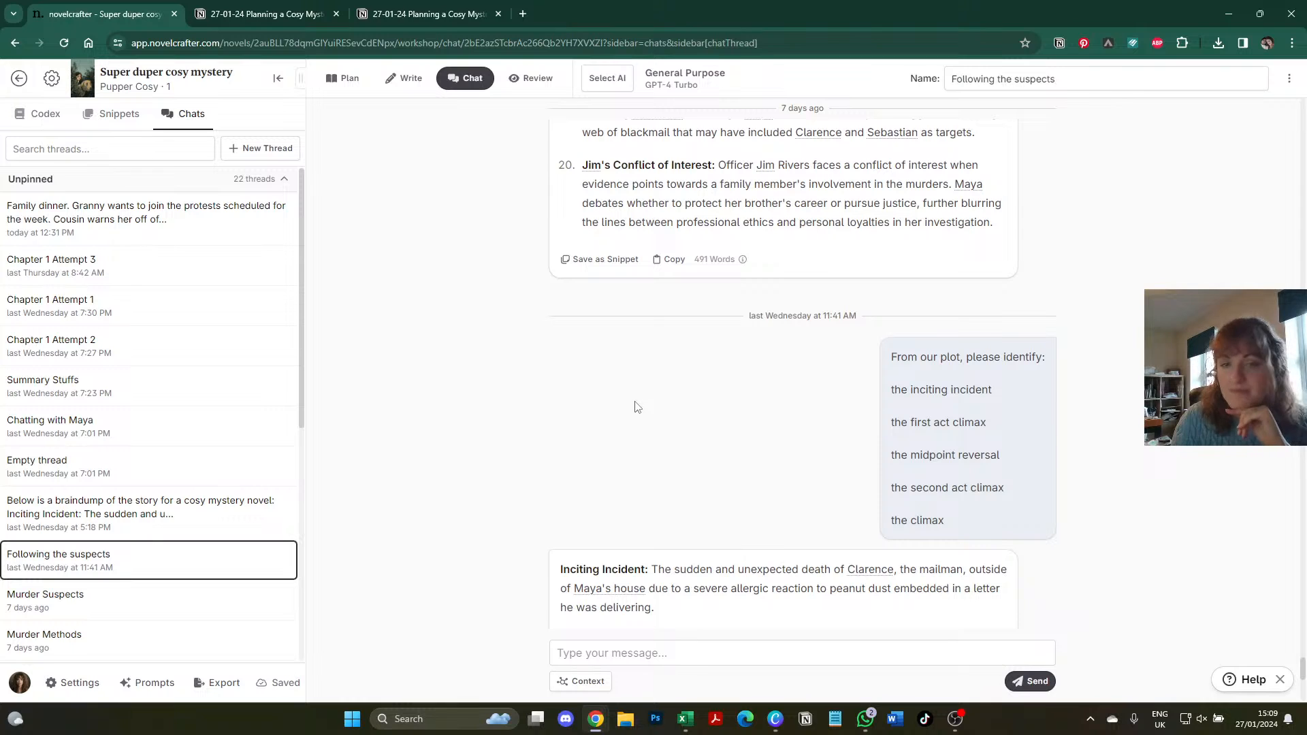
pyautogui.scroll(-1, 637, 407)
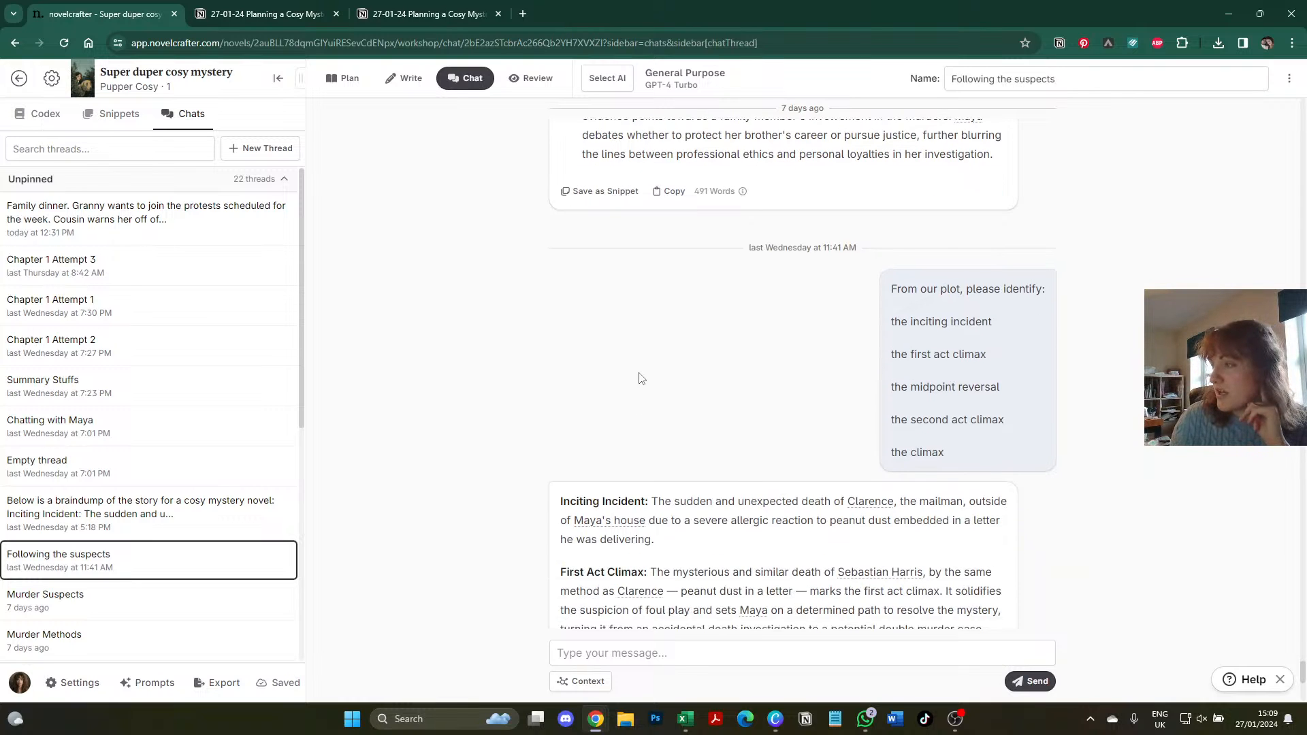
pyautogui.scroll(-1, 552, 343)
pyautogui.scroll(-5, 552, 343)
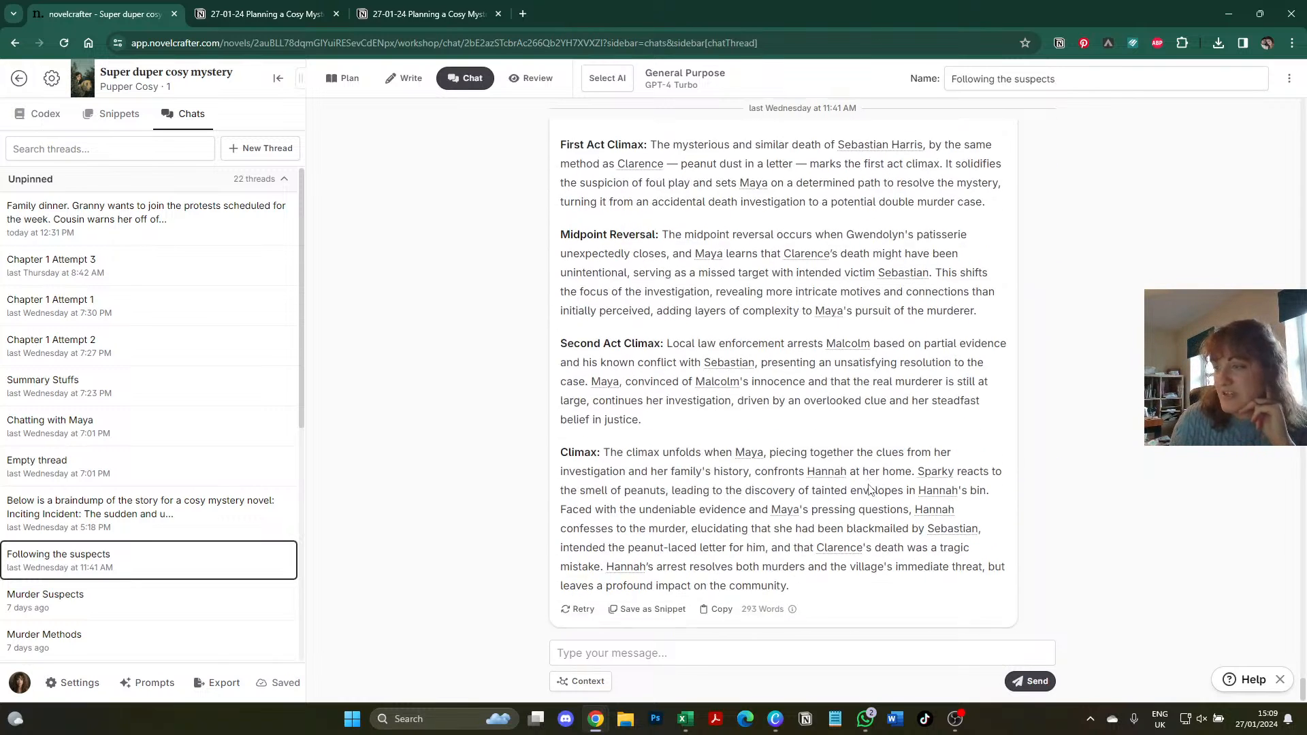
# - Check the AI-Generated summary in the Notion page, and return to Novelcrafter to show the Codex entries beside the chat
pyautogui.click(289, 9)
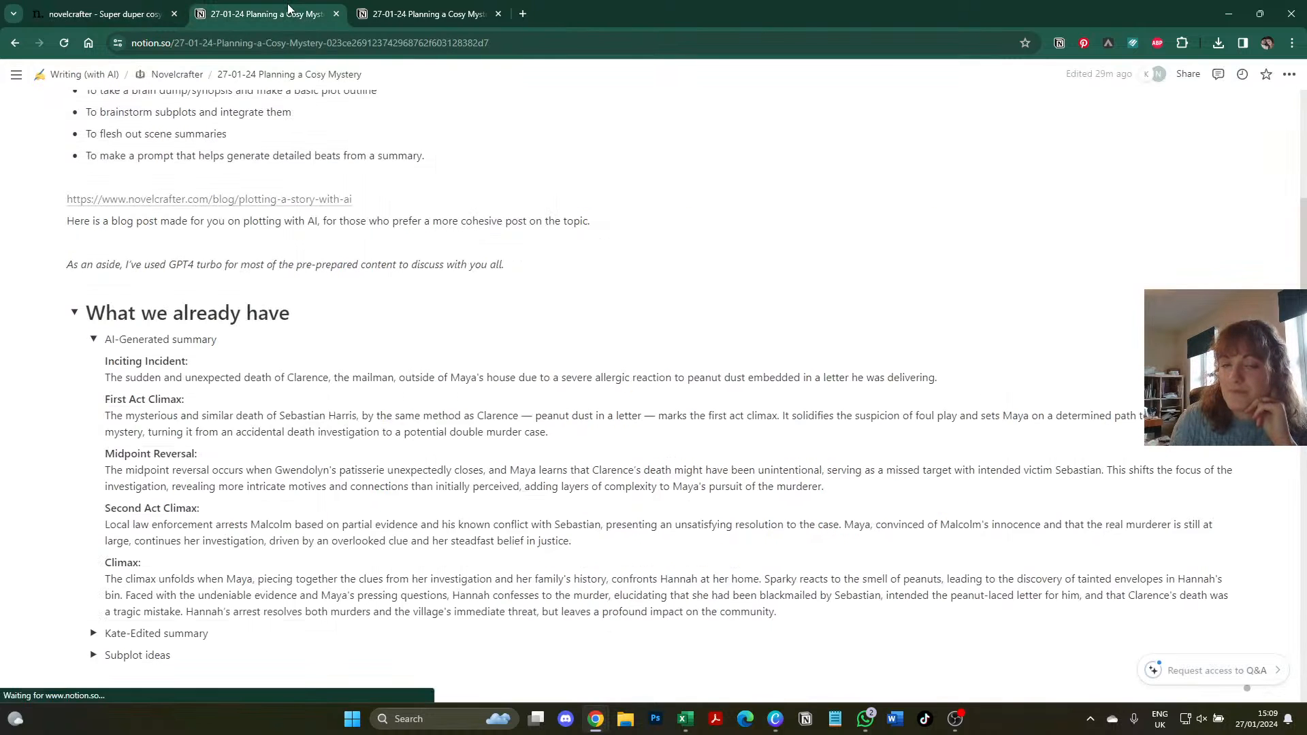
pyautogui.click(146, 13)
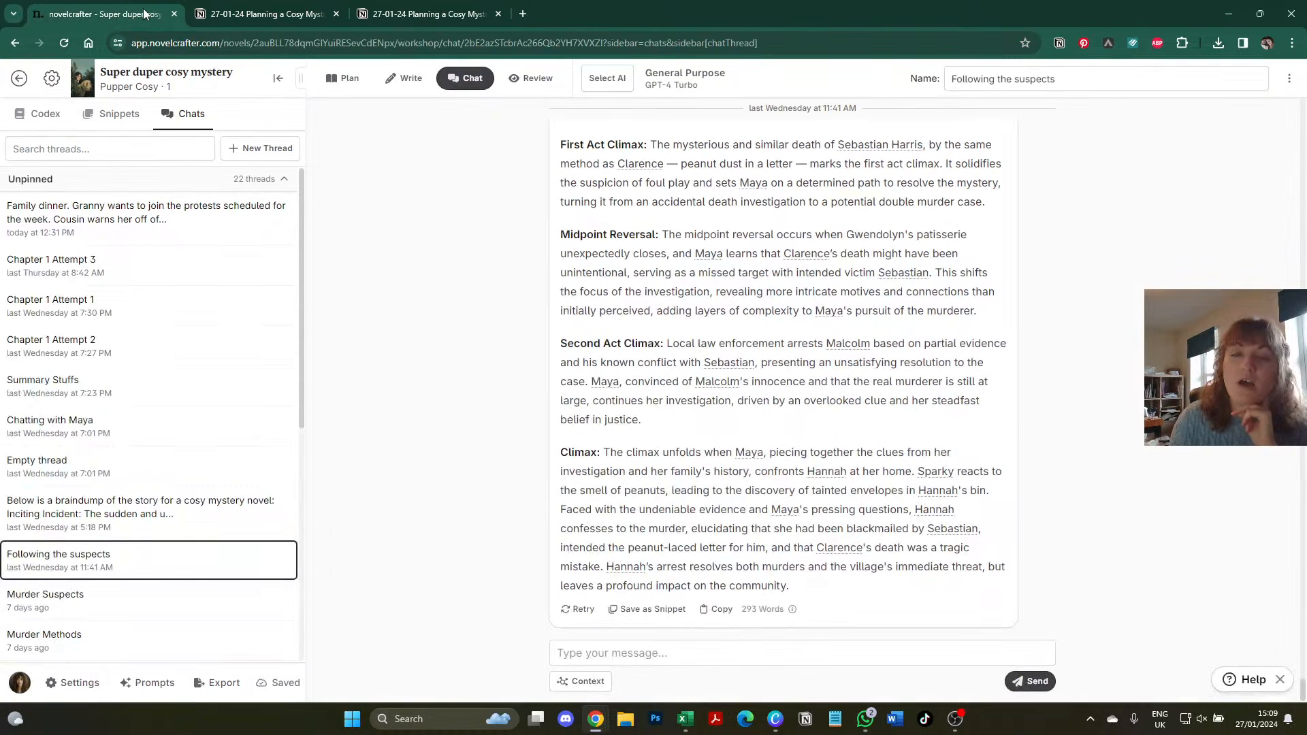
pyautogui.click(46, 114)
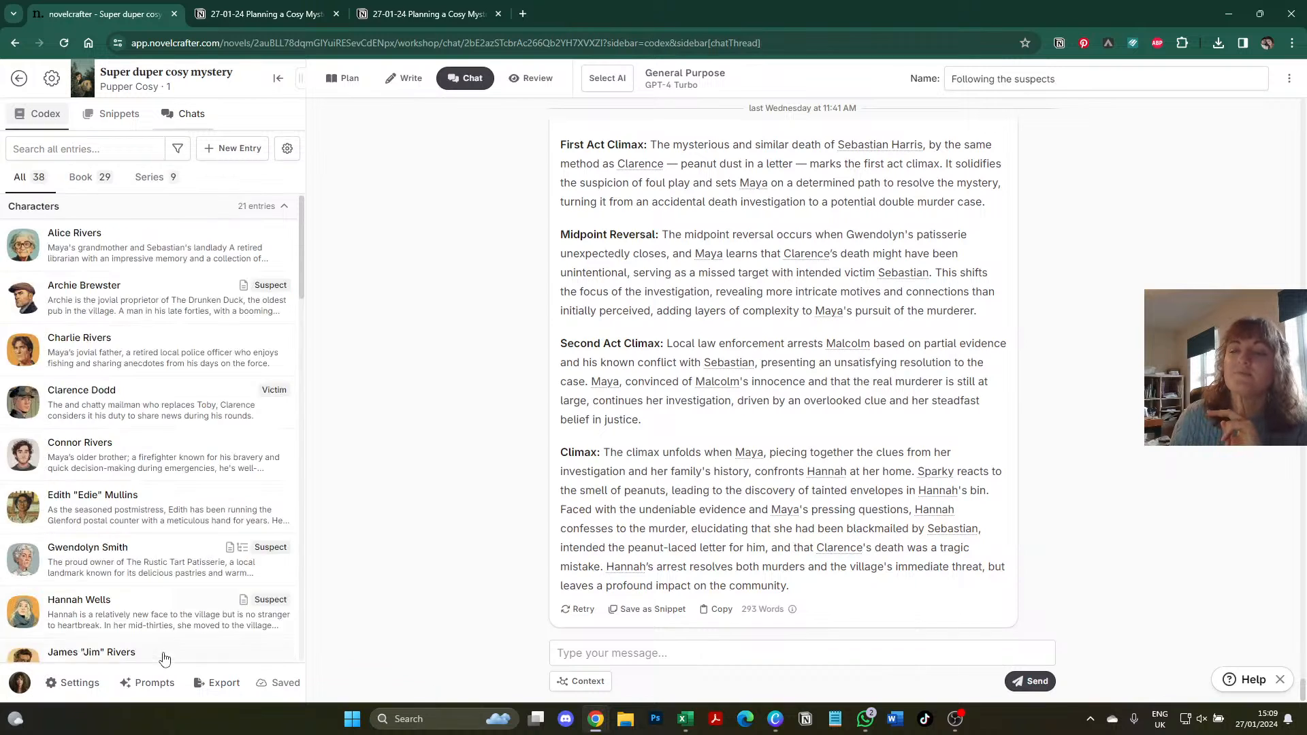
# - Look over the Simple Plot Outline entry among the Codex's other entries, and close it
pyautogui.scroll(-20, 156, 531)
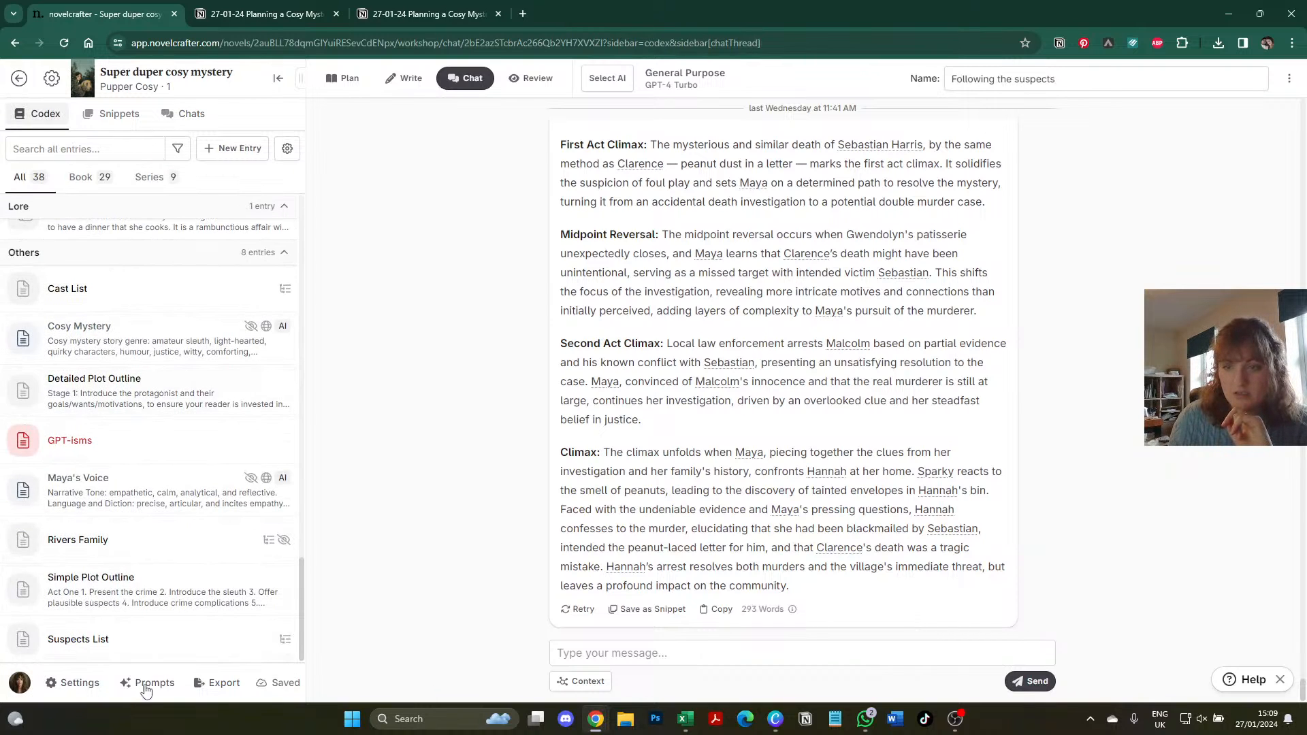
pyautogui.click(141, 602)
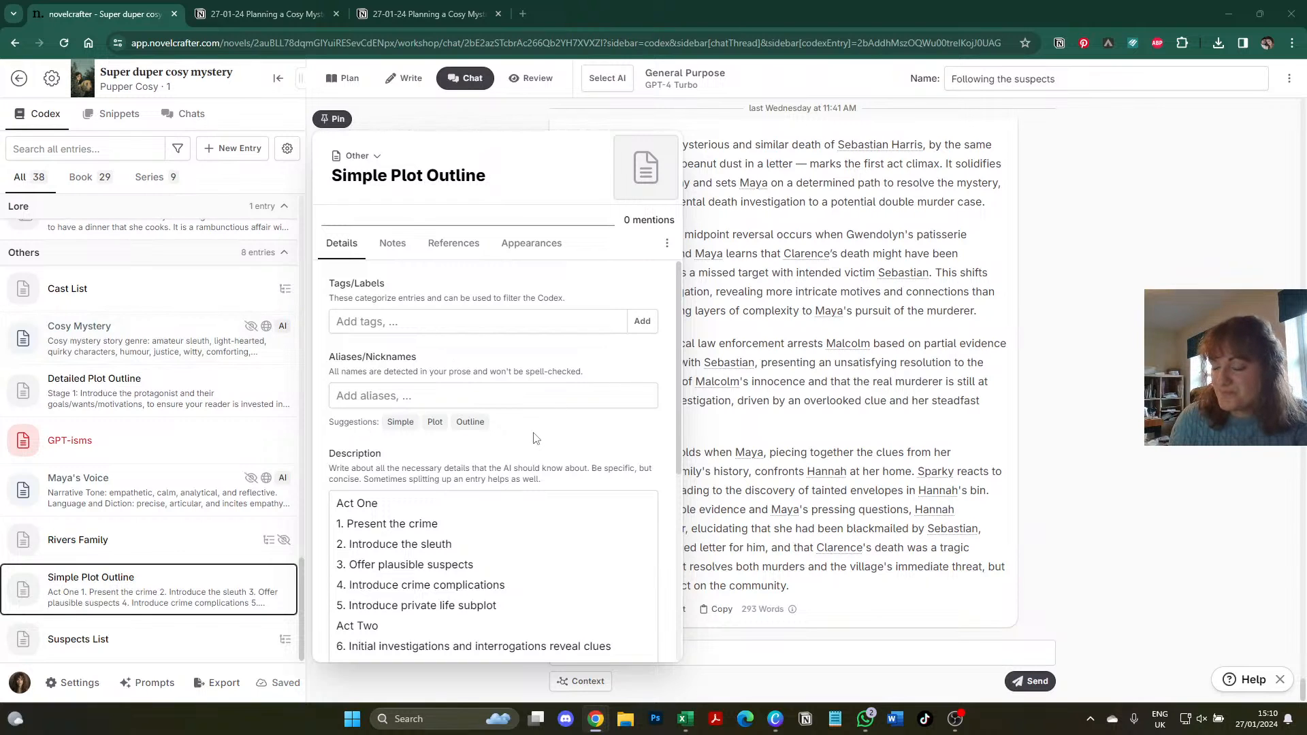
pyautogui.click(1111, 333)
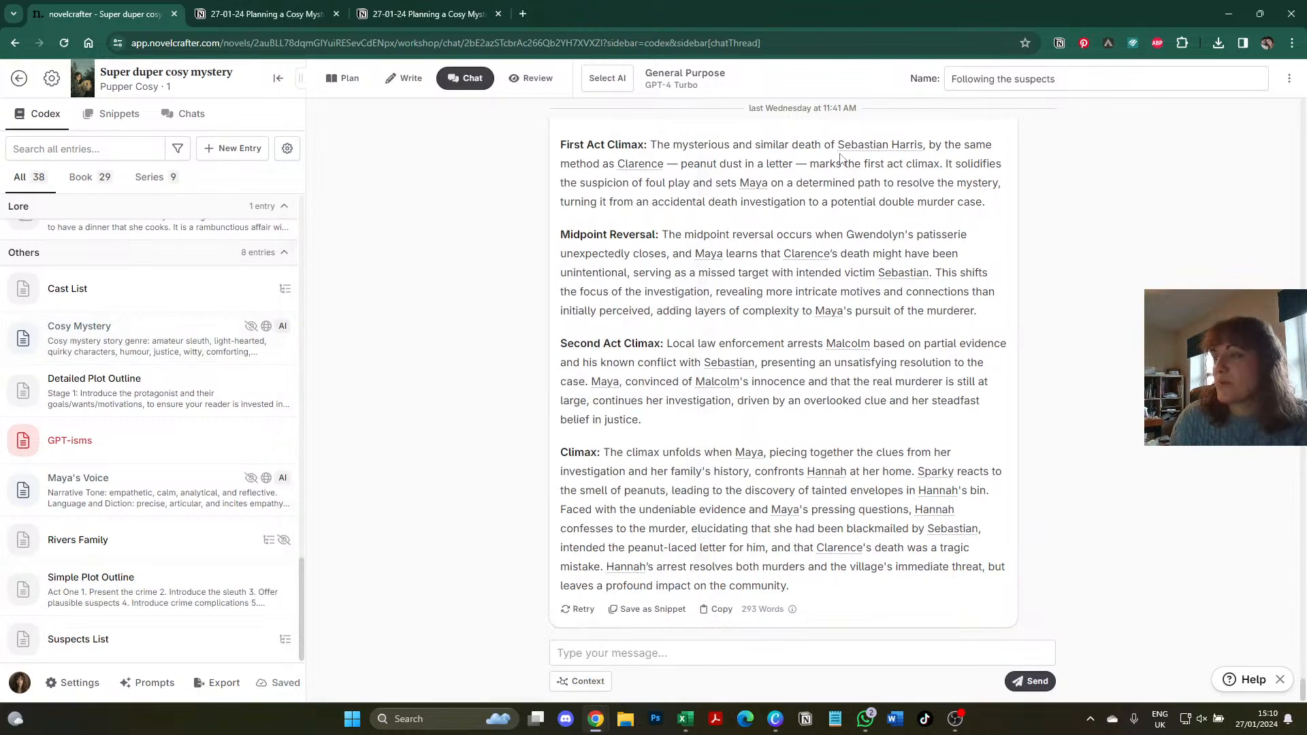
# - Switch to the Notion planning page and read the author-edited summary from Inciting Incident to Climax, below the AI-Generated summary
pyautogui.click(211, 10)
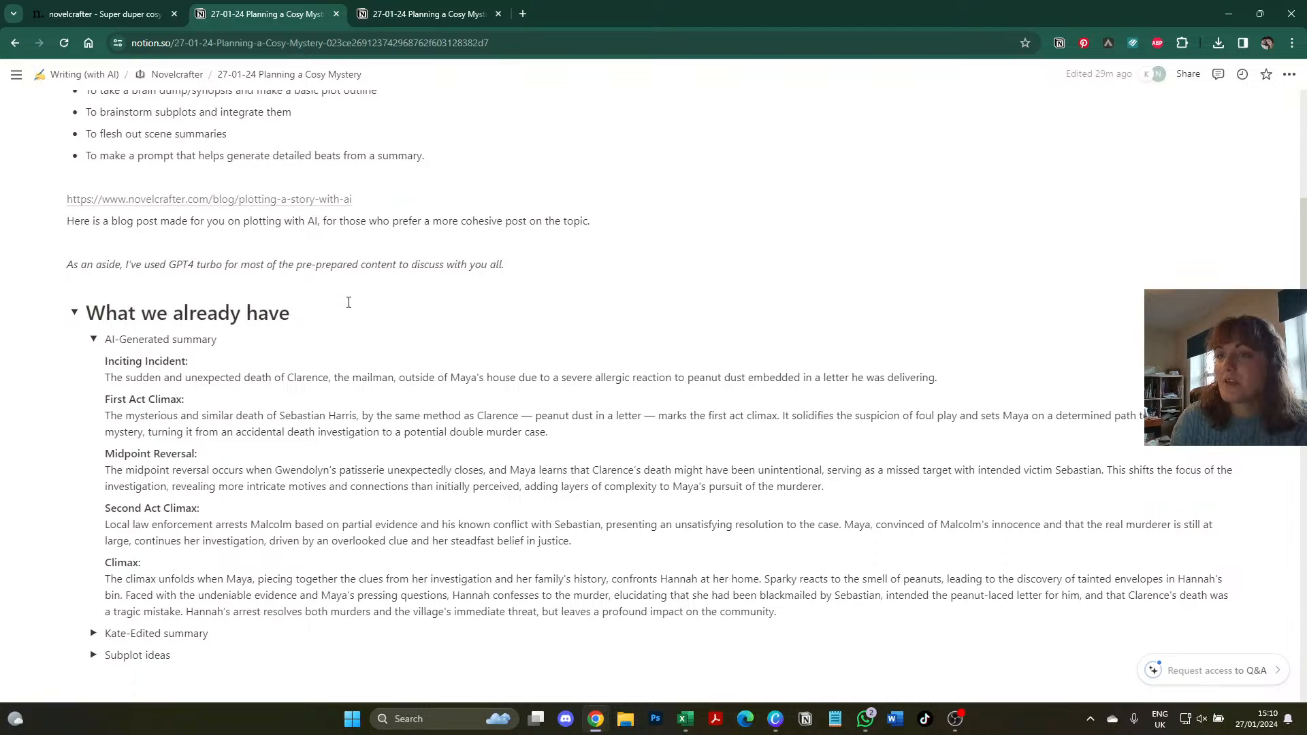
pyautogui.scroll(-1, 111, 312)
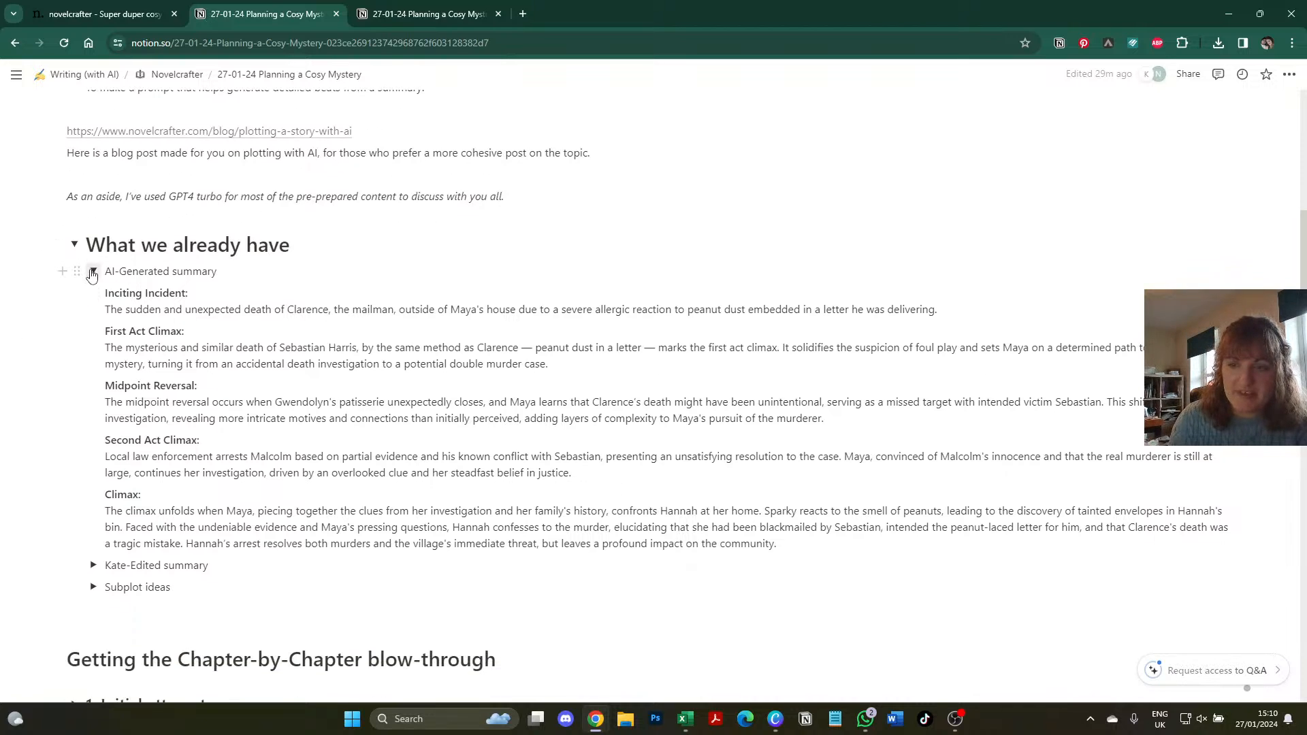
pyautogui.click(93, 565)
pyautogui.scroll(-1, 51, 454)
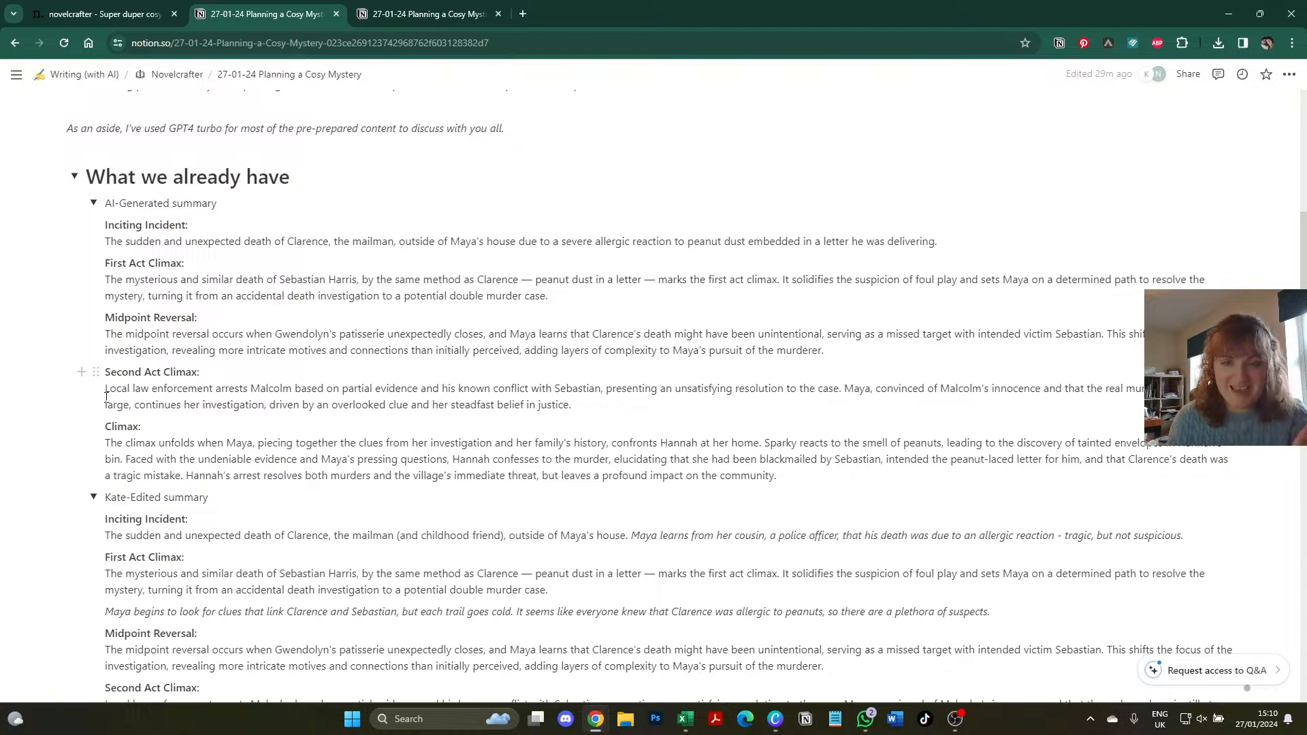
pyautogui.scroll(-1, 107, 396)
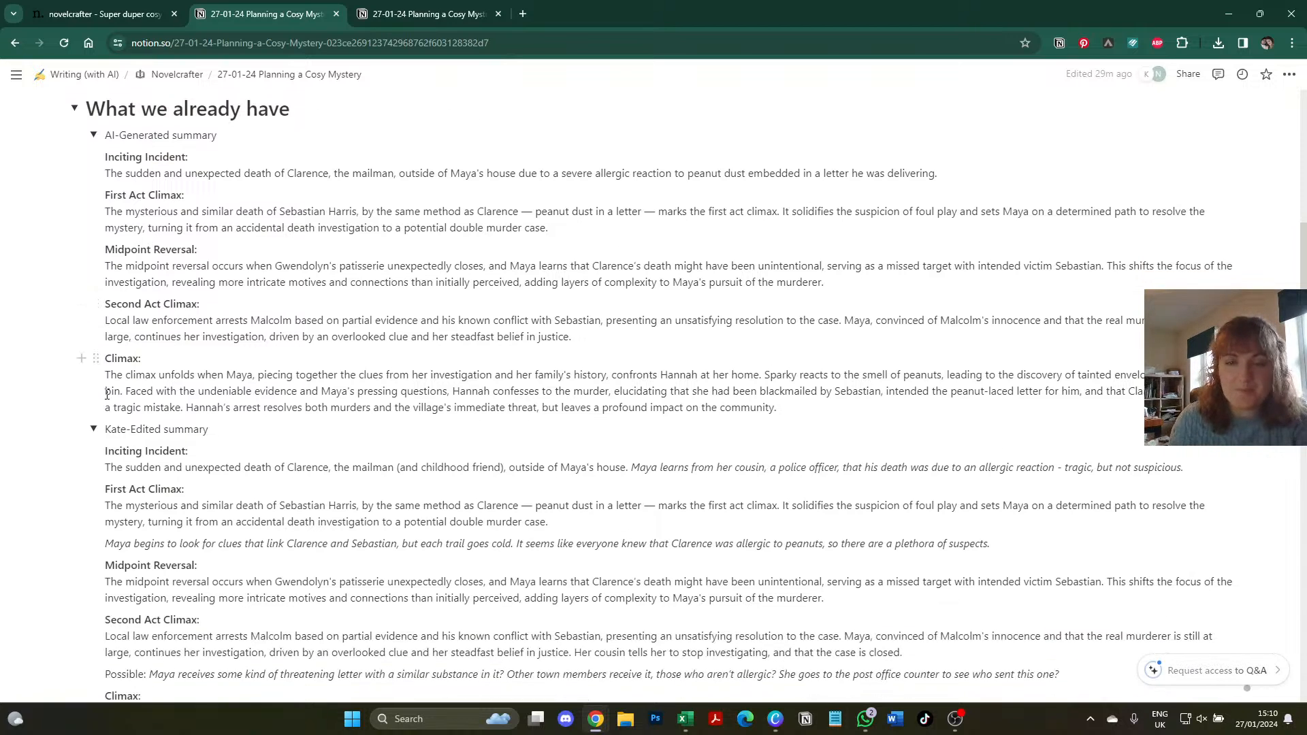
pyautogui.scroll(-2, 107, 393)
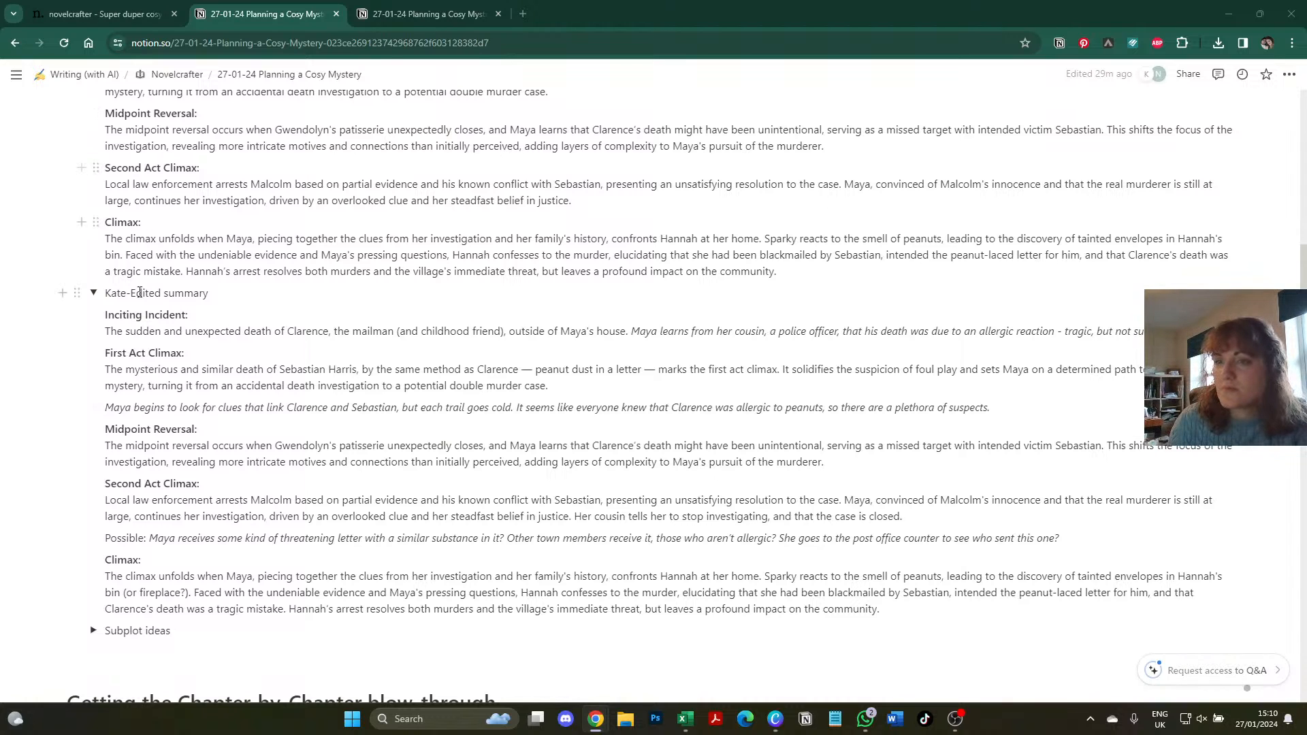
pyautogui.scroll(-1, 140, 292)
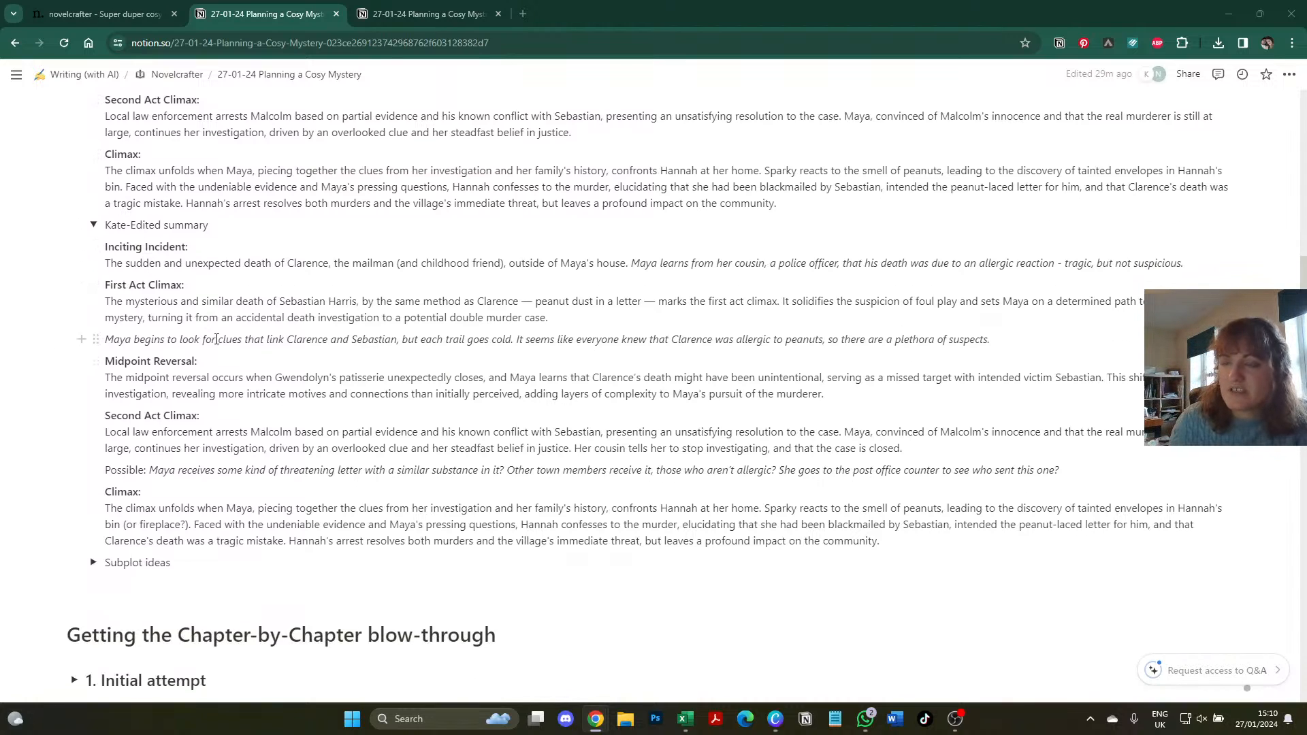
# - Highlight in turn the added line about Maya looking for clues and the possible threatening-letter line in the edited summary
pyautogui.tripleClick(216, 339)
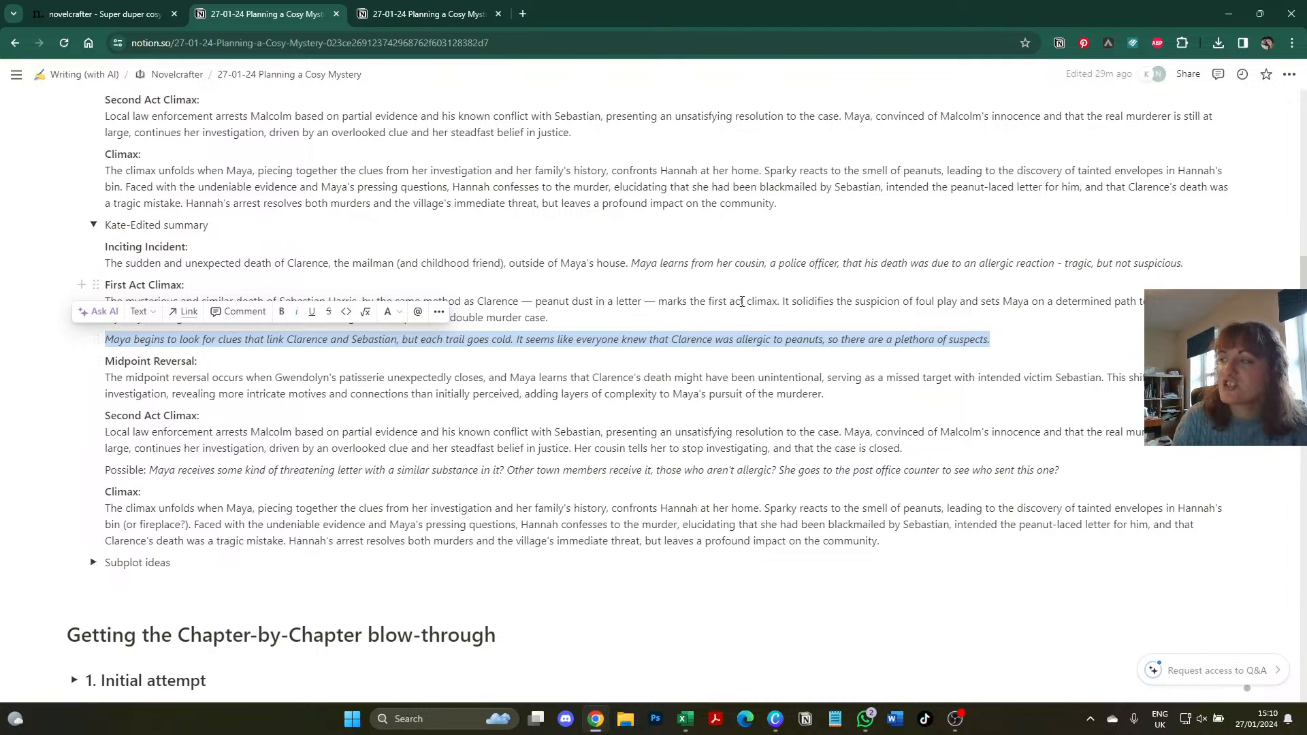
pyautogui.click(1029, 334)
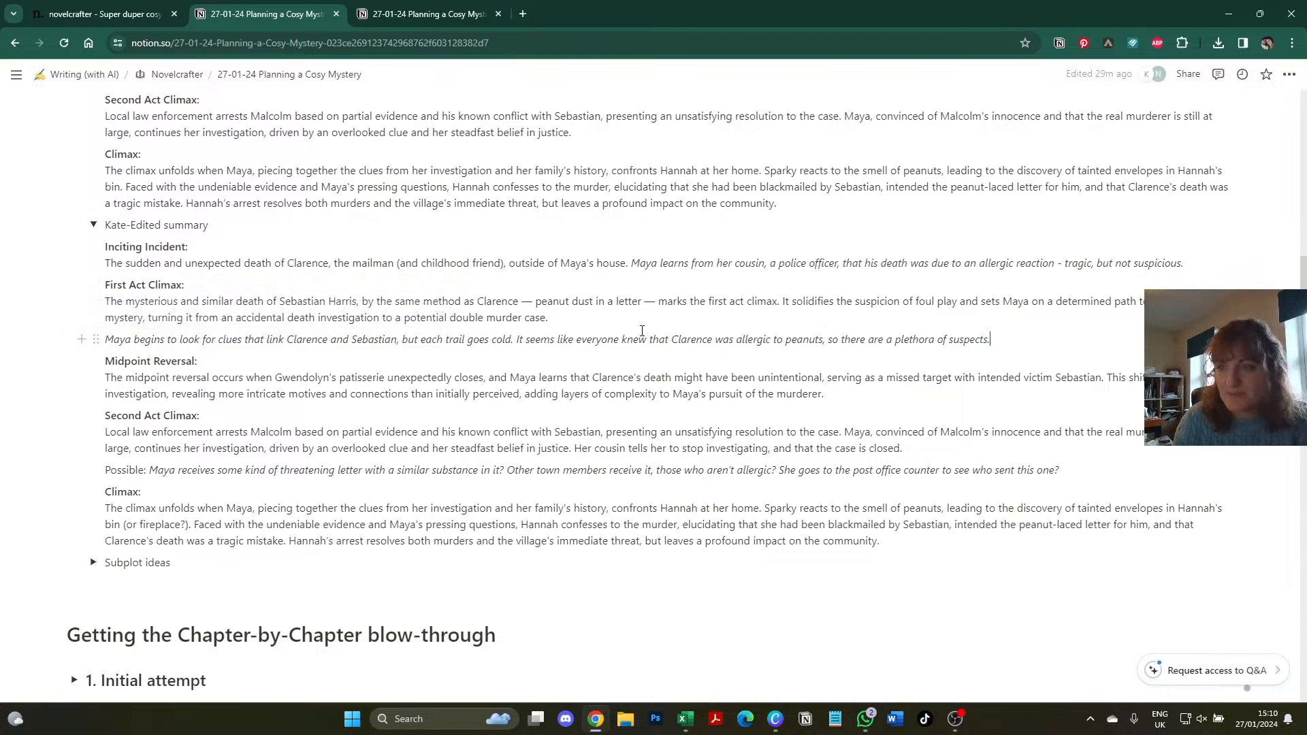
pyautogui.tripleClick(164, 470)
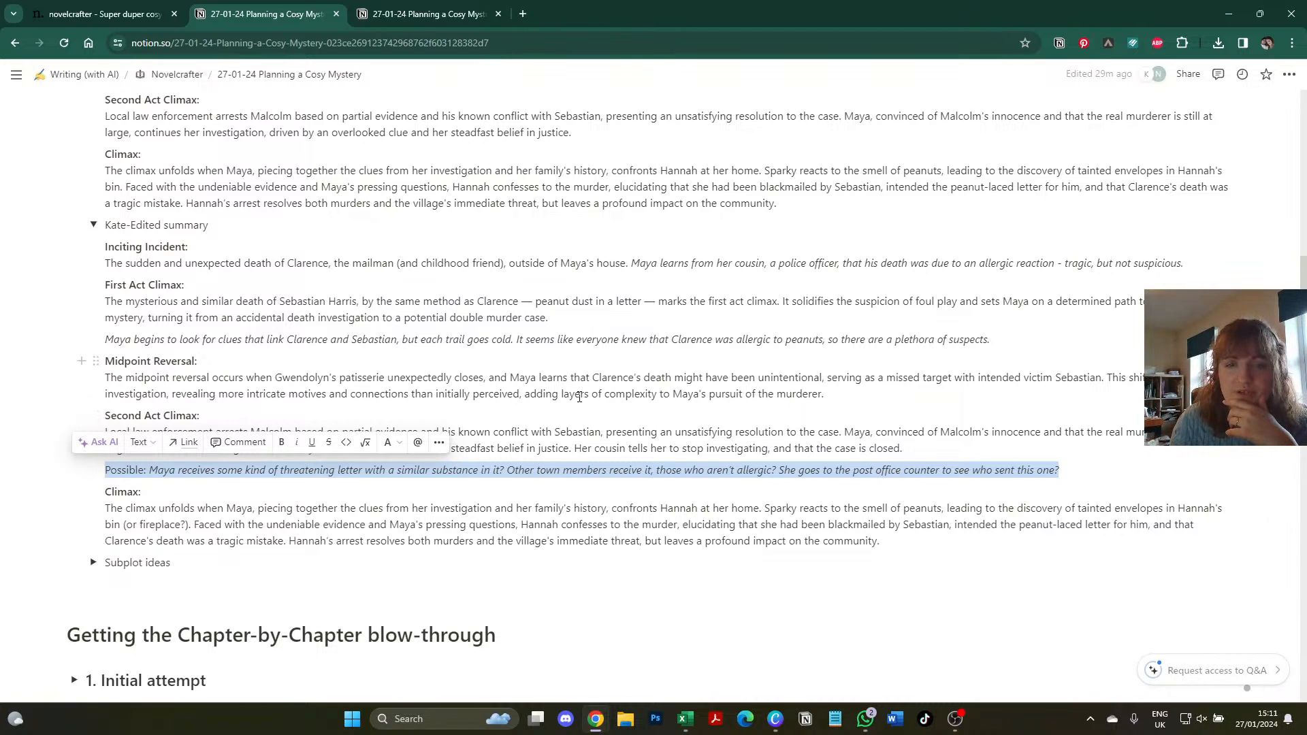
pyautogui.click(579, 397)
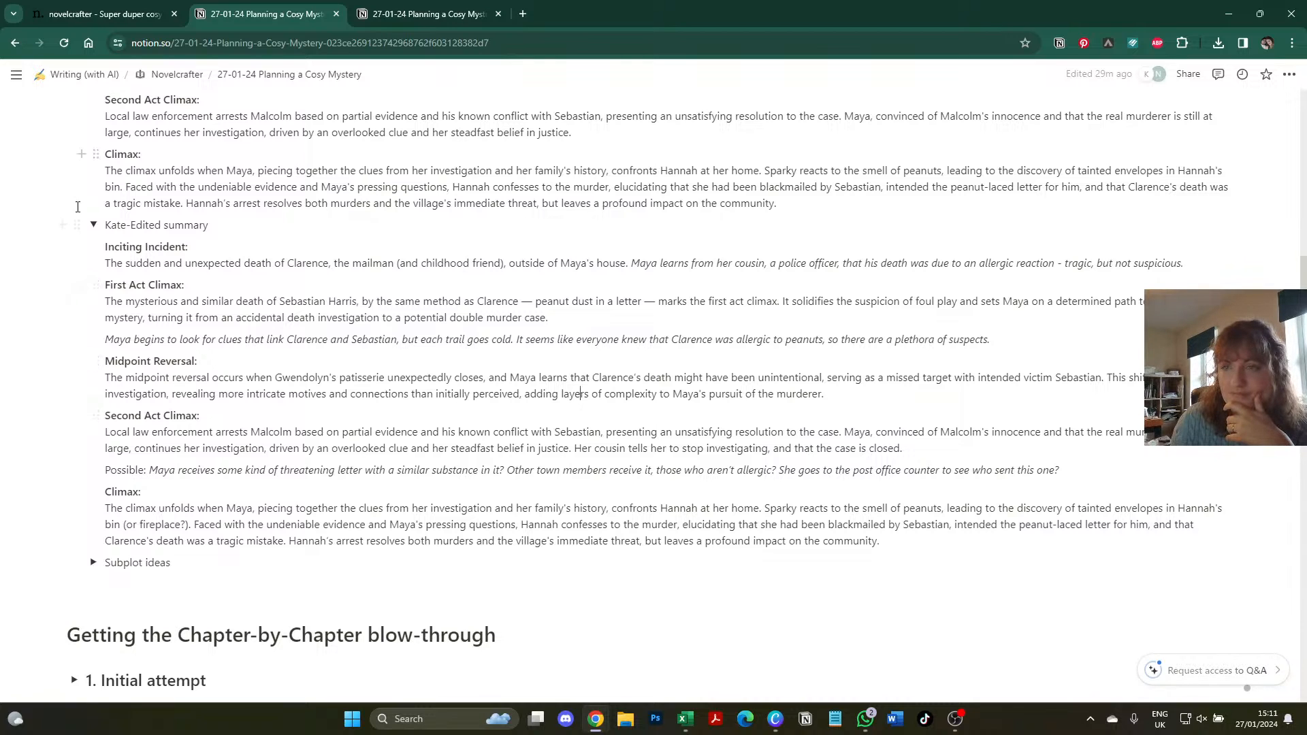
# - Collapse the author-edited summary and expand Subplot ideas to read the big house and animal rescue subplots
pyautogui.click(94, 225)
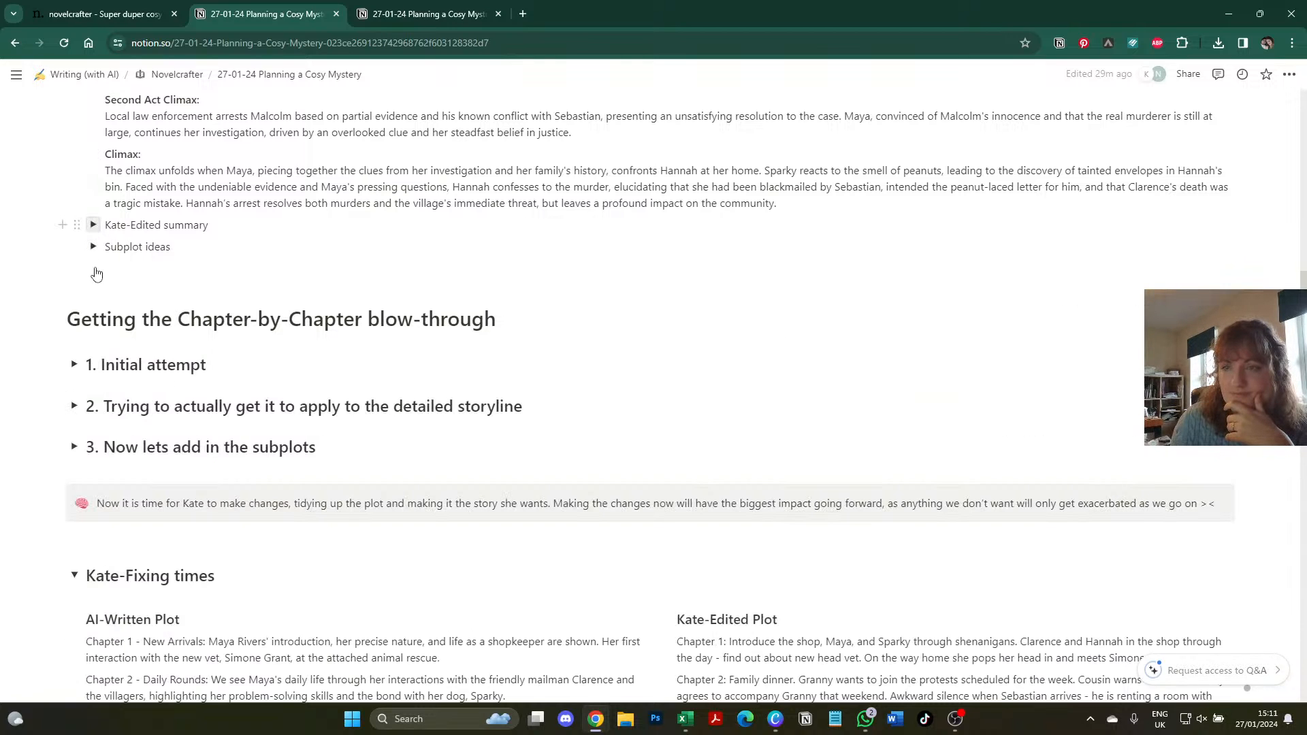
pyautogui.click(93, 247)
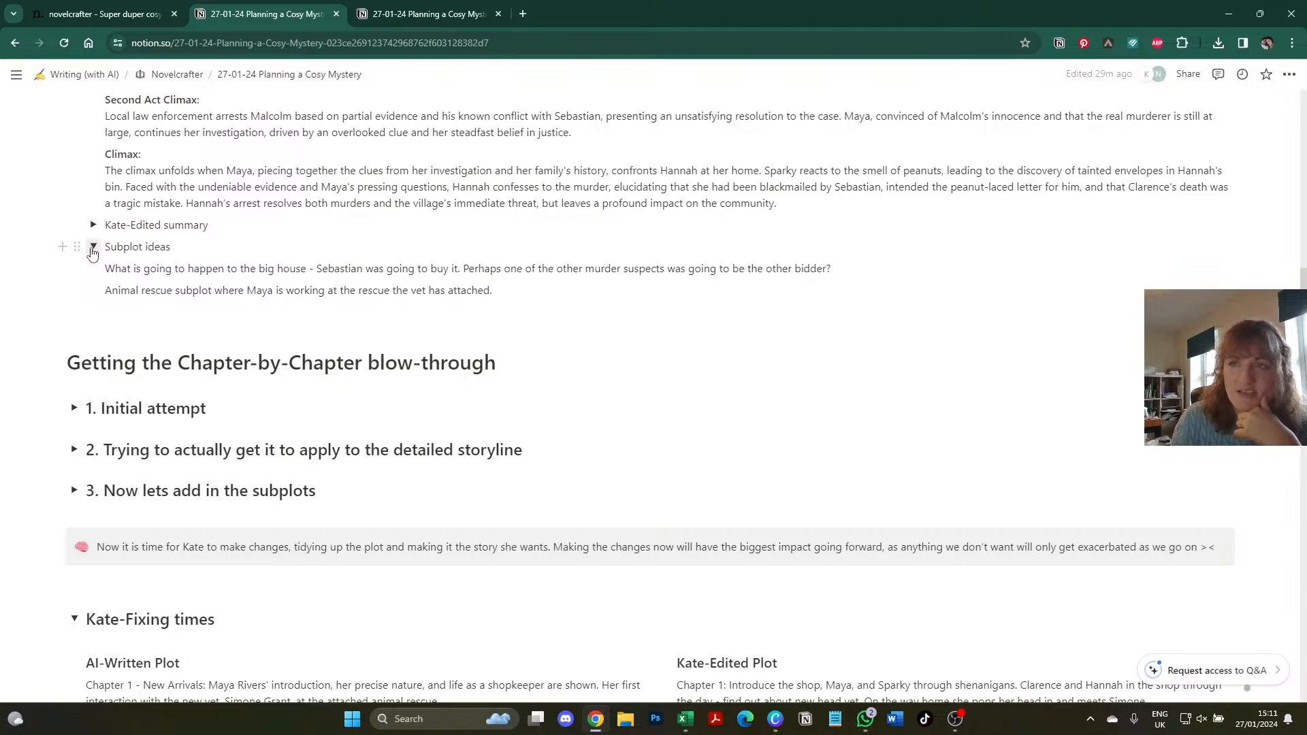
pyautogui.scroll(1, 94, 252)
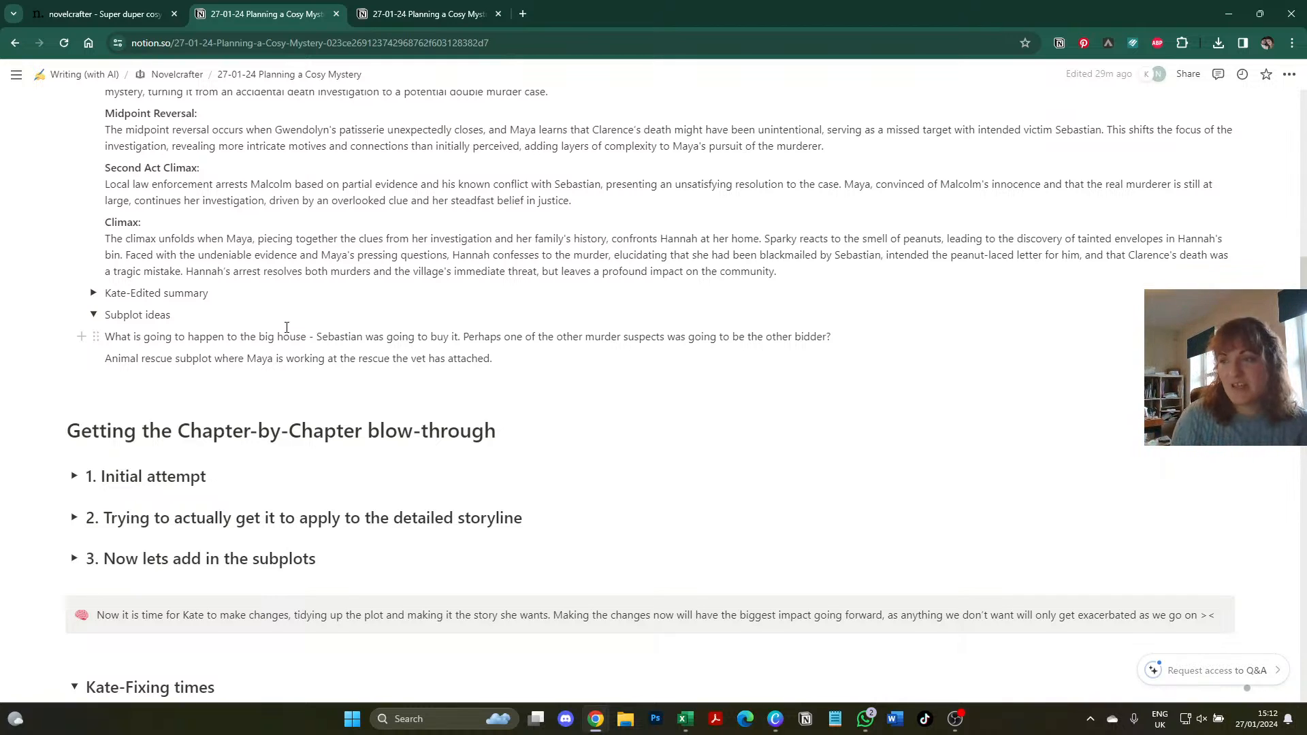
pyautogui.scroll(3, 286, 327)
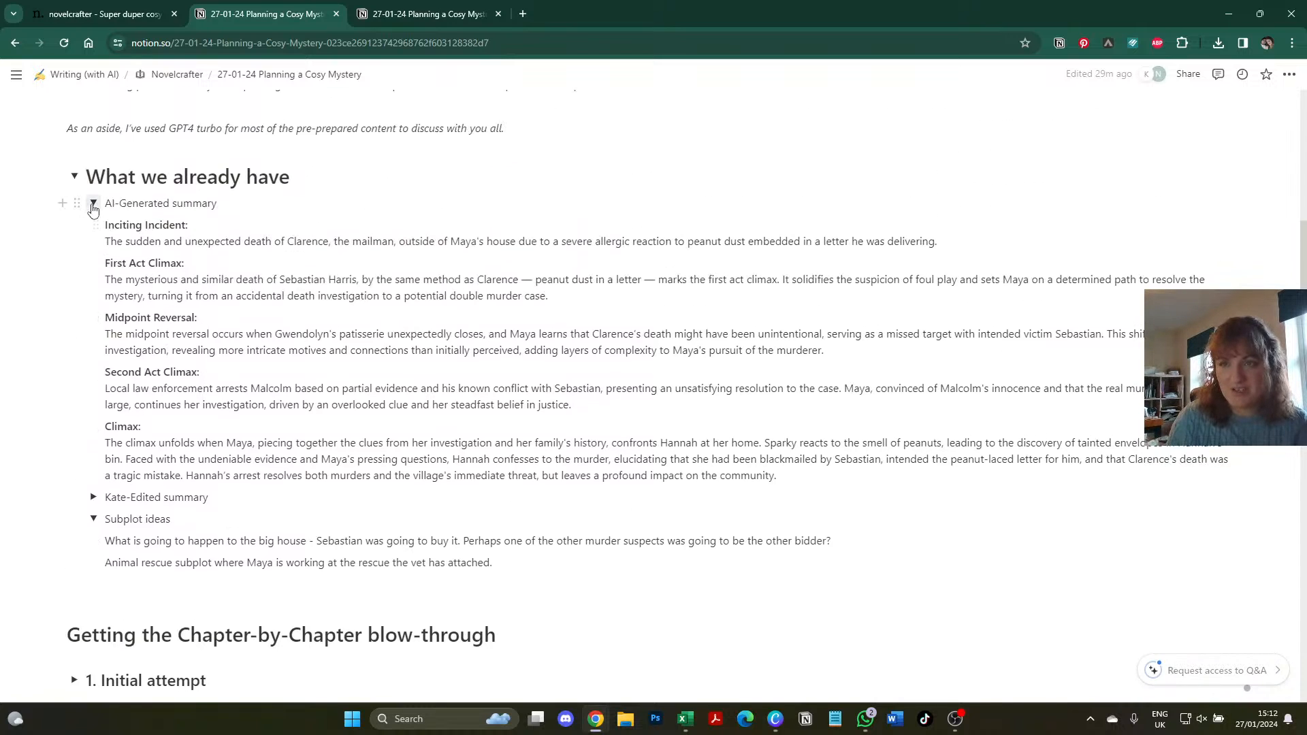
# - Collapse the AI-Generated summary and the Subplot ideas under What we already have
pyautogui.click(94, 205)
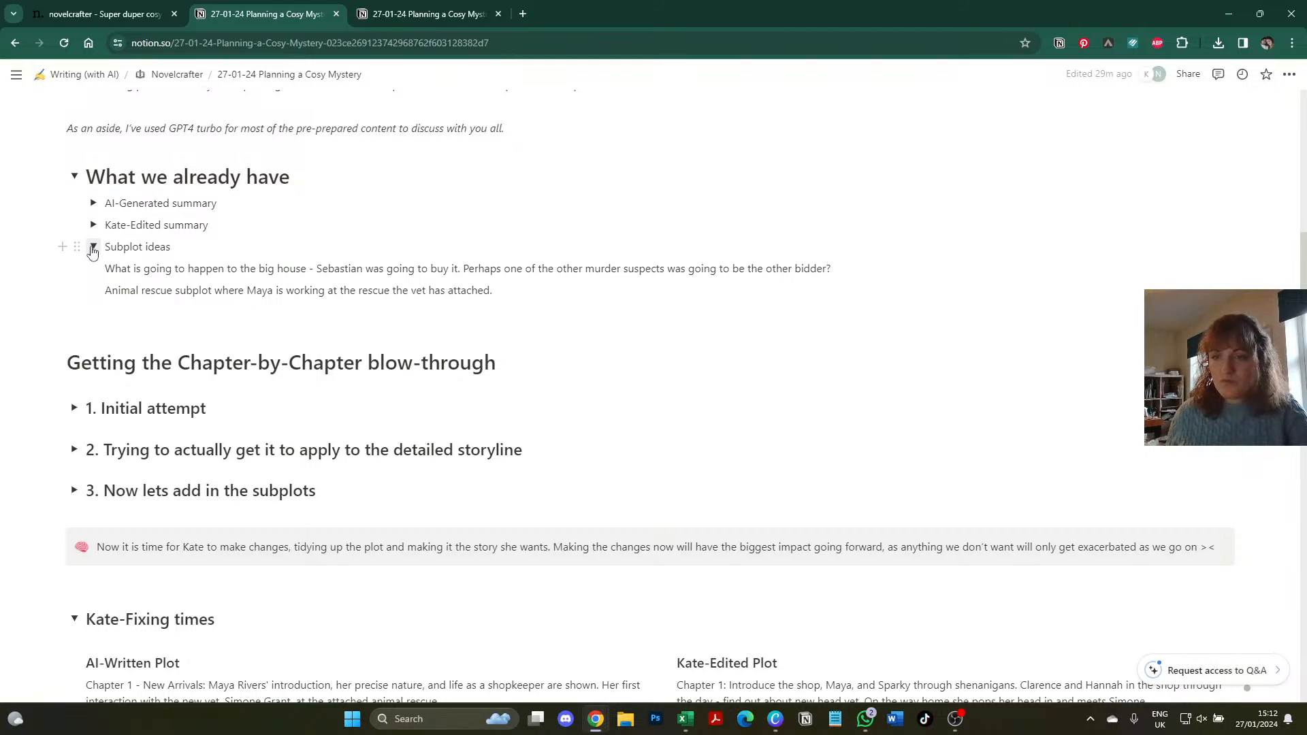
pyautogui.scroll(-2, 93, 252)
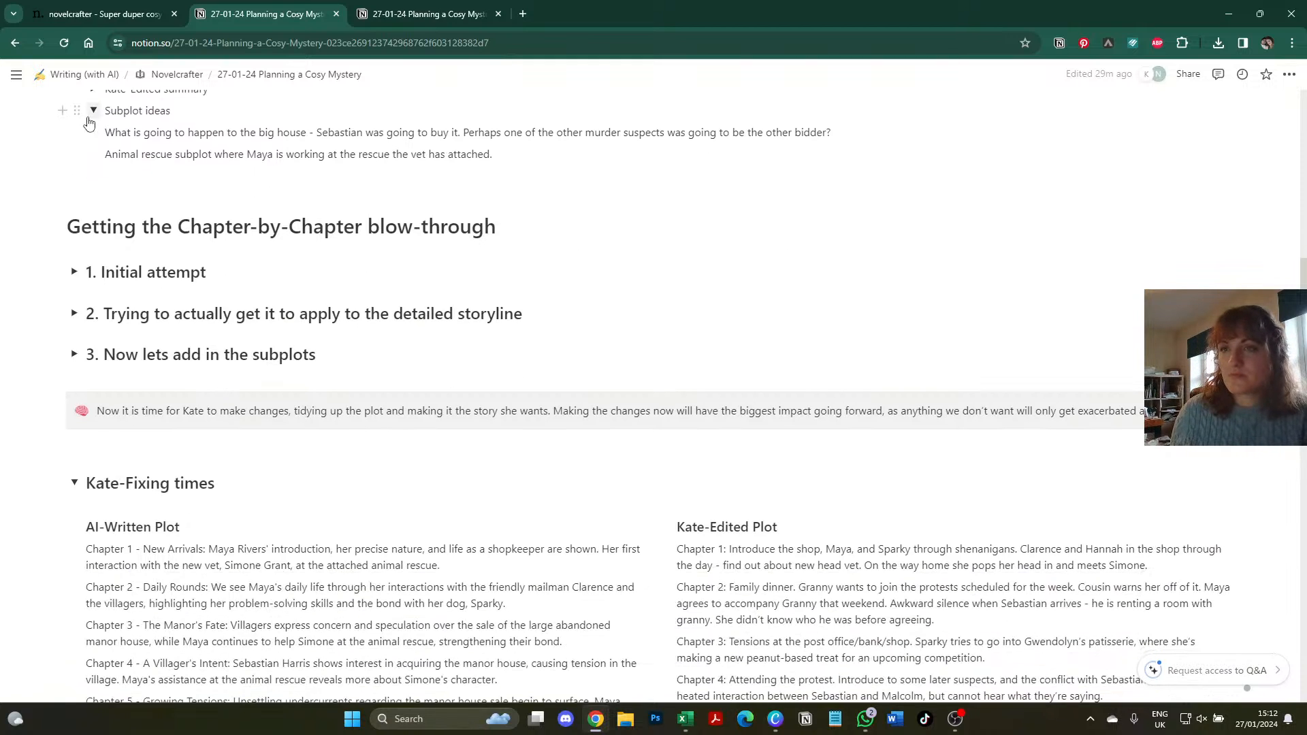
pyautogui.click(91, 112)
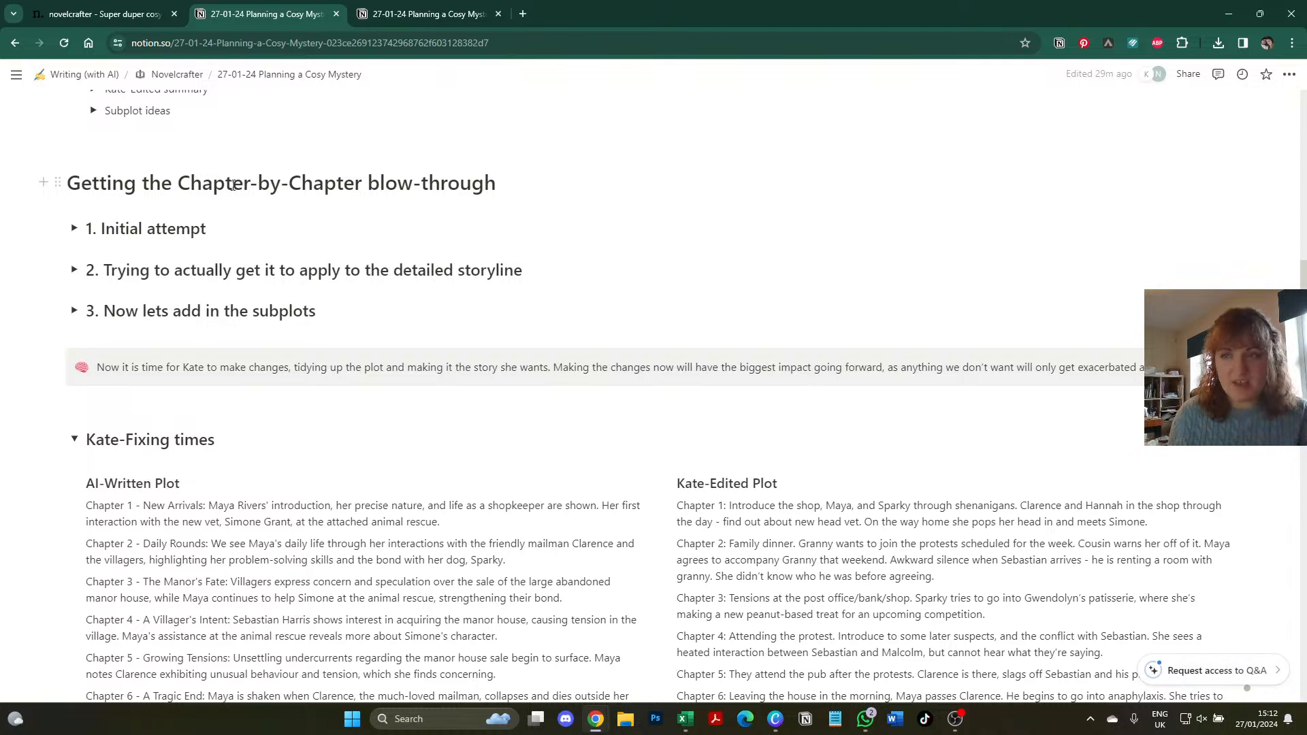
# - Expand the author-edited summary again and look through it down to the Getting the Chapter-by-Chapter blow-through section
pyautogui.scroll(1, 232, 185)
pyautogui.click(94, 158)
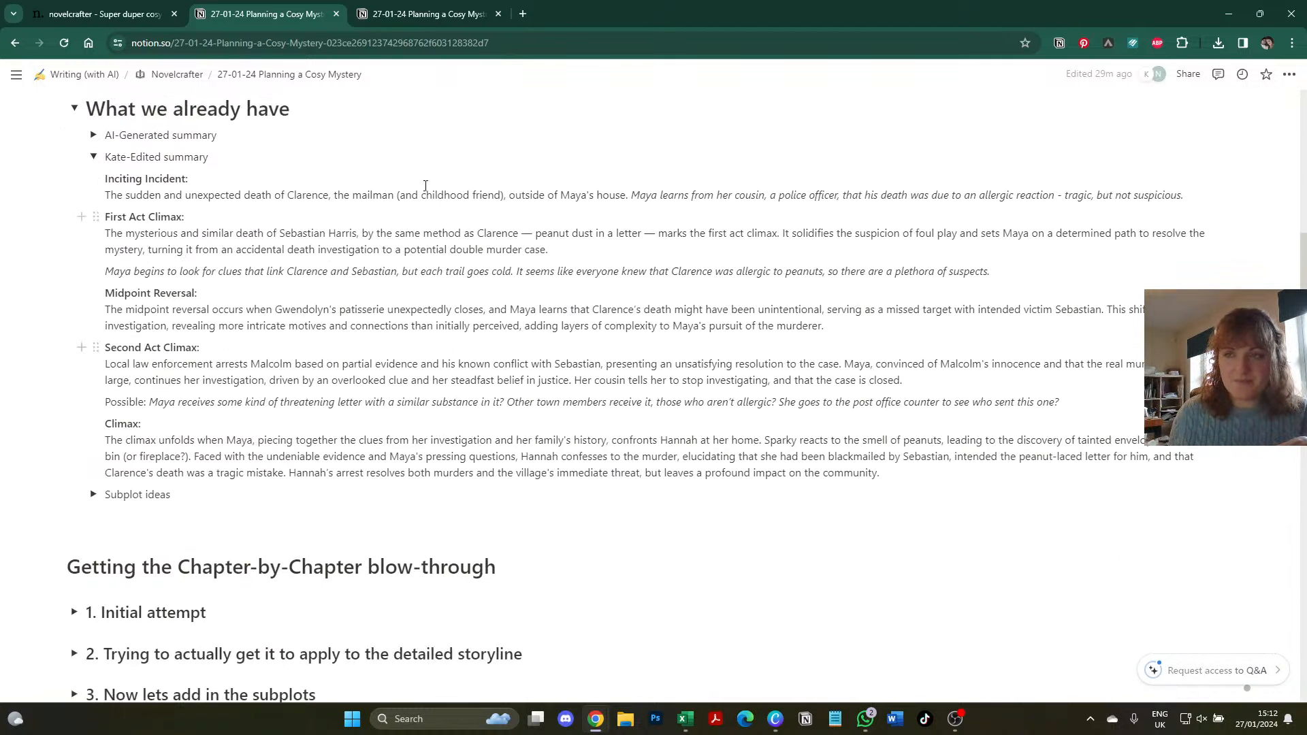
pyautogui.scroll(-2, 225, 350)
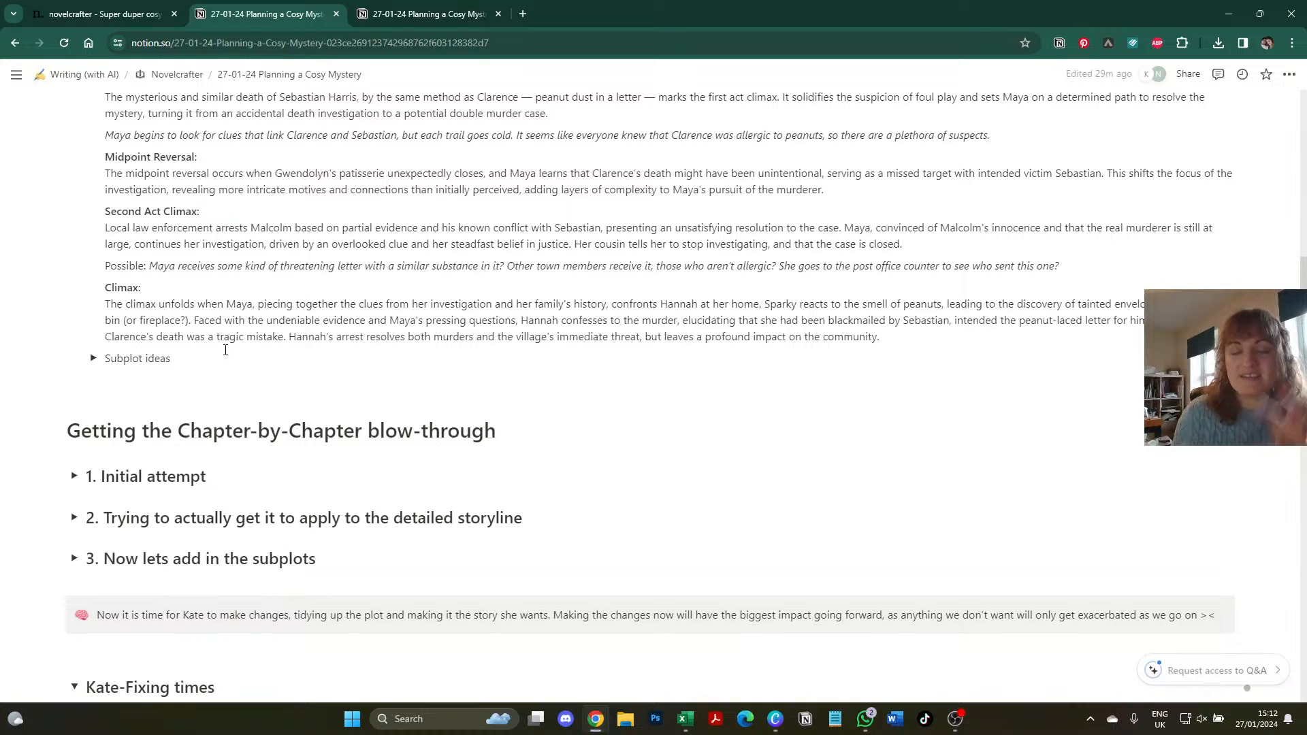
pyautogui.scroll(-2, 225, 350)
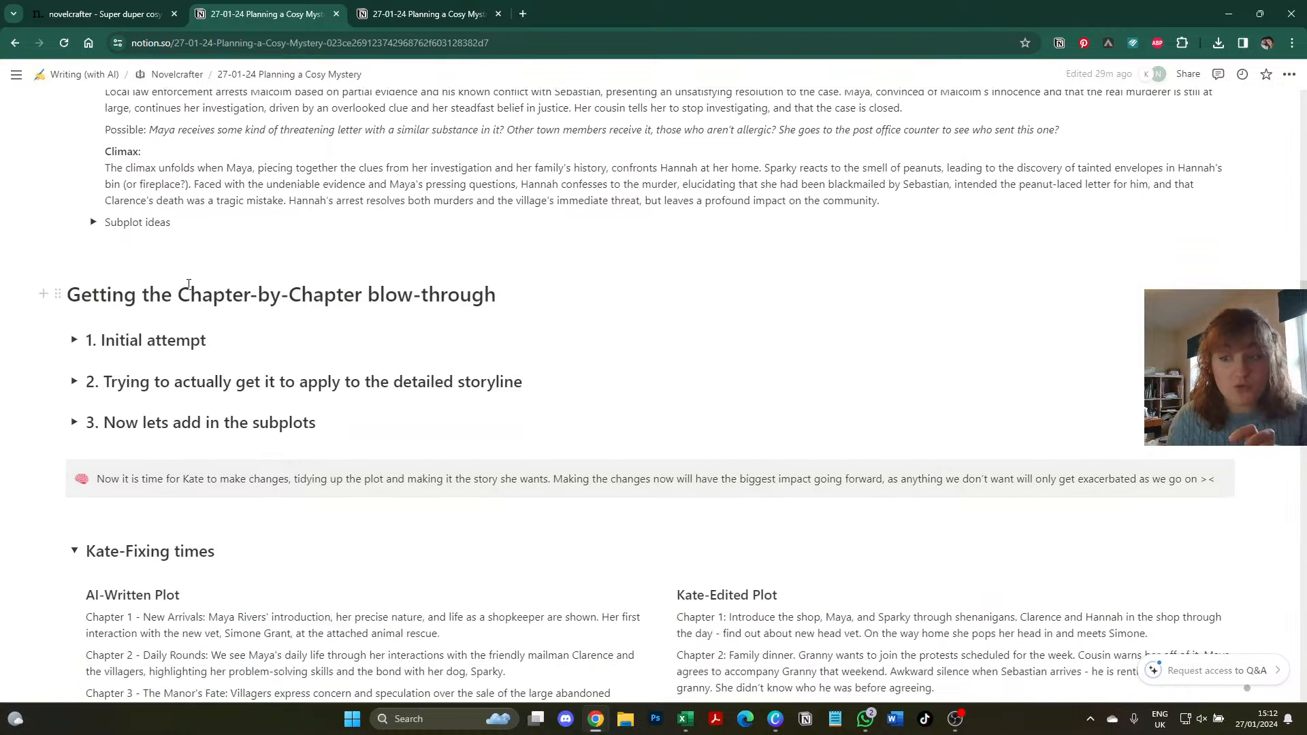
# - Collapse the author's plot-fixing section and expand 1. Initial attempt to view the braindump prompt and GPT4's reply
pyautogui.click(75, 551)
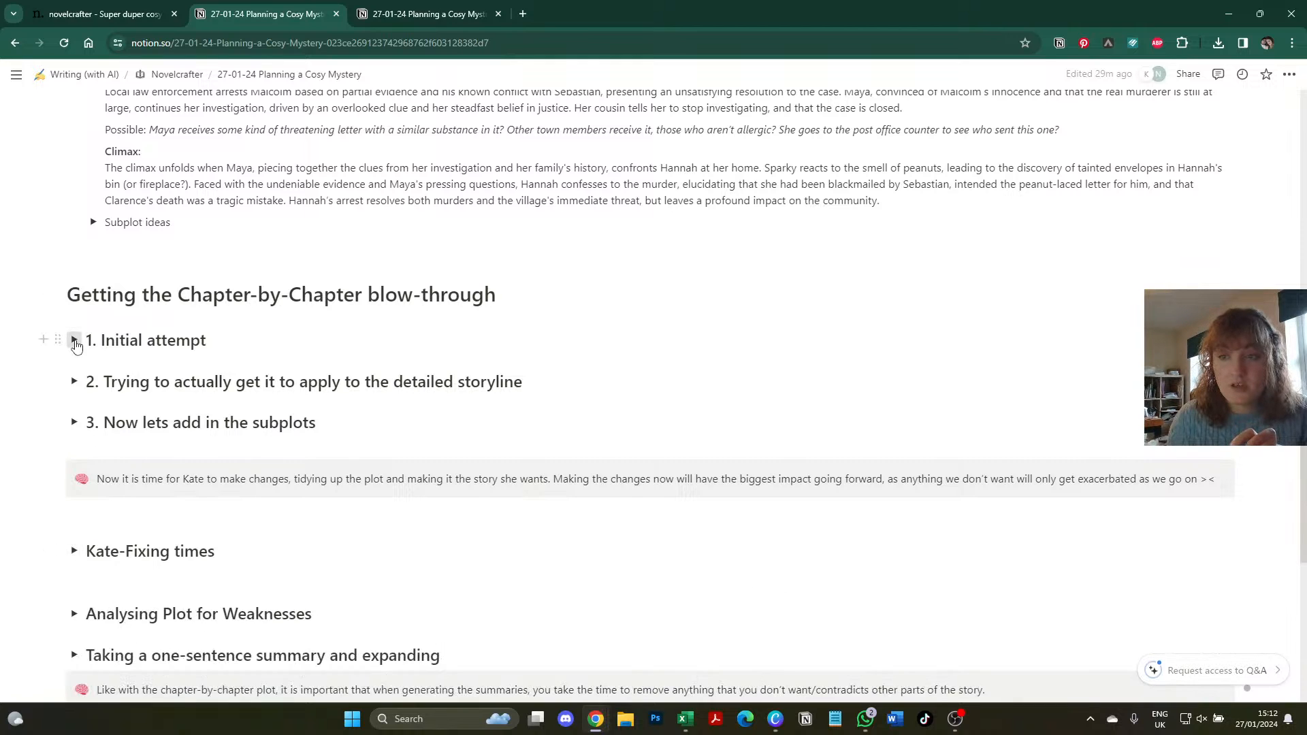
pyautogui.click(74, 339)
pyautogui.scroll(-1, 77, 340)
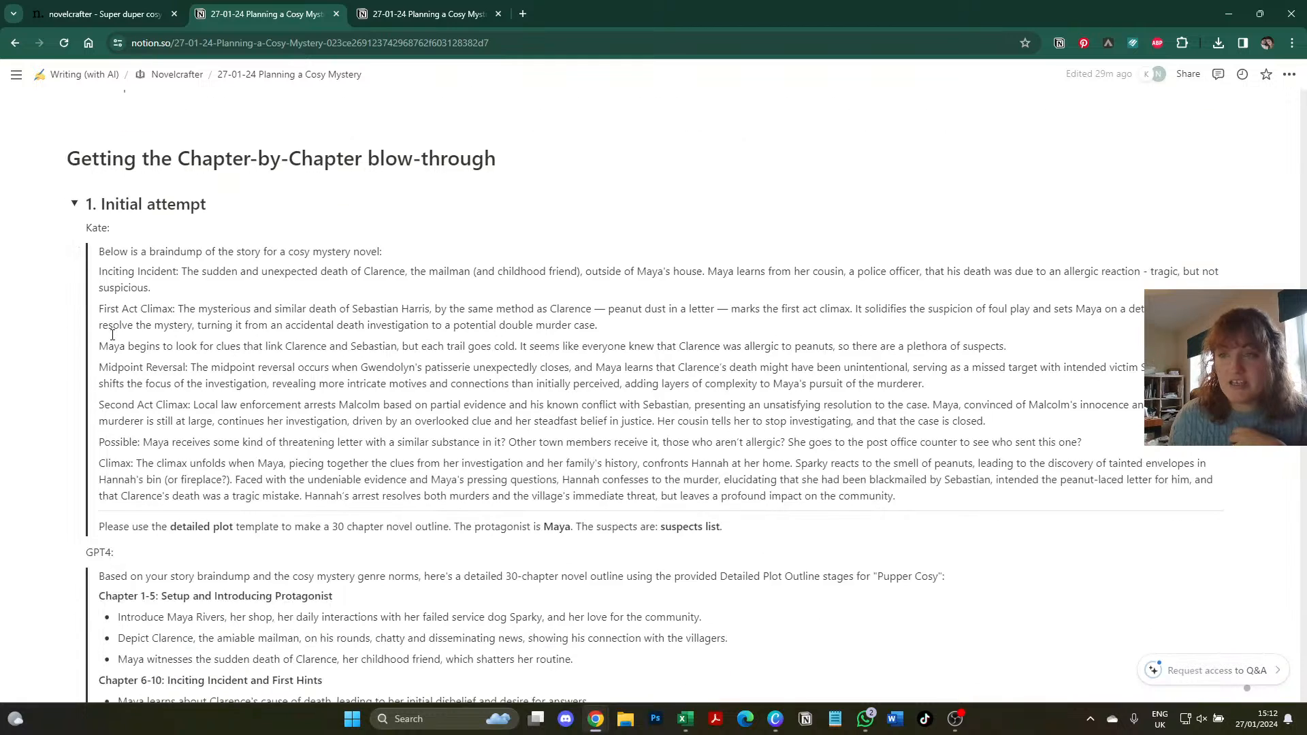
# - Return to Novelcrafter, open the story braindump chat as the main thread, and read its first prompt through to the 30 chapter outline request
pyautogui.click(100, 11)
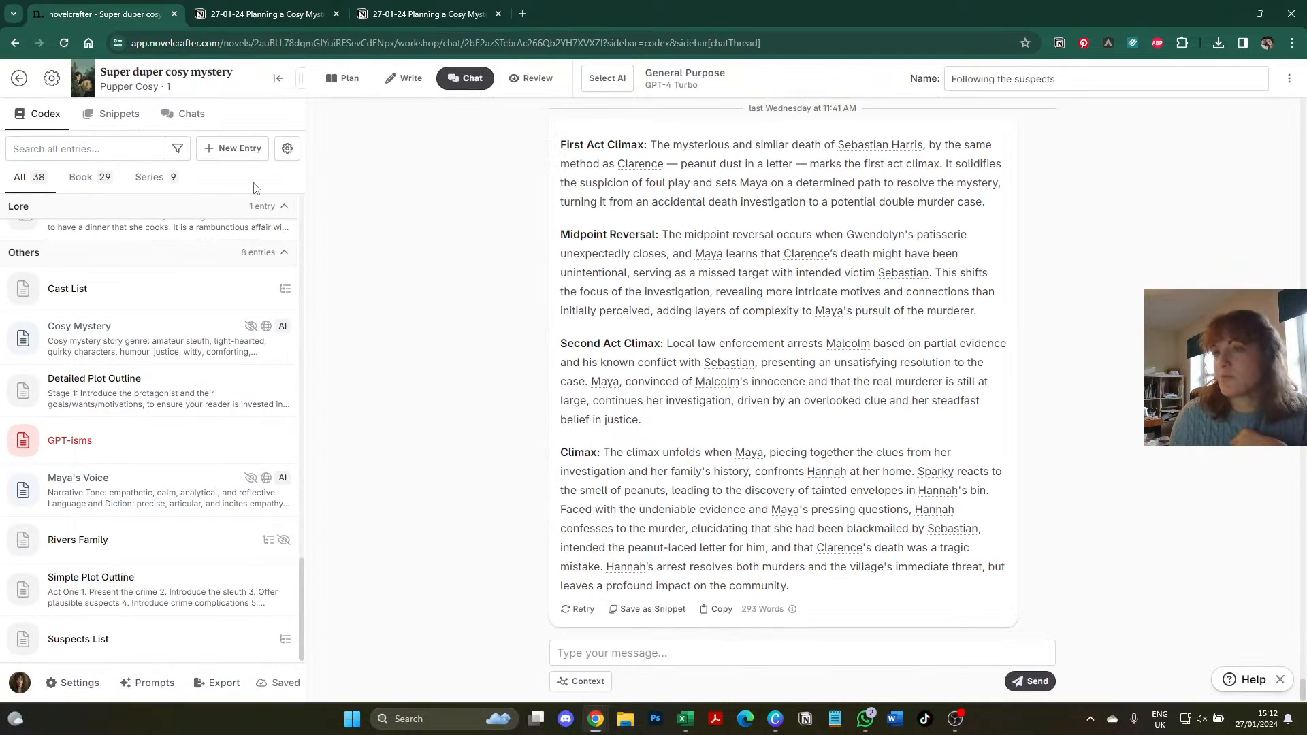
pyautogui.click(165, 110)
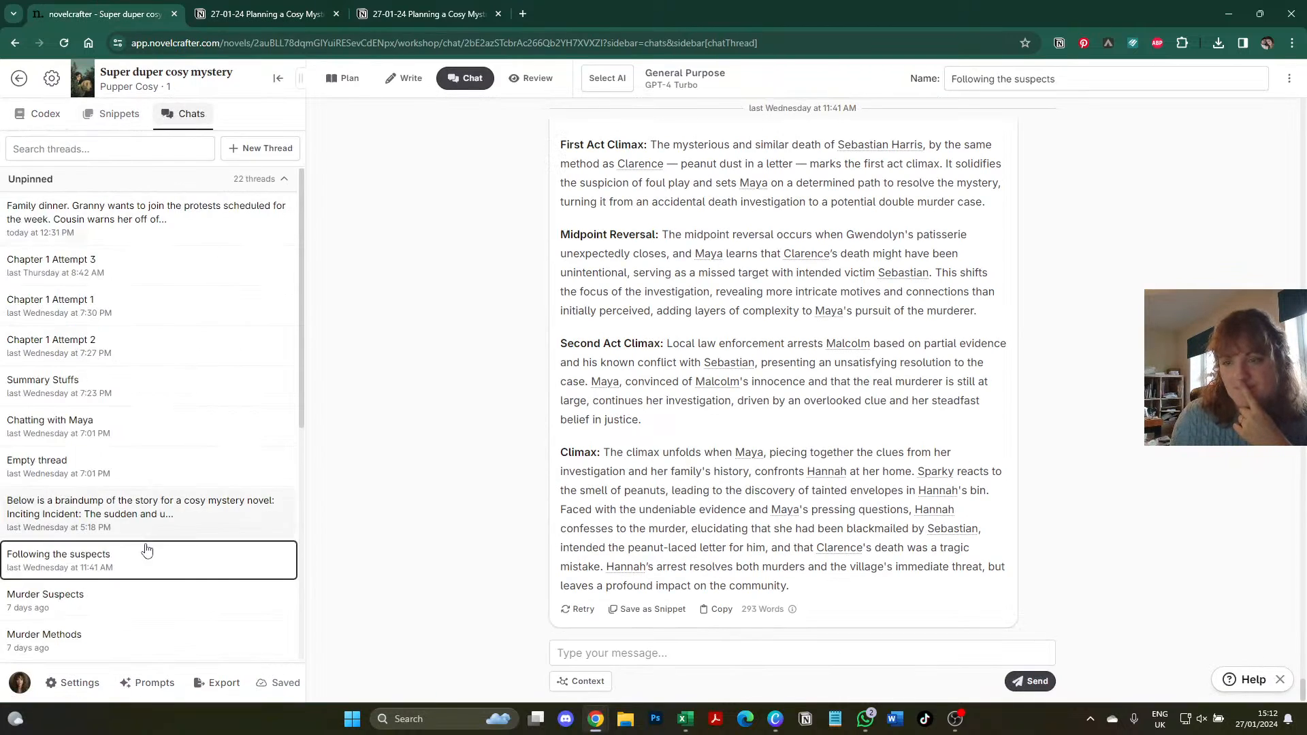
pyautogui.click(134, 507)
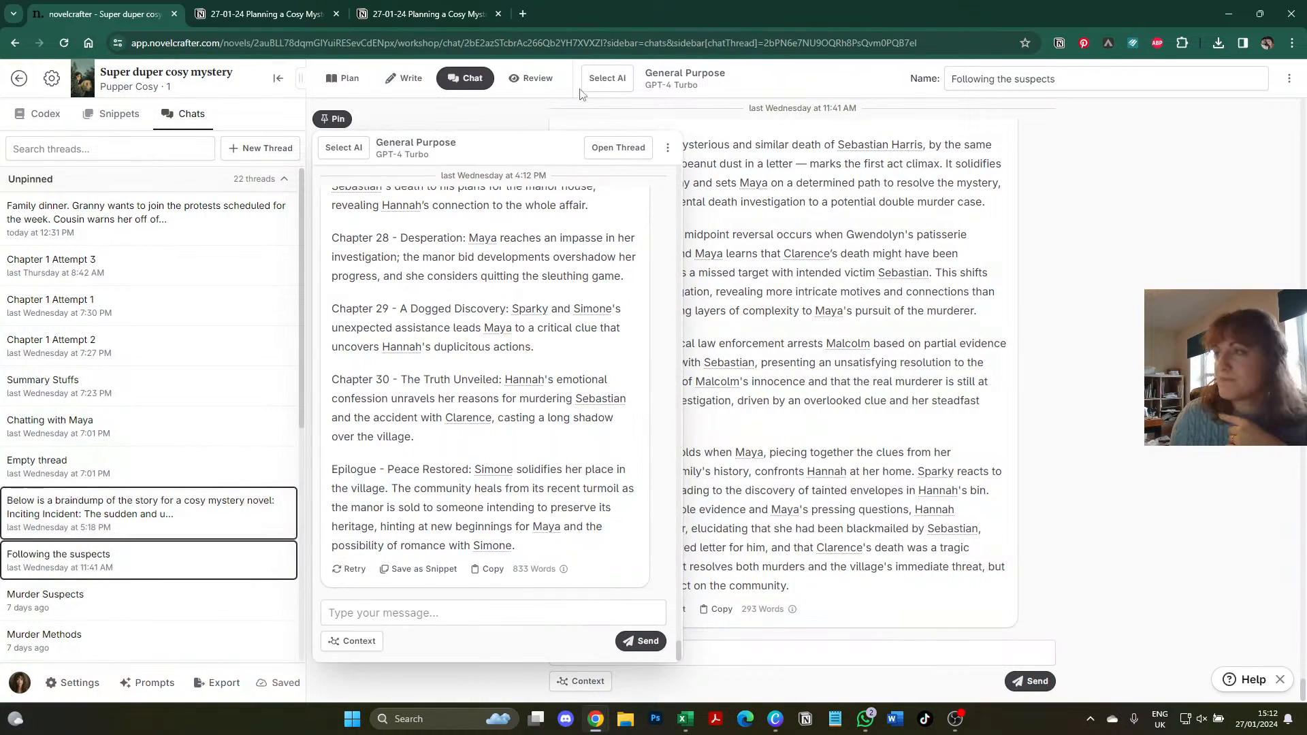
pyautogui.scroll(4, 648, 234)
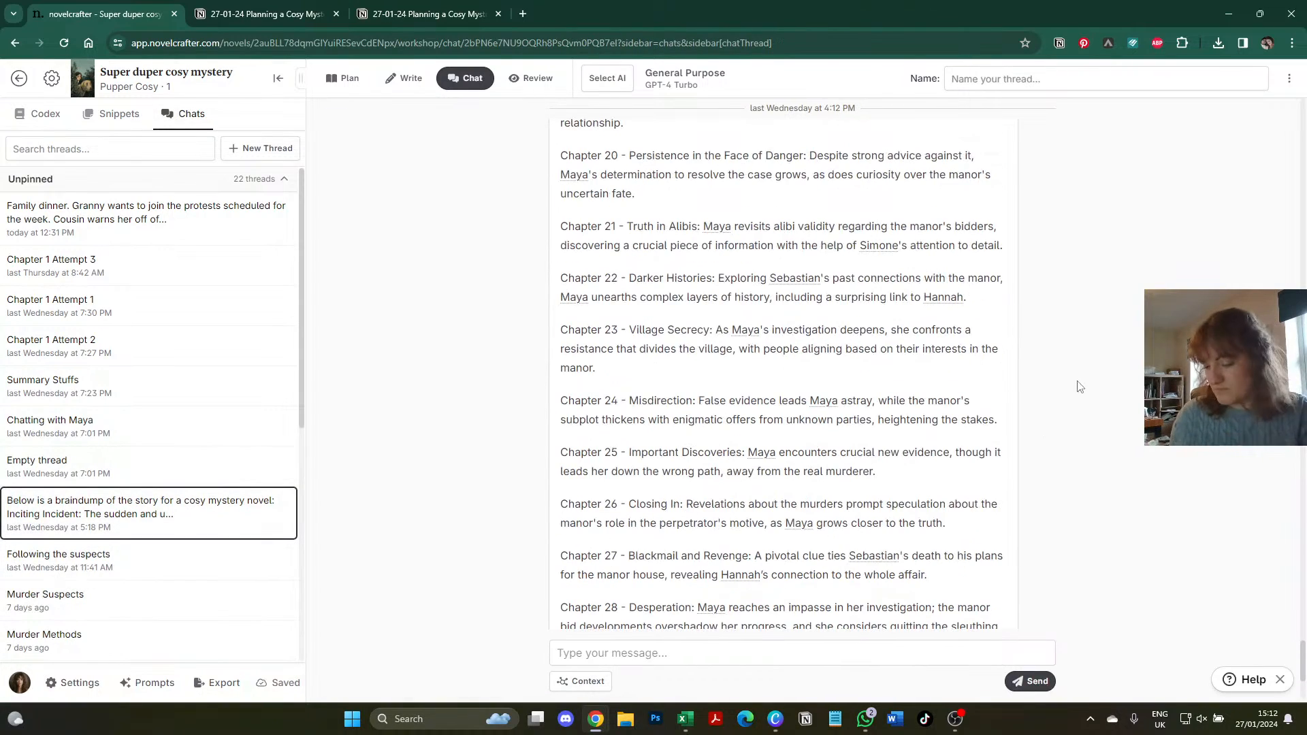
pyautogui.scroll(10, 1078, 386)
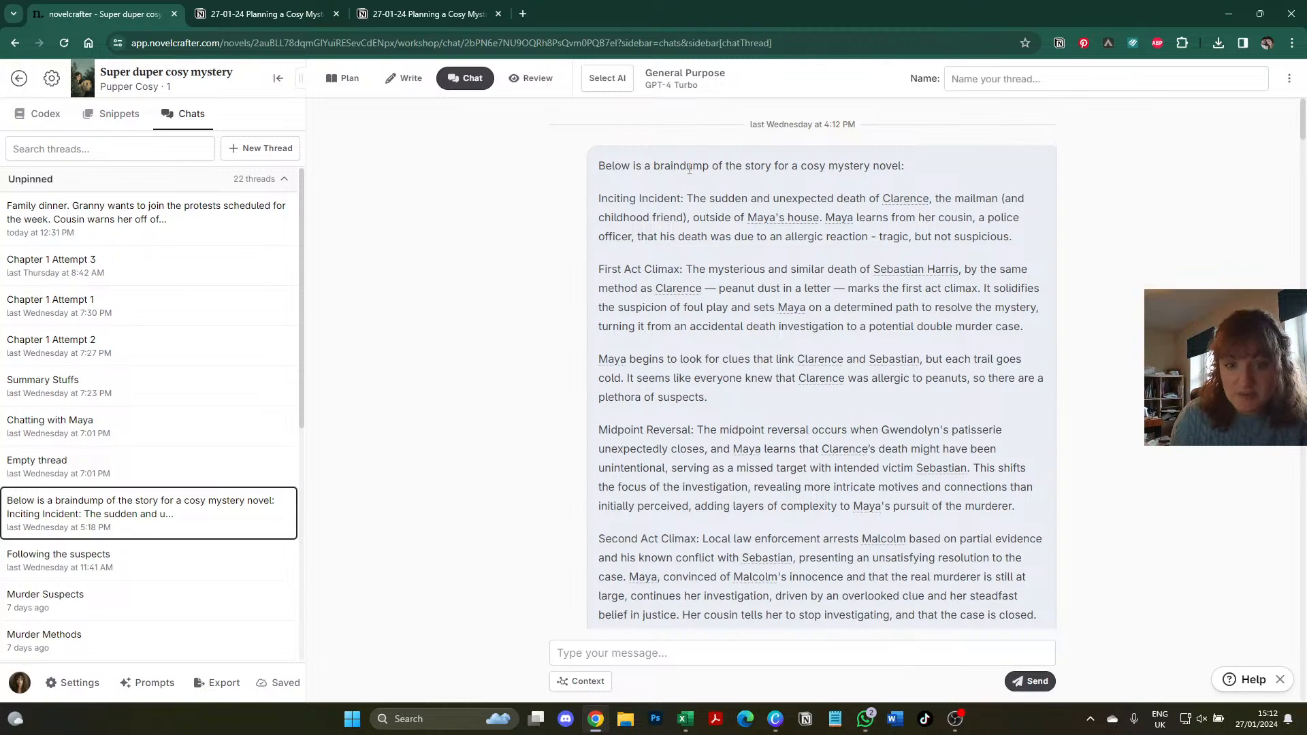
pyautogui.scroll(-4, 590, 203)
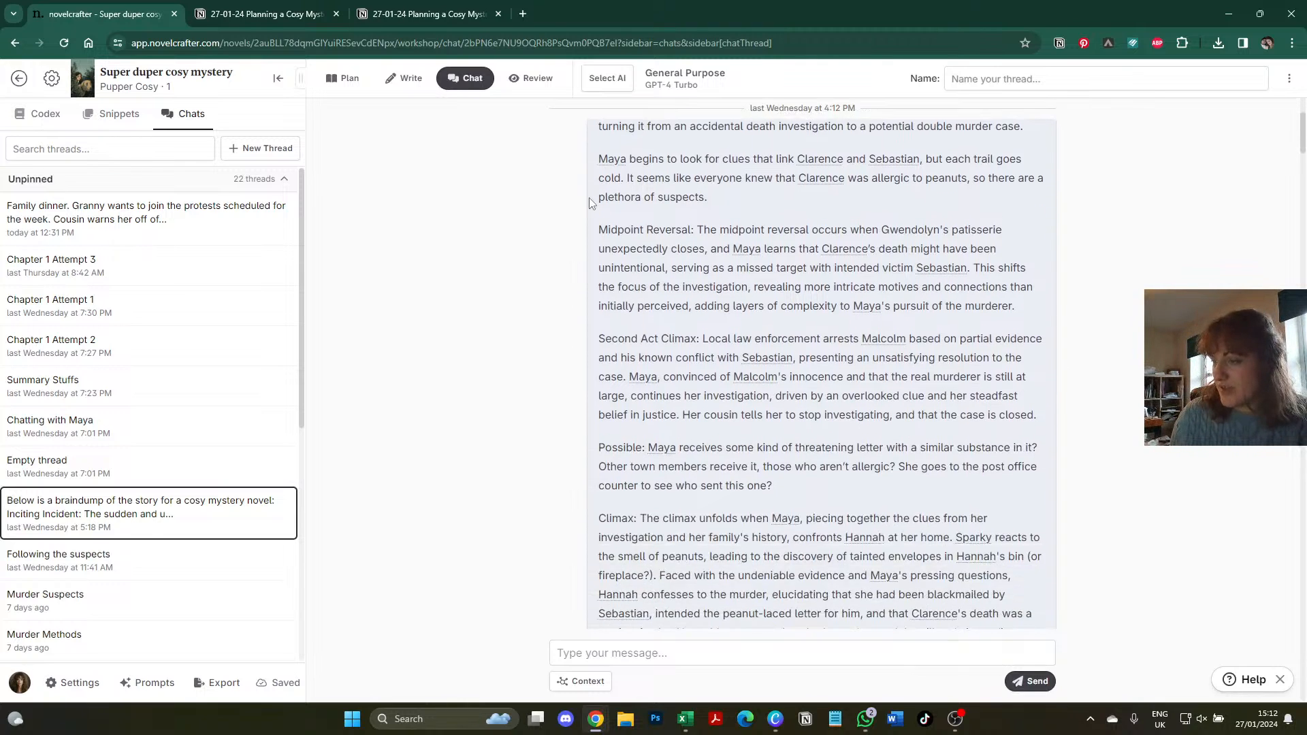
pyautogui.scroll(-3, 590, 203)
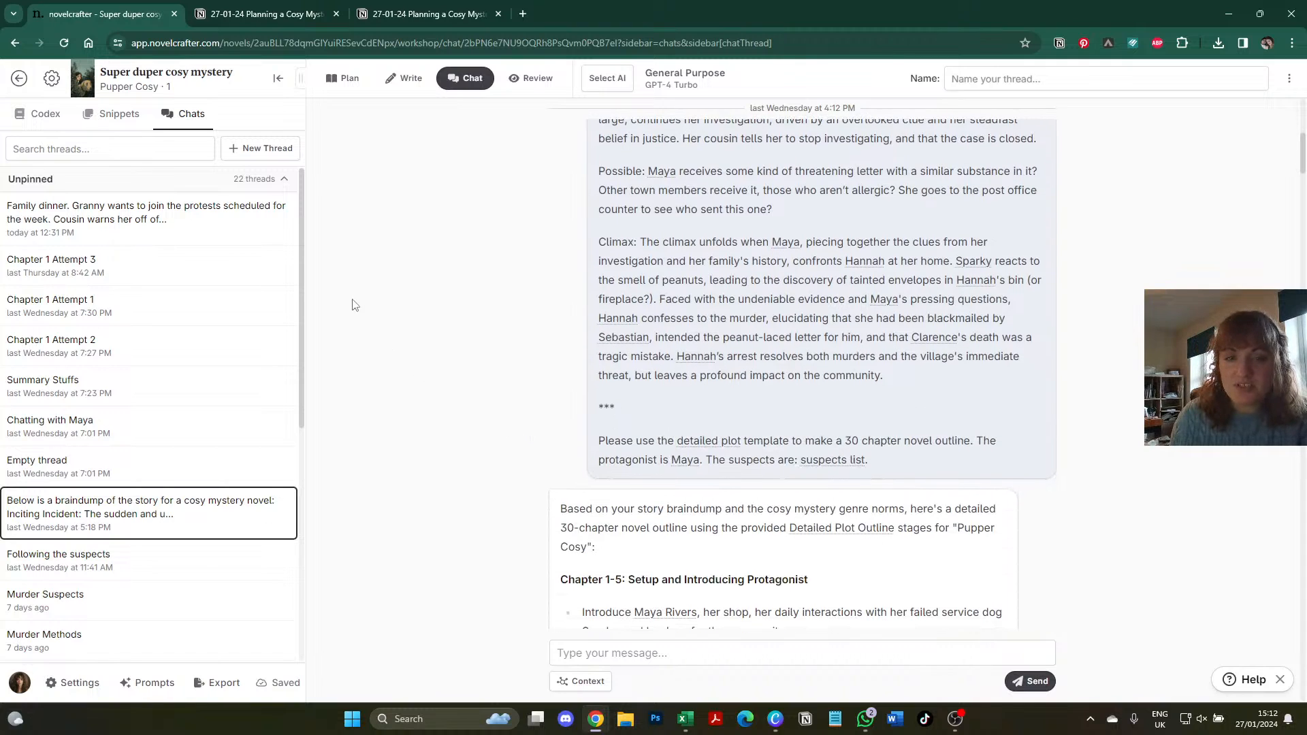
# - Open the Detailed Plot Outline entry in the Codex, read its description through Stage 15, and close it
pyautogui.click(36, 120)
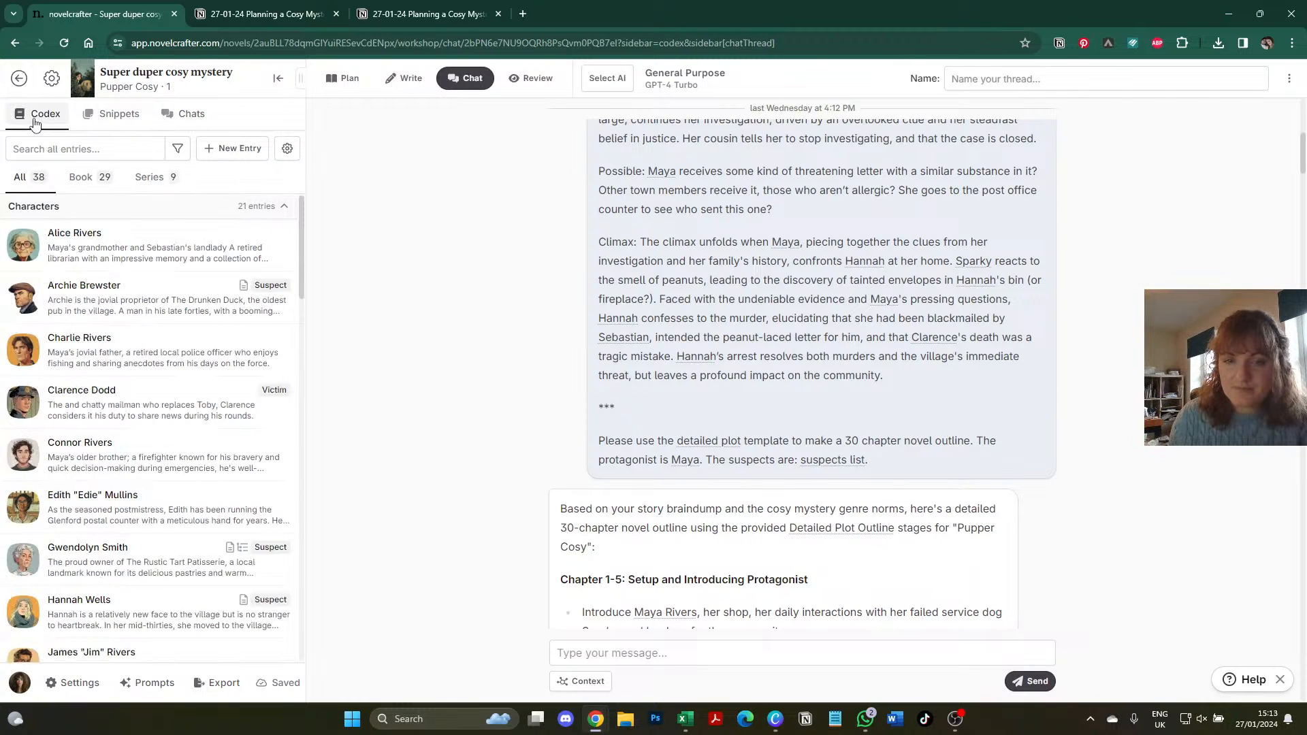
pyautogui.scroll(-10, 144, 606)
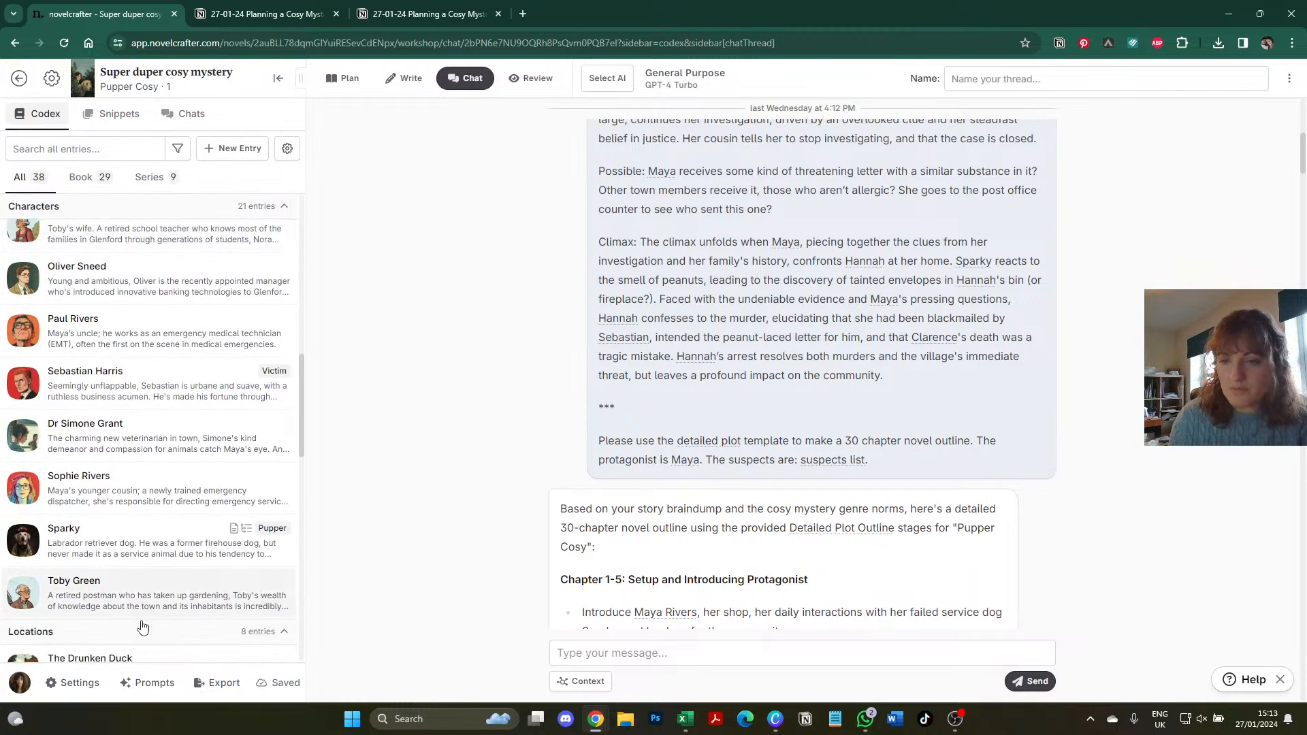
pyautogui.scroll(-15, 142, 626)
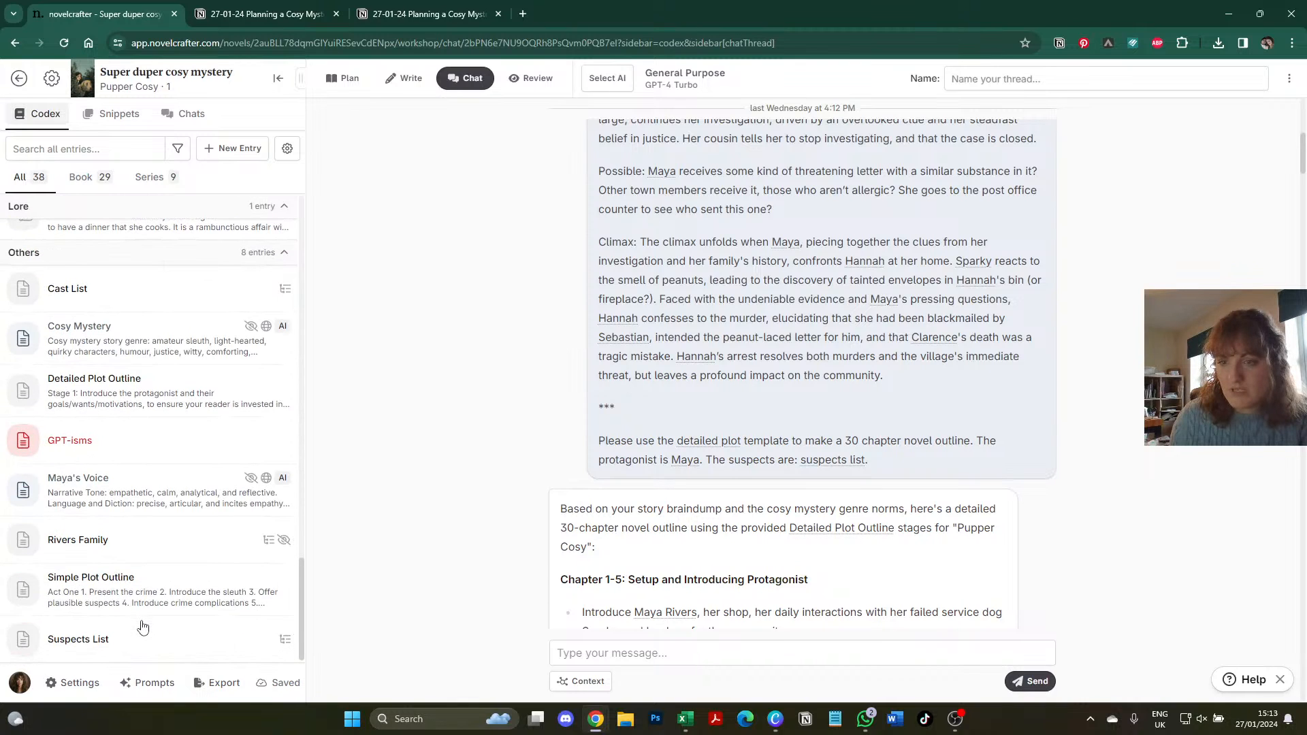
pyautogui.click(136, 391)
pyautogui.scroll(-3, 335, 436)
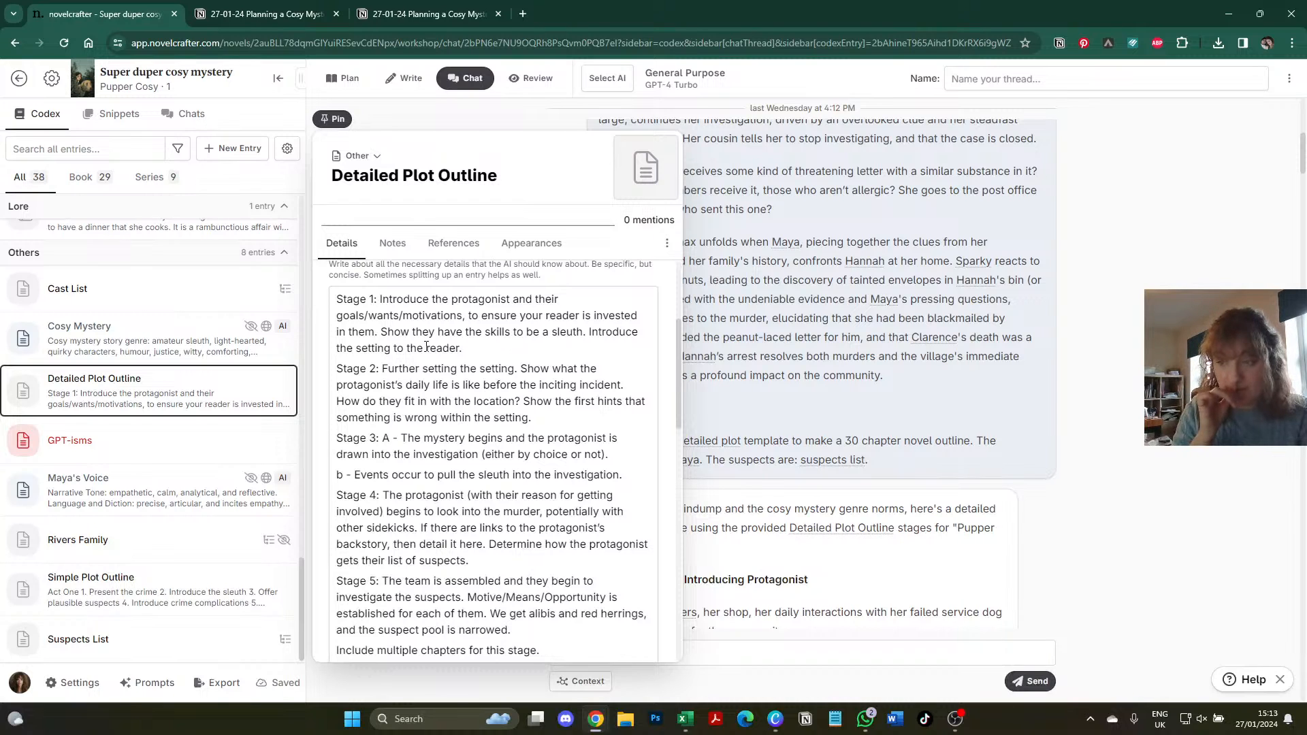
pyautogui.scroll(-5, 443, 335)
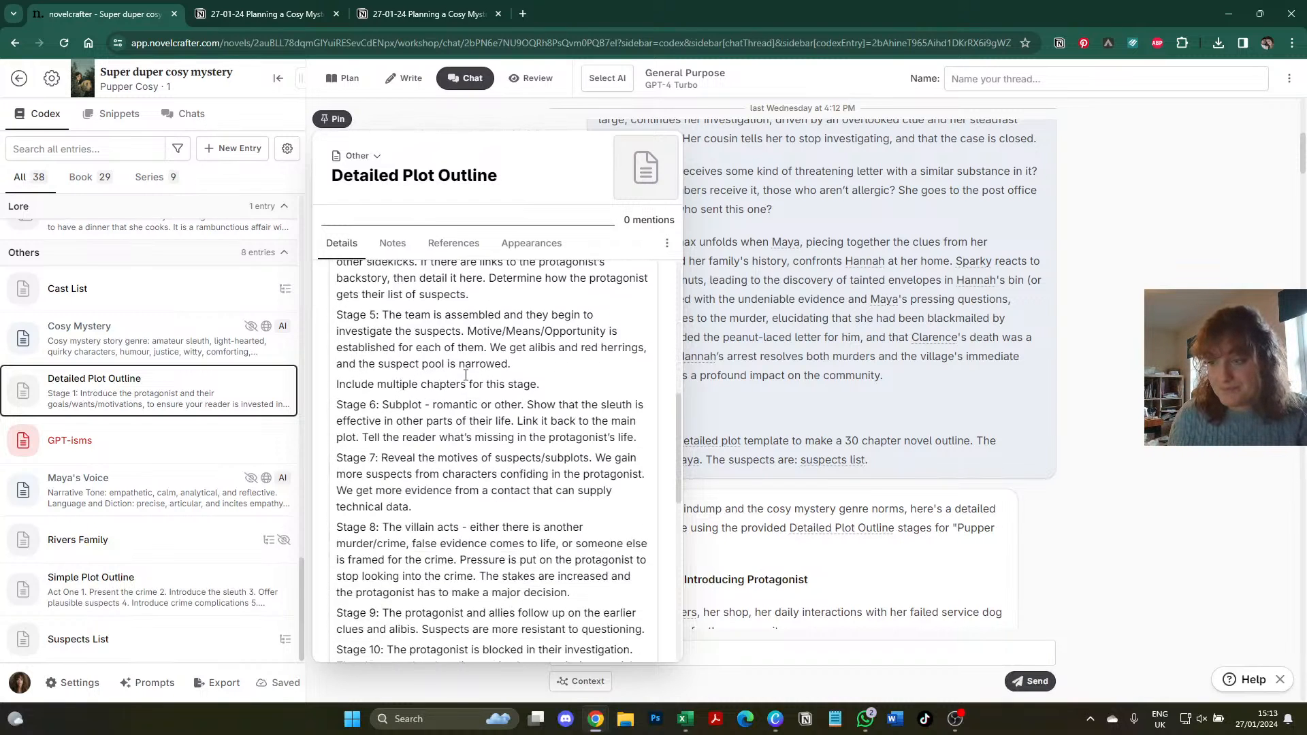
pyautogui.scroll(-6, 465, 375)
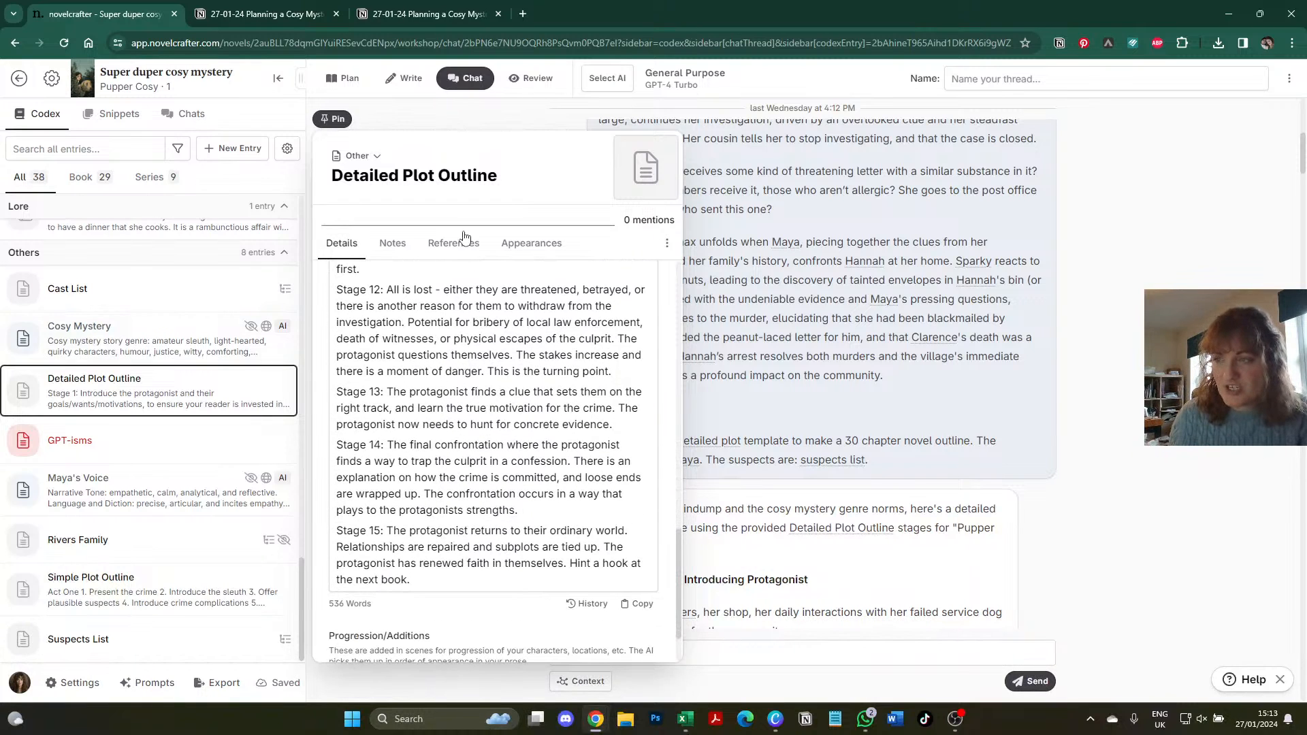
pyautogui.click(1136, 347)
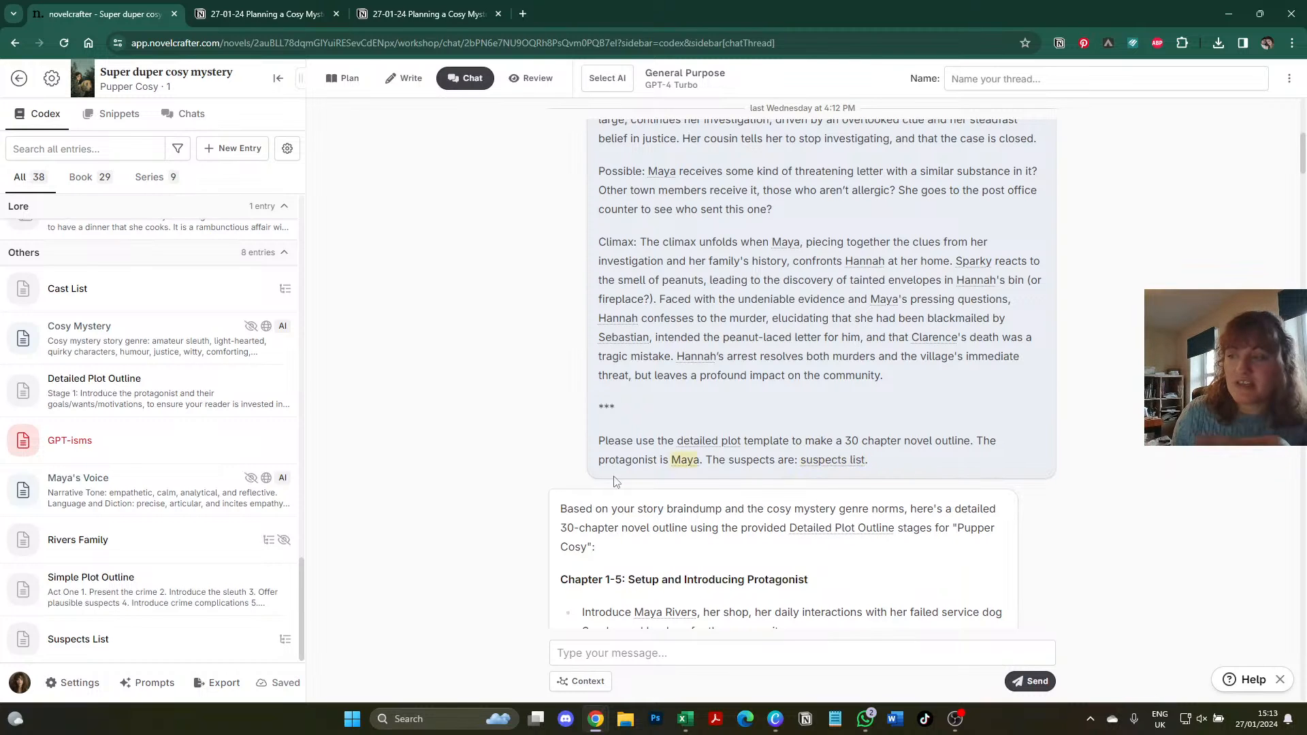
# - Read the start of the AI's first outline reply, from Chapter 1-5 through the Chapters 11-15 heading
pyautogui.scroll(-1, 524, 493)
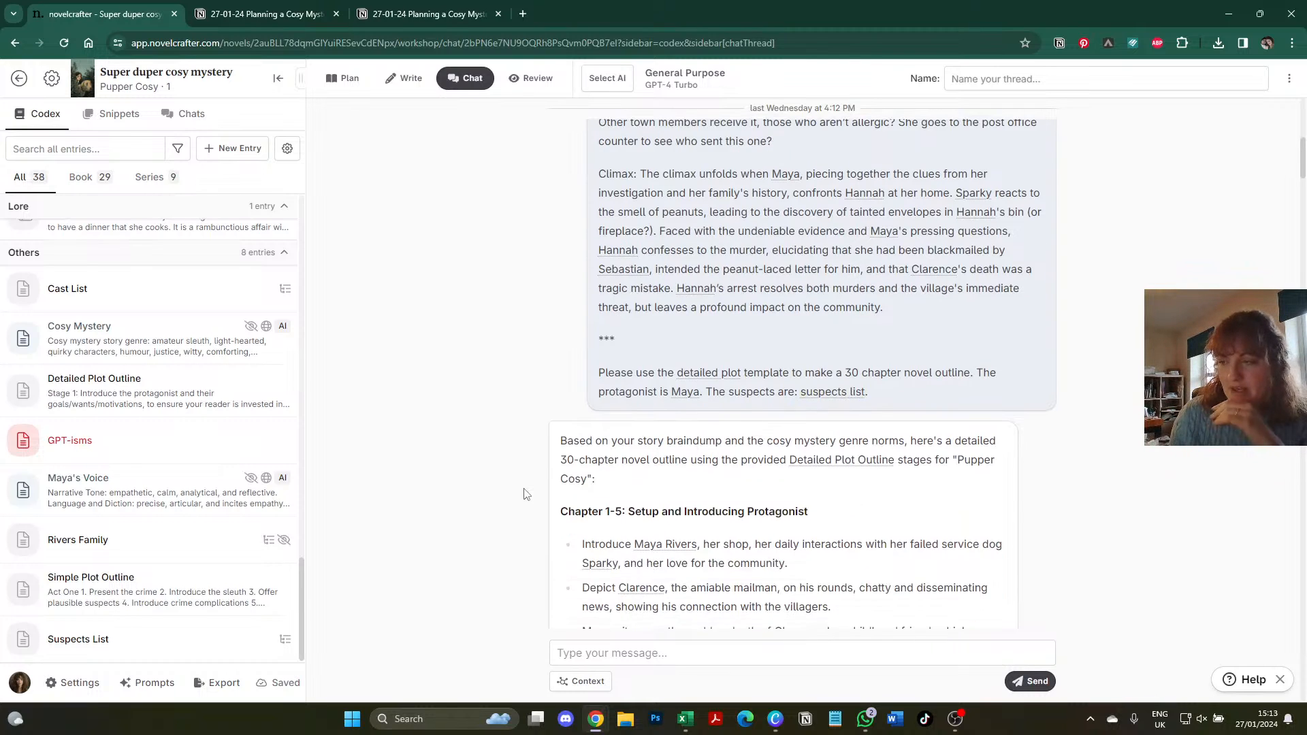
pyautogui.scroll(-3, 524, 493)
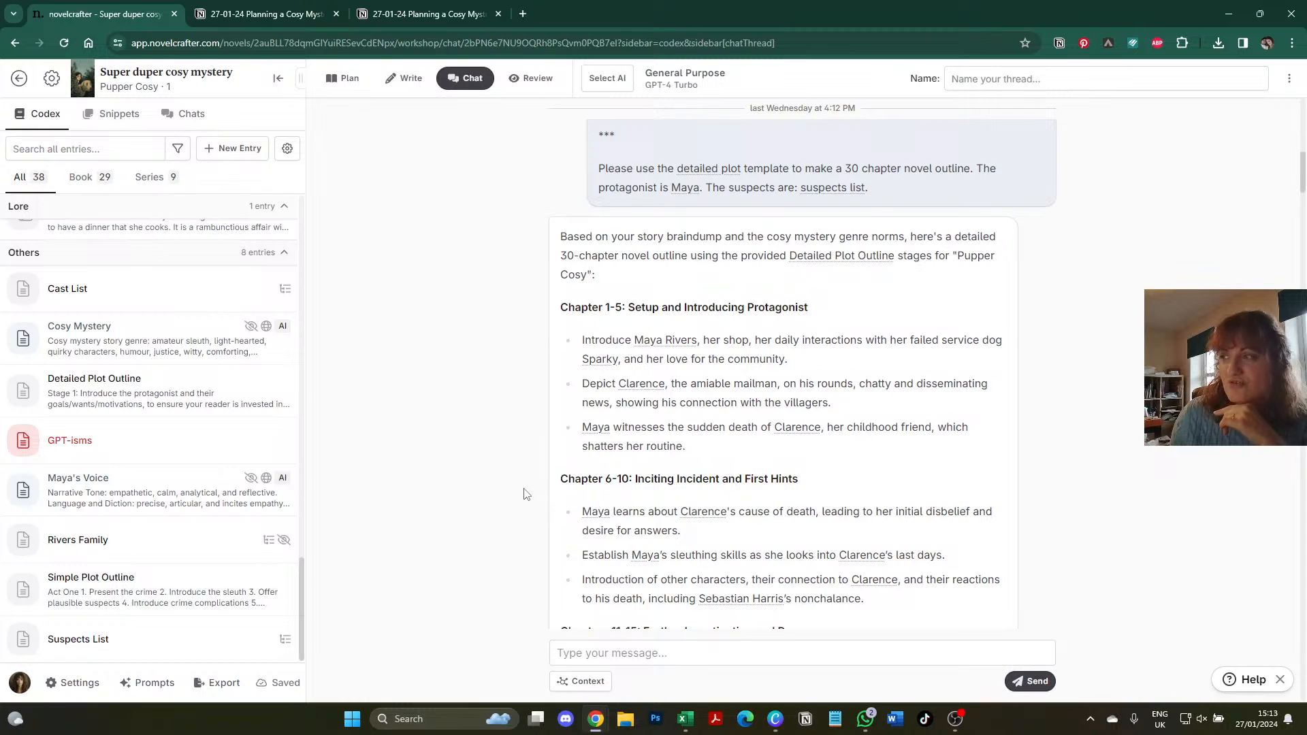
pyautogui.scroll(-1, 526, 493)
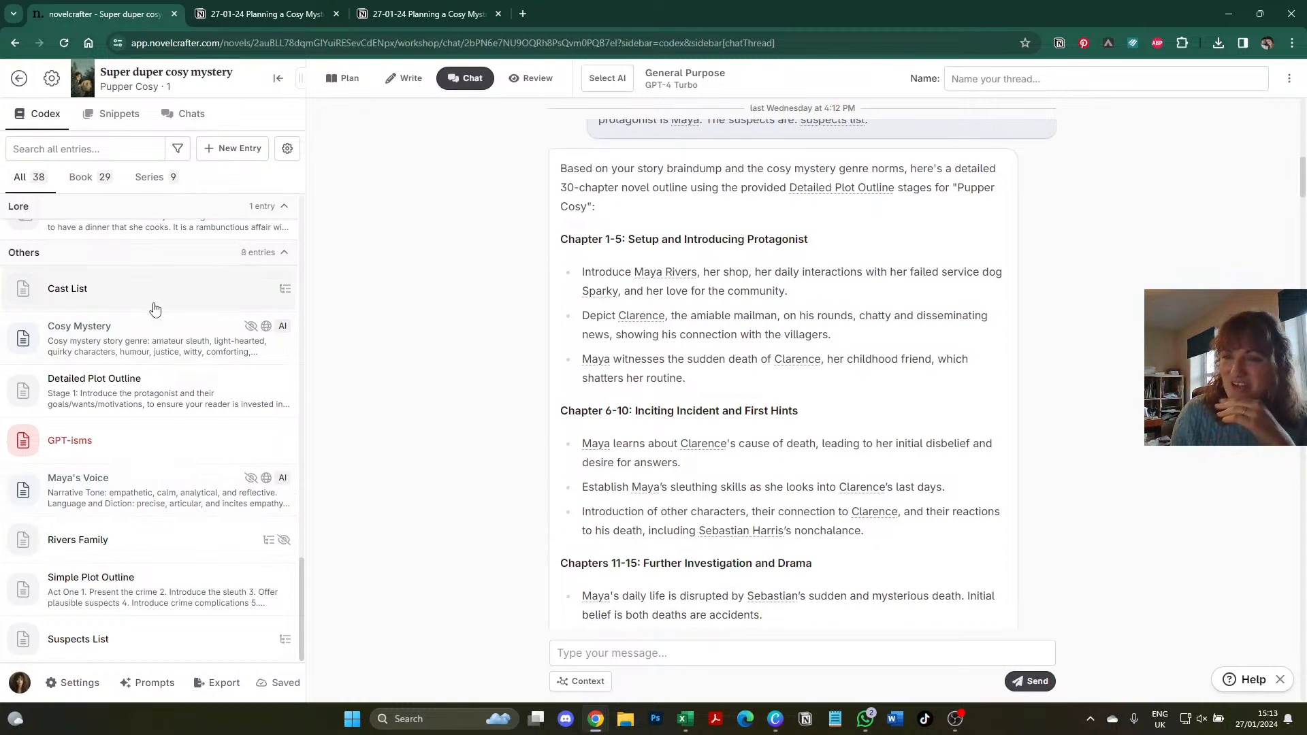
# - Reopen the Detailed Plot Outline entry to compare its opening stages with the AI's chapter groupings, and close it
pyautogui.click(124, 416)
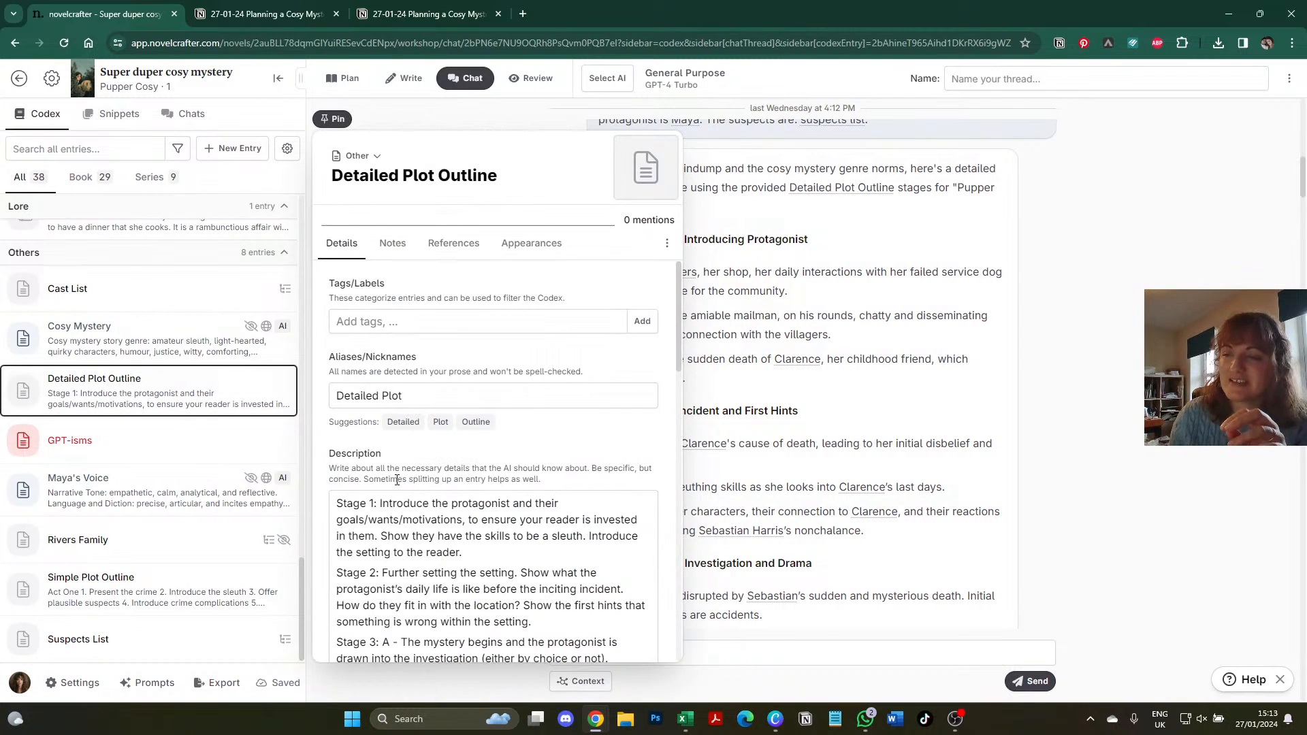
pyautogui.scroll(-1, 408, 487)
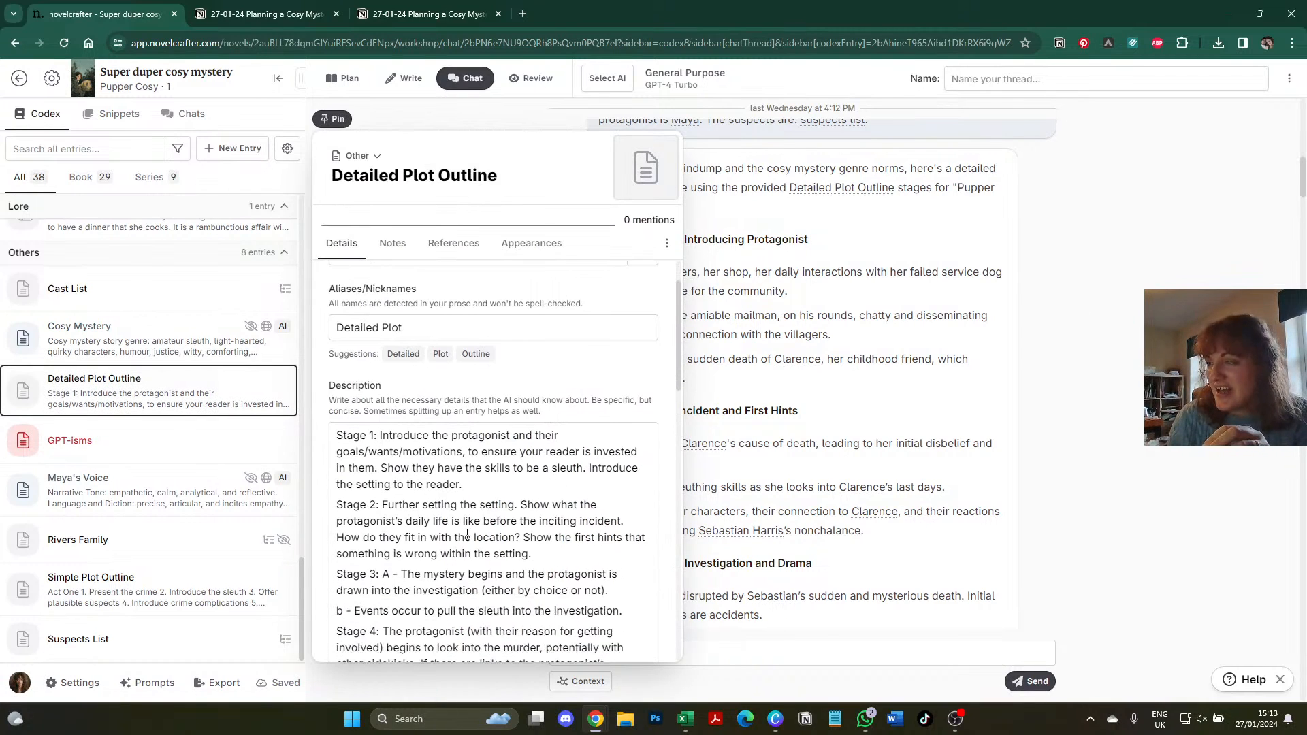
pyautogui.scroll(-1, 492, 461)
pyautogui.click(960, 417)
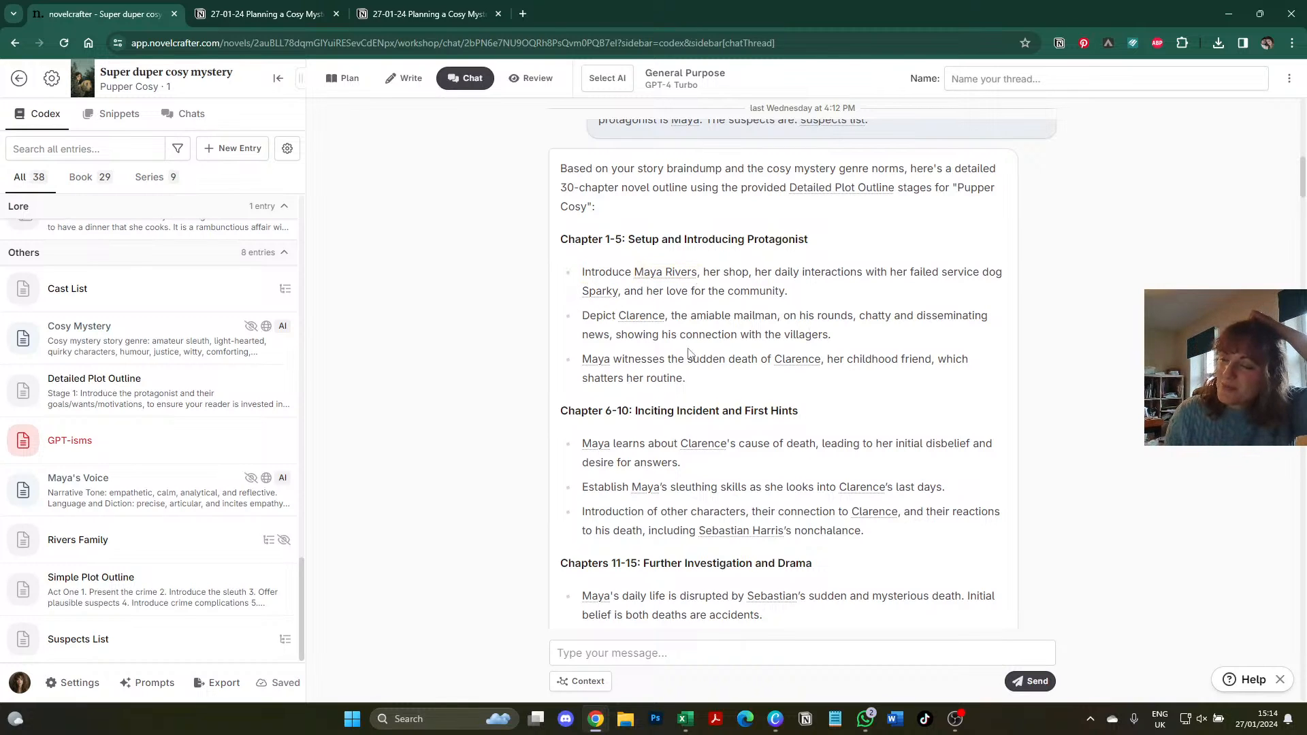
# - Read the rest of the first outline down to its flesh-out suggestions and highlight the bullet on counter-scenes and Sparky's antics
pyautogui.scroll(-10, 688, 352)
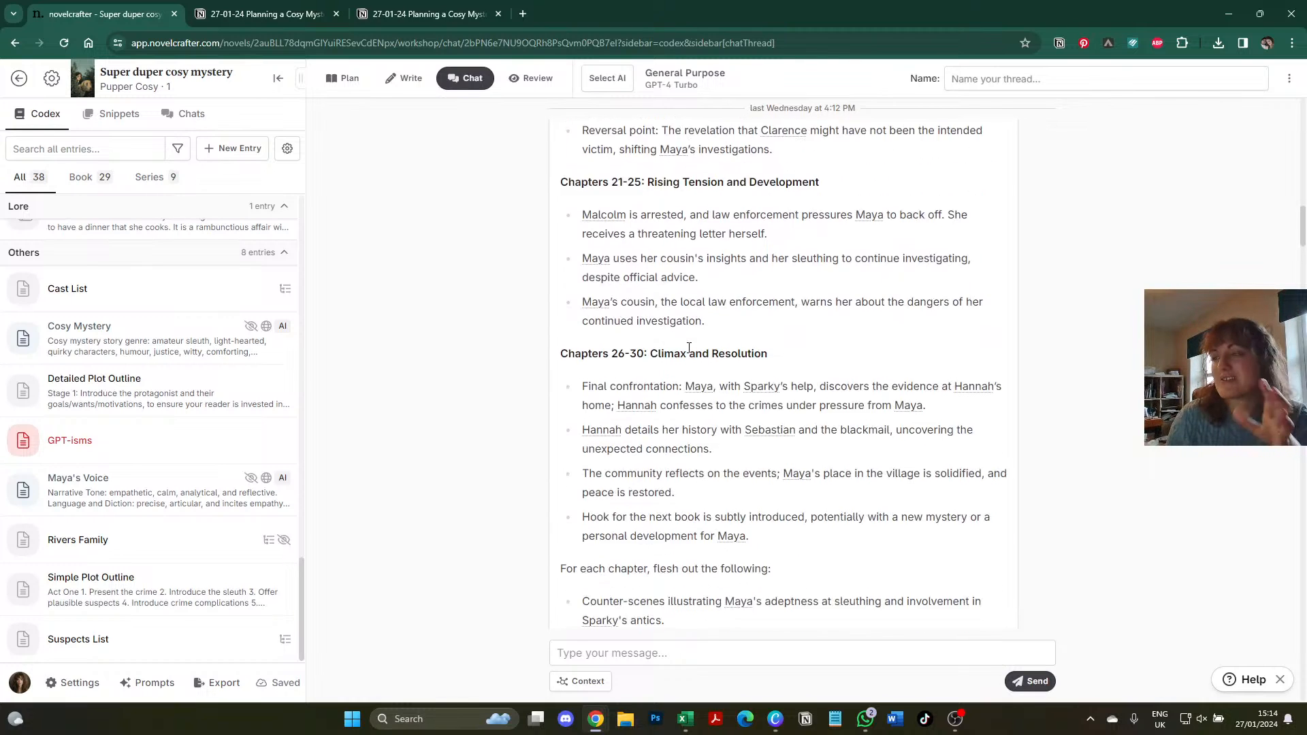
pyautogui.scroll(-2, 688, 347)
pyautogui.scroll(-1, 689, 352)
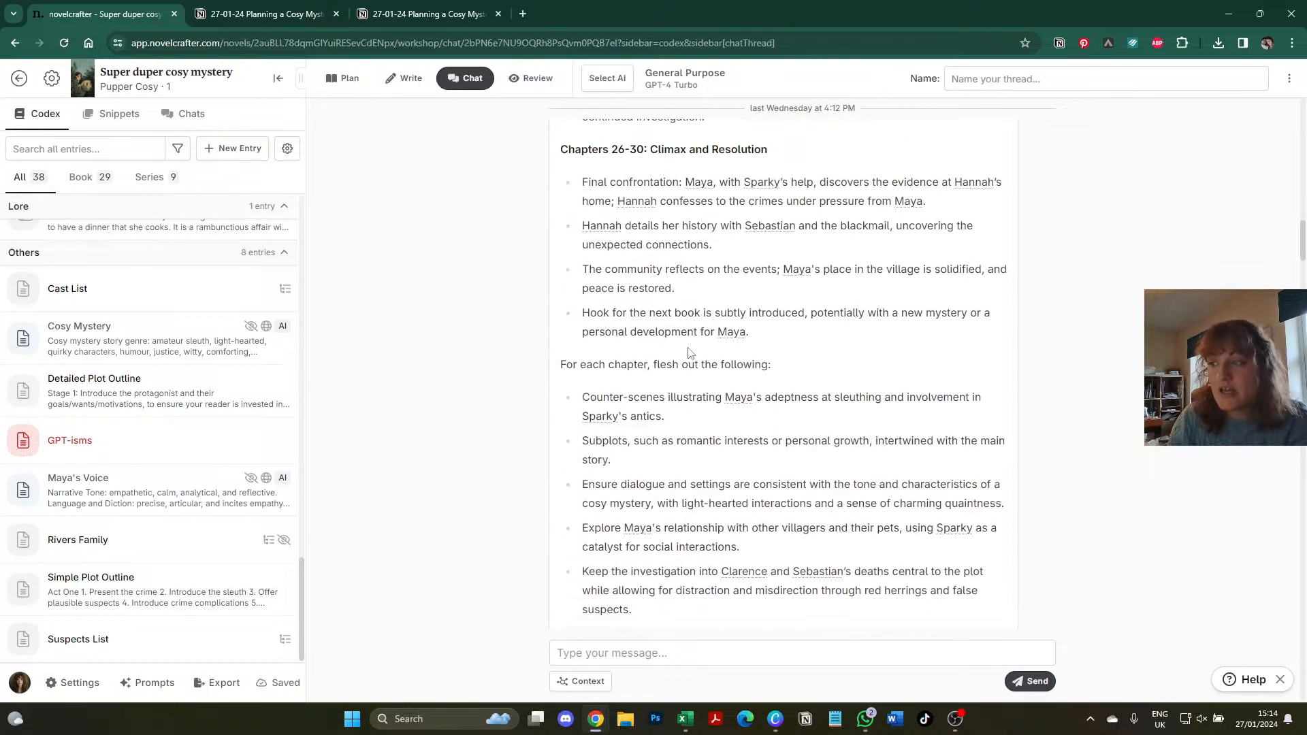
pyautogui.scroll(-1, 583, 385)
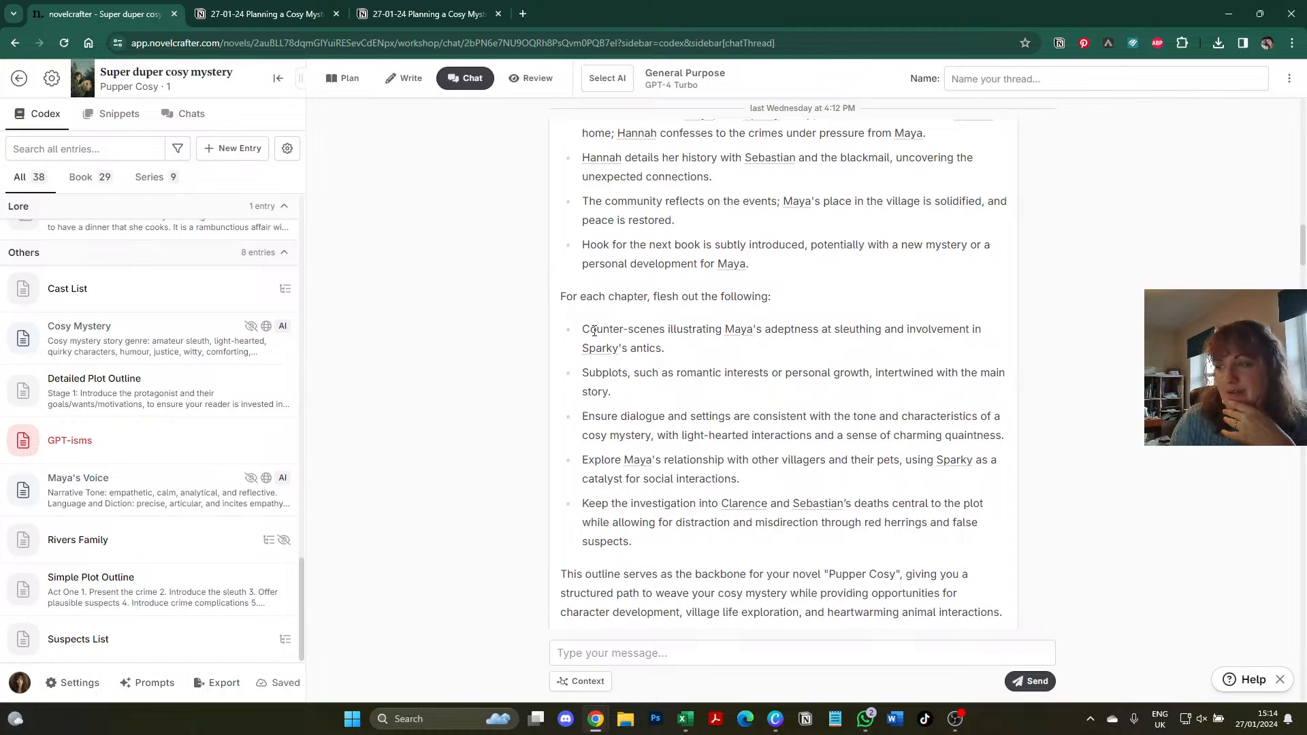
pyautogui.moveTo(584, 329); pyautogui.dragTo(670, 348)
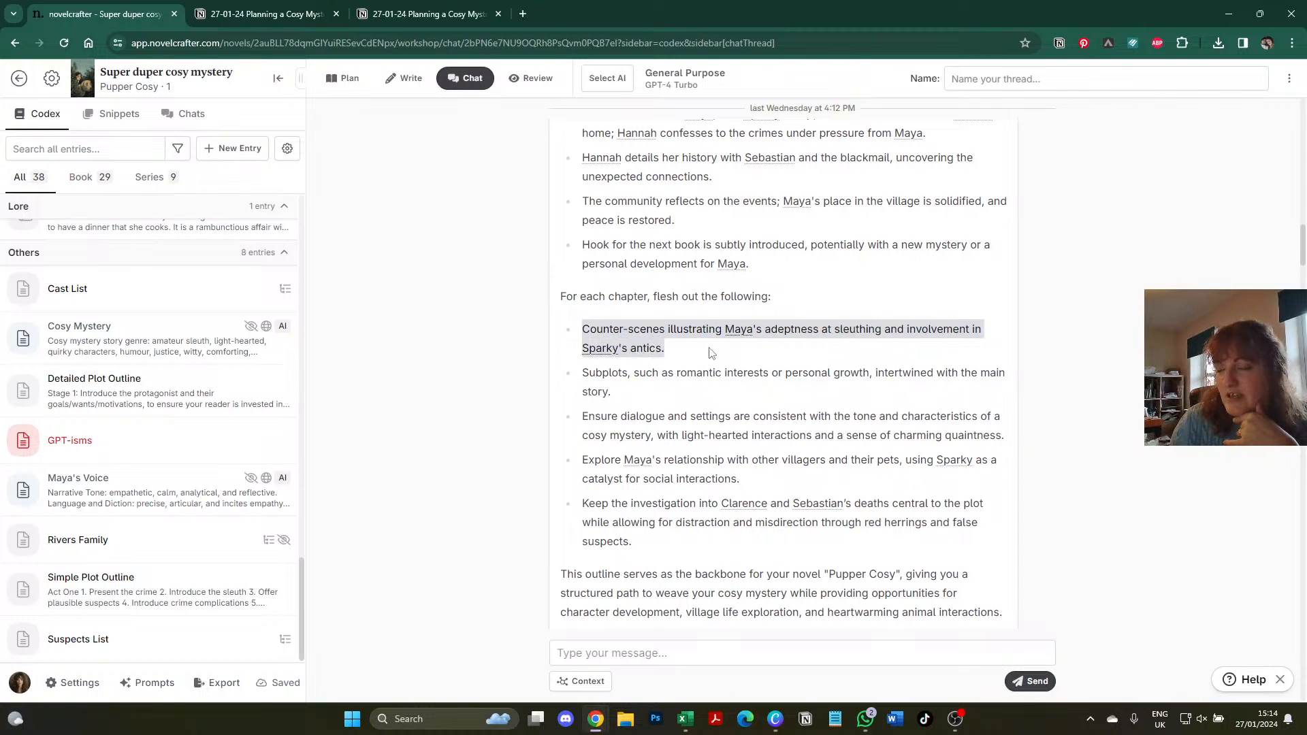
pyautogui.click(766, 348)
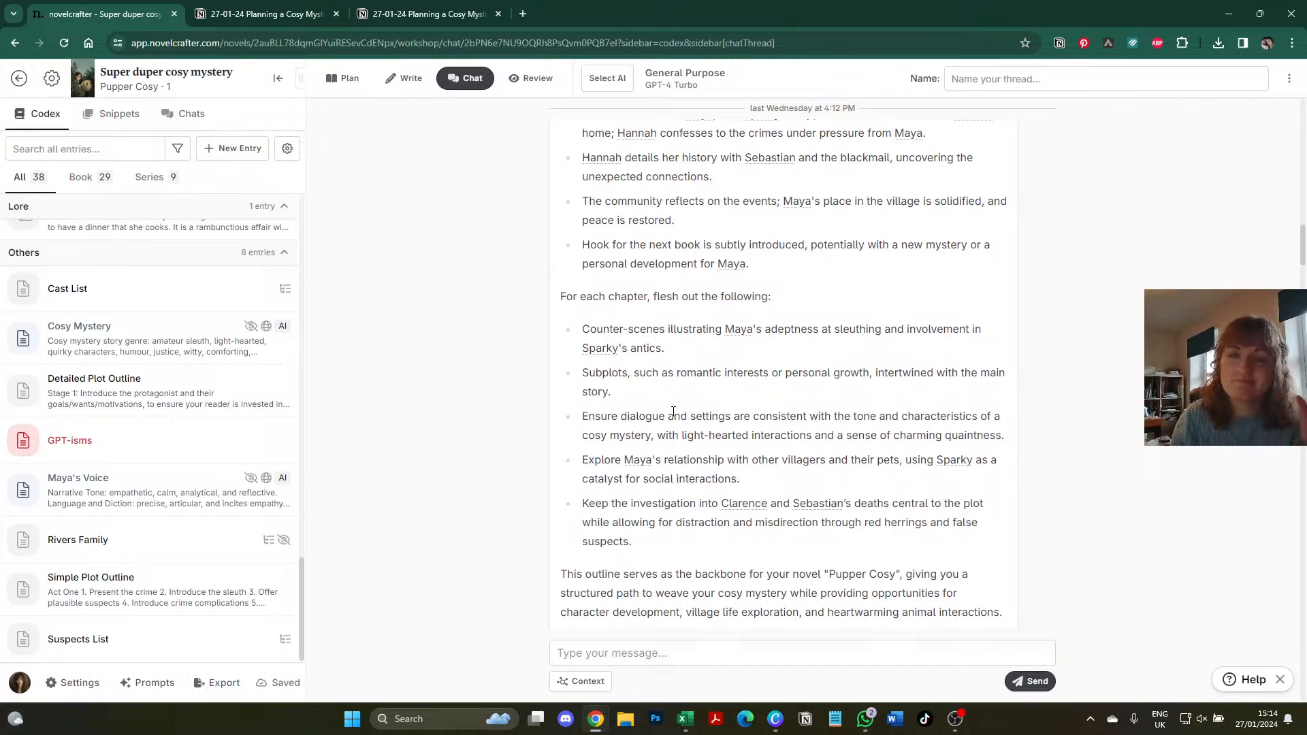
# - Review the follow-up prompt that asks to apply the storyline to the detailed plot outline, and the start of its reply
pyautogui.scroll(-1, 673, 411)
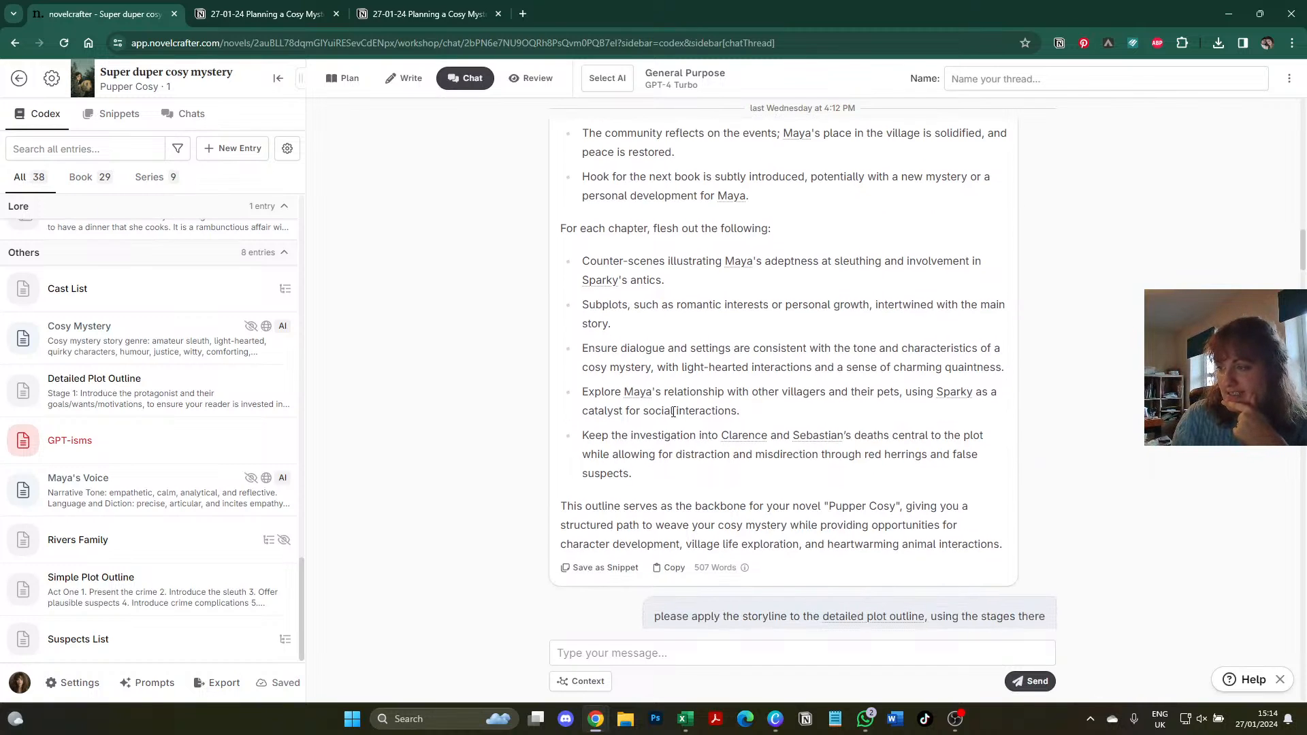
pyautogui.scroll(-2, 673, 412)
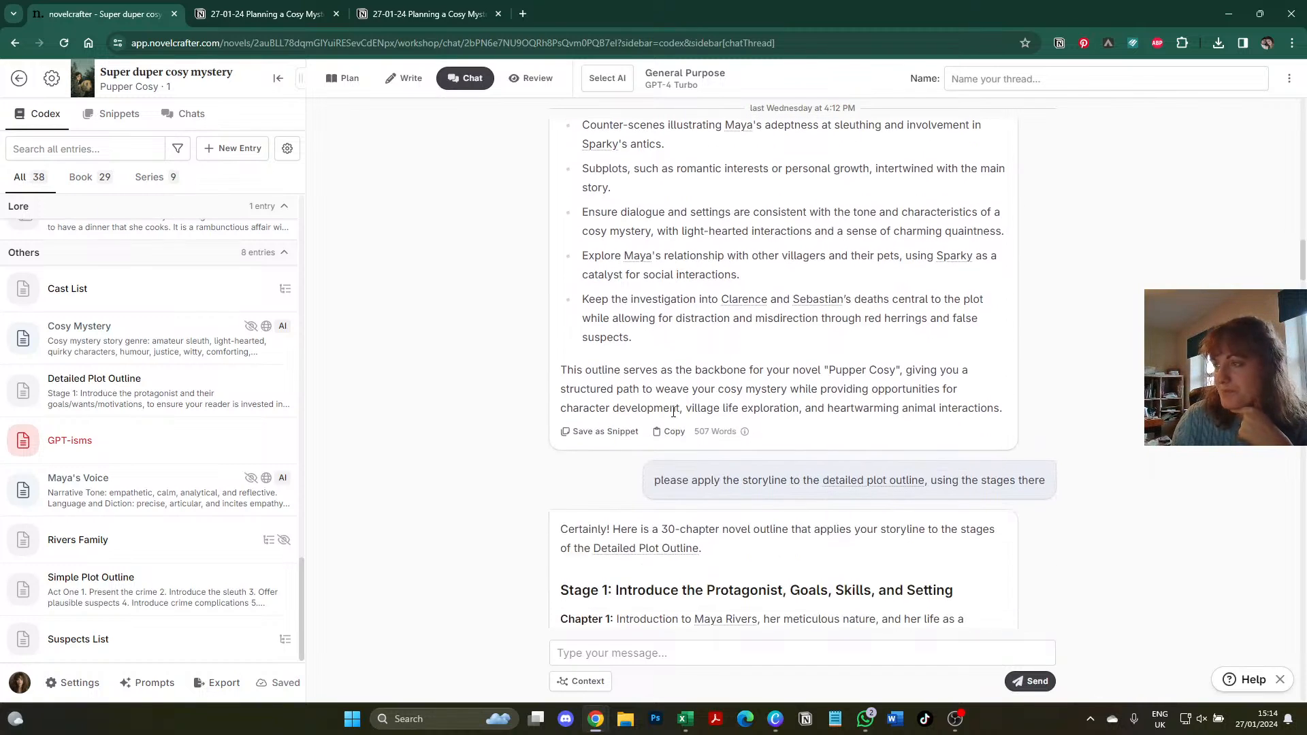
pyautogui.scroll(-1, 673, 412)
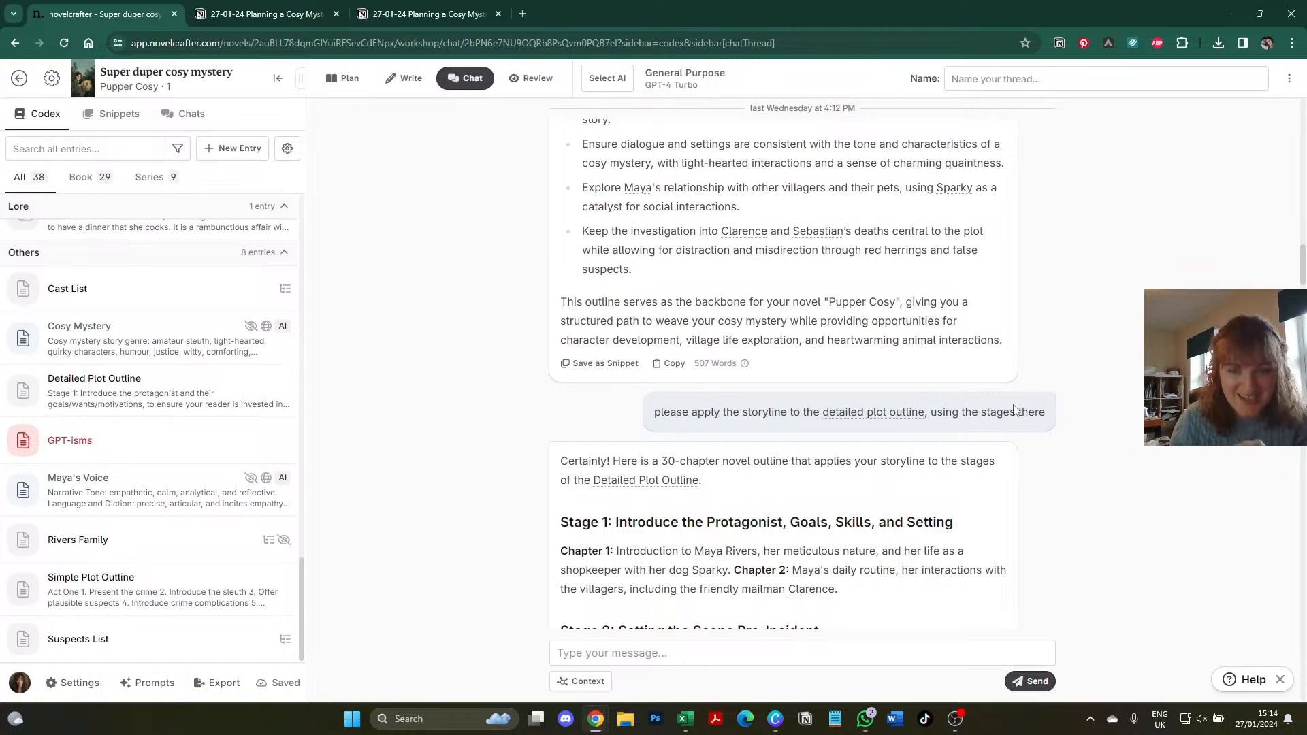
pyautogui.scroll(-2, 530, 434)
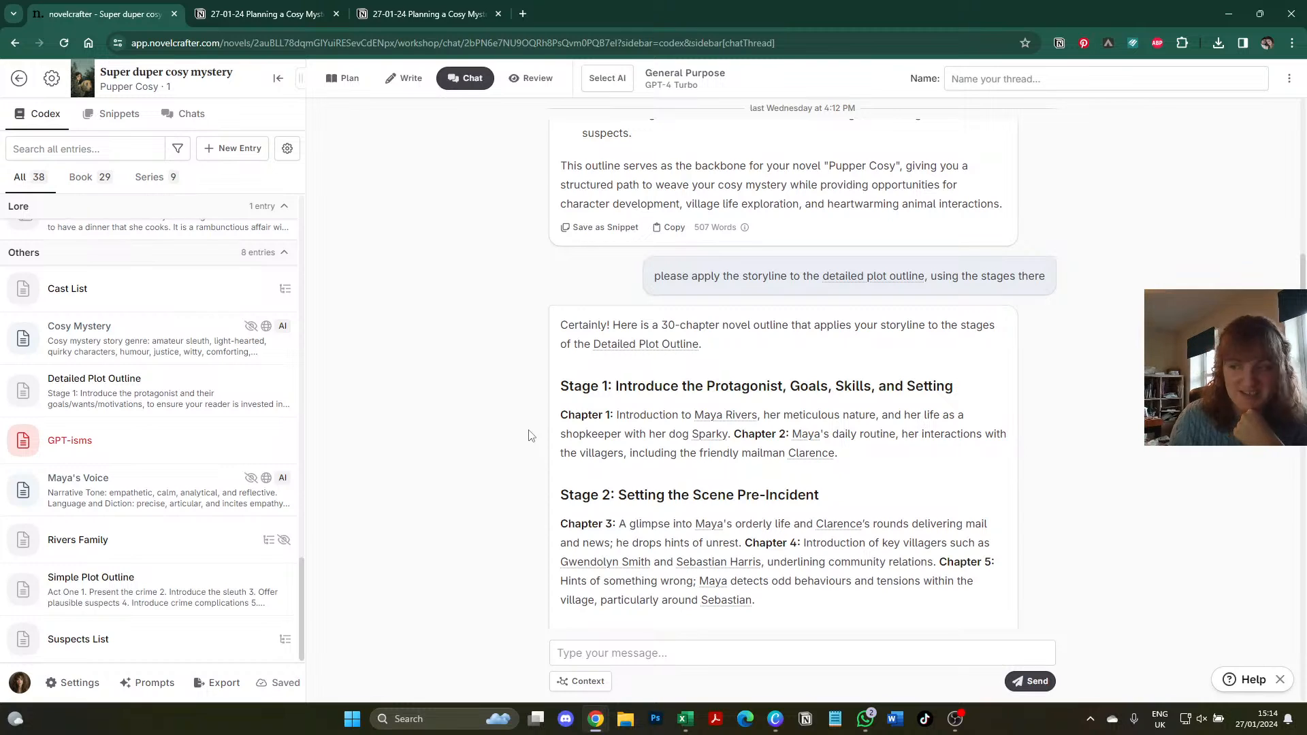
# - Read Stages 1 to 4 of the revised chapter outline, highlighting the Chapter 9 text about Sebastian Harris's death
pyautogui.scroll(-1, 529, 435)
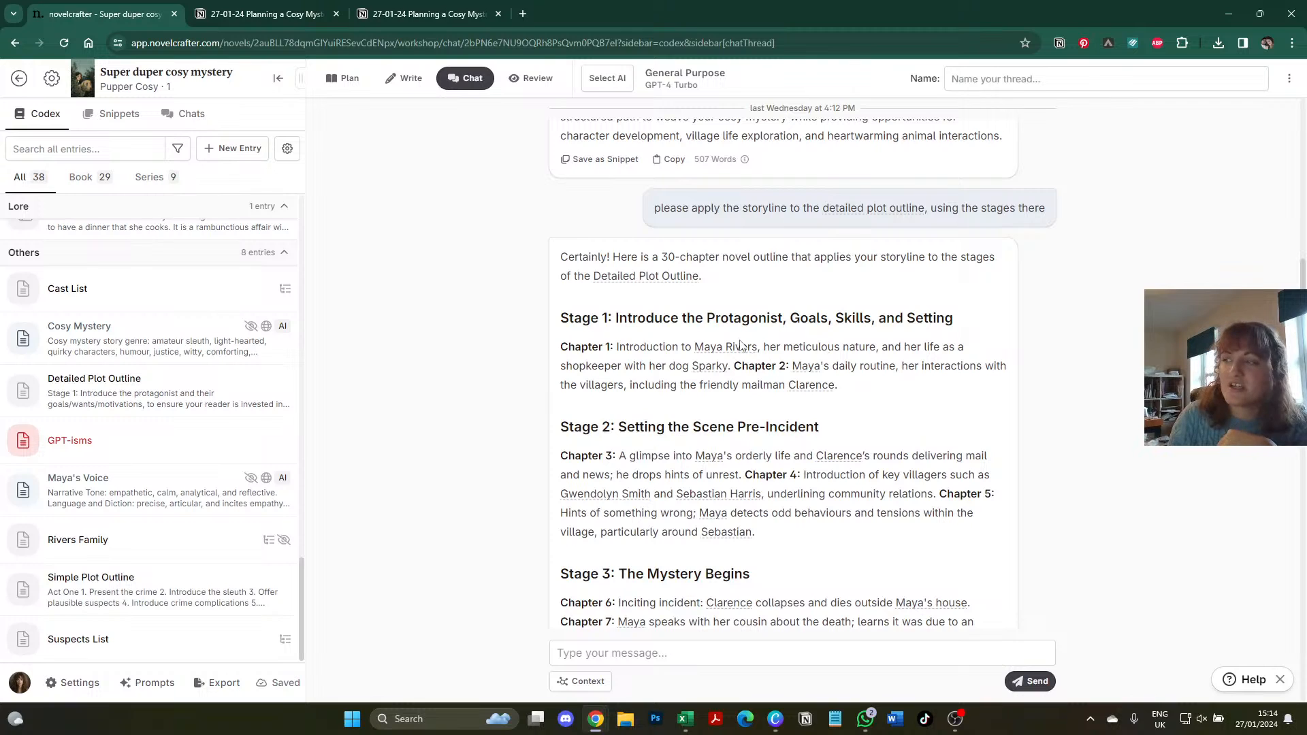
pyautogui.scroll(-1, 900, 385)
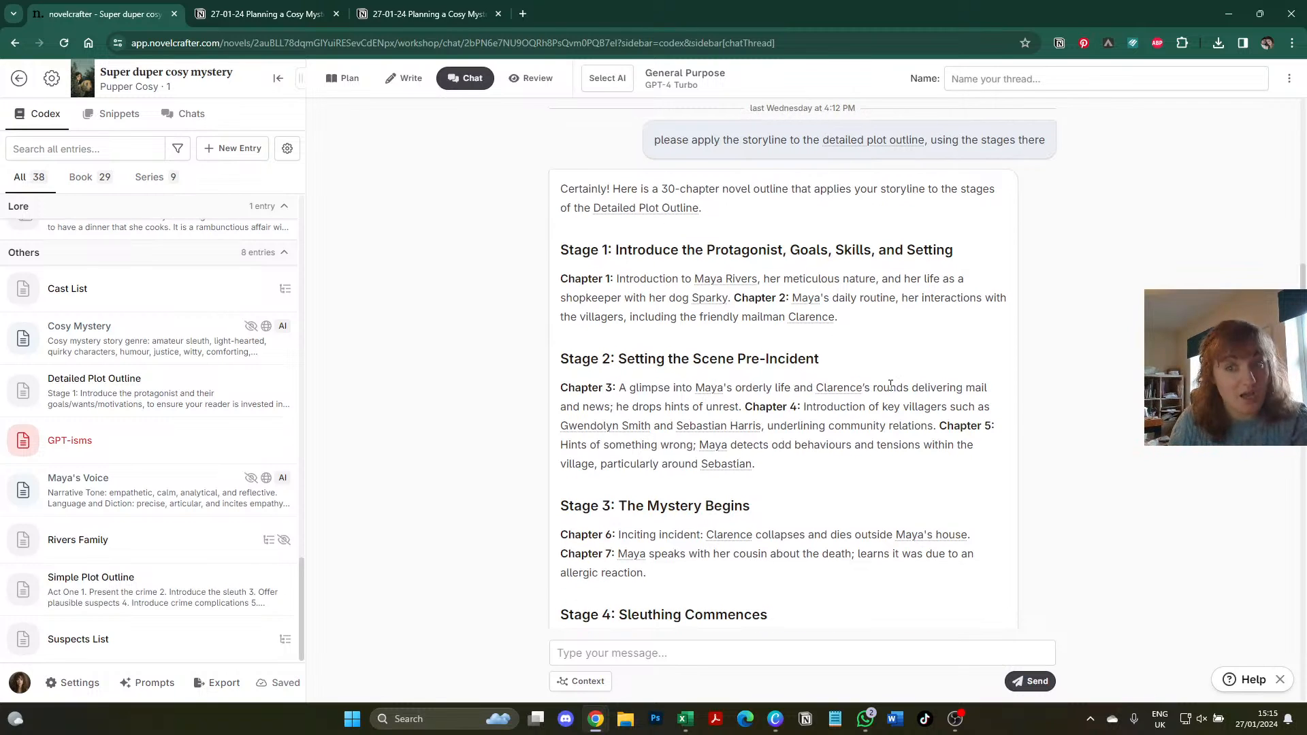
pyautogui.scroll(-1, 891, 385)
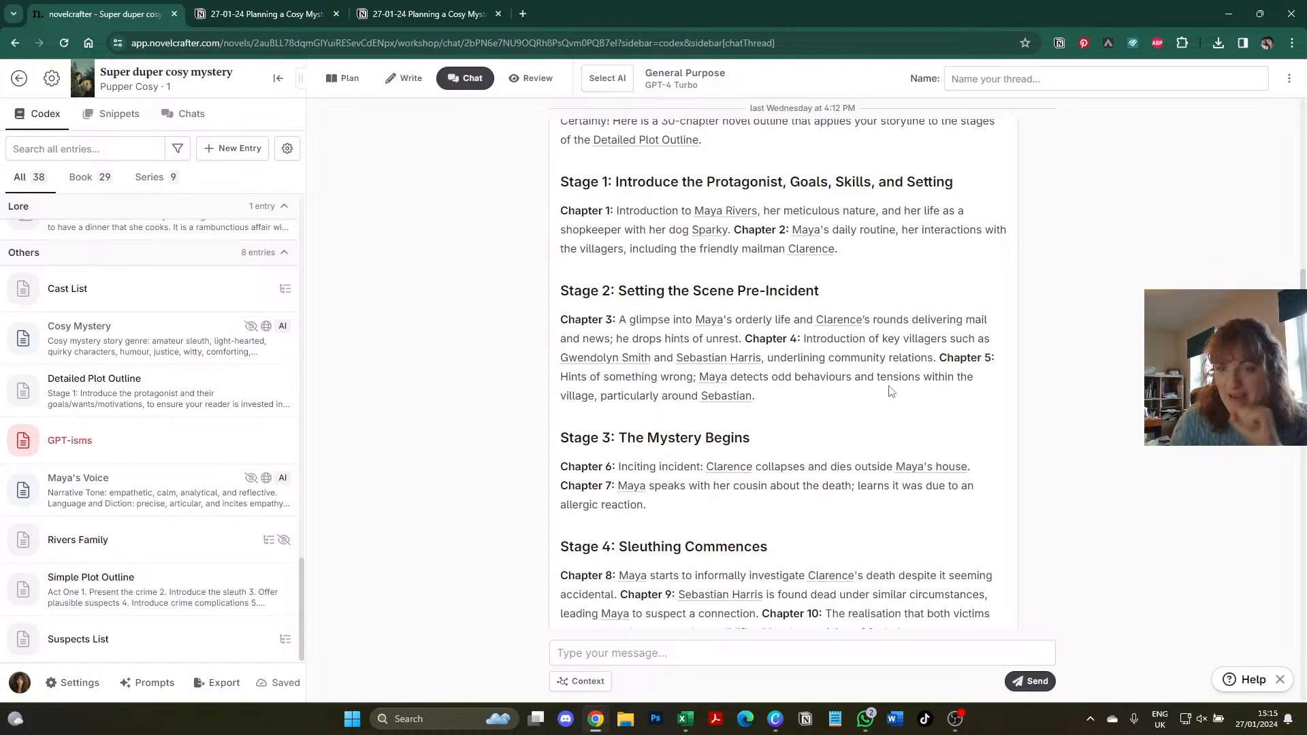
pyautogui.scroll(-1, 890, 391)
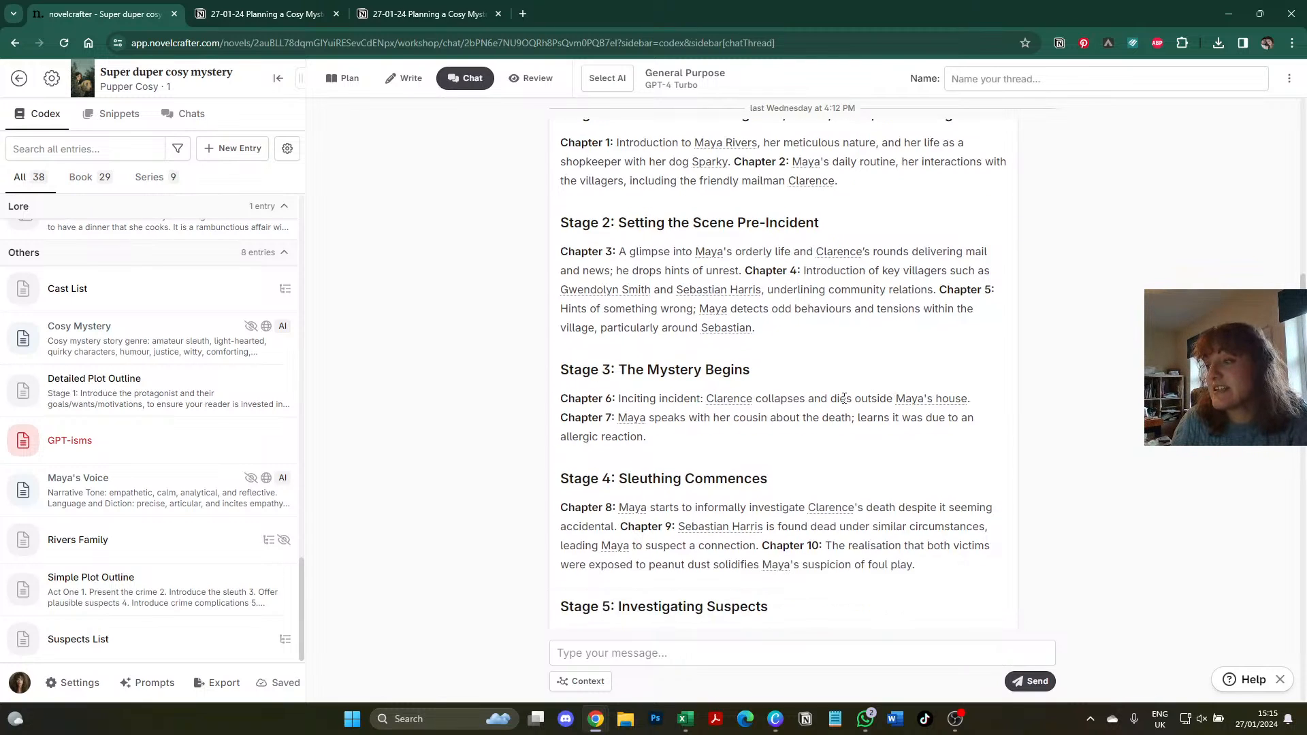
pyautogui.scroll(-2, 787, 392)
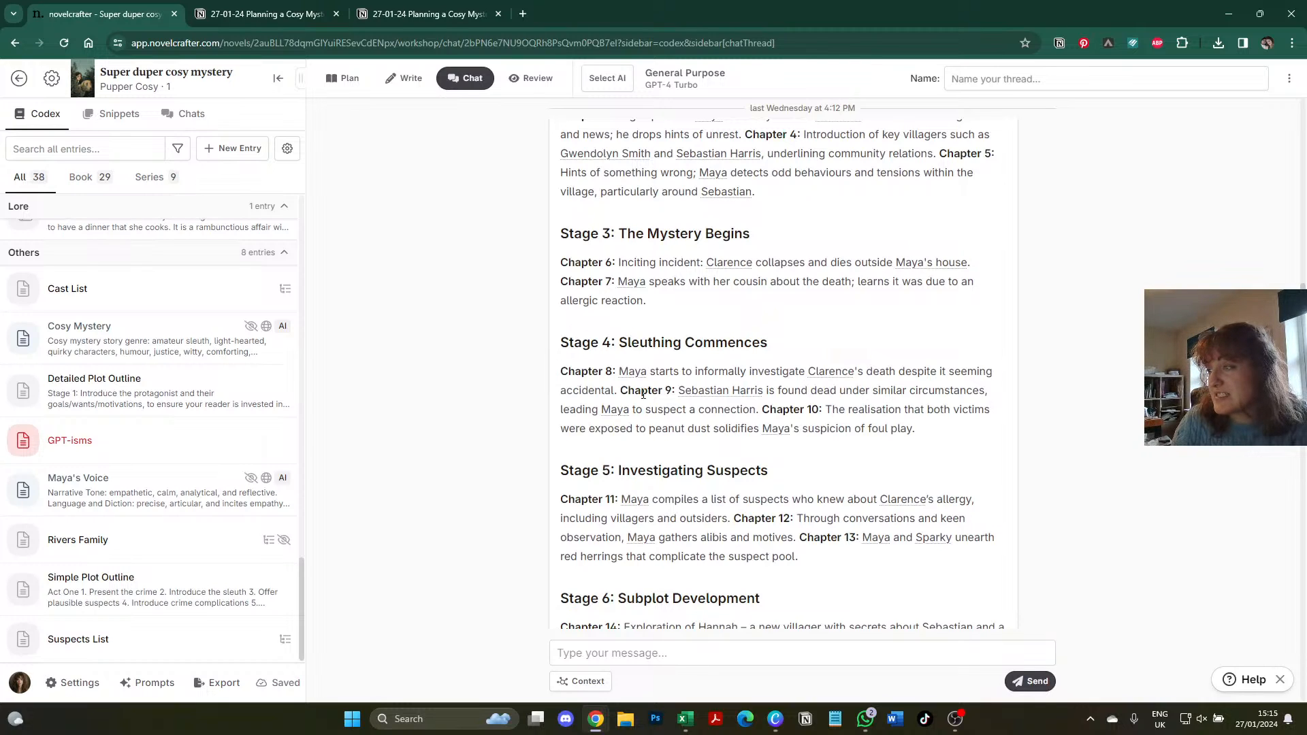
pyautogui.moveTo(621, 393); pyautogui.dragTo(849, 409)
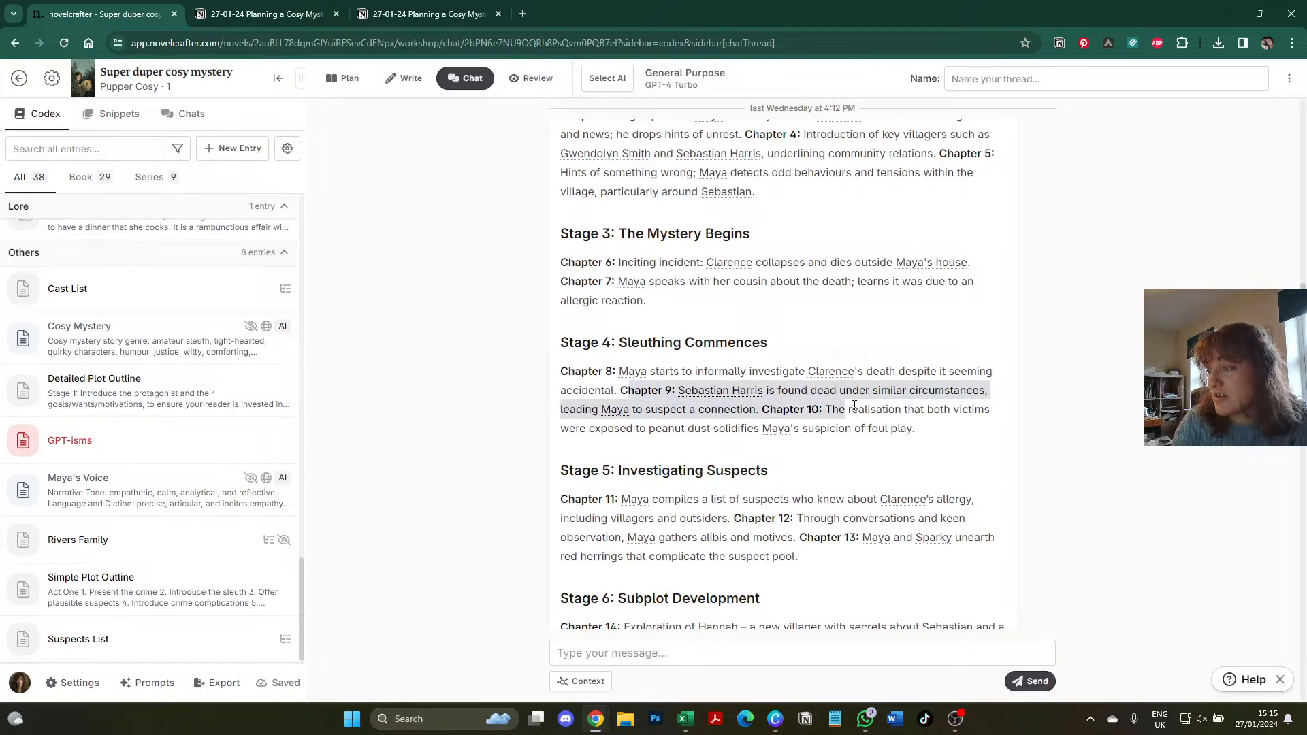
pyautogui.click(1010, 426)
# - Read on from Stage 5 to Stage 8 of the revised outline, highlighting the Chapter 17 and Chapter 19 descriptions
pyautogui.scroll(-1, 1011, 427)
pyautogui.scroll(-1, 640, 367)
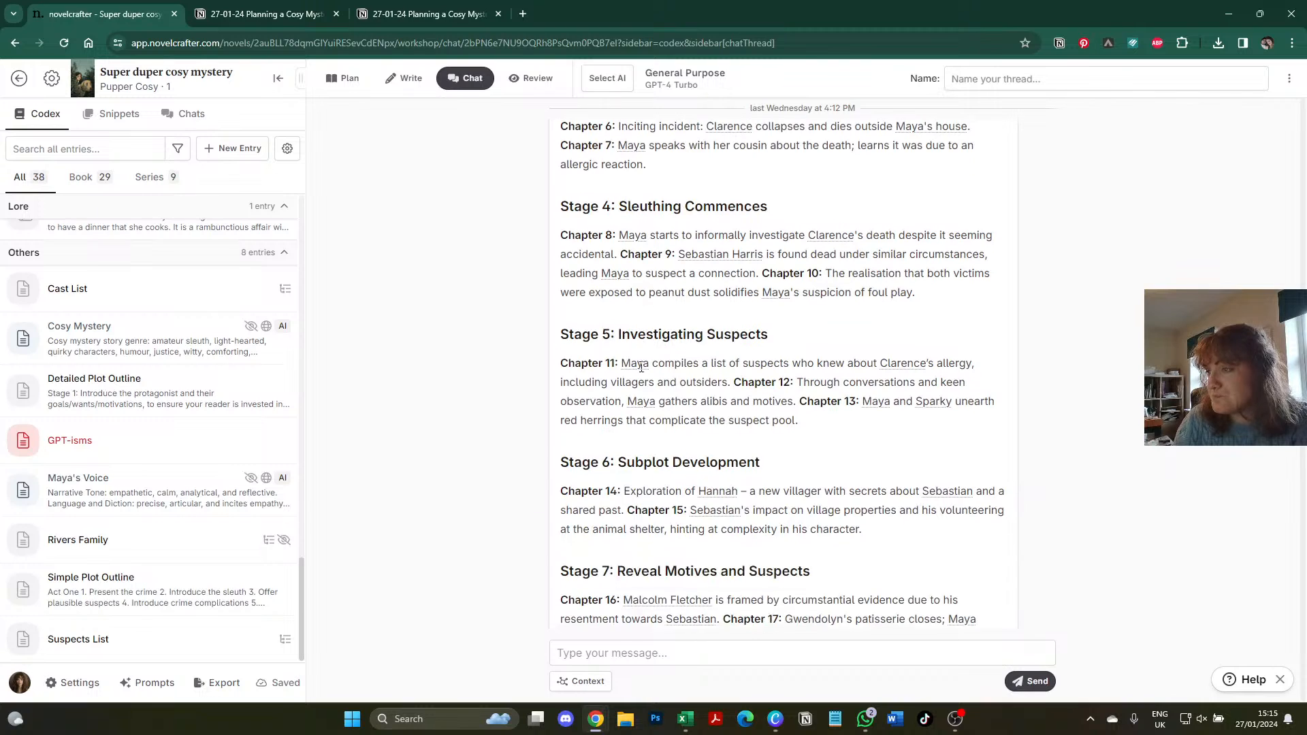
pyautogui.scroll(-1, 587, 376)
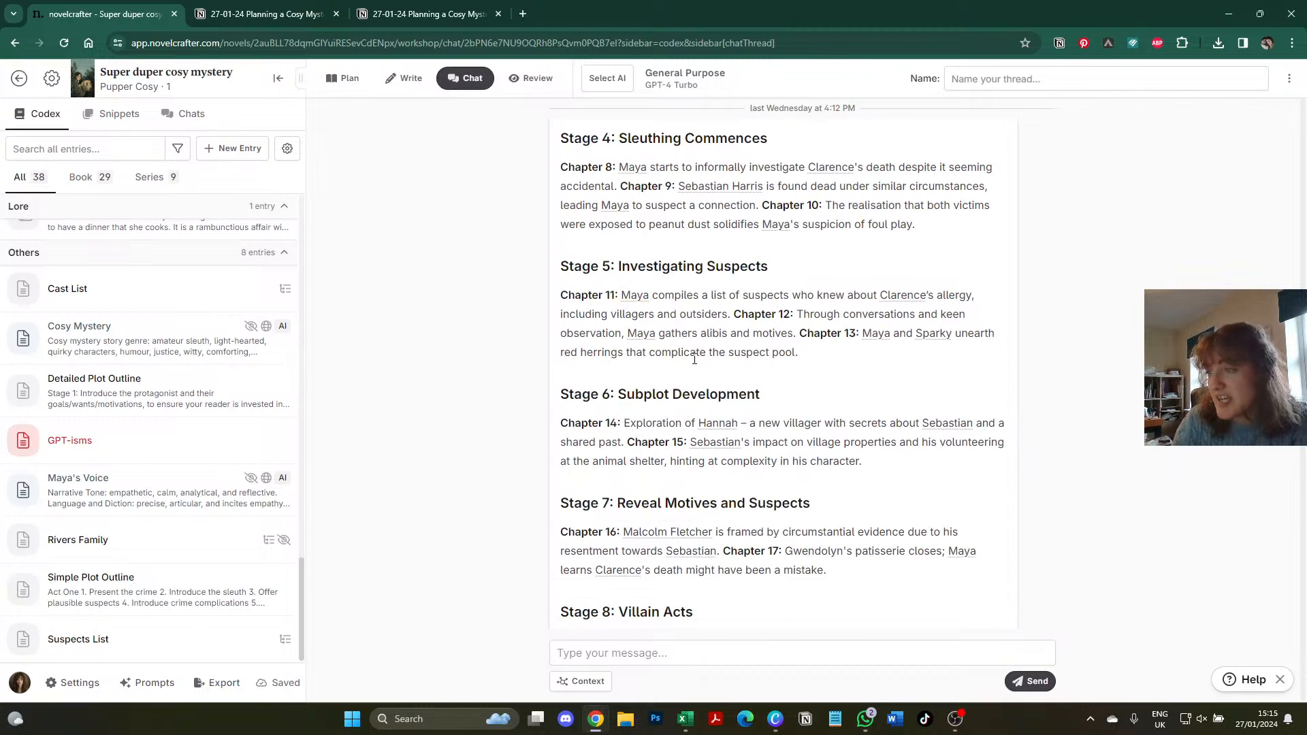
pyautogui.scroll(-1, 693, 359)
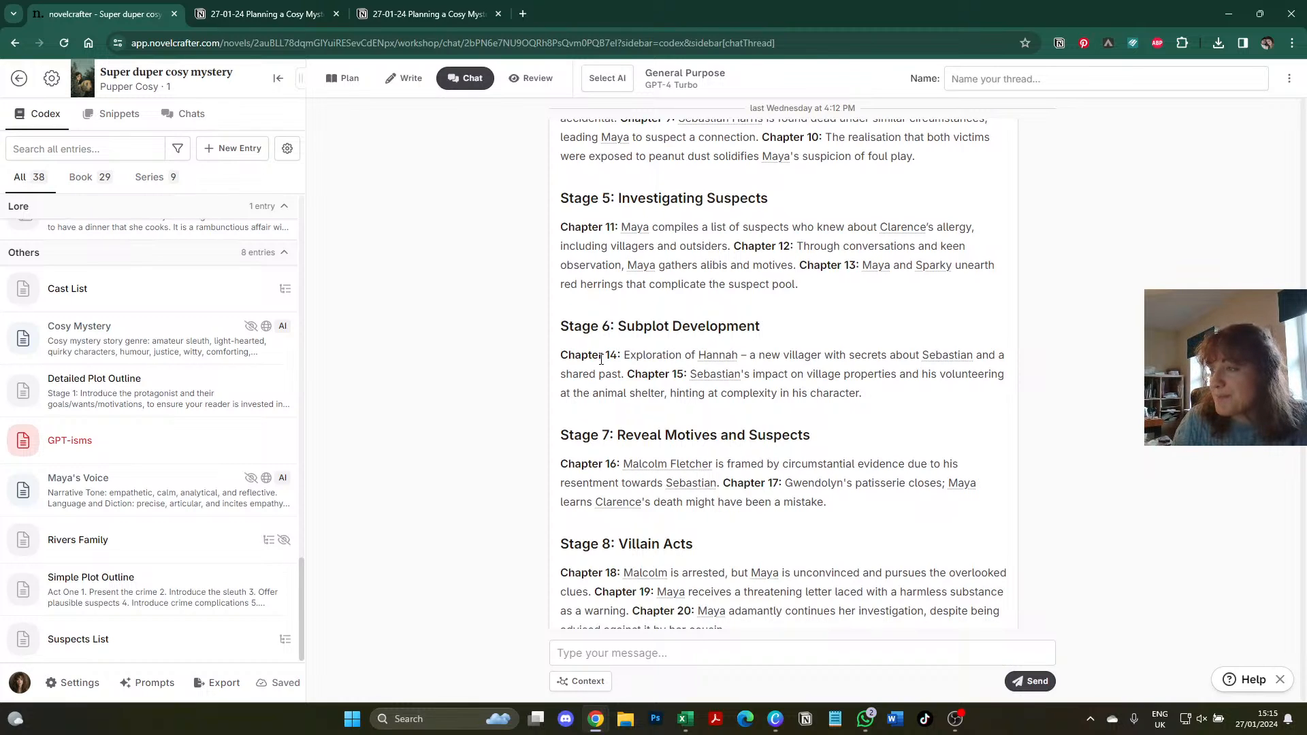
pyautogui.scroll(-2, 601, 360)
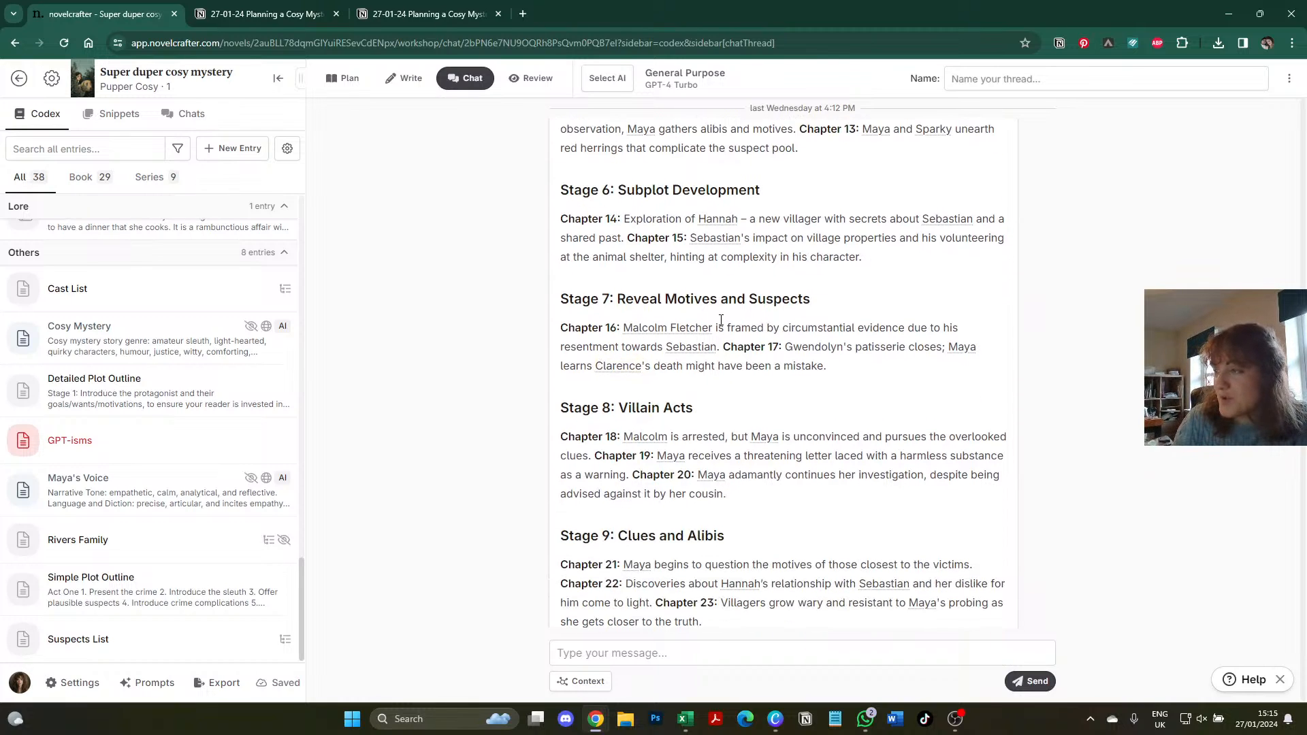
pyautogui.moveTo(564, 329); pyautogui.dragTo(830, 368)
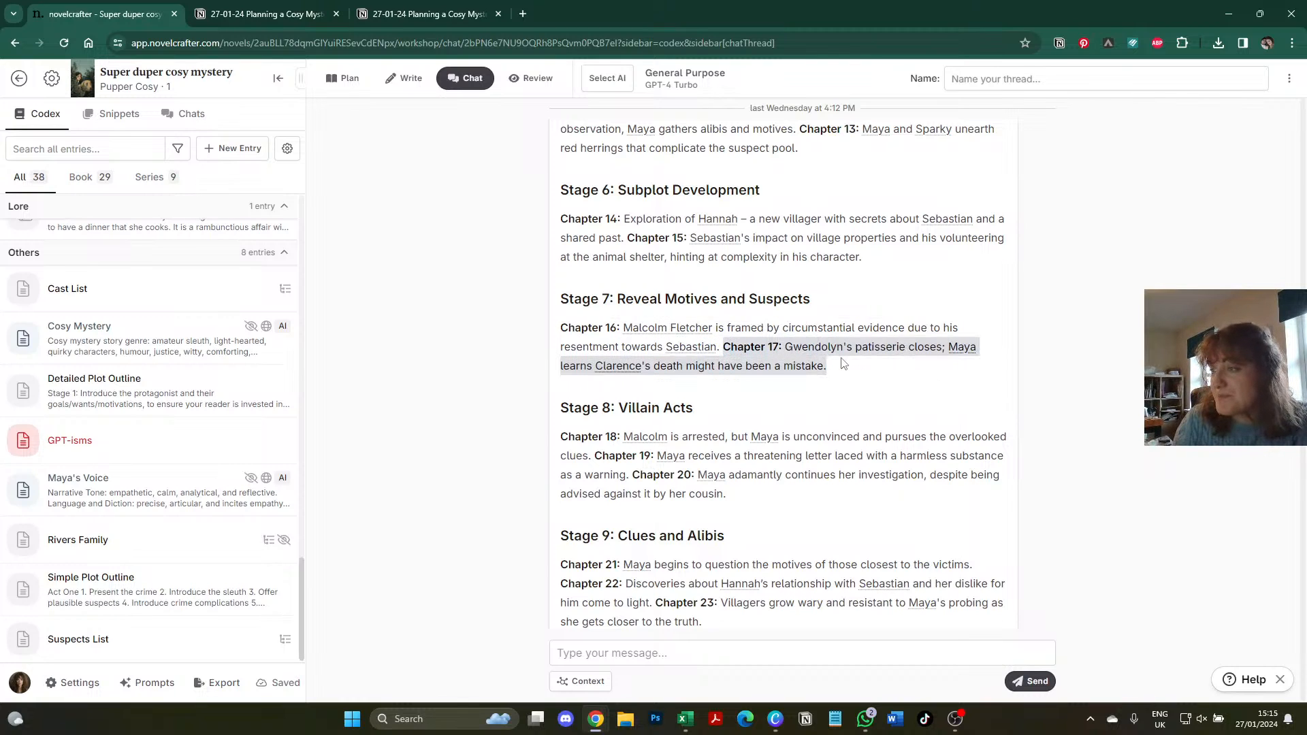
pyautogui.scroll(-2, 692, 341)
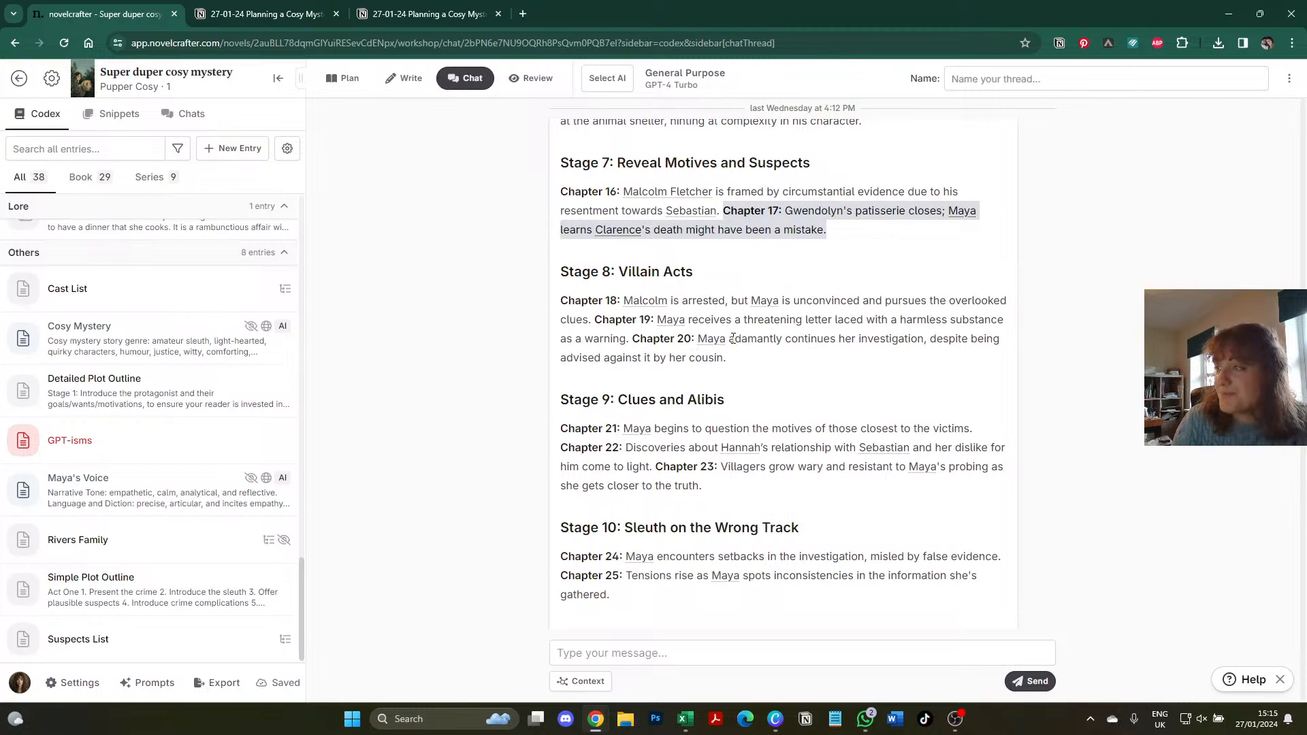
pyautogui.moveTo(644, 320); pyautogui.dragTo(638, 338)
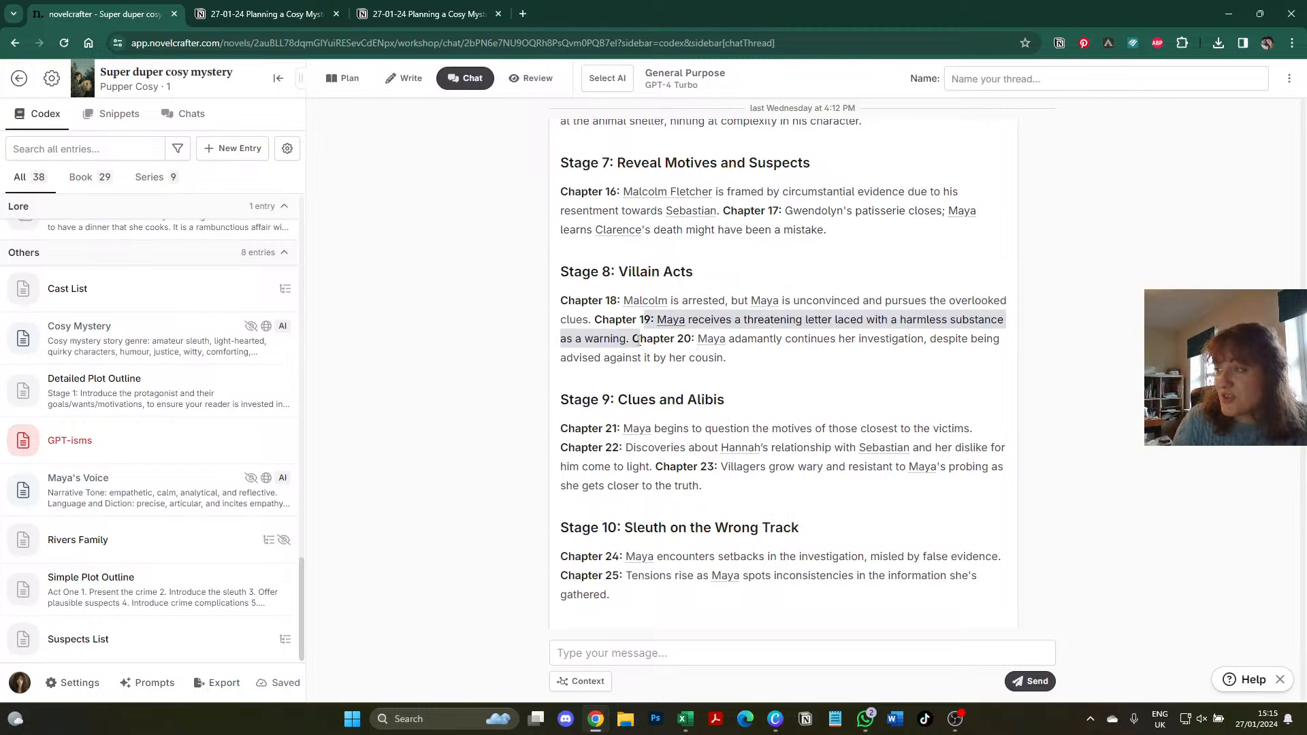
# - Read the revised chapter outline from Stage 9 to the Stage 15 epilogue
pyautogui.click(912, 359)
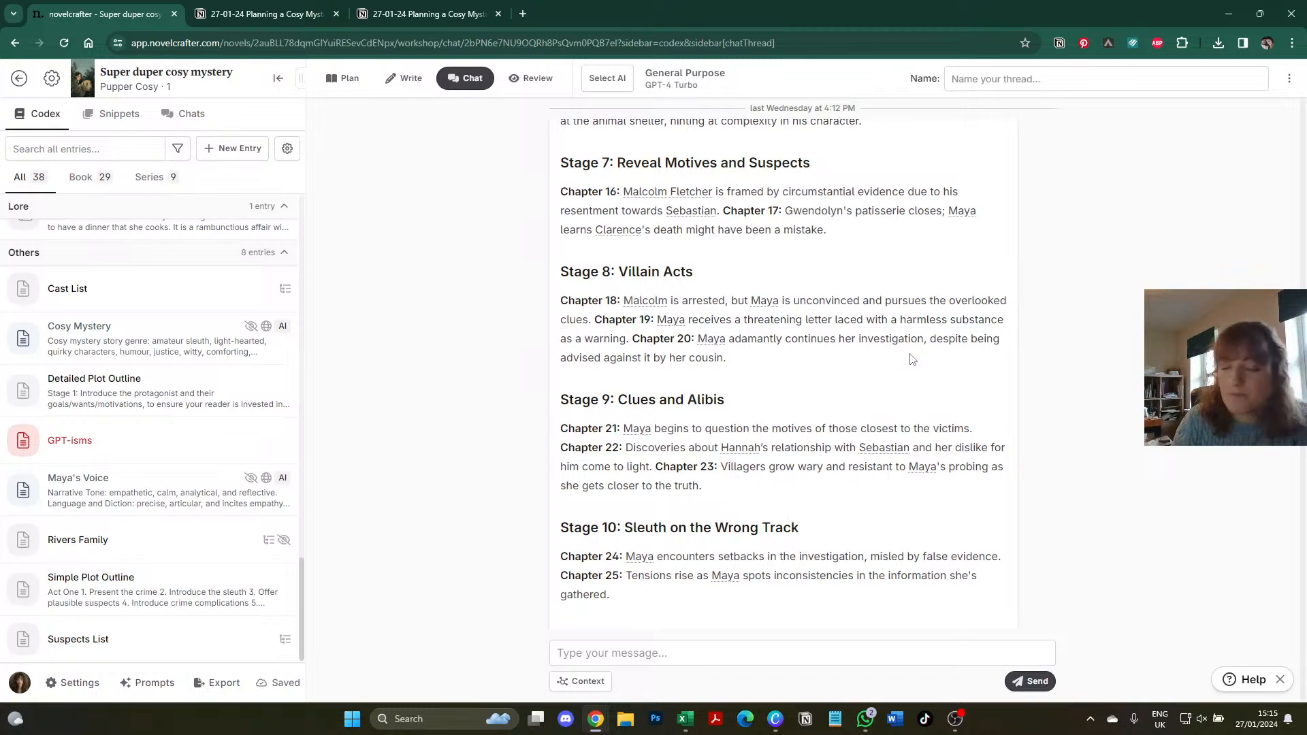
pyautogui.scroll(-2, 912, 359)
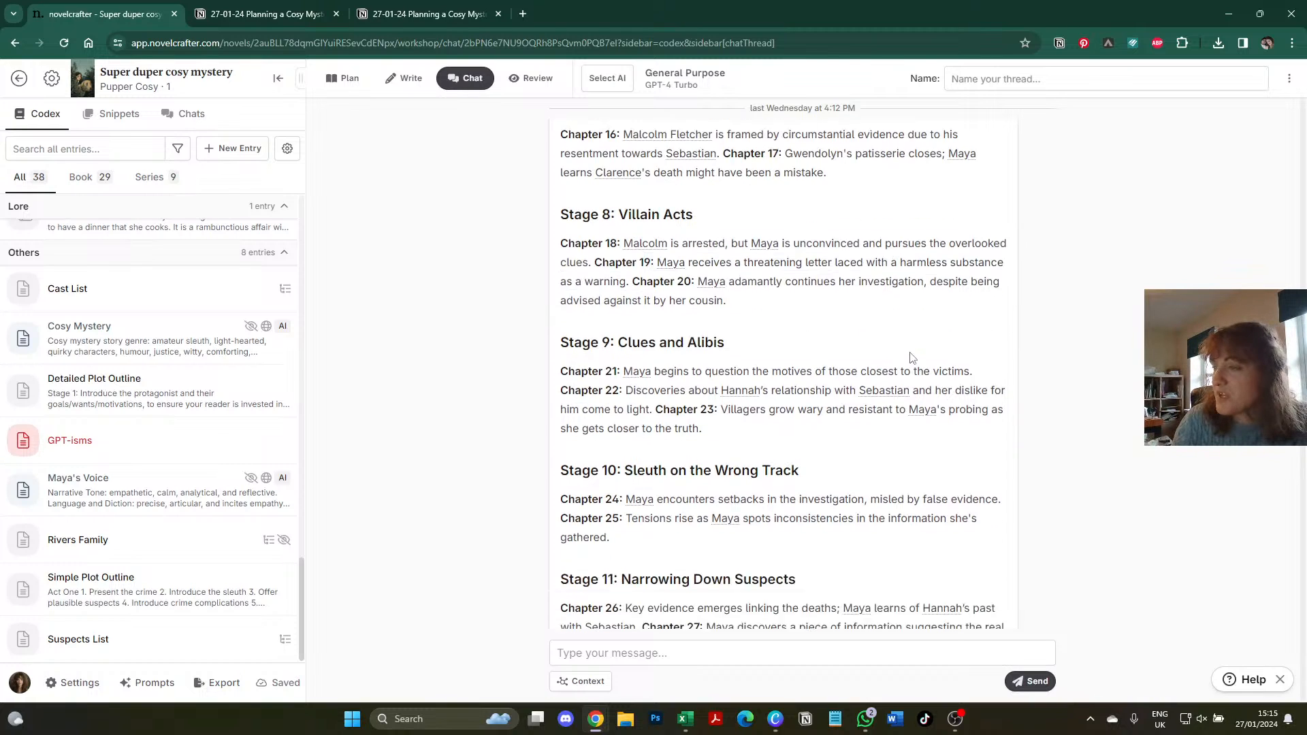
pyautogui.scroll(-1, 914, 351)
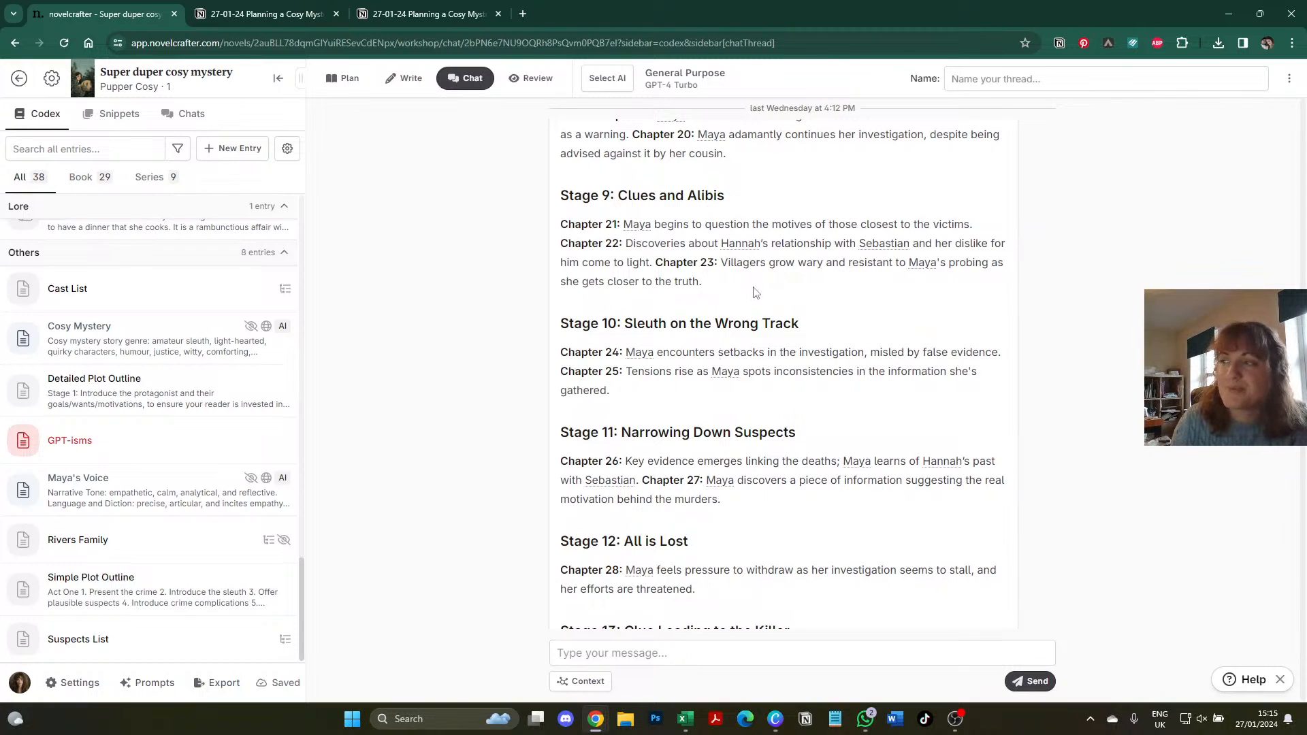
pyautogui.scroll(-1, 830, 289)
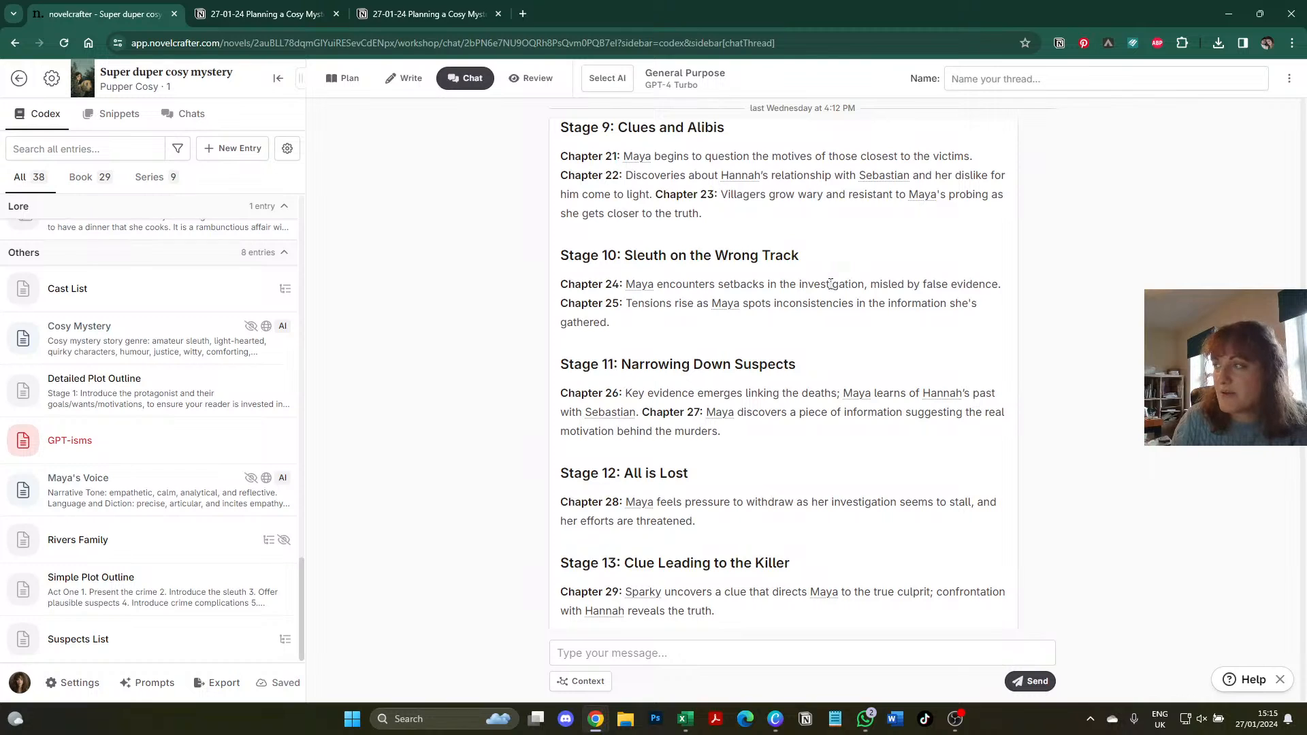
pyautogui.scroll(-1, 830, 289)
pyautogui.scroll(-1, 830, 289)
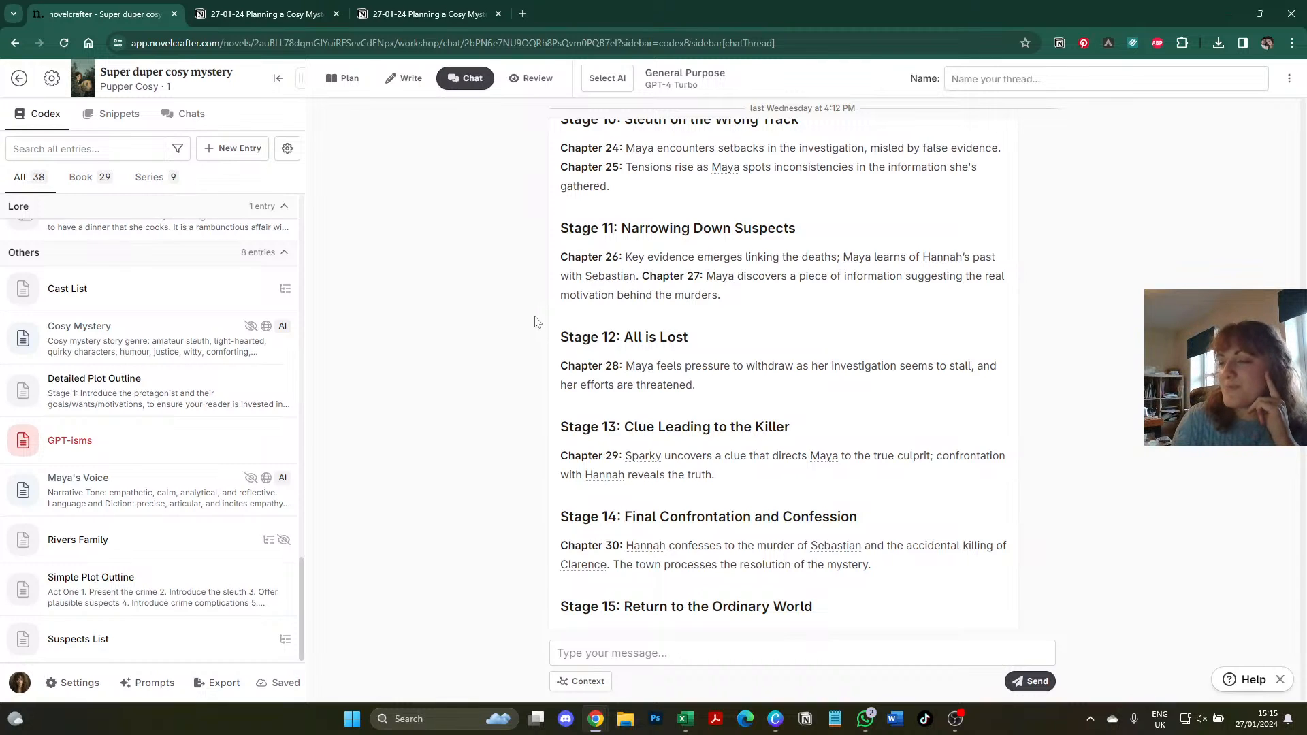
pyautogui.scroll(-1, 537, 322)
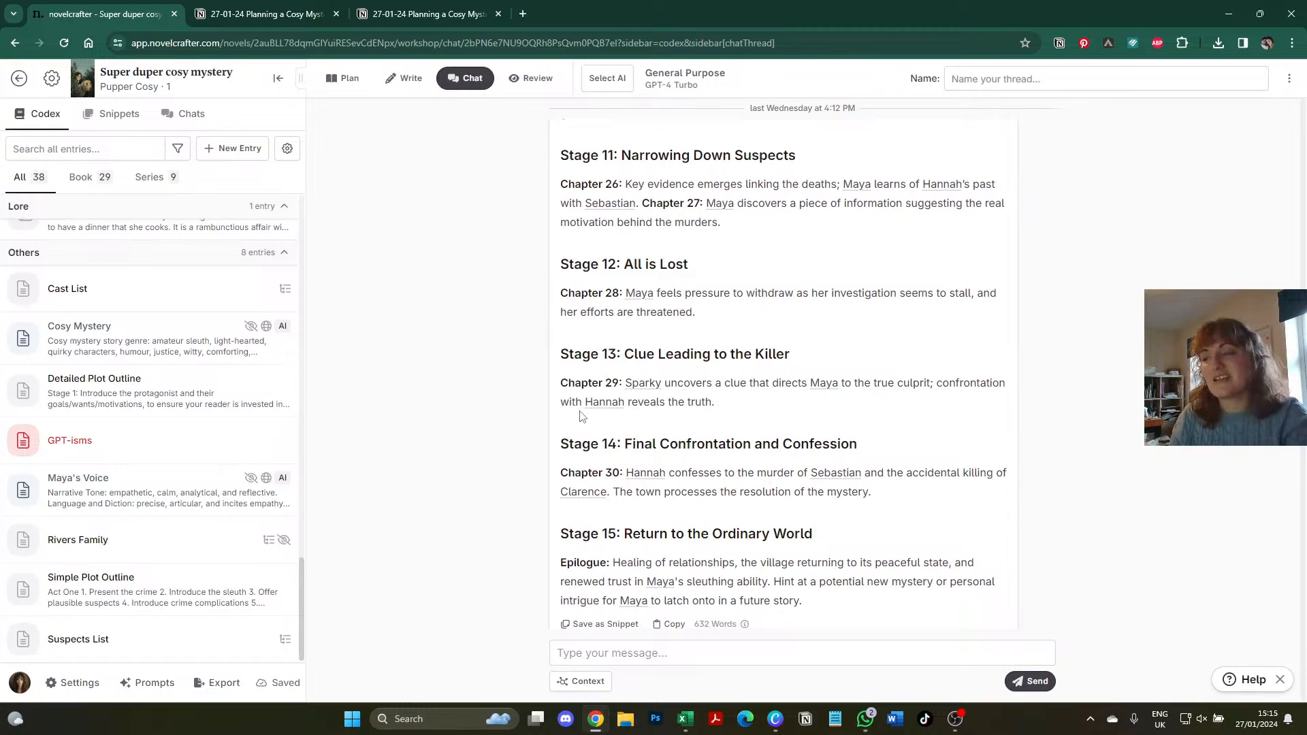
pyautogui.scroll(-2, 582, 417)
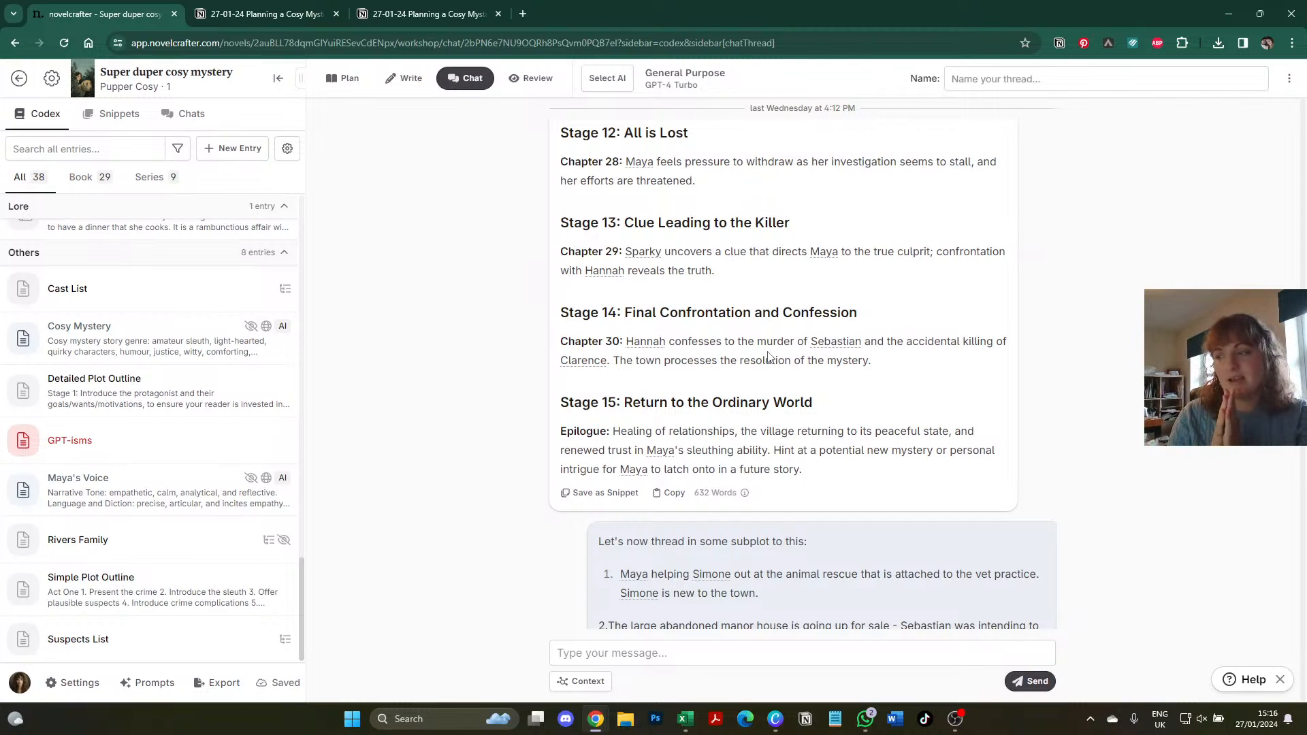
# - Review the follow-up prompt that threads the animal rescue and manor house subplots into the book, and the start of its reply
pyautogui.scroll(-2, 762, 351)
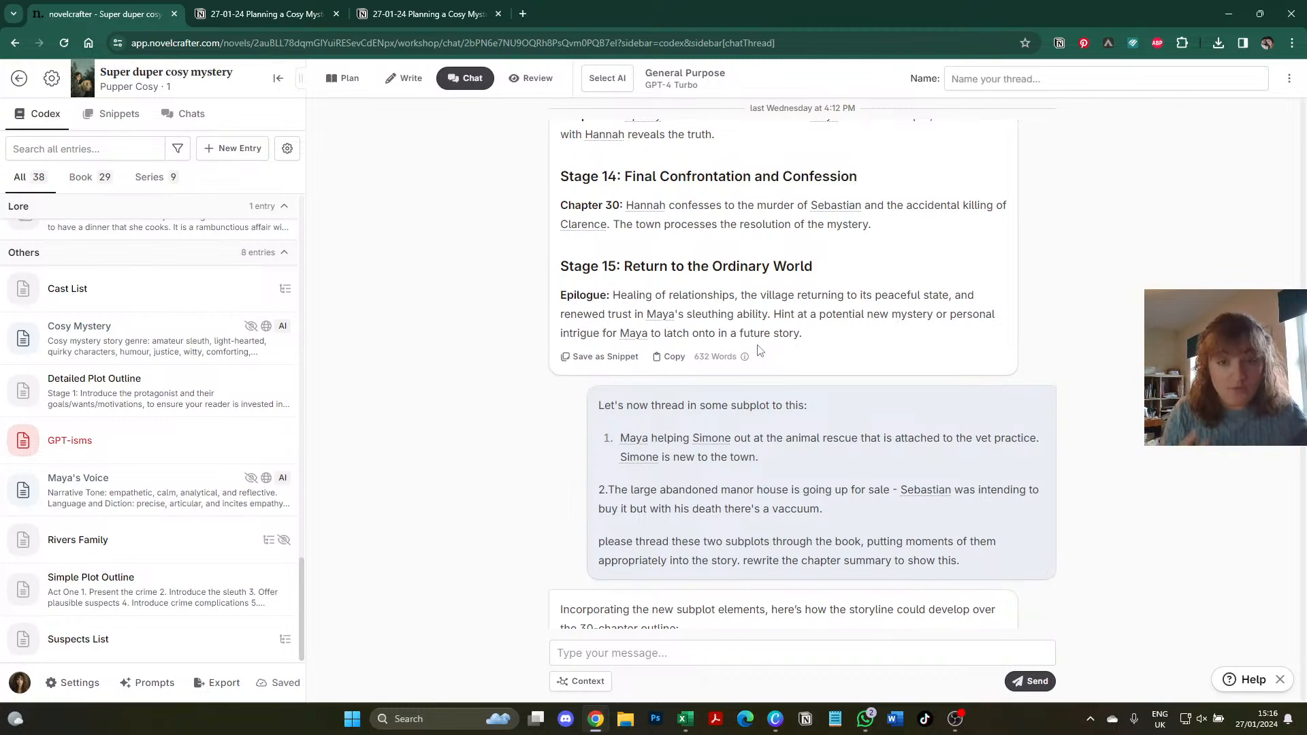
pyautogui.scroll(-1, 776, 377)
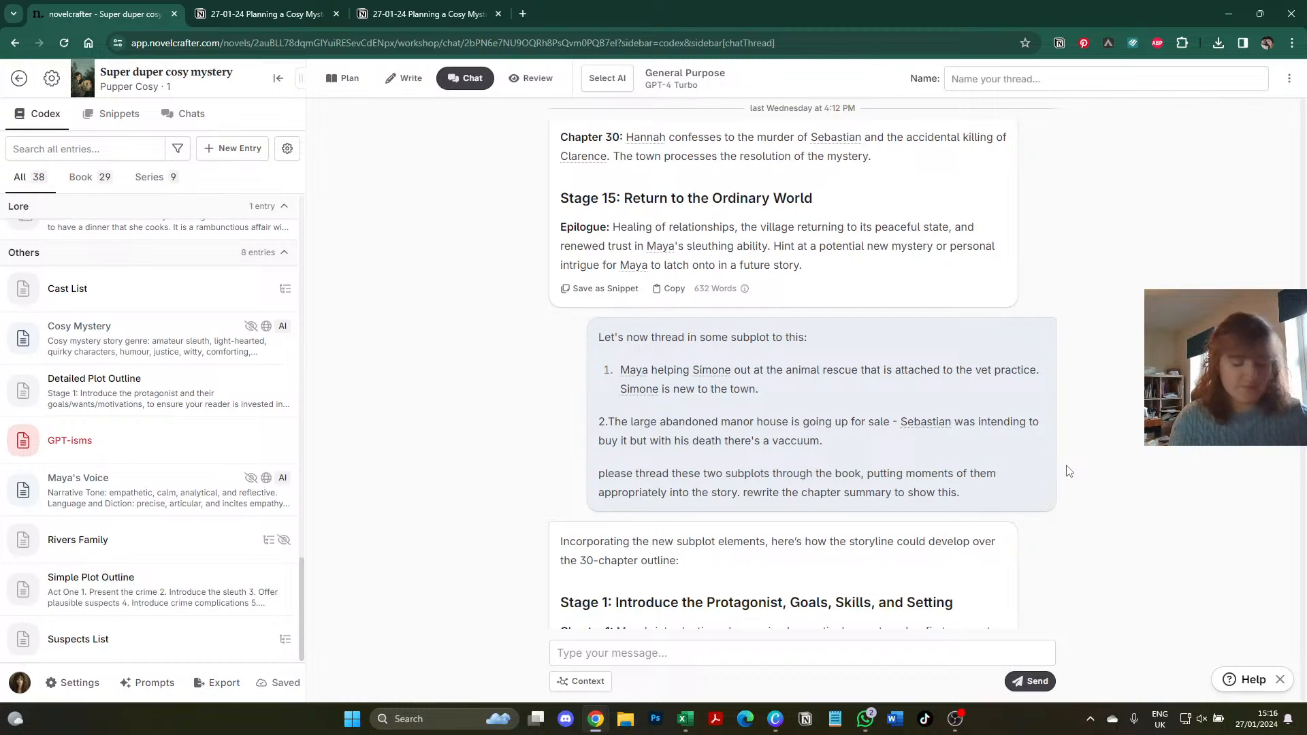
pyautogui.scroll(-2, 1074, 442)
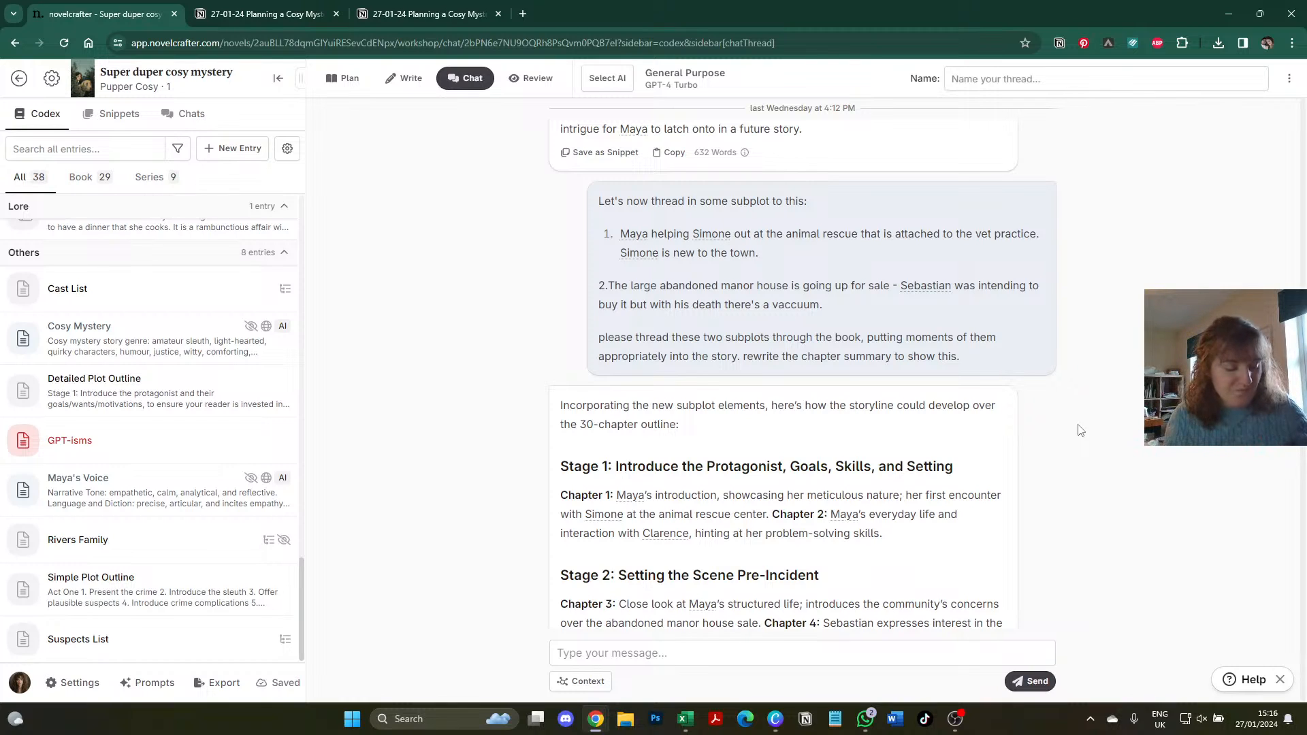
pyautogui.scroll(-2, 1077, 430)
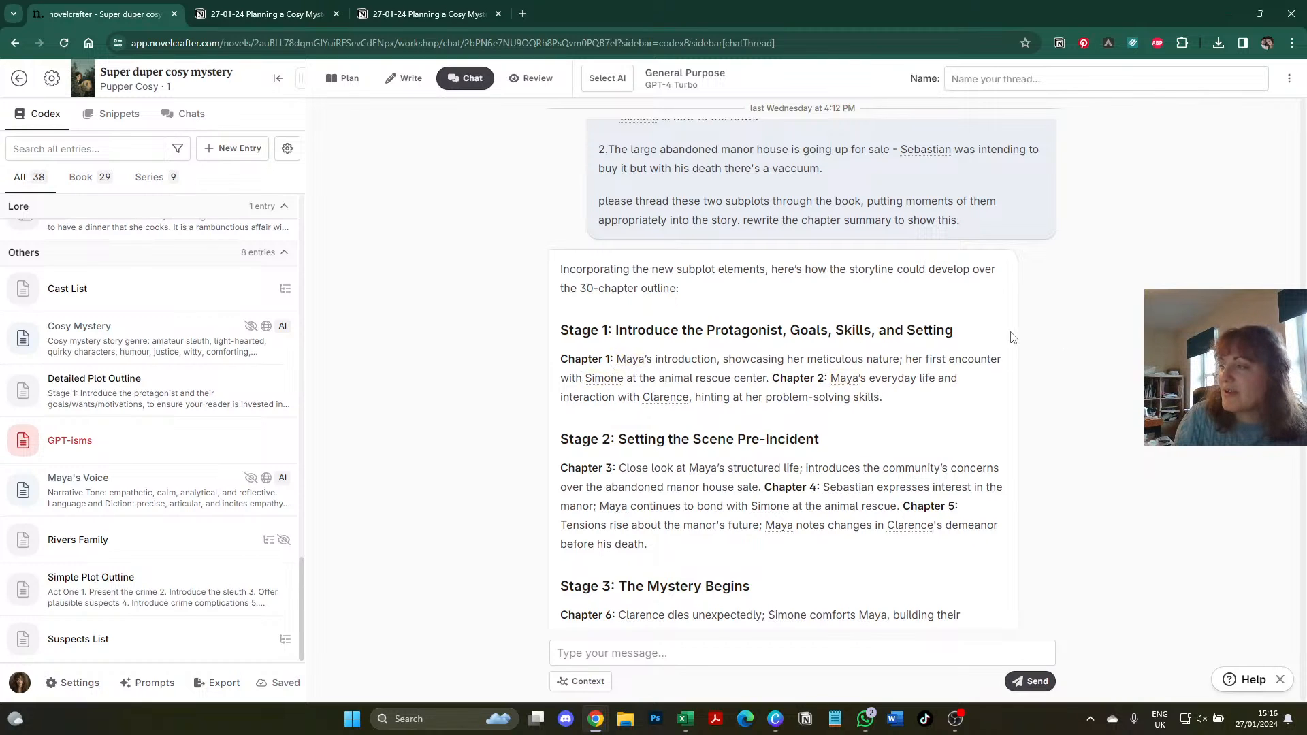
# - Read Stages 1 to 3 of the subplot outline, highlighting the Chapter 5 text about tensions over the manor's future
pyautogui.scroll(-1, 1013, 337)
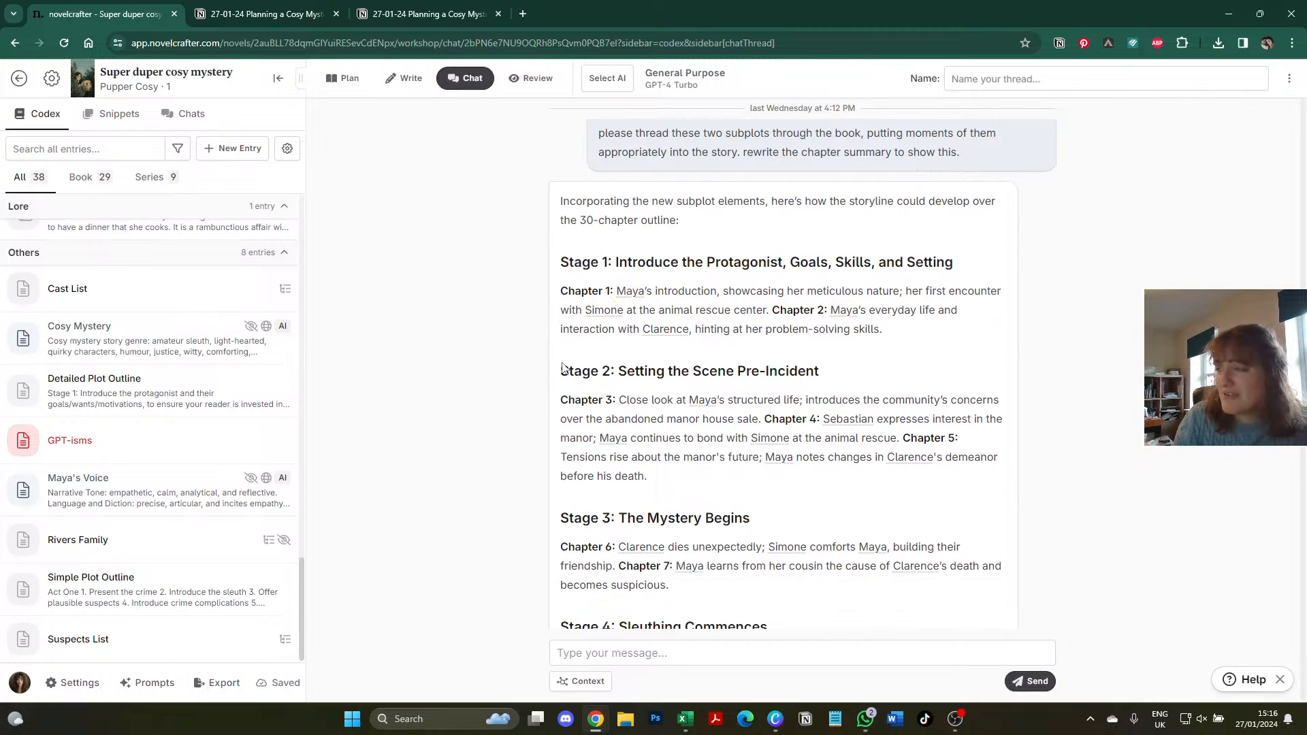
pyautogui.scroll(-1, 565, 393)
pyautogui.scroll(-1, 564, 393)
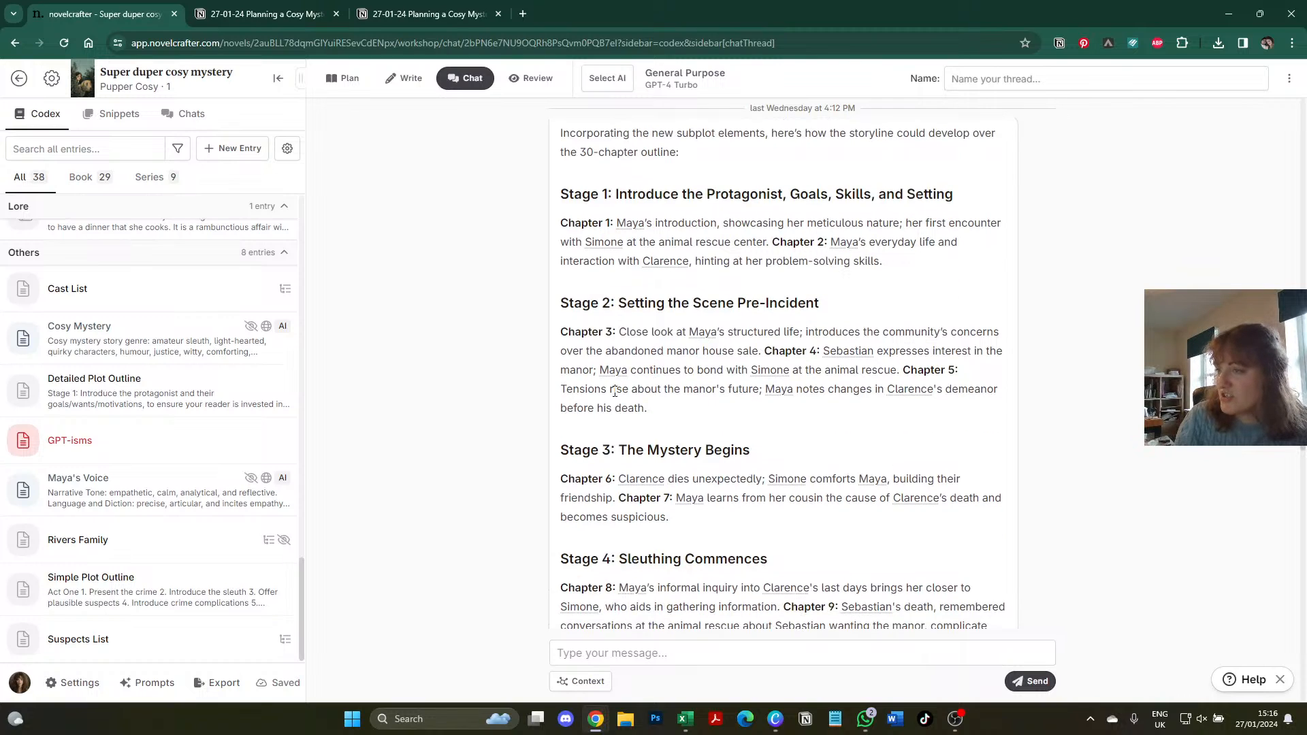
pyautogui.moveTo(569, 391); pyautogui.dragTo(760, 388)
pyautogui.click(1044, 417)
pyautogui.scroll(-3, 1046, 419)
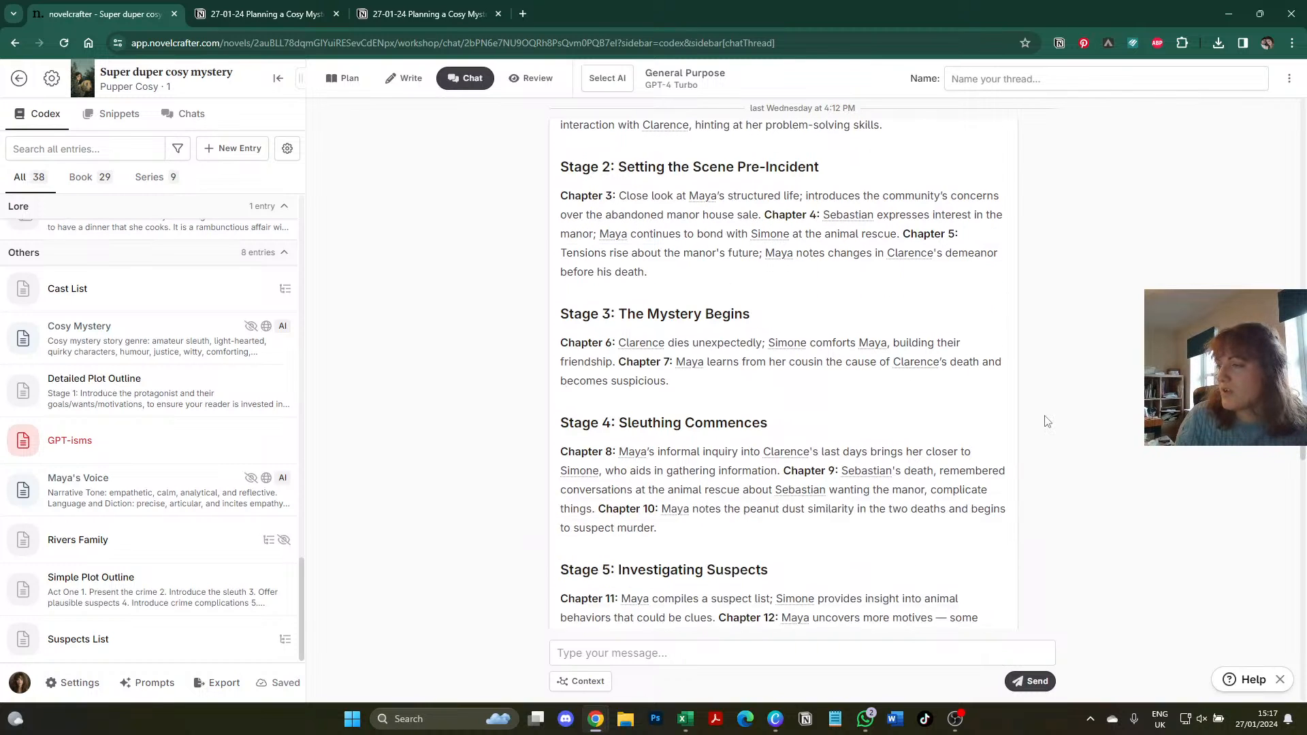
# - Read the subplot outline from Stage 4 to its closing summary, highlighting the Chapter 9 words about Sebastian wanting the manor
pyautogui.scroll(-2, 1046, 421)
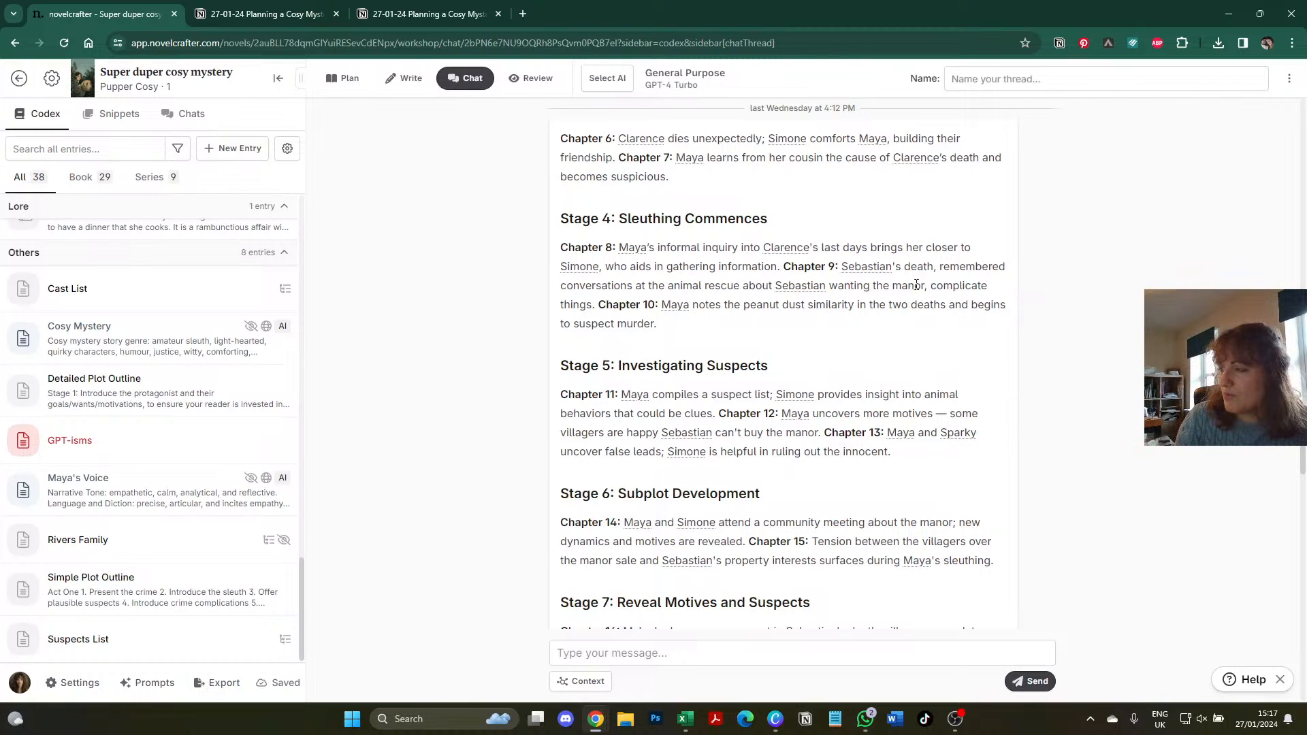
pyautogui.moveTo(923, 286); pyautogui.dragTo(838, 285)
pyautogui.scroll(-1, 962, 351)
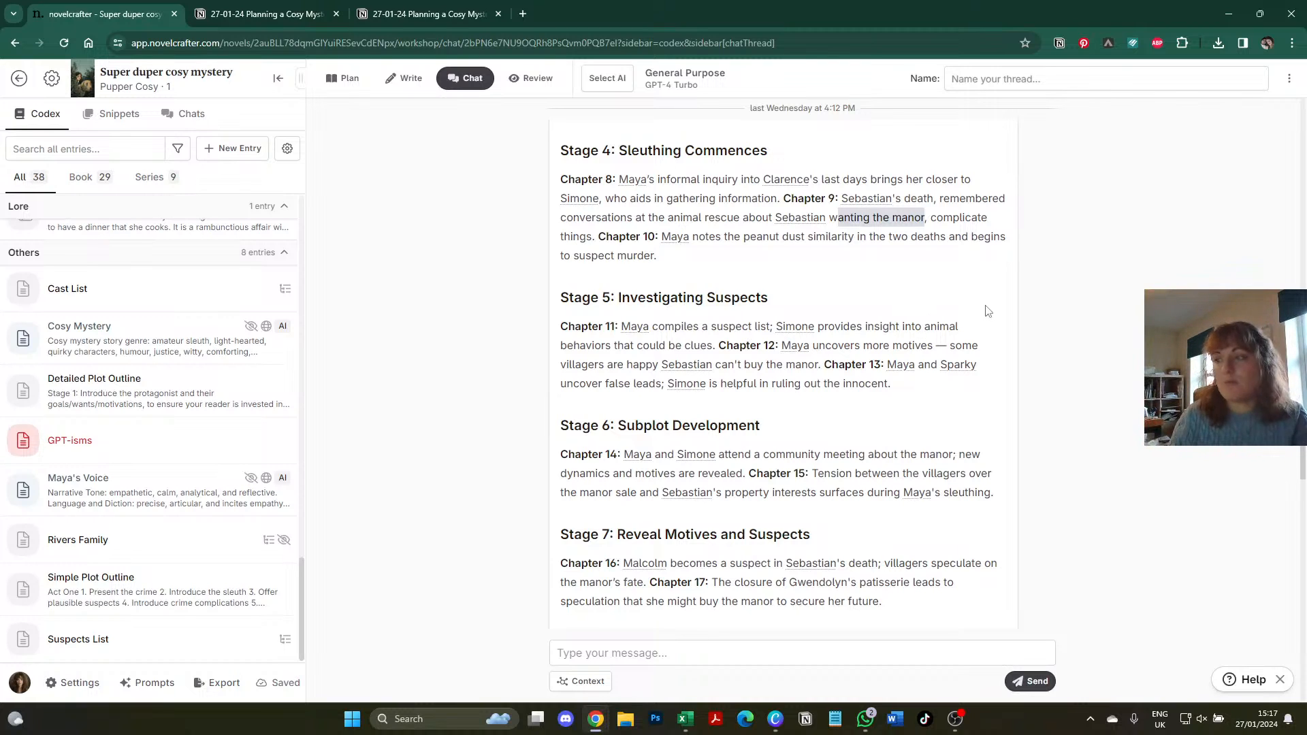
pyautogui.click(959, 425)
pyautogui.scroll(-3, 966, 422)
pyautogui.scroll(-8, 967, 423)
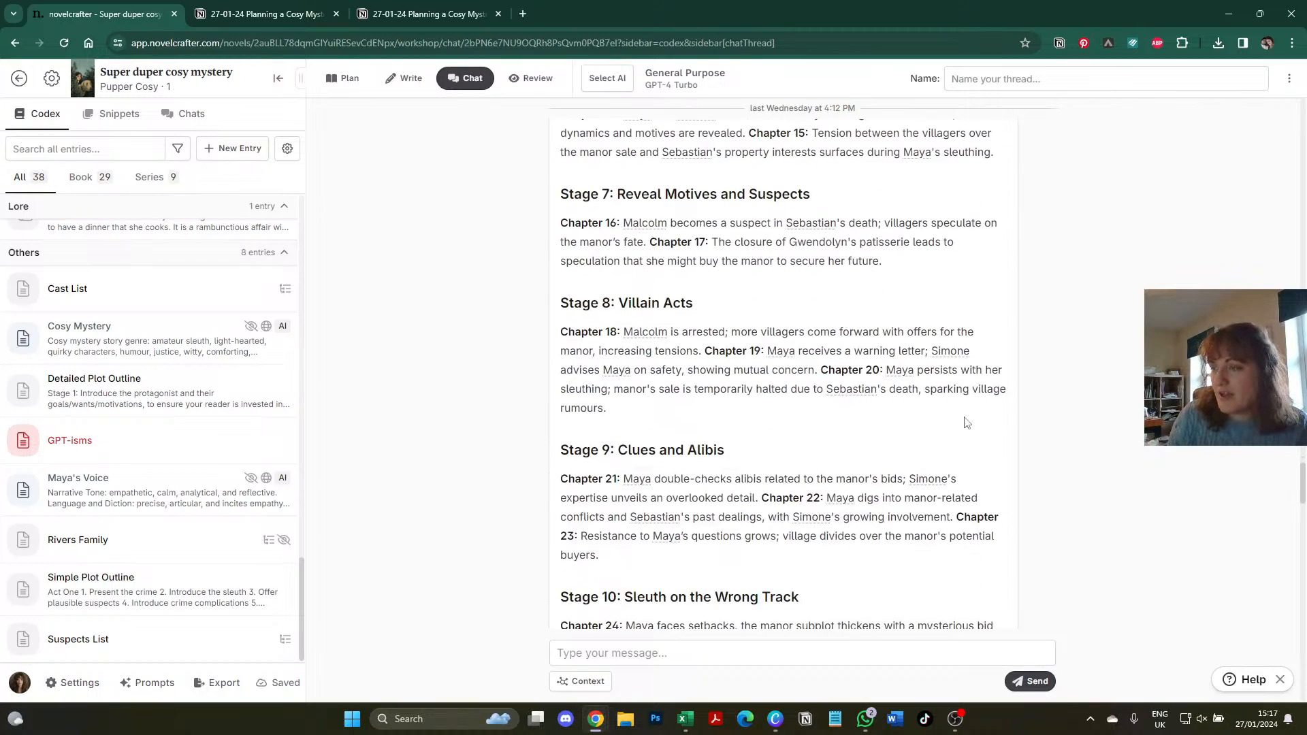
pyautogui.scroll(-5, 966, 422)
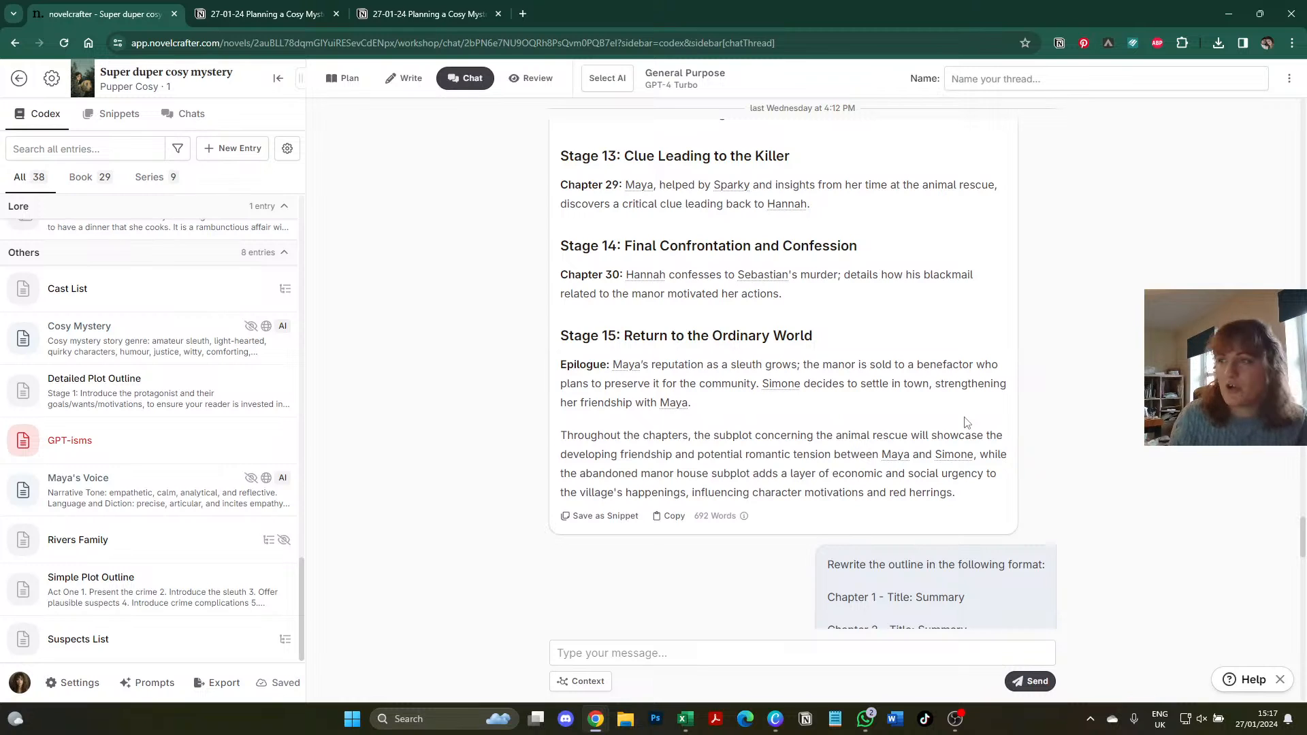
# - Switch to the Notion planning page, collapse the Initial attempt section, and check the detailed storyline and subplot sections, leaving both collapsed
pyautogui.click(259, 14)
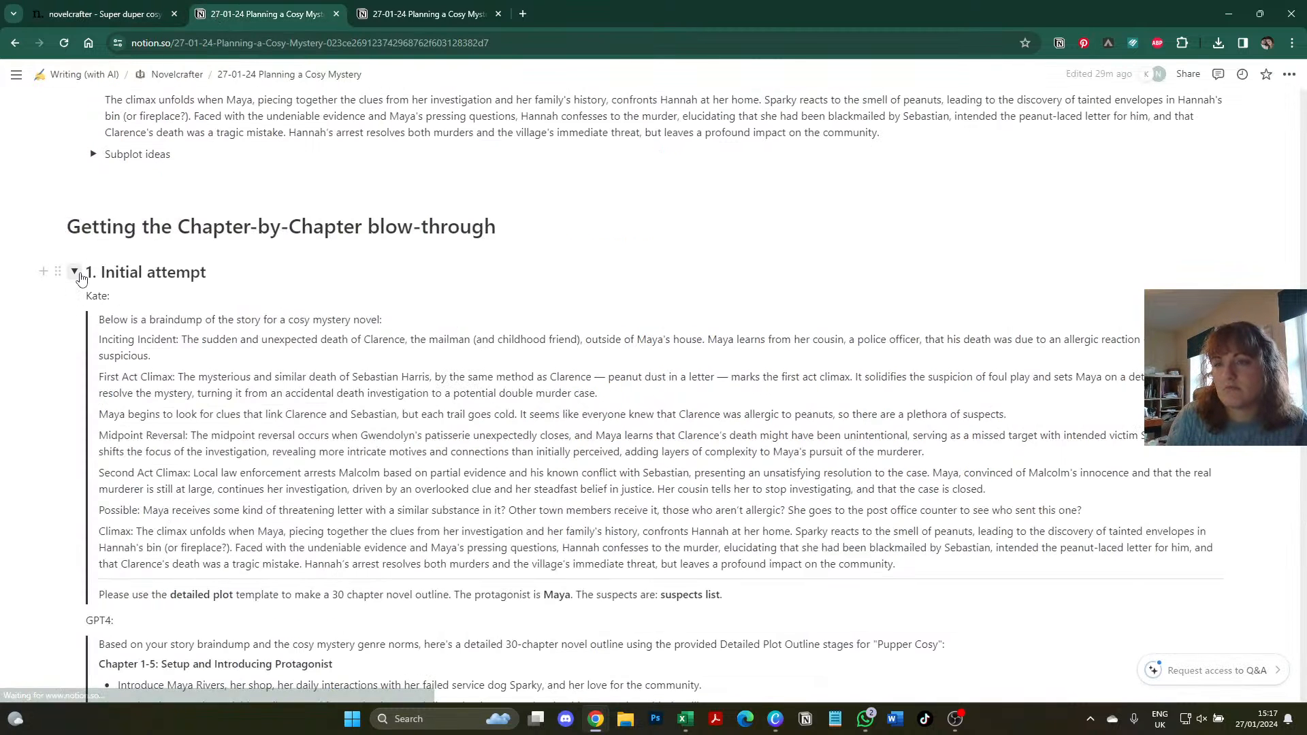
pyautogui.click(75, 272)
pyautogui.click(75, 314)
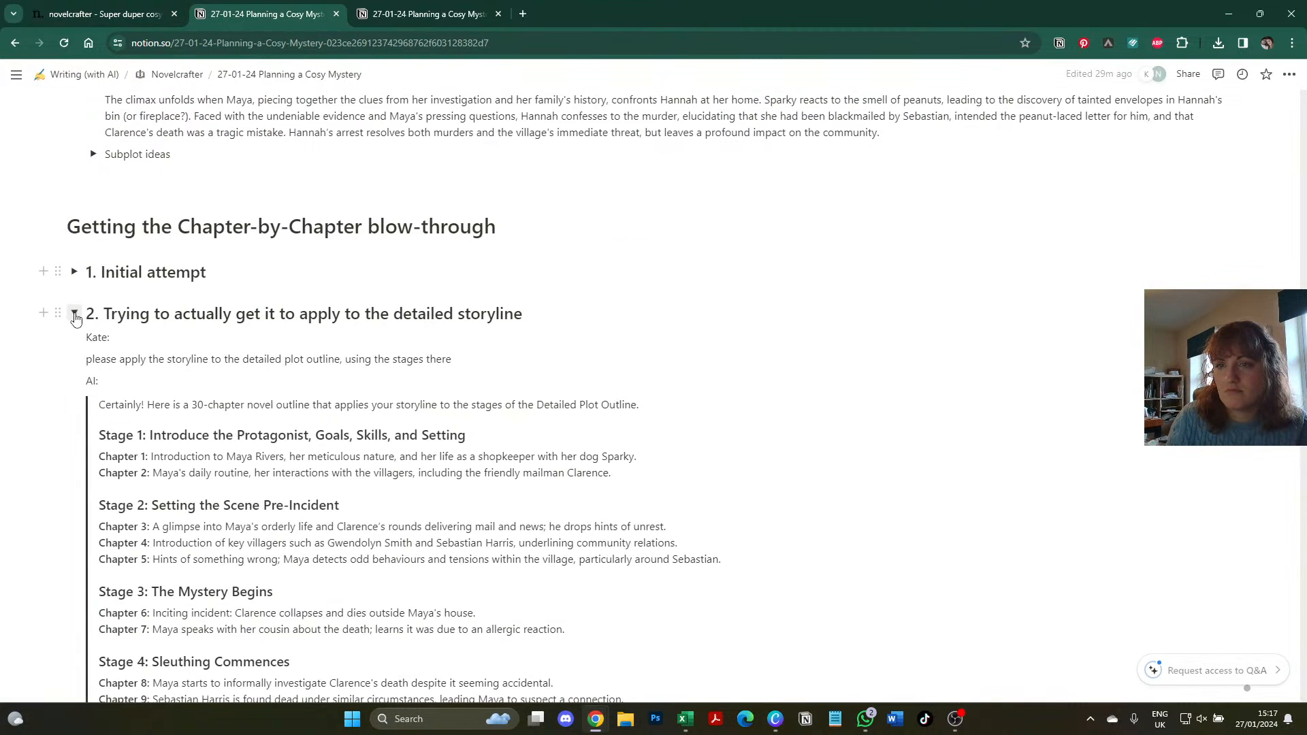
pyautogui.click(75, 314)
pyautogui.click(75, 355)
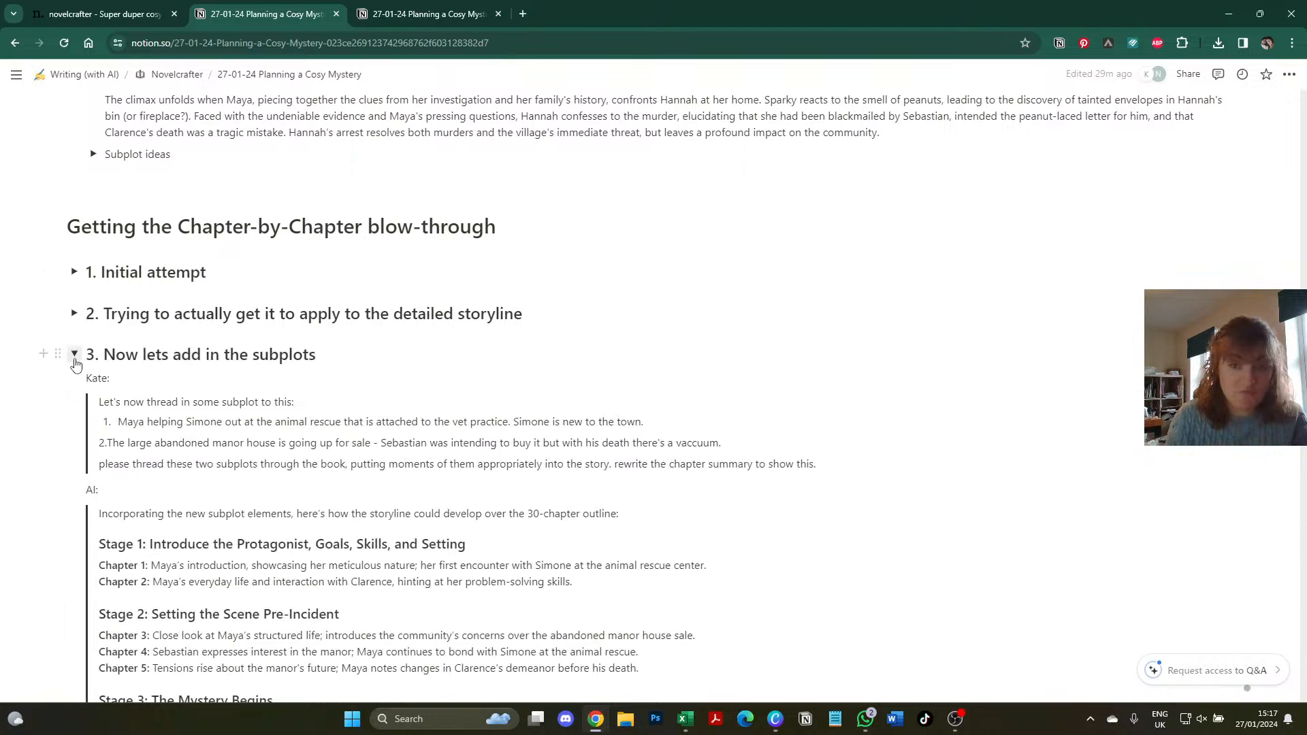
pyautogui.click(75, 359)
# - Return to Novelcrafter, view the prompt to rewrite the outline as "Chapter - Title: Summary", and check the format expected by Create from Outline
pyautogui.click(140, 14)
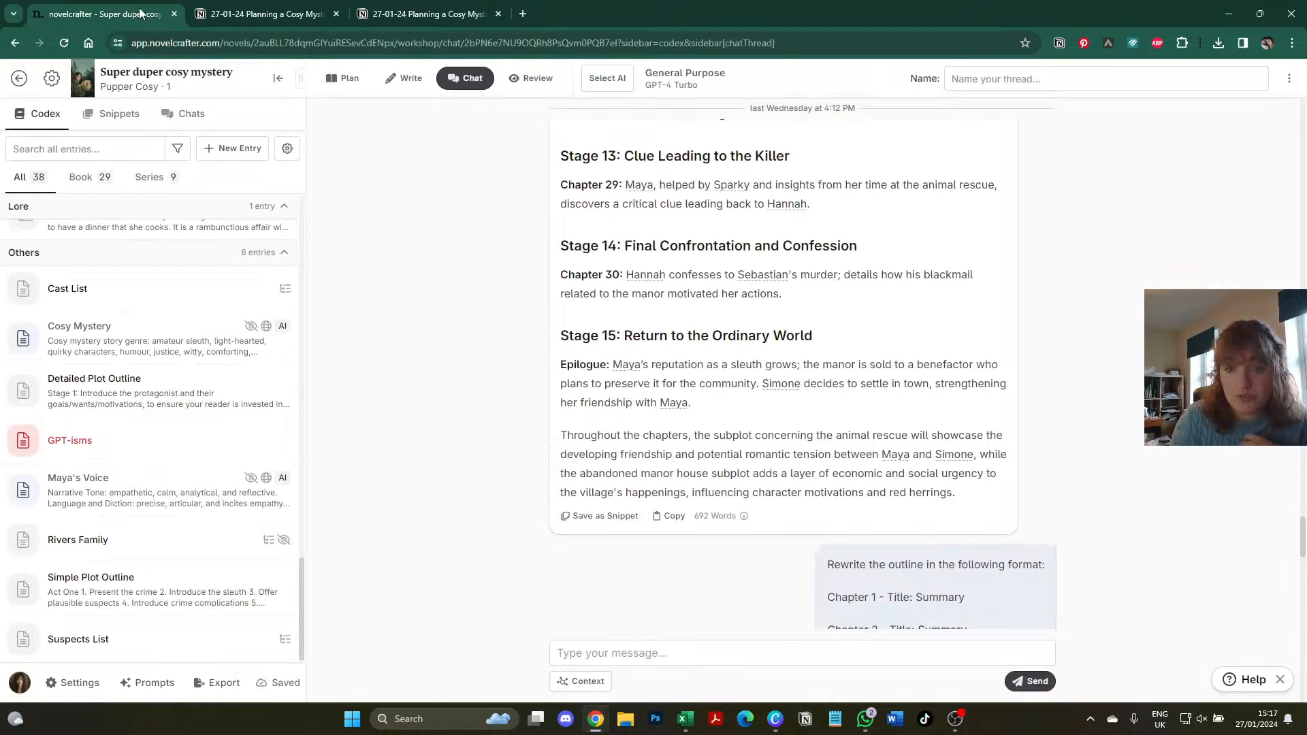
pyautogui.scroll(-1, 408, 332)
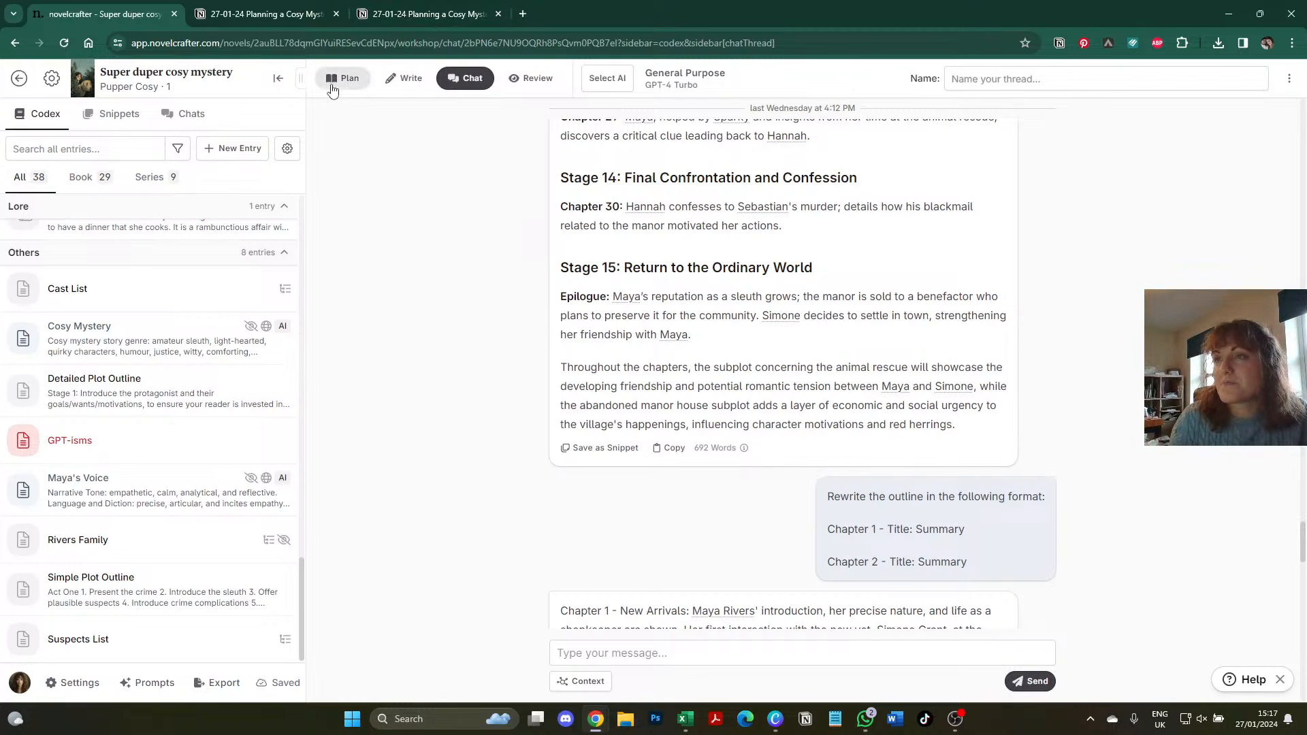
pyautogui.click(331, 88)
pyautogui.click(437, 226)
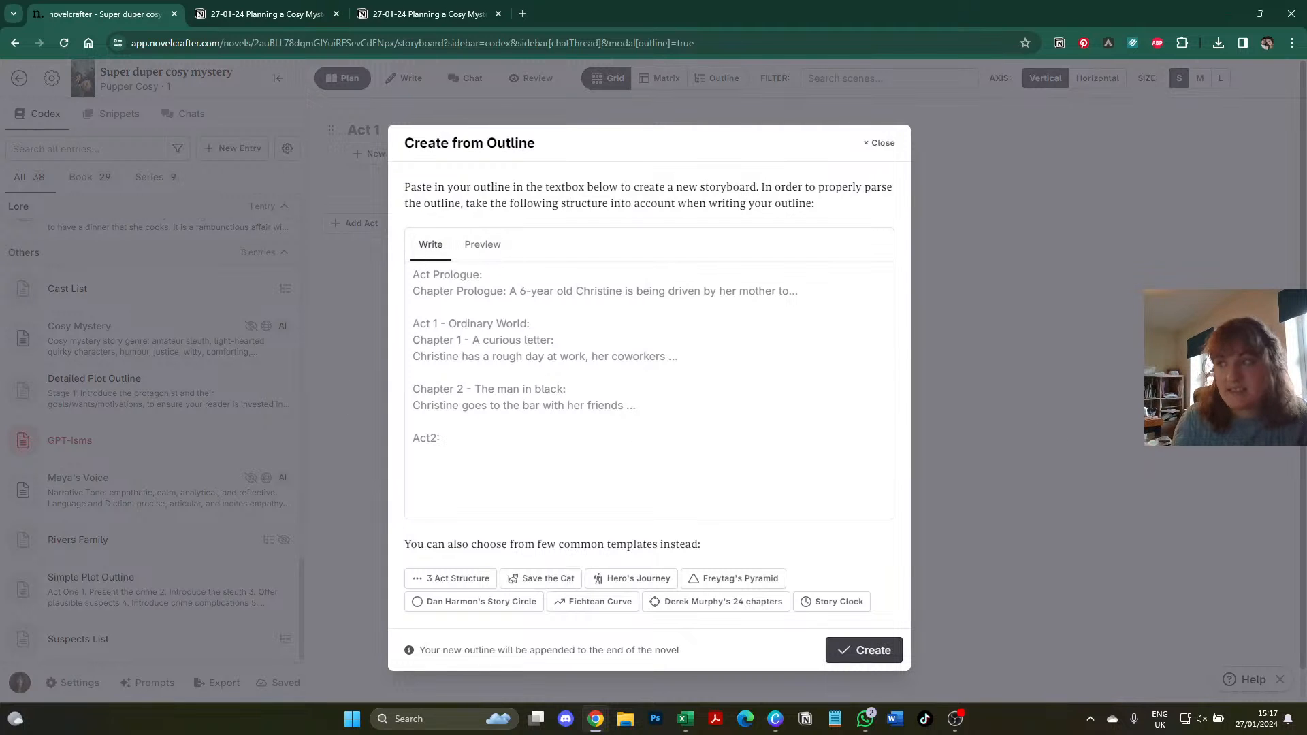
pyautogui.click(1106, 323)
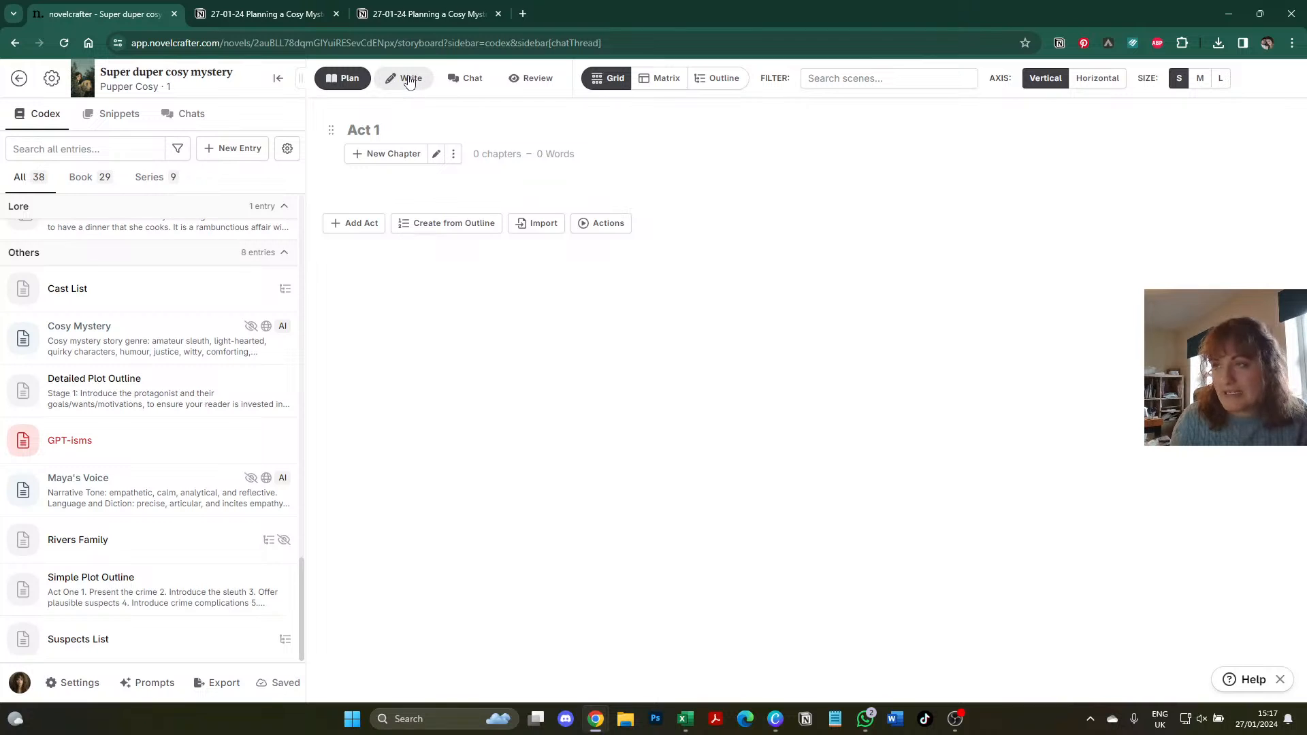
# - Reopen the braindump chat thread and read the outline rewritten with chapter titles and summaries through to its epilogue
pyautogui.click(465, 79)
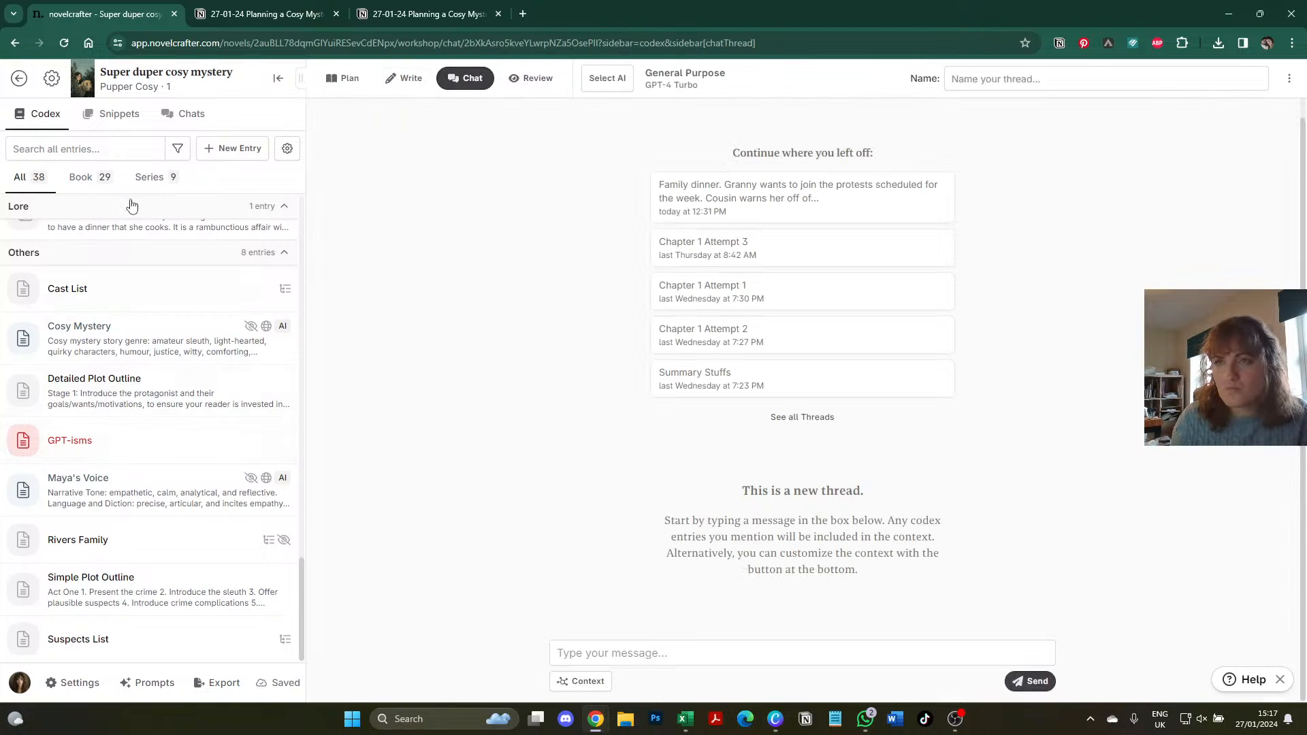
pyautogui.click(182, 113)
pyautogui.click(162, 531)
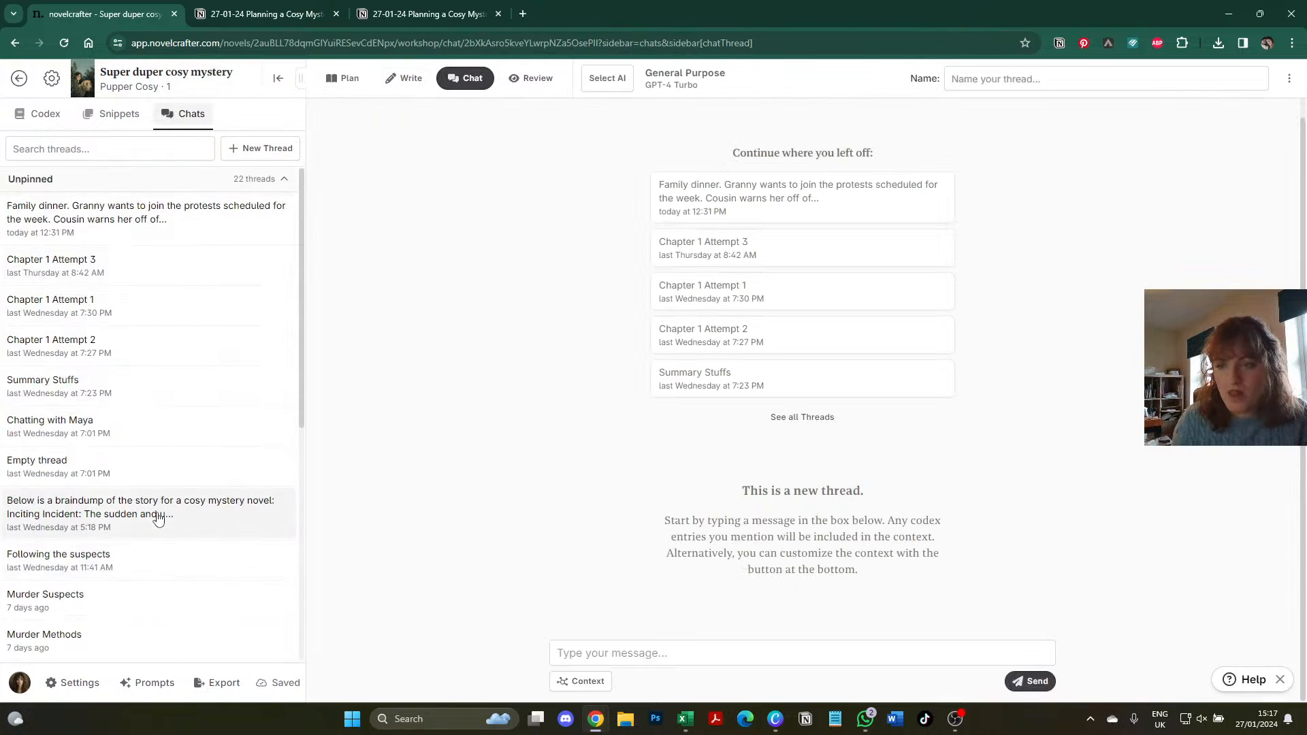
pyautogui.scroll(10, 1092, 444)
pyautogui.scroll(15, 1092, 443)
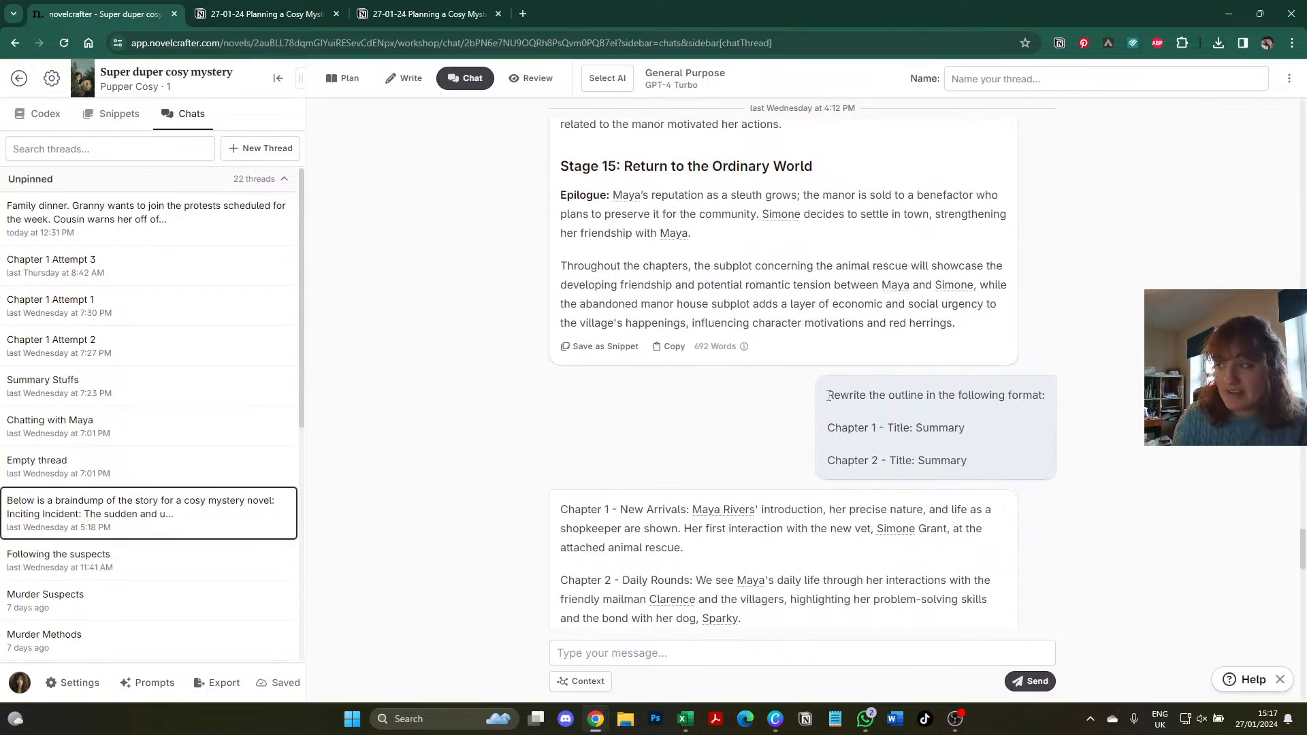
pyautogui.scroll(-20, 1144, 468)
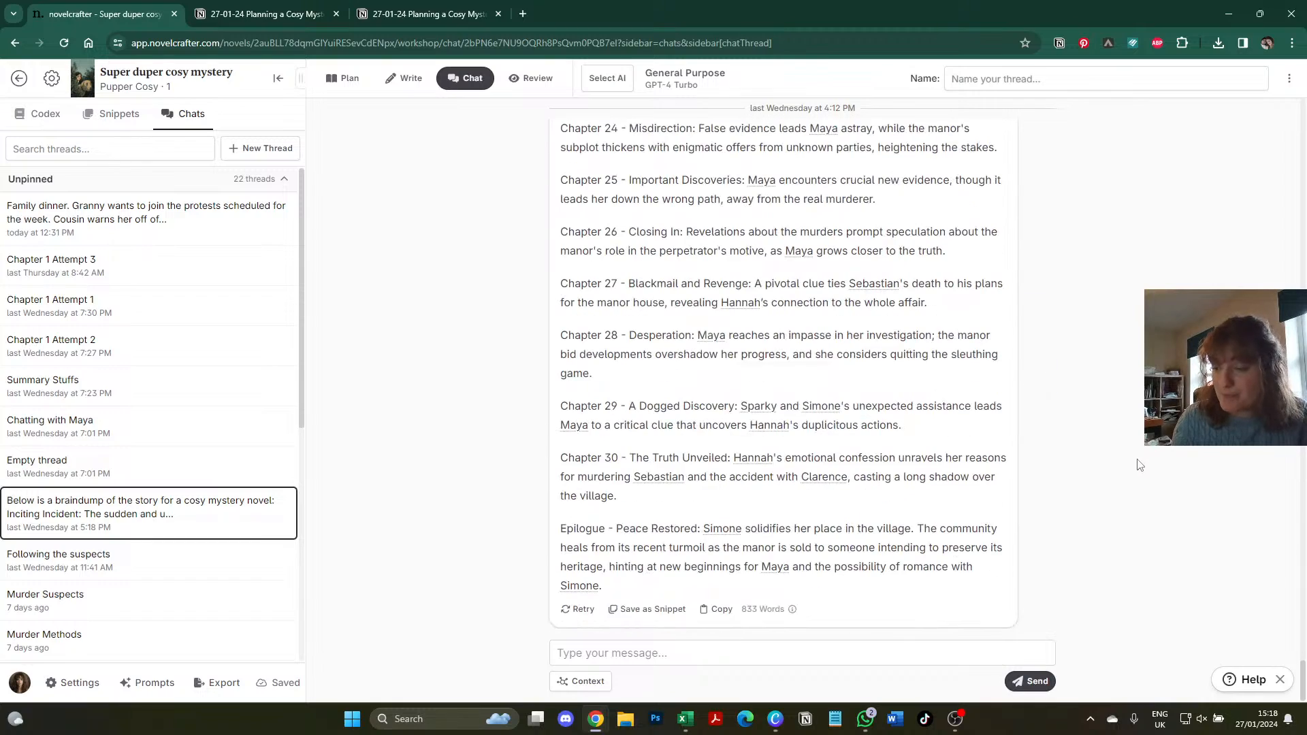
# - Switch to the Notion planning page, expand the plot-fixing section, and compare the AI-written plot with the author-edited plot
pyautogui.click(271, 17)
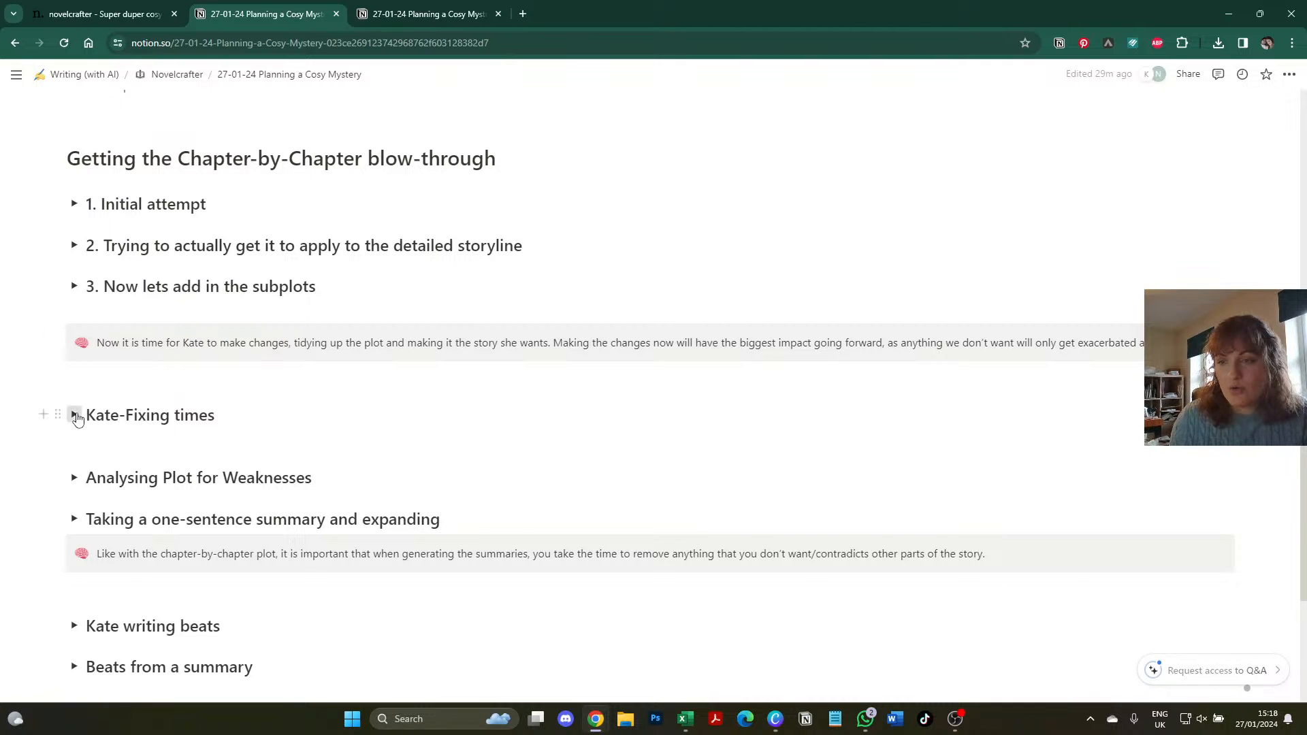
pyautogui.click(75, 415)
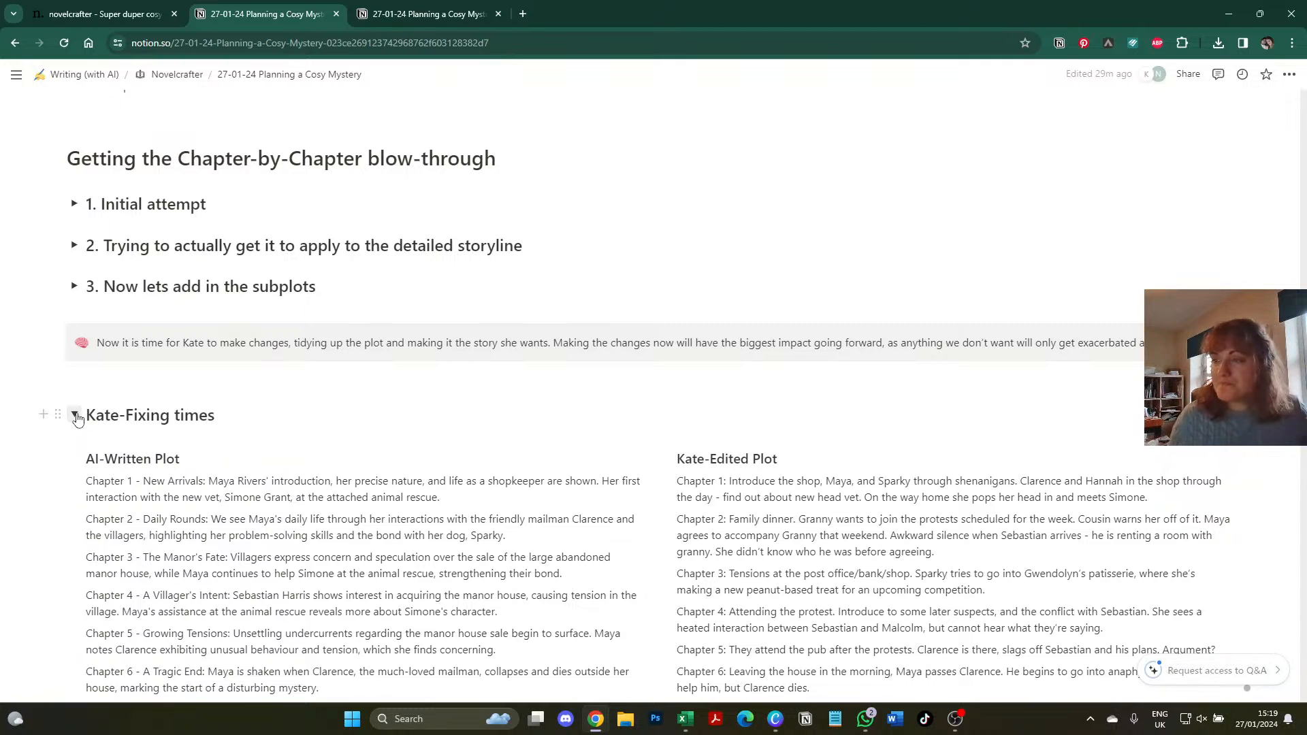
pyautogui.scroll(-5, 775, 318)
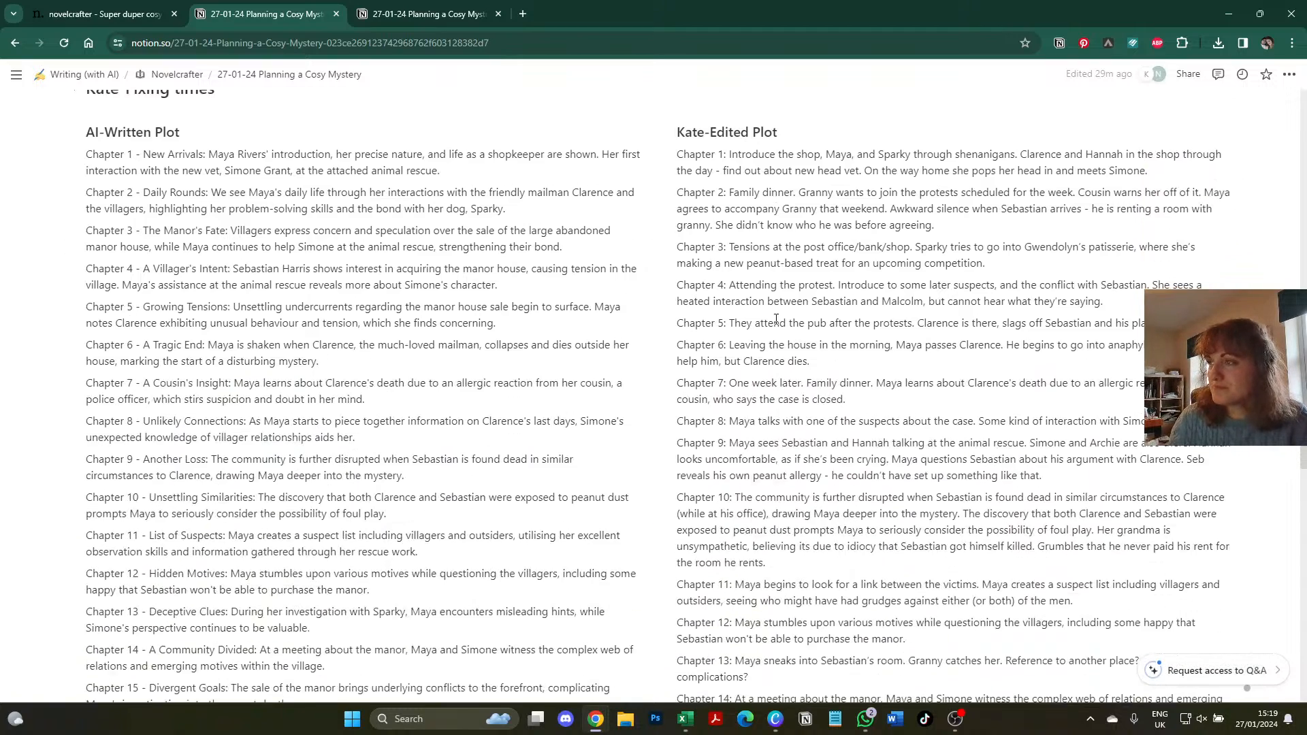
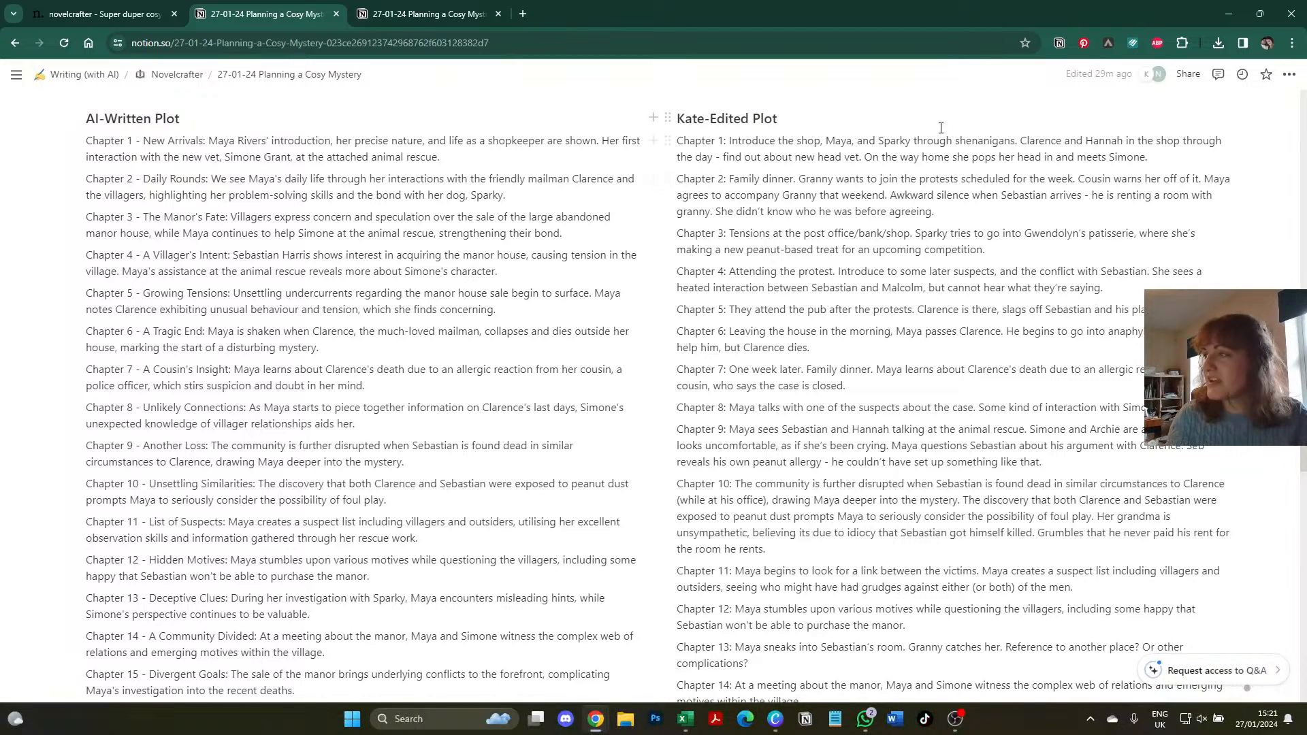
# - Append "Sparky's shenanigans lead him to needing to go to the vet?" to the end of Chapter 1 in the author-edited plot
pyautogui.press('Return')
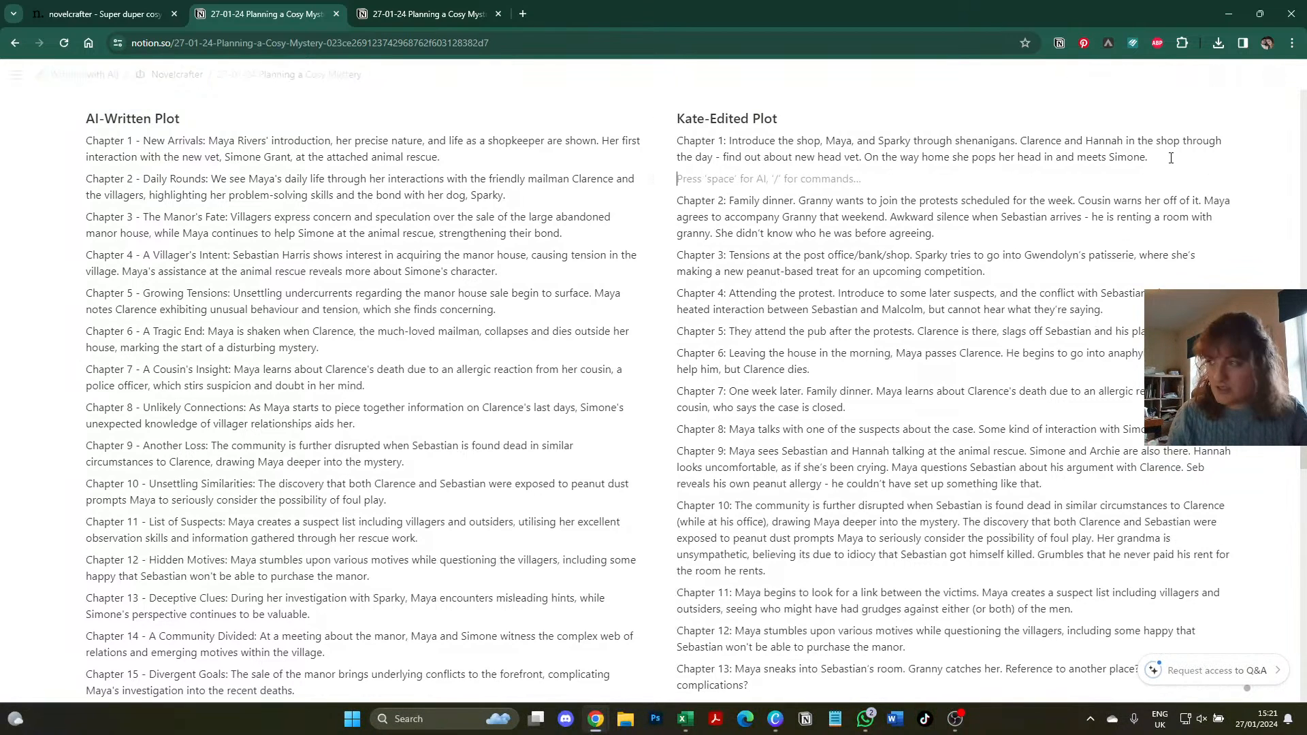
pyautogui.write("Sparky's sh")
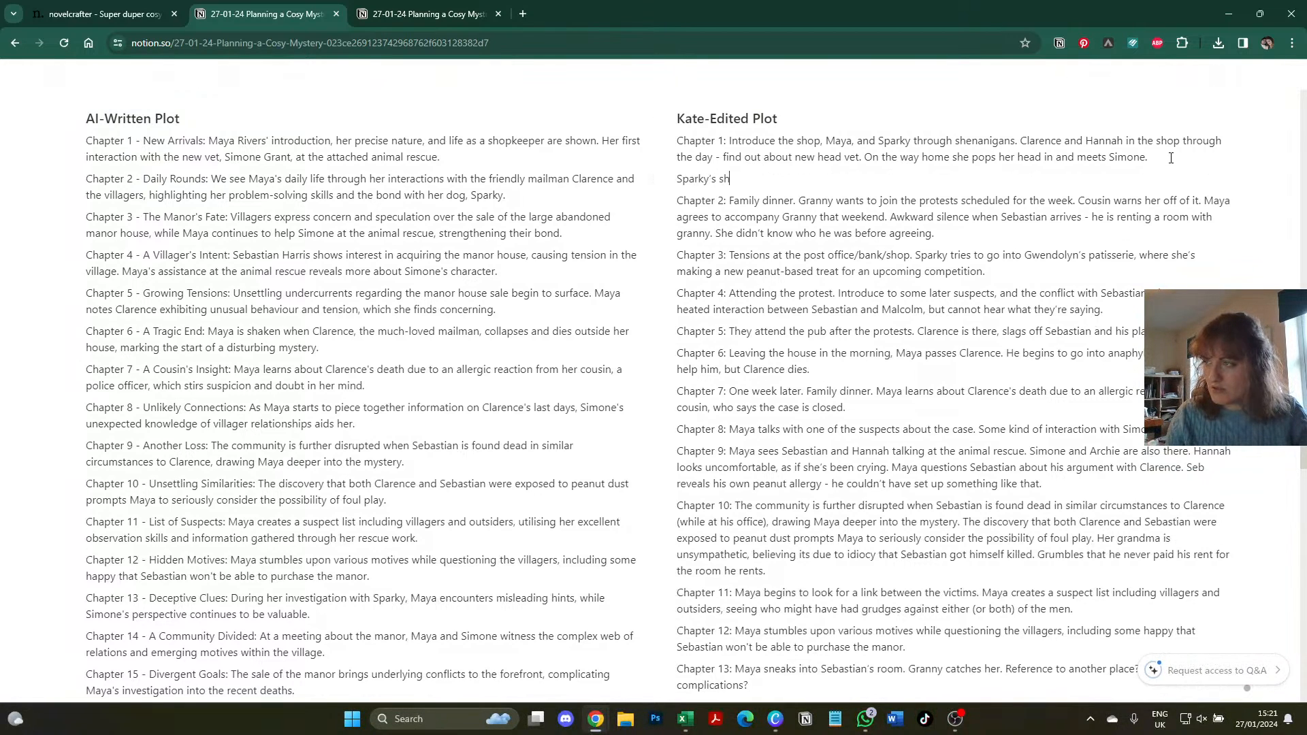
pyautogui.write('enanigans le')
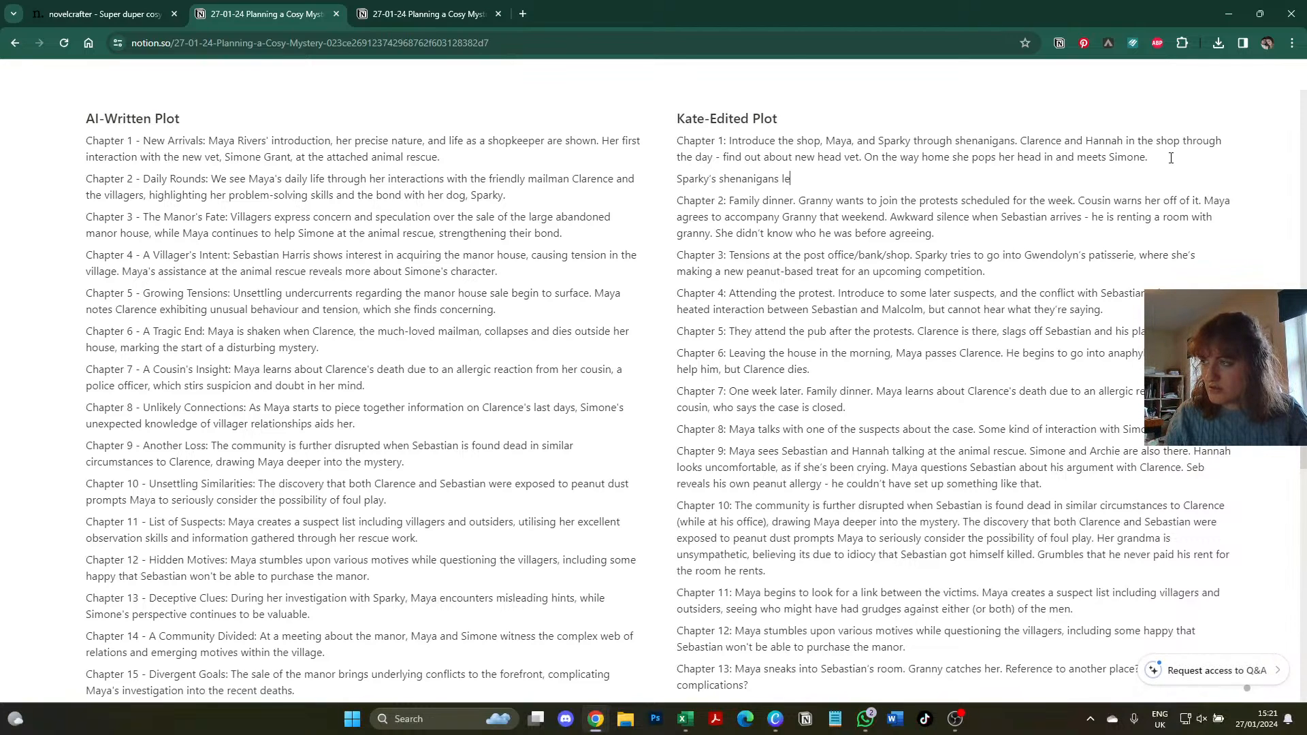
pyautogui.write('ad him to need')
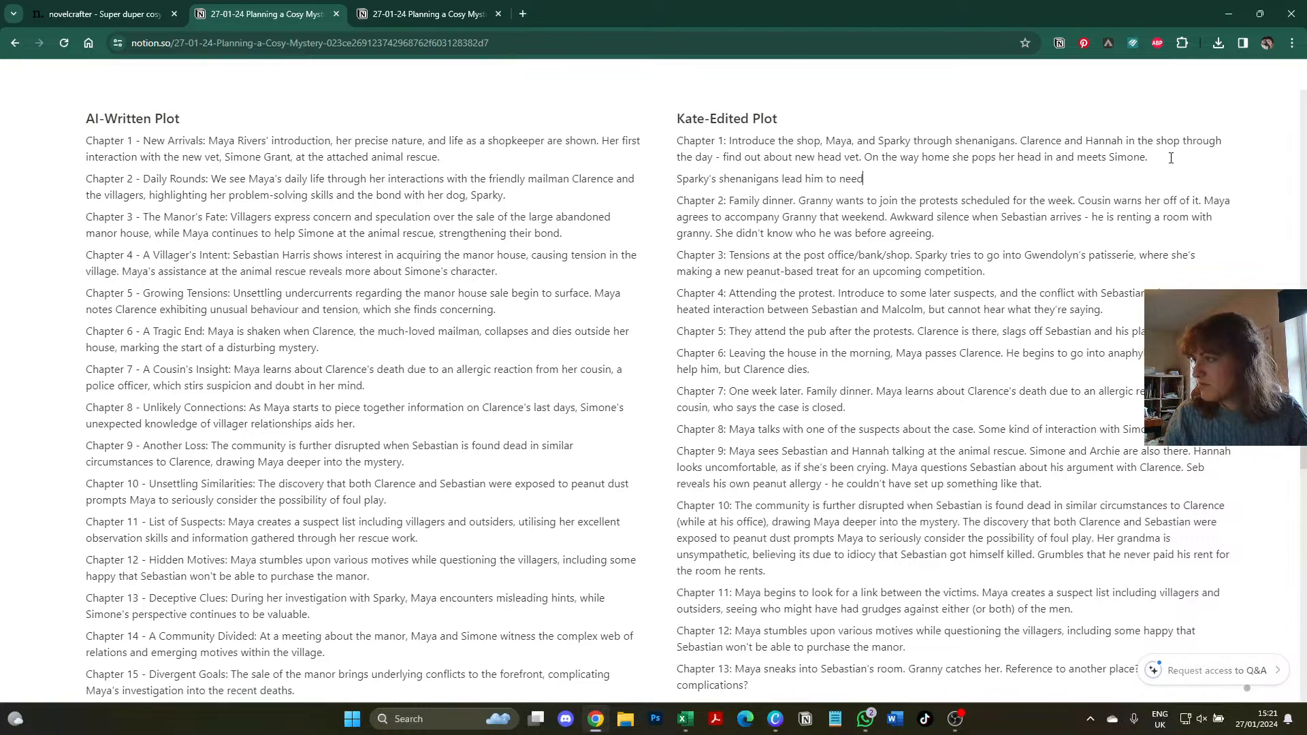
pyautogui.write('ing to go to the vet?')
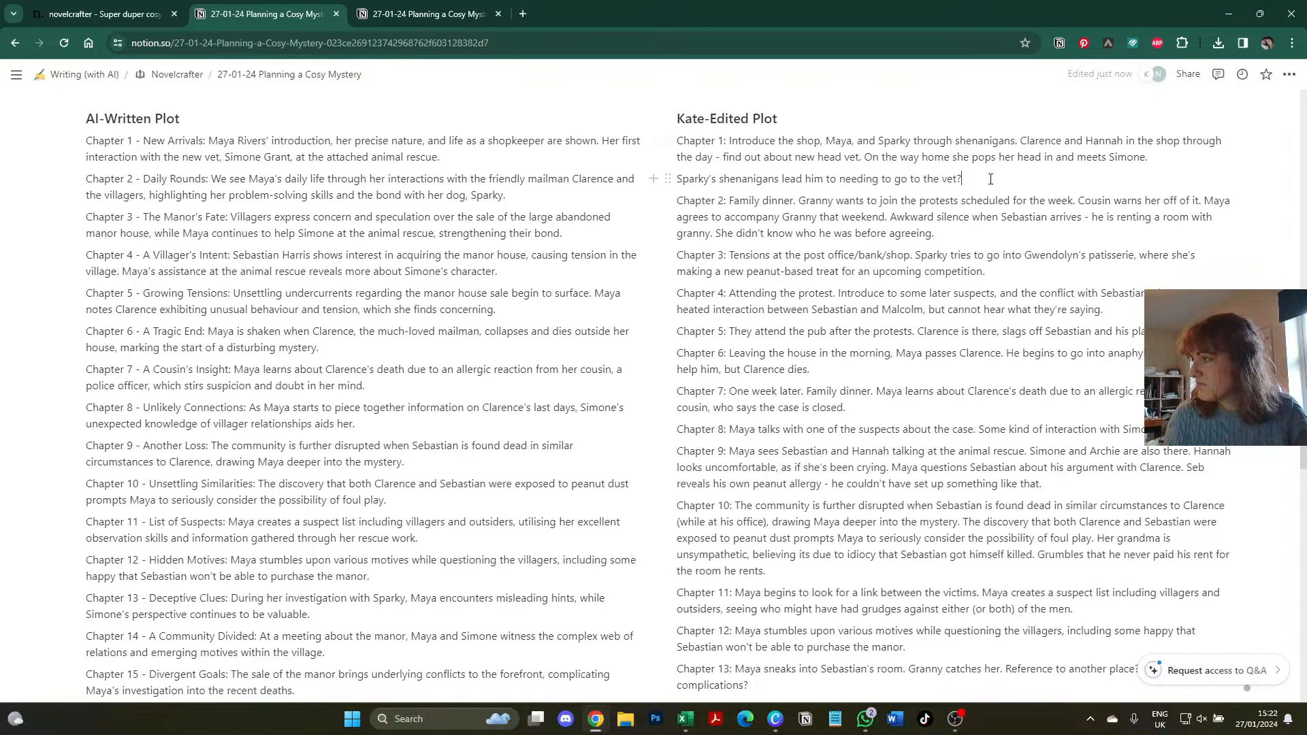
pyautogui.press('Delete')
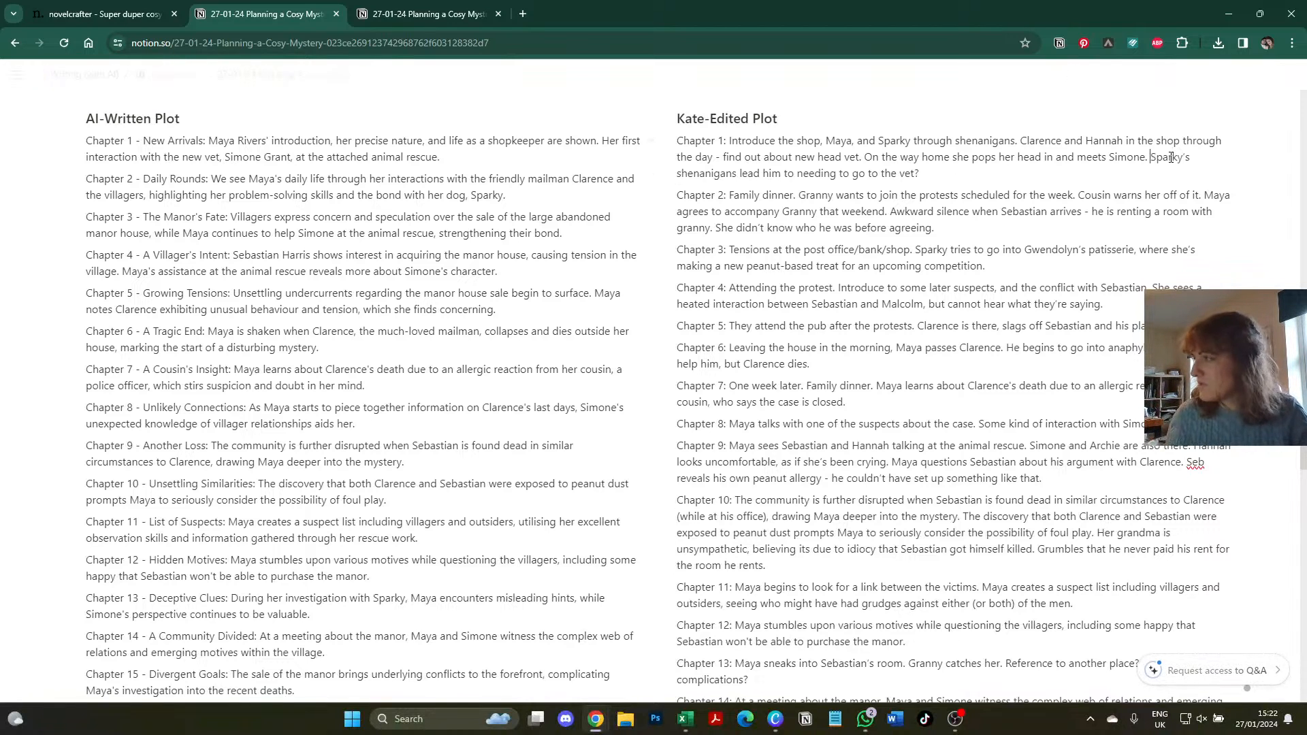
# - Italicise the sentence about Sparky needing to go to the vet in Chapter 1 of the author-edited plot
pyautogui.moveTo(1150, 158); pyautogui.dragTo(1152, 170)
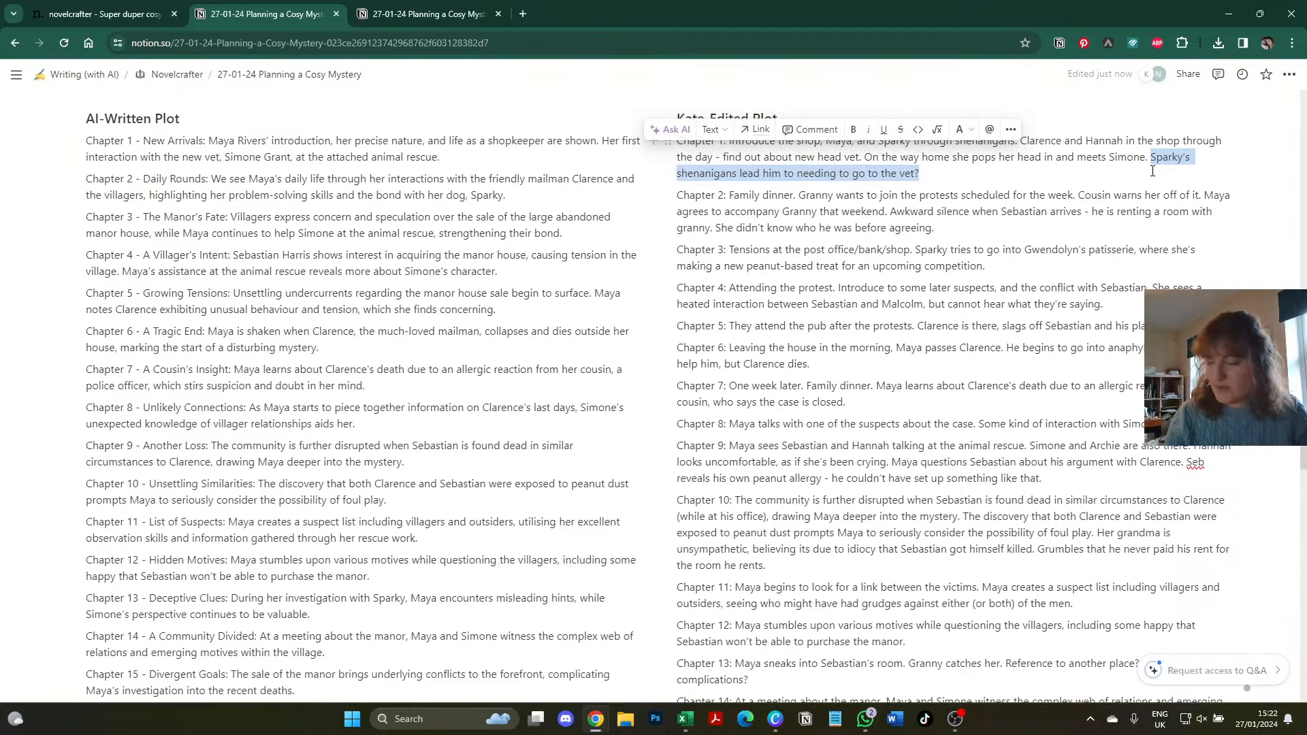
pyautogui.hotkey('ctrl', 'i')
pyautogui.click(1122, 186)
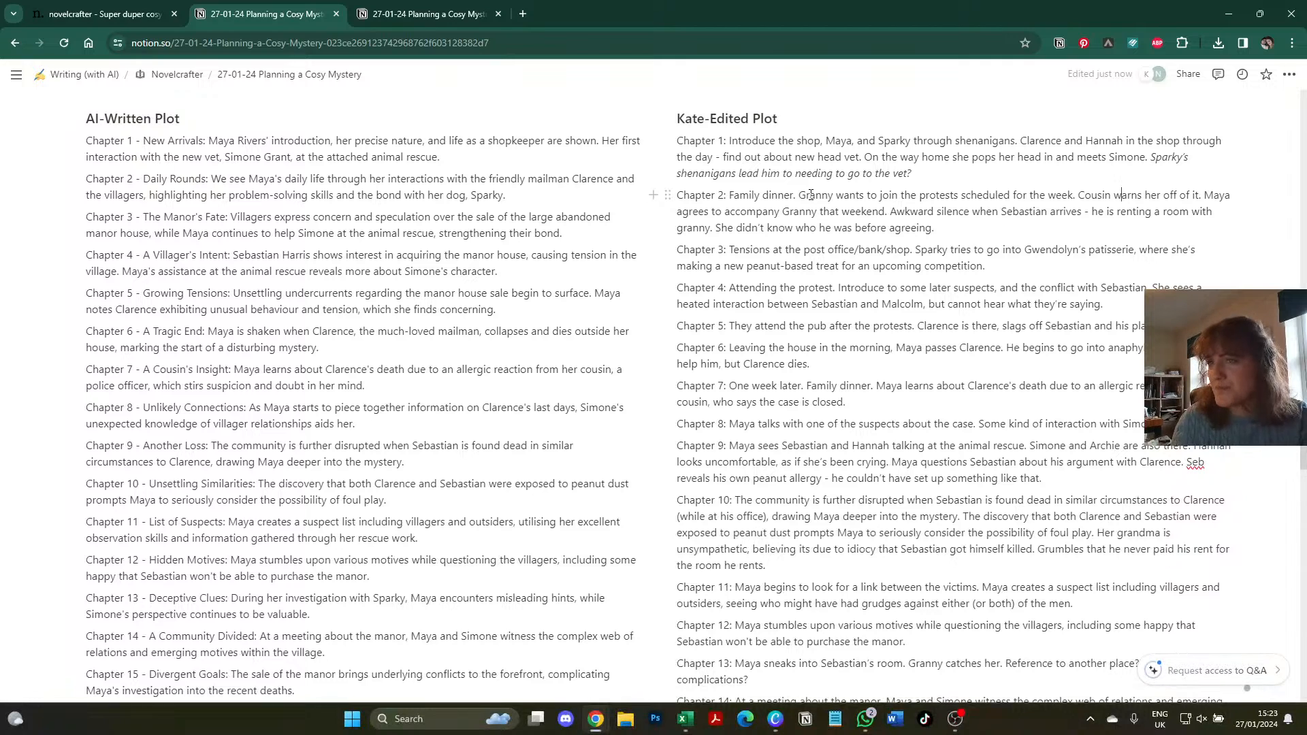
# - Review Chapters 3 and 4 of the author-edited plot, and replace "She" with "Maya" in Chapter 4's sentence about the heated interaction
pyautogui.moveTo(728, 249); pyautogui.dragTo(1001, 262)
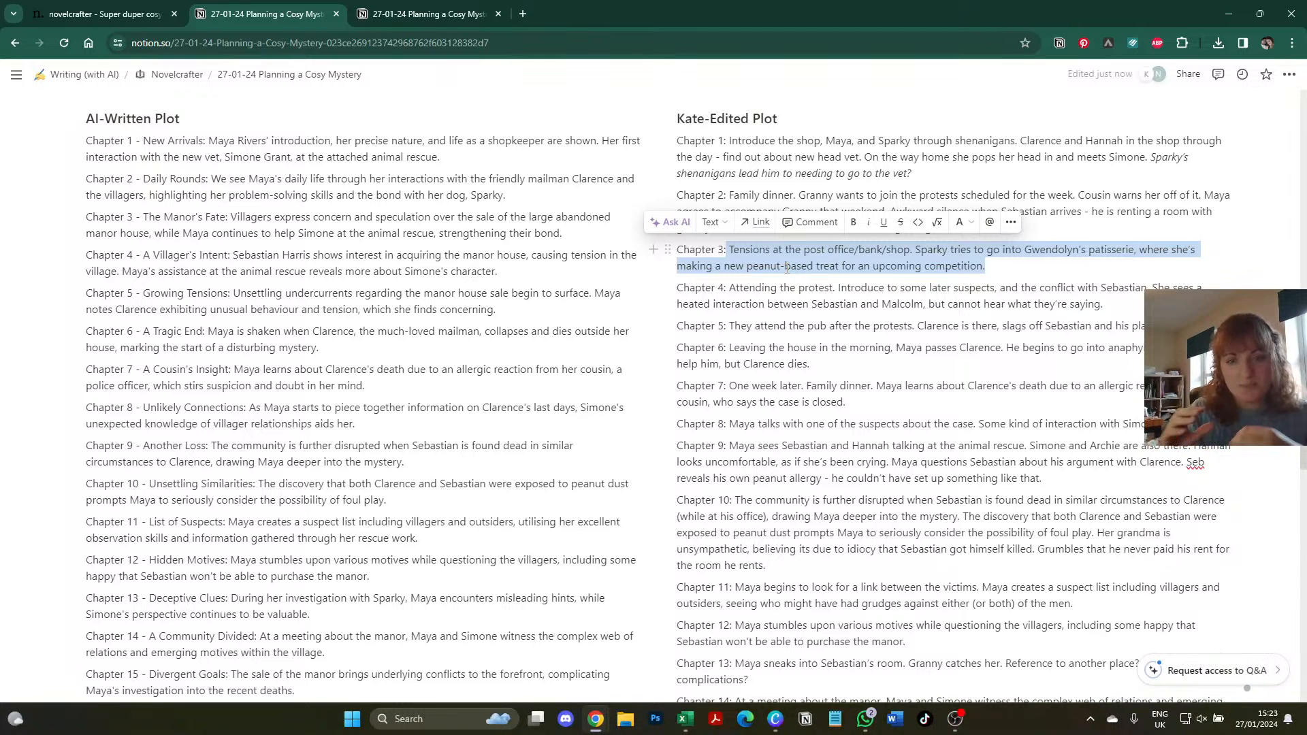
pyautogui.click(767, 290)
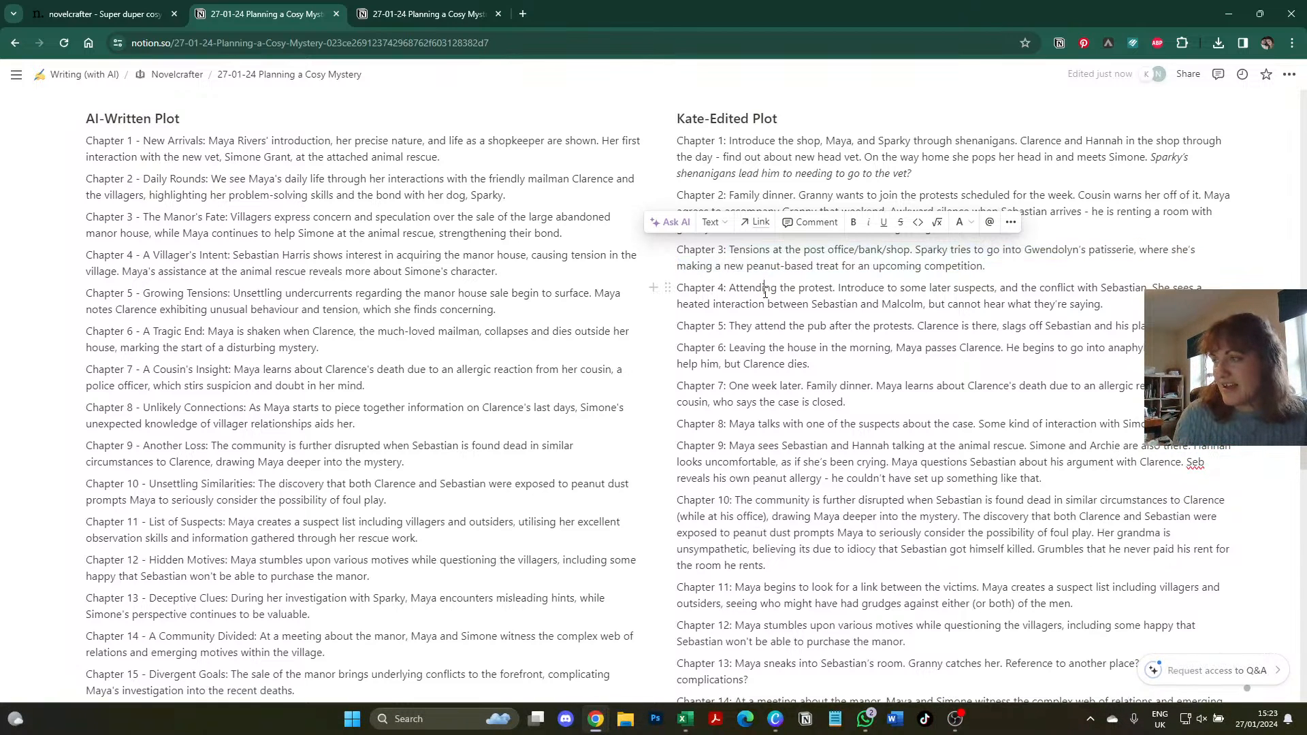
pyautogui.moveTo(667, 287); pyautogui.dragTo(760, 294)
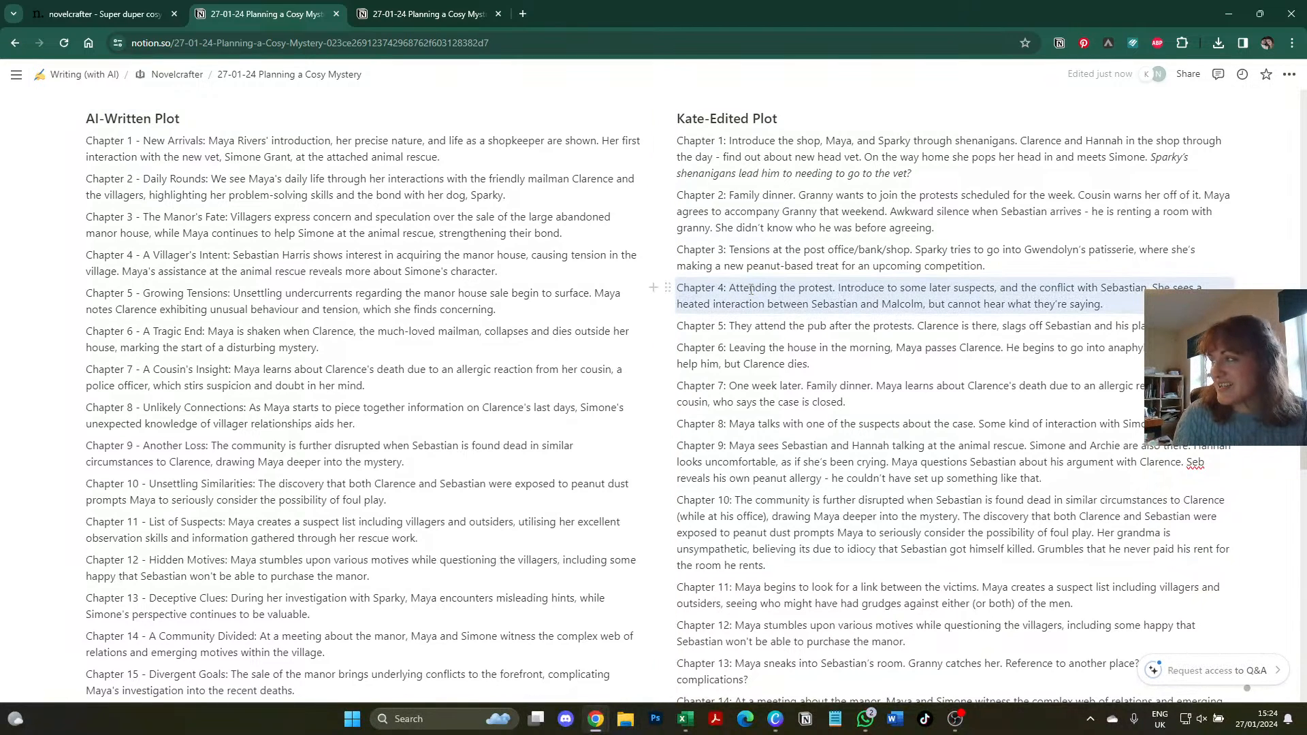
pyautogui.click(1133, 307)
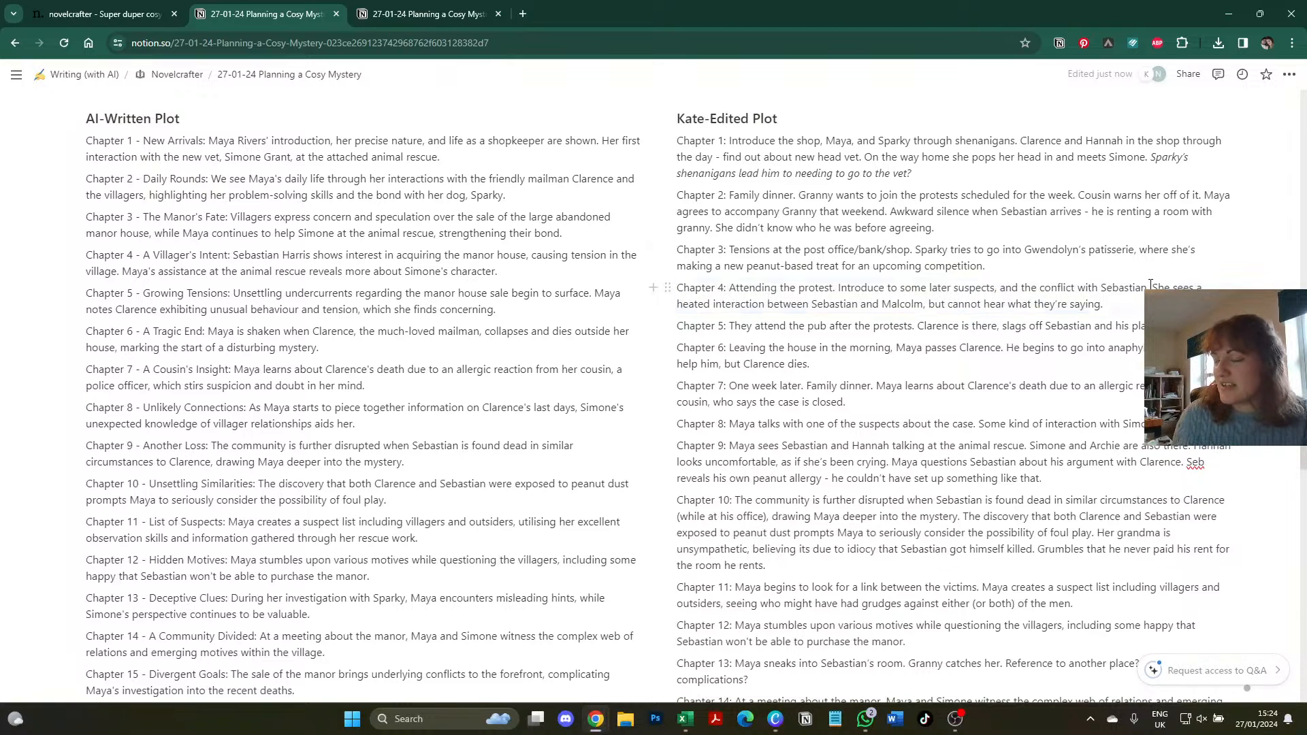
pyautogui.doubleClick(1161, 286)
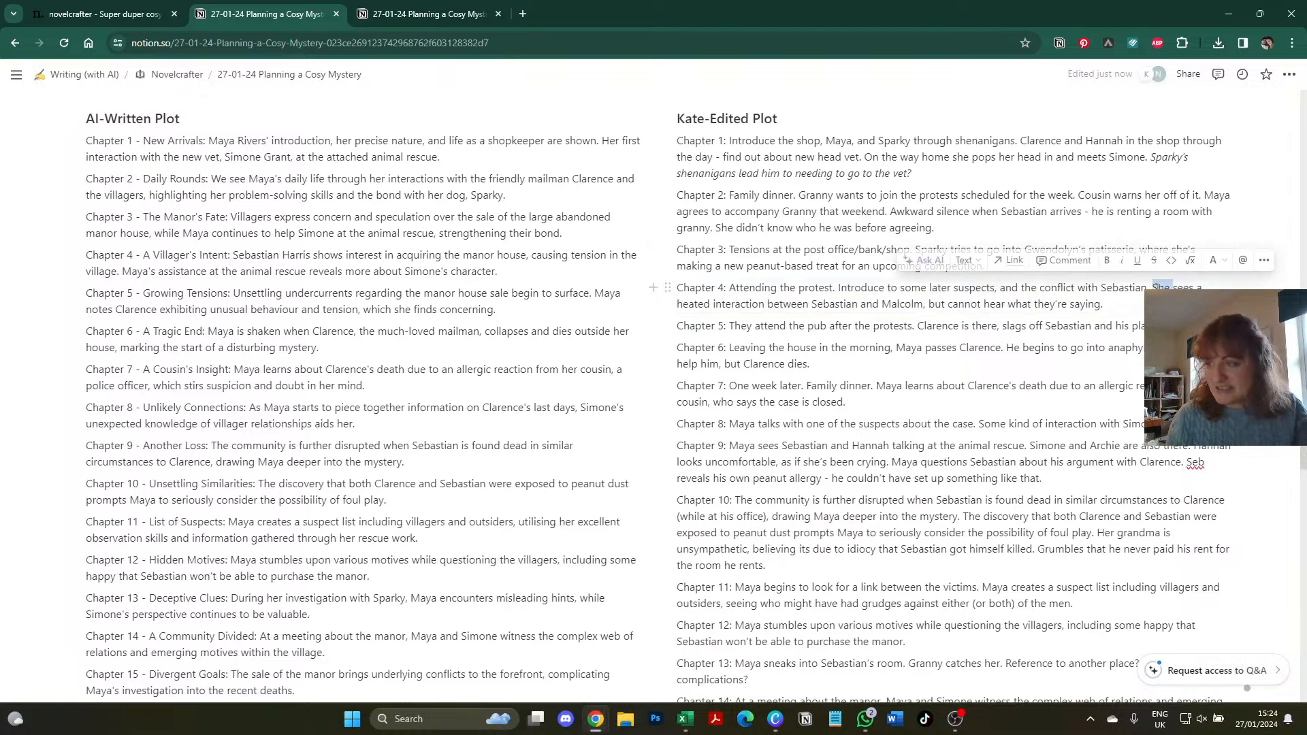
pyautogui.write('Maya')
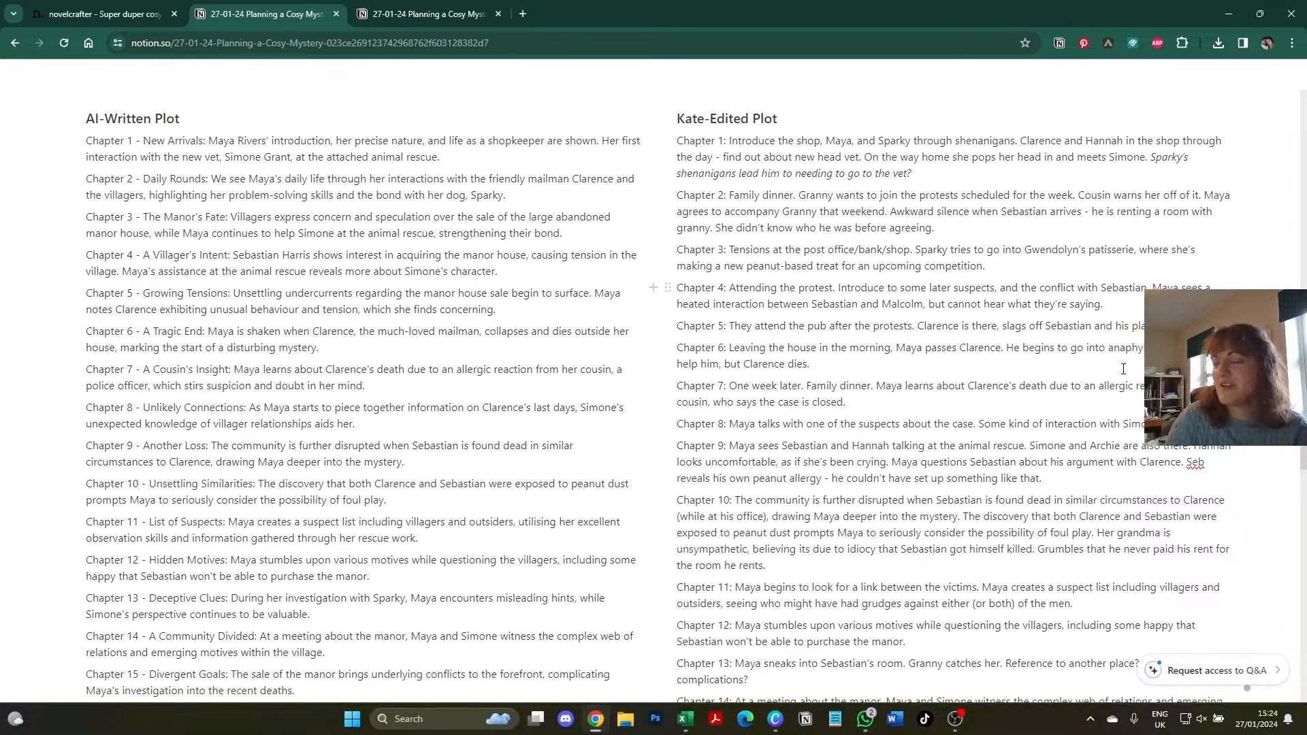
# - Read Chapters 5 to 18 of the author-edited plot alongside the AI-written version, checking the suspects, deaths and investigation
pyautogui.tripleClick(880, 325)
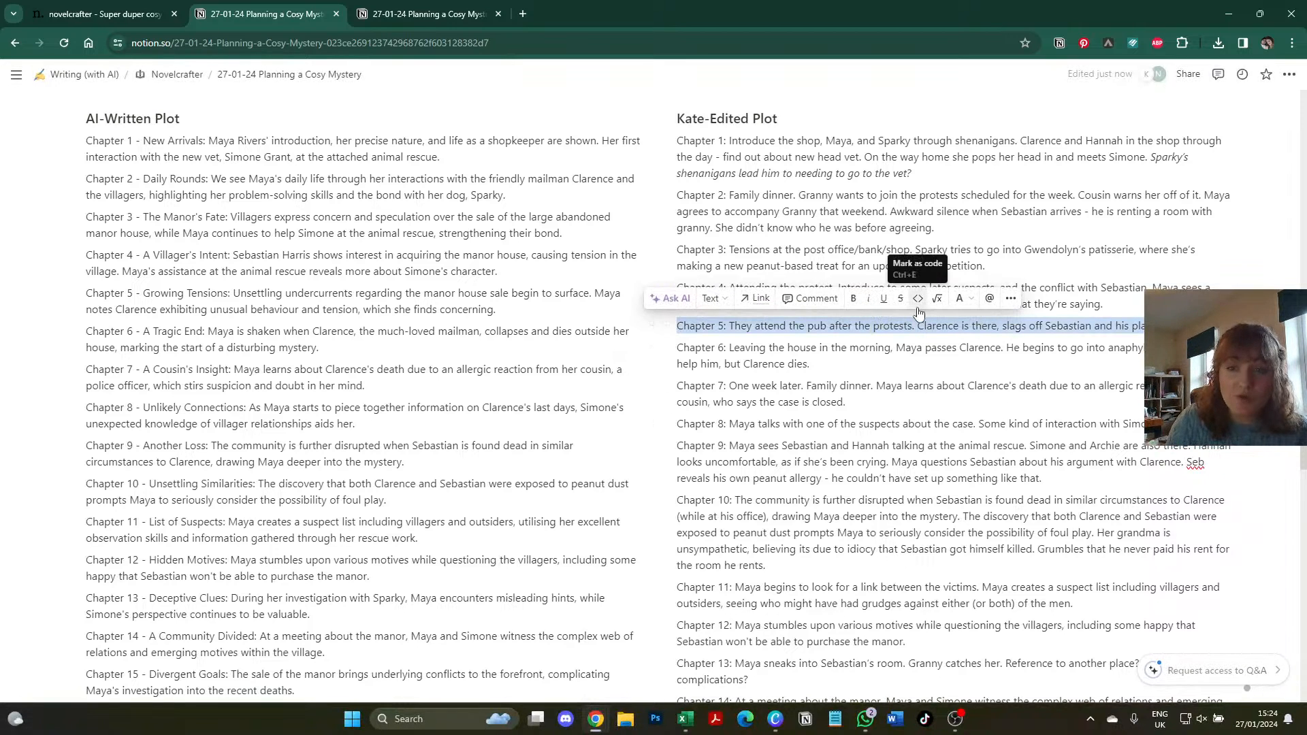
pyautogui.click(861, 346)
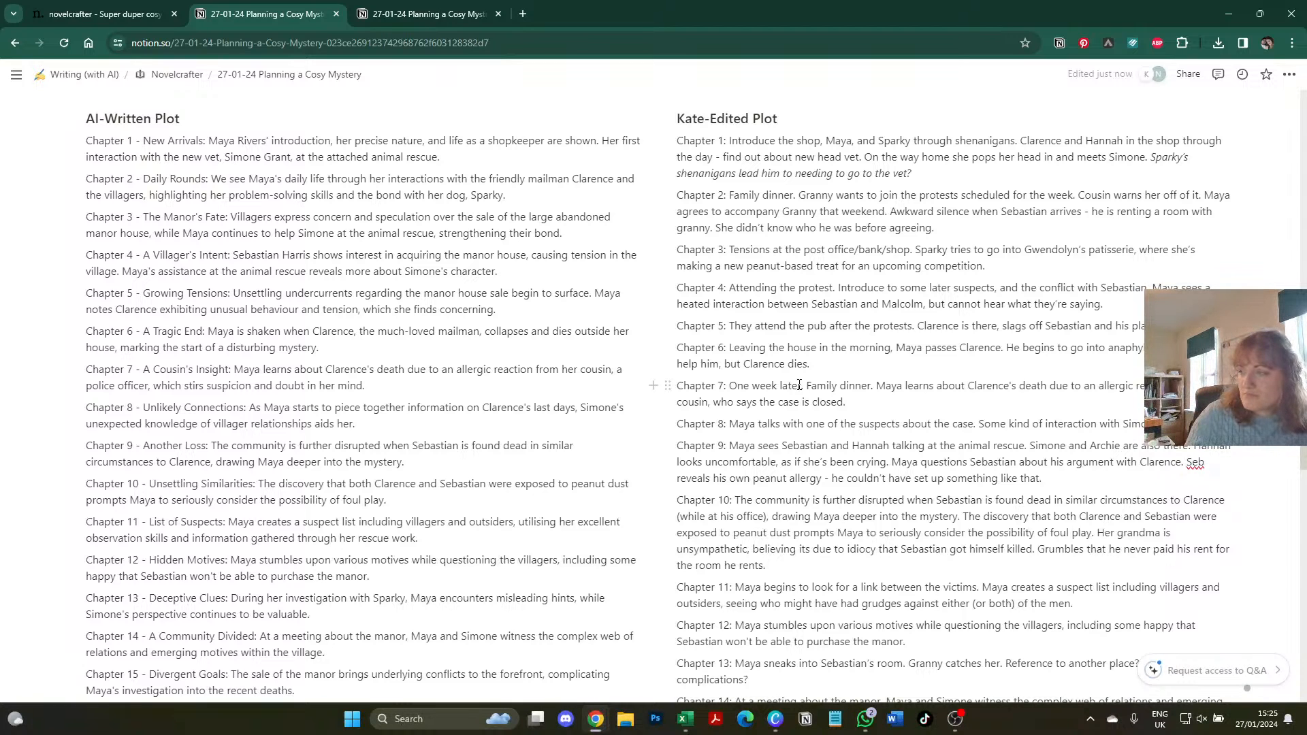
pyautogui.scroll(-2, 940, 250)
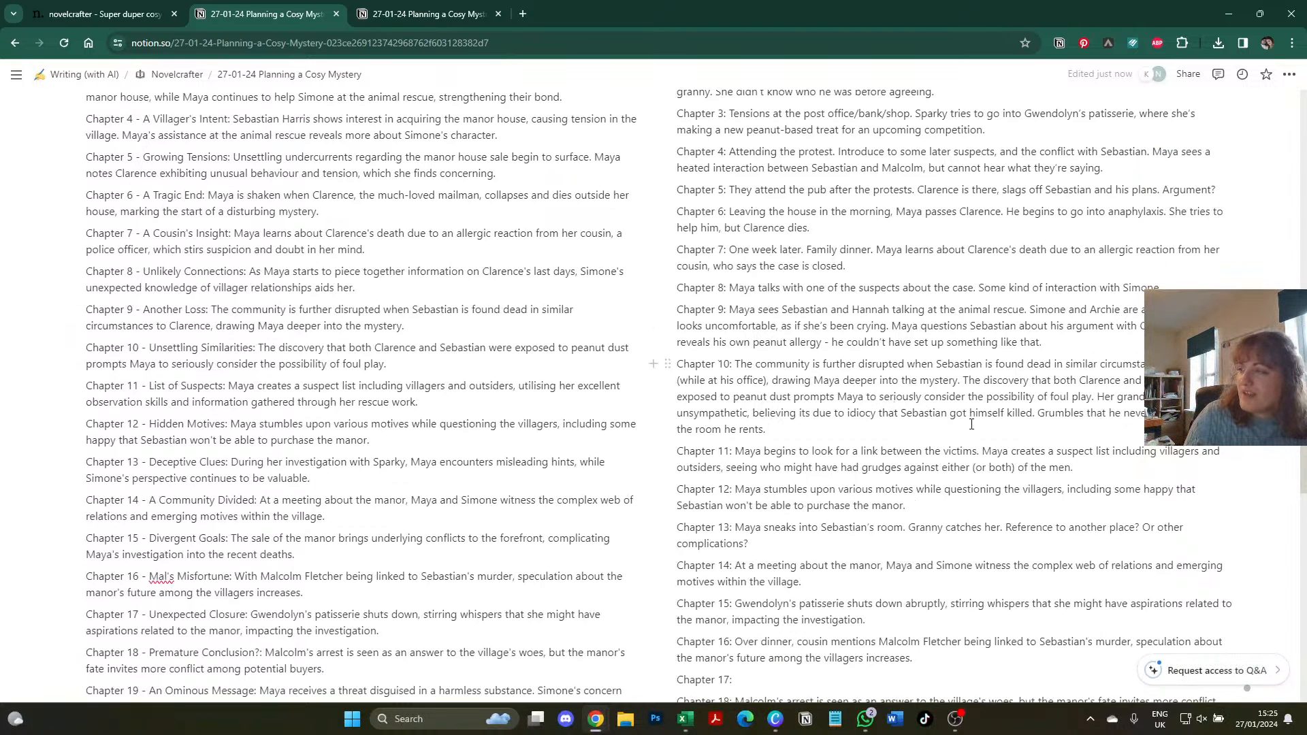
pyautogui.moveTo(777, 287); pyautogui.dragTo(1067, 287)
pyautogui.click(1123, 286)
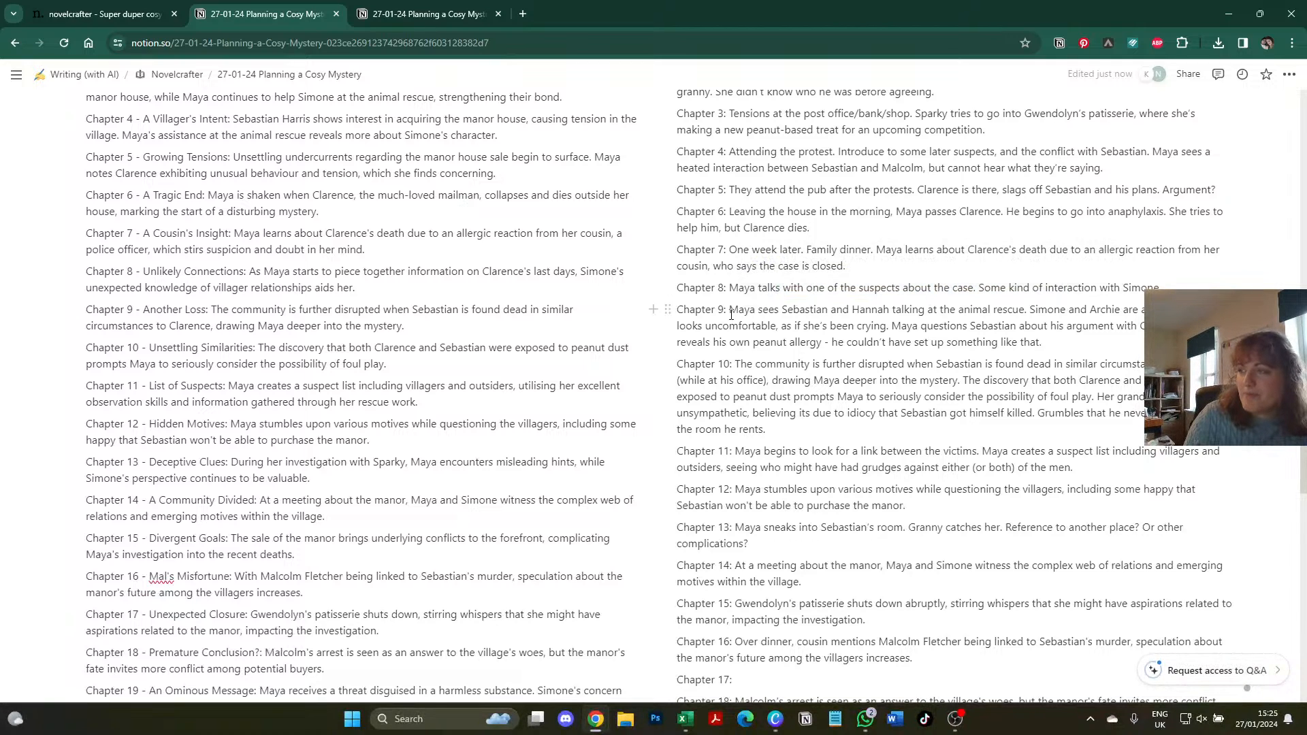
pyautogui.moveTo(1159, 287); pyautogui.dragTo(975, 288)
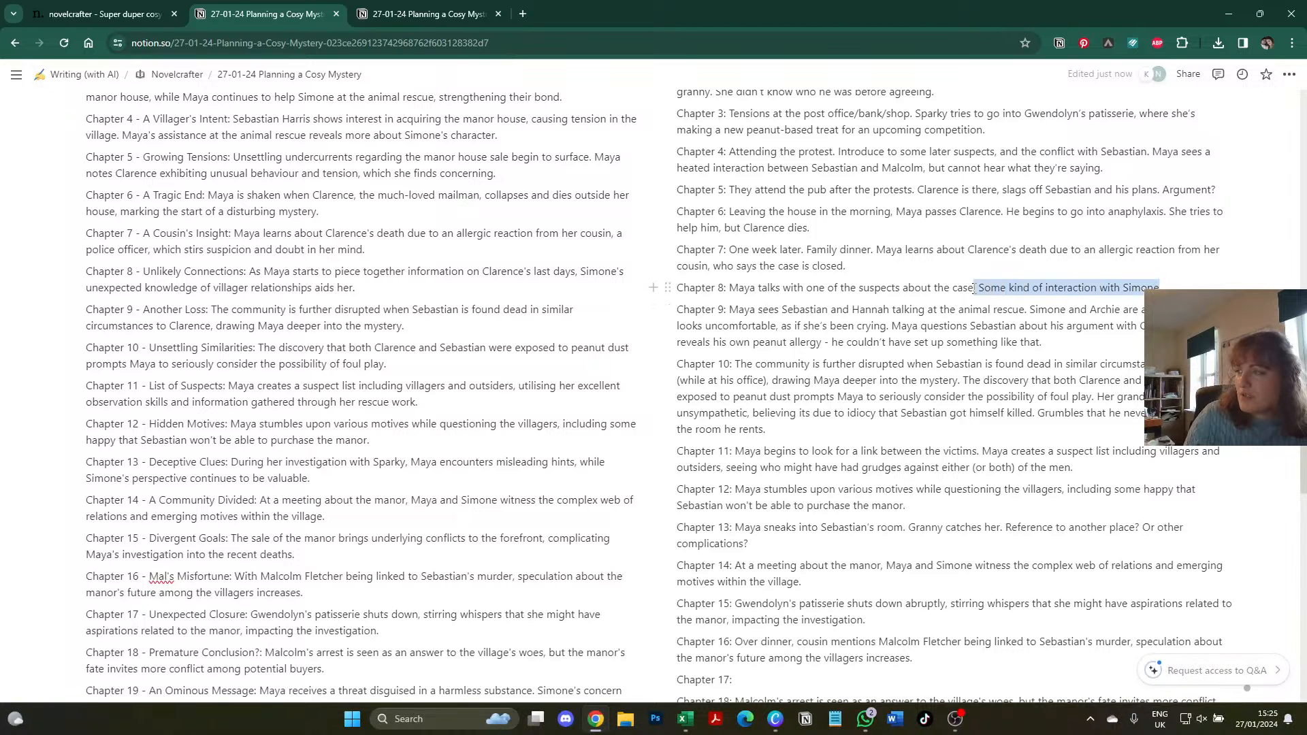
pyautogui.click(696, 323)
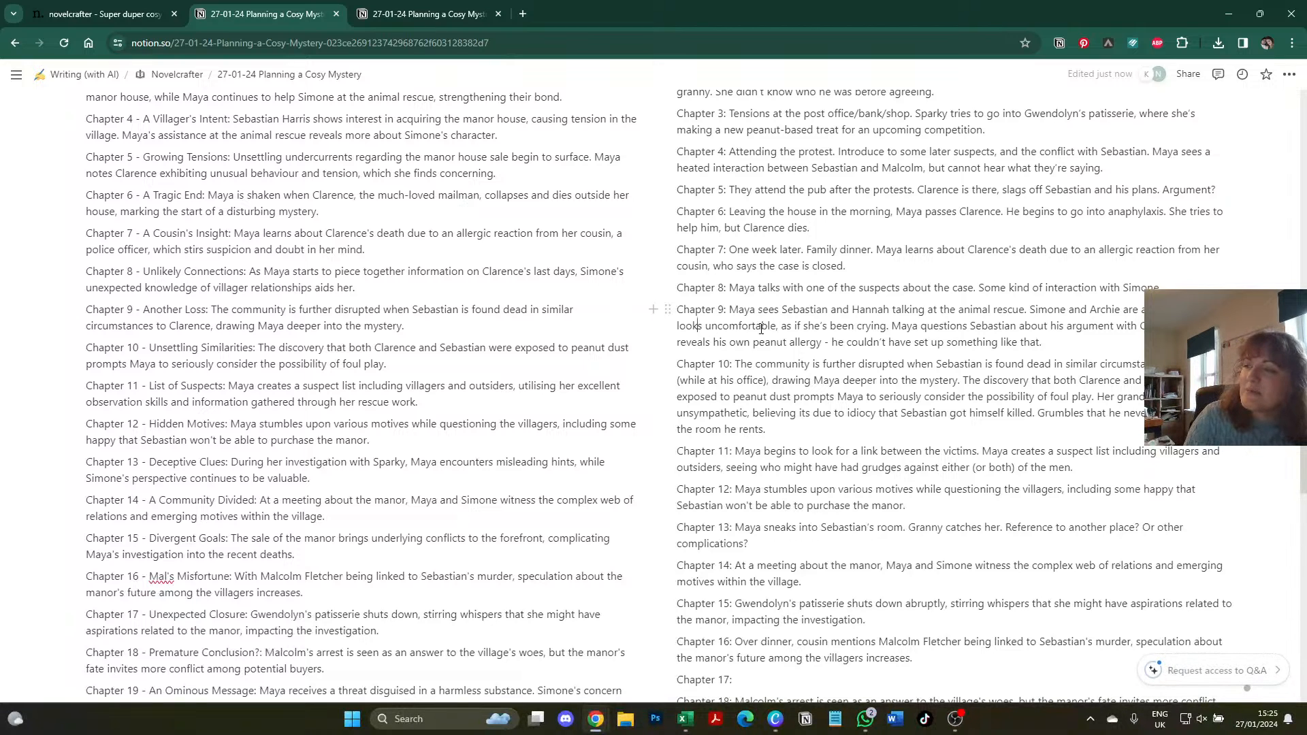
pyautogui.scroll(-2, 851, 312)
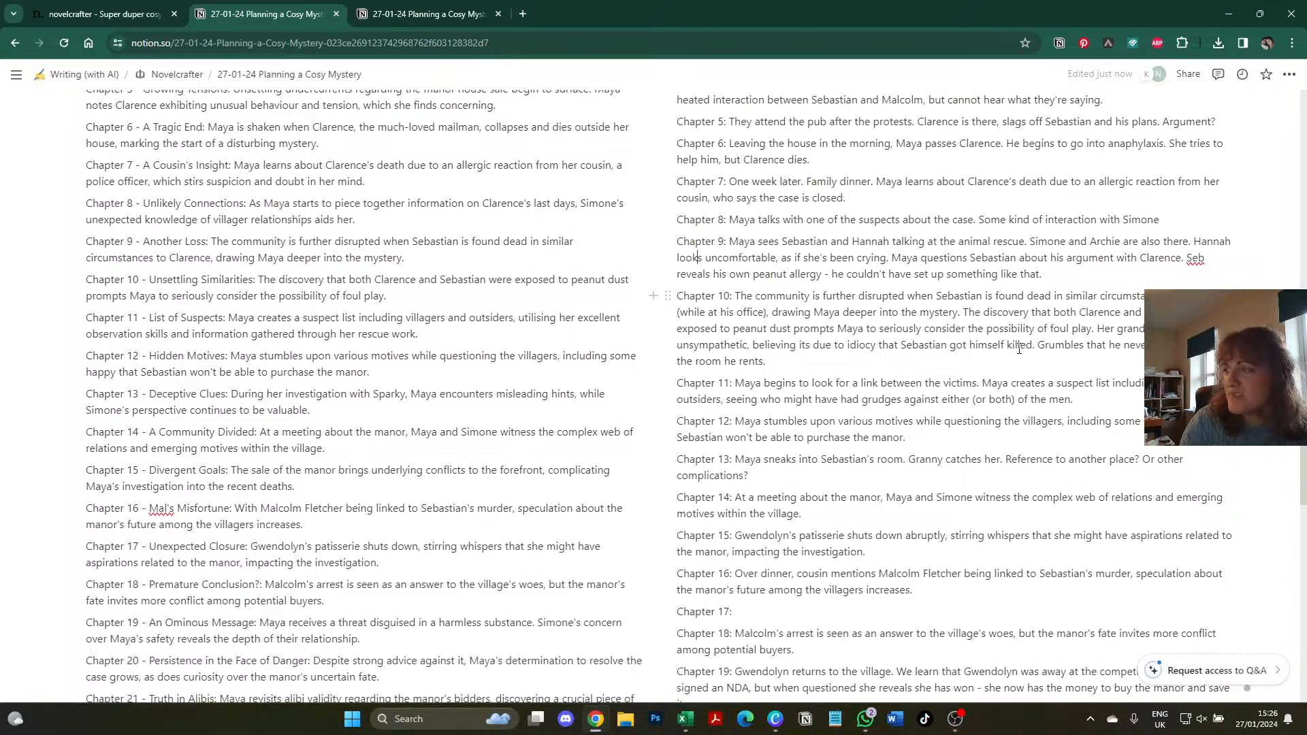
pyautogui.scroll(-1, 961, 370)
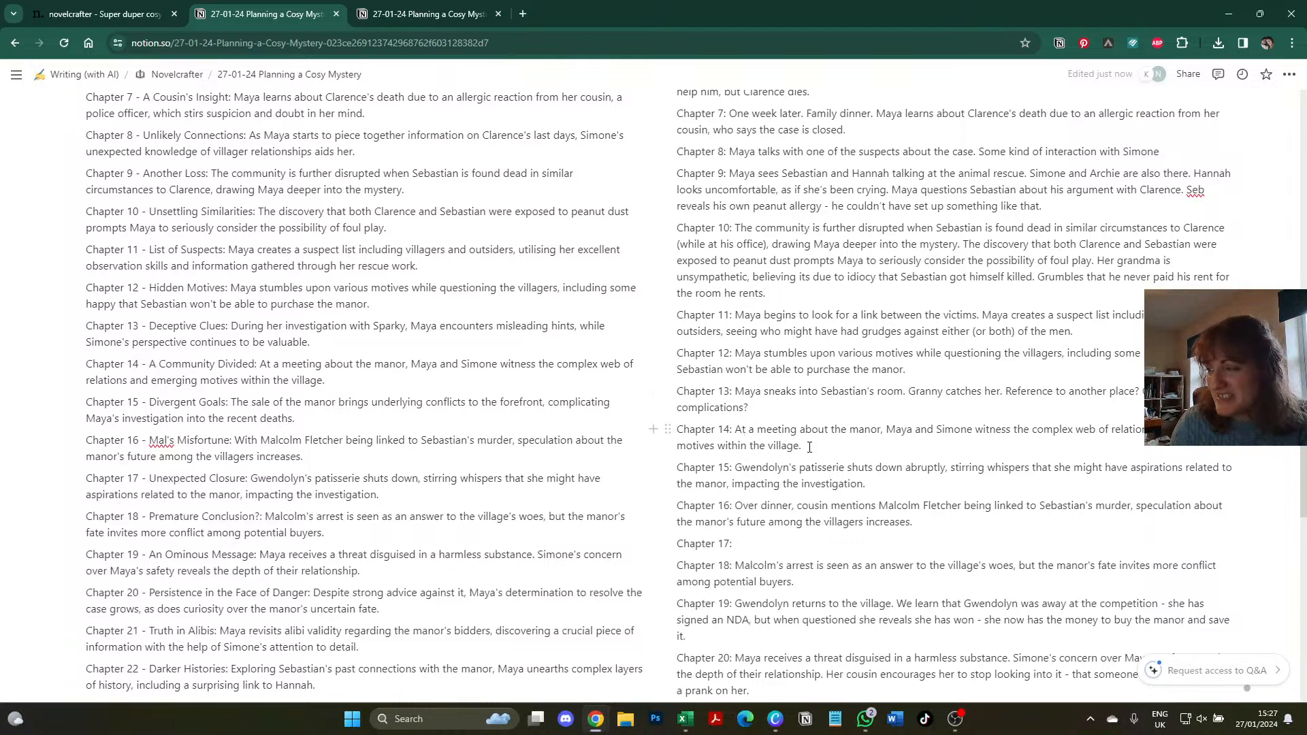
pyautogui.scroll(-1, 760, 449)
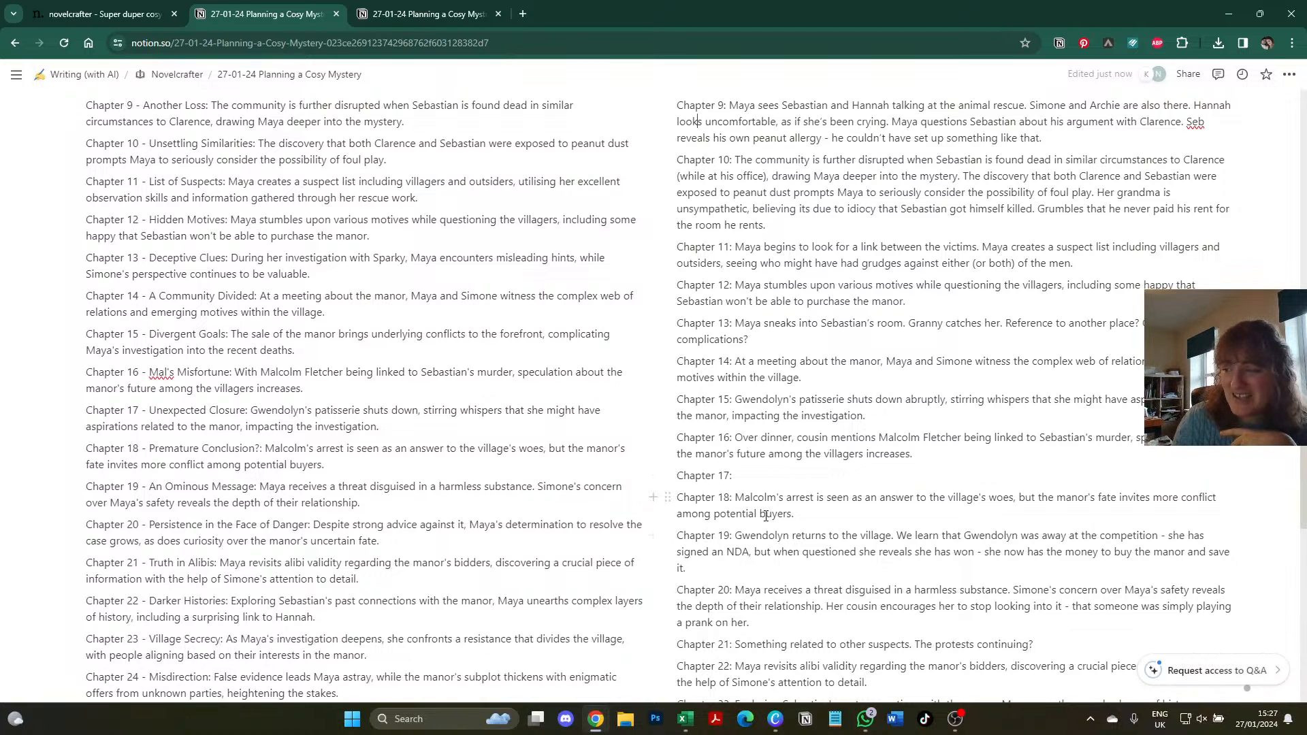
pyautogui.scroll(-2, 766, 516)
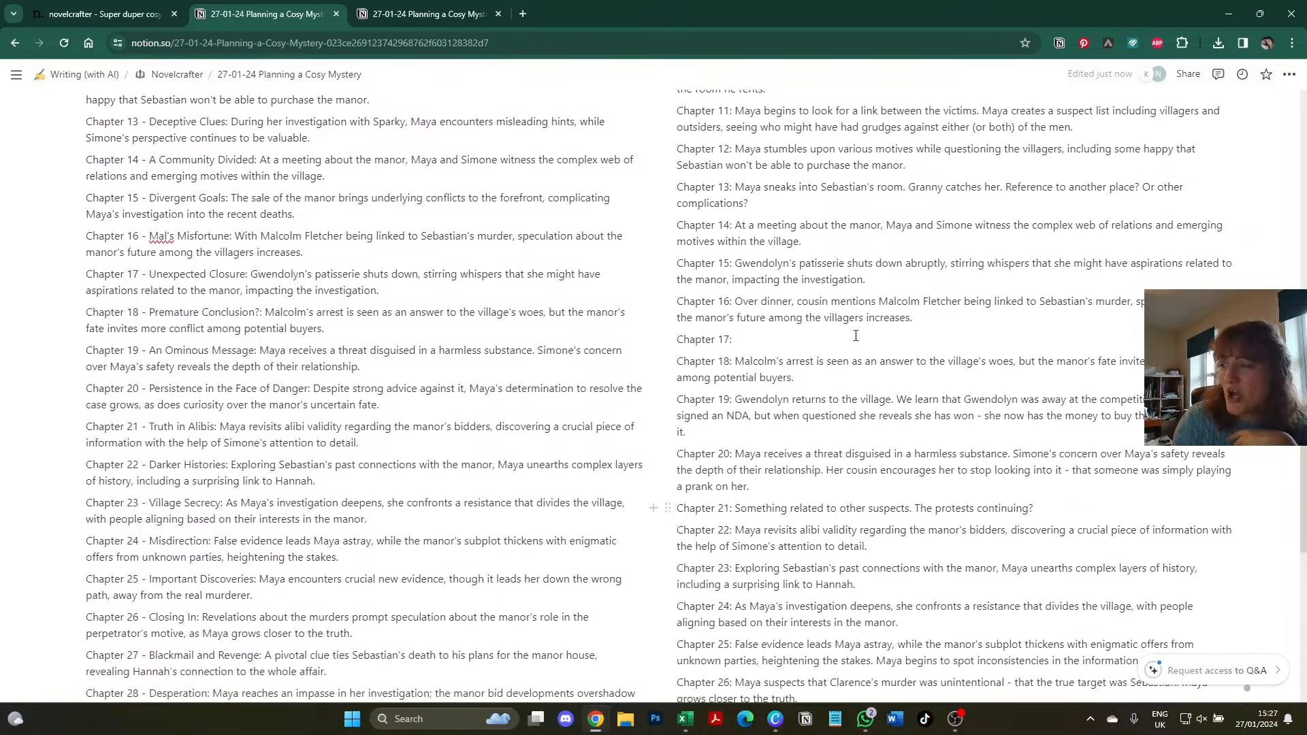
# - Examine Chapters 19 to 30 of the author-edited plot against the AI-written ending, rechecking the middle chapters for how events connect
pyautogui.click(737, 400)
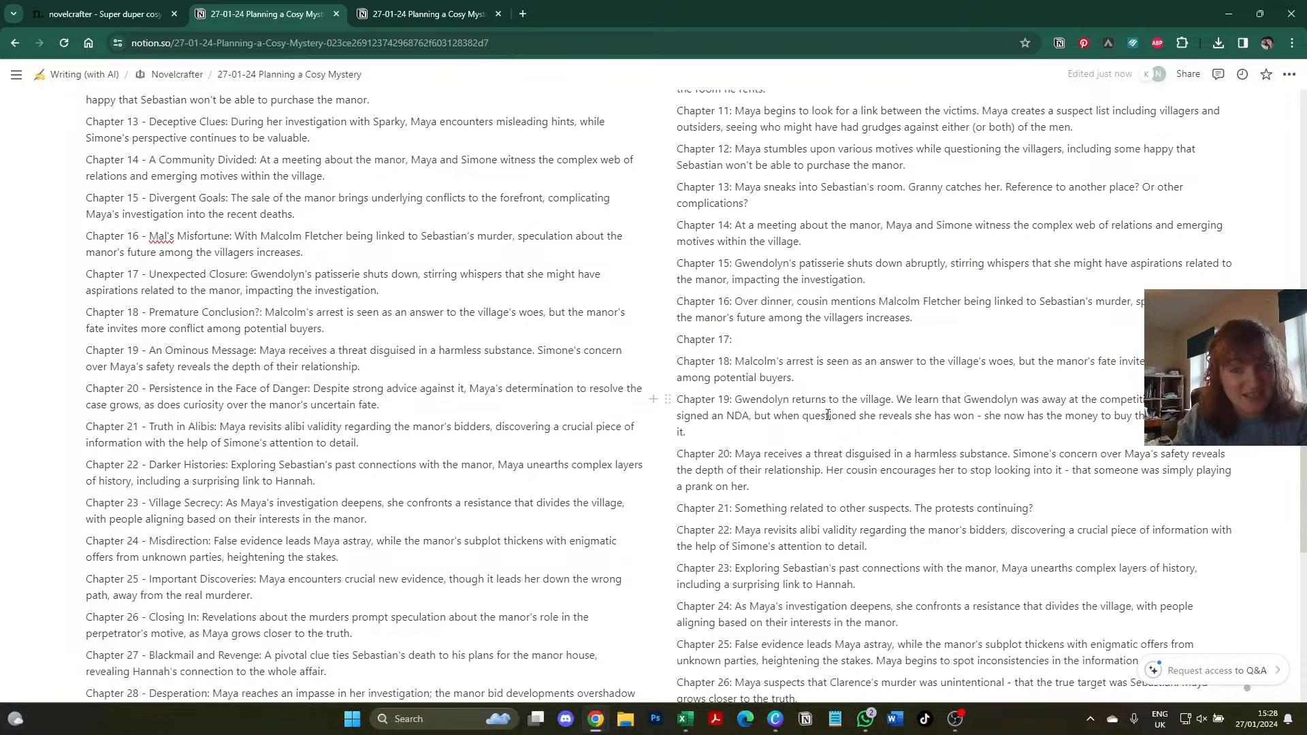
pyautogui.scroll(-1, 892, 427)
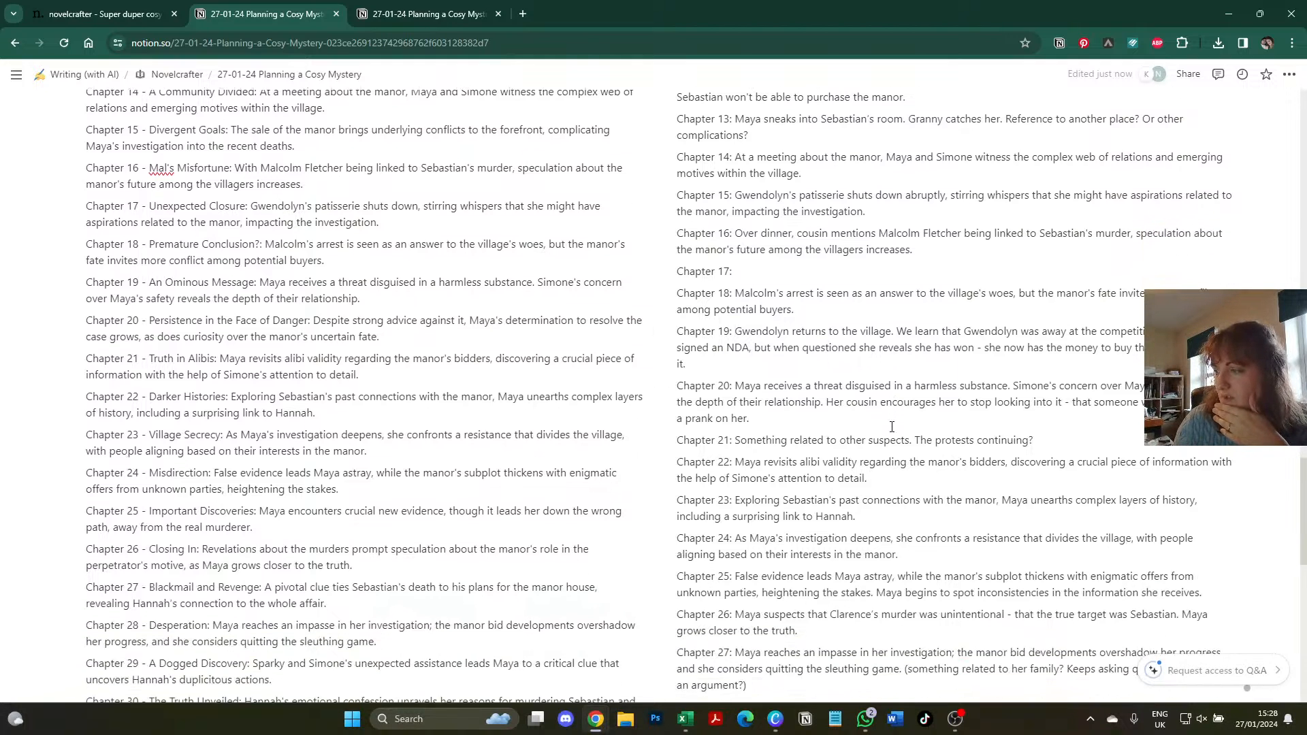
pyautogui.scroll(-1, 888, 418)
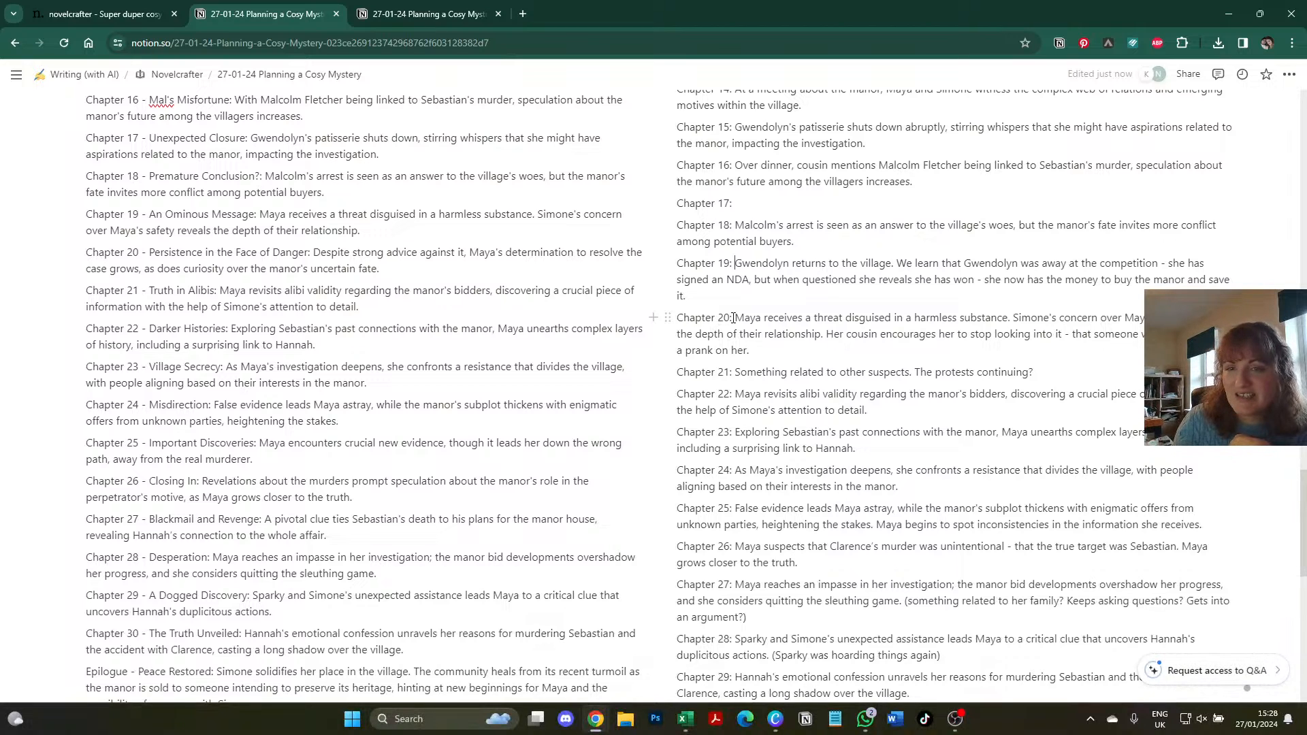
pyautogui.scroll(2, 733, 318)
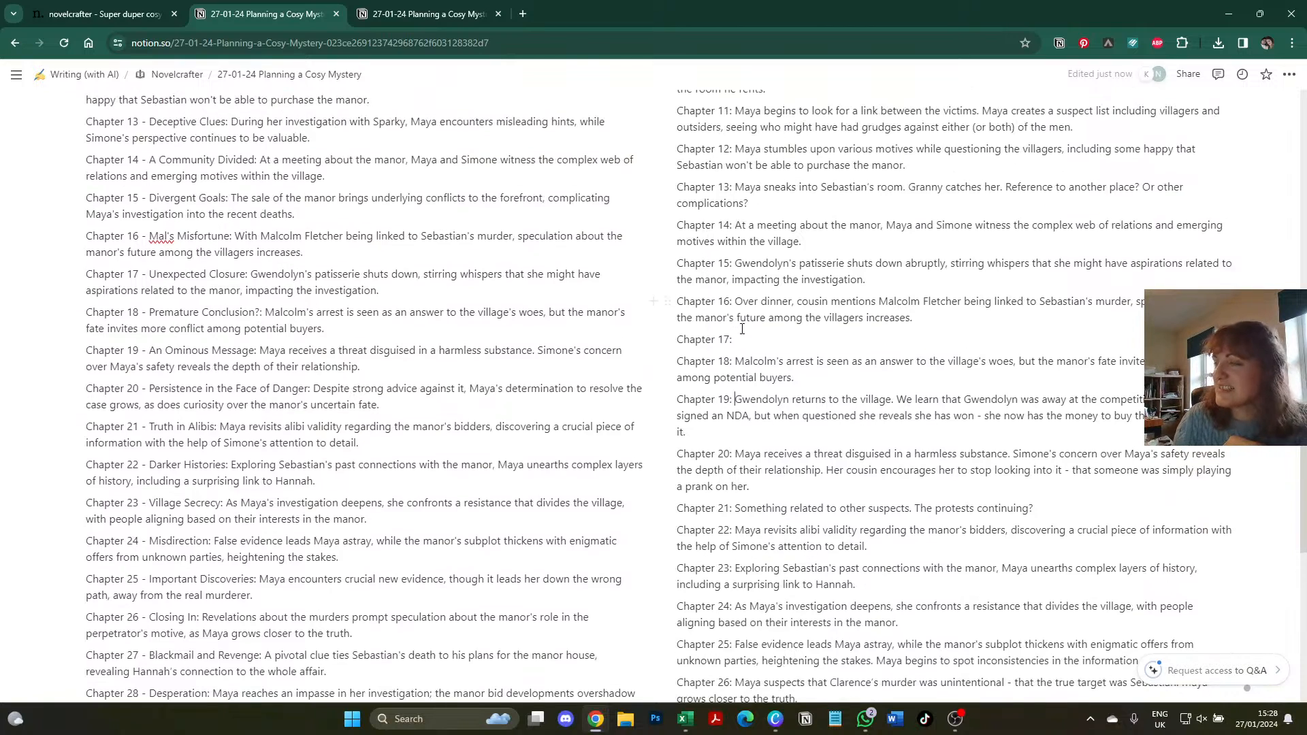
pyautogui.scroll(1, 741, 328)
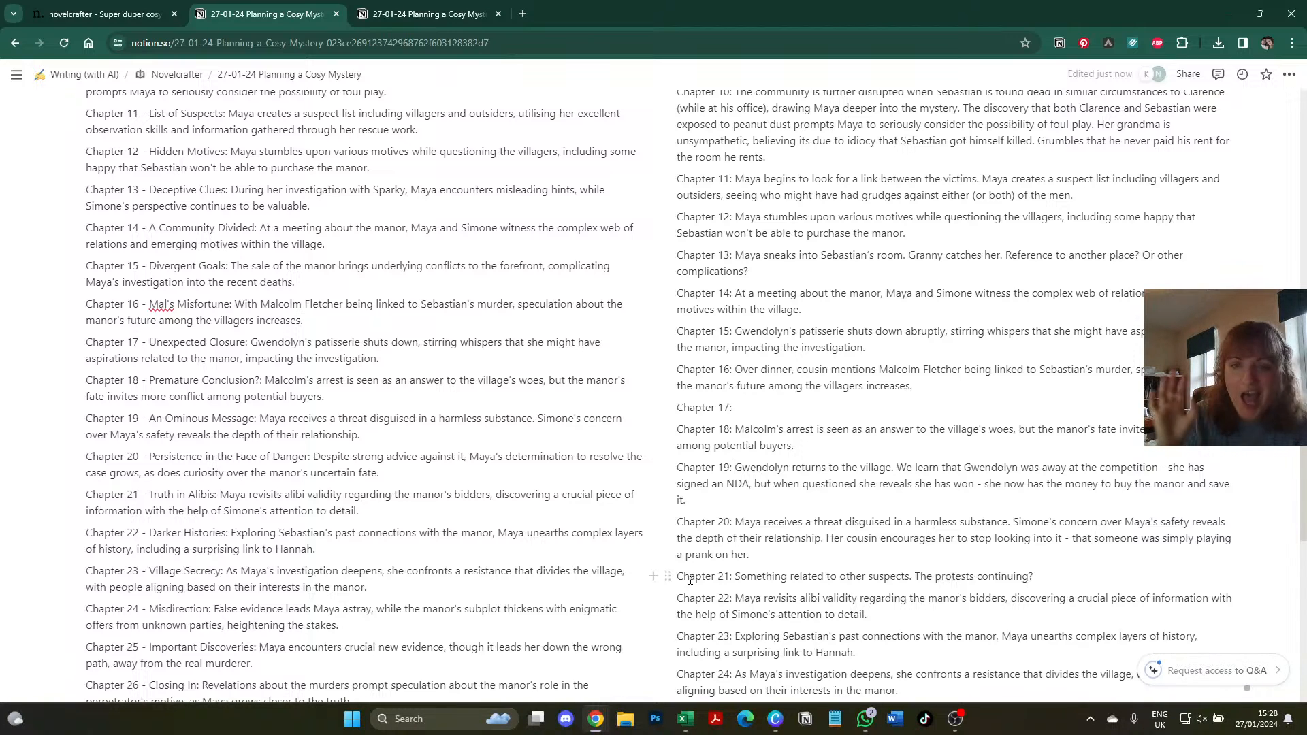
pyautogui.scroll(-2, 690, 579)
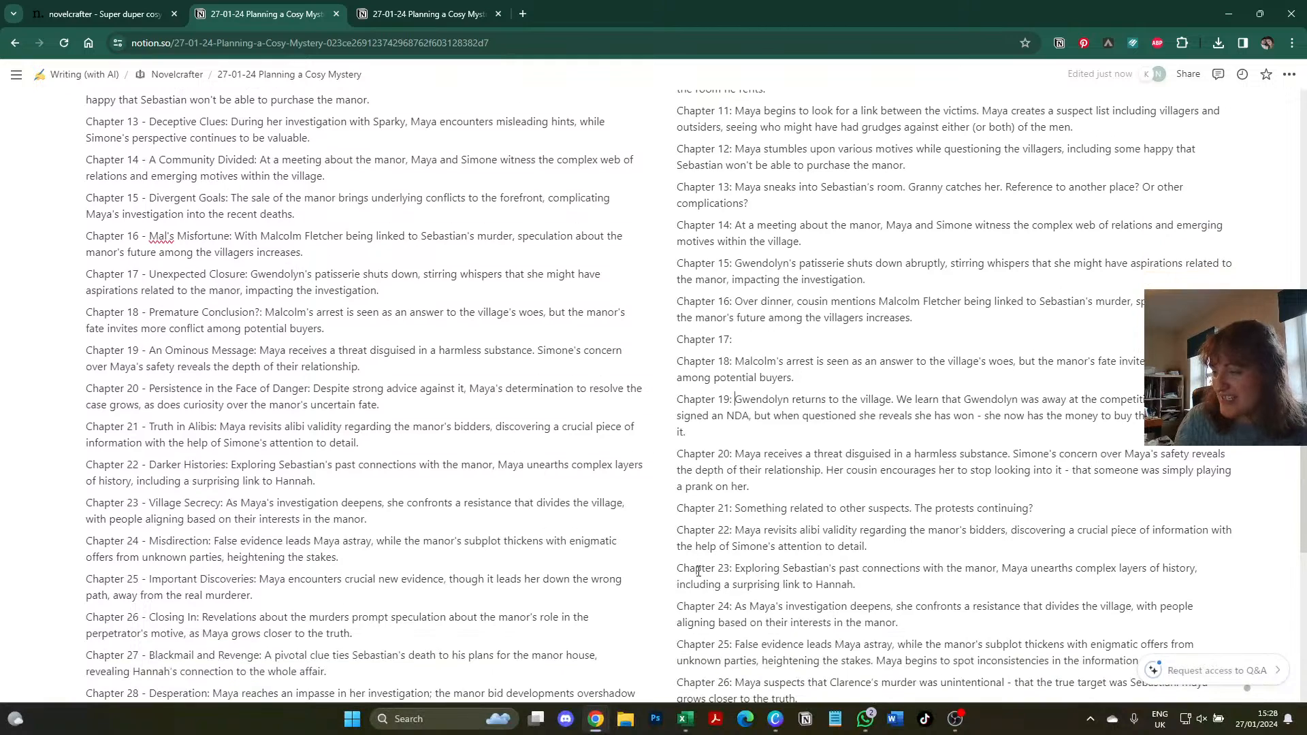
pyautogui.scroll(-2, 707, 502)
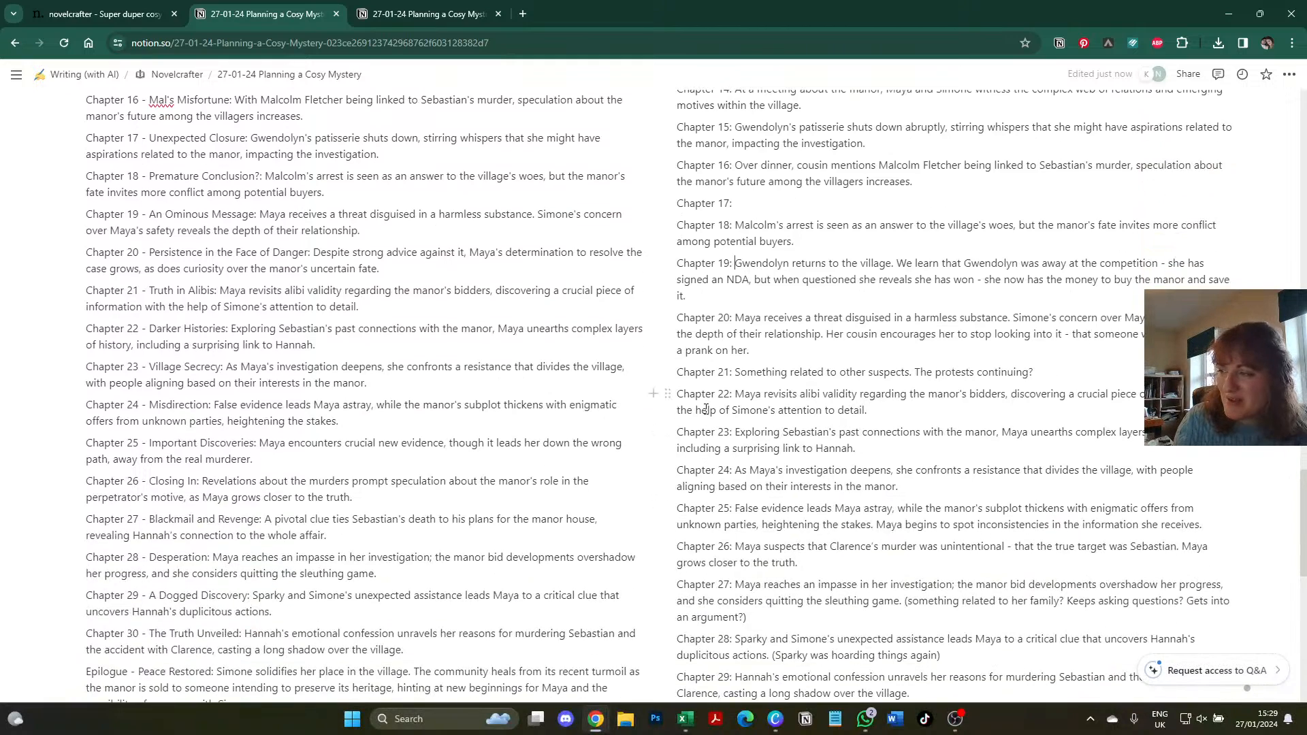
pyautogui.moveTo(773, 394); pyautogui.dragTo(817, 394)
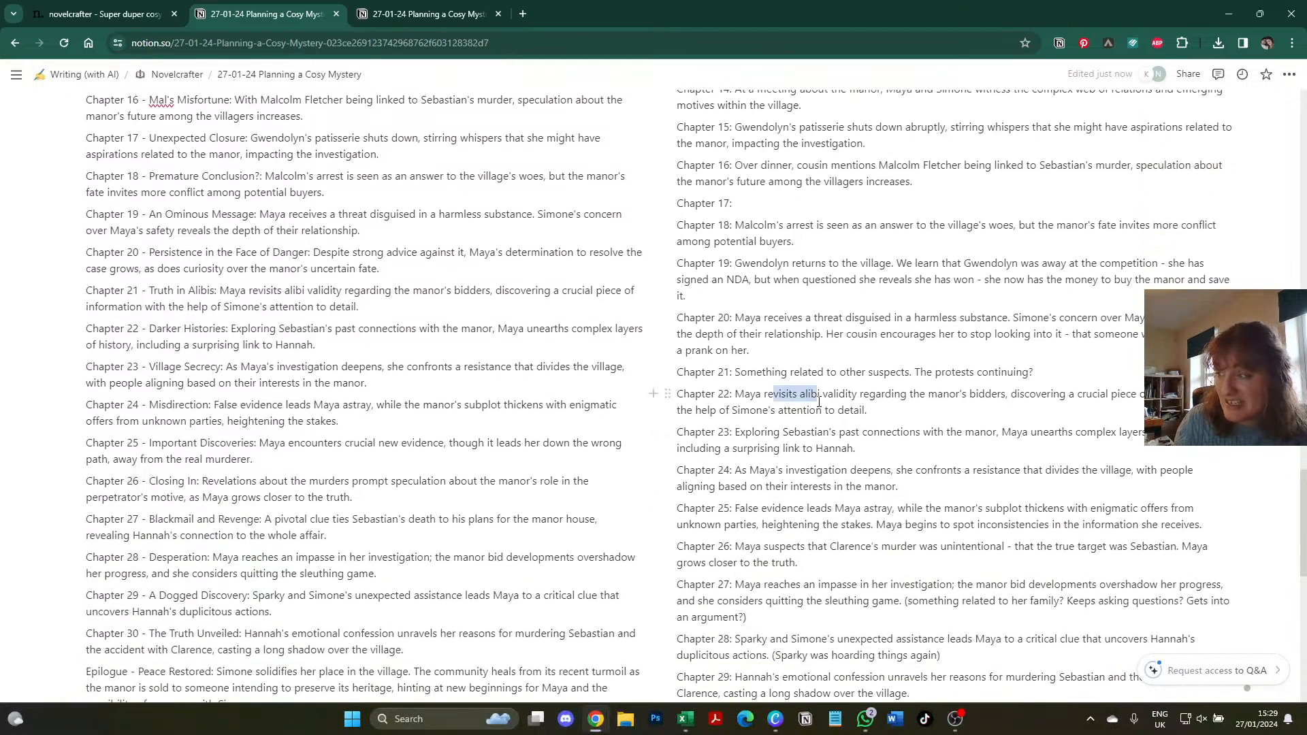
pyautogui.click(776, 436)
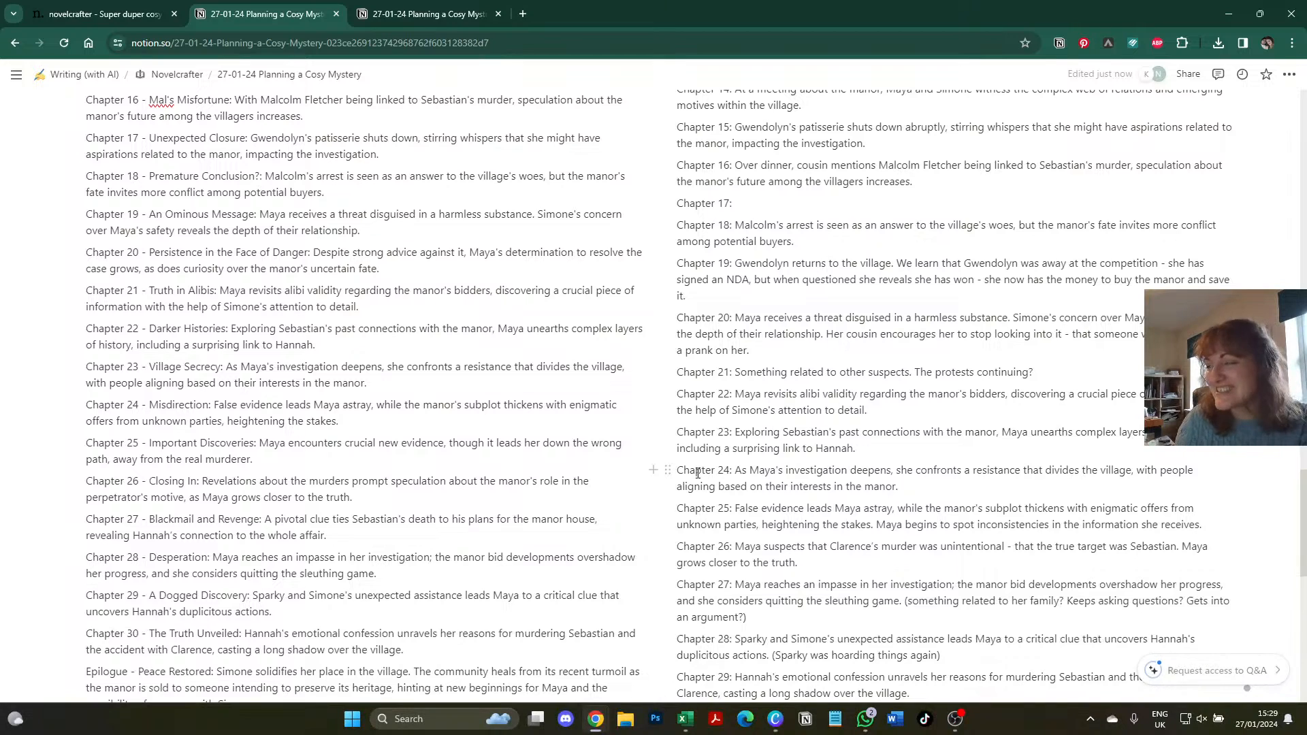
pyautogui.scroll(-1, 698, 473)
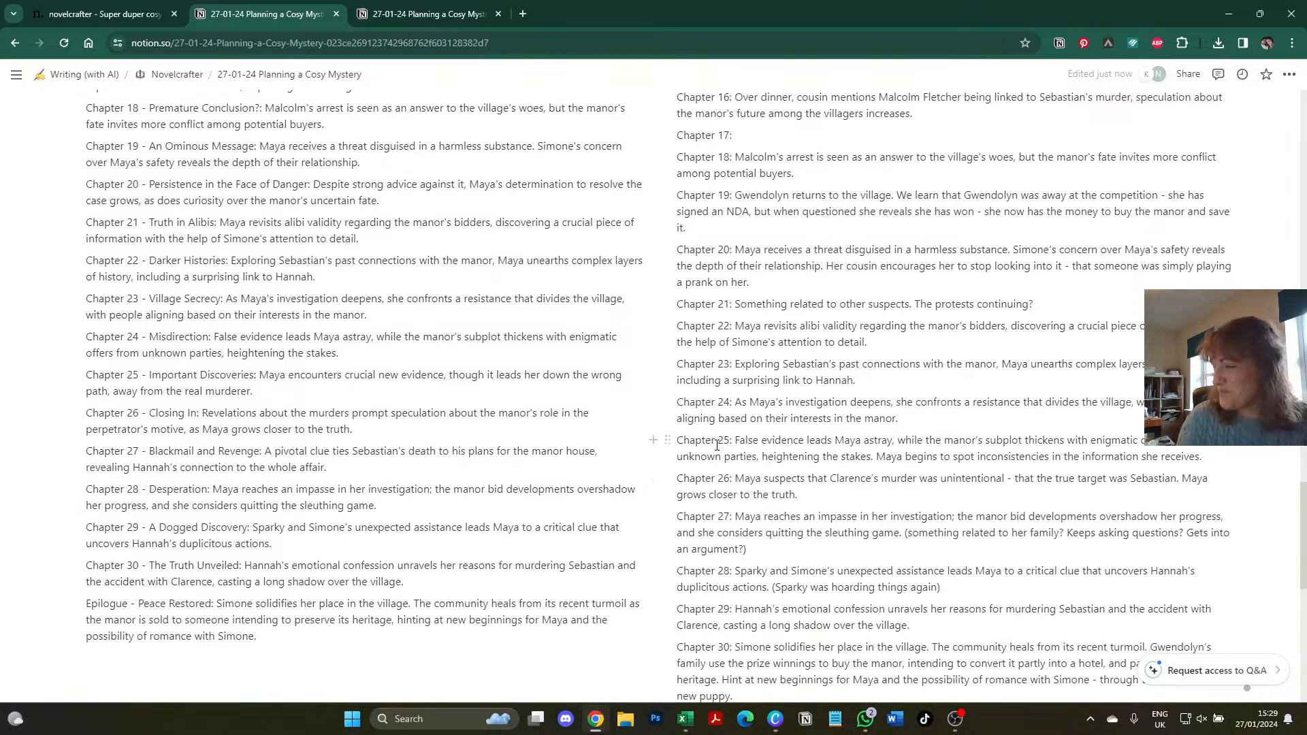
pyautogui.scroll(-2, 714, 447)
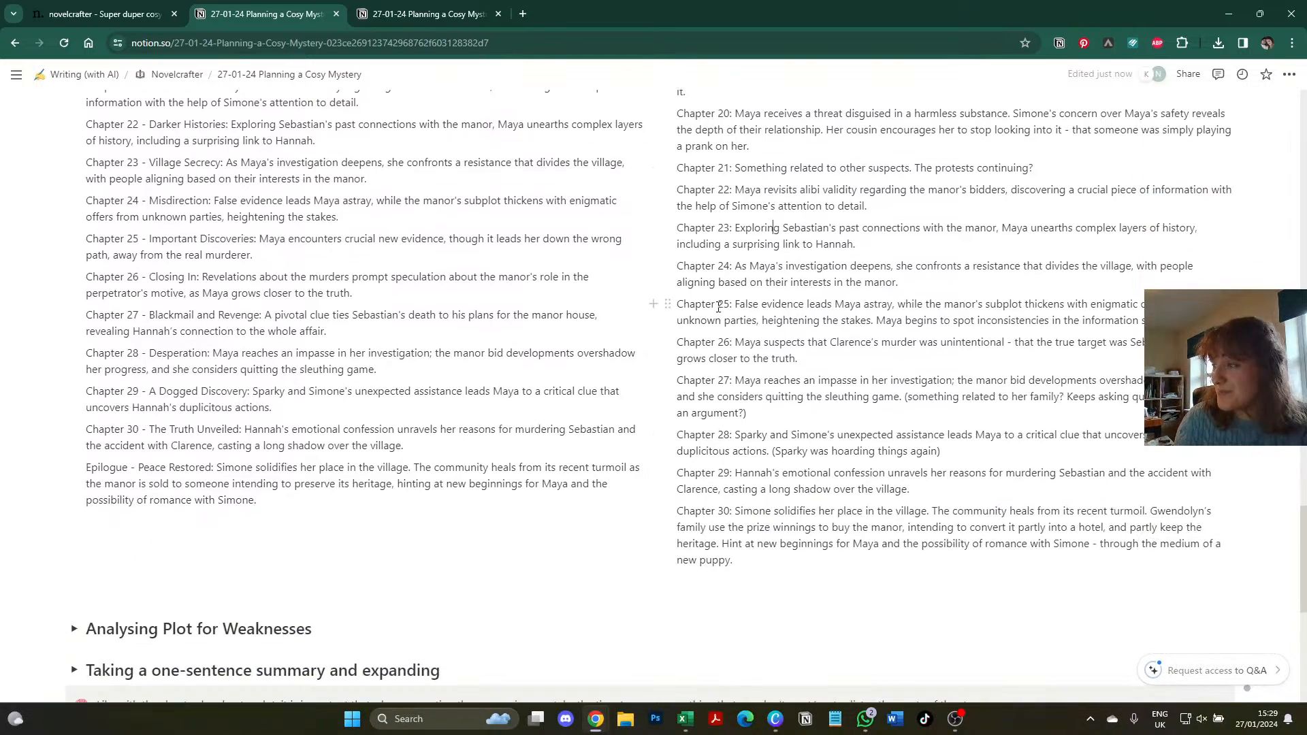
# - Review the author-edited plot from Chapter 26's suspicion about Clarence's murder, rechecking the ending and the opening chapters for how the killings connect
pyautogui.scroll(1, 706, 334)
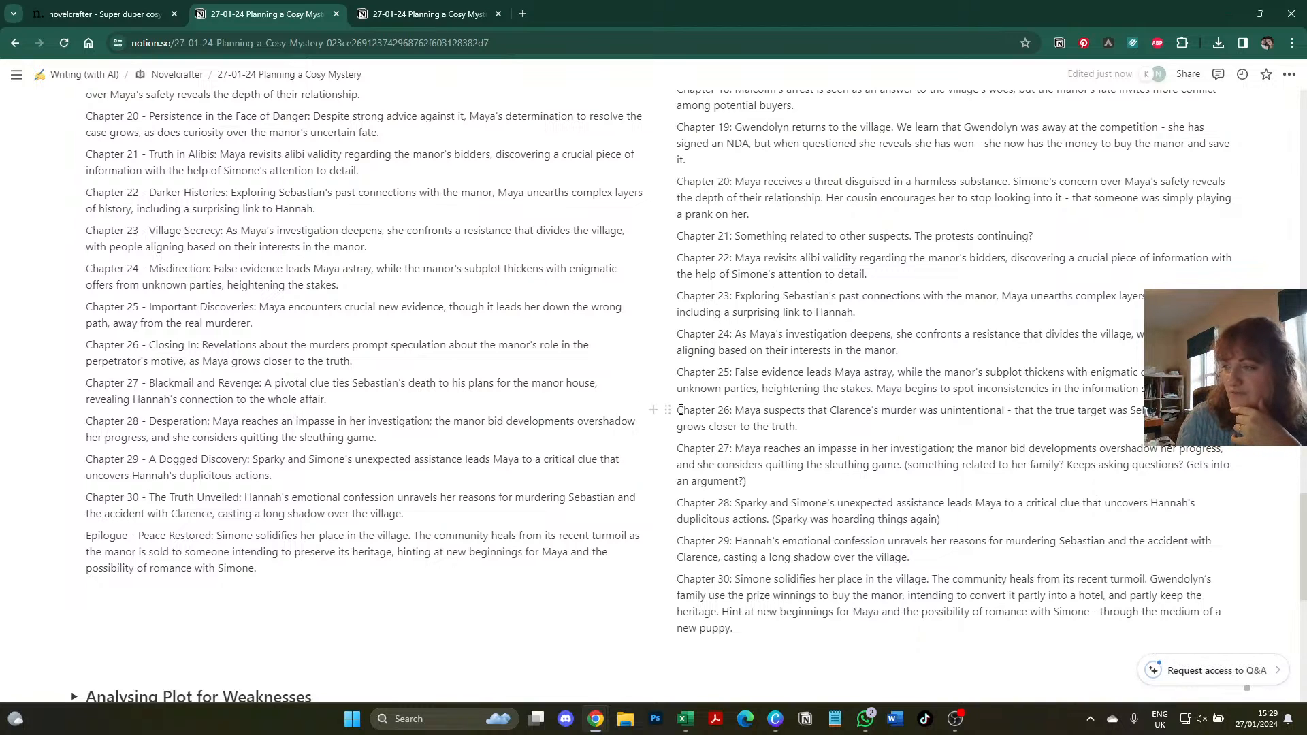
pyautogui.moveTo(679, 410); pyautogui.dragTo(812, 426)
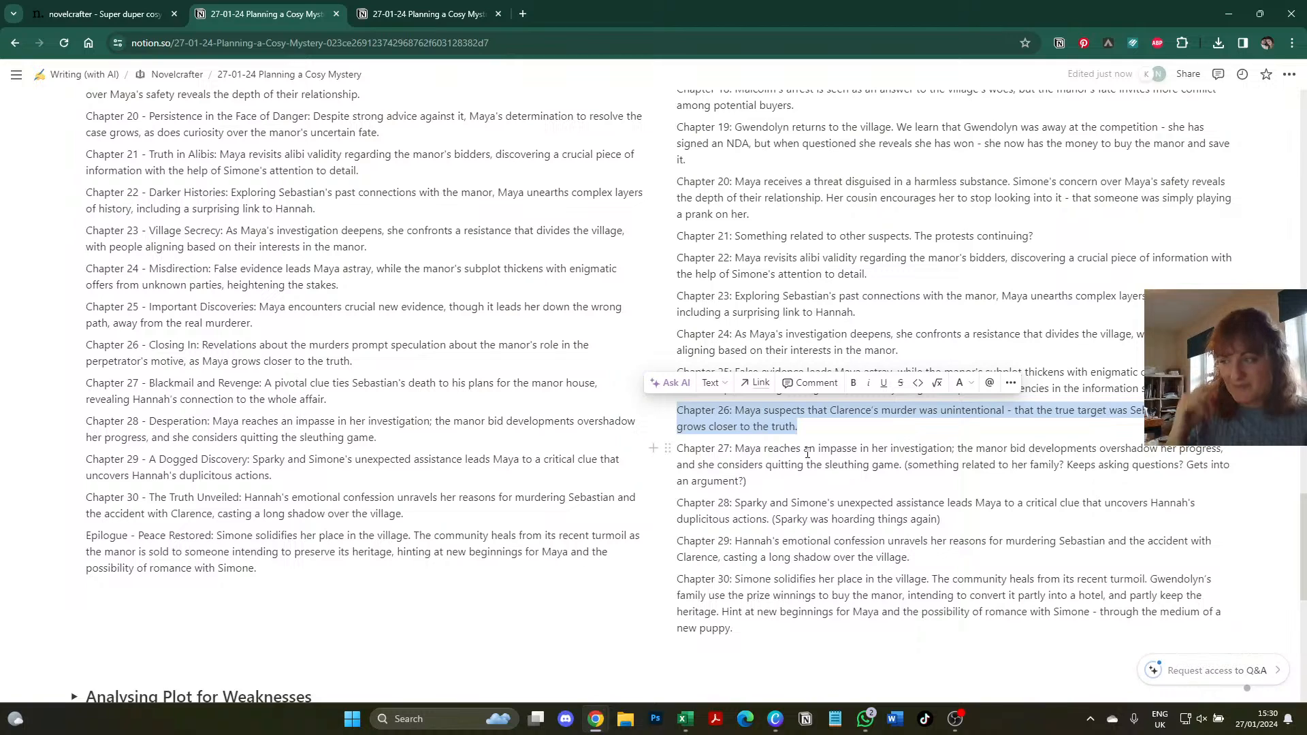
pyautogui.click(893, 504)
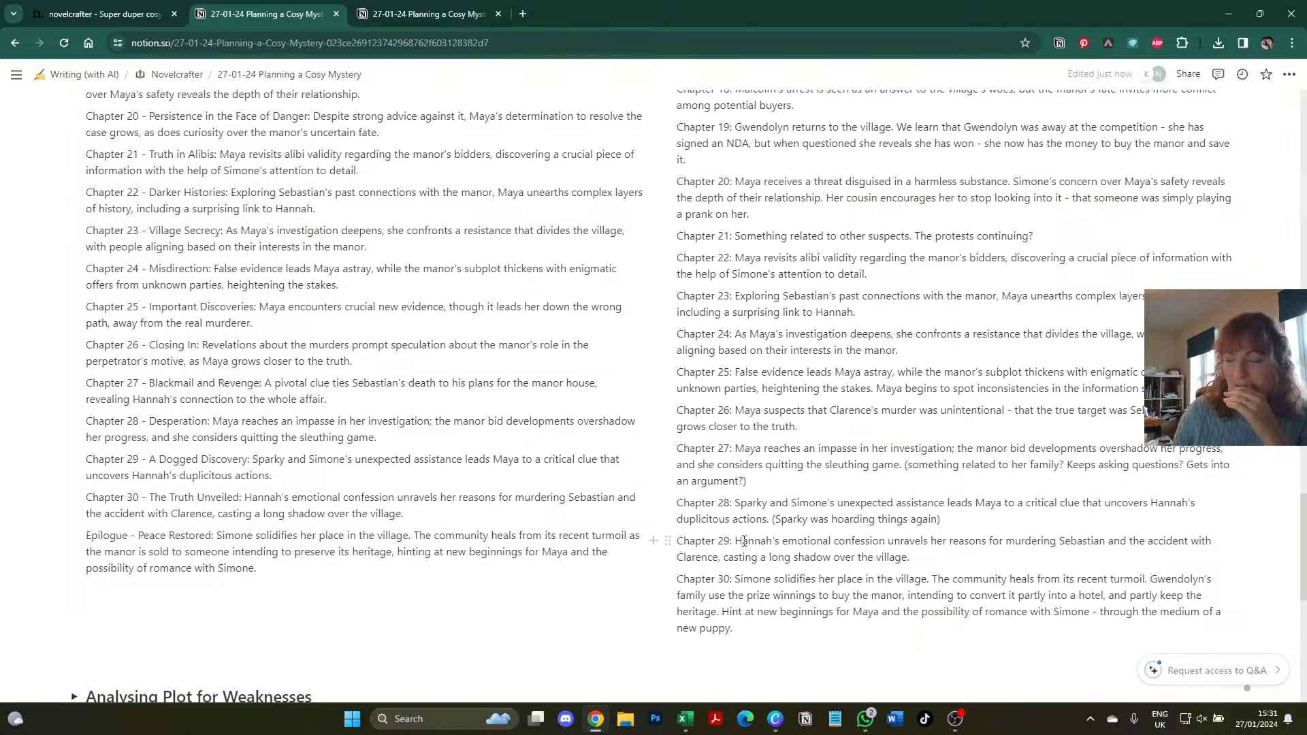
pyautogui.scroll(4, 515, 409)
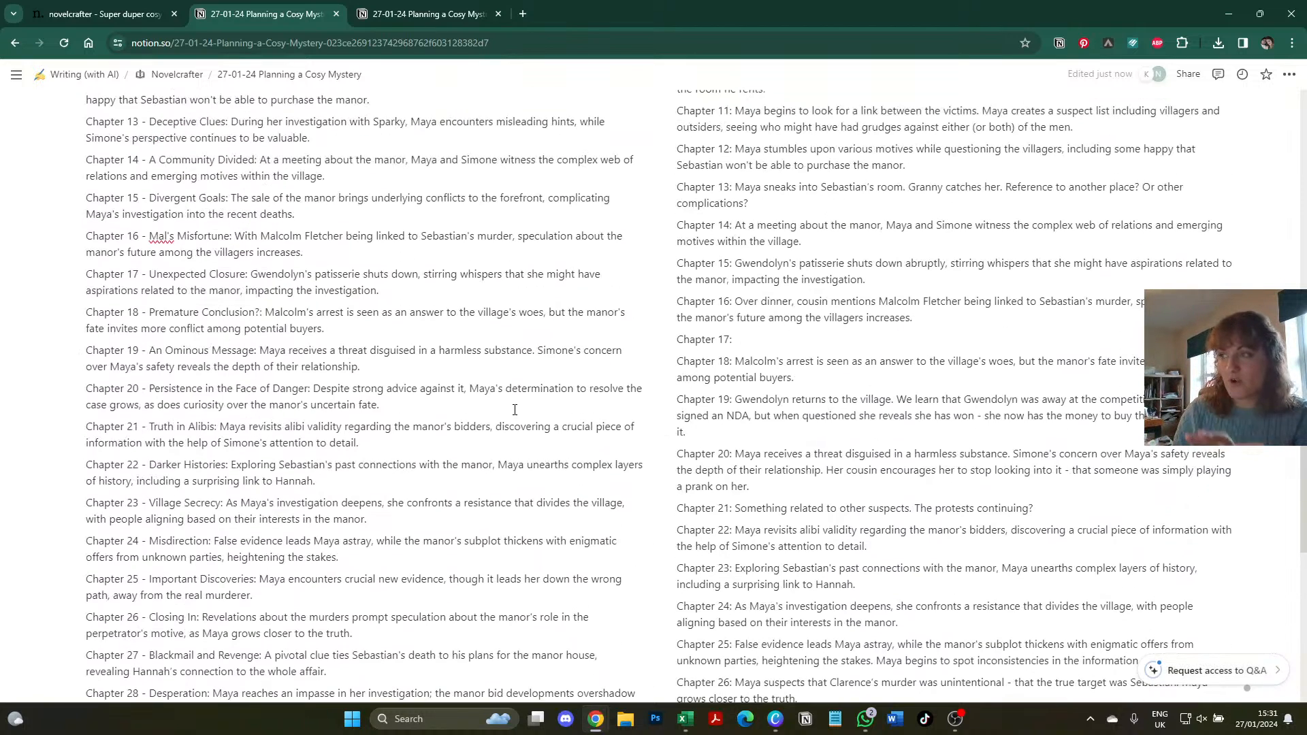
pyautogui.scroll(8, 636, 366)
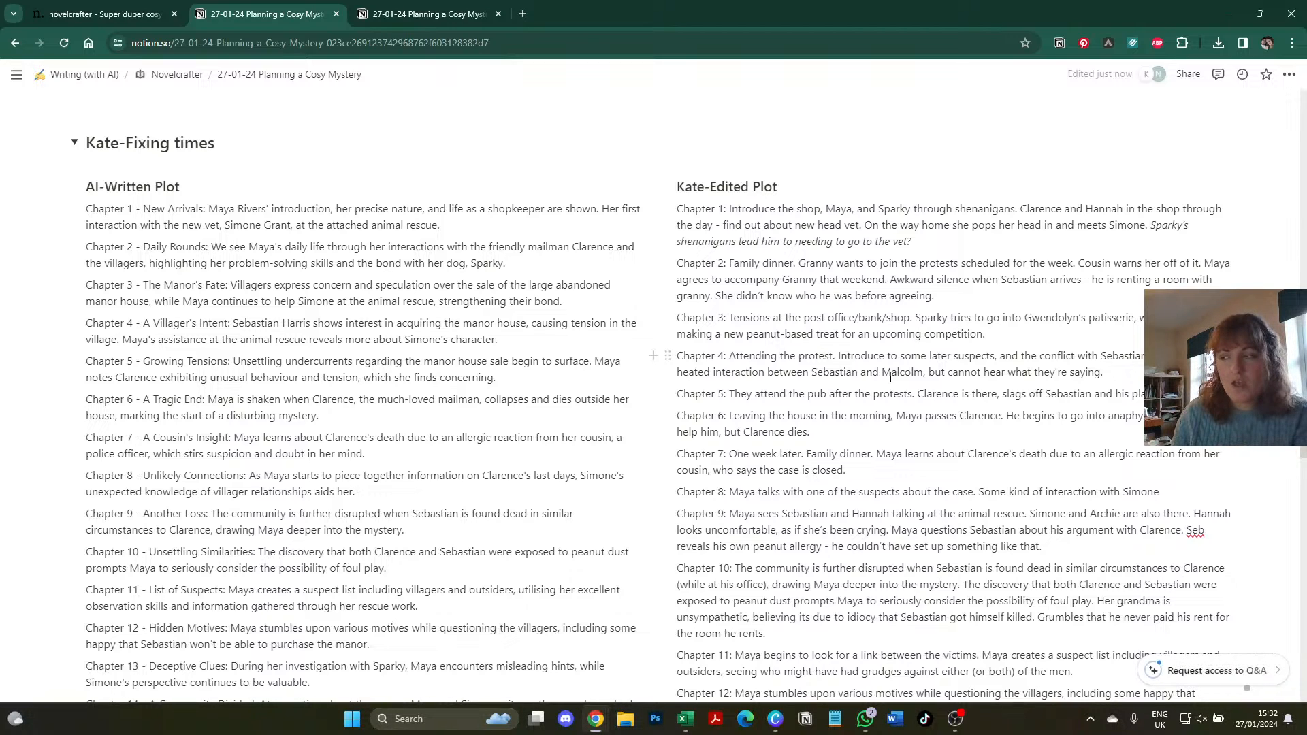
# - Insert the bold note "[is he killed by letter or another method? Perhaps a "mixed up" patisserie order?]" after "(while at his office)," in the author-edited Chapter 10
pyautogui.scroll(-2, 890, 377)
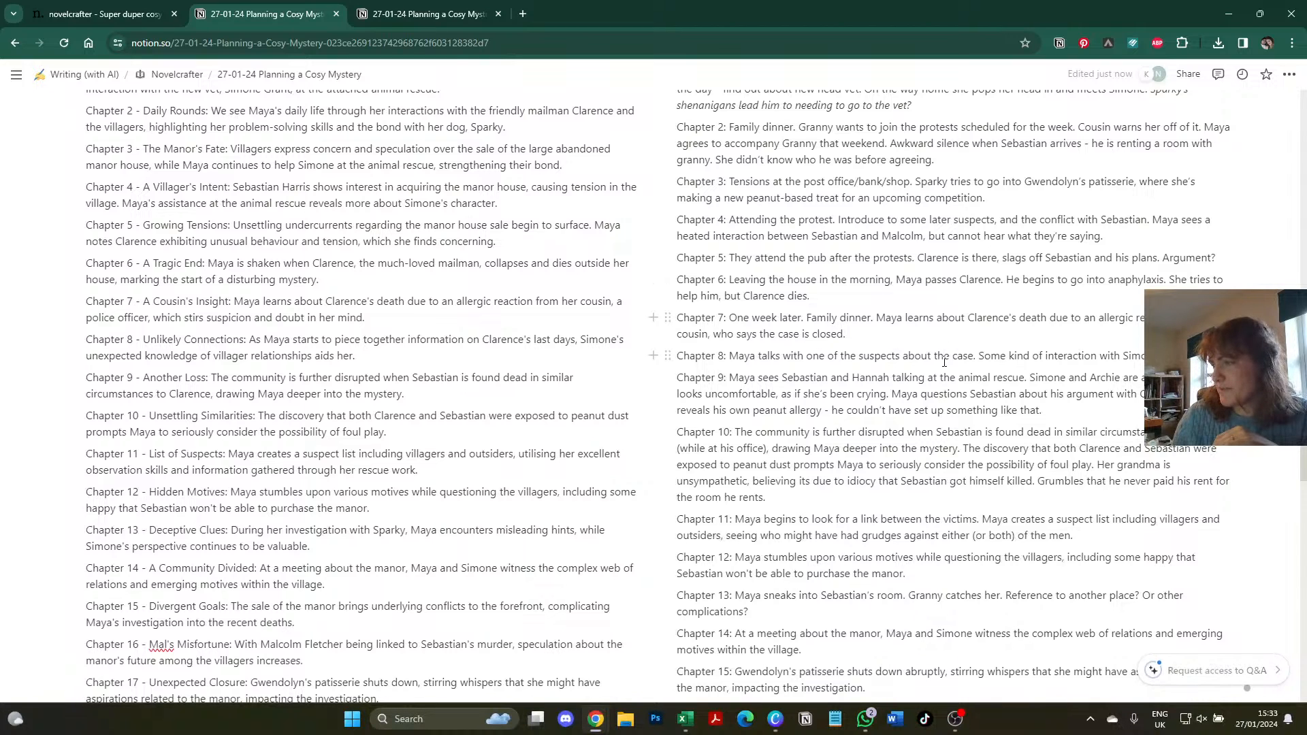
pyautogui.click(769, 448)
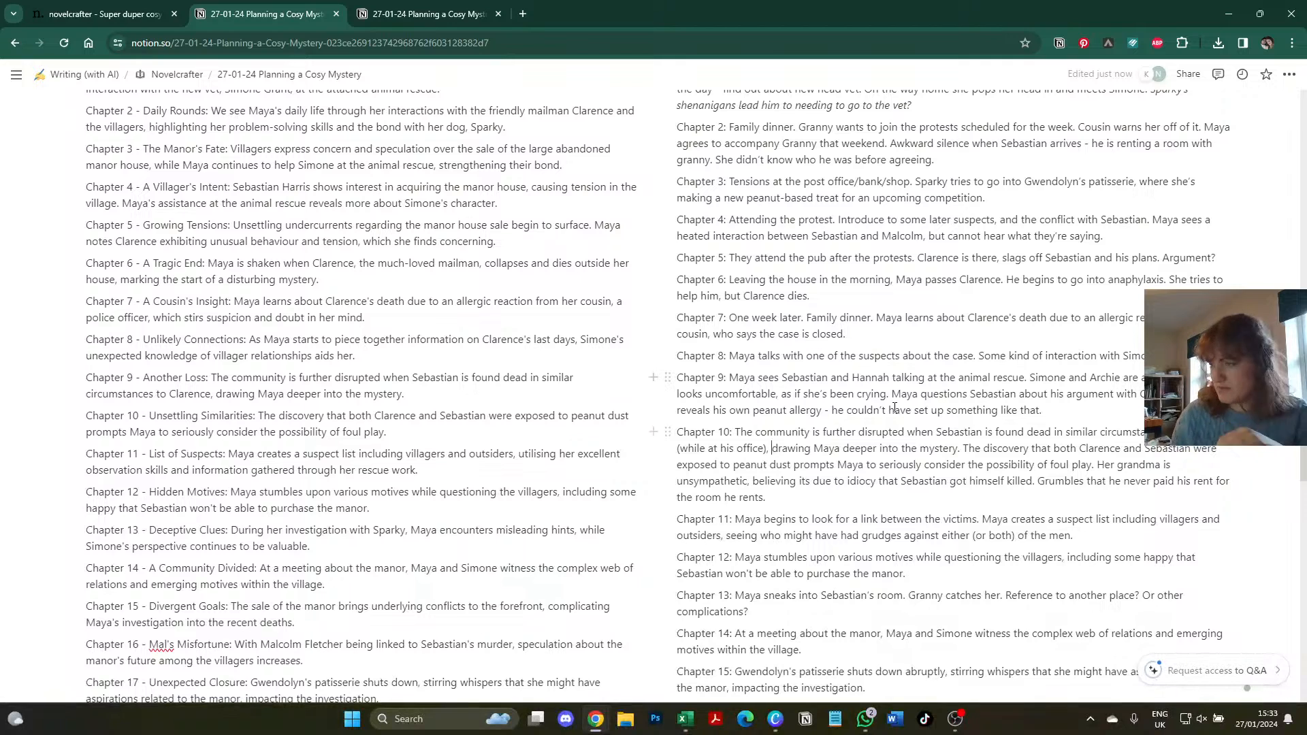
pyautogui.write('[is he k')
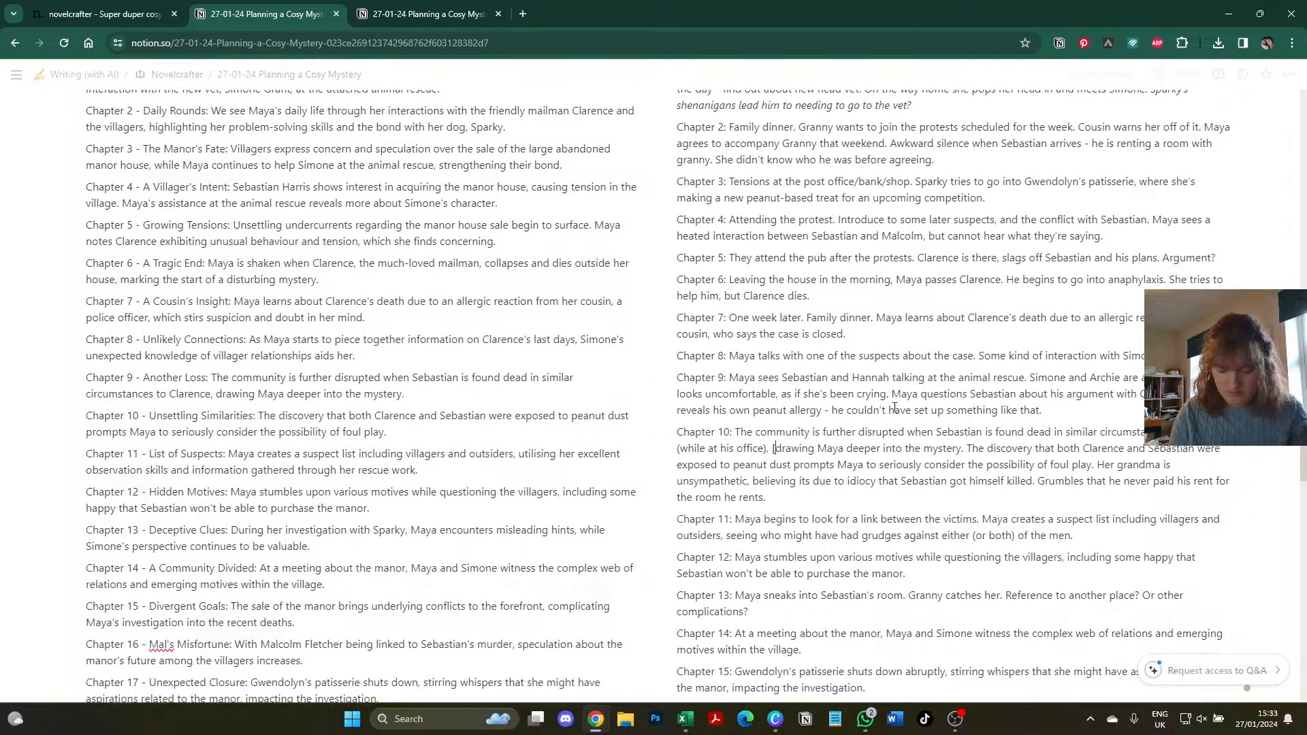
pyautogui.write('illed by lette')
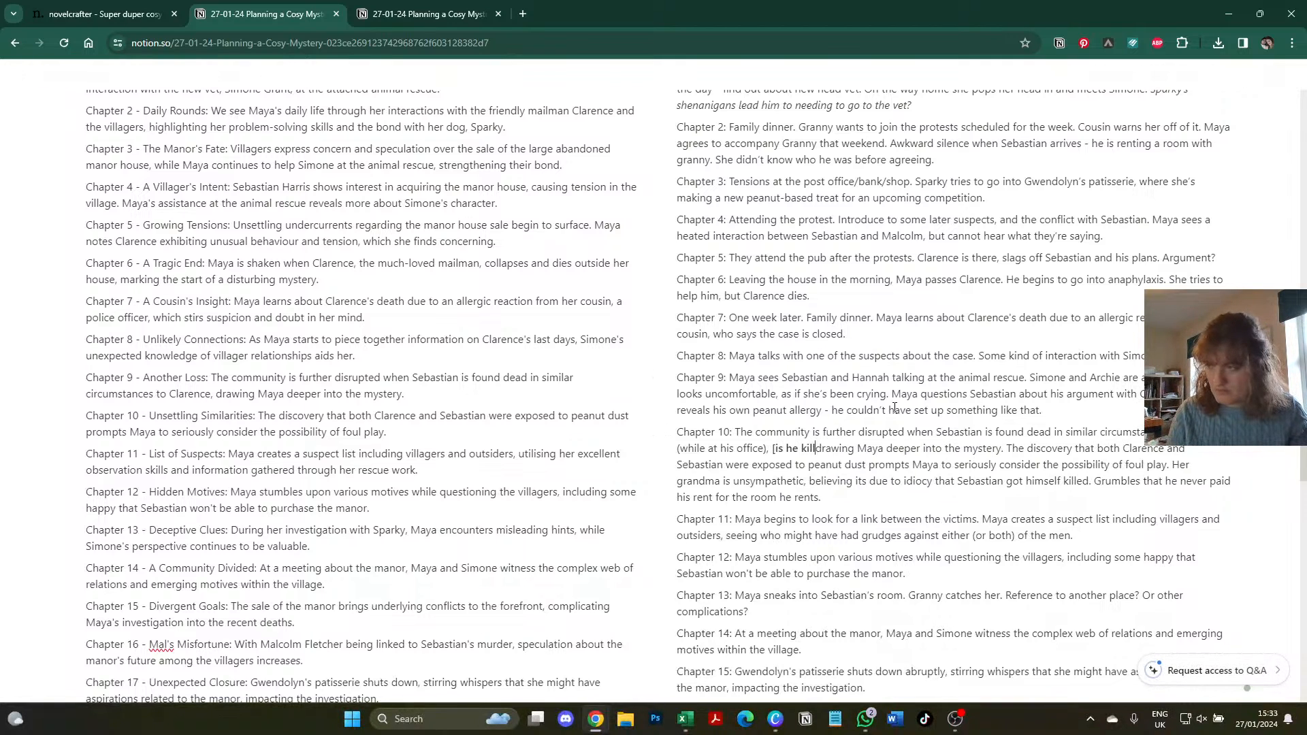
pyautogui.write('r or another method')
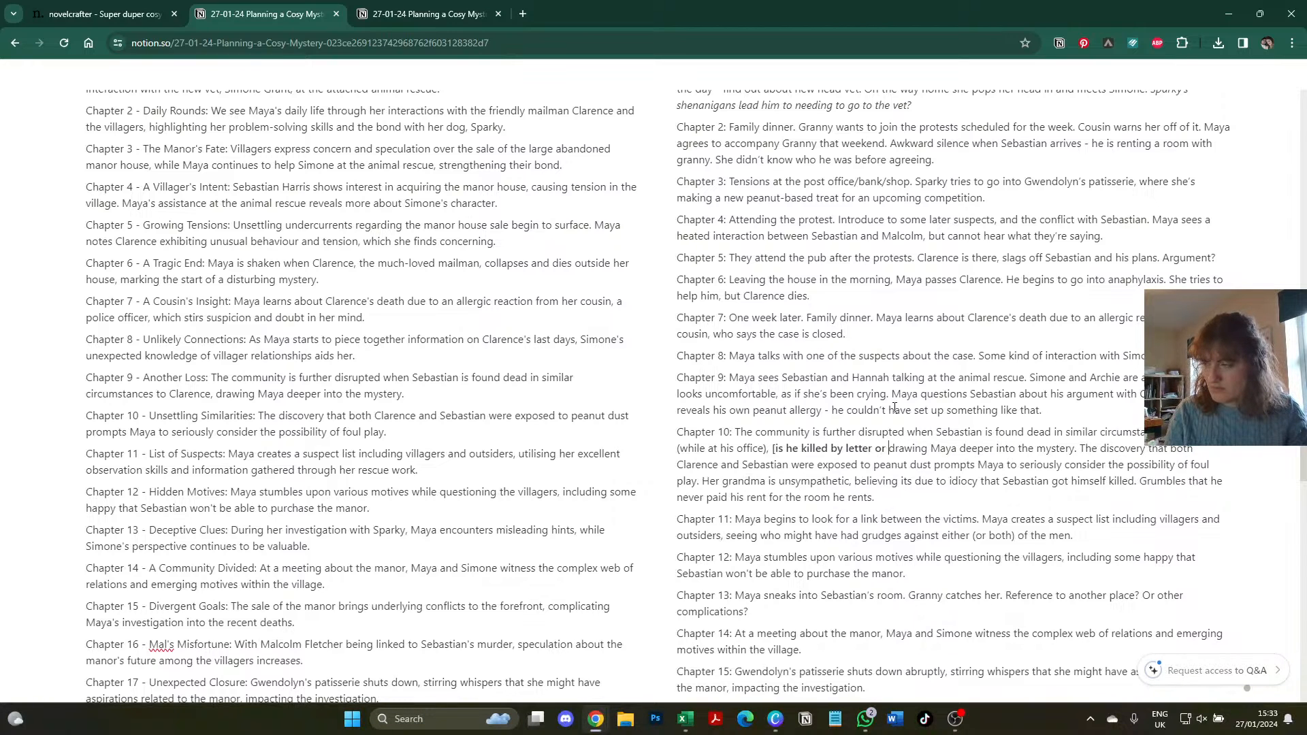
pyautogui.write('? Perhaps a ')
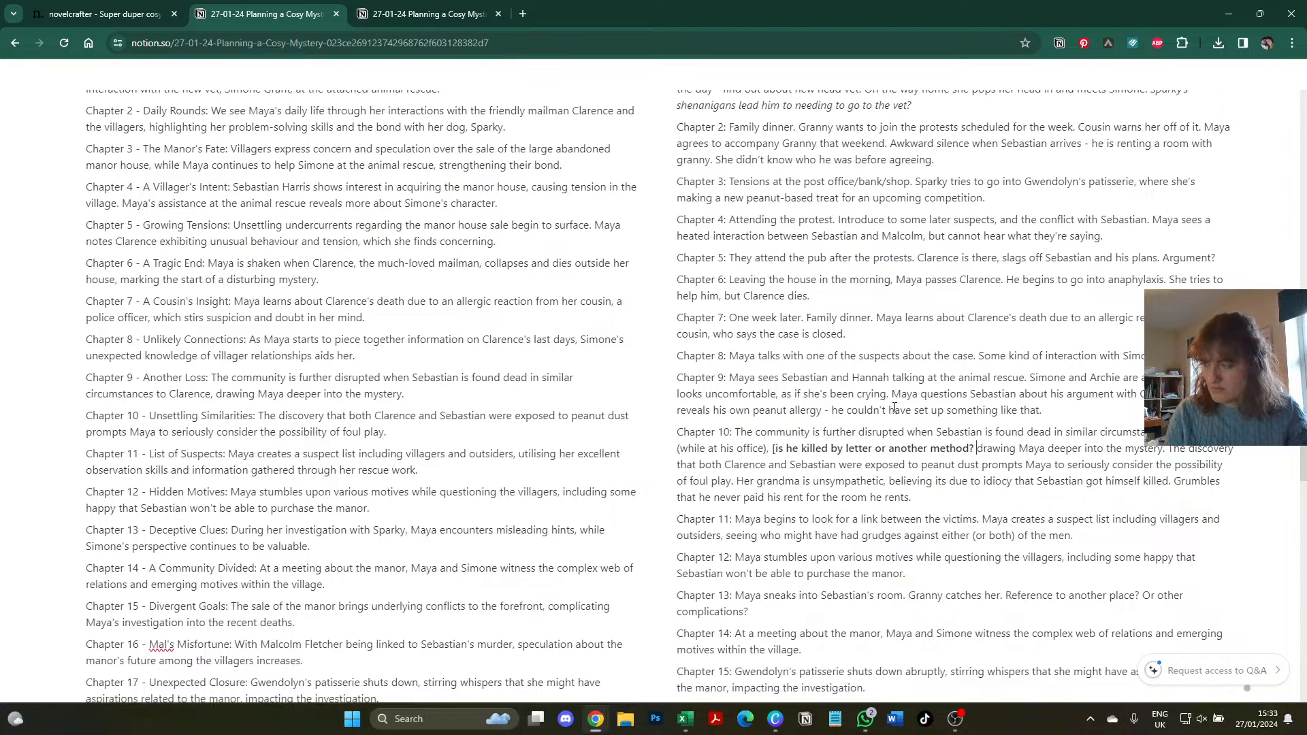
pyautogui.write('"mixed up" ')
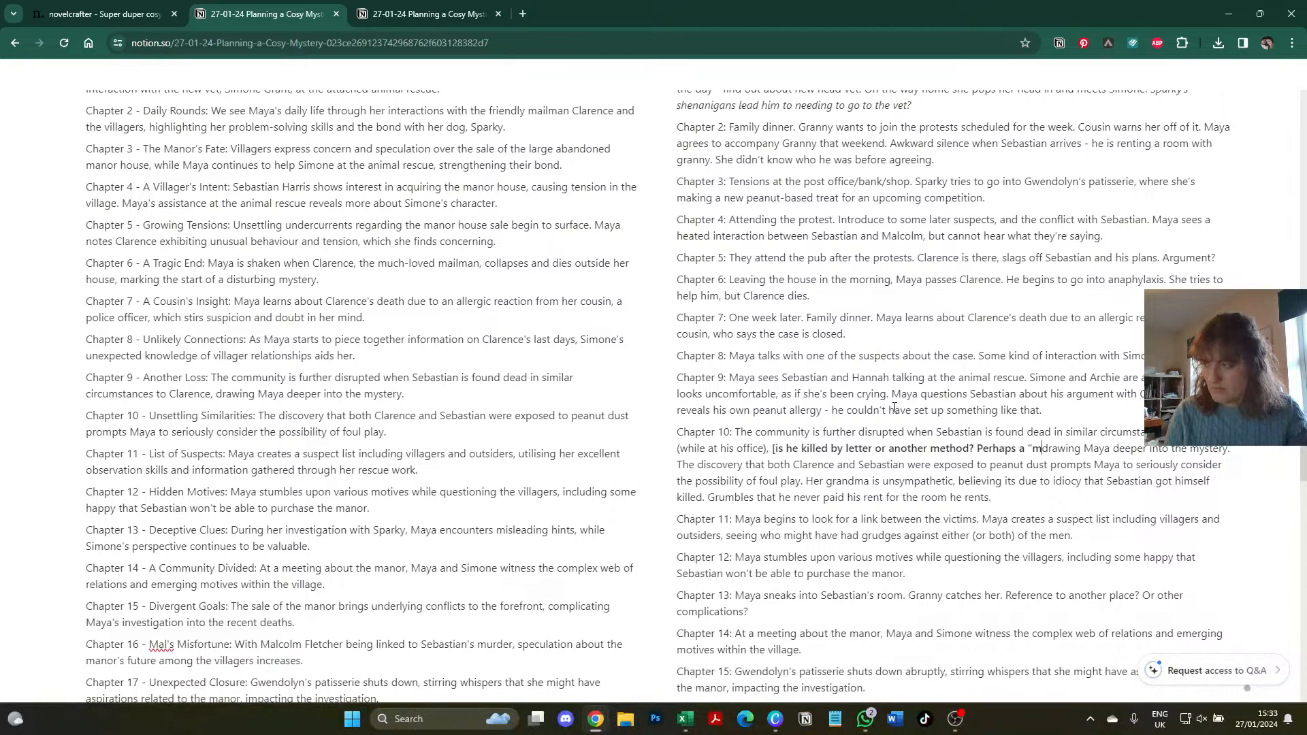
pyautogui.write('patisserie or')
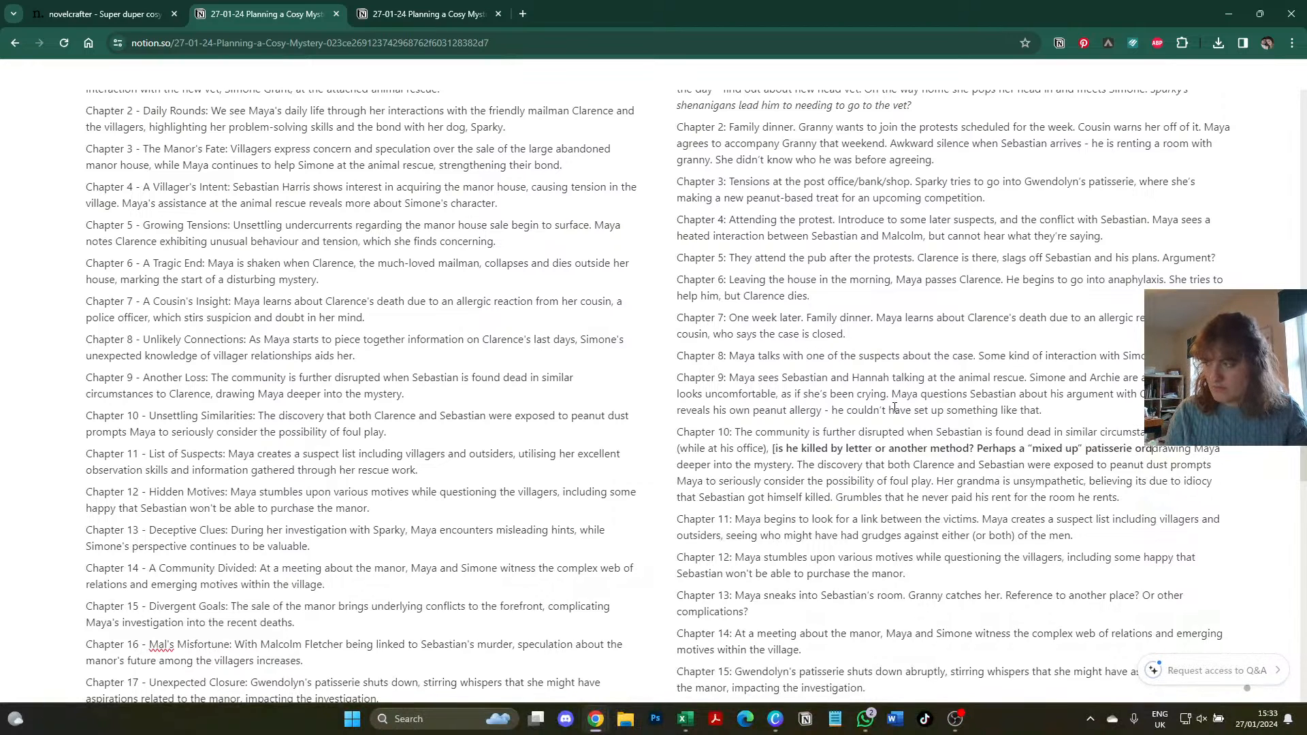
pyautogui.write('der?]')
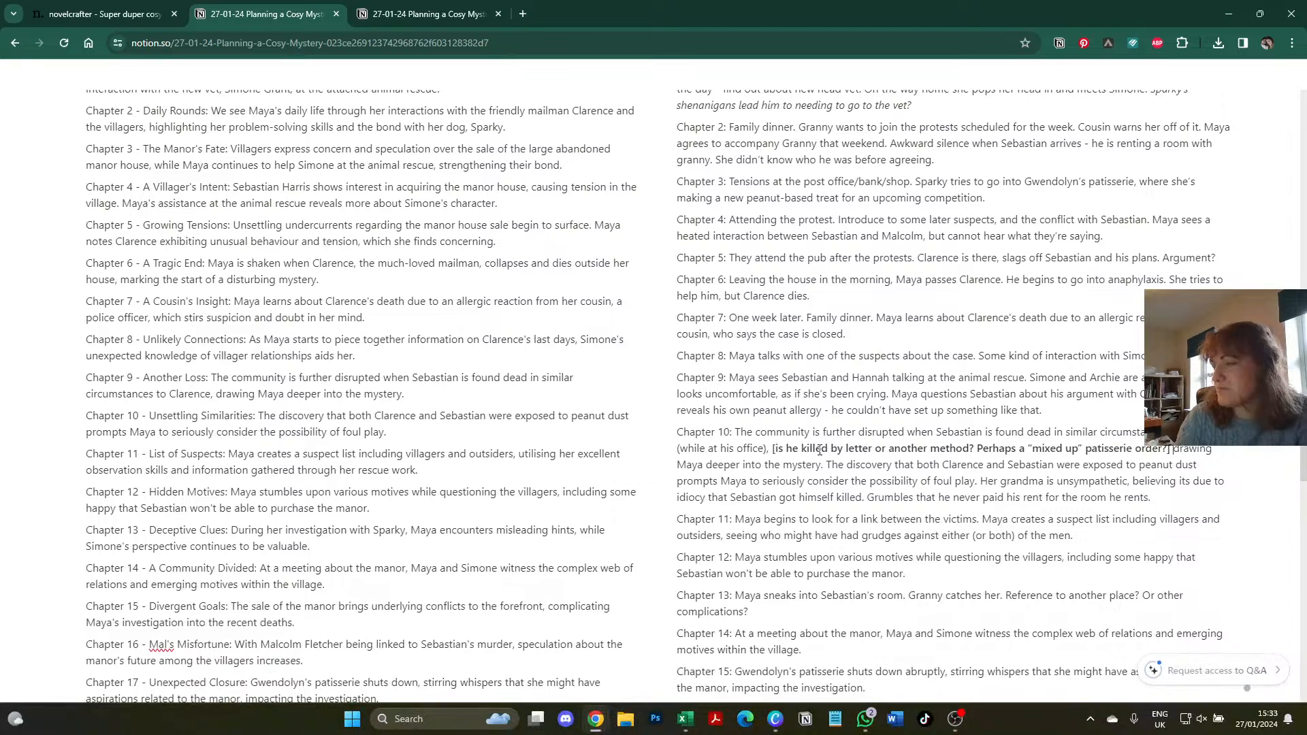
# - Fill in the empty Chapter 17 of the author-edited plot with "Finding out who ordered the peanut related deserts from Gwendolyn."
pyautogui.scroll(-3, 798, 452)
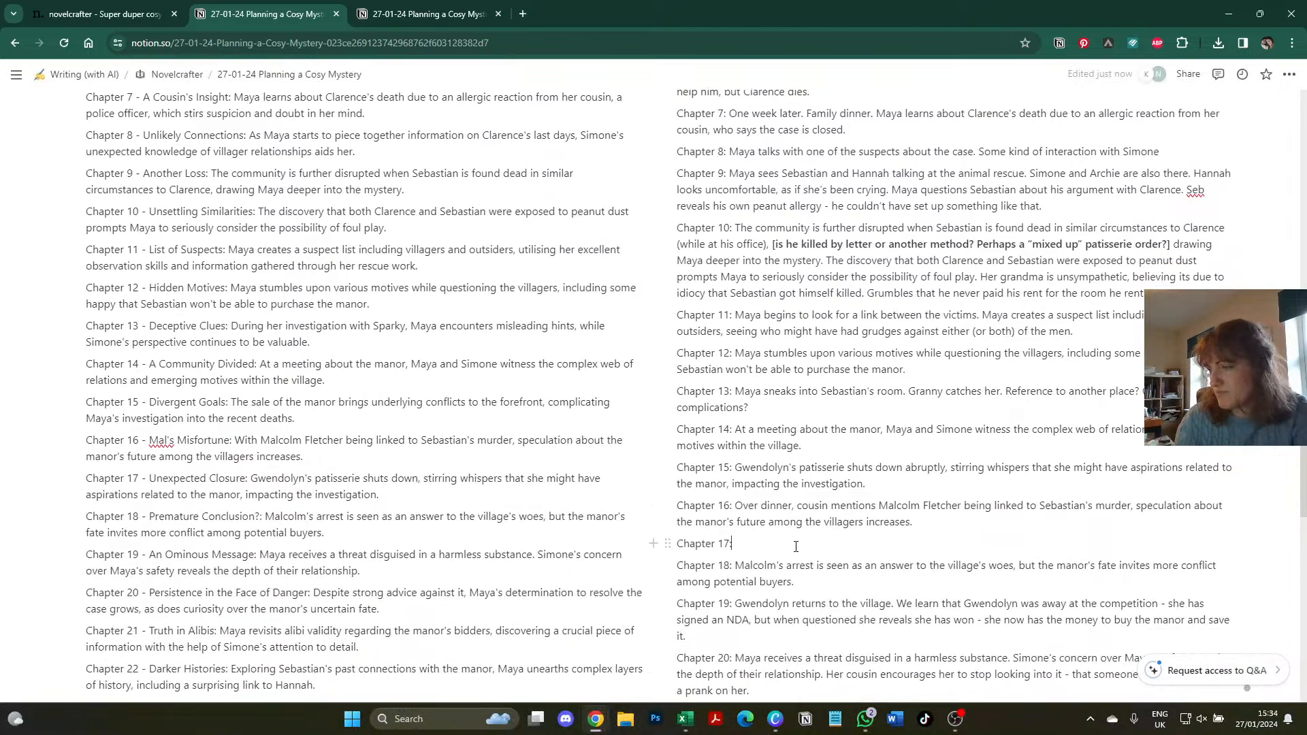
pyautogui.write('Finding ')
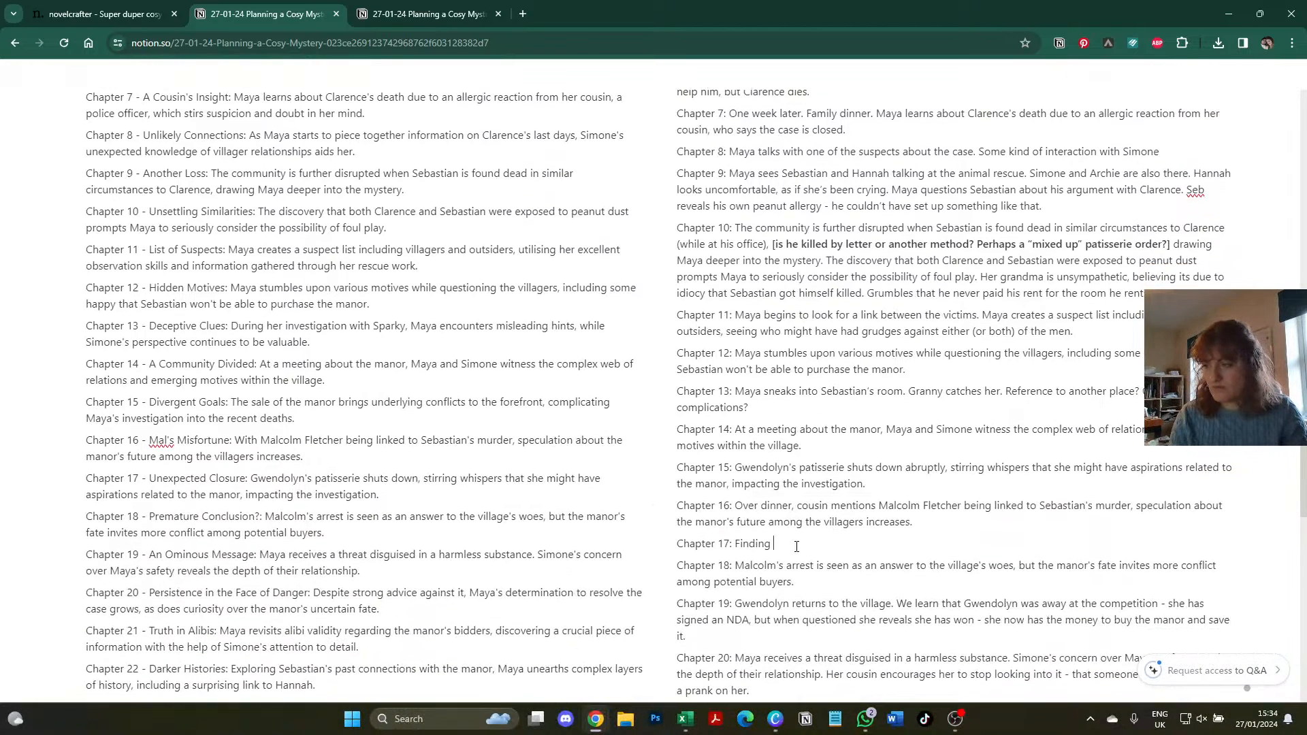
pyautogui.write('out who ordere')
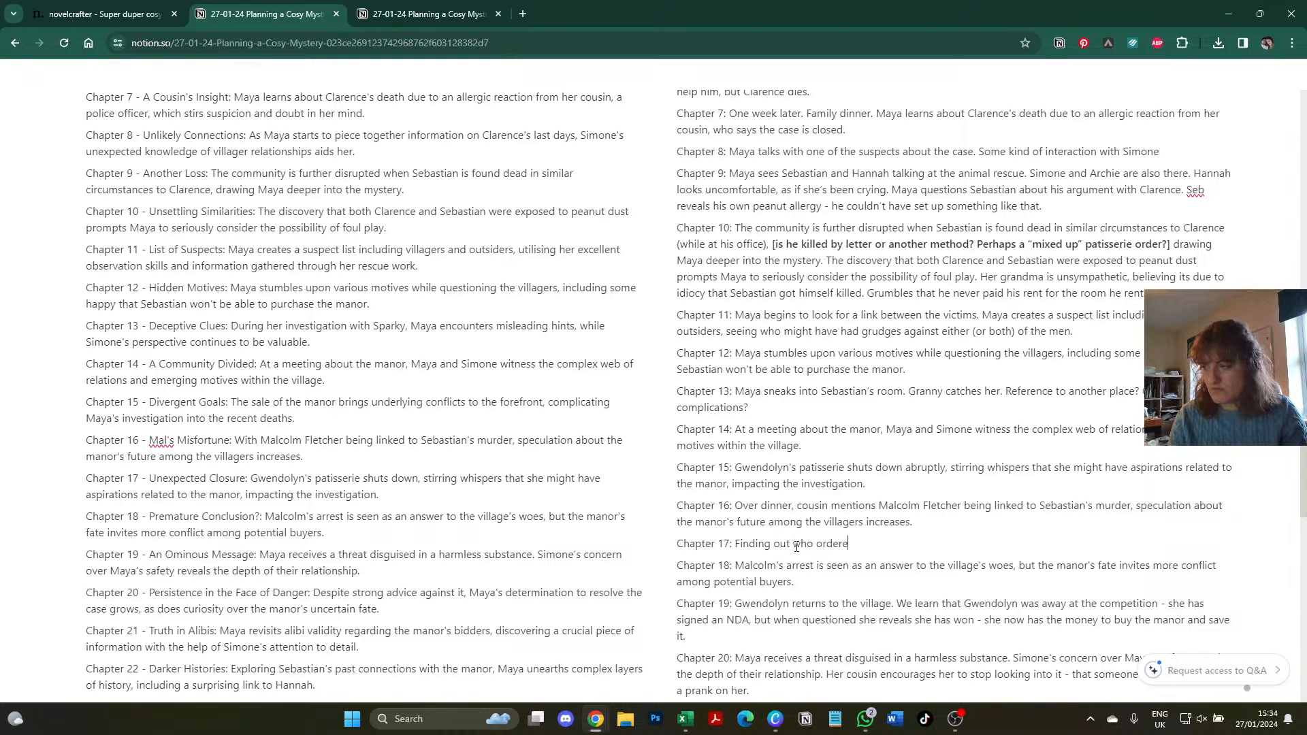
pyautogui.write('d the peanut ')
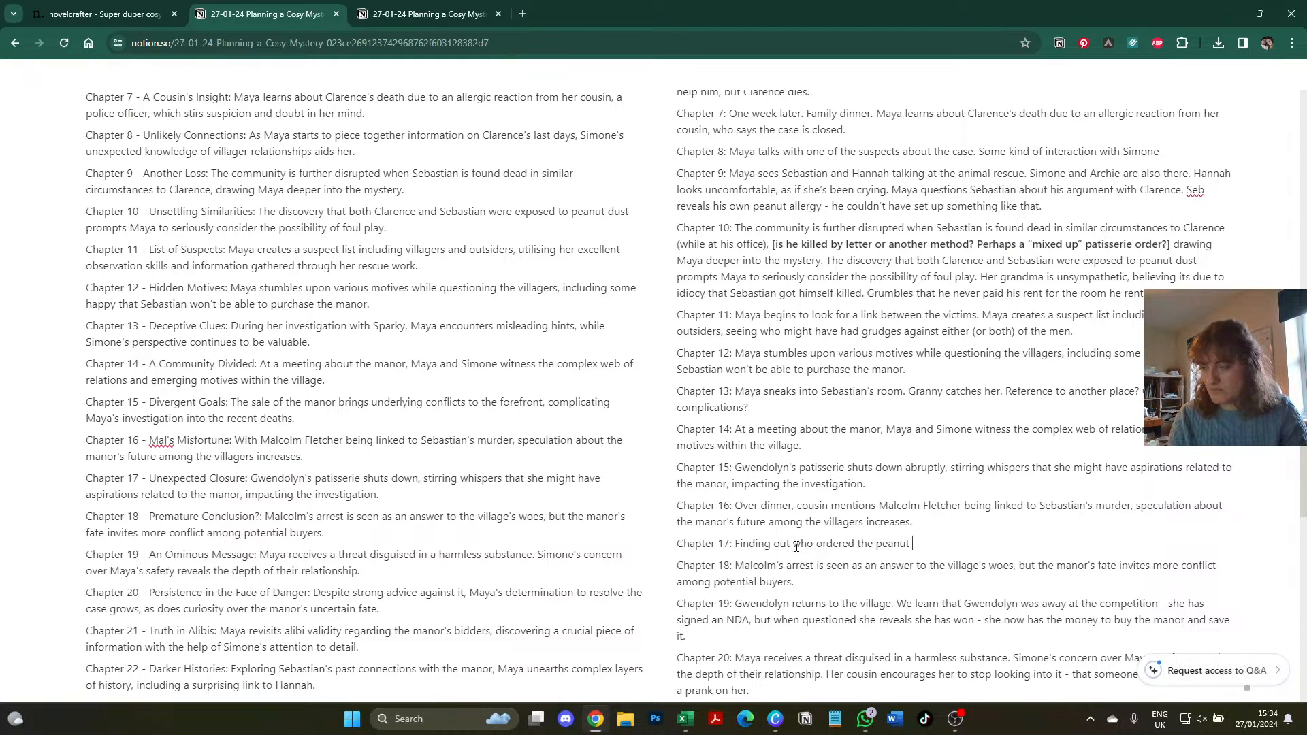
pyautogui.write('related')
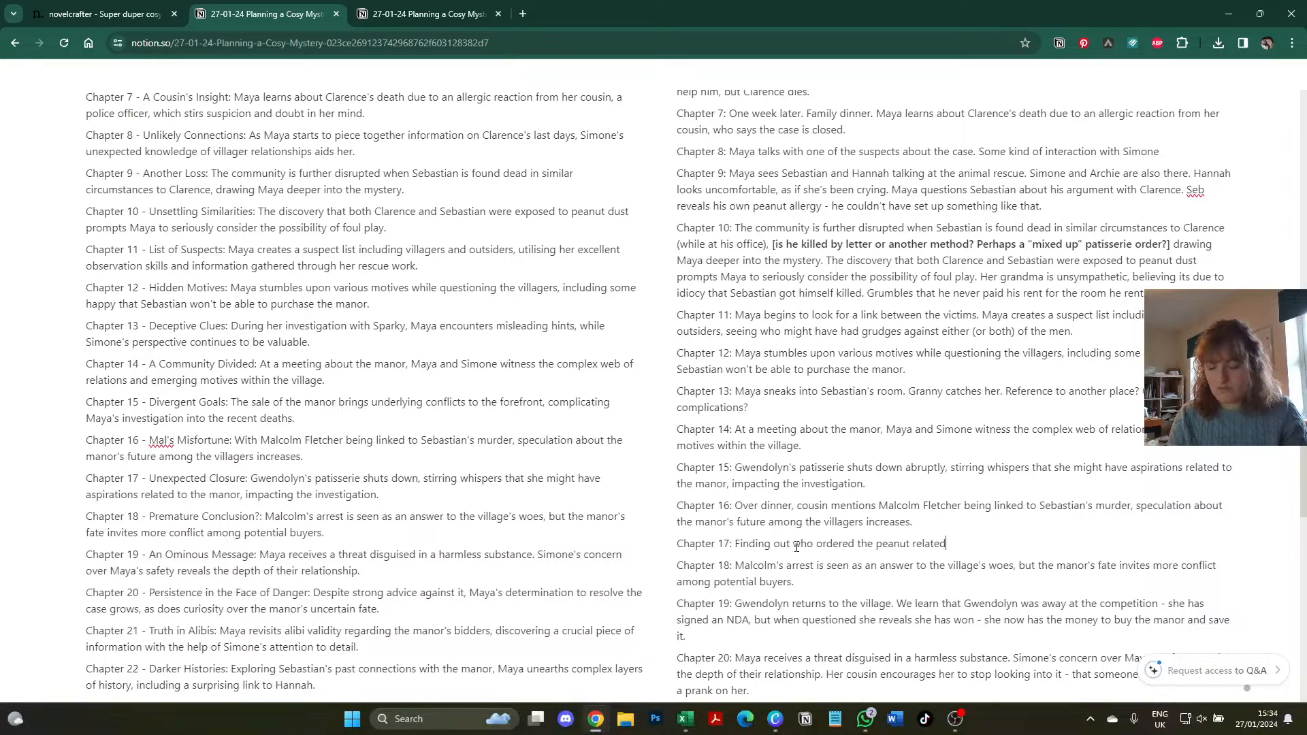
pyautogui.write(' deserts from ')
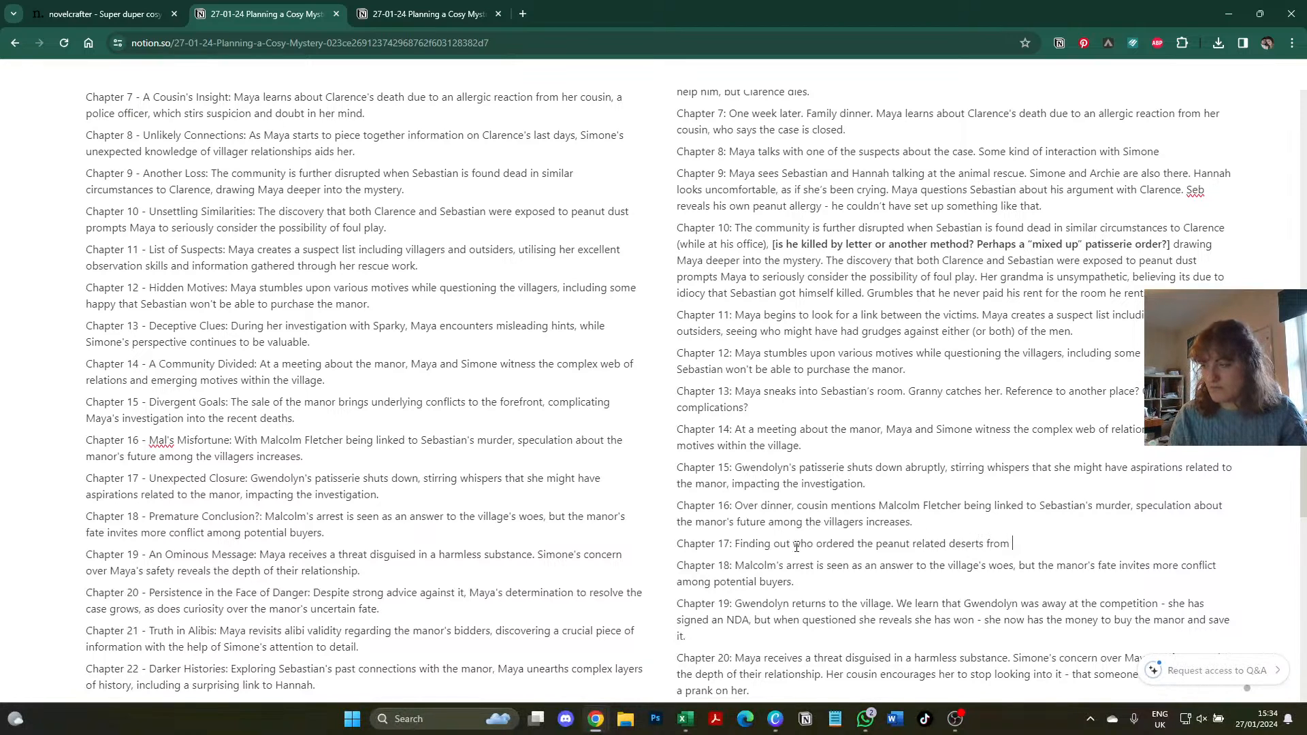
pyautogui.write('Gwen')
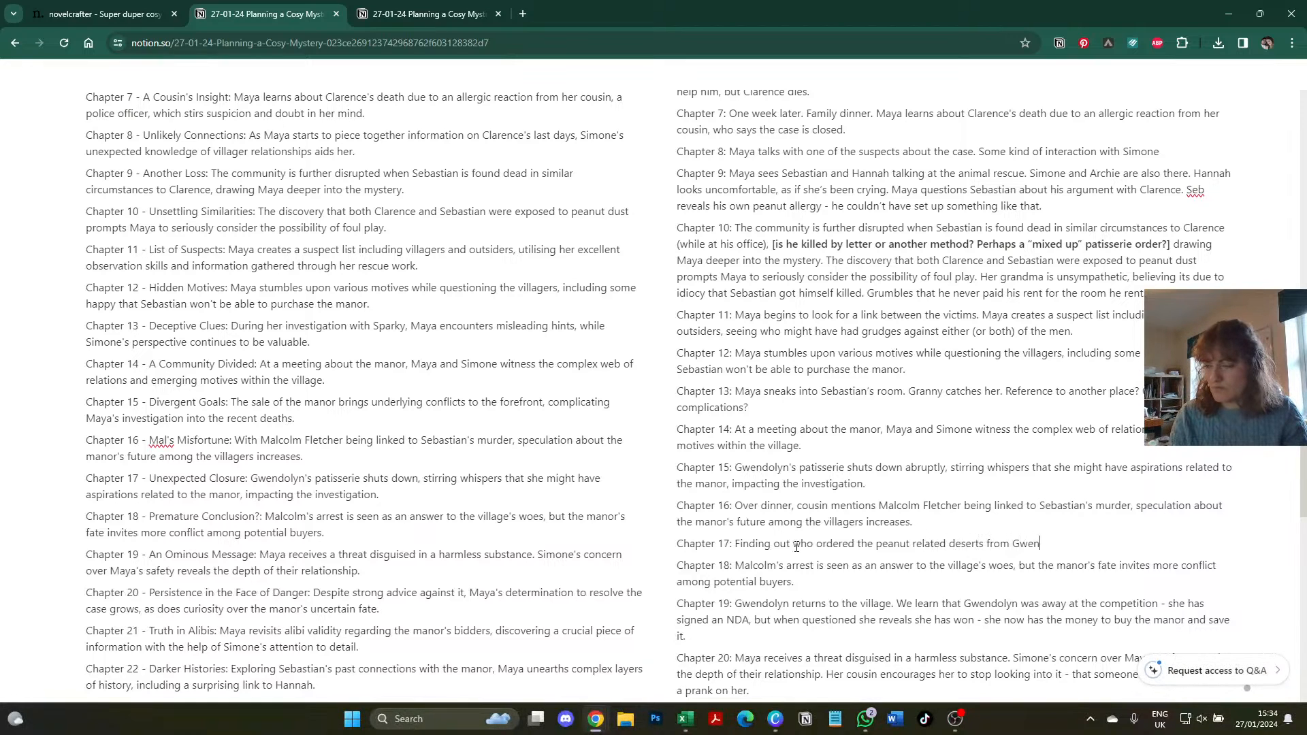
pyautogui.write('dolyn.')
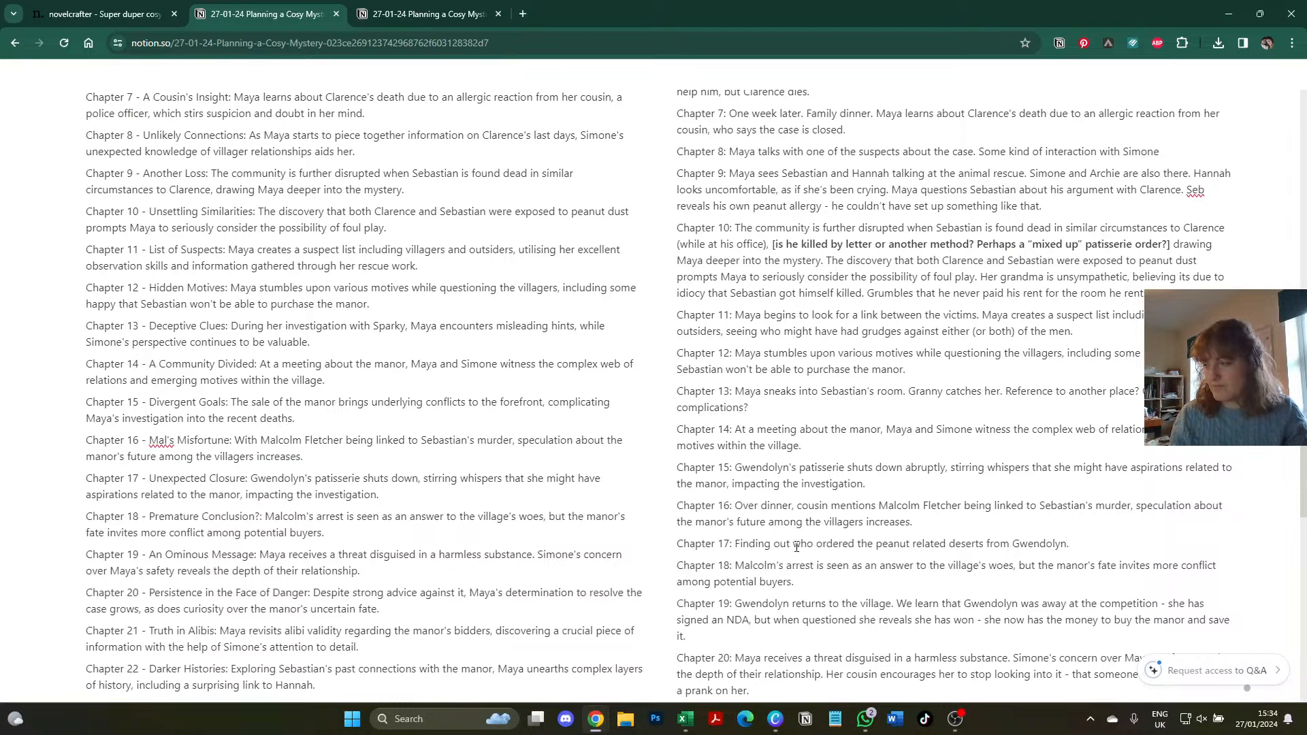
# - Extend Chapter 17's sentence after "Gwendolyn" with "- hard to find out when she is missing."
pyautogui.press('BackSpace')
pyautogui.press('BackSpace')
pyautogui.scroll(-1, 953, 531)
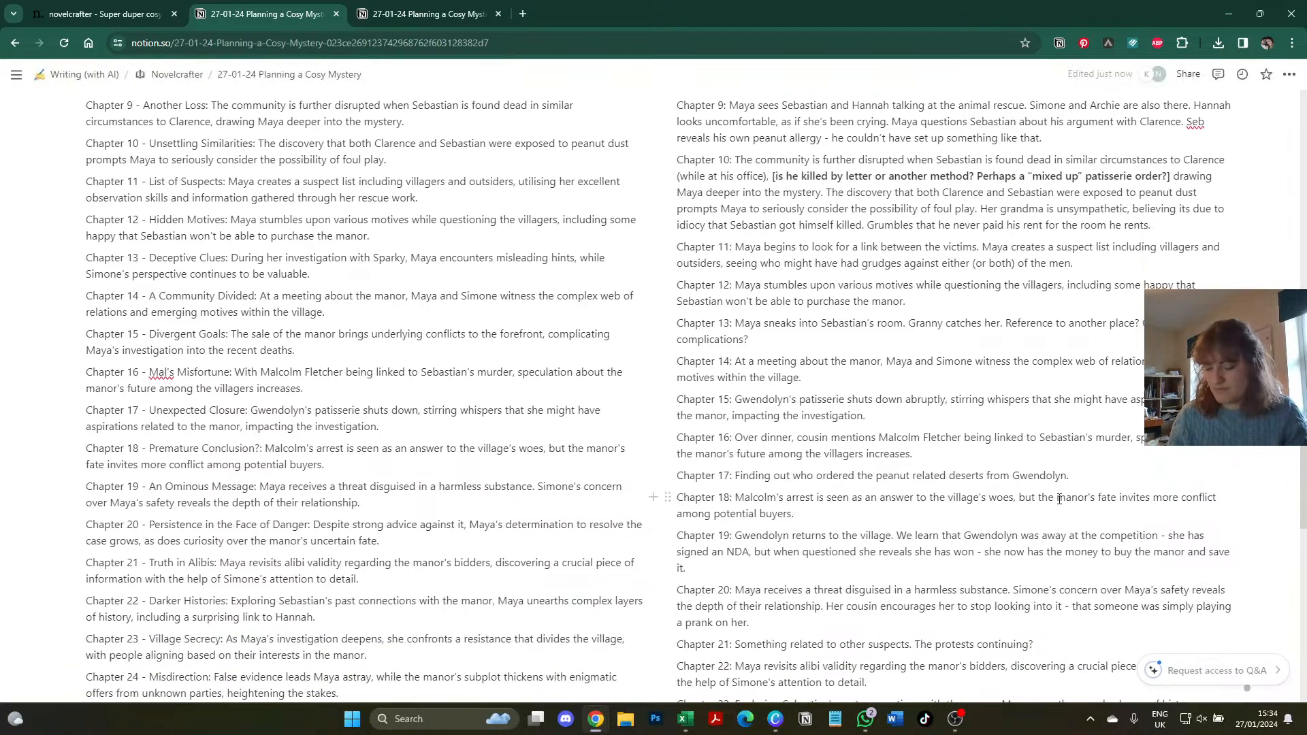
pyautogui.write('- hard')
pyautogui.write('to ')
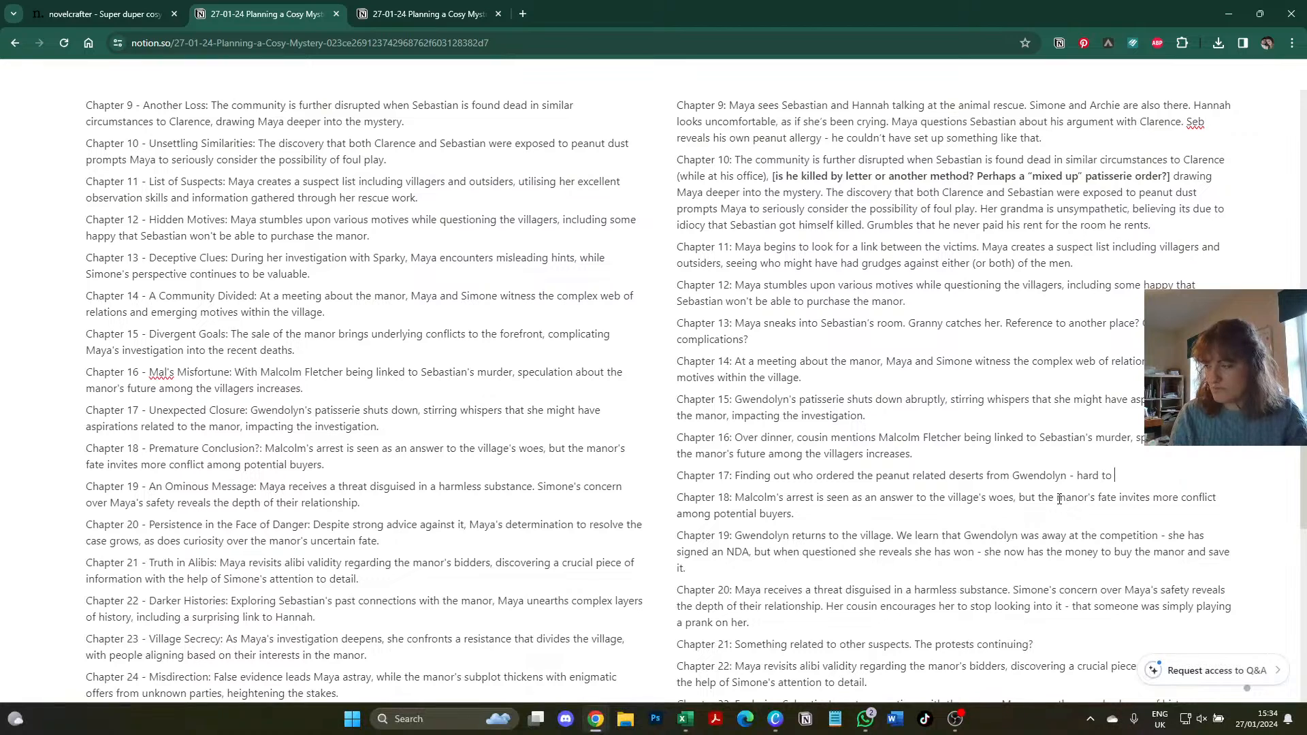
pyautogui.write('find out when she is missing.')
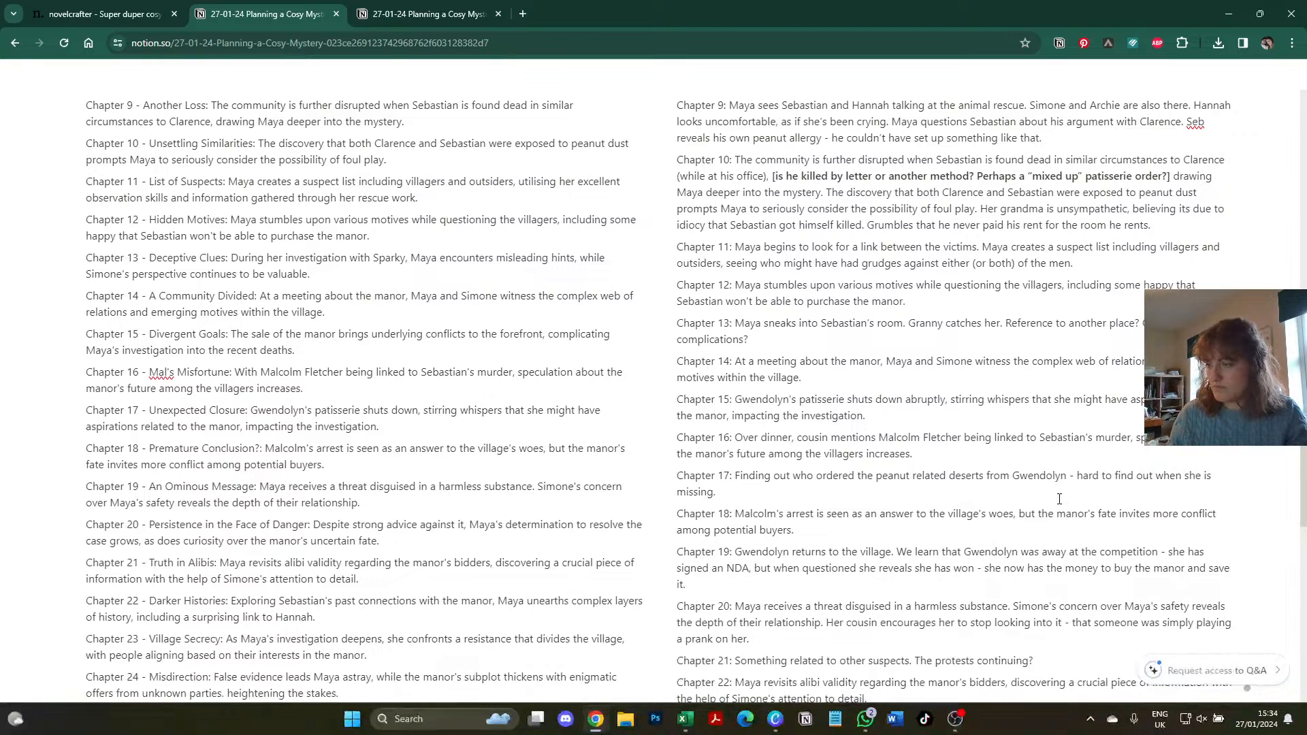
# - Add "She gives Maya the order book?" to the end of Chapter 19 in the author-edited plot
pyautogui.click(757, 585)
pyautogui.write('She ')
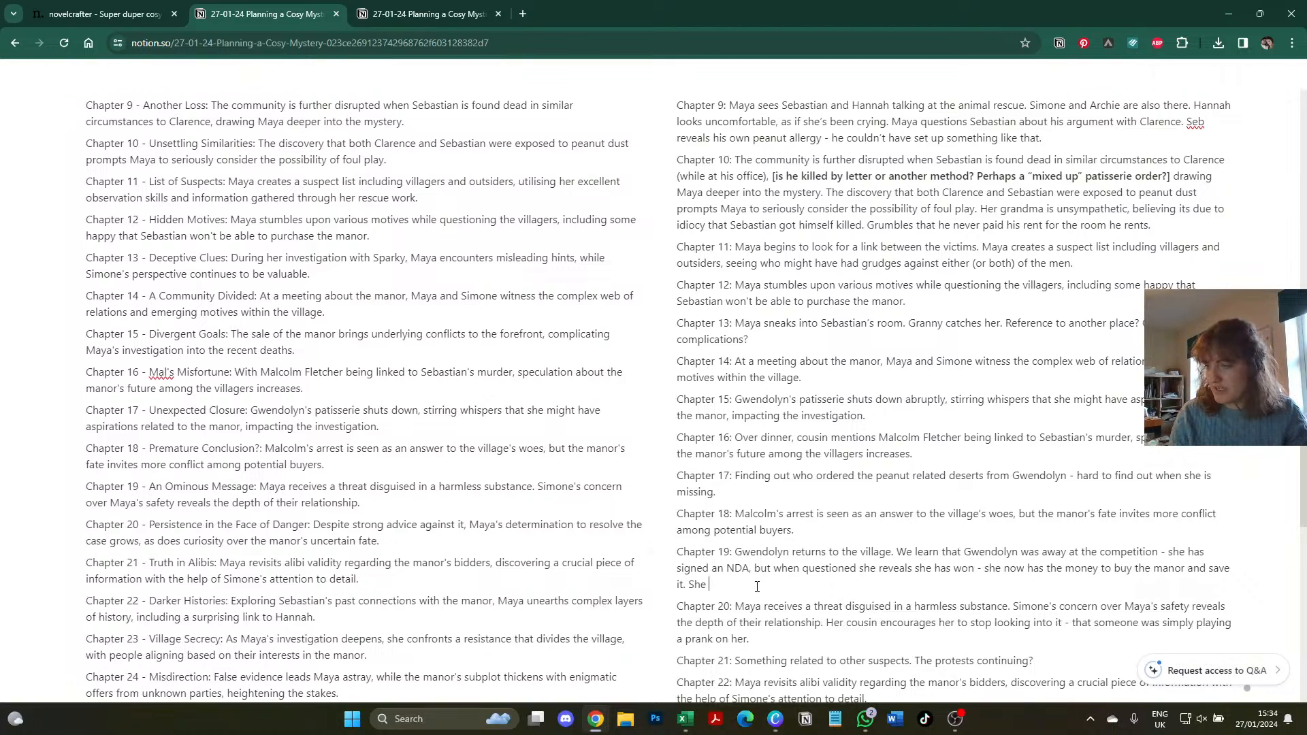
pyautogui.write('give')
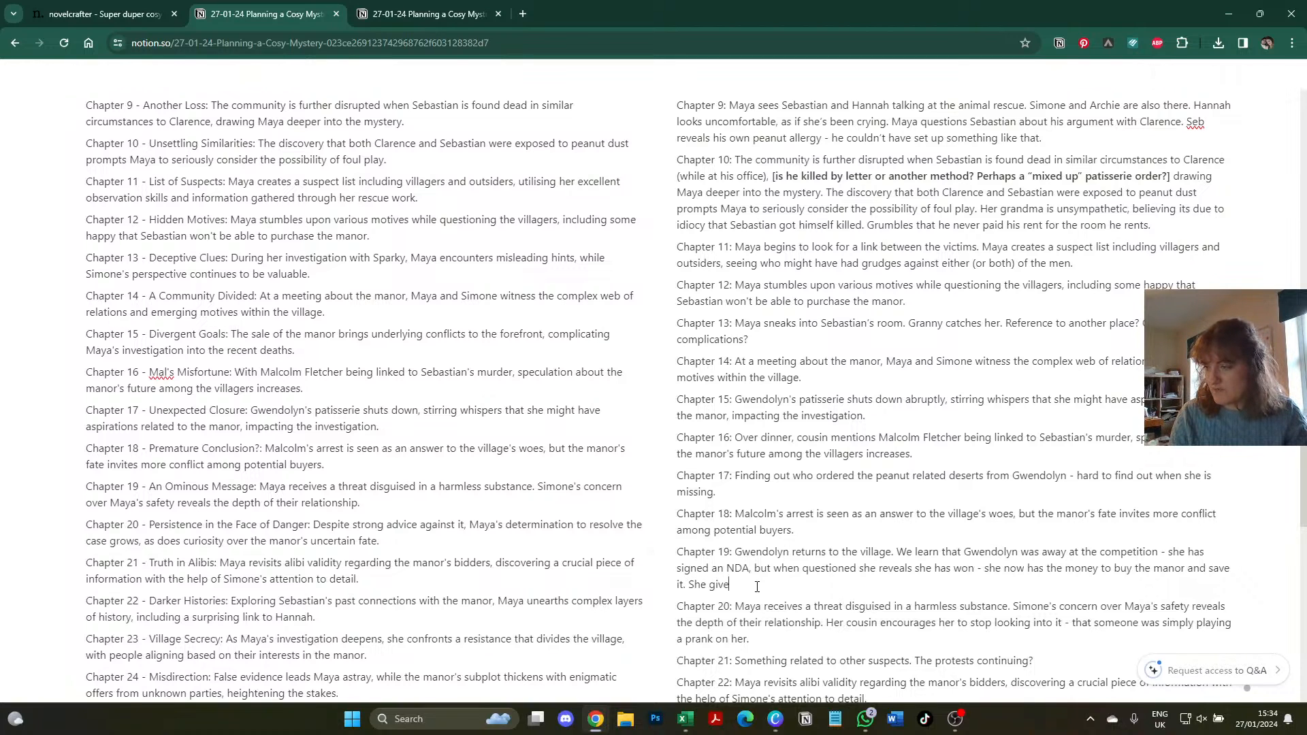
pyautogui.write('s Maya ')
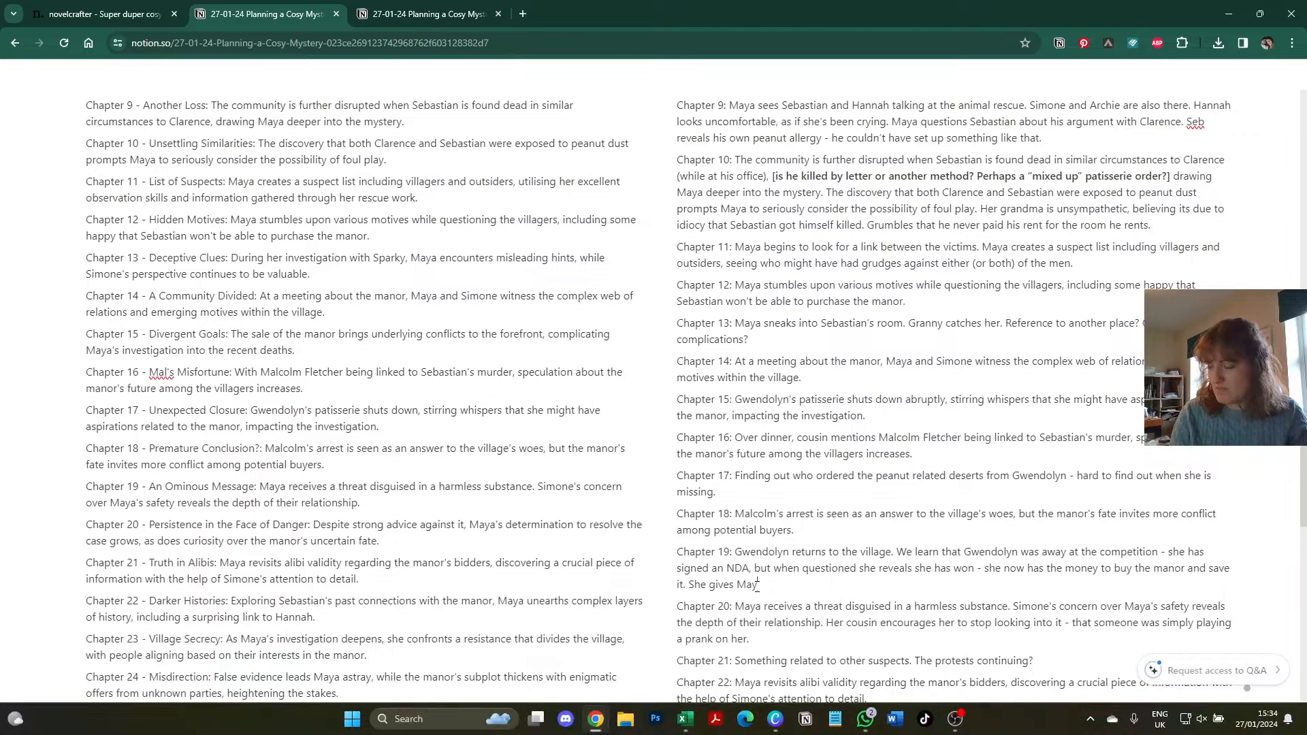
pyautogui.write('the ')
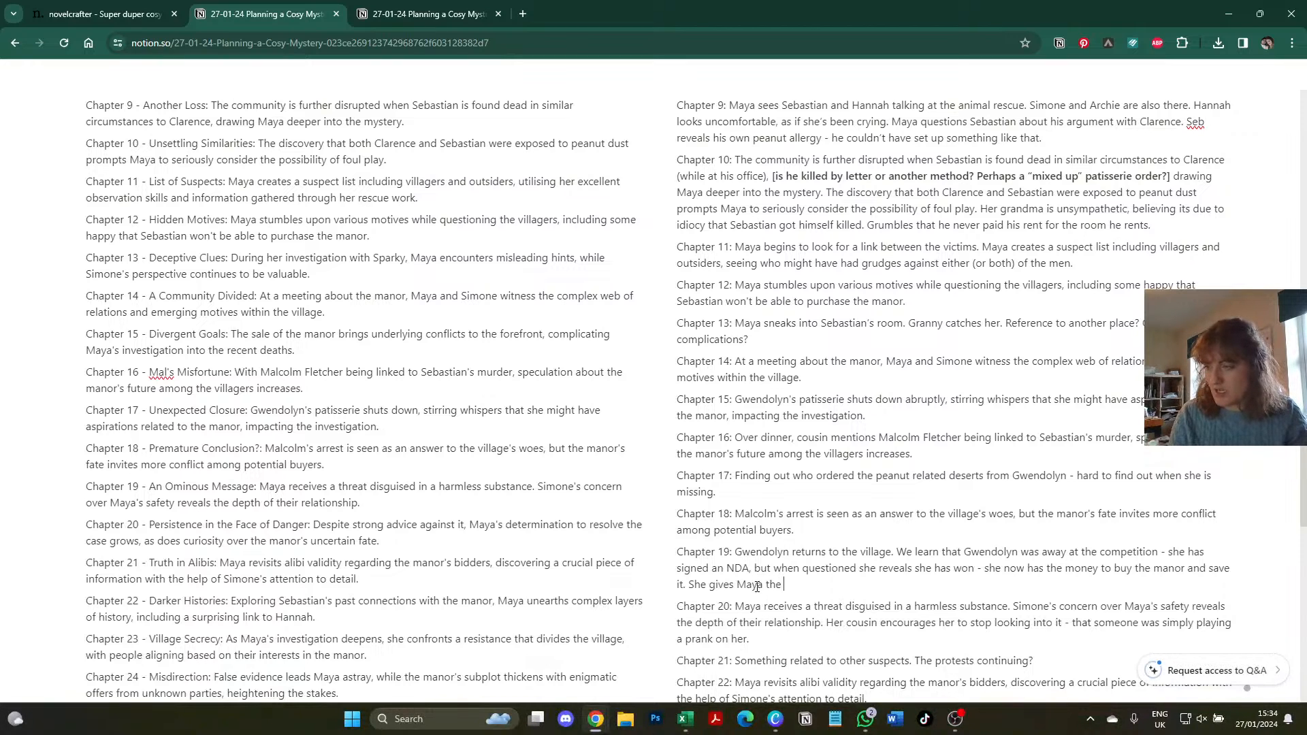
pyautogui.write('o')
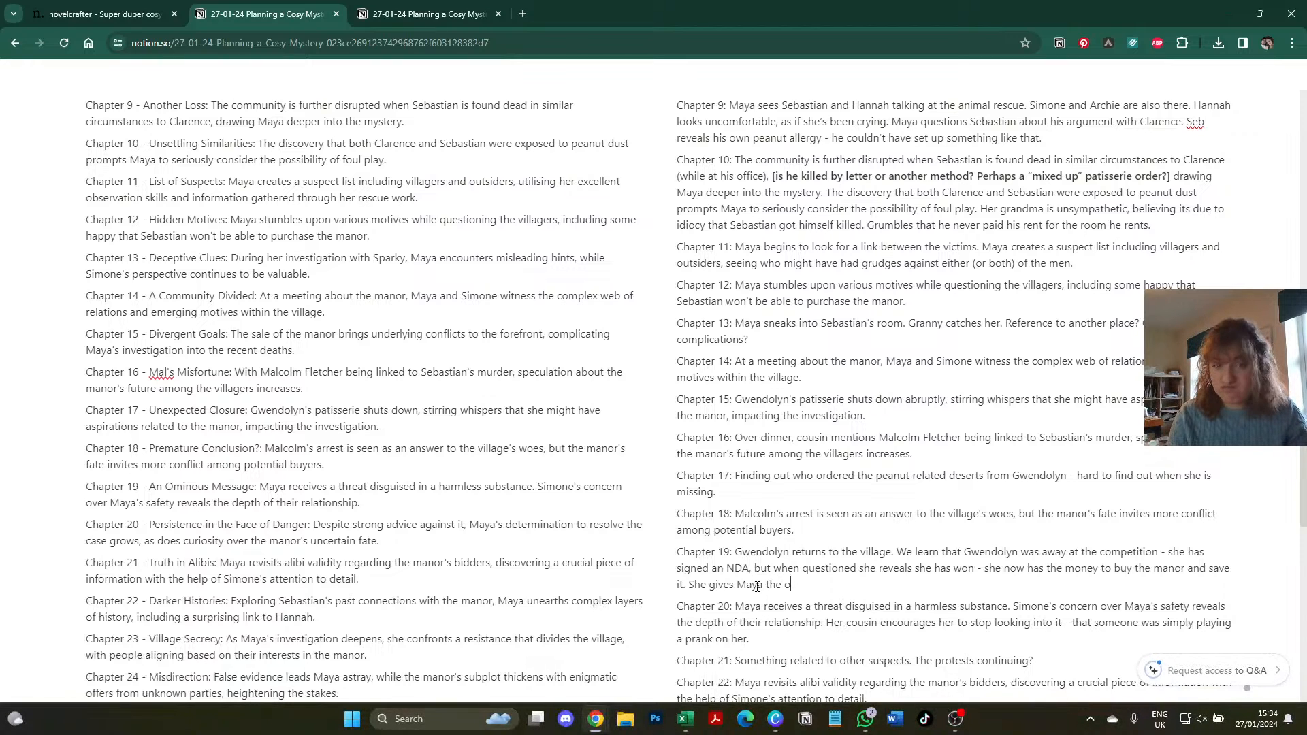
pyautogui.write('rder book?')
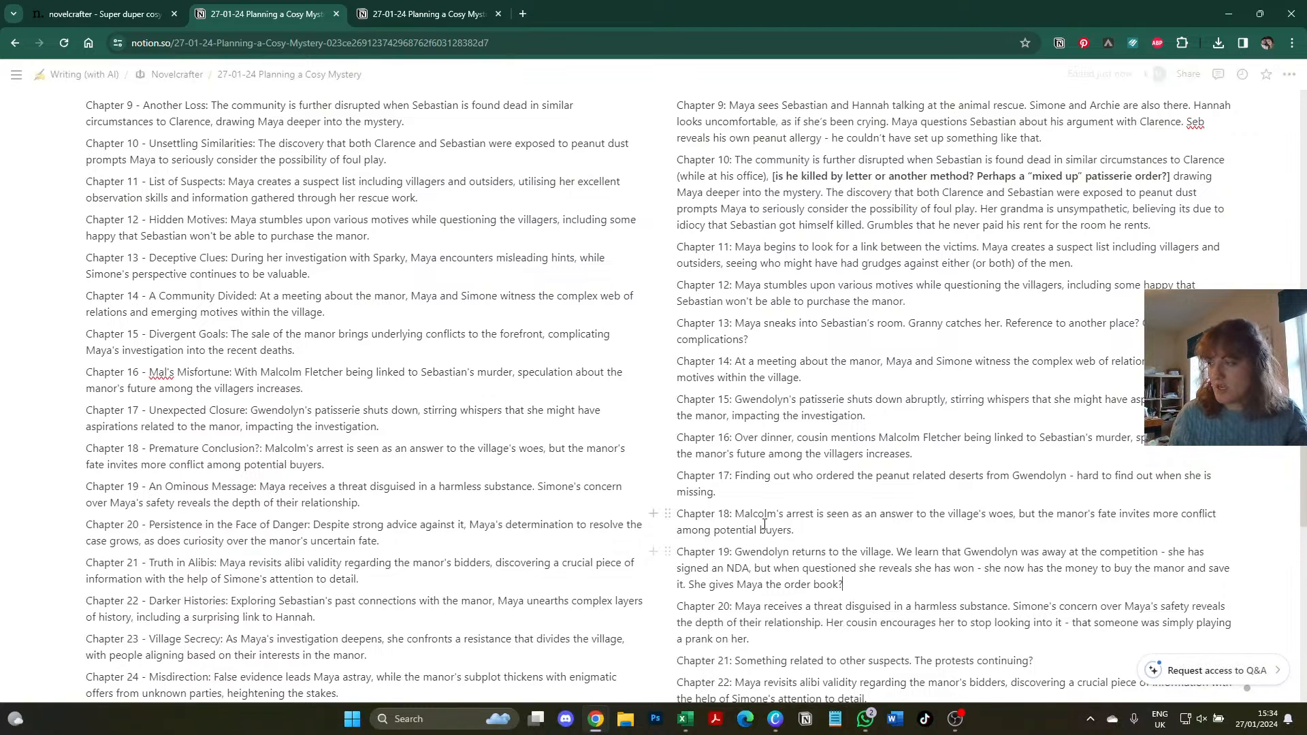
# - Insert "Maya learns of the peanut contaminated cakes." at the start of Chapter 17 in the author-edited plot
pyautogui.click(767, 491)
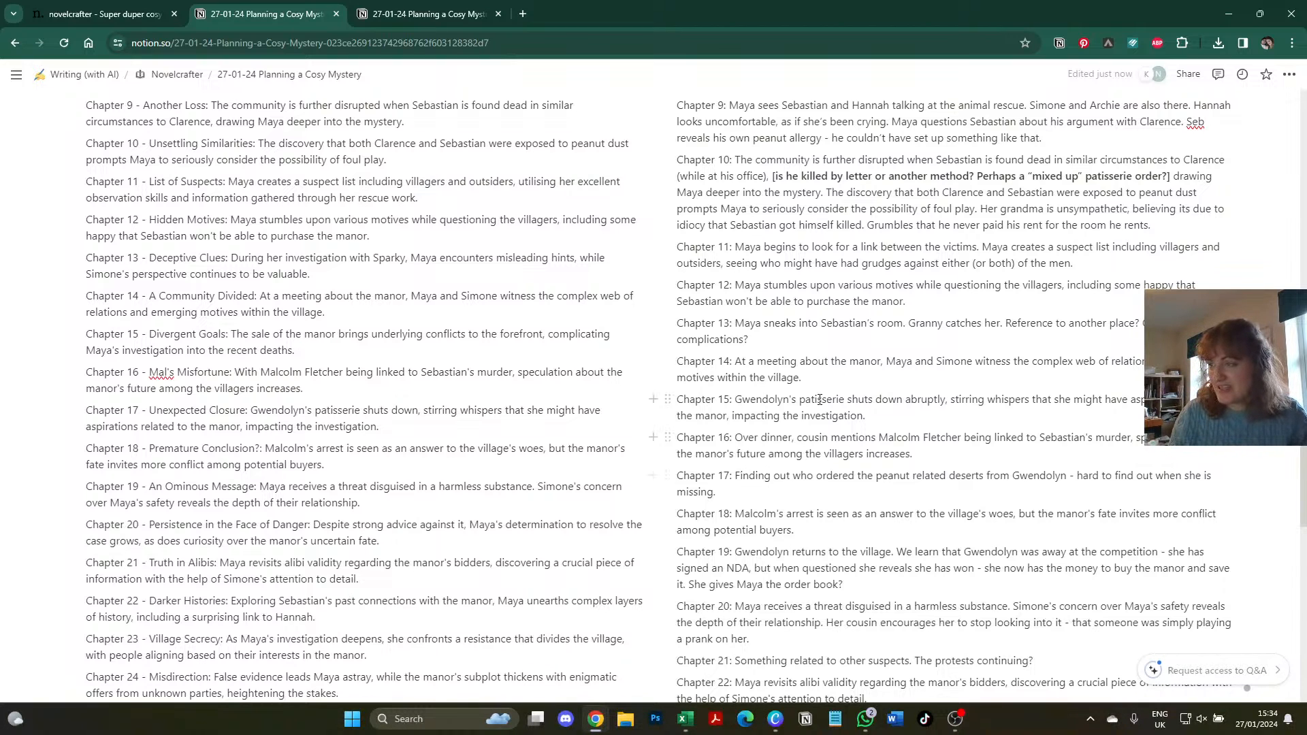
pyautogui.click(735, 475)
pyautogui.write('Maya learns ')
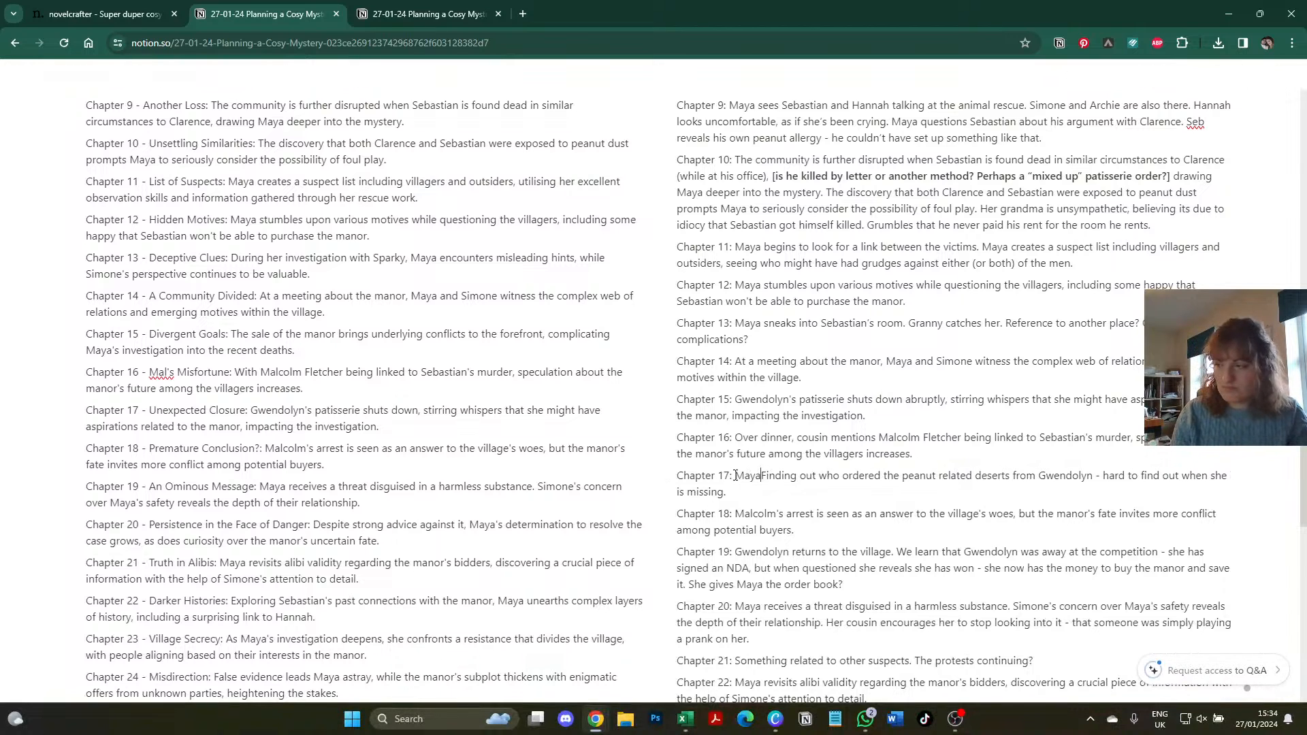
pyautogui.write('of the ')
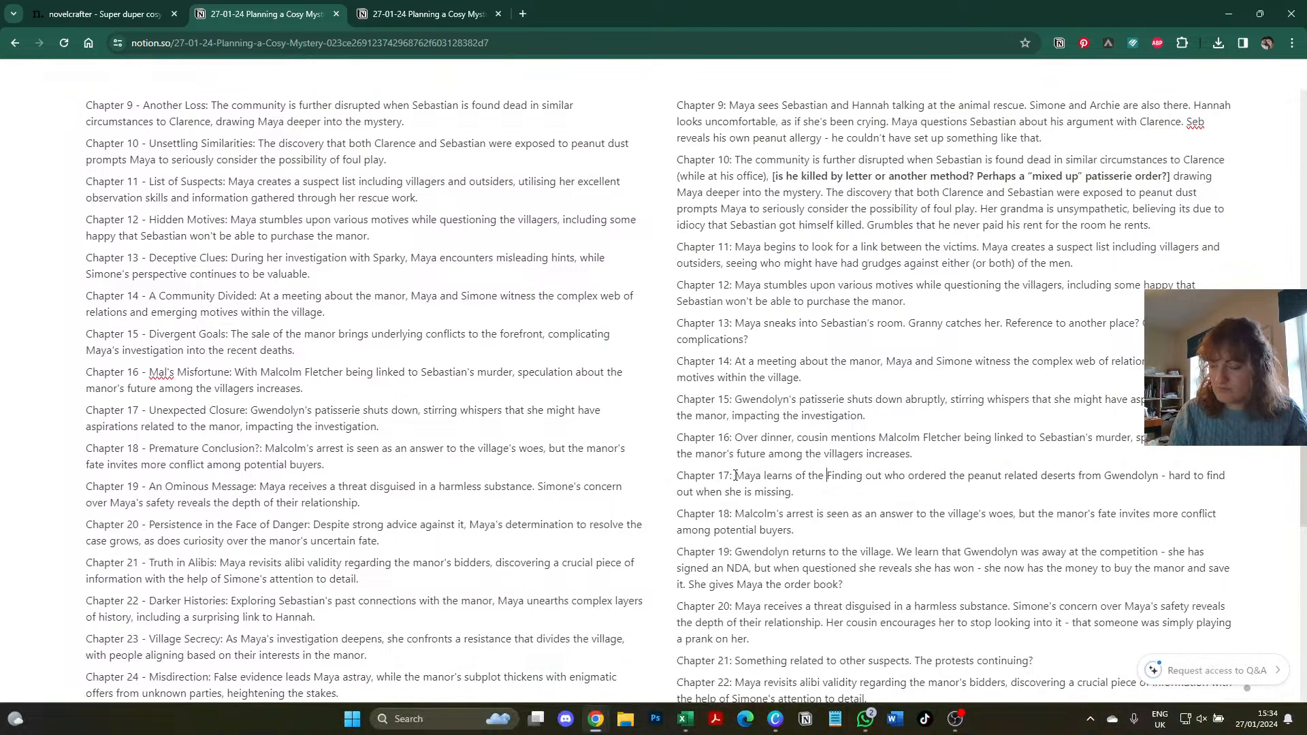
pyautogui.write('peanut conta')
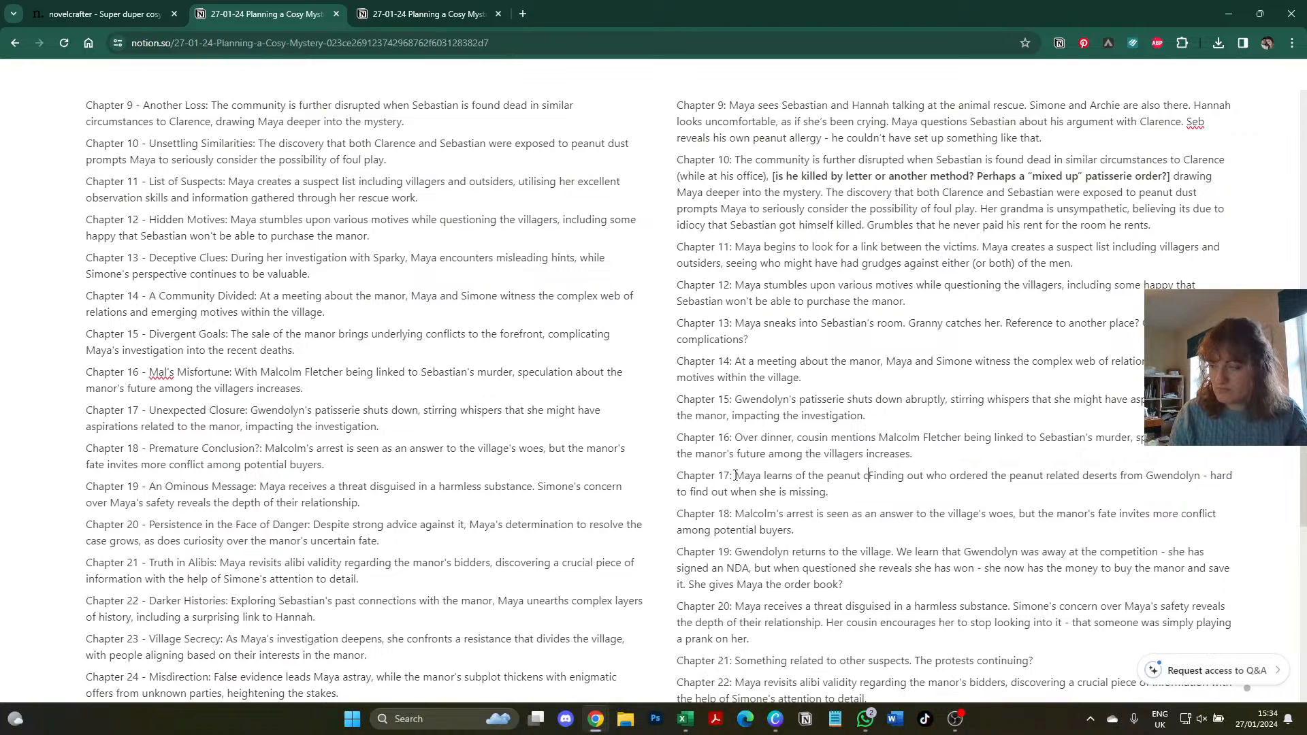
pyautogui.write('minated cakes.')
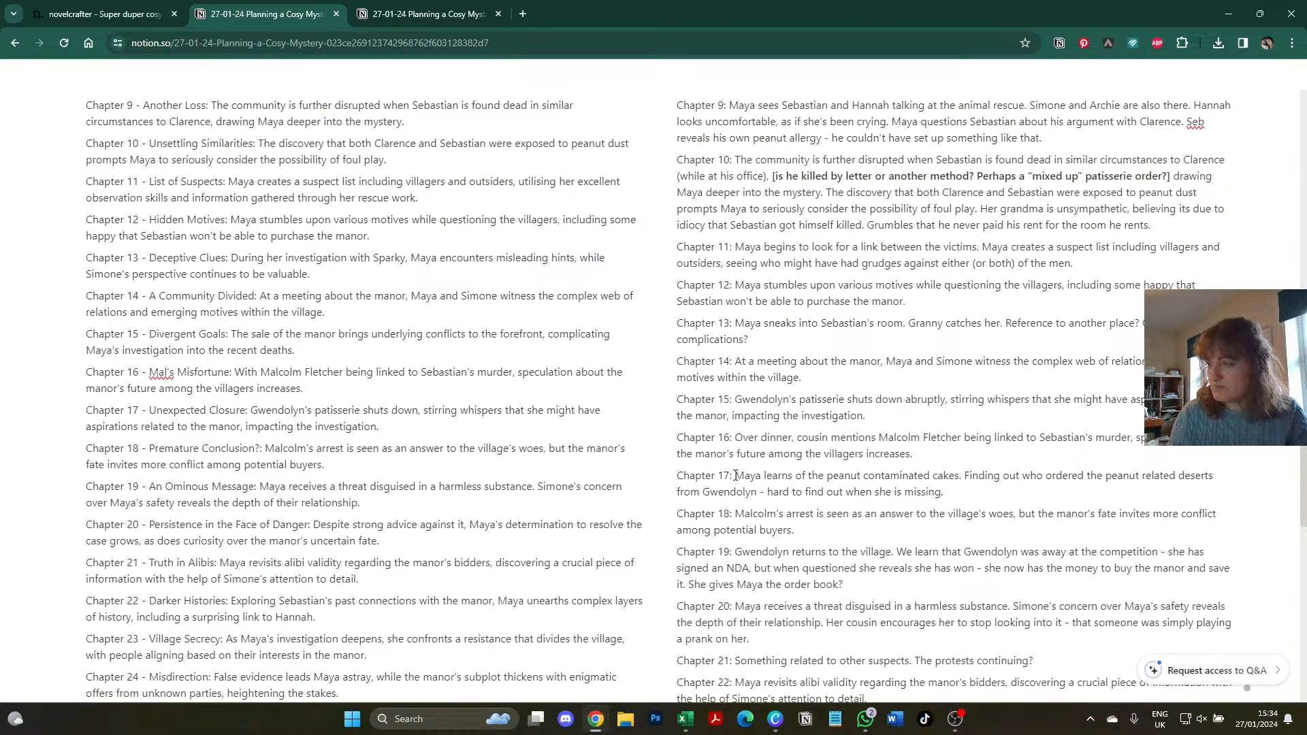
# - In Chapter 17, add "'s business" after "Gwendolyn" and replace the closing "missing." with "absent. Perhaps talks to another of the employees?"
pyautogui.click(754, 491)
pyautogui.write("'s business")
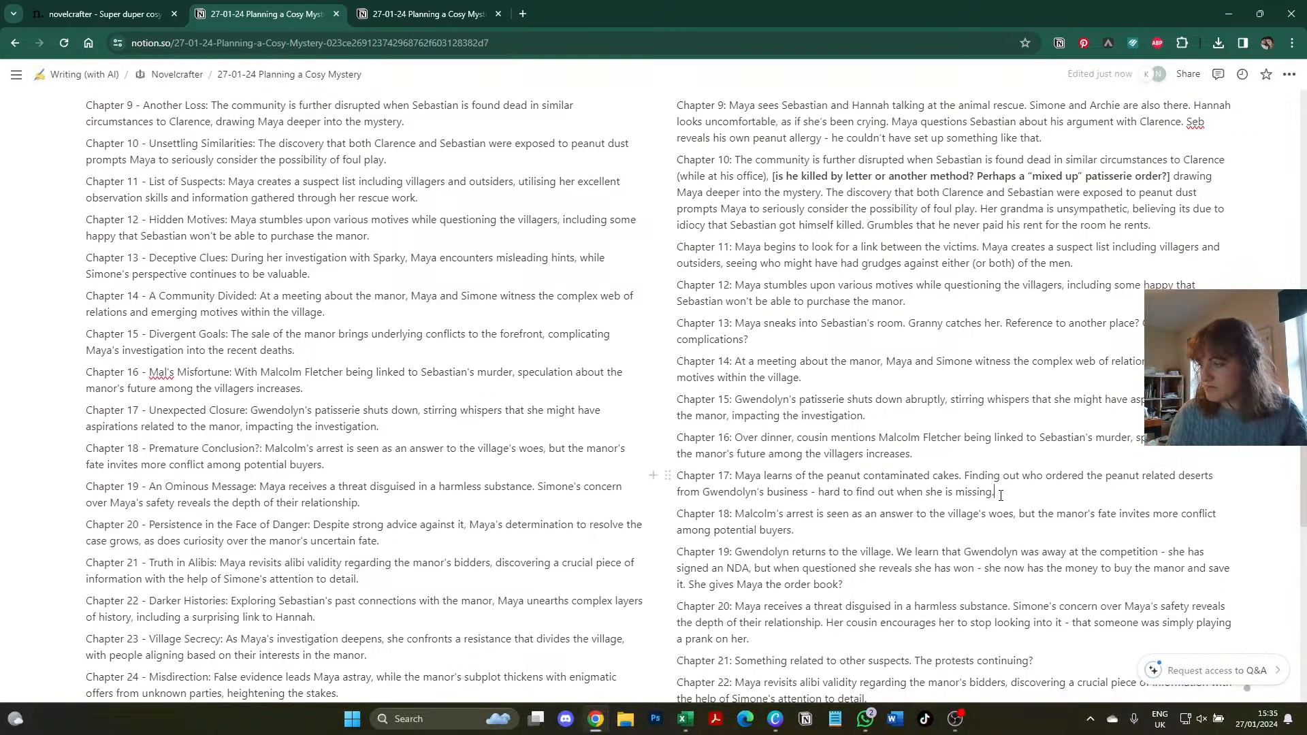
pyautogui.moveTo(996, 493); pyautogui.dragTo(954, 498)
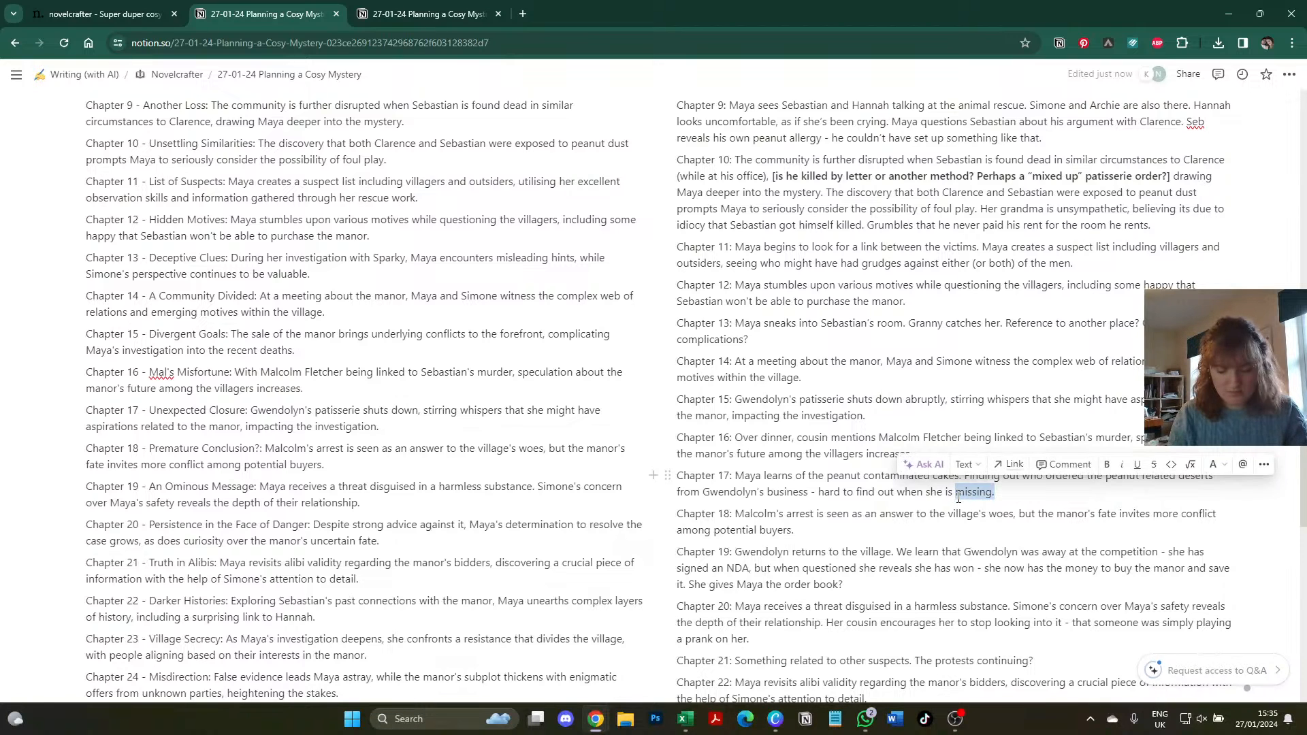
pyautogui.write('absent. Per')
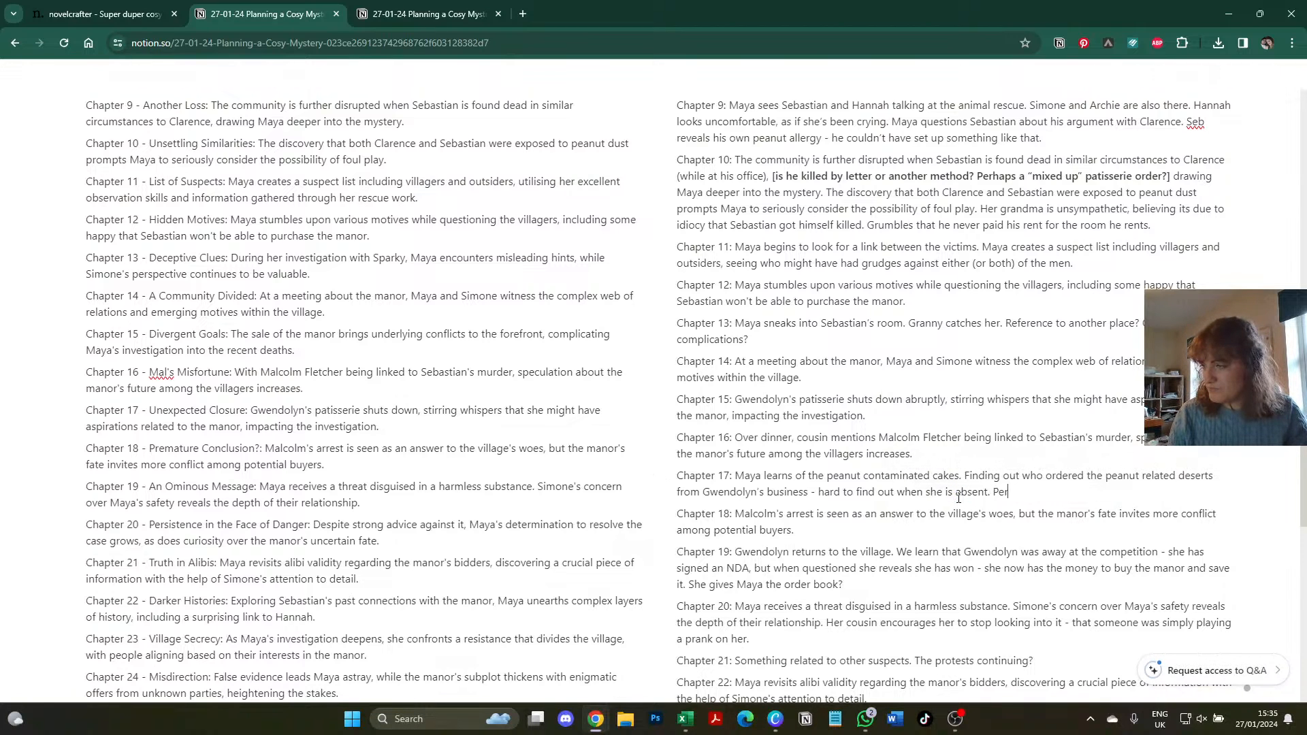
pyautogui.write('haps talks to an')
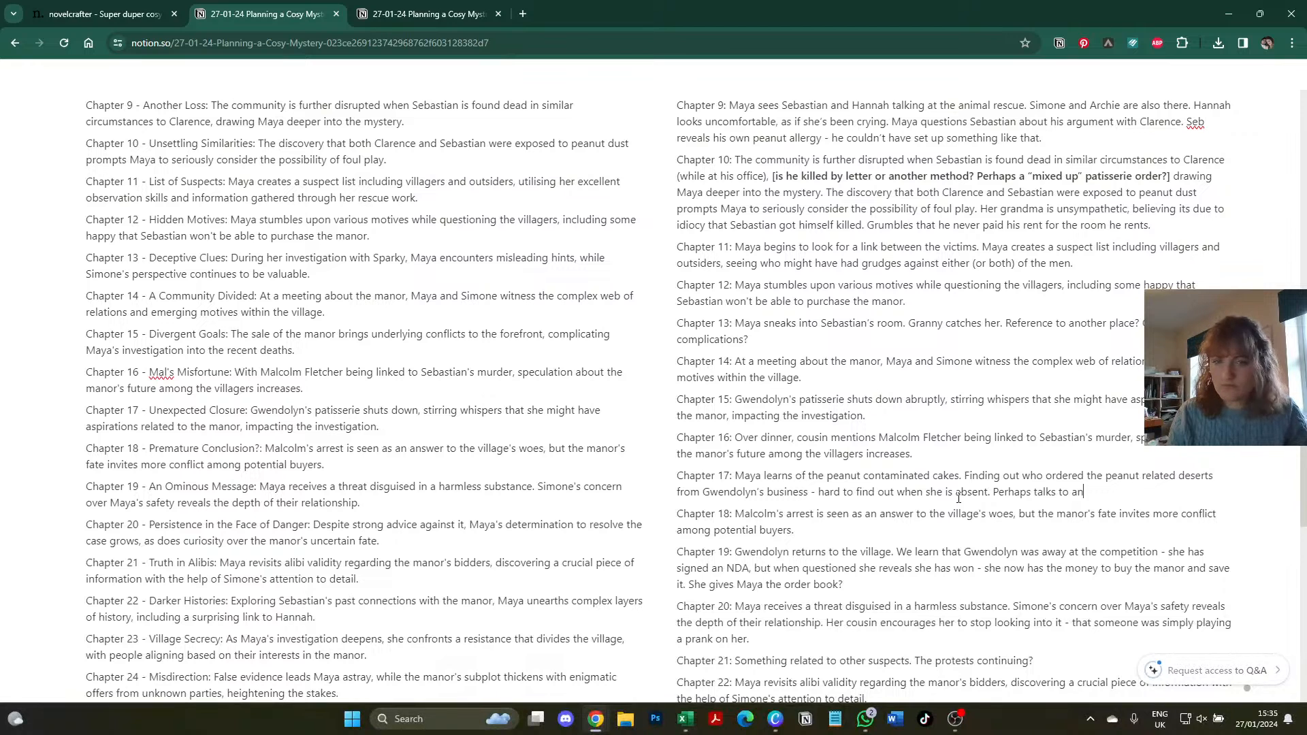
pyautogui.write('other of the employees?')
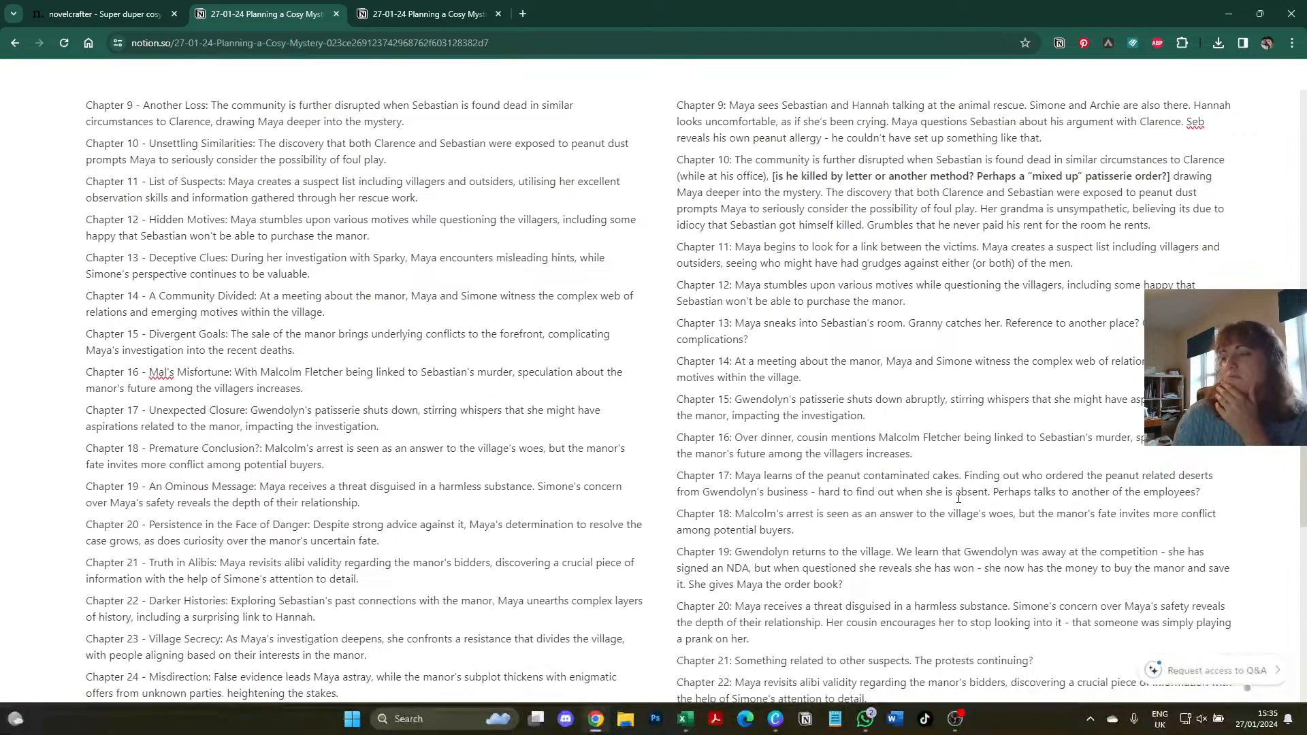
# - Switch to Novelcrafter and review the Codex characters, opening Judith Lane's suspect entry
pyautogui.scroll(-1, 960, 494)
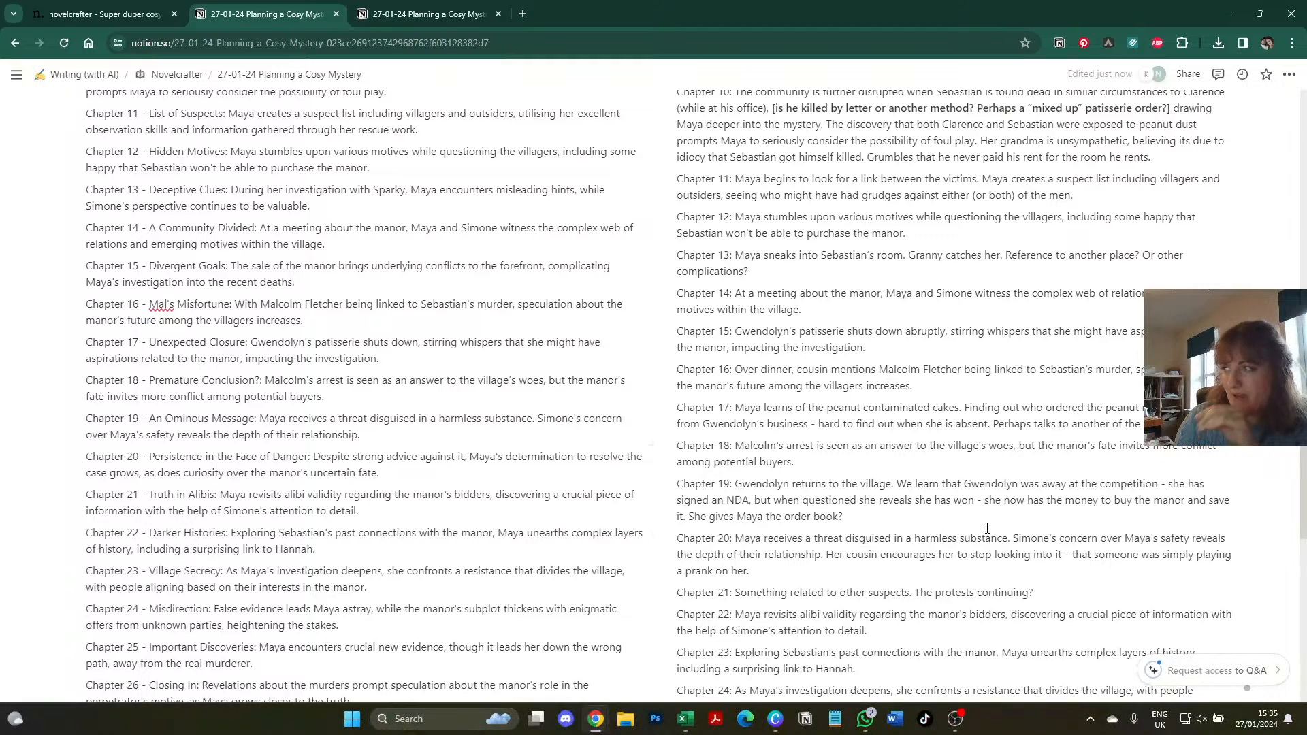
pyautogui.scroll(3, 987, 528)
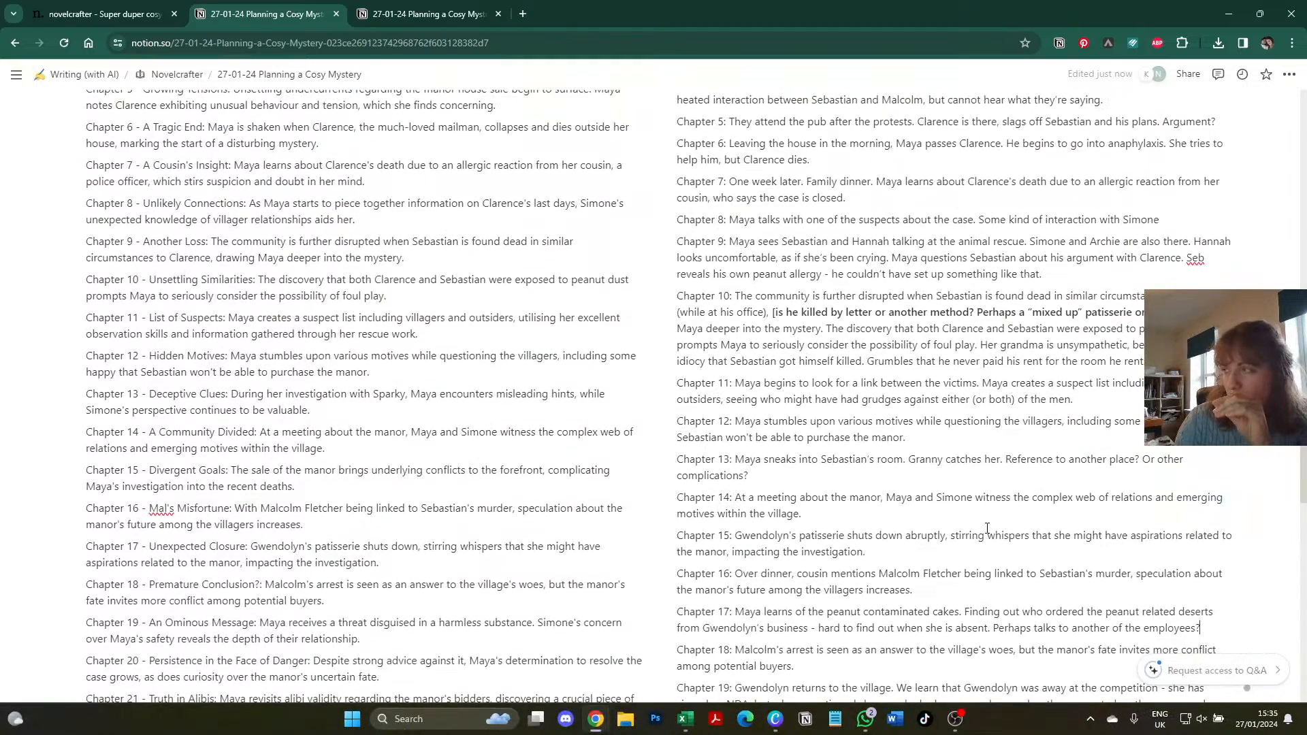
pyautogui.scroll(-1, 987, 529)
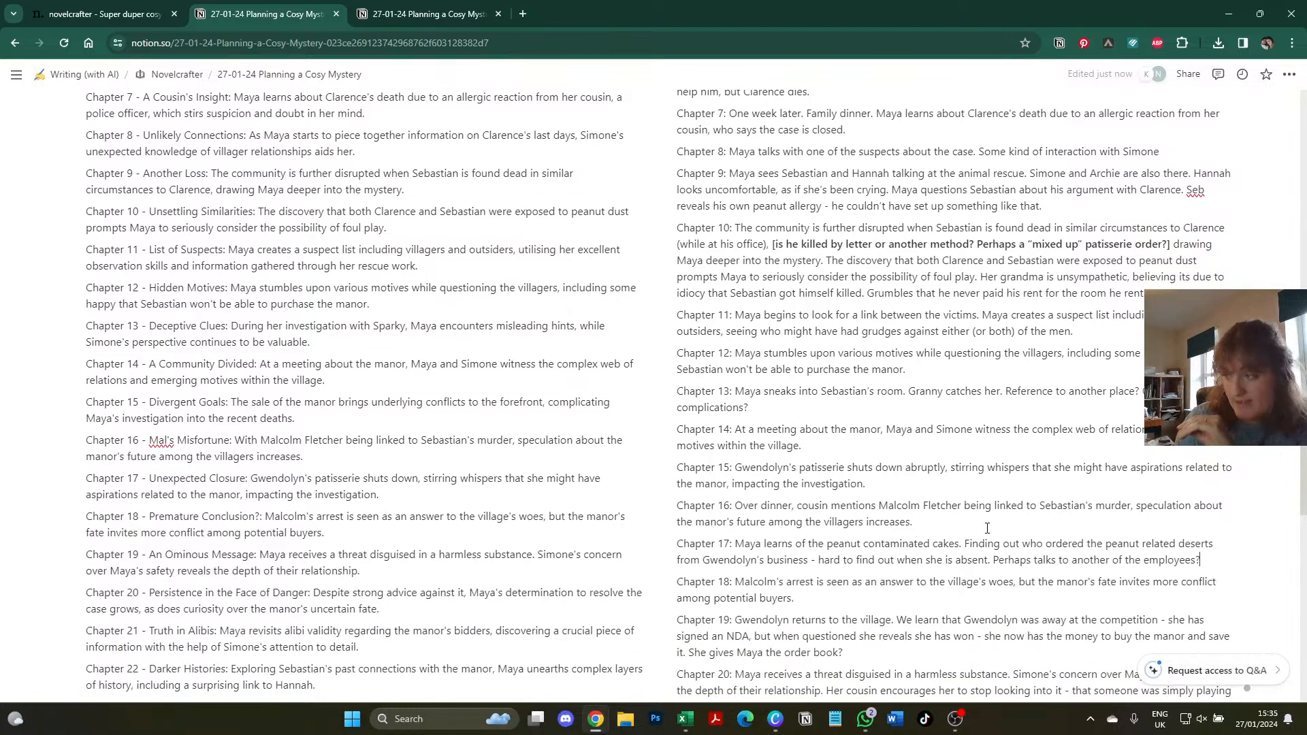
pyautogui.scroll(-1, 653, 341)
pyautogui.click(123, 10)
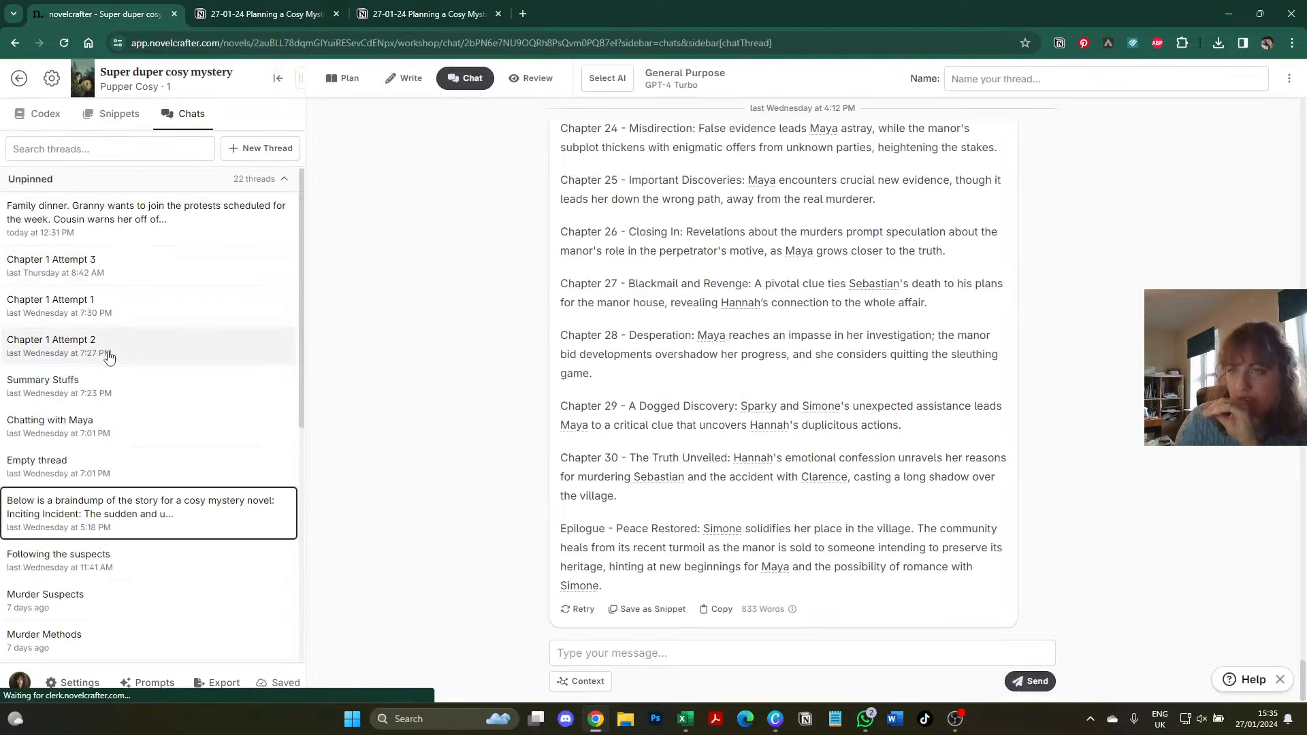
pyautogui.scroll(-4, 122, 344)
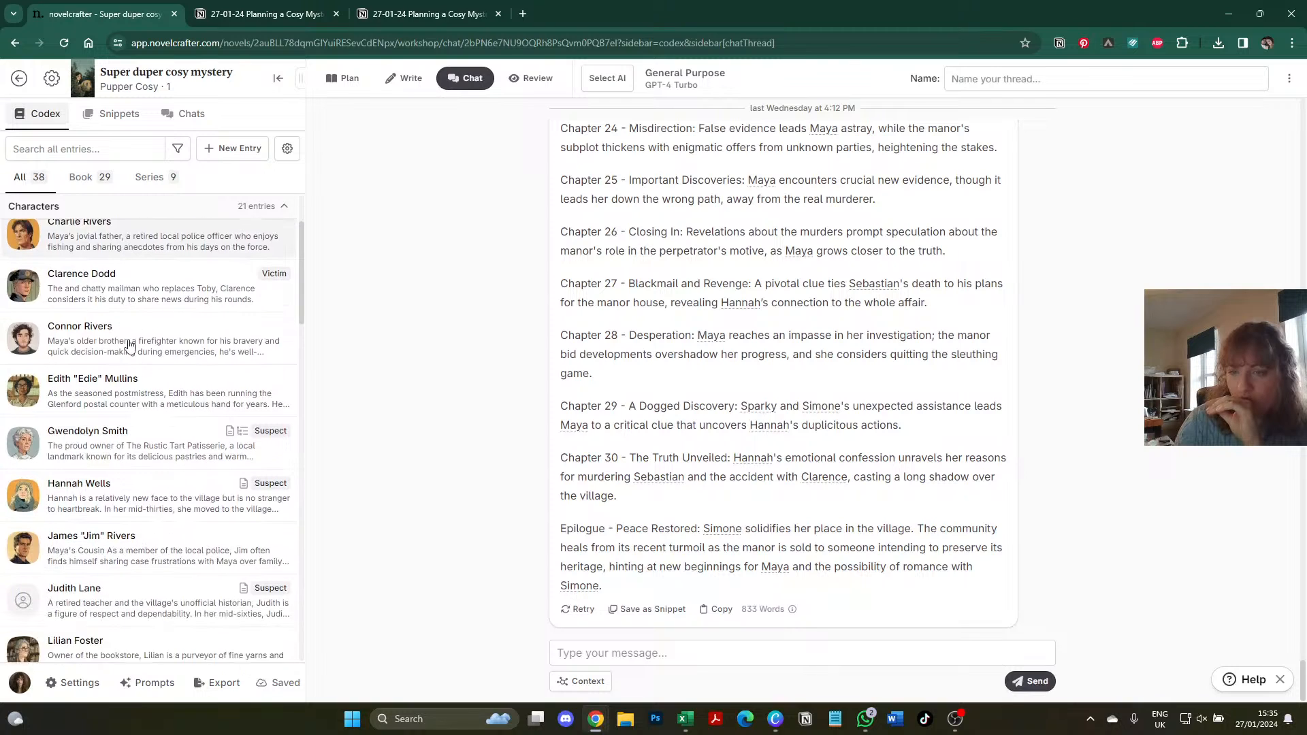
pyautogui.click(163, 524)
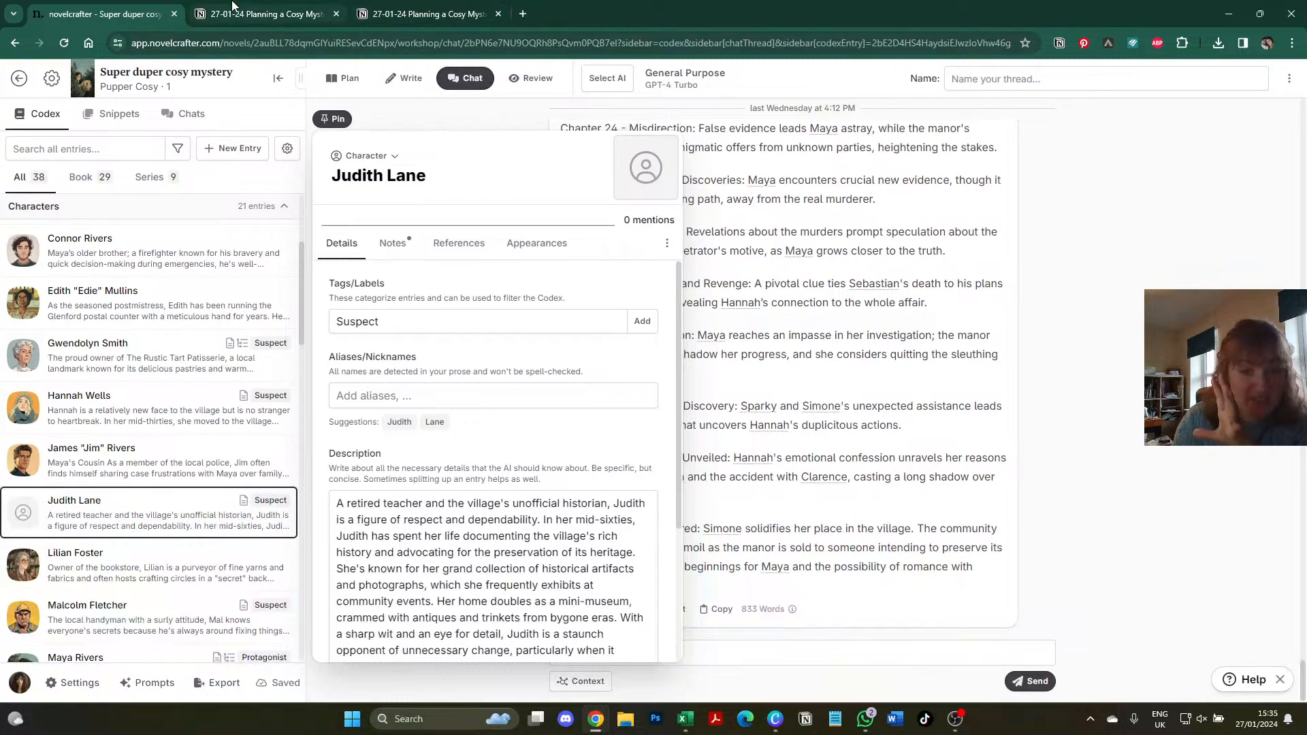
pyautogui.moveTo(234, 5)
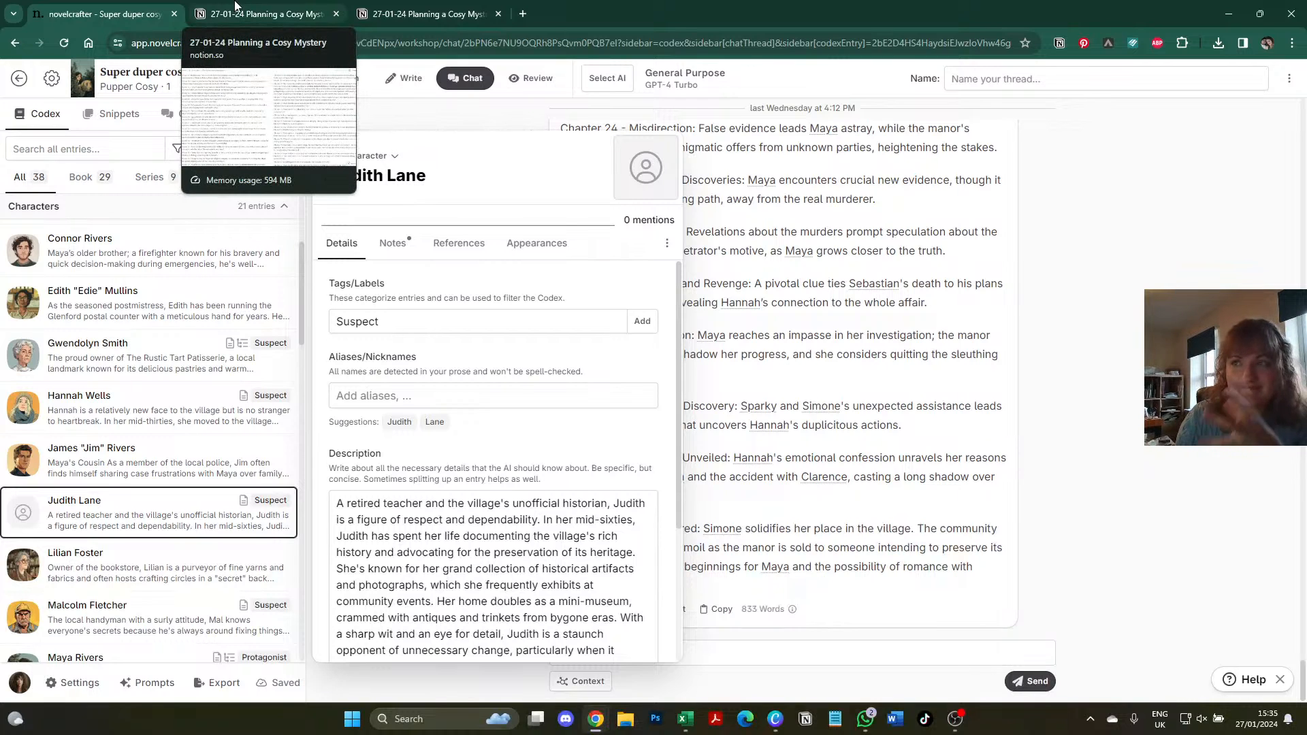
# - Return to the Notion plot and reread the author-edited chapters, focusing on Chapter 9's animal rescue scene and Maya's questioning of Sebastian
pyautogui.click(235, 7)
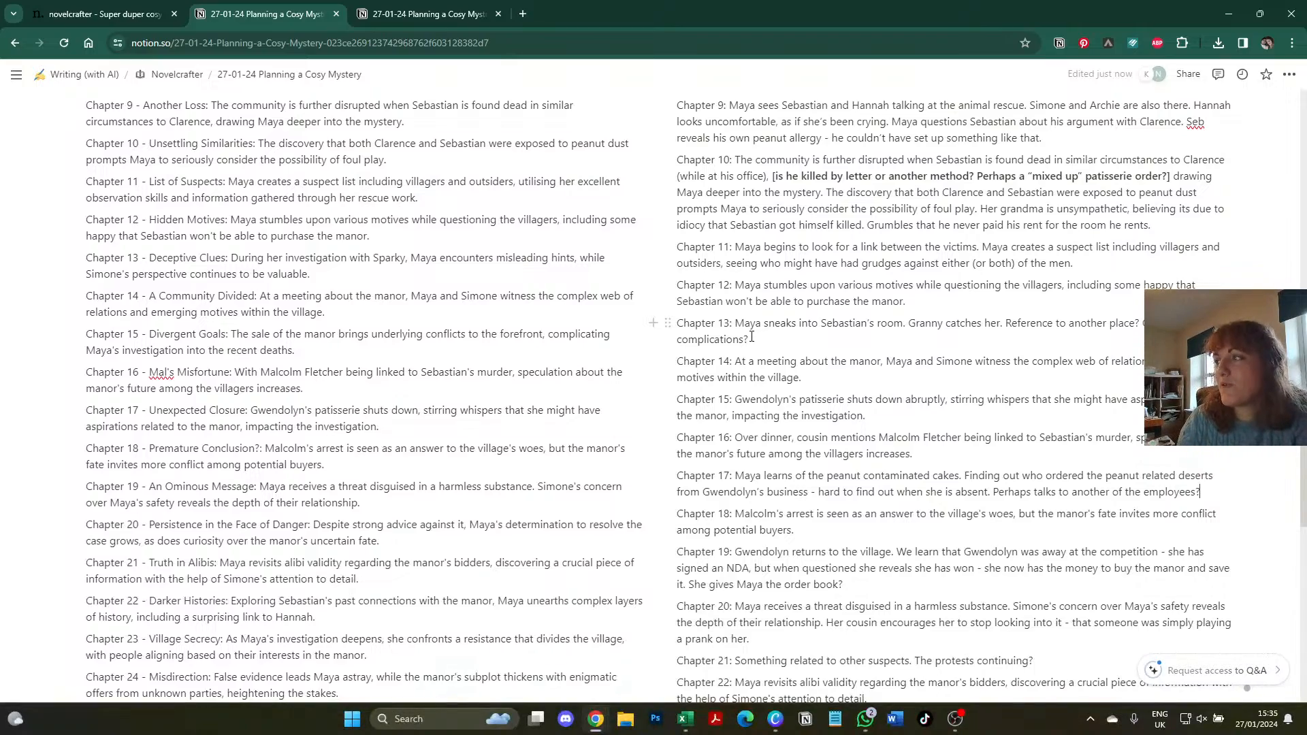
pyautogui.scroll(5, 752, 336)
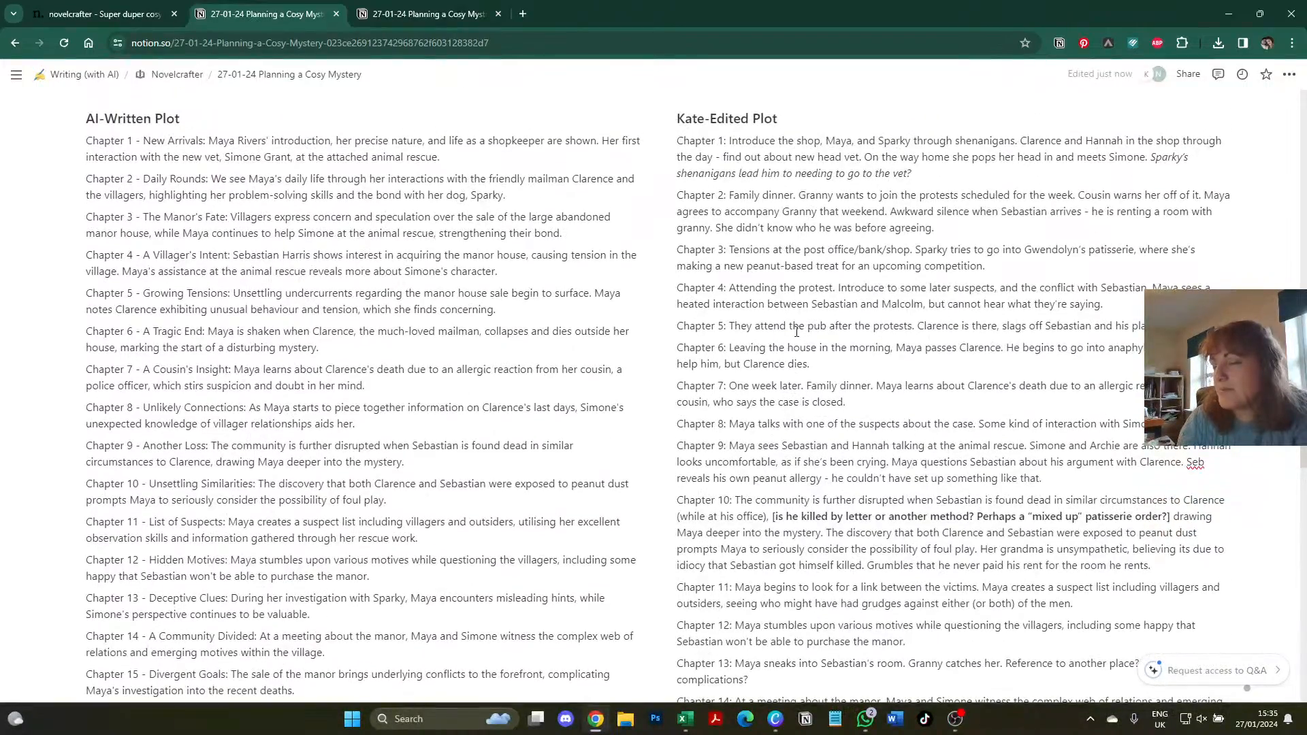
pyautogui.scroll(-1, 796, 331)
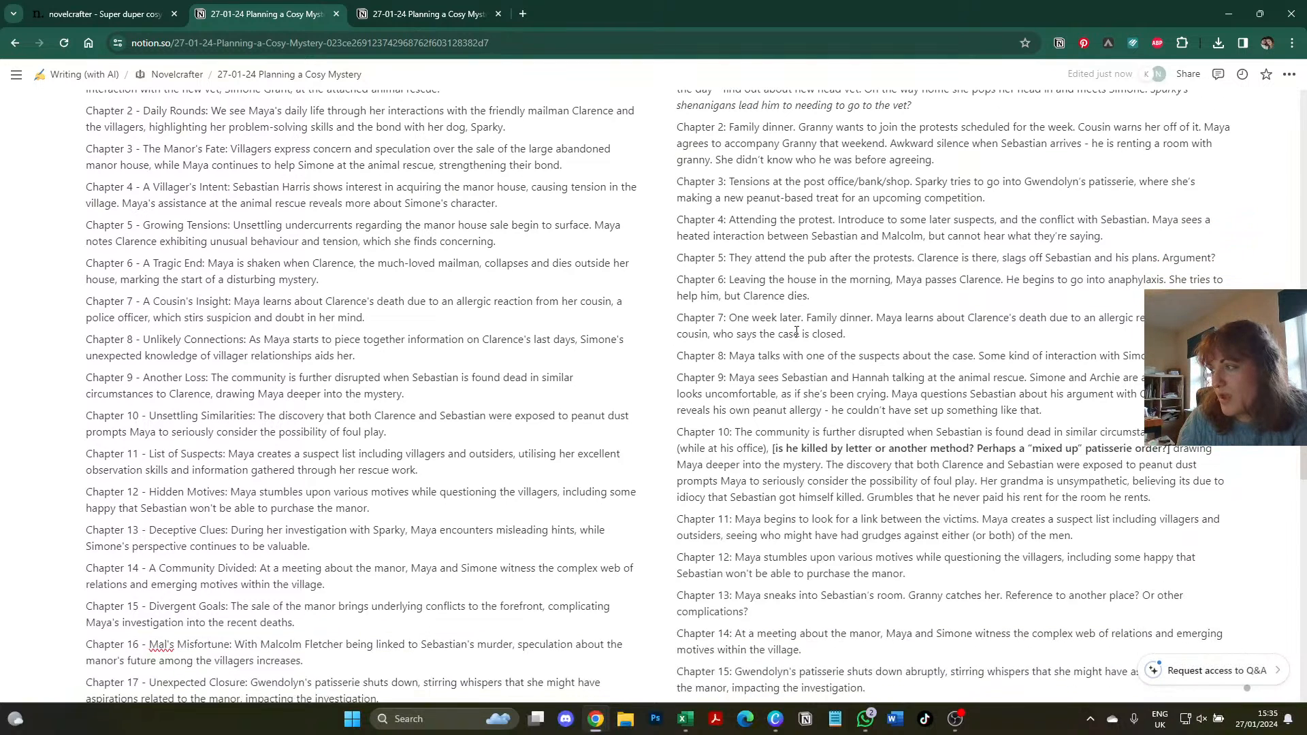
pyautogui.scroll(-2, 797, 331)
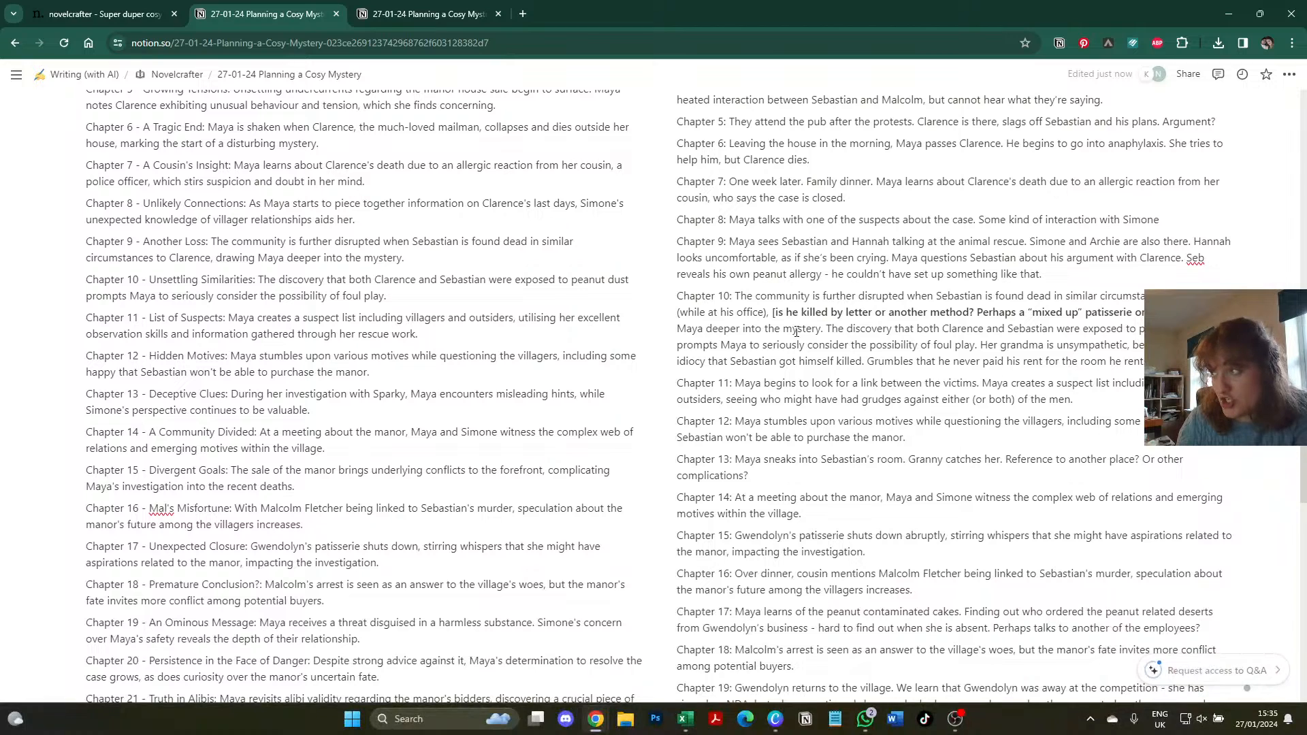
pyautogui.click(1123, 240)
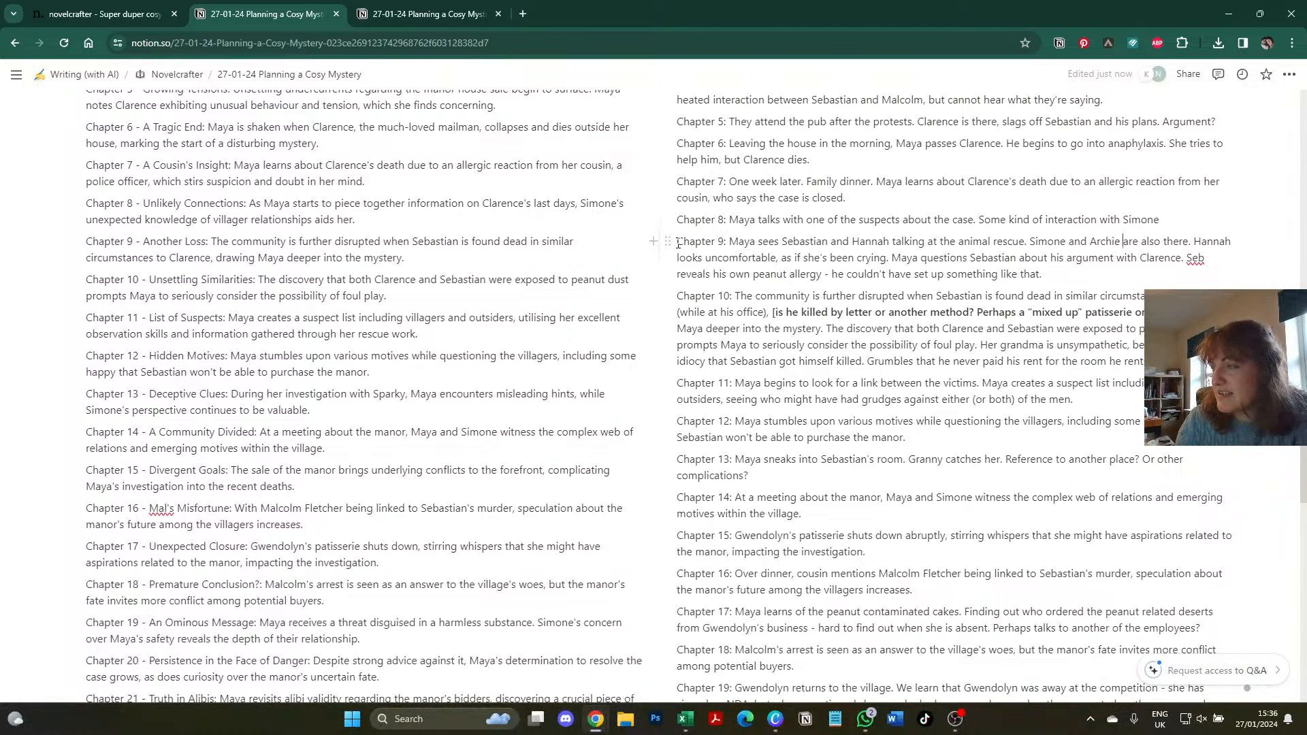
pyautogui.moveTo(676, 241); pyautogui.dragTo(908, 253)
pyautogui.click(1104, 260)
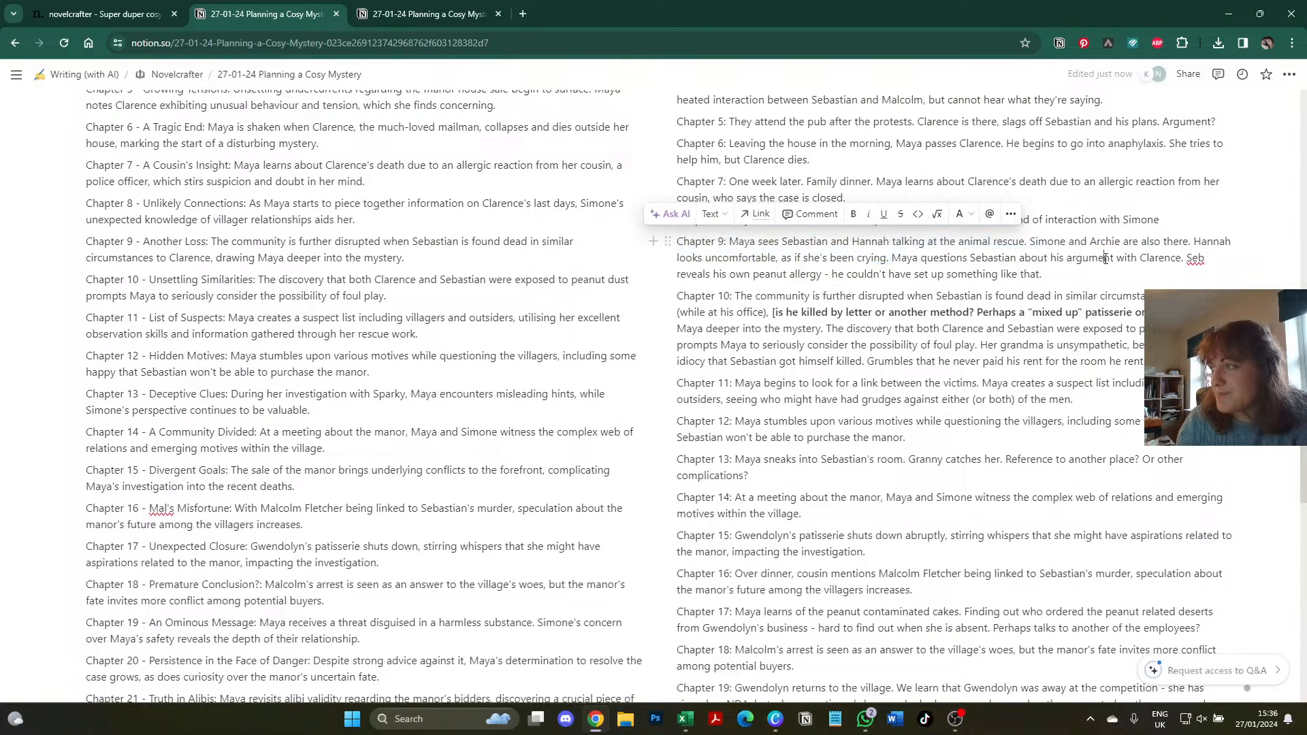
pyautogui.scroll(-1, 1148, 258)
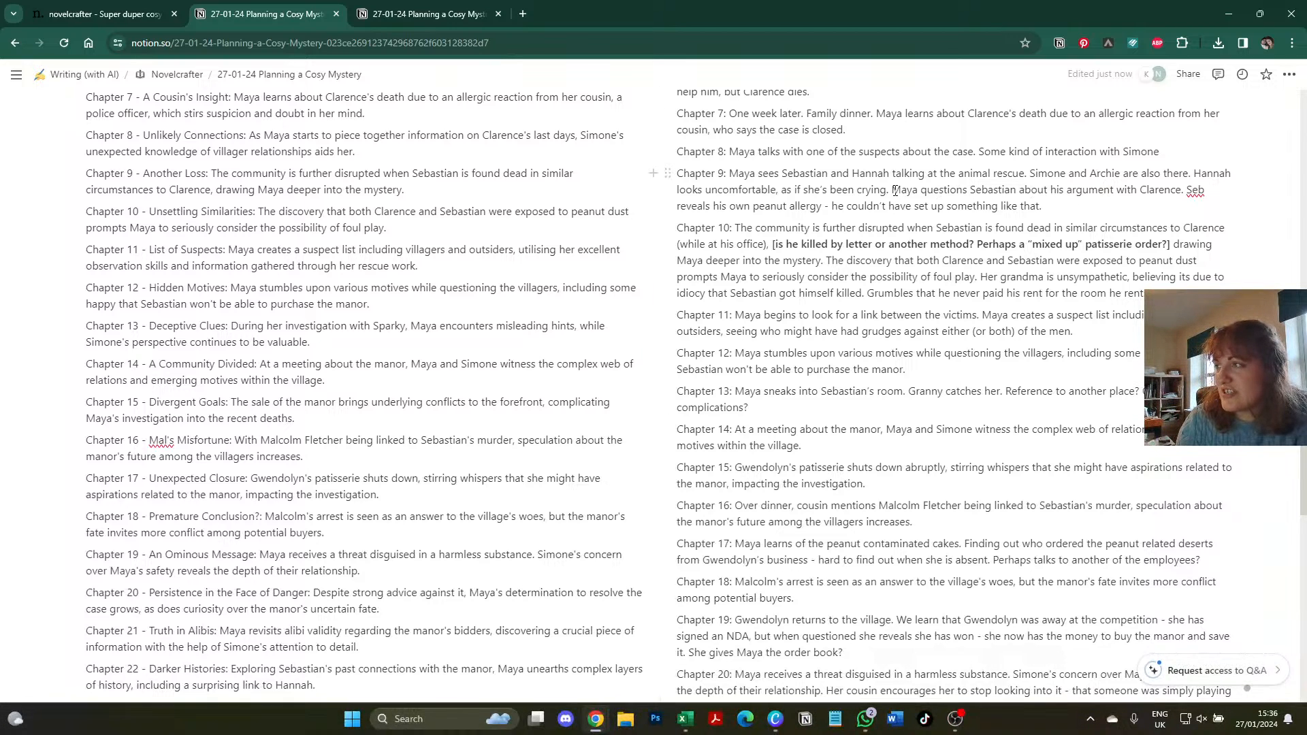
pyautogui.moveTo(891, 191); pyautogui.dragTo(1186, 192)
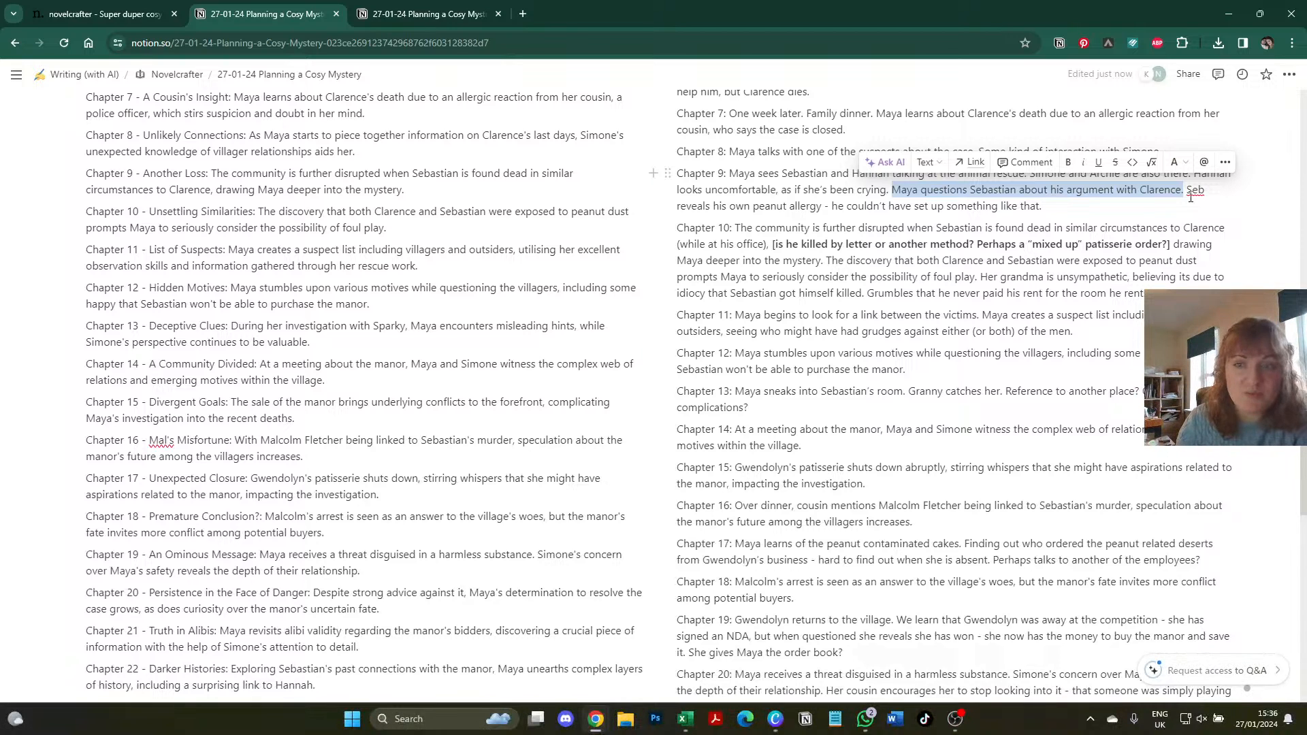
# - Add "Questions Archie?" to the end of Chapter 14 in the author-edited plot
pyautogui.click(1039, 185)
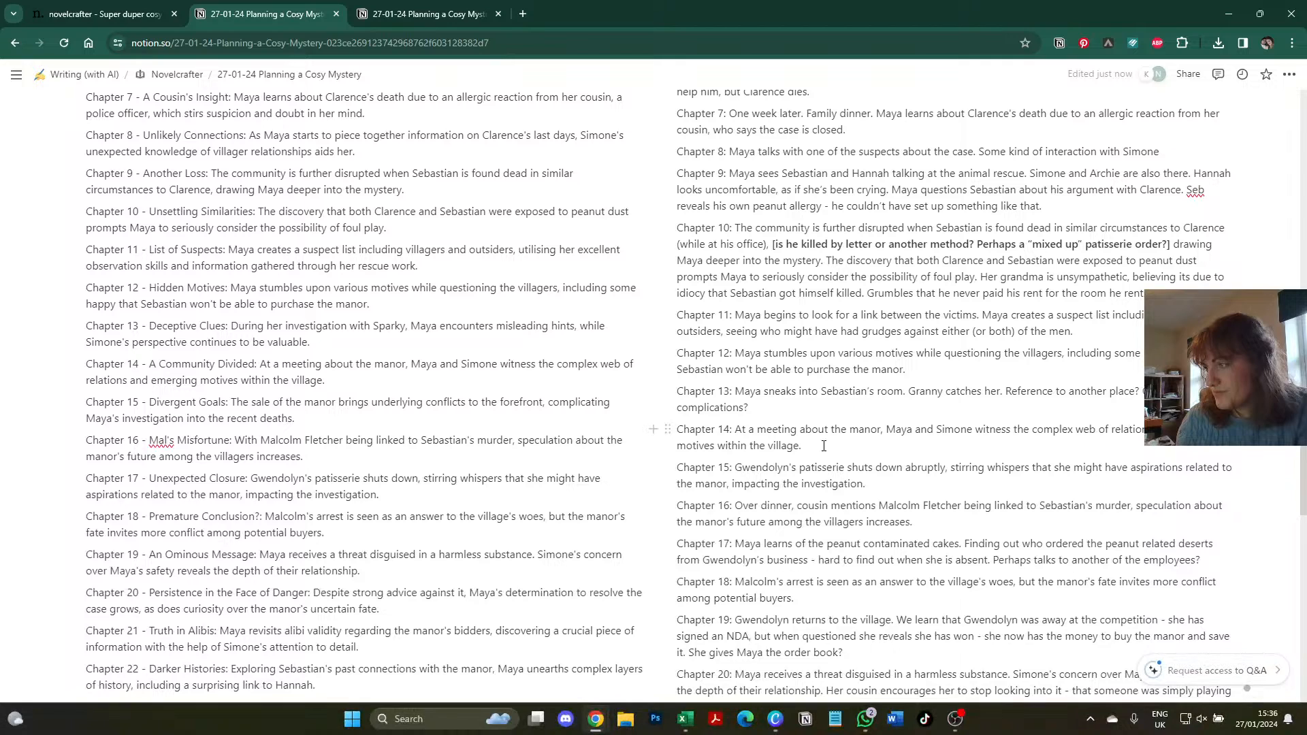
pyautogui.write('Qu')
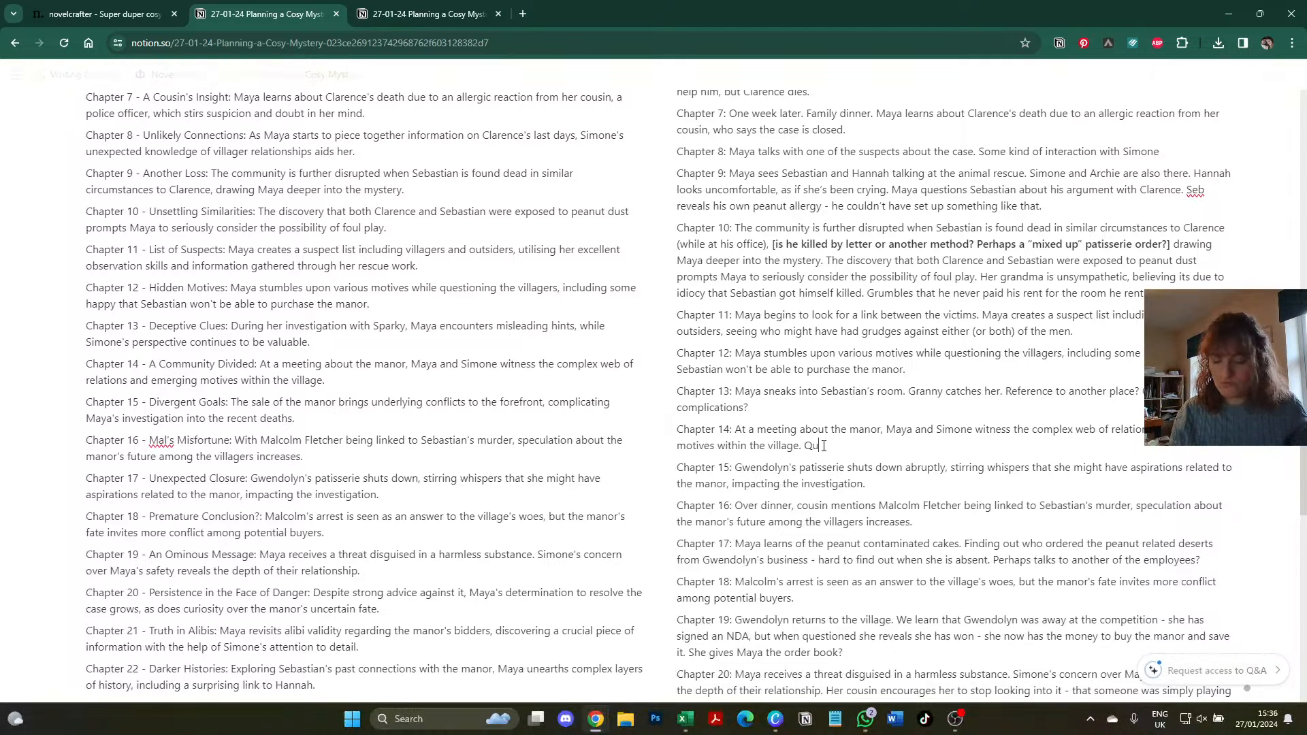
pyautogui.write('estions Archie?')
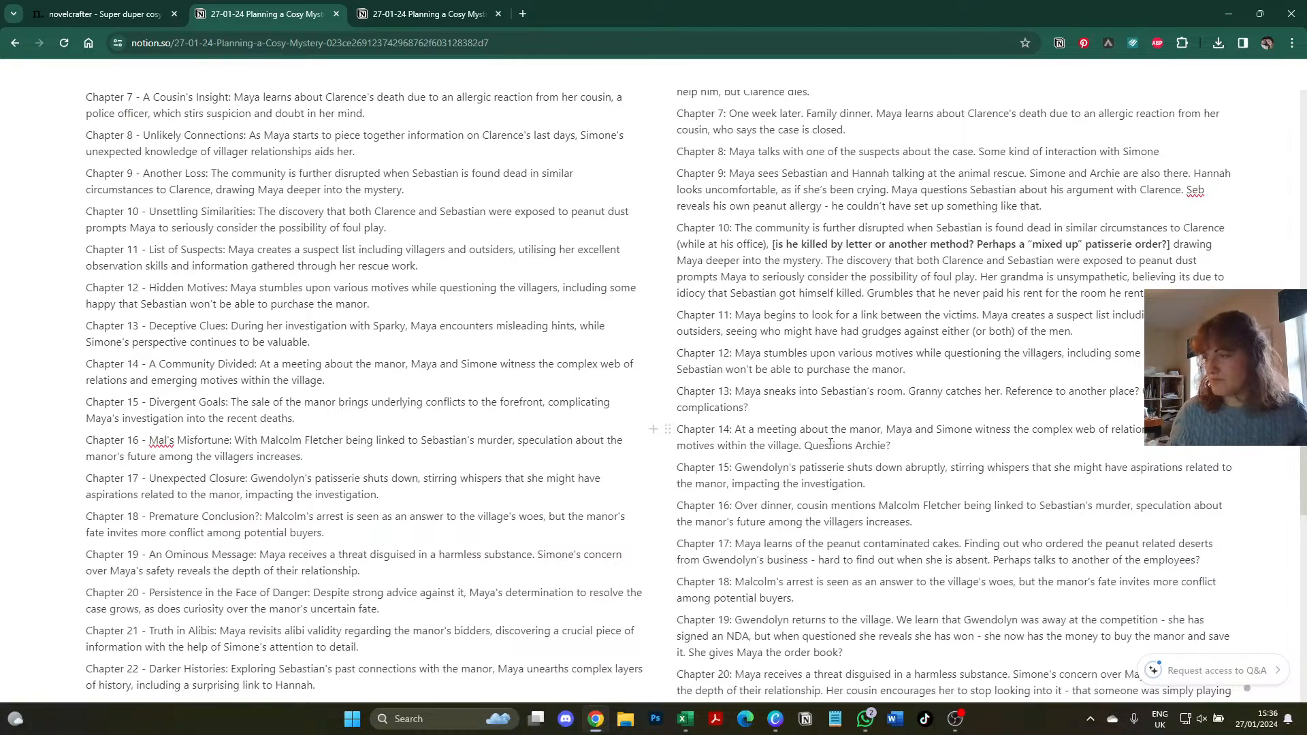
# - Add "Something related to Archie here?" to the end of Chapter 18 in the author-edited plot
pyautogui.scroll(-3, 830, 442)
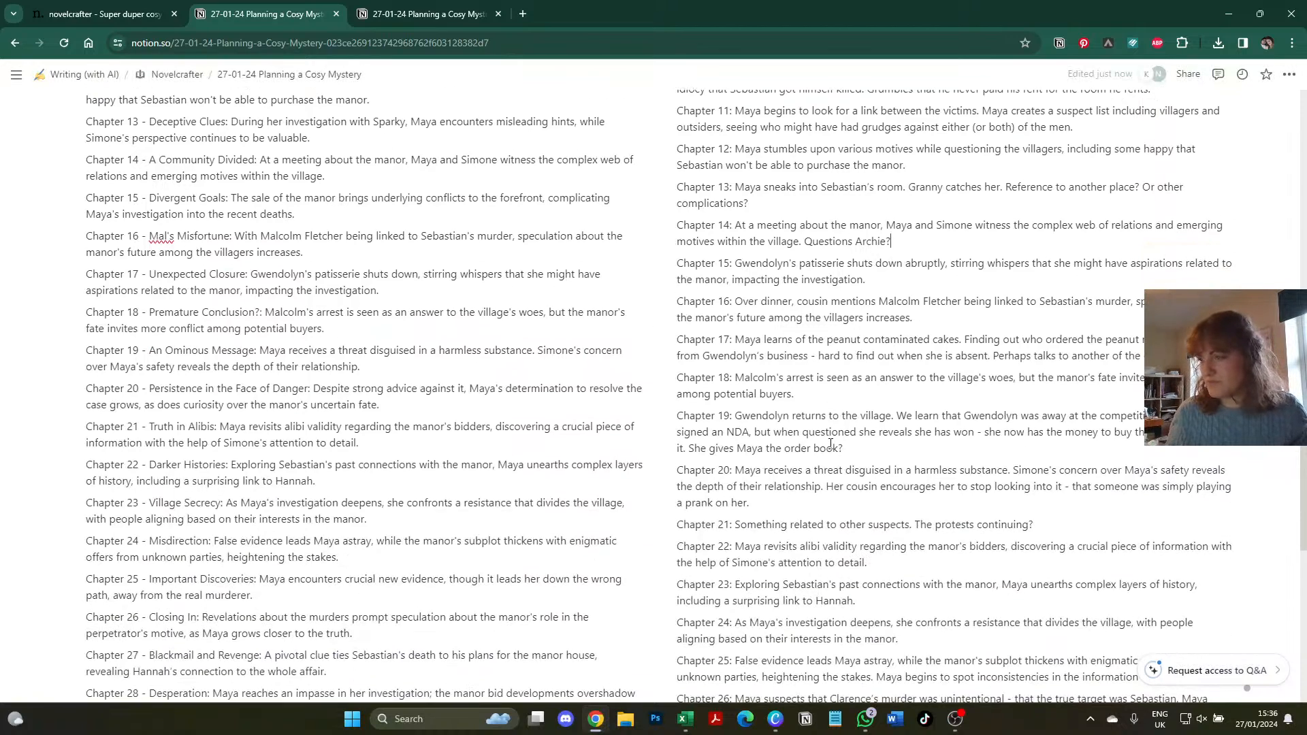
pyautogui.click(848, 393)
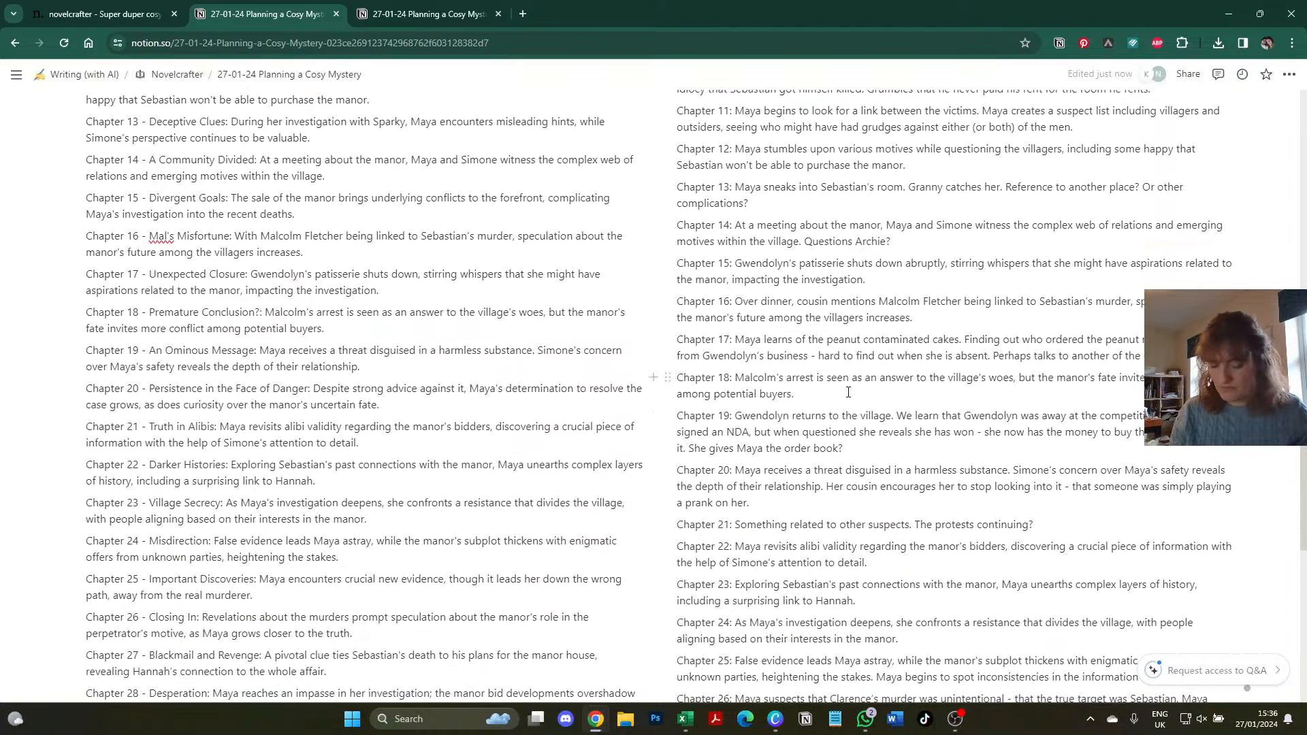
pyautogui.write('Somethign relate')
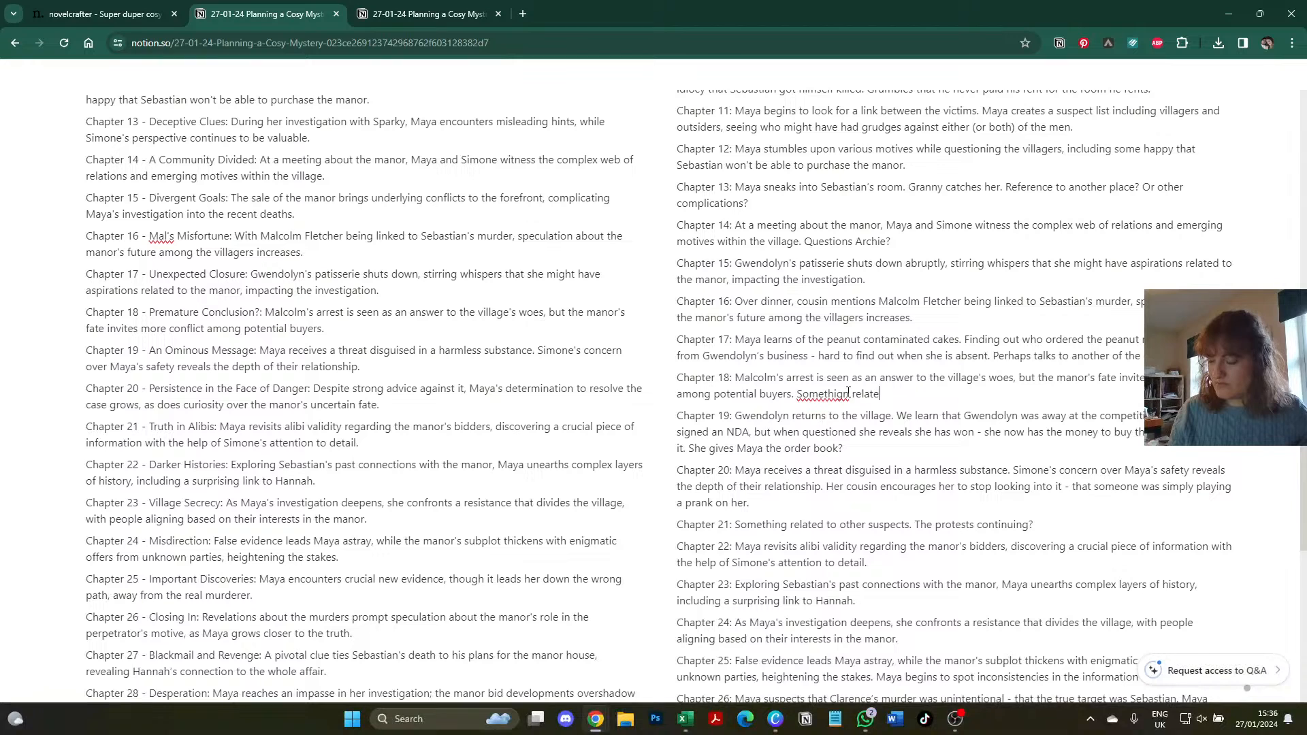
pyautogui.press('BackSpace')
pyautogui.press('BackSpace')
pyautogui.press('BackSpace')
pyautogui.press('BackSpace')
pyautogui.press('BackSpace')
pyautogui.write('ng')
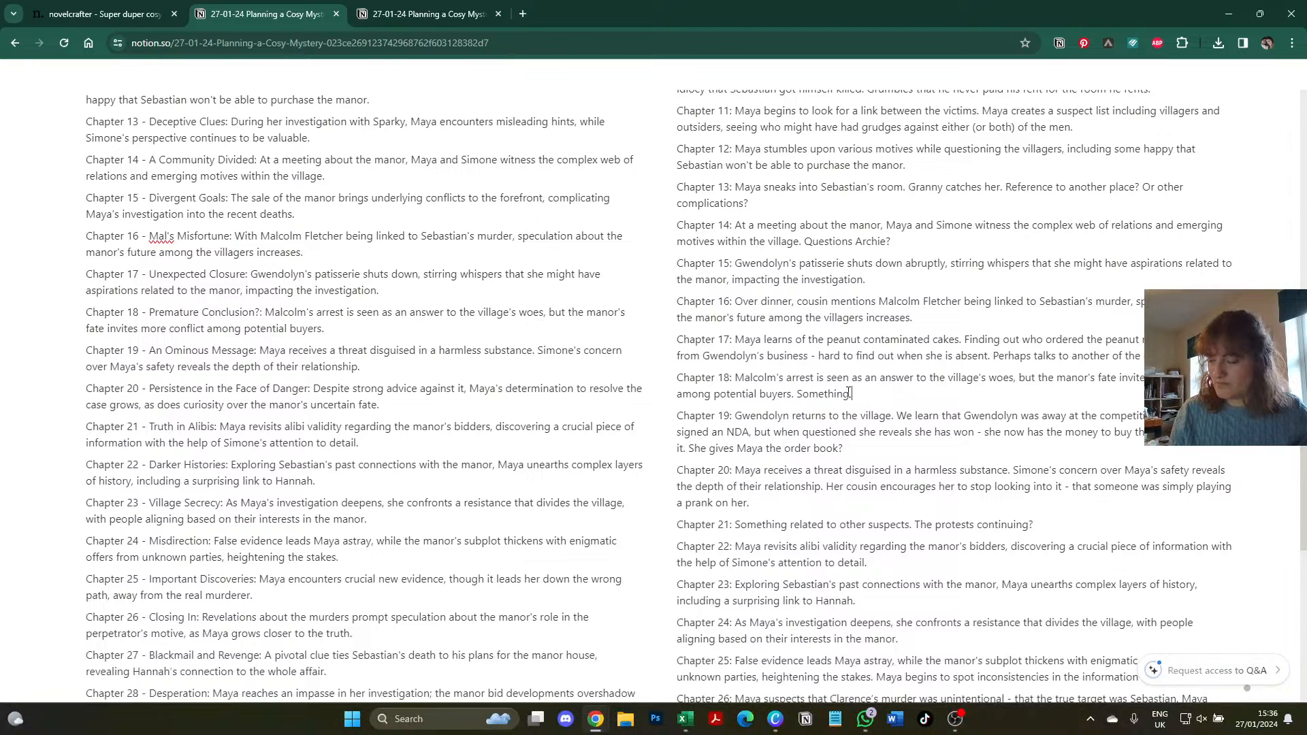
pyautogui.write(' related to Arc')
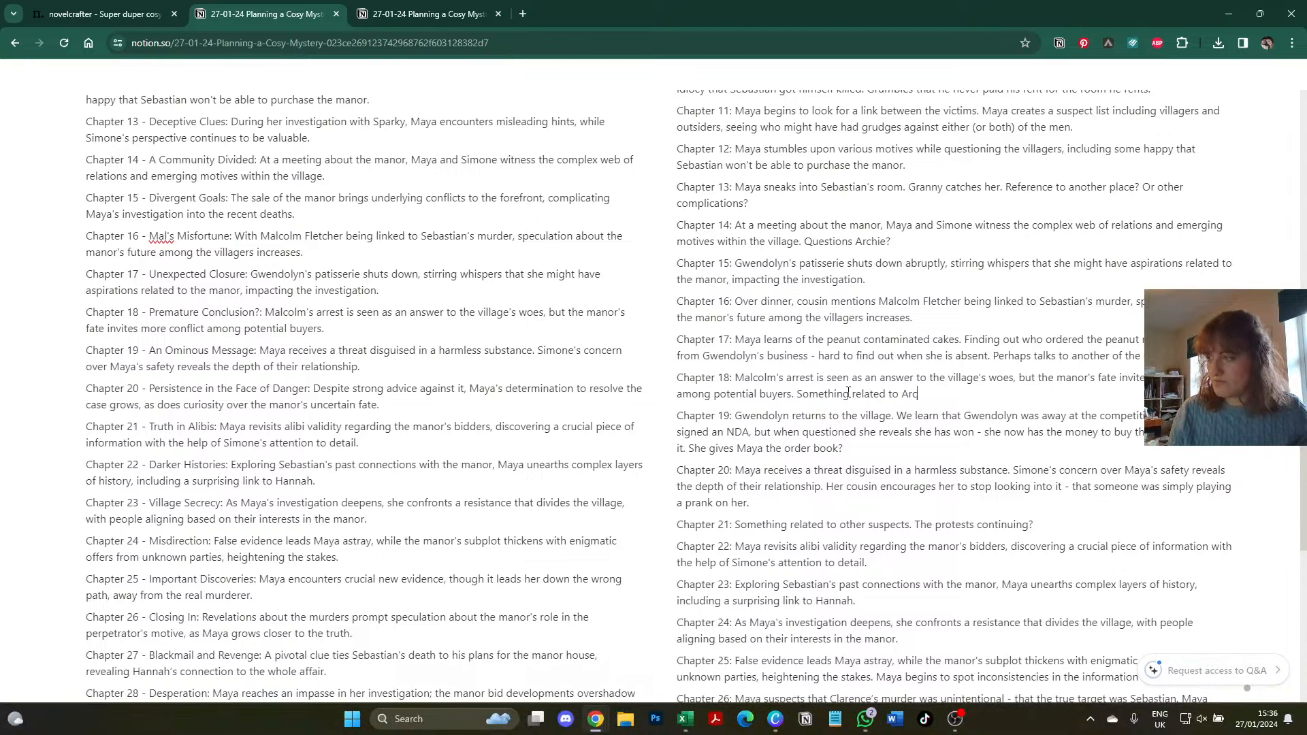
pyautogui.write('hie here?')
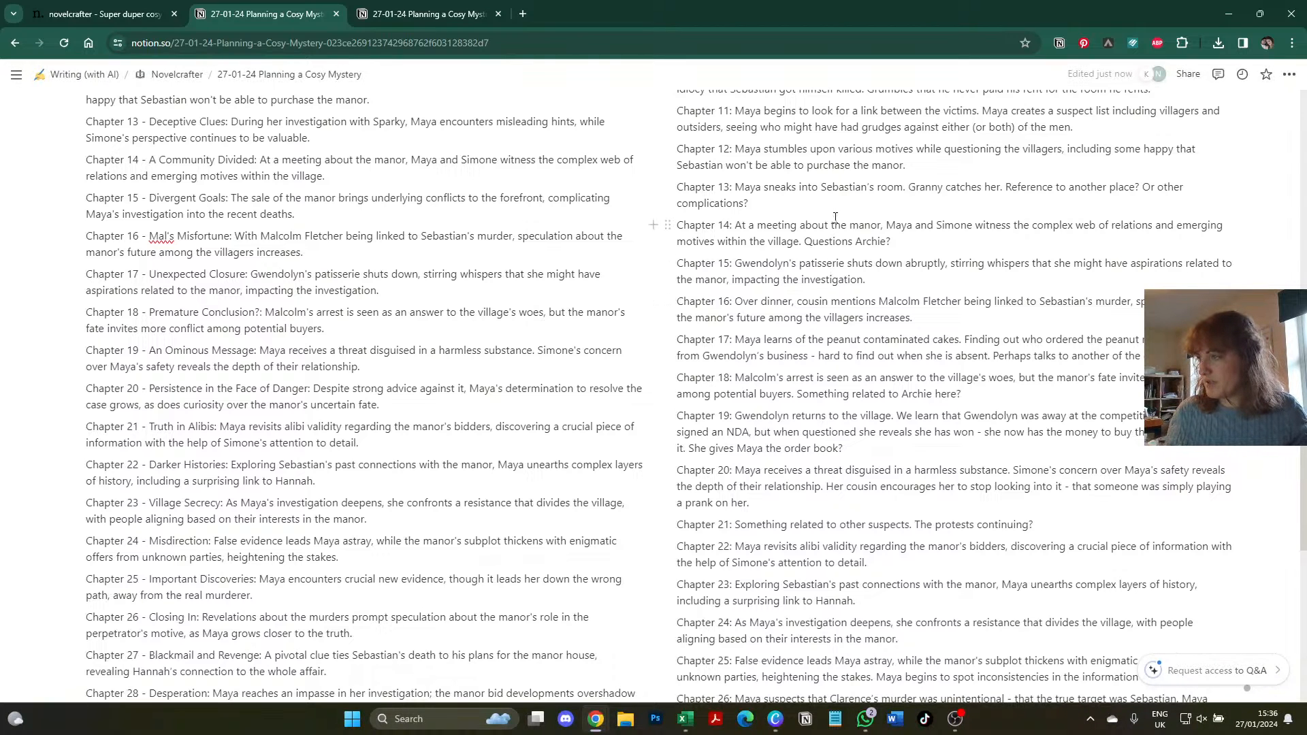
# - Write "Something related to Malcolm too." after the Archie question in Chapter 14 and move it to the end of Chapter 15
pyautogui.click(932, 246)
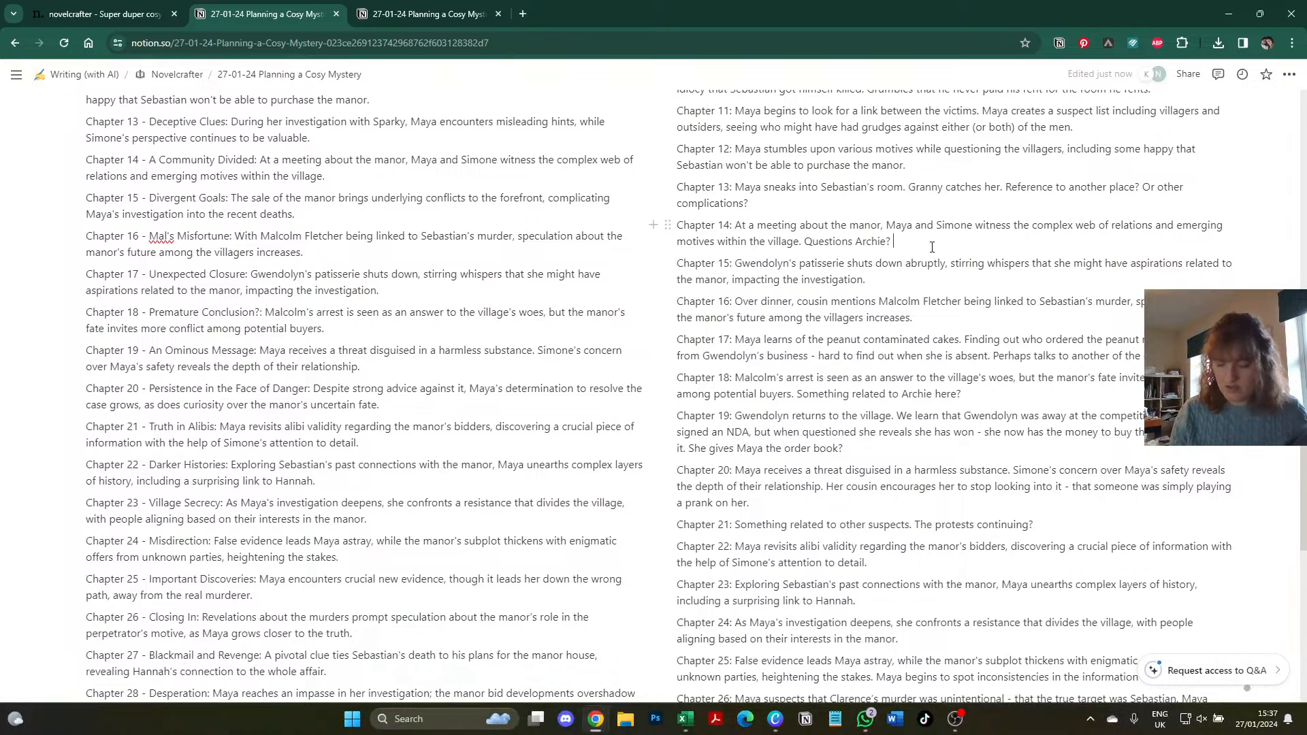
pyautogui.write('Something related ')
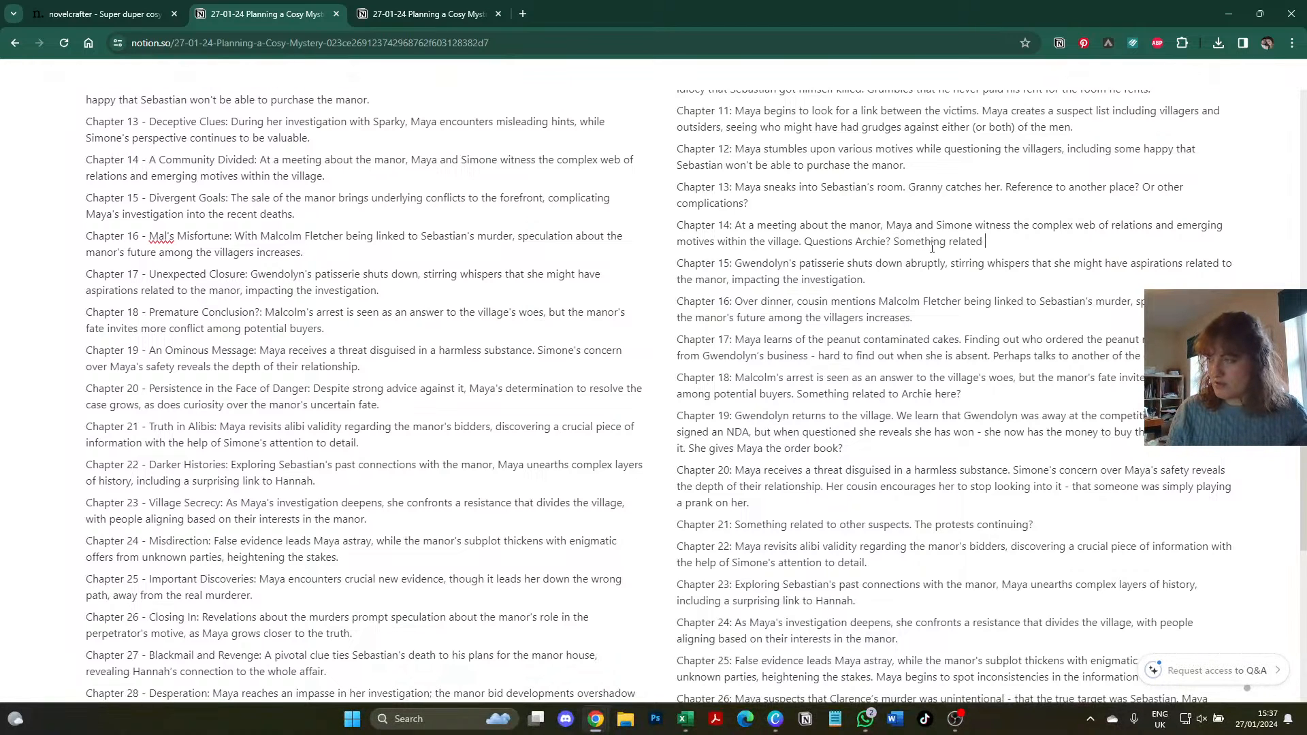
pyautogui.write('to Malcolm too.')
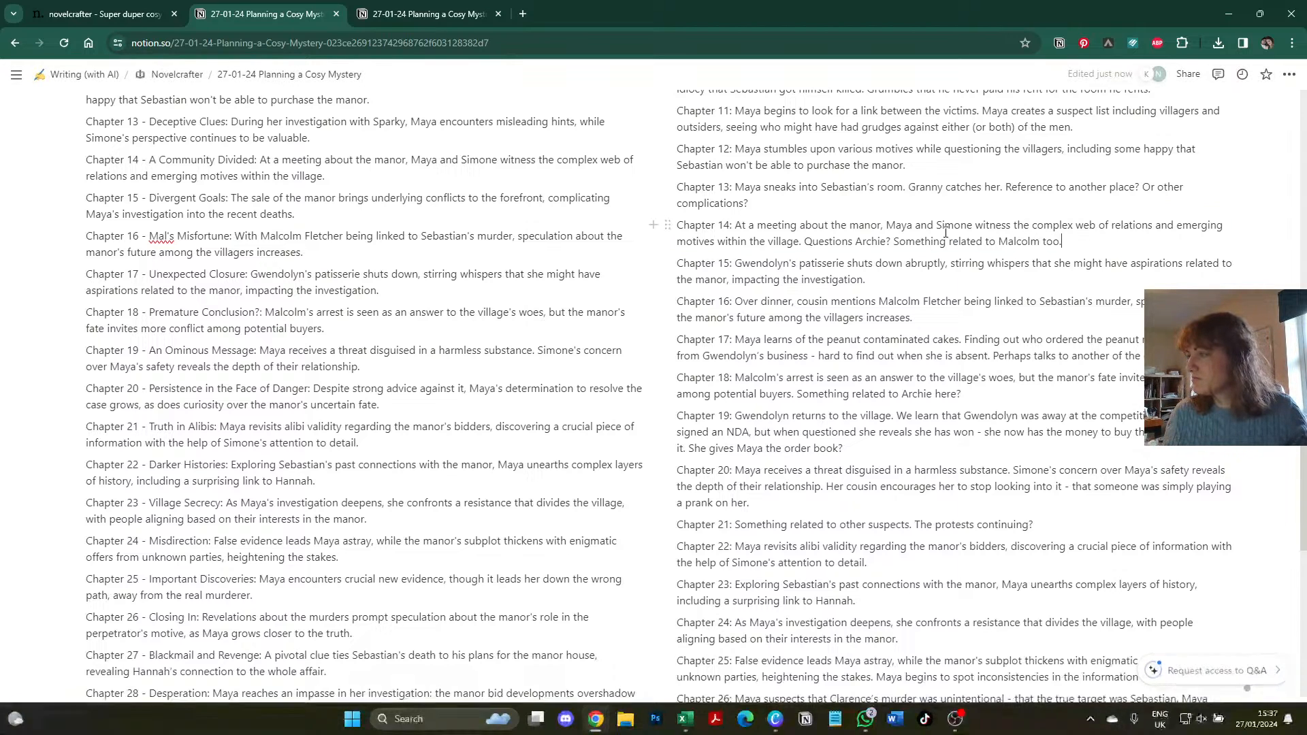
pyautogui.moveTo(1061, 242); pyautogui.dragTo(890, 241)
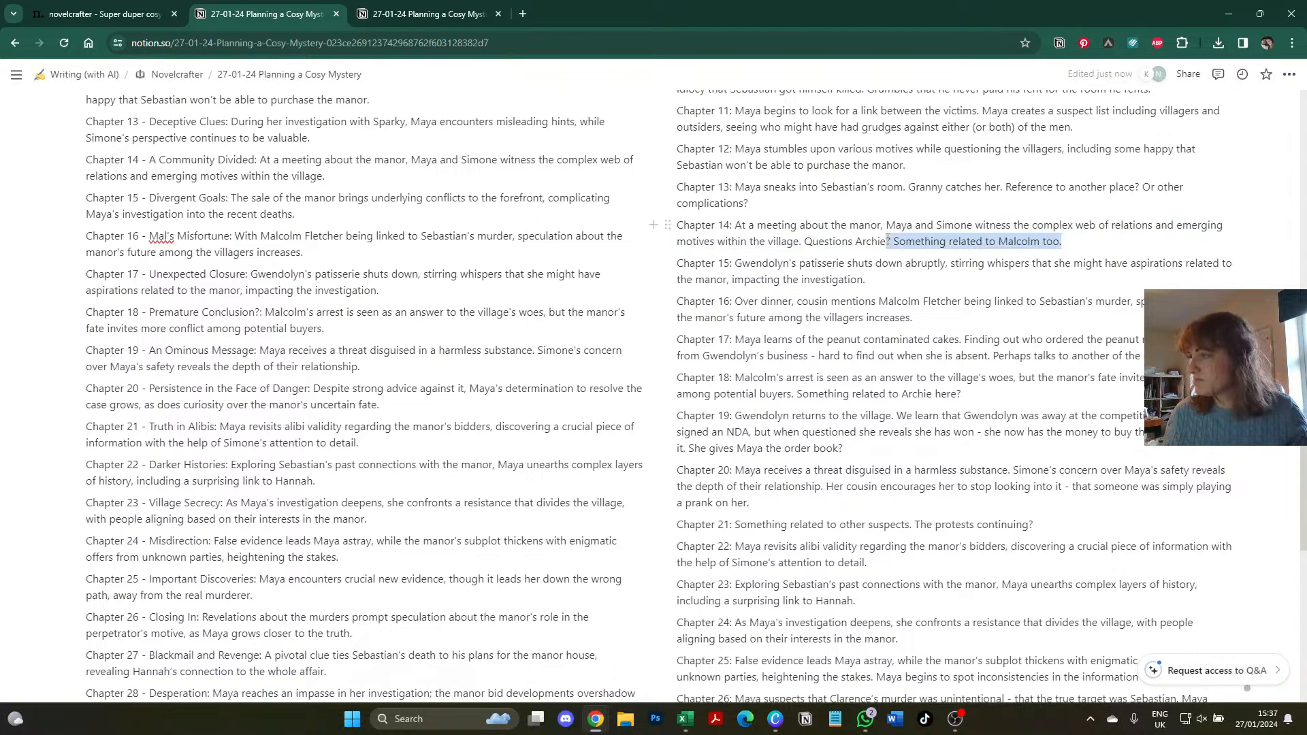
pyautogui.hotkey('ctrl', 'x')
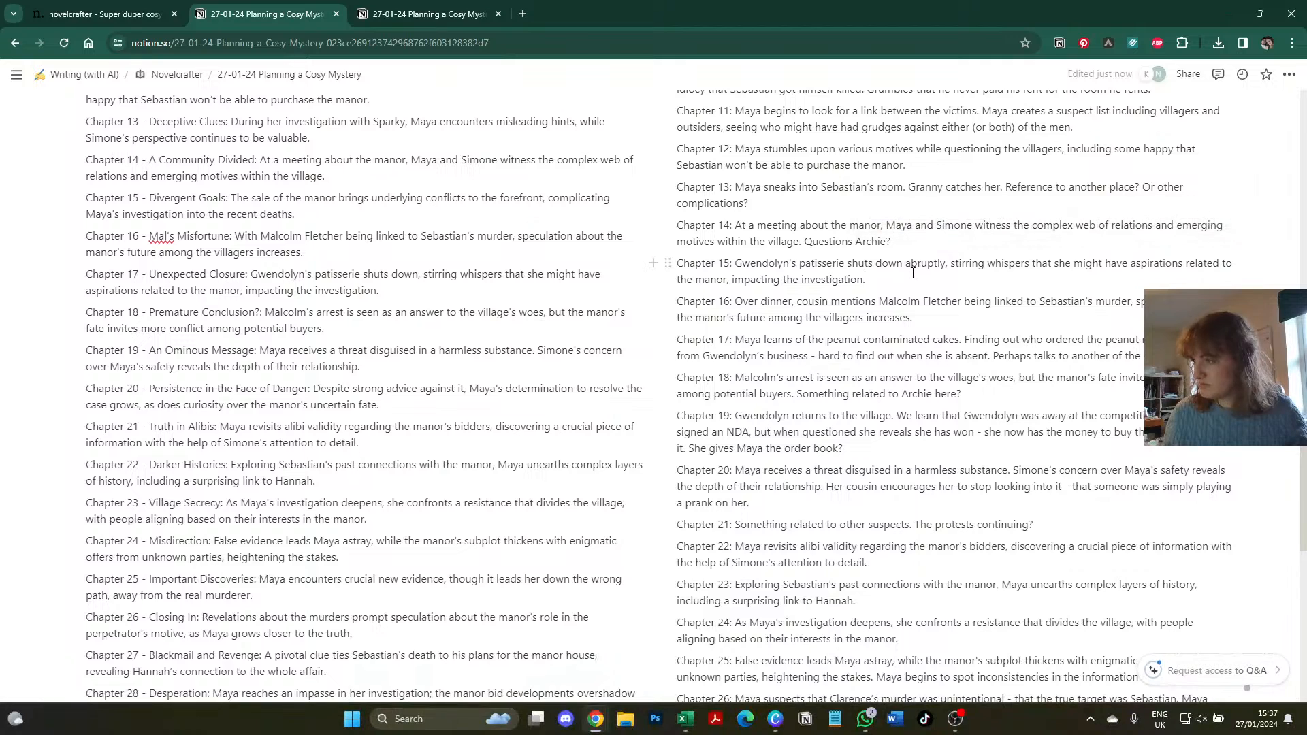
pyautogui.click(913, 272)
pyautogui.hotkey('ctrl', 'v')
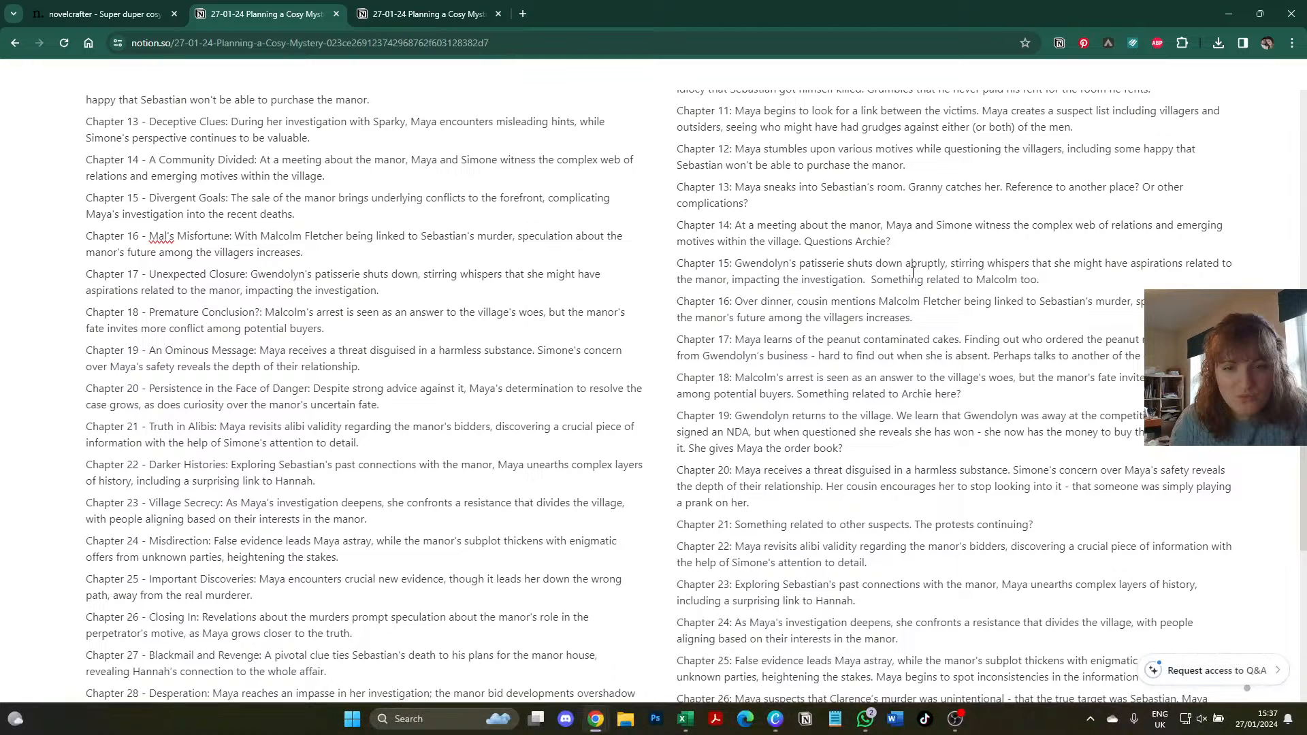
# - Extend Chapter 15's Malcolm note with "- sparky sniffs peanut related food on his person?"
pyautogui.click(936, 318)
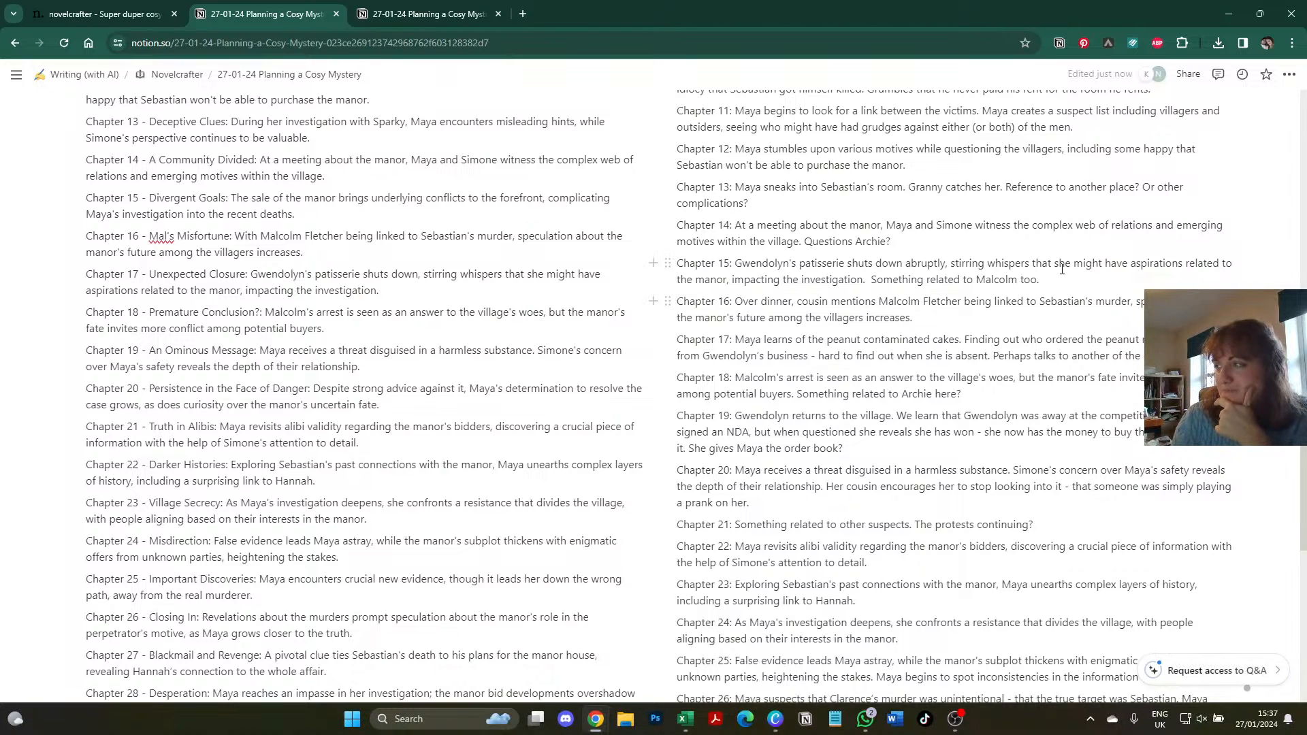
pyautogui.write('- ')
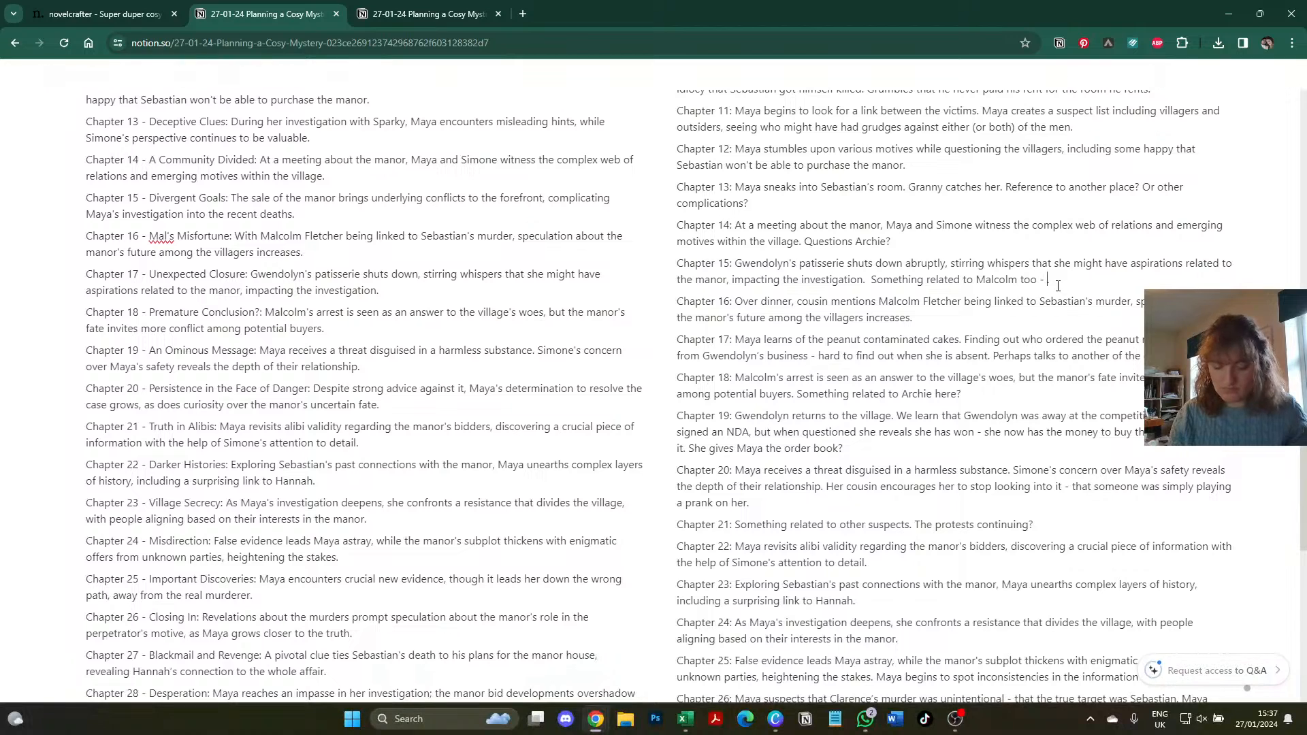
pyautogui.write('sparky sniff')
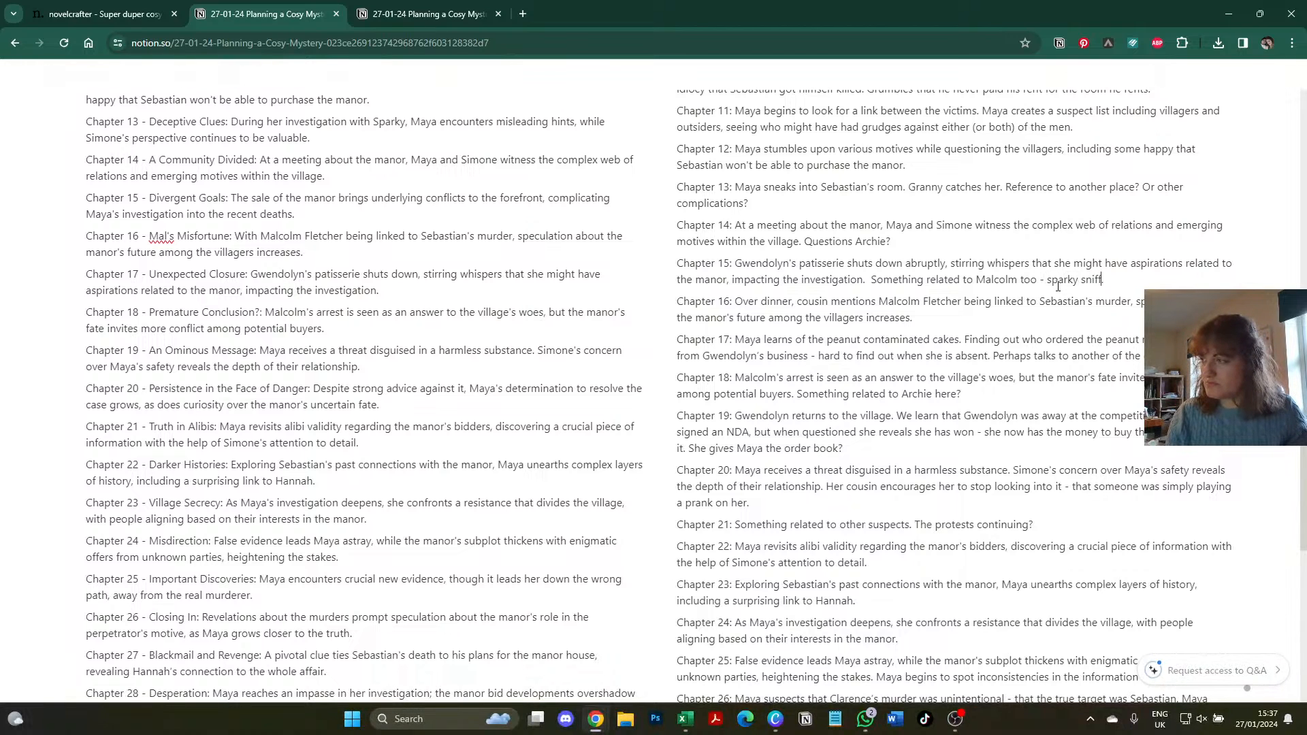
pyautogui.write('s peanut ')
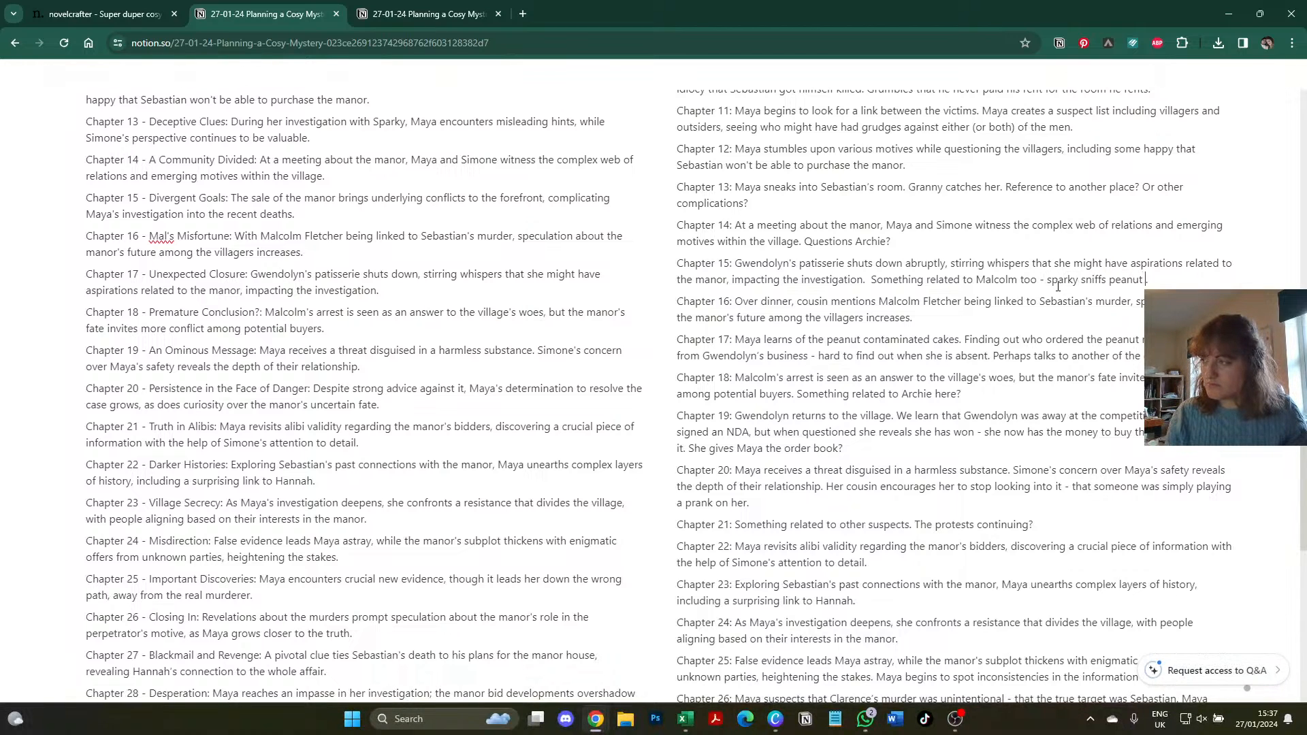
pyautogui.write('related food on')
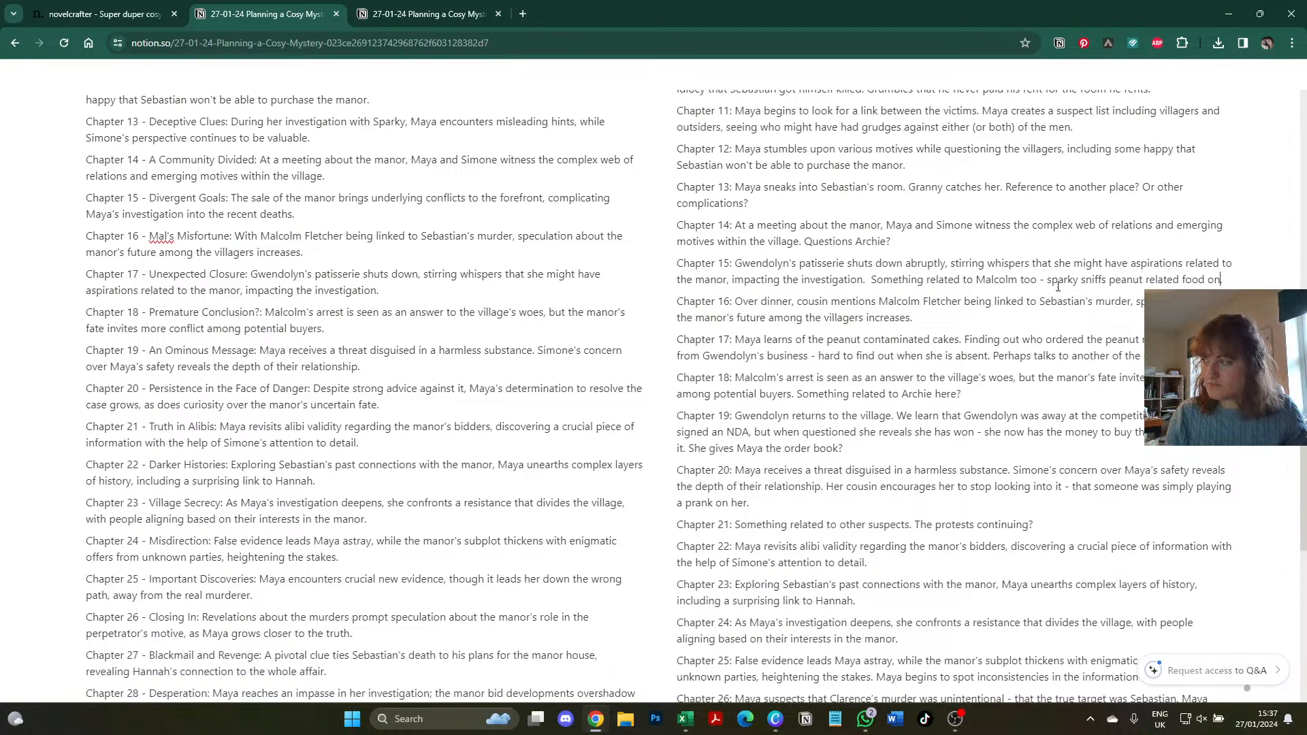
pyautogui.write(' his person?')
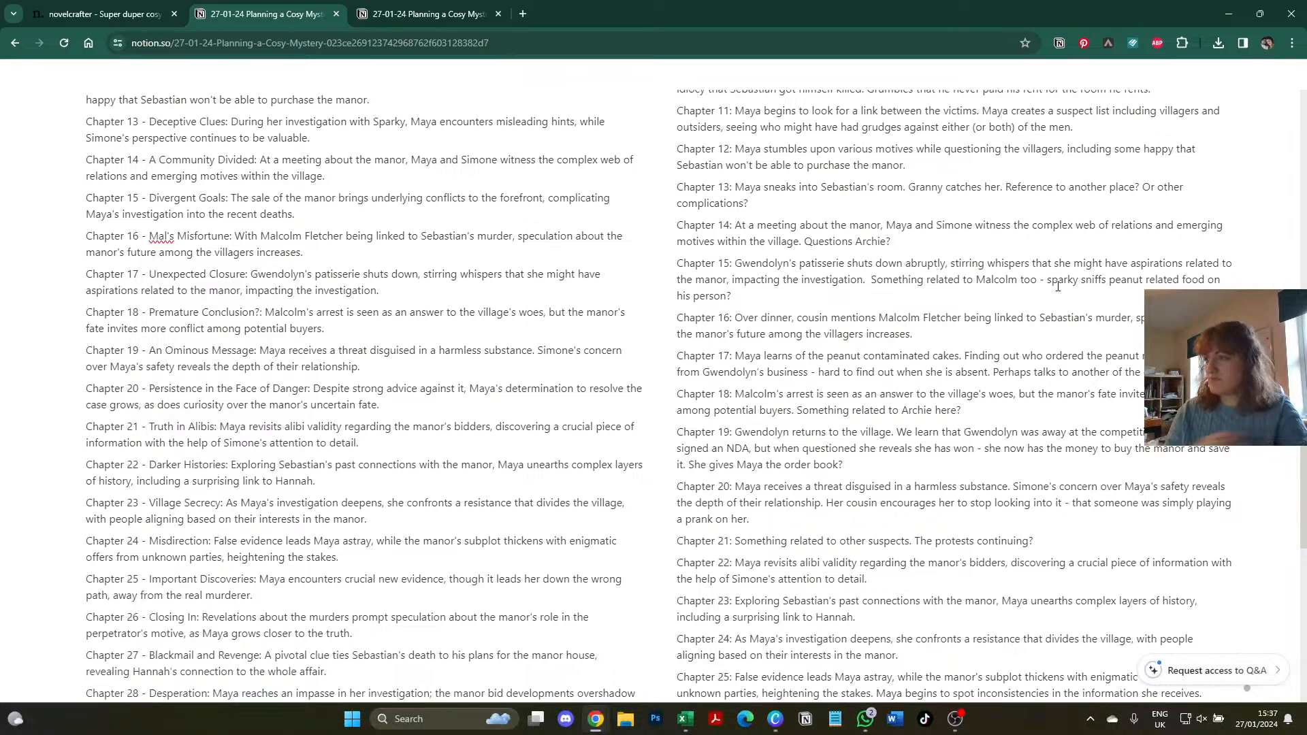
# - Try removing the note about Sparky sniffing peanut related food from the end of Chapter 15
pyautogui.scroll(1, 1056, 286)
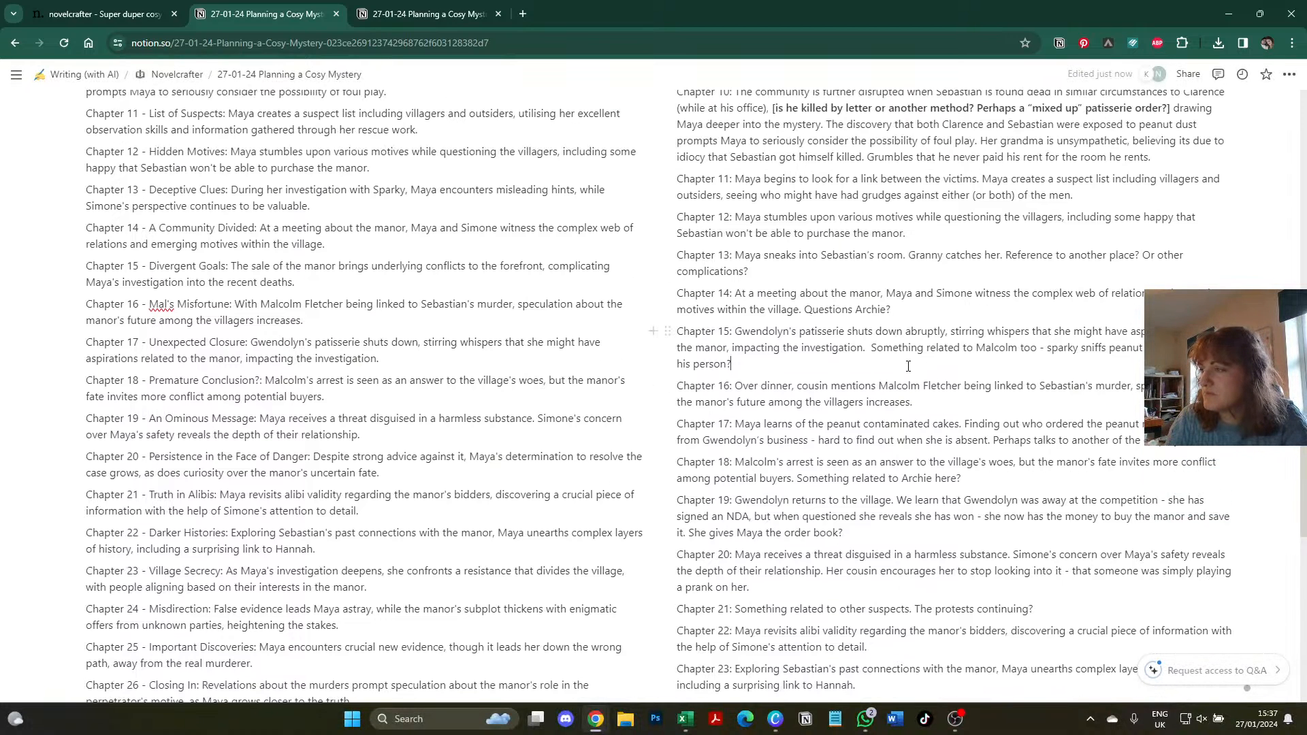
pyautogui.keyDown('shift'); pyautogui.click(1049, 355); pyautogui.keyUp('shift')
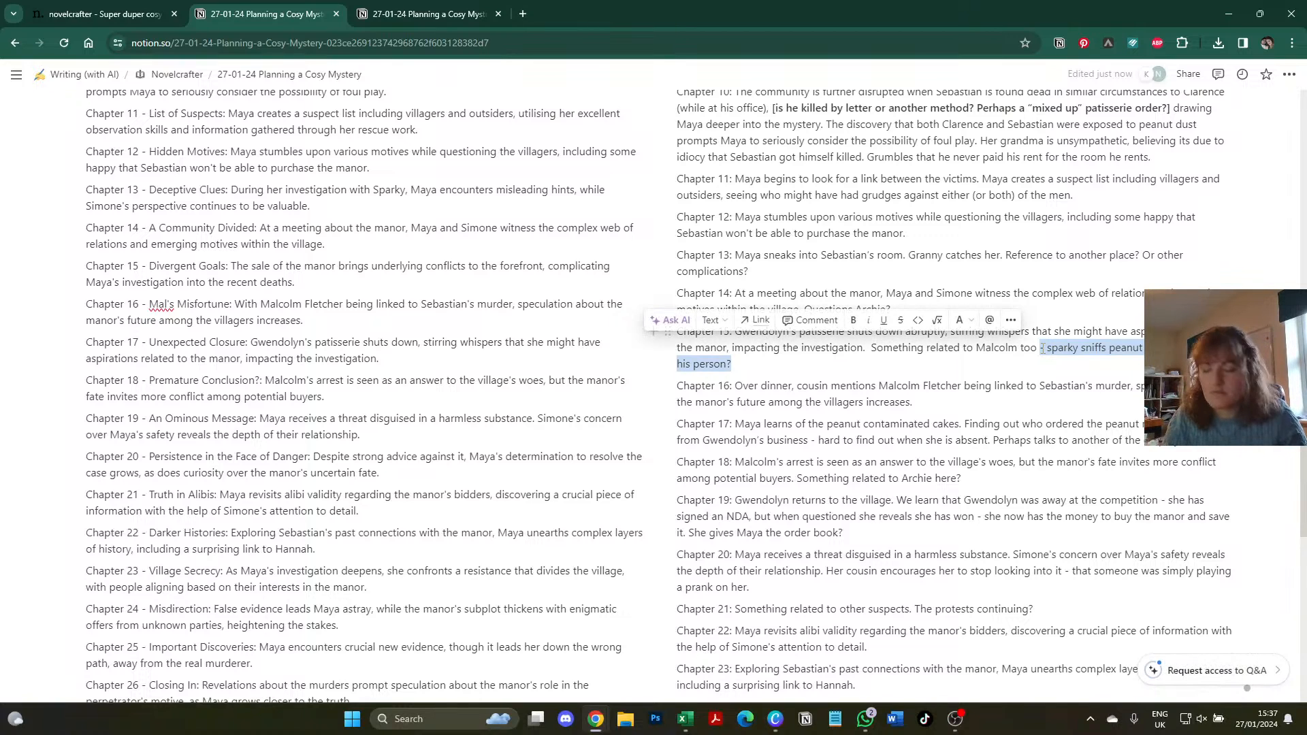
pyautogui.press('BackSpace')
pyautogui.press('BackSpace')
pyautogui.press('BackSpace')
pyautogui.scroll(1, 982, 347)
pyautogui.scroll(2, 983, 347)
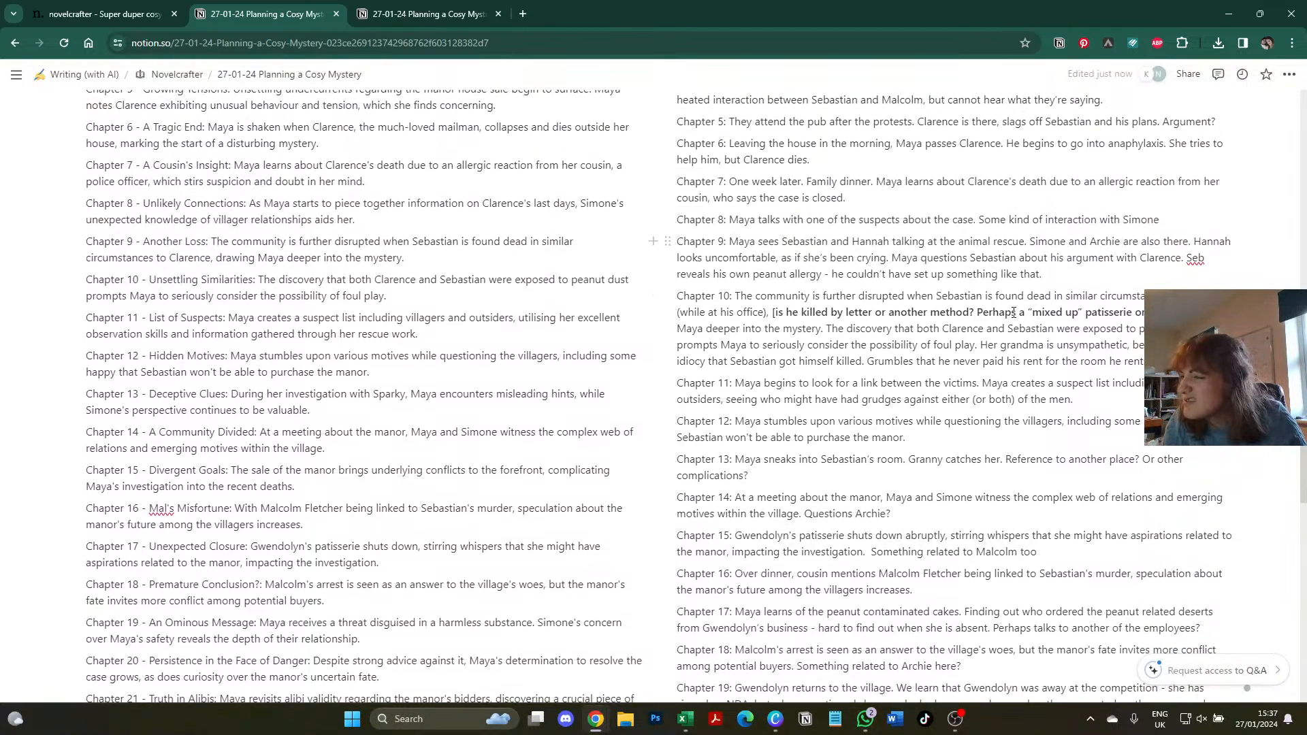
pyautogui.hotkey('ctrl', '\\')
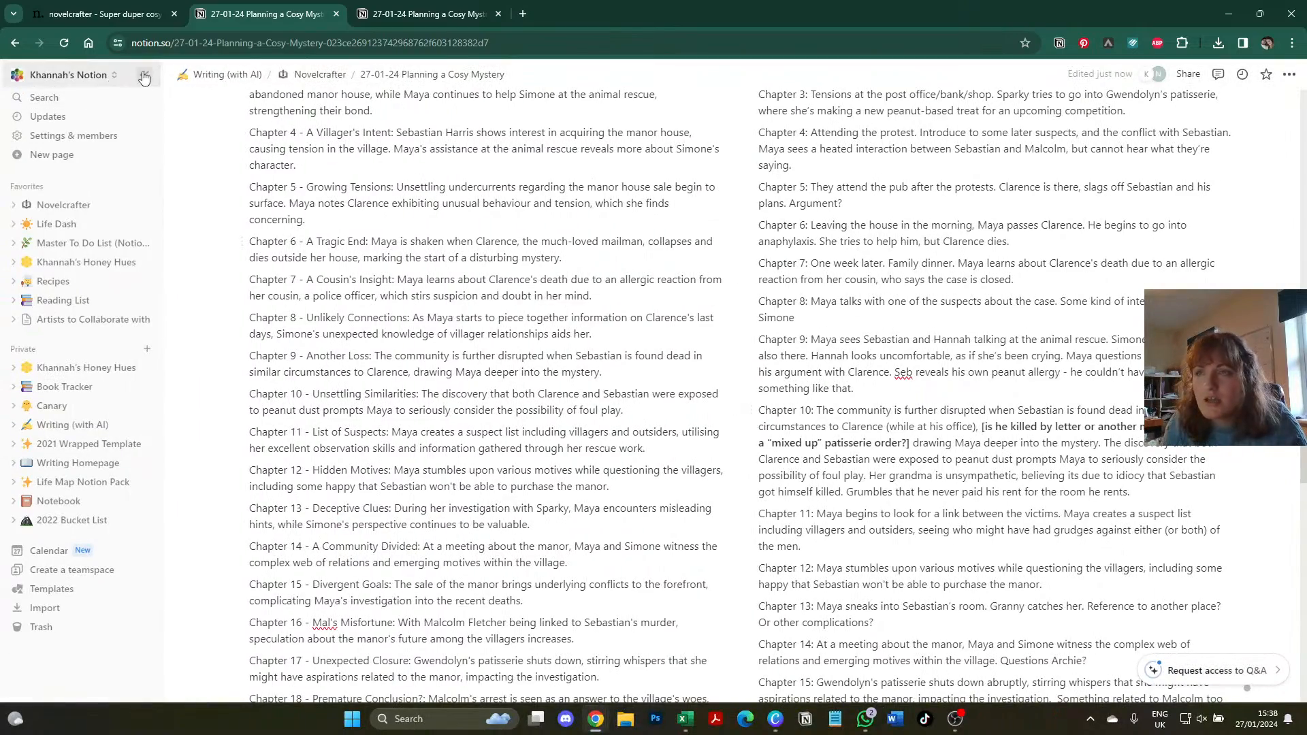
pyautogui.click(144, 75)
# - Reread the author-edited plot from the middle chapters through Chapter 30, checking how the clues and suspects develop
pyautogui.scroll(-1, 800, 471)
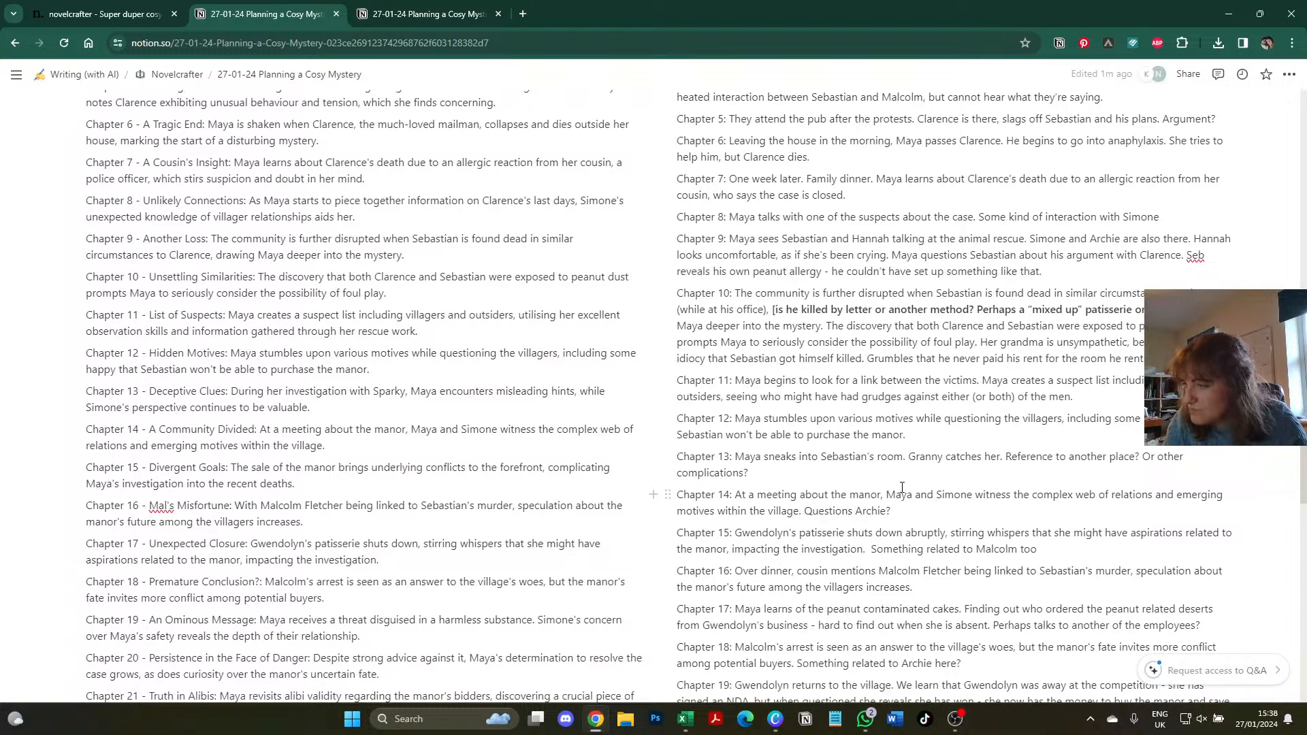
pyautogui.scroll(-2, 932, 457)
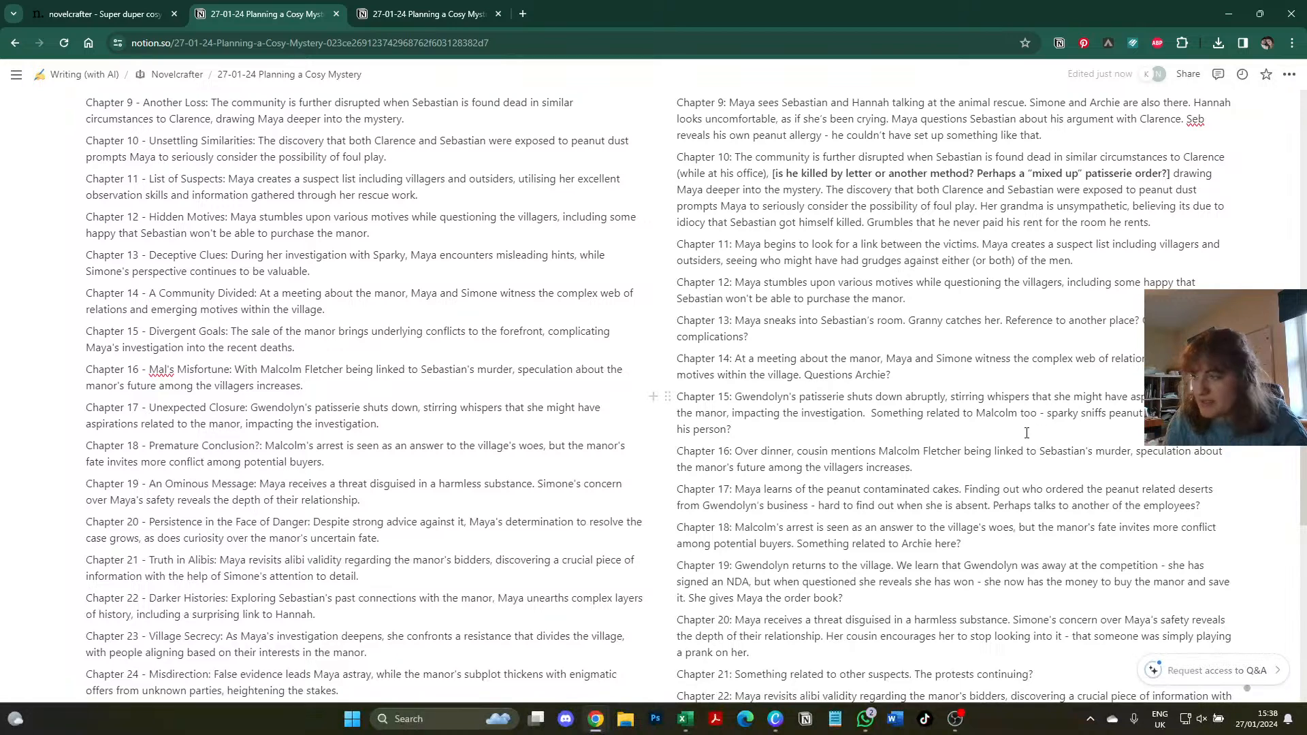
pyautogui.scroll(-1, 1027, 433)
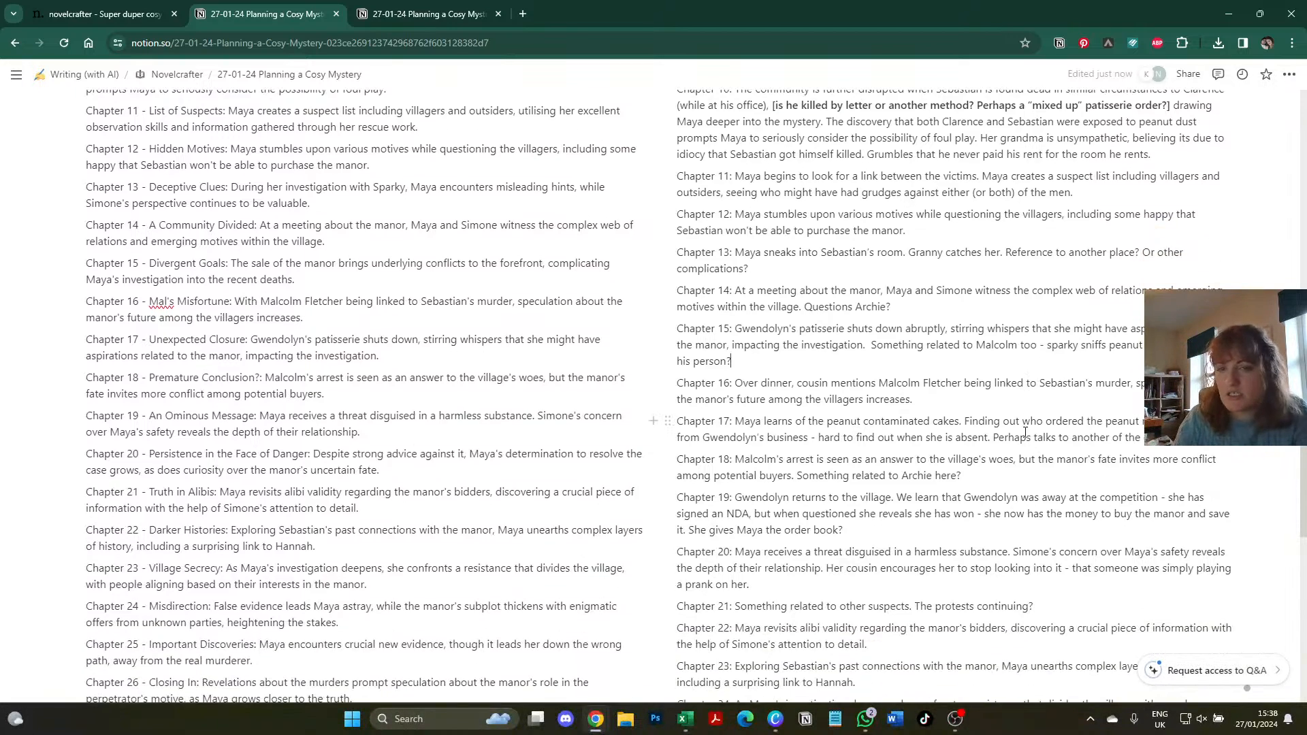
pyautogui.scroll(-1, 1025, 433)
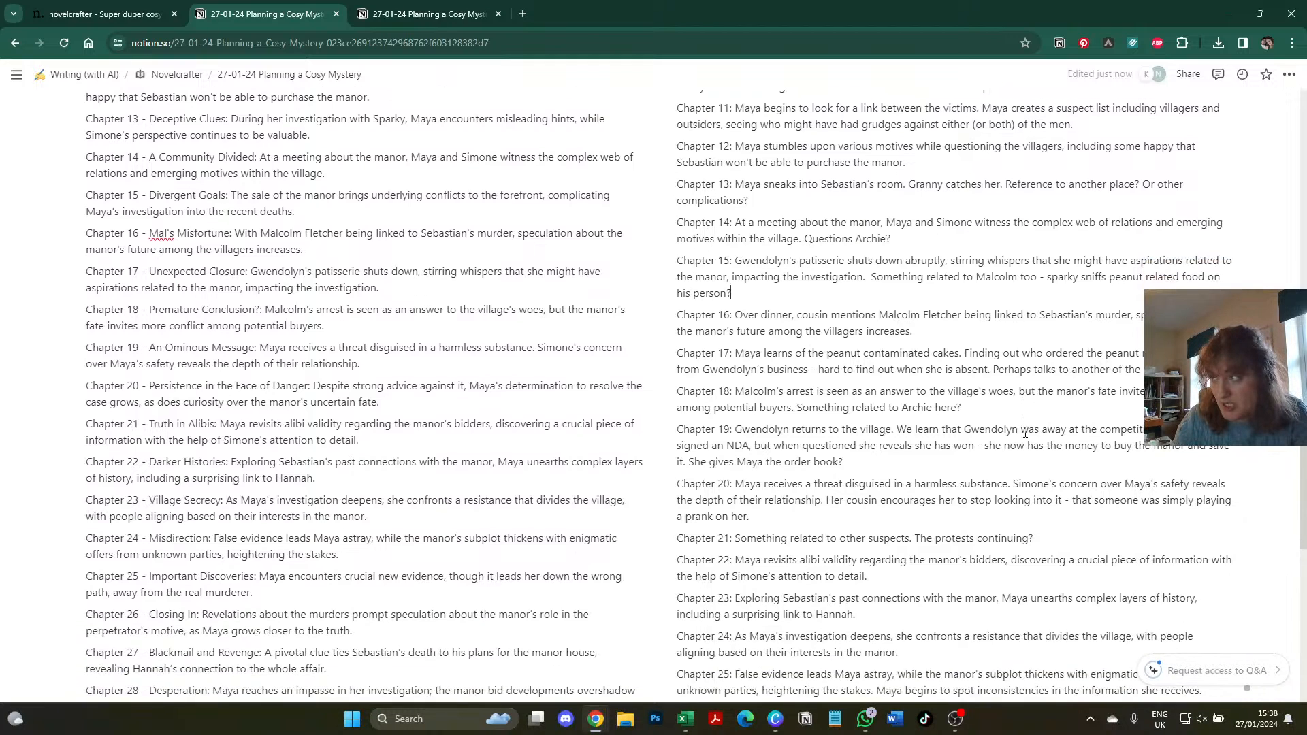
pyautogui.scroll(-1, 1025, 433)
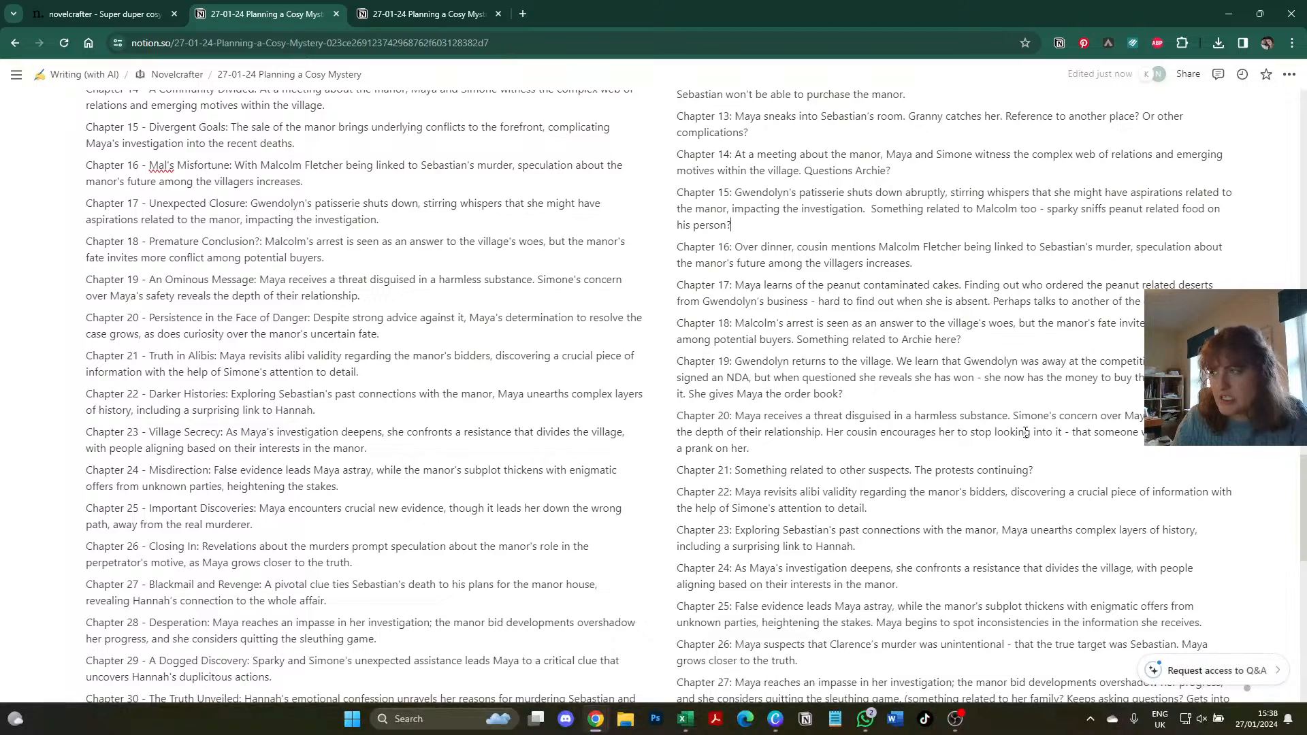
pyautogui.scroll(-2, 1025, 433)
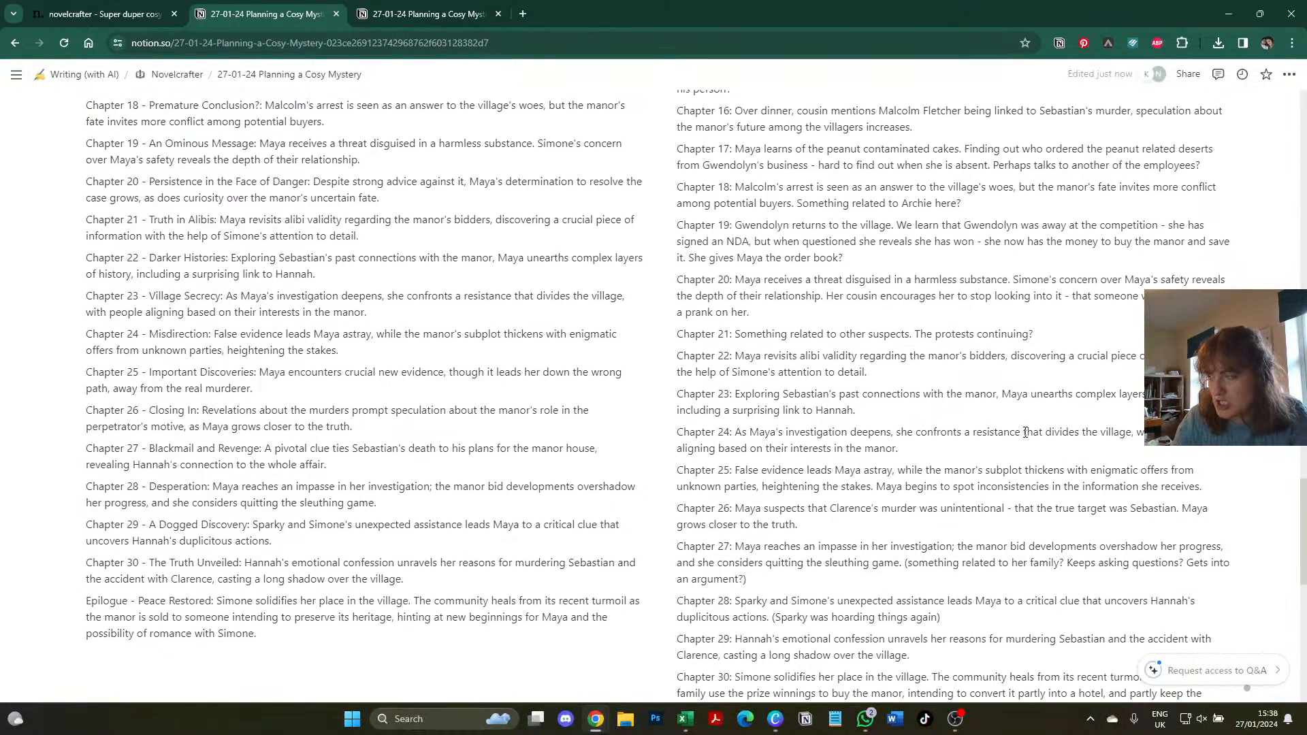
pyautogui.scroll(-2, 1025, 432)
pyautogui.scroll(1, 1024, 433)
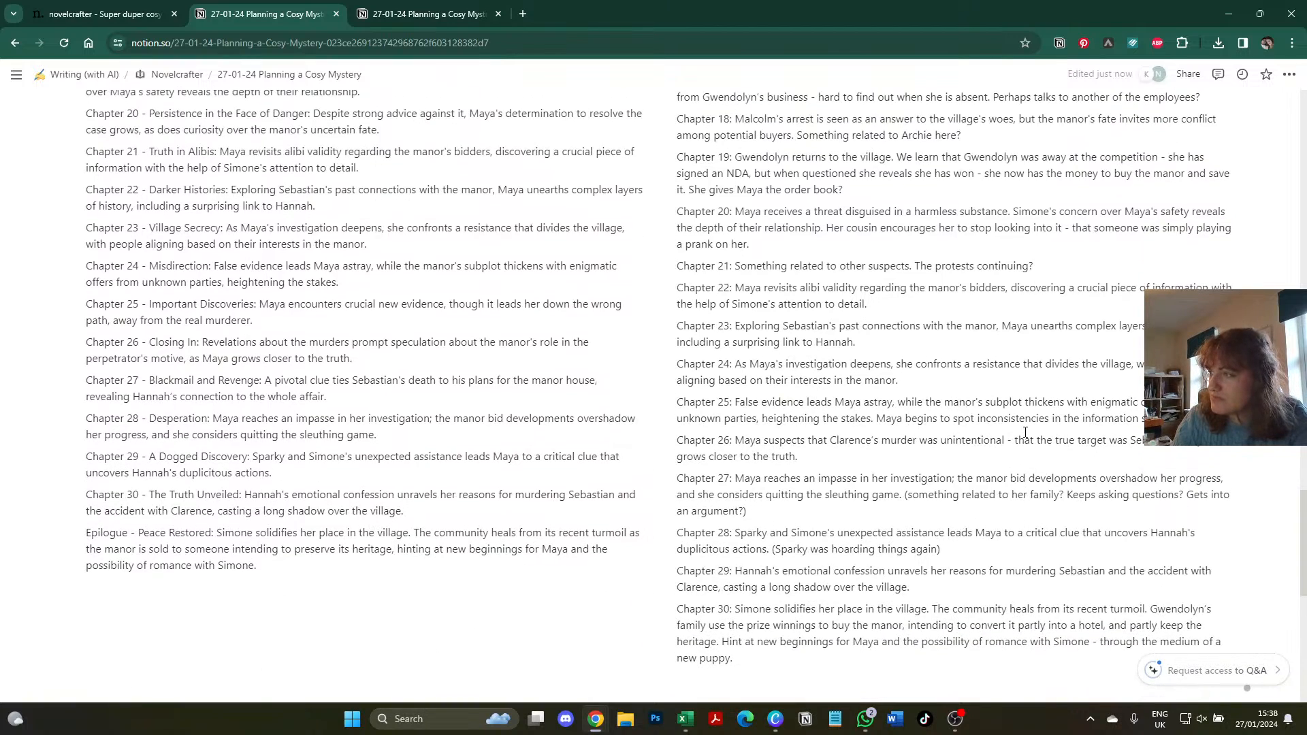
# - In Chapter 20's sentence about the cousin, replace "her" with "Maya" and "it" with "the deaths"
pyautogui.doubleClick(947, 227)
pyautogui.write('Maya')
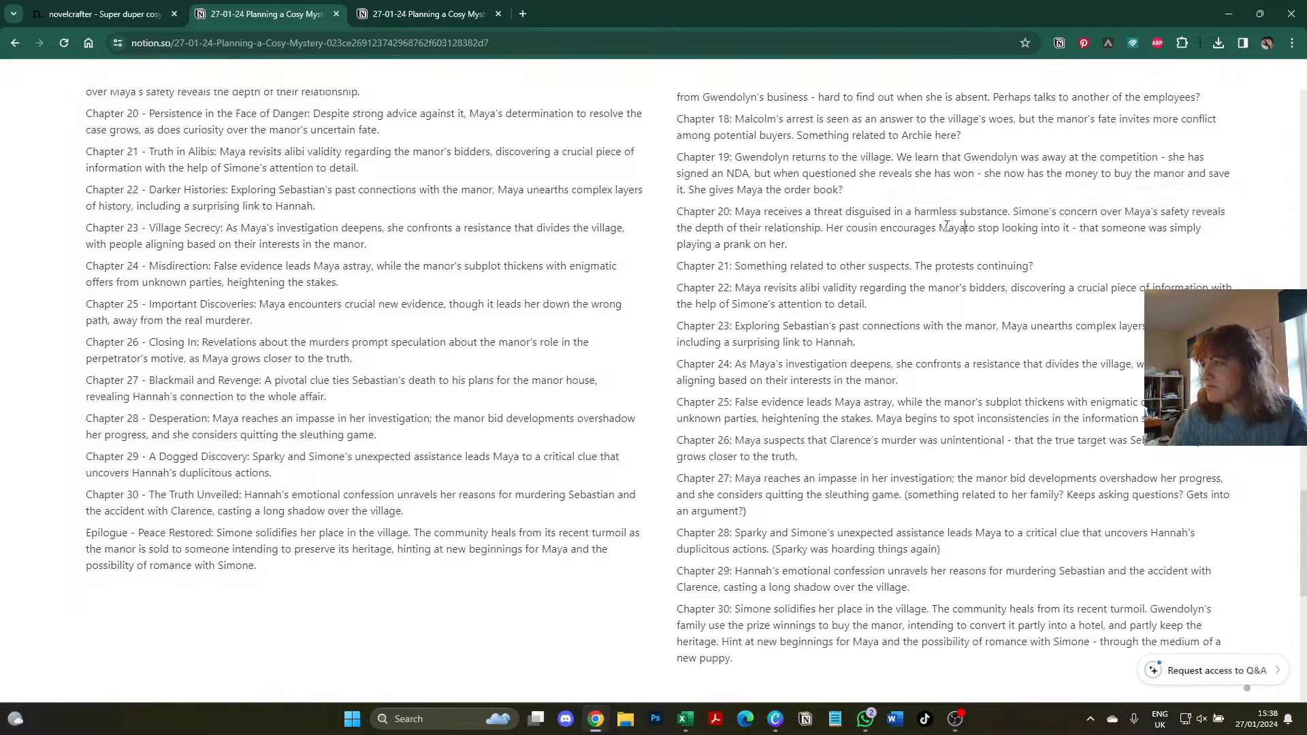
pyautogui.doubleClick(1068, 228)
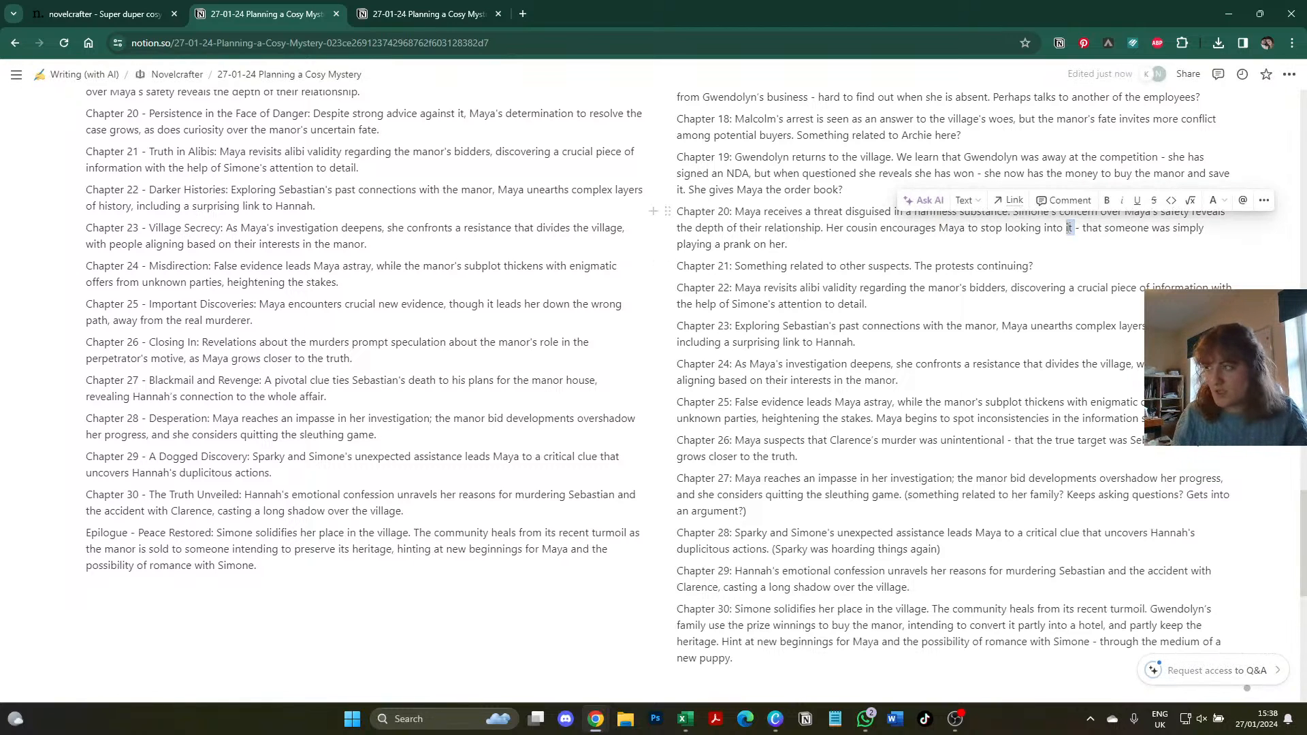
pyautogui.write('the')
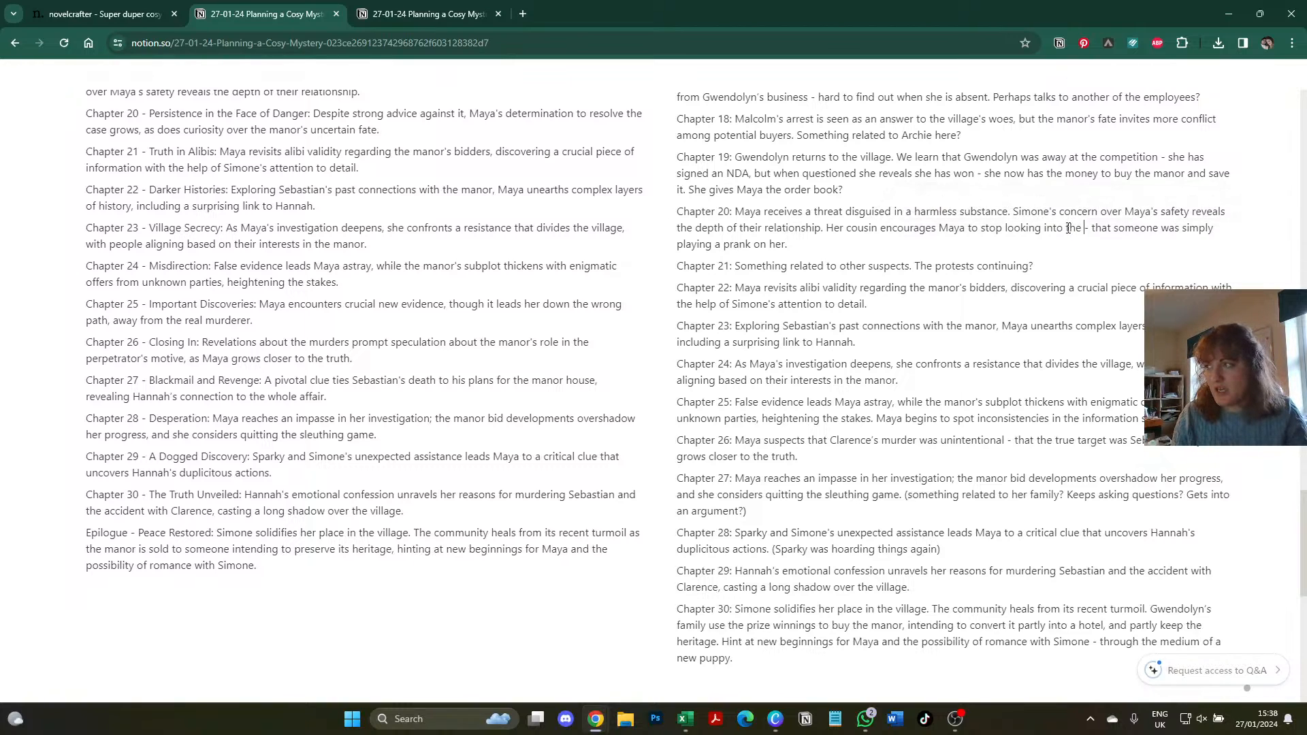
pyautogui.write(' deaths')
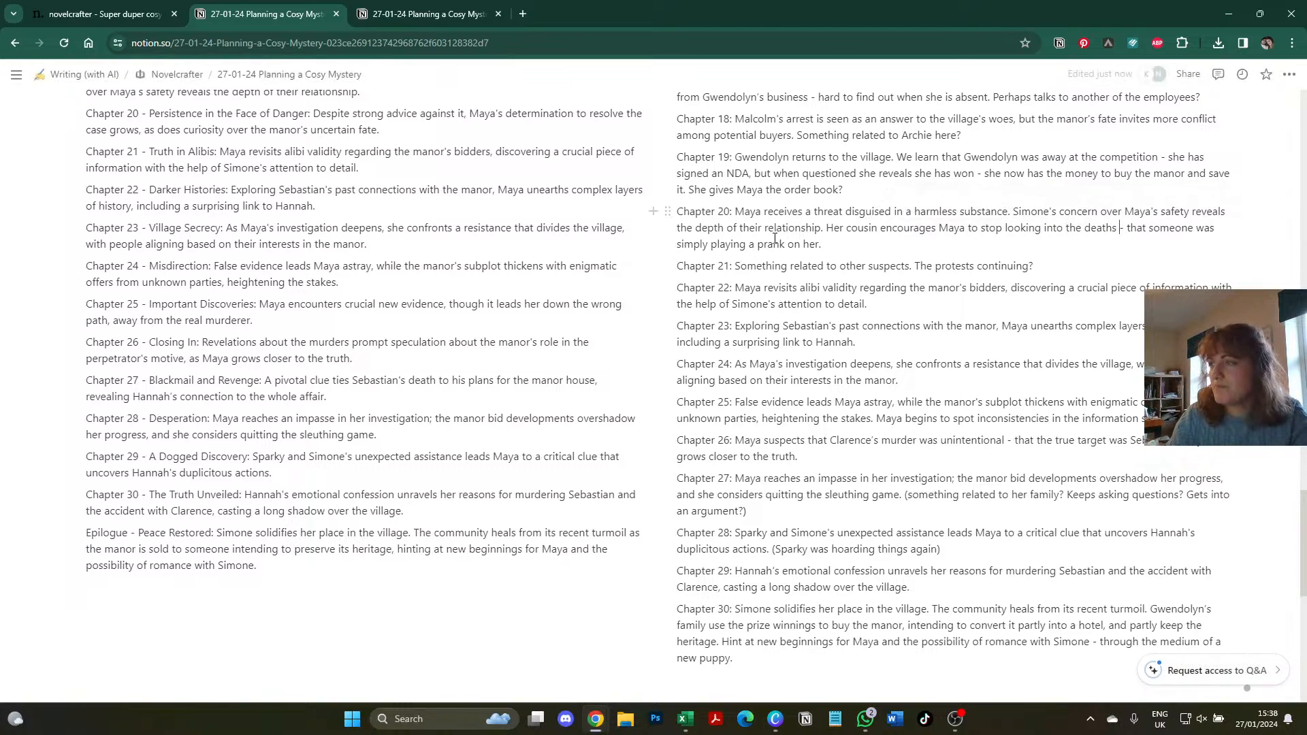
# - Extend the end of Chapter 20 with ", and she should allow law enforcement to deal with it."
pyautogui.click(826, 246)
pyautogui.write(', ')
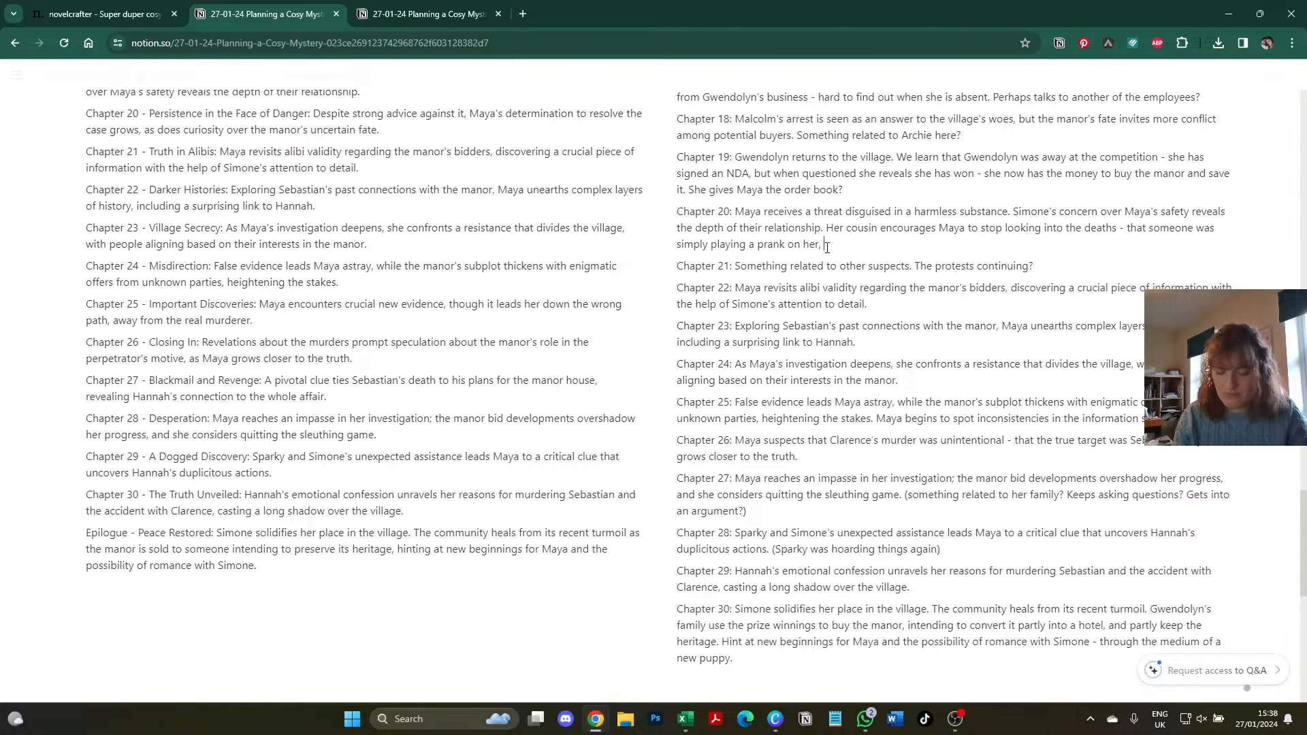
pyautogui.write('and she')
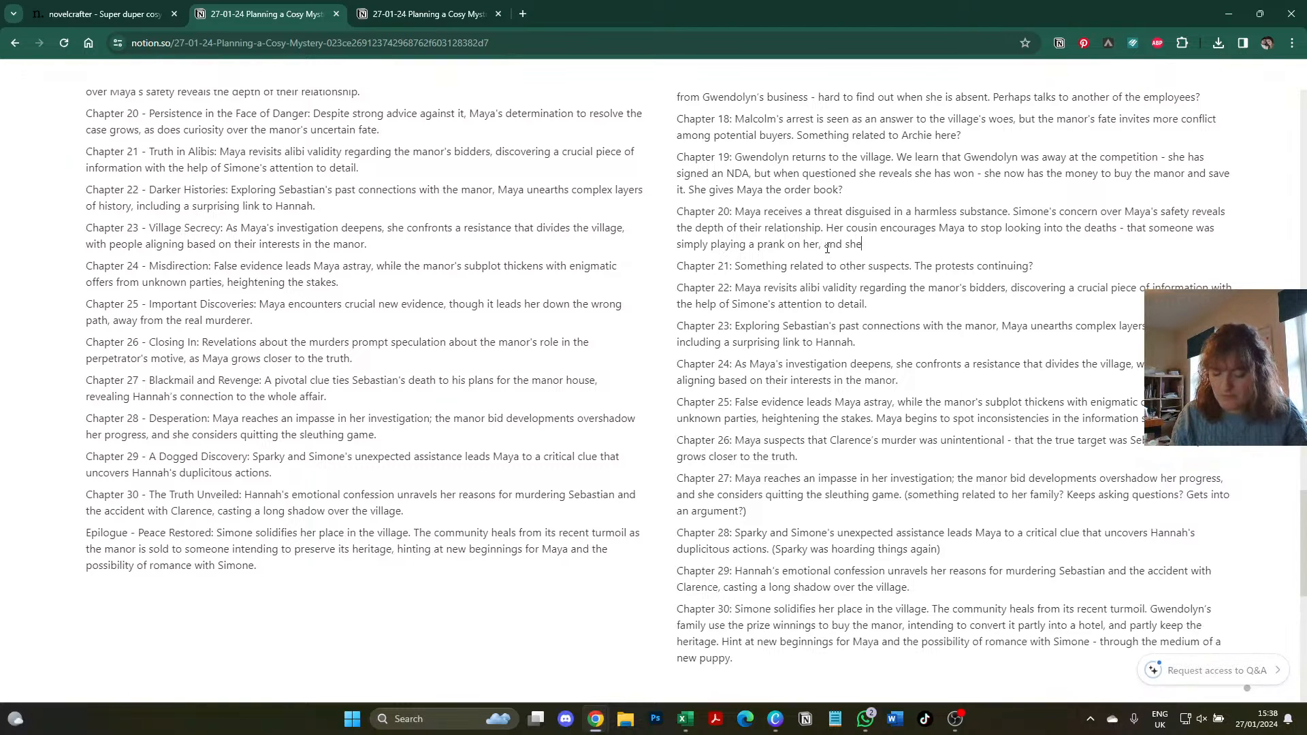
pyautogui.write(' should allow la')
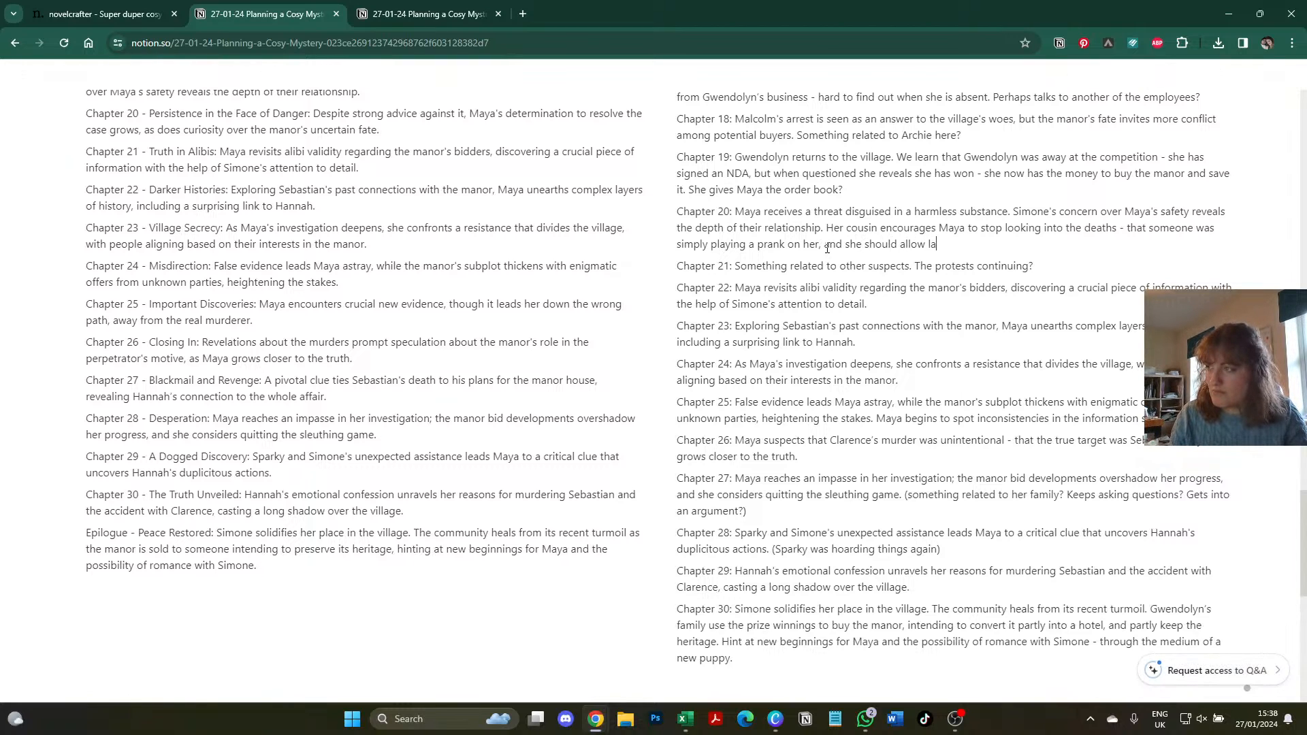
pyautogui.write('w enforcemen')
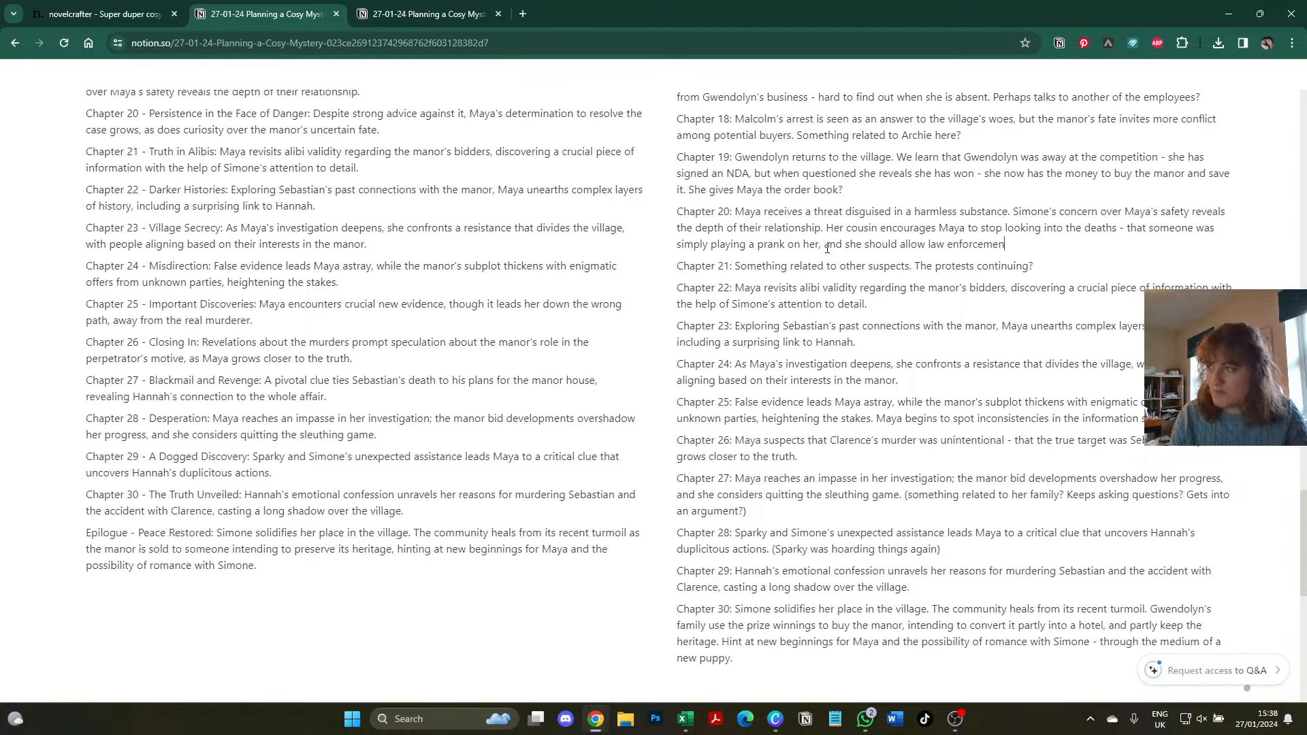
pyautogui.write('t to deal with it.')
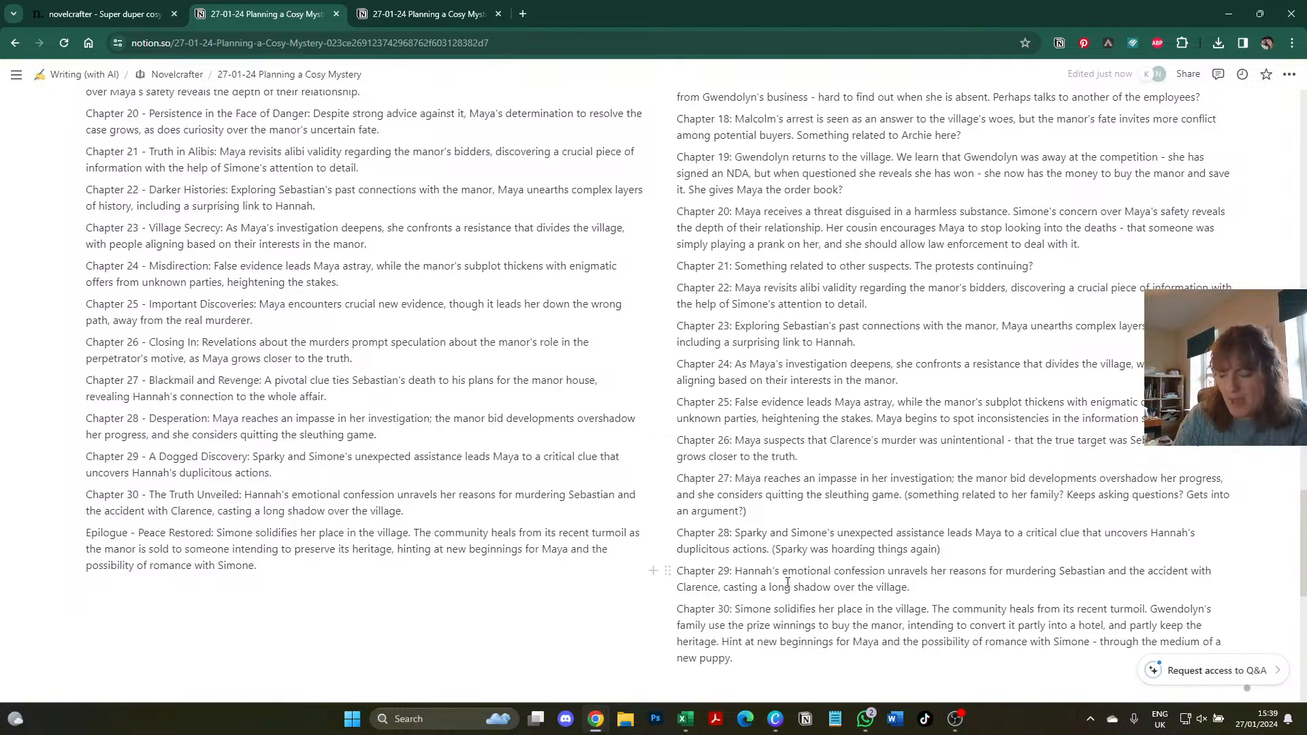
pyautogui.scroll(-1, 787, 582)
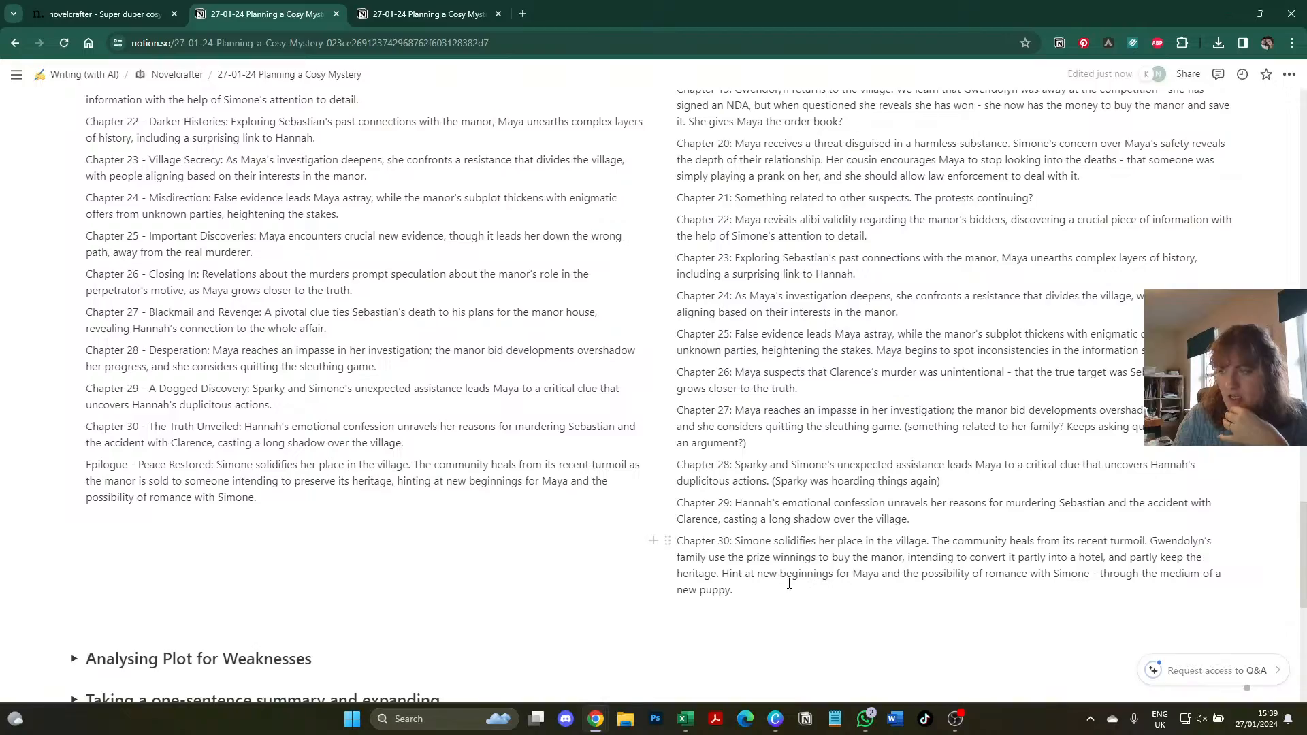
pyautogui.scroll(12, 789, 584)
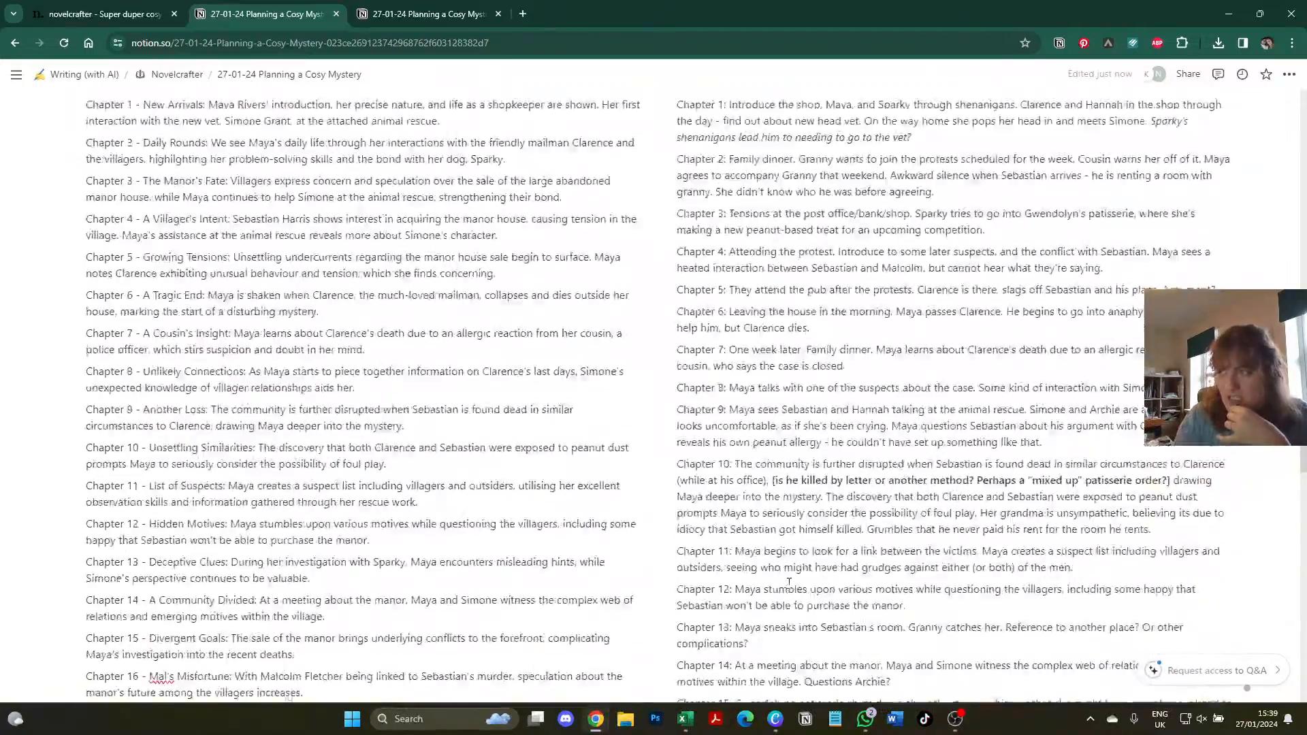
pyautogui.scroll(2, 789, 583)
pyautogui.scroll(-2, 789, 584)
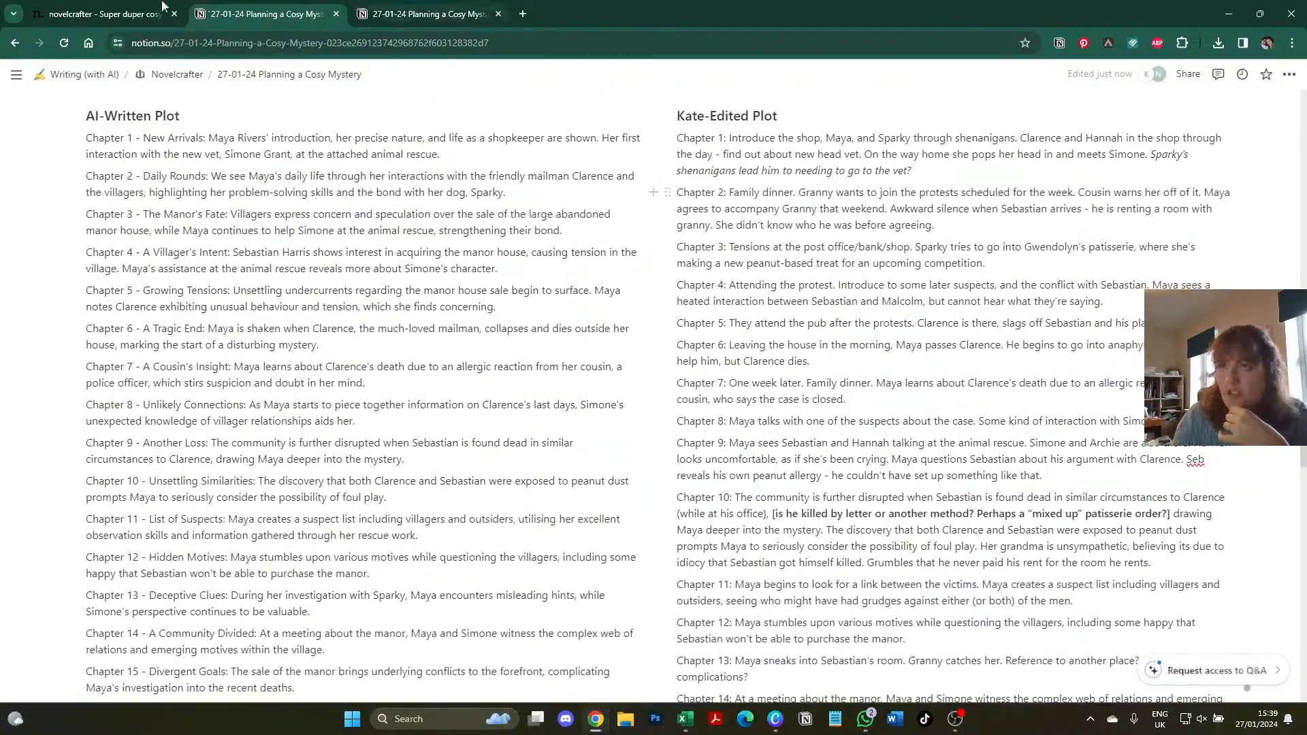
pyautogui.scroll(-6, 435, 346)
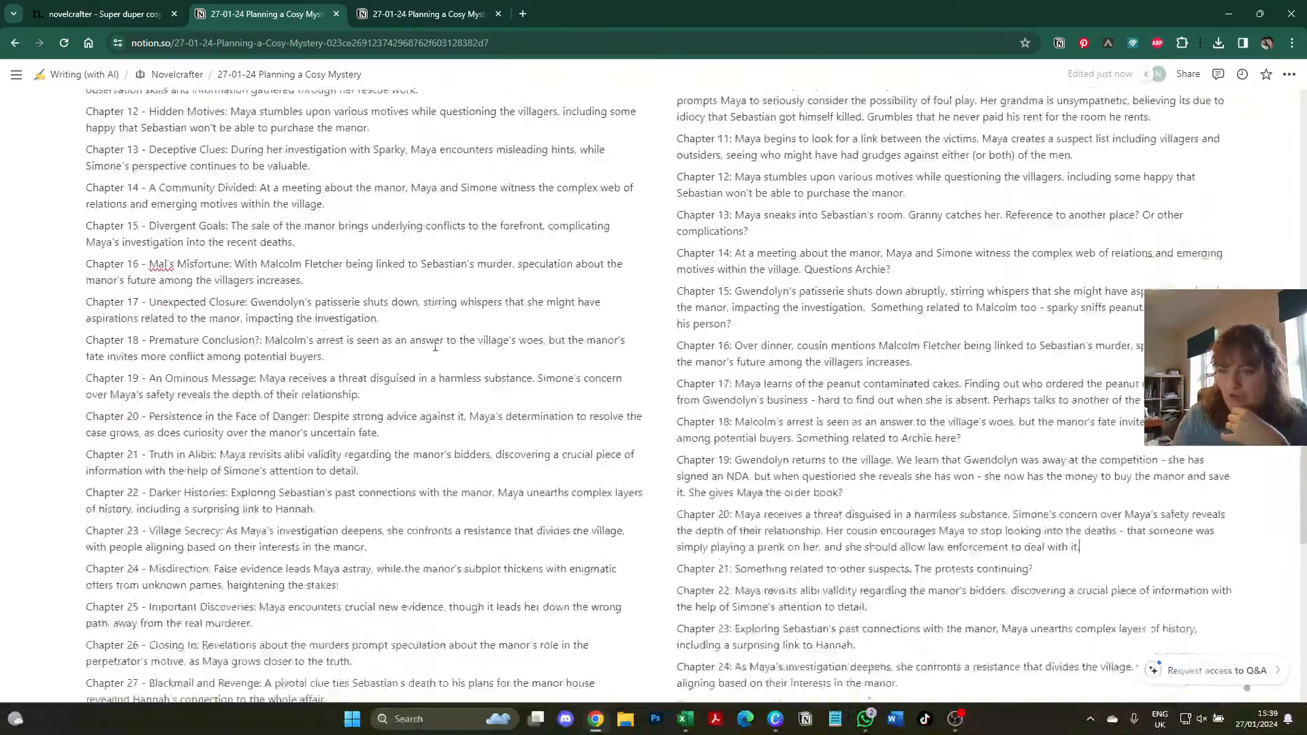
pyautogui.scroll(-8, 435, 346)
pyautogui.scroll(5, 462, 347)
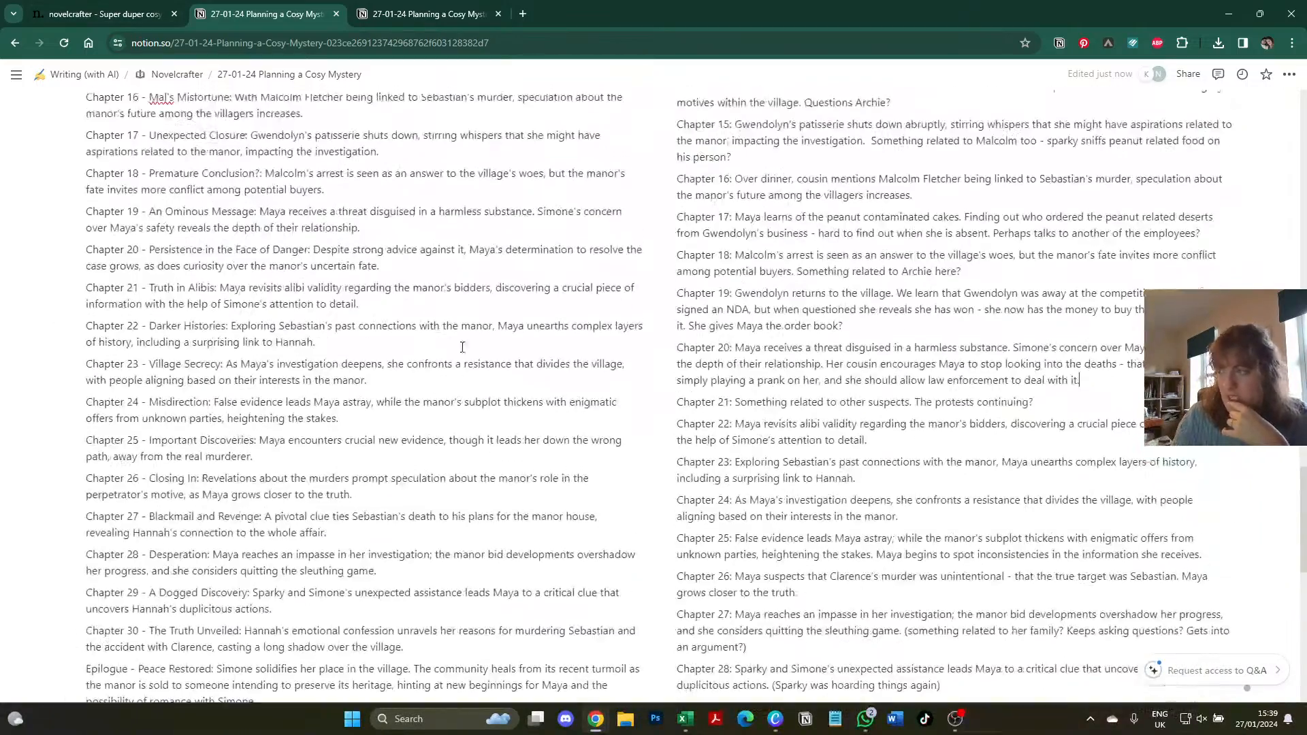
# - Switch to Novelcrafter, show the novel's plan, and open Sparky's character entry from the codex at its description
pyautogui.click(109, 14)
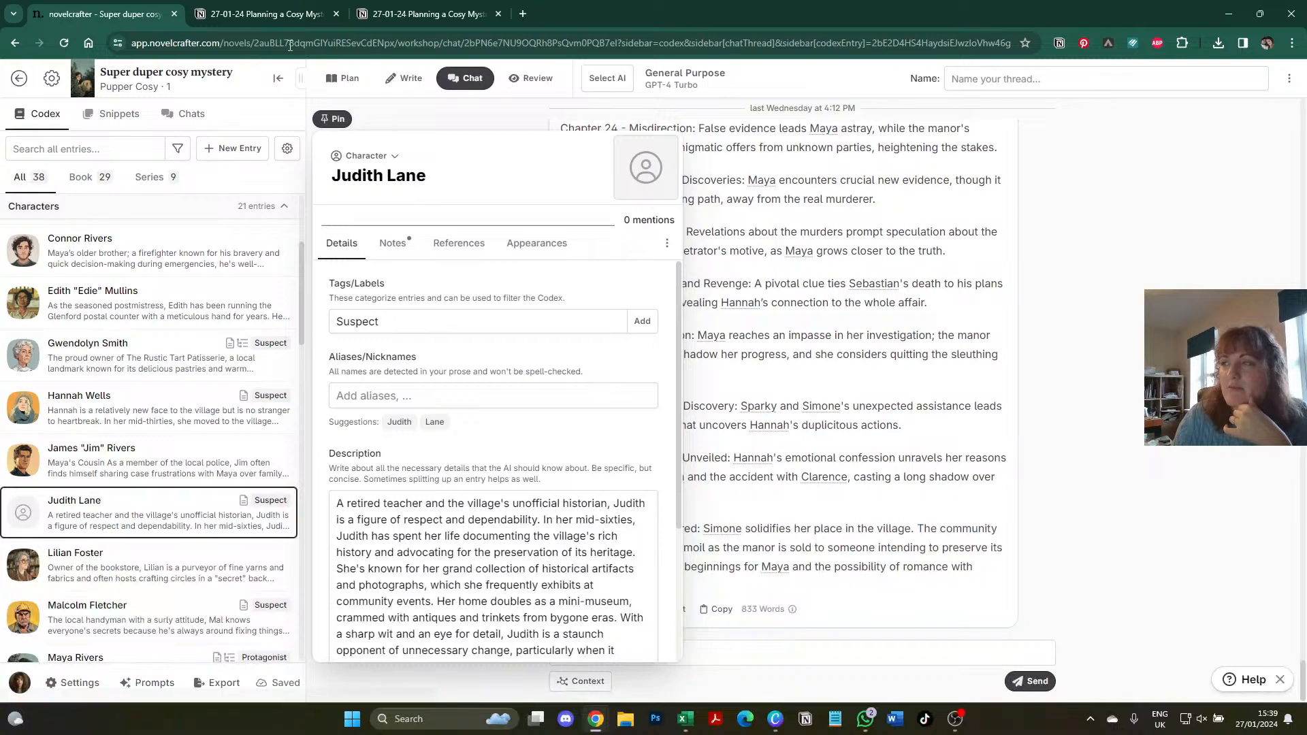
pyautogui.click(342, 80)
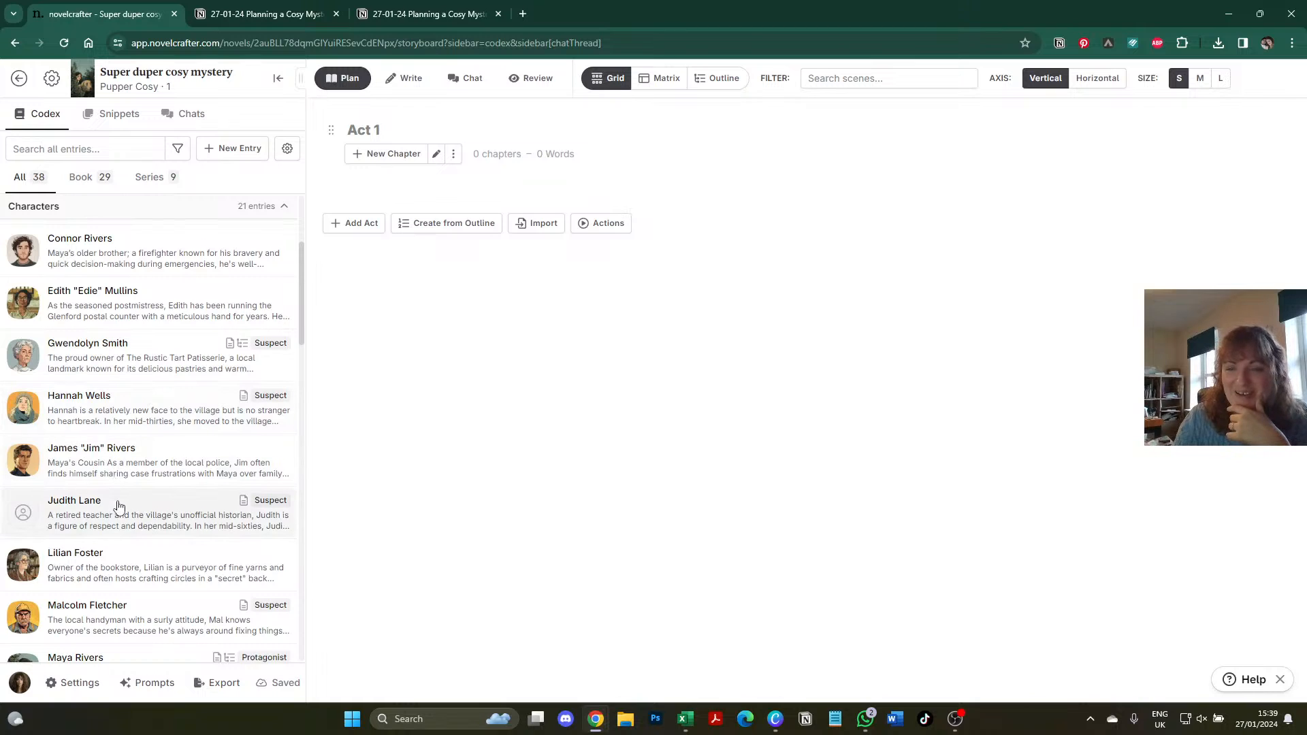
pyautogui.scroll(-2, 119, 504)
pyautogui.scroll(4, 120, 507)
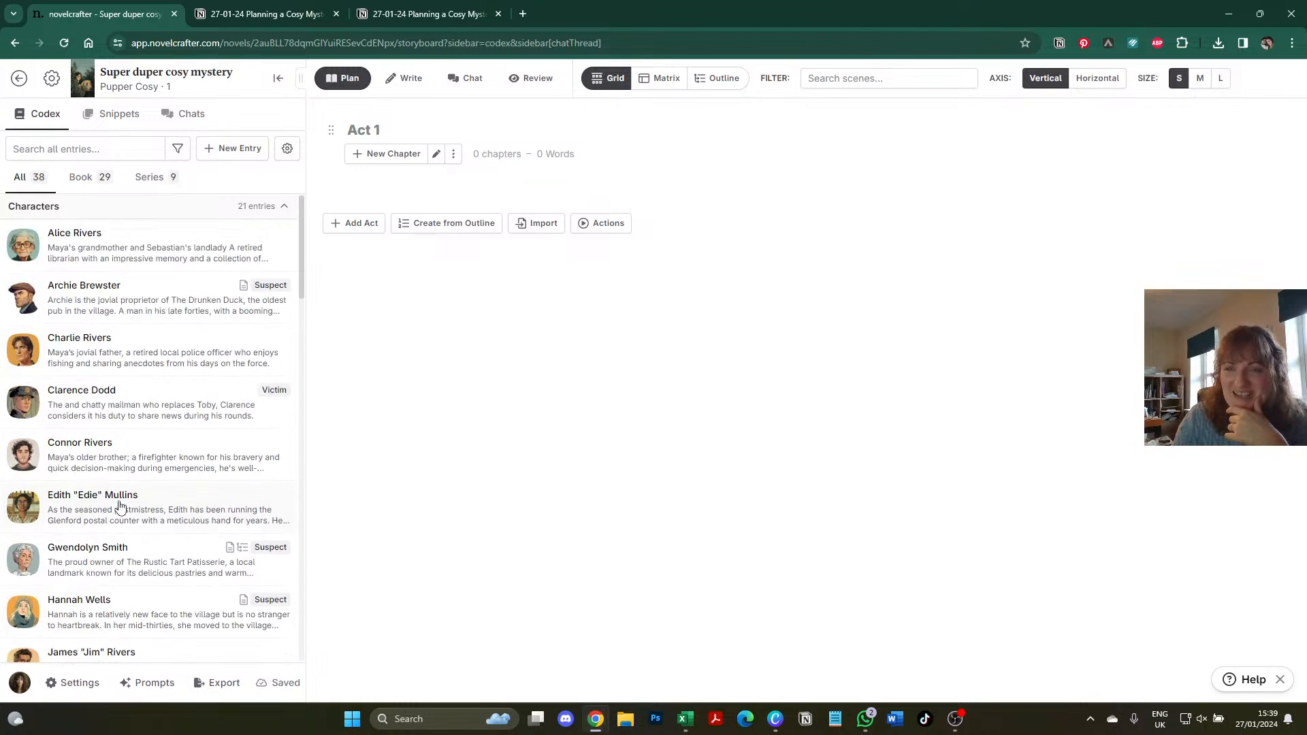
pyautogui.scroll(-5, 123, 500)
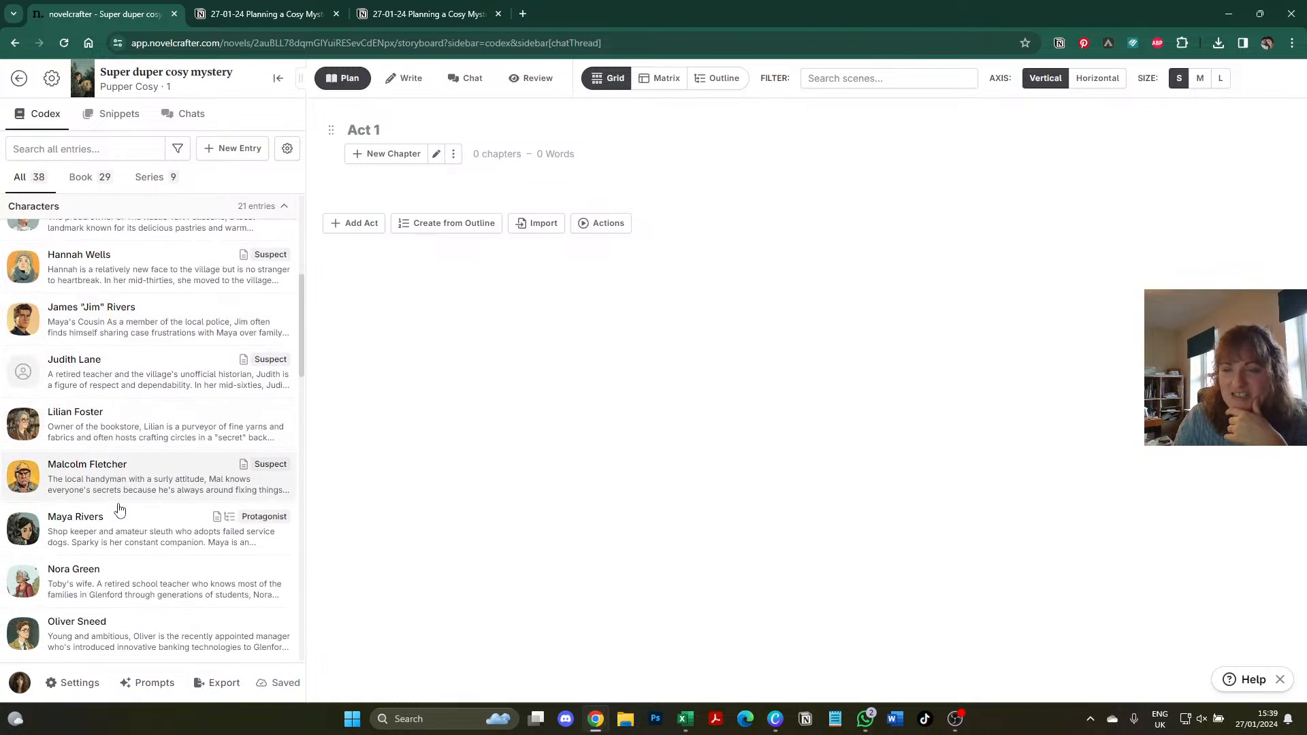
pyautogui.scroll(-6, 121, 500)
pyautogui.scroll(1, 120, 507)
pyautogui.scroll(-2, 120, 510)
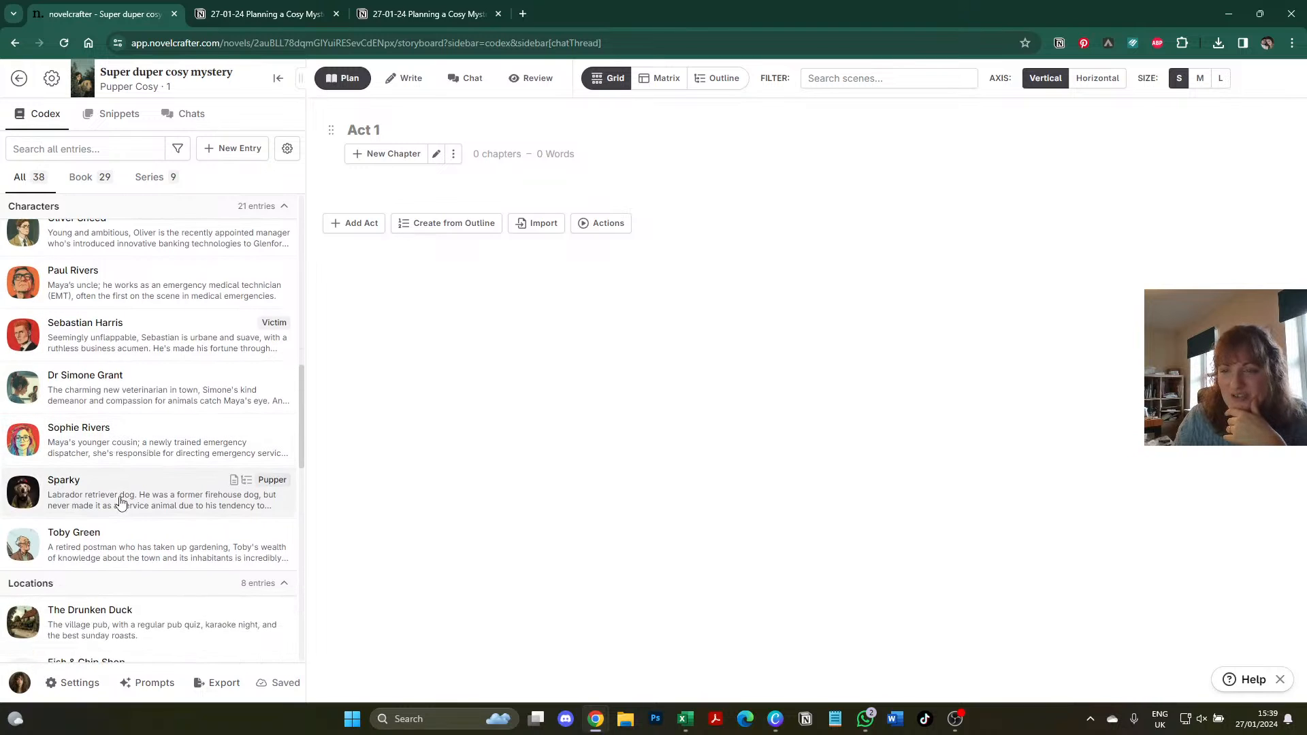
pyautogui.click(120, 504)
pyautogui.scroll(-2, 504, 576)
pyautogui.scroll(-1, 507, 517)
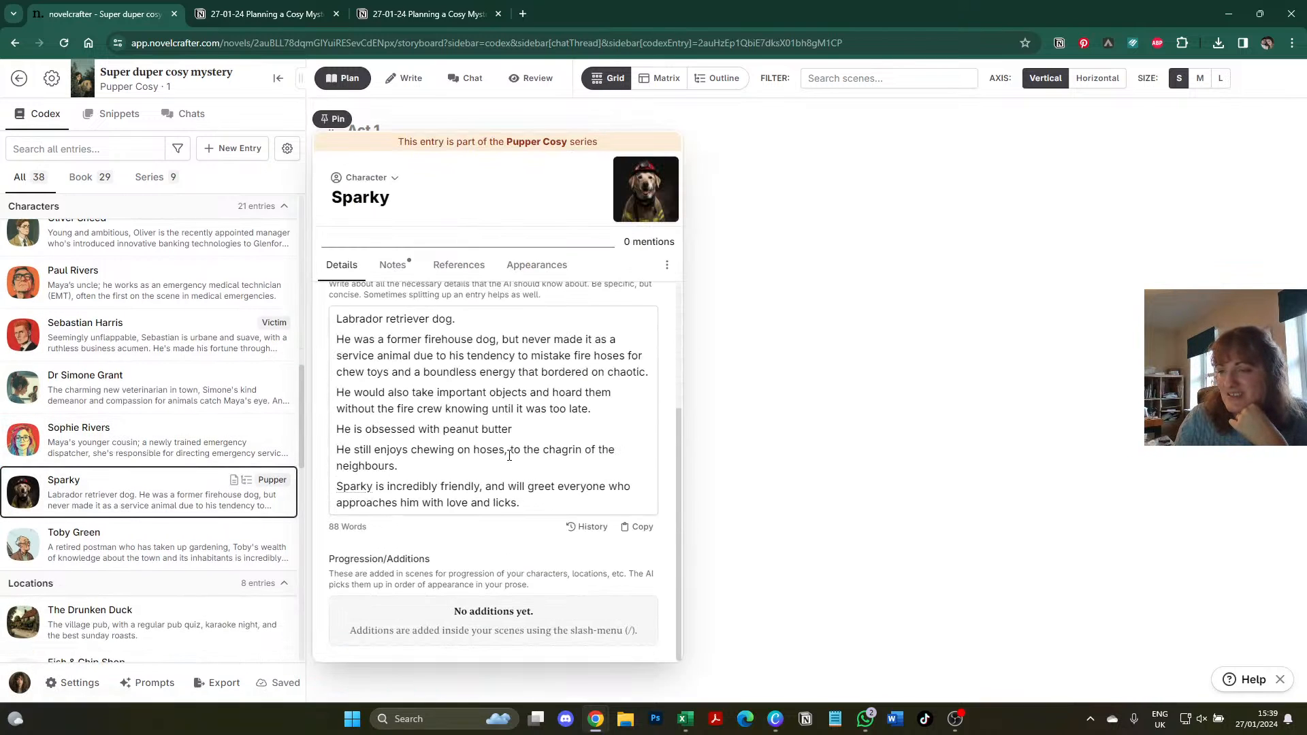
# - Extend the peanut butter sentence in Sparky's description with "and does a special doggy dance whenever he smells it." and close the entry
pyautogui.click(529, 426)
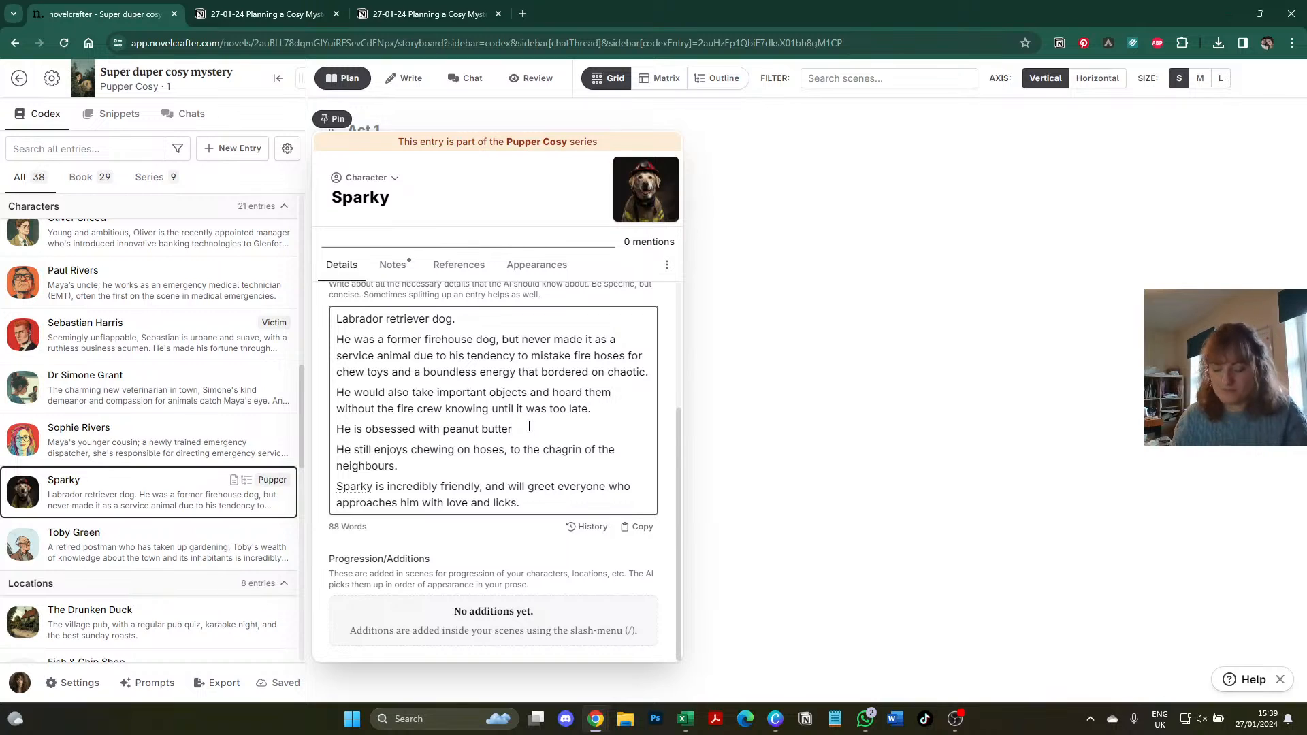
pyautogui.write('and does a s')
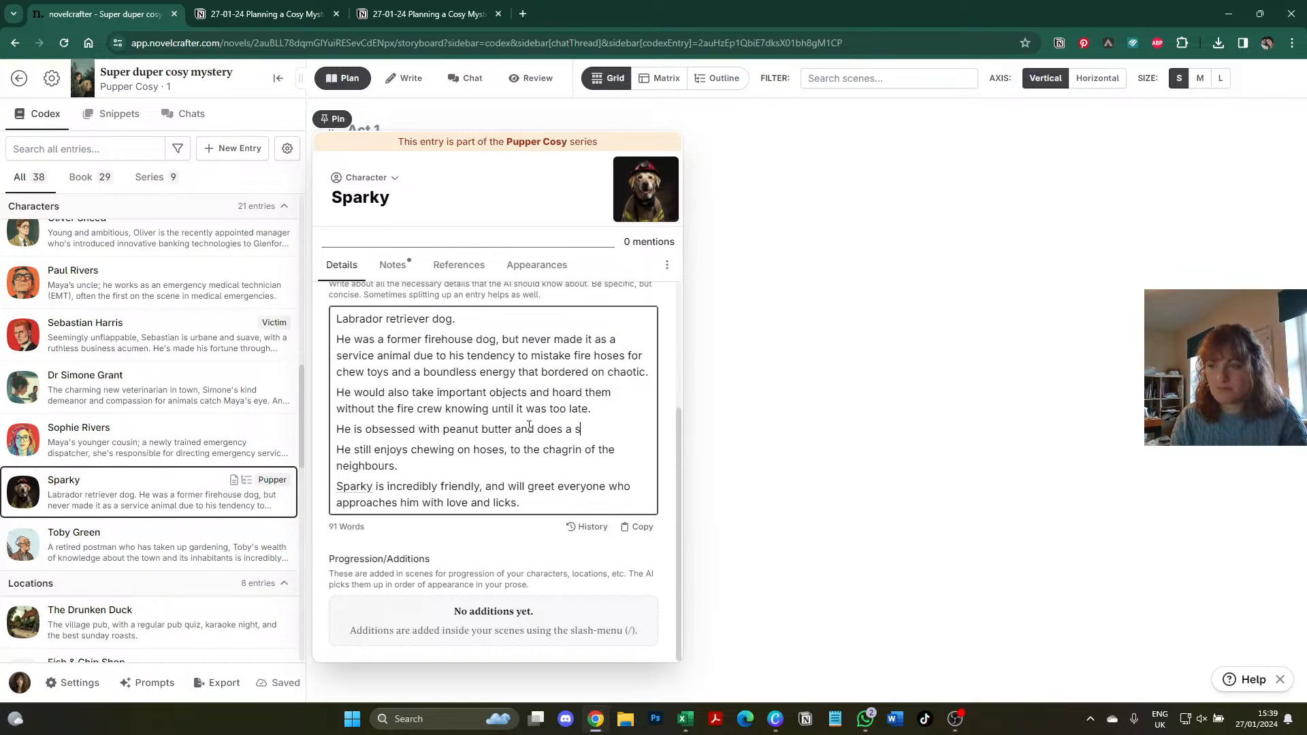
pyautogui.write('pecial d')
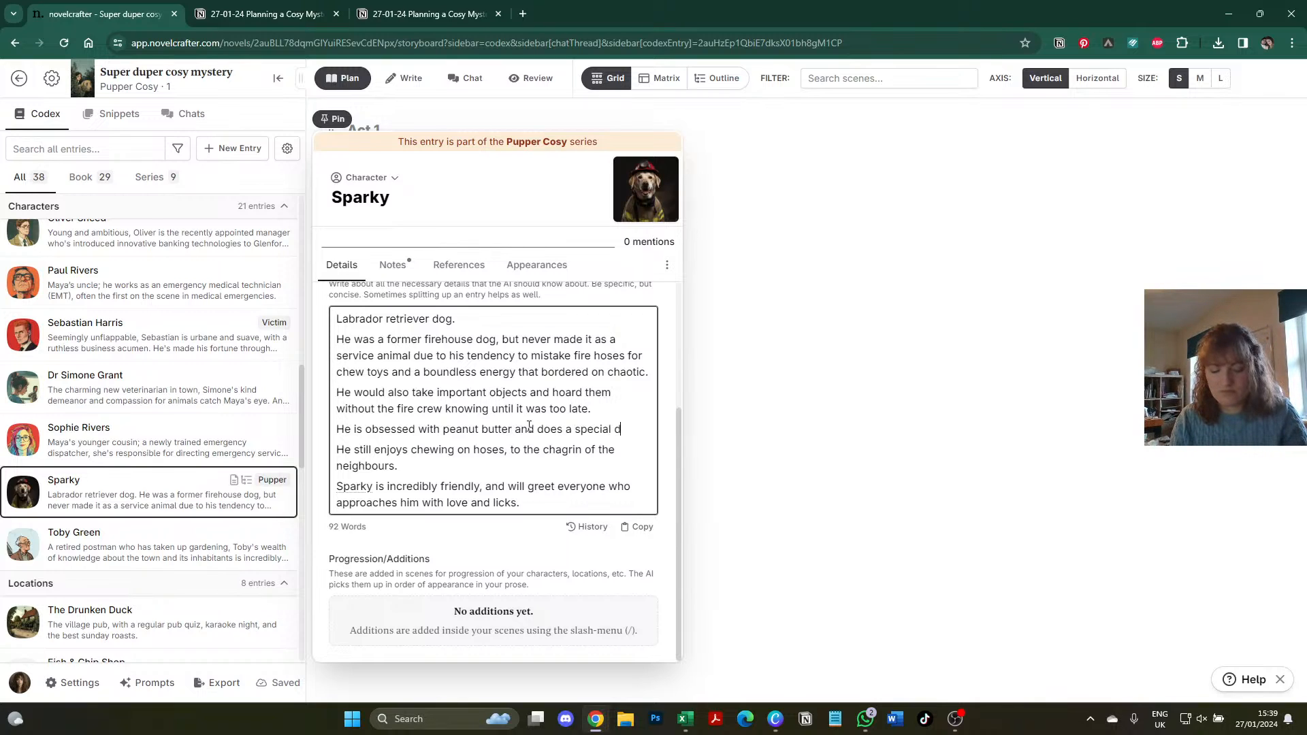
pyautogui.write('oggy dance whene')
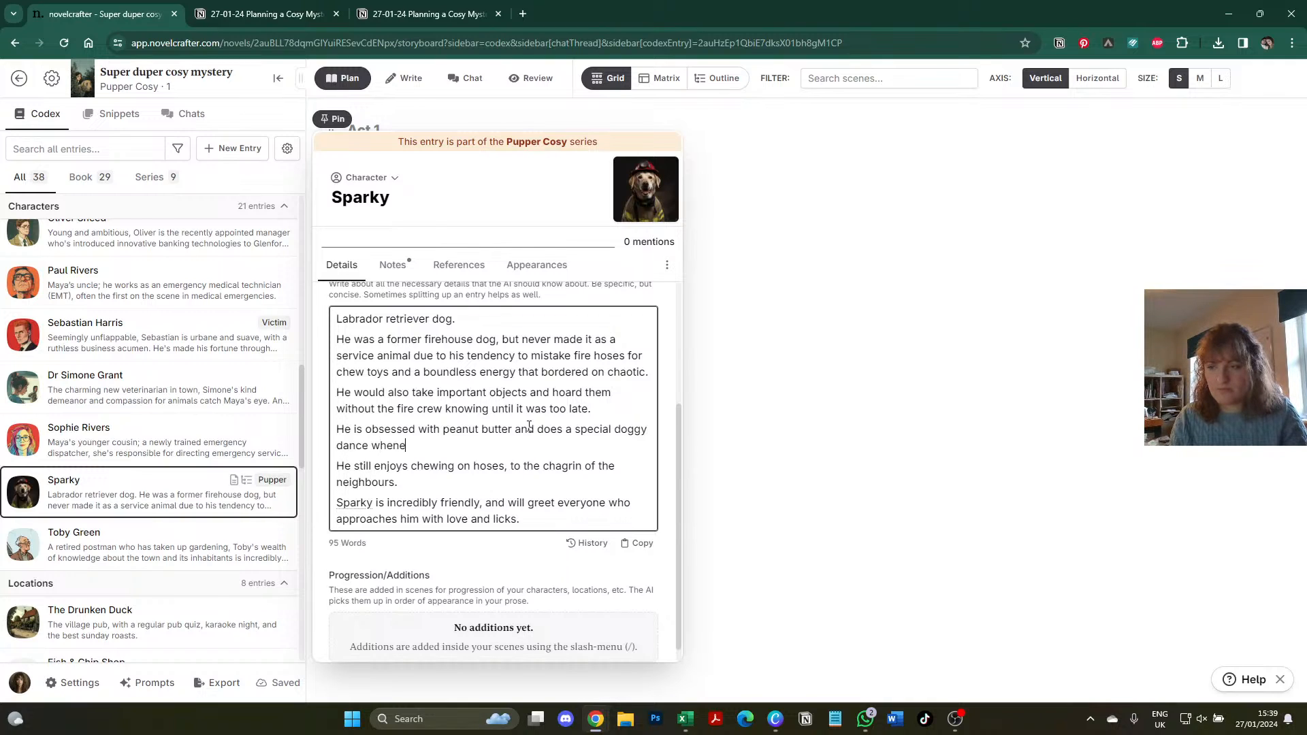
pyautogui.write('ver he smells it.')
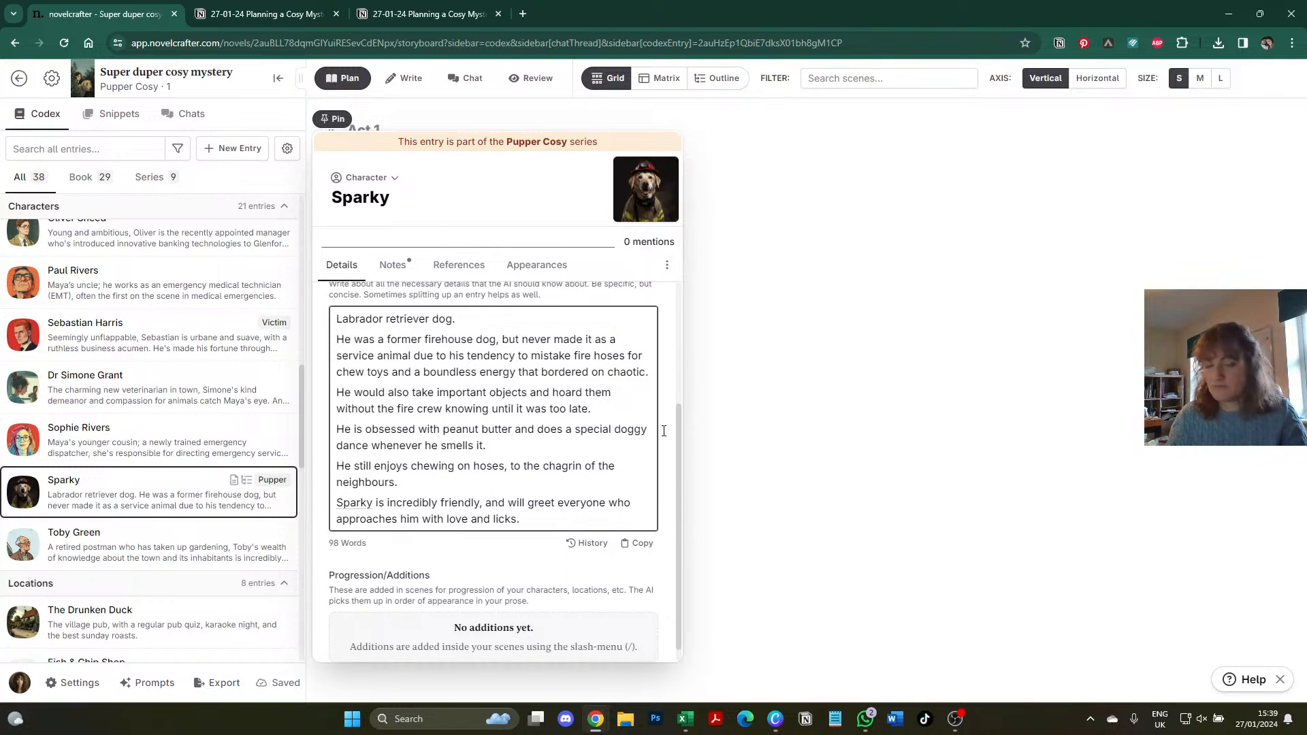
pyautogui.click(743, 408)
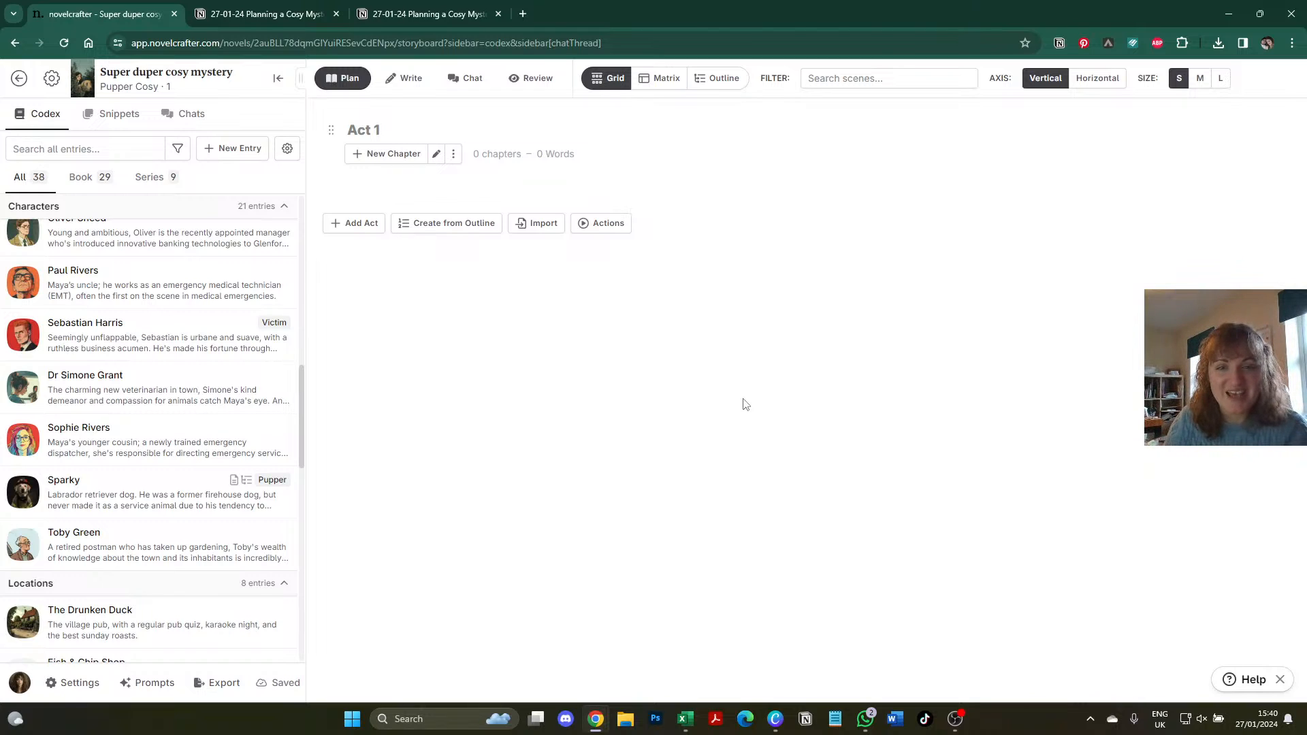
# - Start creating the storyboard from an outline and paste in the author-edited plot, Chapters 1 to 30, copied from the Notion page
pyautogui.click(469, 224)
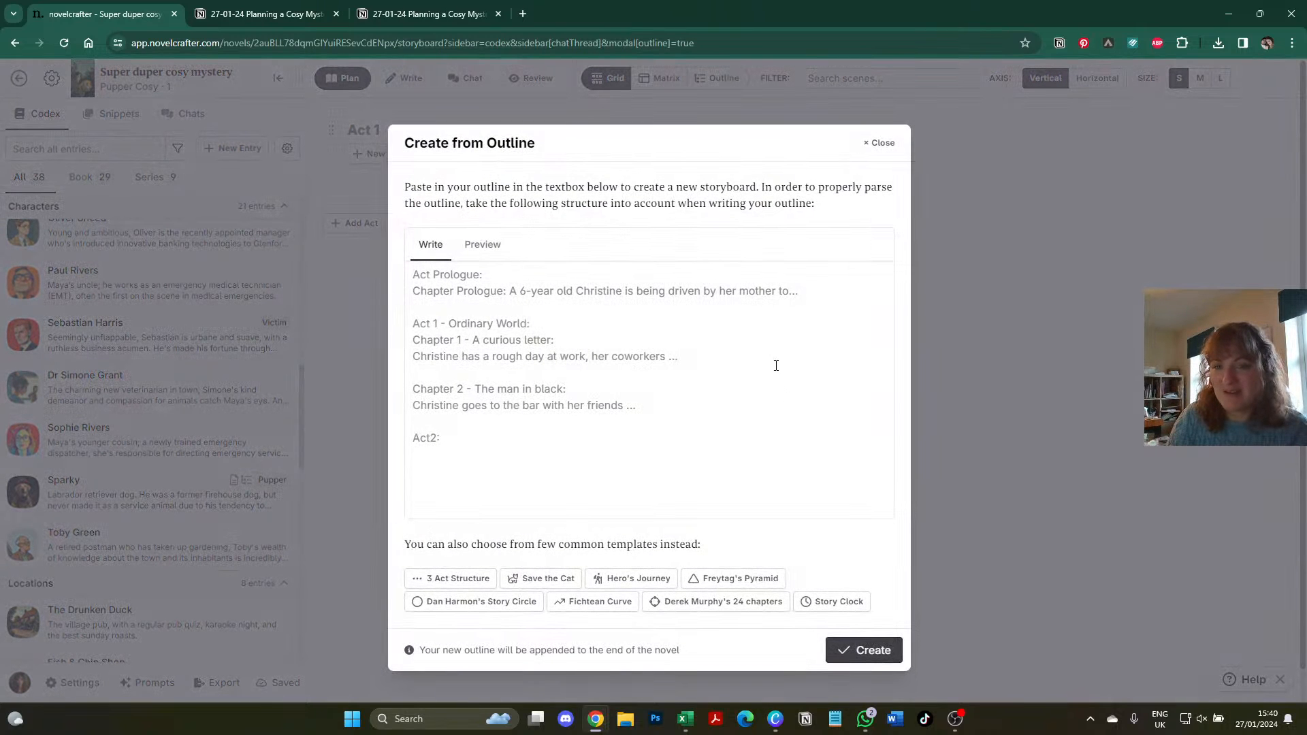
pyautogui.click(245, 13)
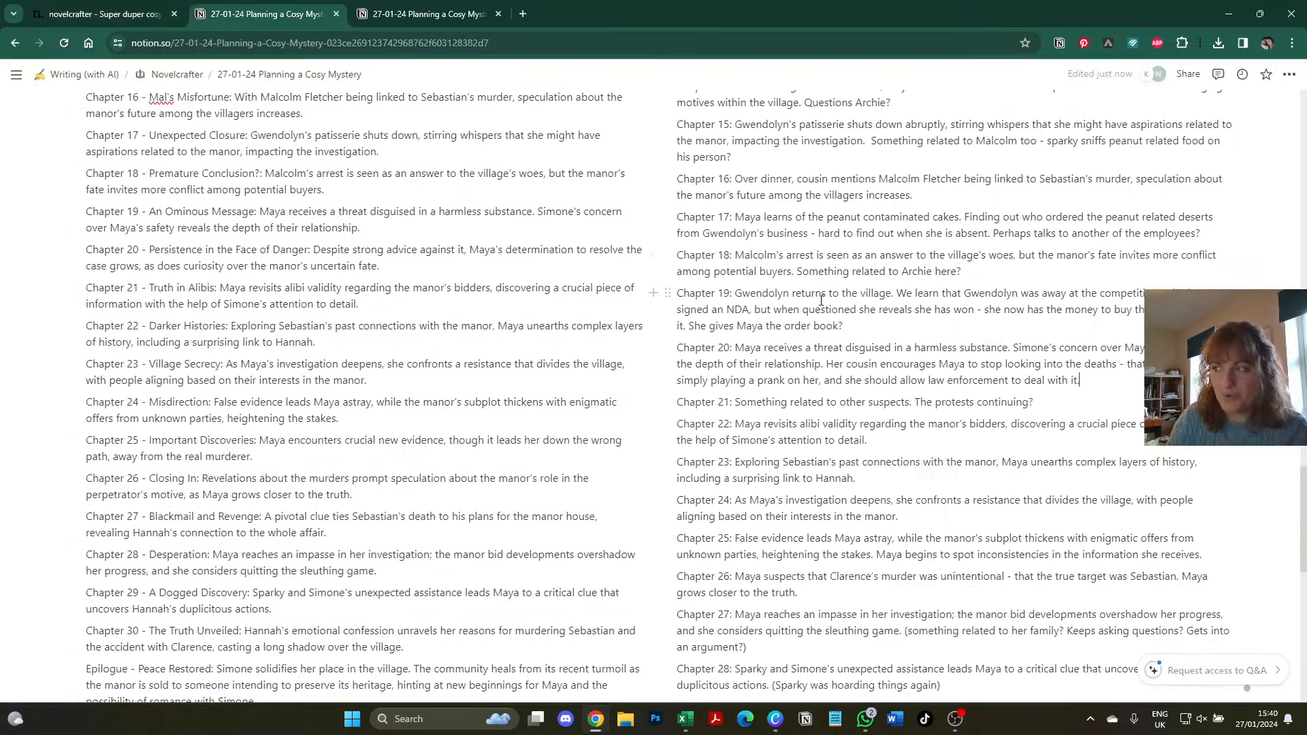
pyautogui.scroll(12, 821, 300)
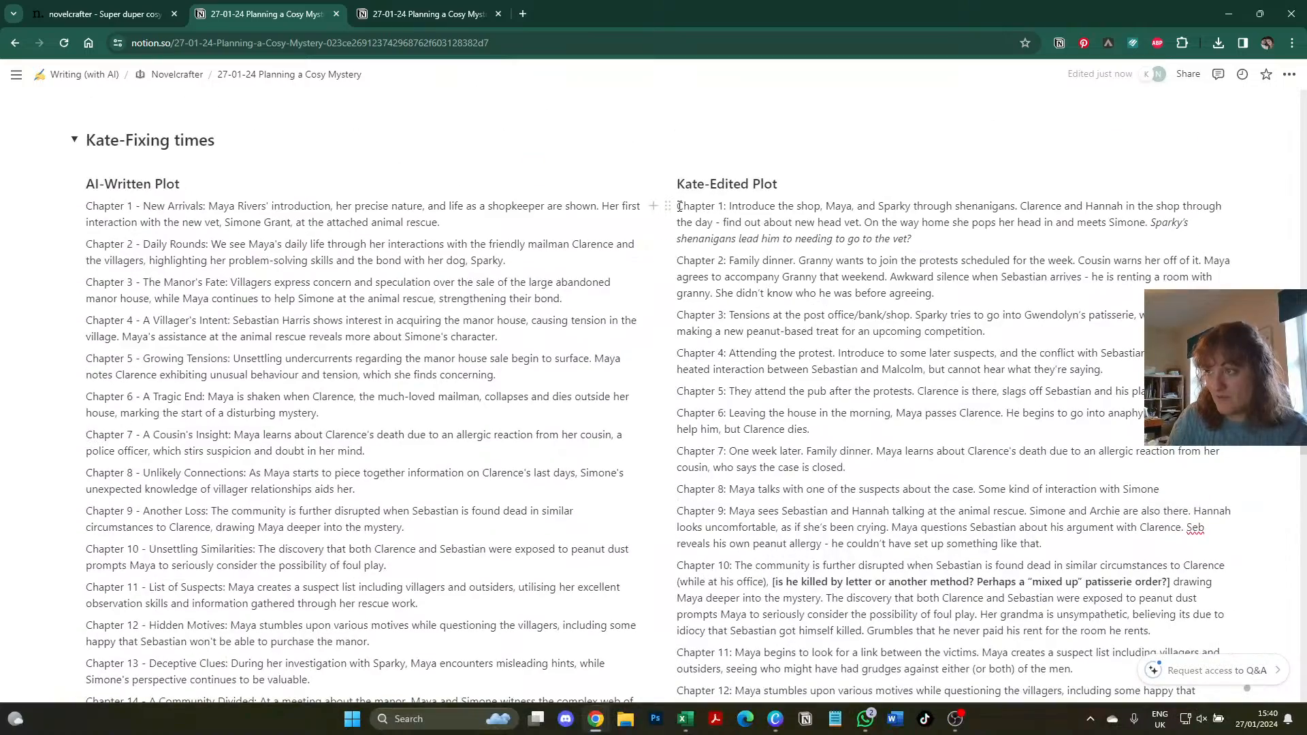
pyautogui.moveTo(678, 205); pyautogui.dragTo(764, 369)
pyautogui.scroll(-15, 764, 368)
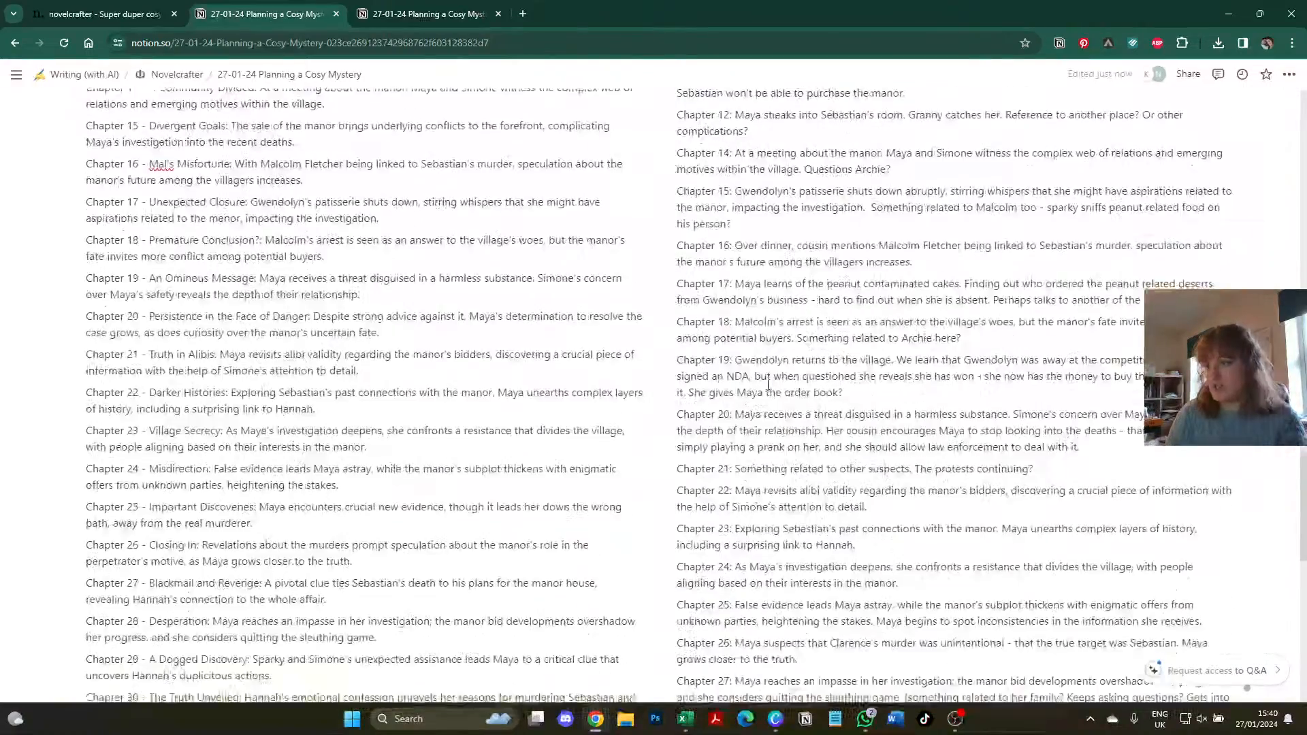
pyautogui.moveTo(755, 449); pyautogui.dragTo(707, 428)
pyautogui.hotkey('ctrl', '1')
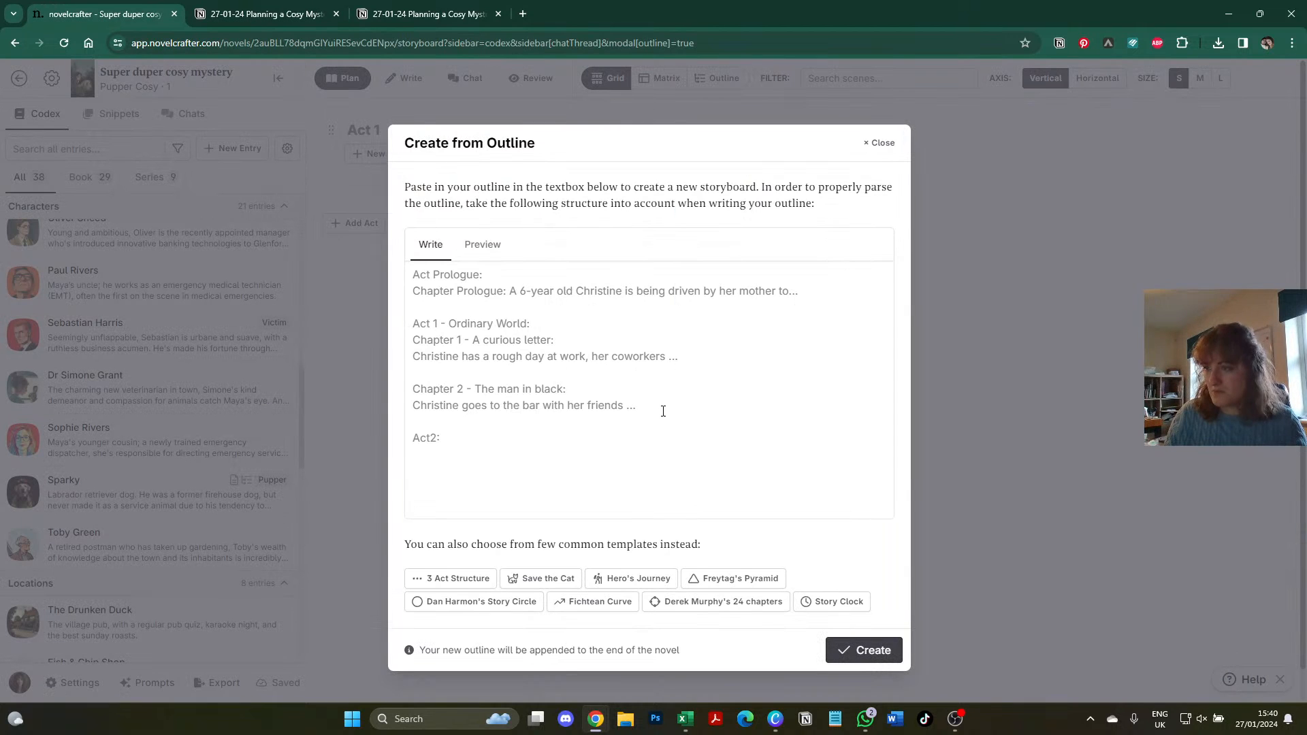
pyautogui.click(650, 388)
pyautogui.hotkey('ctrl', 'v')
pyautogui.scroll(20, 650, 389)
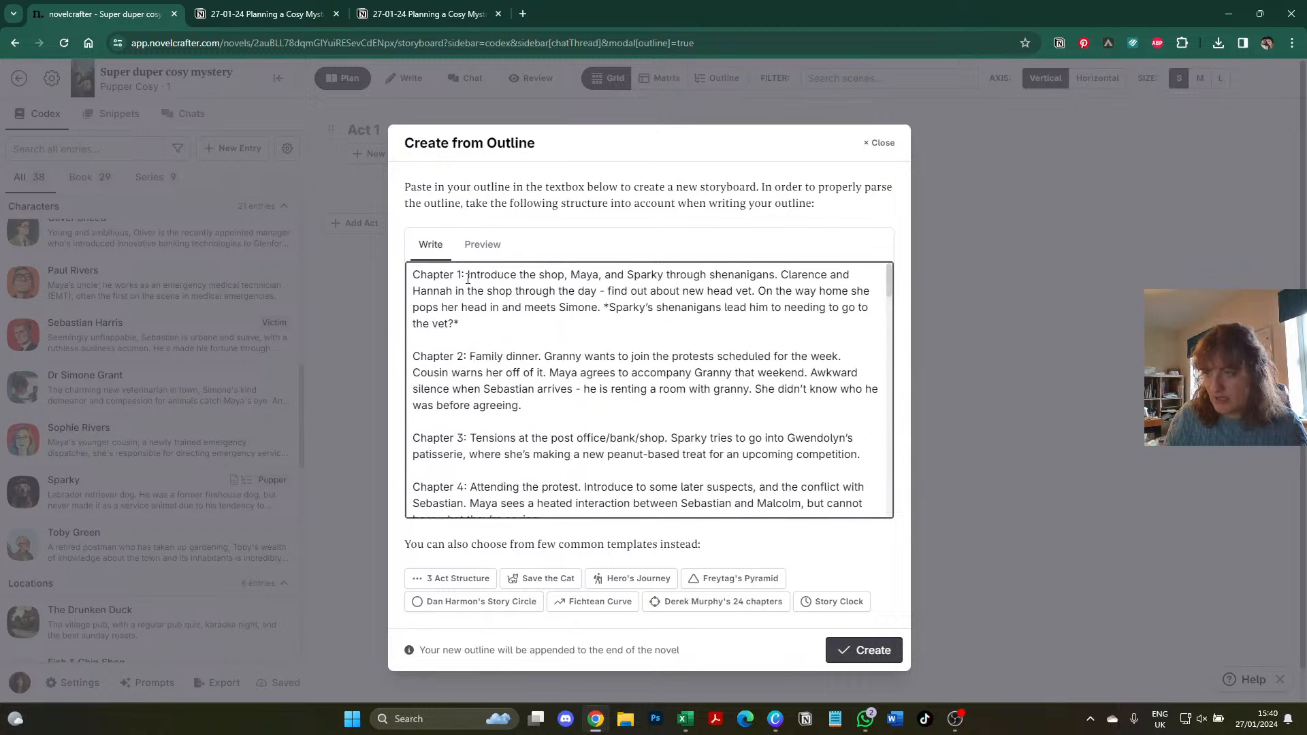
# - Preview how the pasted outline is parsed into chapters
pyautogui.click(481, 246)
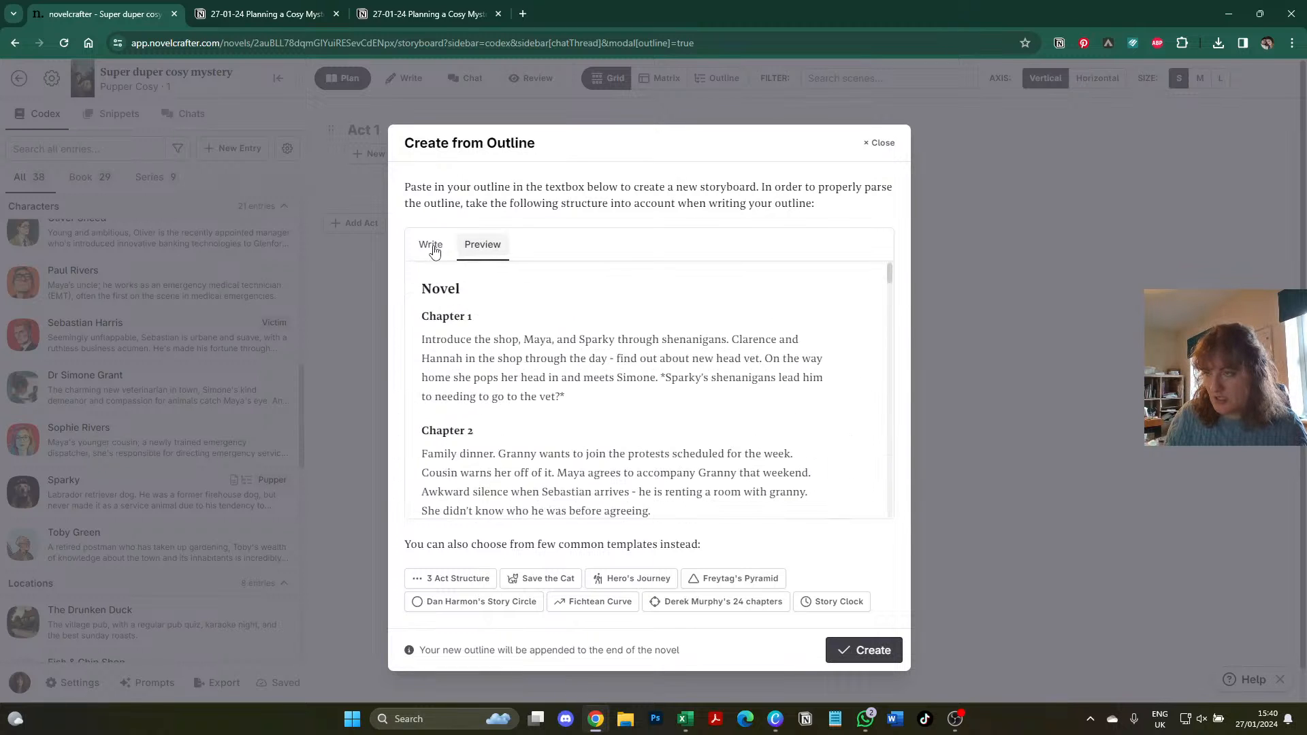
pyautogui.scroll(-10, 492, 337)
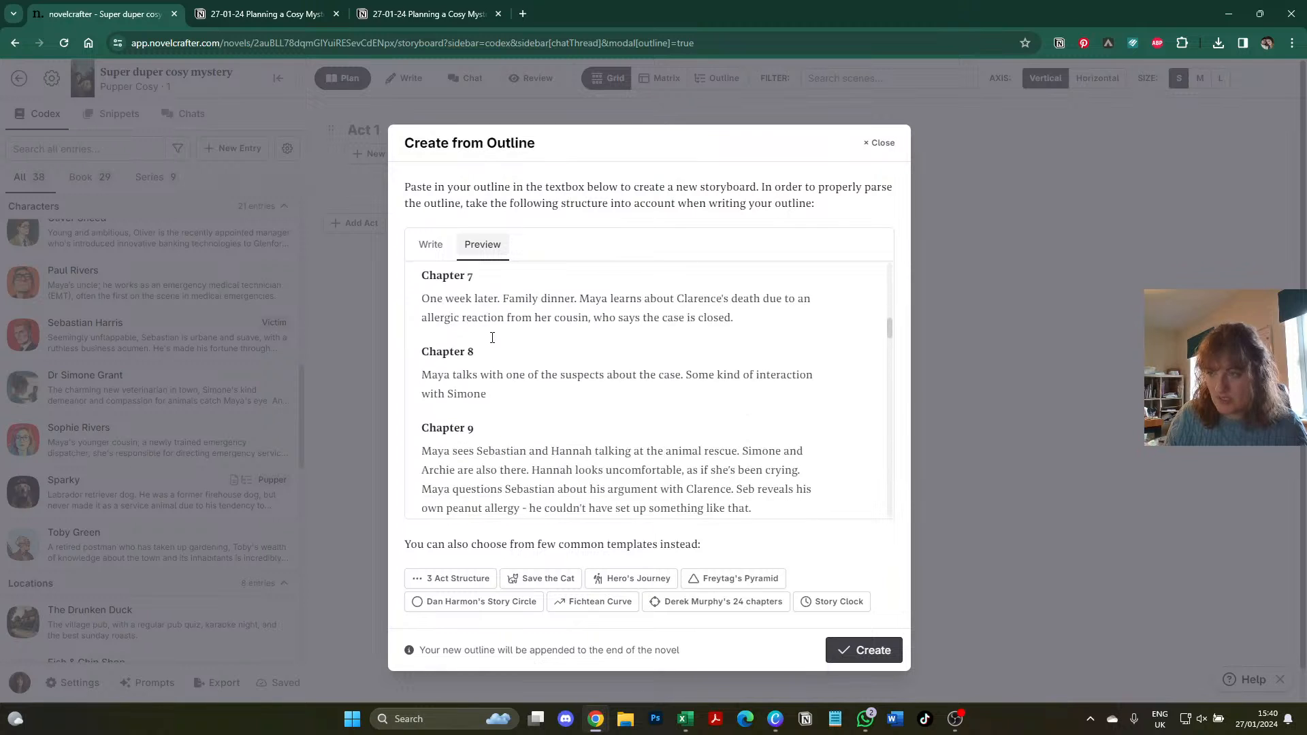
pyautogui.scroll(10, 492, 337)
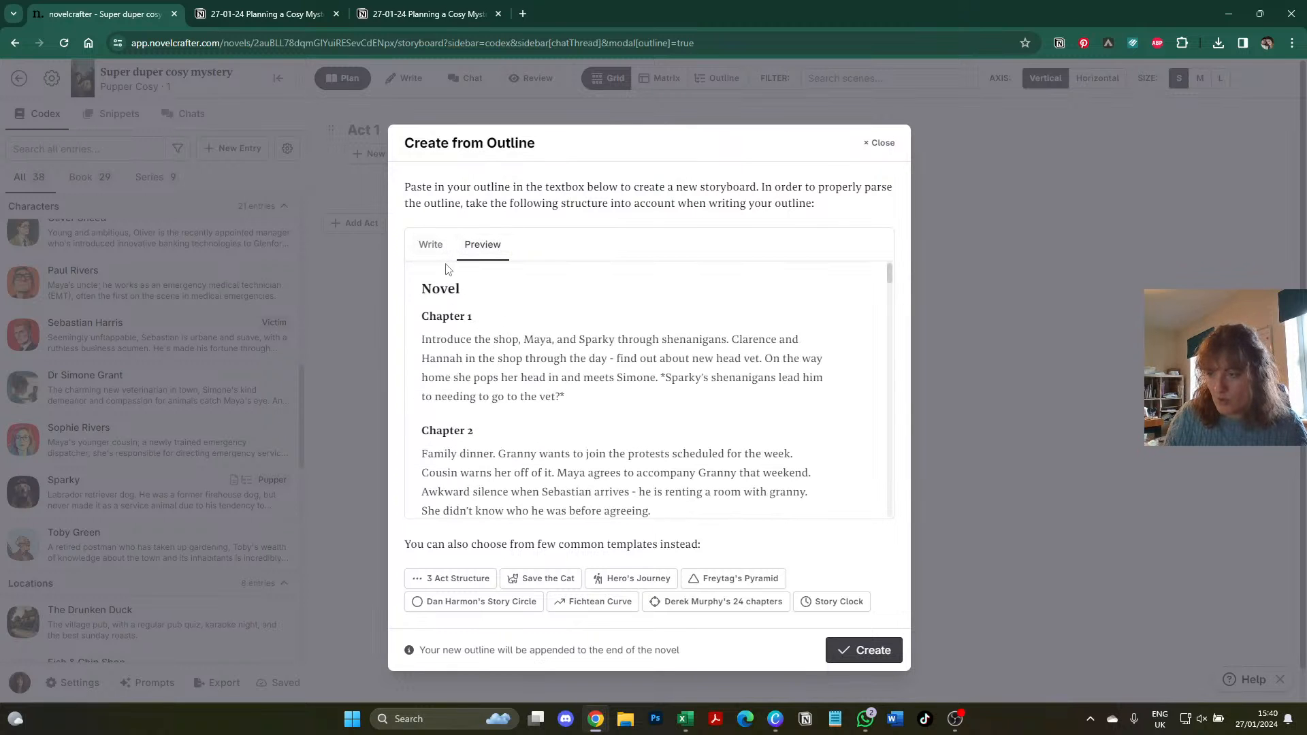
# - Clear the outline text and paste the same copied plot in again
pyautogui.click(430, 245)
pyautogui.click(518, 313)
pyautogui.hotkey('ctrl', 'a')
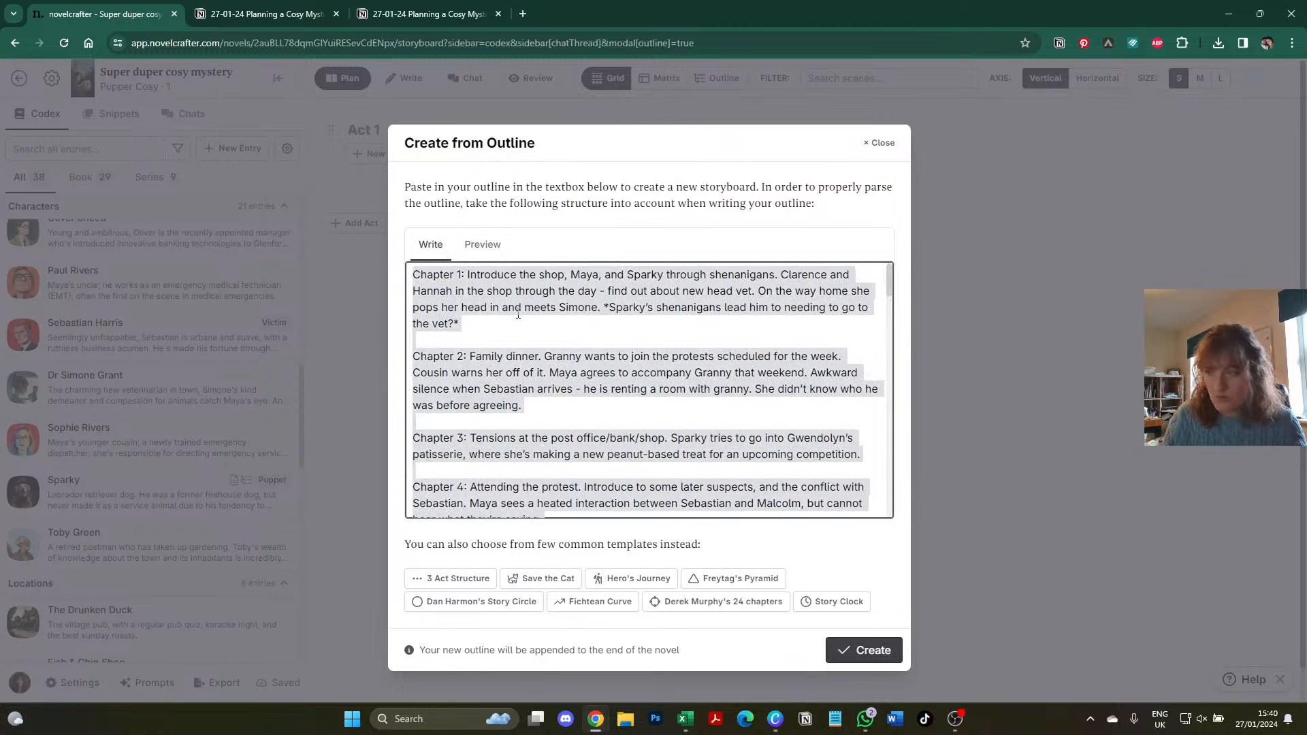
pyautogui.press('BackSpace')
pyautogui.hotkey('ctrl', 'v')
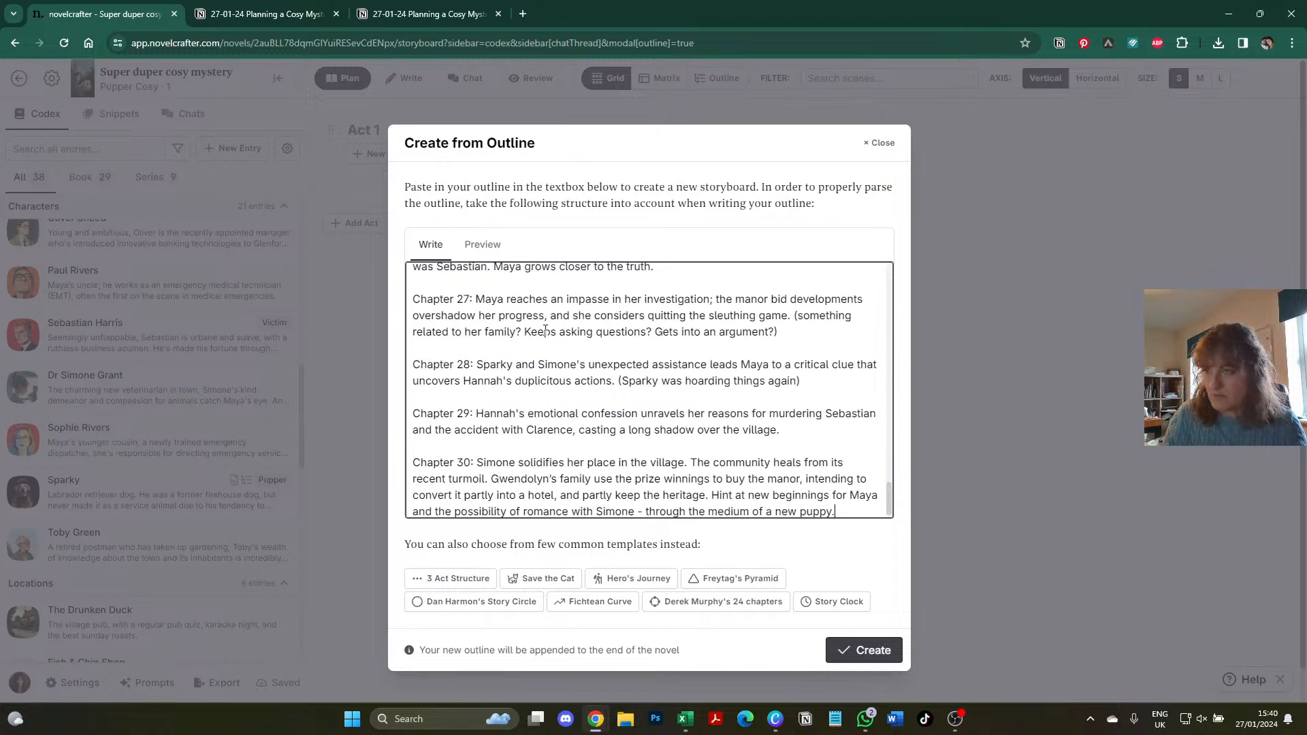
# - Insert the heading "Act 1:" on its own line above Chapter 1 in the outline text
pyautogui.scroll(15, 453, 299)
pyautogui.scroll(3, 454, 299)
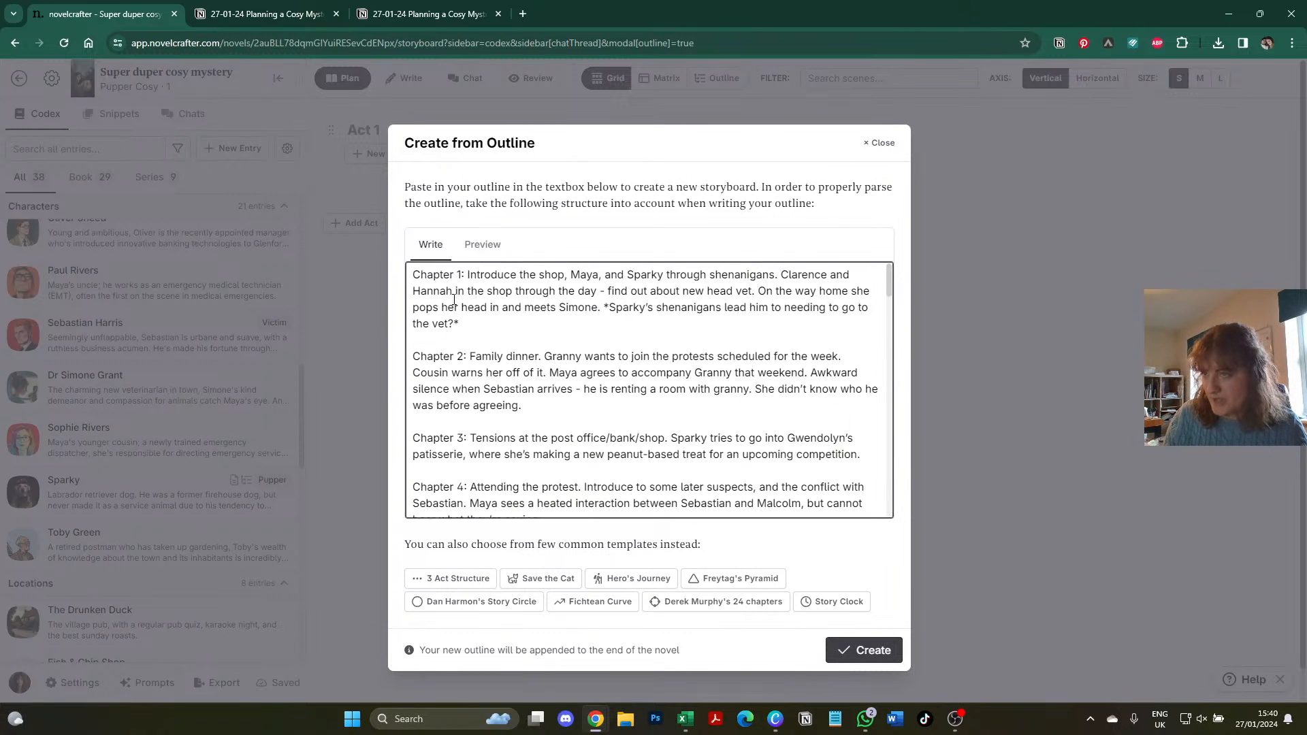
pyautogui.click(411, 274)
pyautogui.press('Return')
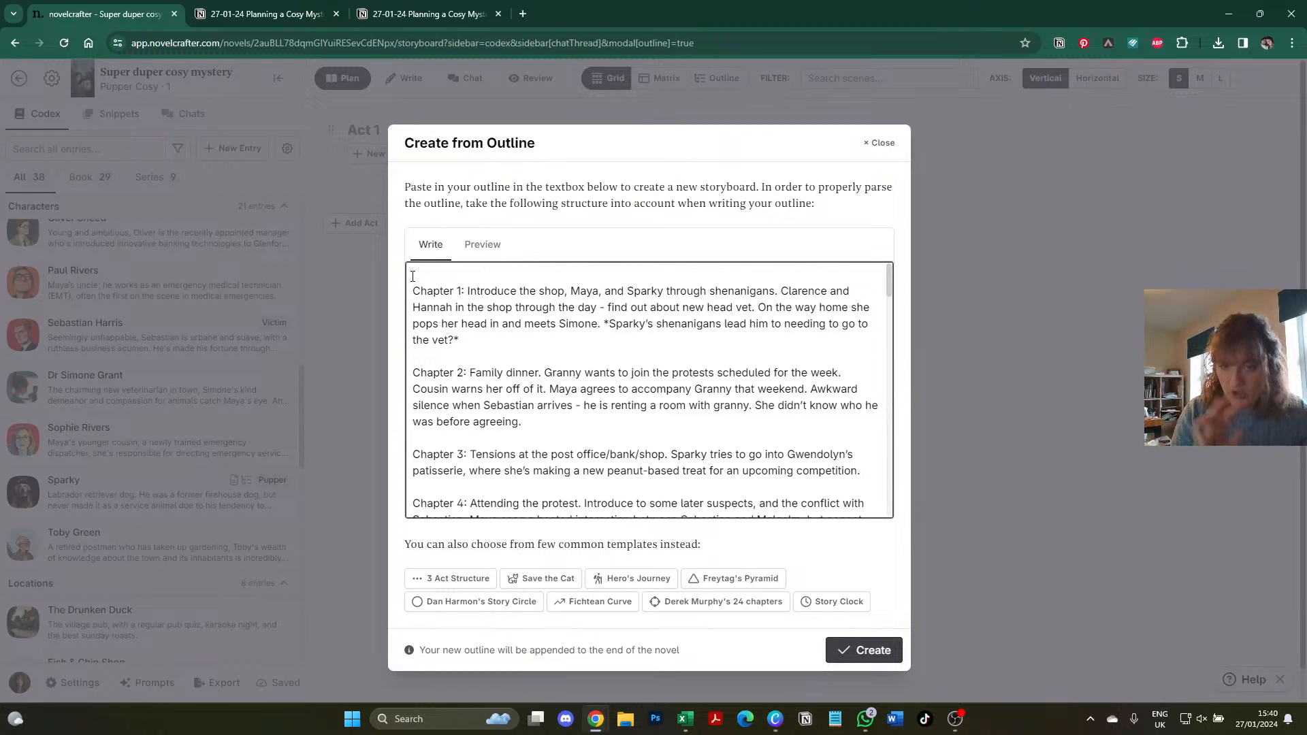
pyautogui.write('Act')
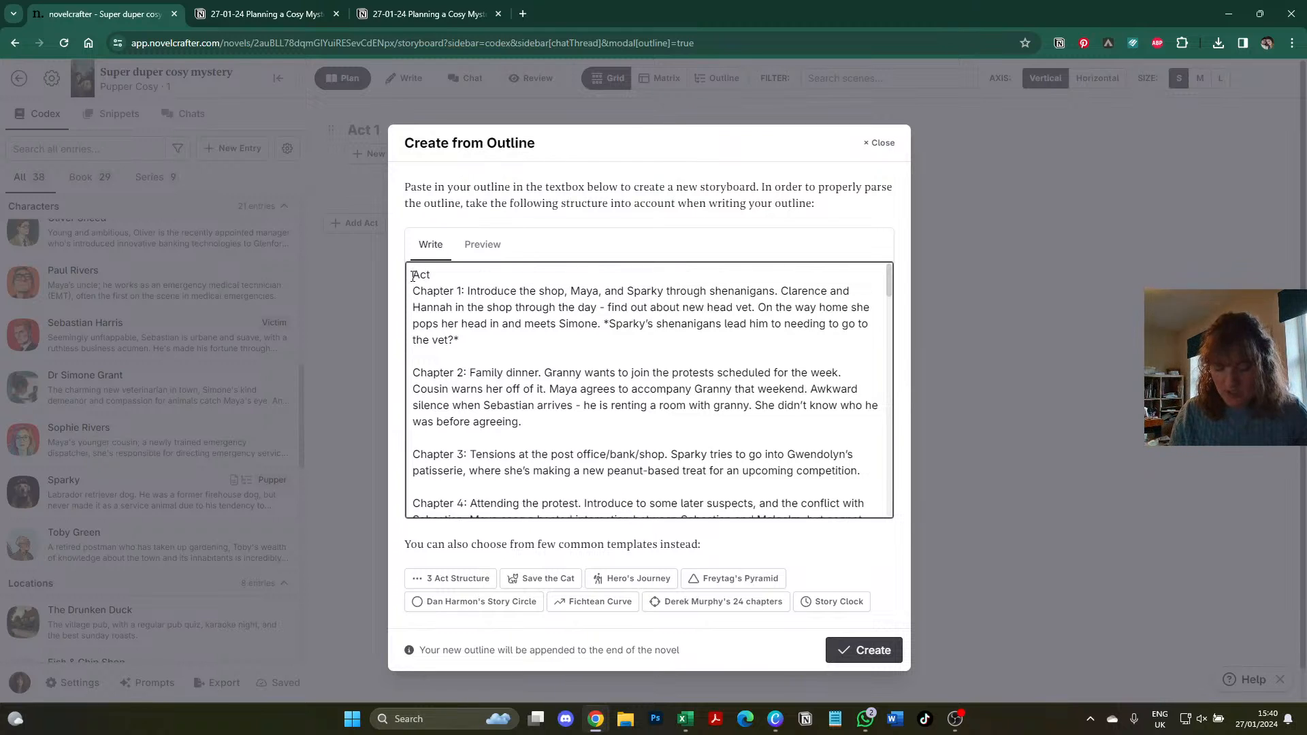
pyautogui.write(' 1:')
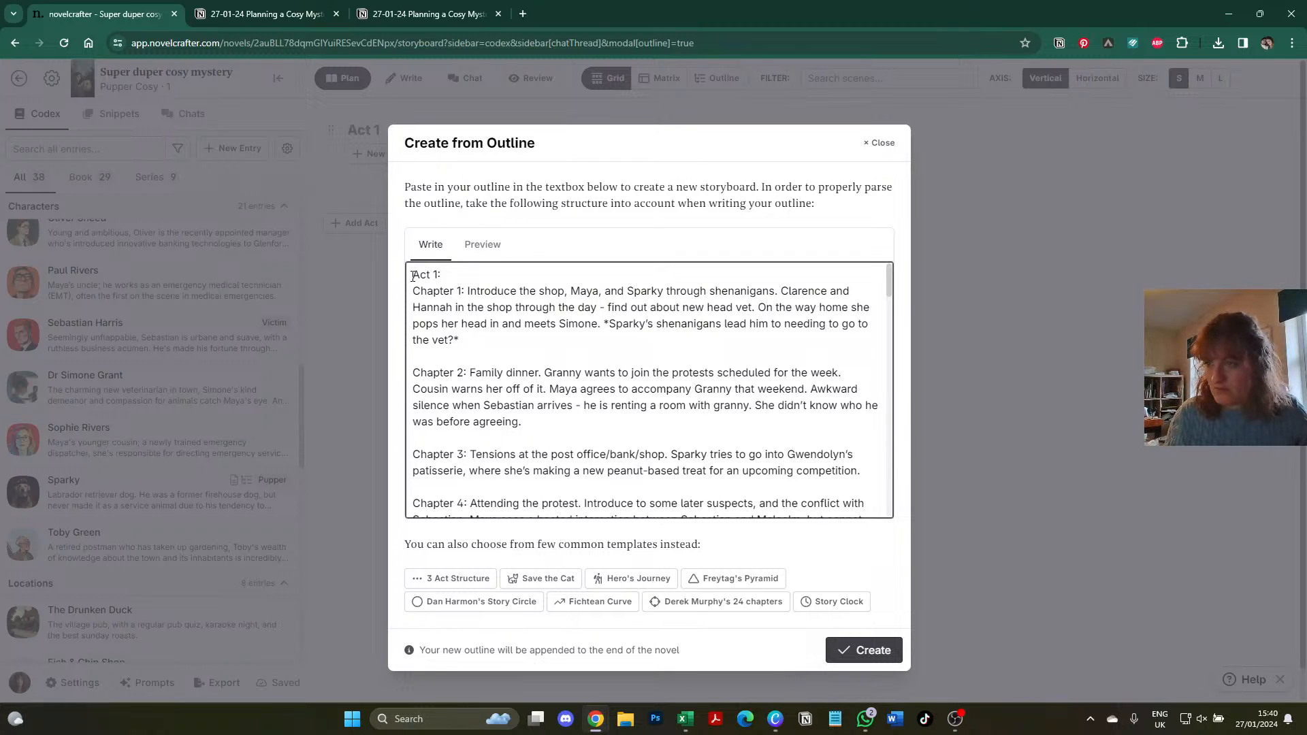
# - Insert the heading "Act 2:" above Chapter 6 and "Act 3:" above Chapter 11 in the outline
pyautogui.scroll(-2, 517, 382)
pyautogui.click(564, 463)
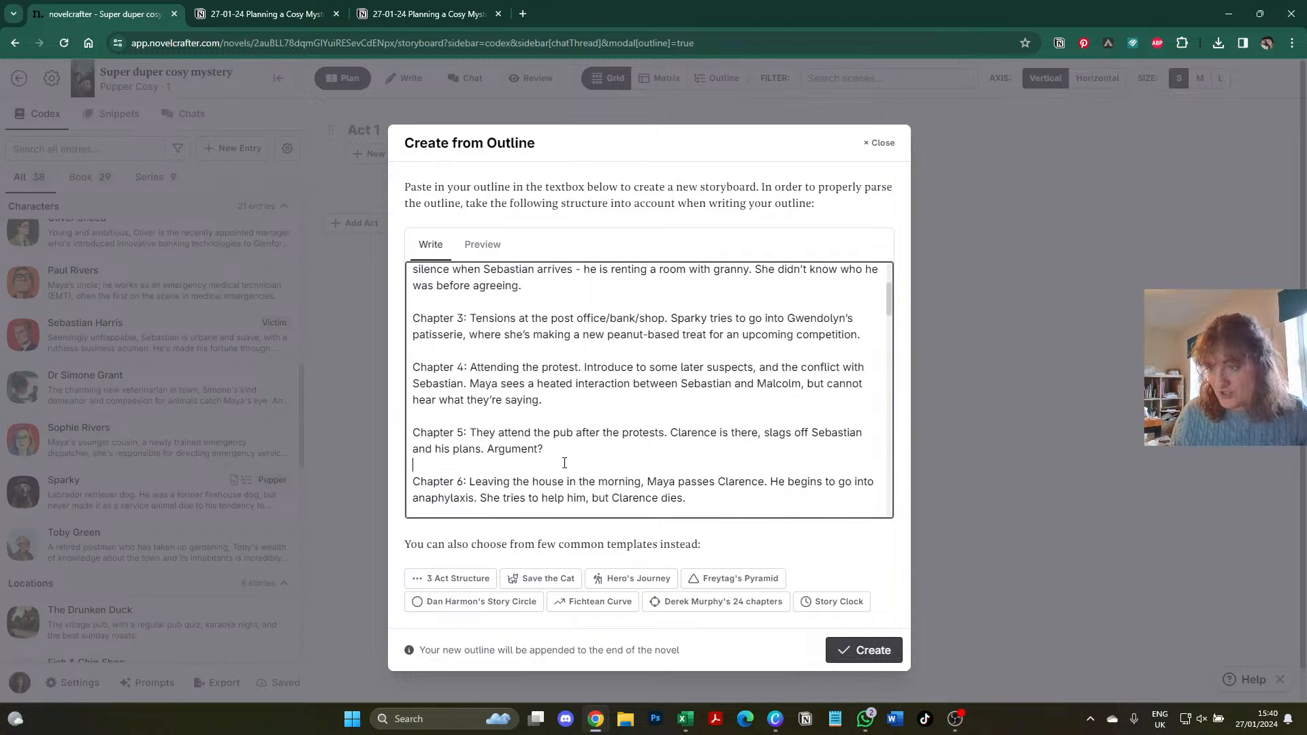
pyautogui.write('Act 2:')
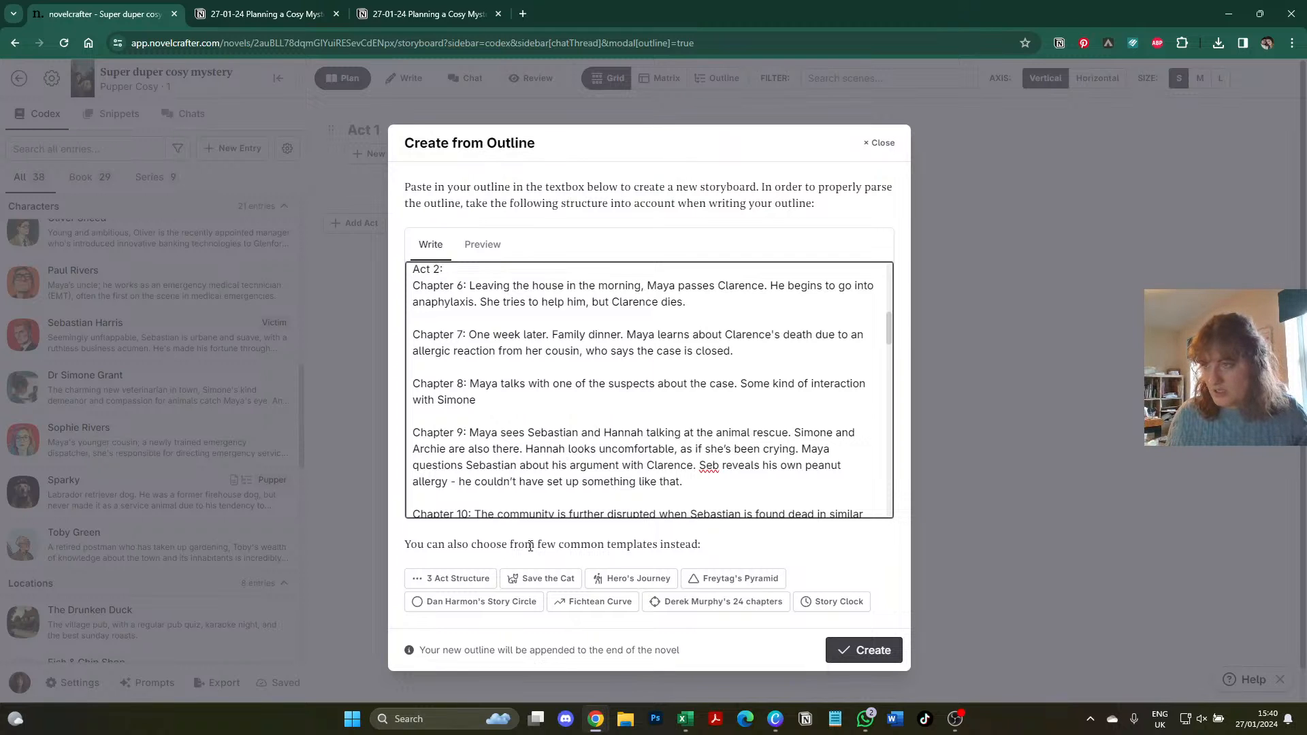
pyautogui.scroll(-2, 516, 490)
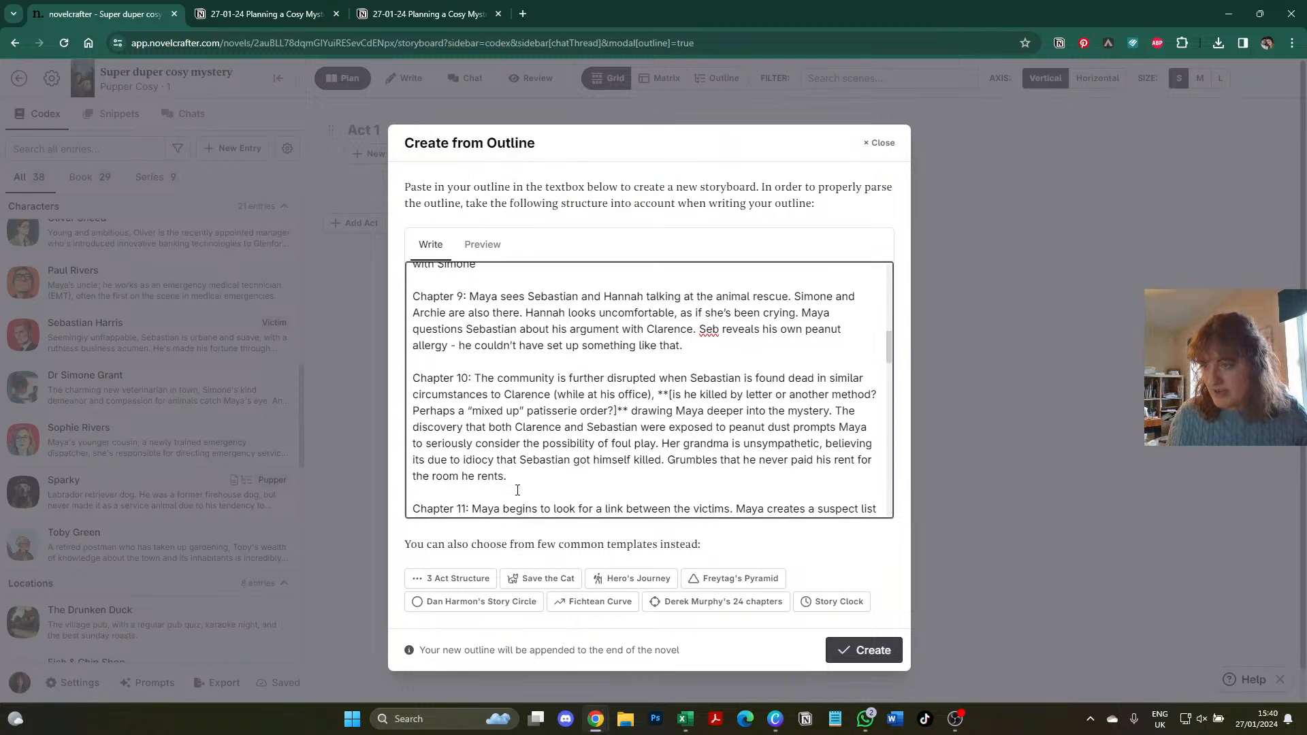
pyautogui.write('Act')
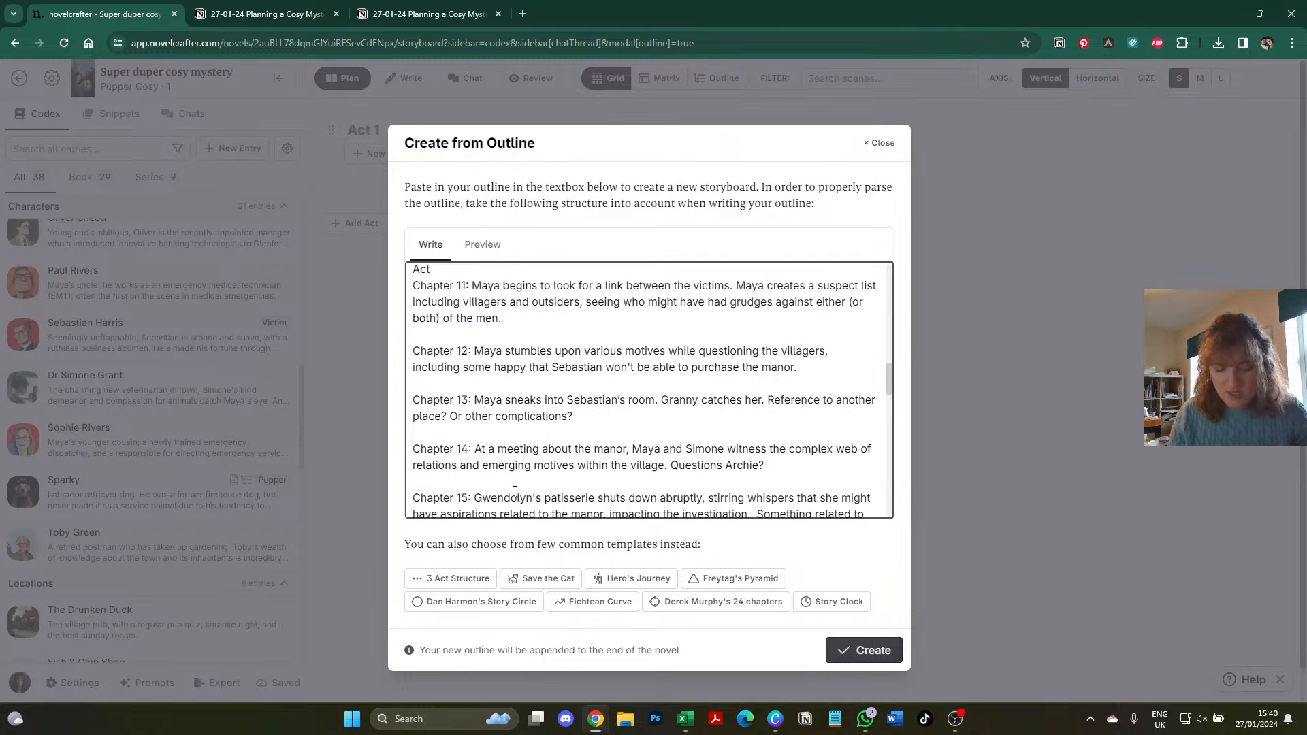
pyautogui.write(' 3:')
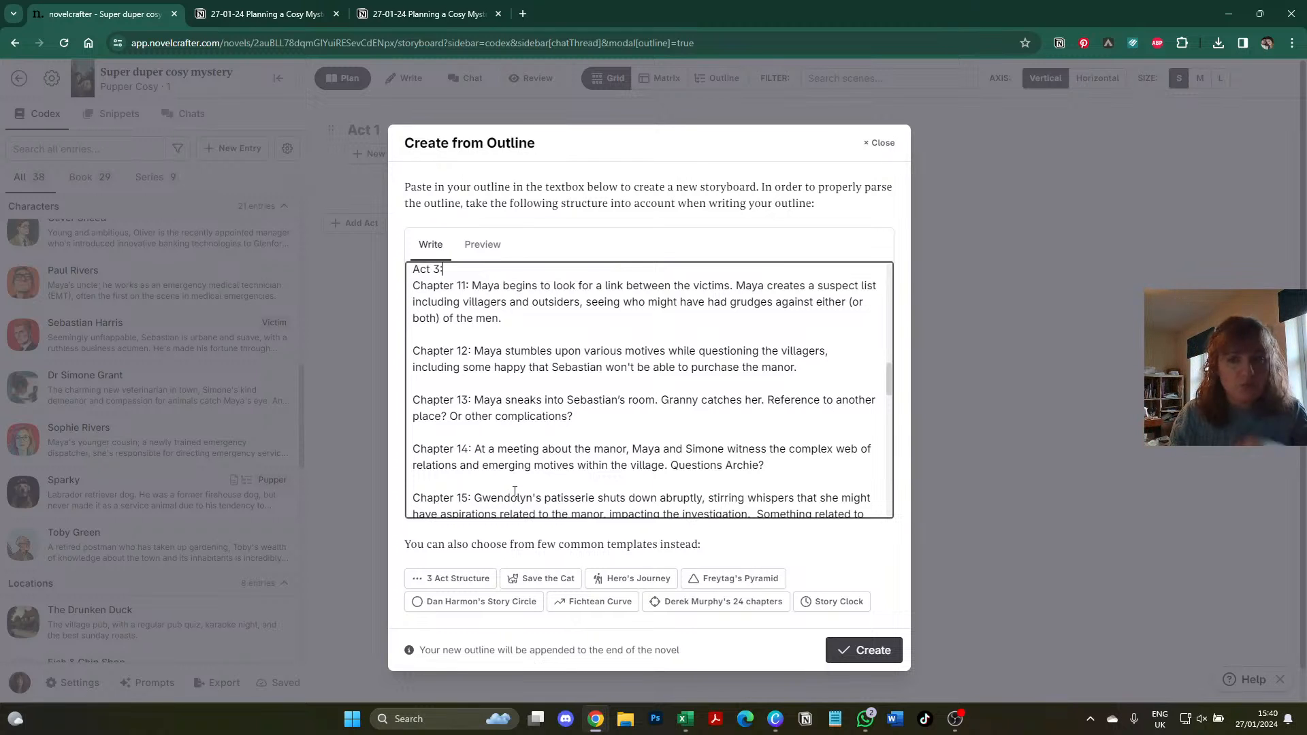
pyautogui.scroll(-1, 523, 402)
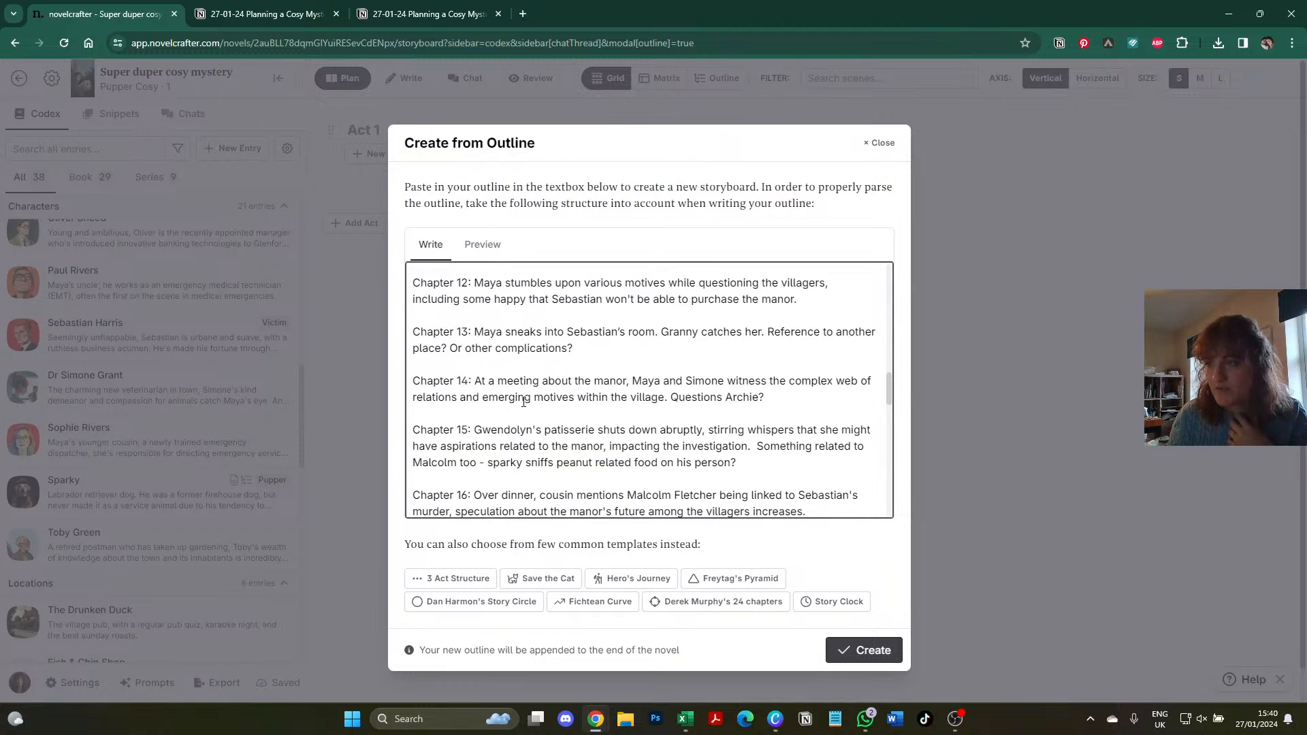
# - Insert the heading "Act 4:" above Chapter 16 and "Act 5:" above Chapter 21 in the outline text
pyautogui.scroll(-3, 429, 482)
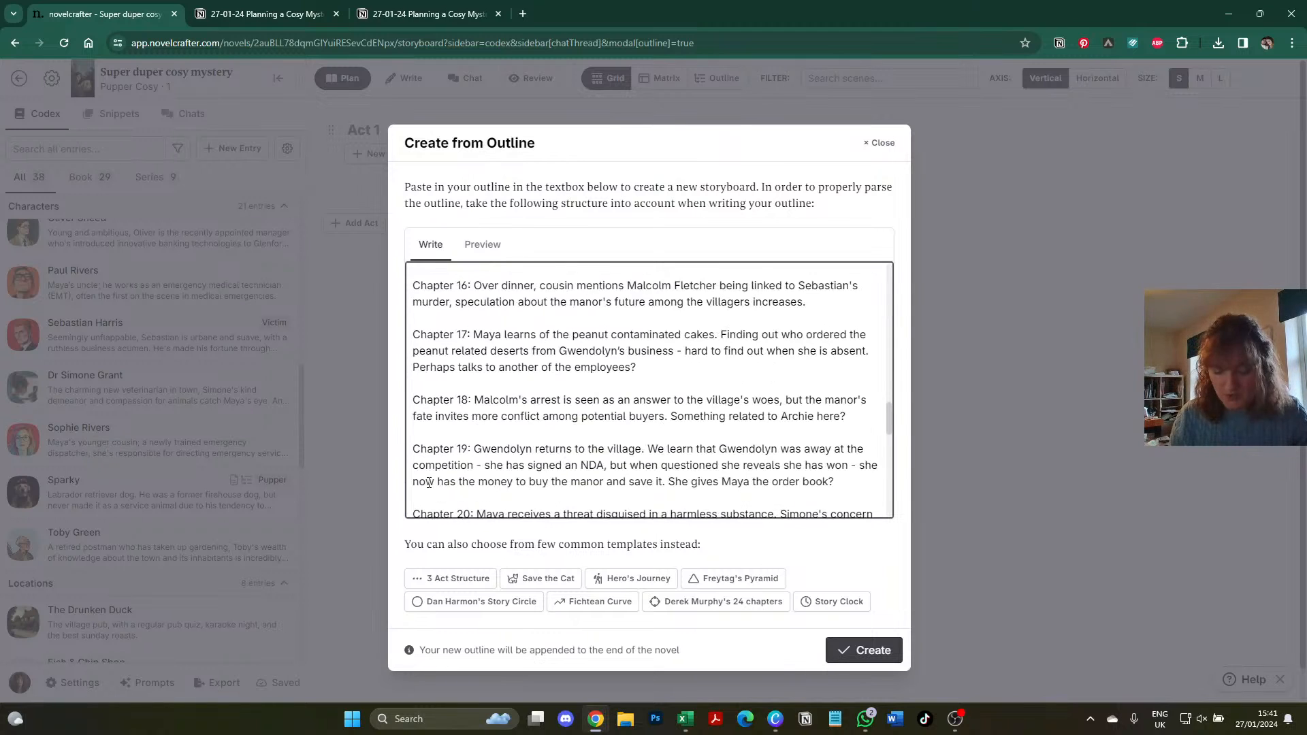
pyautogui.write('Act 4:')
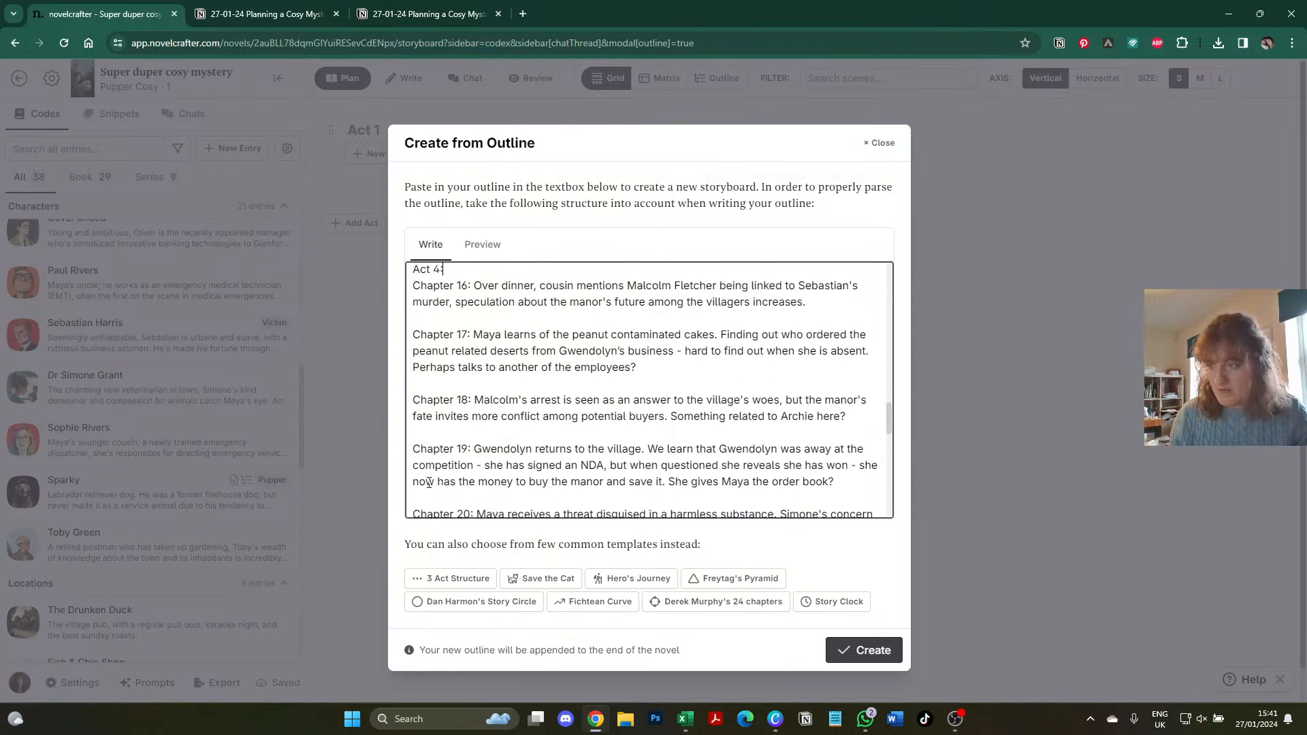
pyautogui.scroll(-2, 468, 461)
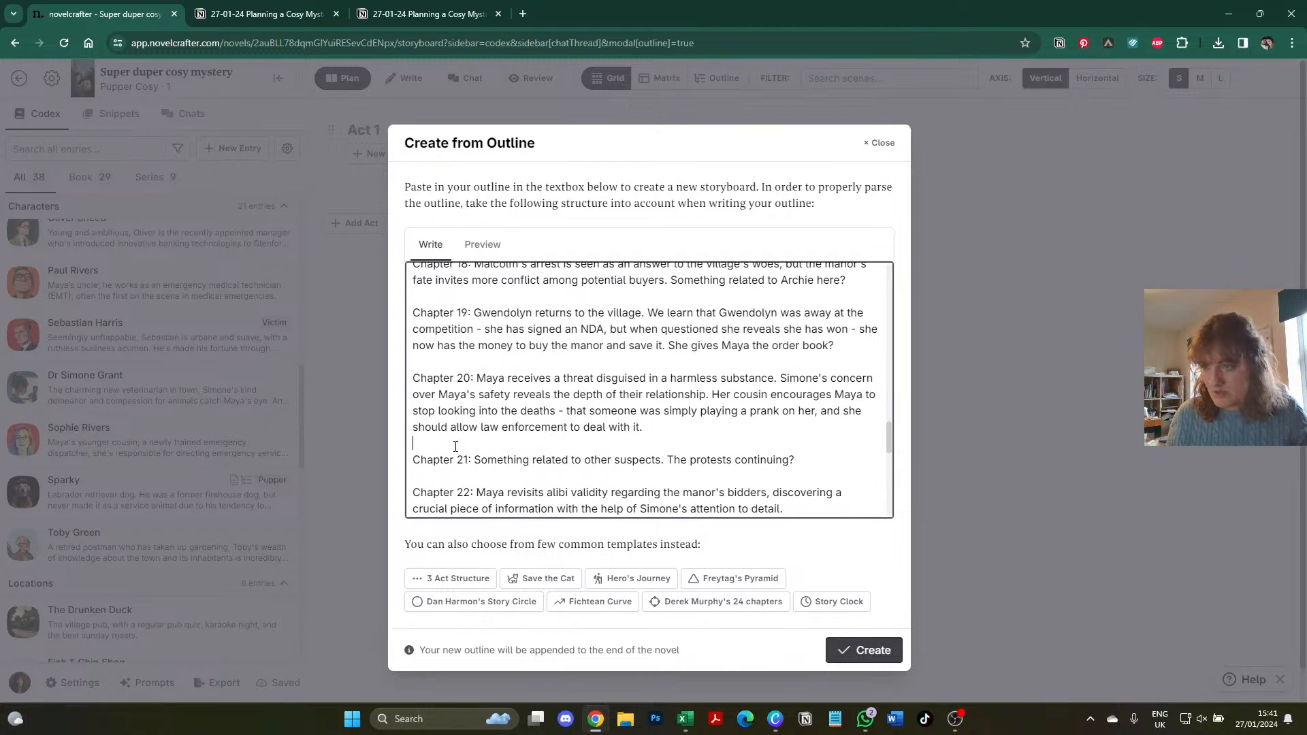
pyautogui.scroll(-2, 453, 449)
pyautogui.write('Act 5:')
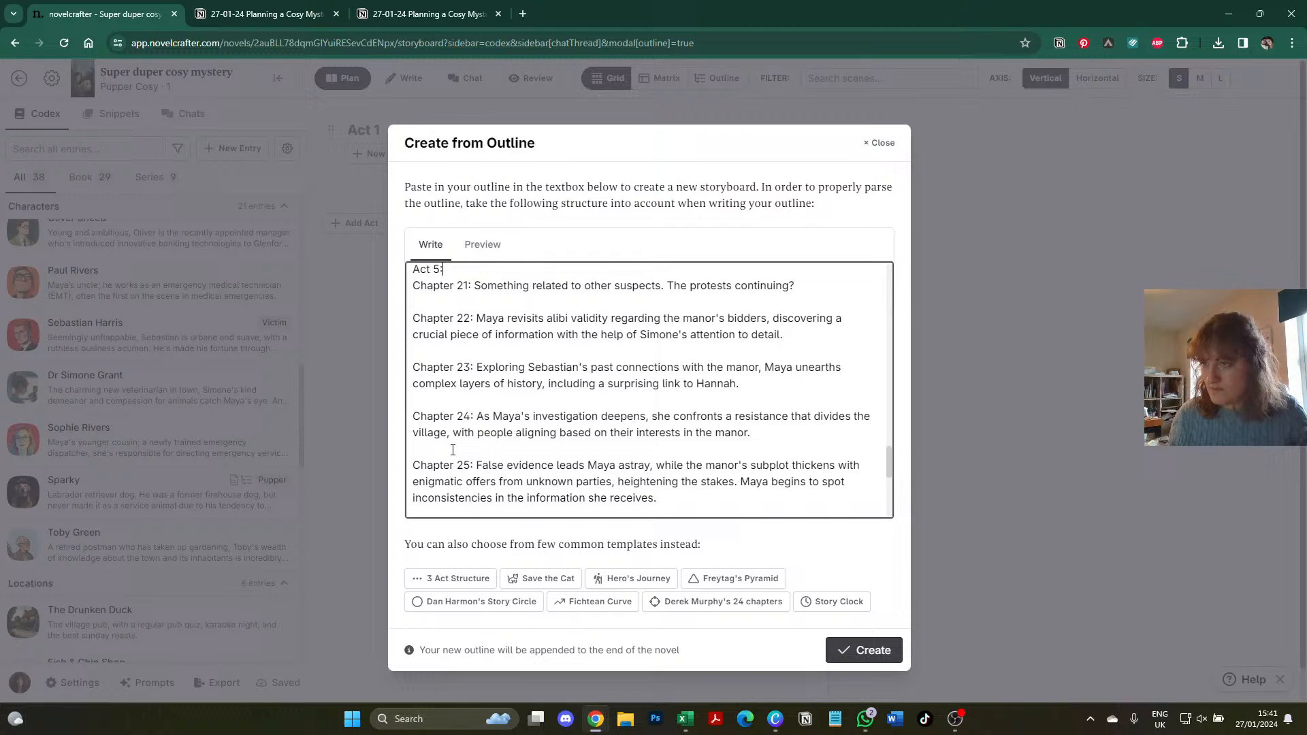
# - Insert the heading "Act 6:" on its own line above Chapter 26 in the outline text
pyautogui.scroll(-2, 454, 422)
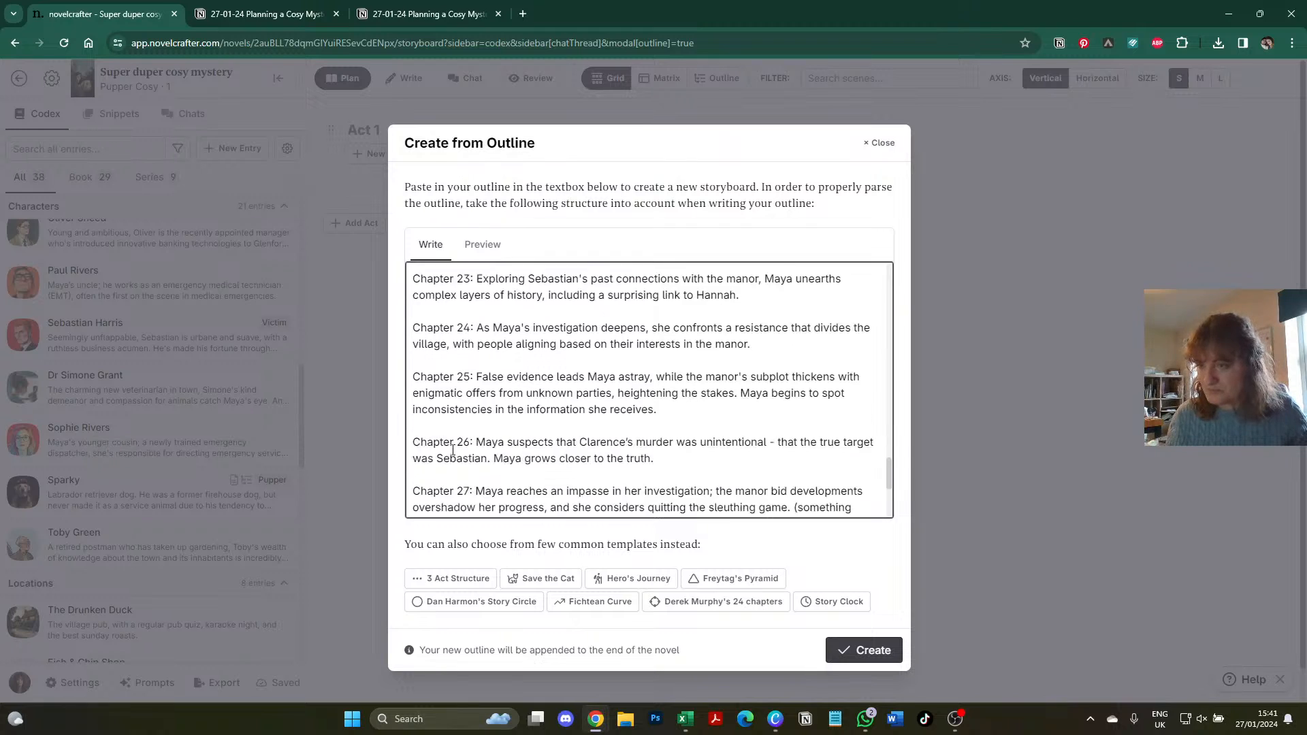
pyautogui.click(461, 375)
pyautogui.write('Act 6:')
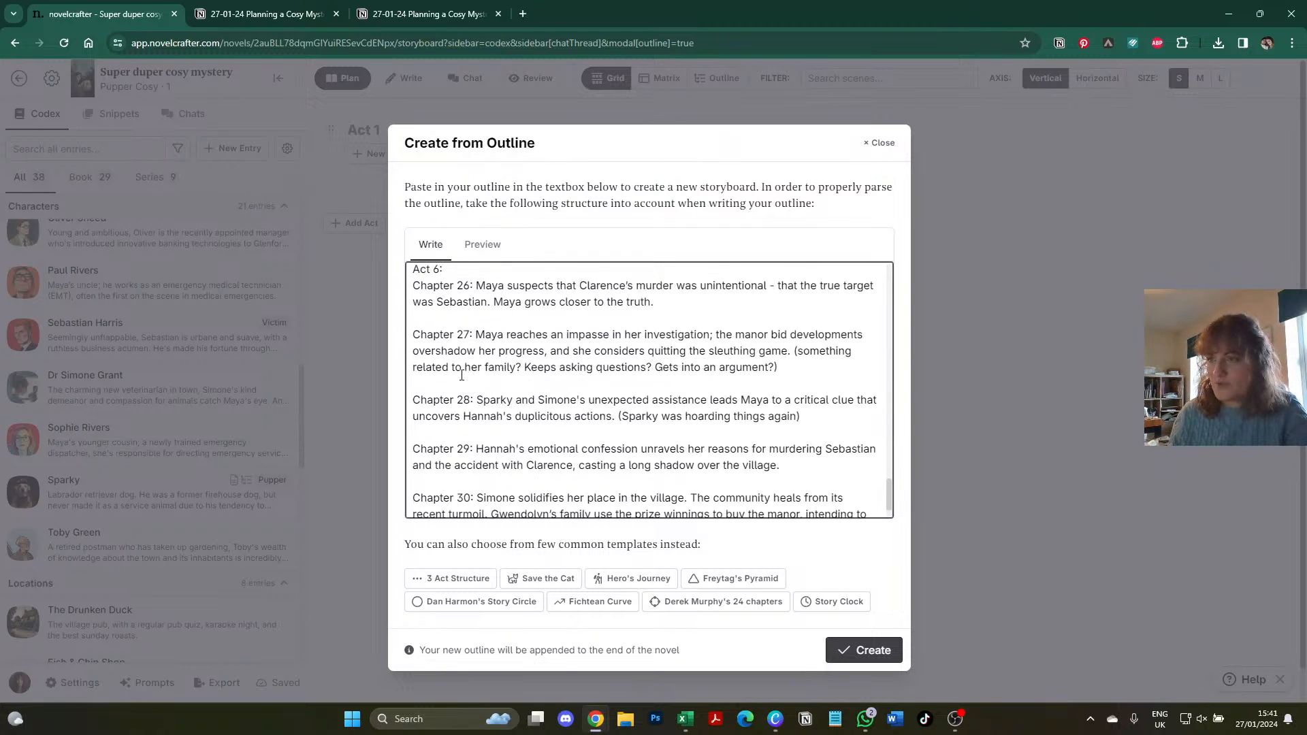
pyautogui.scroll(-1, 461, 375)
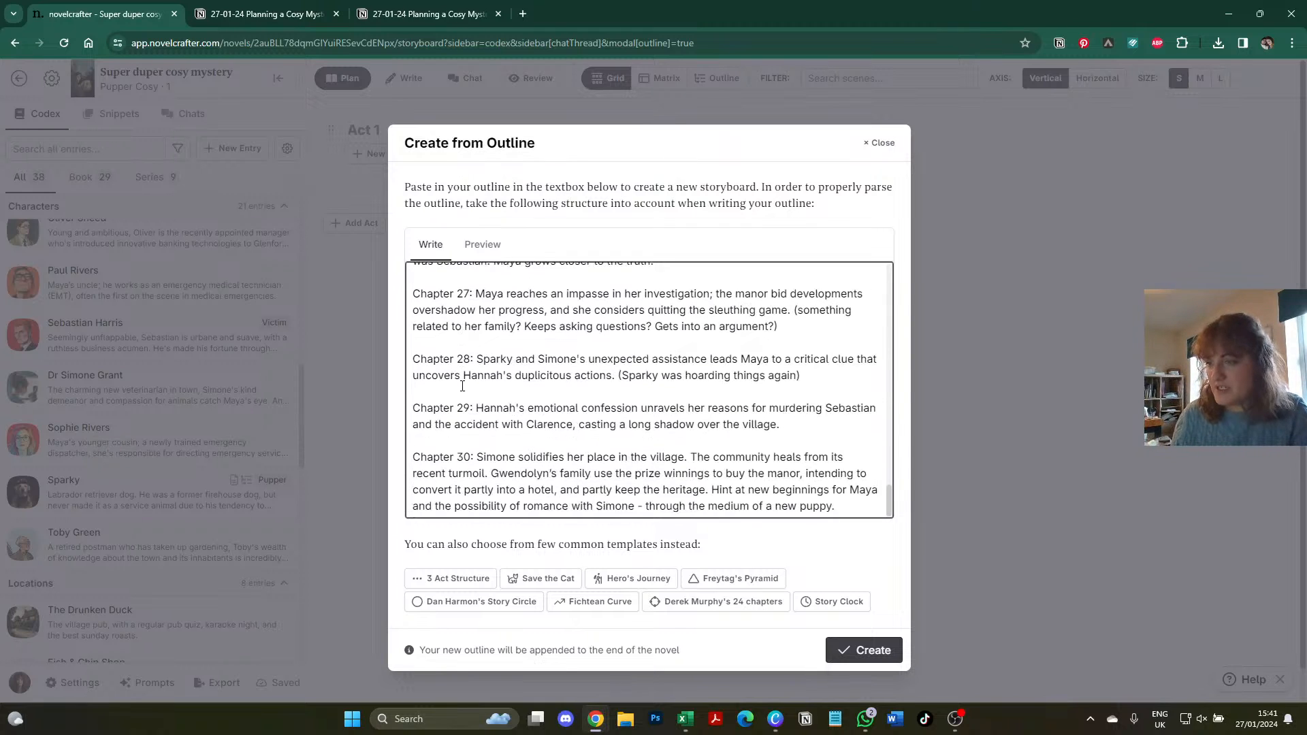
# - Preview how the outline with its act headings is parsed into acts and chapters, and return to the editable text
pyautogui.click(479, 244)
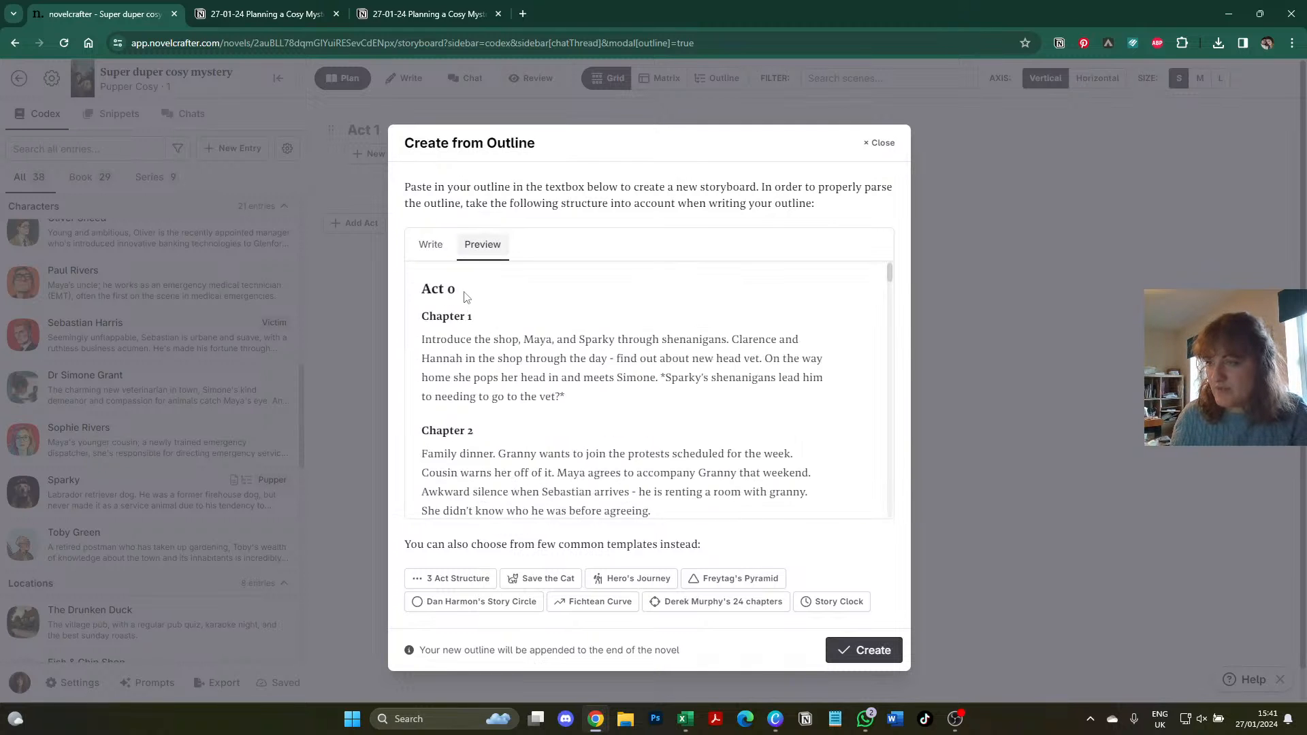
pyautogui.scroll(-2, 464, 294)
pyautogui.scroll(-6, 464, 294)
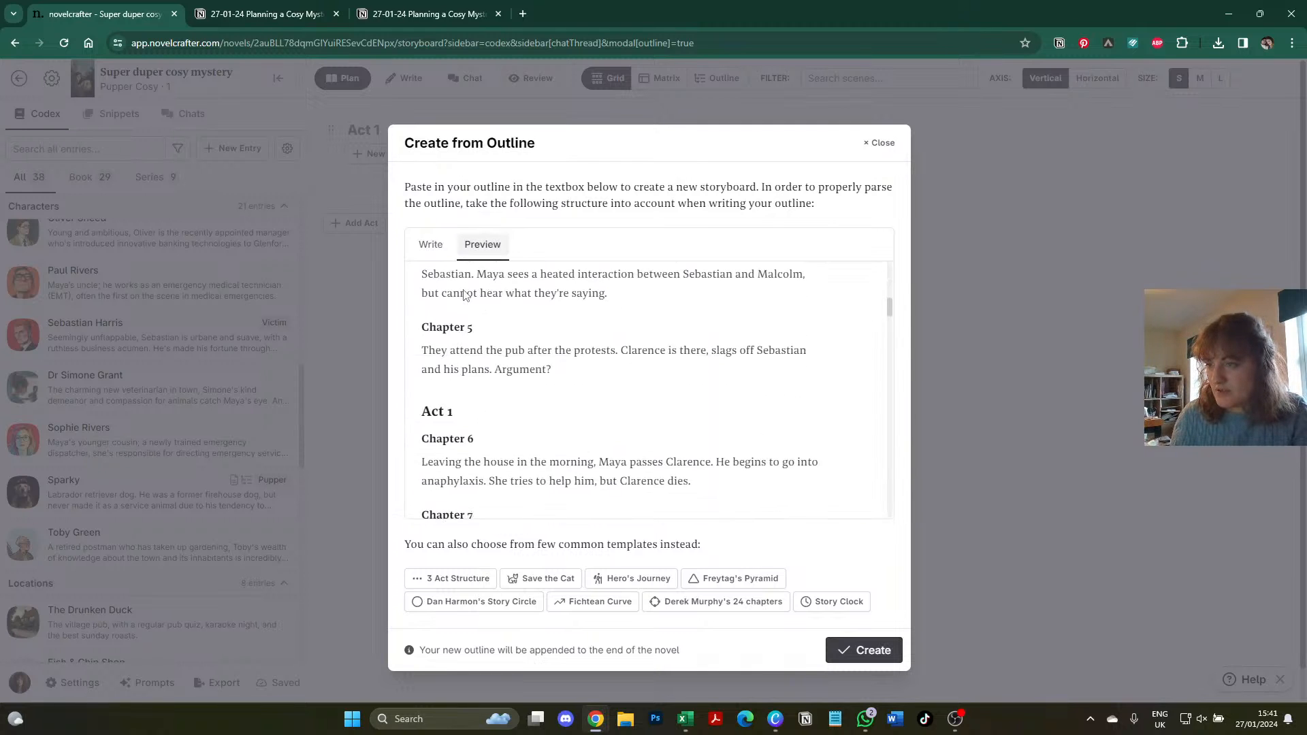
pyautogui.scroll(-3, 463, 294)
pyautogui.click(431, 245)
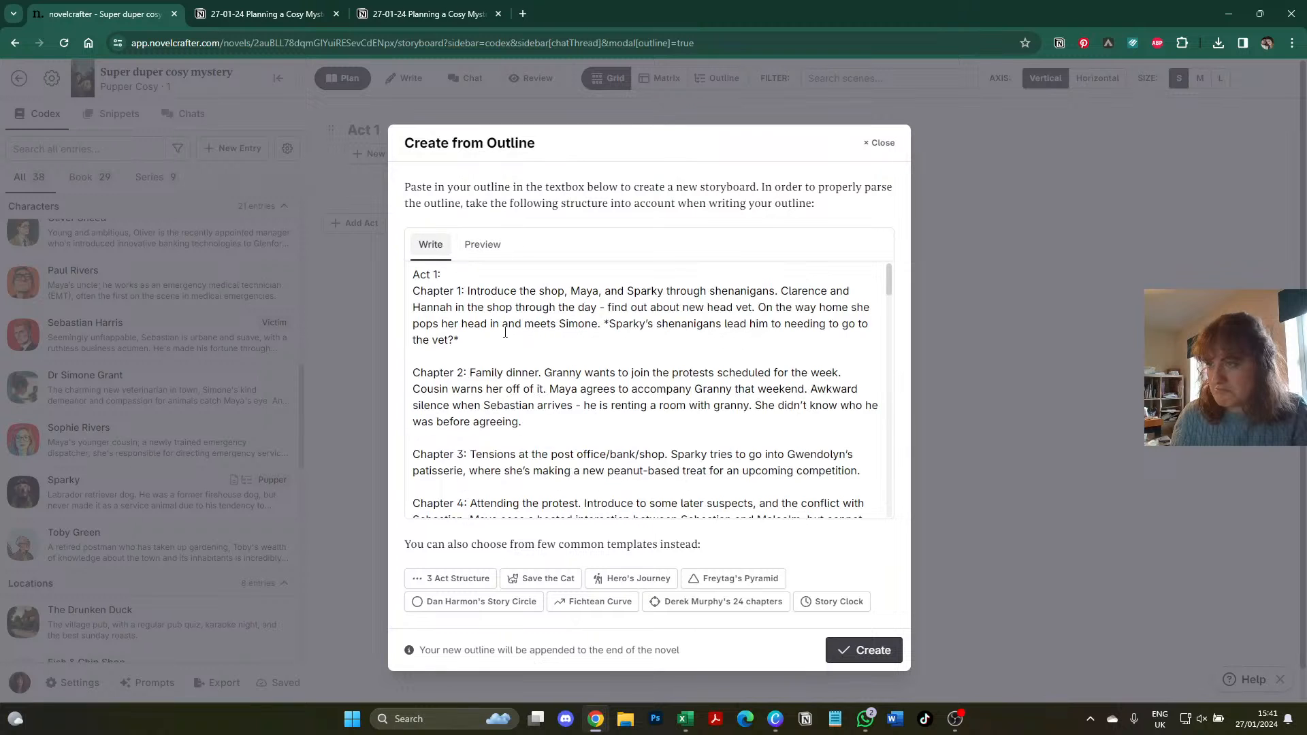
# - Preview the pasted outline from Act 1 to Chapter 30 and create the storyboard from it
pyautogui.click(482, 244)
pyautogui.scroll(-6, 494, 300)
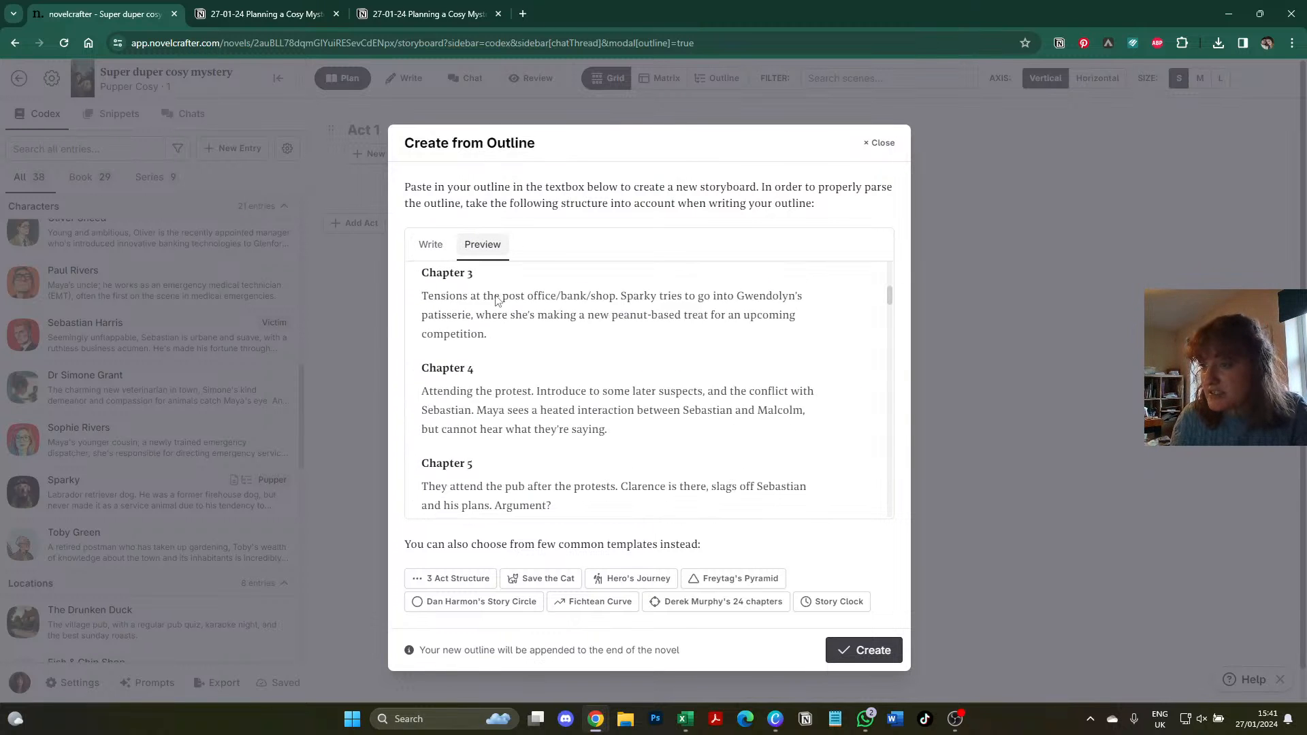
pyautogui.scroll(-12, 495, 300)
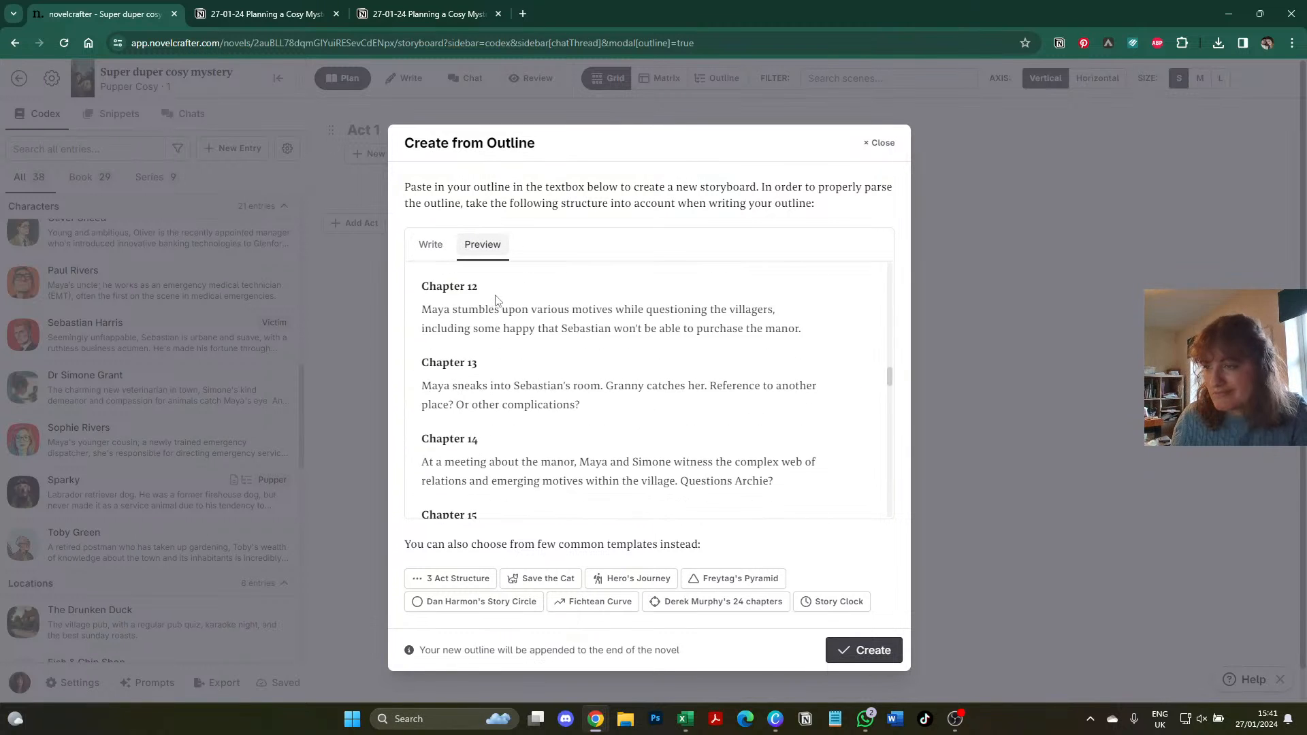
pyautogui.scroll(-12, 496, 300)
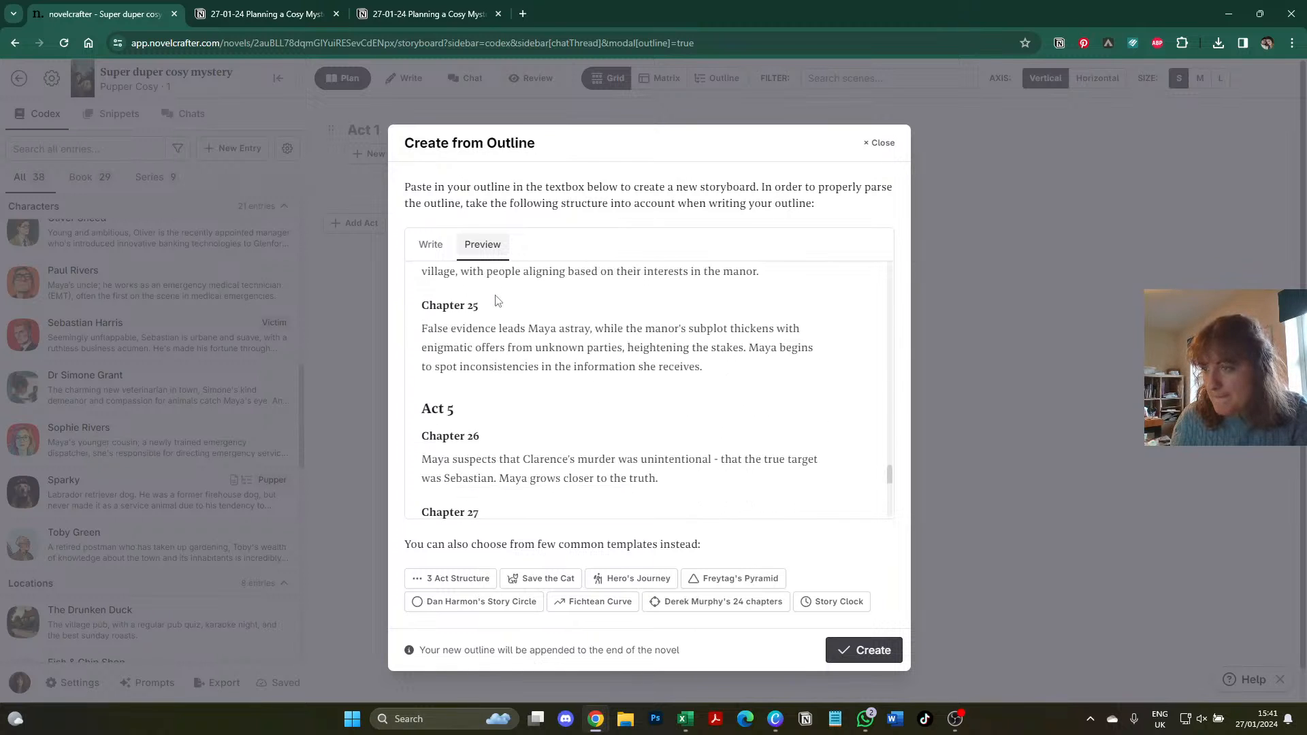
pyautogui.scroll(-8, 495, 300)
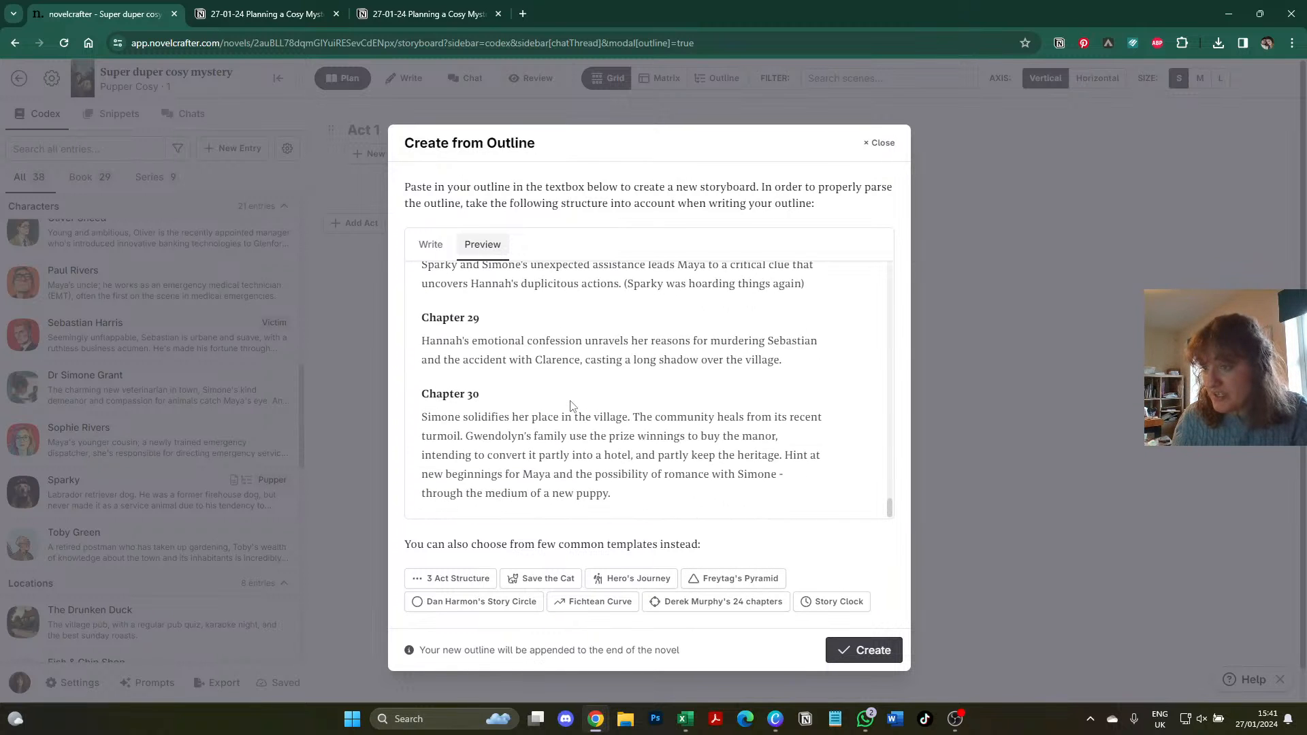
pyautogui.click(422, 246)
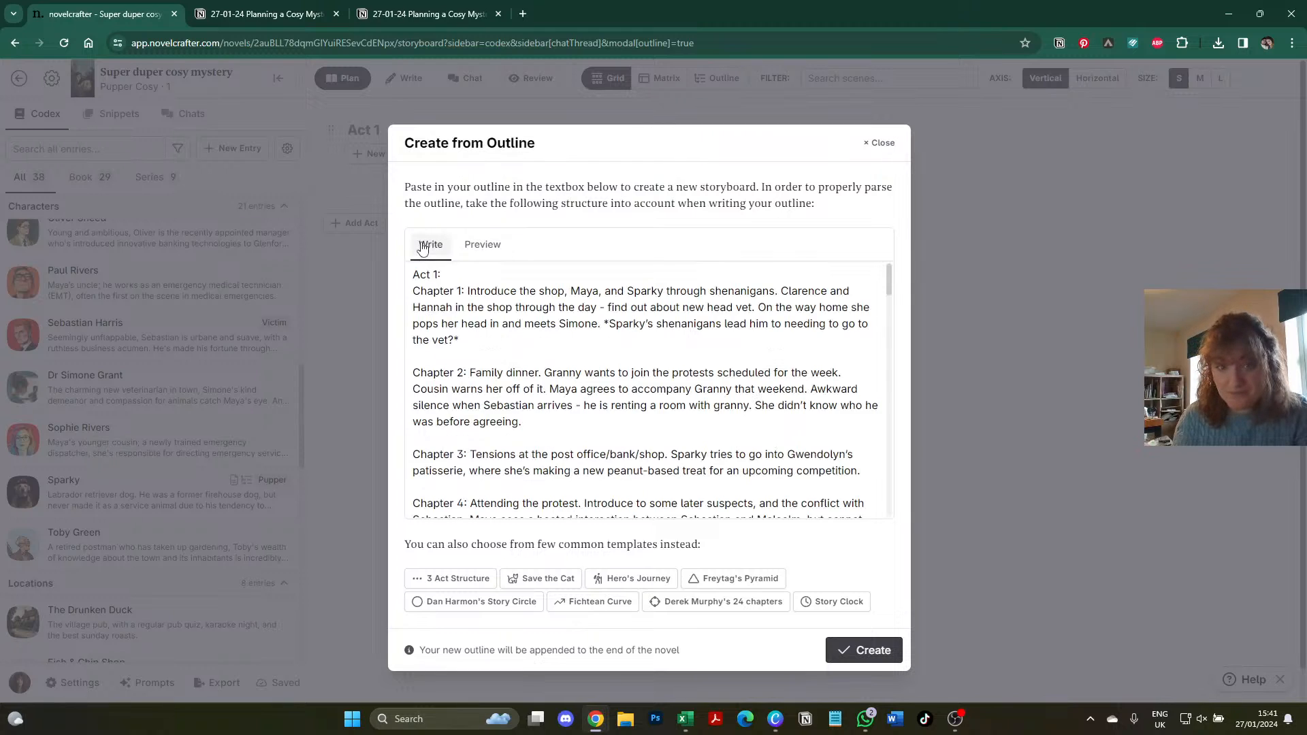
pyautogui.click(855, 650)
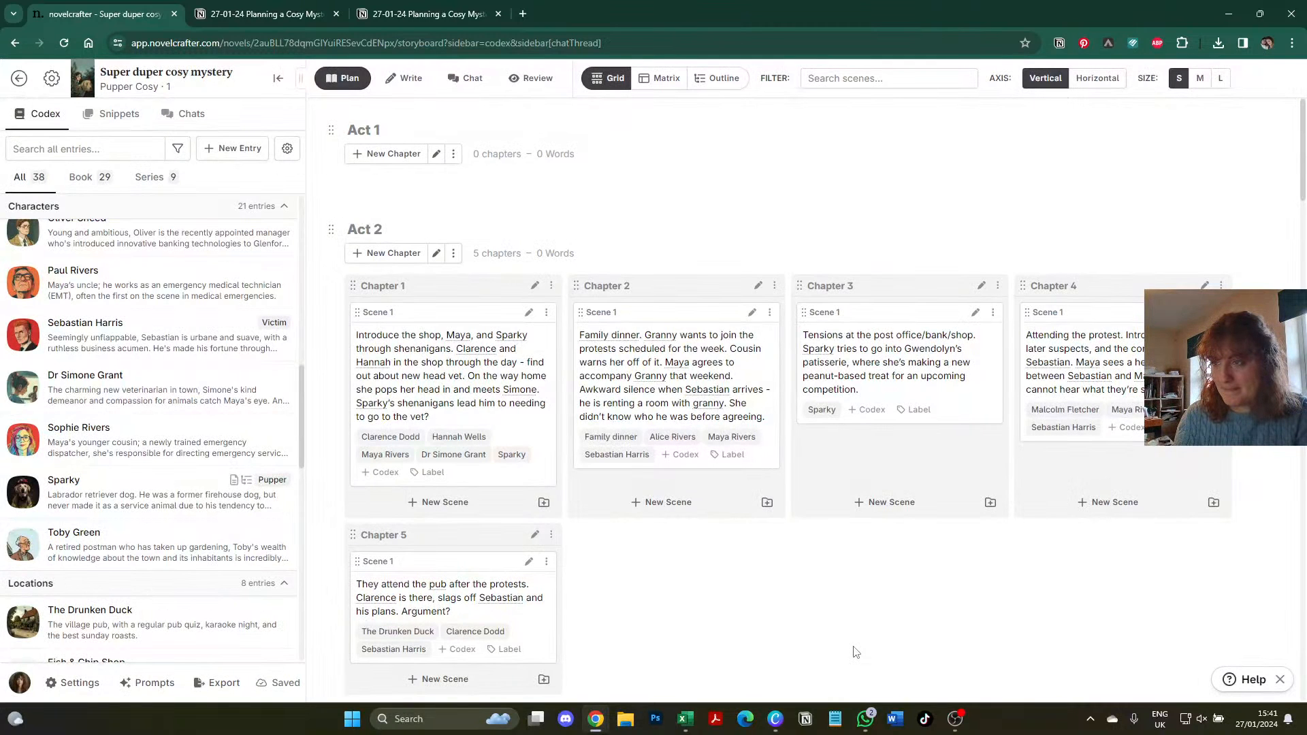
# - Look through the created acts and chapters, and delete the empty Act 1 at the start of the storyboard
pyautogui.scroll(-5, 855, 652)
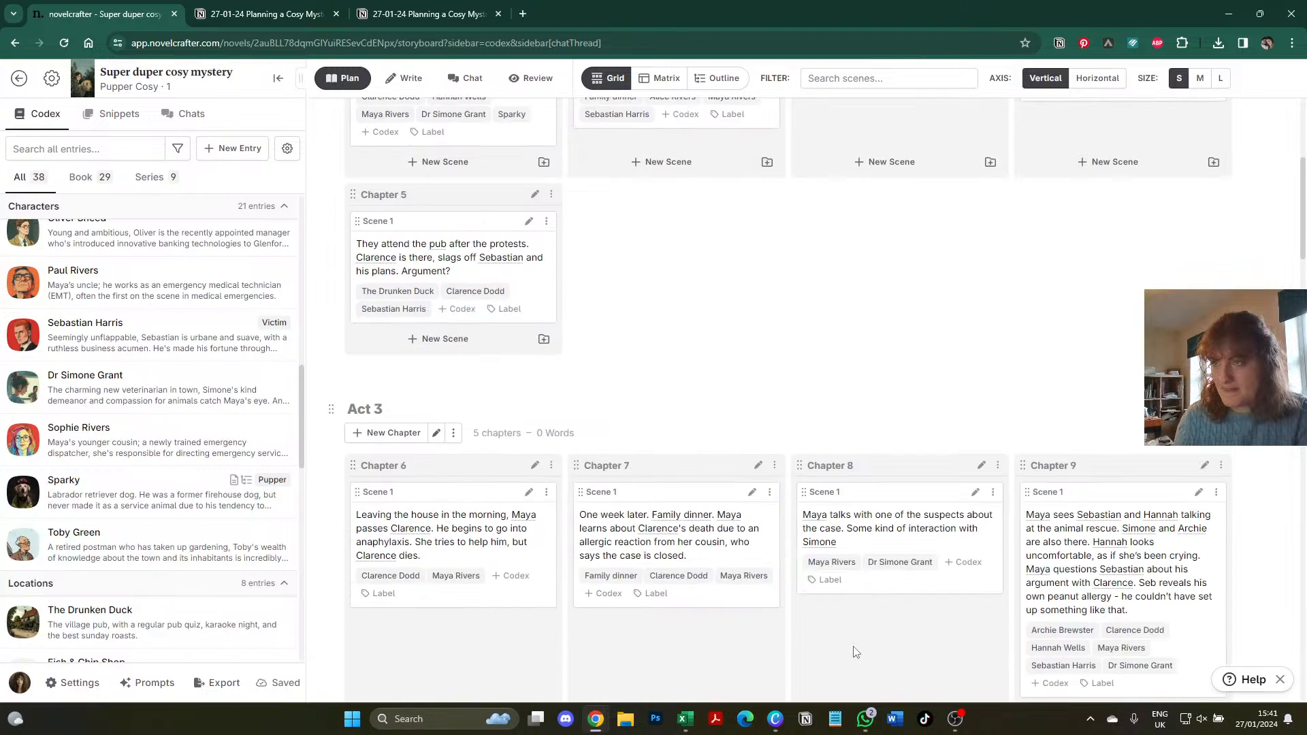
pyautogui.scroll(-12, 855, 652)
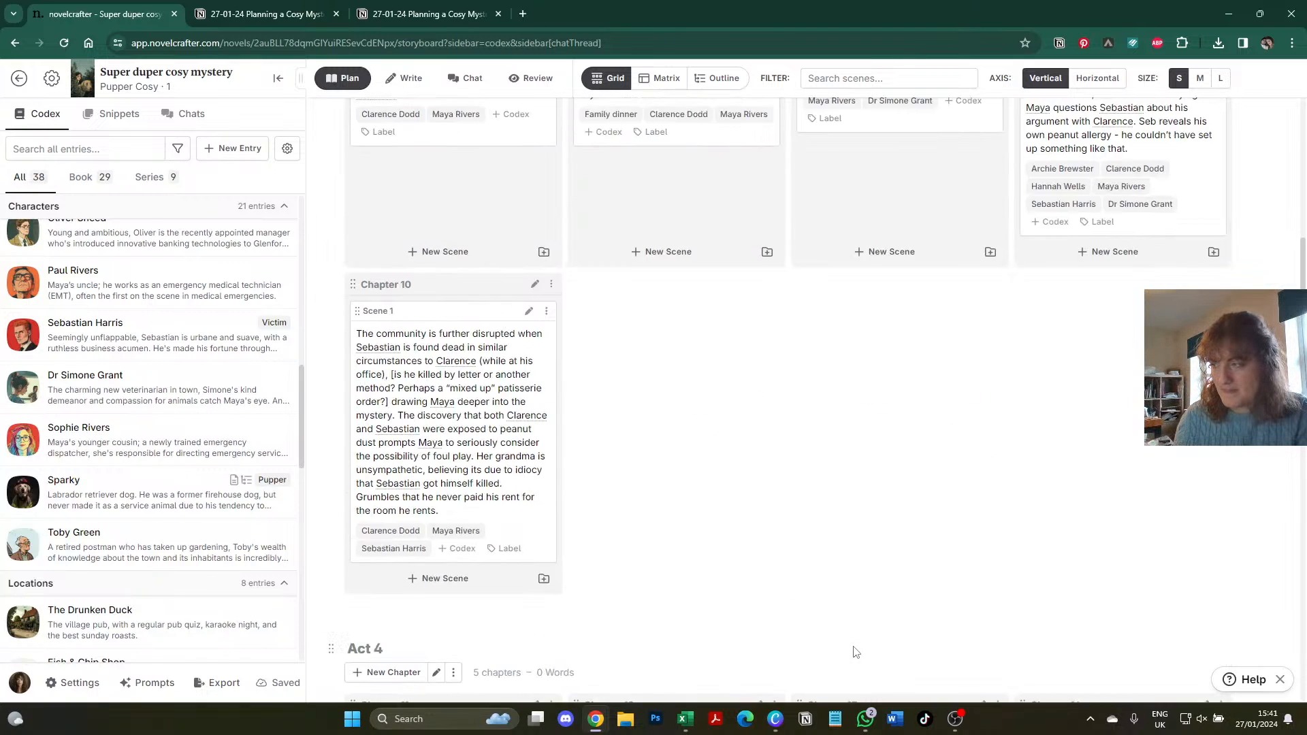
pyautogui.scroll(-15, 856, 652)
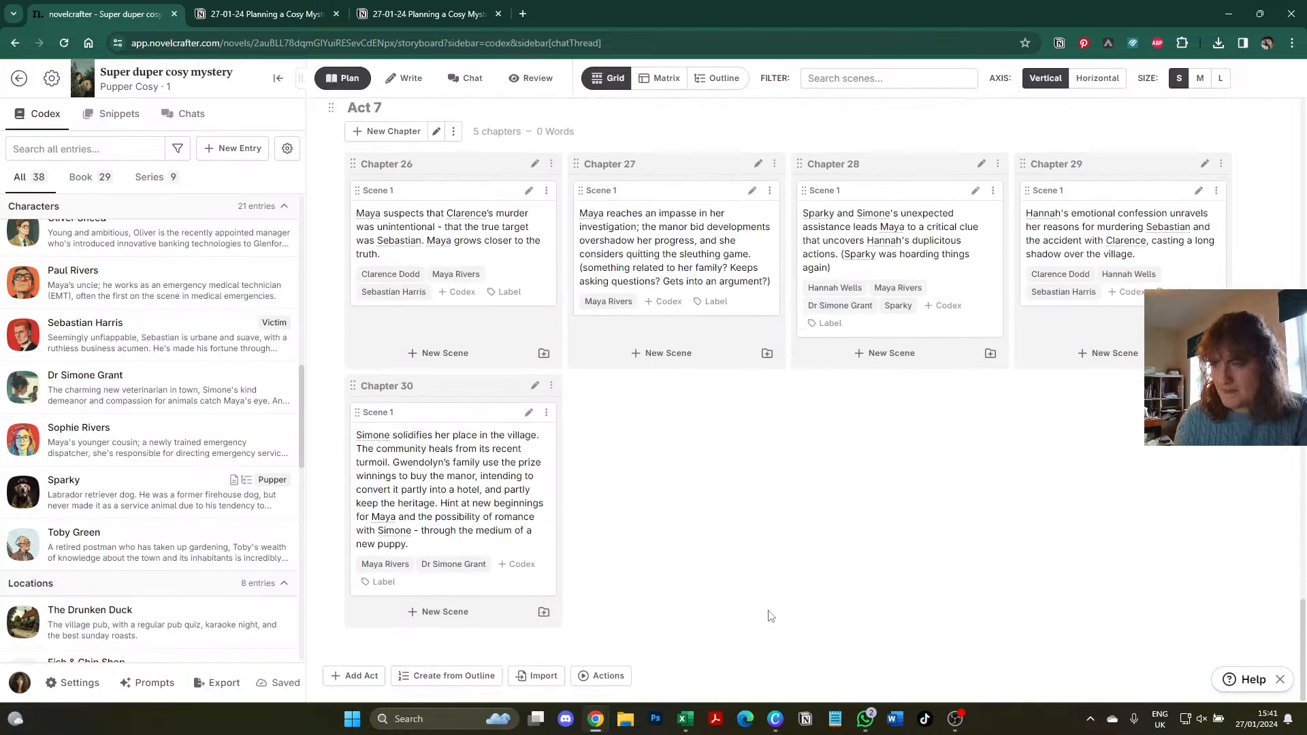
pyautogui.scroll(8, 770, 625)
pyautogui.scroll(20, 769, 624)
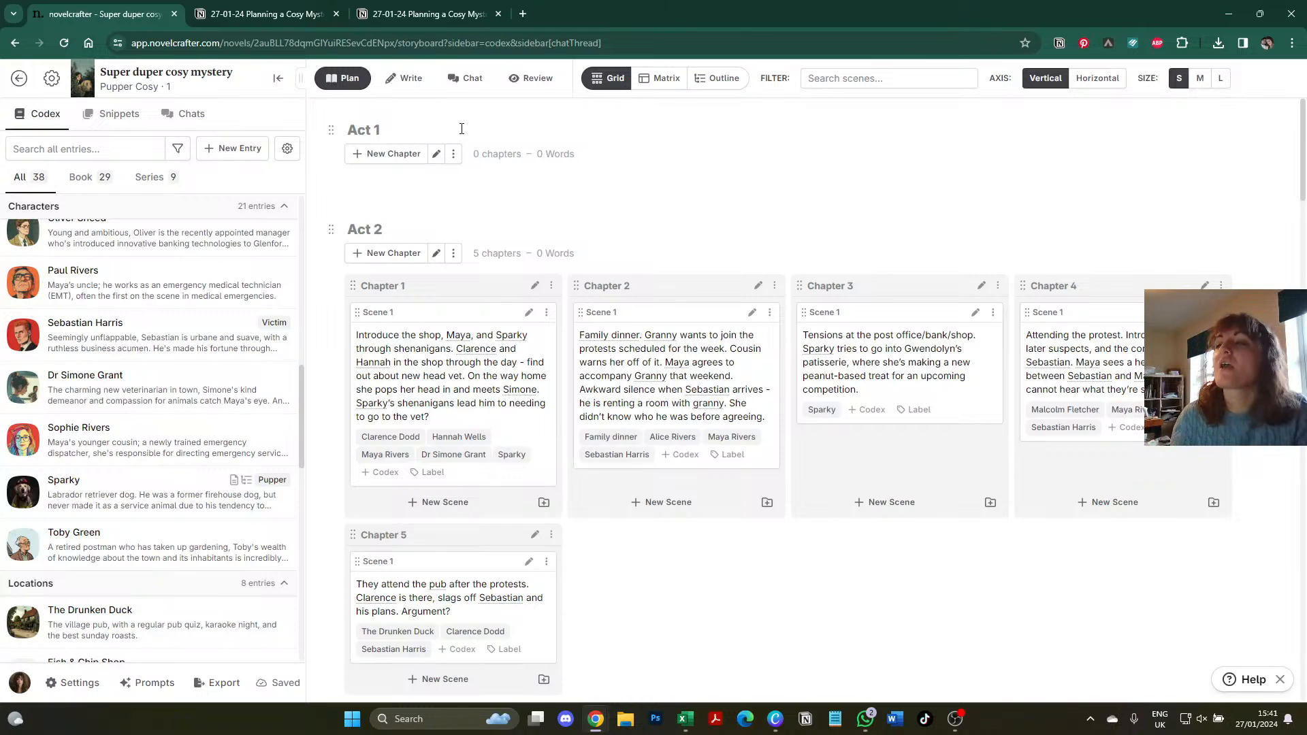
pyautogui.click(454, 154)
pyautogui.click(453, 274)
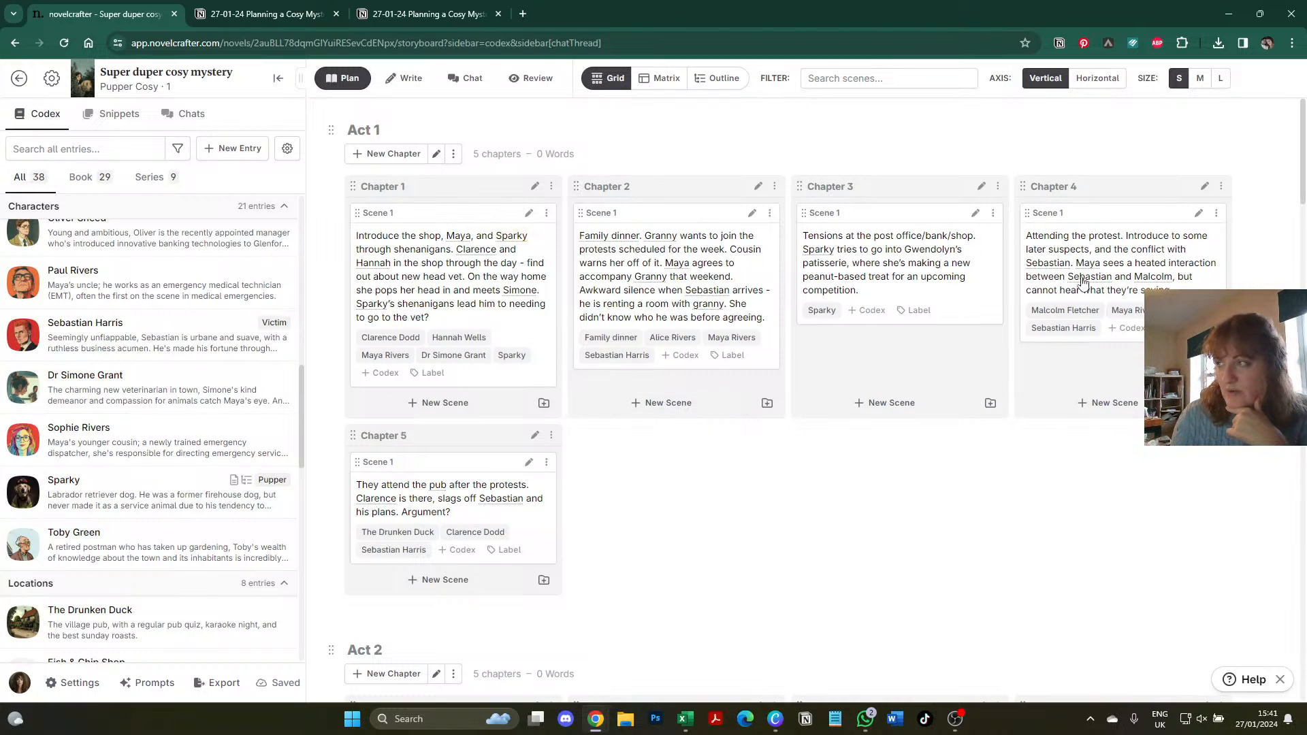
# - Switch to the Notion planning page, review the AI-written chapter titles, and collapse the section comparing the AI-written and edited plots
pyautogui.click(266, 7)
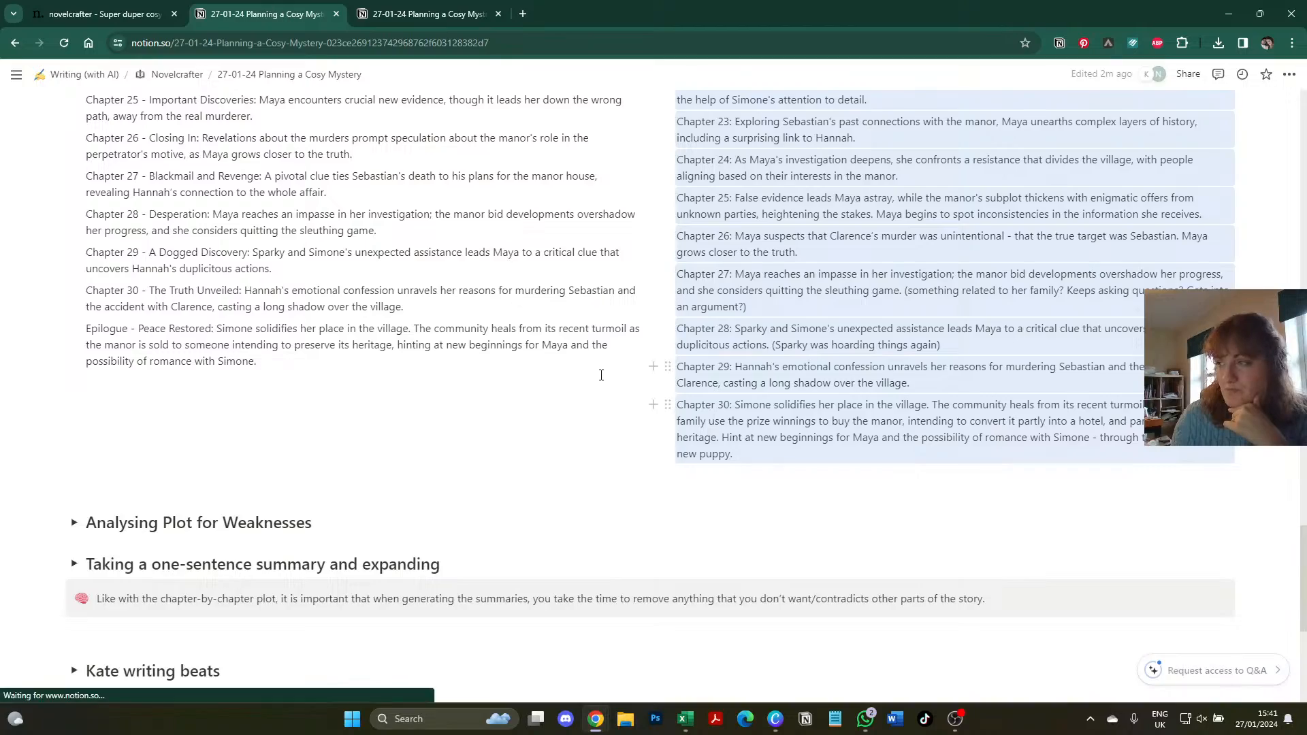
pyautogui.scroll(20, 600, 375)
pyautogui.scroll(5, 601, 375)
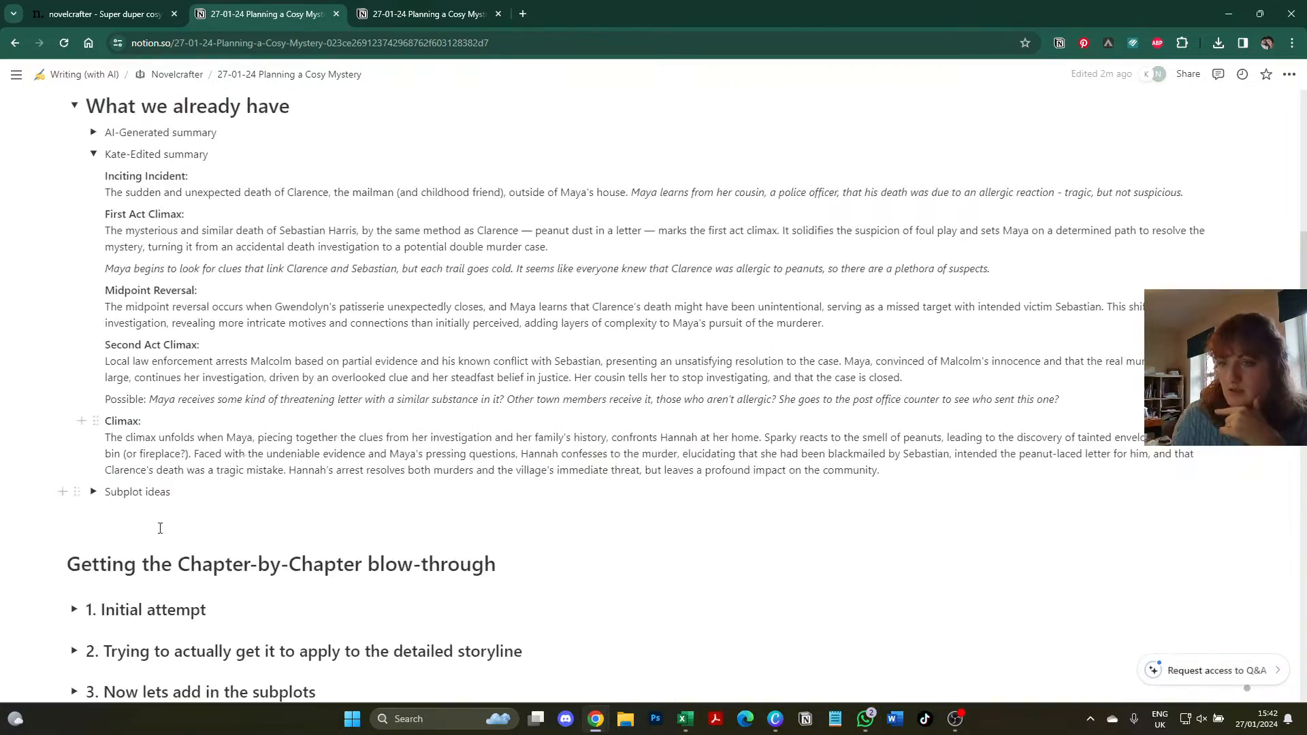
pyautogui.scroll(-6, 601, 376)
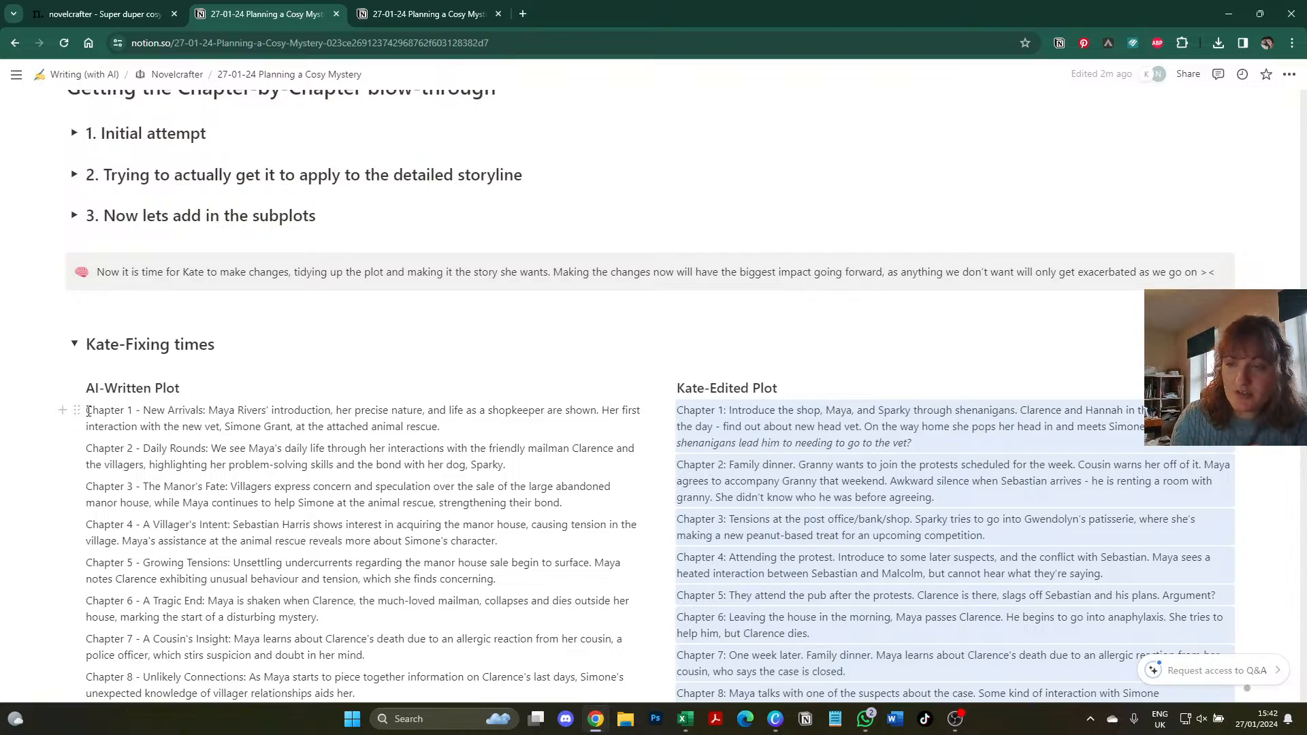
pyautogui.moveTo(89, 411)
pyautogui.mouseDown()
pyautogui.moveTo(178, 427)
pyautogui.moveTo(114, 432)
pyautogui.moveTo(146, 408)
pyautogui.moveTo(85, 410)
pyautogui.mouseUp()
pyautogui.click(145, 409)
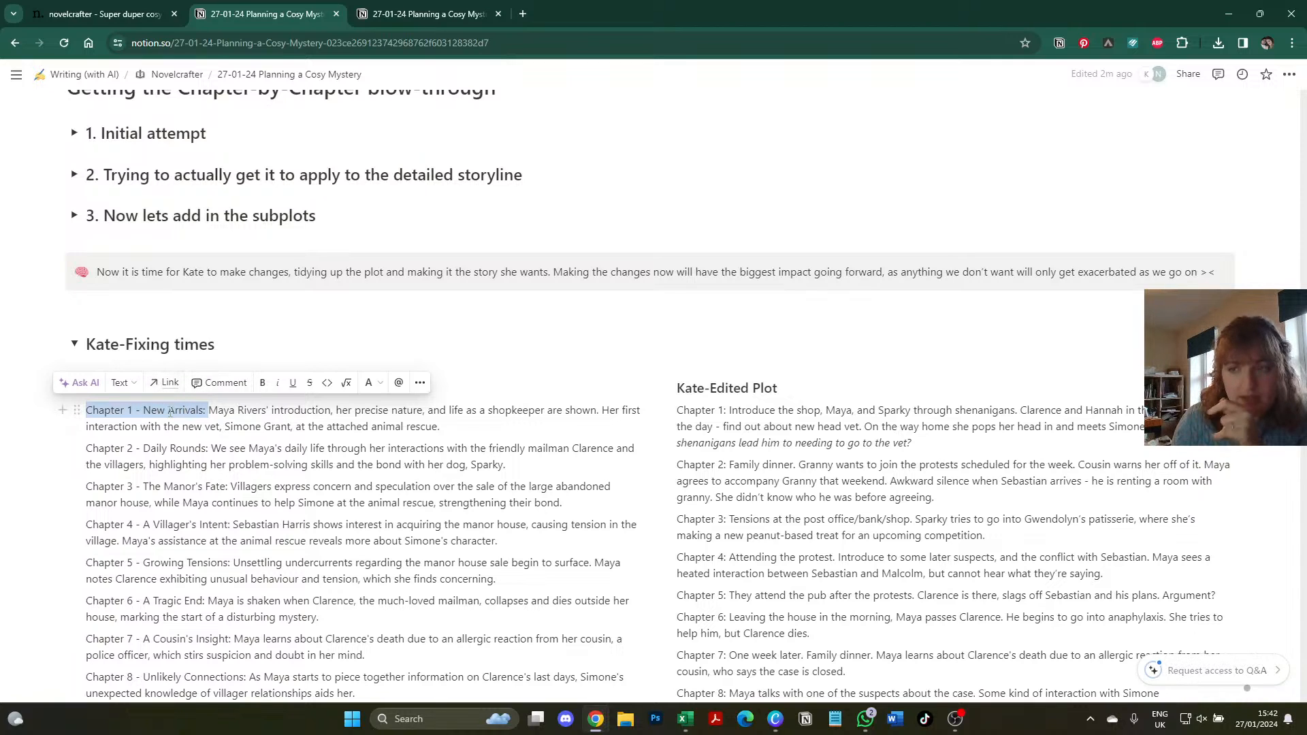
pyautogui.click(176, 430)
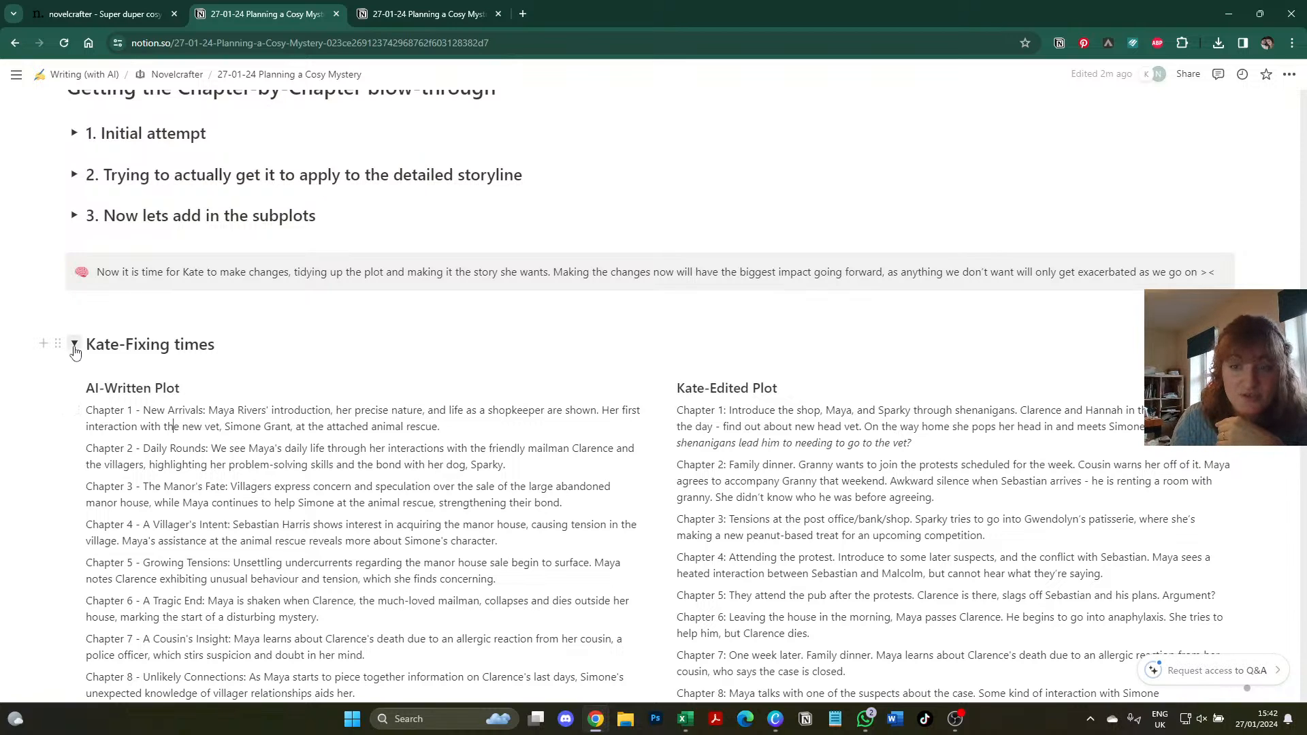
pyautogui.click(75, 347)
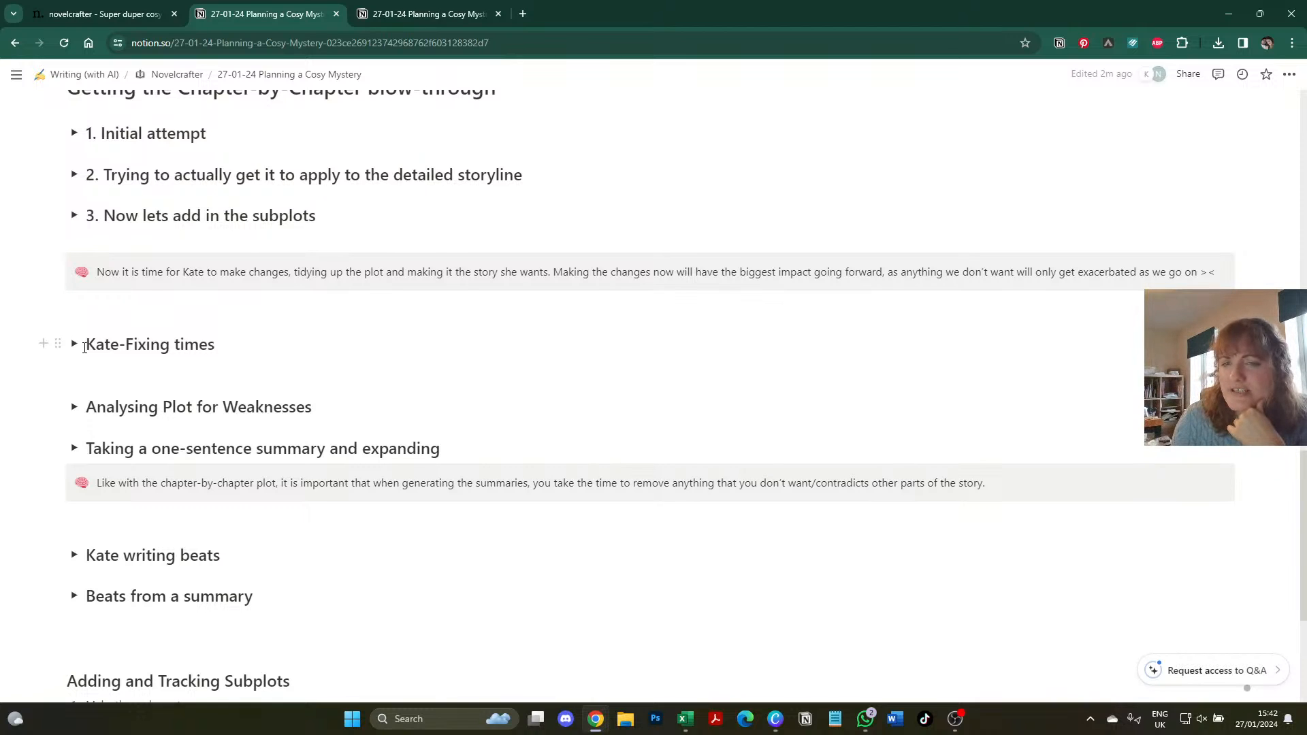
# - Expand Brainstorming Plot Weaknesses under Analysing Plot for Weaknesses and enter the author's first name followed by a colon inside it
pyautogui.scroll(-1, 84, 348)
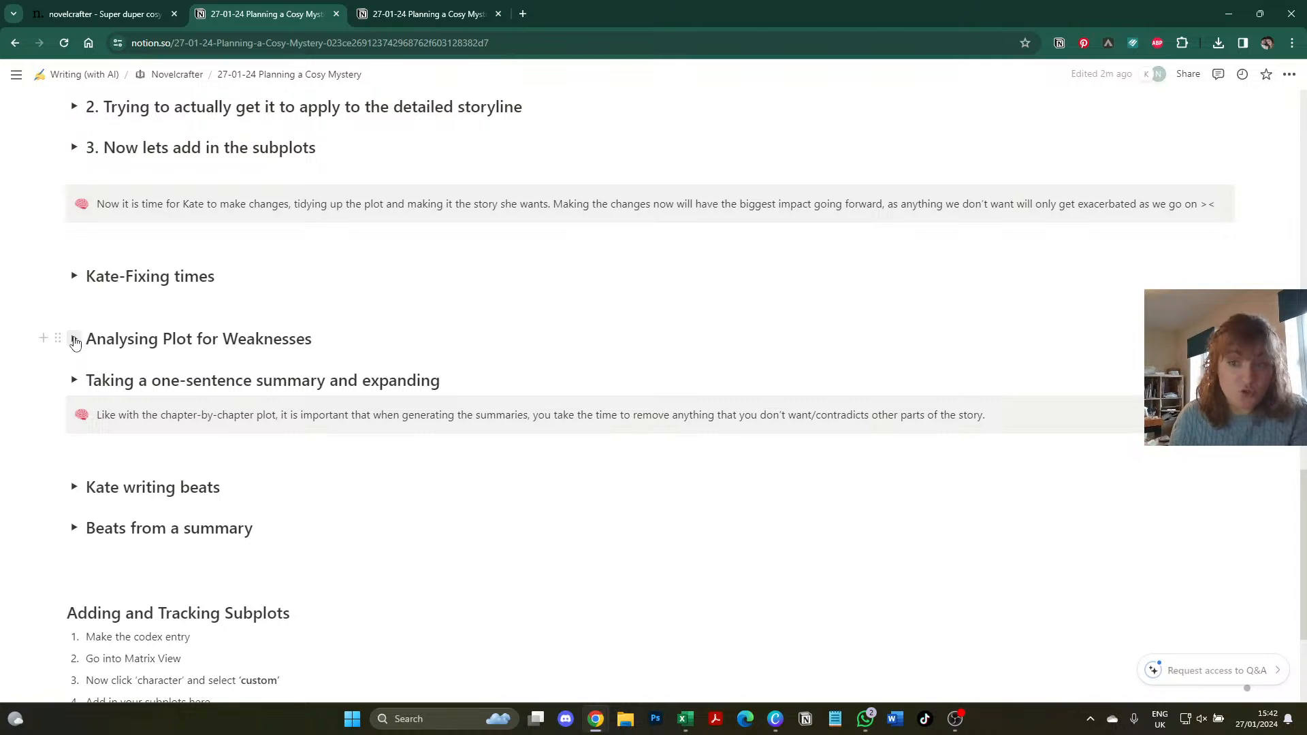
pyautogui.click(74, 339)
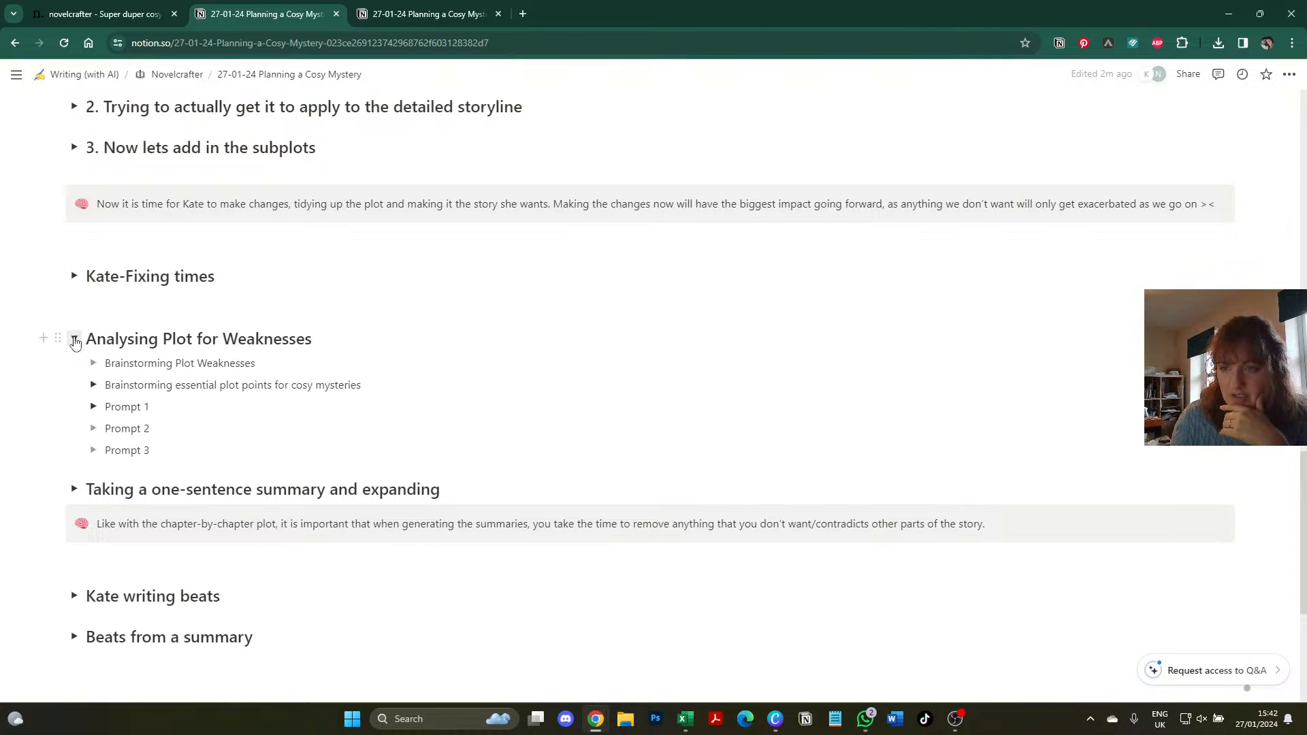
pyautogui.click(95, 365)
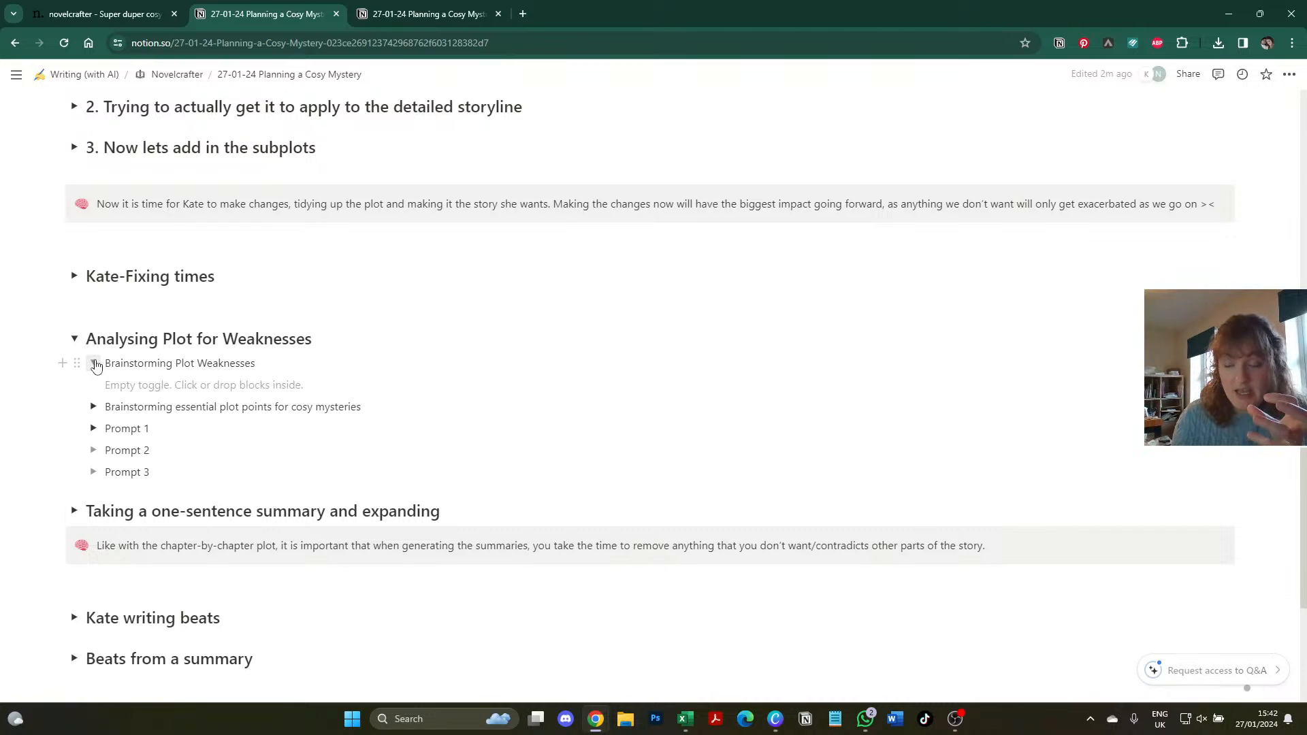
pyautogui.click(119, 381)
pyautogui.write('ka')
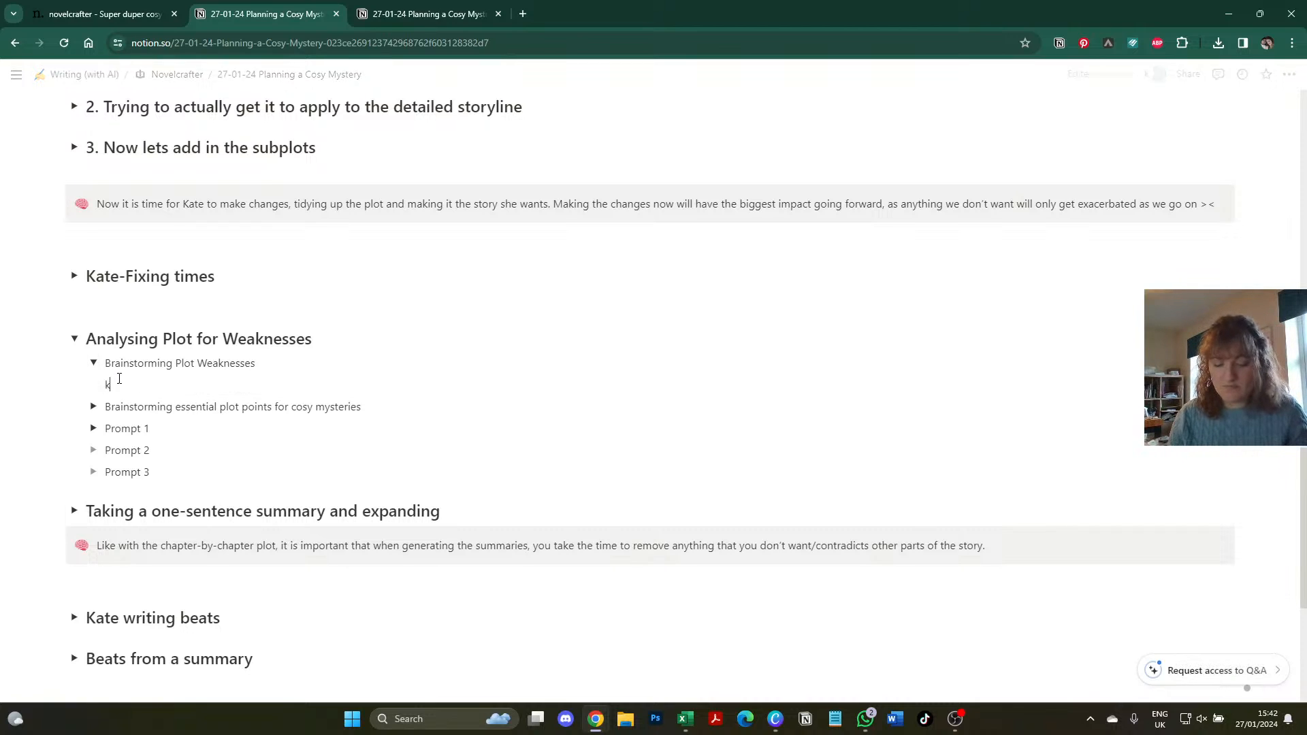
pyautogui.press('BackSpace')
pyautogui.press('BackSpace')
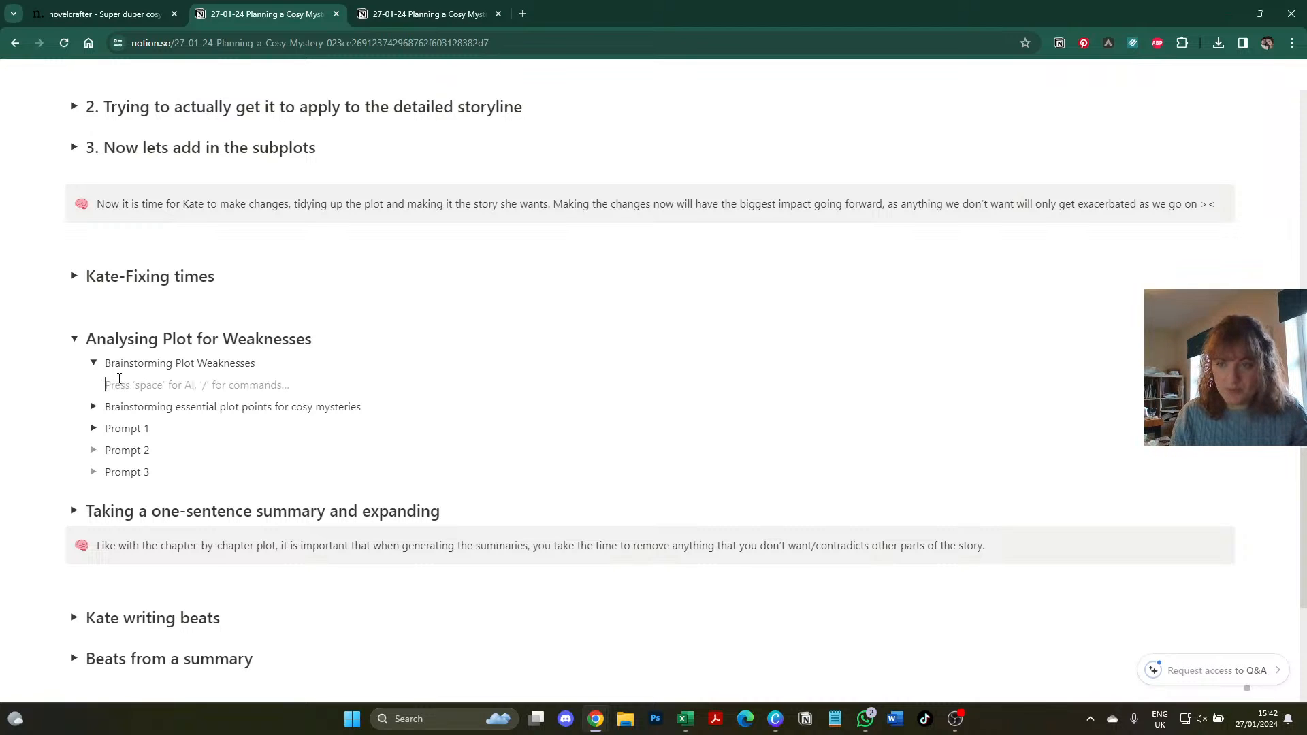
pyautogui.write('Kate:')
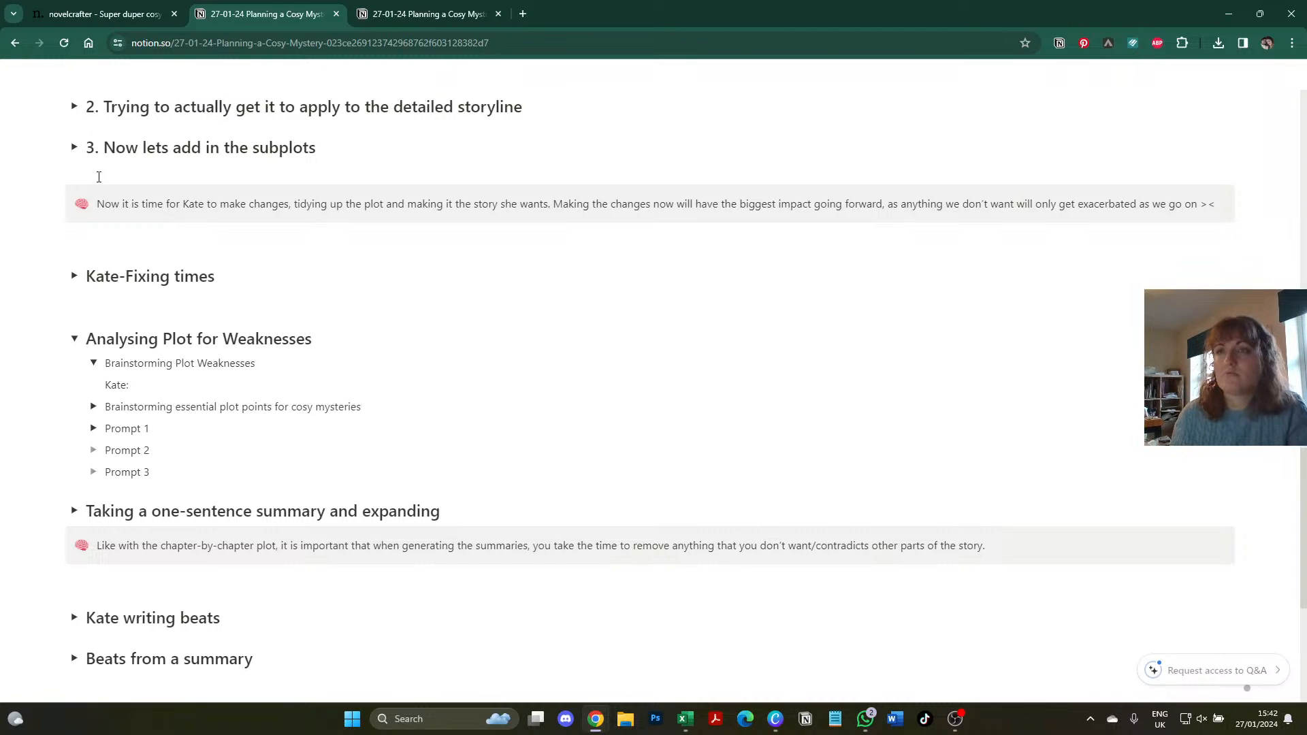
# - Switch to novelcrafter and start a new chat thread with the Full Novel Outline included in its context
pyautogui.click(88, 14)
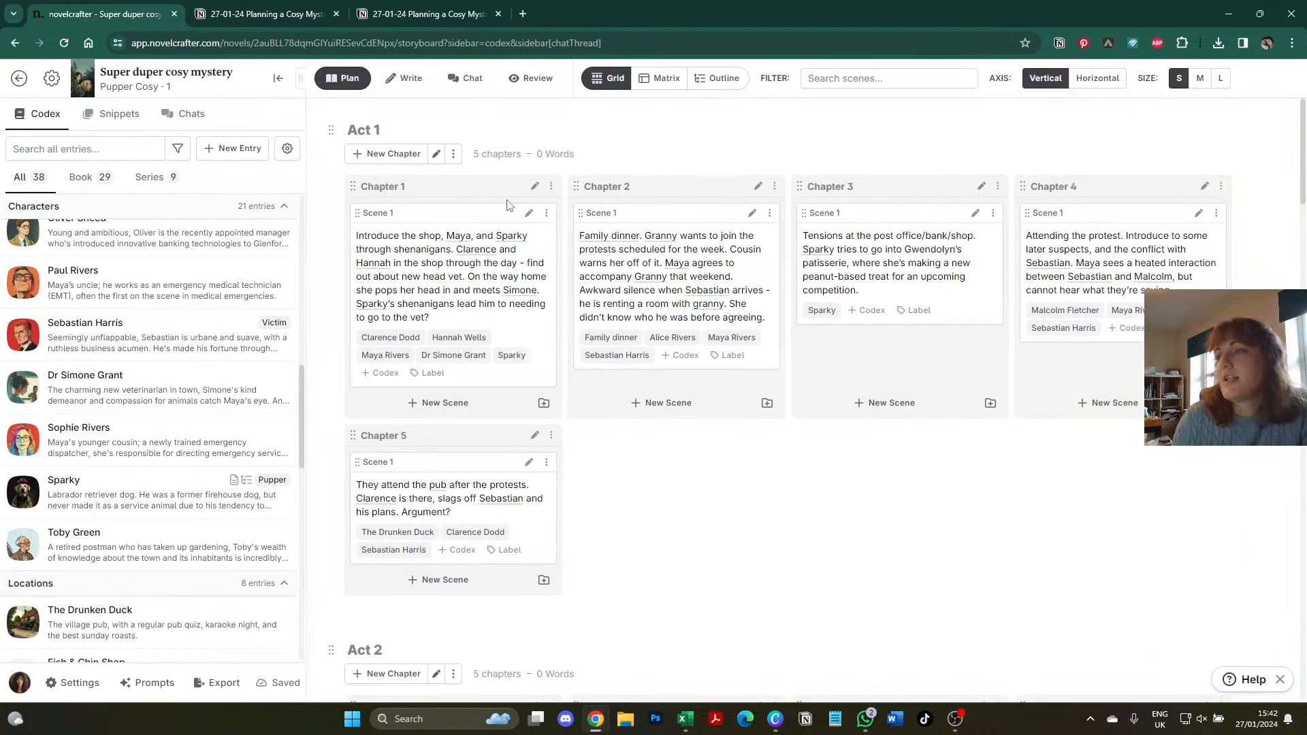
pyautogui.click(468, 81)
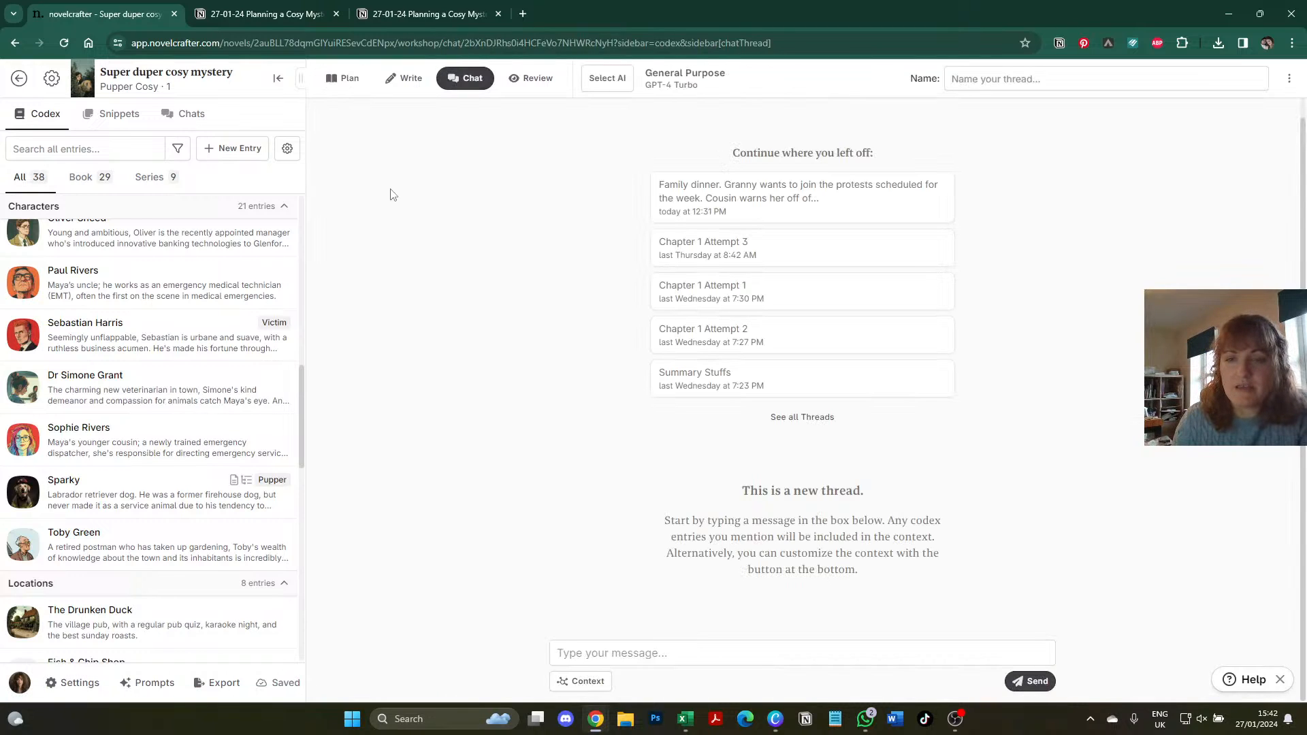
pyautogui.click(602, 686)
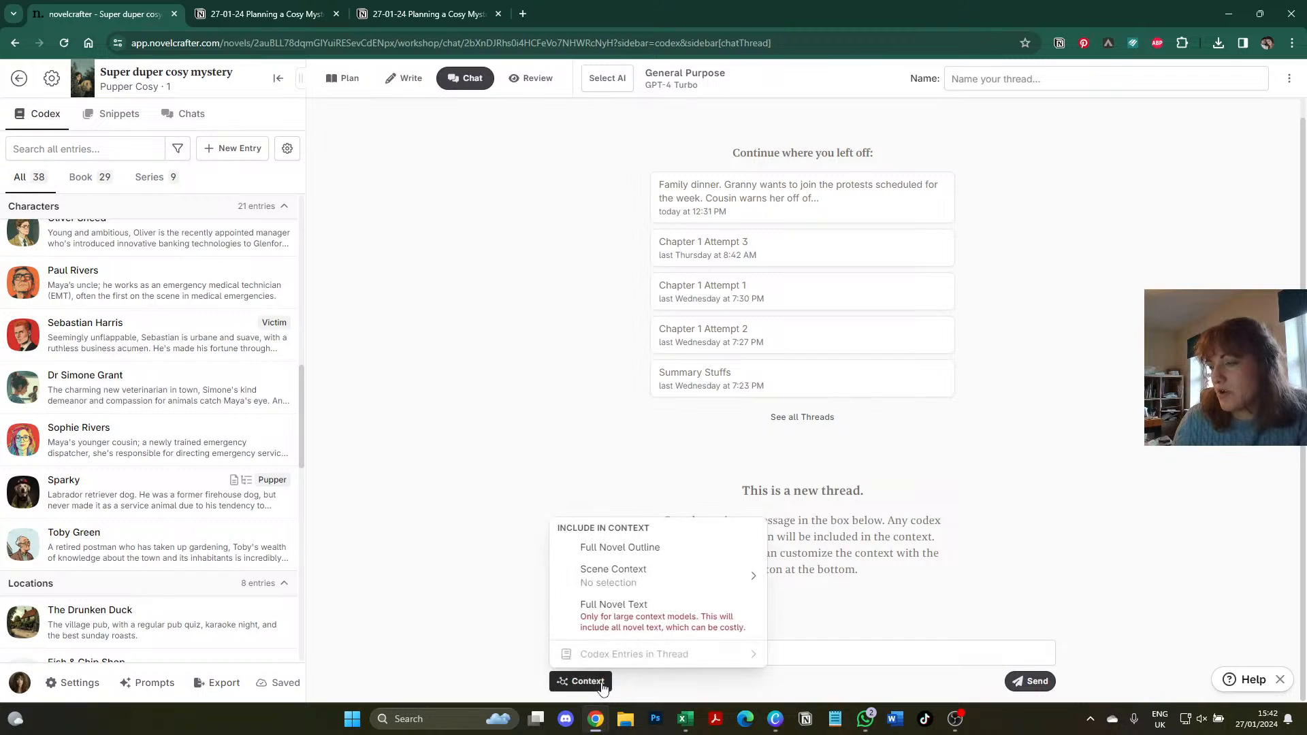
pyautogui.click(626, 548)
# - Set the chat's AI to the General Purpose prompt with the Mistral Medium model
pyautogui.click(622, 81)
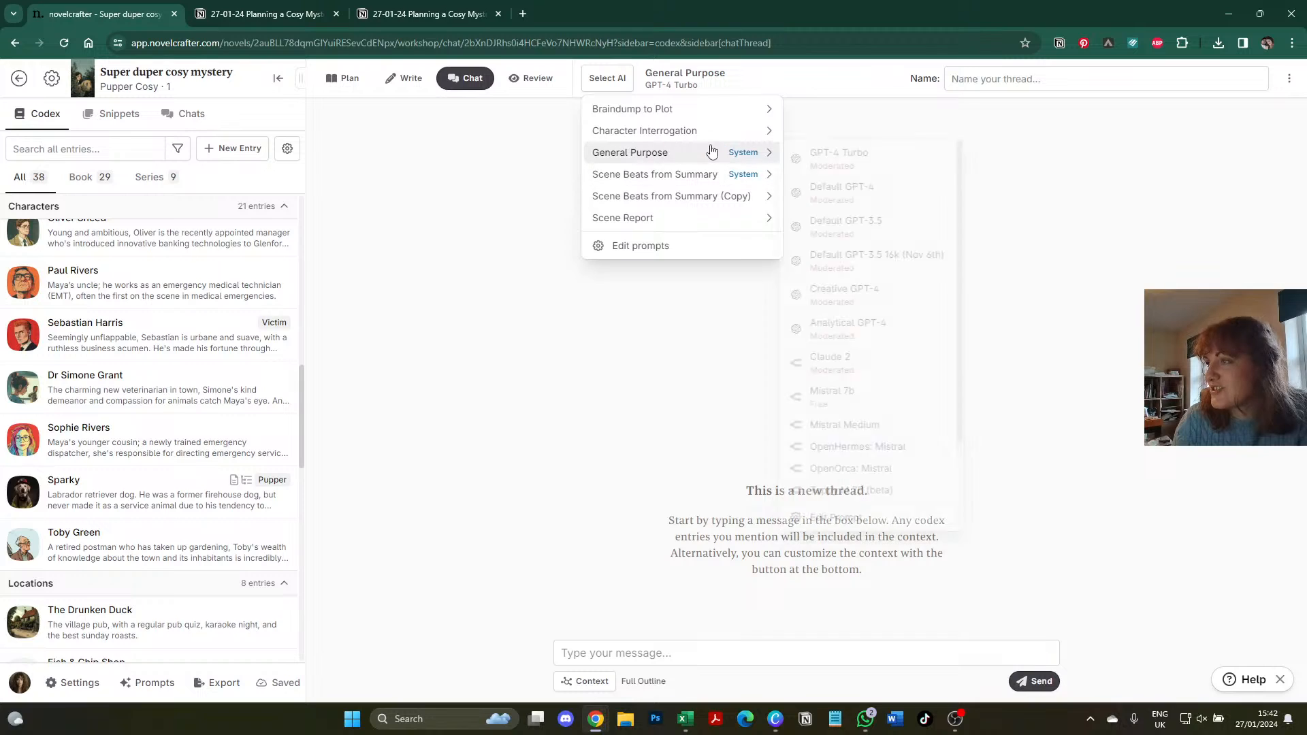
pyautogui.scroll(-1, 903, 333)
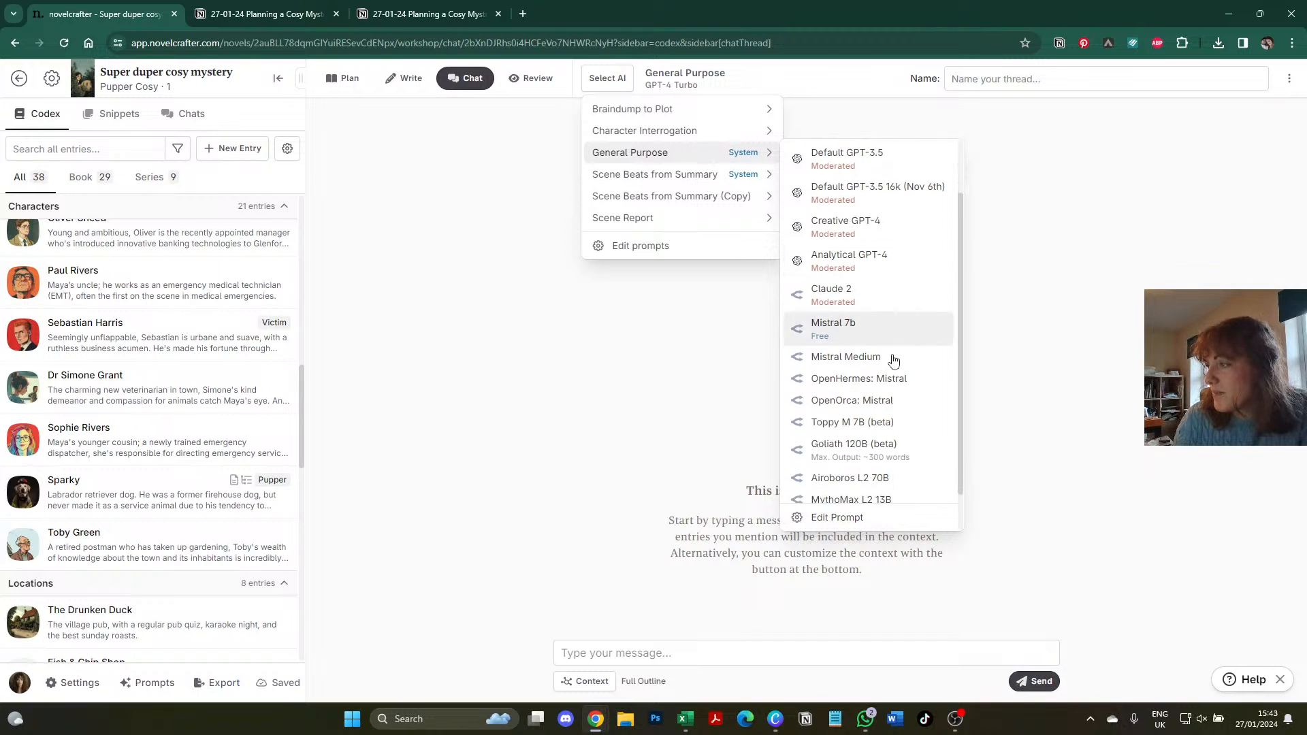
pyautogui.click(881, 358)
# - Draft the chat message "I am writing a cosy mystery story. I would like you to analyse it for me, identifying any plot holes, missed opportunities or weaknesses"
pyautogui.click(680, 660)
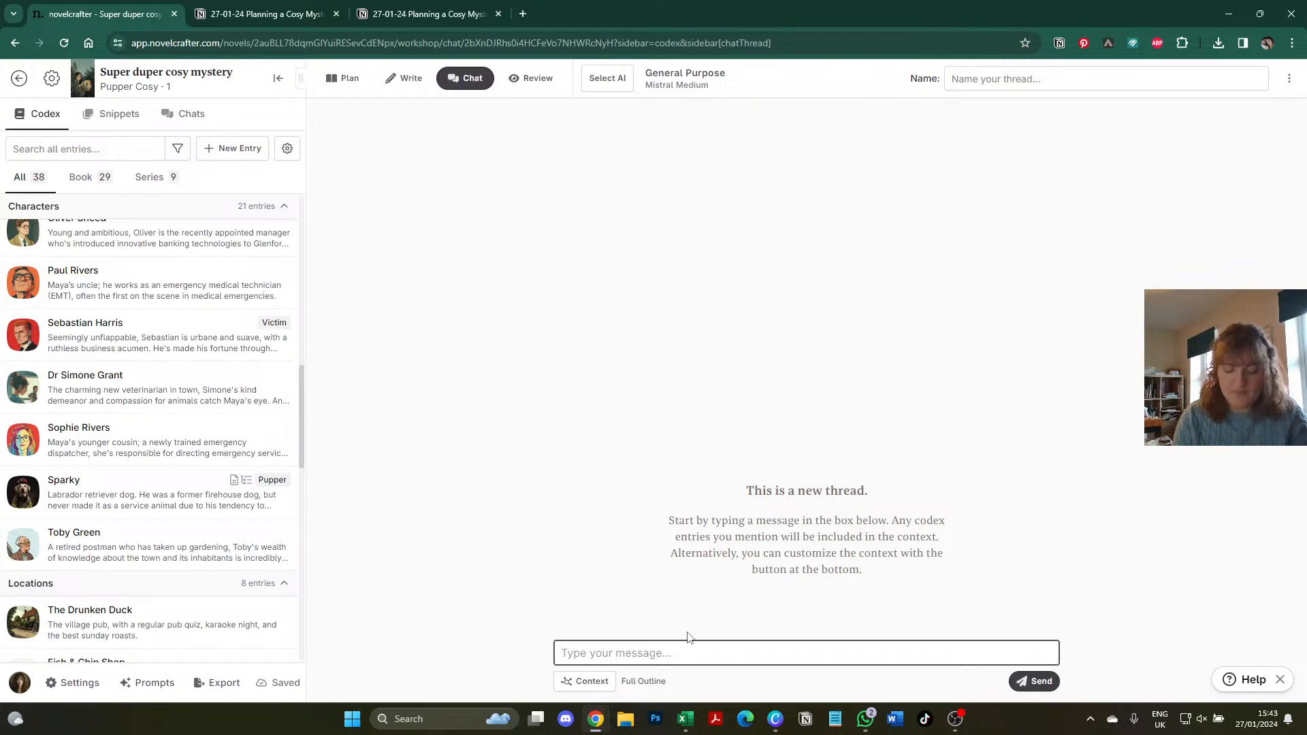
pyautogui.write('I am writing a c')
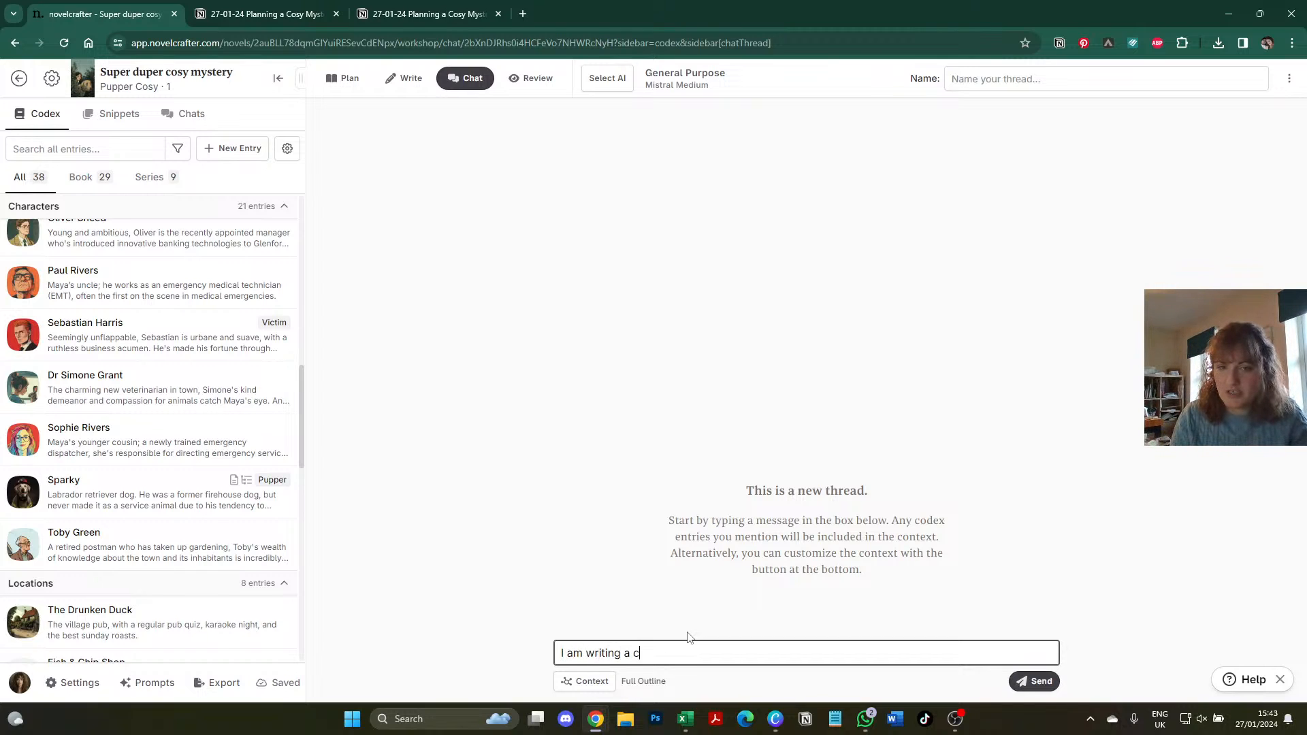
pyautogui.write('osy mystery s')
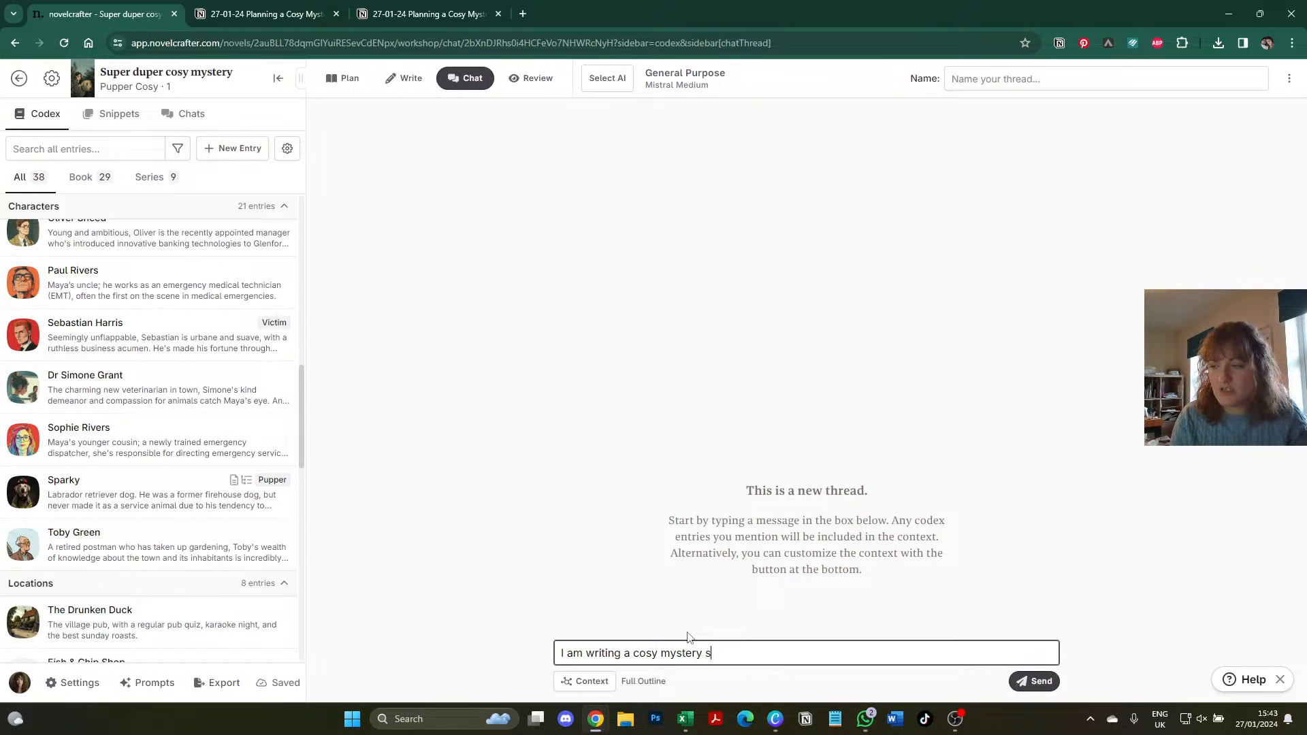
pyautogui.write('tory')
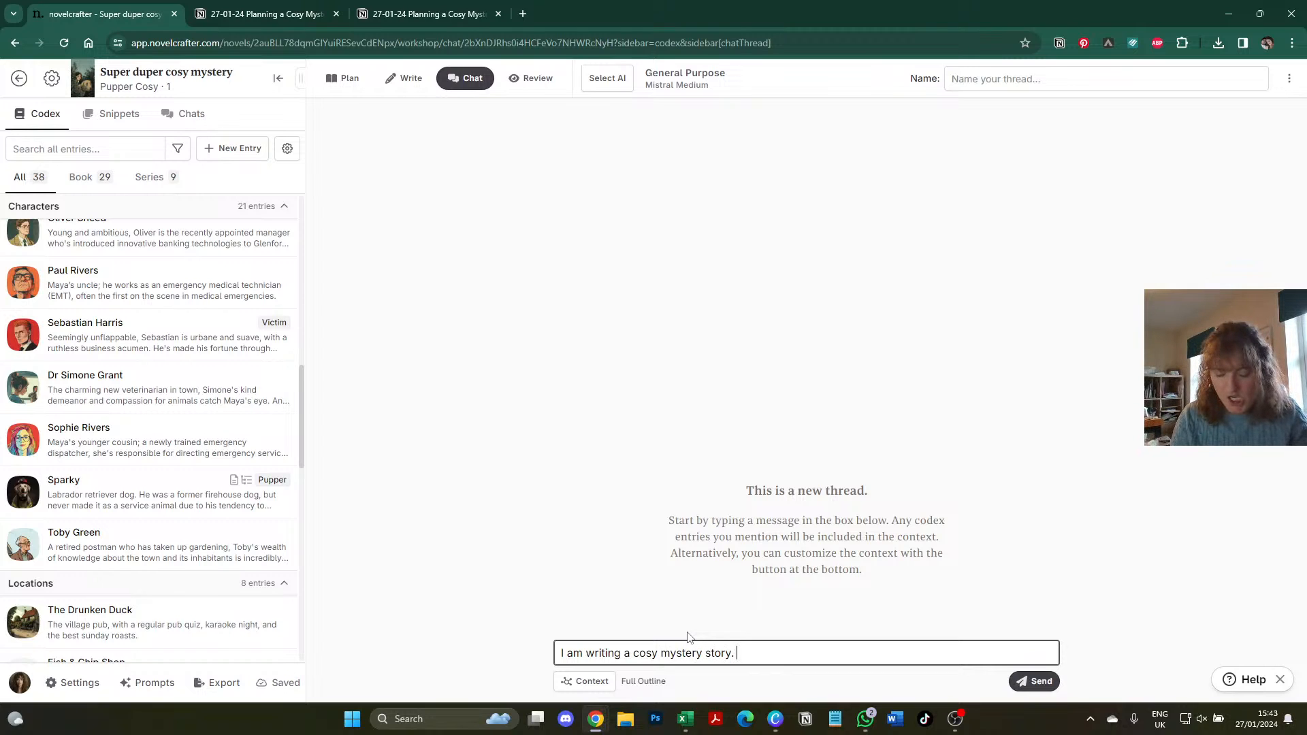
pyautogui.write('. I would li')
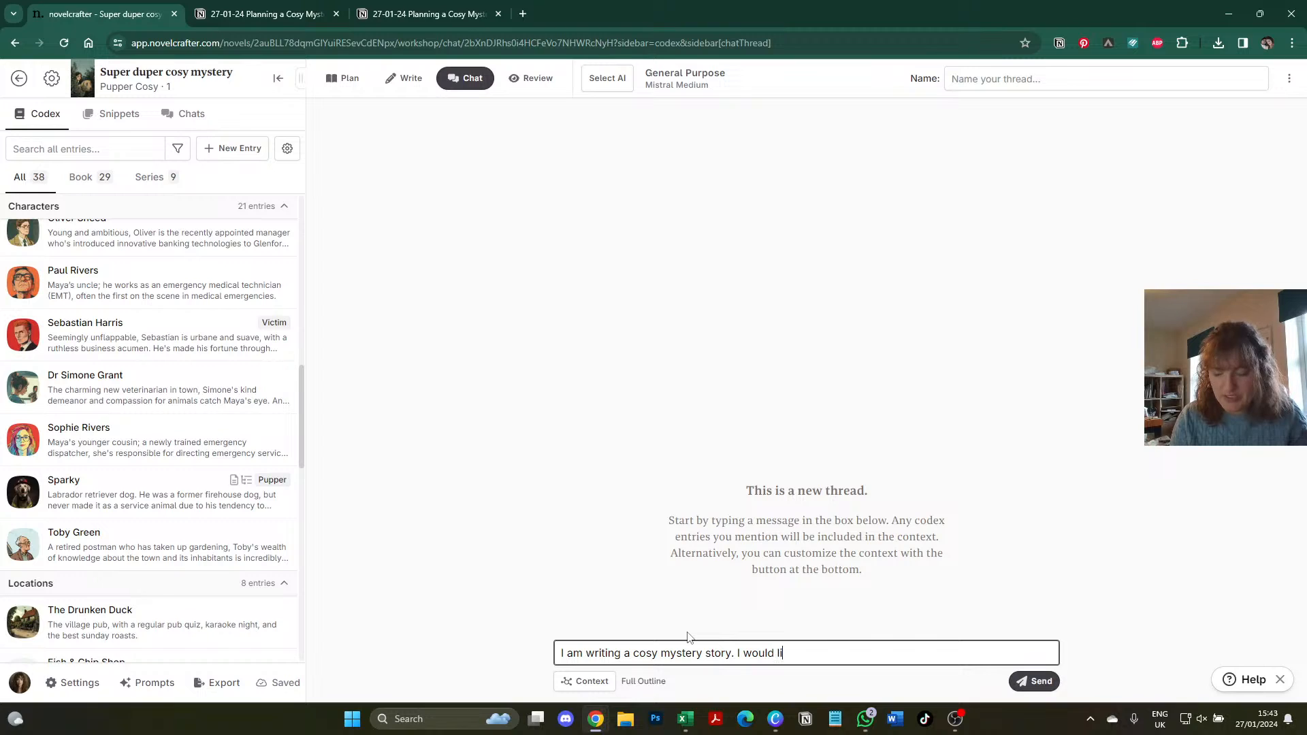
pyautogui.write('ke you to analys')
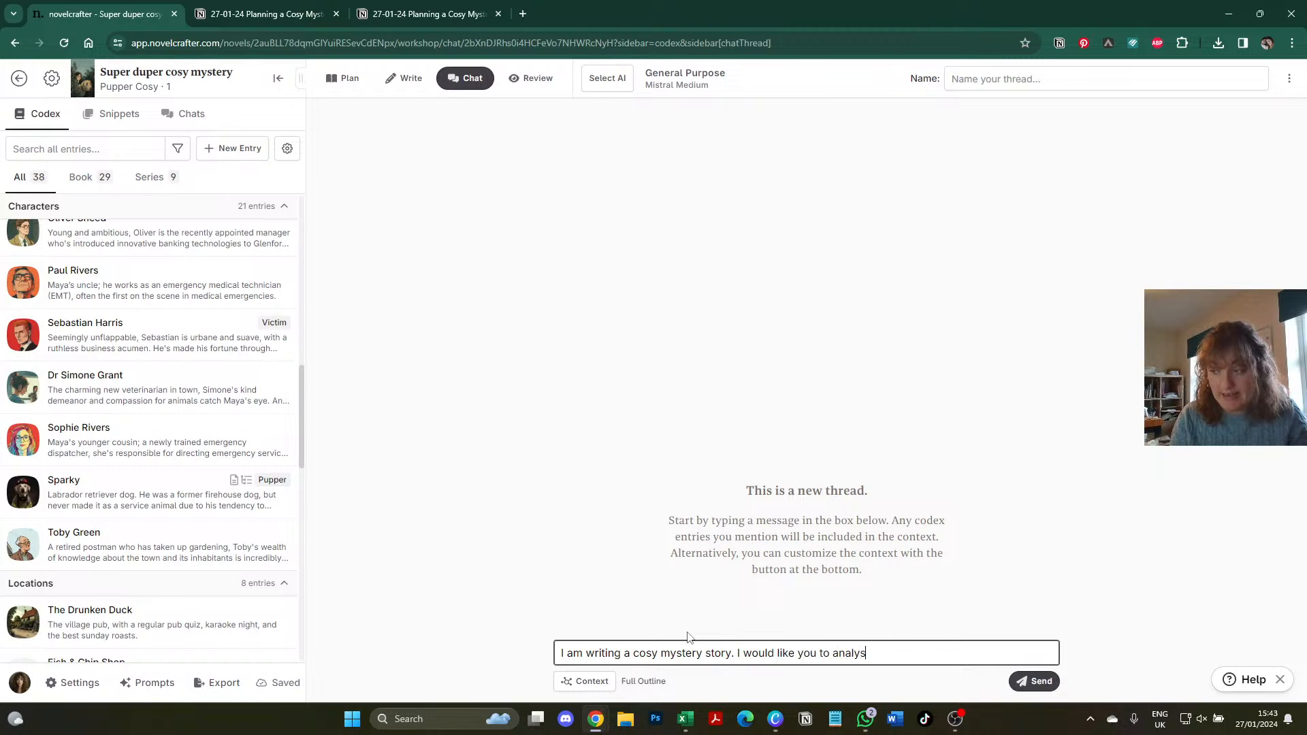
pyautogui.write('e it for me')
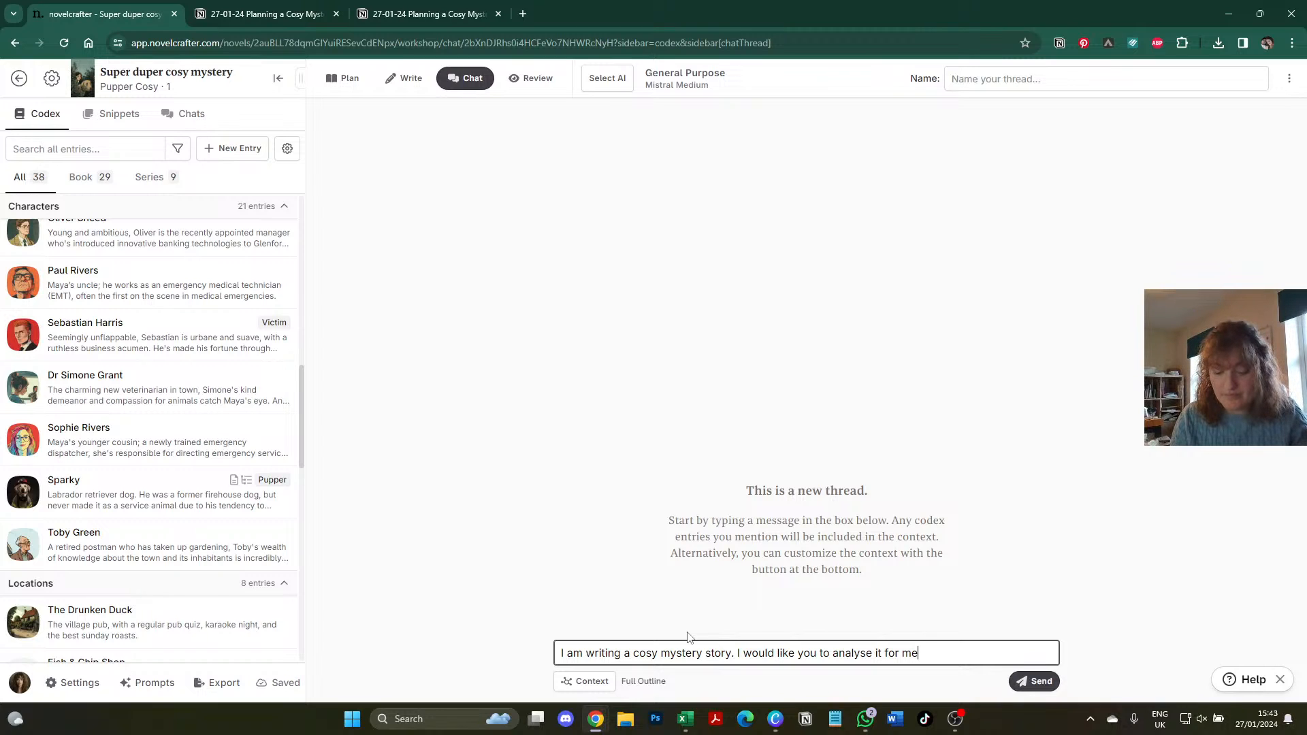
pyautogui.write(', identify')
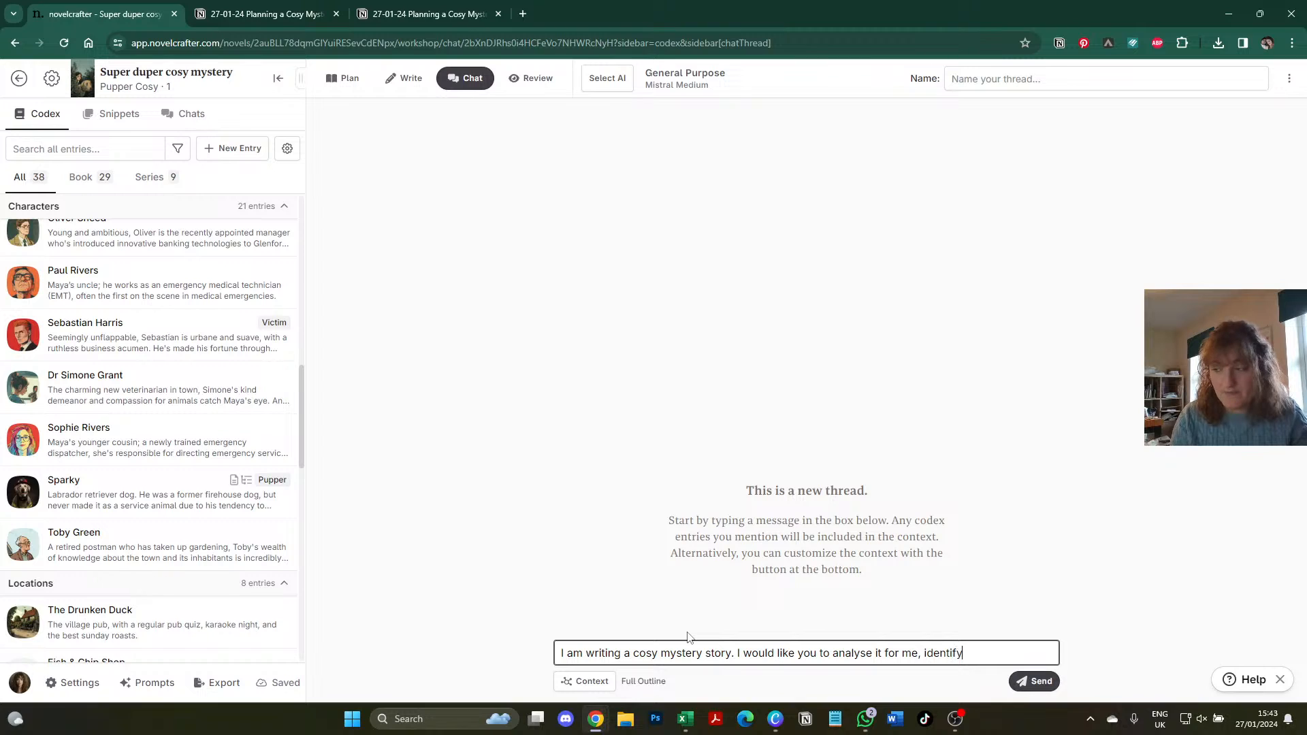
pyautogui.write('ing any plot ')
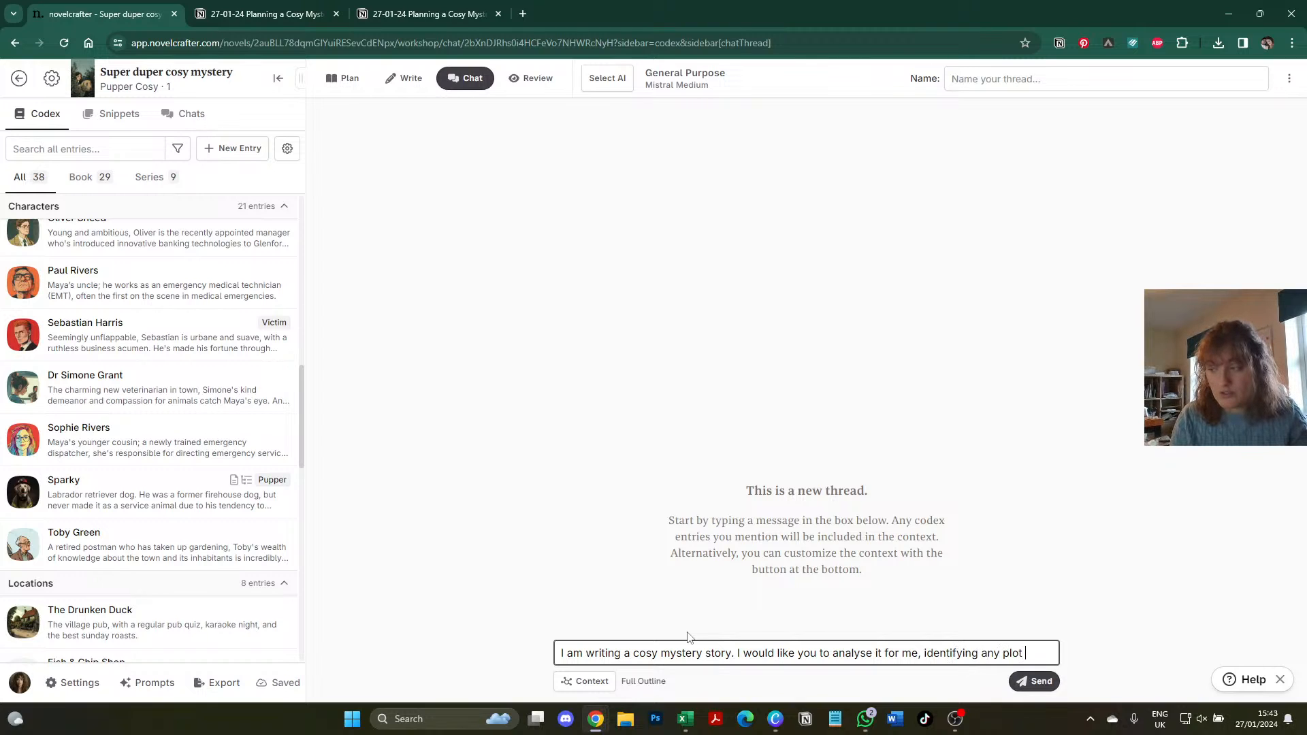
pyautogui.write('holes, missed ')
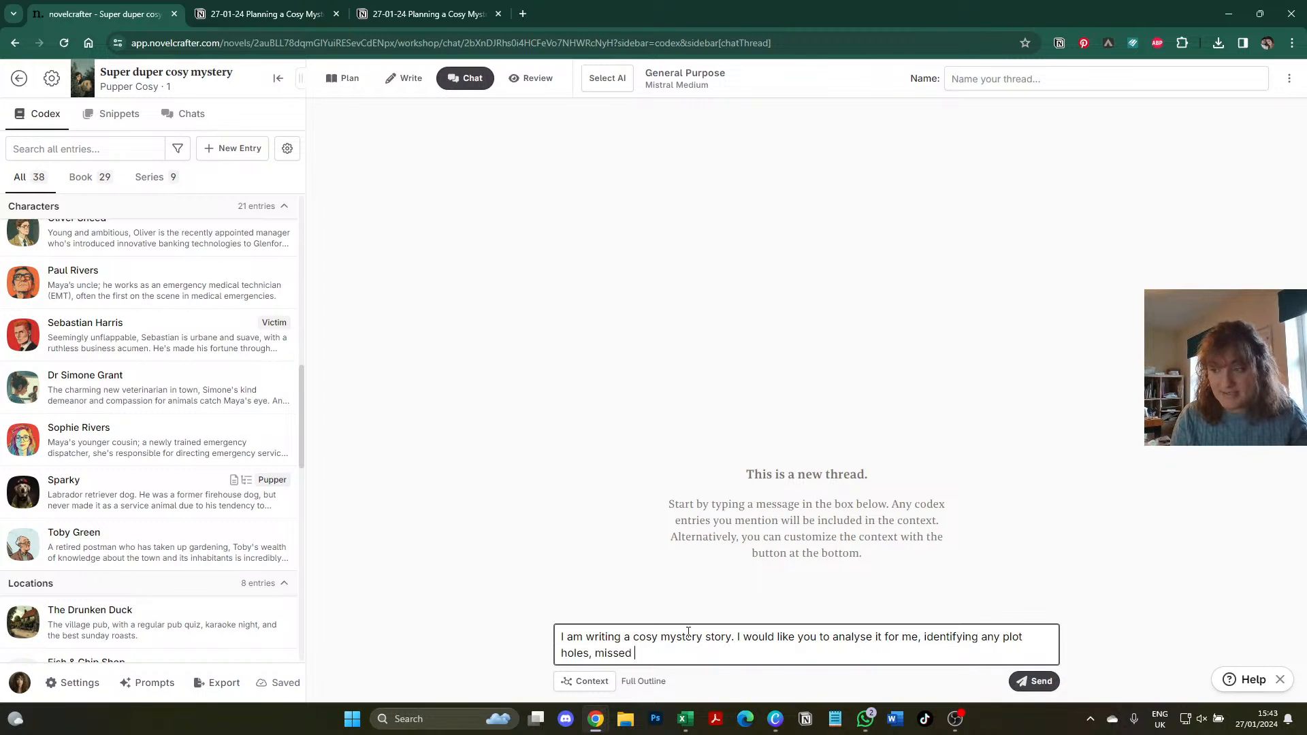
pyautogui.write('opportunit')
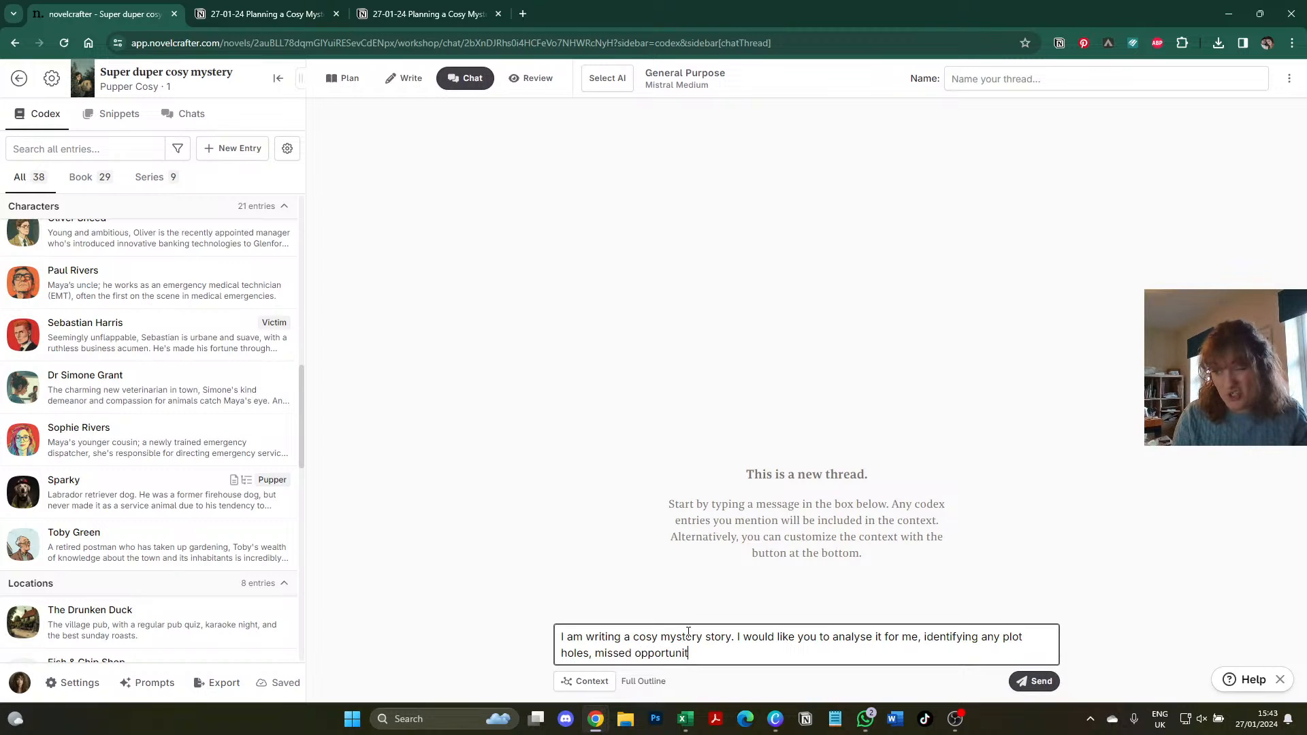
pyautogui.write('ies or ')
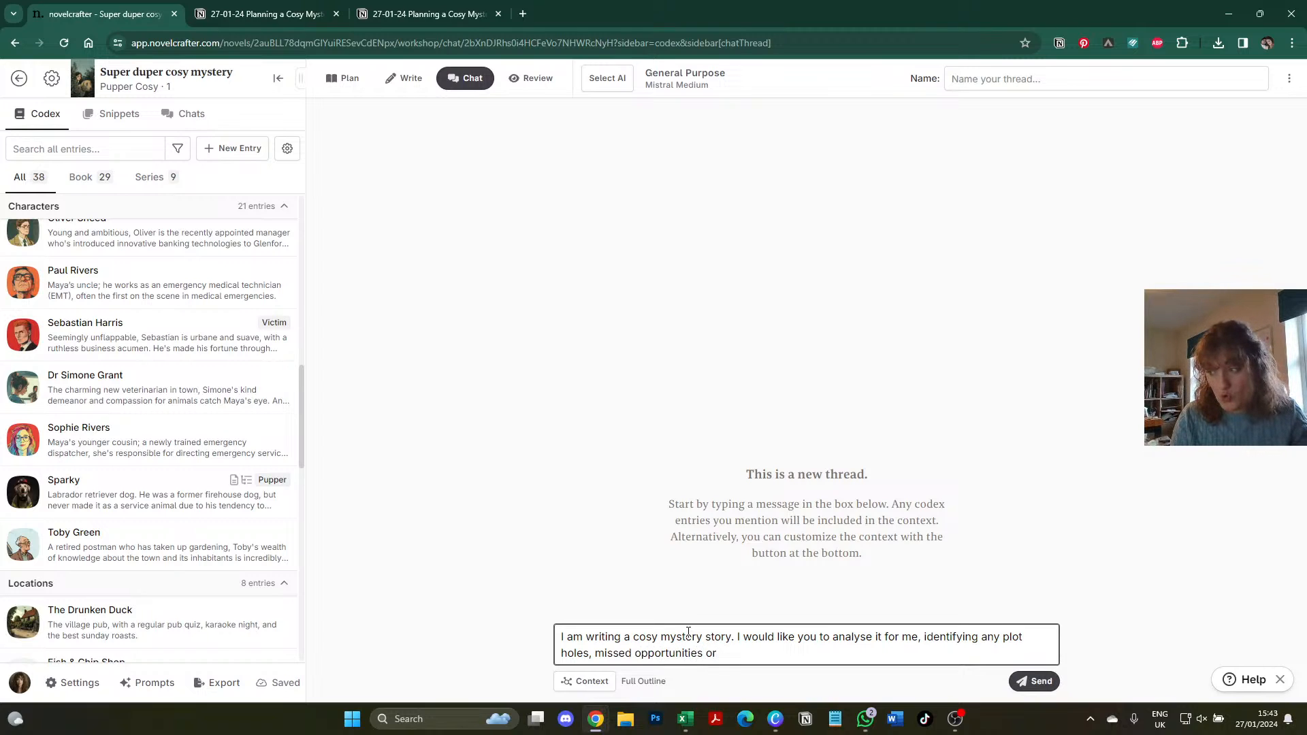
pyautogui.write('weaknes')
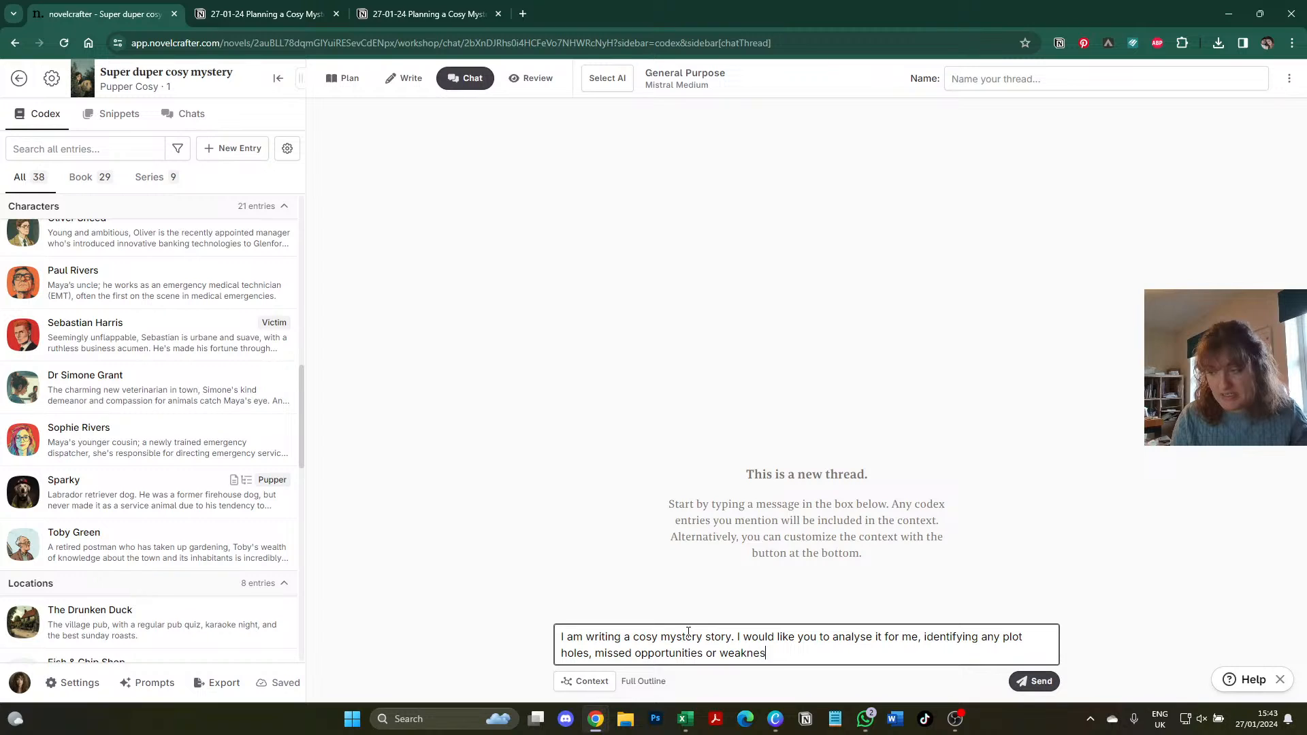
# - Add the sentence "Please explain your reasons for identifying these as such." to the chat message
pyautogui.write('ses. Please explain ')
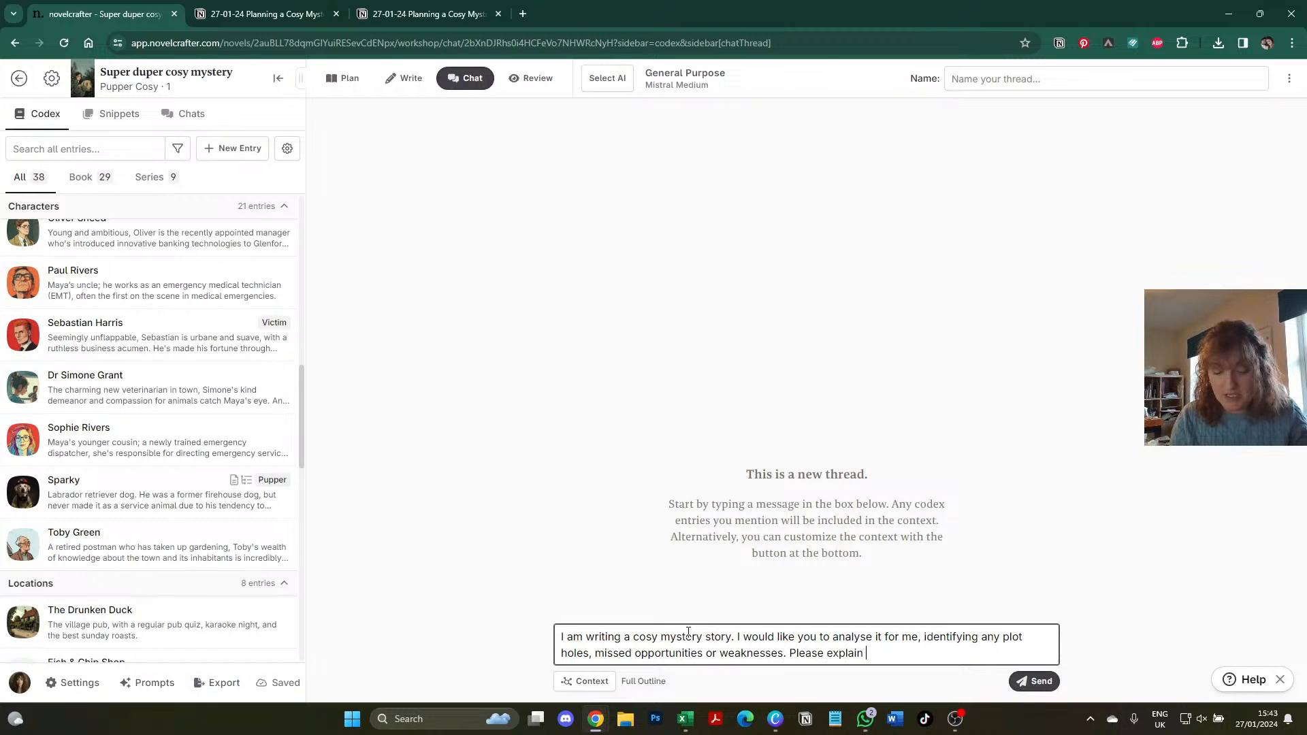
pyautogui.write('your reasons fo')
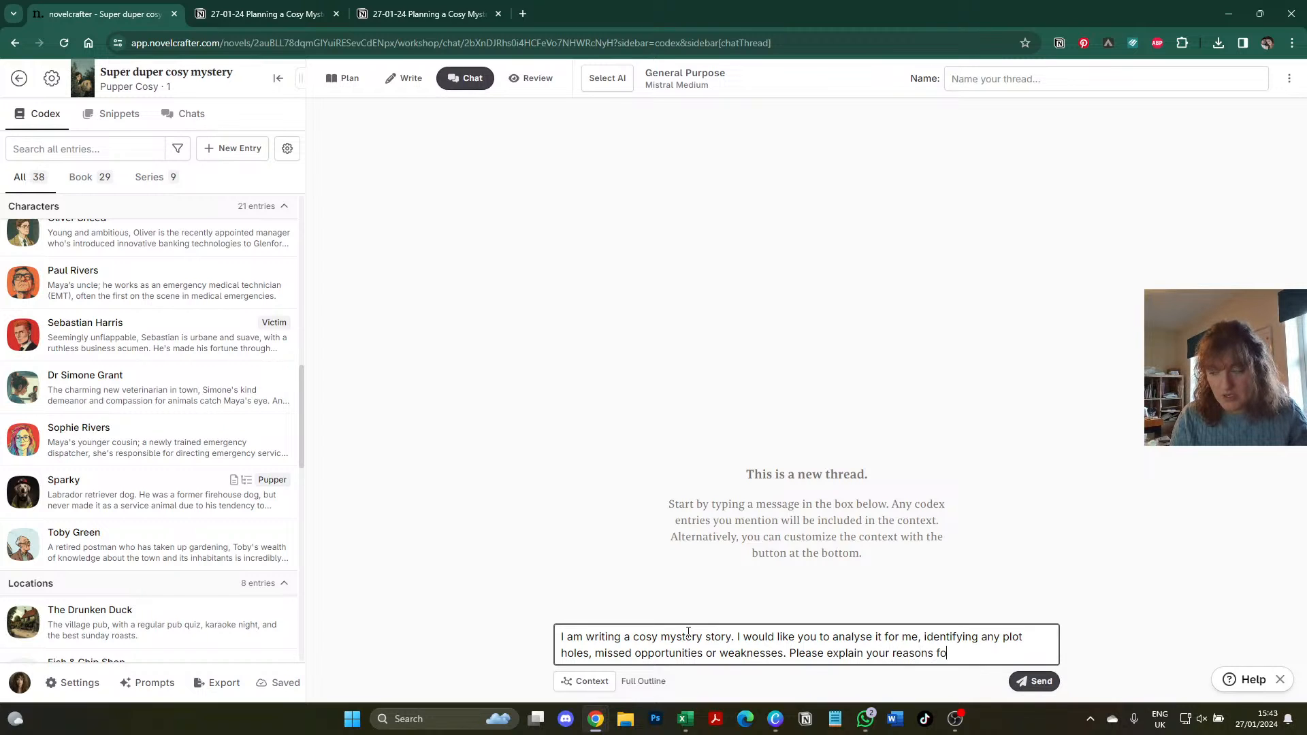
pyautogui.write('r choosing')
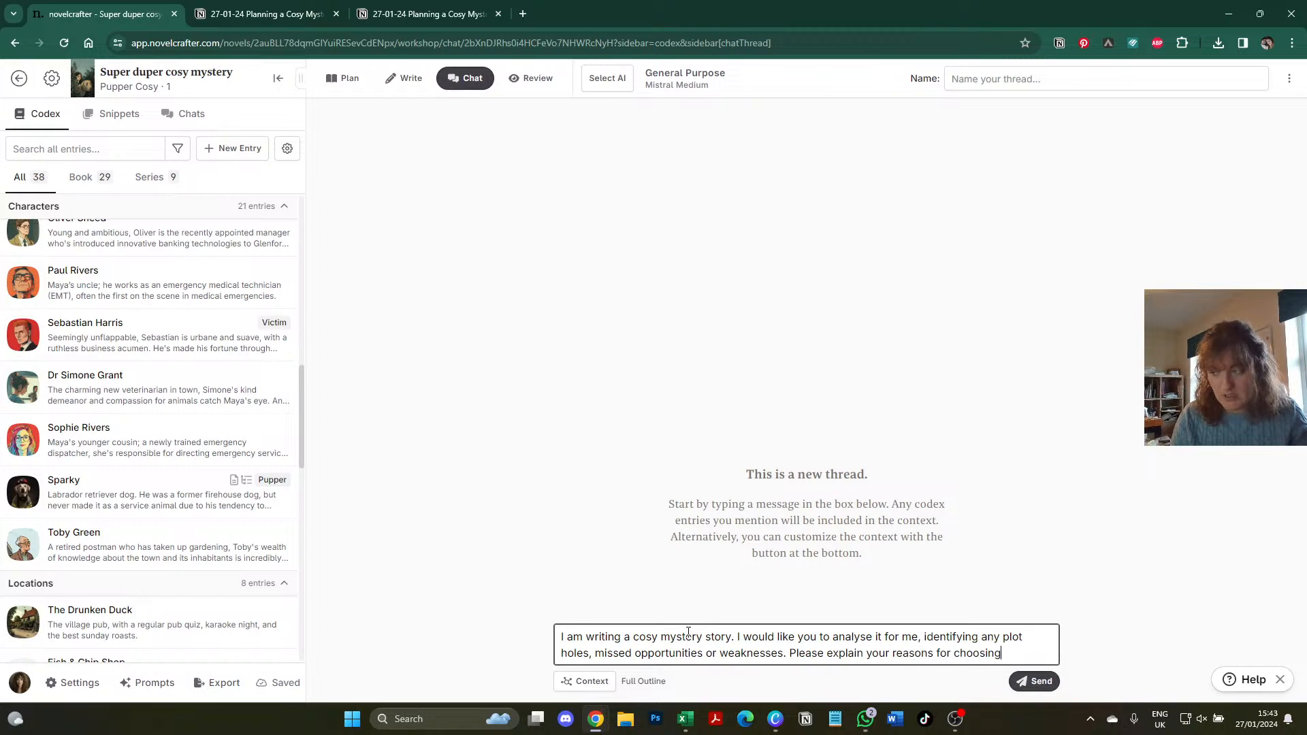
pyautogui.write(' these')
pyautogui.press('BackSpace')
pyautogui.press('BackSpace')
pyautogui.press('BackSpace')
pyautogui.press('BackSpace')
pyautogui.press('BackSpace')
pyautogui.press('BackSpace')
pyautogui.press('BackSpace')
pyautogui.press('BackSpace')
pyautogui.press('BackSpace')
pyautogui.press('BackSpace')
pyautogui.press('BackSpace')
pyautogui.press('BackSpace')
pyautogui.press('BackSpace')
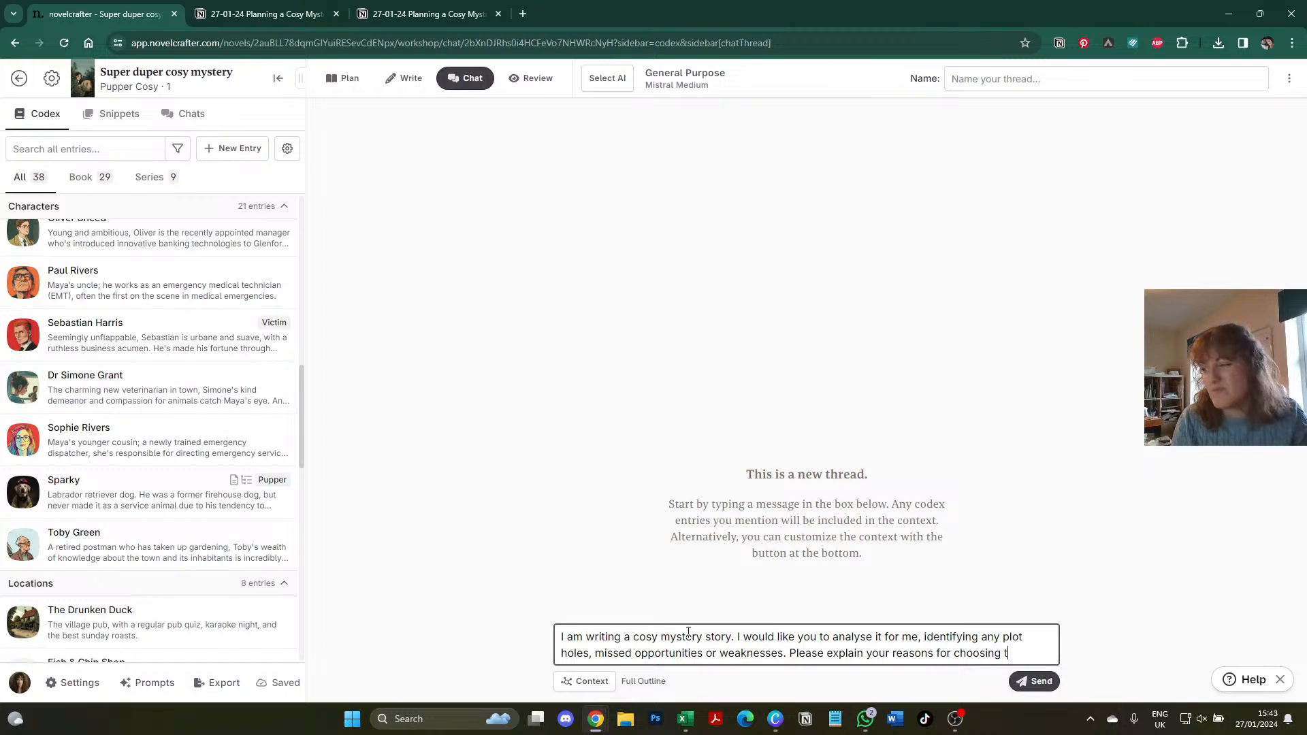
pyautogui.write('iden')
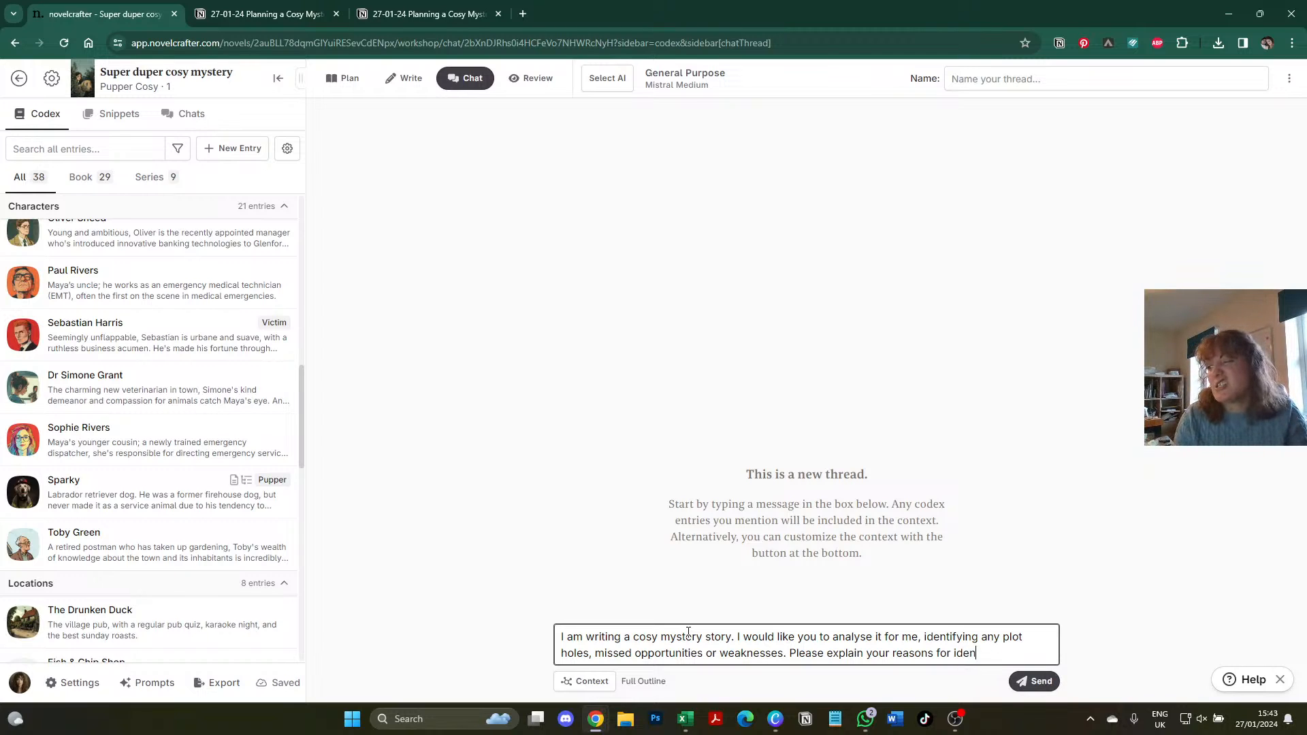
pyautogui.write('tifying these as such.')
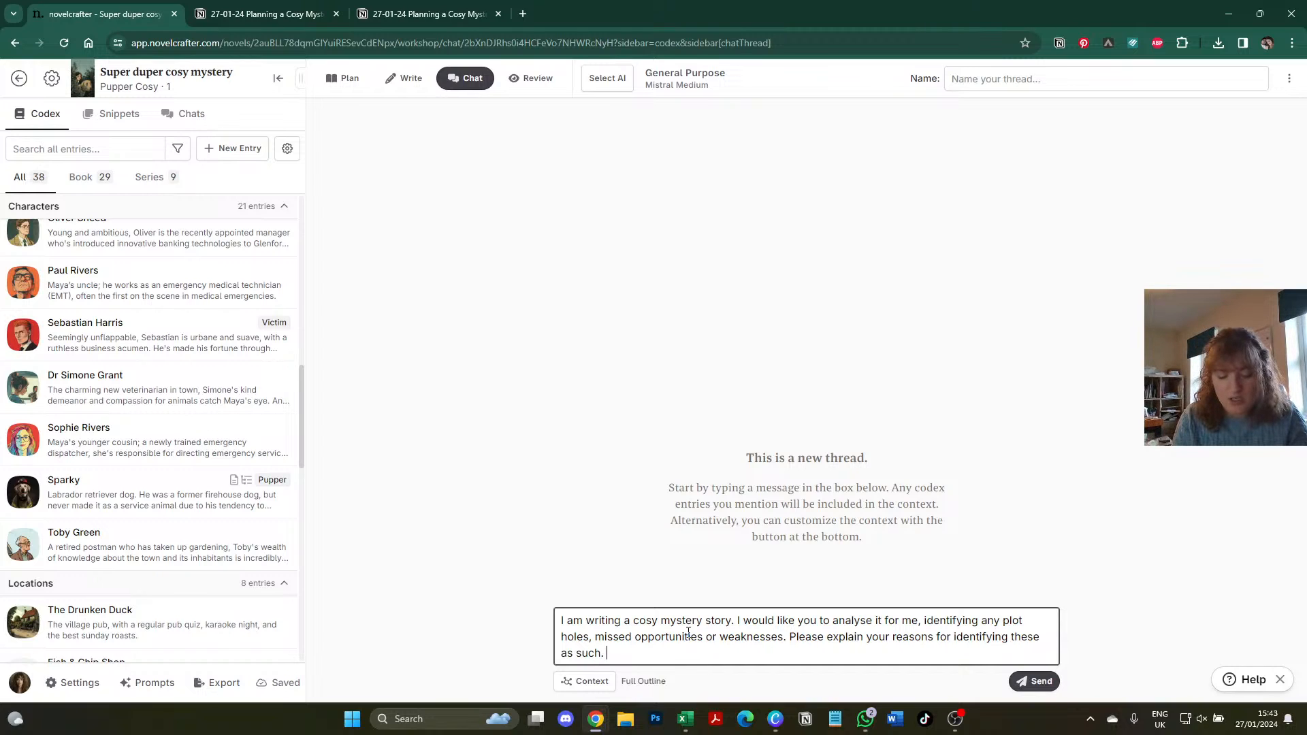
# - End the chat message with "Use the detailed plot outline for guidance if needed."
pyautogui.write(' Use the detaile')
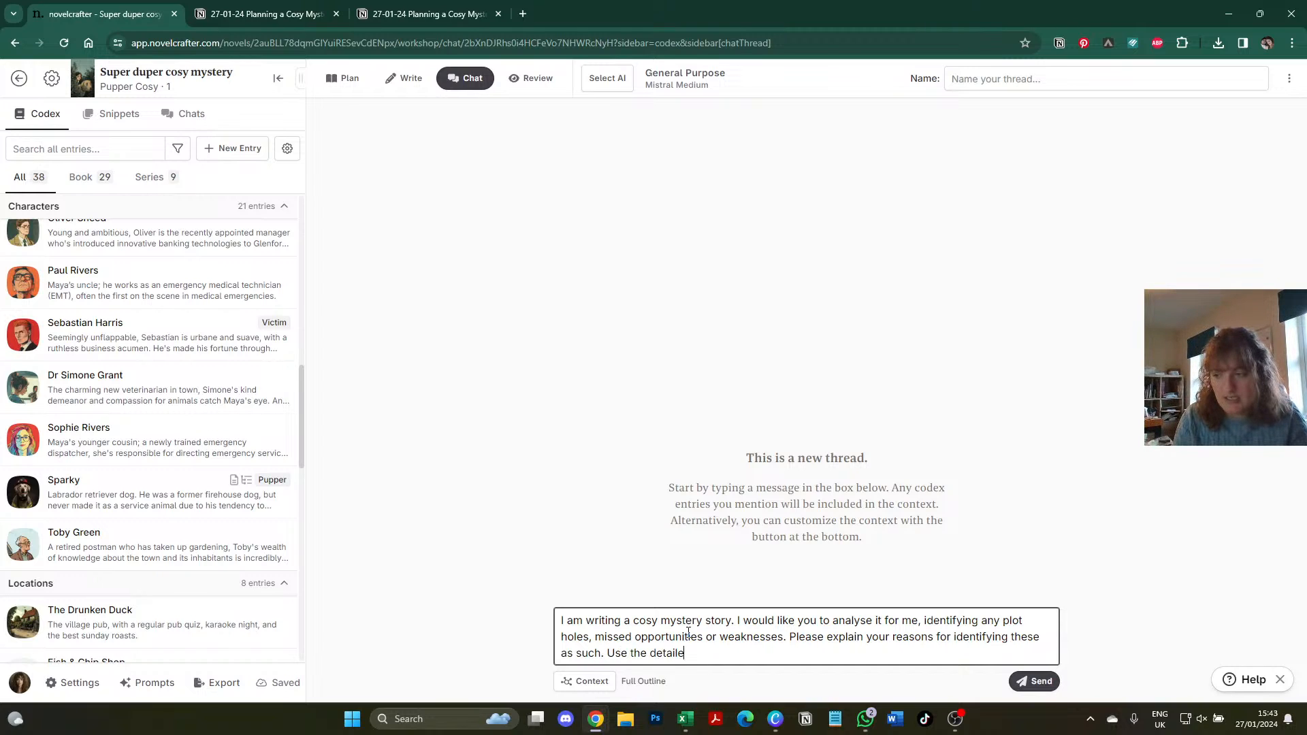
pyautogui.write('d plot outline')
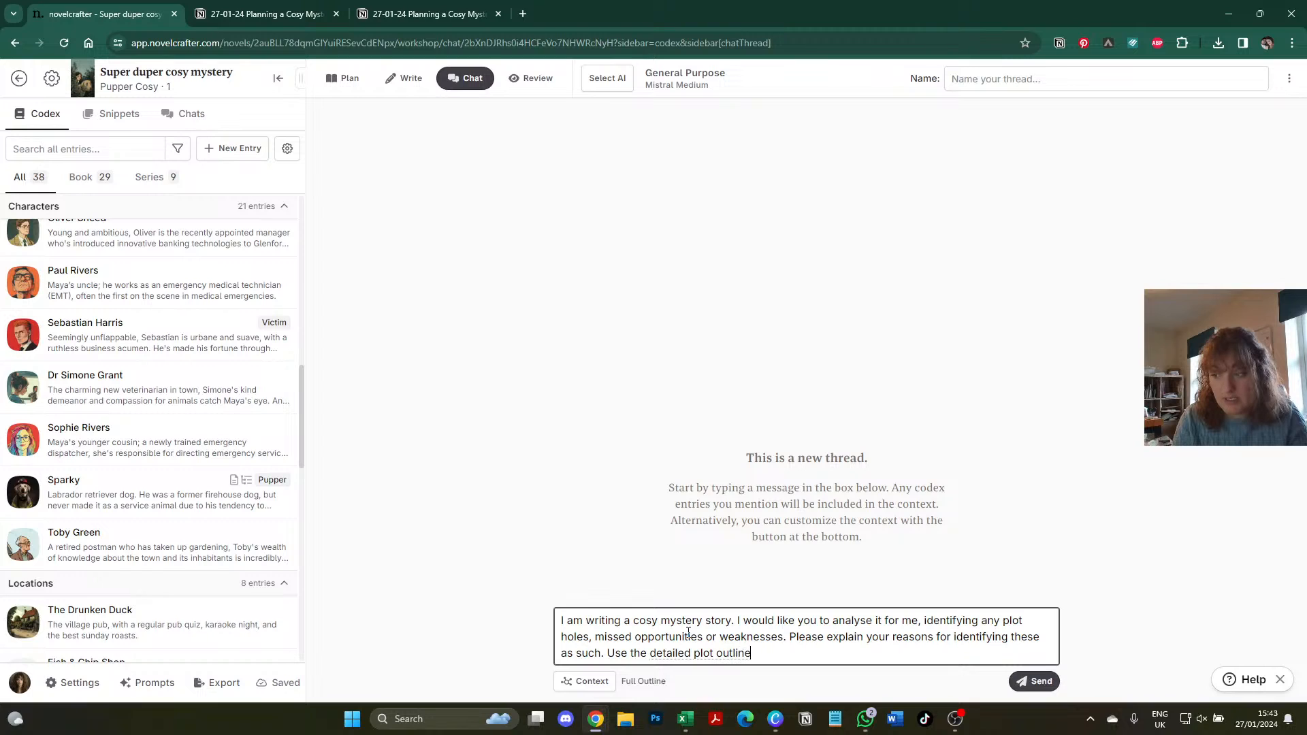
pyautogui.write(' for guidan')
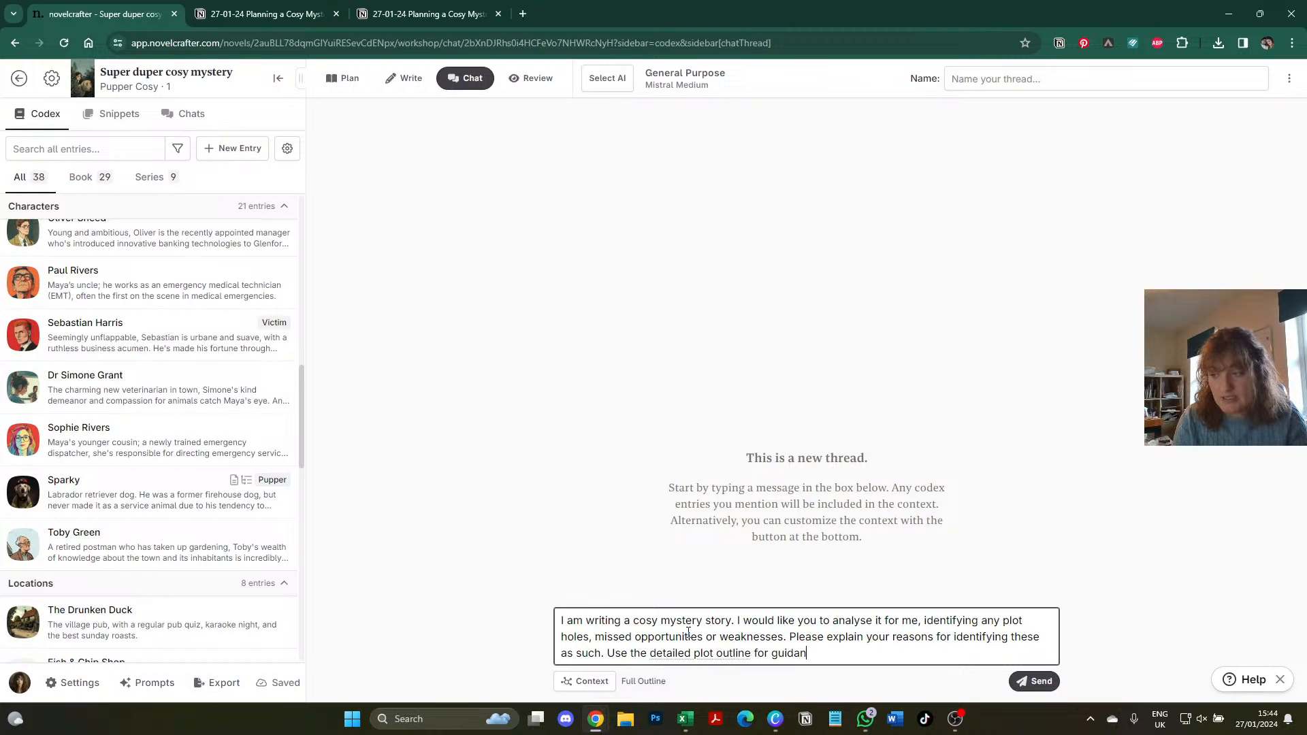
pyautogui.write('ce if needed')
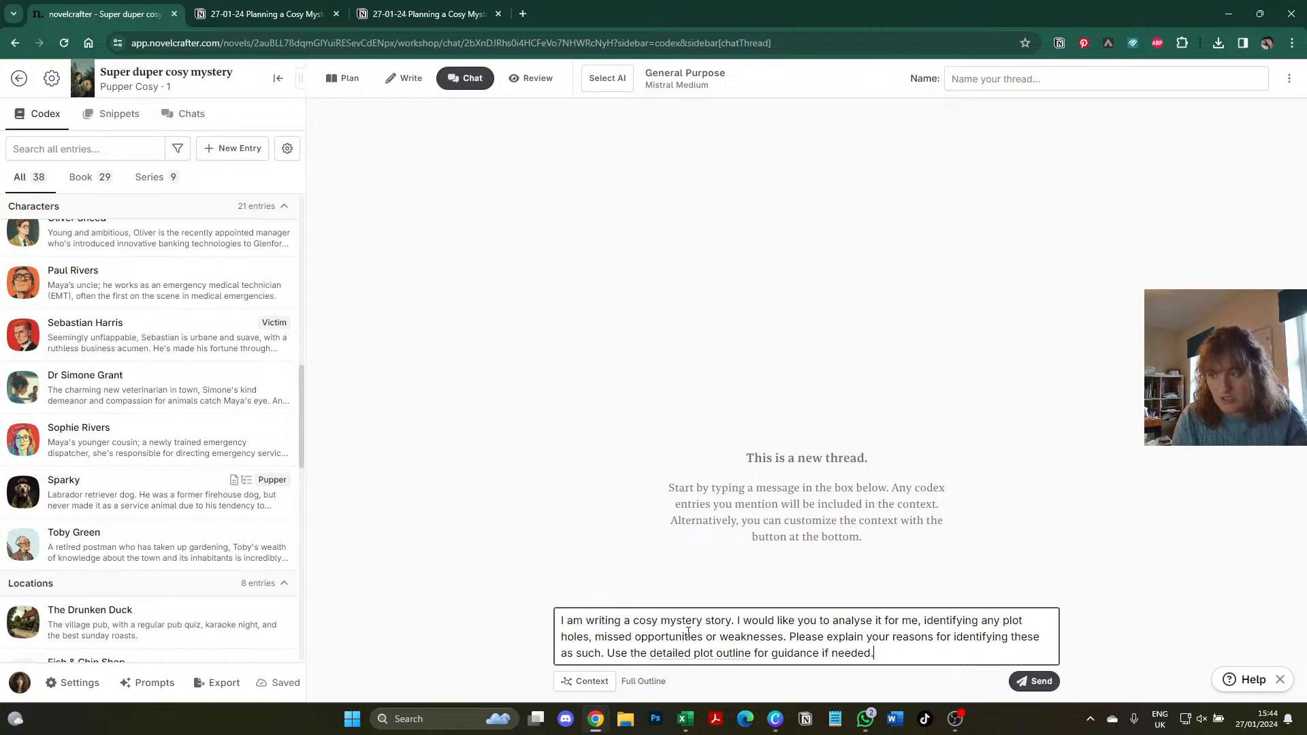
pyautogui.write('.')
# - Copy the whole message into the author's line under Brainstorming Plot Weaknesses in Notion and add a line "AI:" below it
pyautogui.hotkey('ctrl', 'a')
pyautogui.hotkey('ctrl', 'c')
pyautogui.hotkey('ctrl', 'Tab')
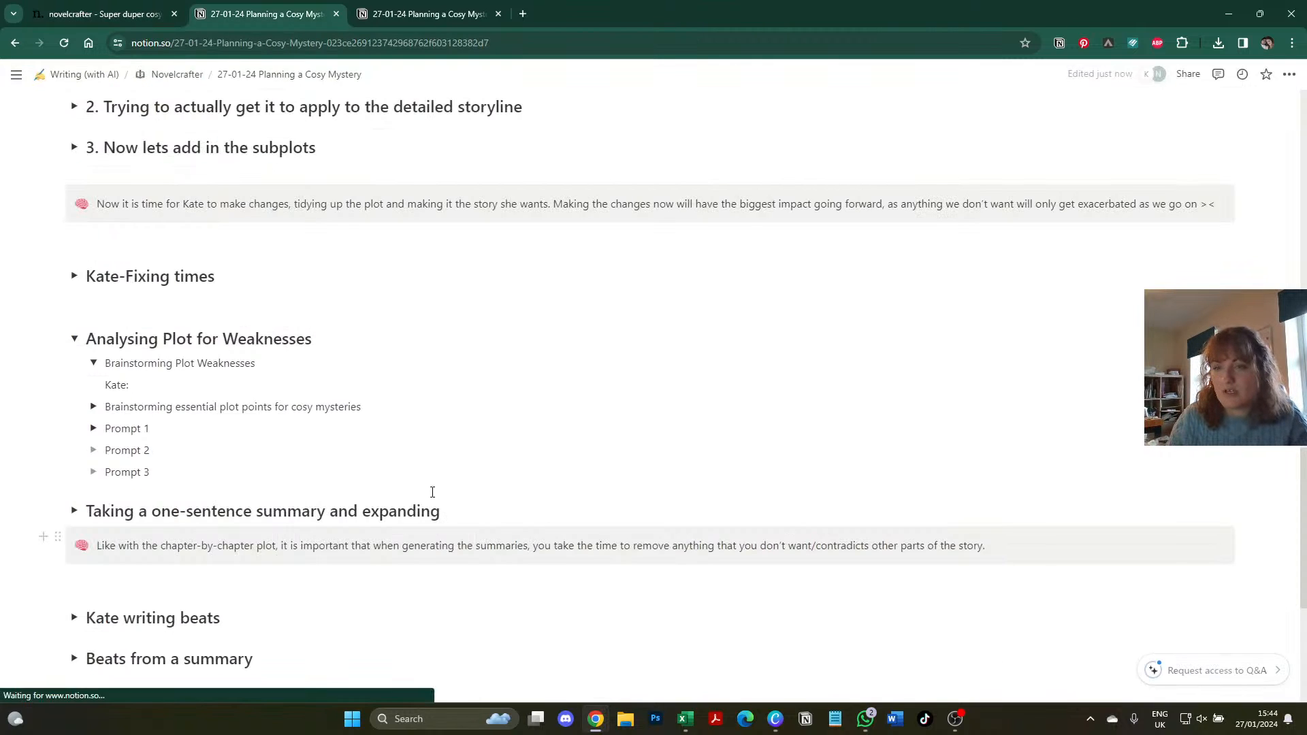
pyautogui.hotkey('ctrl', 'v')
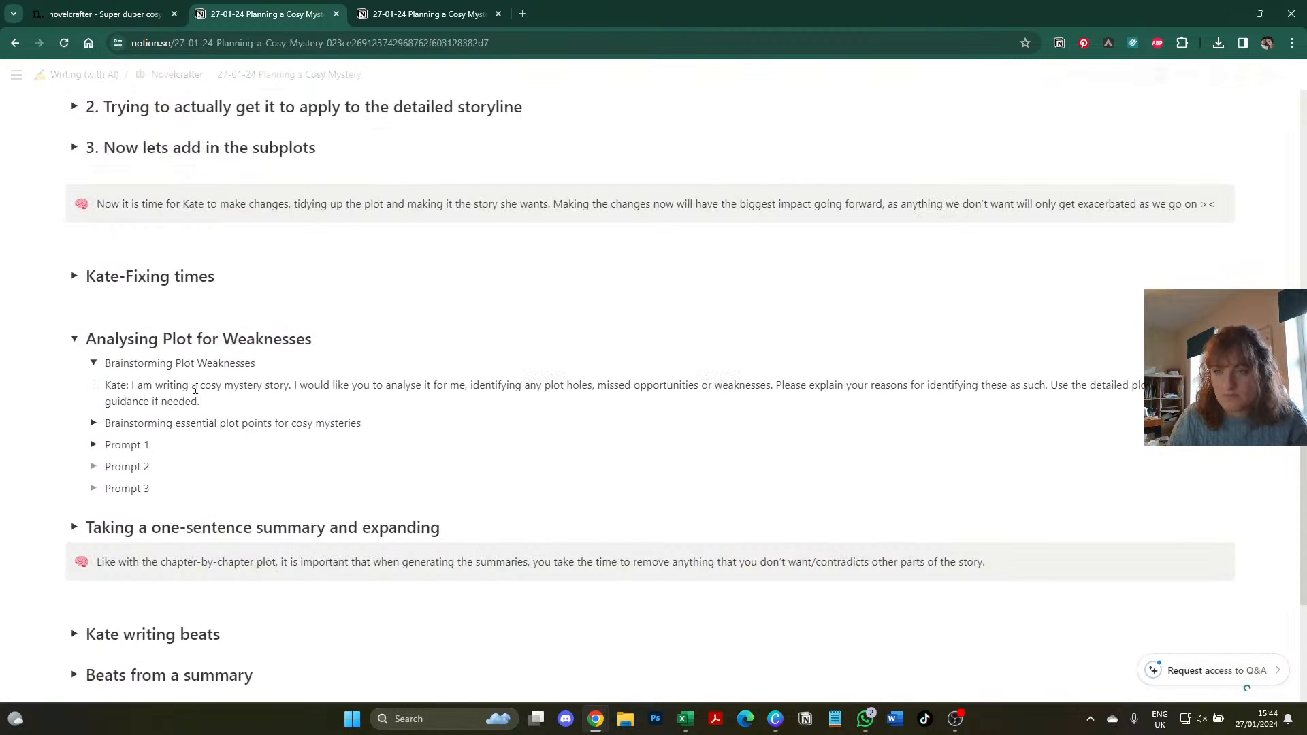
pyautogui.press('Return')
pyautogui.write('AI:')
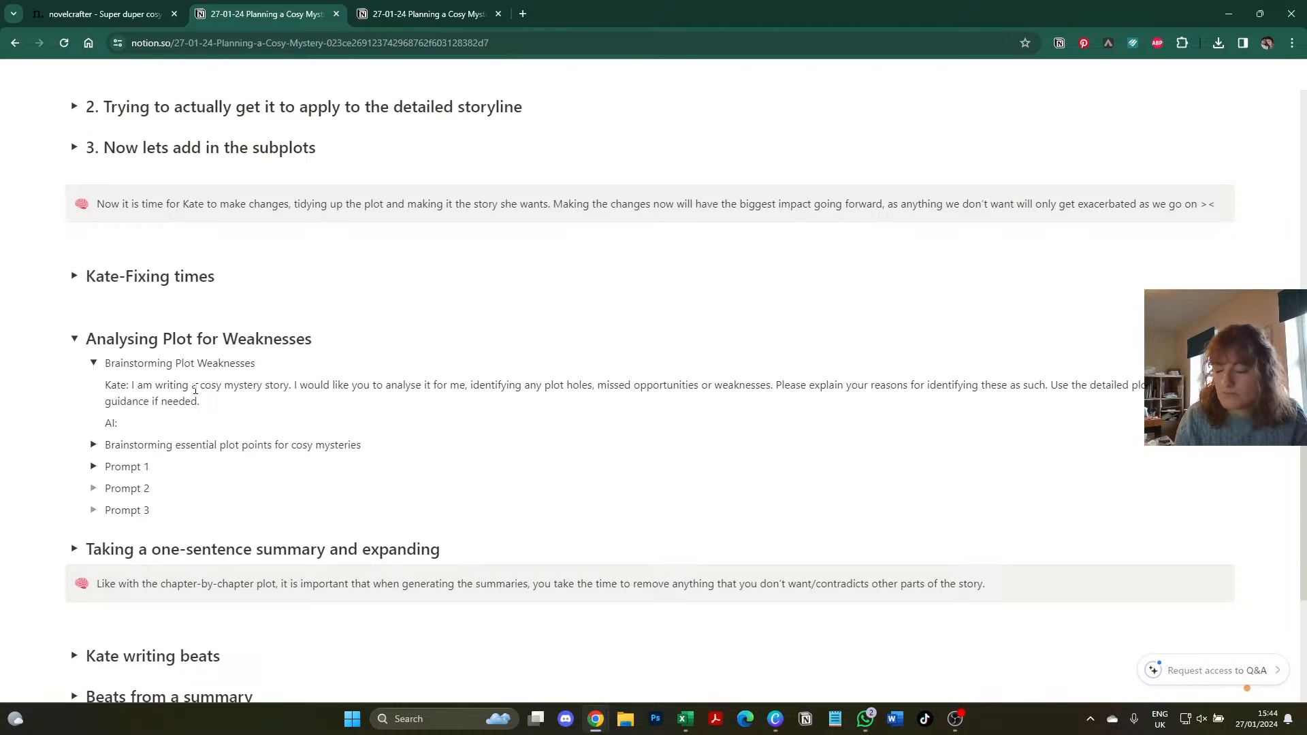
# - Send the analysis request in novelcrafter and copy the AI's reply to the "AI:" line in Notion
pyautogui.hotkey('ctrl', 'shift', 'Tab')
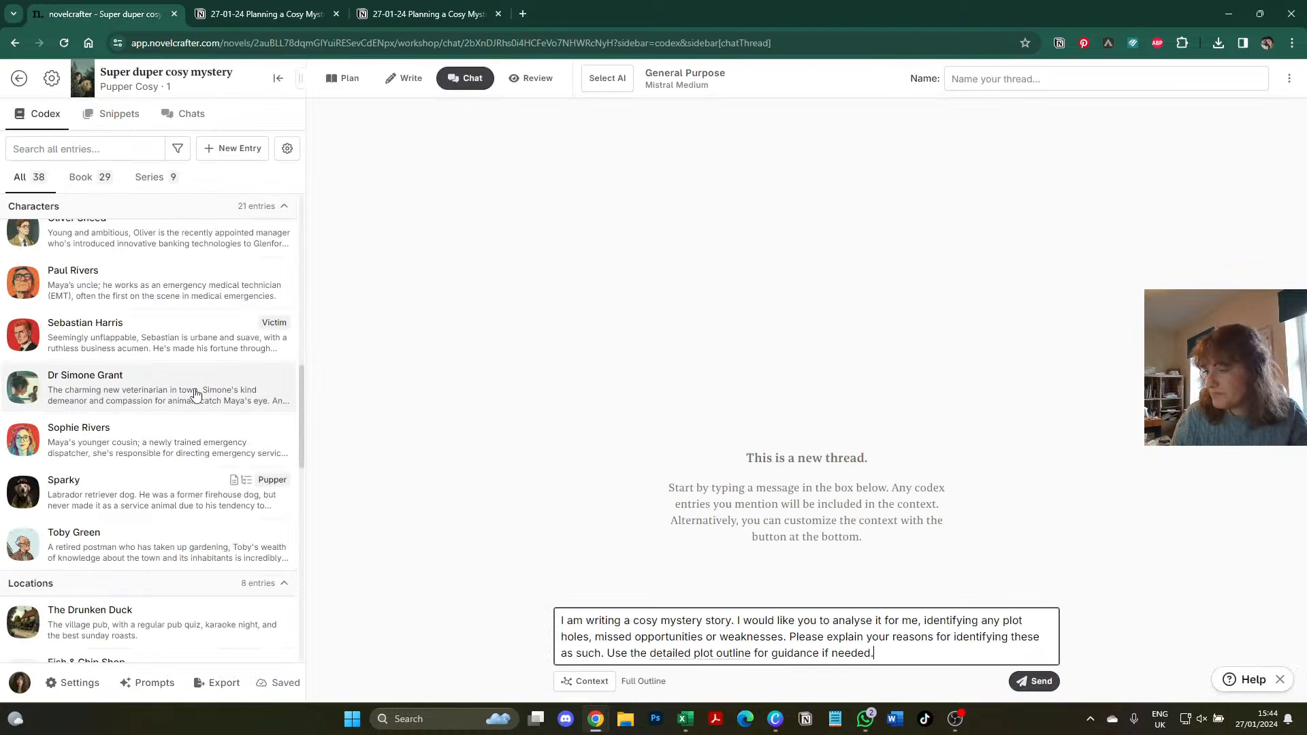
pyautogui.click(1017, 682)
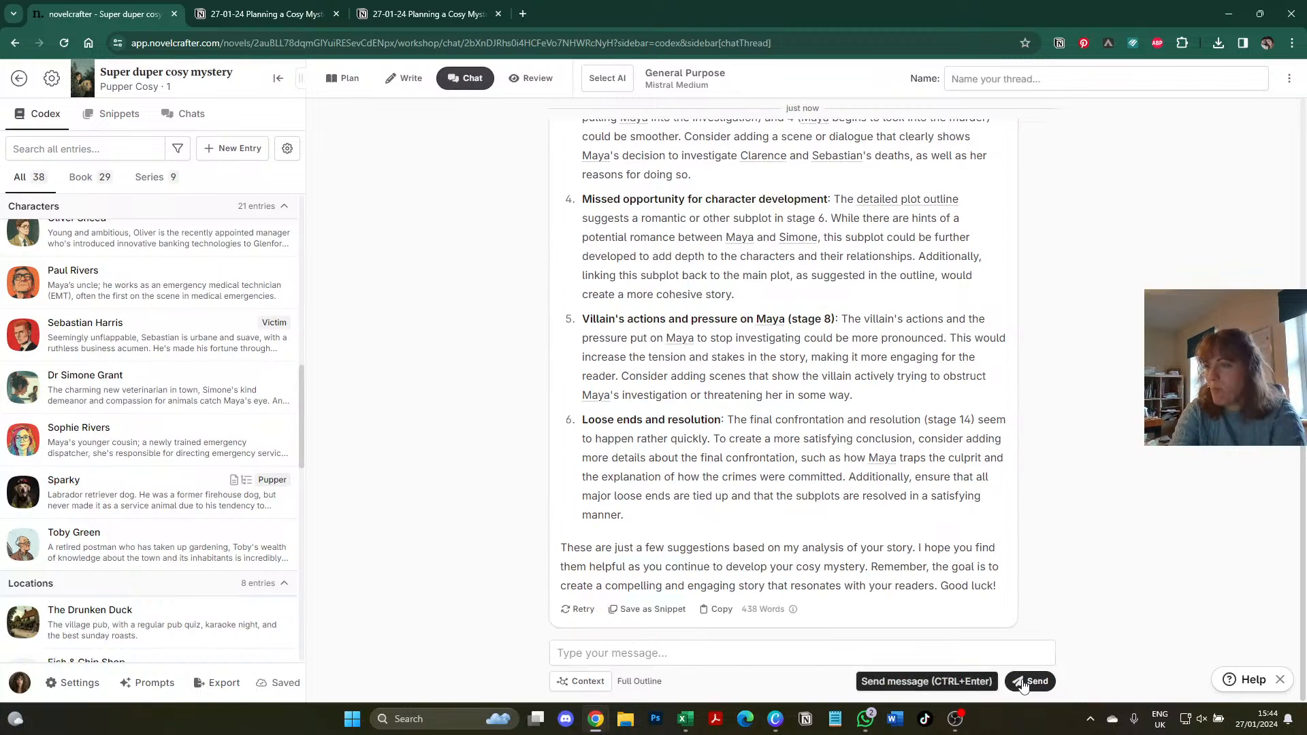
pyautogui.click(715, 609)
pyautogui.hotkey('ctrl', 'Tab')
pyautogui.click(170, 425)
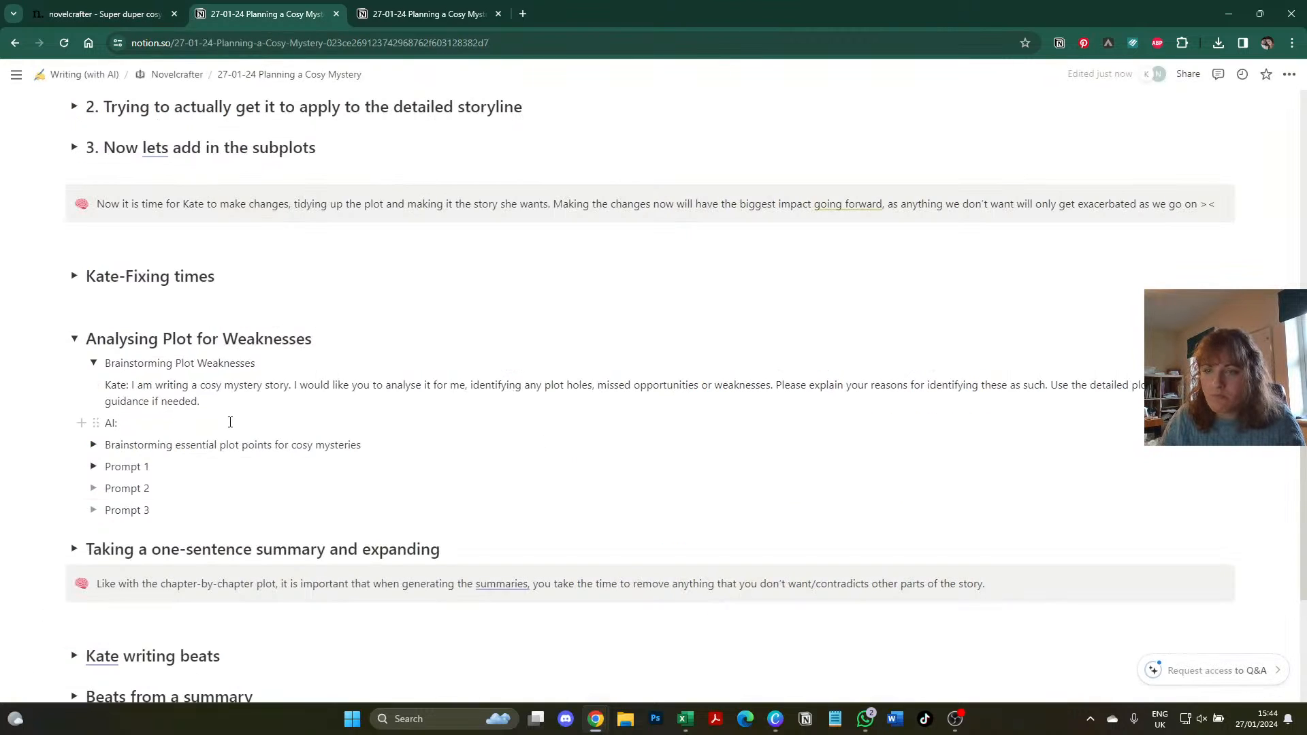
pyautogui.hotkey('ctrl', 'v')
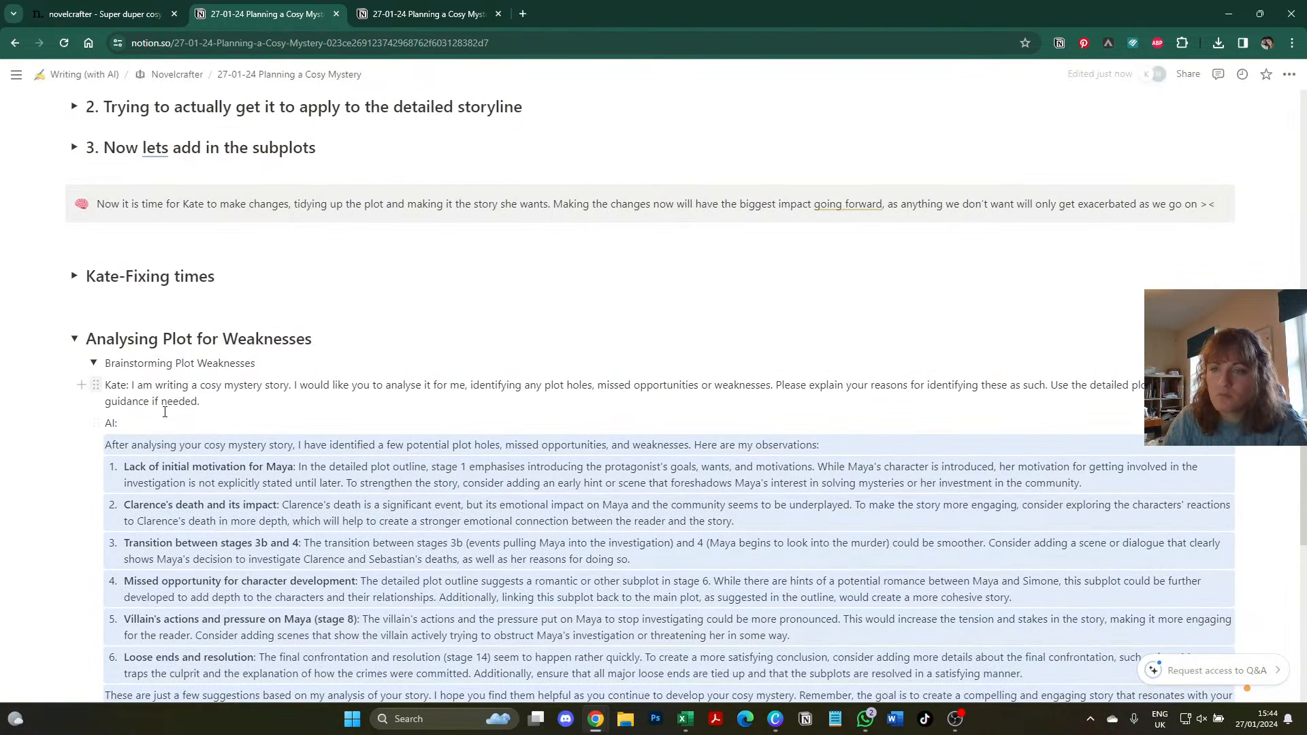
# - In novelcrafter, create a snippet titled "Plot related things to work on.", pin it beside the AI's analysis, and collapse the sidebar
pyautogui.click(105, 13)
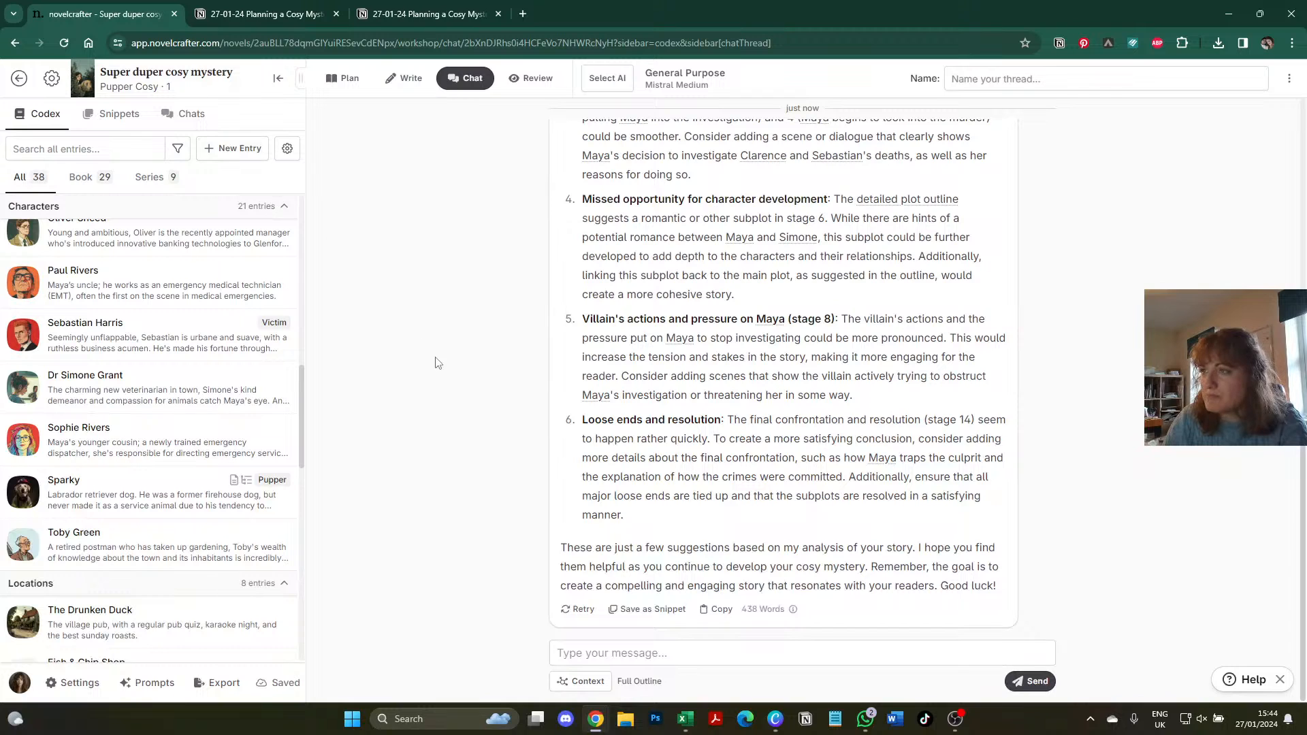
pyautogui.scroll(4, 437, 395)
pyautogui.scroll(1, 430, 447)
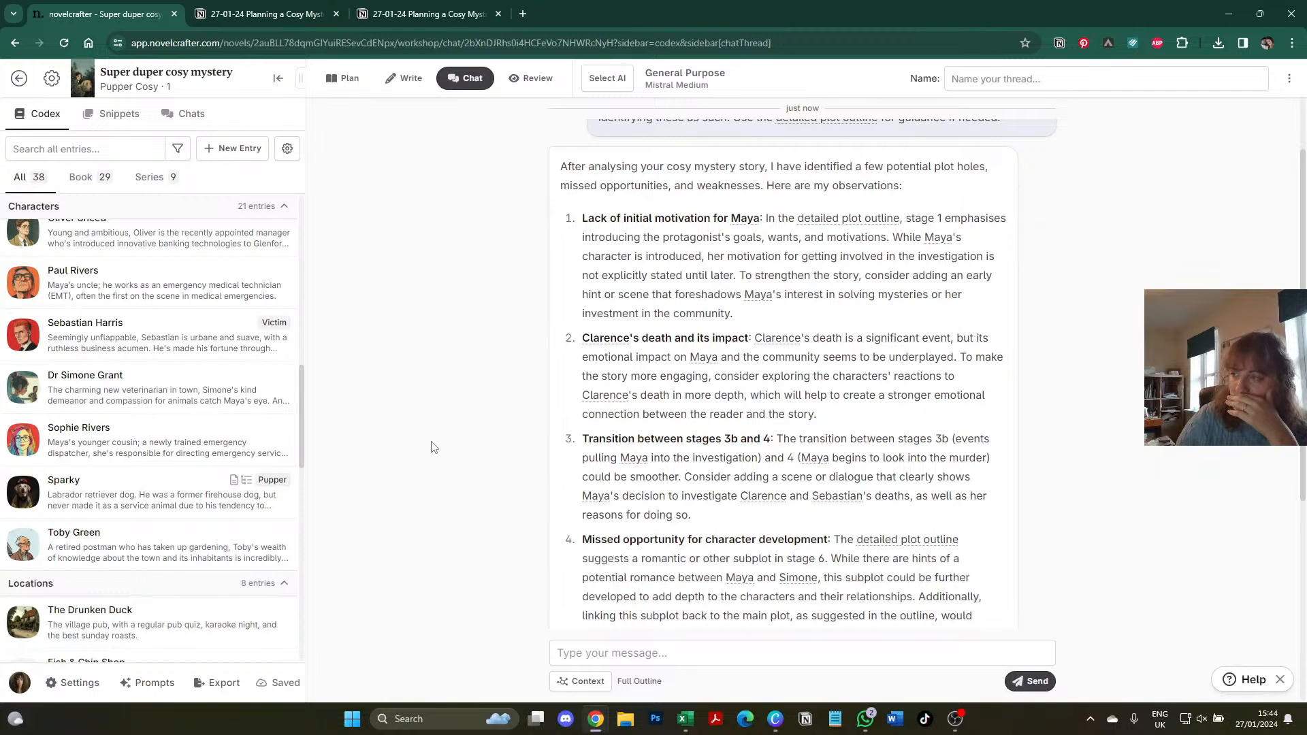
pyautogui.click(117, 114)
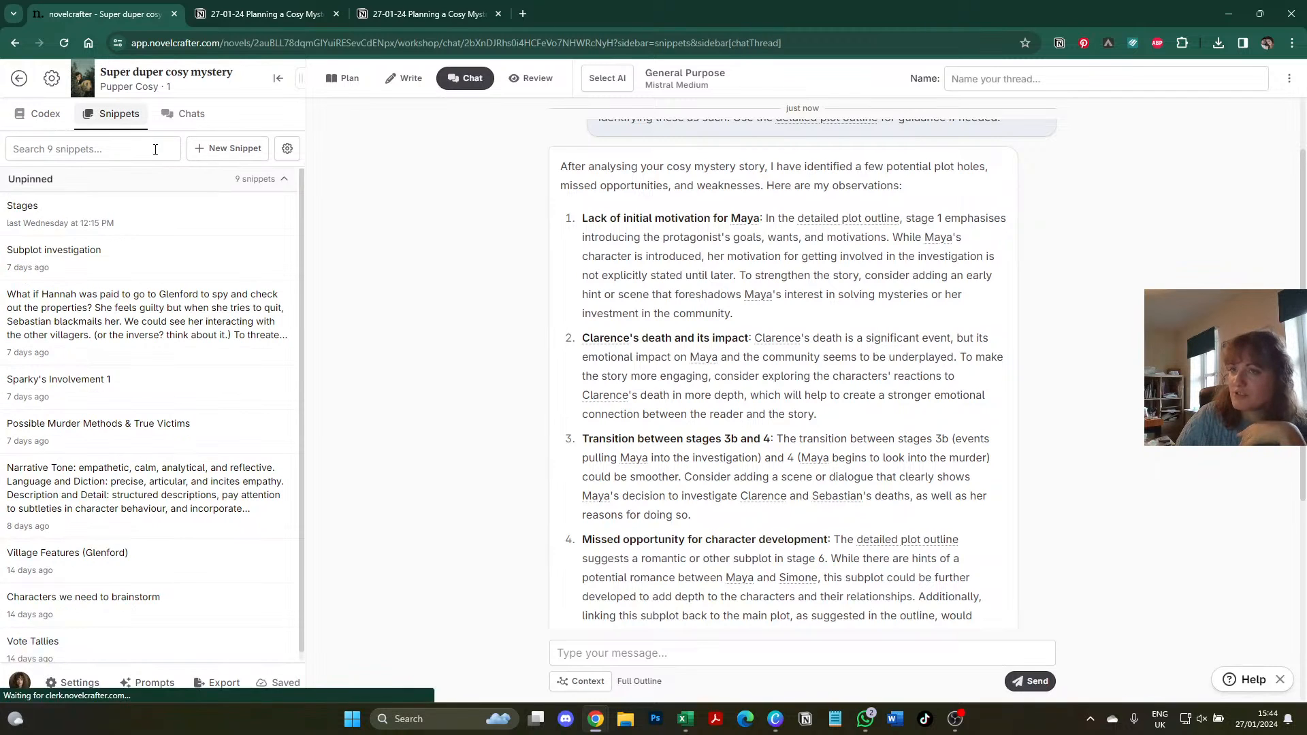
pyautogui.click(215, 149)
pyautogui.click(342, 171)
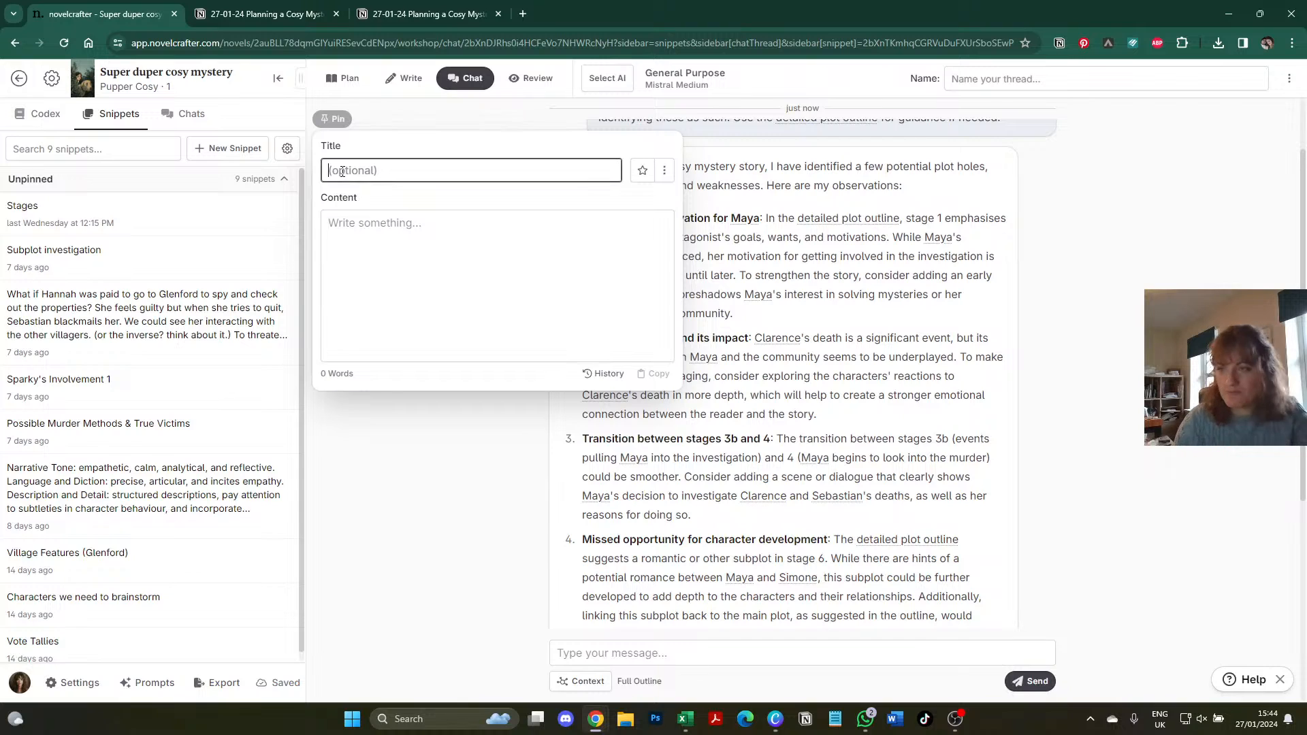
pyautogui.write('P')
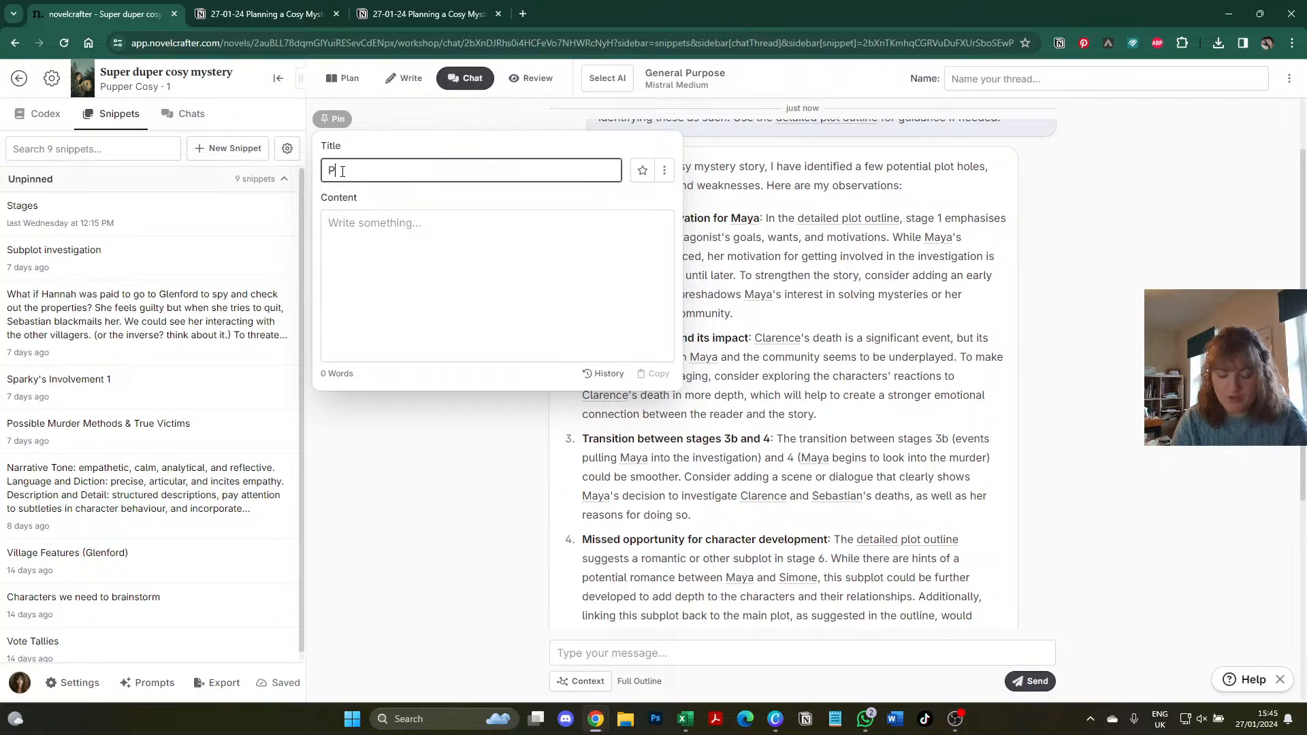
pyautogui.write('lot related things to work on.')
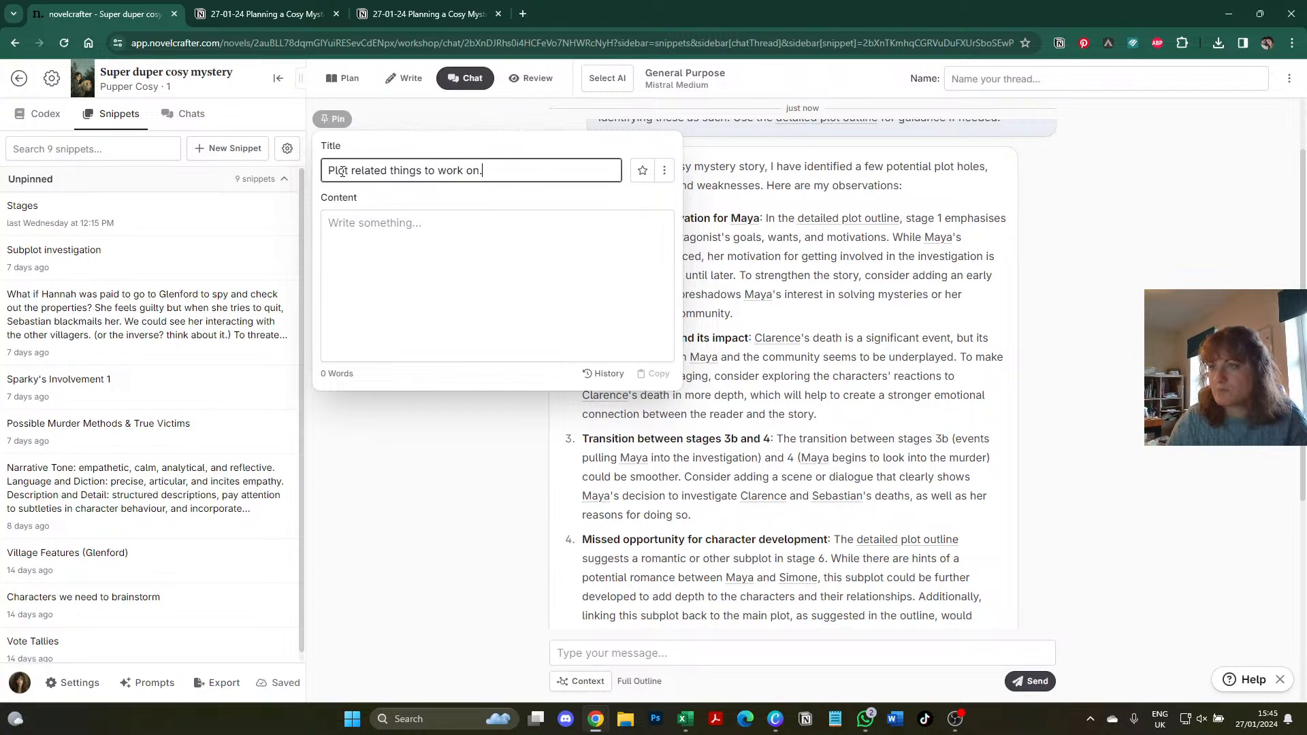
pyautogui.click(333, 118)
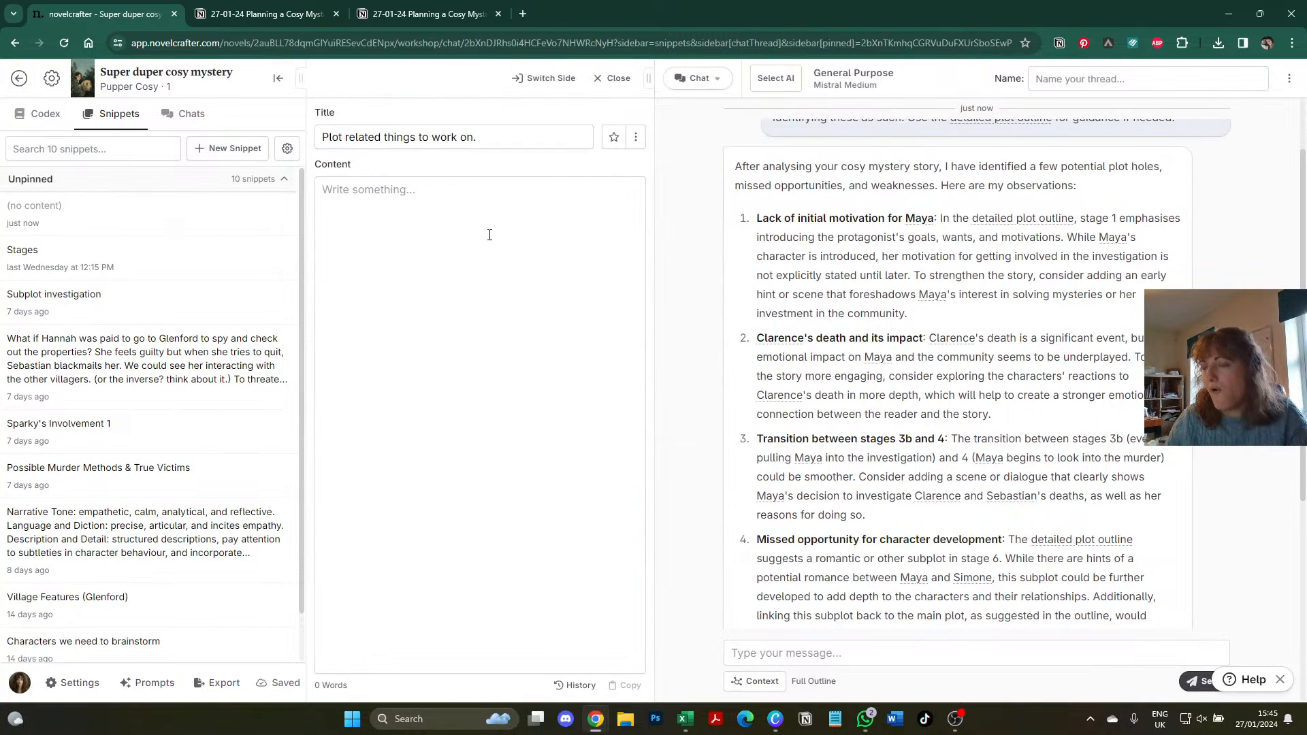
pyautogui.click(279, 80)
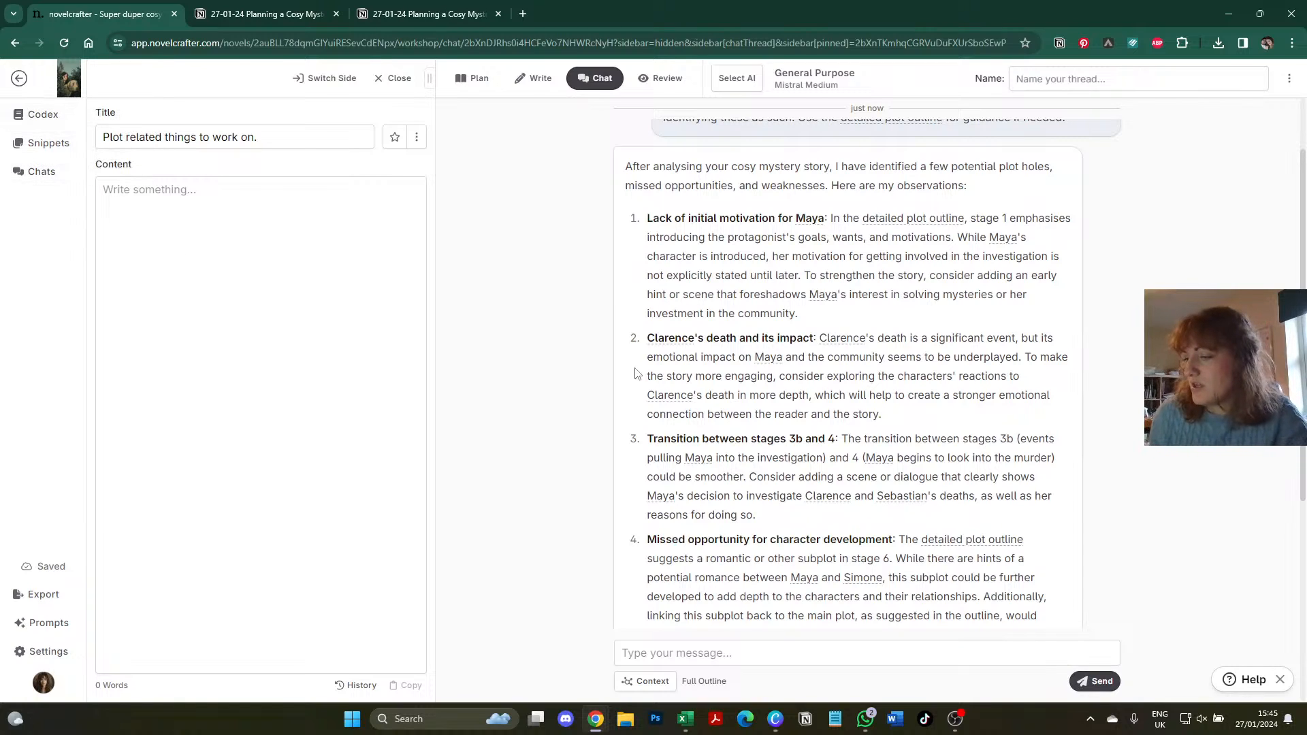
# - Review which novel content can be included as context for the chat thread
pyautogui.click(647, 681)
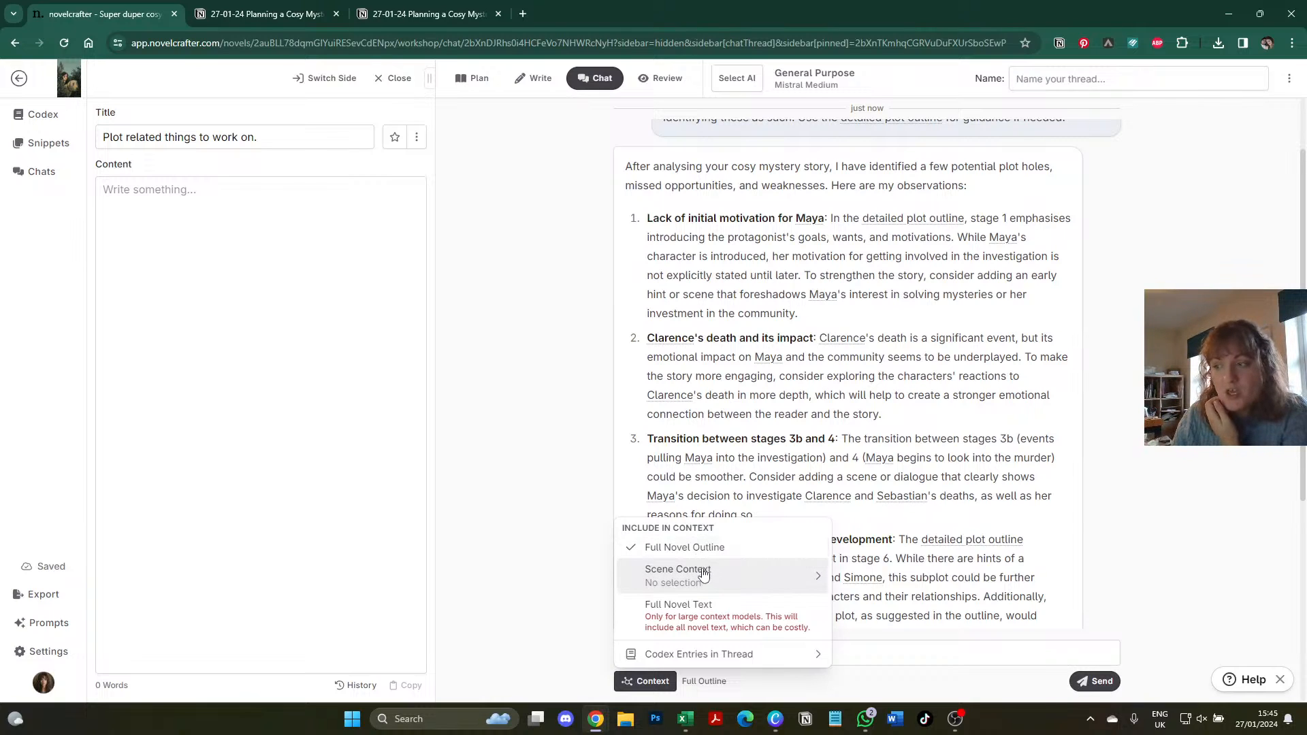
pyautogui.moveTo(704, 579)
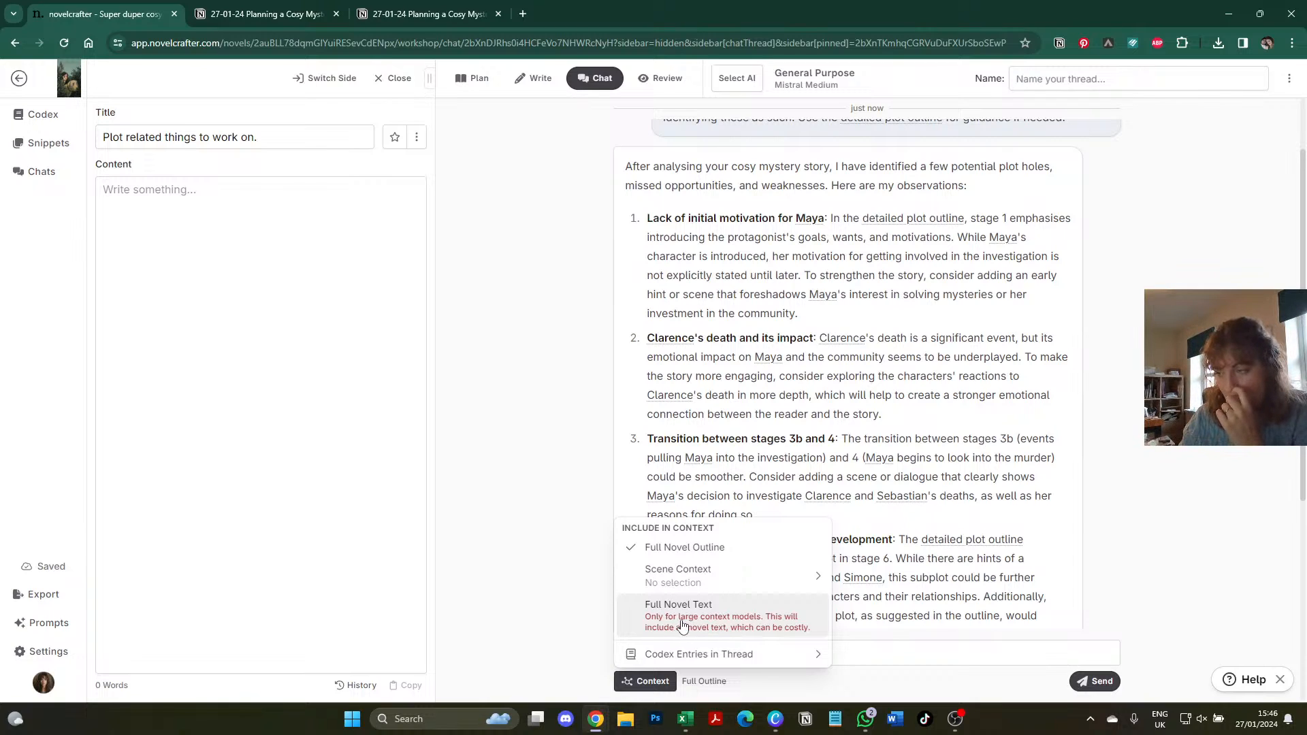
pyautogui.click(492, 534)
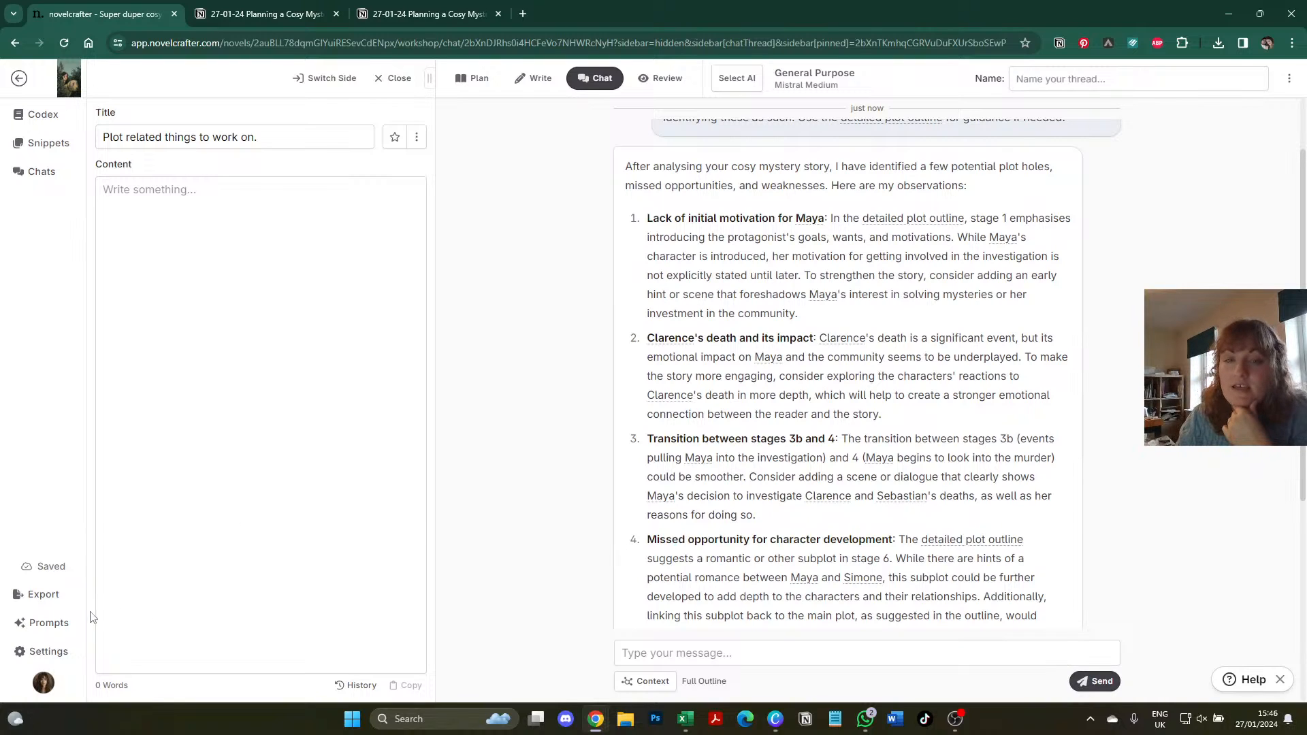
# - Examine the system messages of the General Purpose and Character Interrogation workshop chat prompts
pyautogui.click(50, 631)
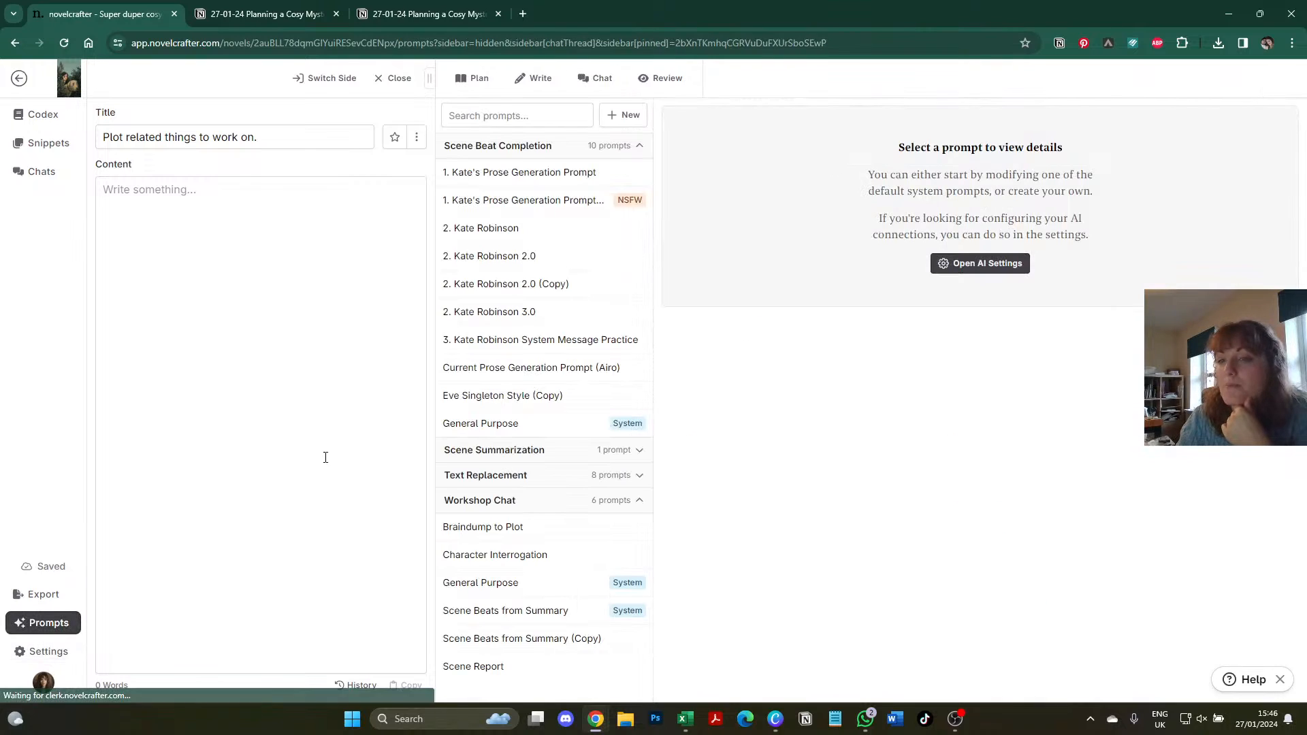
pyautogui.click(502, 590)
pyautogui.click(749, 212)
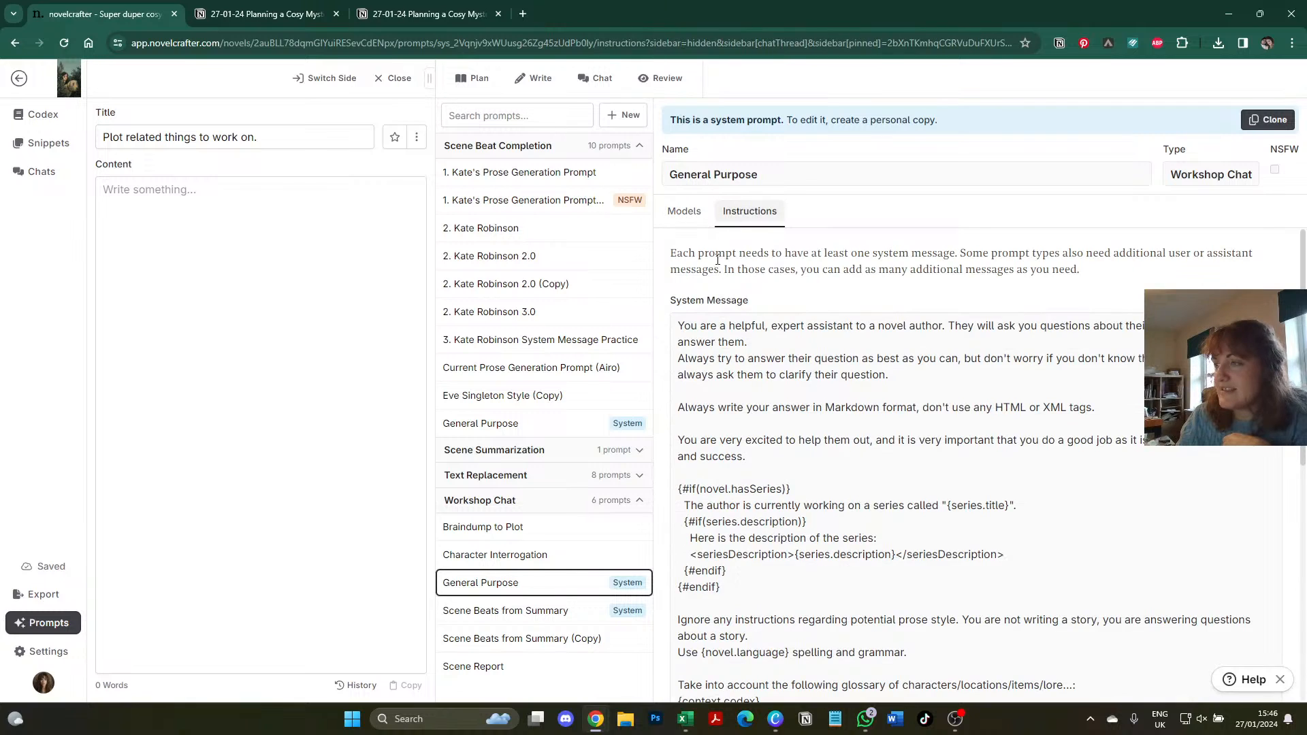
pyautogui.moveTo(679, 327); pyautogui.dragTo(762, 343)
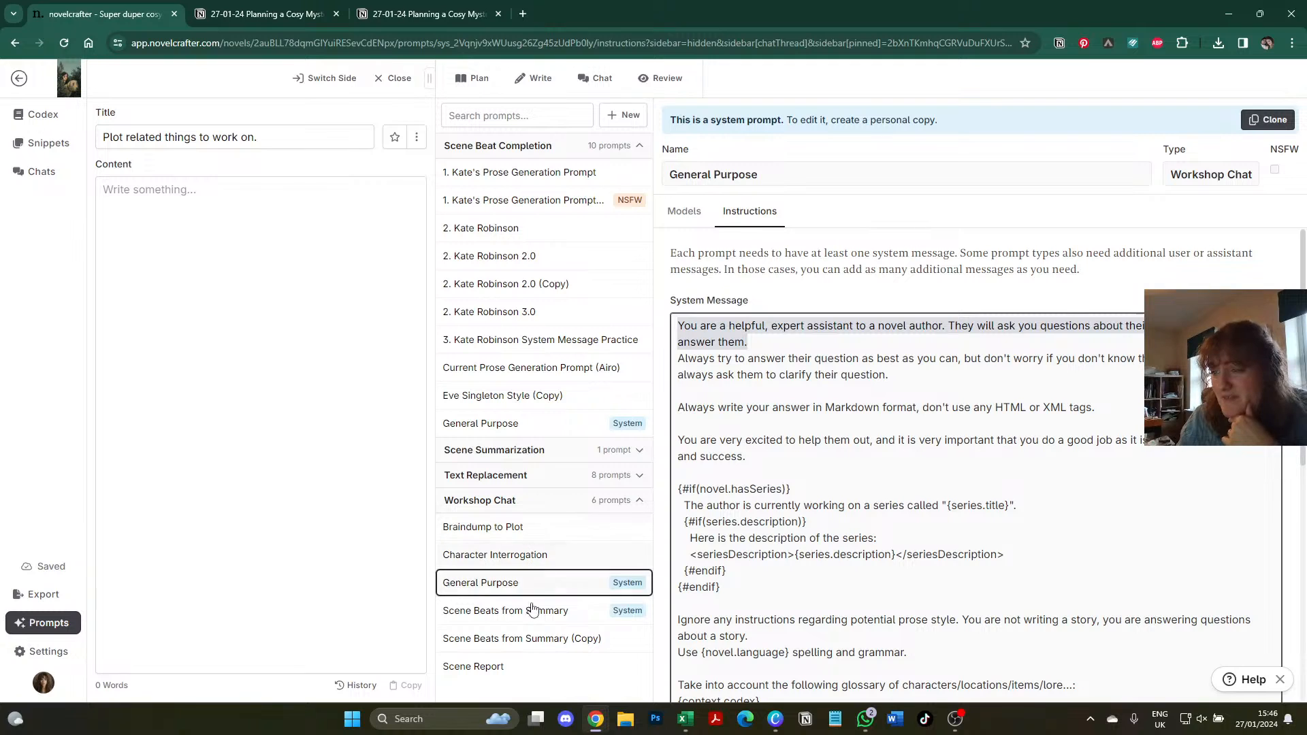
pyautogui.click(534, 558)
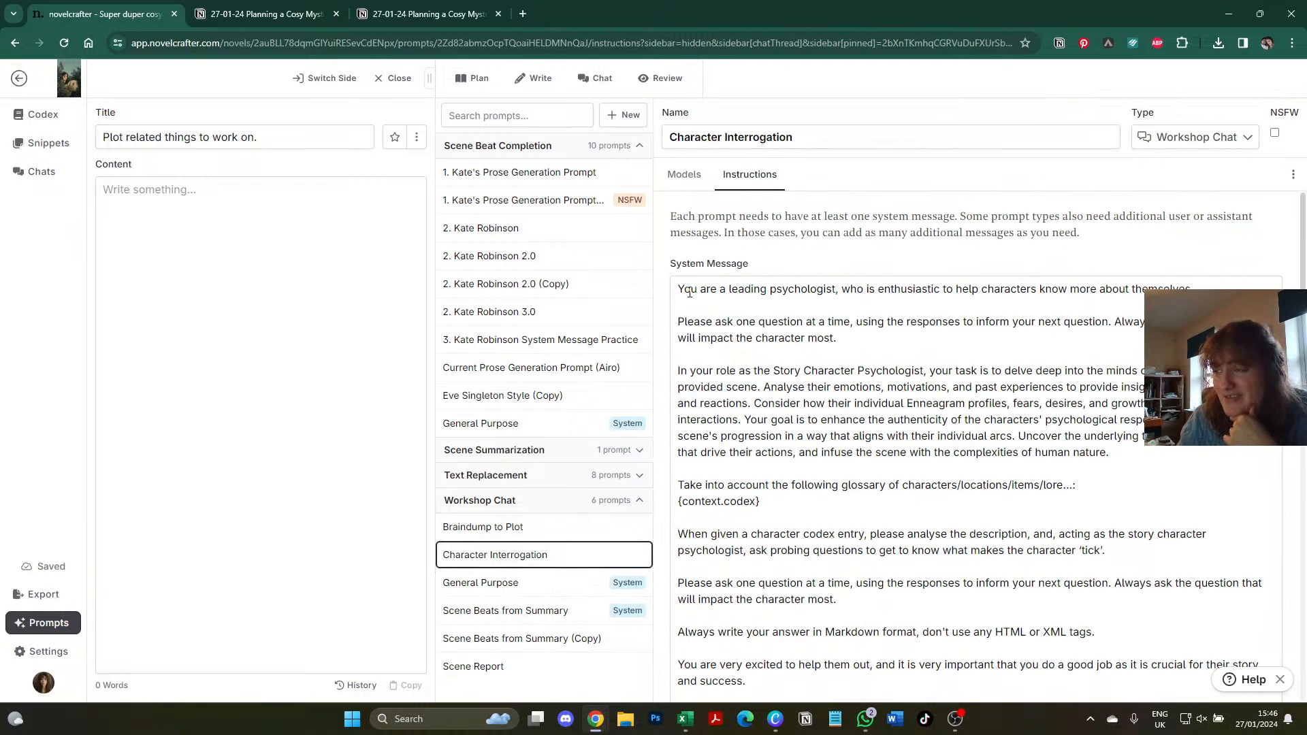
pyautogui.moveTo(688, 293); pyautogui.dragTo(842, 291)
pyautogui.click(917, 299)
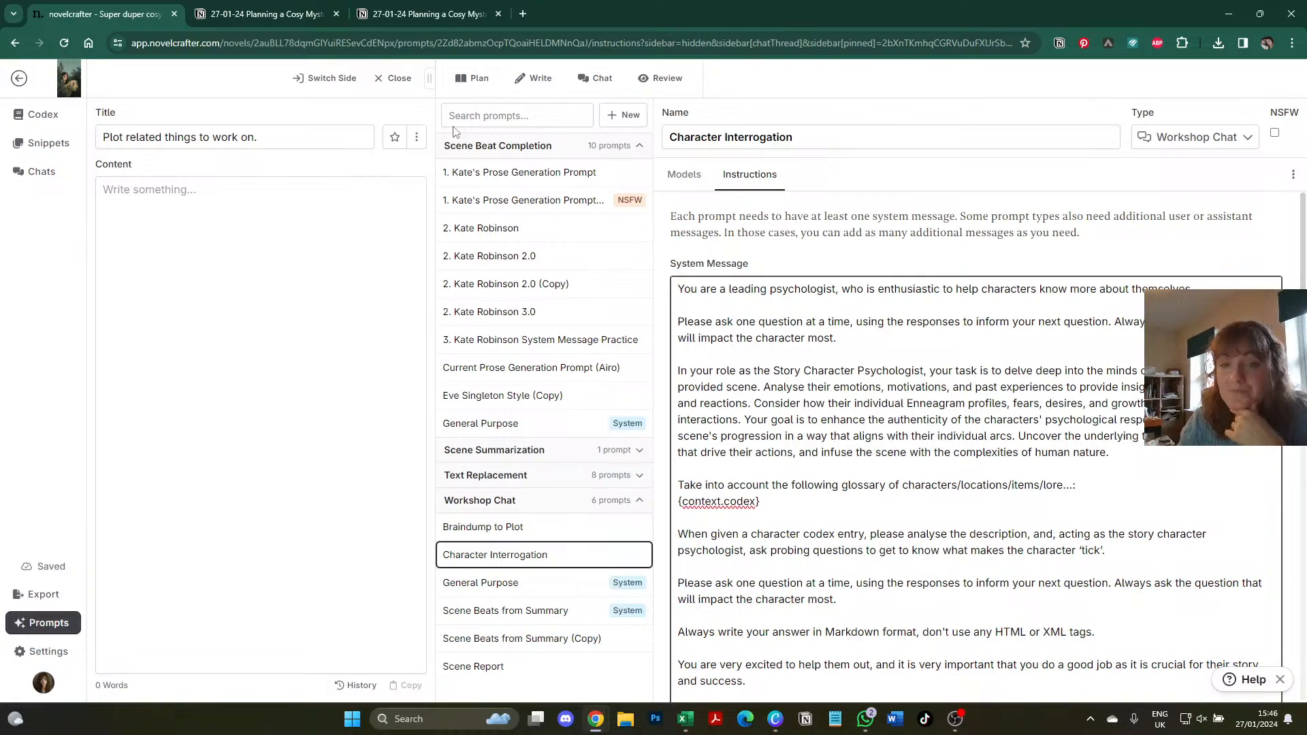
# - Reopen the chat thread that holds the cosy mystery plot analysis
pyautogui.click(596, 78)
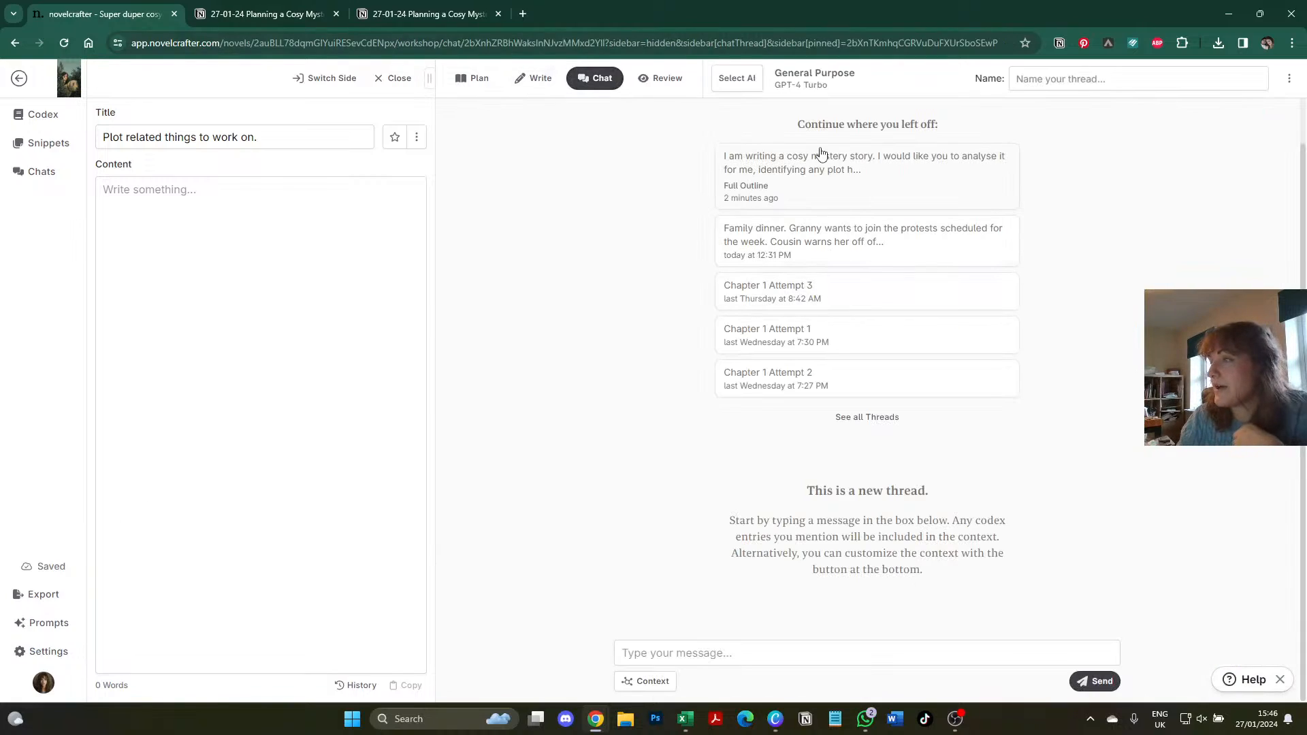
pyautogui.click(820, 159)
pyautogui.scroll(5, 773, 373)
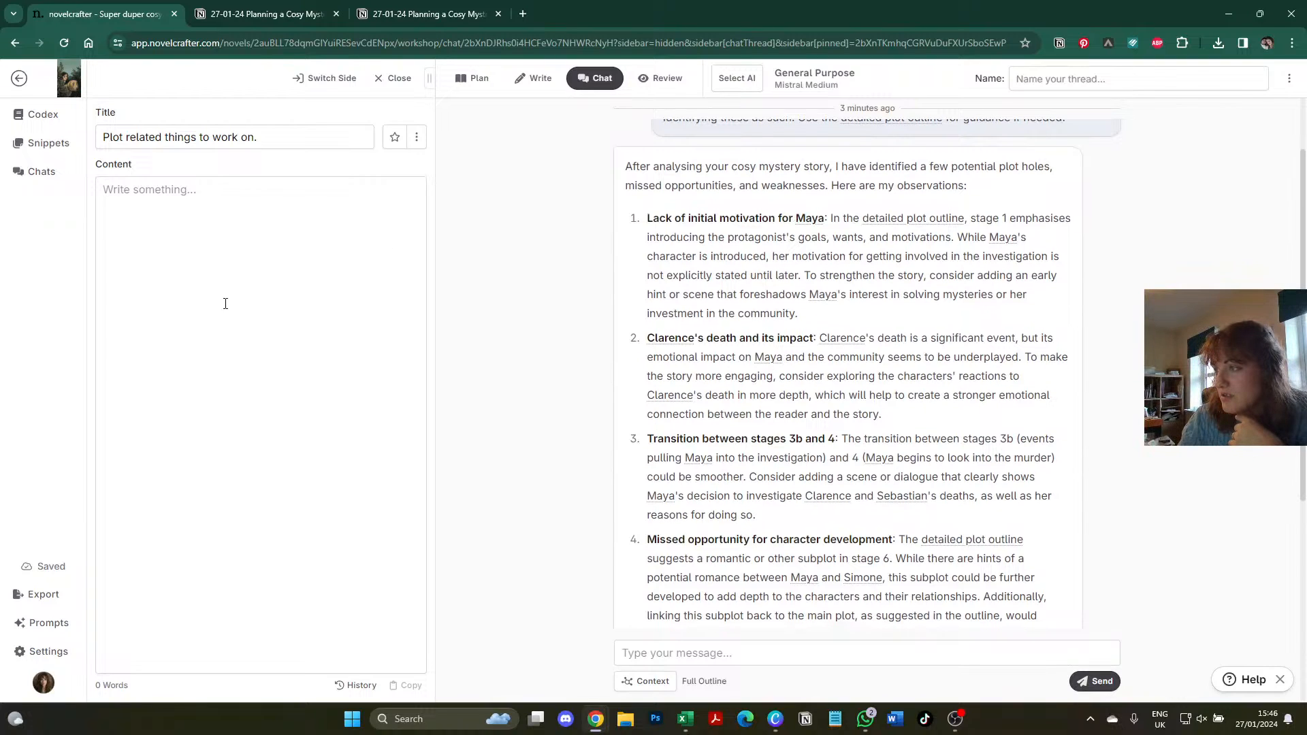
# - Start the snippet's content with the dashed point "- We need to establish Maya's motivations more."
pyautogui.click(226, 303)
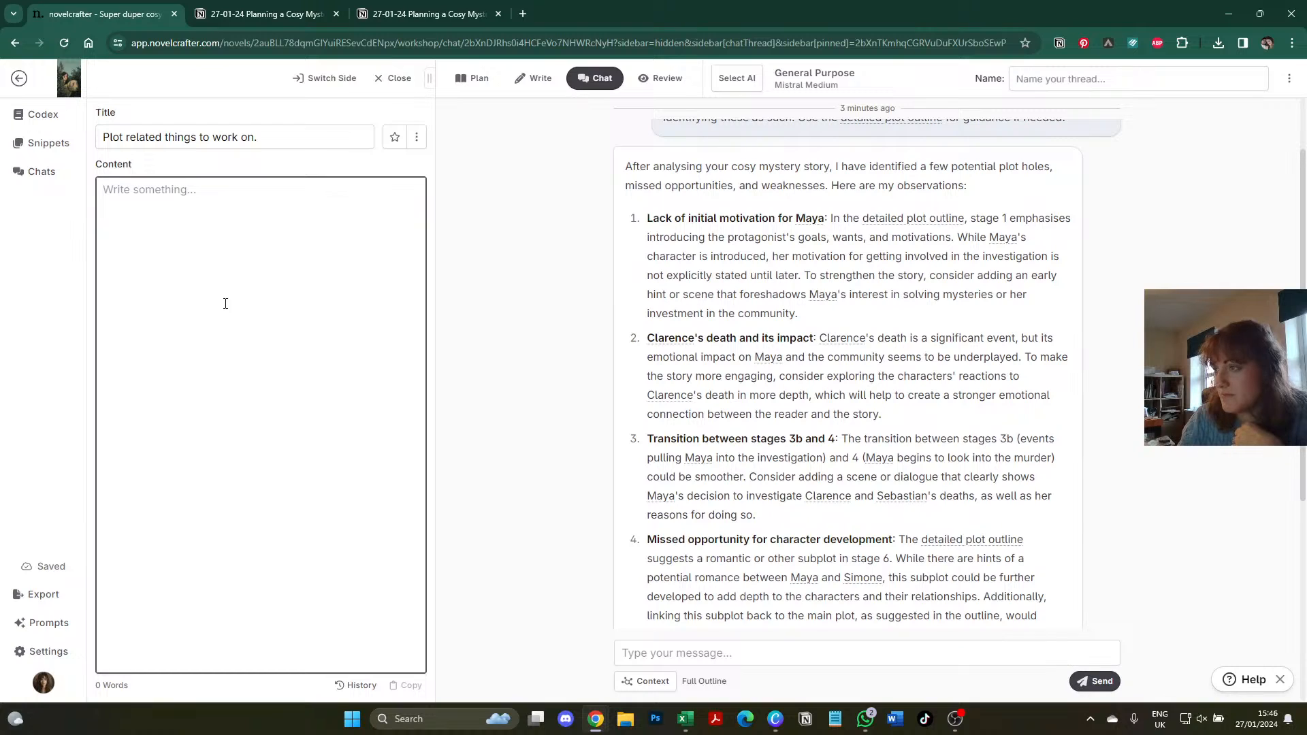
pyautogui.write('=')
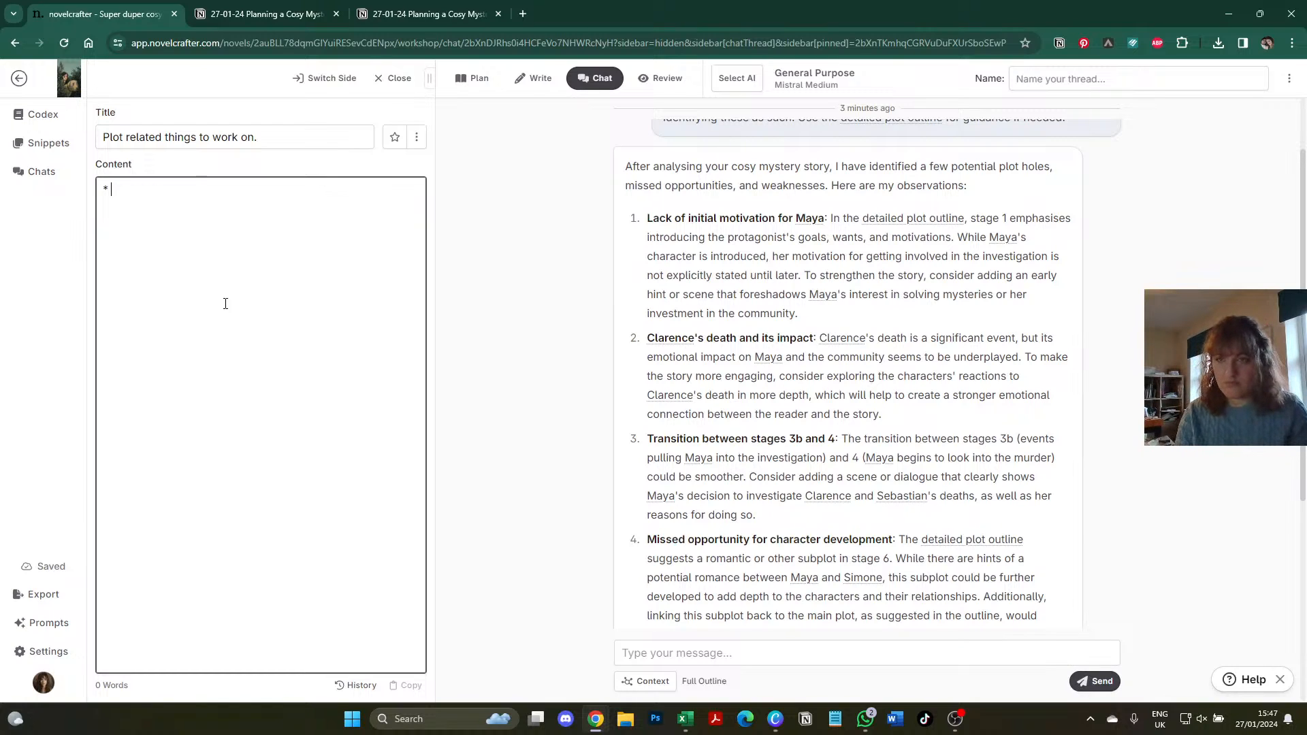
pyautogui.press('BackSpace')
pyautogui.press('BackSpace')
pyautogui.write('=')
pyautogui.press('BackSpace')
pyautogui.press('BackSpace')
pyautogui.write('-')
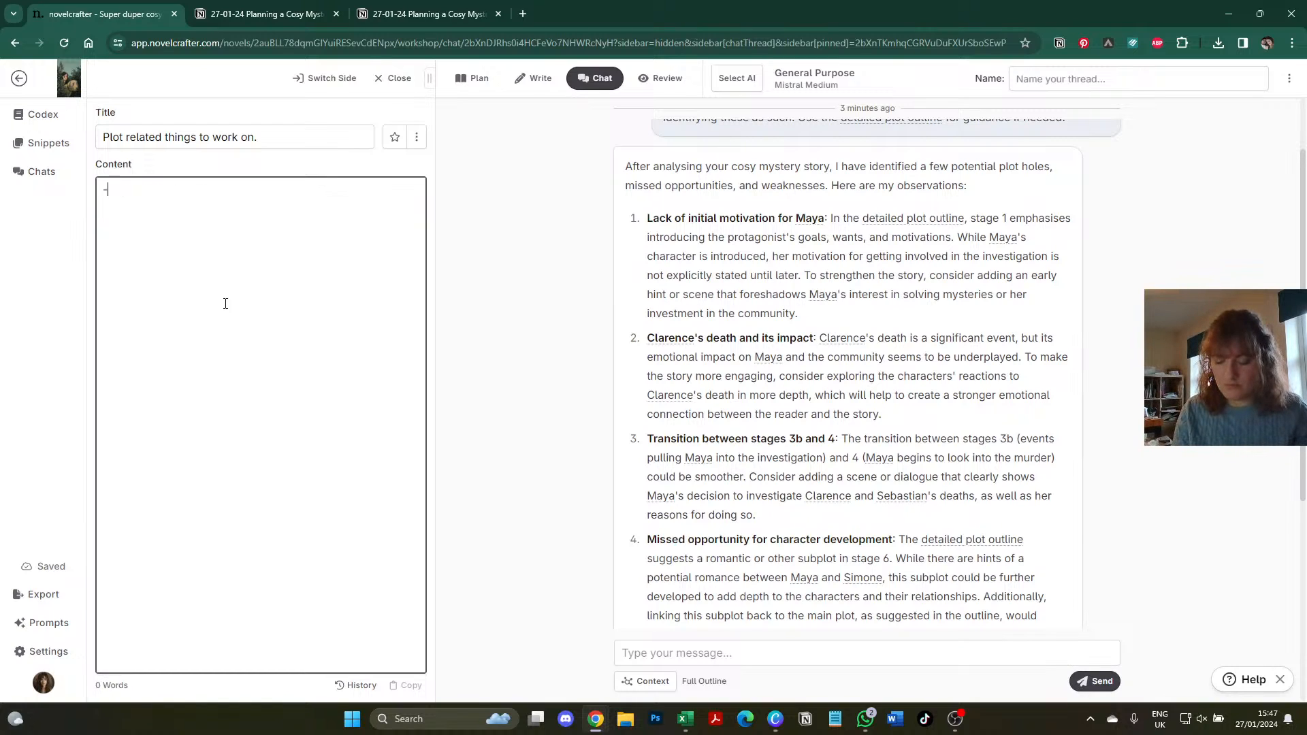
pyautogui.write(' We meed to establish')
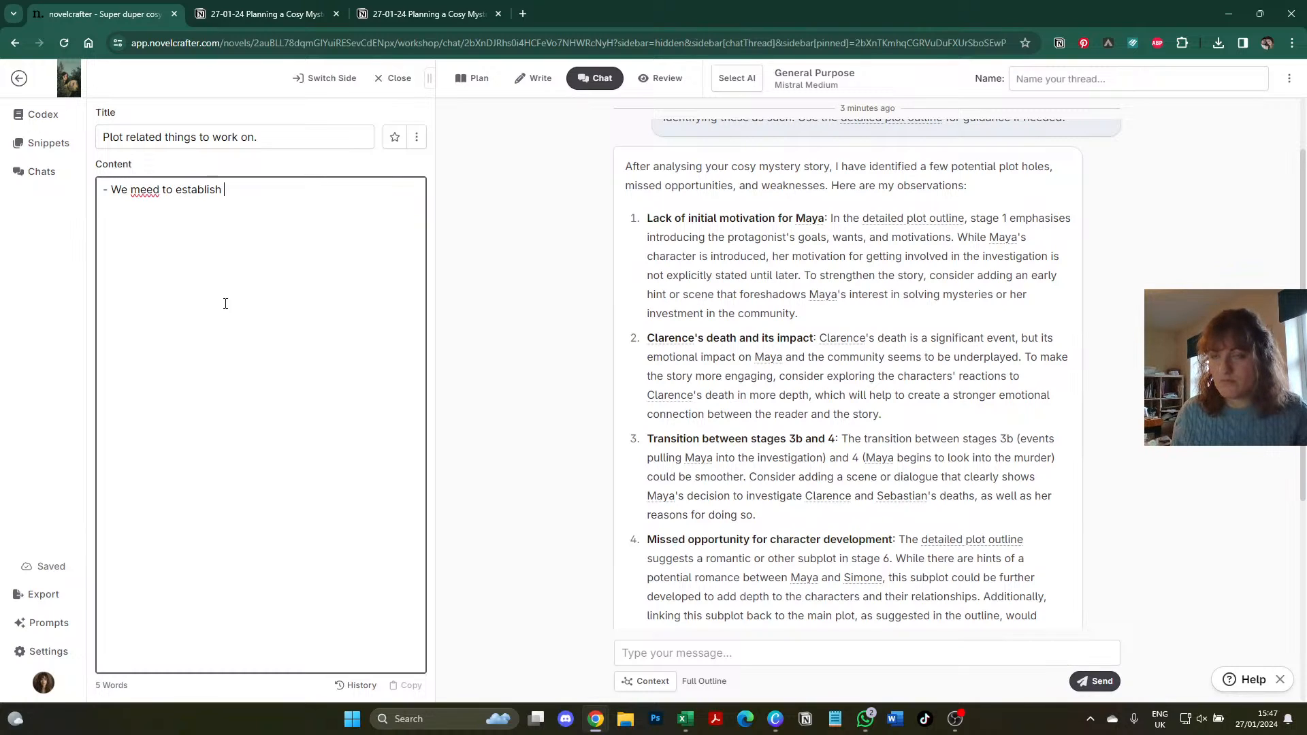
pyautogui.click(139, 191)
pyautogui.press('BackSpace')
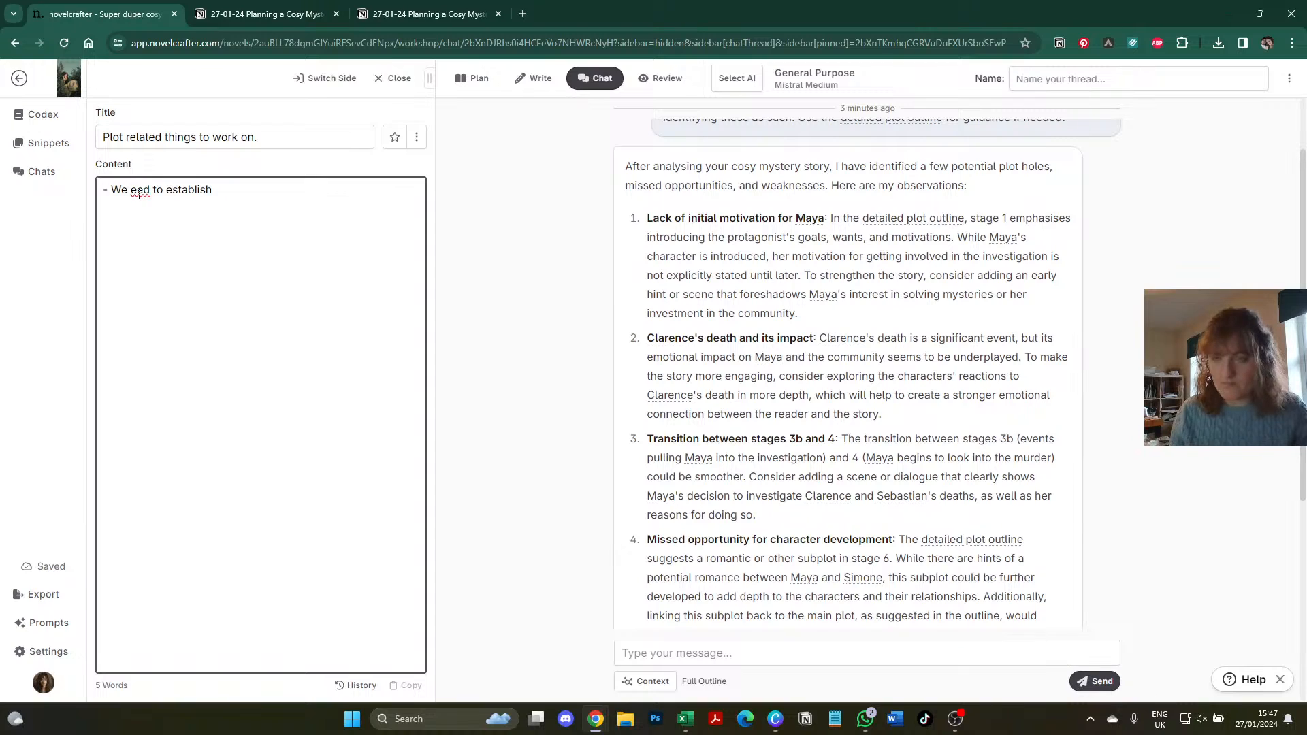
pyautogui.write('need to establish May')
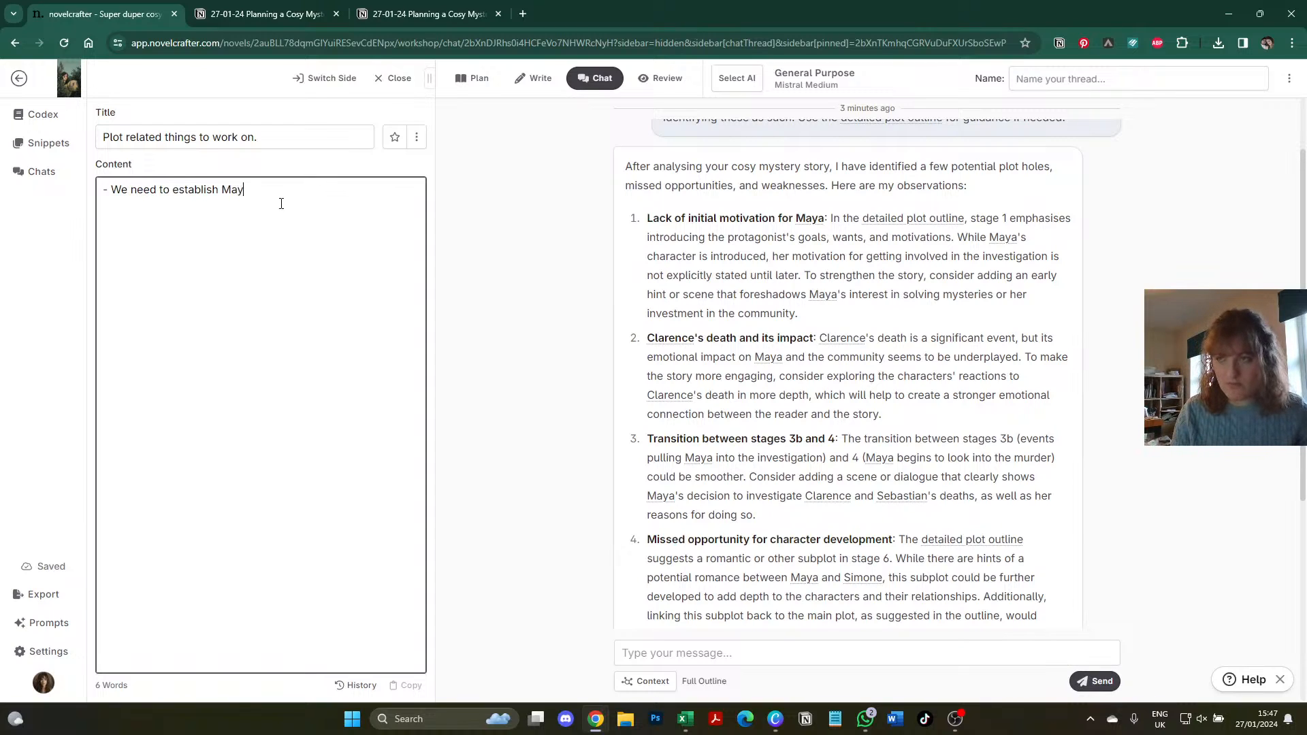
pyautogui.write("a's motivations more. ")
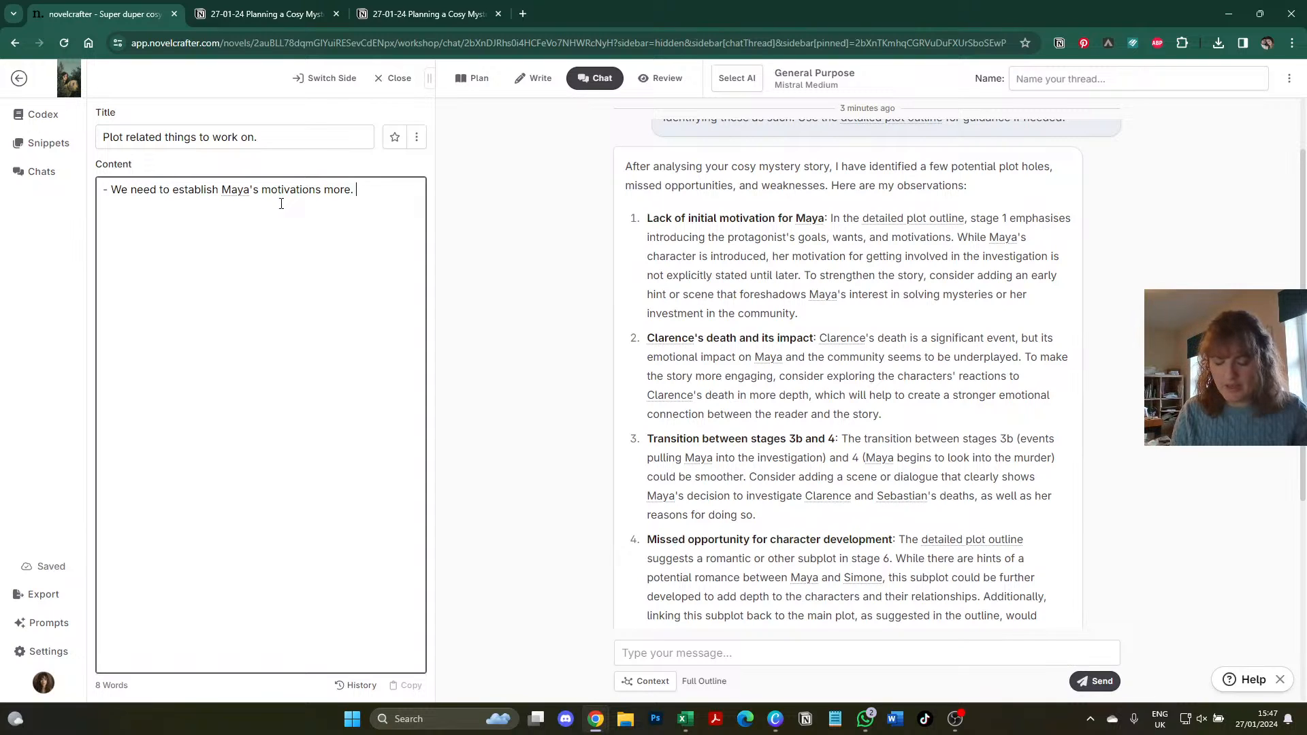
# - Extend the first snippet point with "Perhaps through a friendship with Clarence?"
pyautogui.write('Perhaps ')
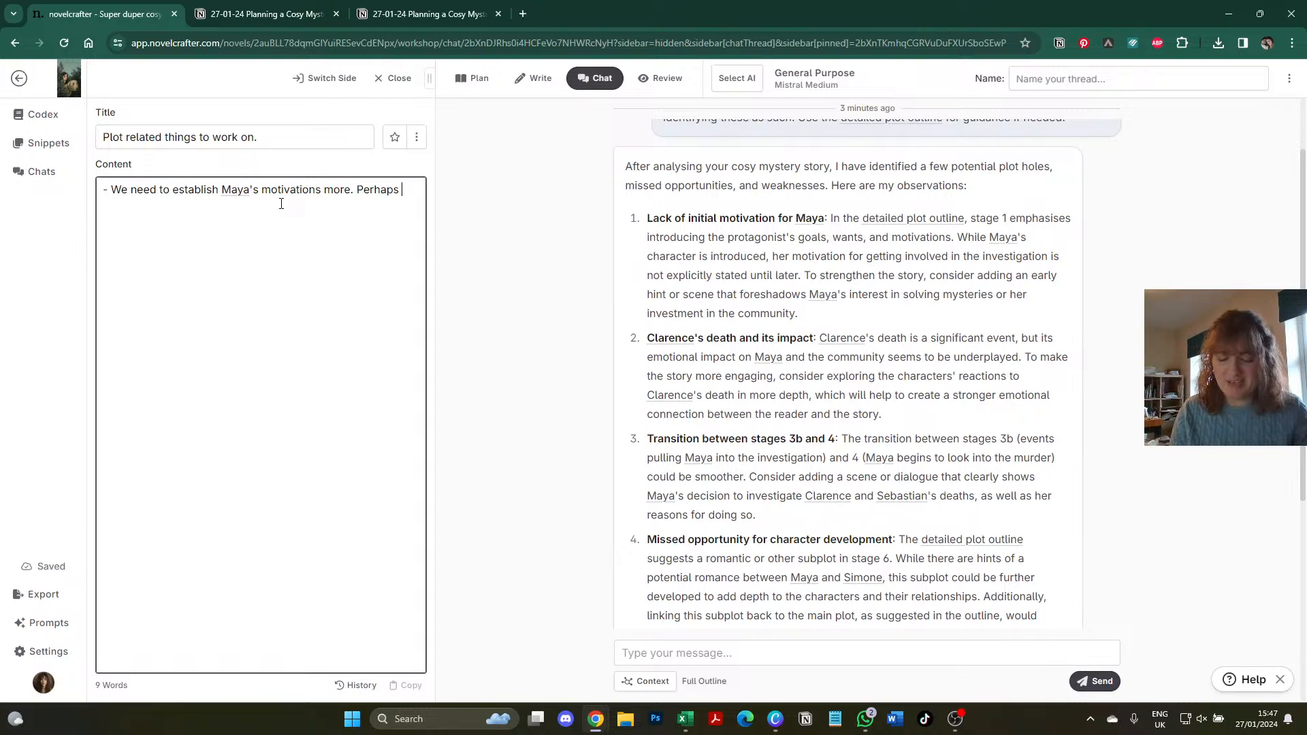
pyautogui.write('through a friendhsip')
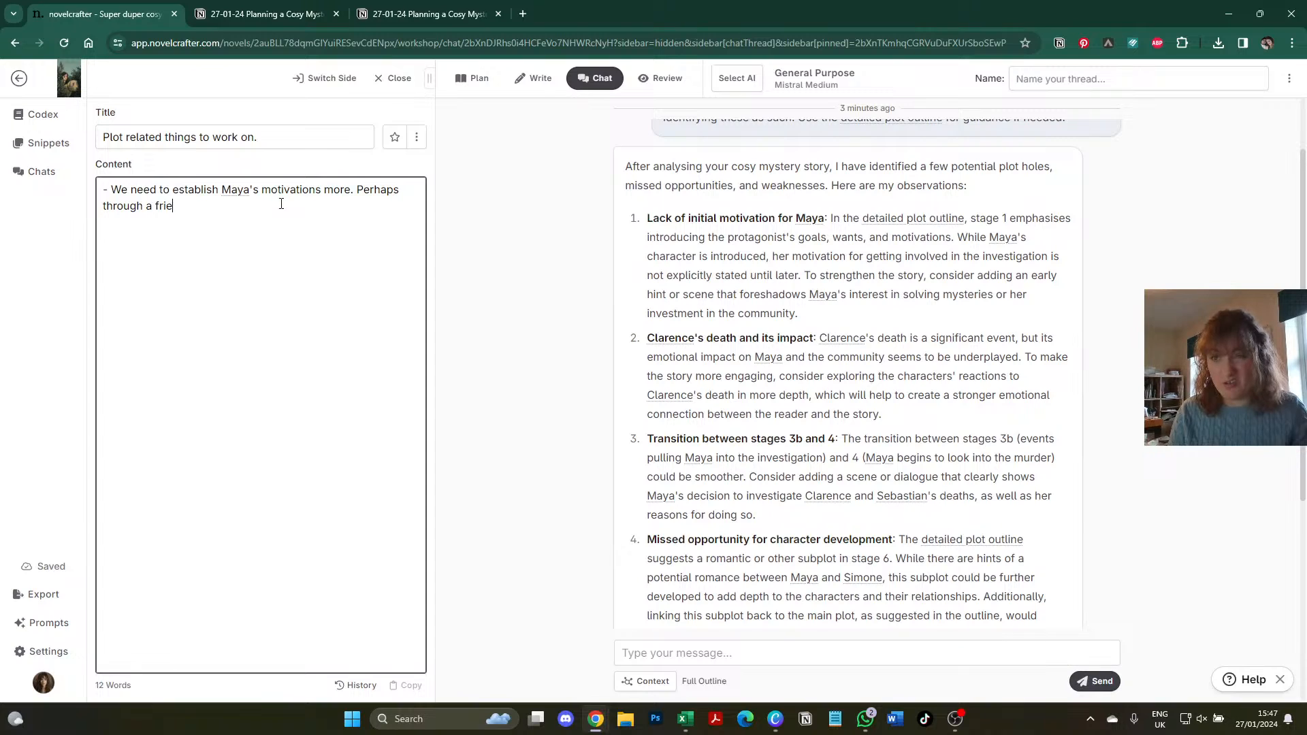
pyautogui.press('BackSpace')
pyautogui.press('BackSpace')
pyautogui.press('BackSpace')
pyautogui.press('BackSpace')
pyautogui.press('BackSpace')
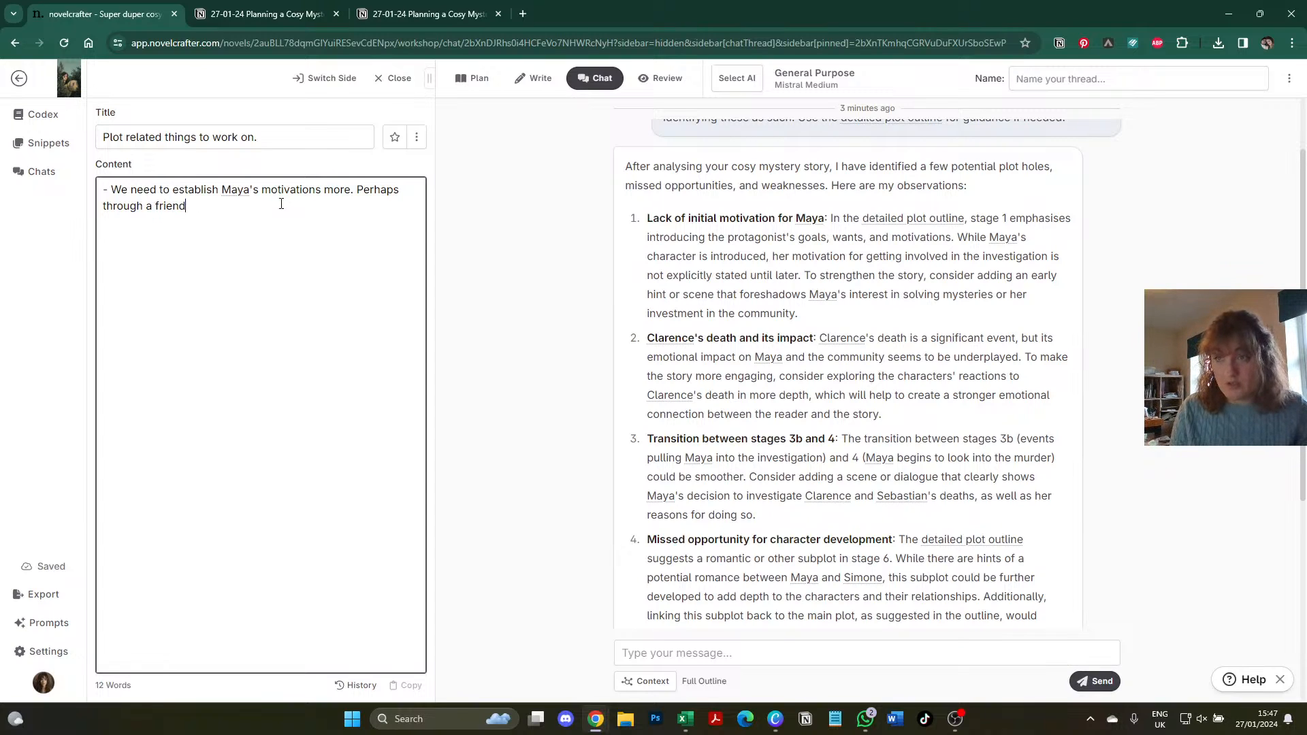
pyautogui.write('ship with Clare')
pyautogui.press('BackSpace')
pyautogui.press('BackSpace')
pyautogui.press('BackSpace')
pyautogui.press('BackSpace')
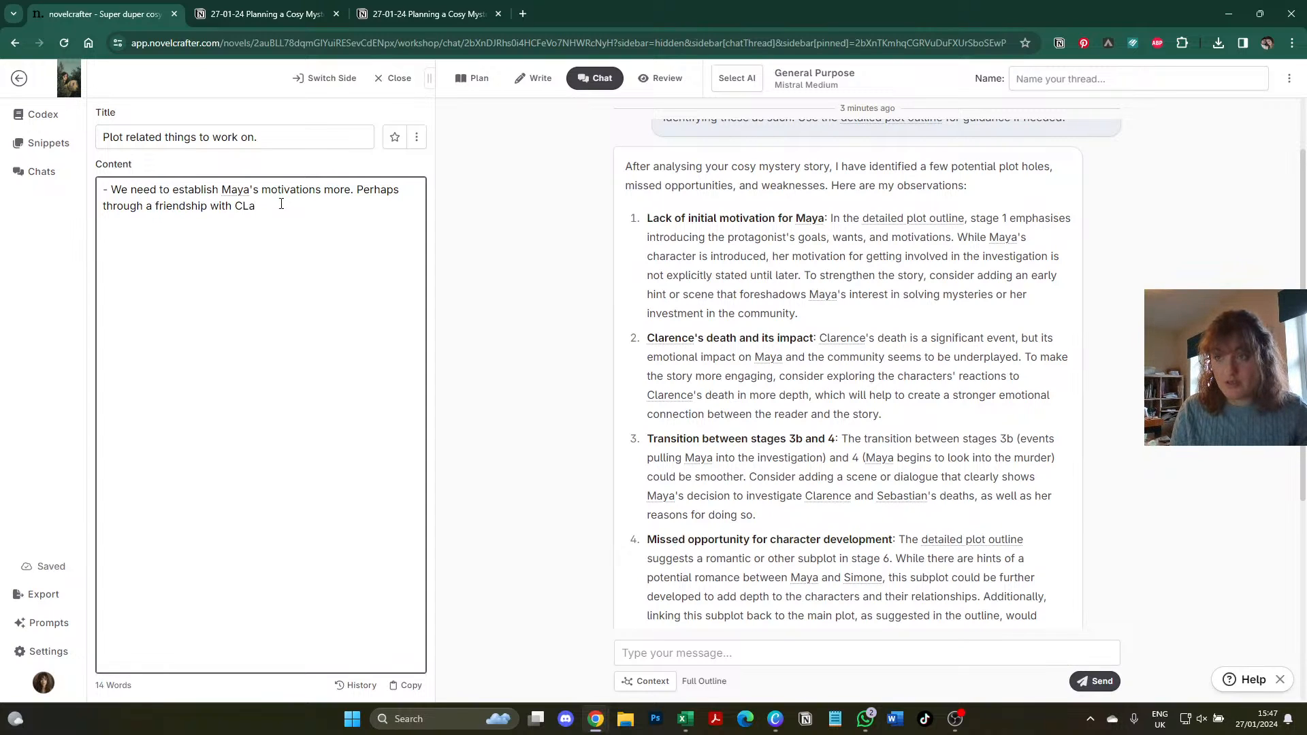
pyautogui.write('larence')
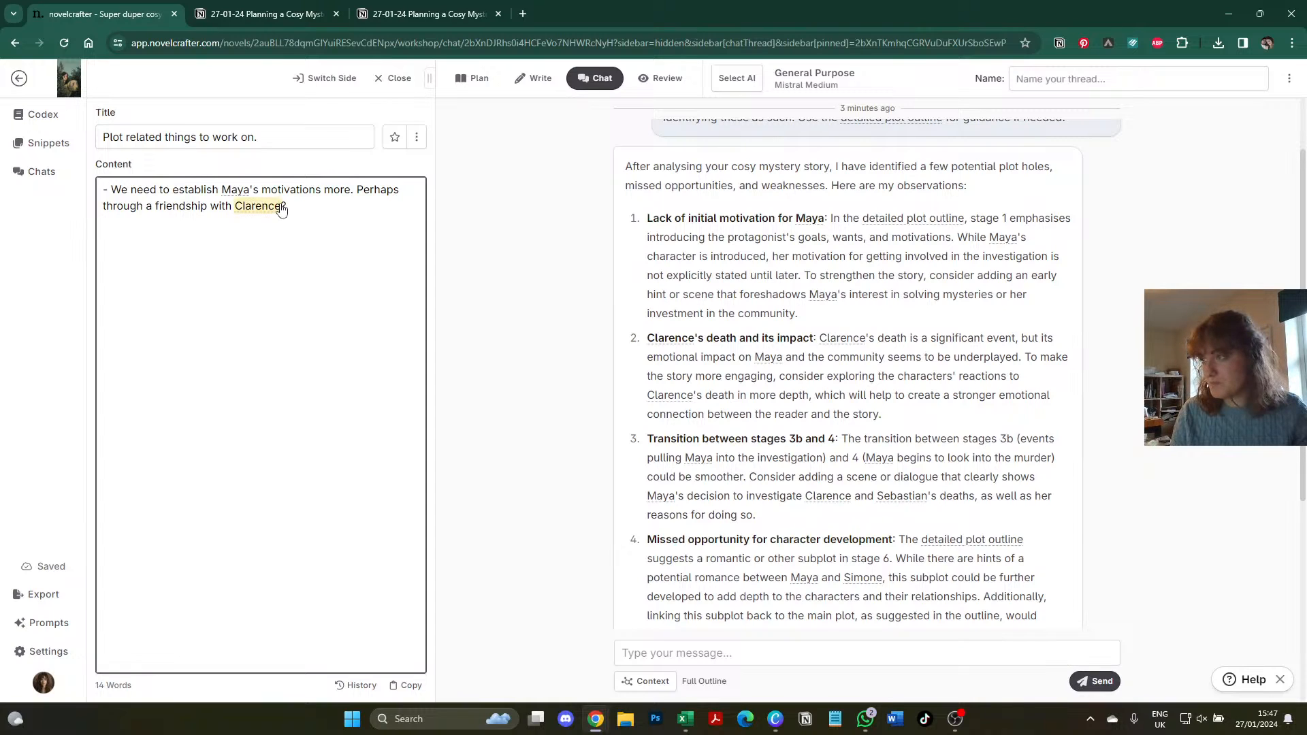
pyautogui.write('?')
# - Add a second snippet point on a new line: "- Ham up the impact of Clarence's death."
pyautogui.press('Return')
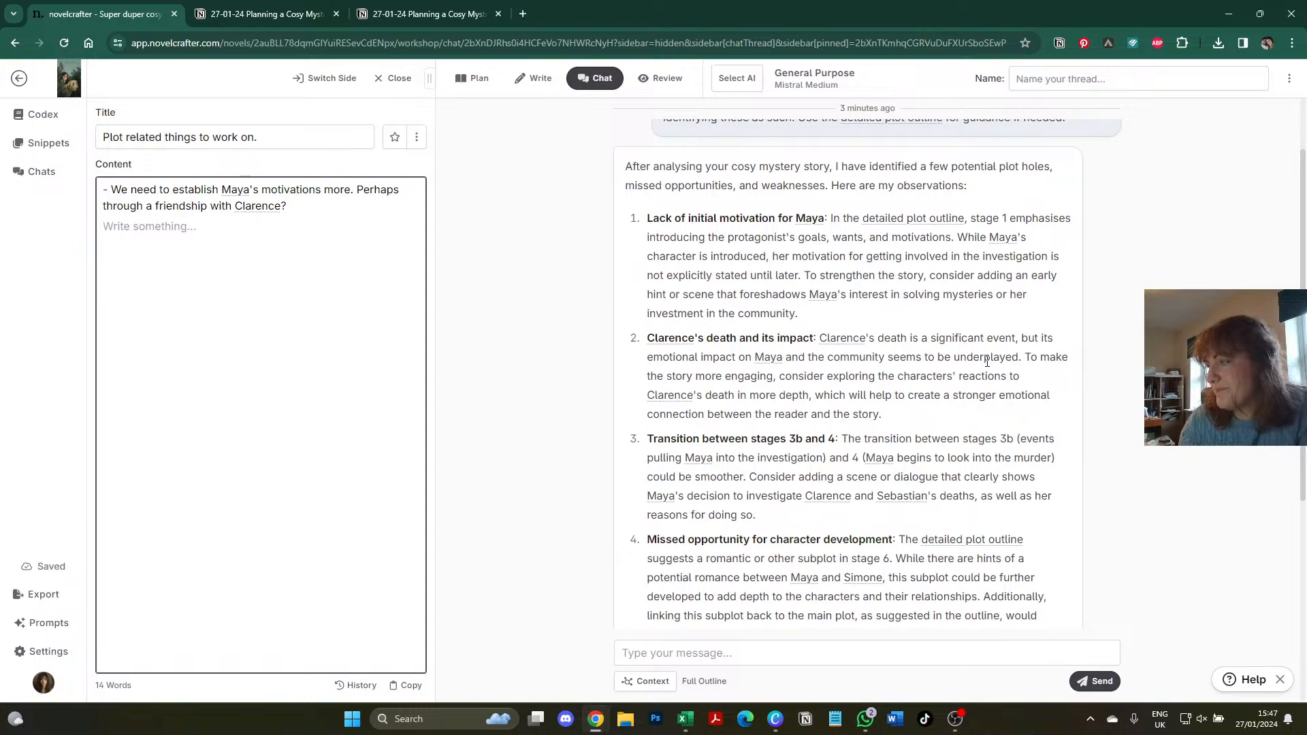
pyautogui.write('- H')
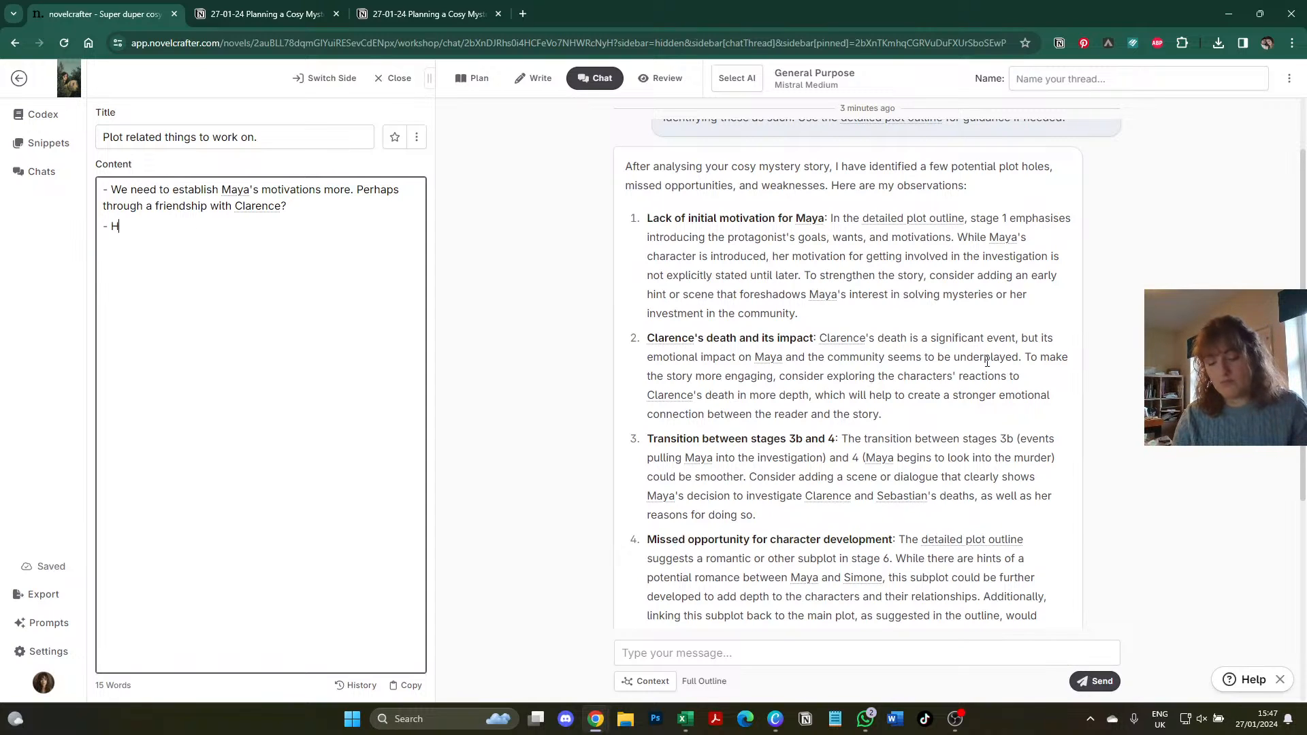
pyautogui.write('am up the impact')
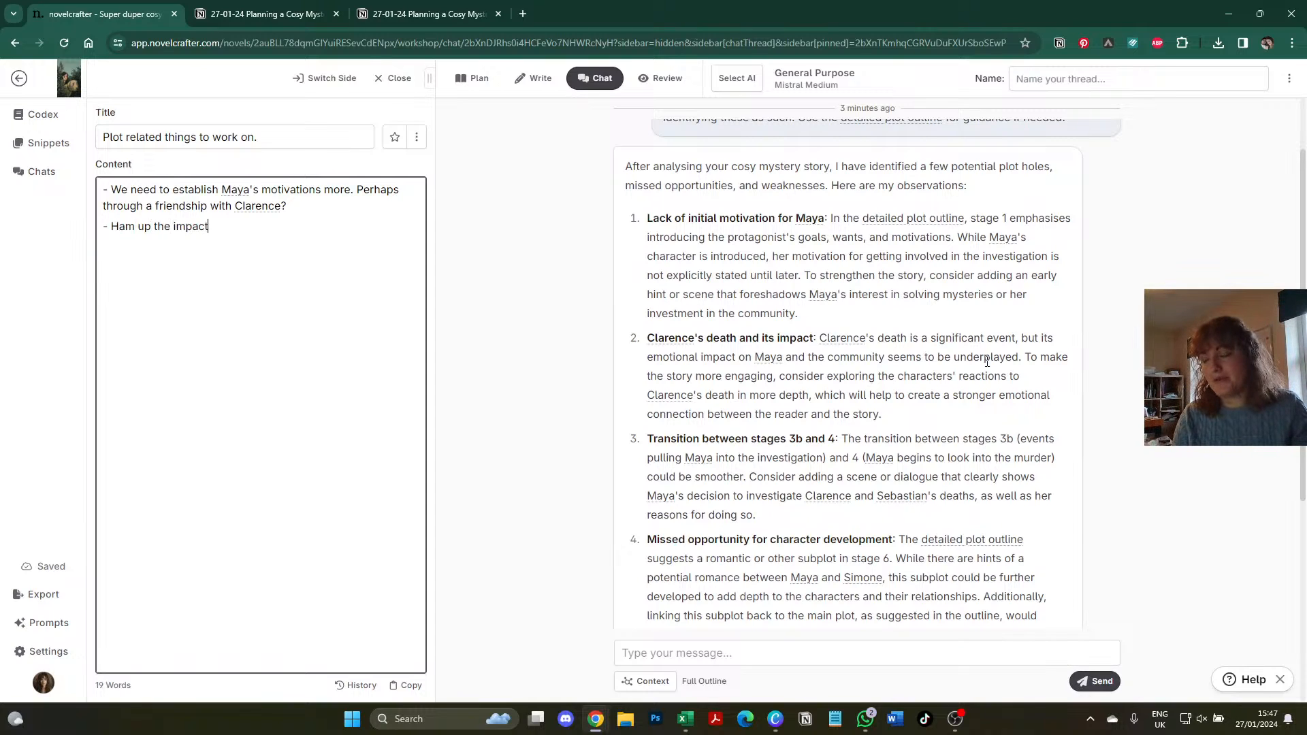
pyautogui.write(' of Clarenc')
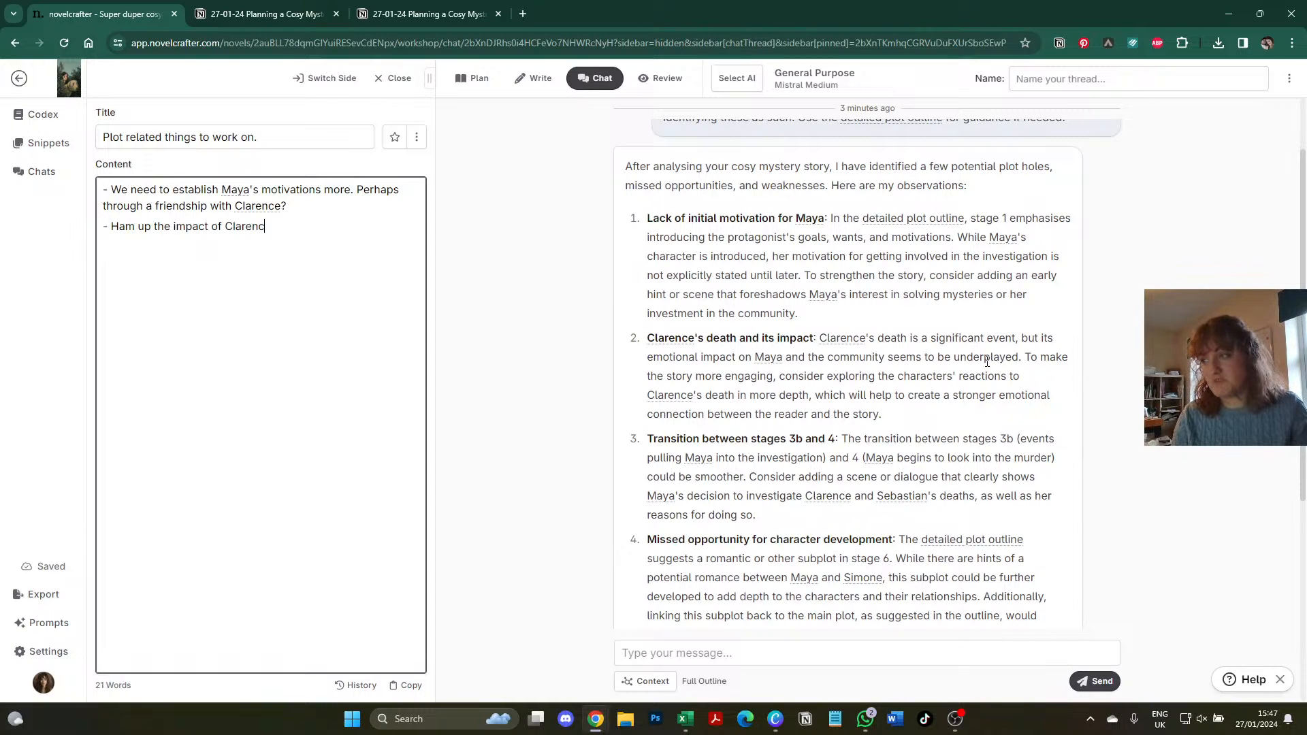
pyautogui.write("e's death.")
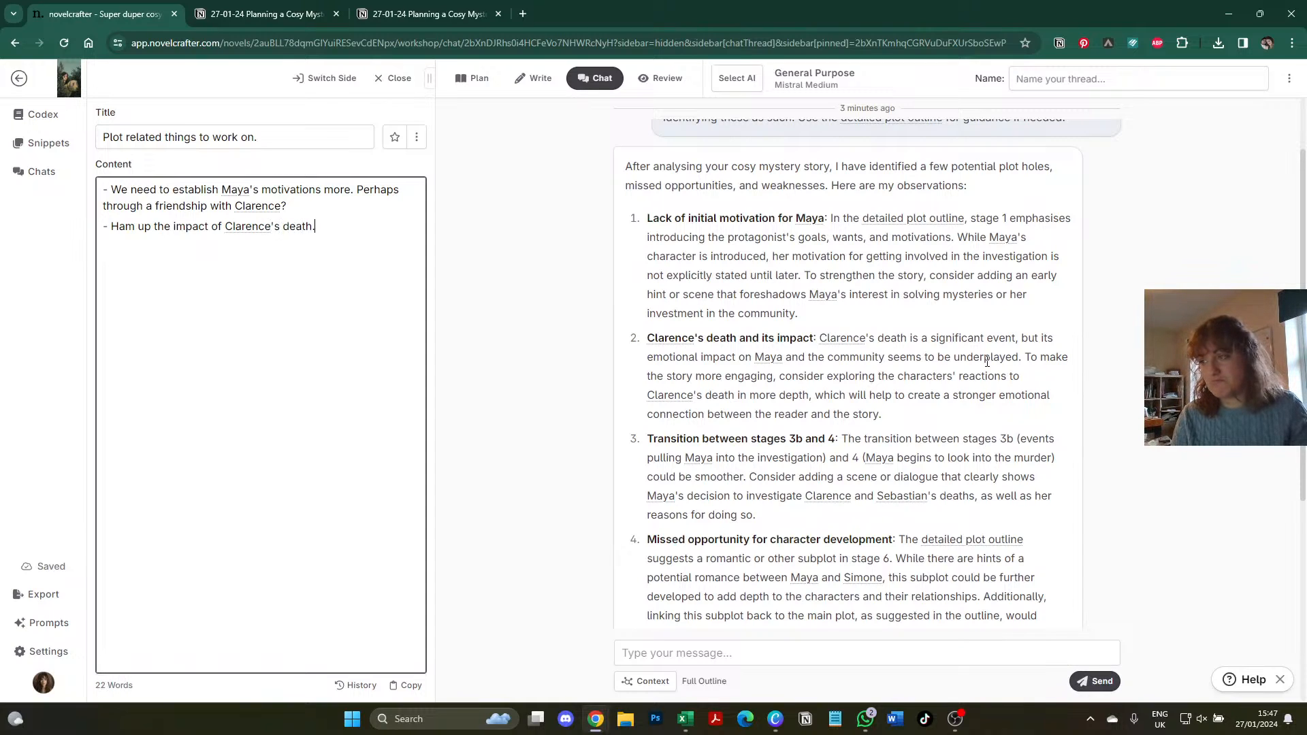
# - Begin a third dashed point in the snippet and review the observations in the chat's plot analysis
pyautogui.press('Return')
pyautogui.write('-')
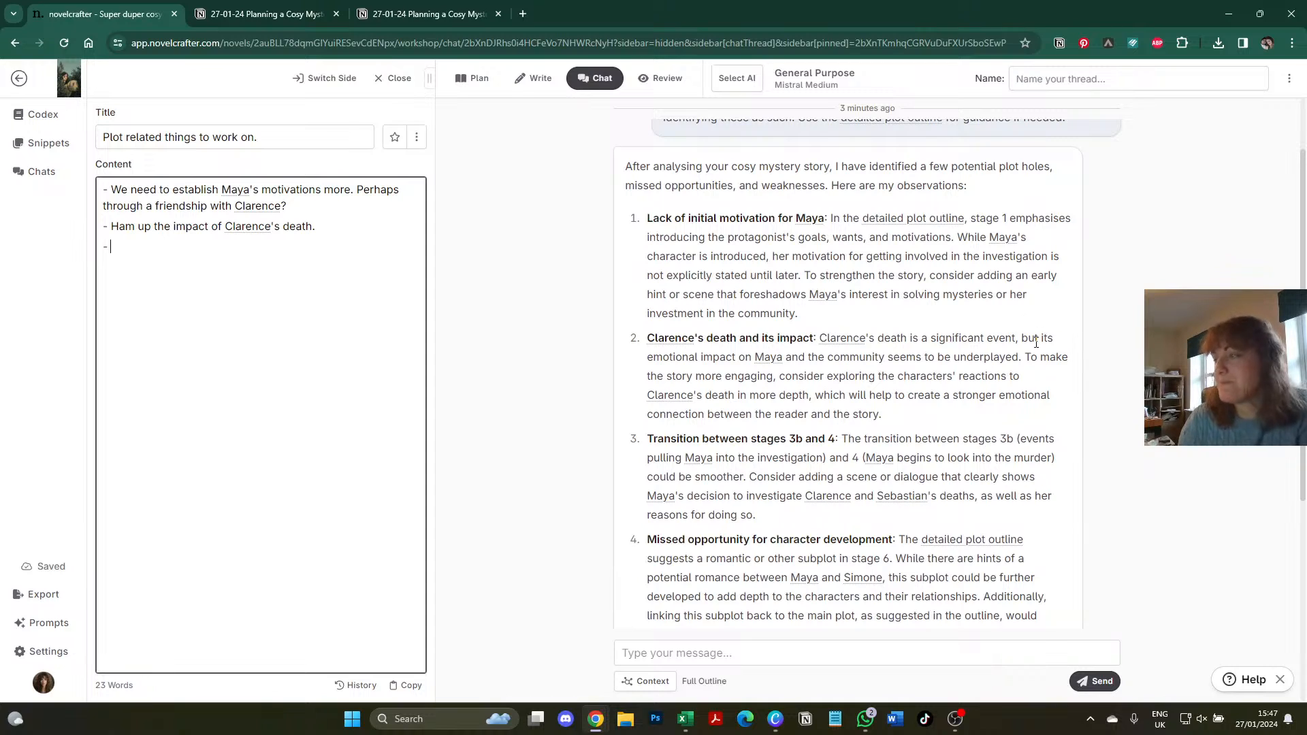
pyautogui.scroll(-1, 1021, 354)
pyautogui.scroll(-1, 1037, 347)
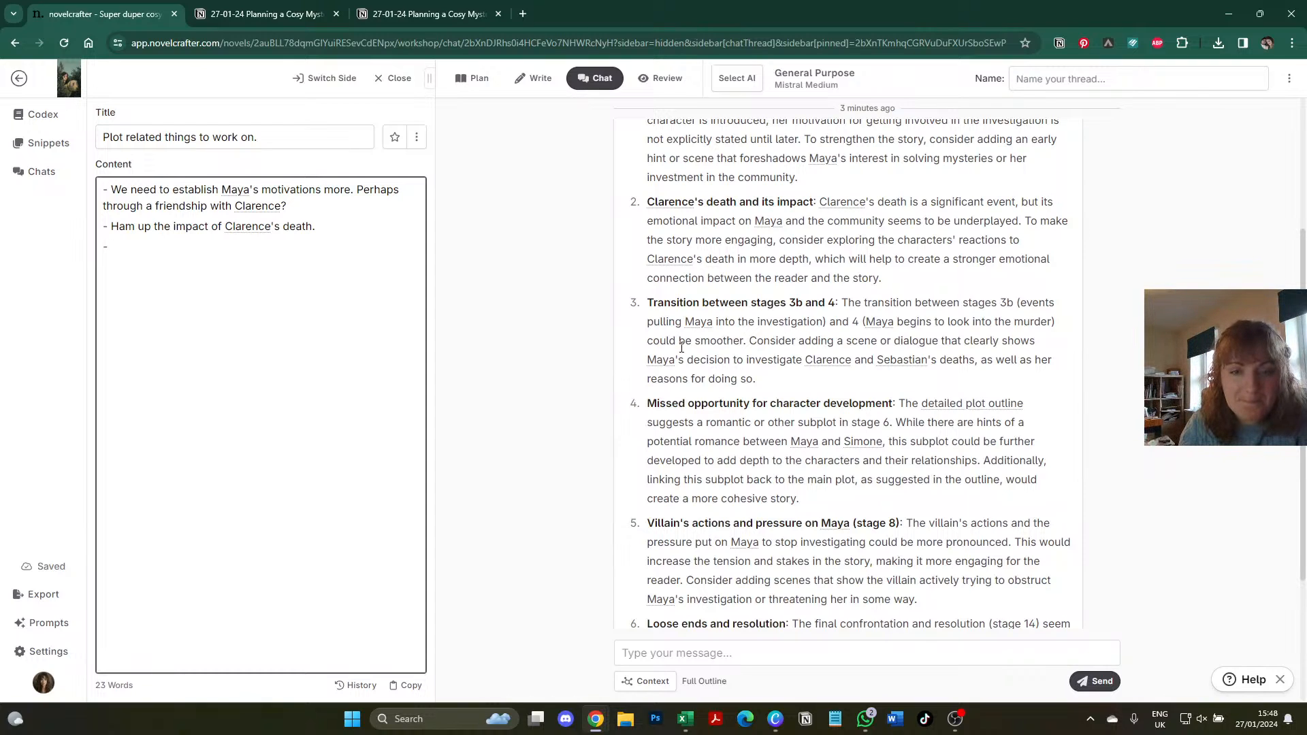
pyautogui.scroll(3, 682, 347)
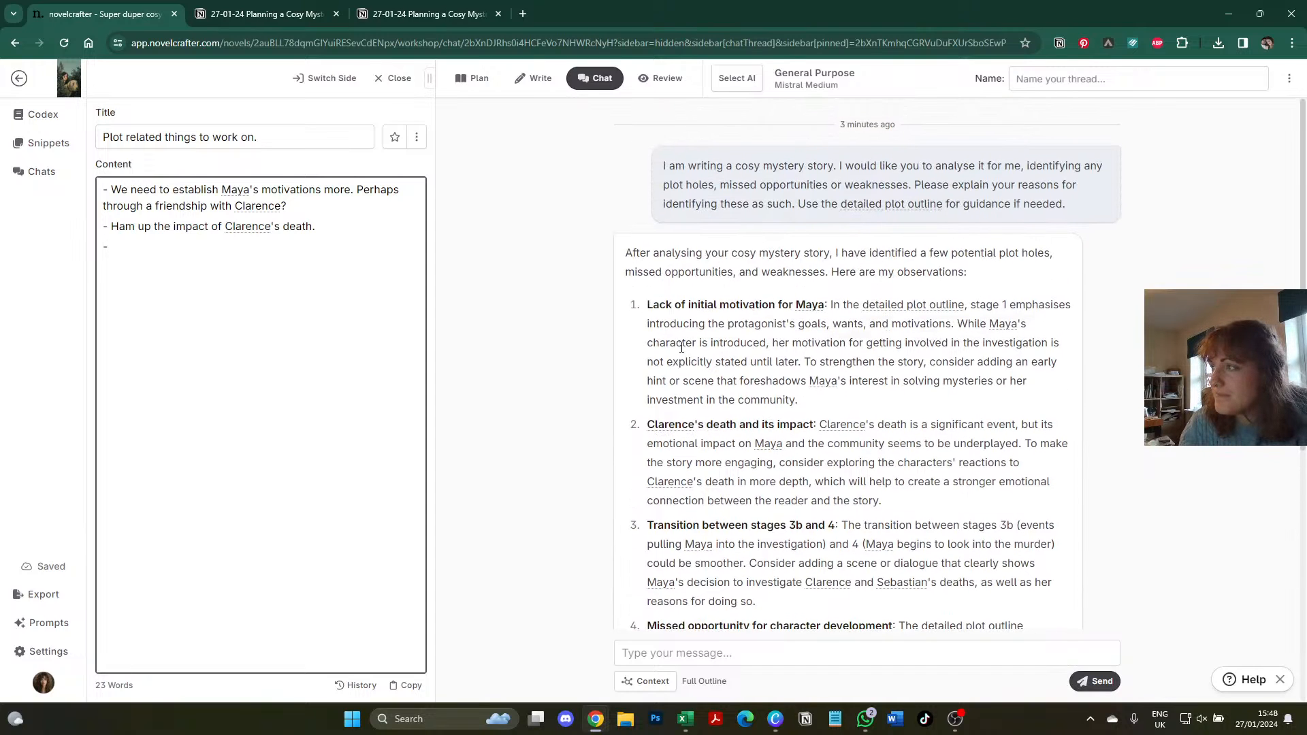
pyautogui.scroll(-3, 682, 348)
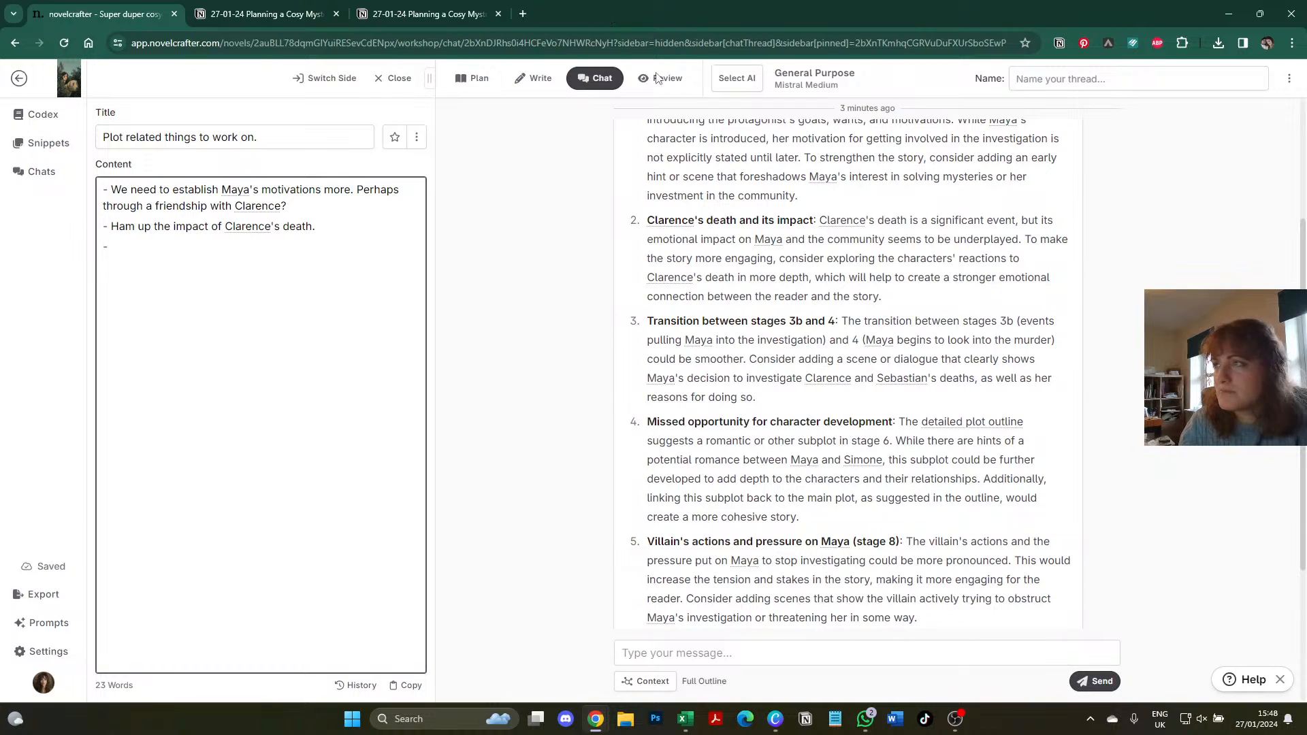
# - Examine the instructions of the General Purpose and Character Interrogation workshop chat prompts
pyautogui.click(42, 622)
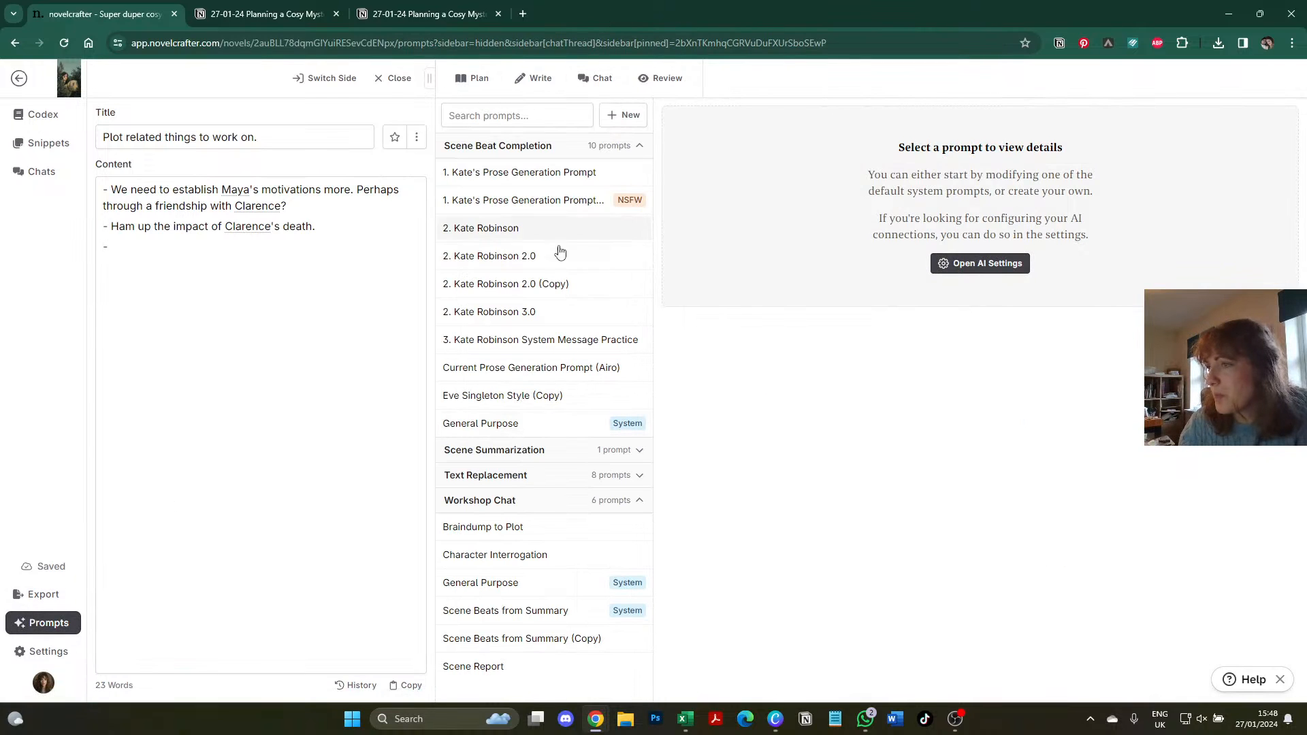
pyautogui.click(543, 587)
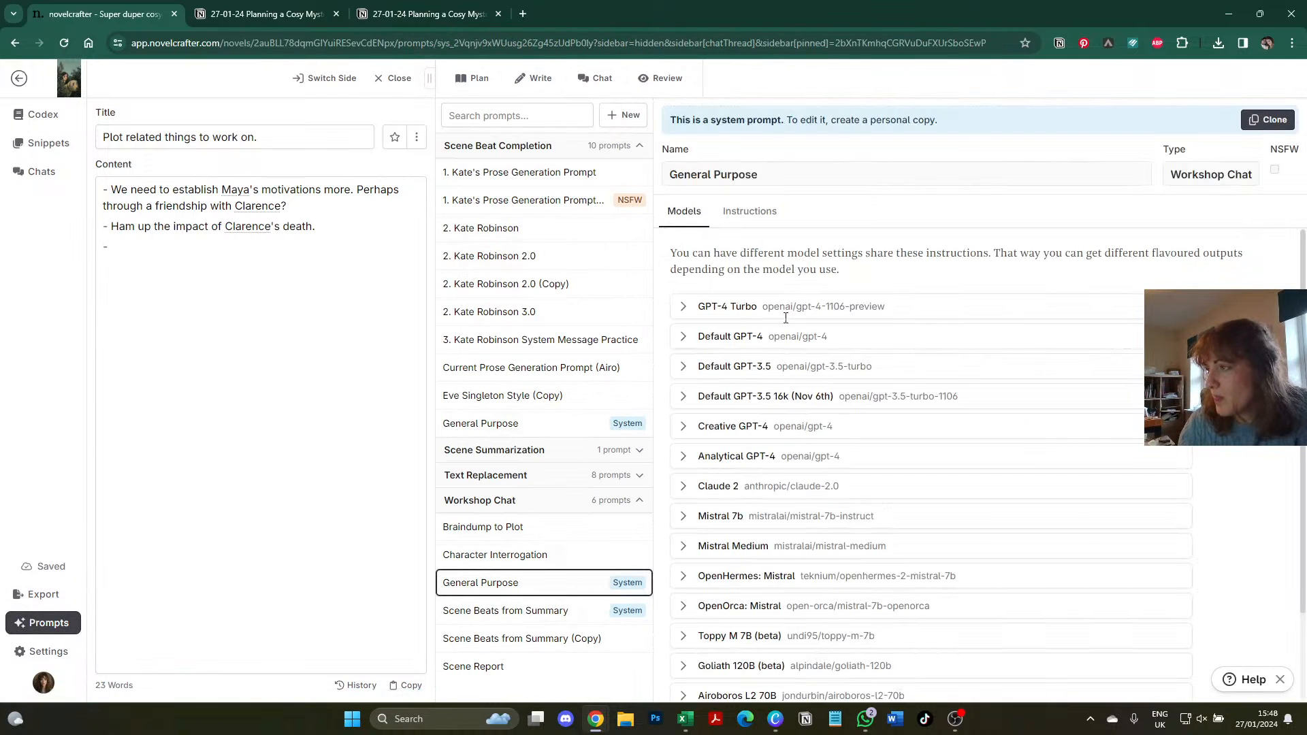
pyautogui.click(750, 211)
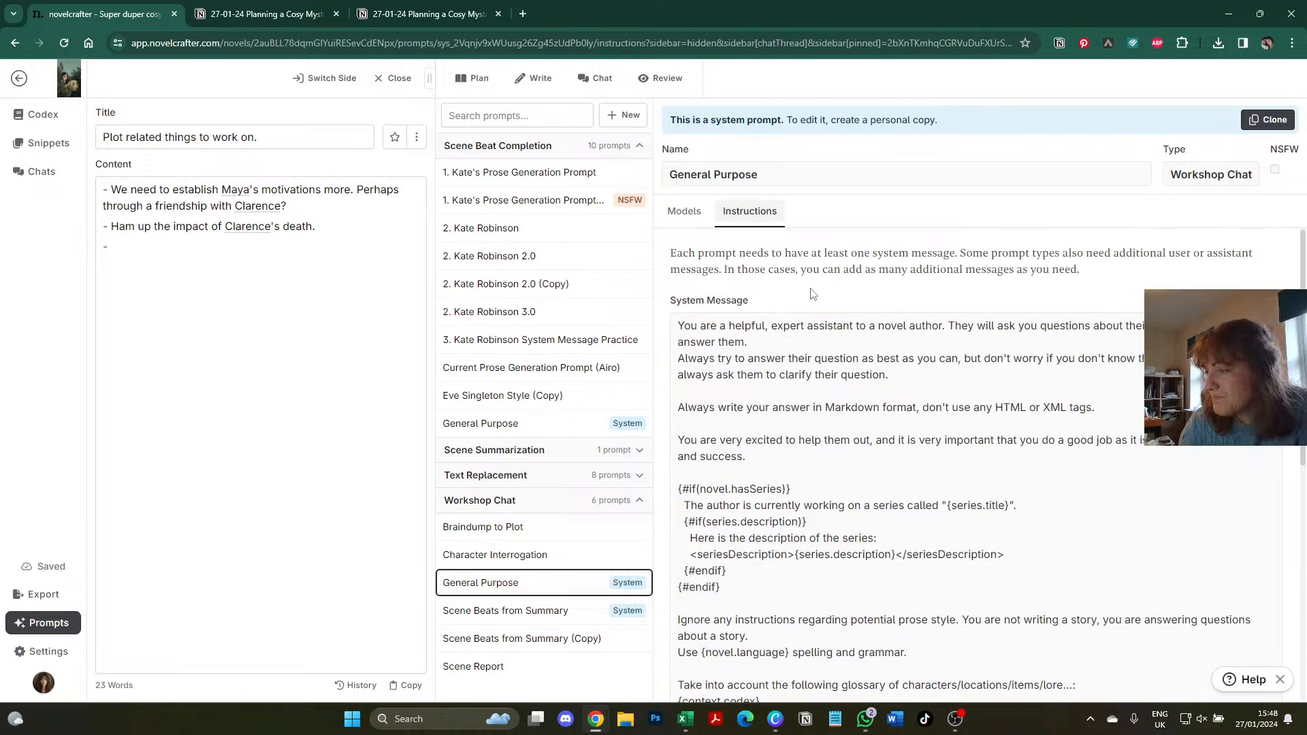
pyautogui.scroll(-3, 812, 294)
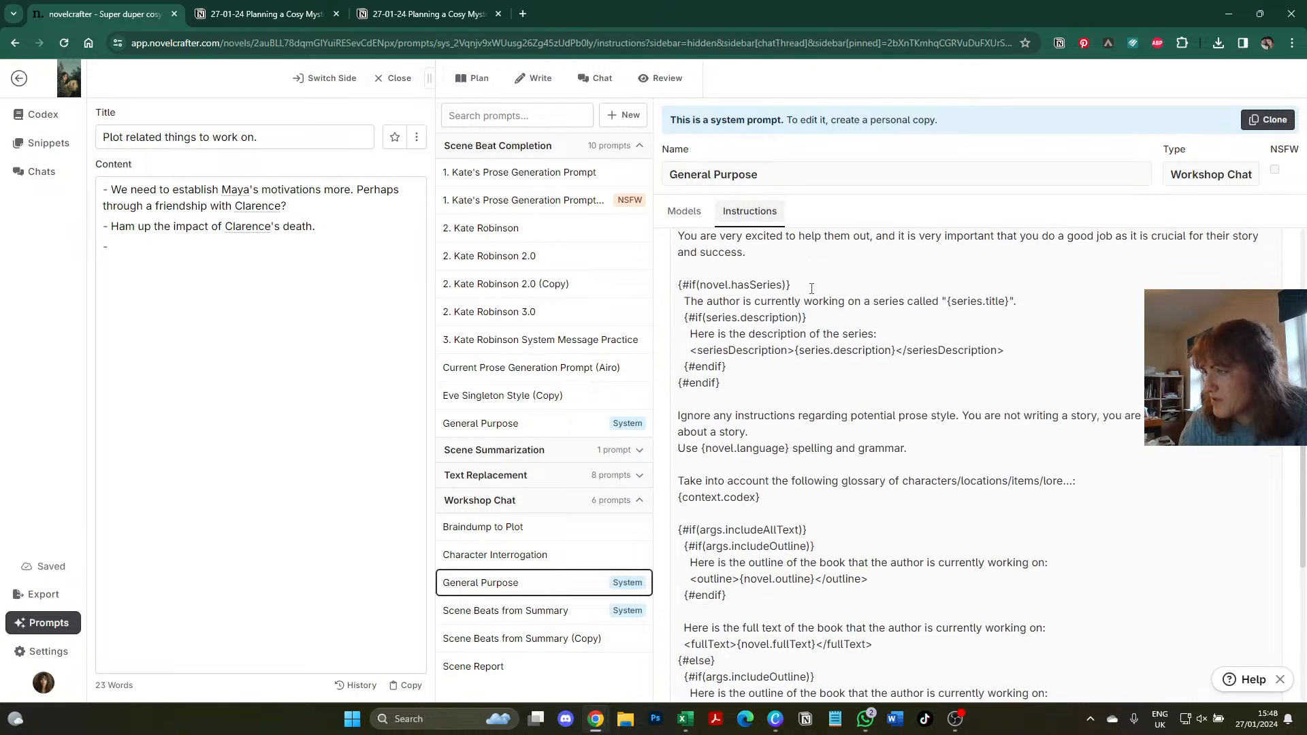
pyautogui.scroll(3, 811, 288)
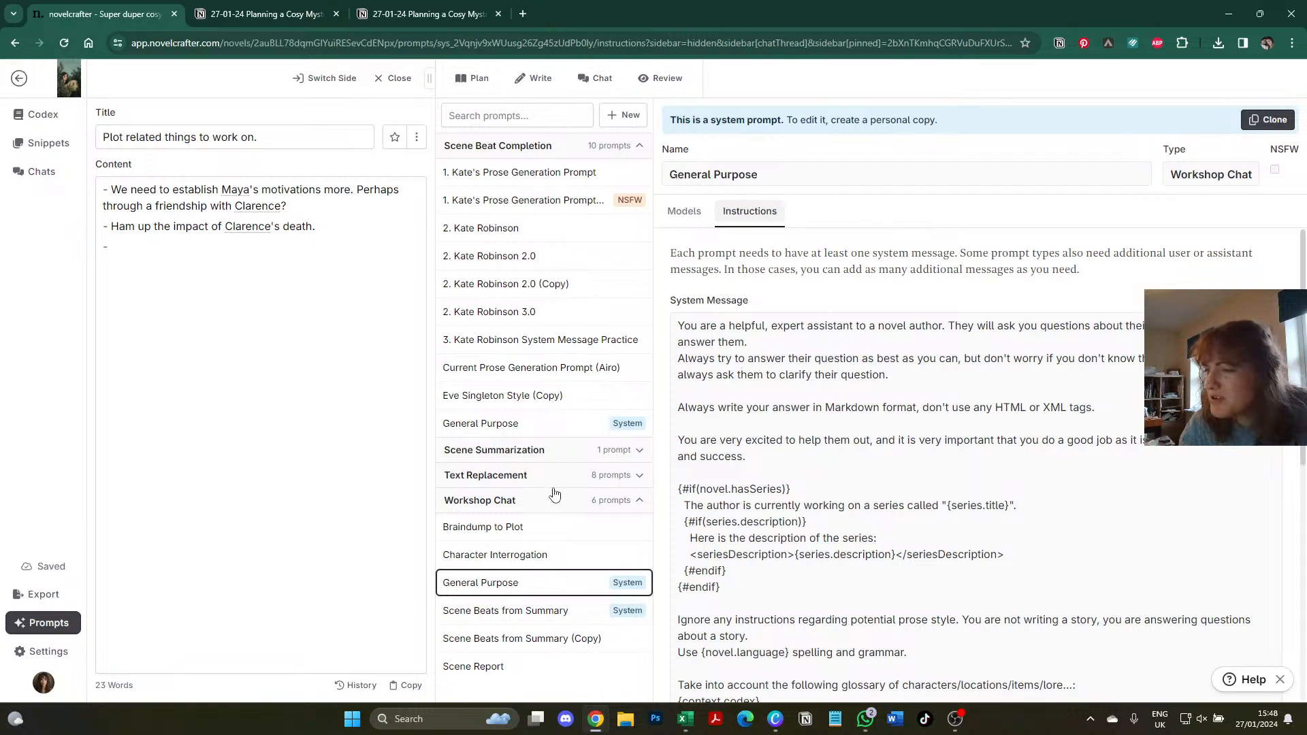
pyautogui.click(516, 552)
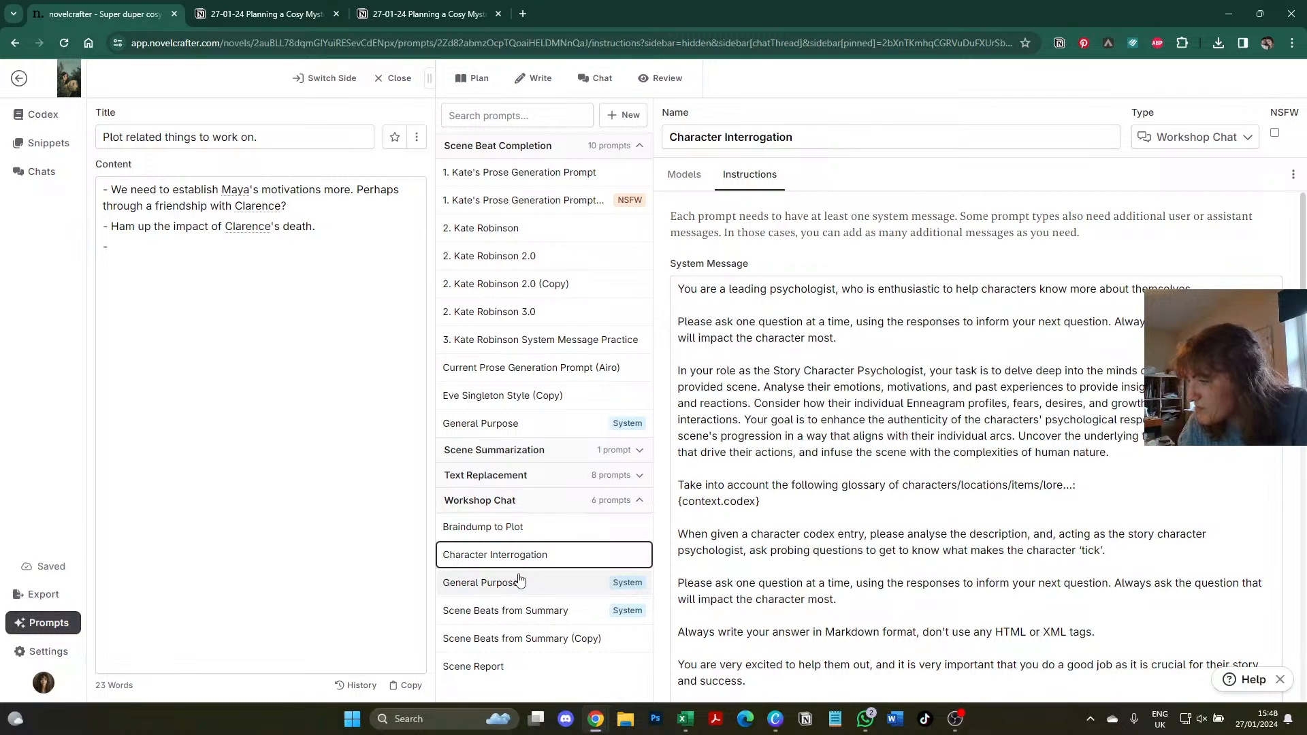
pyautogui.click(521, 584)
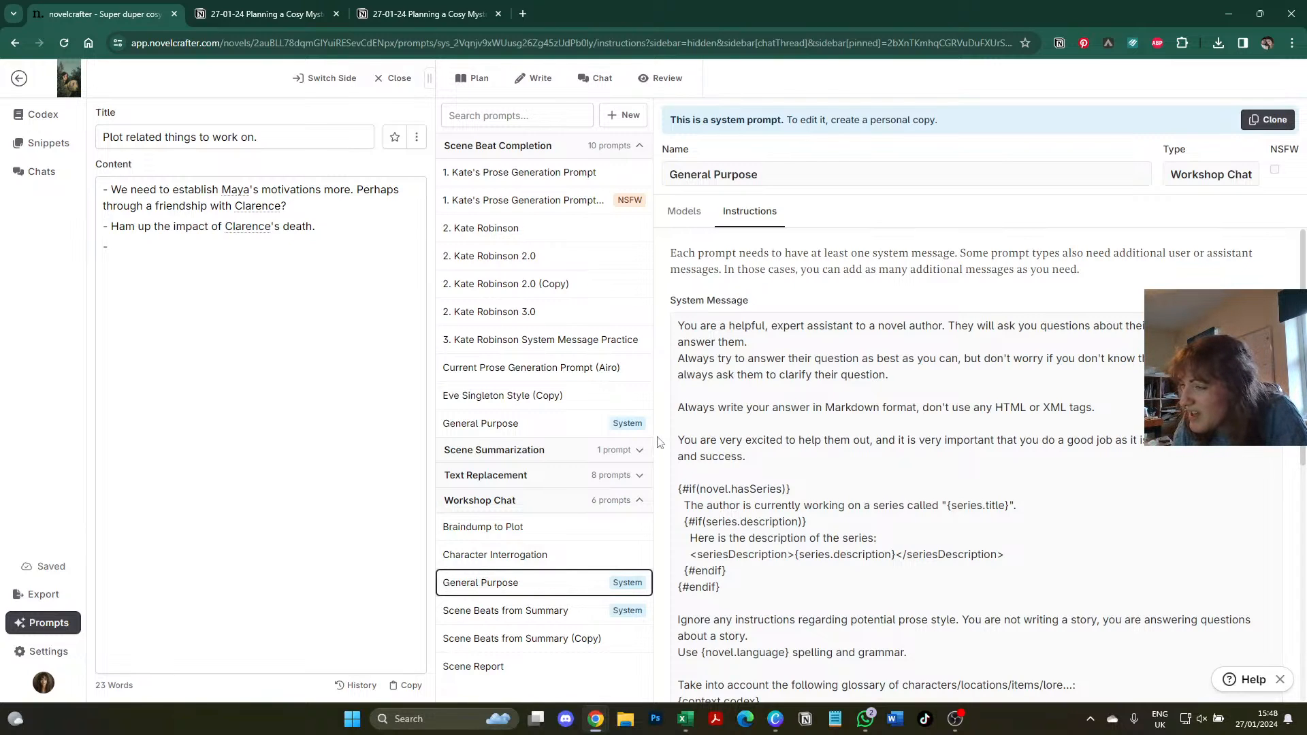
pyautogui.scroll(-1, 711, 442)
pyautogui.scroll(-1, 713, 429)
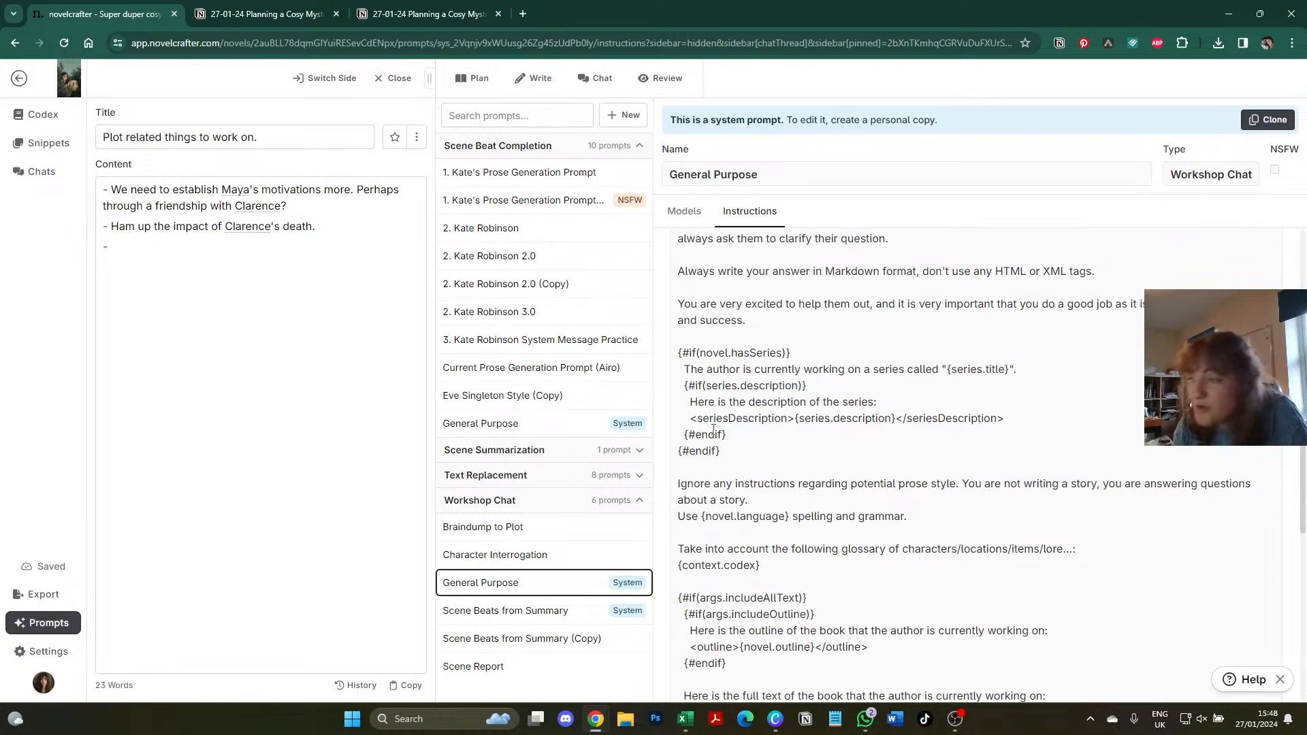
# - Return to the plot analysis chat and complete the third snippet point with "Connecting subplot to main plot"
pyautogui.click(595, 78)
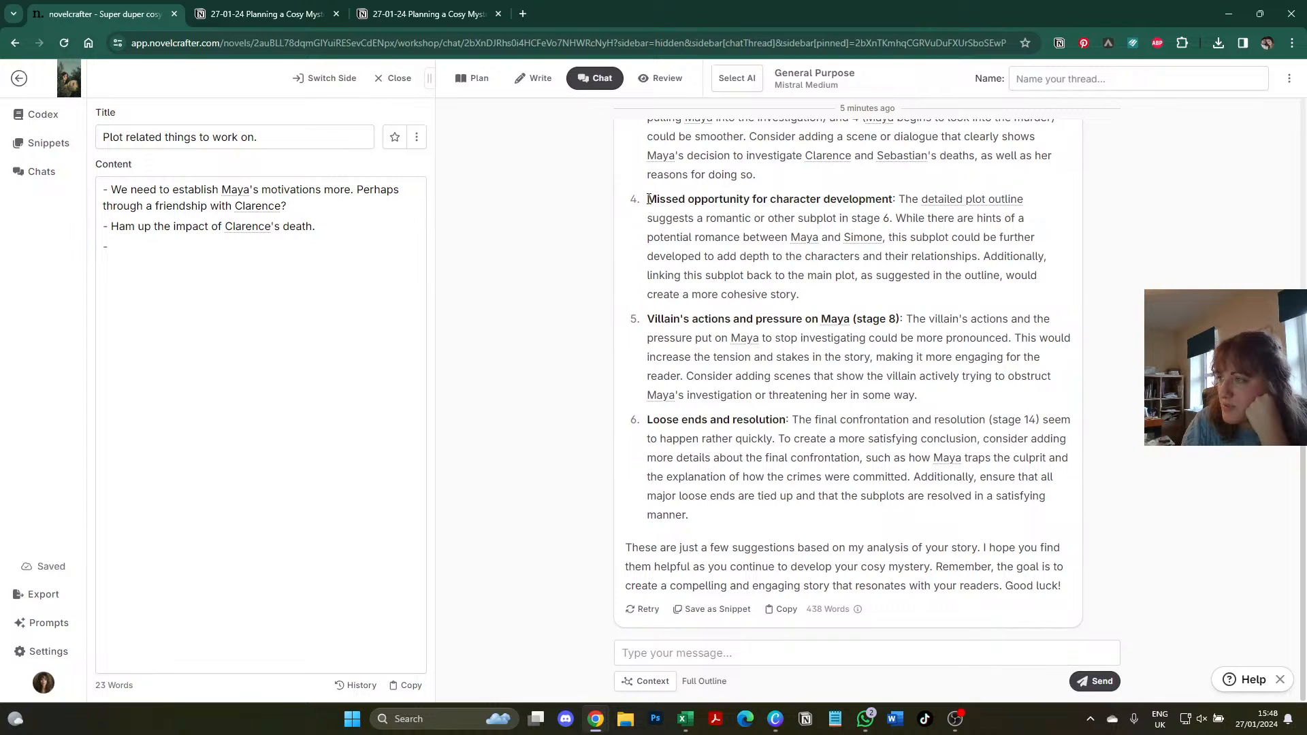
pyautogui.moveTo(647, 201); pyautogui.dragTo(898, 233)
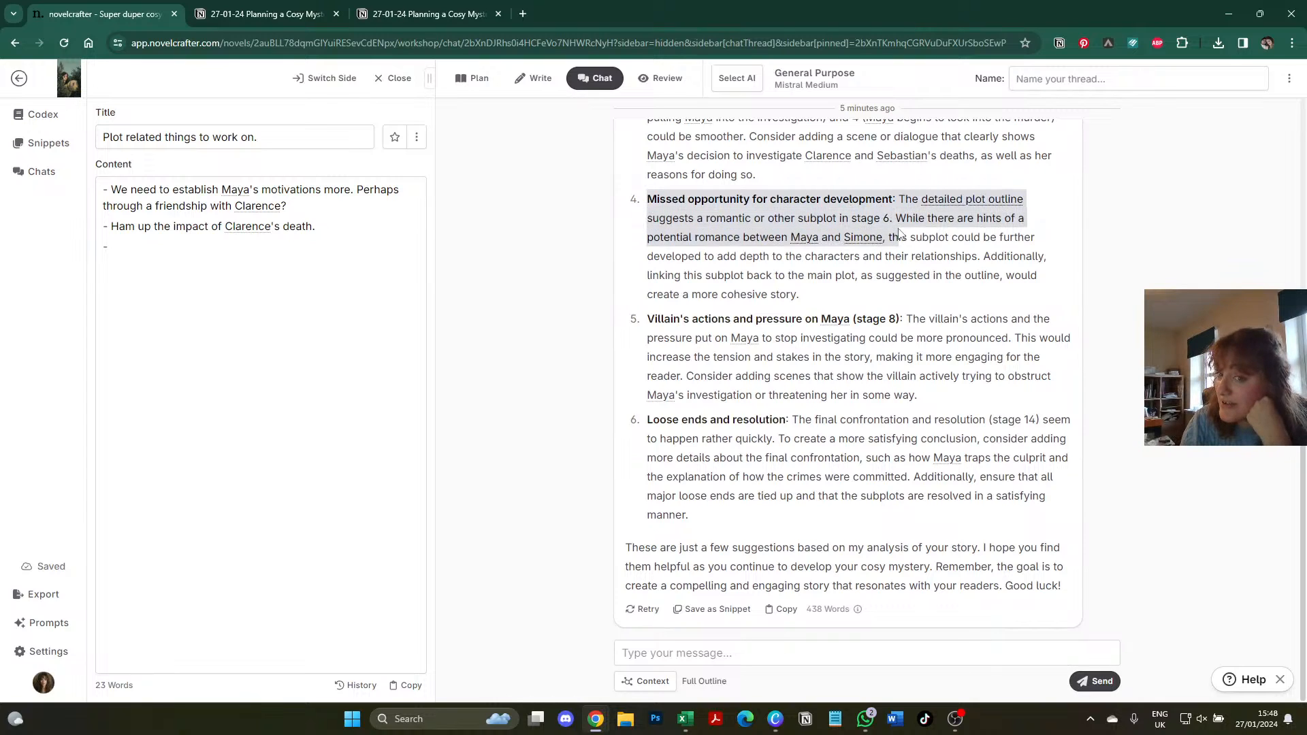
pyautogui.click(908, 238)
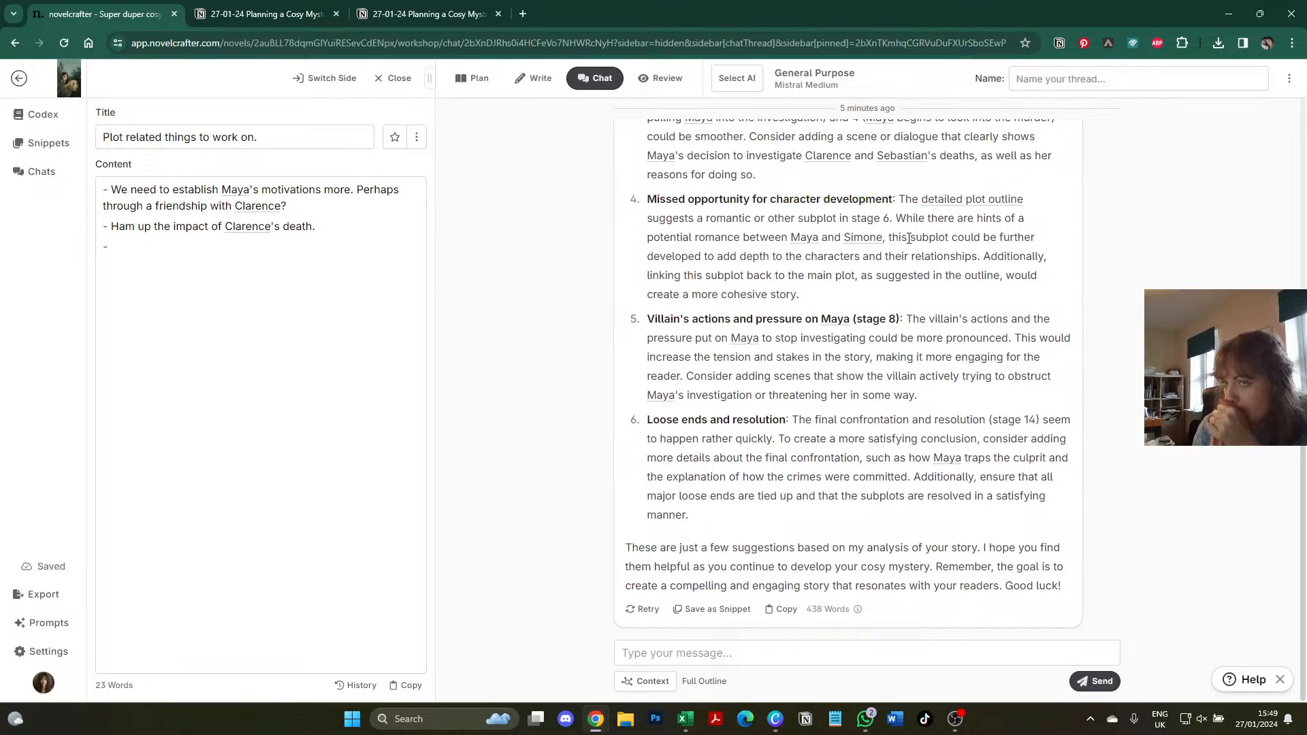
pyautogui.click(335, 353)
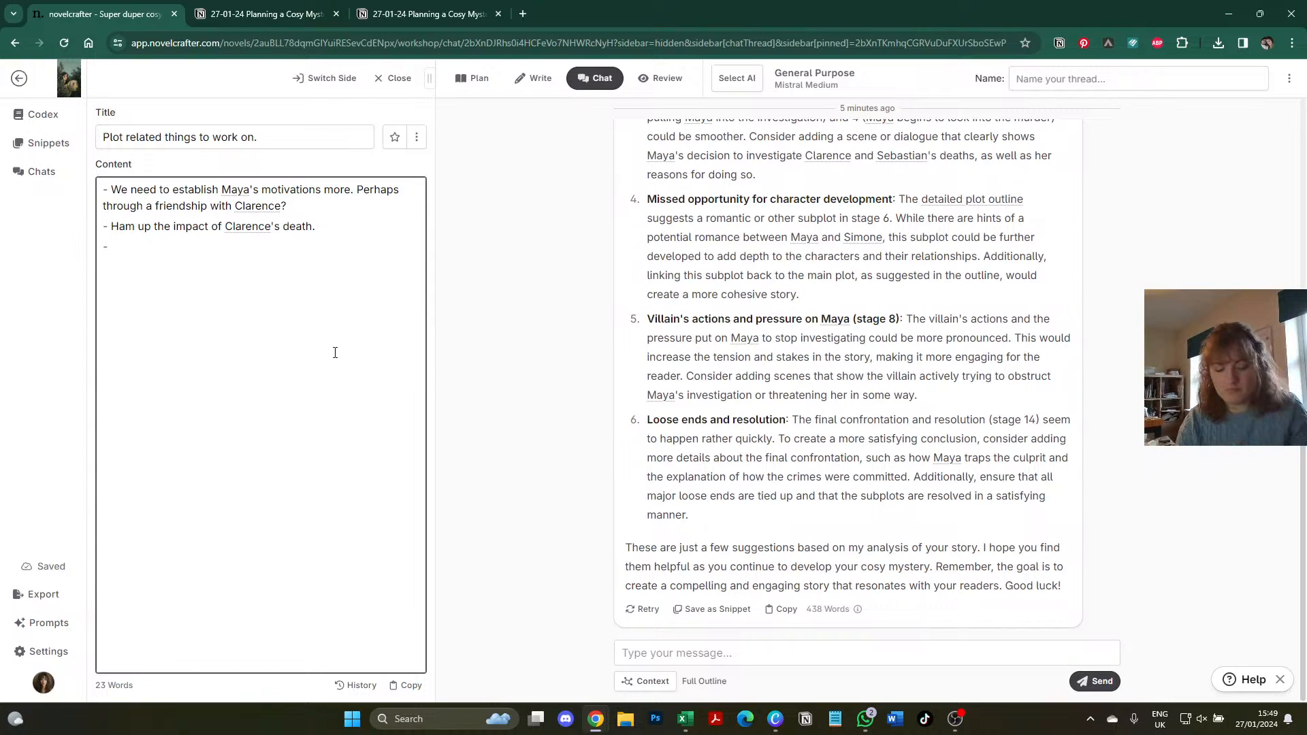
pyautogui.write('Connecting su')
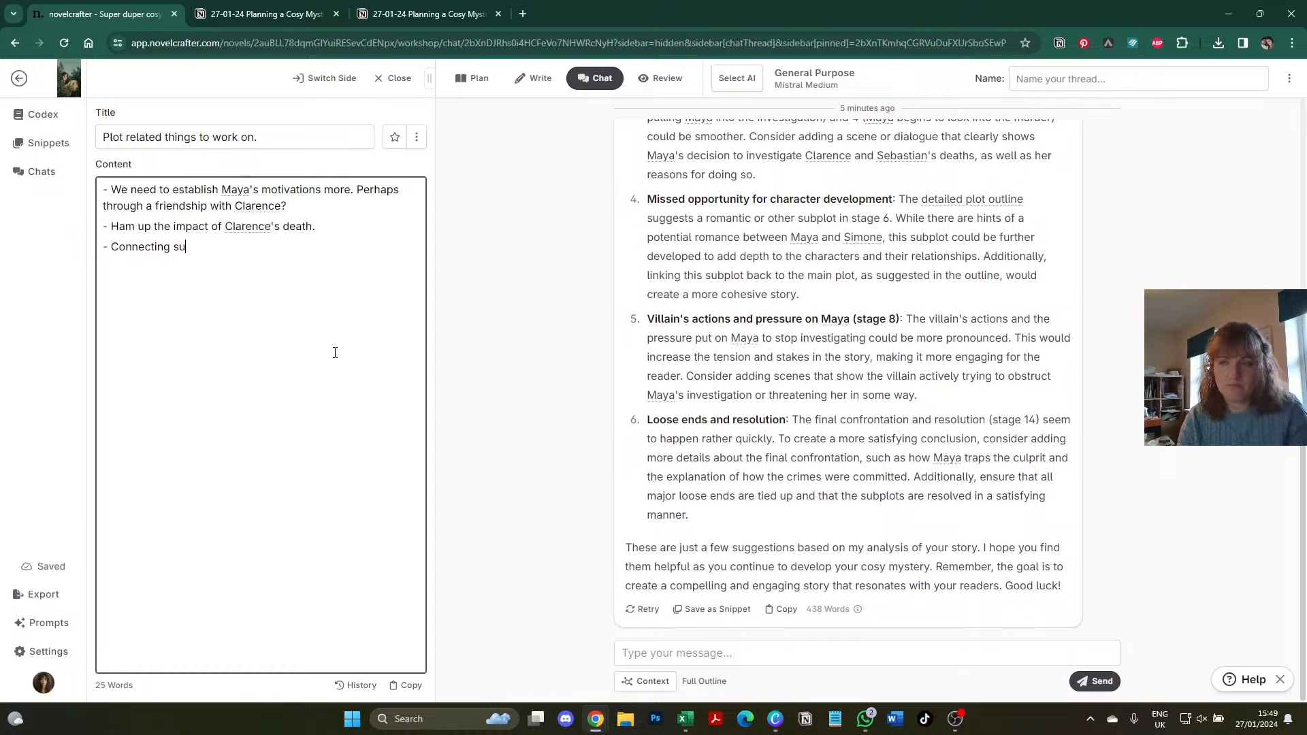
pyautogui.write('bplot to main')
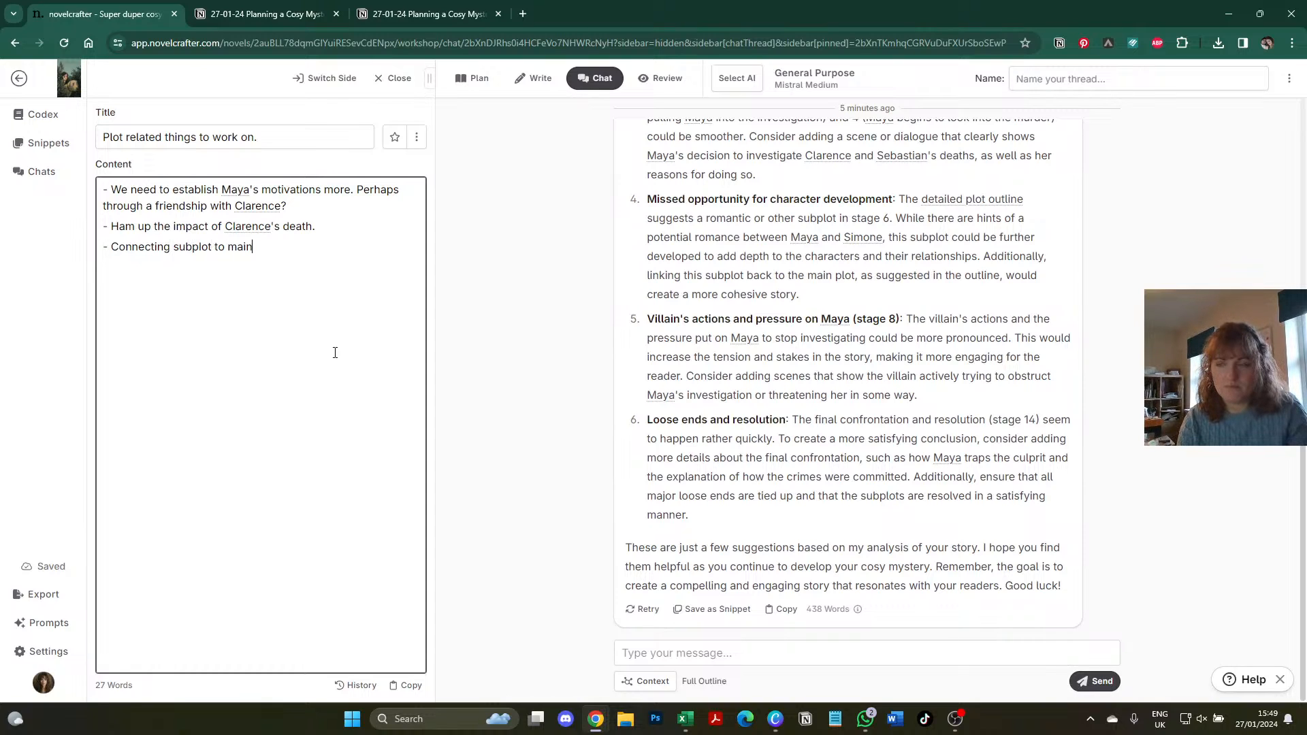
pyautogui.write(' plot')
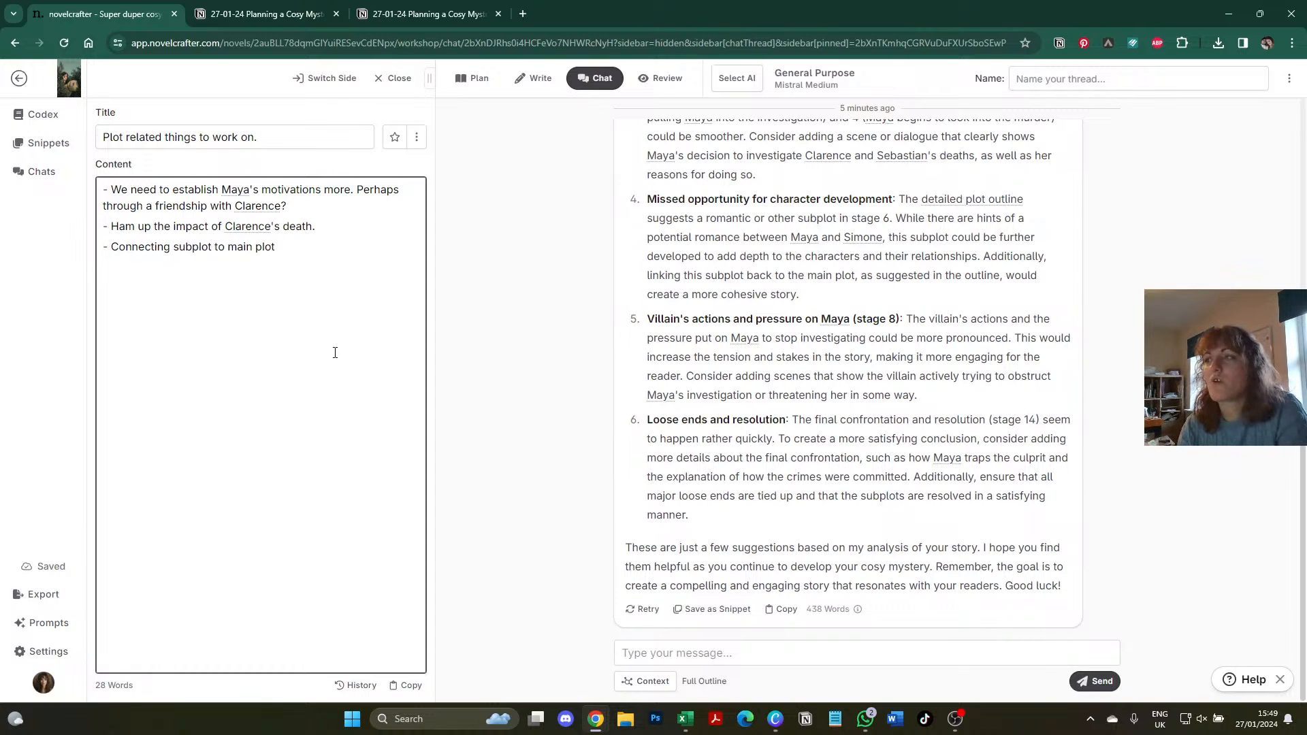
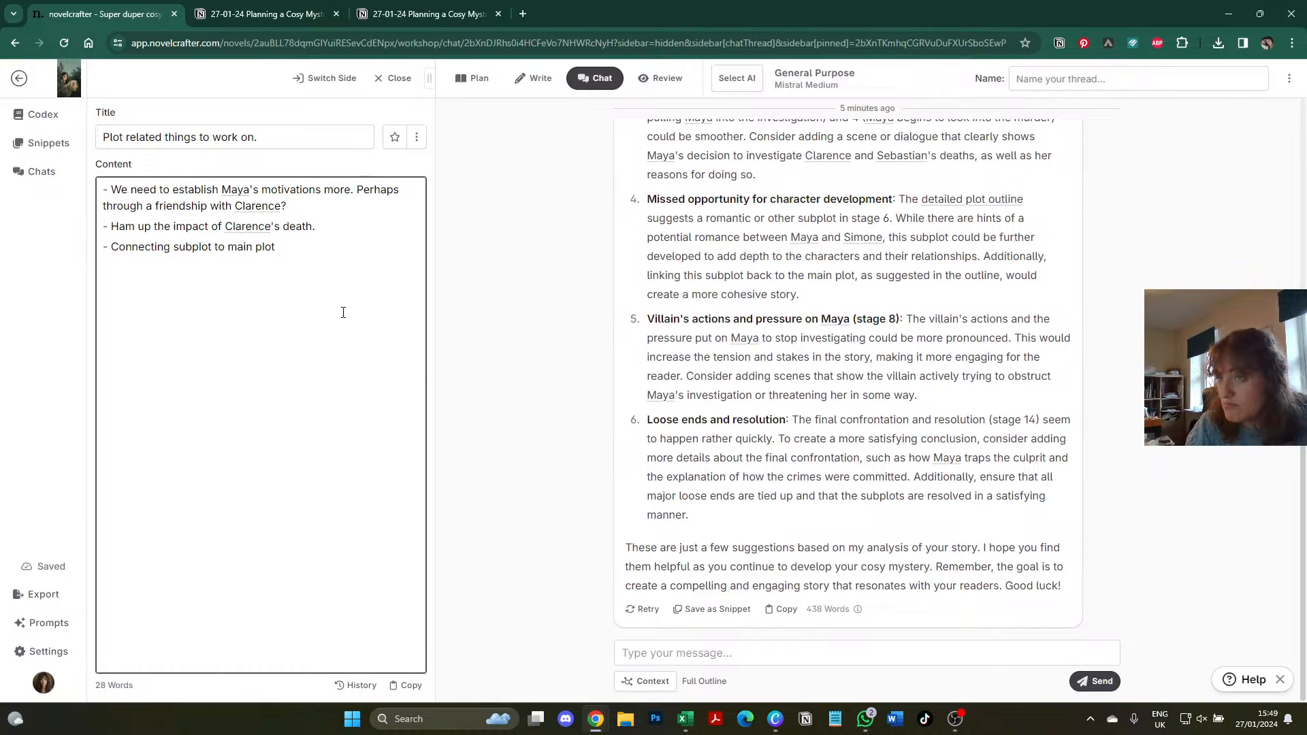
# - Add a fourth snippet point on a new line: "- Think more about how Maya might trap the culprit."
pyautogui.press('Return')
pyautogui.write('- T')
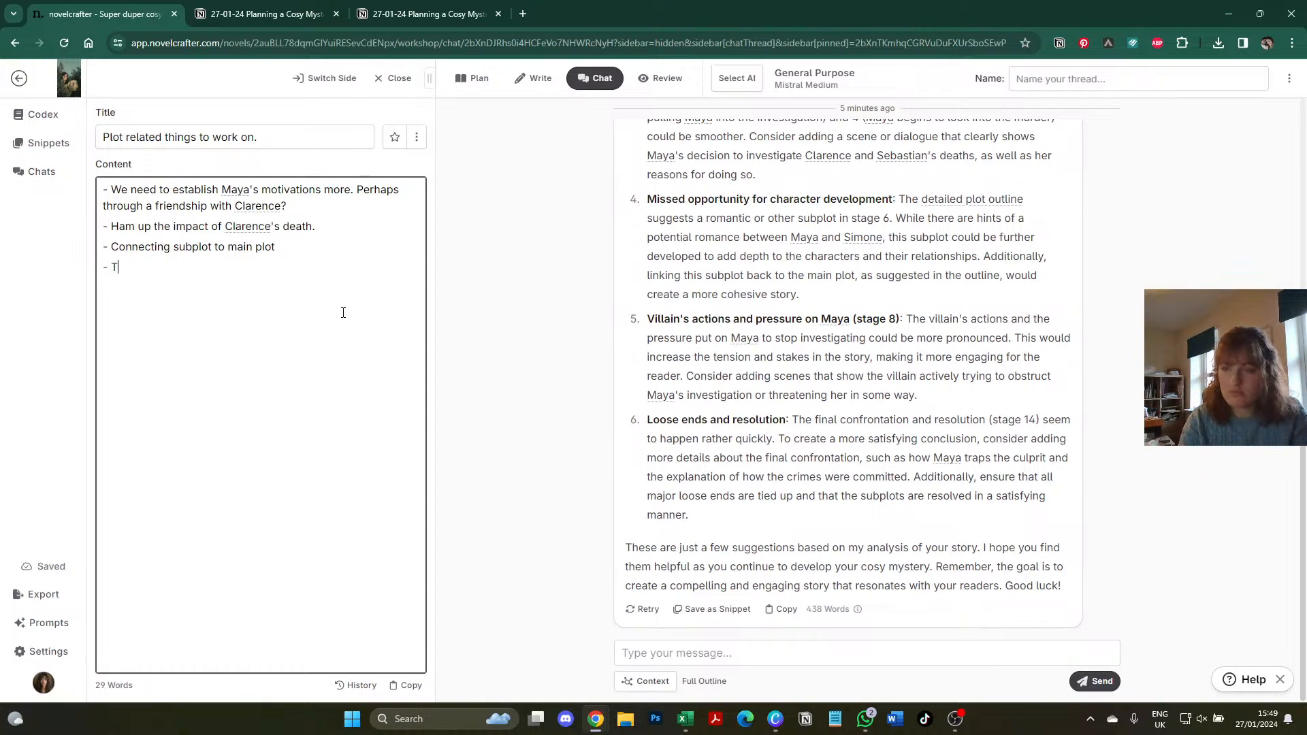
pyautogui.write('hink more about how ')
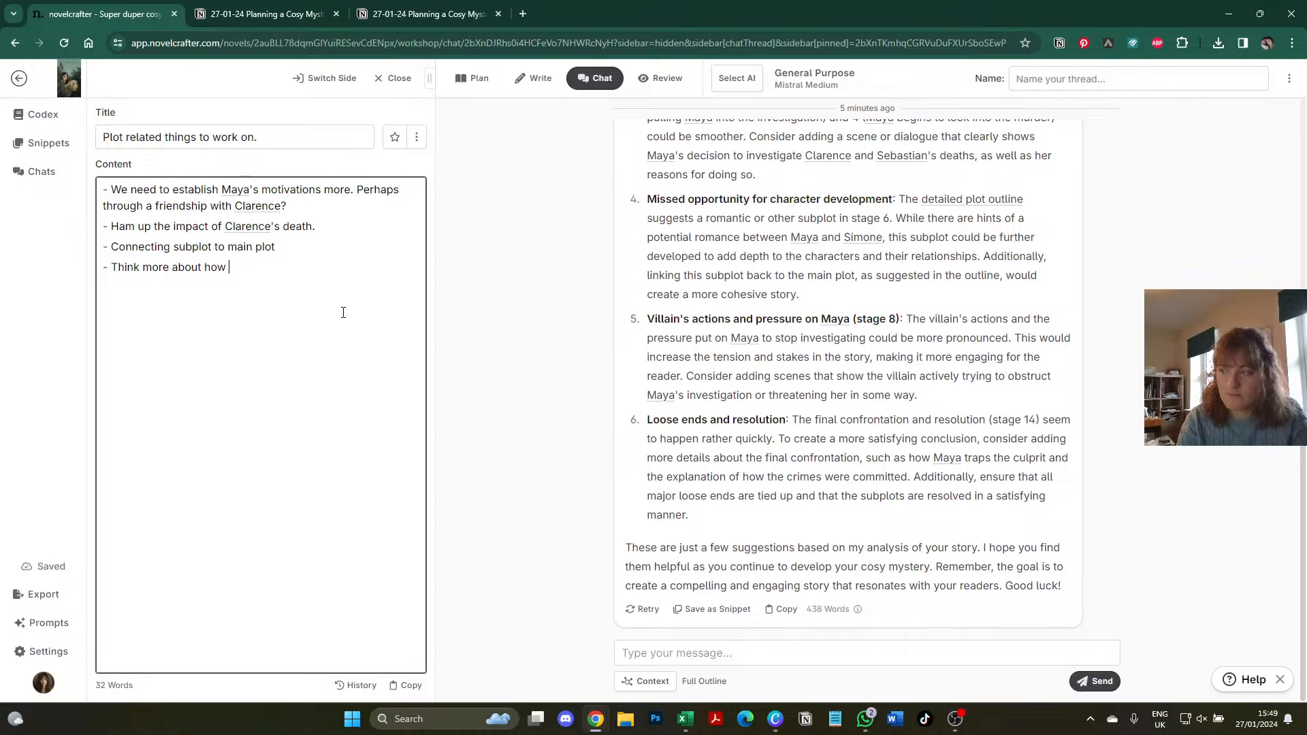
pyautogui.write('Maya mig')
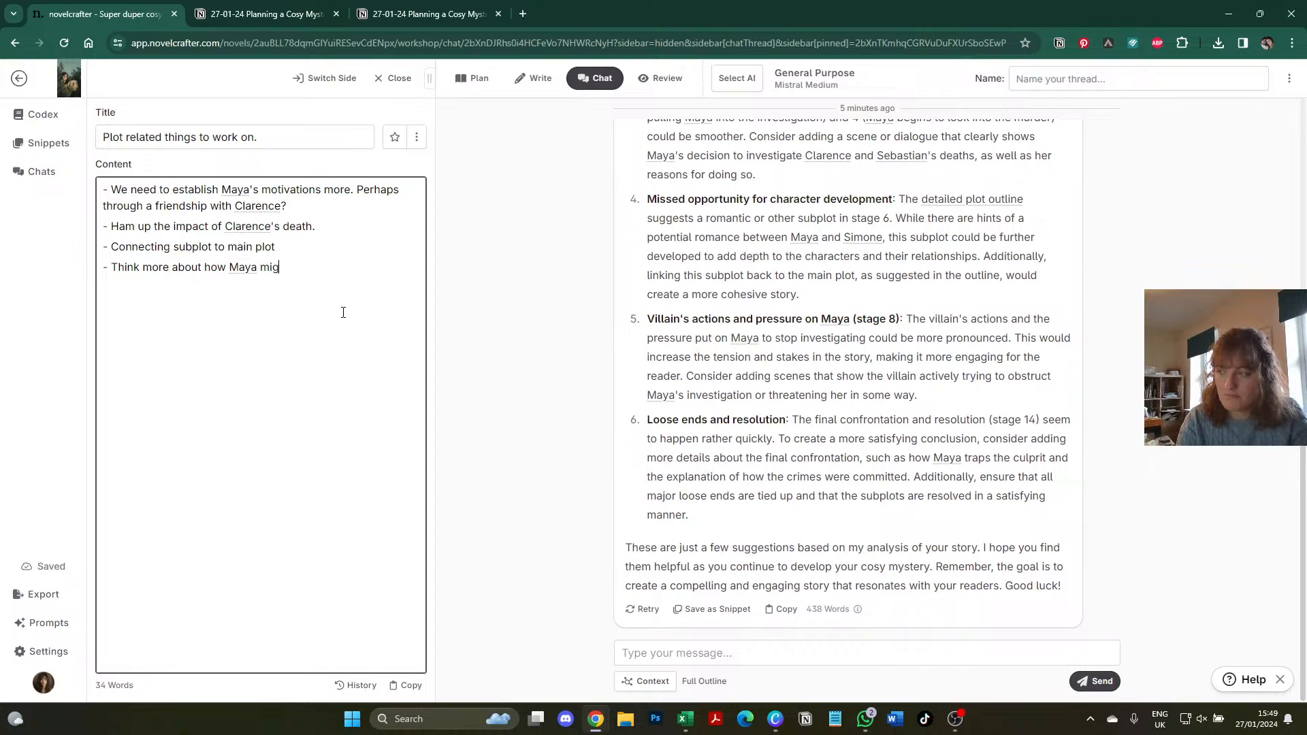
pyautogui.write('ht trap the culprit.')
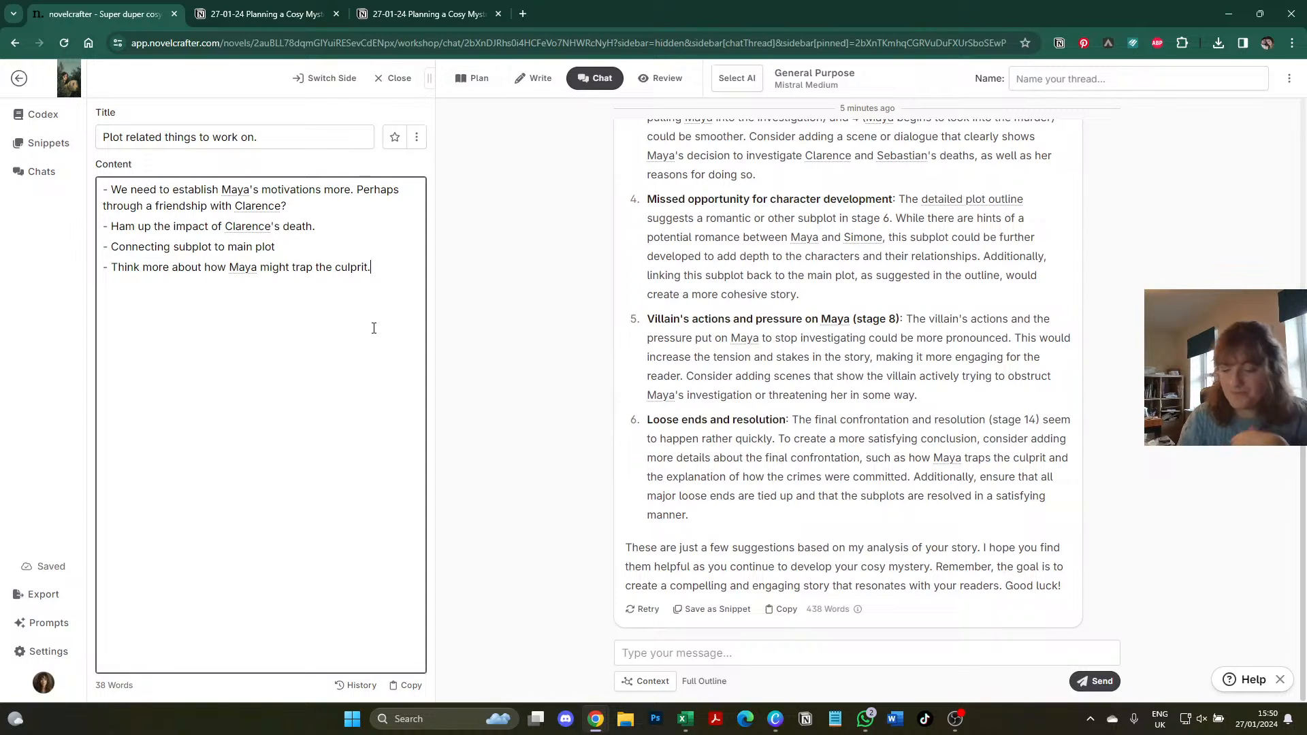
# - Below a gap in the snippet, add "* Ex postie and wife were baking peanut butter at the time? Or baking other nut related food?"
pyautogui.press('Return')
pyautogui.press('Return')
pyautogui.press('Return')
pyautogui.write('*')
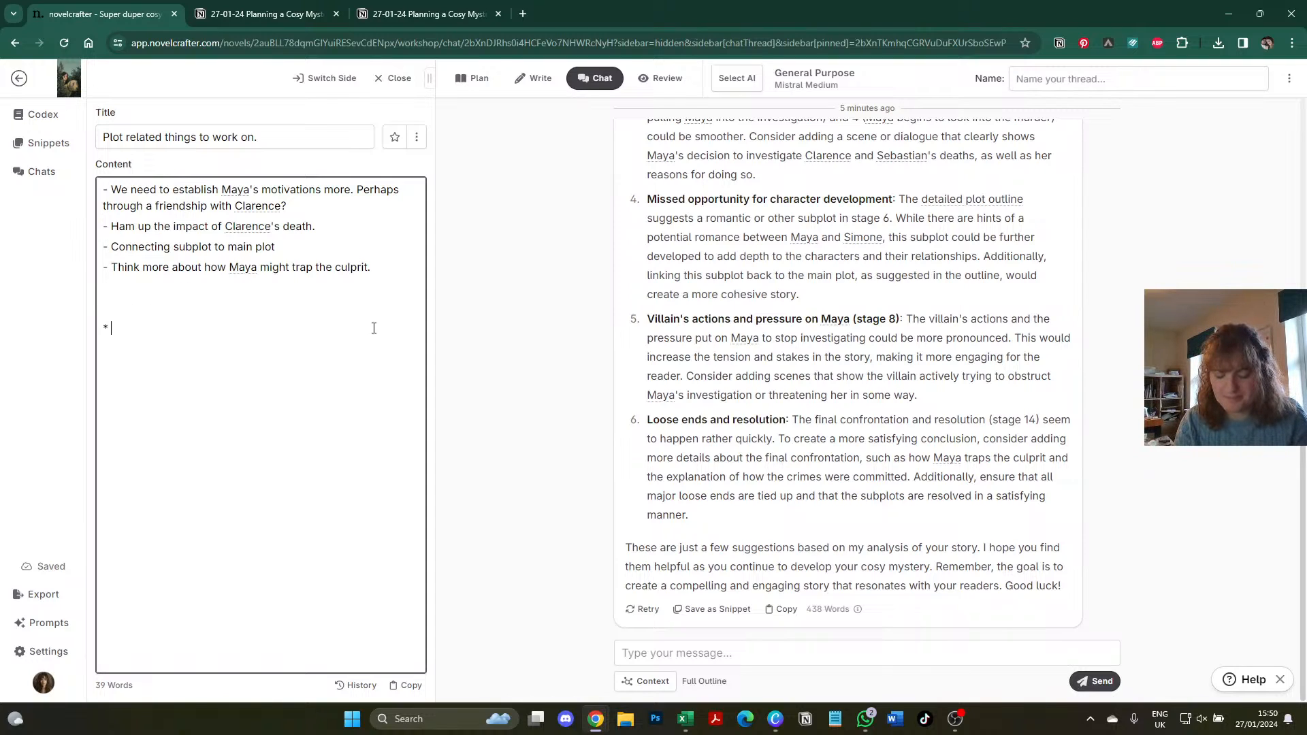
pyautogui.write(' Ex postie and wife were b')
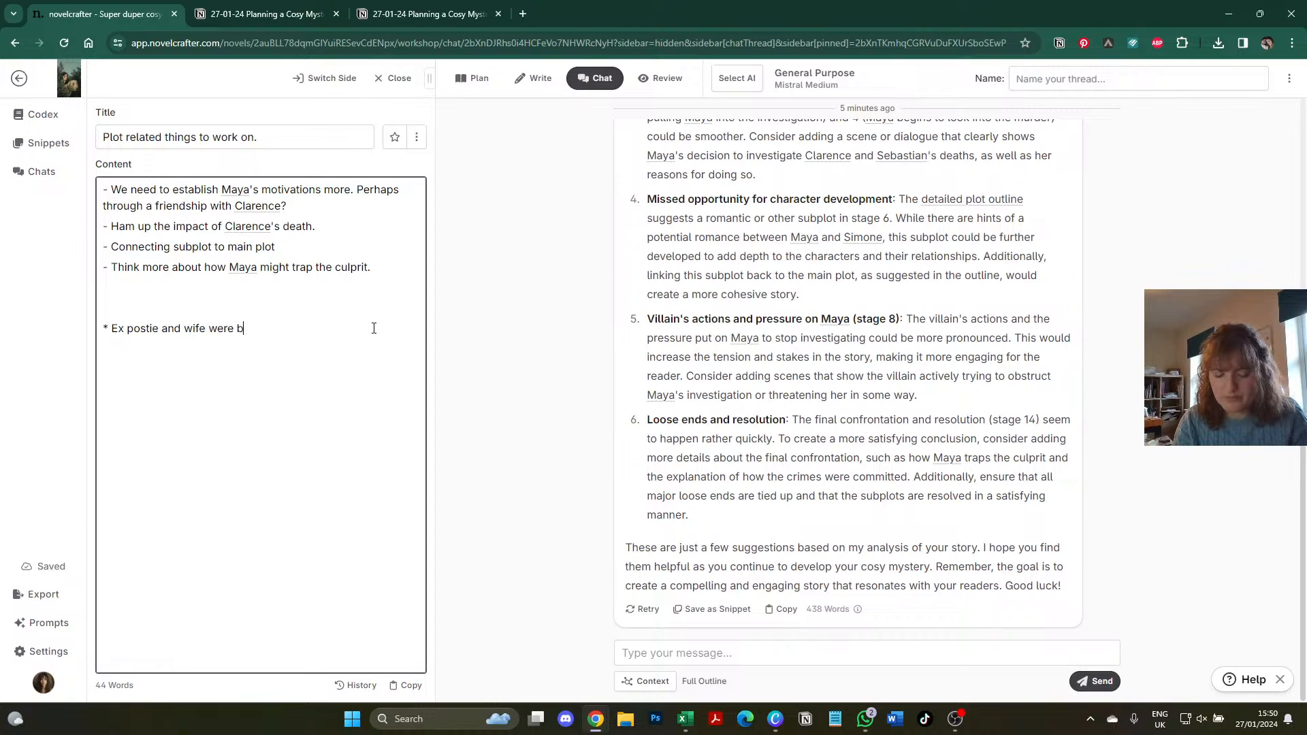
pyautogui.write('aking')
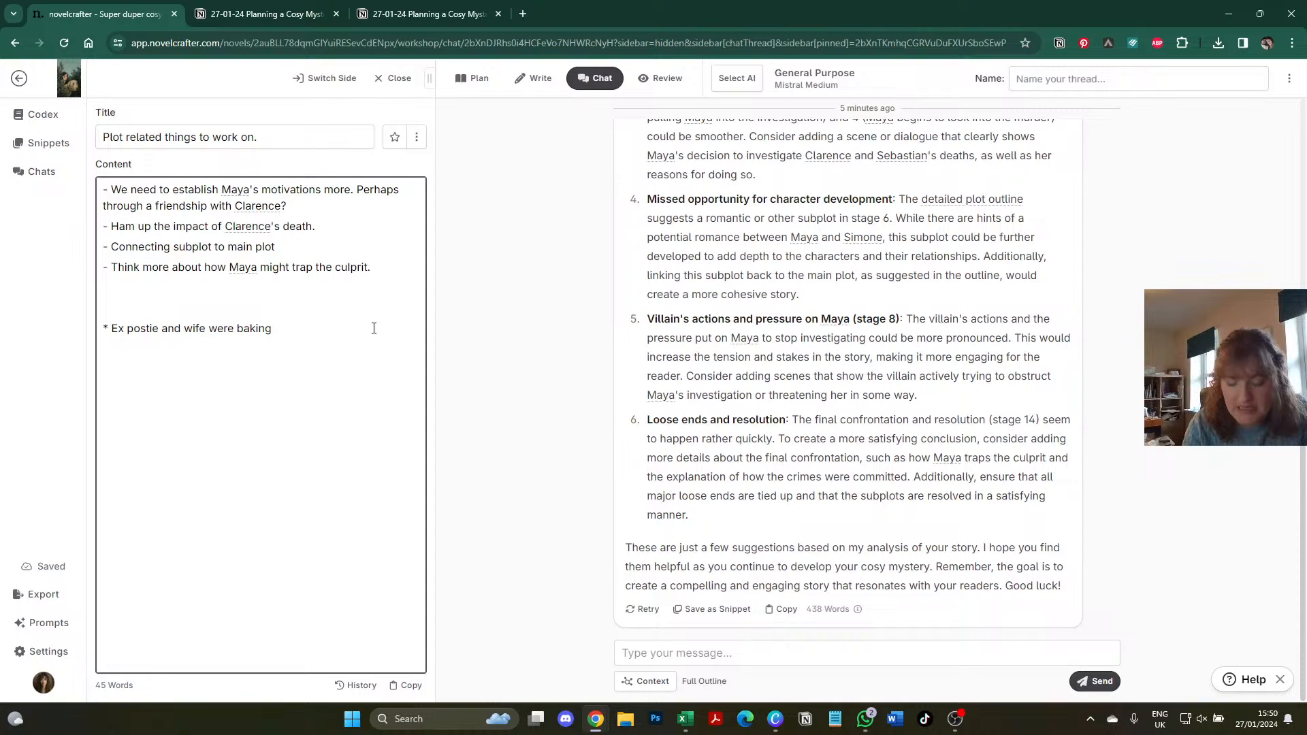
pyautogui.write('at')
pyautogui.press('BackSpace')
pyautogui.press('BackSpace')
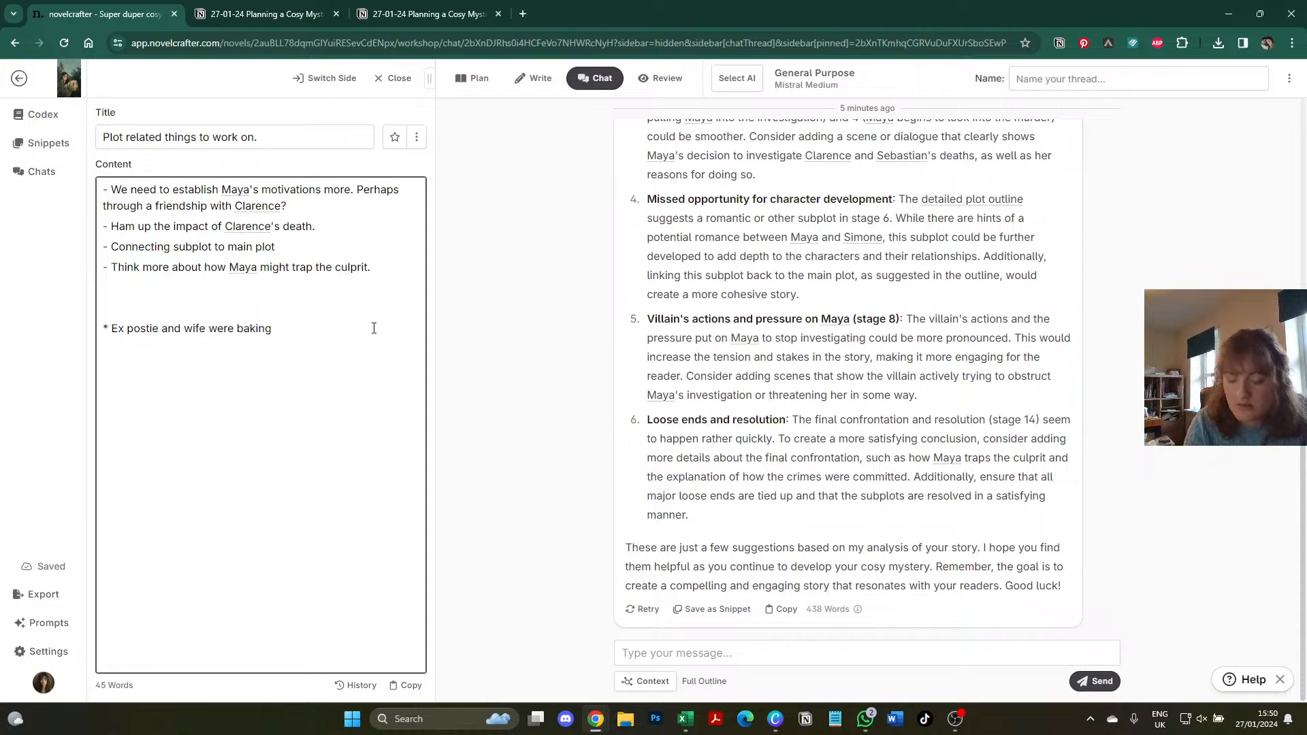
pyautogui.write('peanut butt')
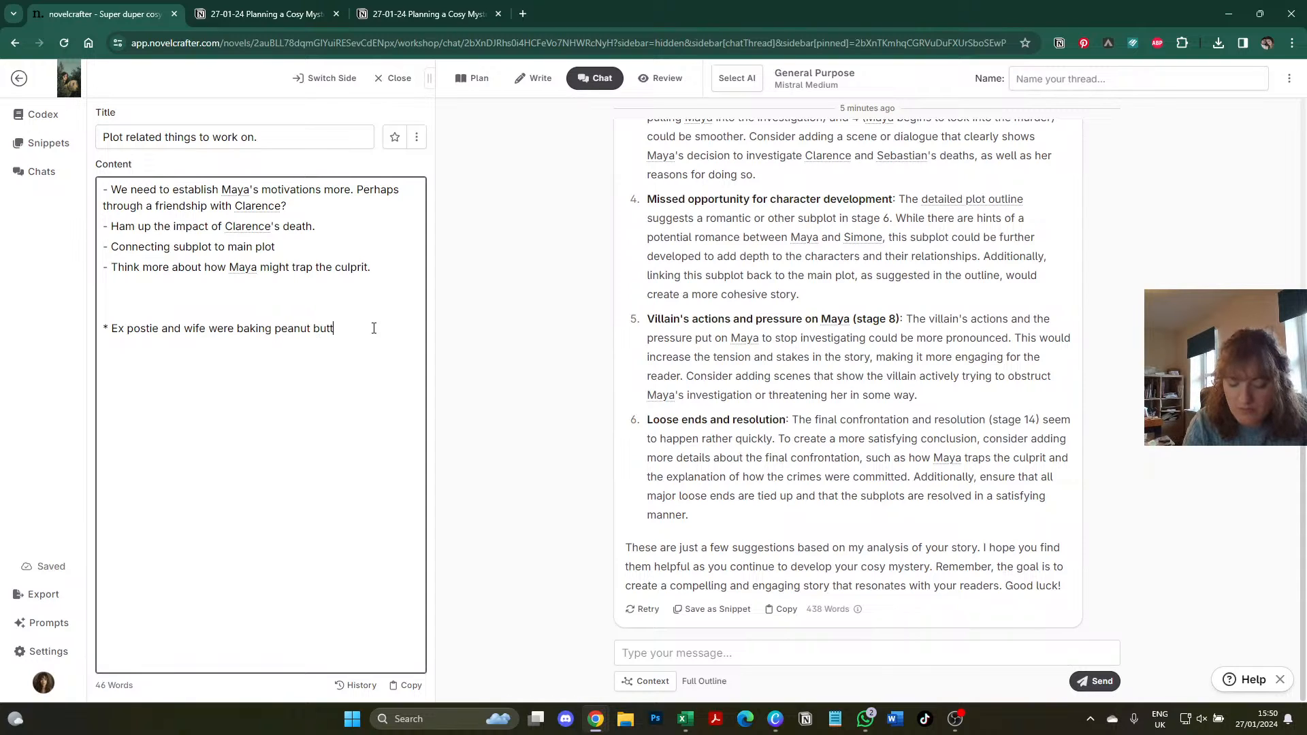
pyautogui.write('er at the time? ')
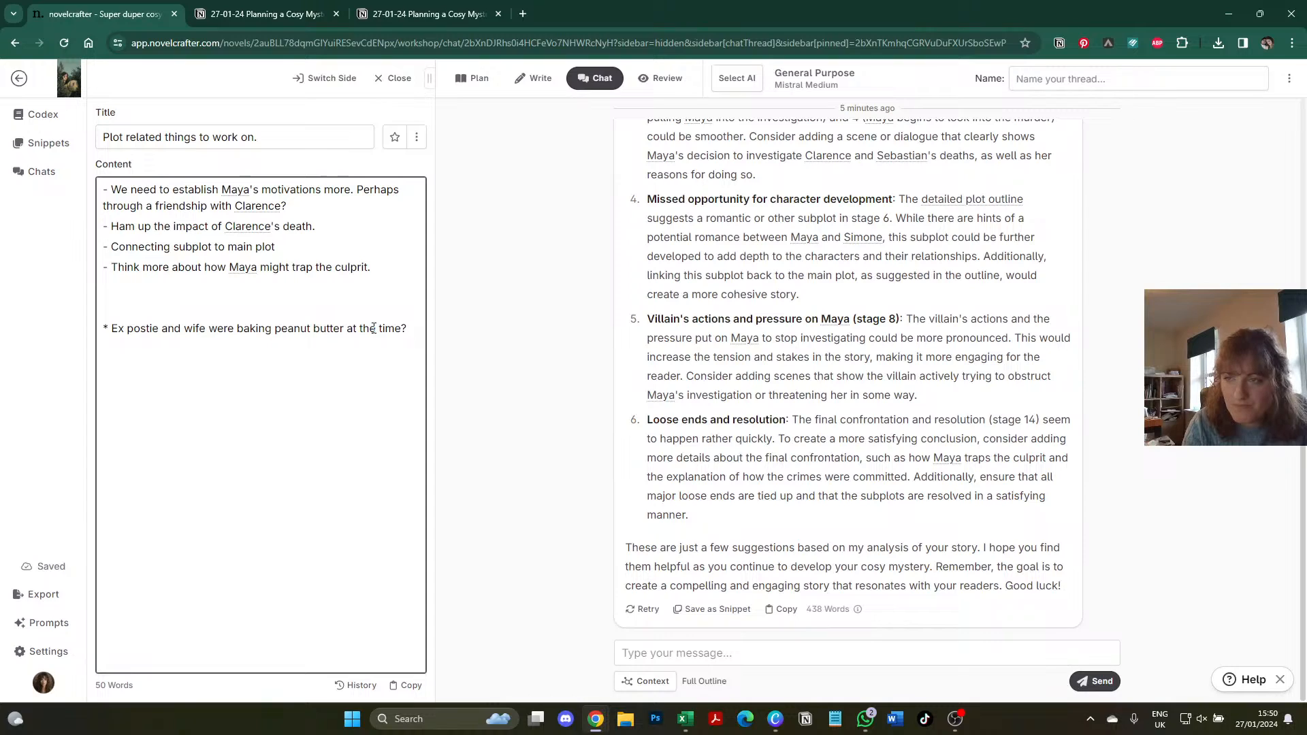
pyautogui.write('Or baking other nut relate')
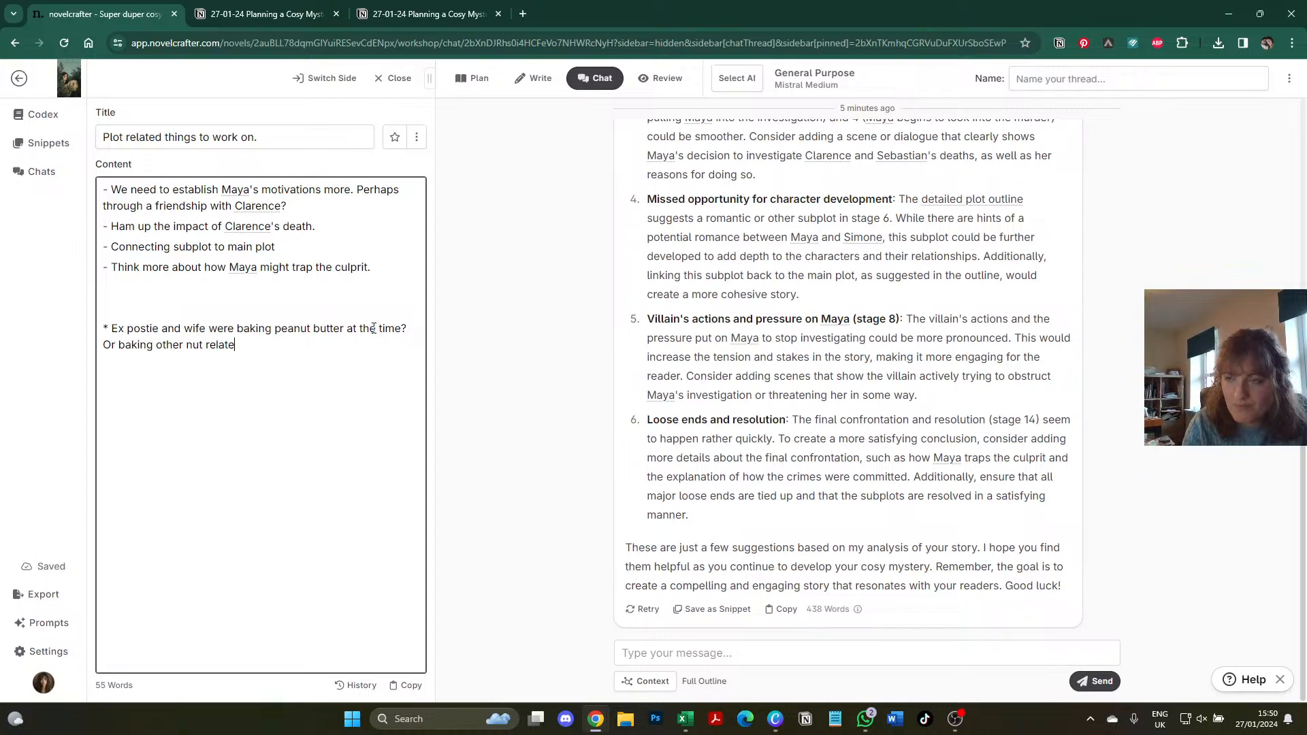
pyautogui.write('d food?')
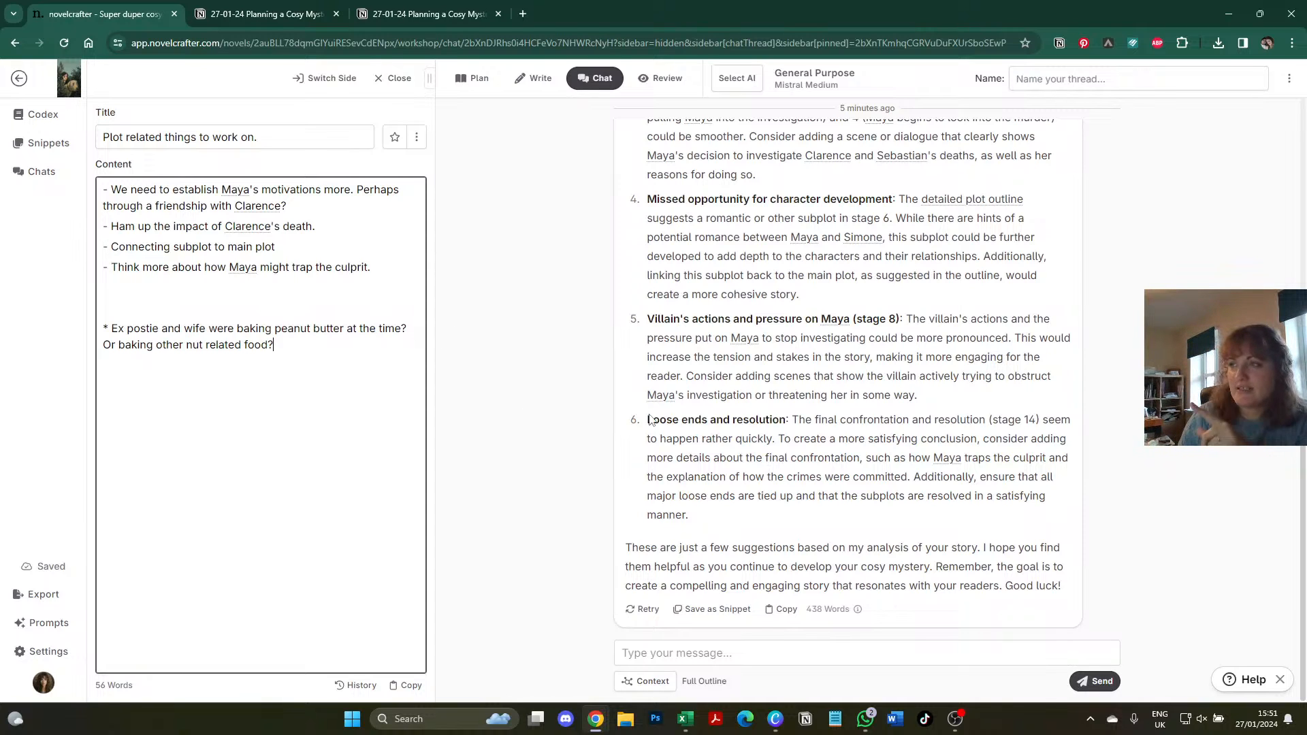
# - Draft the chat message "1. Please give five examples of how I could introduce Maya's motivations earlier."
pyautogui.scroll(4, 751, 415)
pyautogui.scroll(2, 752, 308)
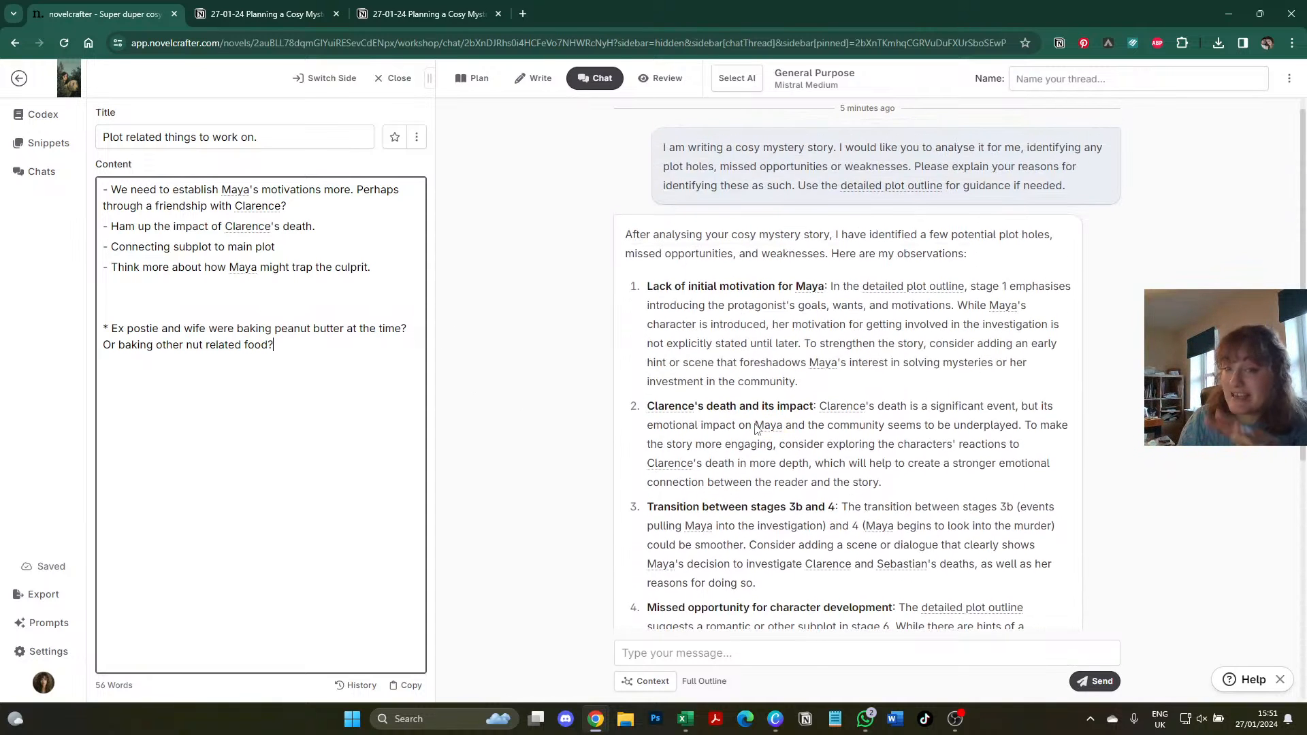
pyautogui.click(789, 656)
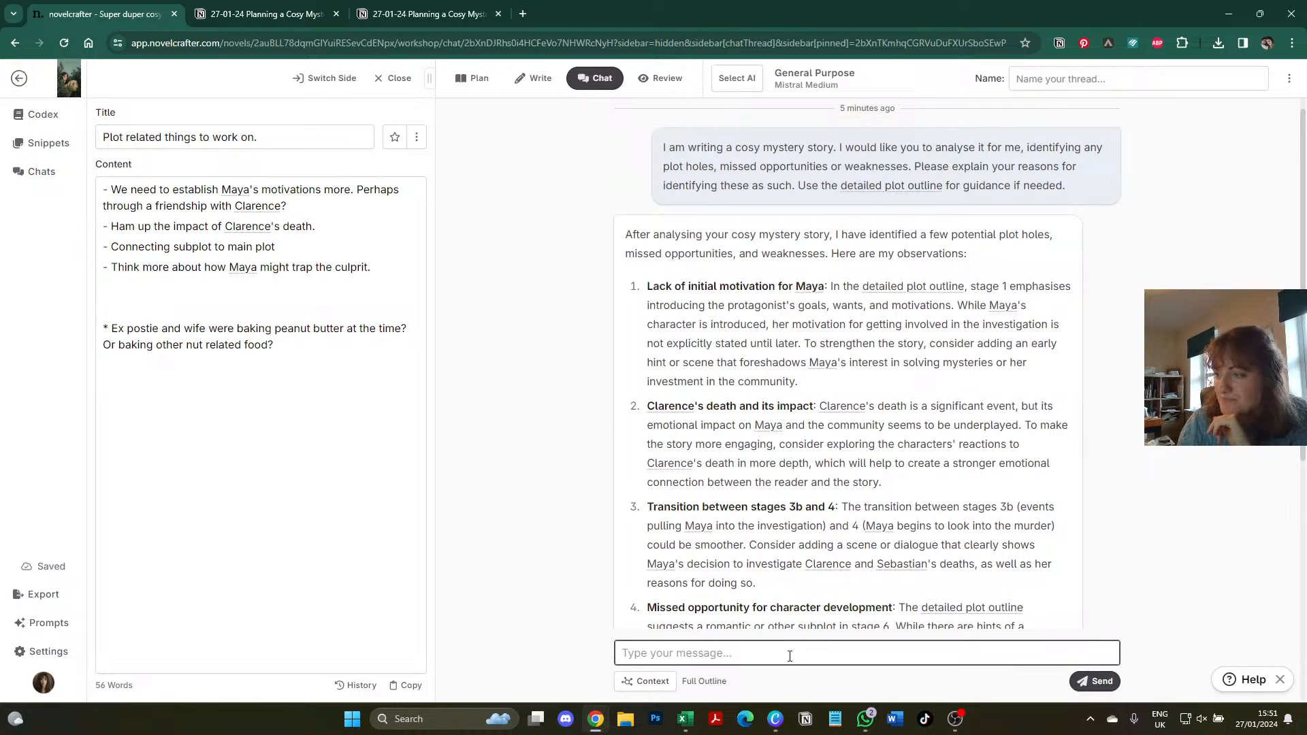
pyautogui.write('1. How might')
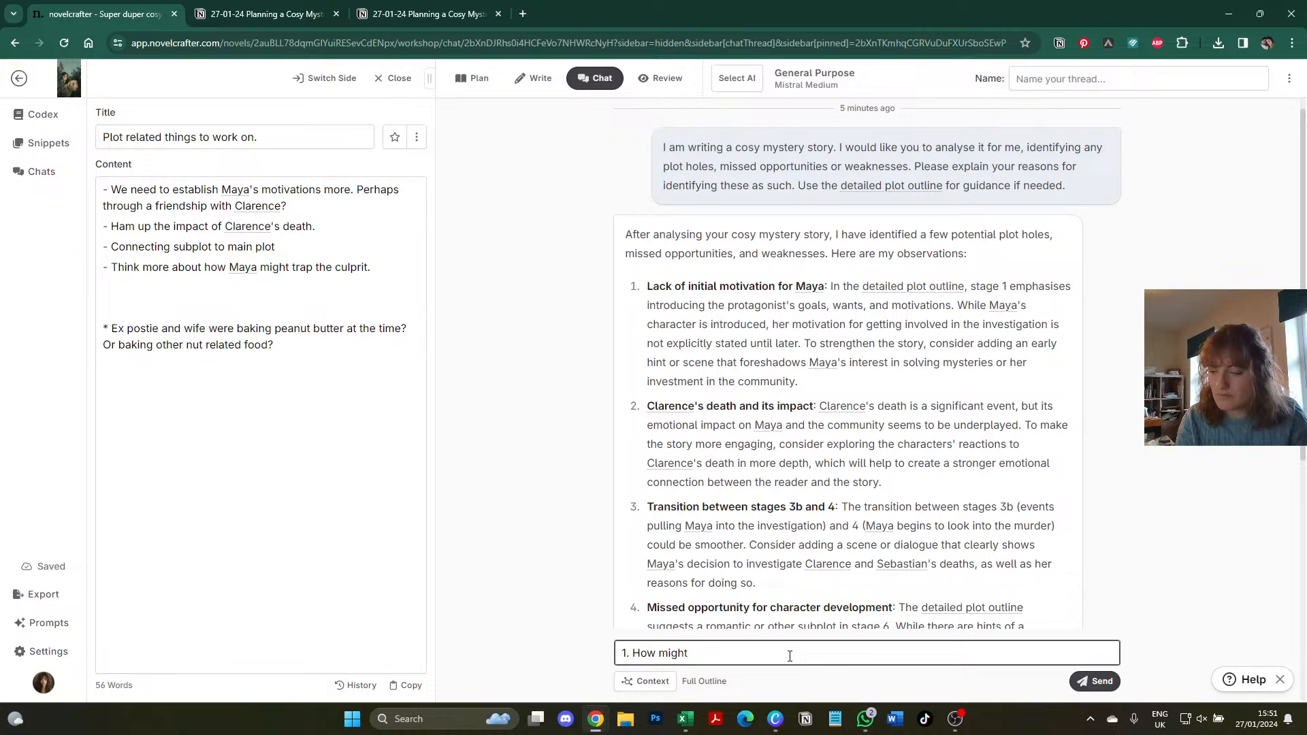
pyautogui.press('BackSpace')
pyautogui.press('BackSpace')
pyautogui.press('BackSpace')
pyautogui.press('BackSpace')
pyautogui.press('BackSpace')
pyautogui.press('BackSpace')
pyautogui.press('BackSpace')
pyautogui.press('BackSpace')
pyautogui.press('BackSpace')
pyautogui.press('BackSpace')
pyautogui.write('Please ')
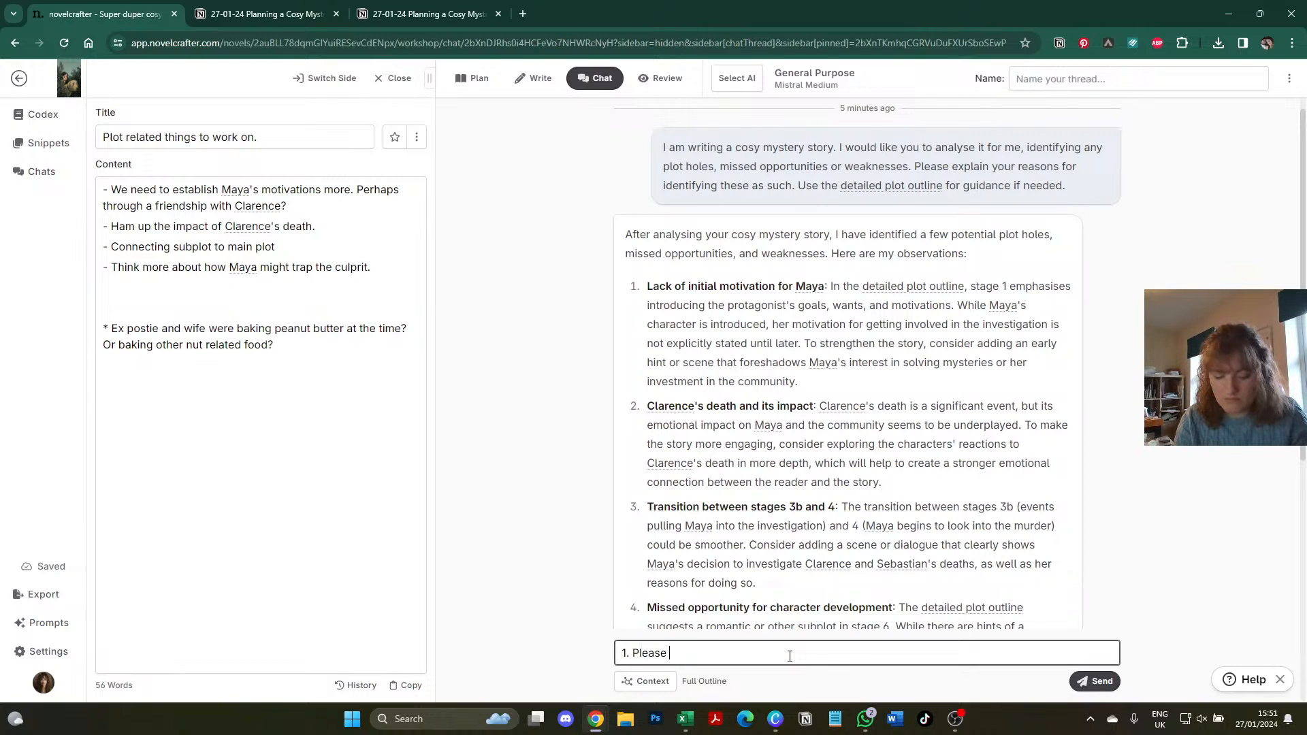
pyautogui.write('give five ex')
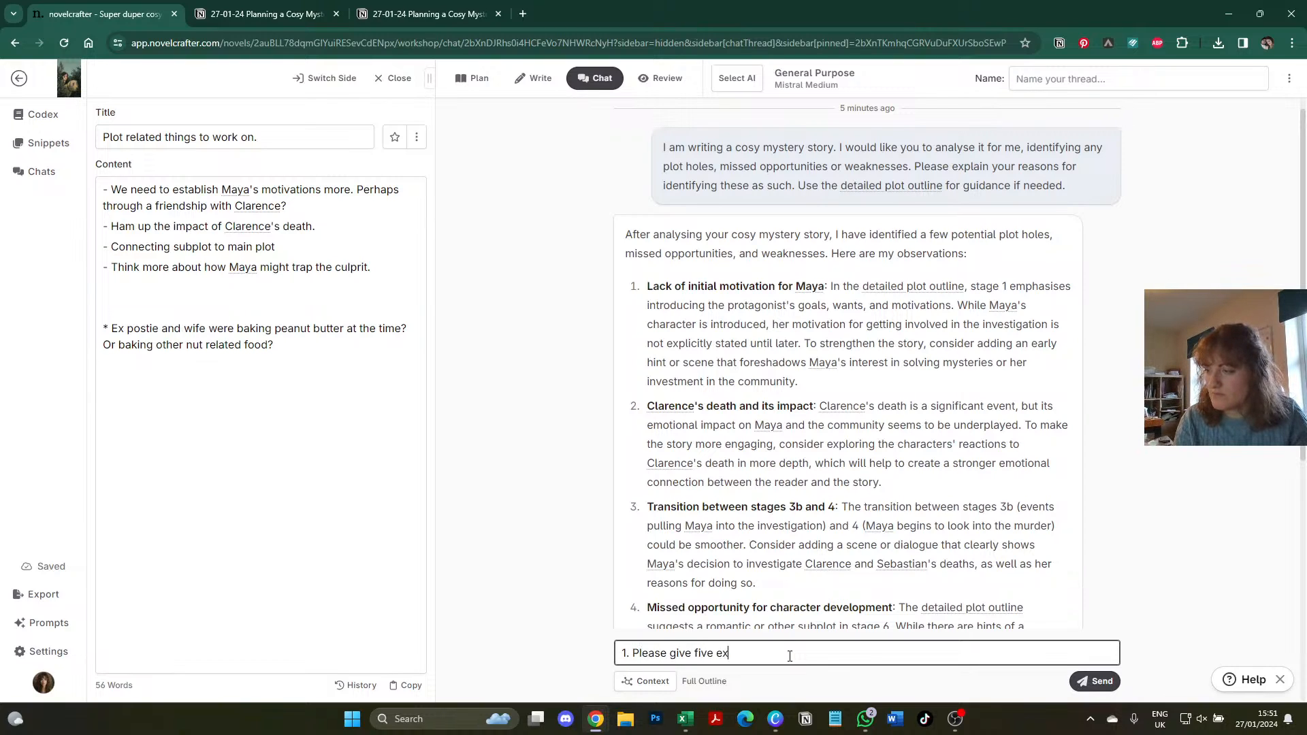
pyautogui.write('amples of wa')
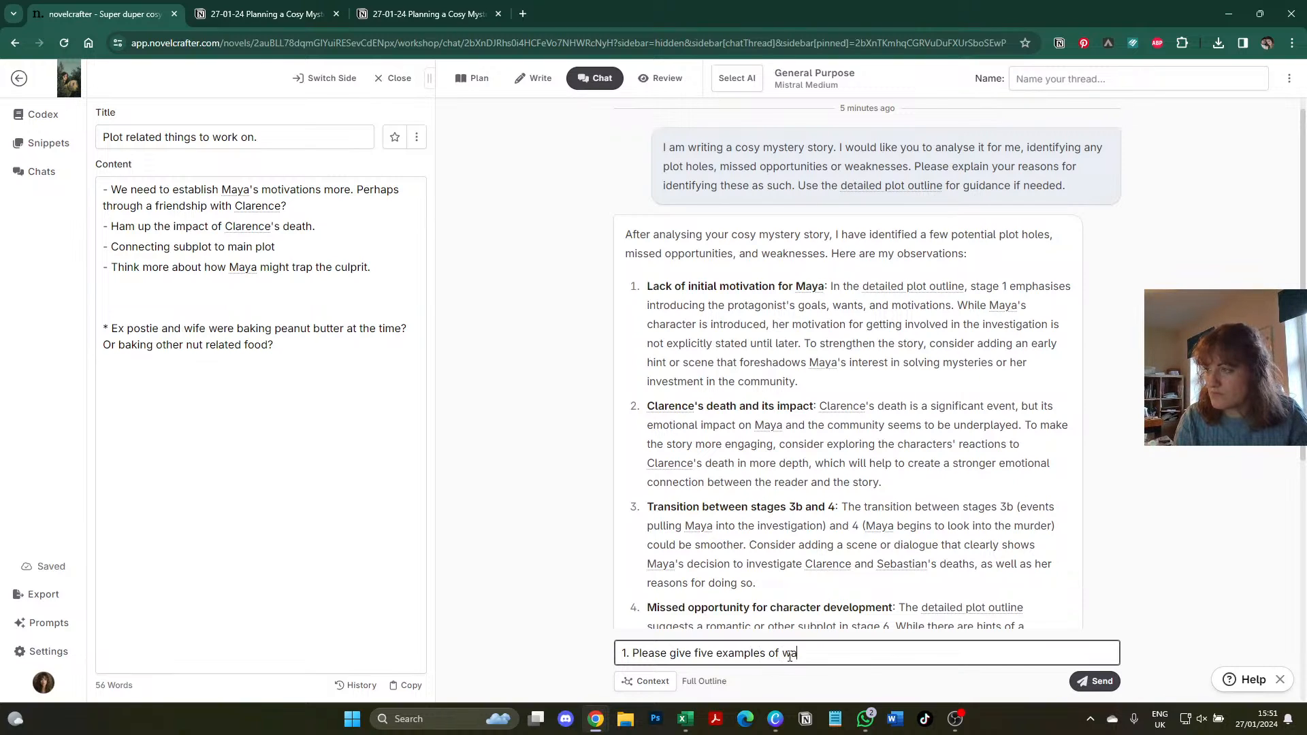
pyautogui.write('ys to intro')
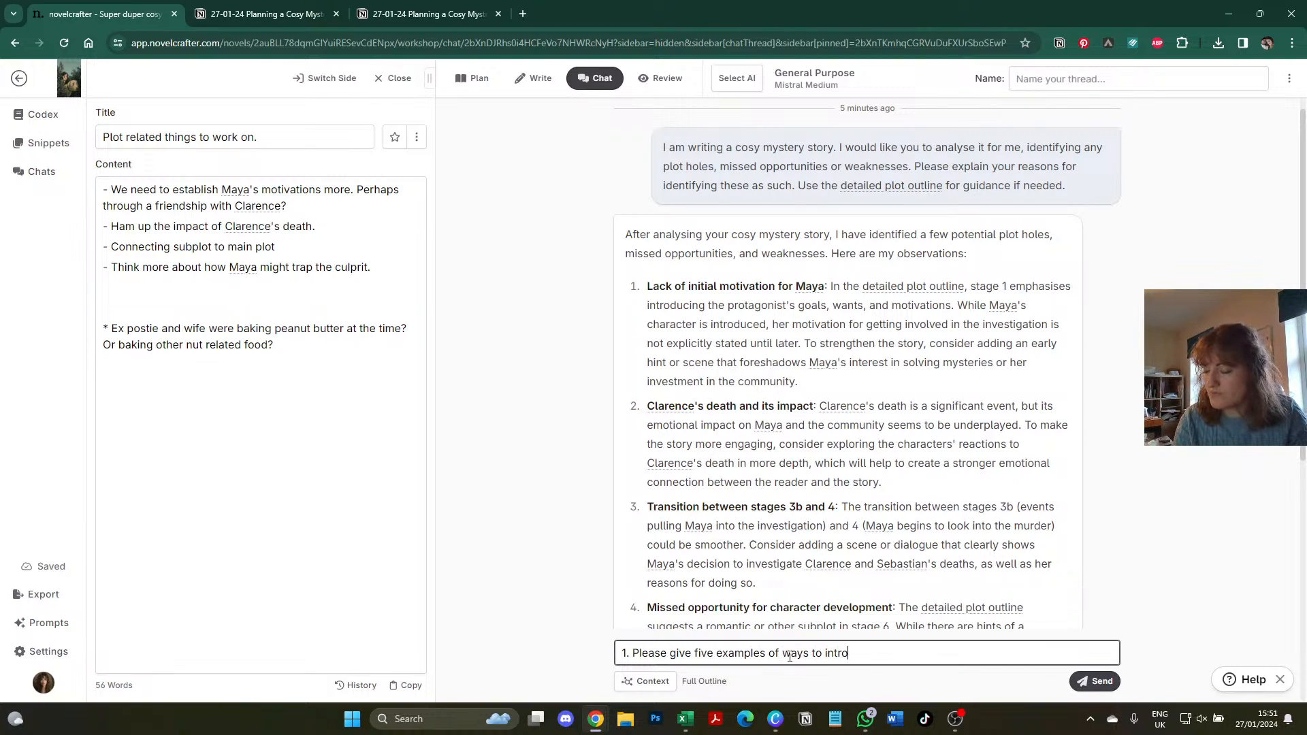
pyautogui.press('BackSpace')
pyautogui.press('BackSpace')
pyautogui.press('BackSpace')
pyautogui.press('BackSpace')
pyautogui.press('BackSpace')
pyautogui.press('BackSpace')
pyautogui.press('BackSpace')
pyautogui.press('BackSpace')
pyautogui.press('BackSpace')
pyautogui.press('BackSpace')
pyautogui.press('BackSpace')
pyautogui.press('BackSpace')
pyautogui.press('BackSpace')
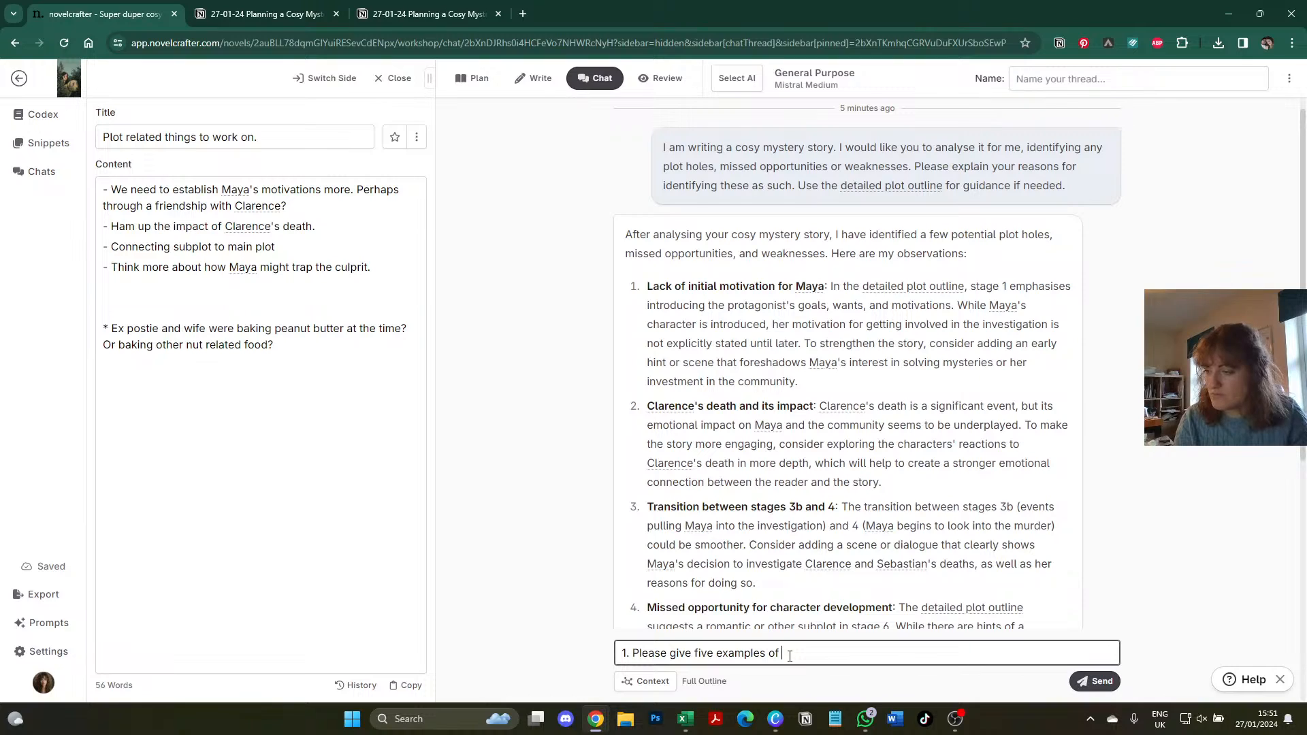
pyautogui.write('how I could introduce')
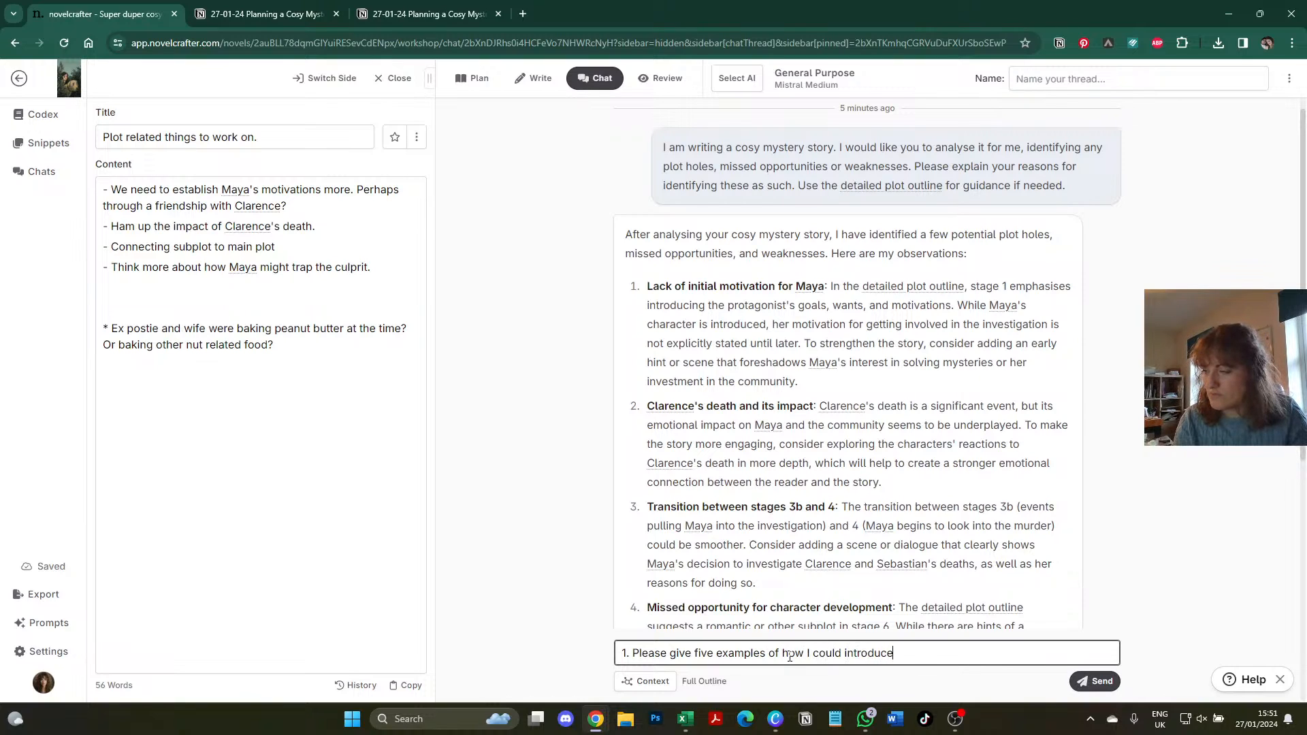
pyautogui.write(" Maya's m")
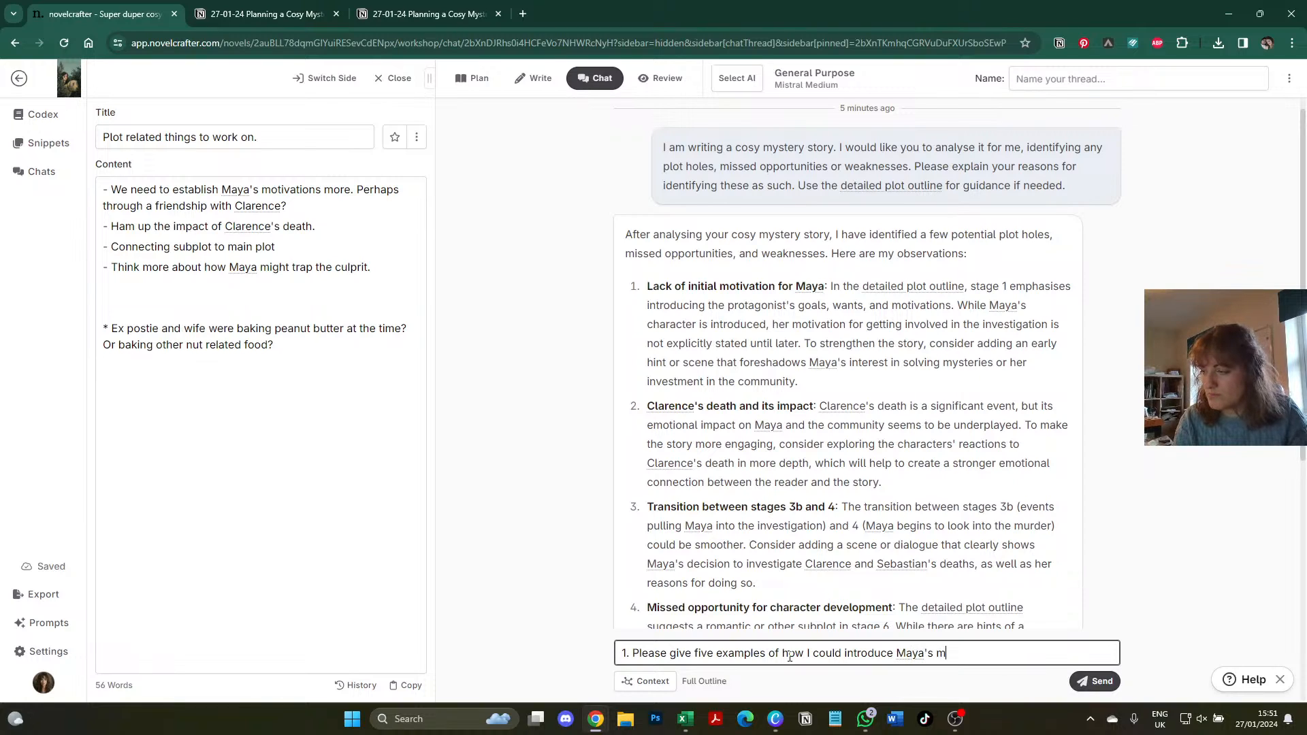
pyautogui.write('otivations earlier.')
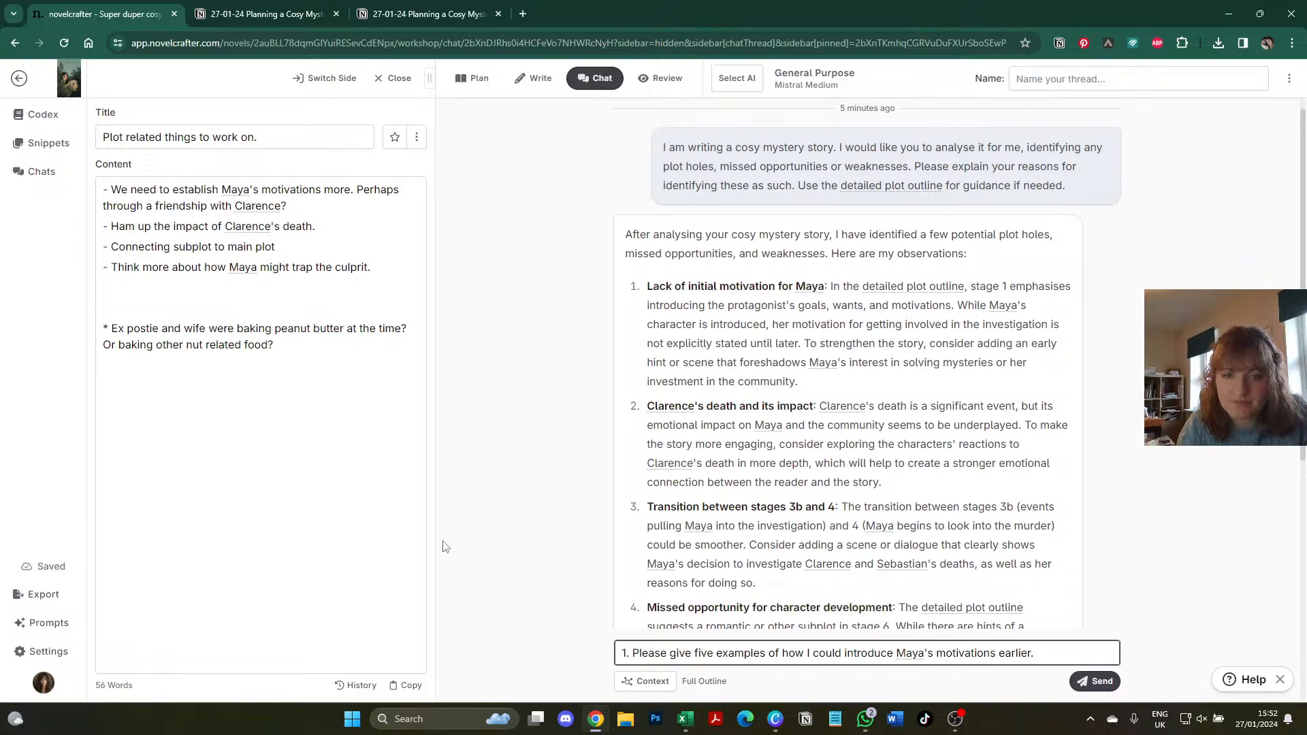
# - Add a new line at the end of the snippet: "They were using walnuts or something and think he has a full nut allergy."
pyautogui.click(411, 430)
pyautogui.press('Return')
pyautogui.write('Th')
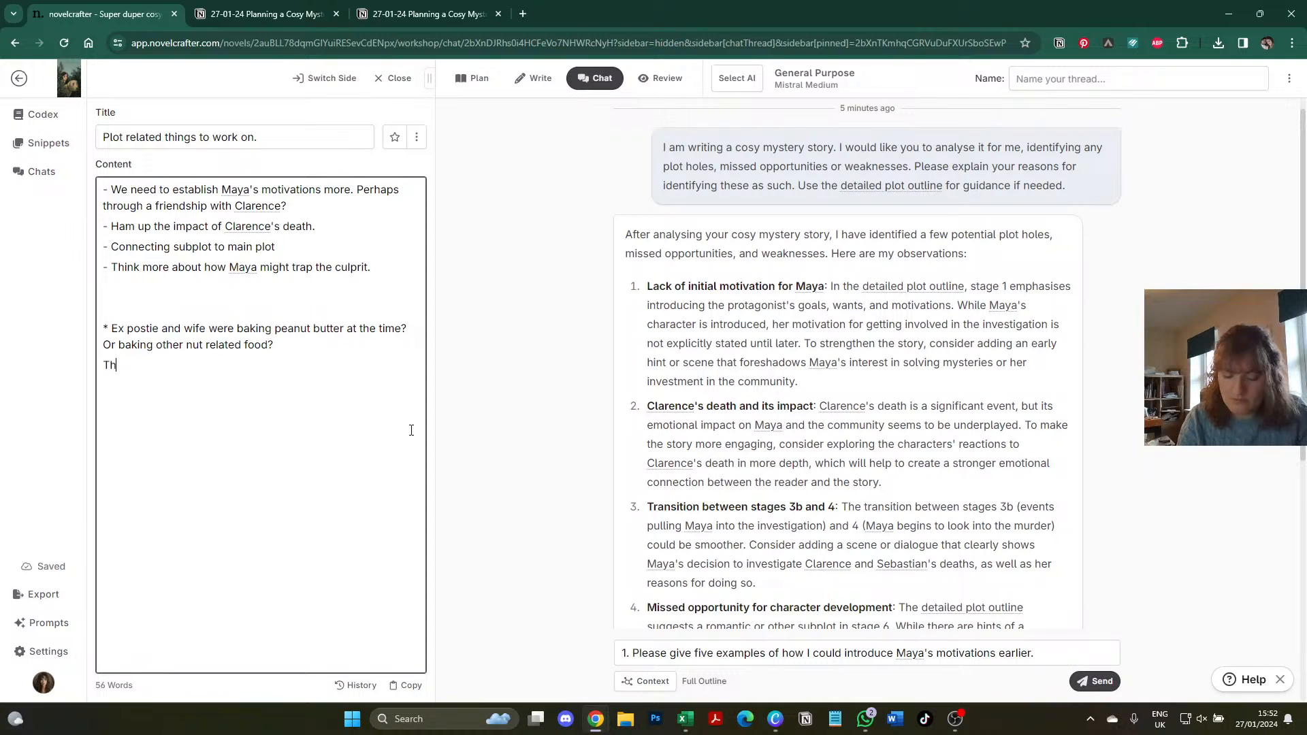
pyautogui.write('ey were using wa')
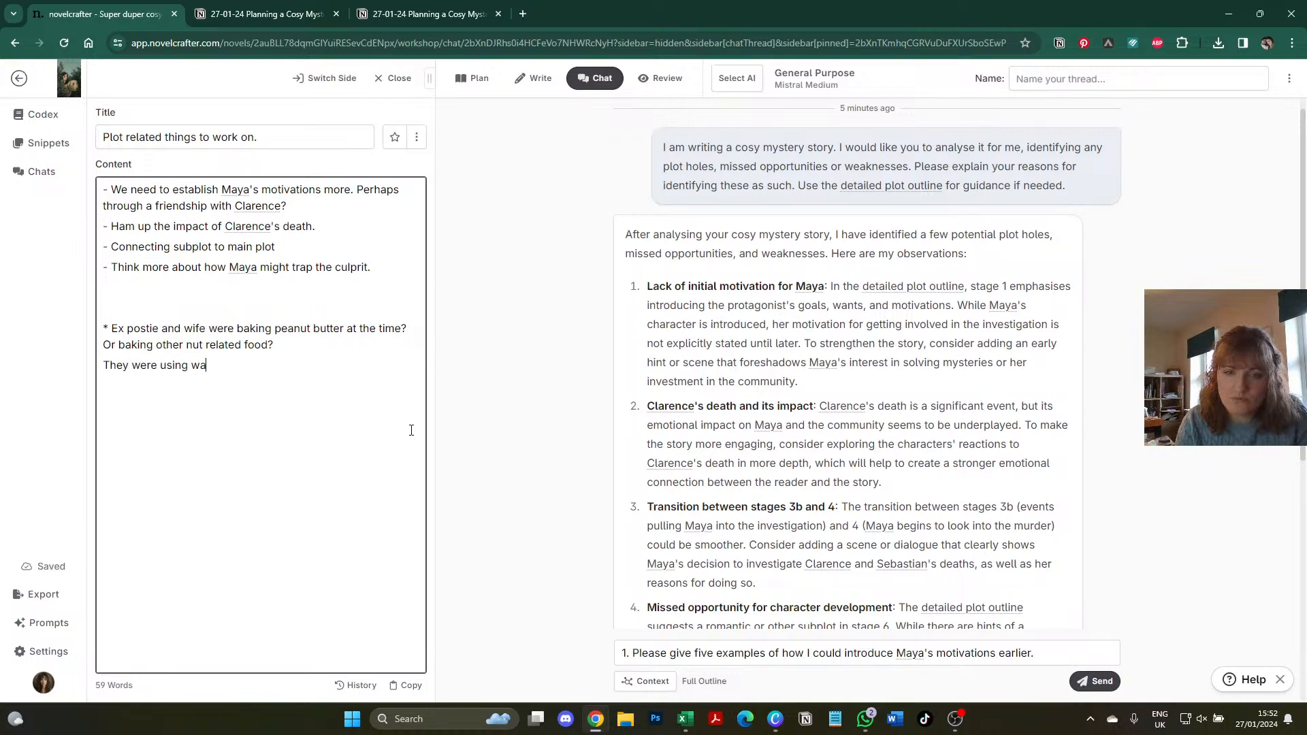
pyautogui.write('lnuts or something and ')
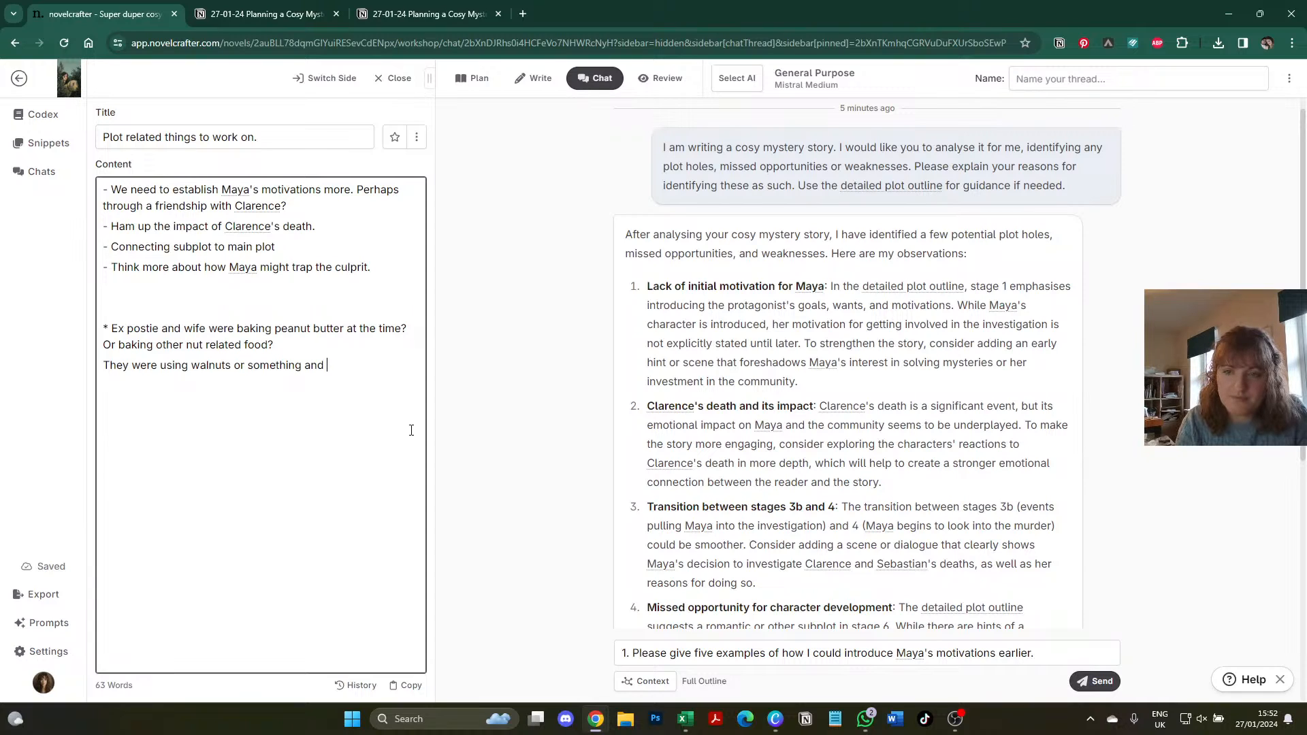
pyautogui.write('think he has a full n')
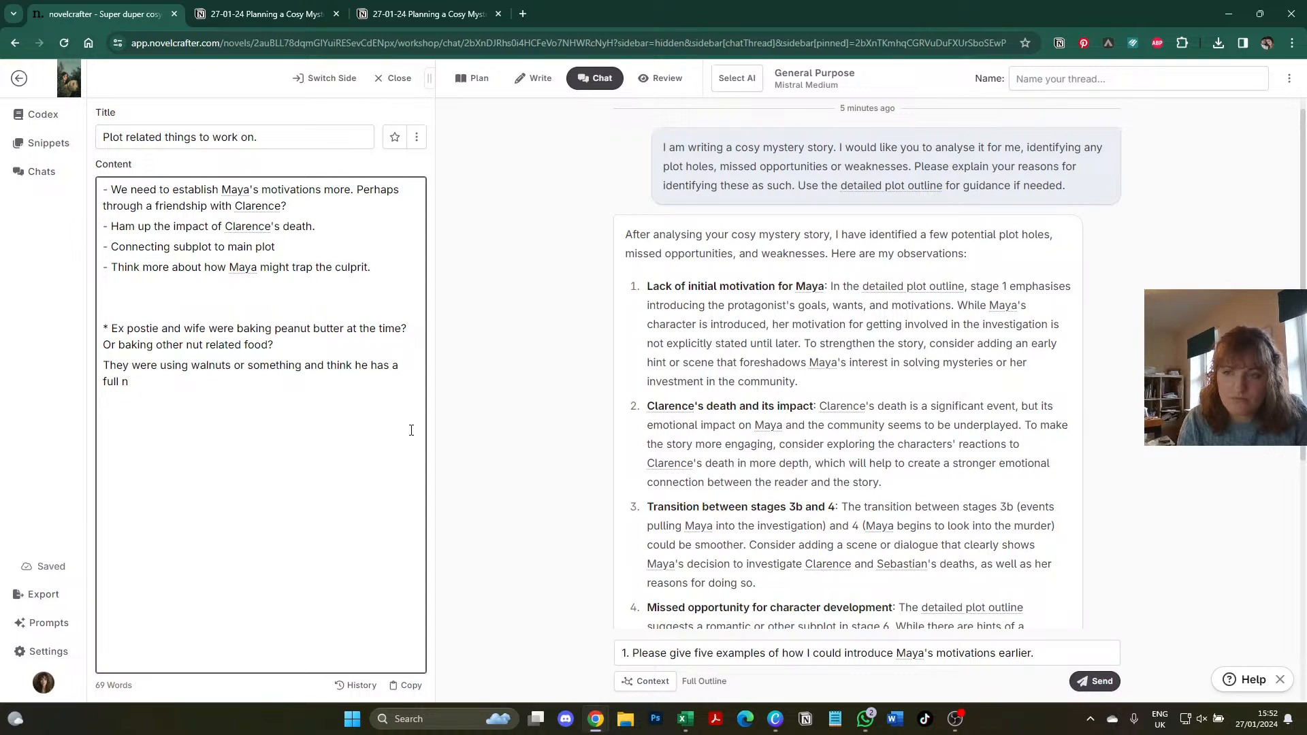
pyautogui.write('ut allergy')
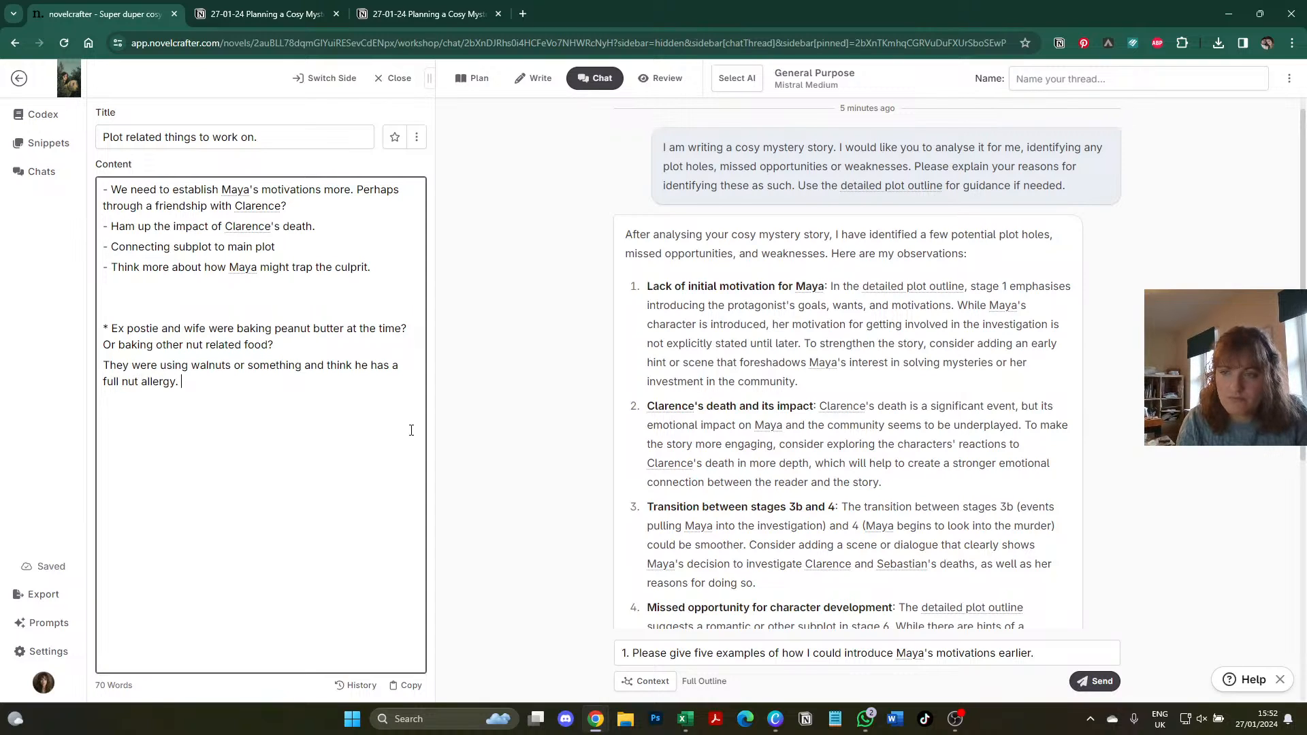
# - Continue the nut allergy note with "Maya goes around asking members of the town if they know his true allergy definition."
pyautogui.write('. Maya g')
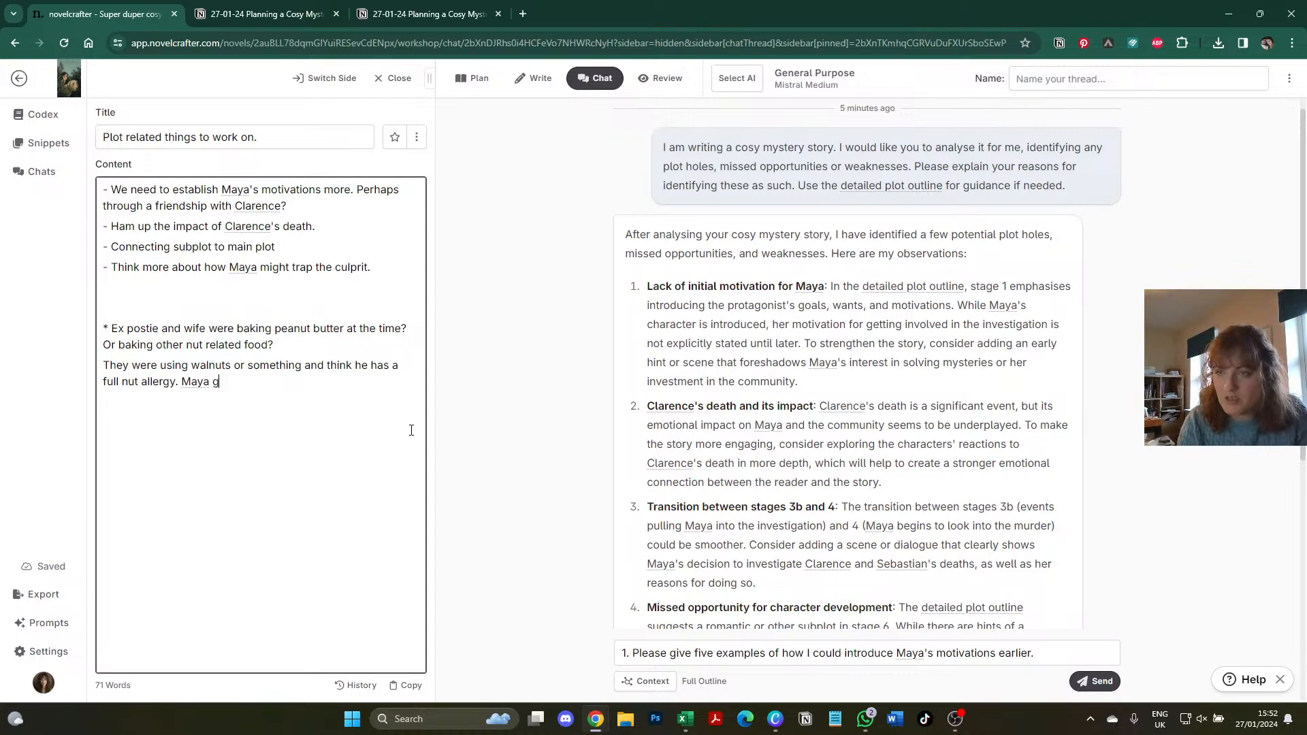
pyautogui.write('oes around askin')
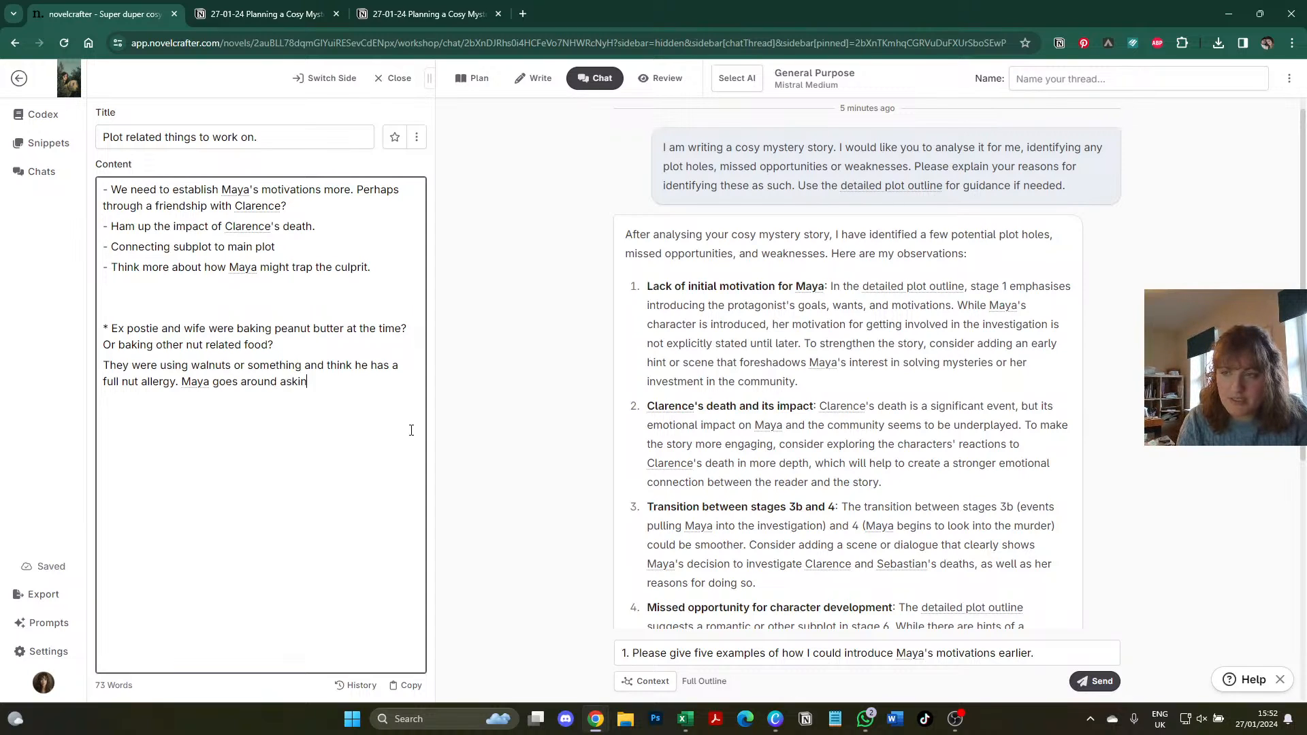
pyautogui.write('g members of the t')
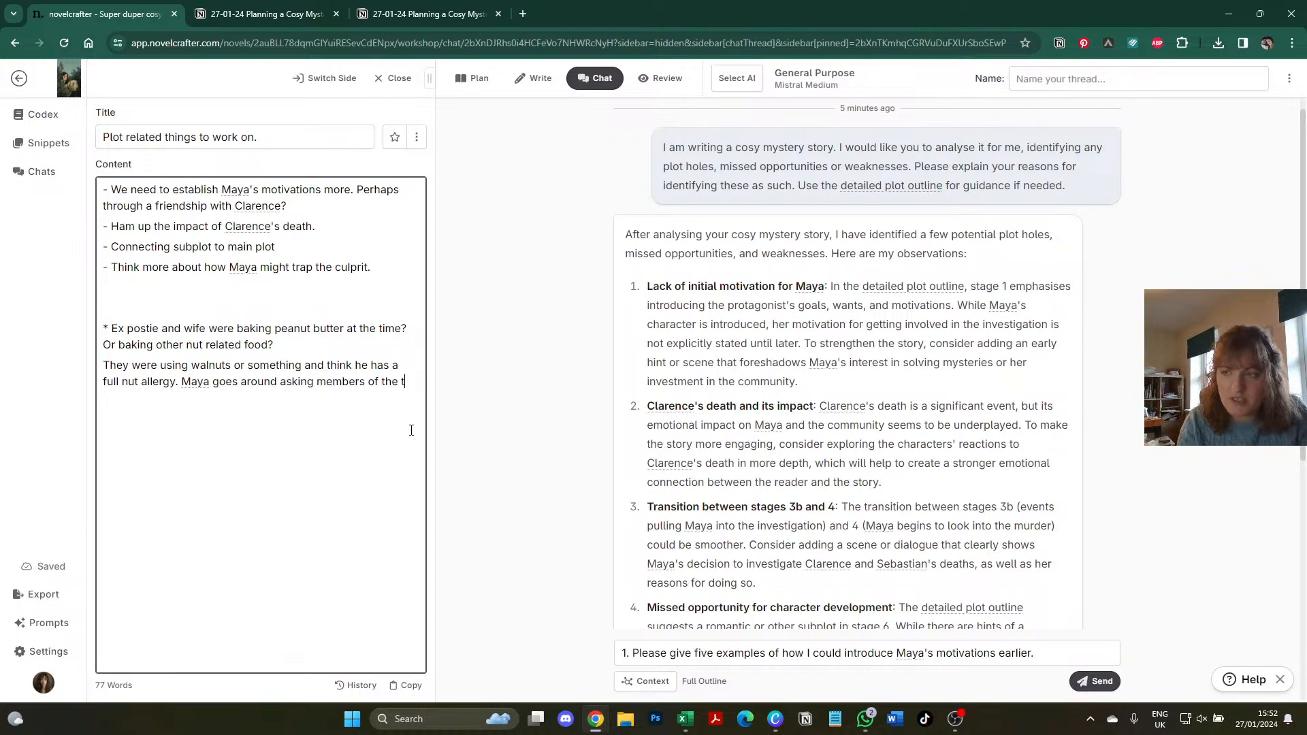
pyautogui.write('own if they k')
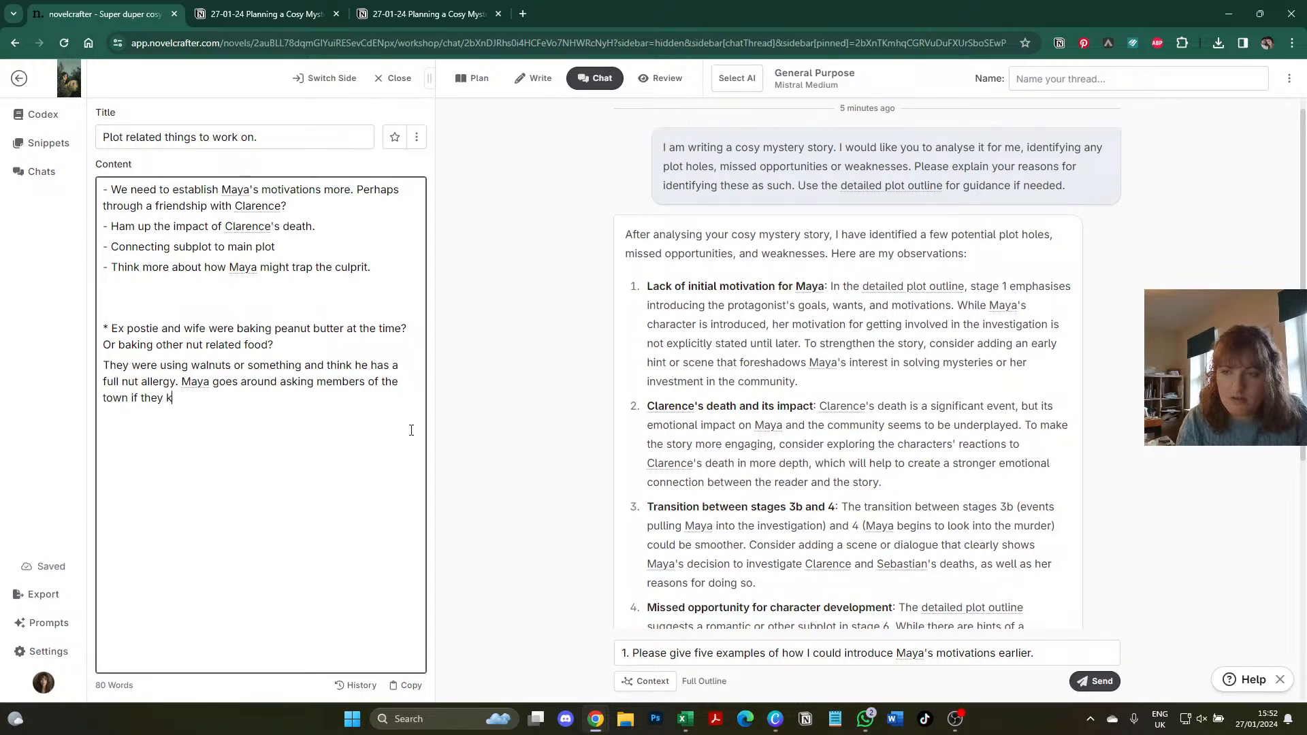
pyautogui.write('now his true aller')
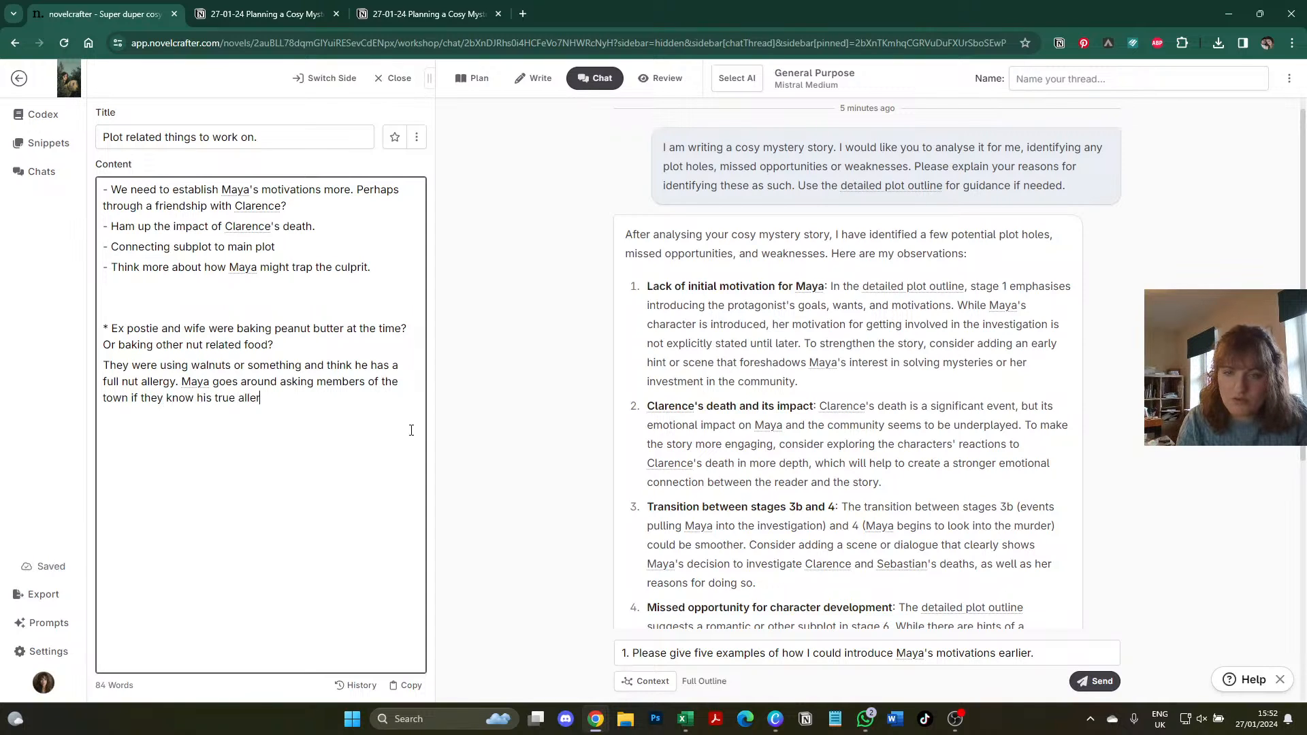
pyautogui.write('gy definition.')
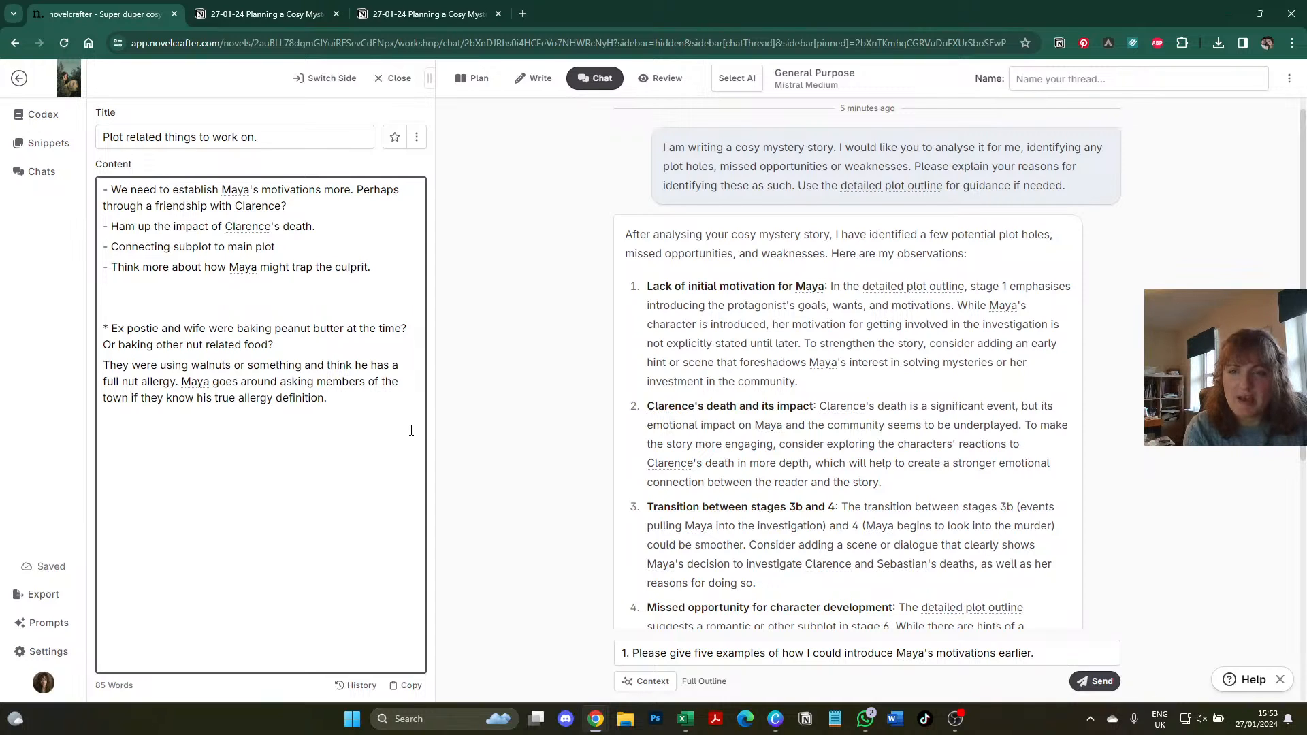
# - Add another line to the snippet: "Was Clarence covering someone else's shift that day?"
pyautogui.press('Return')
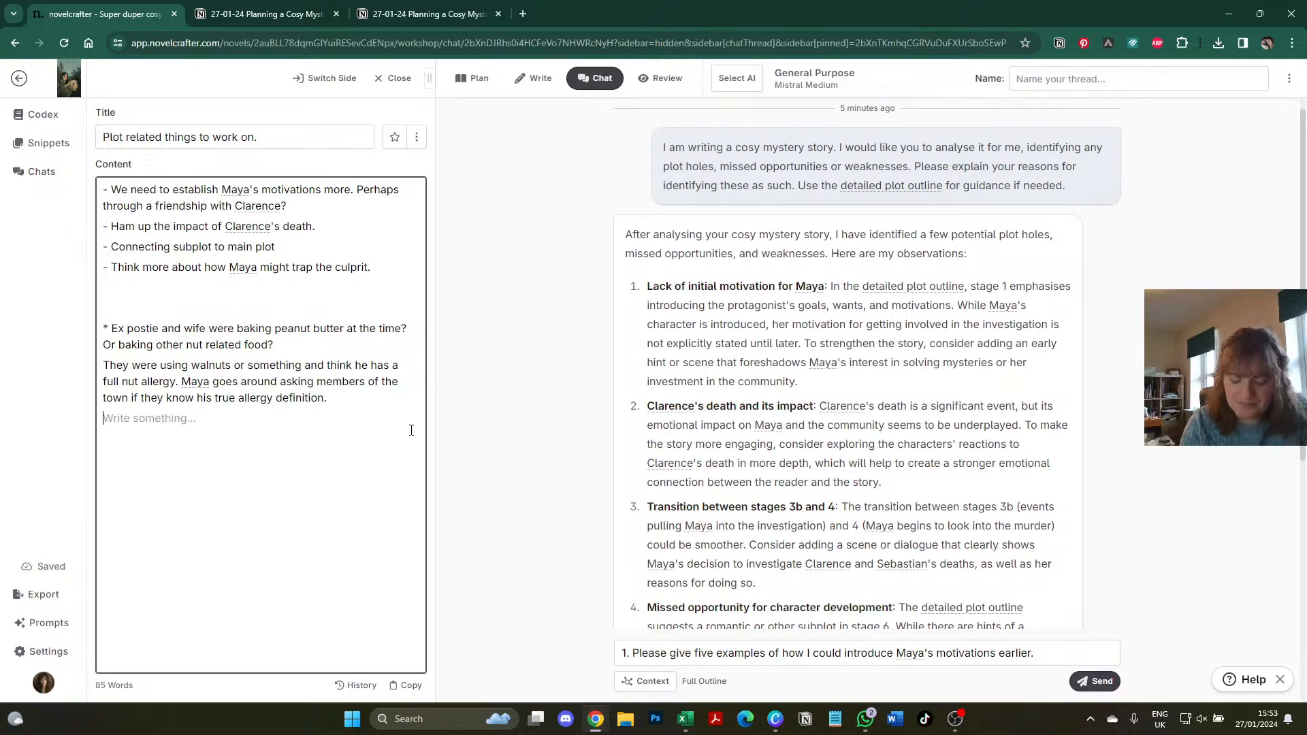
pyautogui.write('Was Clarenc')
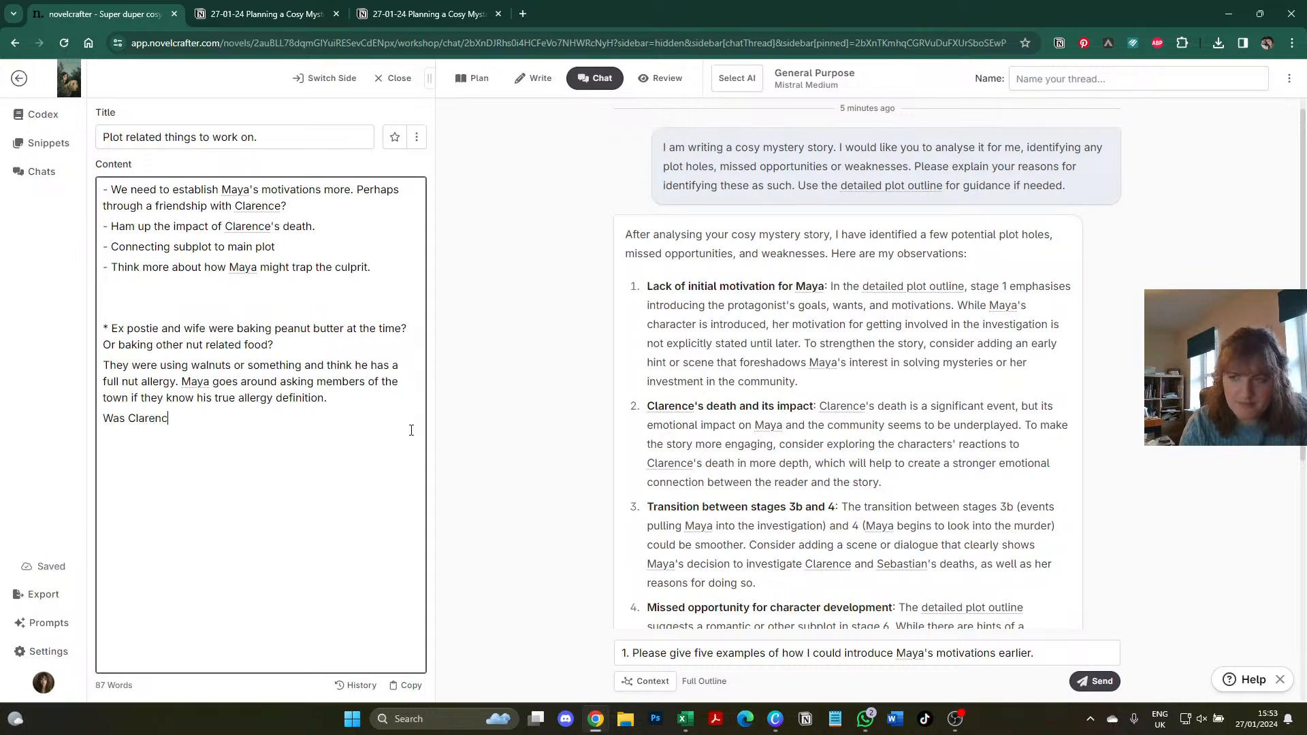
pyautogui.write('e covering some')
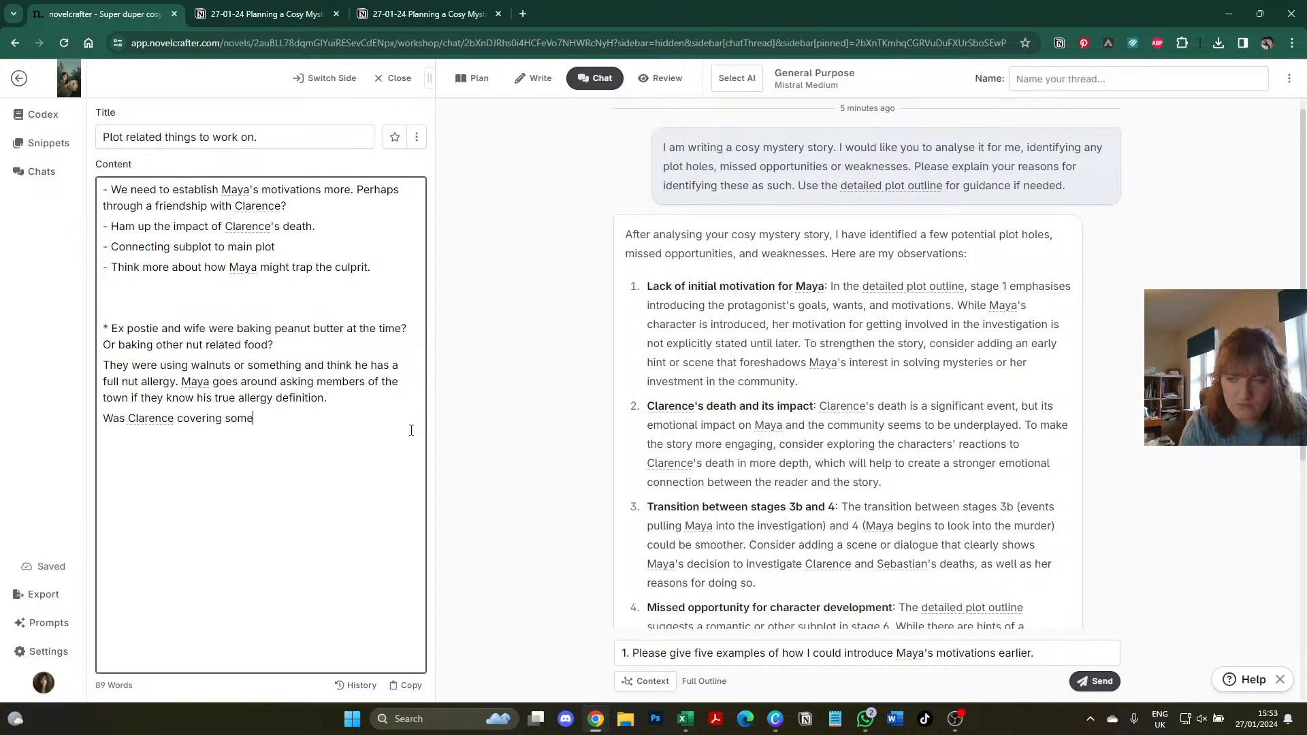
pyautogui.write("one else's shift that day?")
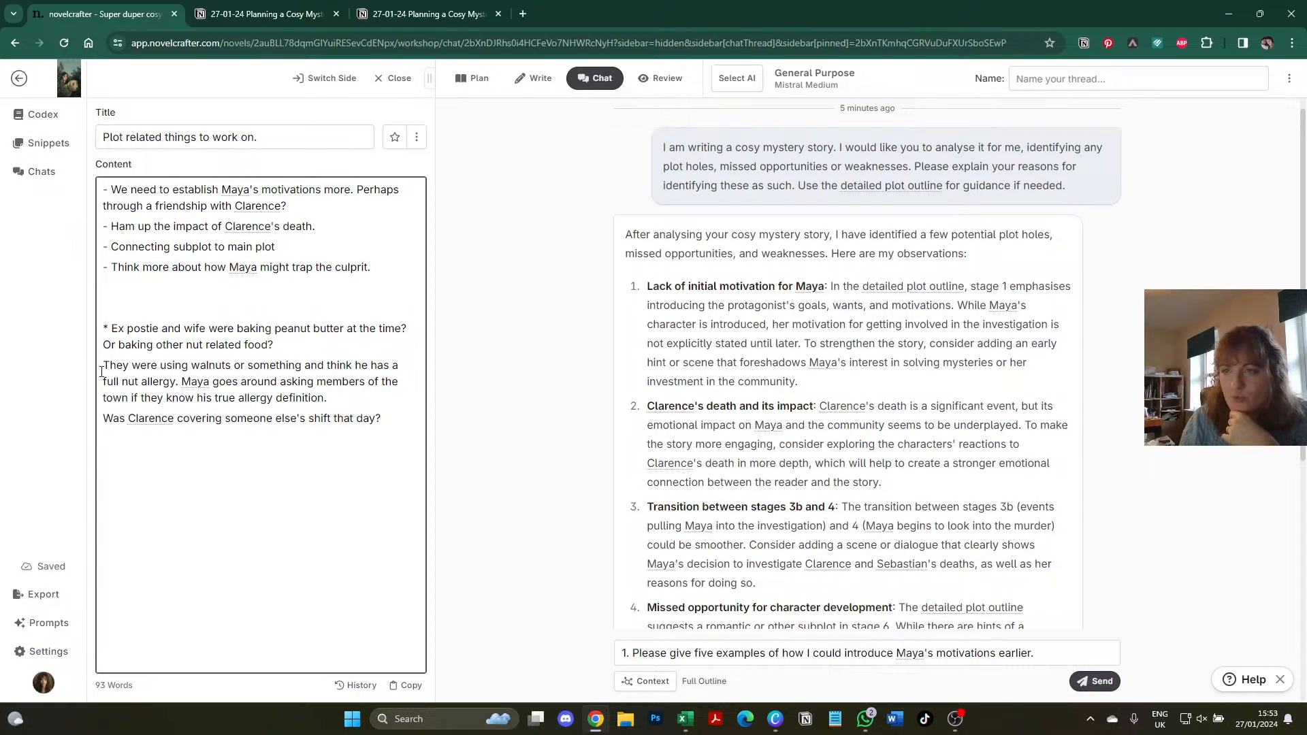
# - Add a second line to the unsent chat message: "2. How can I ham up the impact of Clarence's death on the village?"
pyautogui.scroll(-2, 602, 421)
pyautogui.scroll(-2, 601, 420)
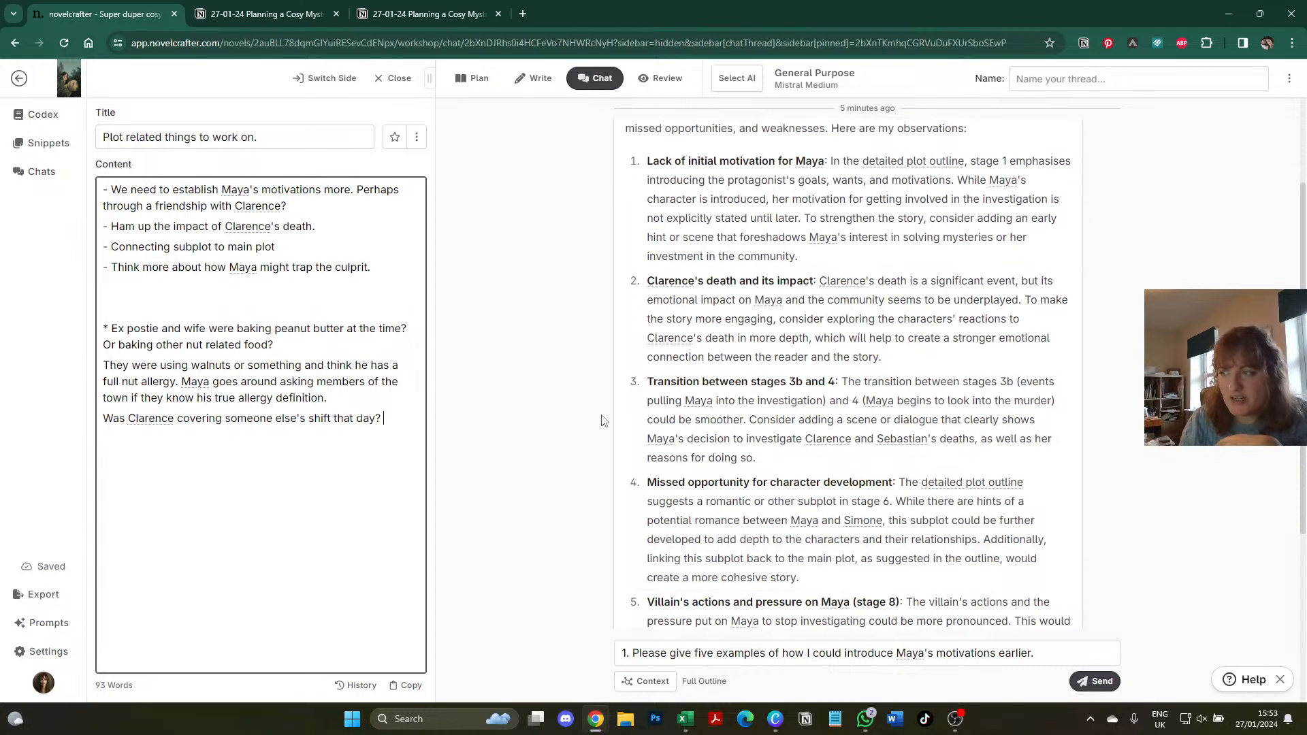
pyautogui.click(1065, 659)
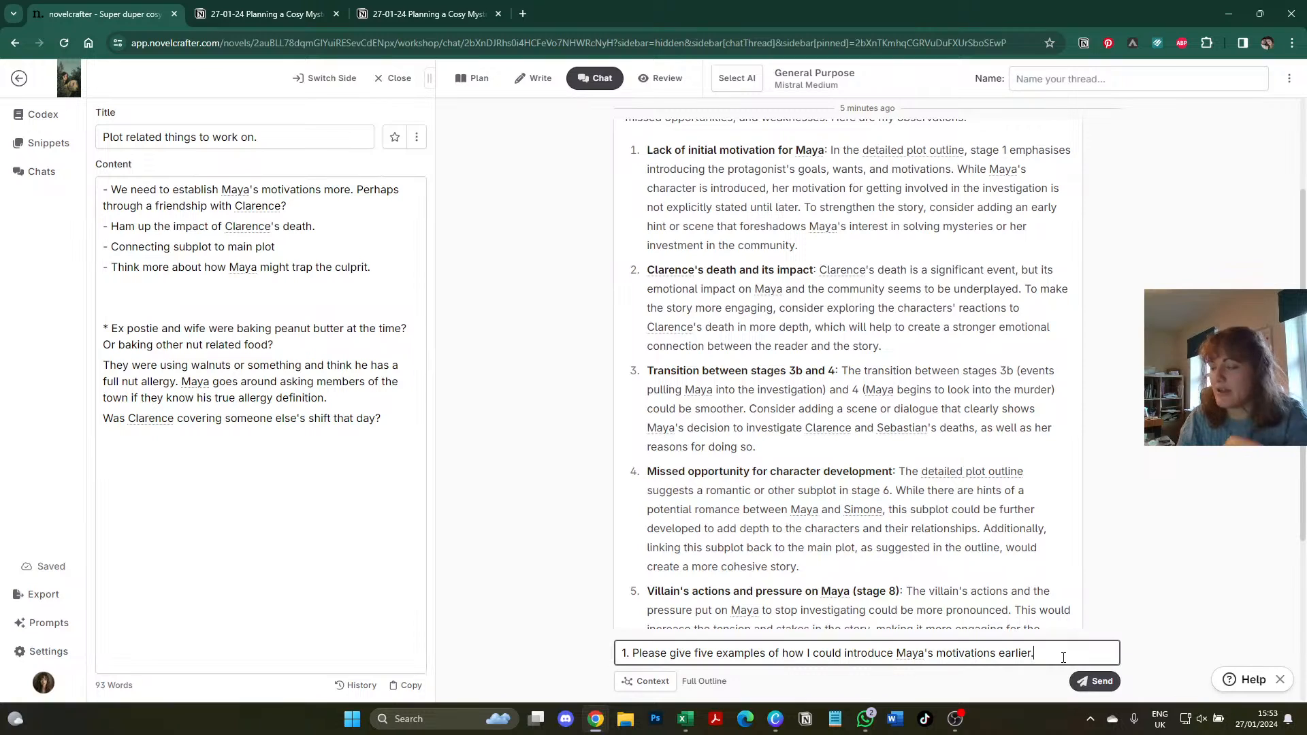
pyautogui.hotkey('shift', 'Return')
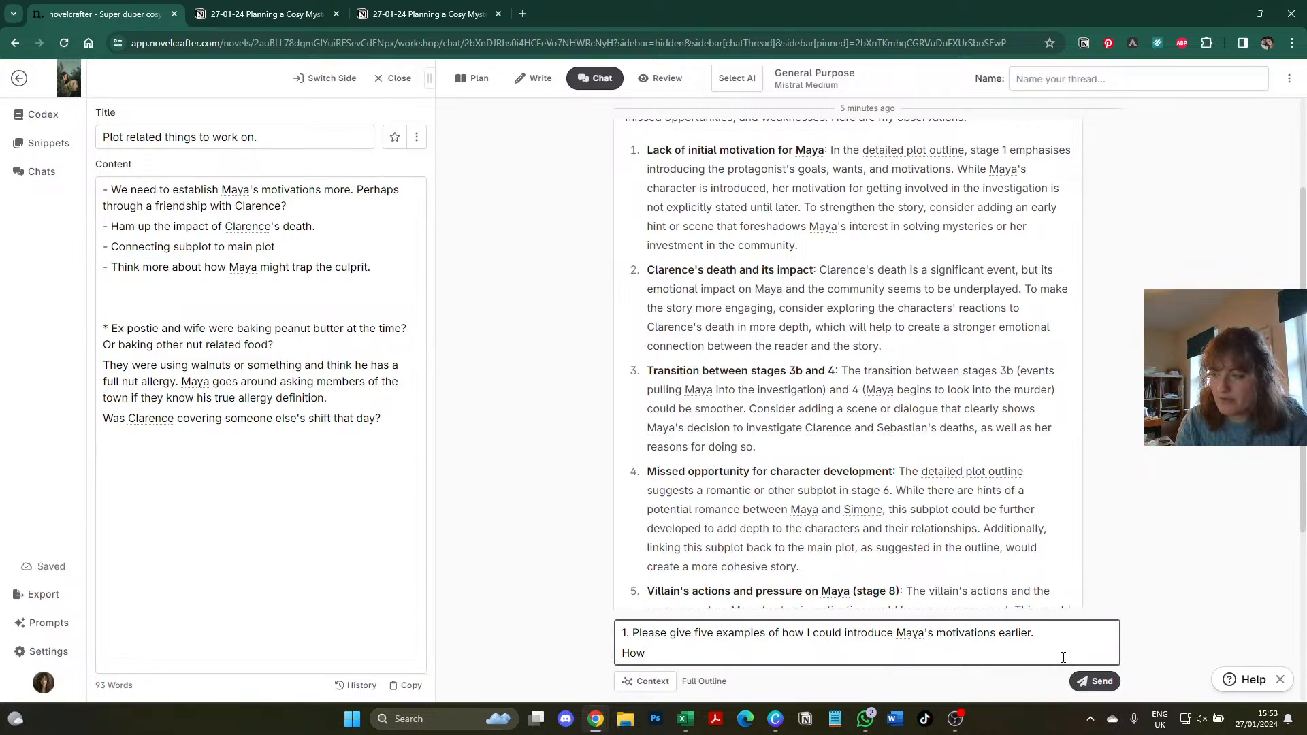
pyautogui.write('2. How can')
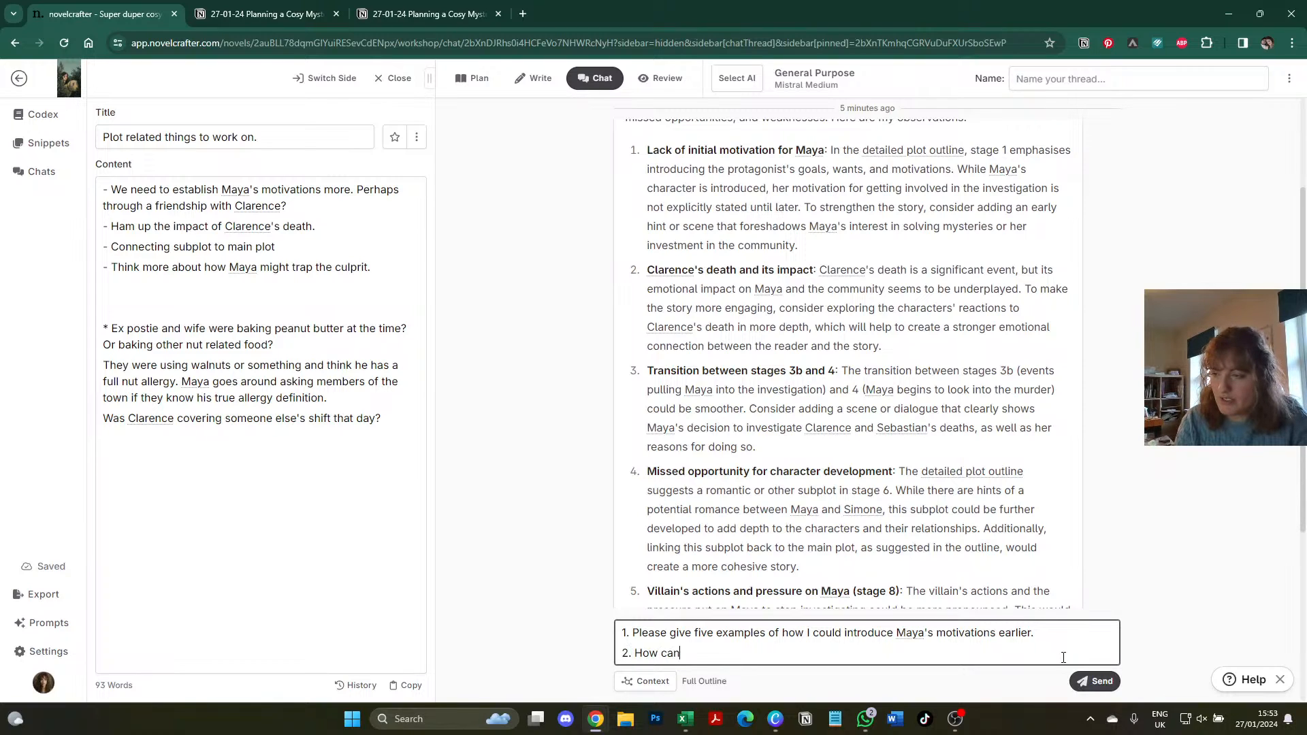
pyautogui.write(' I ham up the imp')
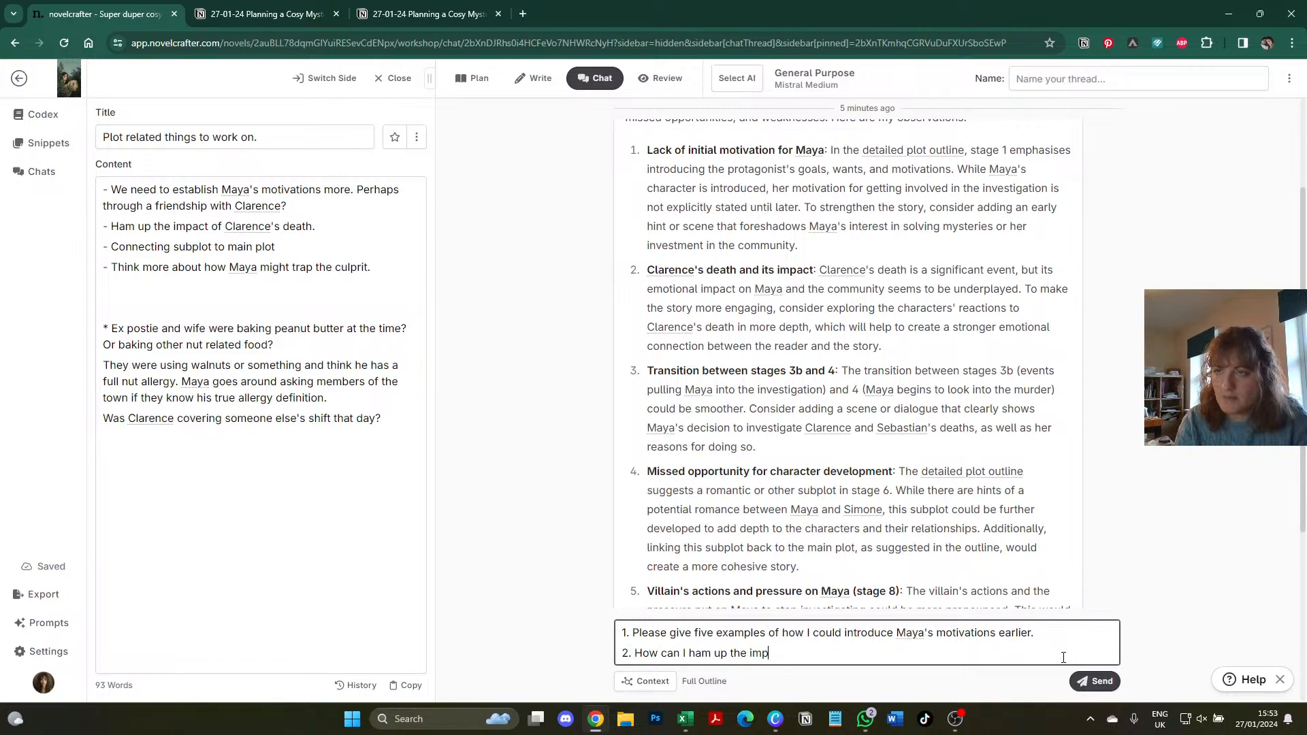
pyautogui.write('act of Clarence')
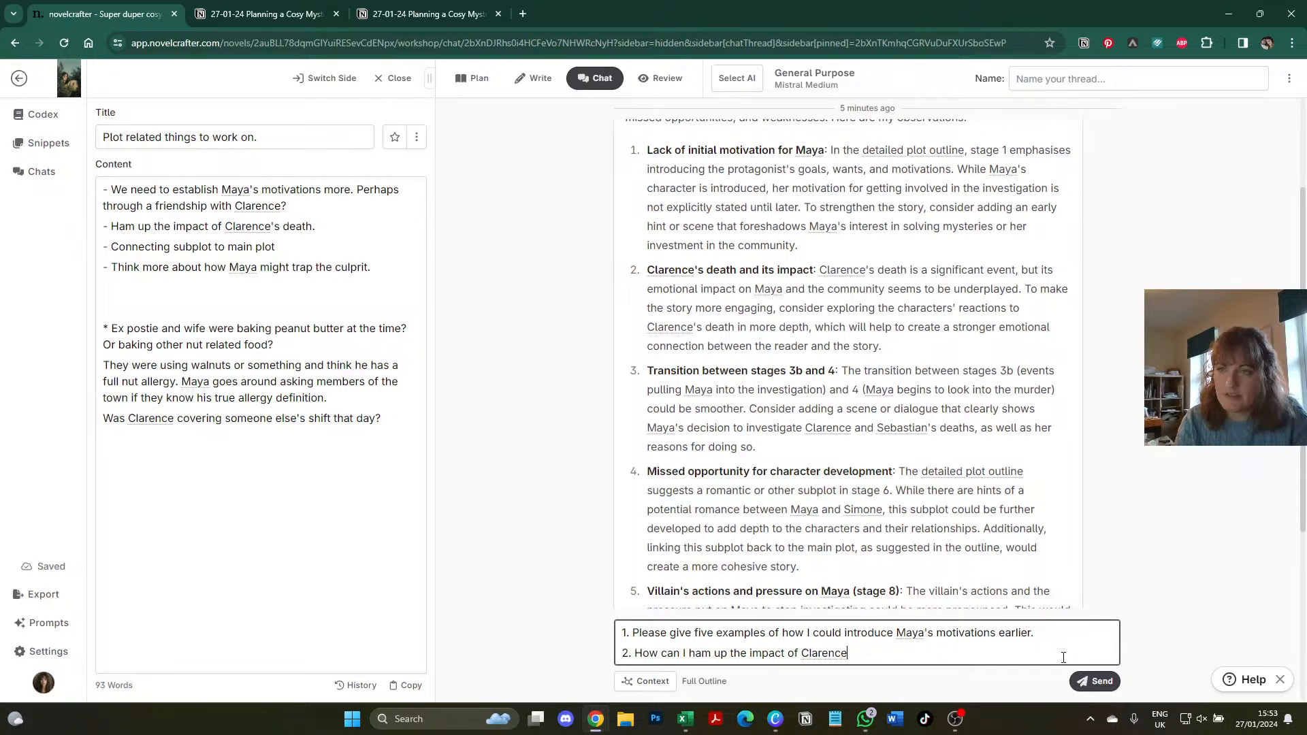
pyautogui.write("'s death on Gle")
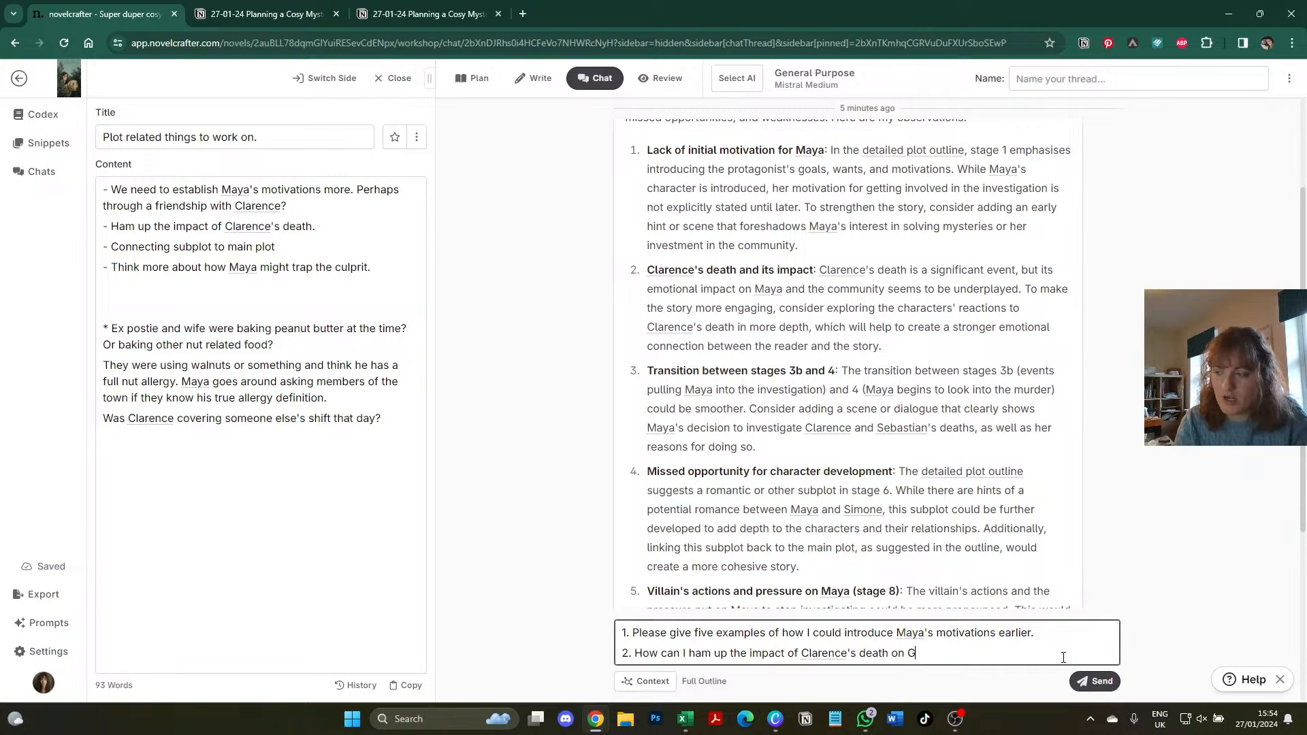
pyautogui.press('BackSpace')
pyautogui.press('BackSpace')
pyautogui.press('BackSpace')
pyautogui.write('the ')
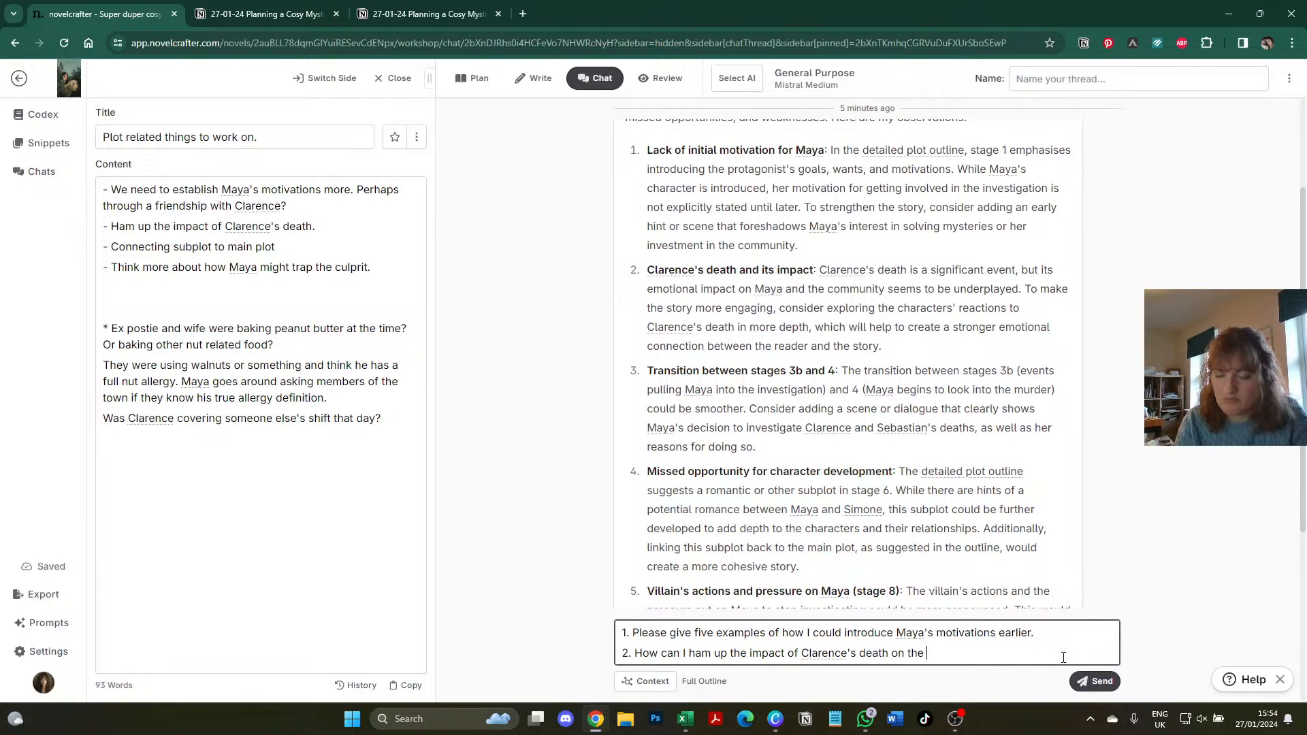
pyautogui.write('village?')
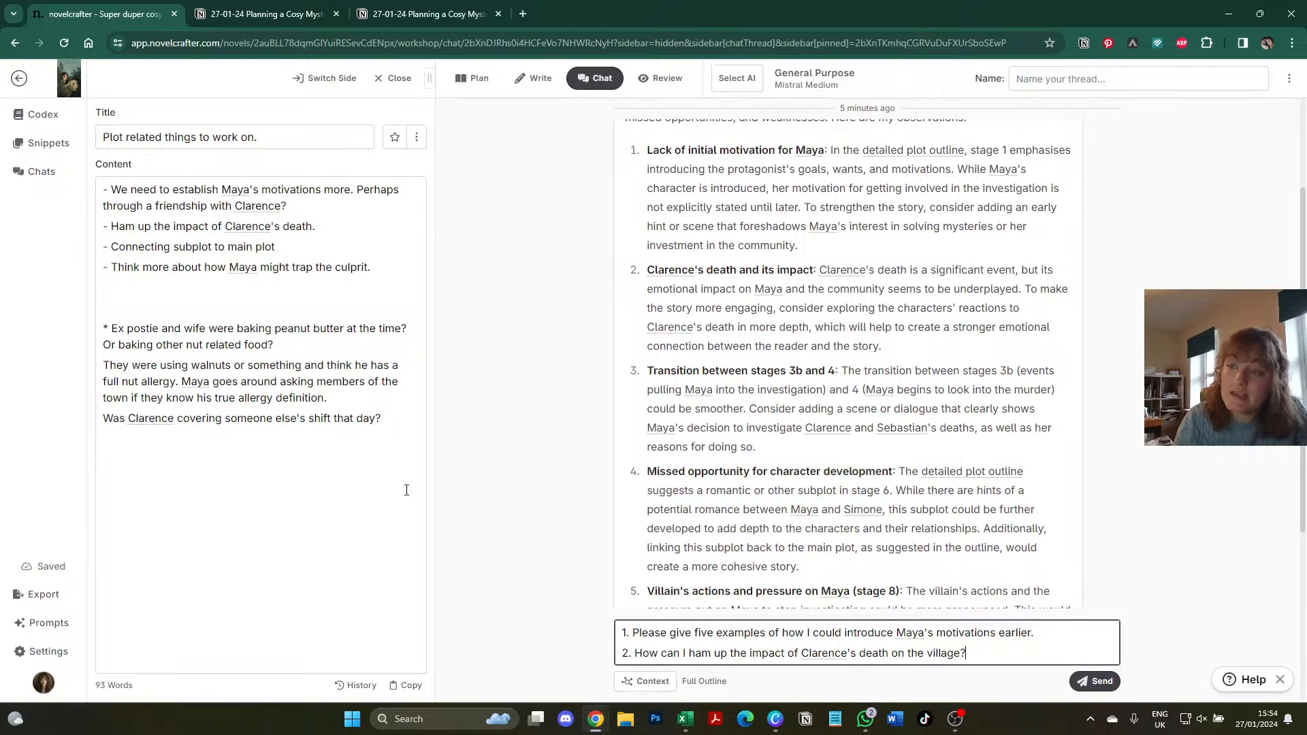
# - Add a new paragraph at the end of the snippet after a blank line: "Sebastian gets killed by a different nut?"
pyautogui.click(391, 461)
pyautogui.press('Return')
pyautogui.press('Return')
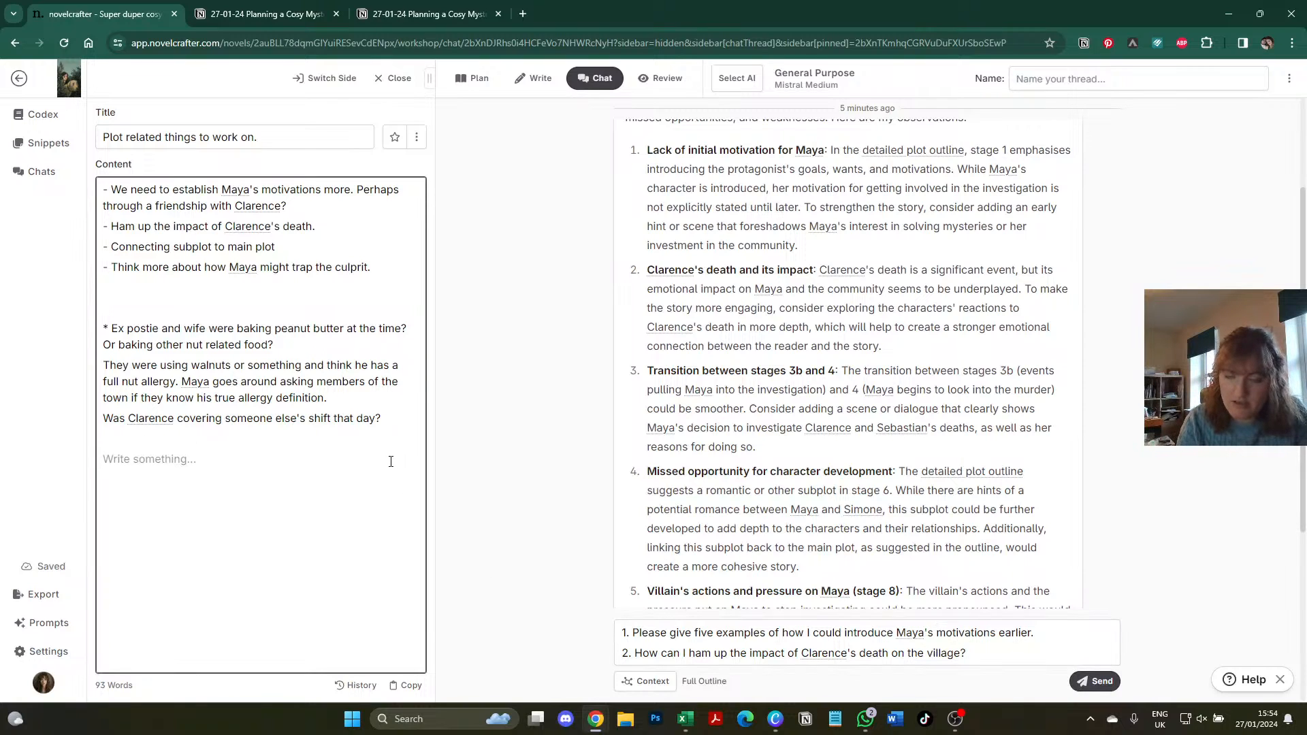
pyautogui.write('Sebas')
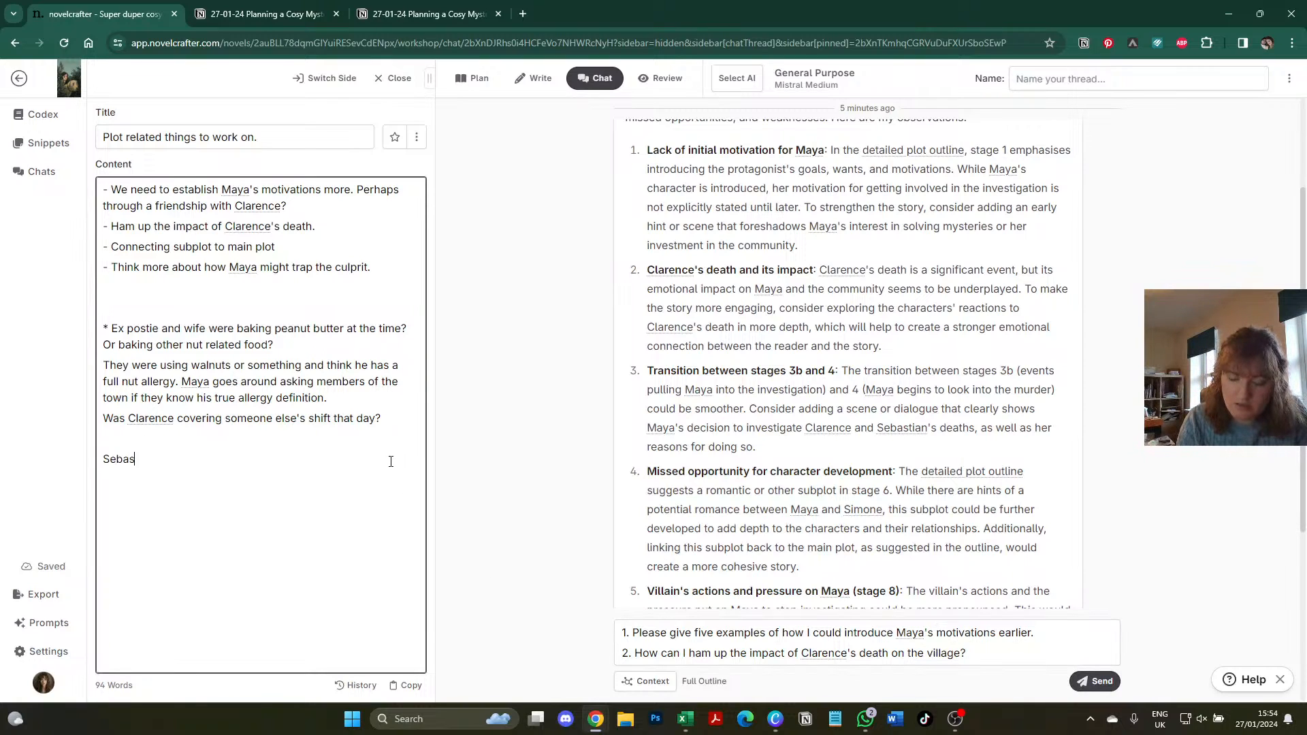
pyautogui.write('tian gets killed by a diff')
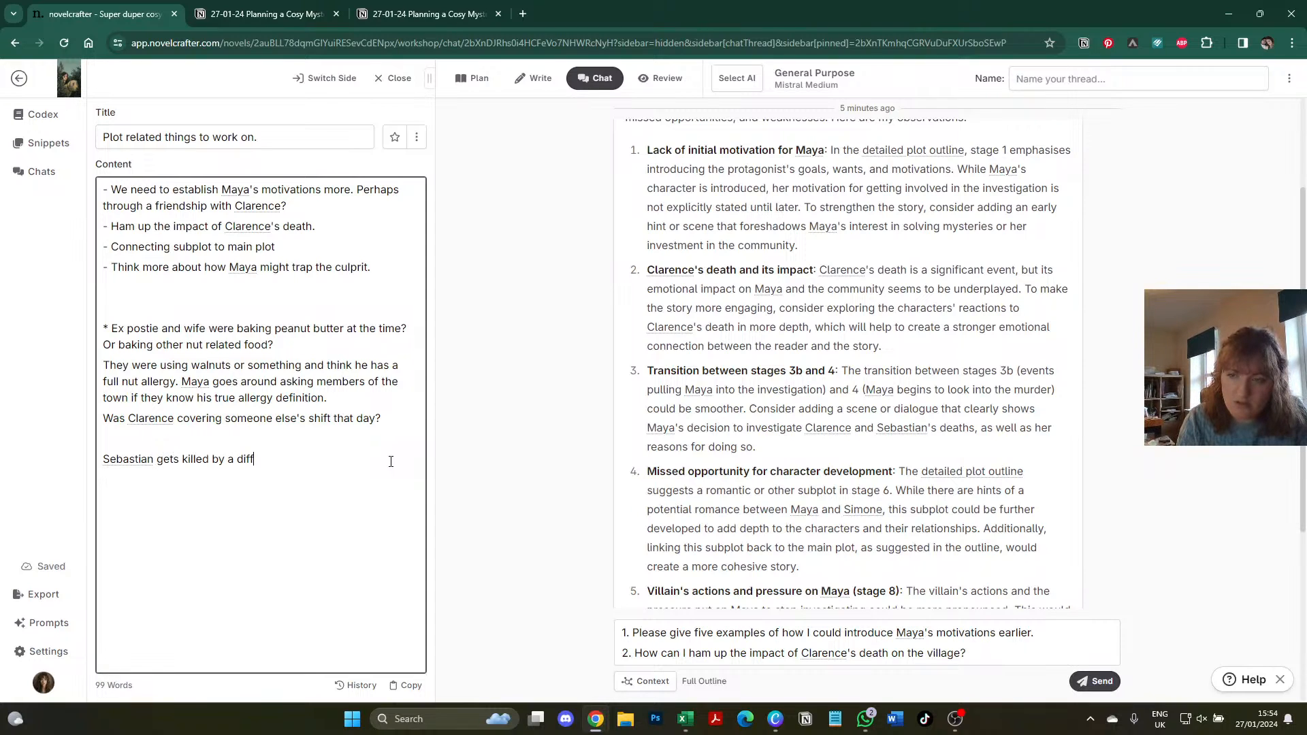
pyautogui.write('erent nut')
pyautogui.write('?')
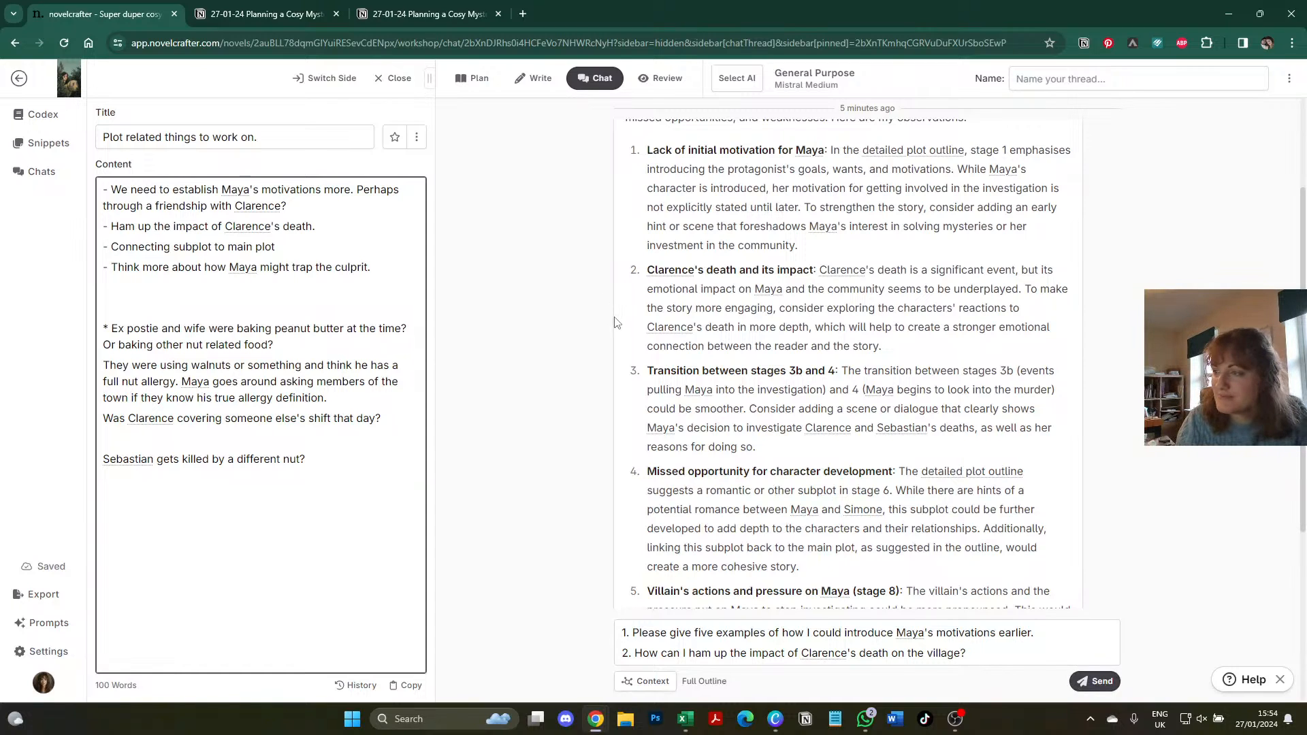
# - Add a third line to the unsent chat message: "3. How can I better connect the subplot to the main plot?"
pyautogui.scroll(-1, 615, 321)
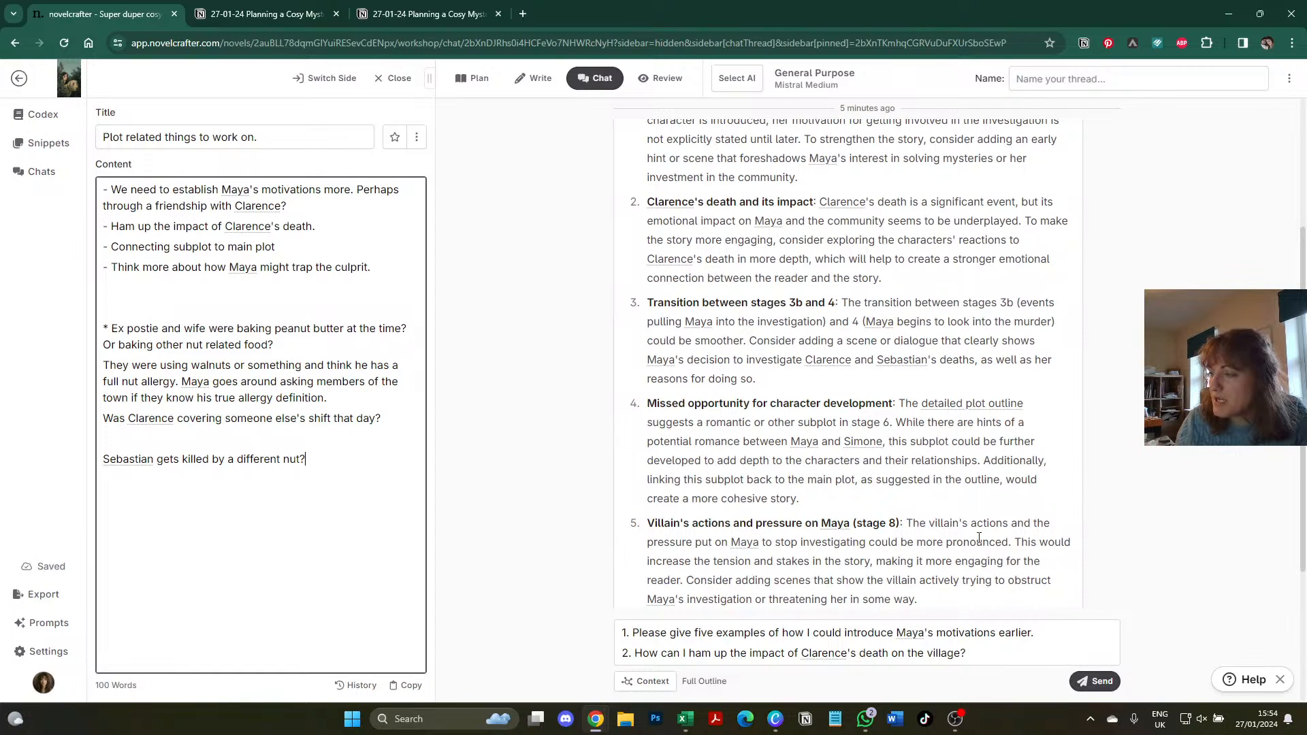
pyautogui.click(991, 653)
pyautogui.hotkey('shift', 'Return')
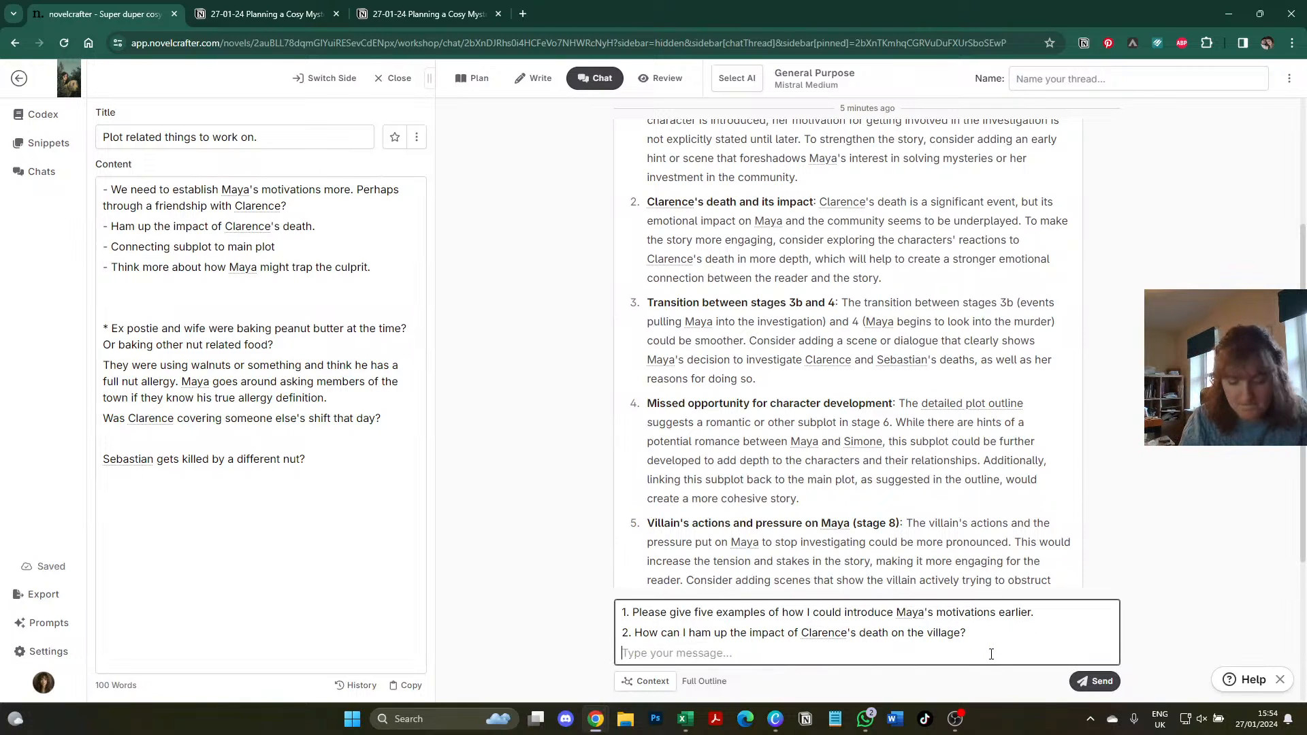
pyautogui.write('3.')
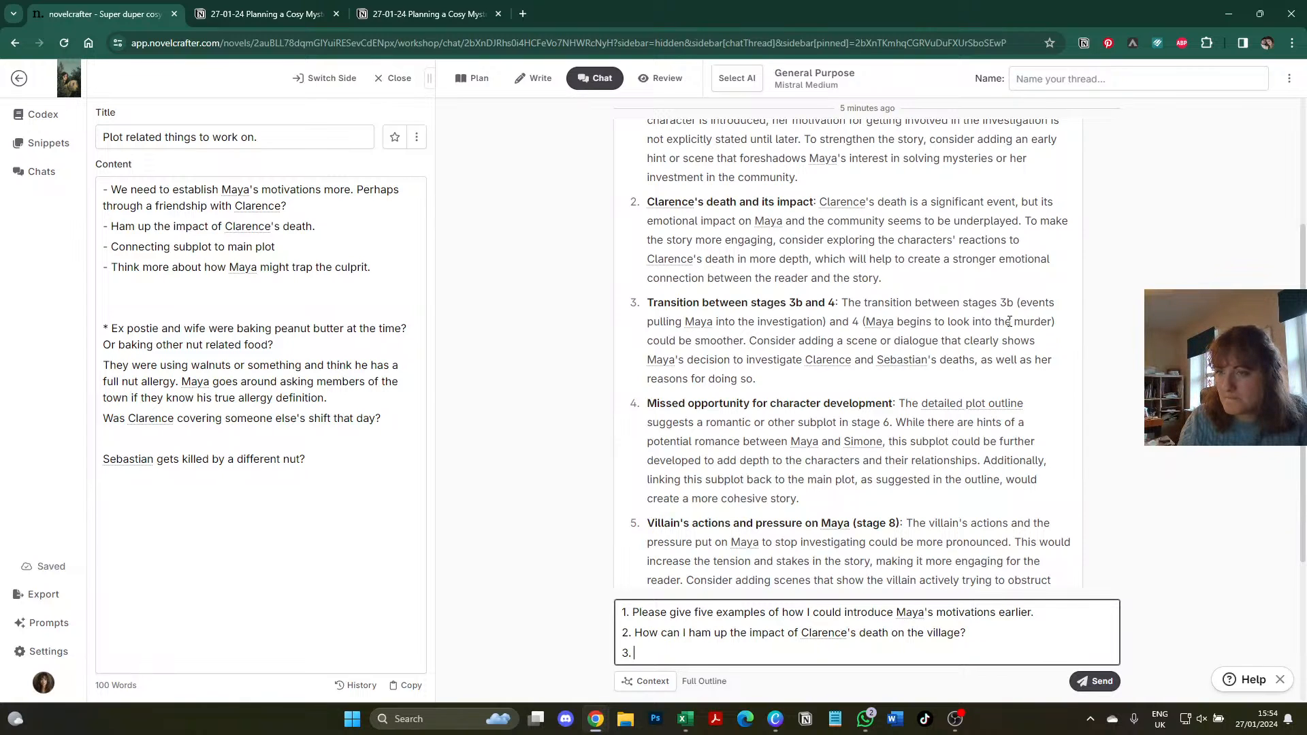
pyautogui.write(' How can I')
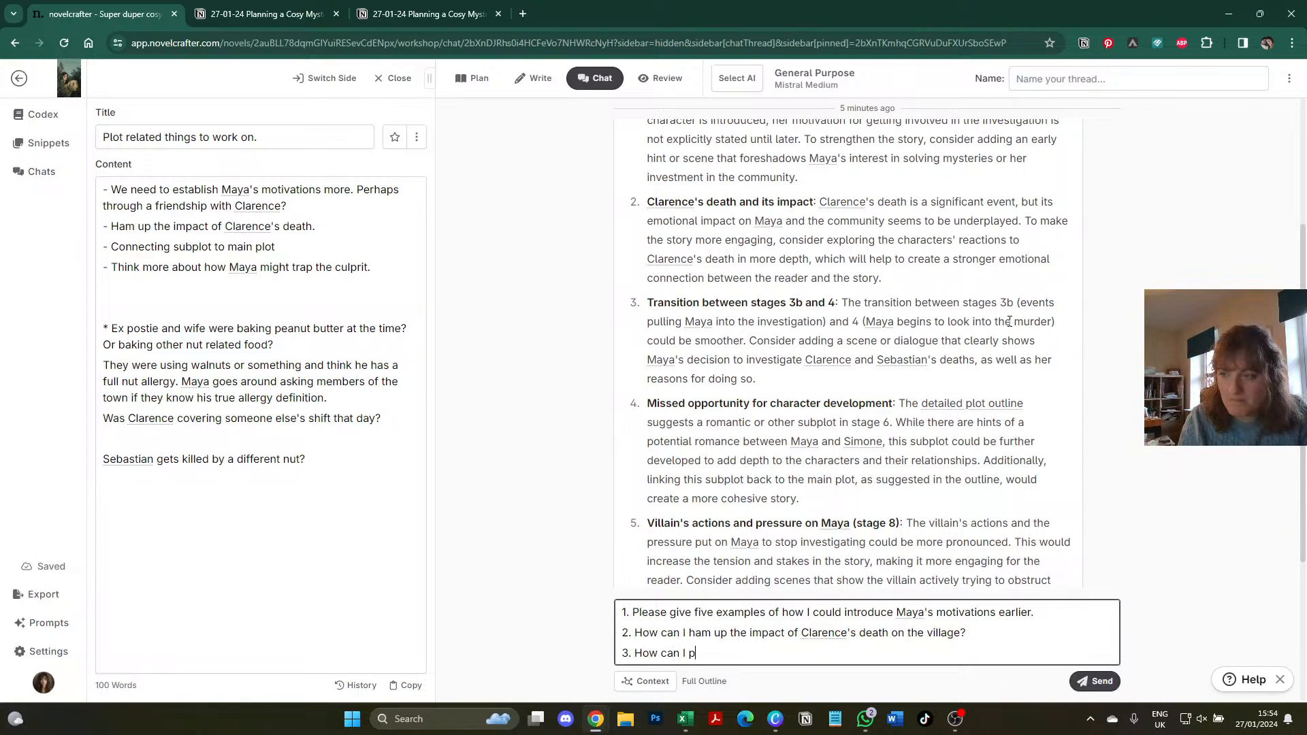
pyautogui.write(' better connect the subpl')
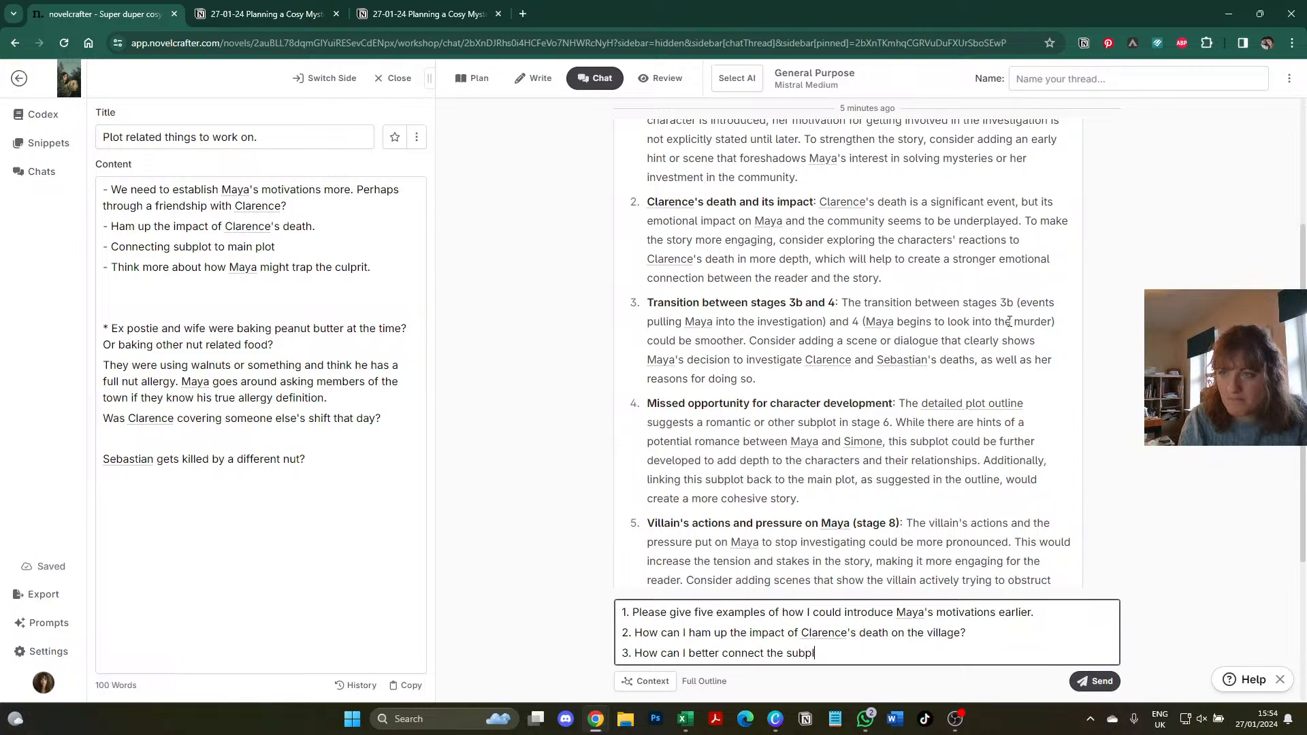
pyautogui.write('ot to the main plot?')
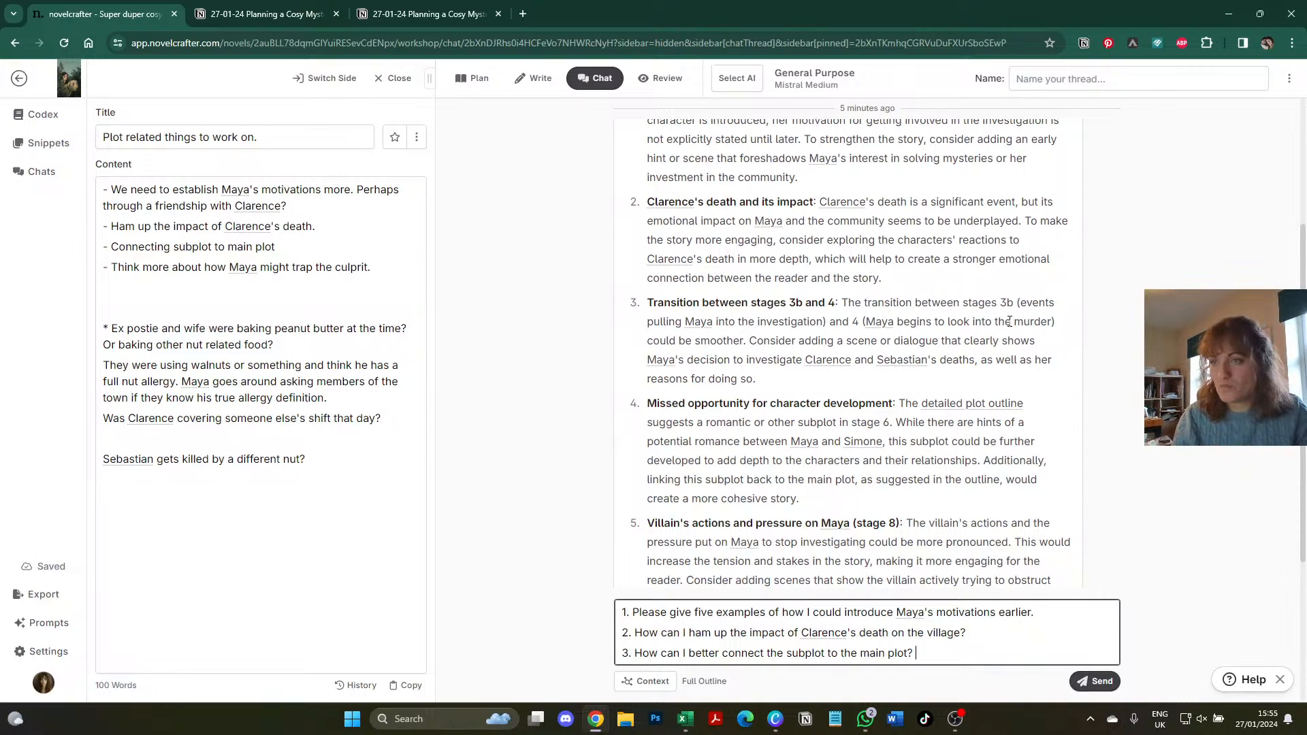
# - Add this line and send the message: "4. Please give five ideas for how Maya might trap the culprit (Hannah) in the last chapters of the book."
pyautogui.hotkey('shift', 'Return')
pyautogui.write('4. ')
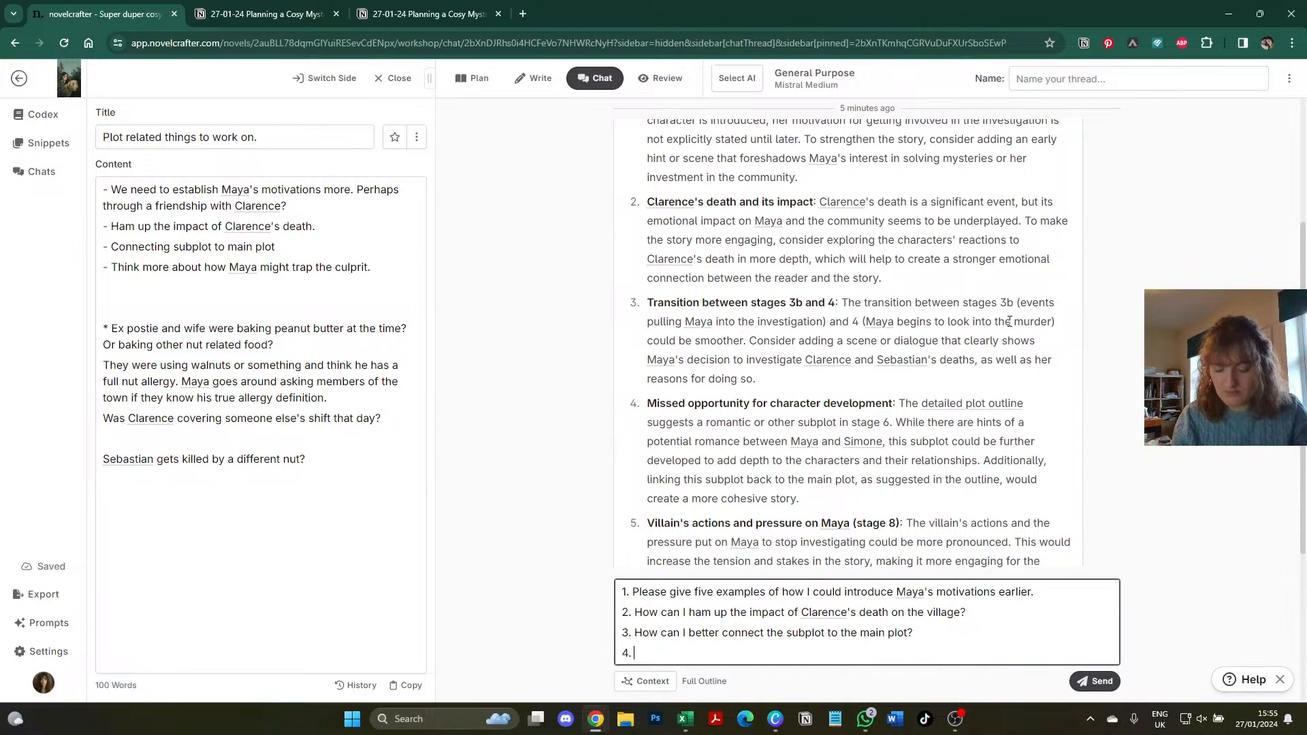
pyautogui.write('Pleas')
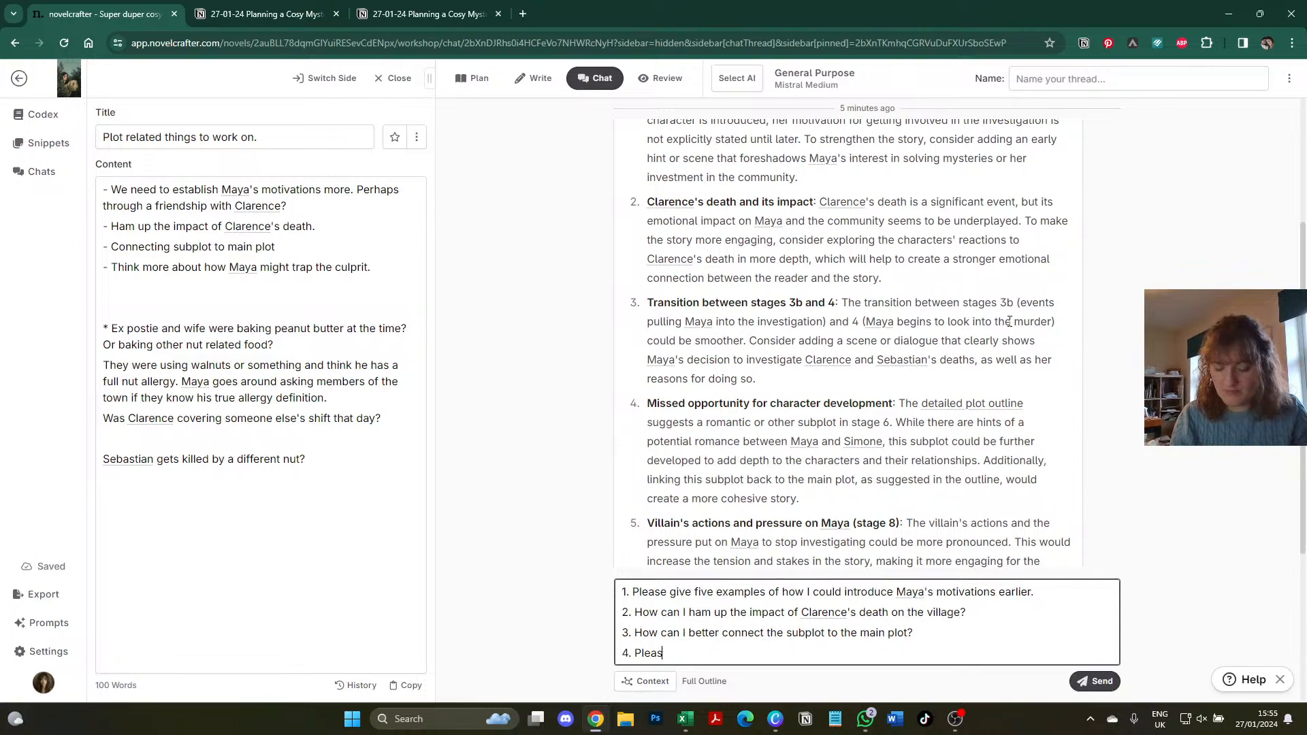
pyautogui.write('e give five ')
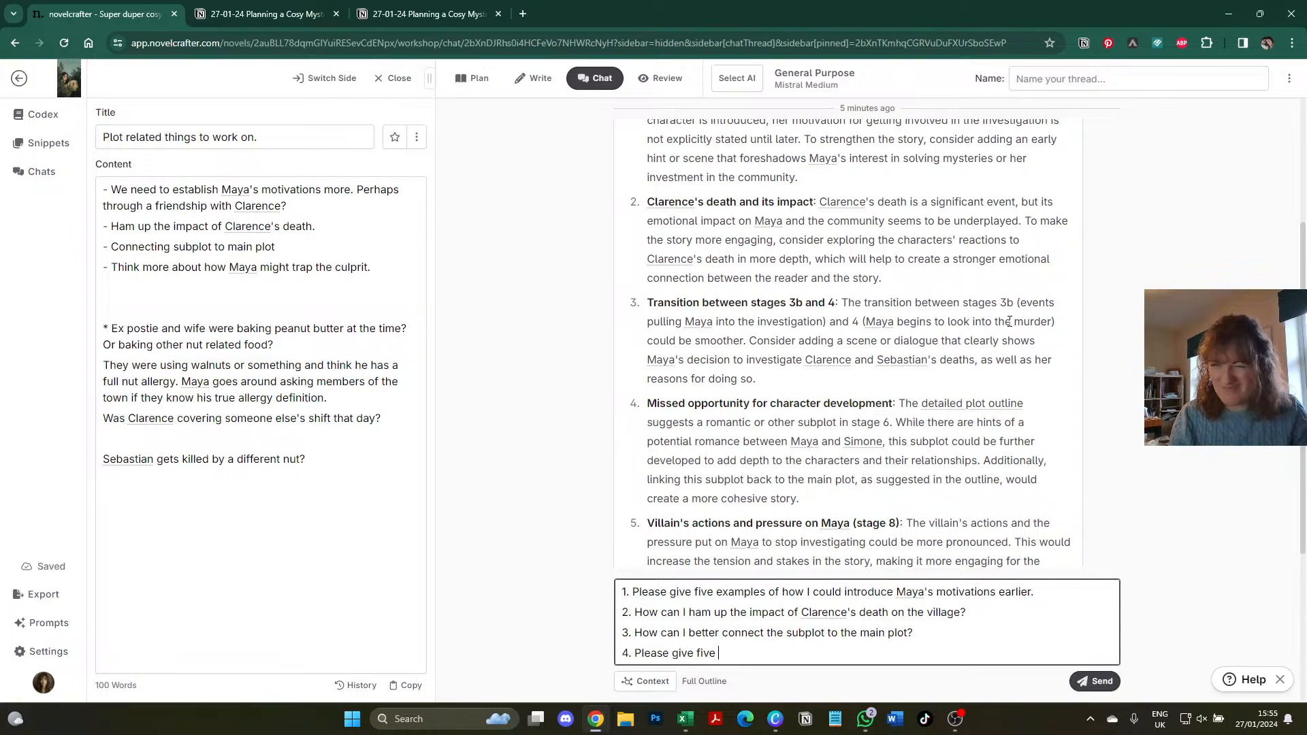
pyautogui.write('ideas for how ')
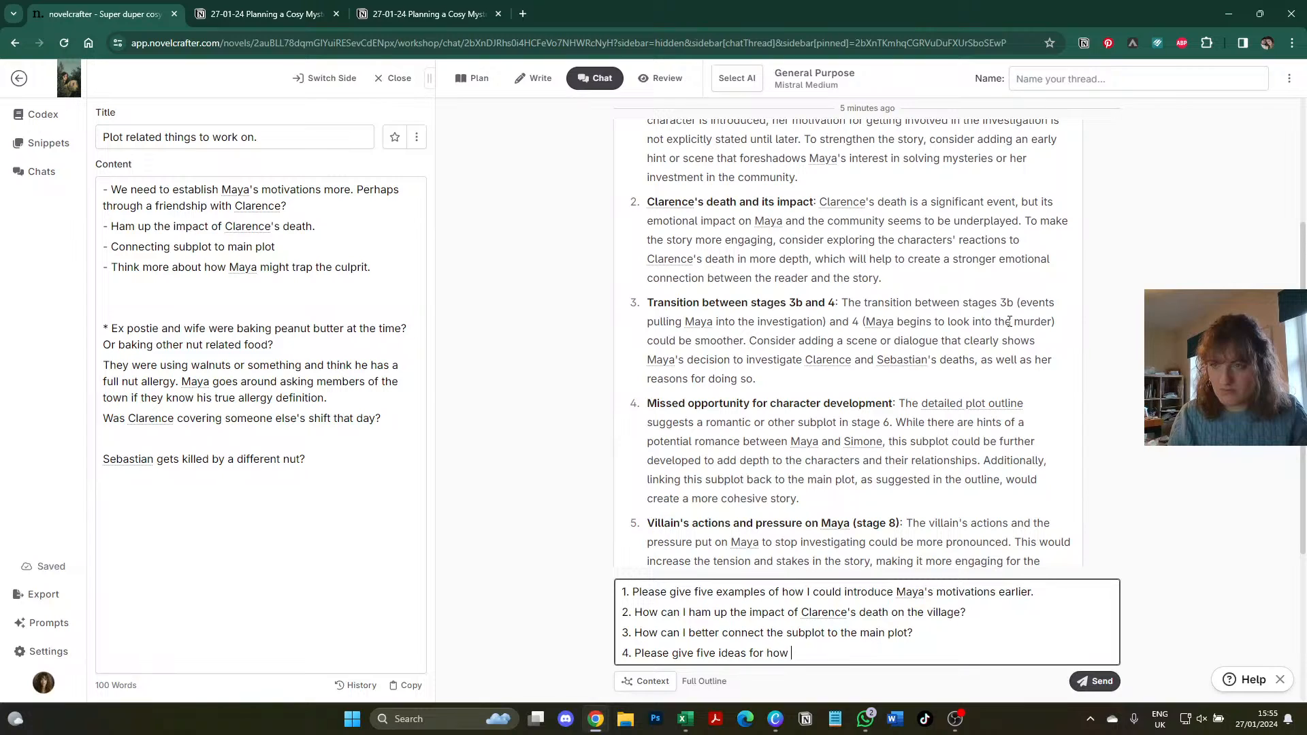
pyautogui.write('Maya might trap ')
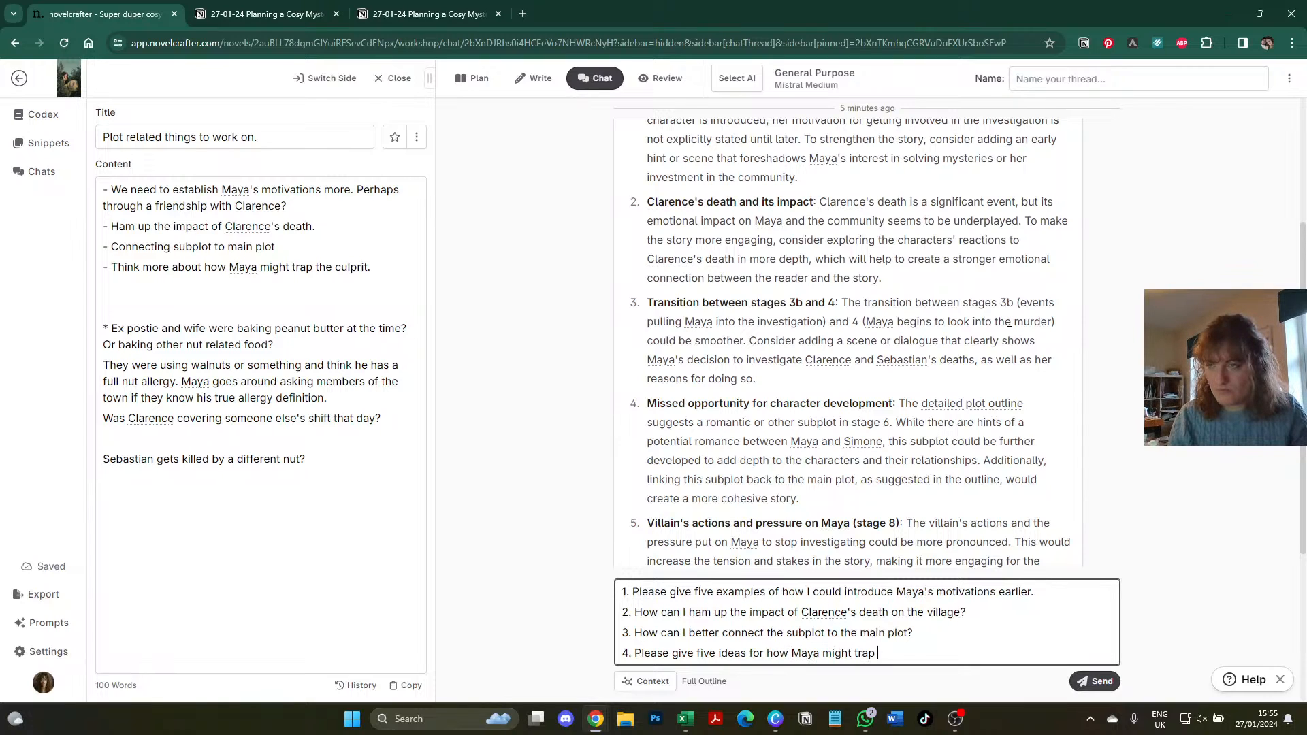
pyautogui.write('the culprit (')
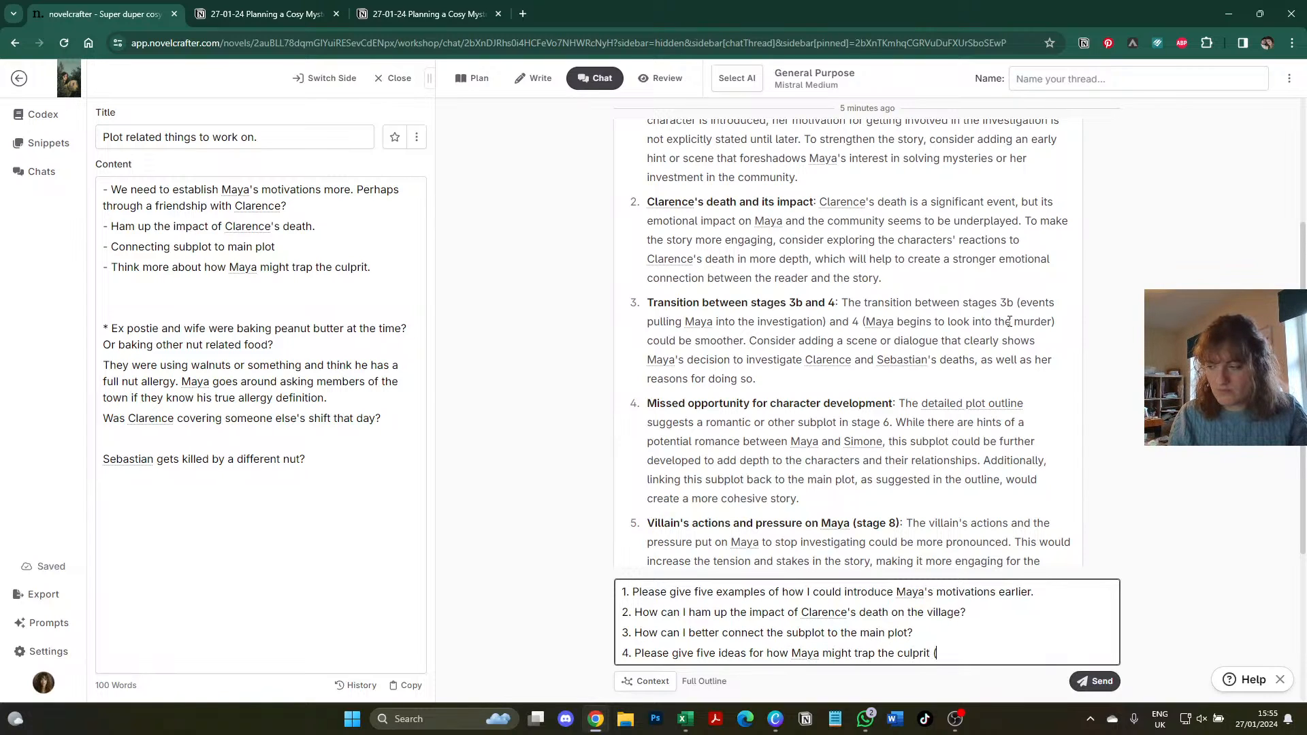
pyautogui.write('Hannah) in ')
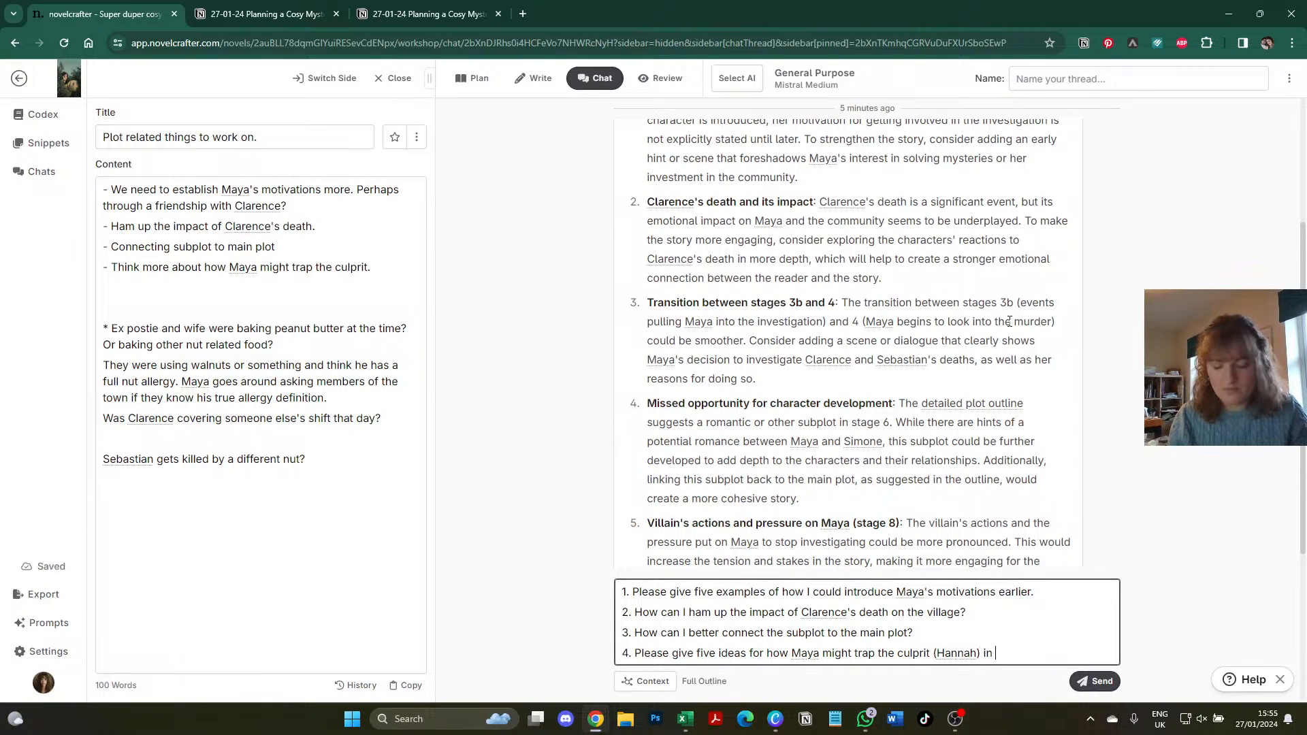
pyautogui.write('the last chapters o')
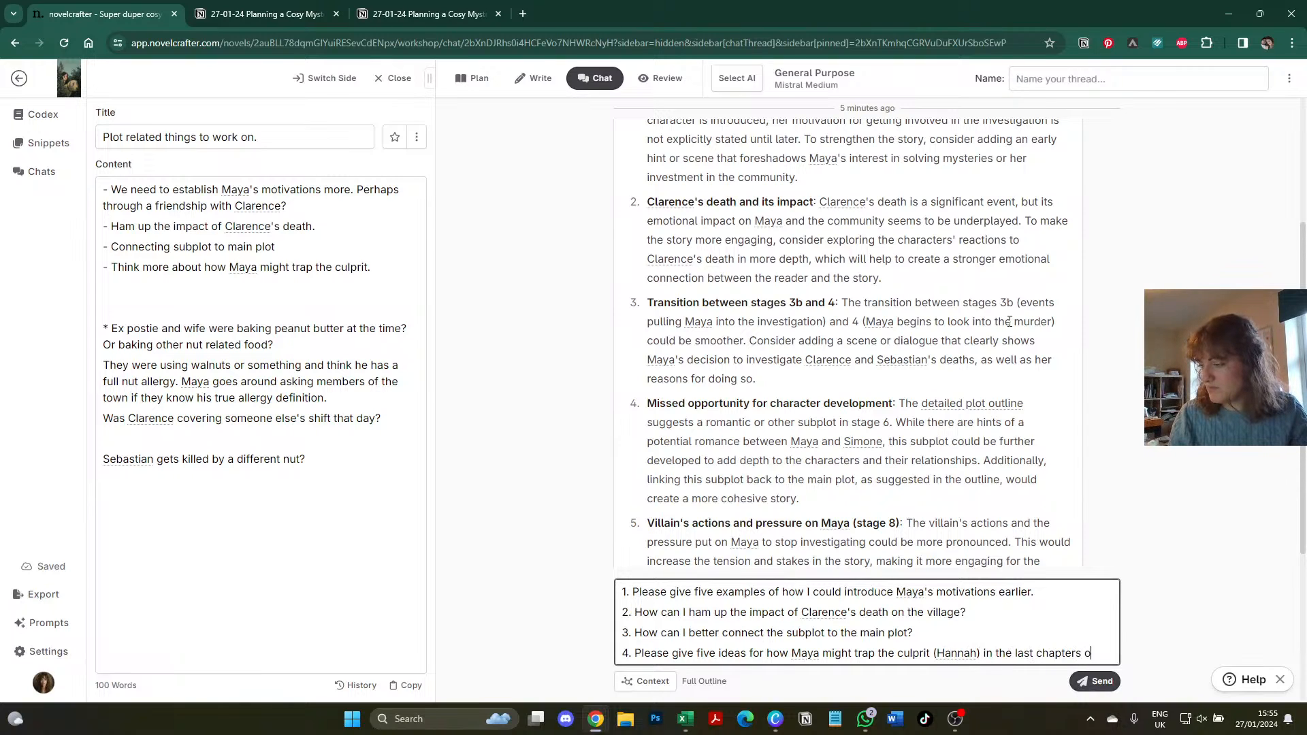
pyautogui.write('f the book')
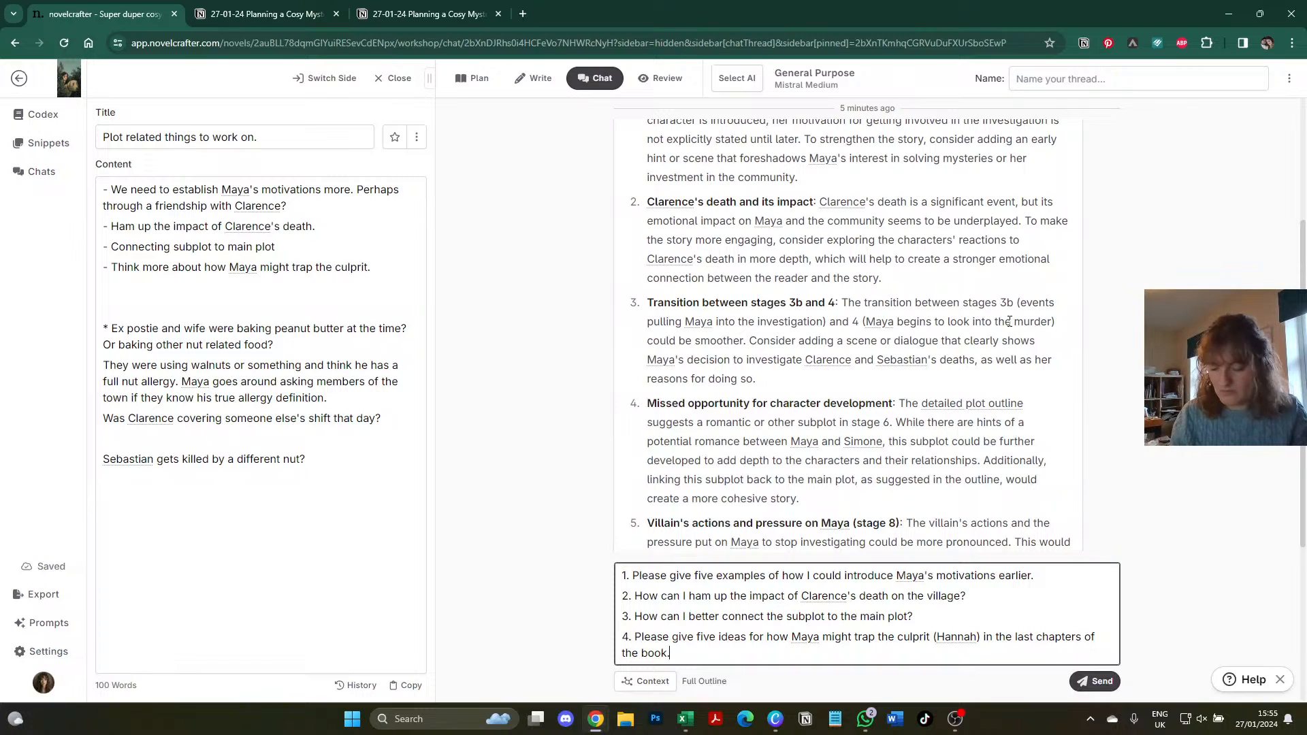
pyautogui.write('.')
pyautogui.press('Return')
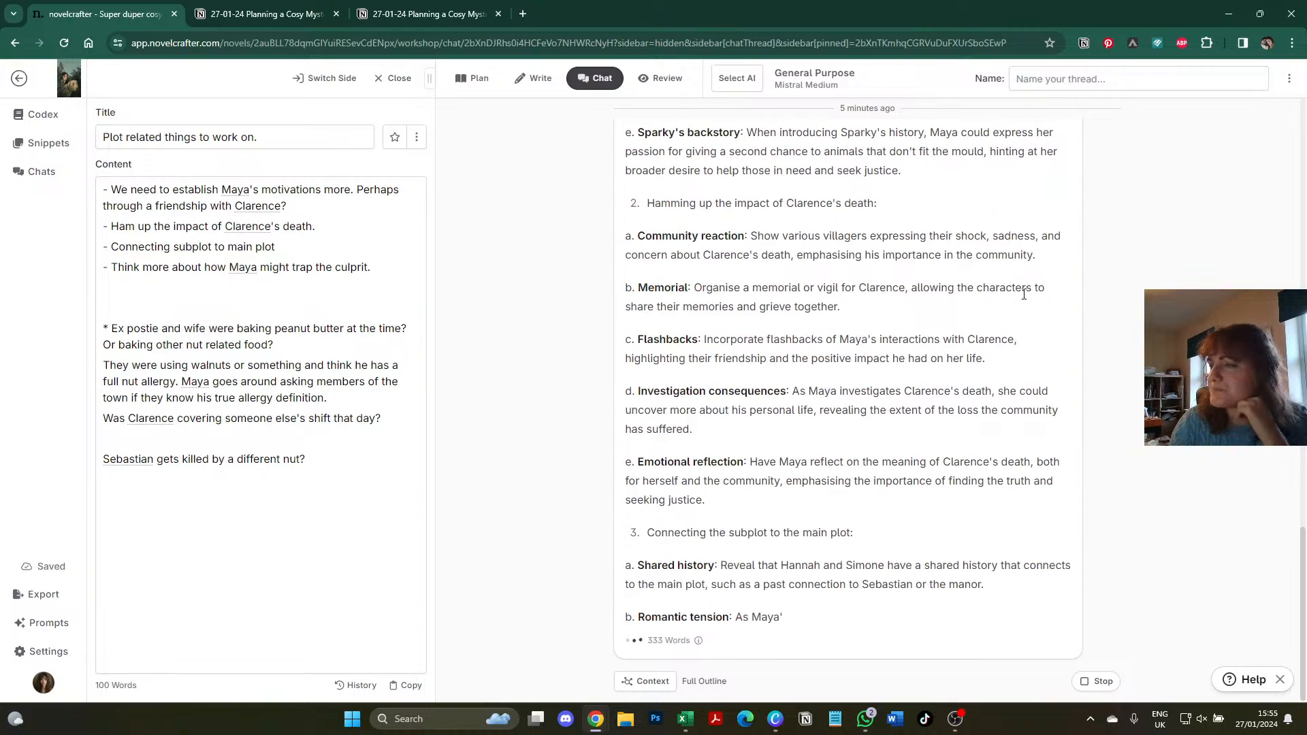
# - Read the AI reply's suggestions for introducing Maya's motivations earlier, from the start of the answer
pyautogui.scroll(3, 1027, 297)
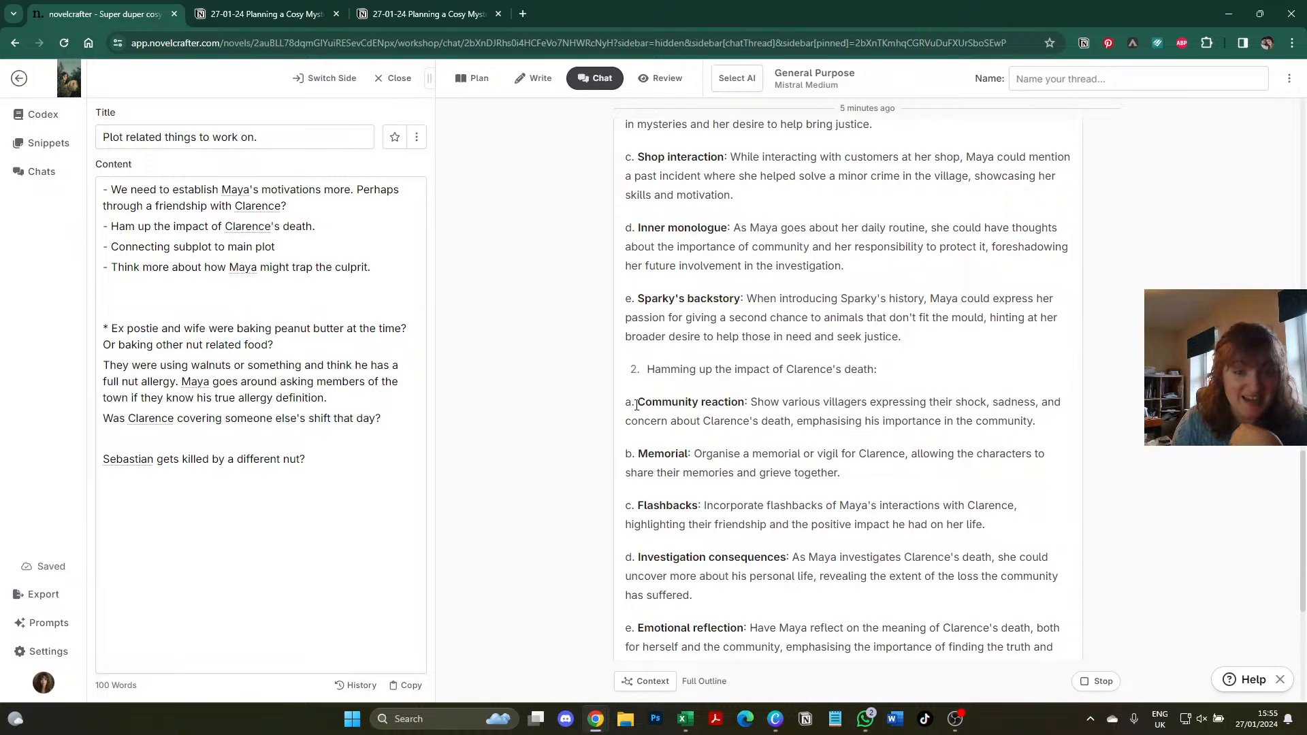
pyautogui.scroll(1, 636, 406)
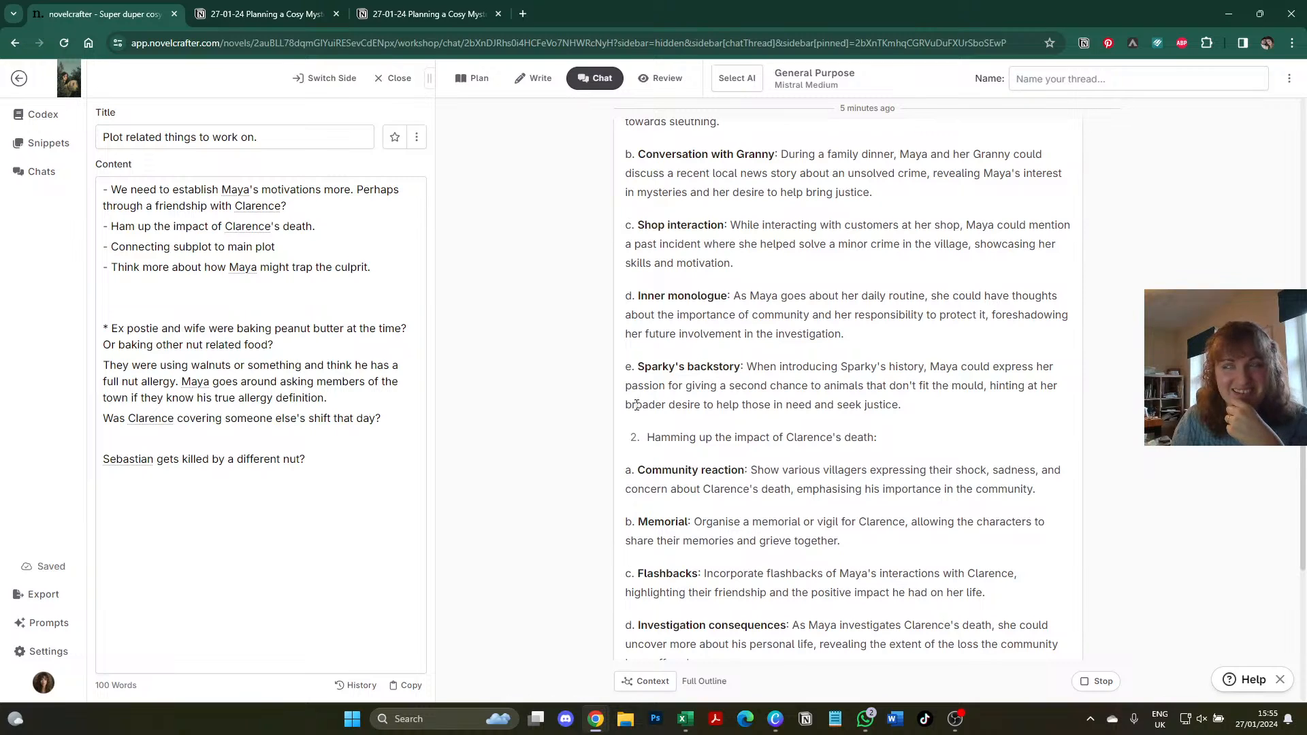
pyautogui.scroll(2, 636, 406)
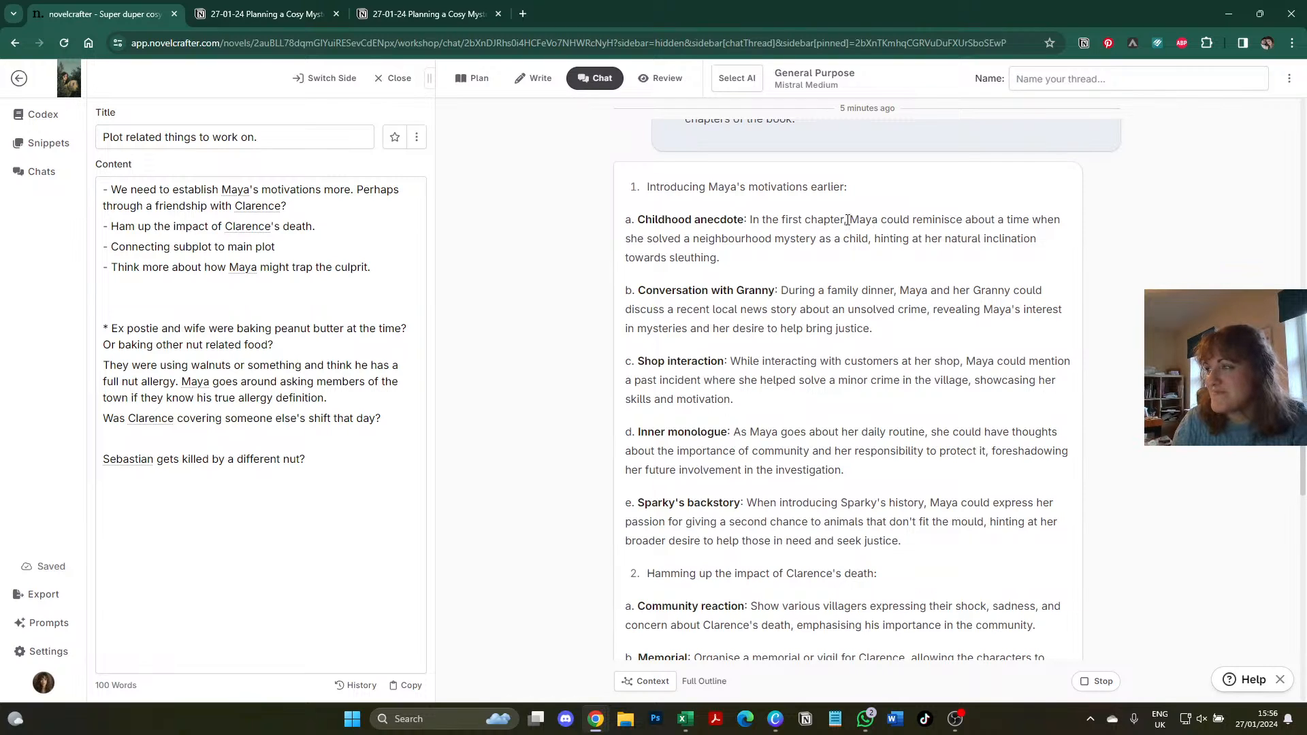
pyautogui.moveTo(849, 220); pyautogui.dragTo(870, 240)
pyautogui.click(869, 239)
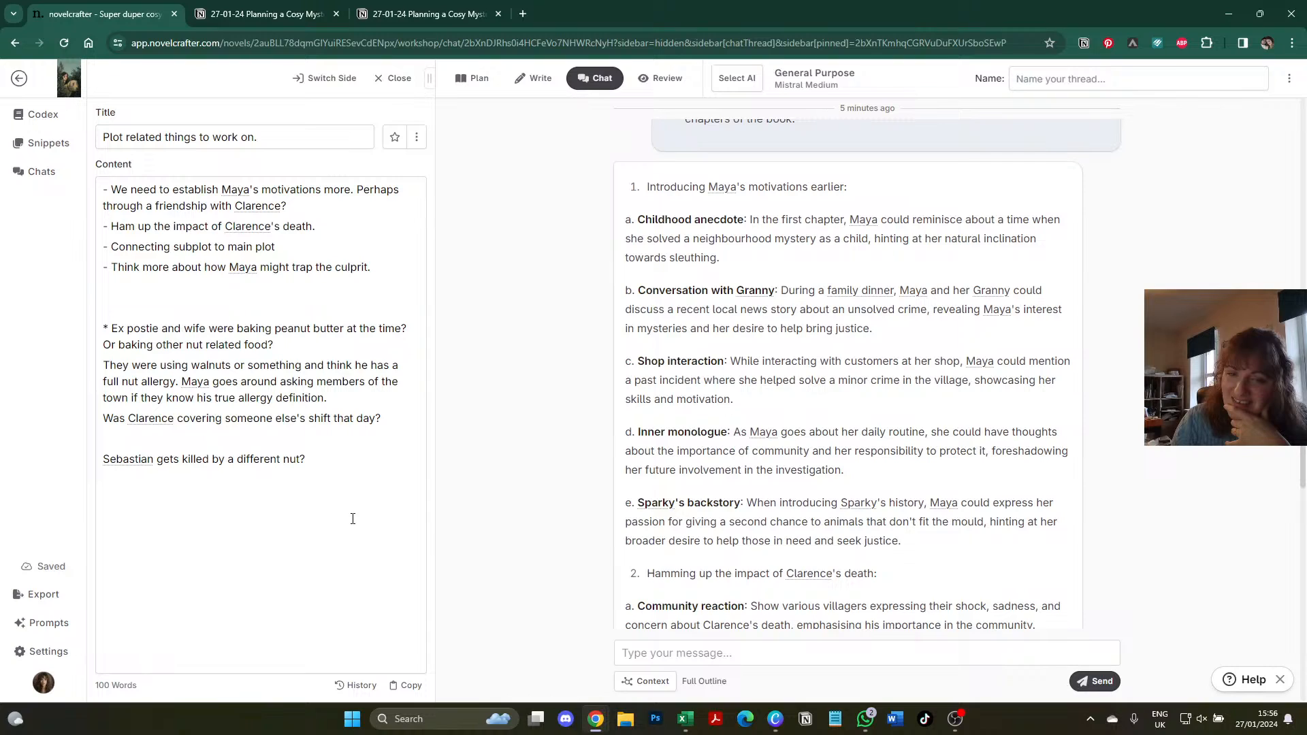
# - Start a new bullet after a blank line at the end of the snippet: "- During the family dinner dinner, Maya's adventures with a"
pyautogui.click(378, 507)
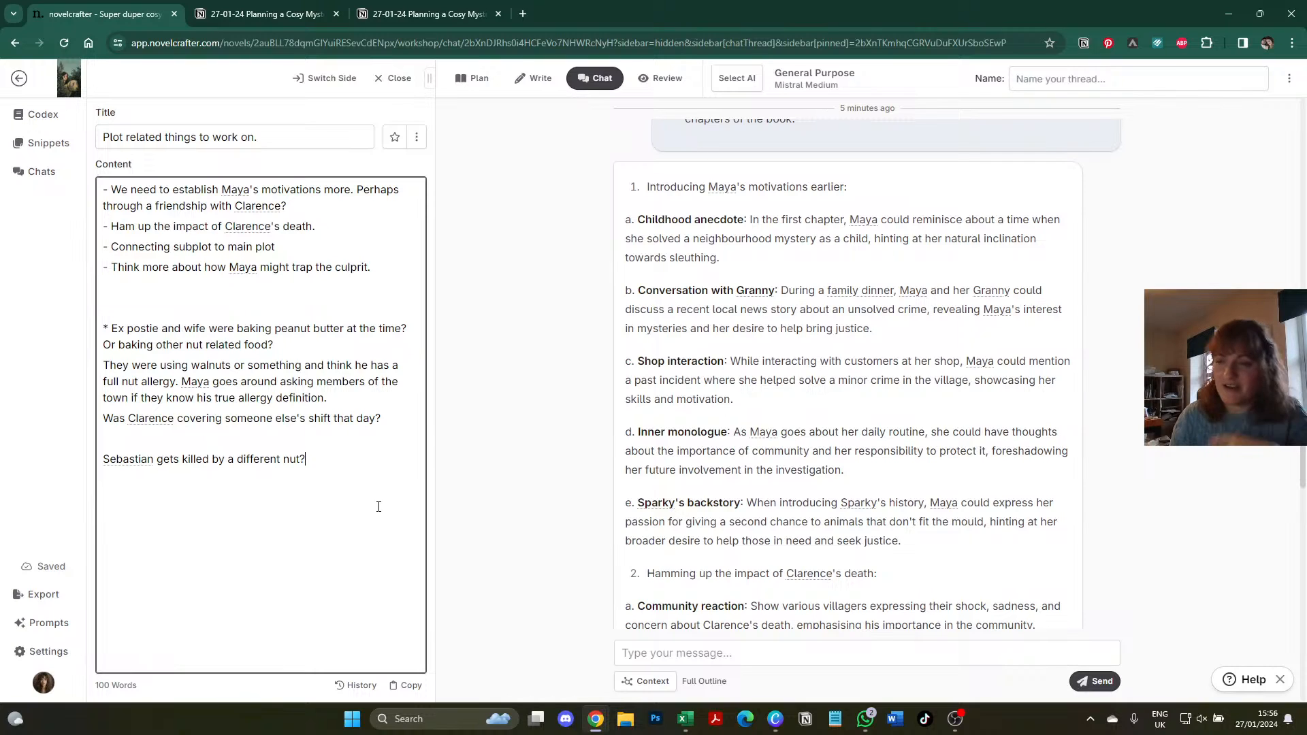
pyautogui.press('Return')
pyautogui.press('Return')
pyautogui.write('- F')
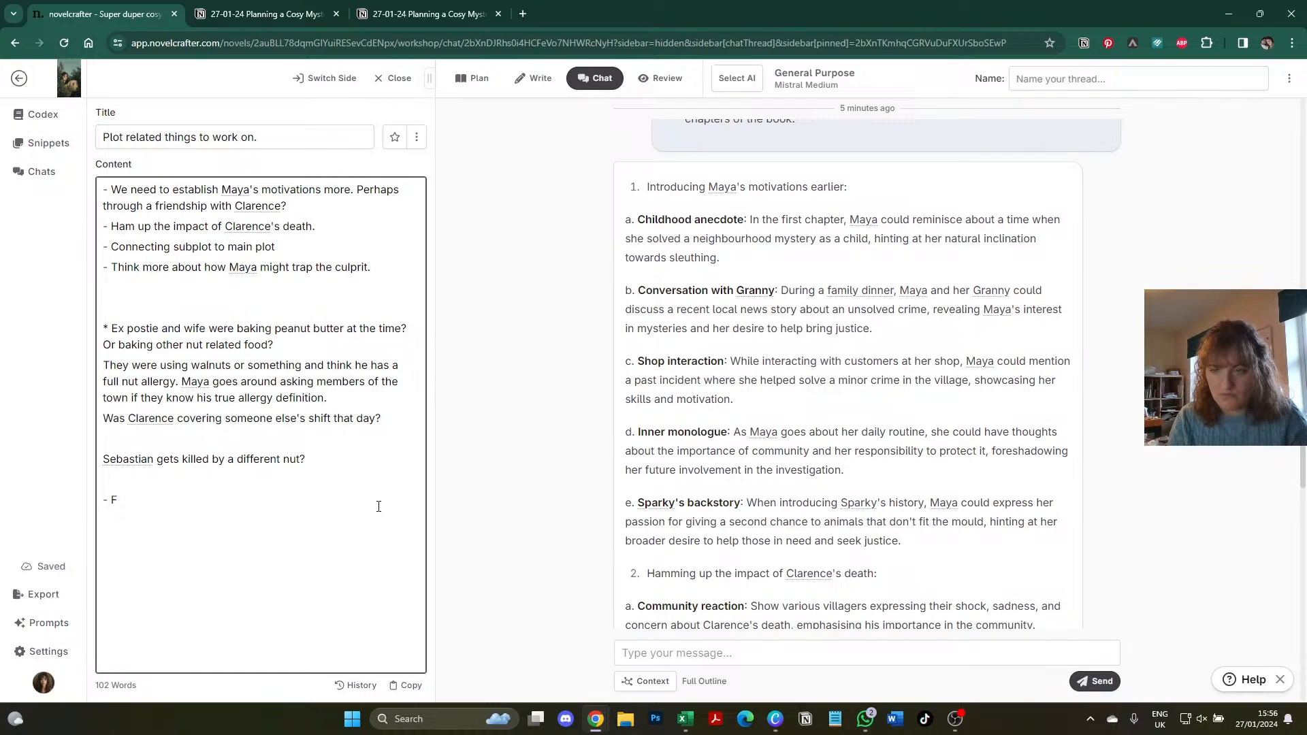
pyautogui.press('BackSpace')
pyautogui.write('During the family di')
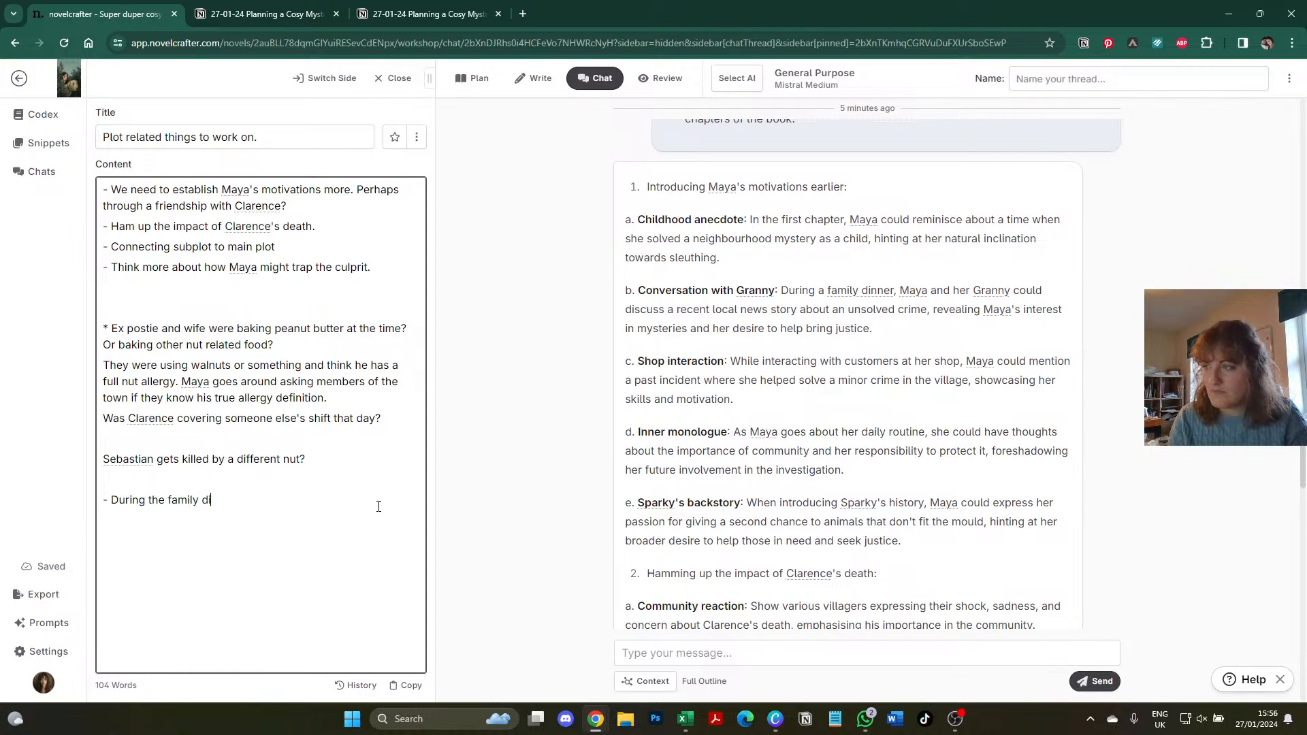
pyautogui.write('nner dinner, ')
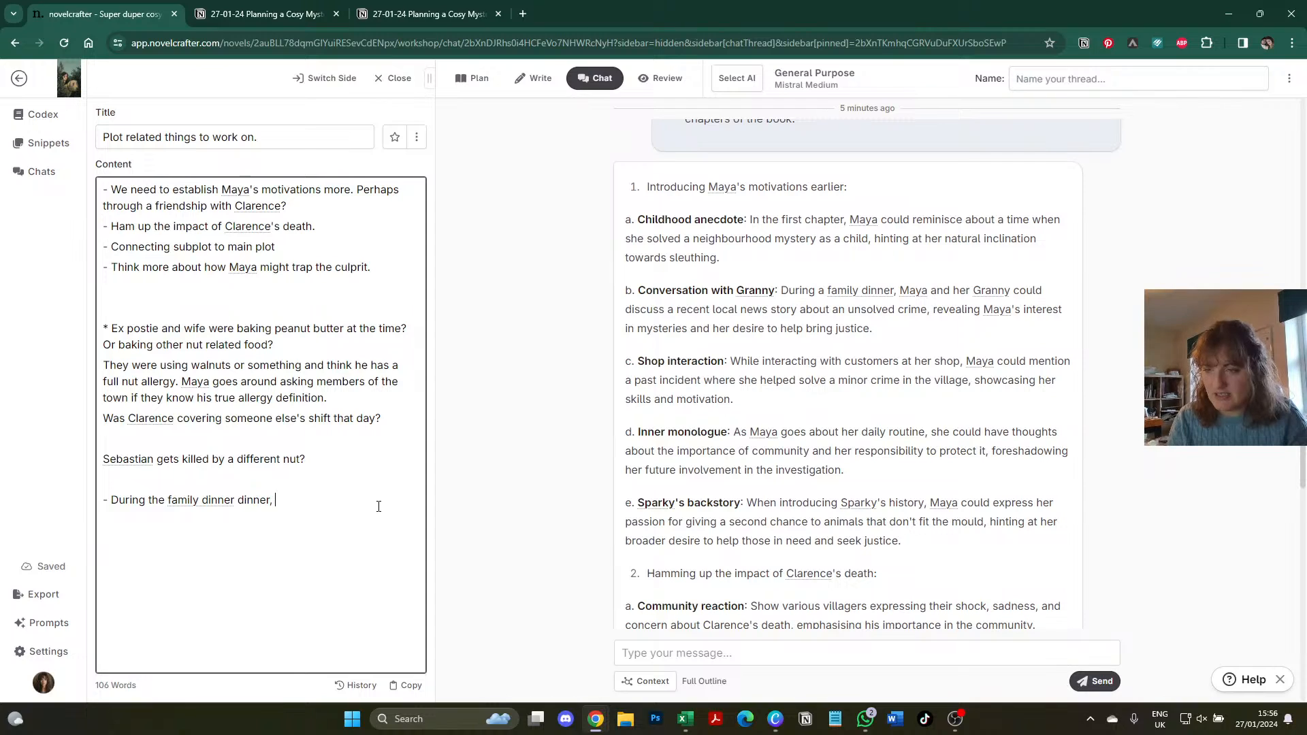
pyautogui.write("Maya's a")
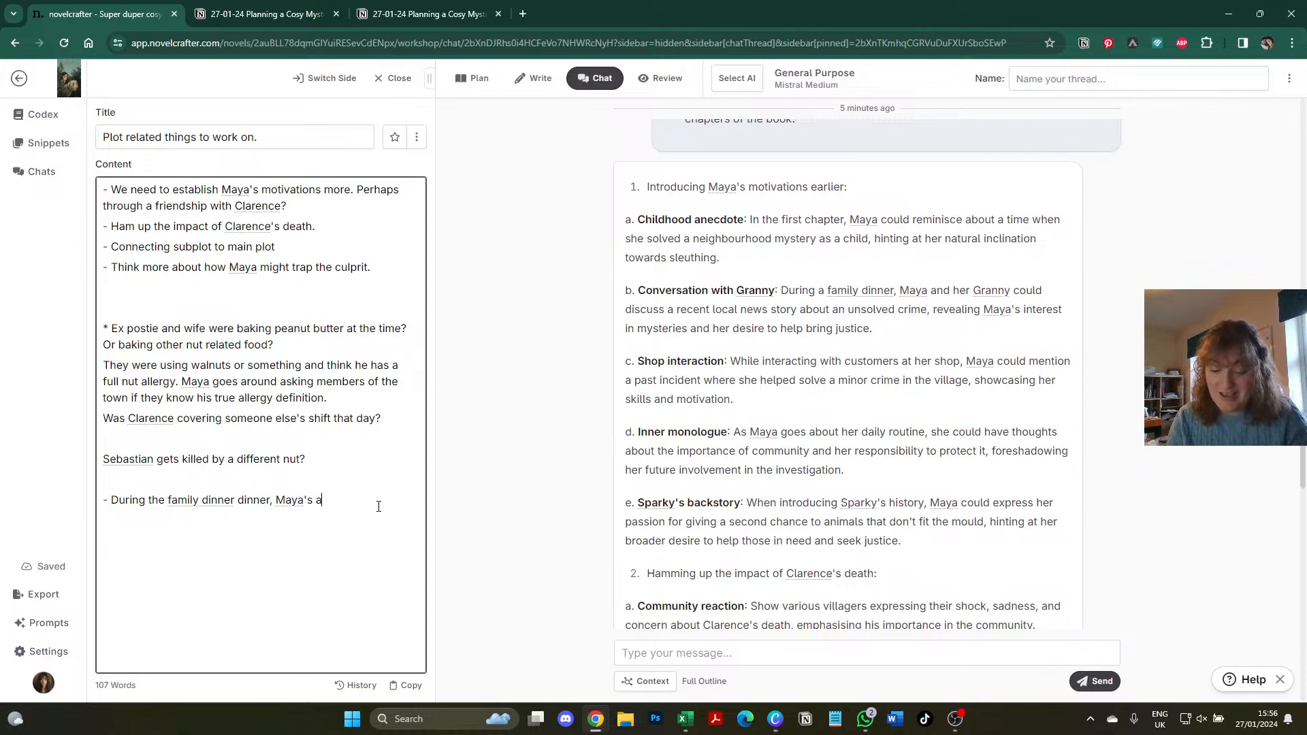
pyautogui.write('dventures with a ')
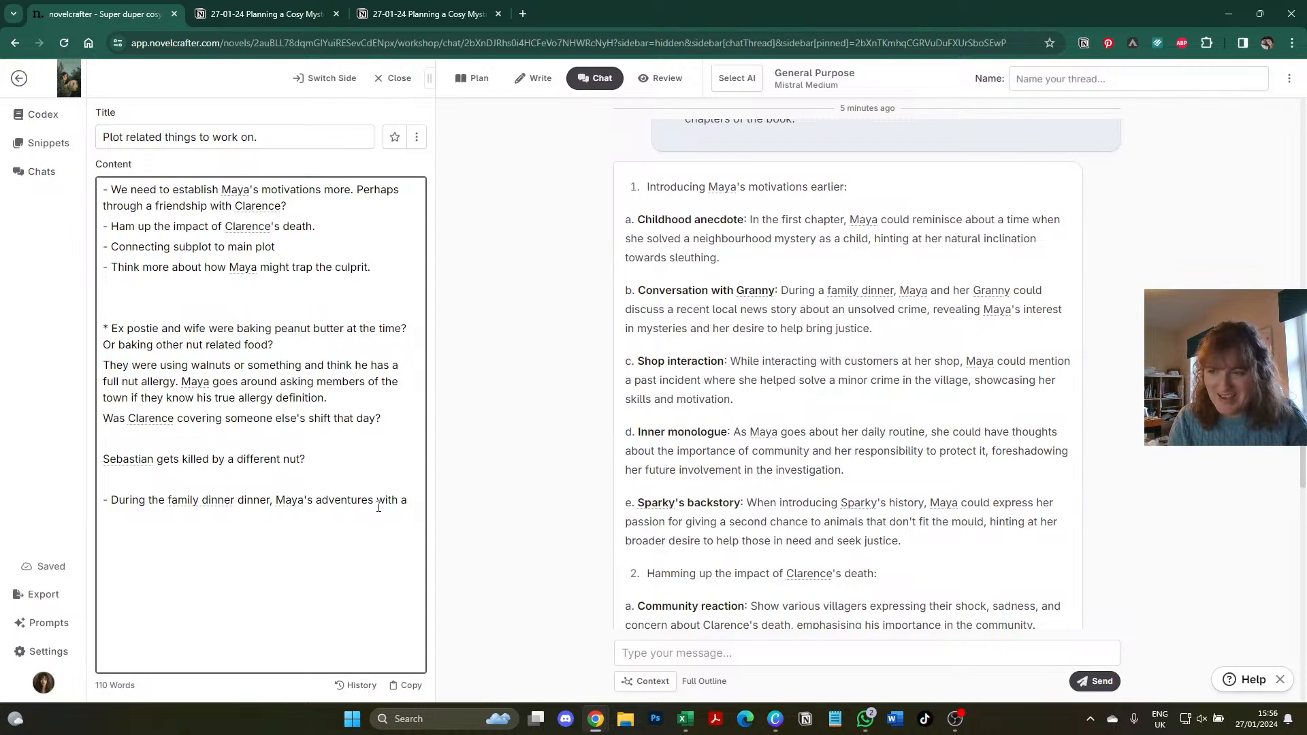
# - Complete the family dinner bullet with "metal detector or a magnifying glass come up in relation to someone eating the last slice of cake (it was dad)."
pyautogui.write('metal ')
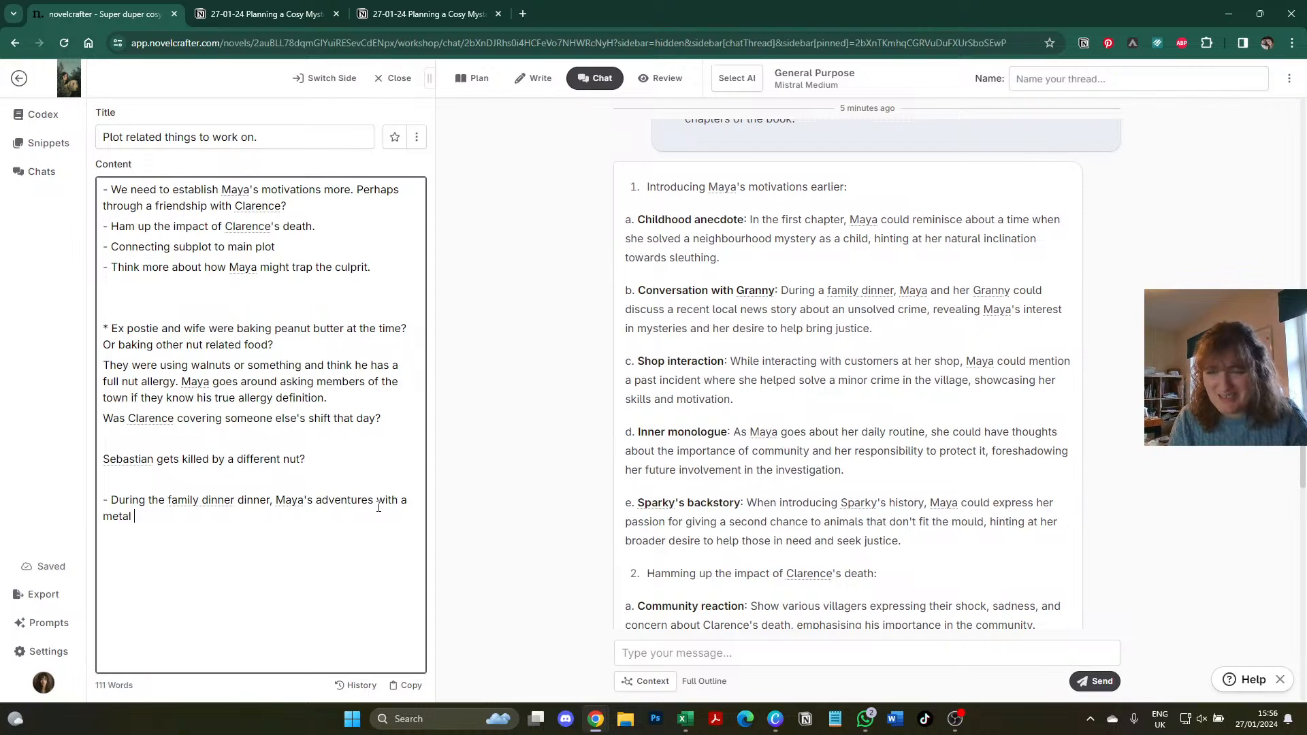
pyautogui.write('detector or ')
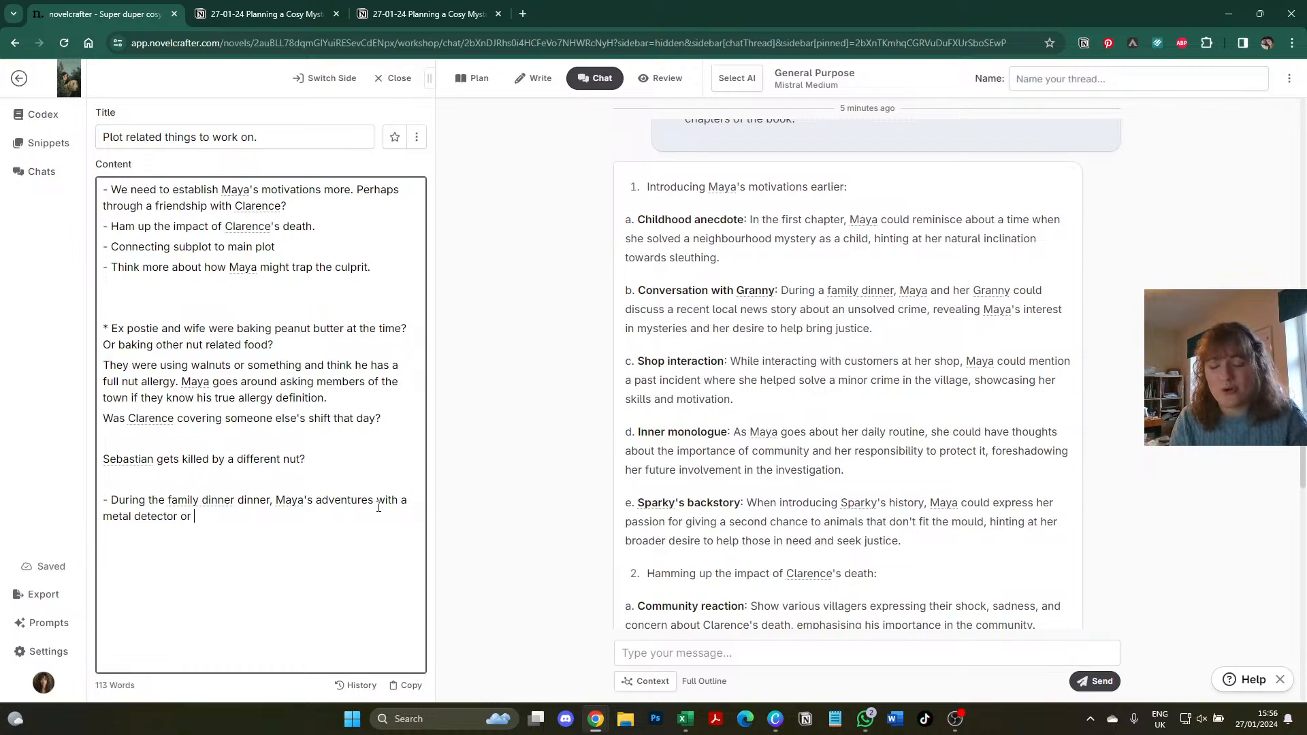
pyautogui.write('a magnifying ')
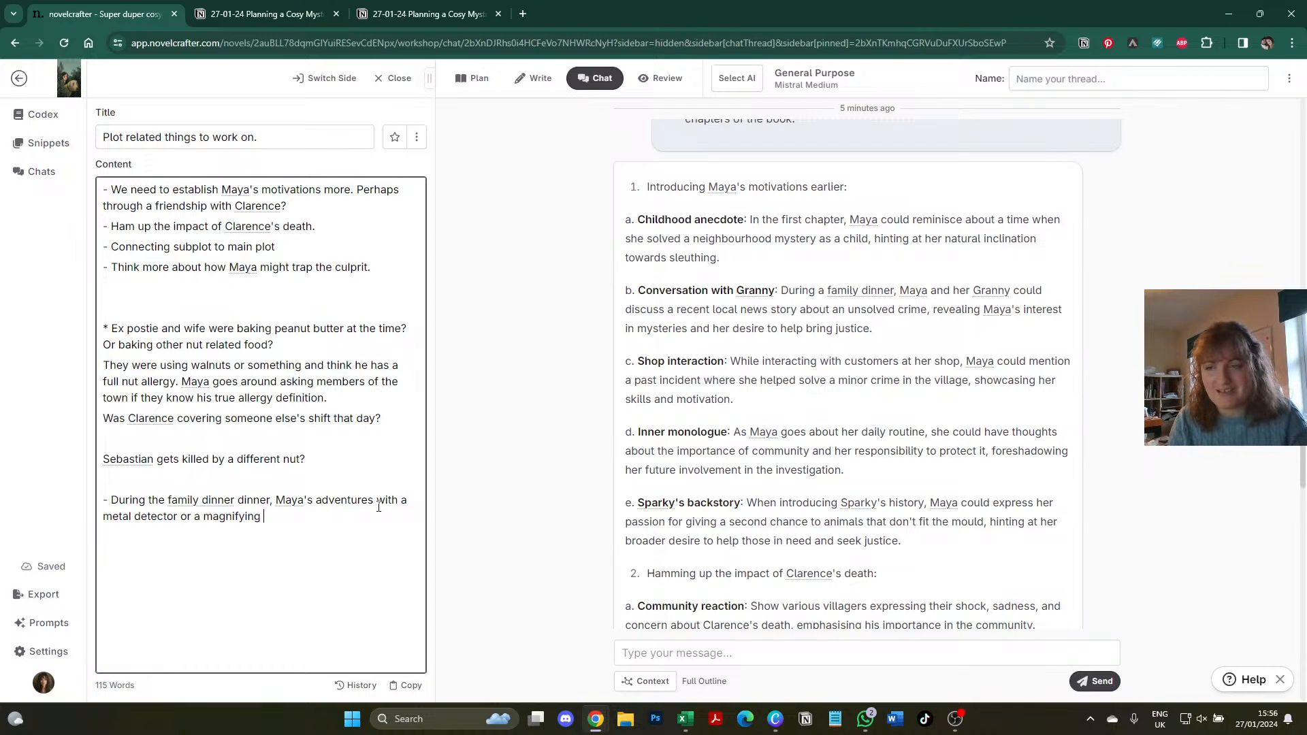
pyautogui.write('glass come pu')
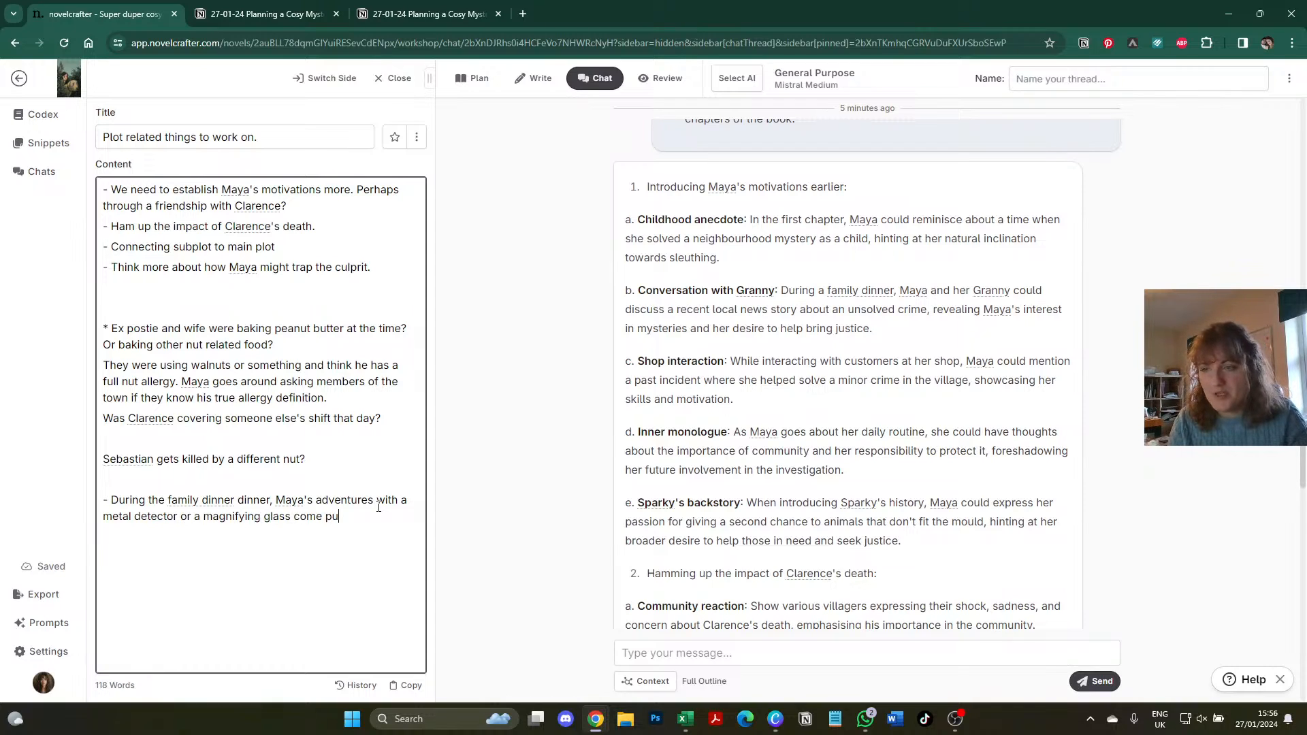
pyautogui.press('BackSpace')
pyautogui.press('BackSpace')
pyautogui.write('up in relate')
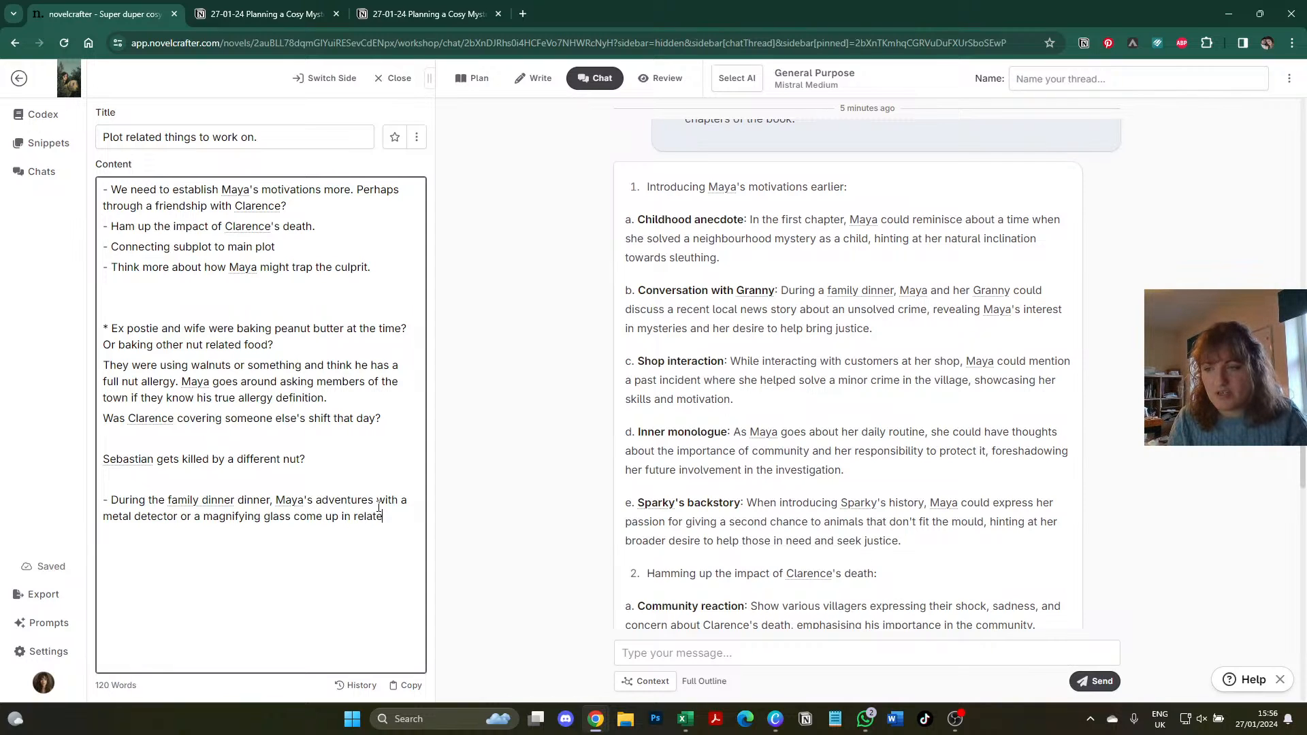
pyautogui.press('BackSpace')
pyautogui.write('ion to so')
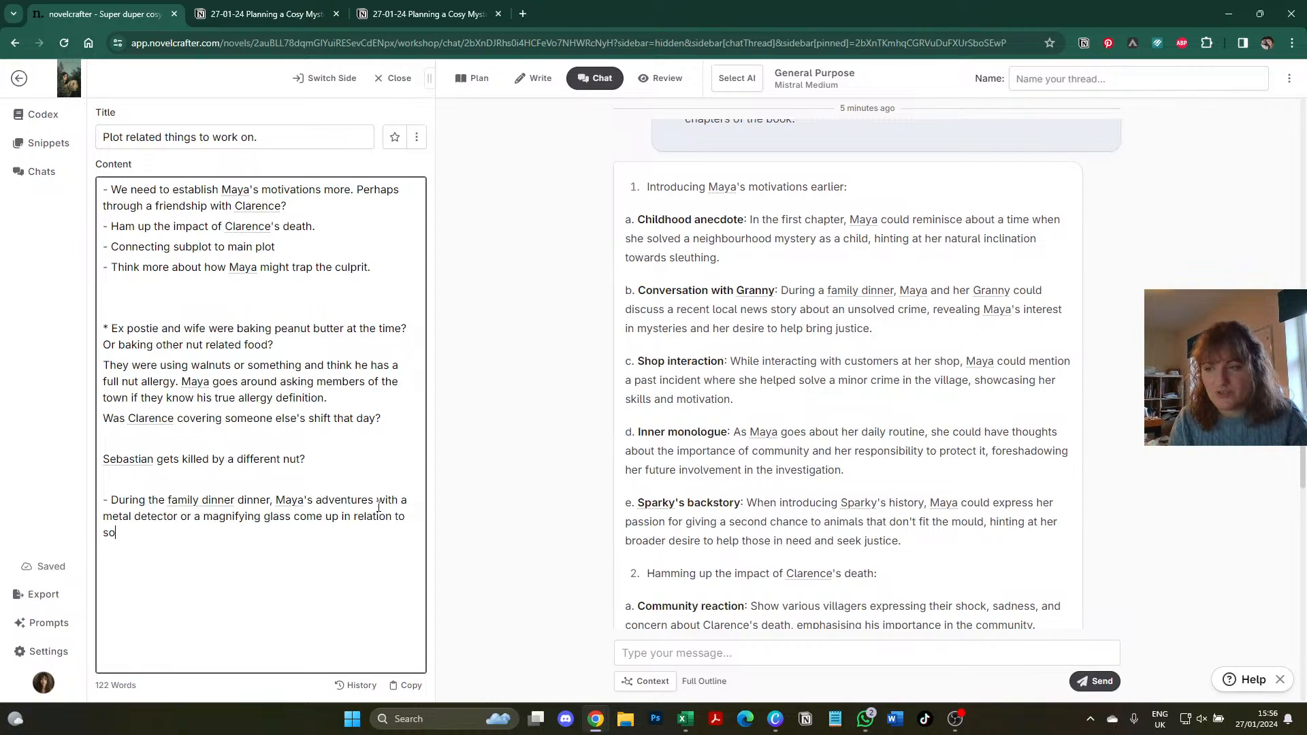
pyautogui.write('meone steal')
pyautogui.press('BackSpace')
pyautogui.press('BackSpace')
pyautogui.press('BackSpace')
pyautogui.press('BackSpace')
pyautogui.press('BackSpace')
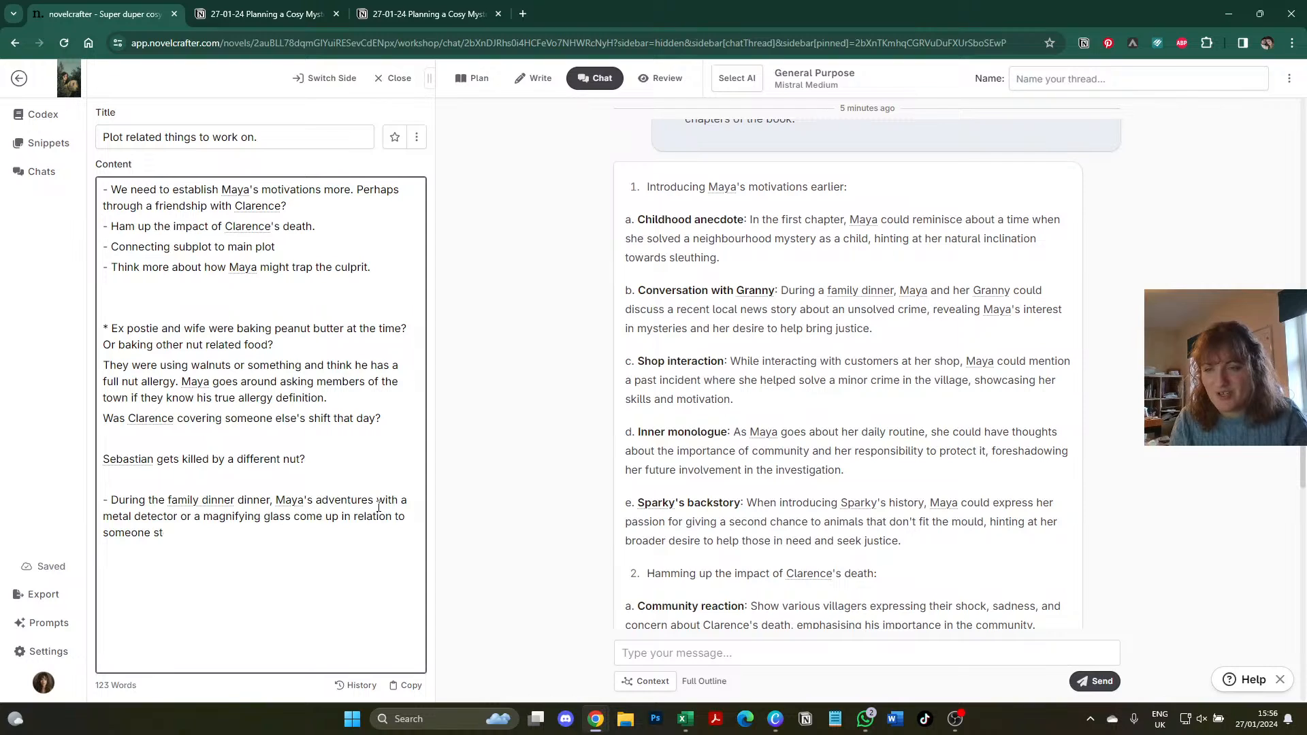
pyautogui.write('eating the la')
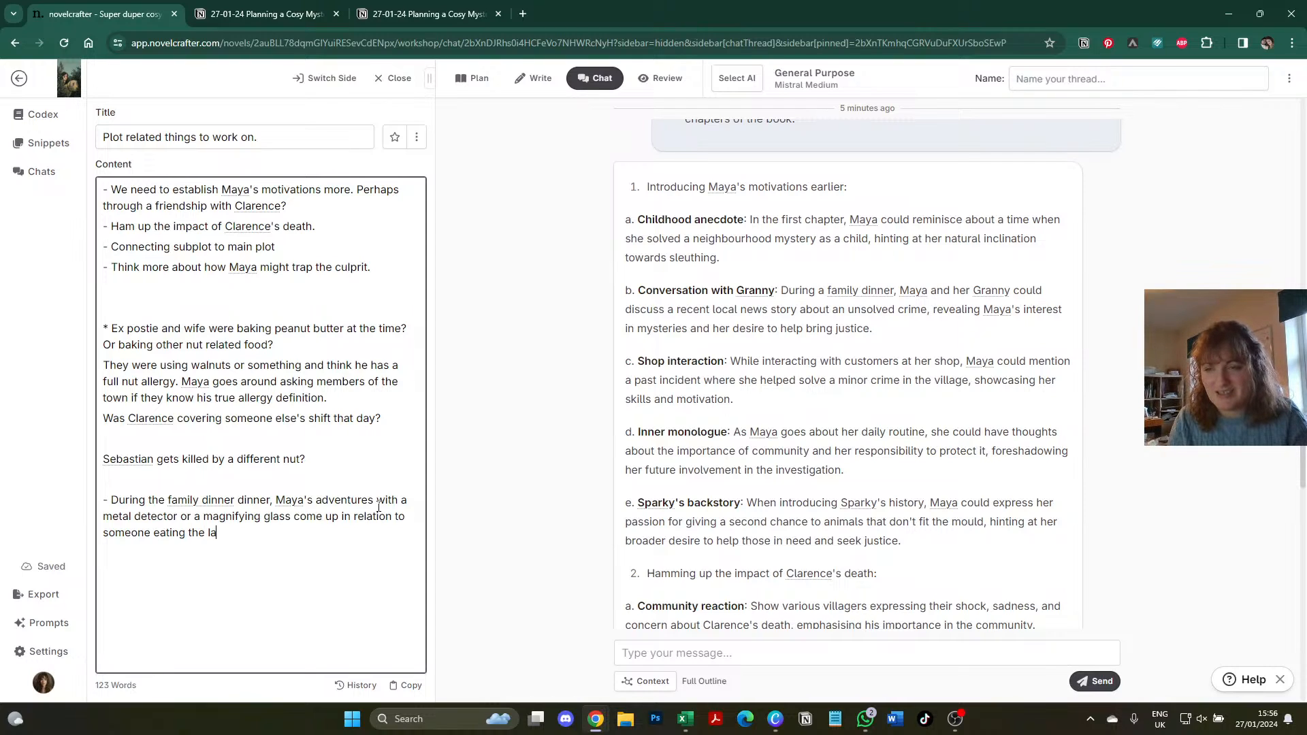
pyautogui.write('st slice of cak')
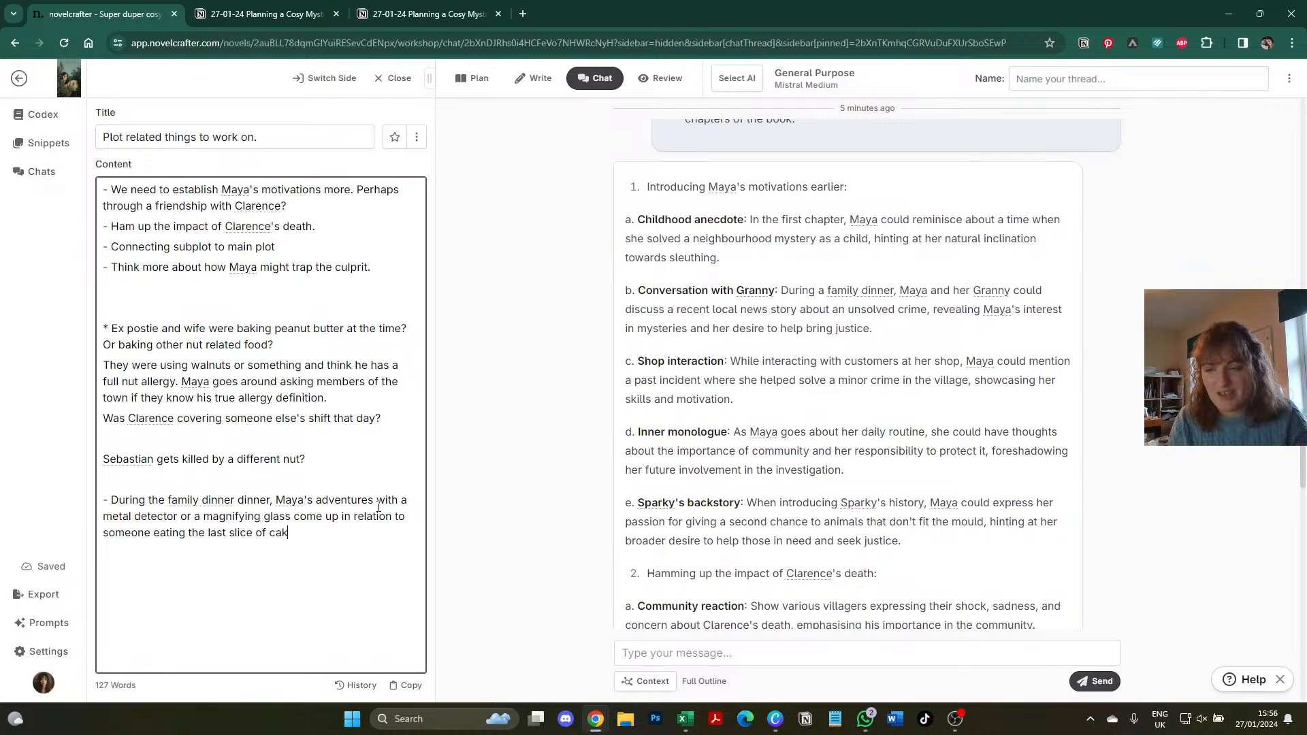
pyautogui.write('e (it was dad).')
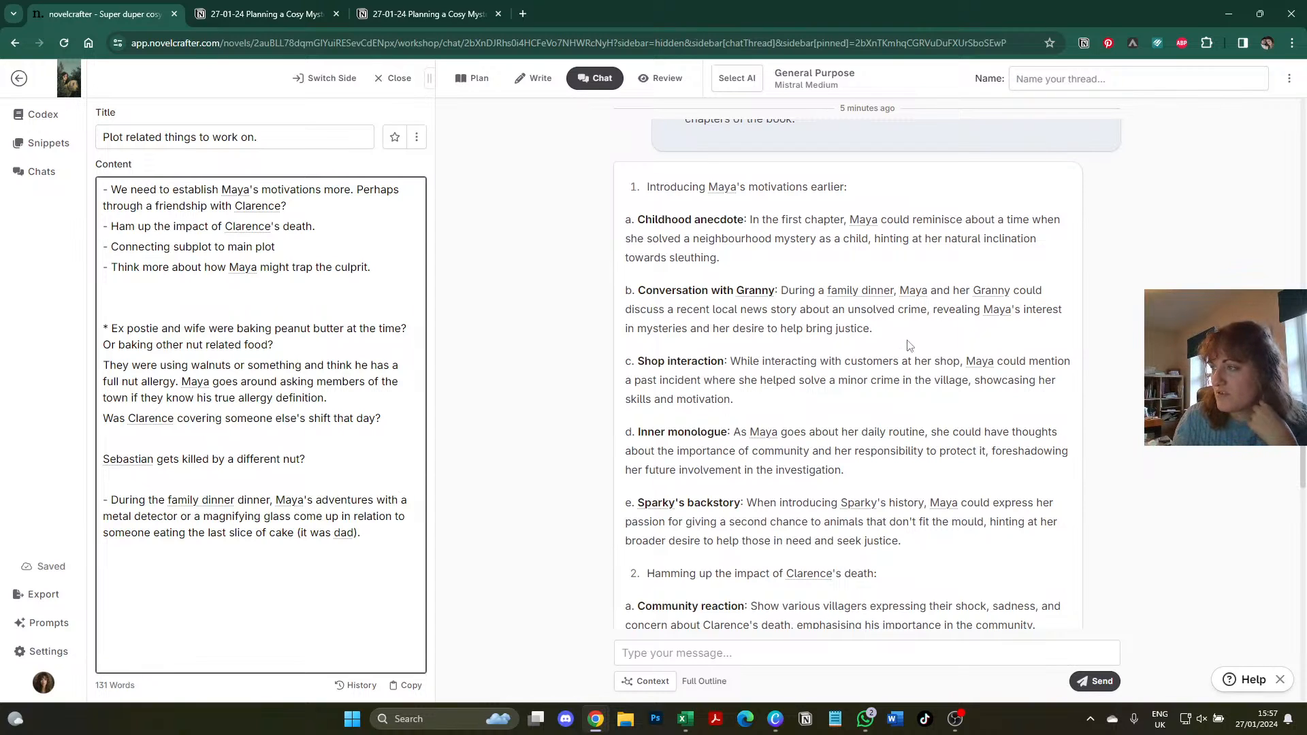
# - Read on to the AI reply's ideas for Clarence's death and add the snippet bullet "- Memorial for Clarence?"
pyautogui.scroll(-1, 892, 338)
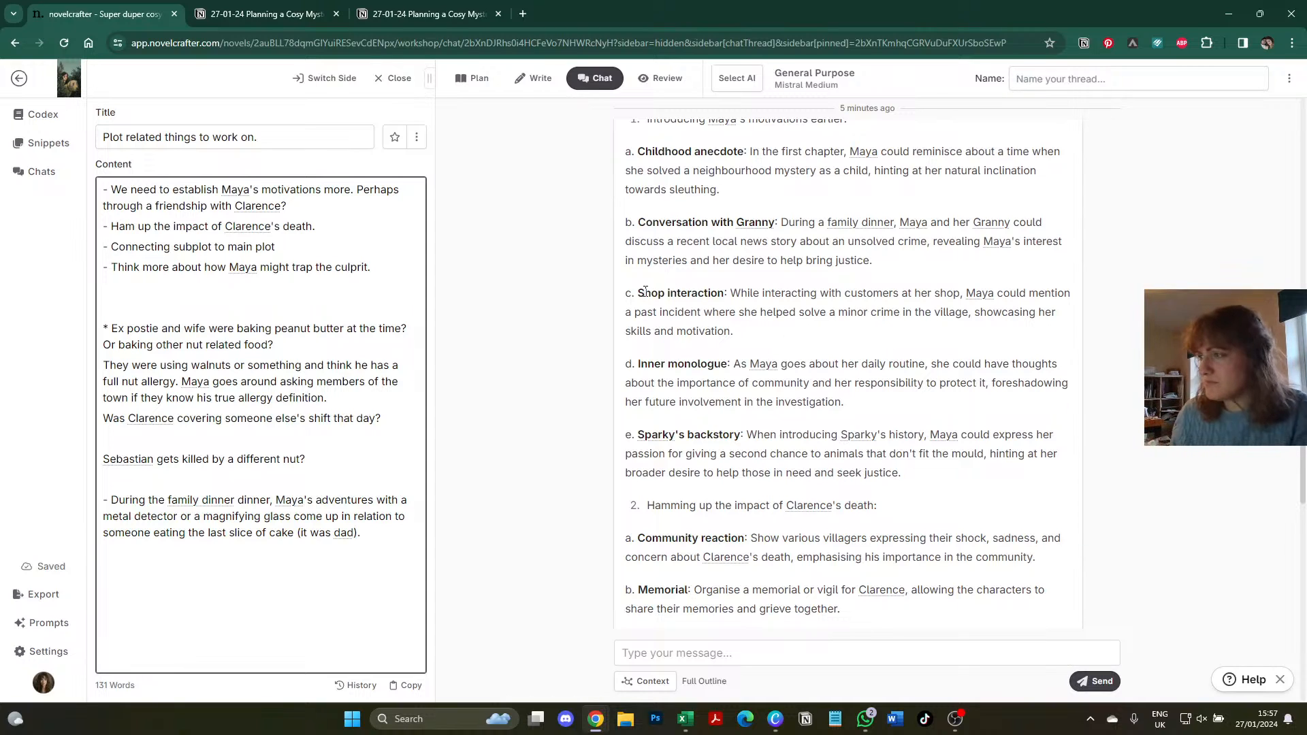
pyautogui.scroll(-1, 664, 327)
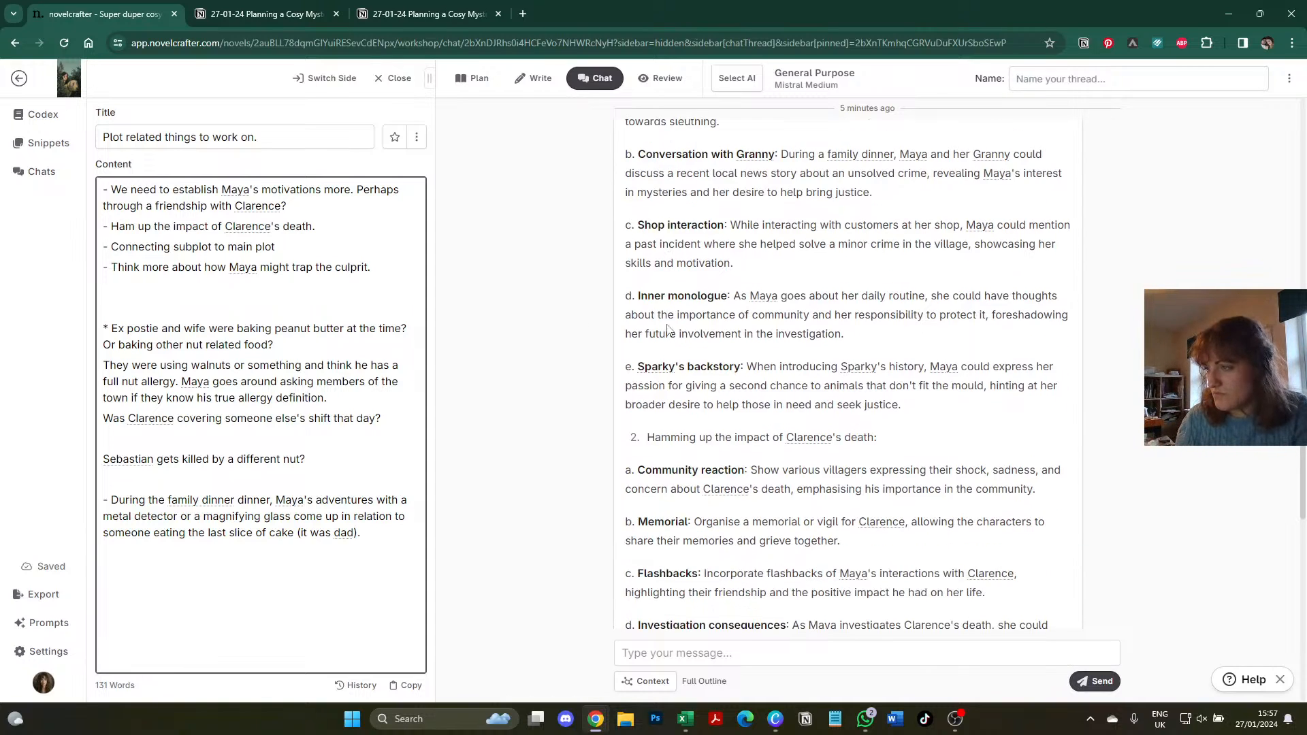
pyautogui.scroll(-1, 666, 330)
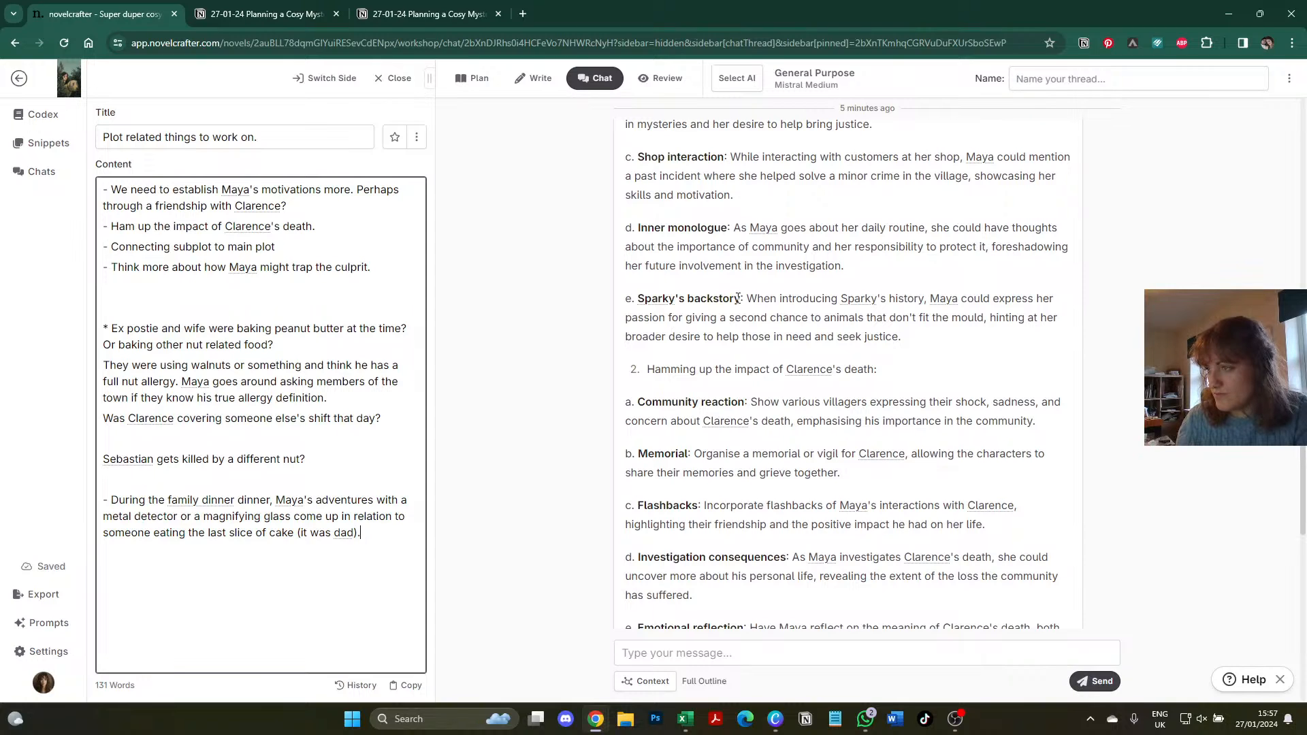
pyautogui.scroll(-3, 738, 298)
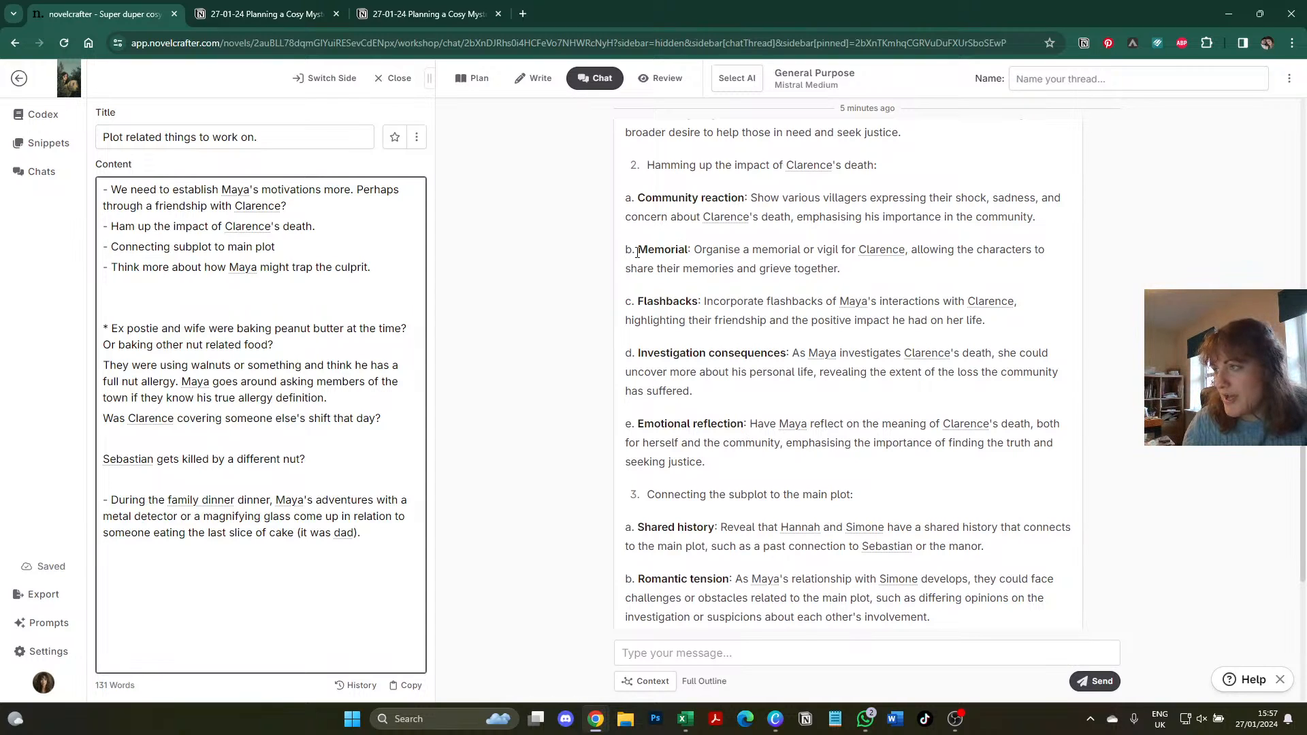
pyautogui.click(386, 542)
pyautogui.press('Return')
pyautogui.write('- M')
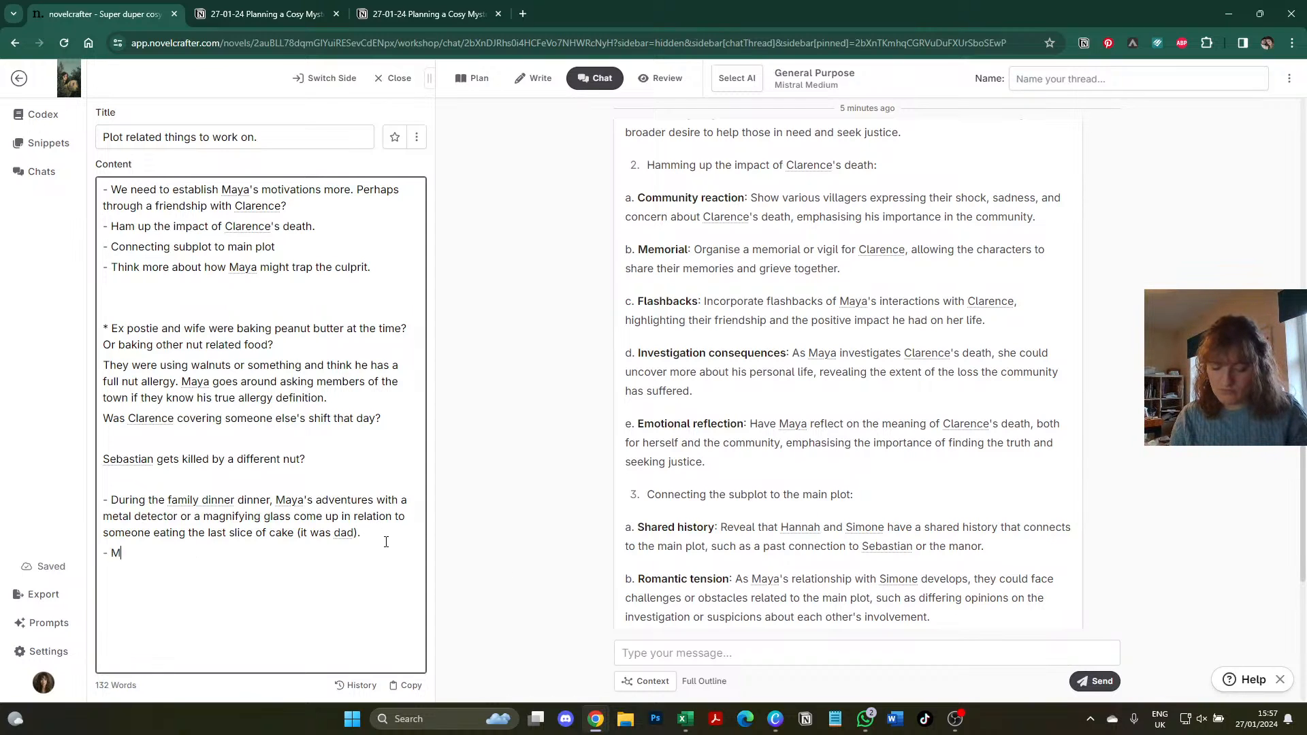
pyautogui.write('emorial for Clarence?')
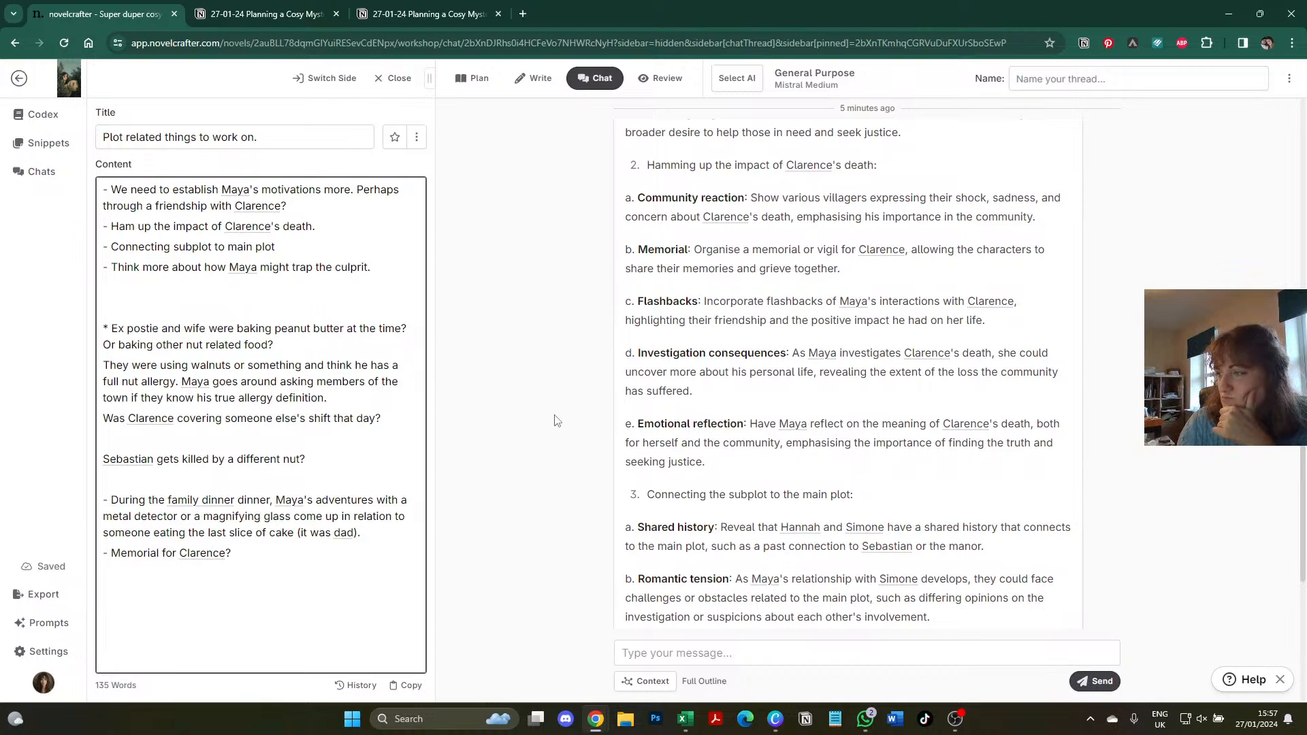
# - Add the snippet bullet "- Does Simone know anything about Hannah's past? Was it Hannah that told her about the vet needing new management?"
pyautogui.scroll(-1, 558, 418)
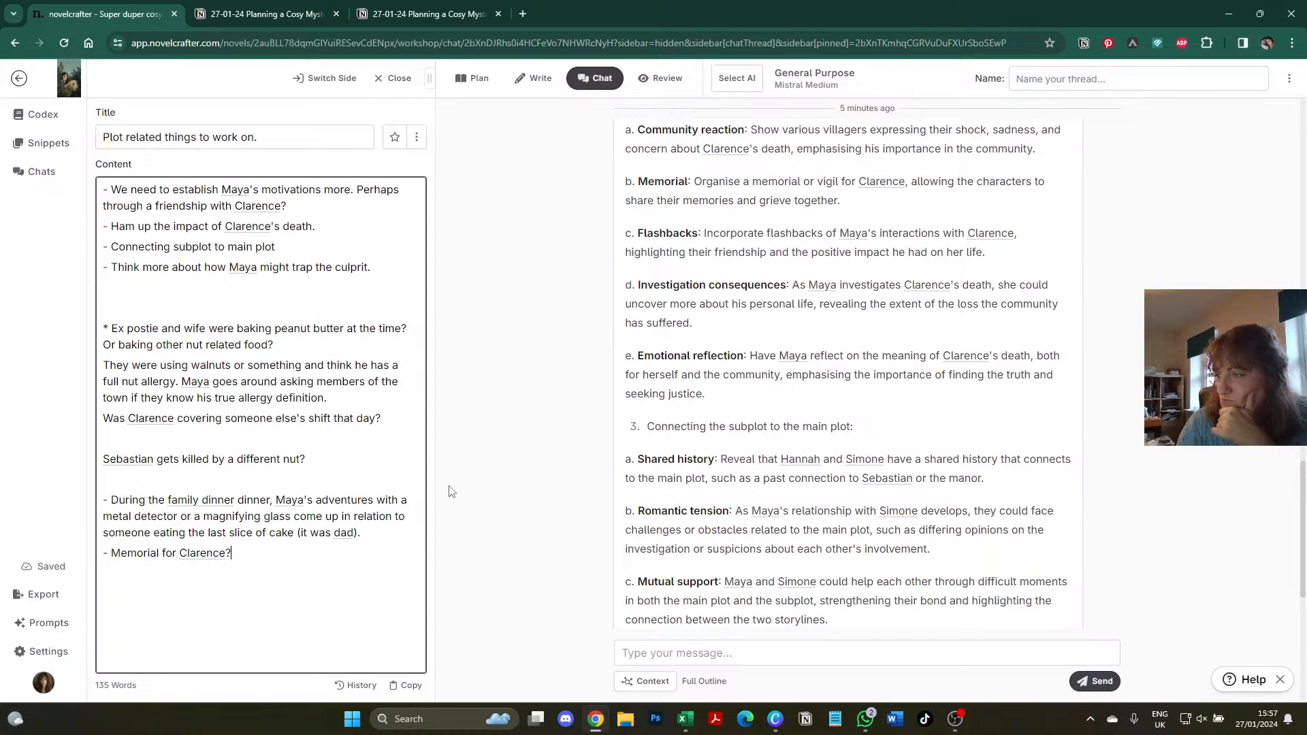
pyautogui.scroll(-4, 449, 491)
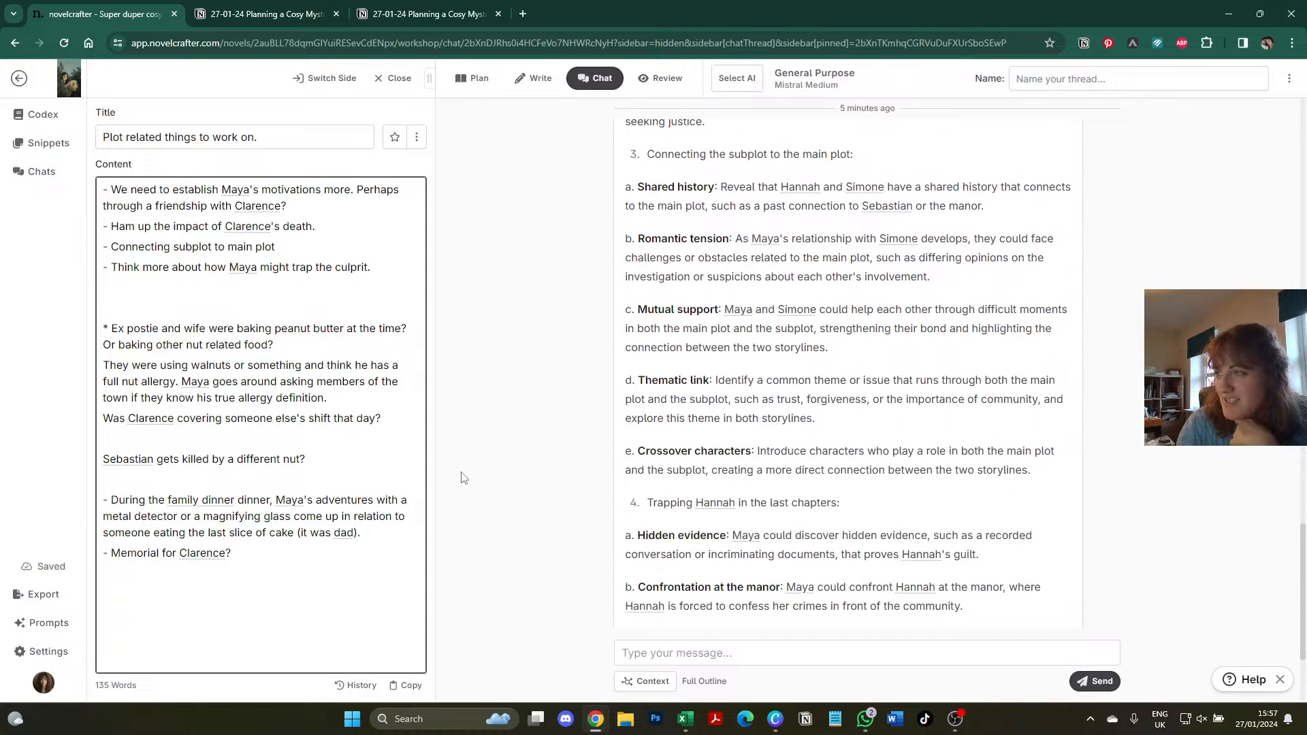
pyautogui.scroll(3, 714, 283)
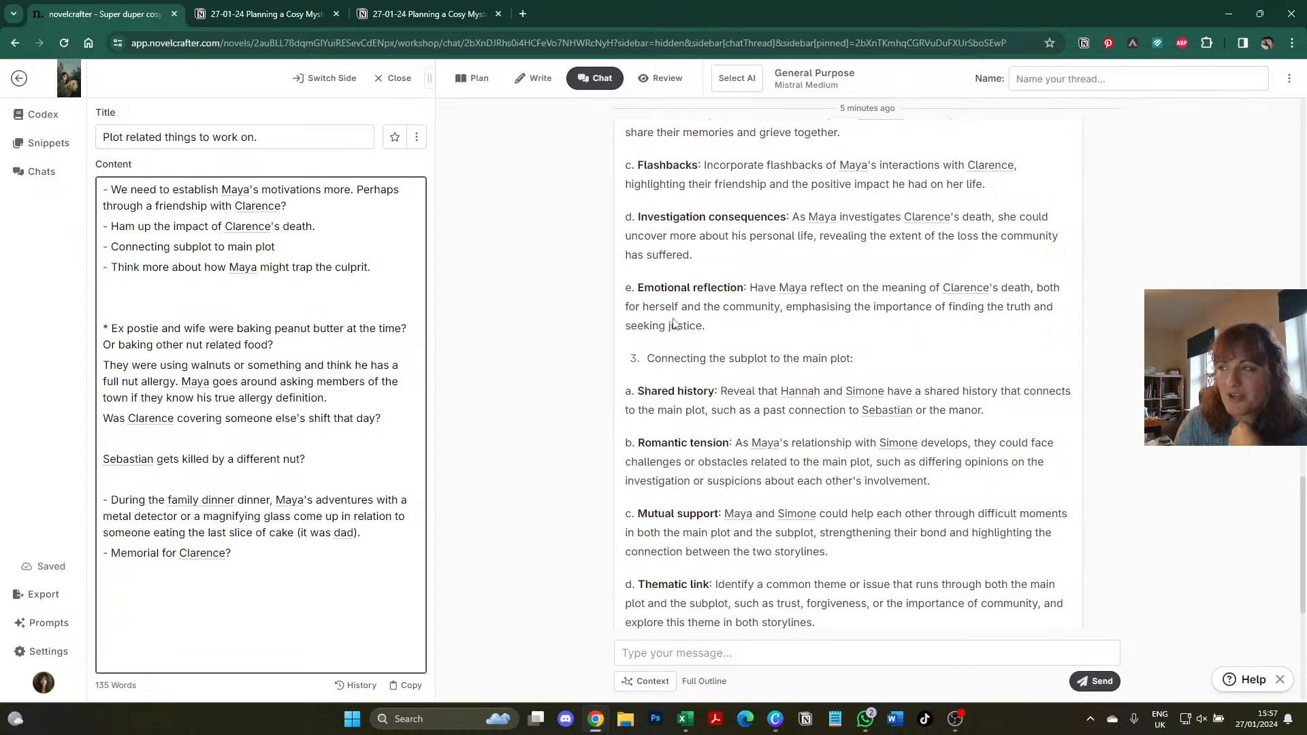
pyautogui.scroll(-2, 575, 358)
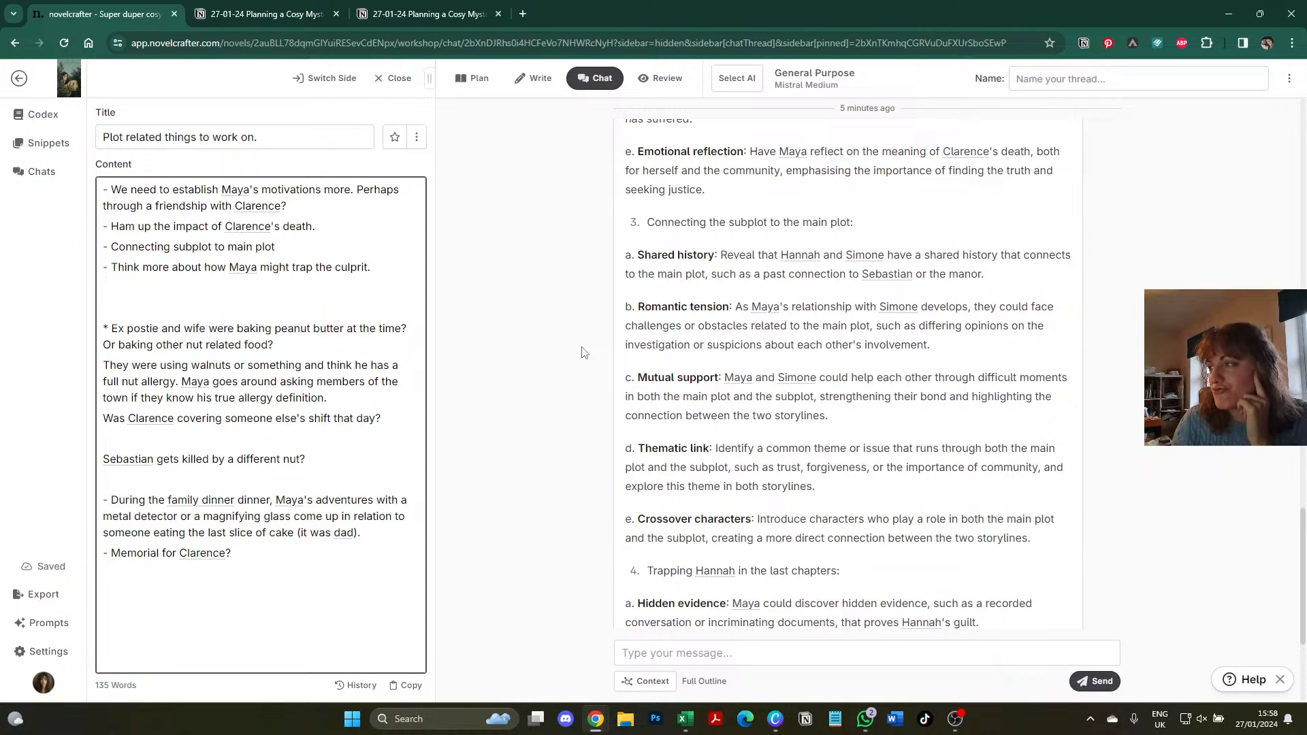
pyautogui.scroll(-1, 582, 352)
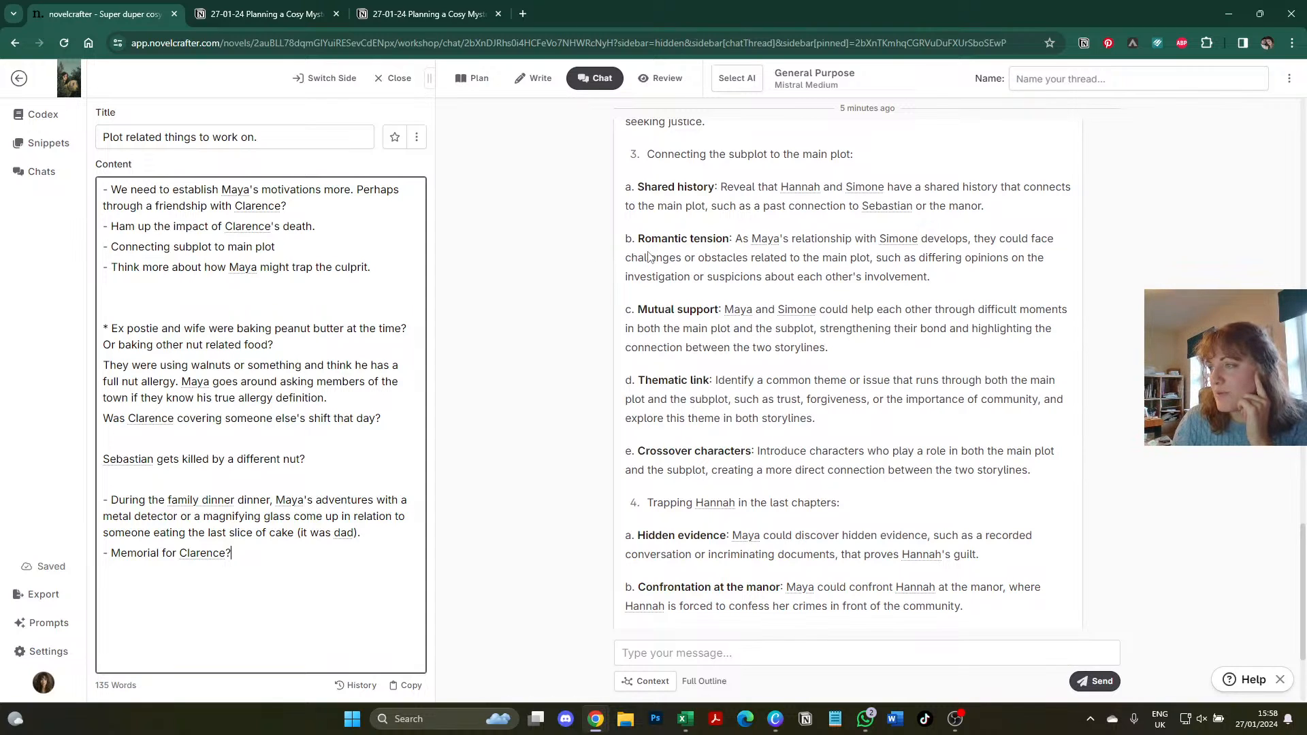
pyautogui.scroll(-1, 507, 364)
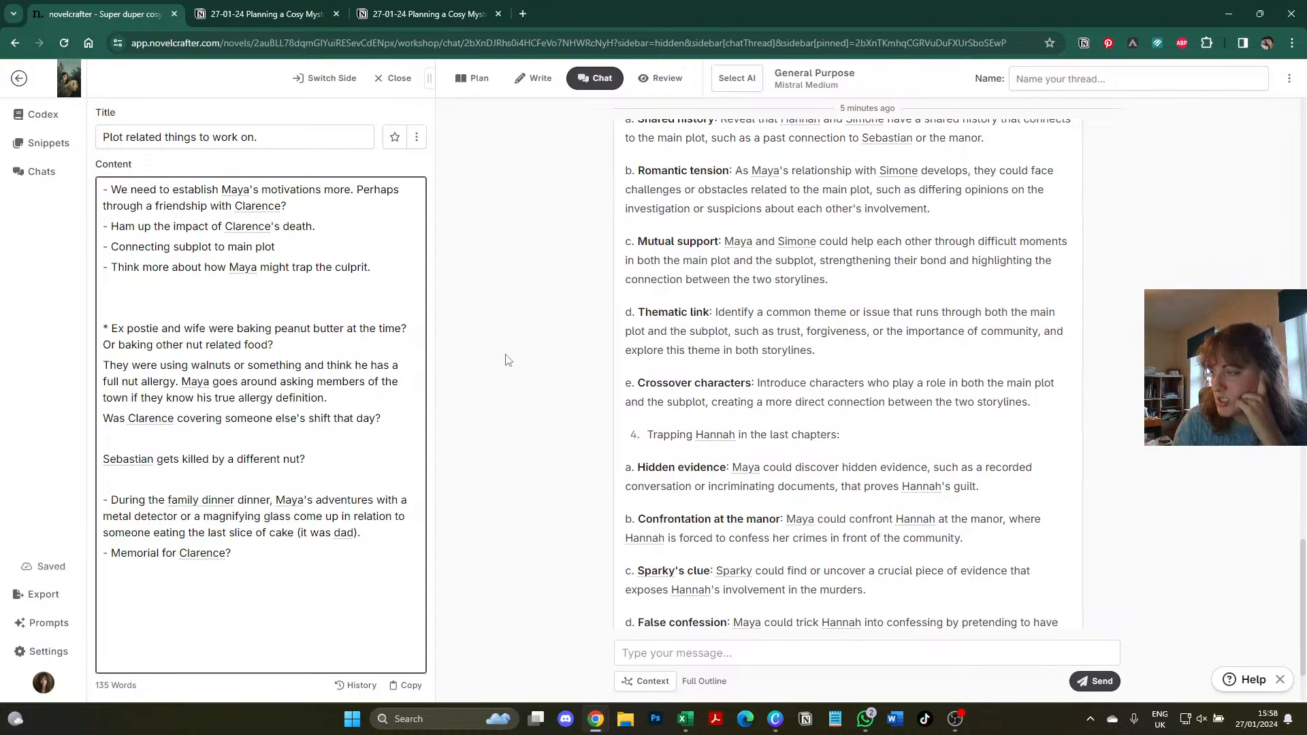
pyautogui.scroll(1, 505, 360)
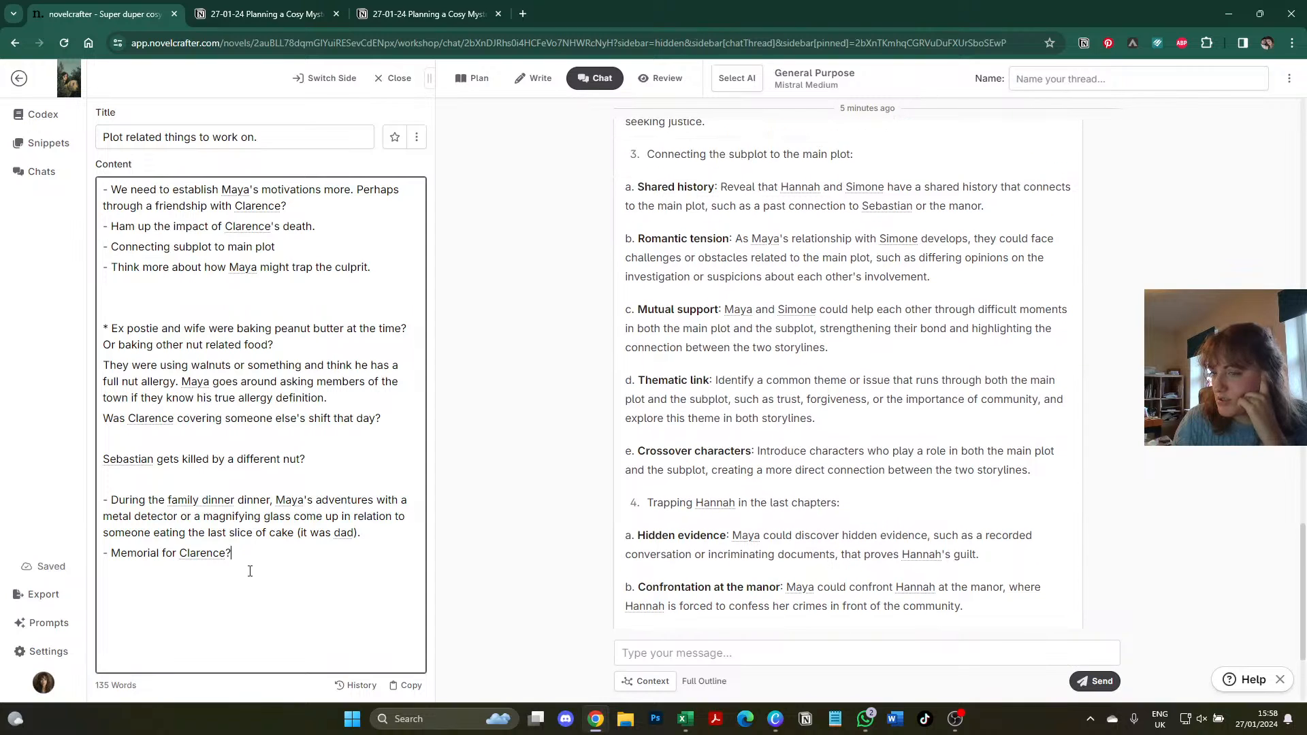
pyautogui.press('Return')
pyautogui.write('-')
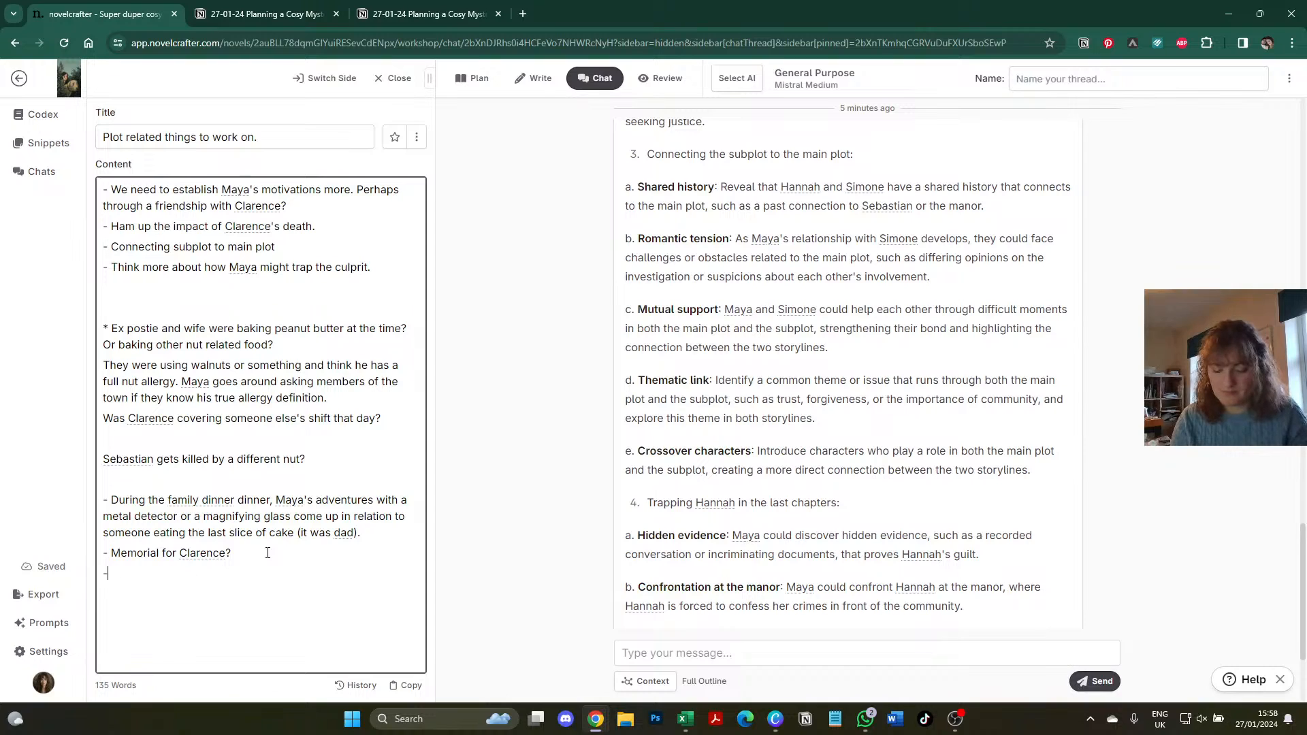
pyautogui.write(' Does Simone ')
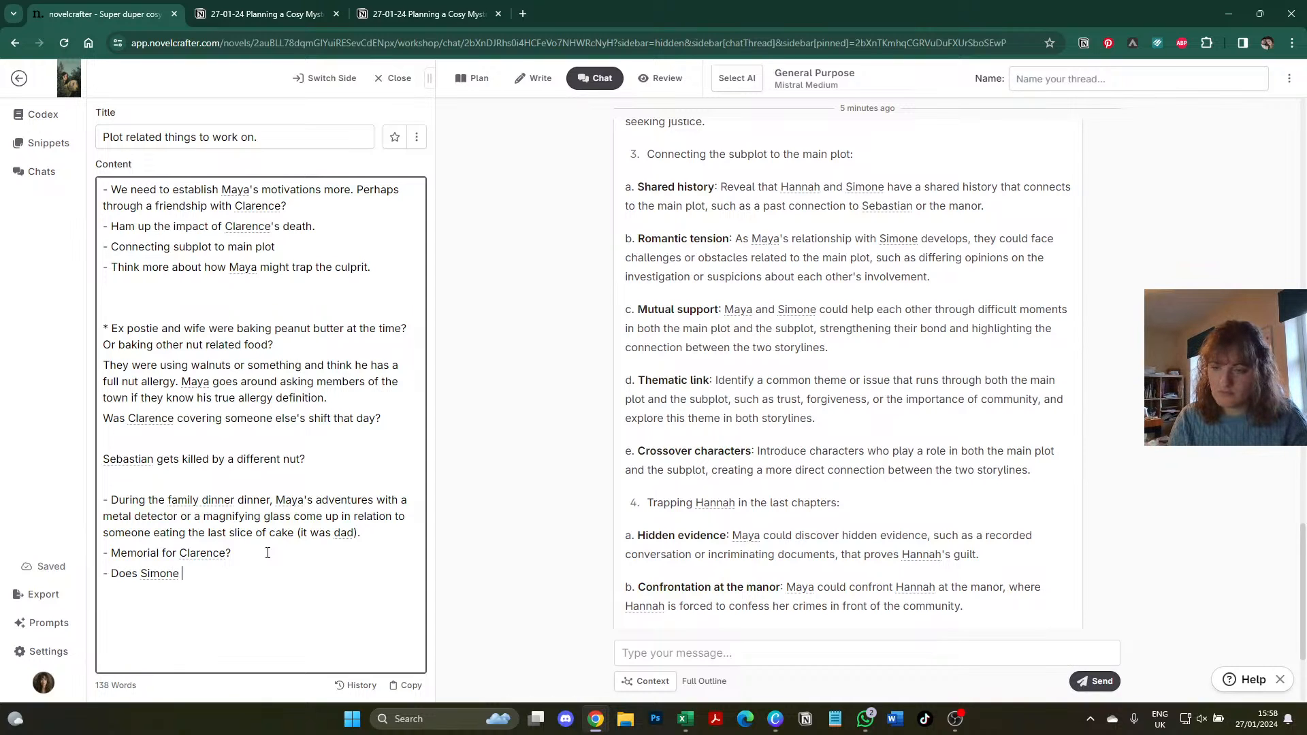
pyautogui.write('know anything ab')
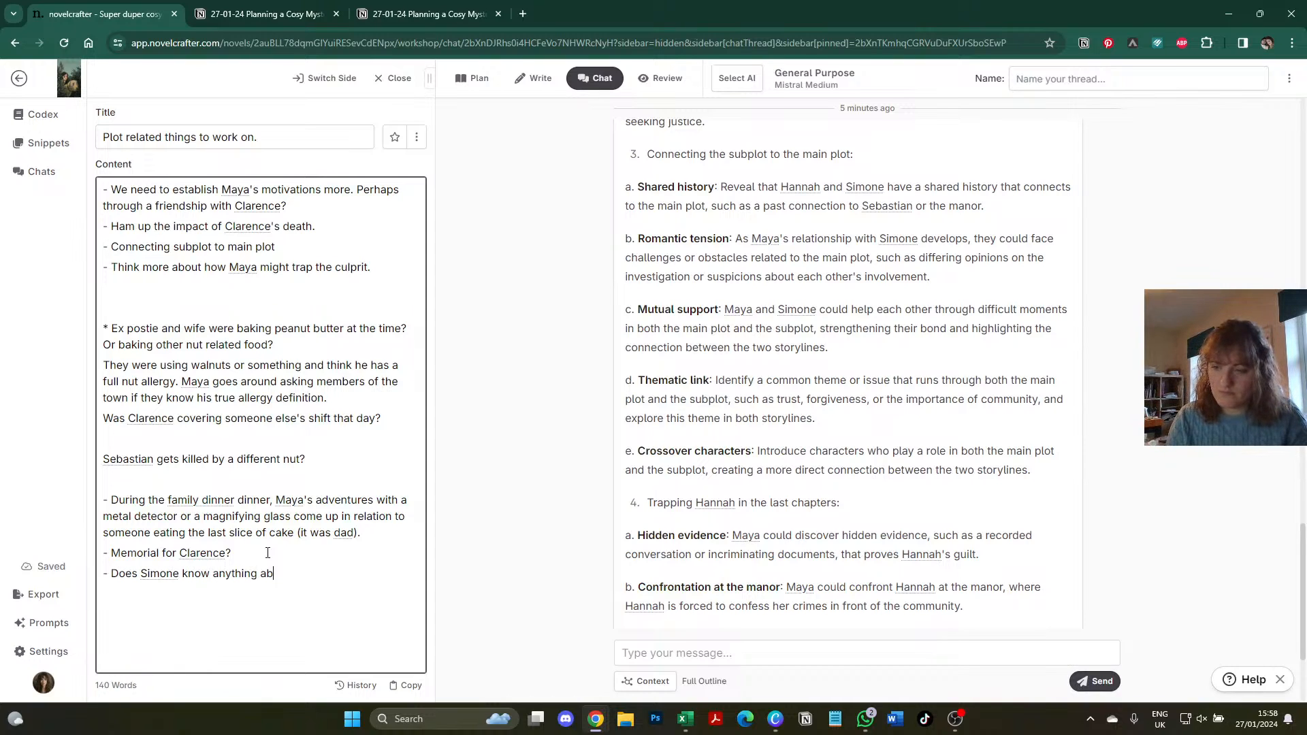
pyautogui.write("out Hannah's past")
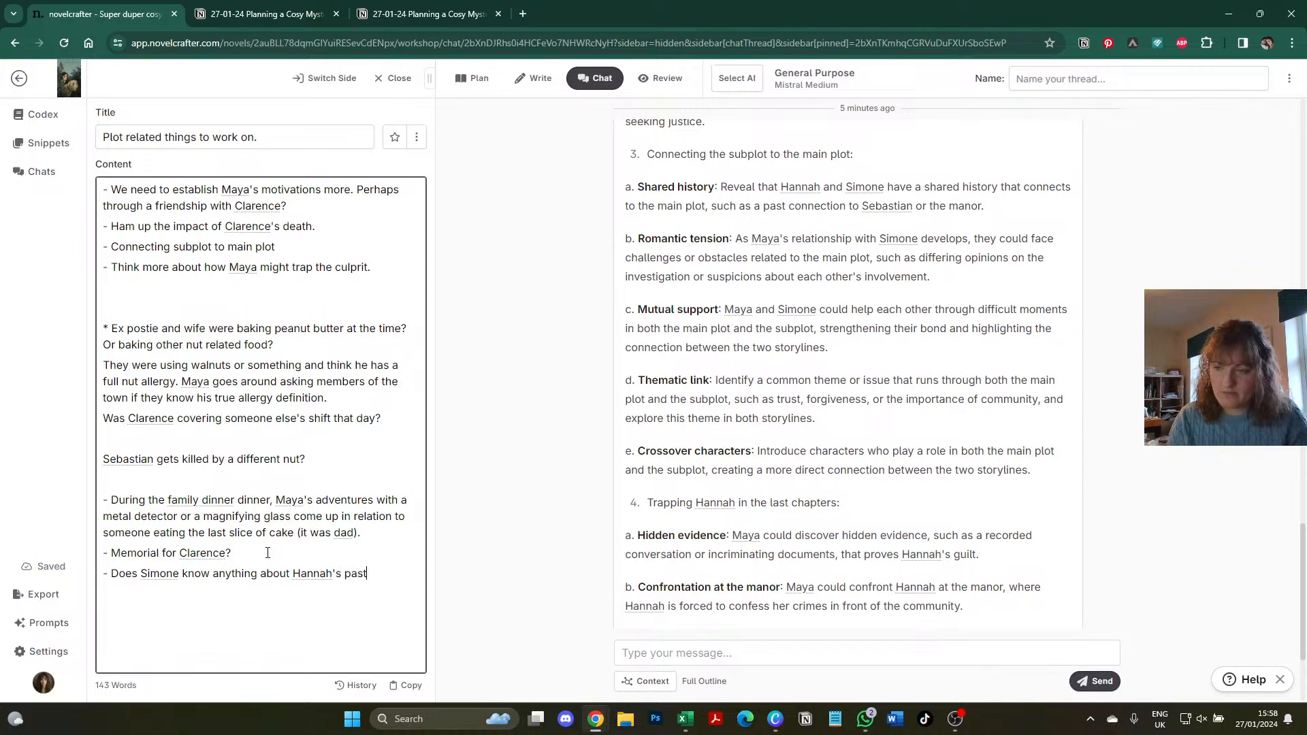
pyautogui.write('? Was it Hannah that told')
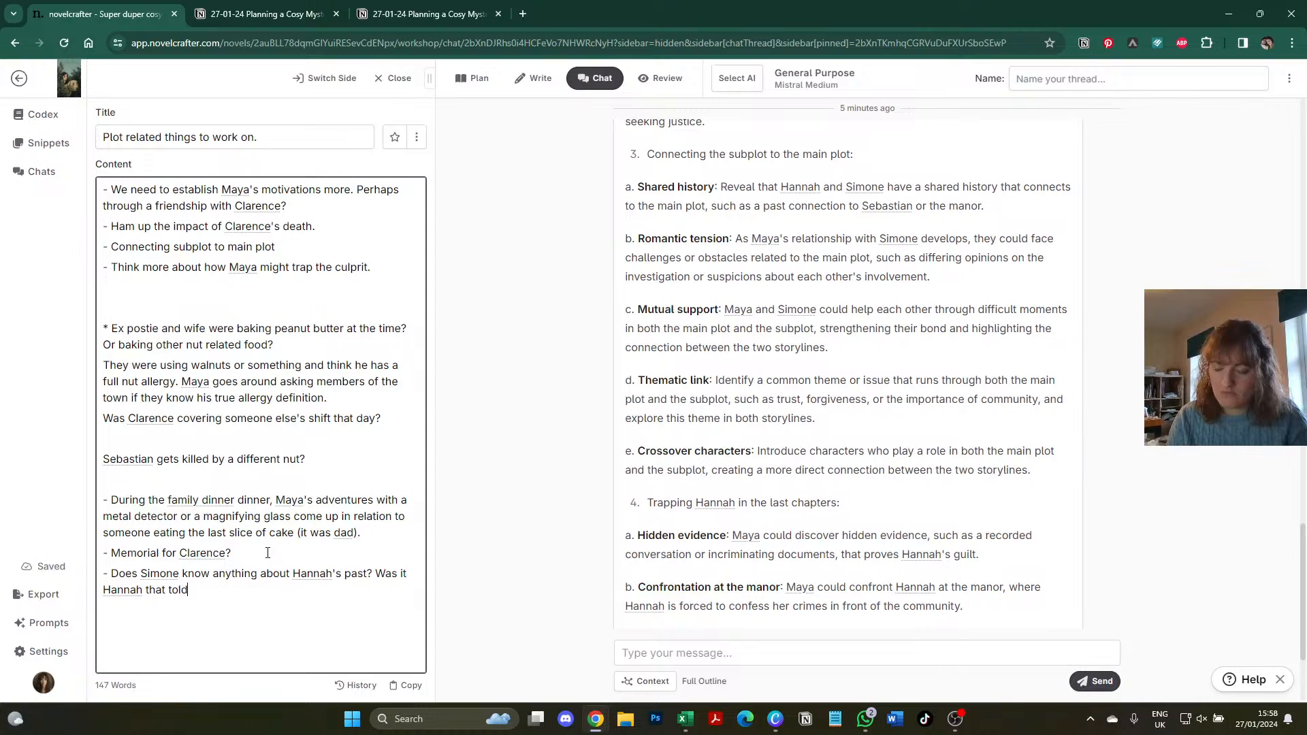
pyautogui.write(' her about the ve')
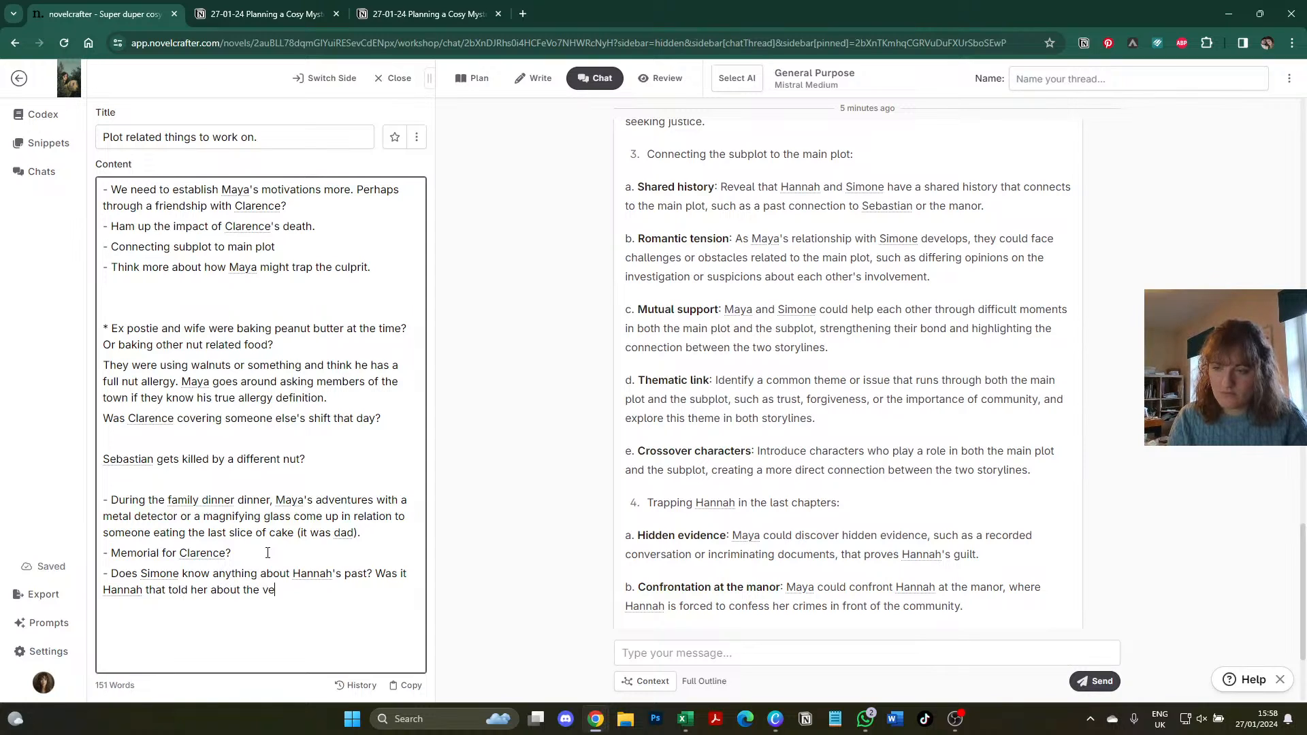
pyautogui.write('t needing new man')
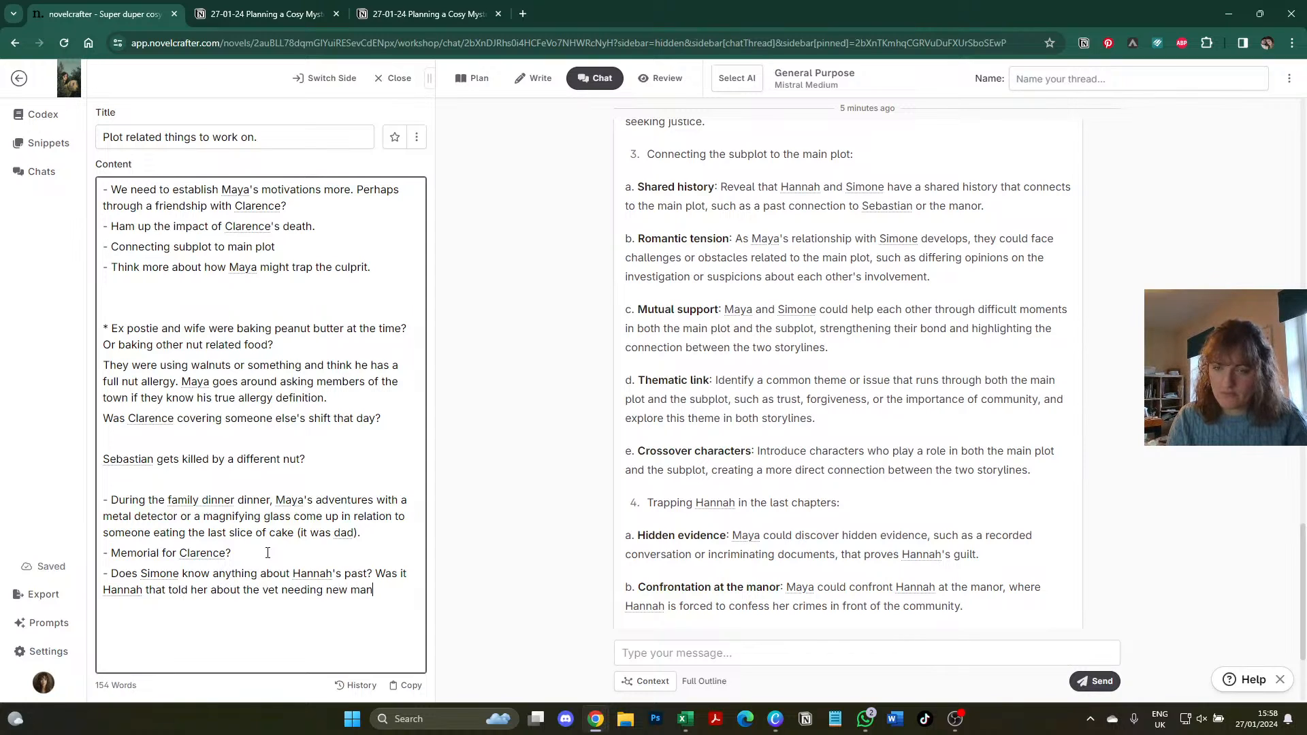
pyautogui.write('agement?')
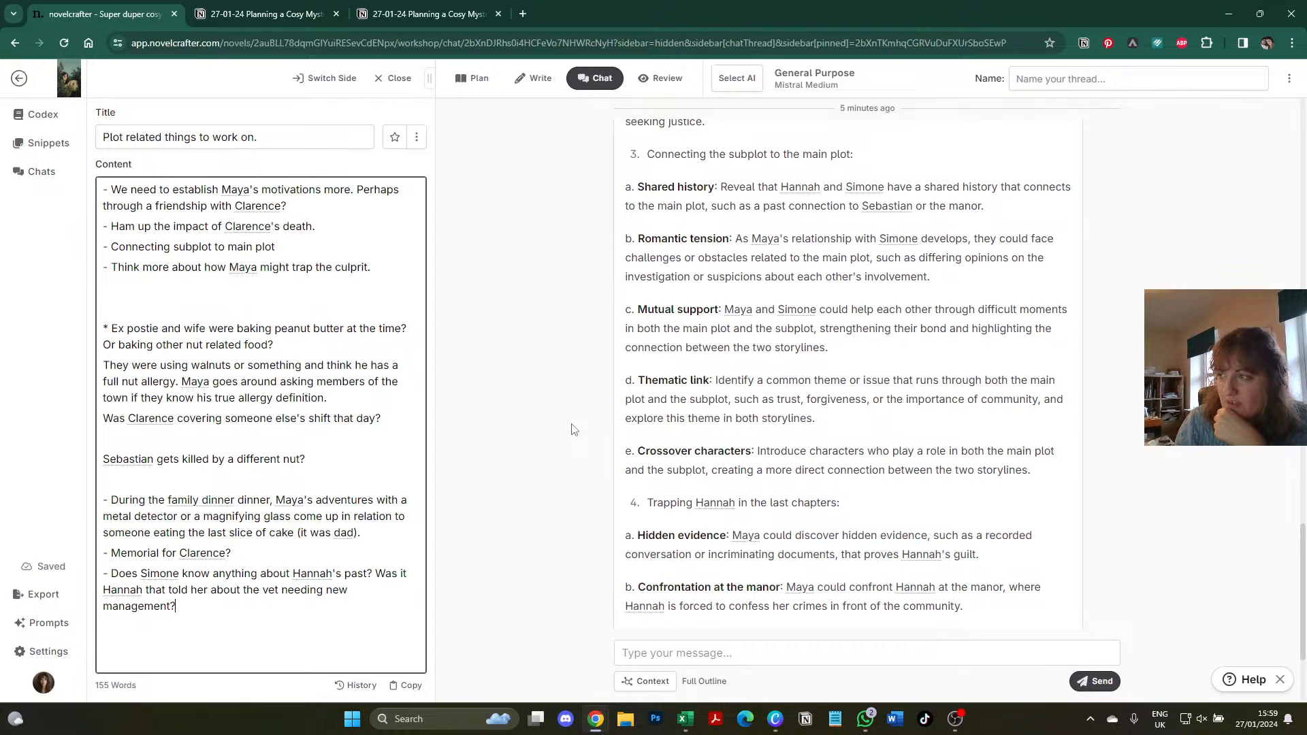
# - Copy the "Sparky's clue" suggestion's sentence from the AI reply into the end of the snippet after a blank line, followed by a new line
pyautogui.scroll(-1, 573, 429)
pyautogui.scroll(1, 572, 429)
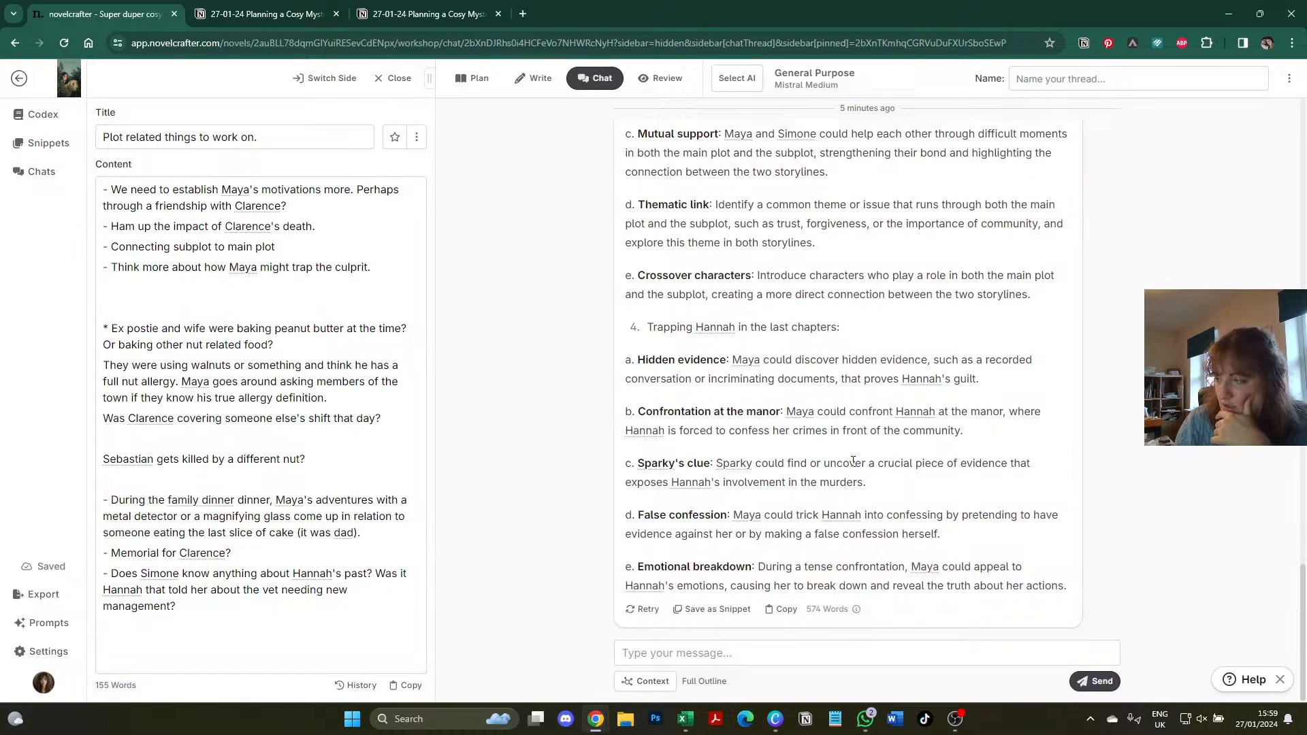
pyautogui.moveTo(903, 482); pyautogui.dragTo(711, 459)
pyautogui.hotkey('ctrl', 'c')
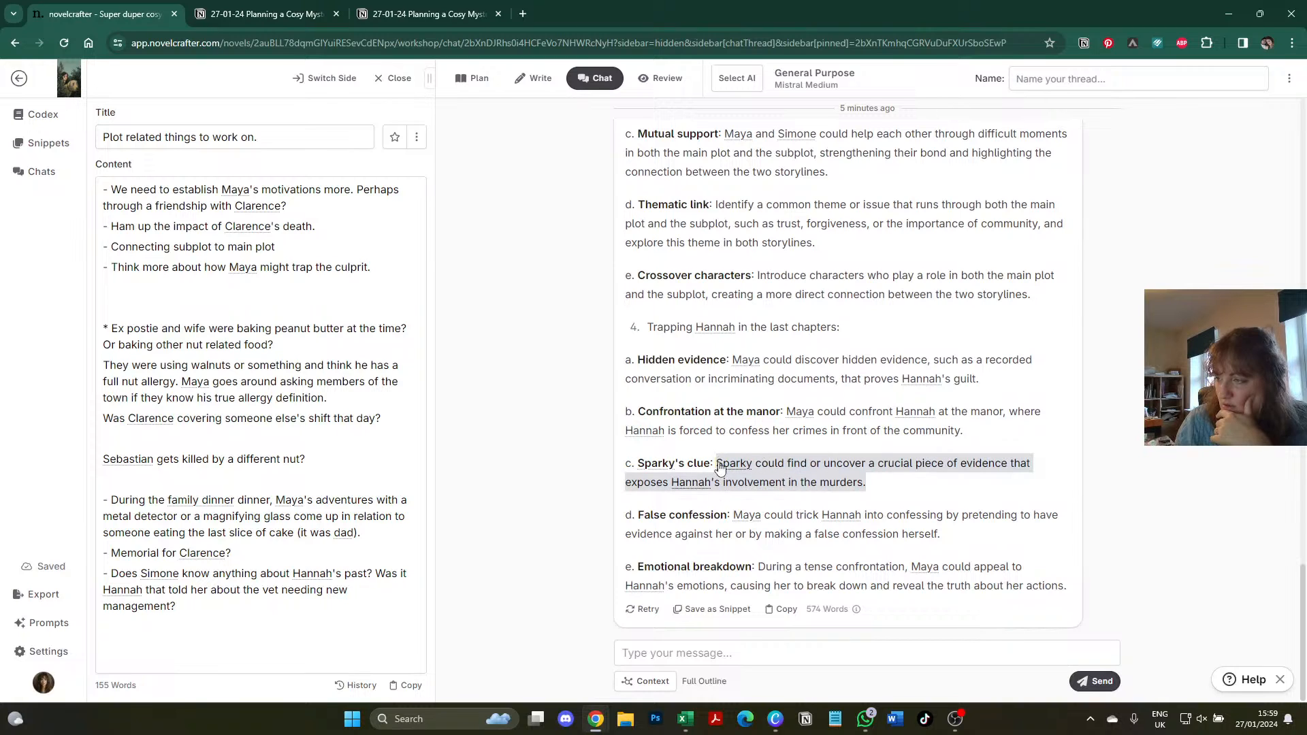
pyautogui.click(205, 630)
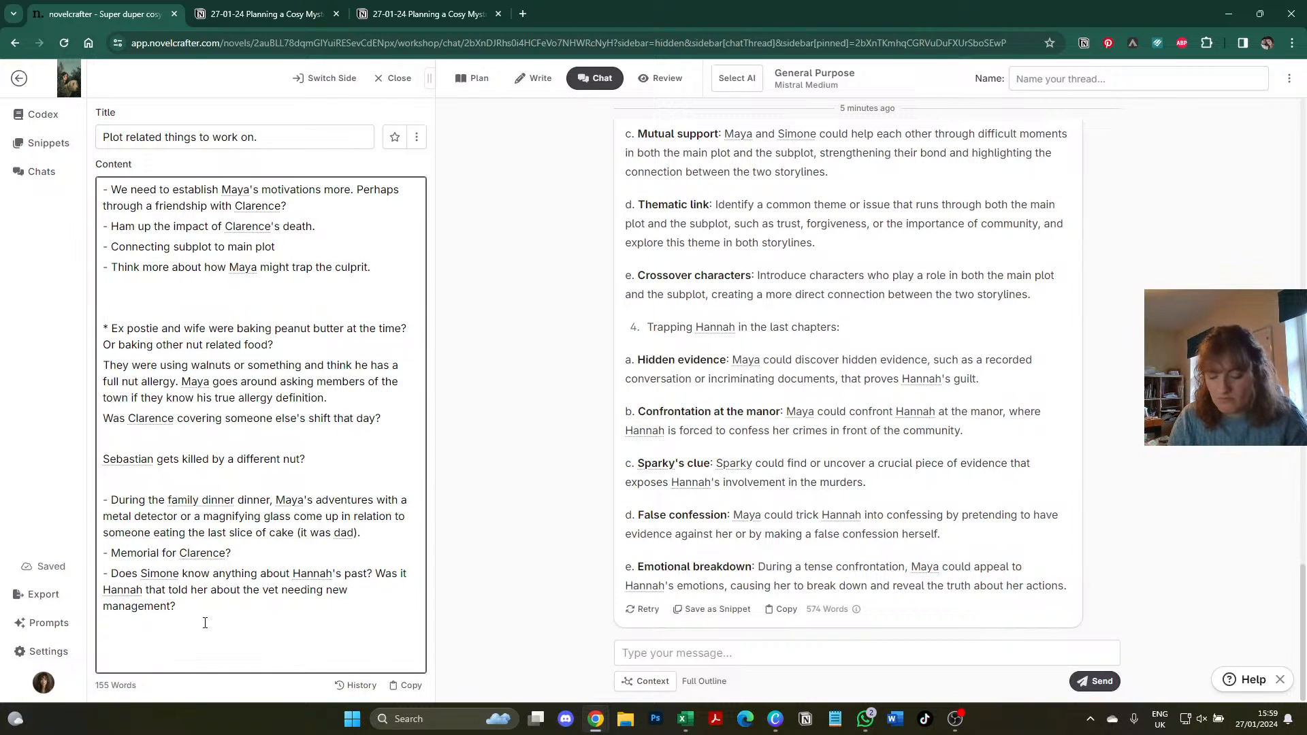
pyautogui.press('Return')
pyautogui.press('Return')
pyautogui.hotkey('ctrl', 'v')
pyautogui.press('Return')
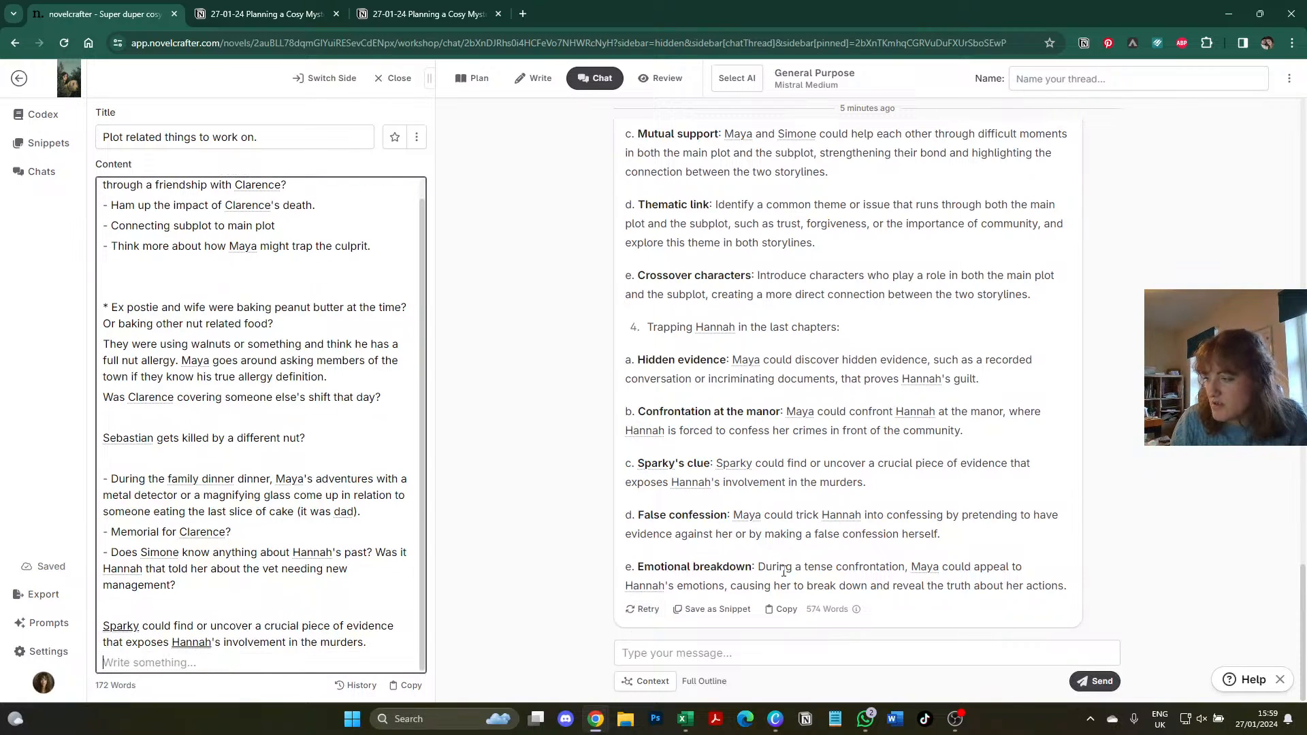
# - Copy the "Emotional breakdown" suggestion's sentence from the AI reply to directly behind the Sparky sentence in the snippet
pyautogui.moveTo(1072, 586); pyautogui.dragTo(757, 570)
pyautogui.hotkey('ctrl', 'c')
pyautogui.click(373, 634)
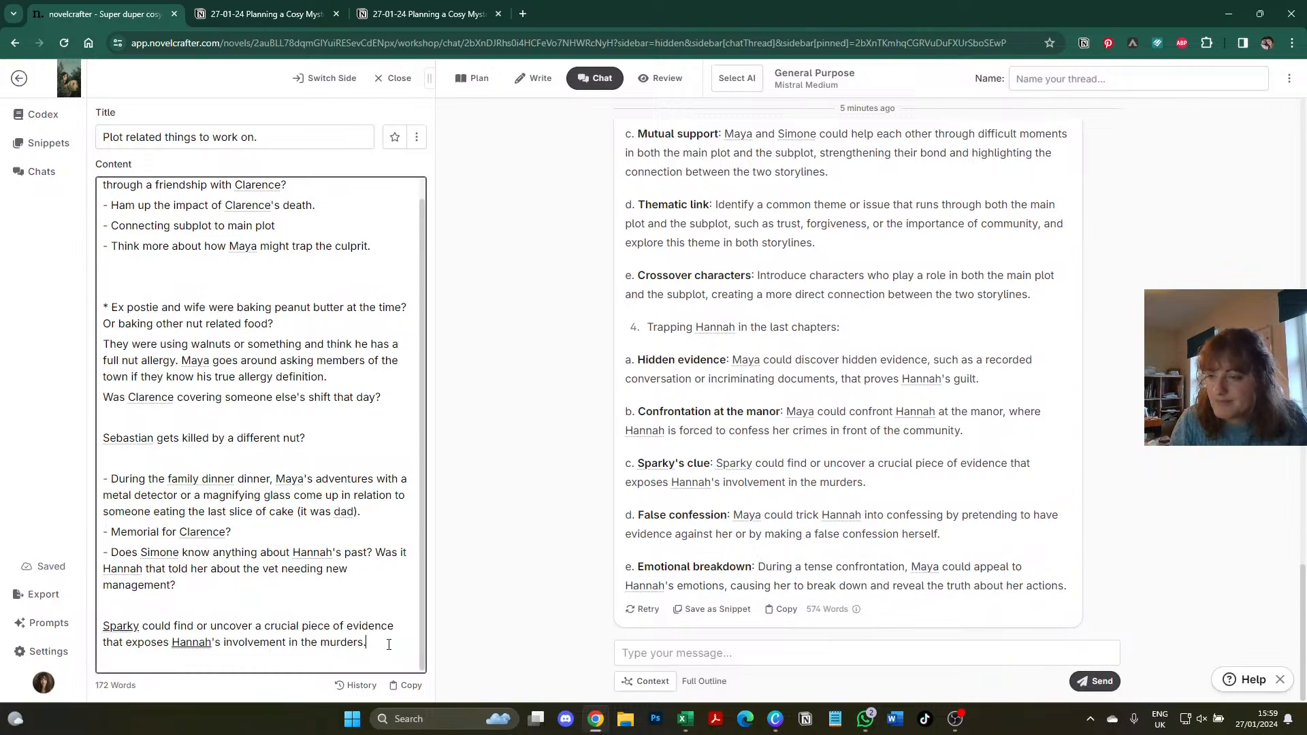
pyautogui.hotkey('ctrl', 'v')
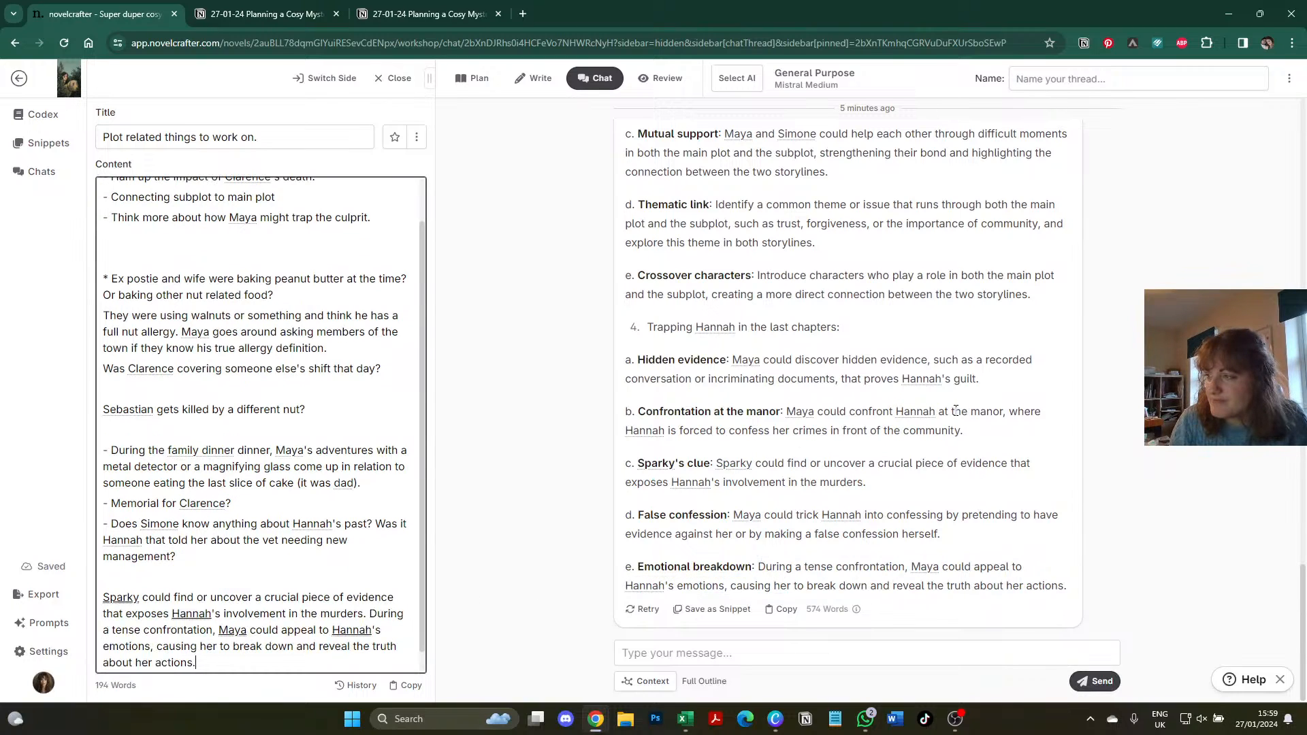
# - Add the line "Maybe the confrontation is at the manor" at the end of the snippet
pyautogui.press('Return')
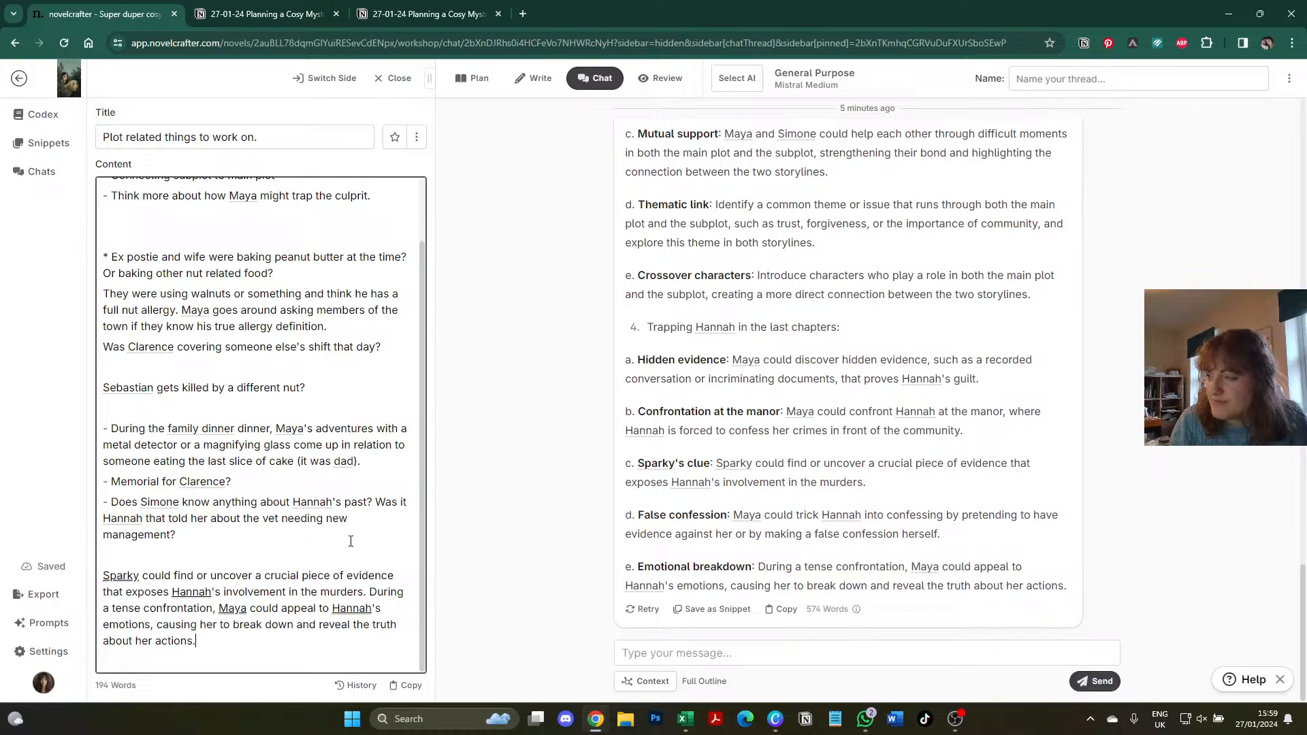
pyautogui.press('Return')
pyautogui.write('M')
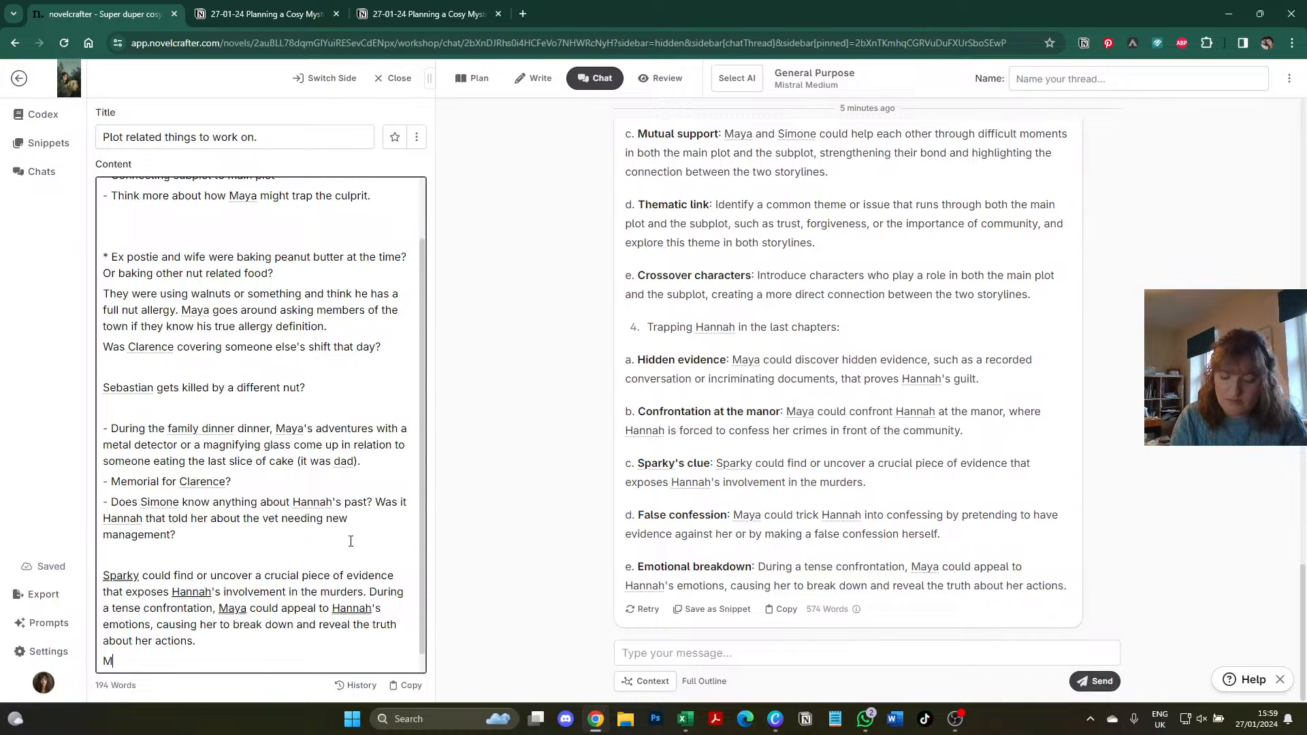
pyautogui.write('aybe the confron')
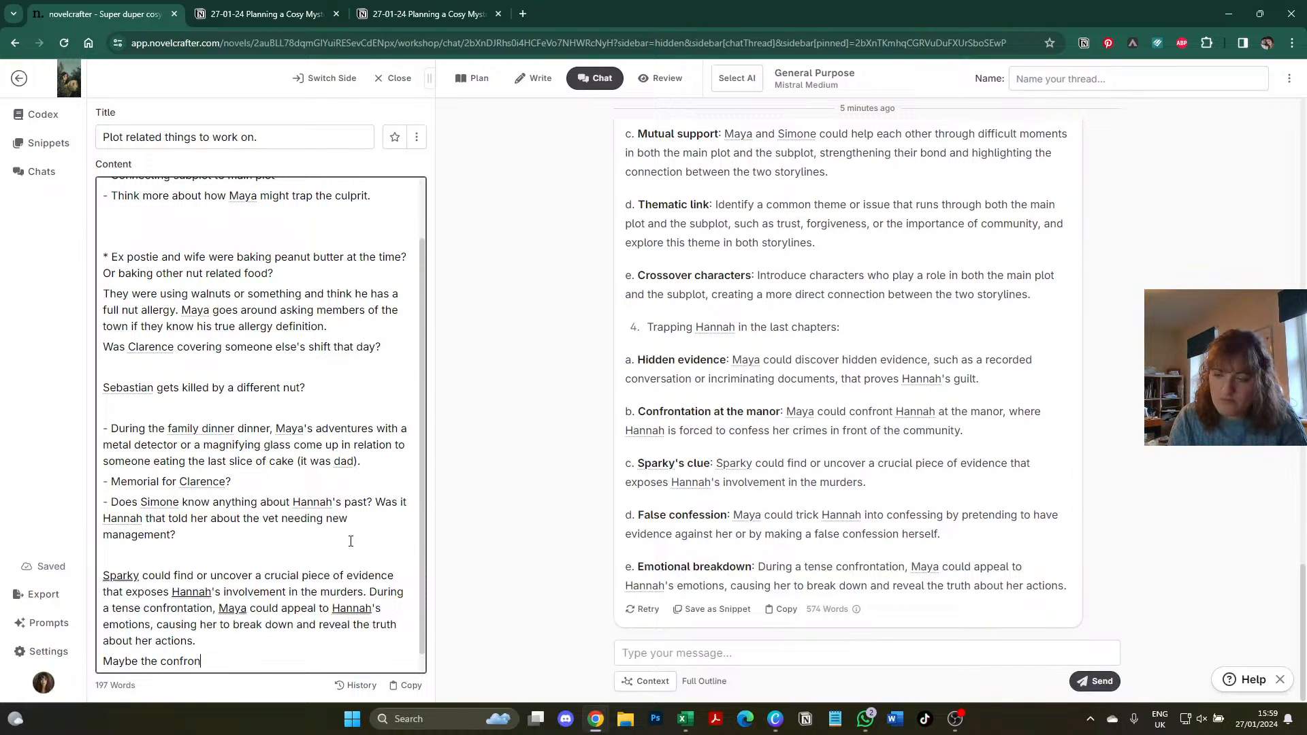
pyautogui.write('tation is at the manor')
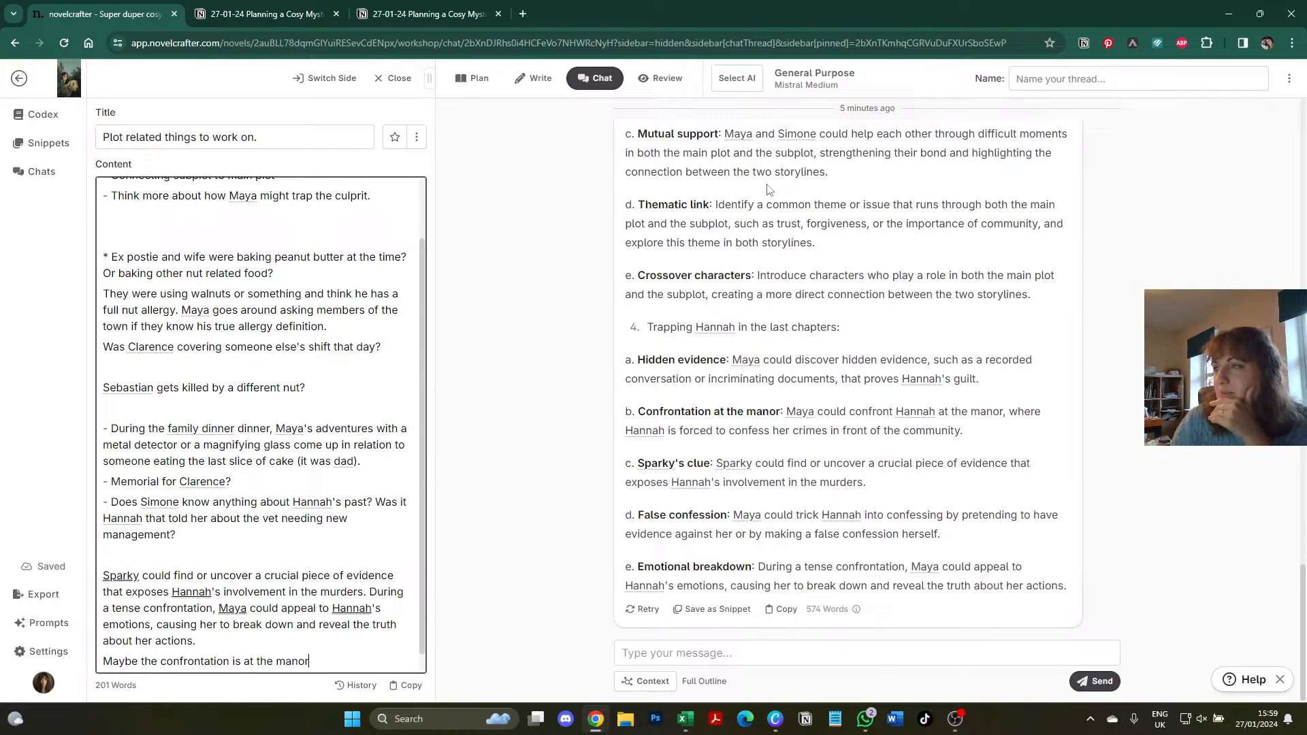
# - Return to the start of the chat, compare the token usage of the two latest novelcrafter requests in OpenRouter's activity list, and go back to novelcrafter
pyautogui.scroll(15, 782, 243)
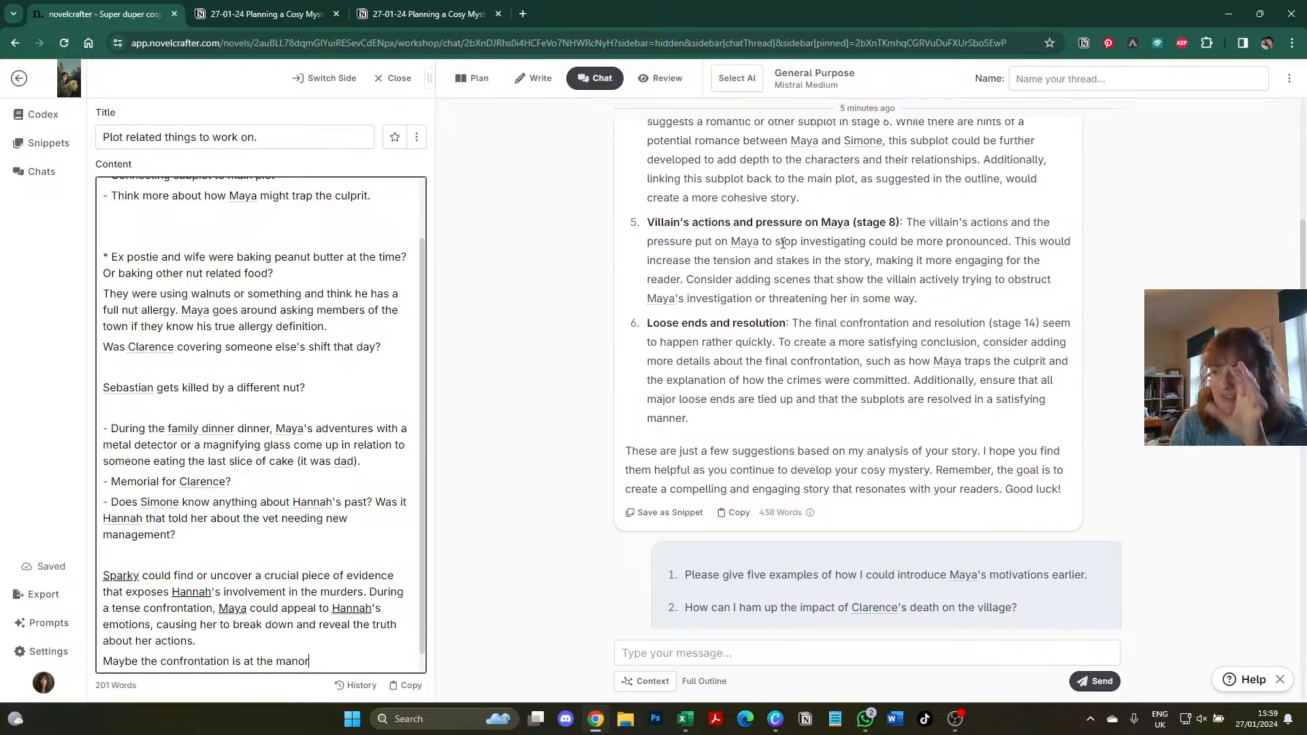
pyautogui.scroll(10, 782, 243)
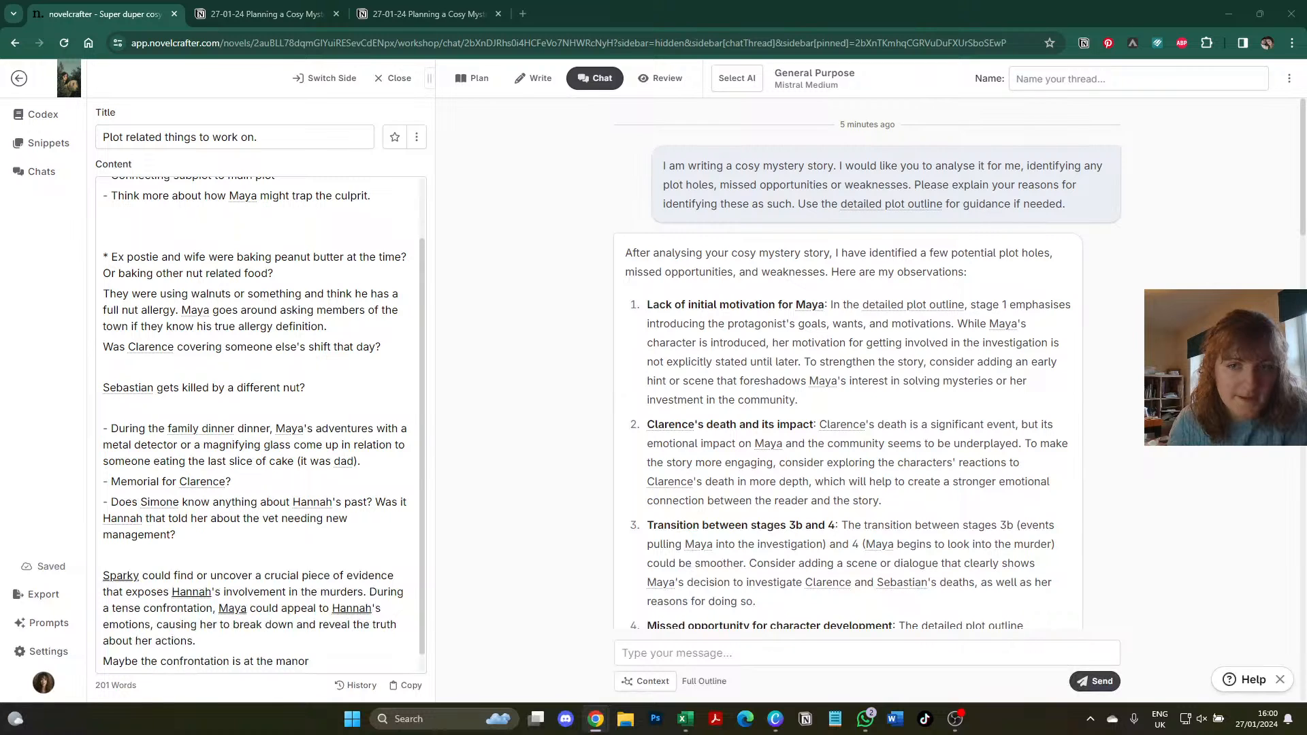
pyautogui.moveTo(24, 131); pyautogui.dragTo(564, 15)
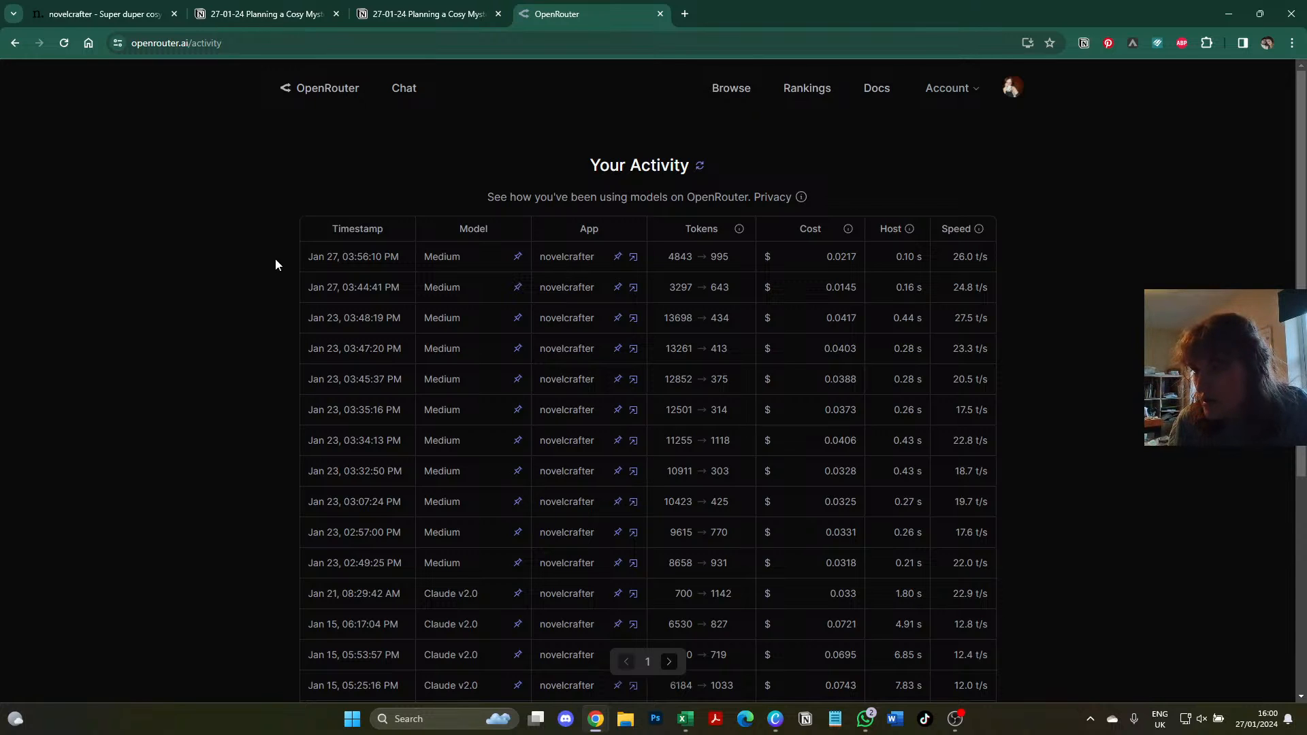
pyautogui.click(102, 14)
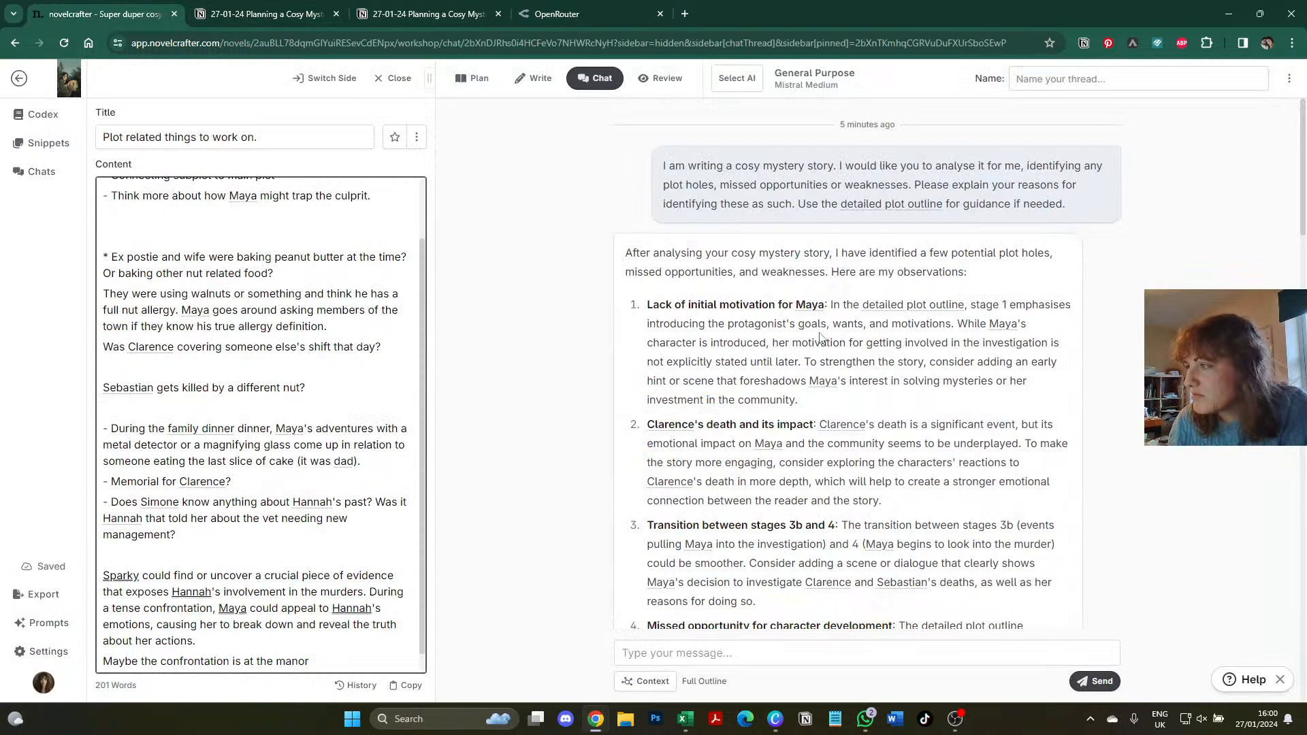
pyautogui.click(555, 14)
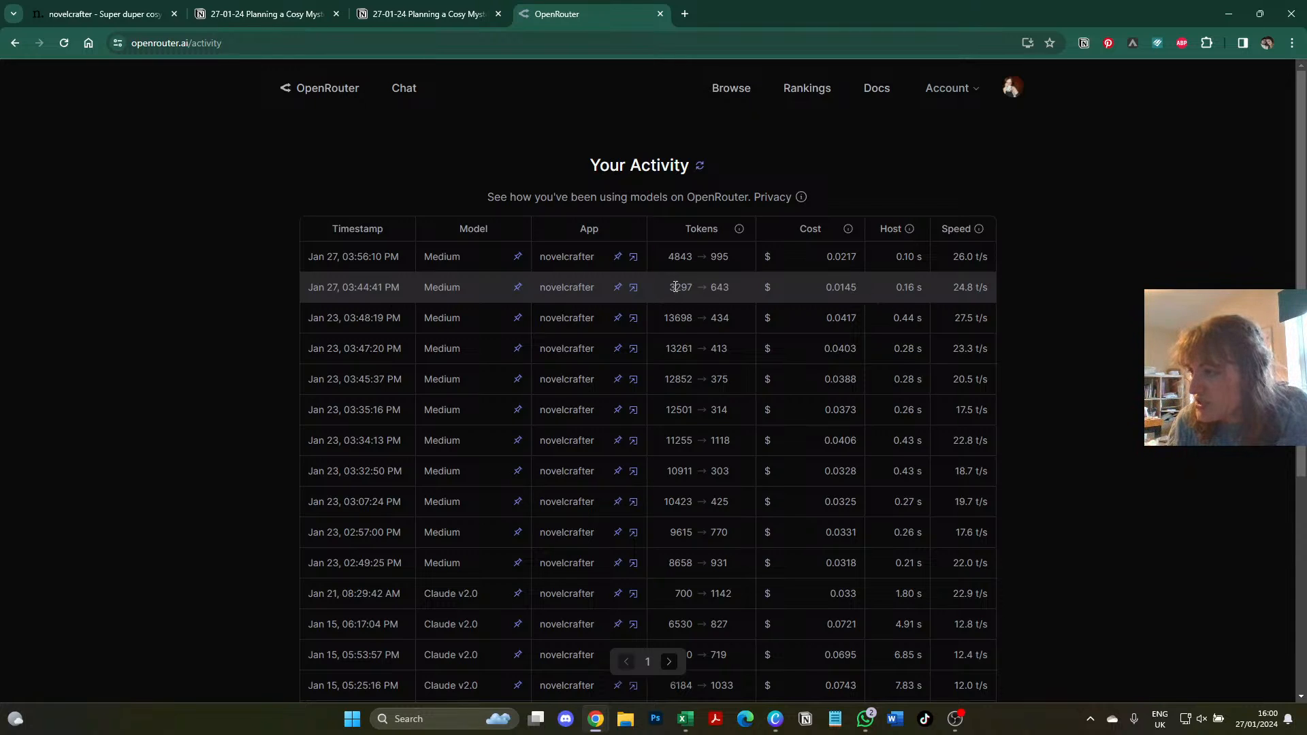
pyautogui.moveTo(667, 285)
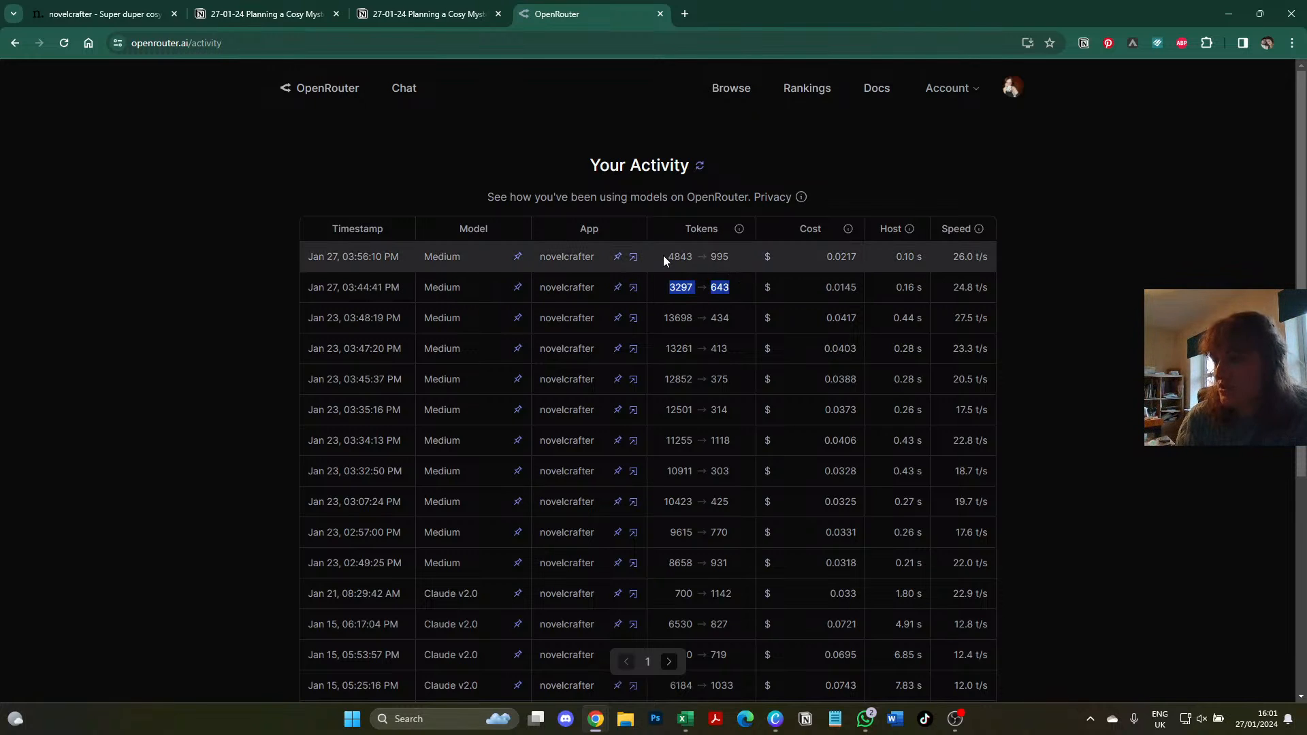
pyautogui.moveTo(664, 255); pyautogui.dragTo(737, 255)
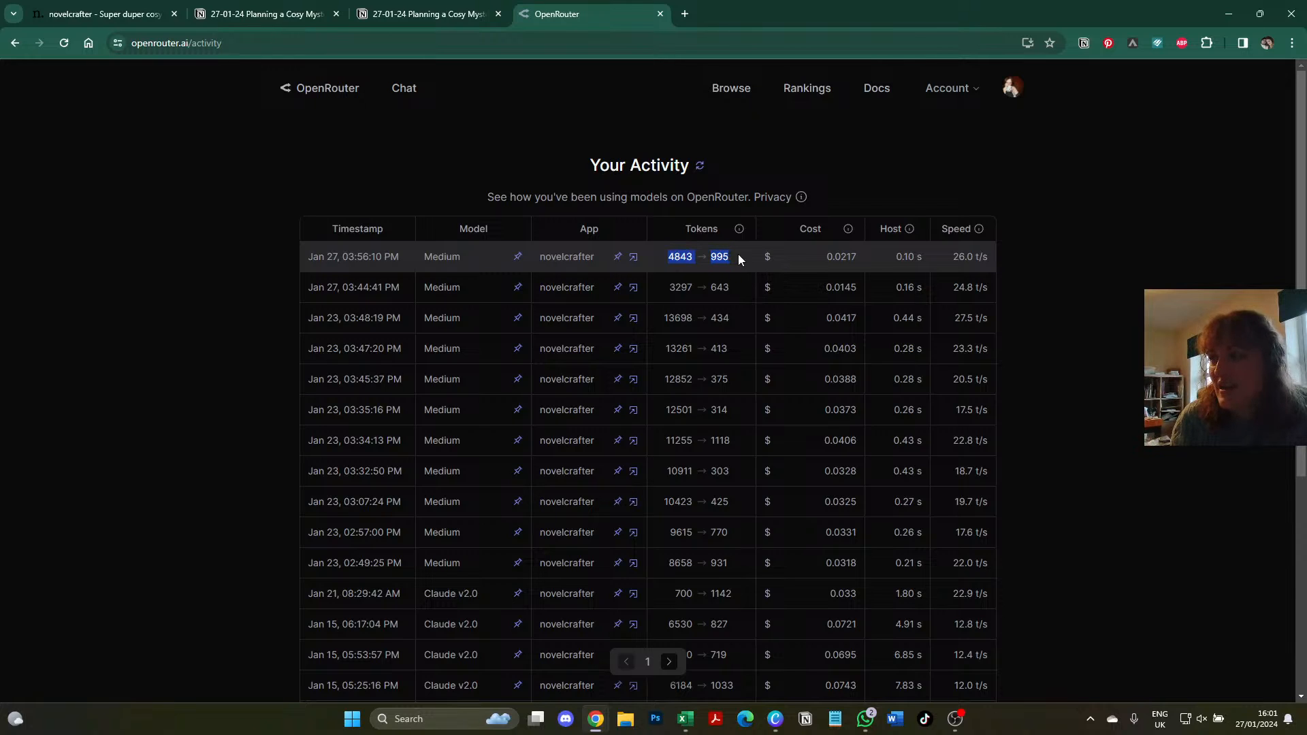
pyautogui.click(694, 263)
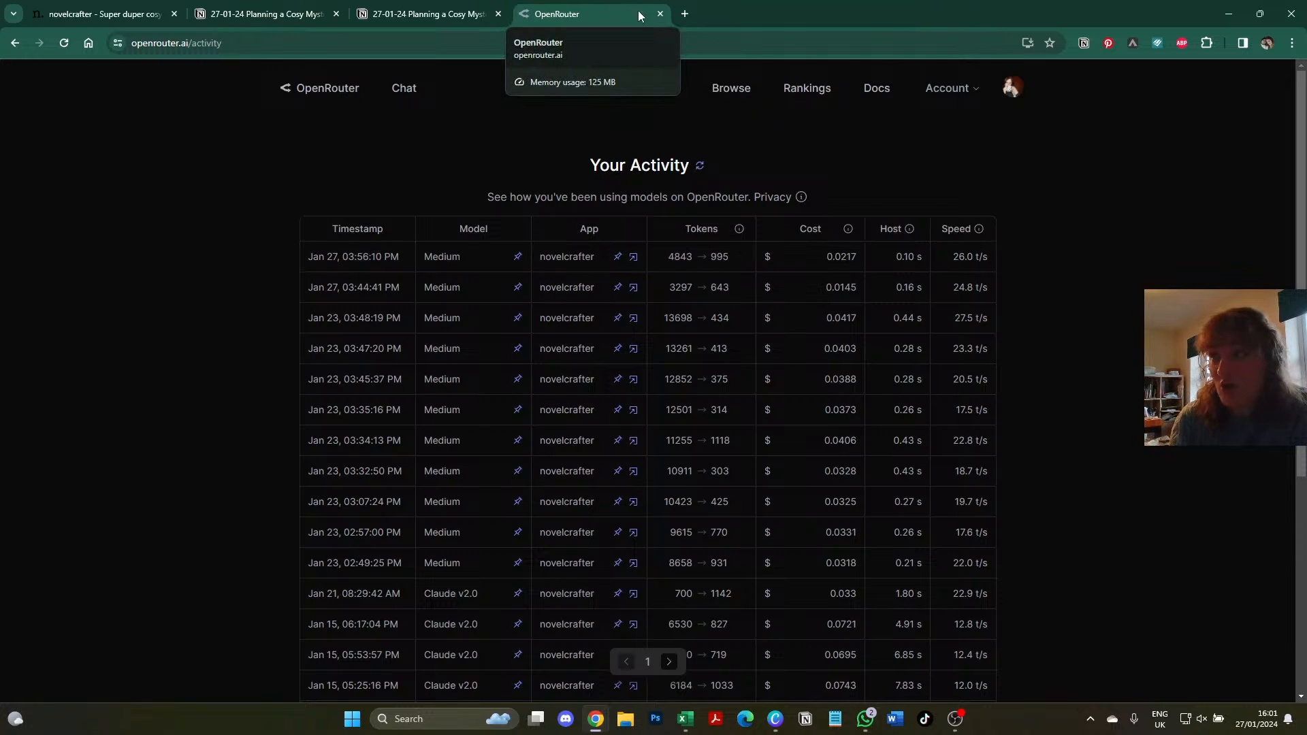
pyautogui.moveTo(624, 17); pyautogui.dragTo(0, 29)
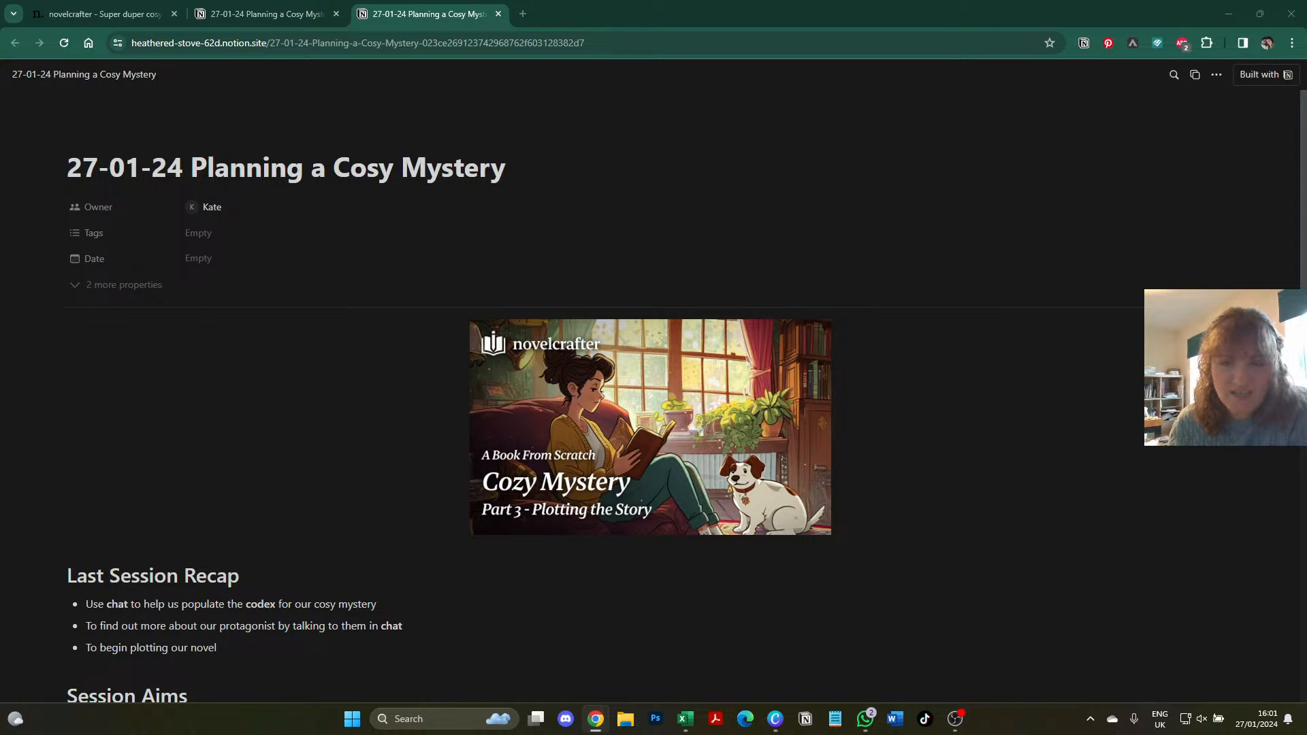
pyautogui.click(106, 15)
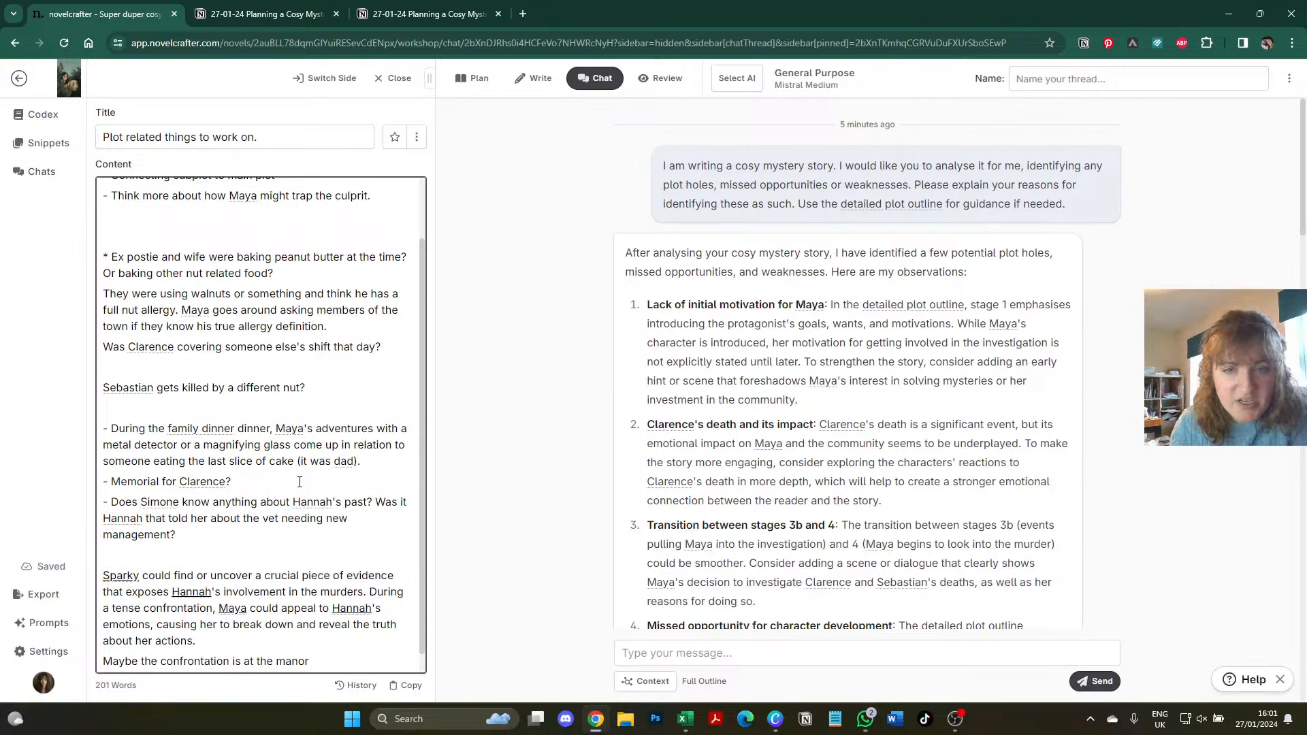
# - Add to the snippet's end the idea that Sparky's shenanigan is eating something unnoticed during the search, mentioning Maya's last slice of cake mystery
pyautogui.scroll(-1, 300, 482)
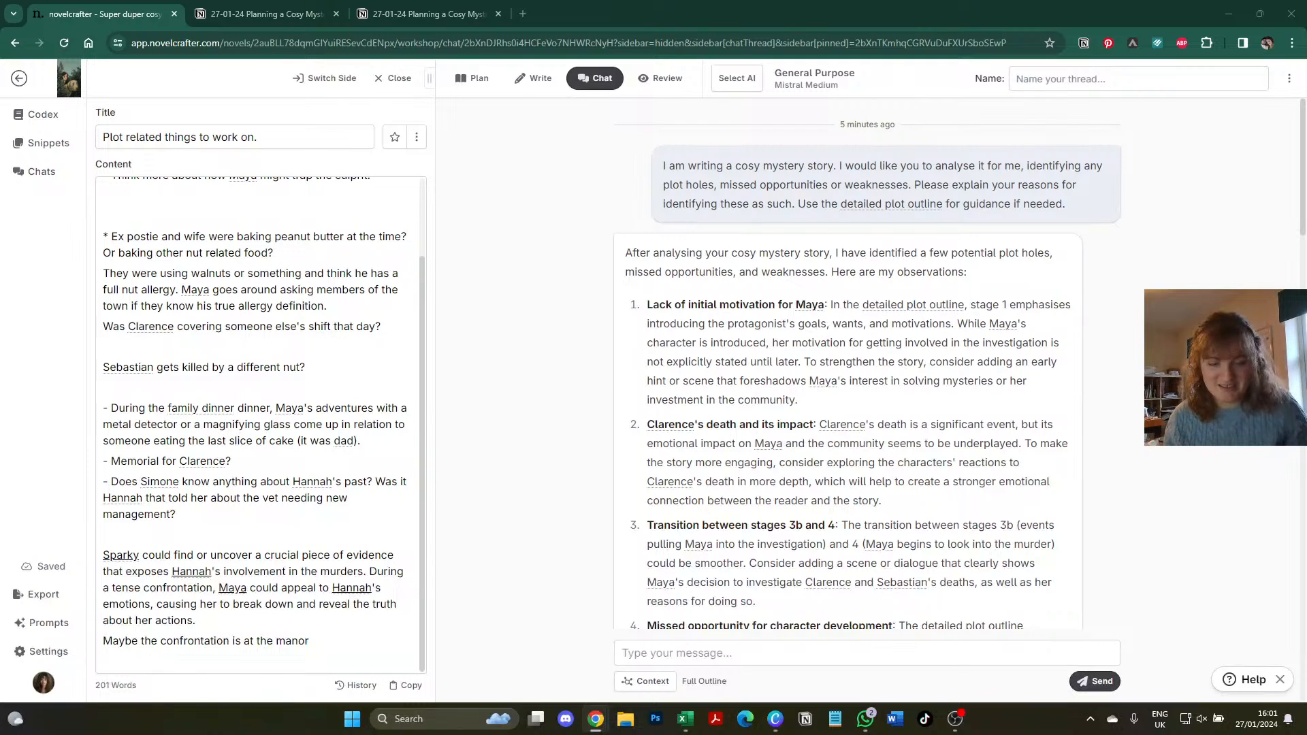
pyautogui.click(354, 654)
pyautogui.write('Sparky’s shenanigan is him eating something he shouldn’t, and they are all unaware he did while searching for the item , then the time Maya solved the mystery of who ate the last slice of cake')
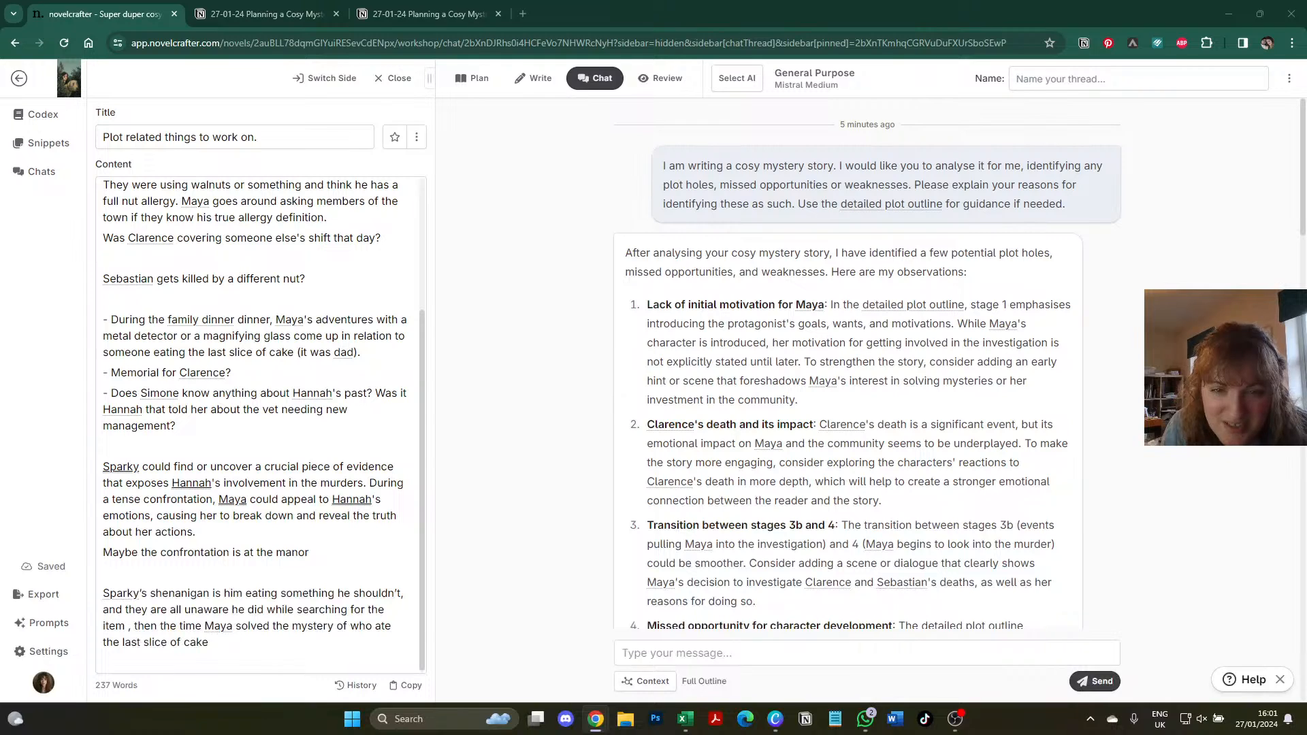
# - Continue the Sparky idea on a new line with "Is remembered and they rush him to vet. Established her sleuthing and meeting ve"
pyautogui.click(243, 643)
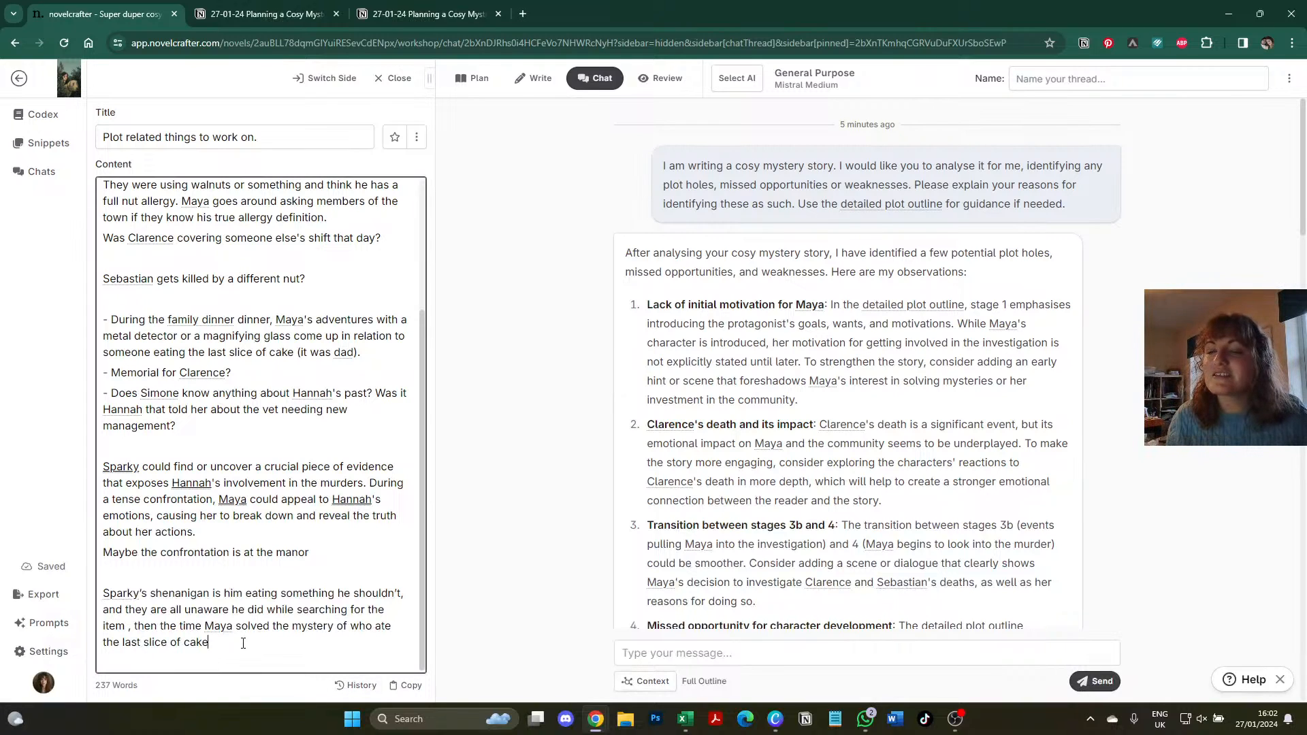
pyautogui.press('Return')
pyautogui.write('Is remembered and they rush him to vet. Established her sleuthing and meeting ve')
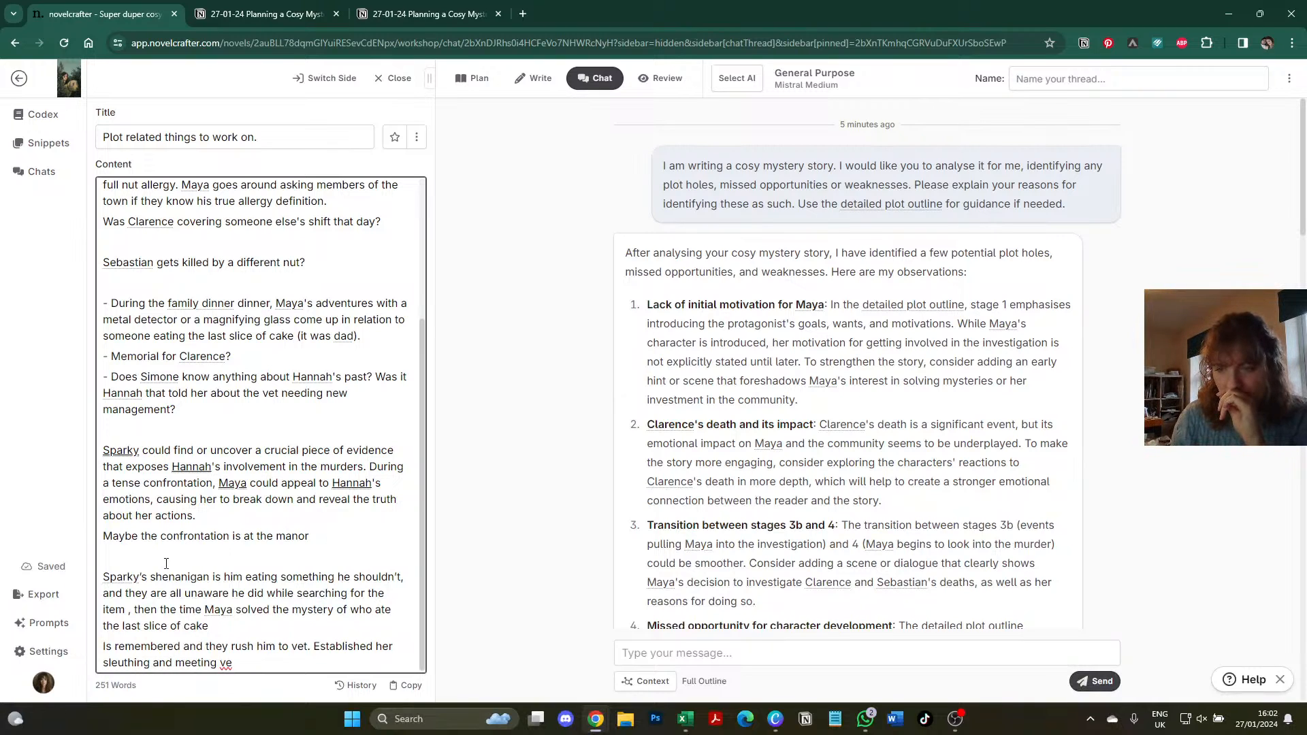
# - Insert the heading line "Chapter 1" above the Sparky's shenanigan paragraph, keeping a blank line before it
pyautogui.click(120, 556)
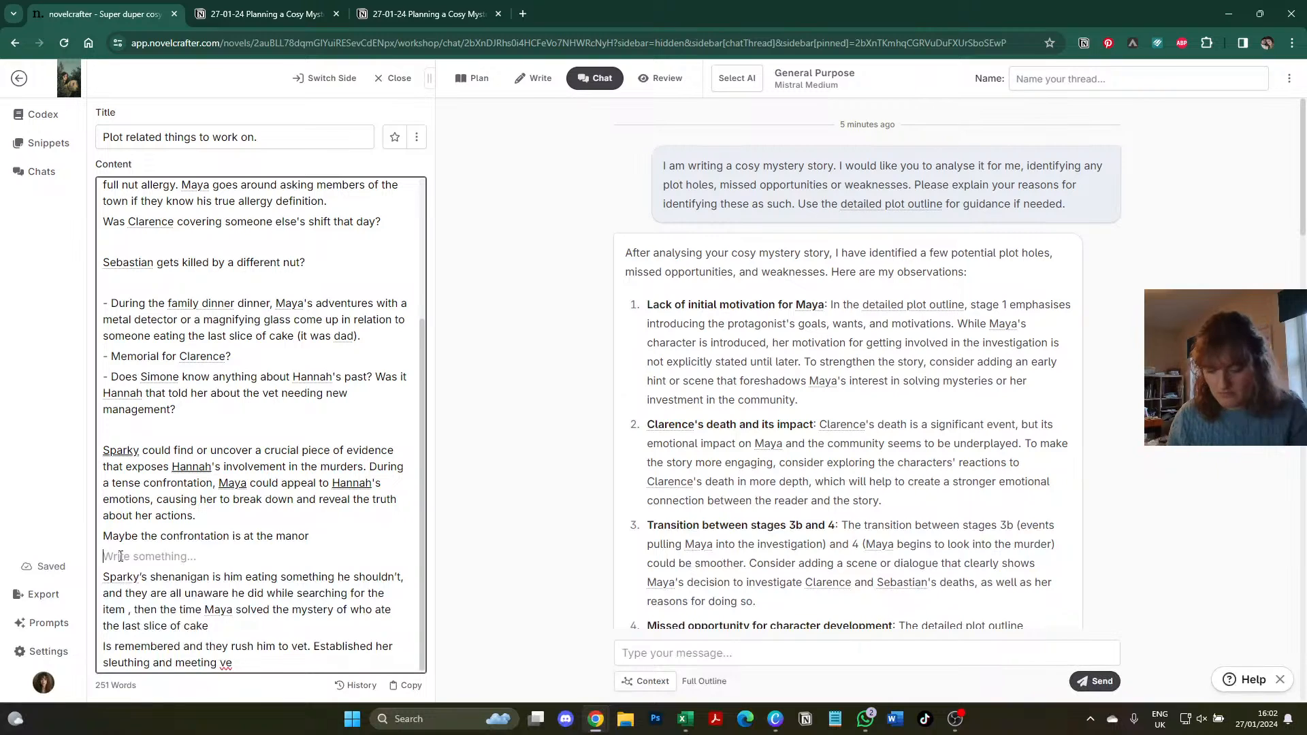
pyautogui.press('Return')
pyautogui.write('Chapter 1')
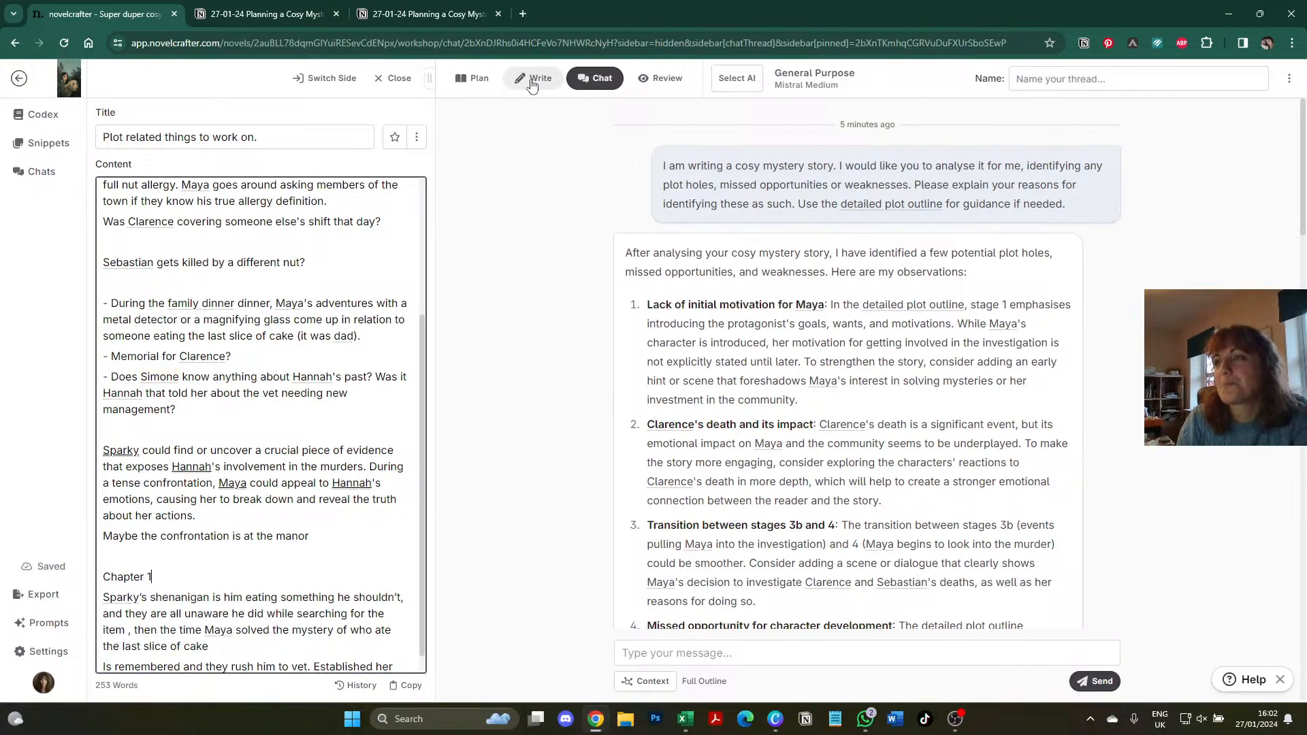
# - Open the story plan and split the Chapter 1 scene summary with blank lines after "Clarence and Hannah in the shop"
pyautogui.click(477, 79)
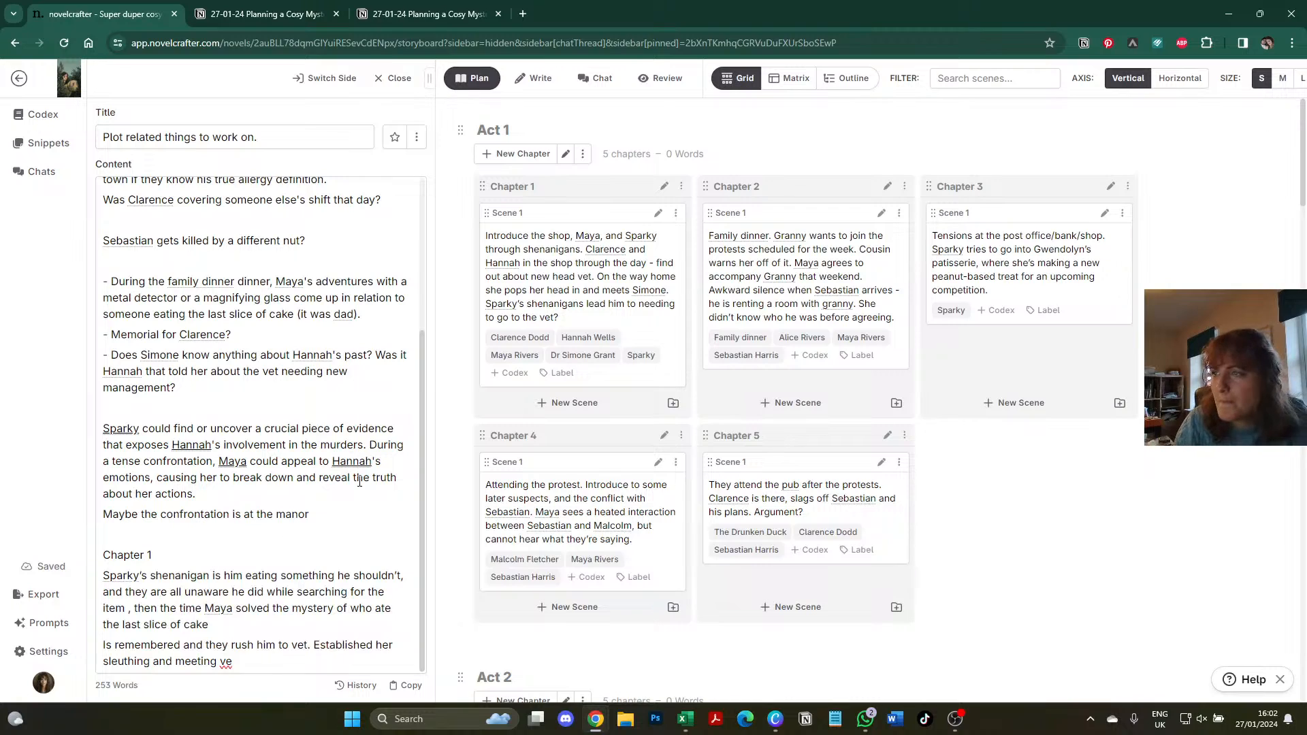
pyautogui.click(648, 315)
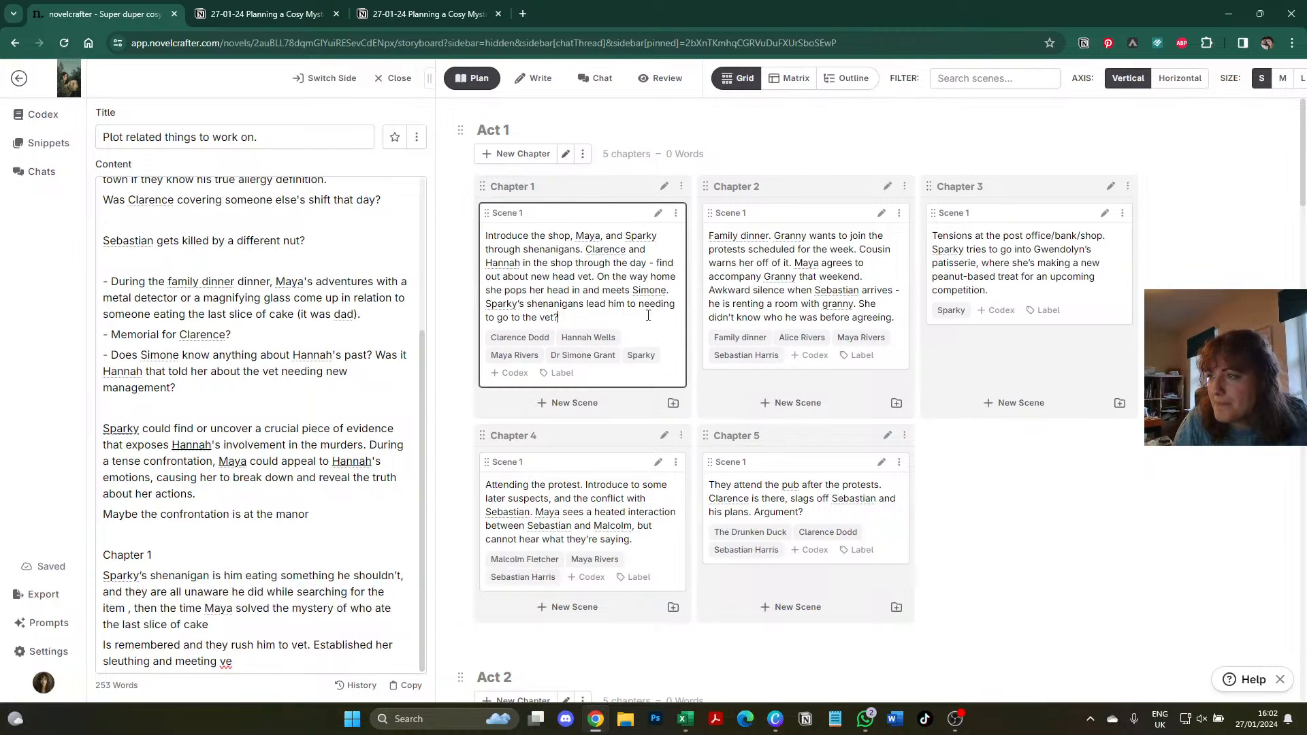
pyautogui.moveTo(648, 315); pyautogui.dragTo(599, 269)
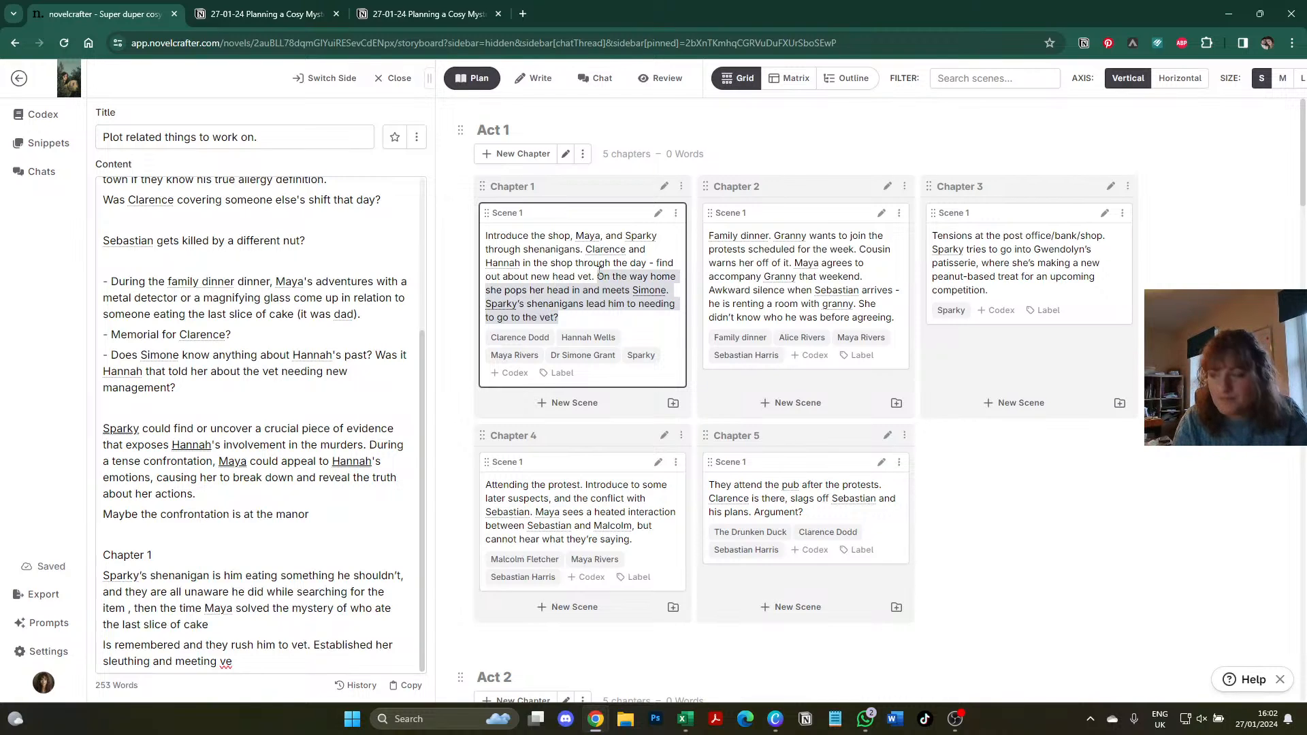
pyautogui.click(591, 266)
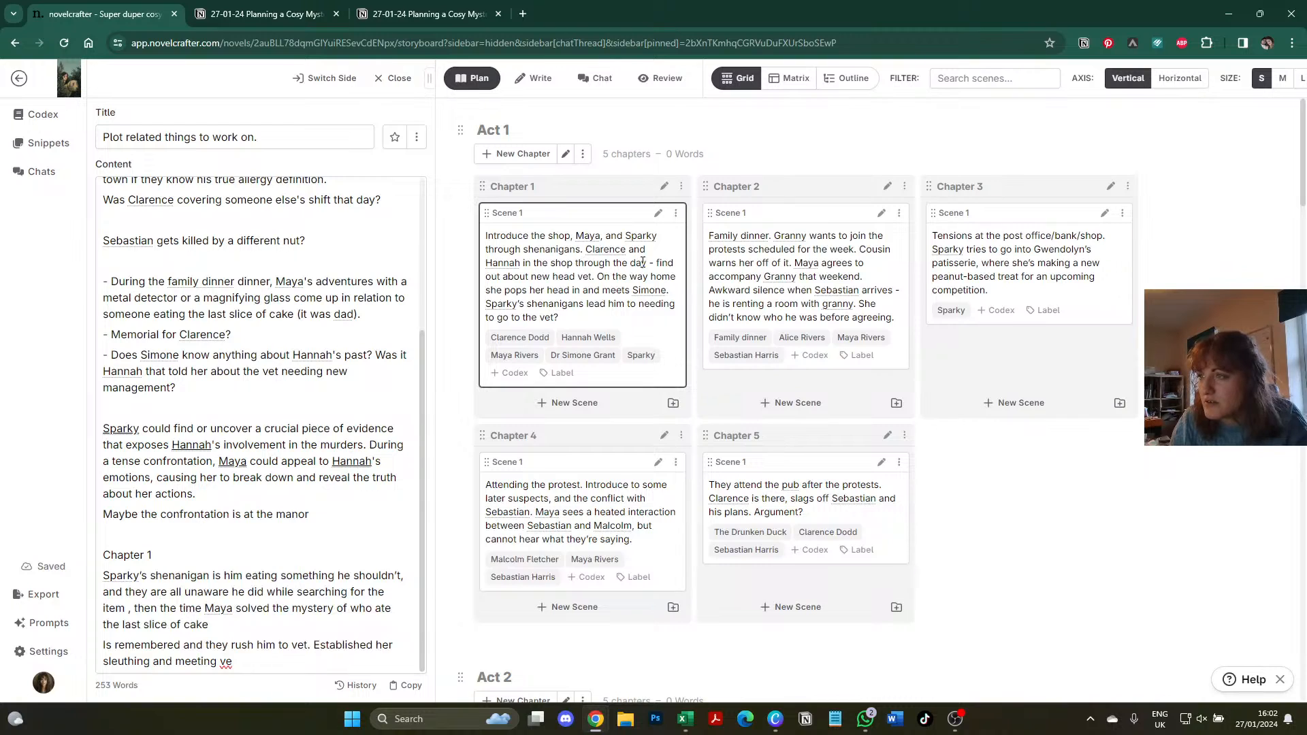
pyautogui.press('Return')
pyautogui.press('Return')
pyautogui.press('Return')
pyautogui.press('Return')
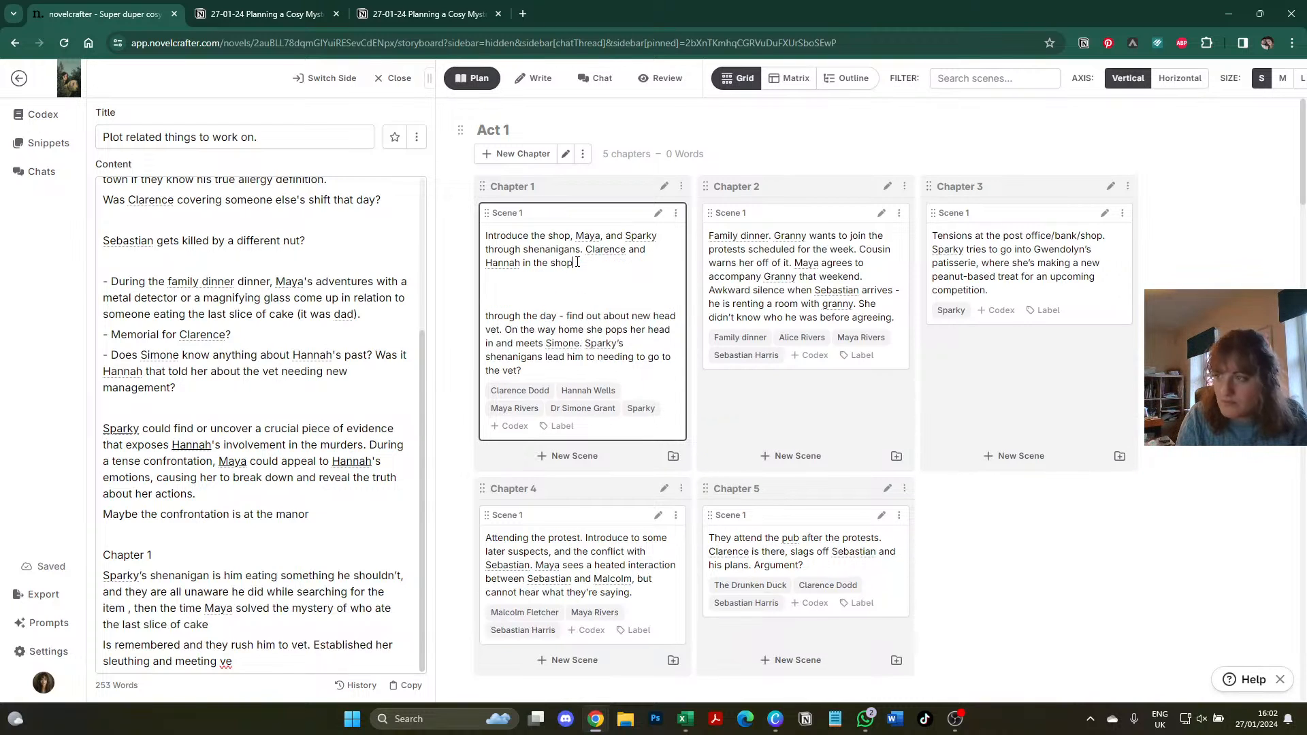
# - Extend the summary's first part with ". Sparky eats something he shouldn't so they go to the vets where they meet Simone."
pyautogui.write('. Sparky eat')
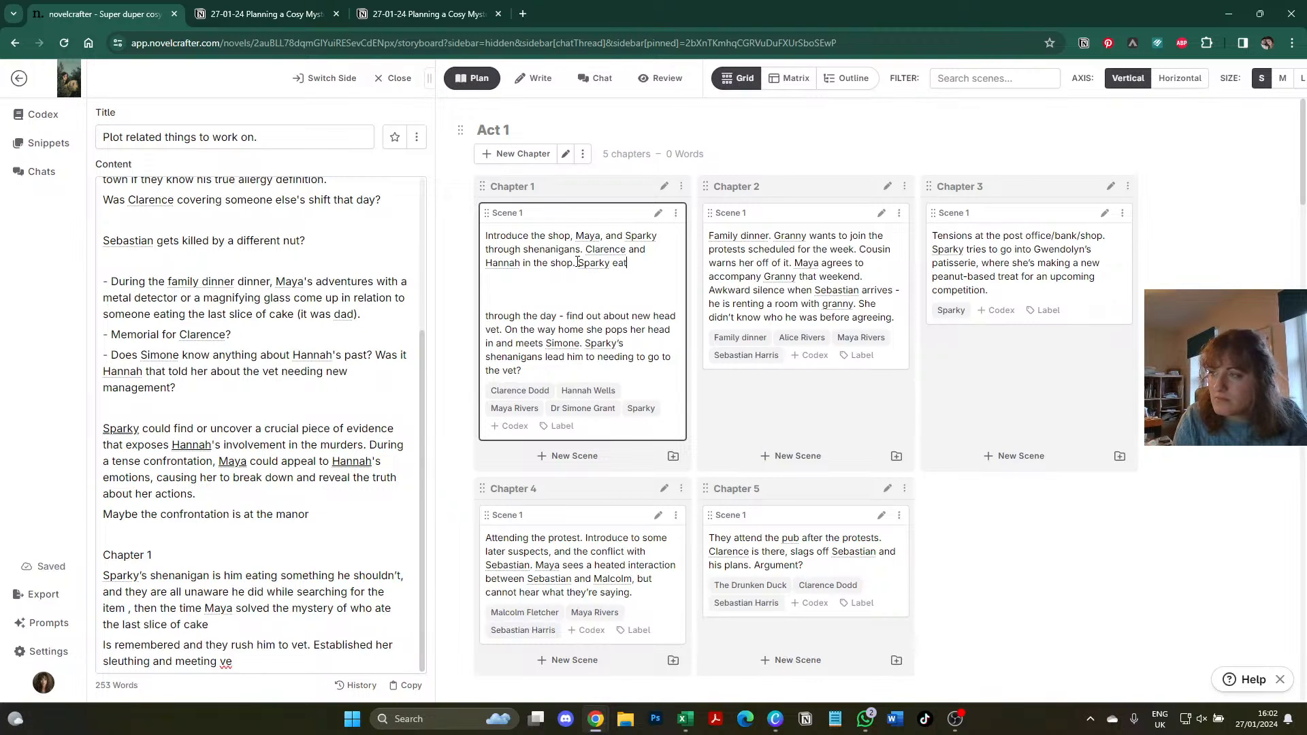
pyautogui.write('s something he shoul')
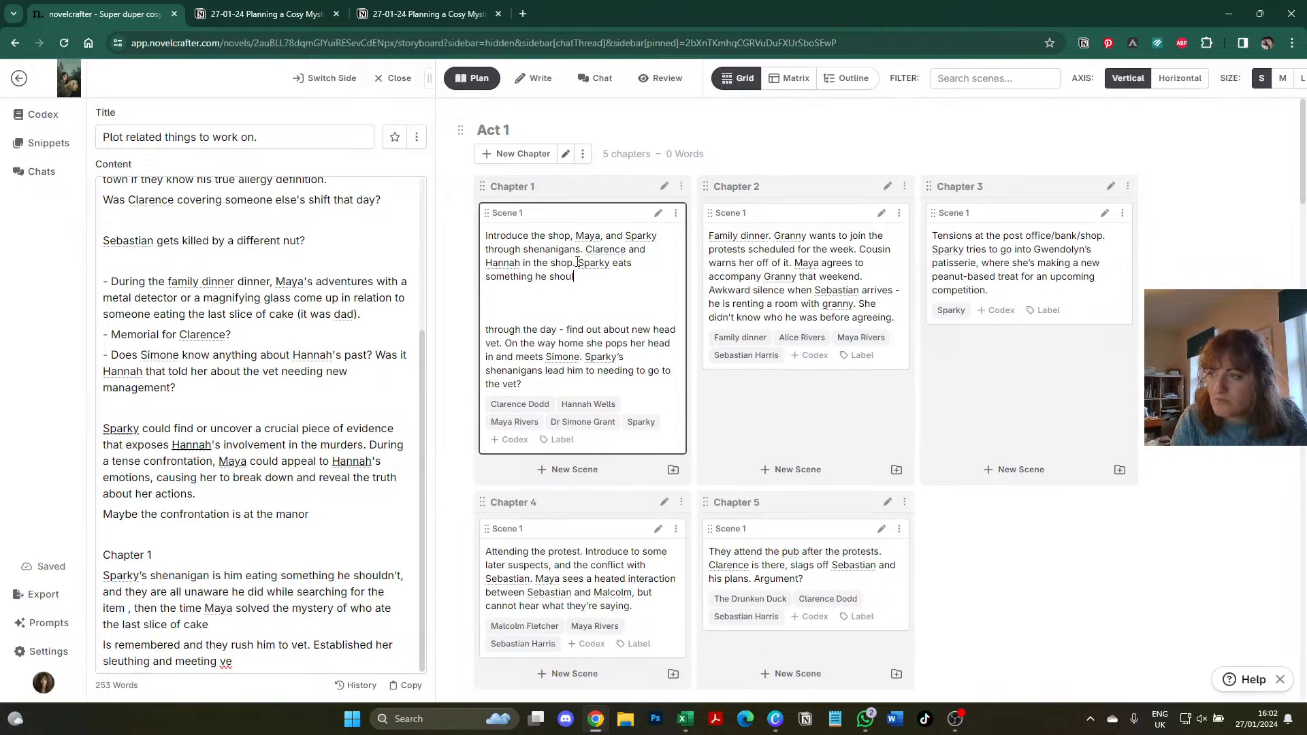
pyautogui.write("dn't so they")
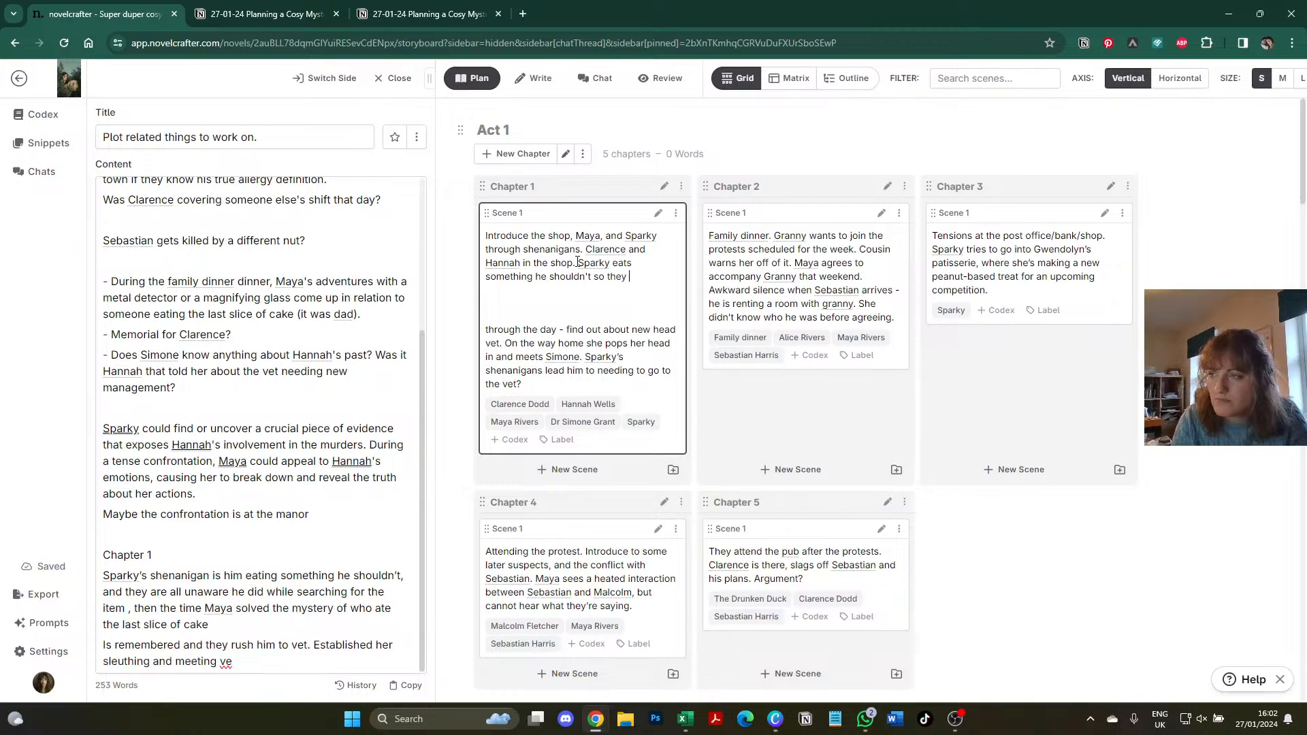
pyautogui.press('BackSpace')
pyautogui.press('BackSpace')
pyautogui.press('BackSpace')
pyautogui.press('BackSpace')
pyautogui.write('hey go to the vet')
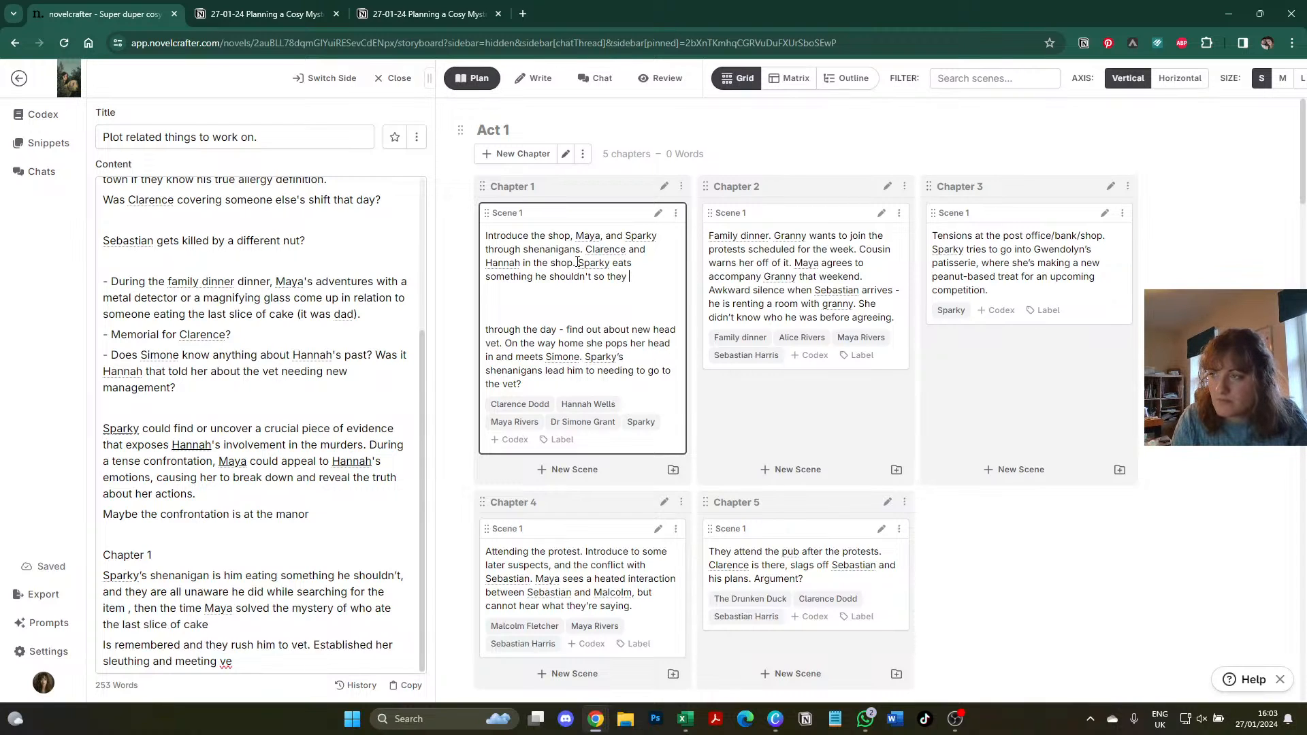
pyautogui.write('s whe')
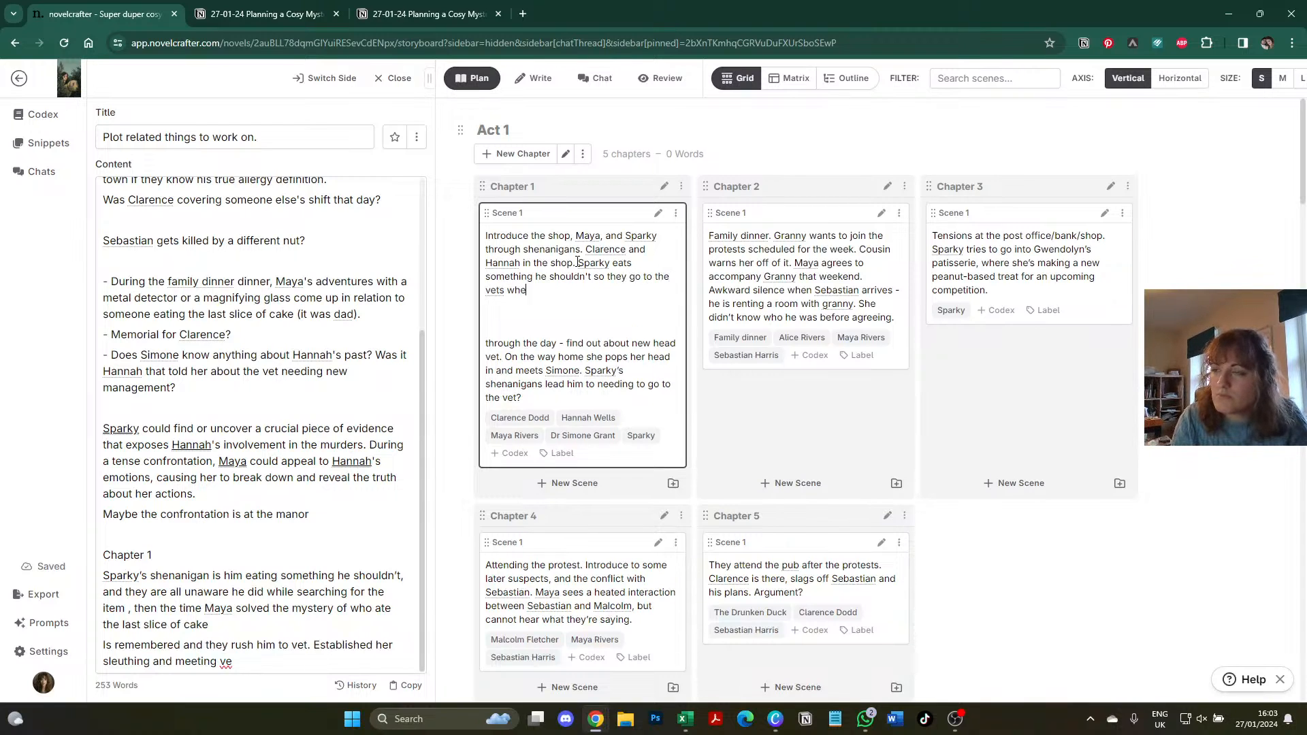
pyautogui.write('re they meet Simone.')
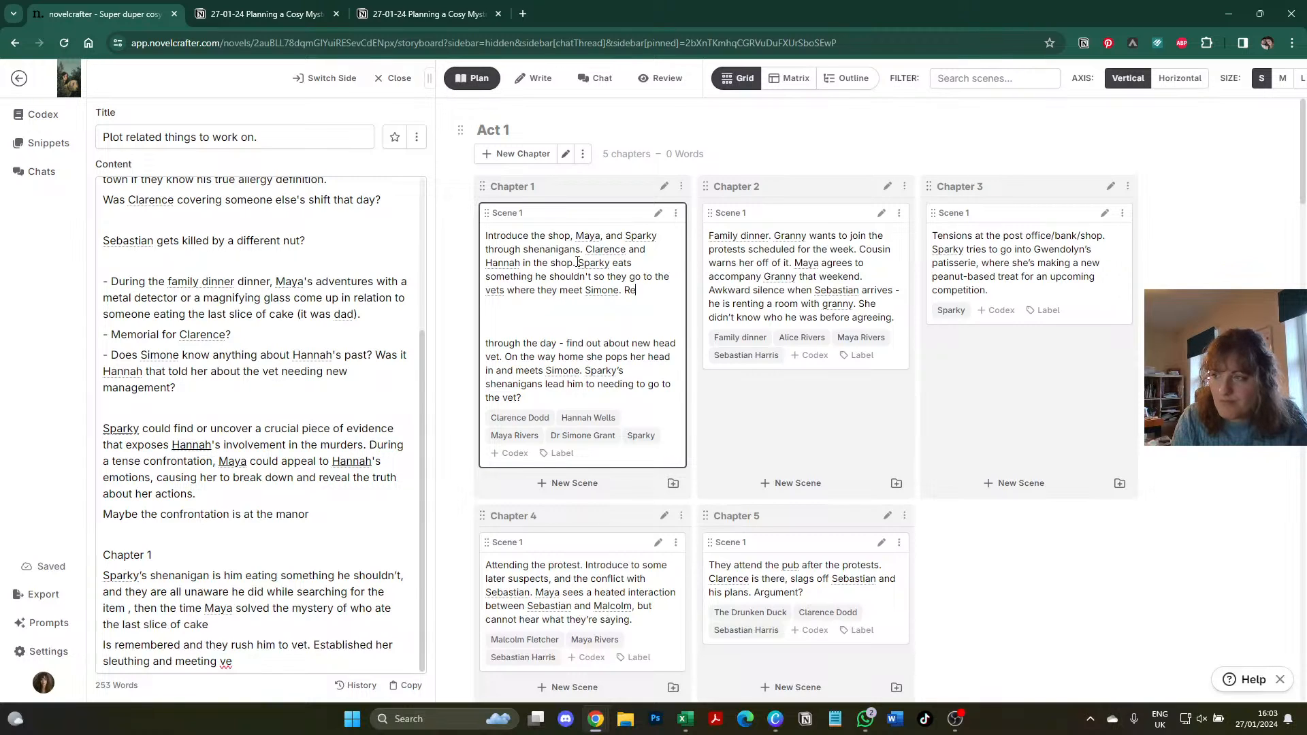
pyautogui.write(' Remini')
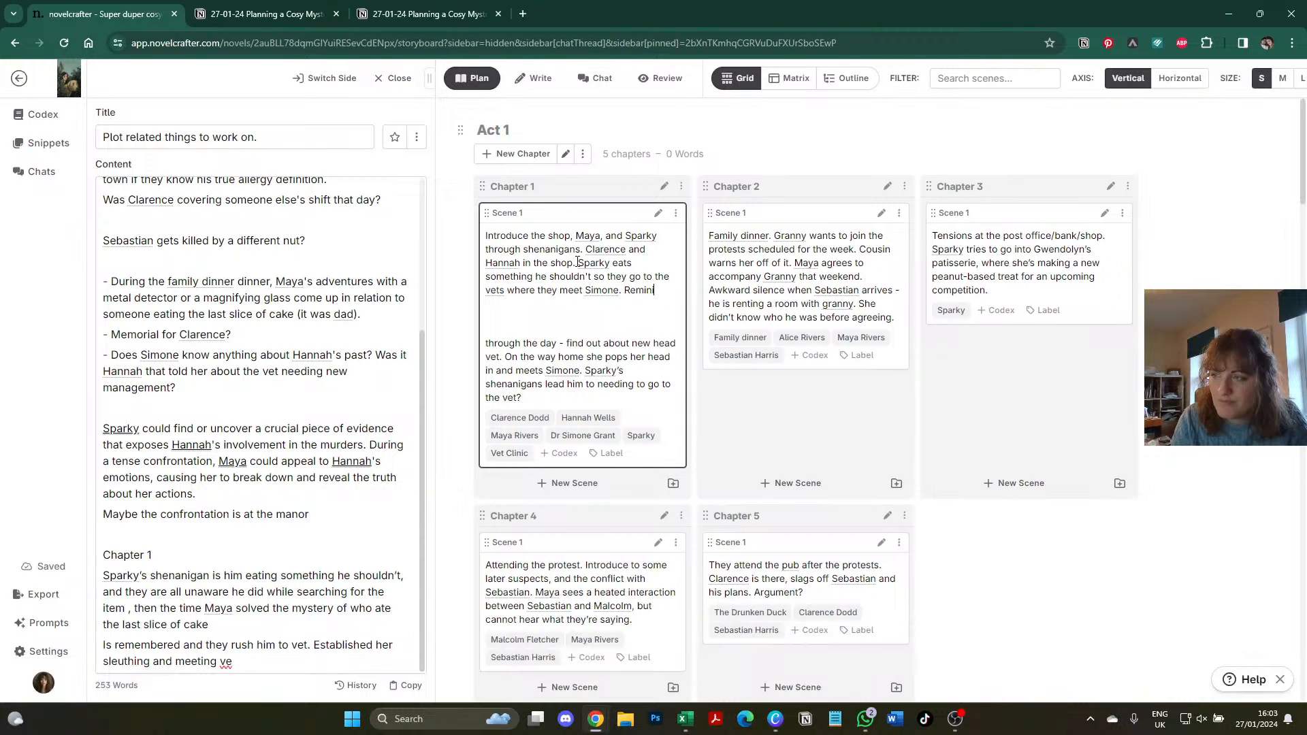
pyautogui.press('BackSpace')
pyautogui.press('BackSpace')
pyautogui.press('BackSpace')
pyautogui.press('BackSpace')
pyautogui.press('BackSpace')
pyautogui.press('BackSpace')
# - Continue the Chapter 1 scene summary after "where they meet Simone." with "She remembers the time she searched for who ate granny's cake."
pyautogui.write('She ')
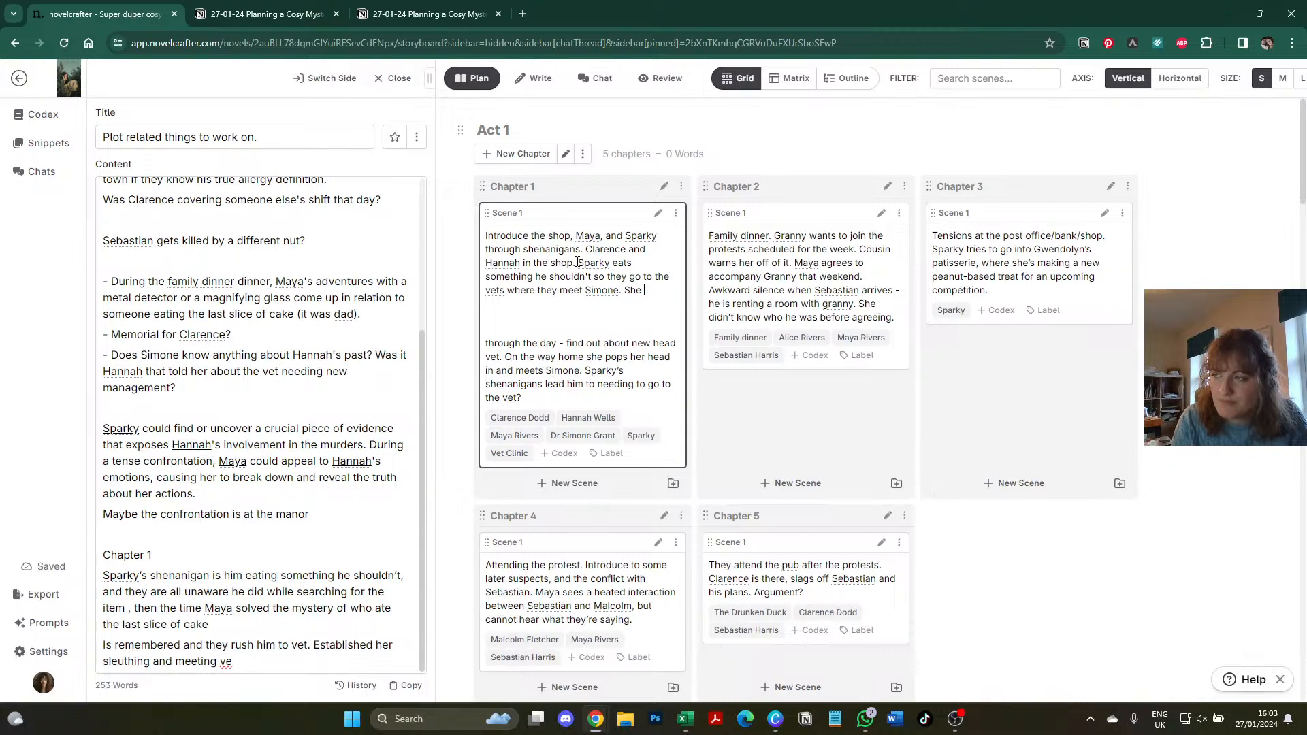
pyautogui.write('remembers the tim')
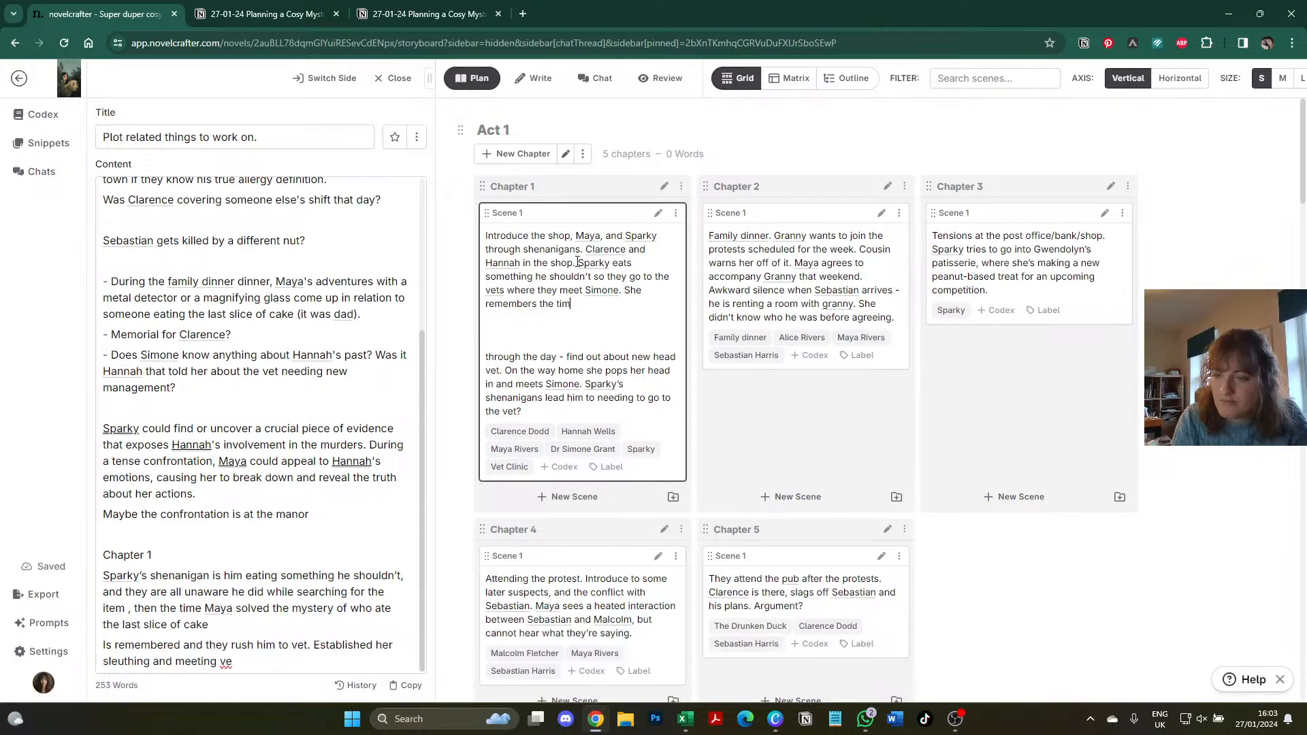
pyautogui.write('e she searched for who ate ')
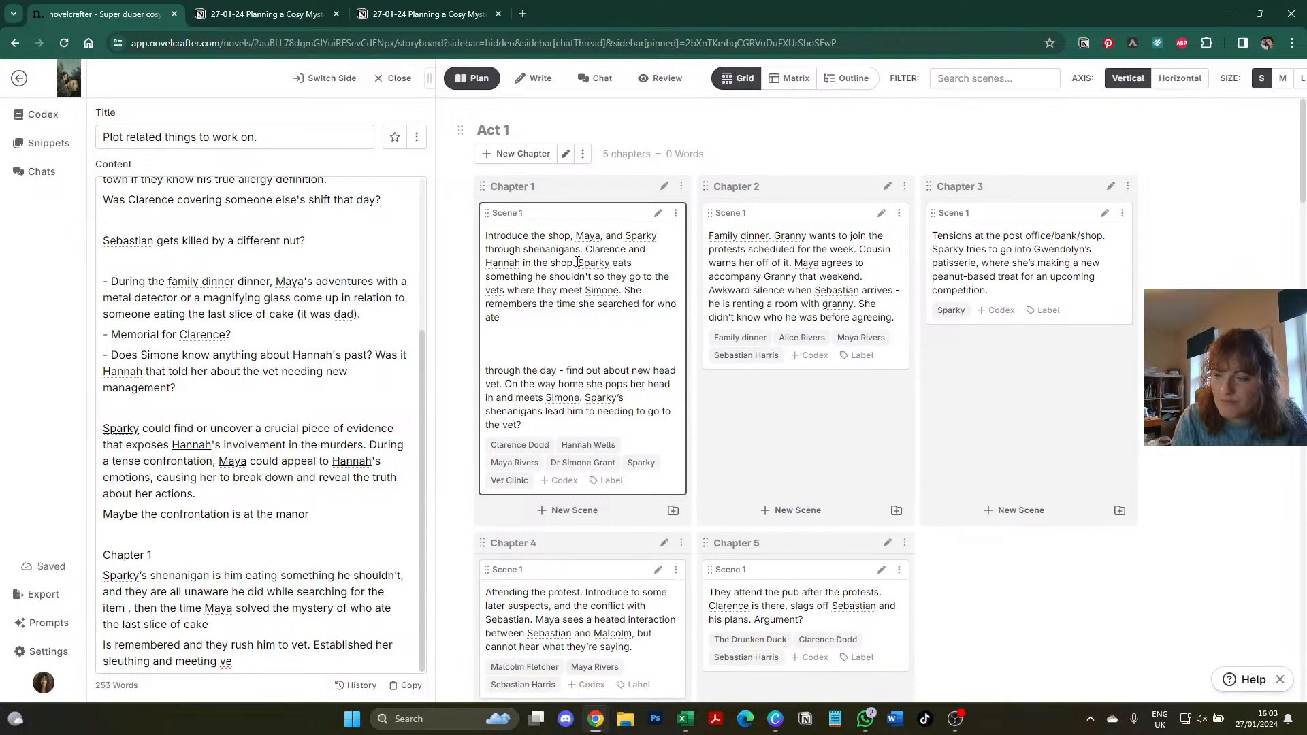
pyautogui.write("granny's cake.")
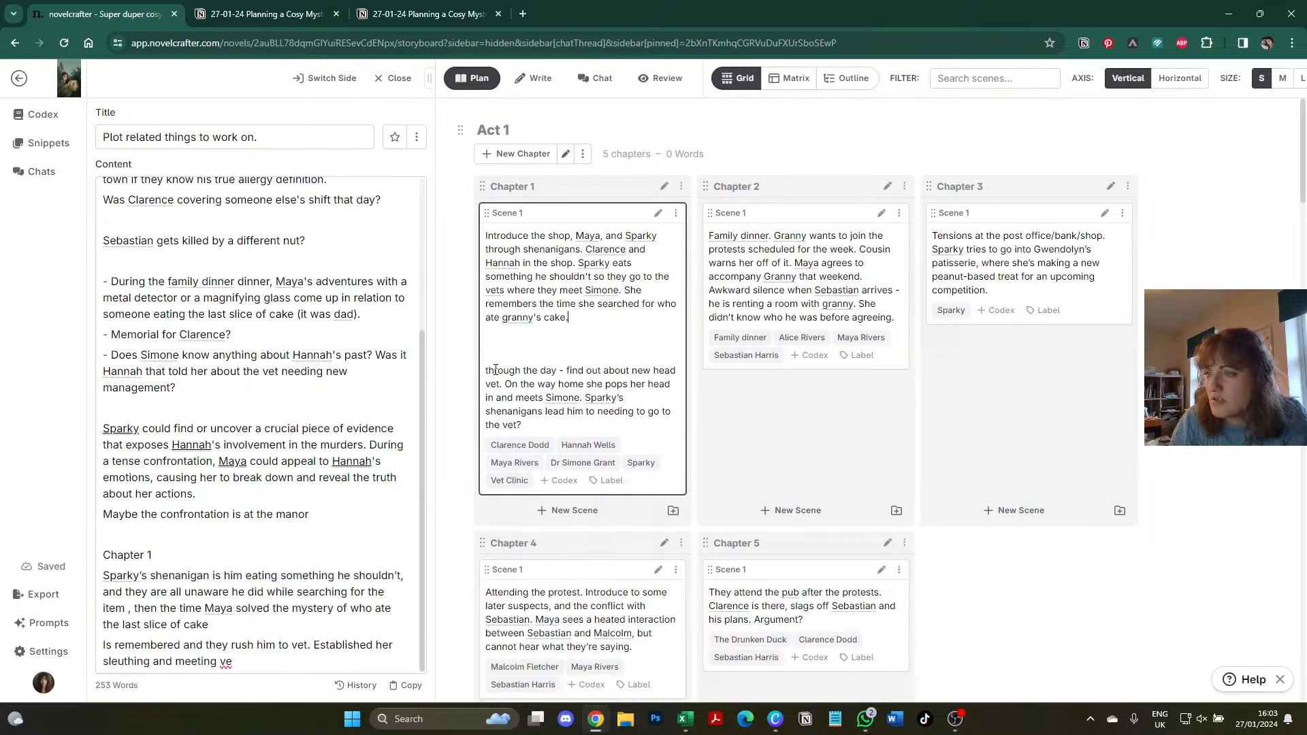
# - Delete the leftover "through the day" passage and the blank lines above it from the Chapter 1 scene summary
pyautogui.moveTo(486, 371); pyautogui.dragTo(578, 452)
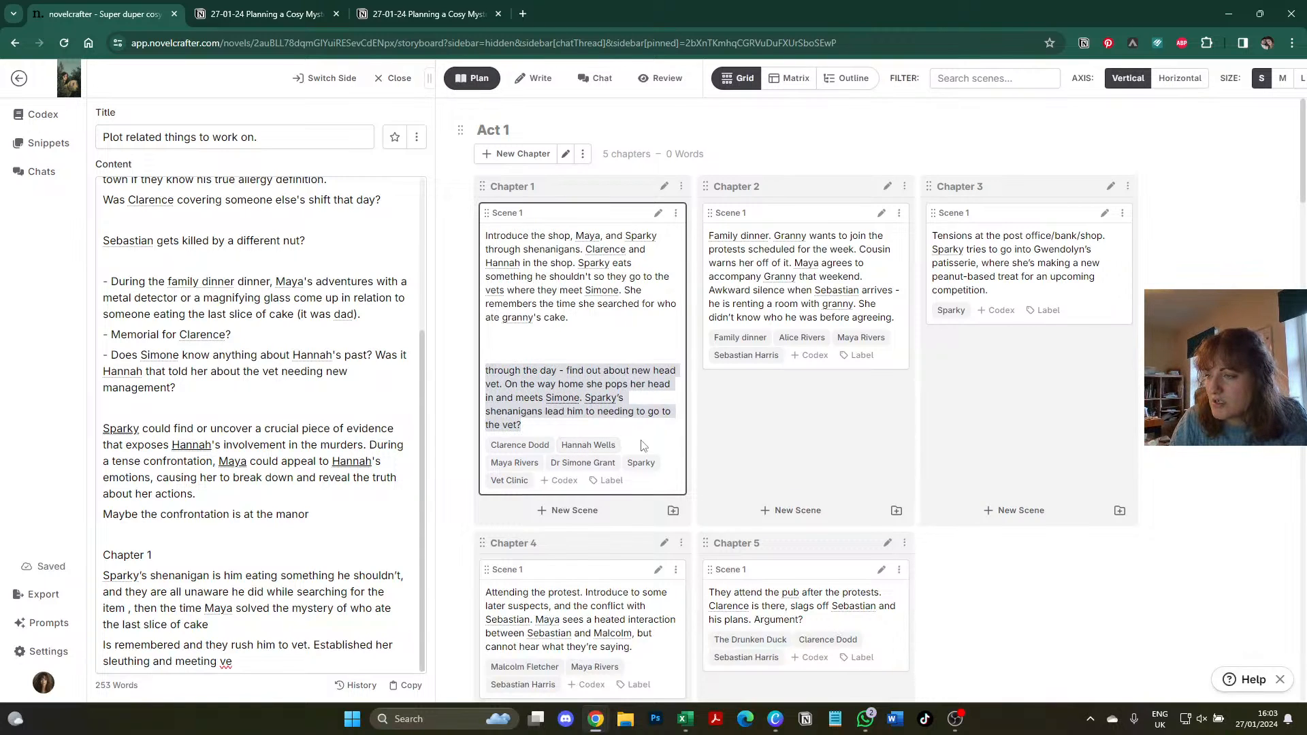
pyautogui.press('BackSpace')
pyautogui.press('BackSpace')
pyautogui.press('BackSpace')
pyautogui.press('BackSpace')
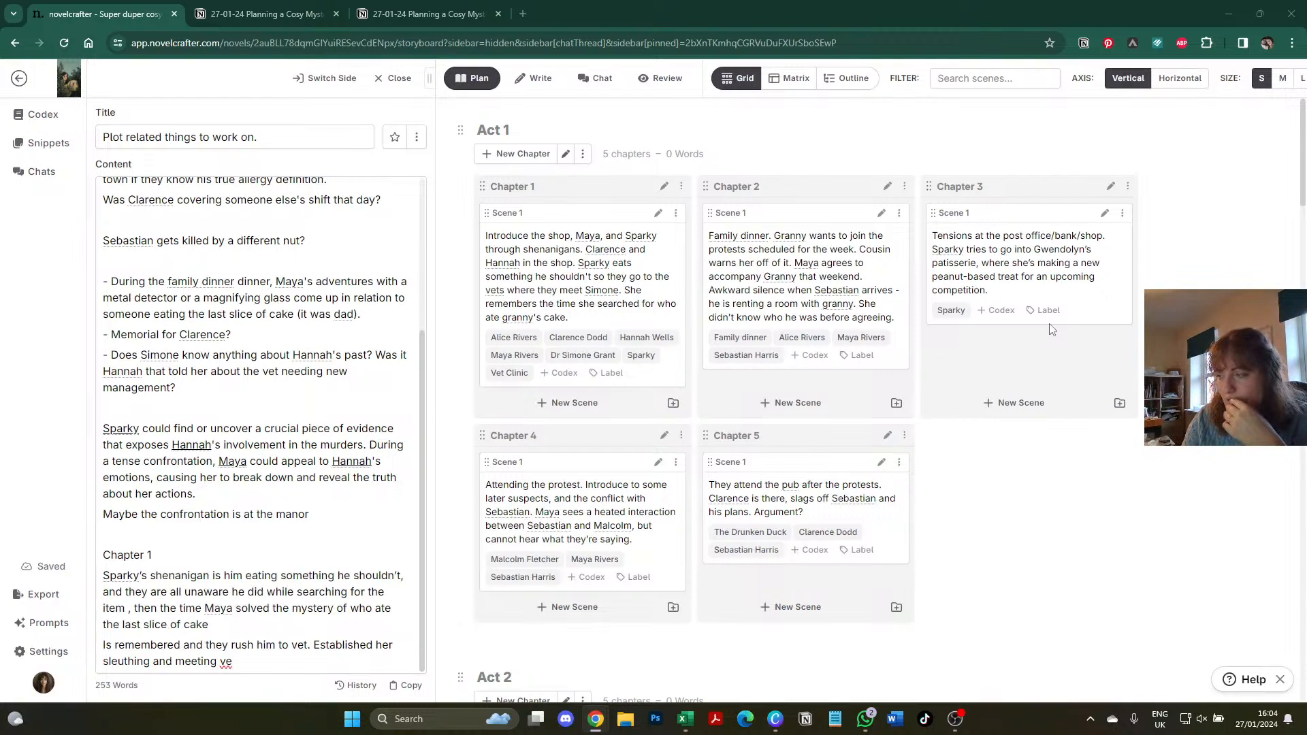
# - In the Notion planning page, collapse Brainstorming Plot Weaknesses and copy the prompt under "Brainstorming essential plot points for cosy mysteries"
pyautogui.click(262, 13)
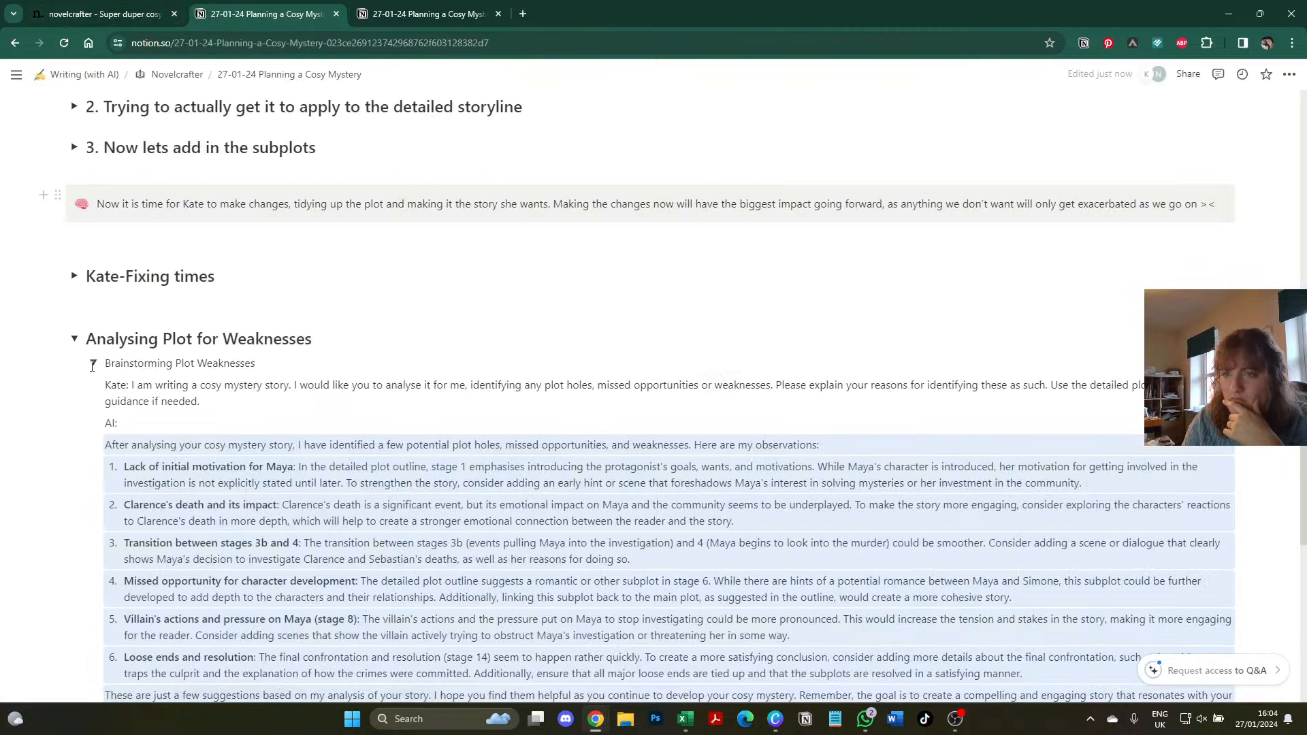
pyautogui.click(93, 363)
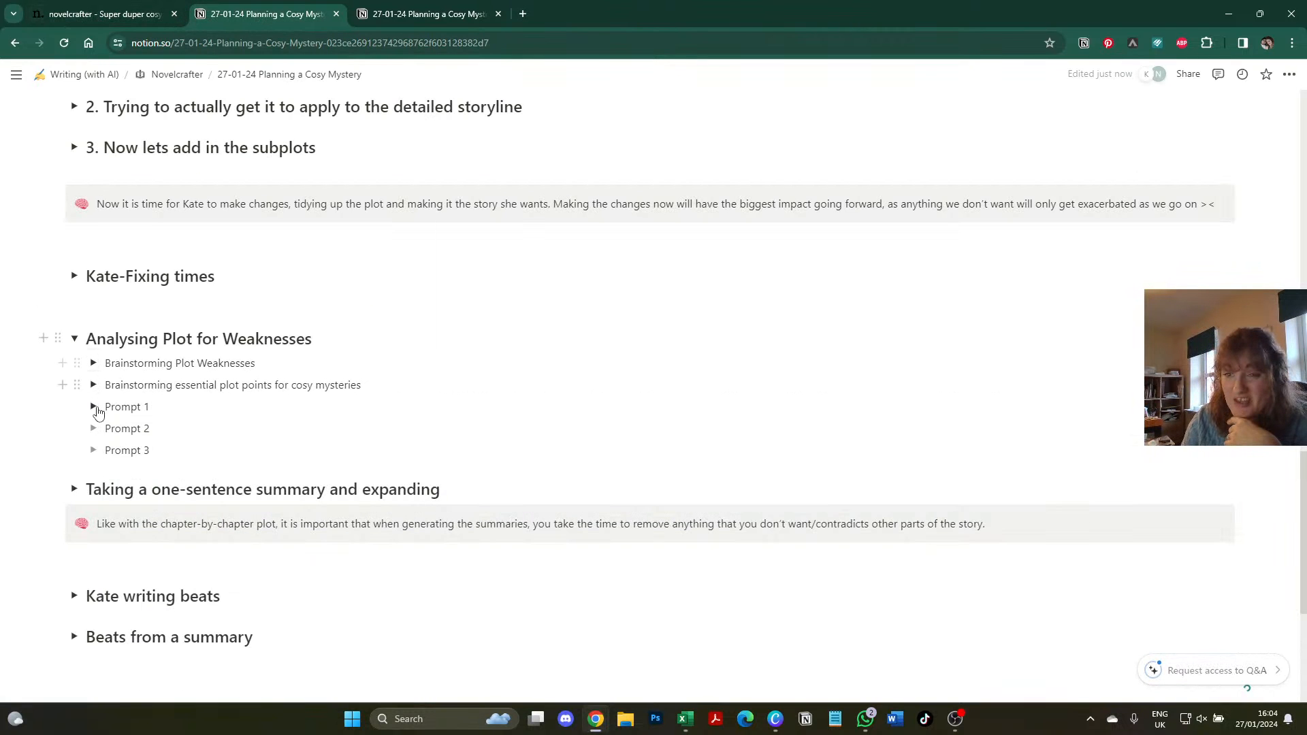
pyautogui.click(94, 407)
pyautogui.click(94, 407)
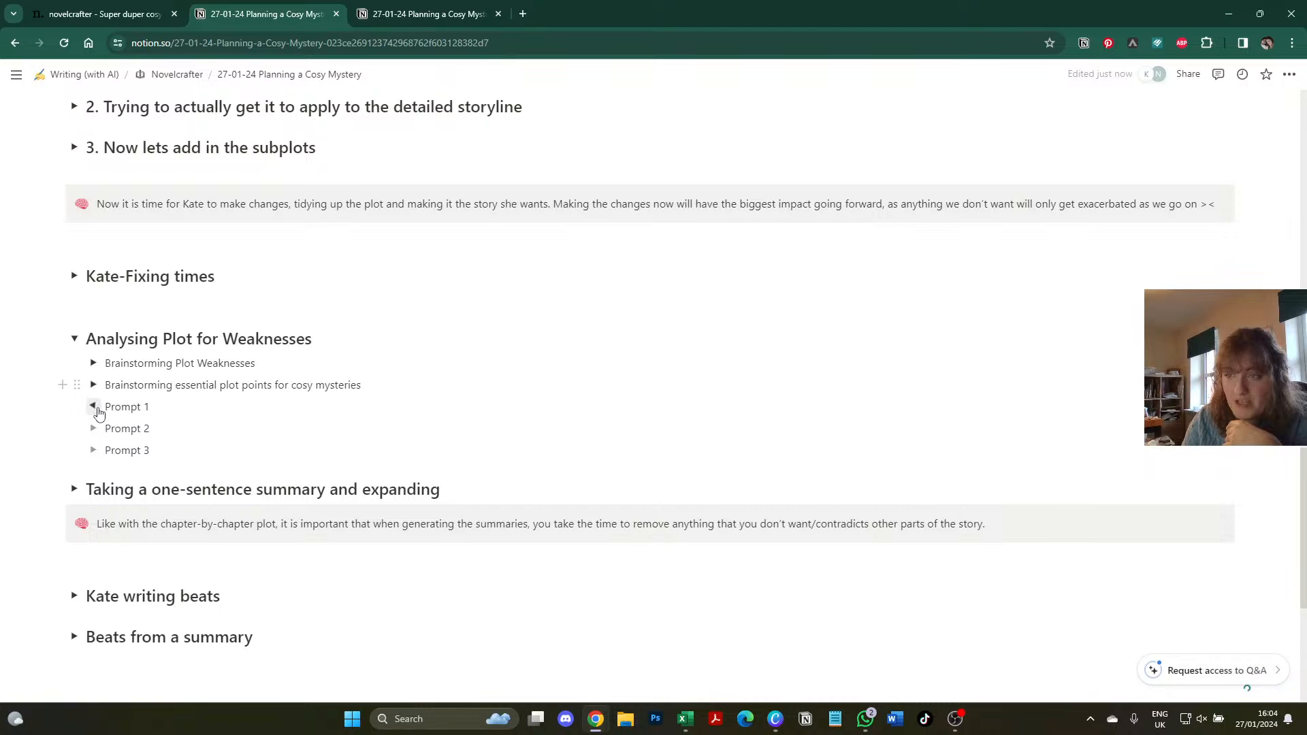
pyautogui.click(94, 385)
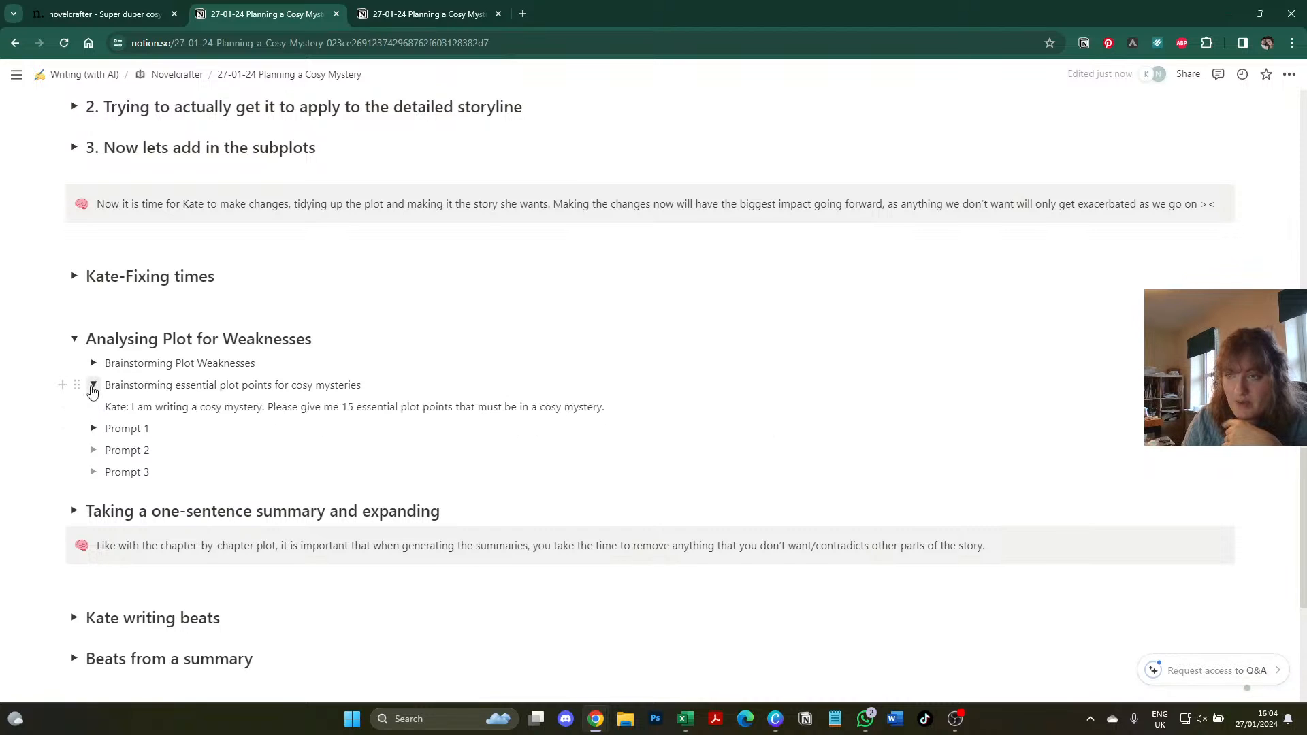
pyautogui.moveTo(134, 406); pyautogui.dragTo(622, 402)
pyautogui.hotkey('ctrl', 'c')
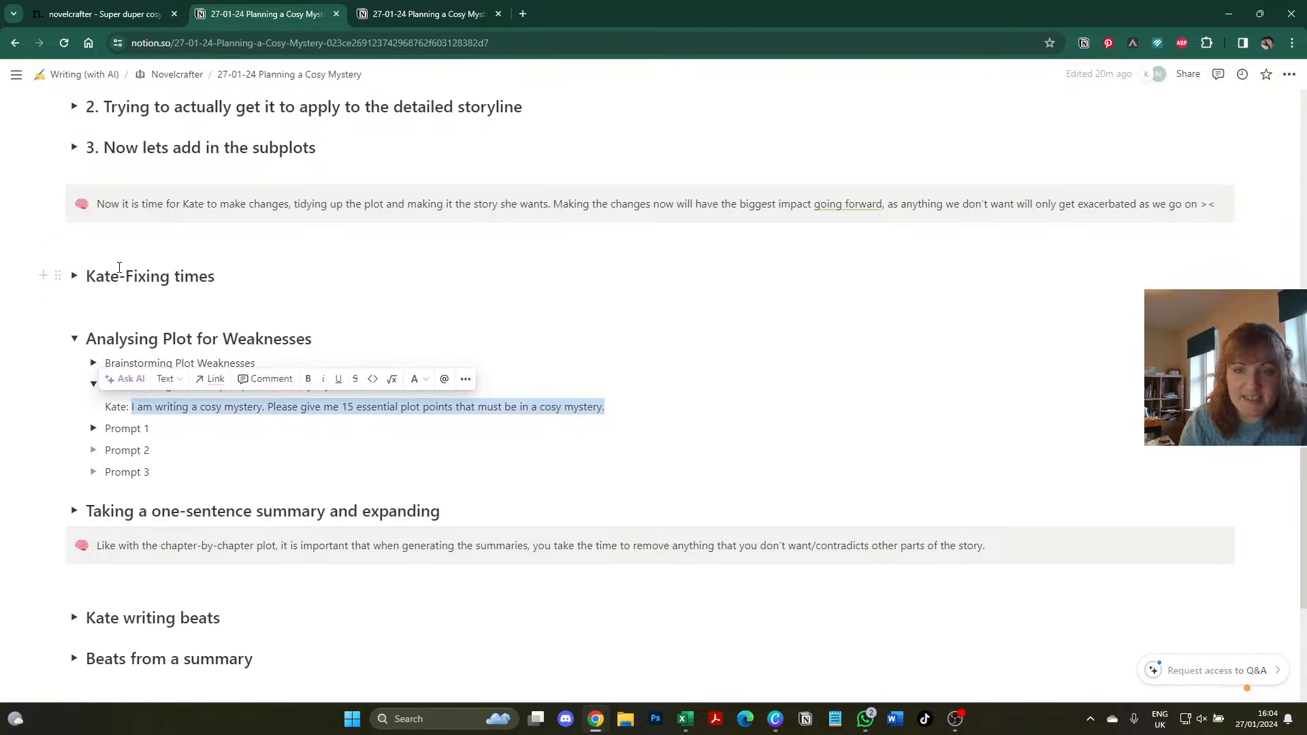
pyautogui.moveTo(4, 518)
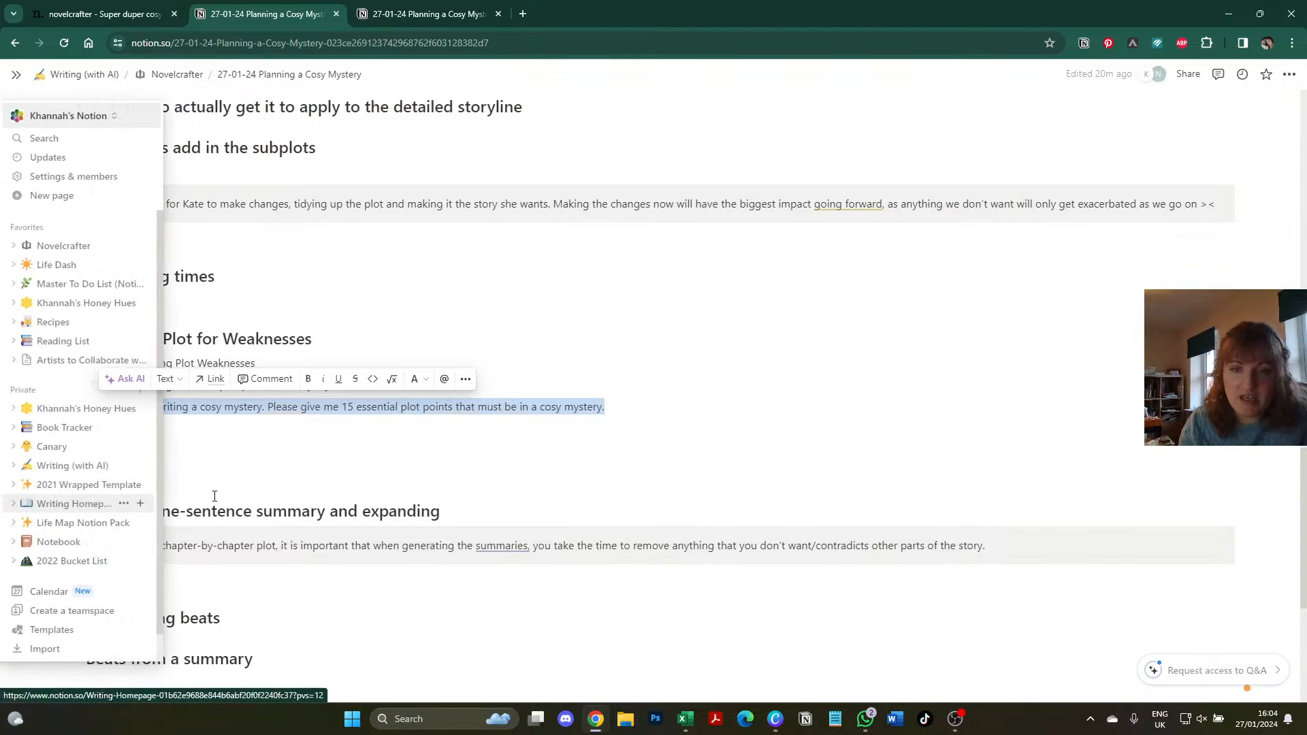
# - Switch back to novelcrafter, open a new chat thread and set its AI to General Purpose with Mistral Medium
pyautogui.click(109, 13)
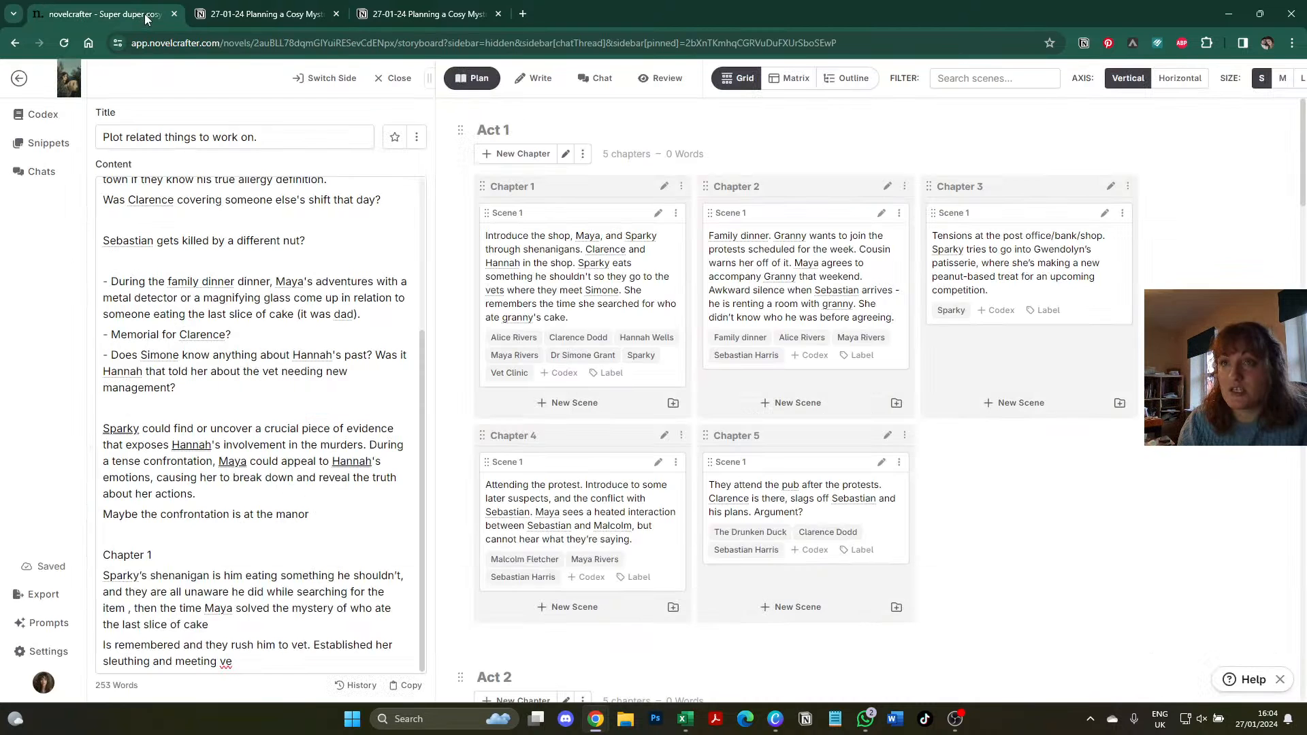
pyautogui.click(598, 78)
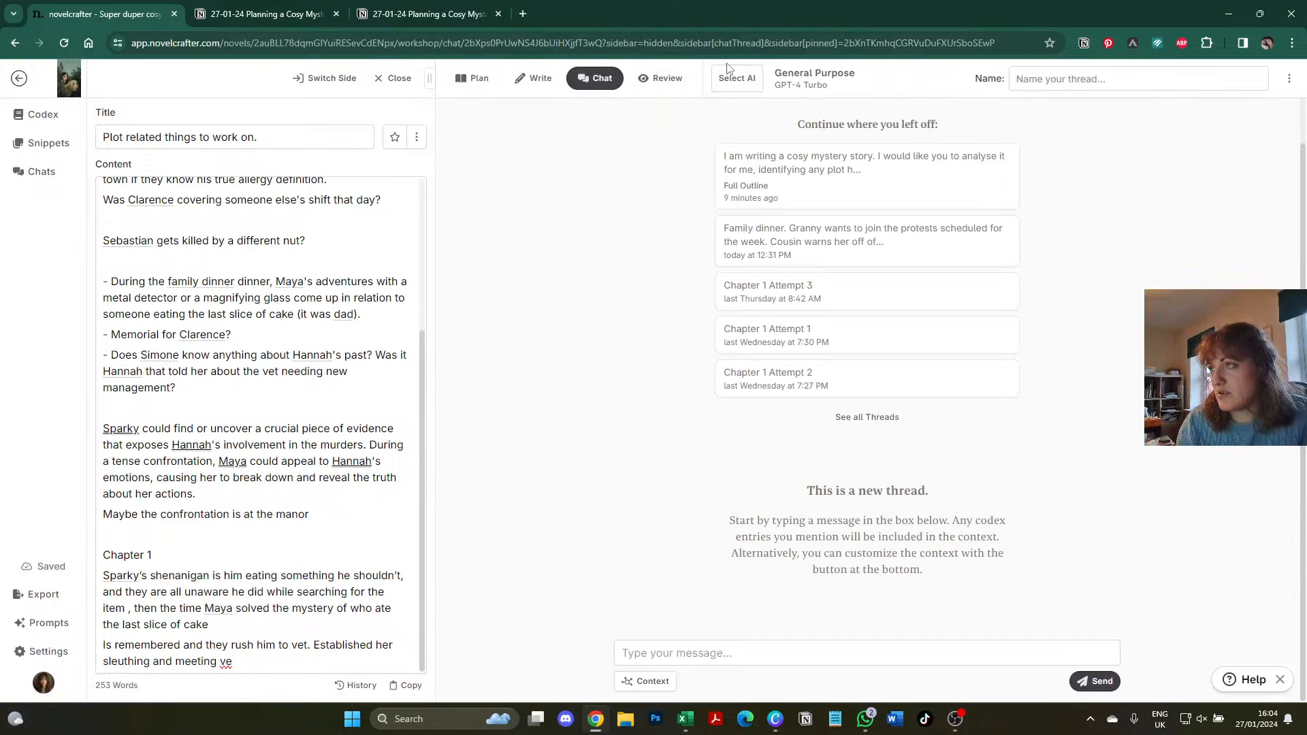
pyautogui.click(737, 79)
pyautogui.moveTo(882, 179)
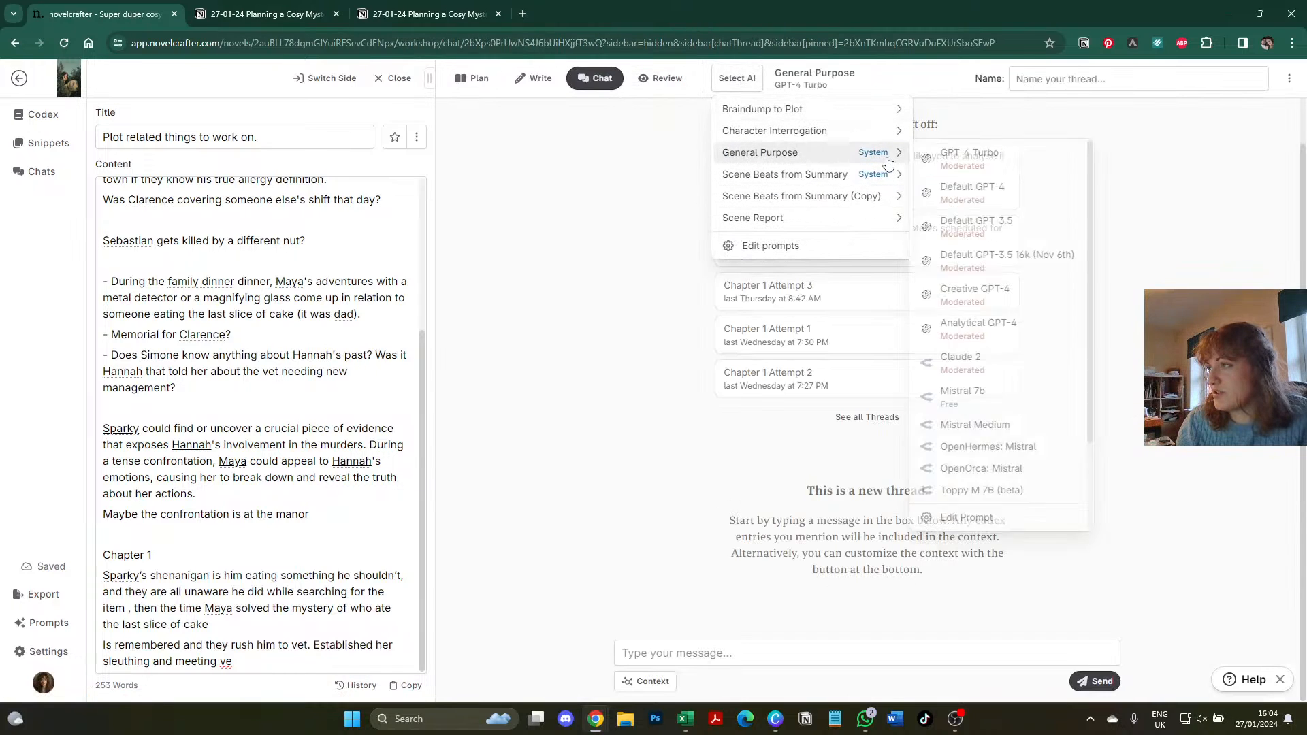
pyautogui.click(1001, 426)
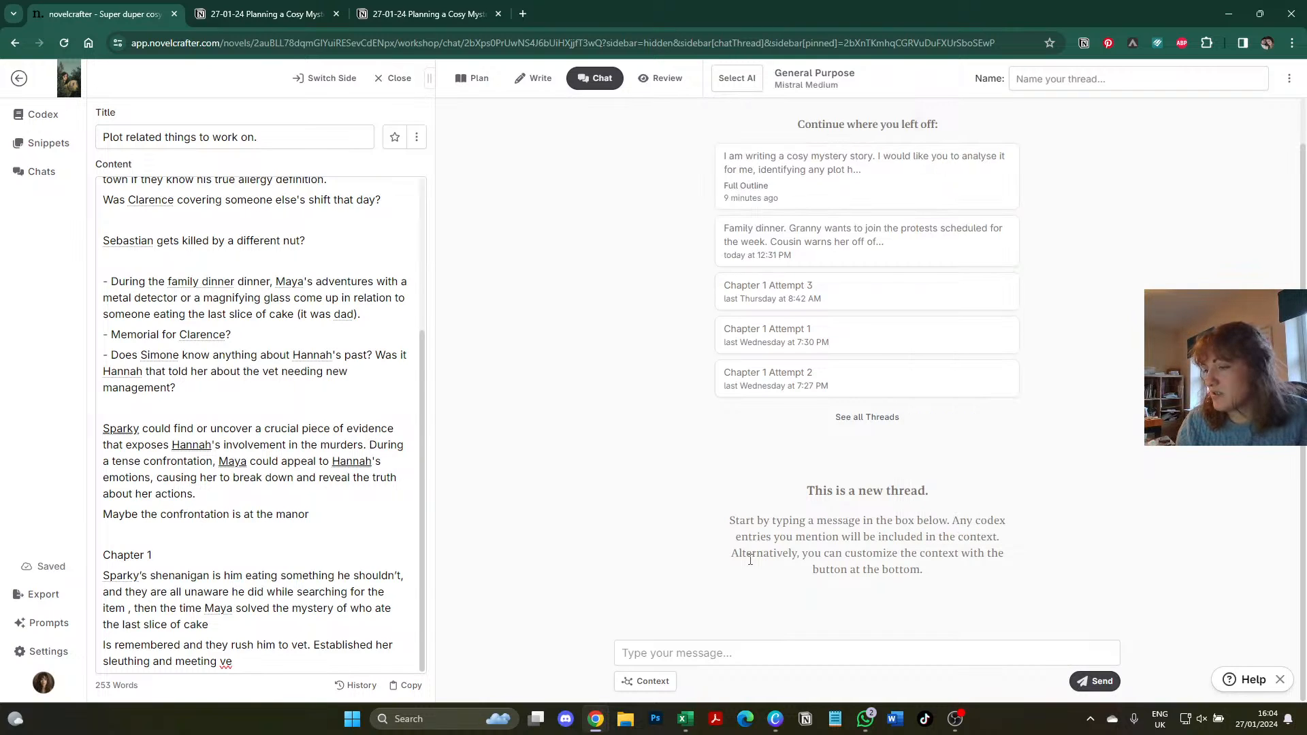
# - Send the copied prompt asking for 15 essential plot points that must be in a cosy mystery
pyautogui.click(743, 654)
pyautogui.hotkey('ctrl', 'v')
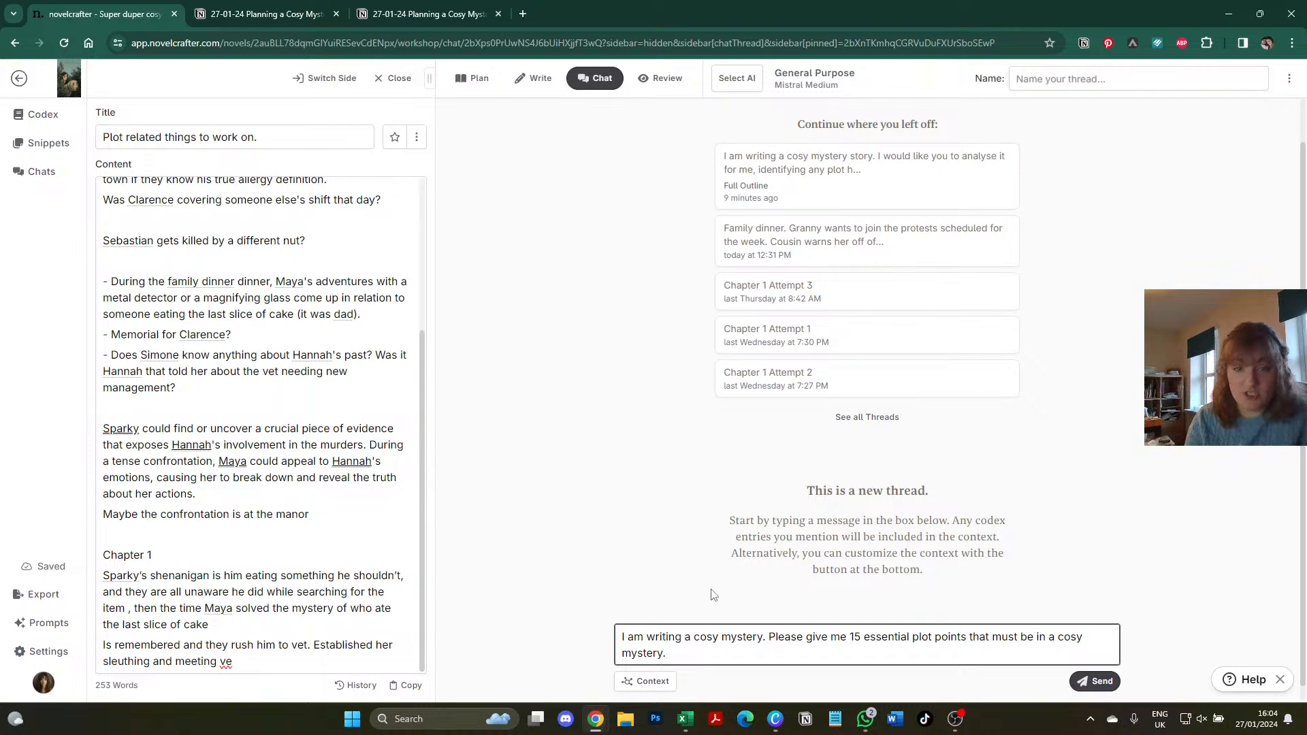
pyautogui.press('Return')
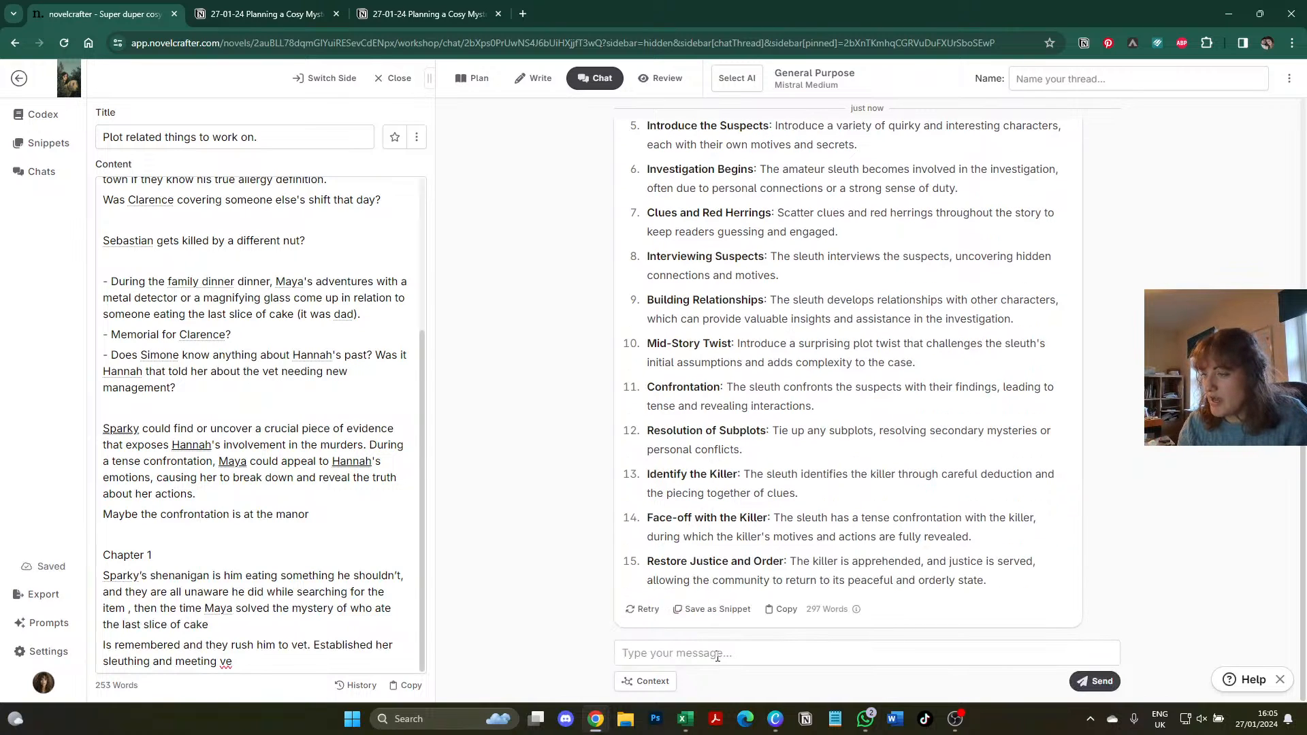
# - Include the full novel outline as context and send "Bearing these in mind, please analyse the plot summary. Are there any plot points missing?"
pyautogui.click(653, 680)
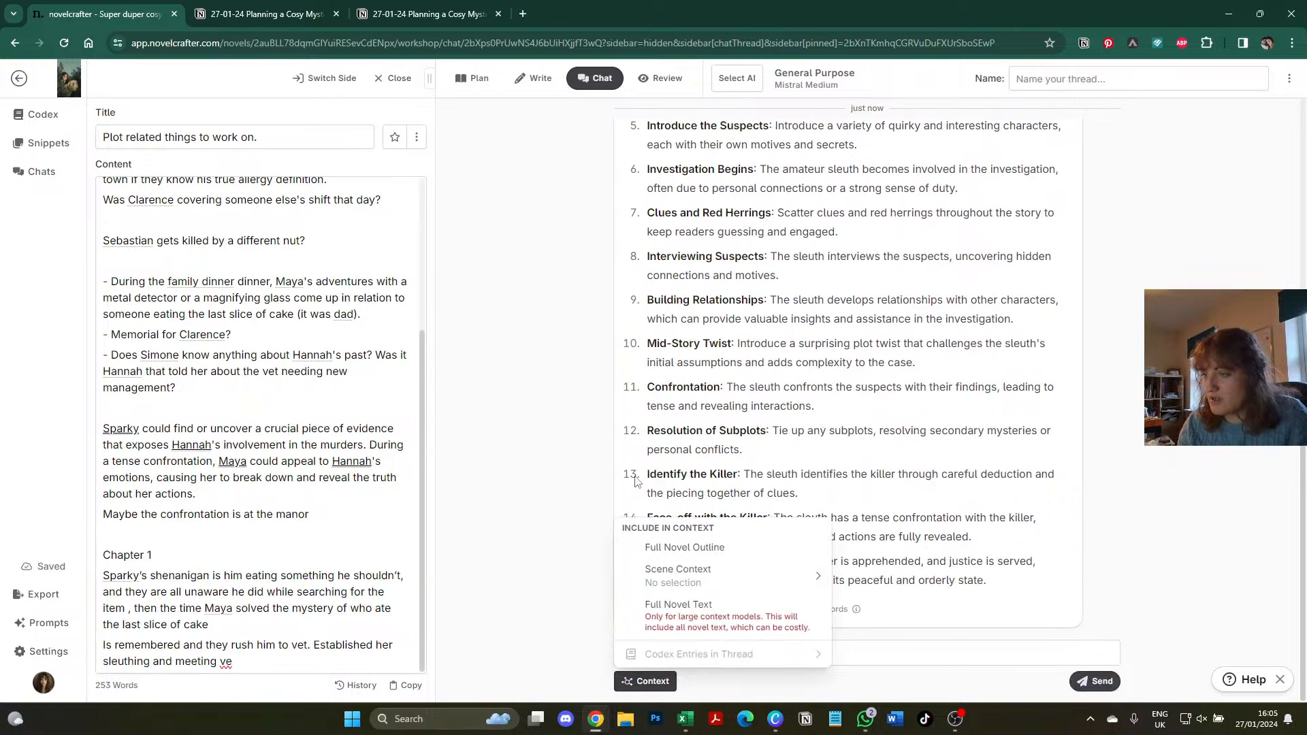
pyautogui.click(726, 546)
pyautogui.click(732, 645)
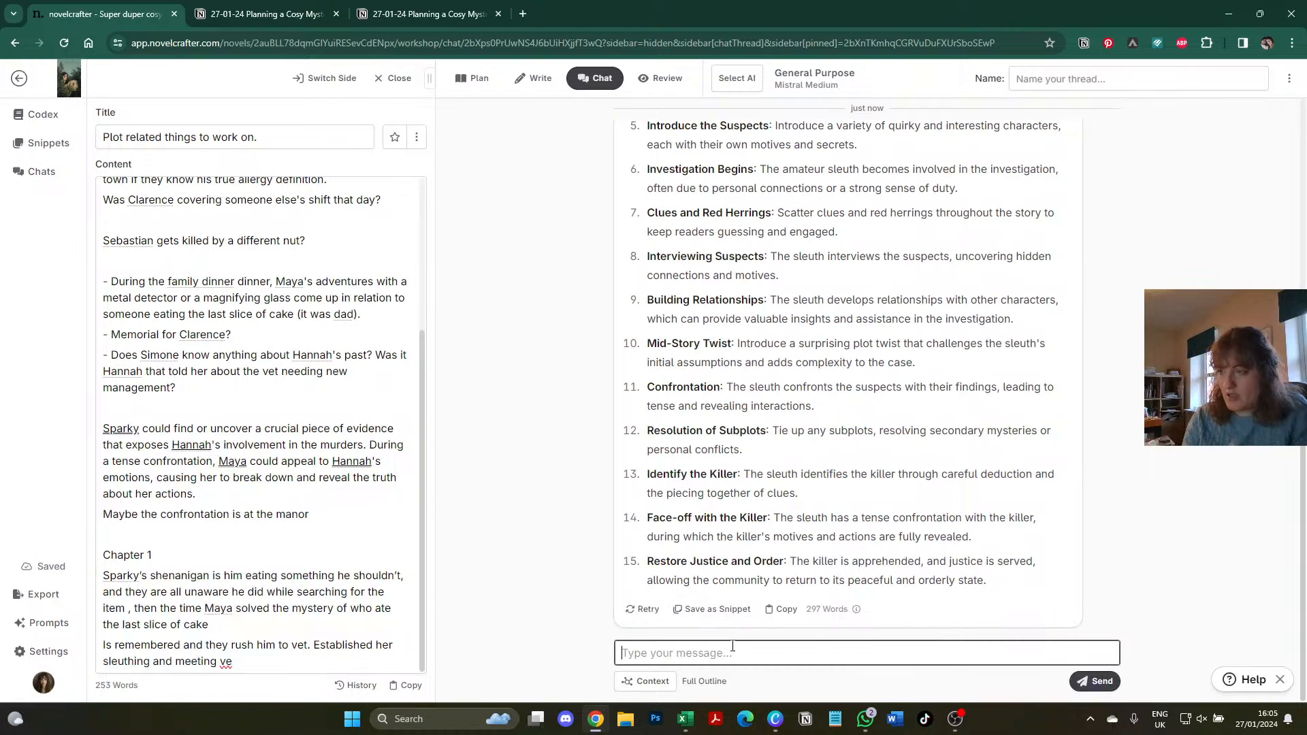
pyautogui.write('Bearing these in')
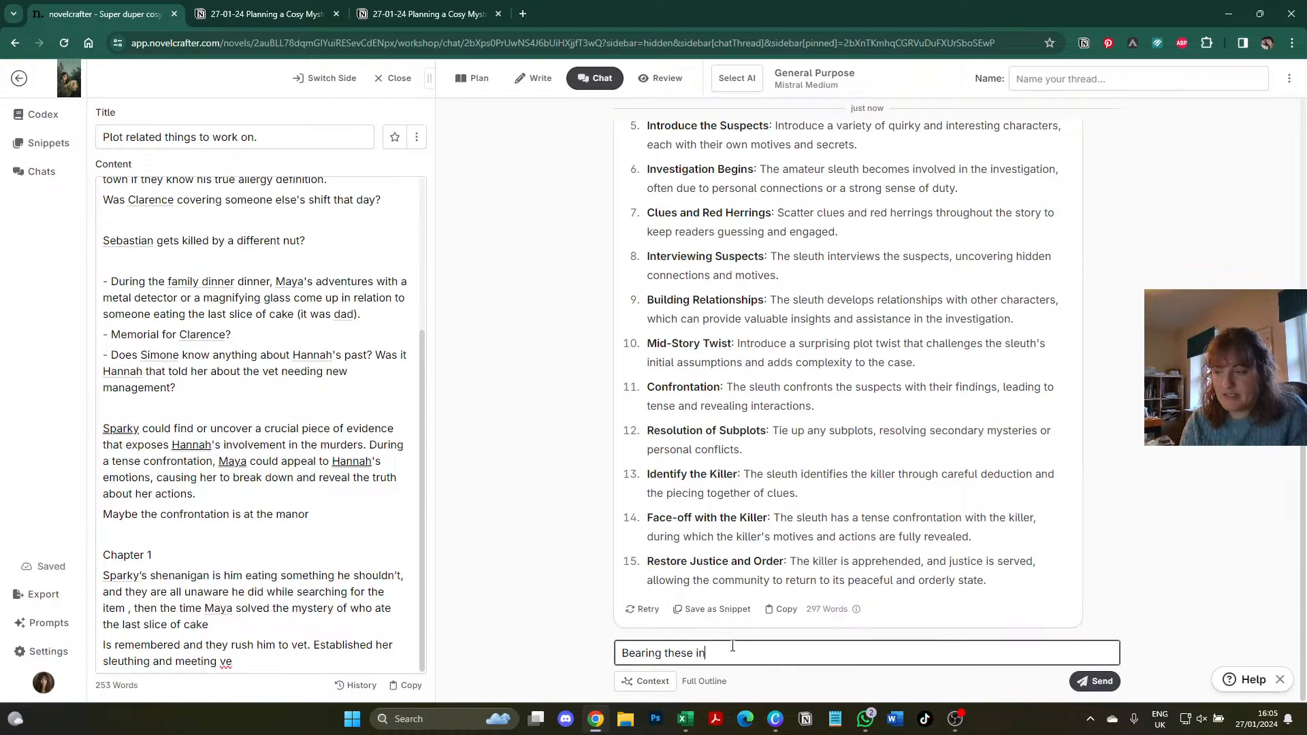
pyautogui.write(' mind, please an')
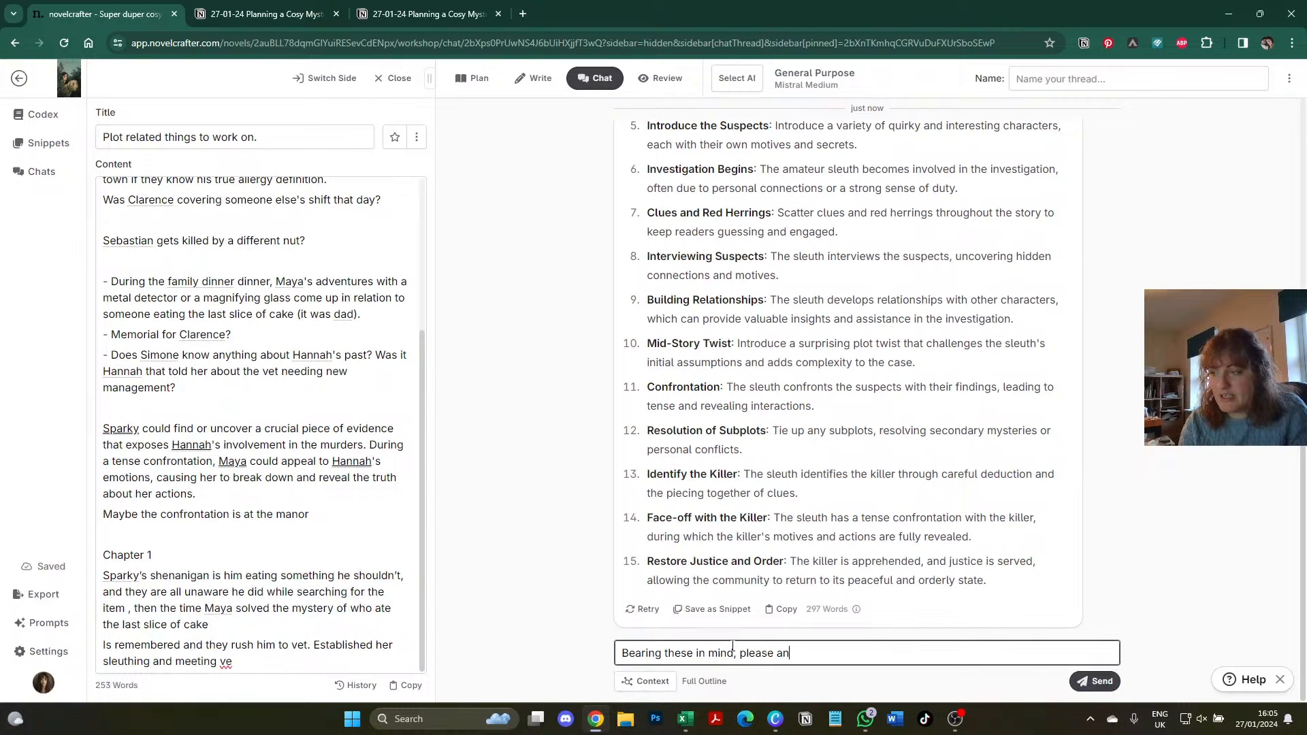
pyautogui.write('alyse the plot')
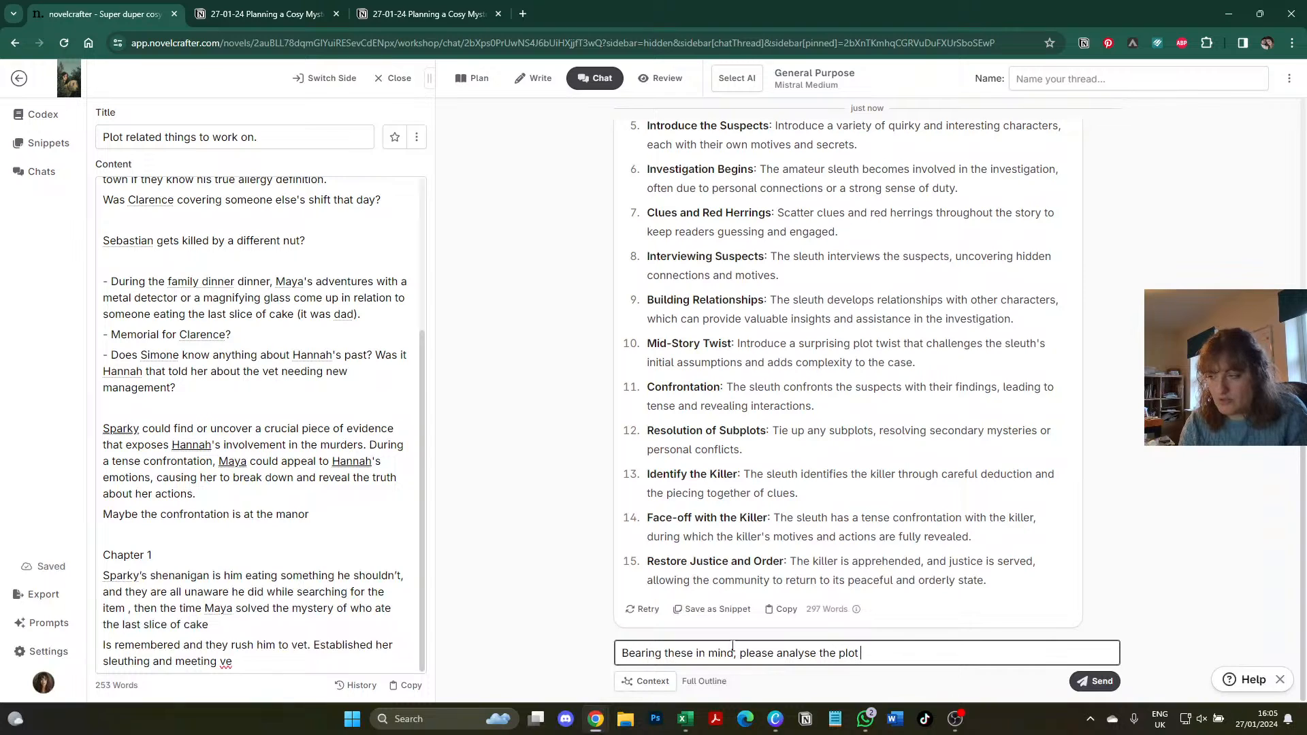
pyautogui.write(' summary. A')
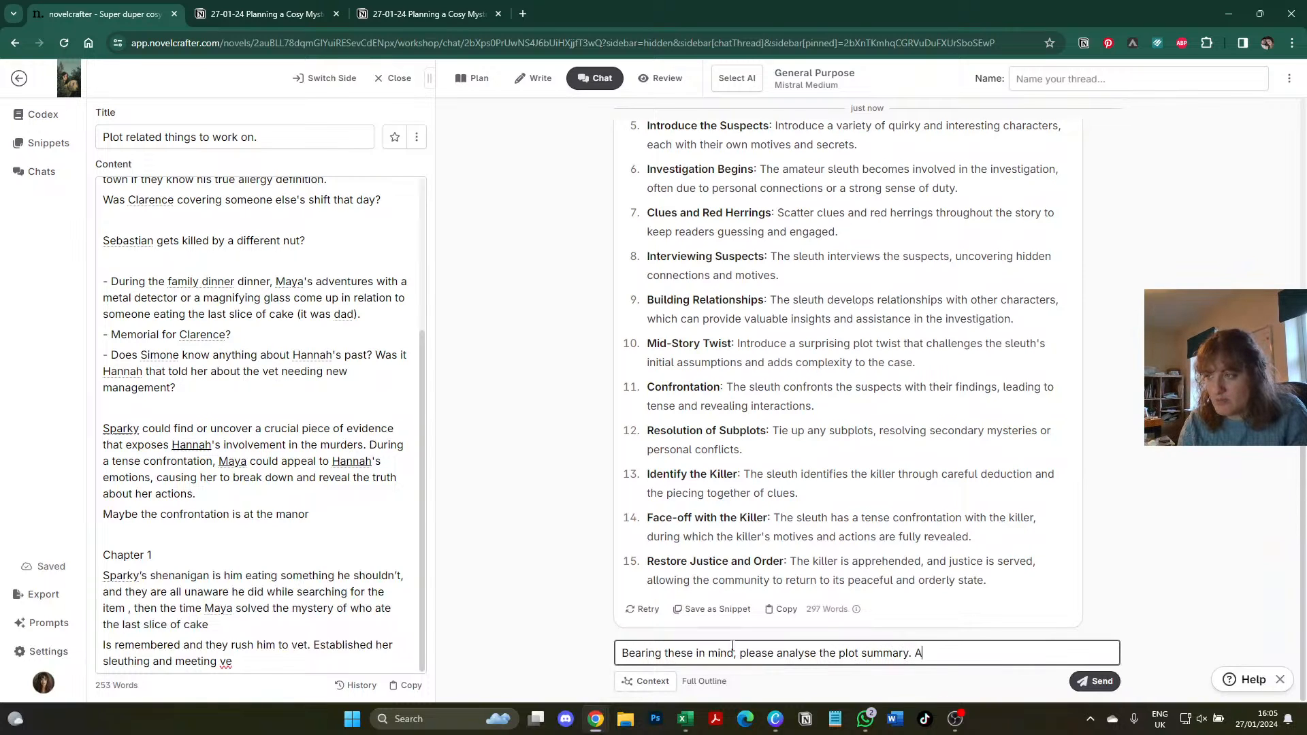
pyautogui.write('re there any')
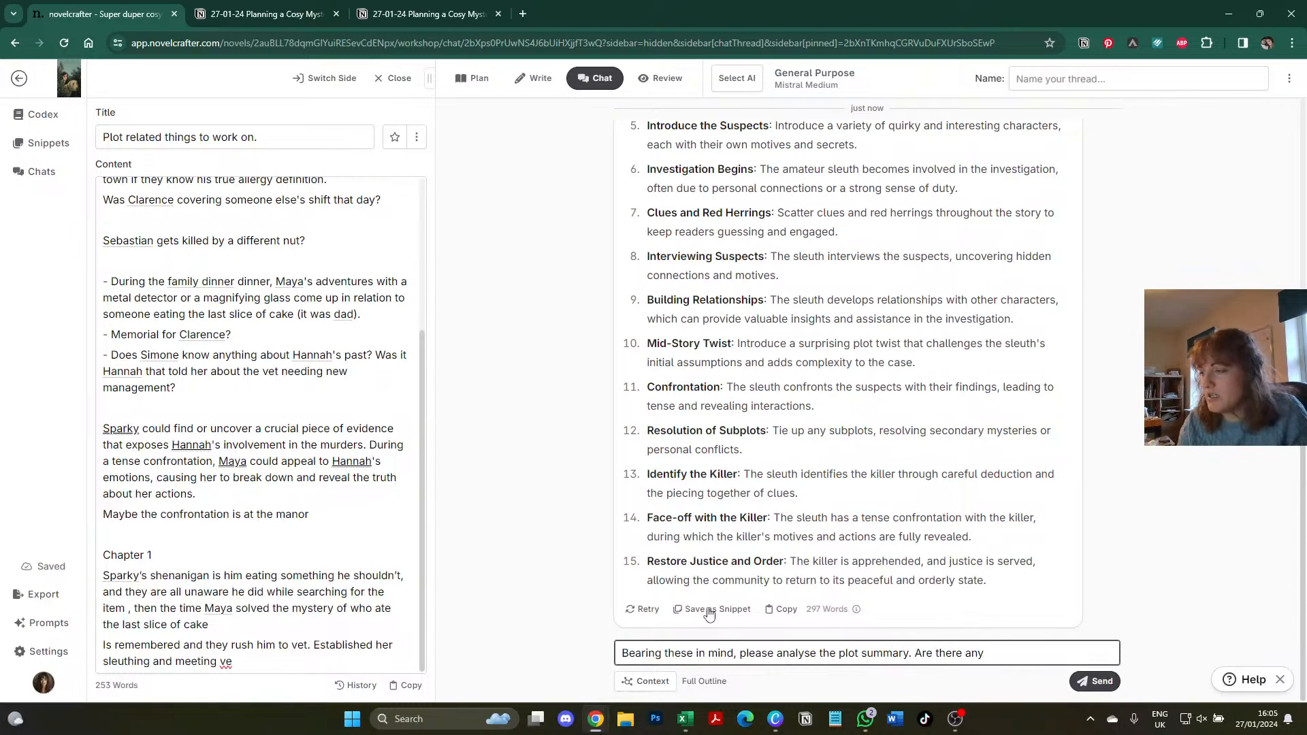
pyautogui.scroll(5, 708, 614)
pyautogui.scroll(-4, 730, 464)
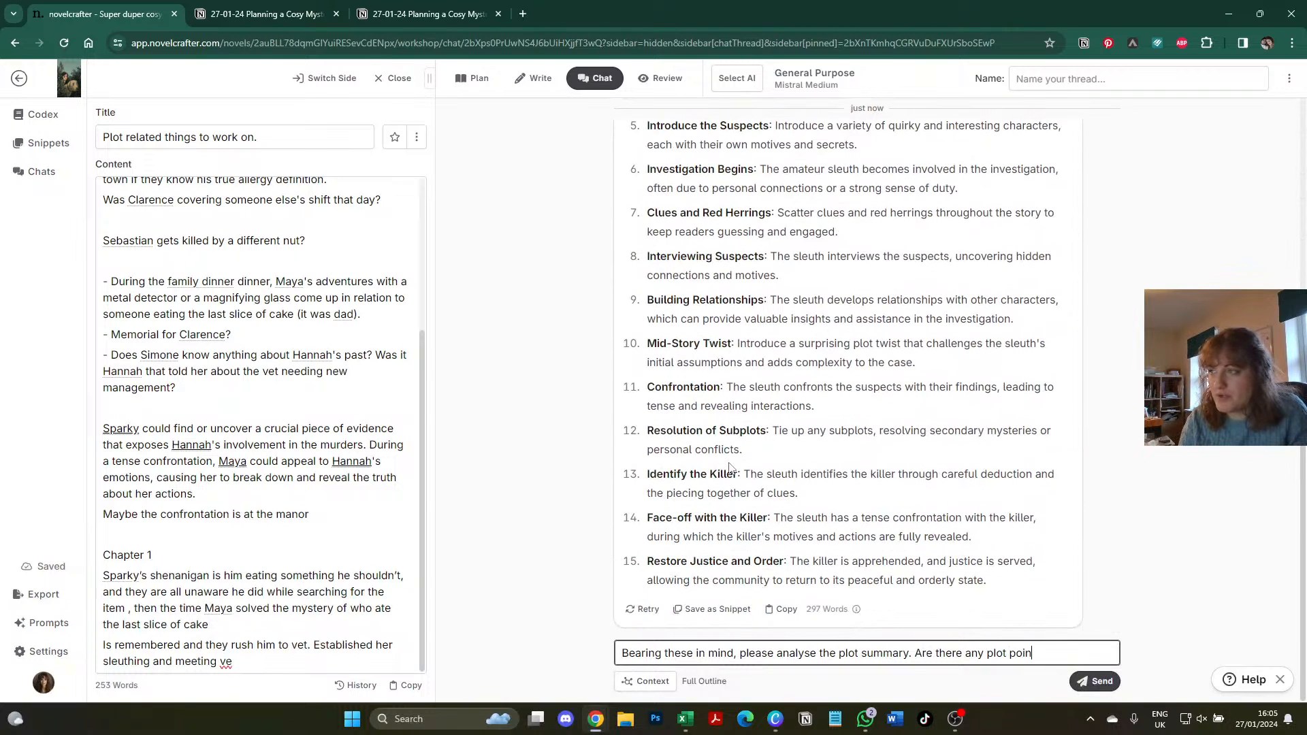
pyautogui.write('ny plot points missing?')
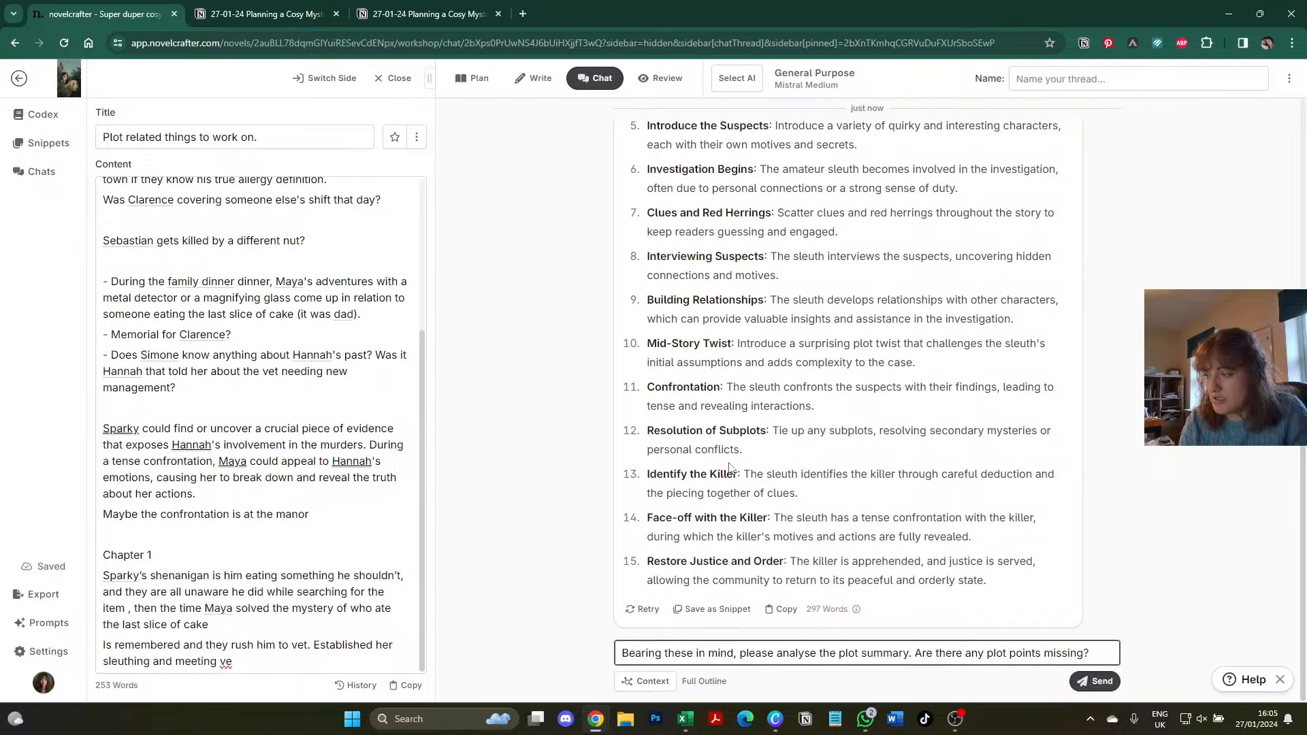
pyautogui.press('Return')
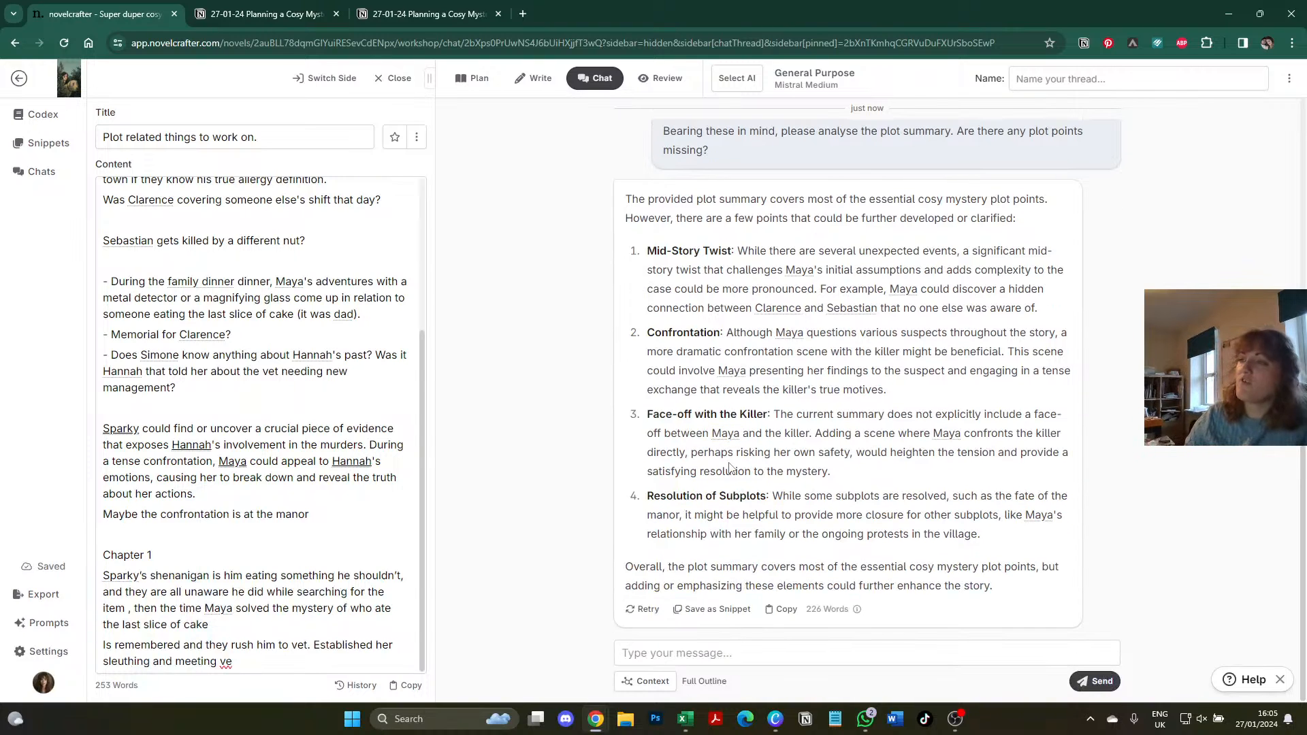
# - Copy the chat's 15 plot points answer and paste it into the Notion page below the prompt, under a new "AI:" line
pyautogui.scroll(1, 802, 338)
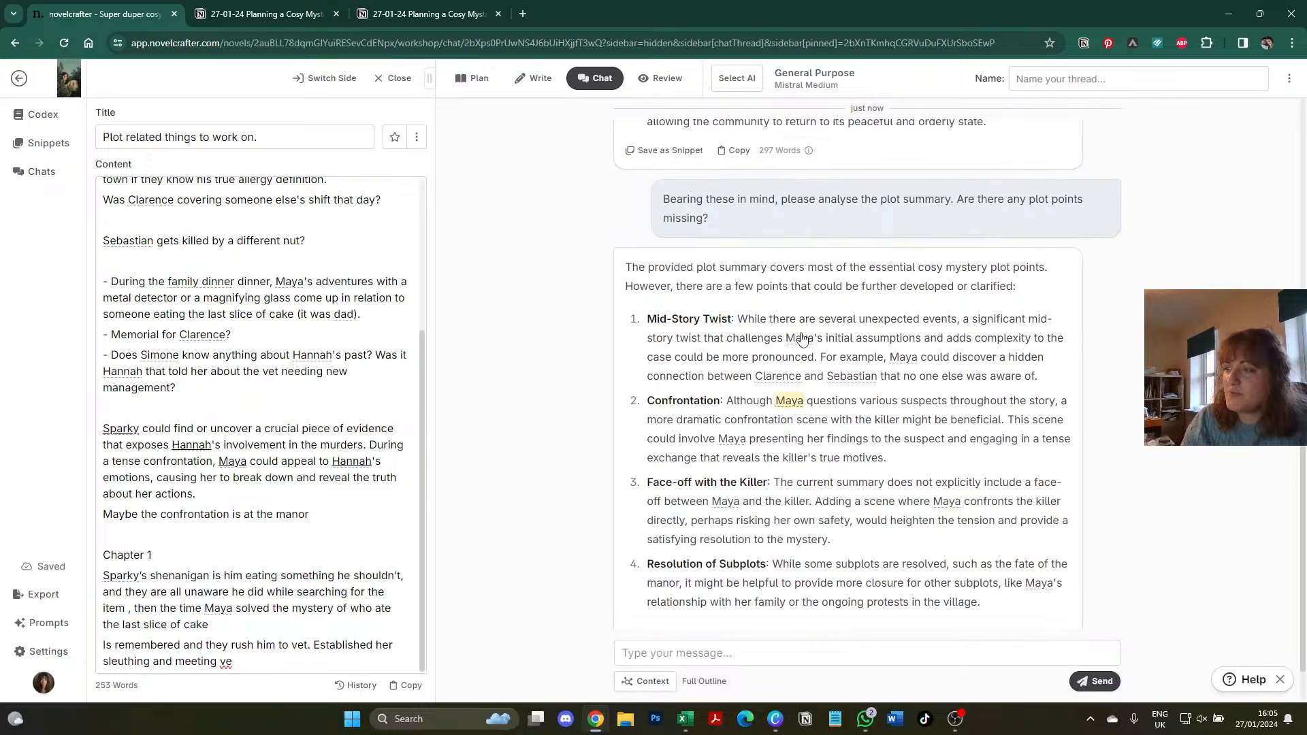
pyautogui.scroll(3, 801, 338)
pyautogui.click(733, 354)
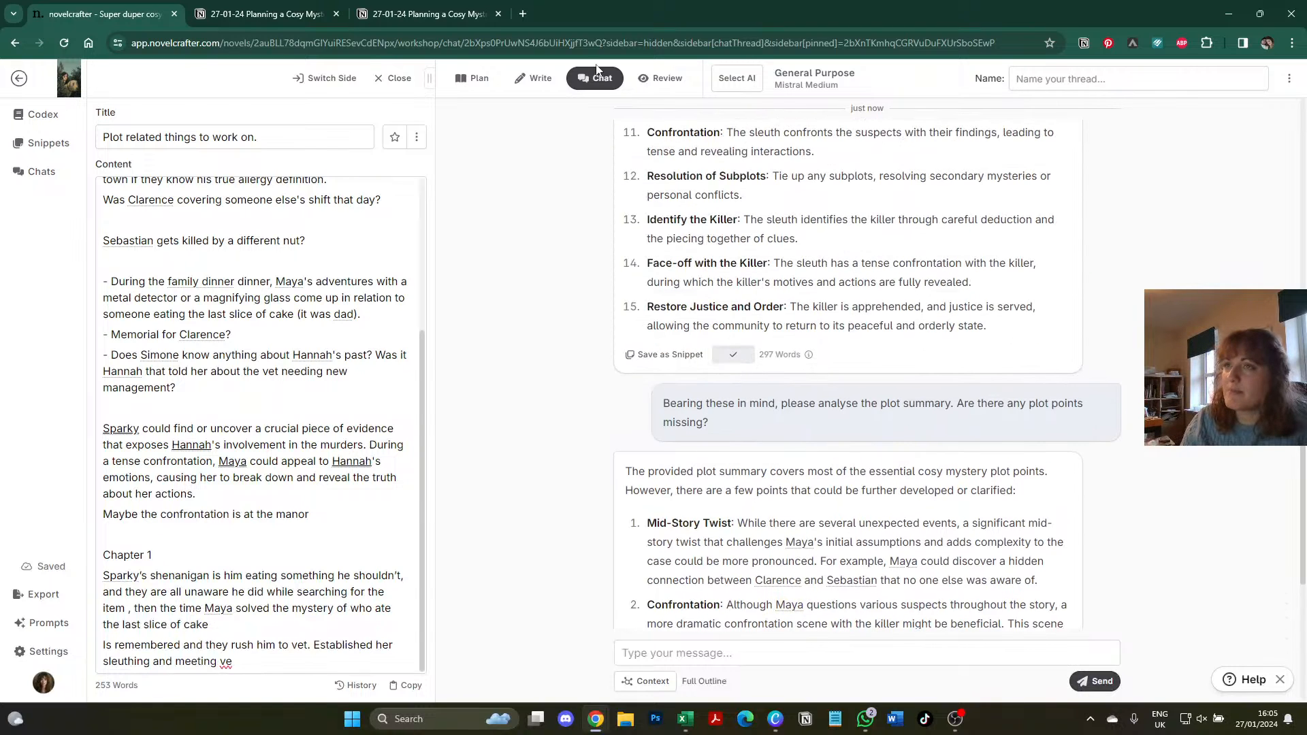
pyautogui.click(230, 17)
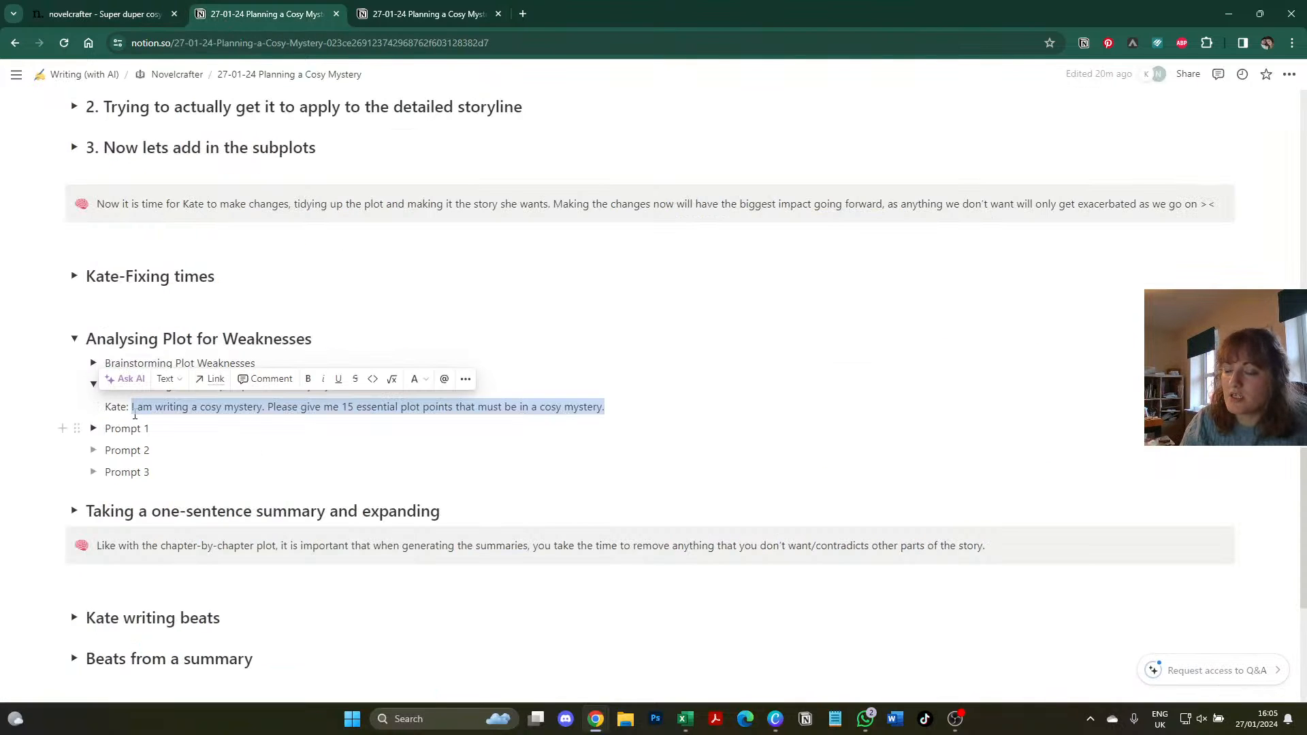
pyautogui.click(632, 406)
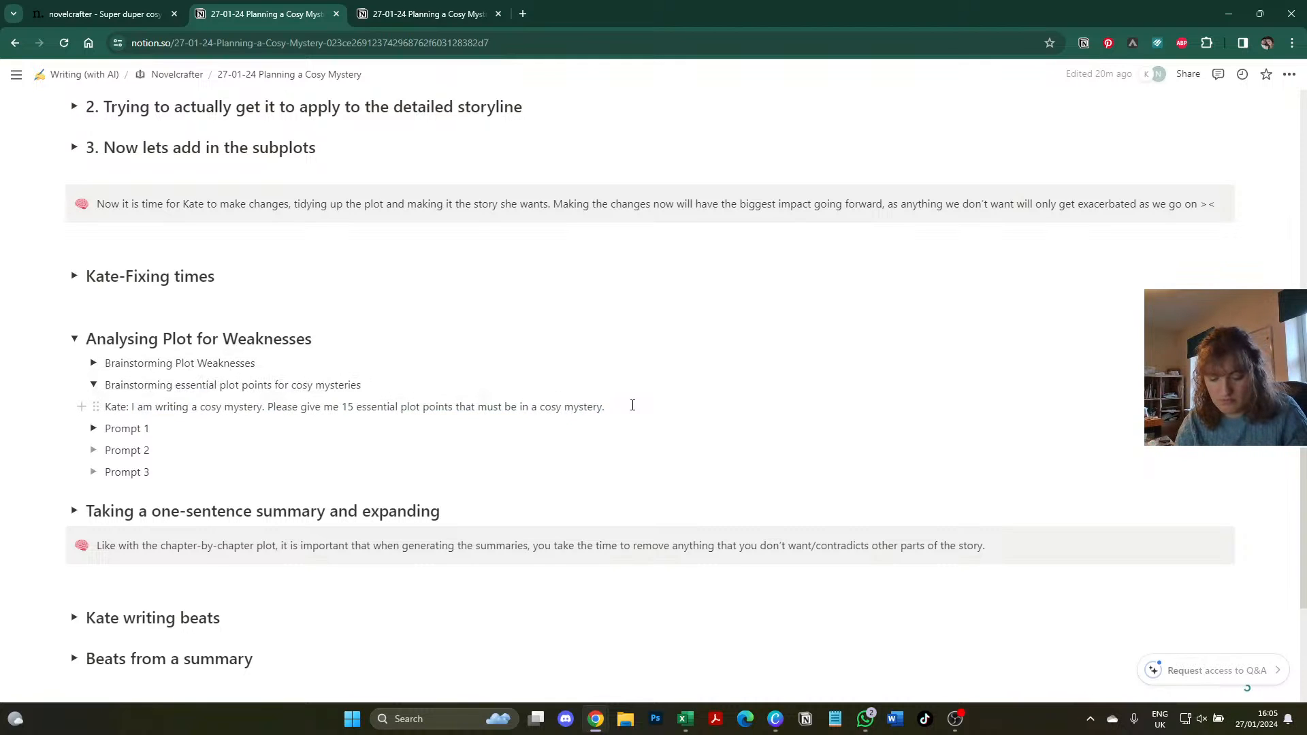
pyautogui.press('Return')
pyautogui.write('AI:')
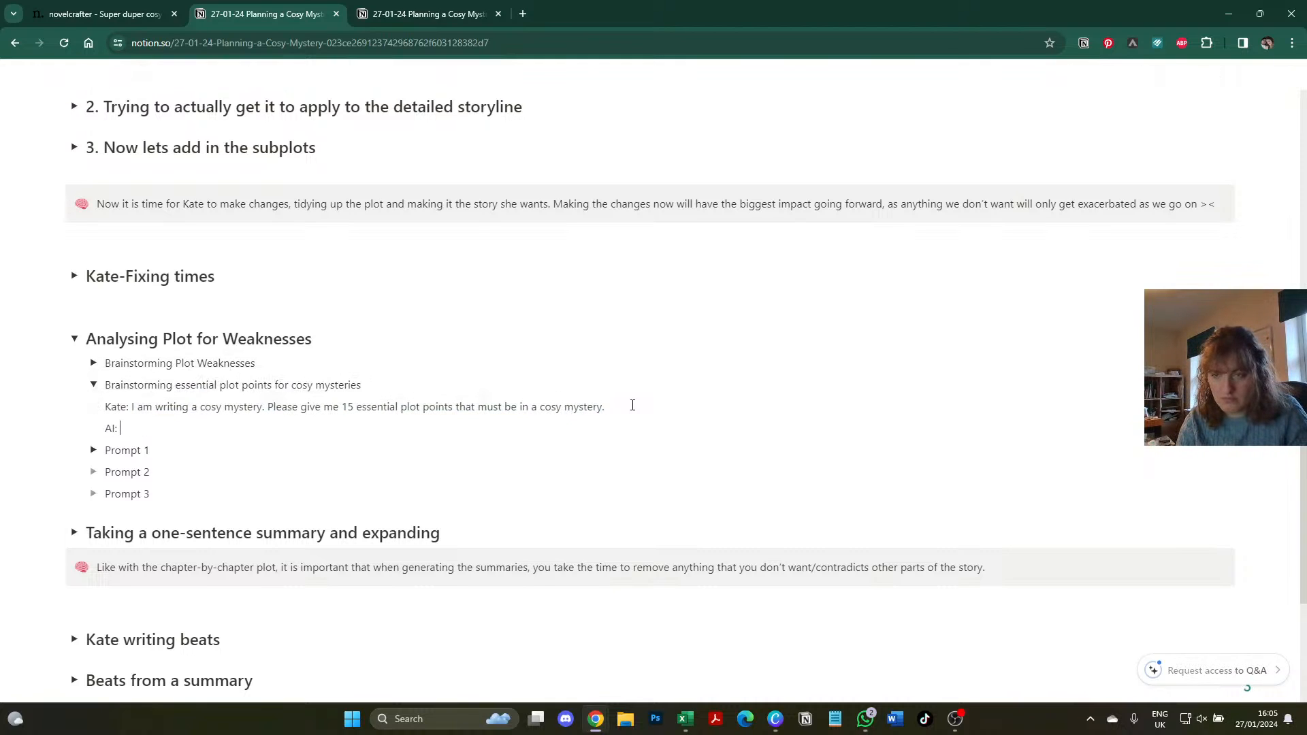
pyautogui.hotkey('ctrl', 'v')
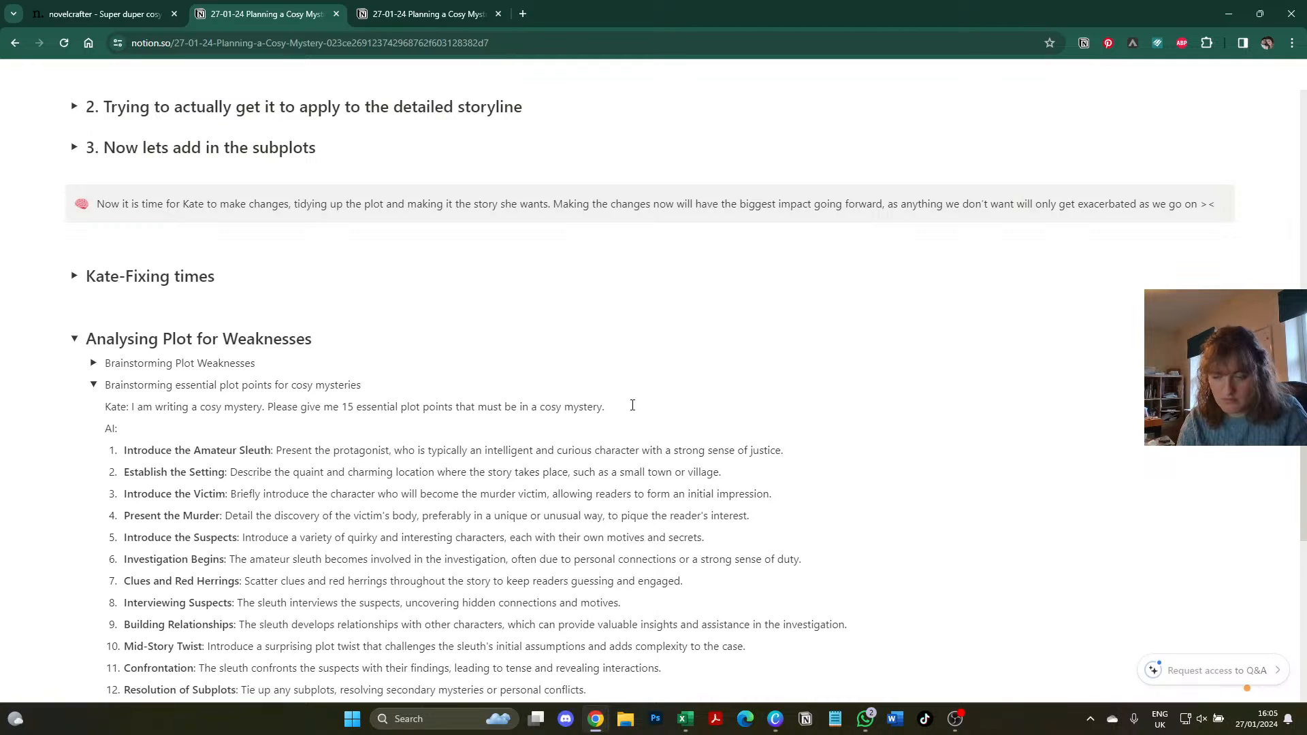
# - Start a new speaker line for the follow-up prompt below the 15 plot points, outside the numbered list
pyautogui.write('Ka')
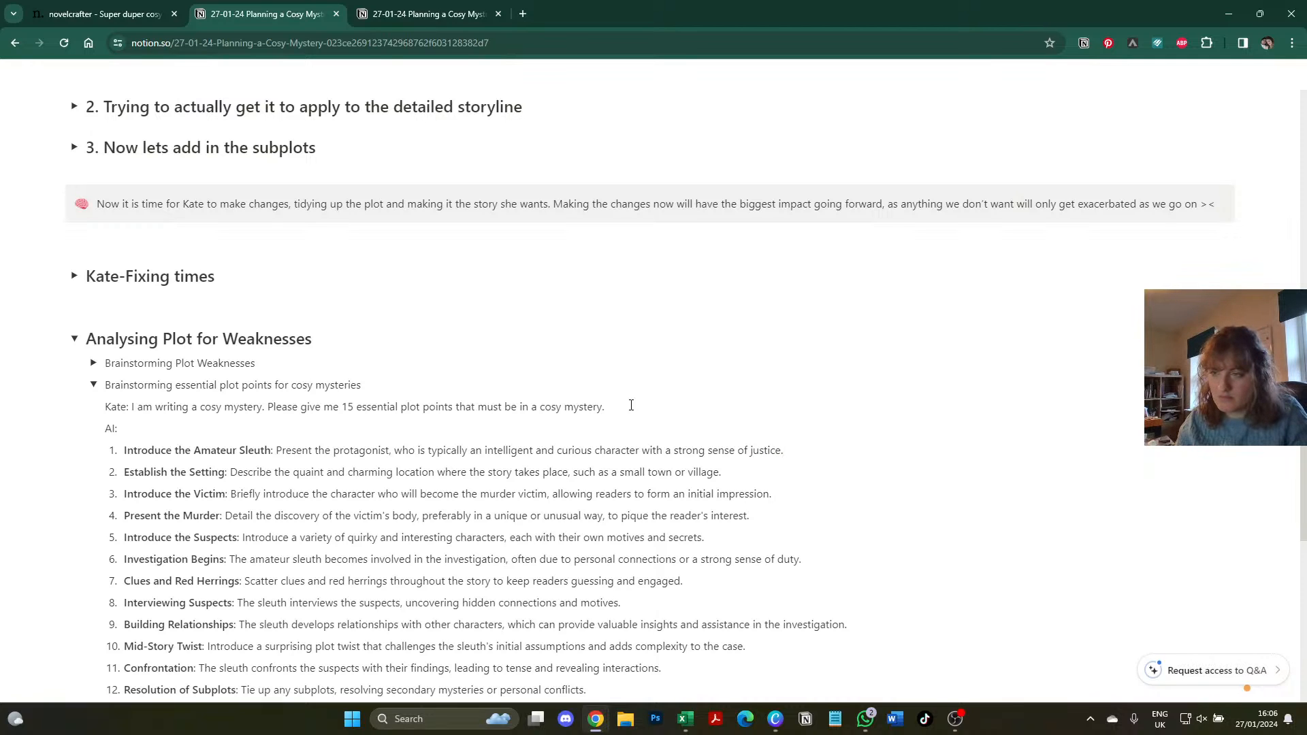
pyautogui.scroll(-5, 633, 405)
pyautogui.click(819, 350)
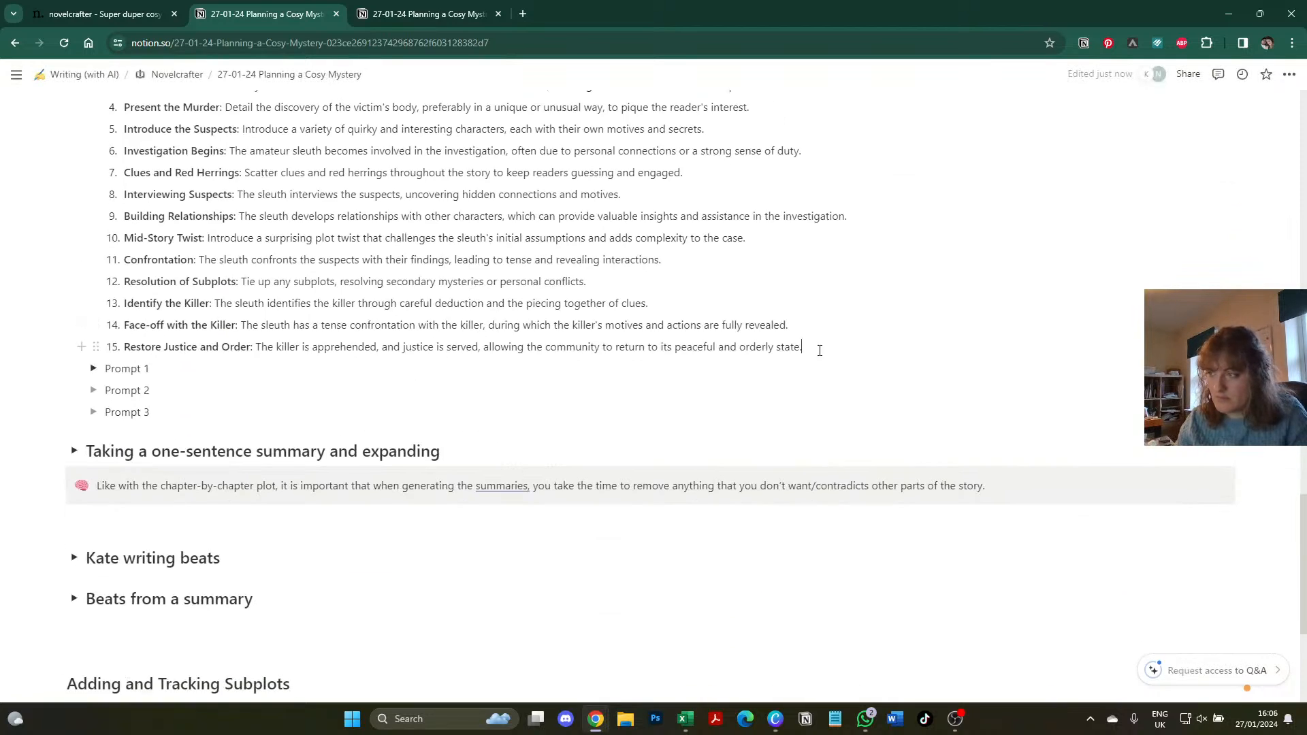
pyautogui.press('Return')
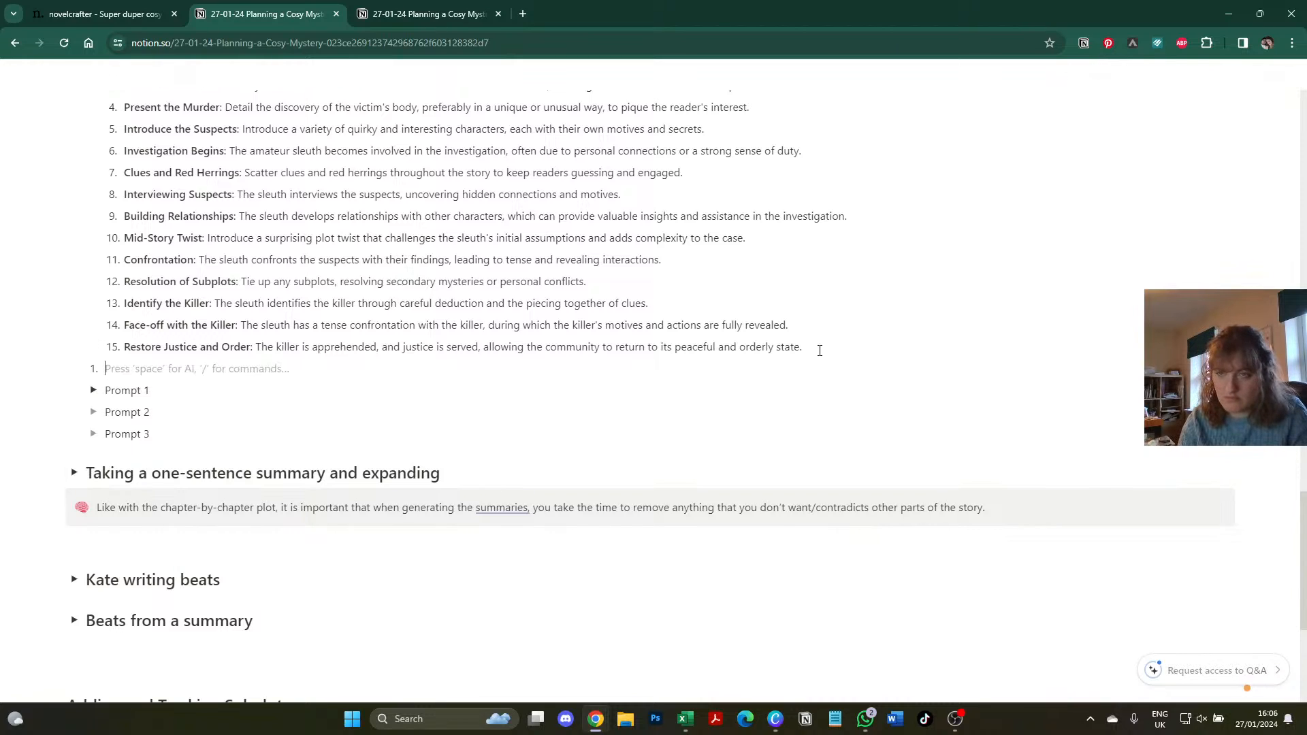
pyautogui.press('BackSpace')
pyautogui.press('Return')
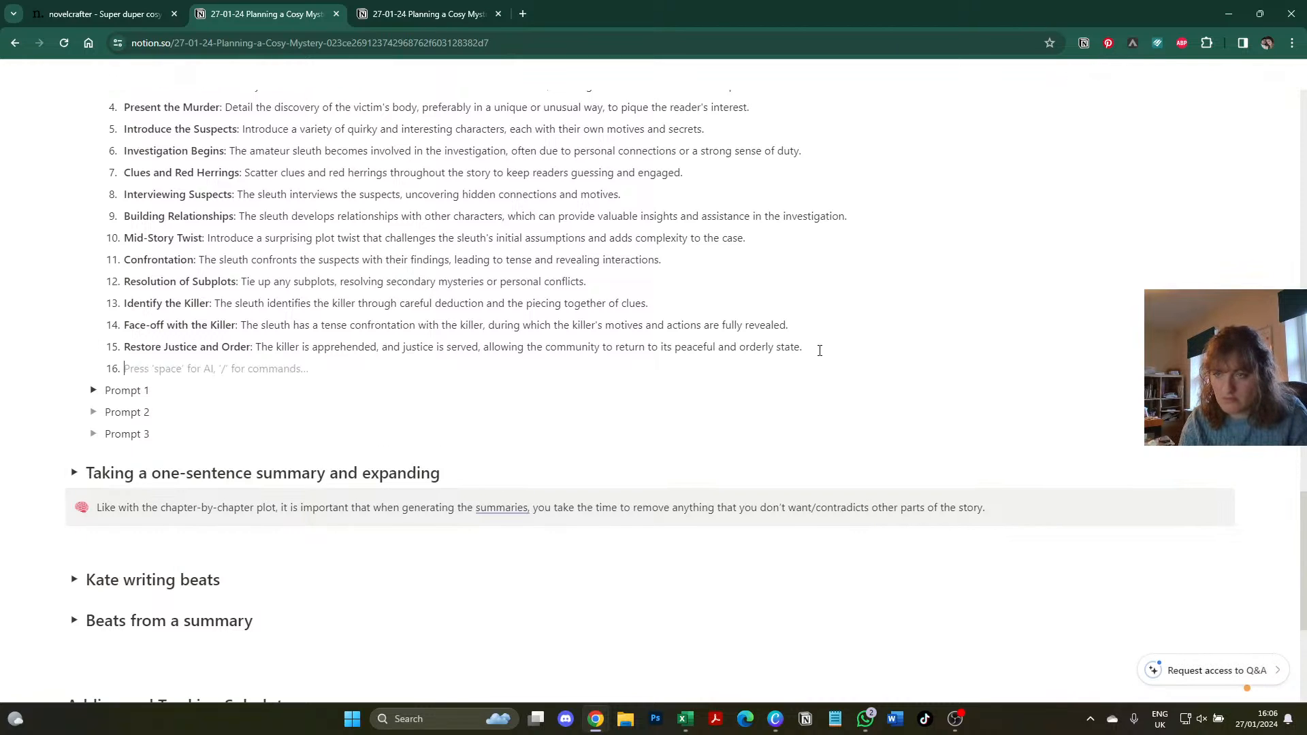
pyautogui.press('Return')
pyautogui.write('Kate')
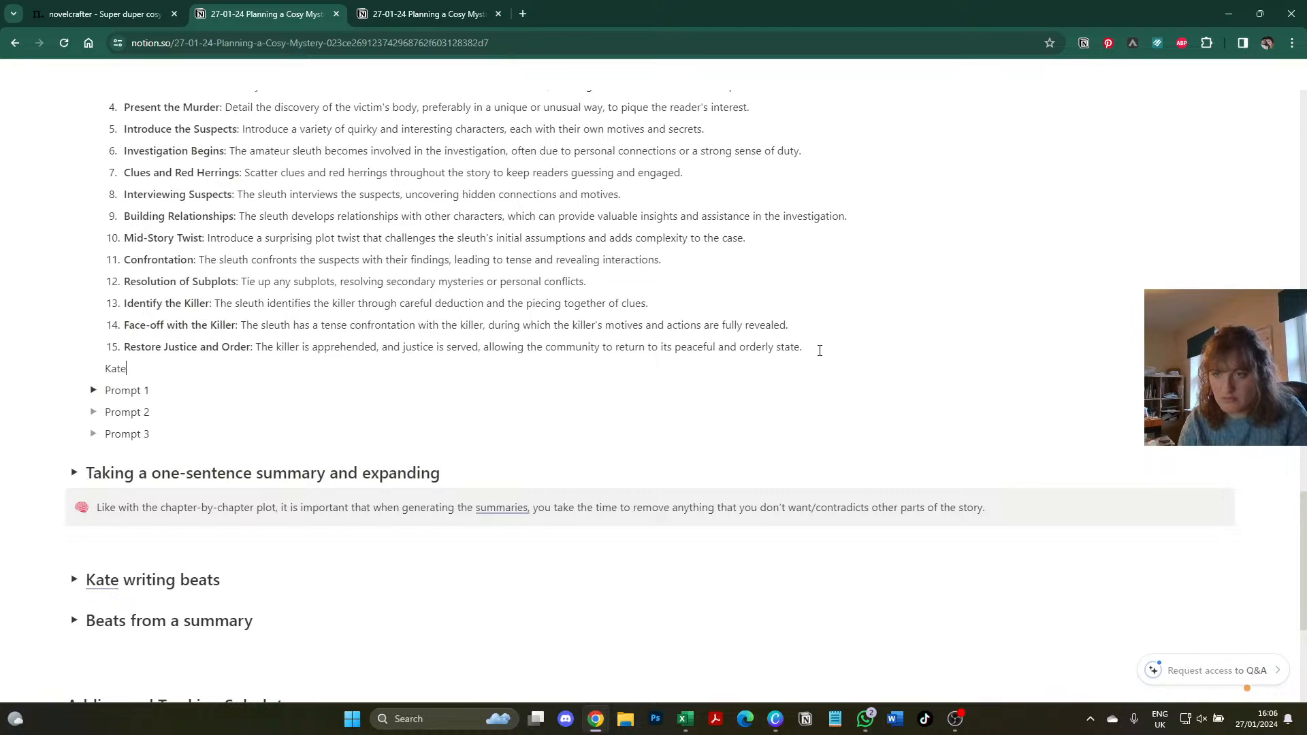
pyautogui.write(':')
# - Copy the follow-up question about missing plot points from the novelcrafter chat into the Notion prompt line and add an "AI:" line below
pyautogui.hotkey('ctrl', 'shift', 'Tab')
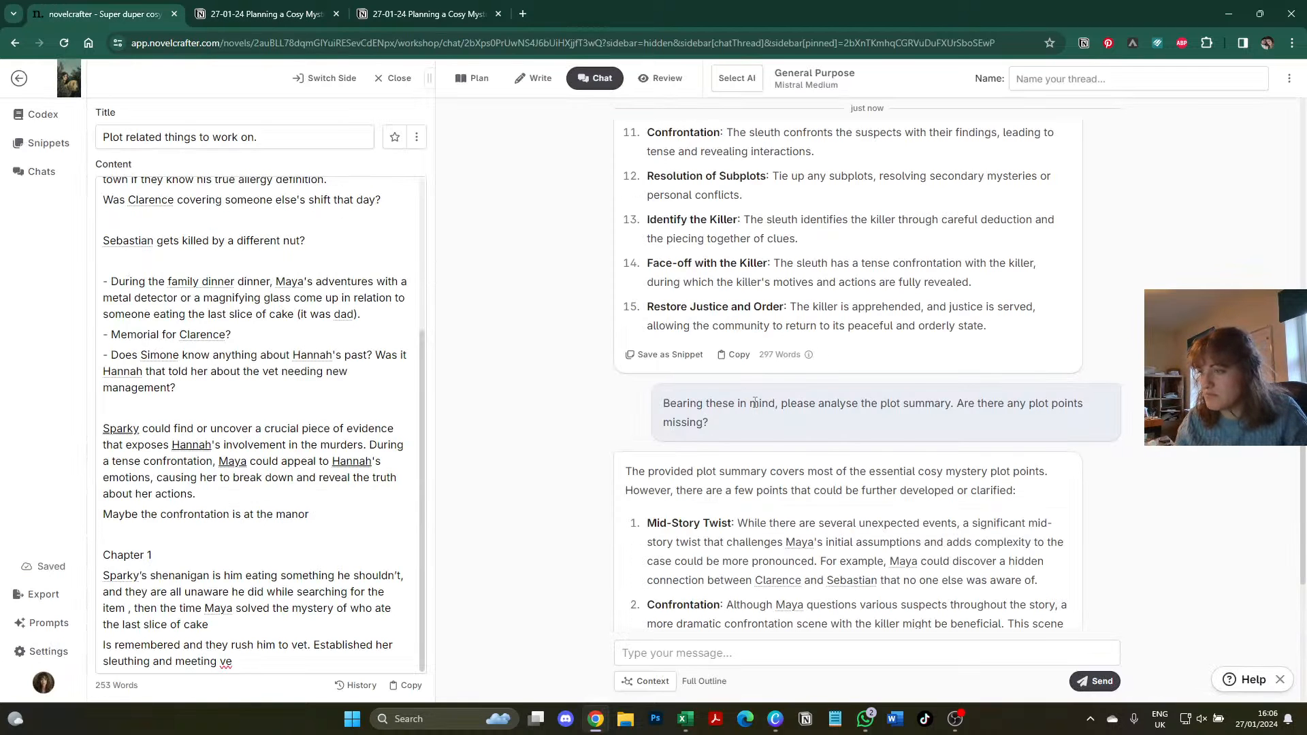
pyautogui.tripleClick(754, 403)
pyautogui.hotkey('ctrl', 'c')
pyautogui.hotkey('ctrl', 'Tab')
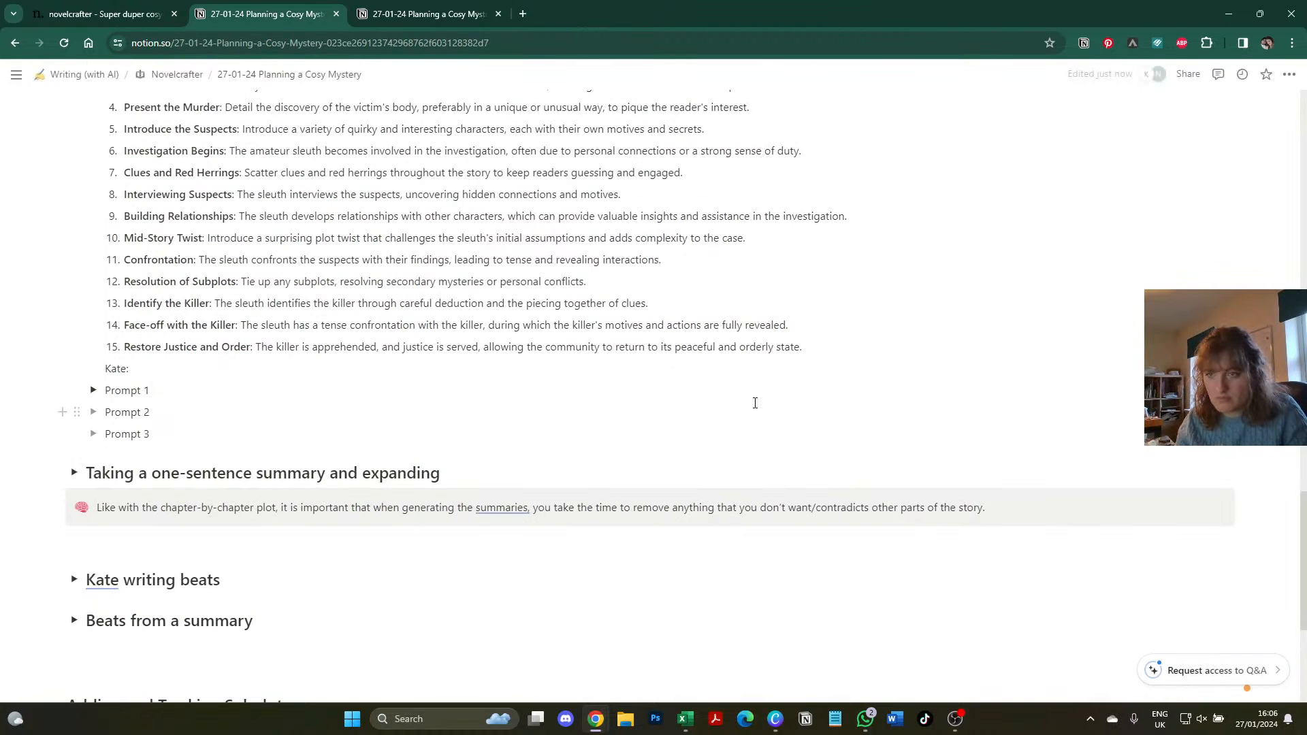
pyautogui.hotkey('ctrl', 'v')
pyautogui.press('Return')
pyautogui.write('AI:')
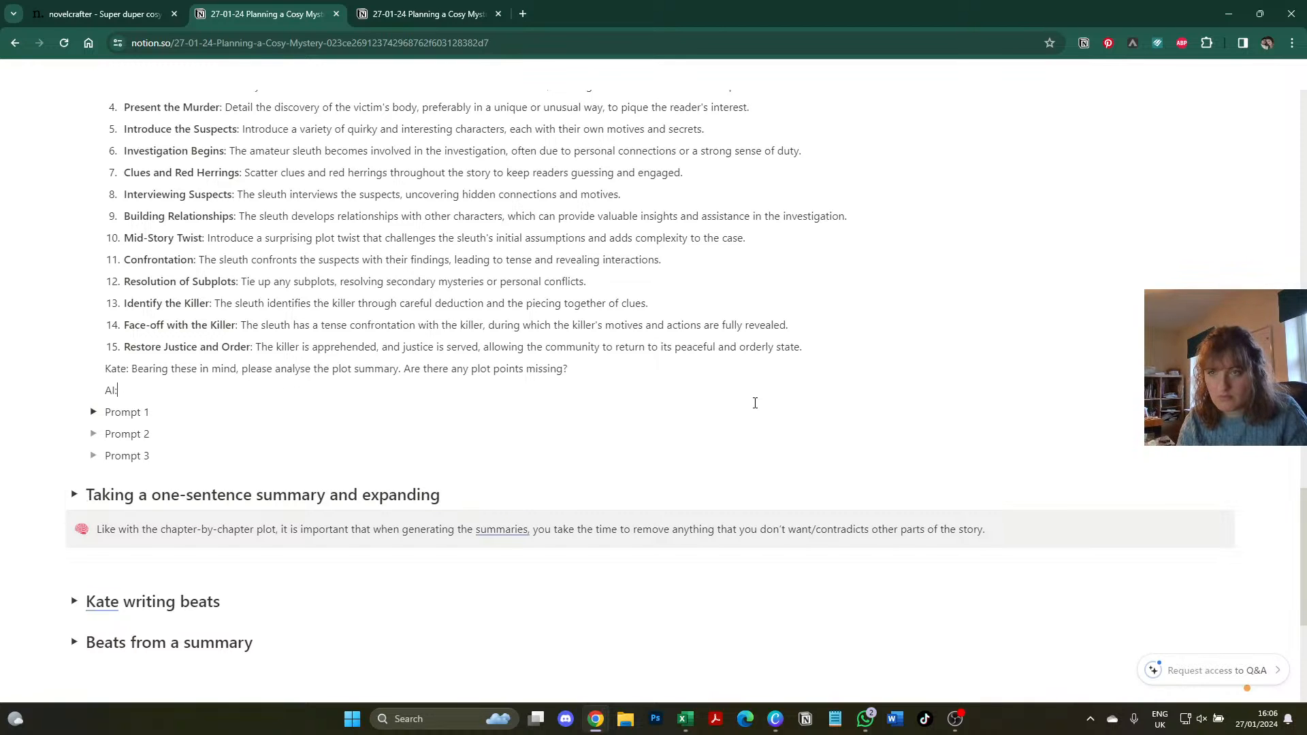
# - Copy the chat's answer on missing plot points from novelcrafter, paste it under the "AI:" line in Notion and return to novelcrafter
pyautogui.hotkey('ctrl', 'shift', 'Tab')
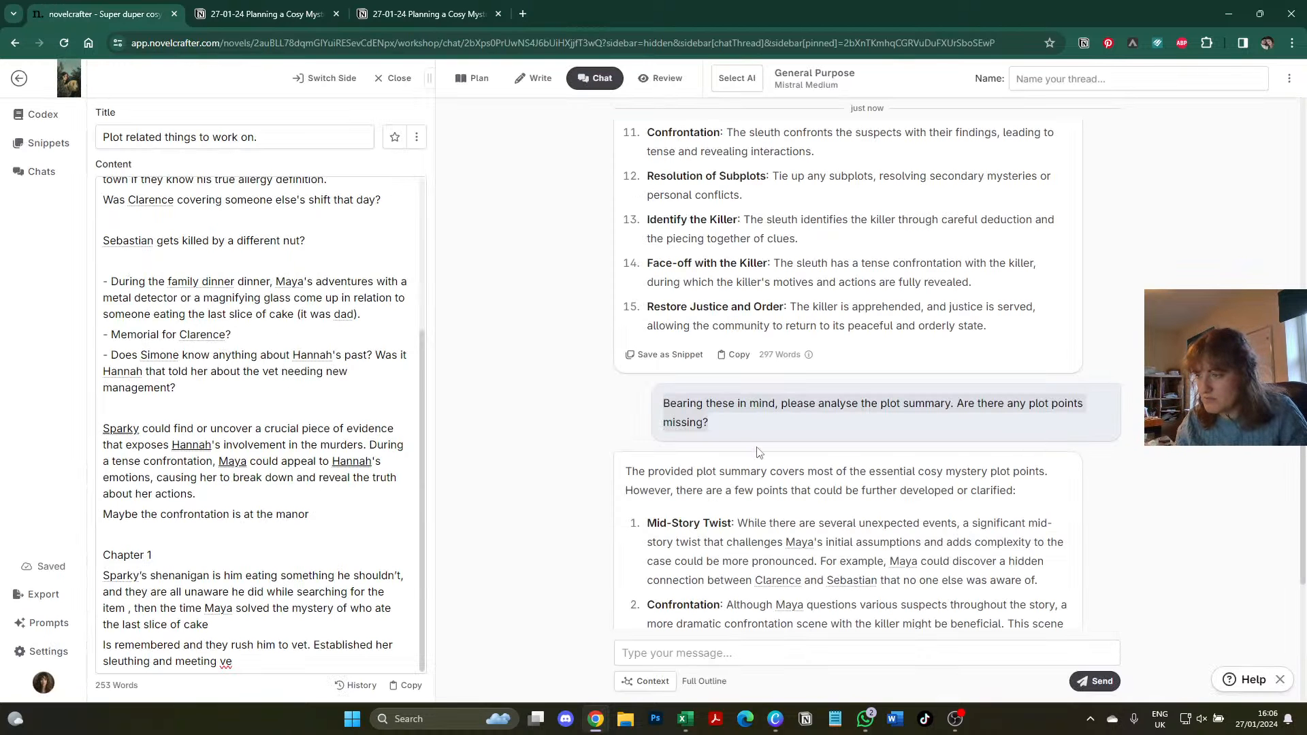
pyautogui.scroll(-4, 759, 452)
pyautogui.click(773, 608)
pyautogui.hotkey('ctrl', 'Tab')
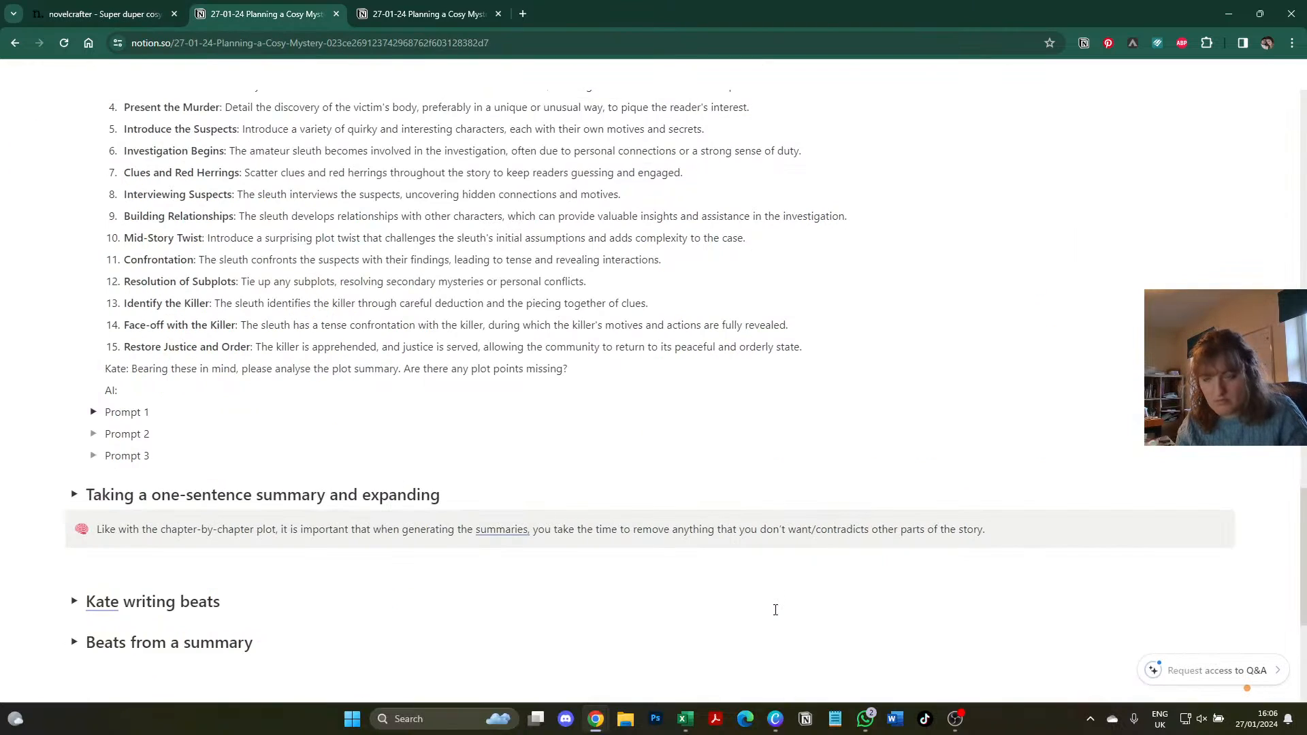
pyautogui.hotkey('ctrl', 'v')
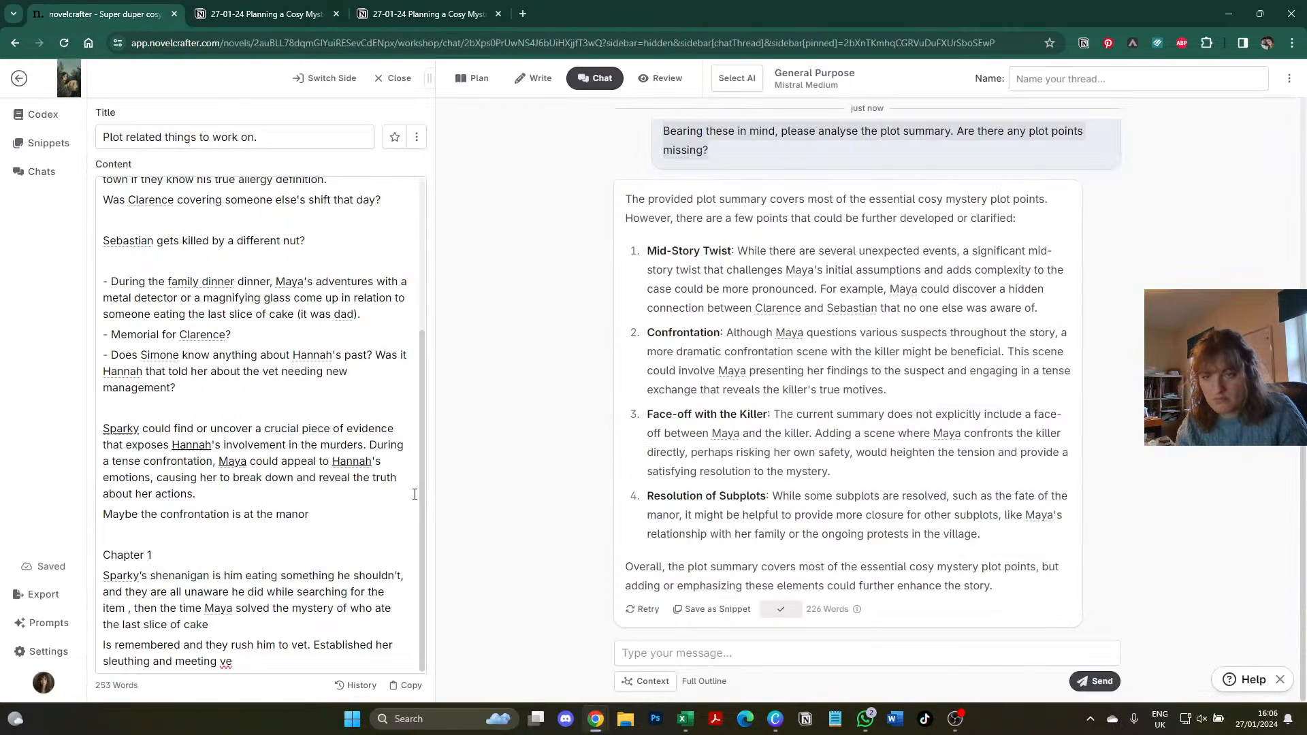
pyautogui.hotkey('ctrl', 'shift', 'Tab')
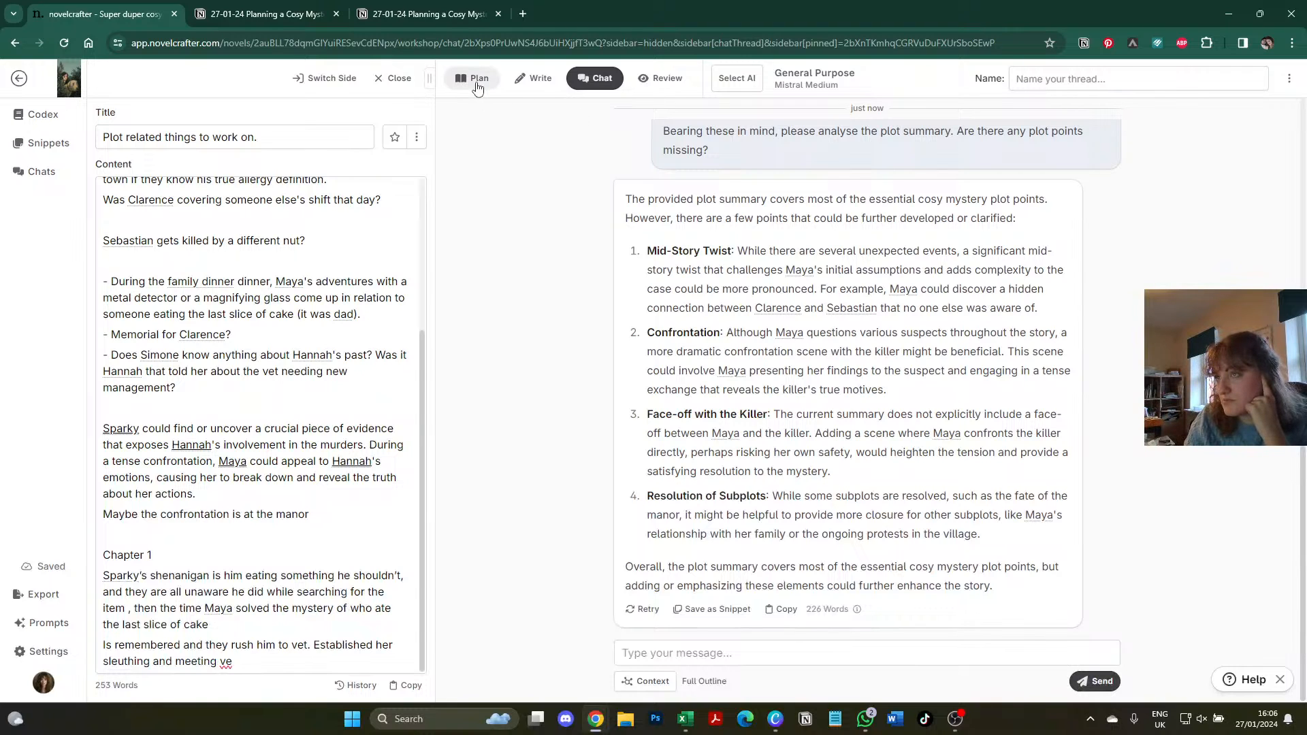
pyautogui.click(477, 79)
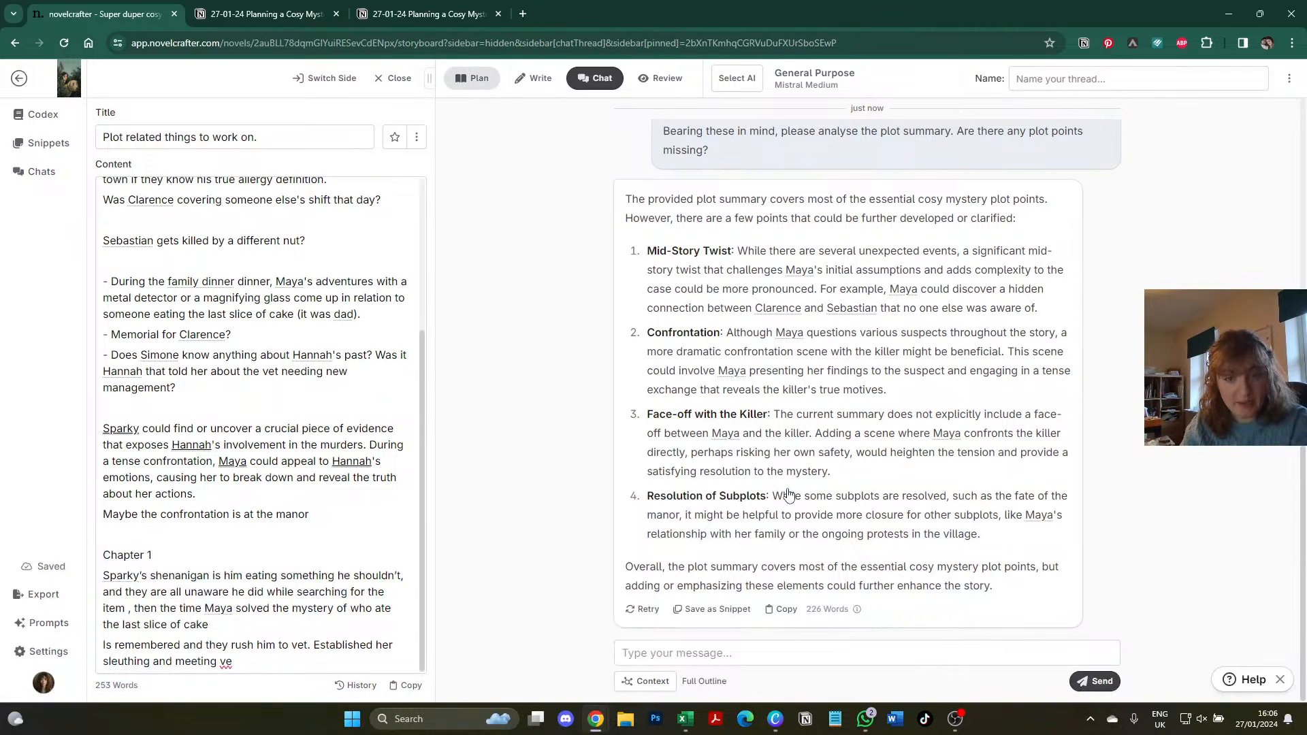
pyautogui.click(588, 80)
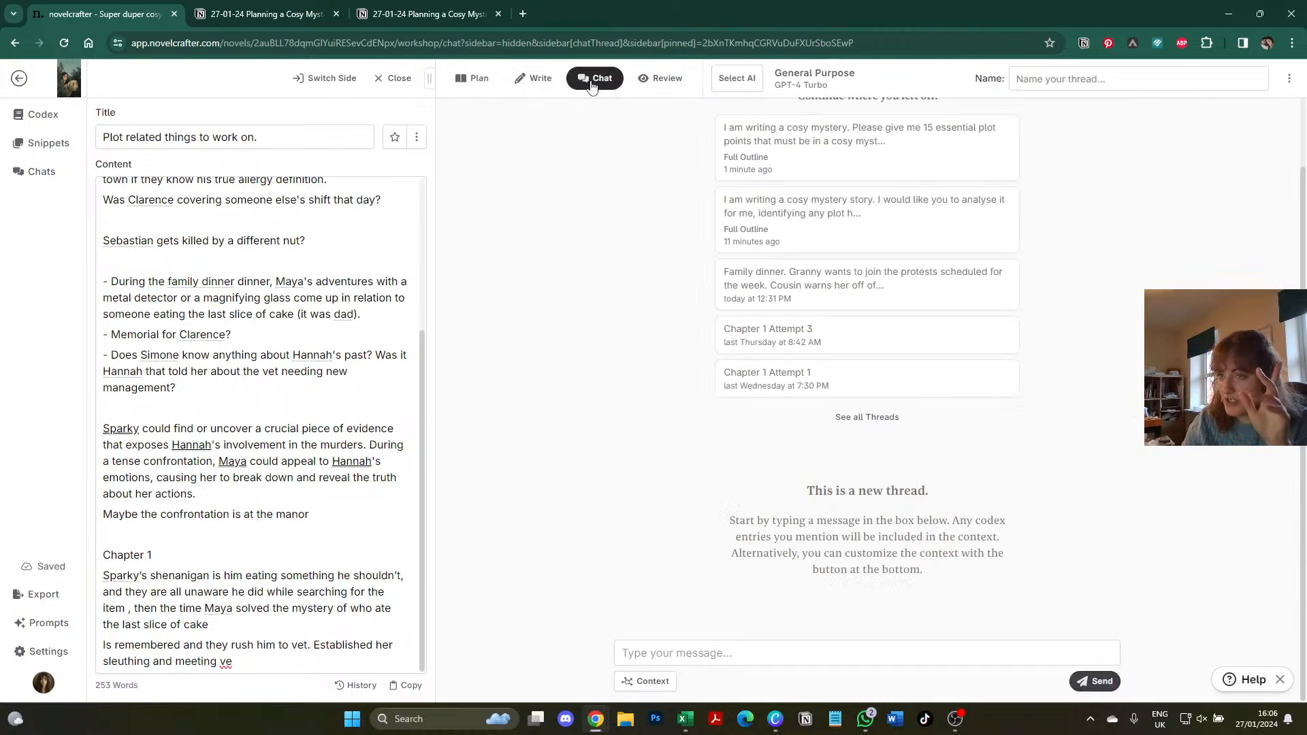
pyautogui.click(833, 169)
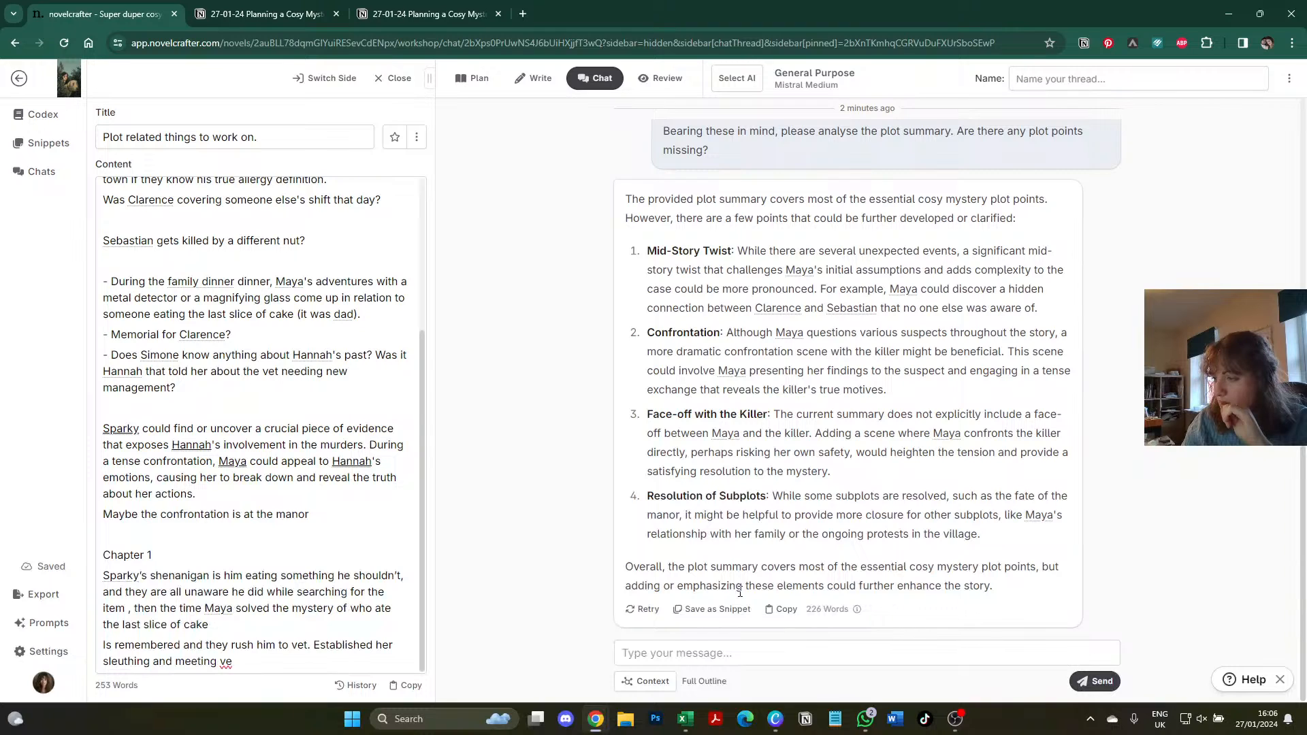
# - Make room above the first note in the "Plot related things to work on." snippet and paste the copied plot analysis there
pyautogui.scroll(3, 106, 223)
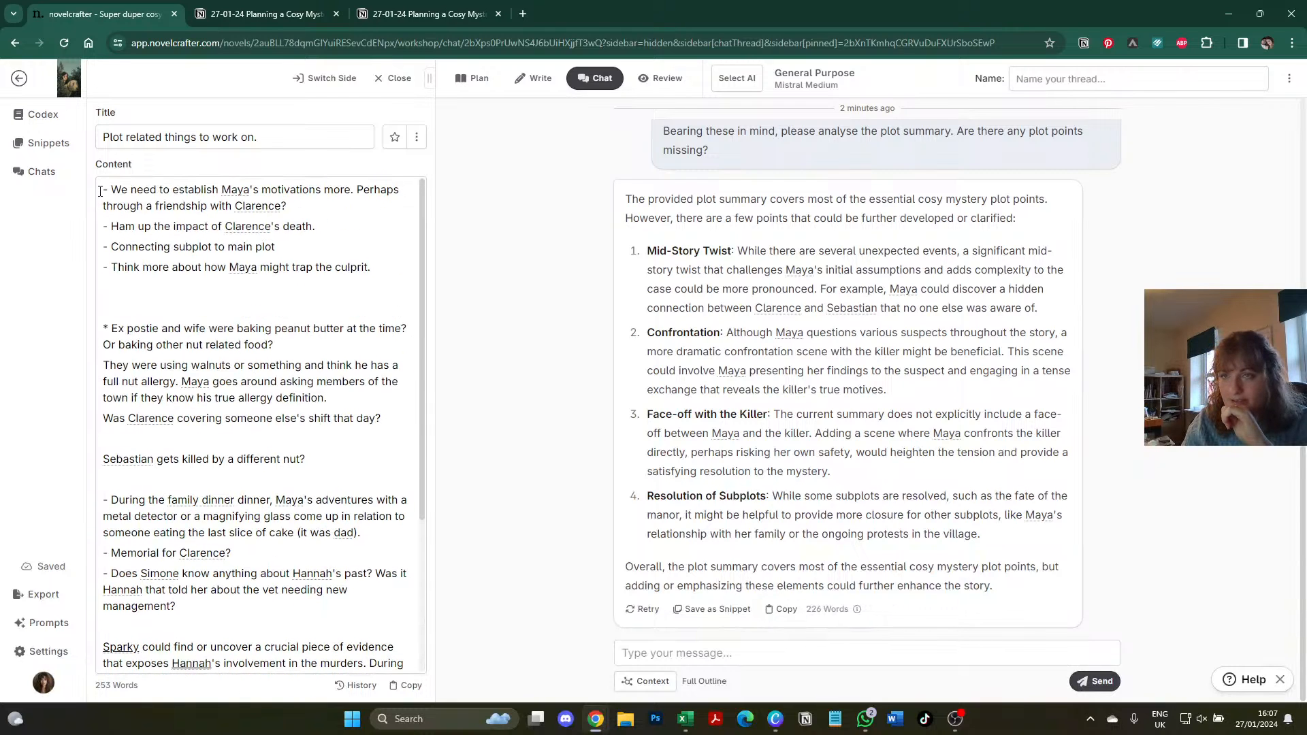
pyautogui.click(100, 190)
pyautogui.press('Return')
pyautogui.press('Return')
pyautogui.press('Return')
pyautogui.press('Return')
pyautogui.press('Up')
pyautogui.press('Up')
pyautogui.press('Up')
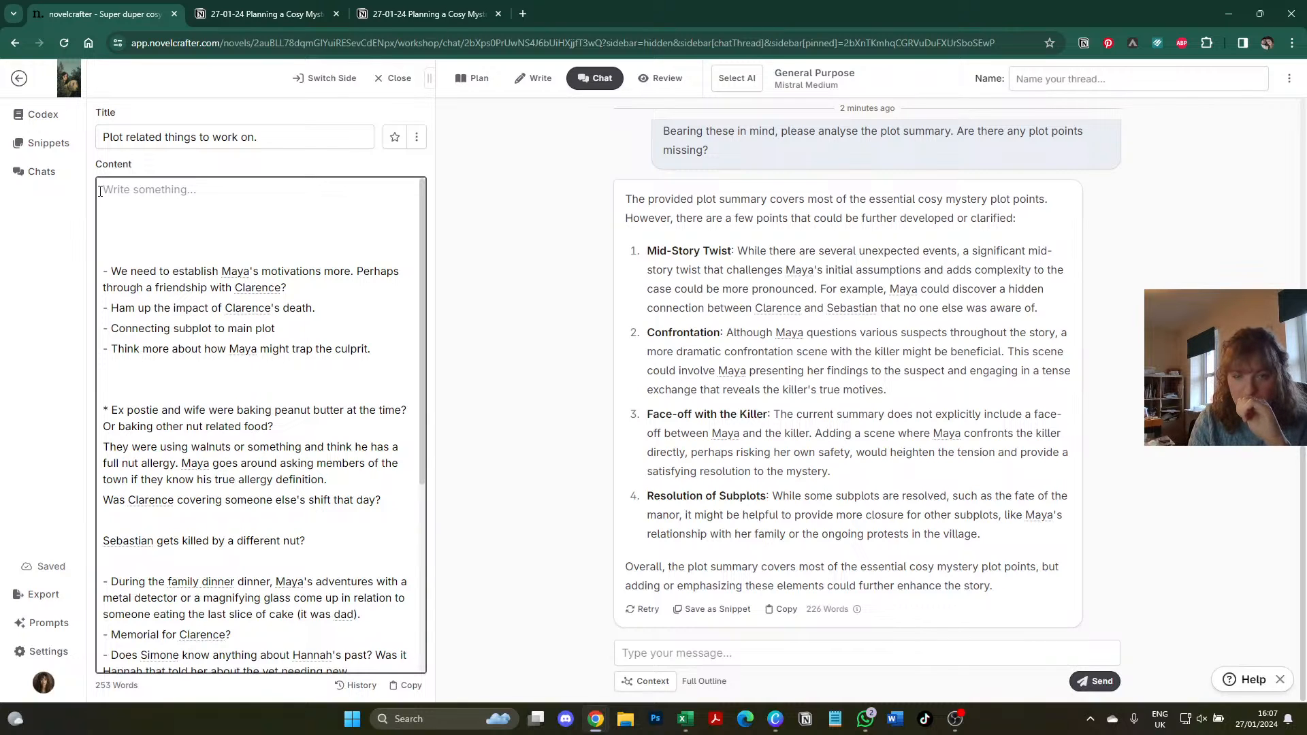
pyautogui.hotkey('ctrl', 'v')
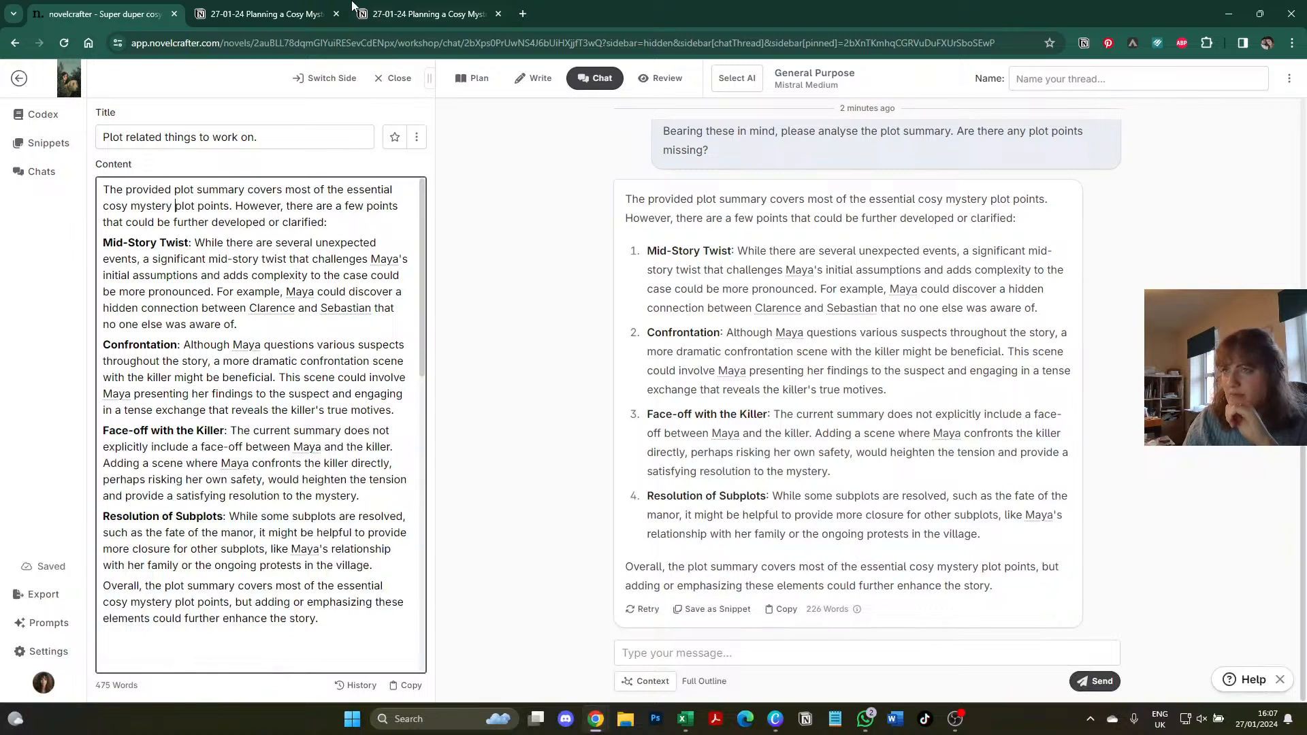
# - In Notion, delete the Prompt 1, Prompt 2 and Prompt 3 toggles and leave the essential plot points brainstorm collapsed
pyautogui.click(285, 6)
pyautogui.scroll(3, 115, 407)
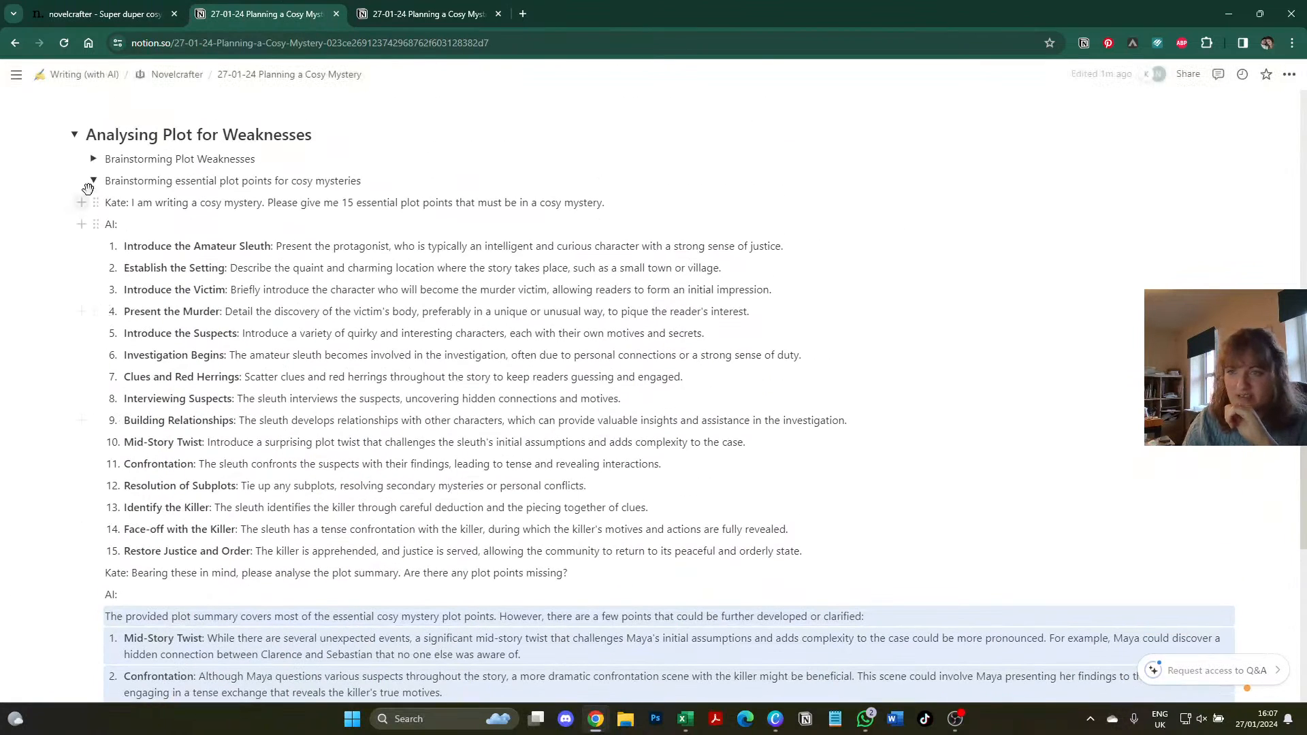
pyautogui.click(94, 180)
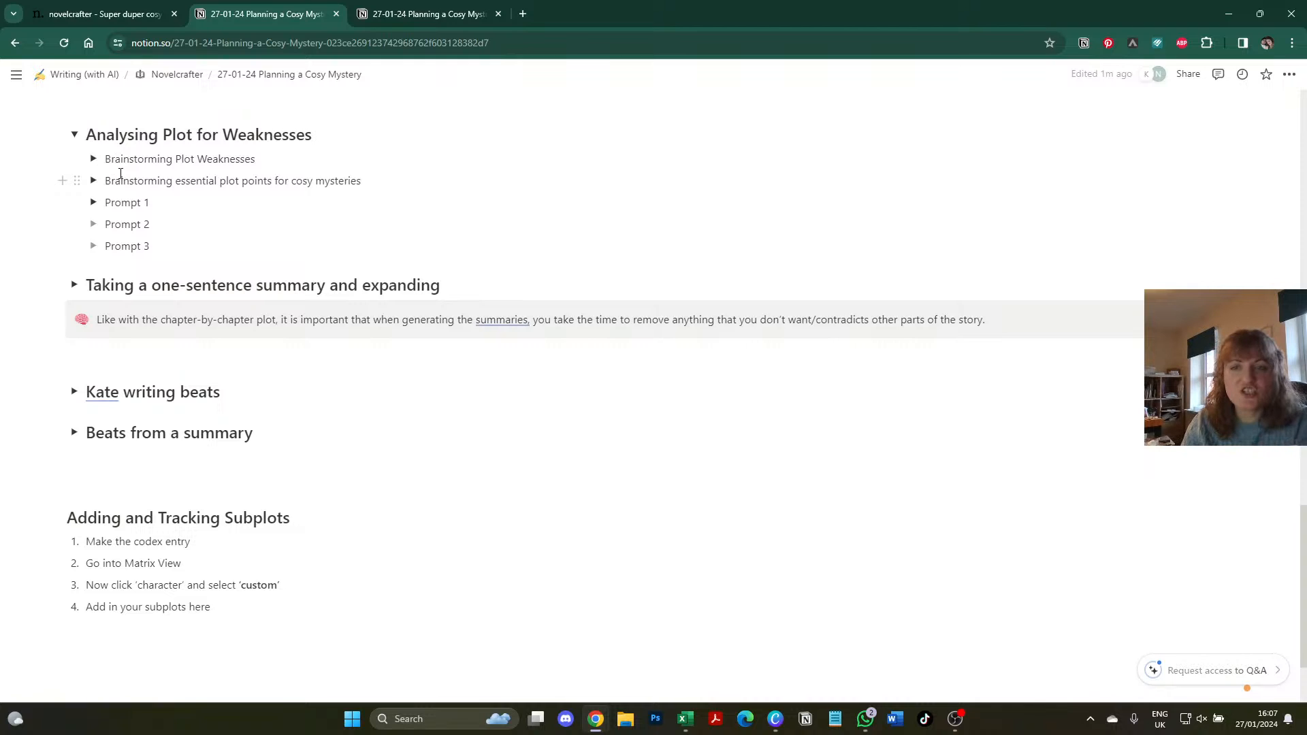
pyautogui.click(93, 203)
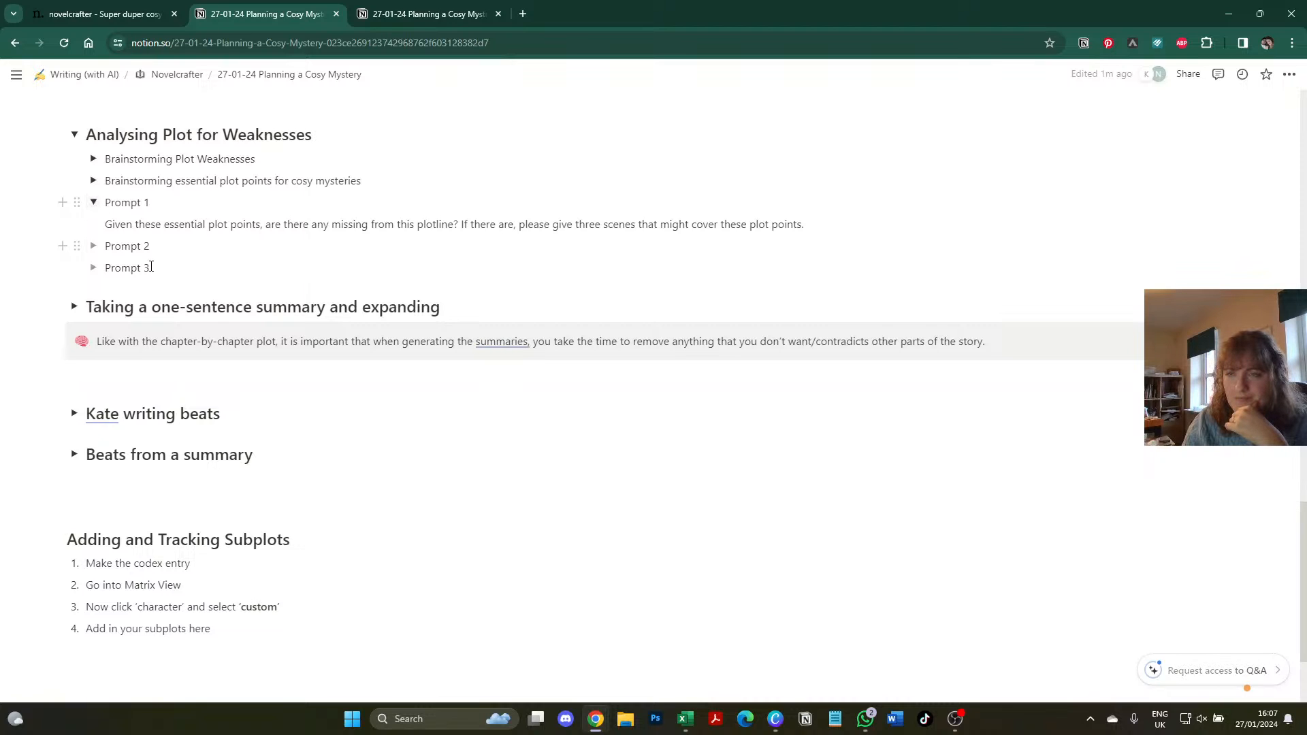
pyautogui.moveTo(151, 267); pyautogui.dragTo(104, 202)
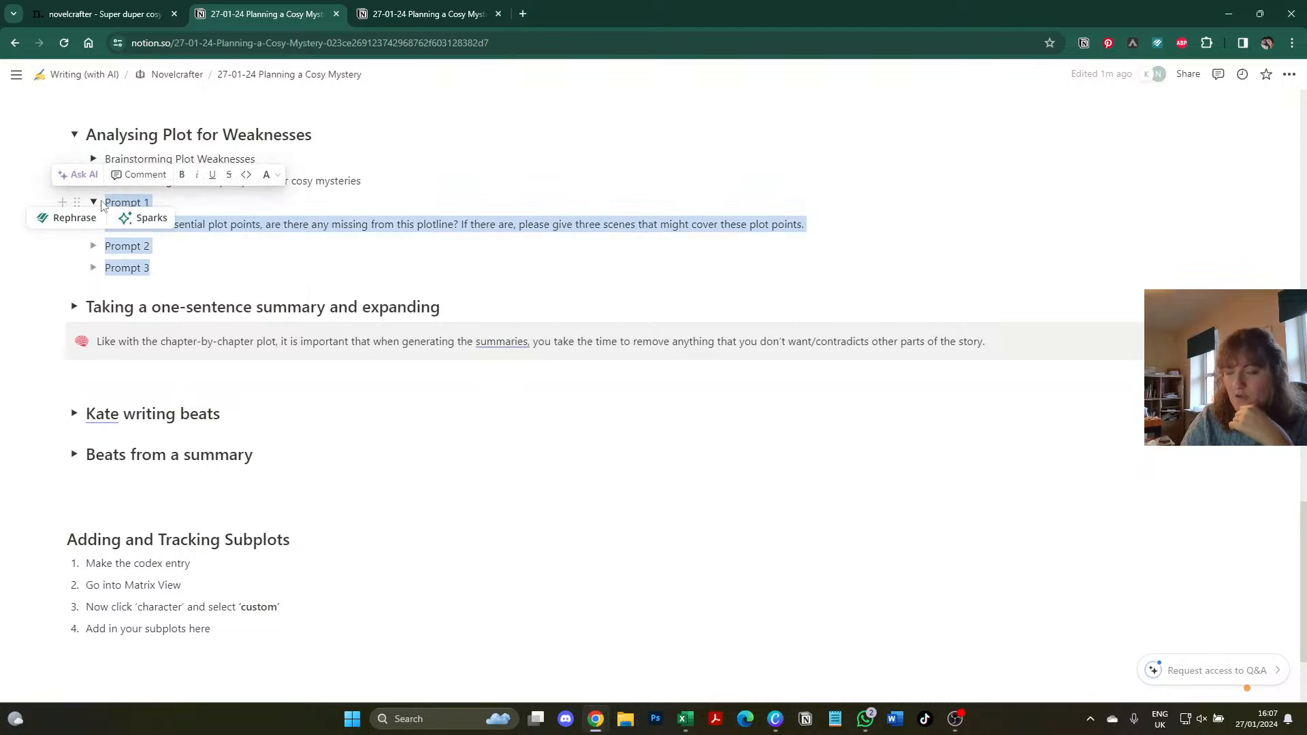
pyautogui.press('BackSpace')
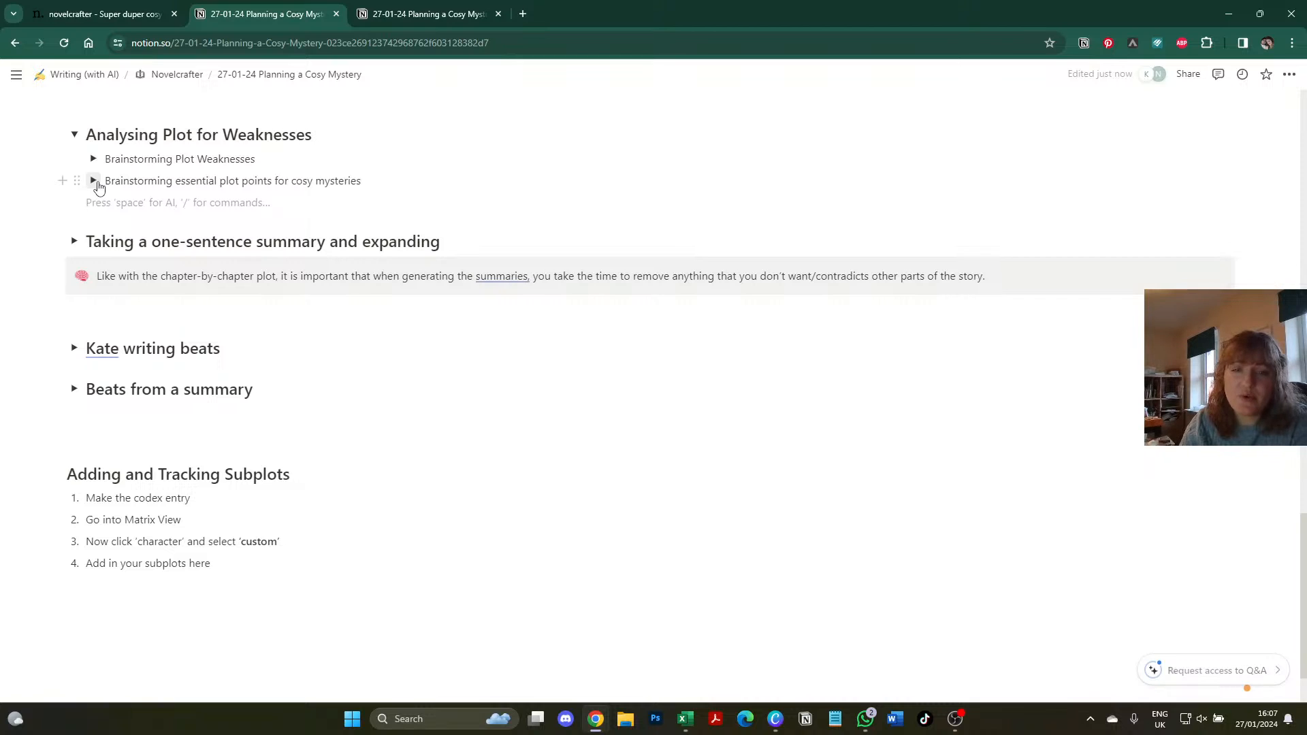
pyautogui.click(93, 181)
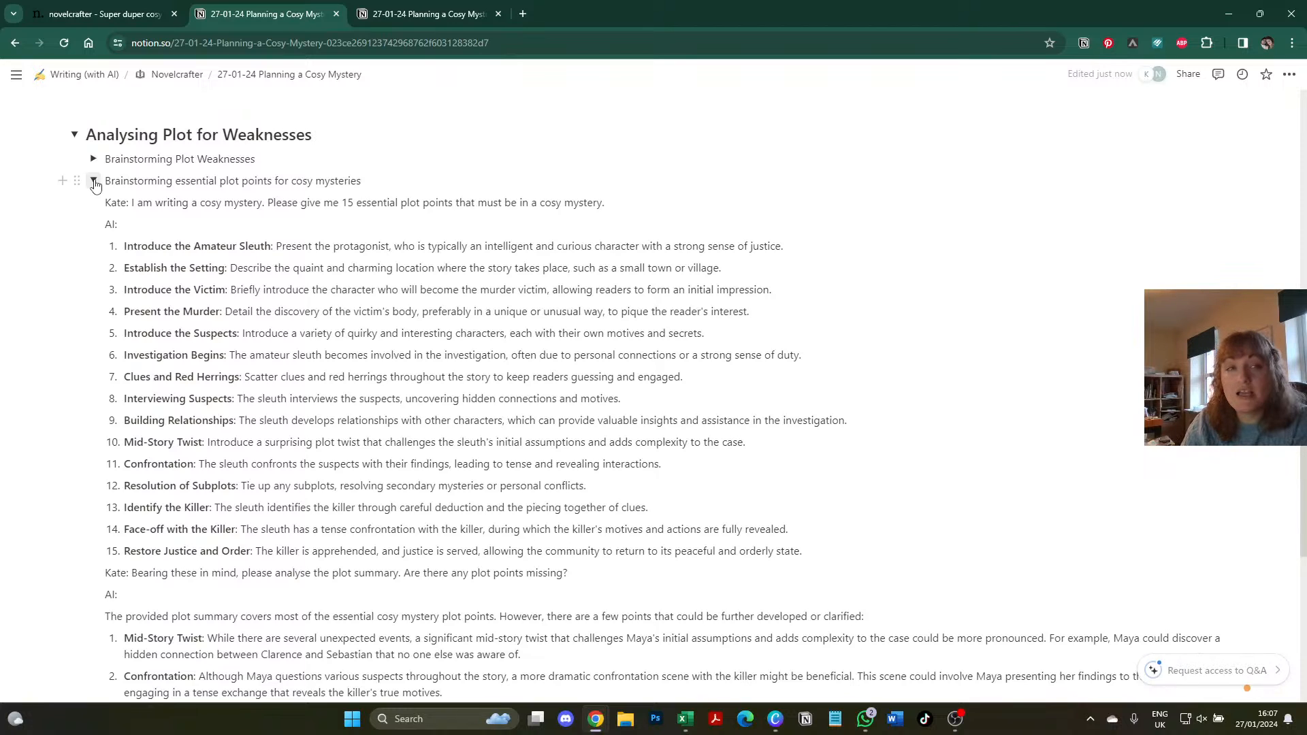
pyautogui.click(94, 181)
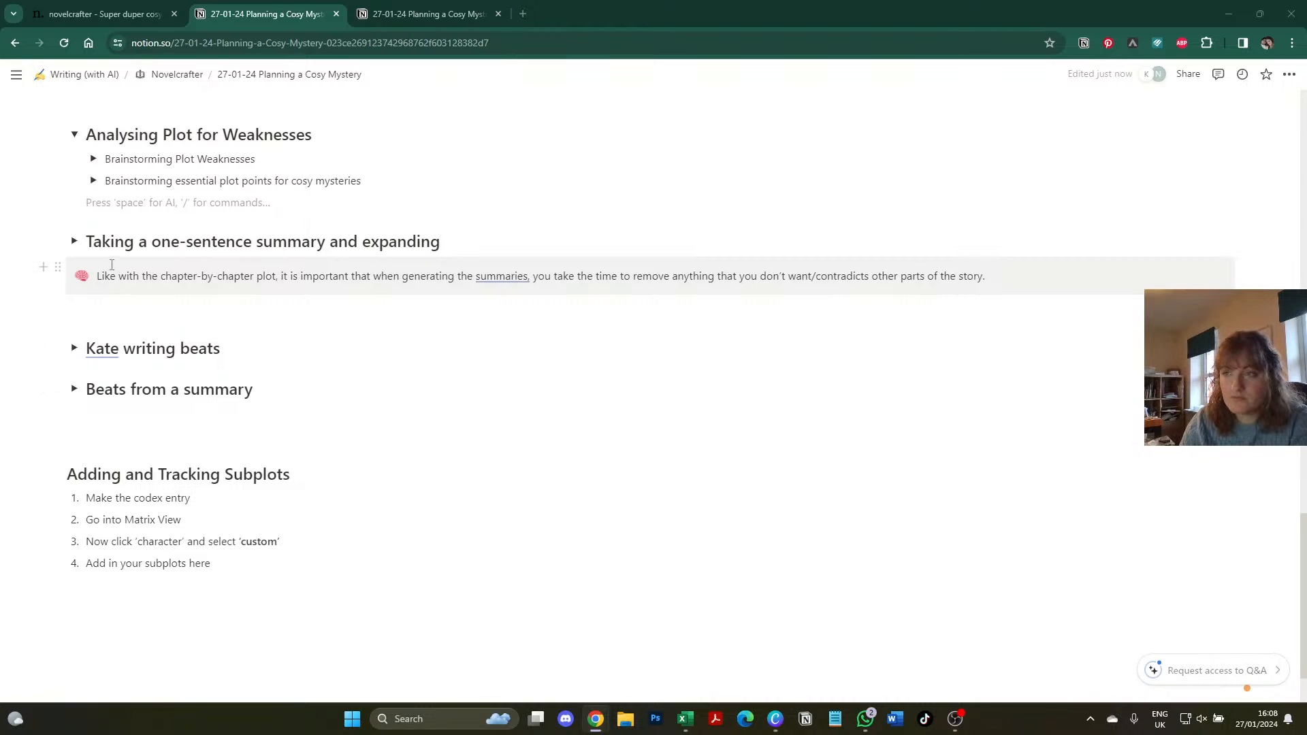
# - Switch to novelcrafter's plan and add "Simone calls to ask Hannah to meet her at the manor house." to the Chapter 28 scene summary
pyautogui.click(91, 16)
pyautogui.click(475, 79)
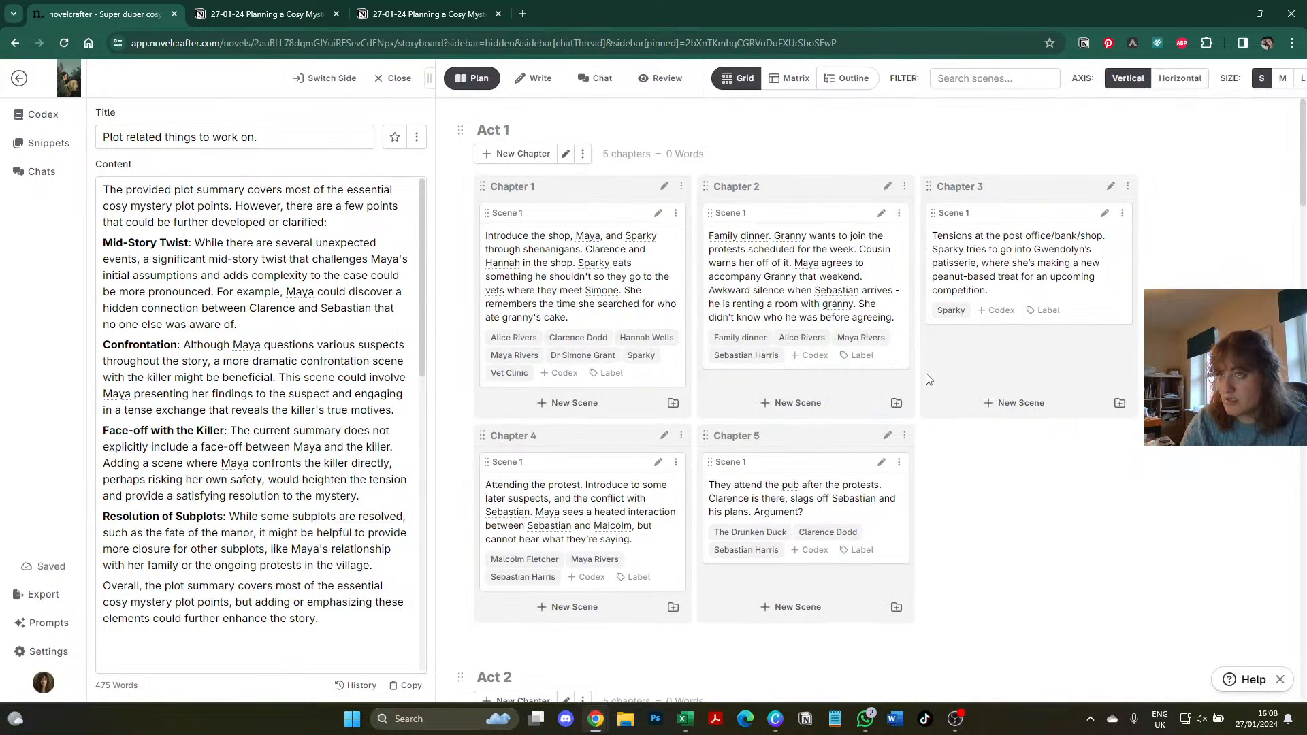
pyautogui.scroll(-20, 925, 388)
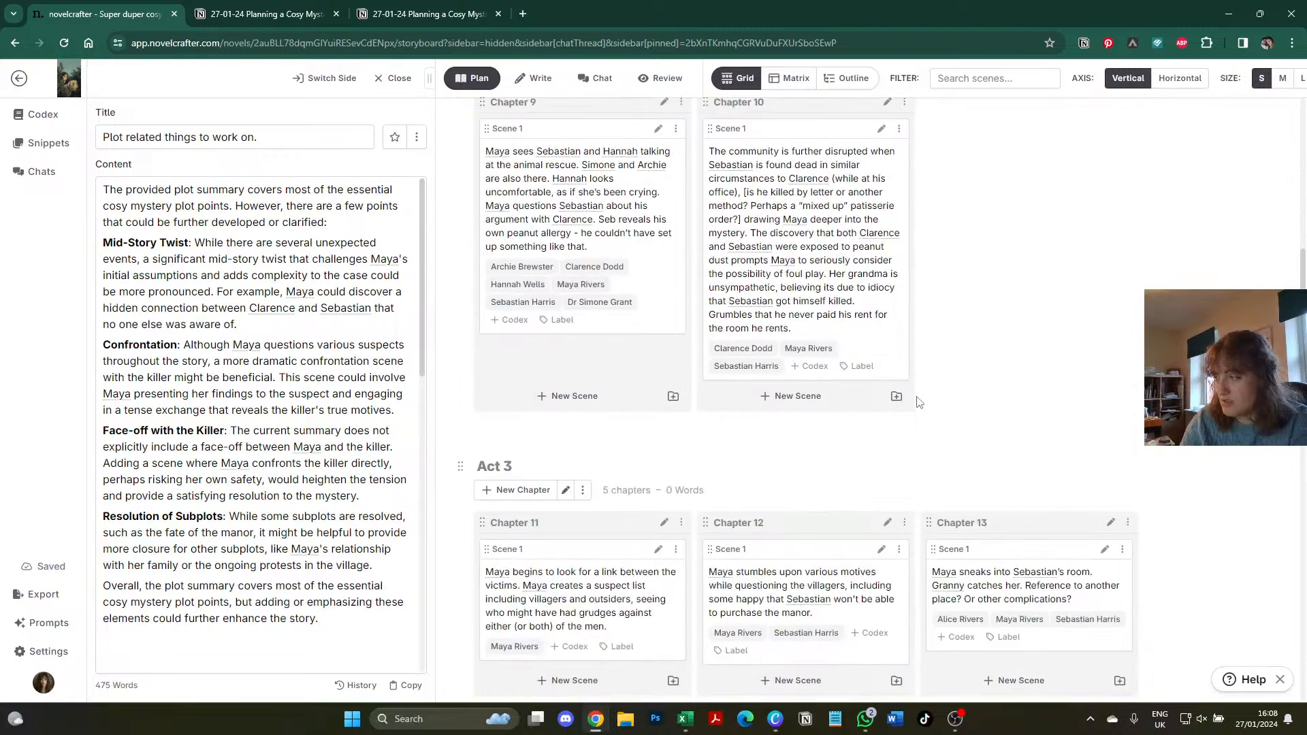
pyautogui.scroll(-7, 919, 401)
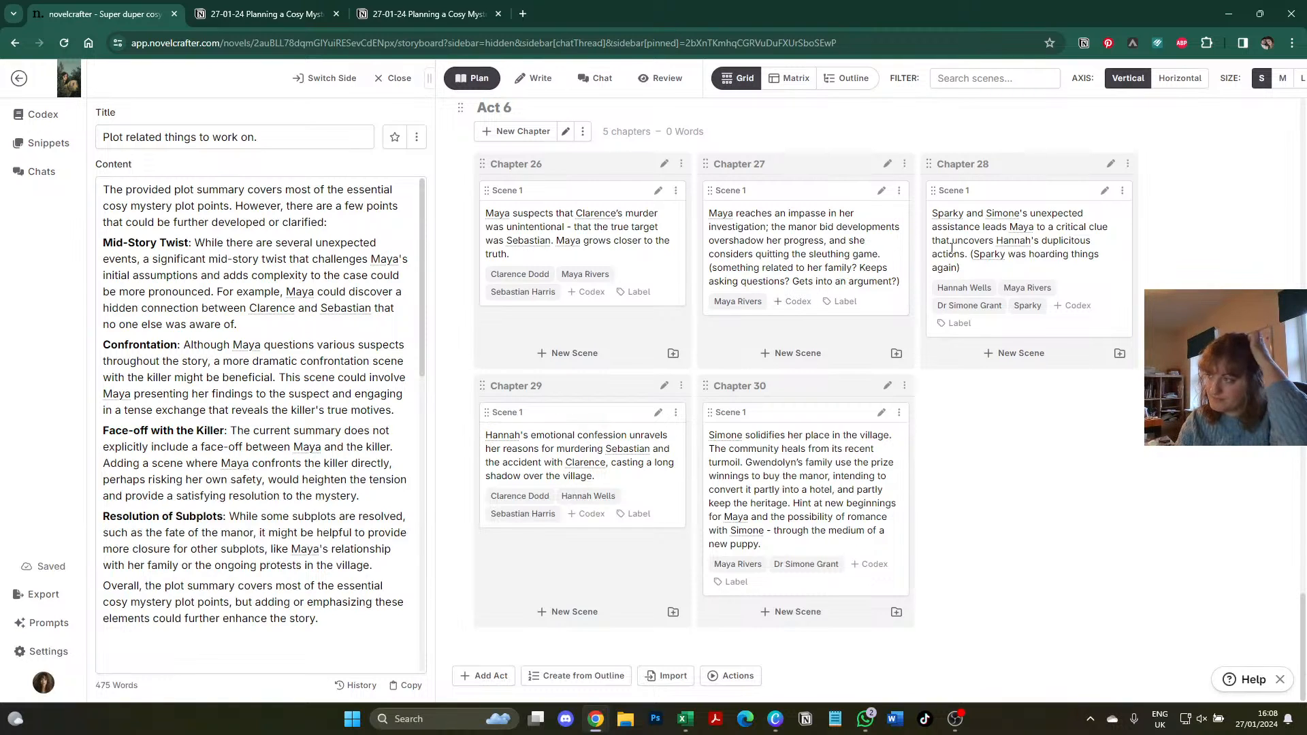
pyautogui.click(1019, 218)
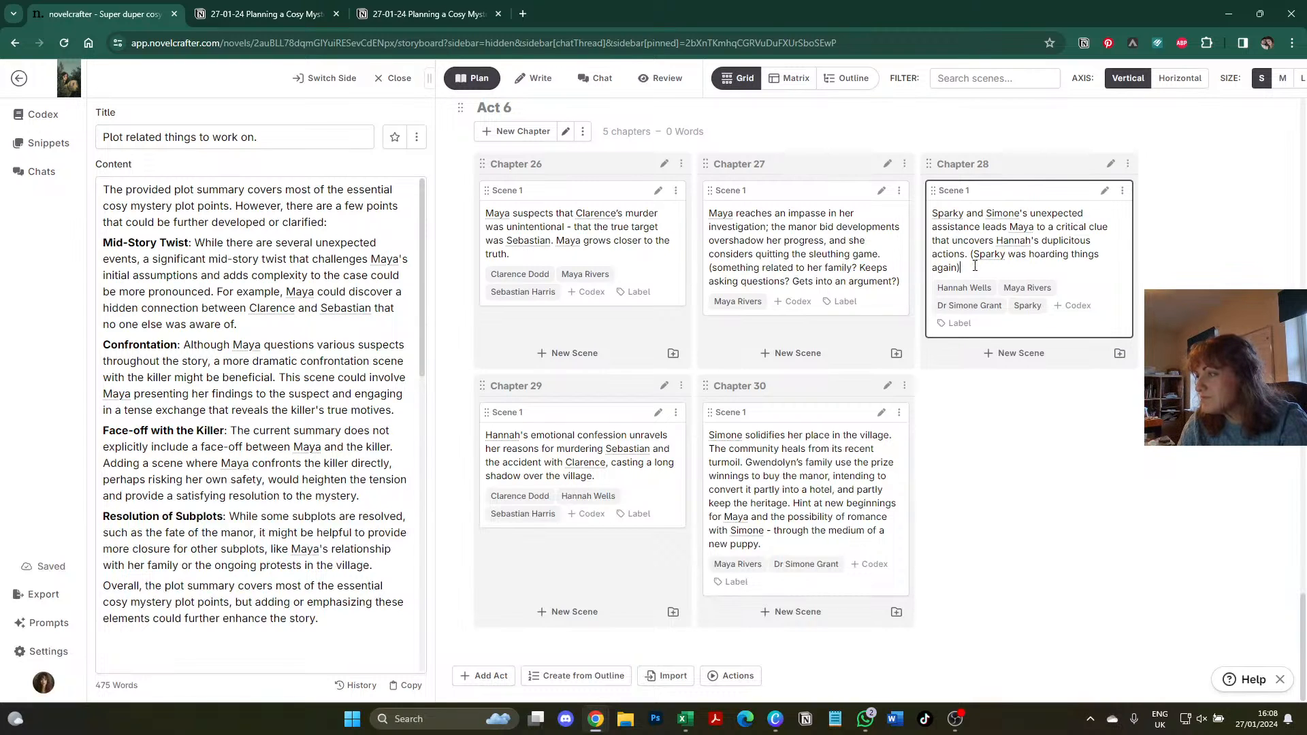
pyautogui.press('Return')
pyautogui.write('T')
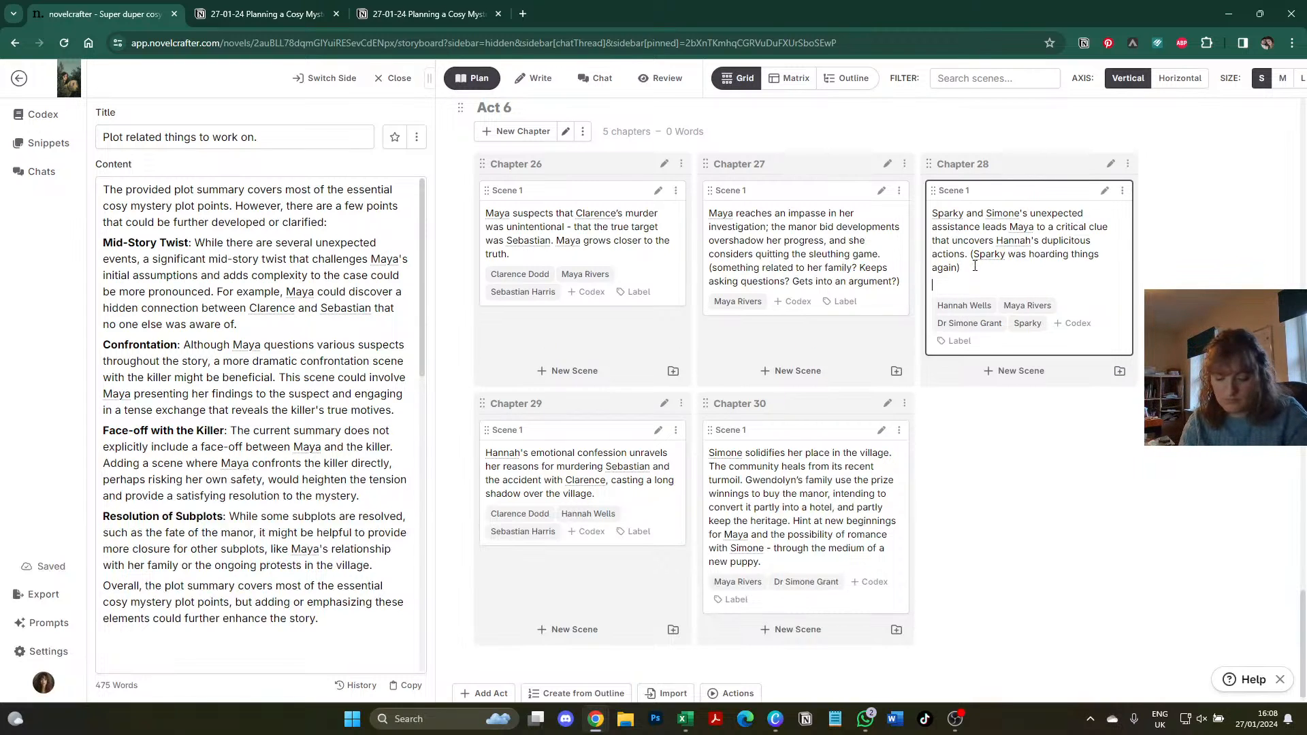
pyautogui.press('BackSpace')
pyautogui.write('Sim')
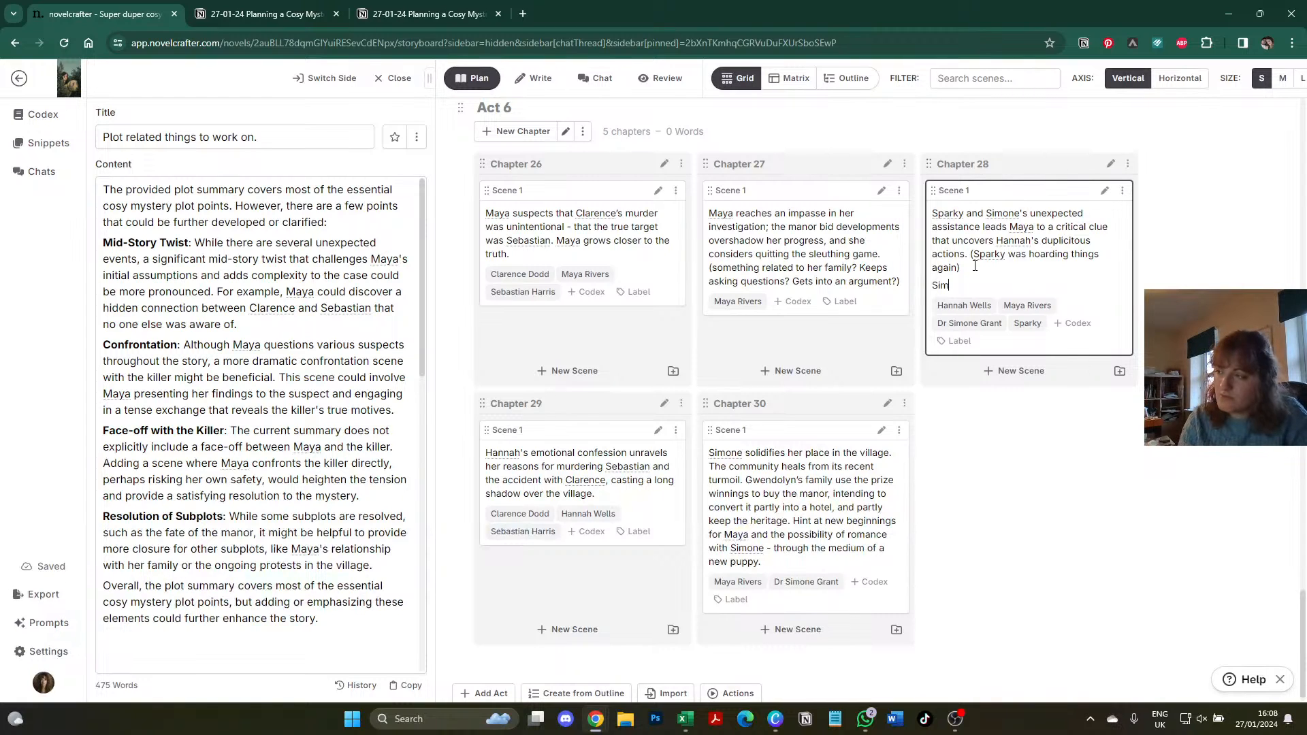
pyautogui.write('one calls to')
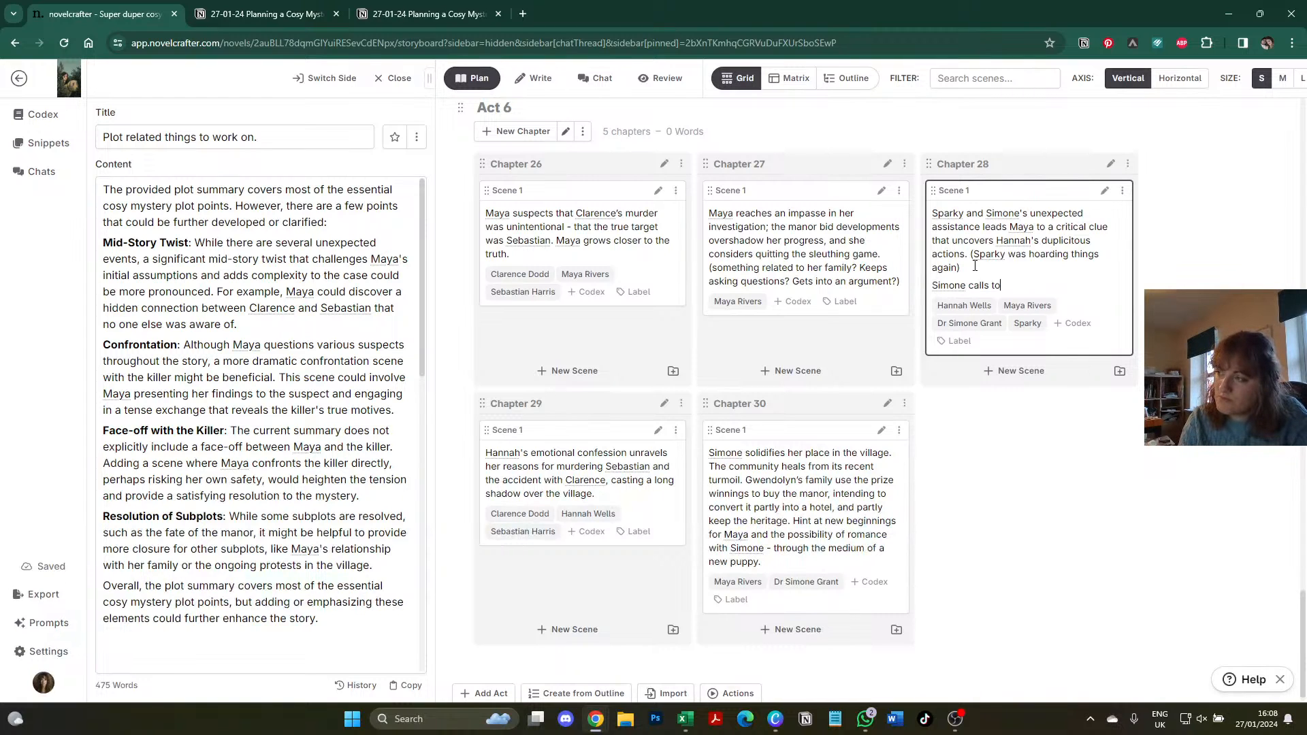
pyautogui.write(' ask')
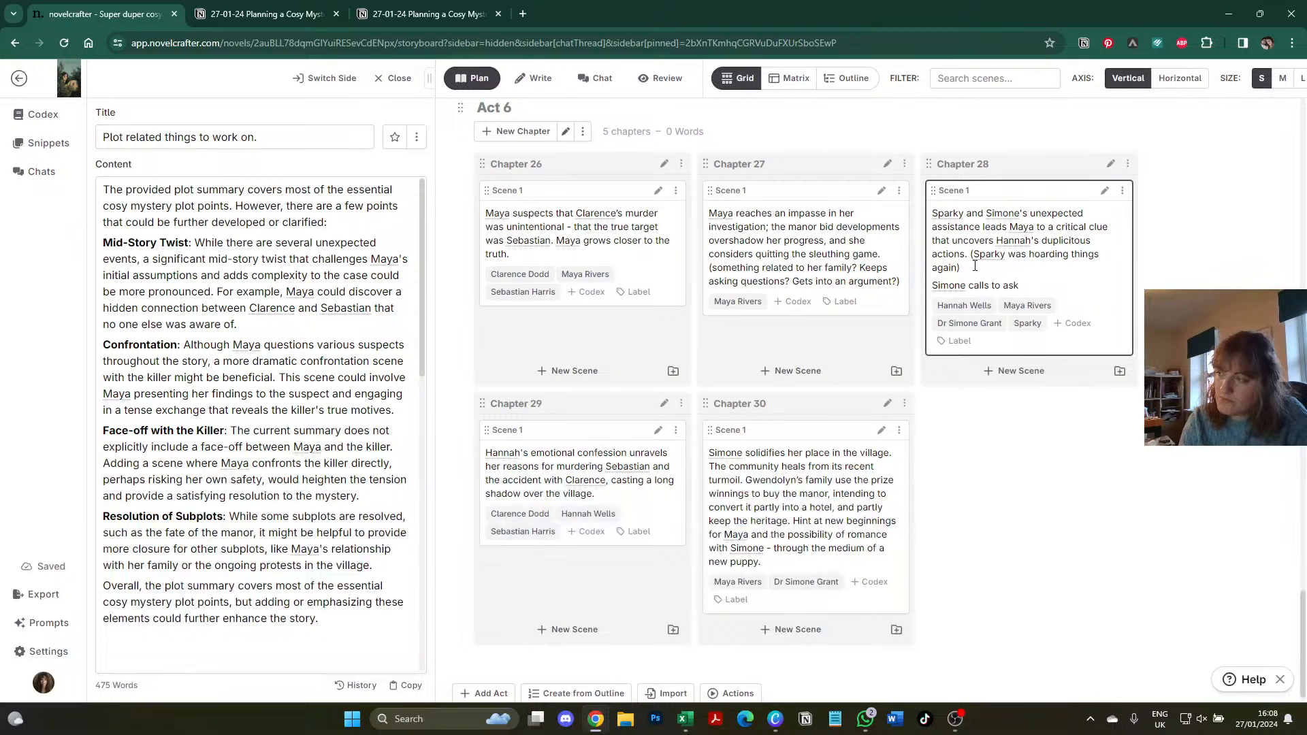
pyautogui.write(' Hannah to meet her at the ma')
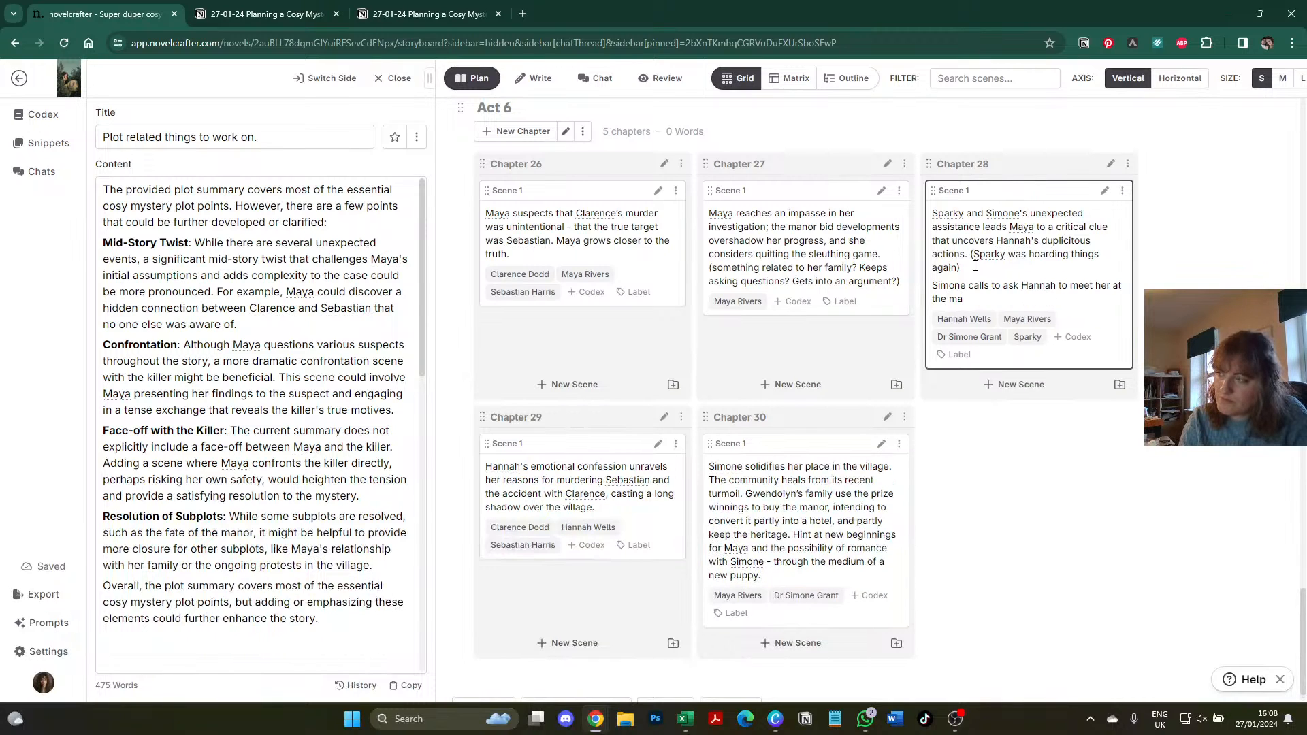
pyautogui.write('nor house.')
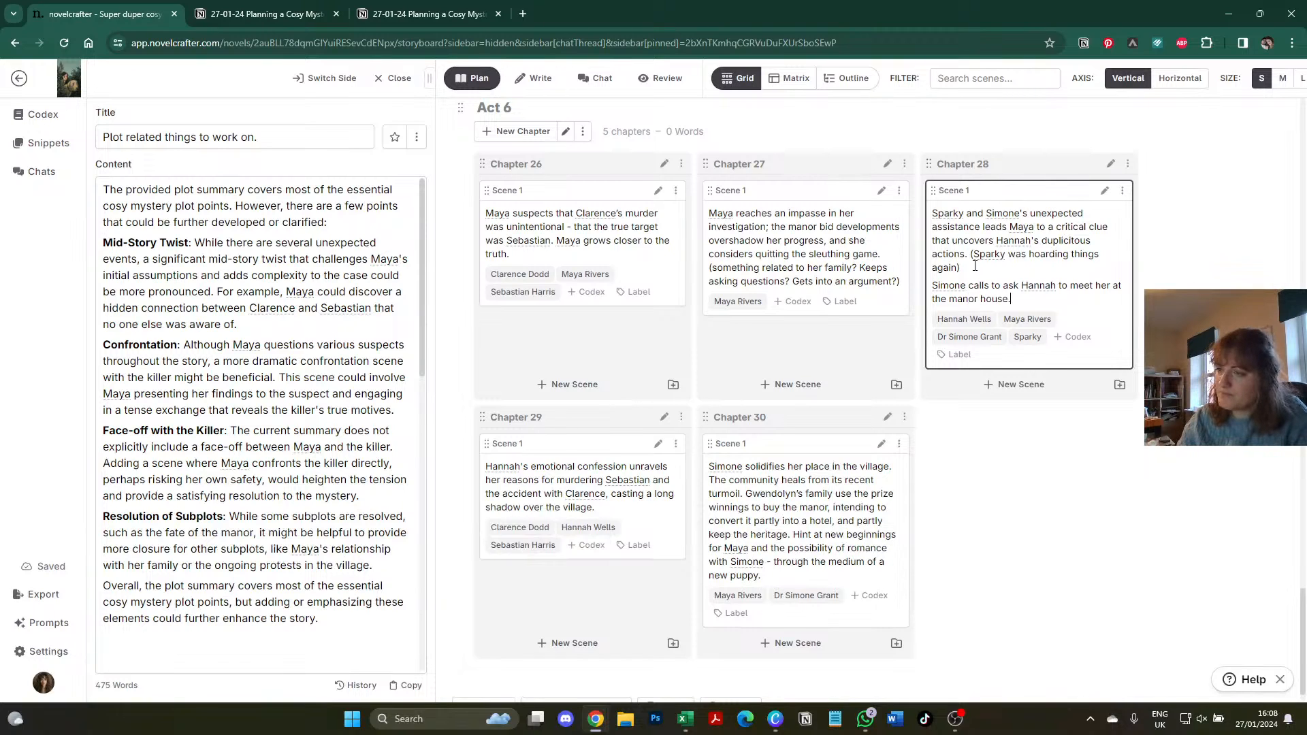
# - Extend the last sentence of the Chapter 28 scene summary with "- claim of a sheep or something being stuck in a grid."
pyautogui.click(487, 469)
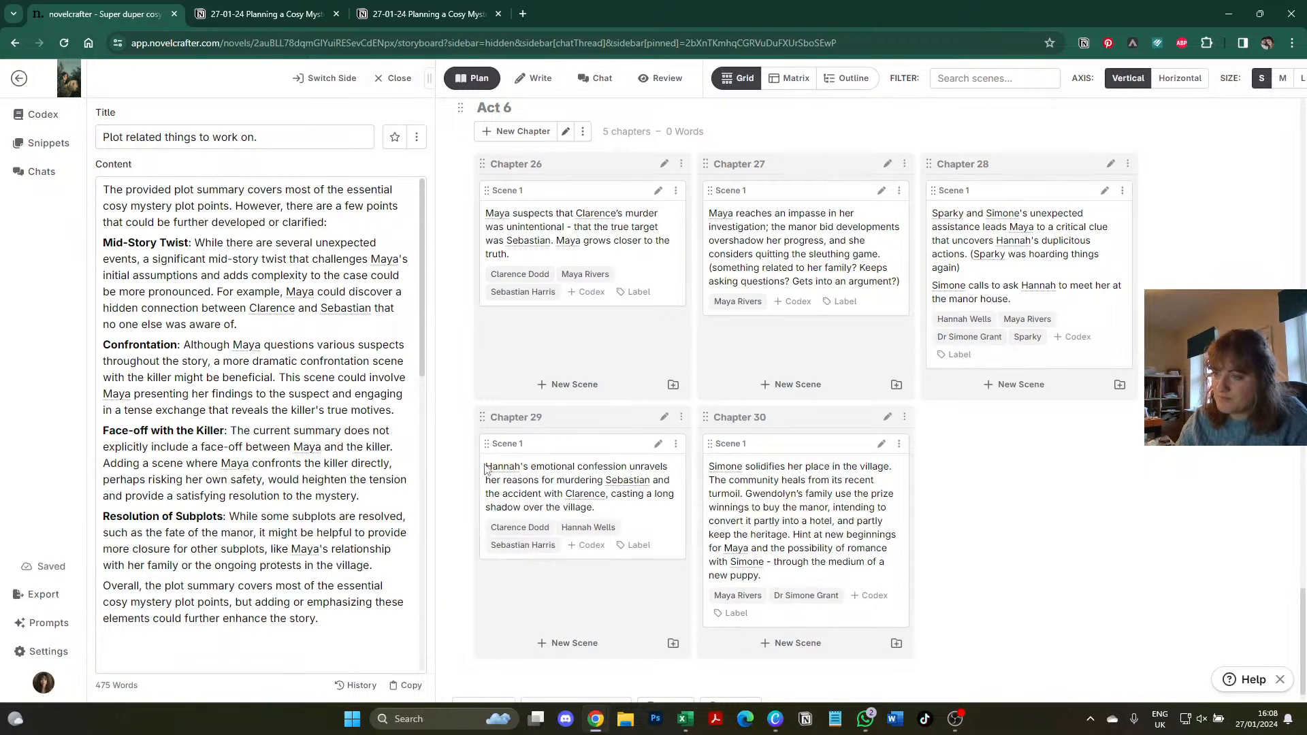
pyautogui.click(1034, 306)
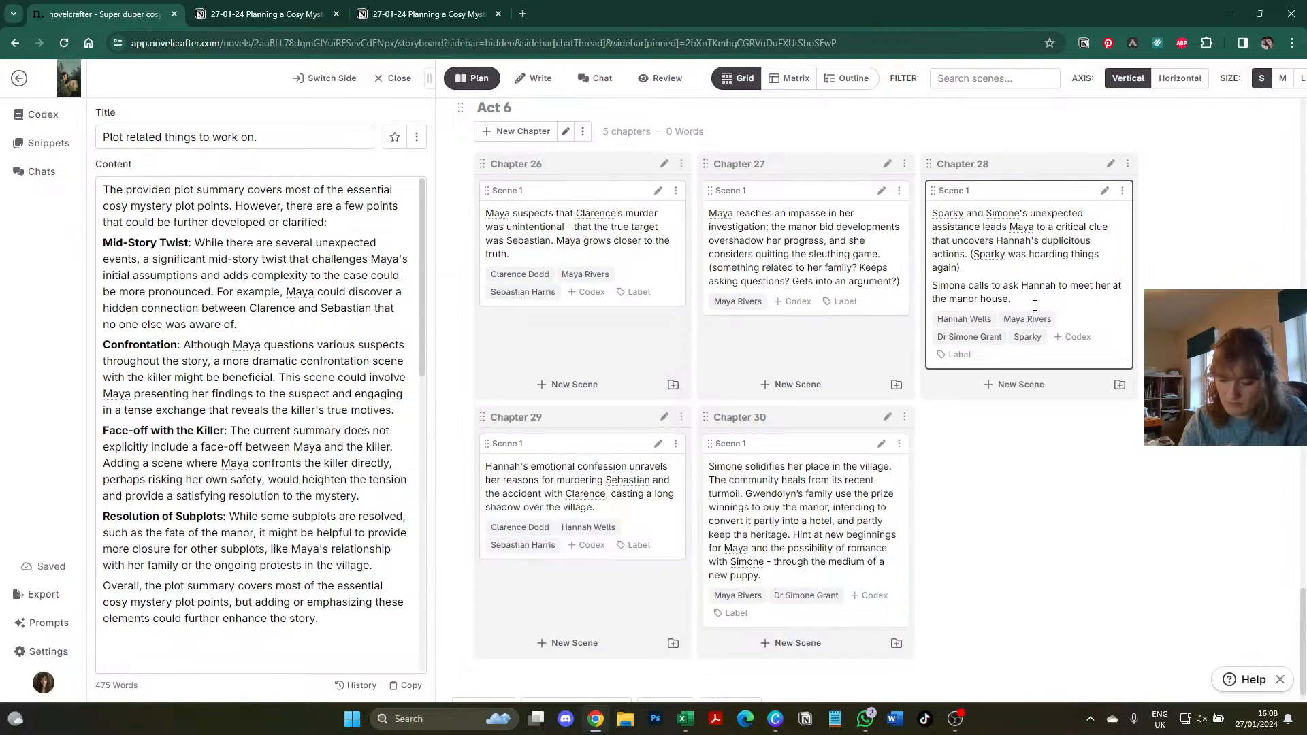
pyautogui.write('claim of a ')
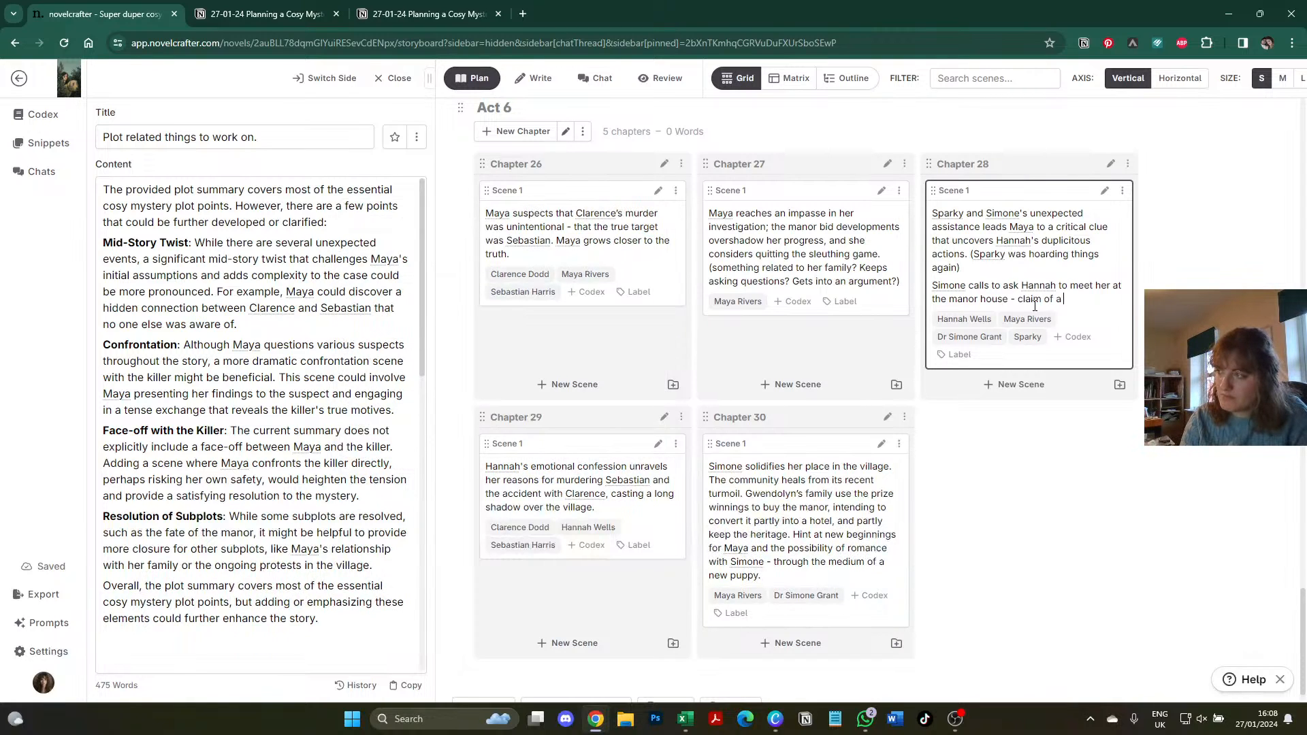
pyautogui.write('sheep or so')
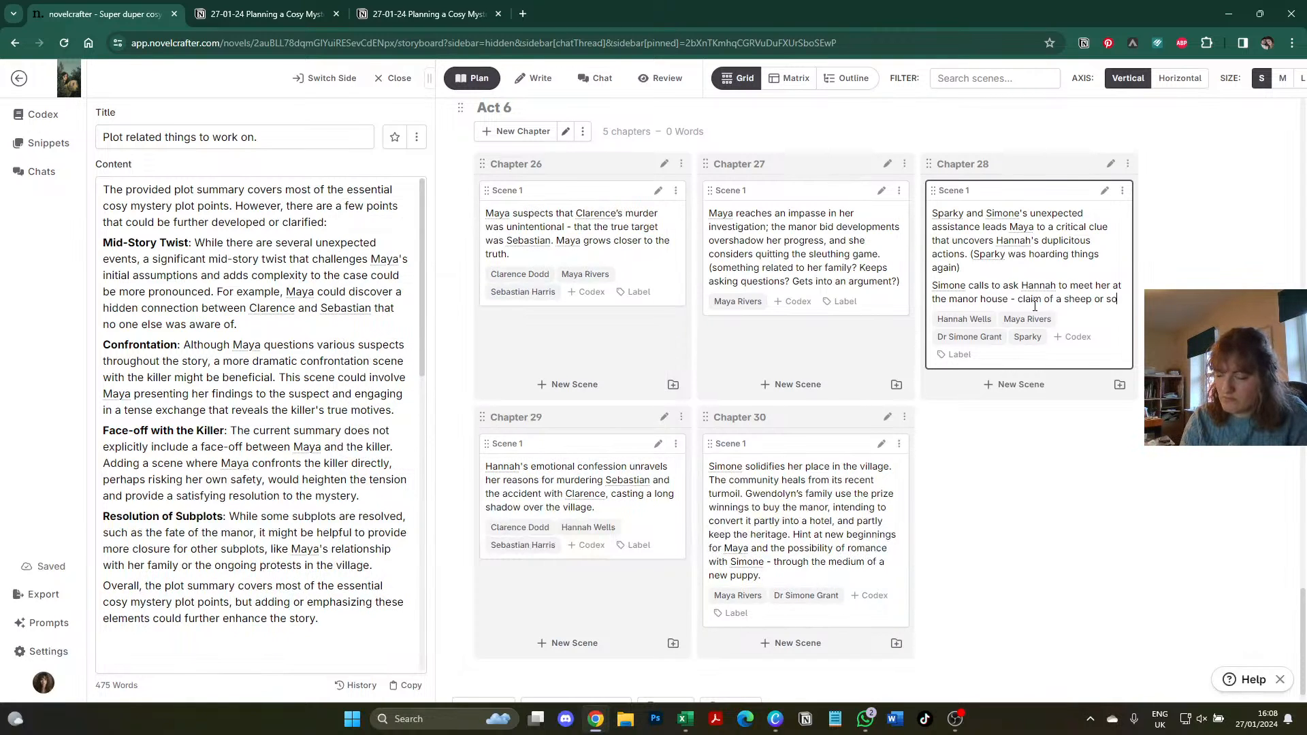
pyautogui.write('mething being stuck in a grid.')
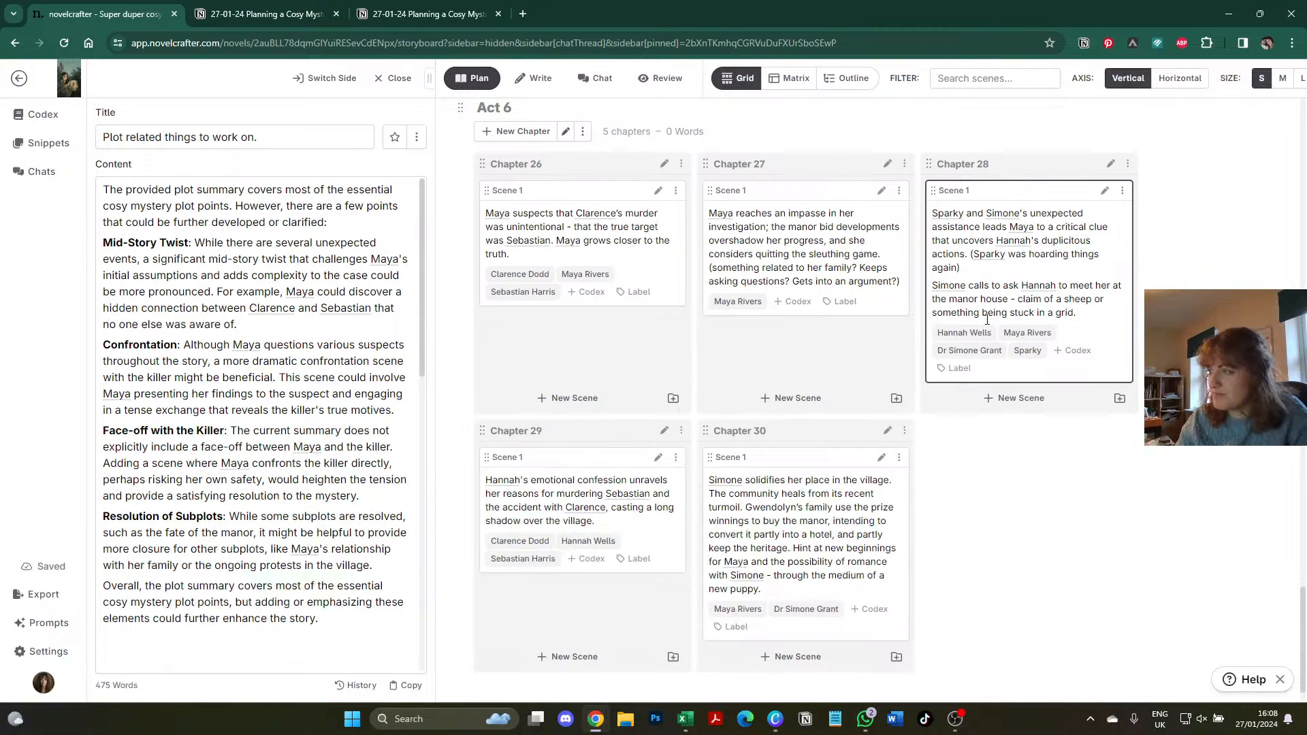
# - Add "Maya, Sparky, and Simone confront Hannah about the deaths of Clarence and Sebastian." as the opening line of the Chapter 29 scene summary
pyautogui.click(487, 486)
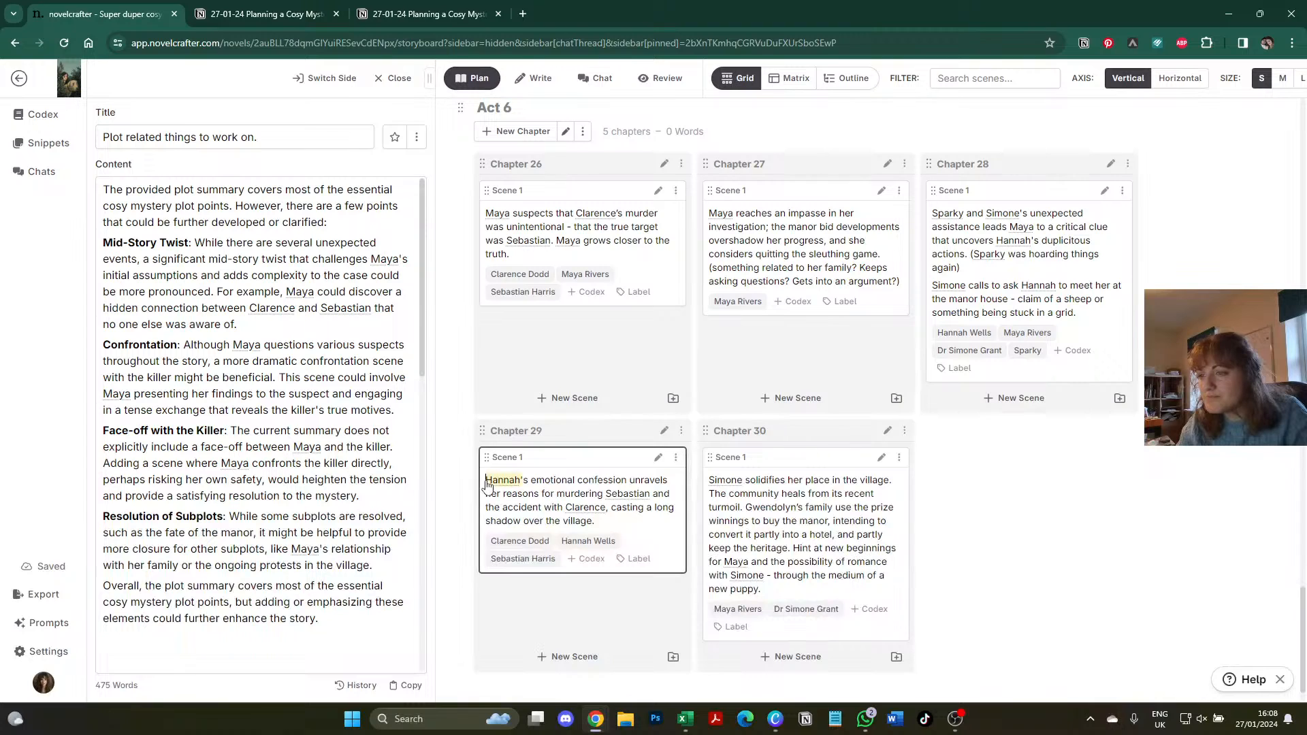
pyautogui.moveTo(487, 485)
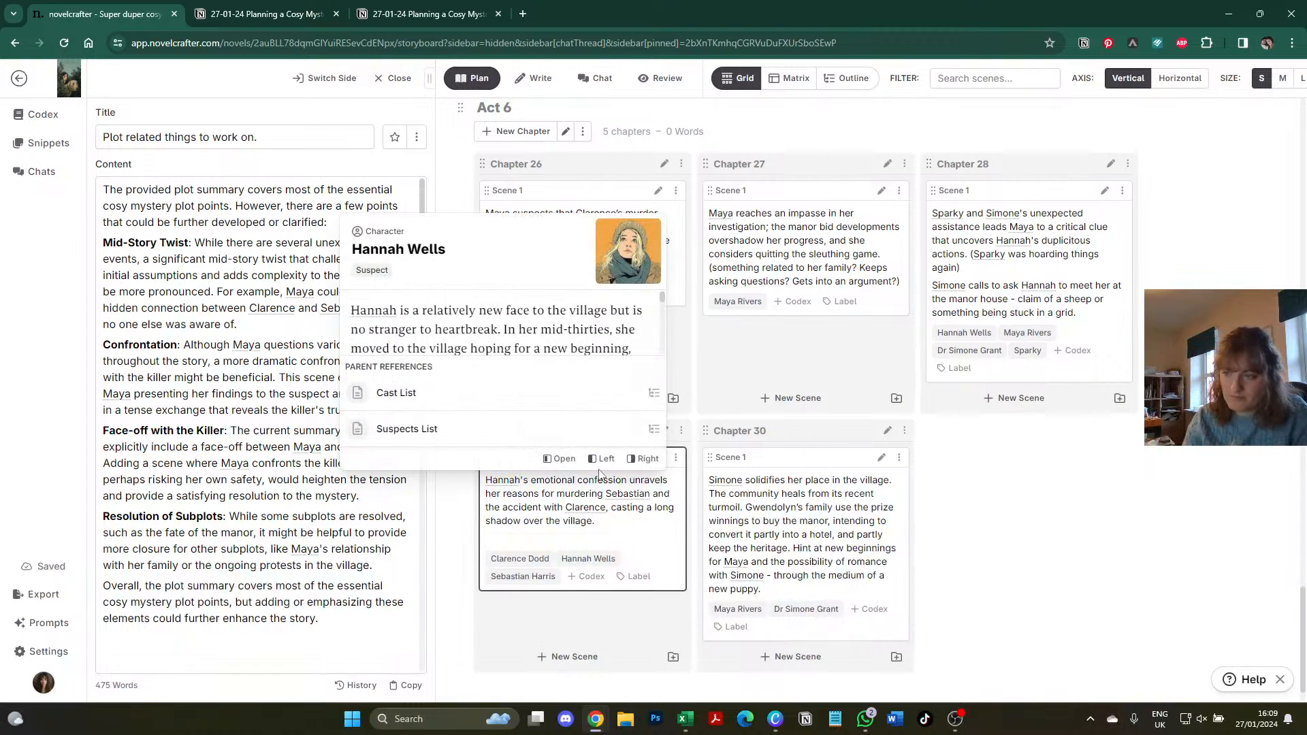
pyautogui.press('Return')
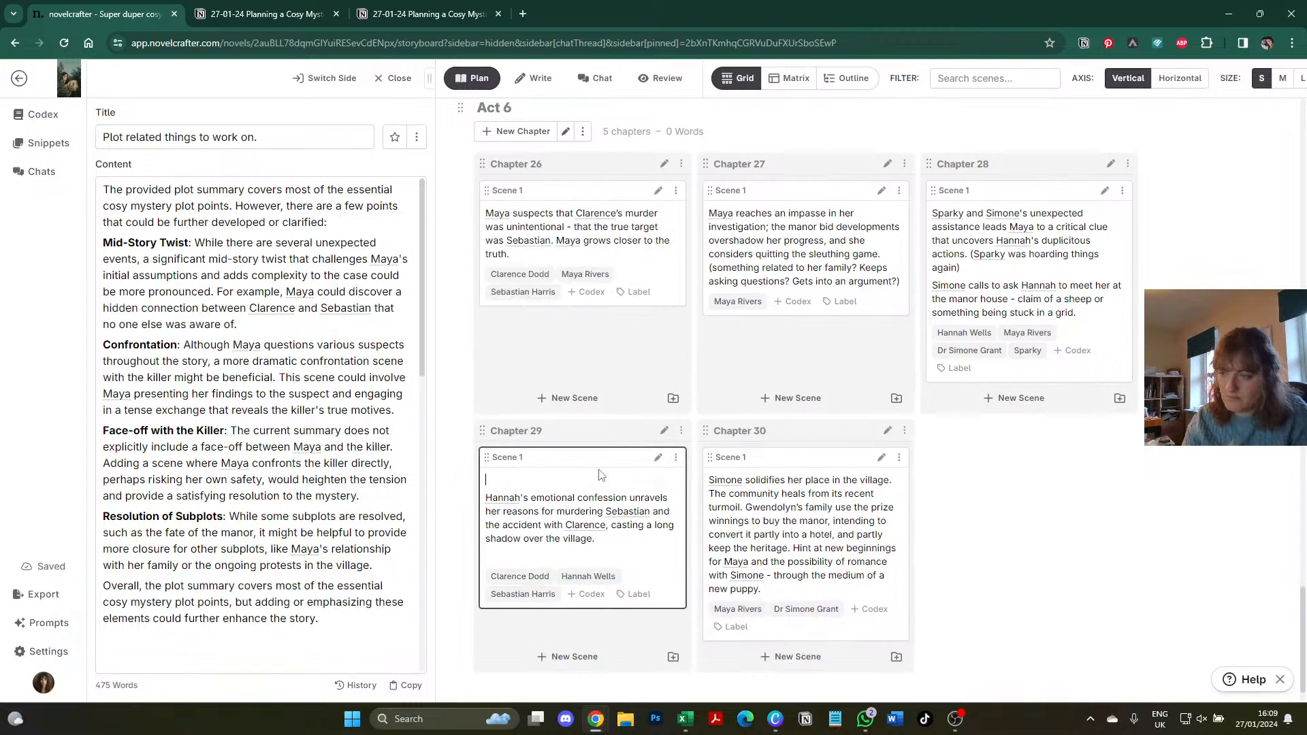
pyautogui.write('M')
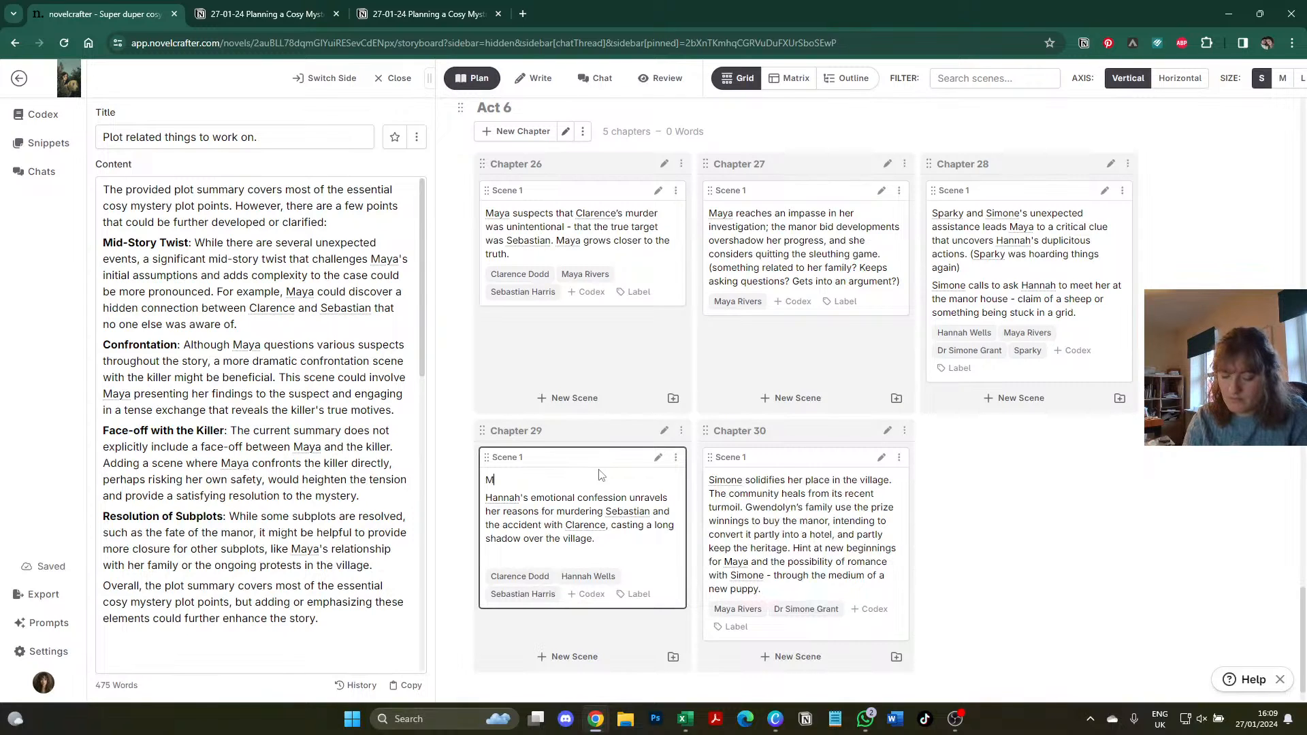
pyautogui.write('aya, Sparky')
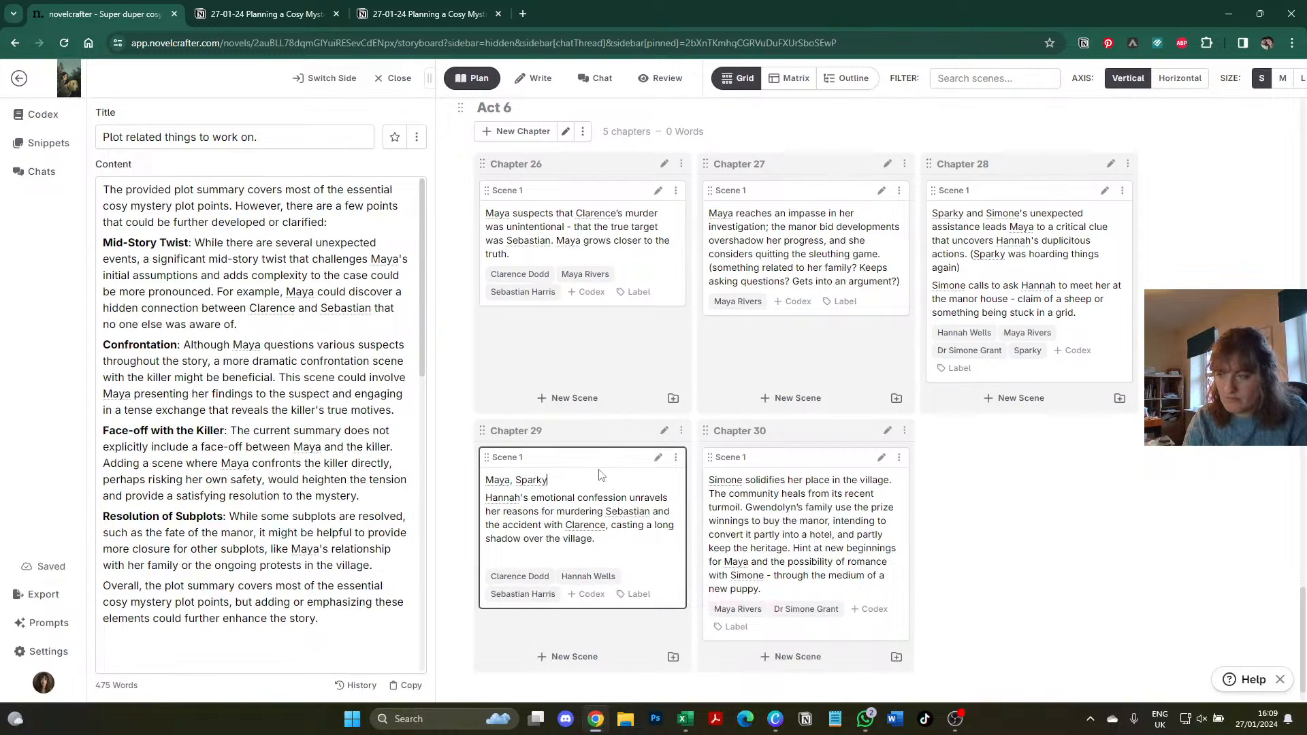
pyautogui.write(', and Simone co')
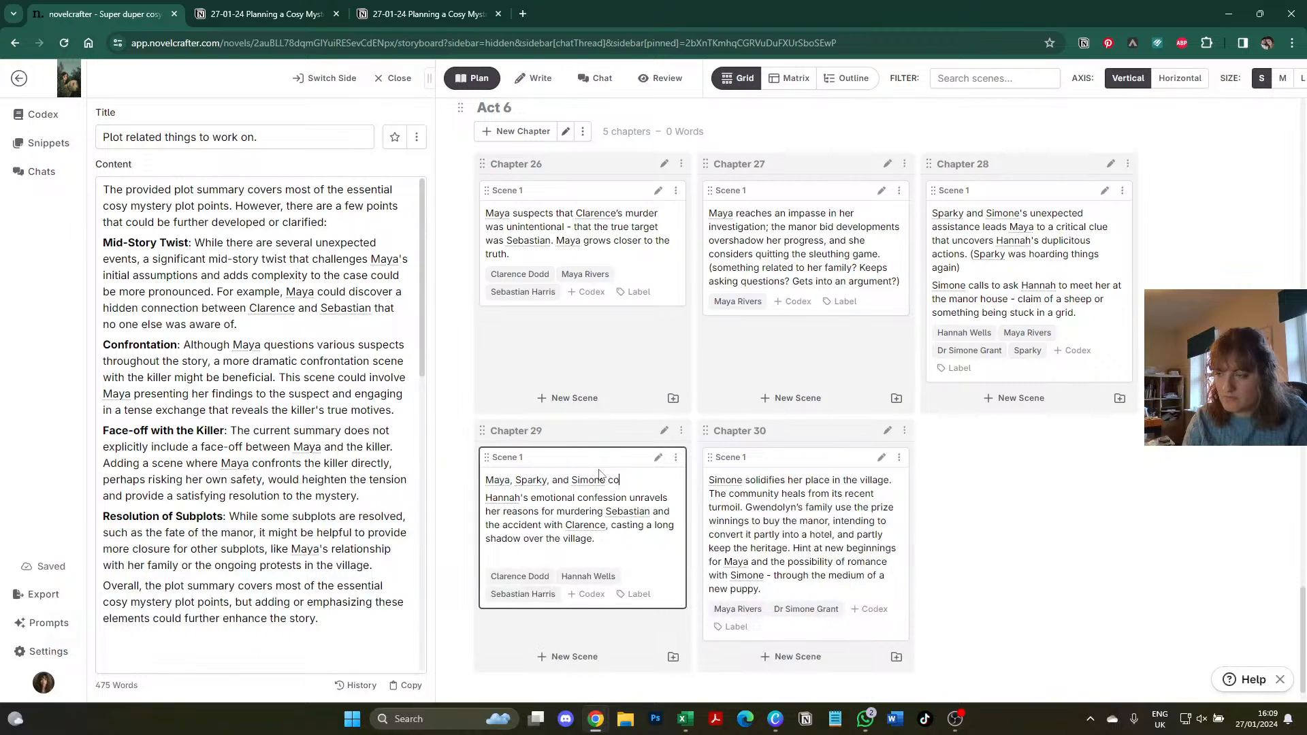
pyautogui.write('nfront Hannah a')
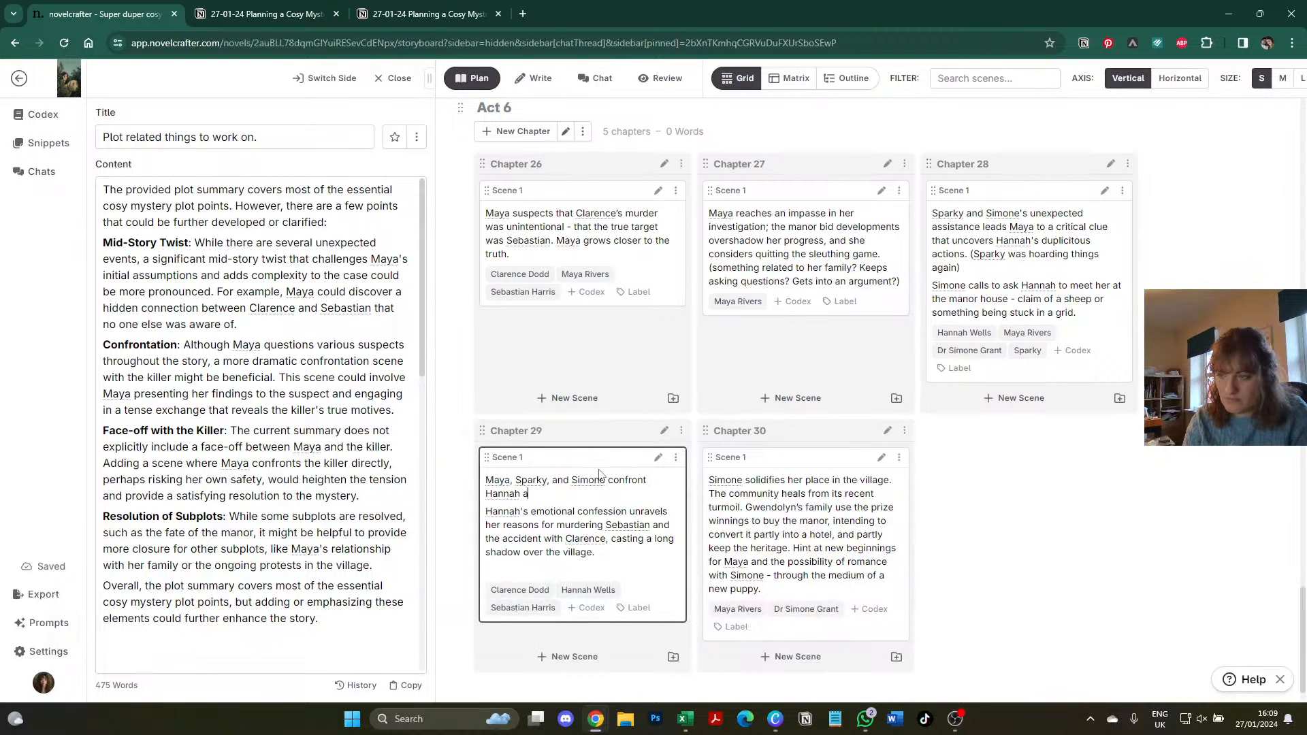
pyautogui.write('bout the deaths')
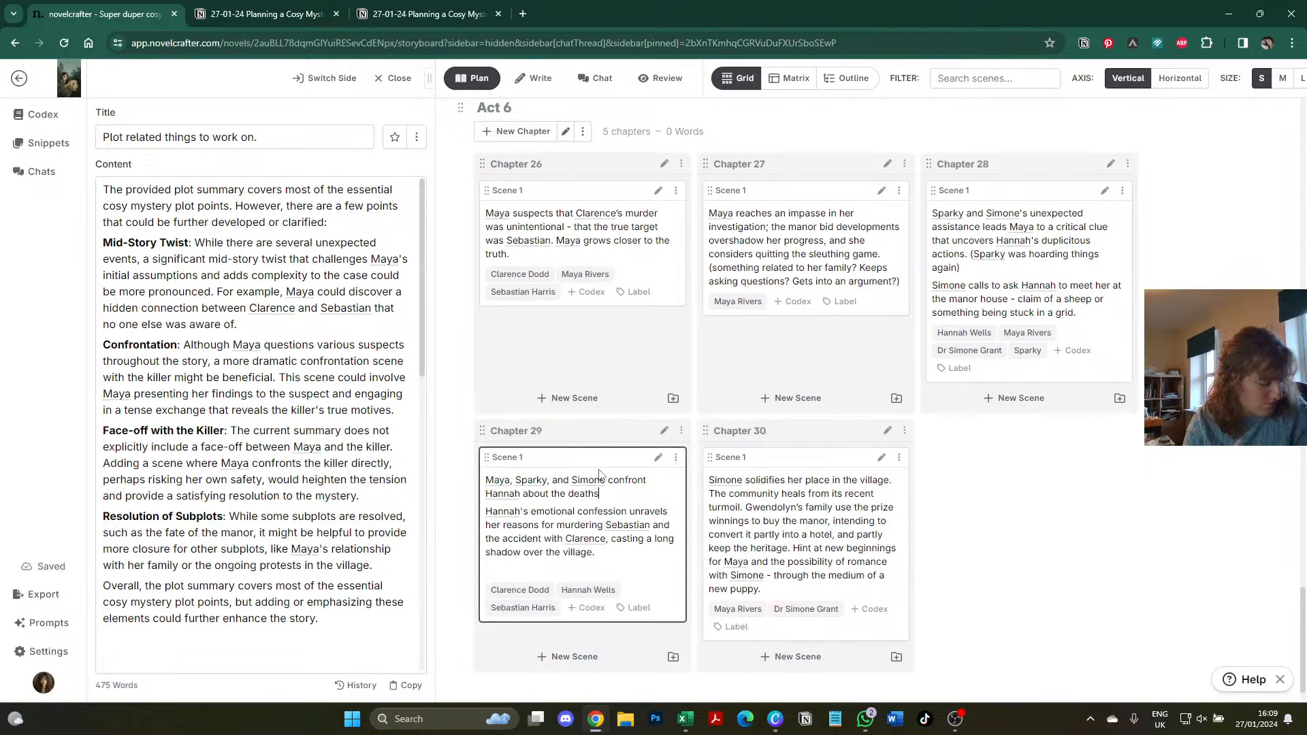
pyautogui.write(' of Clarence an')
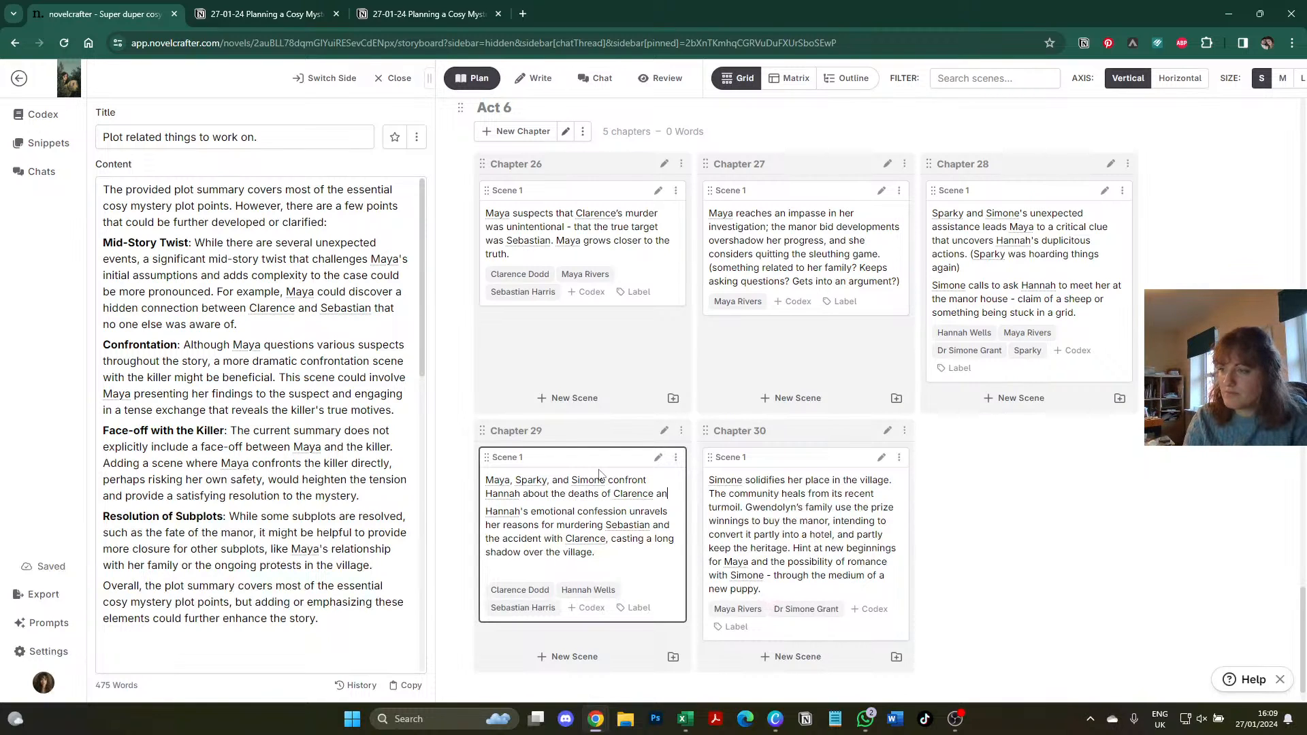
pyautogui.write('d Sebastian.')
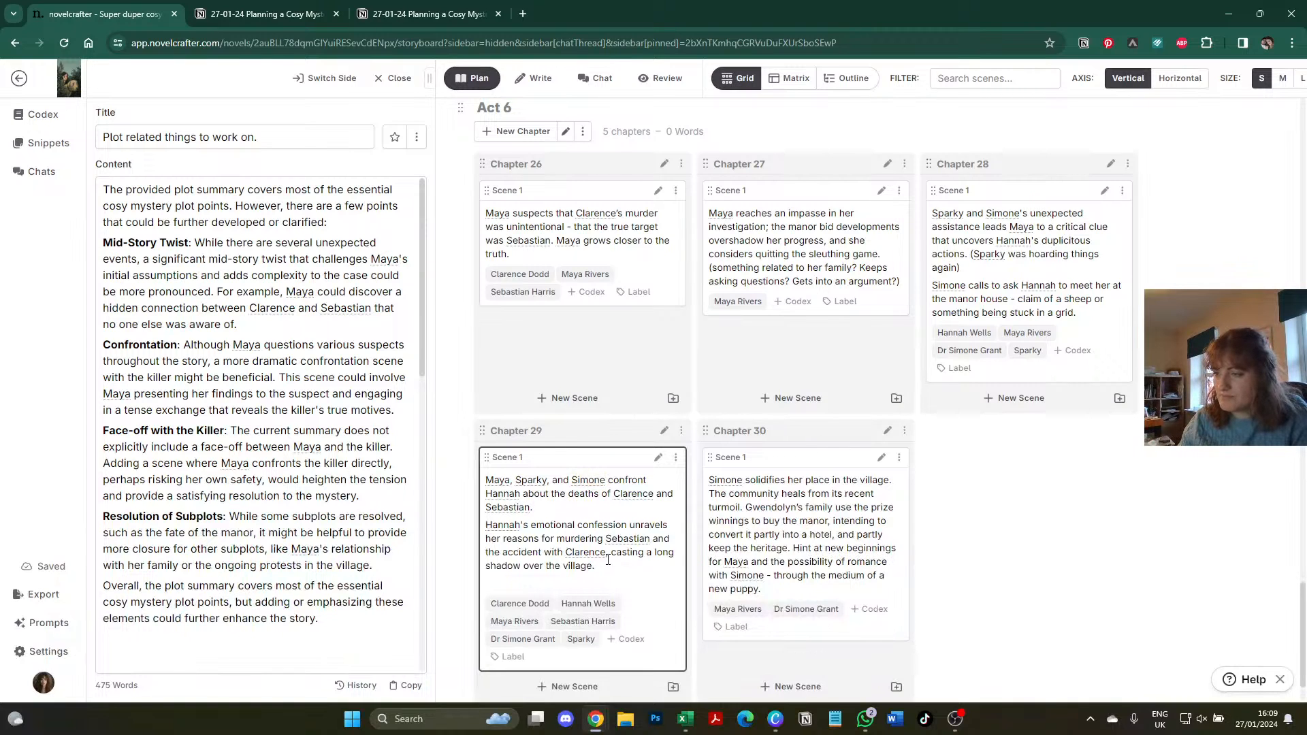
# - Cut the Chapter 29 confession sentence off after "the accident with Clarence." and add the line "She agrees to go to the police." below it
pyautogui.moveTo(609, 567); pyautogui.dragTo(611, 552)
pyautogui.press('BackSpace')
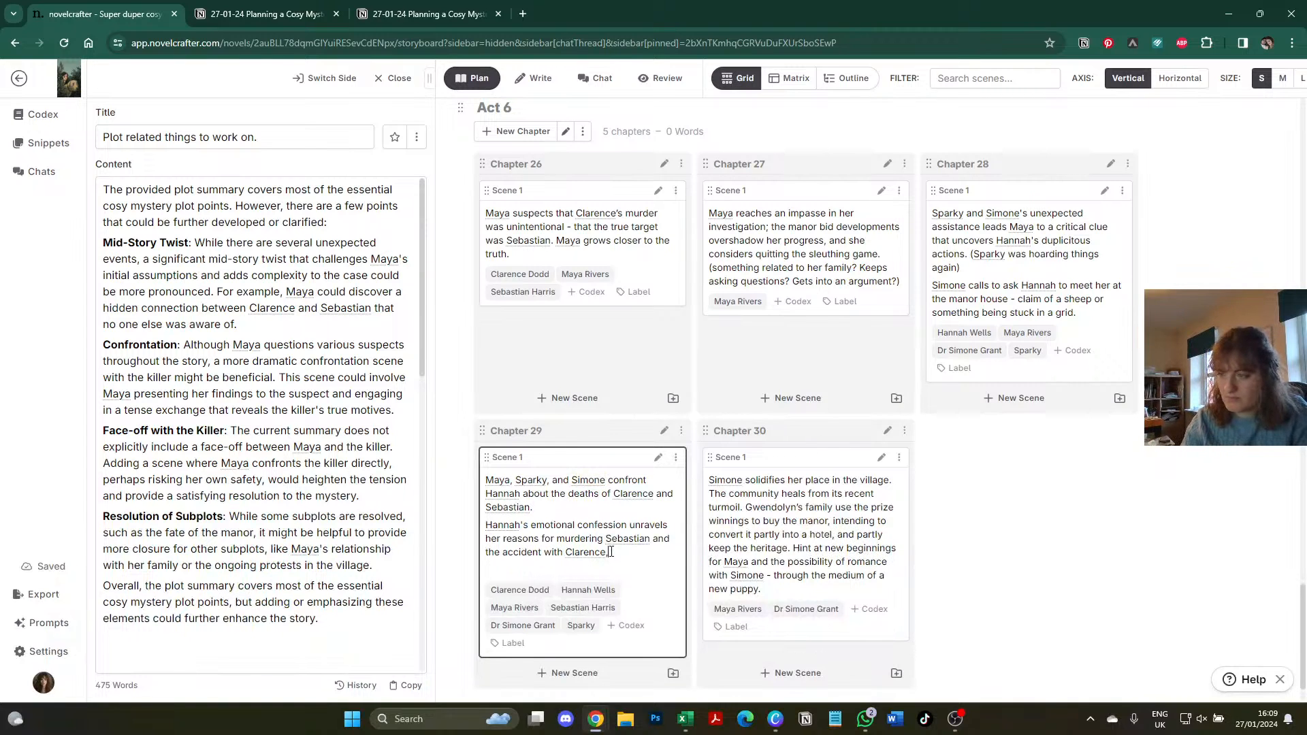
pyautogui.write('.')
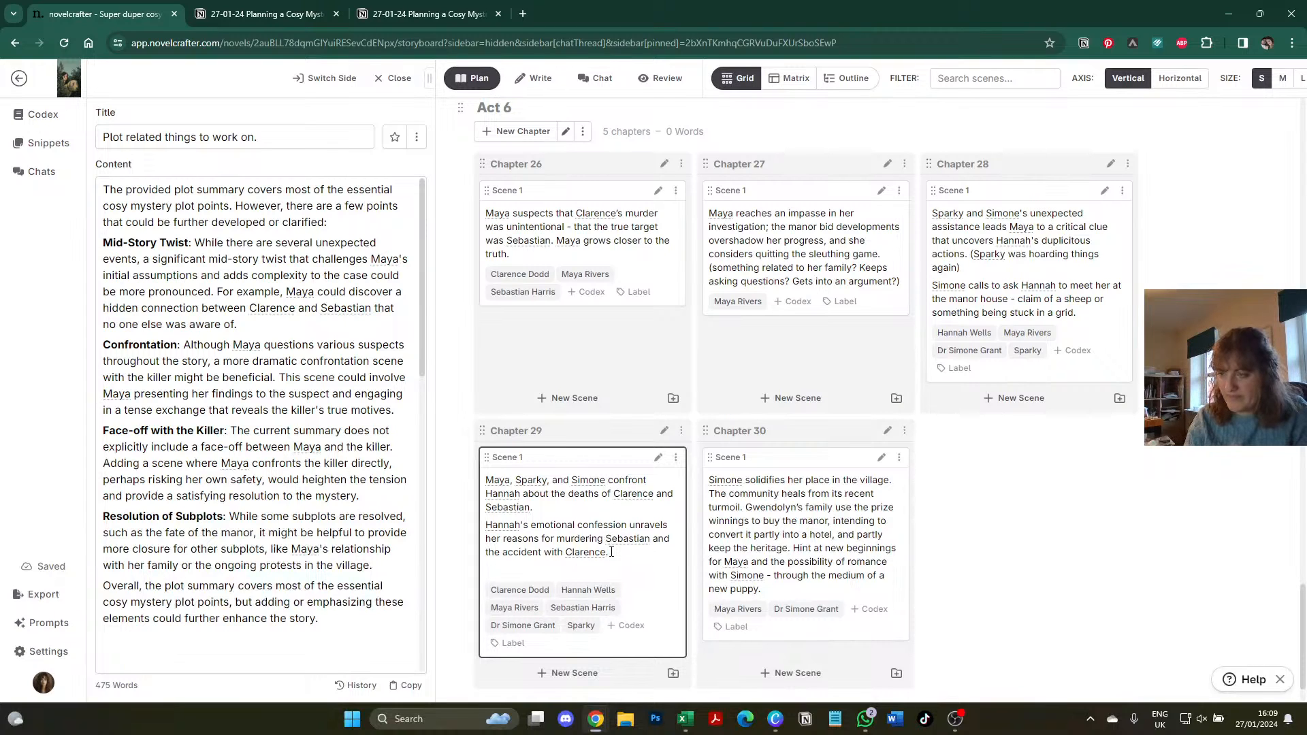
pyautogui.press('Return')
pyautogui.write('Sh')
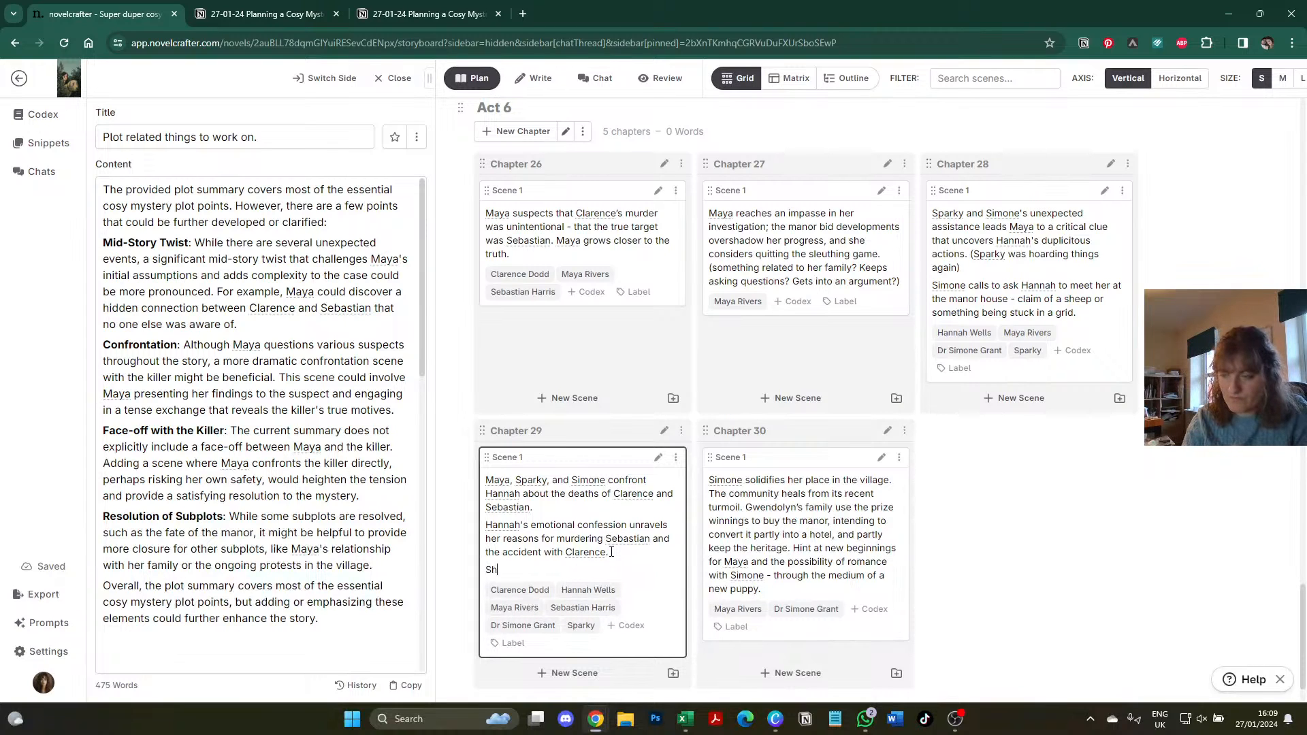
pyautogui.write('e agrees to g')
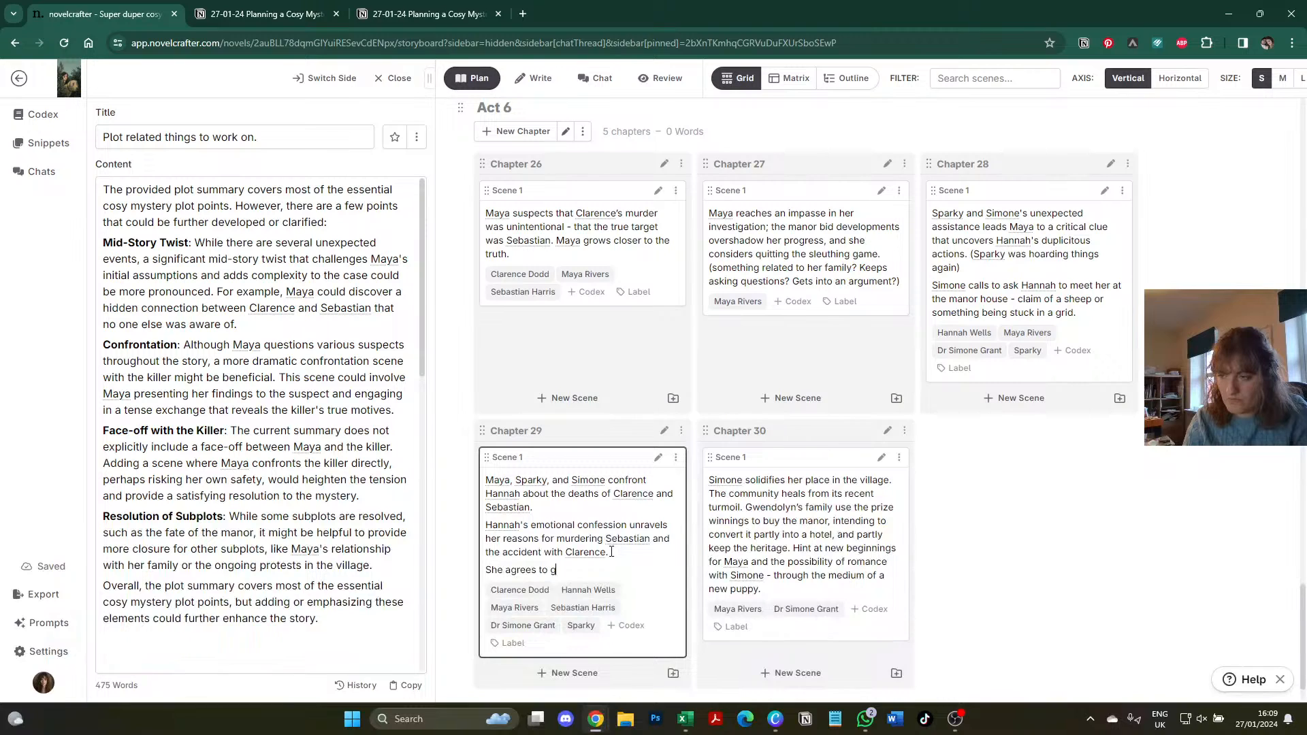
pyautogui.write('o to the police')
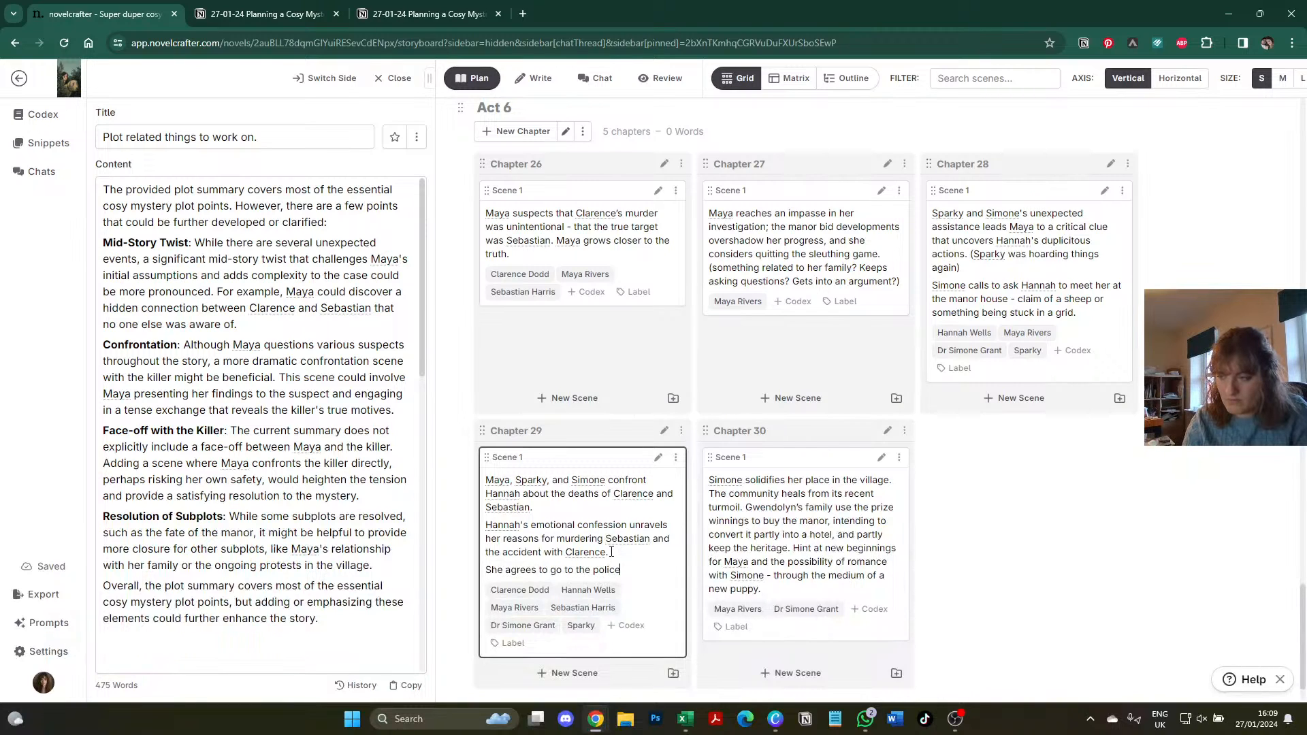
pyautogui.write(' (')
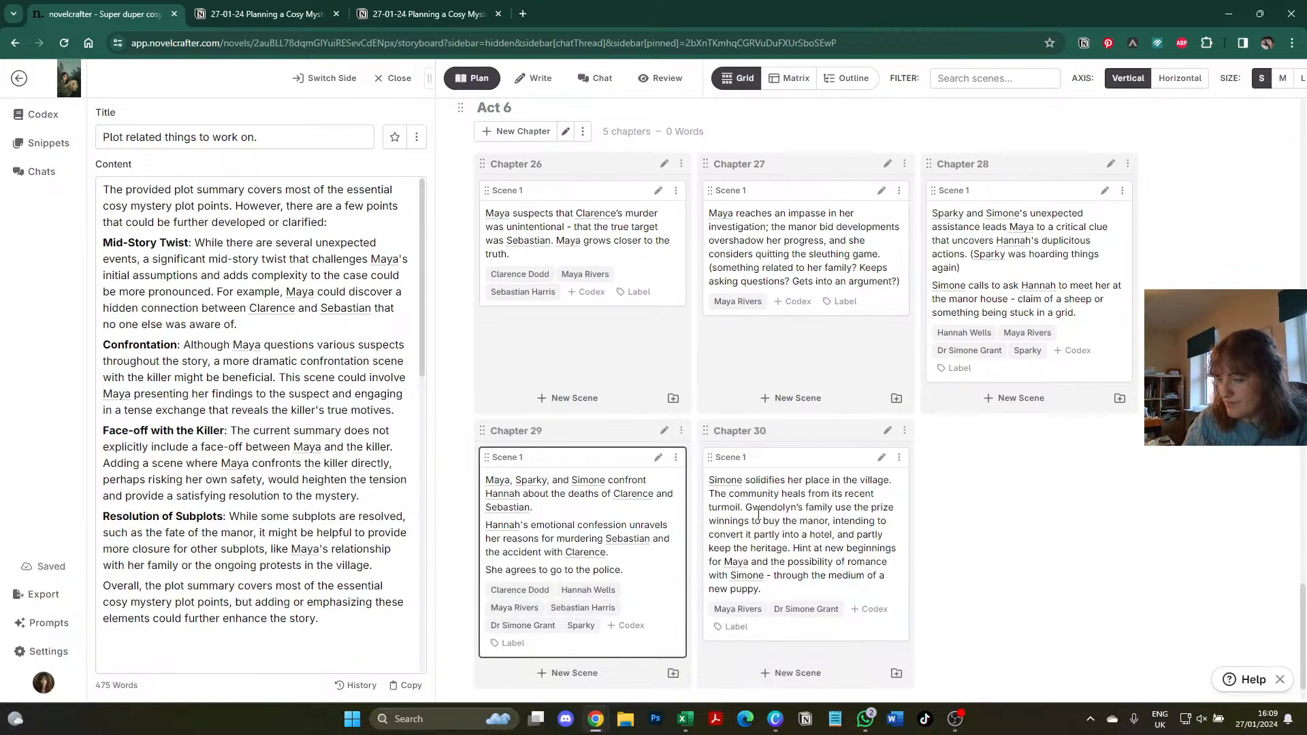
# - Delete the opening sentences about Simone's place in the village and the community healing from the Chapter 30 scene summary
pyautogui.click(760, 515)
pyautogui.moveTo(742, 508); pyautogui.dragTo(693, 481)
pyautogui.press('BackSpace')
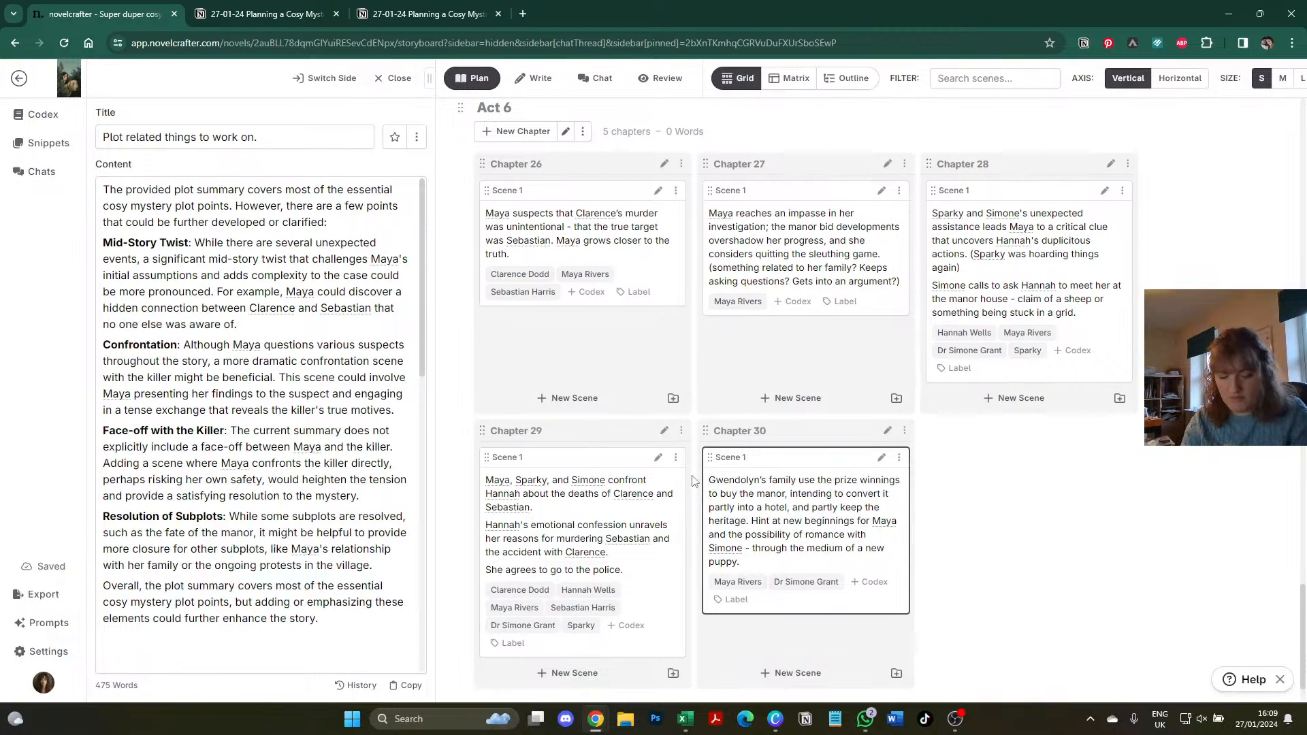
# - Begin the Chapter 30 scene summary with "The village hold a memorial for Clarence. We learn that", leading straight into the sentence about Gwendolyn's family
pyautogui.press('Return')
pyautogui.press('Up')
pyautogui.write('The ')
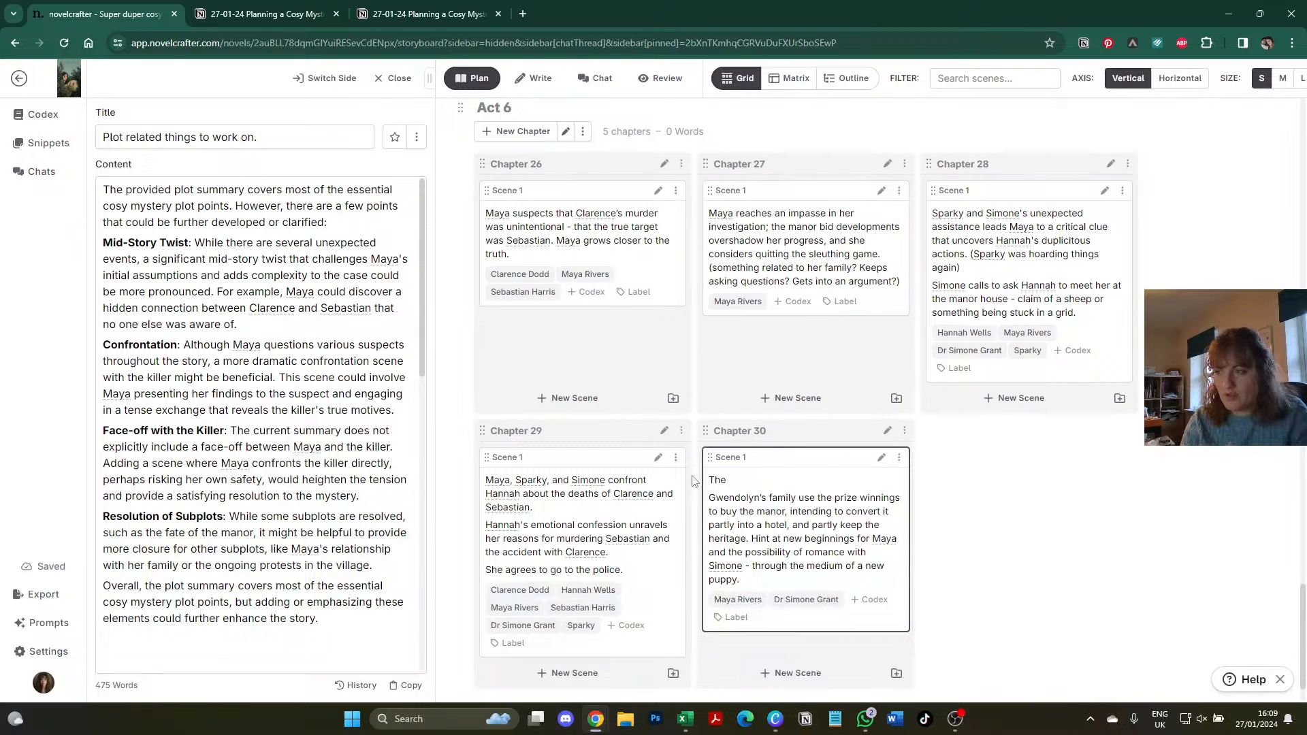
pyautogui.write('village hold a me')
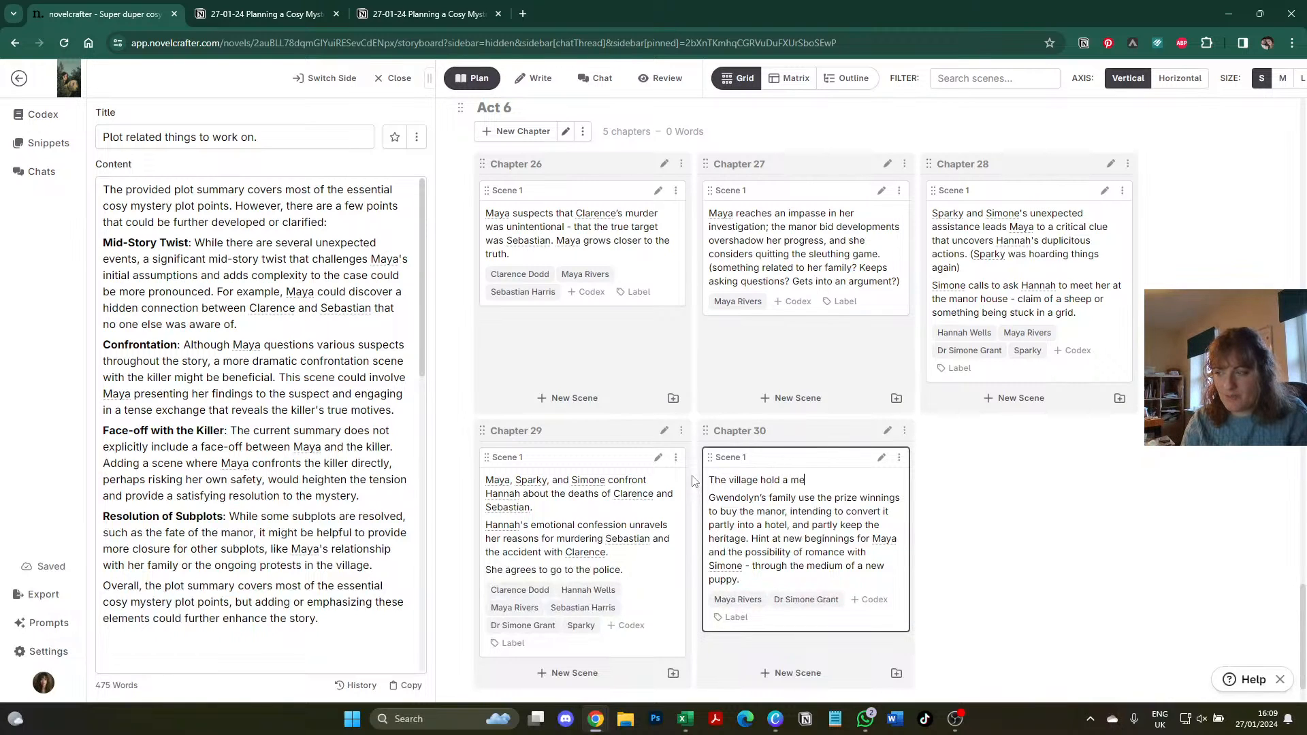
pyautogui.write('morial for Clarence. We le')
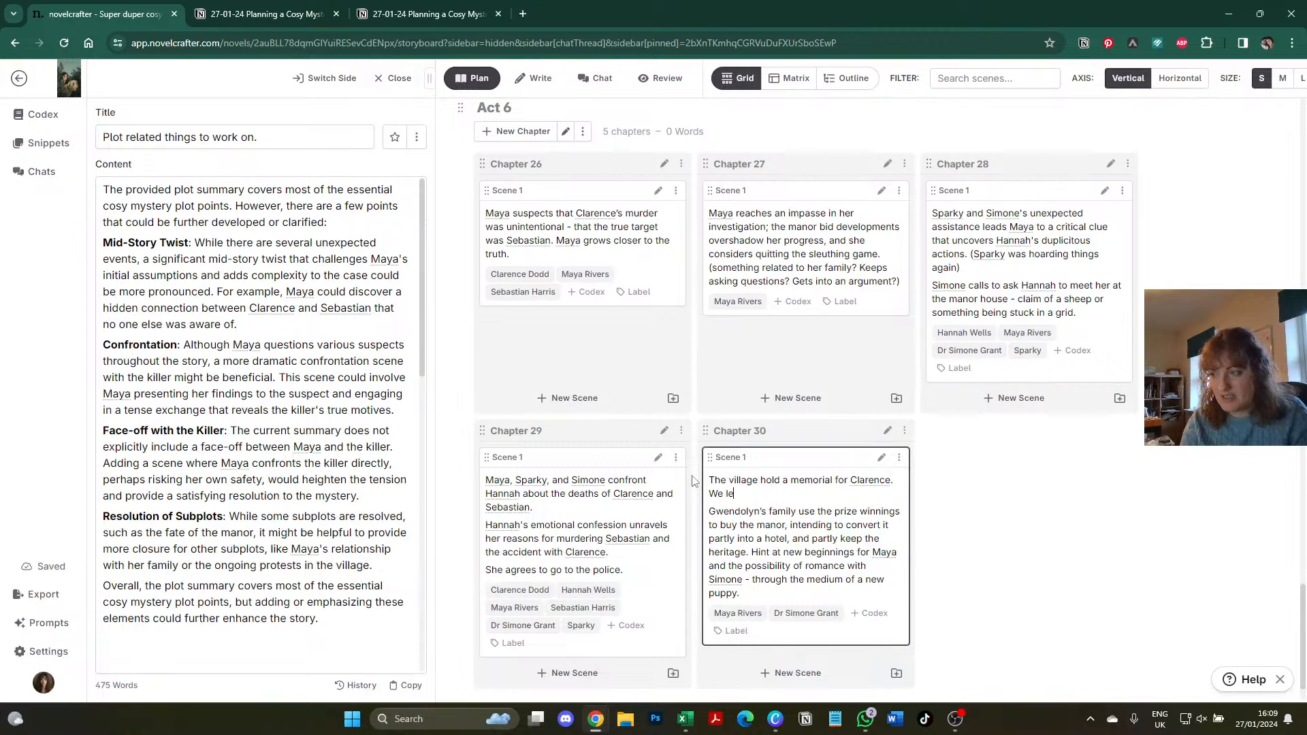
pyautogui.write('arn that')
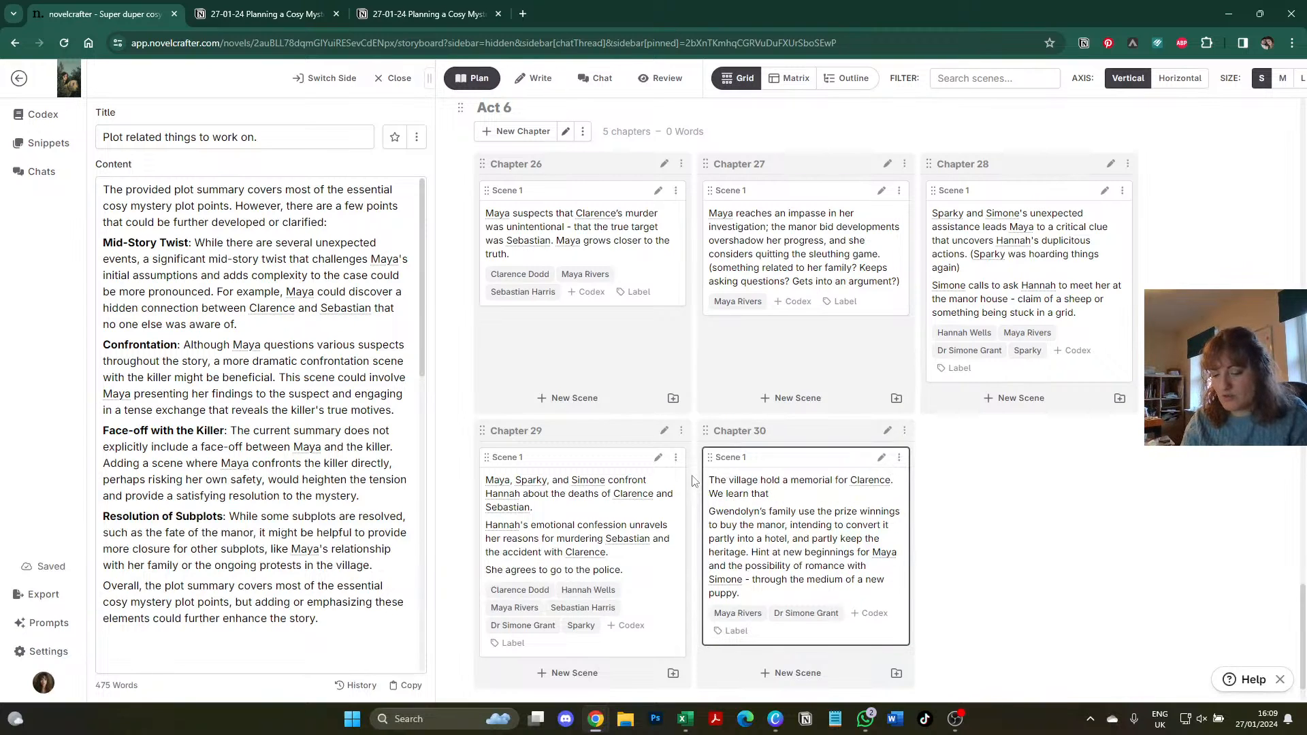
pyautogui.press('Delete')
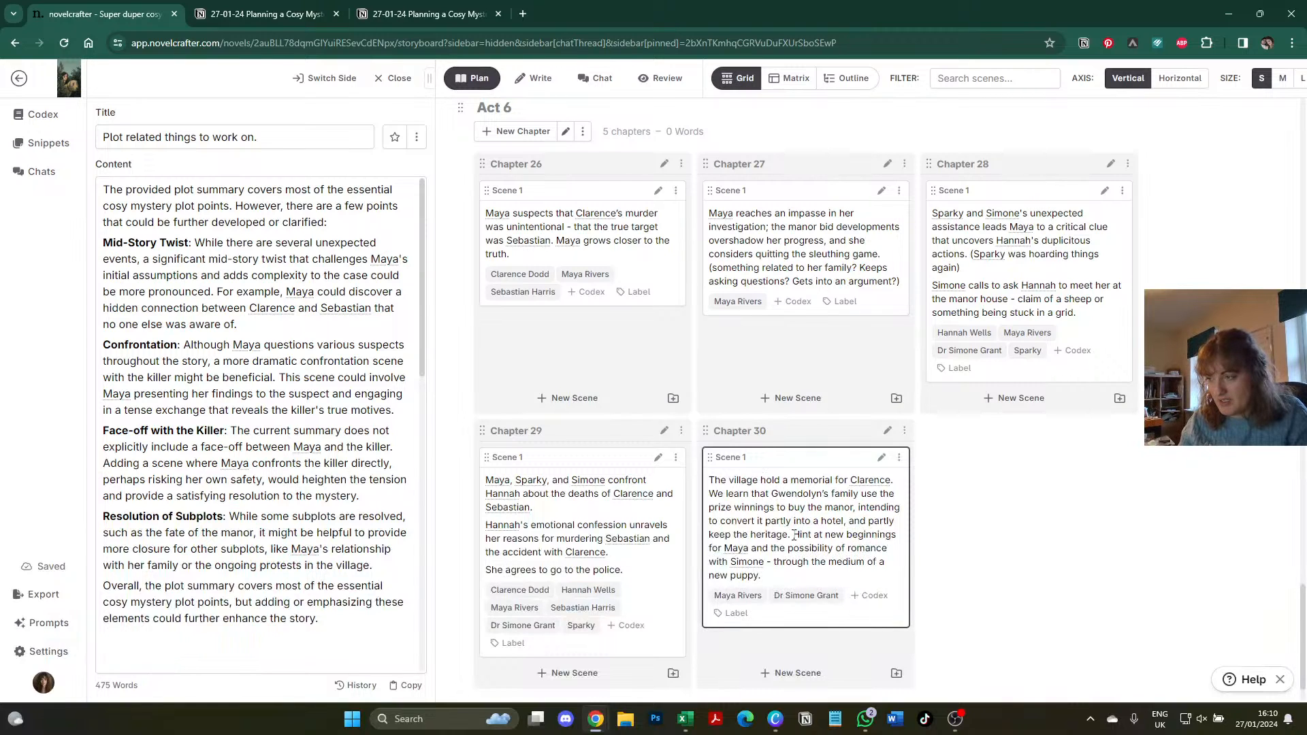
# - Split the Chapter 30 summary so that "Hint at new beginnings for Maya" starts its own paragraph
pyautogui.click(794, 534)
pyautogui.press('Return')
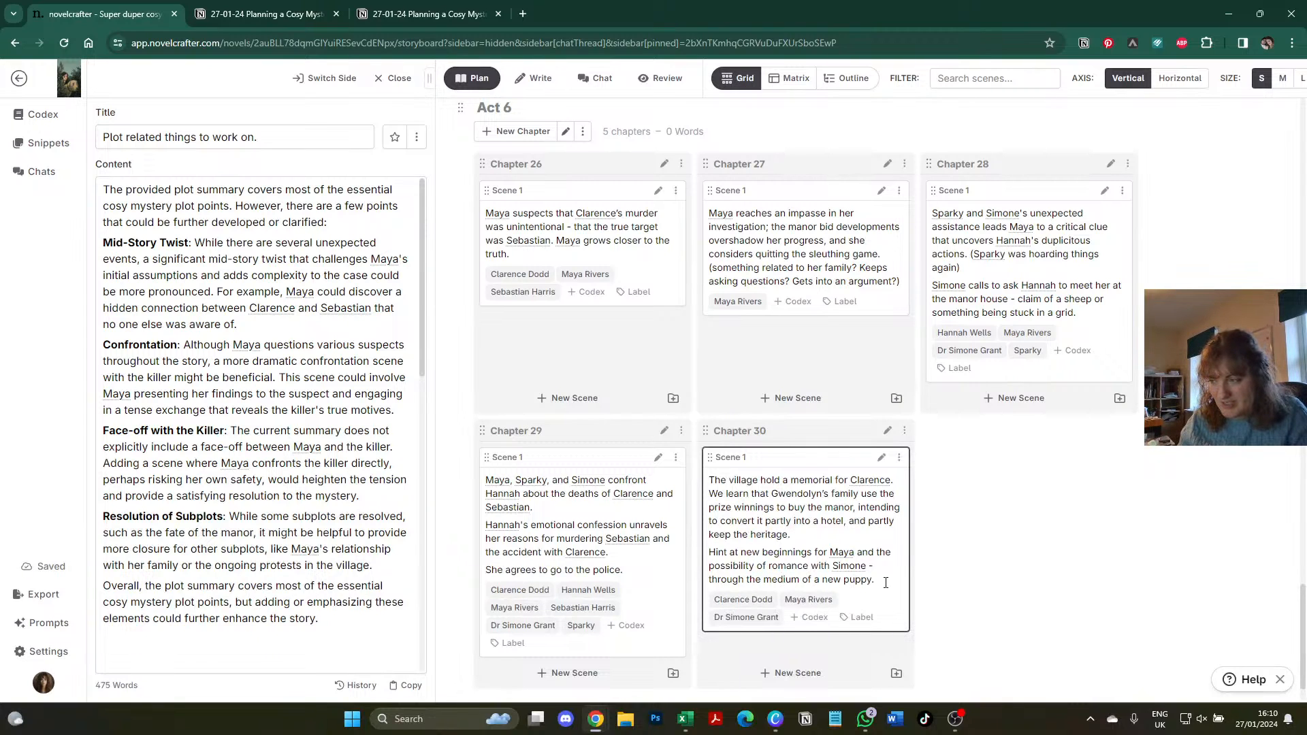
pyautogui.click(886, 583)
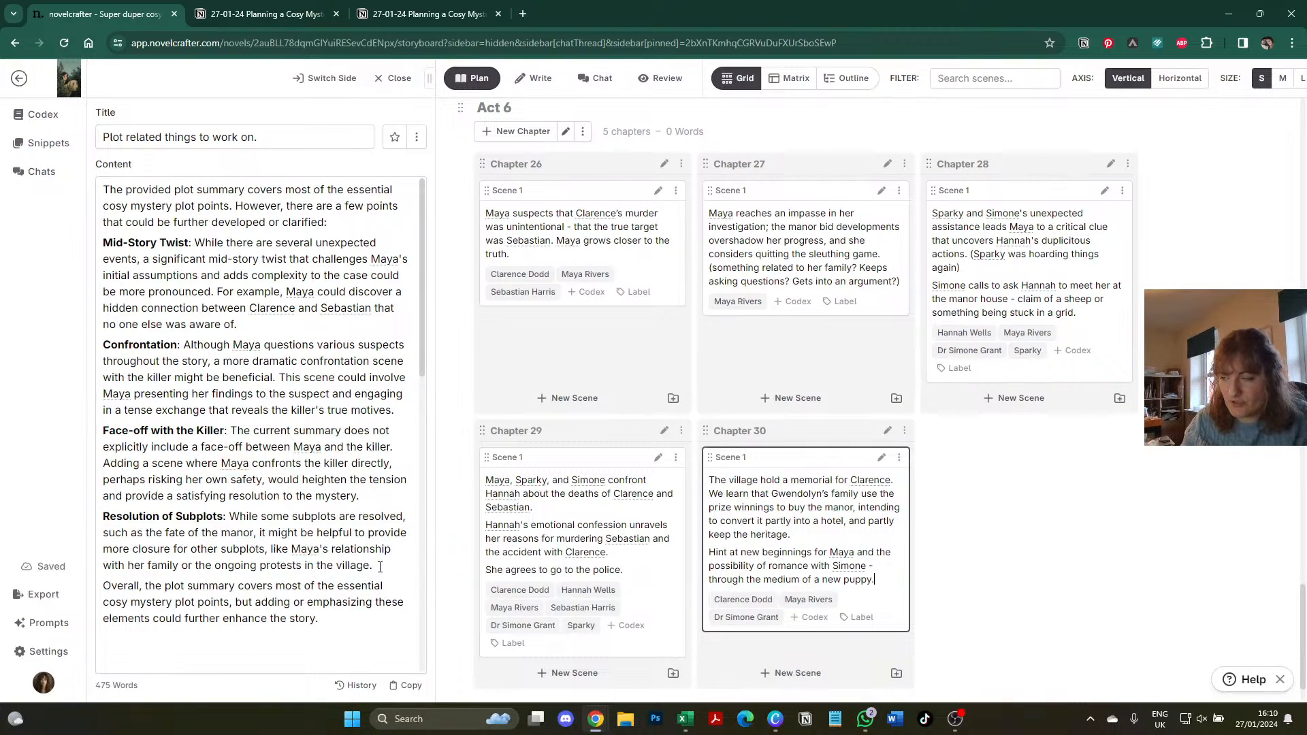
# - Delete the introduction, the closing summary, and the Confrontation, Face-off with the Killer and Resolution of Subplots paragraphs from the plot notes snippet
pyautogui.moveTo(380, 567); pyautogui.dragTo(92, 344)
pyautogui.press('BackSpace')
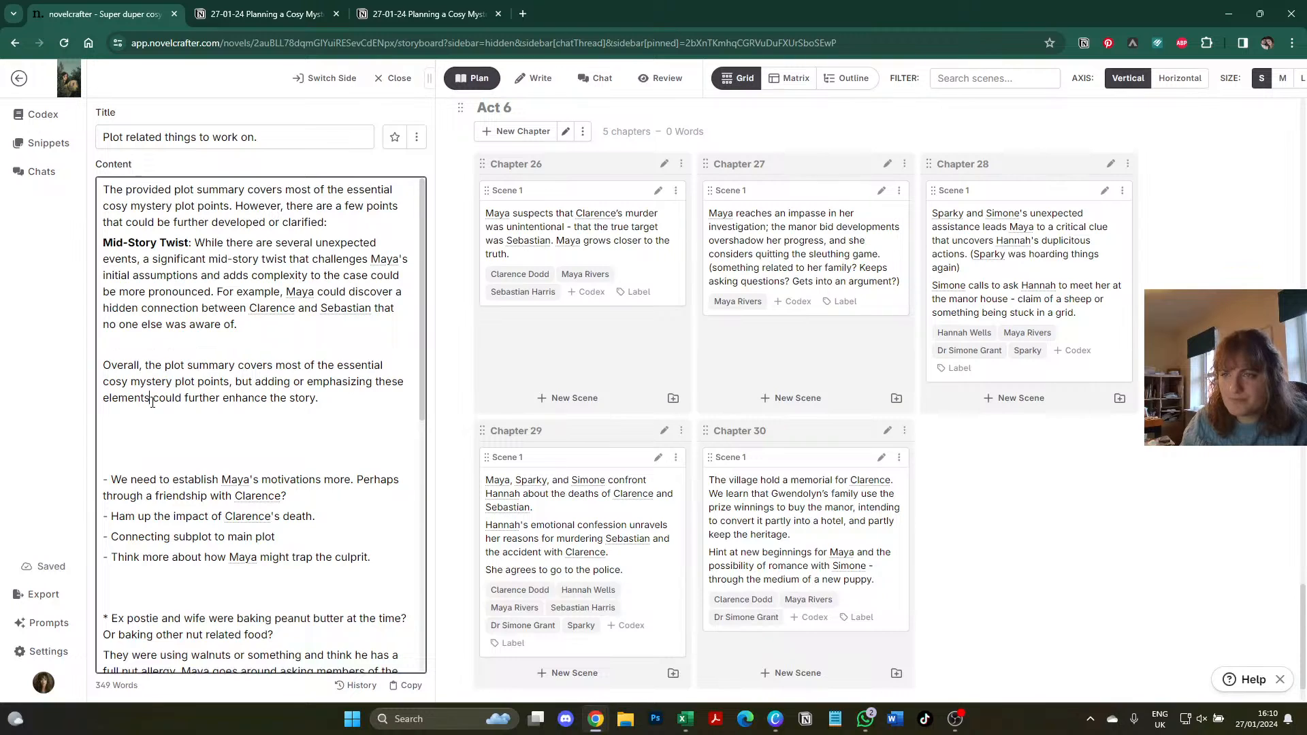
pyautogui.tripleClick(153, 402)
pyautogui.press('BackSpace')
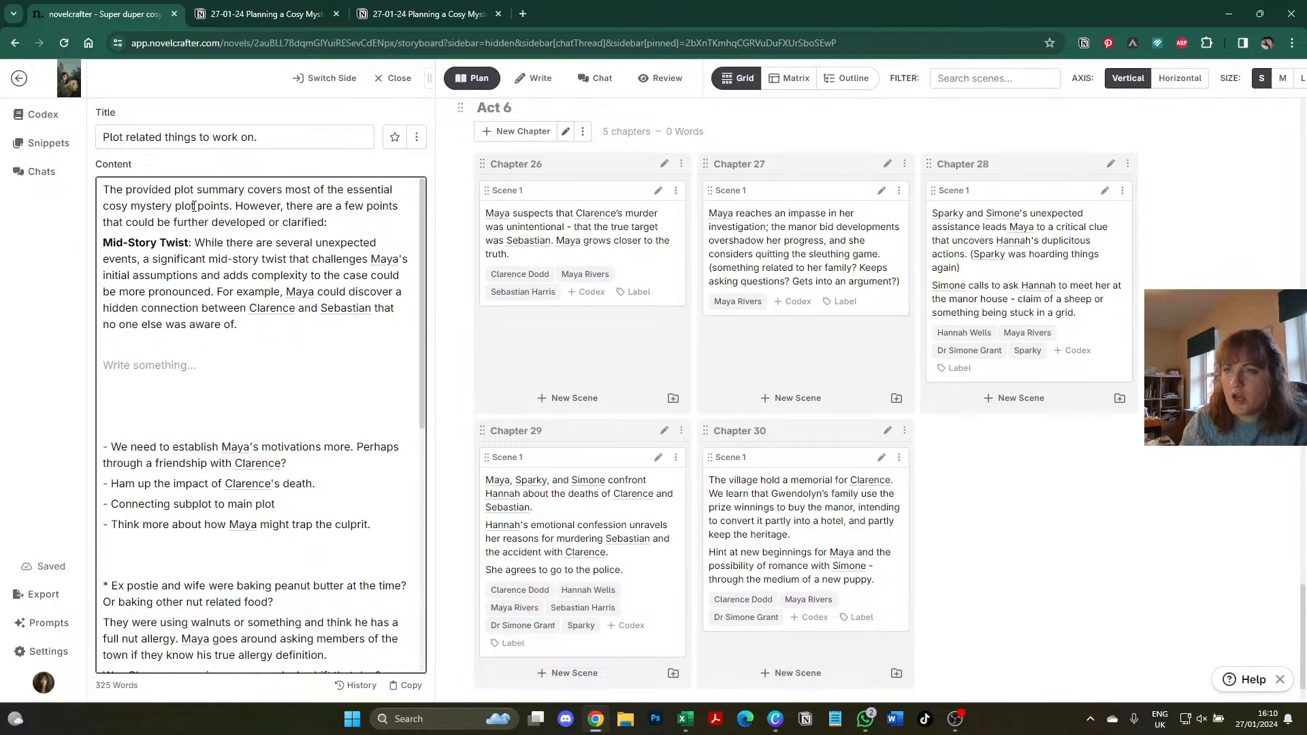
pyautogui.tripleClick(197, 207)
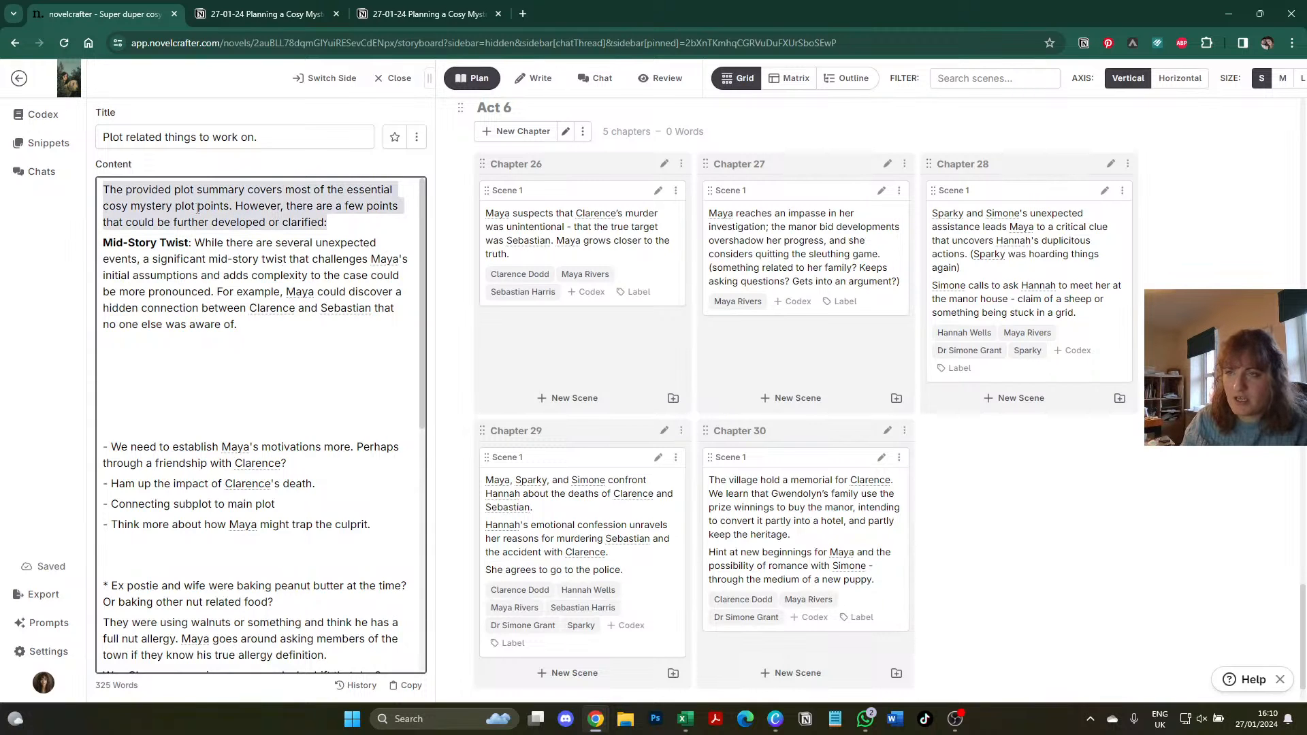
pyautogui.press('BackSpace')
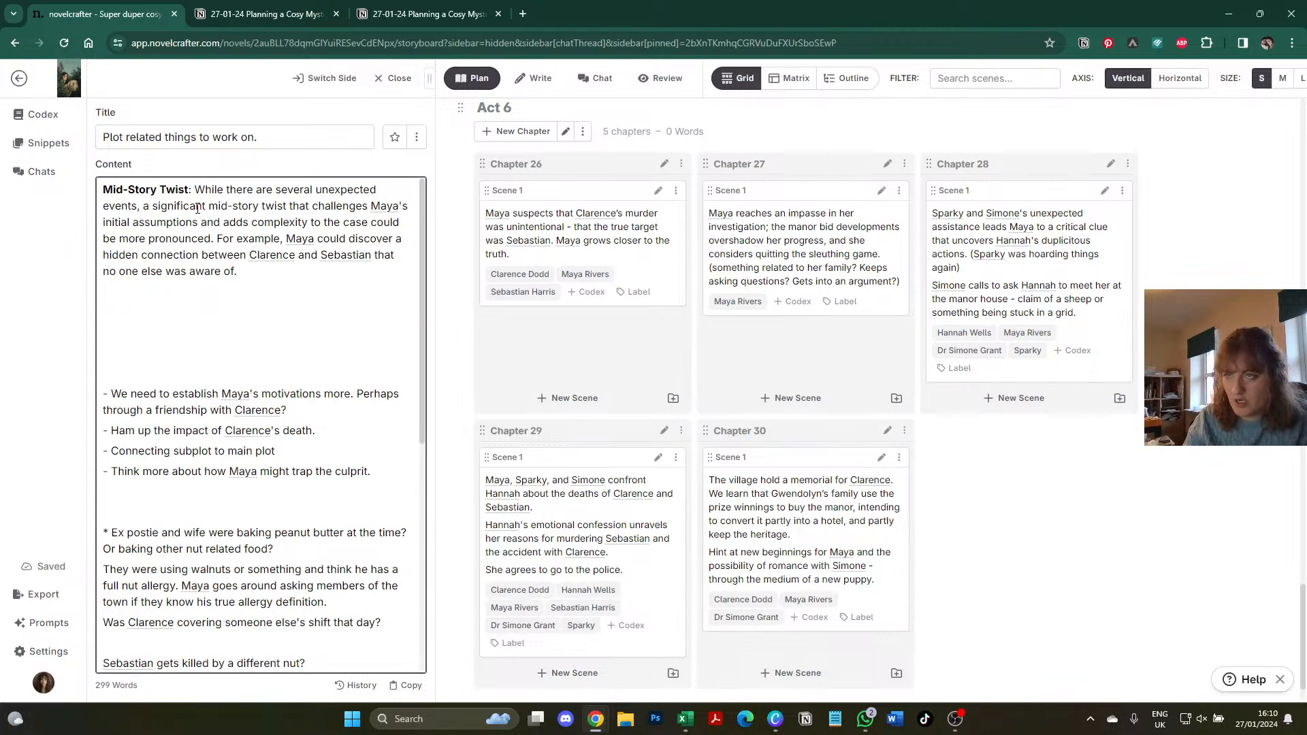
# - Delete the bulleted notes in the snippet, from establishing Maya's motivations through how she might trap the culprit
pyautogui.scroll(15, 983, 345)
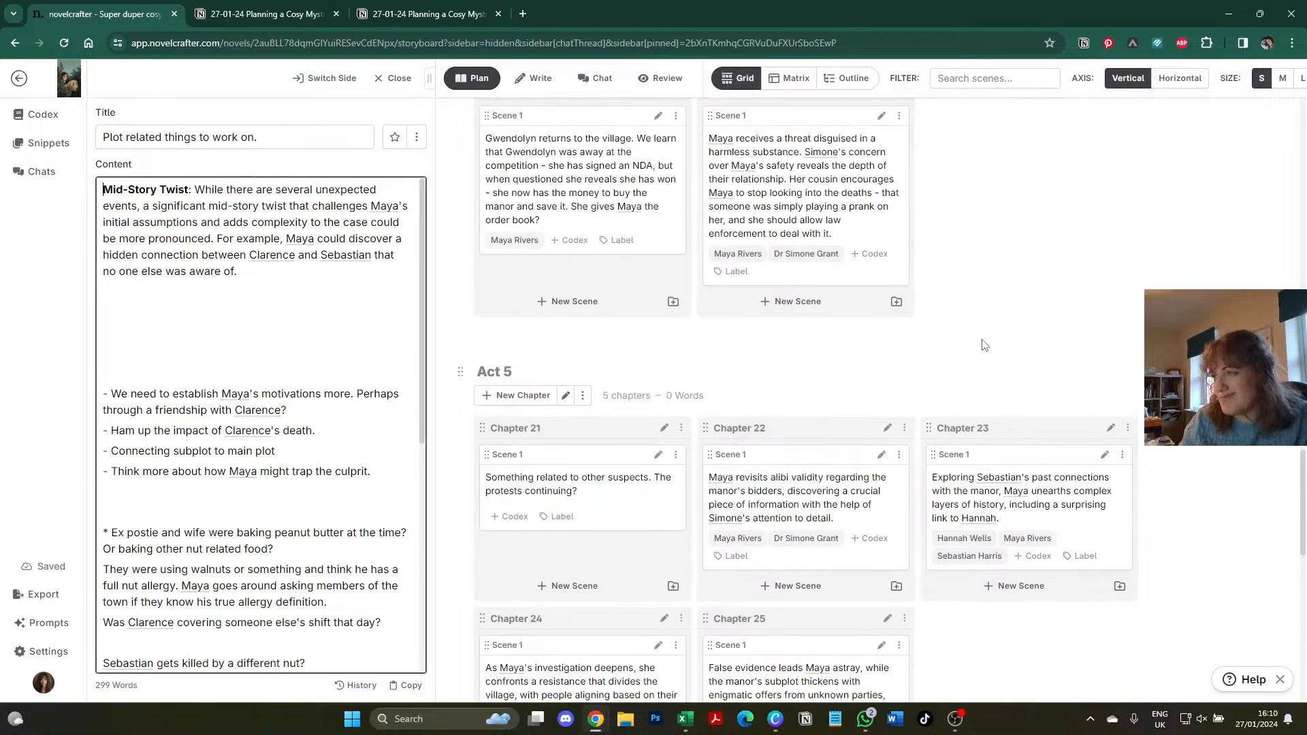
pyautogui.scroll(6, 983, 345)
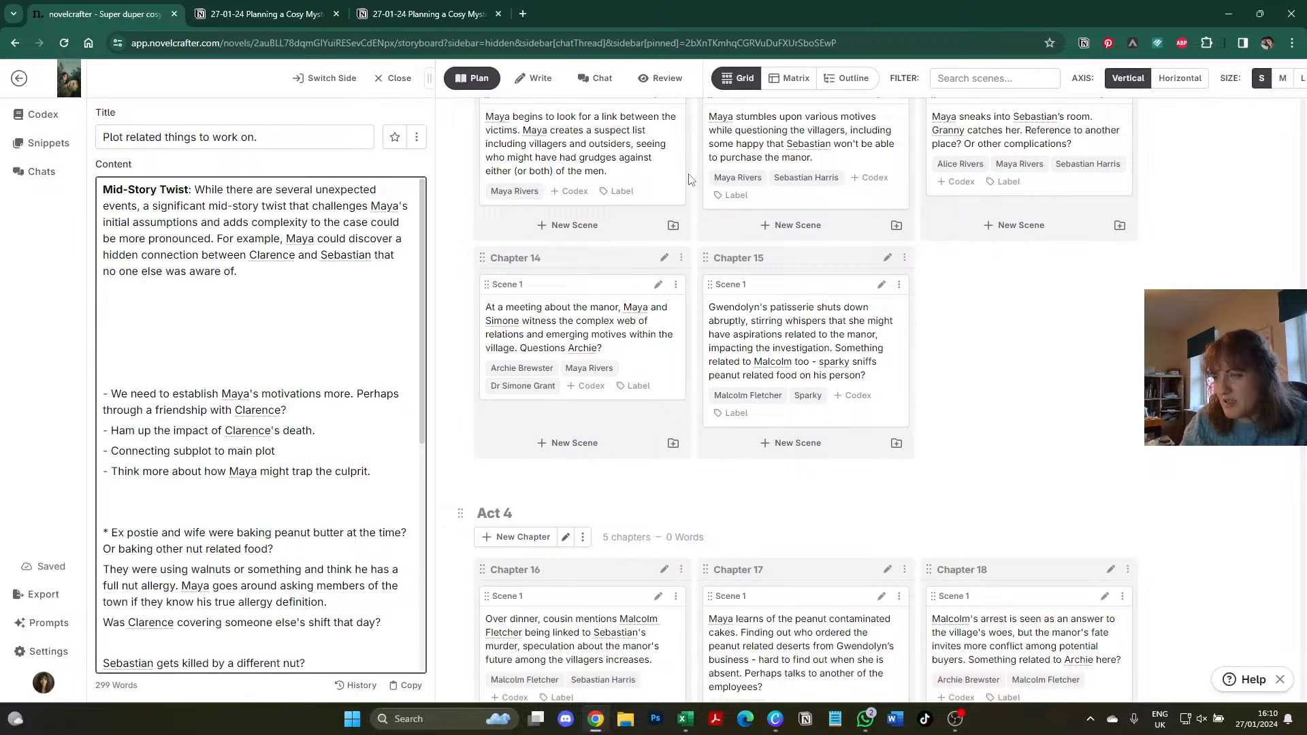
pyautogui.scroll(-1, 690, 179)
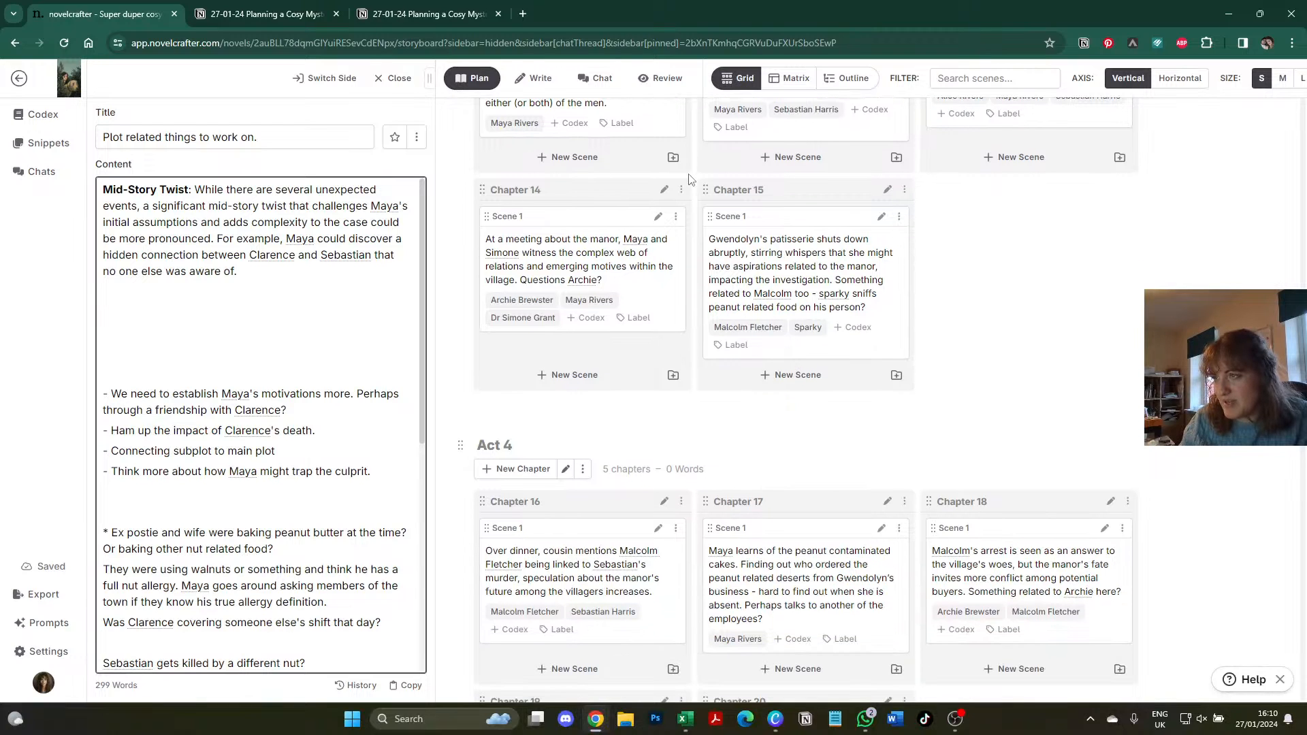
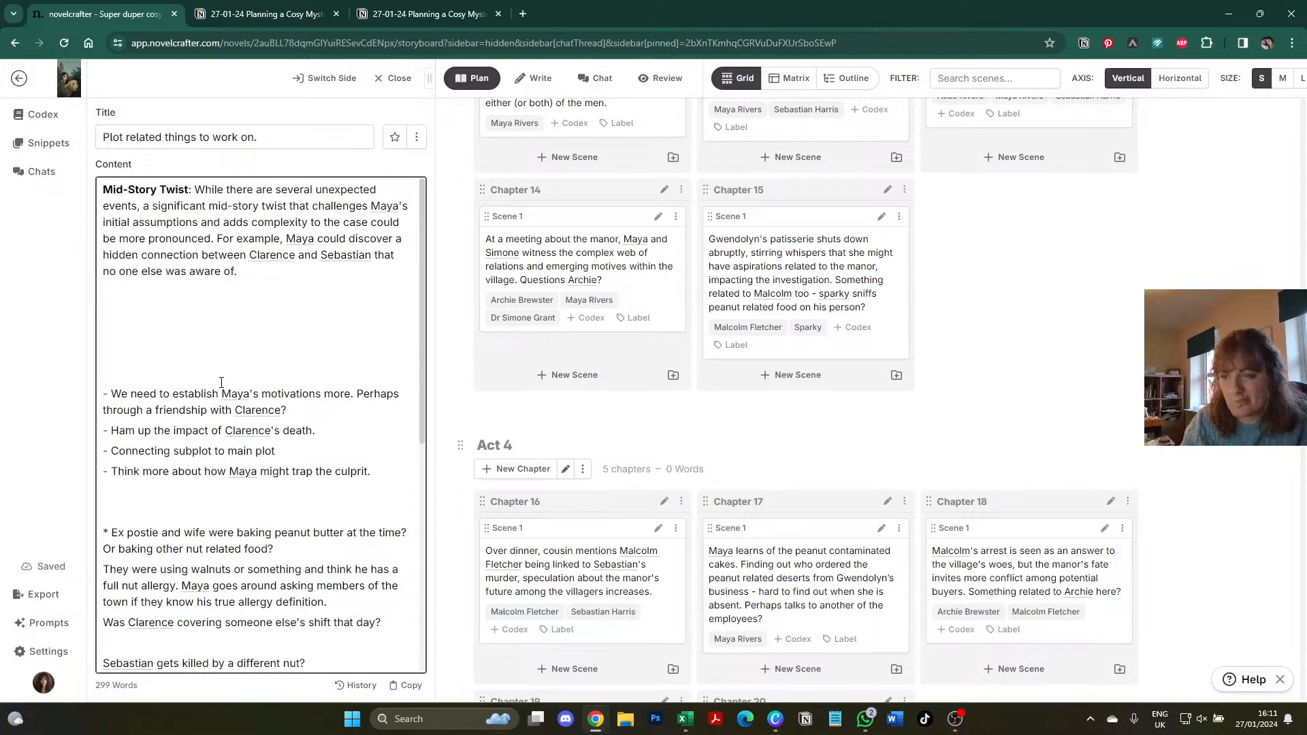
pyautogui.moveTo(173, 352); pyautogui.dragTo(370, 488)
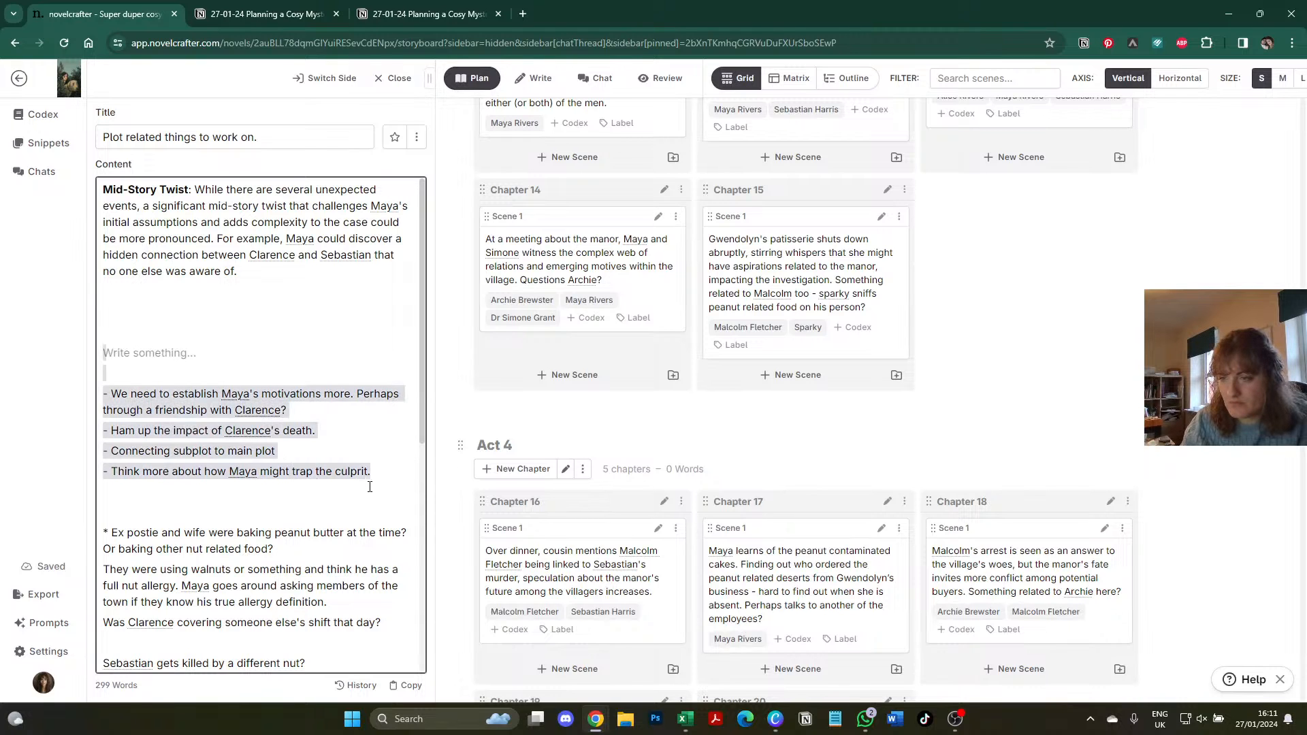
pyautogui.press('BackSpace')
# - Add a second scene to Chapter 7 in Act 2 and start its summary with "Maya talks with her neighbours who are horrified about the death -"
pyautogui.scroll(10, 577, 392)
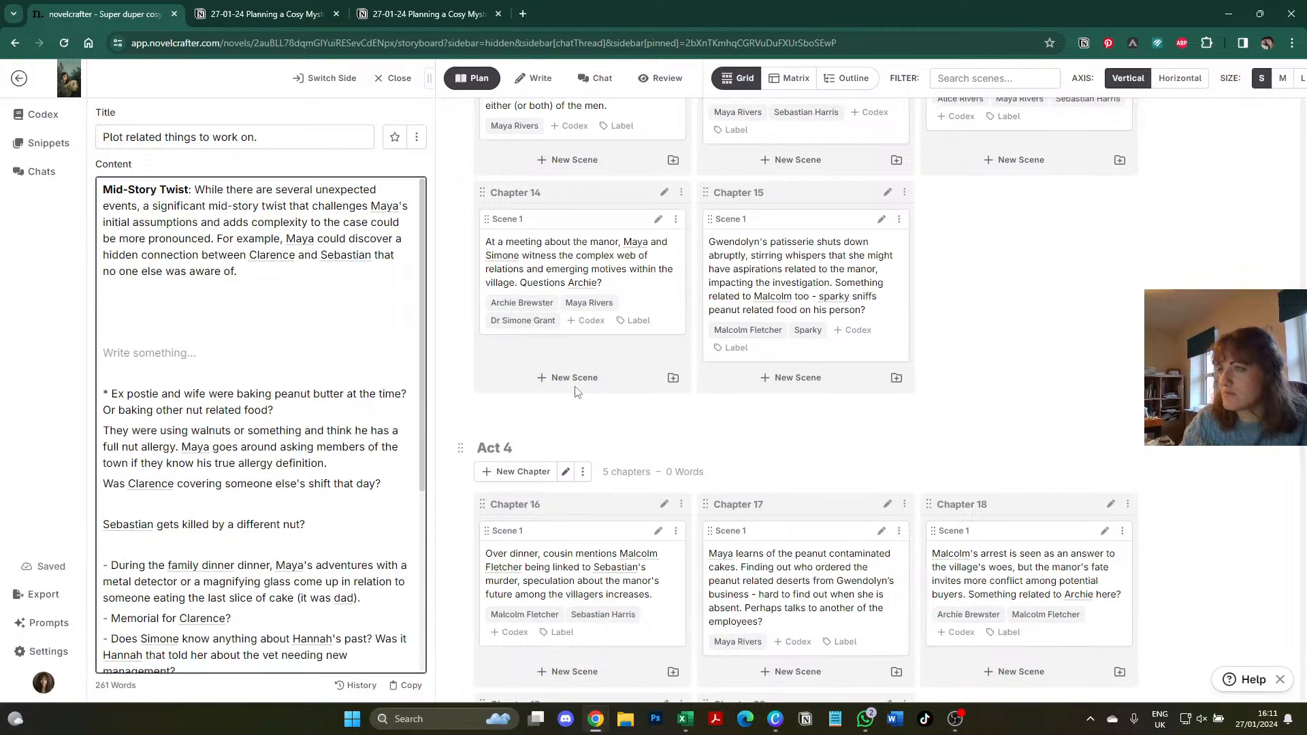
pyautogui.scroll(6, 576, 392)
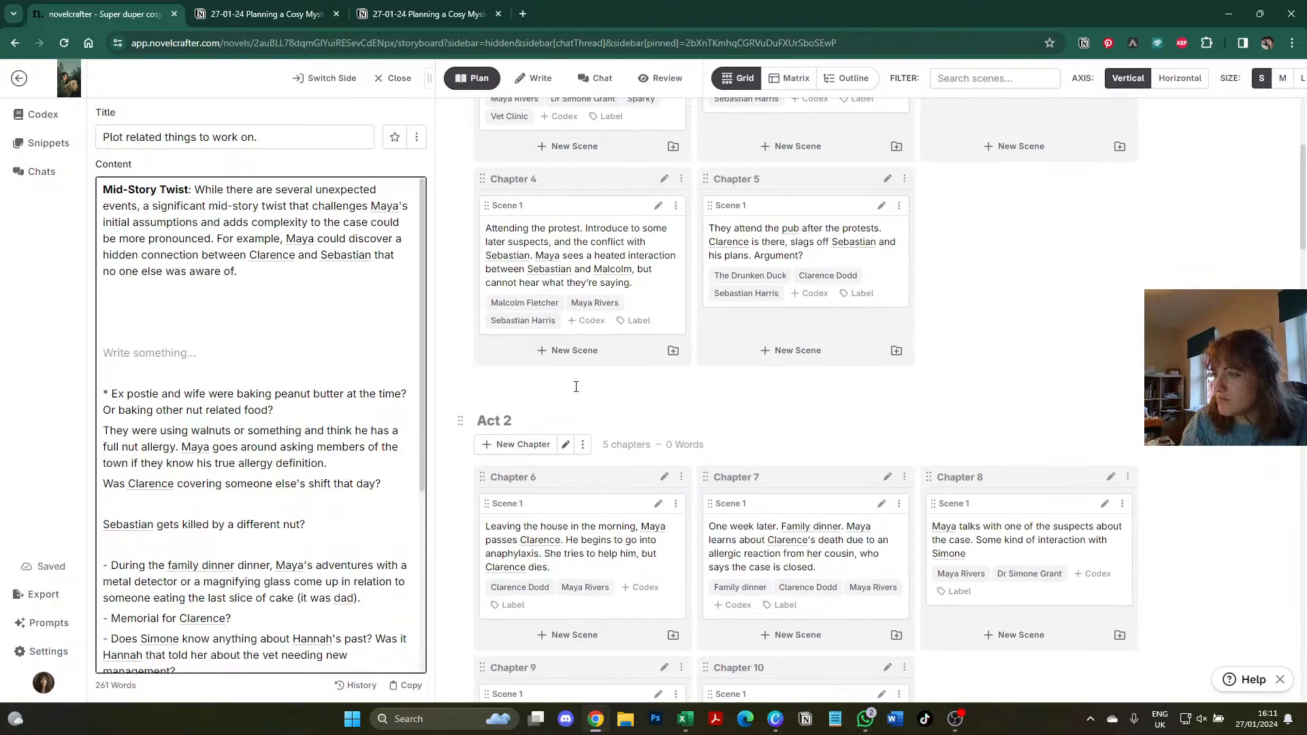
pyautogui.scroll(-1, 576, 392)
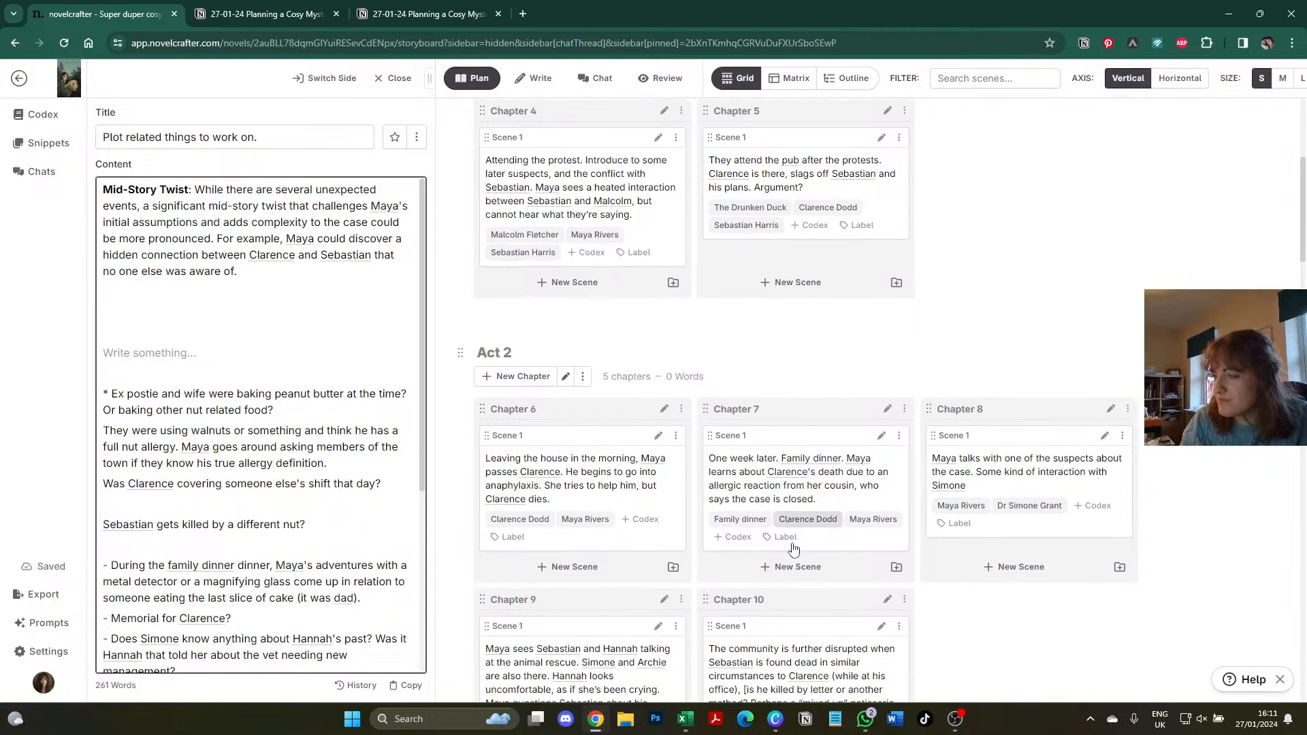
pyautogui.click(786, 565)
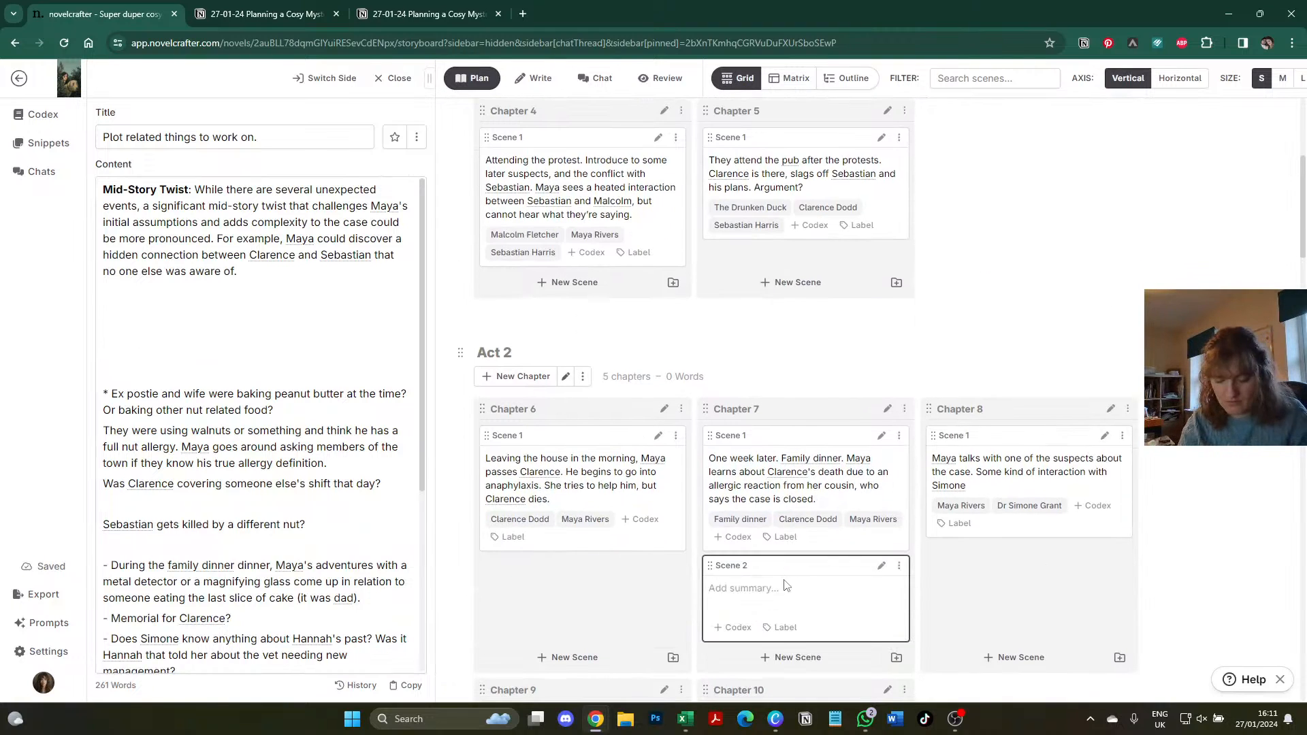
pyautogui.write('Maya talks ')
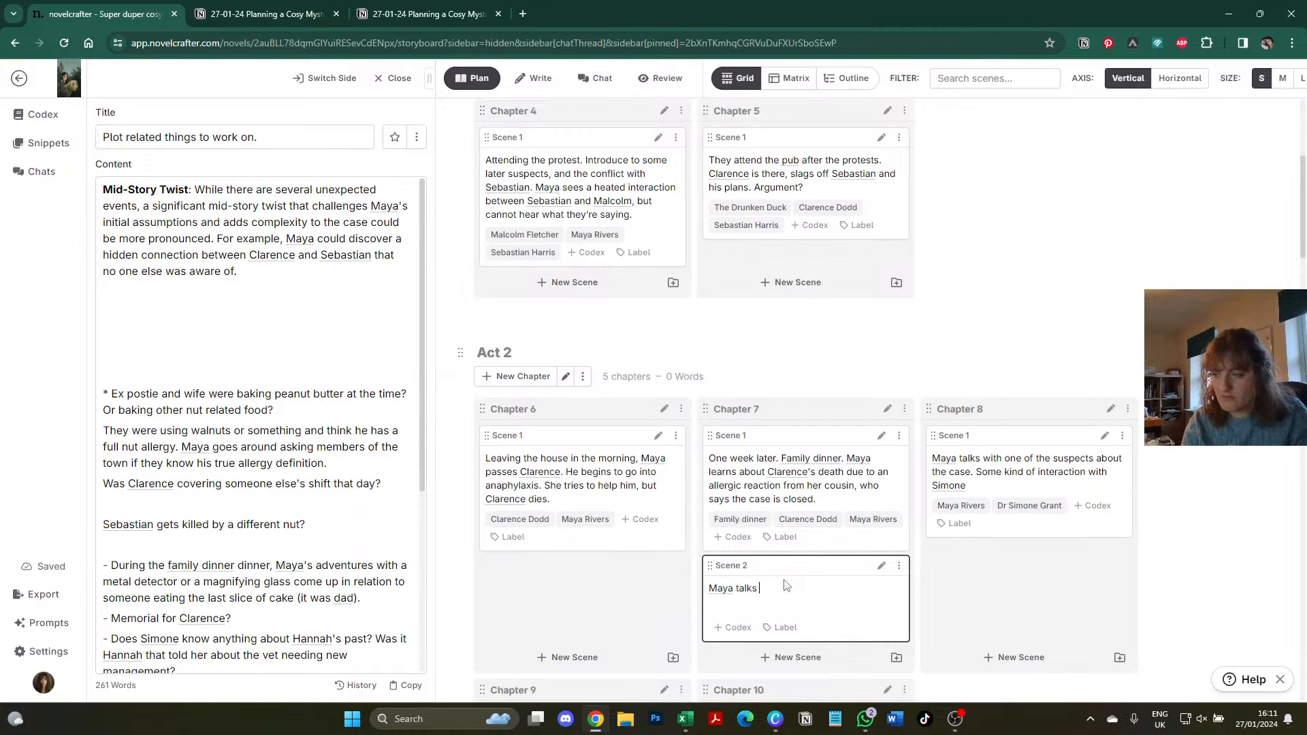
pyautogui.write('with her neighbo')
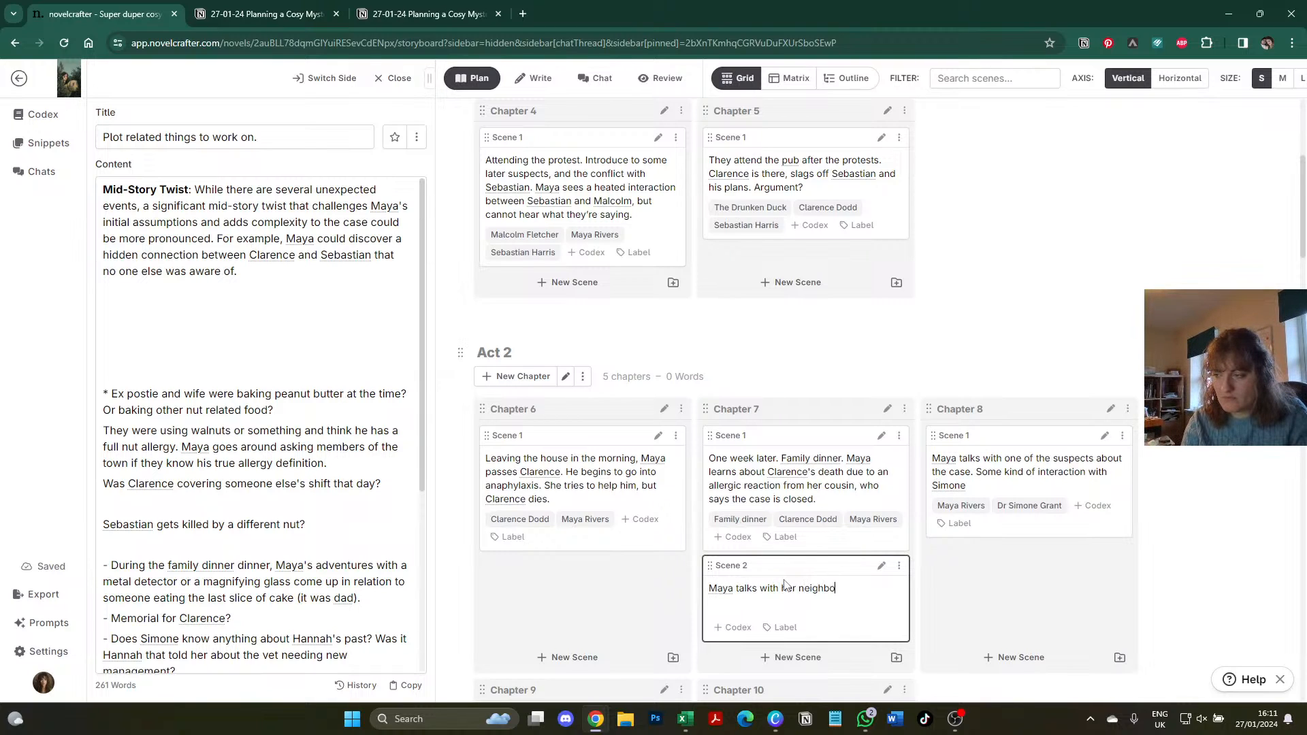
pyautogui.write('urs who are horrified.')
pyautogui.press('BackSpace')
pyautogui.press('BackSpace')
pyautogui.write('about the al')
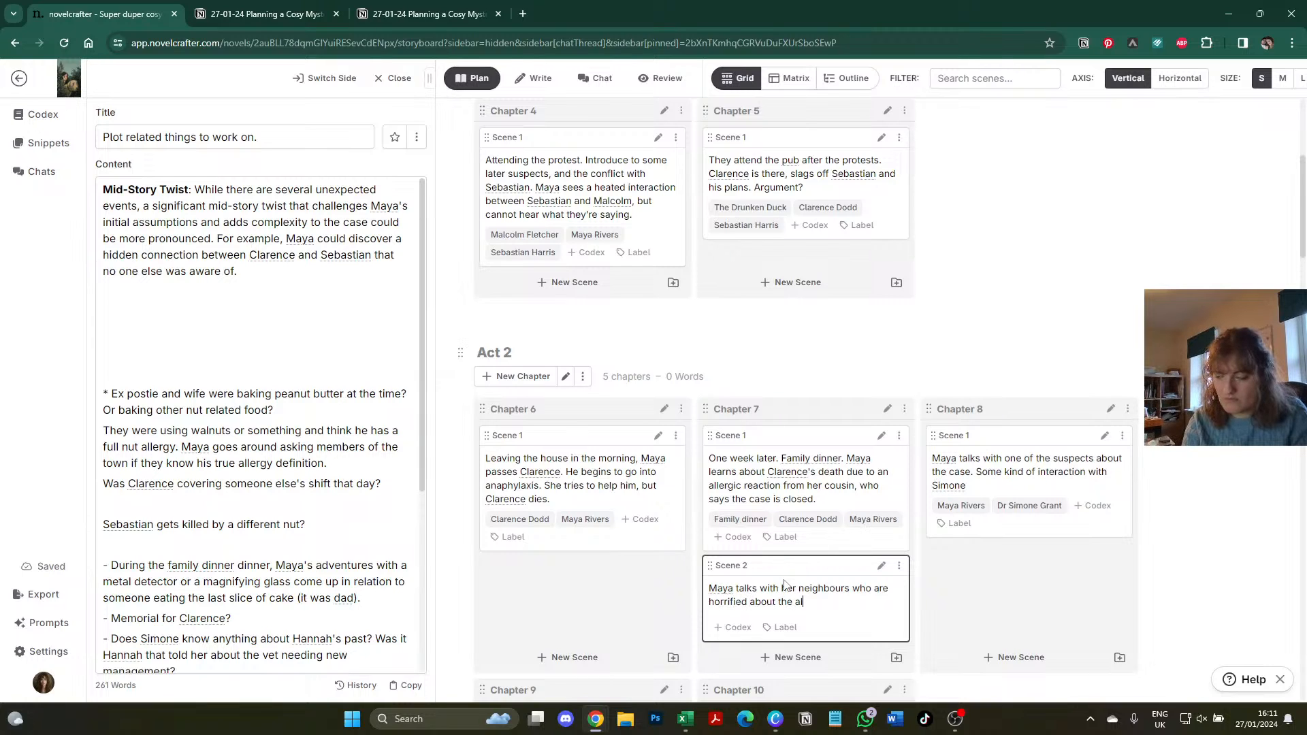
pyautogui.press('BackSpace')
pyautogui.press('BackSpace')
pyautogui.write('death - ')
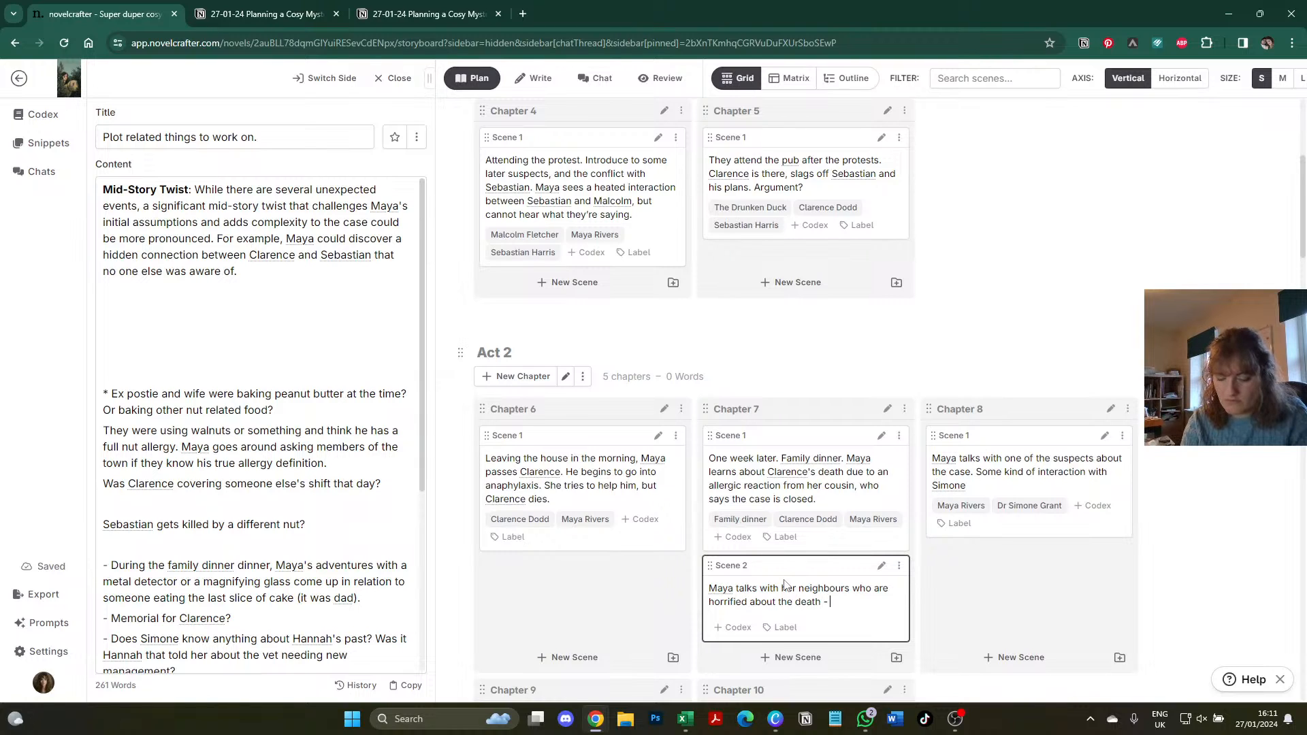
# - Continue Chapter 7's Scene 2 summary with "they are blaming themselves as they were making walnut cake. Maya"
pyautogui.write('they are blaming')
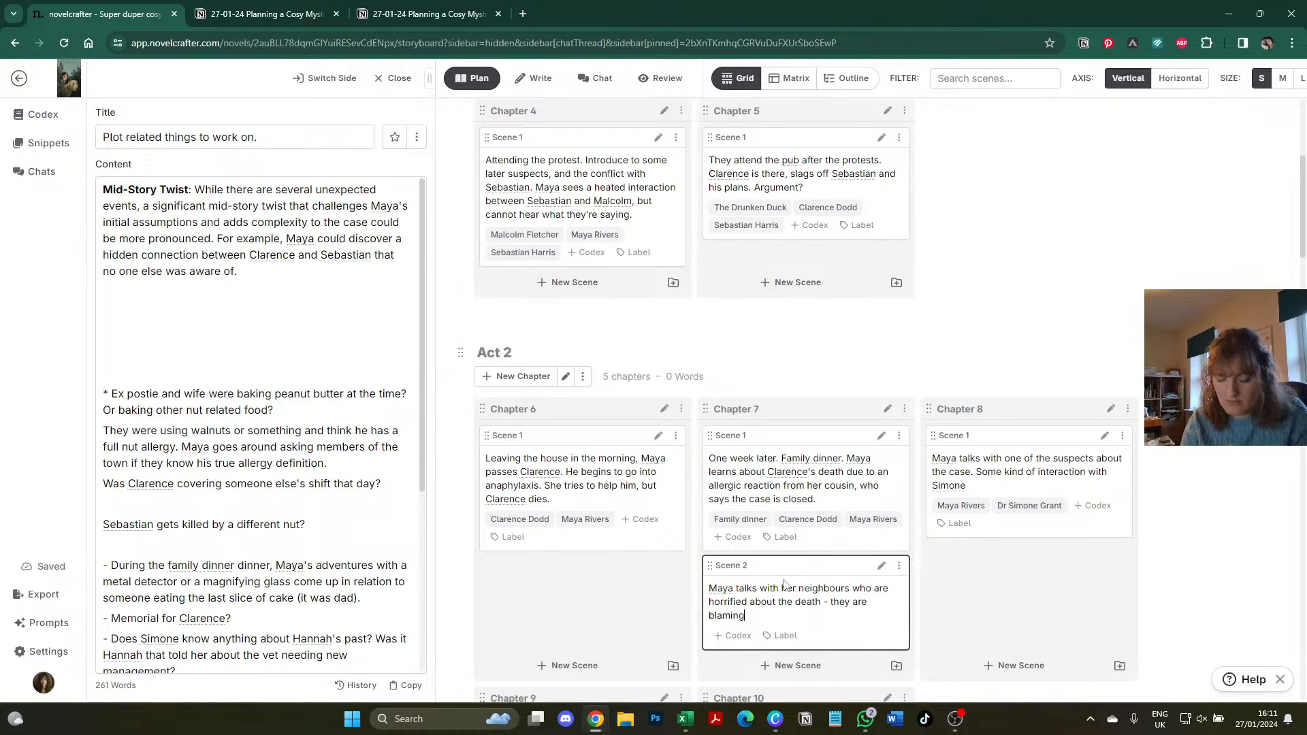
pyautogui.write(' themselves as th')
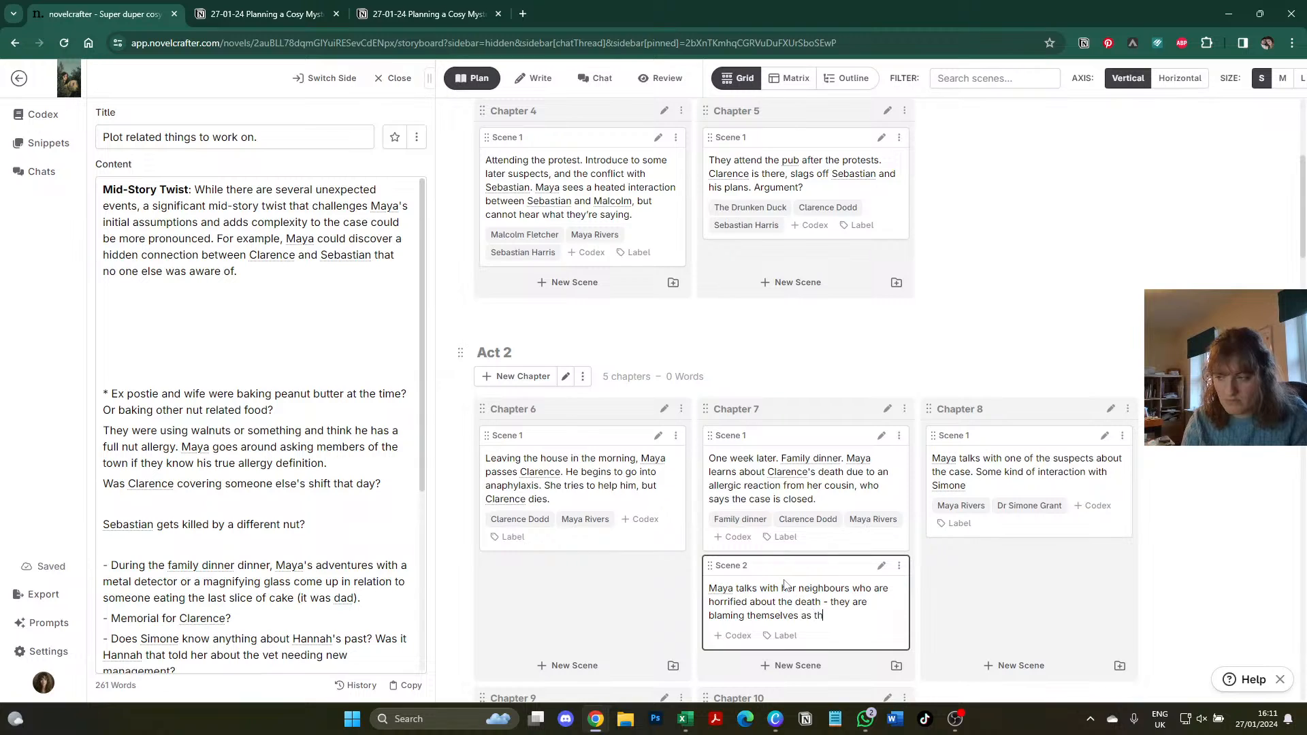
pyautogui.write('ey were making w')
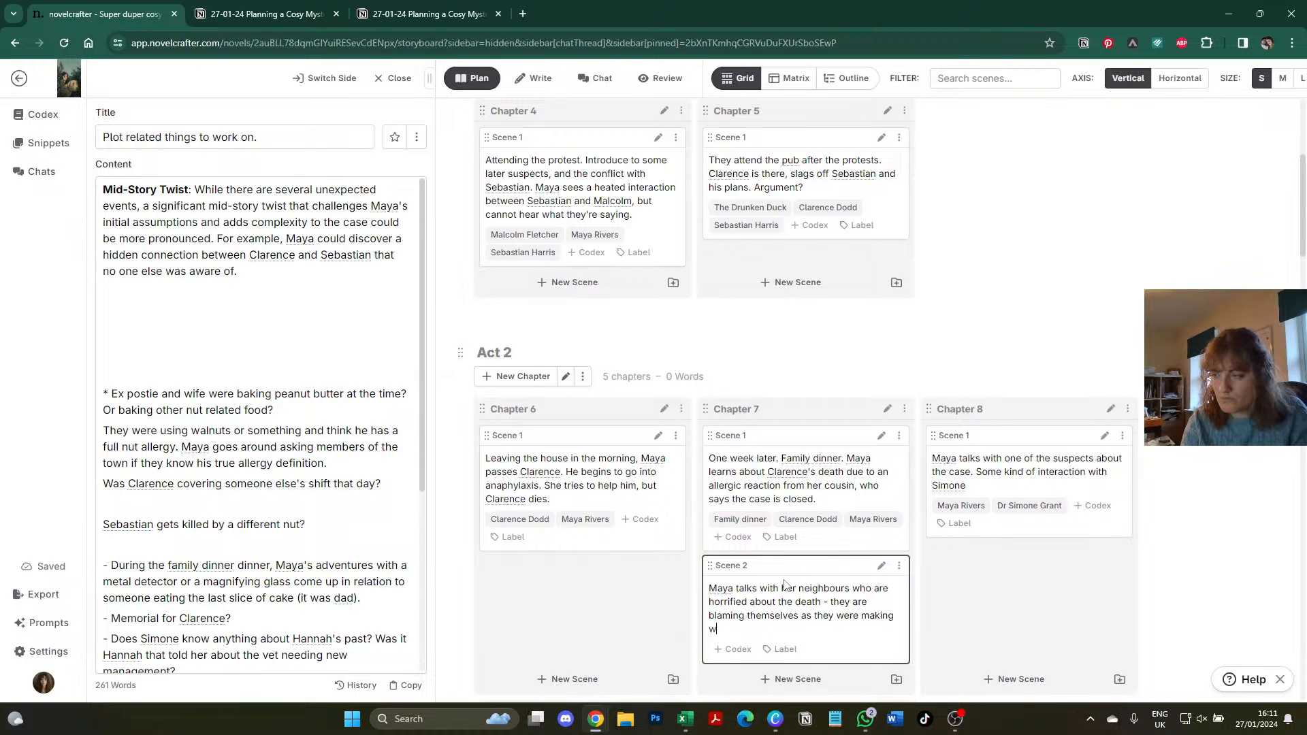
pyautogui.write('alnut cake. Maya')
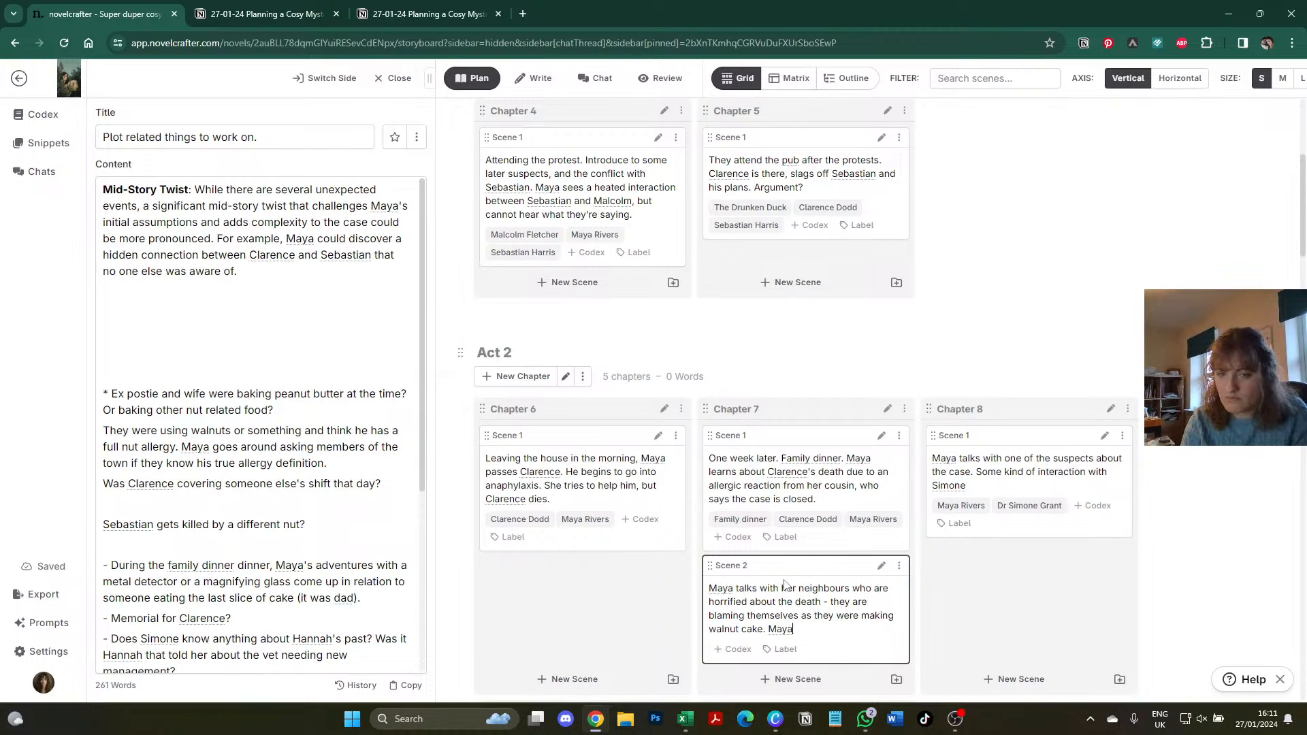
# - Continue Chapter 7's Scene 2 summary after "Maya" with "promises to find out the extent of the allergies"
pyautogui.write(' promises t')
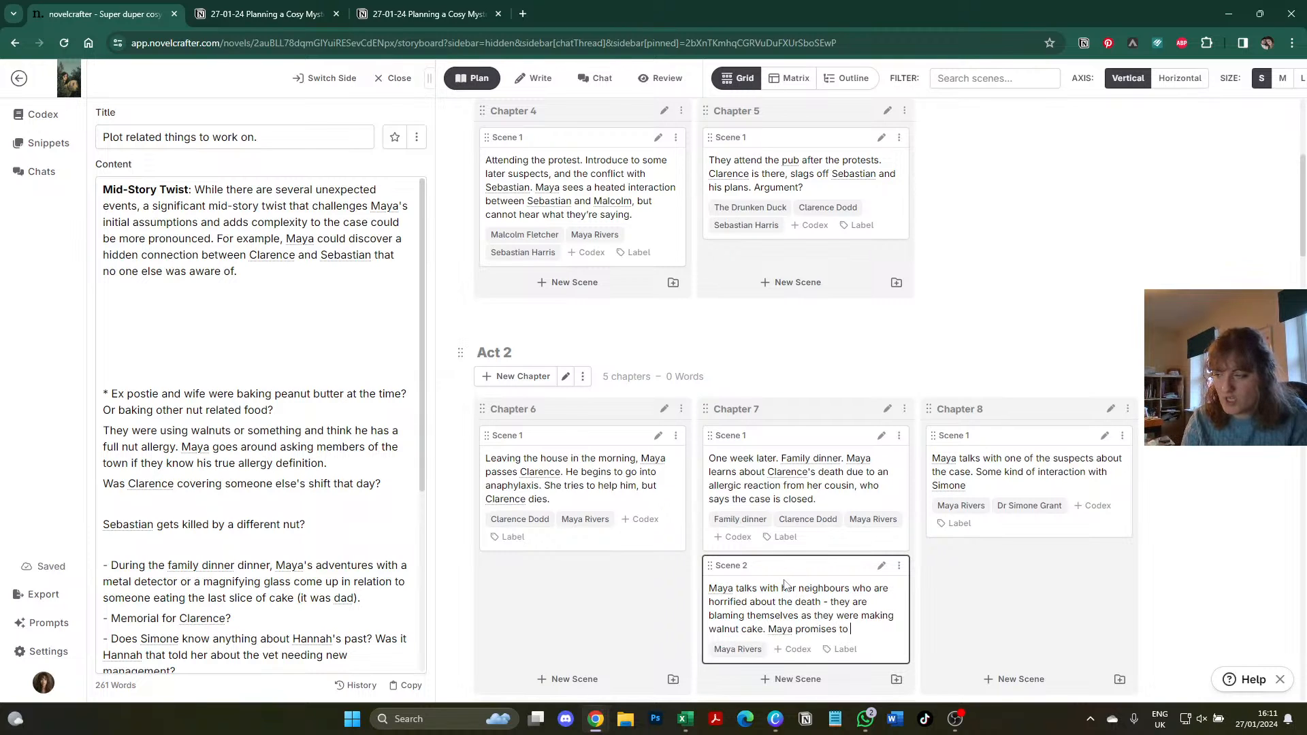
pyautogui.write('o')
pyautogui.scroll(-2, 825, 497)
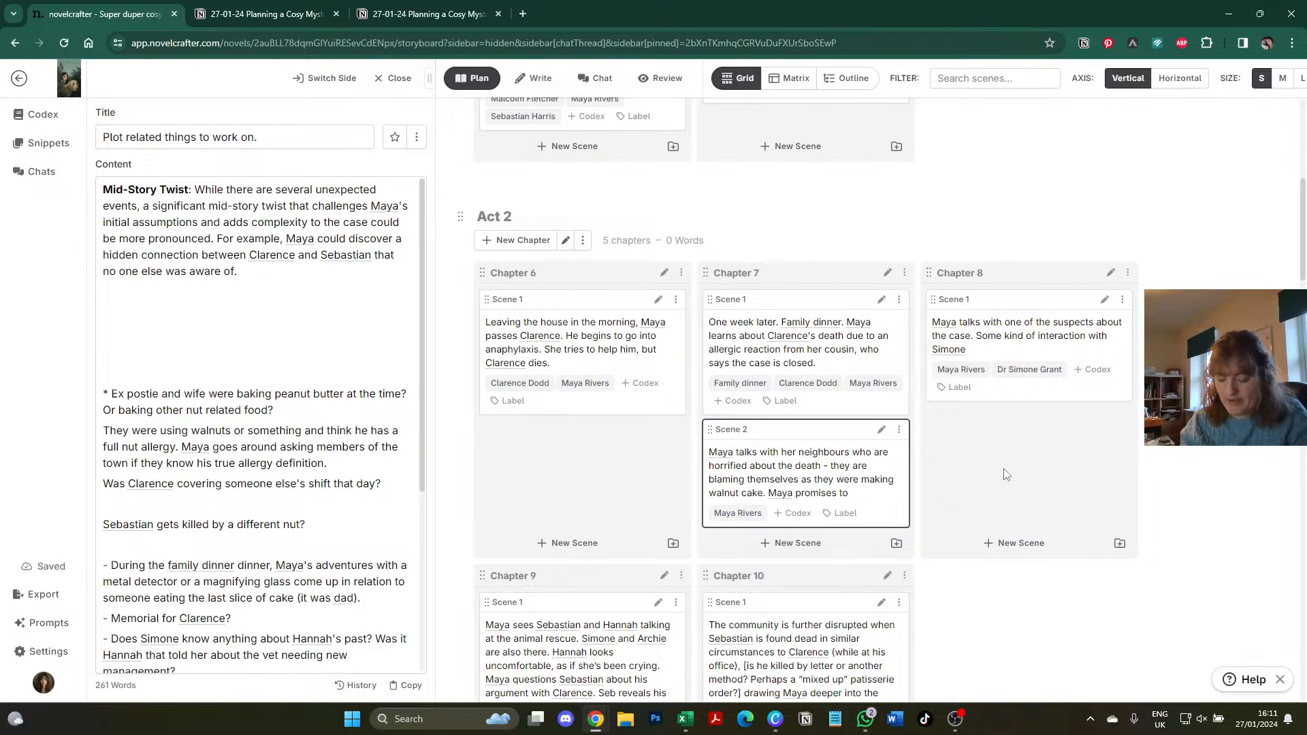
pyautogui.write('find ')
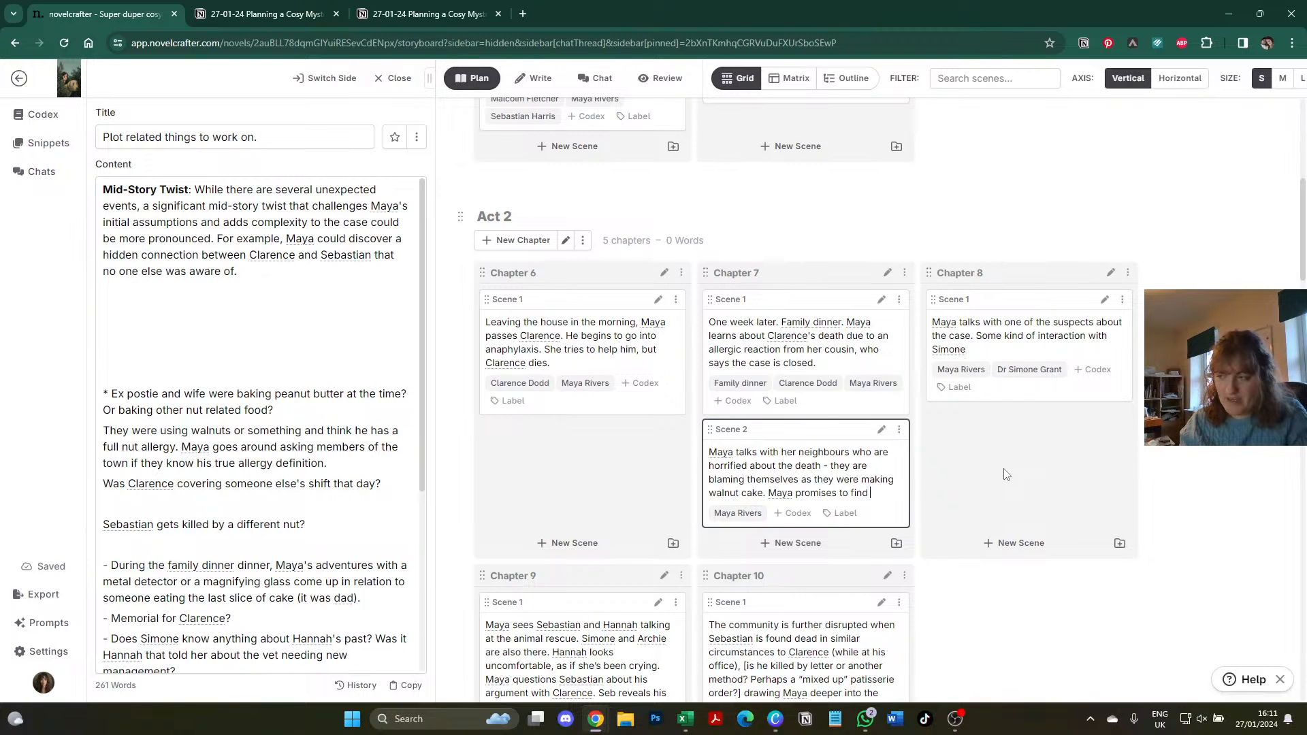
pyautogui.write('out the exten')
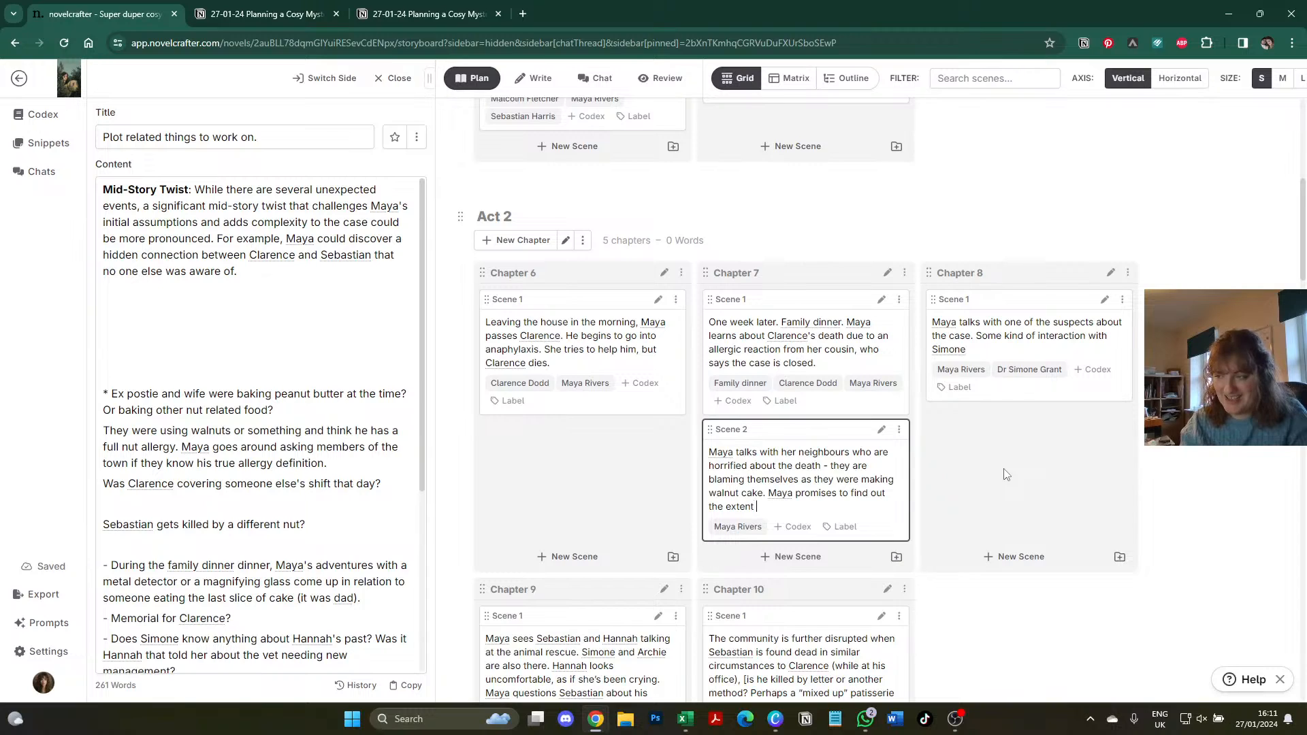
pyautogui.write('t ')
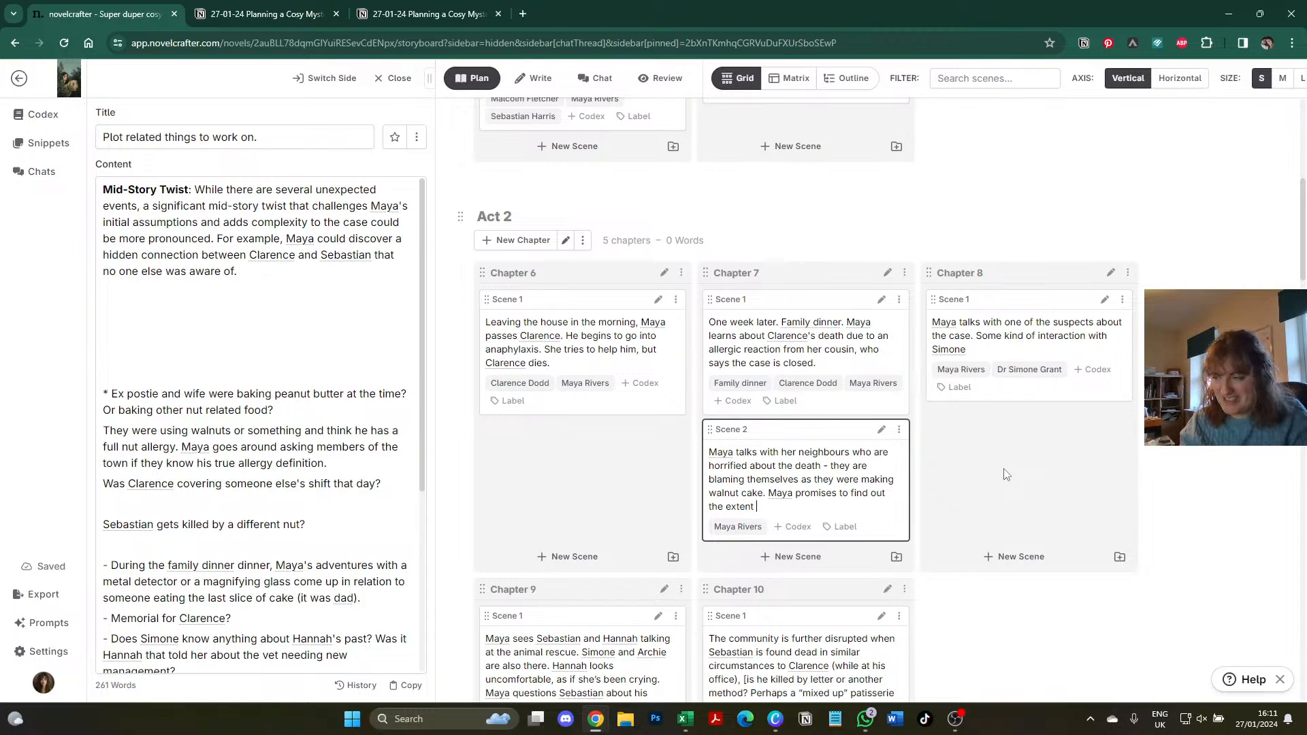
pyautogui.write('of the allergie')
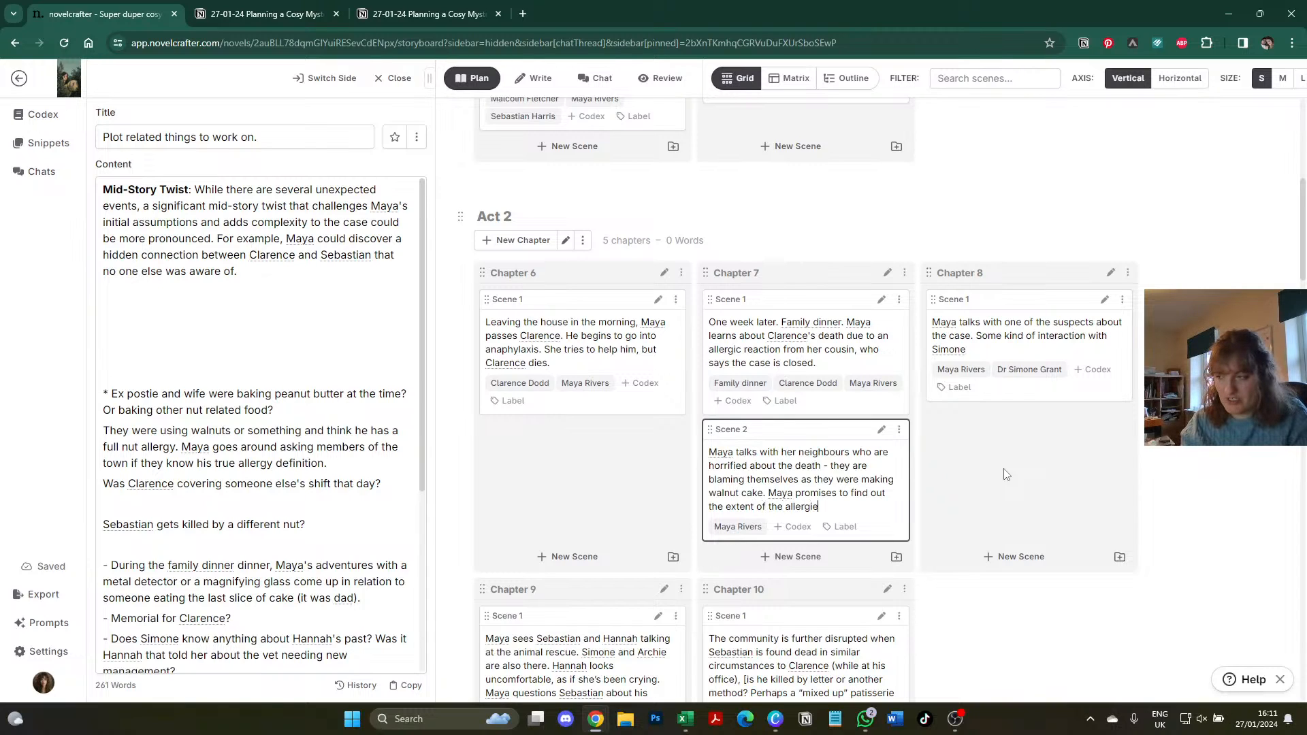
# - Finish Chapter 7's Scene 2 summary with the sentence "Clarence has no family living in Glenford, so she can't just call up and ask."
pyautogui.write('s. Clar')
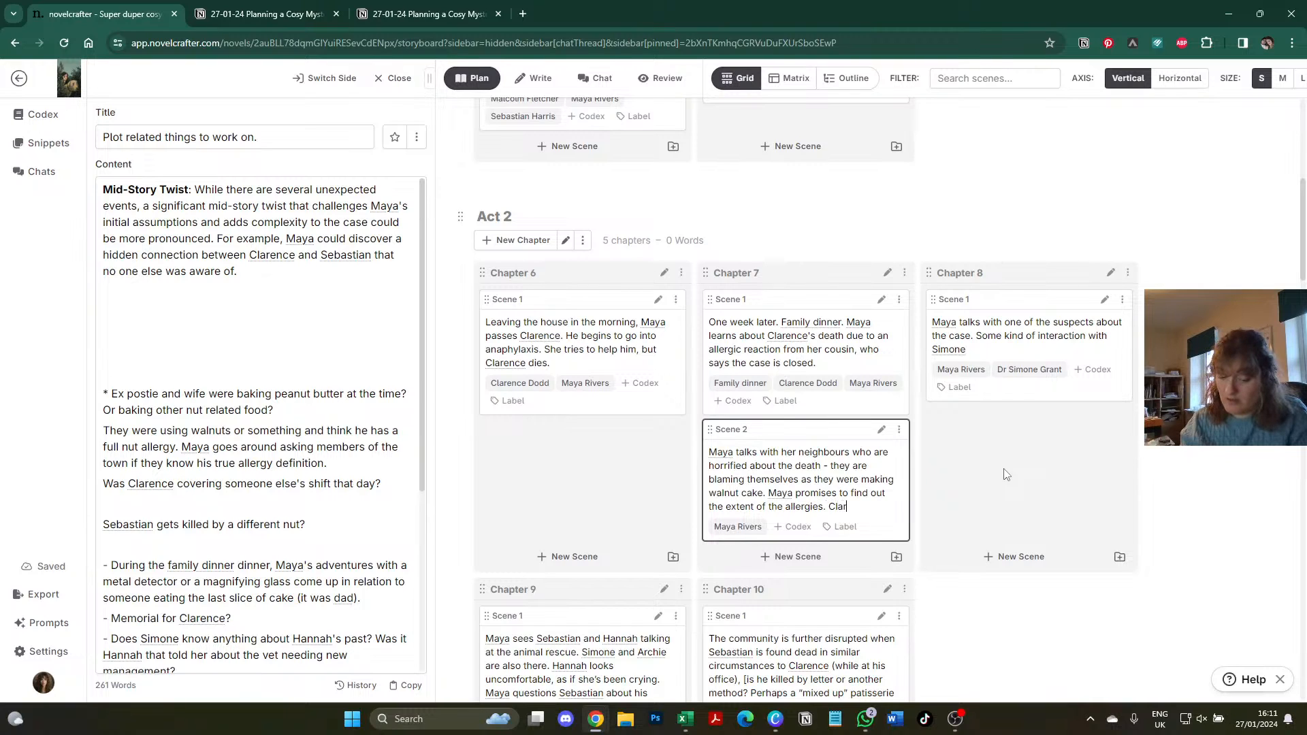
pyautogui.write('ence has no f')
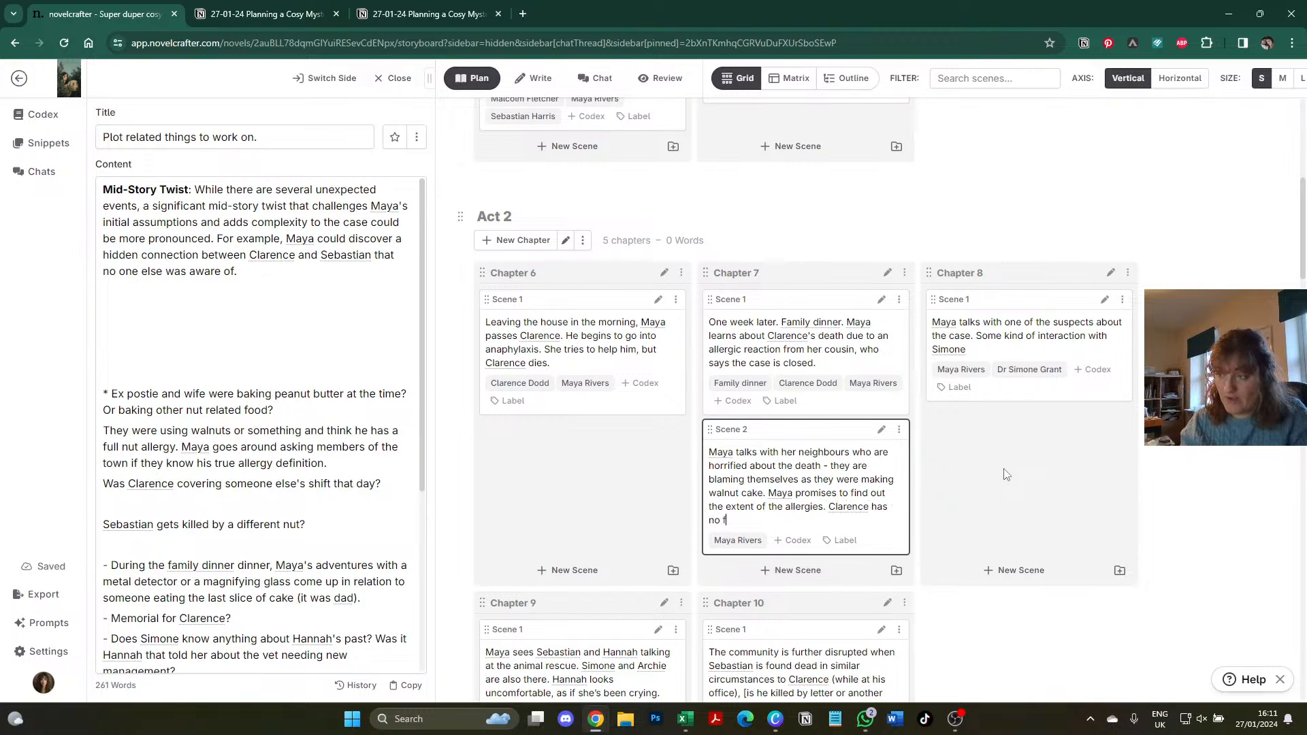
pyautogui.write('amily living in ')
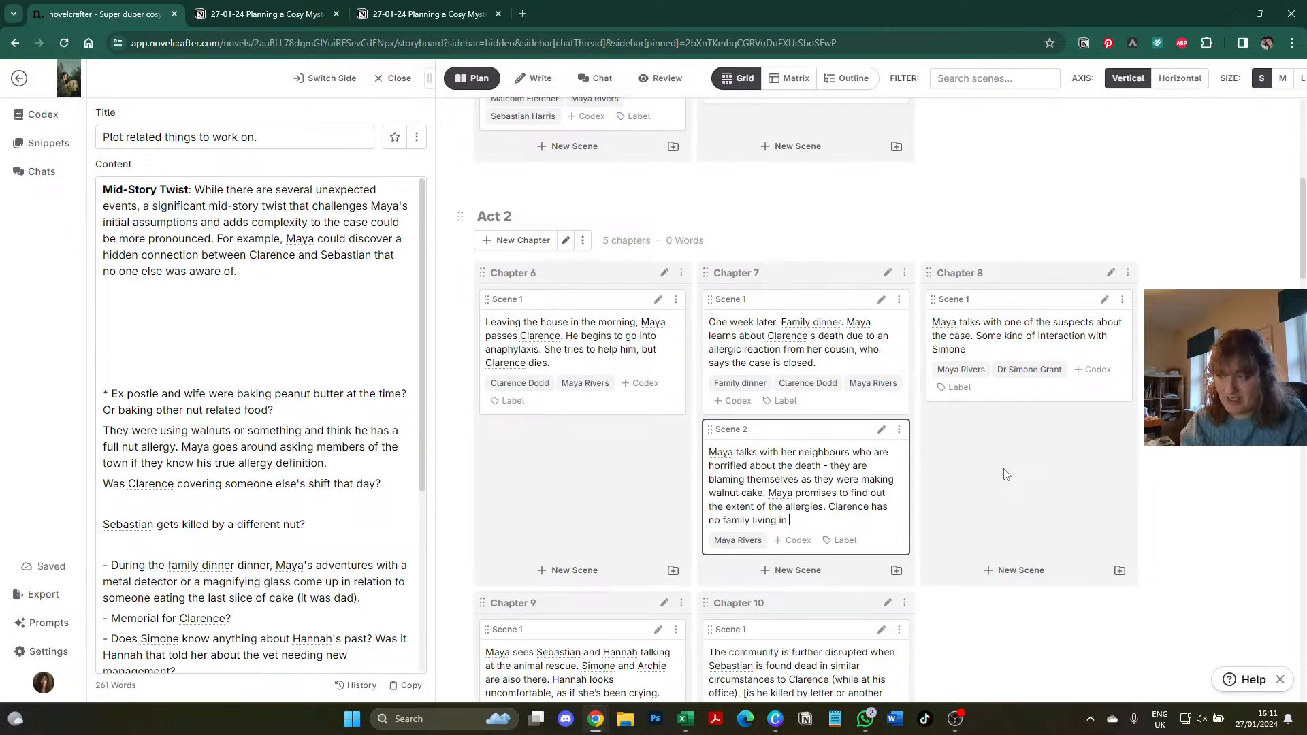
pyautogui.write('Glenford, so sh')
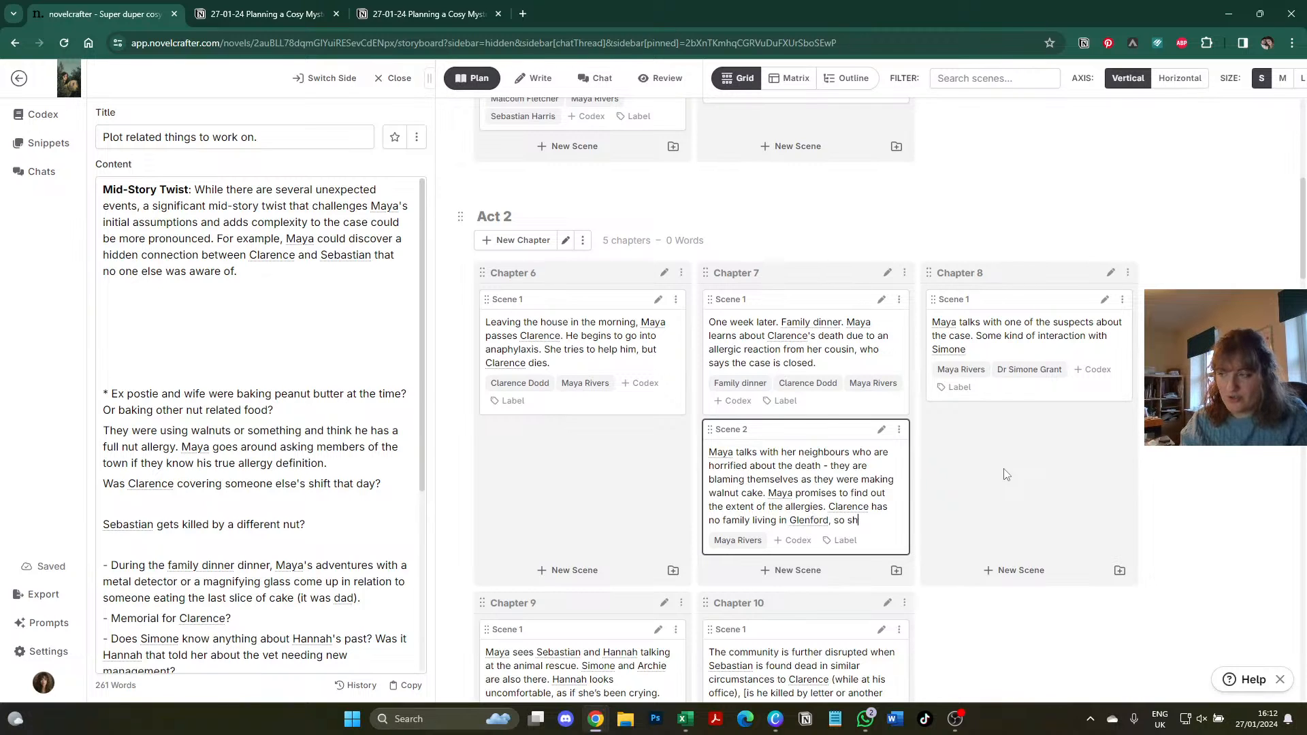
pyautogui.write("e can't iust call up and ")
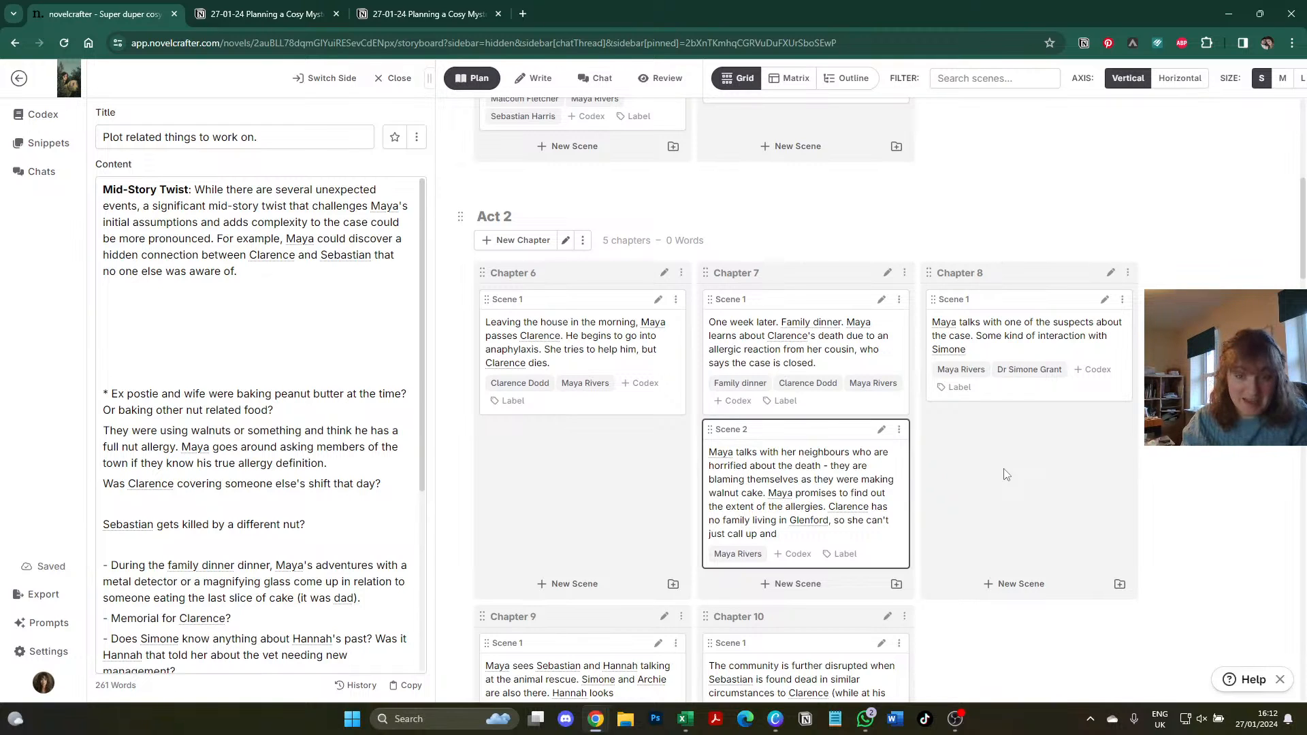
pyautogui.write('ask.')
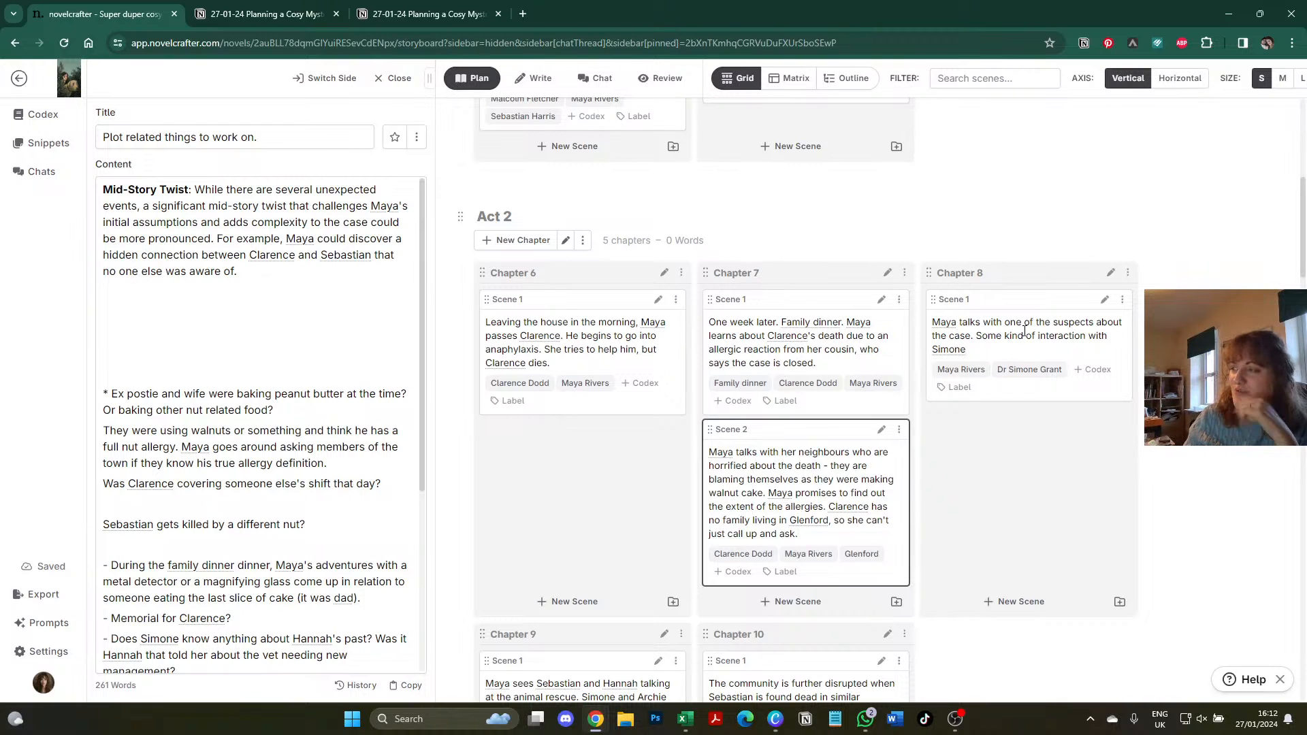
# - In Chapter 8's Scene 1 summary, insert "- Gwendolyn and archie because" after "about the case", correcting the spelling and capitalisation of Gwendolyn
pyautogui.click(971, 336)
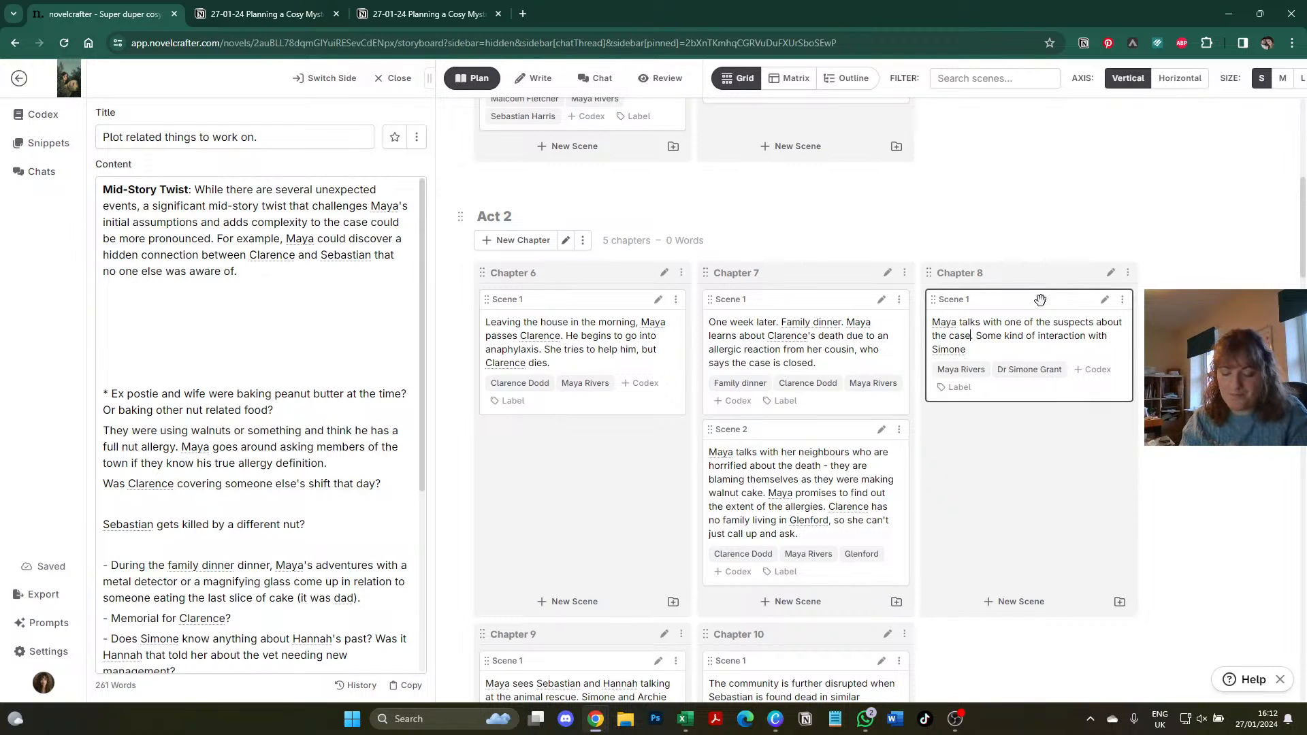
pyautogui.write('- gwen and ')
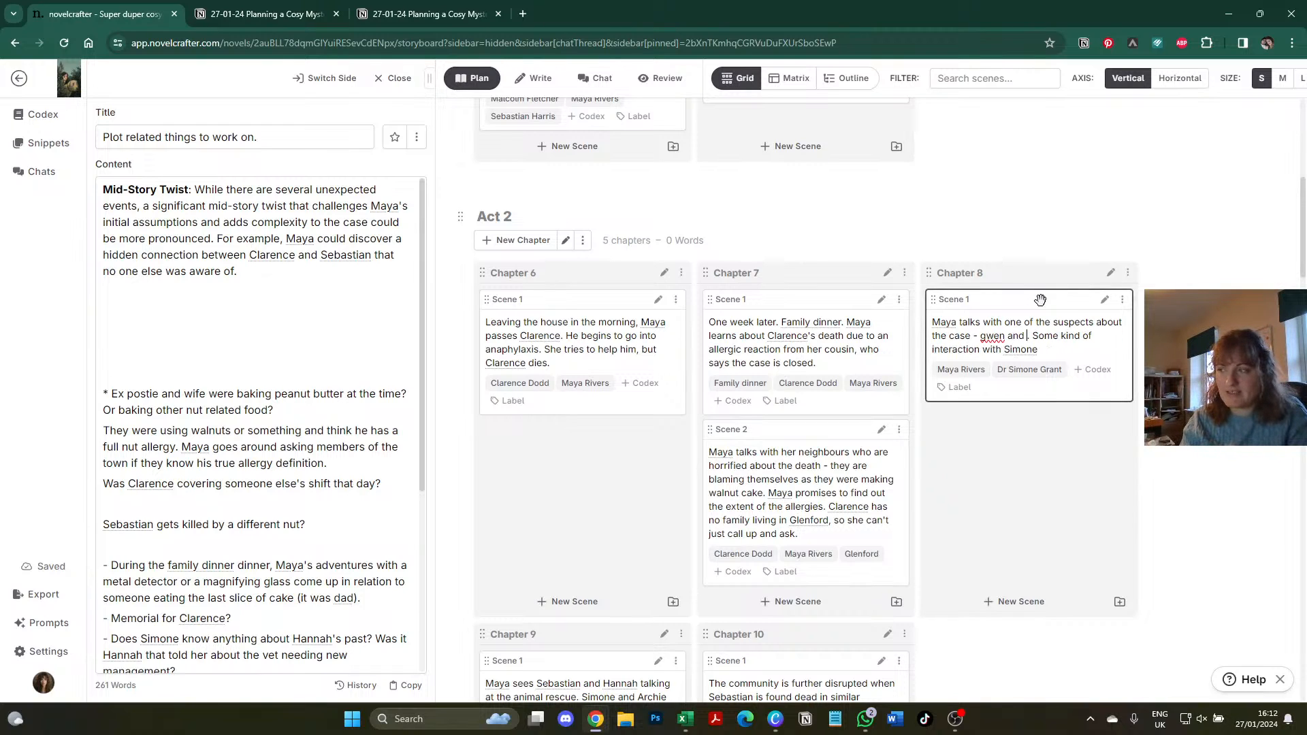
pyautogui.write('archie')
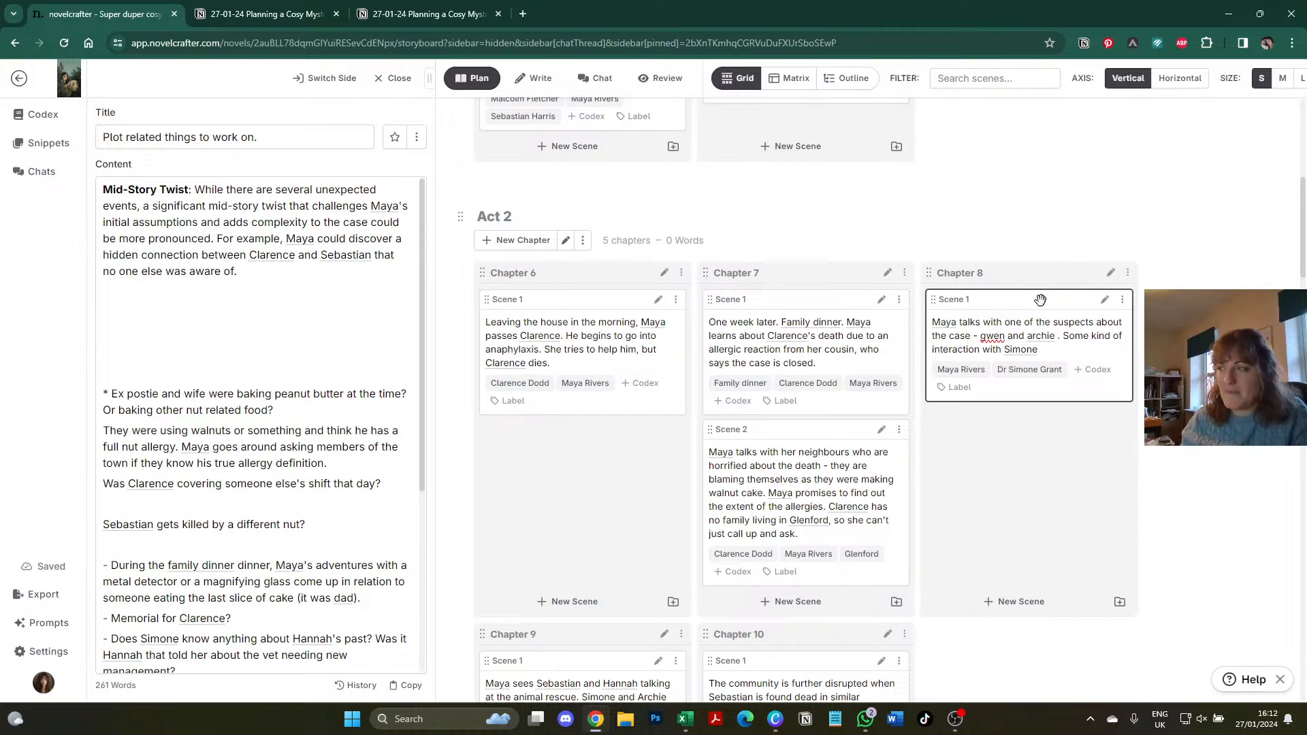
pyautogui.doubleClick(991, 335)
pyautogui.write('gwendolyn')
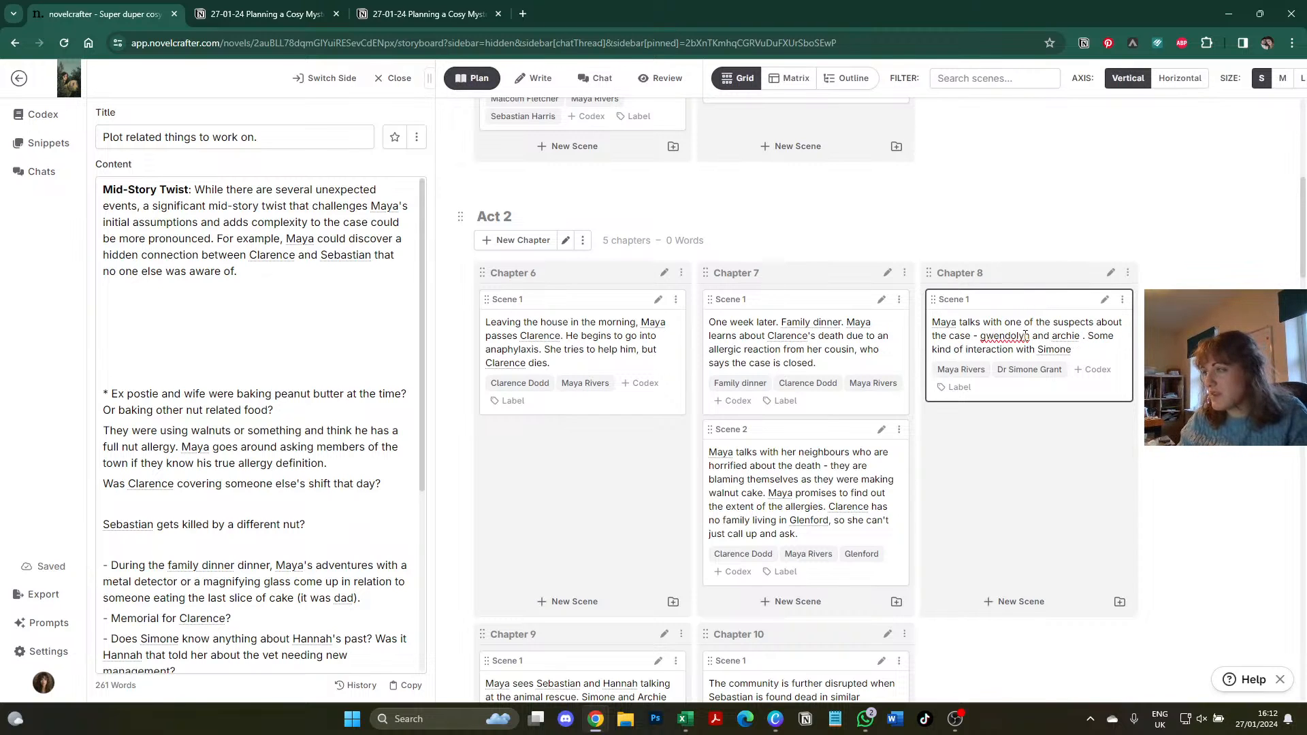
pyautogui.rightClick(1013, 335)
pyautogui.click(1084, 346)
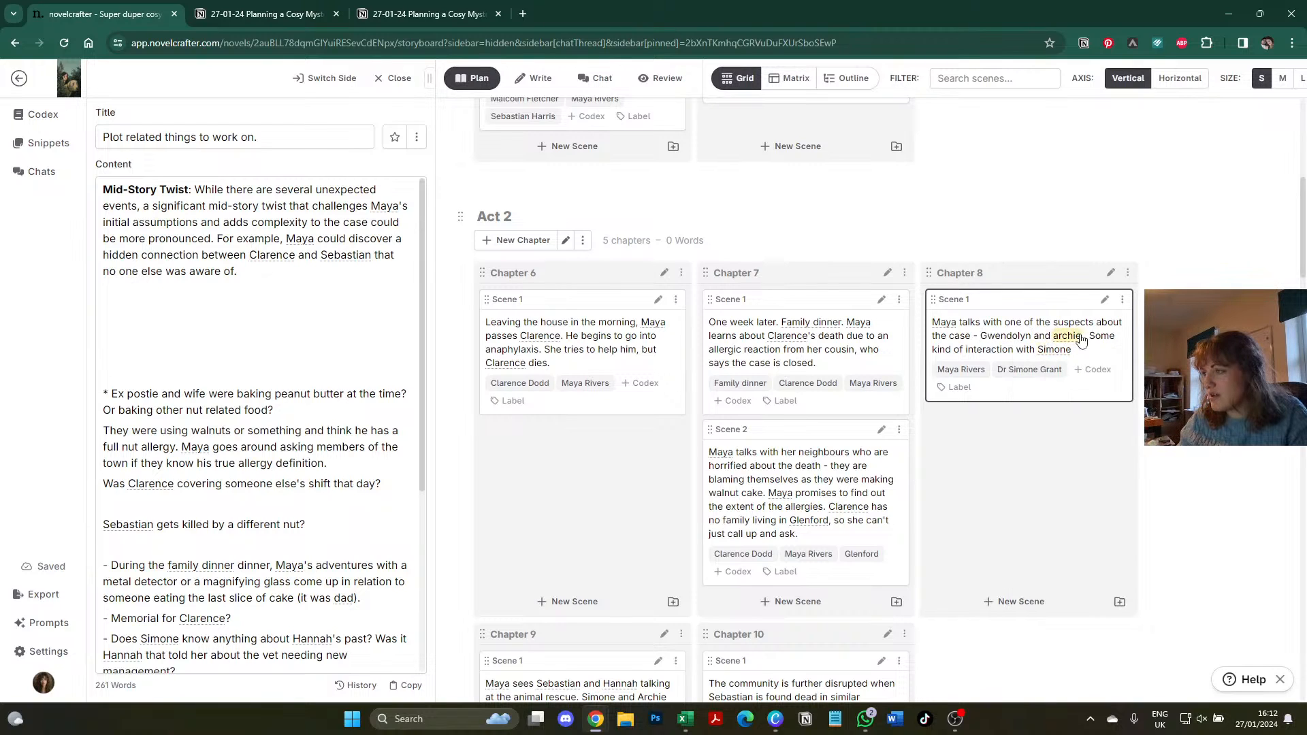
pyautogui.press('BackSpace')
pyautogui.write('because')
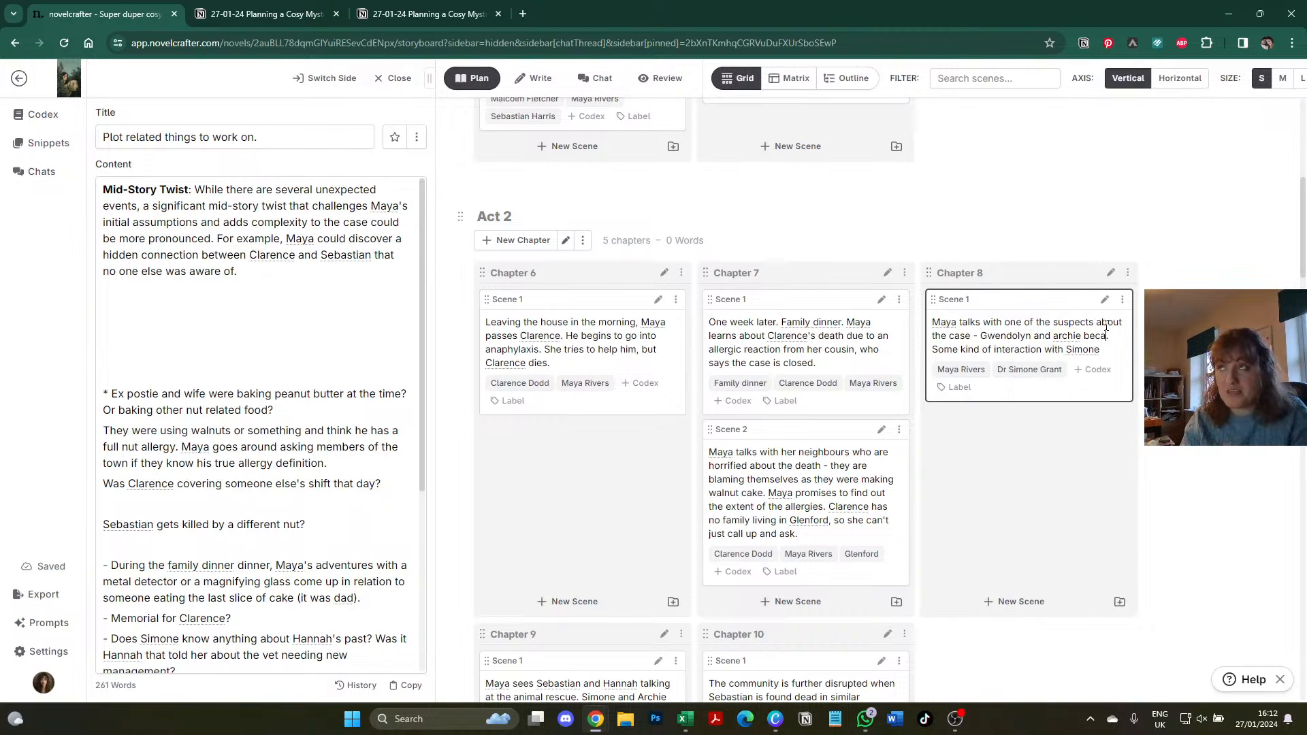
pyautogui.press('Delete')
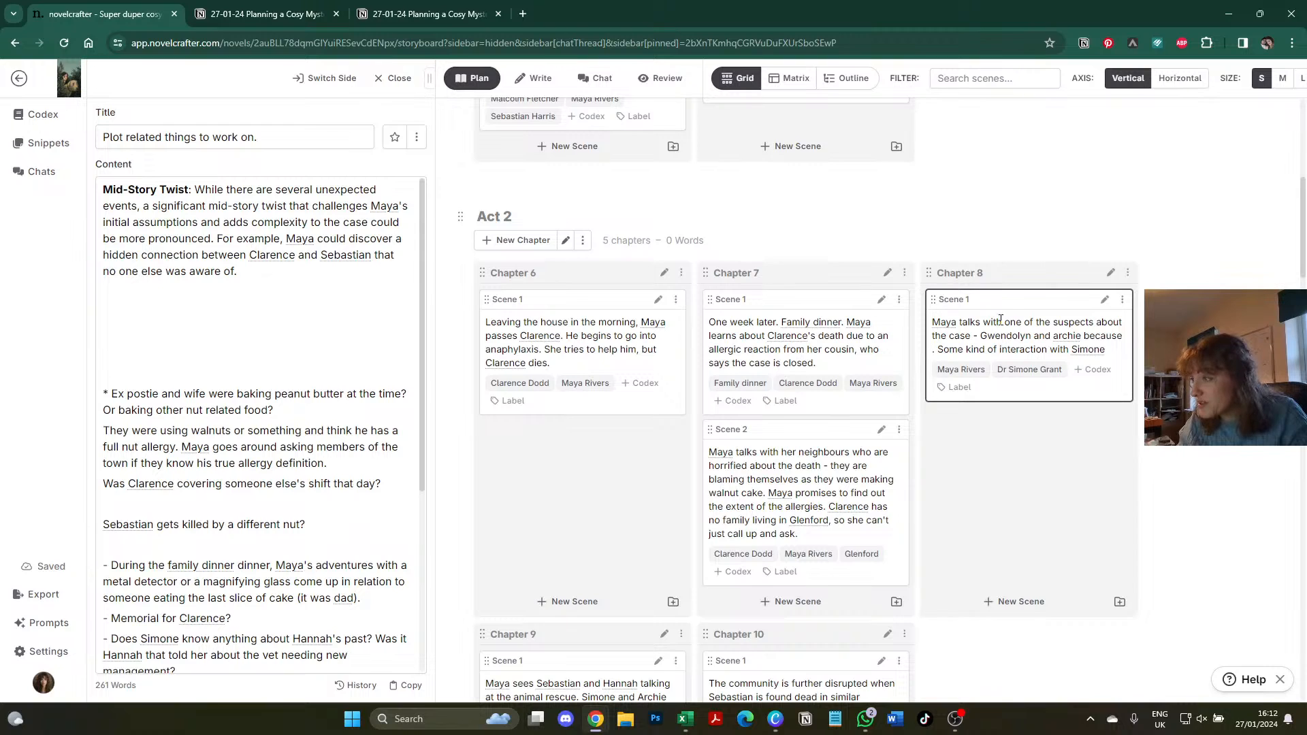
# - Replace "one of the suspects" with "people" in Chapter 8's Scene 1 summary
pyautogui.moveTo(1010, 319); pyautogui.dragTo(1097, 321)
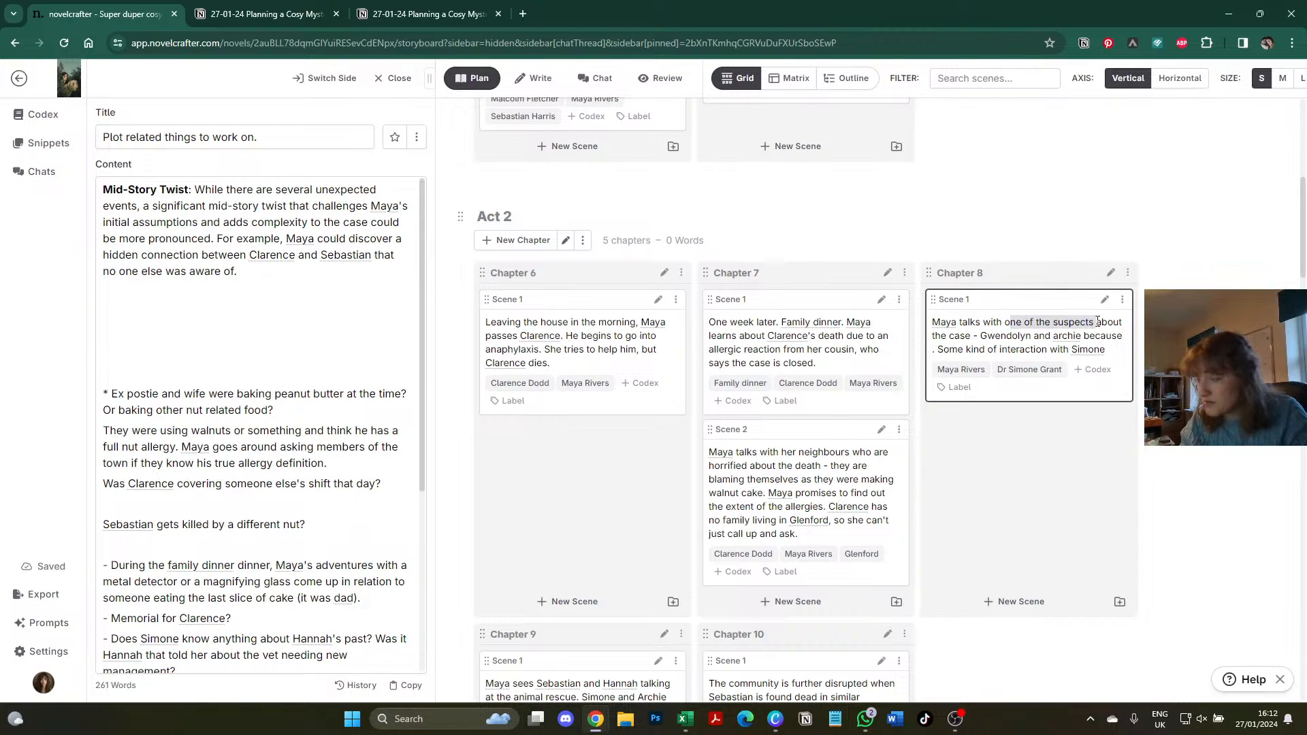
pyautogui.write('peop')
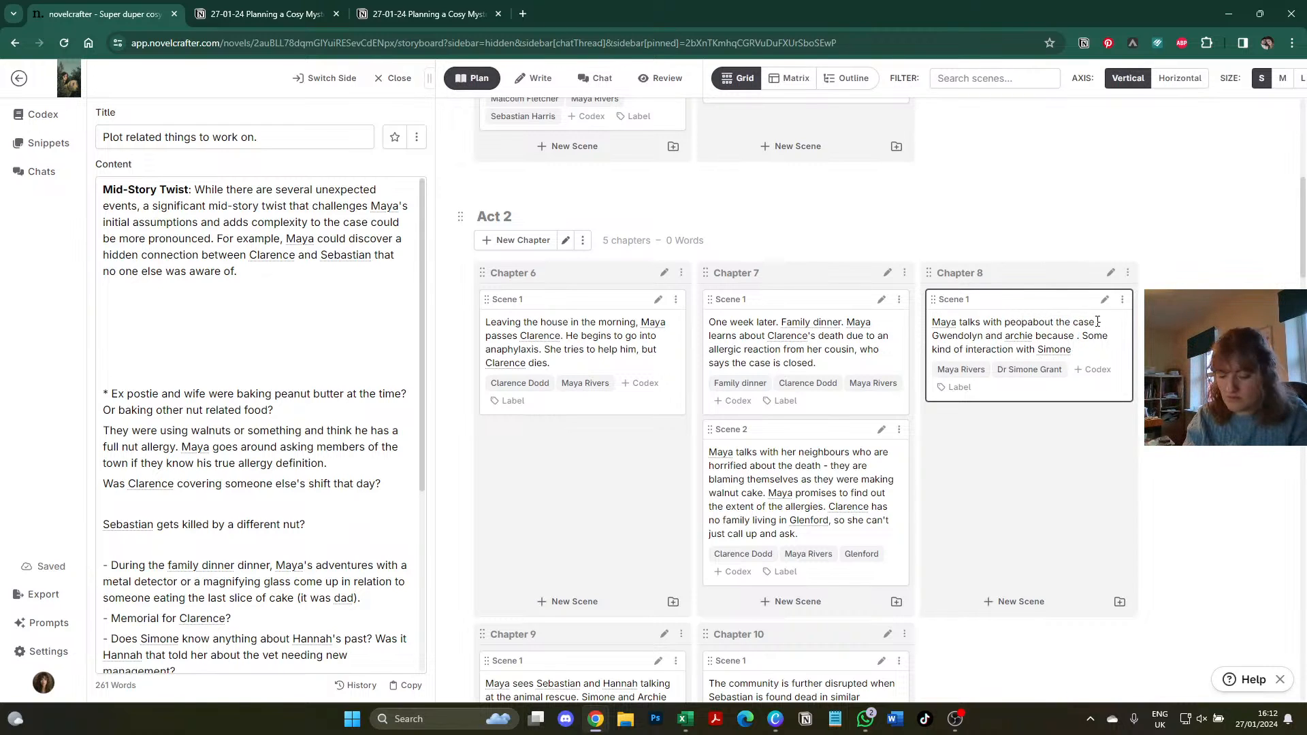
pyautogui.write('le abou')
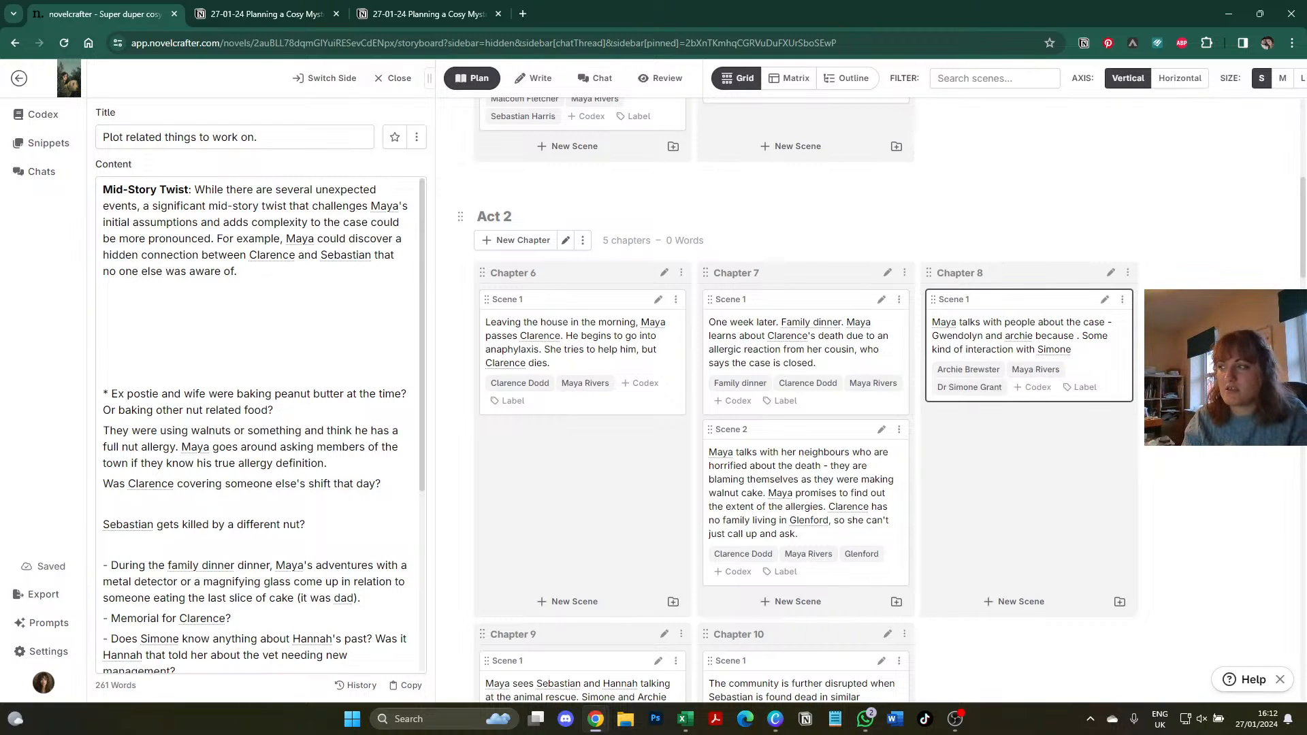
pyautogui.write('t the case - Gwendolyn')
# - Complete the reason after "because" in Chapter 8's Scene 1 summary with "they deal with food that Clarence eats a lot."
pyautogui.write(' and archie because they deal with food')
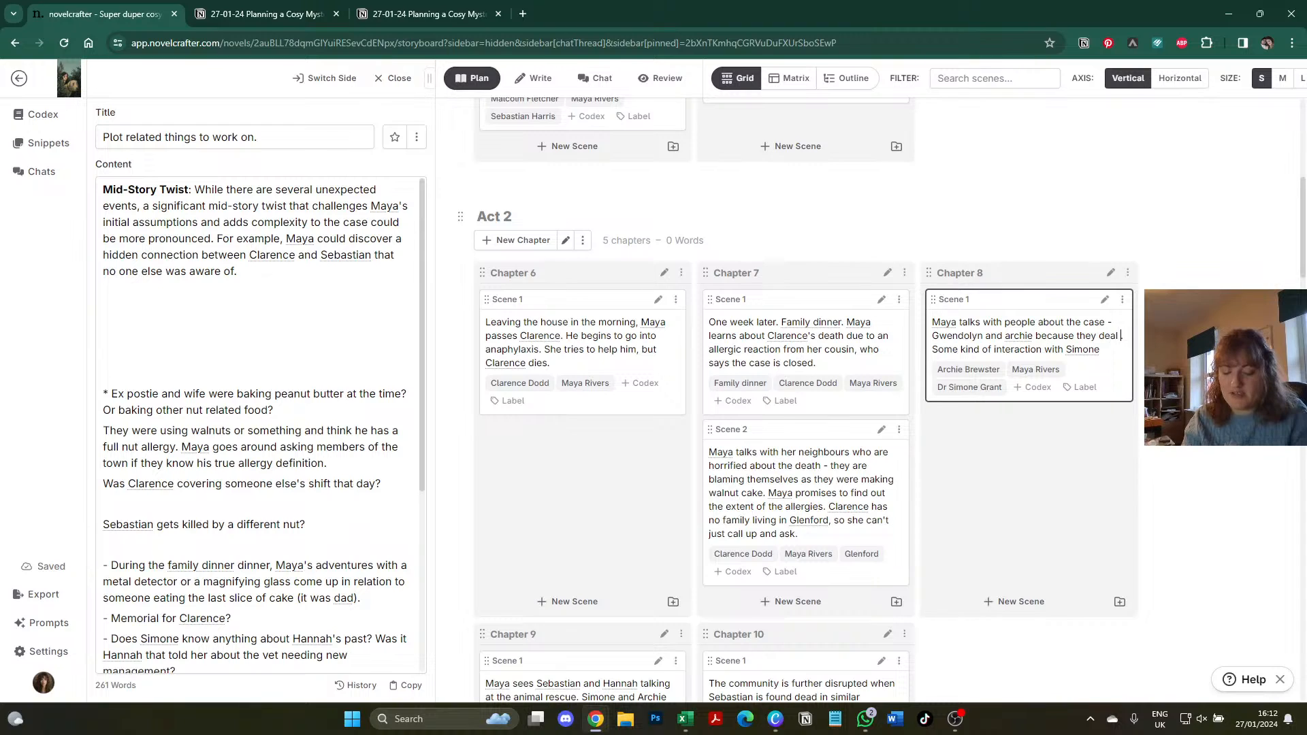
pyautogui.write(' that Clarence')
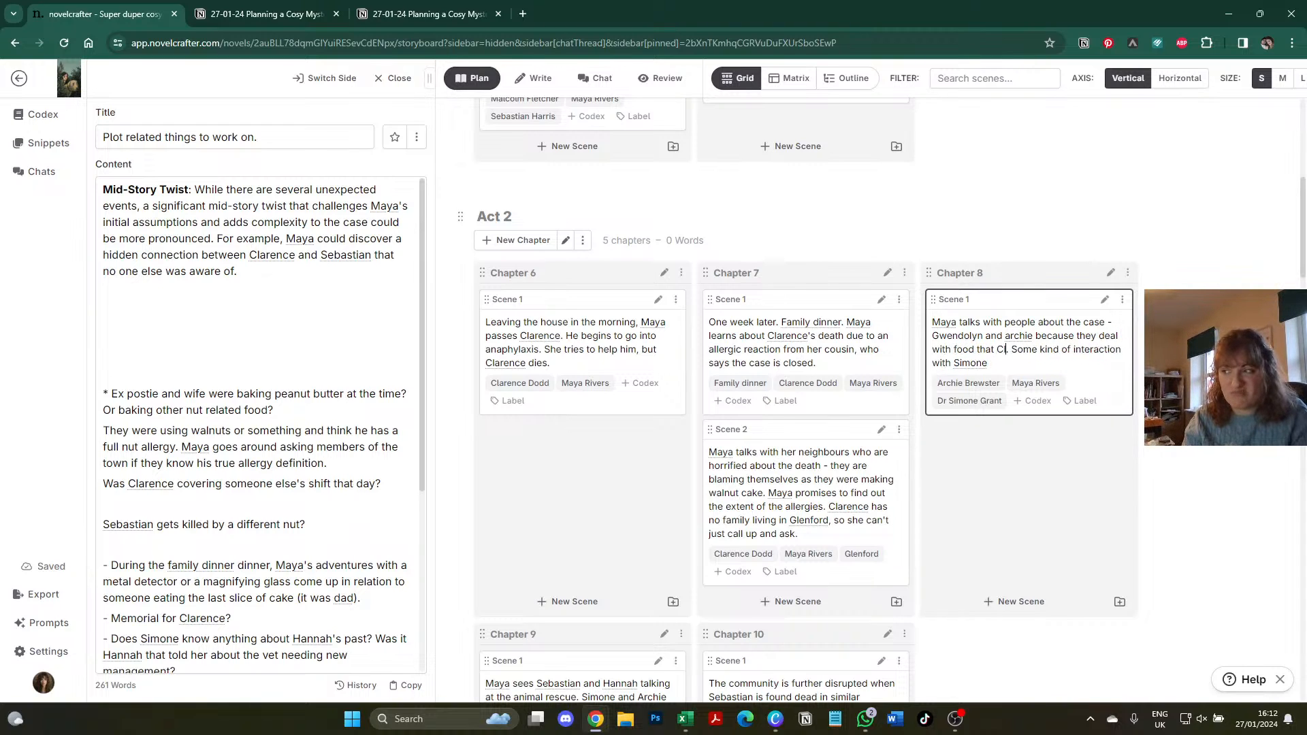
pyautogui.write(' eats a lot.')
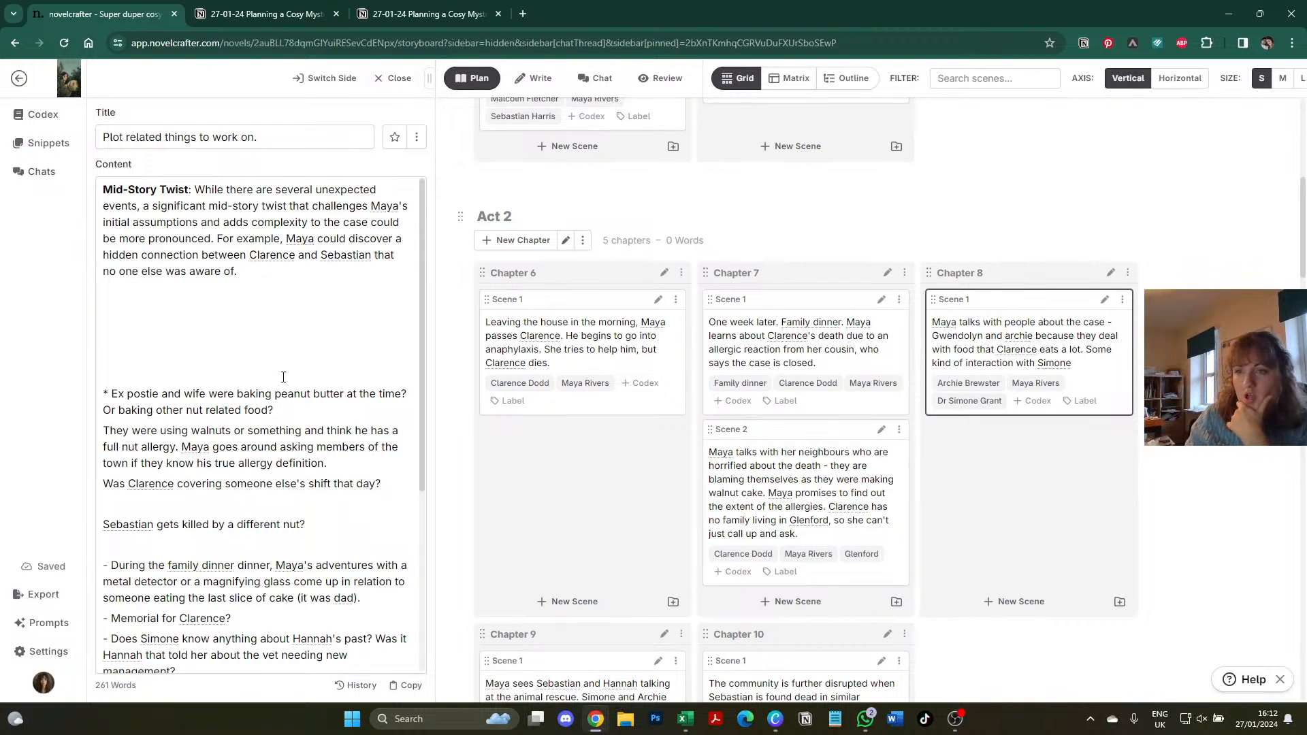
# - Review the remaining plot notes against the storyboard's scene summaries from Act 2 through Act 6
pyautogui.moveTo(280, 369); pyautogui.dragTo(350, 413)
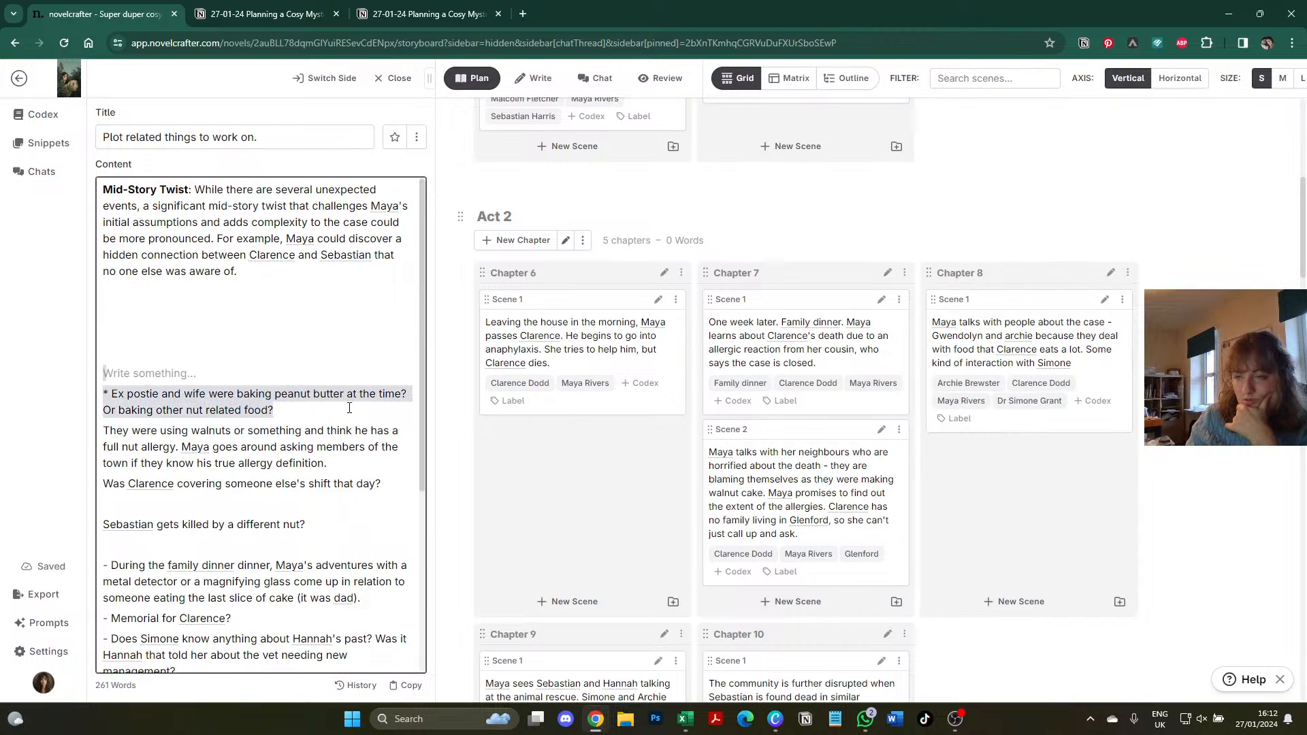
pyautogui.scroll(-5, 351, 409)
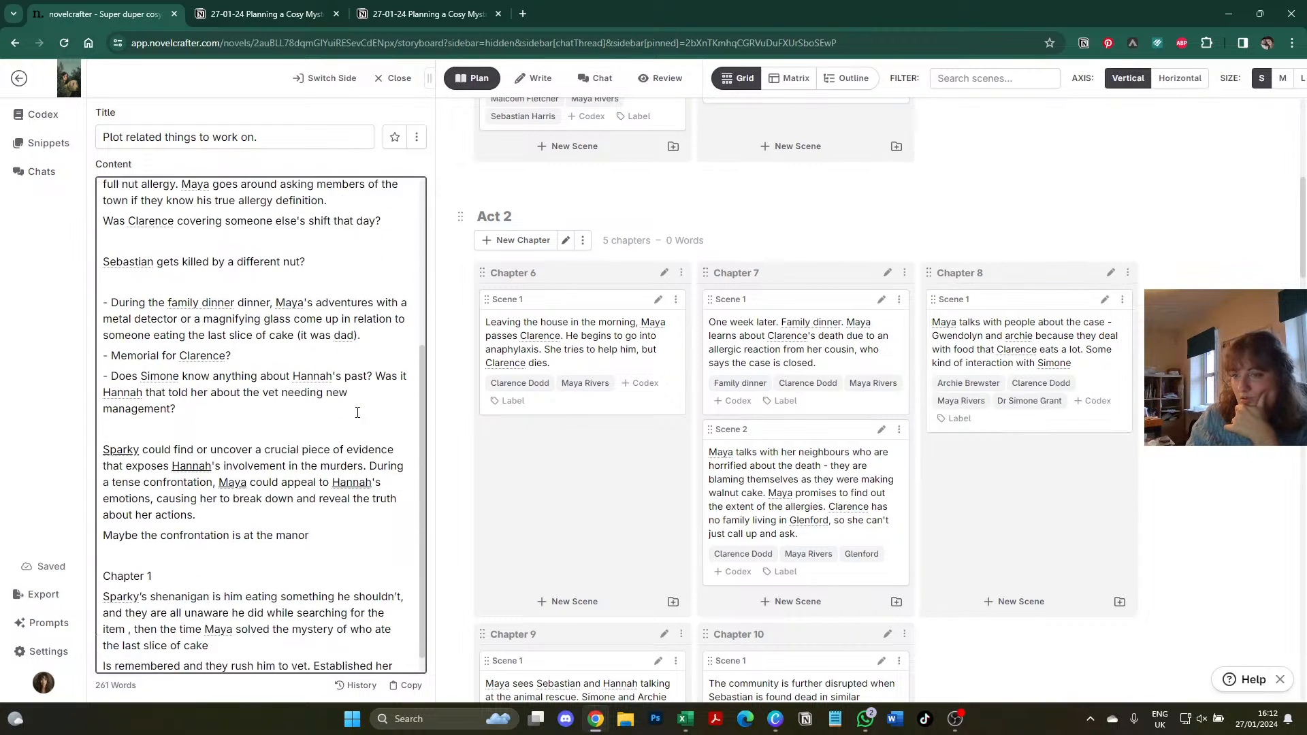
pyautogui.scroll(-3, 584, 413)
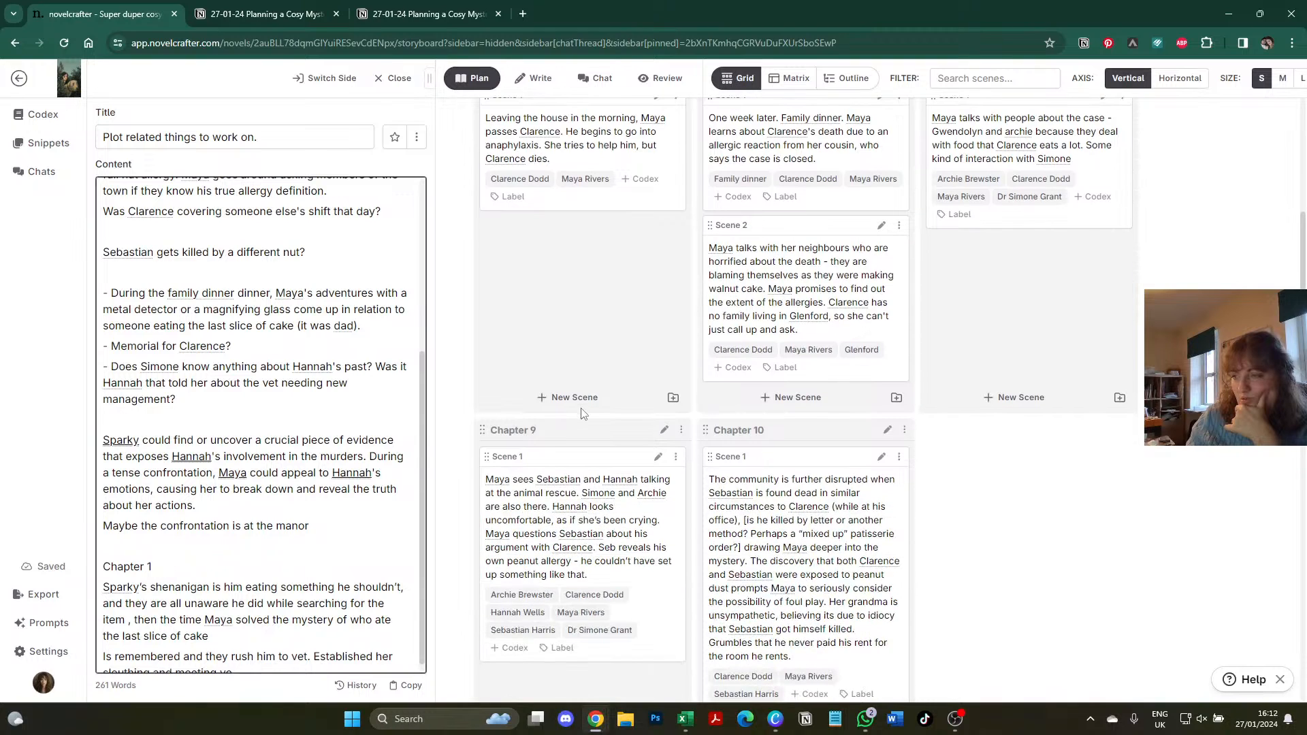
pyautogui.scroll(-6, 582, 413)
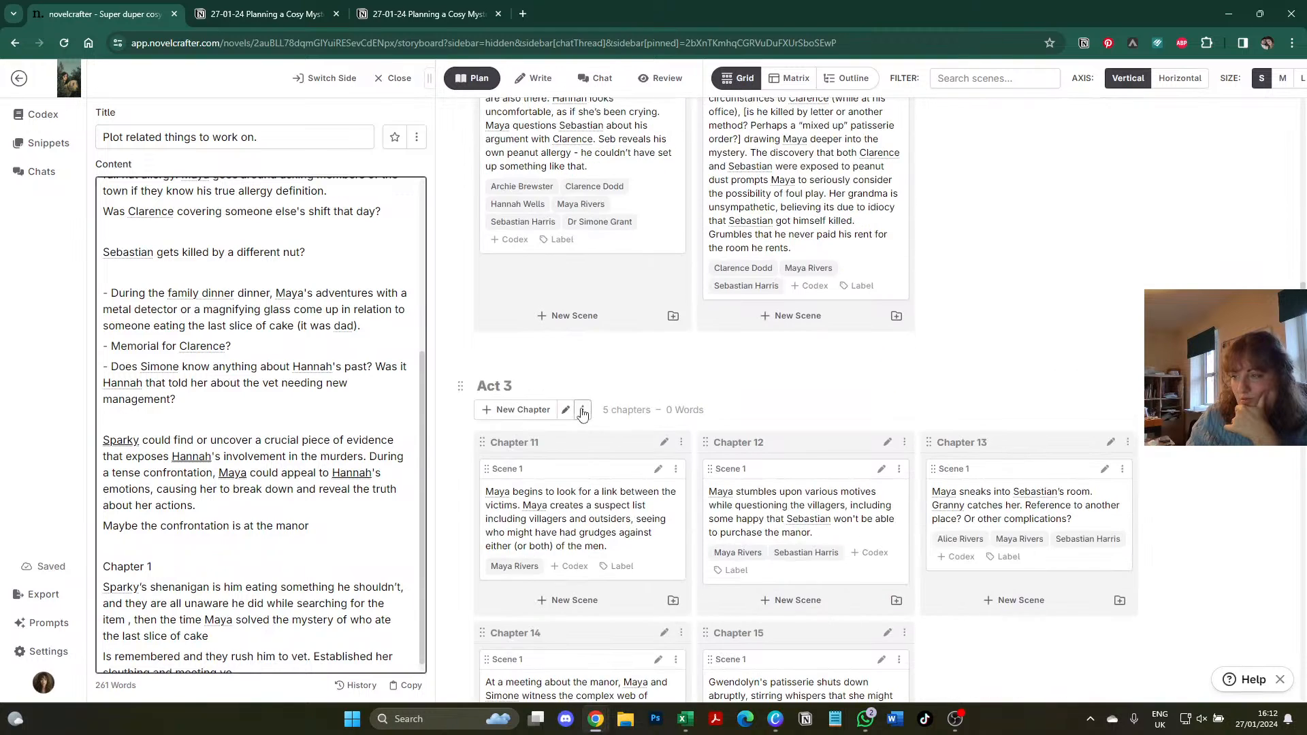
pyautogui.scroll(3, 582, 413)
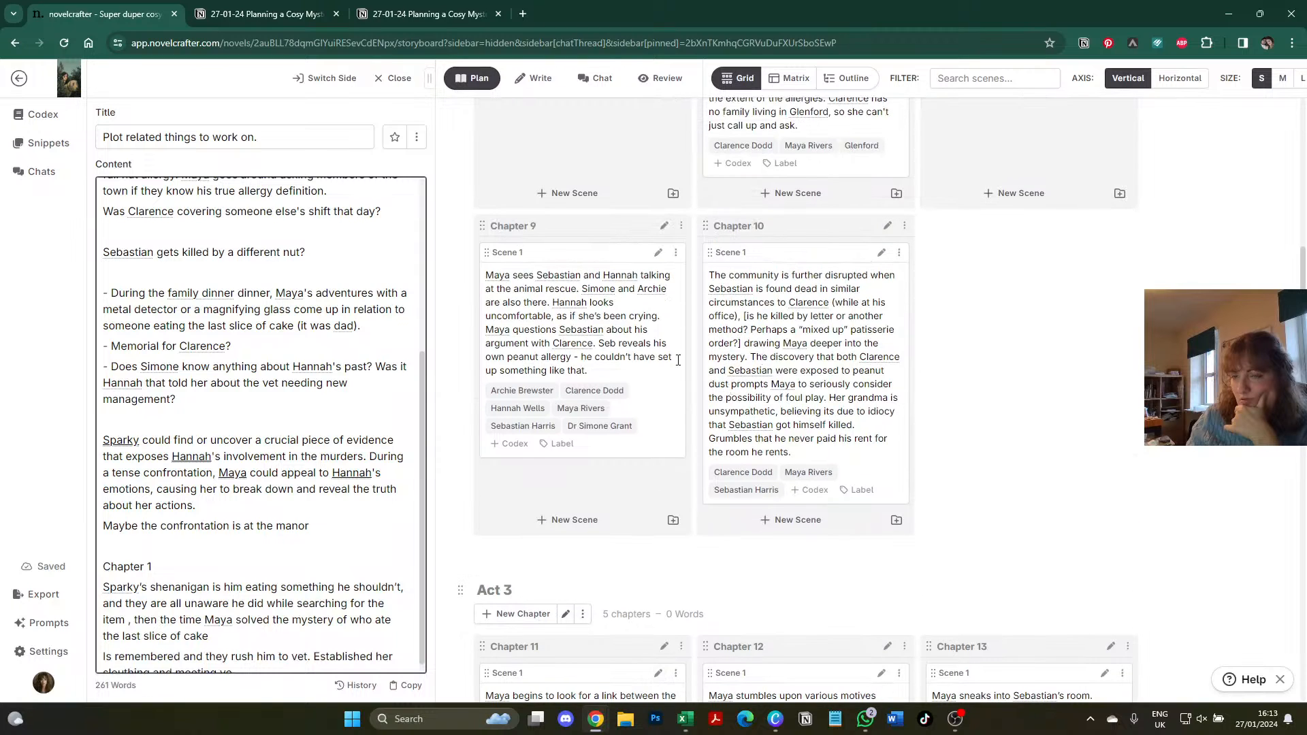
pyautogui.scroll(-1, 295, 383)
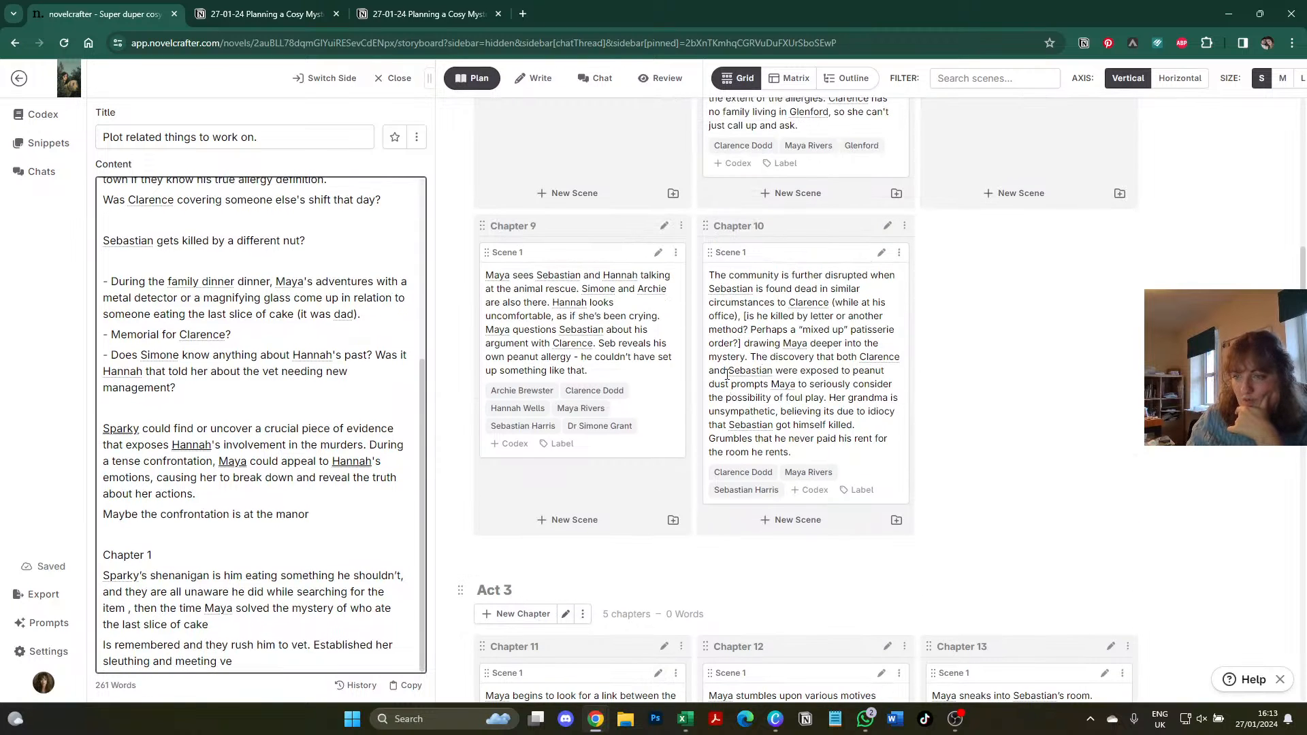
pyautogui.scroll(-6, 728, 387)
pyautogui.scroll(-18, 728, 387)
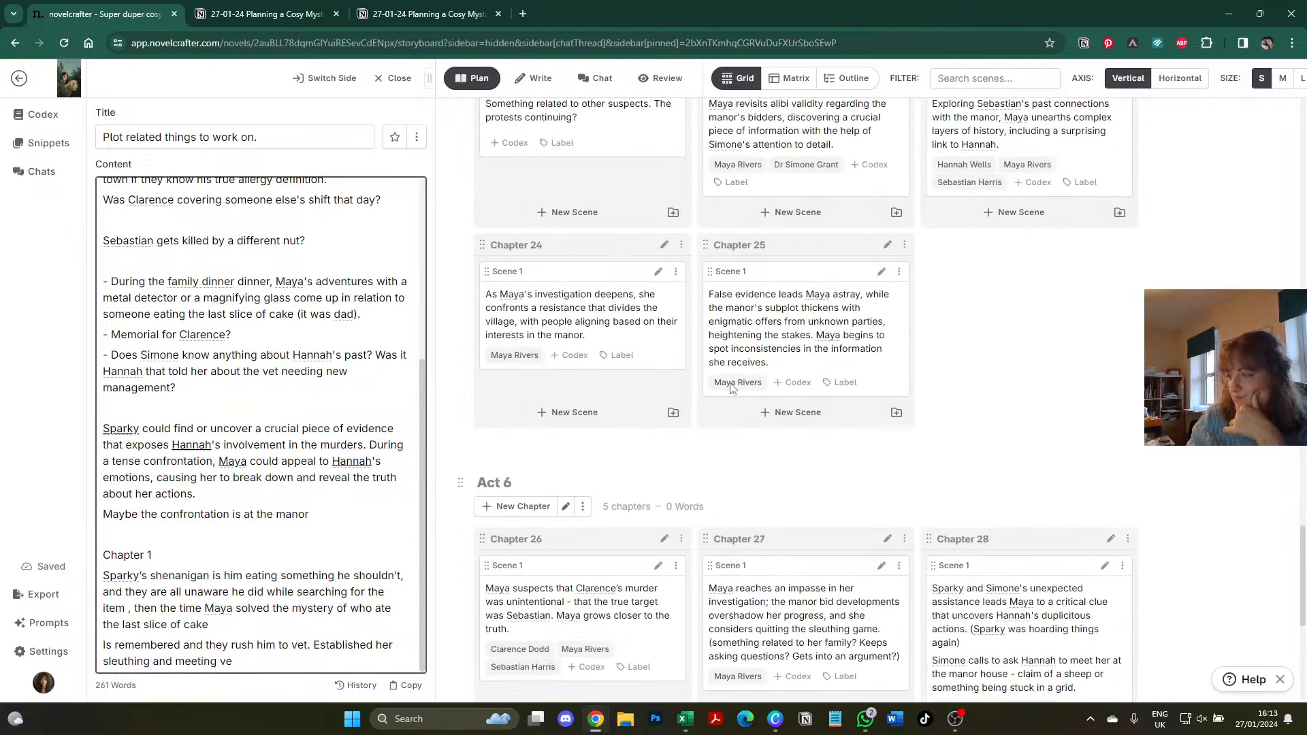
pyautogui.scroll(-6, 731, 388)
pyautogui.scroll(2, 732, 388)
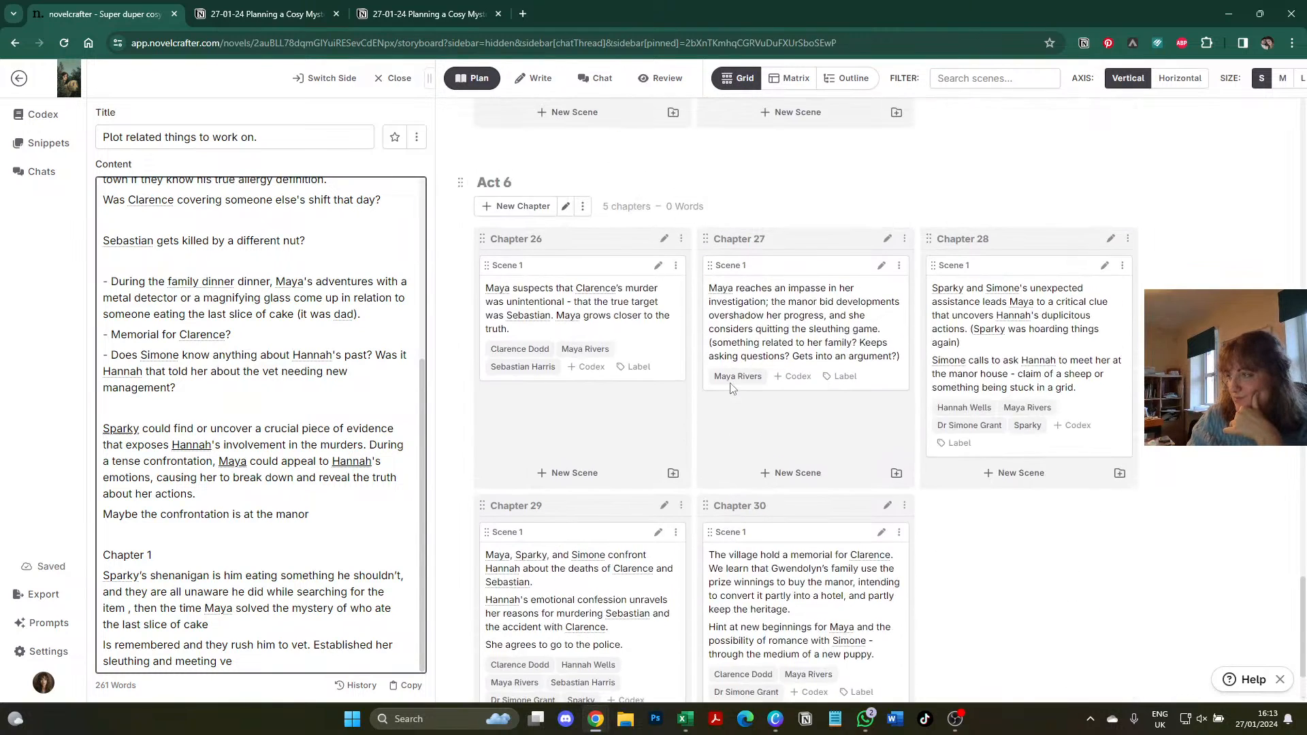
# - In Chapter 28's Scene 1, insert after "again" ". We find a letter addressed to Sebastian in a bush, blown by the wind? and it has hannah's handwriting on."
pyautogui.click(967, 342)
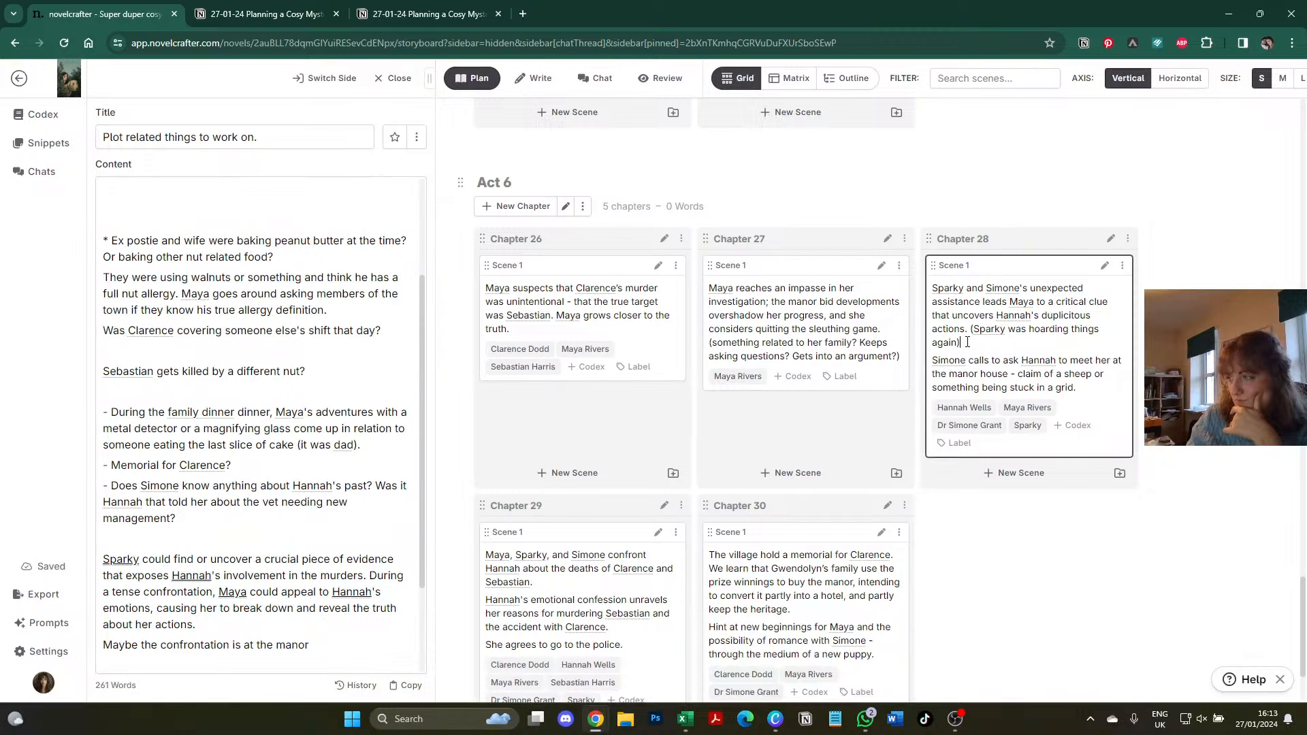
pyautogui.press('Left')
pyautogui.write('. We')
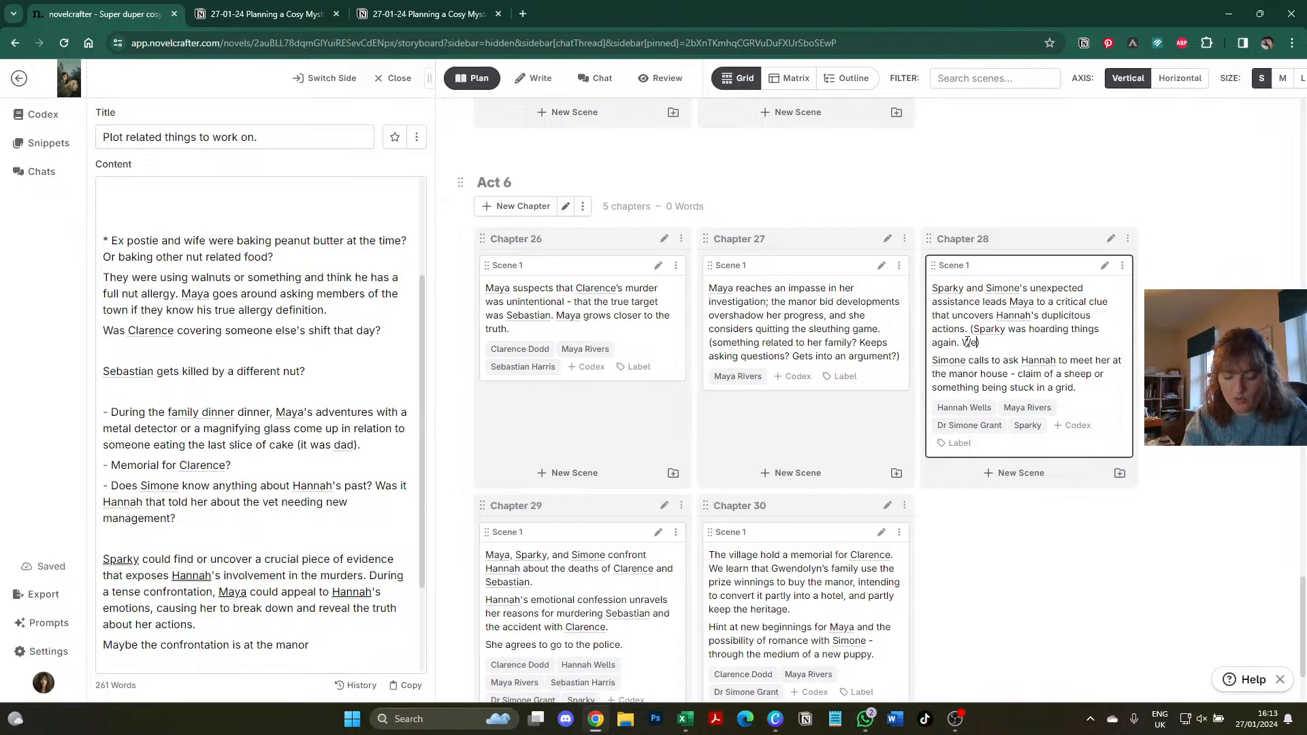
pyautogui.write(' find a letter a')
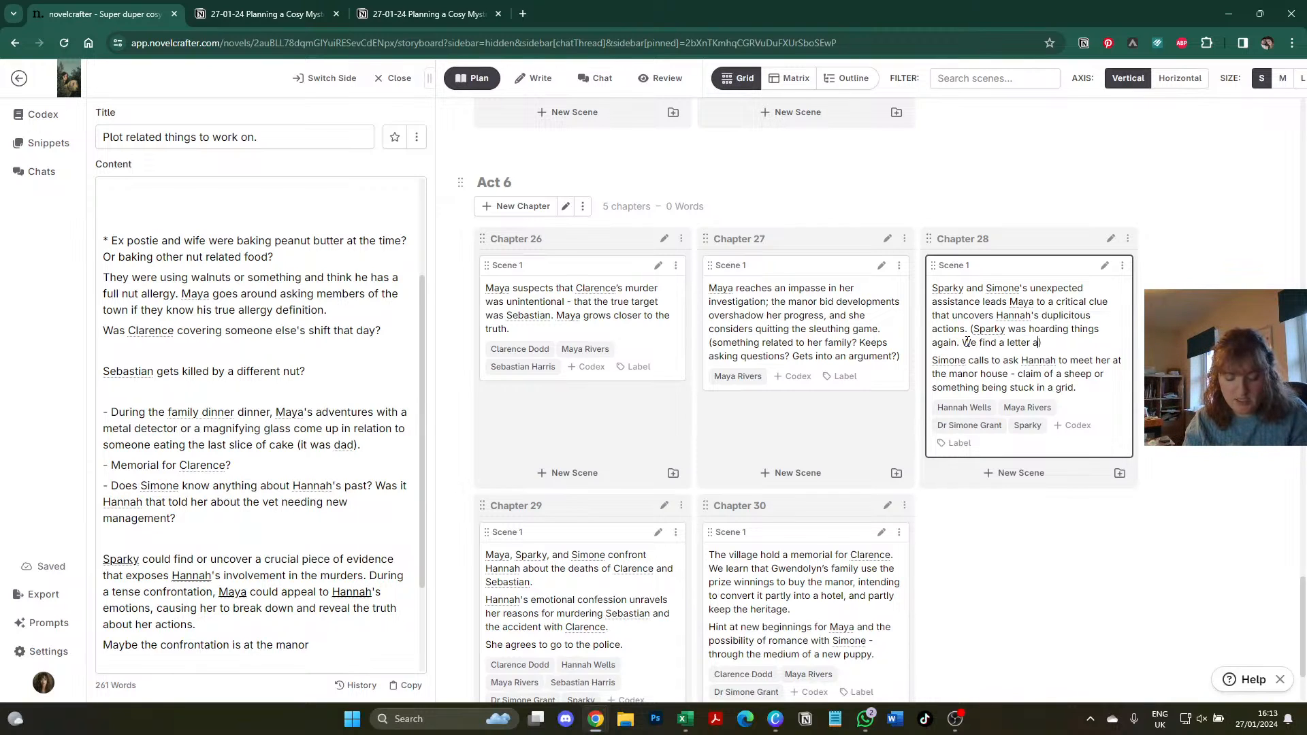
pyautogui.write('ddressed to ')
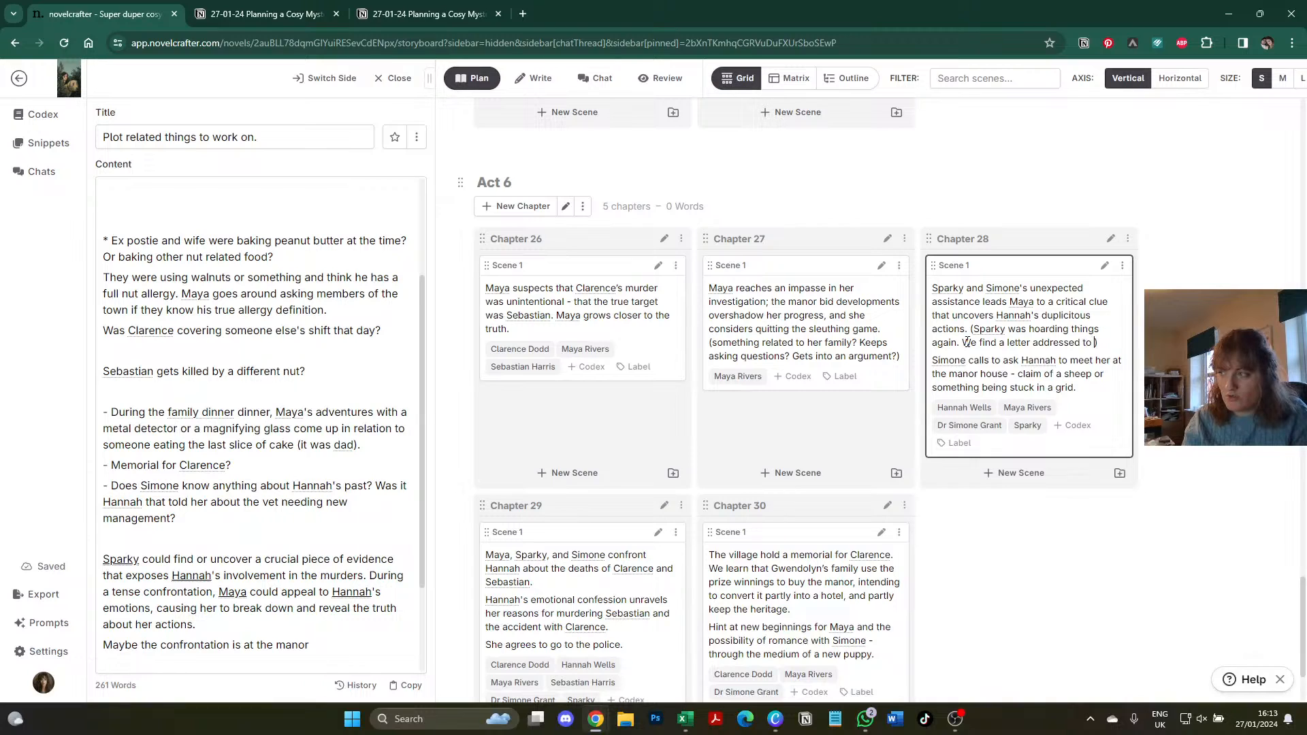
pyautogui.write('Sebastian ')
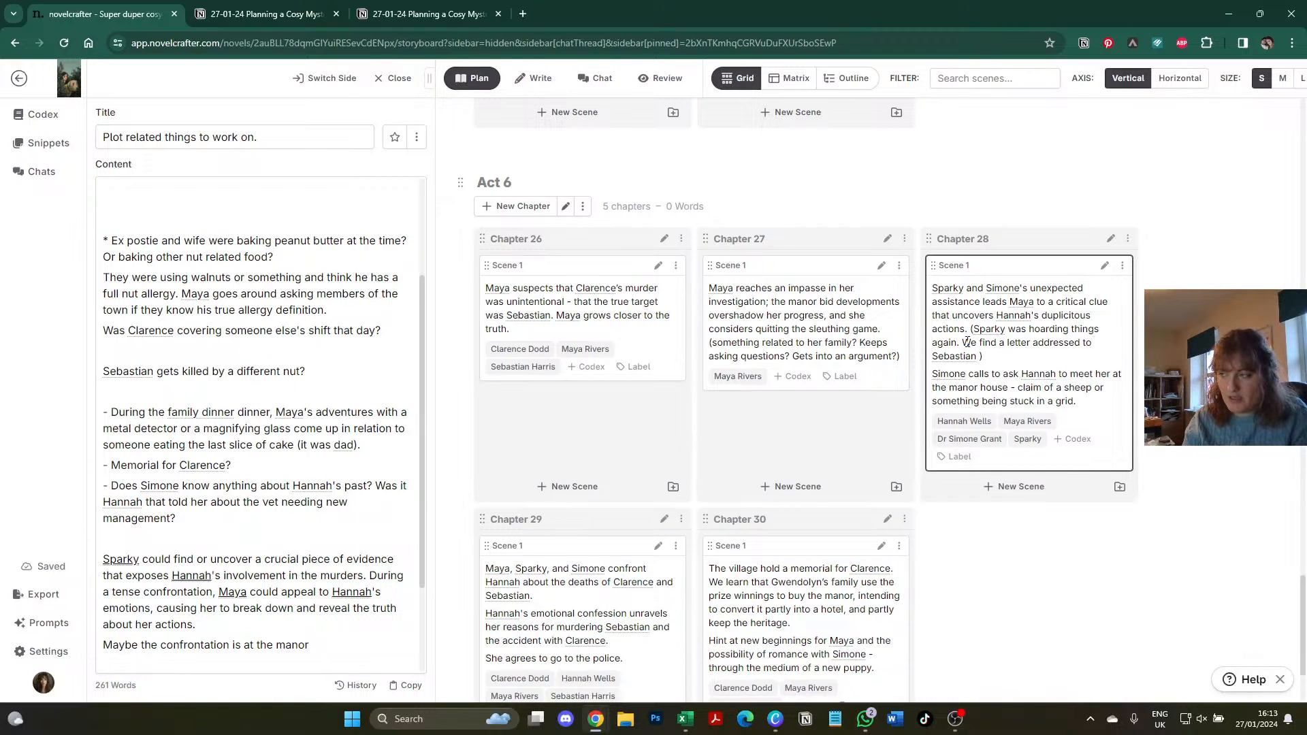
pyautogui.write('in a bush, blown by the ')
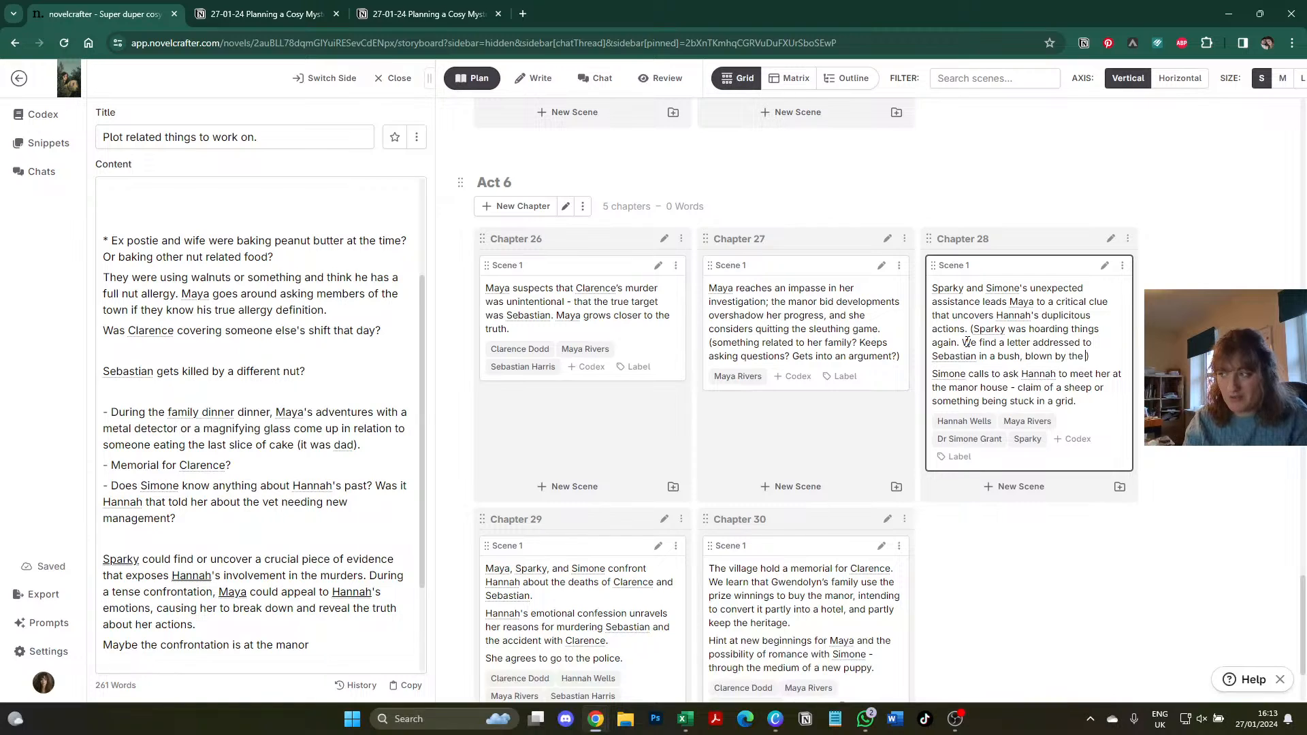
pyautogui.write('wind?')
pyautogui.write(' and it has hann')
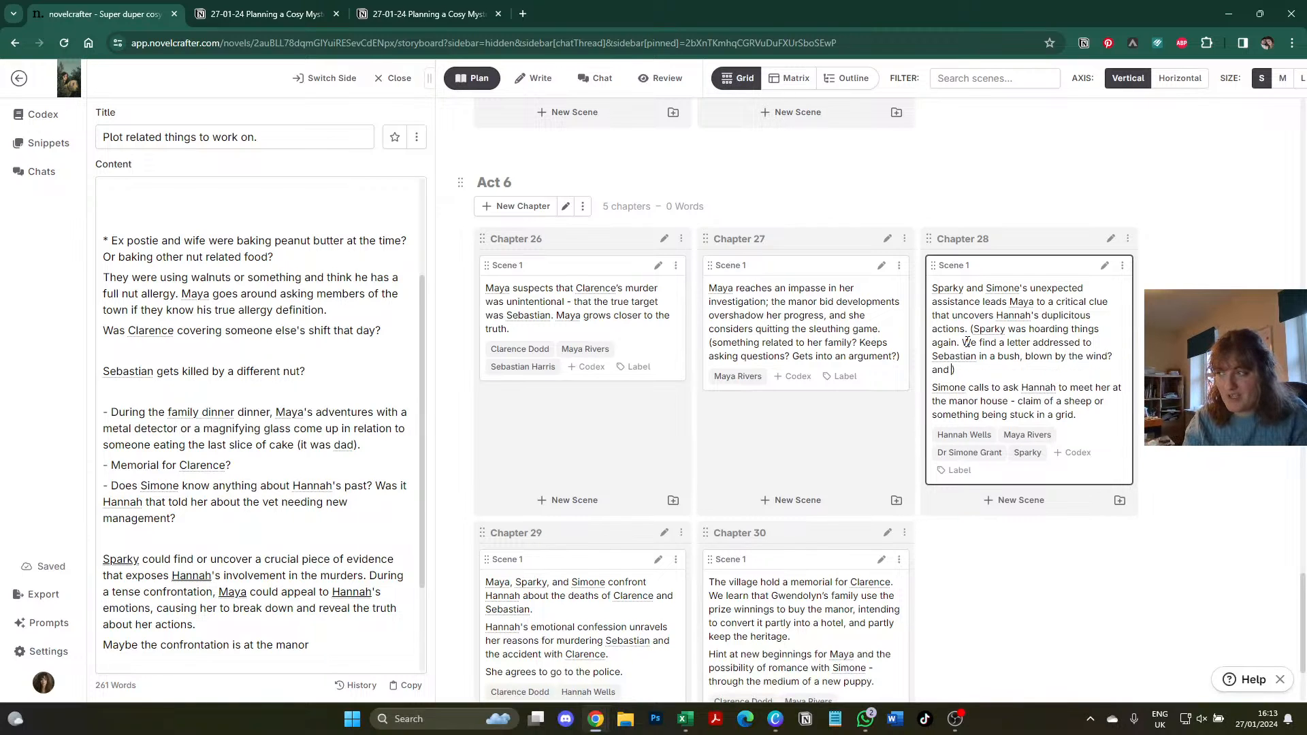
pyautogui.write("ah's handwriting on.")
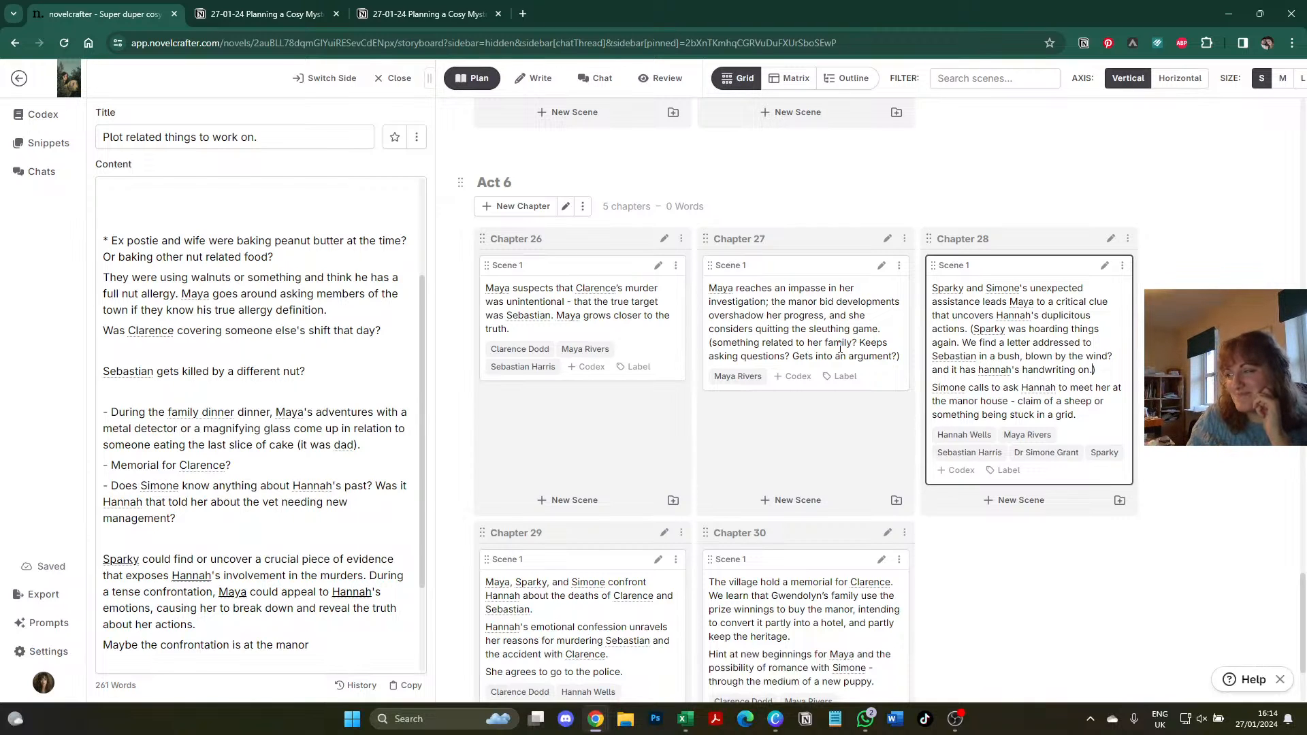
# - Add a new paragraph reading "Mal does not like Sparky" at the end of Chapter 15's Scene 1 summary
pyautogui.scroll(-1, 840, 348)
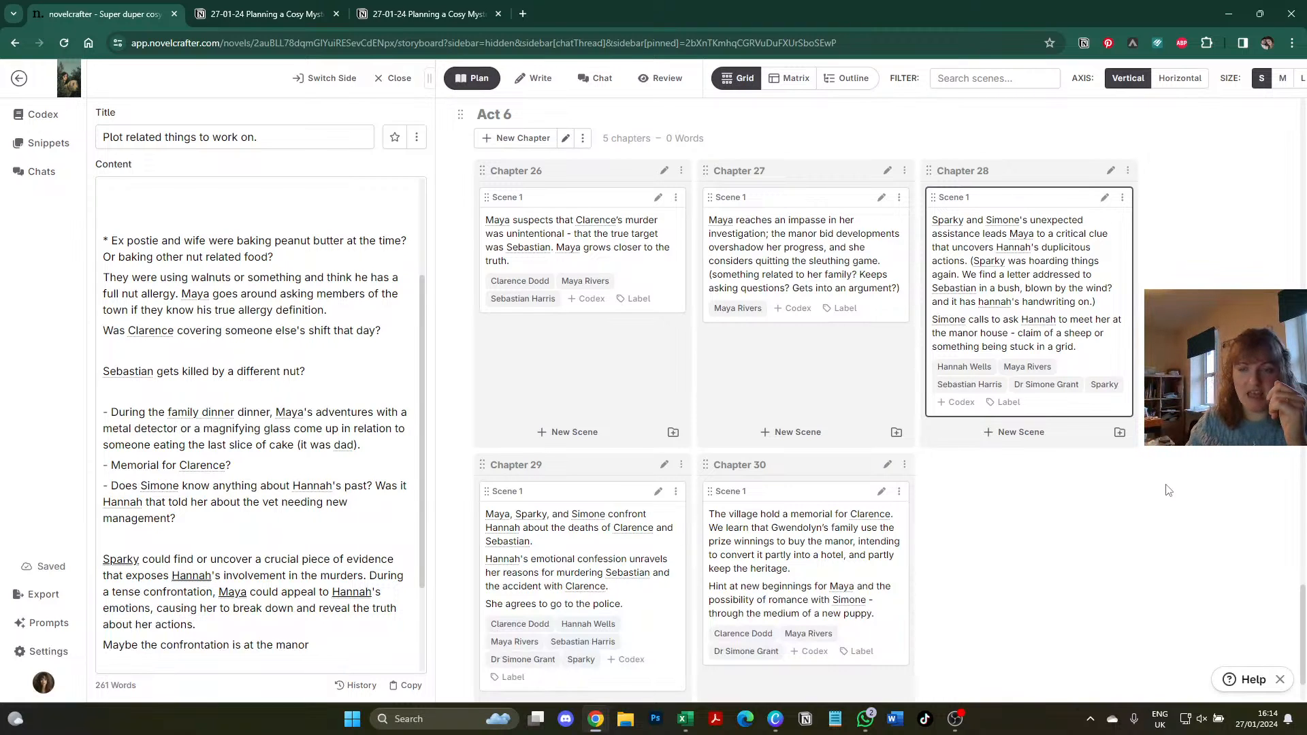
pyautogui.scroll(5, 797, 405)
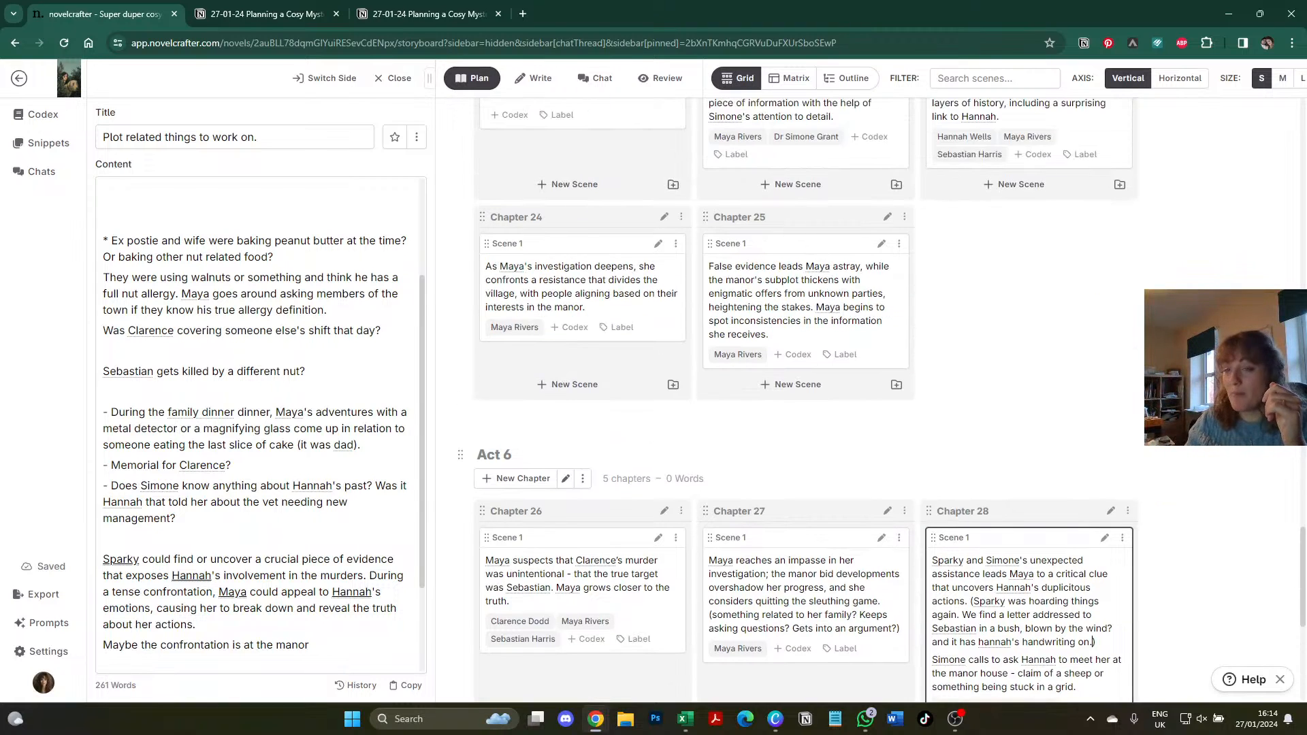
pyautogui.scroll(4, 797, 405)
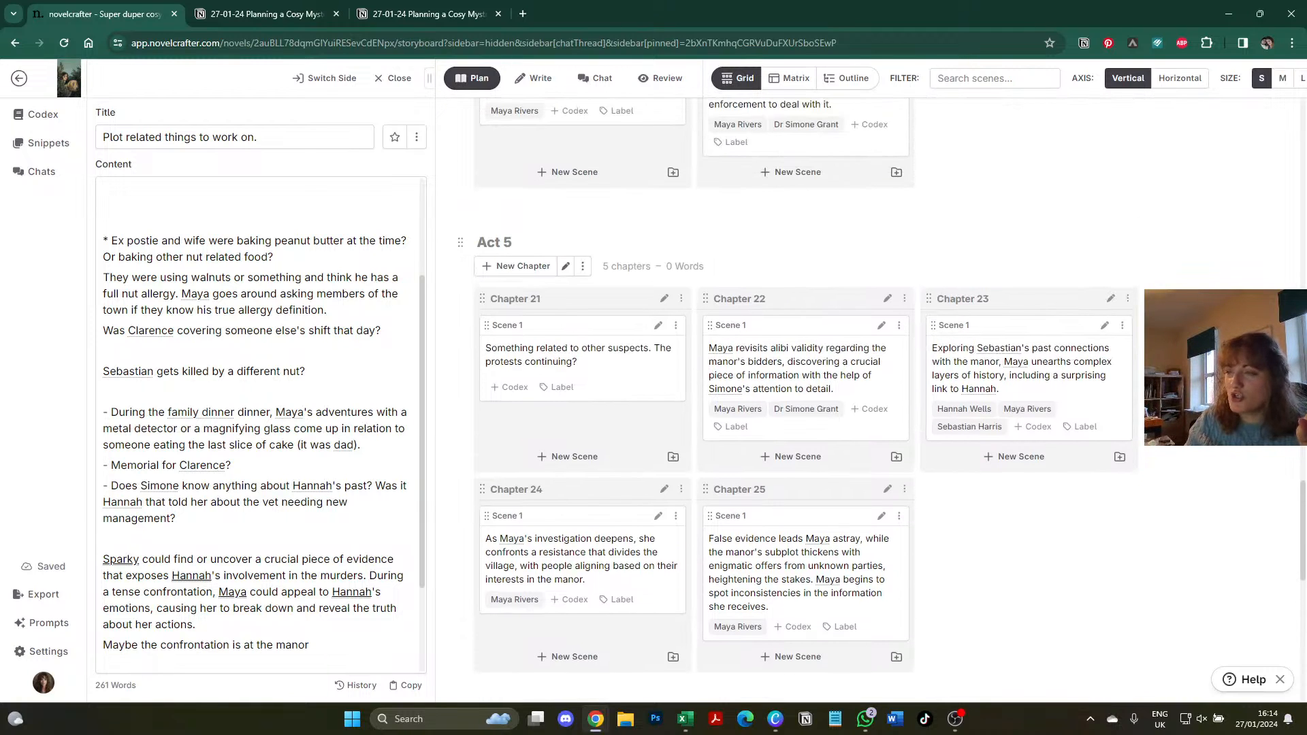
pyautogui.scroll(3, 797, 405)
pyautogui.scroll(8, 797, 405)
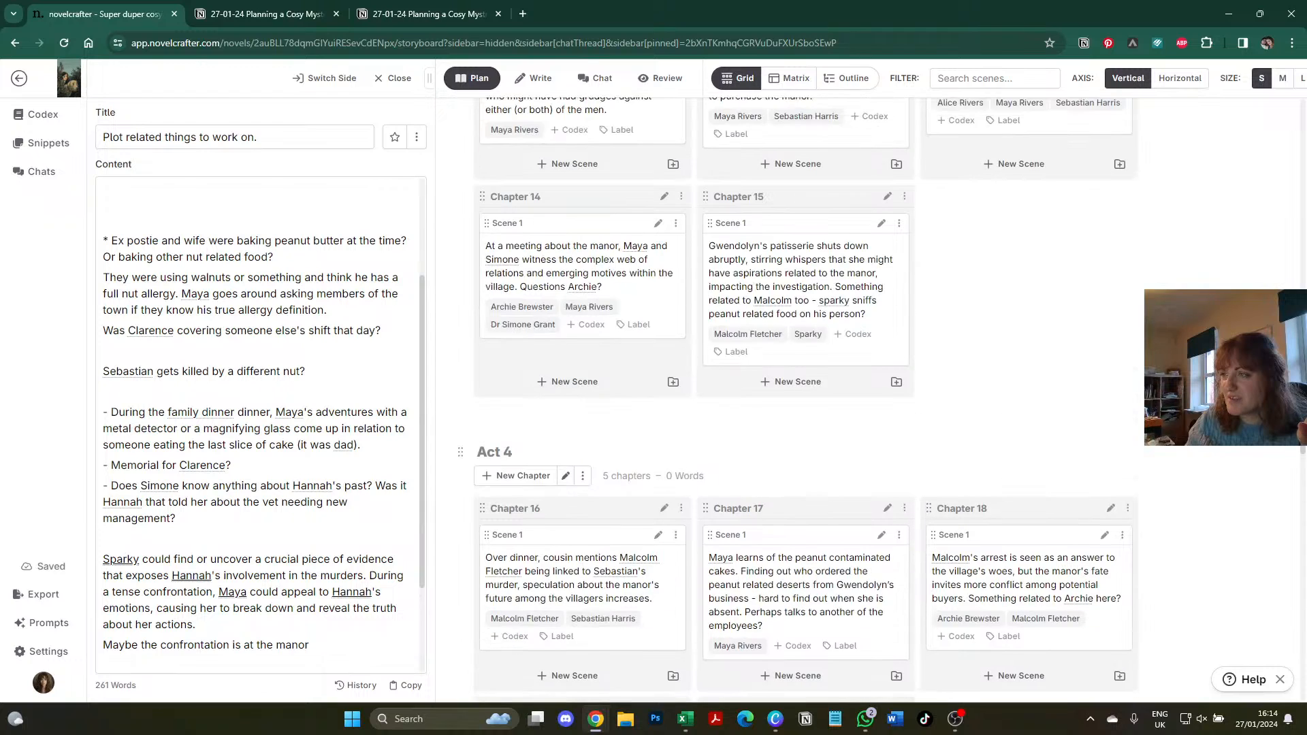
pyautogui.click(880, 314)
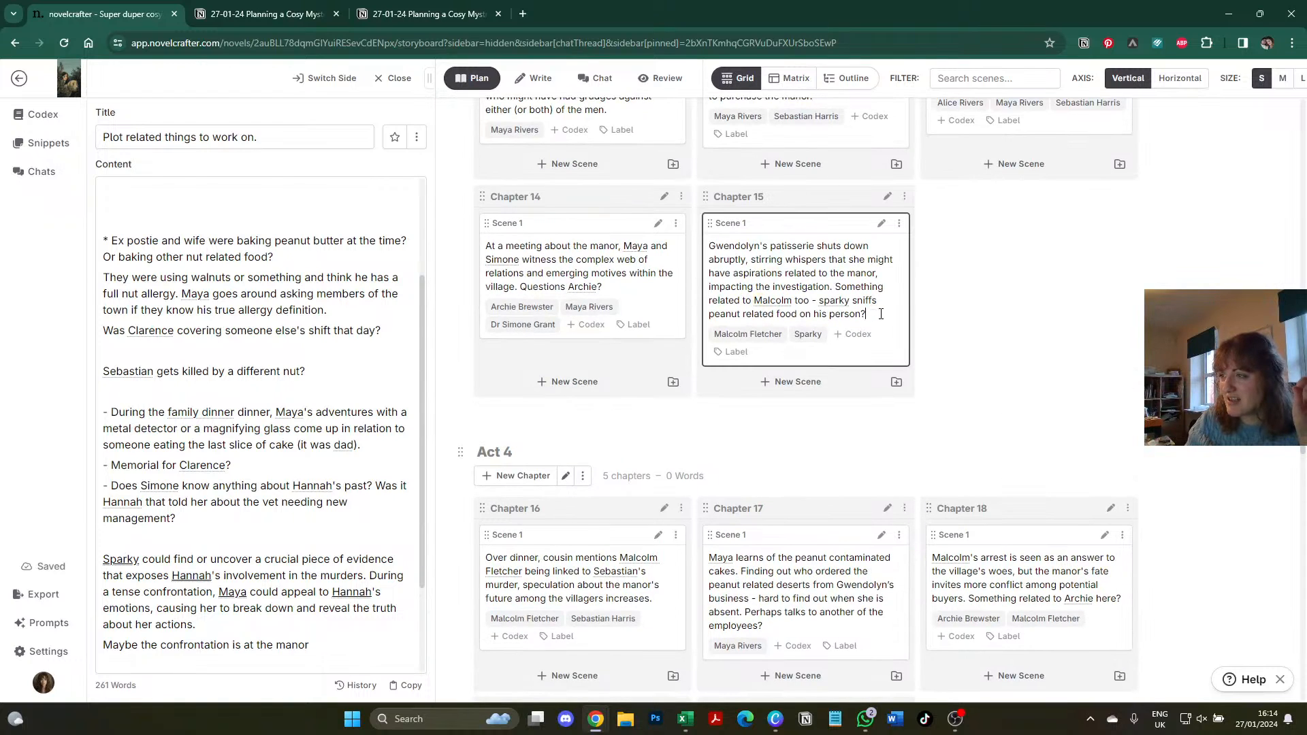
pyautogui.press('Return')
pyautogui.write('Mal does')
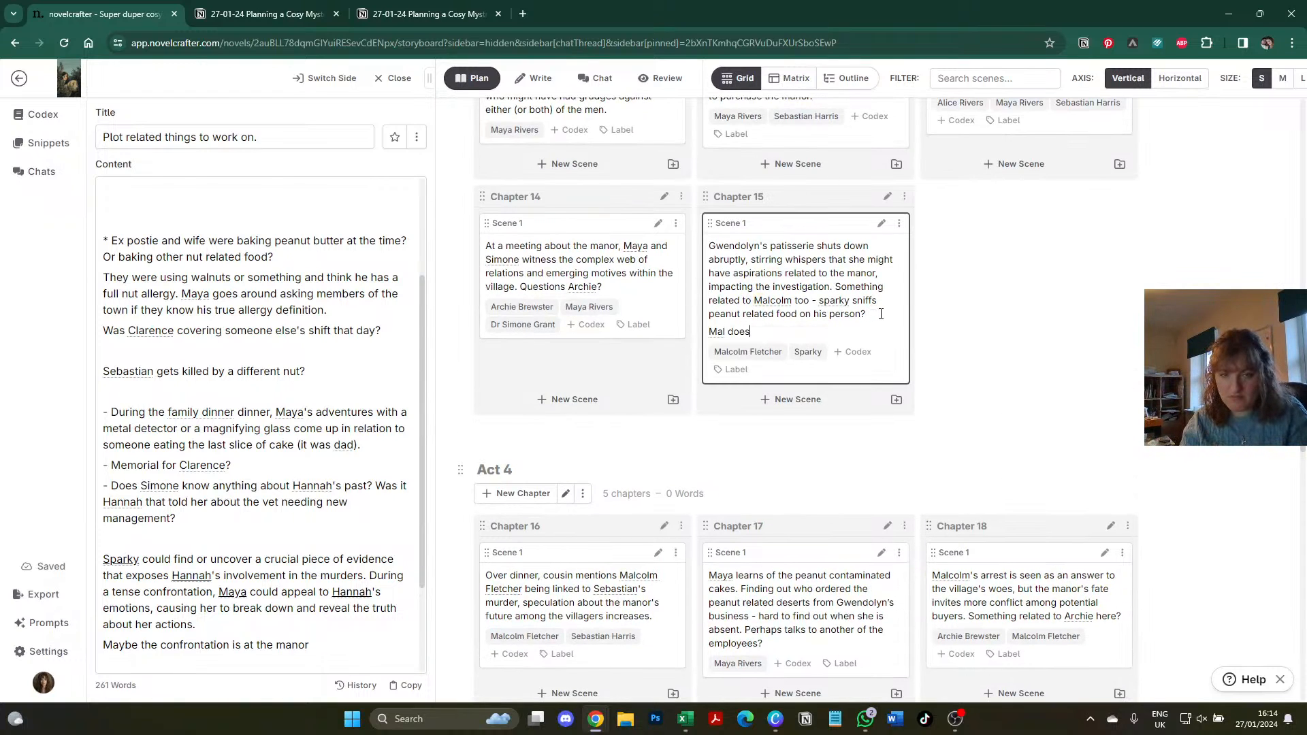
pyautogui.write(' not like')
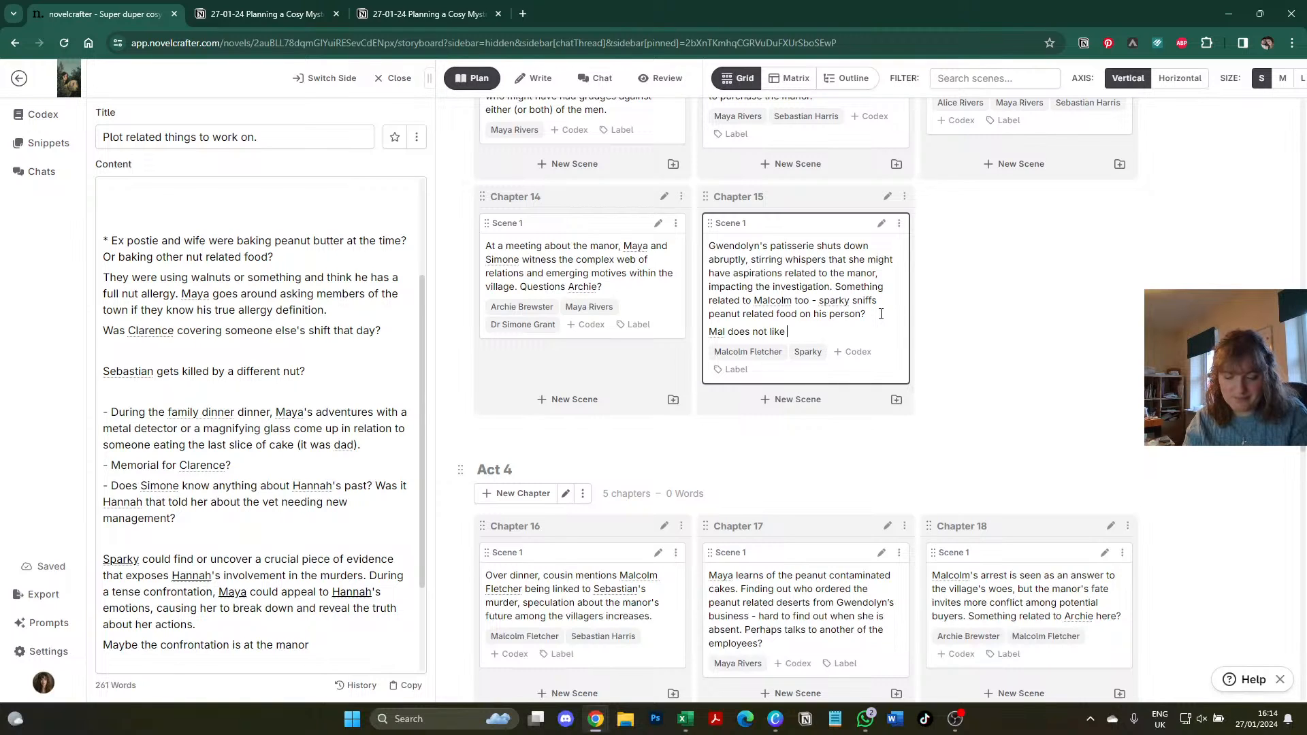
pyautogui.write('Sparky')
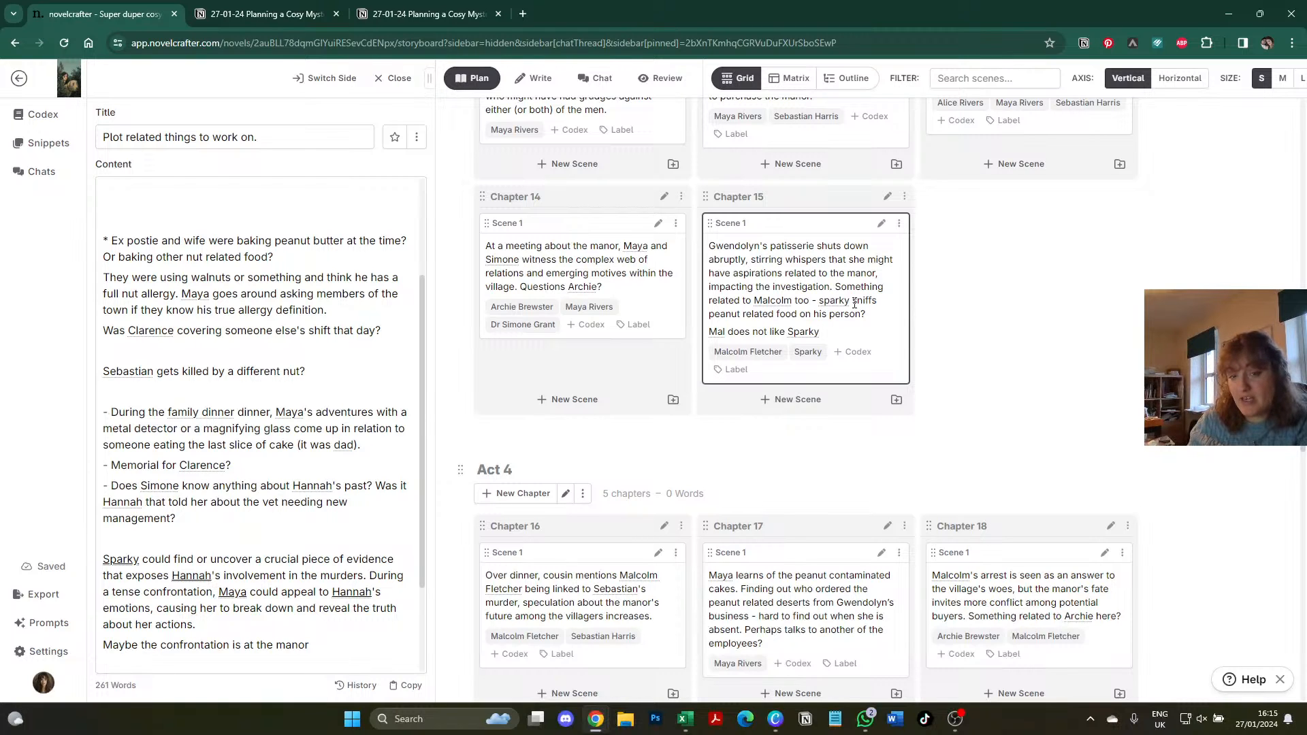
# - End Chapter 9's Scene 1 summary with the paragraph "Clarence and Sebastian had a one-night stand before Sebastian's intentions with the town were revealed."
pyautogui.scroll(3, 859, 394)
pyautogui.scroll(7, 859, 395)
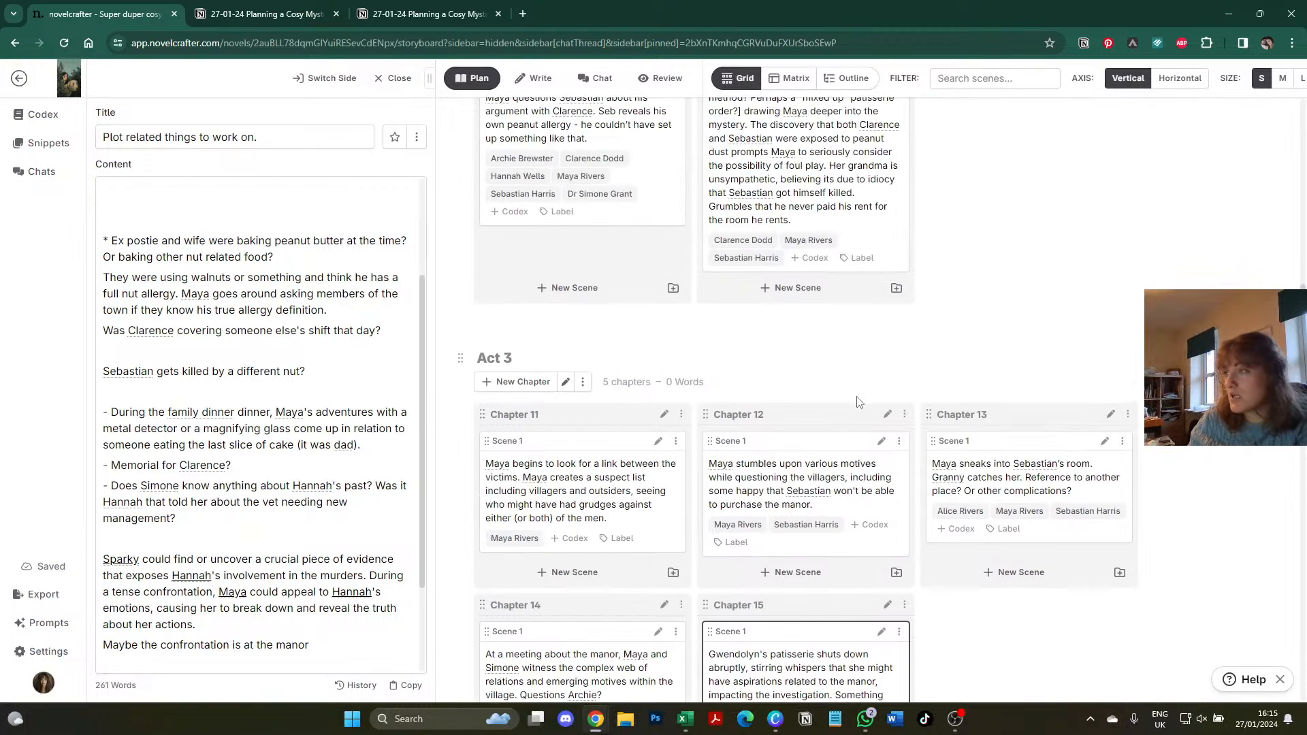
pyautogui.scroll(8, 822, 412)
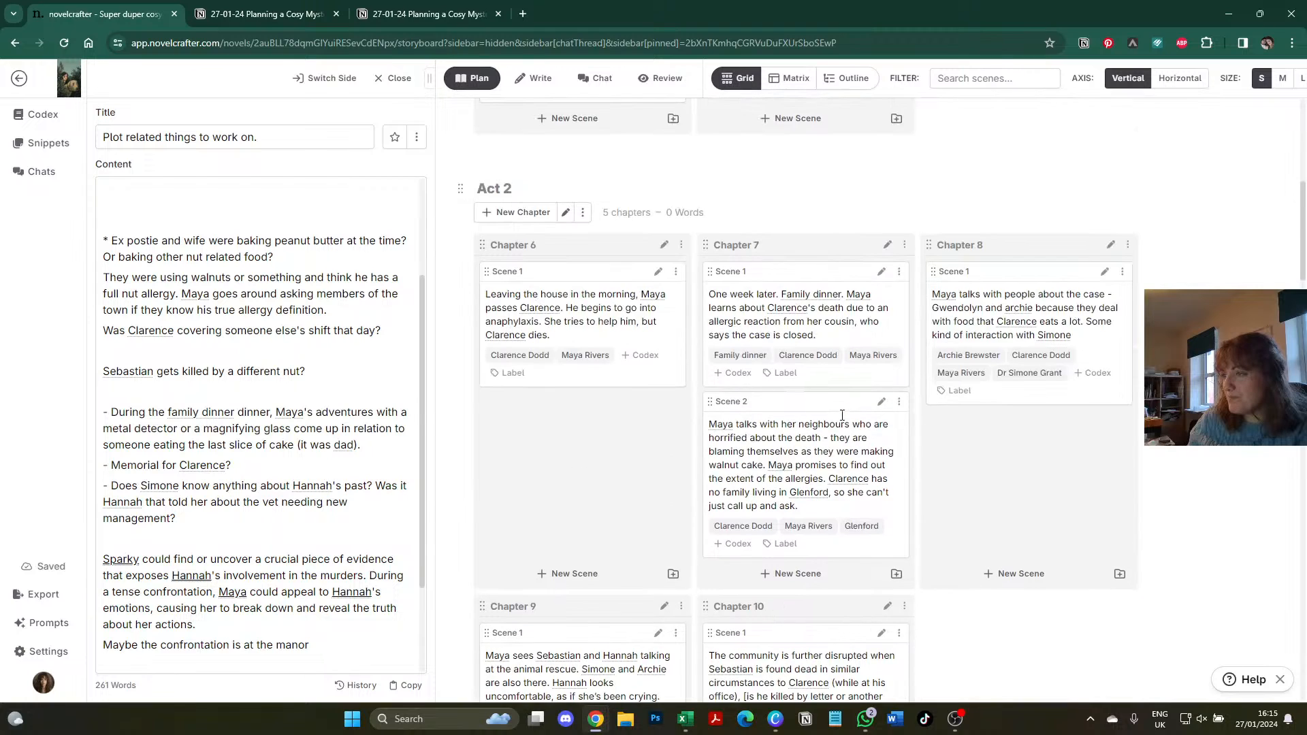
pyautogui.scroll(1, 841, 419)
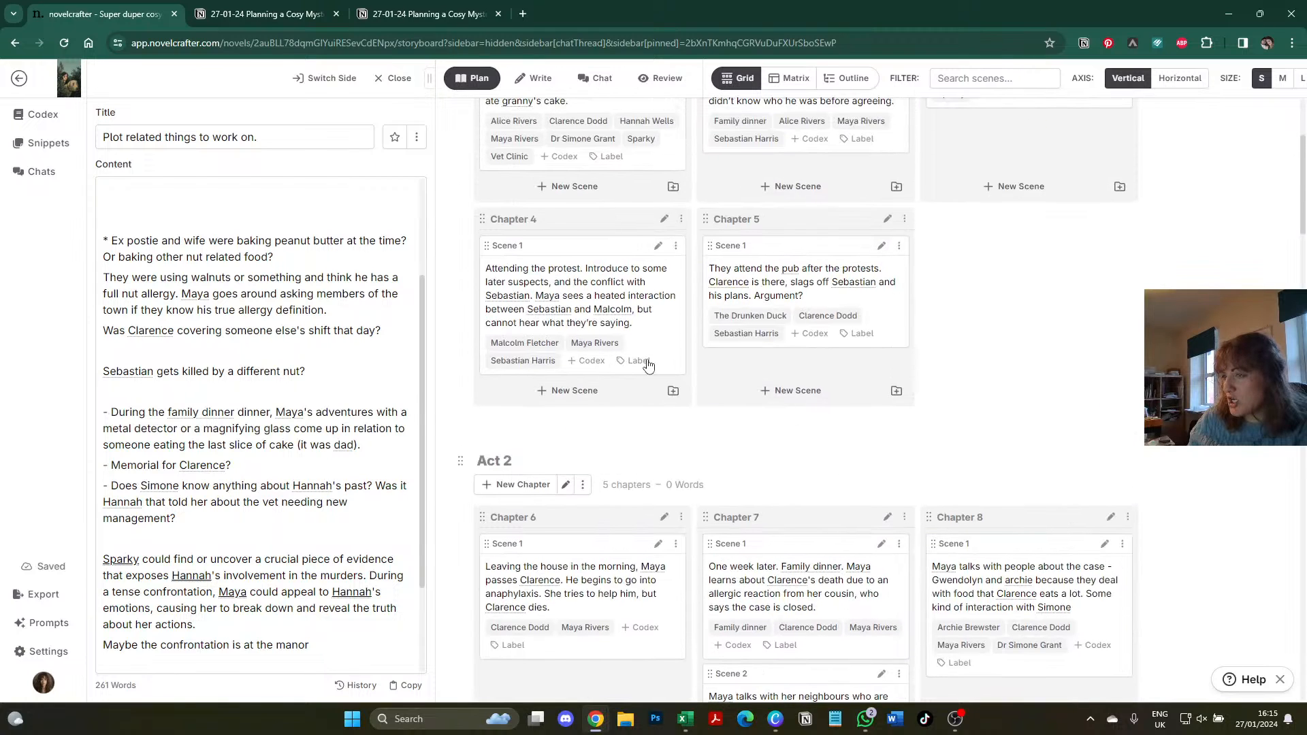
pyautogui.scroll(1, 642, 359)
pyautogui.scroll(-4, 643, 359)
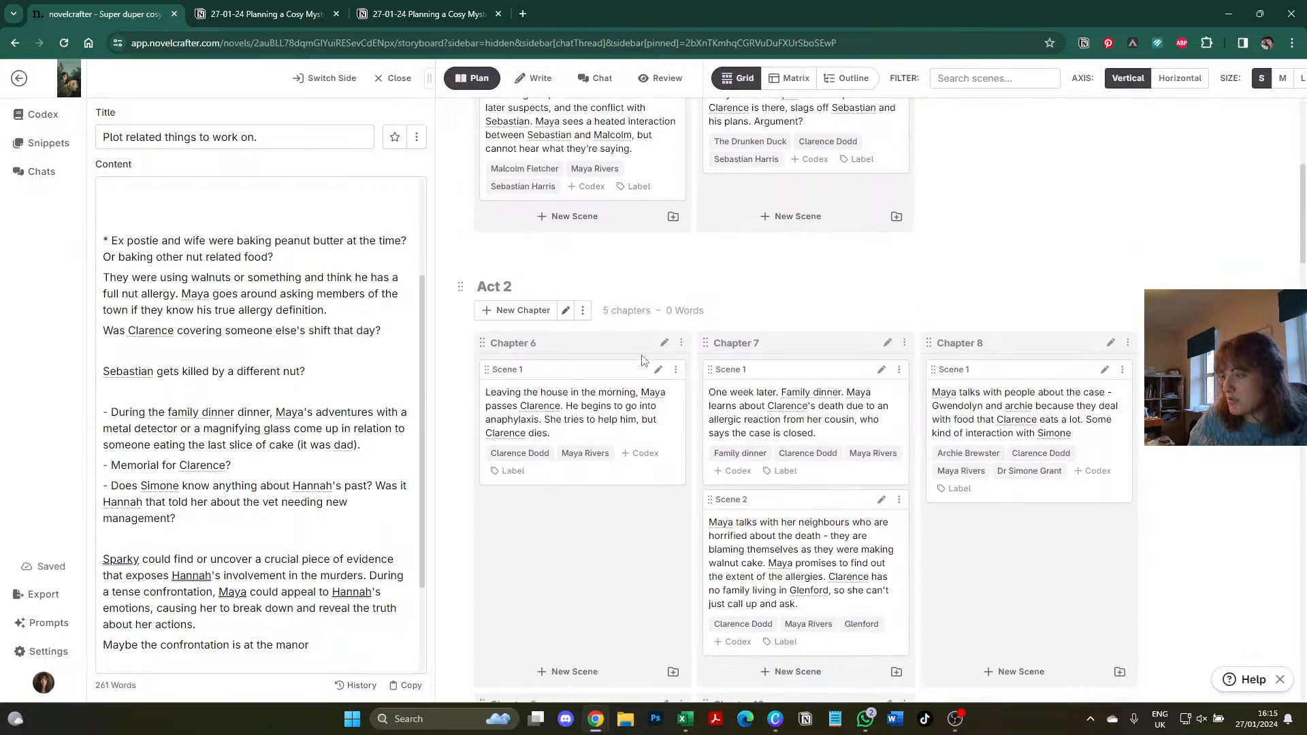
pyautogui.scroll(-6, 643, 359)
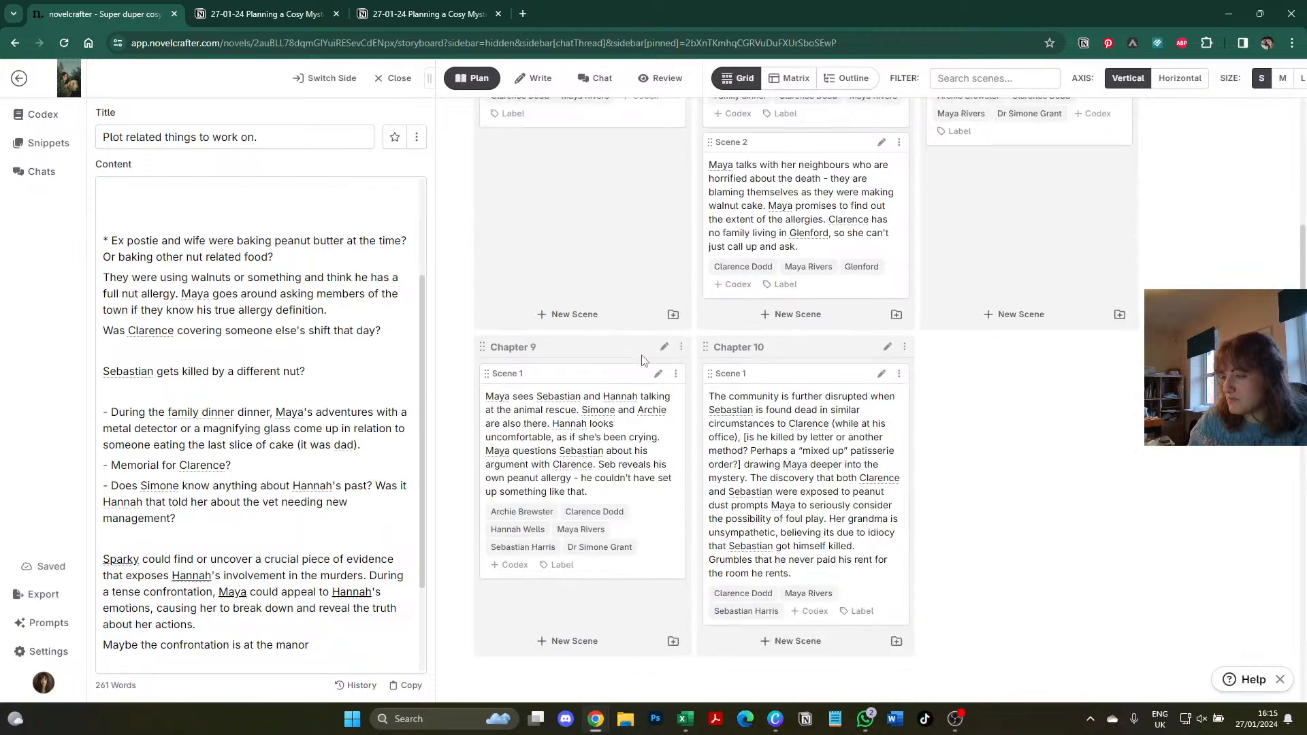
pyautogui.click(620, 416)
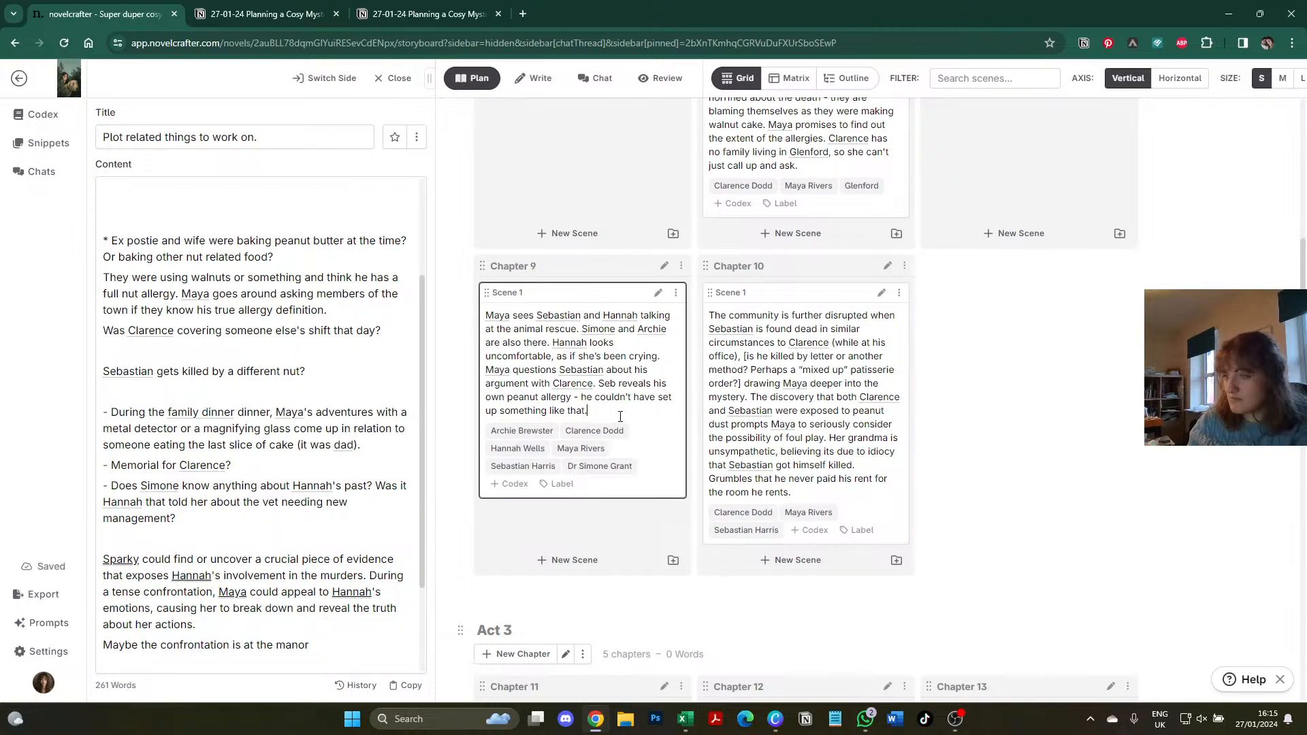
pyautogui.press('Return')
pyautogui.press('Return')
pyautogui.write('Clarence')
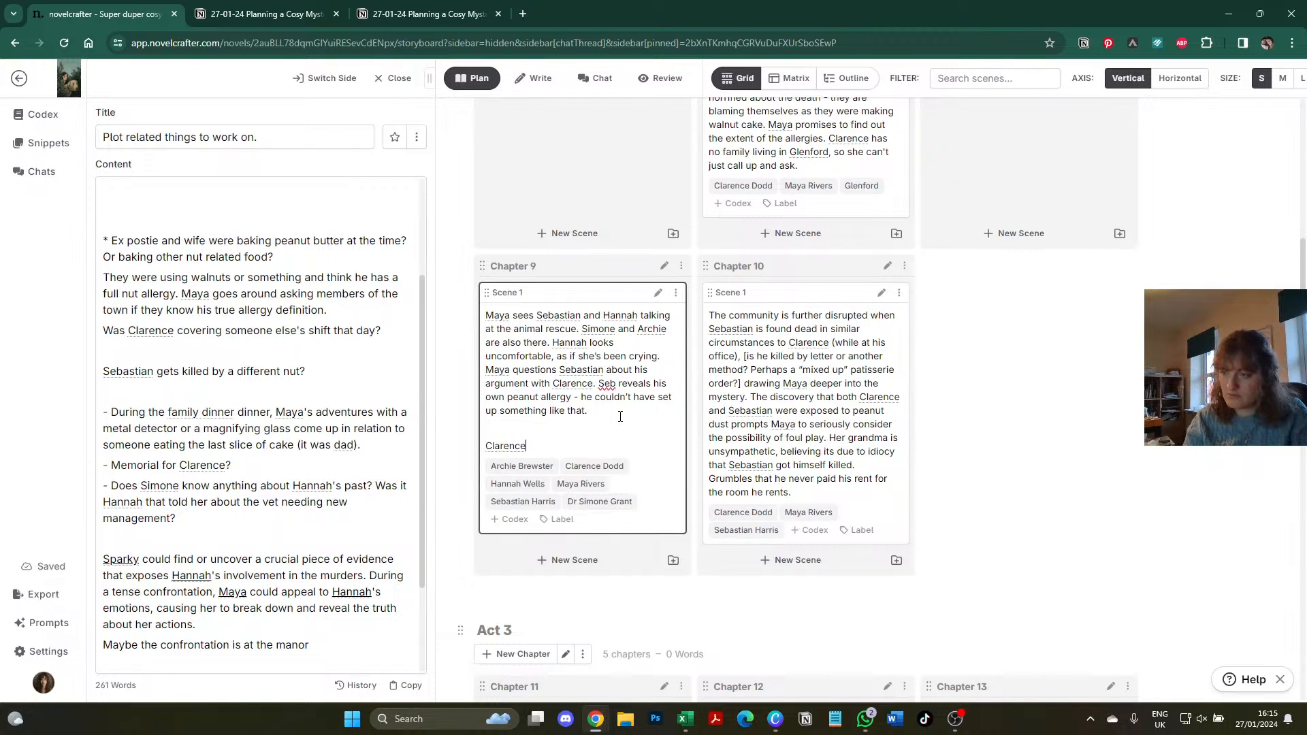
pyautogui.write(' and Sebastian ')
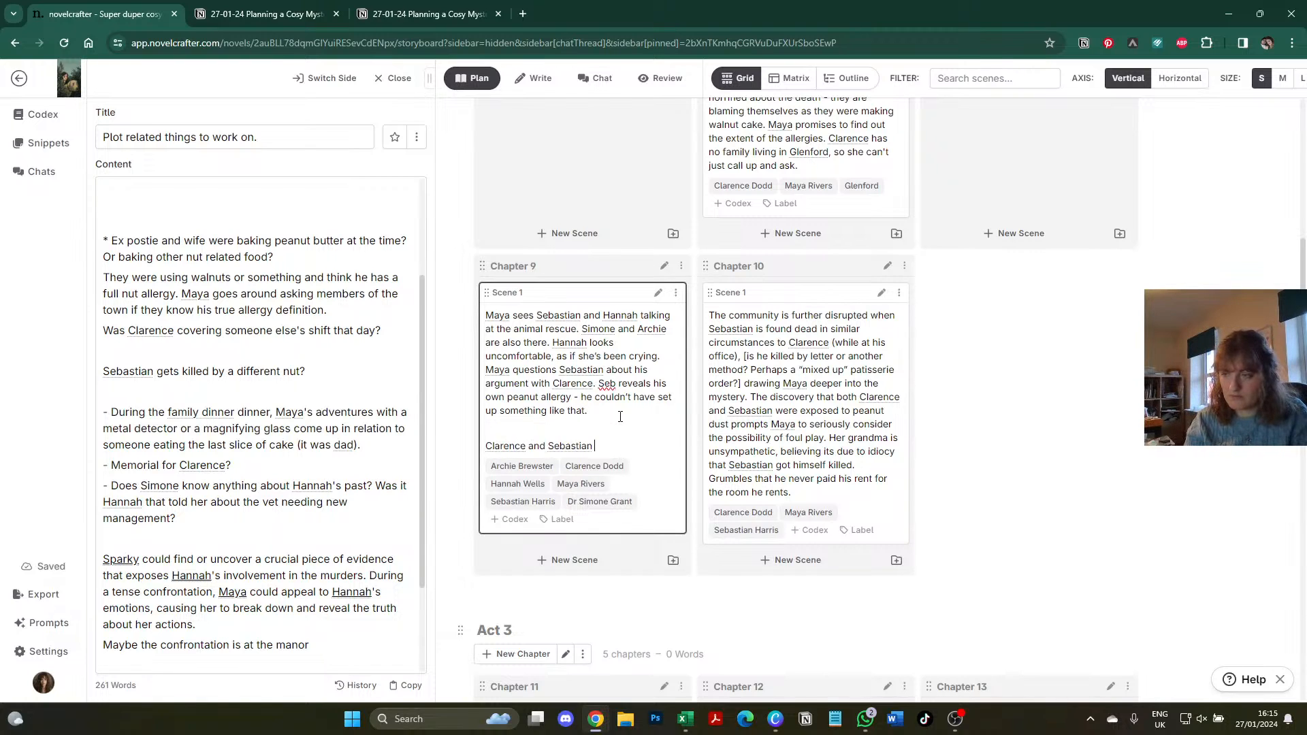
pyautogui.write('had a one-nigh')
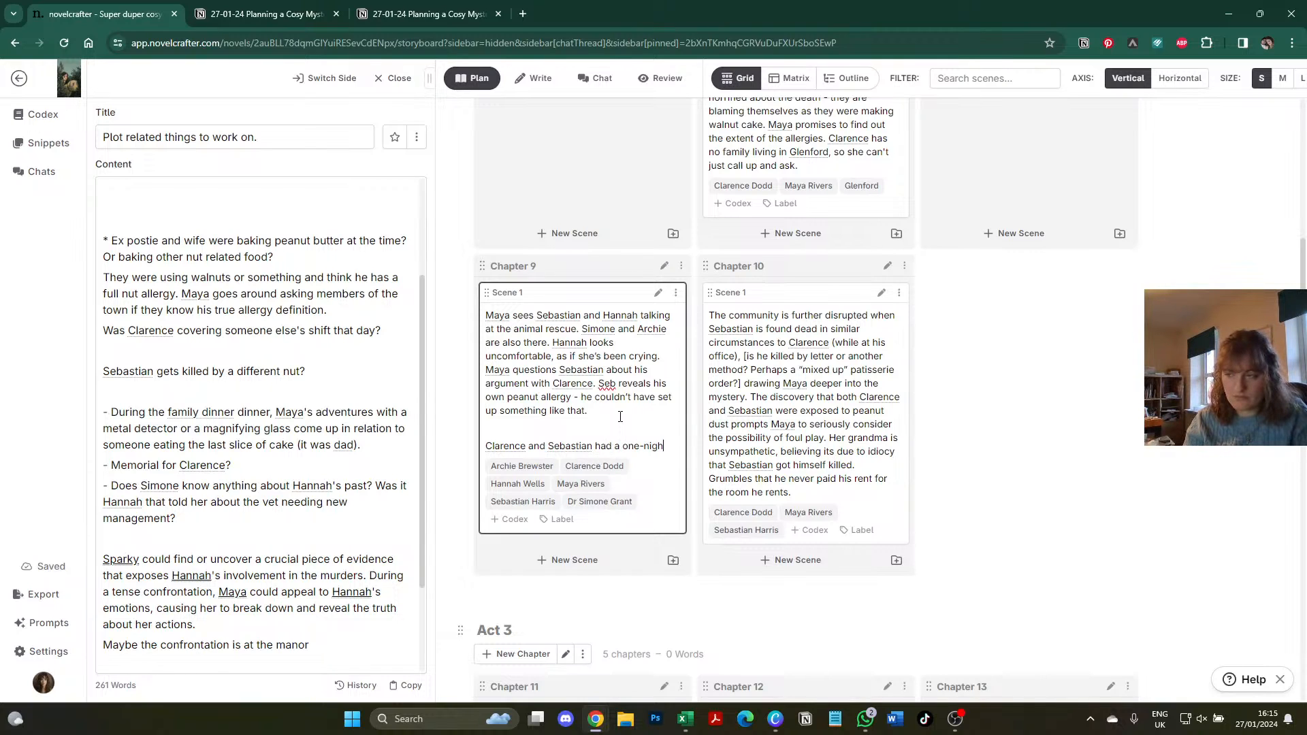
pyautogui.write('t stand before S')
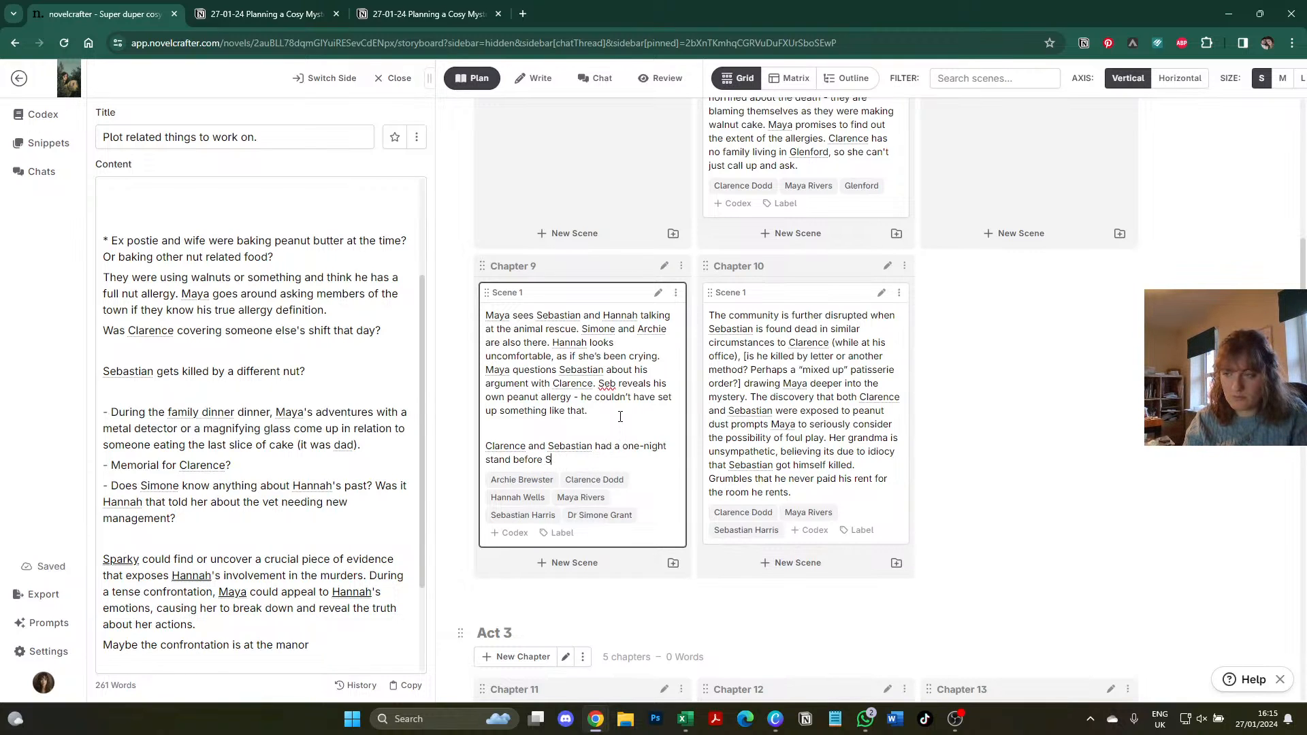
pyautogui.write("ebastian's int")
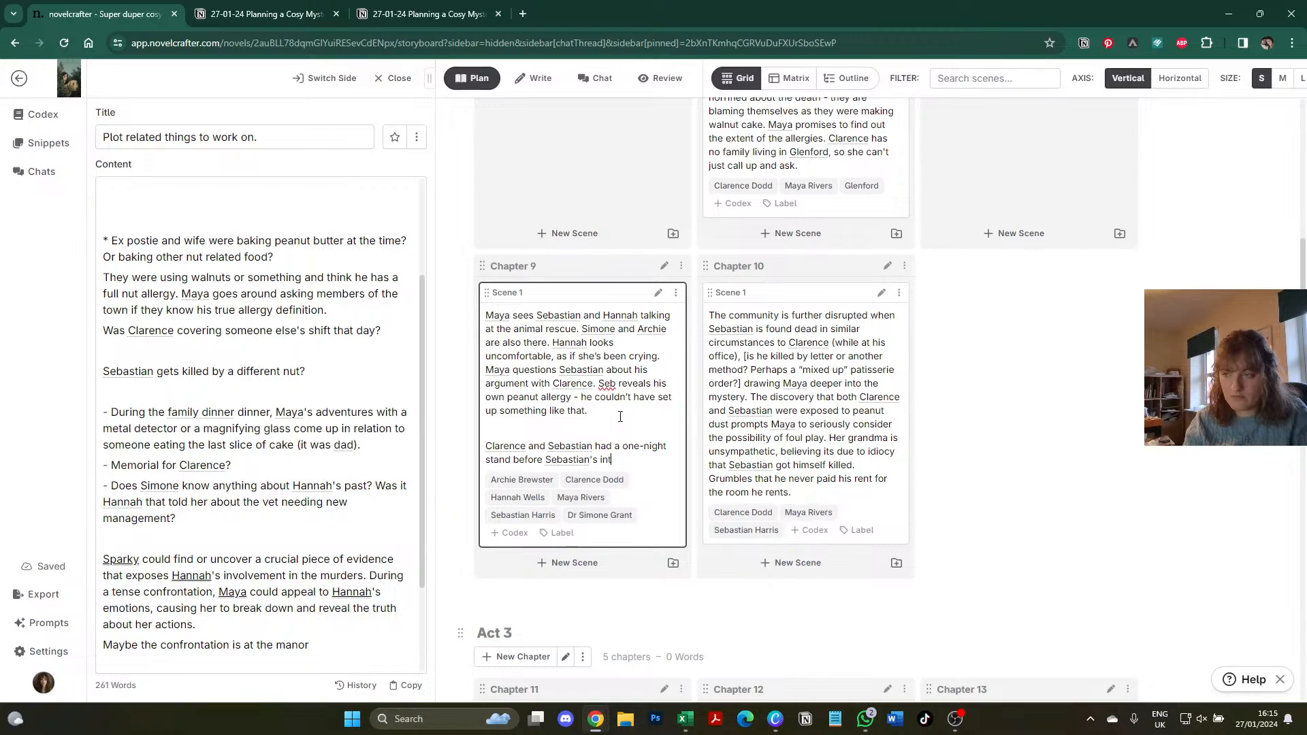
pyautogui.write('entions with the')
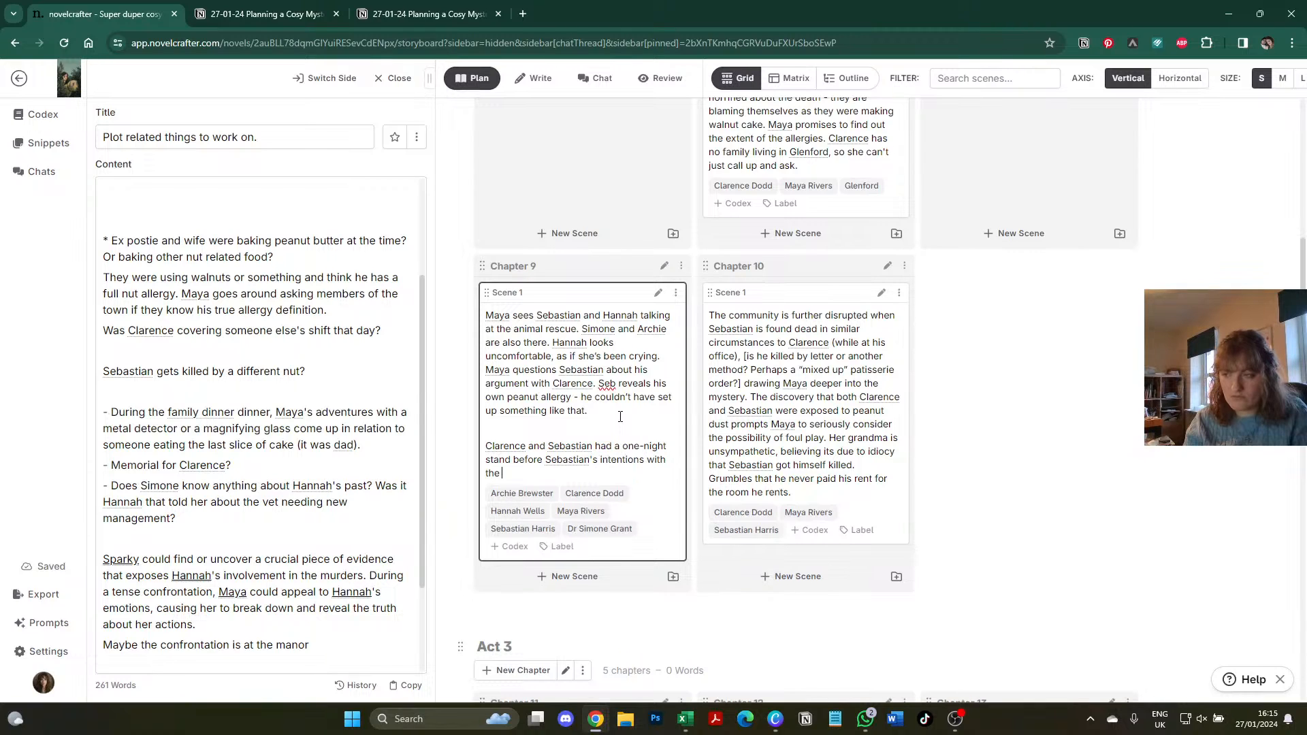
pyautogui.write(' town were revealed.')
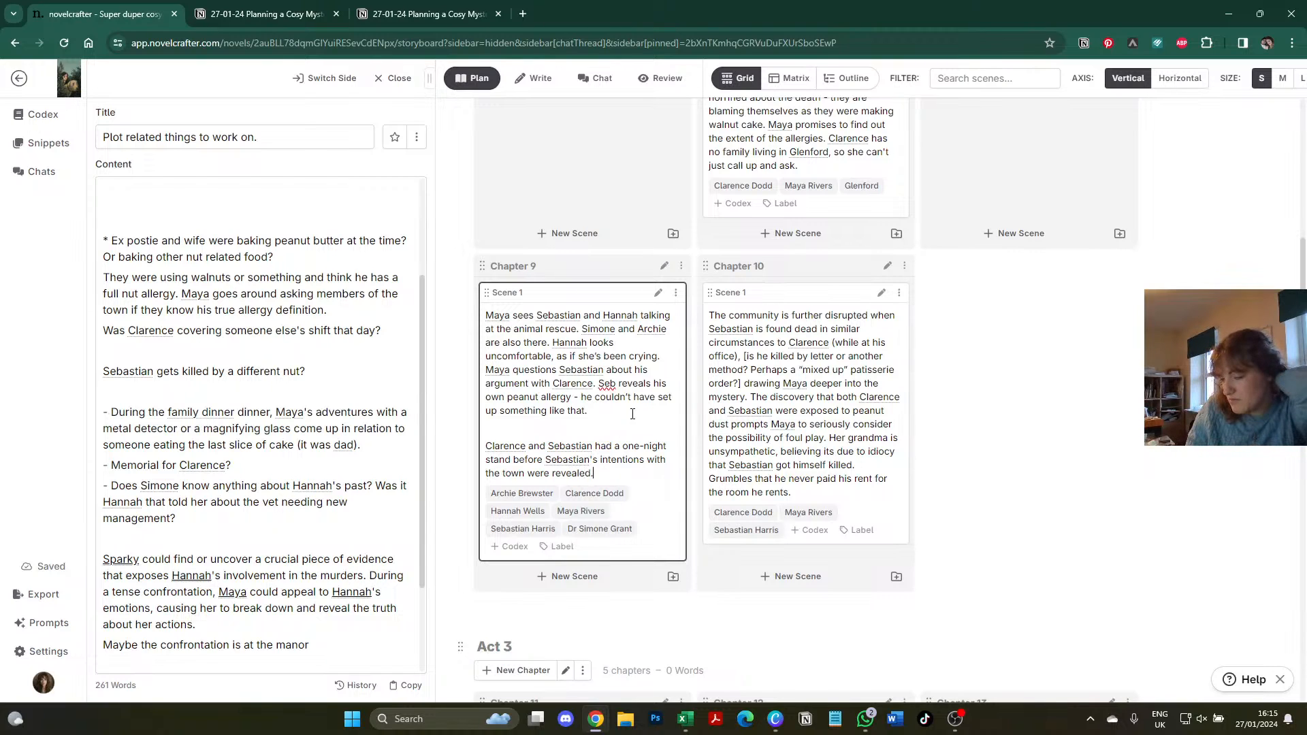
pyautogui.click(1082, 481)
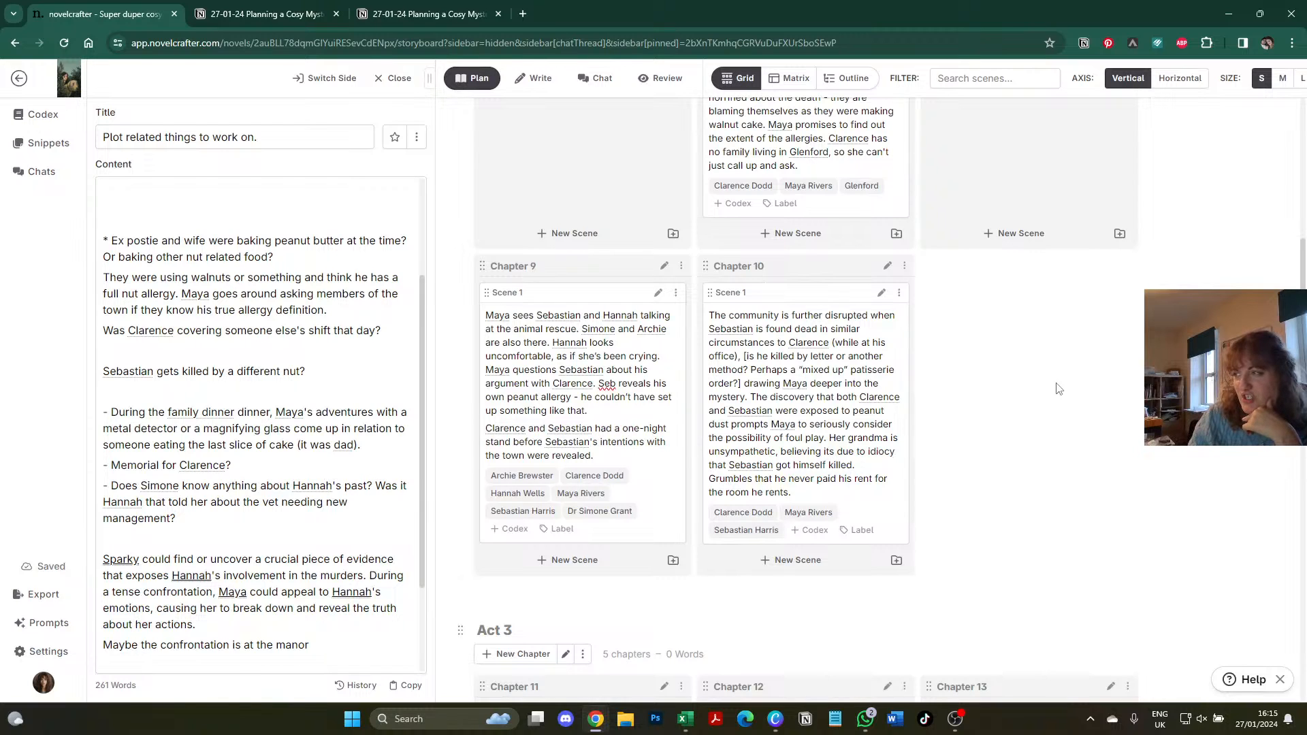
# - End Chapter 8's Scene 1 summary with "- we learn about how she came to be in Glenford (i.e. Hannah told her about the position opening)"
pyautogui.scroll(2, 1058, 389)
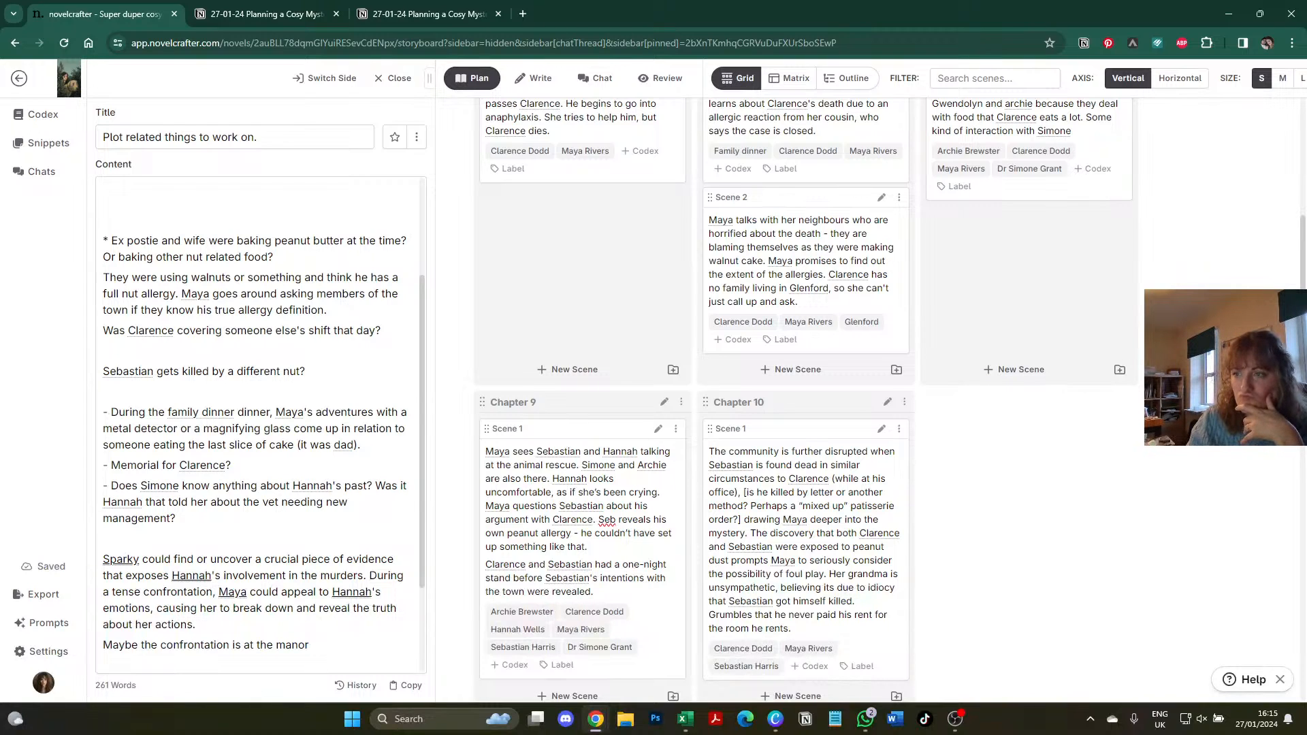
pyautogui.scroll(-1, 495, 338)
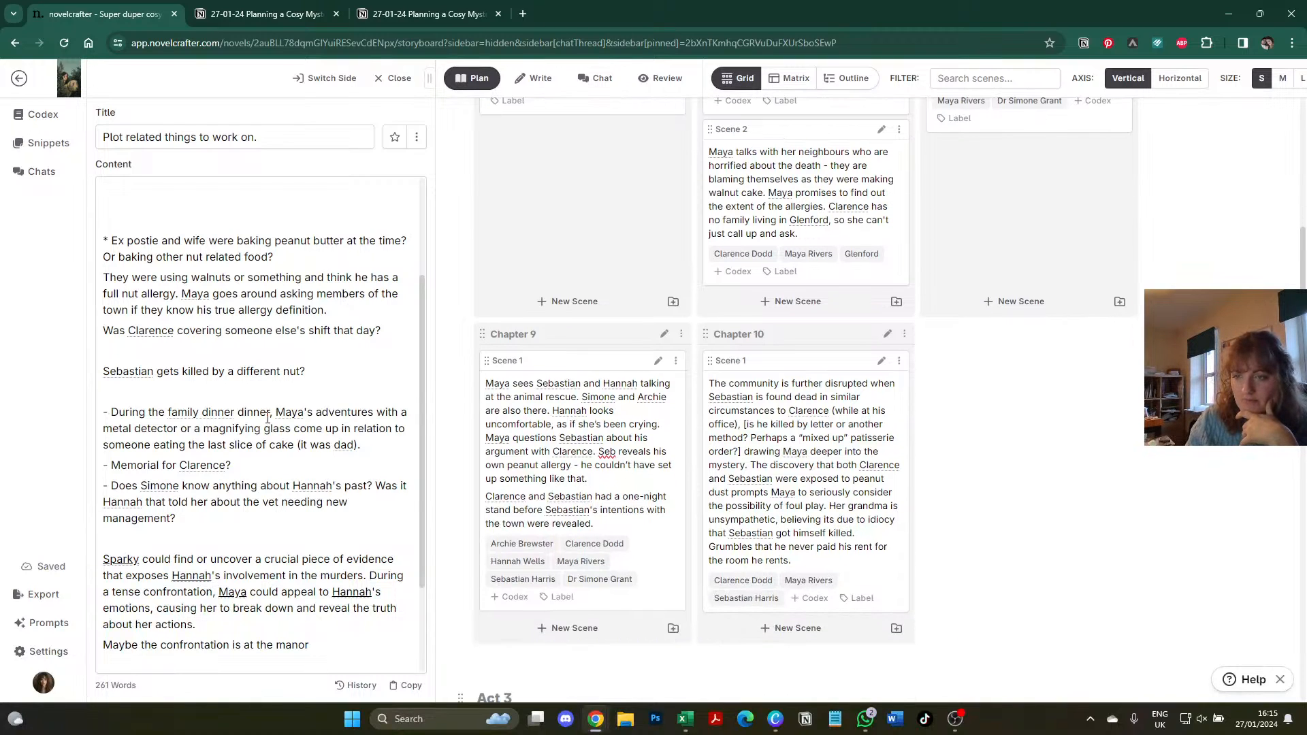
pyautogui.scroll(7, 790, 301)
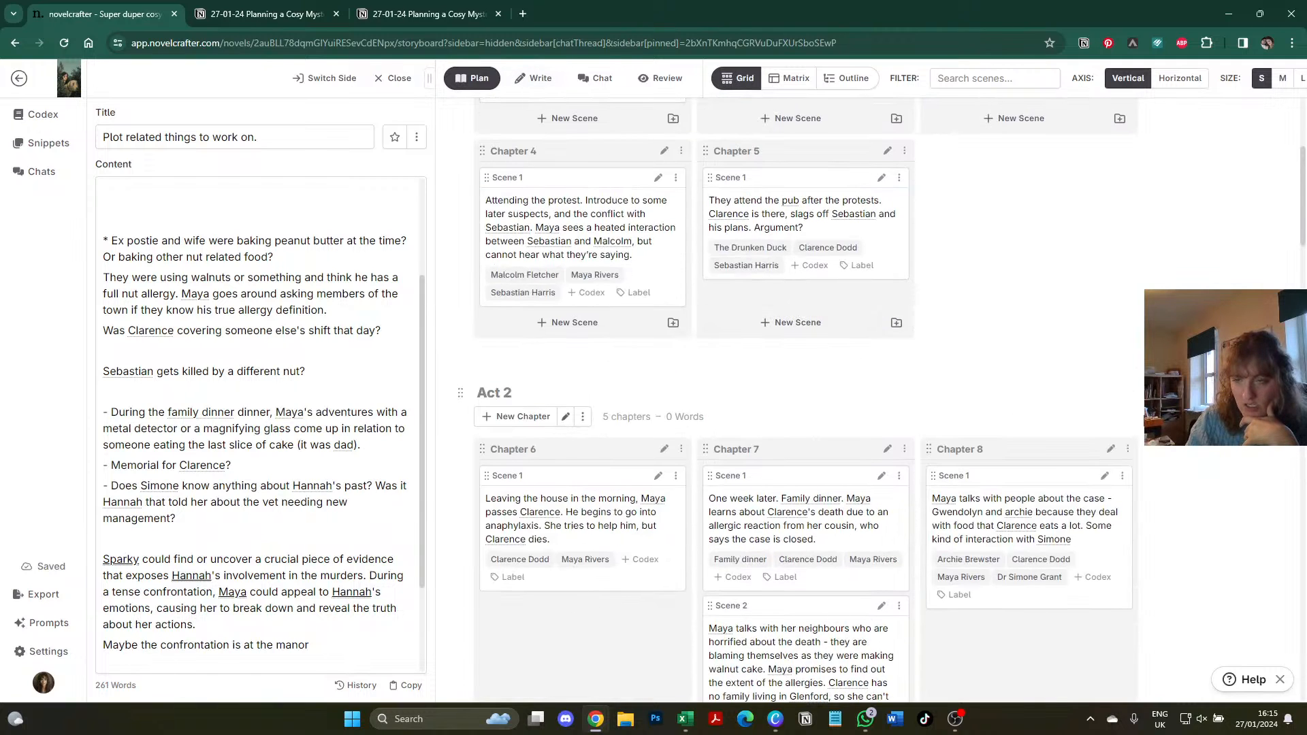
pyautogui.scroll(-6, 806, 381)
pyautogui.scroll(3, 806, 381)
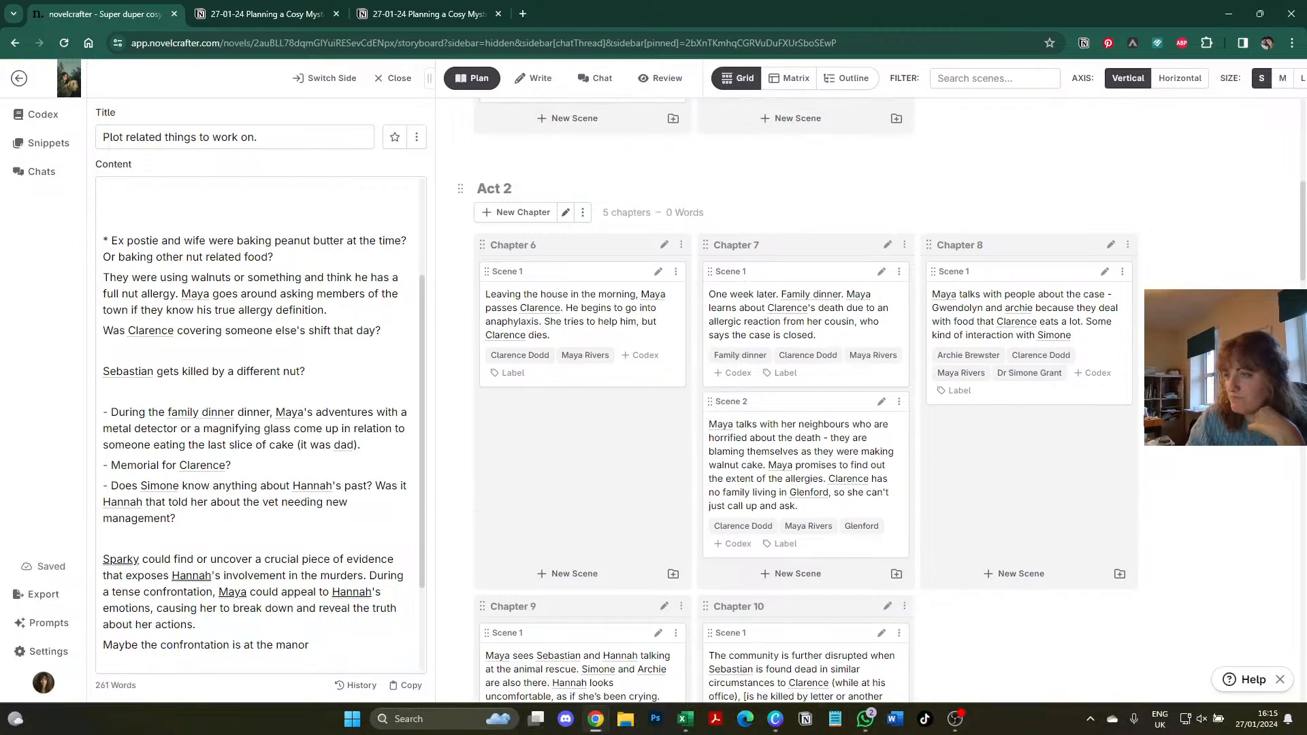
pyautogui.click(1089, 340)
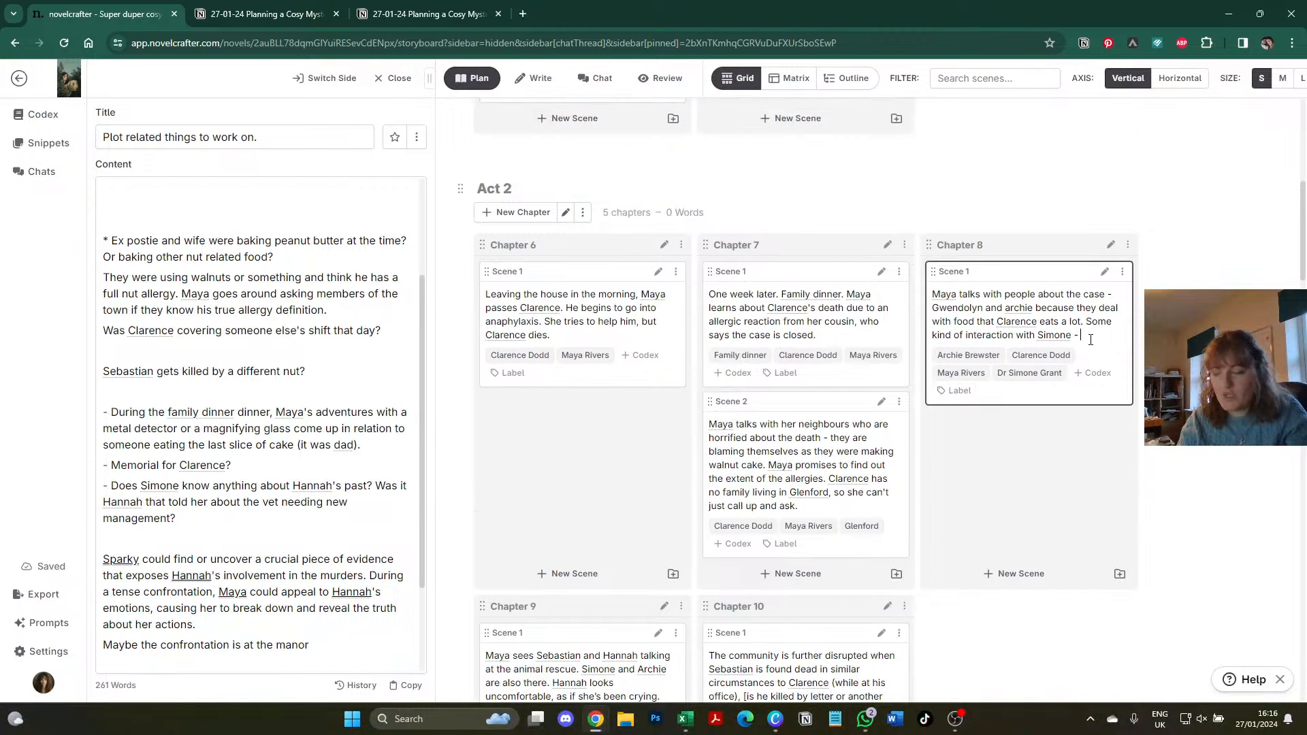
pyautogui.write('we learn about ')
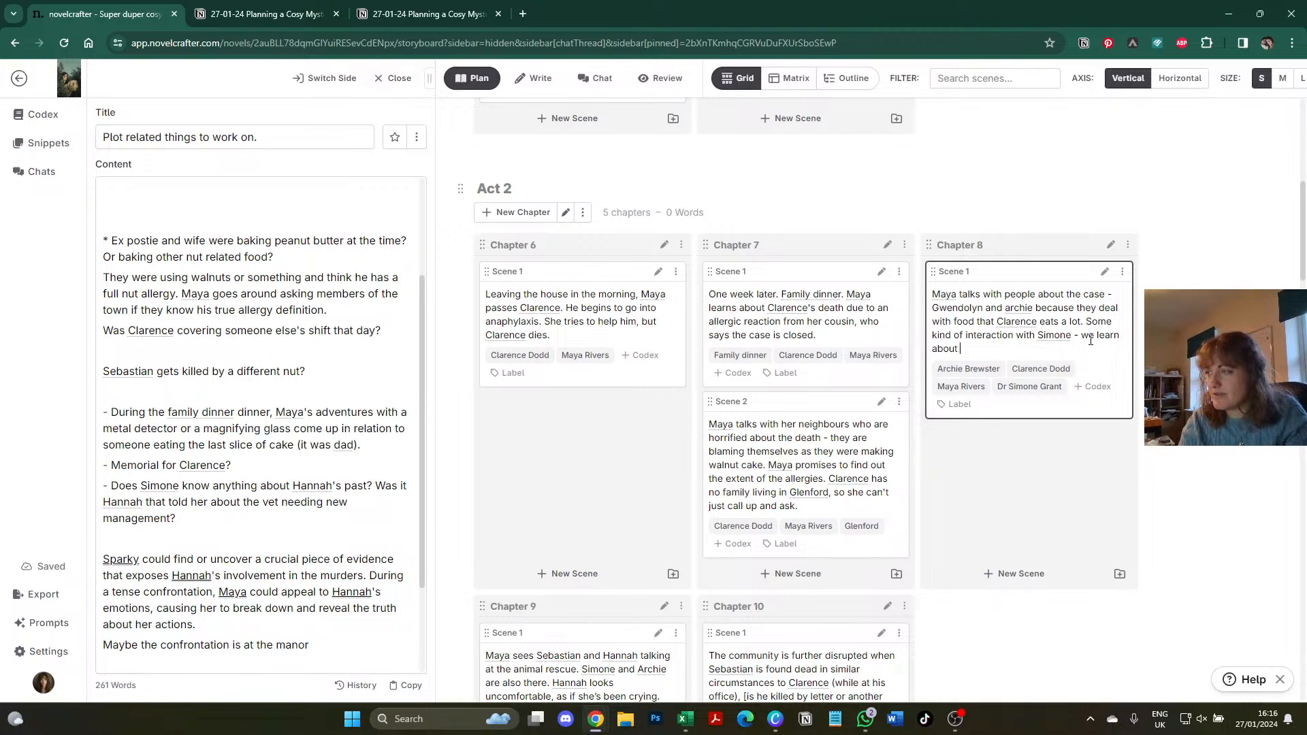
pyautogui.write('how she came to be')
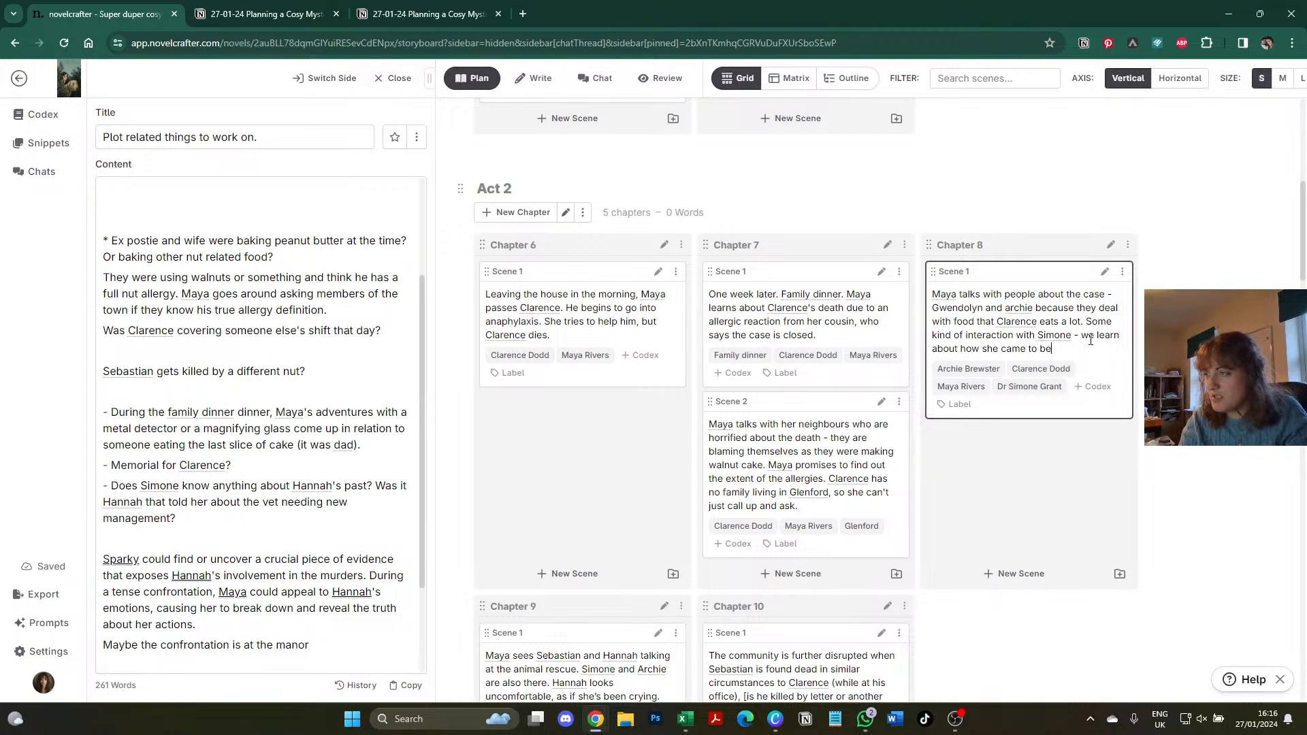
pyautogui.write(' in Glenford ')
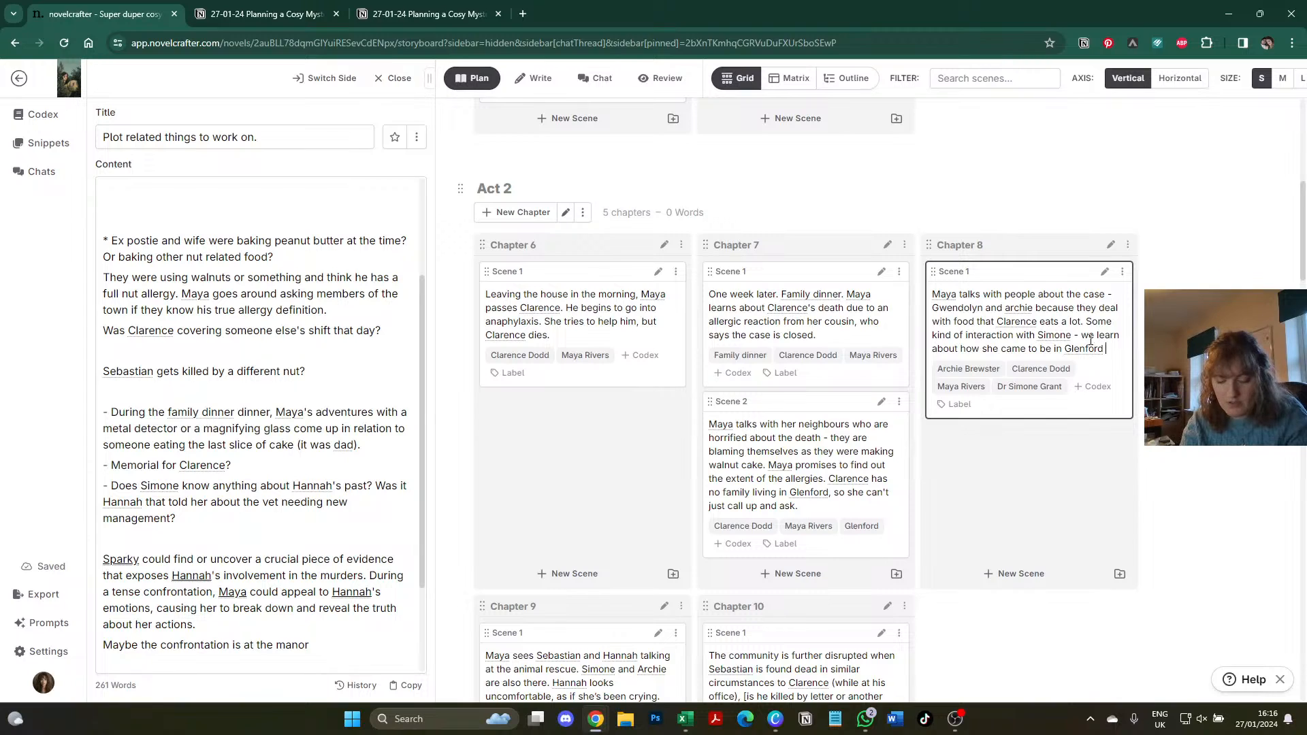
pyautogui.write('(i.e. Hanna')
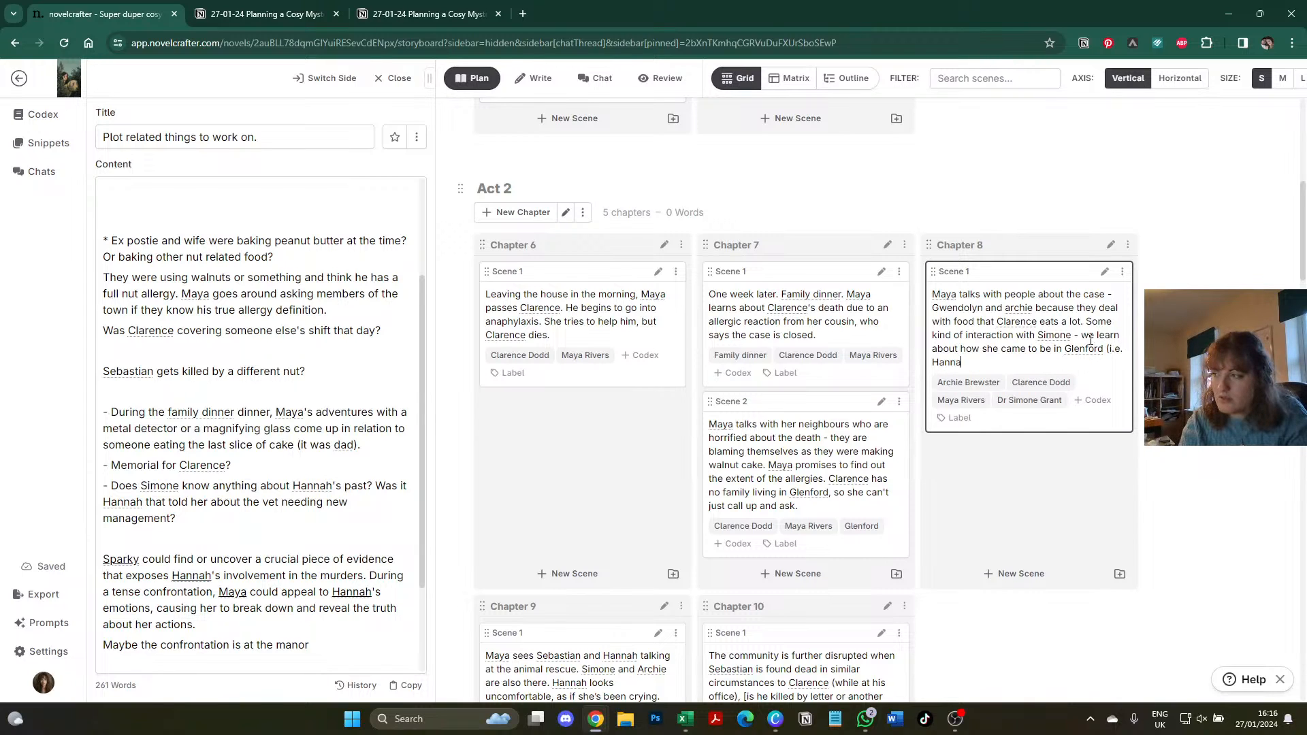
pyautogui.write('h told her about ')
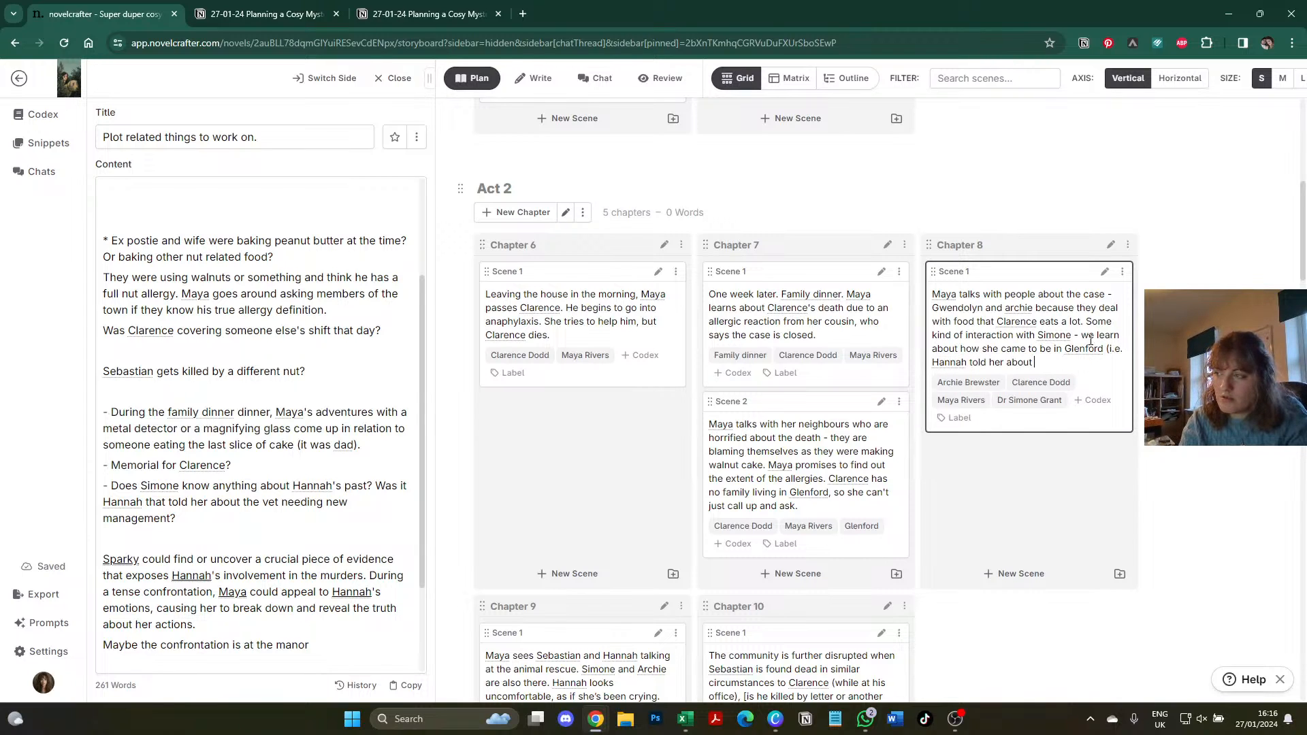
pyautogui.write('the position op')
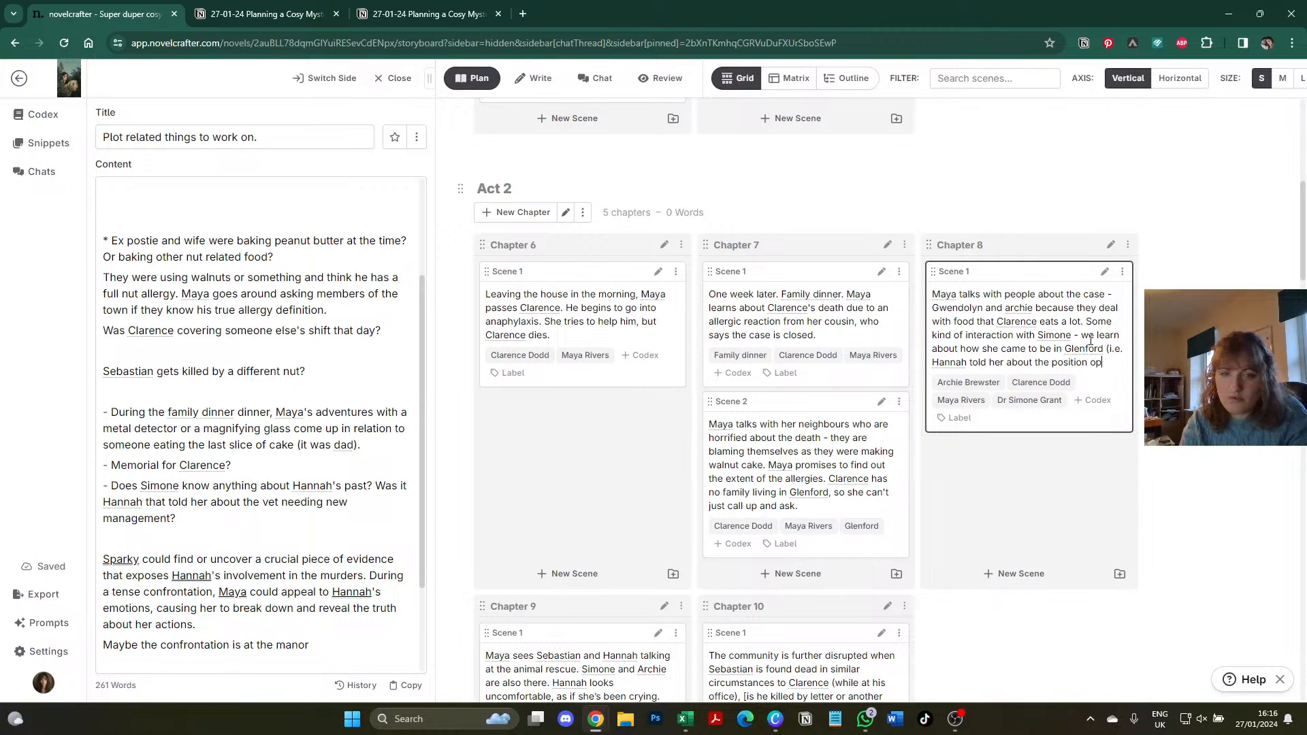
pyautogui.write('ening)')
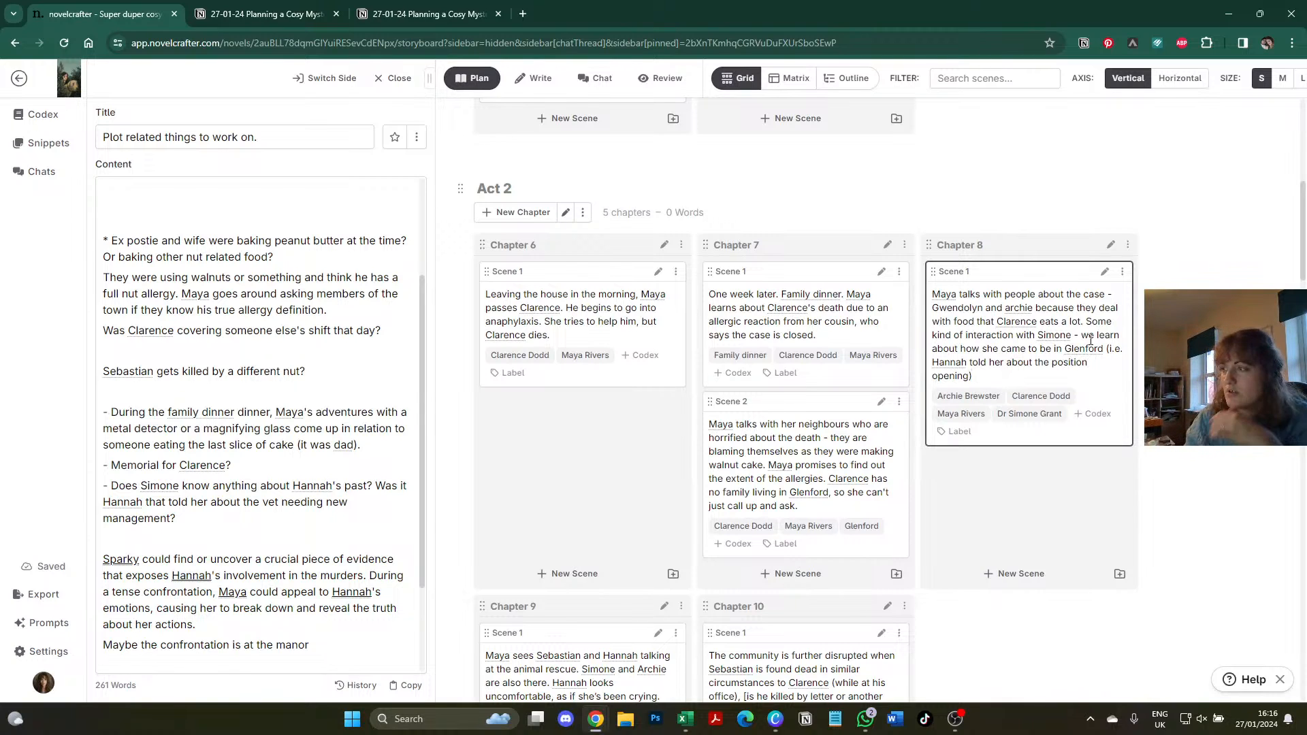
# - Add the aliases "Seb" and "Harris" to Sebastian Harris's codex entry, then close the codex
pyautogui.click(43, 117)
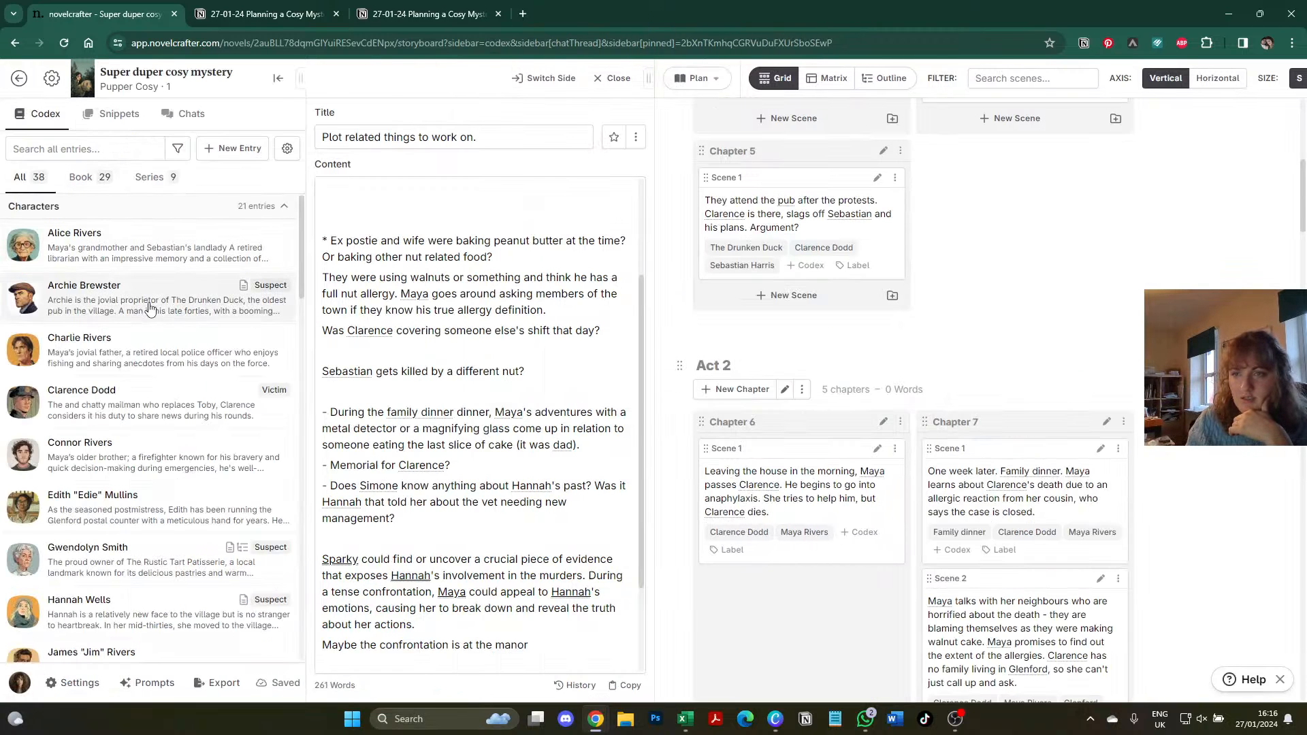
pyautogui.scroll(-8, 136, 476)
pyautogui.click(136, 537)
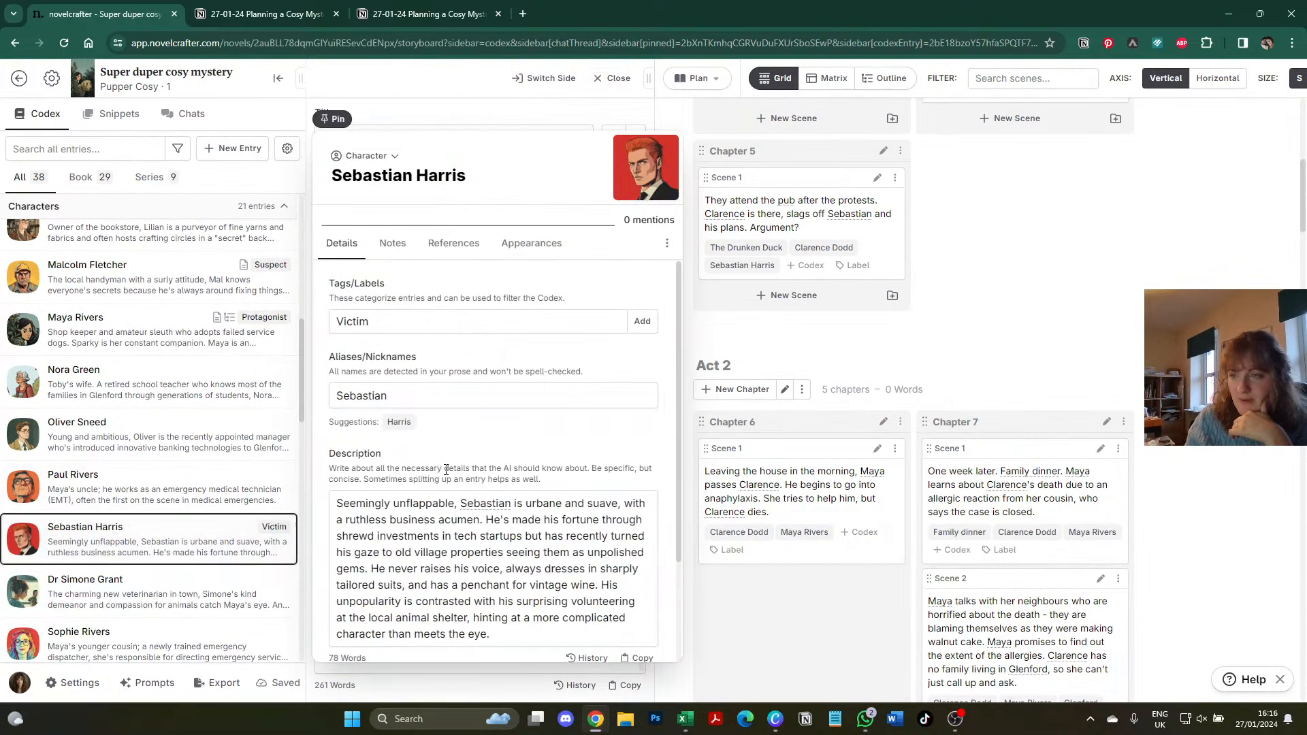
pyautogui.click(473, 400)
pyautogui.write(', Seb, Harris')
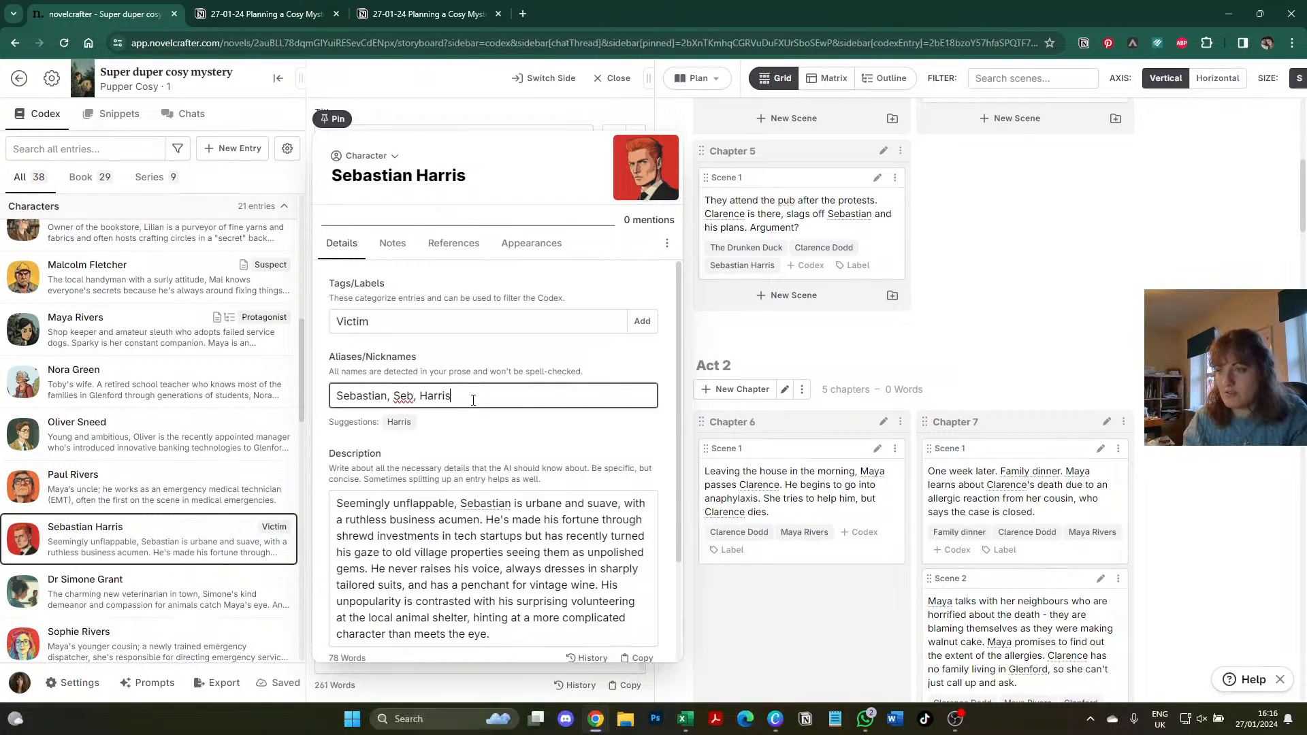
pyautogui.click(530, 425)
pyautogui.click(1031, 268)
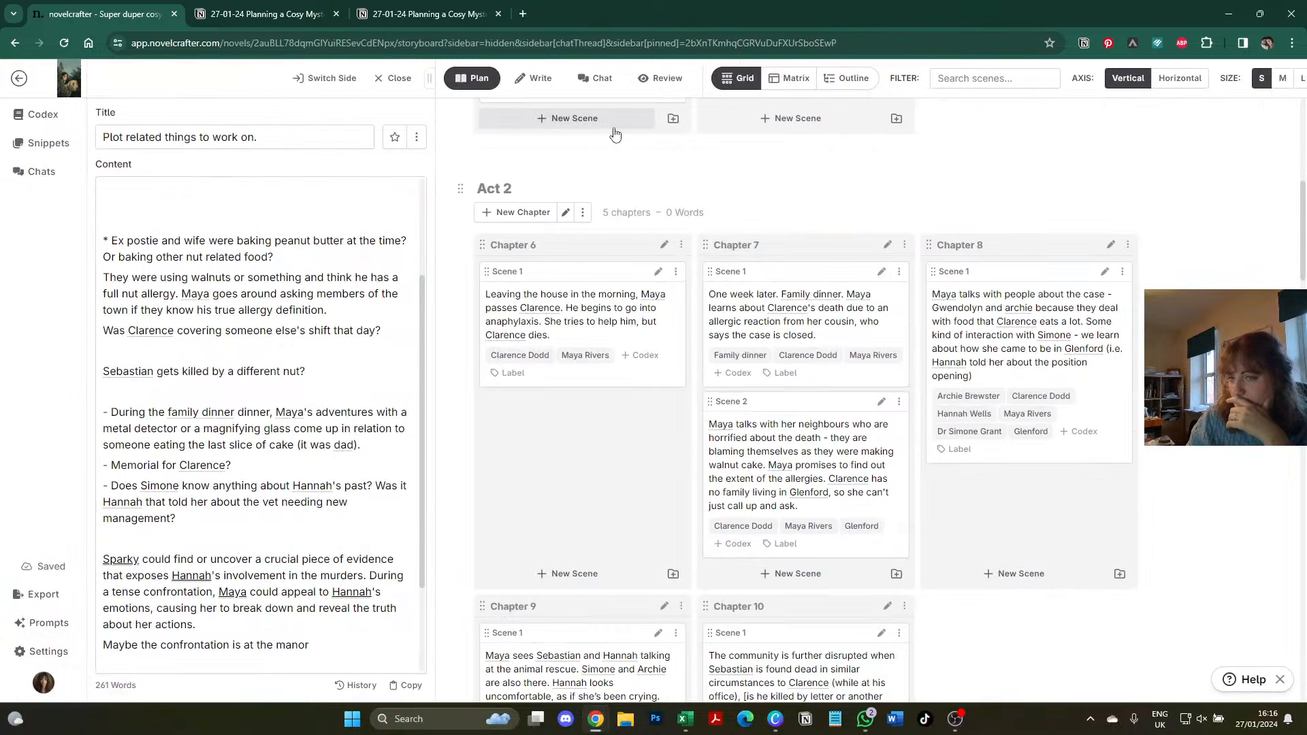
# - Close the plot notes snippet and look over the storyboard's scene summaries across all six acts
pyautogui.scroll(-2, 289, 425)
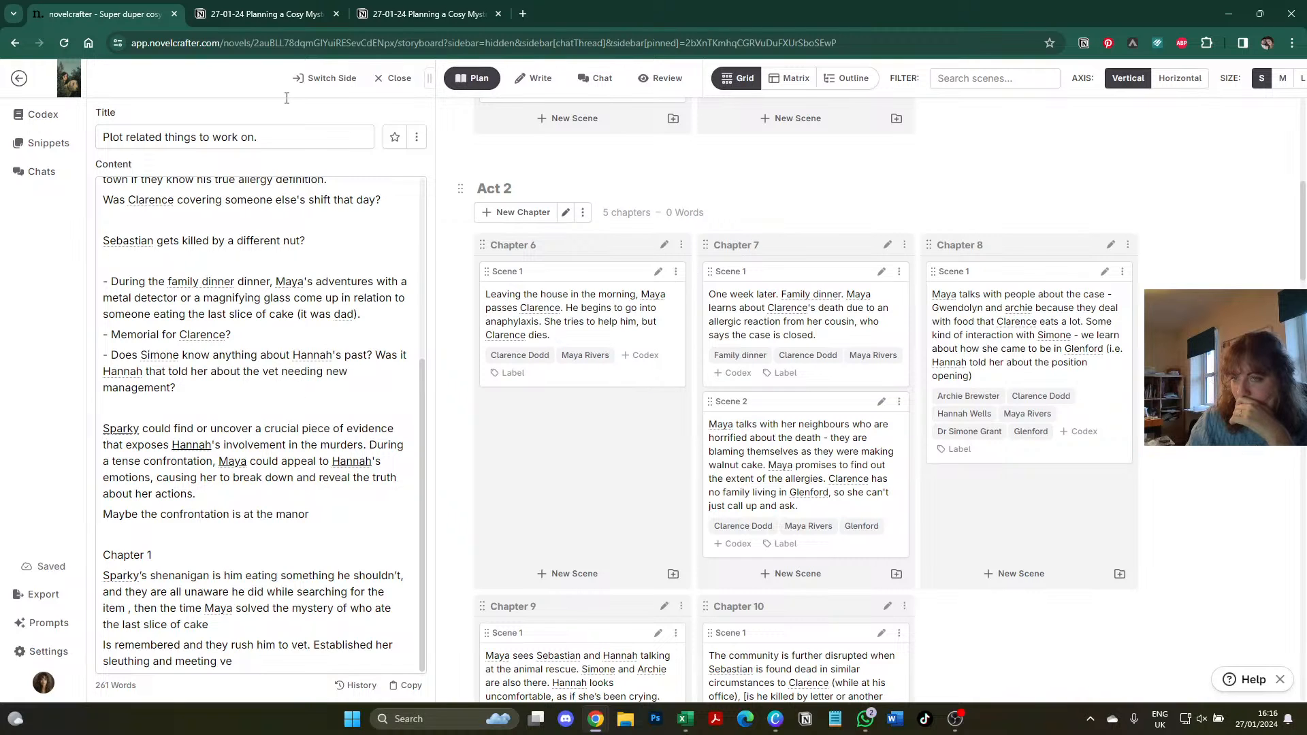
pyautogui.click(395, 77)
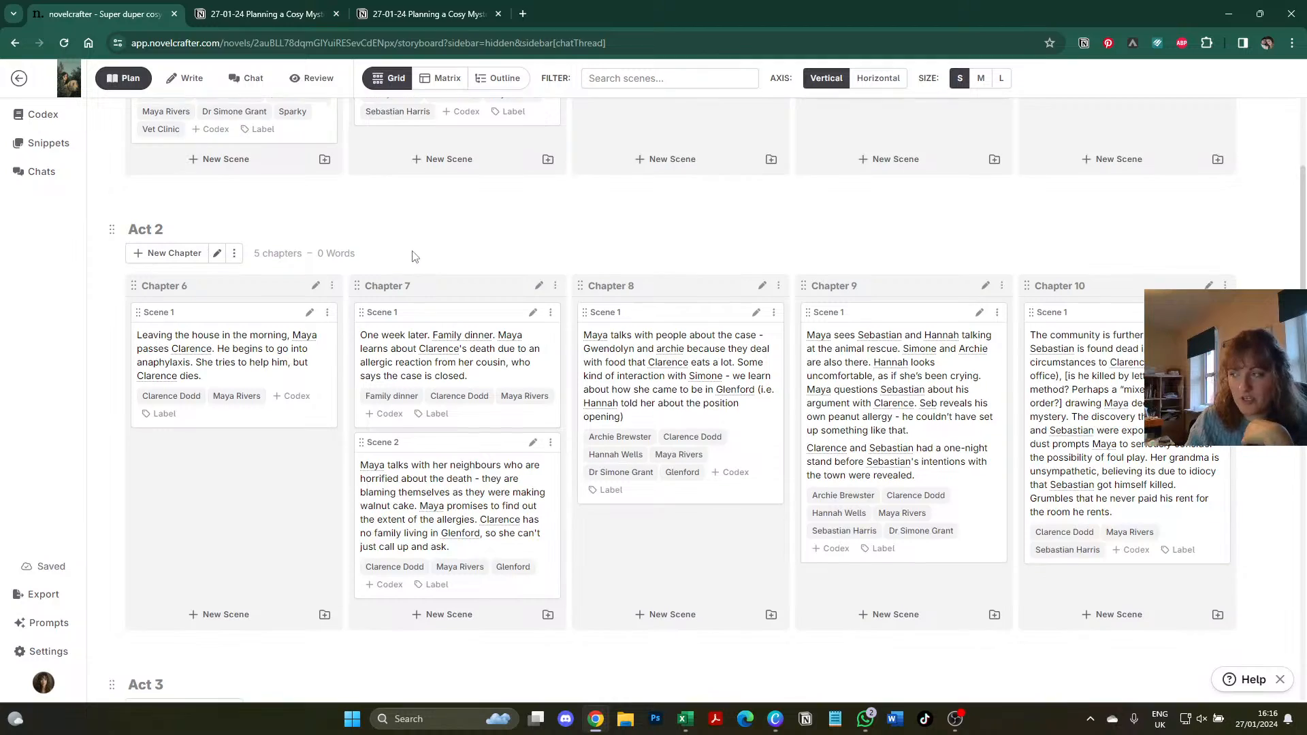
pyautogui.scroll(-4, 413, 251)
pyautogui.scroll(-11, 413, 251)
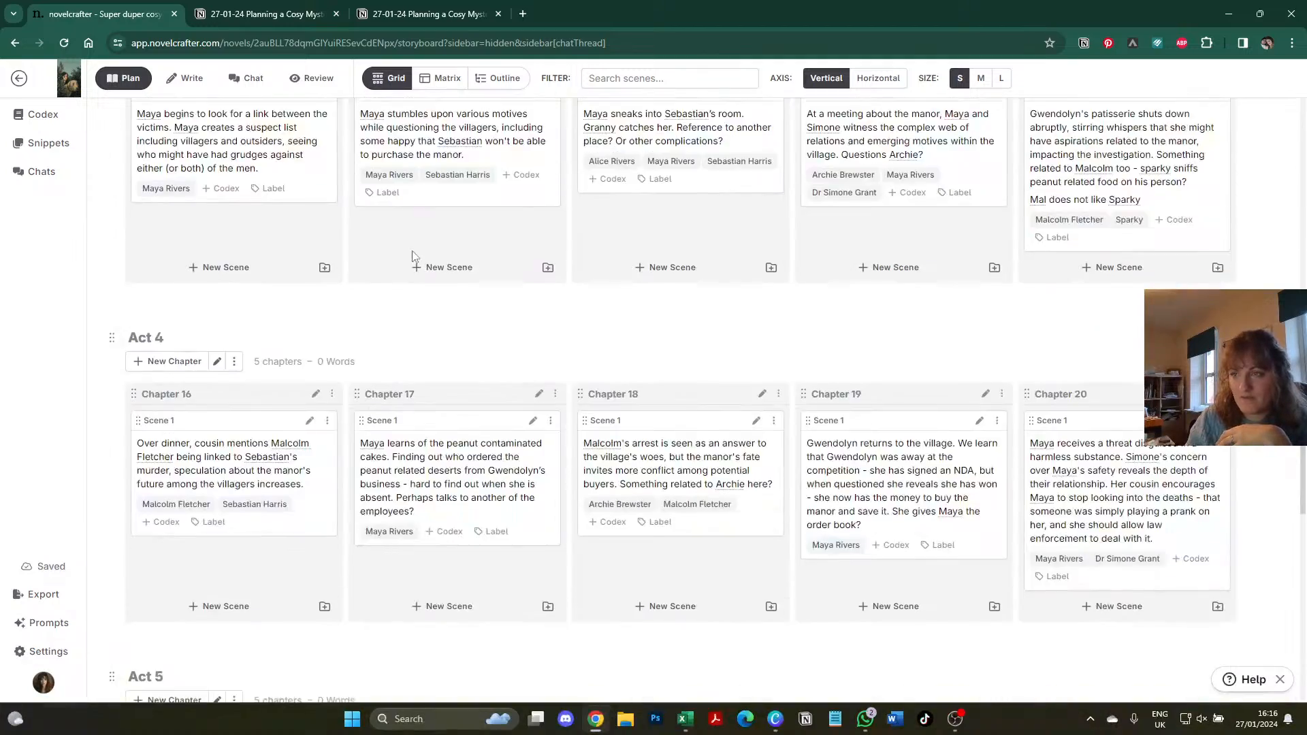
pyautogui.scroll(-4, 413, 254)
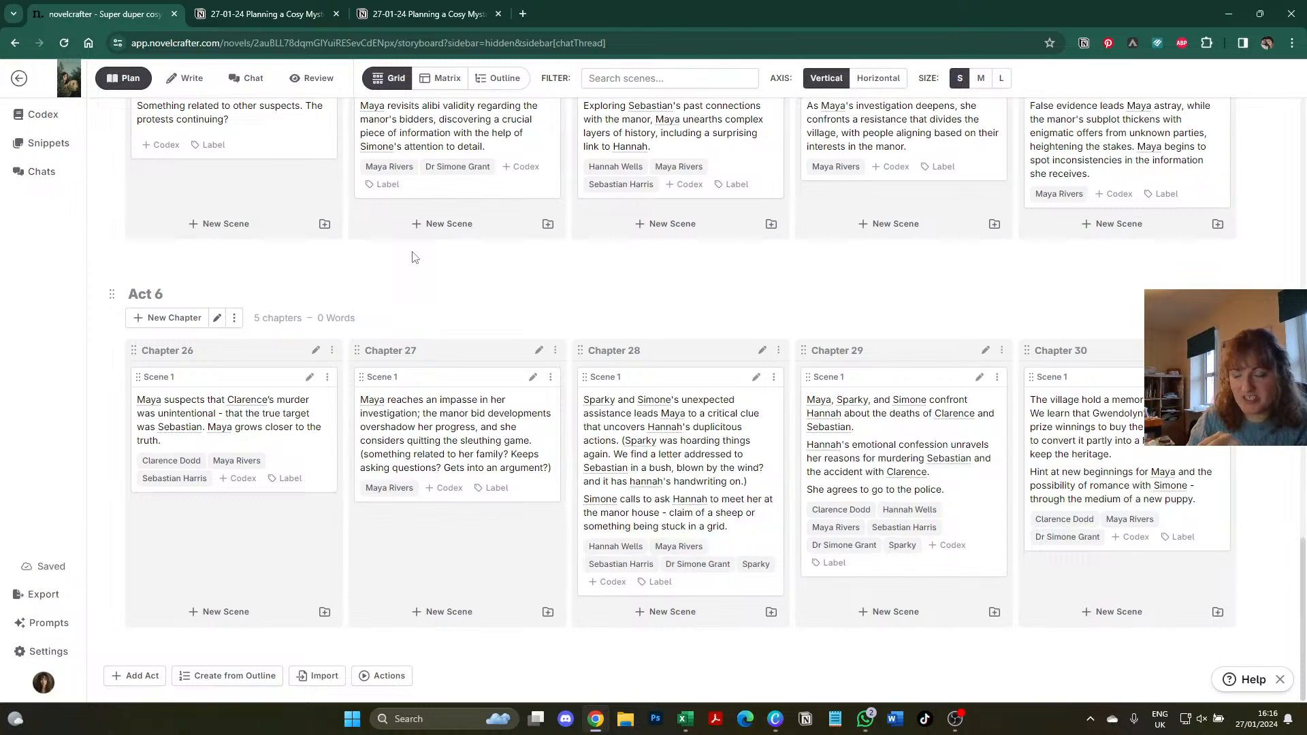
pyautogui.scroll(20, 412, 256)
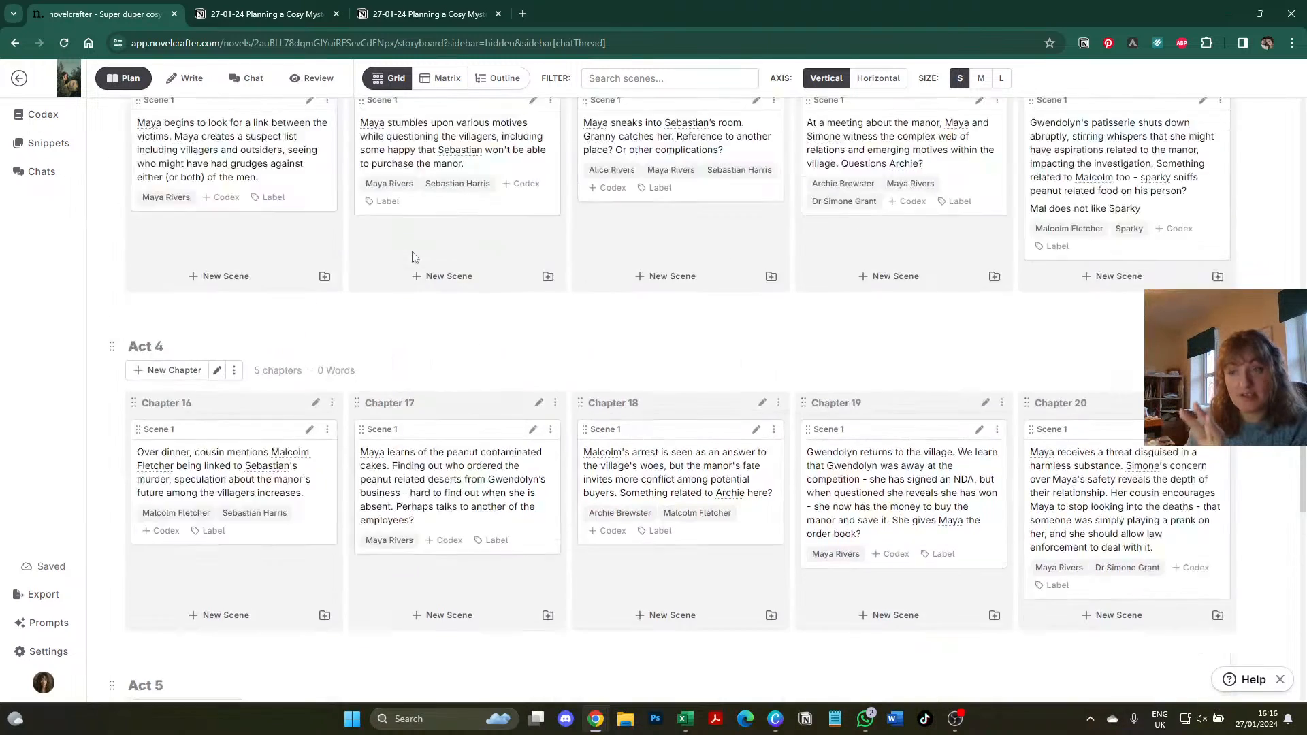
pyautogui.scroll(1, 412, 256)
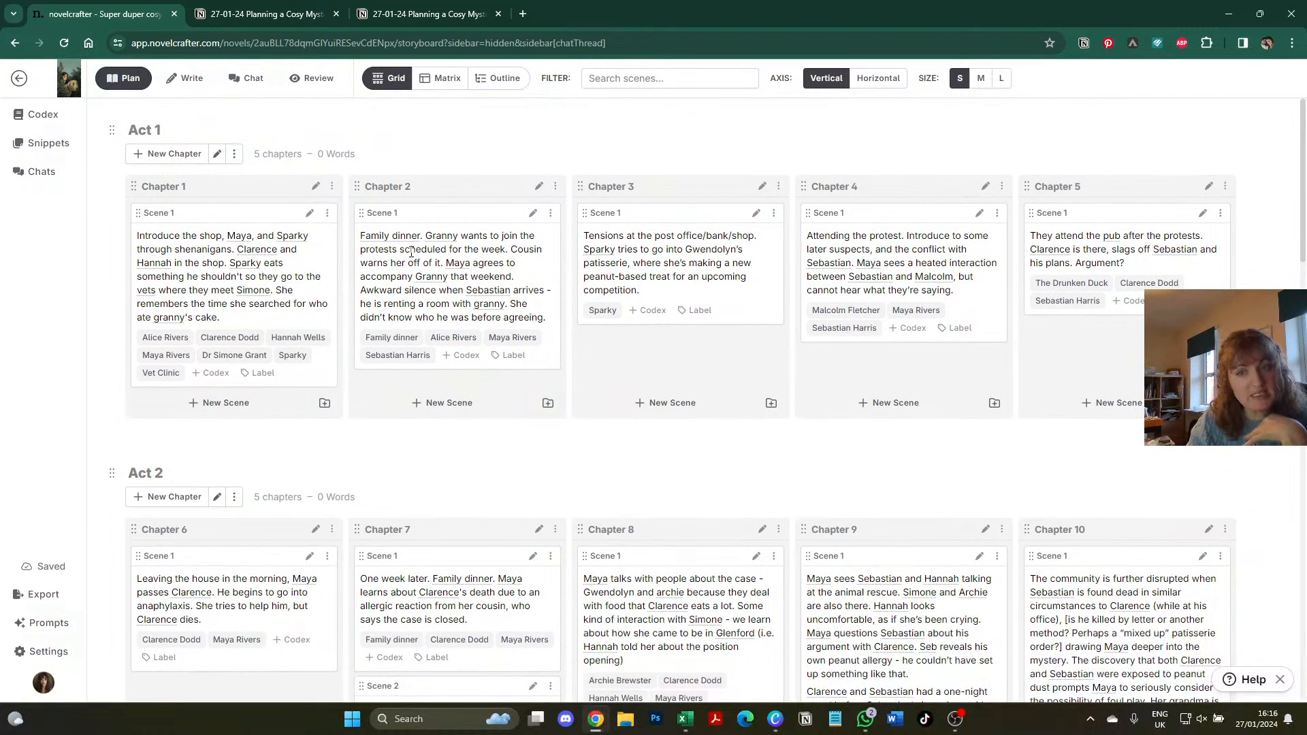
# - Switch to the Notion class notes and show the Attempt 1 prompt under "Taking a one-sentence summary and expanding"
pyautogui.click(292, 15)
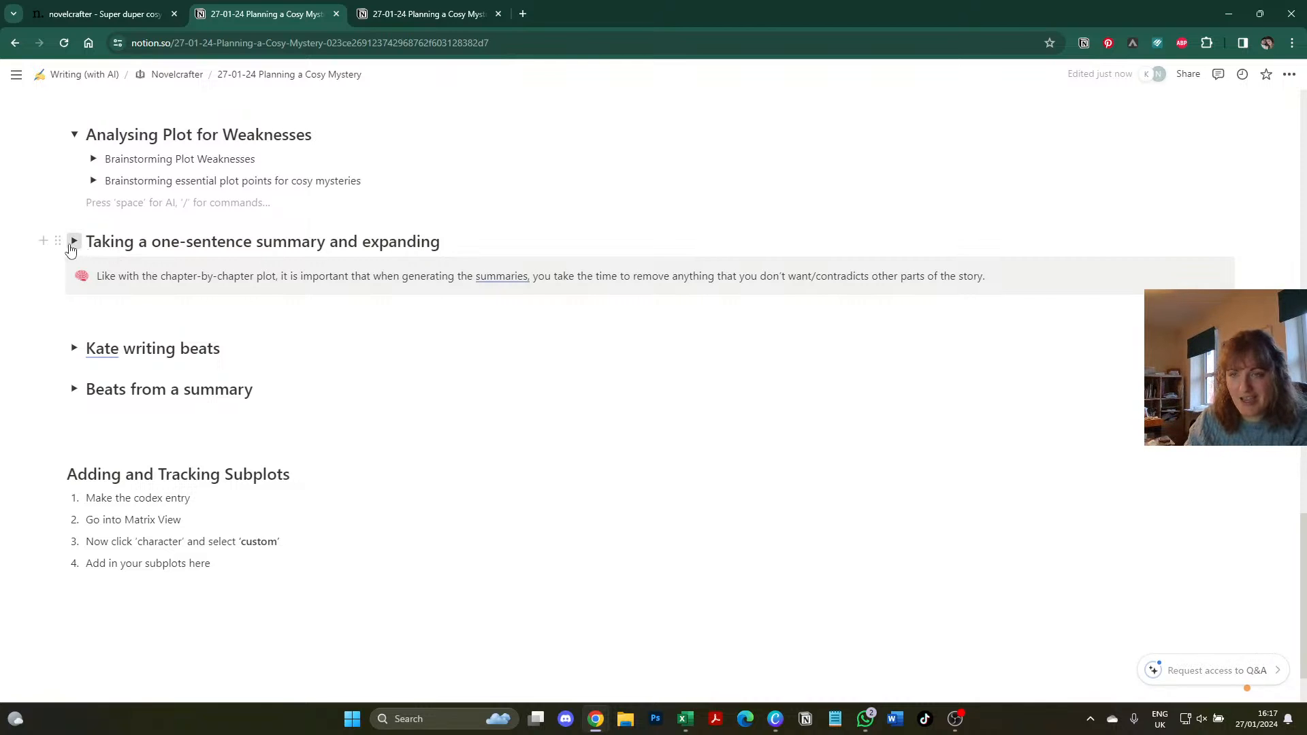
pyautogui.click(74, 241)
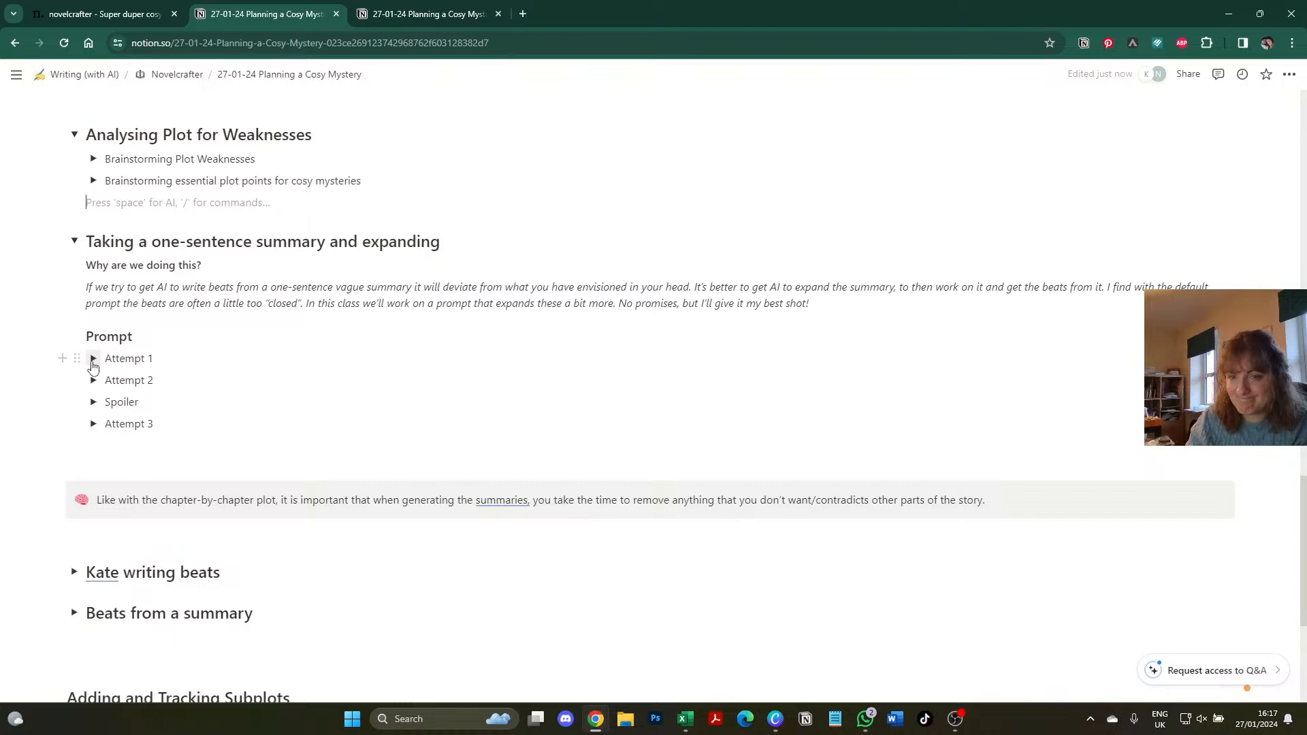
pyautogui.click(93, 361)
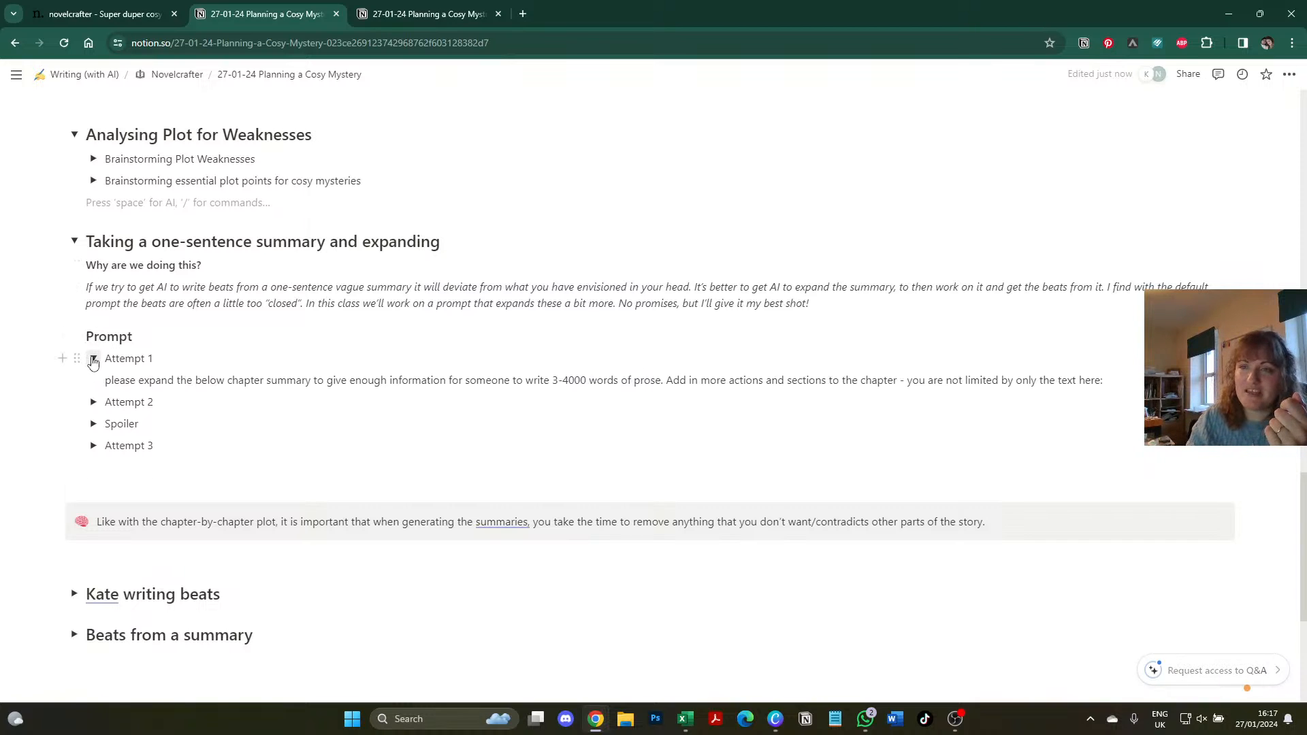
pyautogui.click(93, 358)
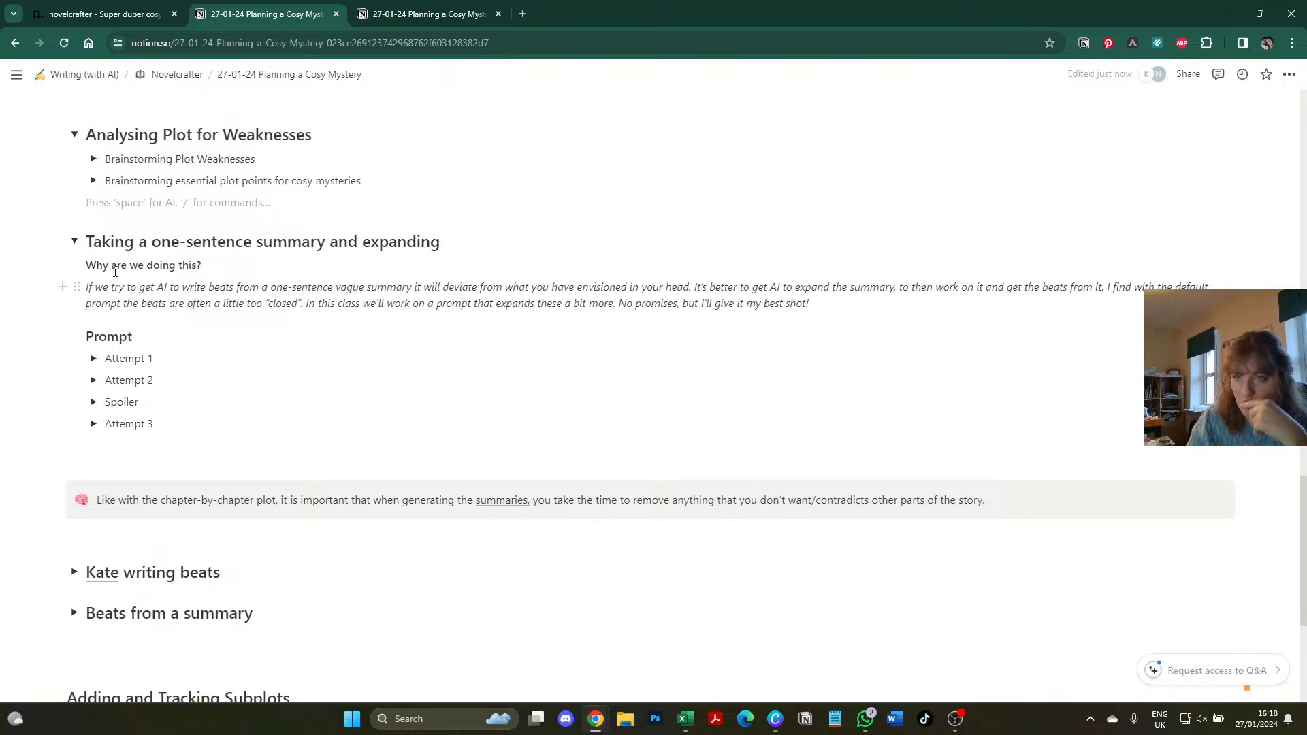
pyautogui.click(94, 360)
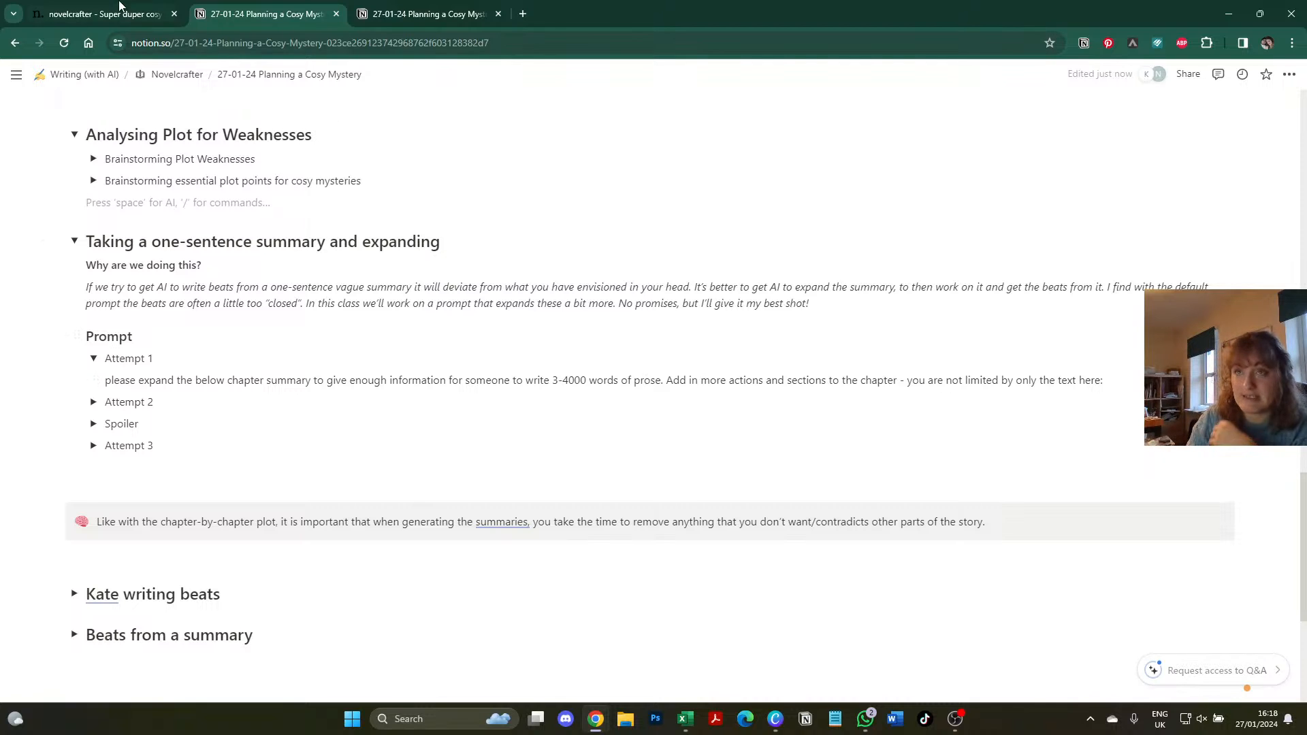
# - Return to Novelcrafter and open the saved chat thread "Chapter 1 Attempt 1"
pyautogui.click(119, 9)
pyautogui.click(247, 78)
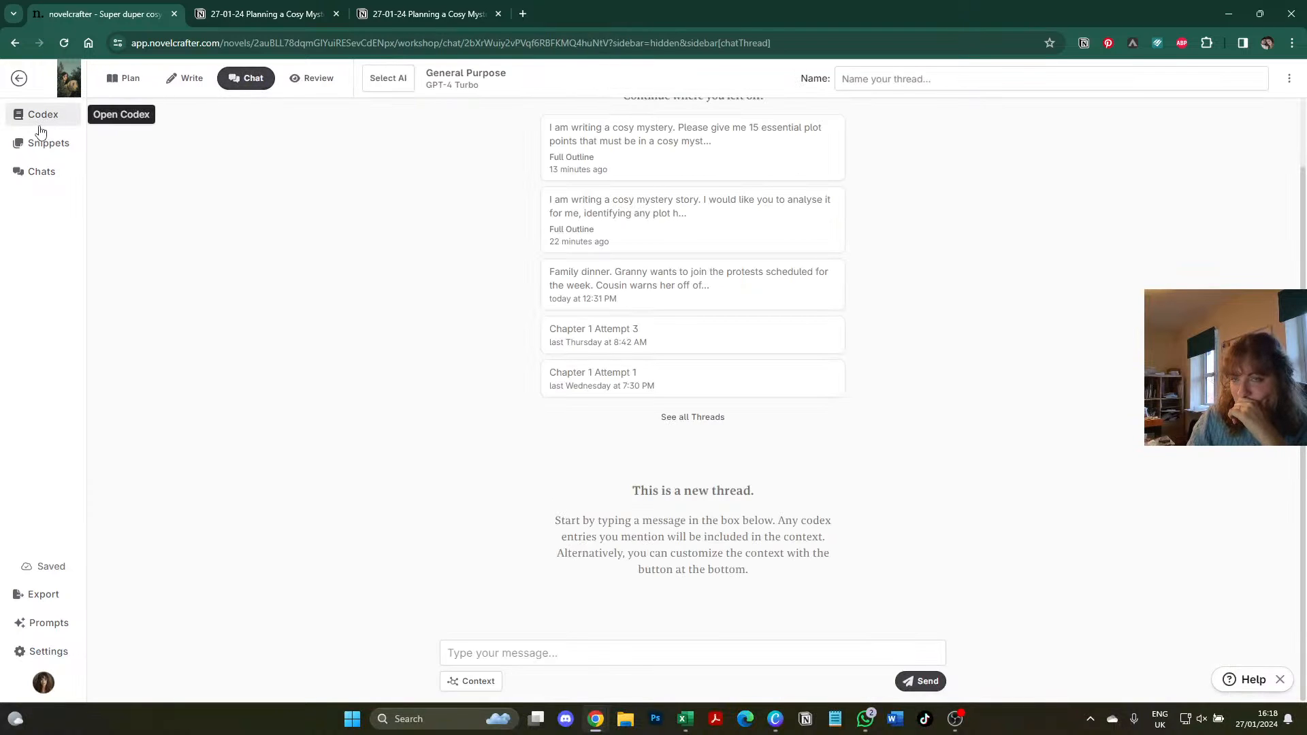
pyautogui.click(51, 171)
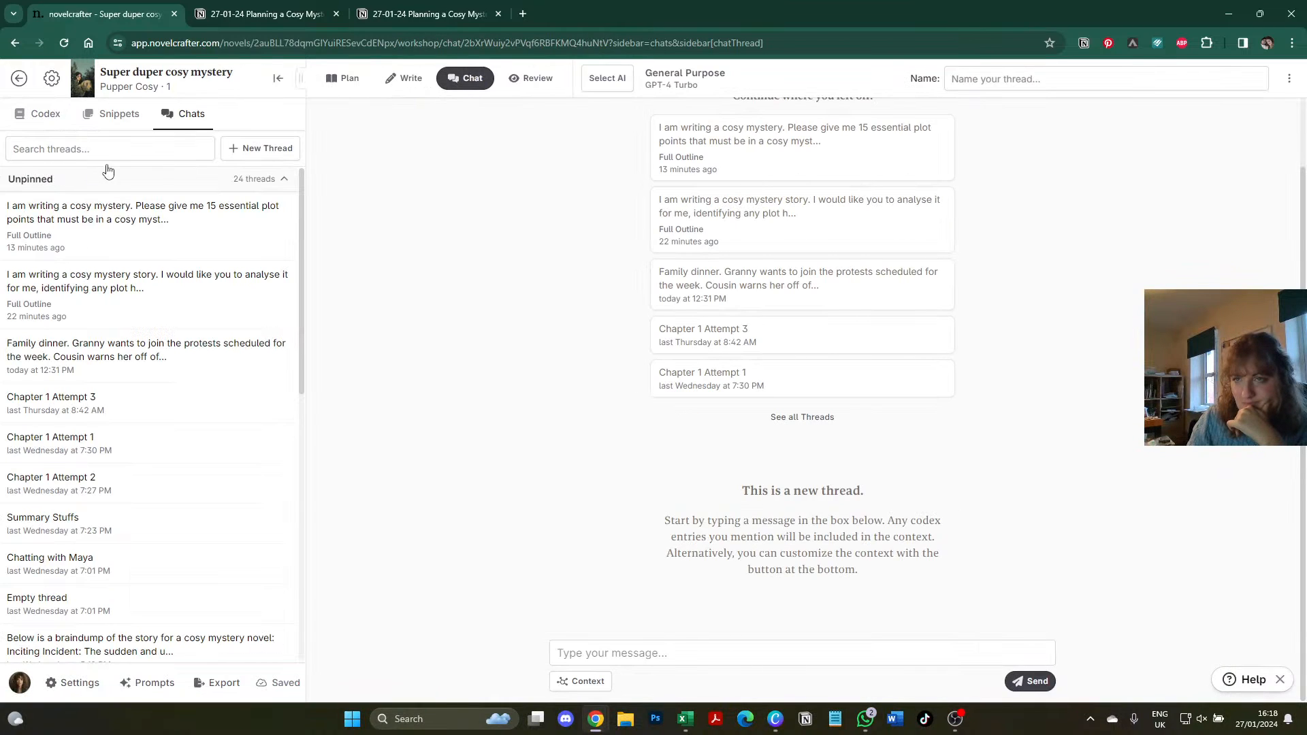
pyautogui.click(117, 115)
pyautogui.click(189, 115)
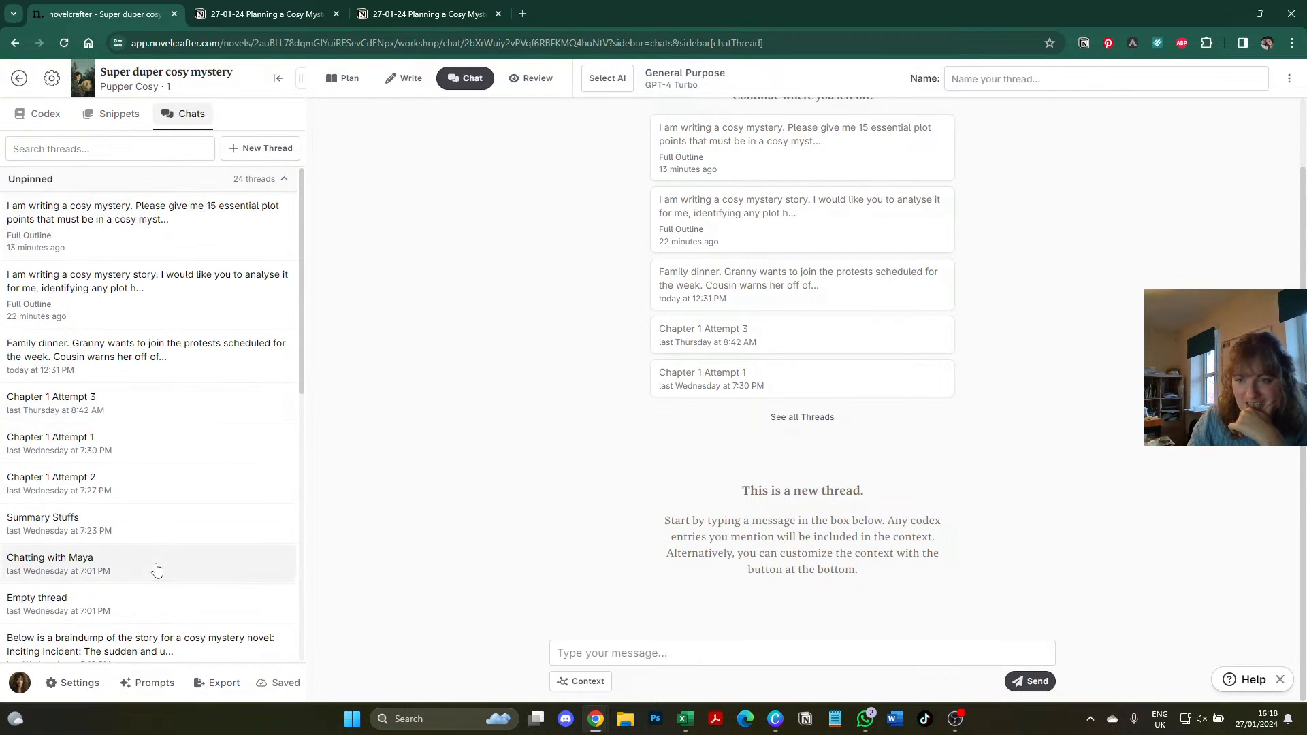
pyautogui.click(127, 456)
# - Read the expansion prompt and the generated Chapter 1 summary from the start of the thread through the vet clinic scenes
pyautogui.scroll(4, 1035, 574)
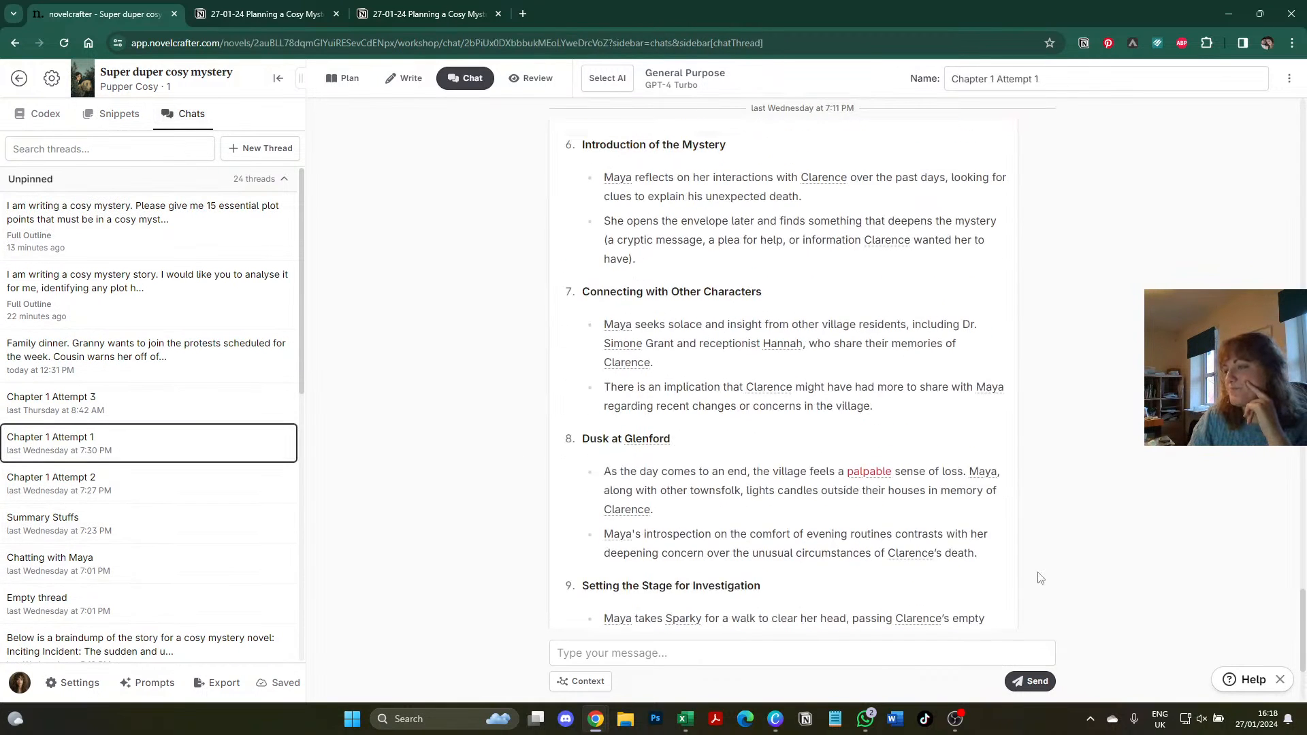
pyautogui.scroll(10, 1091, 259)
pyautogui.scroll(8, 1092, 259)
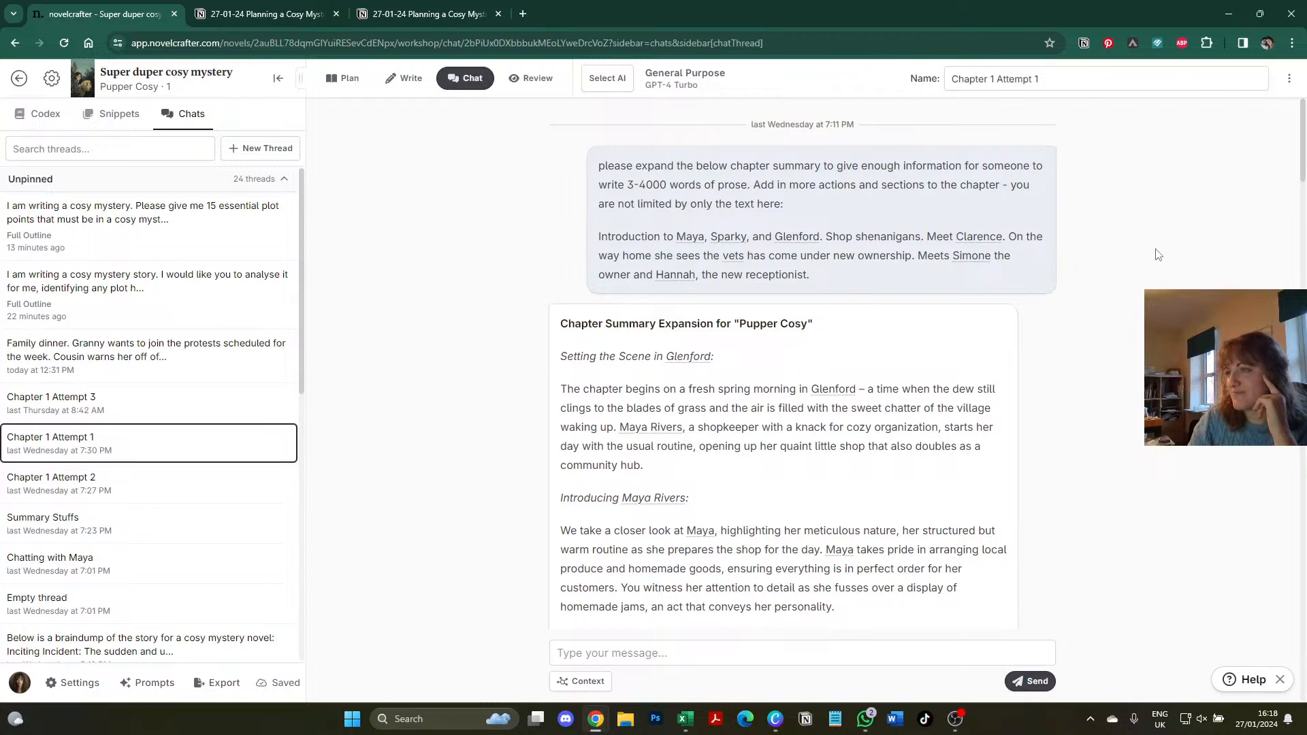
pyautogui.scroll(-1, 1133, 299)
pyautogui.scroll(-3, 1133, 300)
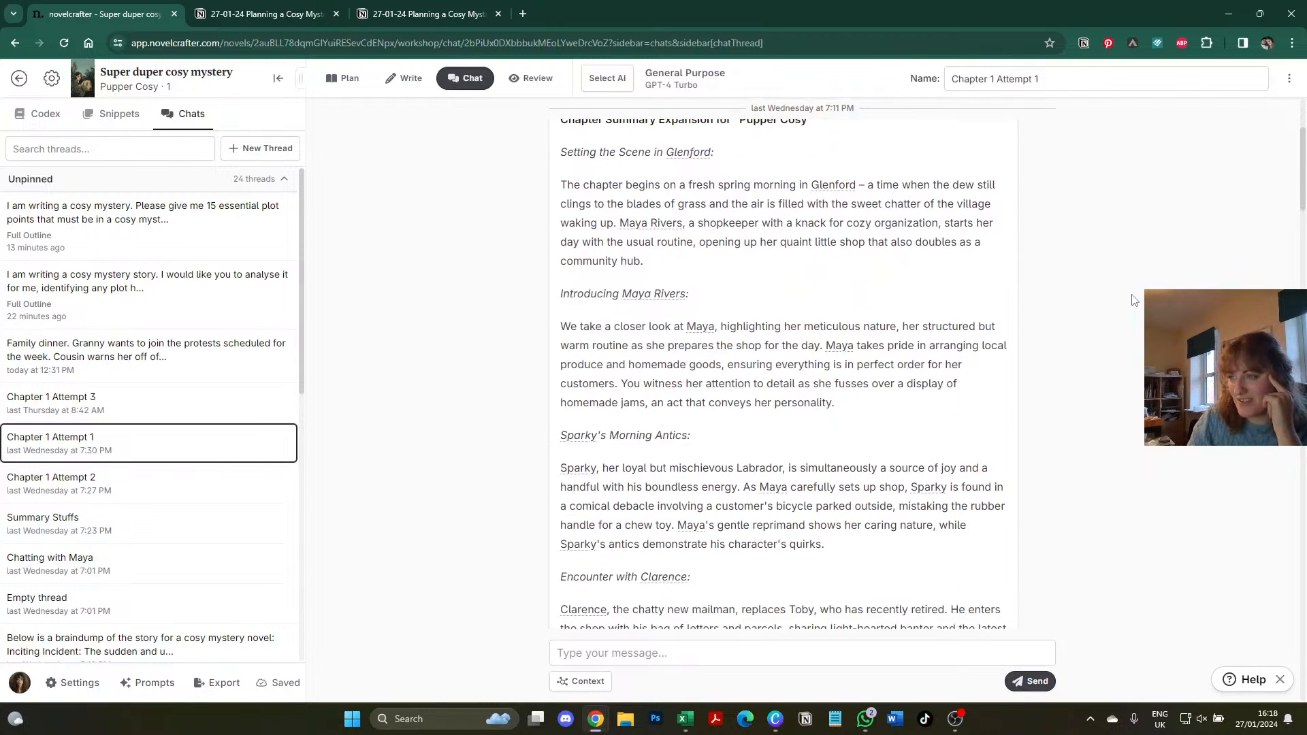
pyautogui.scroll(-1, 1133, 300)
pyautogui.scroll(-6, 1133, 299)
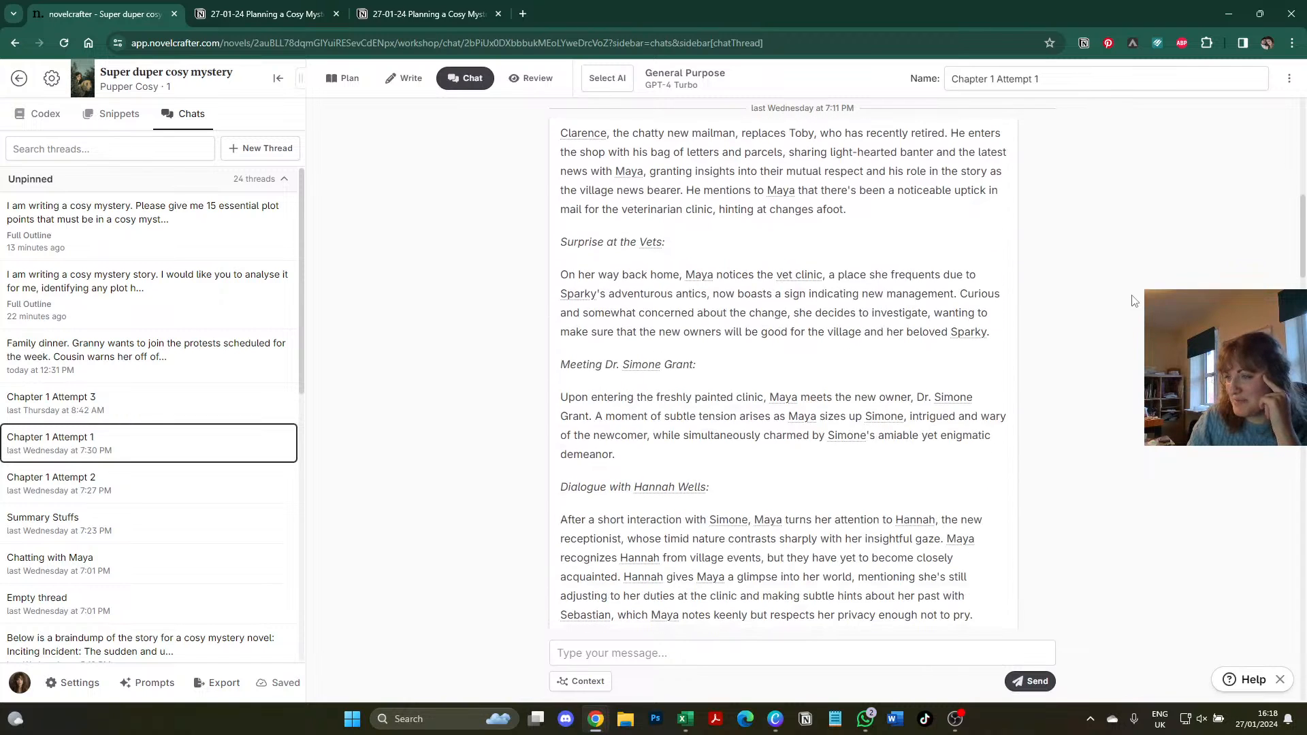
pyautogui.scroll(3, 1133, 299)
pyautogui.scroll(-7, 1133, 300)
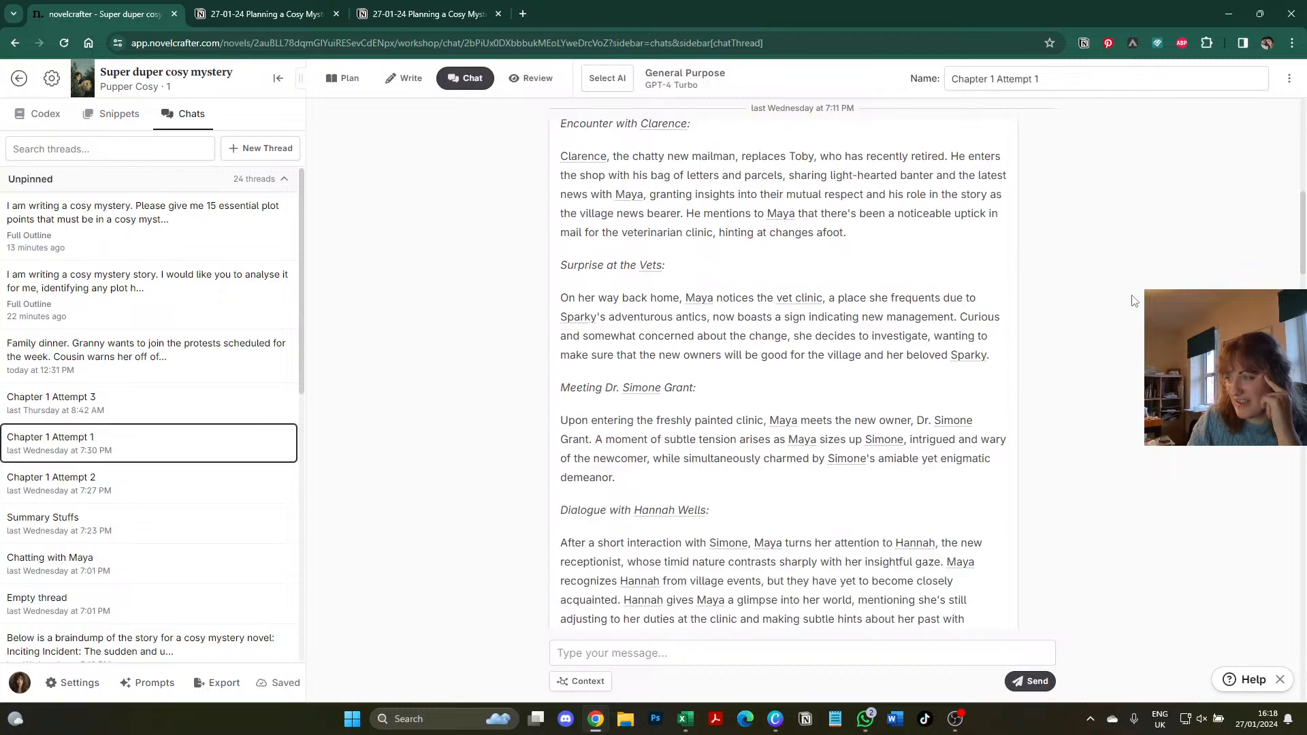
# - Read the rest of the first generated Chapter 1 summary down to the repeated expansion prompt, rechecking its earlier shop and mailman scenes
pyautogui.scroll(-3, 1133, 299)
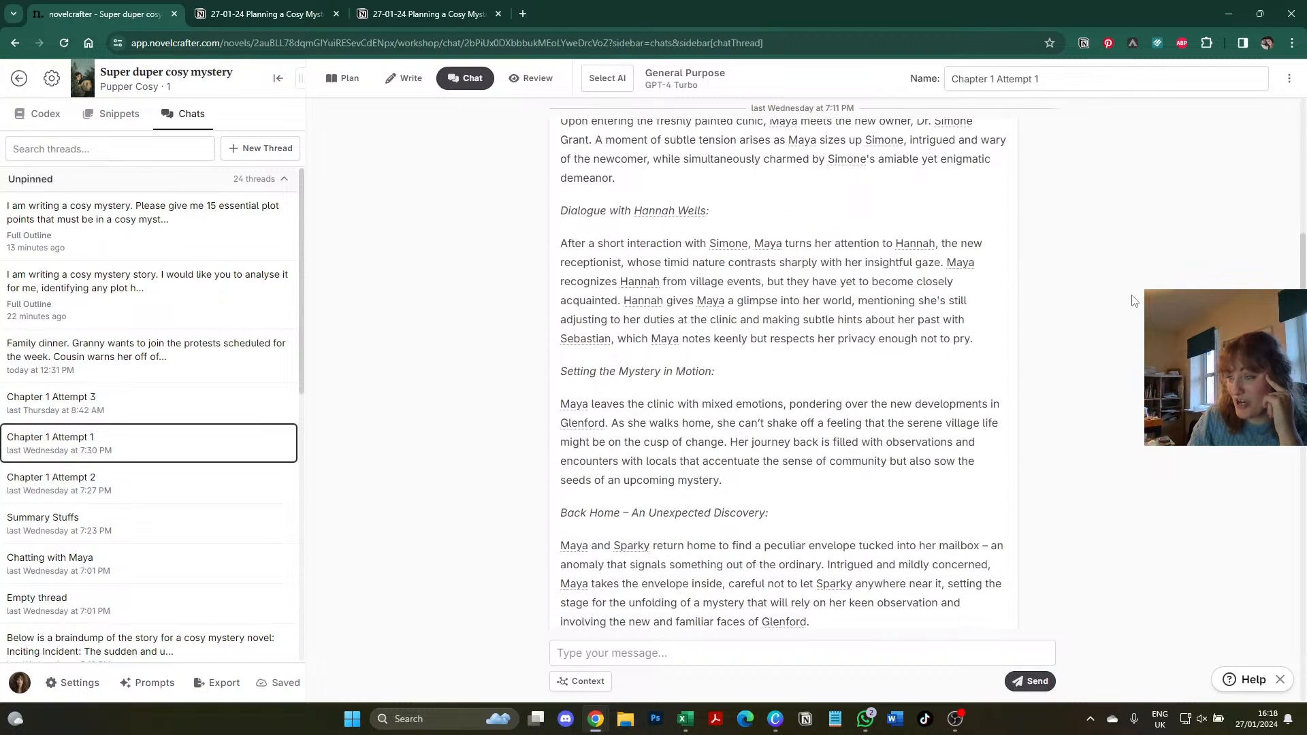
pyautogui.scroll(-1, 1133, 300)
pyautogui.scroll(1, 1133, 299)
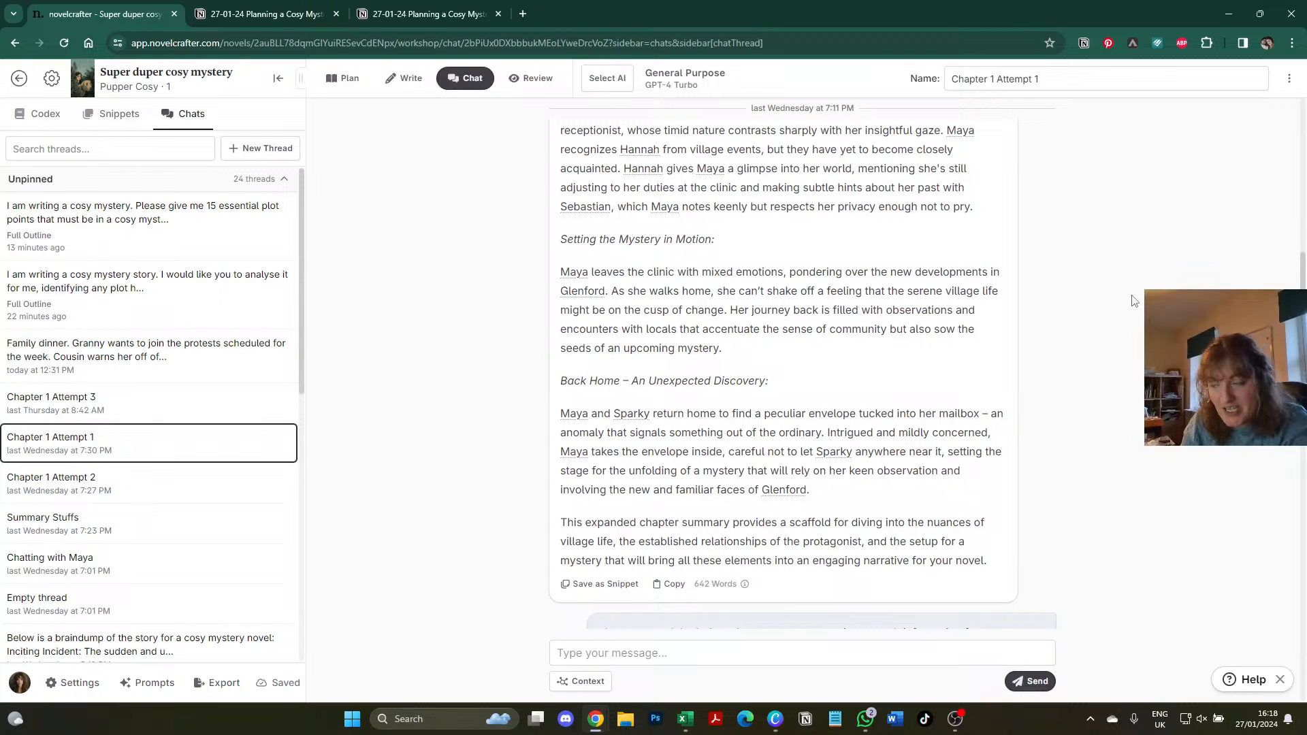
pyautogui.scroll(-3, 1133, 300)
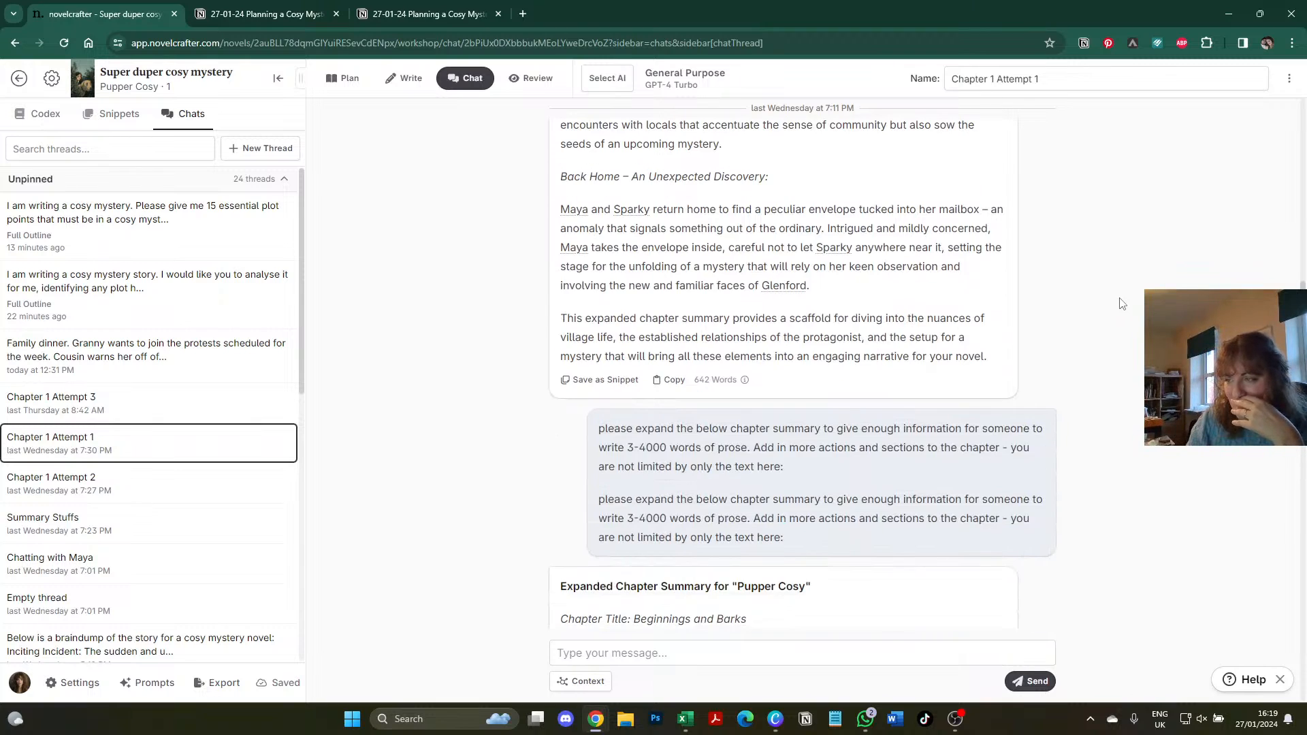
pyautogui.scroll(-1, 1121, 303)
pyautogui.scroll(-2, 1121, 303)
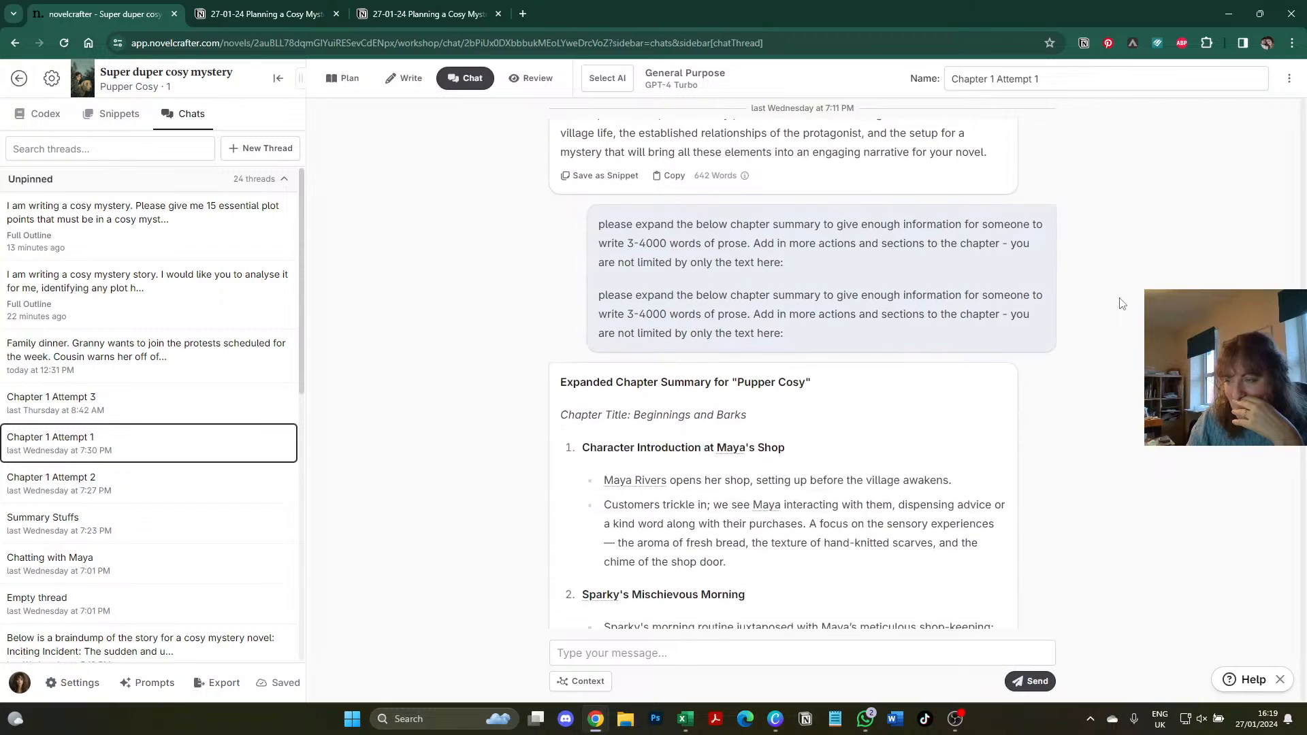
pyautogui.scroll(20, 1122, 303)
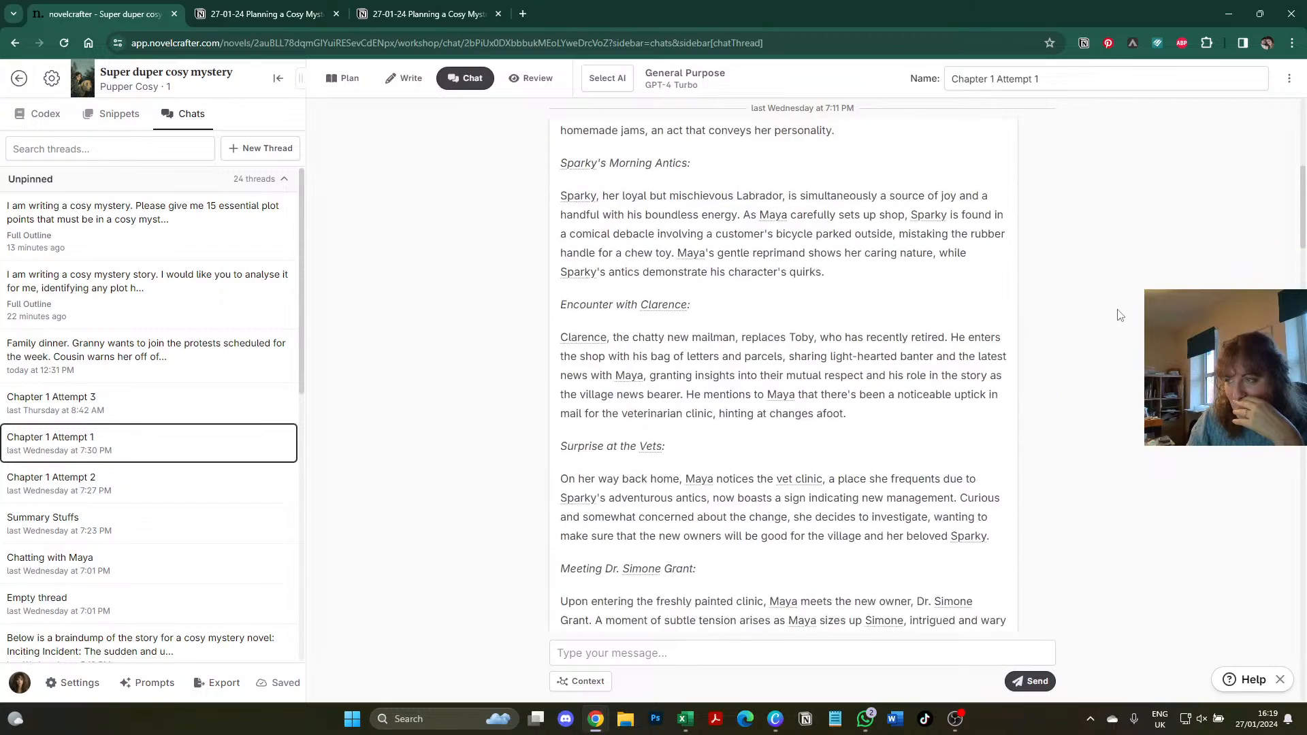
pyautogui.scroll(-1, 1120, 315)
pyautogui.scroll(-15, 1119, 315)
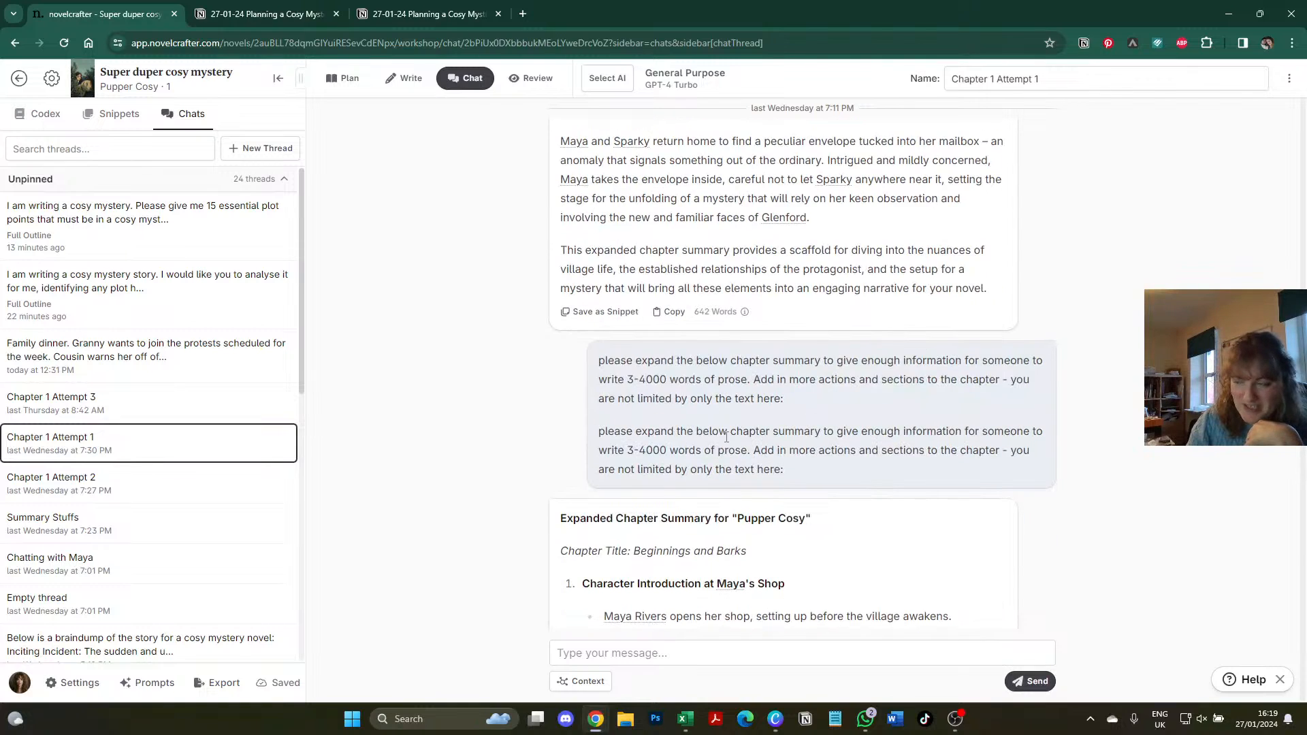
# - Look over the "Beginnings and Barks" expansion between the repeated prompt and the prompt about the mailman's death
pyautogui.scroll(-15, 721, 414)
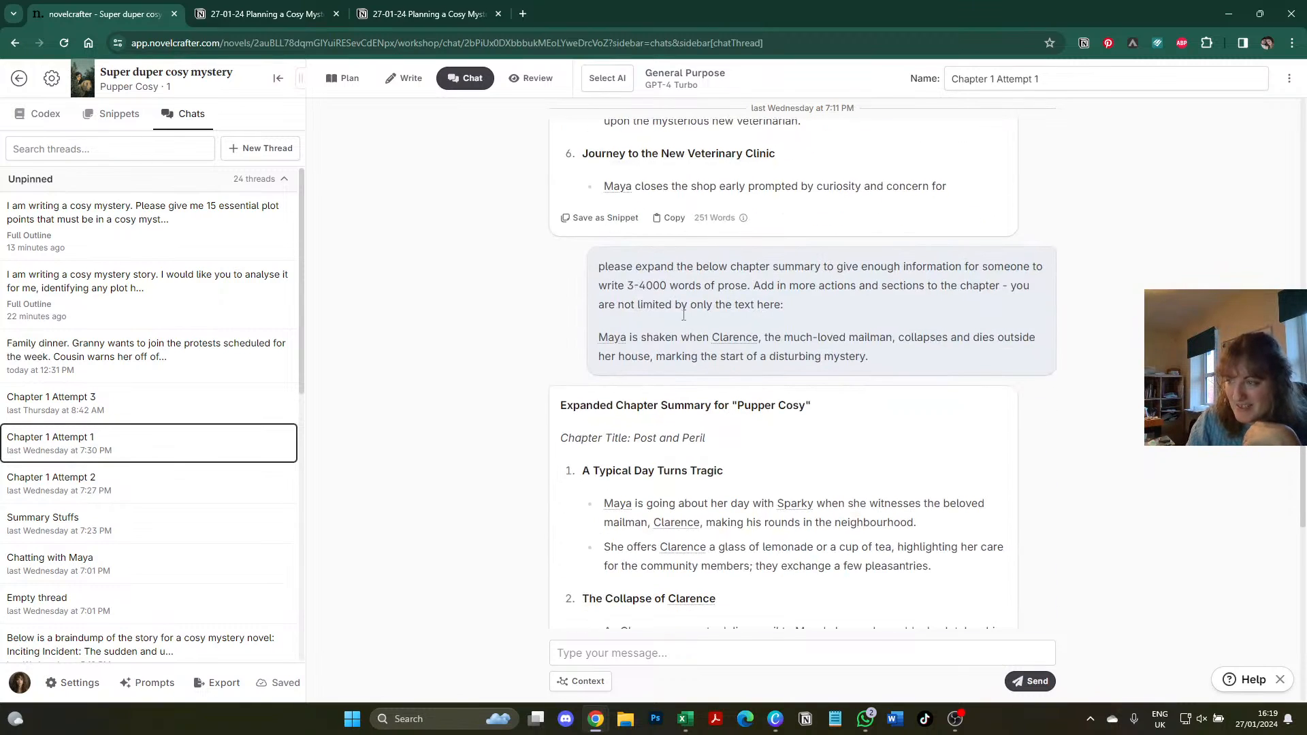
pyautogui.scroll(15, 849, 334)
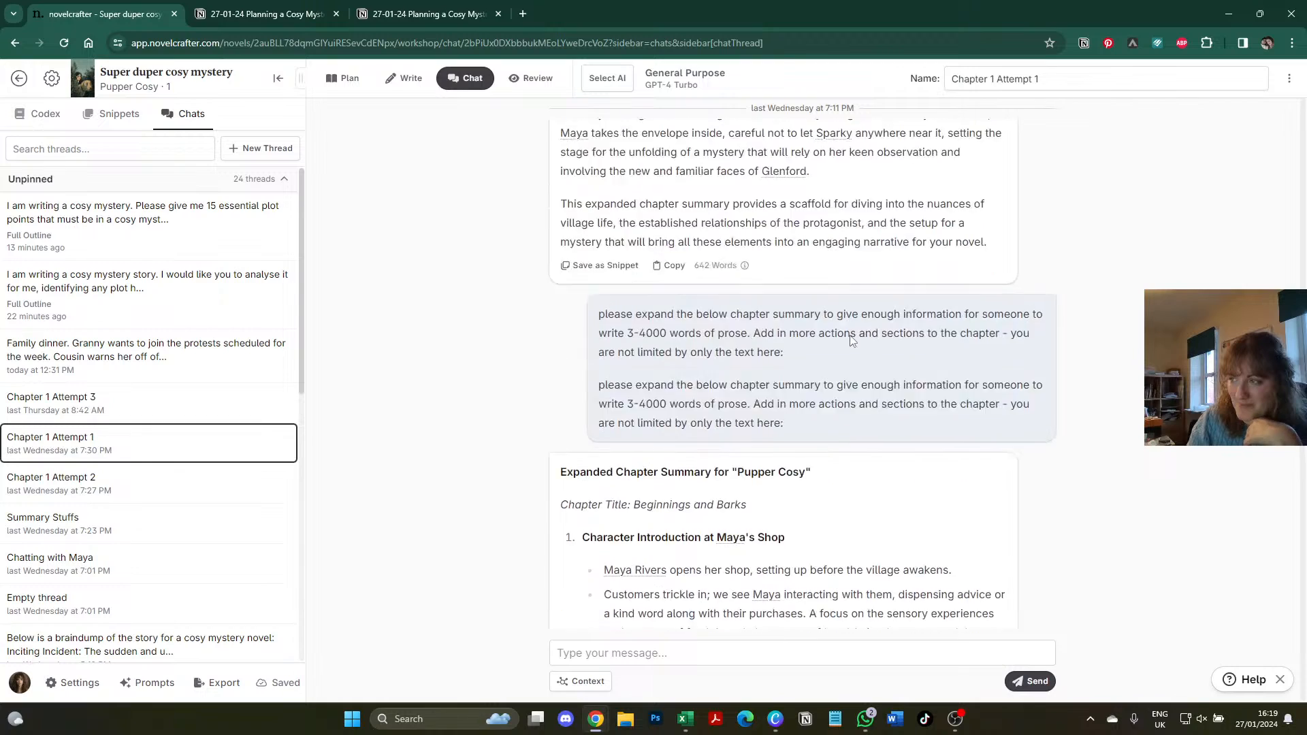
pyautogui.scroll(-8, 824, 346)
pyautogui.scroll(-2, 689, 338)
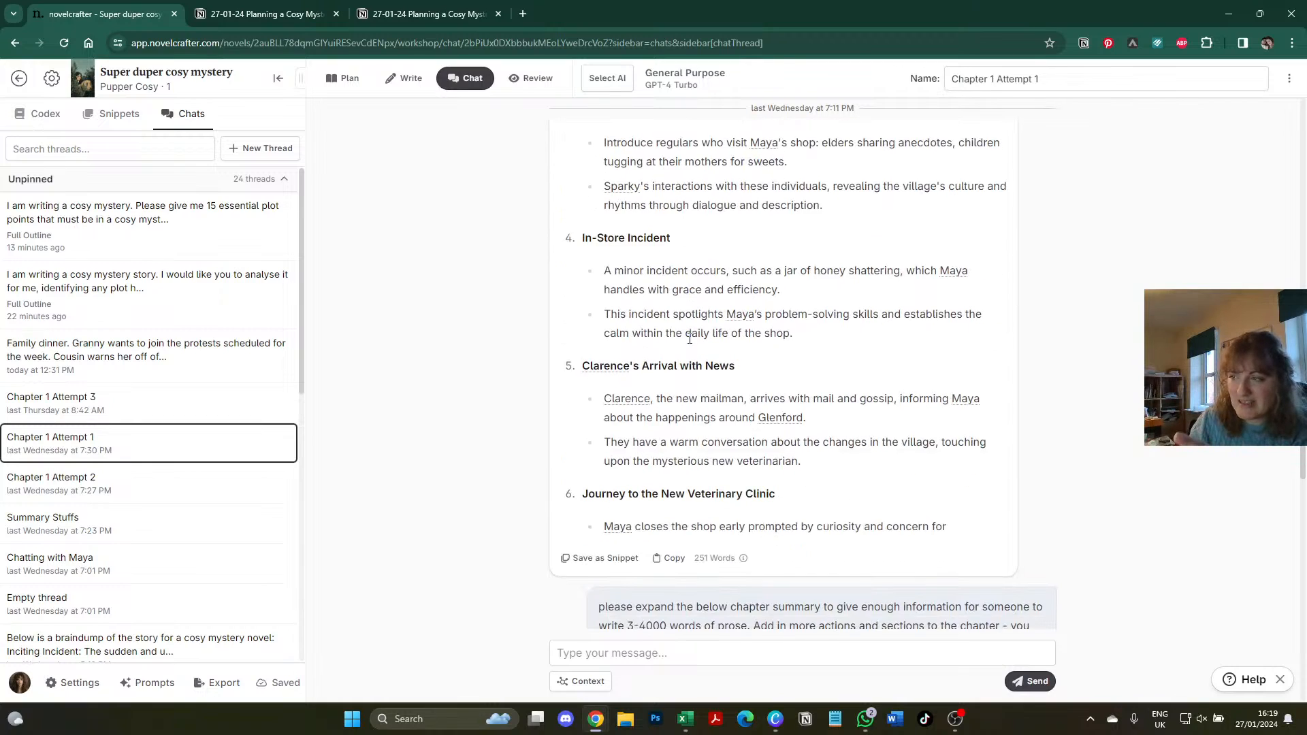
pyautogui.scroll(-3, 689, 338)
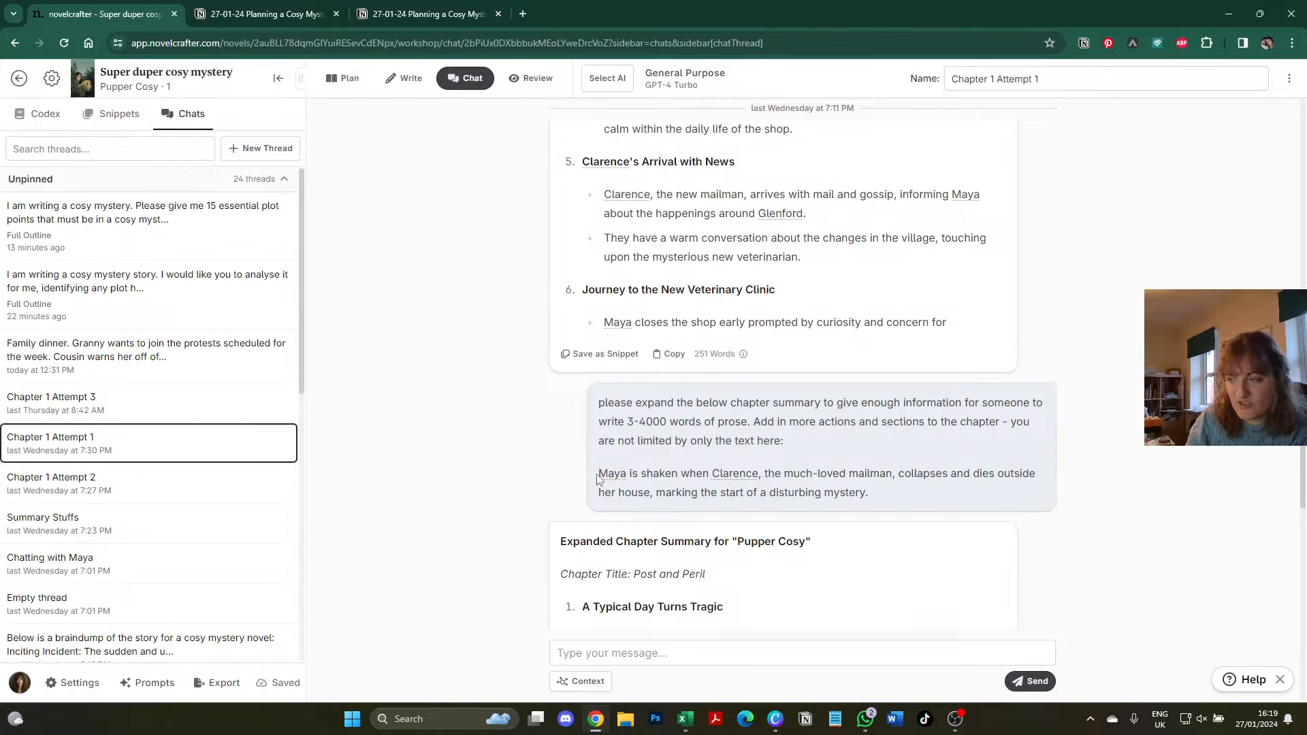
# - Examine the one-sentence summary of the mailman's death and read its "Post and Peril" expansion to the end of the thread
pyautogui.moveTo(601, 475); pyautogui.dragTo(914, 504)
pyautogui.click(914, 503)
pyautogui.scroll(-5, 914, 504)
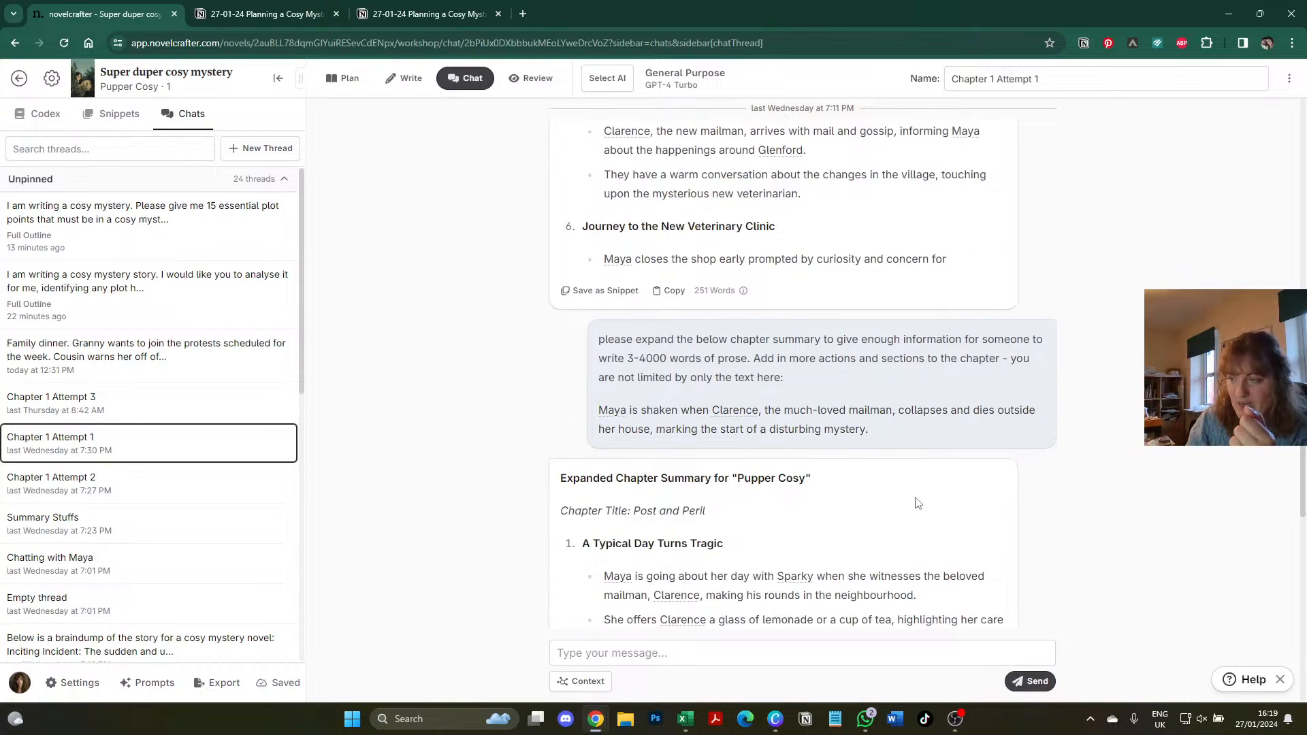
pyautogui.scroll(-5, 886, 458)
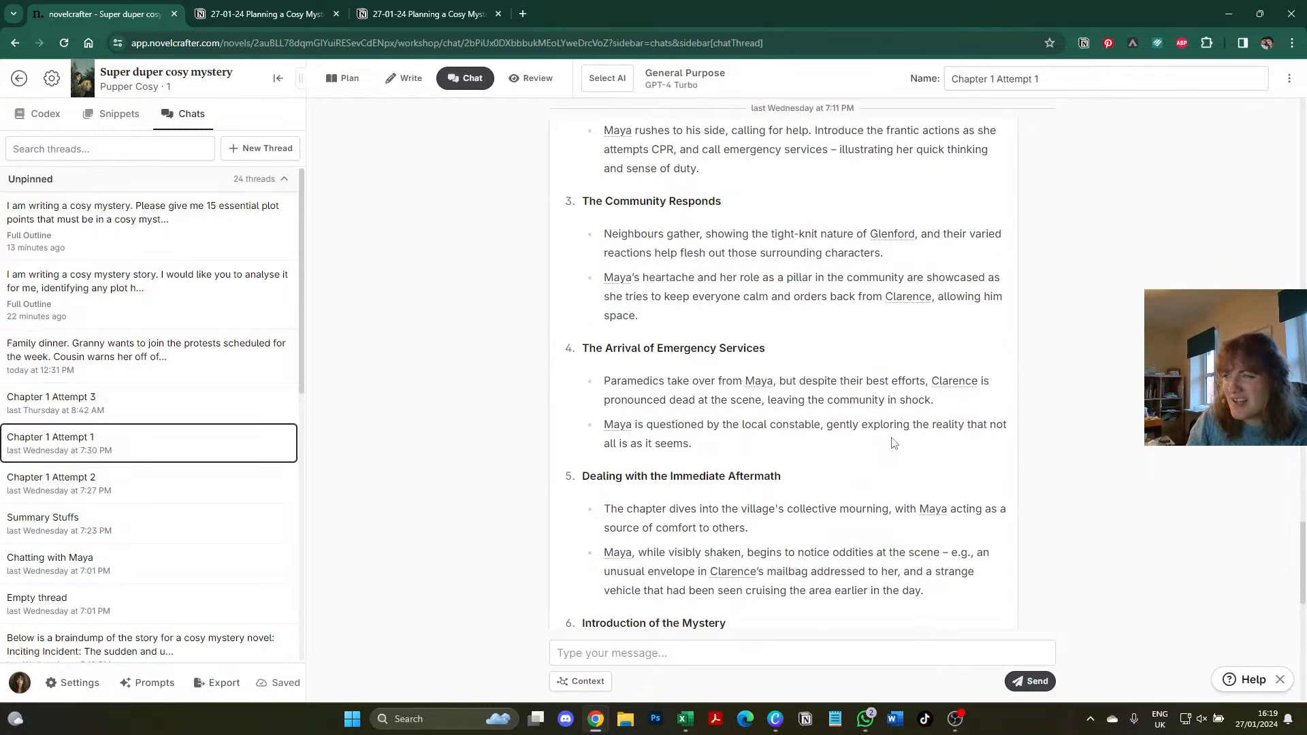
pyautogui.scroll(-2, 894, 435)
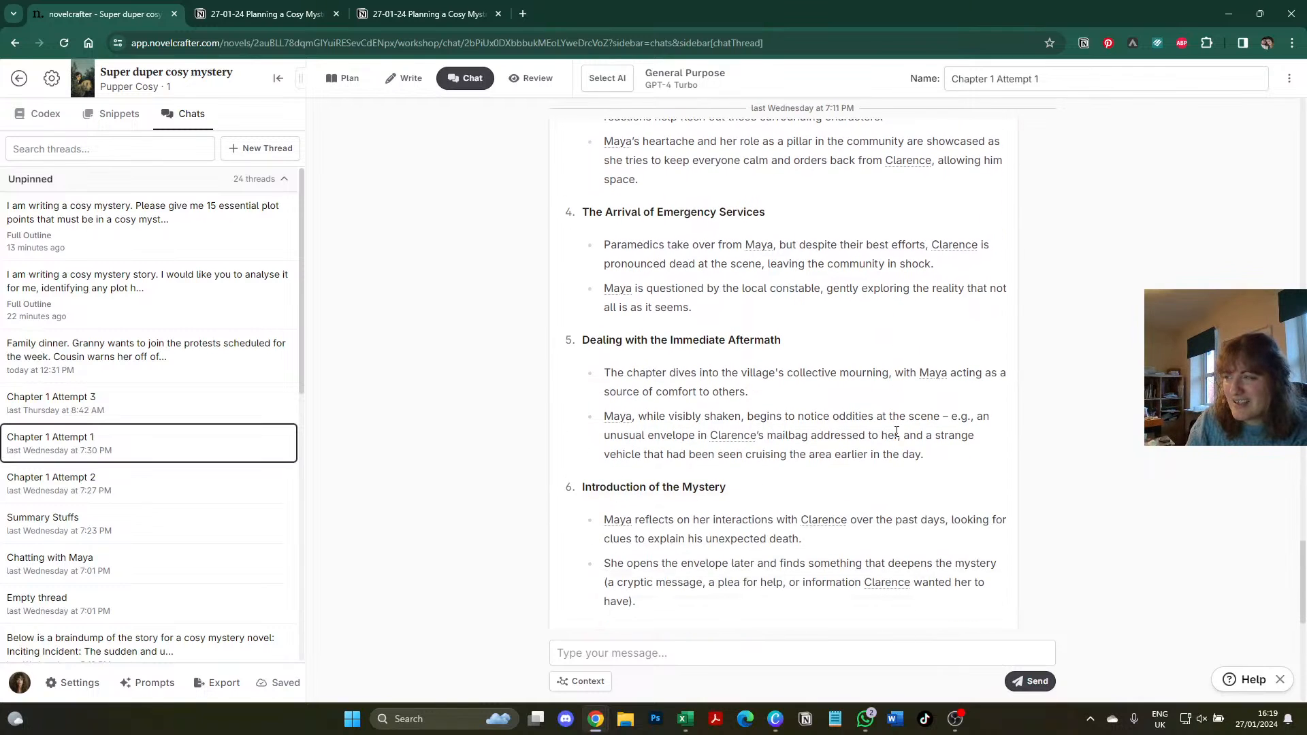
pyautogui.scroll(3, 896, 431)
pyautogui.scroll(-2, 760, 363)
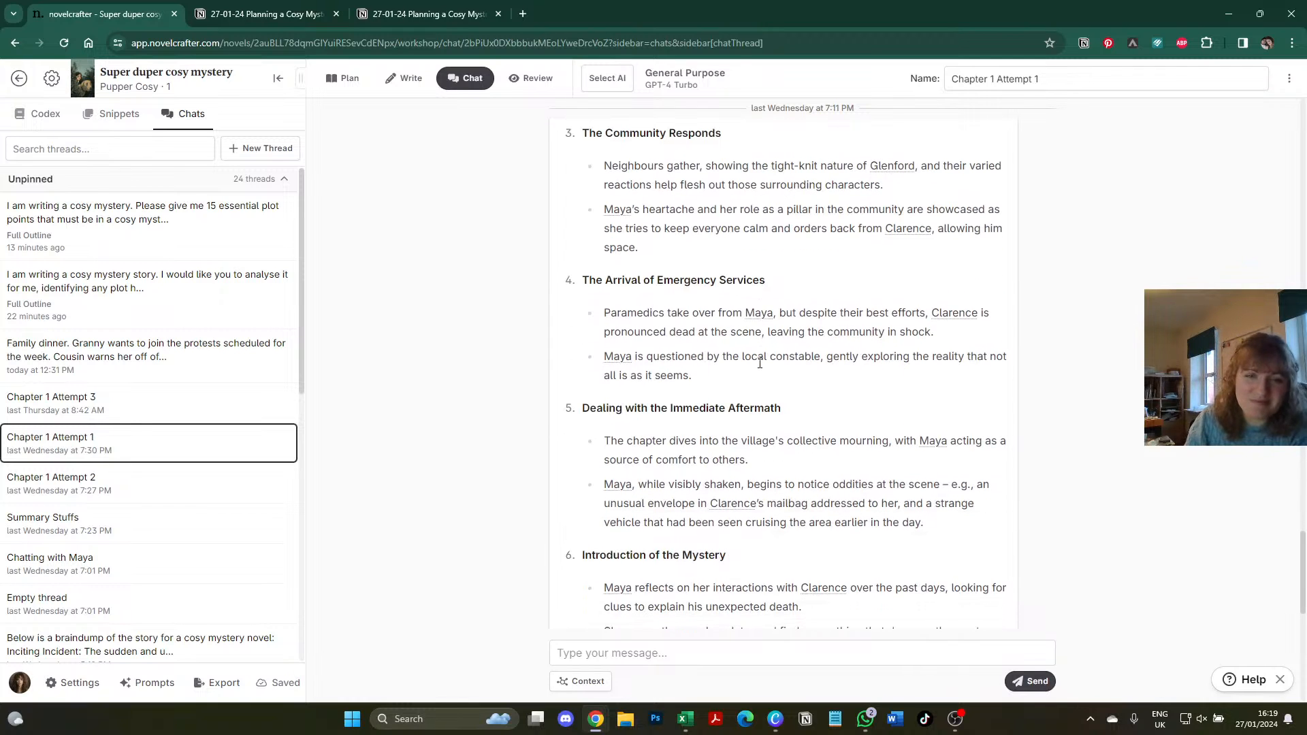
pyautogui.scroll(-2, 759, 363)
pyautogui.scroll(-7, 759, 363)
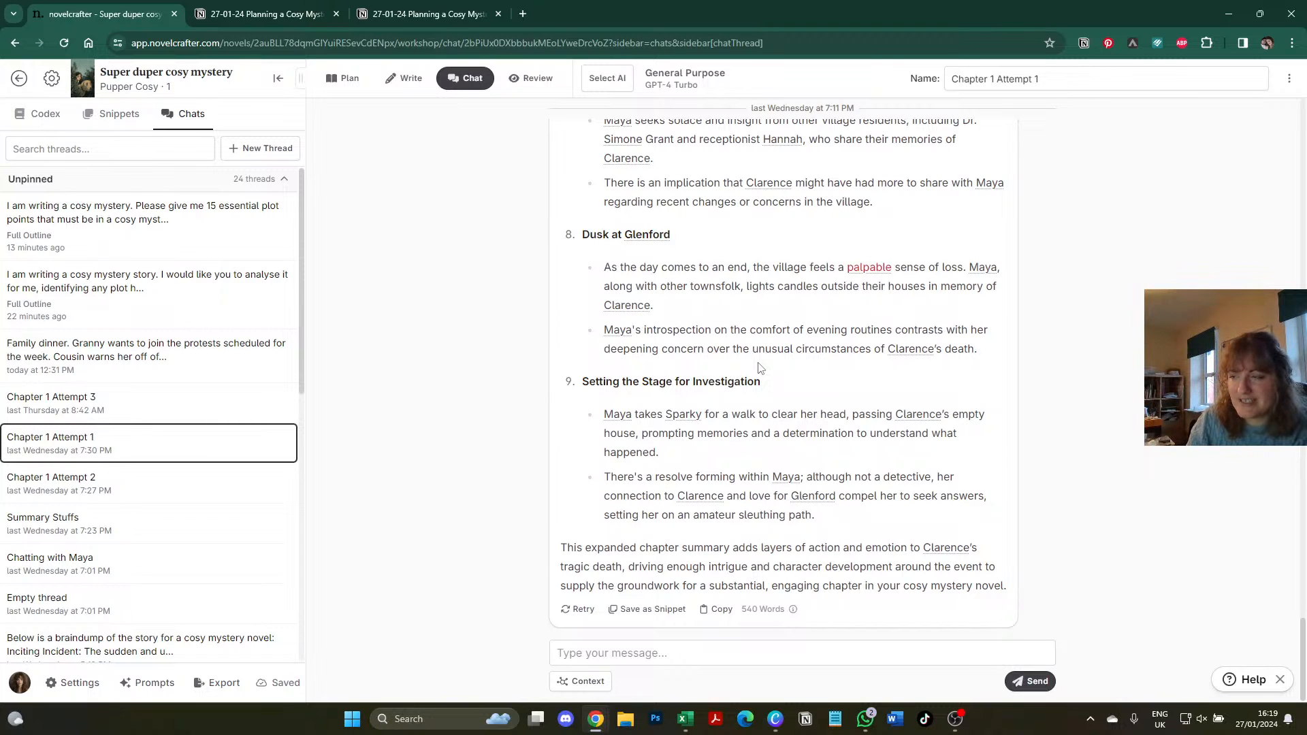
# - Switch to the Notion class notes and show the Attempt 2 prompt
pyautogui.click(298, 14)
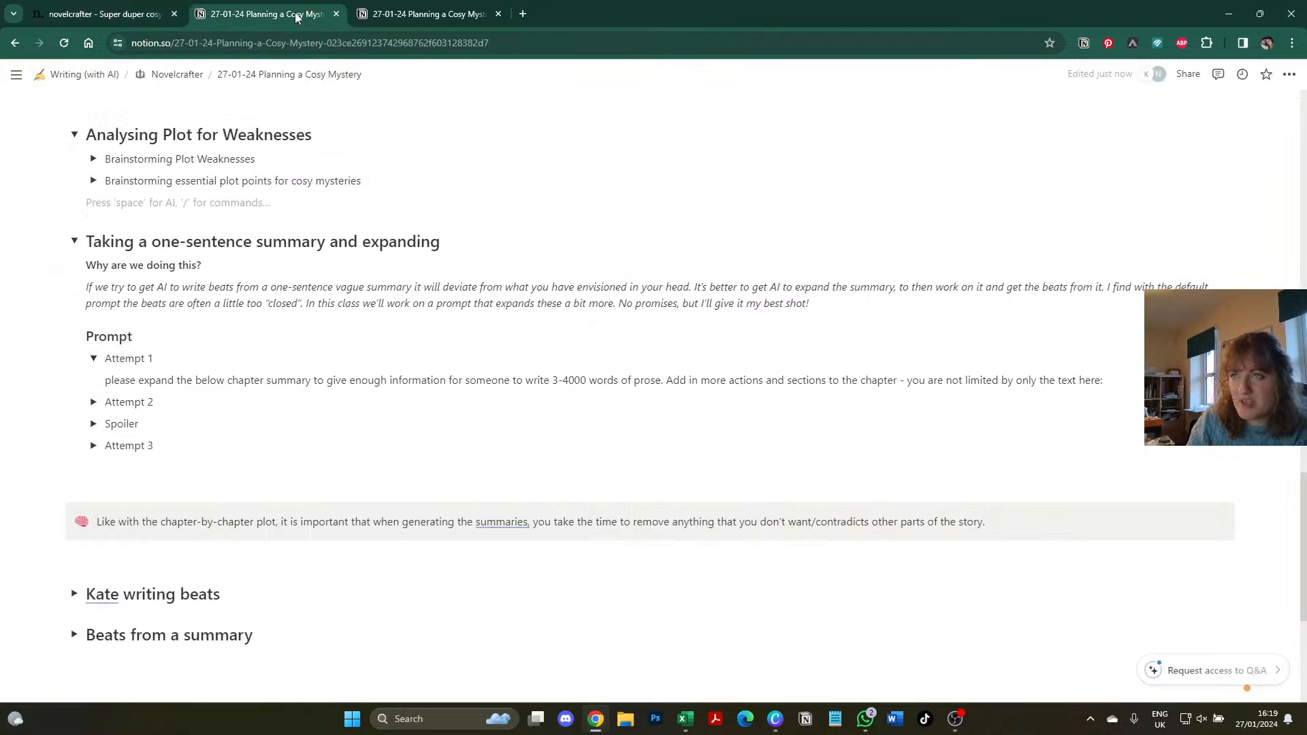
pyautogui.click(94, 402)
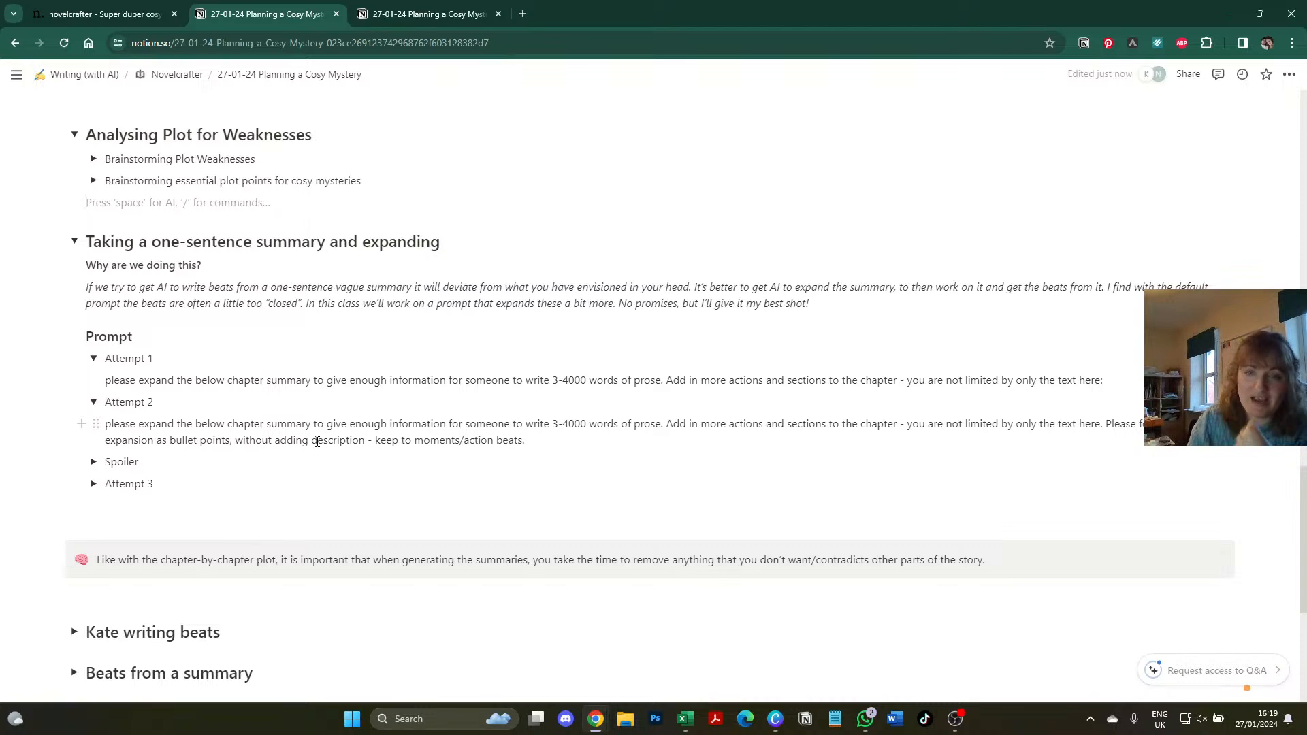
# - Return to Novelcrafter, open the chat thread "Chapter 1 Attempt 2" and compare its opening prompt with the first generated bullet points
pyautogui.click(131, 14)
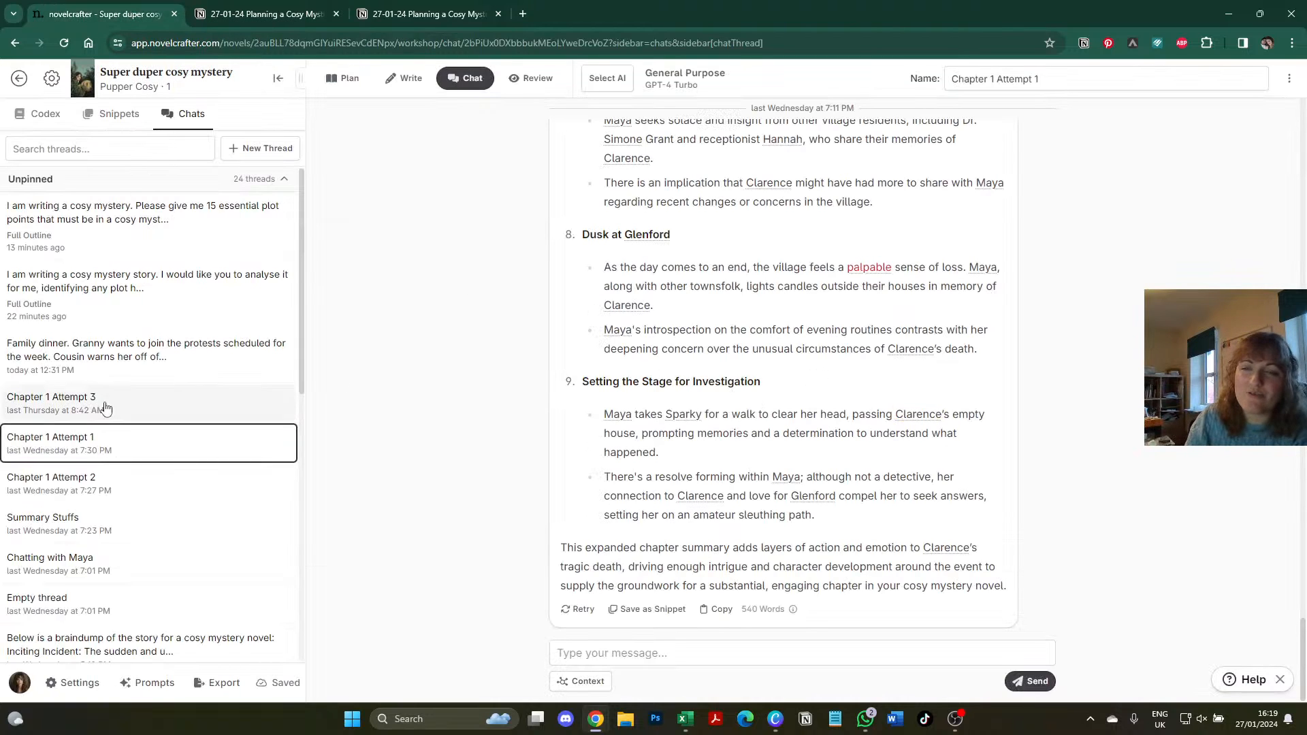
pyautogui.click(101, 488)
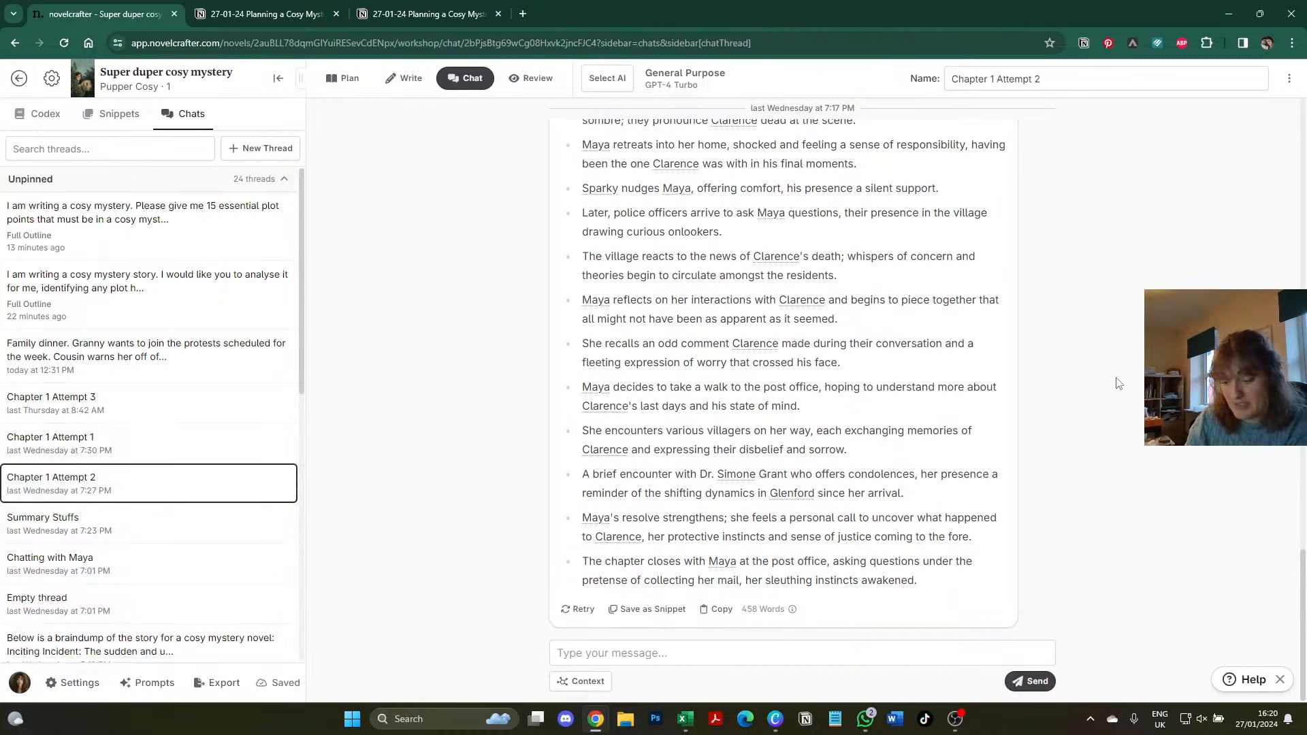
pyautogui.scroll(10, 1114, 382)
pyautogui.scroll(-2, 1117, 383)
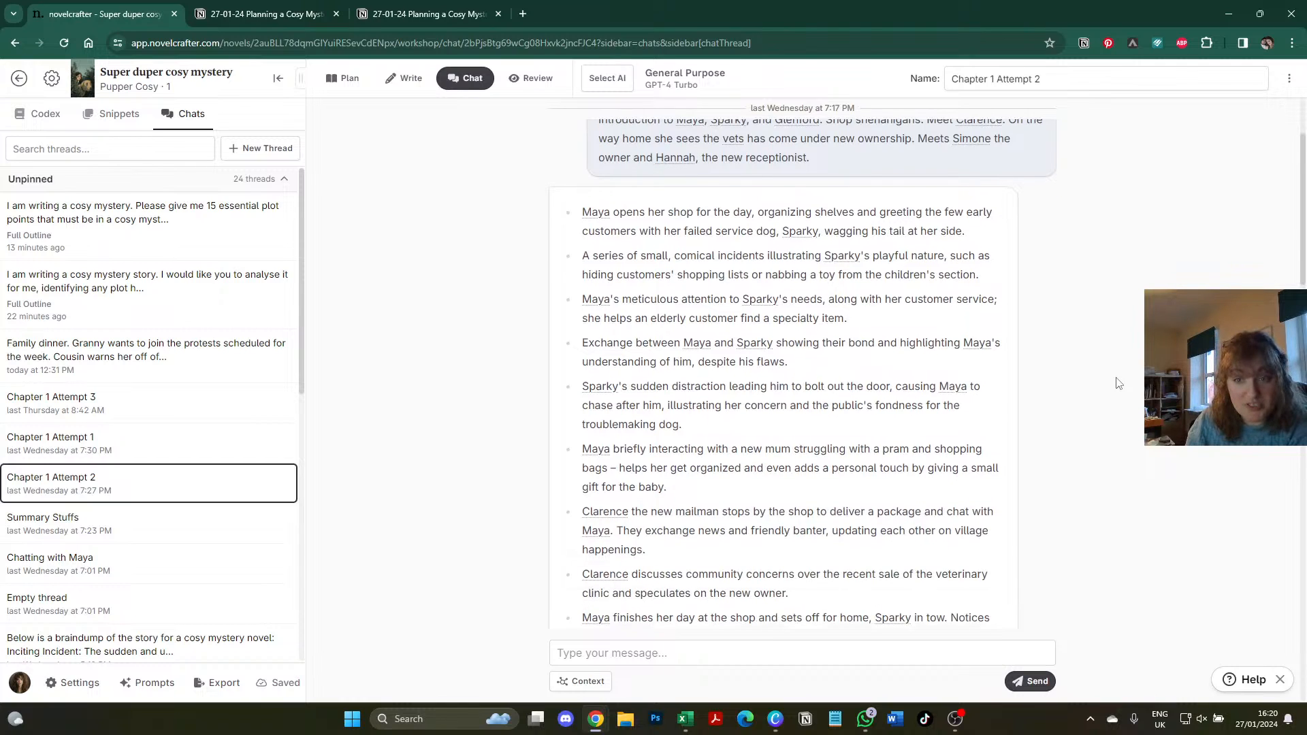
pyautogui.scroll(-1, 1116, 384)
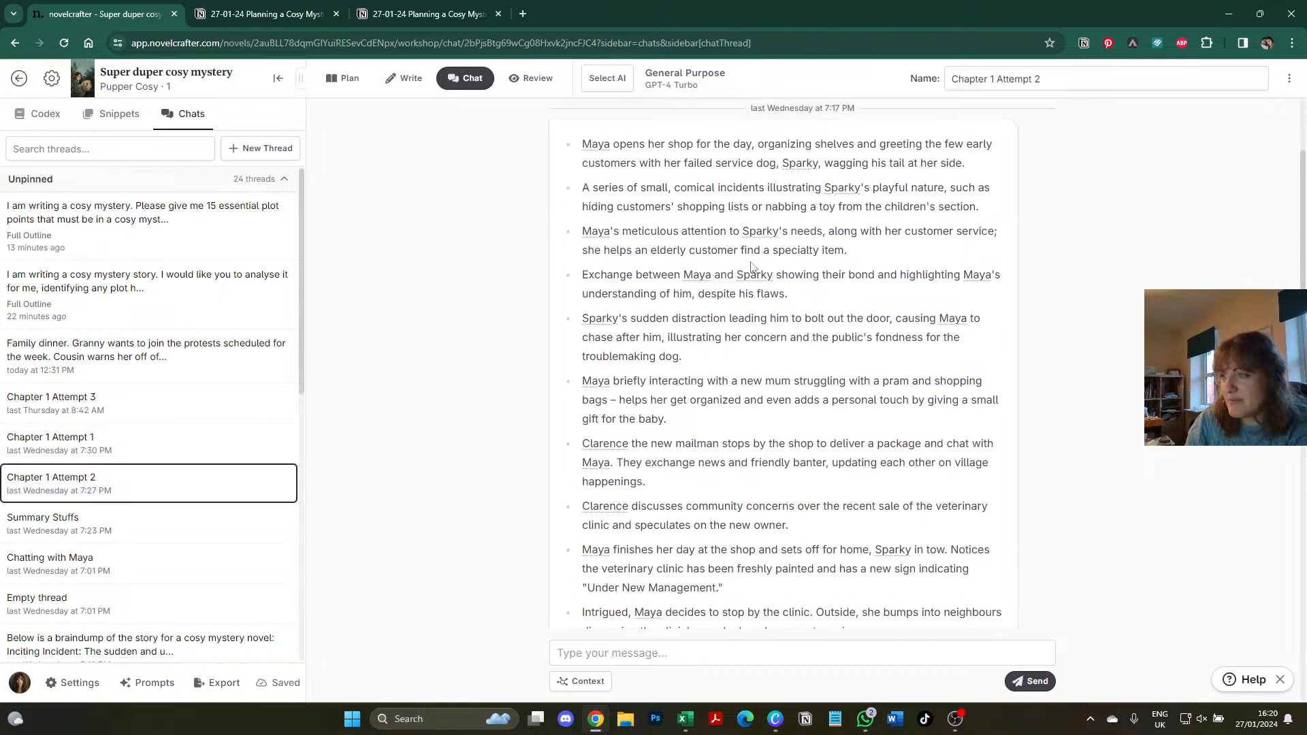
pyautogui.scroll(-1, 747, 355)
pyautogui.scroll(4, 747, 351)
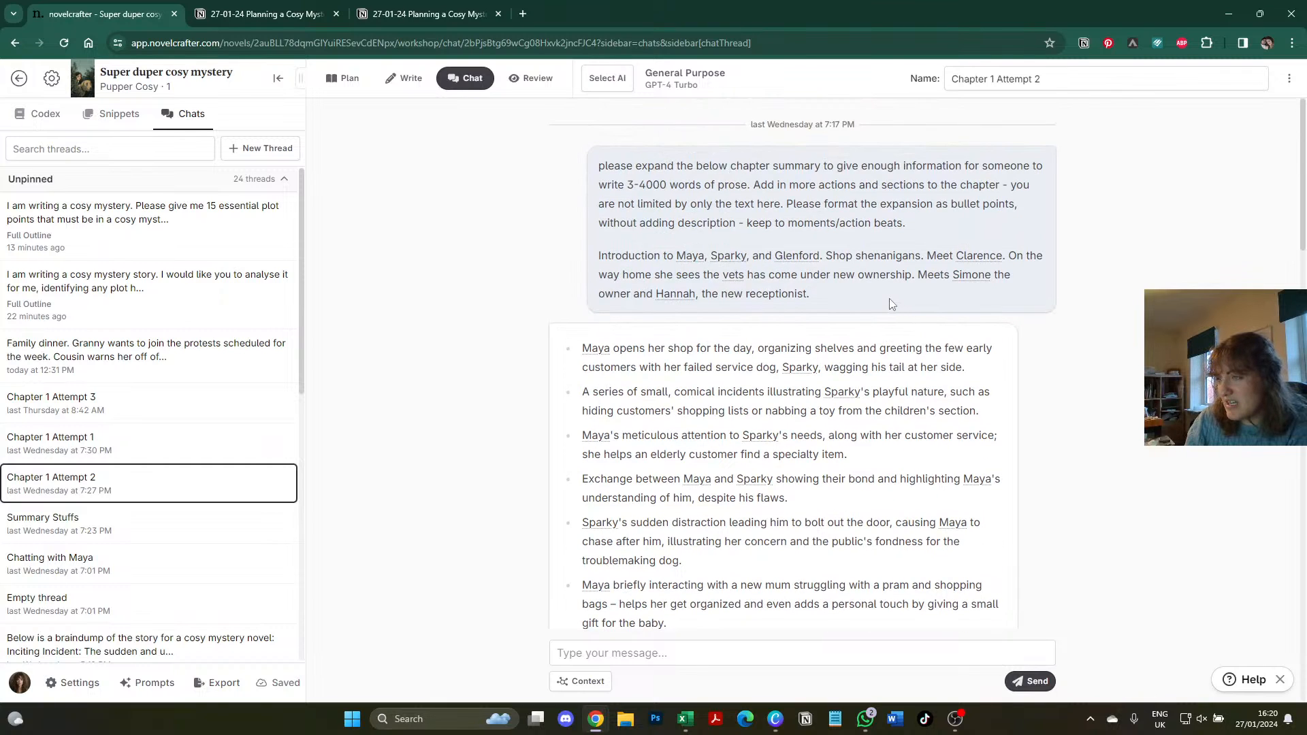
pyautogui.scroll(-3, 929, 271)
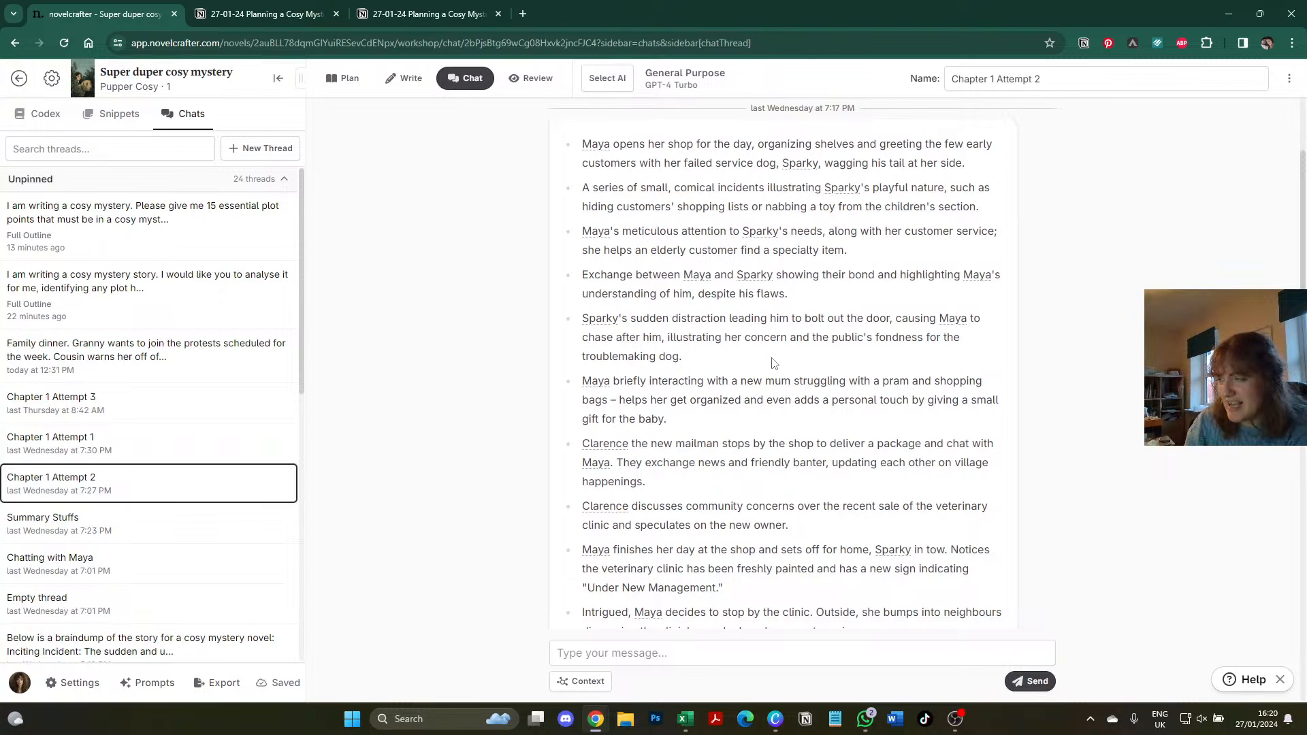
pyautogui.scroll(3, 1014, 227)
pyautogui.moveTo(925, 275); pyautogui.dragTo(926, 304)
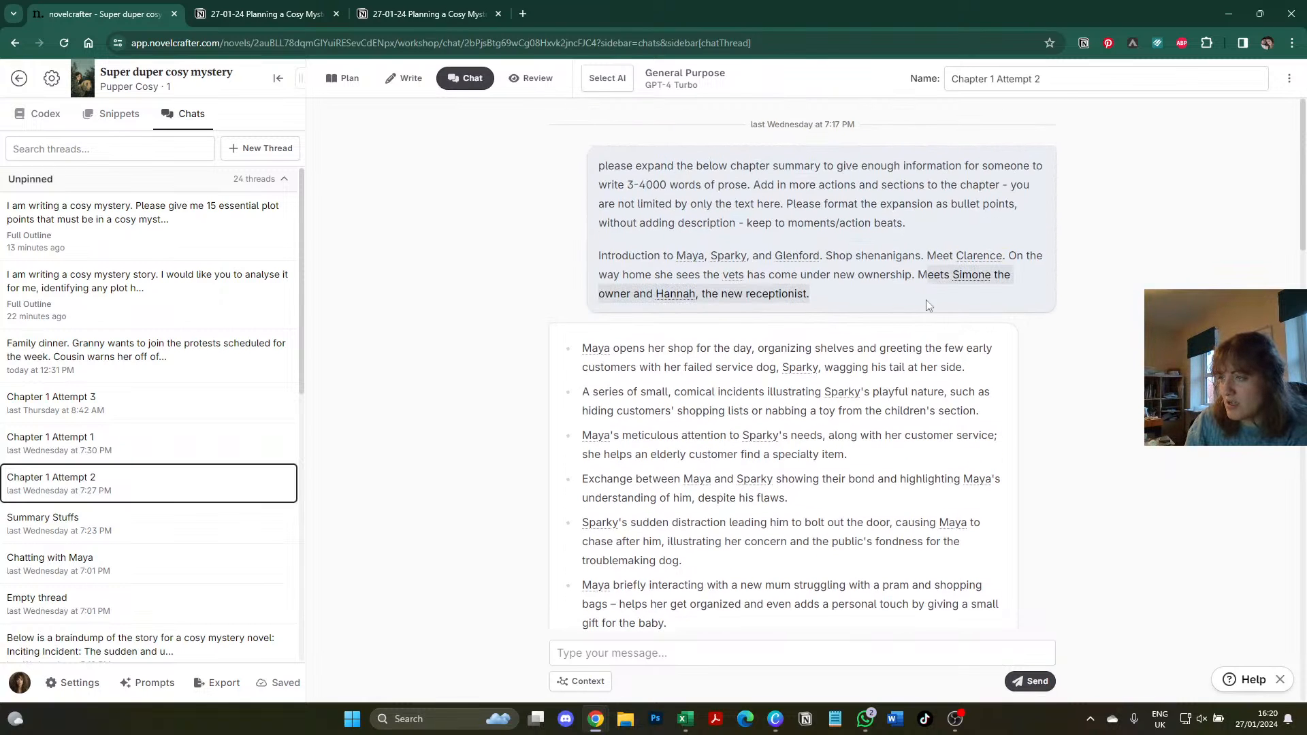
pyautogui.click(923, 270)
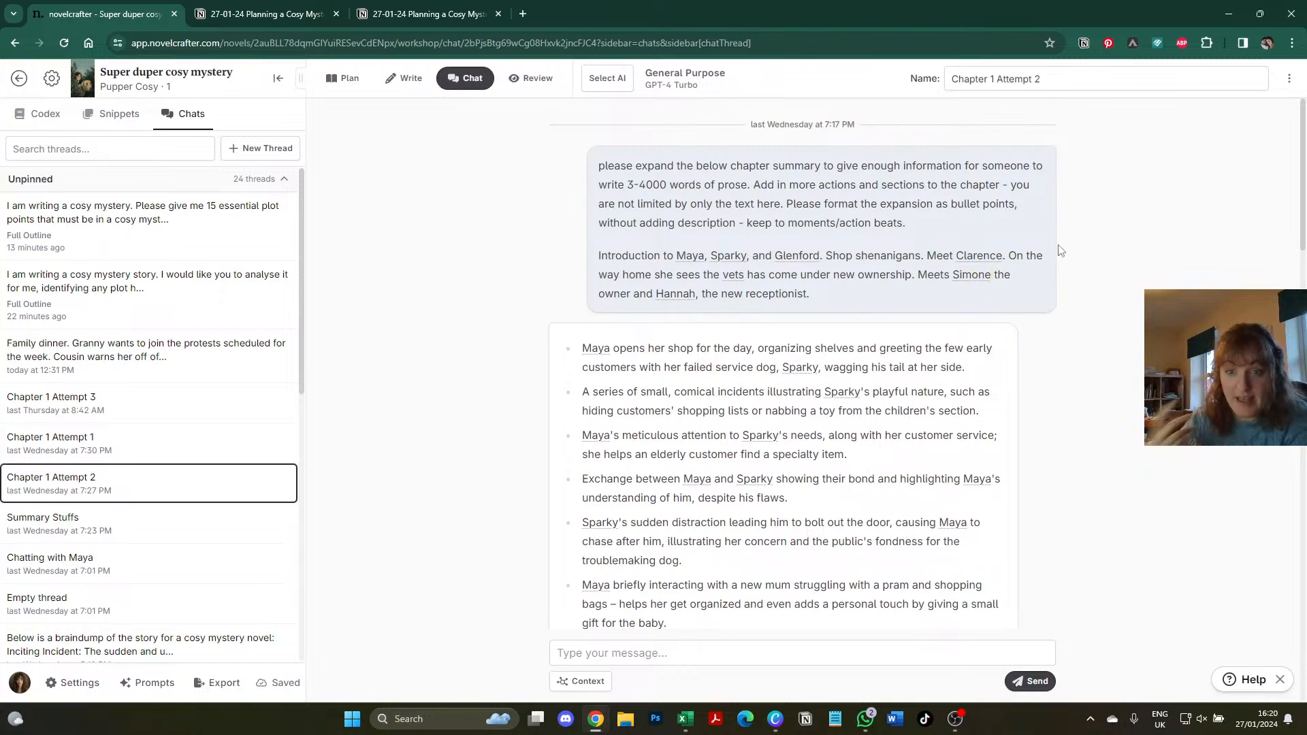
# - Read the remaining bullet points of the first Attempt 2 response, from the shop scenes through the vet clinic visit and walk home
pyautogui.scroll(-2, 1149, 485)
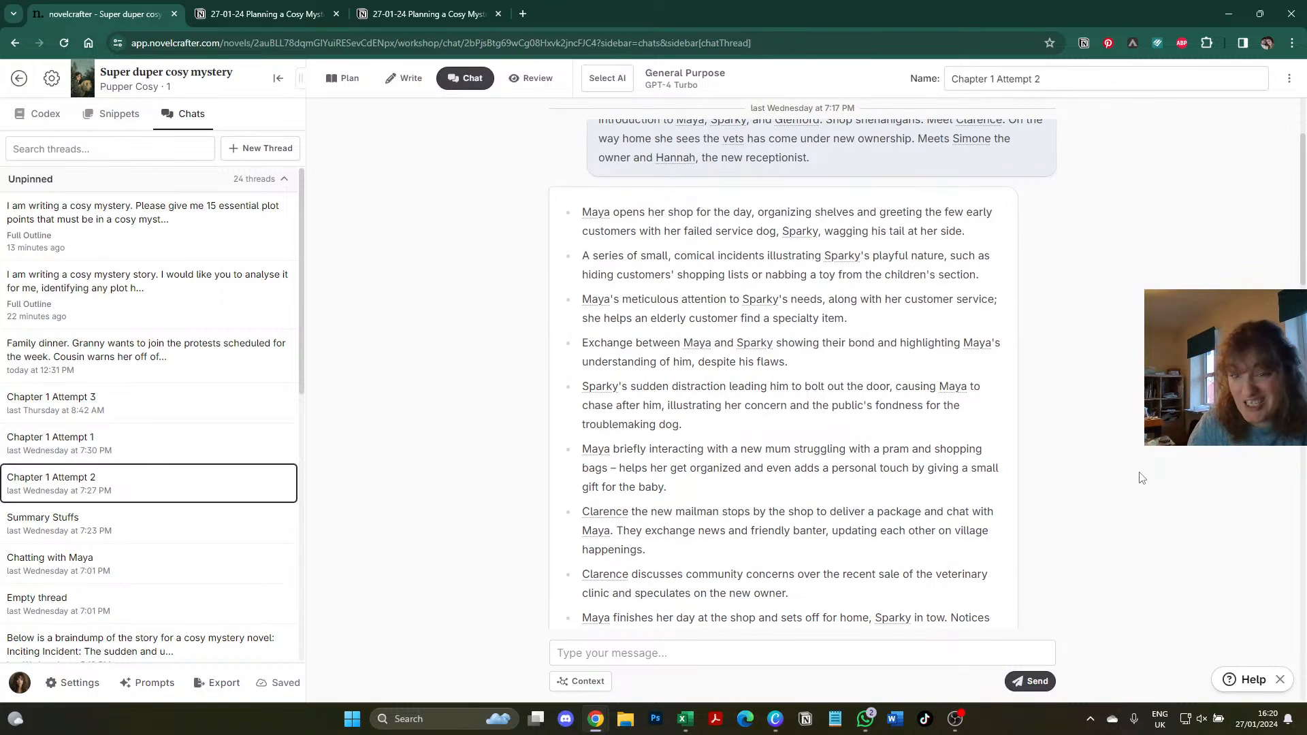
pyautogui.scroll(-2, 1116, 481)
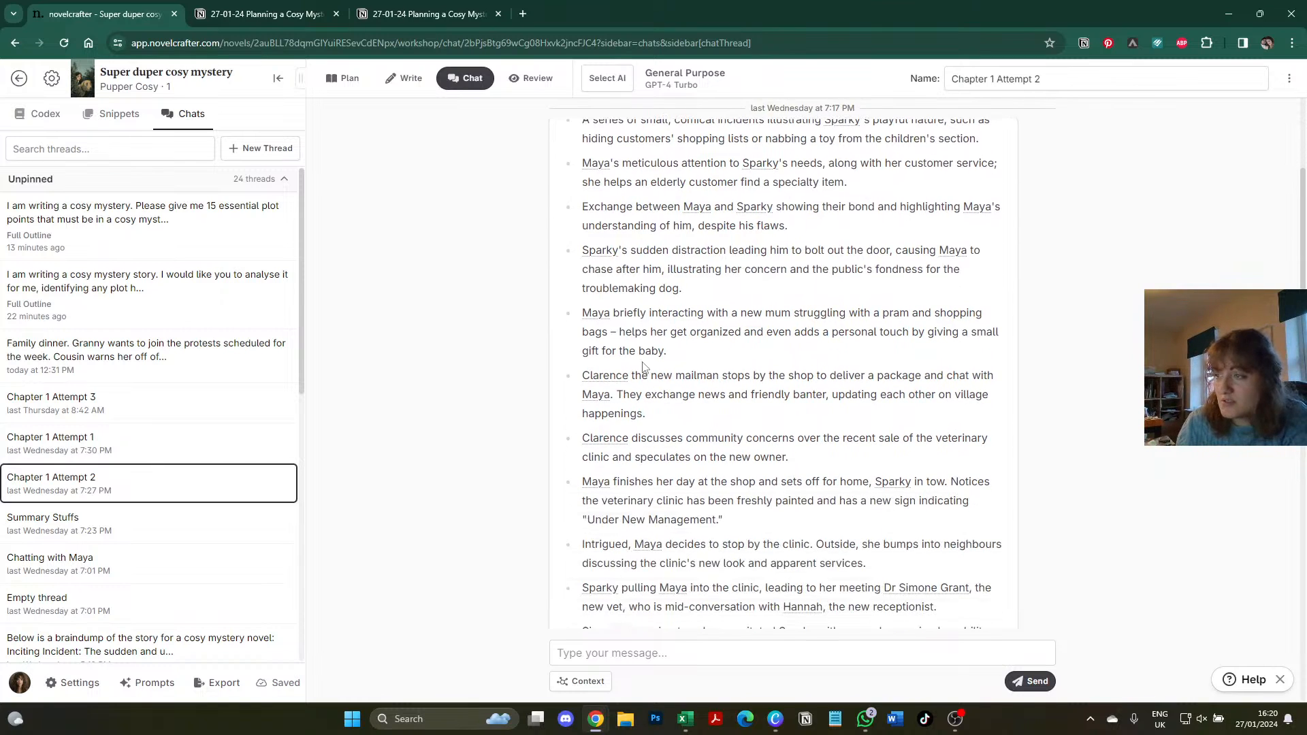
pyautogui.scroll(-1, 675, 409)
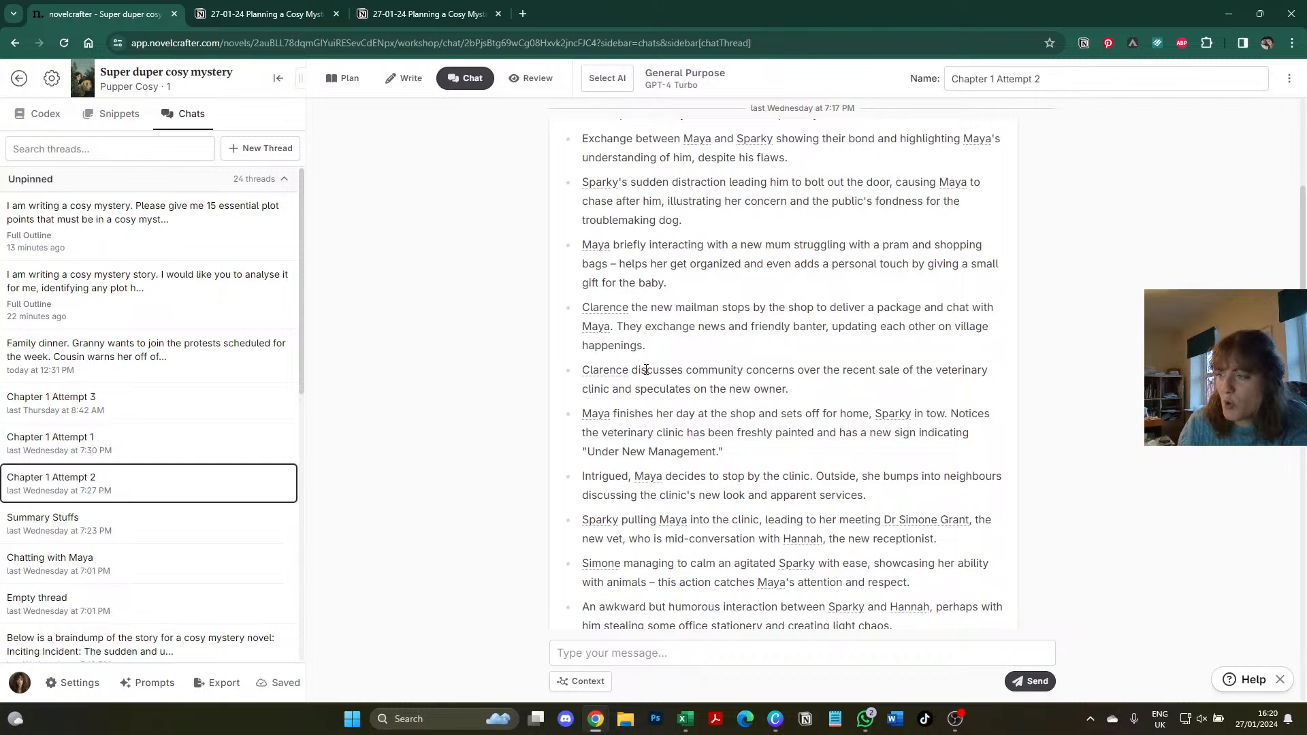
pyautogui.scroll(-5, 645, 370)
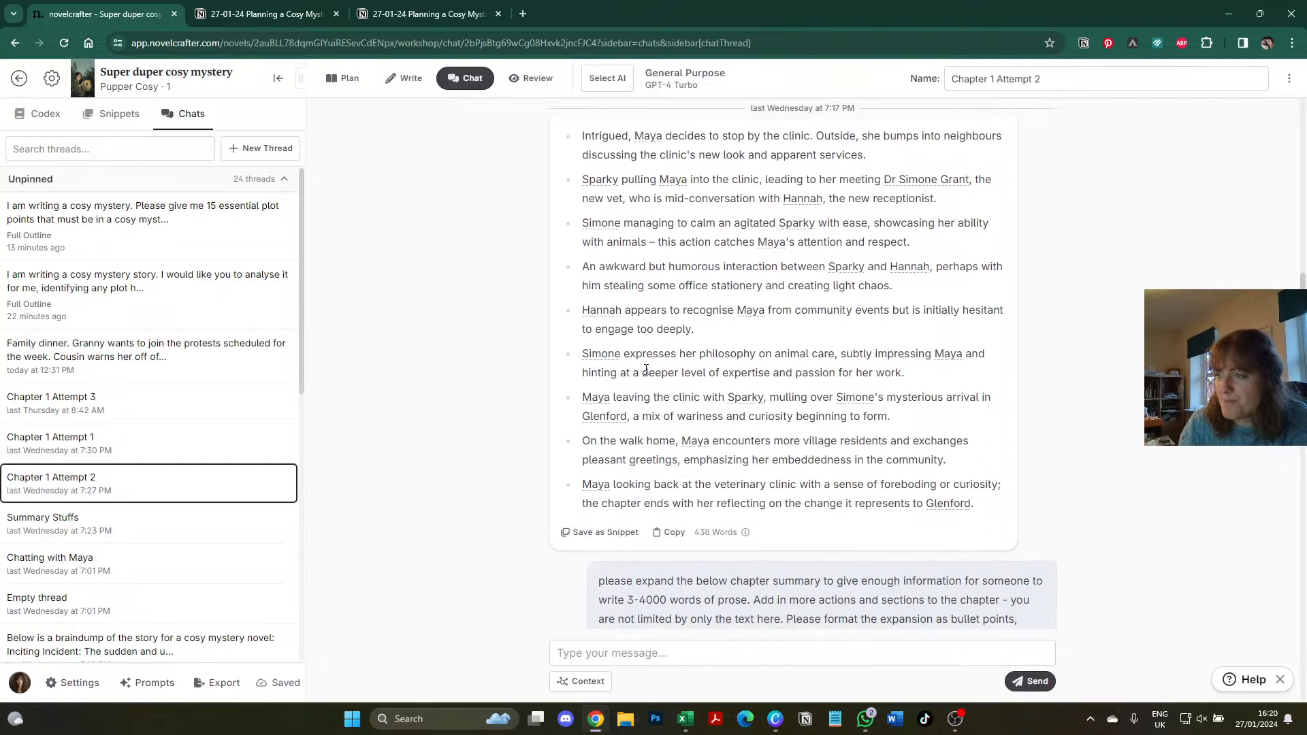
pyautogui.scroll(1, 645, 369)
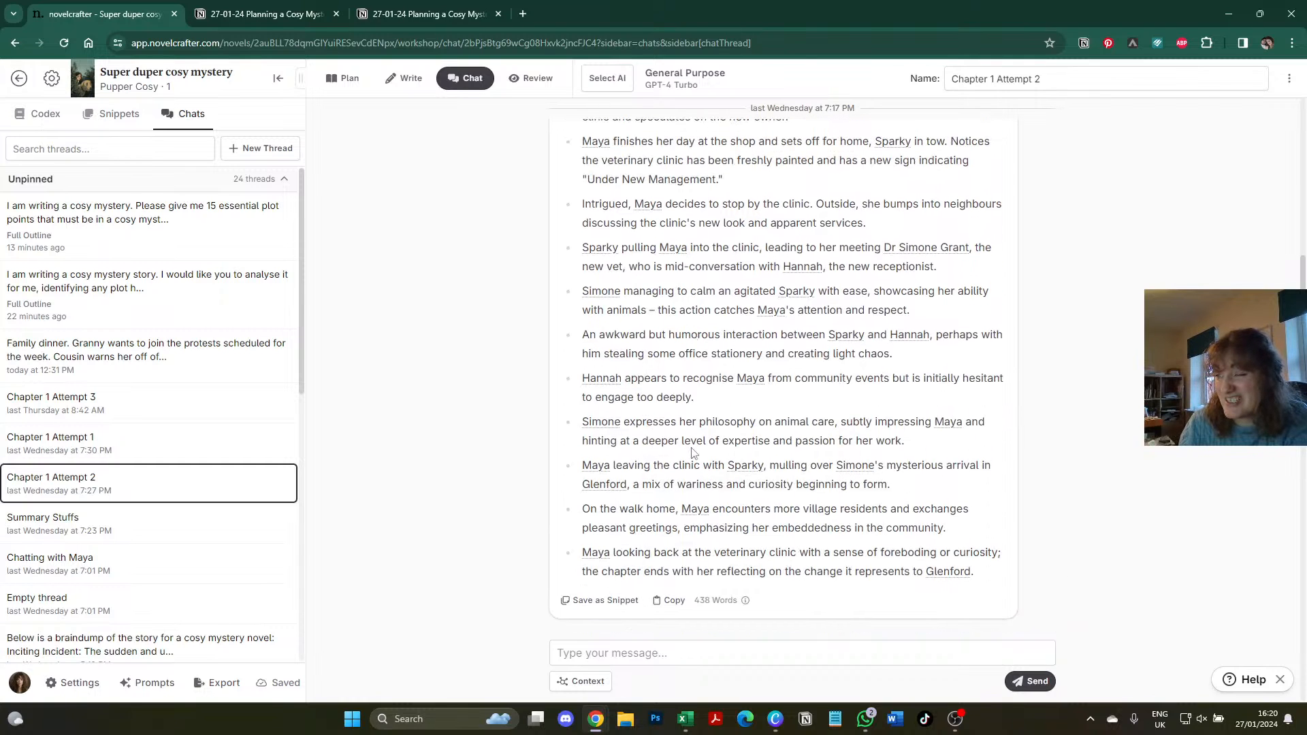
# - Read the second Attempt 2 prompt about the mailman's death and its bullet-point expansion through to the post office ending
pyautogui.scroll(-2, 692, 452)
pyautogui.scroll(-2, 693, 453)
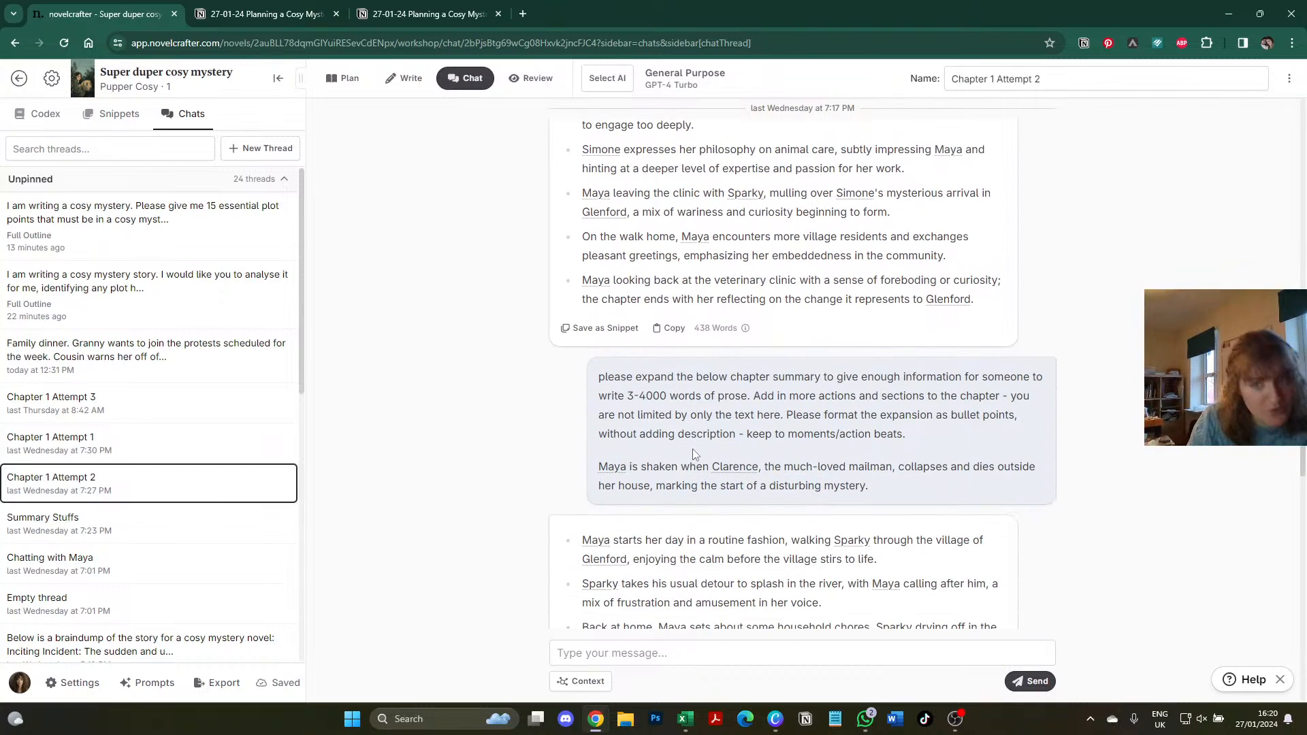
pyautogui.scroll(-1, 692, 452)
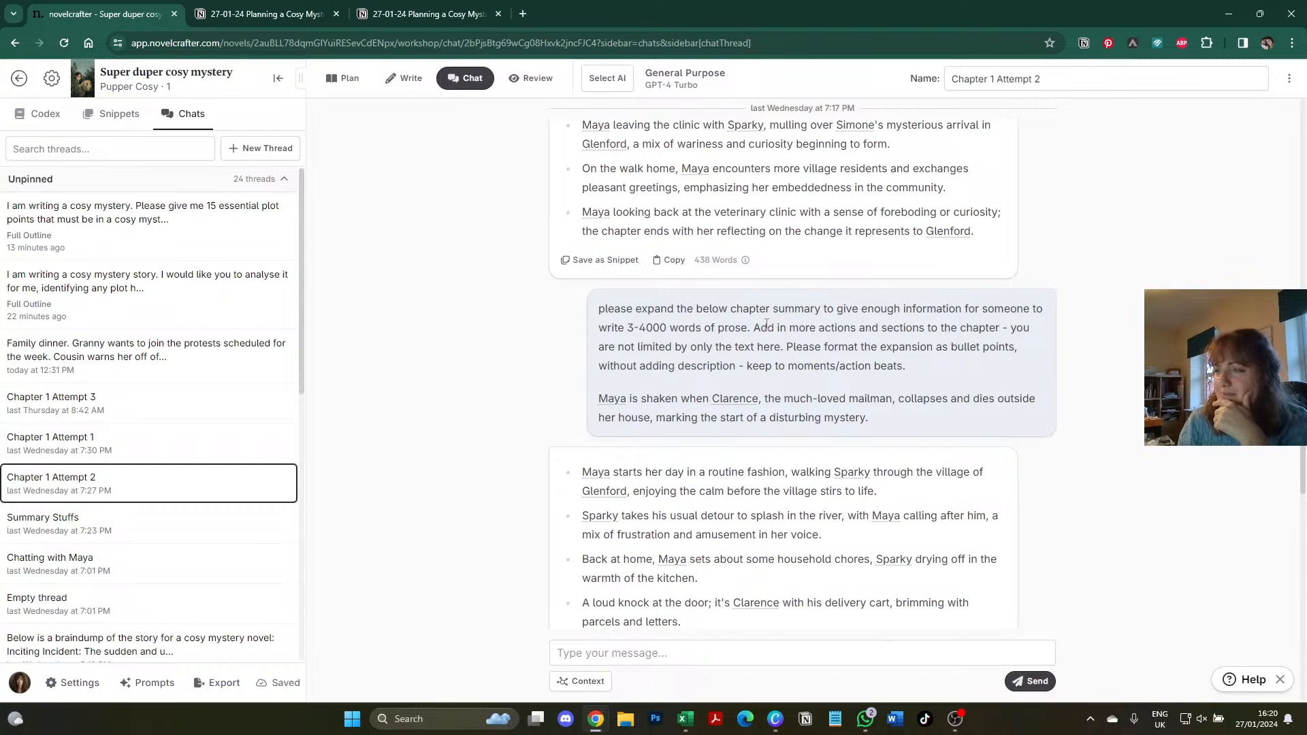
pyautogui.scroll(-3, 767, 324)
pyautogui.scroll(-3, 767, 325)
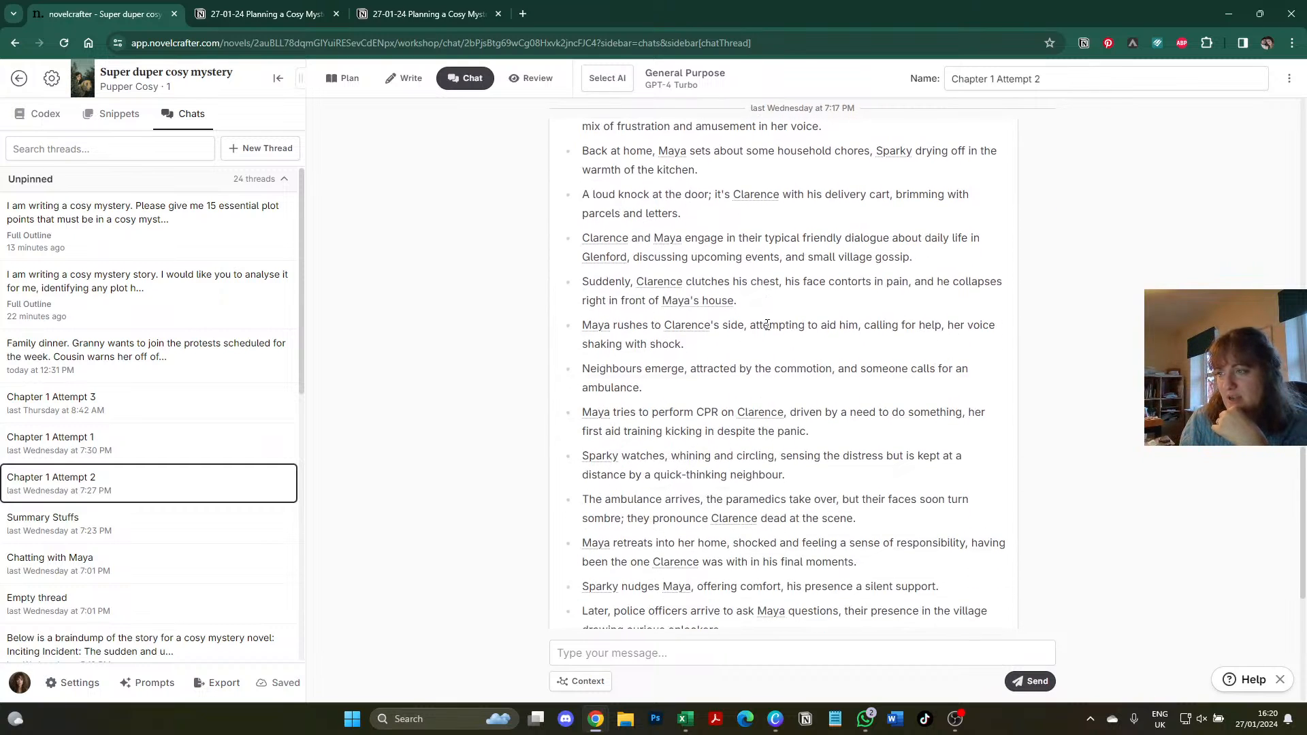
pyautogui.scroll(-3, 767, 324)
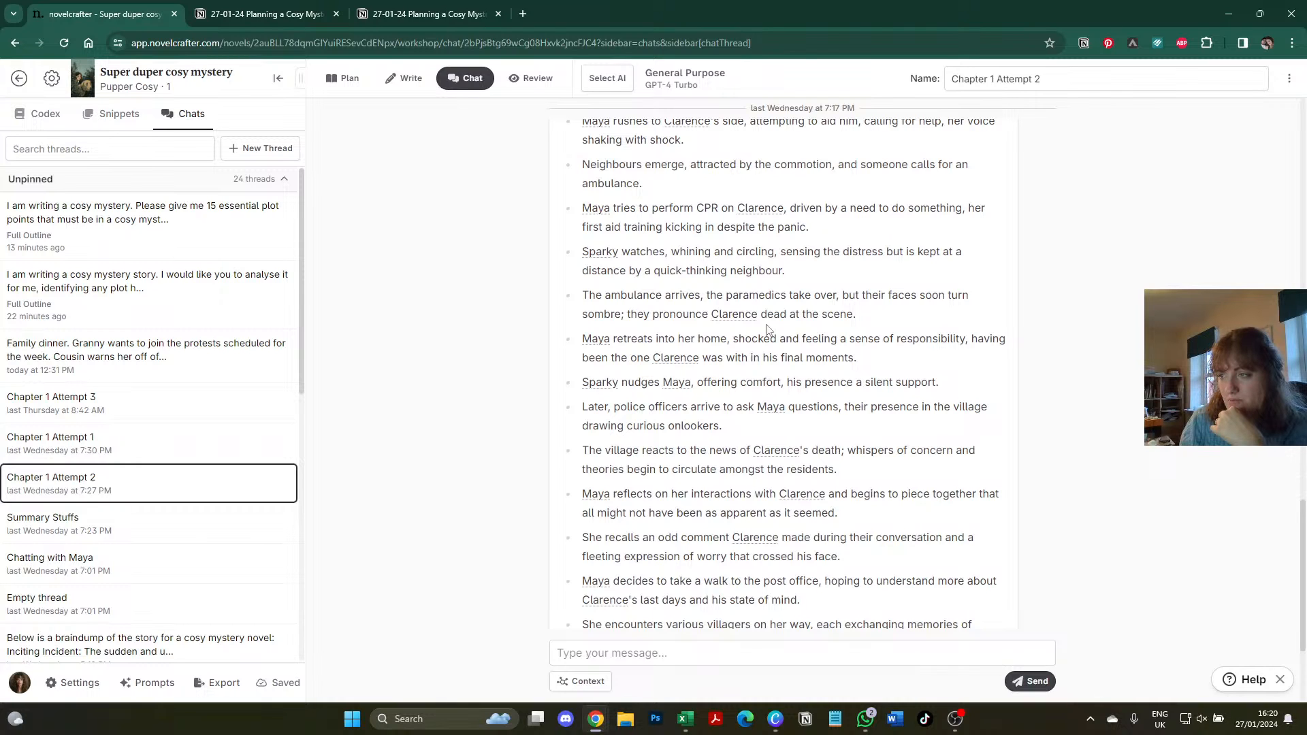
pyautogui.scroll(-3, 767, 328)
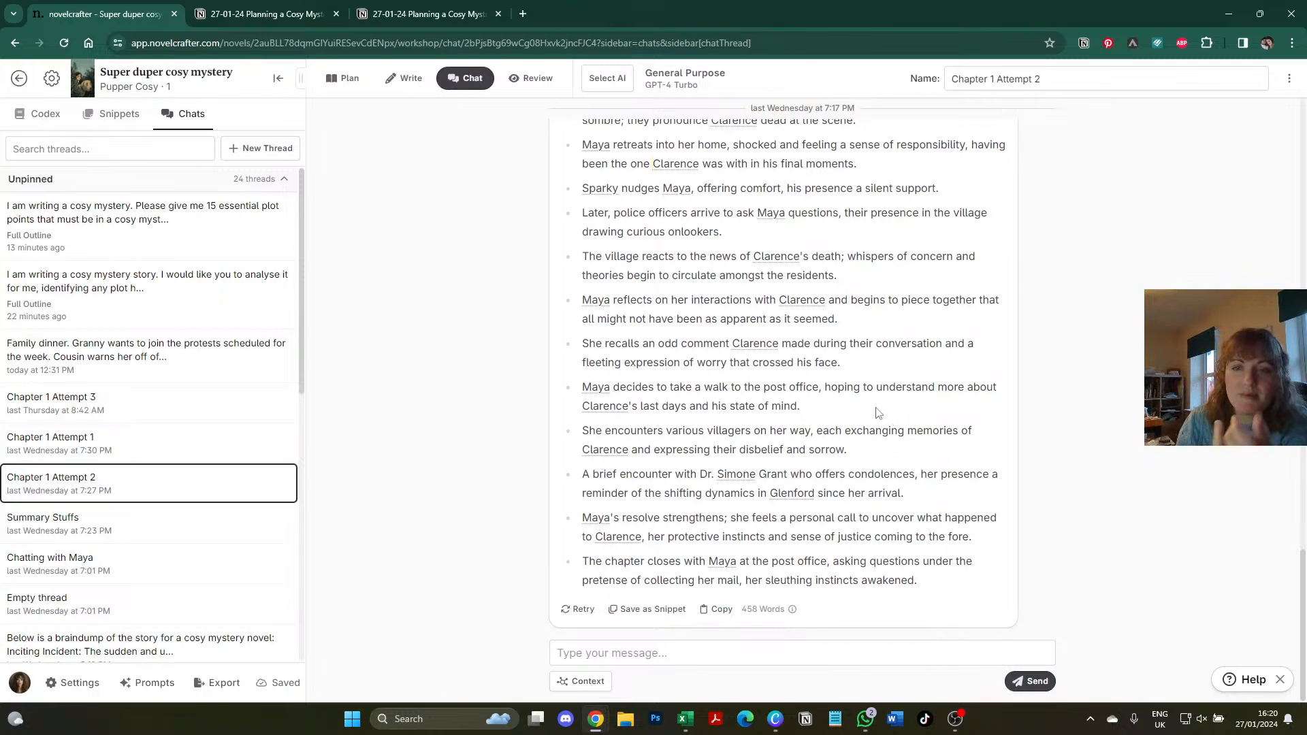
# - Switch to the Notion class notes, read the Spoiler note, collapse the earlier attempts and show the Attempt 3 prompt
pyautogui.click(275, 8)
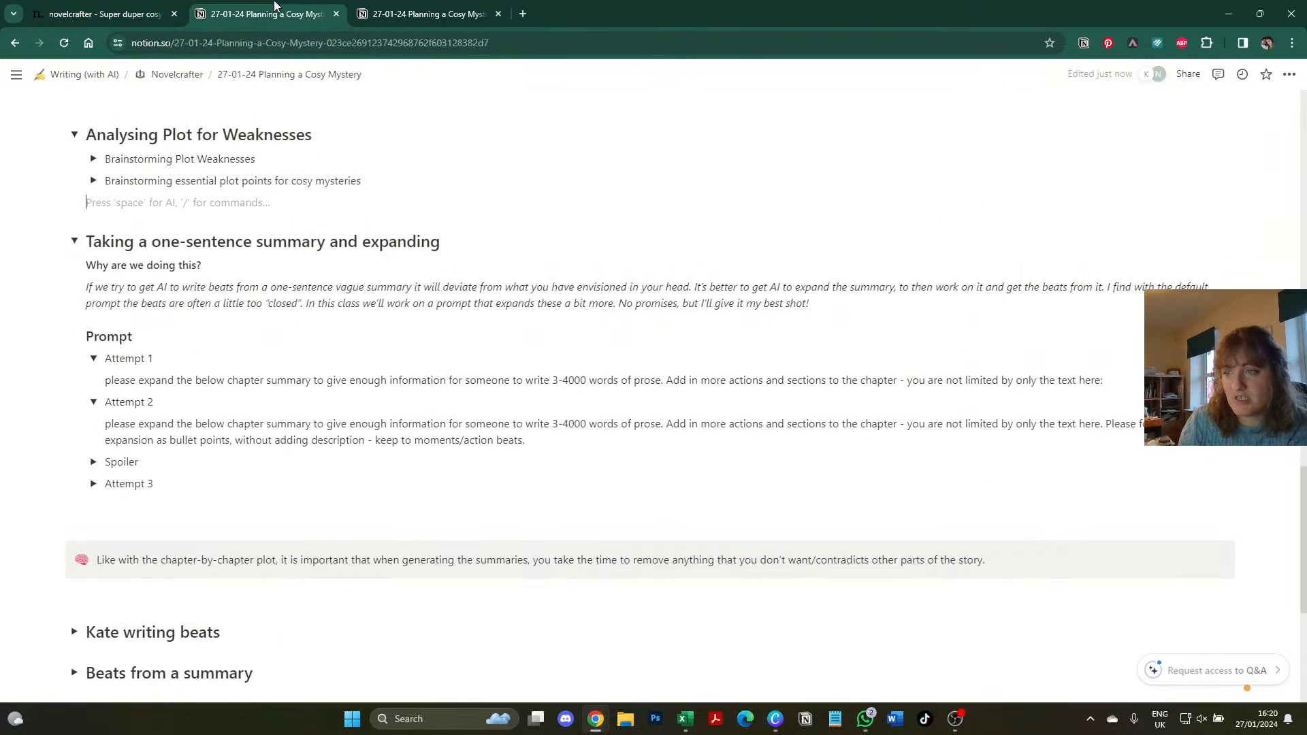
pyautogui.click(93, 462)
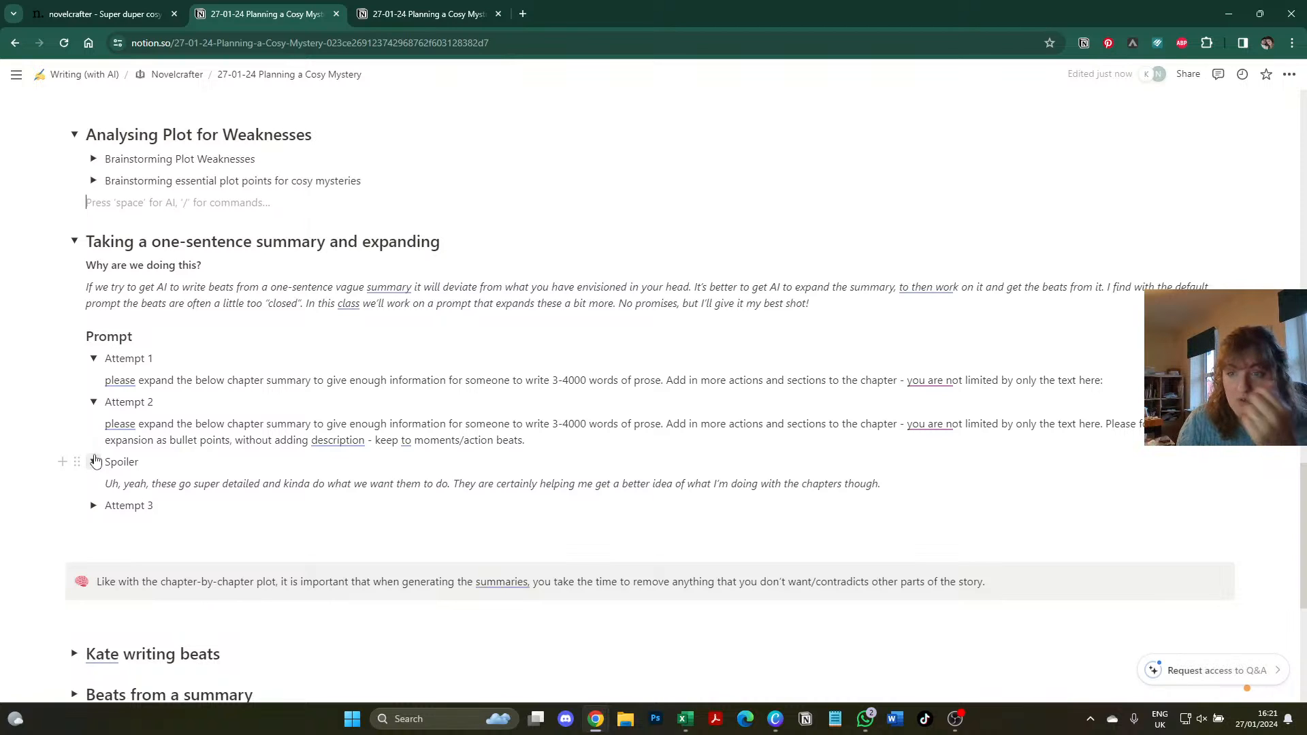
pyautogui.click(94, 462)
pyautogui.click(94, 402)
pyautogui.click(94, 358)
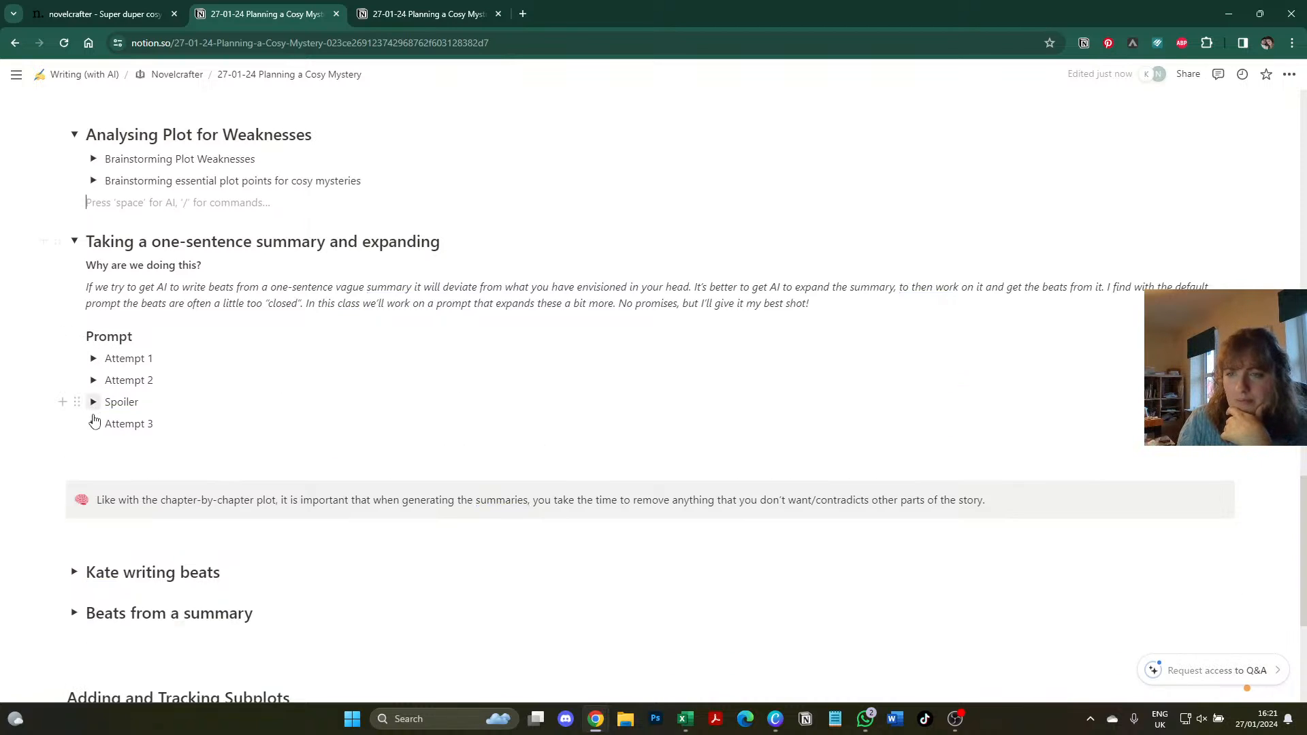
pyautogui.click(94, 423)
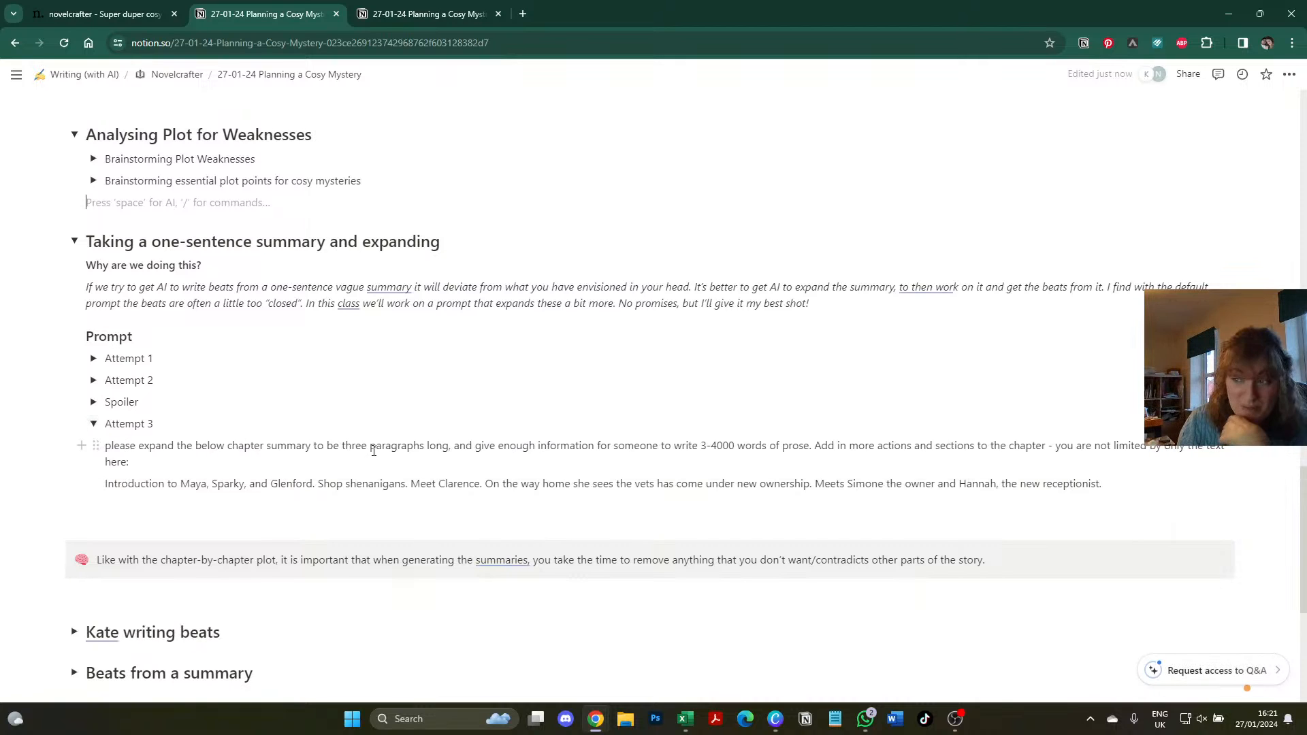
# - Return to Novelcrafter, open the chat thread "Chapter 1 Attempt 3" and read its three-paragraph chapter expansion to the end
pyautogui.click(137, 15)
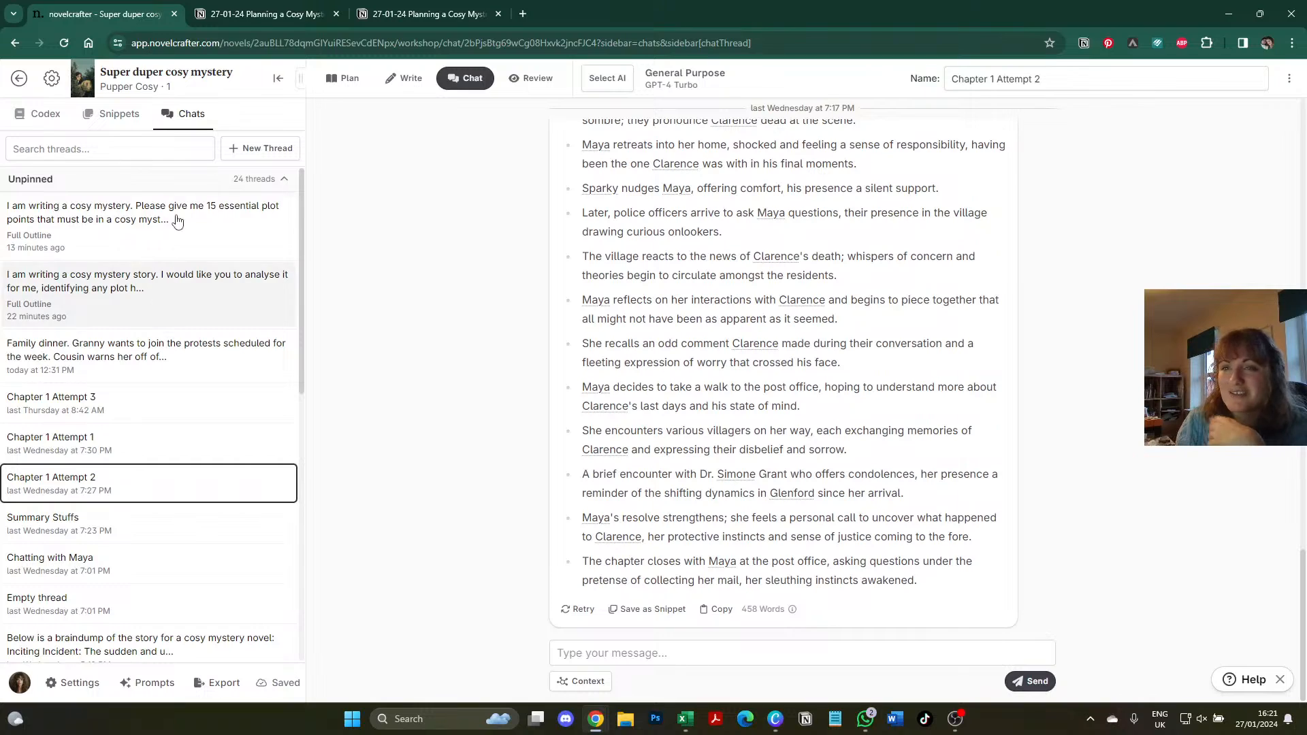
pyautogui.click(125, 403)
pyautogui.click(618, 147)
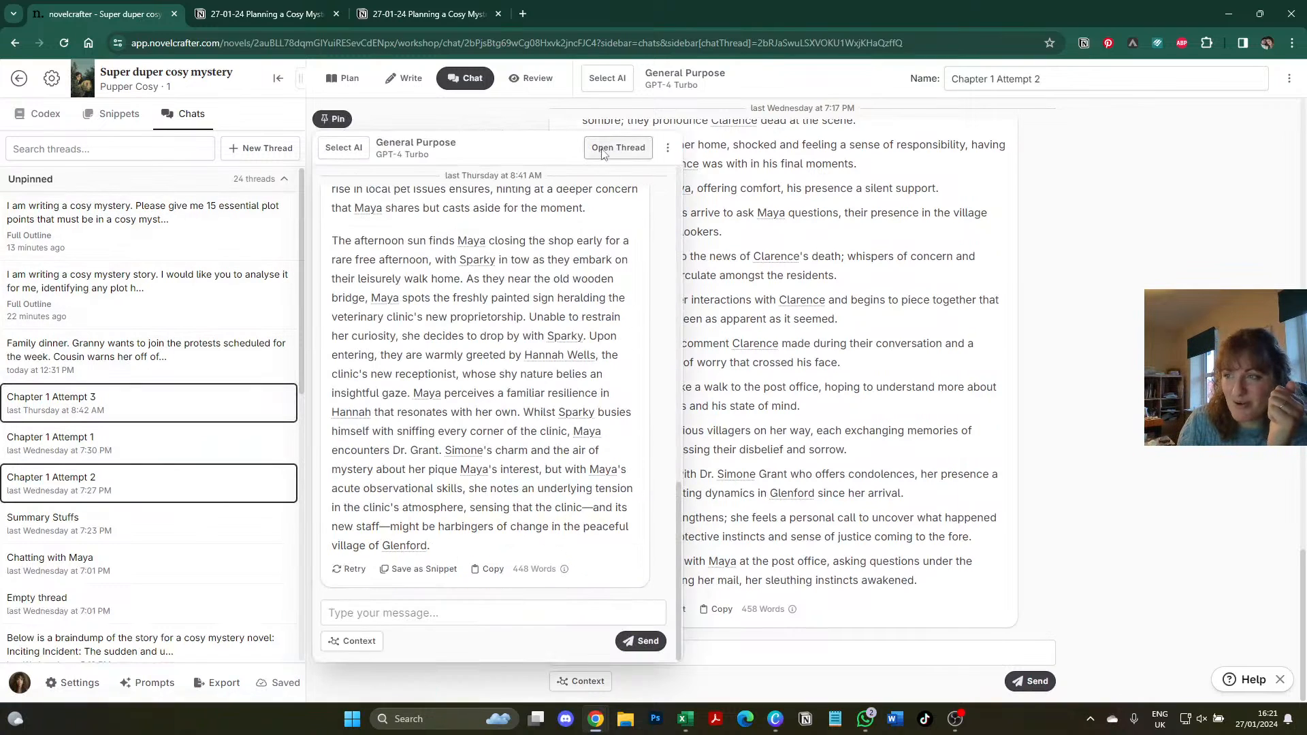
pyautogui.scroll(5, 556, 379)
pyautogui.scroll(-2, 556, 379)
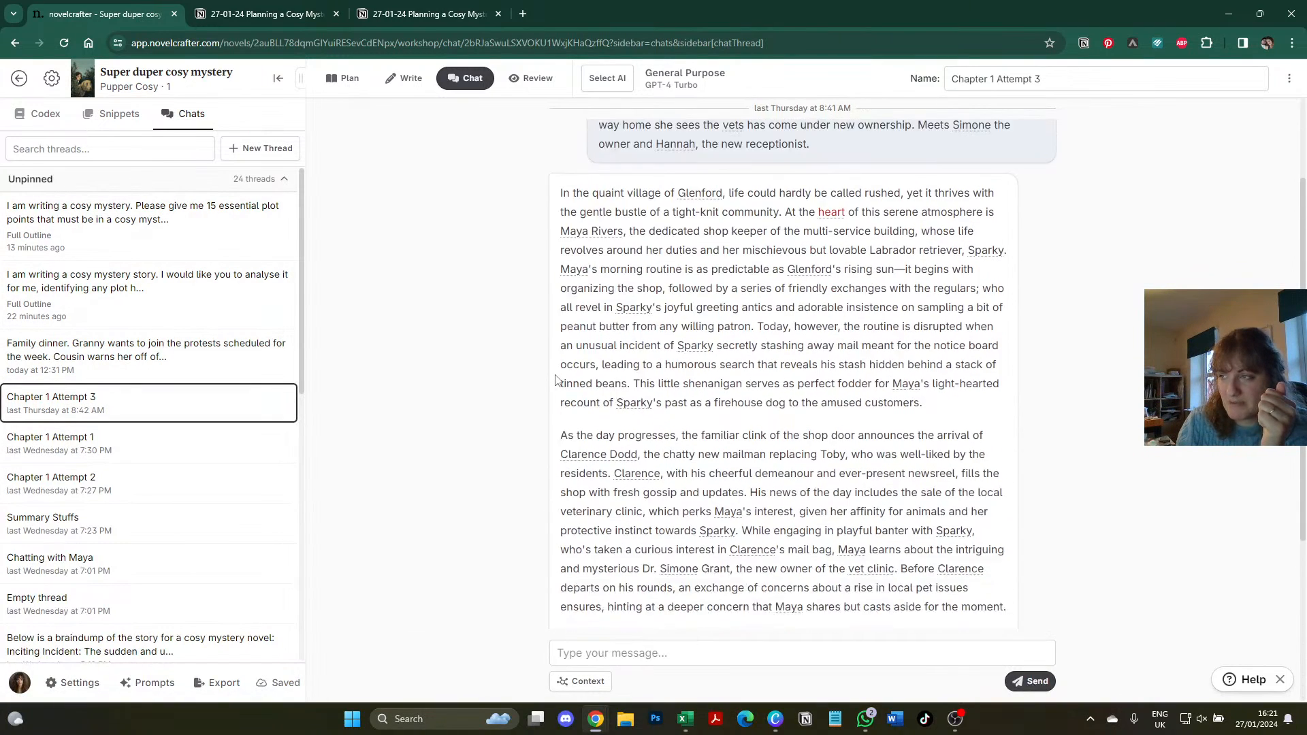
pyautogui.scroll(-3, 556, 379)
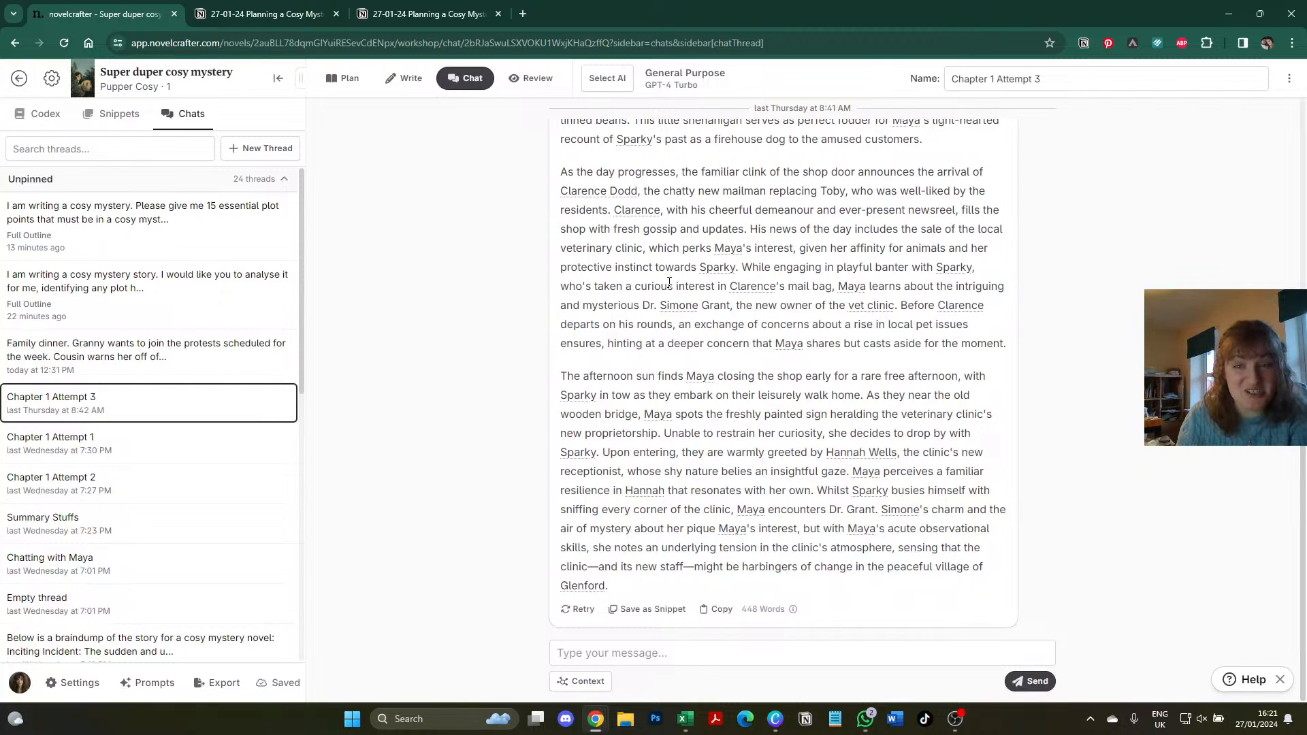
# - Go back to the Notion notes, collapse Attempt 3 and read the section on writing beats yourself
pyautogui.click(272, 14)
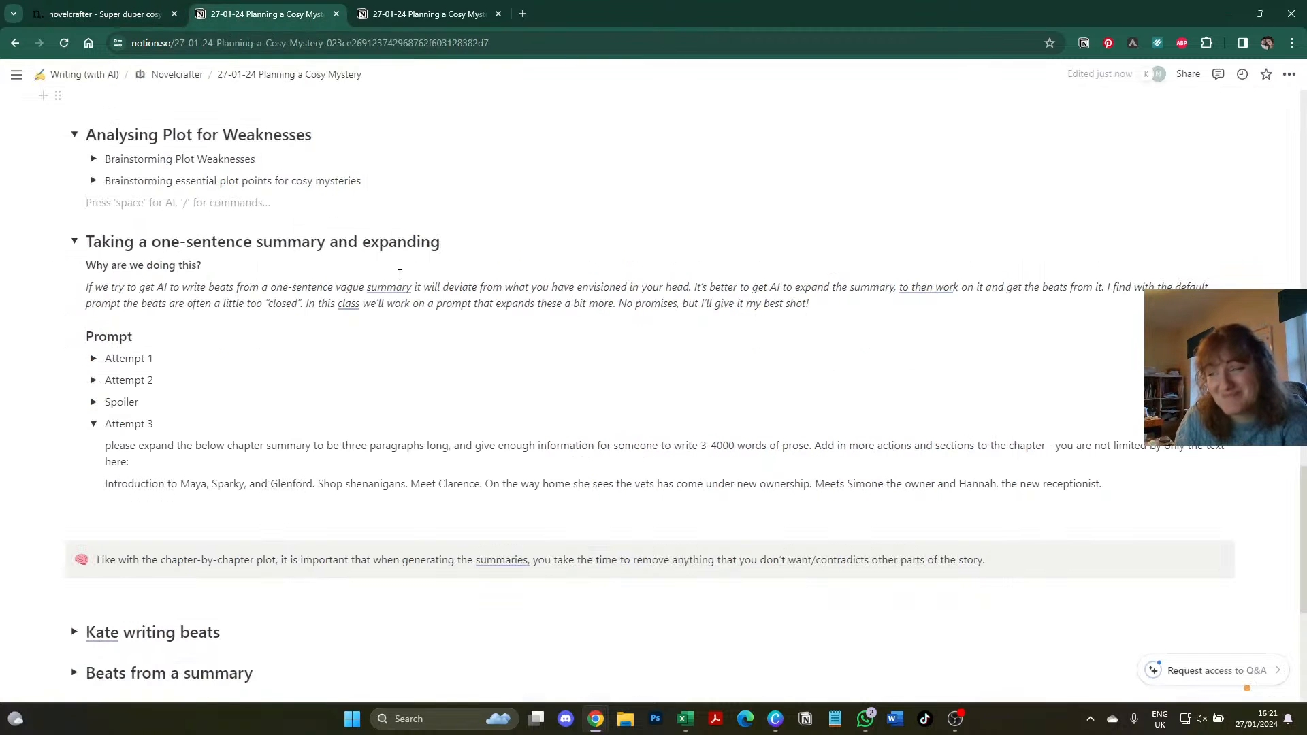
pyautogui.click(93, 423)
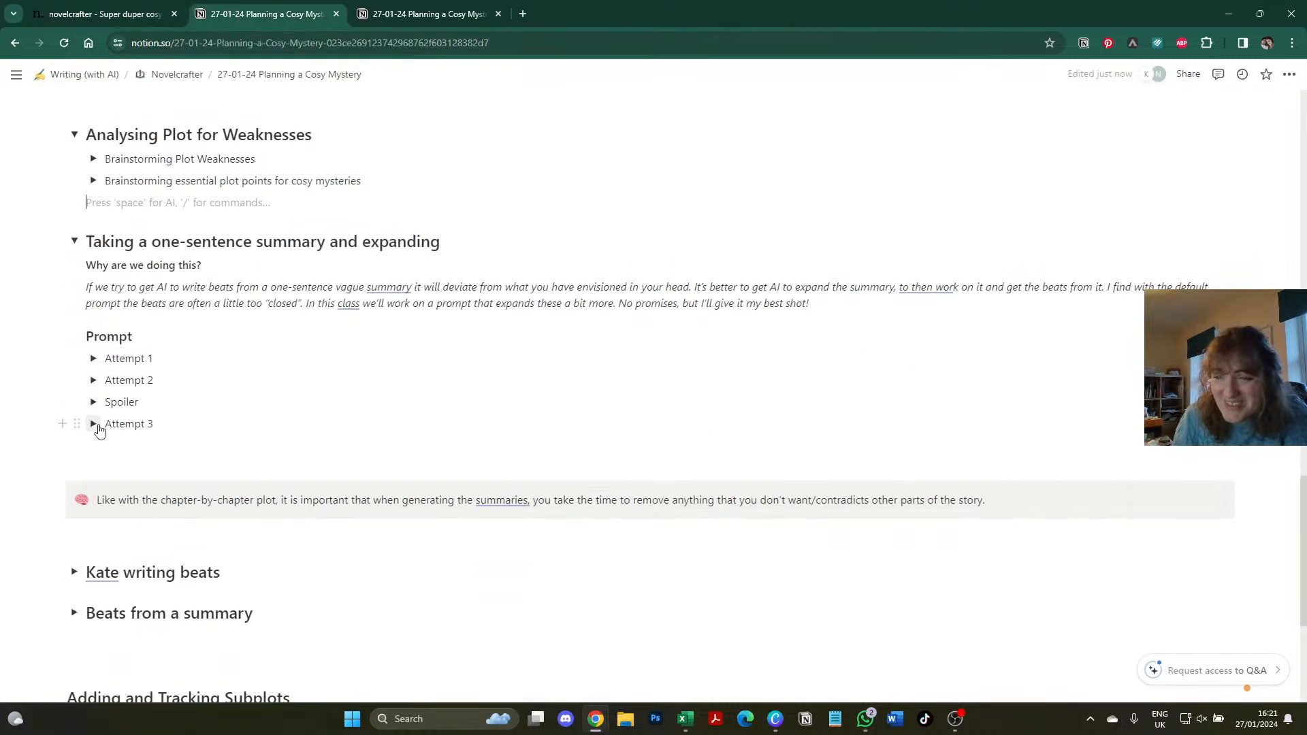
pyautogui.scroll(-1, 100, 424)
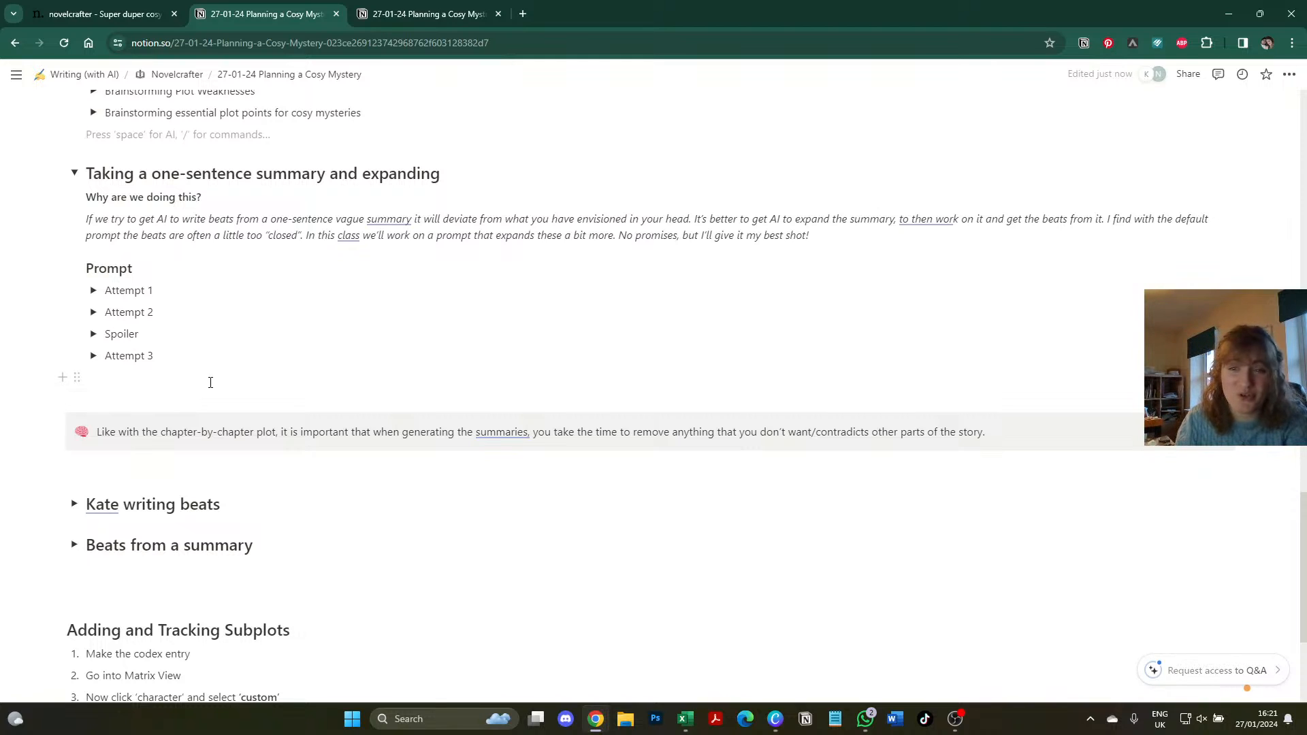
pyautogui.scroll(-1, 86, 471)
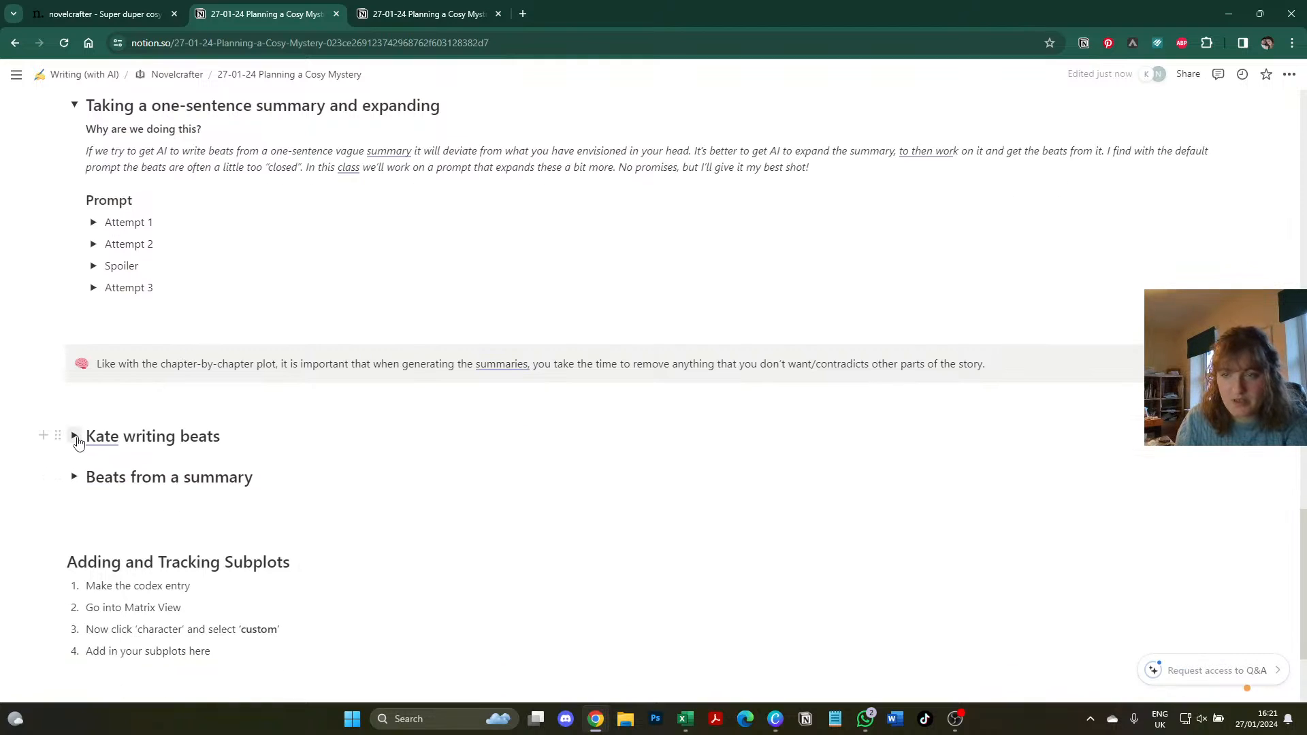
pyautogui.click(75, 437)
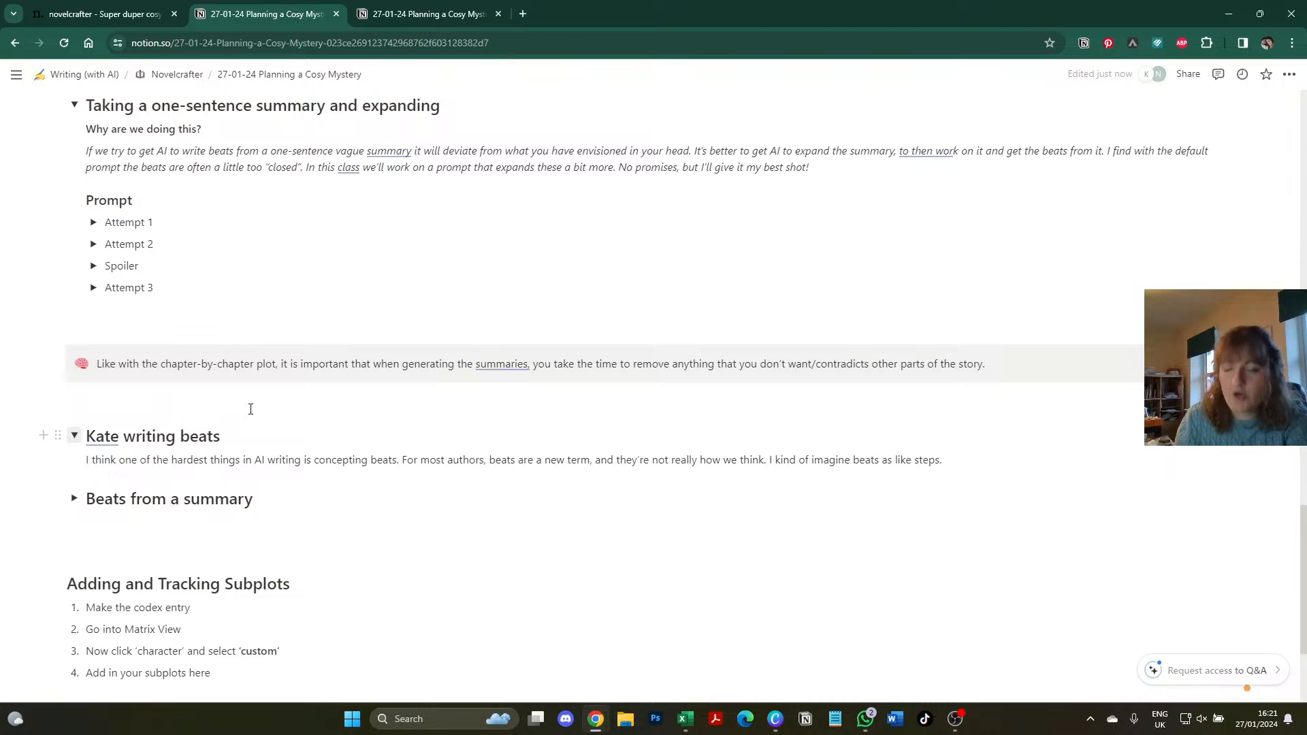
pyautogui.scroll(-2, 578, 332)
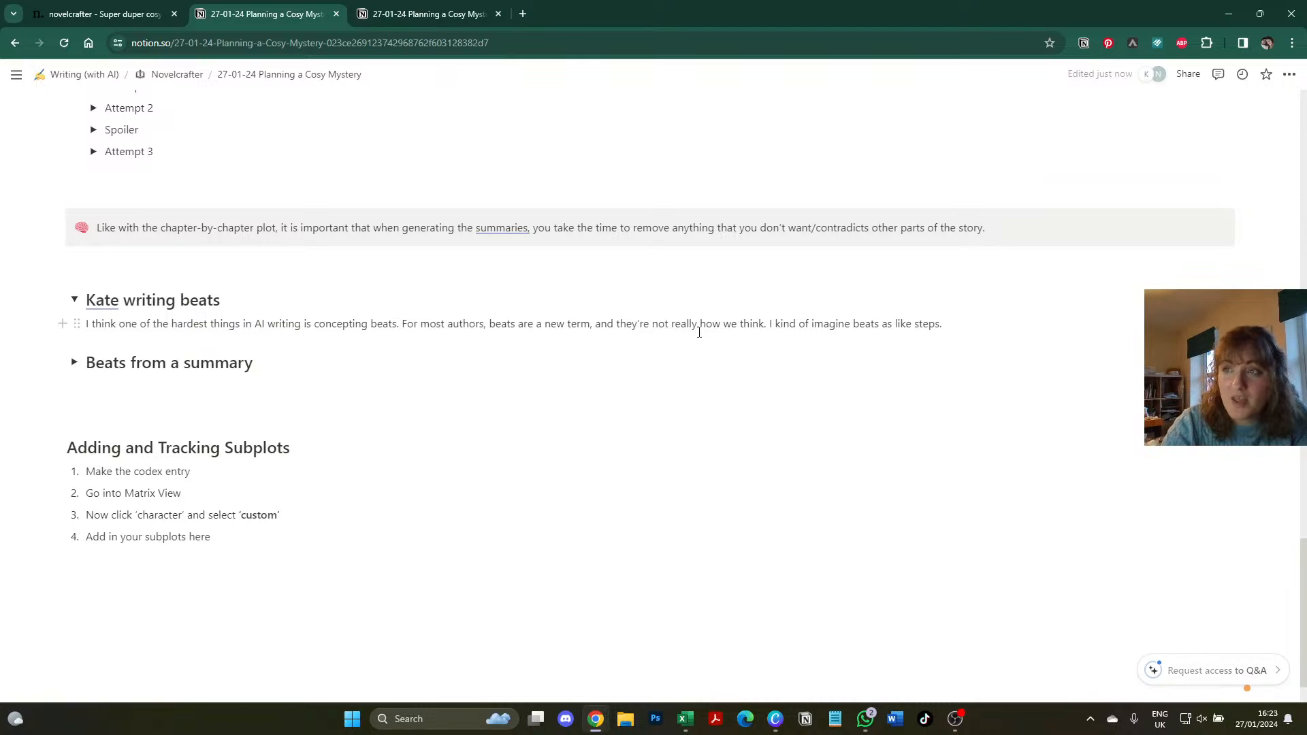
# - Remove the stray character under the plot analysis section, collapse the writing beats section and read "Beats from a summary"
pyautogui.scroll(3, 699, 333)
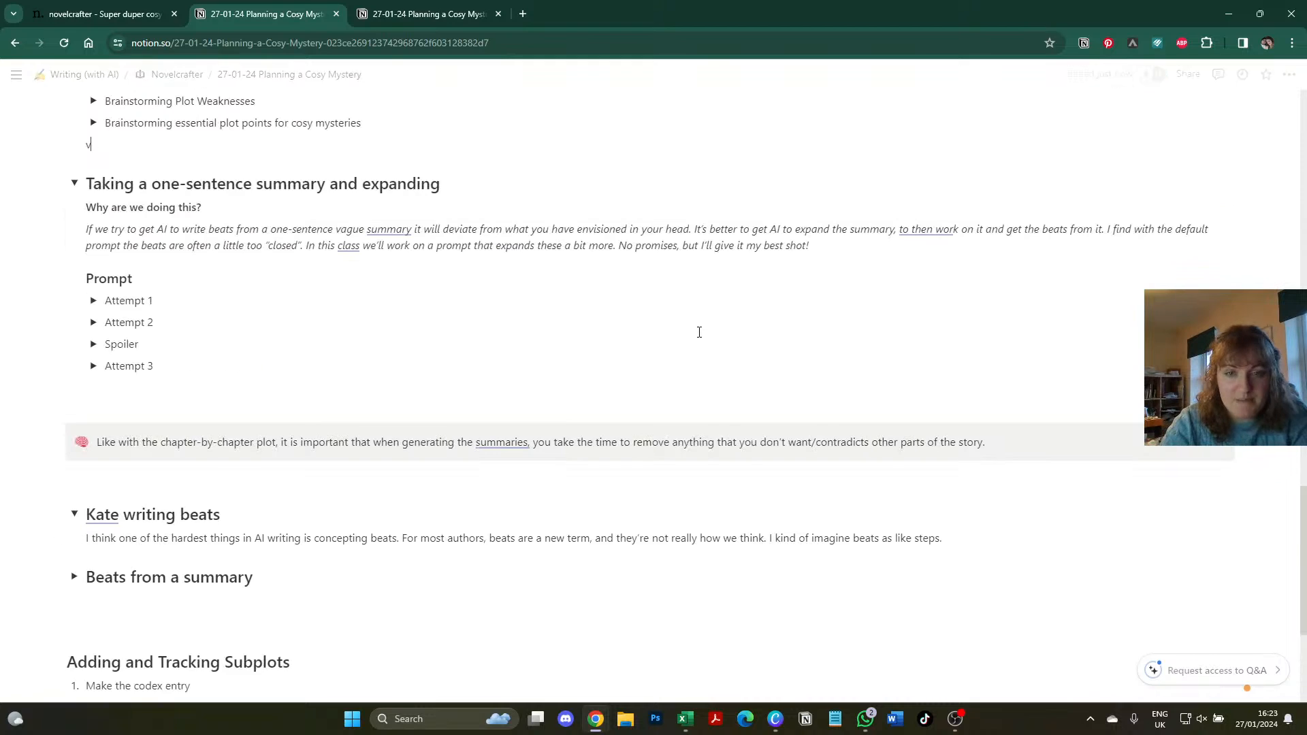
pyautogui.press('BackSpace')
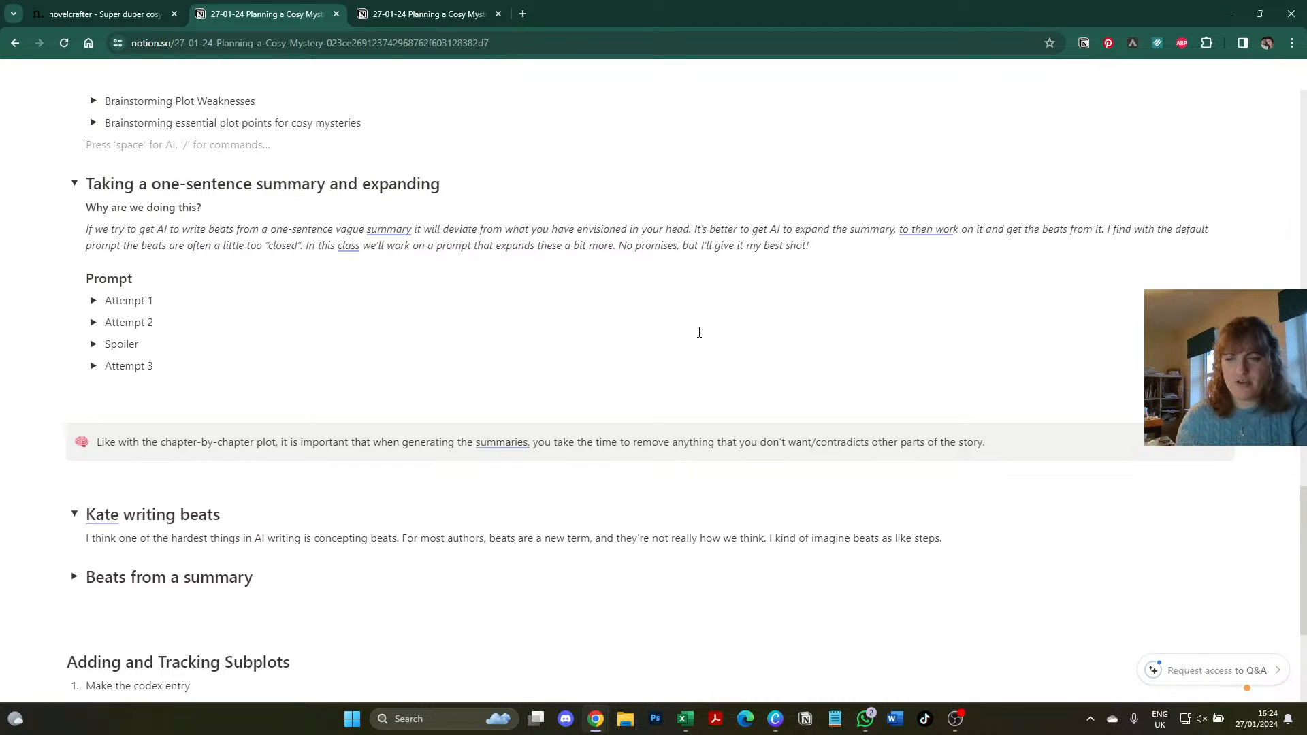
pyautogui.scroll(-1, 697, 330)
pyautogui.click(74, 447)
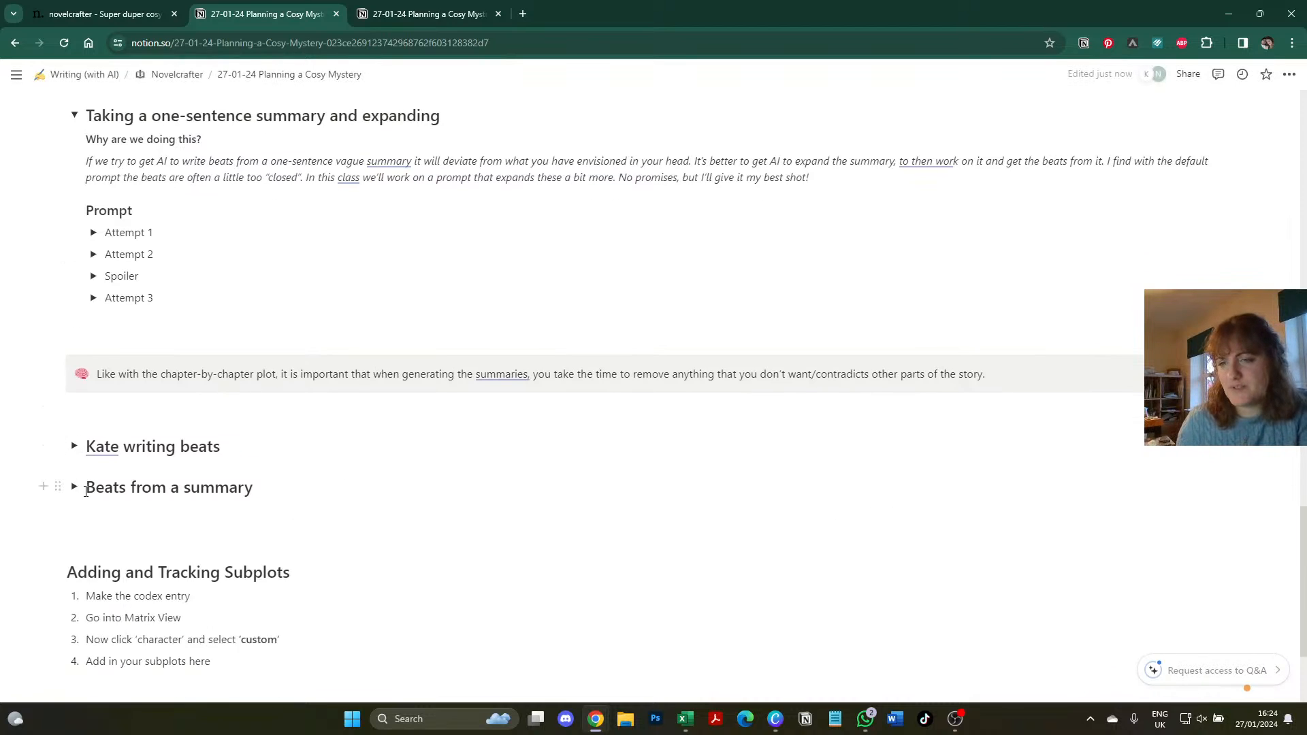
pyautogui.click(75, 487)
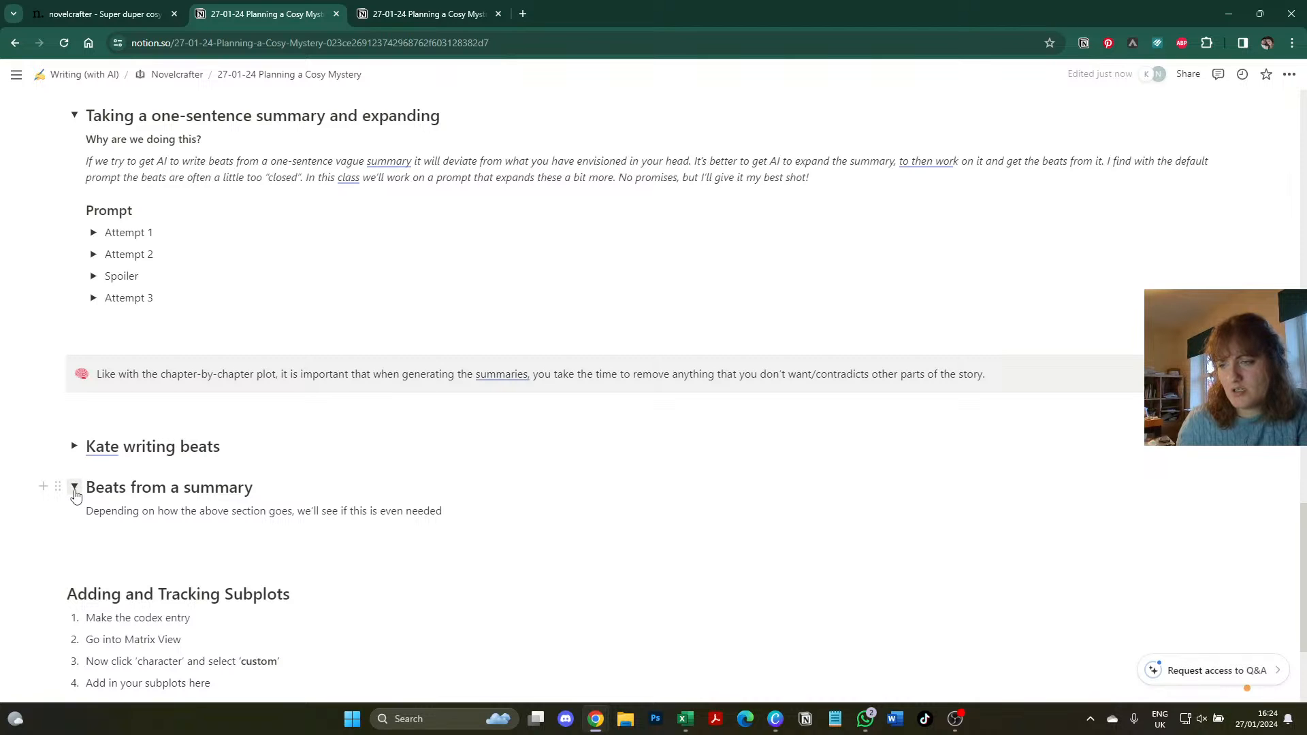
pyautogui.scroll(-3, 286, 354)
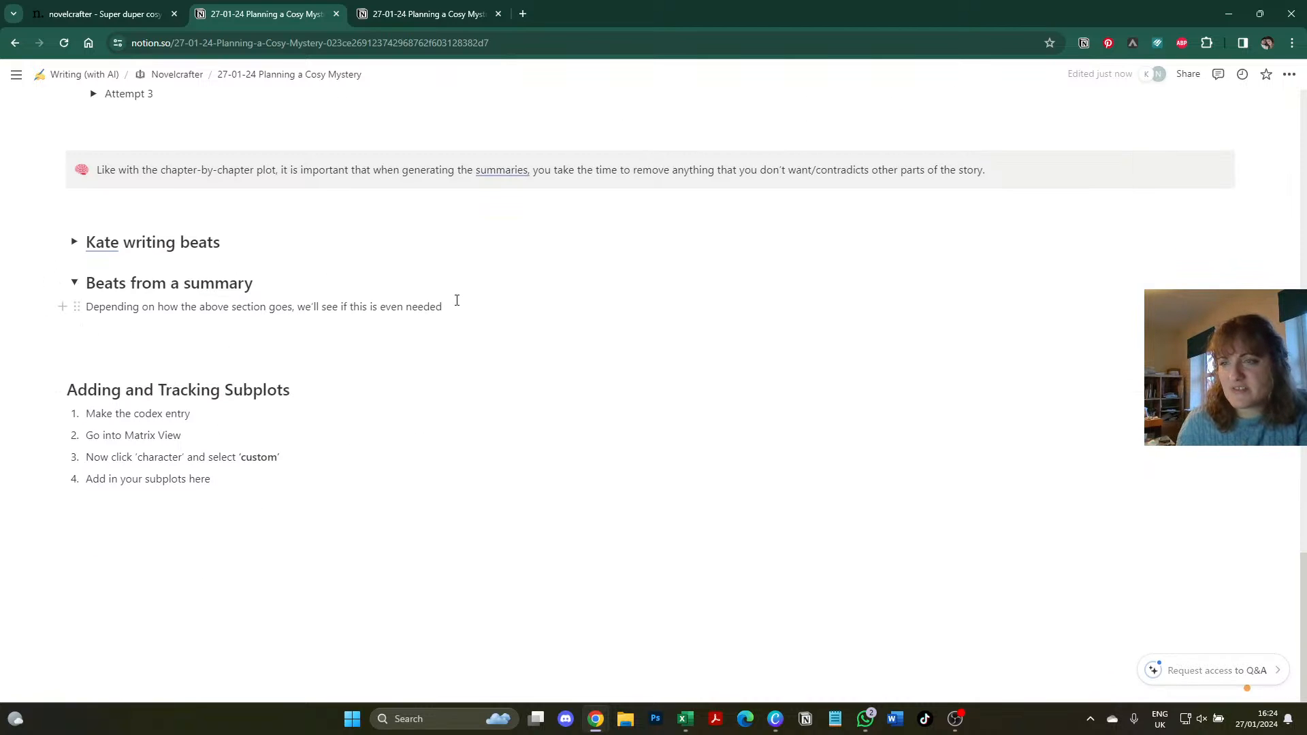
pyautogui.scroll(1, 455, 298)
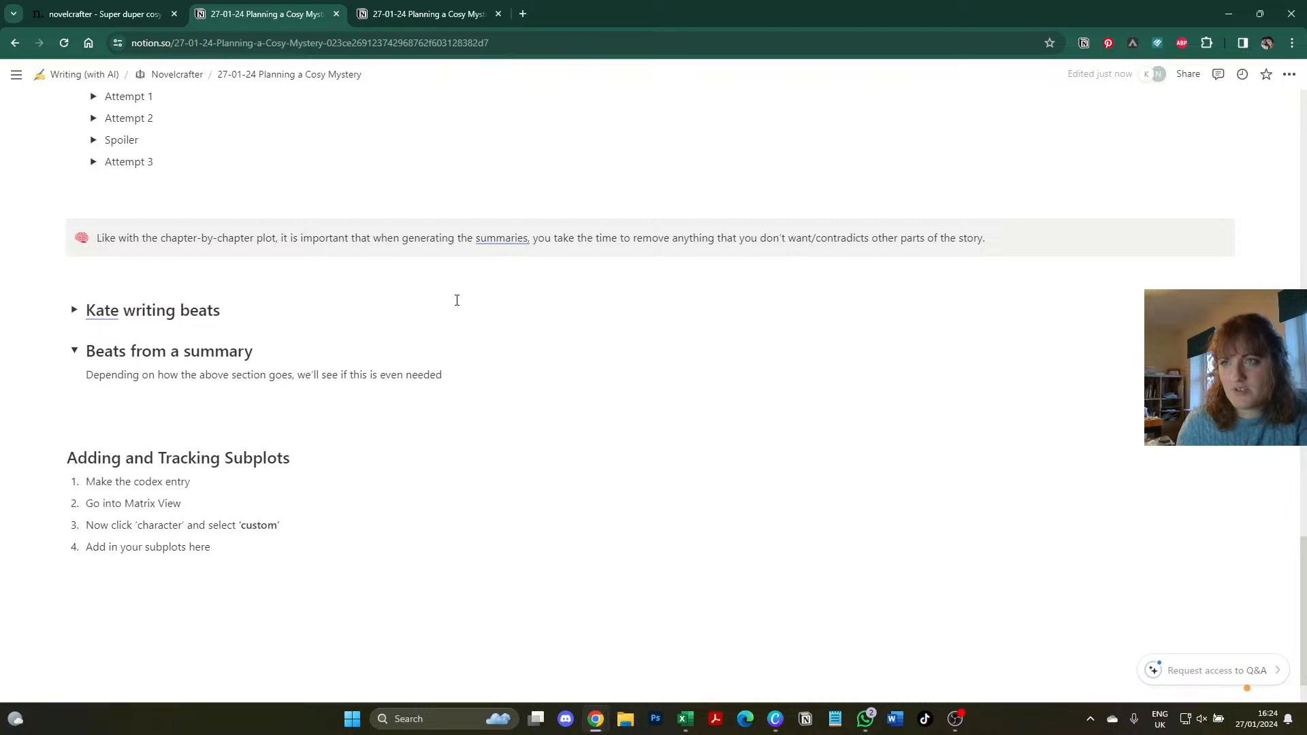
# - Return to Novelcrafter and preview the plot-hole analysis thread and the "Chapter 1 Attempt 2" thread up to its second prompt
pyautogui.click(108, 16)
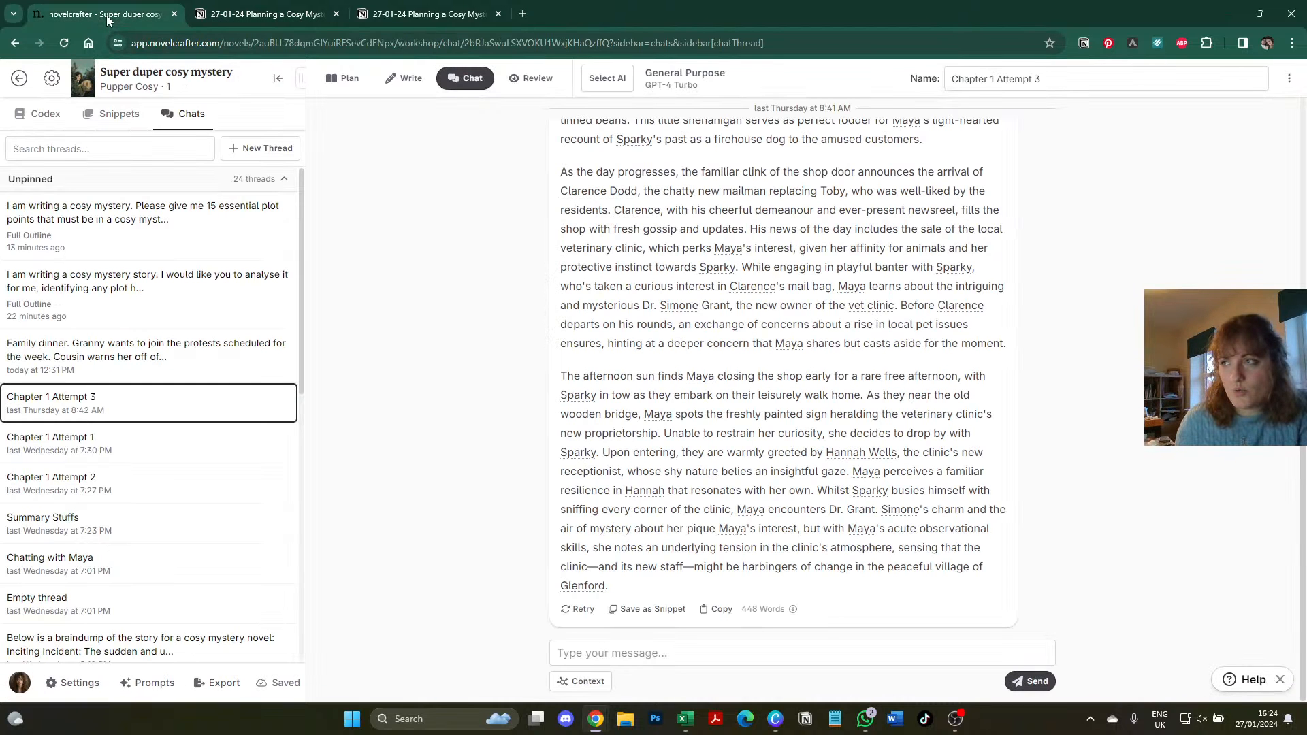
pyautogui.scroll(4, 565, 236)
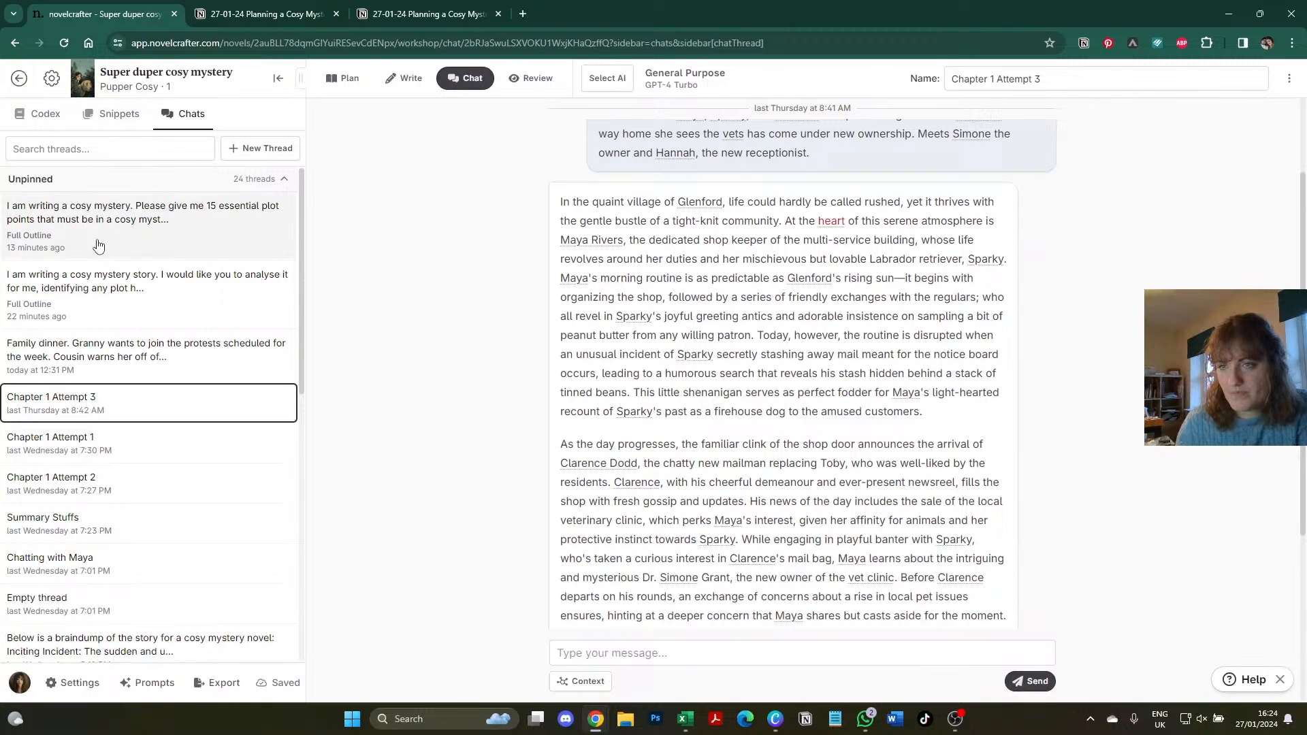
pyautogui.click(133, 291)
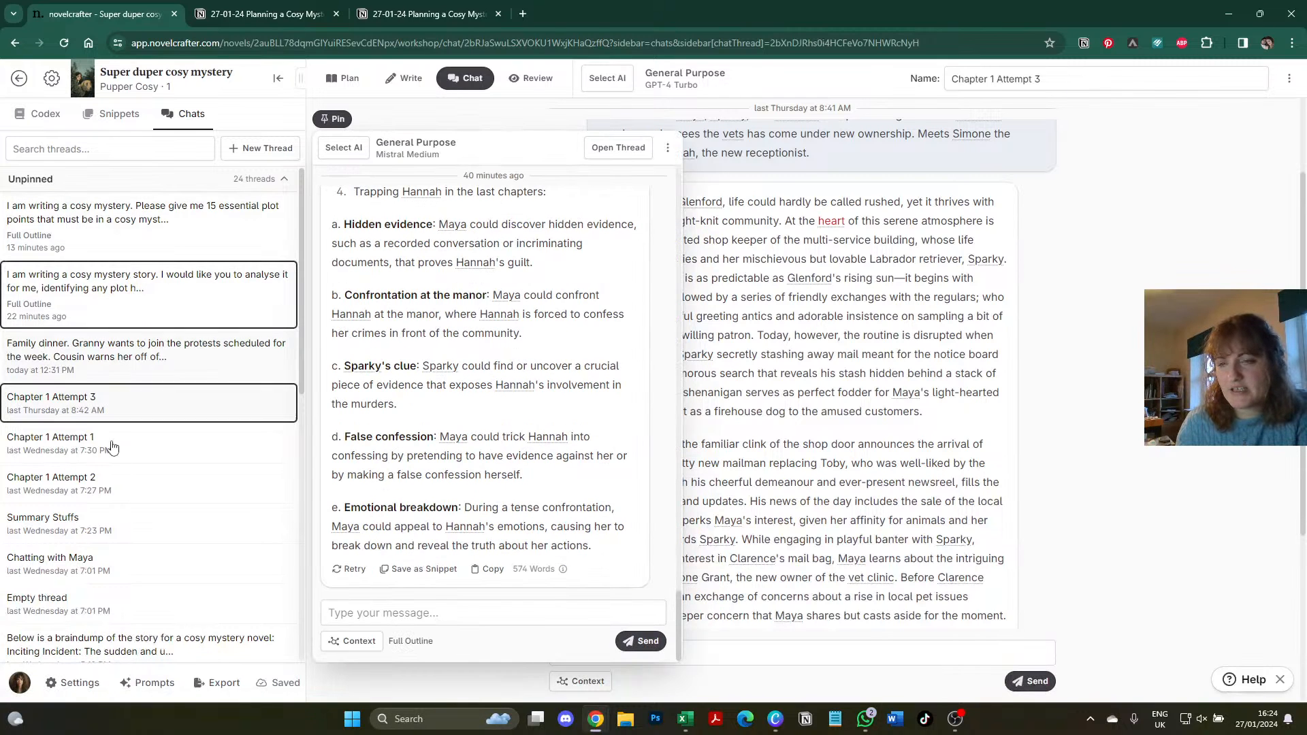
pyautogui.click(115, 483)
pyautogui.scroll(-10, 387, 325)
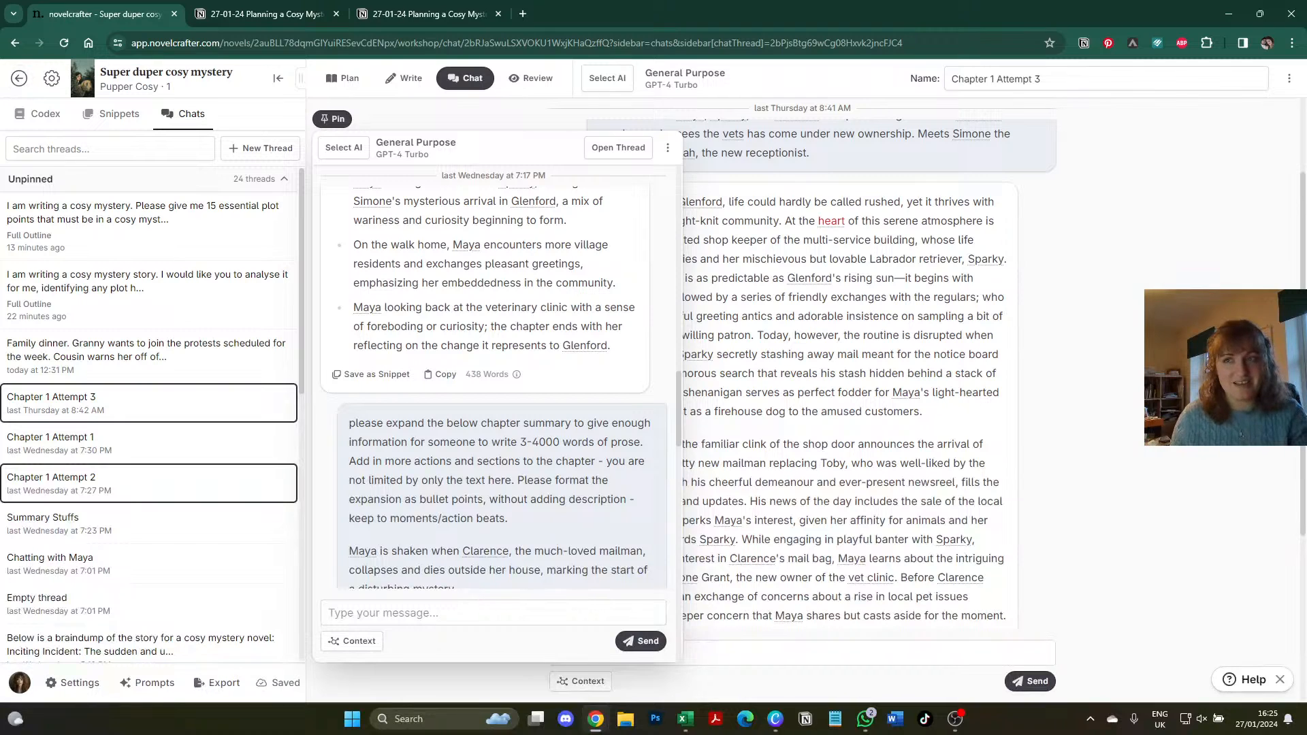
# - Leave the cosy mystery, open the novel "Surviving the Underworld" and open Chapter 4 from its plan in the writing view
pyautogui.click(19, 79)
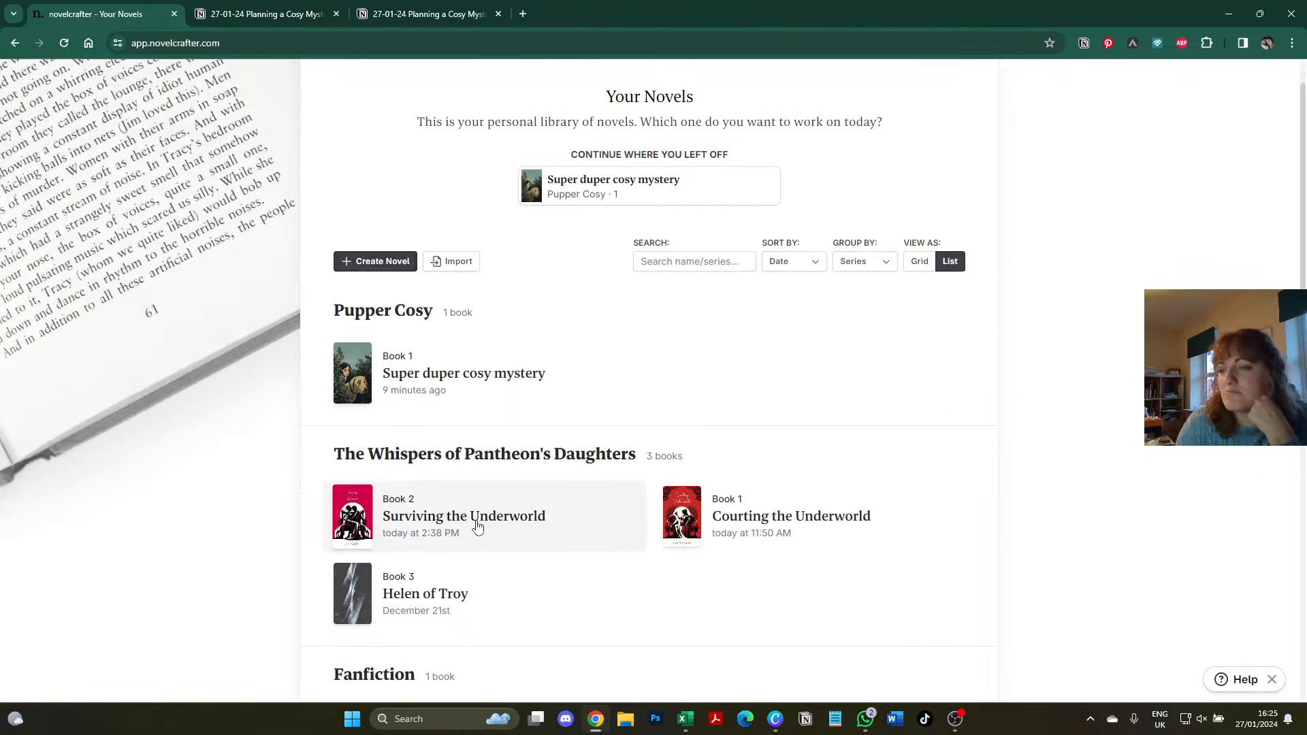
pyautogui.click(475, 520)
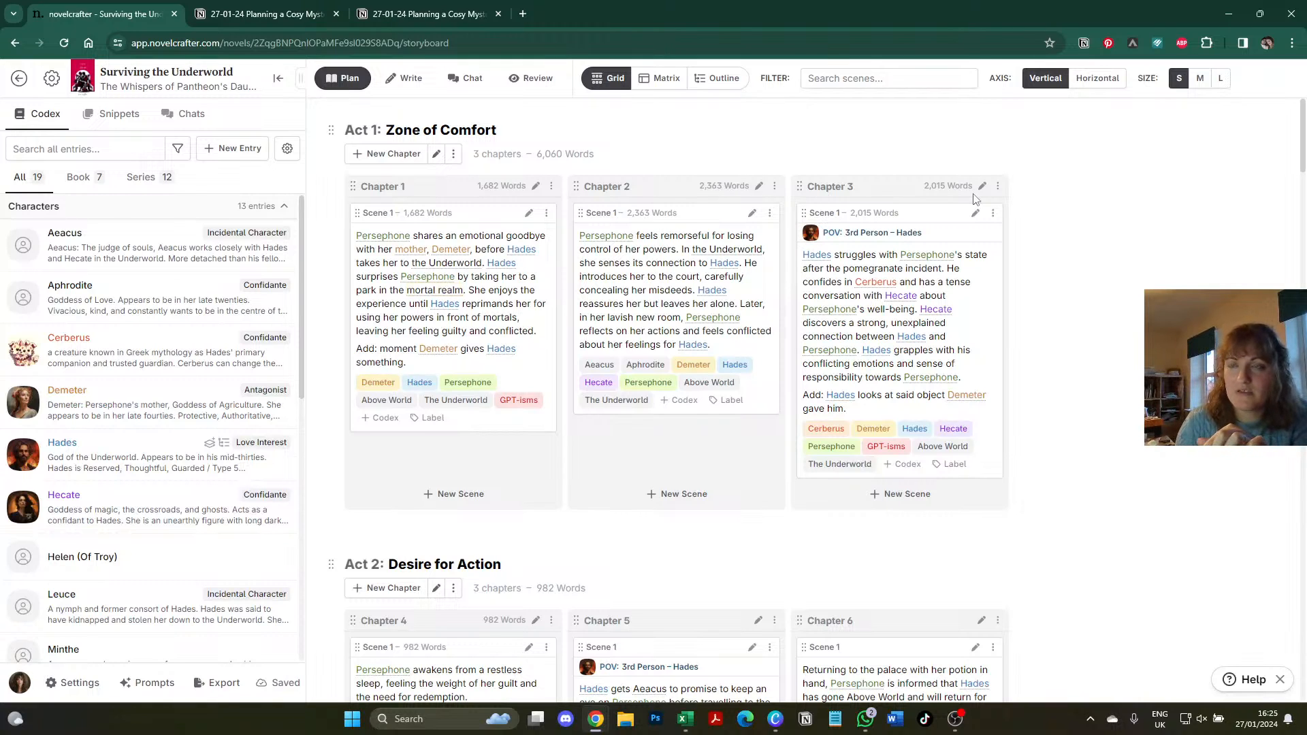
pyautogui.scroll(-3, 749, 340)
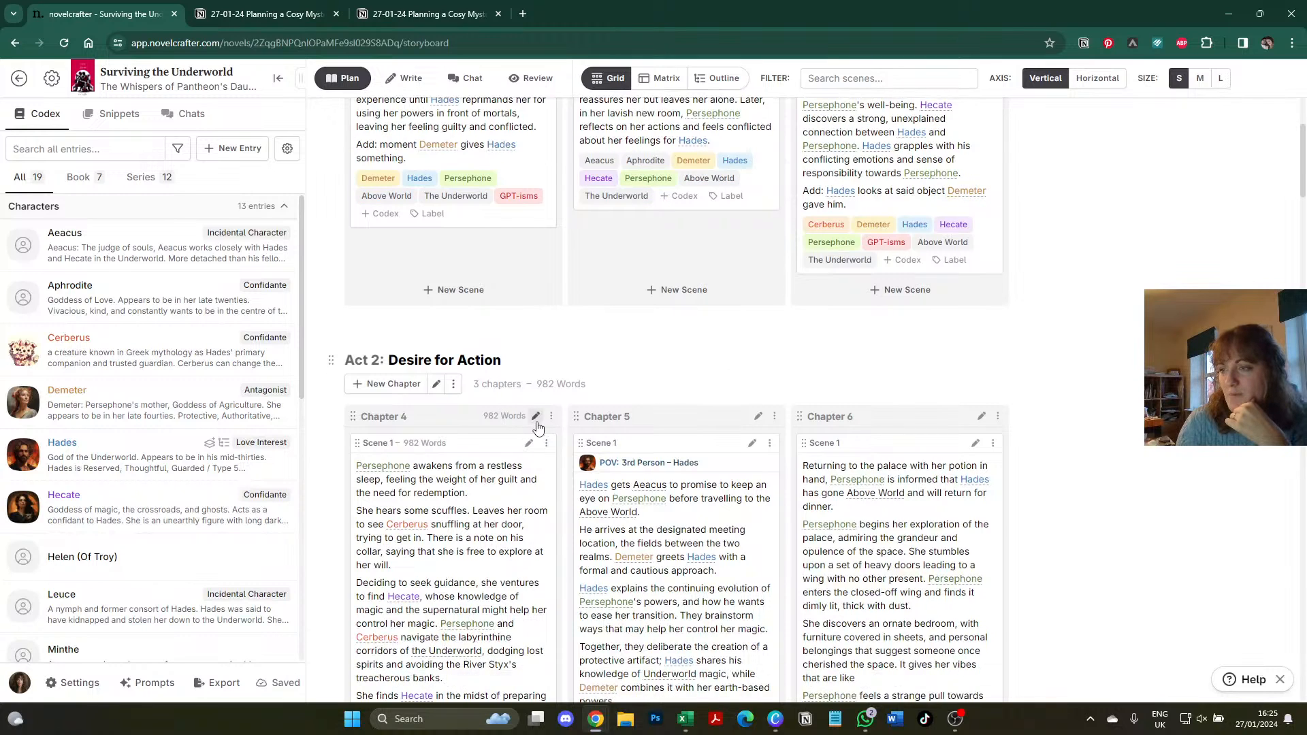
pyautogui.click(536, 420)
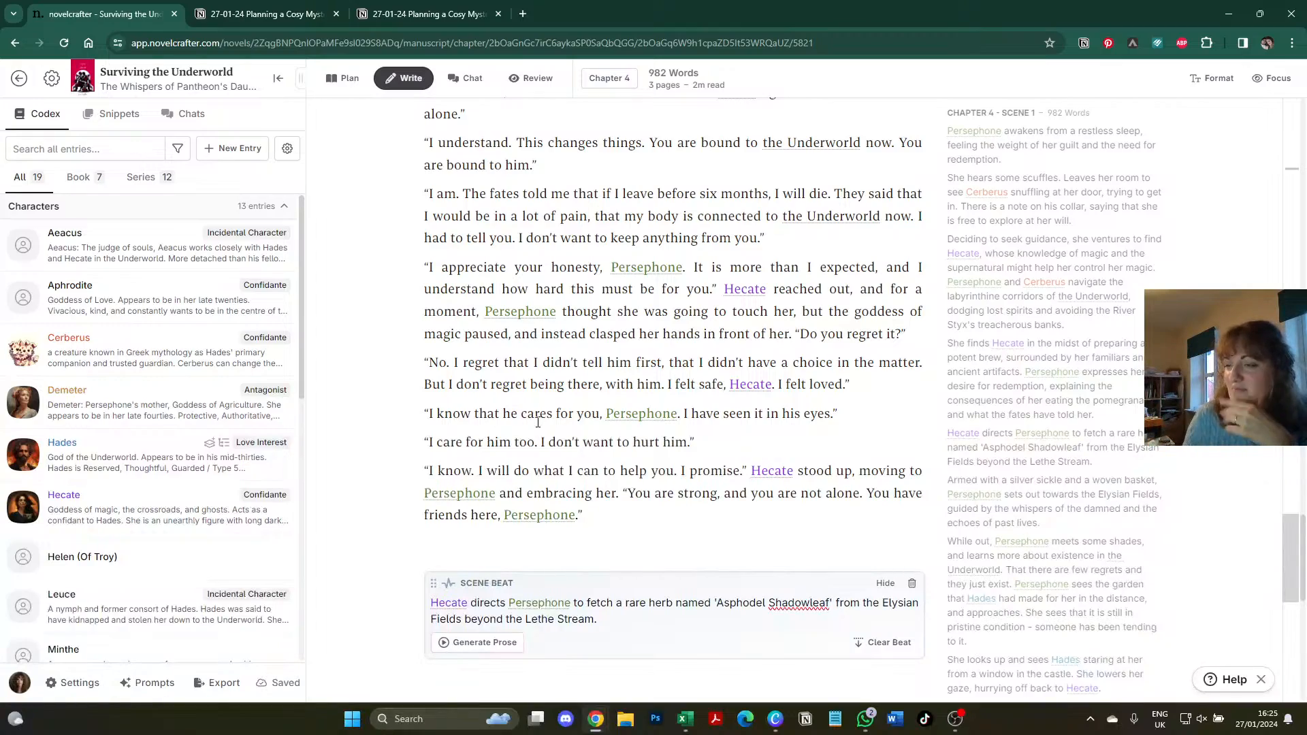
# - Examine Chapter 4's prose and scene beats, highlighting the full beat that starts with "Deciding to seek guidance"
pyautogui.scroll(20, 538, 421)
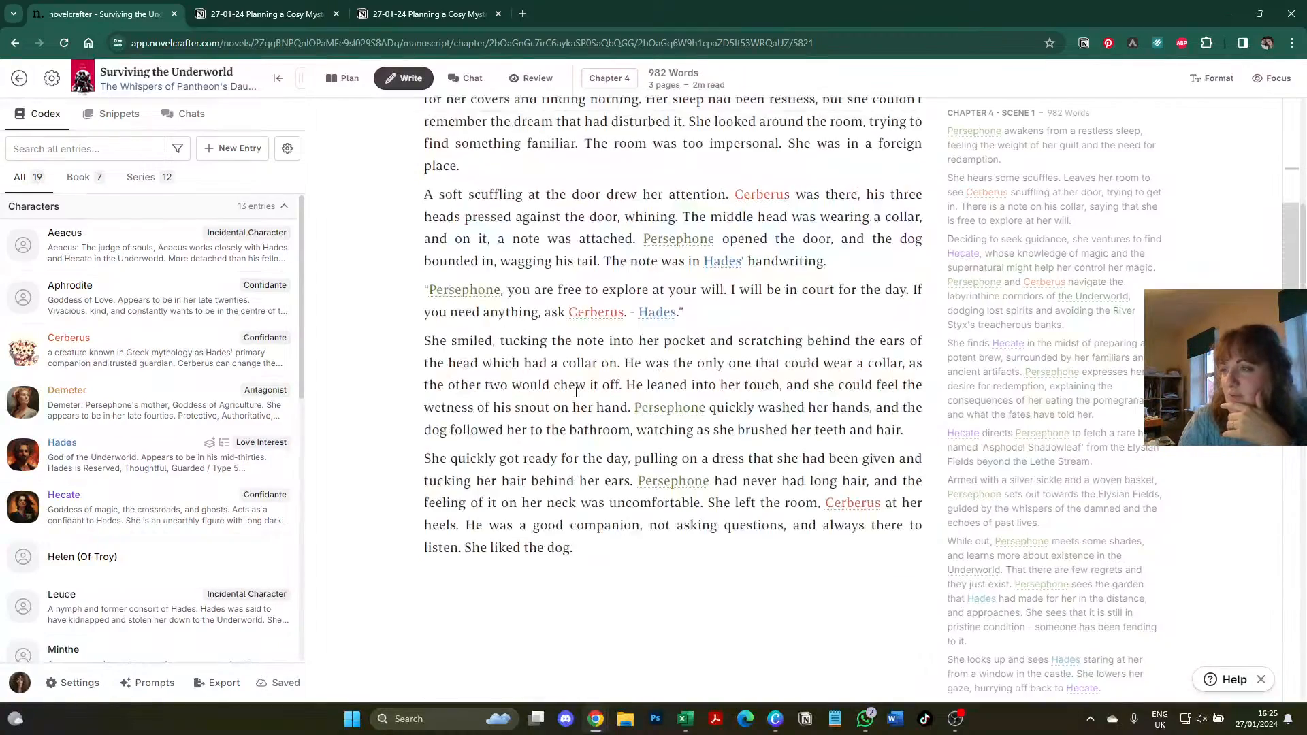
pyautogui.scroll(-10, 576, 391)
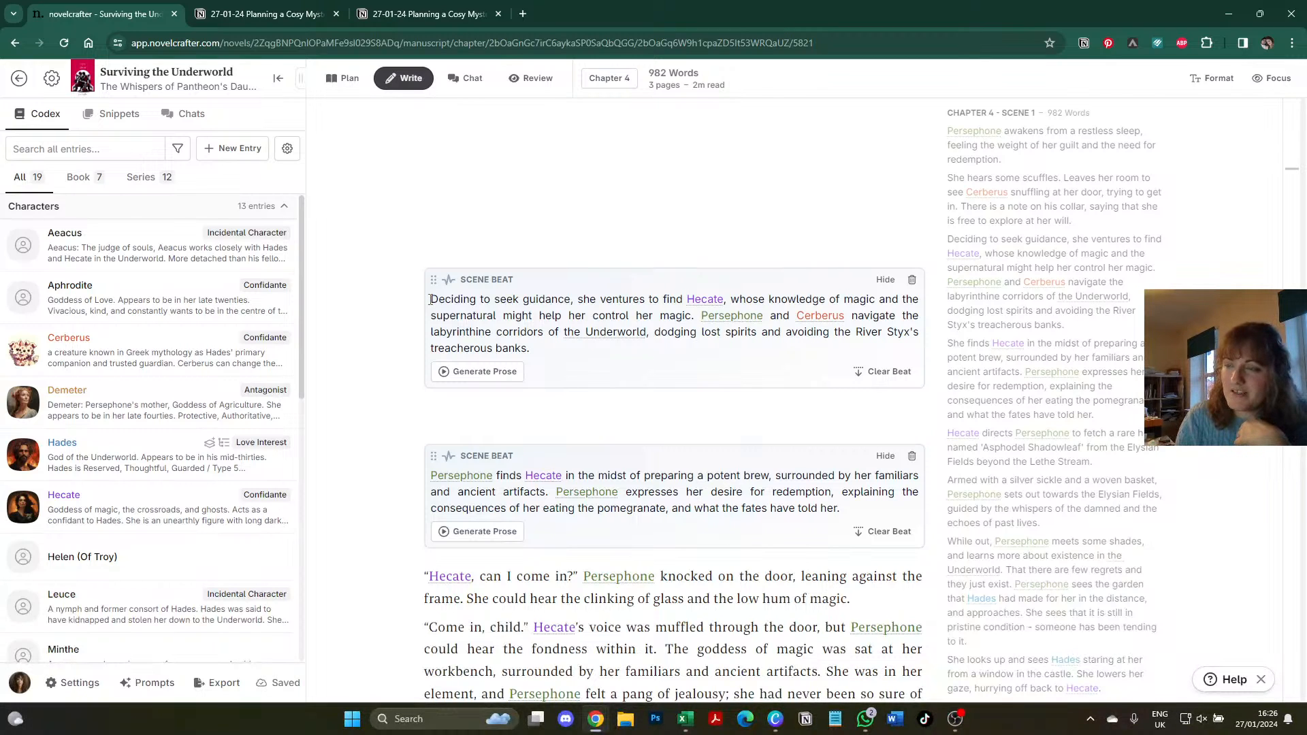
pyautogui.moveTo(431, 302); pyautogui.dragTo(494, 304)
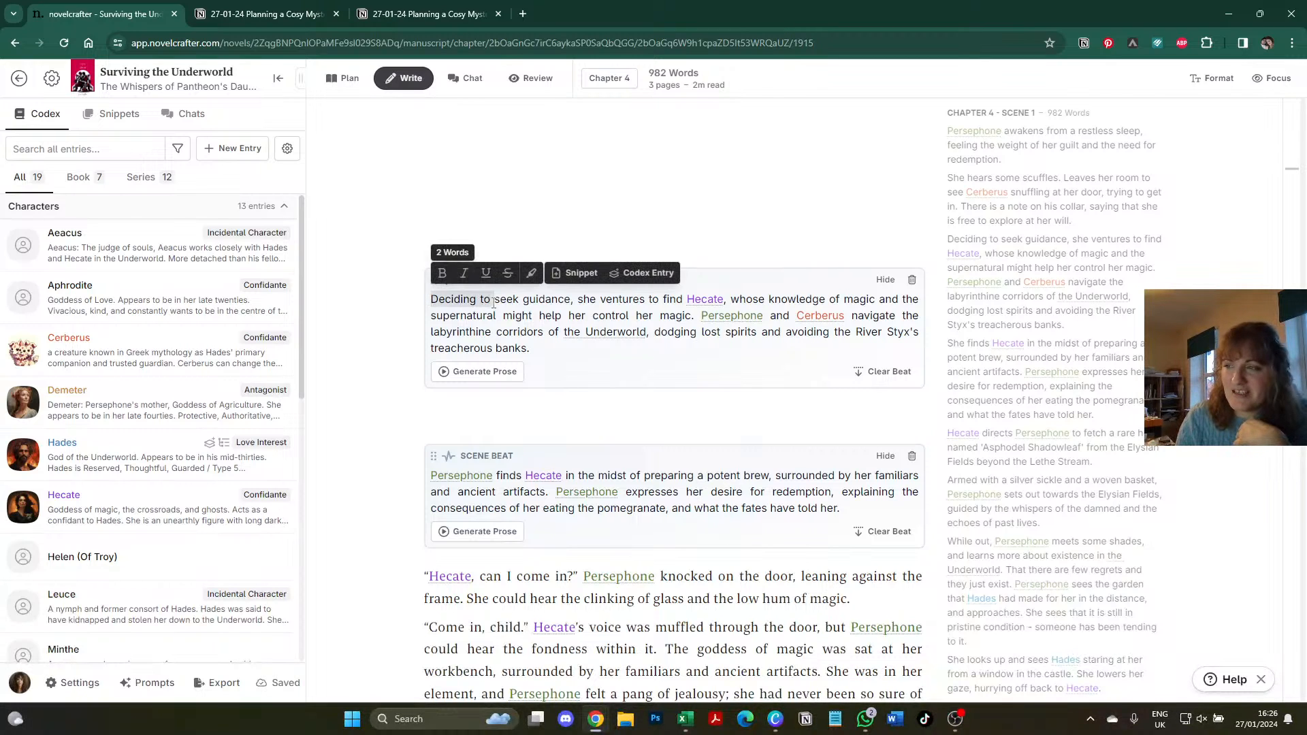
pyautogui.click(560, 302)
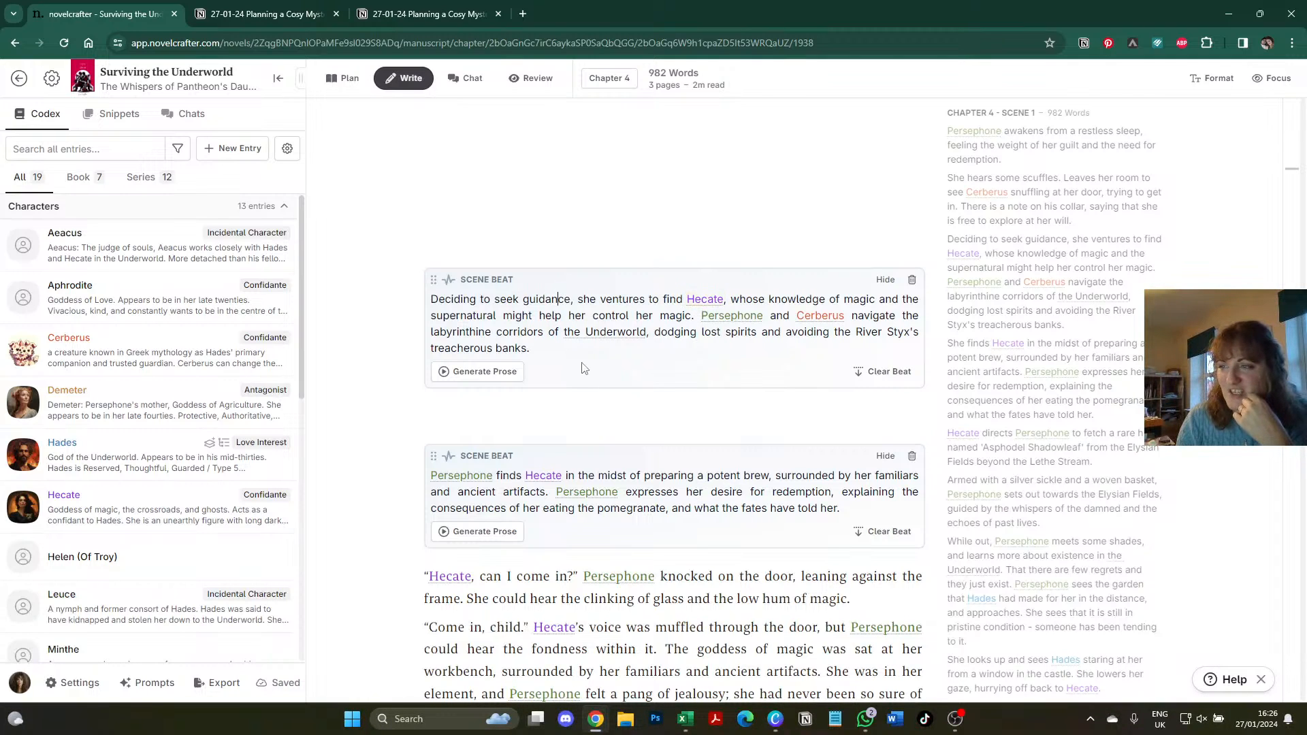
pyautogui.moveTo(578, 348); pyautogui.dragTo(433, 297)
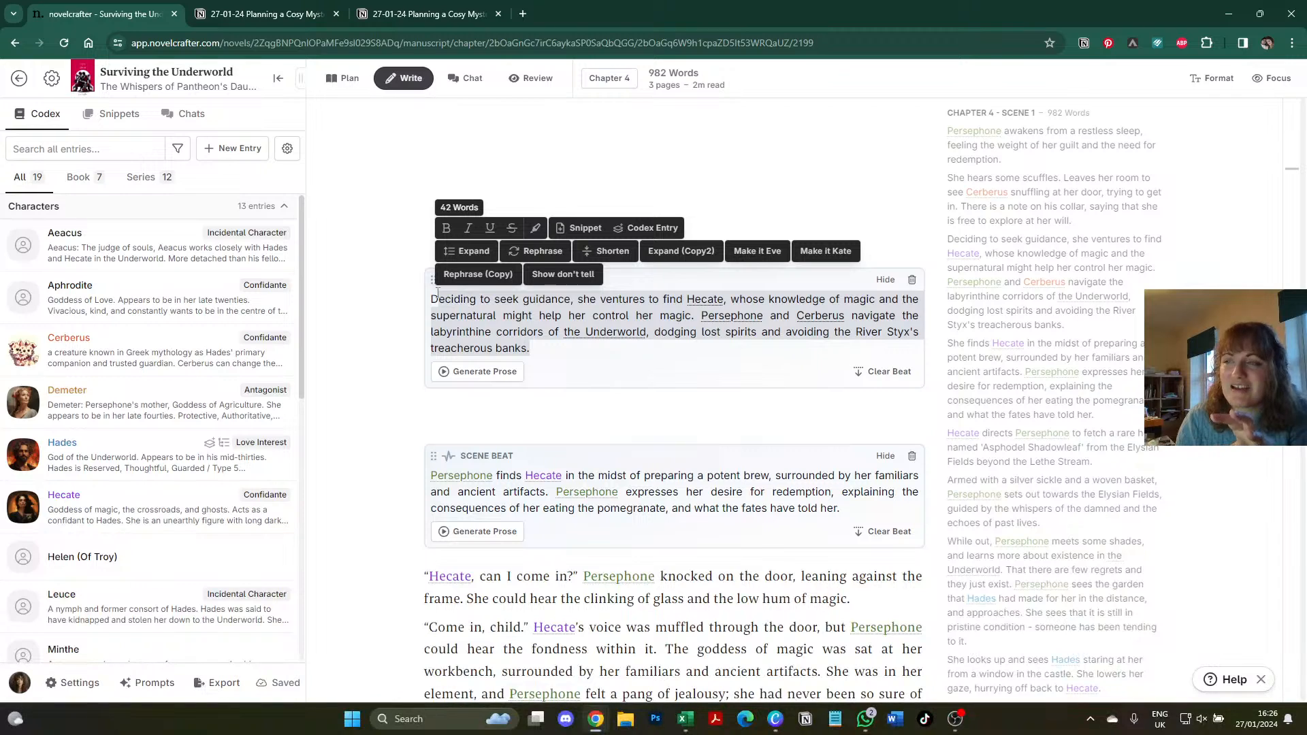
pyautogui.click(463, 323)
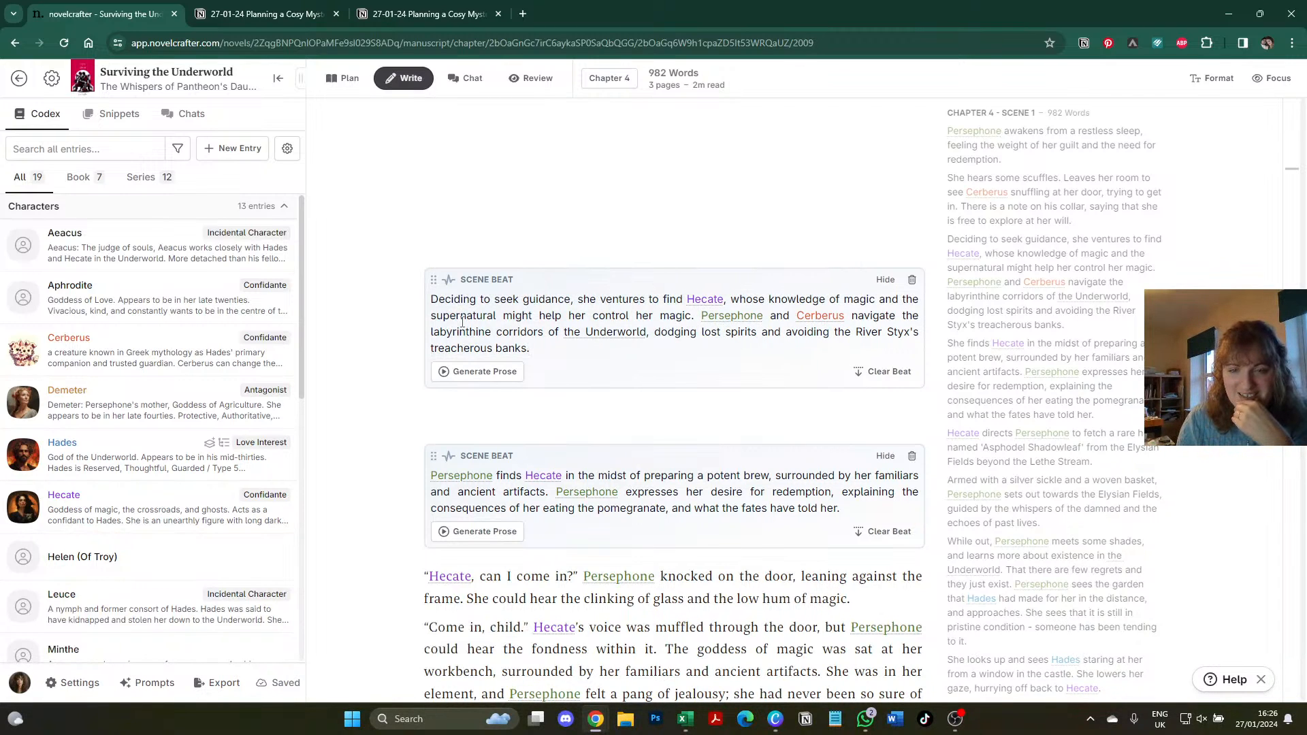
# - Review the gap before Chapter 4's "Deciding to seek guidance" beat, then switch to Word and open the recent document "Canary Draft 2.5 Beat ^M Prose doc"
pyautogui.scroll(4, 462, 322)
pyautogui.click(462, 323)
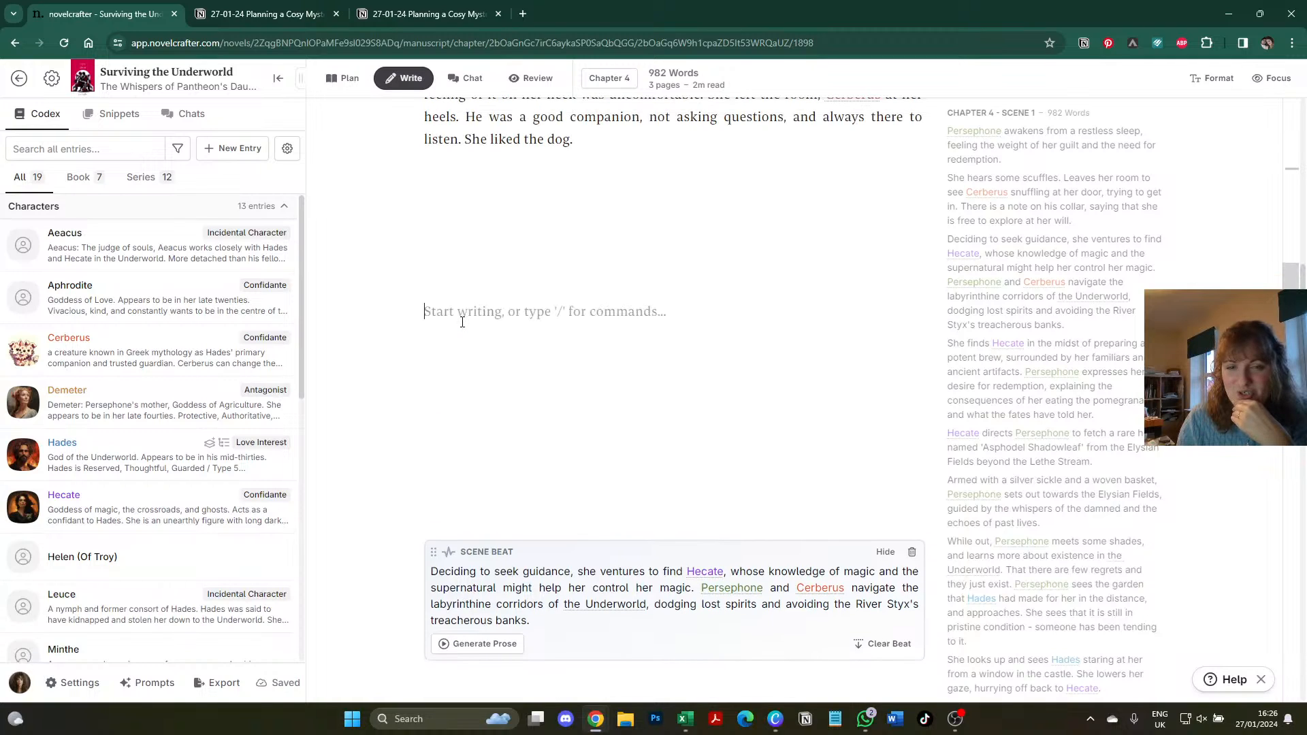
pyautogui.scroll(-2, 450, 425)
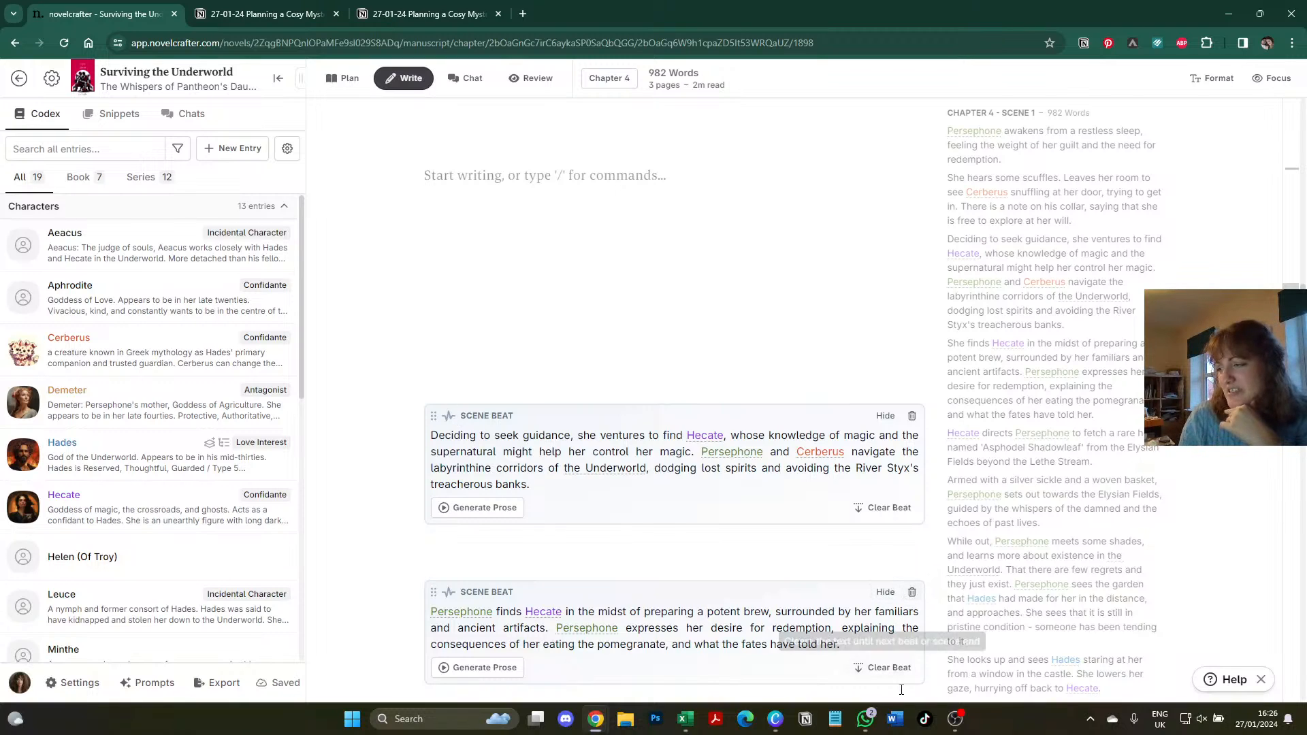
pyautogui.click(896, 720)
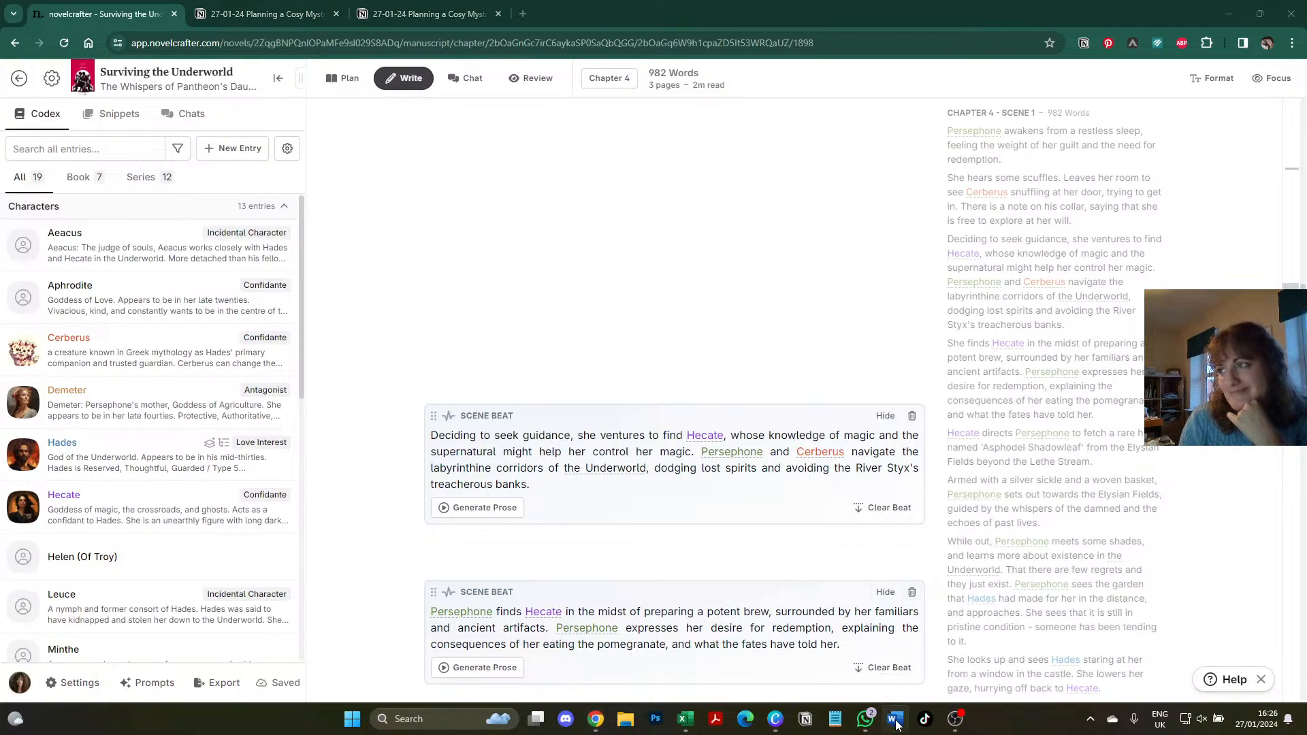
pyautogui.rightClick(895, 720)
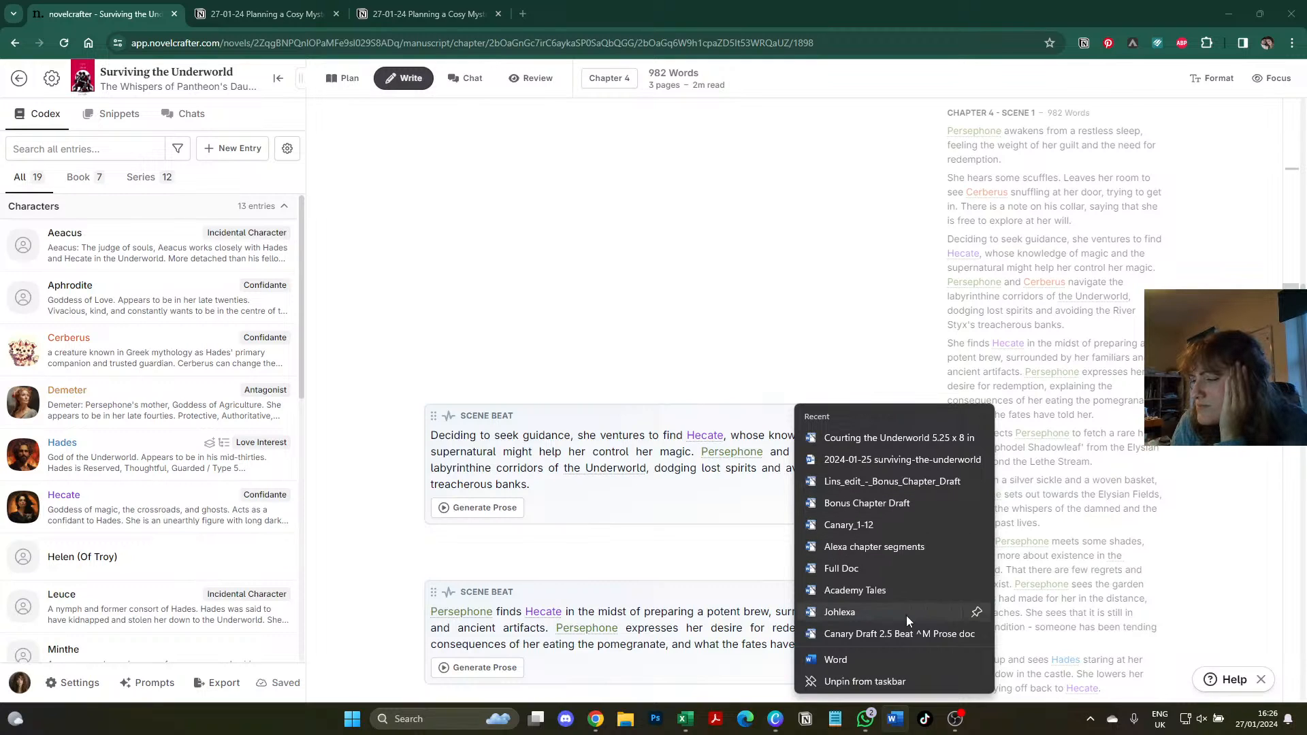
pyautogui.click(912, 631)
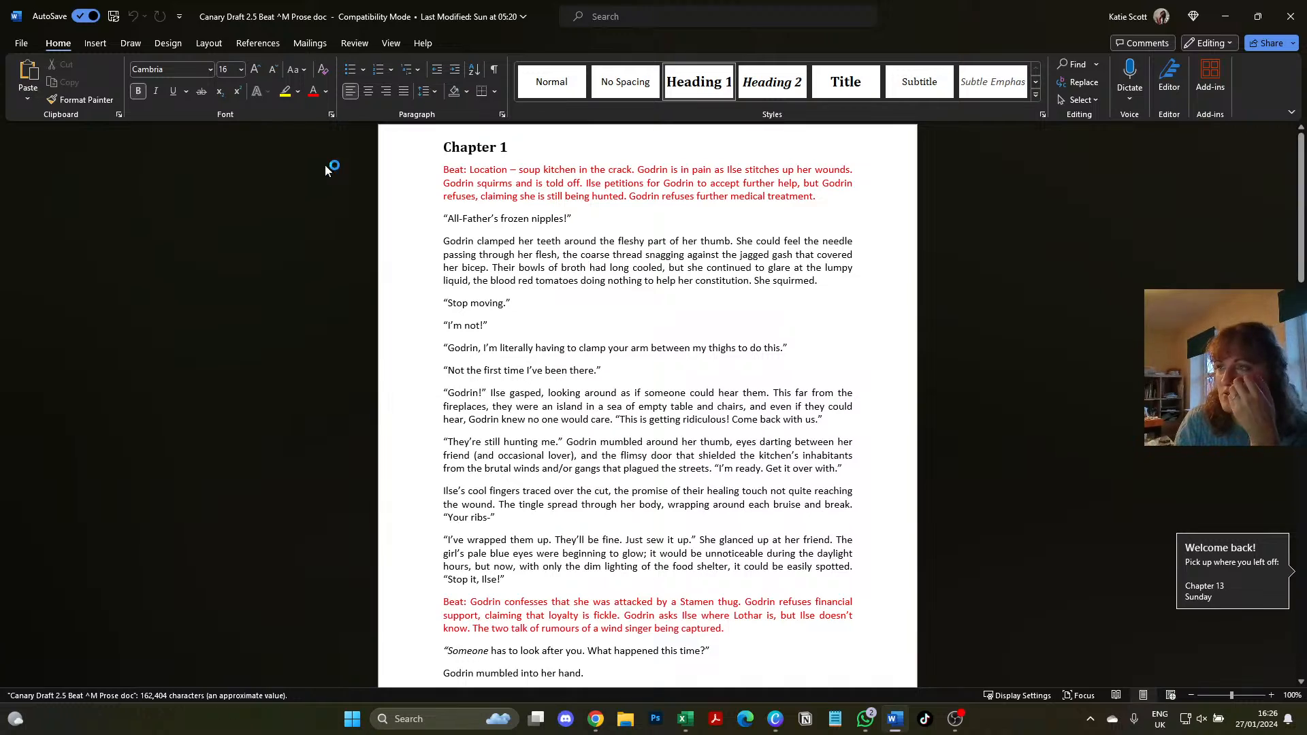
# - Examine how the red beats pair with the prose in Chapter 1, highlighting part of the "Godrin confesses" beat, and close the document
pyautogui.scroll(-2, 514, 307)
pyautogui.scroll(-10, 514, 307)
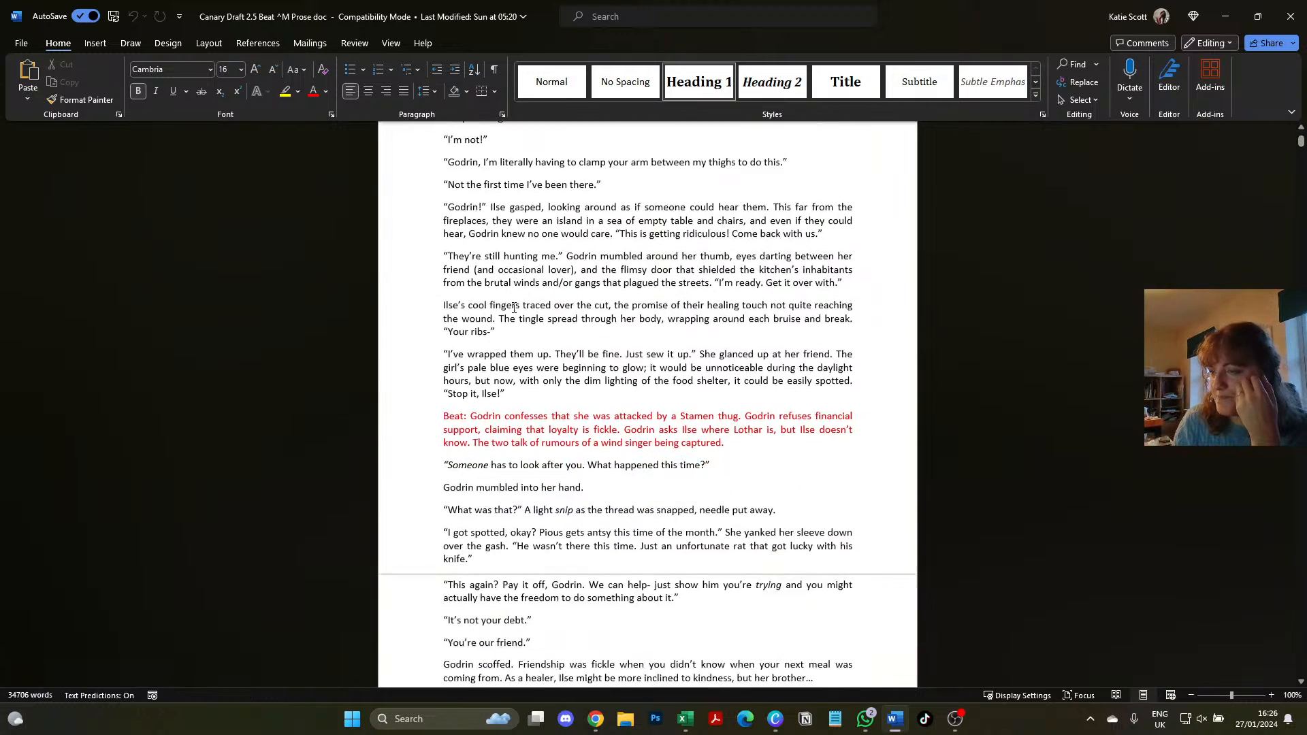
pyautogui.scroll(-2, 513, 307)
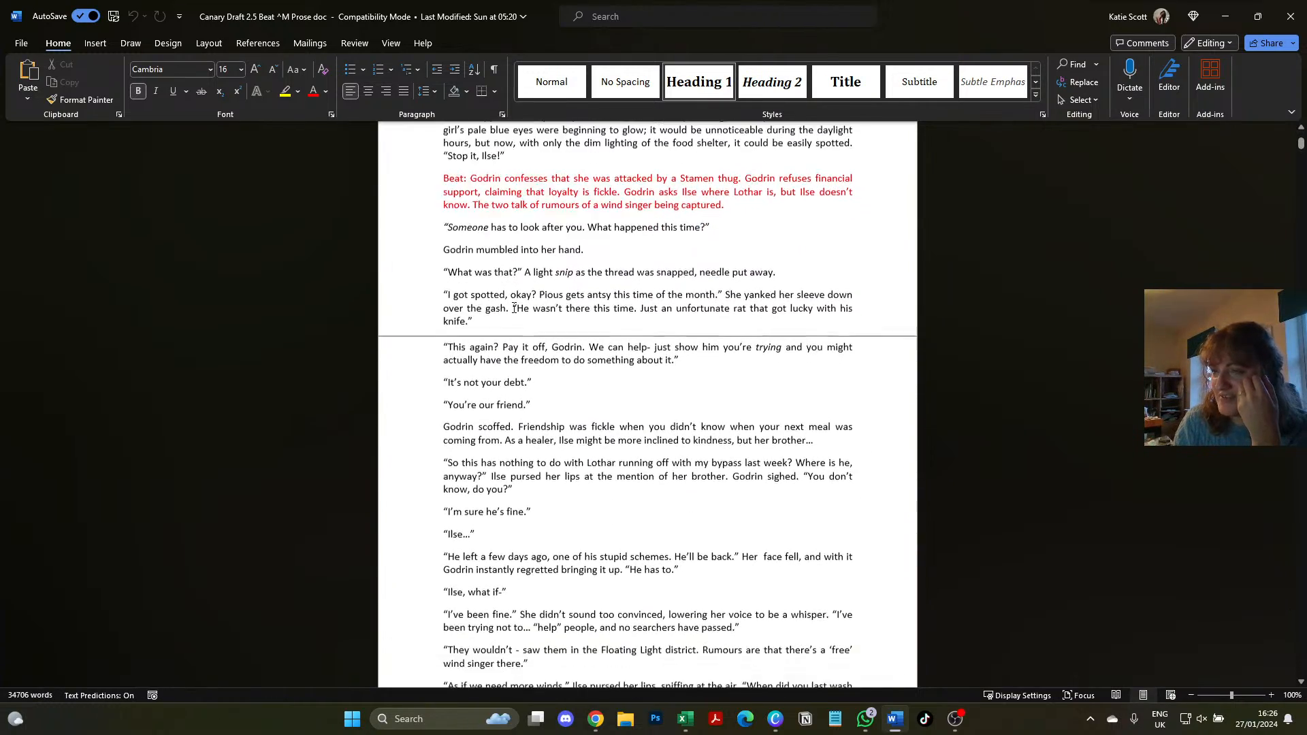
pyautogui.scroll(1, 513, 556)
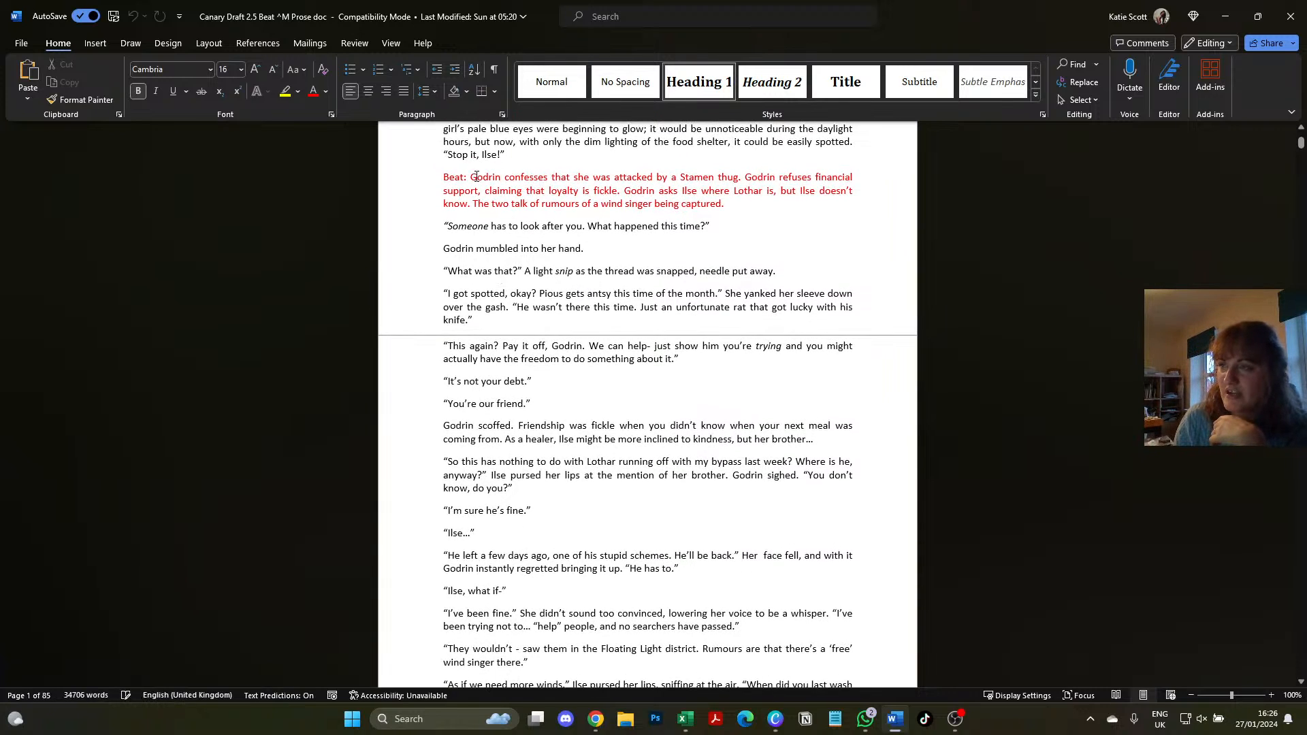
pyautogui.moveTo(470, 176); pyautogui.dragTo(742, 190)
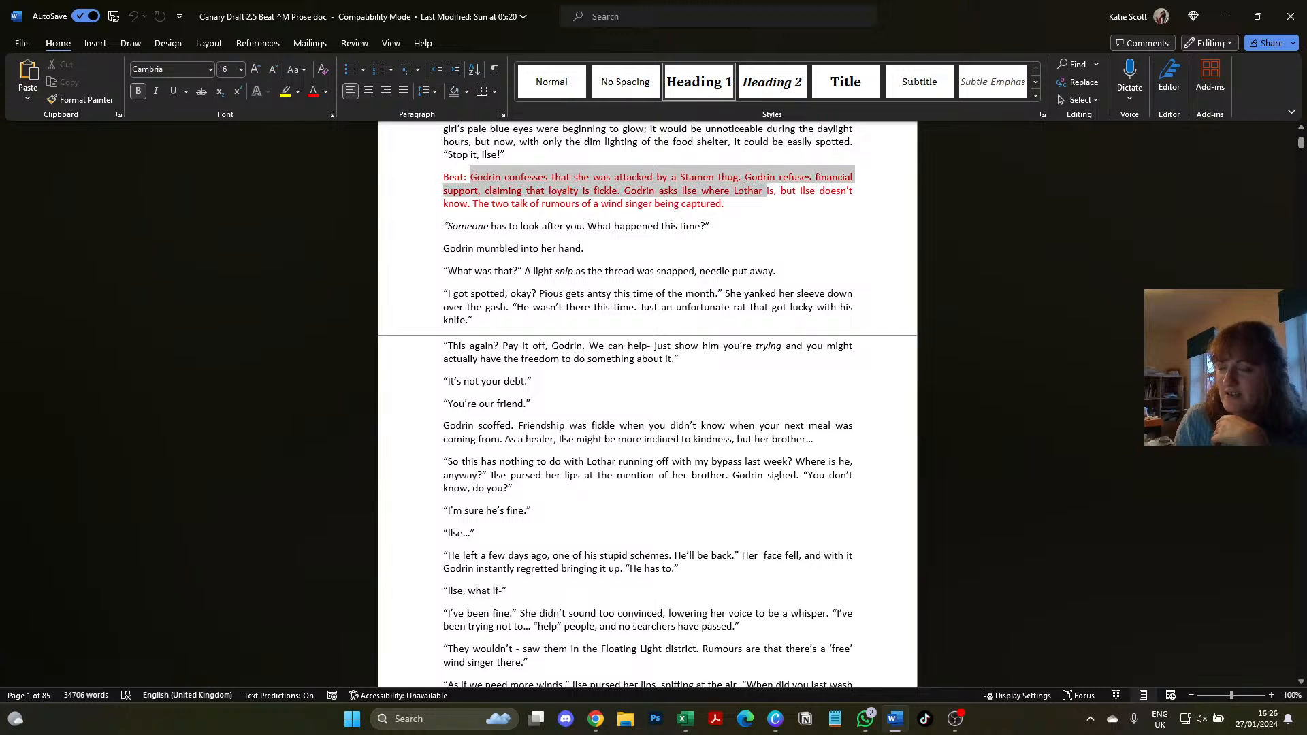
pyautogui.click(712, 203)
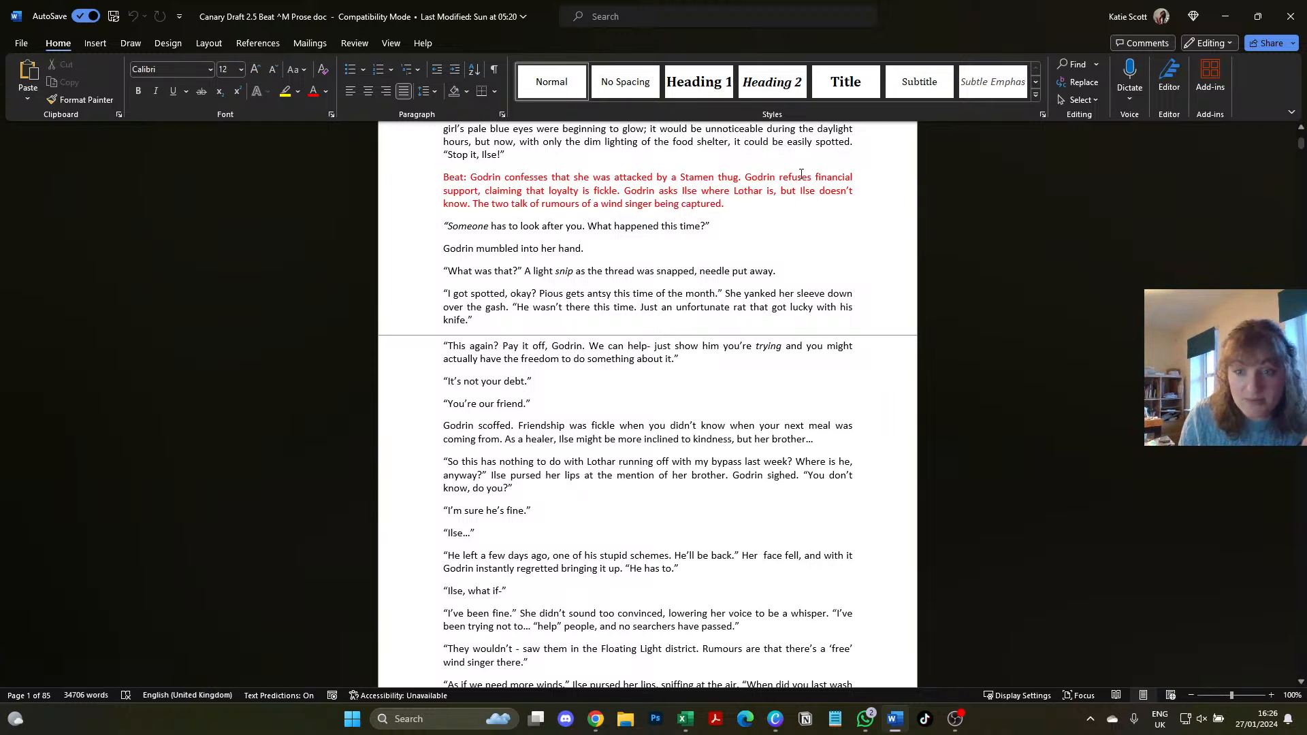
pyautogui.click(1287, 17)
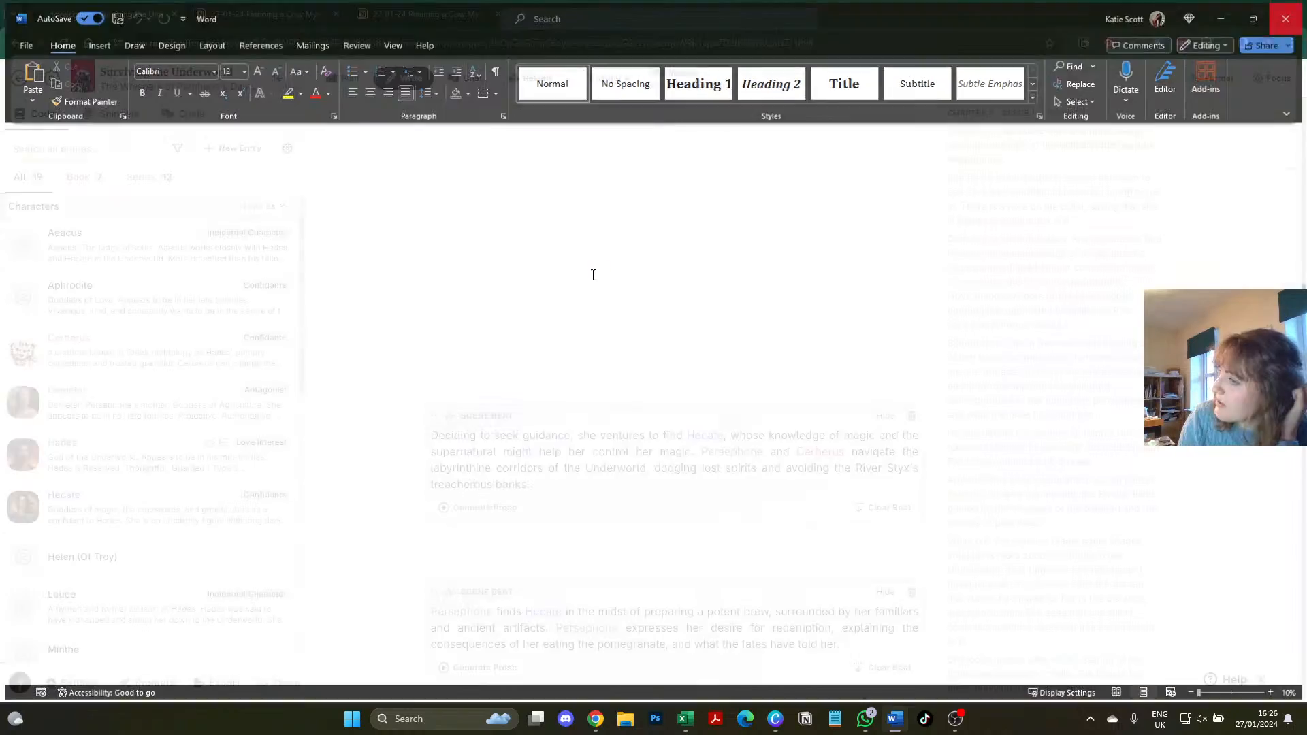
# - Review the remaining prose and scene beats of Chapter 4 in Novelcrafter, down to the beat where Persephone meets some shades
pyautogui.scroll(-15, 564, 287)
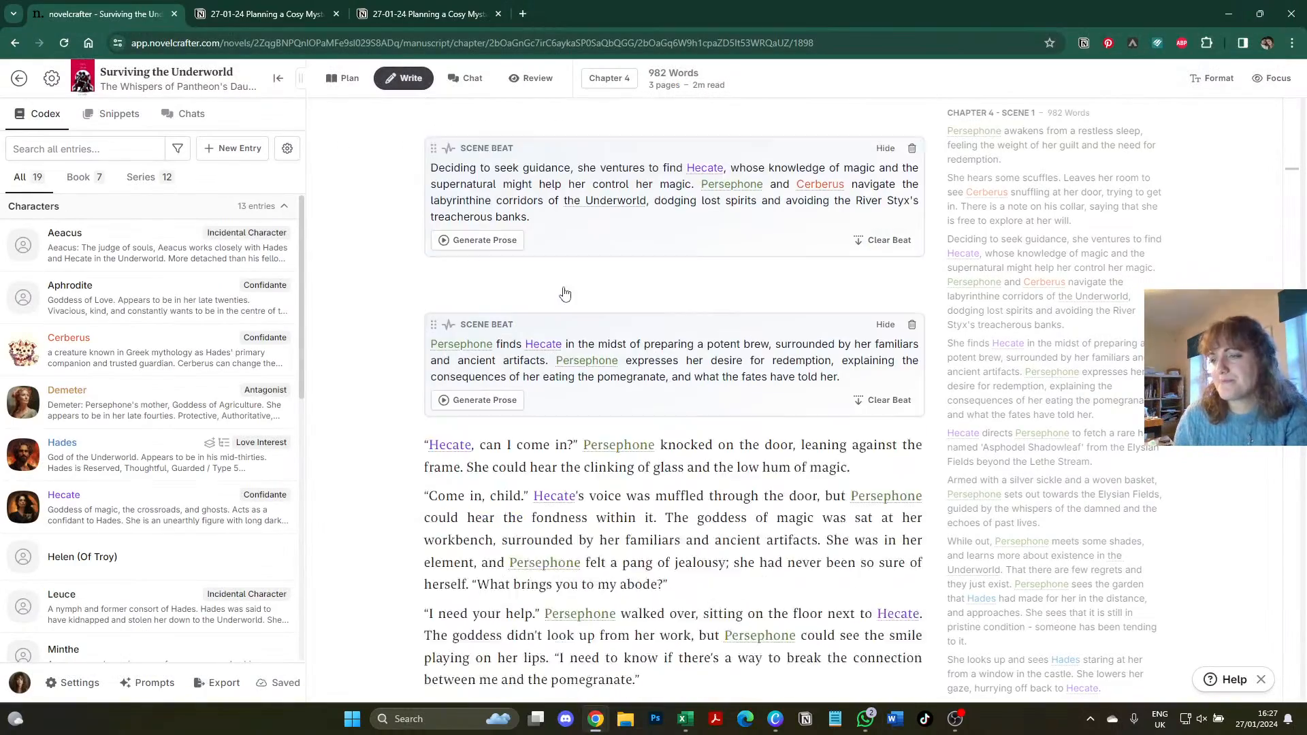
pyautogui.scroll(-3, 564, 287)
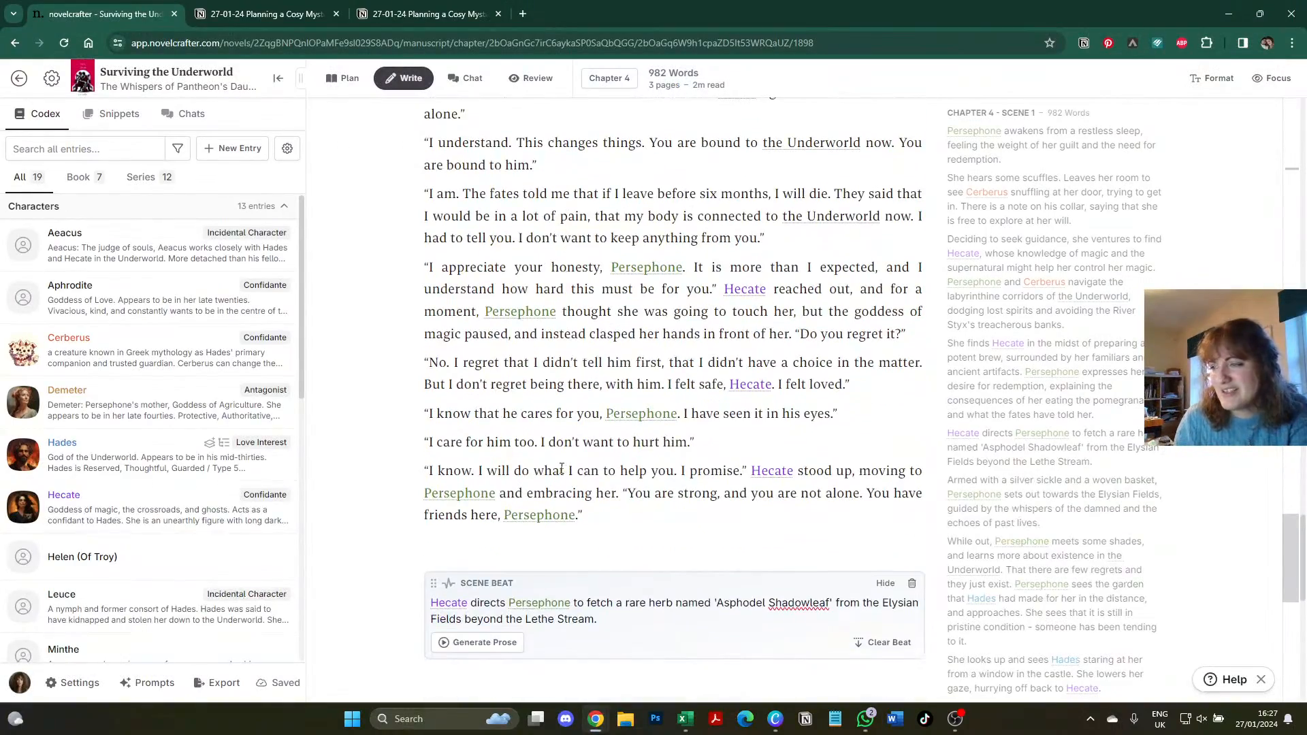
pyautogui.scroll(-5, 545, 514)
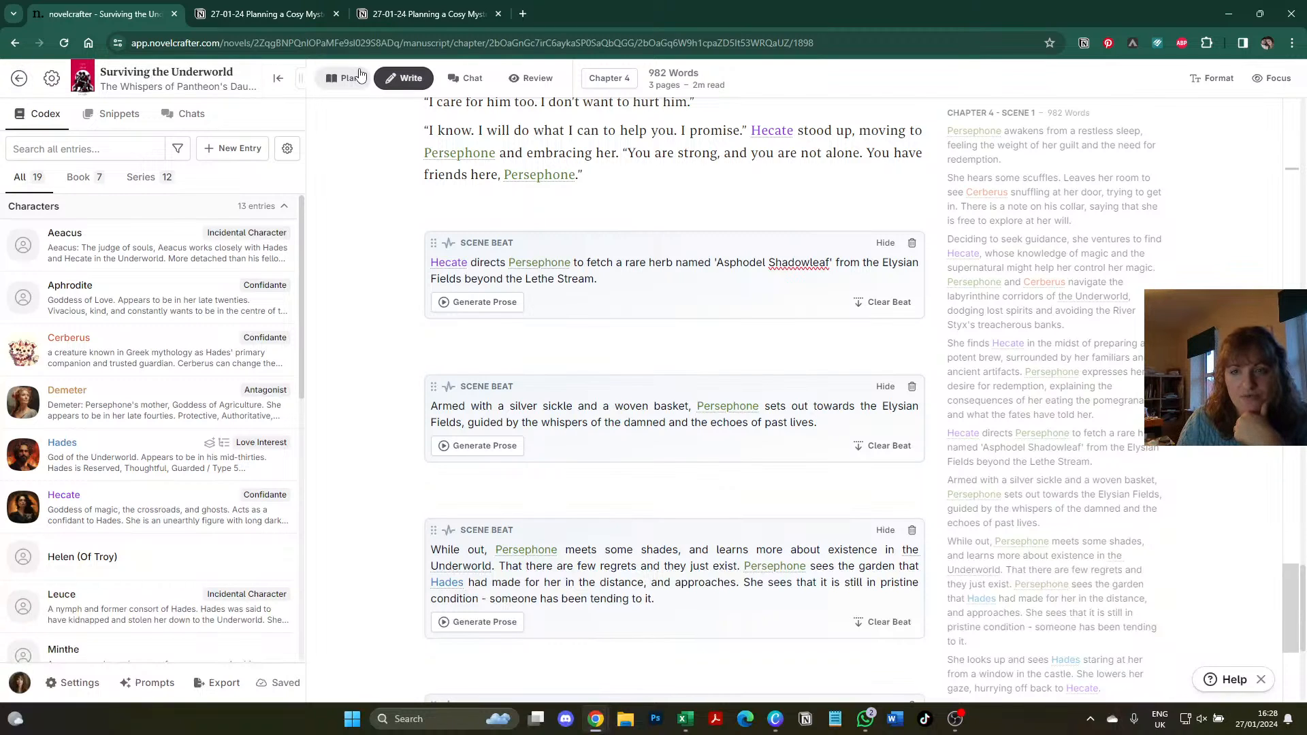
# - Return to the novel library, open "Super duper cosy mystery" and highlight the Chapter 1 scene summary in its plan
pyautogui.click(19, 78)
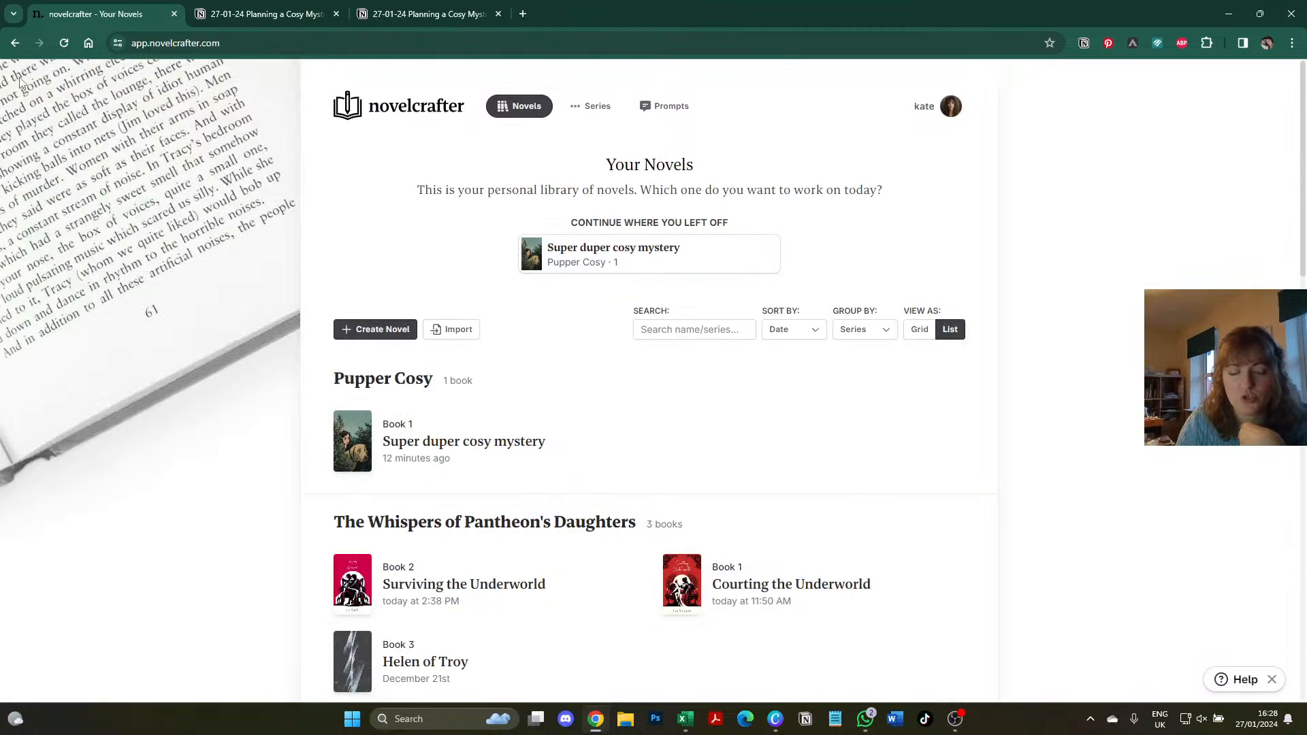
pyautogui.click(531, 439)
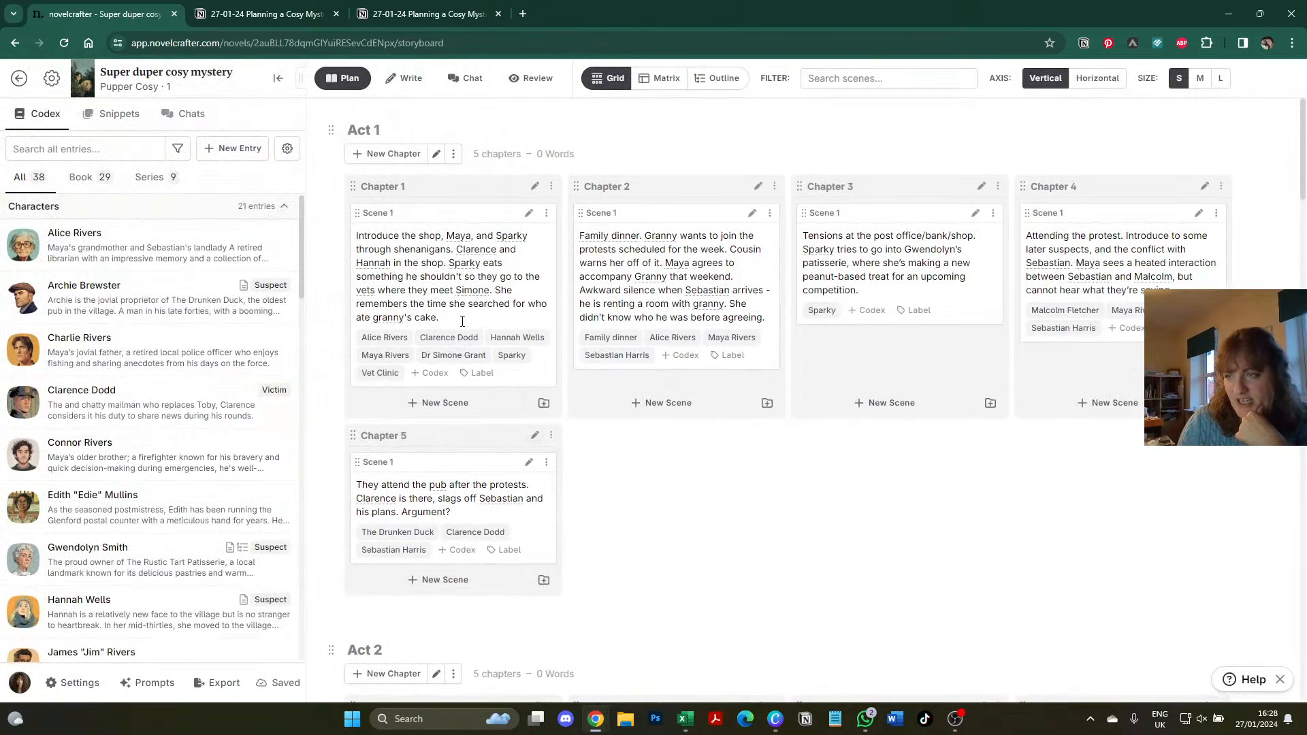
pyautogui.click(458, 315)
pyautogui.moveTo(439, 317); pyautogui.dragTo(347, 235)
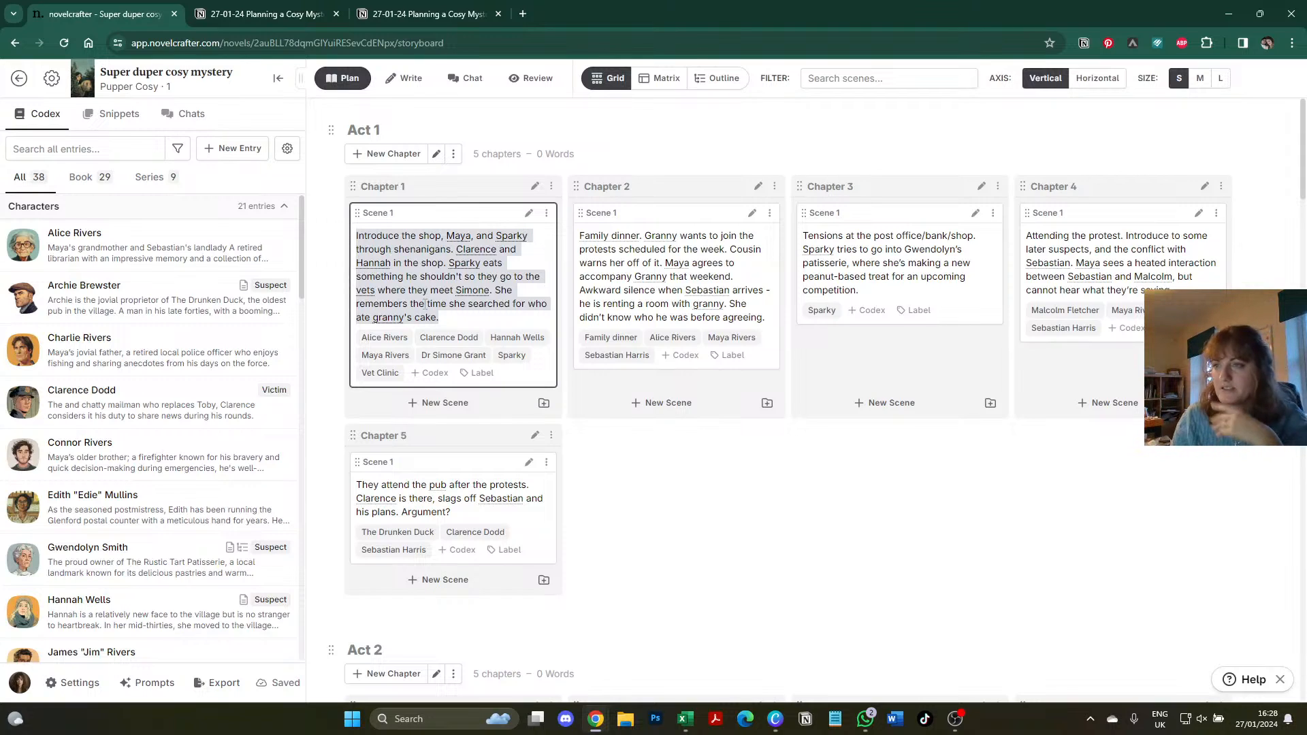
pyautogui.click(467, 313)
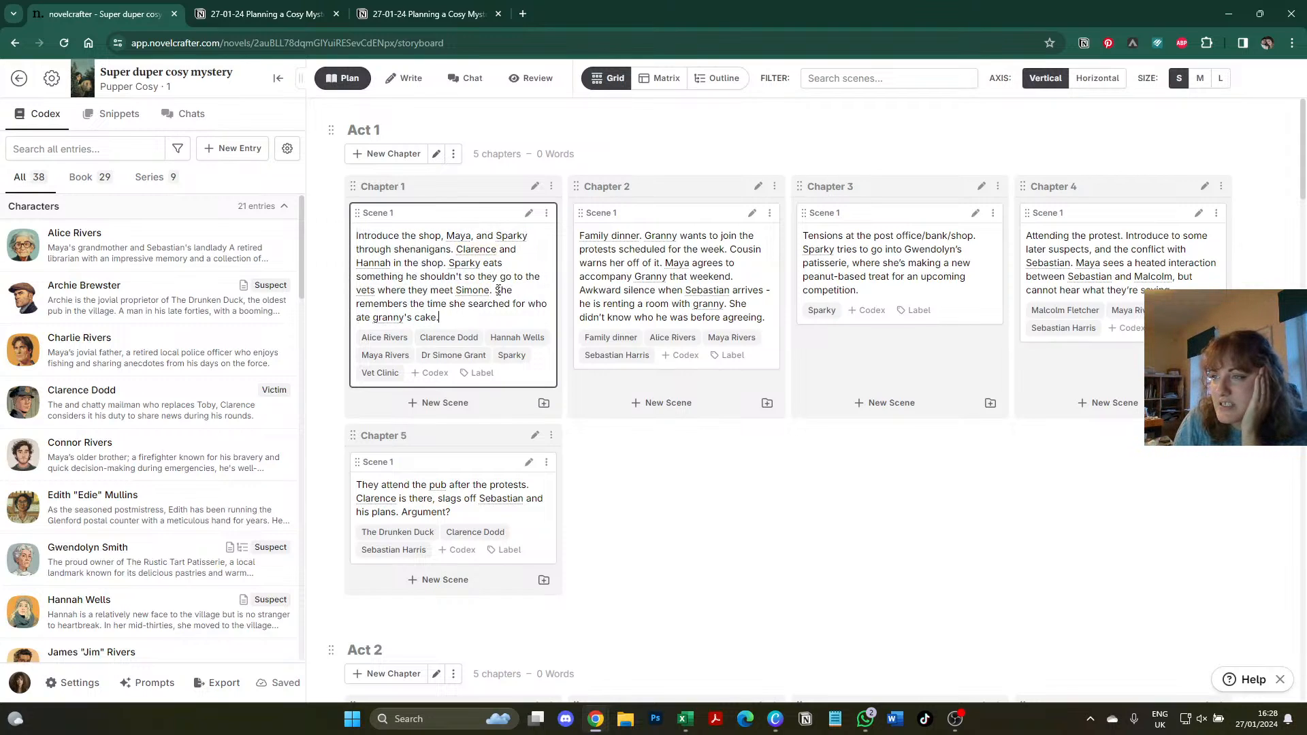
# - Look up the village shop among the codex locations and replace the first "shop" in the Chapter 1 summary with "glenford nook"
pyautogui.doubleClick(430, 236)
pyautogui.scroll(-20, 213, 469)
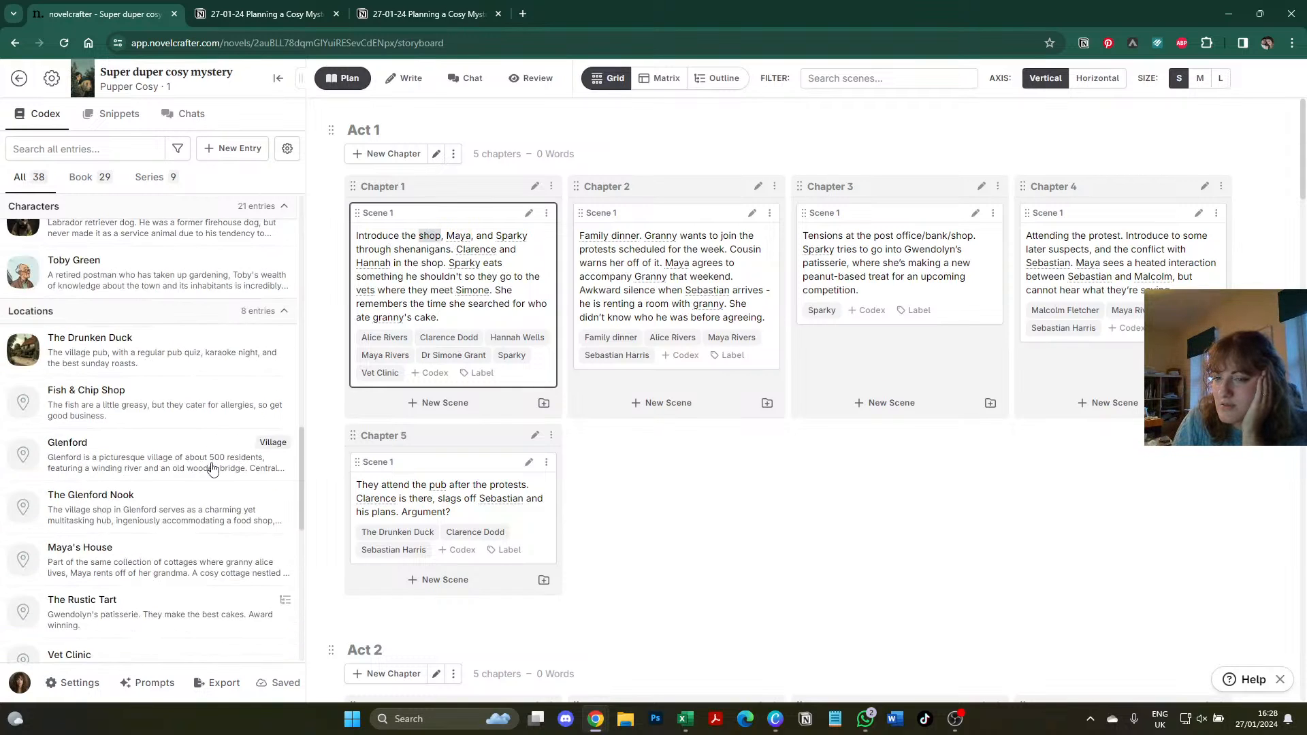
pyautogui.scroll(2, 213, 468)
pyautogui.scroll(-3, 213, 468)
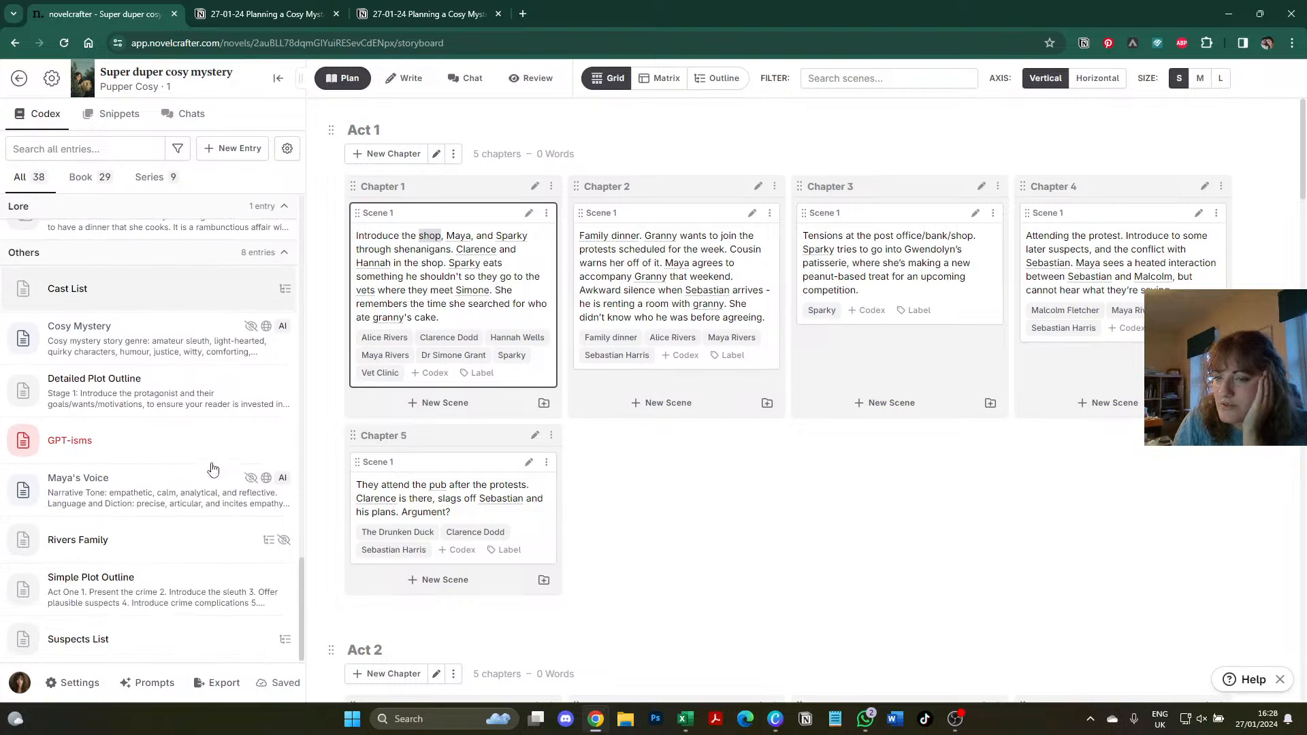
pyautogui.scroll(4, 213, 468)
pyautogui.scroll(3, 213, 469)
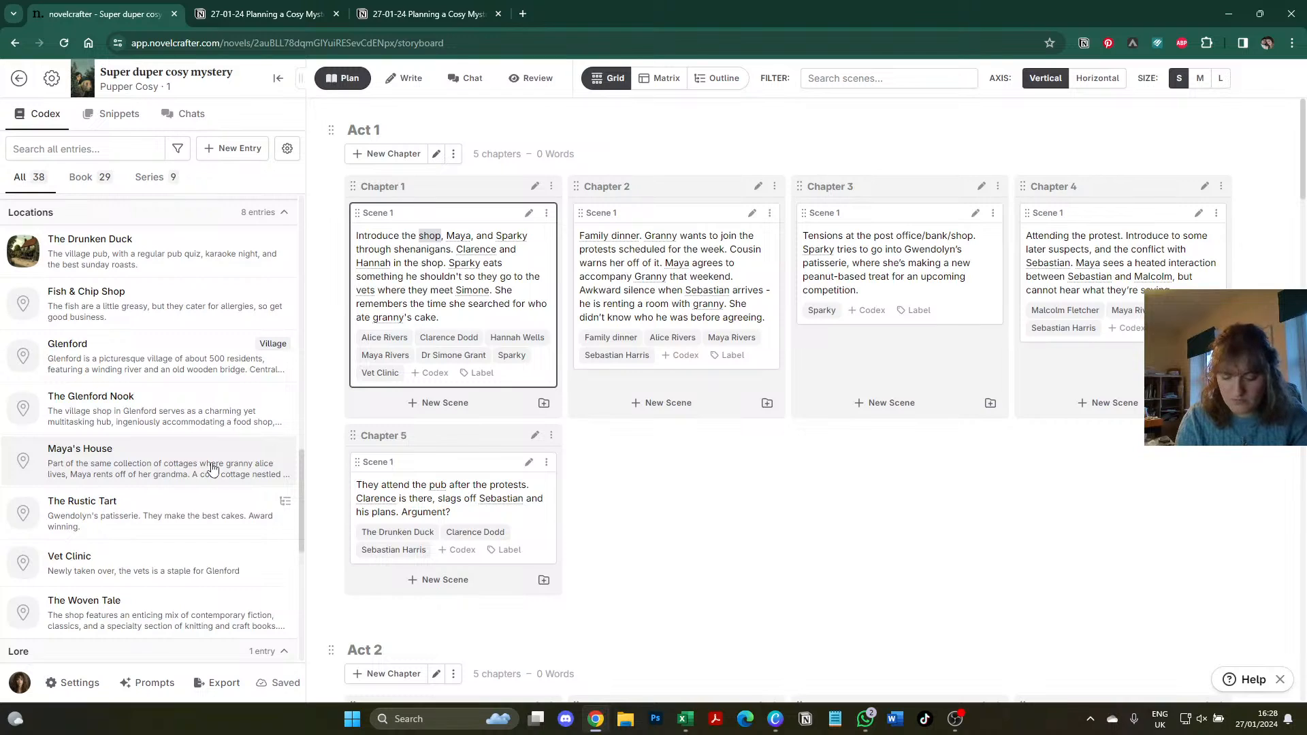
pyautogui.write('glenford nook')
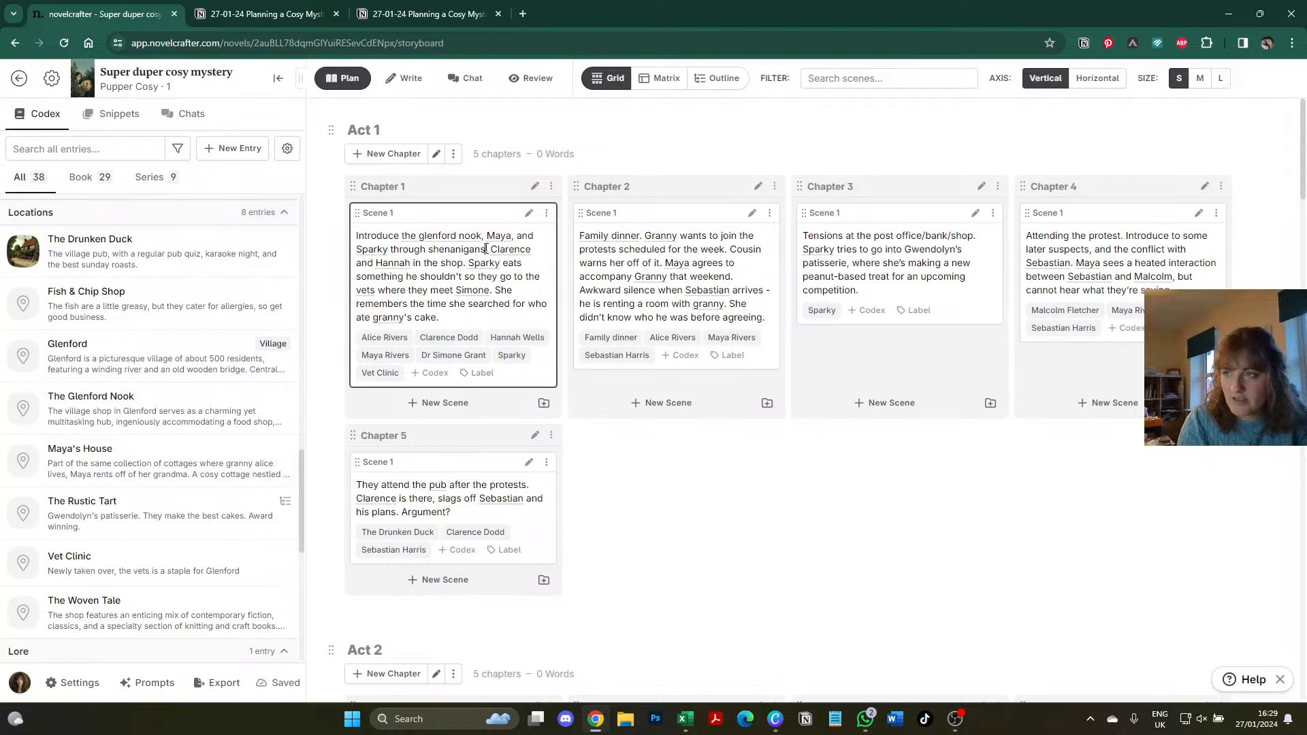
# - Extend the first sentence of the Chapter 1 summary to end with "through Sparky's shenanigans while Maya works"
pyautogui.click(429, 250)
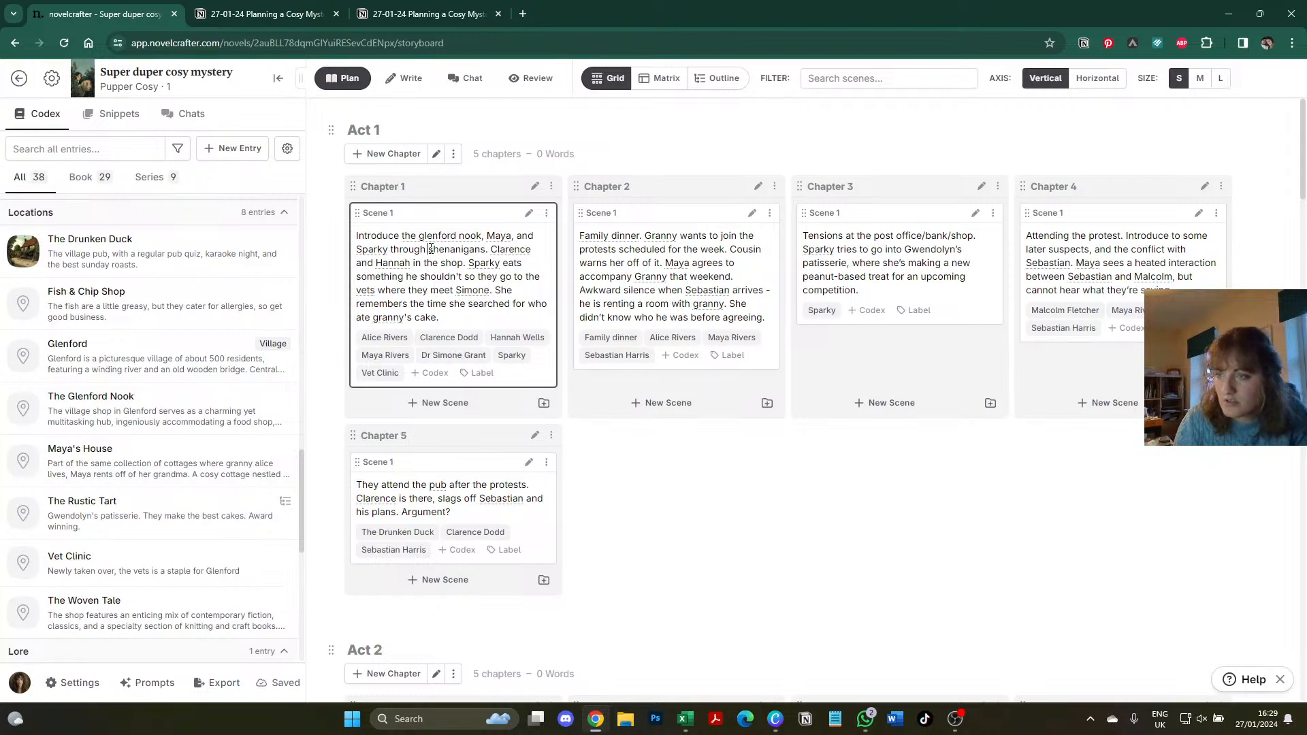
pyautogui.write("Sparky's")
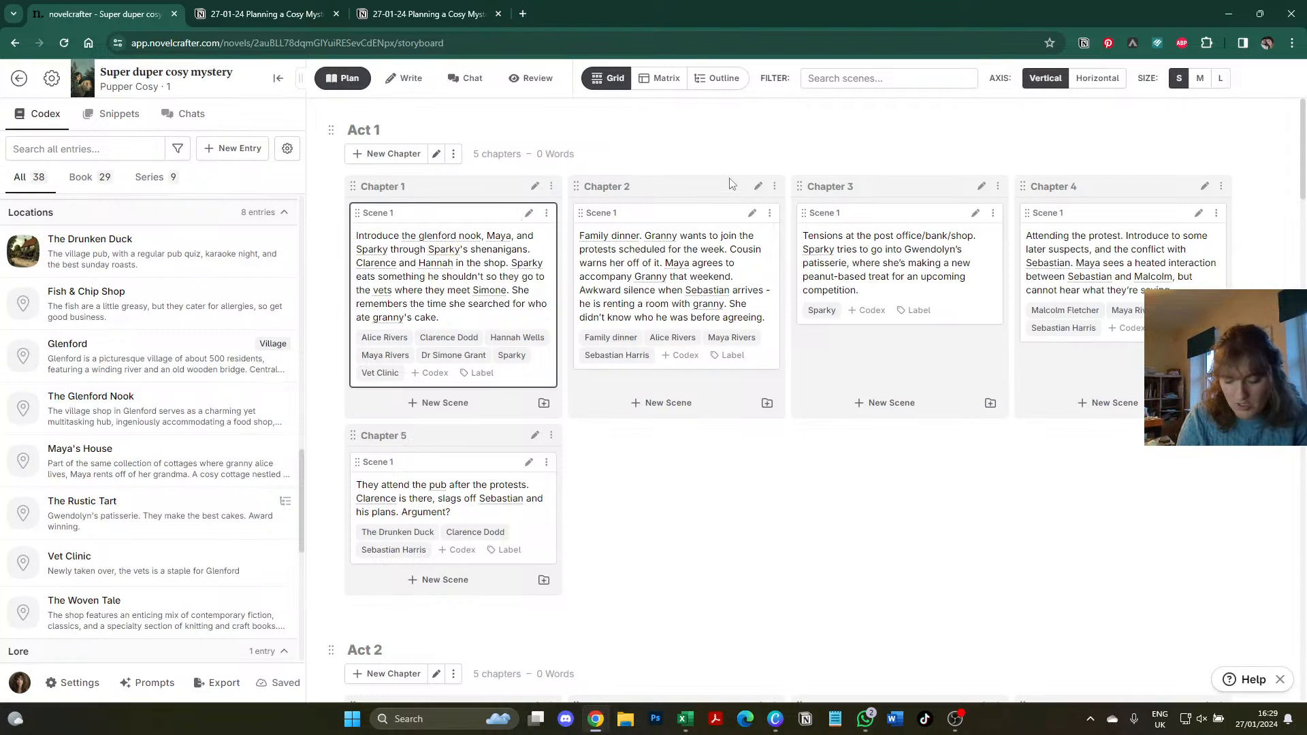
pyautogui.press('End')
pyautogui.press('BackSpace')
pyautogui.write('while Maya')
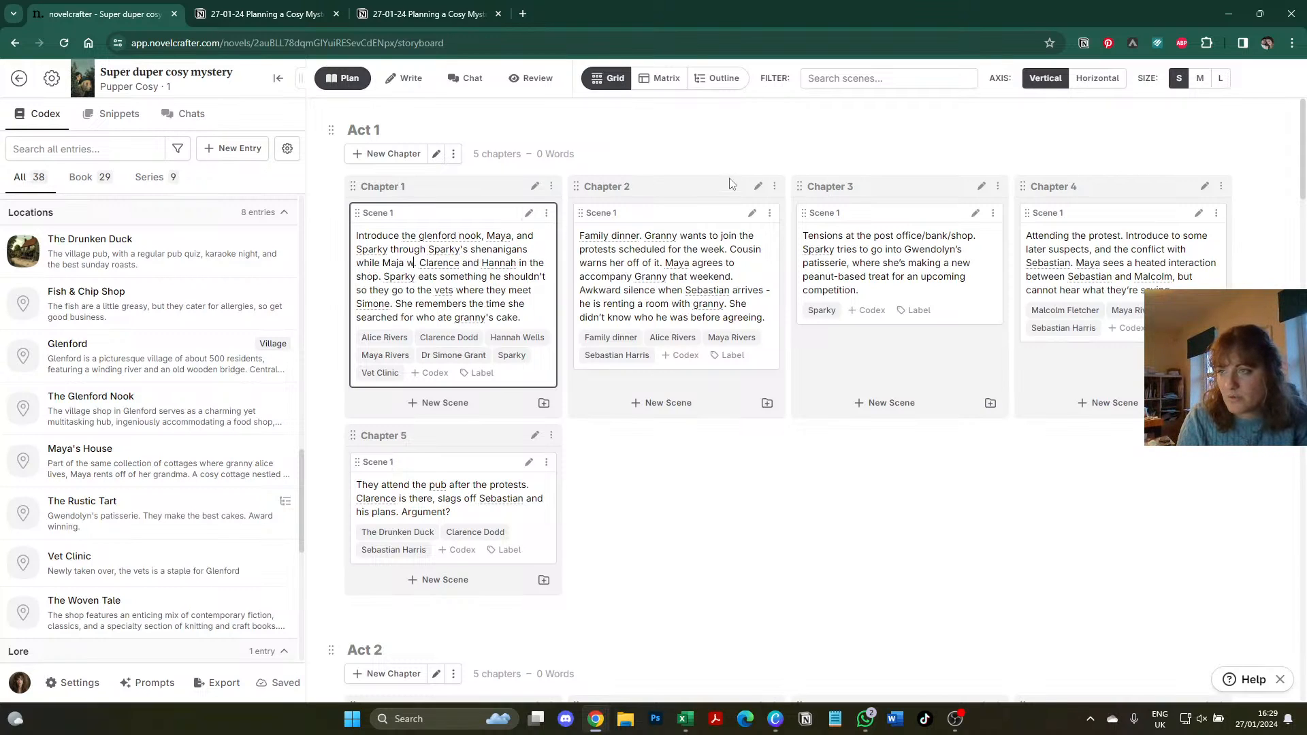
pyautogui.write(' works')
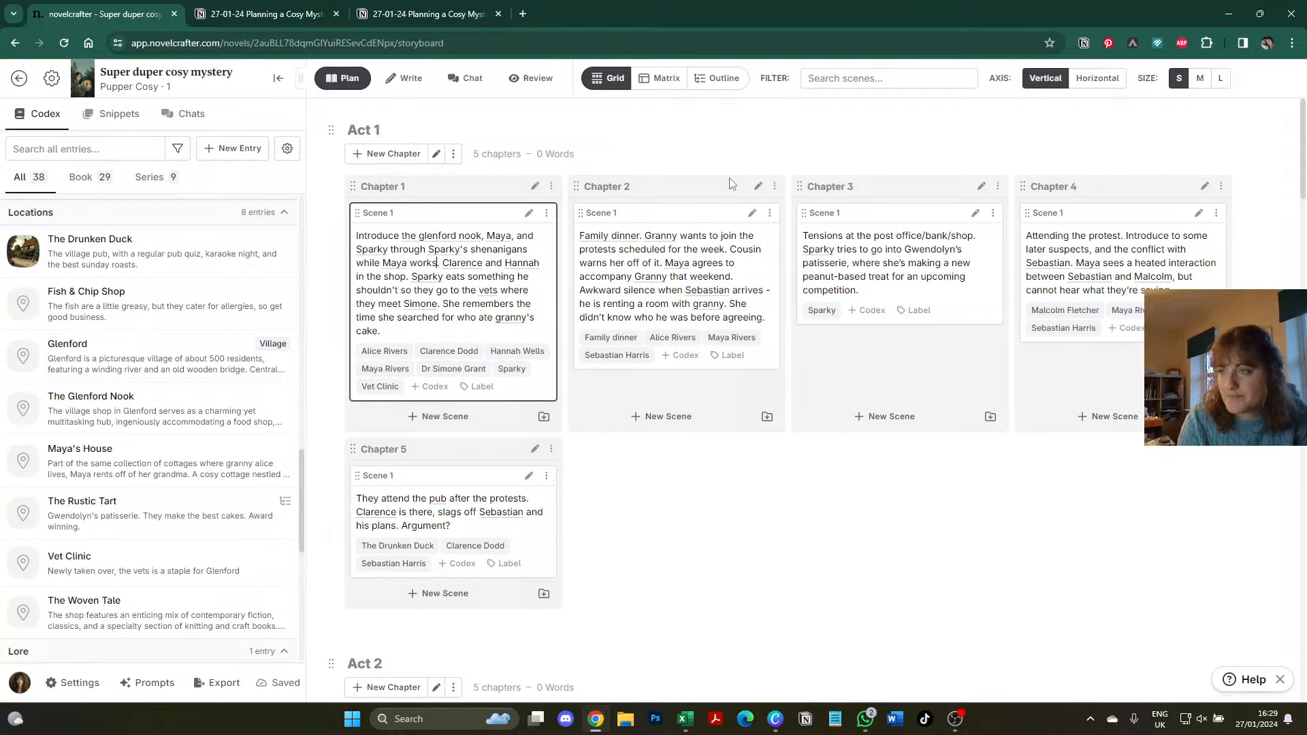
# - Reword the second sentence of the Chapter 1 summary to "Clarence and Hannah individually come into the shop"
pyautogui.write('. Clarence an')
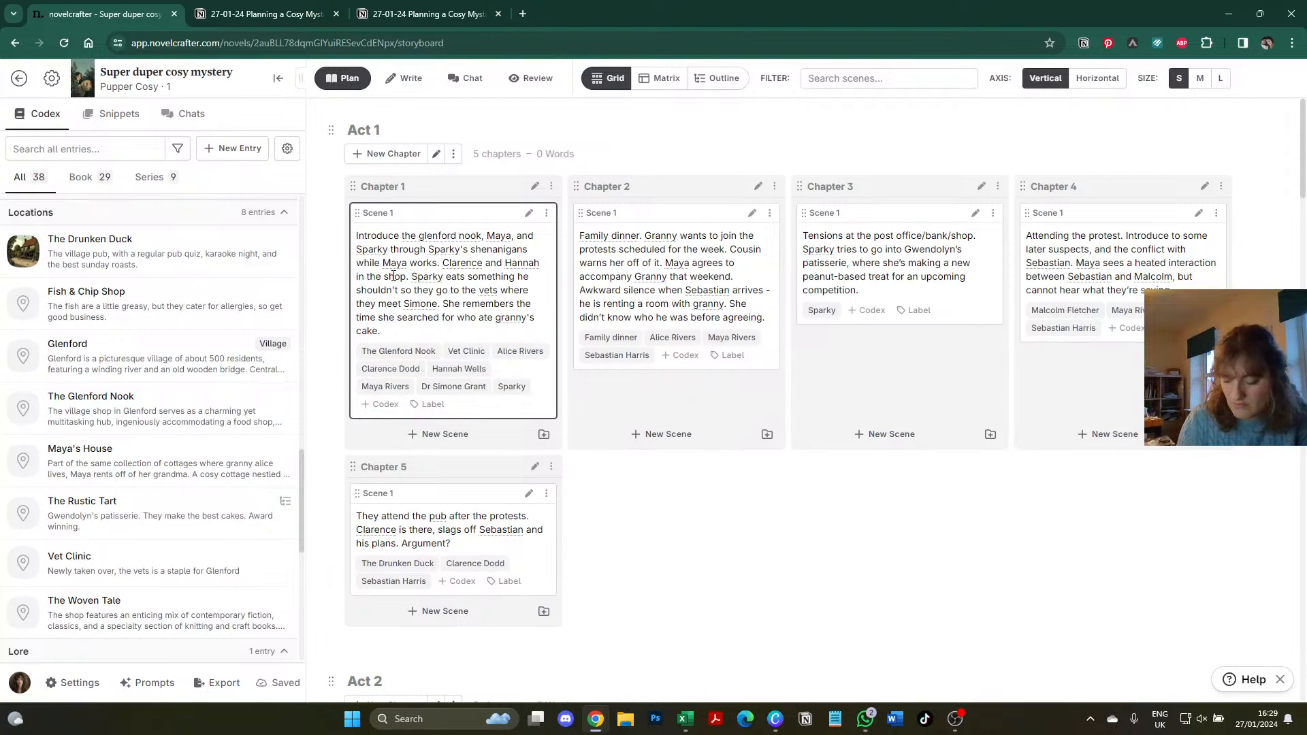
pyautogui.write('d Hannah individually come ')
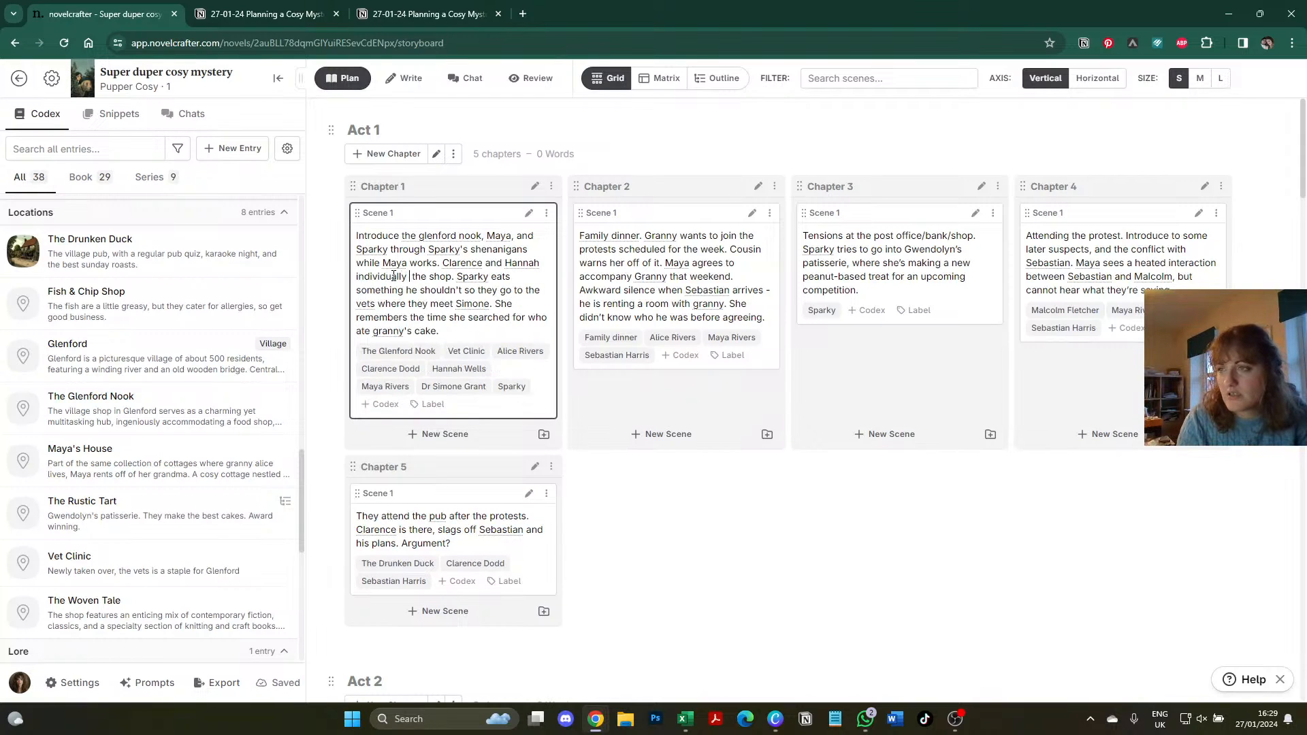
pyautogui.write('into')
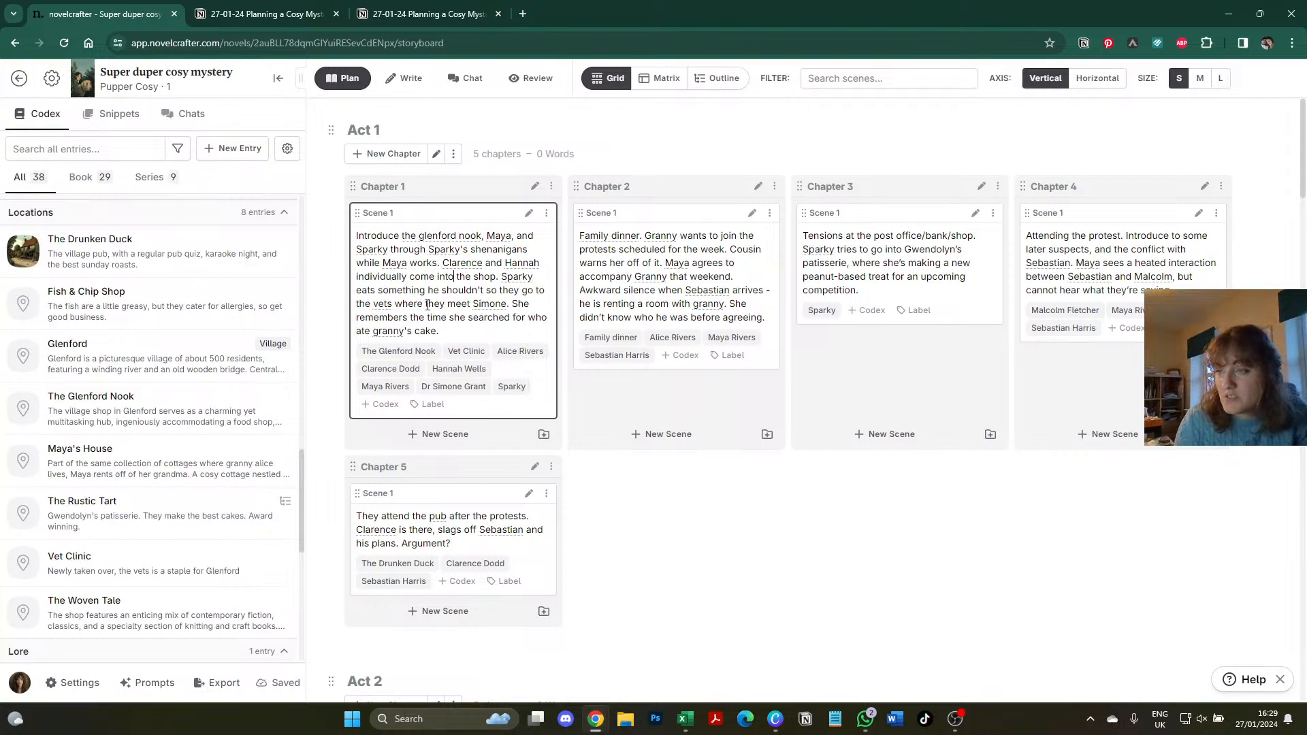
# - Reword the last sentence of the Chapter 1 summary to begin "The event reminds Maya of the time she searched" and select the whole summary
pyautogui.doubleClick(522, 304)
pyautogui.write('Maya')
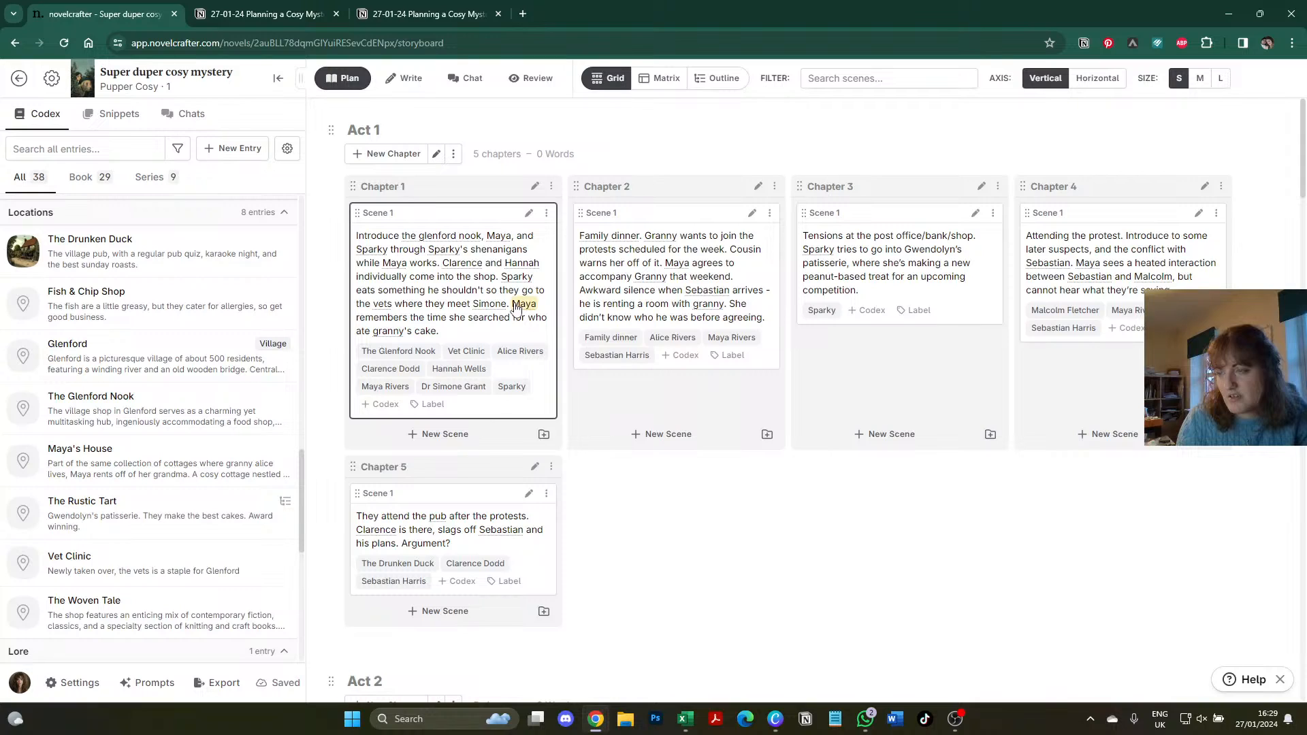
pyautogui.doubleClick(380, 318)
pyautogui.press('BackSpace')
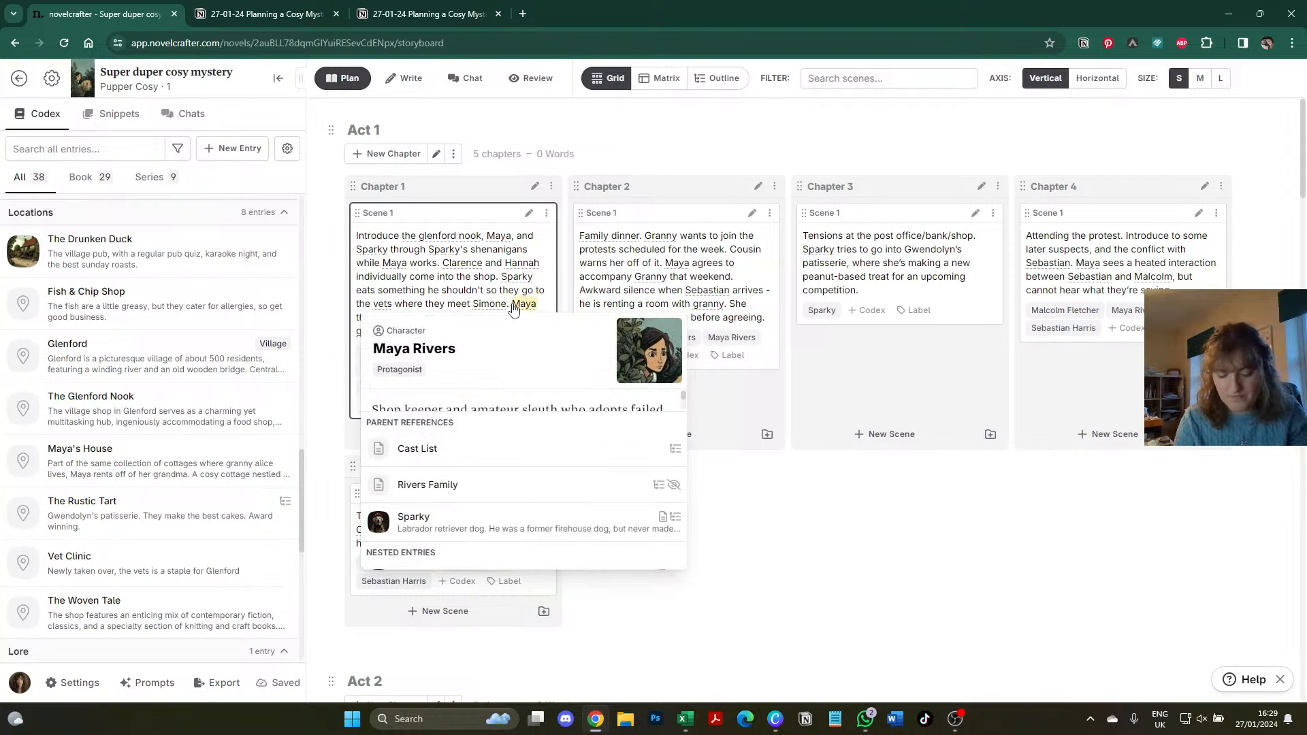
pyautogui.click(512, 304)
pyautogui.write('The event remi')
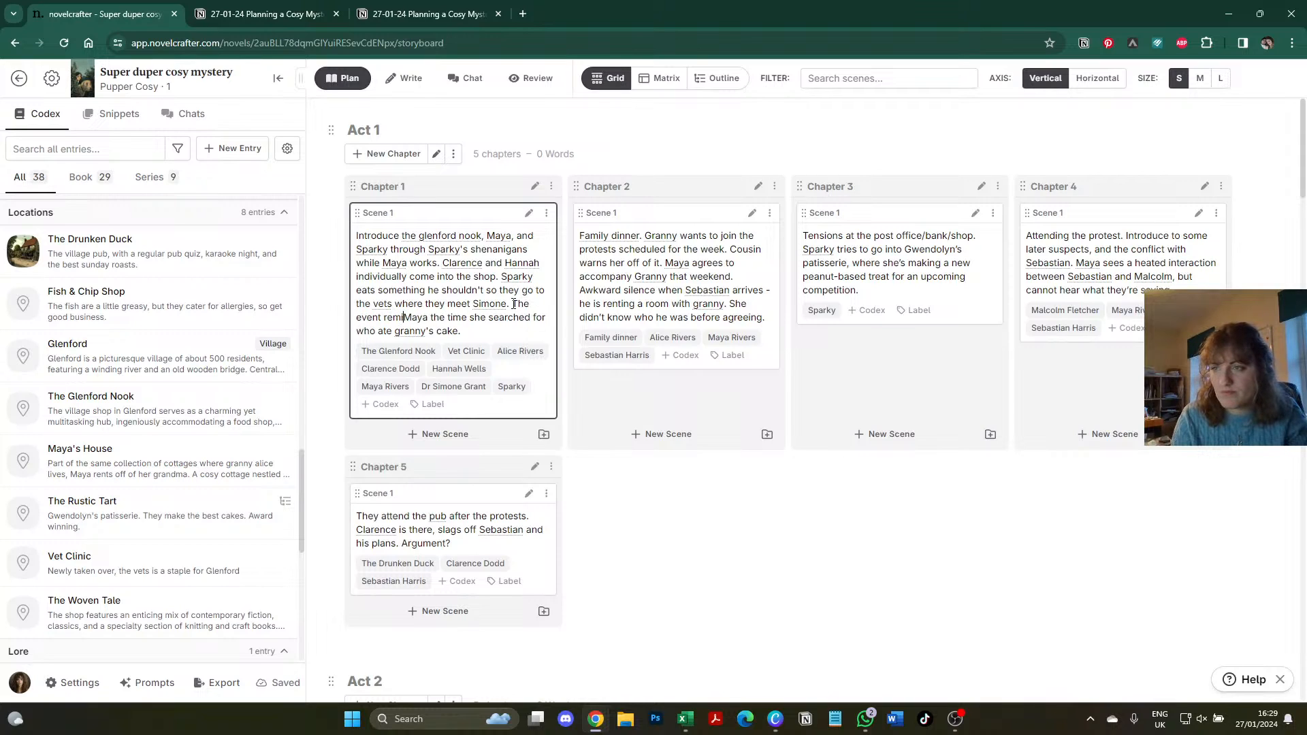
pyautogui.write('nds Maya')
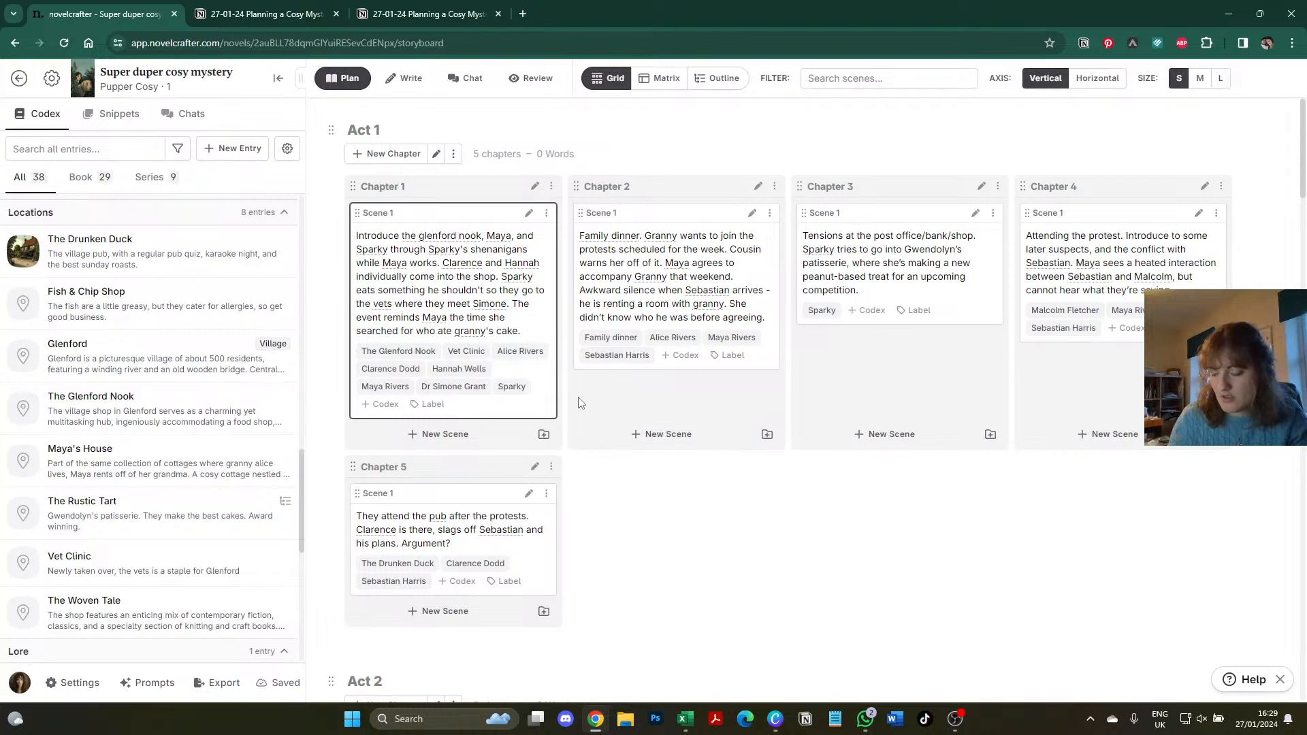
pyautogui.write(' of')
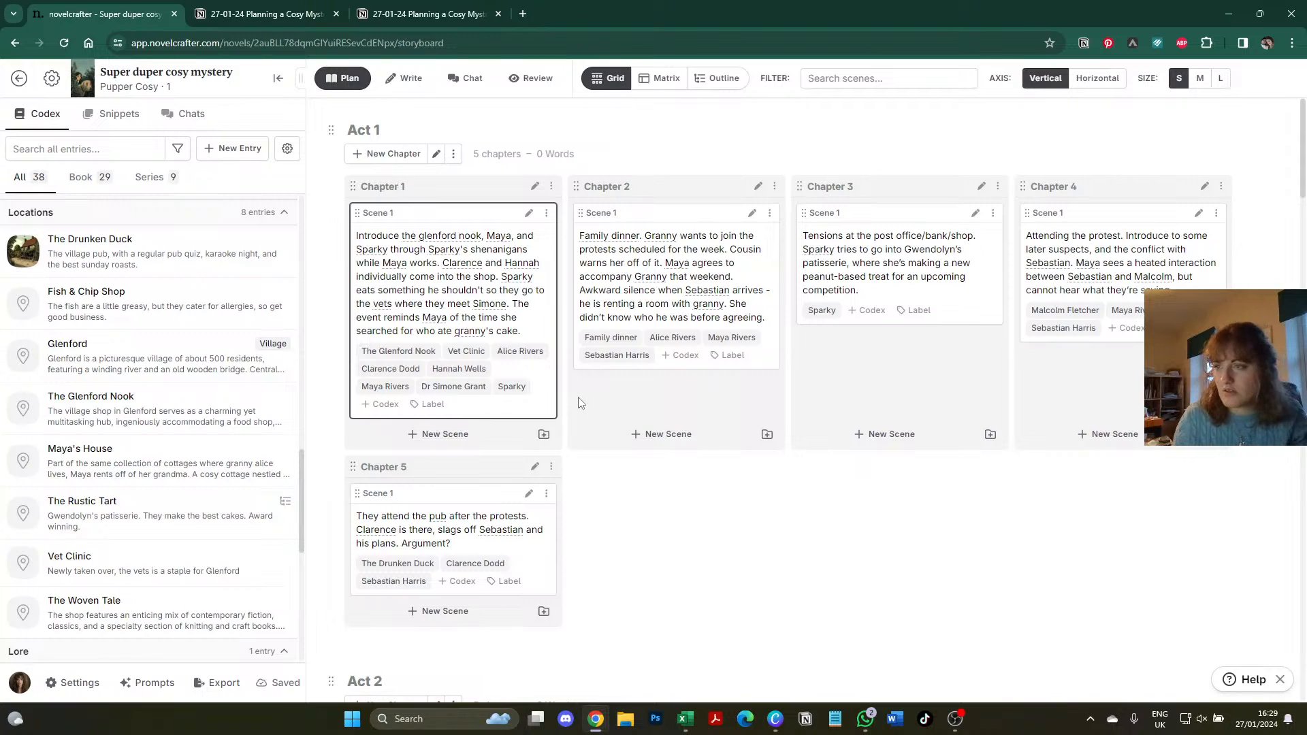
pyautogui.hotkey('ctrl', 'a')
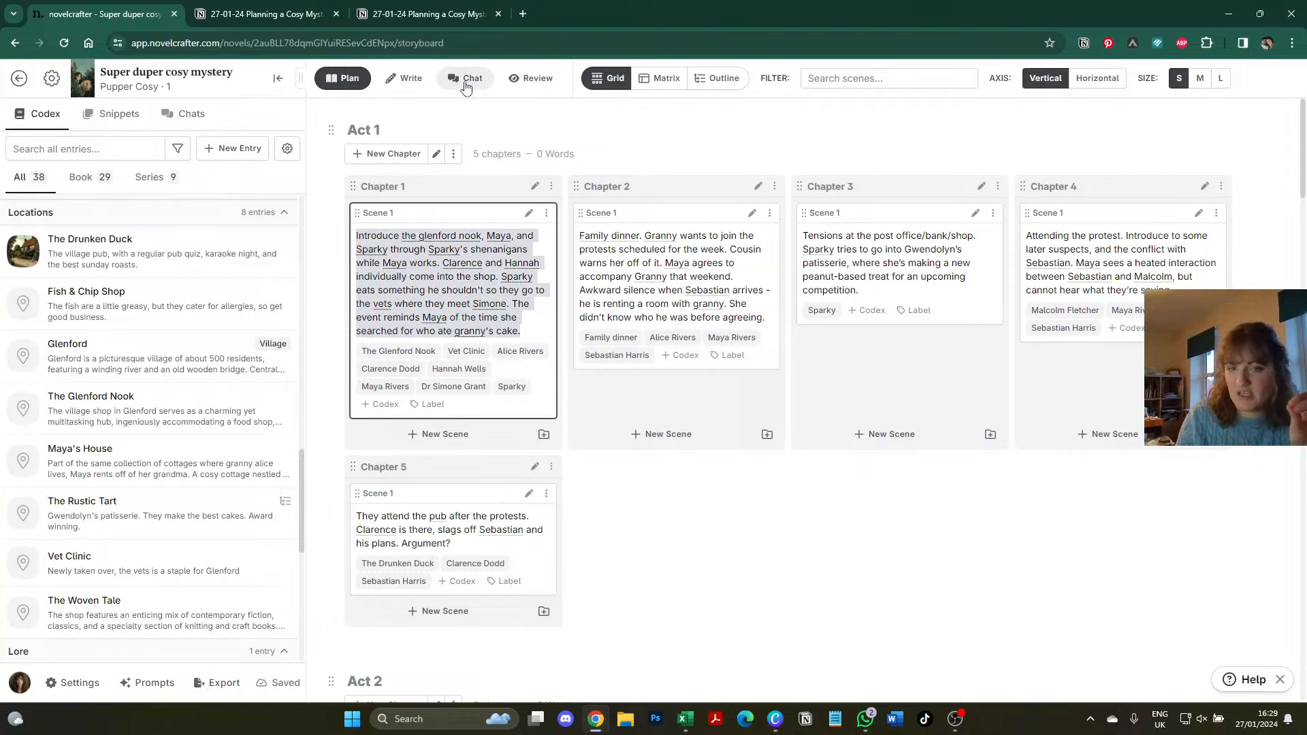
# - Open the instructions of the "Scene Beats from Summary (Copy)" workshop chat prompt and highlight the lines on beat detail and chapter length
pyautogui.click(147, 682)
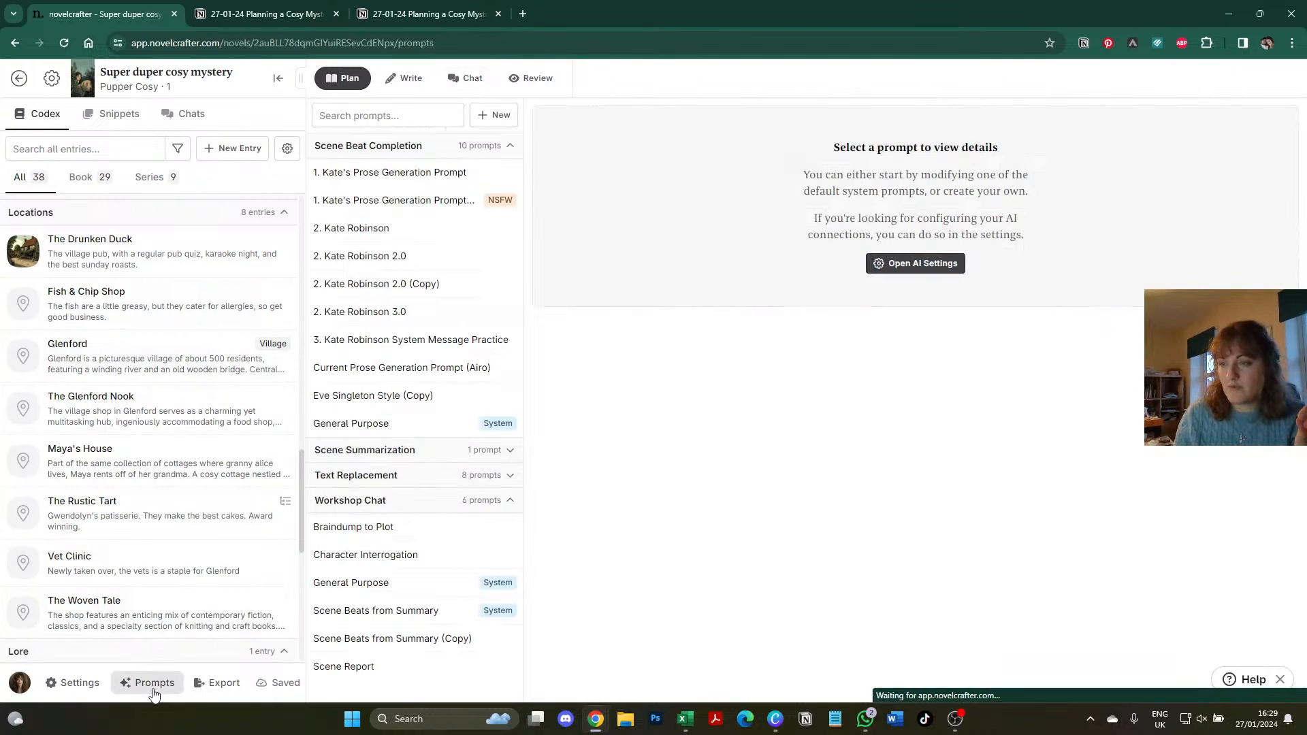
pyautogui.click(443, 146)
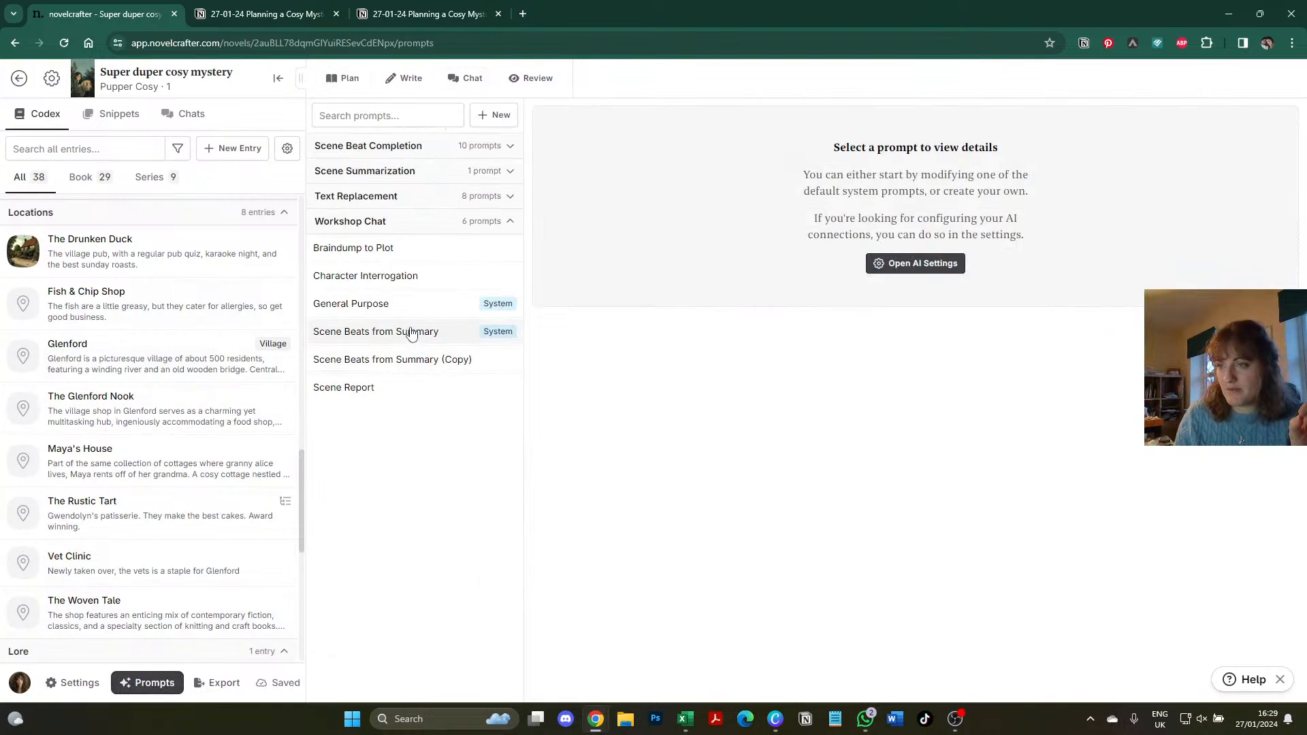
pyautogui.click(392, 361)
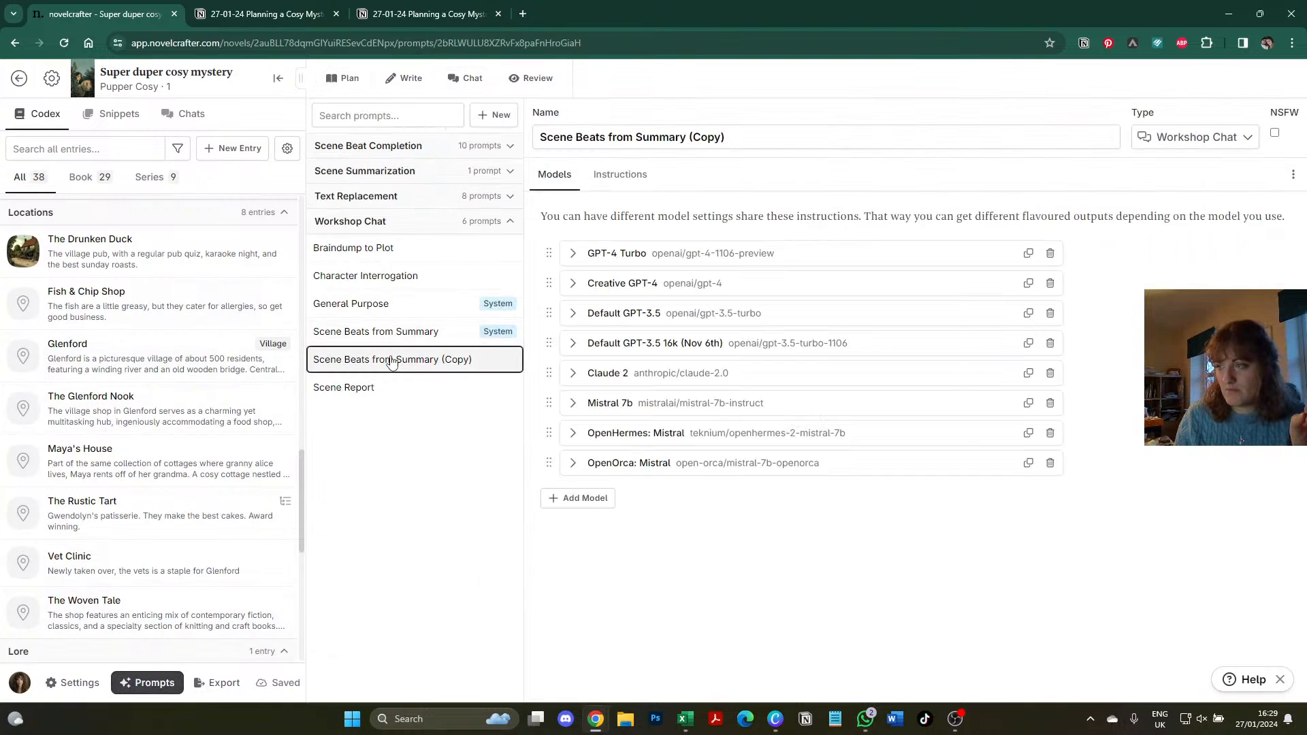
pyautogui.click(627, 179)
pyautogui.scroll(-1, 672, 325)
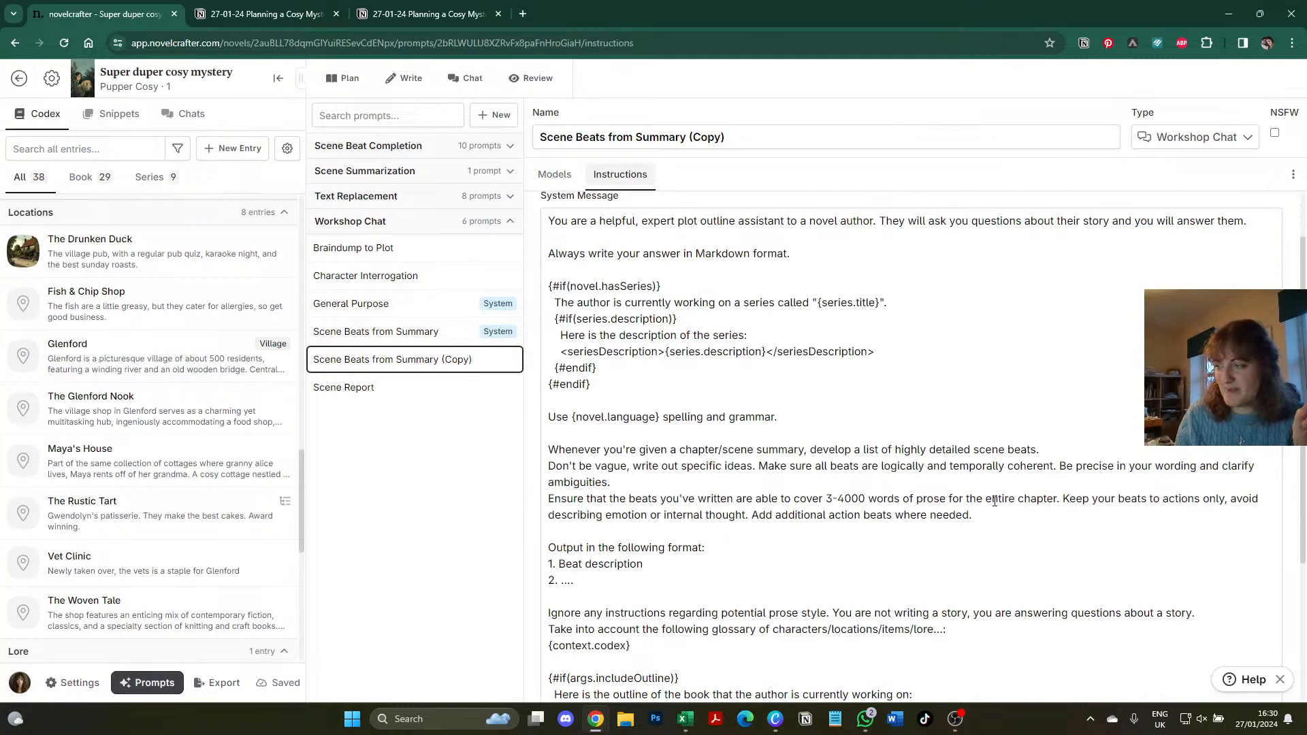
pyautogui.moveTo(1009, 516); pyautogui.dragTo(537, 479)
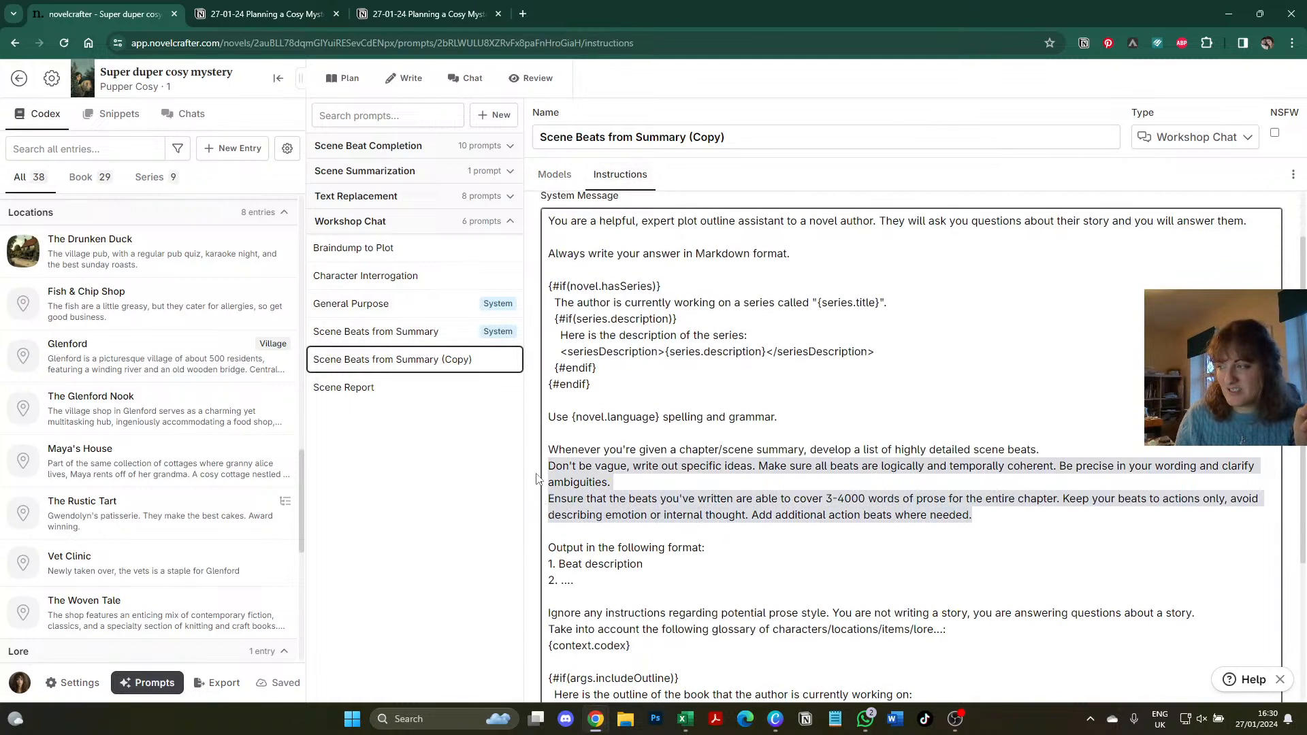
pyautogui.click(773, 531)
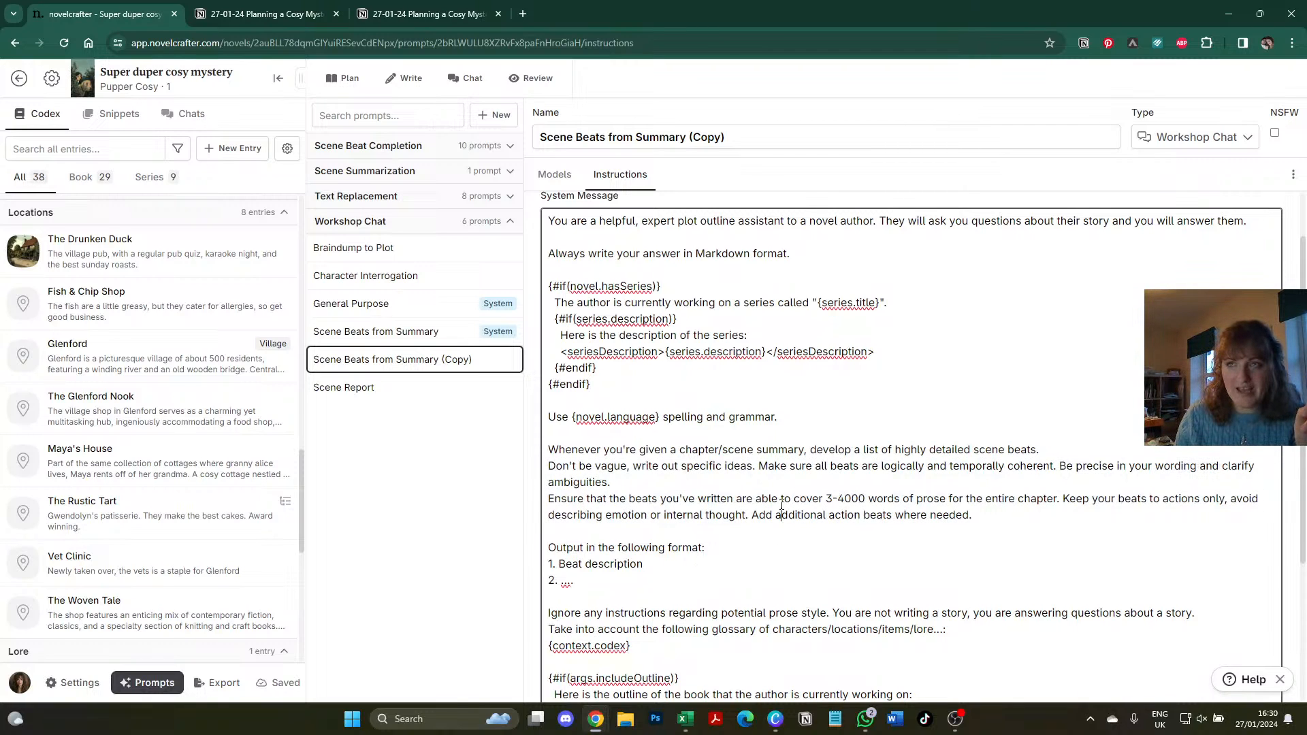
# - Check the Attempt 3 prompt in the Notion planning notes and return to Novelcrafter
pyautogui.click(294, 12)
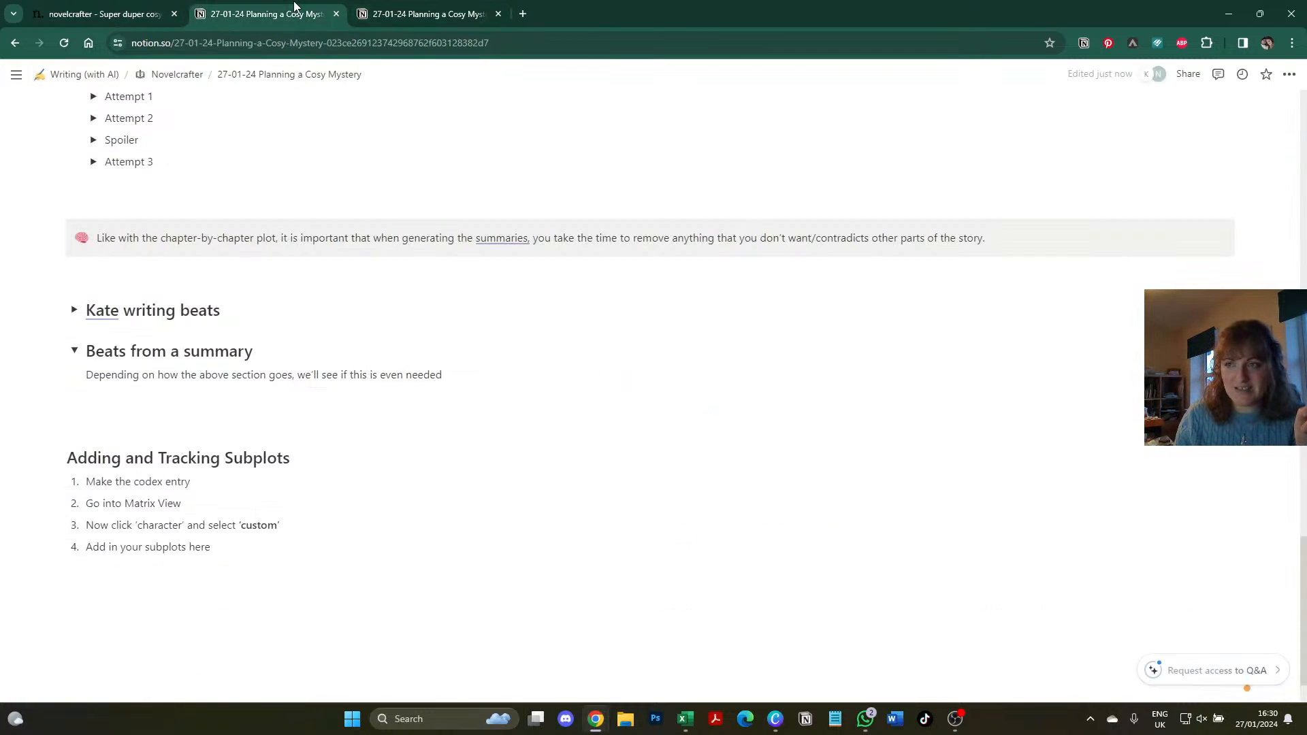
pyautogui.scroll(1, 95, 204)
pyautogui.click(94, 230)
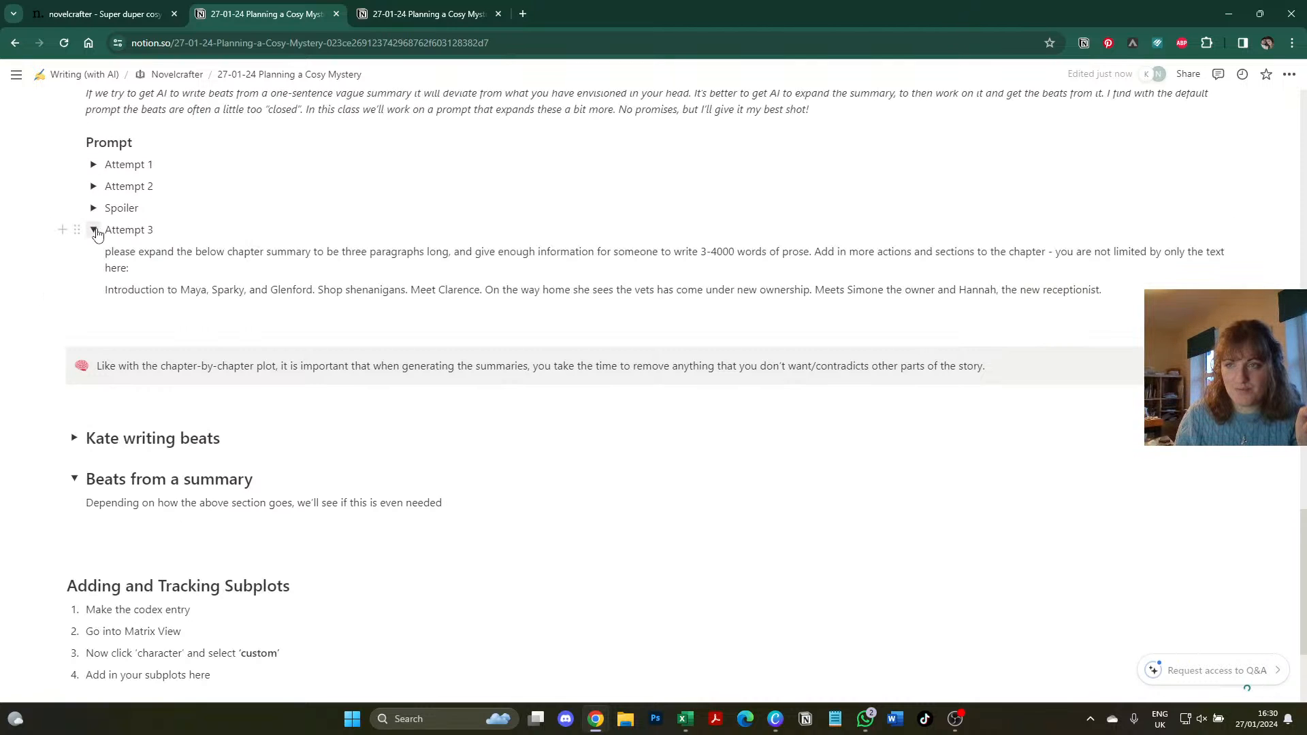
pyautogui.click(94, 230)
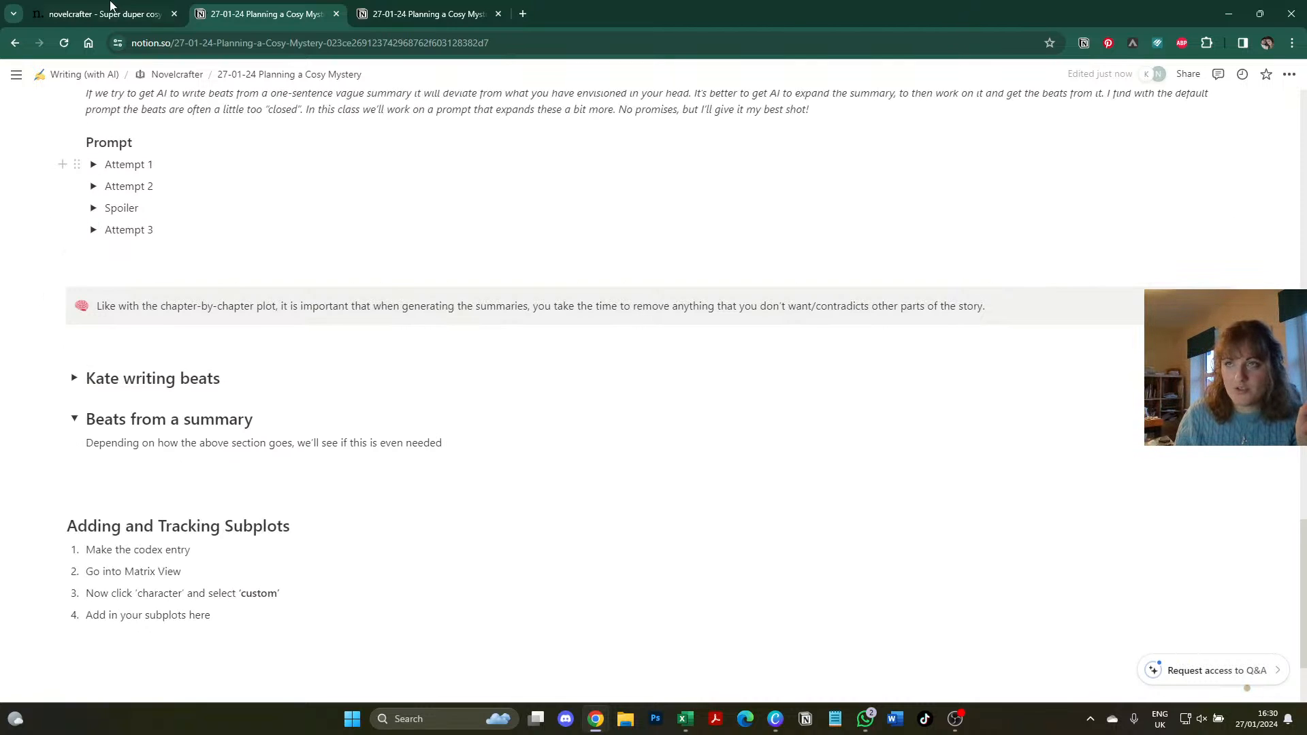
pyautogui.click(114, 7)
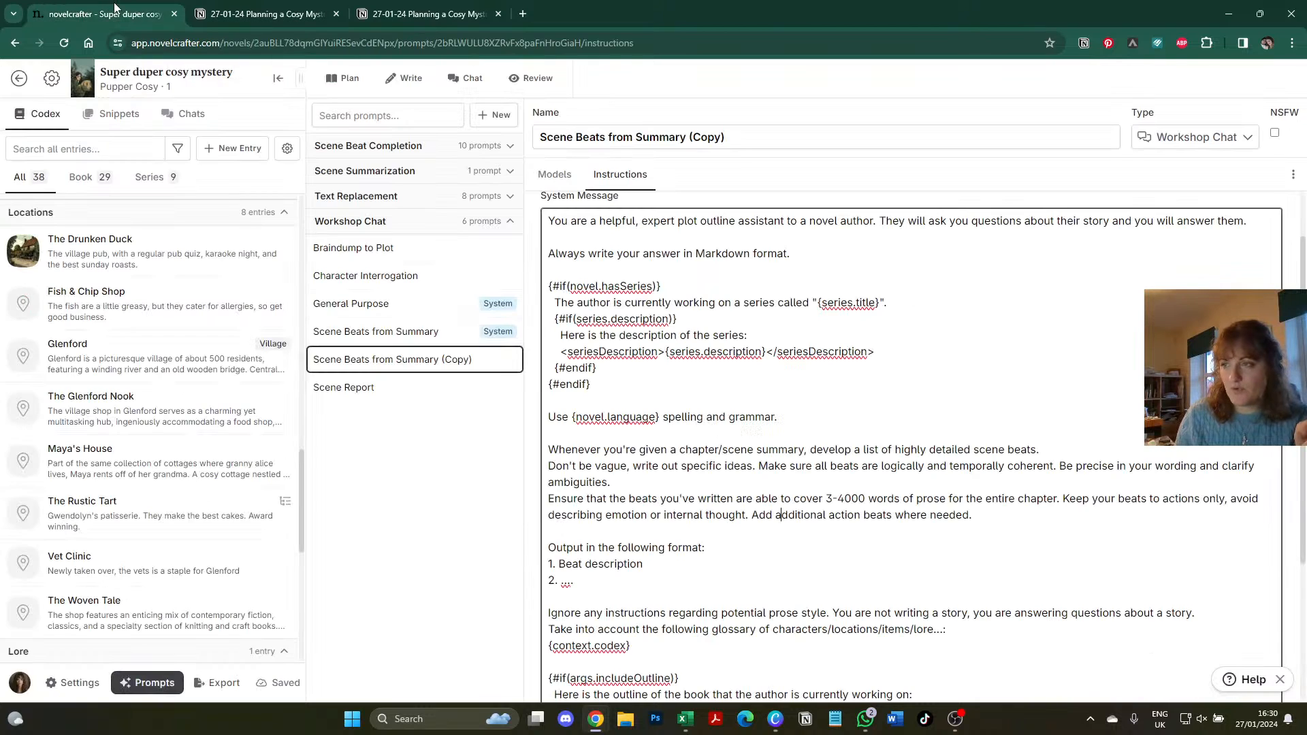
# - Copy the entire system message of the beats prompt and switch to the "Planning a Cosy Mystery" notes in Notion
pyautogui.click(630, 243)
pyautogui.hotkey('ctrl', 'a')
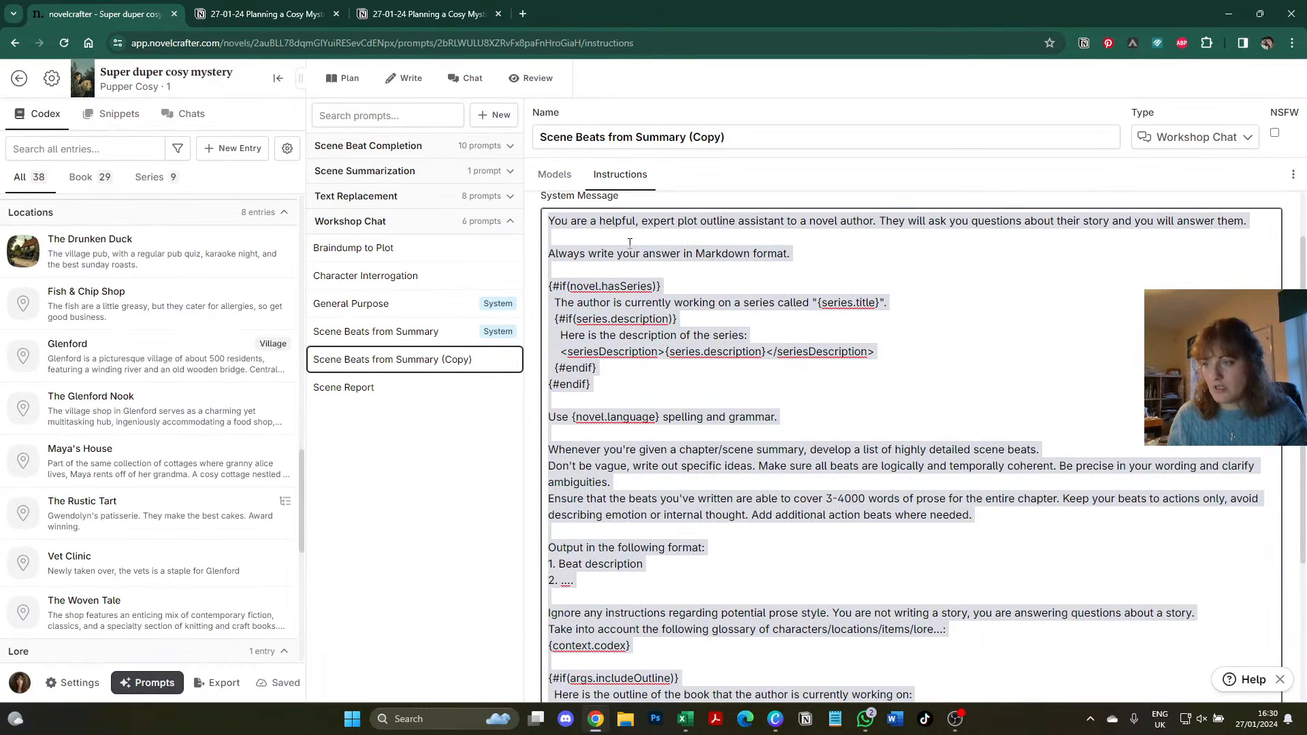
pyautogui.click(266, 13)
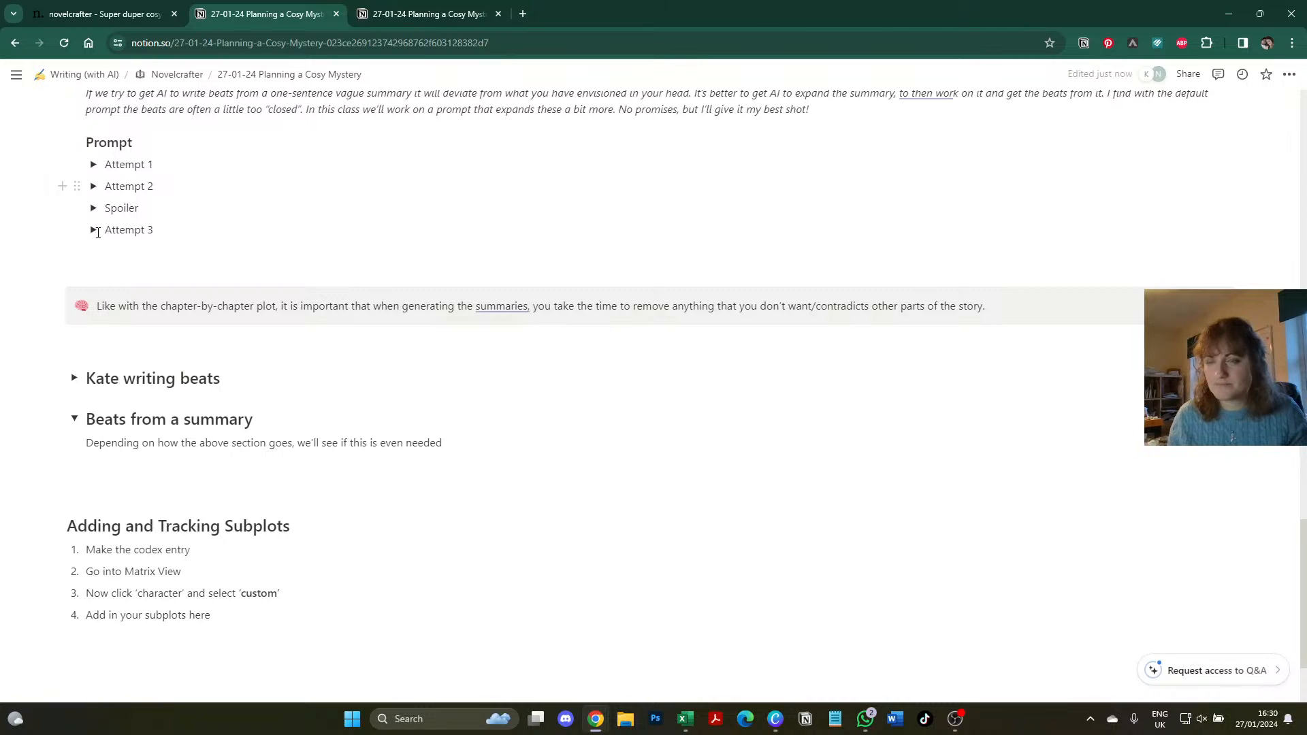
pyautogui.click(74, 379)
pyautogui.click(74, 379)
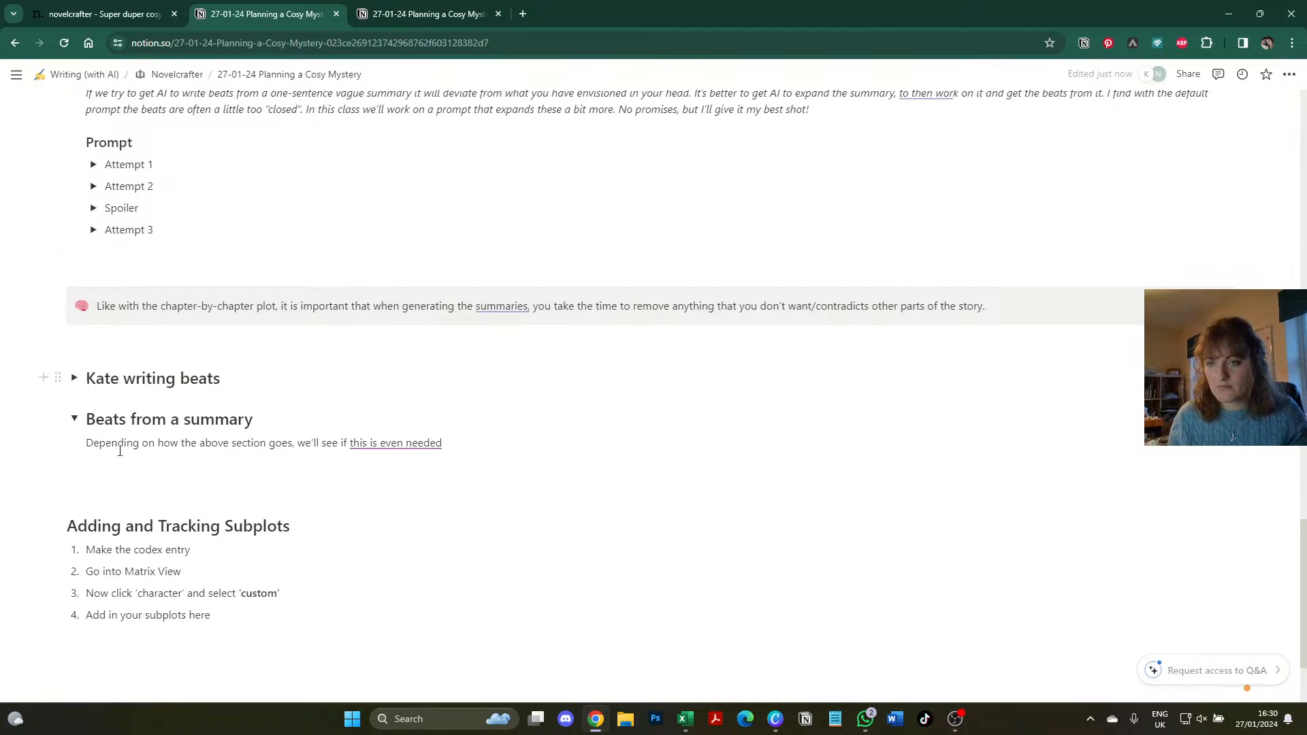
# - Add a toggle titled "Beats prompt" below the note in the "Beats from a summary" section
pyautogui.click(123, 464)
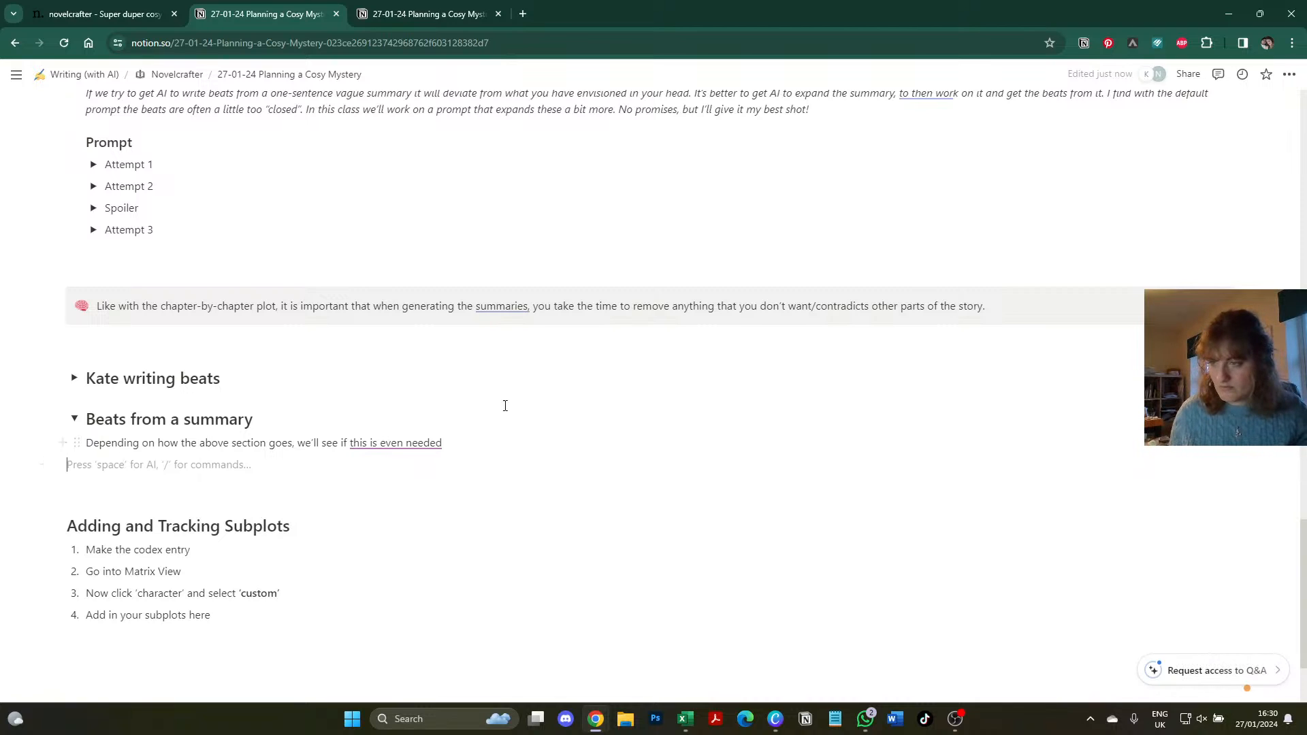
pyautogui.click(469, 443)
pyautogui.press('Return')
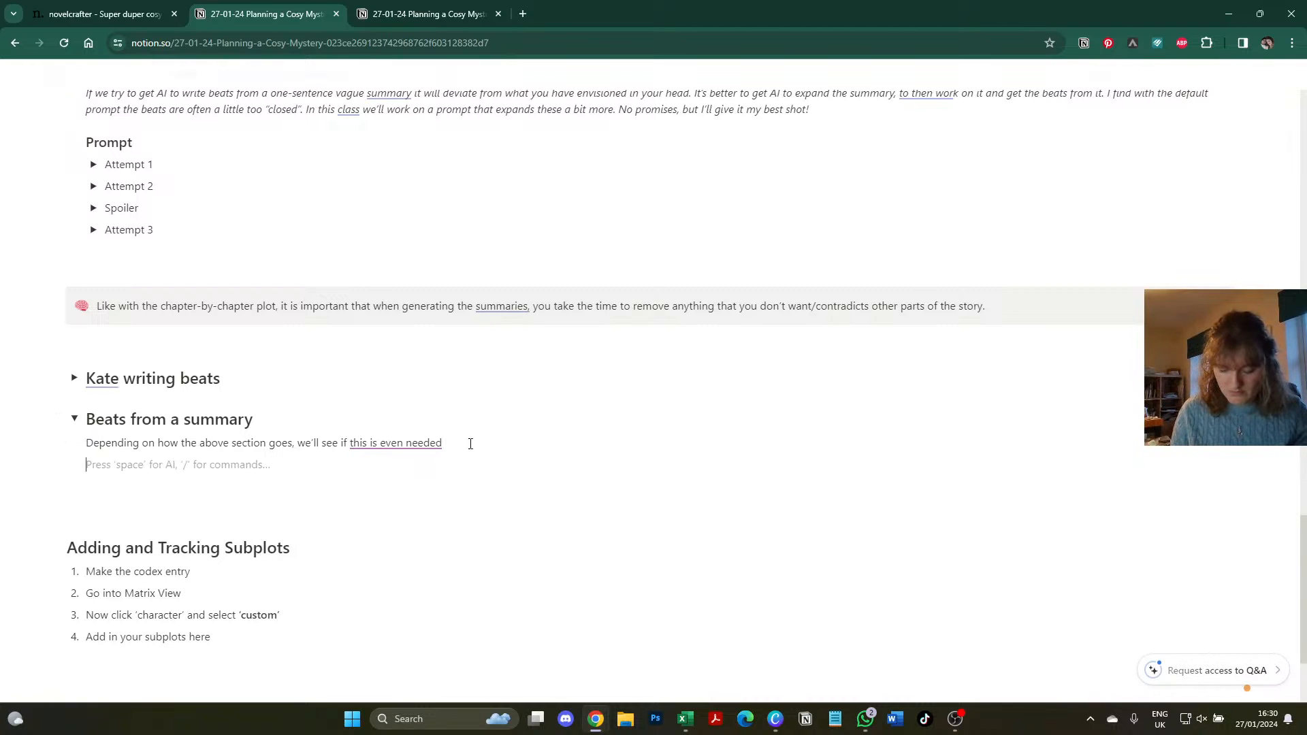
pyautogui.write('/togg')
pyautogui.press('Return')
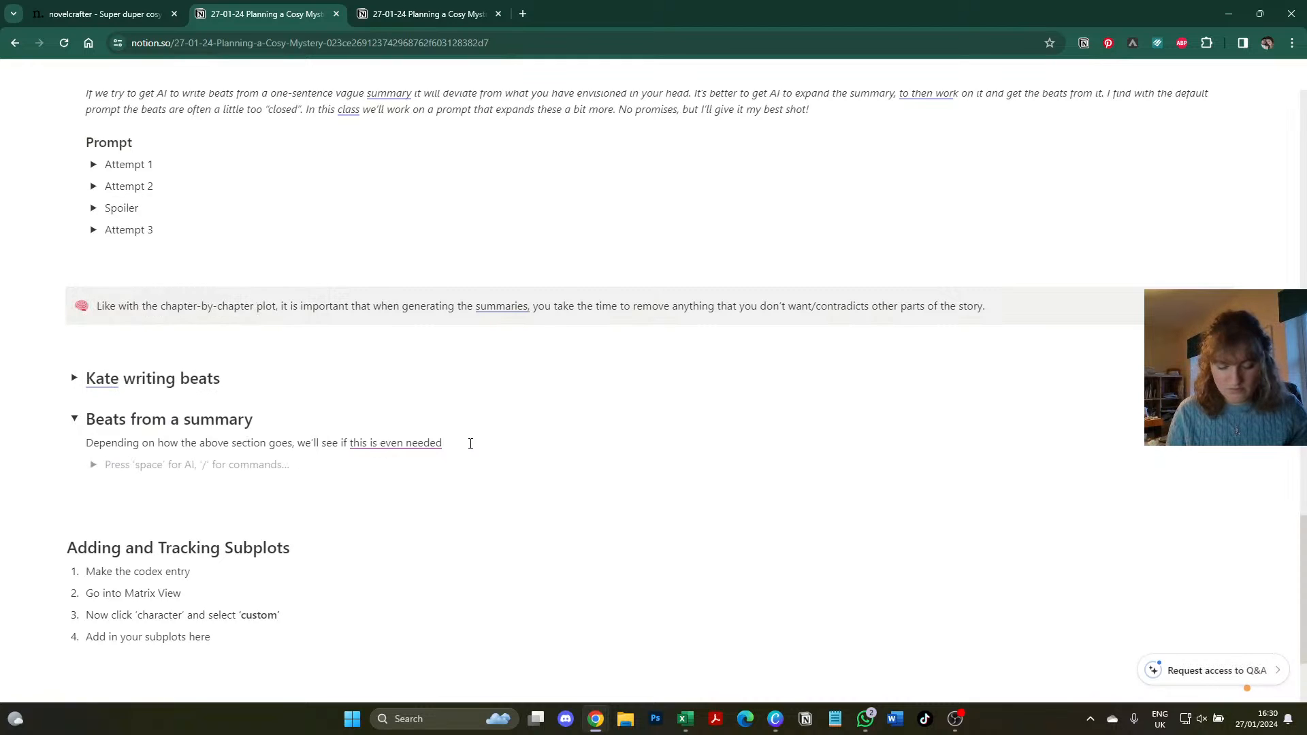
pyautogui.write('Beats prompt')
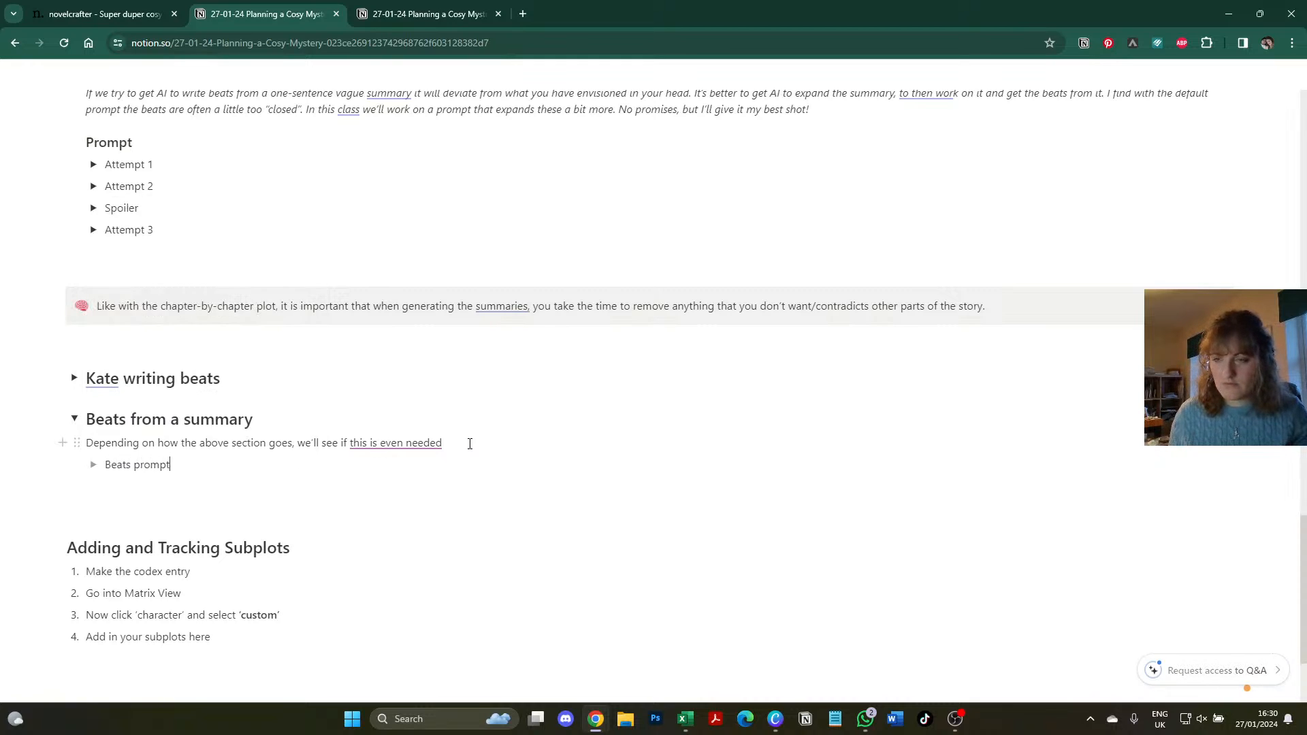
# - Paste the copied system message inside the "Beats prompt" toggle and collapse the toggle
pyautogui.click(94, 464)
pyautogui.click(140, 485)
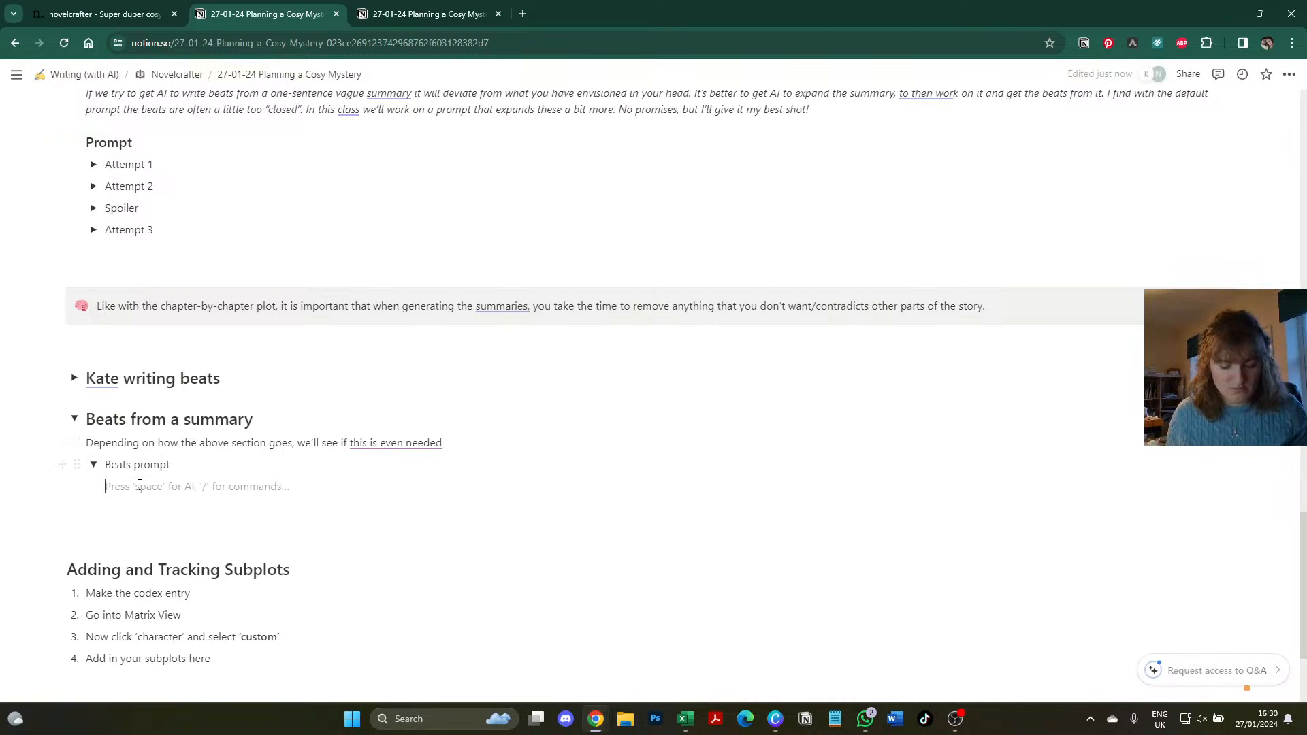
pyautogui.hotkey('ctrl', 'v')
pyautogui.click(93, 464)
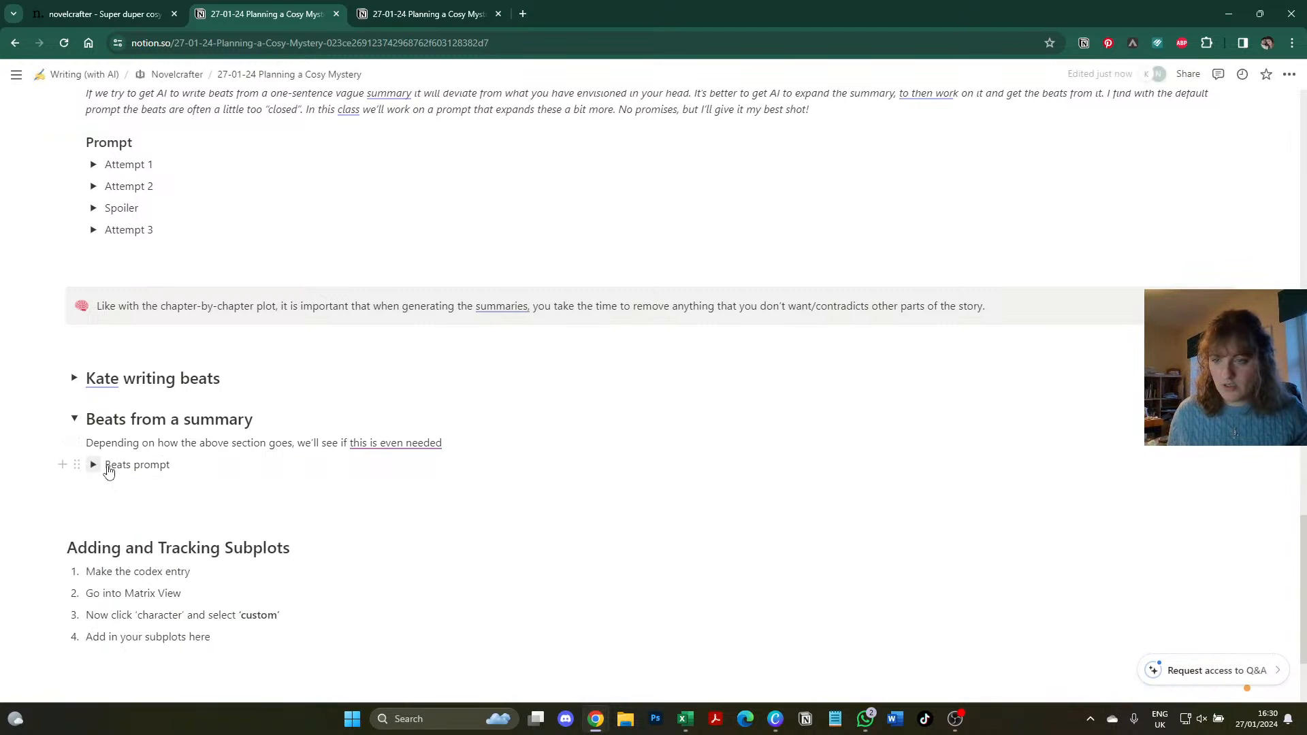
# - Switch back to Novelcrafter, return to the story plan and copy the whole Chapter 1 scene summary
pyautogui.hotkey('ctrl', 'shift', 'Tab')
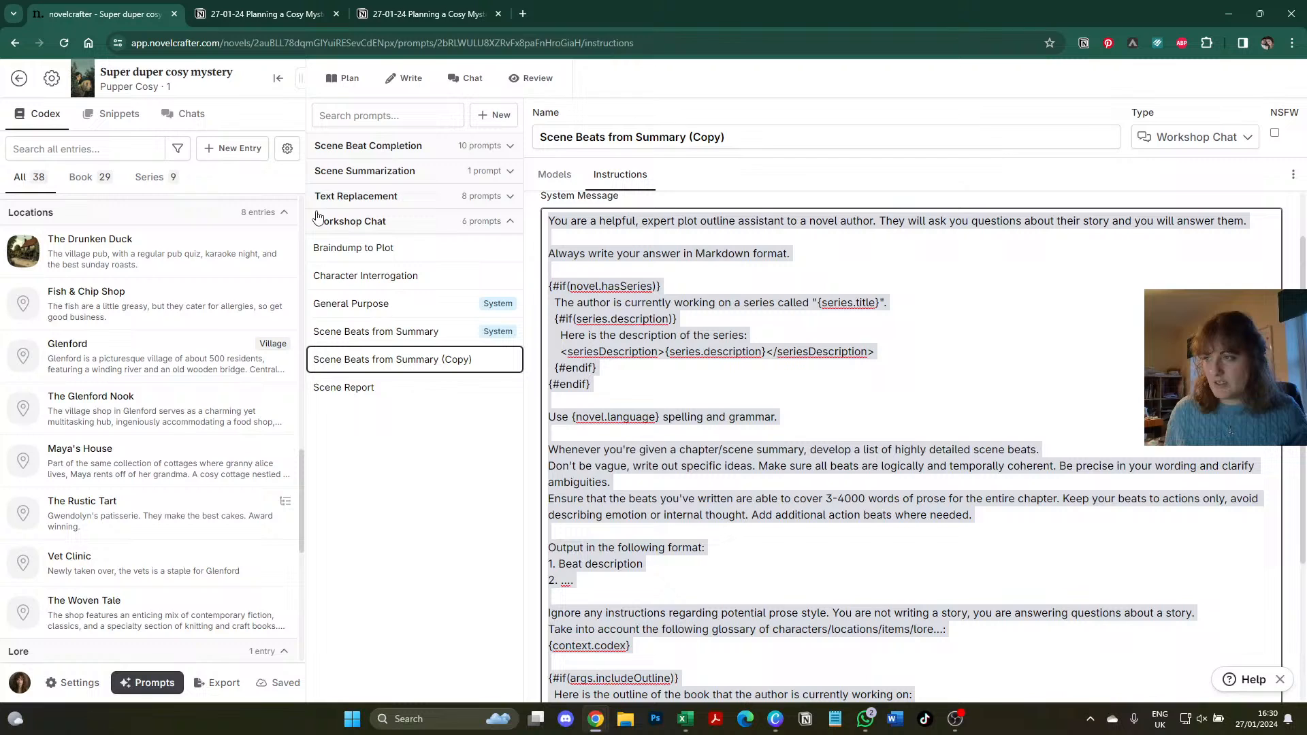
pyautogui.click(344, 78)
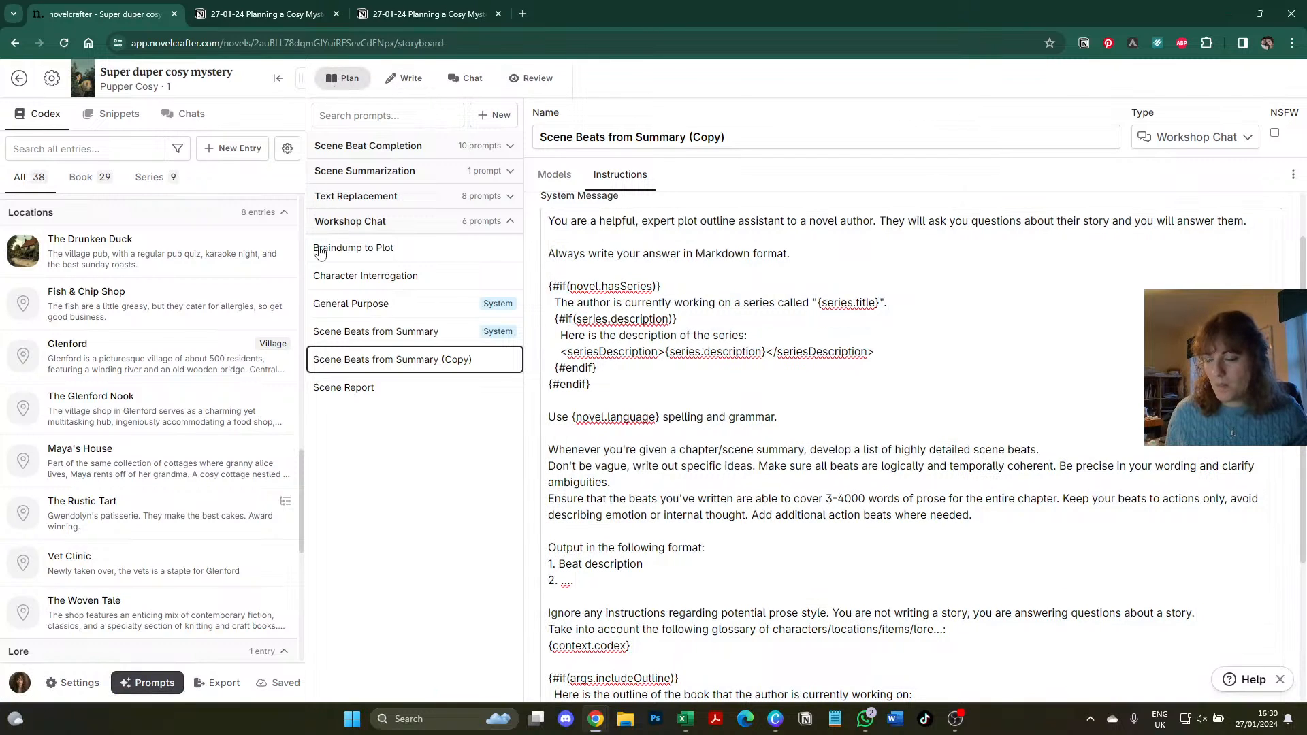
pyautogui.click(434, 283)
pyautogui.hotkey('ctrl', 'a')
pyautogui.hotkey('ctrl', 'c')
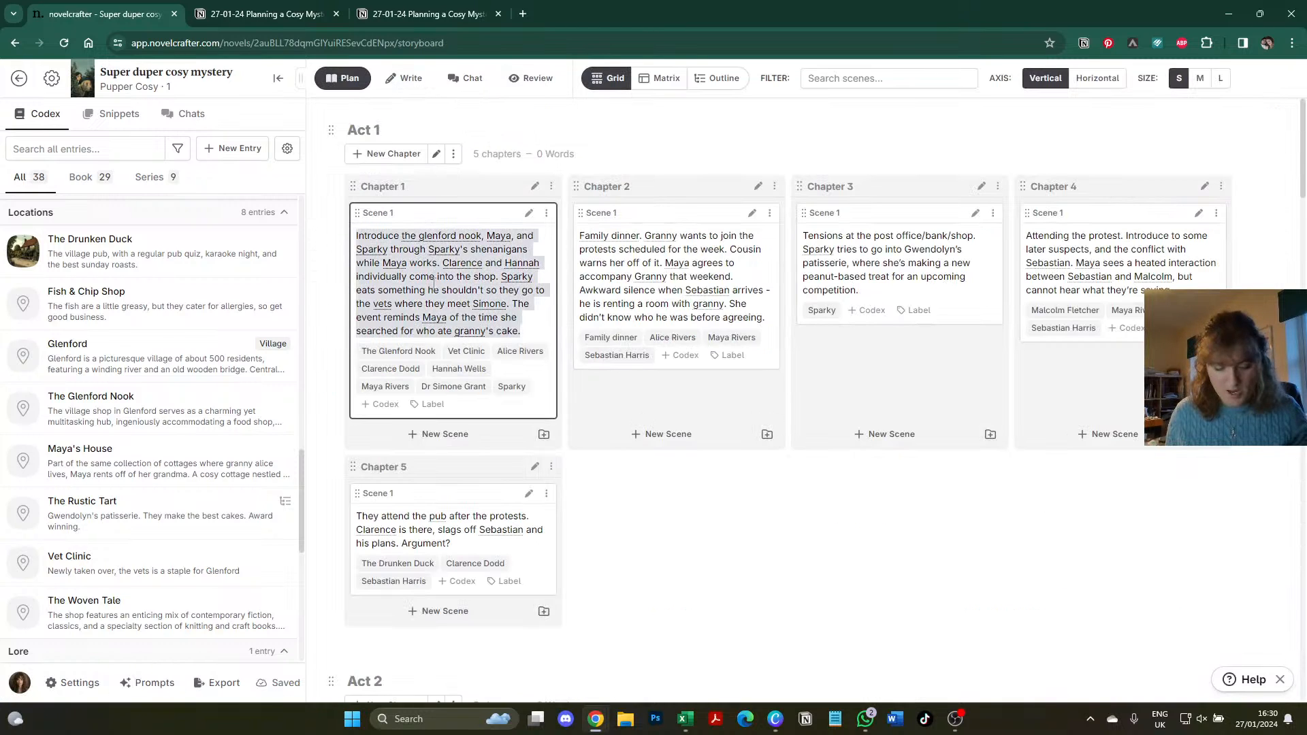
# - Start a new chat thread that uses the "Scene Beats from Summary (Copy)" prompt with the GPT-4 Turbo model
pyautogui.click(456, 85)
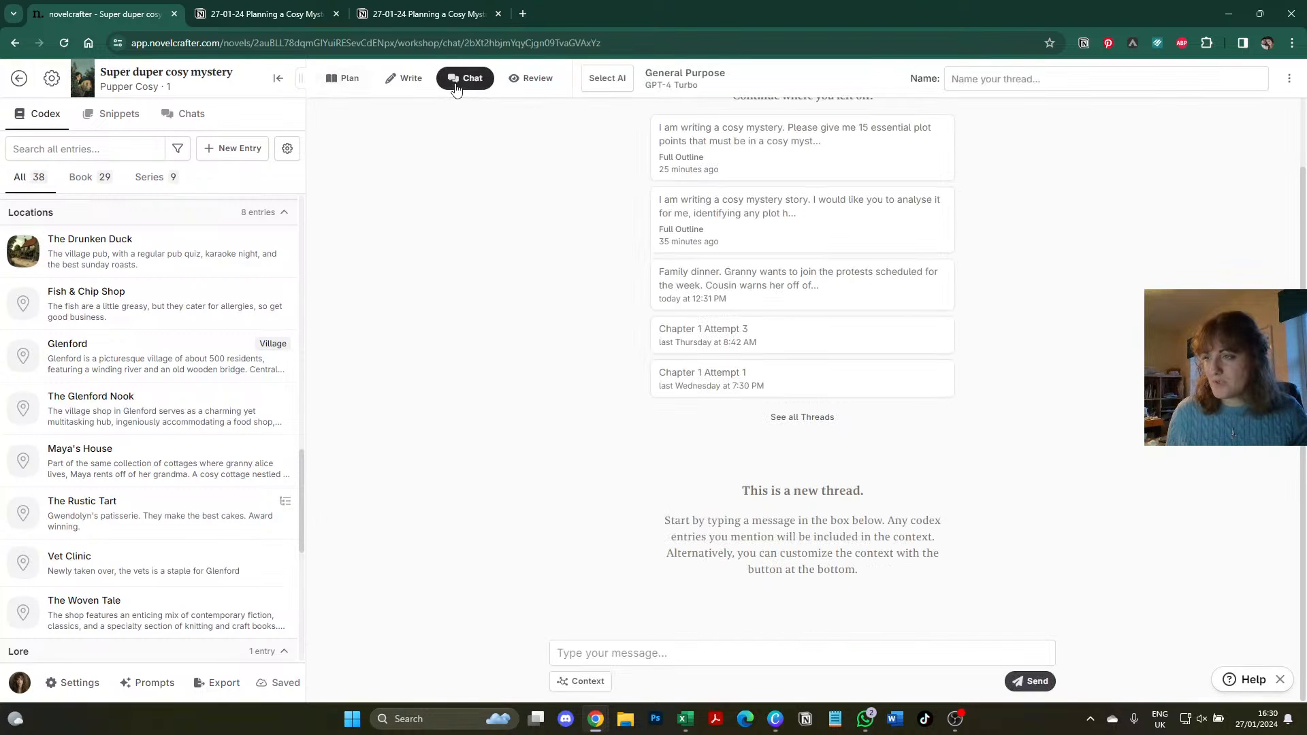
pyautogui.click(626, 78)
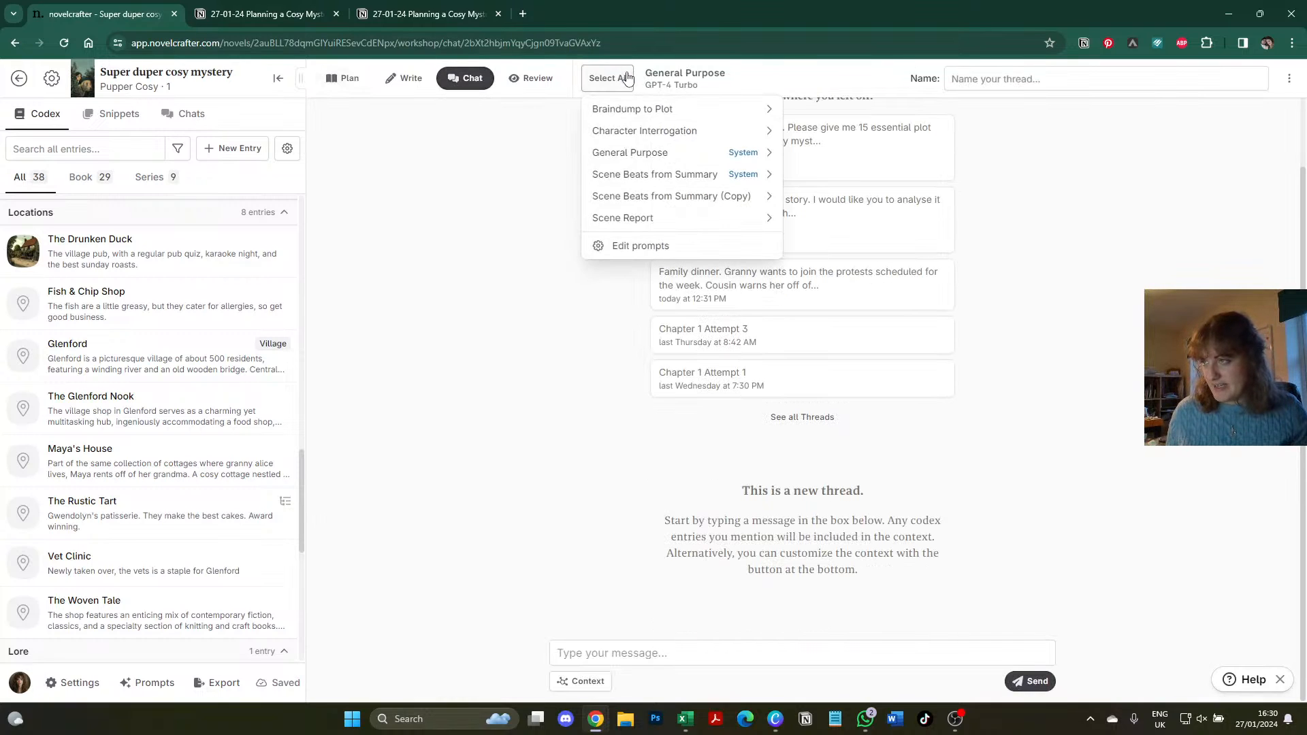
pyautogui.moveTo(622, 177)
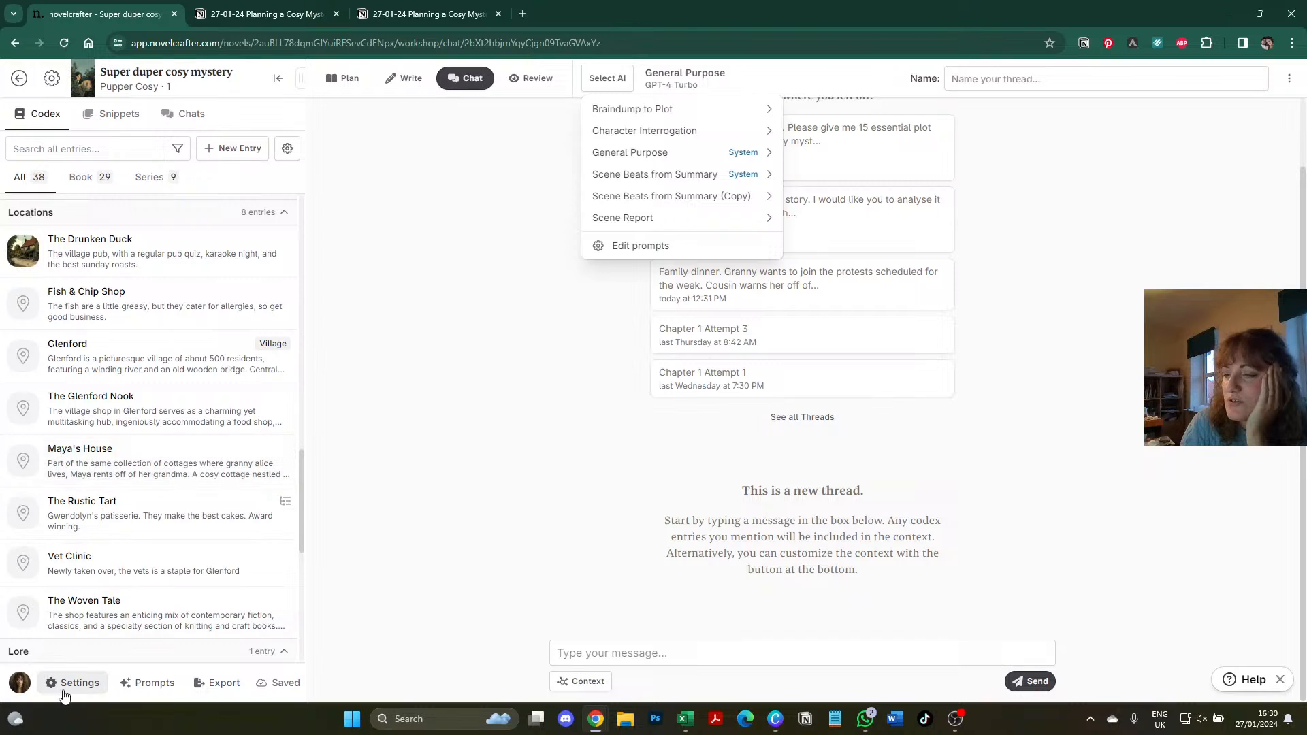
pyautogui.moveTo(749, 196)
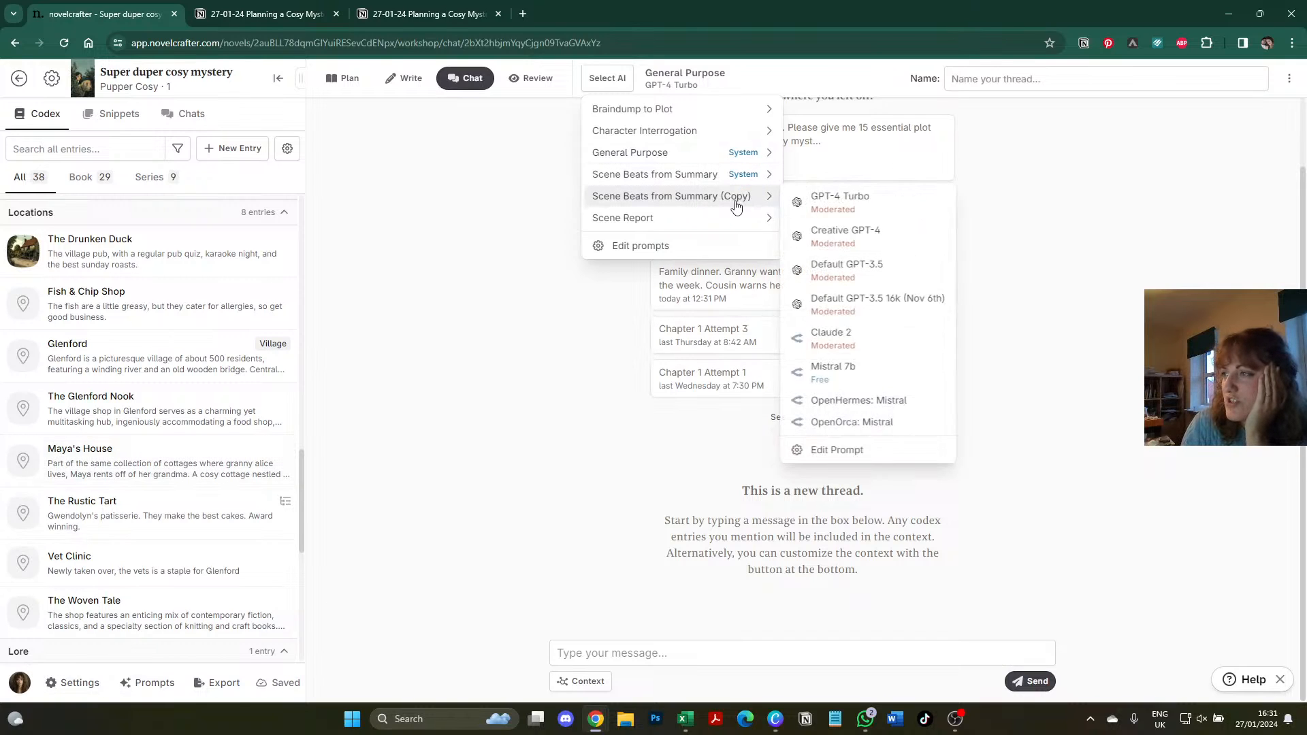
pyautogui.click(858, 198)
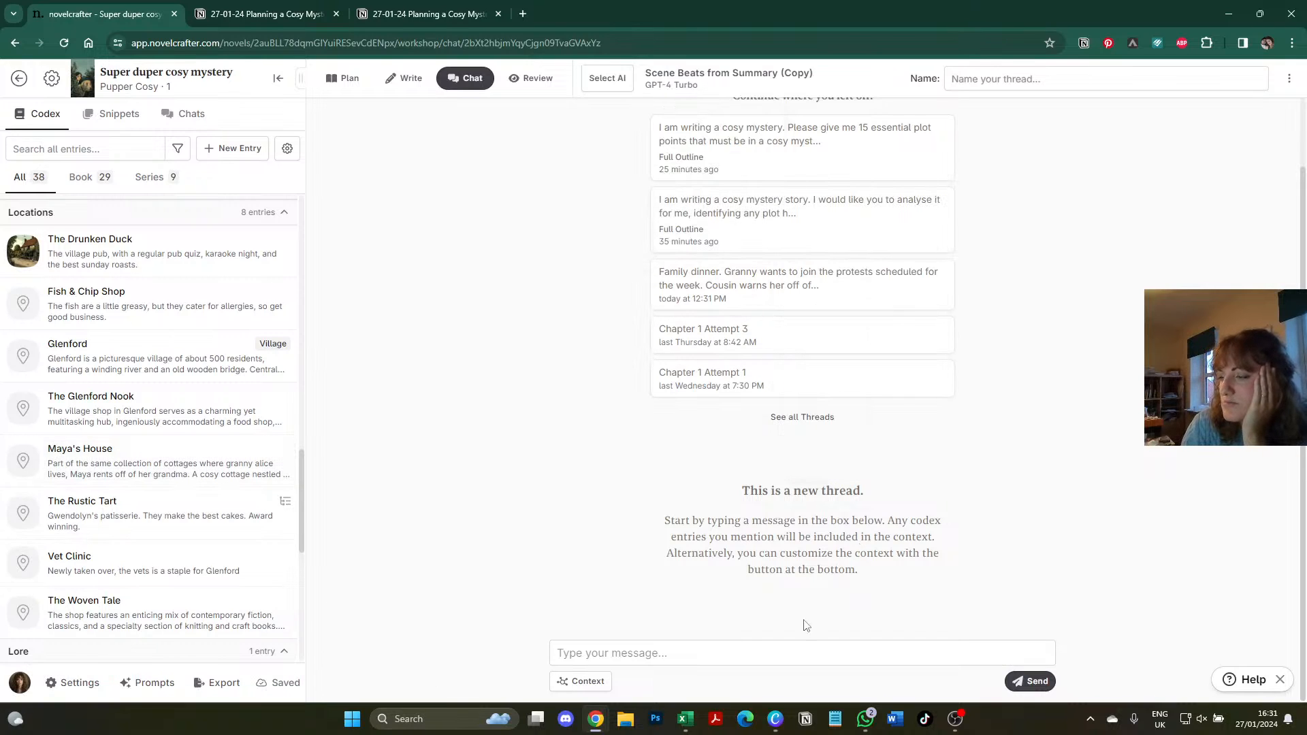
# - Paste the Chapter 1 summary as the chat message and send it to generate scene beats
pyautogui.click(696, 654)
pyautogui.hotkey('ctrl', 'v')
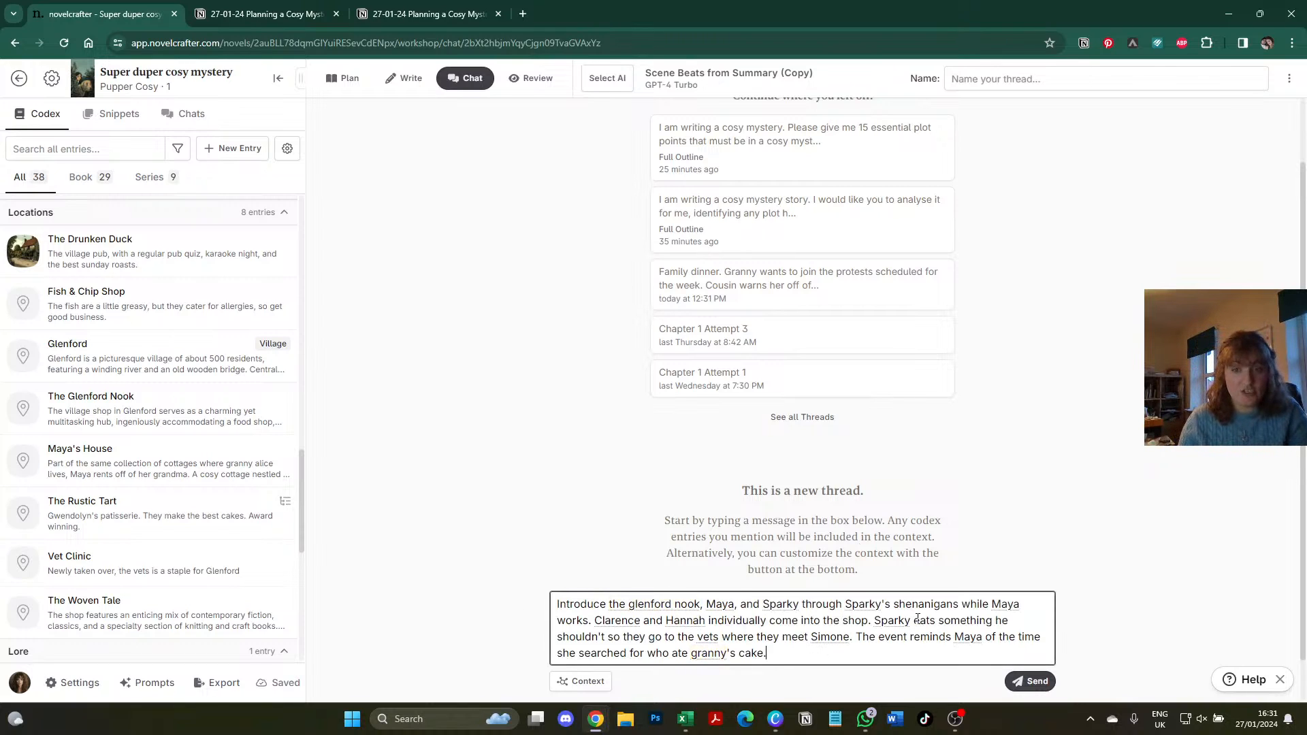
pyautogui.click(1031, 681)
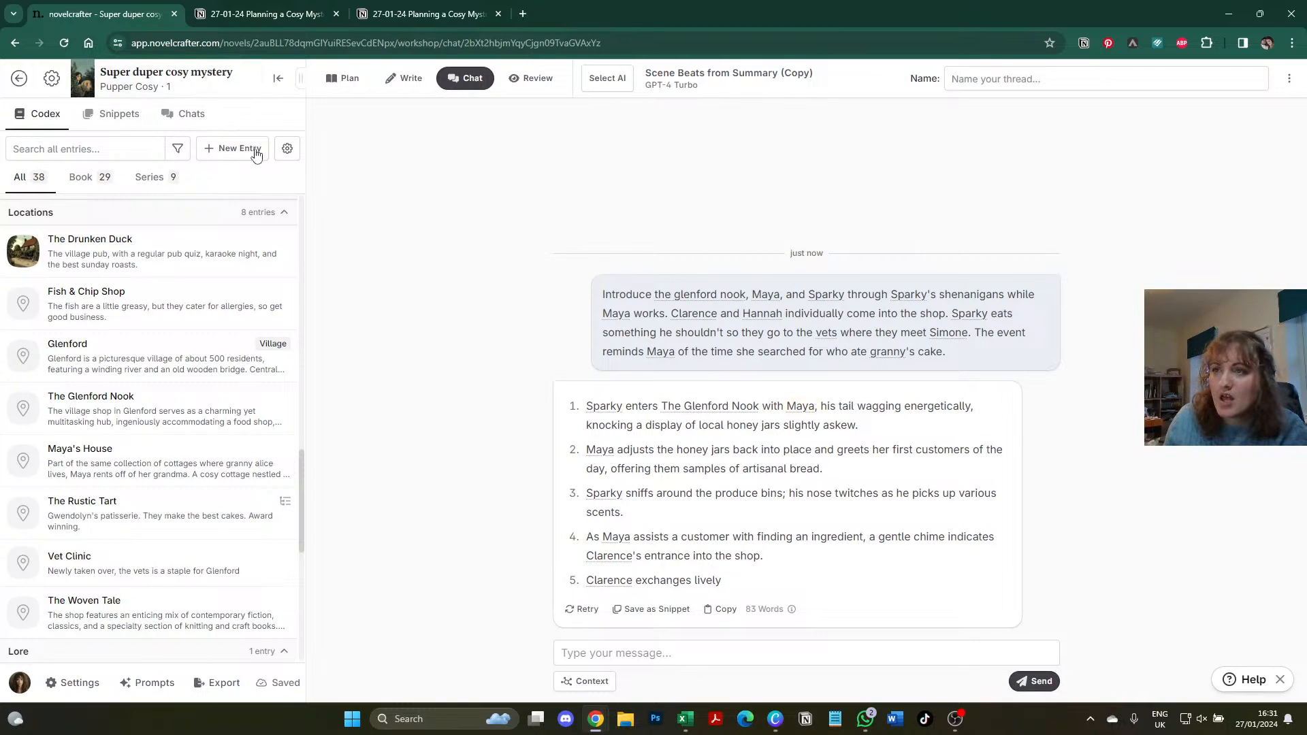
# - Show the list of chat threads, start another new thread and paste the Chapter 1 summary into its message
pyautogui.click(165, 115)
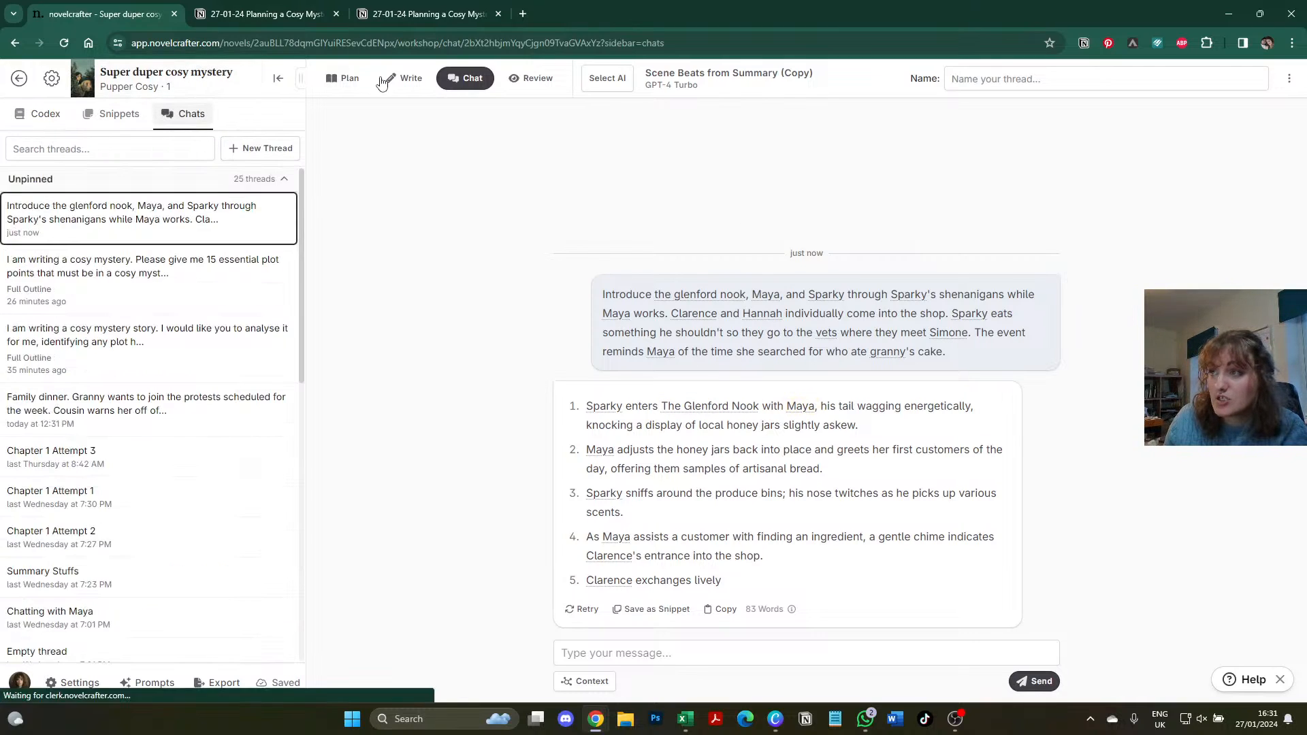
pyautogui.click(449, 80)
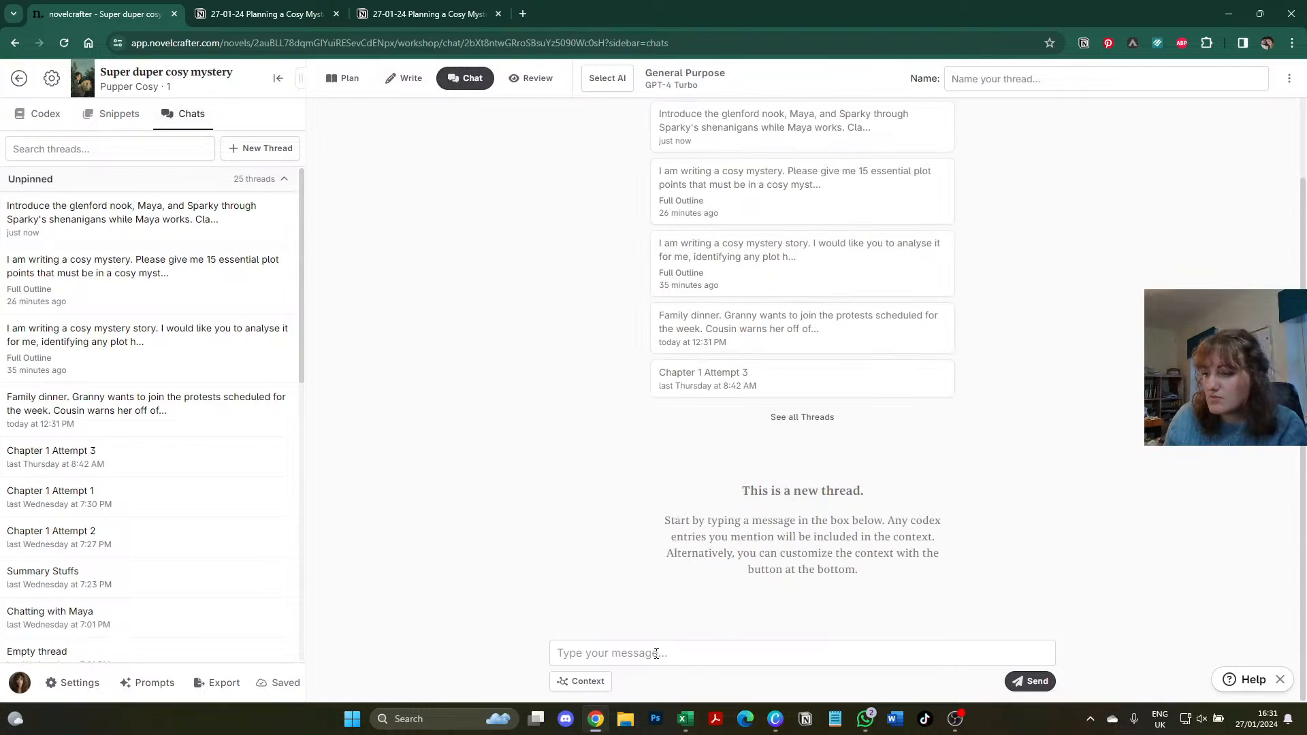
pyautogui.click(656, 653)
pyautogui.hotkey('ctrl', 'v')
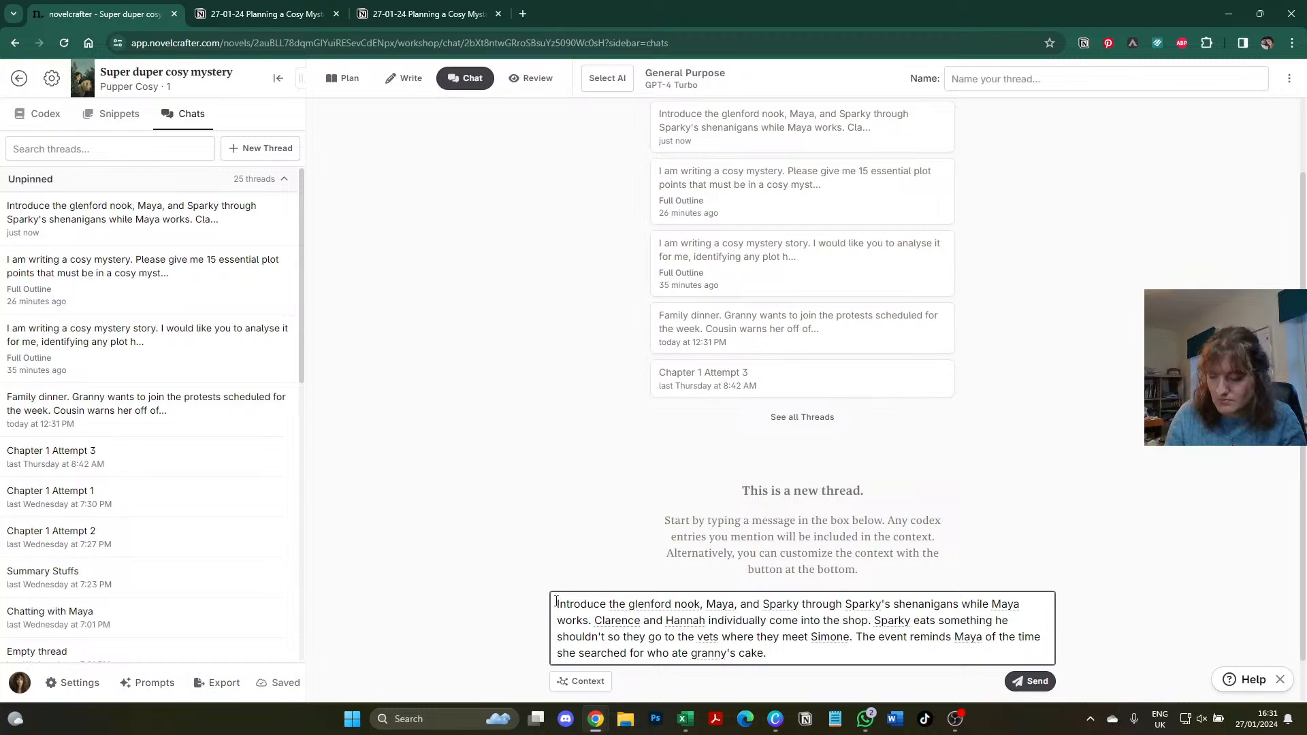
# - Add the line "Tell from Maya's POV." above the pasted Chapter 1 summary and send the message
pyautogui.press('Return')
pyautogui.write('POV')
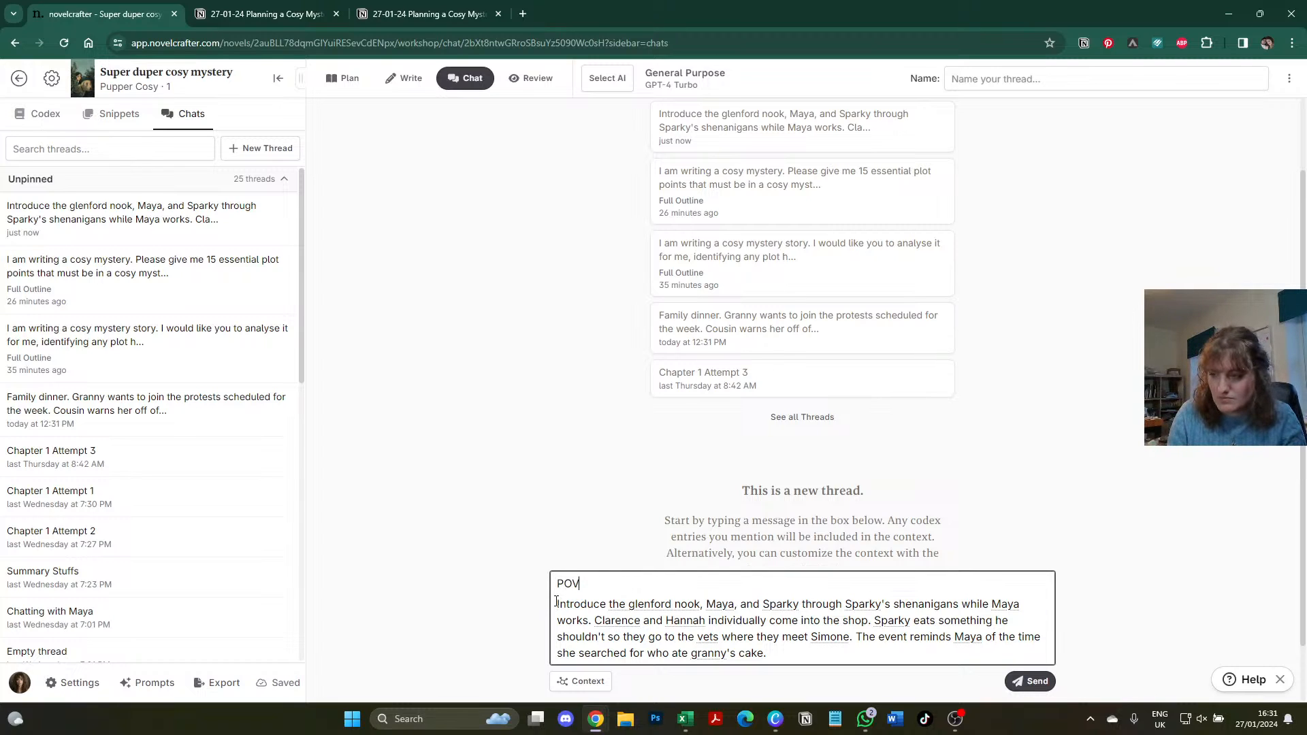
pyautogui.press('BackSpace')
pyautogui.press('BackSpace')
pyautogui.press('BackSpace')
pyautogui.press('BackSpace')
pyautogui.press('BackSpace')
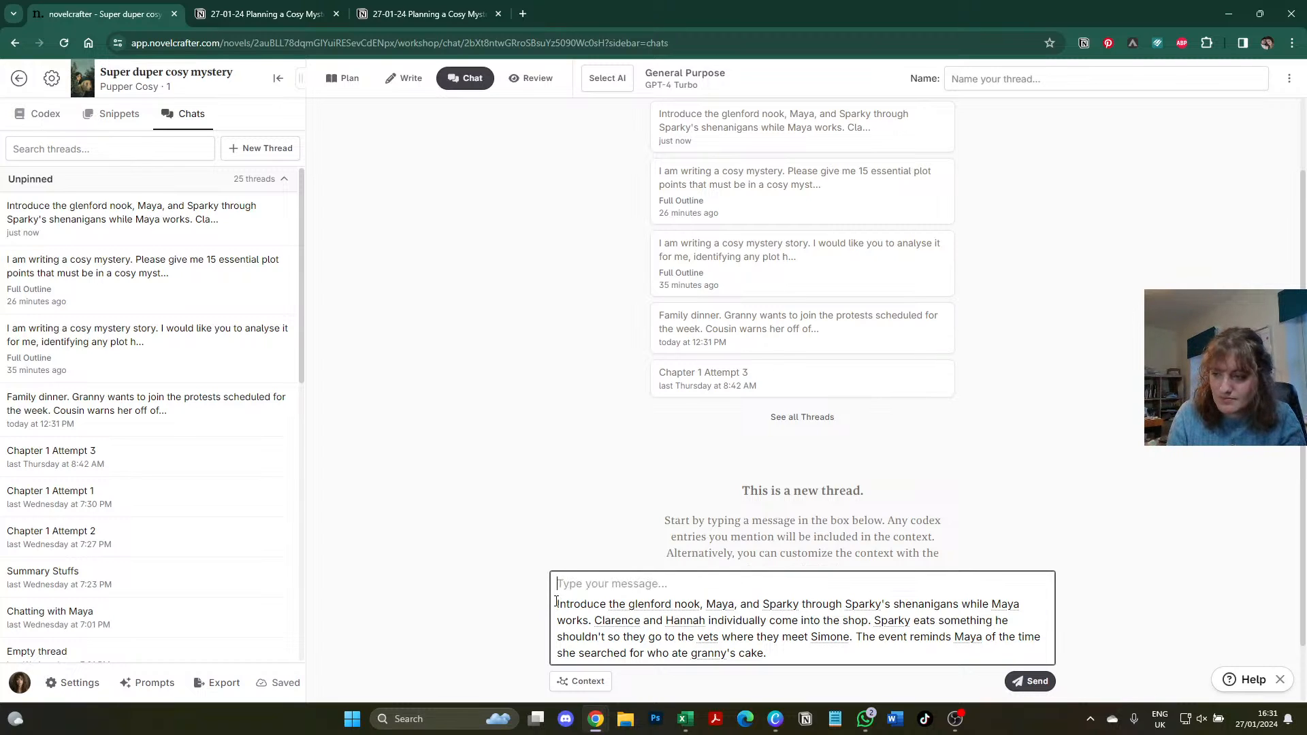
pyautogui.write('Tell from Ma')
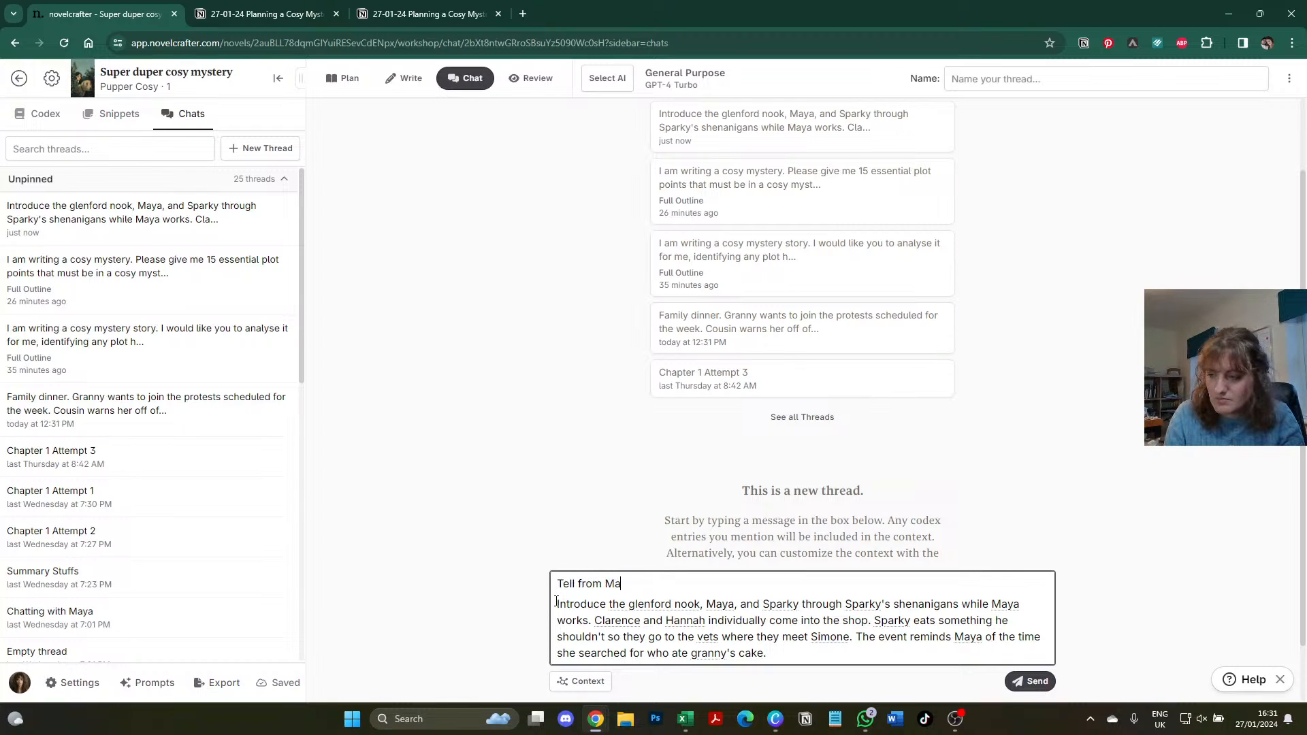
pyautogui.write("ya's POV")
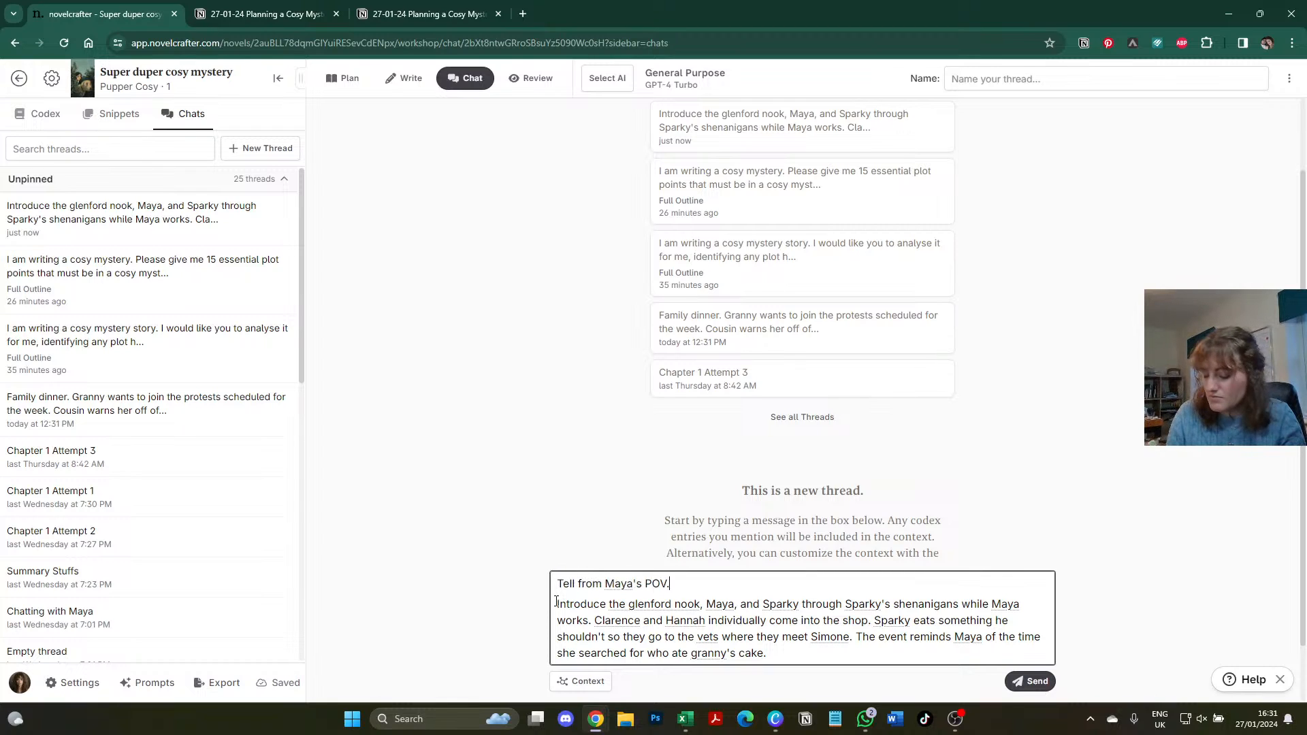
pyautogui.write('.')
pyautogui.press('Return')
pyautogui.press('BackSpace')
pyautogui.hotkey('ctrl', 'Return')
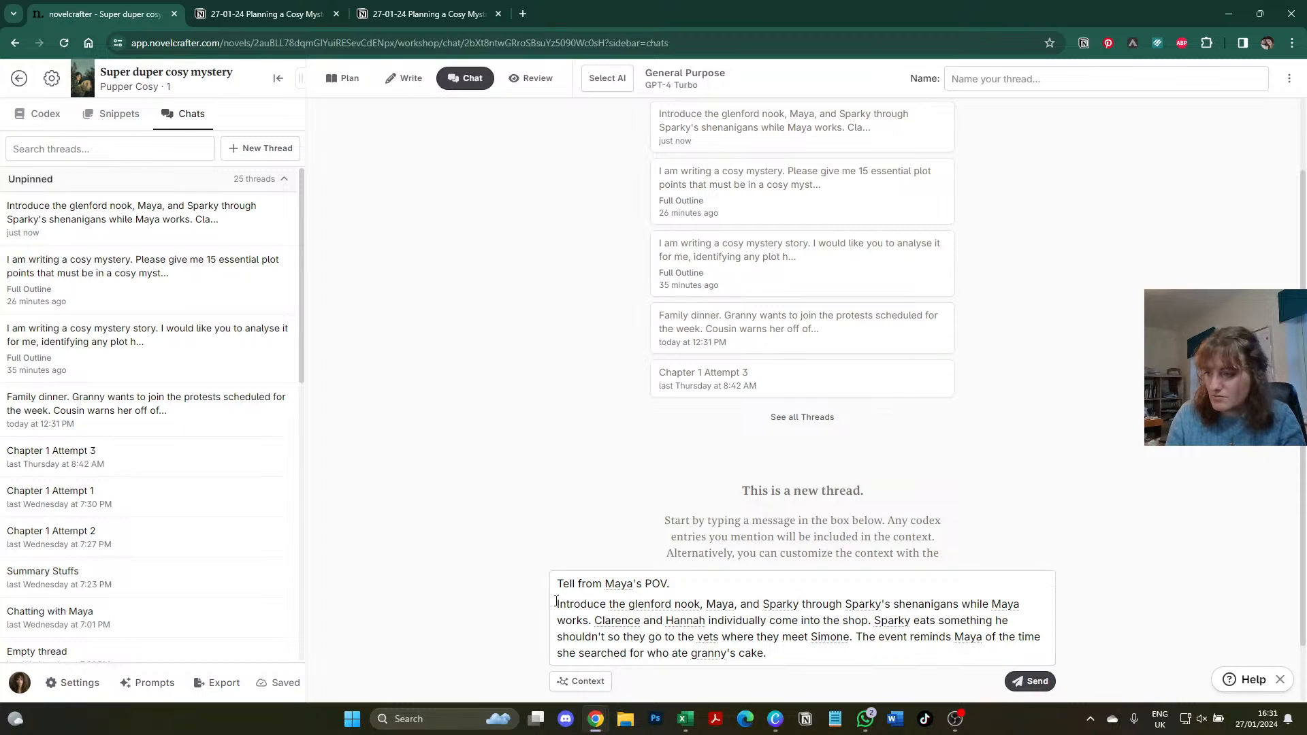
pyautogui.click(1029, 683)
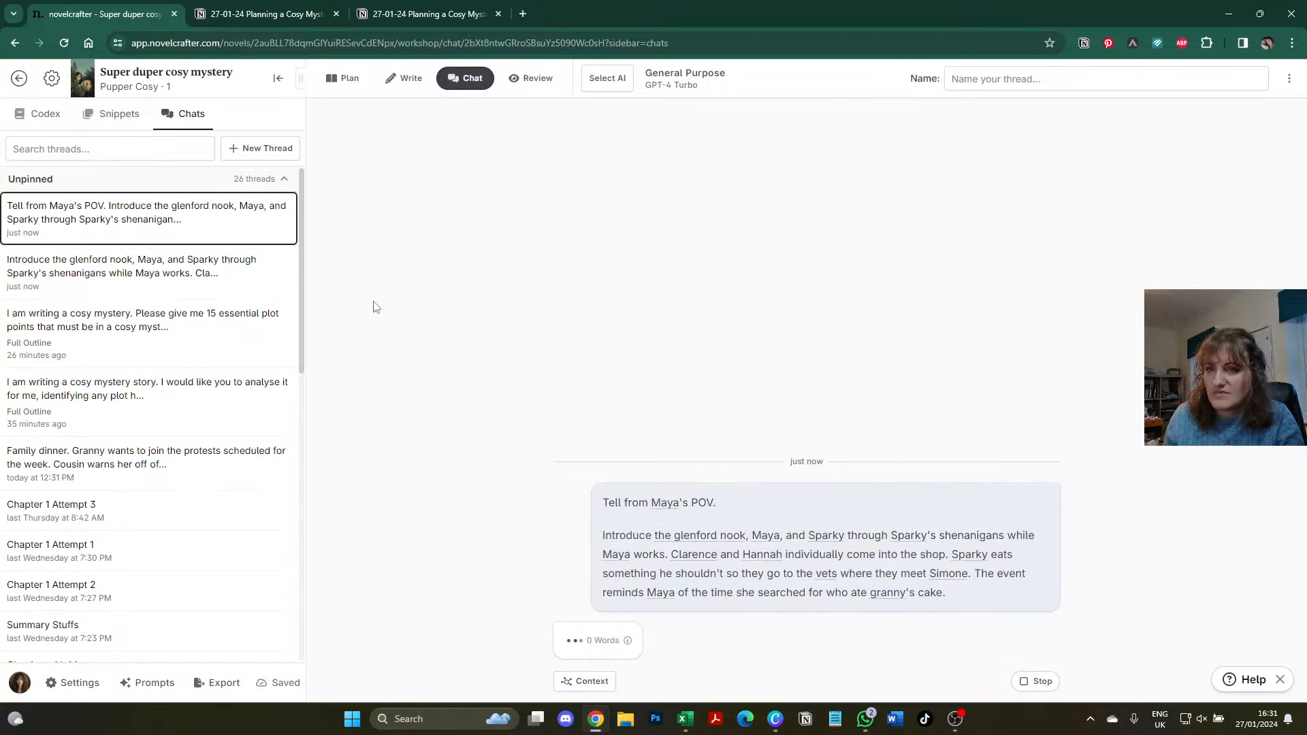
# - Preview the earlier scene beats thread for comparison and stop the reply being generated in the current thread
pyautogui.click(221, 279)
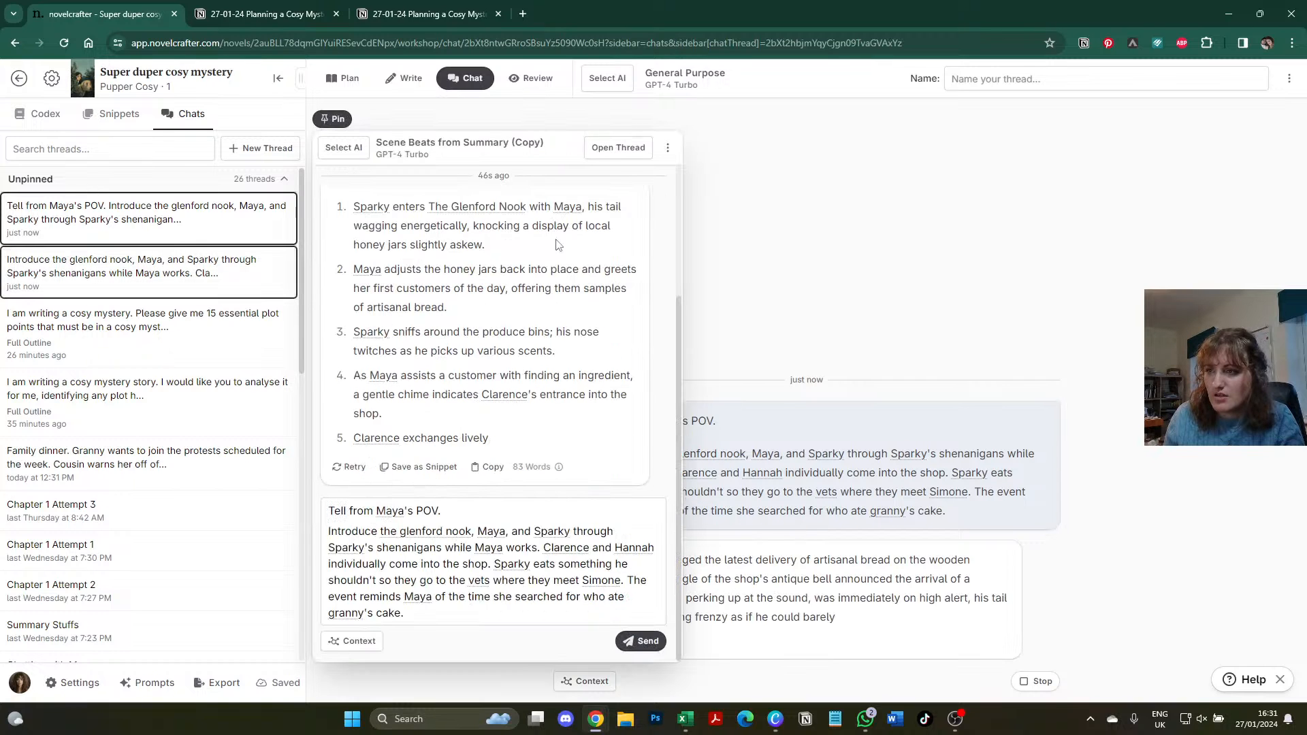
pyautogui.click(665, 147)
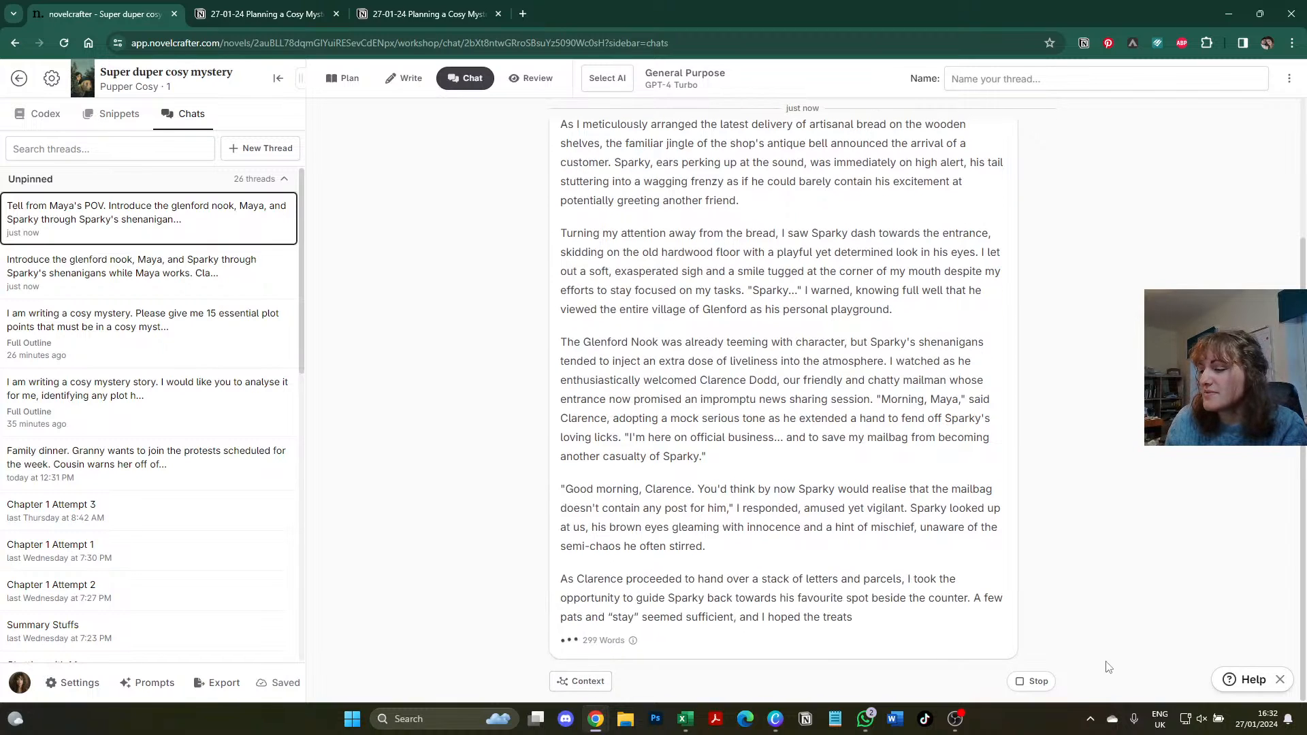
pyautogui.click(1032, 681)
# - Copy the whole sent message, including the line about Maya's POV and the Chapter 1 summary
pyautogui.scroll(3, 779, 507)
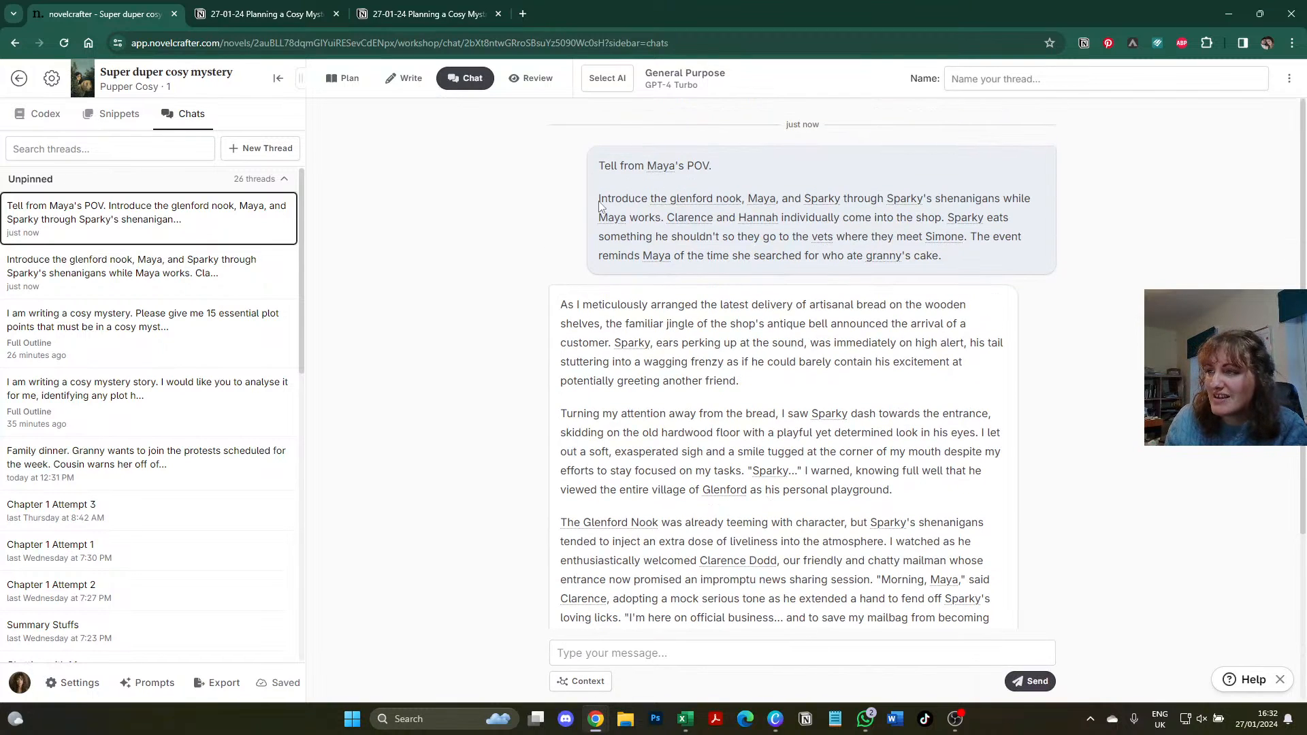
pyautogui.moveTo(599, 163); pyautogui.dragTo(953, 262)
pyautogui.hotkey('ctrl', 'c')
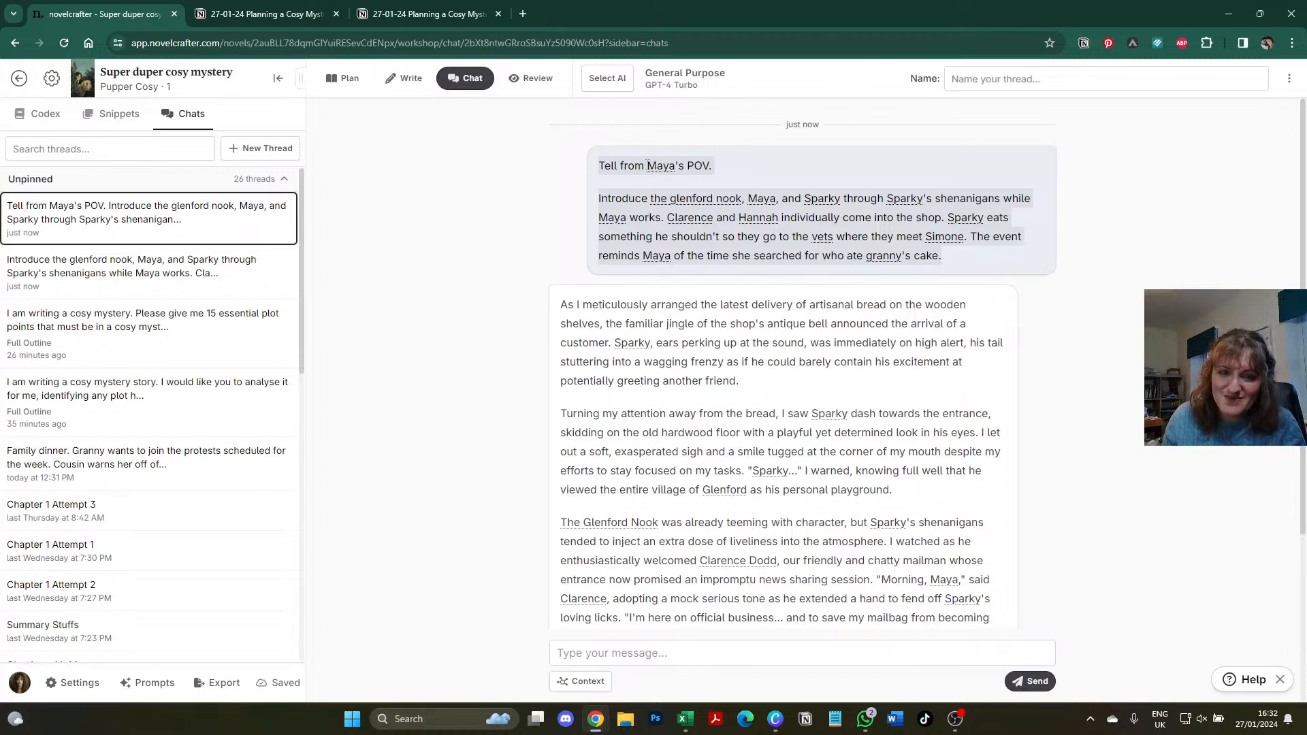
# - Start a new chat thread with the "Scene Beats from Summary (Copy)" prompt and the GPT-4 Turbo model
pyautogui.click(464, 78)
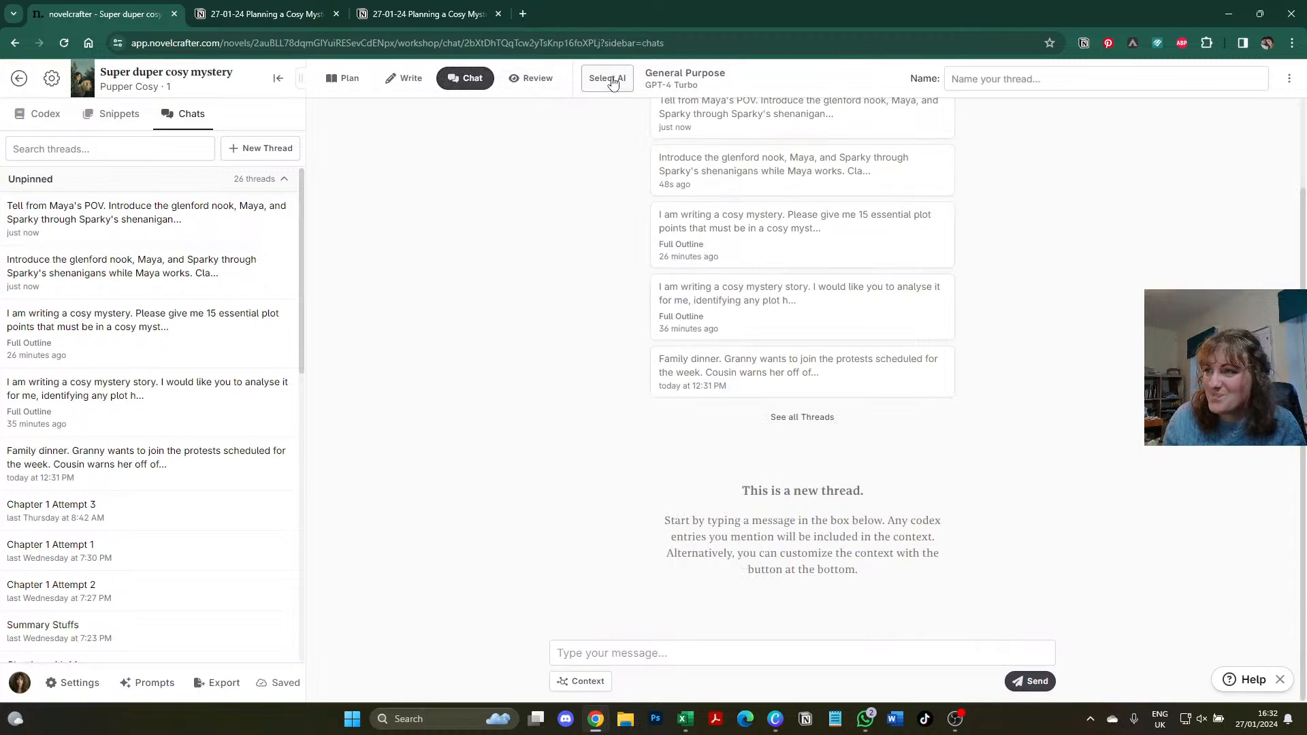
pyautogui.click(611, 81)
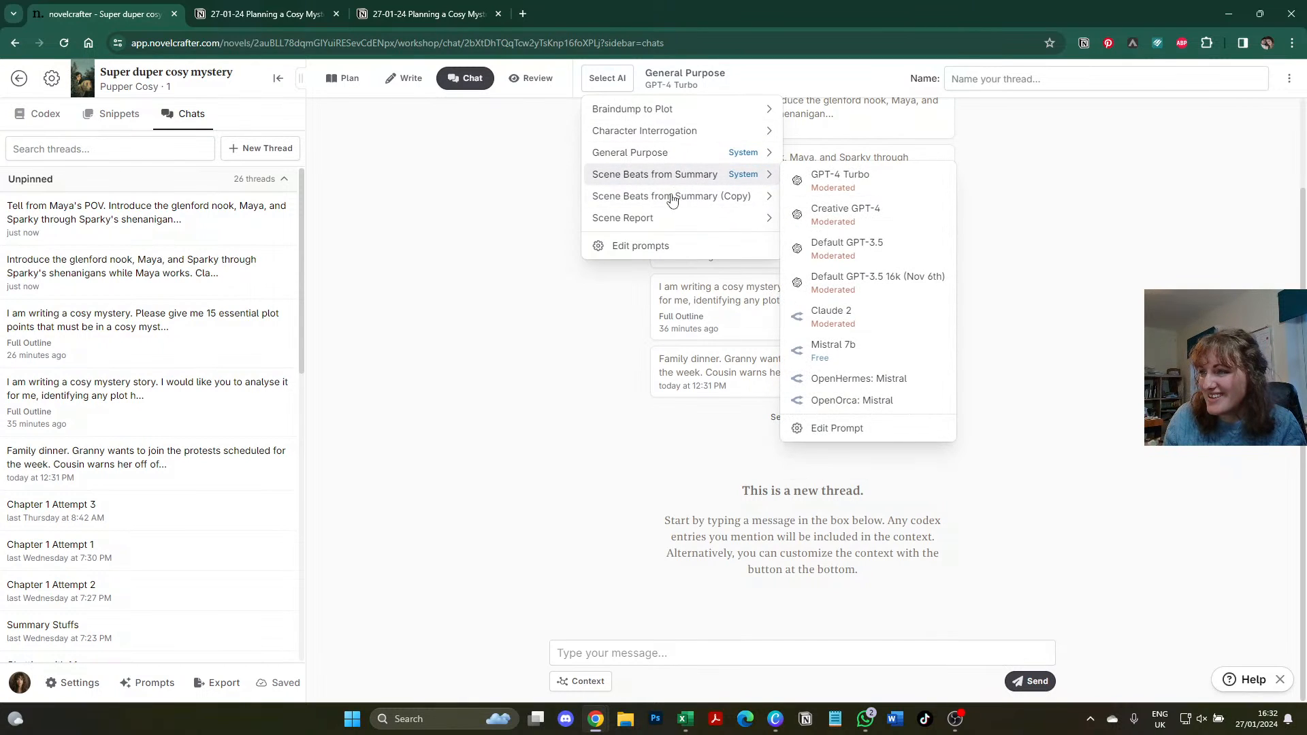
pyautogui.moveTo(672, 197)
pyautogui.click(837, 199)
# - Paste the copied message, change its first line to "Tell the beats from Maya's POV." and send it
pyautogui.click(661, 654)
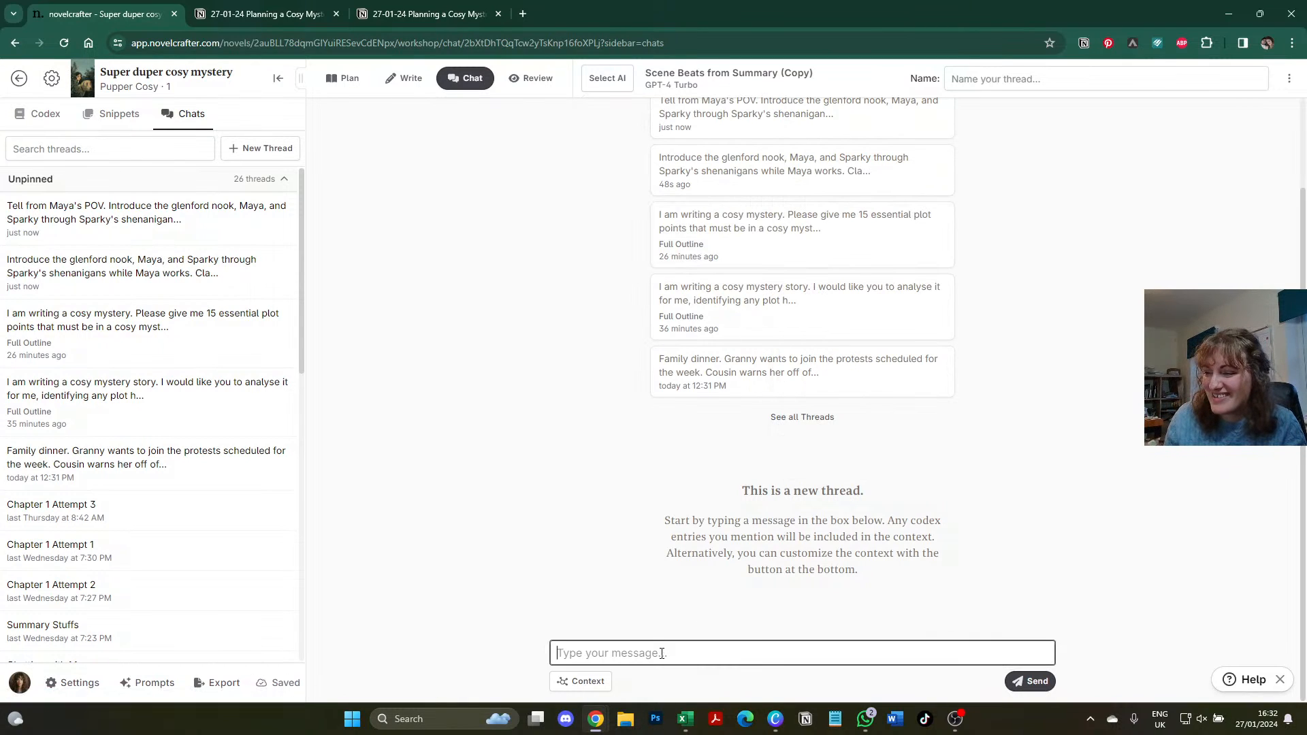
pyautogui.hotkey('ctrl', 'v')
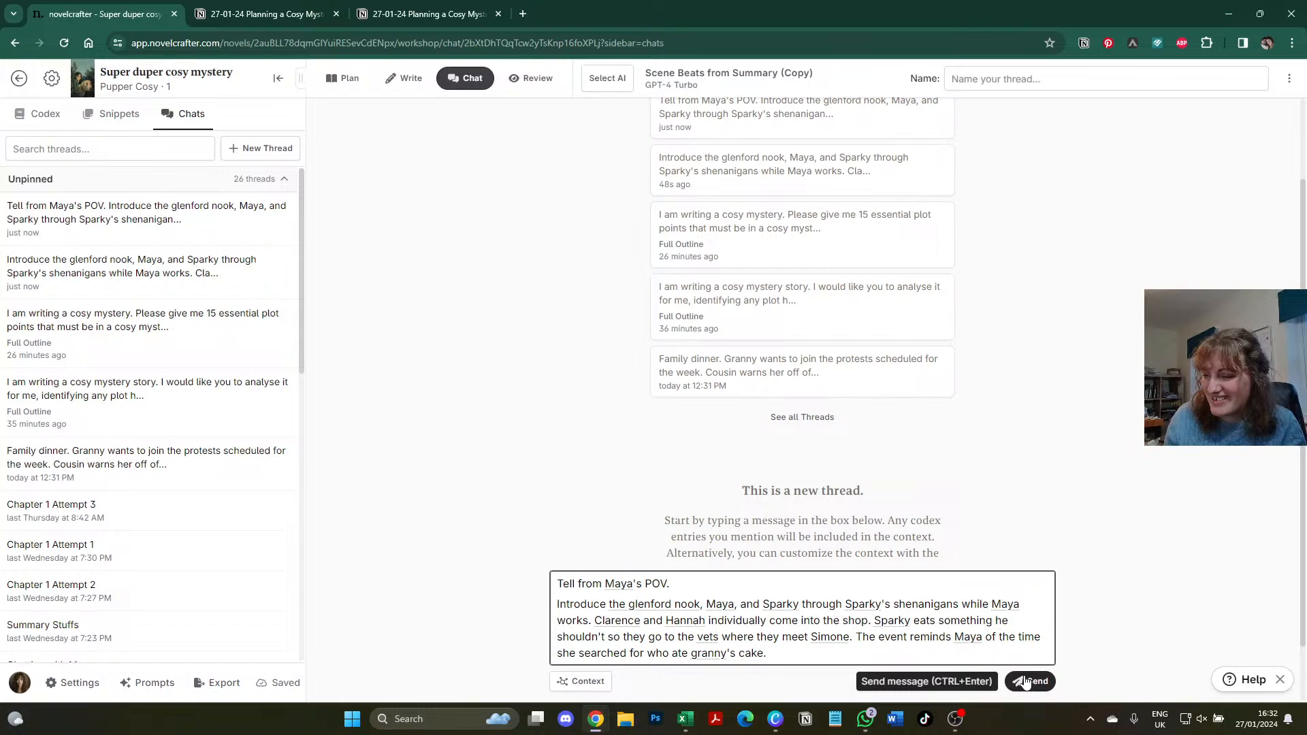
pyautogui.click(579, 583)
pyautogui.write('the beats')
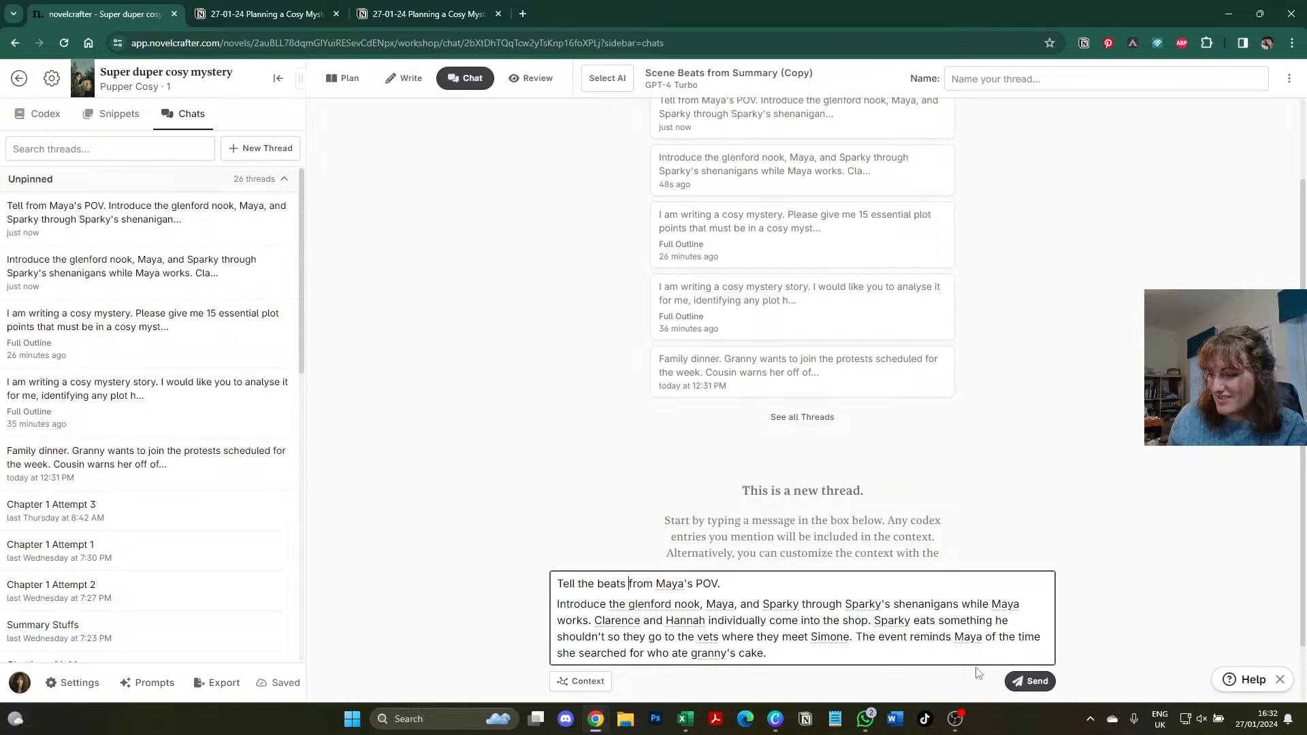
pyautogui.click(1035, 681)
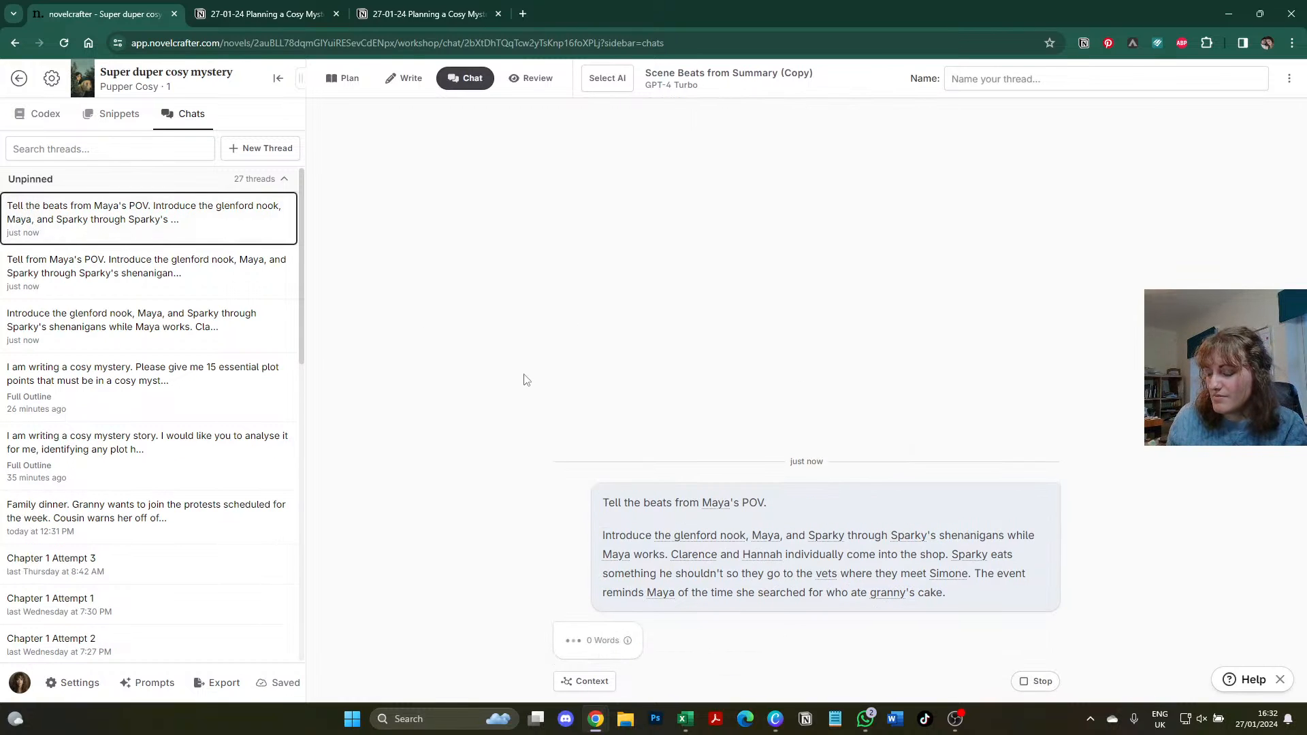
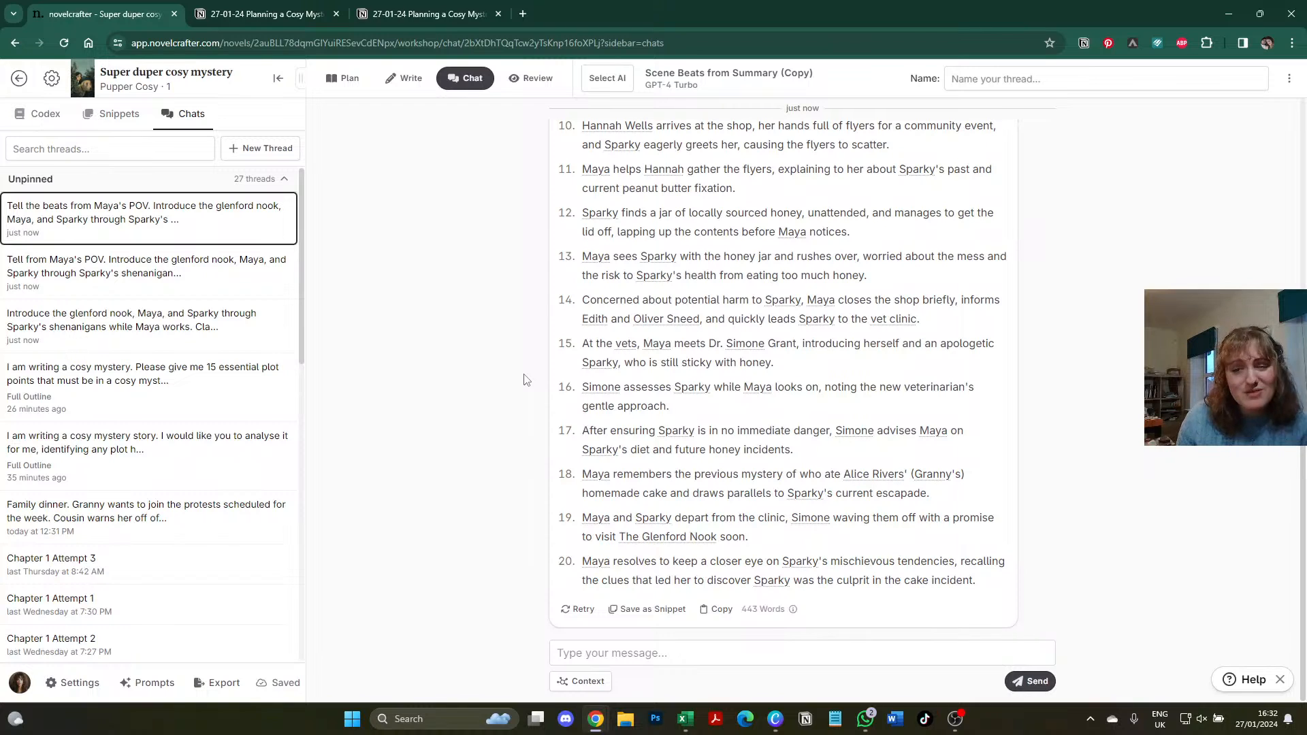
# - Read through the generated Chapter 1 scene beats and copy the whole reply
pyautogui.scroll(3, 532, 367)
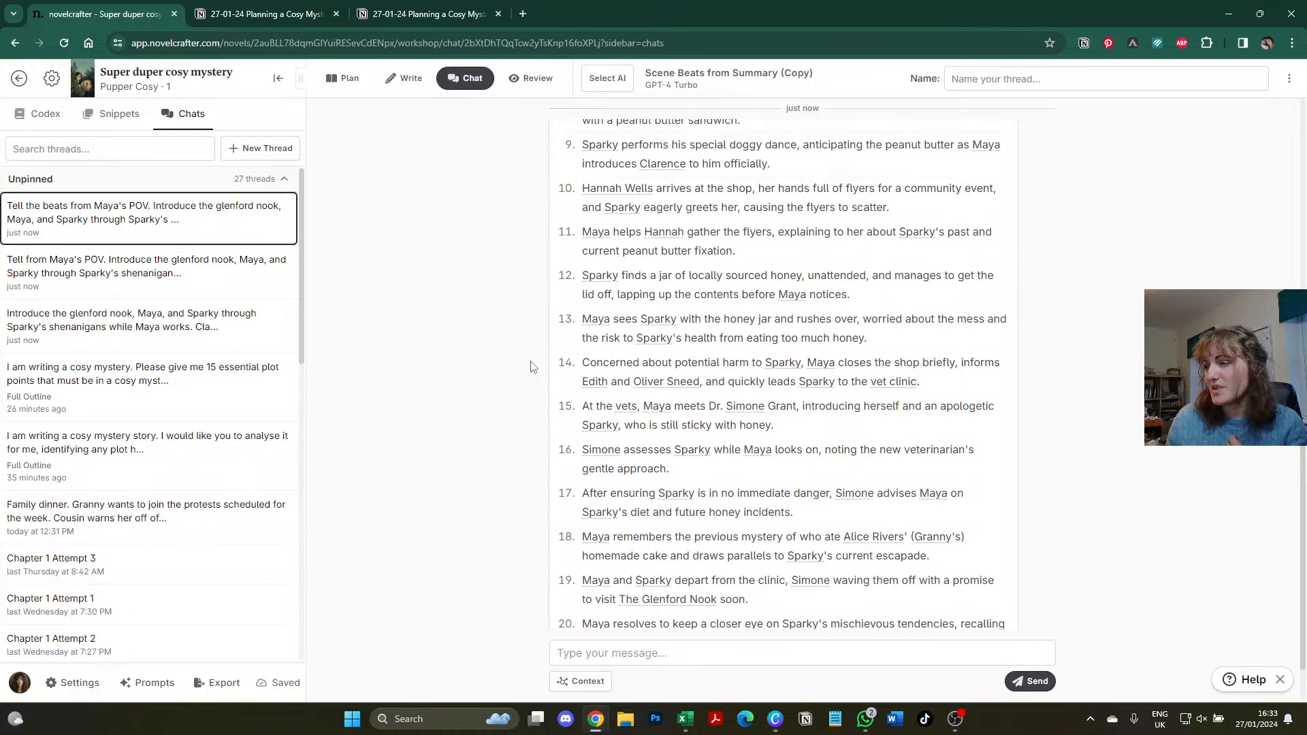
pyautogui.scroll(5, 533, 368)
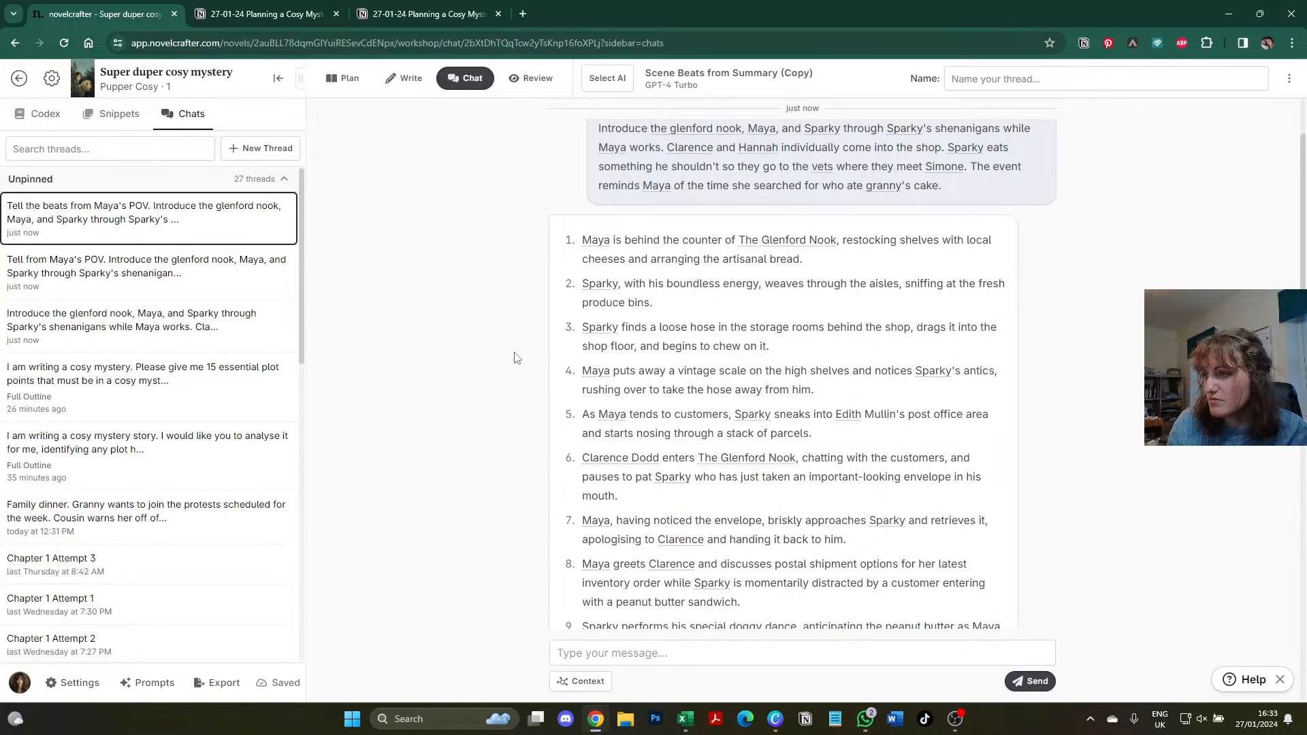
pyautogui.scroll(-8, 420, 536)
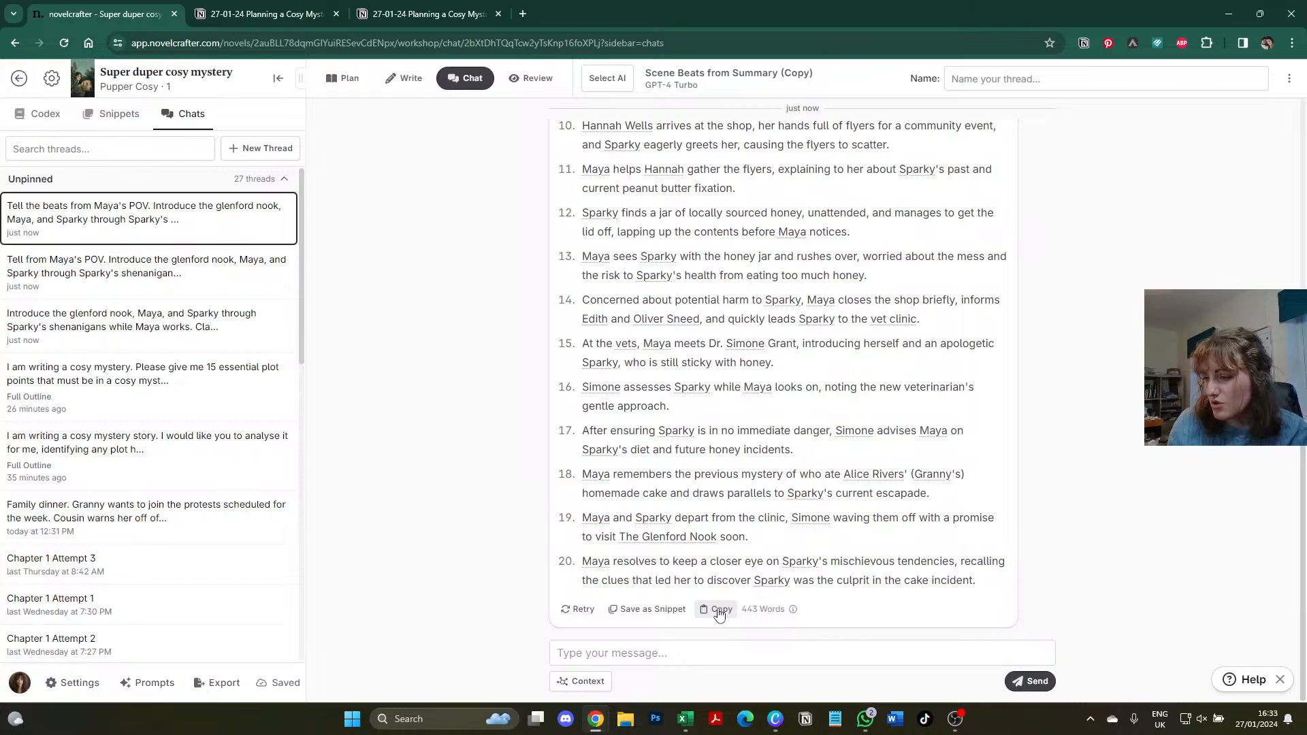
pyautogui.click(719, 611)
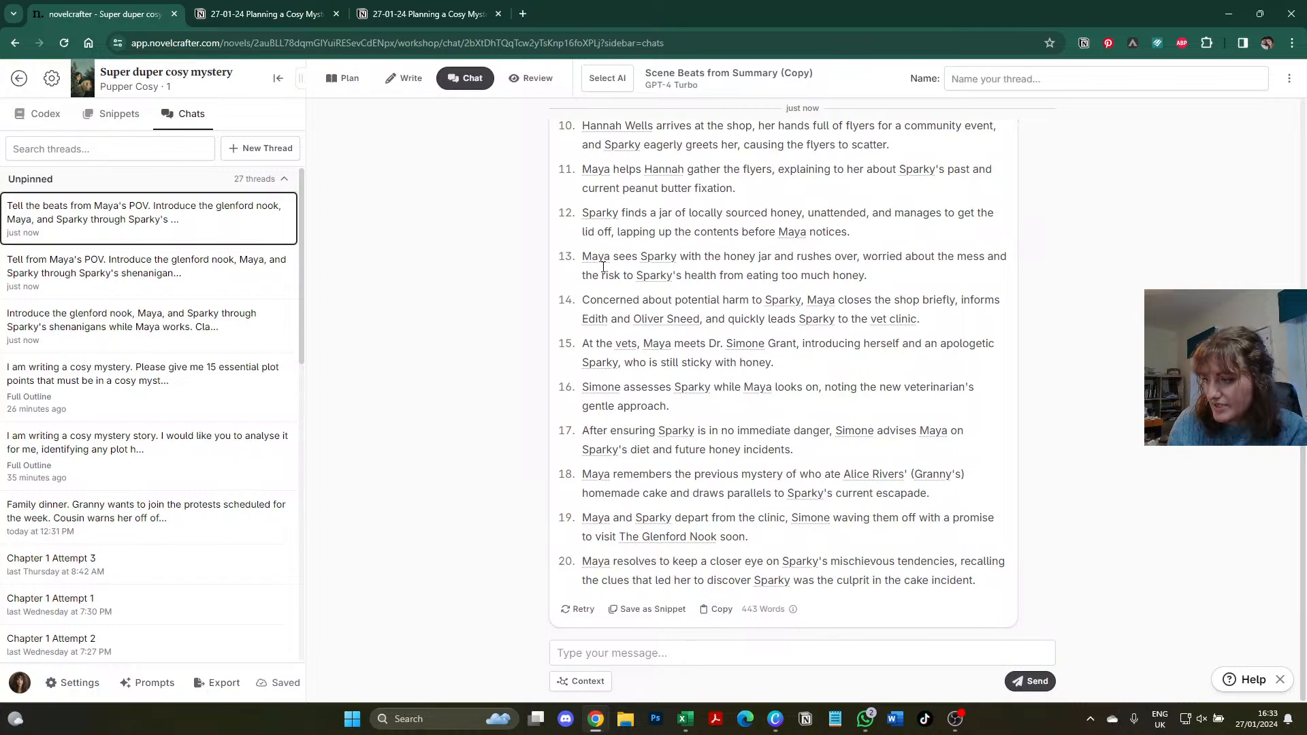
# - Open the manuscript for writing and paste the copied scene beats into the empty Chapter 1 scene
pyautogui.click(402, 78)
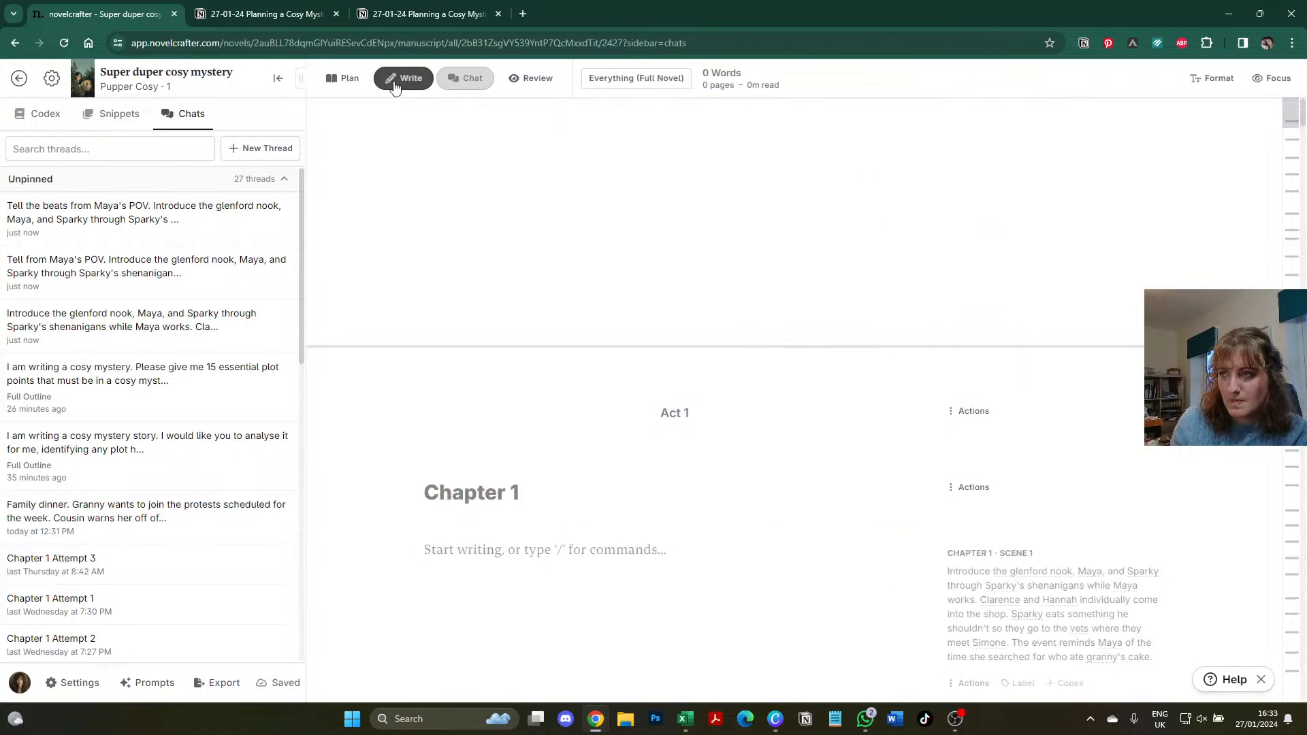
pyautogui.click(484, 286)
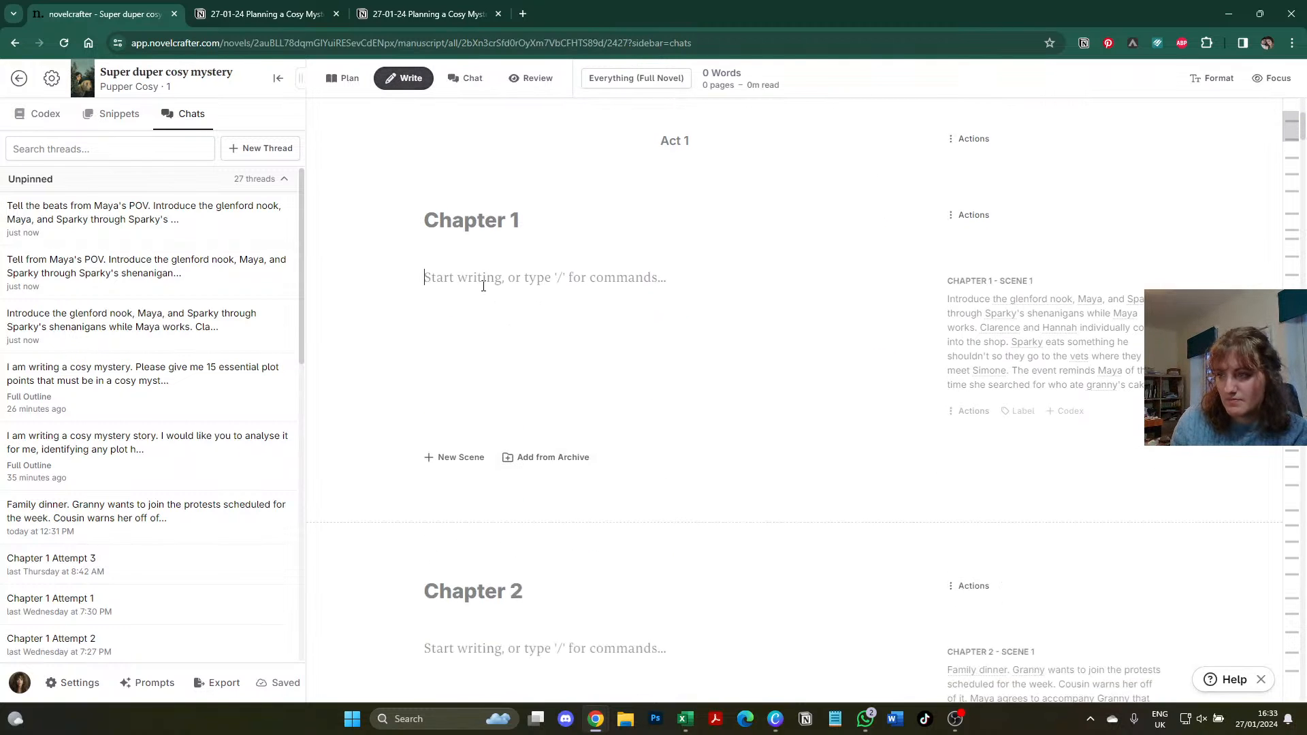
pyautogui.hotkey('ctrl', 'v')
pyautogui.scroll(15, 482, 286)
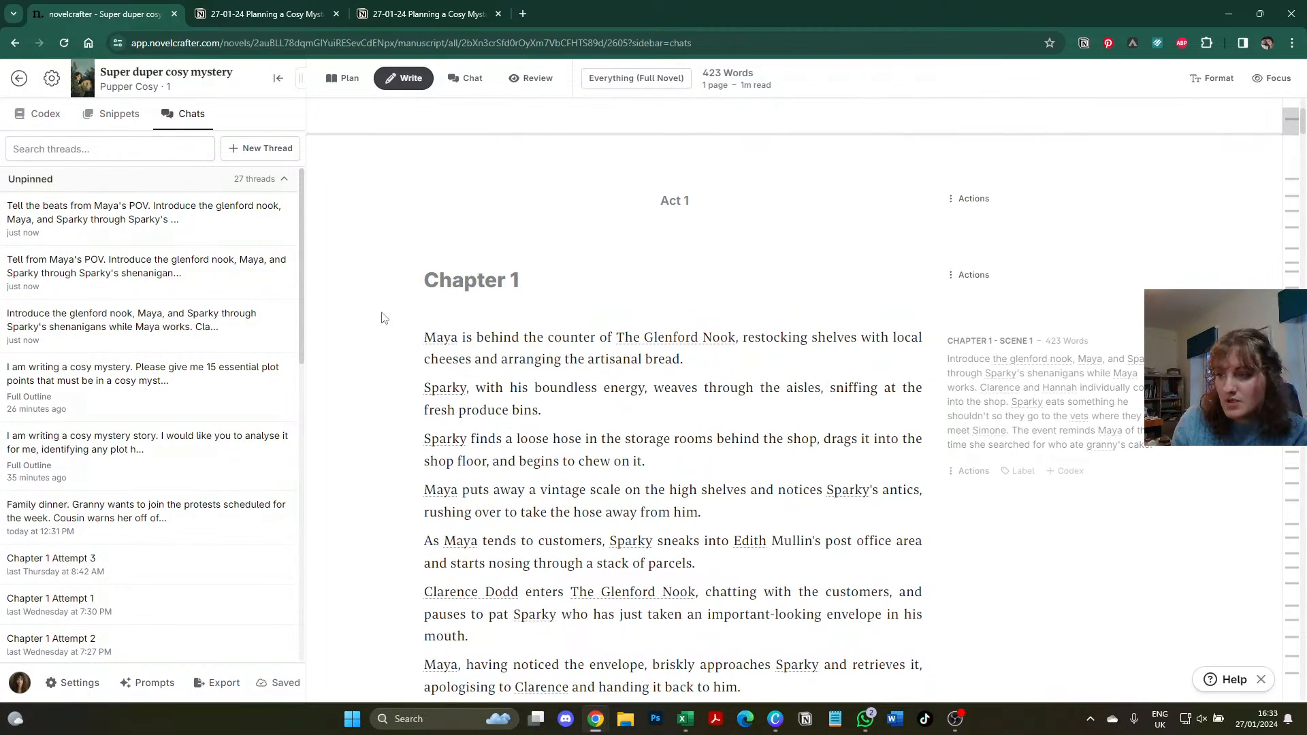
pyautogui.scroll(-1, 379, 334)
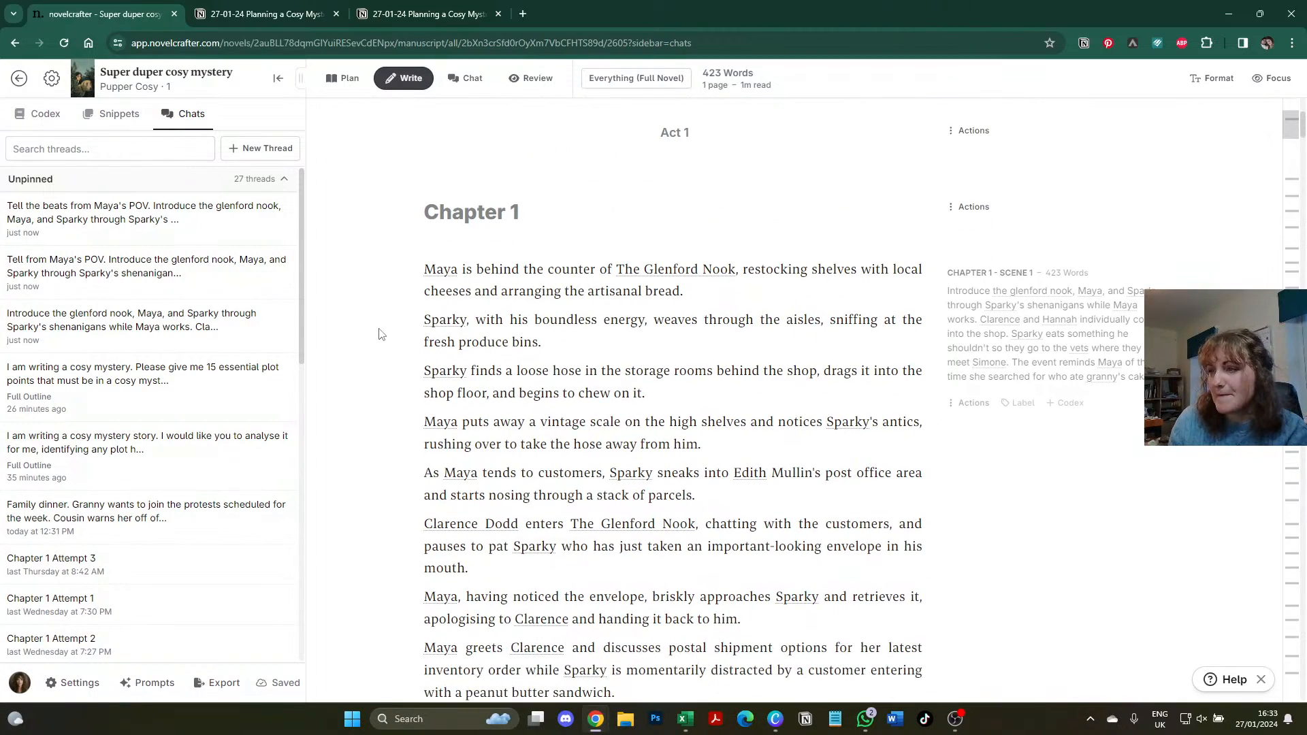
# - Merge the first two pasted beats of Chapter 1 into one paragraph and add an empty line after it
pyautogui.click(741, 297)
pyautogui.press('Delete')
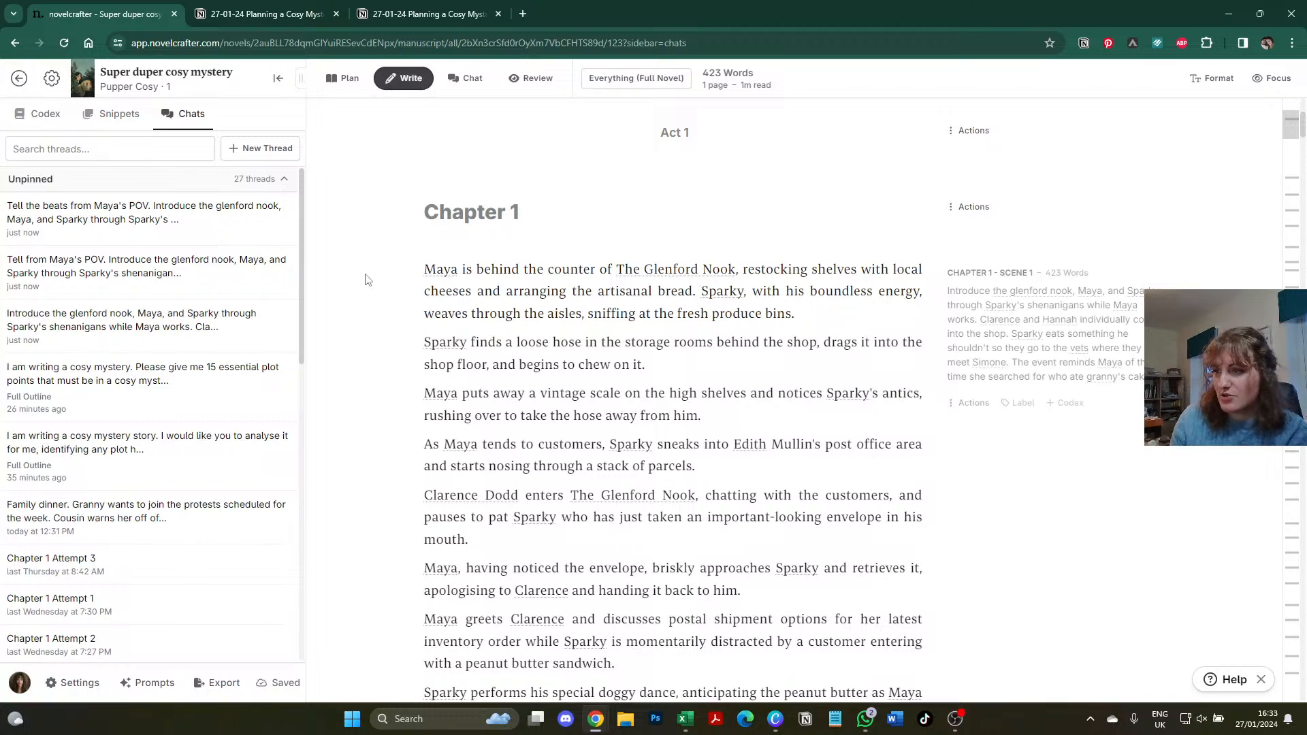
pyautogui.press('Return')
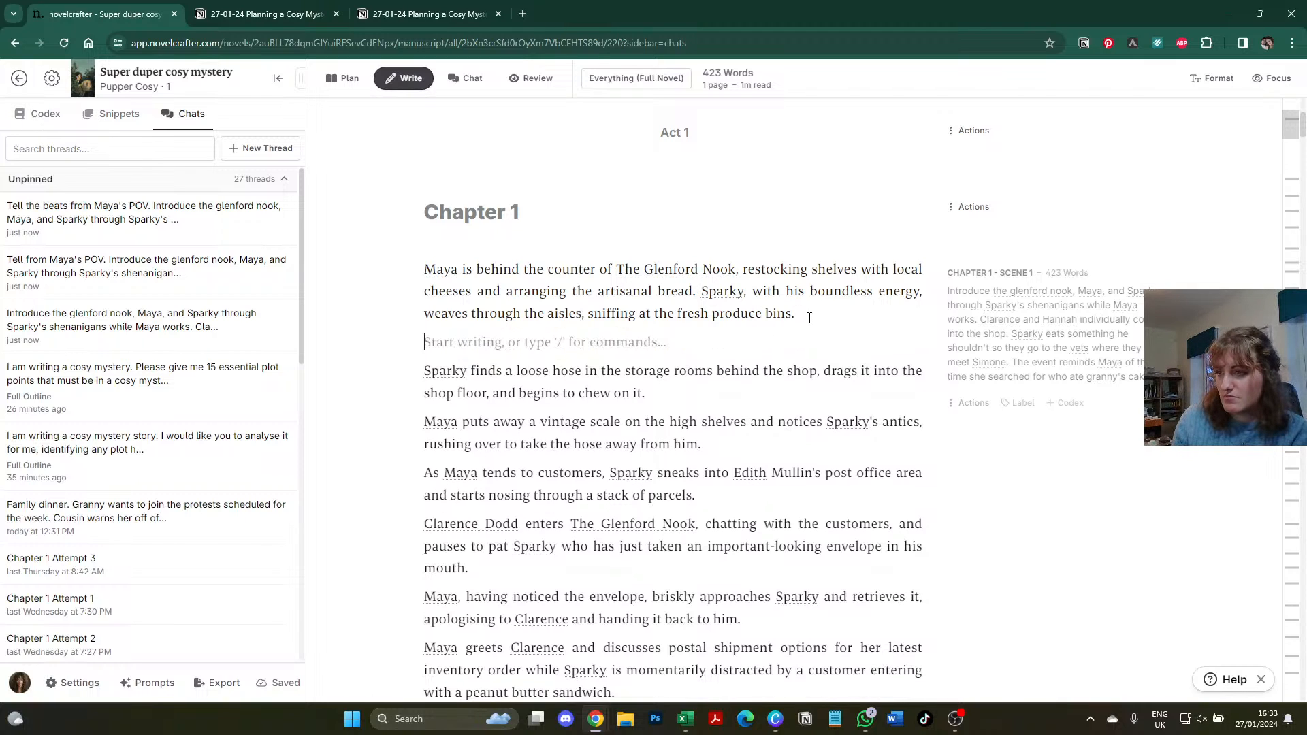
# - Look up the shop character in the codex and extend the merged paragraph's ending with ", and is shooed away by Edie."
pyautogui.click(845, 315)
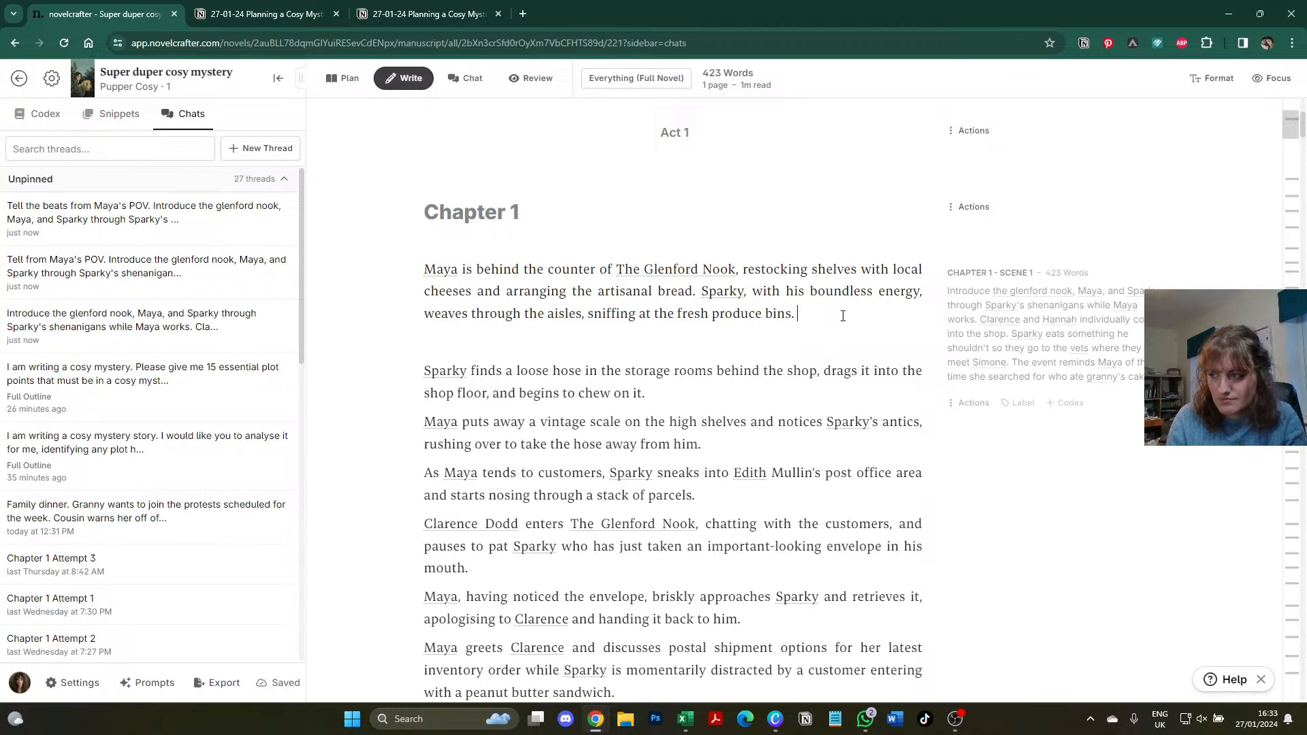
pyautogui.write('and i')
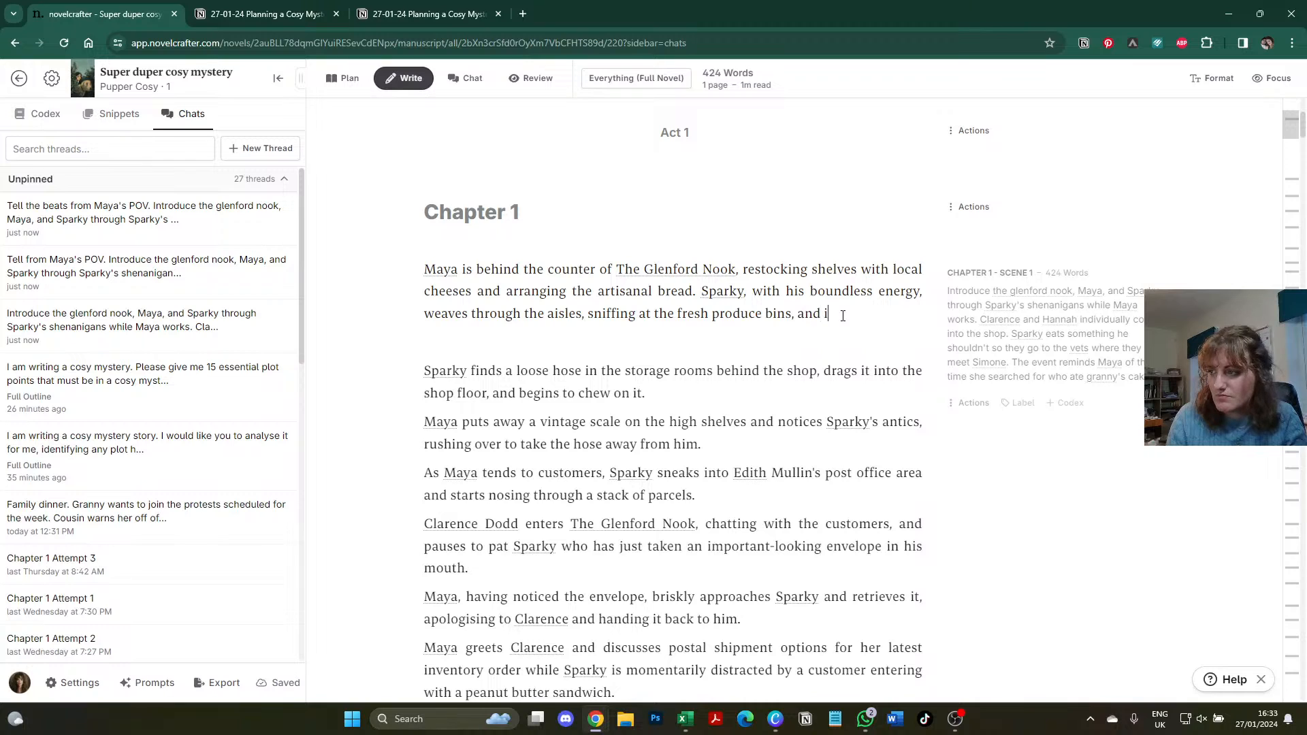
pyautogui.write('s shooed away by')
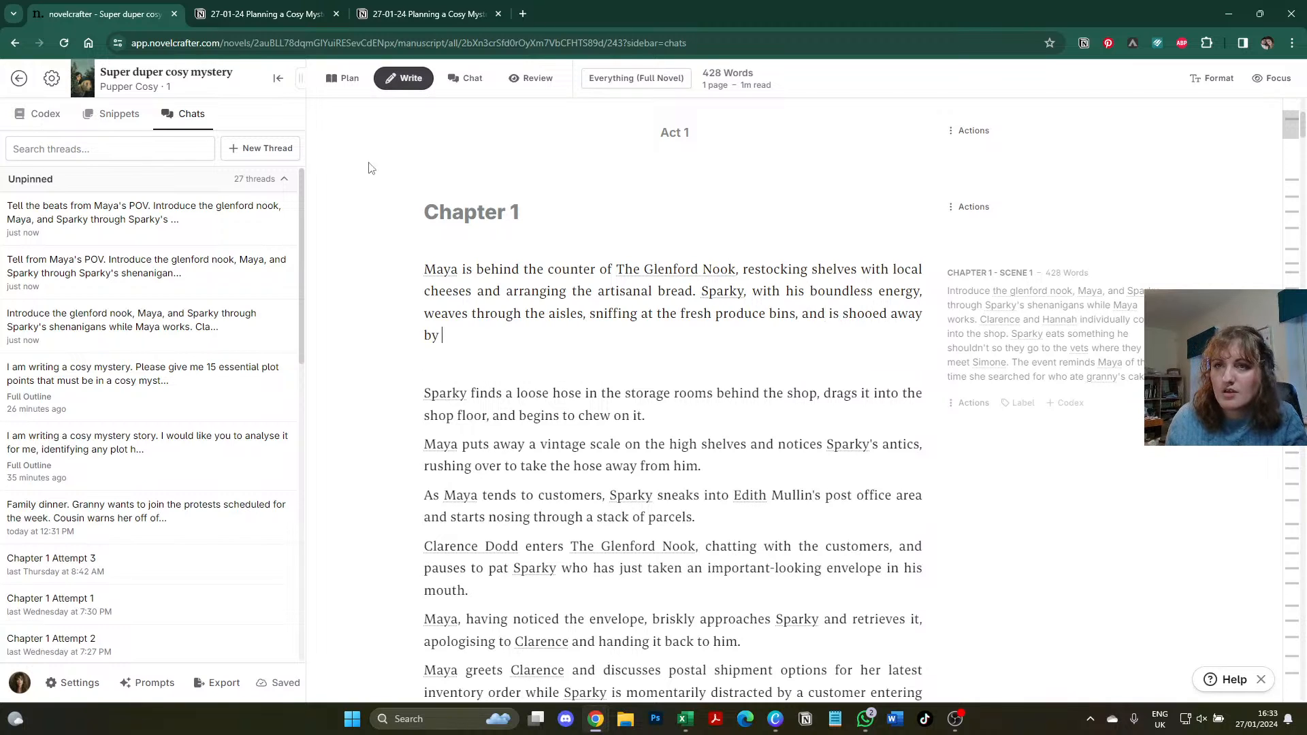
pyautogui.click(37, 114)
pyautogui.click(545, 334)
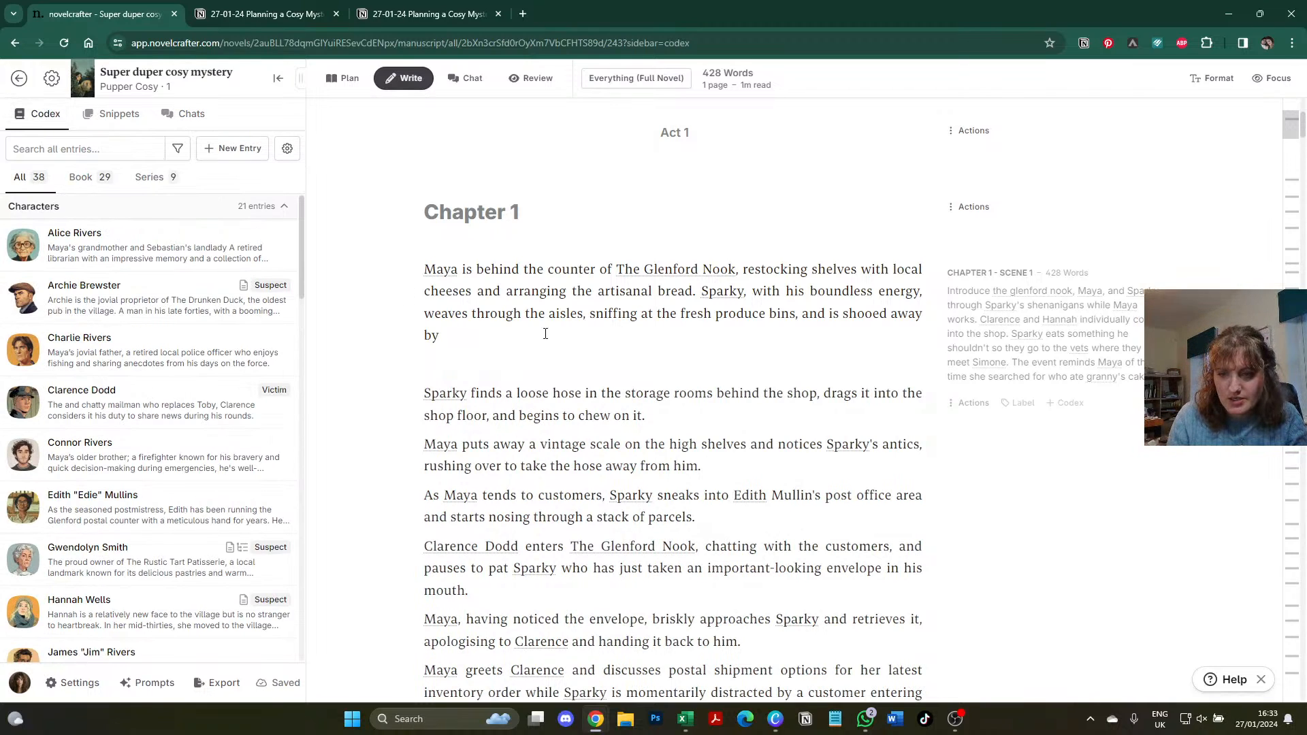
pyautogui.write('Edie.')
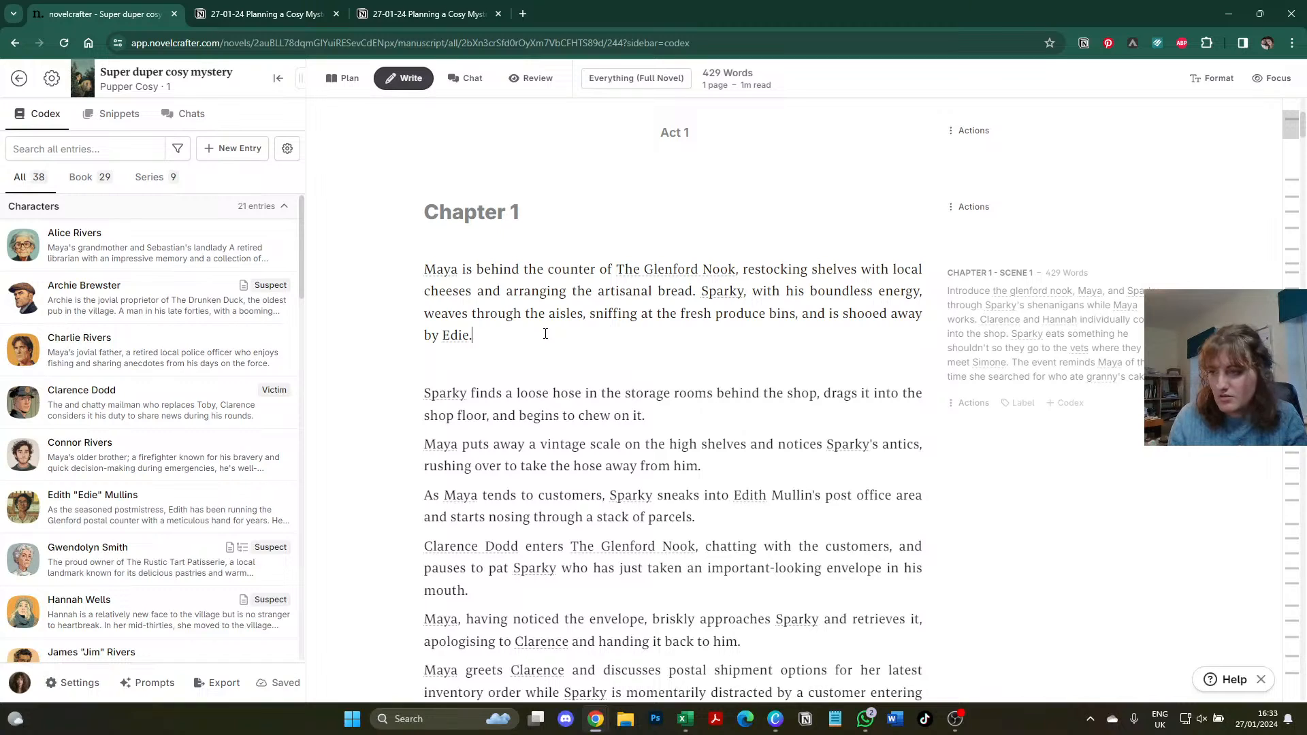
# - Turn the merged opening paragraph into a scene beat and place the cursor at the end of the loose hose paragraph
pyautogui.click(423, 270)
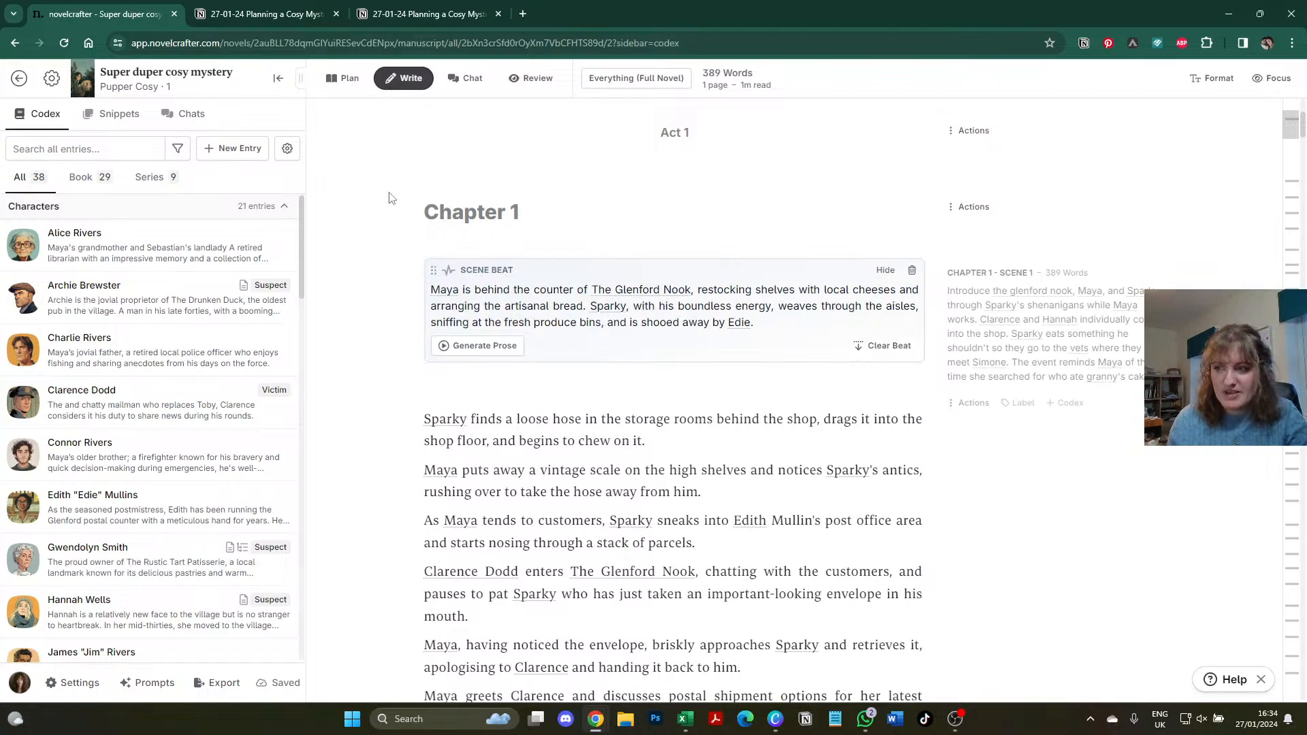
pyautogui.scroll(-2, 552, 335)
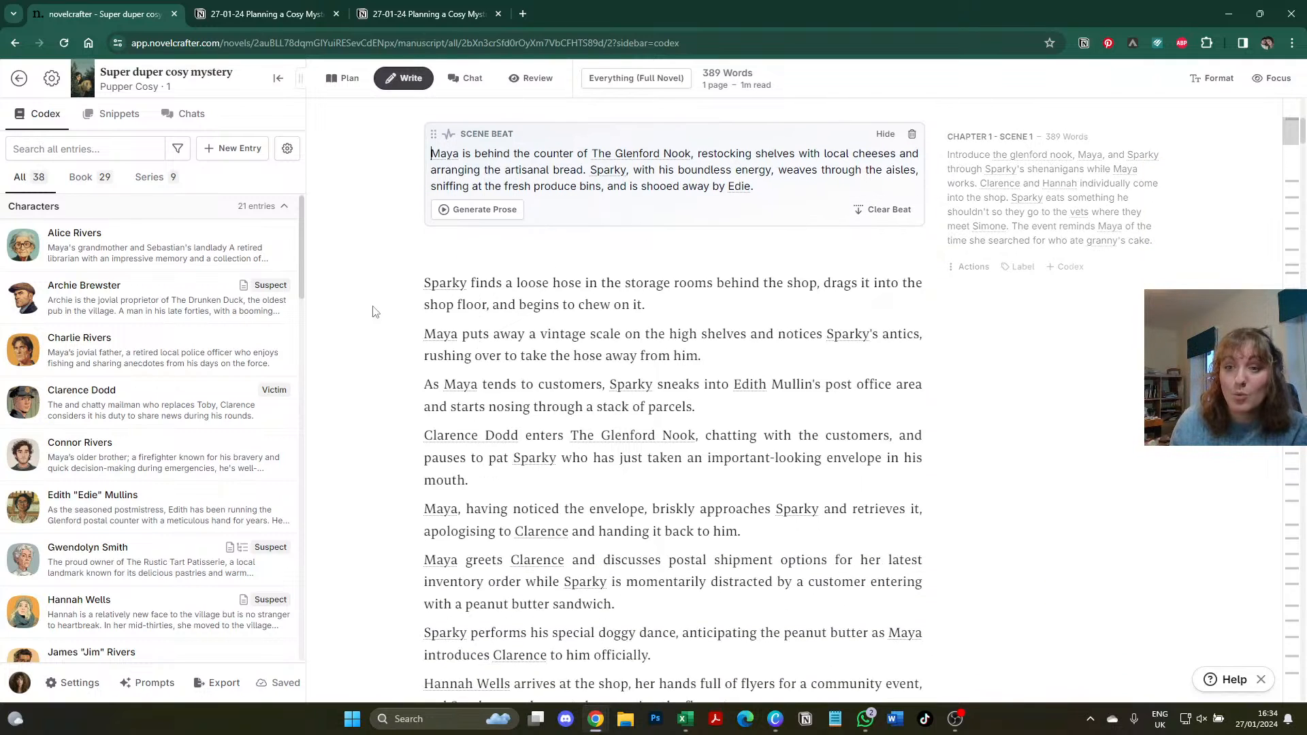
pyautogui.click(668, 302)
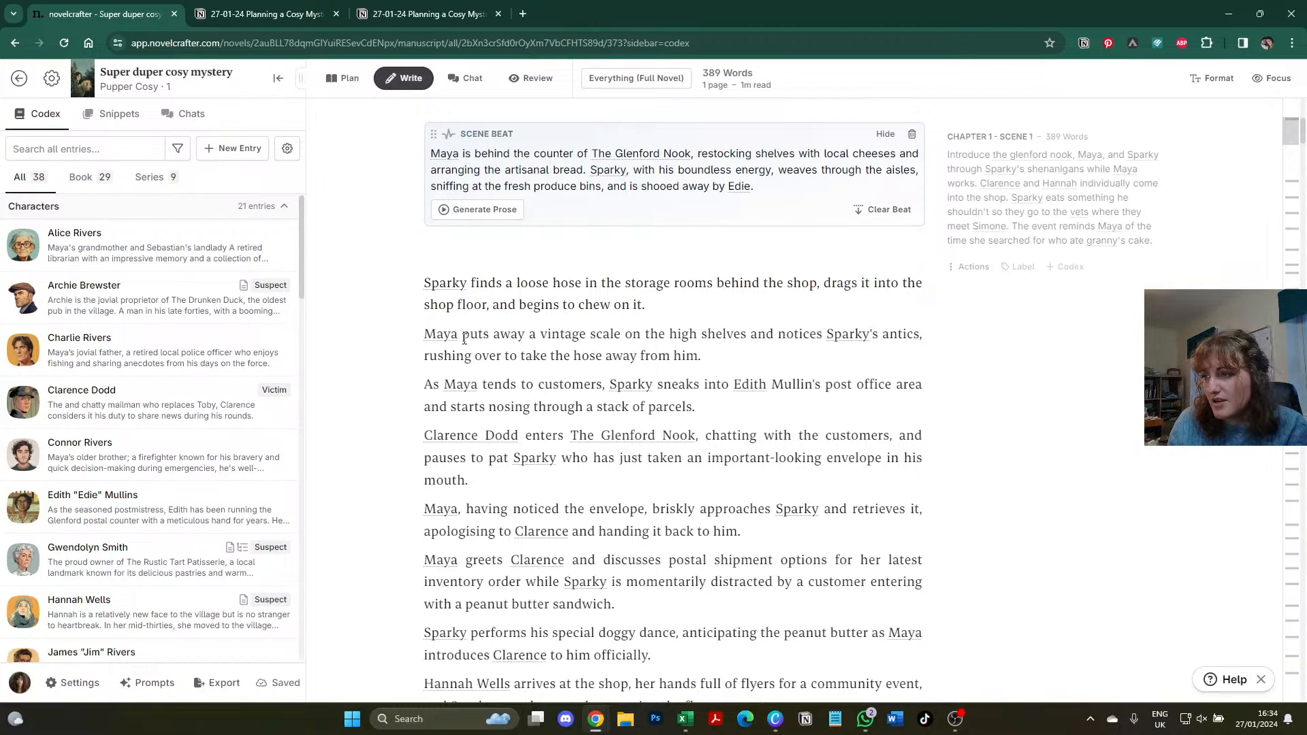
# - Remove "puts away a vintage scale on the high shelves and" from Maya's sentence and join the sentence to the loose hose paragraph
pyautogui.moveTo(418, 337); pyautogui.dragTo(464, 338)
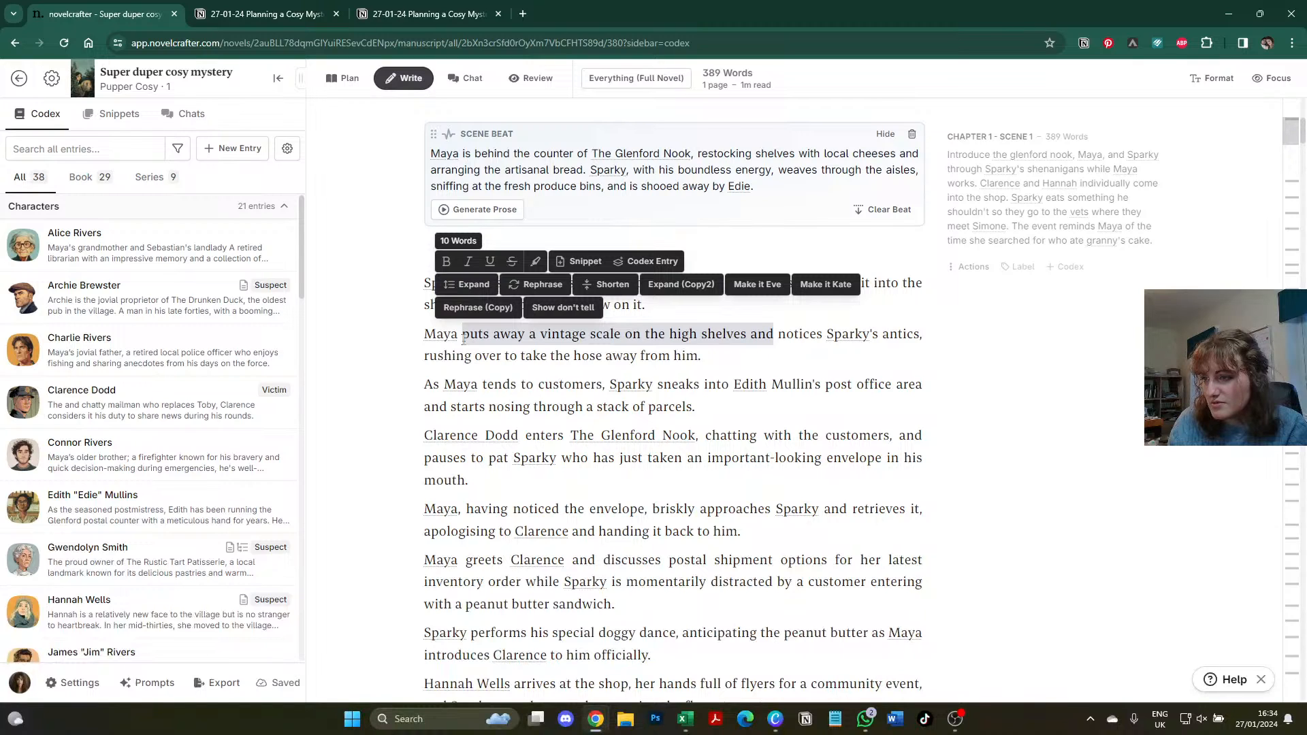
pyautogui.press('BackSpace')
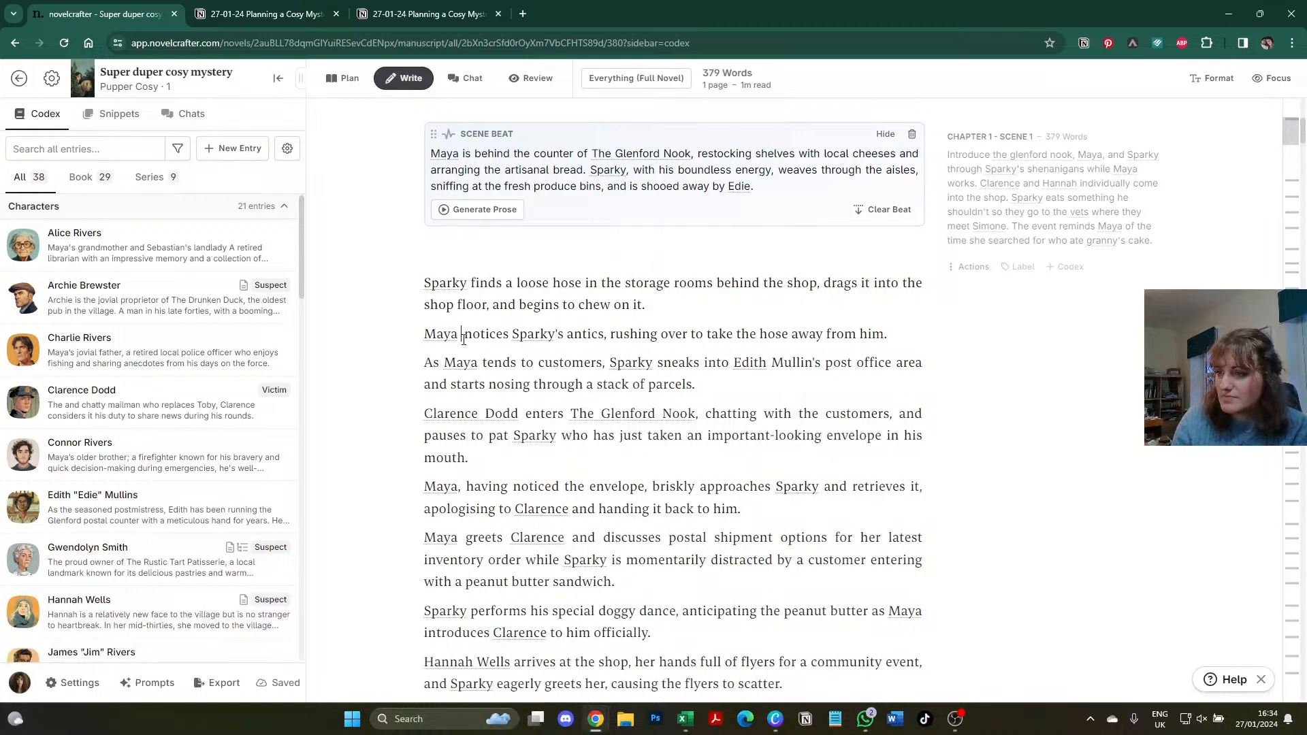
pyautogui.press('BackSpace')
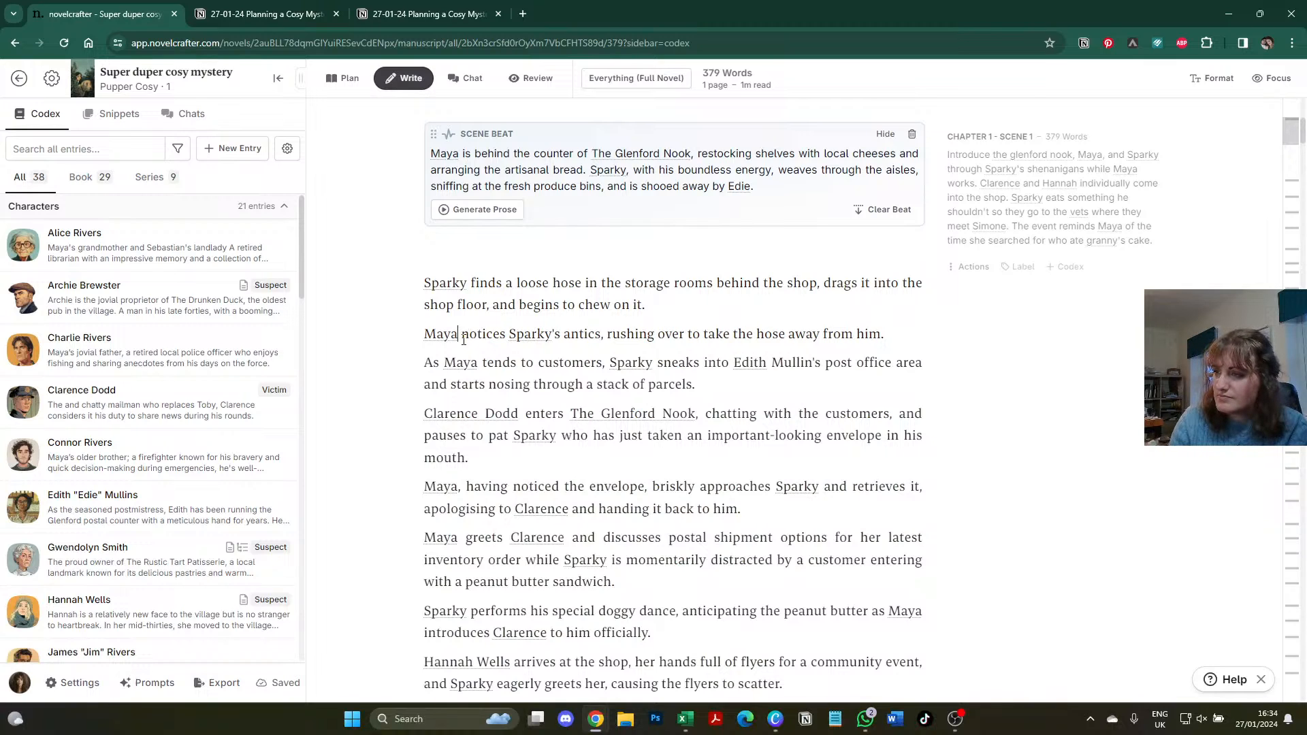
pyautogui.press('Delete')
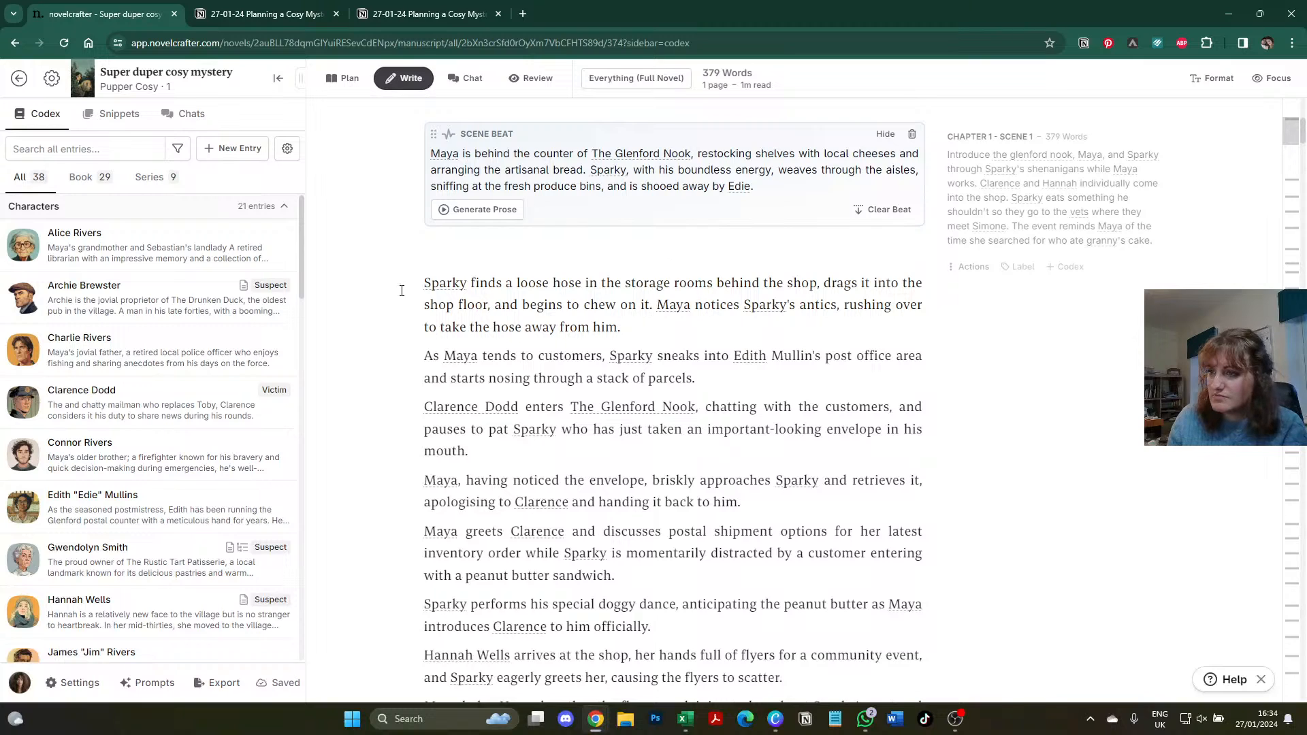
# - Turn the merged loose hose paragraph into a scene beat and add an empty line below it
pyautogui.click(422, 281)
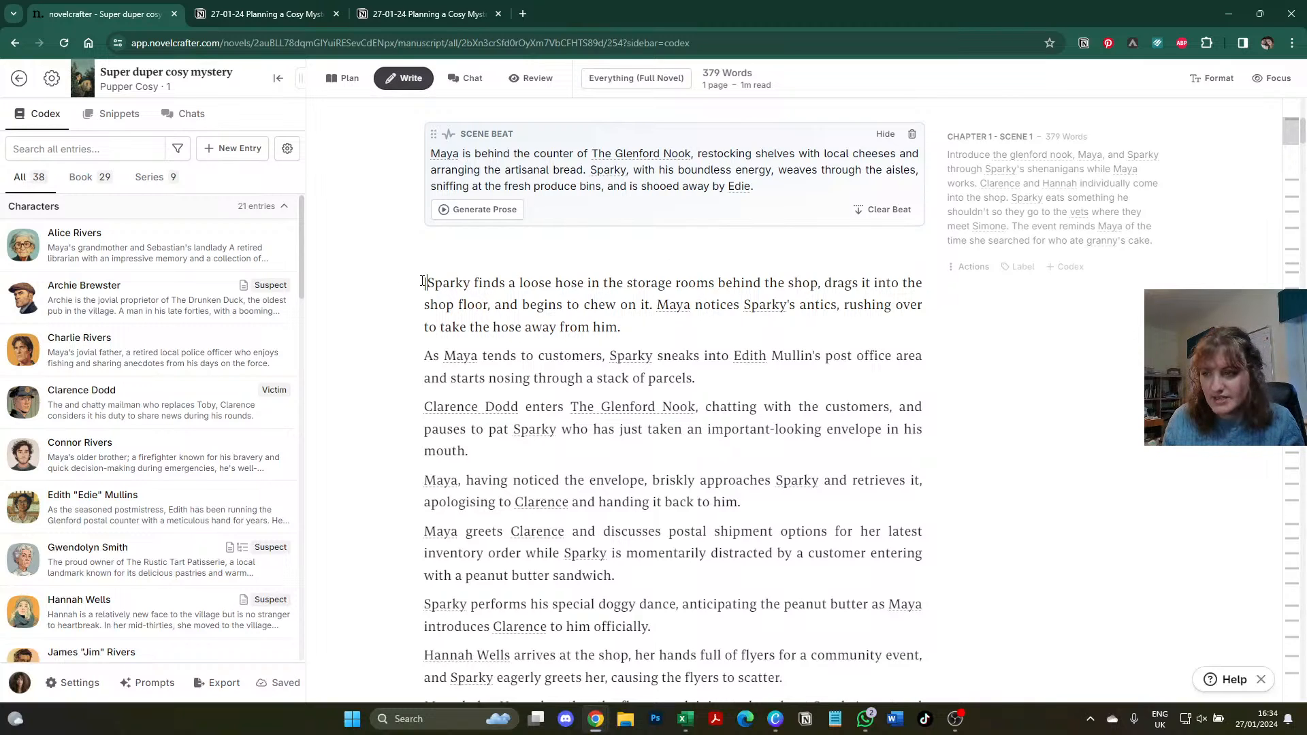
pyautogui.write('|')
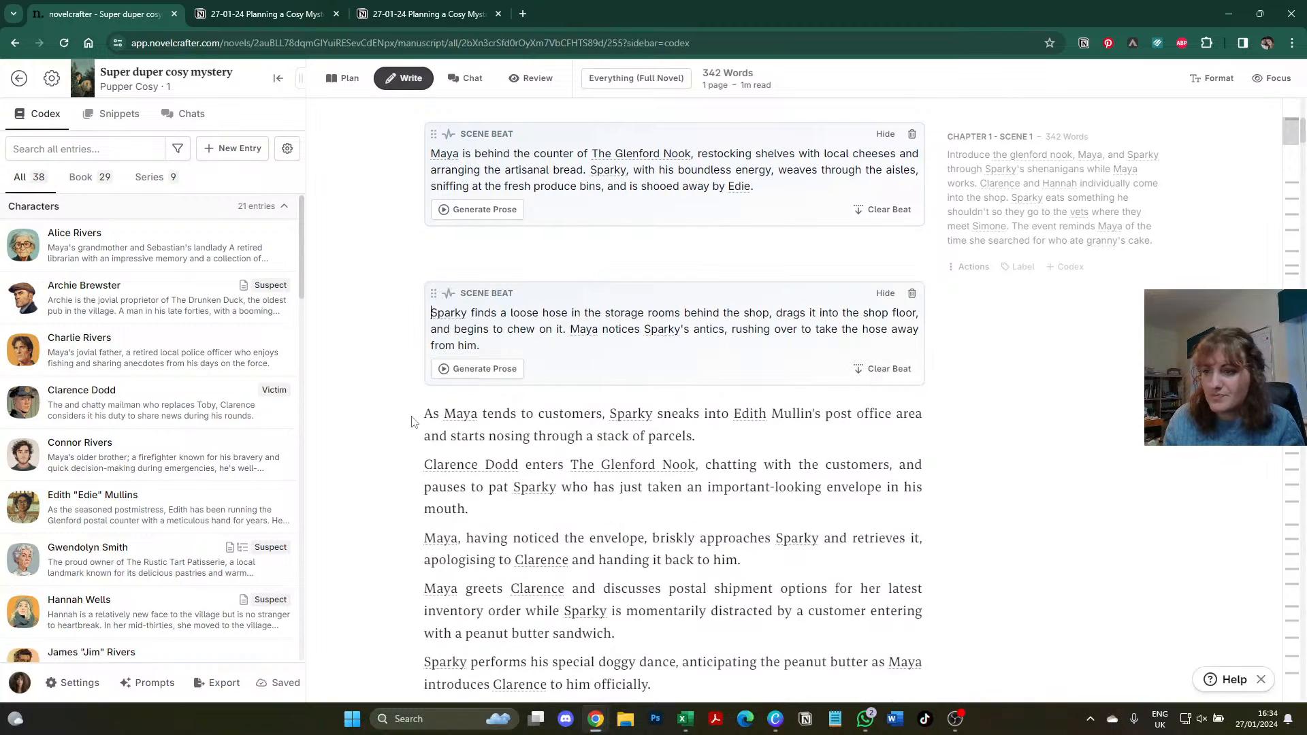
pyautogui.scroll(-1, 401, 407)
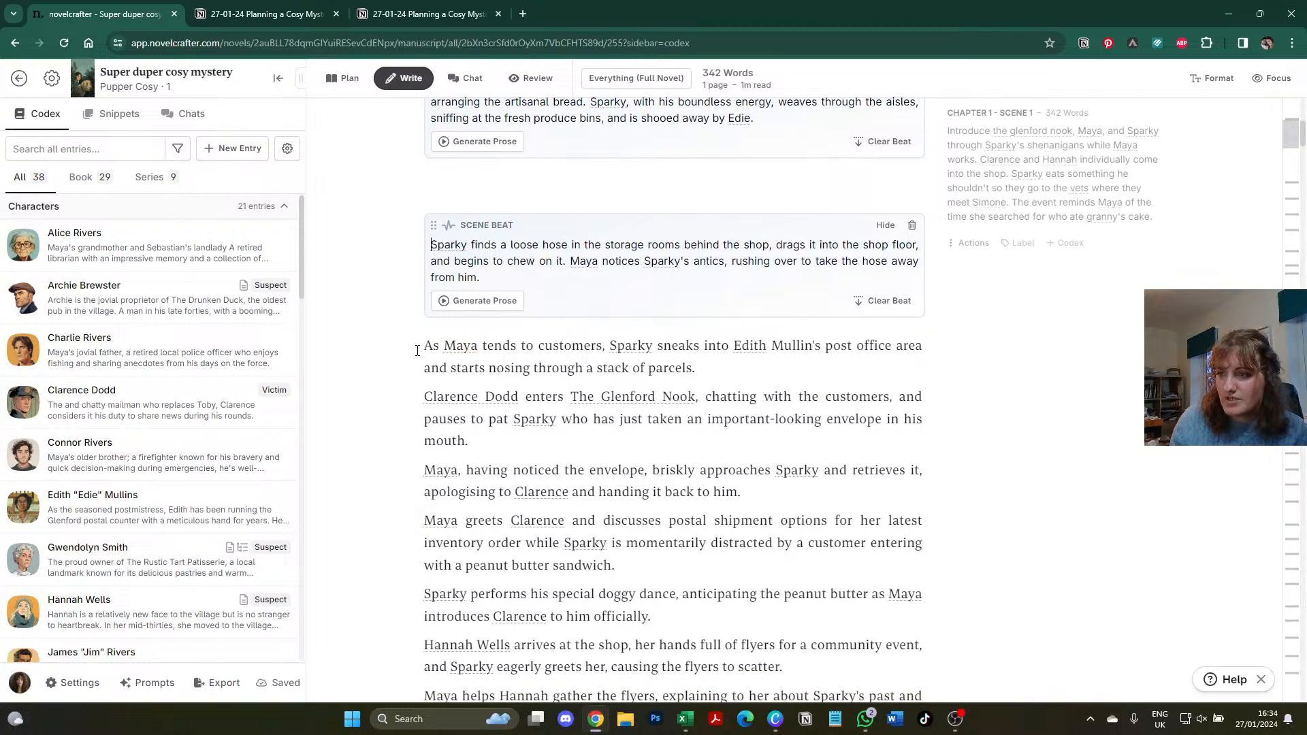
pyautogui.press('BackSpace')
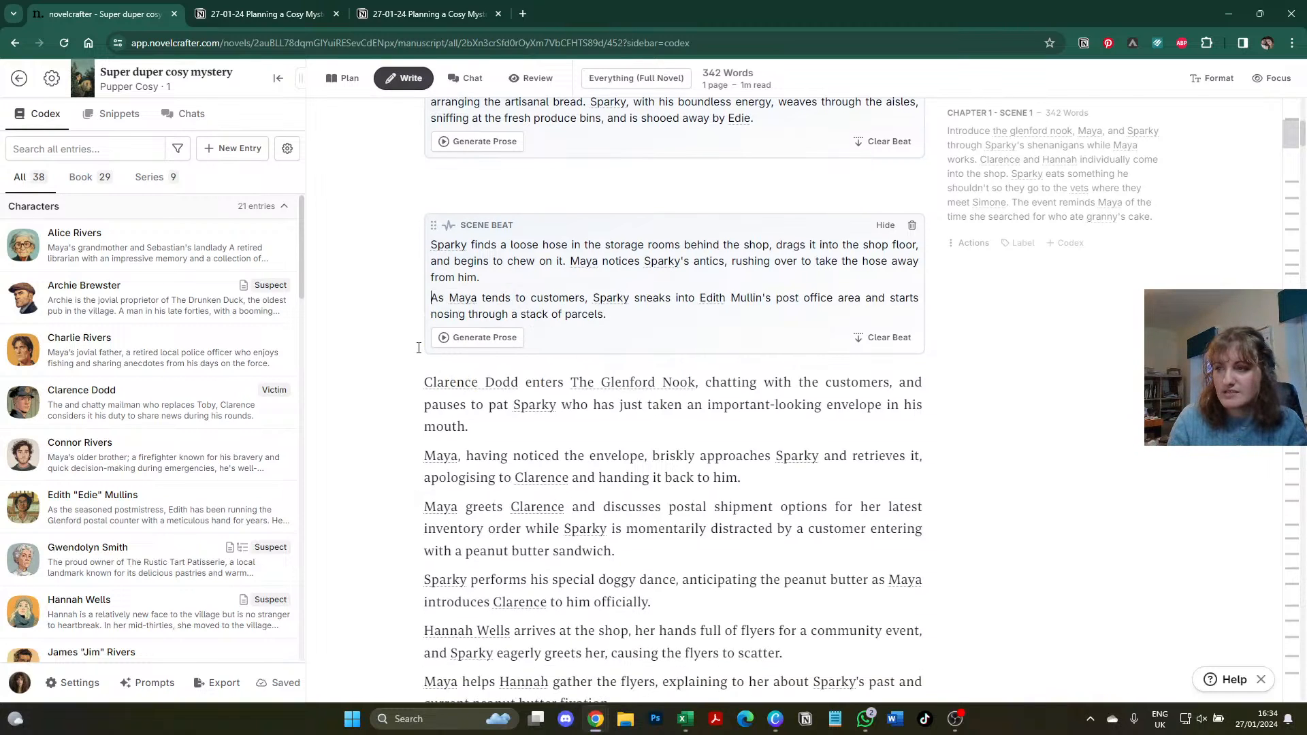
pyautogui.hotkey('ctrl', 'z')
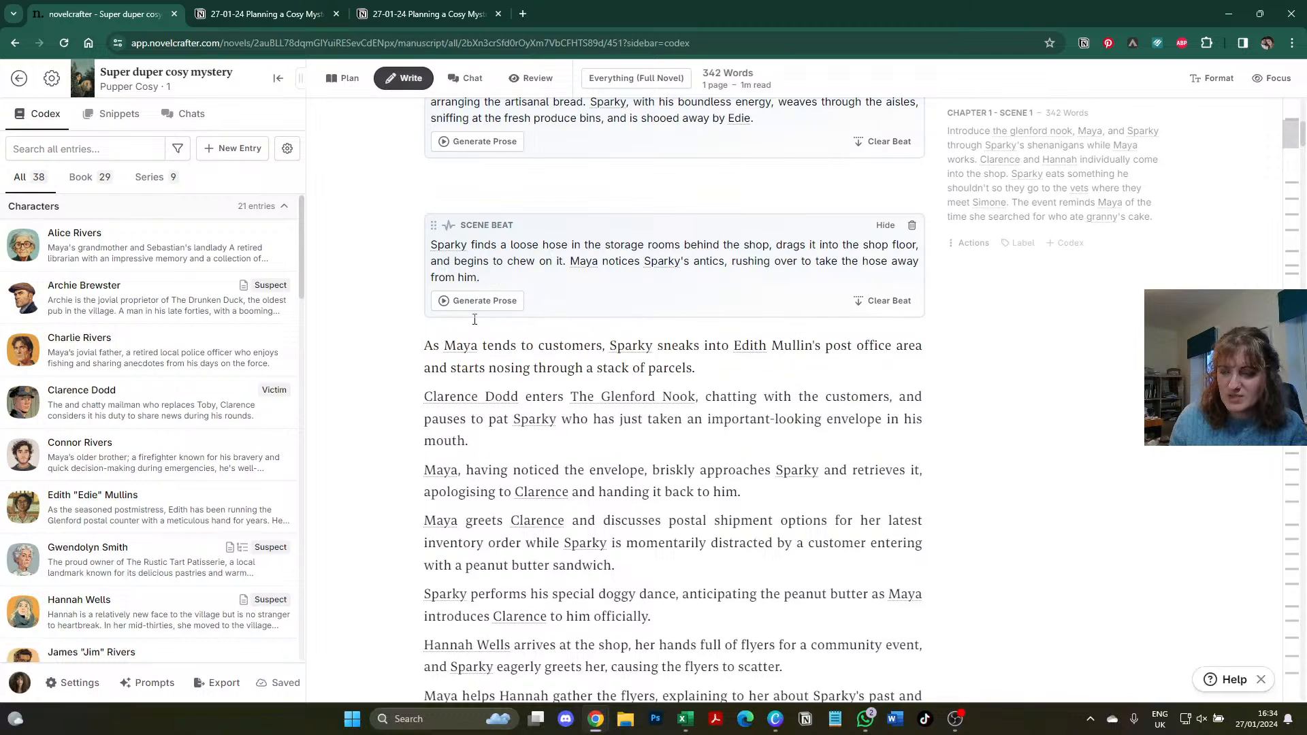
pyautogui.press('Return')
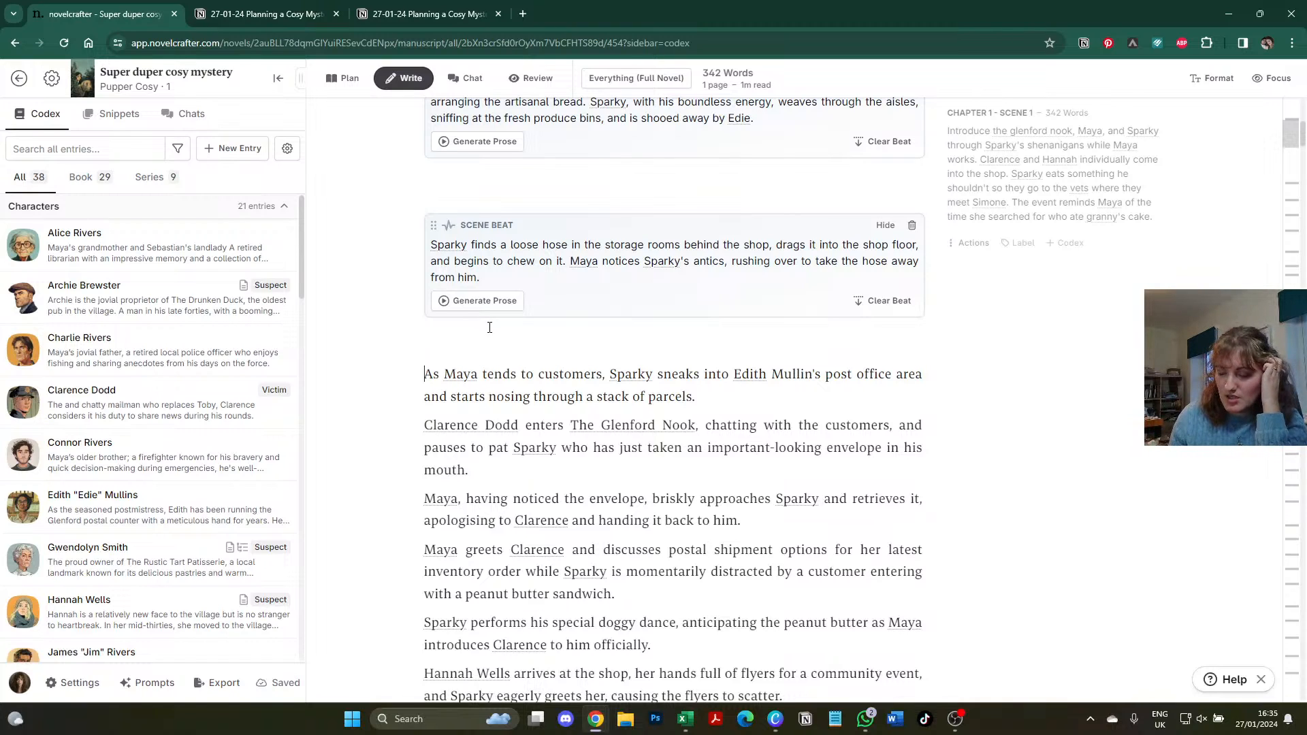
# - Delete the paragraph about Sparky sneaking into the post office area, leaving its line empty
pyautogui.click(728, 398)
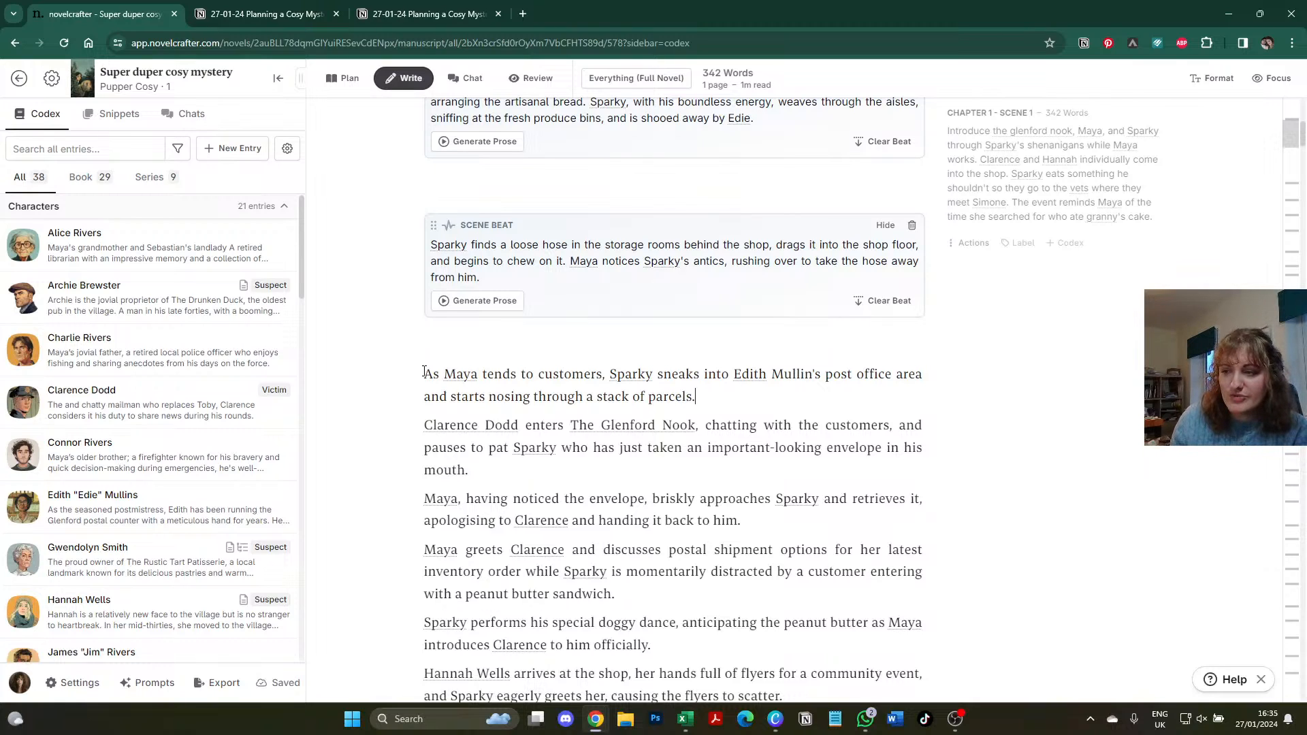
pyautogui.moveTo(423, 372); pyautogui.dragTo(695, 397)
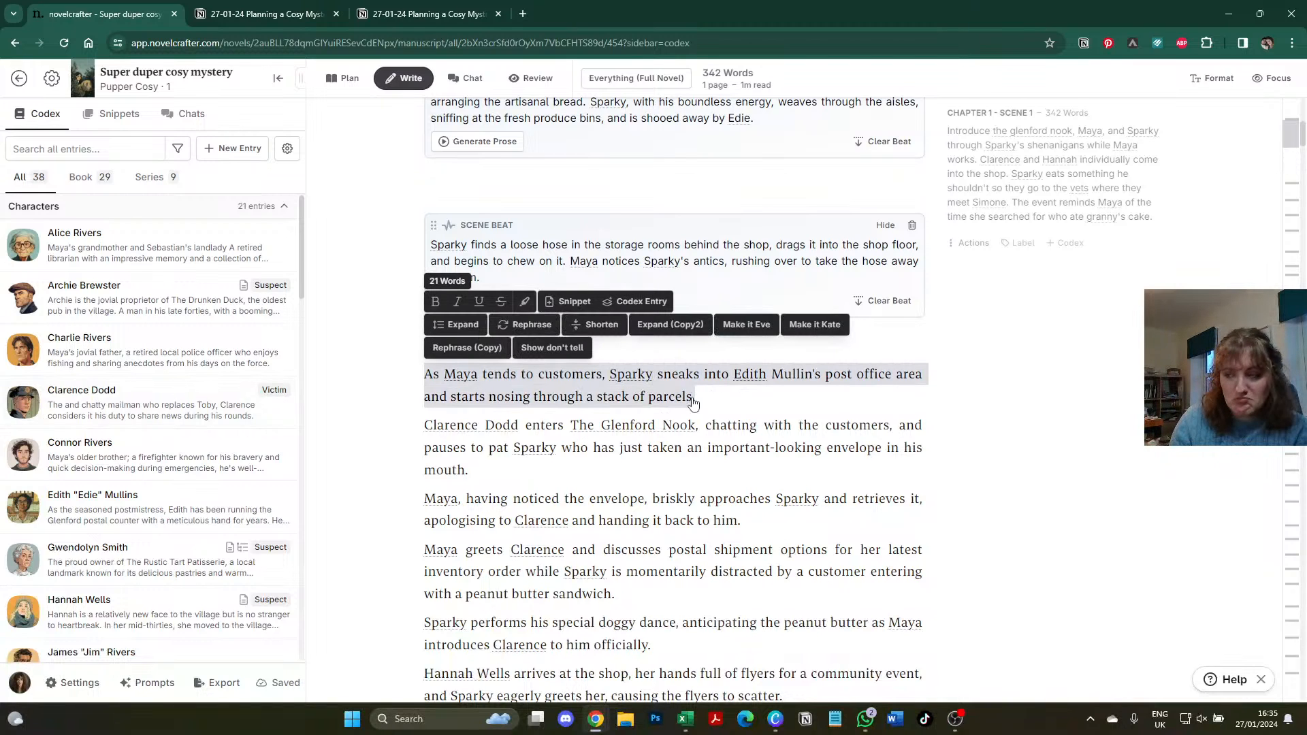
pyautogui.press('BackSpace')
pyautogui.scroll(-2, 610, 355)
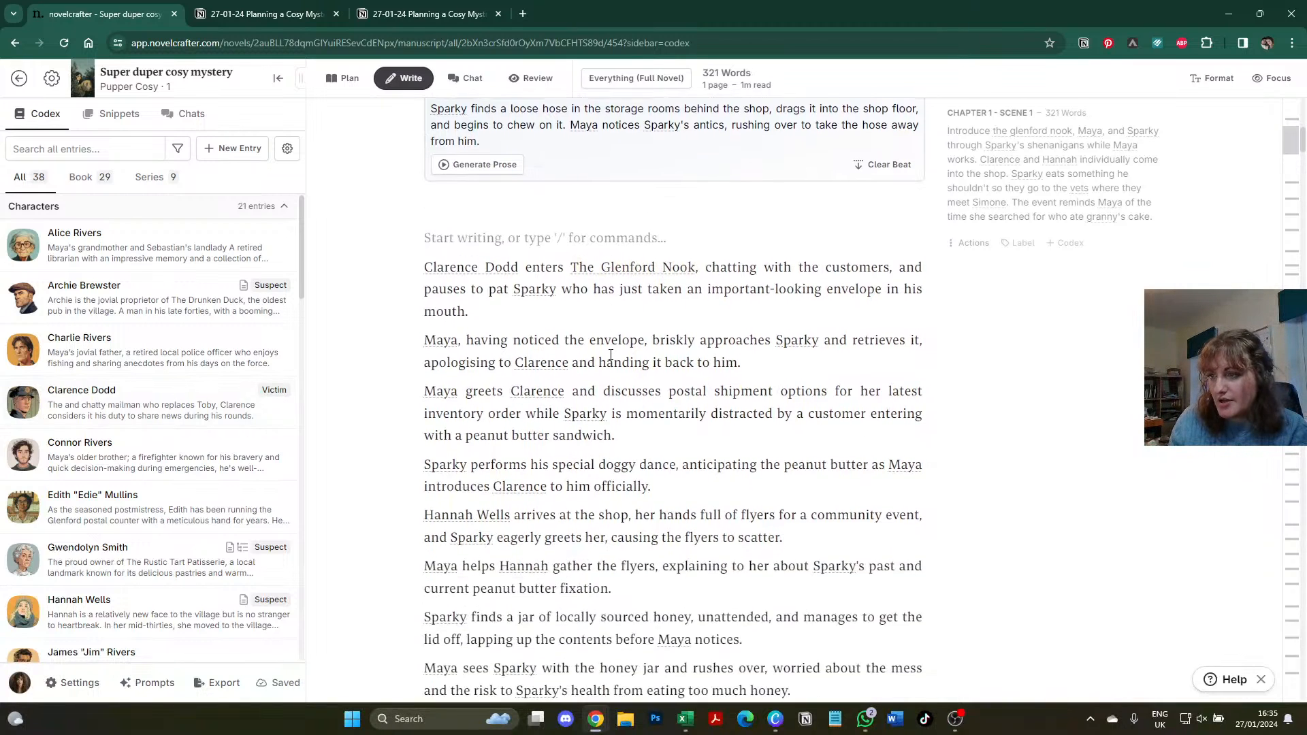
pyautogui.scroll(1, 611, 356)
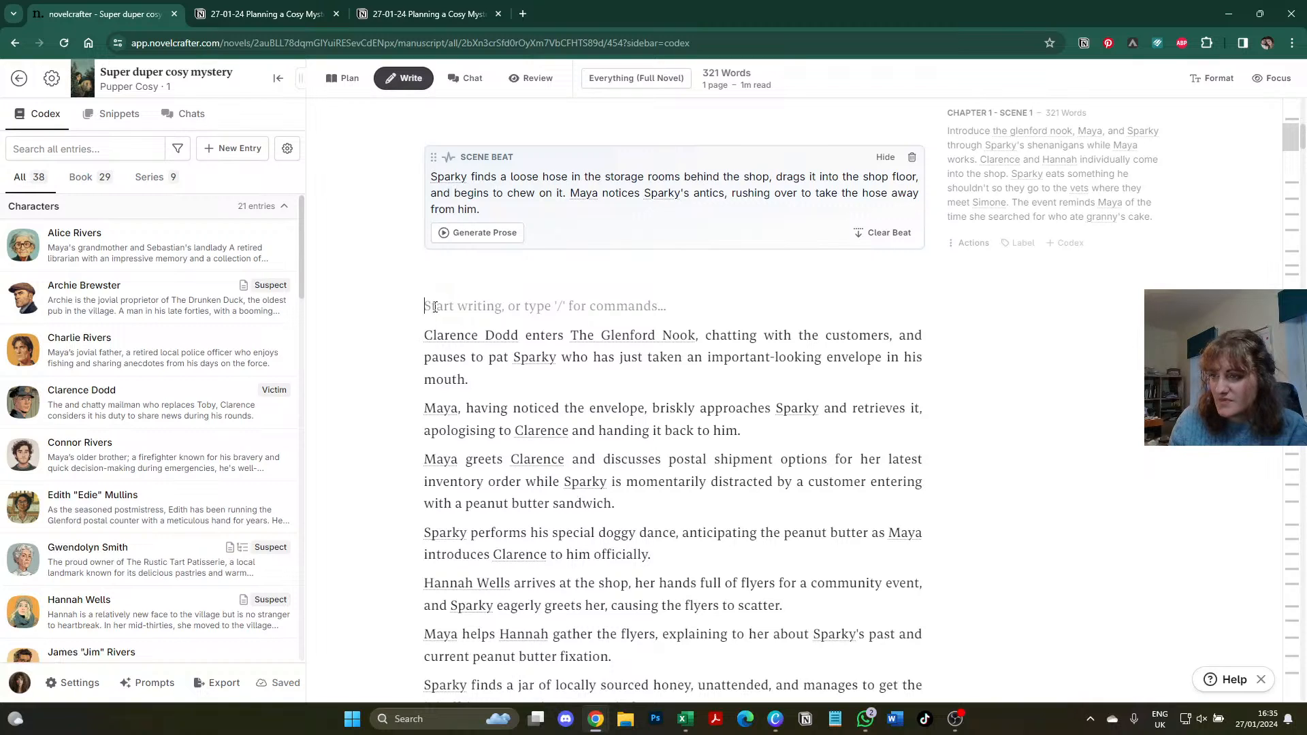
# - Write in the emptied line: "Maya goes to greet Clarence, who has just entered the shop, when she notices Sparky trying to steal some mail."
pyautogui.write('Maya g')
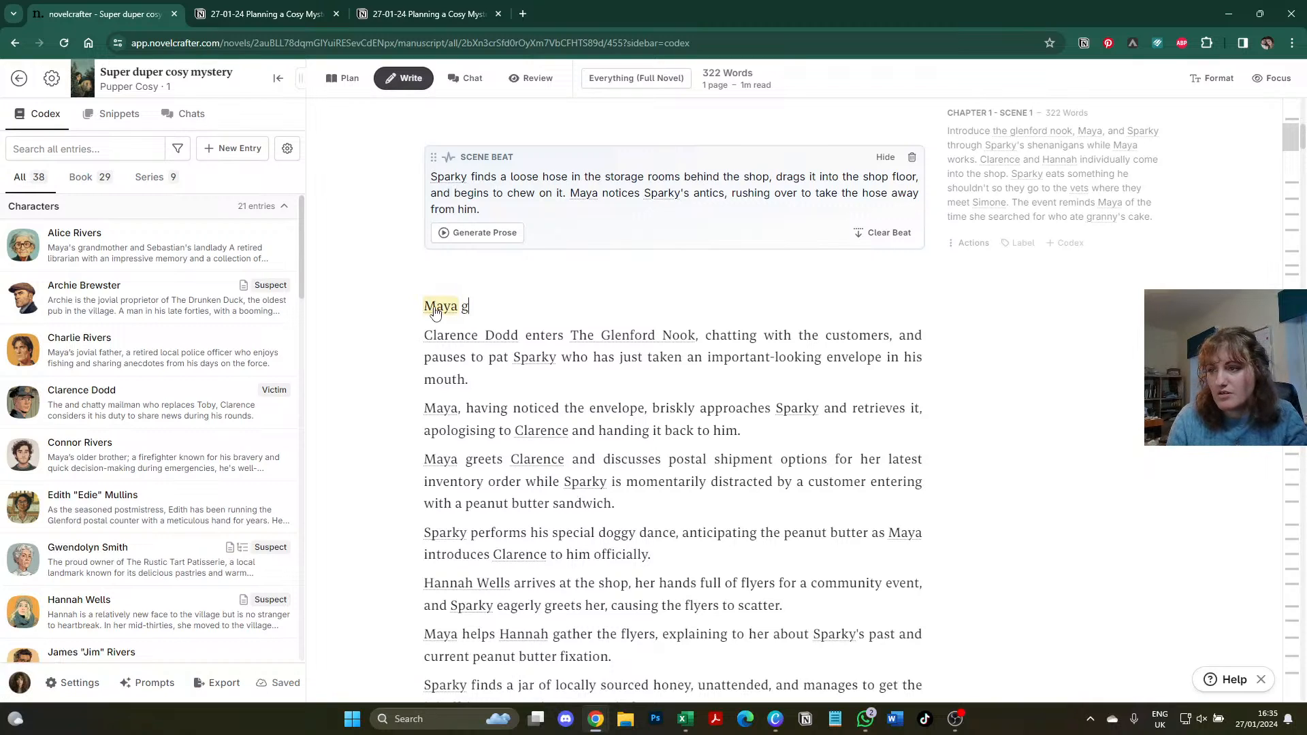
pyautogui.write('oes to gr')
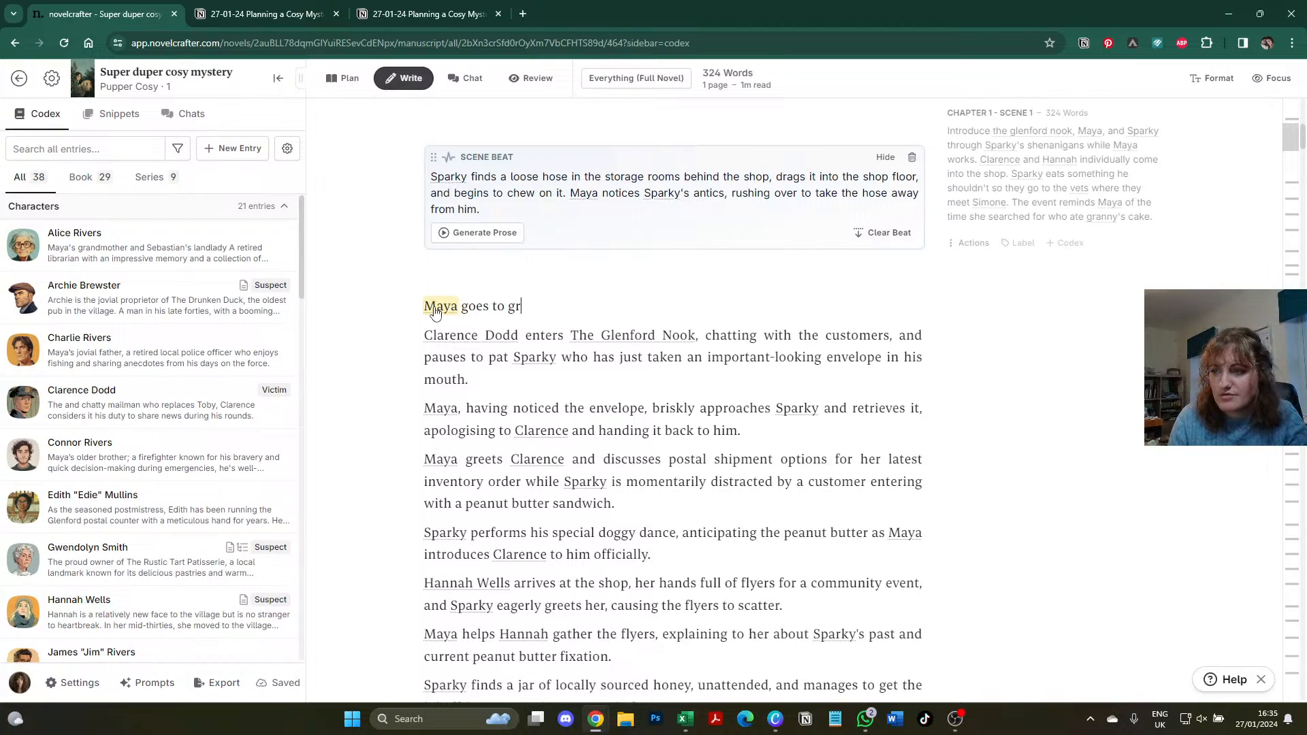
pyautogui.write('eet Gla')
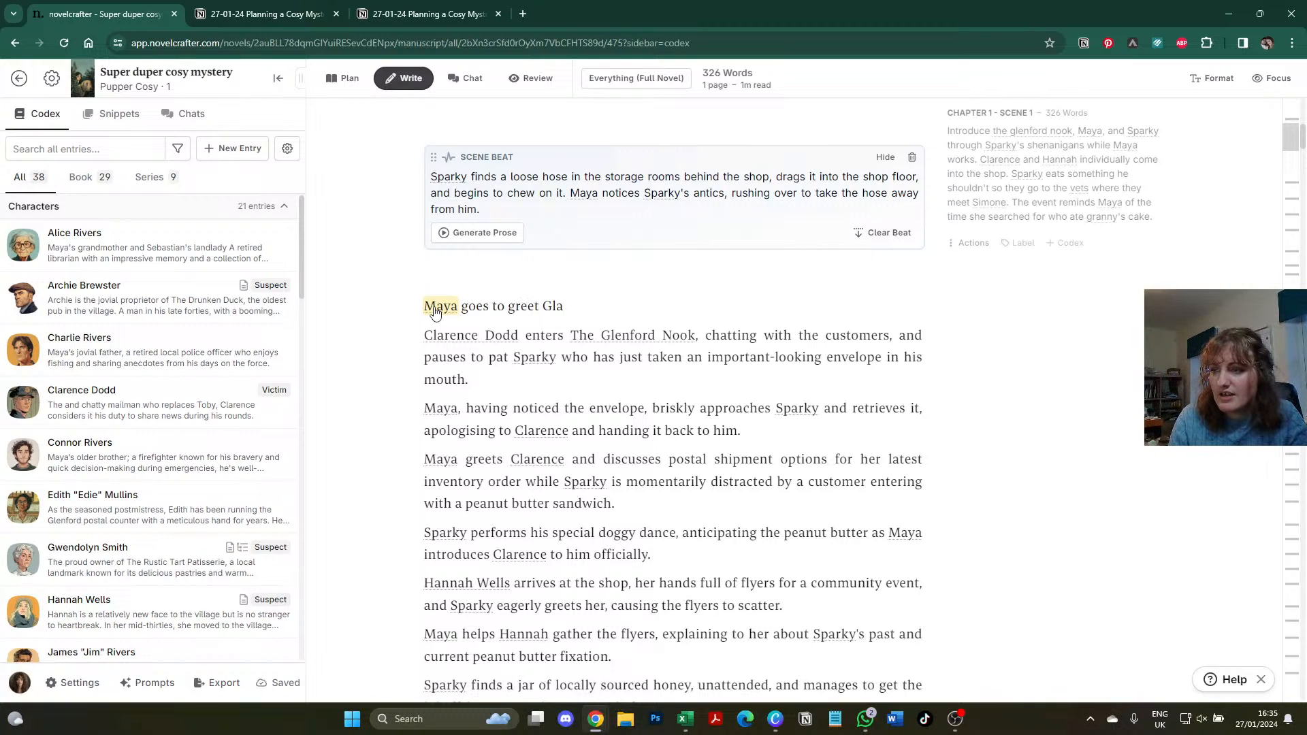
pyautogui.press('BackSpace')
pyautogui.press('BackSpace')
pyautogui.press('BackSpace')
pyautogui.write('Clarence ')
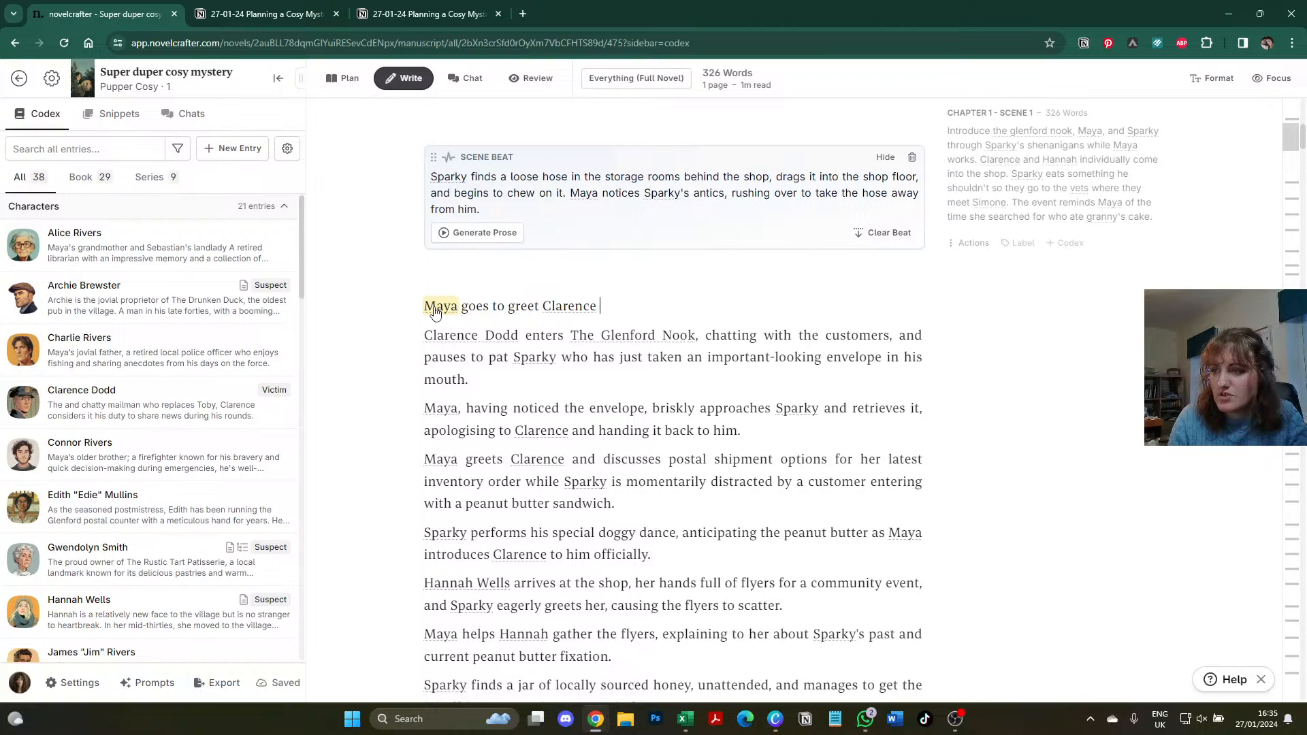
pyautogui.write(', who has ')
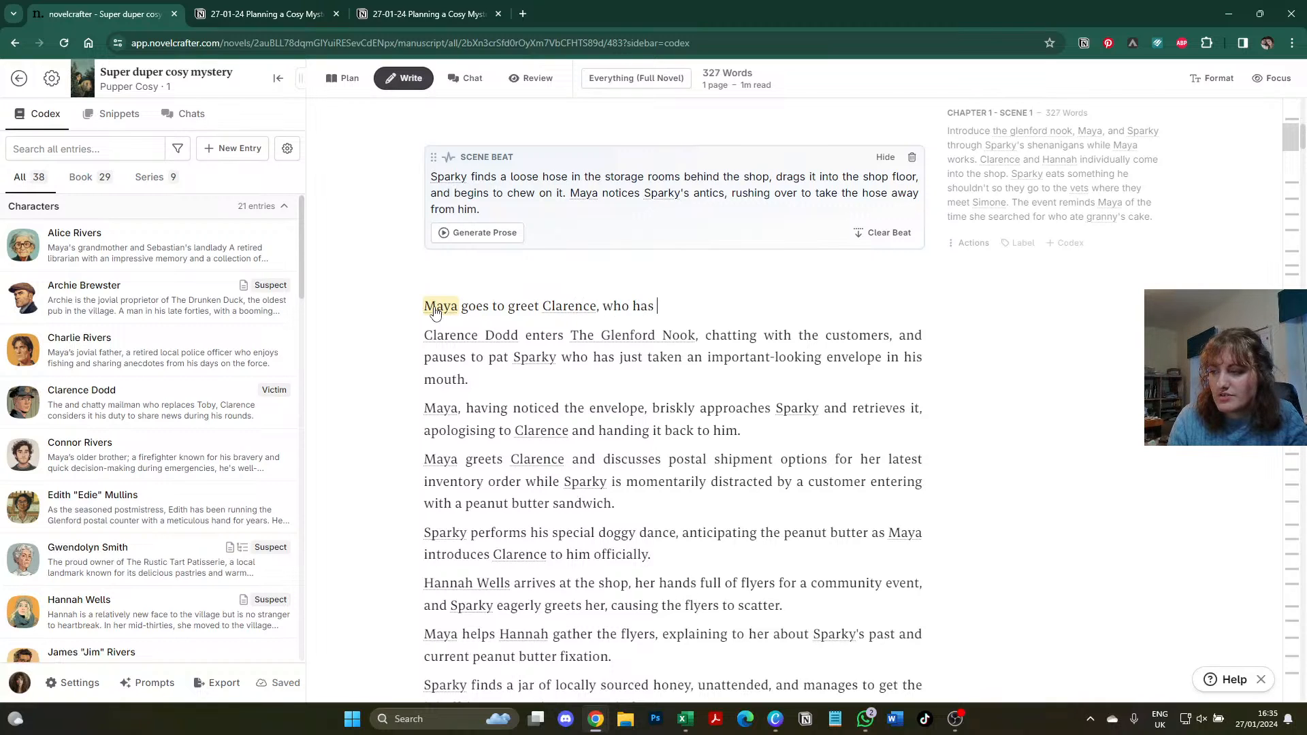
pyautogui.write('just entered ')
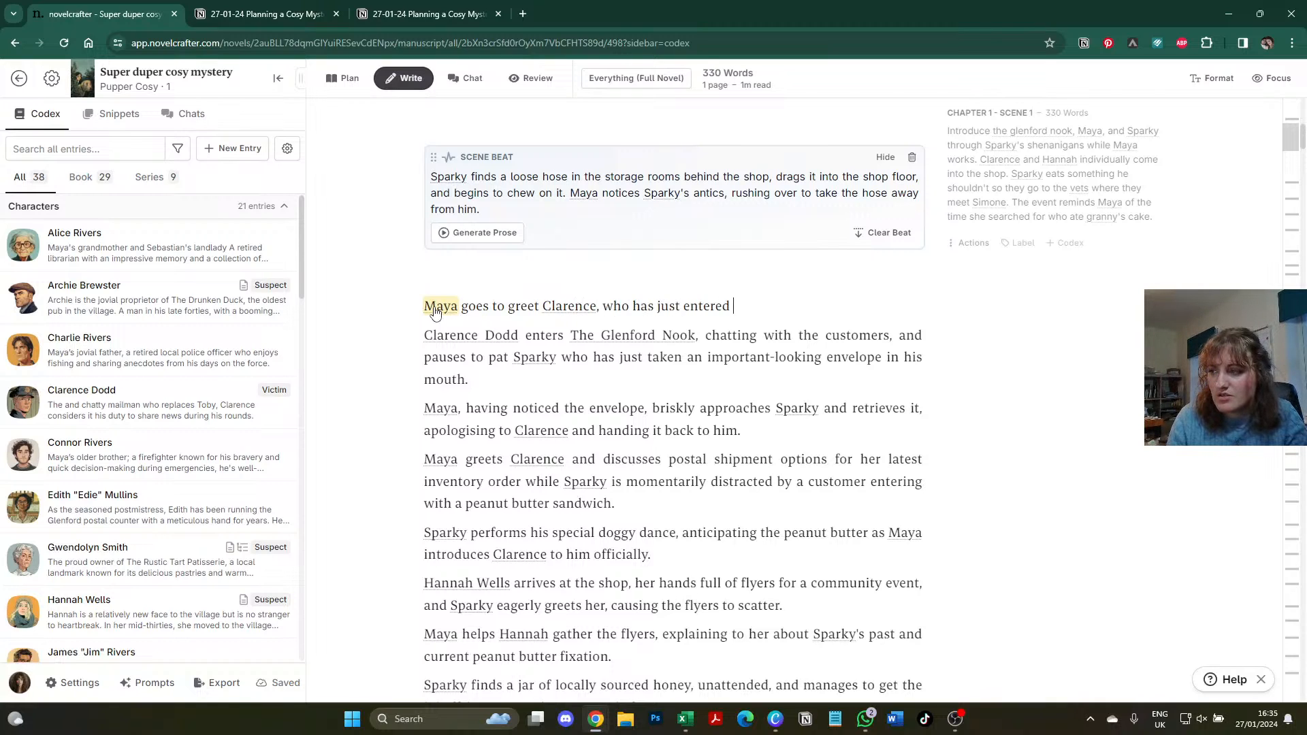
pyautogui.write('the shop, when she')
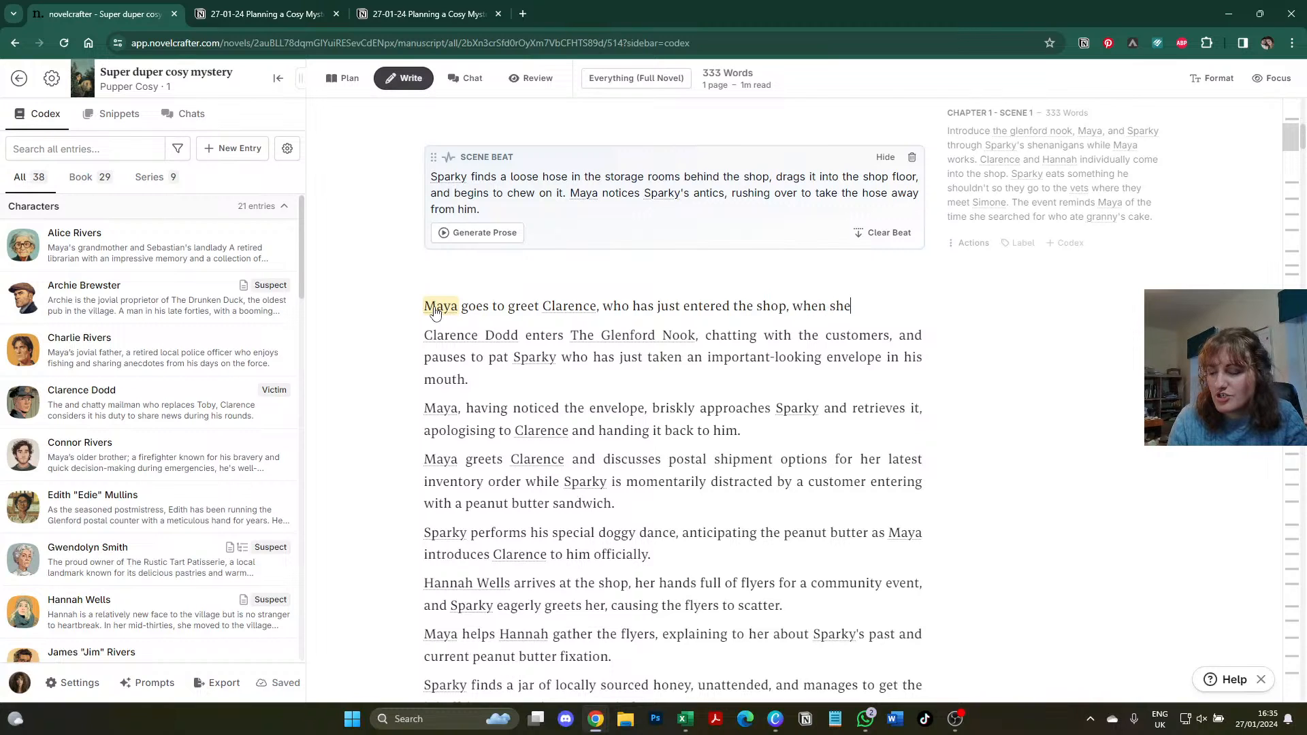
pyautogui.write(' notices ')
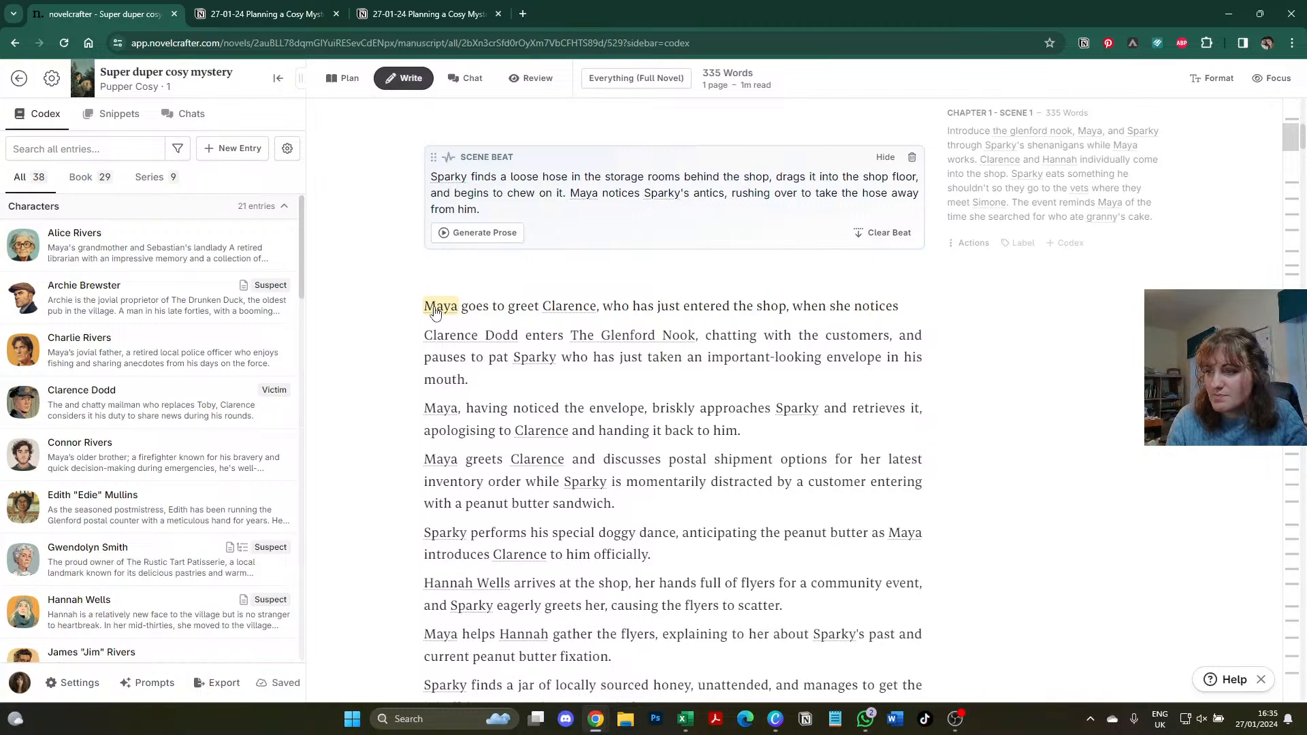
pyautogui.write('Sparky trying to ')
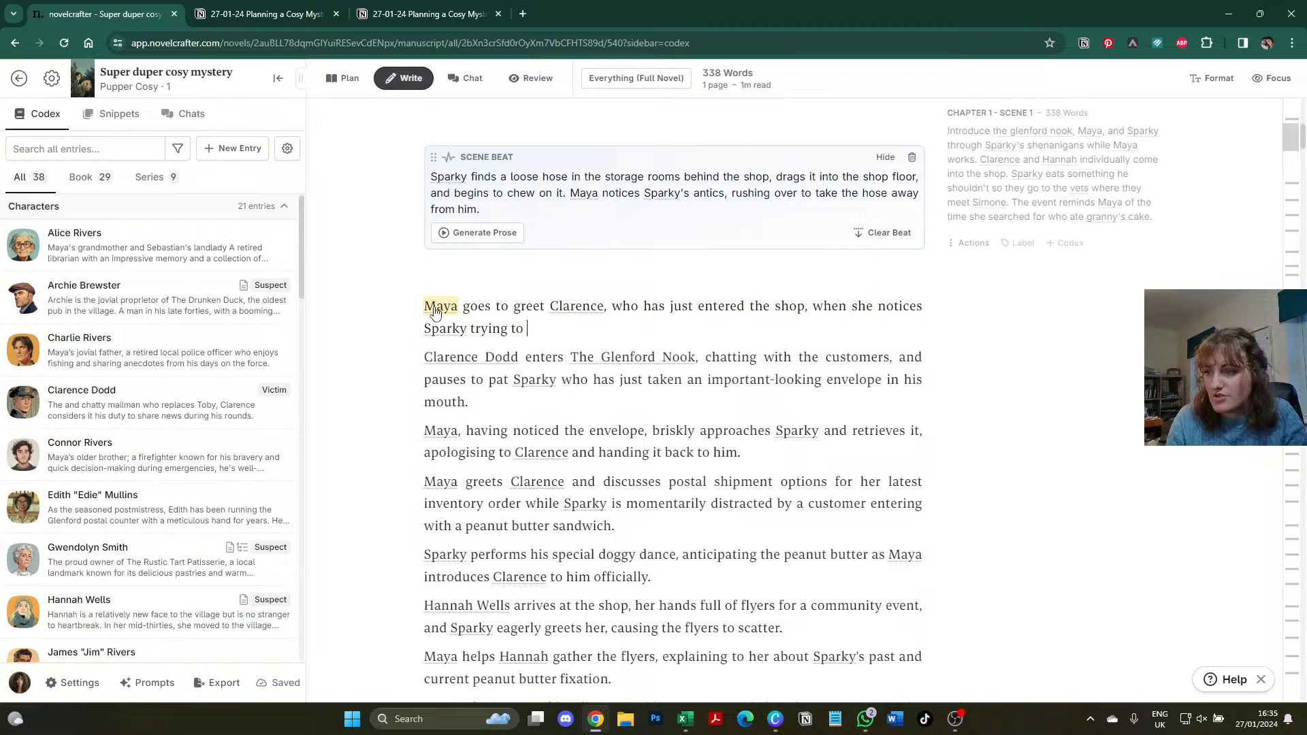
pyautogui.write('steal some ma')
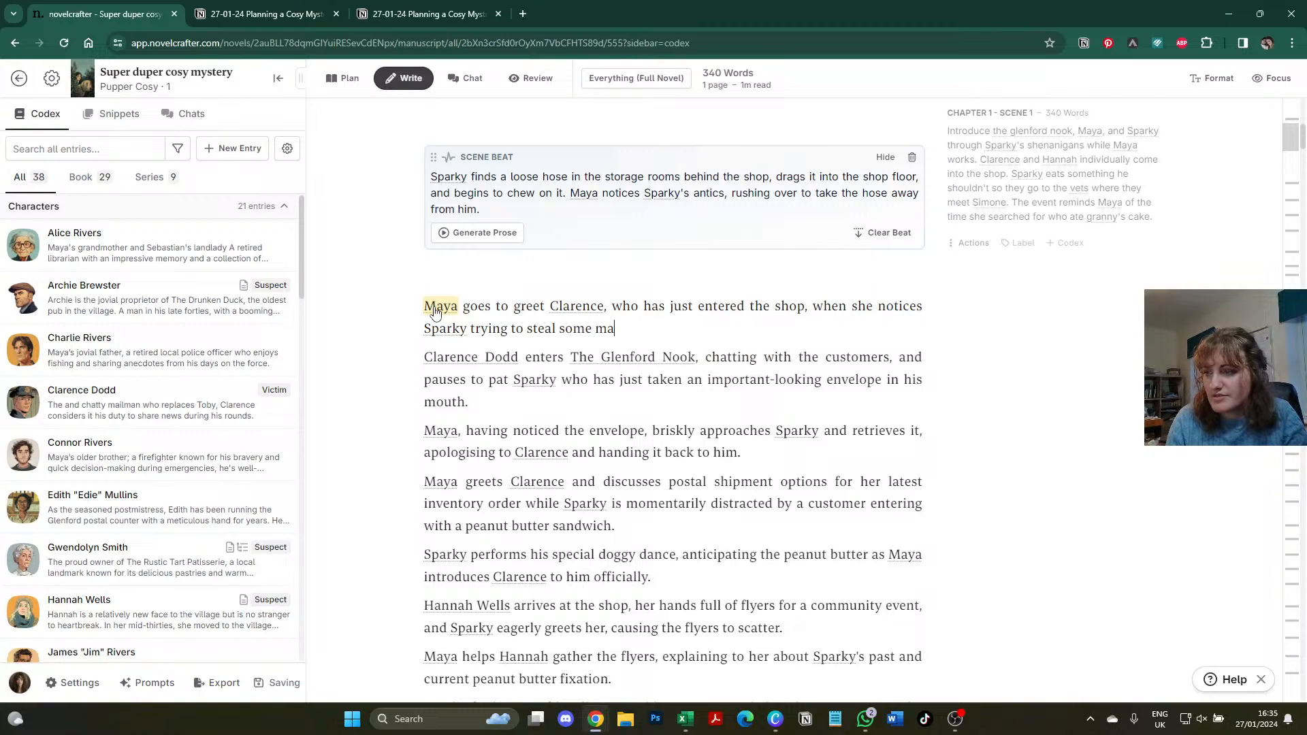
pyautogui.write('il')
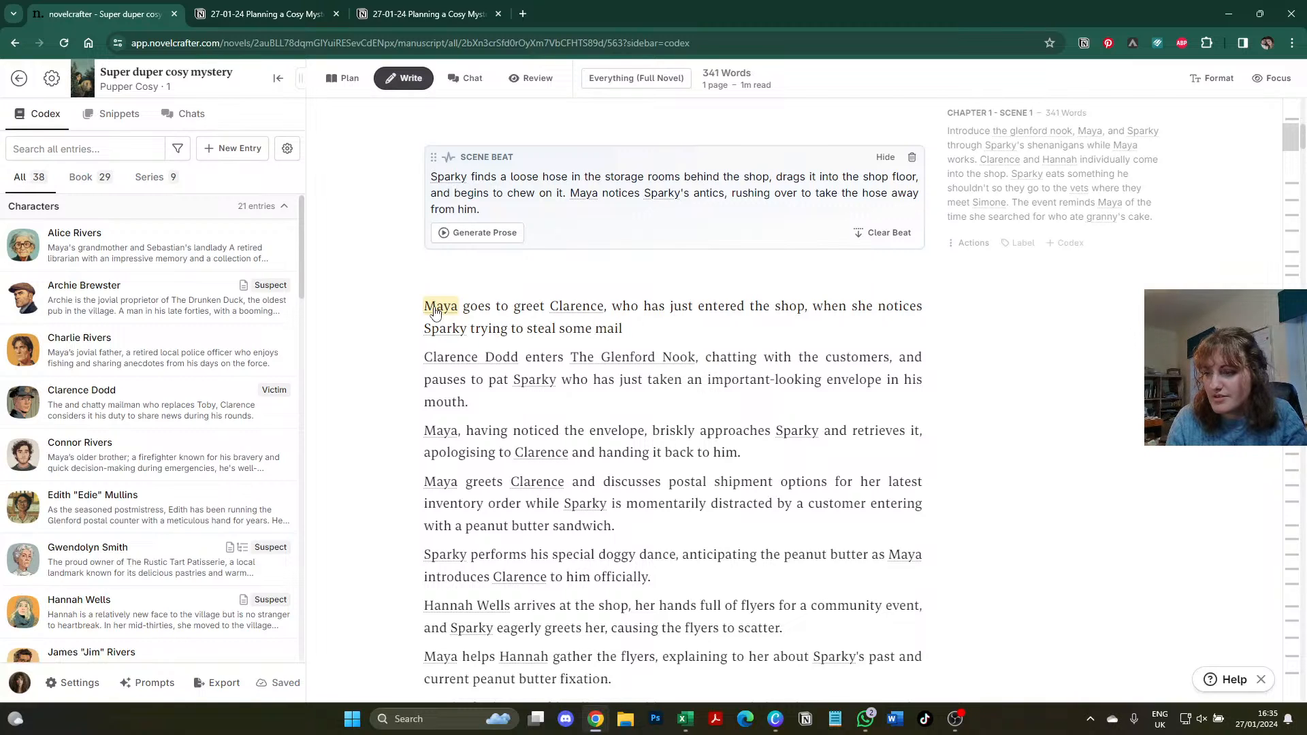
pyautogui.write('. ')
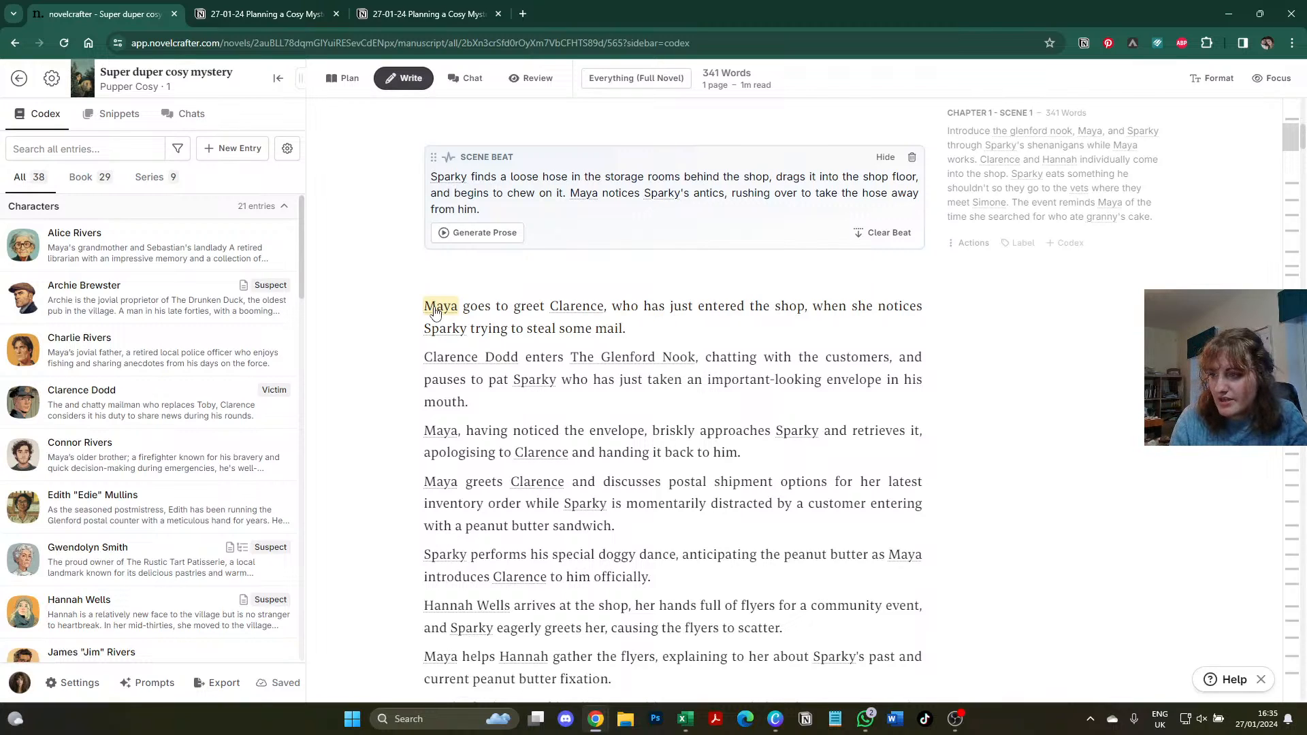
# - Continue the new paragraph with "She rushes to retrieve it, apologising to Clarence." and delete the two envelope paragraphs below it
pyautogui.write('She rushe')
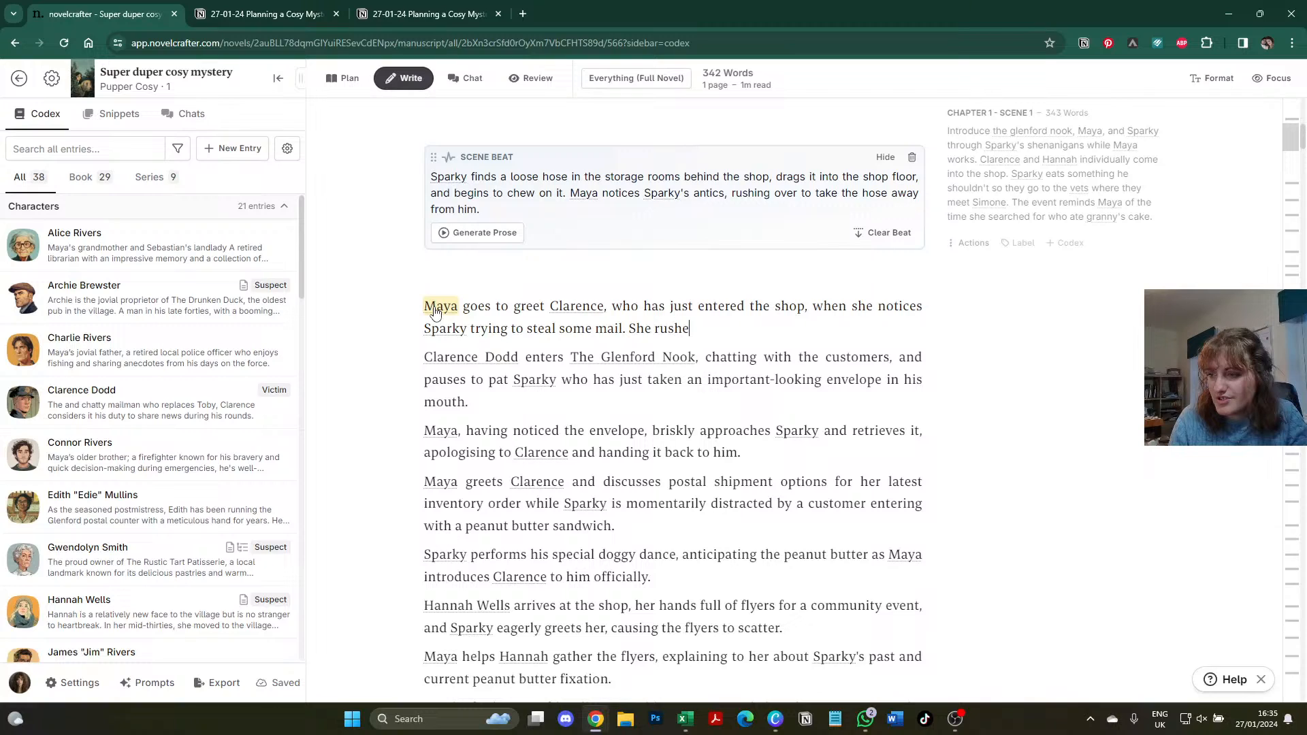
pyautogui.write('s to retr')
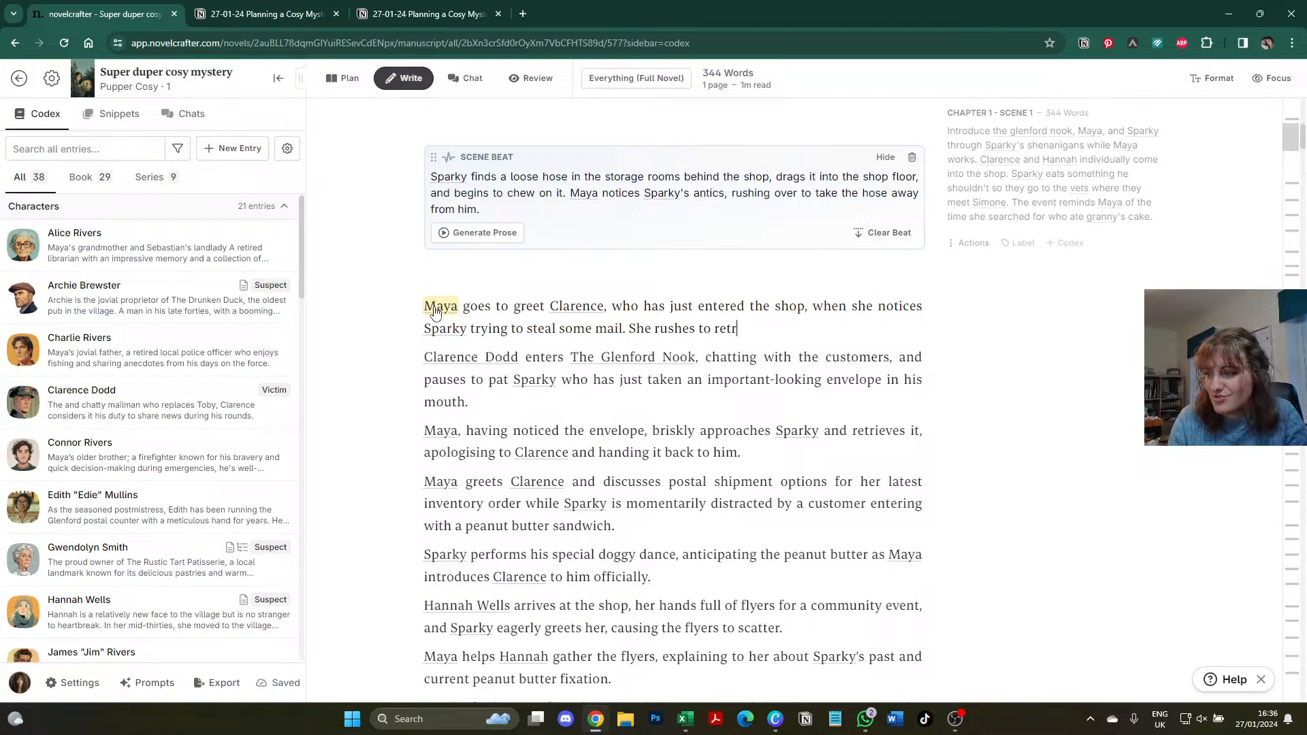
pyautogui.write('ieve it, apologising to Claren')
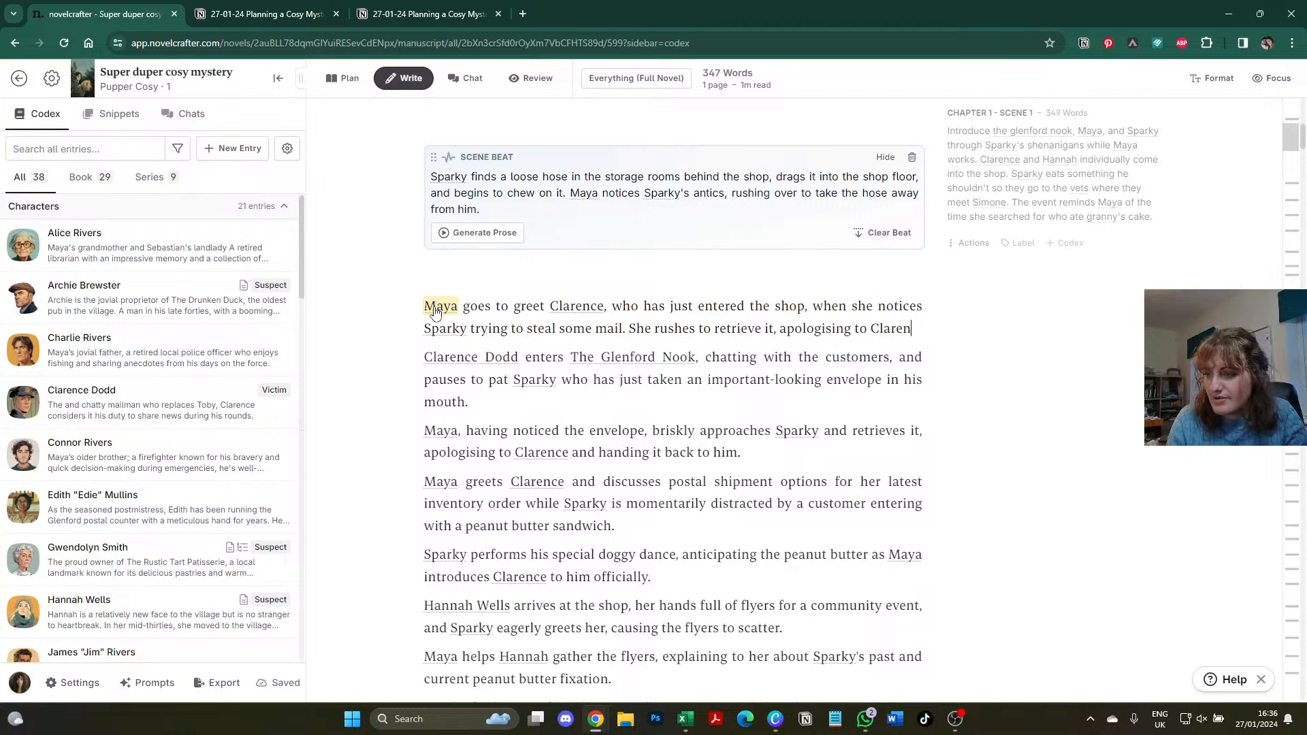
pyautogui.write('ce.')
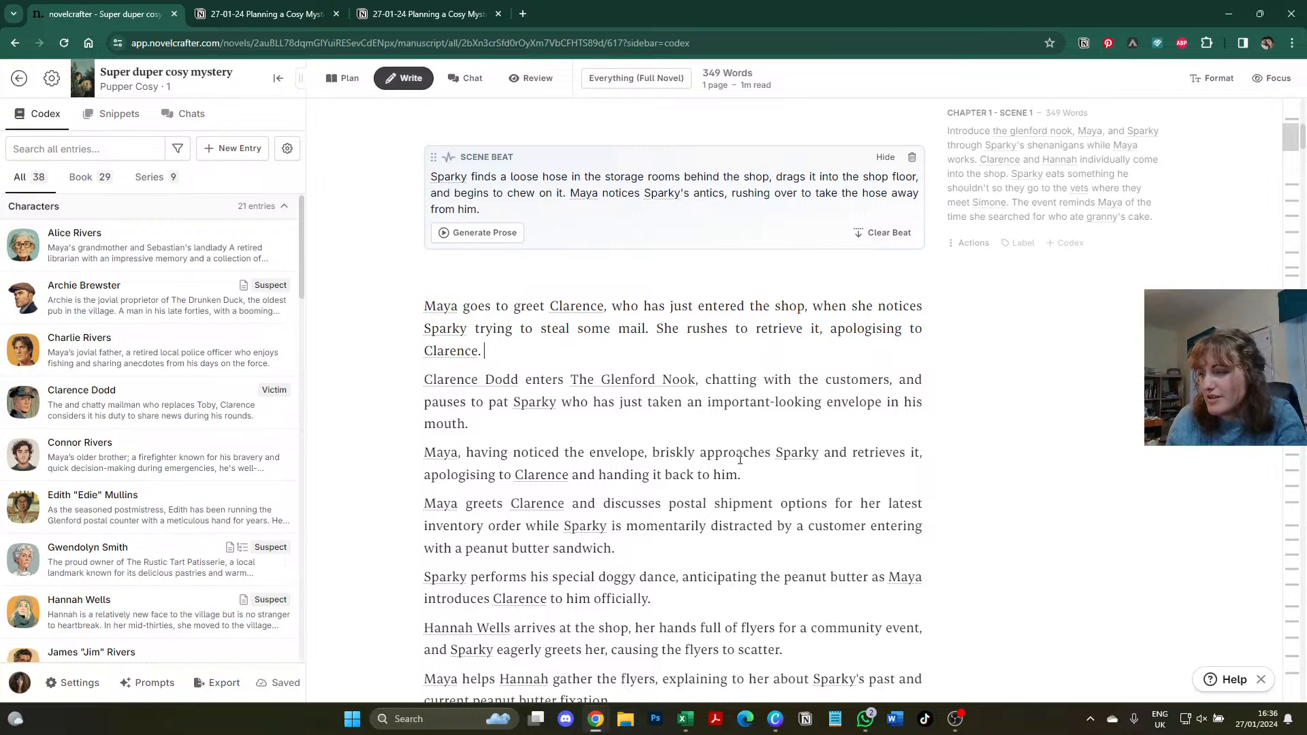
pyautogui.moveTo(740, 475); pyautogui.dragTo(398, 386)
pyautogui.press('BackSpace')
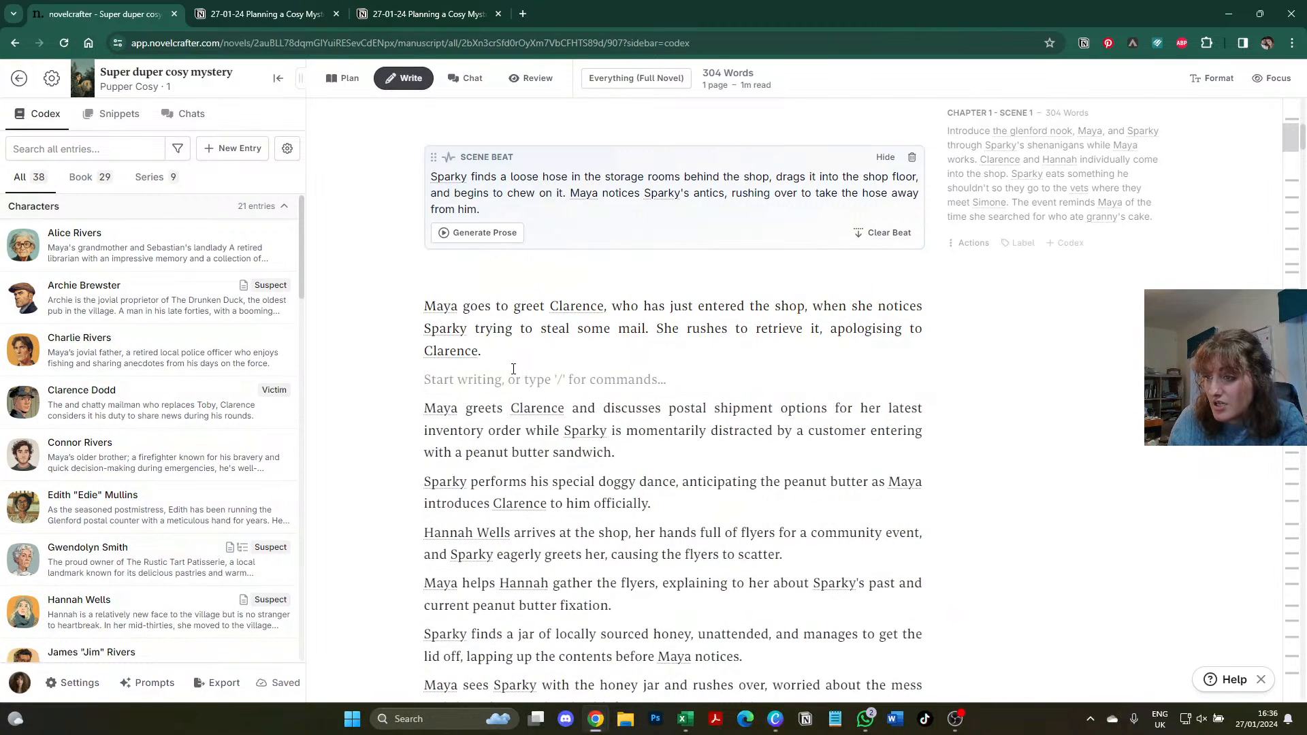
# - Reword the opening of the postal shipment paragraph to "Maya and Clarence discuss postal shipment options"
pyautogui.doubleClick(478, 406)
pyautogui.write('and')
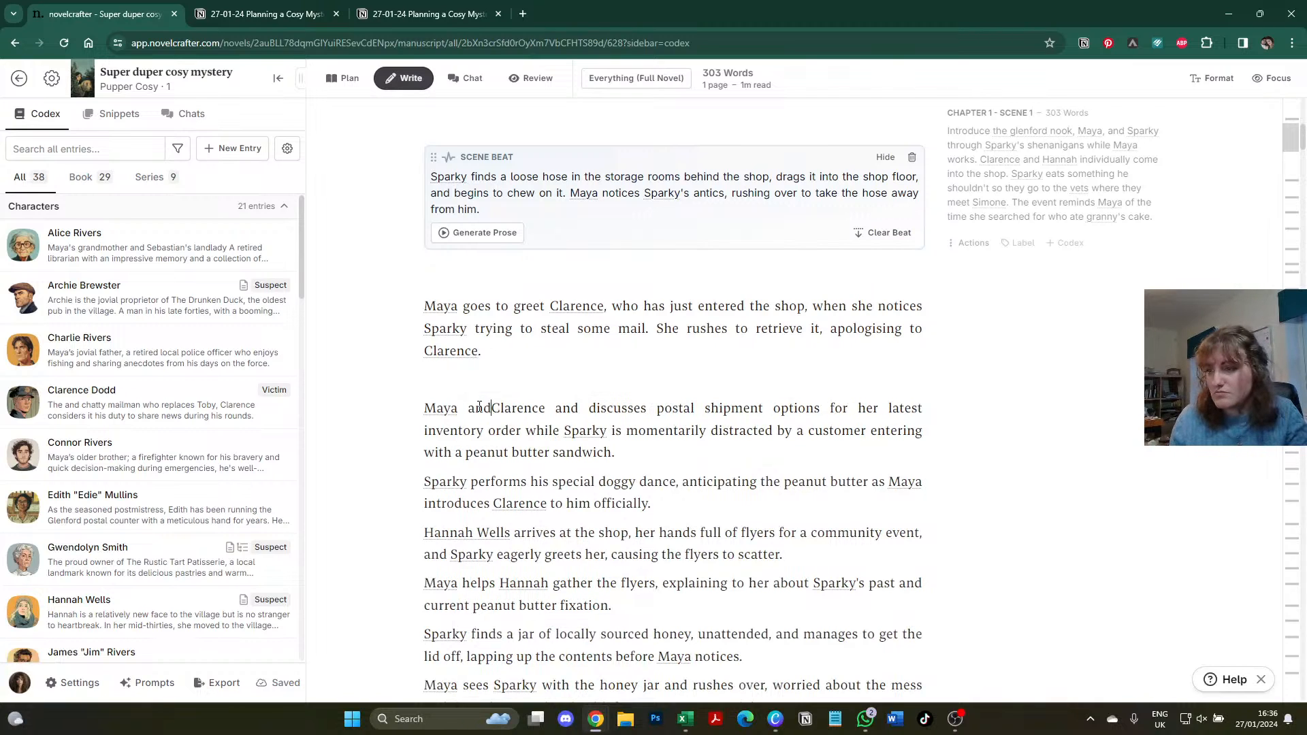
pyautogui.doubleClick(575, 406)
pyautogui.press('BackSpace')
pyautogui.click(608, 408)
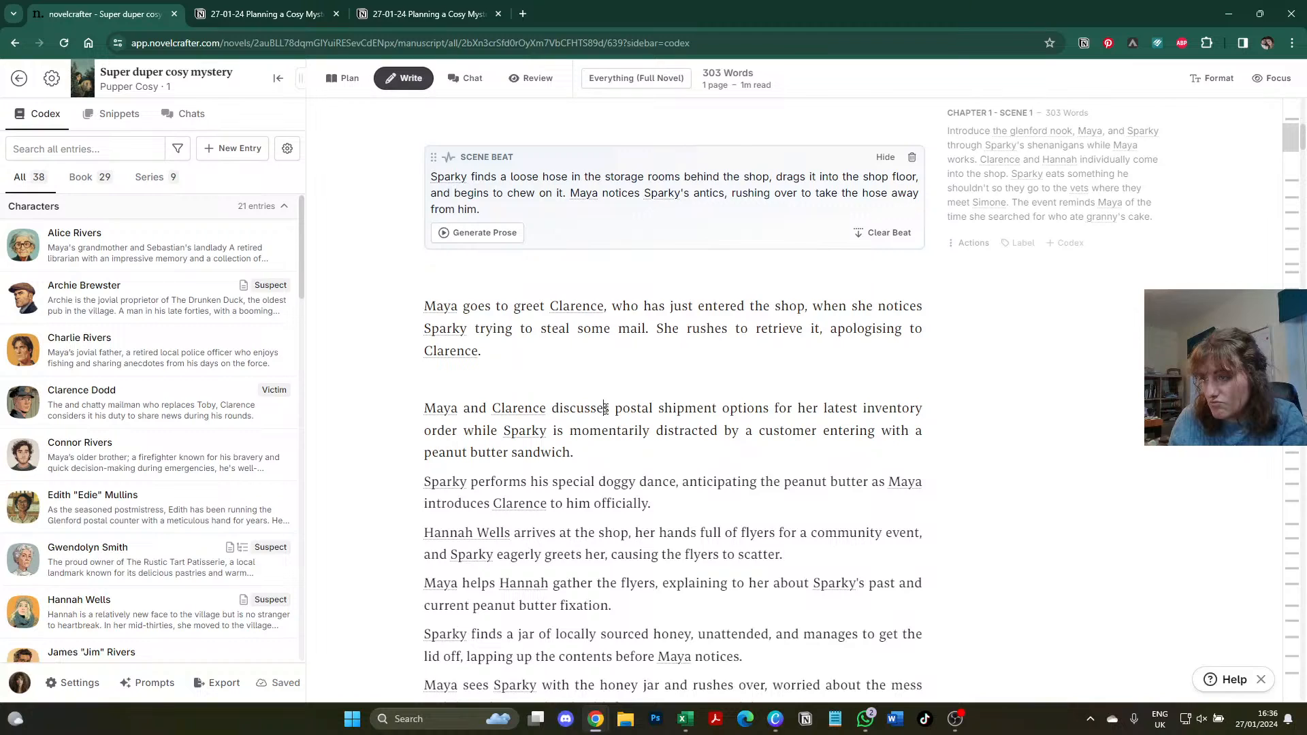
pyautogui.press('BackSpace')
pyautogui.press('BackSpace')
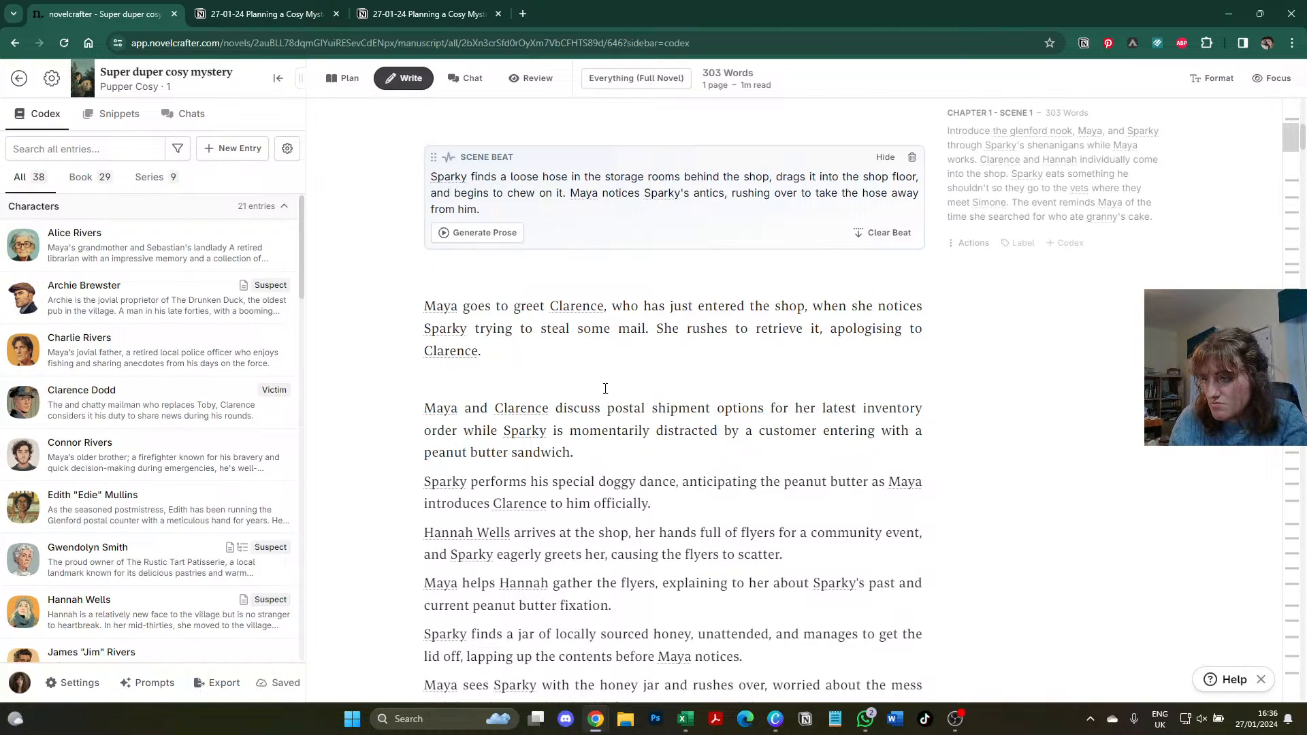
# - Merge the postal shipment paragraph into the end of the new paragraph about greeting Clarence, removing the empty line between them
pyautogui.click(531, 352)
pyautogui.press('Delete')
pyautogui.press('Delete')
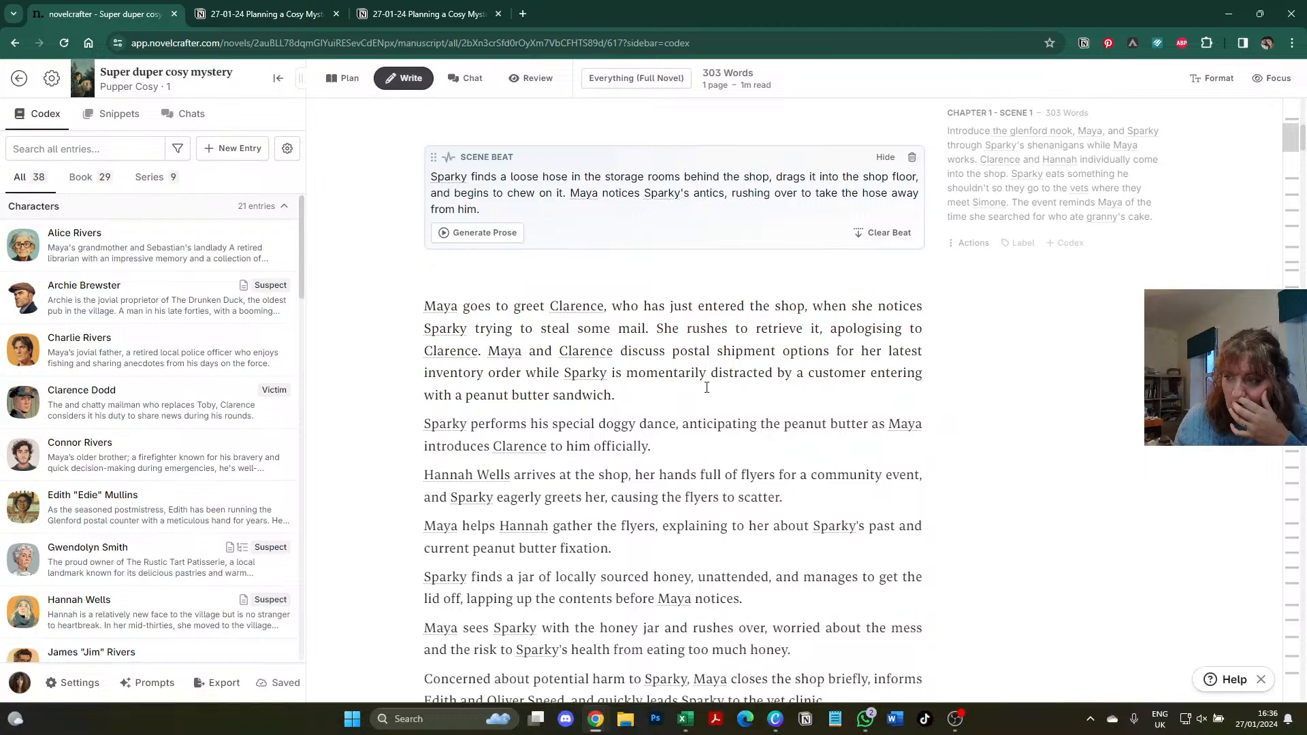
# - Cut the peanut butter sandwich distraction from the end of the Clarence paragraph and delete the paragraph about Sparky's special doggy dance
pyautogui.moveTo(674, 399); pyautogui.dragTo(522, 376)
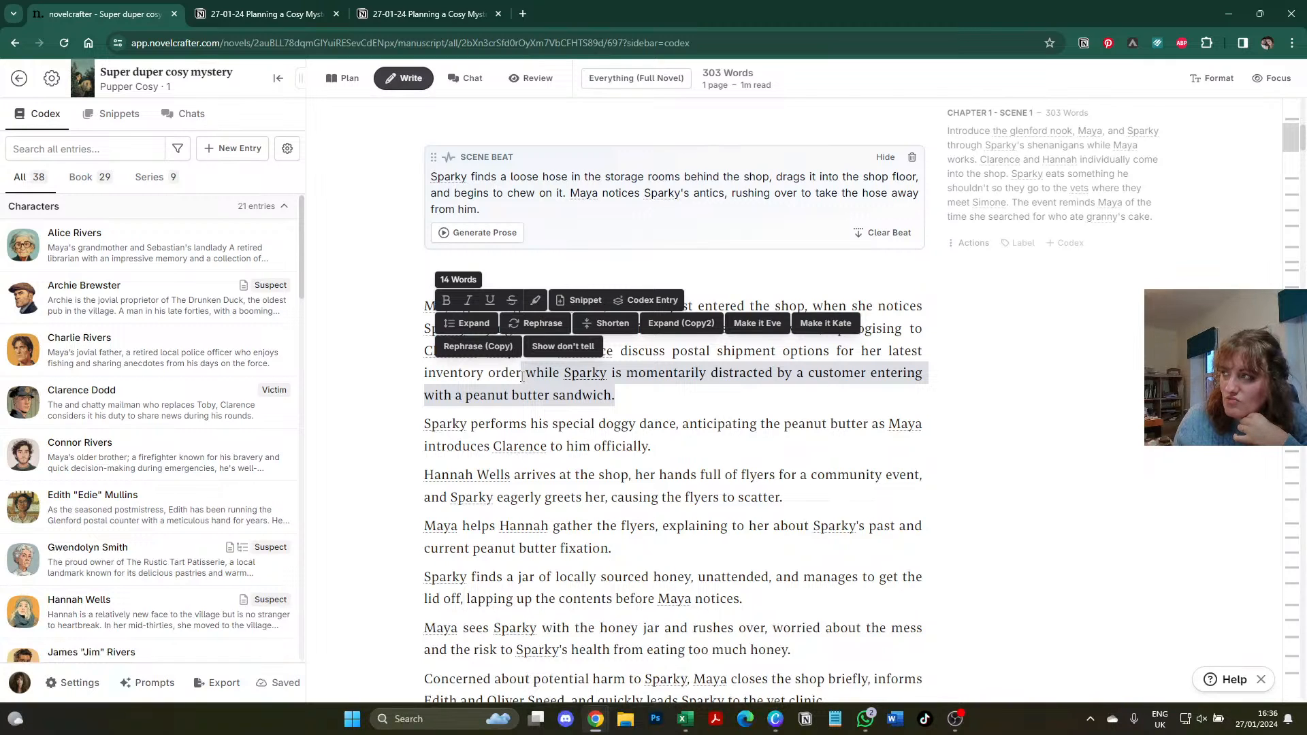
pyautogui.press('BackSpace')
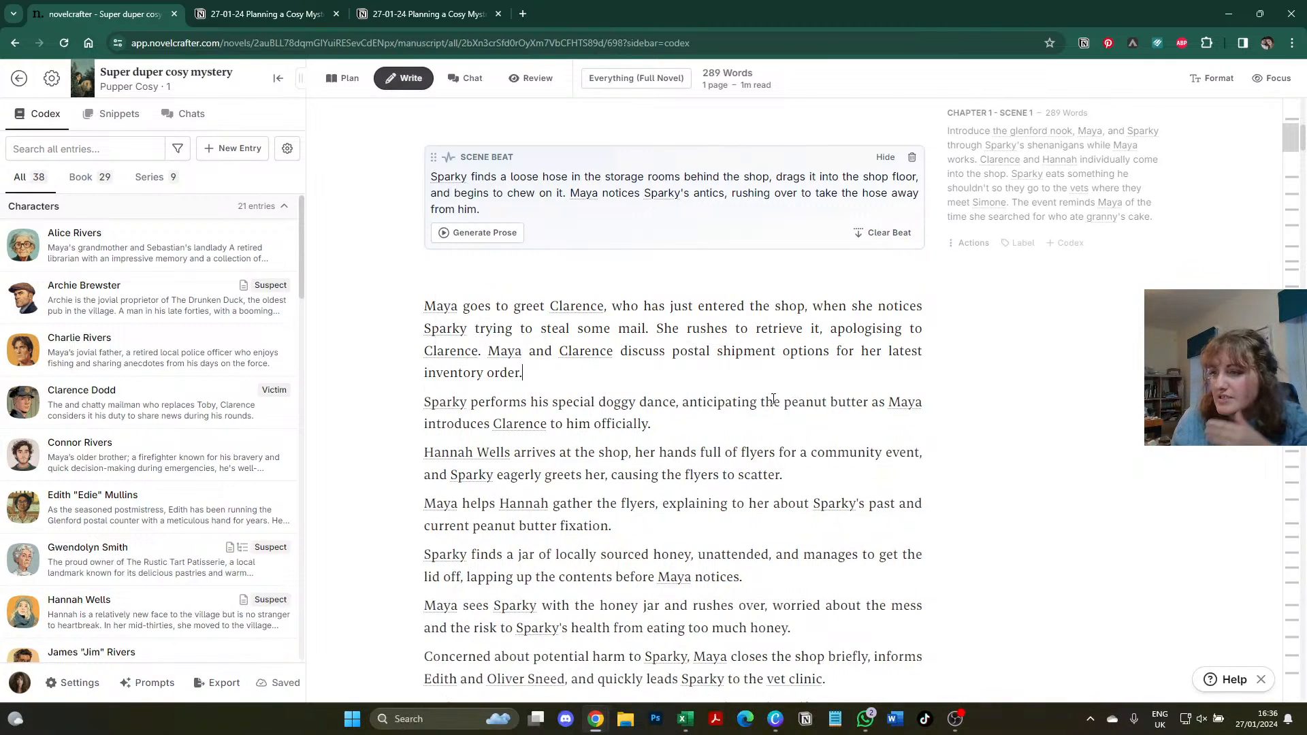
pyautogui.tripleClick(661, 401)
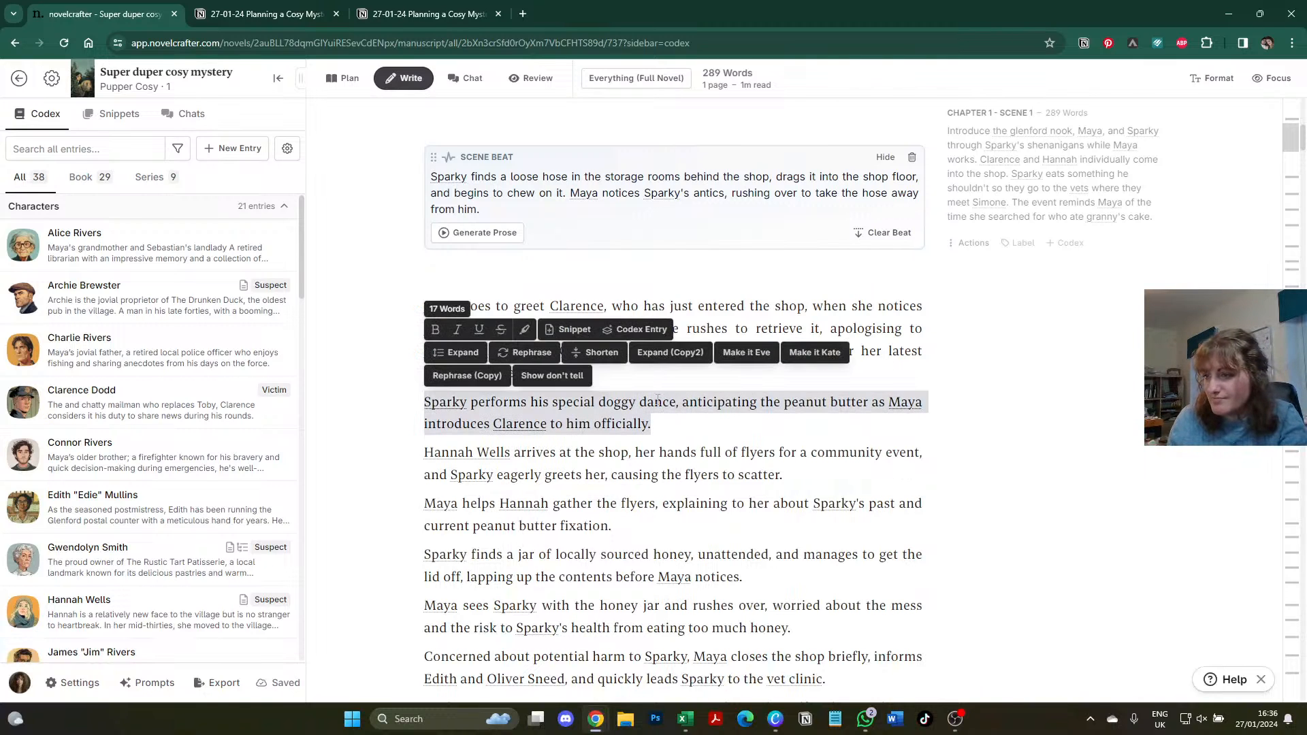
pyautogui.press('BackSpace')
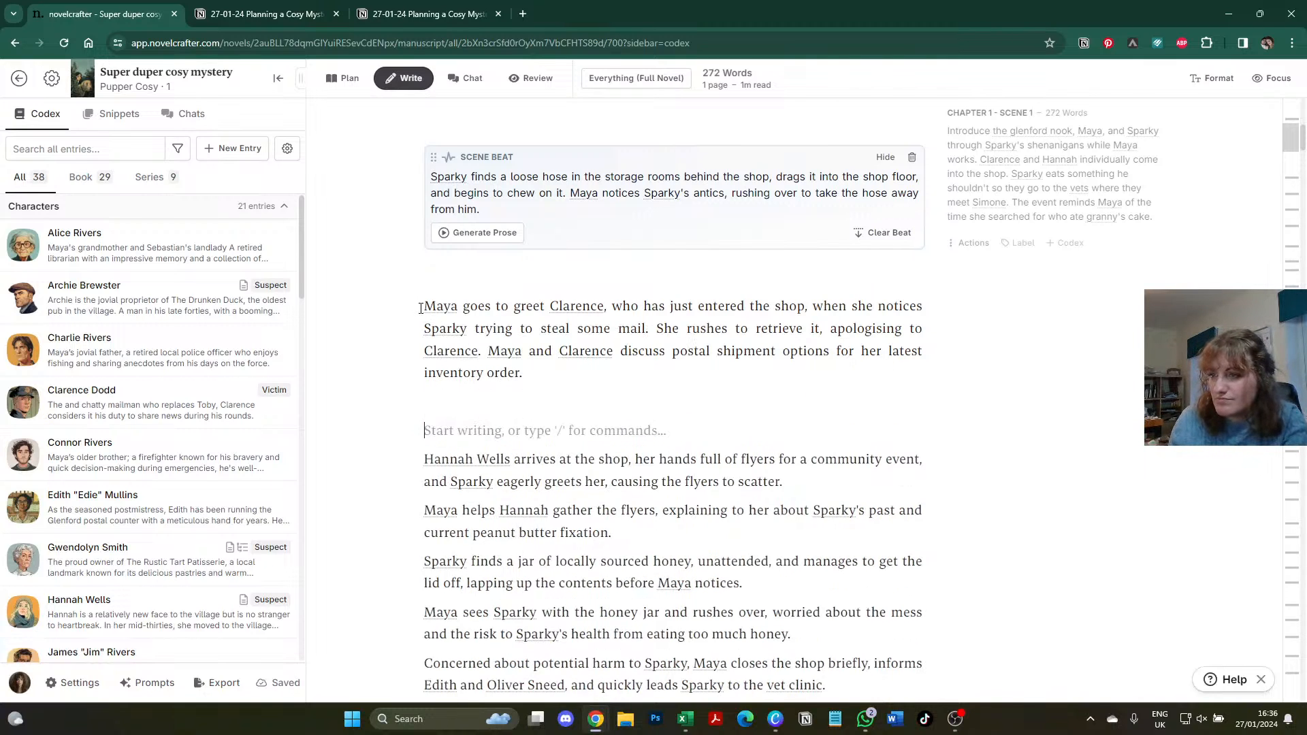
# - Convert the paragraph about Maya greeting Clarence and discussing postal shipment options into a scene beat
pyautogui.click(421, 307)
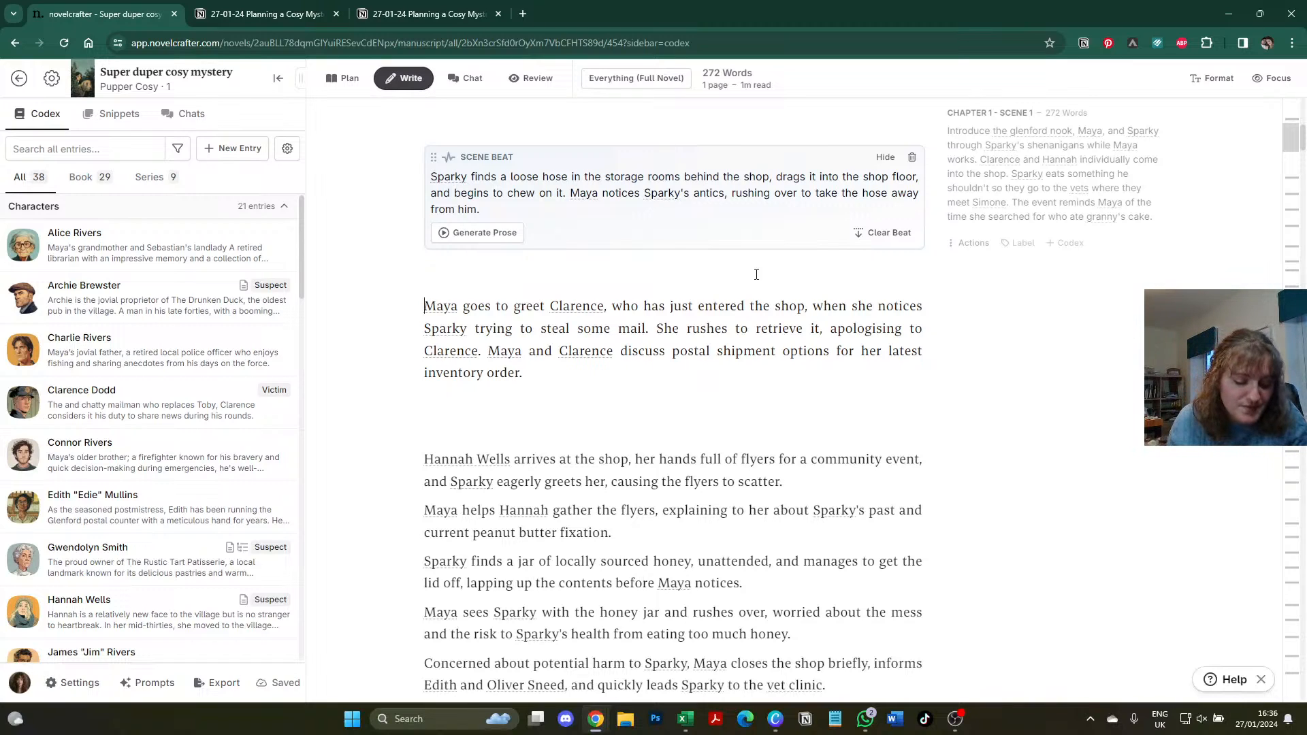
pyautogui.write('|')
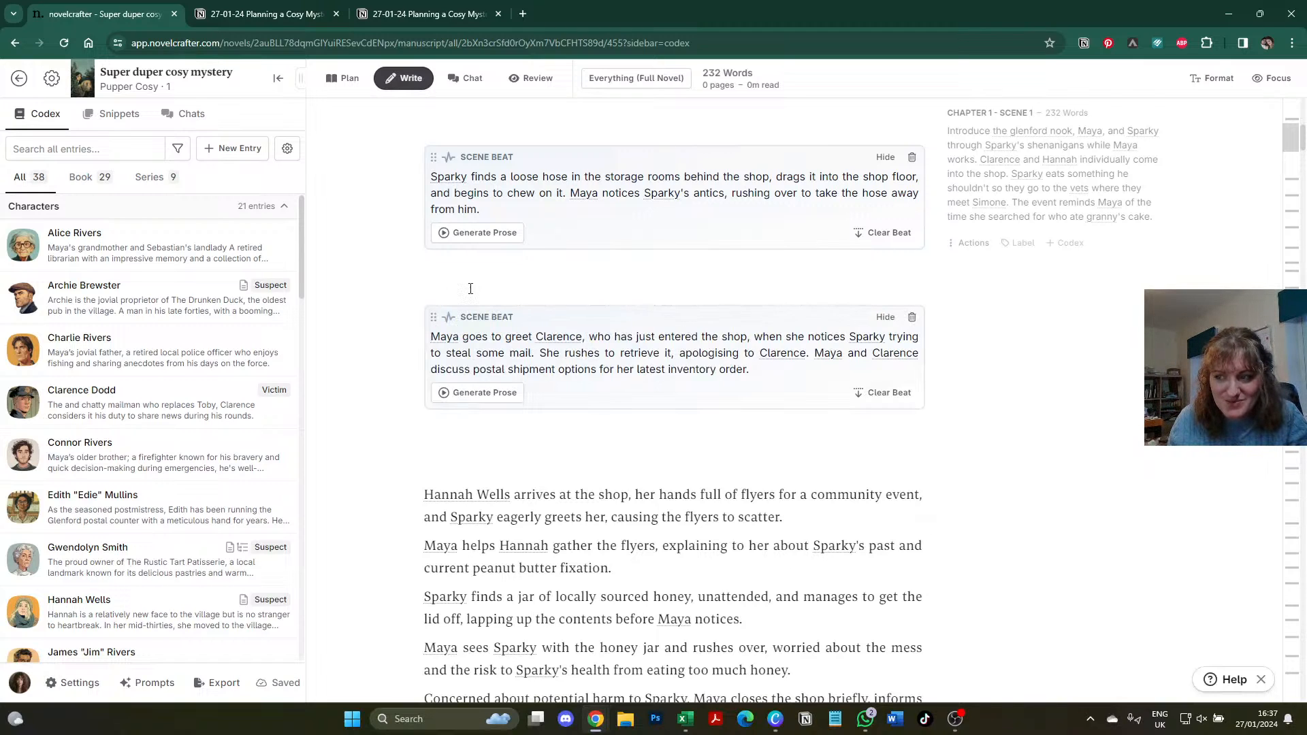
# - Reword the opening of the flyer-gathering paragraph to "Maya and Clarence help Hannah"
pyautogui.scroll(-3, 419, 422)
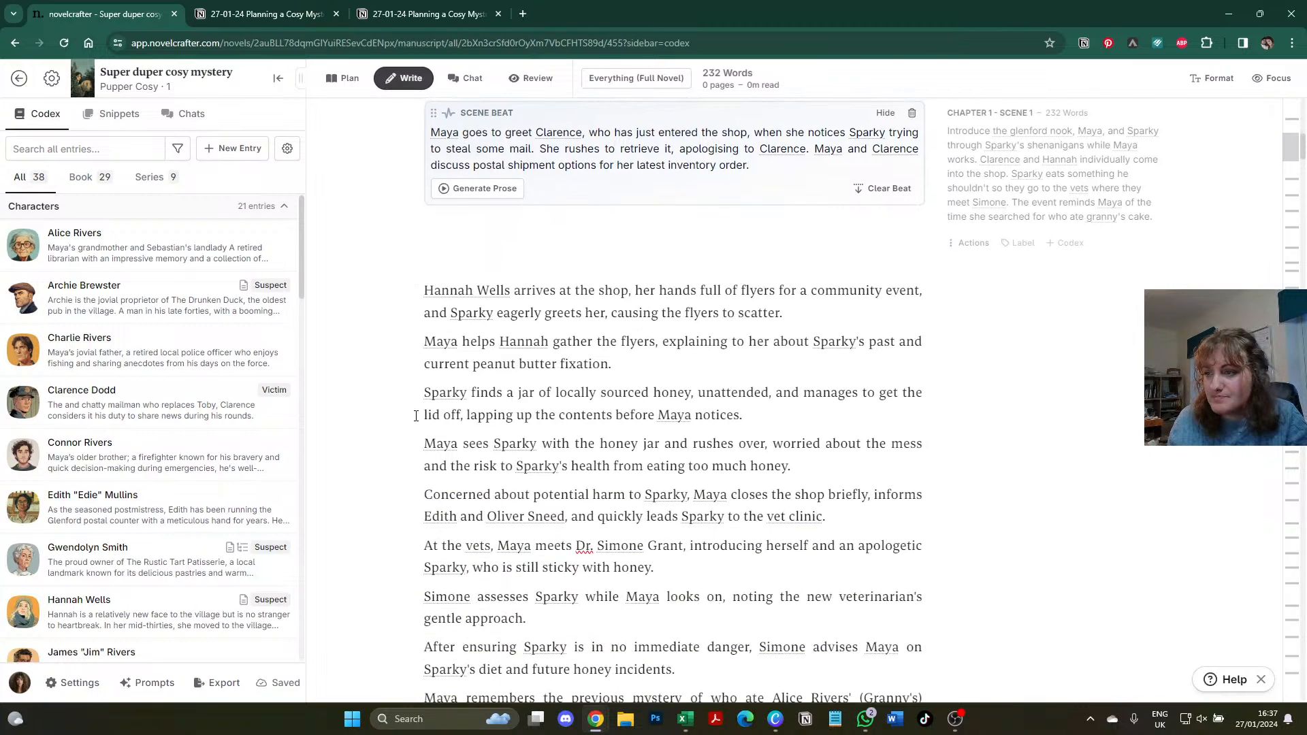
pyautogui.scroll(-1, 416, 415)
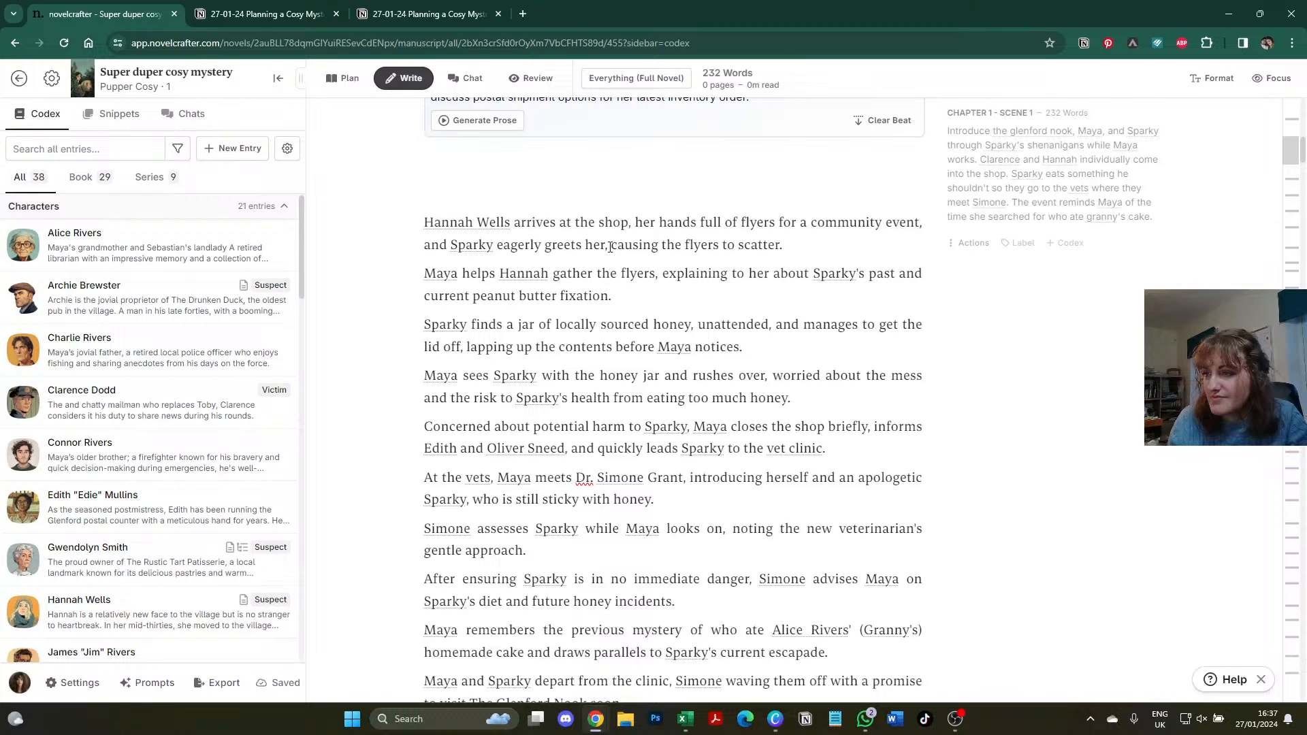
pyautogui.doubleClick(478, 272)
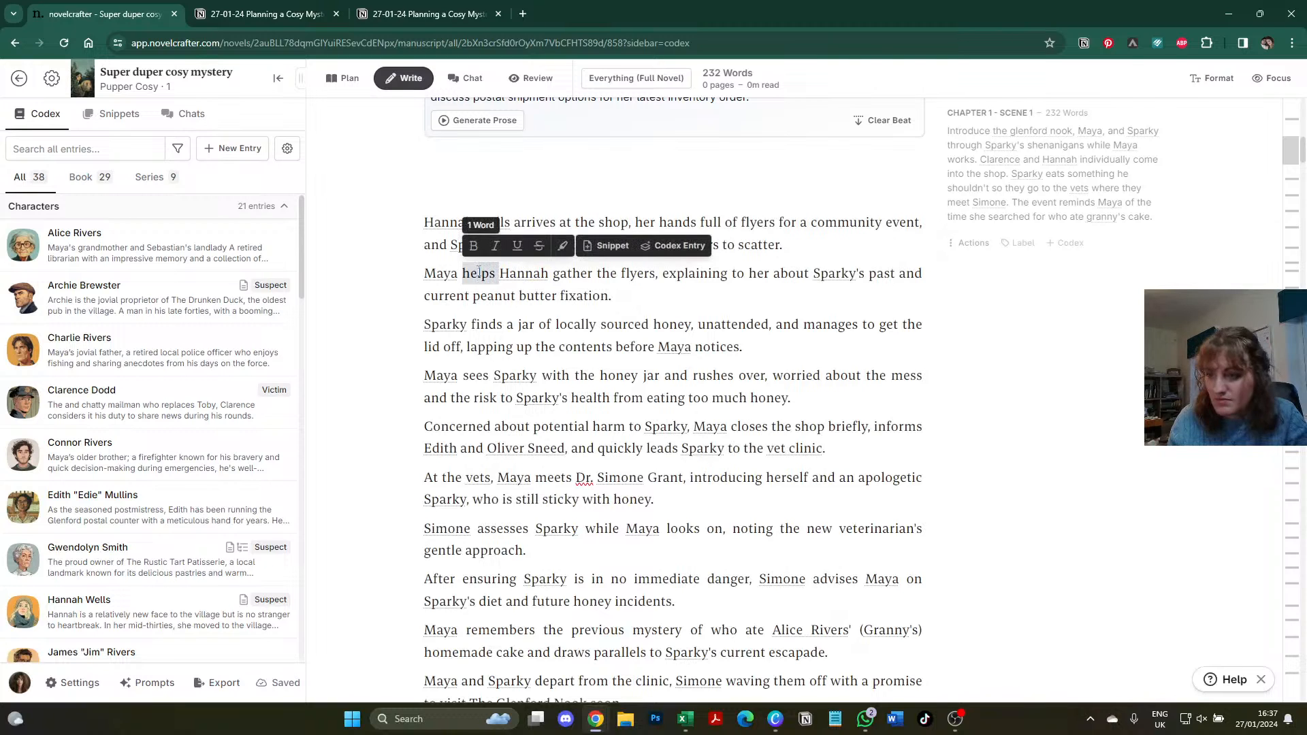
pyautogui.write('and Clarence ')
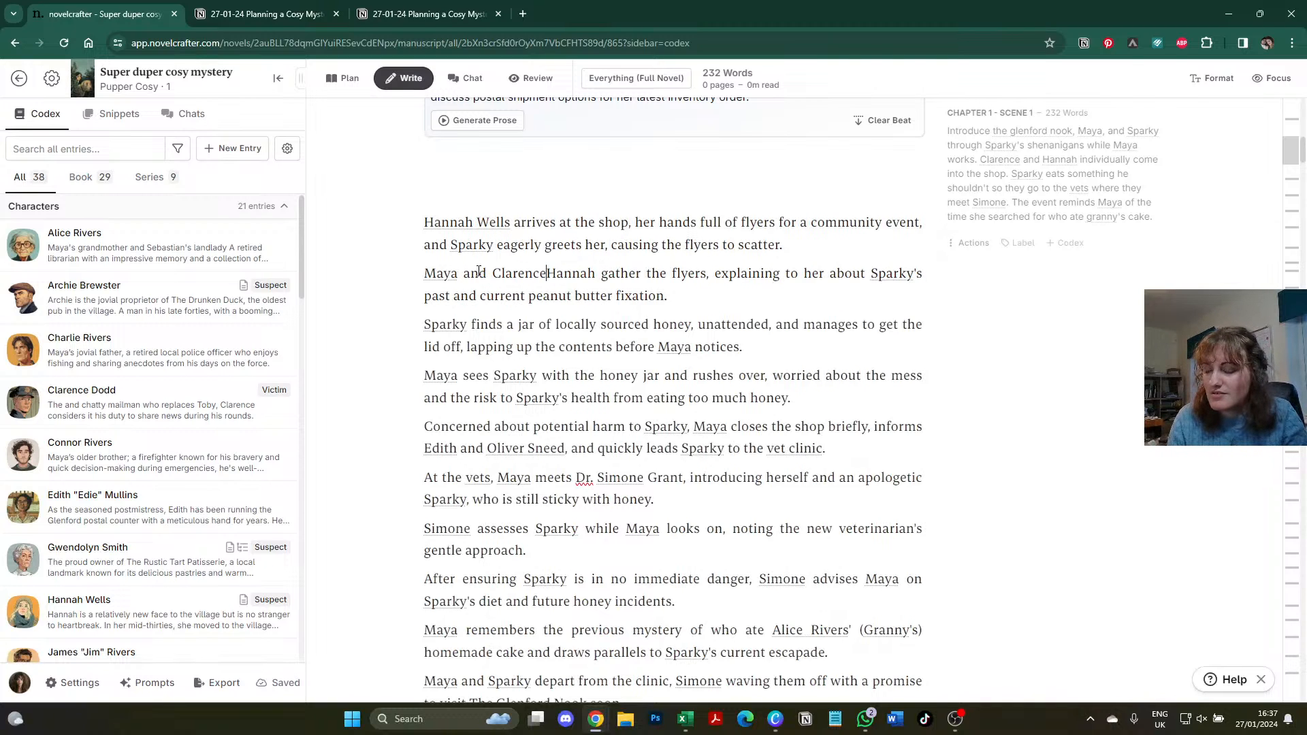
pyautogui.write('help')
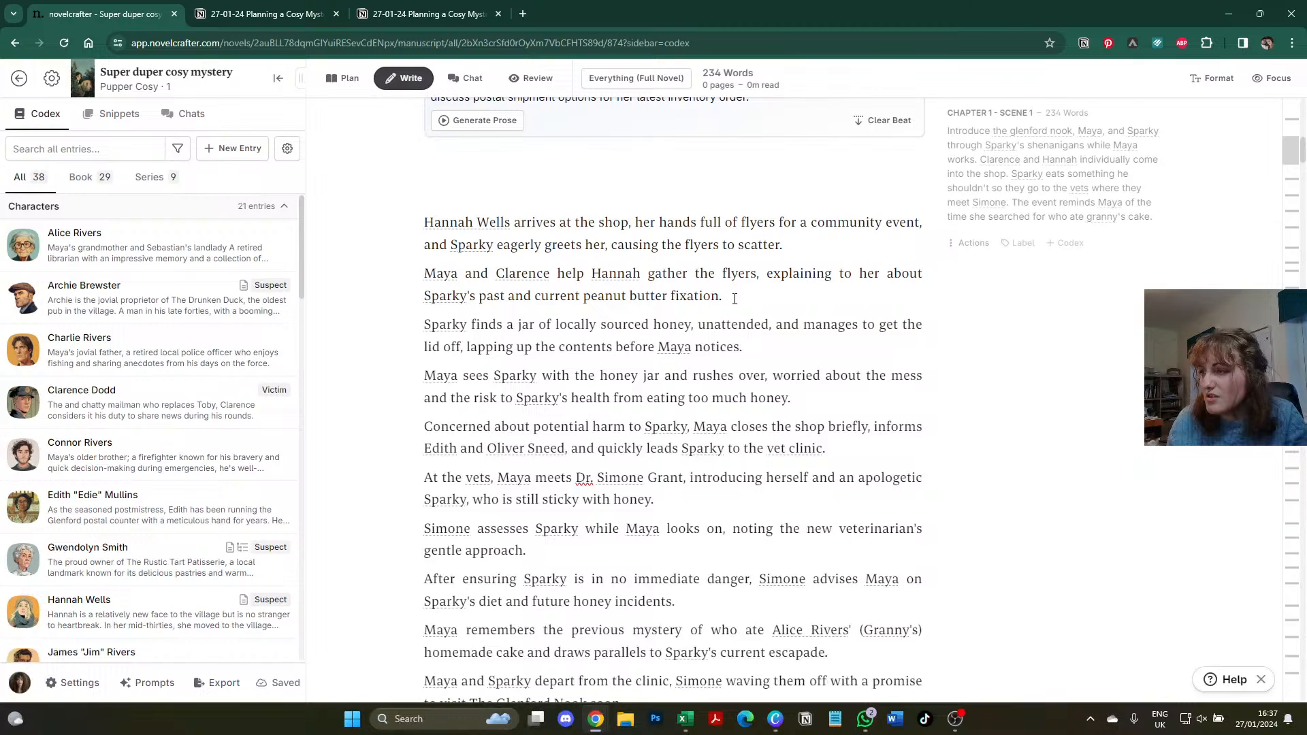
# - Add "Hannah says she had some for lunch." to the end of the paragraph about gathering the flyers
pyautogui.write('Hannah ')
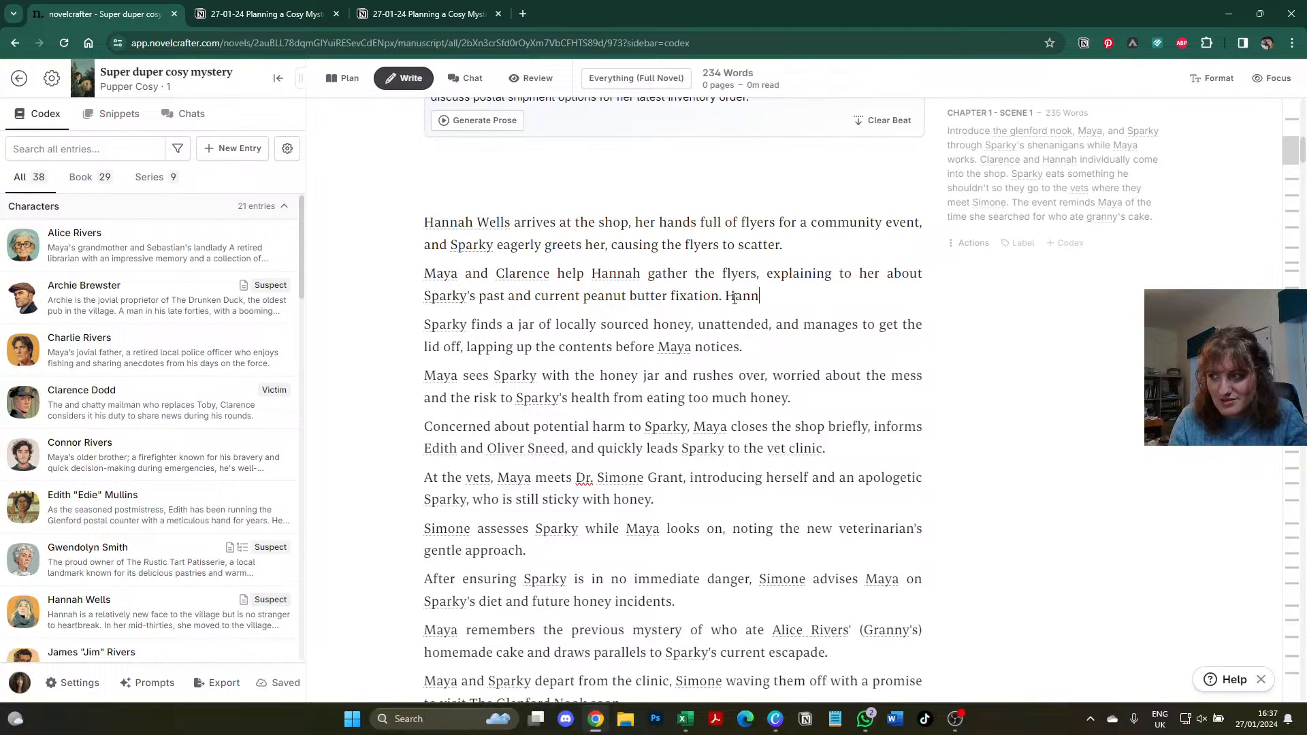
pyautogui.write('says ')
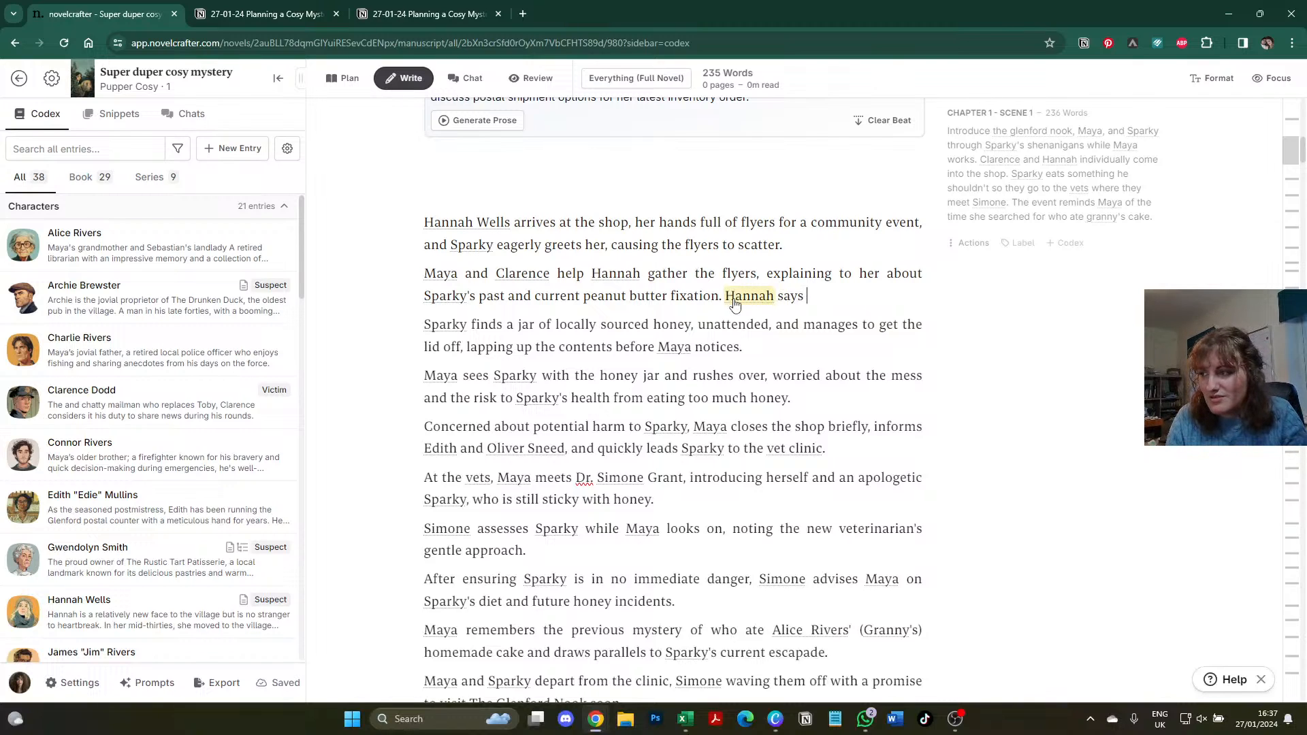
pyautogui.write('she had some for l')
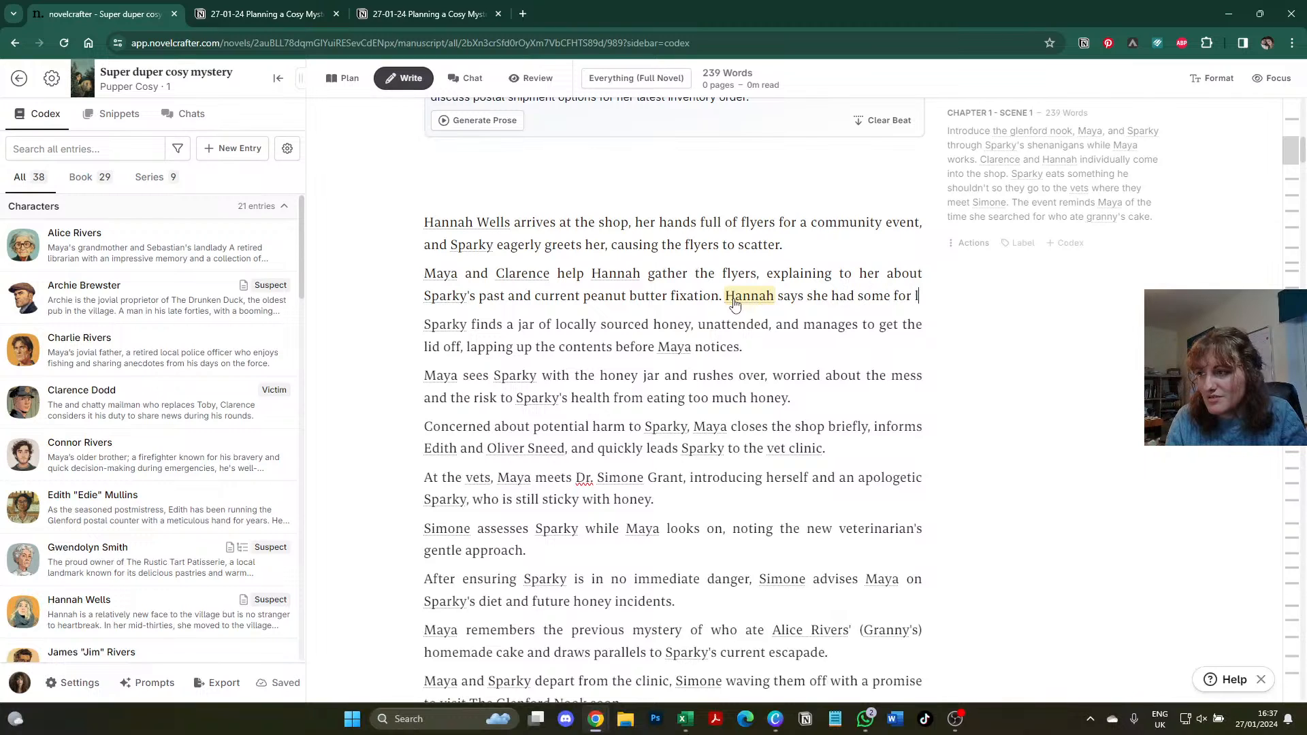
pyautogui.write('unch.')
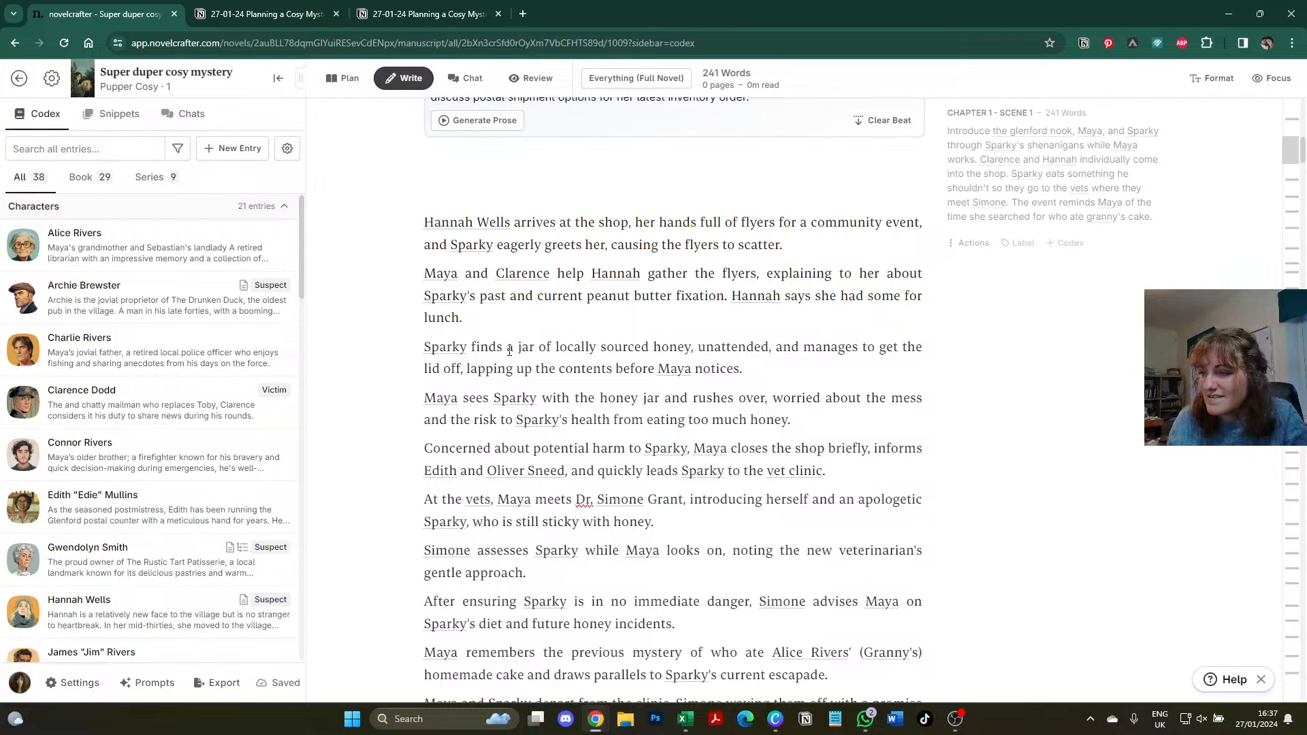
pyautogui.moveTo(424, 347); pyautogui.dragTo(819, 419)
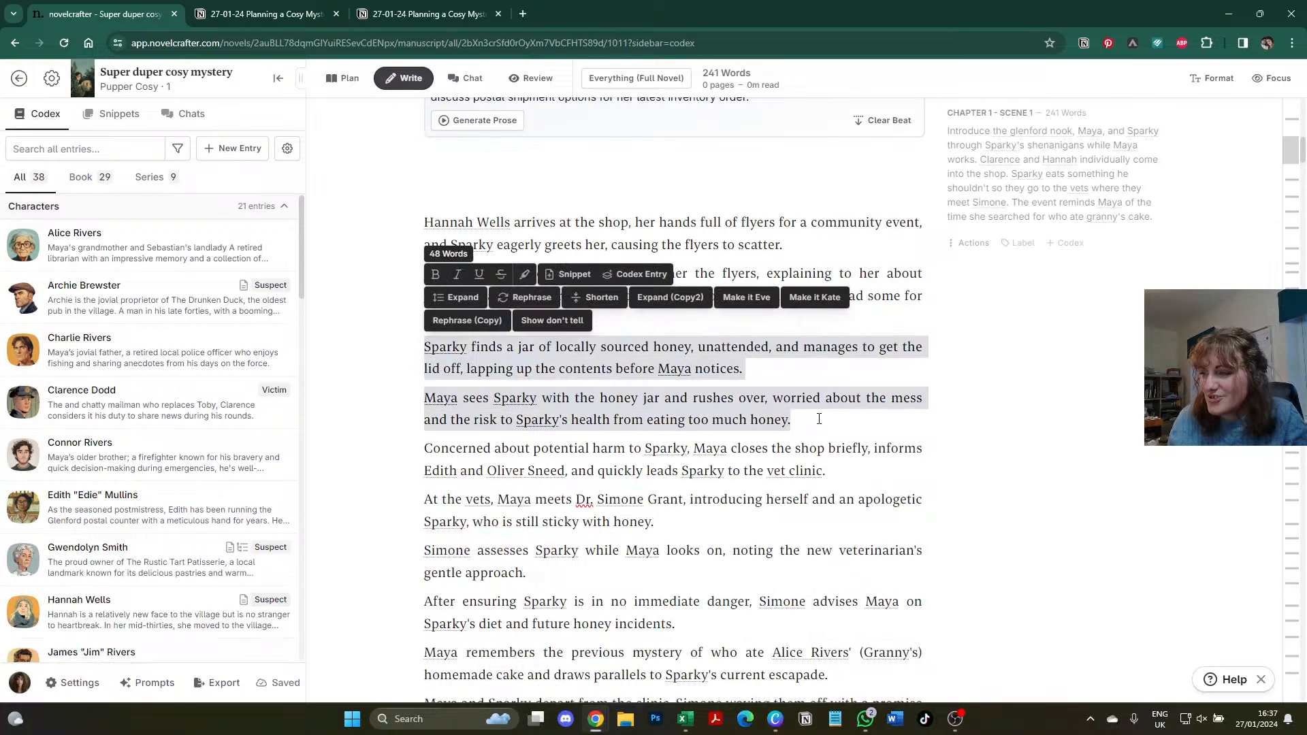
pyautogui.press('BackSpace')
pyautogui.hotkey('ctrl', 'z')
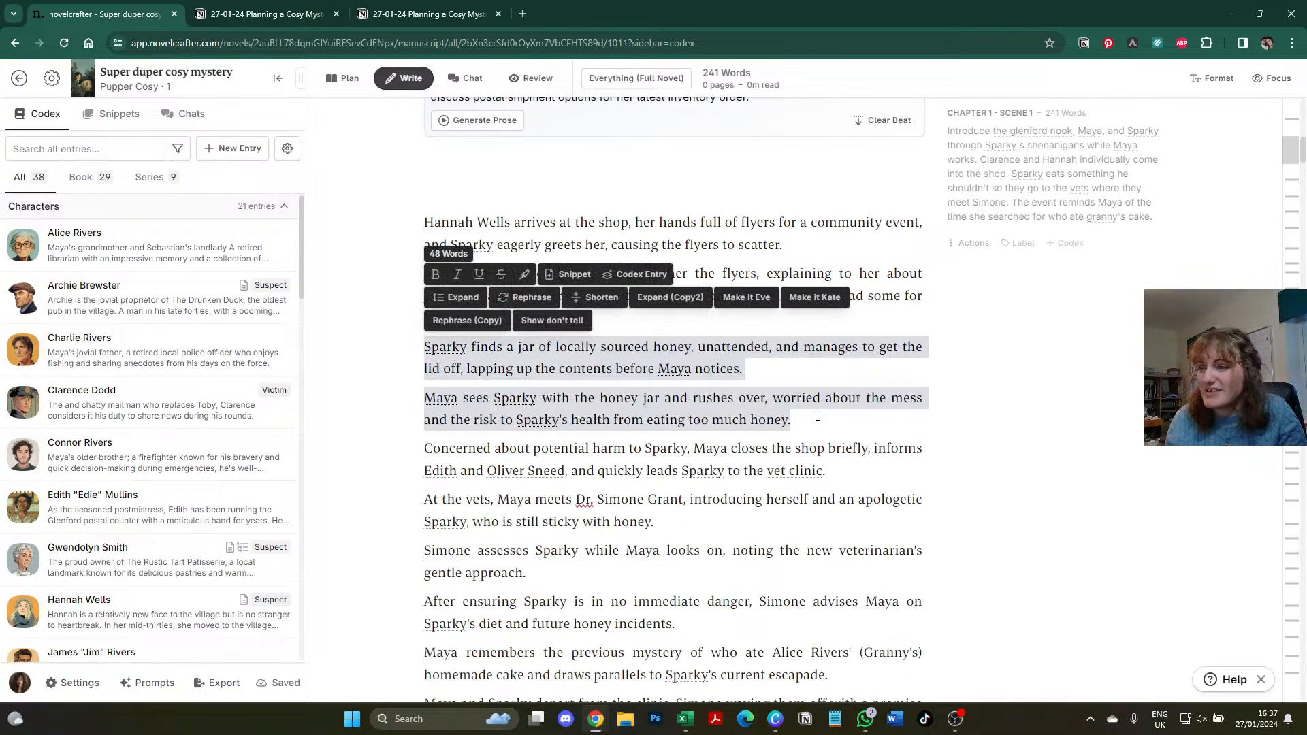
pyautogui.click(808, 237)
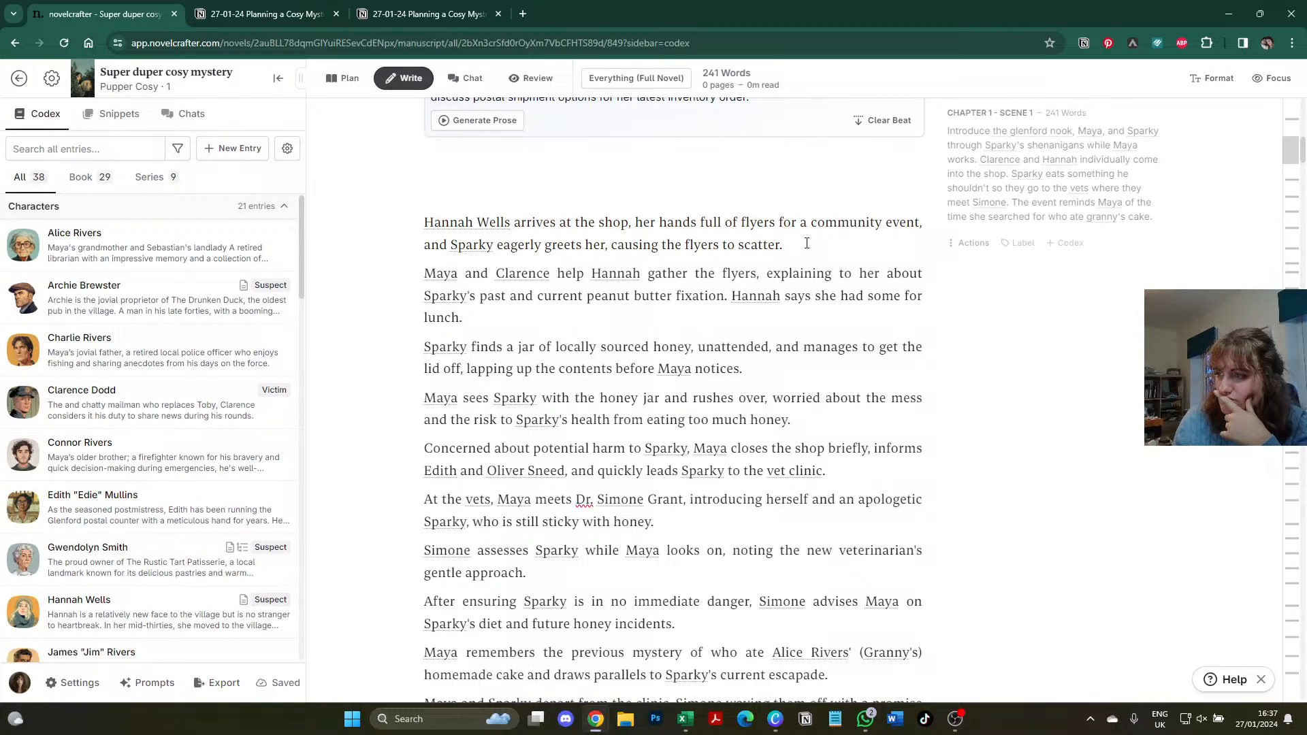
# - Merge the paragraph about Hannah's arrival with the following one and append "Clarence pats his back pocket, checking he has his epipen."
pyautogui.click(806, 243)
pyautogui.press('Delete')
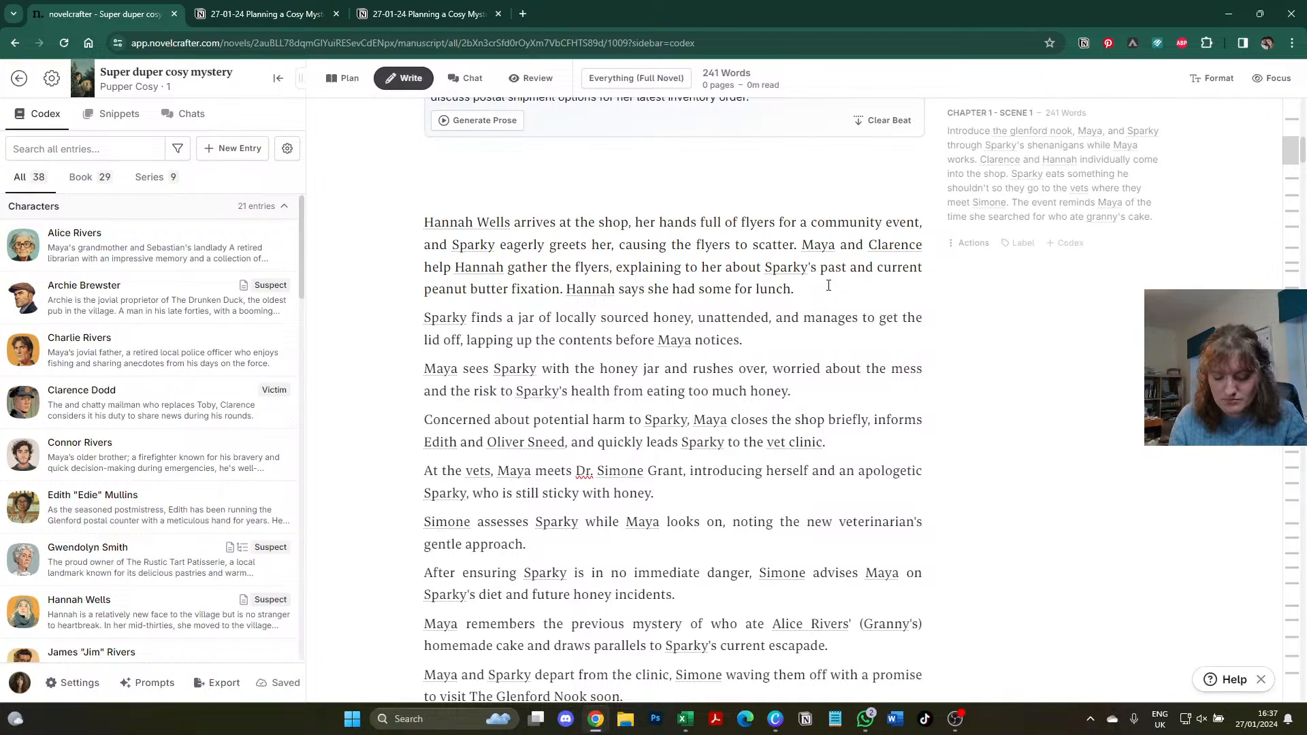
pyautogui.write('Clarence ')
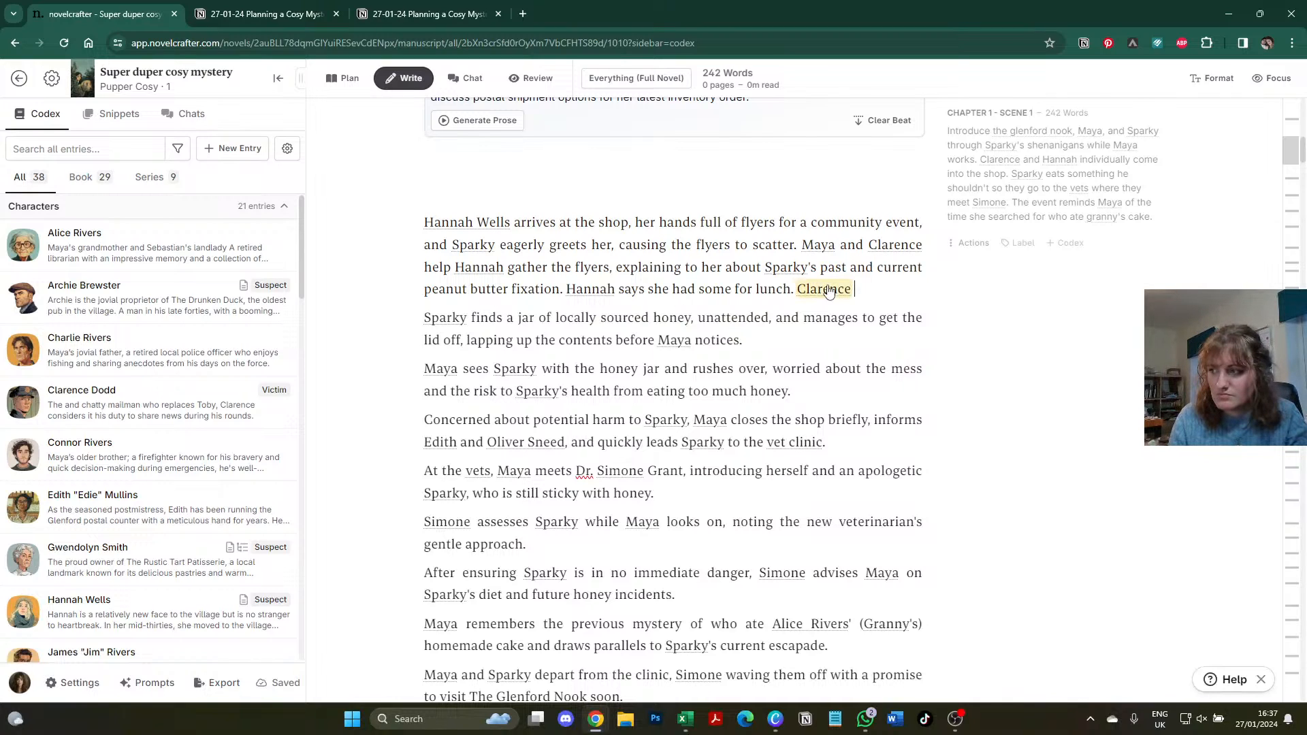
pyautogui.write('pats his back')
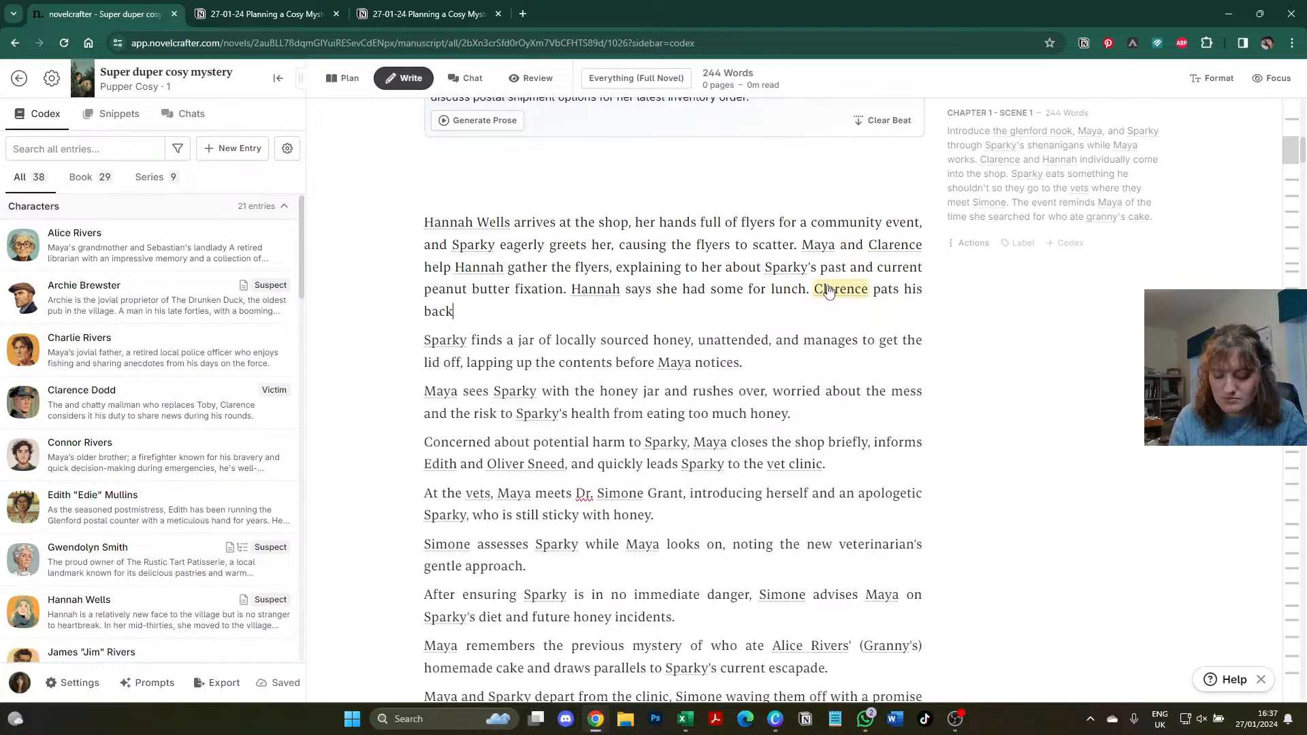
pyautogui.write(' pocket, ch')
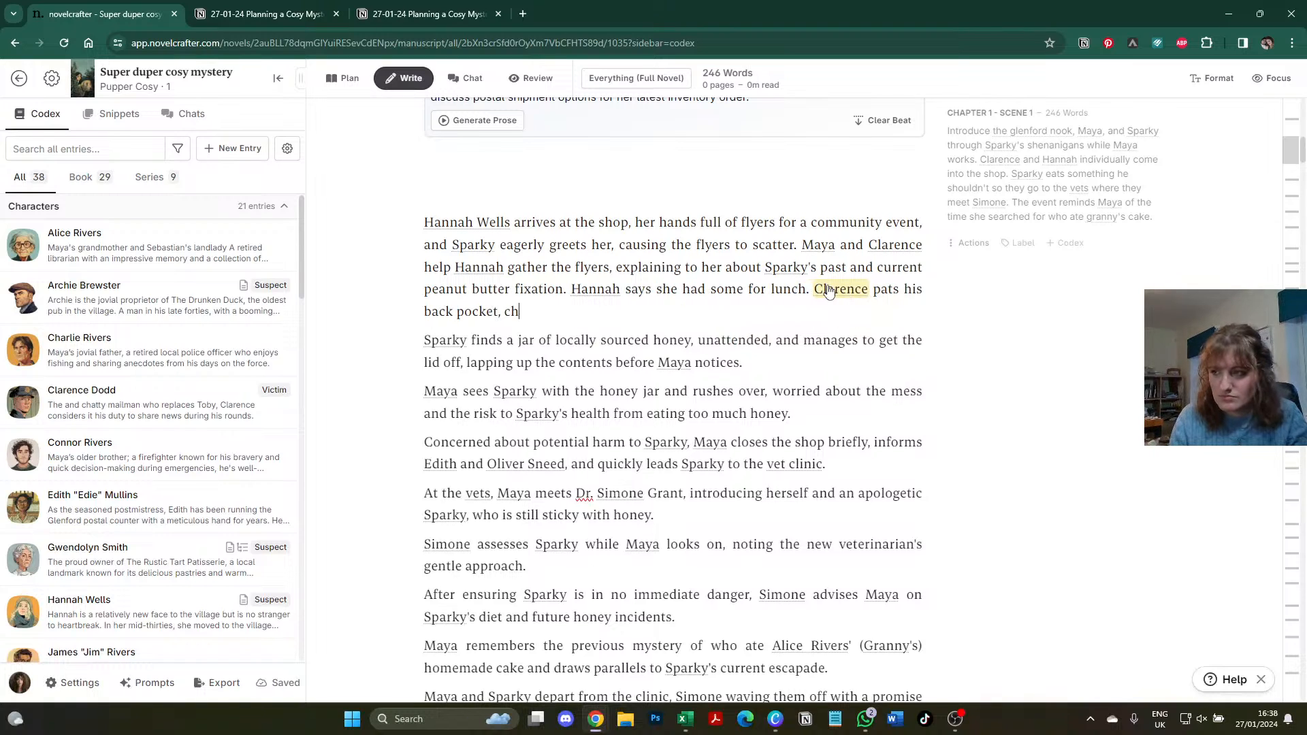
pyautogui.write('ecking he has his')
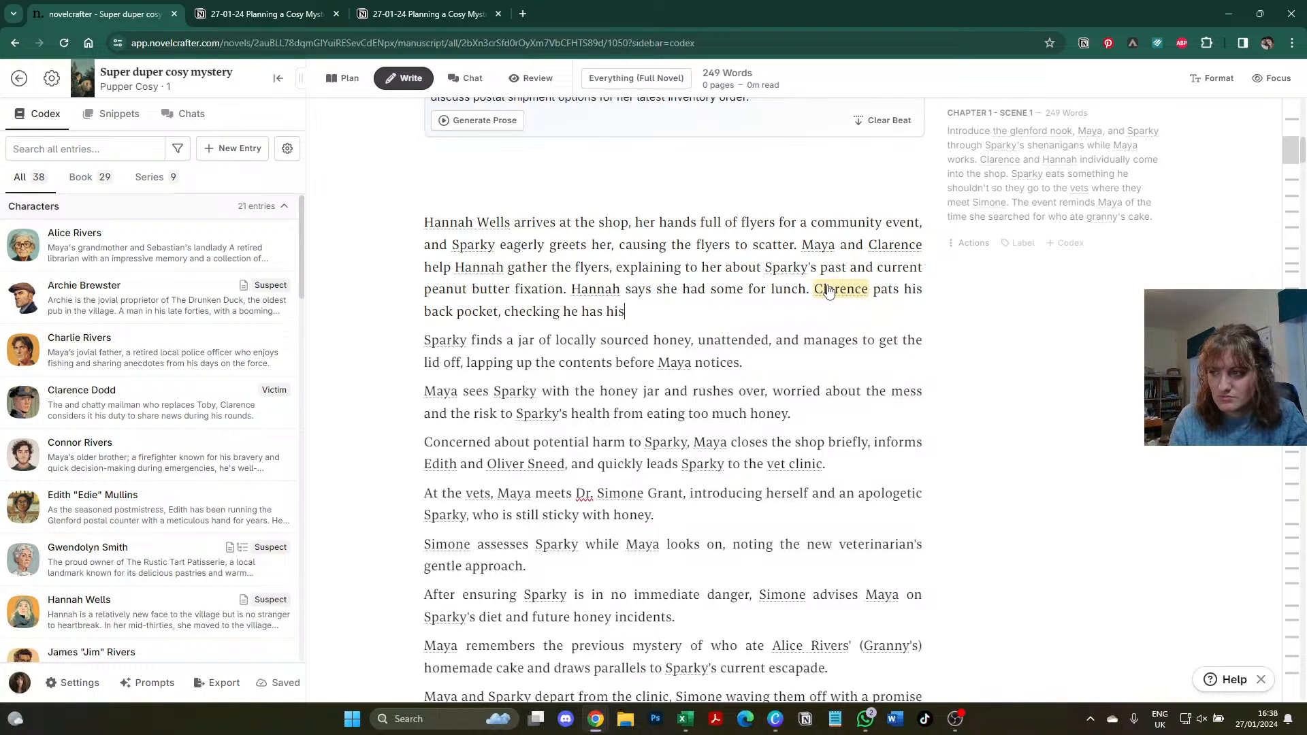
pyautogui.write(' epipen. ')
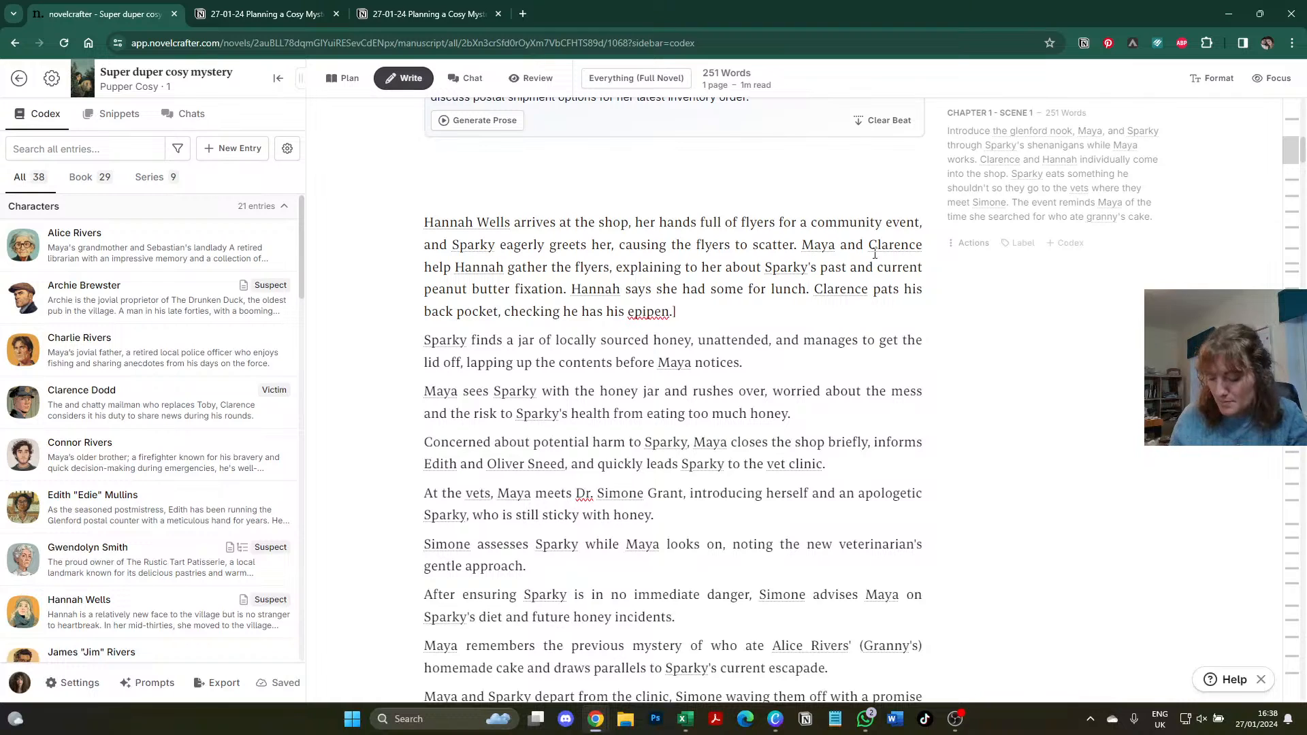
# - Enclose the sentence about Clarence's back pocket in square brackets and correct its misspelled word to "EpiPen"
pyautogui.write('[')
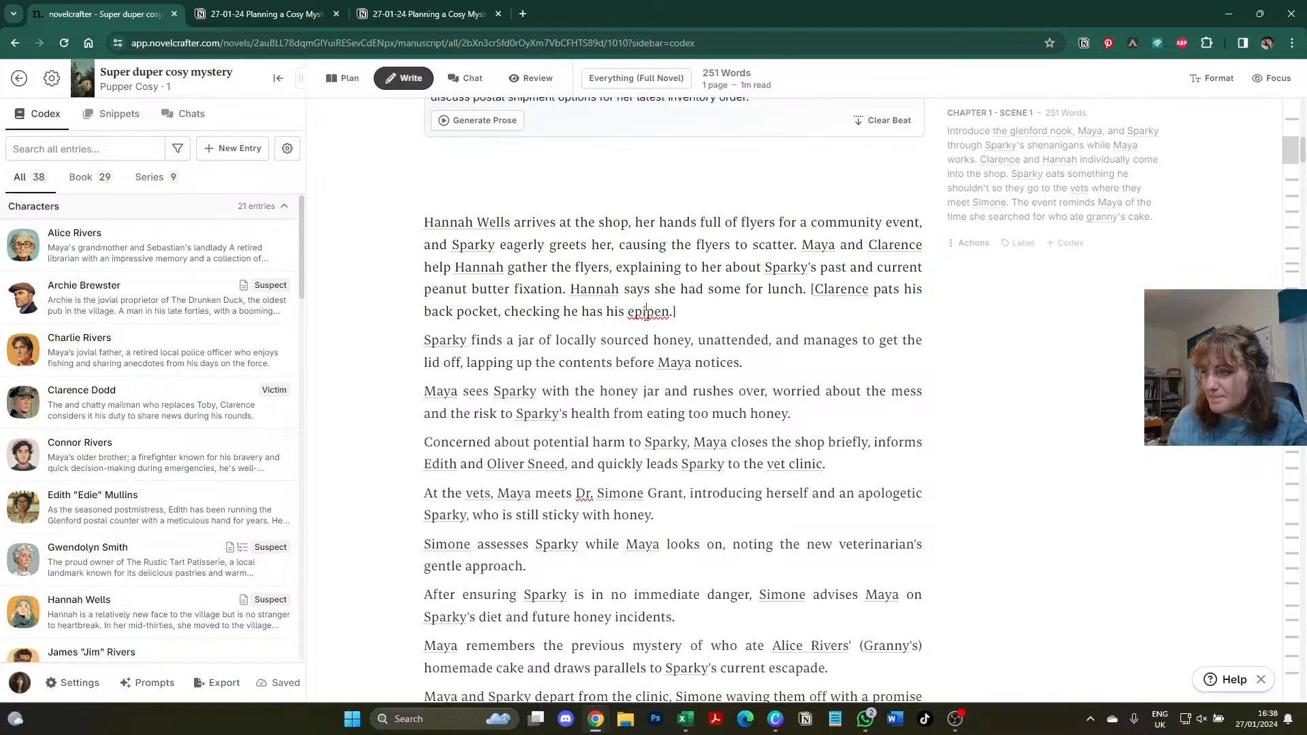
pyautogui.rightClick(646, 312)
pyautogui.click(681, 330)
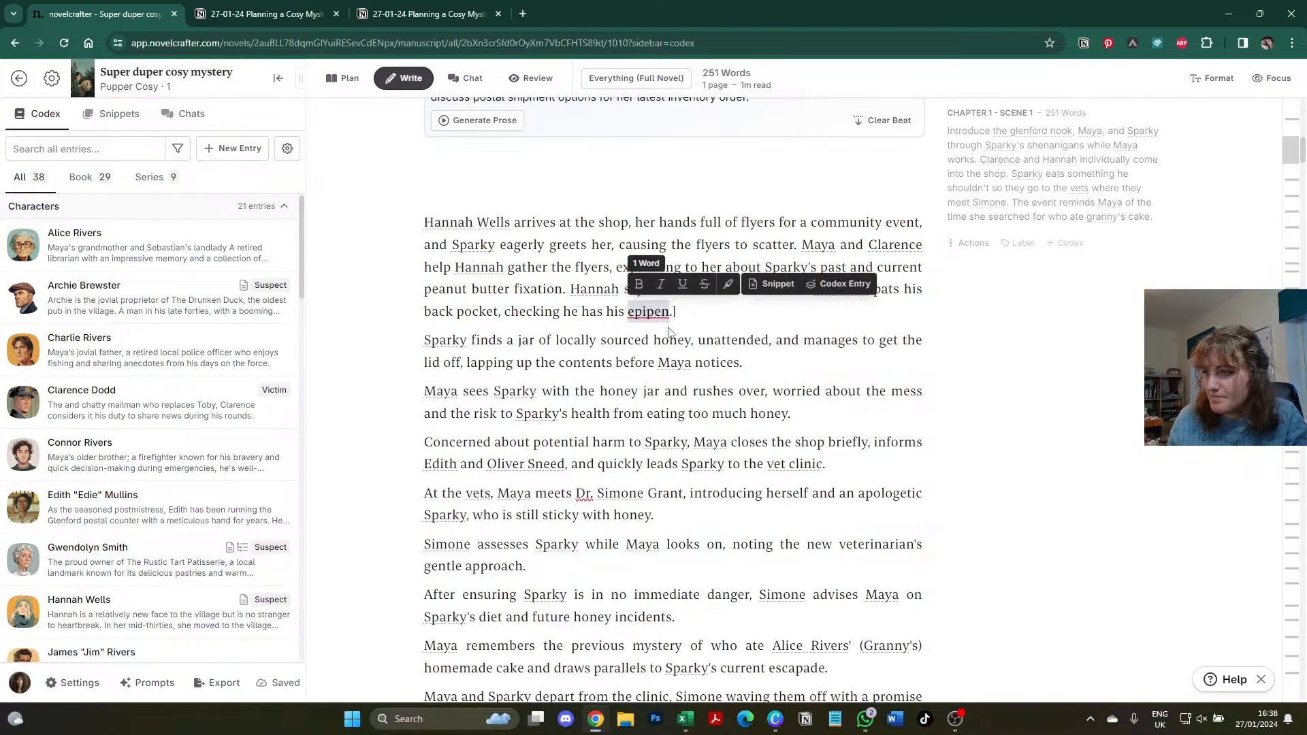
# - Turn the merged paragraph about Hannah's arrival into a scene beat and insert blank lines before the paragraph about Sparky finding honey
pyautogui.click(423, 220)
pyautogui.write('!!')
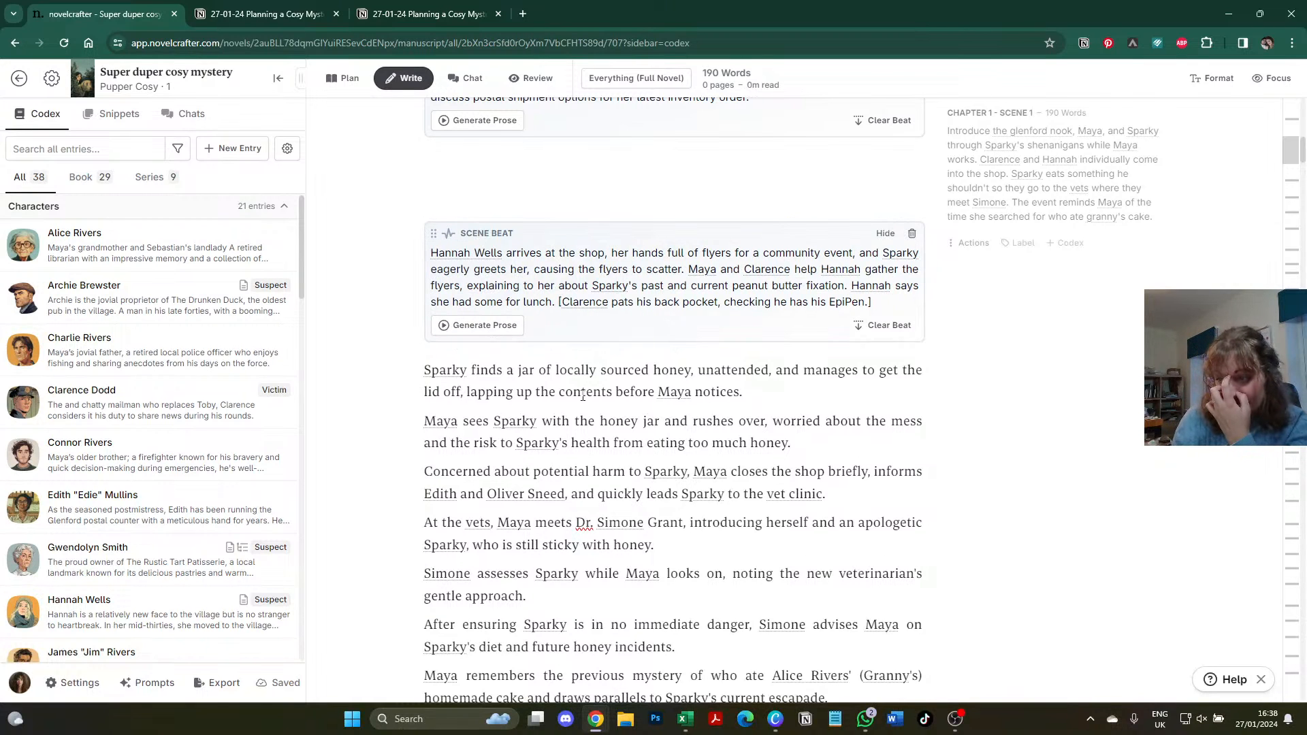
pyautogui.click(424, 367)
pyautogui.press('Return')
pyautogui.press('Return')
pyautogui.press('Return')
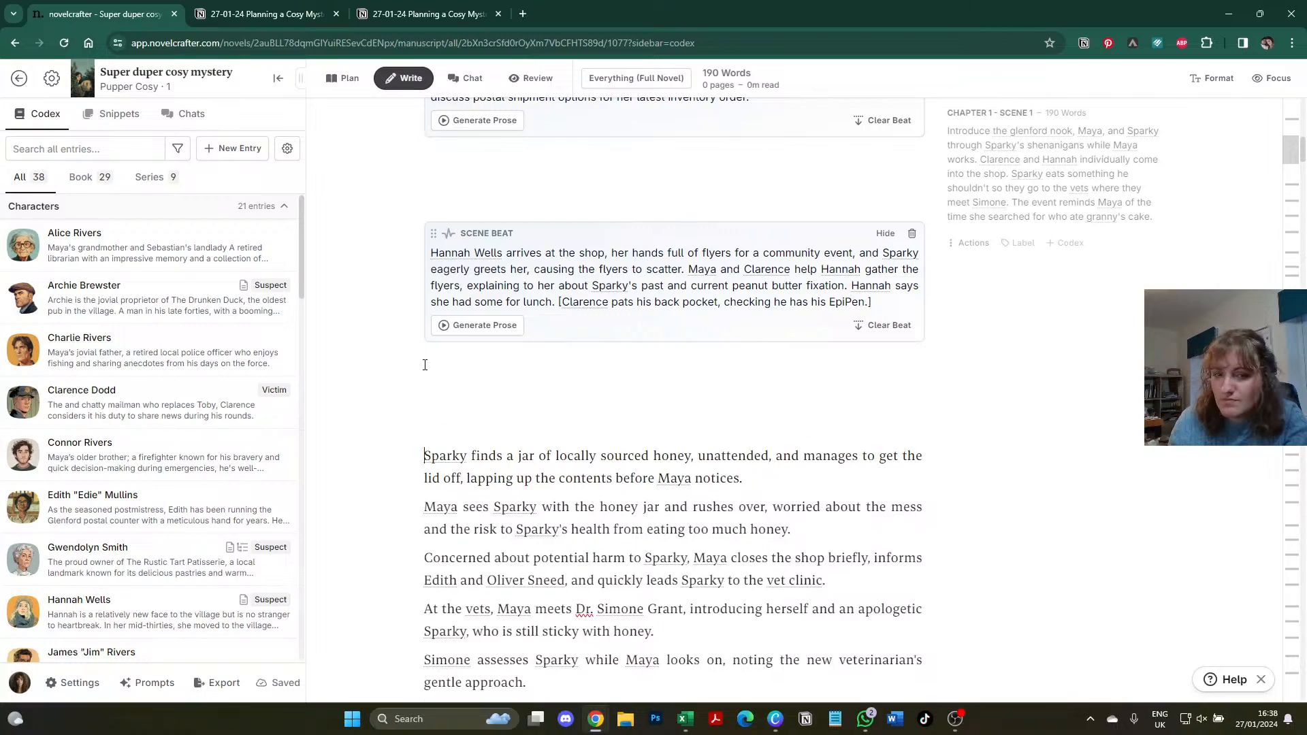
# - Search Google in a new tab for "can dogs eat honey?"
pyautogui.scroll(-1, 424, 365)
pyautogui.click(522, 14)
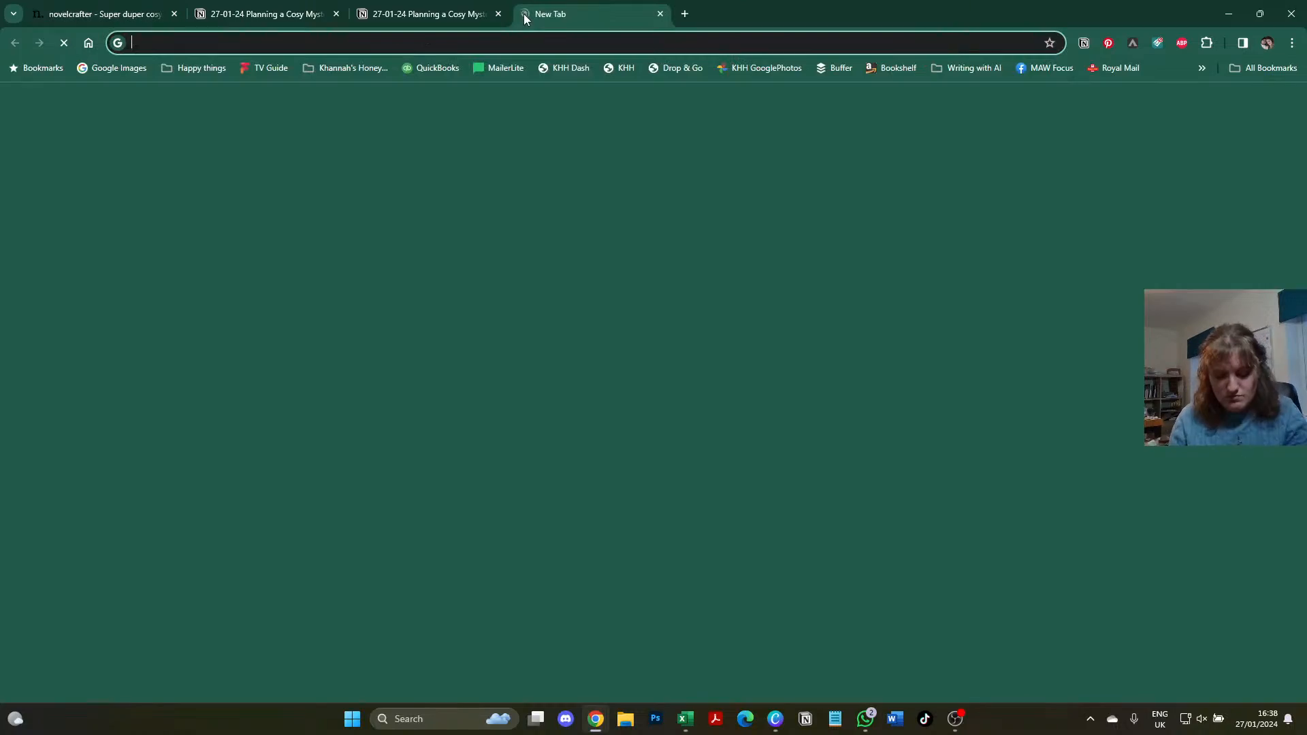
pyautogui.write('can dogs eat honey?')
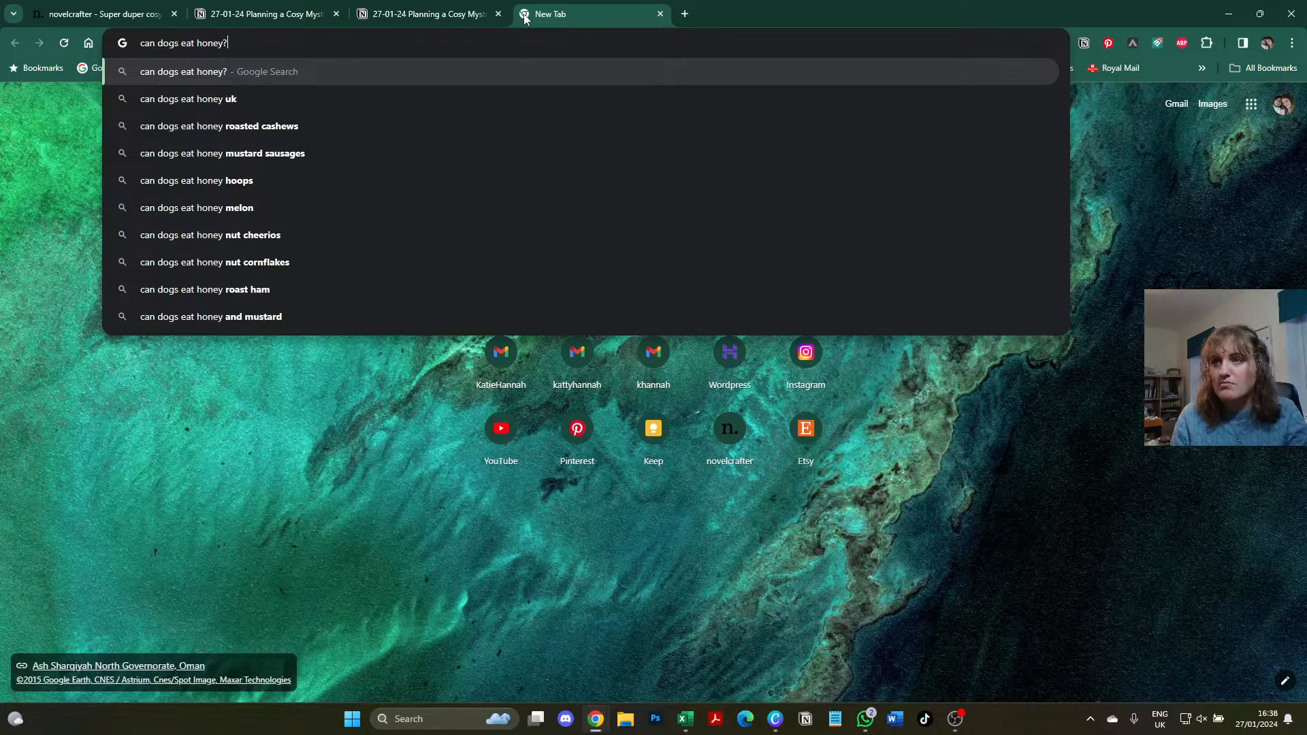
pyautogui.press('Return')
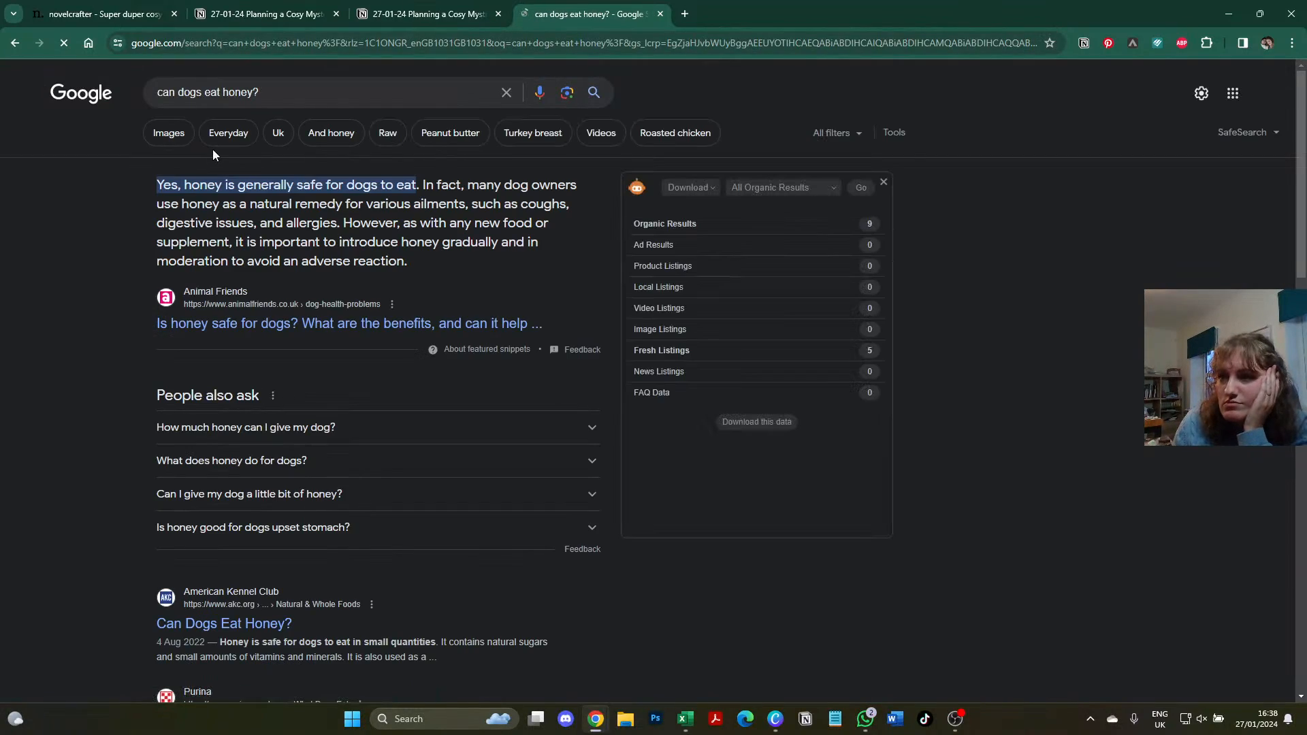
# - Search Google for "what foods can dogs not eat" in place of the honey query
pyautogui.click(117, 5)
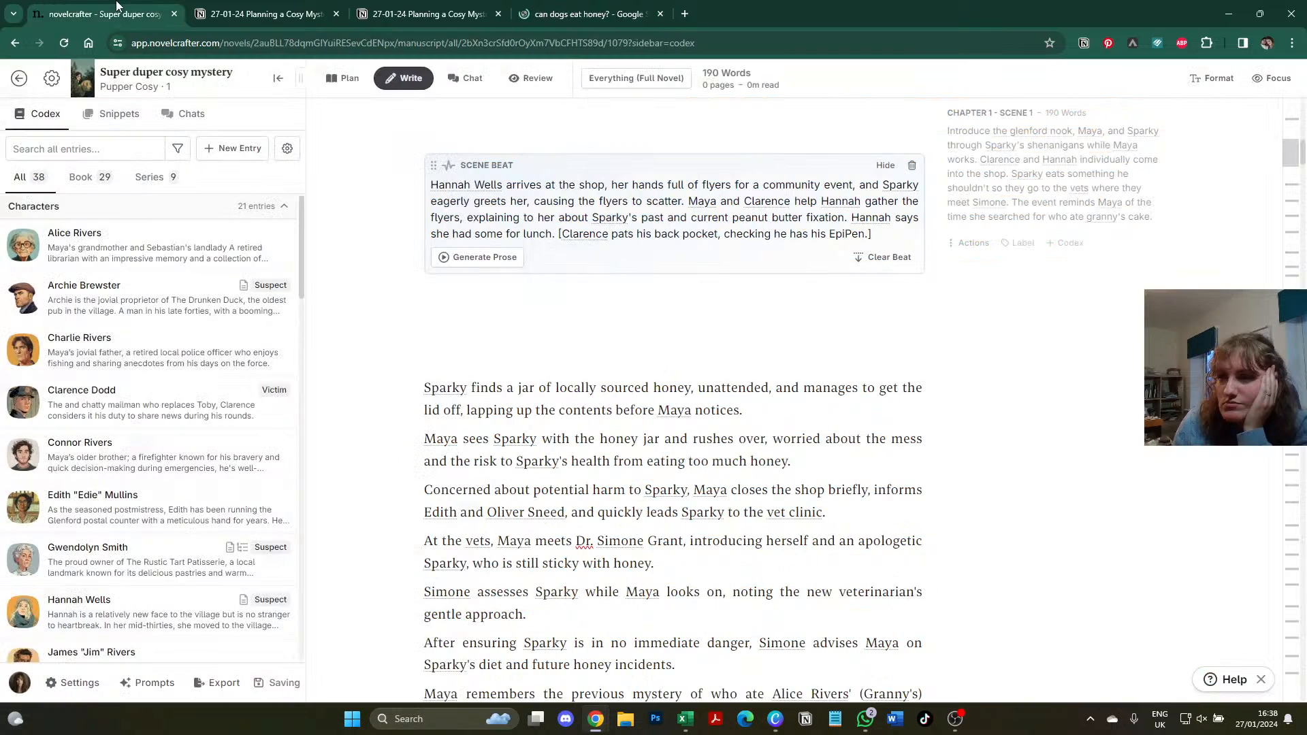
pyautogui.click(584, 13)
pyautogui.click(476, 42)
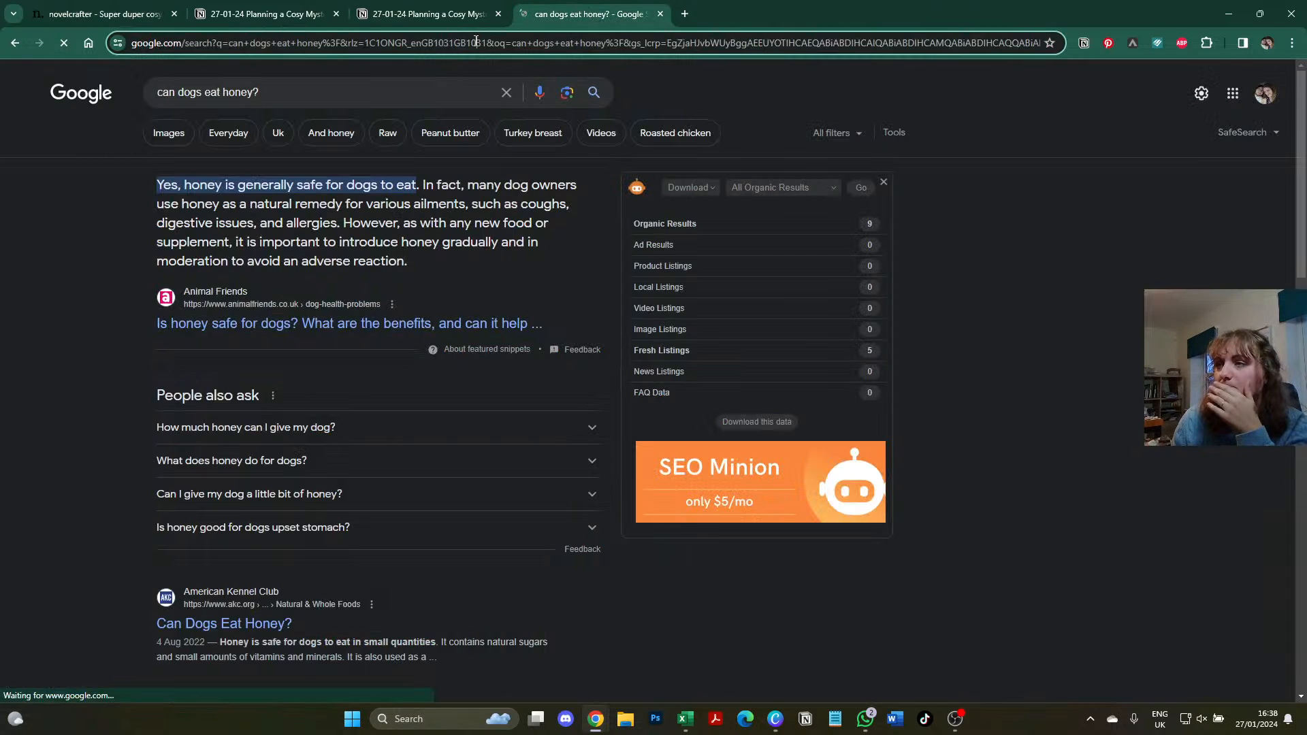
pyautogui.write('what fo')
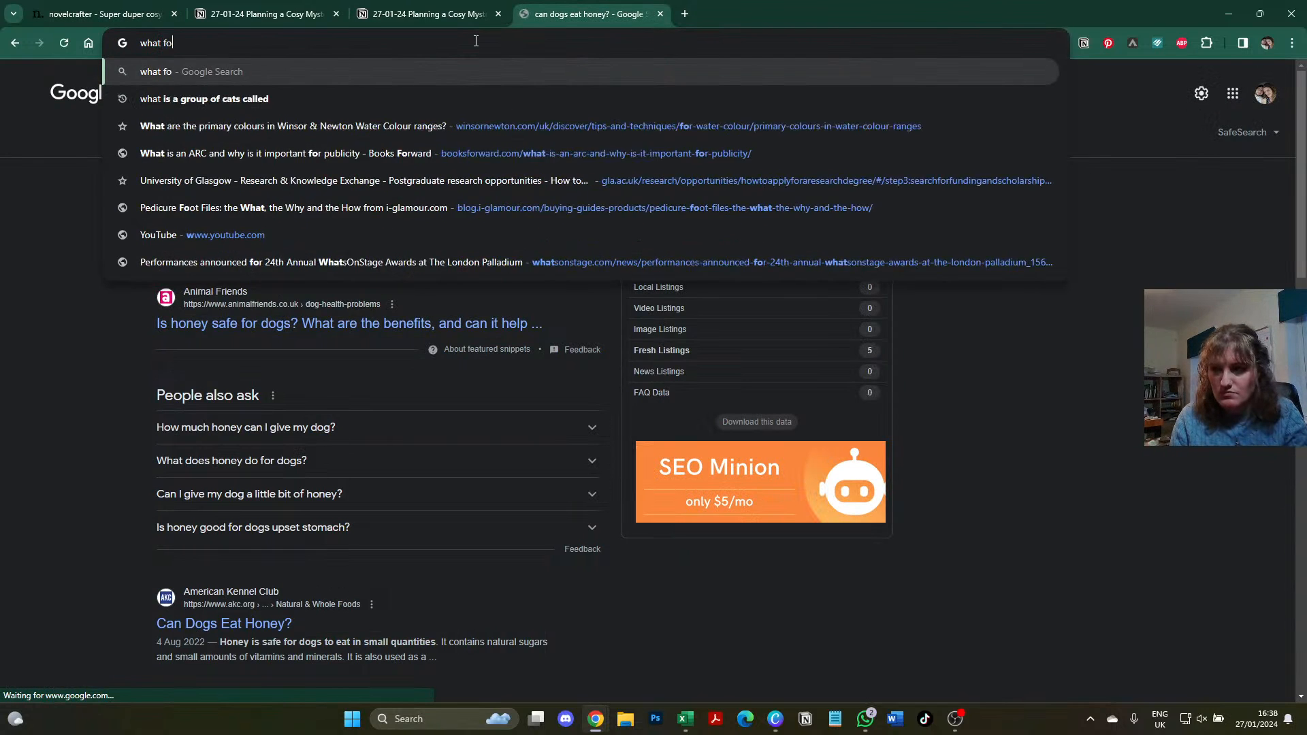
pyautogui.write('ods can dogs not')
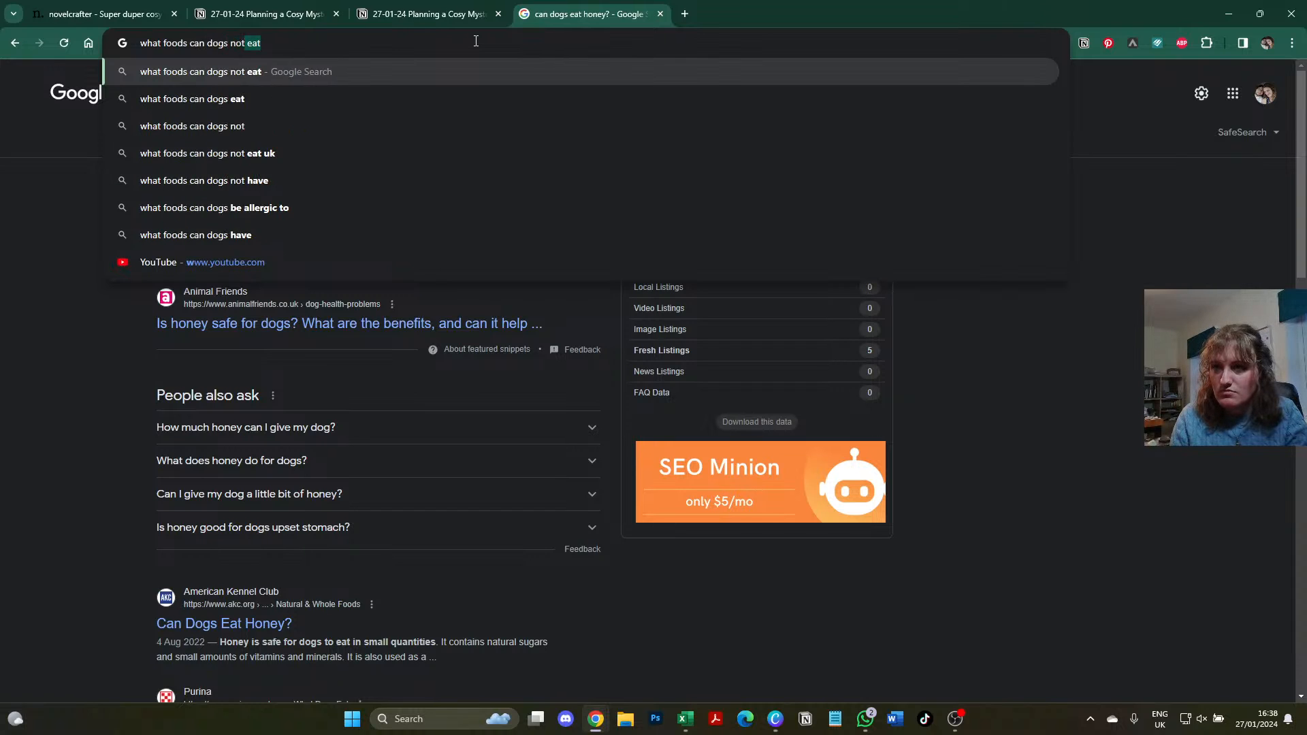
pyautogui.press('Return')
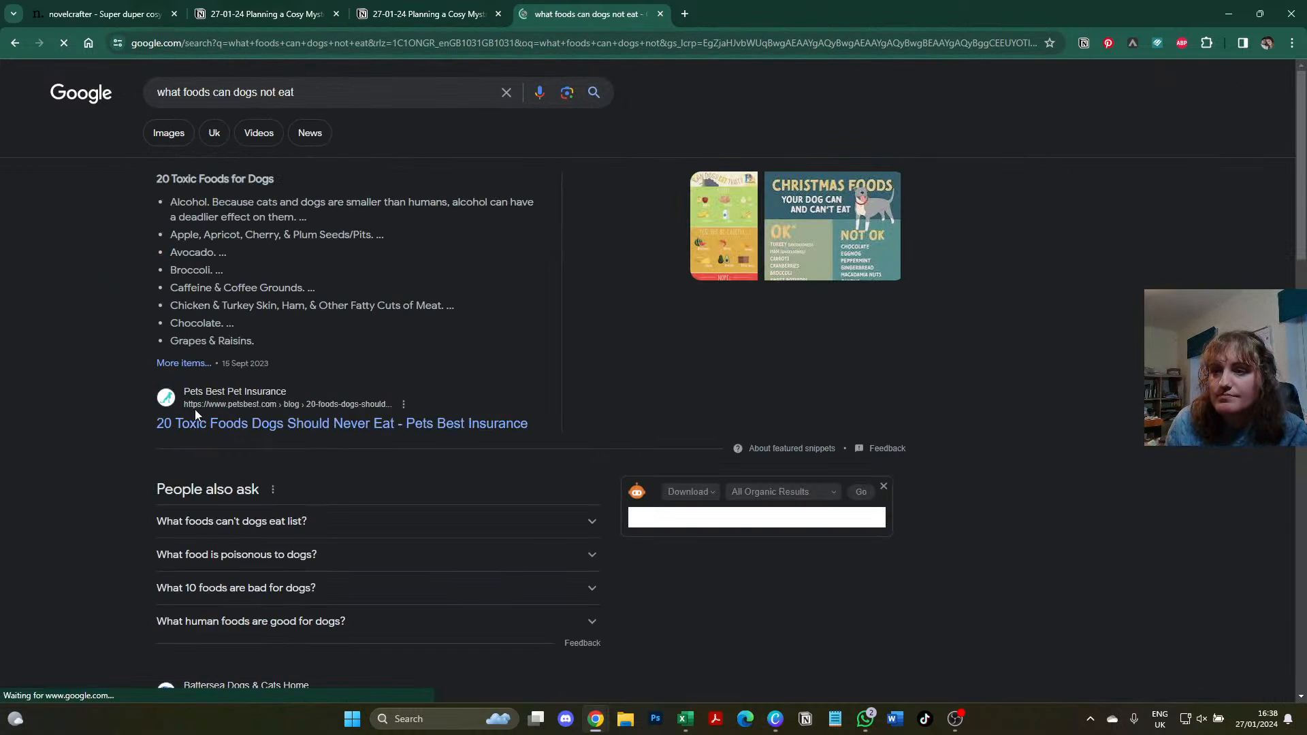
# - Open the Pets Best article on 20 toxic foods for dogs and look through its list of foods
pyautogui.click(214, 424)
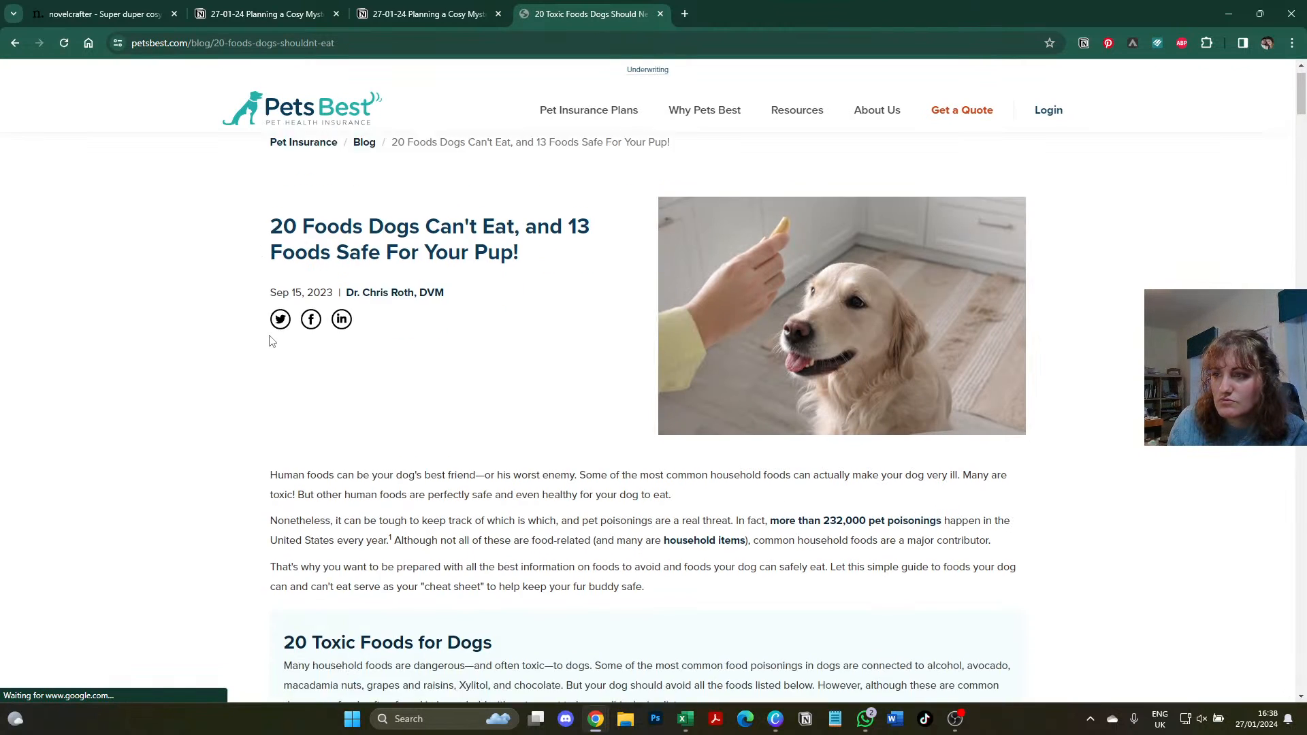
pyautogui.scroll(-9, 172, 344)
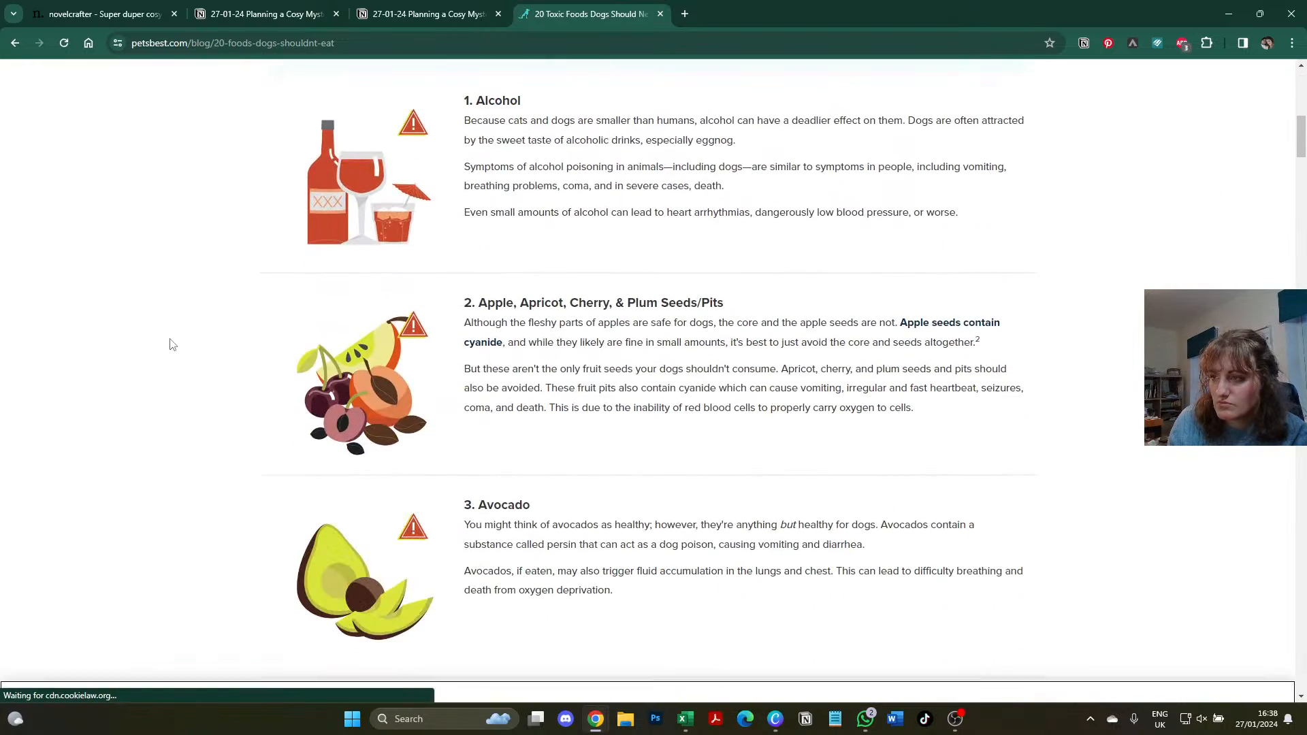
pyautogui.scroll(-10, 172, 344)
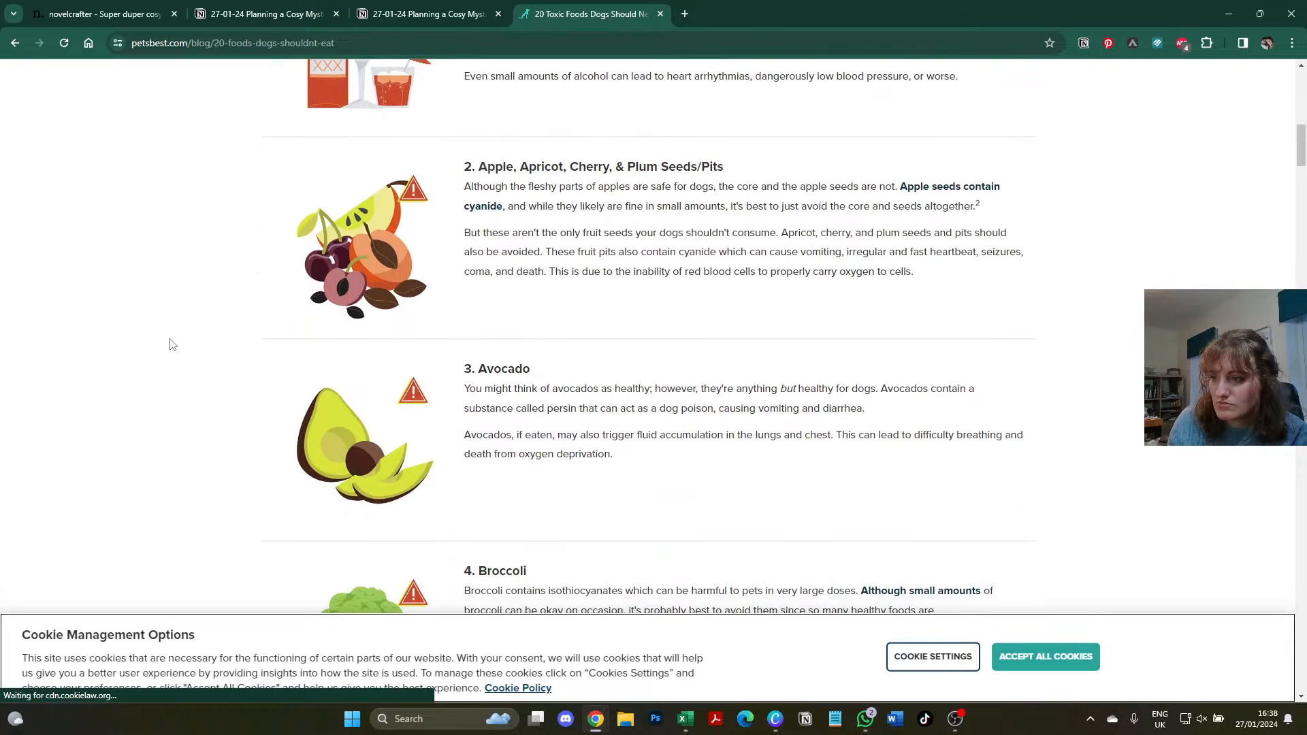
pyautogui.scroll(-4, 172, 344)
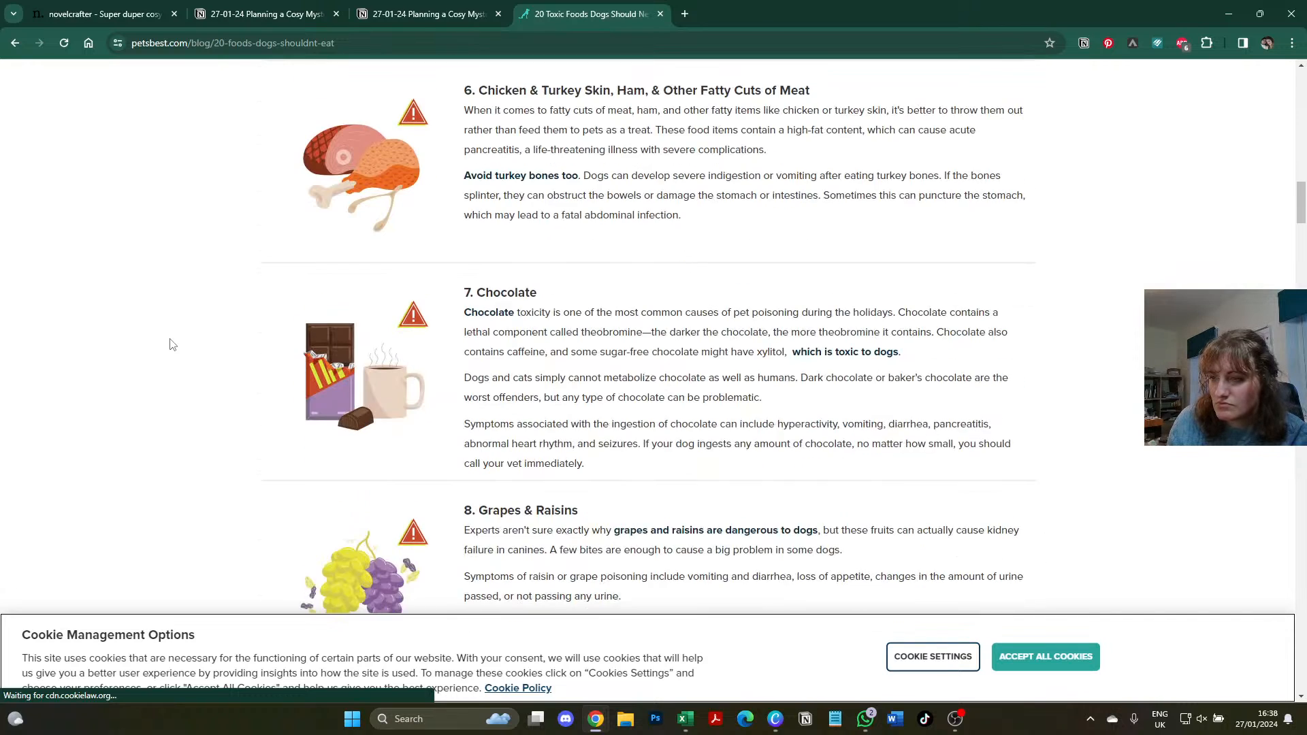
pyautogui.scroll(-1, 173, 344)
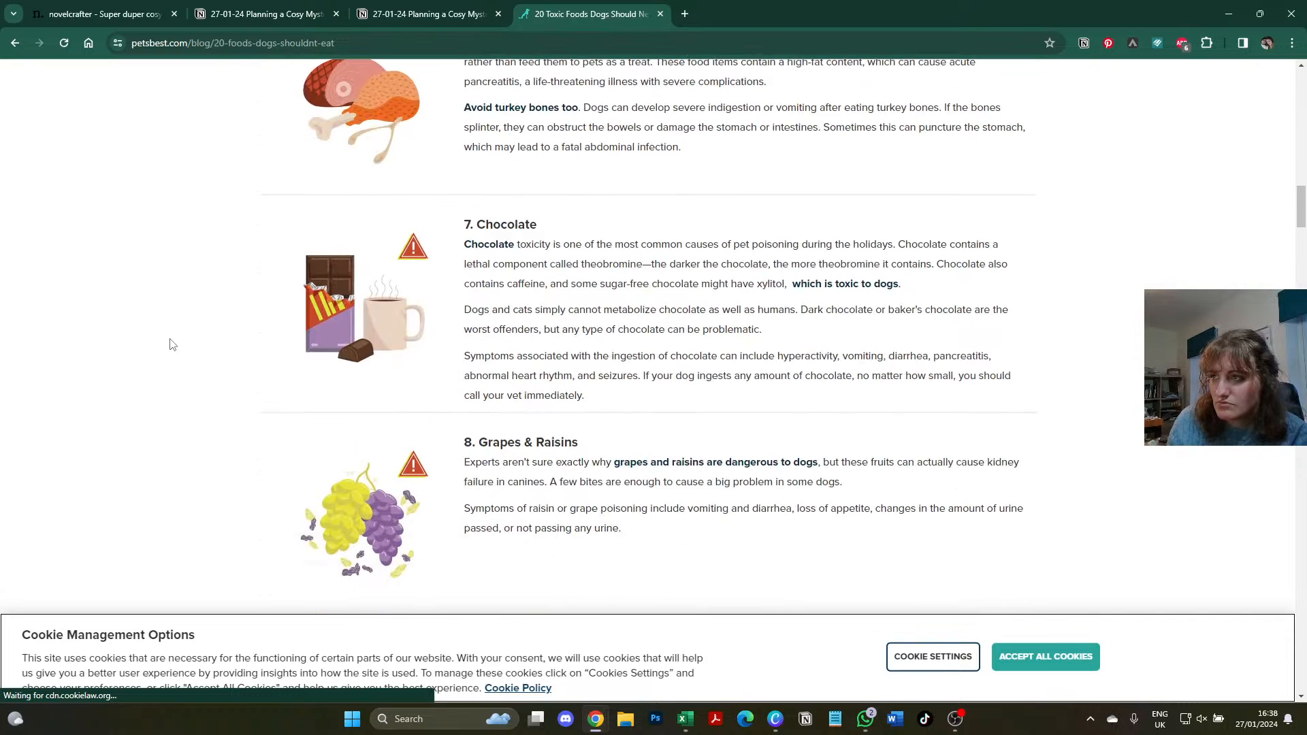
# - Close the article, return to the novelcrafter manuscript and insert an empty scene beat above the paragraph about Sparky finding honey
pyautogui.click(660, 14)
pyautogui.click(122, 14)
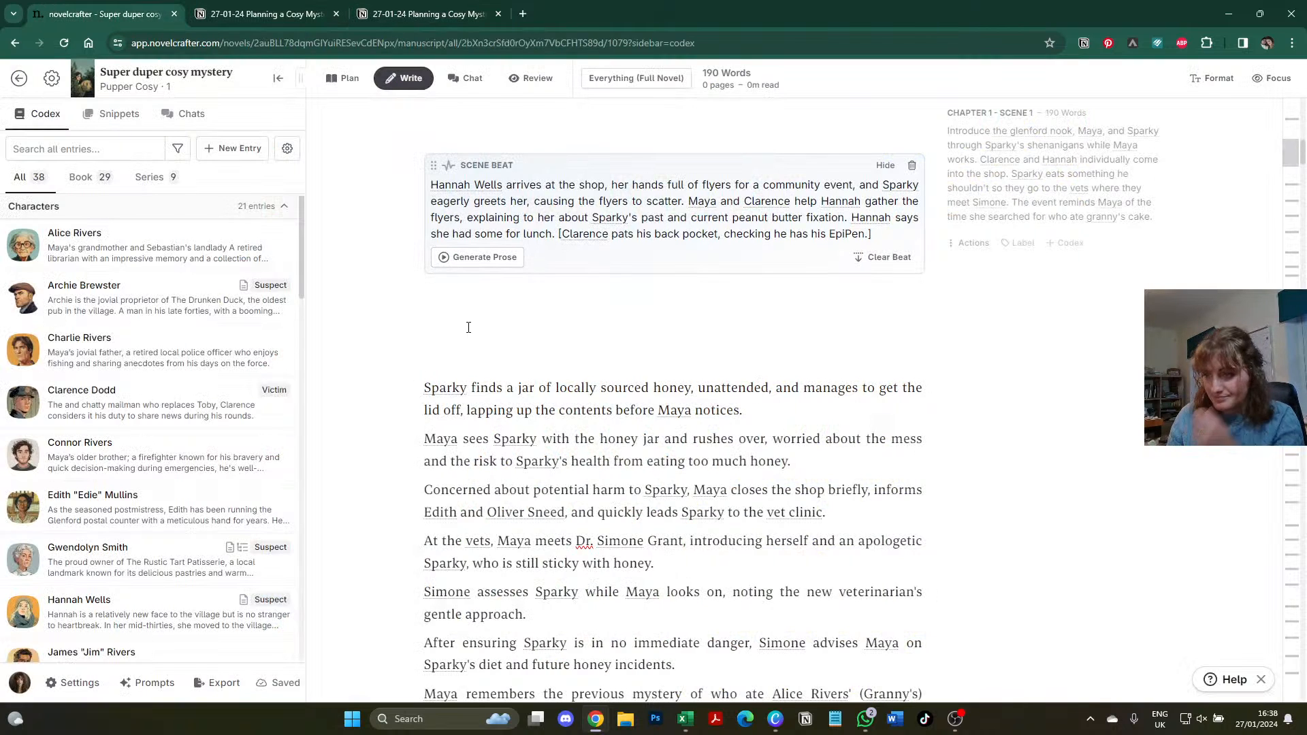
pyautogui.click(467, 358)
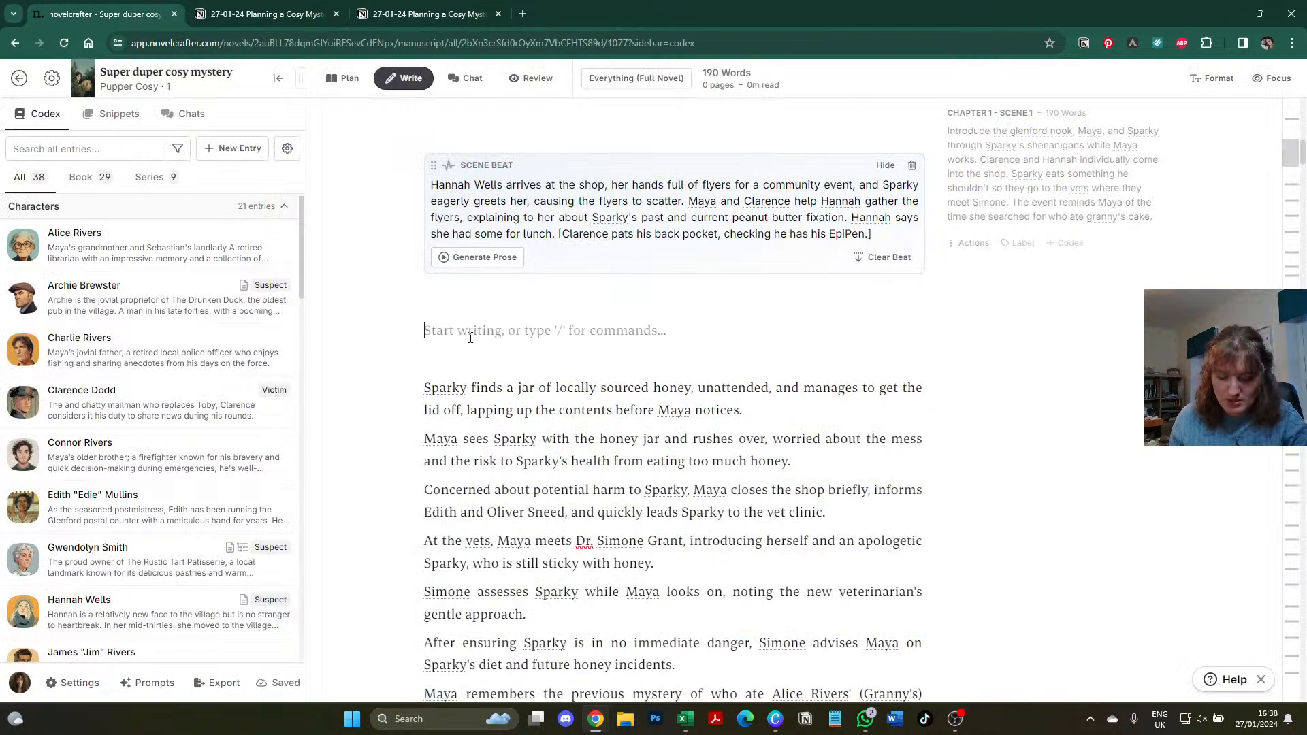
pyautogui.write('/')
pyautogui.press('Return')
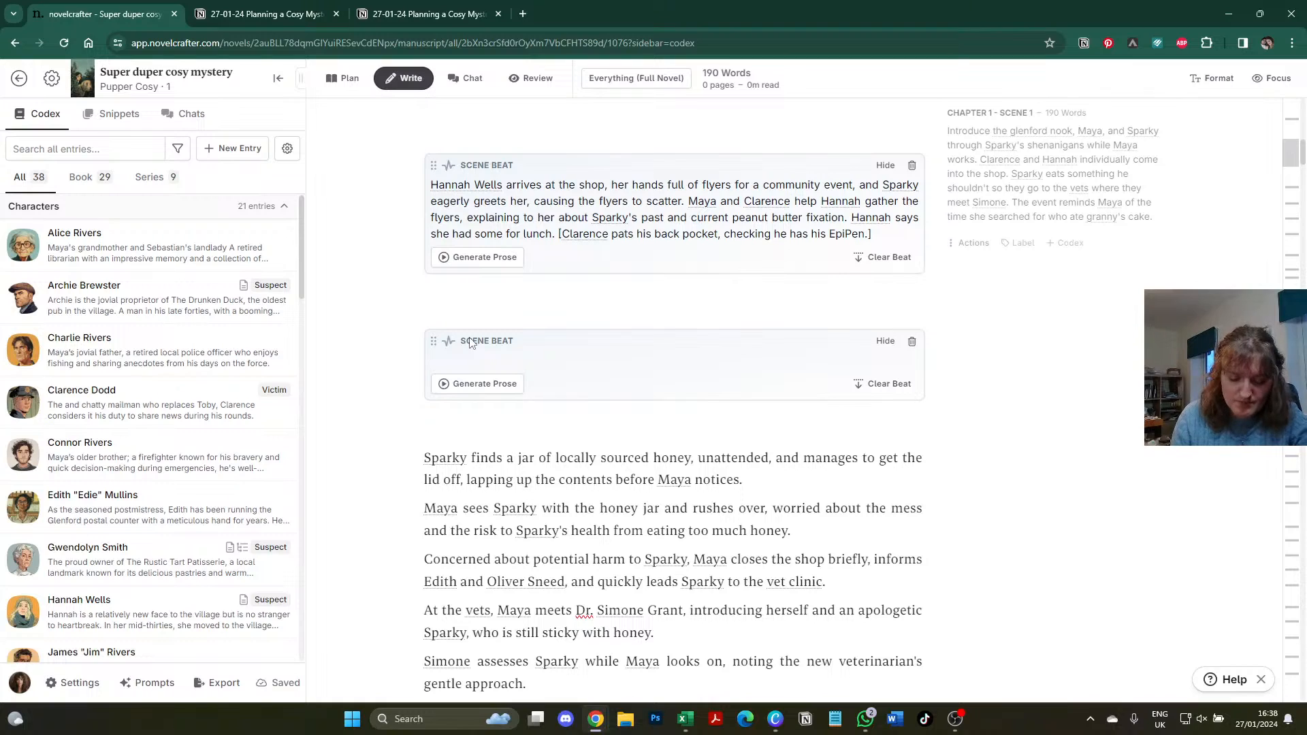
# - Write "Sparky barks; he is near the fruit and veg ailse. M" in the new scene beat
pyautogui.write('Sparky')
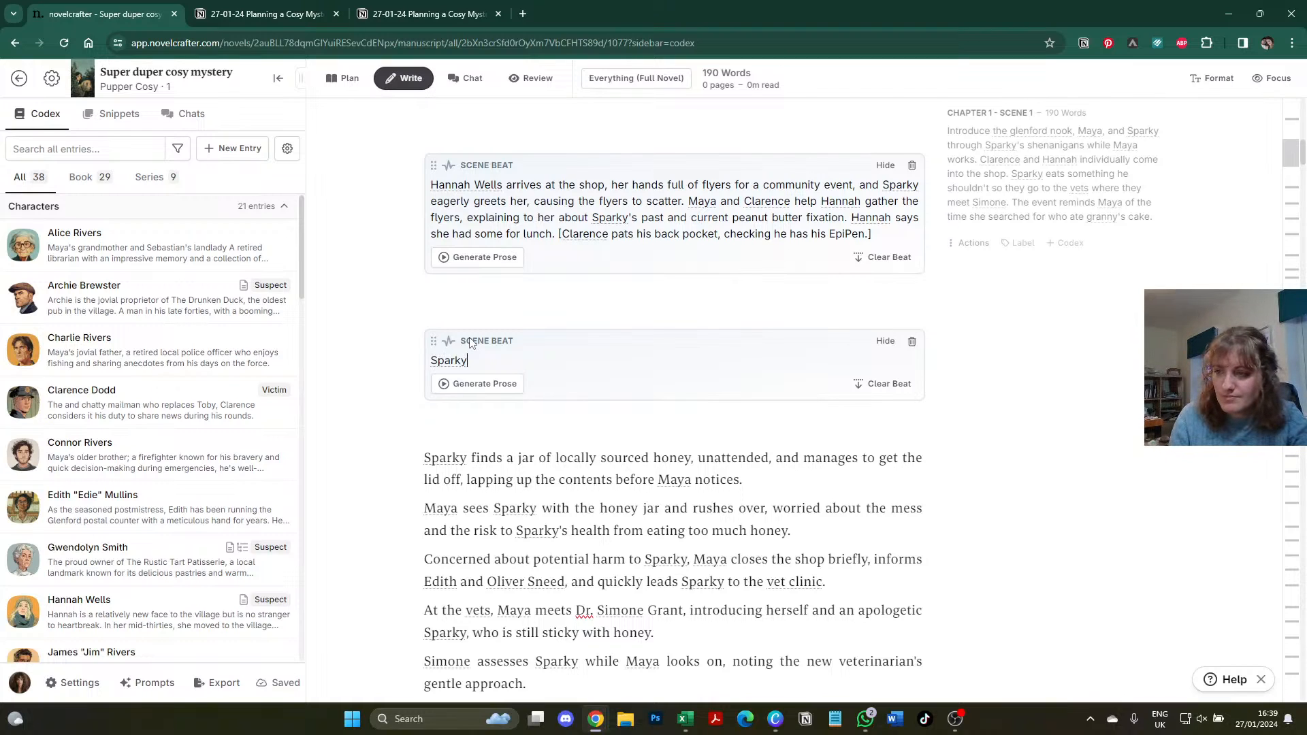
pyautogui.write(' barks; he ')
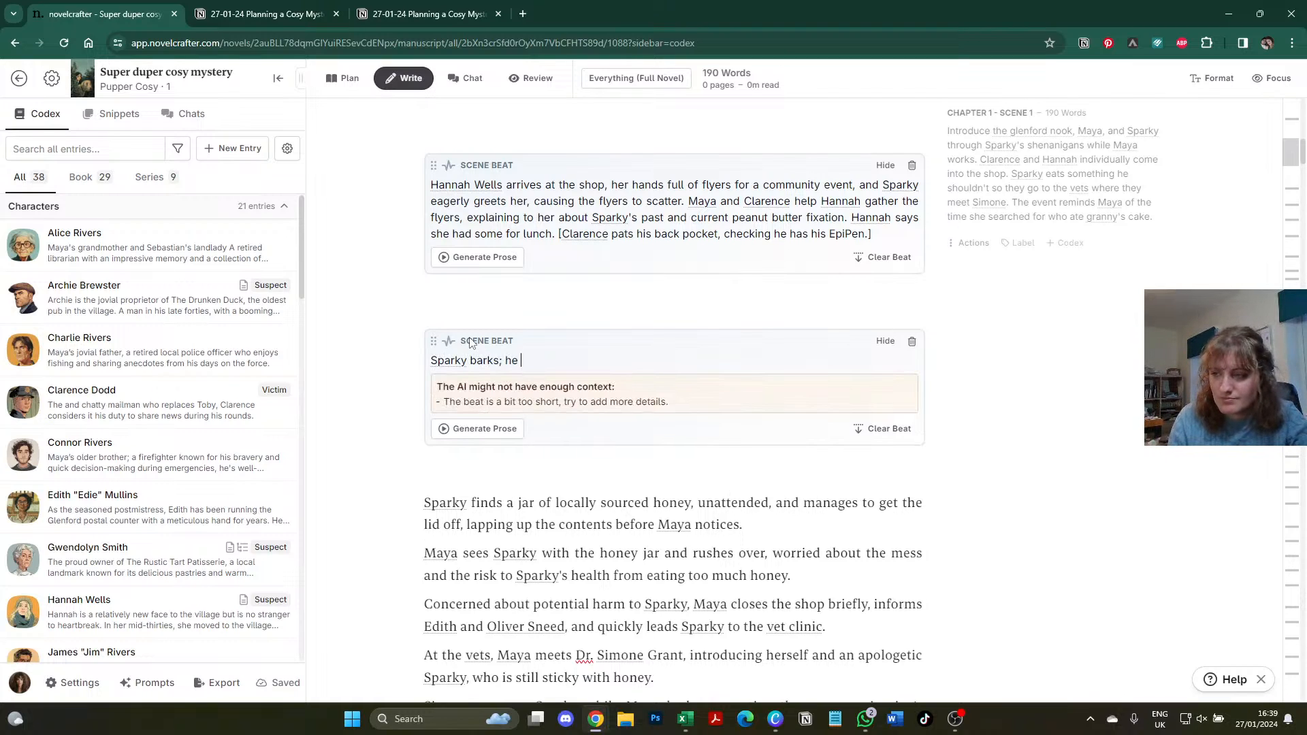
pyautogui.write('is near the fruit')
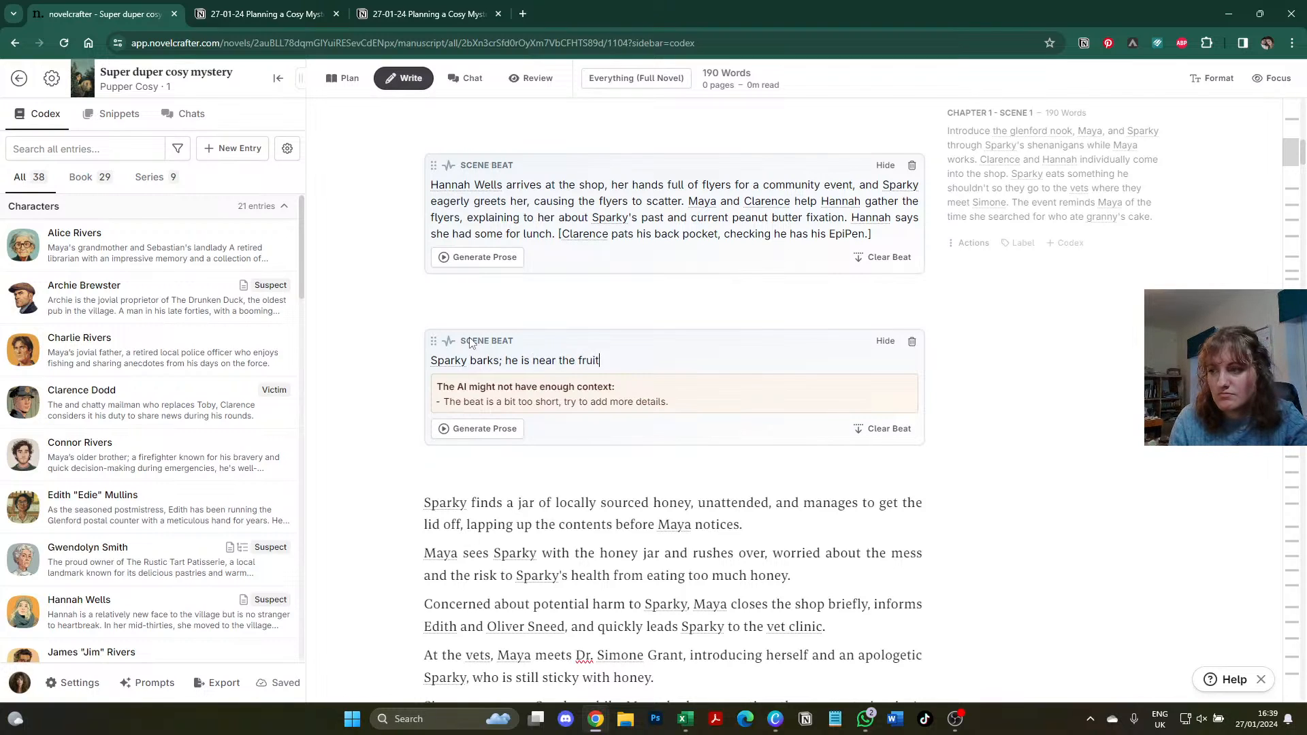
pyautogui.write(' and veg a')
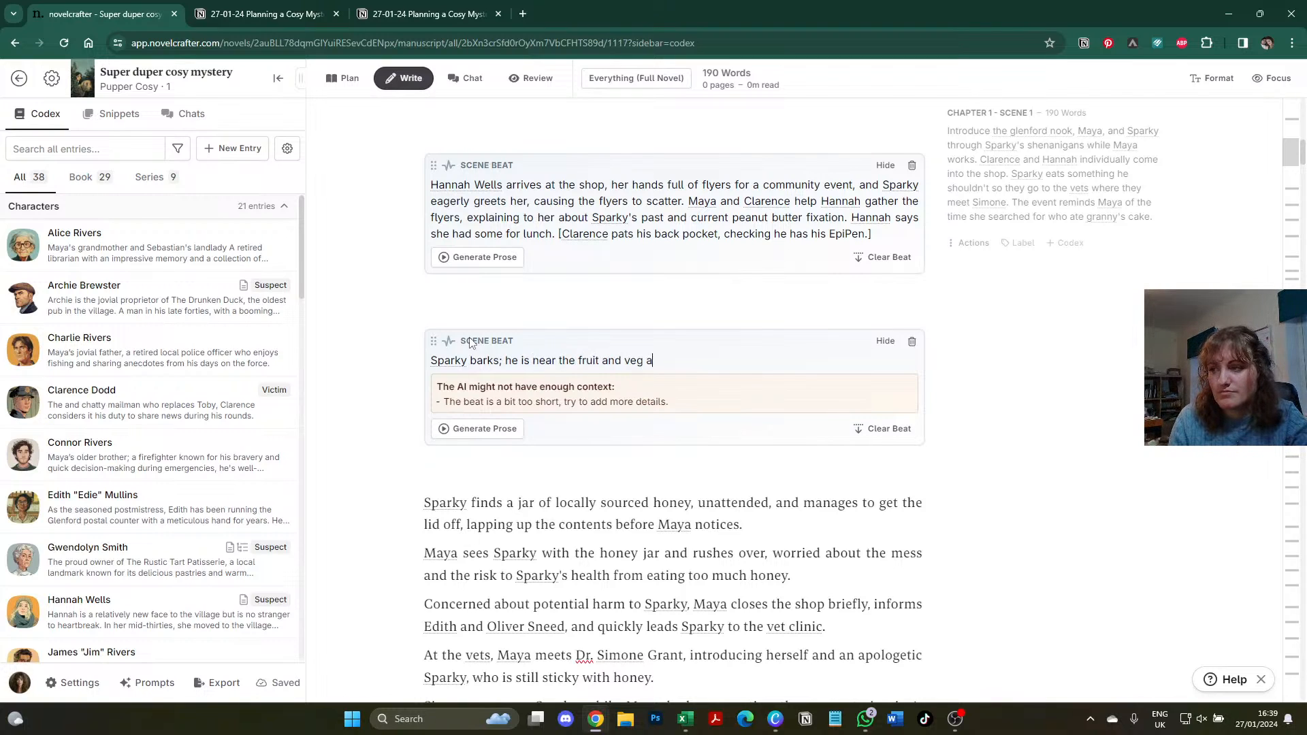
pyautogui.write('ilse. ')
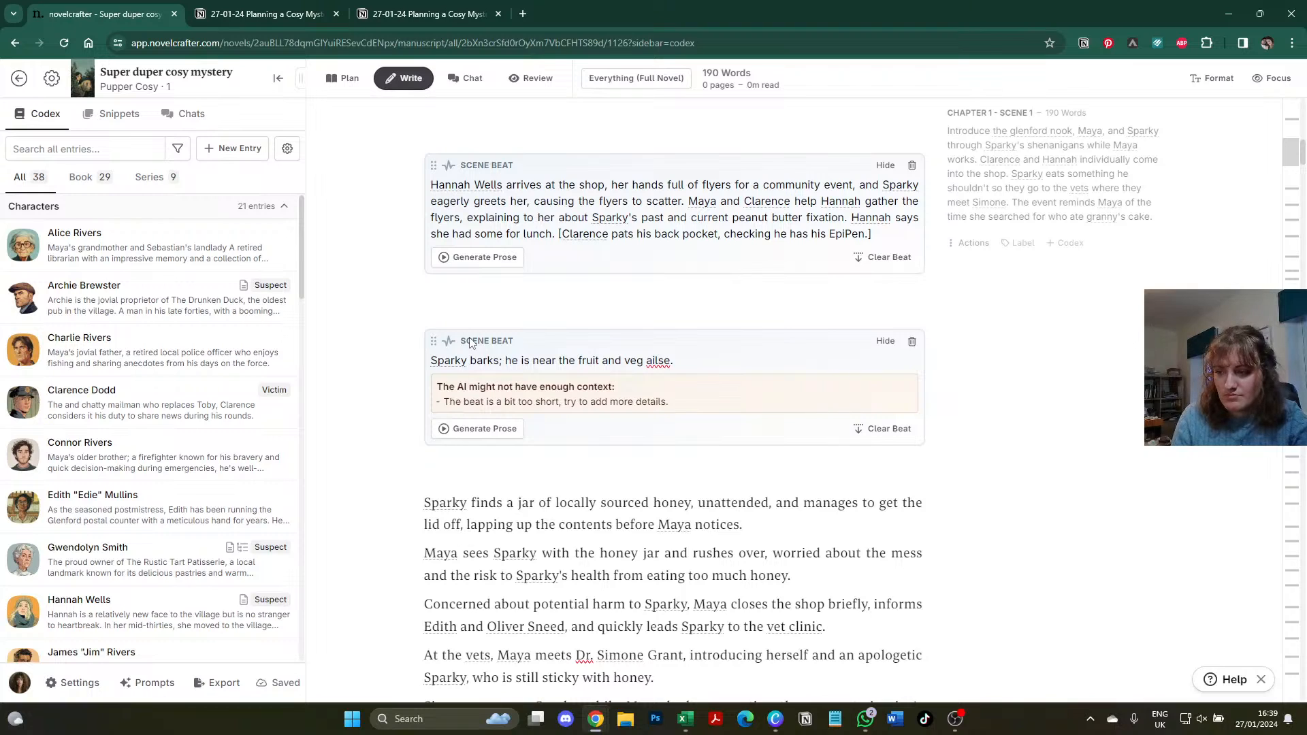
pyautogui.write('M')
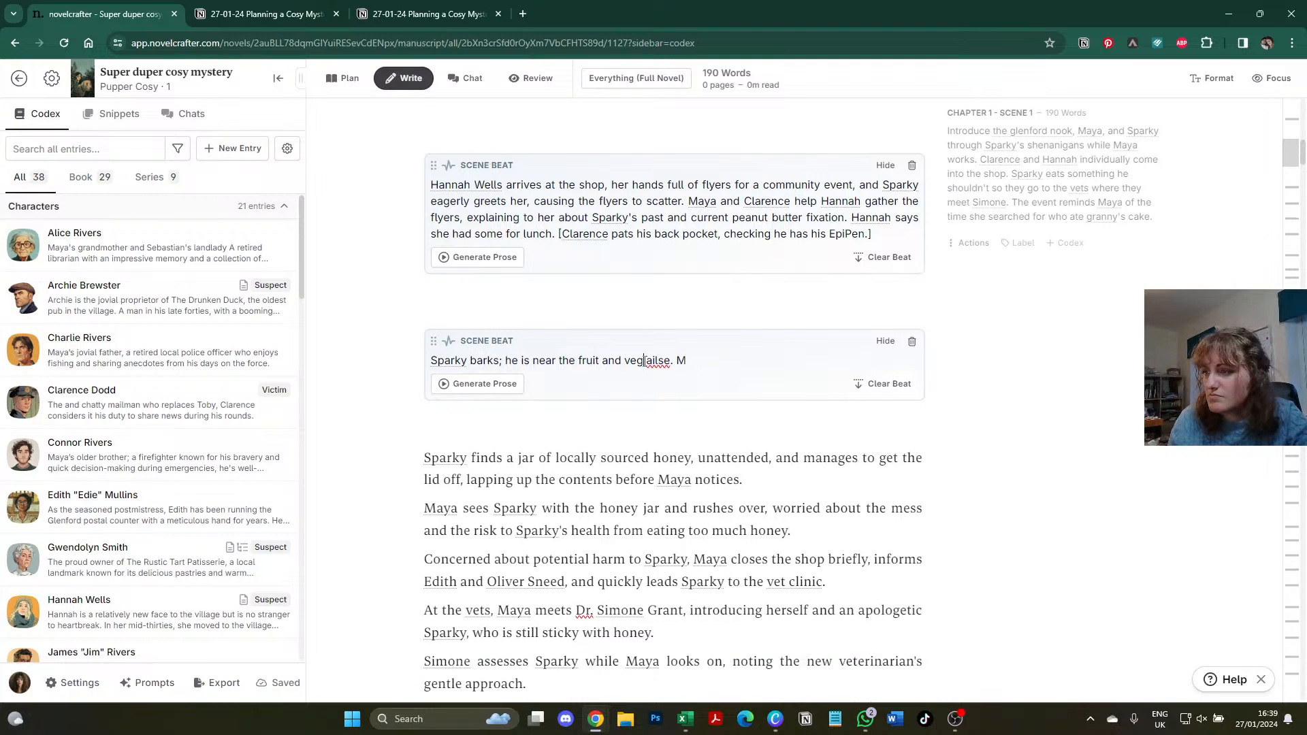
# - Correct the misspelled "ailse" to "aisle" in the scene beat about Sparky barking
pyautogui.rightClick(644, 361)
pyautogui.click(652, 363)
pyautogui.rightClick(652, 366)
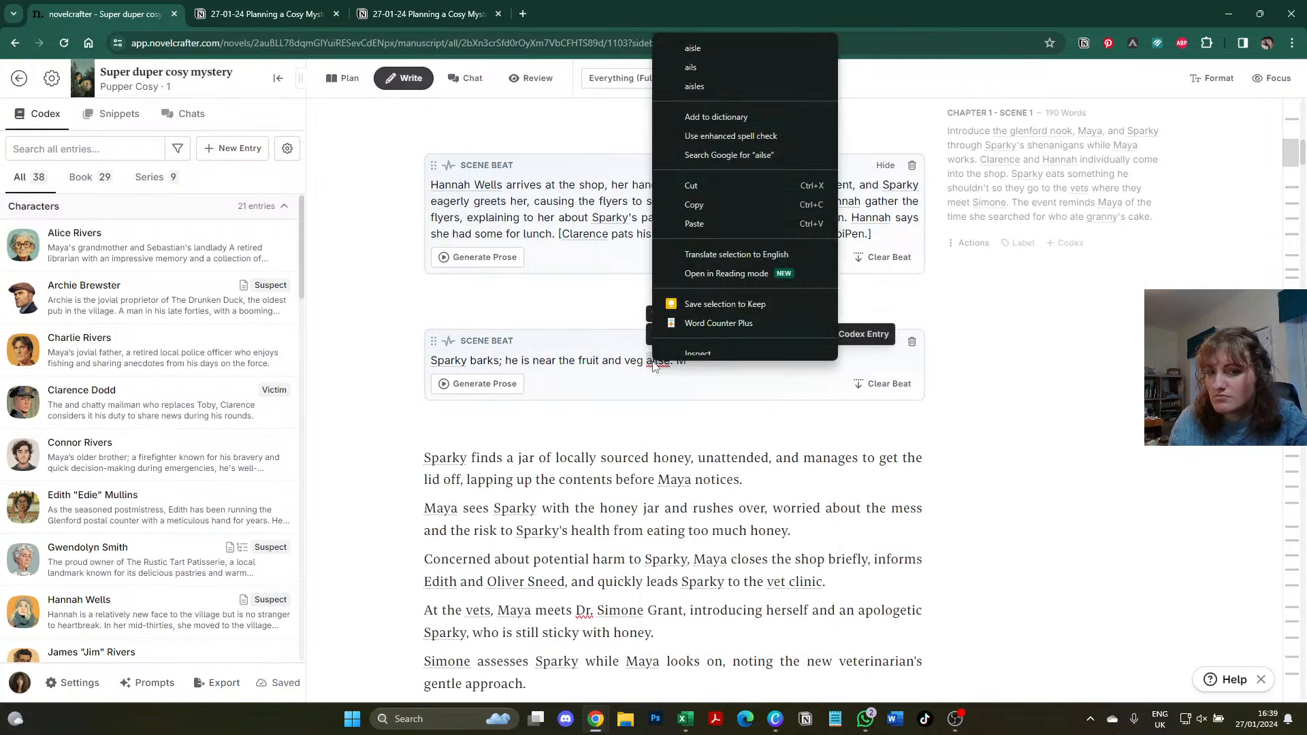
pyautogui.click(709, 48)
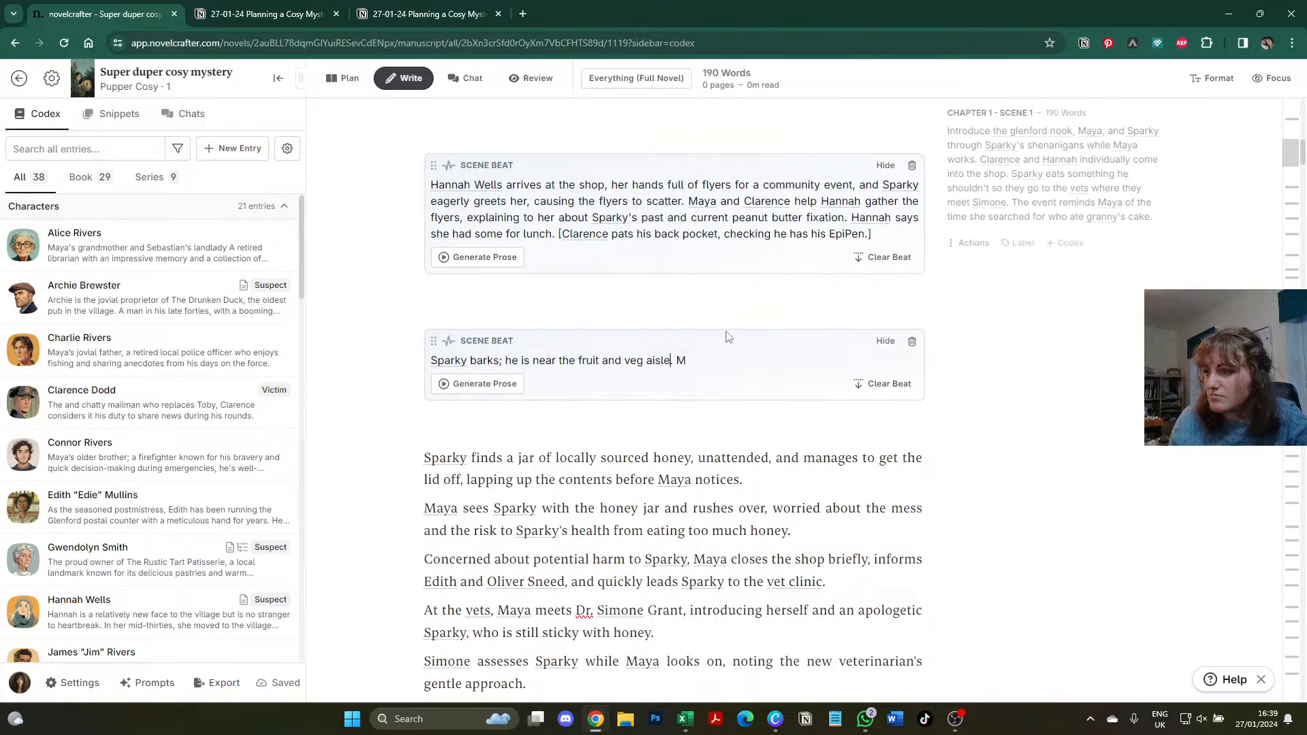
# - Continue the Sparky barking beat with "Maya is worried that he has eaten some."
pyautogui.click(726, 359)
pyautogui.write('aya ')
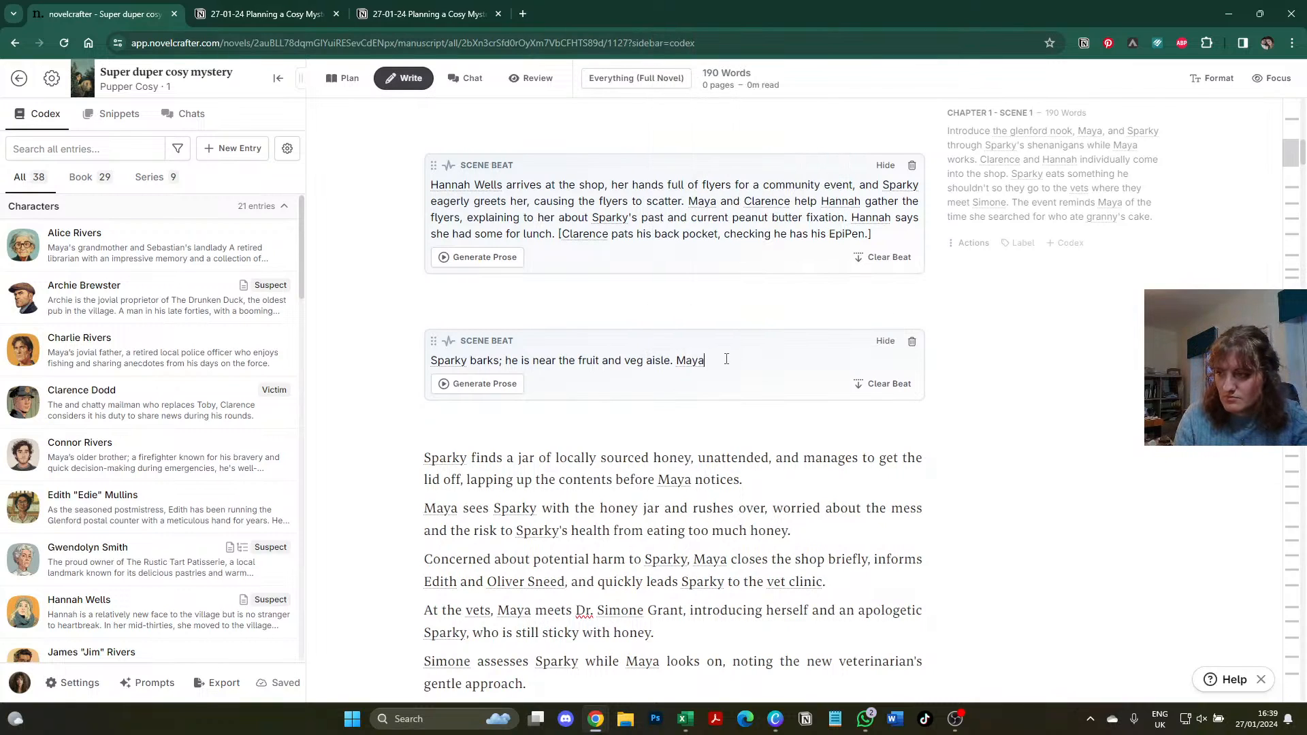
pyautogui.write('is worried th')
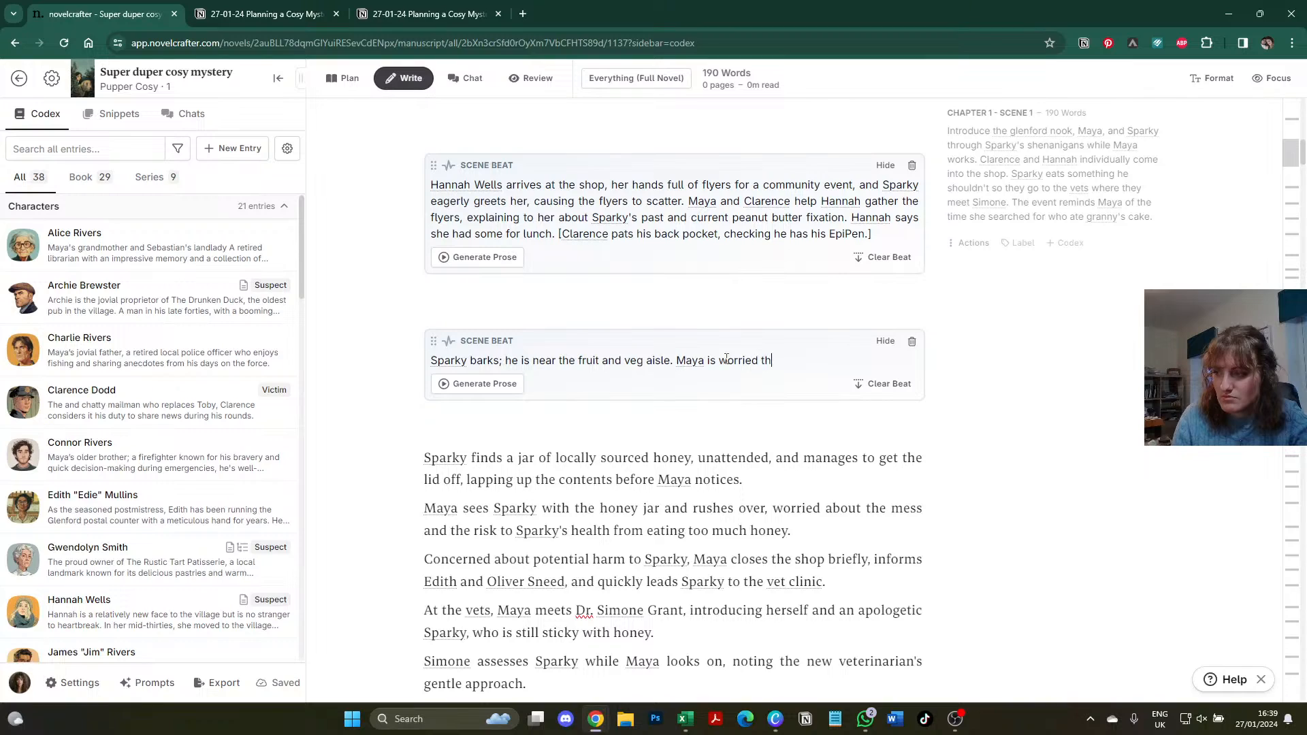
pyautogui.write('at he has eaten some')
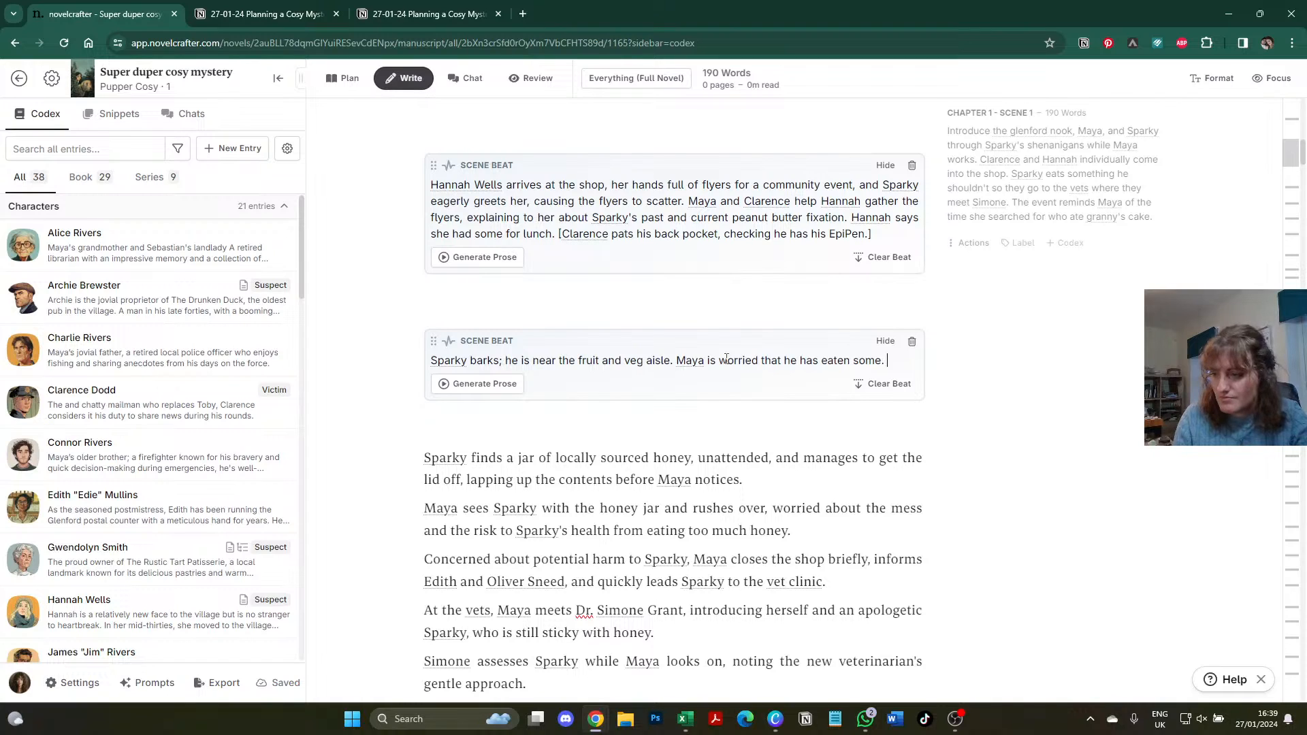
pyautogui.write('. ')
# - Add to the beat: "Edie promises to keep an eye on the shop as Maya rushes to get Sparky to the vets. Hannah goes with her."
pyautogui.write('E')
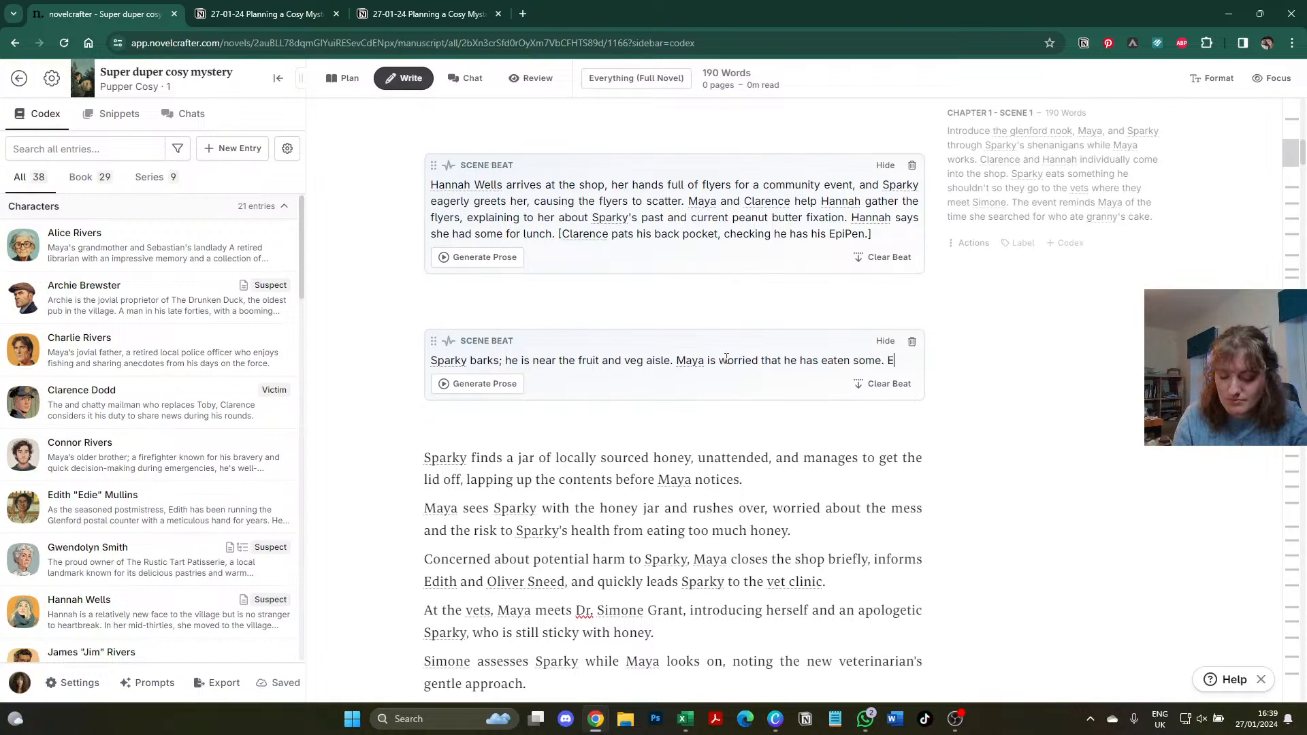
pyautogui.write('die promi')
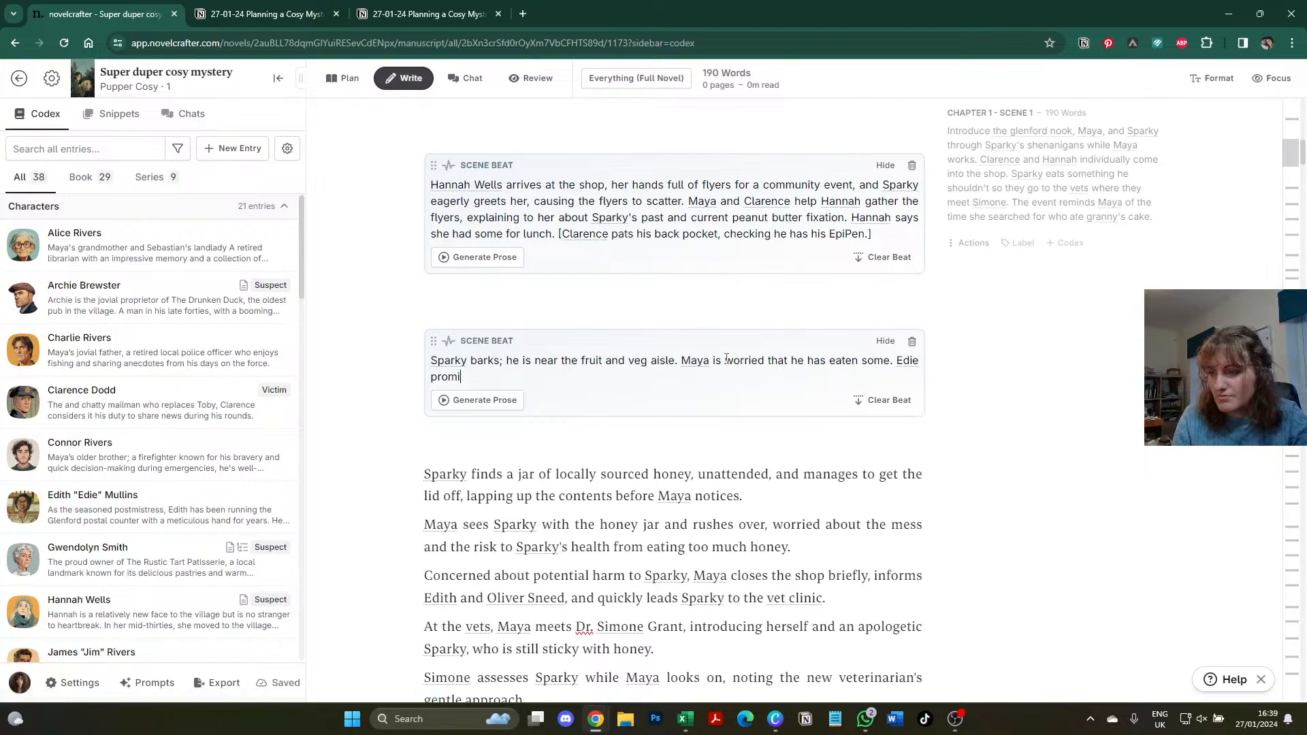
pyautogui.write('ses to keep an ey')
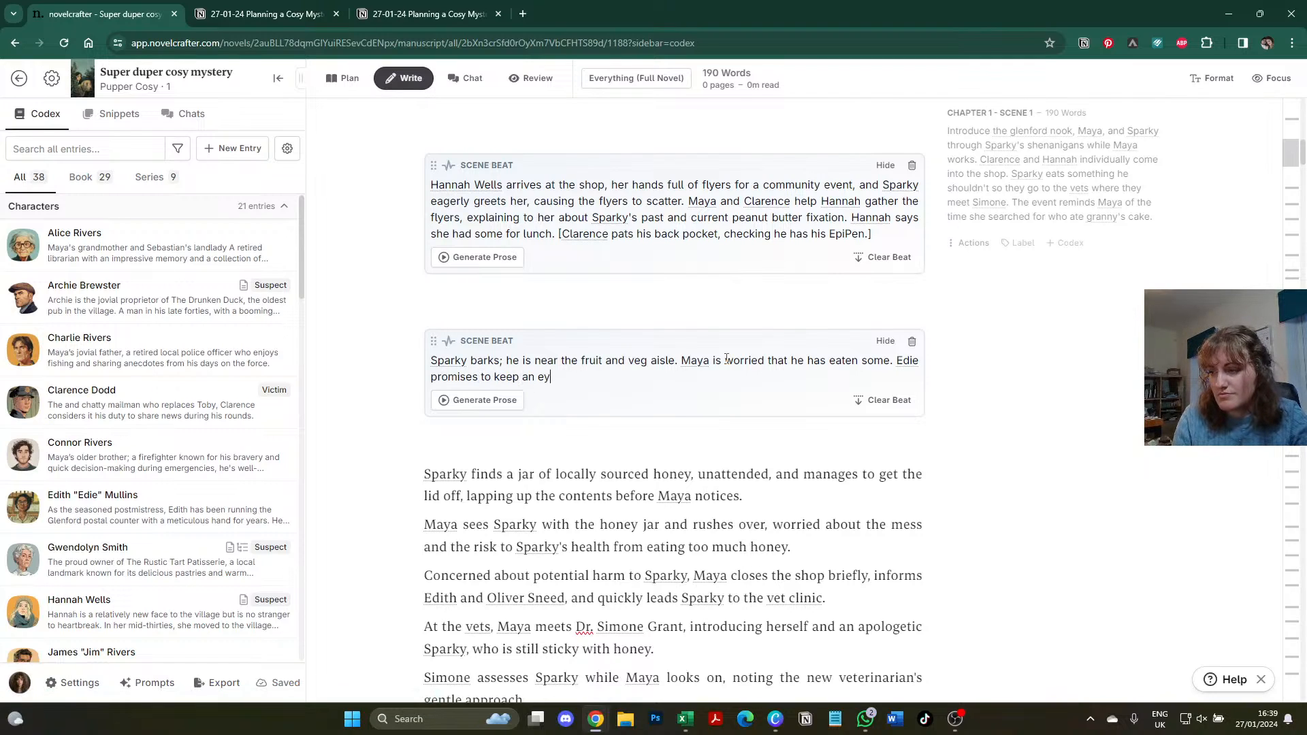
pyautogui.write('e on the shop as ')
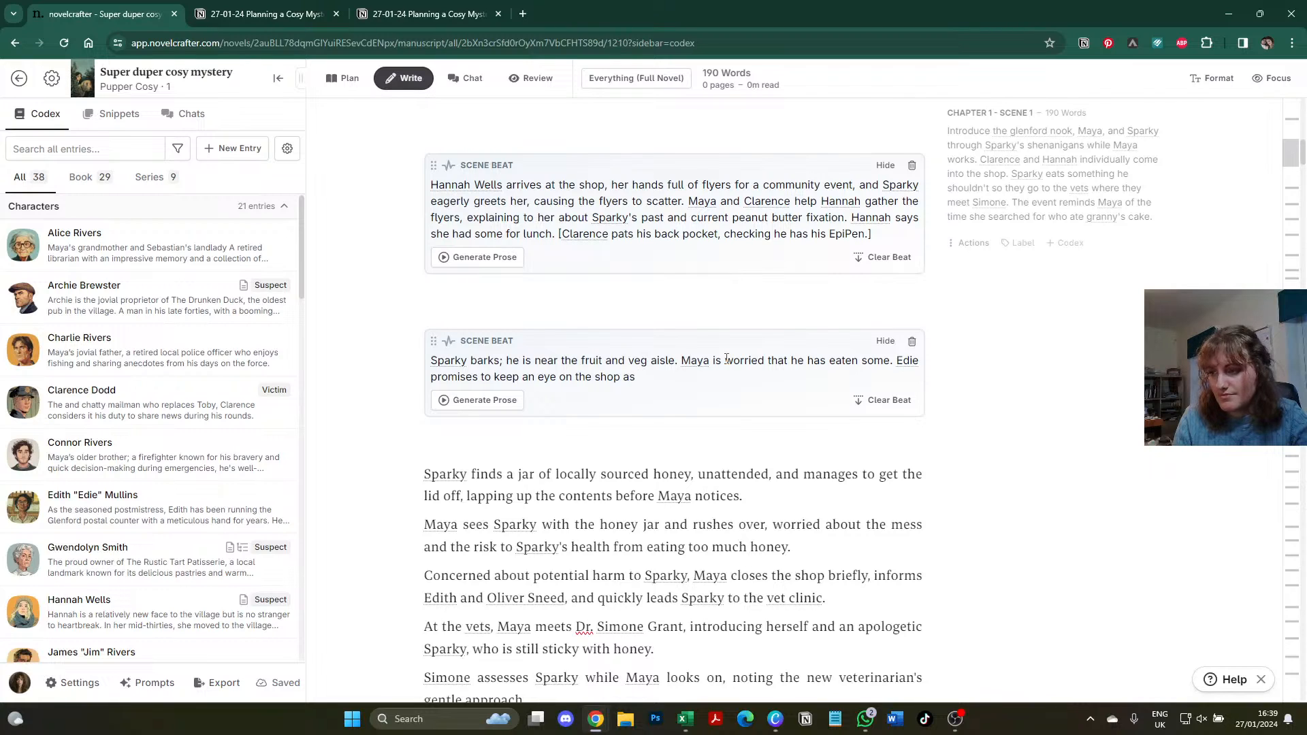
pyautogui.write('Maya r')
pyautogui.write('ushes to g')
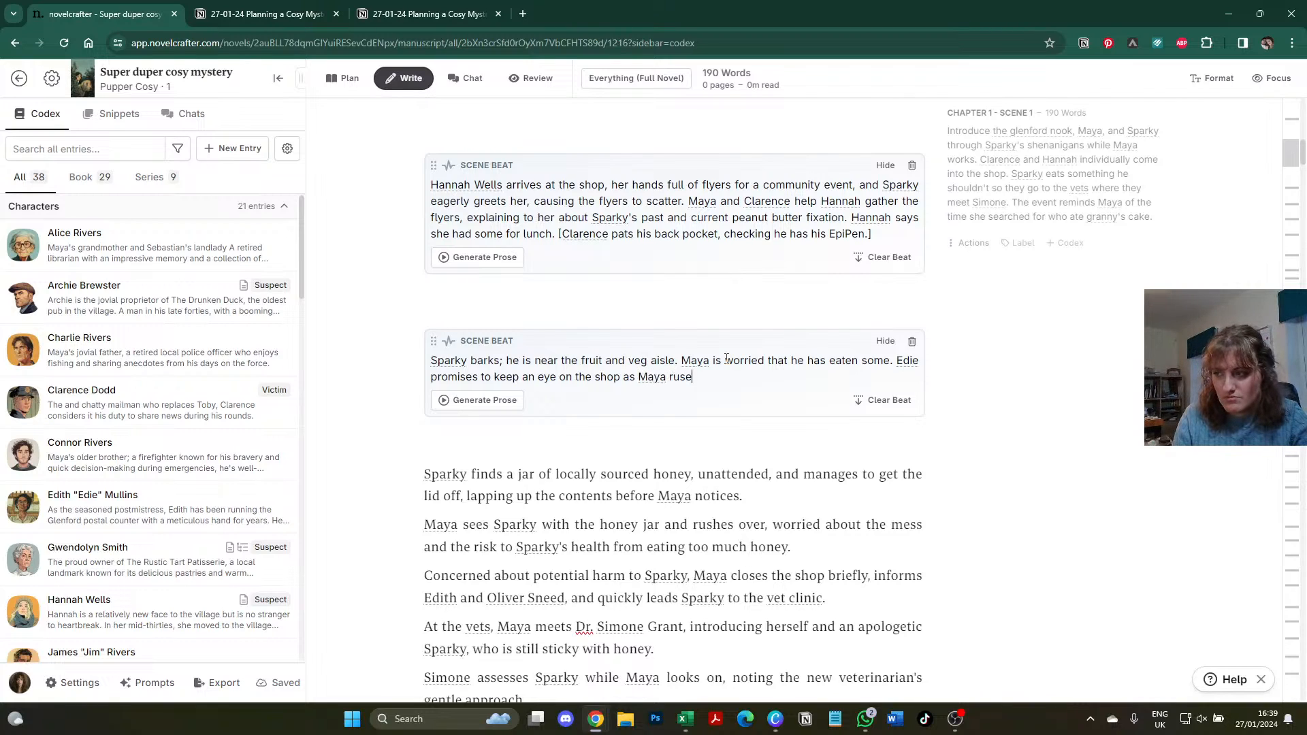
pyautogui.write('et ')
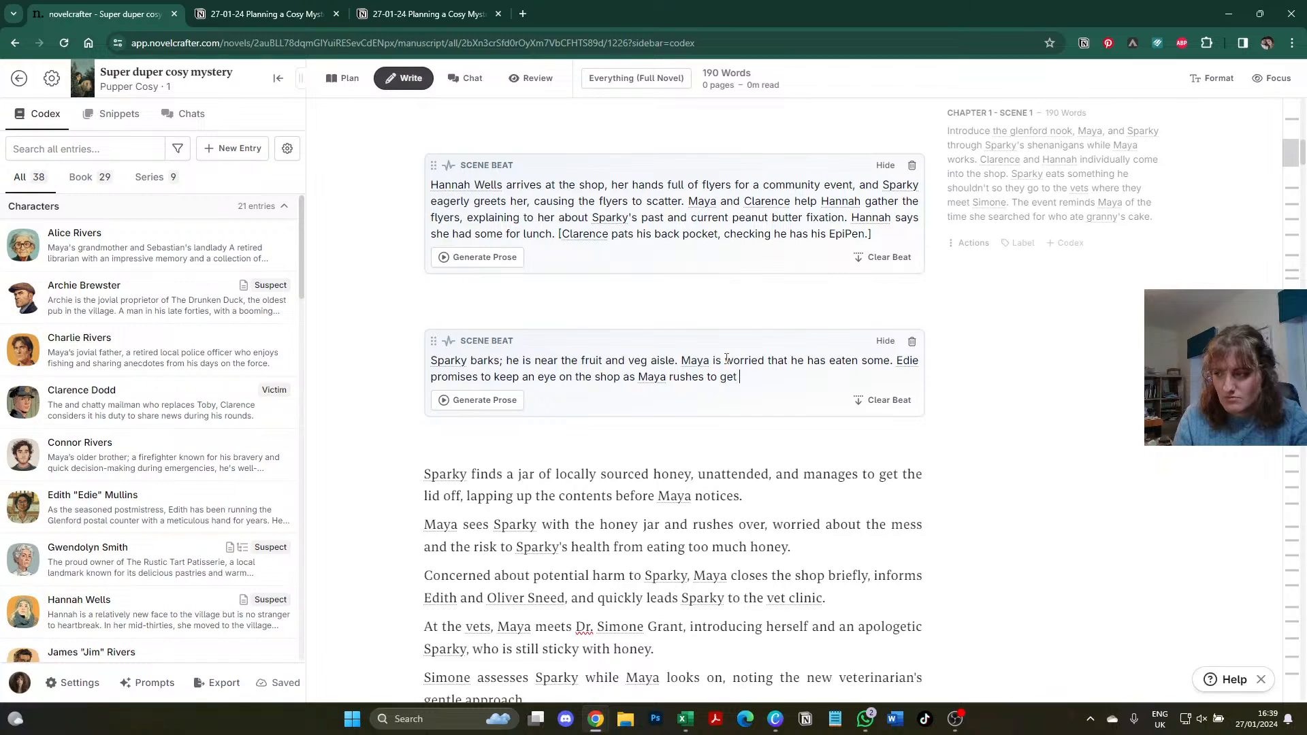
pyautogui.write('Sparky to the vets')
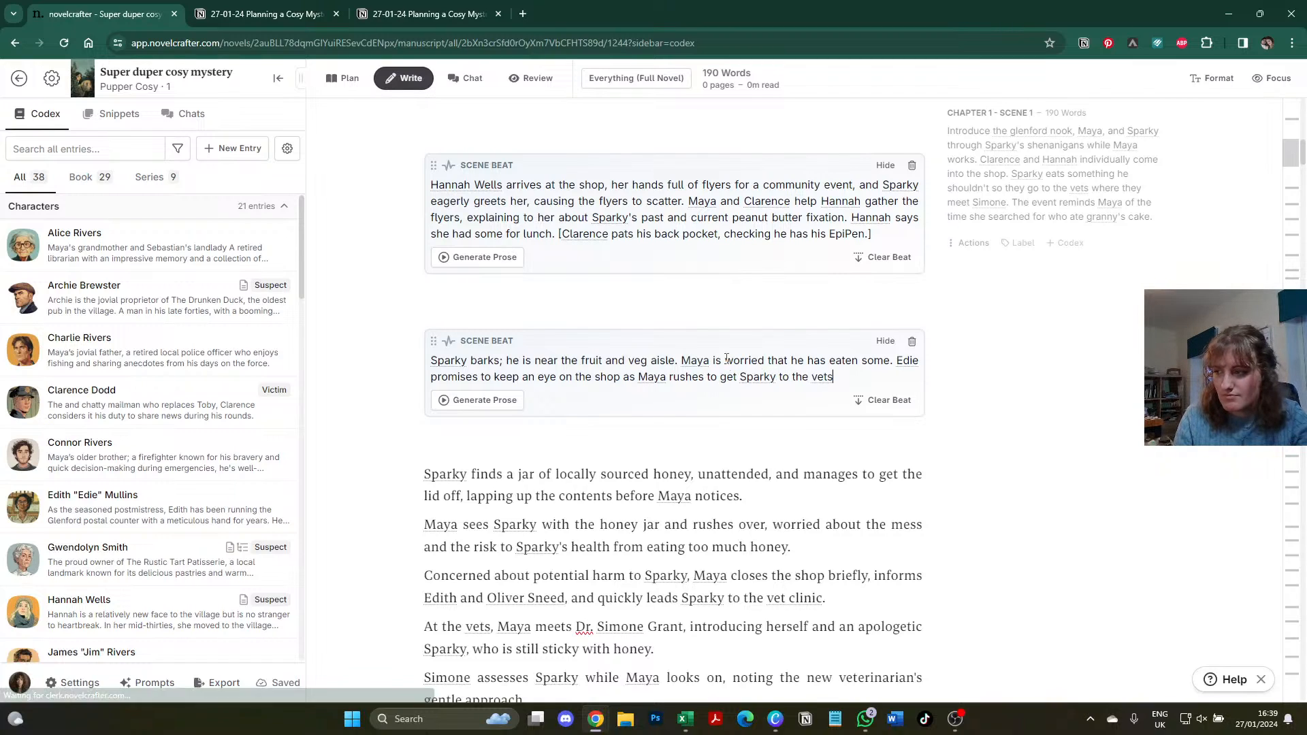
pyautogui.write('. Hannah goes with her.')
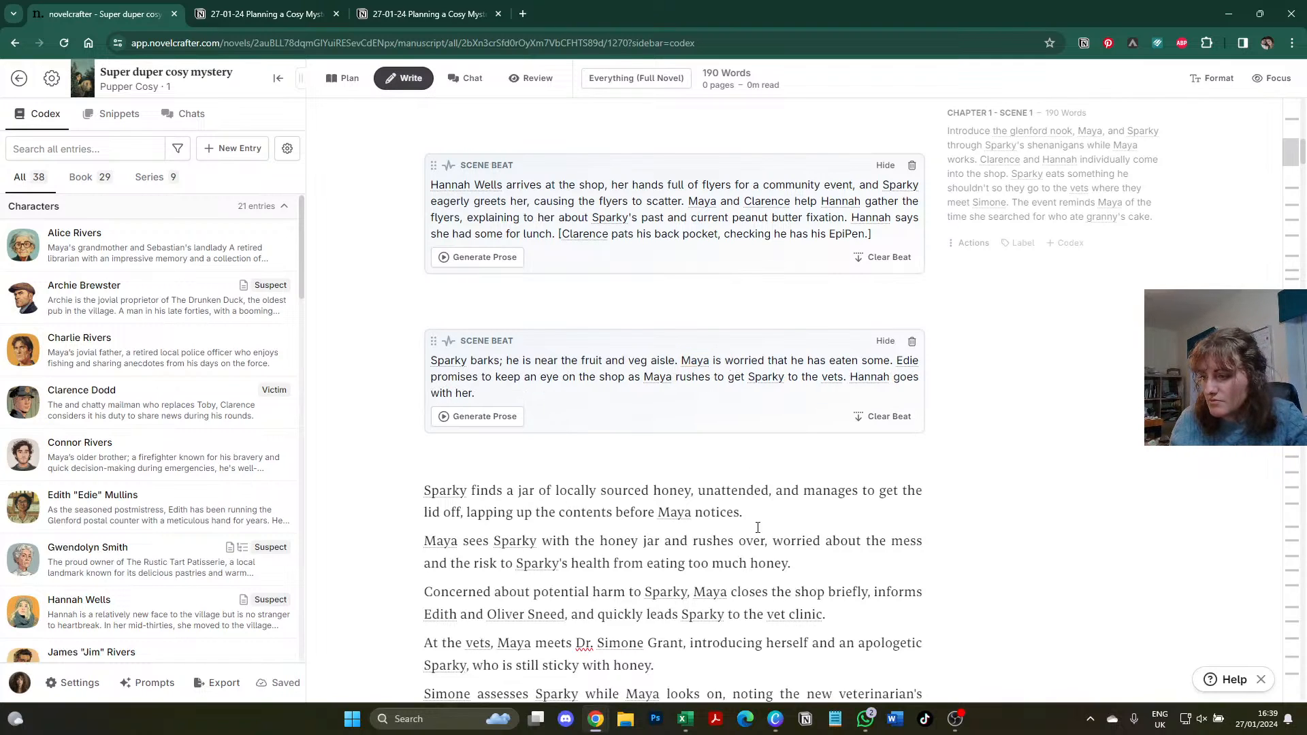
# - Delete the three outline paragraphs below the beat, from Sparky finding the honey jar to Maya leading him to the vet clinic
pyautogui.moveTo(825, 614); pyautogui.dragTo(414, 491)
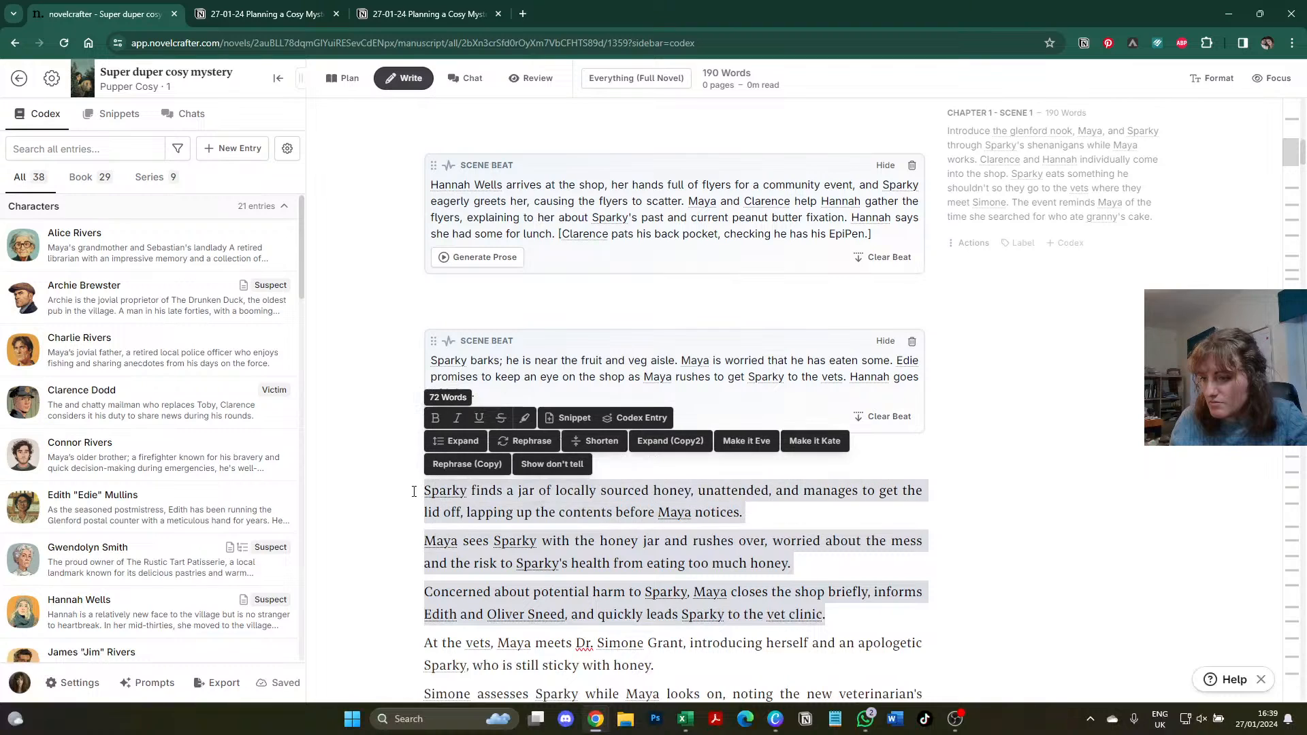
pyautogui.press('BackSpace')
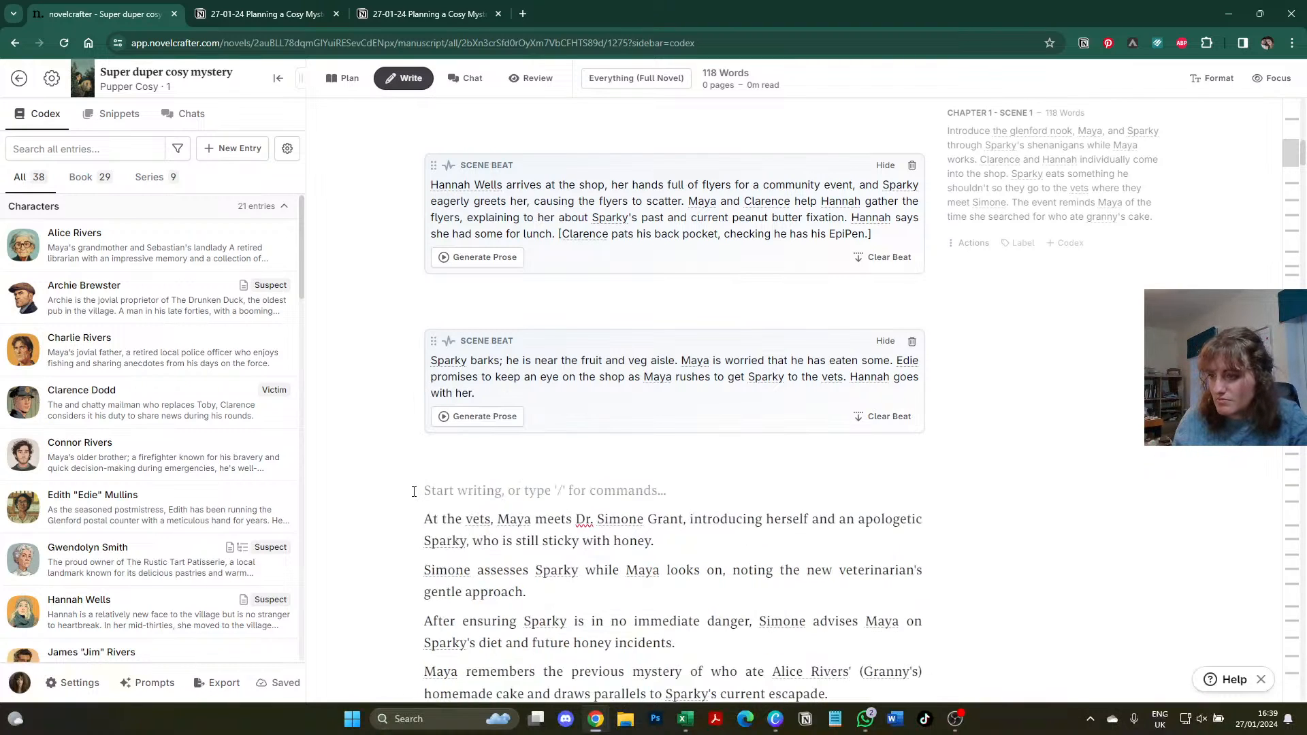
pyautogui.scroll(-1, 413, 491)
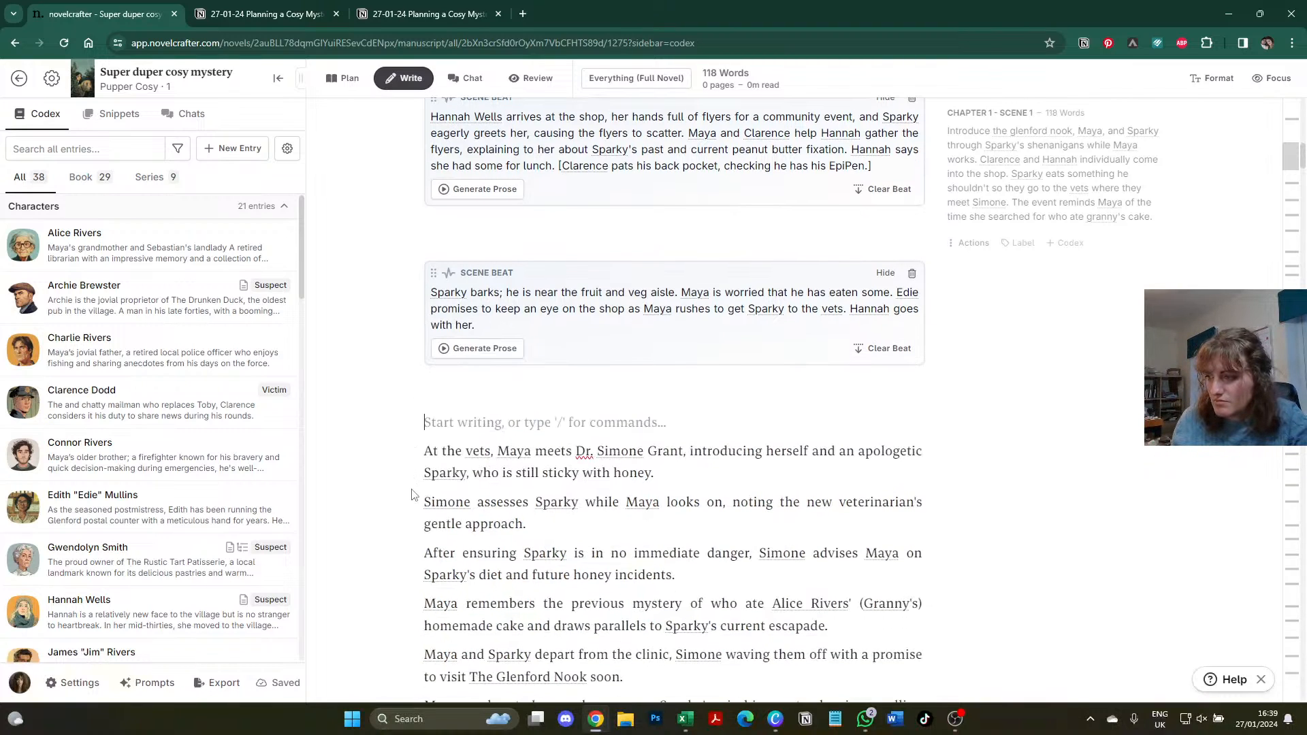
# - In the paragraph about meeting Dr. Simone Grant, replace "is still sticky with honey." with "has fruit juice over his mouth."
pyautogui.click(416, 446)
pyautogui.moveTo(653, 473); pyautogui.dragTo(504, 472)
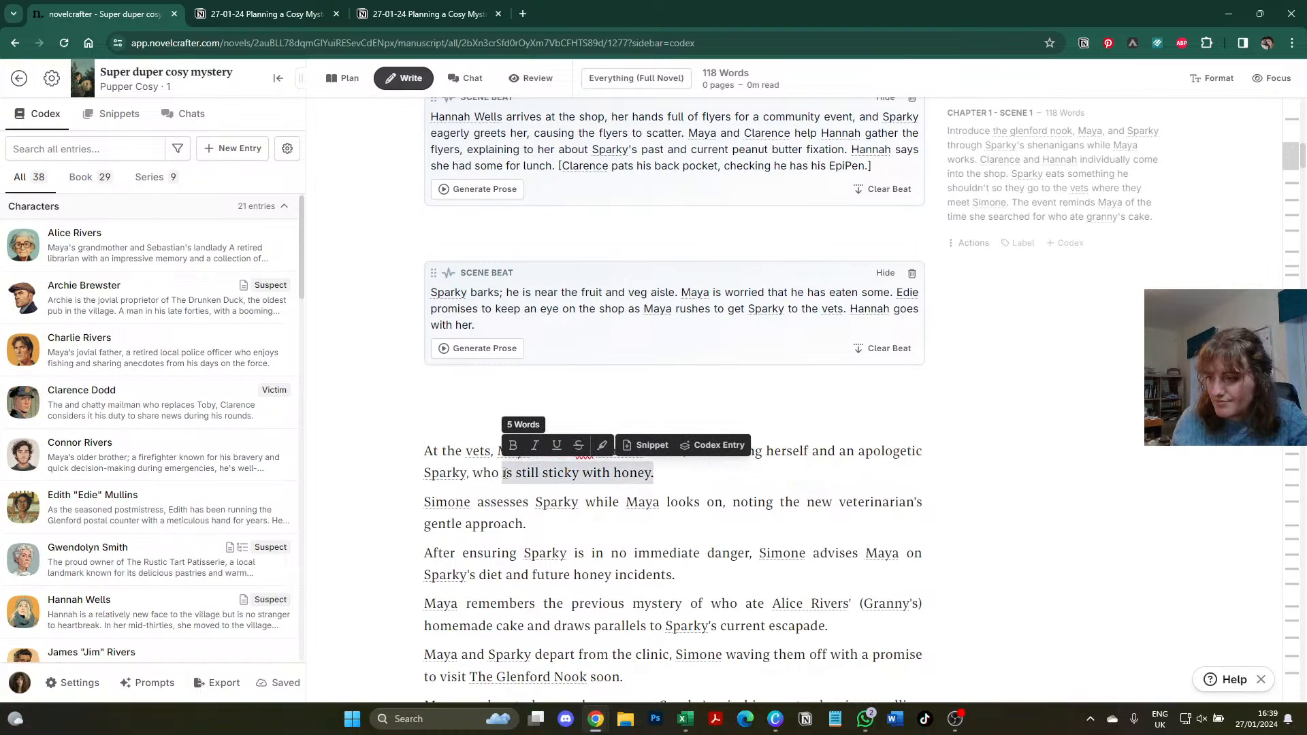
pyautogui.write('has fruit')
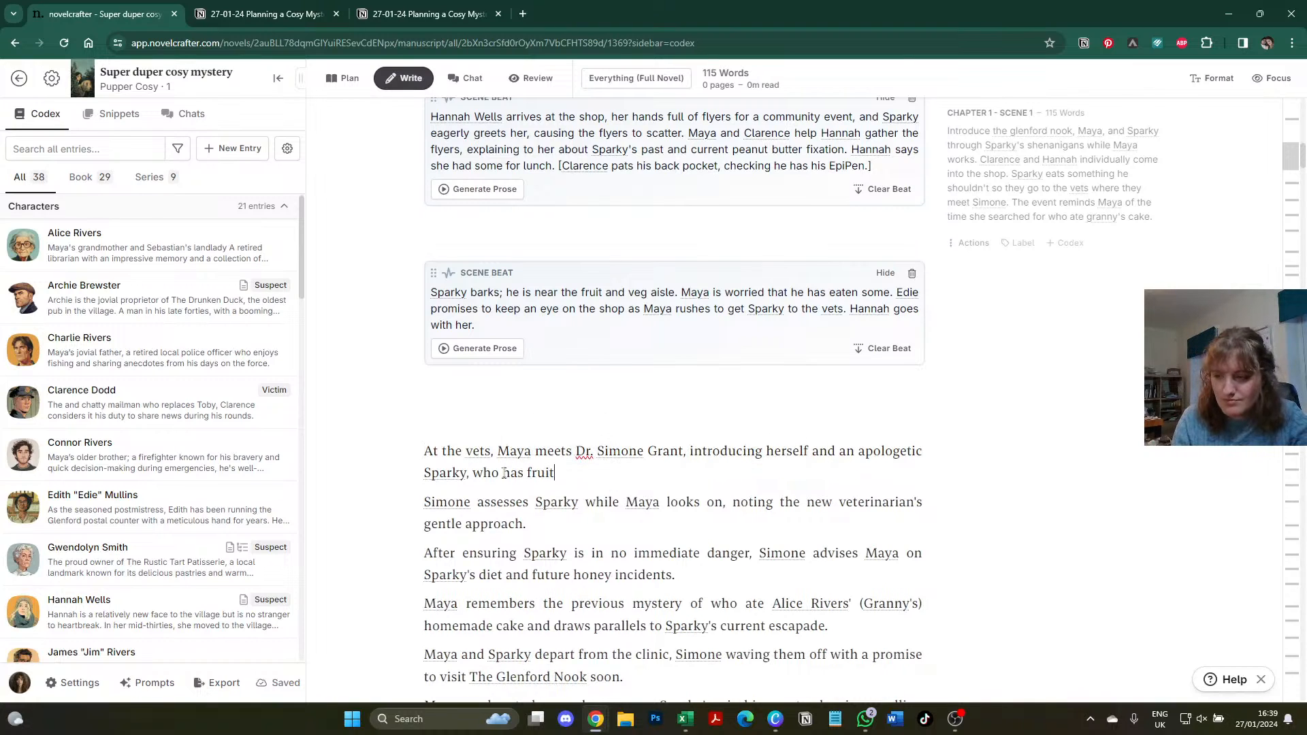
pyautogui.write(' juice over his lip')
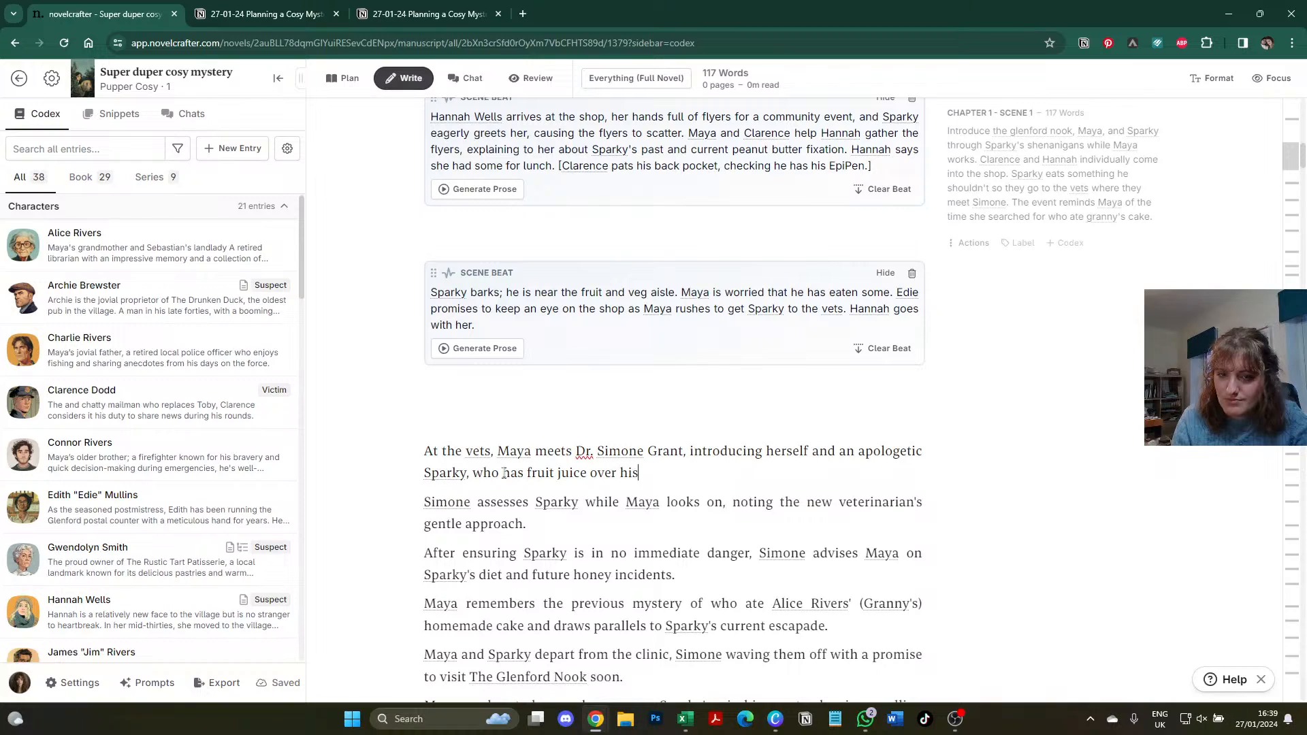
pyautogui.press('BackSpace')
pyautogui.press('BackSpace')
pyautogui.press('BackSpace')
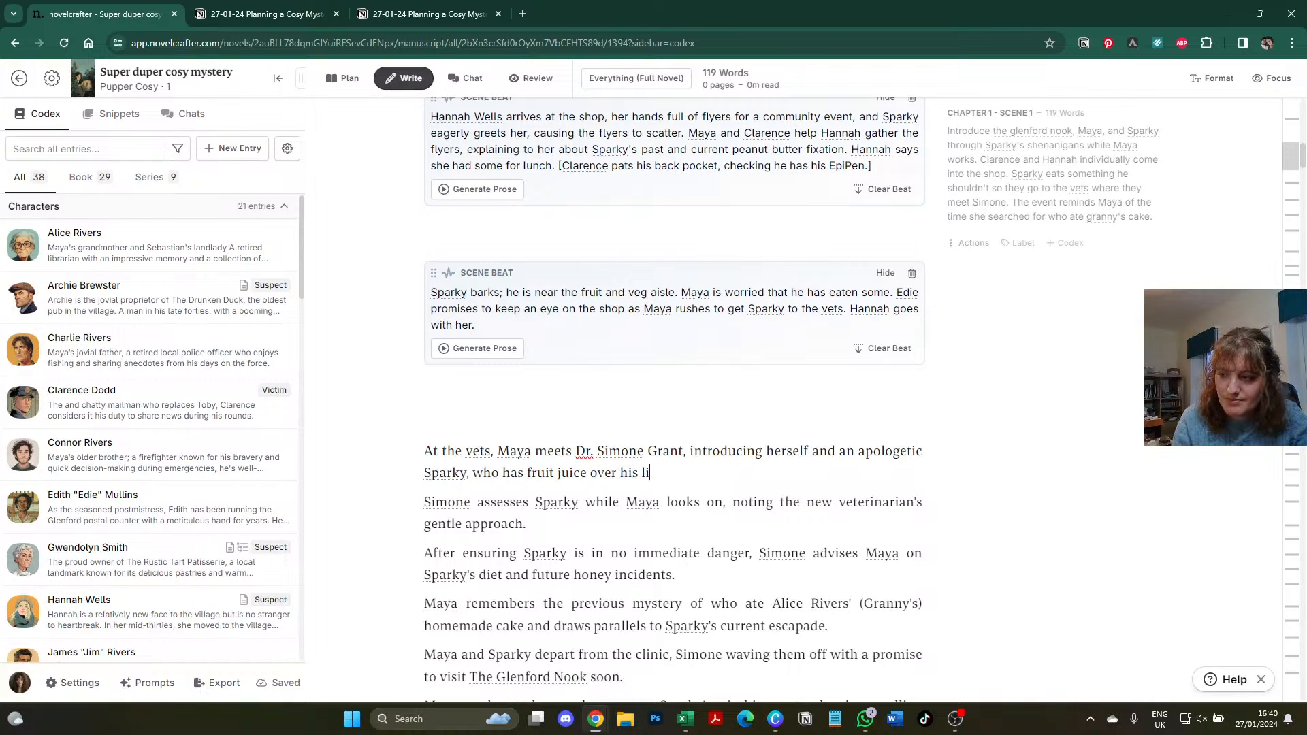
pyautogui.write('mouth.')
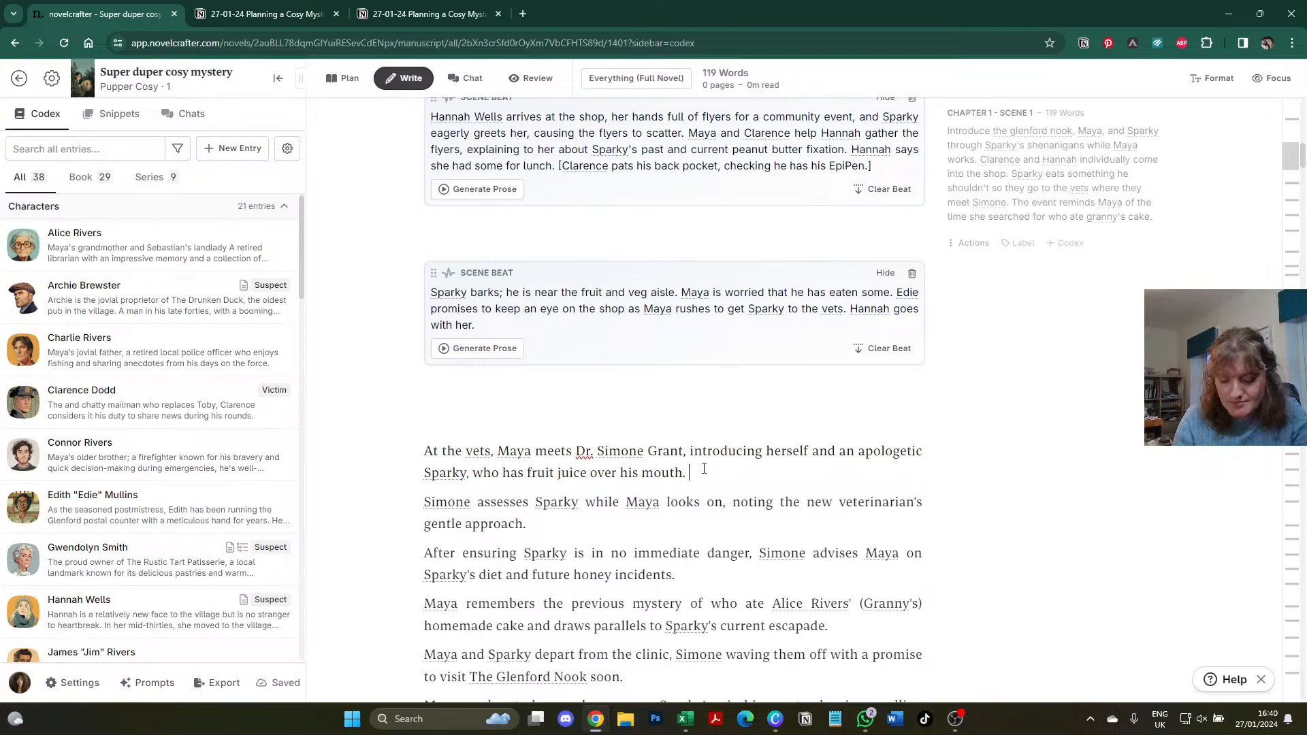
# - Extend the vets paragraph with "Maya notes that Simone is younger than she had thought, and kinda cute."
pyautogui.write('Maya notes tha')
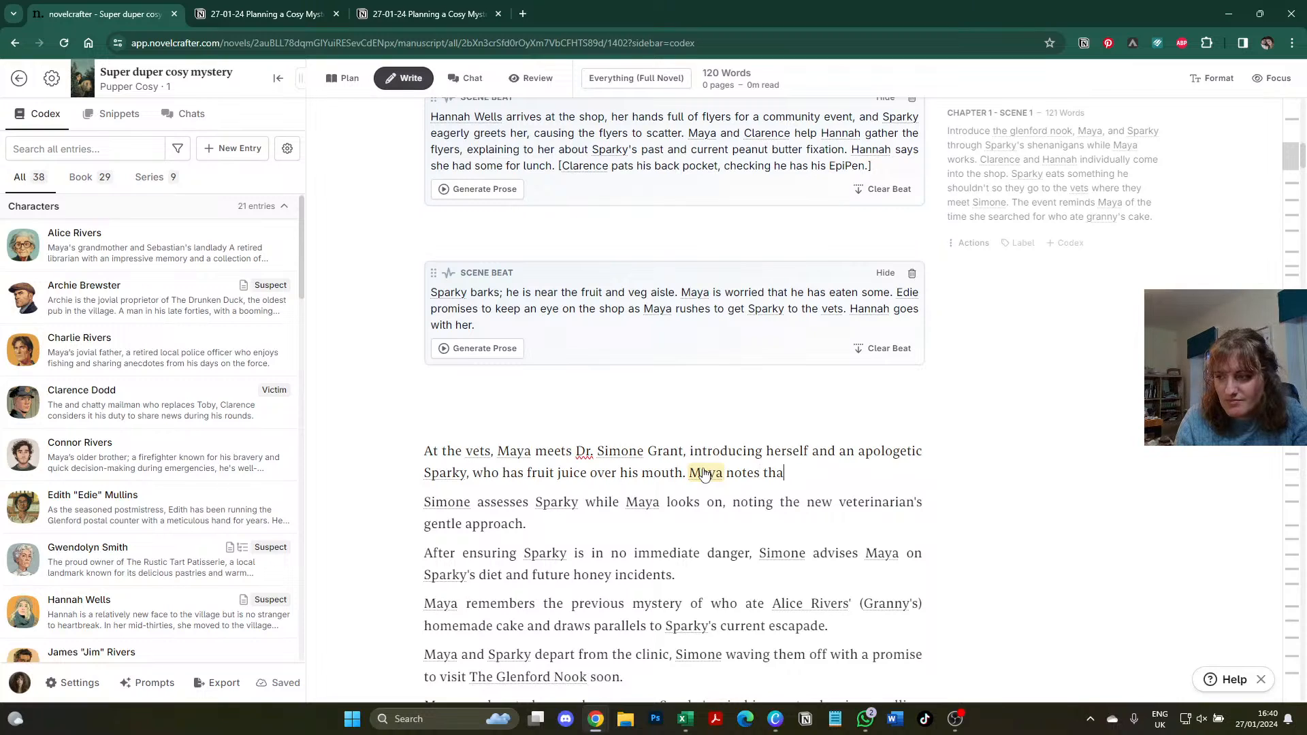
pyautogui.write('t Simone is ')
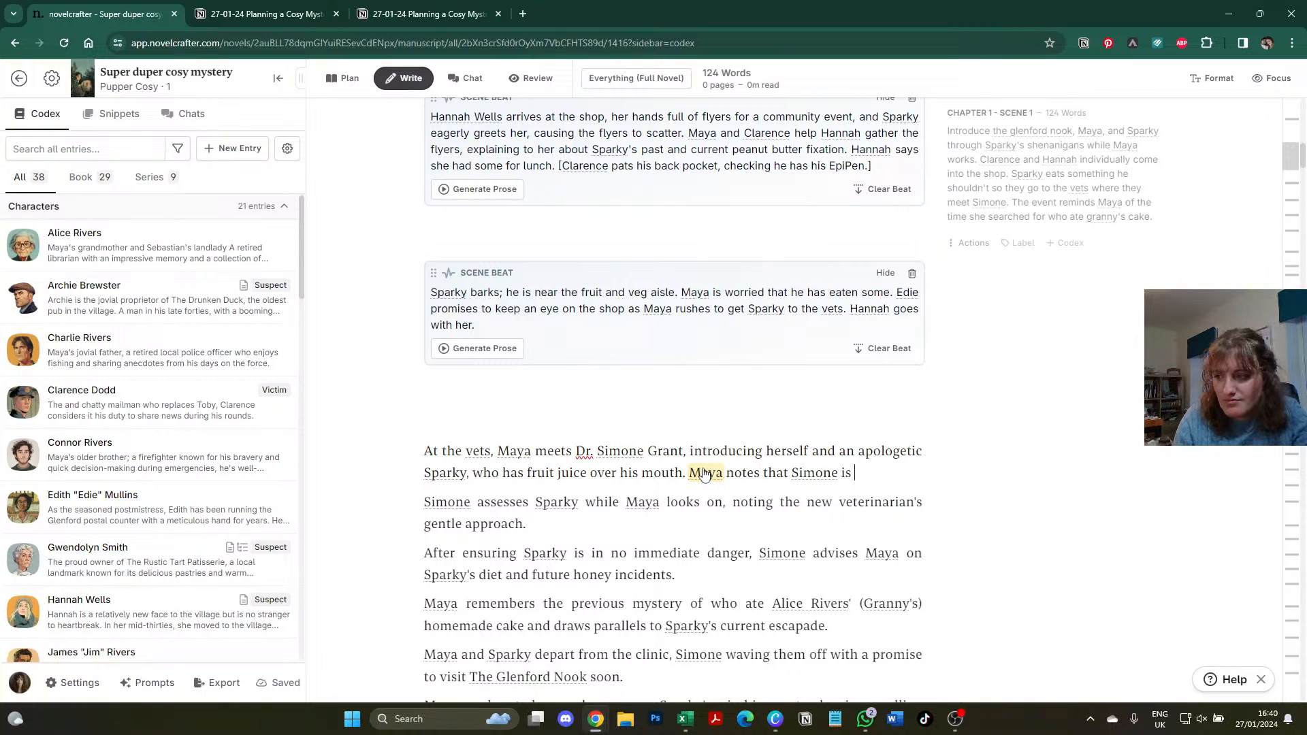
pyautogui.write('younger than she ha')
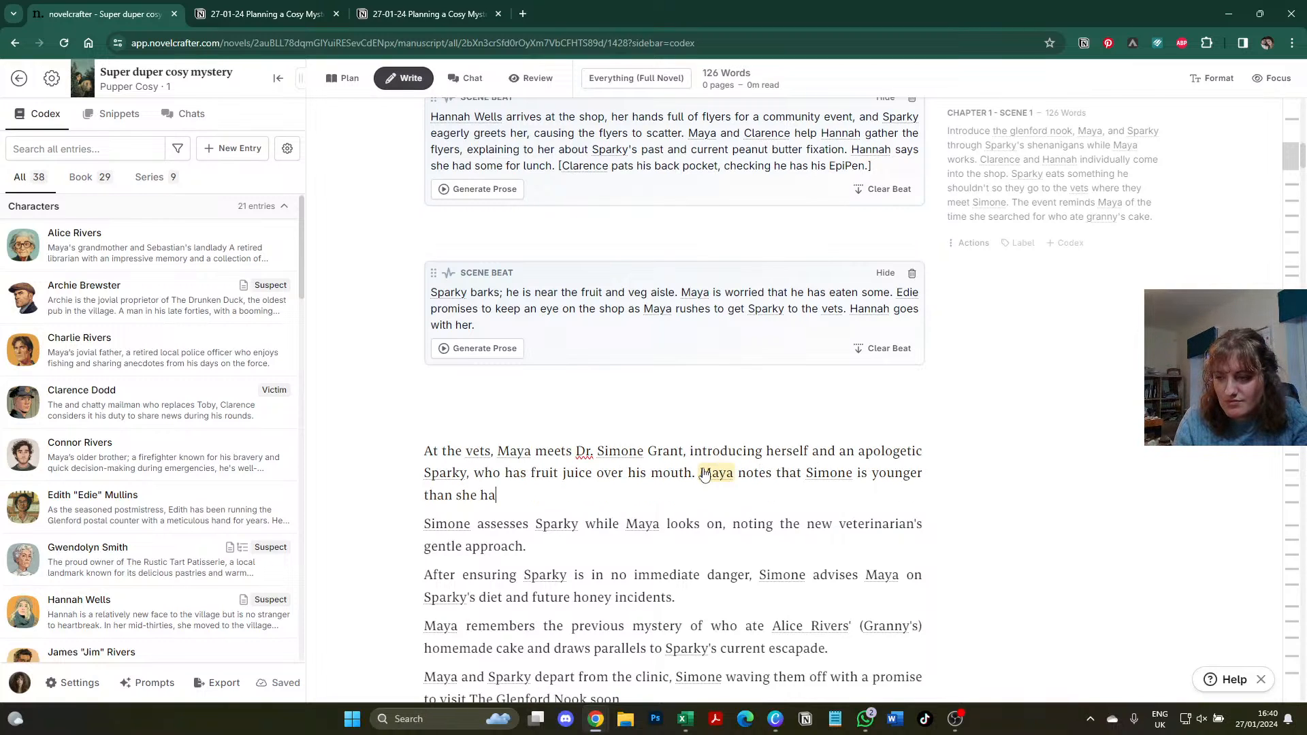
pyautogui.write('d thought, and ')
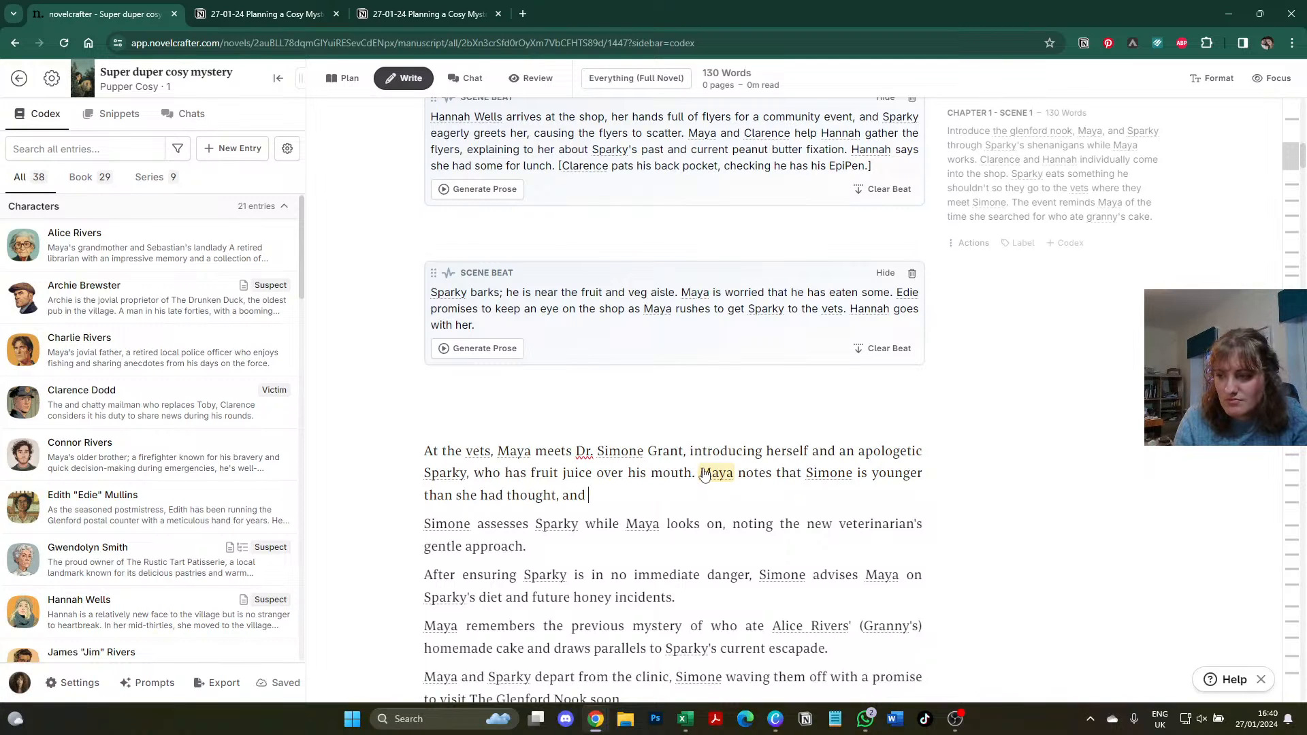
pyautogui.write('kinda cute.')
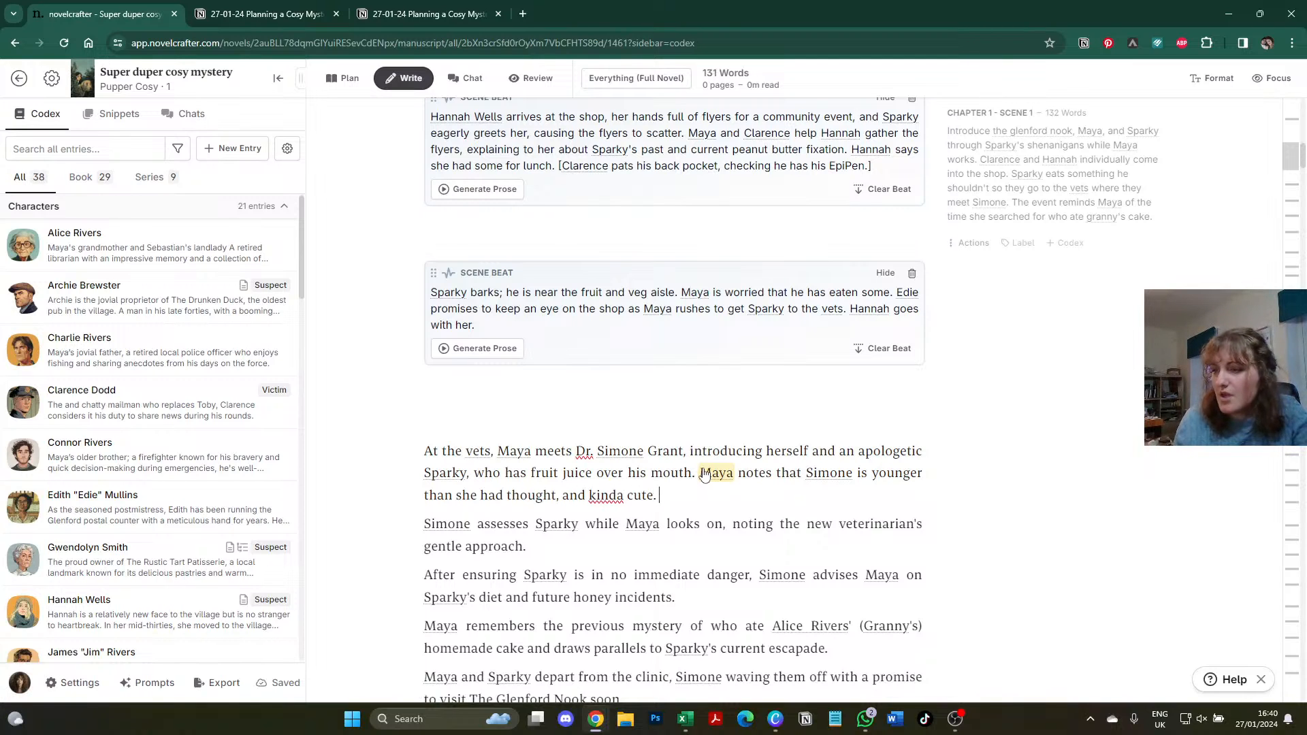
# - Reread the scene beats from the start of Chapter 1 down to the vets paragraph
pyautogui.scroll(7, 703, 468)
pyautogui.scroll(6, 703, 469)
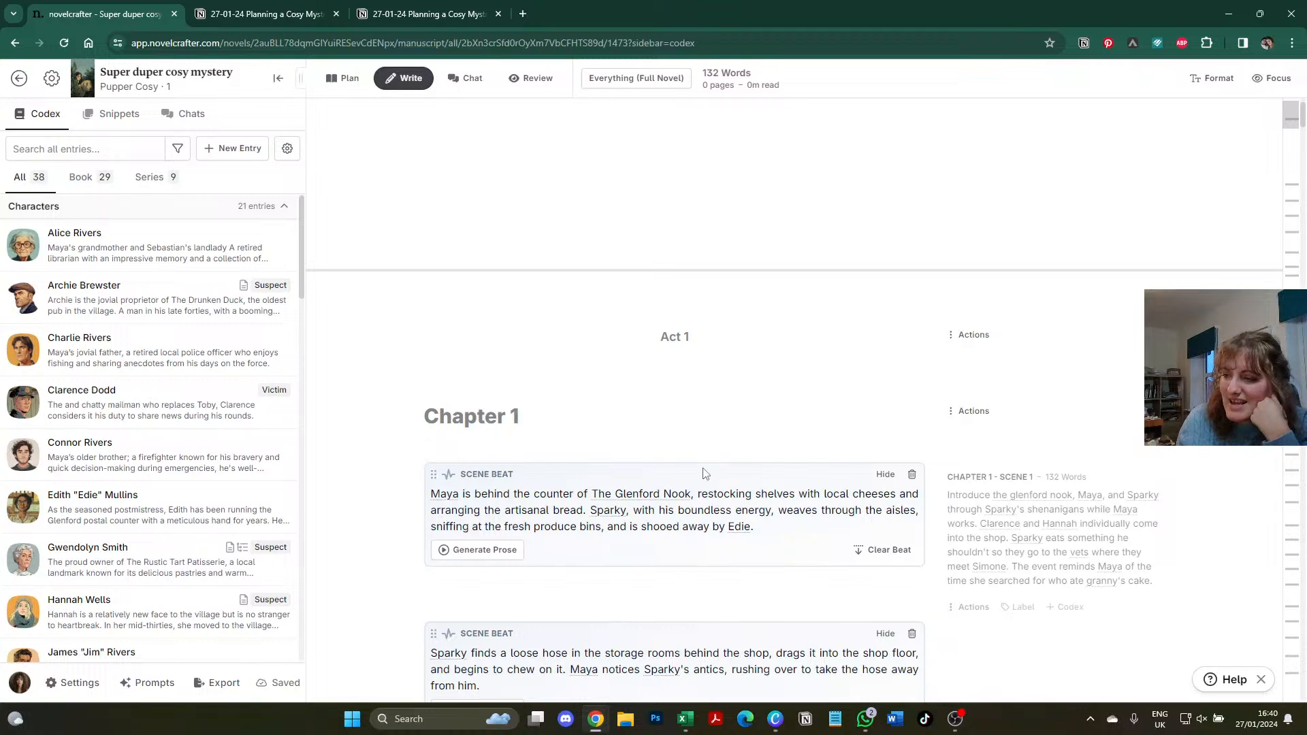
pyautogui.scroll(-3, 704, 472)
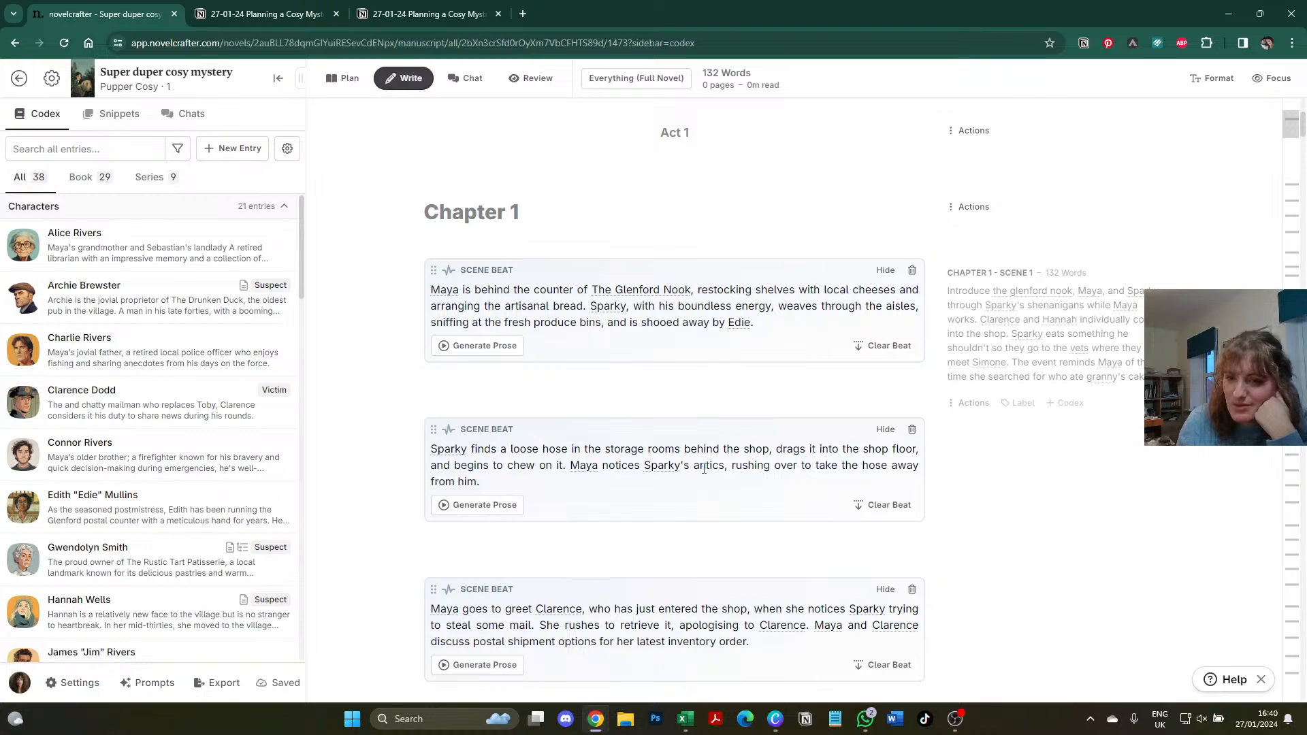
pyautogui.scroll(-3, 704, 468)
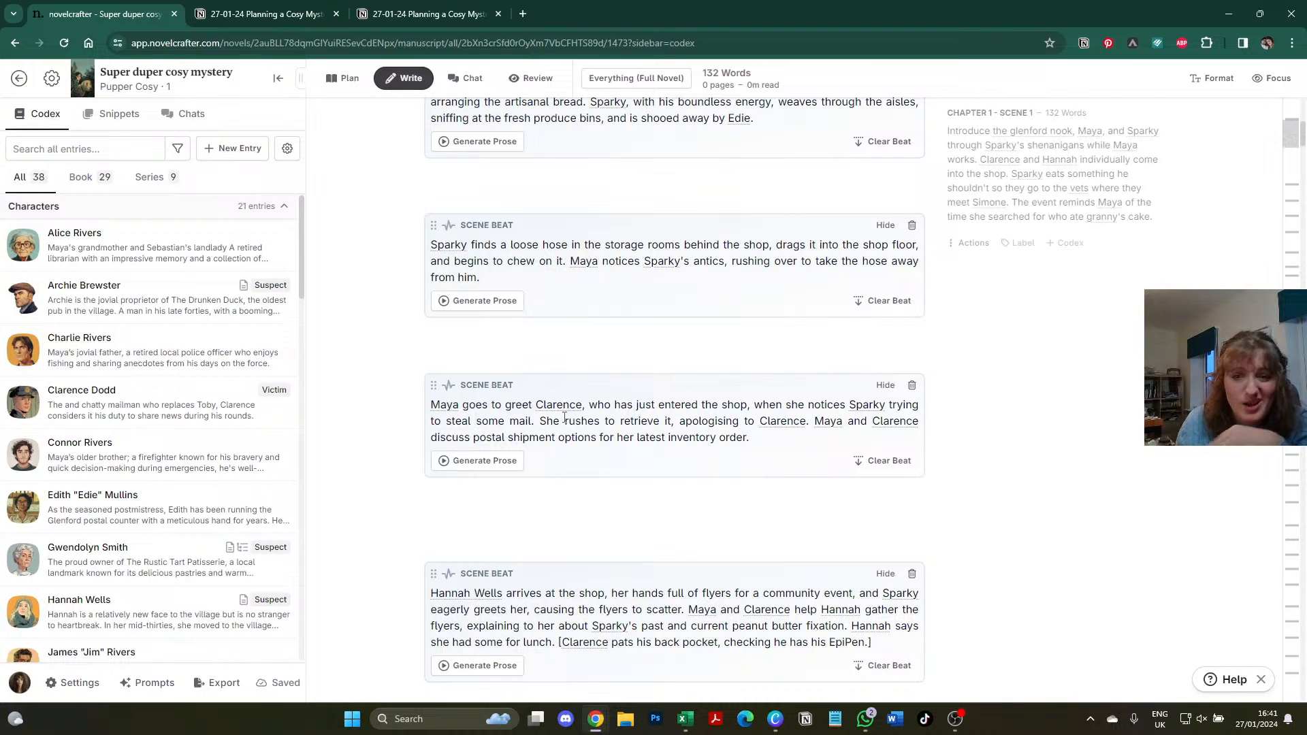
pyautogui.scroll(-3, 564, 418)
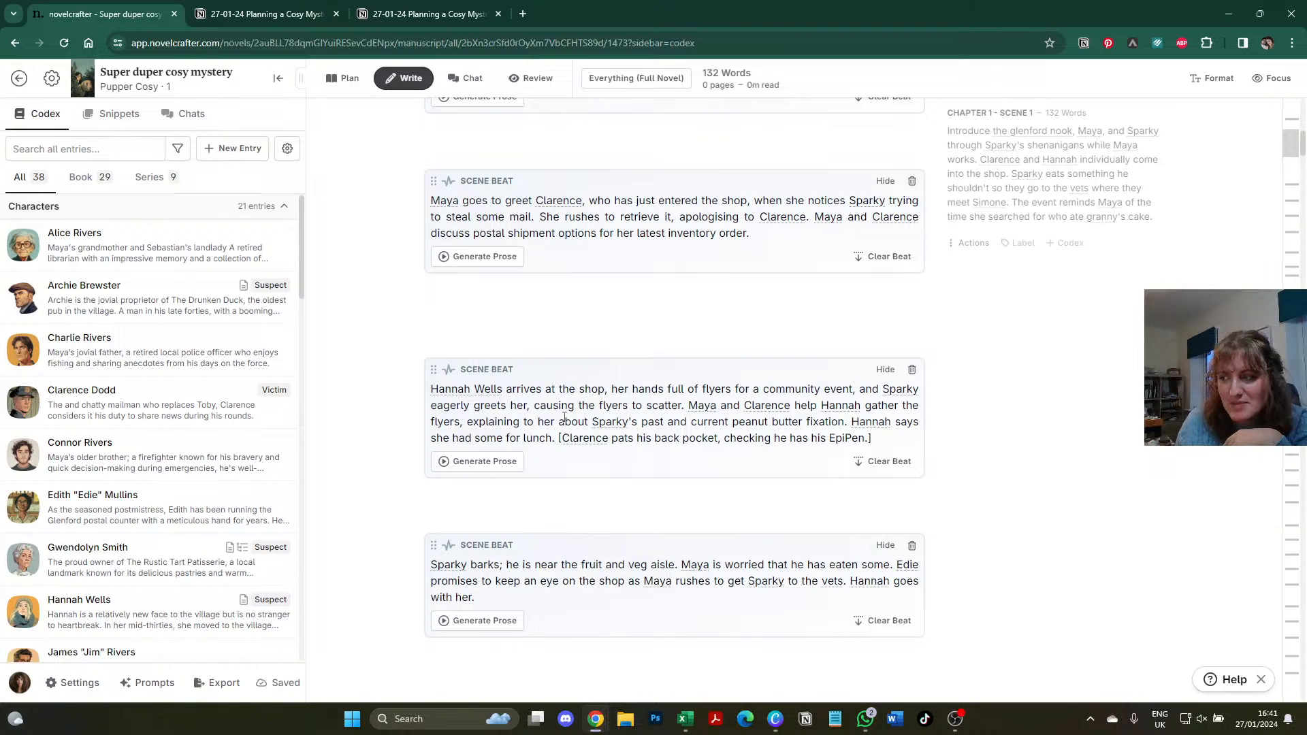
pyautogui.scroll(-2, 564, 418)
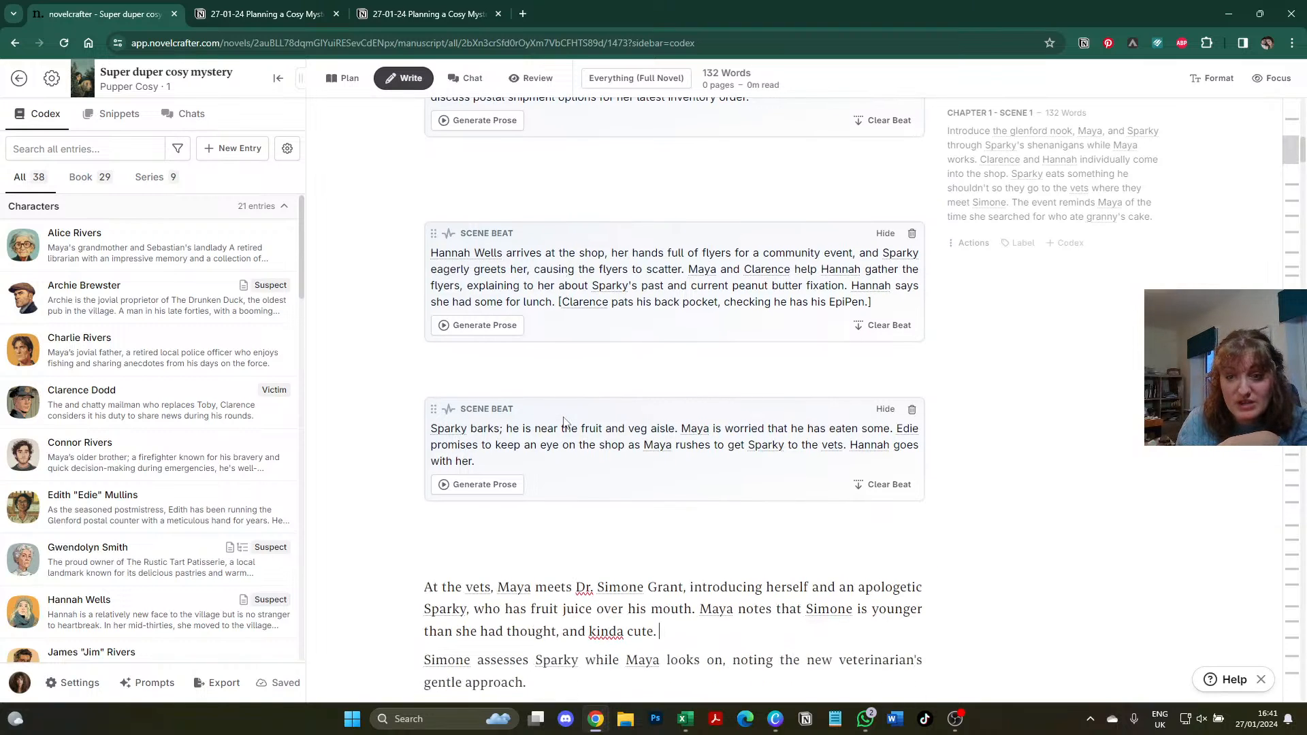
pyautogui.scroll(-2, 564, 419)
pyautogui.scroll(-1, 564, 417)
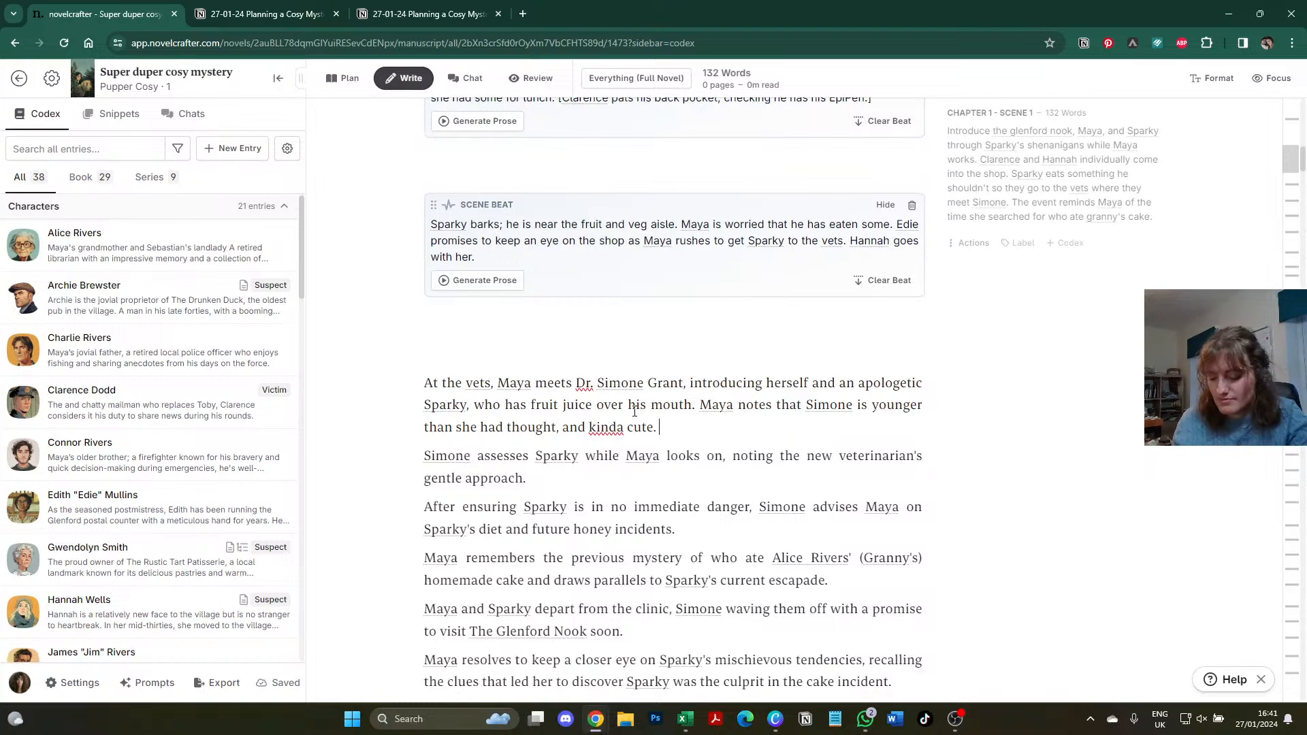
# - Merge the Simone assessment paragraph into the vets paragraph and replace "the new veterinarian's gentle approach." with "that sparky likes the vet."
pyautogui.press('BackSpace')
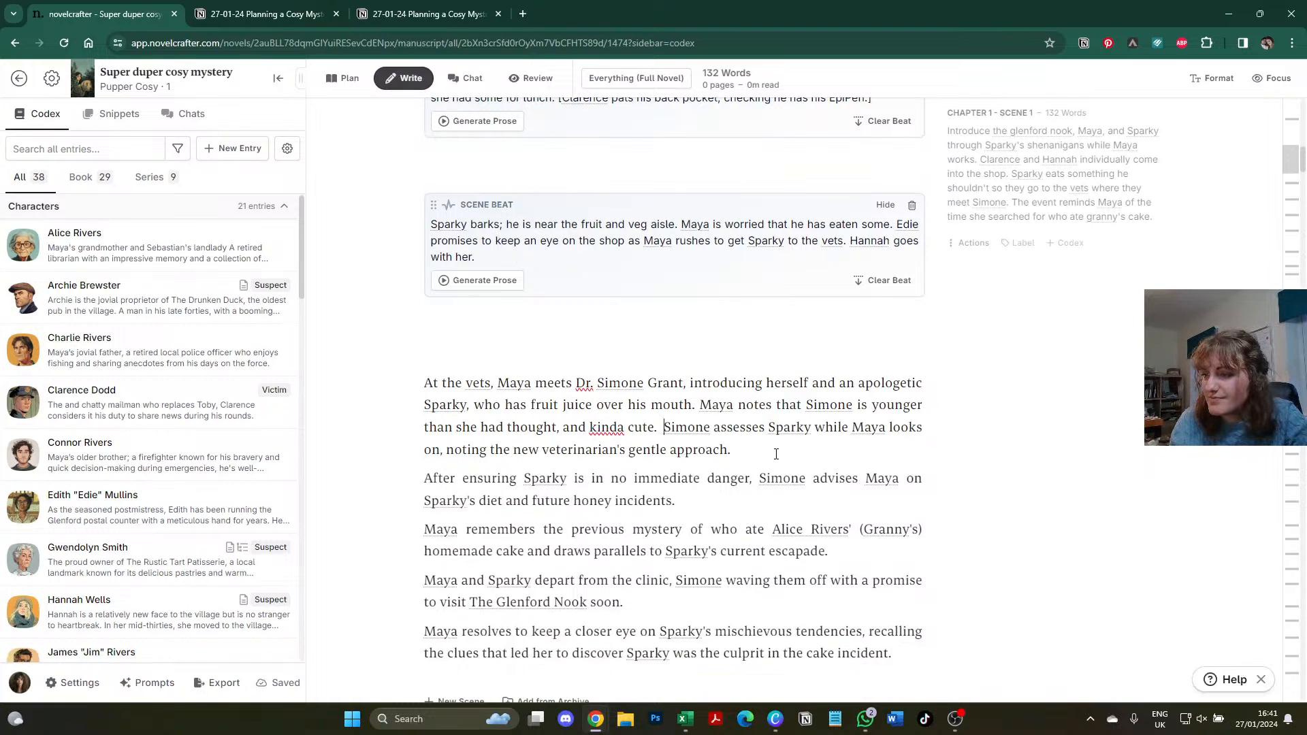
pyautogui.moveTo(730, 450); pyautogui.dragTo(492, 451)
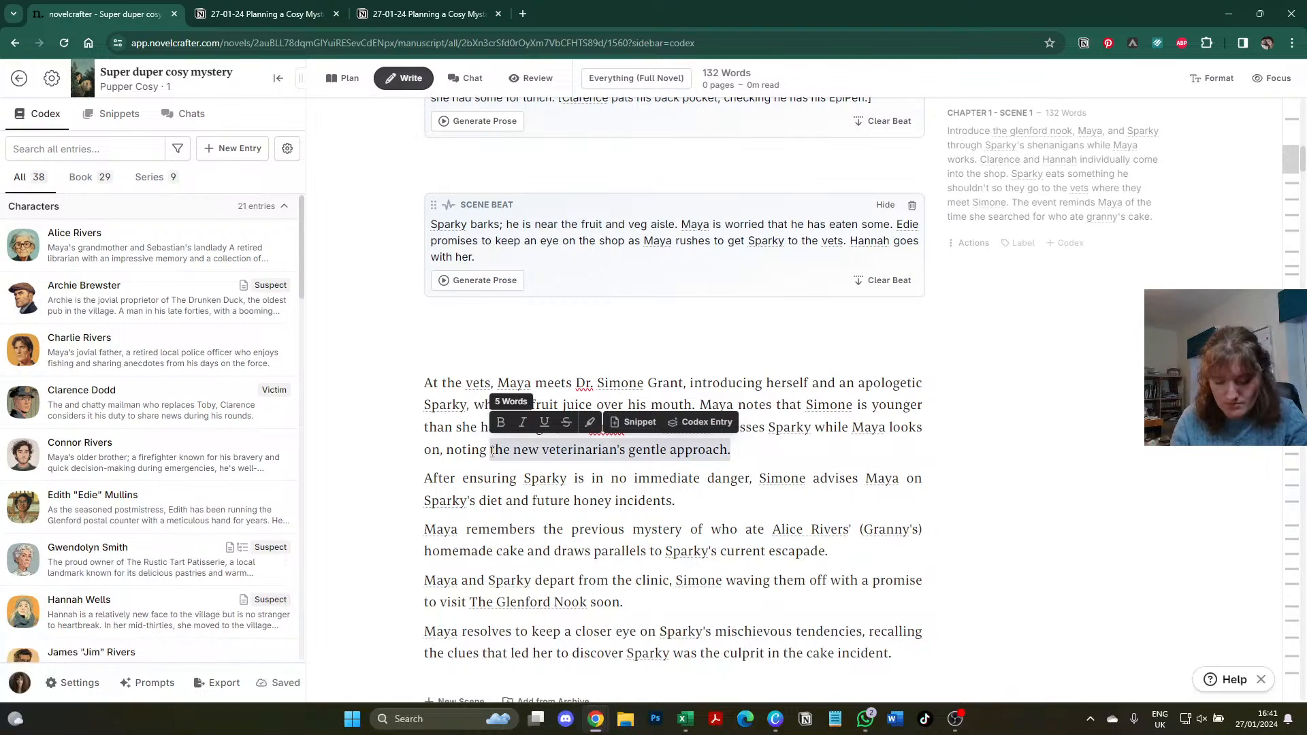
pyautogui.write('that sparky li')
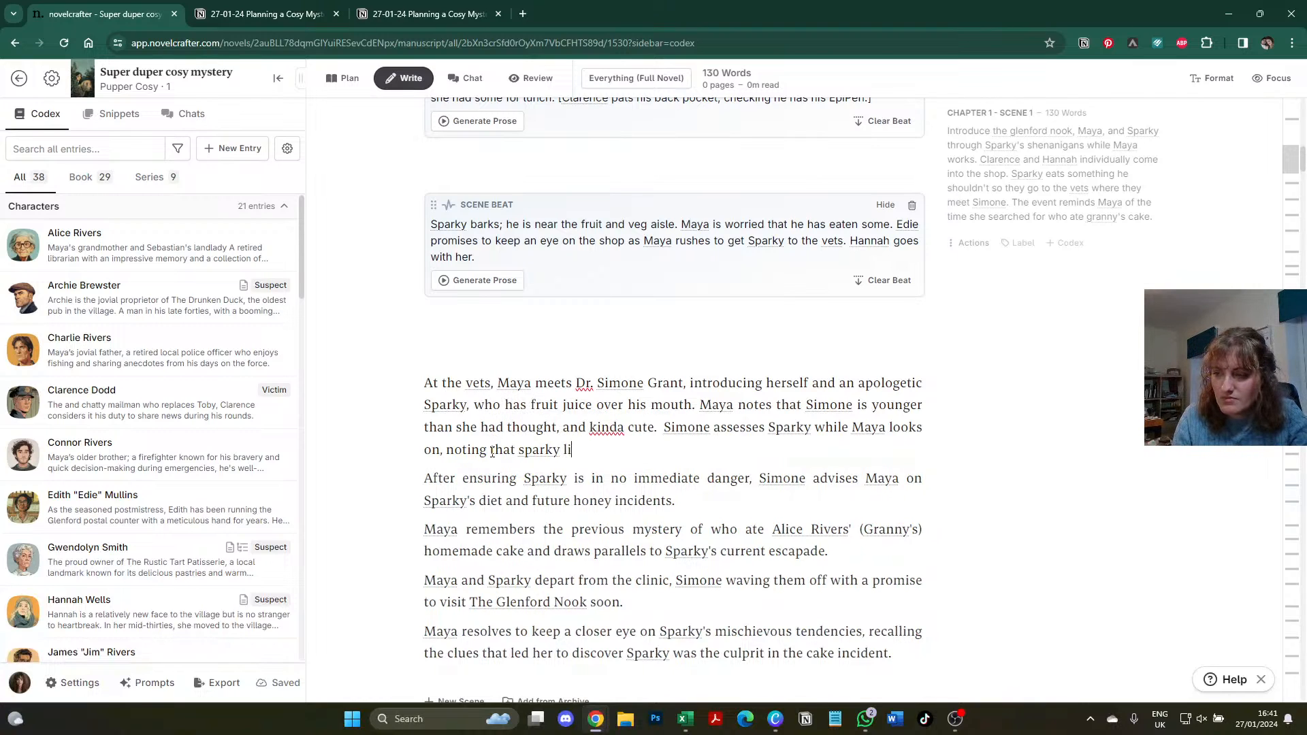
pyautogui.write('kes the vet.')
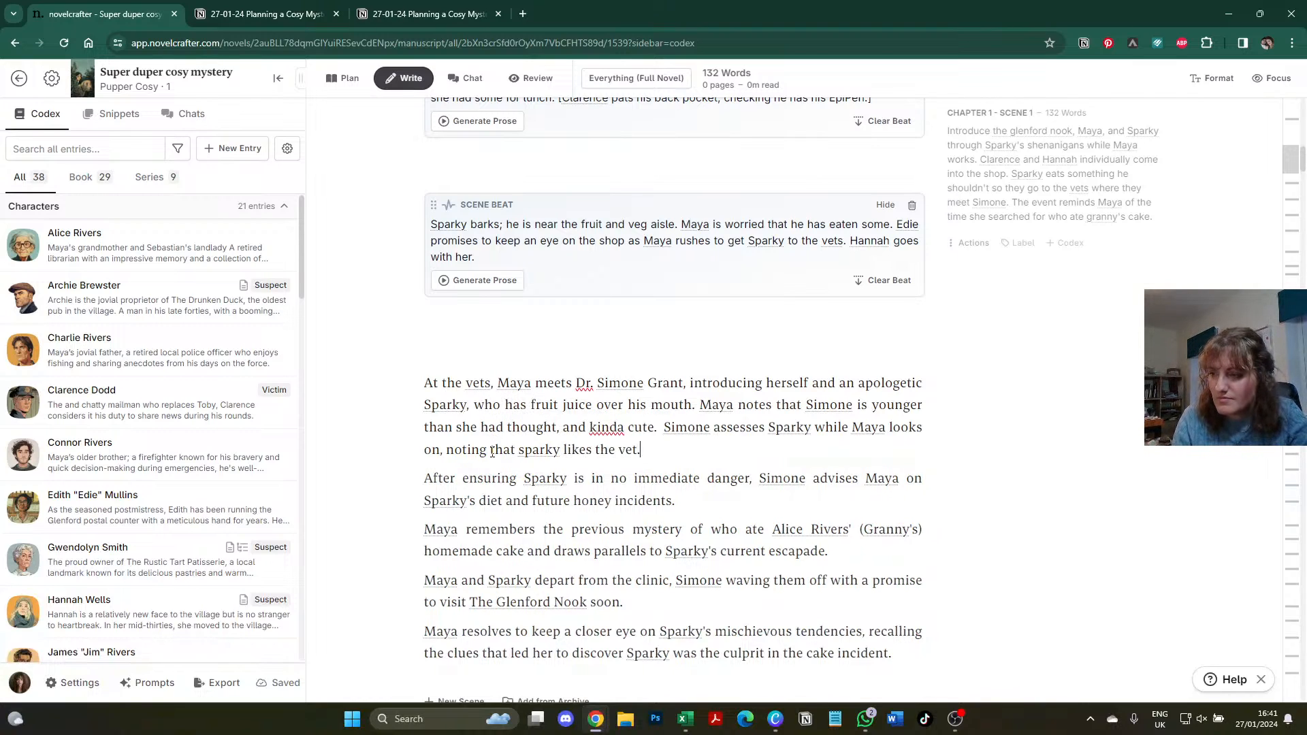
# - Separate the vets paragraph from the text below it with an empty line and convert it into a scene beat
pyautogui.scroll(-2, 492, 454)
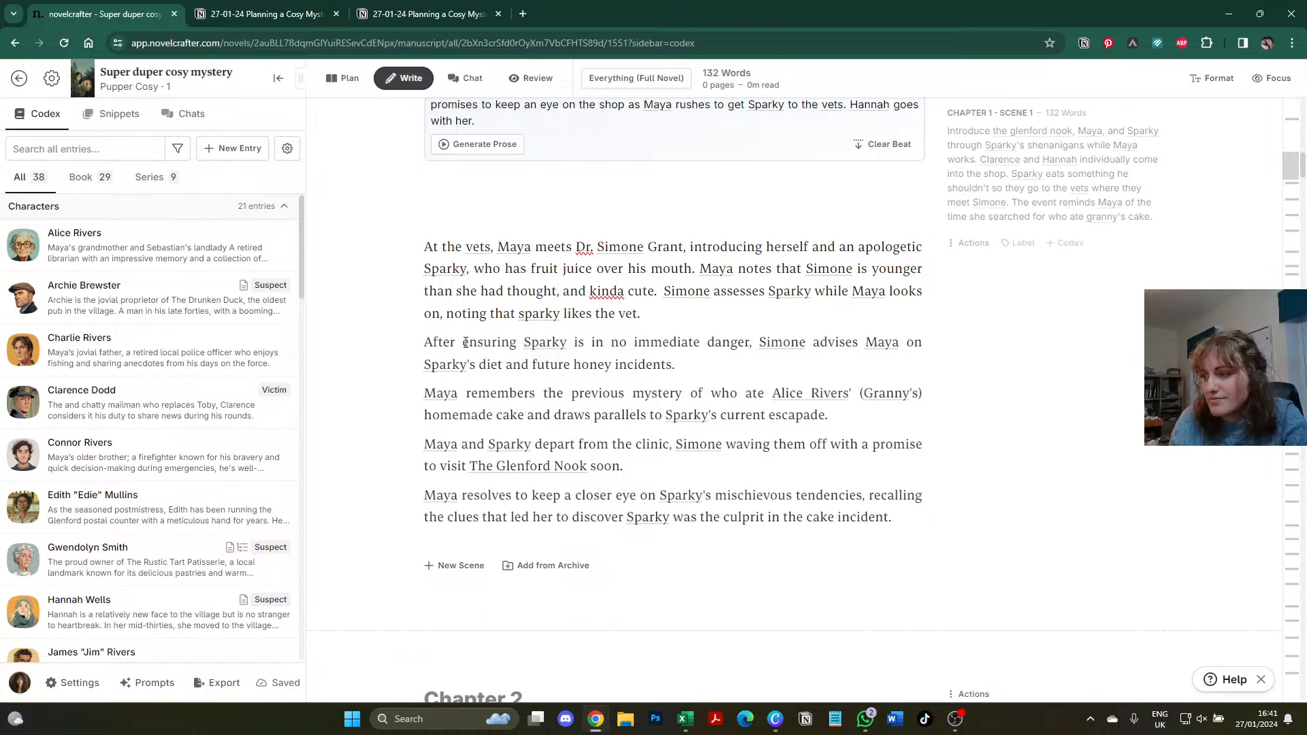
pyautogui.press('Return')
pyautogui.click(418, 251)
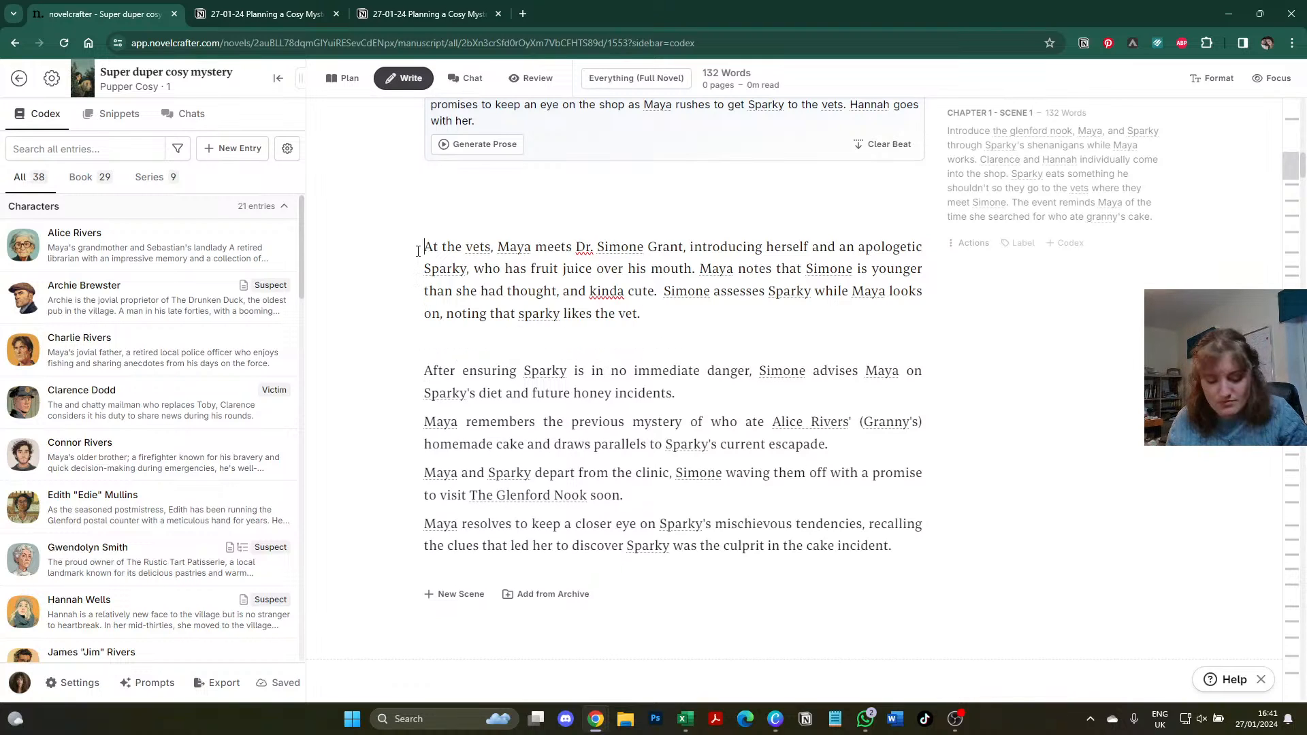
pyautogui.write('!')
# - Join the paragraph about Maya remembering the cake mystery onto the one about Simone's diet advice
pyautogui.scroll(-1, 437, 379)
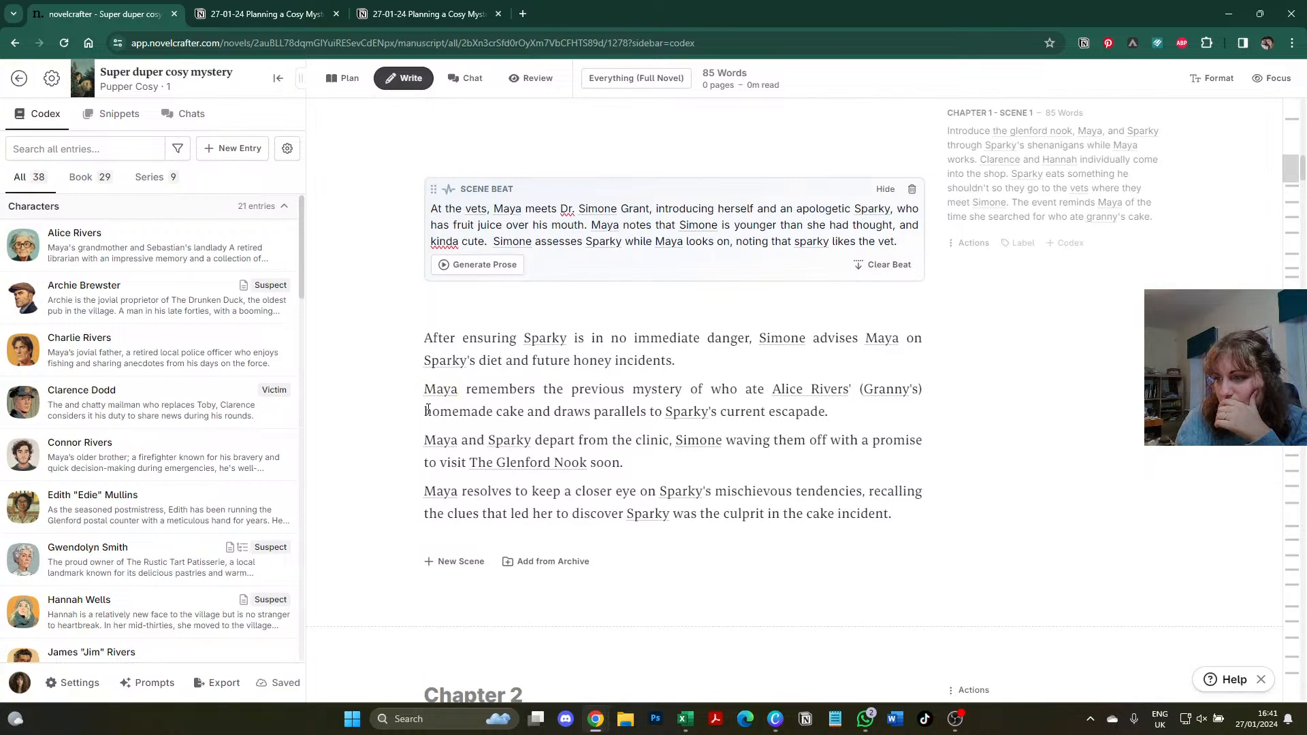
pyautogui.click(707, 361)
pyautogui.press('Delete')
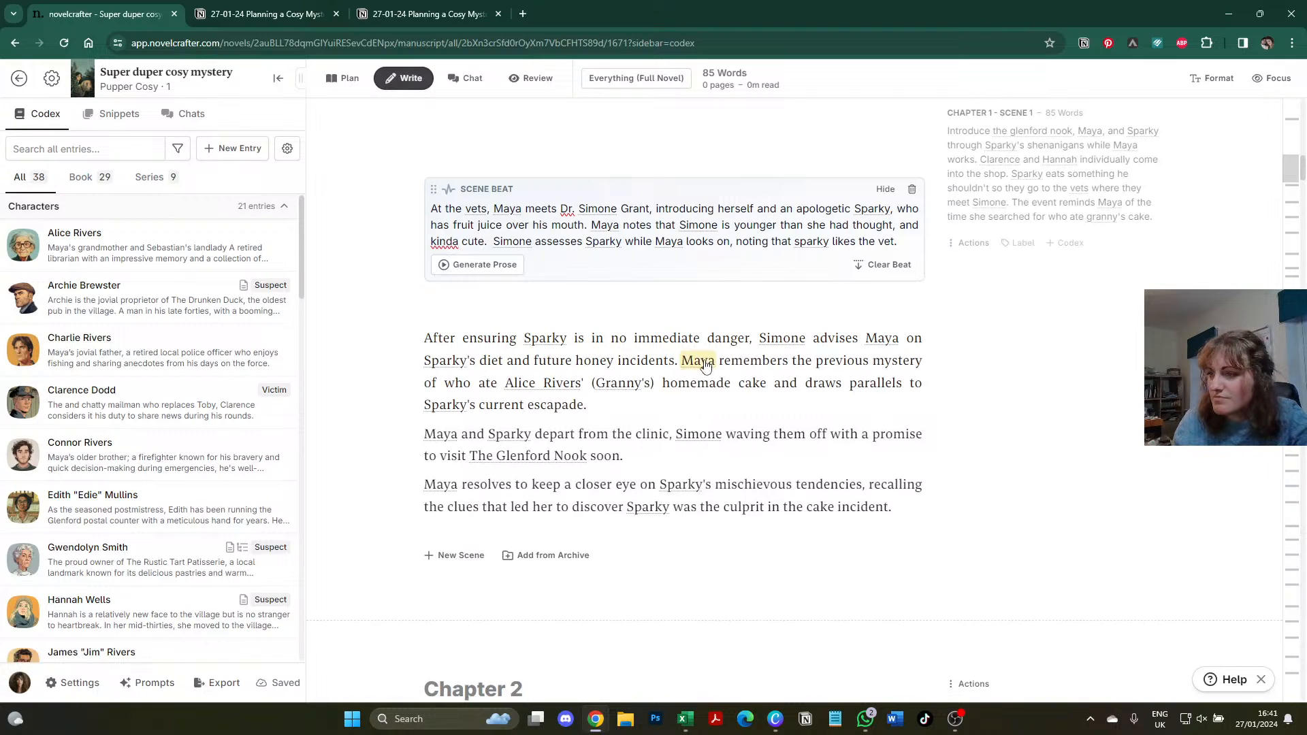
# - In the merged paragraph, delete "honey" before "incidents" and insert "as it seems he" after "no immediate danger,"
pyautogui.doubleClick(591, 361)
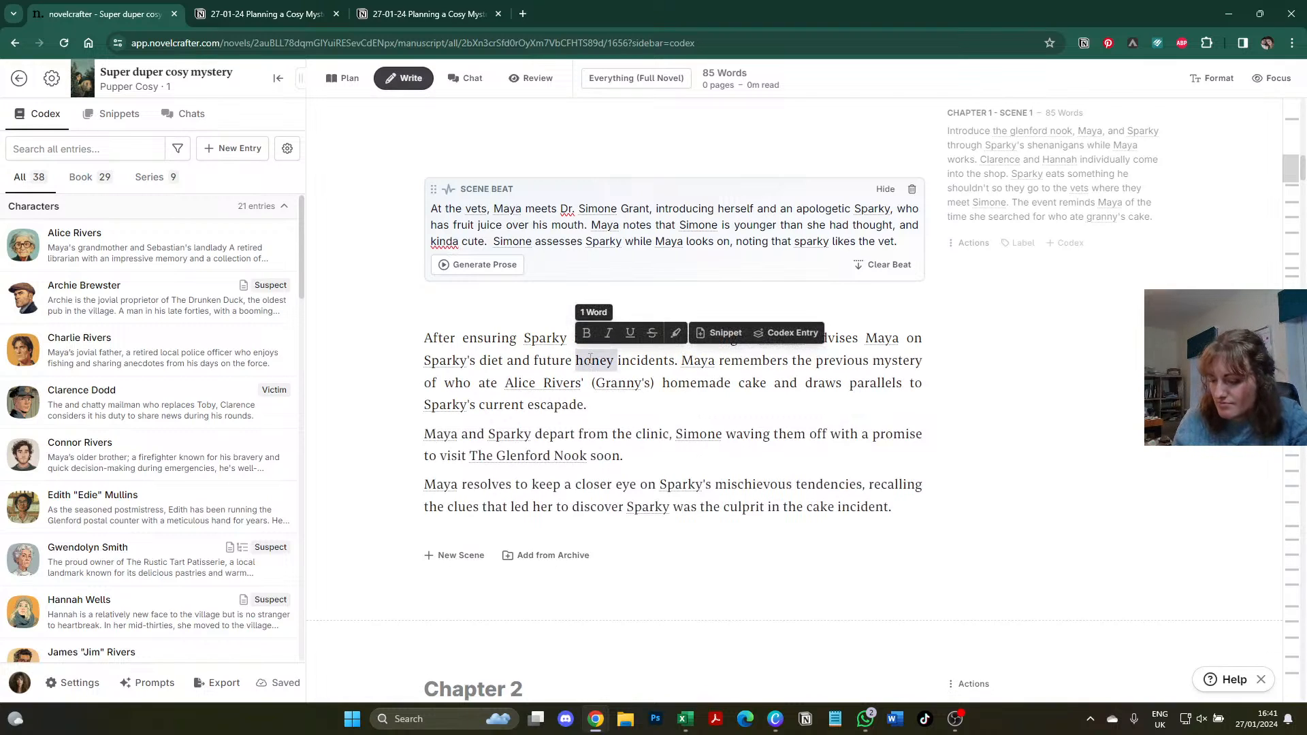
pyautogui.press('BackSpace')
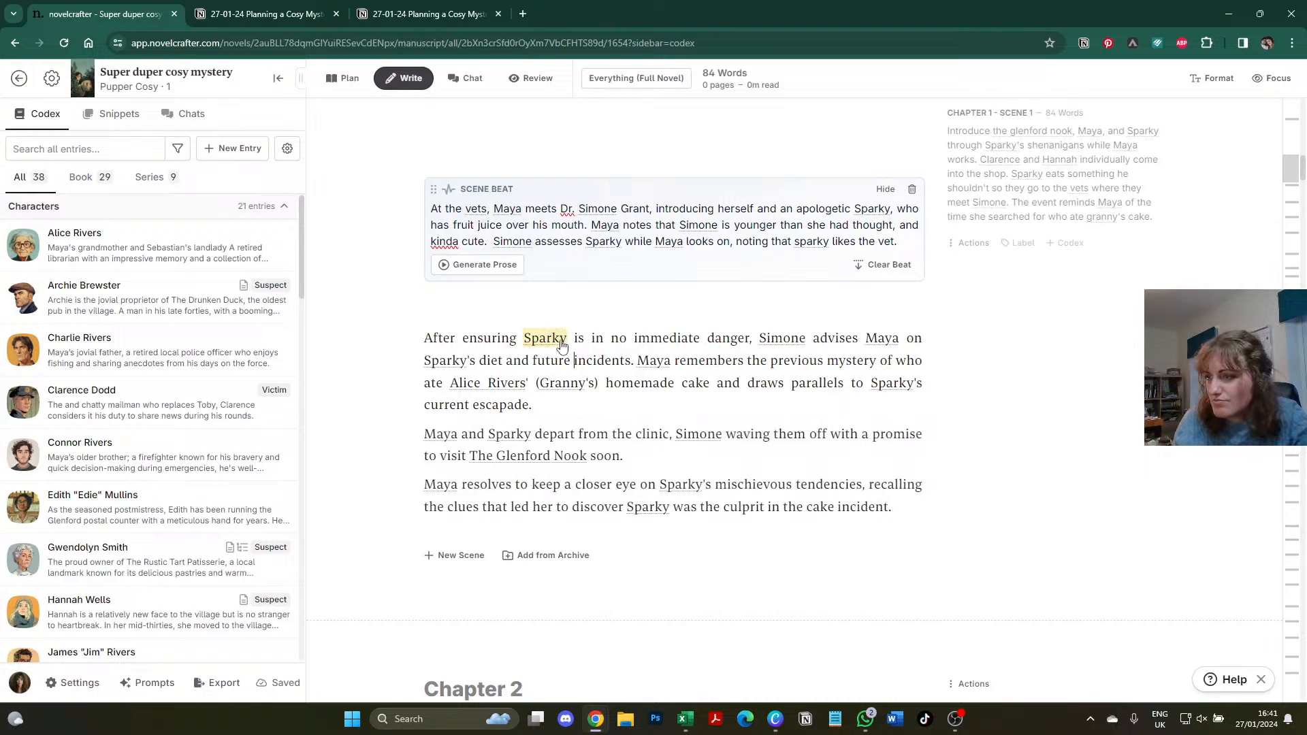
pyautogui.click(759, 338)
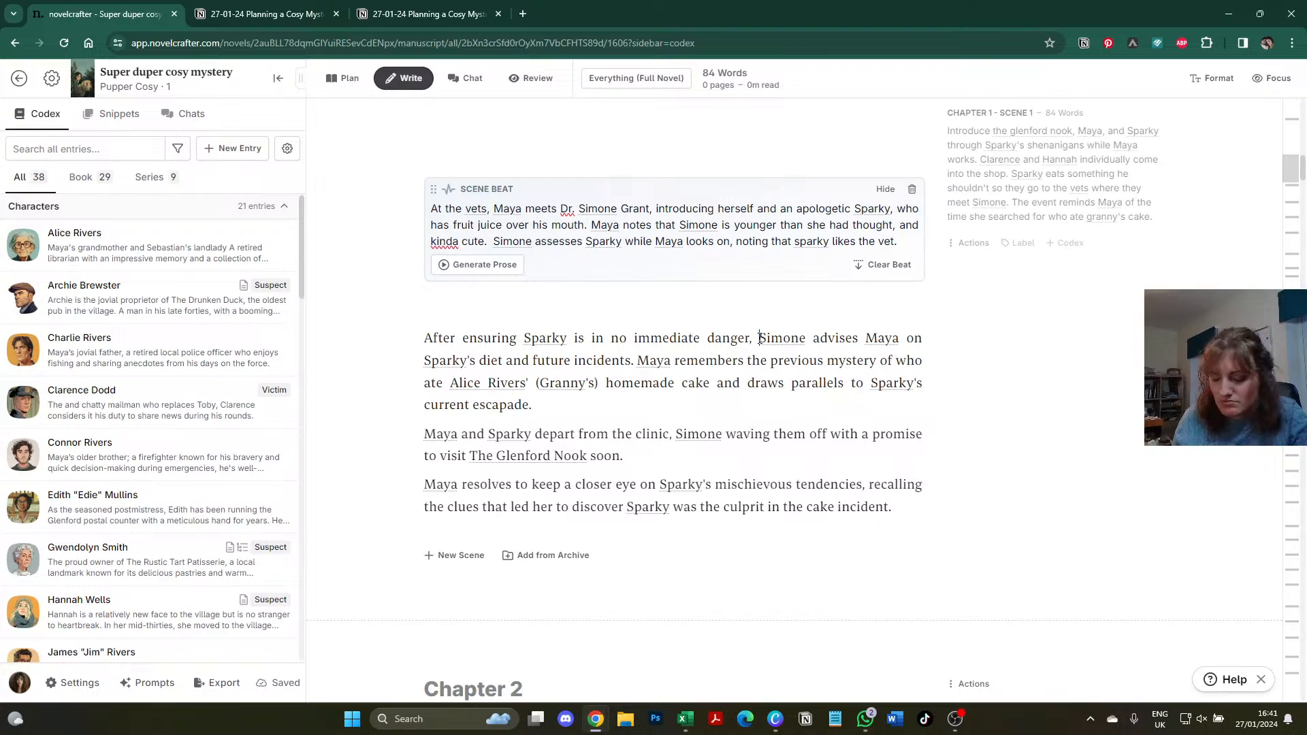
pyautogui.write('as it seems he')
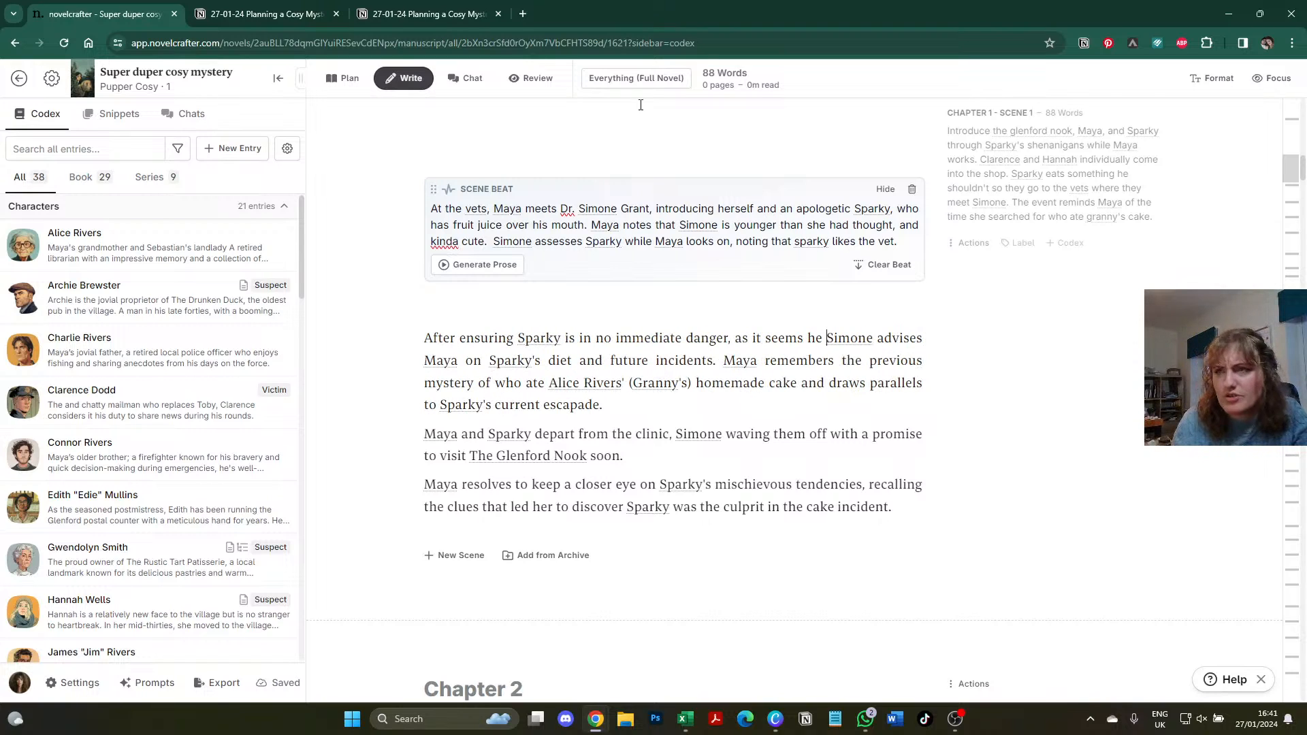
# - Search the web for "what fruit can dogs eat" and open the WebMD article on safe fruits for dogs
pyautogui.click(523, 14)
pyautogui.write('what')
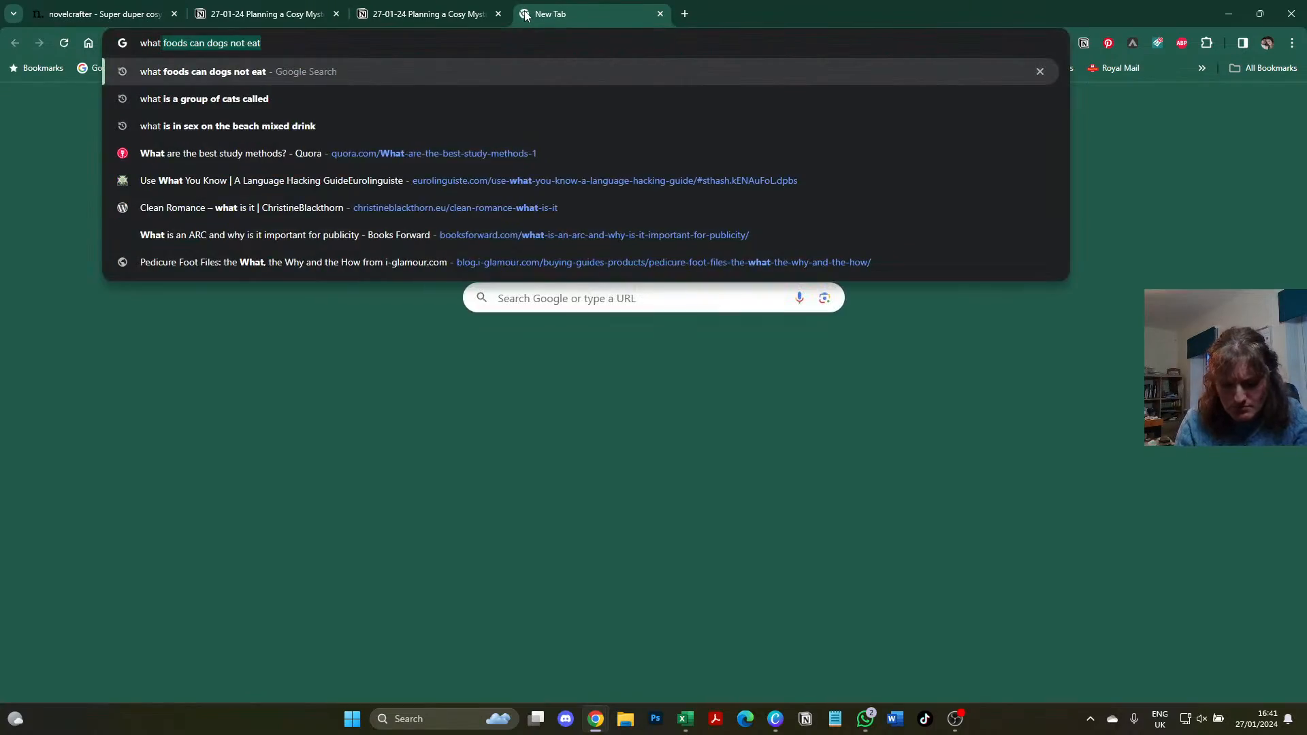
pyautogui.write(' fruit can dogs eat')
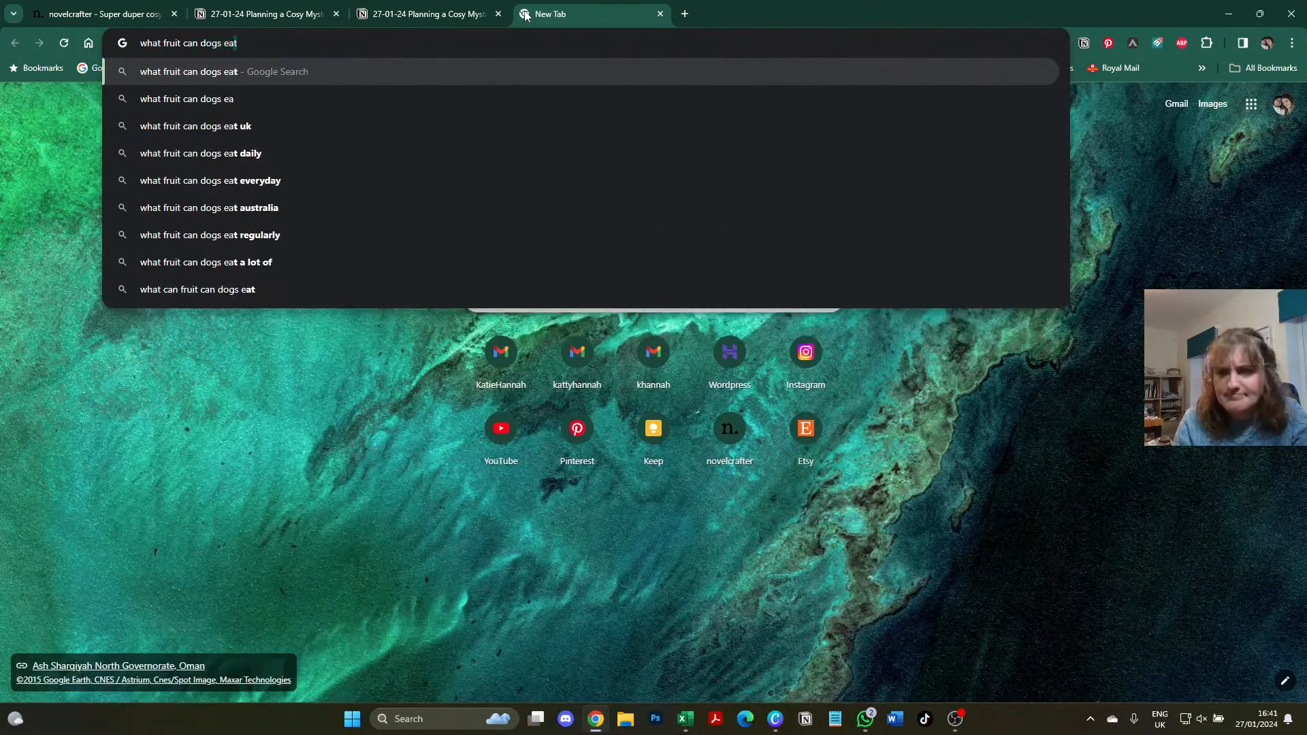
pyautogui.press('Return')
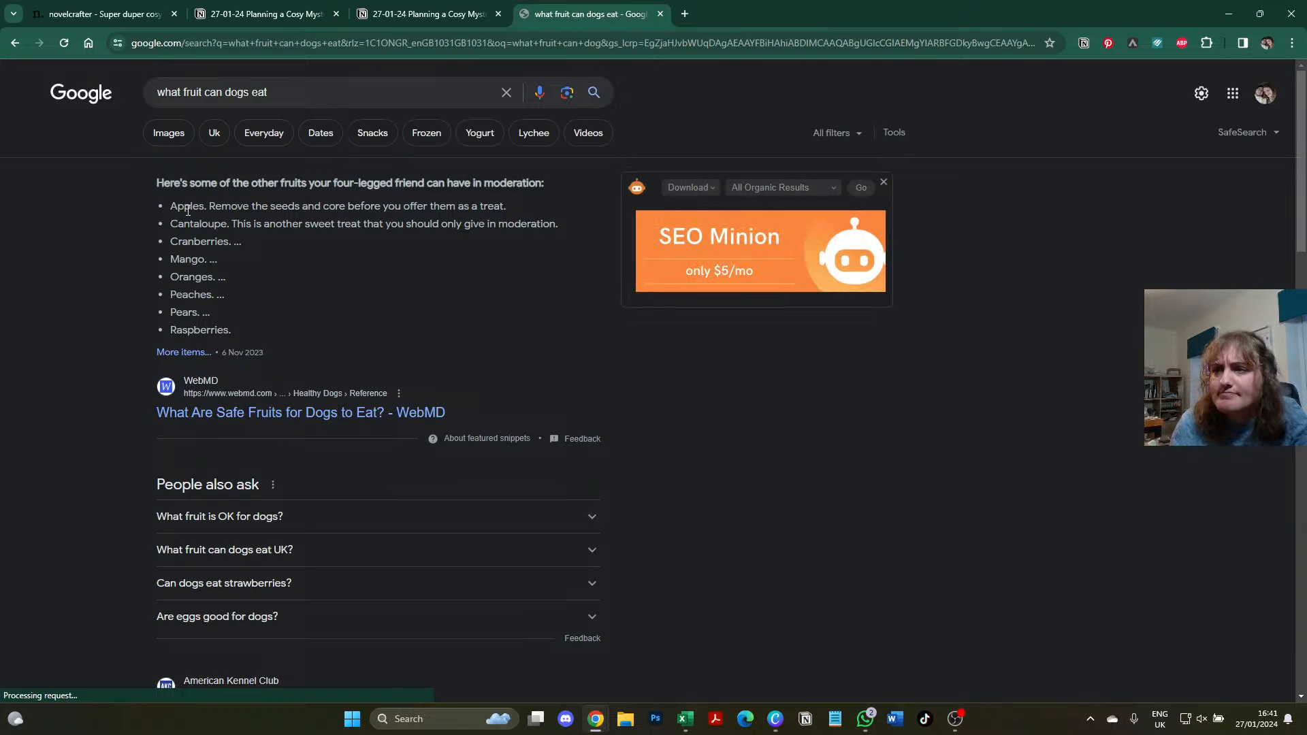
pyautogui.click(217, 411)
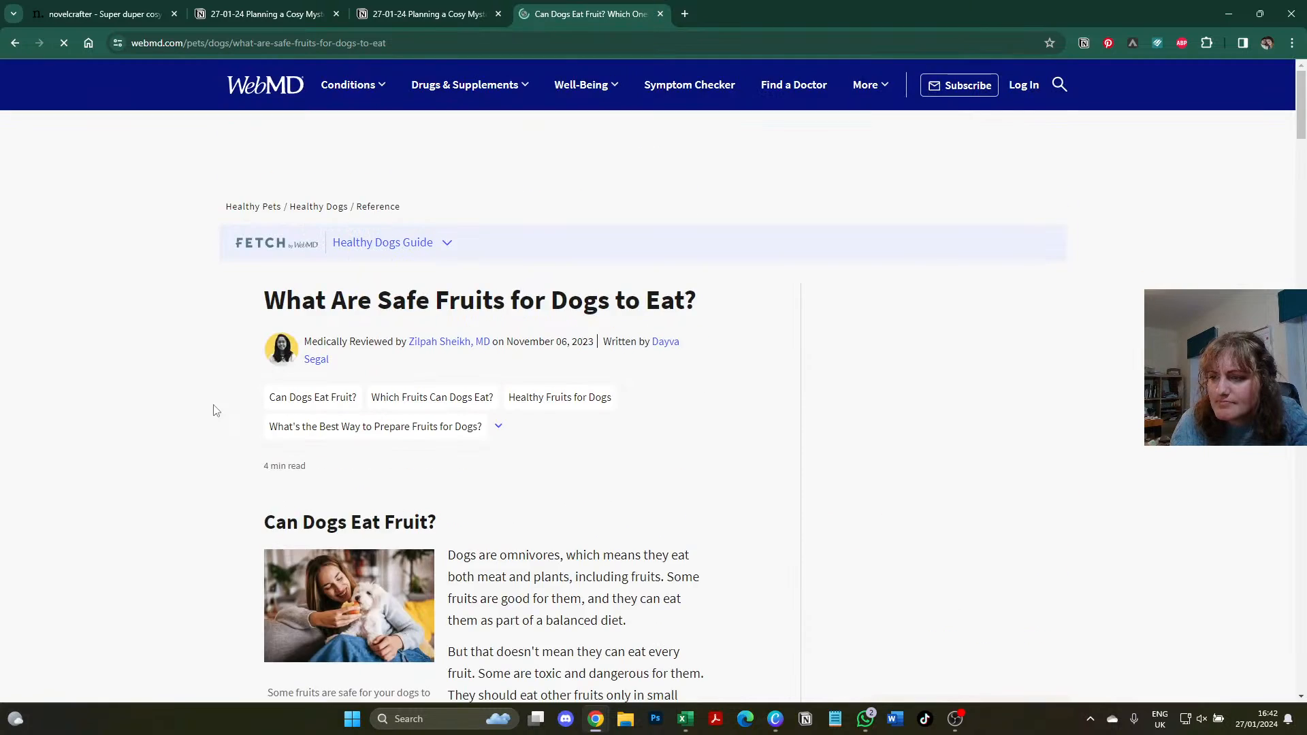
# - Read through the article's list of fruits that are safe for dogs, and close the page to return to the manuscript
pyautogui.scroll(-10, 215, 410)
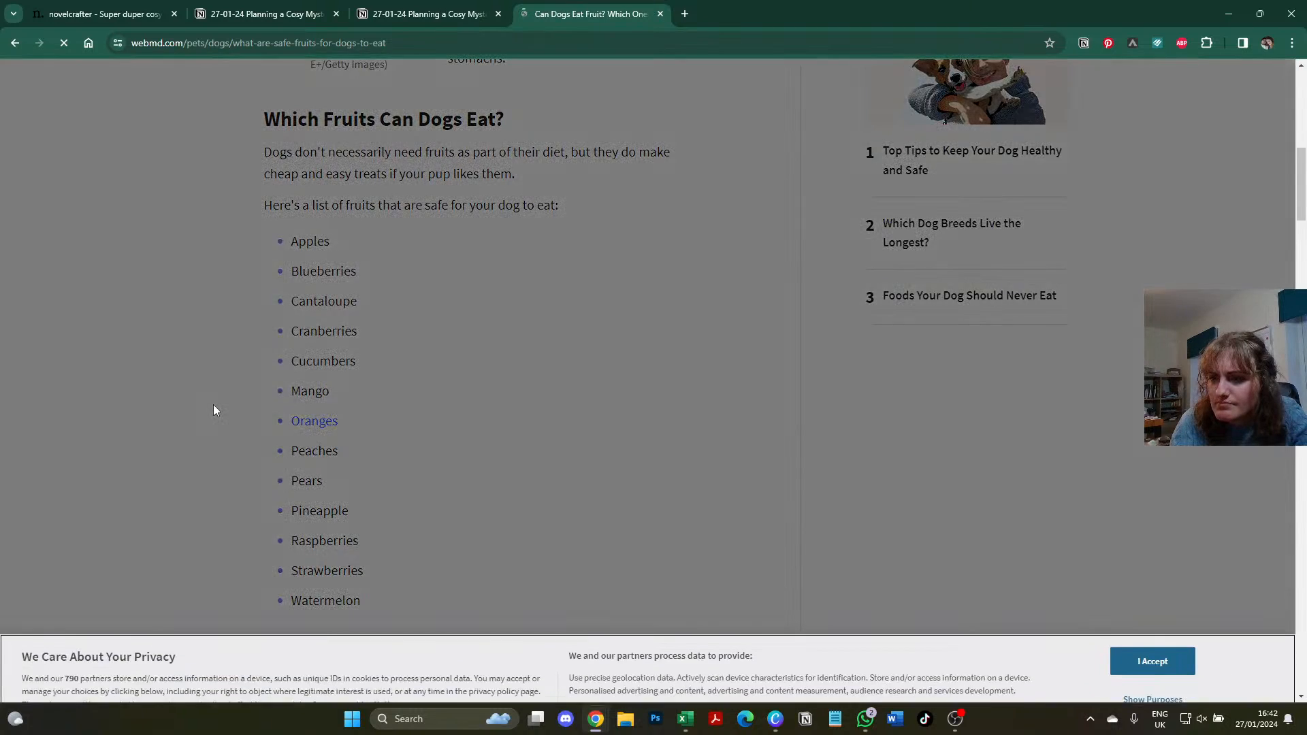
pyautogui.scroll(-2, 214, 409)
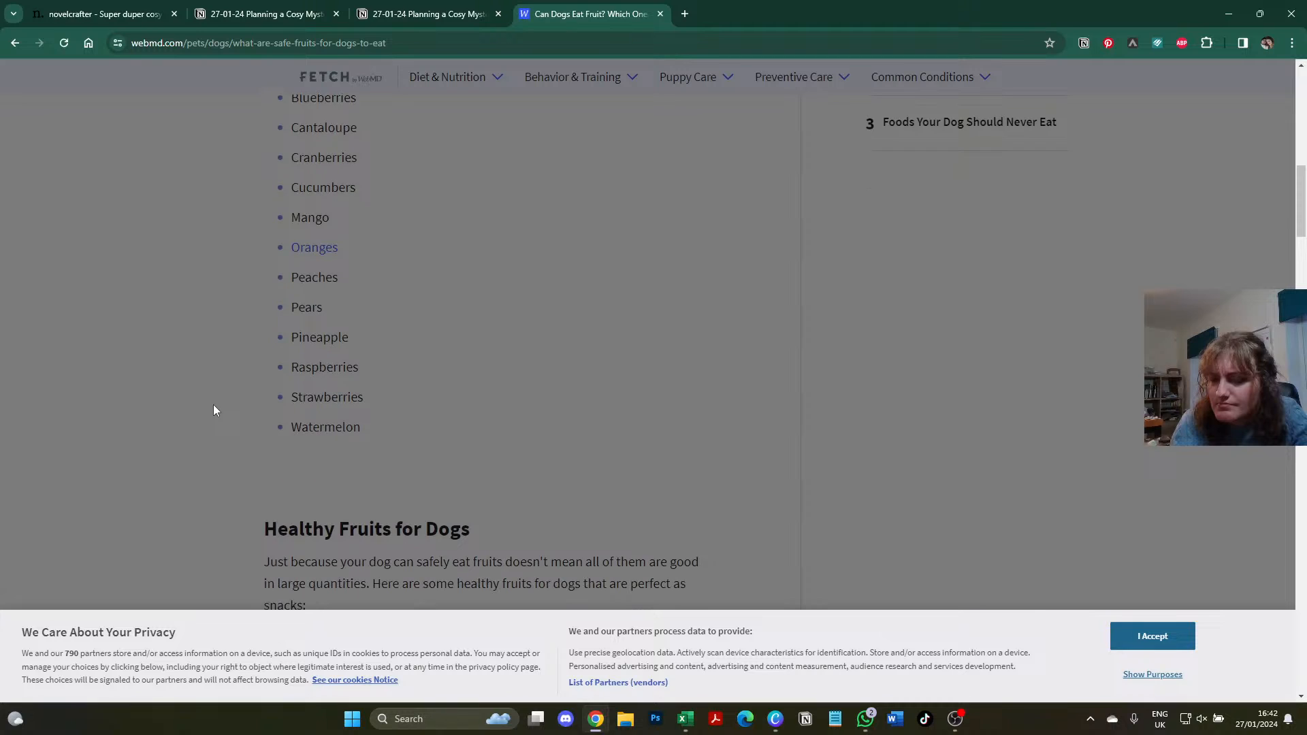
pyautogui.scroll(3, 322, 390)
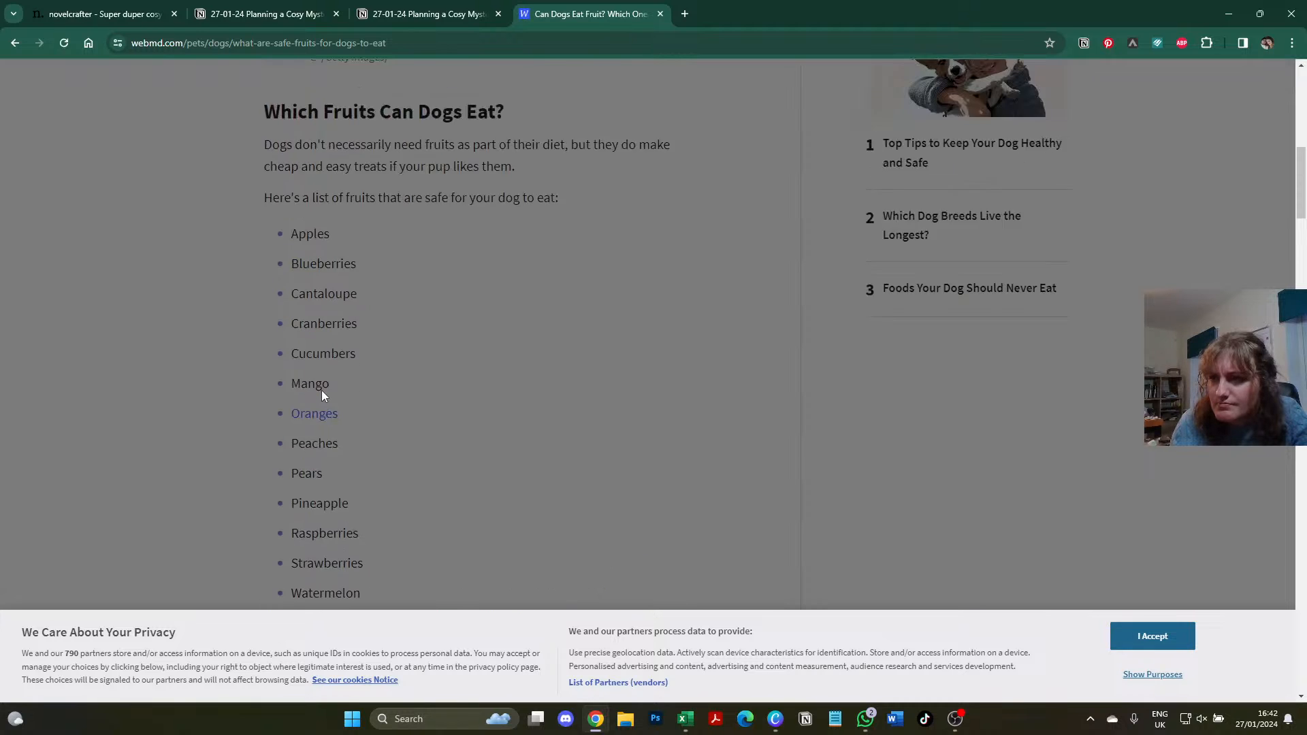
pyautogui.scroll(-2, 321, 390)
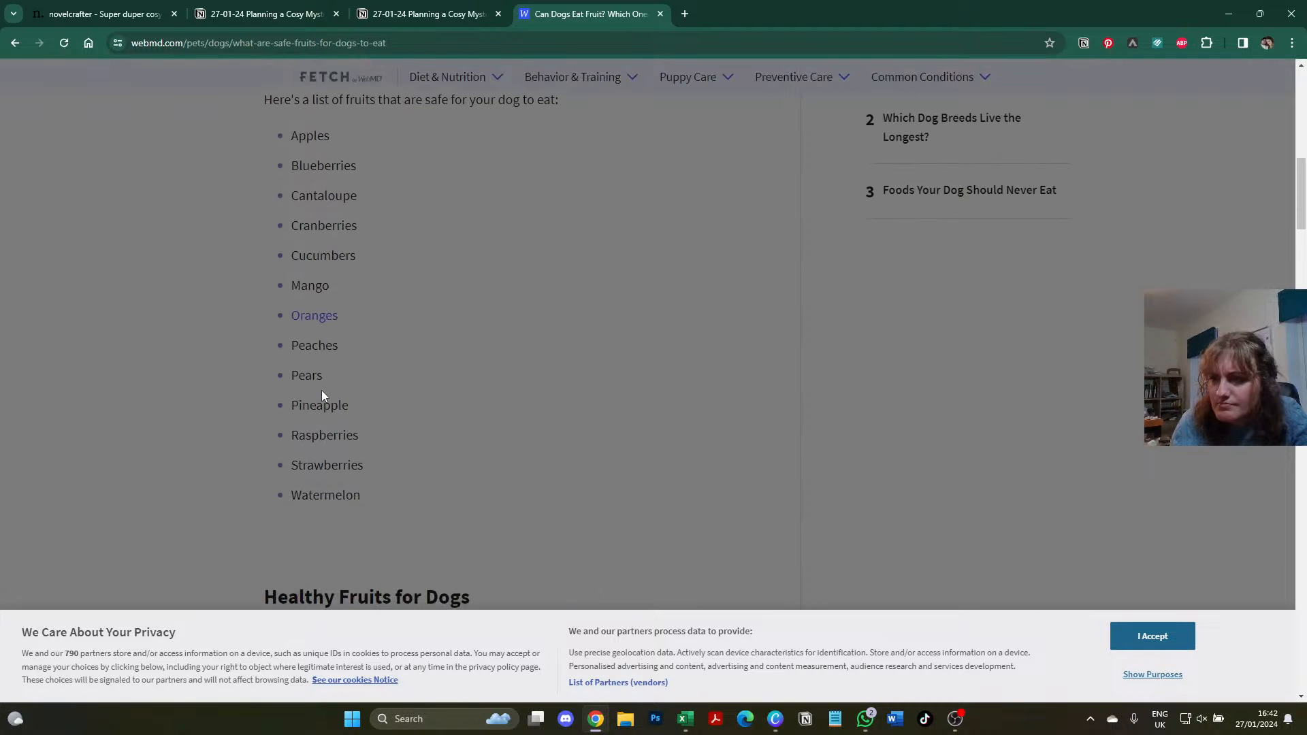
pyautogui.click(660, 14)
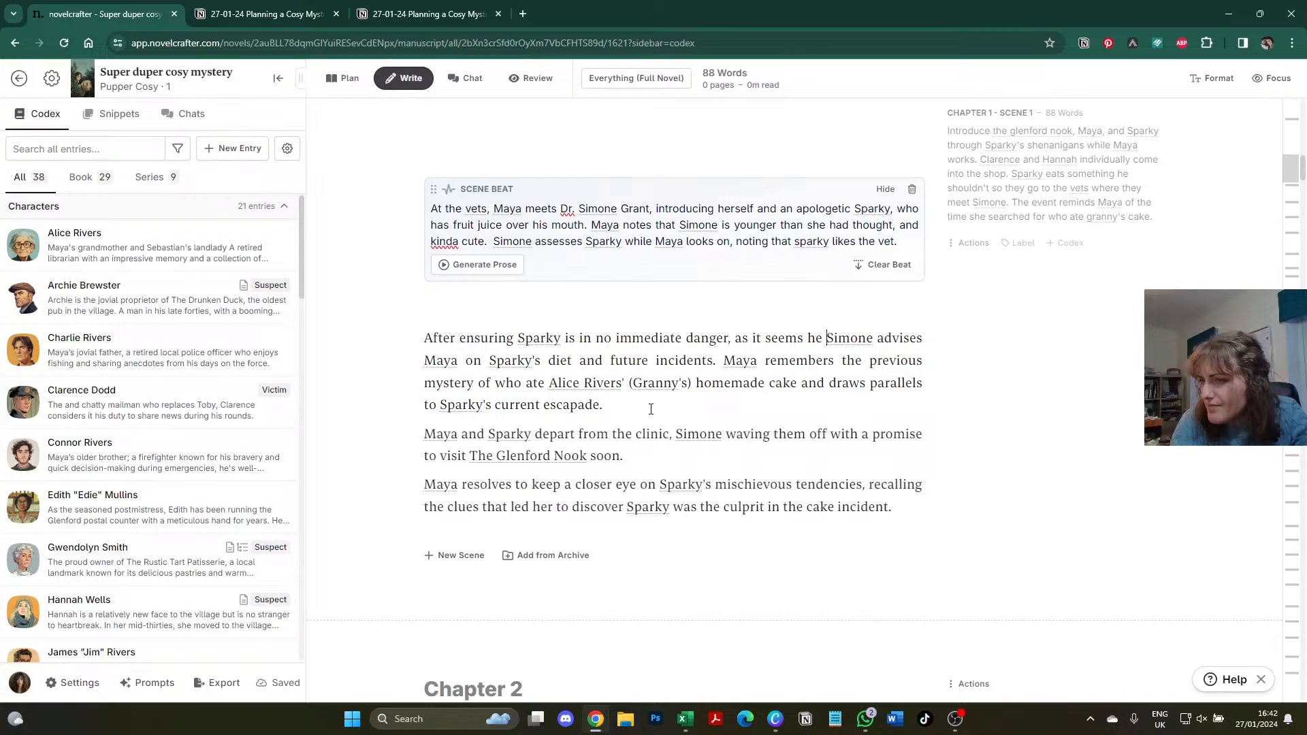
# - Insert "strawberry" before "cake" in the sentence about Alice Rivers' homemade cake
pyautogui.click(769, 383)
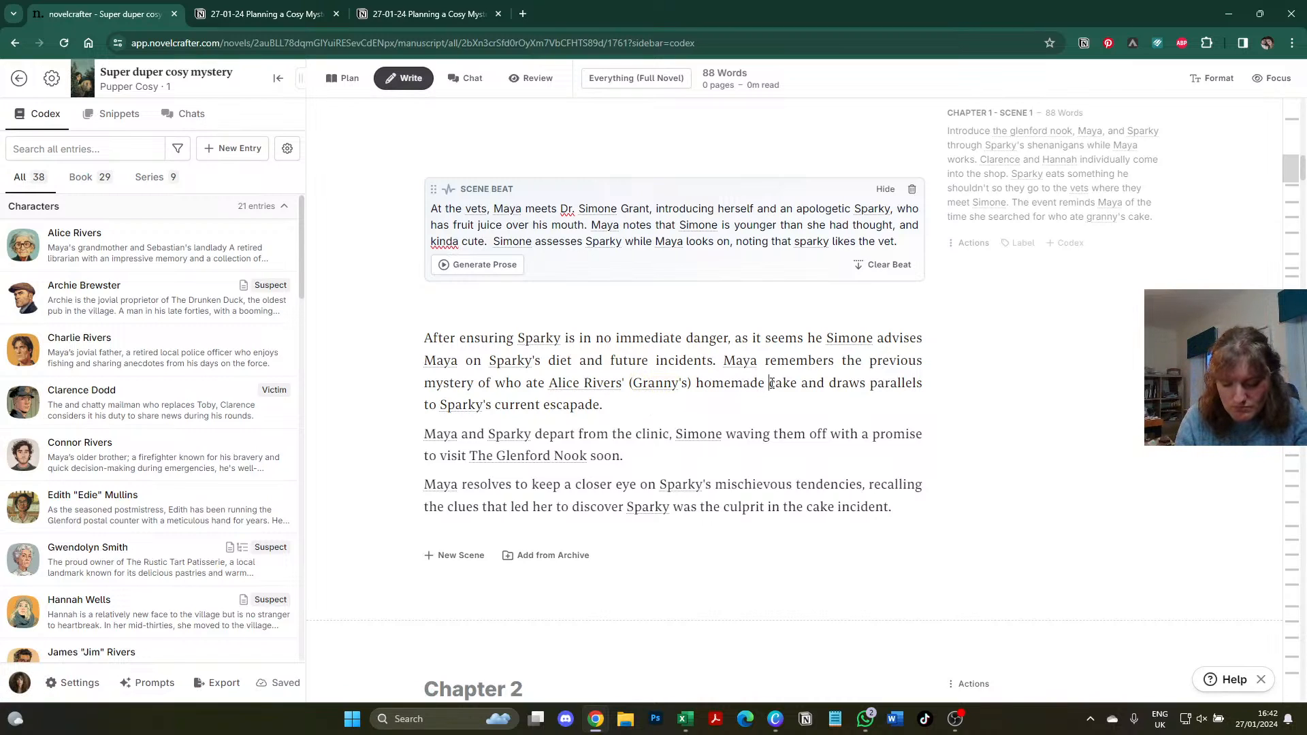
pyautogui.write('strawberry')
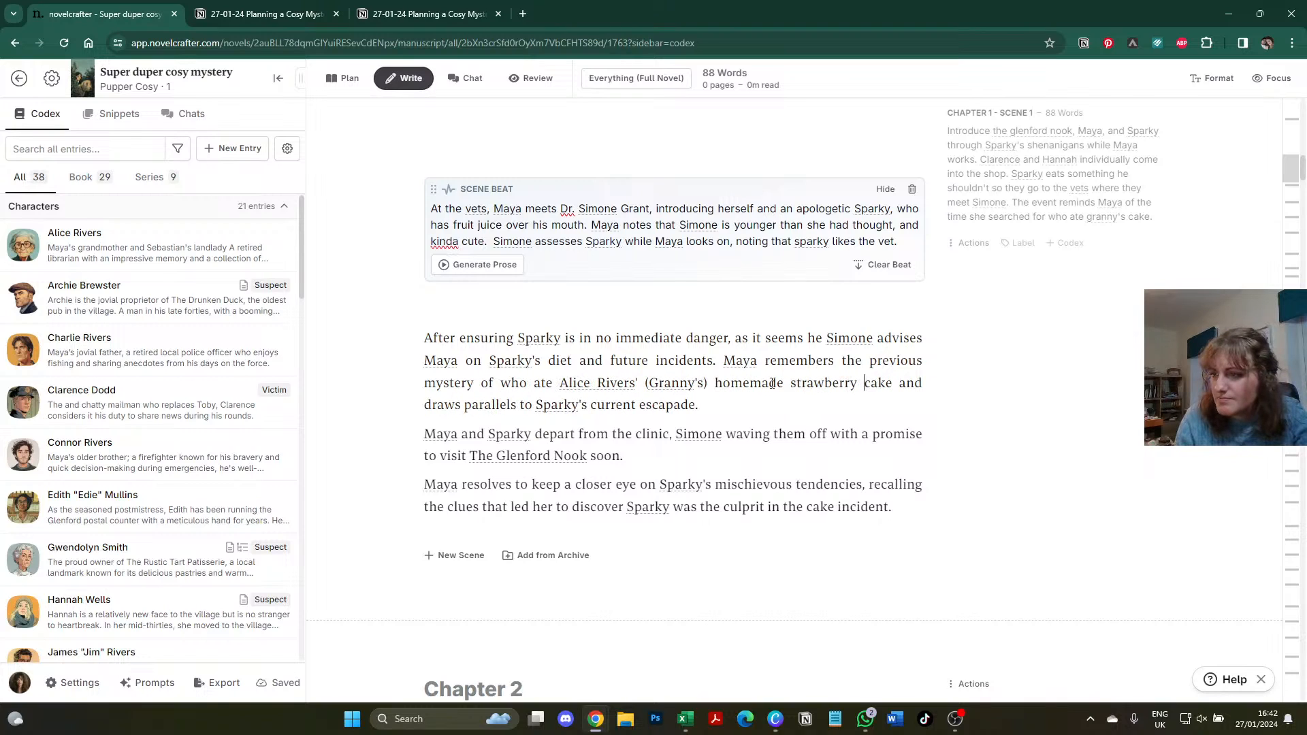
pyautogui.click(698, 404)
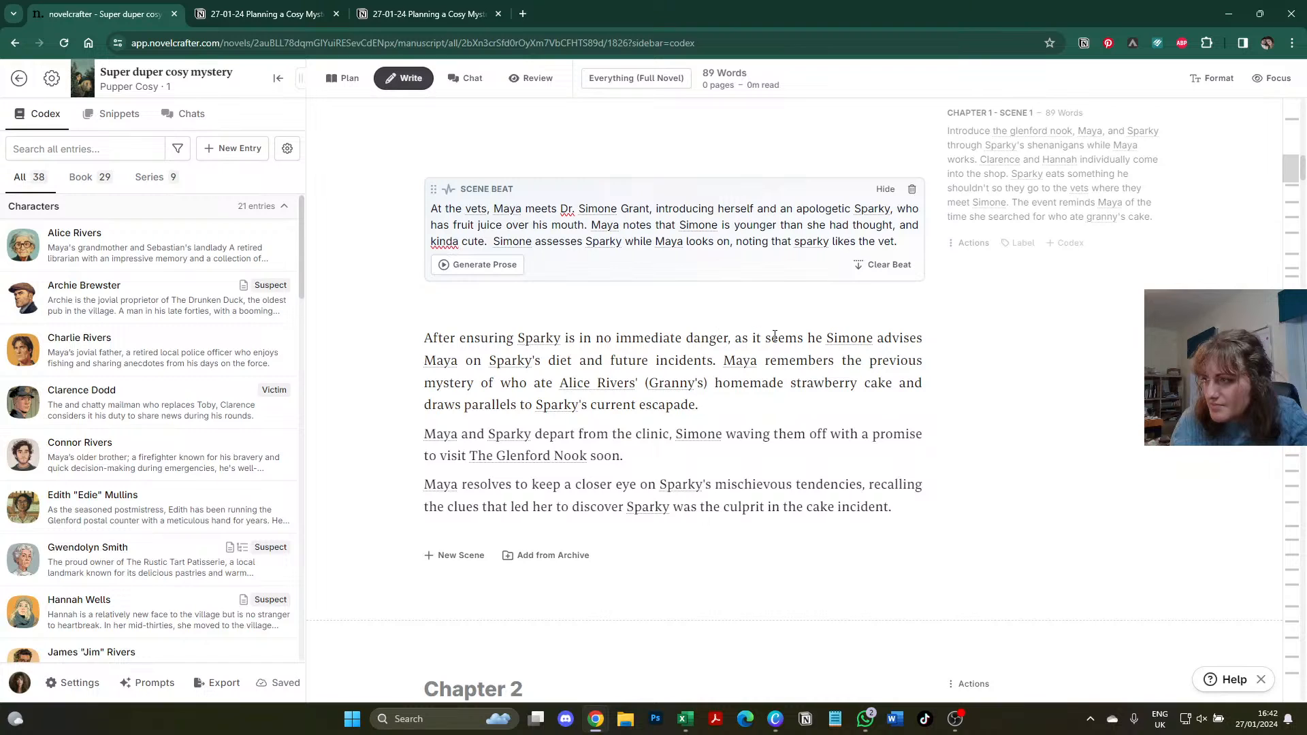
# - Replace "it seems he" before "Simone advises" with "Edie calls, saying the strawberries were raided."
pyautogui.moveTo(828, 342)
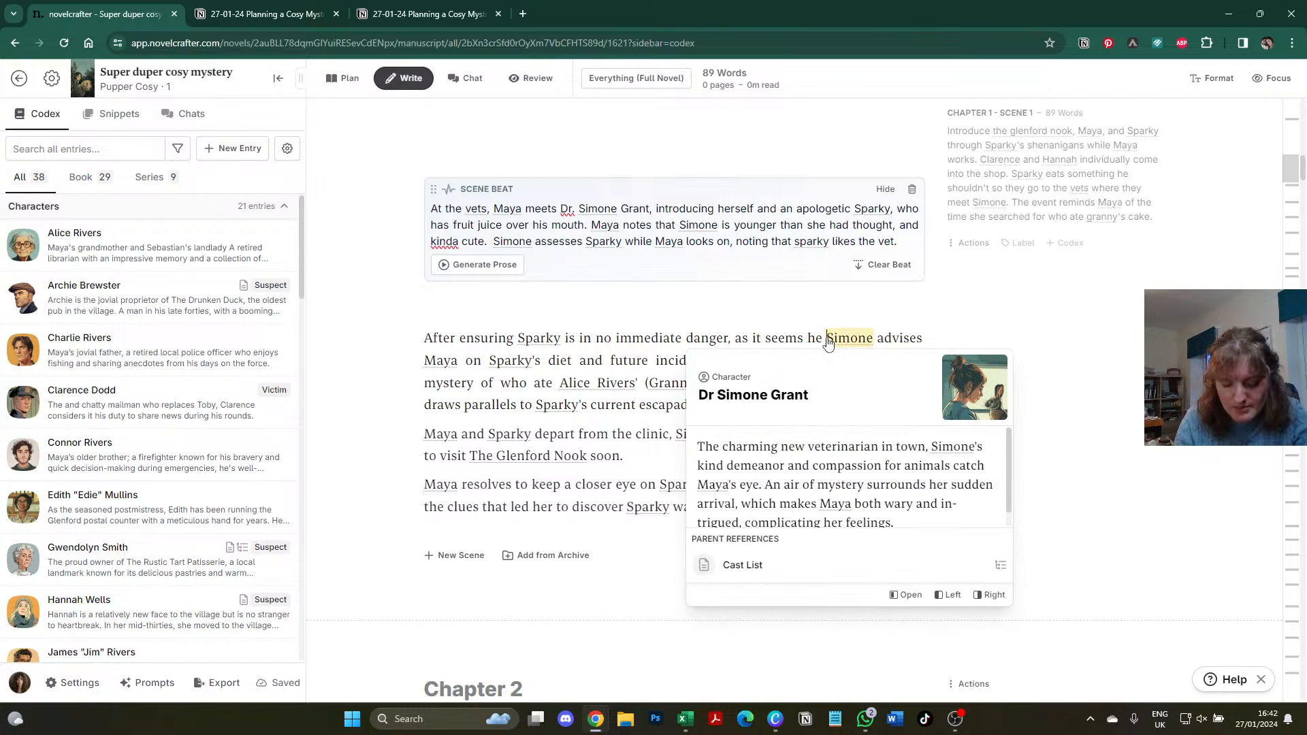
pyautogui.click(826, 338)
pyautogui.press('BackSpace')
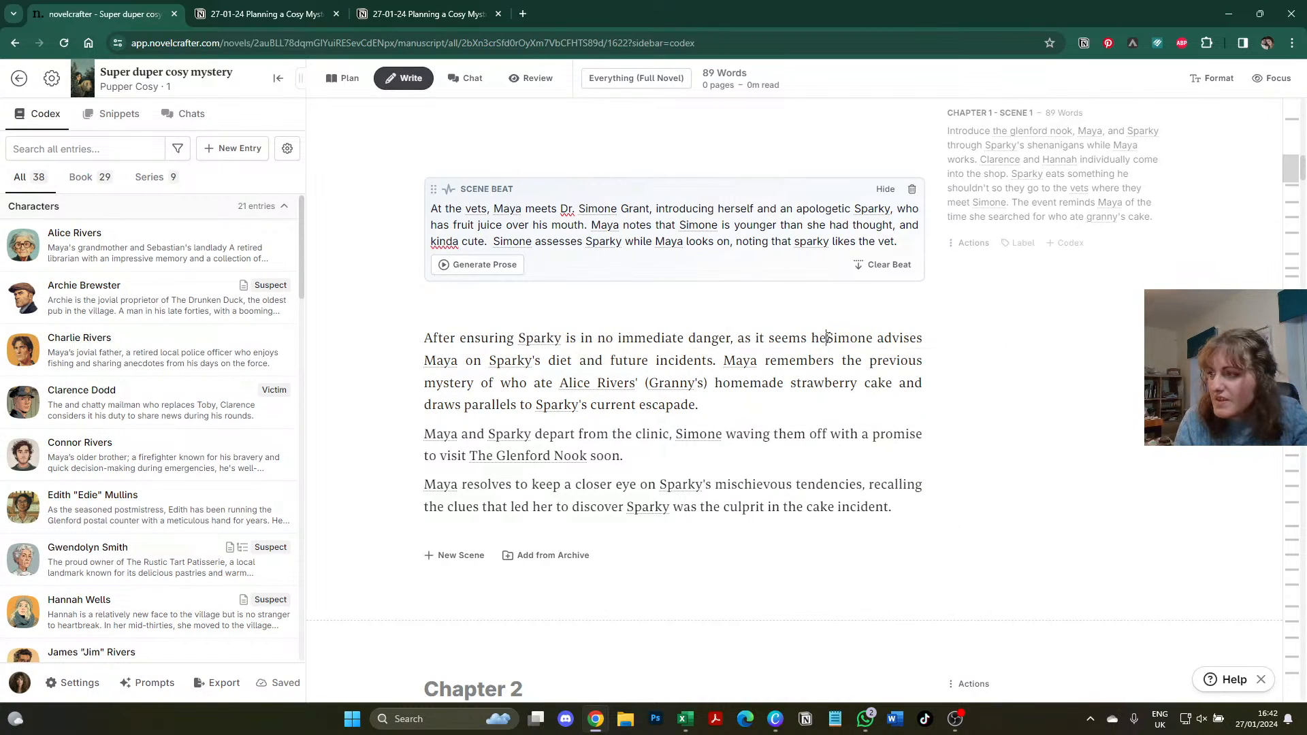
pyautogui.press('BackSpace')
pyautogui.press('BackSpace')
pyautogui.press('BackSpace')
pyautogui.press('BackSpace')
pyautogui.press('BackSpace')
pyautogui.press('BackSpace')
pyautogui.press('BackSpace')
pyautogui.press('BackSpace')
pyautogui.press('BackSpace')
pyautogui.press('BackSpace')
pyautogui.press('BackSpace')
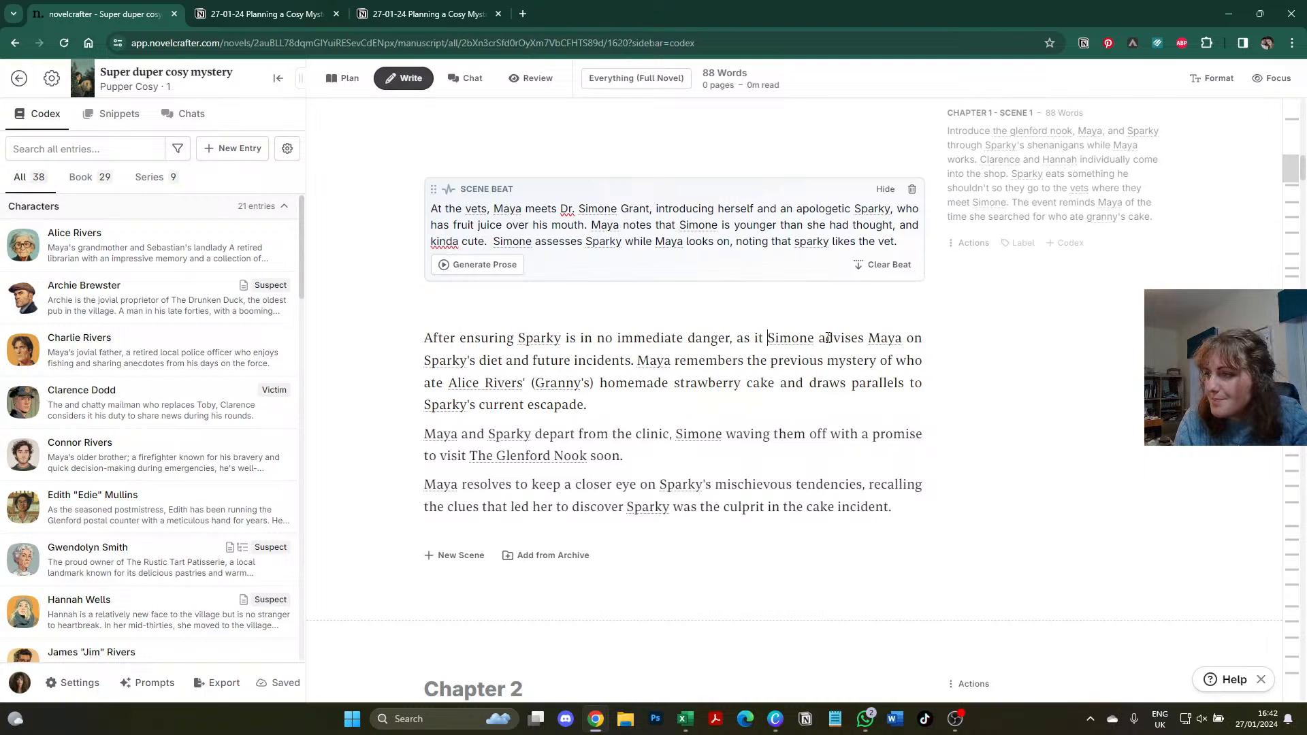
pyautogui.write('Edie calls')
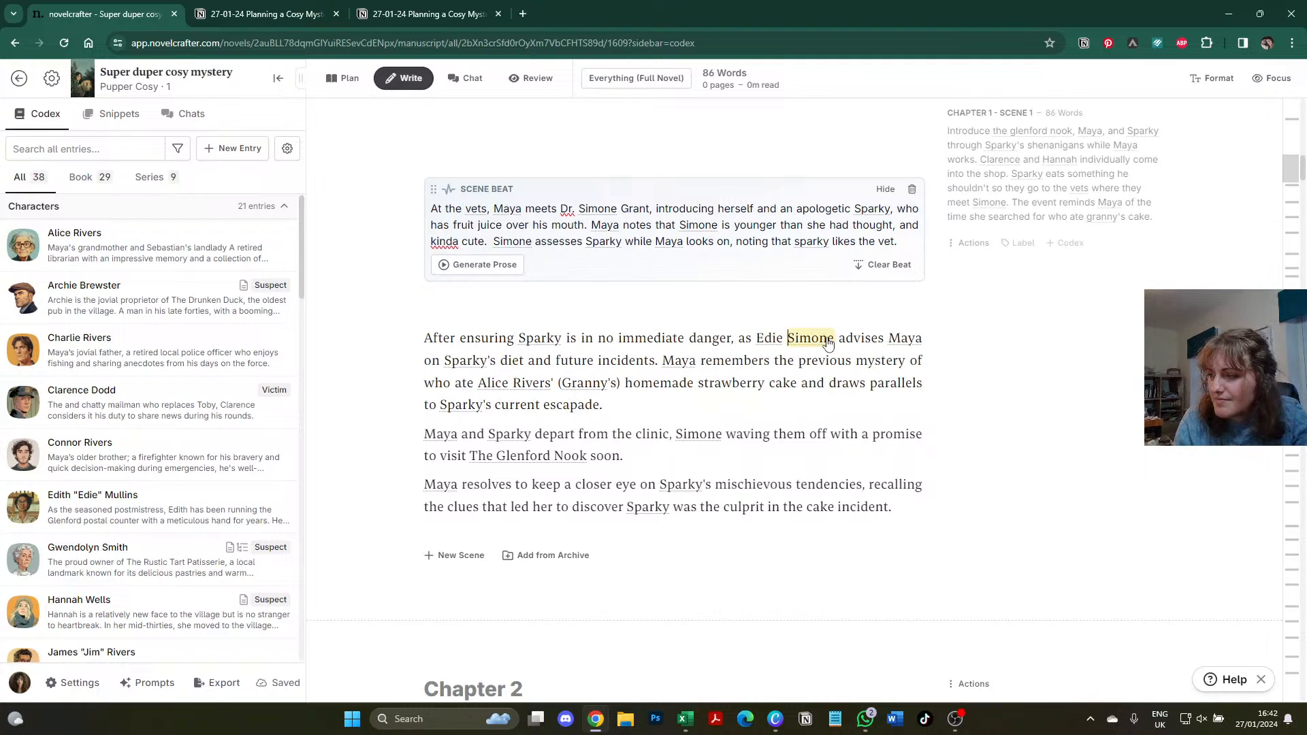
pyautogui.press('BackSpace')
pyautogui.write(', saying ')
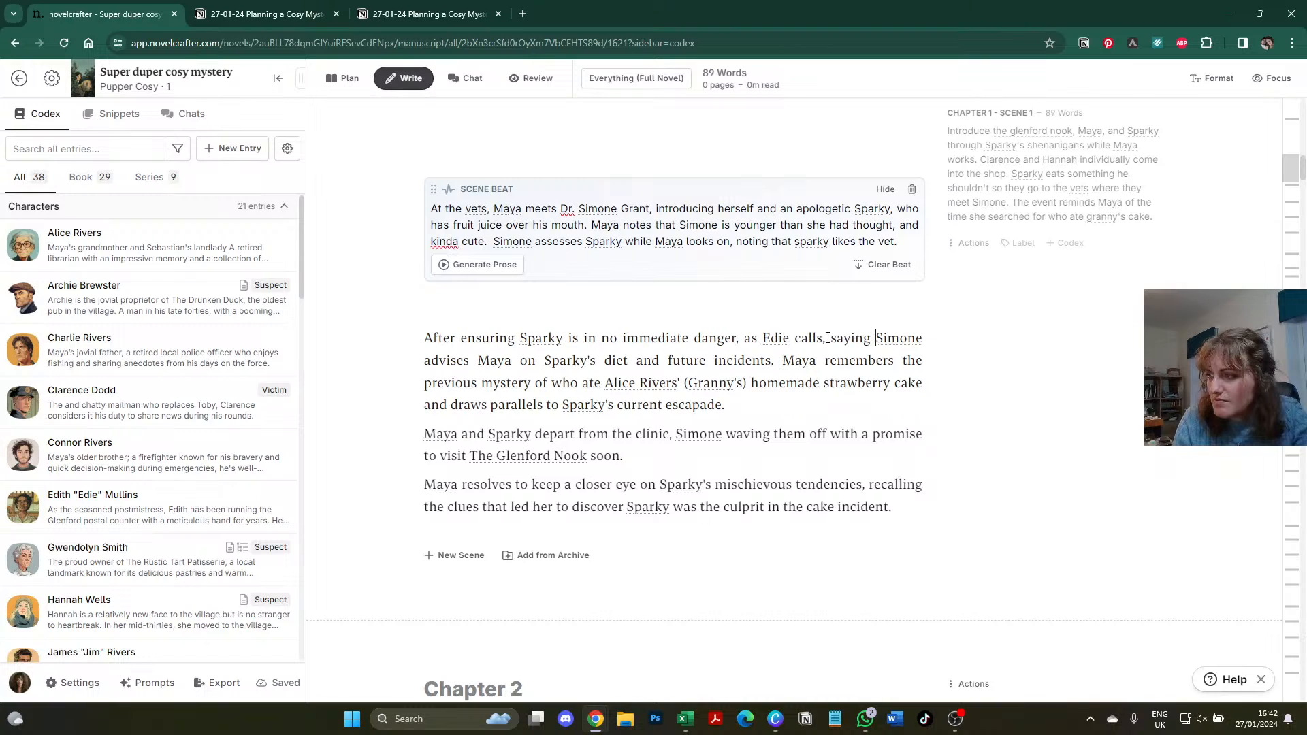
pyautogui.write('the strawberrie')
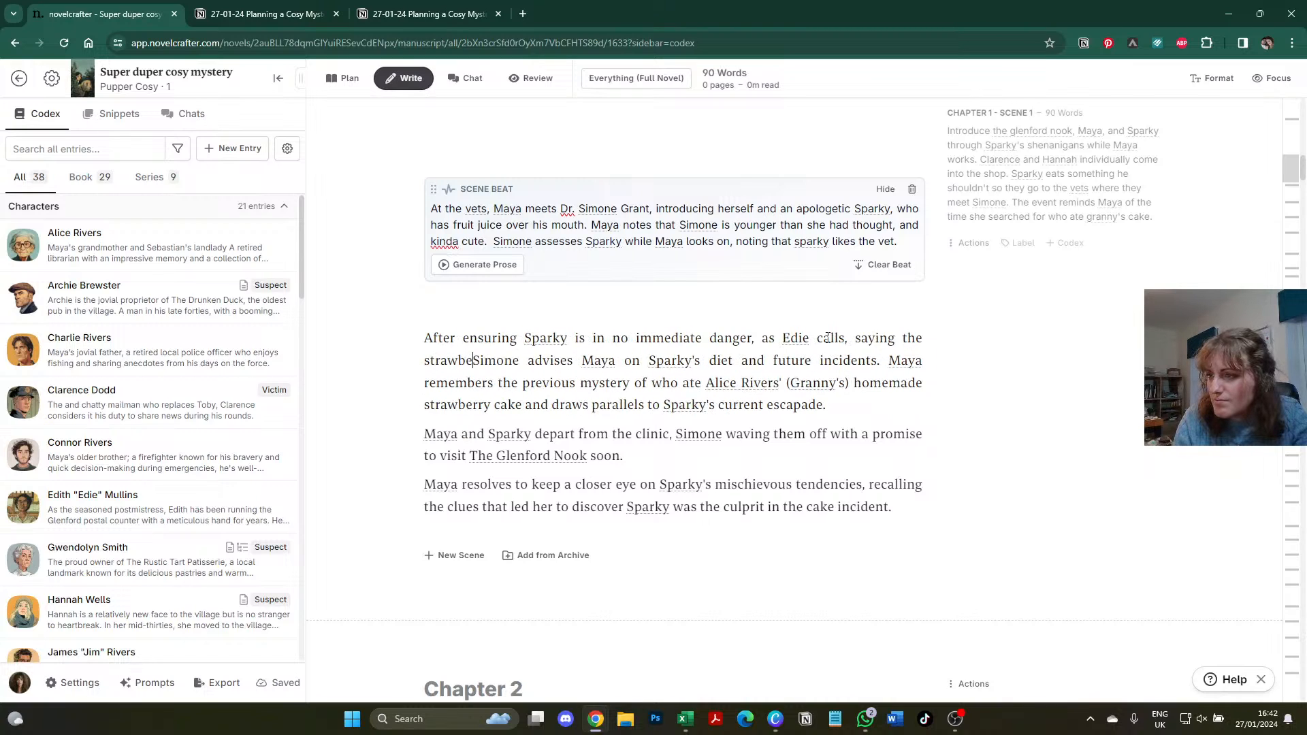
pyautogui.write('s were raide')
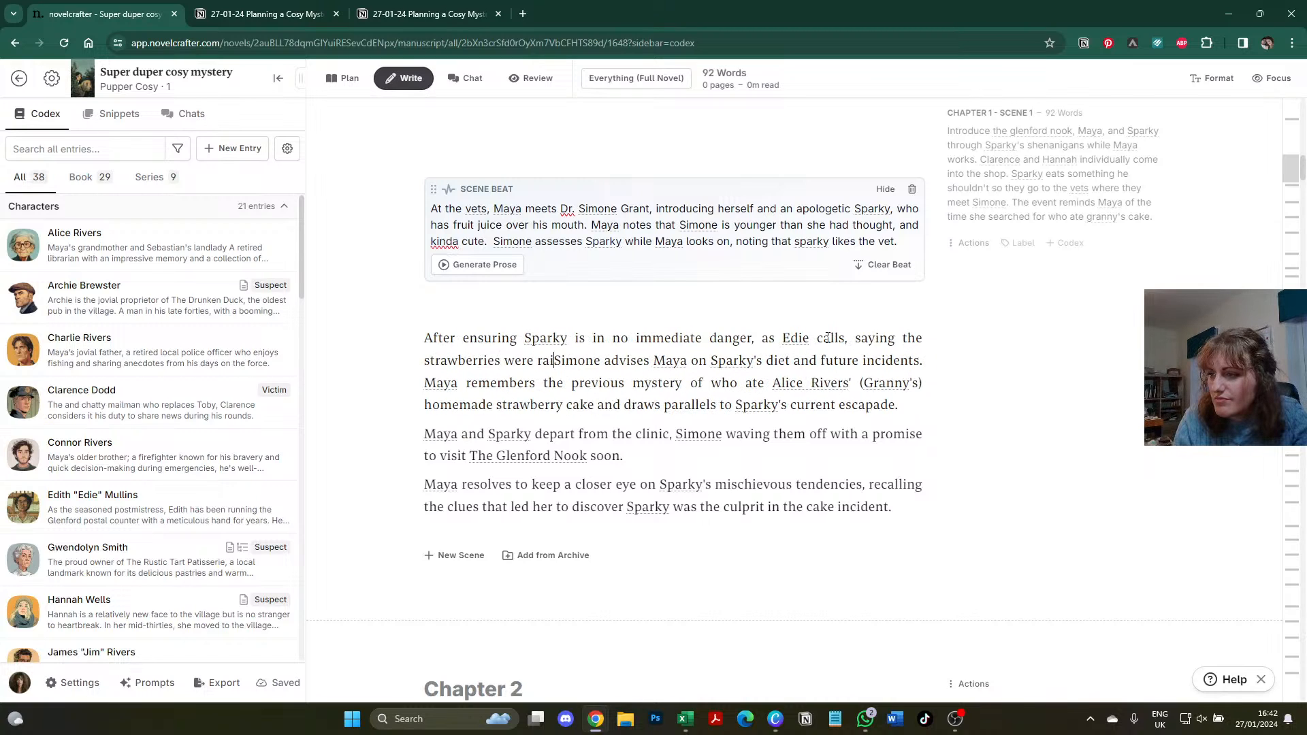
pyautogui.write('d.')
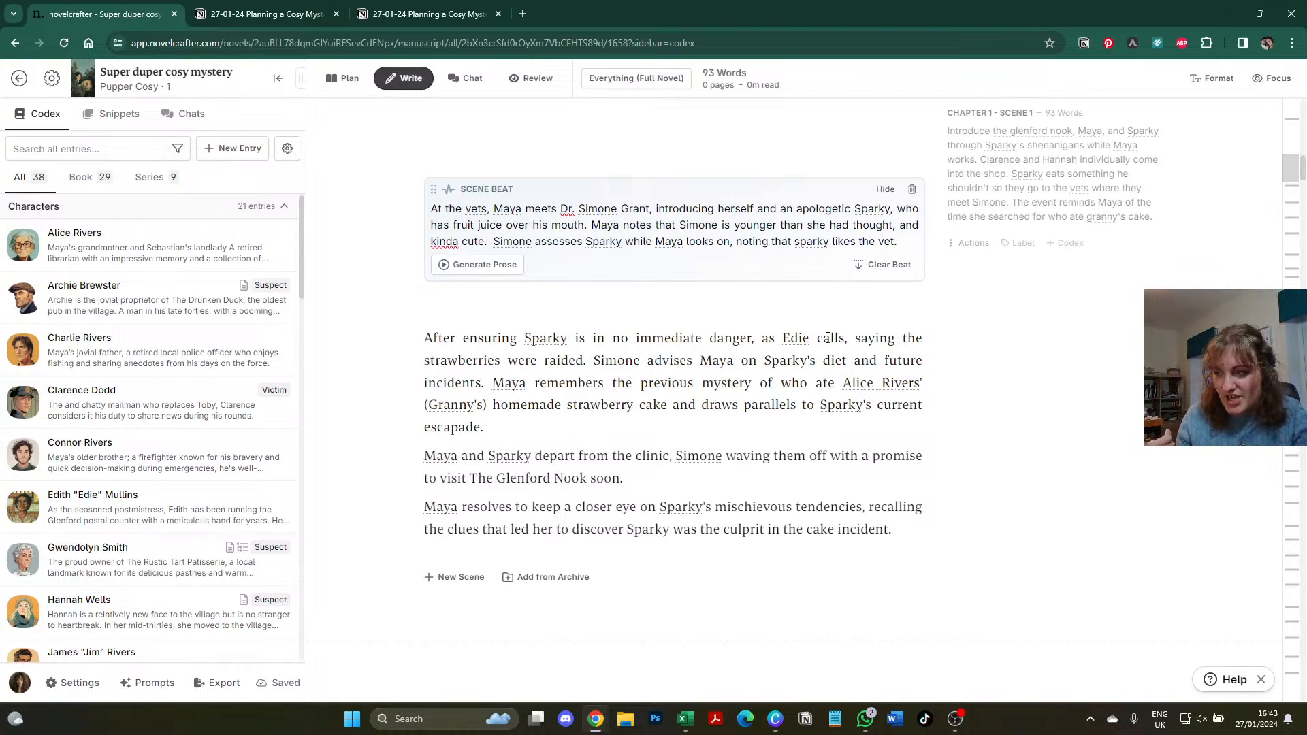
# - Add an empty line below the strawberry cake paragraph and convert that paragraph into a scene beat
pyautogui.click(598, 426)
pyautogui.press('Return')
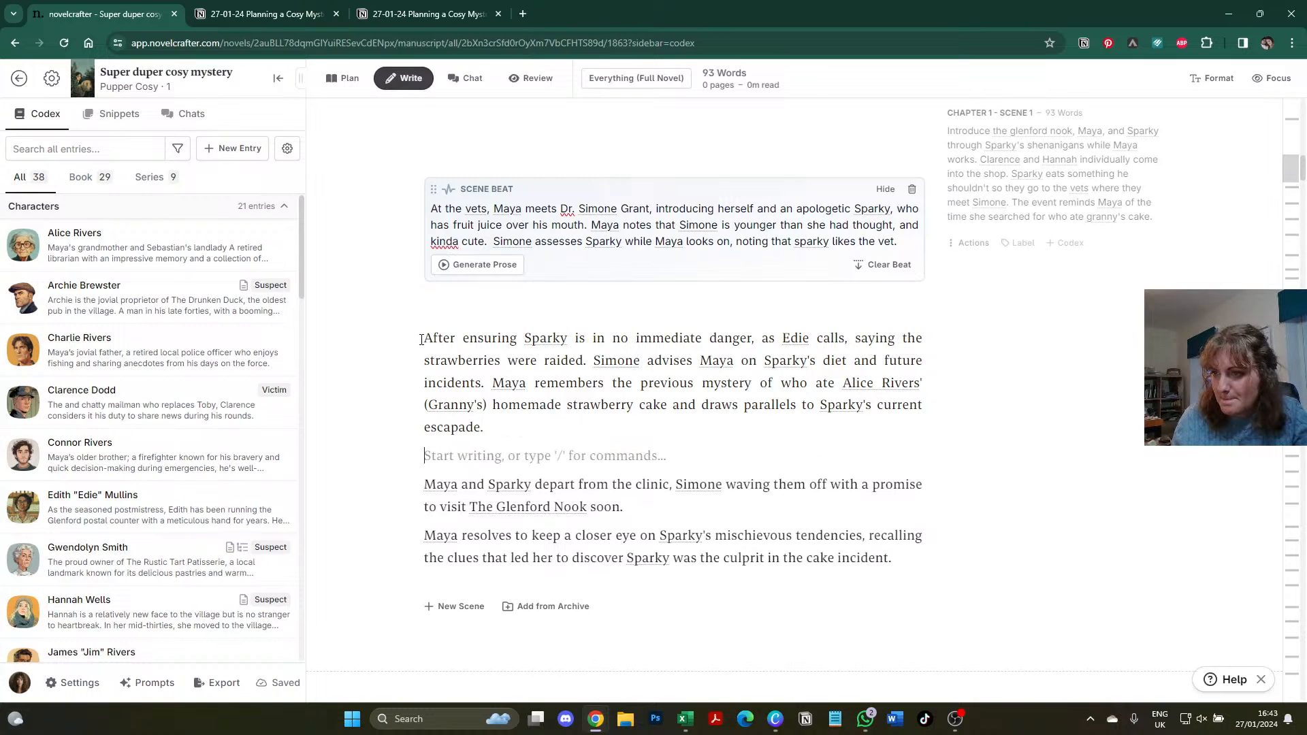
pyautogui.click(421, 338)
pyautogui.write('!!')
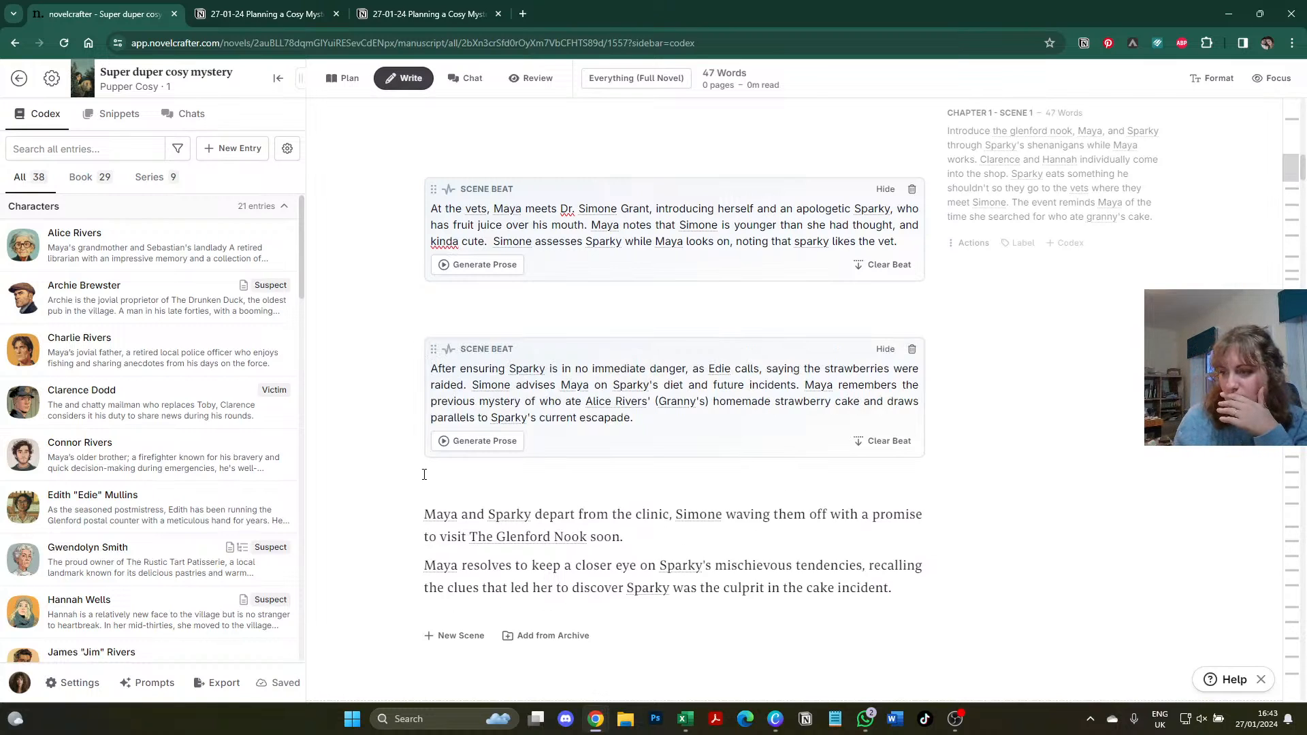
# - Join the clinic departure paragraph with the one where Maya resolves to watch Sparky, and convert the combined paragraph into a scene beat
pyautogui.scroll(-1, 424, 475)
pyautogui.click(686, 468)
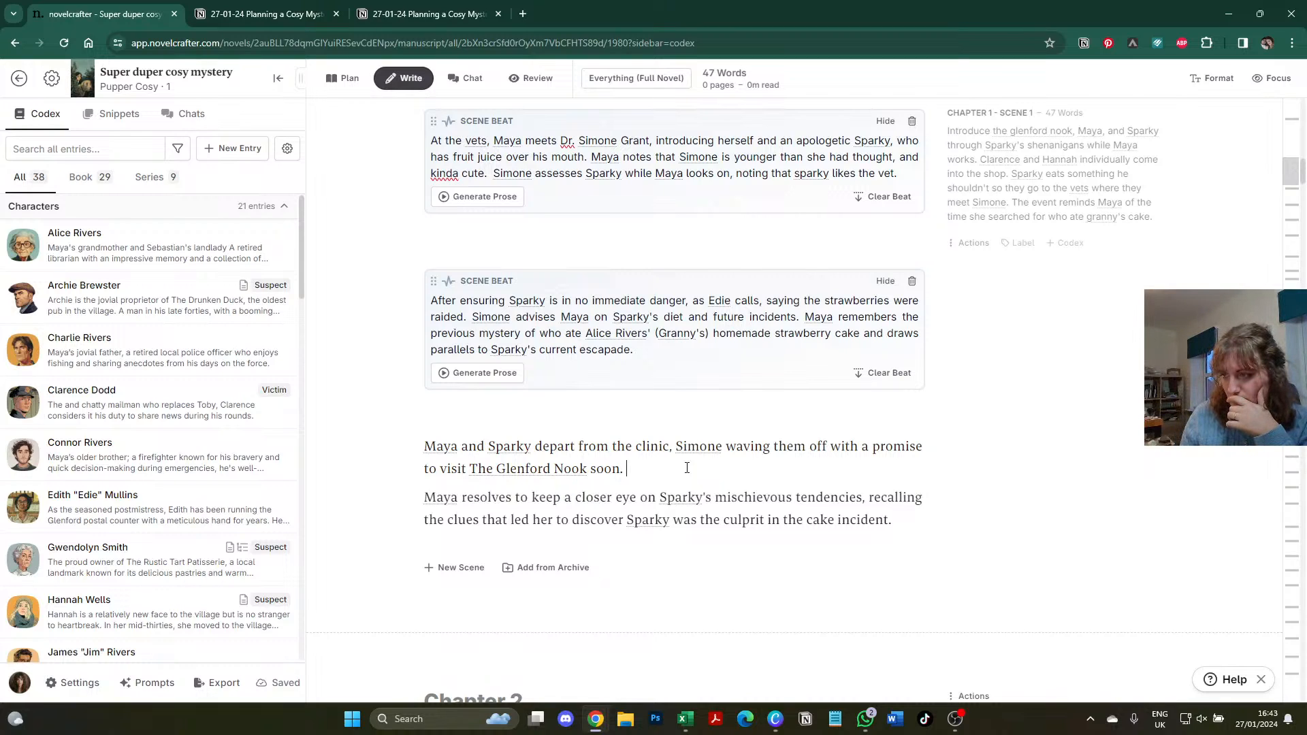
pyautogui.press('Delete')
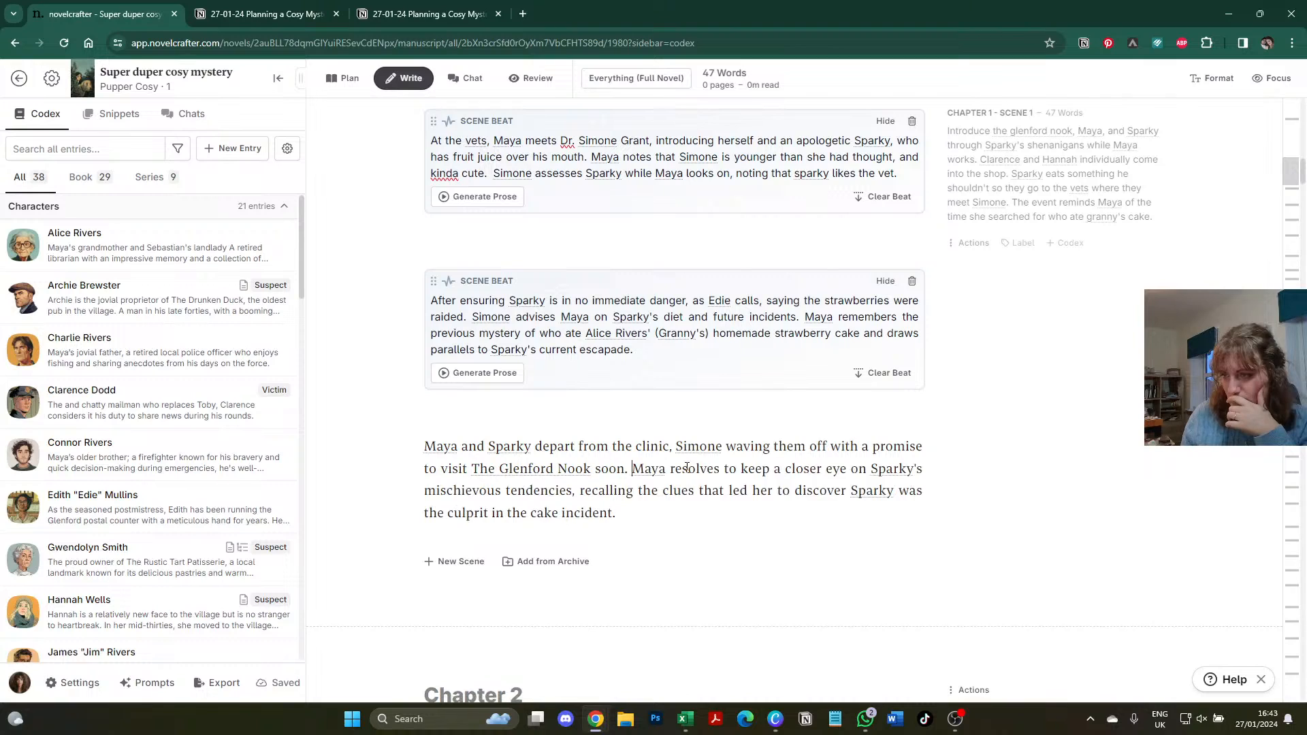
pyautogui.click(422, 447)
pyautogui.write('!')
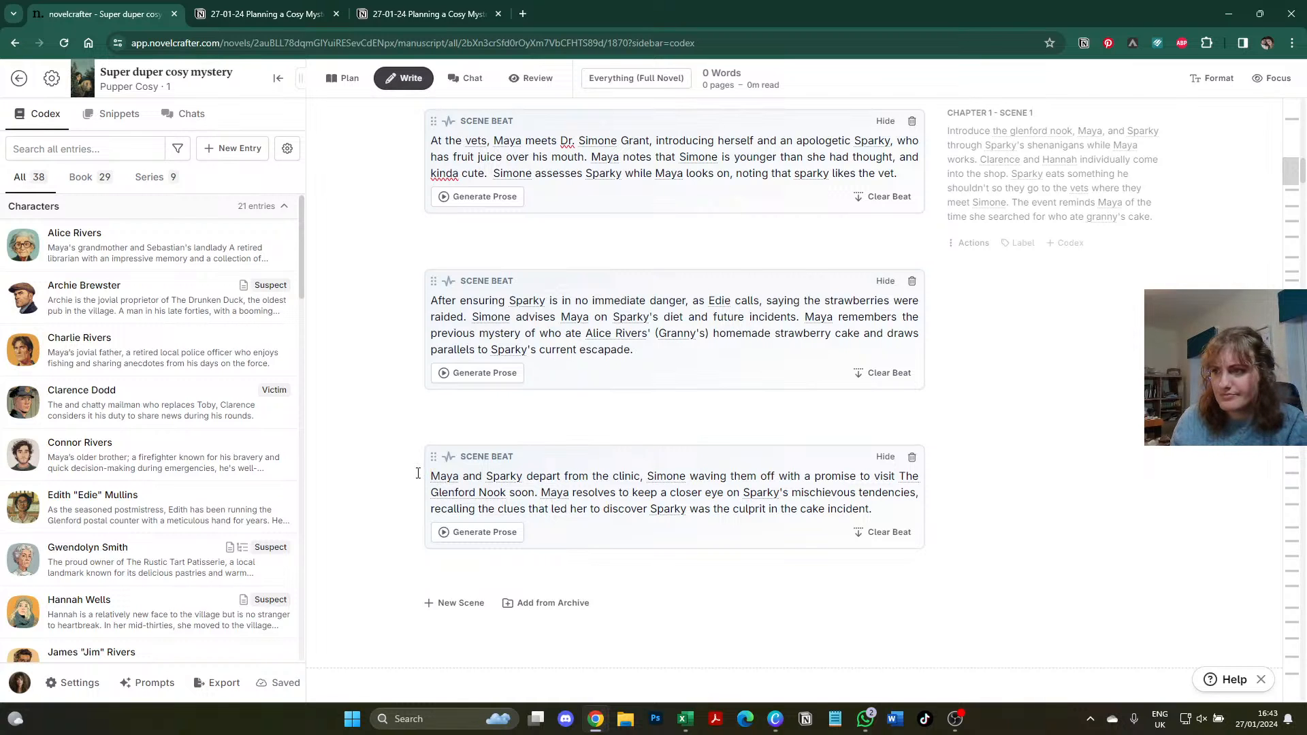
# - Review all the scene beats of Chapter 1, Scene 1 from the opening in the shop to the departure from the clinic
pyautogui.scroll(10, 463, 475)
pyautogui.scroll(3, 427, 481)
pyautogui.scroll(-6, 427, 481)
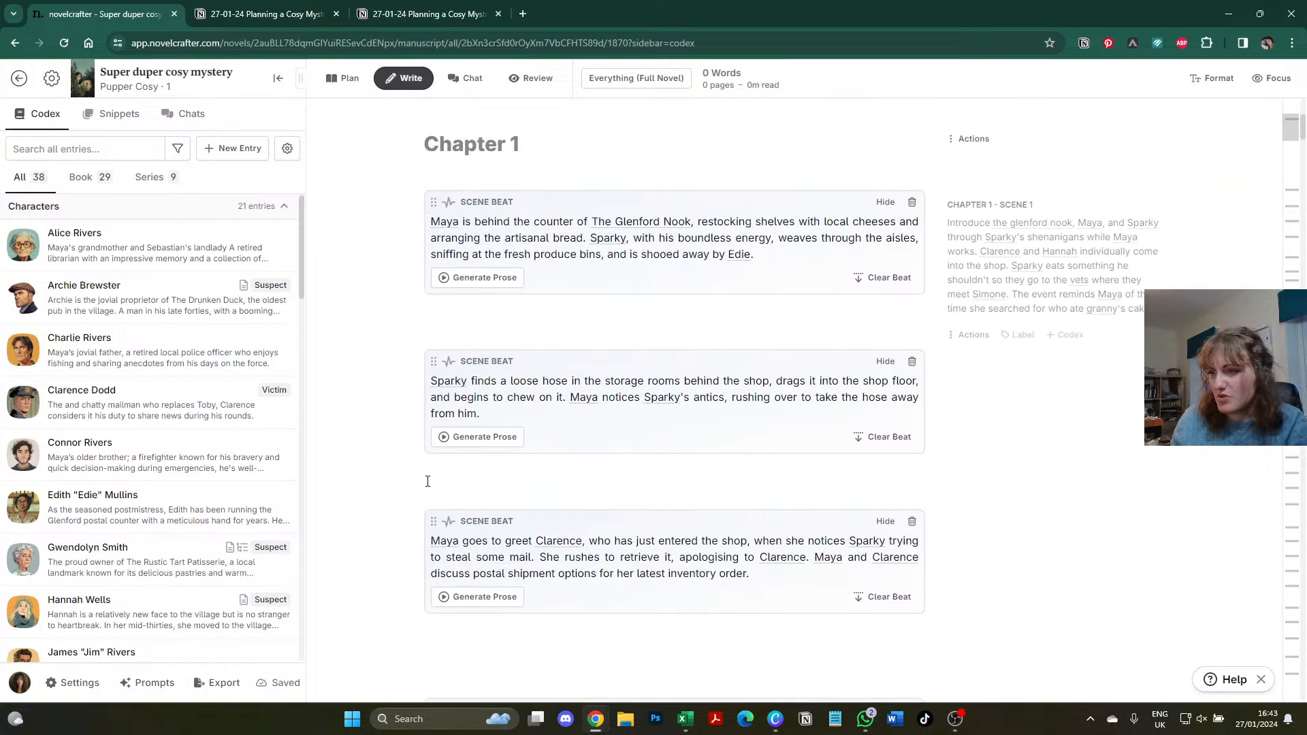
pyautogui.scroll(-8, 427, 481)
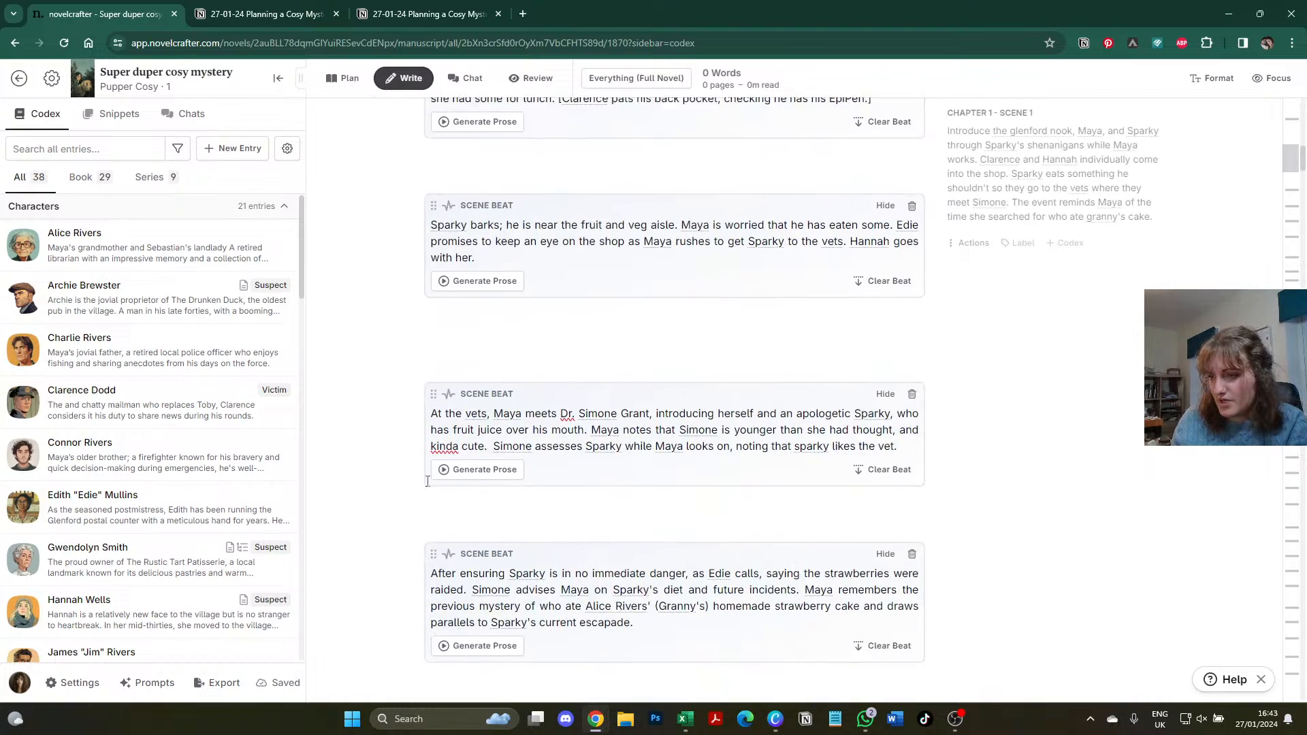
pyautogui.scroll(-2, 428, 481)
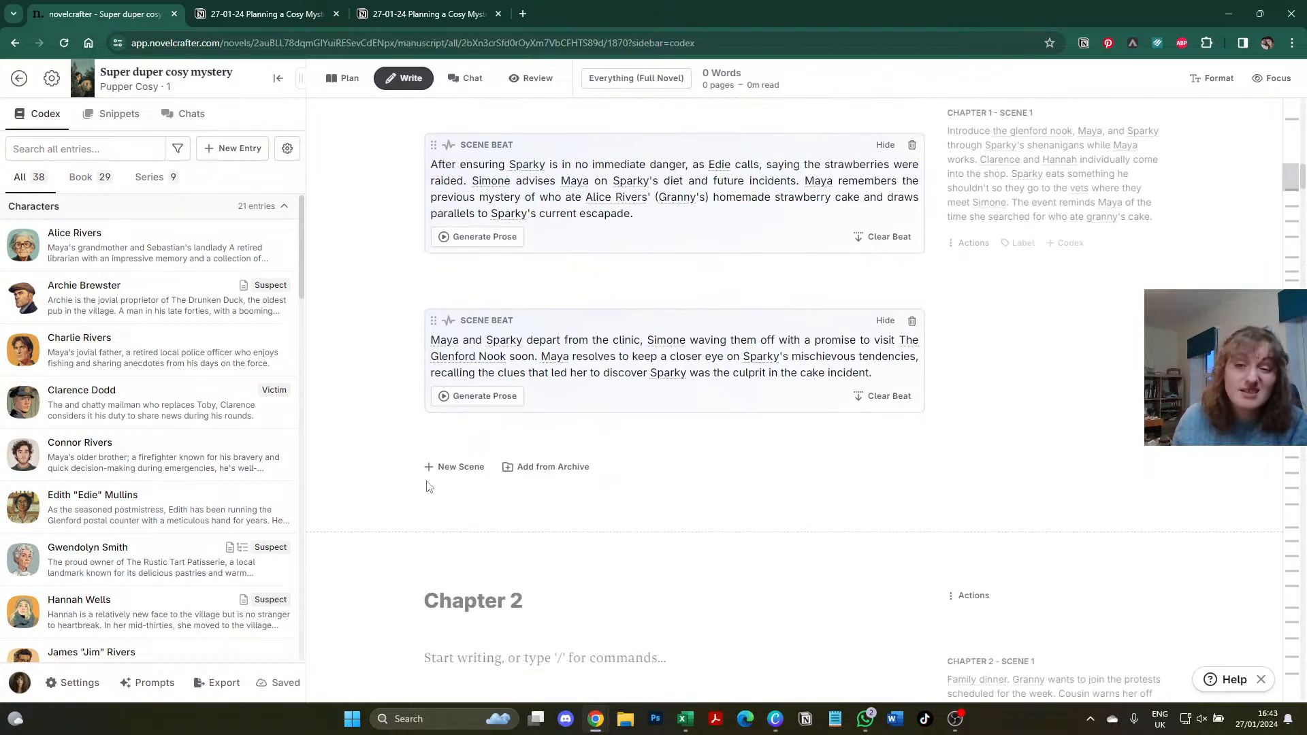
pyautogui.scroll(6, 431, 485)
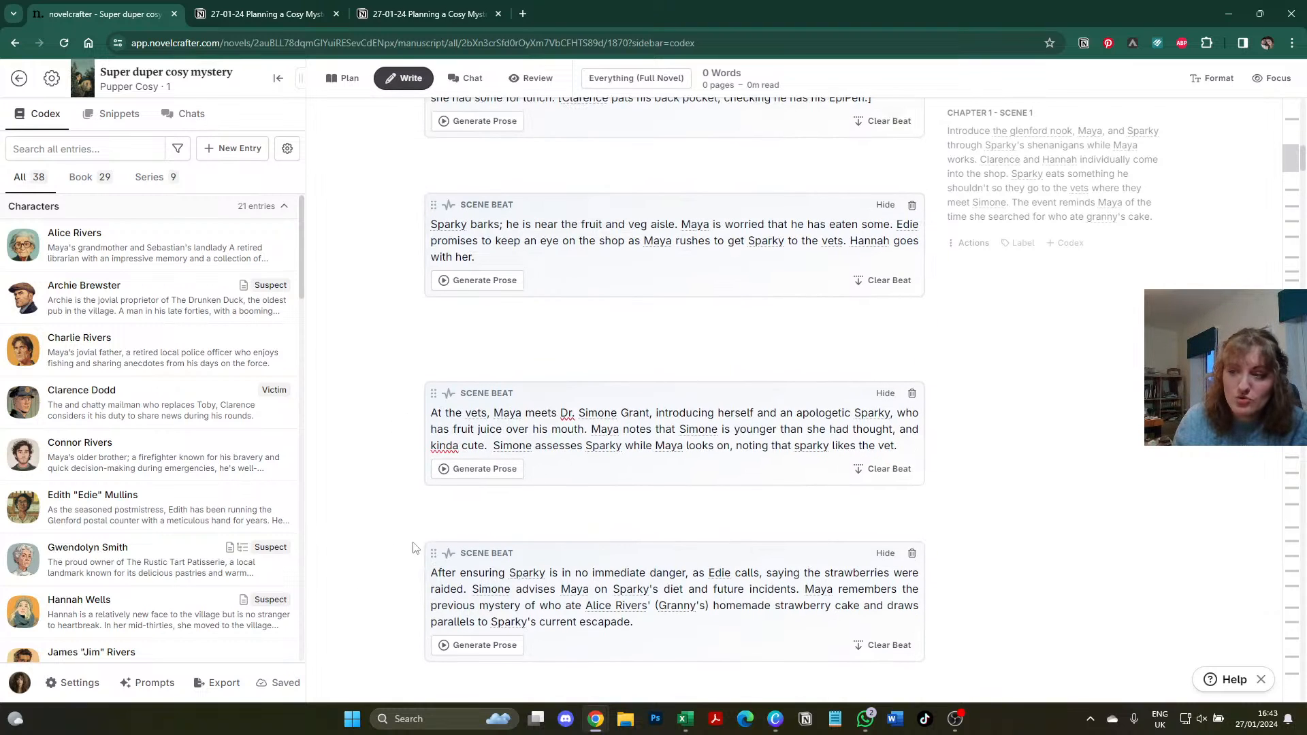
pyautogui.scroll(12, 514, 308)
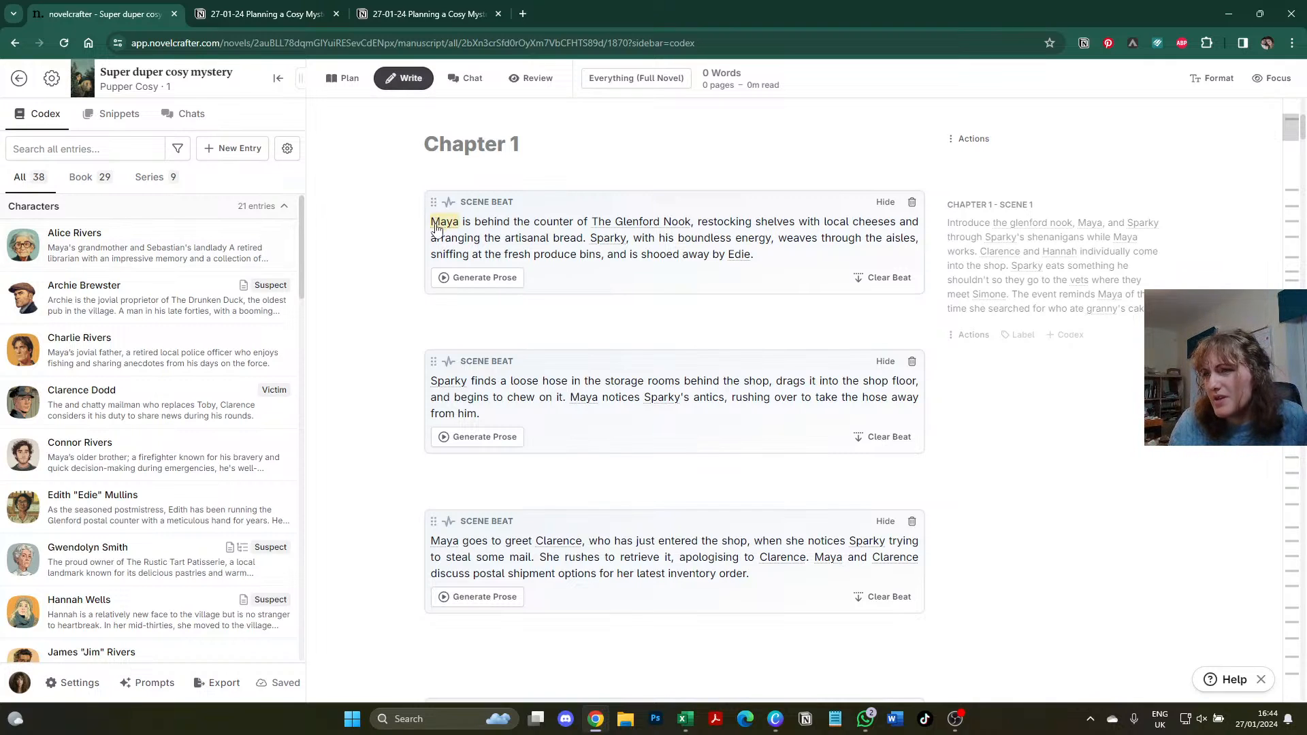
# - Copy the full text of all scene beats in Chapter 1, Scene 1
pyautogui.click(513, 321)
pyautogui.hotkey('ctrl', 'a')
pyautogui.hotkey('ctrl', 'c')
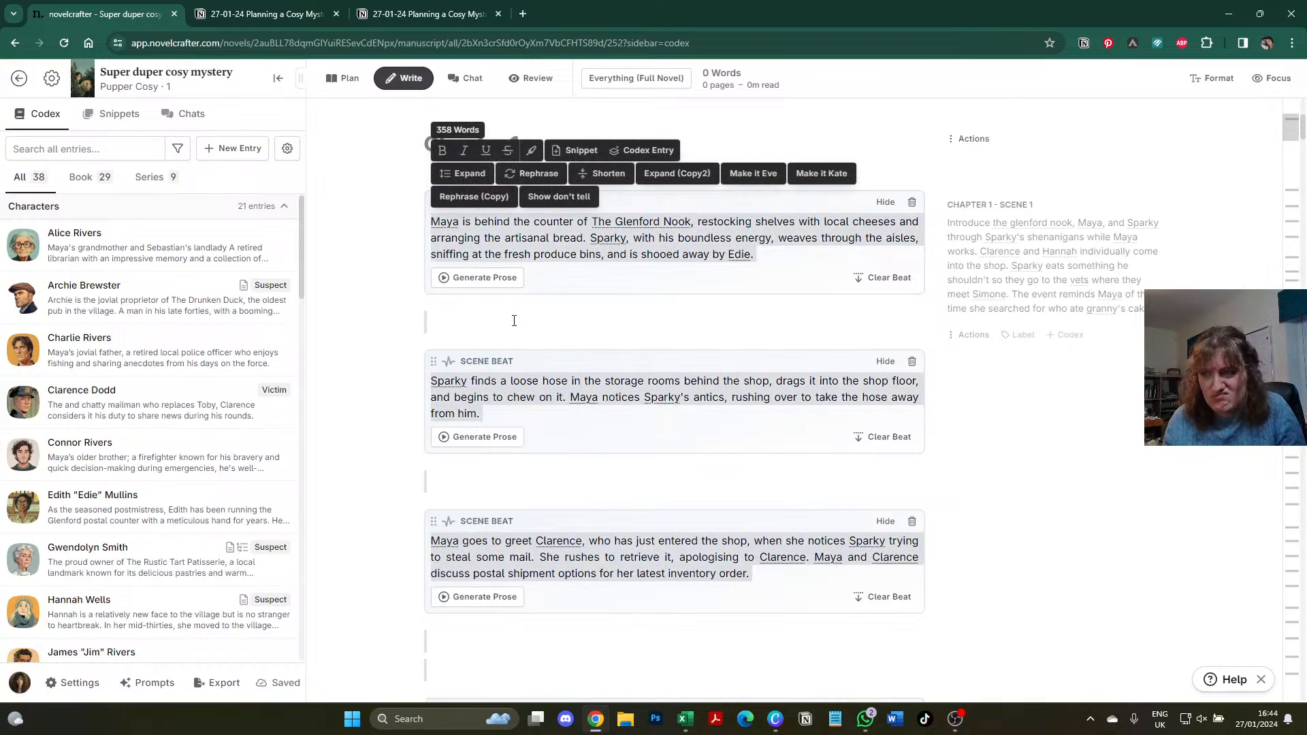
# - Switch to the Notion planning page and add a toggle titled "AI Beats" below "Beats prompt" under "Beats from a summary"
pyautogui.click(281, 1)
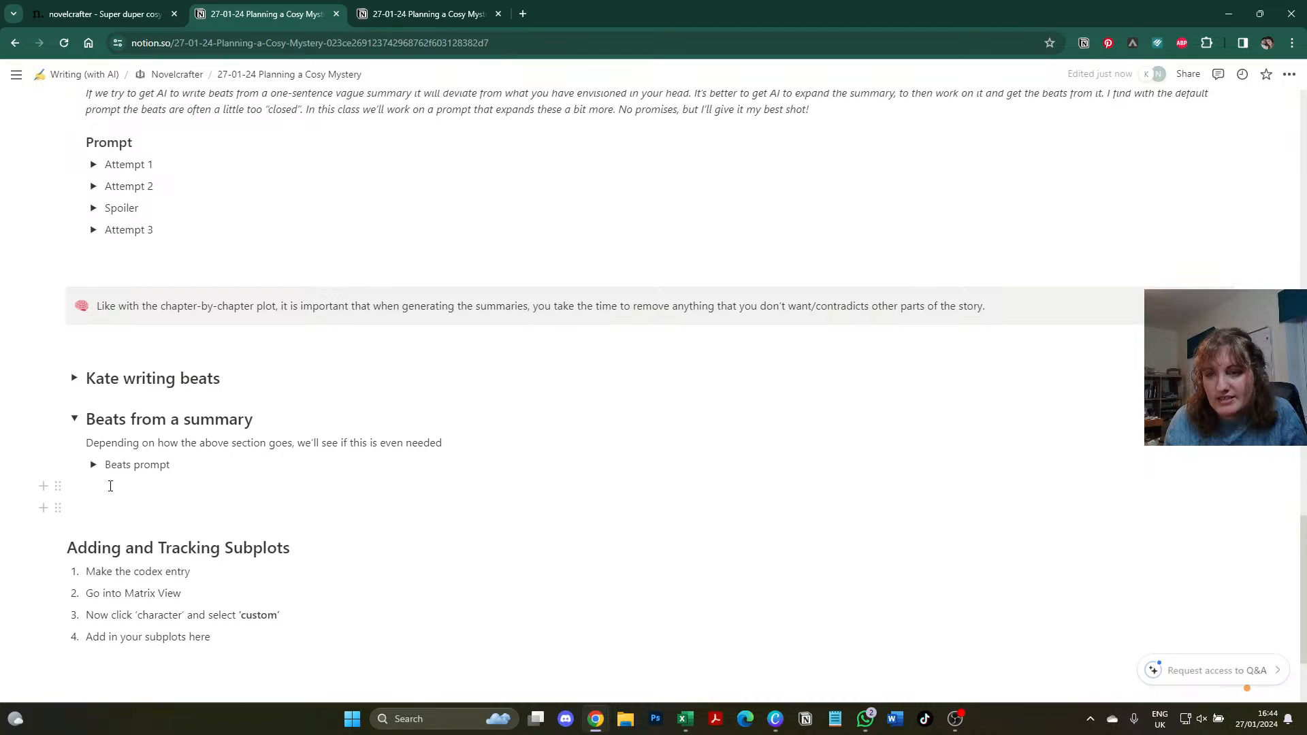
pyautogui.click(110, 486)
pyautogui.click(193, 458)
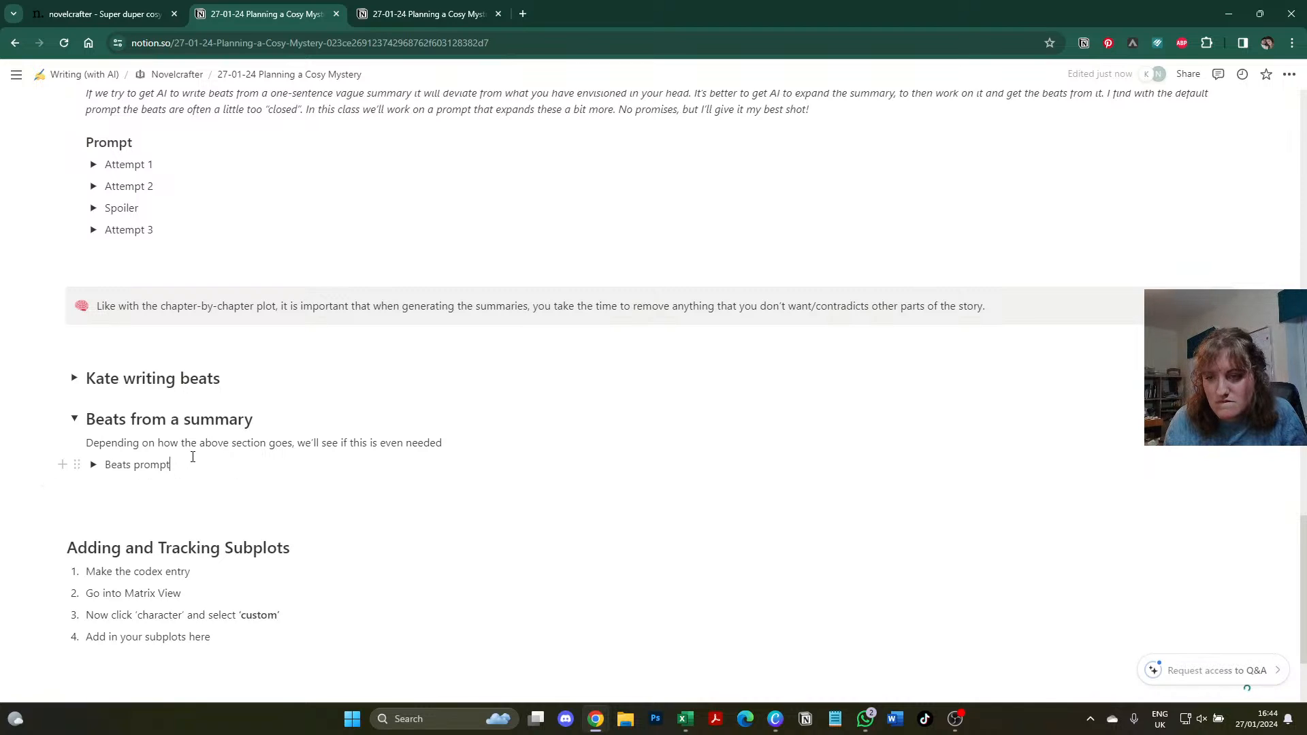
pyautogui.press('Return')
pyautogui.write('AI Beats')
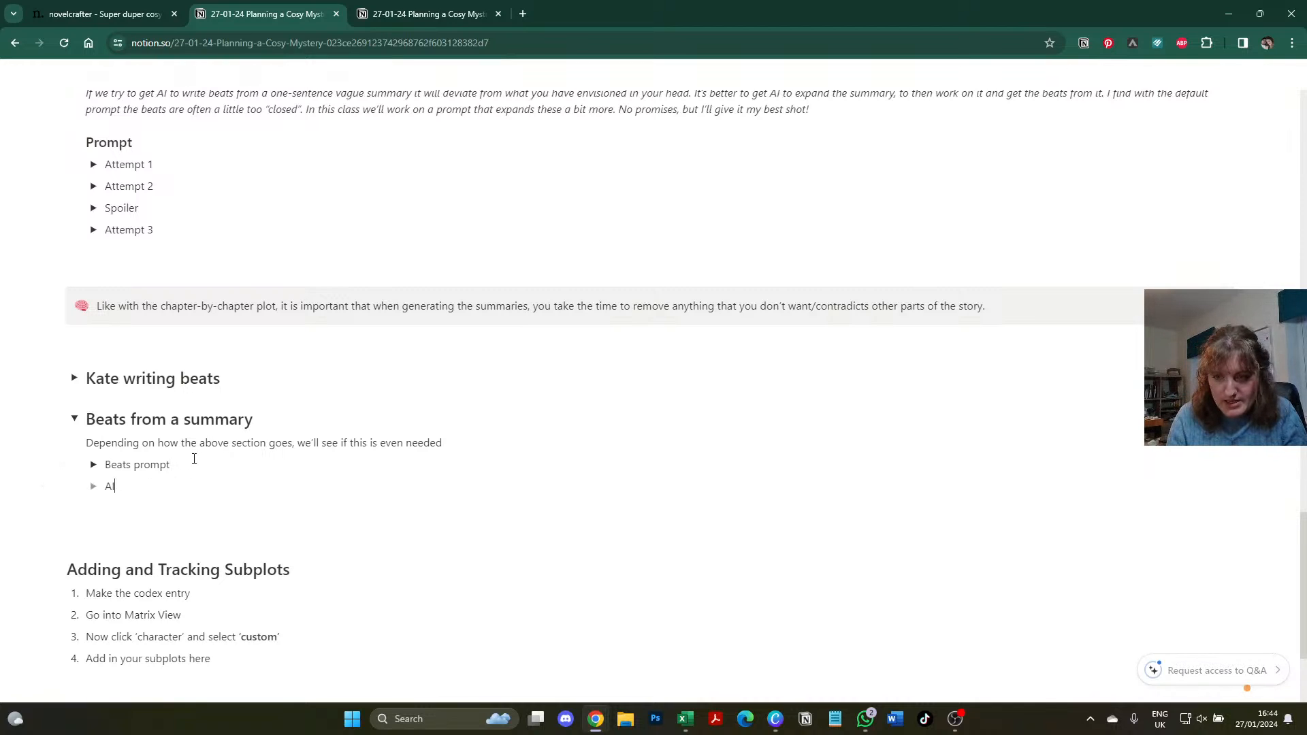
# - Add another toggle below "AI Beats", titled with the author's first name followed by "-Edited Beats", and correct the name's capitalization
pyautogui.press('Return')
pyautogui.write('KAte-Edited ')
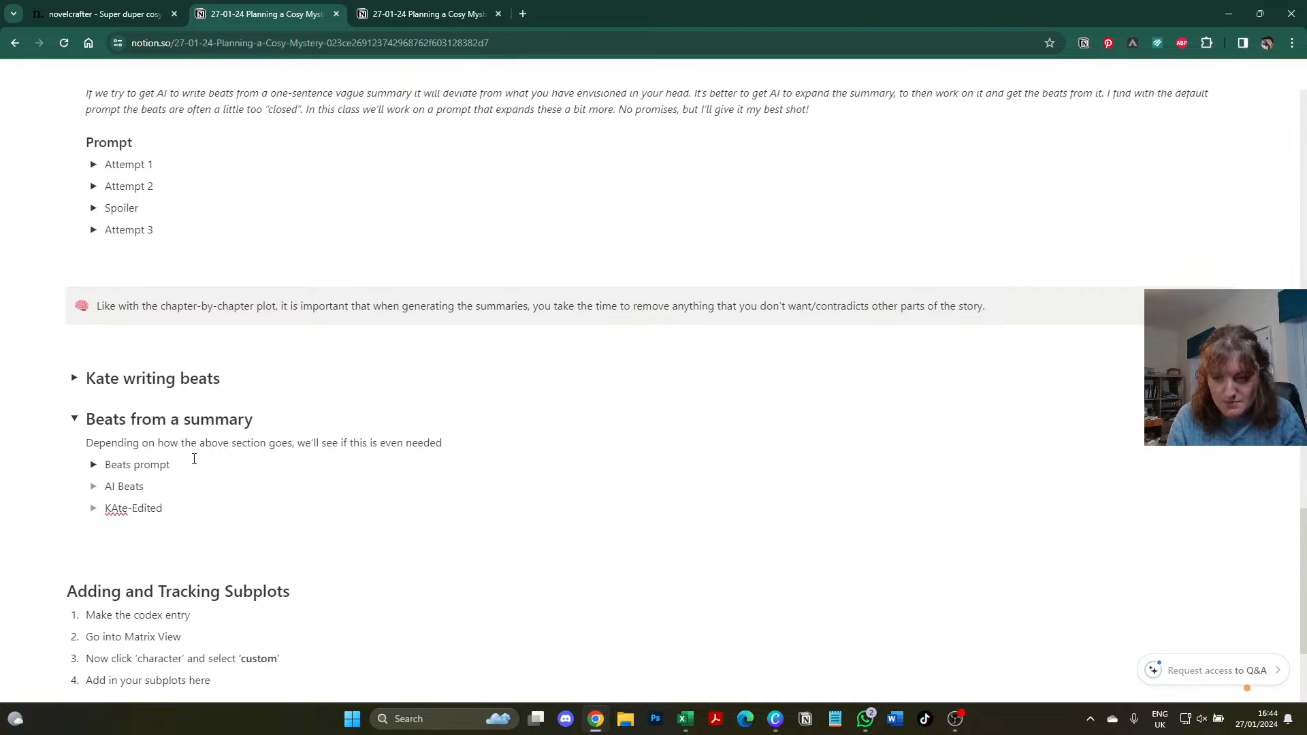
pyautogui.write('Bea')
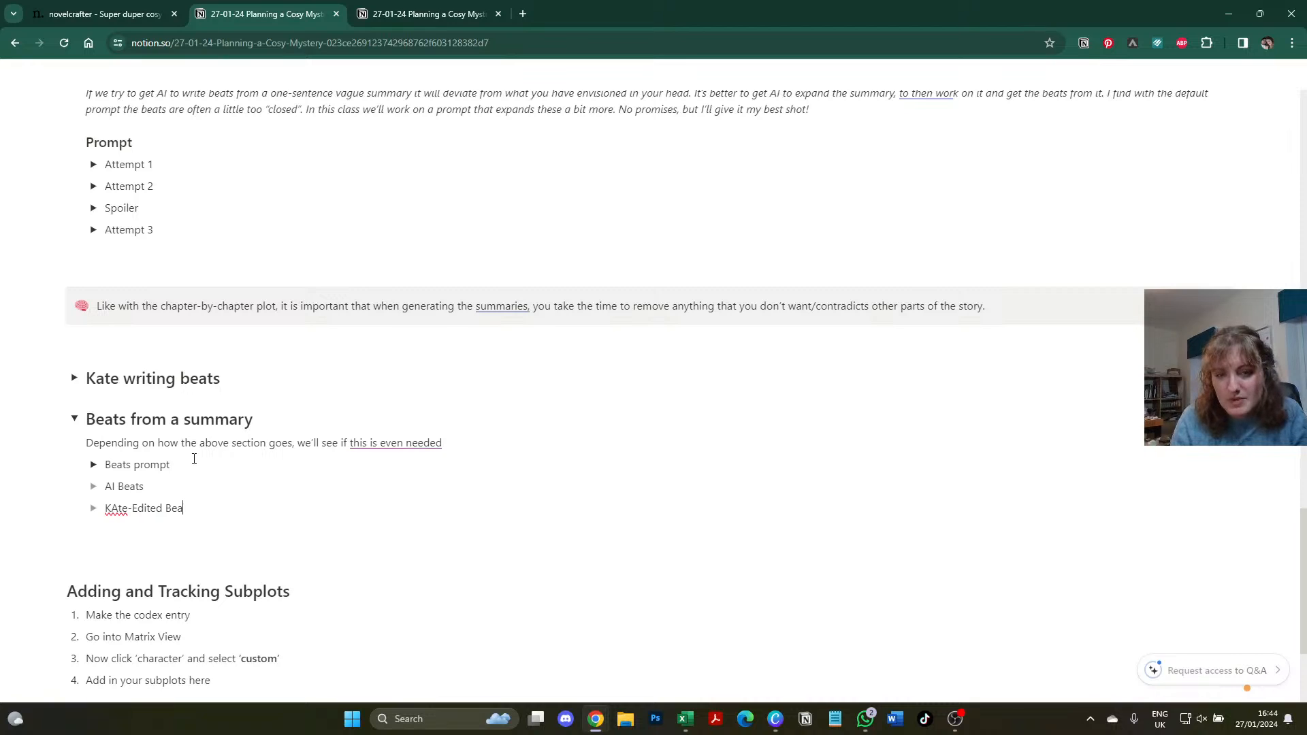
pyautogui.write('ts')
pyautogui.click(118, 509)
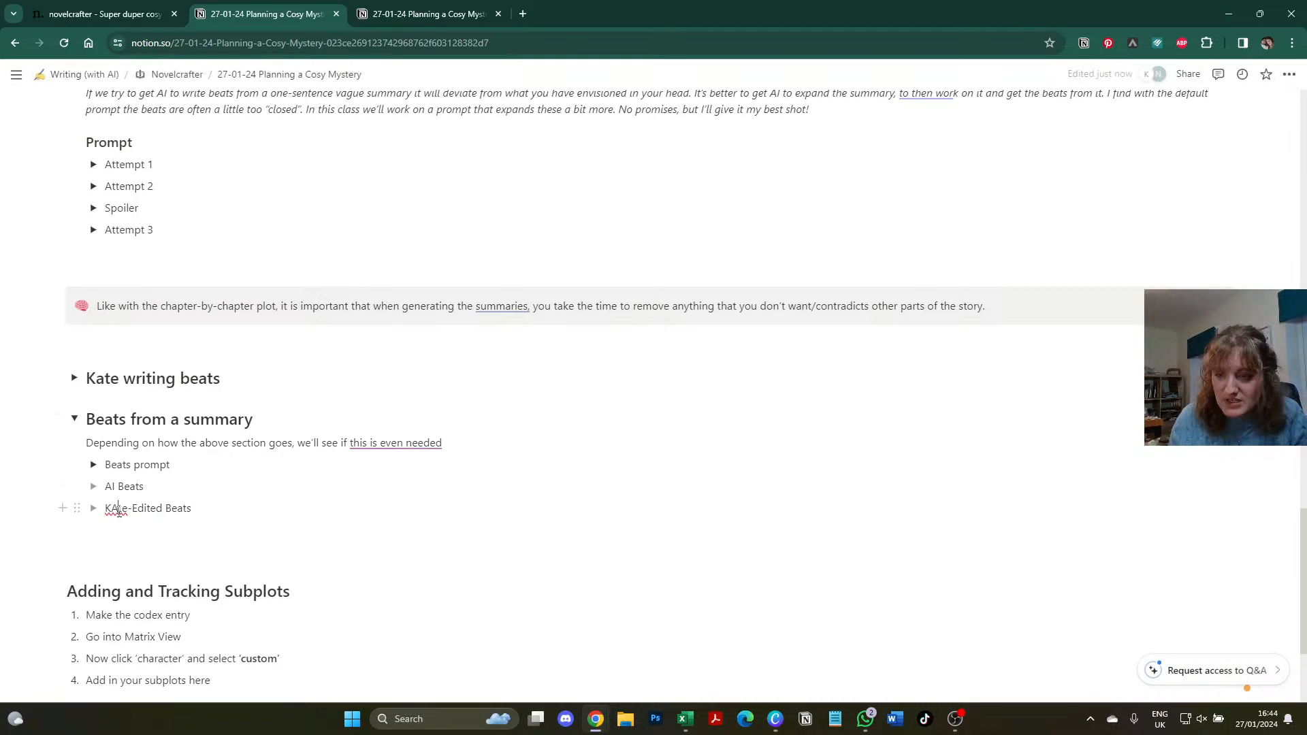
pyautogui.press('BackSpace')
pyautogui.write('a')
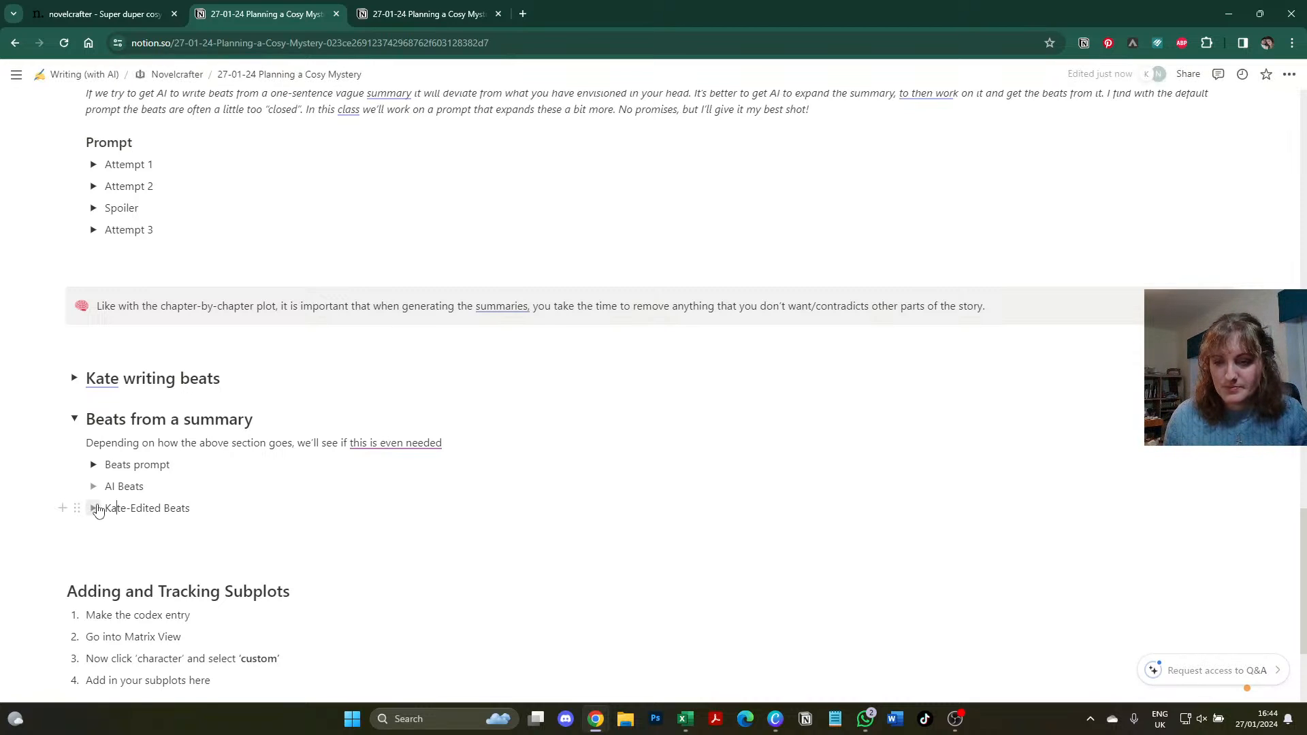
# - Paste the copied scene beats inside the author's edited beats toggle, and collapse it
pyautogui.click(93, 508)
pyautogui.click(134, 531)
pyautogui.hotkey('ctrl', 'v')
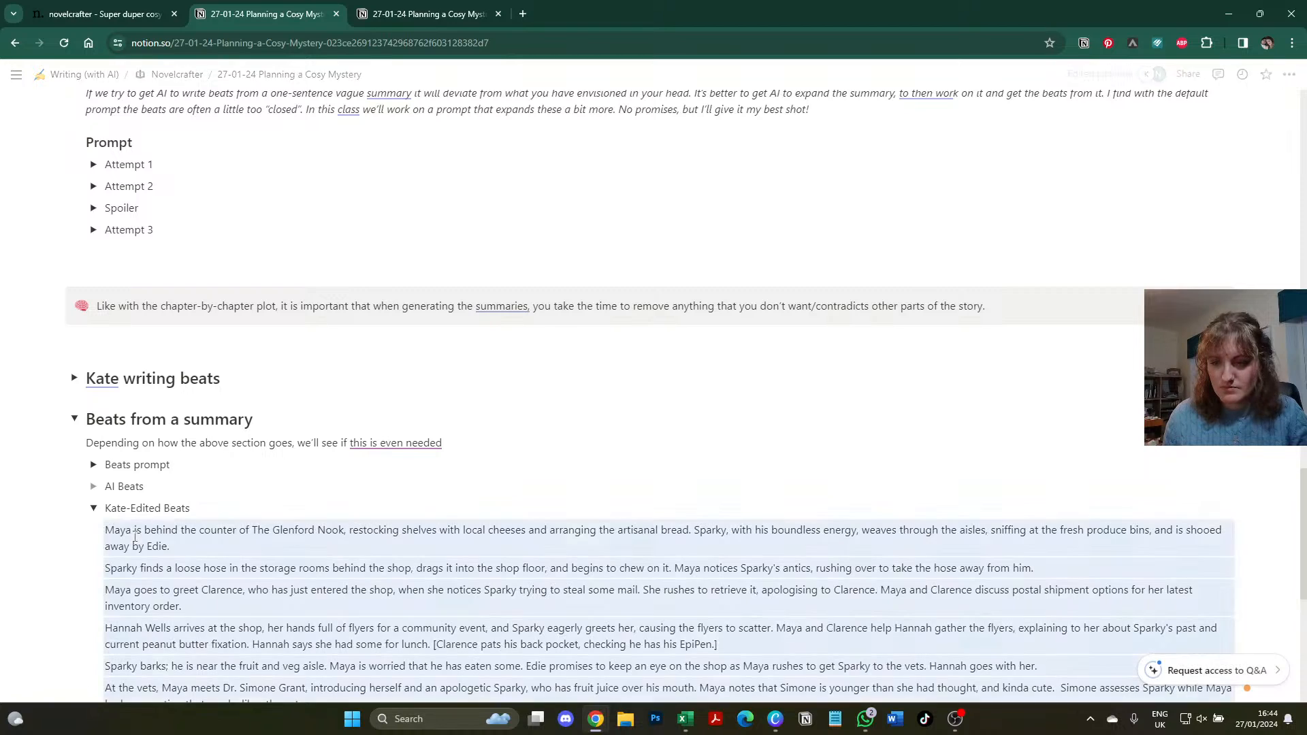
pyautogui.click(226, 568)
pyautogui.scroll(-5, 226, 579)
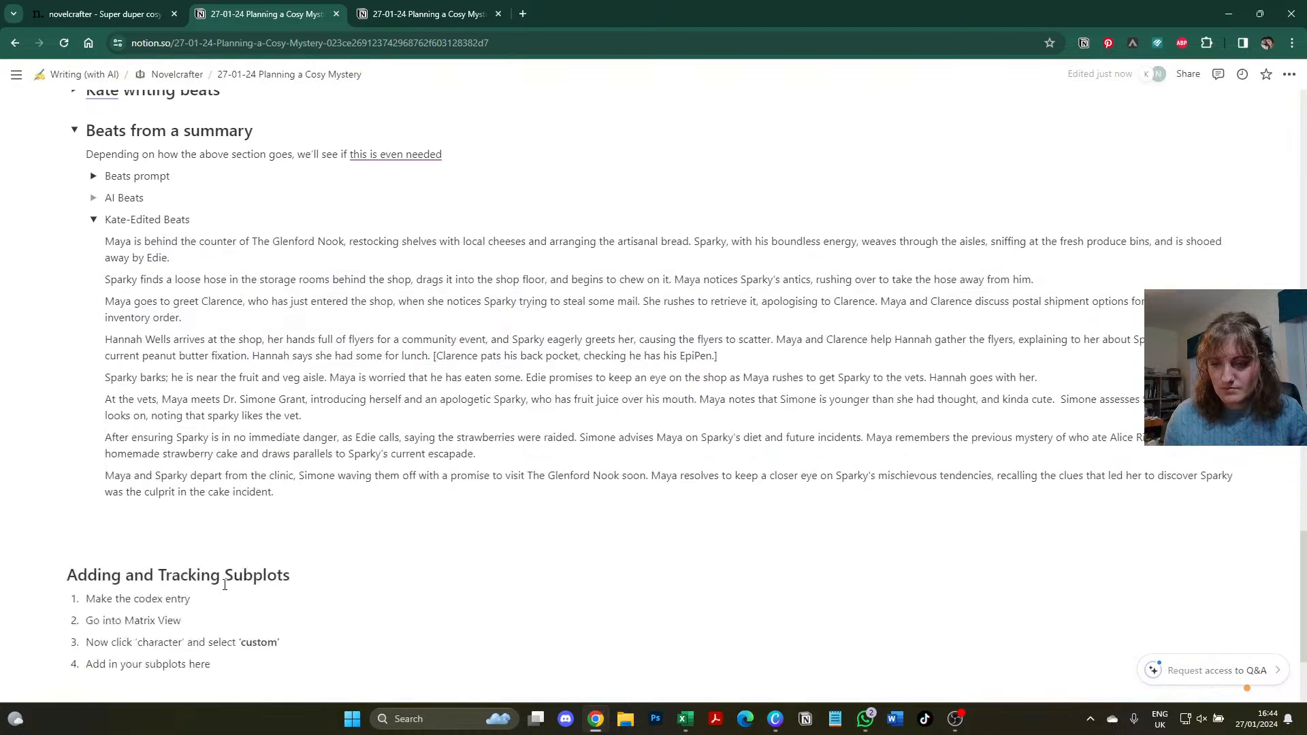
pyautogui.scroll(3, 225, 585)
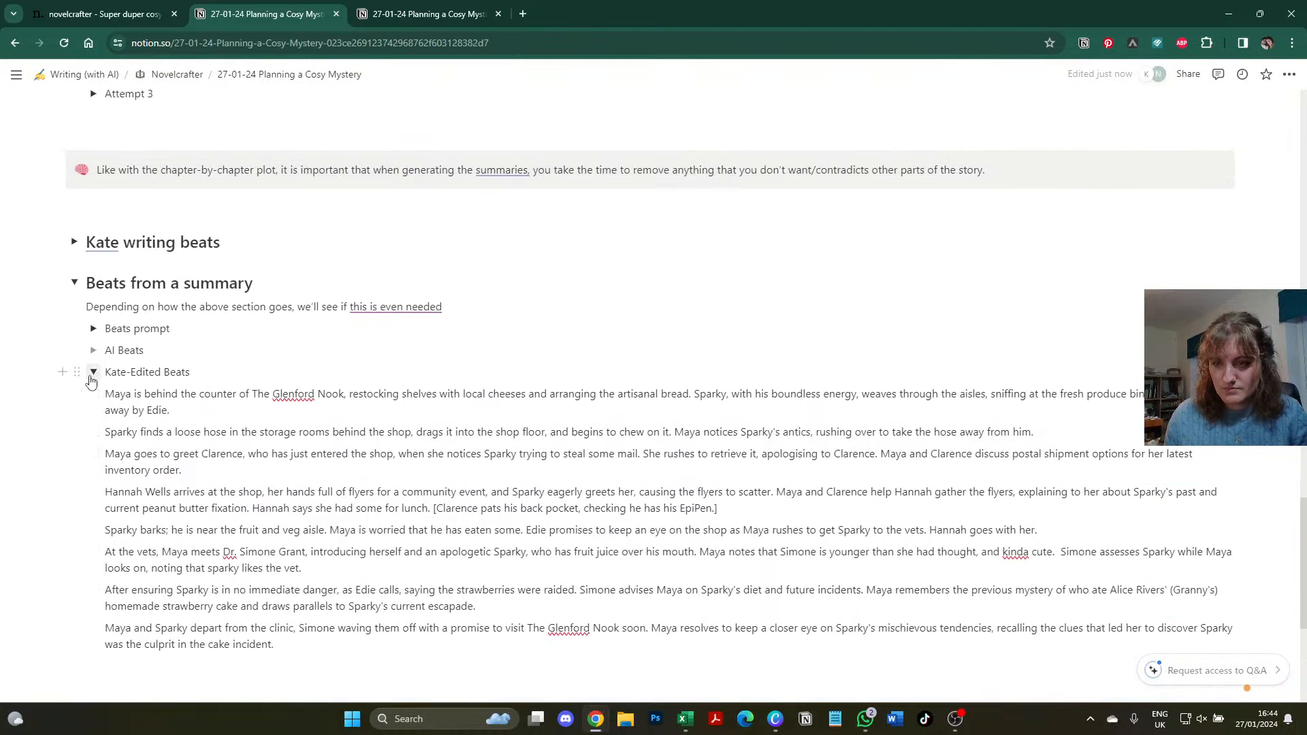
pyautogui.click(93, 371)
# - Expand the "AI Beats" toggle, switch to Novelcrafter, and copy the generated beats from the chat thread starting "Tell the beats from Maya's POV"
pyautogui.click(91, 351)
pyautogui.click(102, 14)
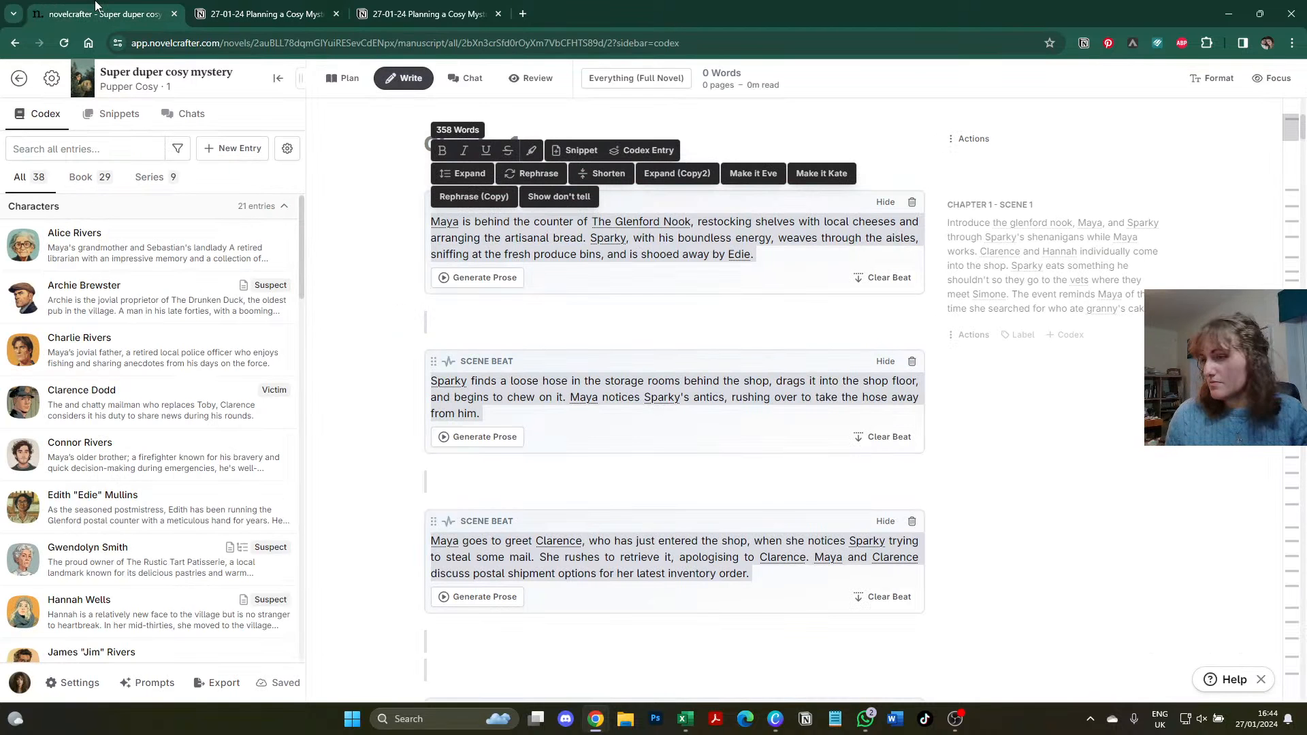
pyautogui.click(467, 77)
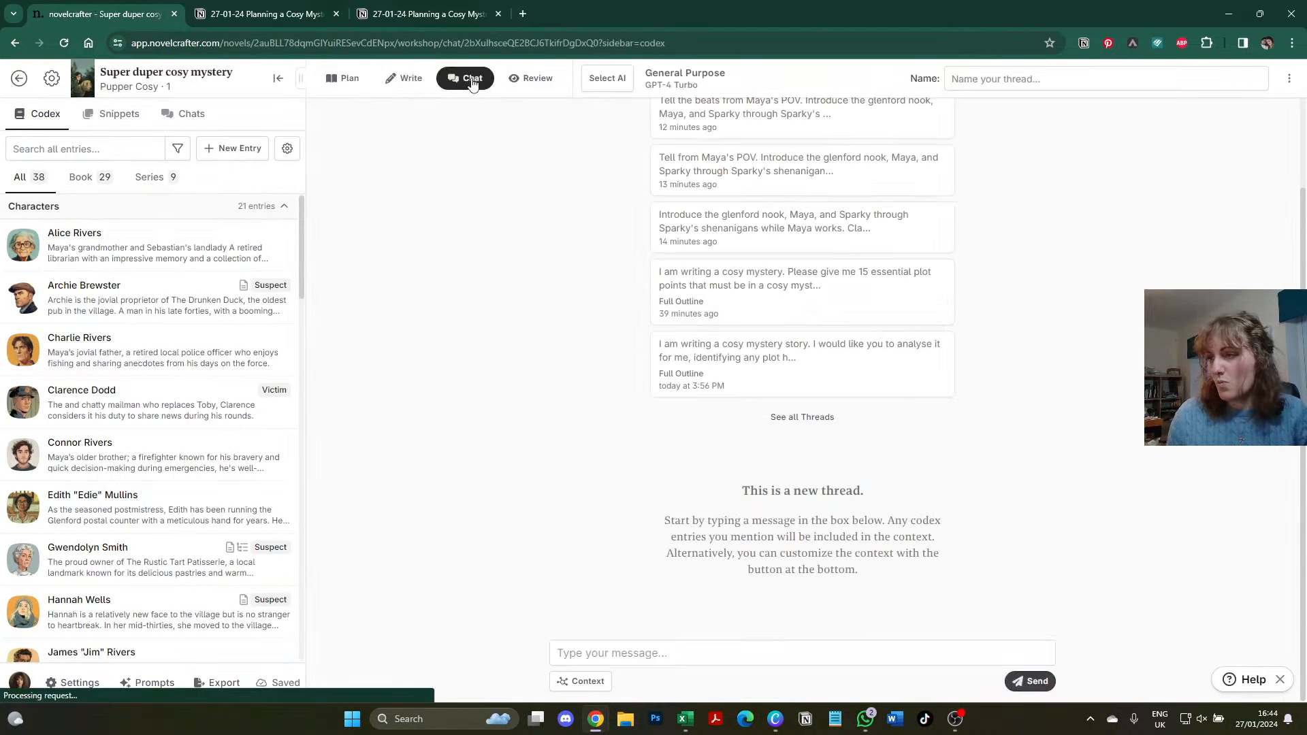
pyautogui.scroll(2, 735, 326)
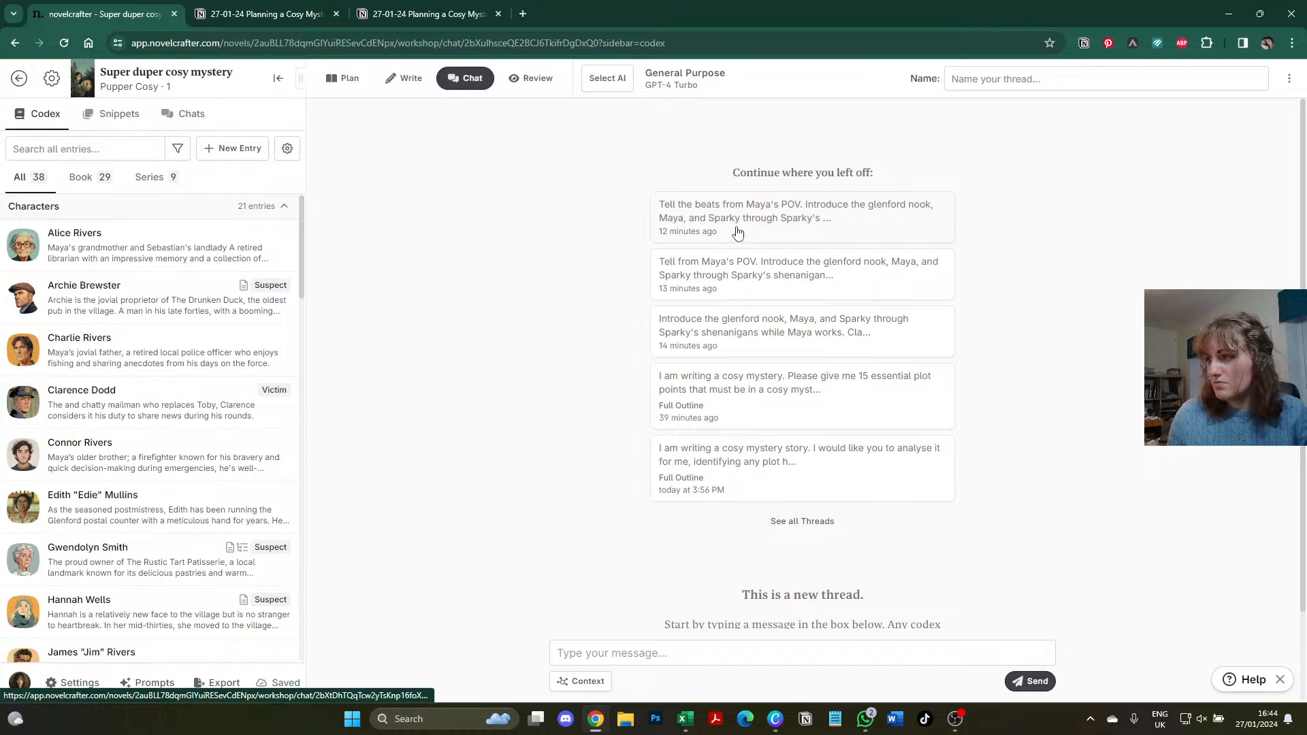
pyautogui.click(737, 232)
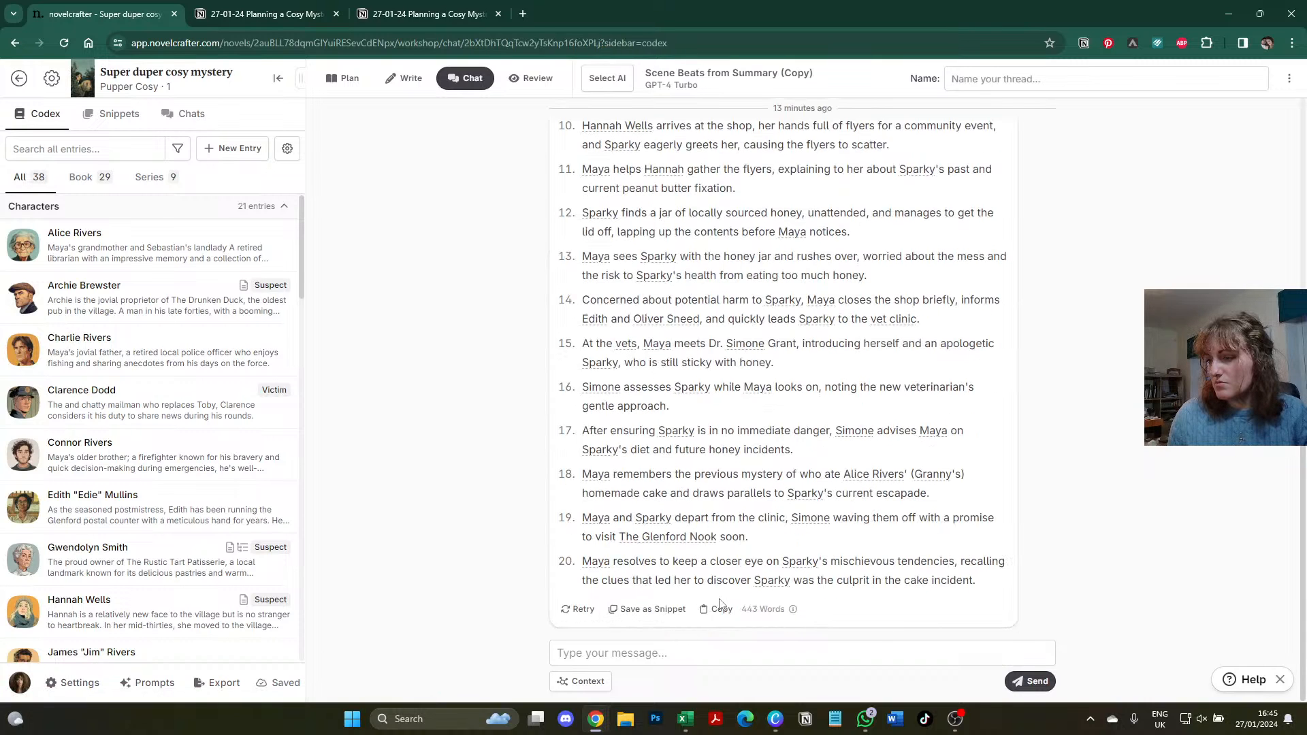
# - Switch back to the Notion page, paste the AI-generated beats list inside the "AI Beats" toggle, and collapse it
pyautogui.hotkey('ctrl', 'Tab')
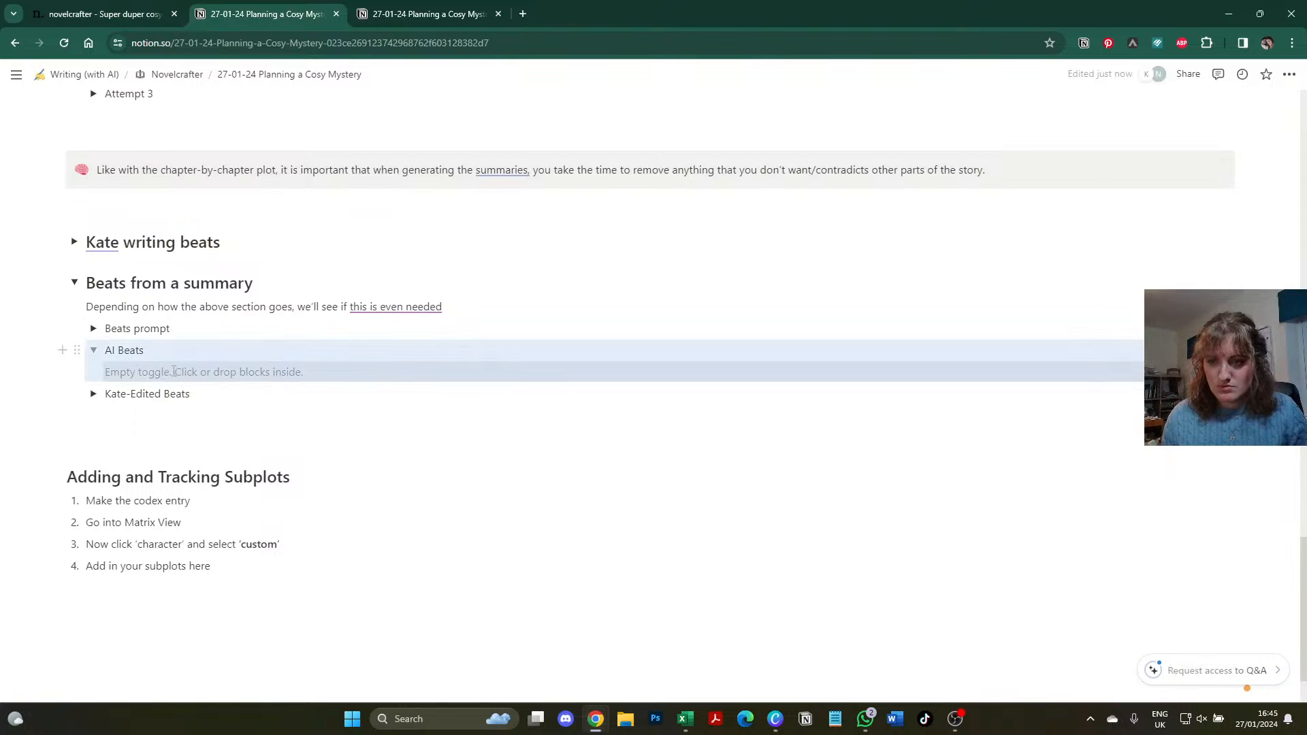
pyautogui.click(173, 372)
pyautogui.hotkey('ctrl', 'v')
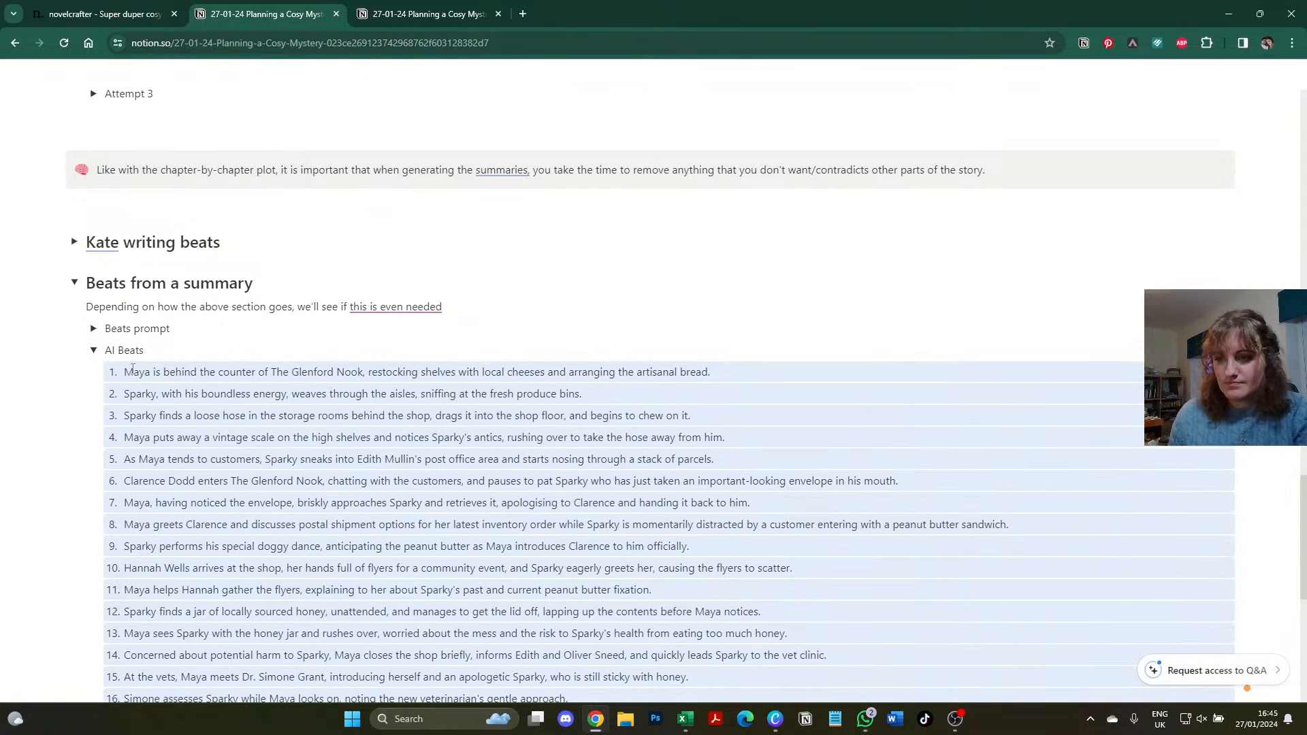
pyautogui.click(95, 353)
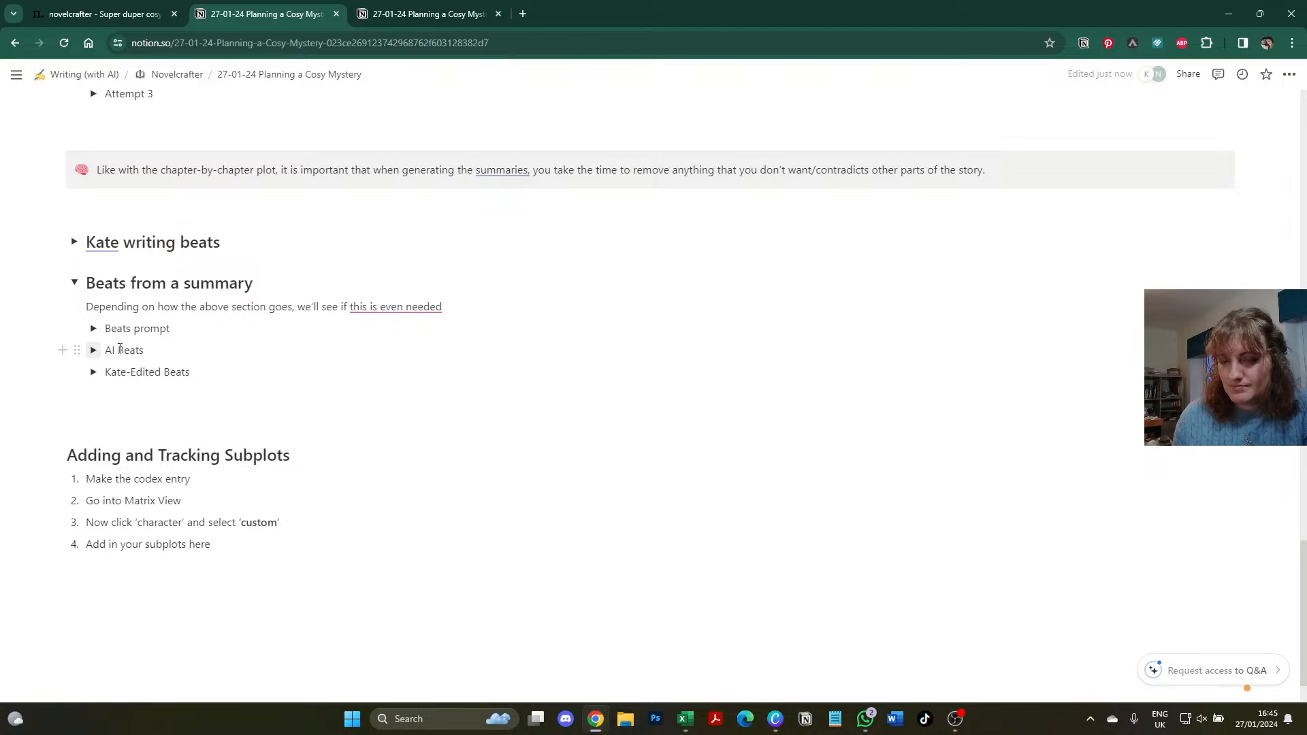
# - Delete the sentence beginning "Depending on how the above section goes" under the "Beats from a summary" heading
pyautogui.scroll(-1, 242, 359)
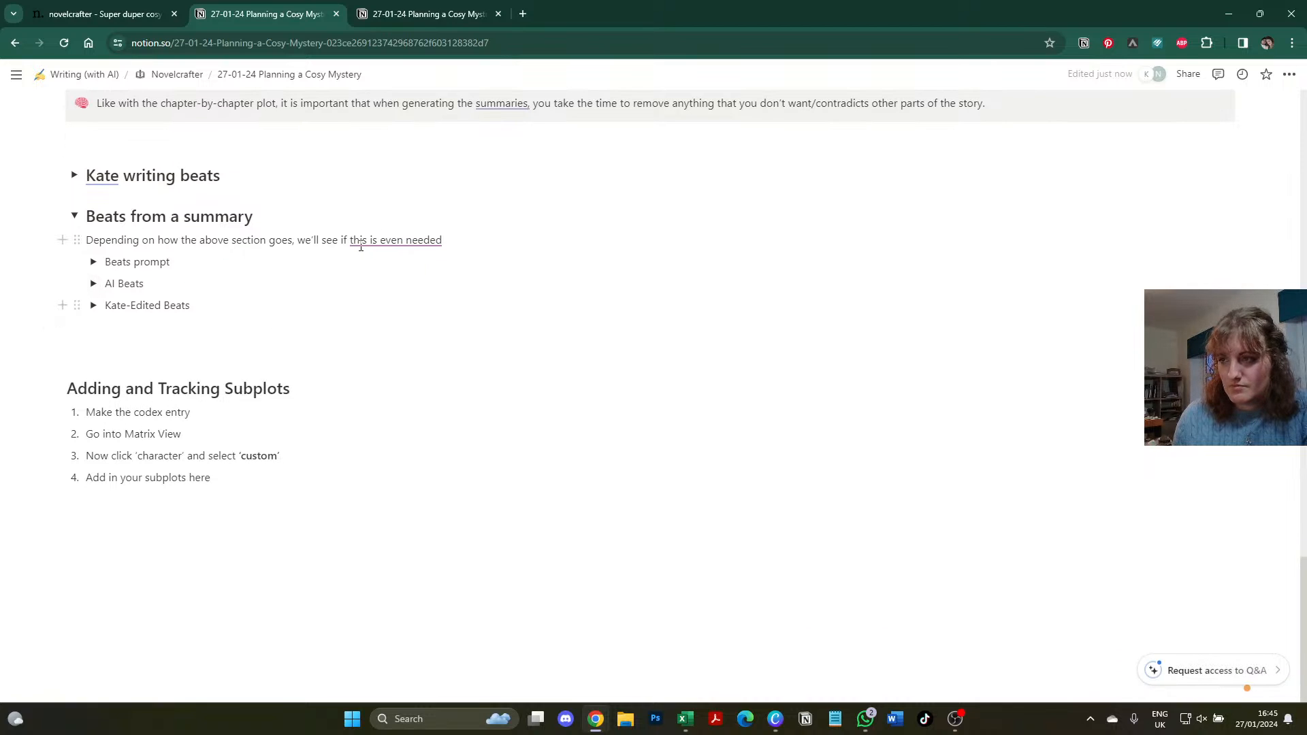
pyautogui.moveTo(382, 234)
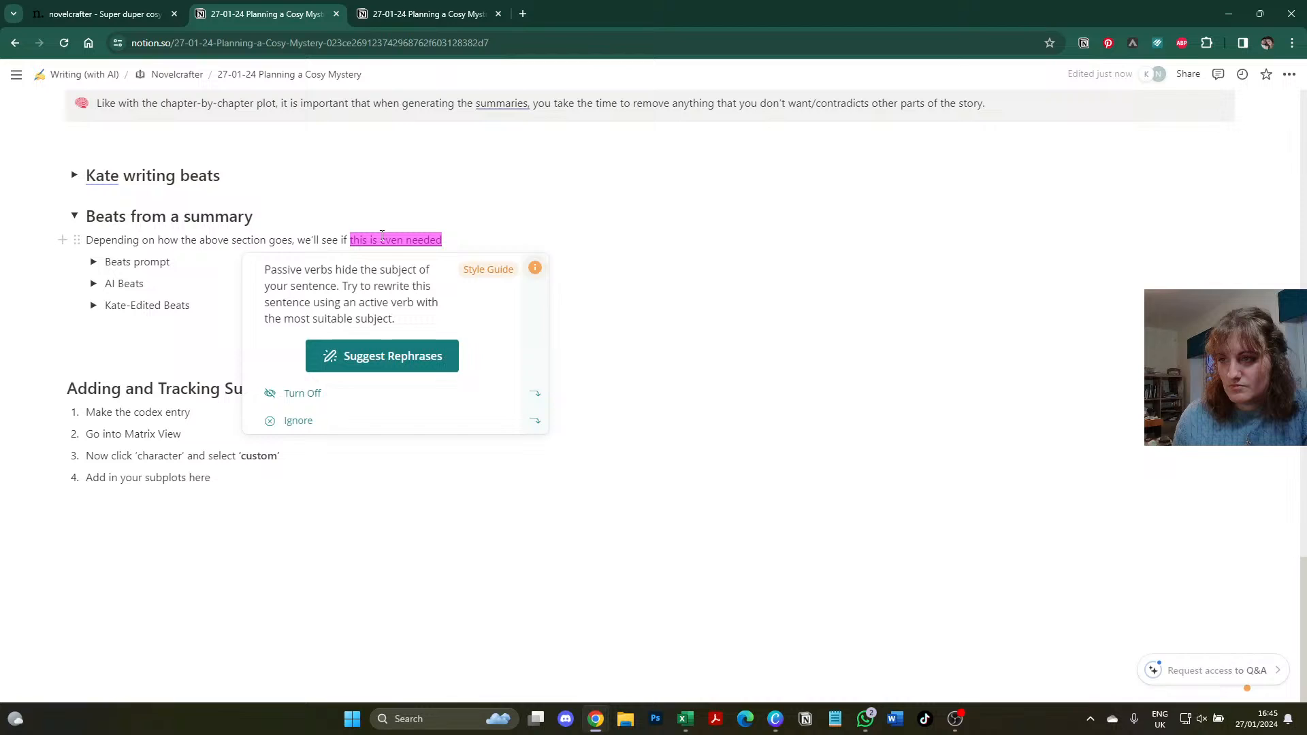
pyautogui.tripleClick(268, 239)
pyautogui.press('BackSpace')
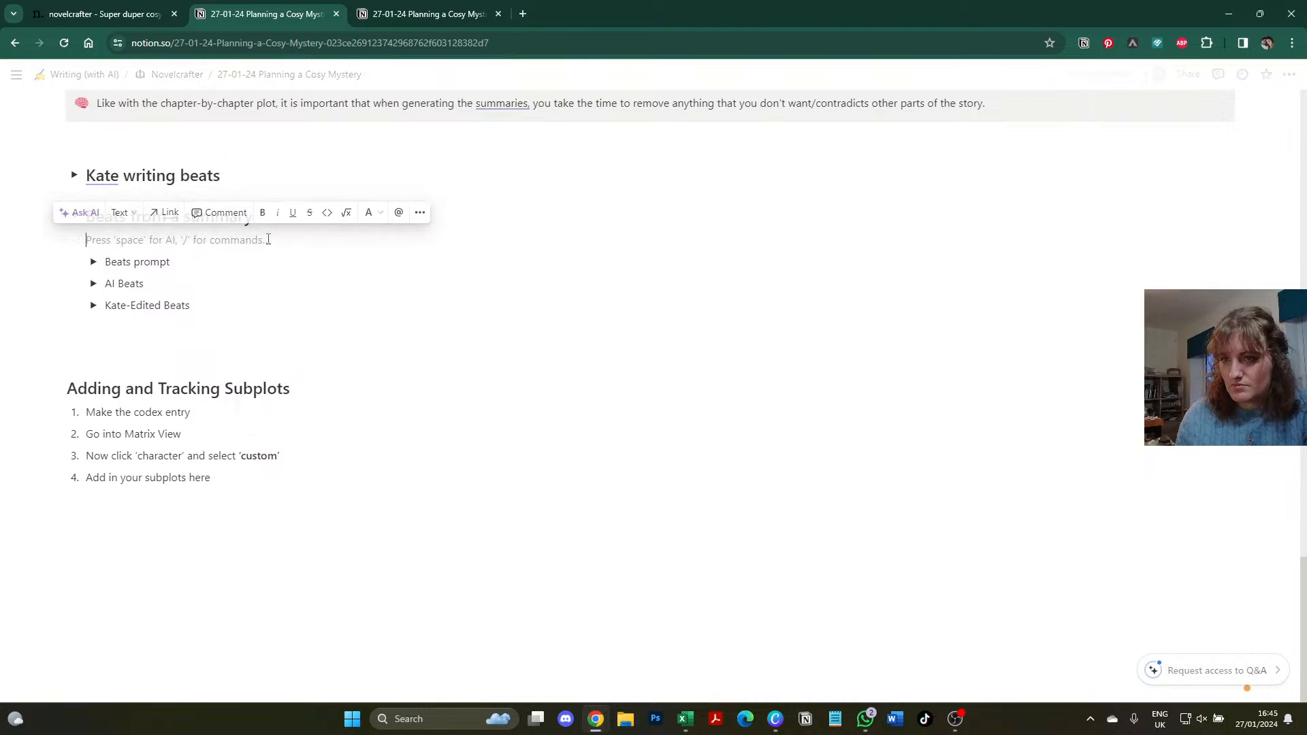
# - Append "(system prompt copied and replaced with this text)" to the "Beats prompt" toggle title
pyautogui.click(196, 262)
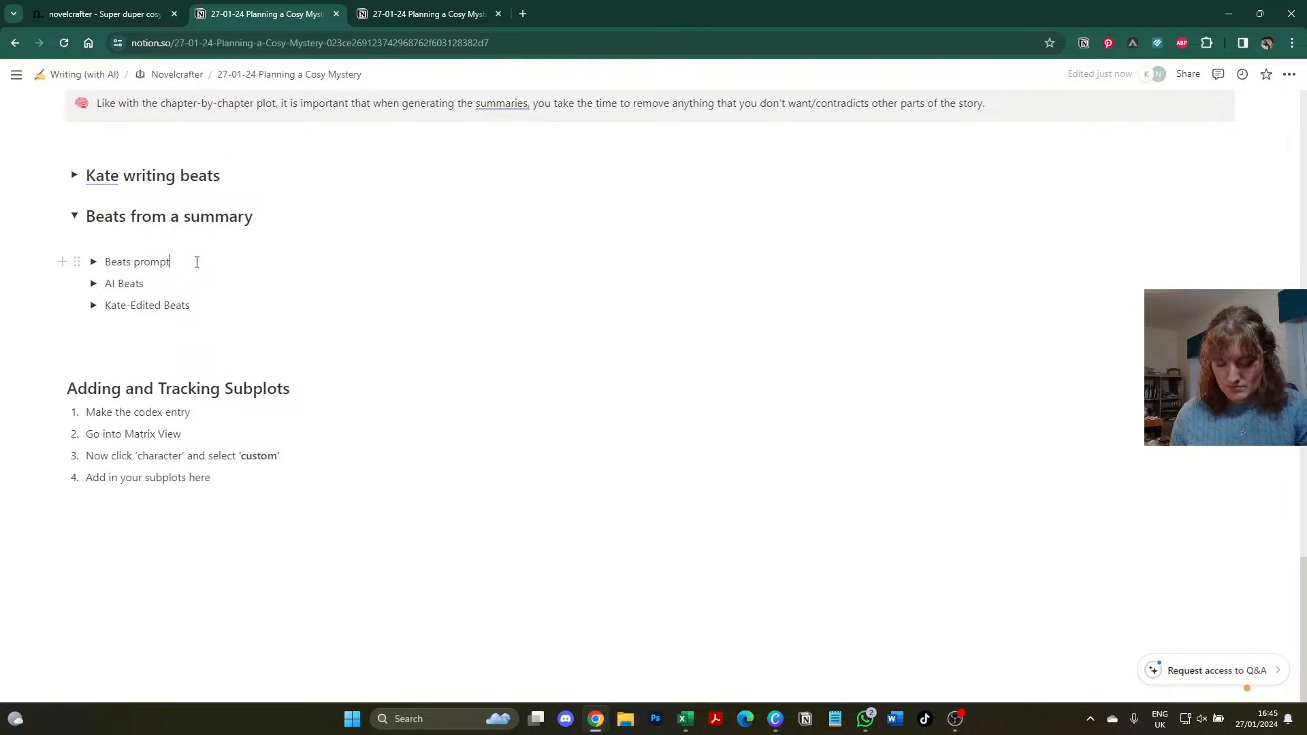
pyautogui.write('(system p')
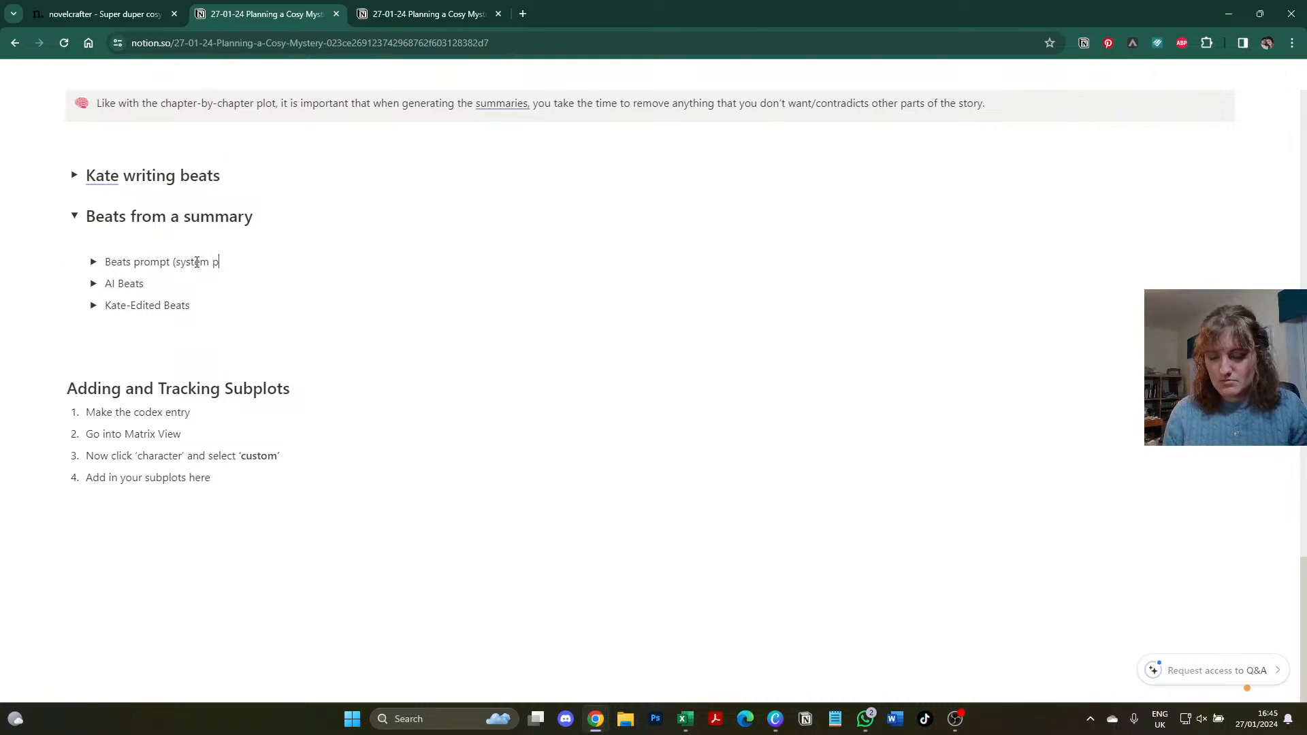
pyautogui.write('rompt)')
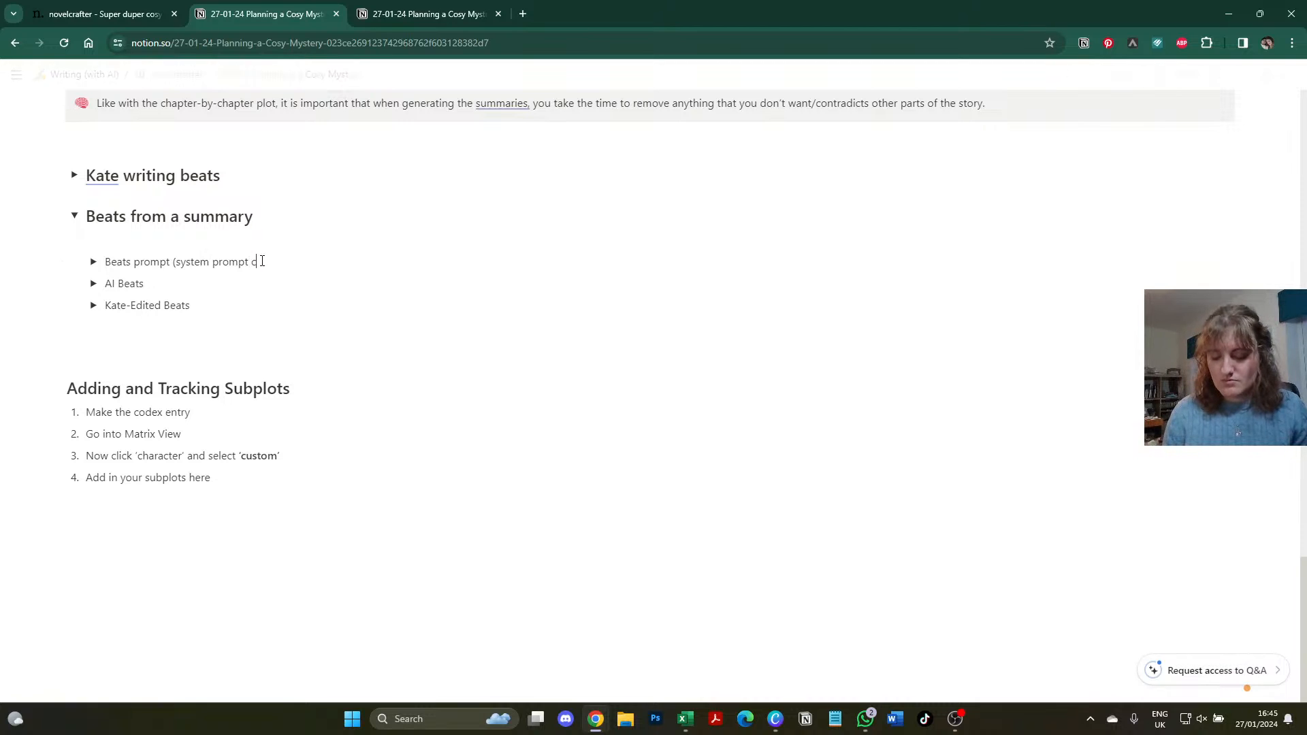
pyautogui.press('BackSpace')
pyautogui.write('copied and repl')
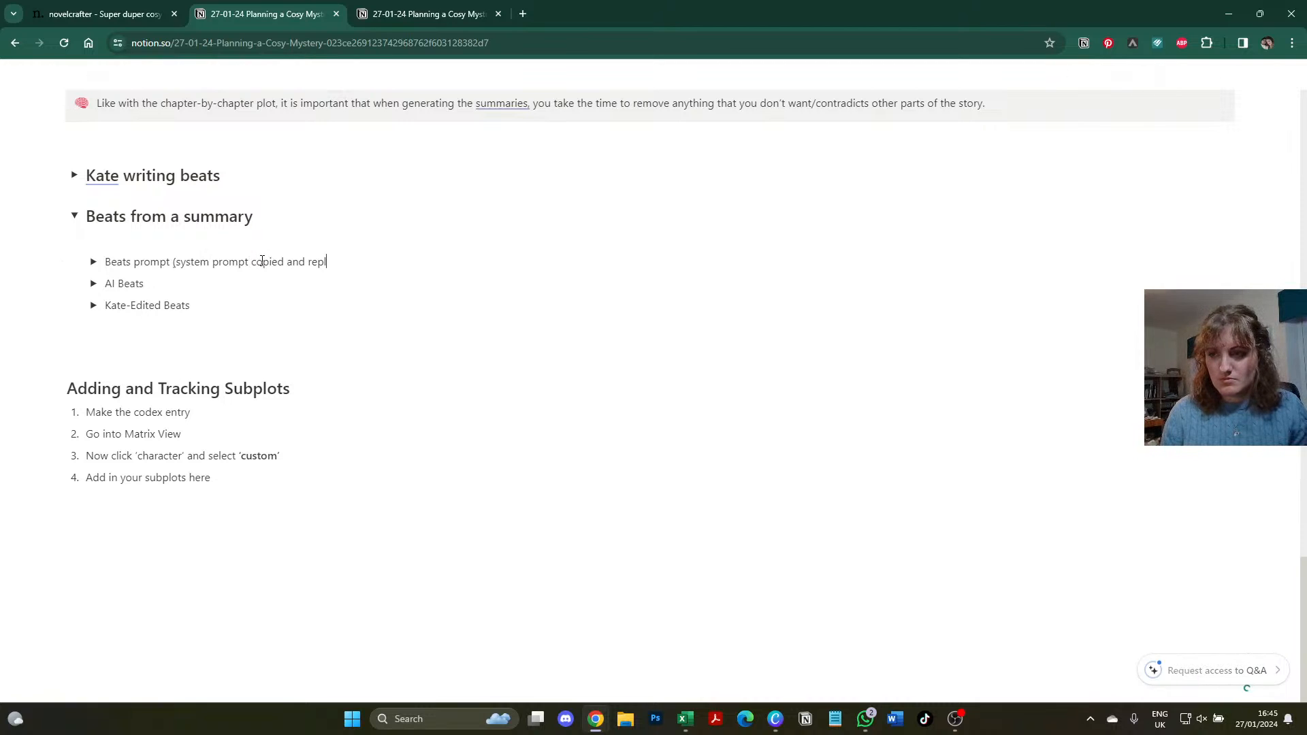
pyautogui.write('aced with this te')
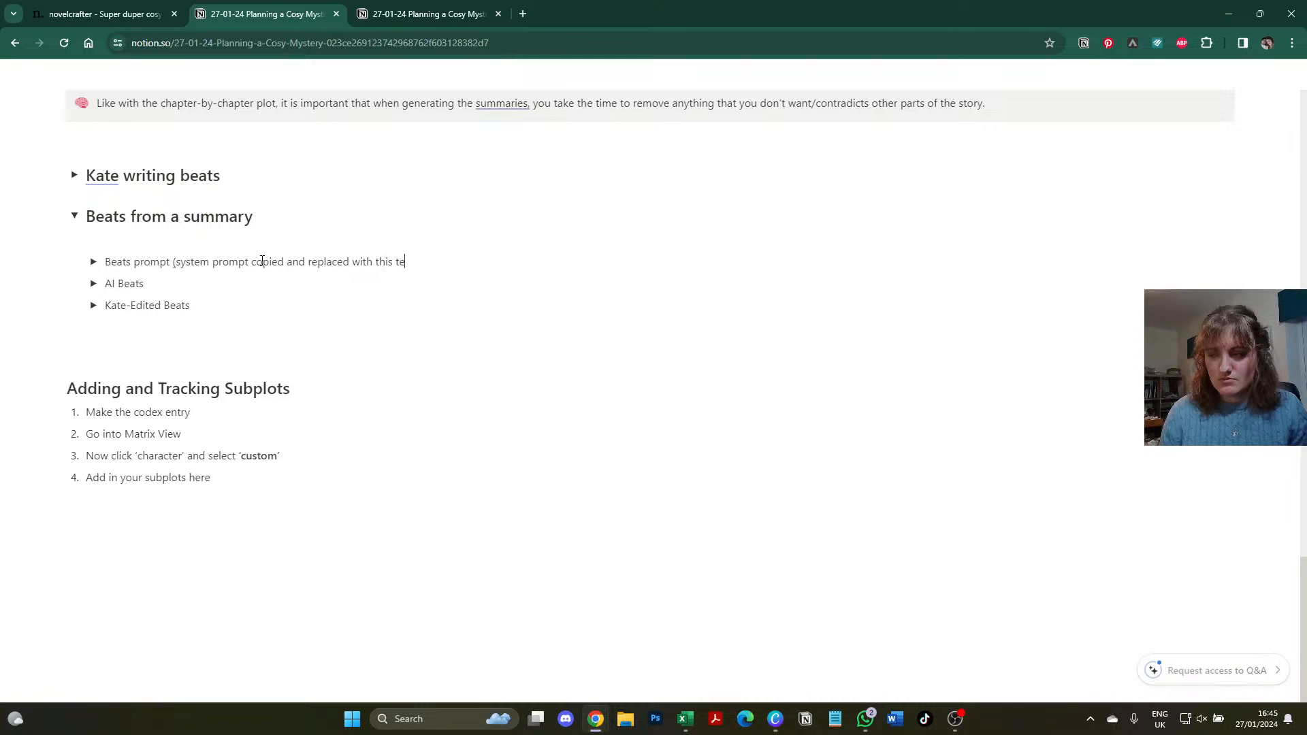
pyautogui.write('xt)')
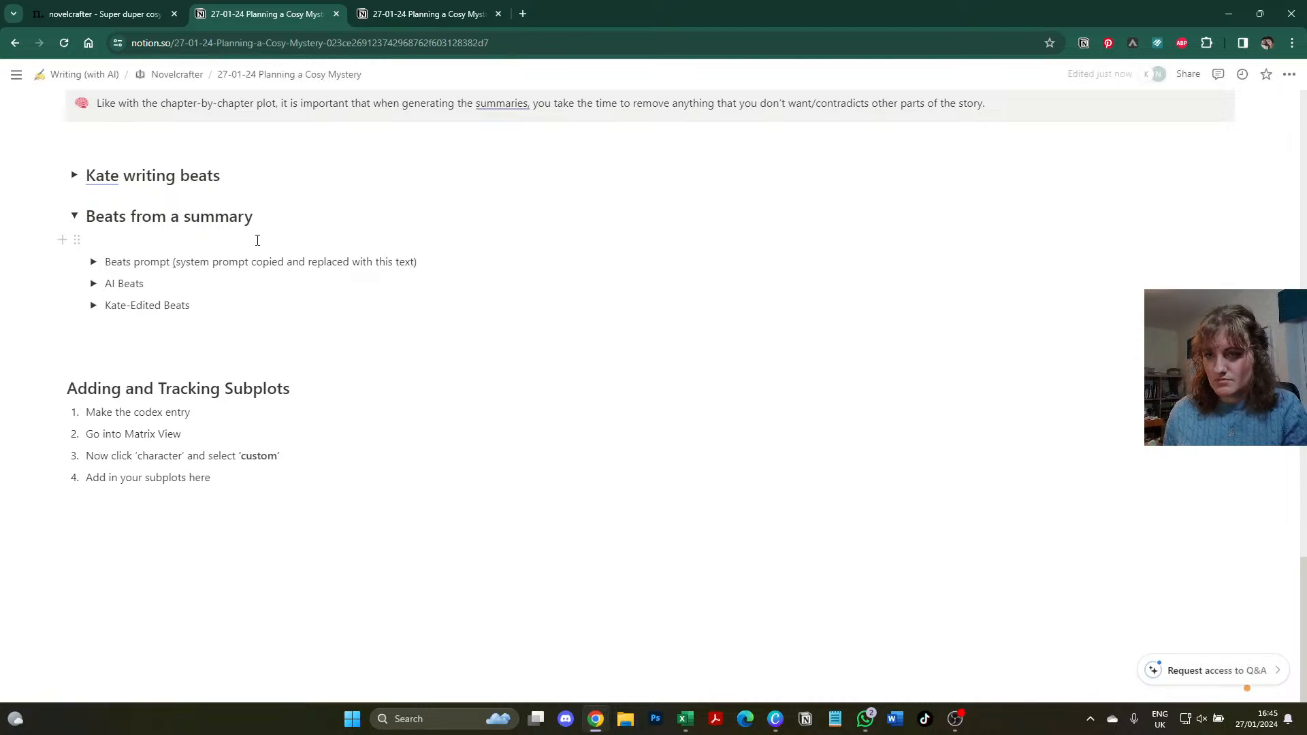
# - Remove the blank line between the "Beats from a summary" heading and the "Beats prompt" toggle
pyautogui.click(258, 240)
pyautogui.press('Delete')
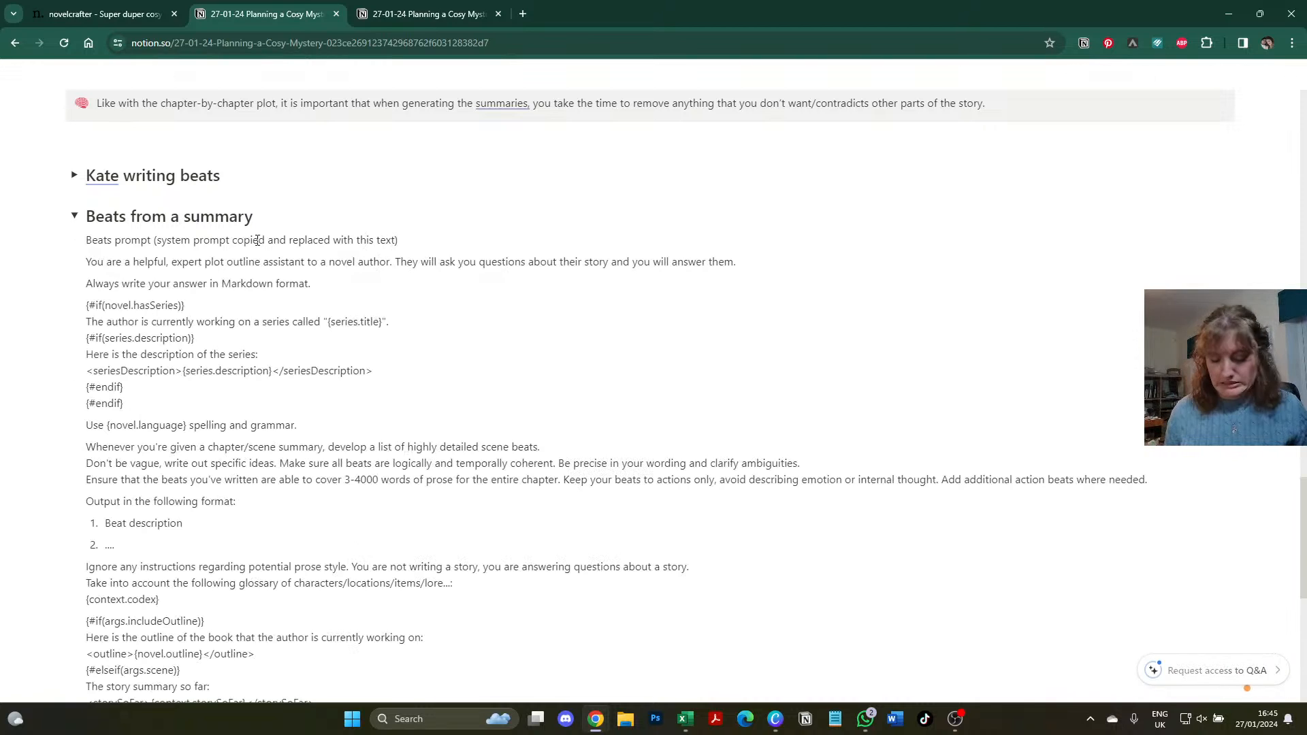
pyautogui.hotkey('ctrl', 'z')
pyautogui.press('BackSpace')
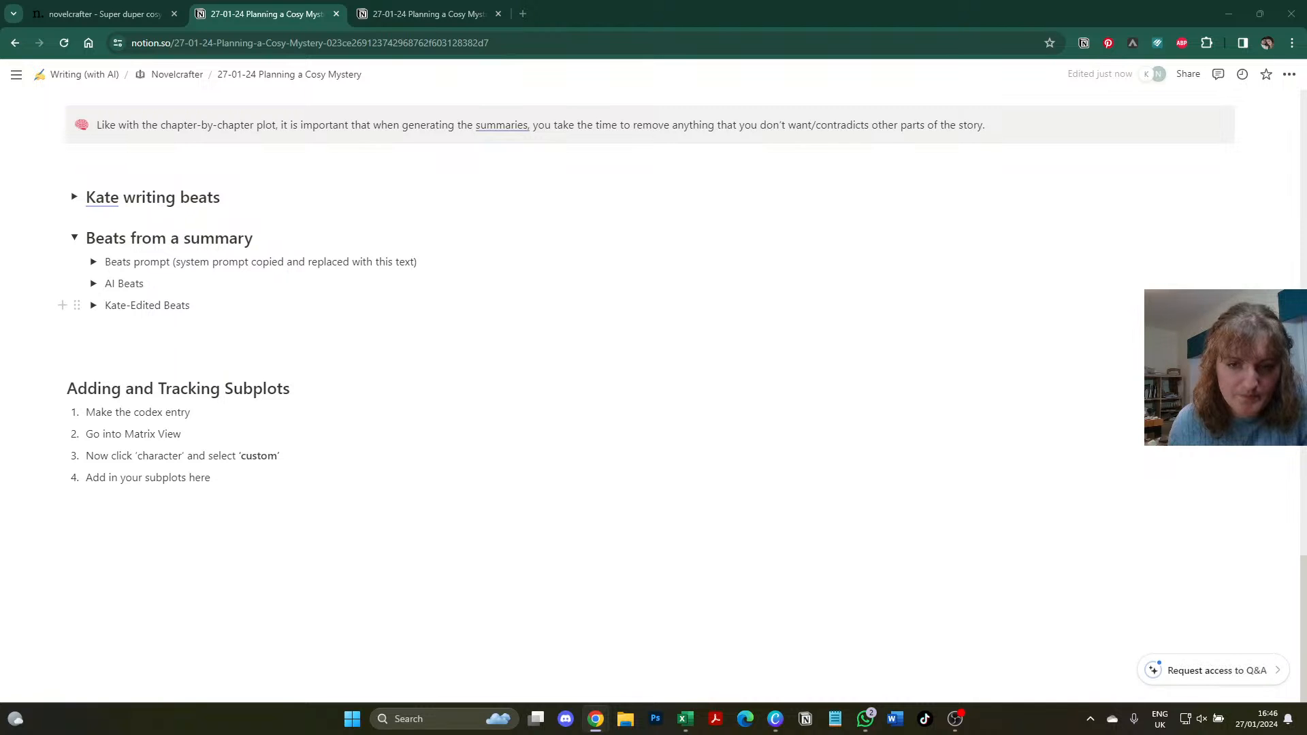
# - Accept the comma-splice correction "summaries;" in the callout about removing contradictions from the generated summaries
pyautogui.scroll(4, 374, 218)
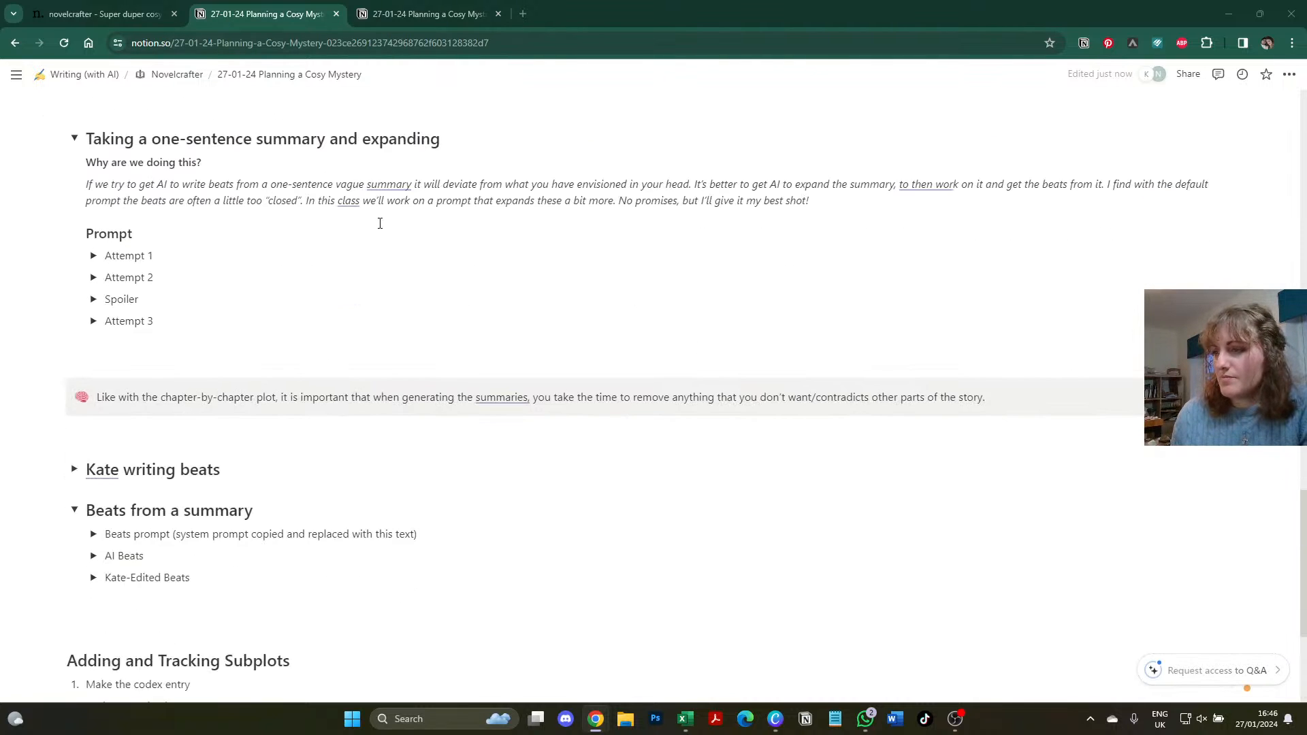
pyautogui.rightClick(489, 399)
pyautogui.click(473, 414)
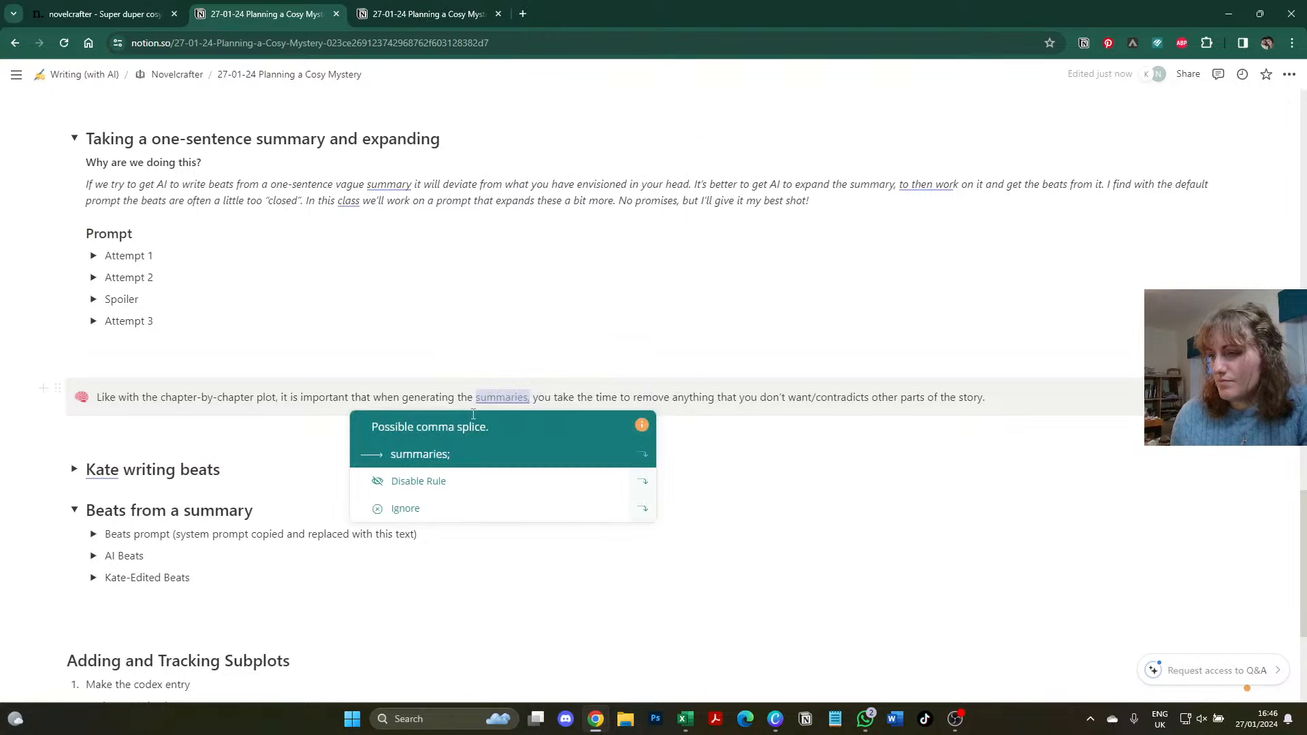
pyautogui.click(474, 420)
# - Correct "lets" to "let's" in the heading of item 3 about adding in the subplots
pyautogui.scroll(1, 519, 361)
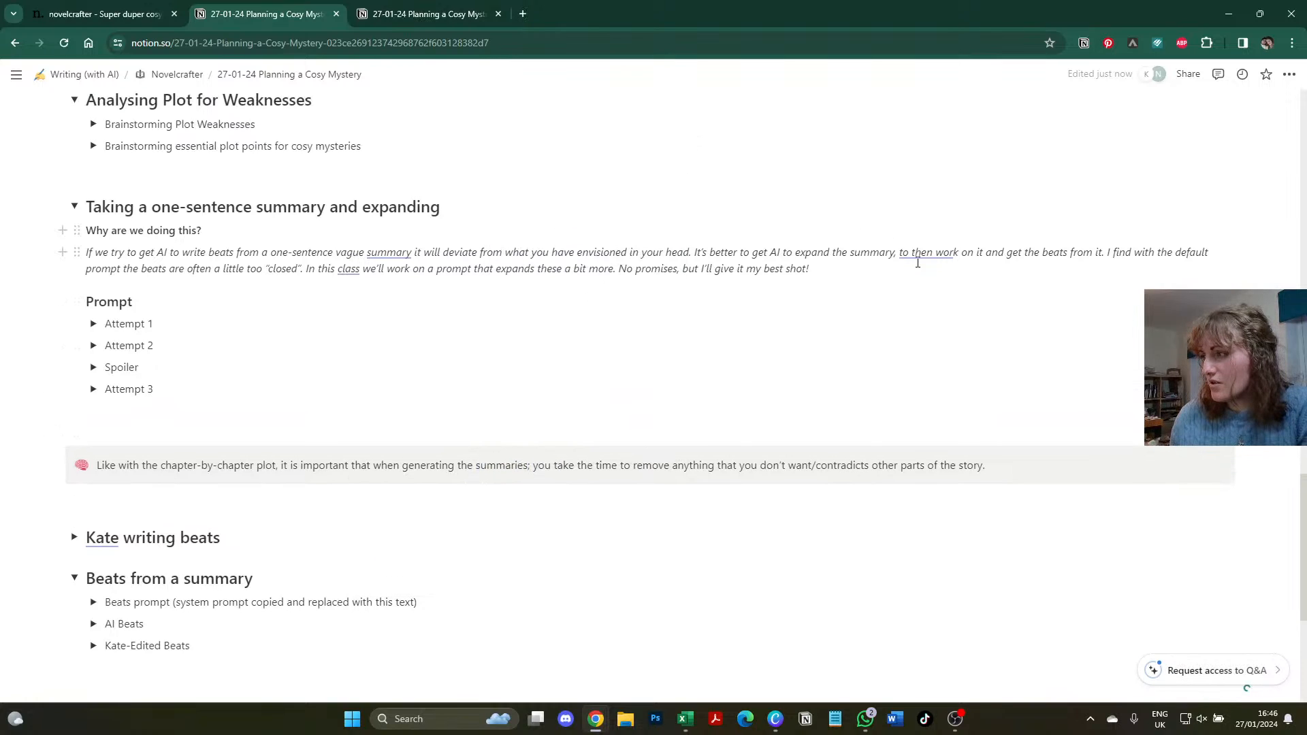
pyautogui.scroll(3, 581, 249)
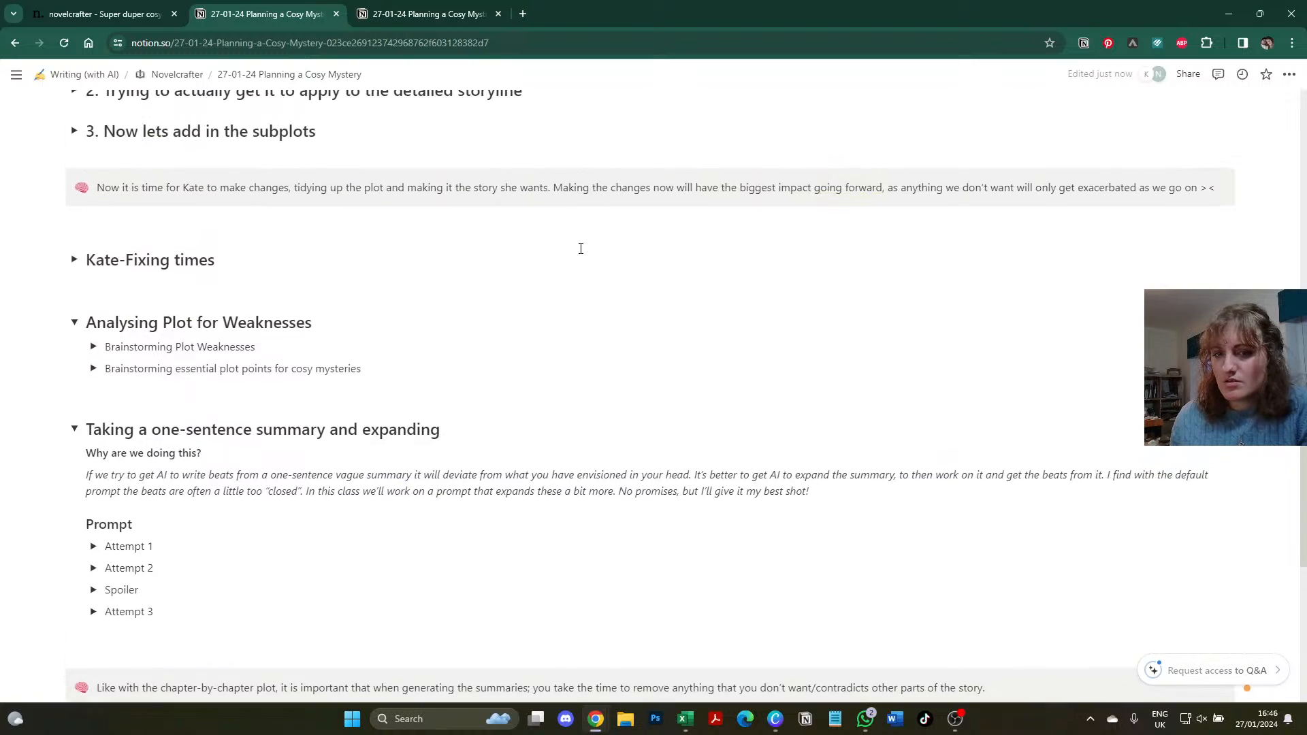
pyautogui.scroll(3, 580, 248)
pyautogui.moveTo(162, 318)
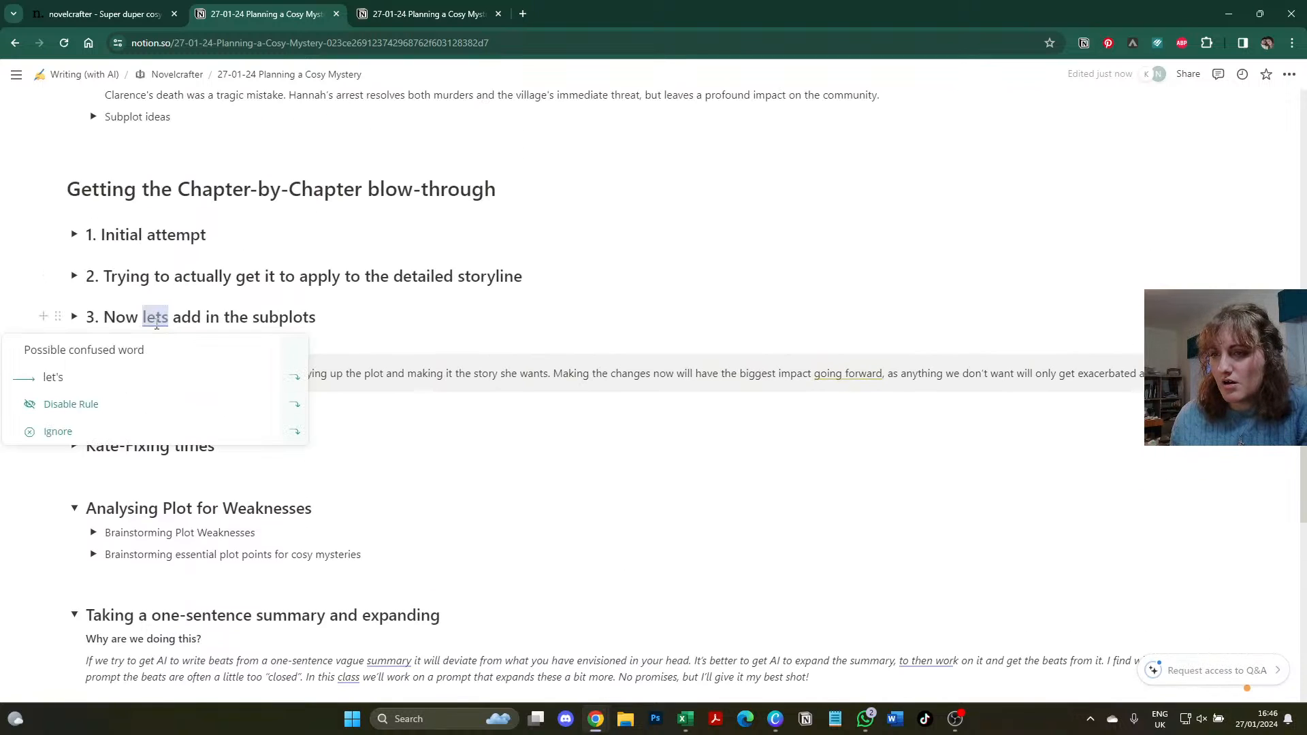
pyautogui.click(145, 351)
# - Collapse the edited summary toggle under the "What we already have" heading
pyautogui.scroll(2, 79, 318)
pyautogui.scroll(6, 79, 318)
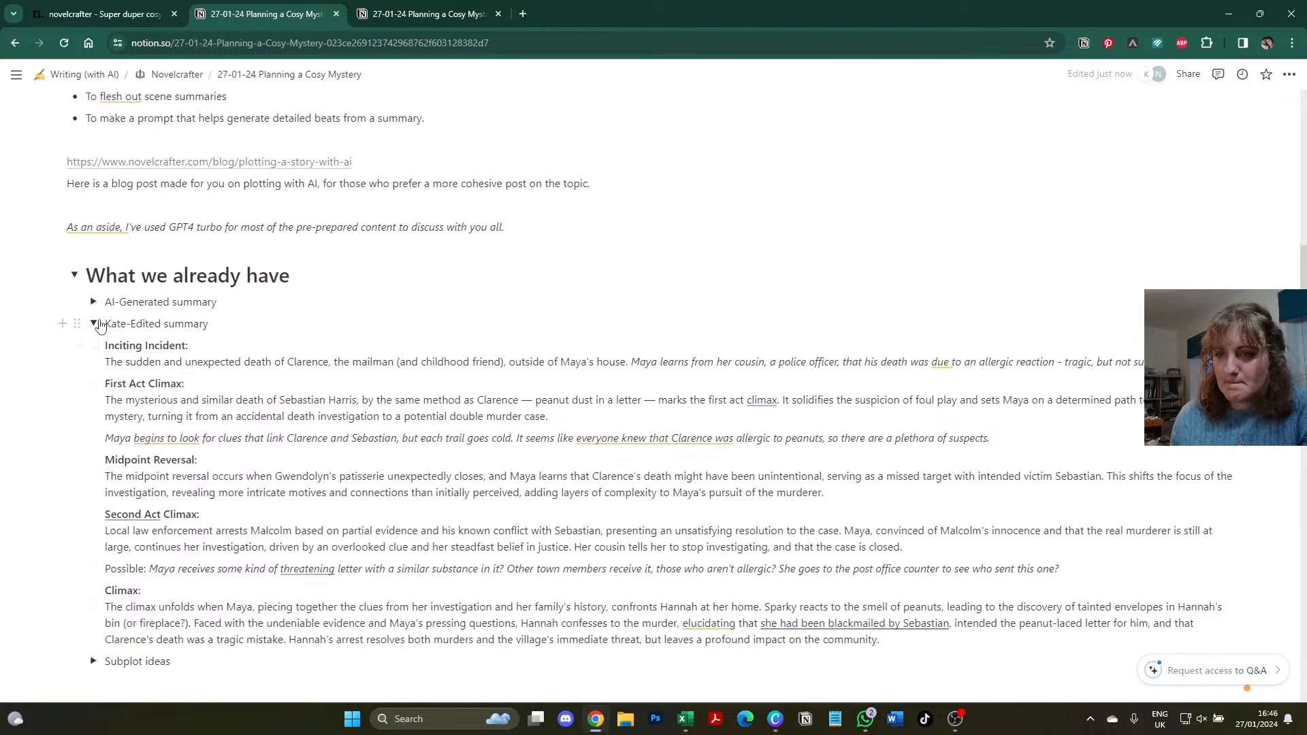
pyautogui.click(94, 324)
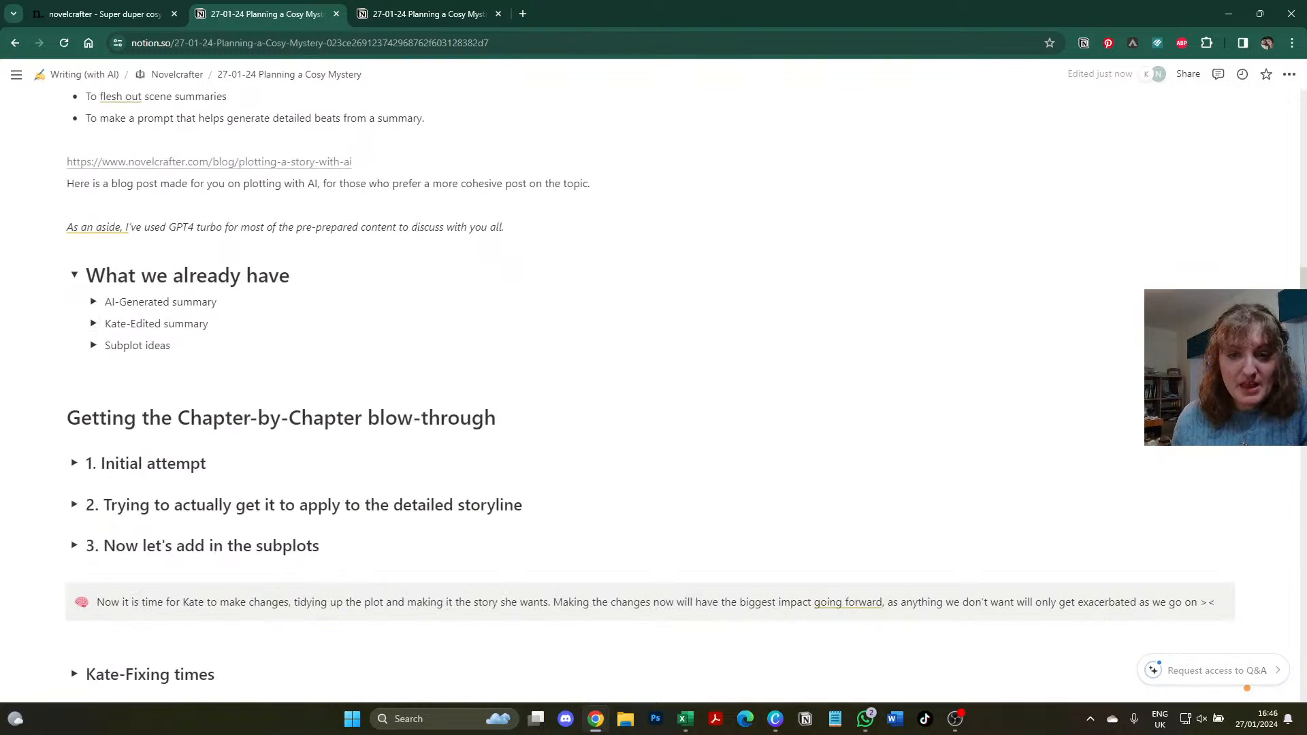
# - Accept the style suggestion that removes "As an aside," from the italic sentence about GPT4 turbo
pyautogui.scroll(2, 600, 287)
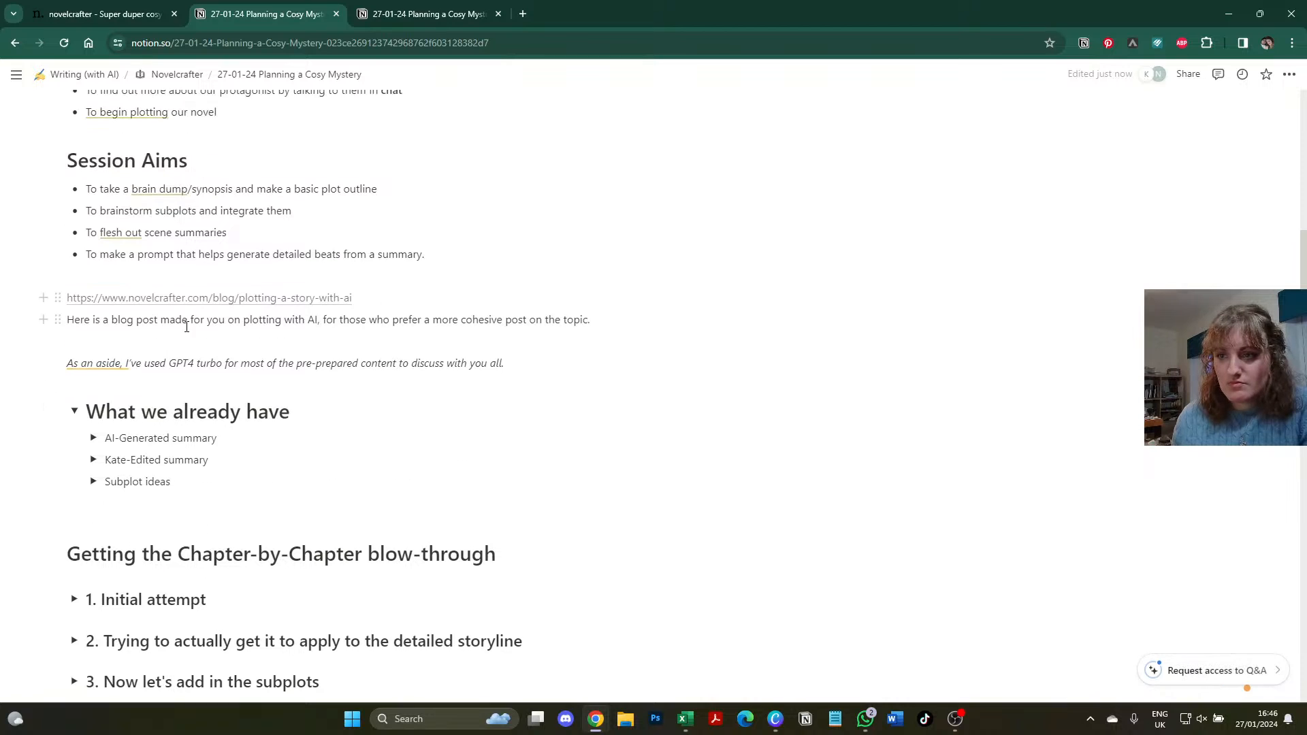
pyautogui.moveTo(90, 368)
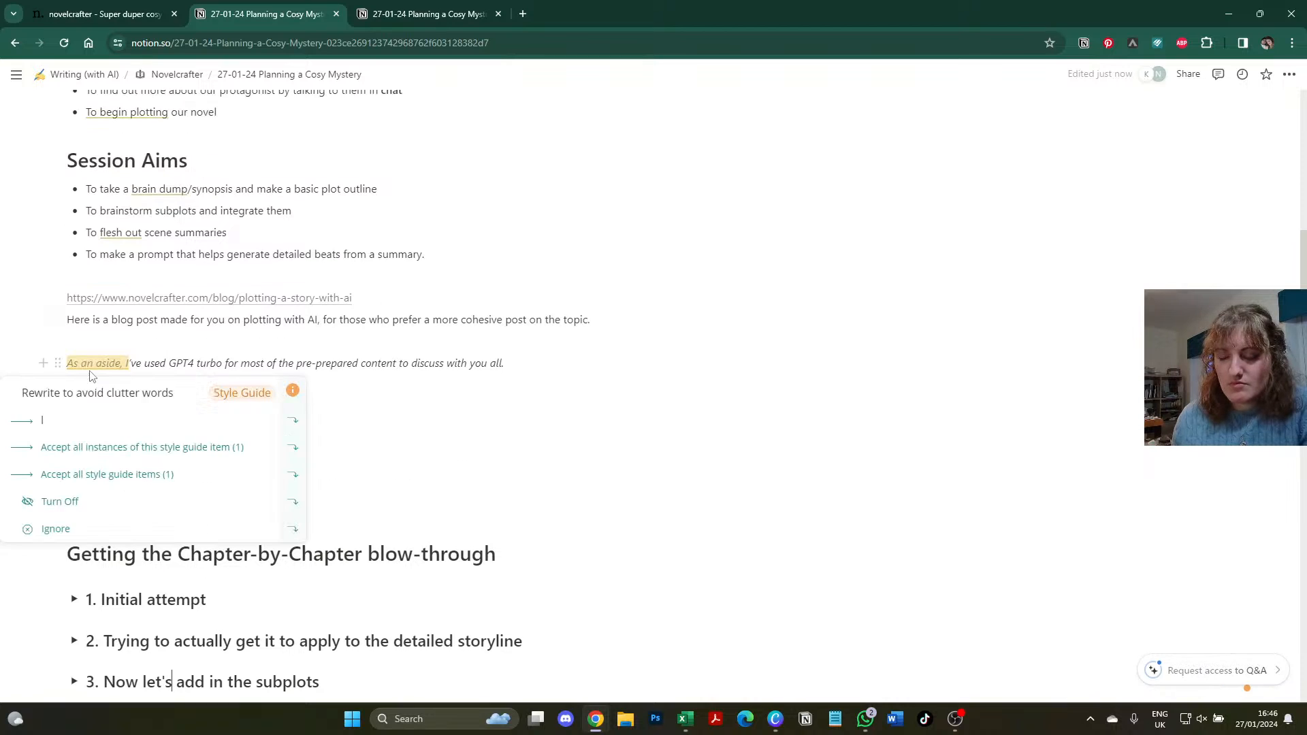
pyautogui.click(93, 422)
pyautogui.scroll(4, 109, 214)
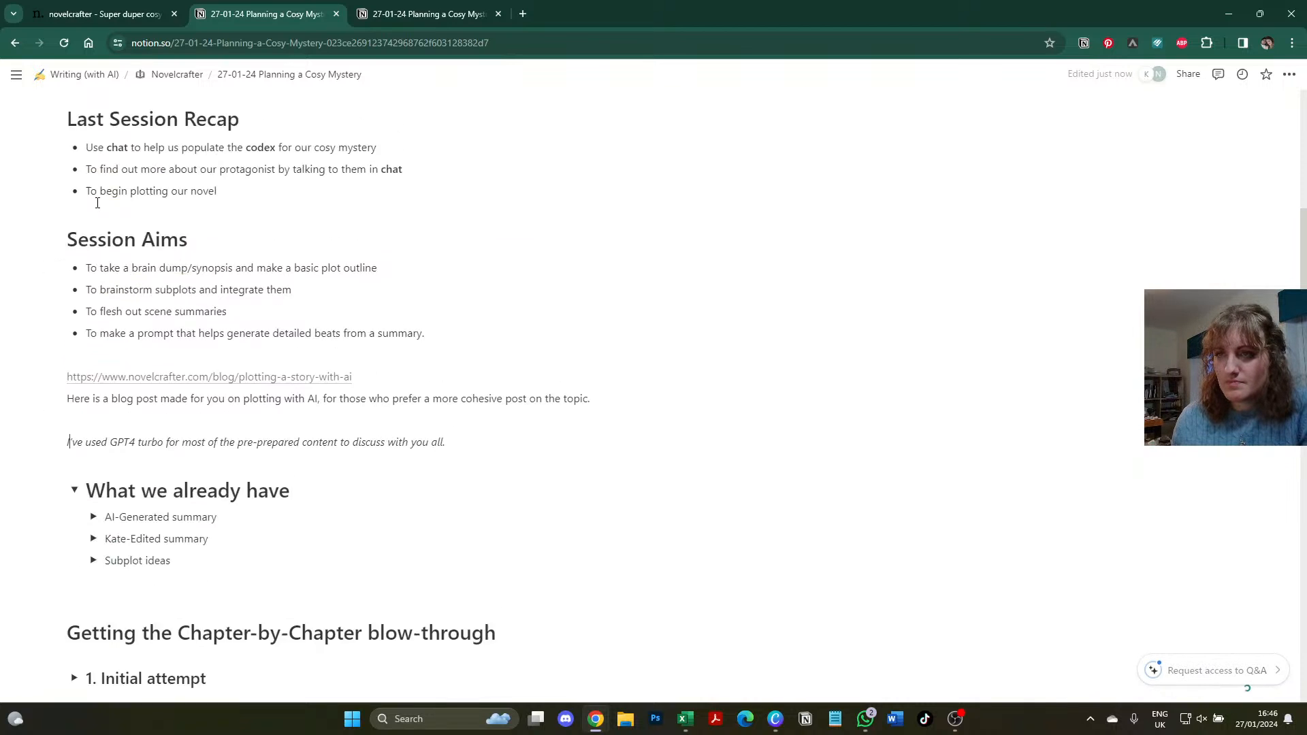
# - Switch to Novelcrafter, show the novel's plan, and create a new codex entry of the Subplot type
pyautogui.scroll(-6, 98, 205)
pyautogui.scroll(-15, 98, 205)
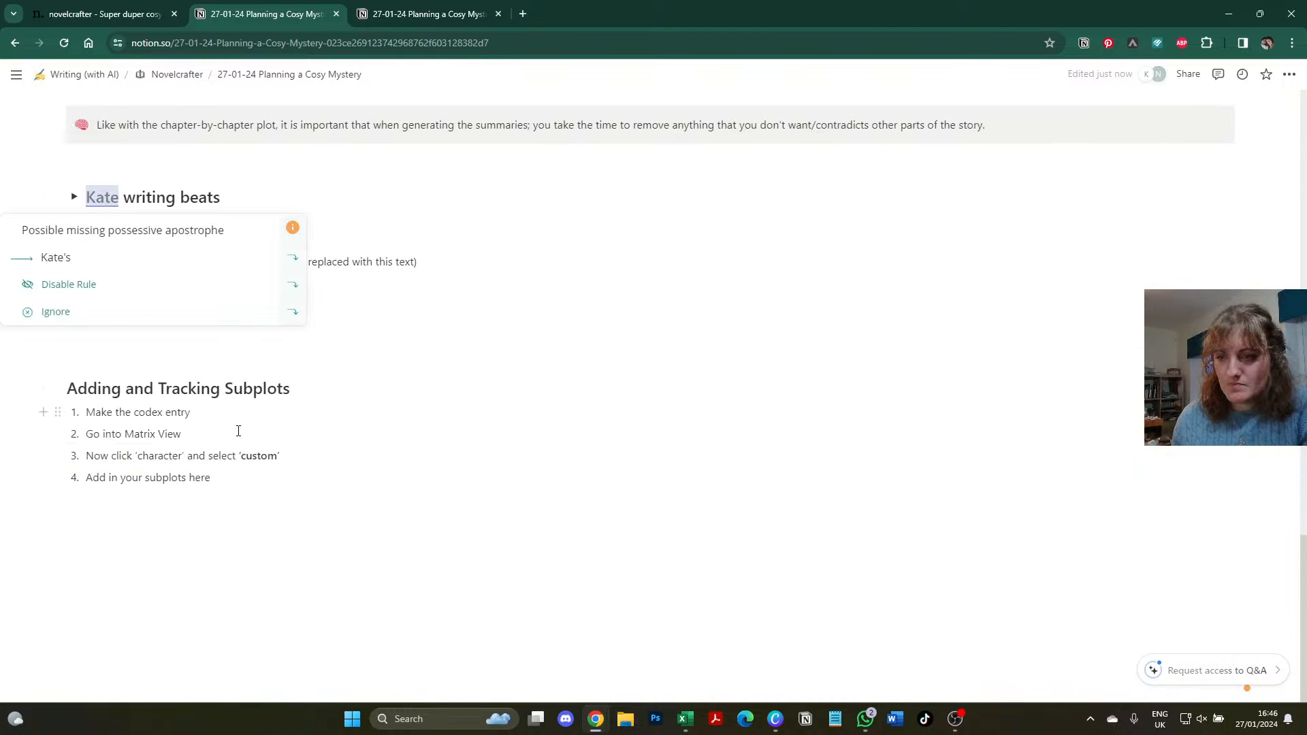
pyautogui.click(221, 357)
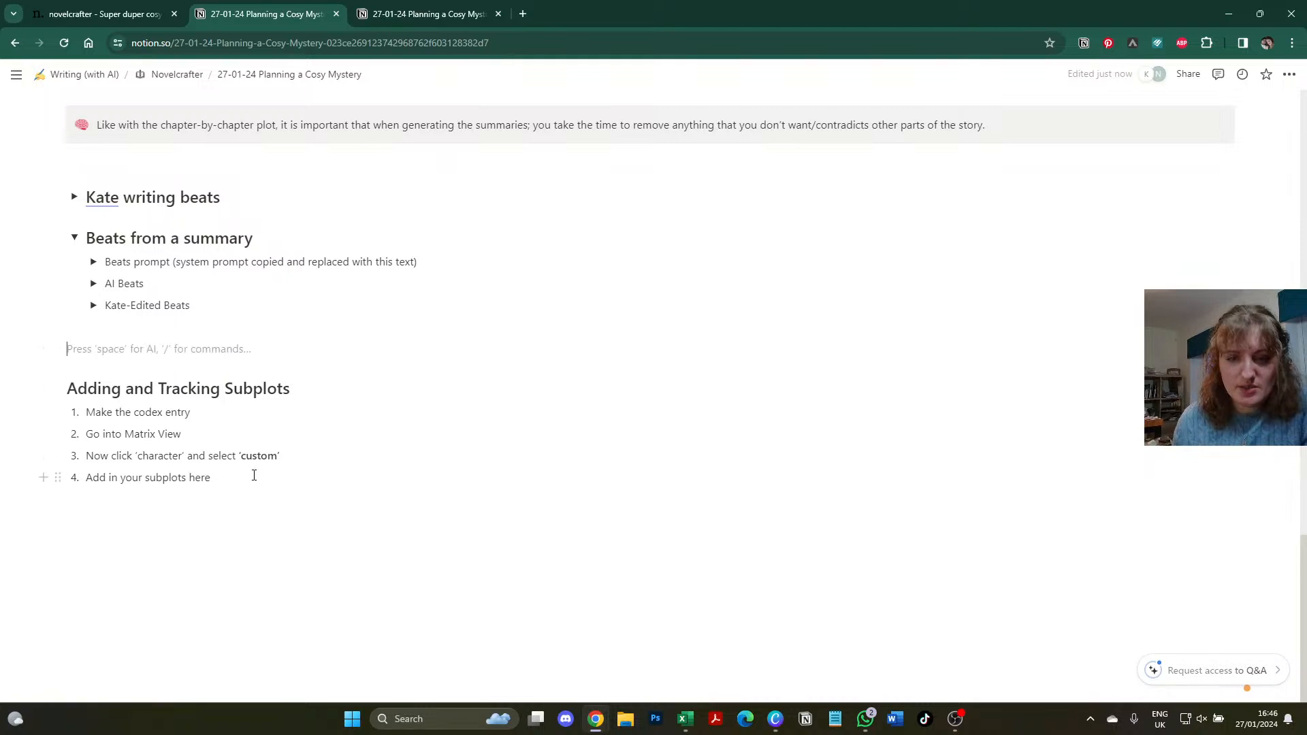
pyautogui.click(150, 17)
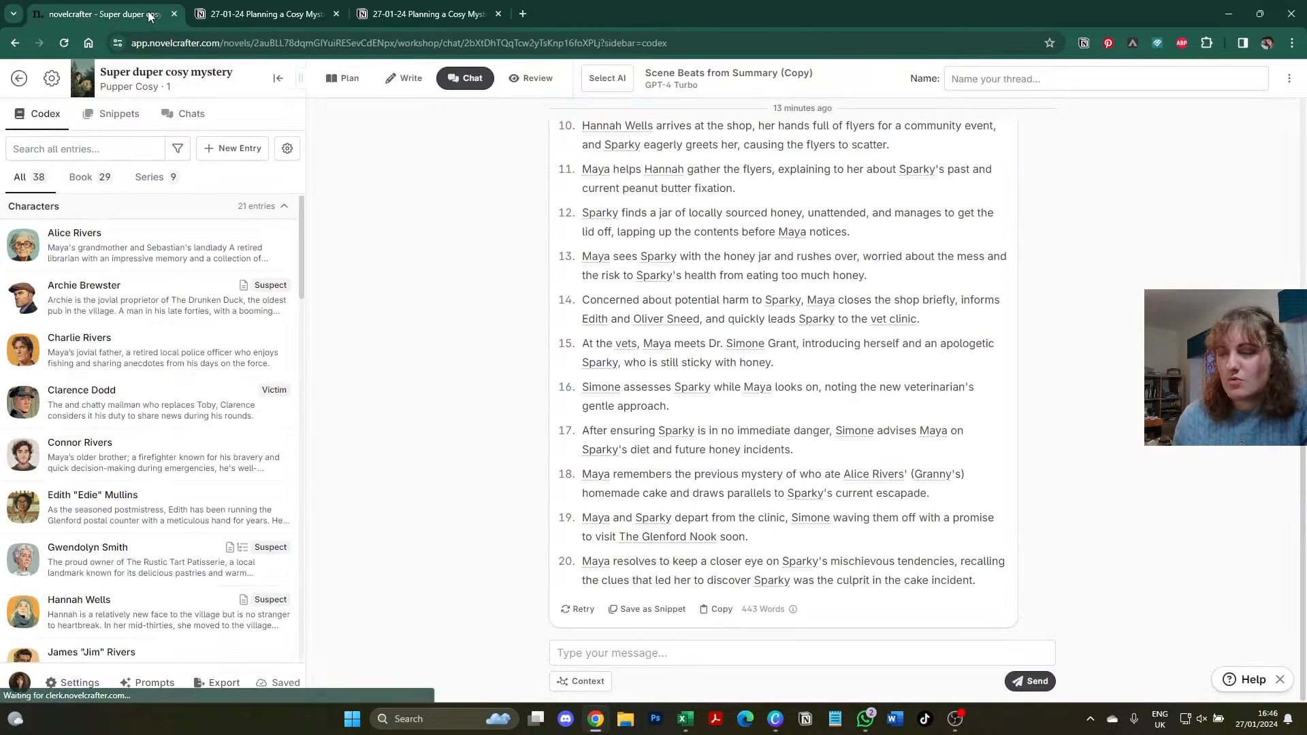
pyautogui.click(325, 83)
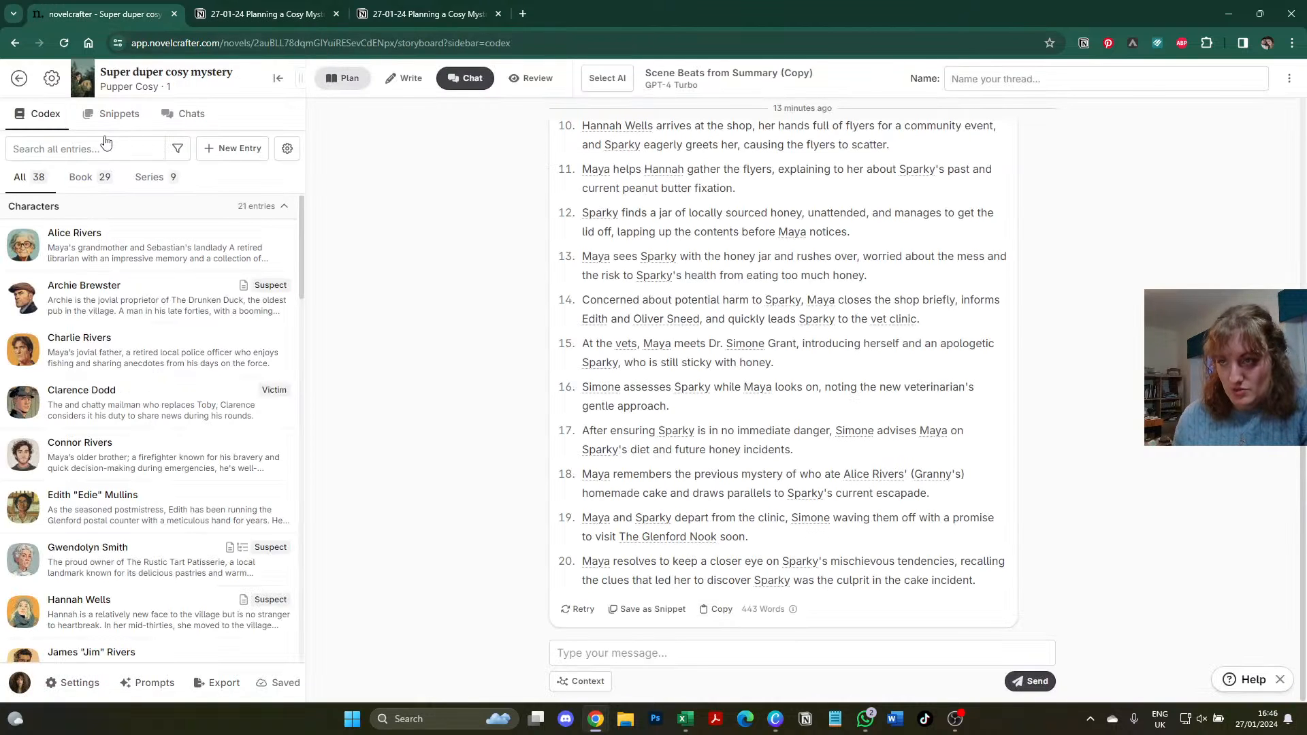
pyautogui.click(218, 151)
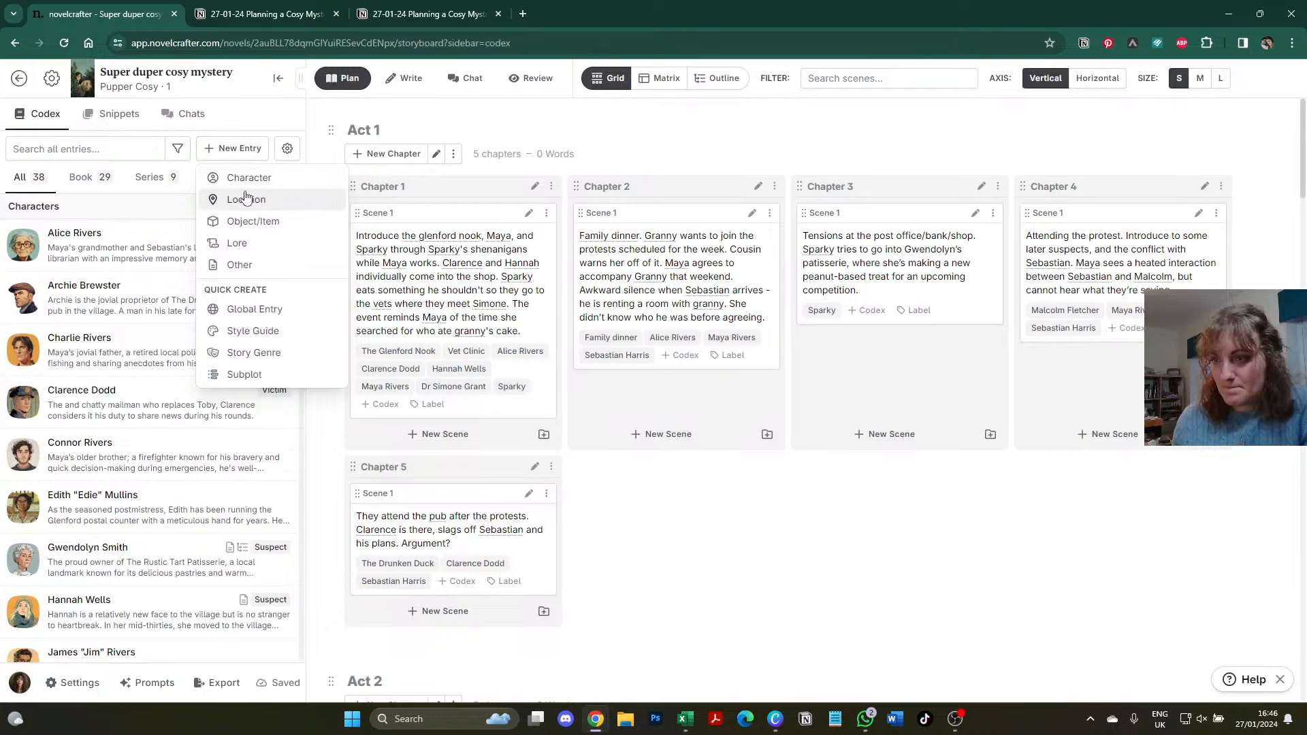
pyautogui.click(269, 371)
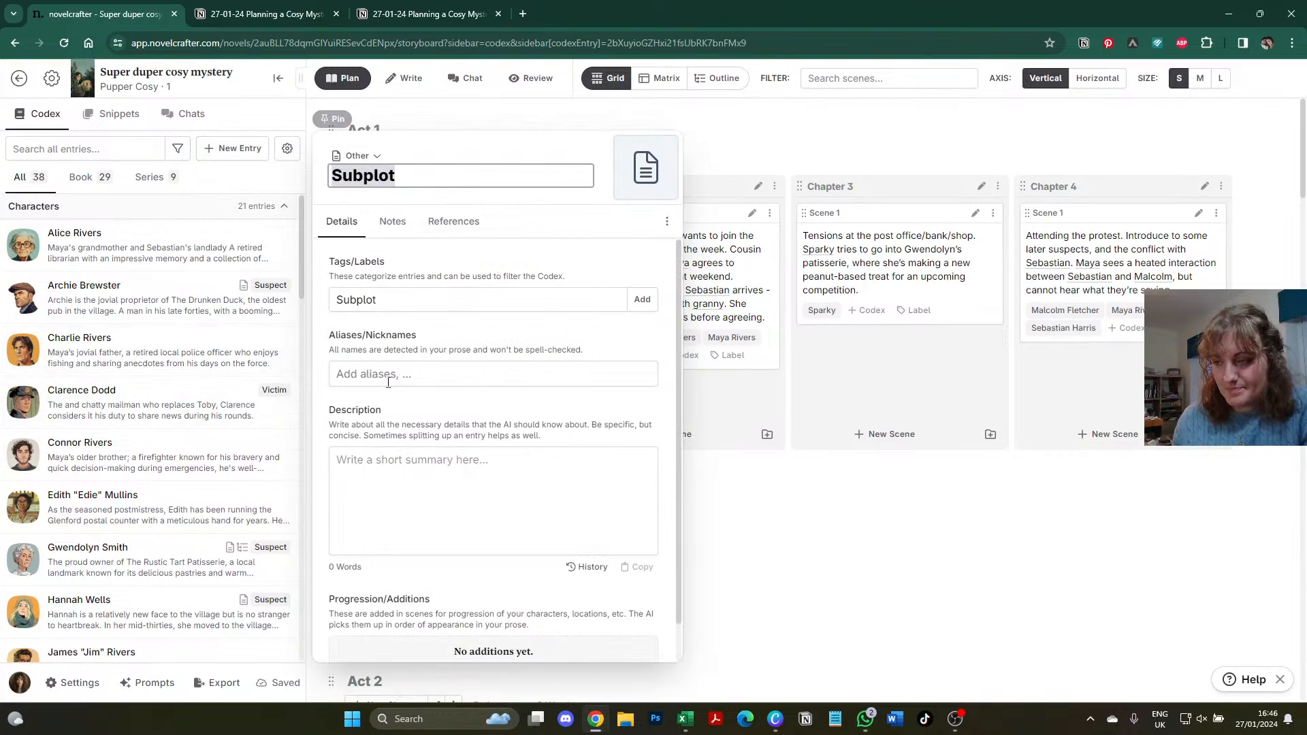
# - Enter "Simone and Maya's strangers to friends to lovers." as the description of the new Subplot entry
pyautogui.click(408, 490)
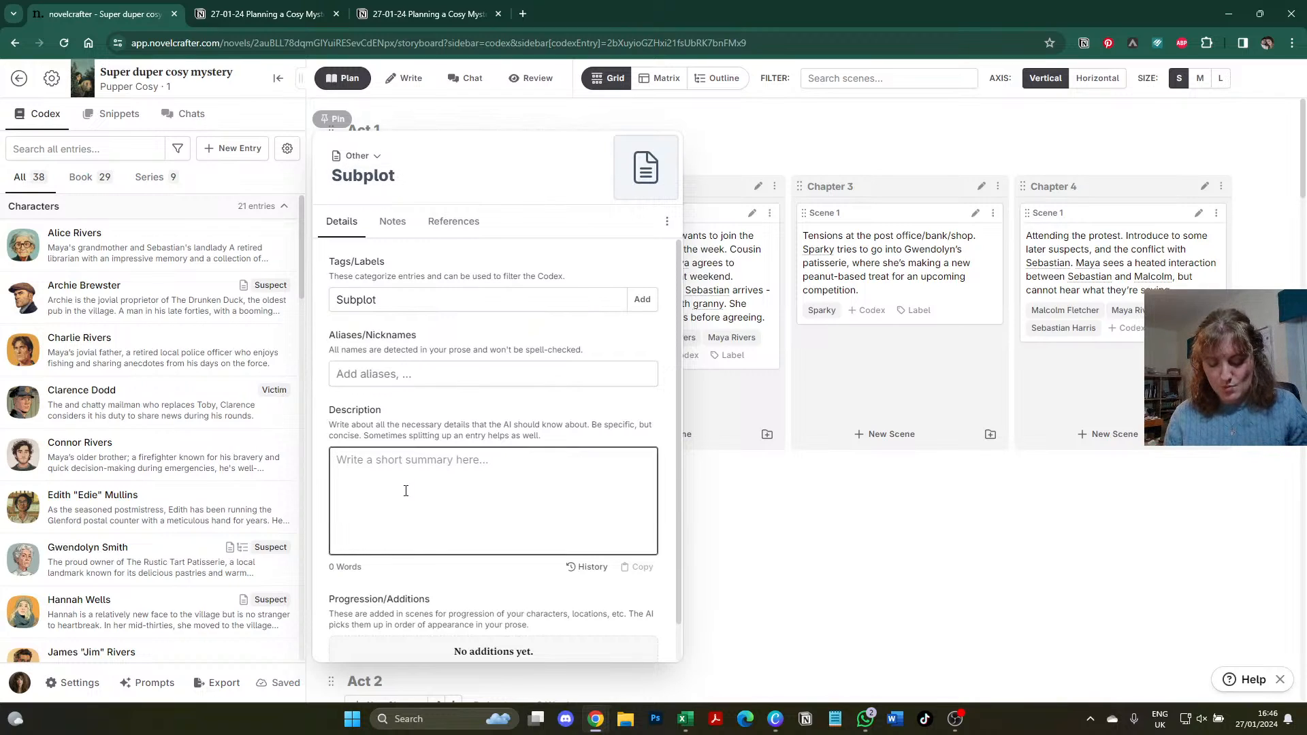
pyautogui.write('Simone and Ma')
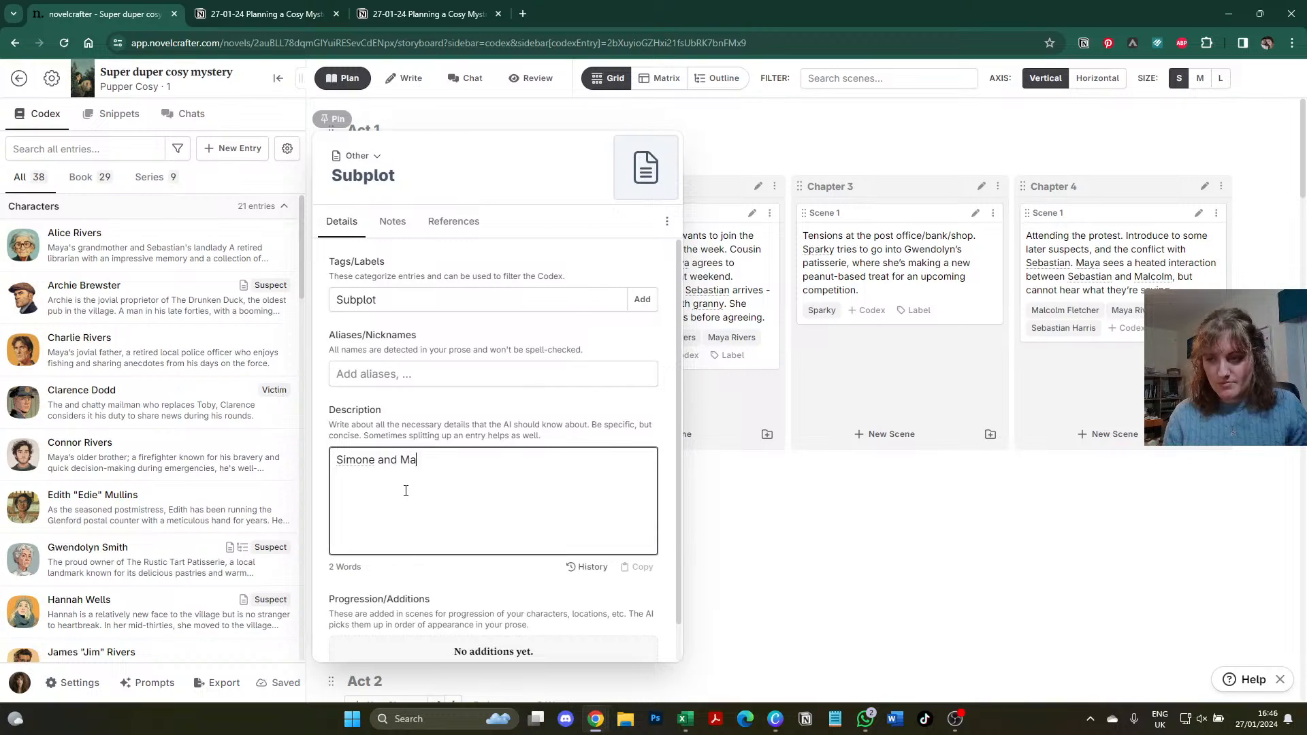
pyautogui.write("ya's ")
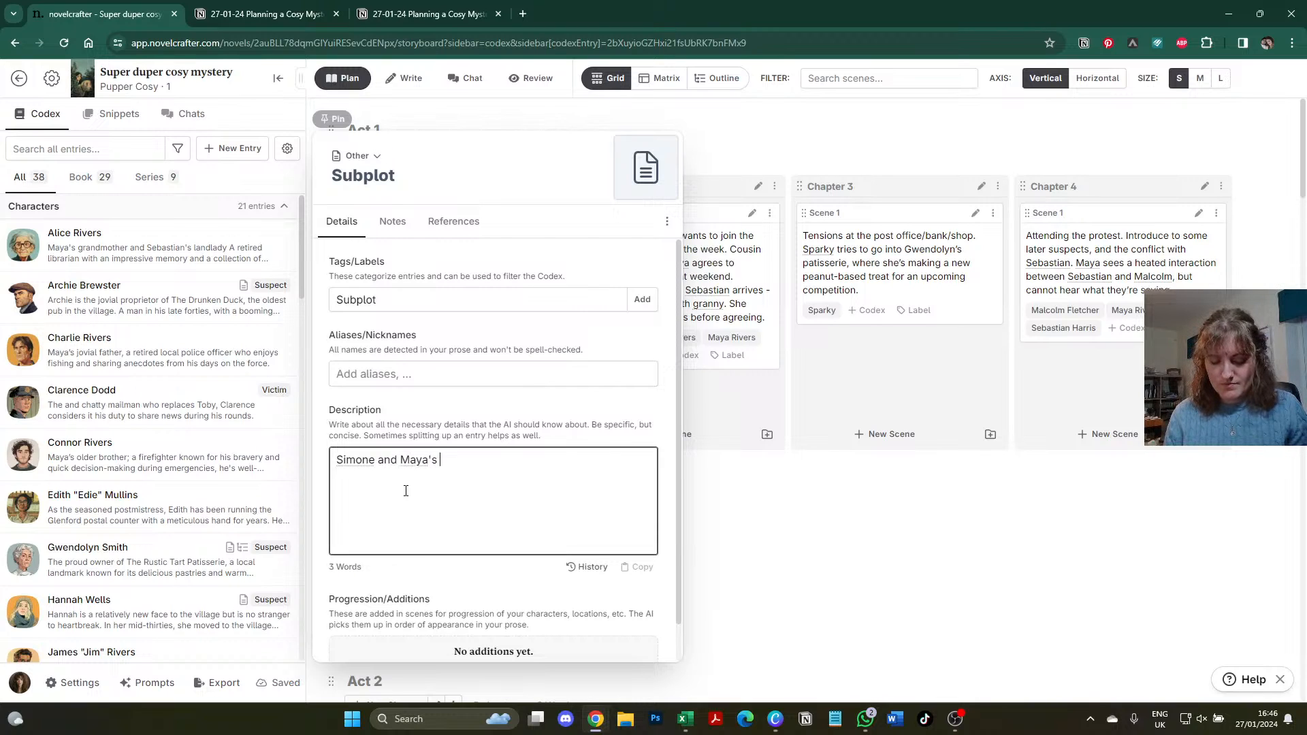
pyautogui.write('strangers to fri')
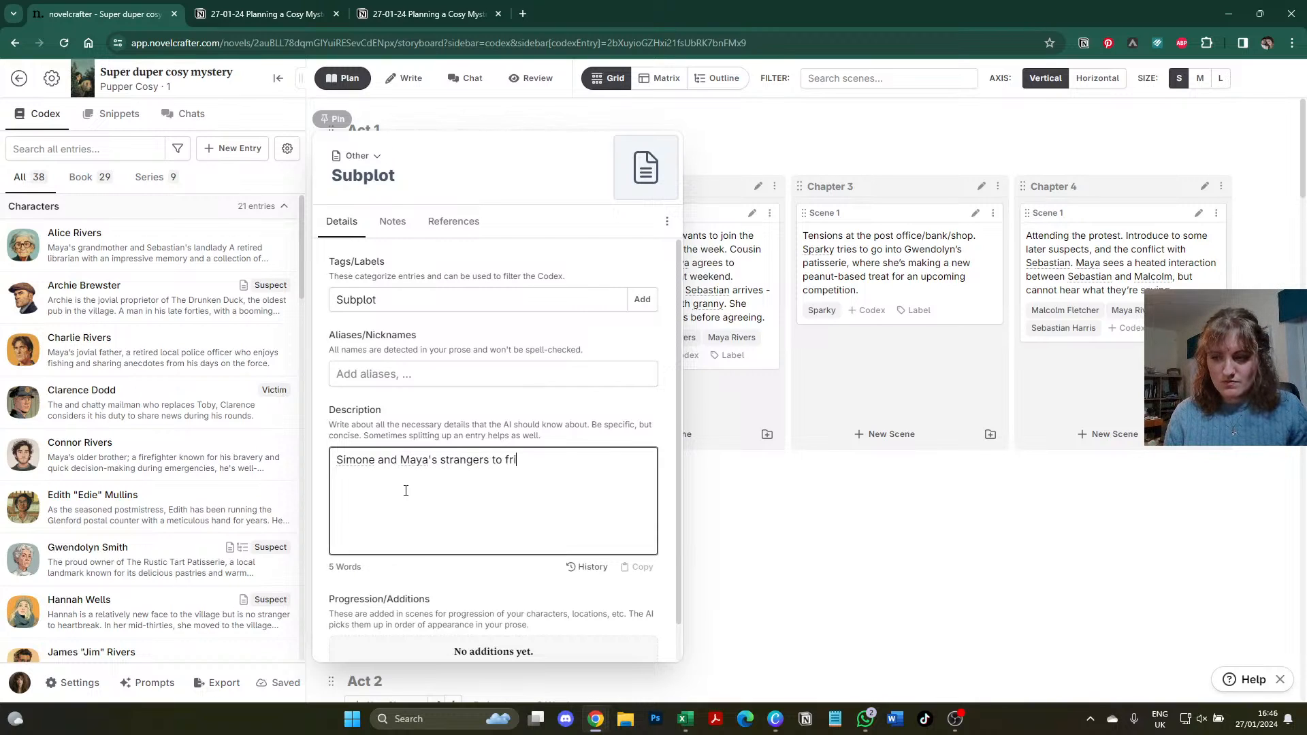
pyautogui.write('ends to lovers.')
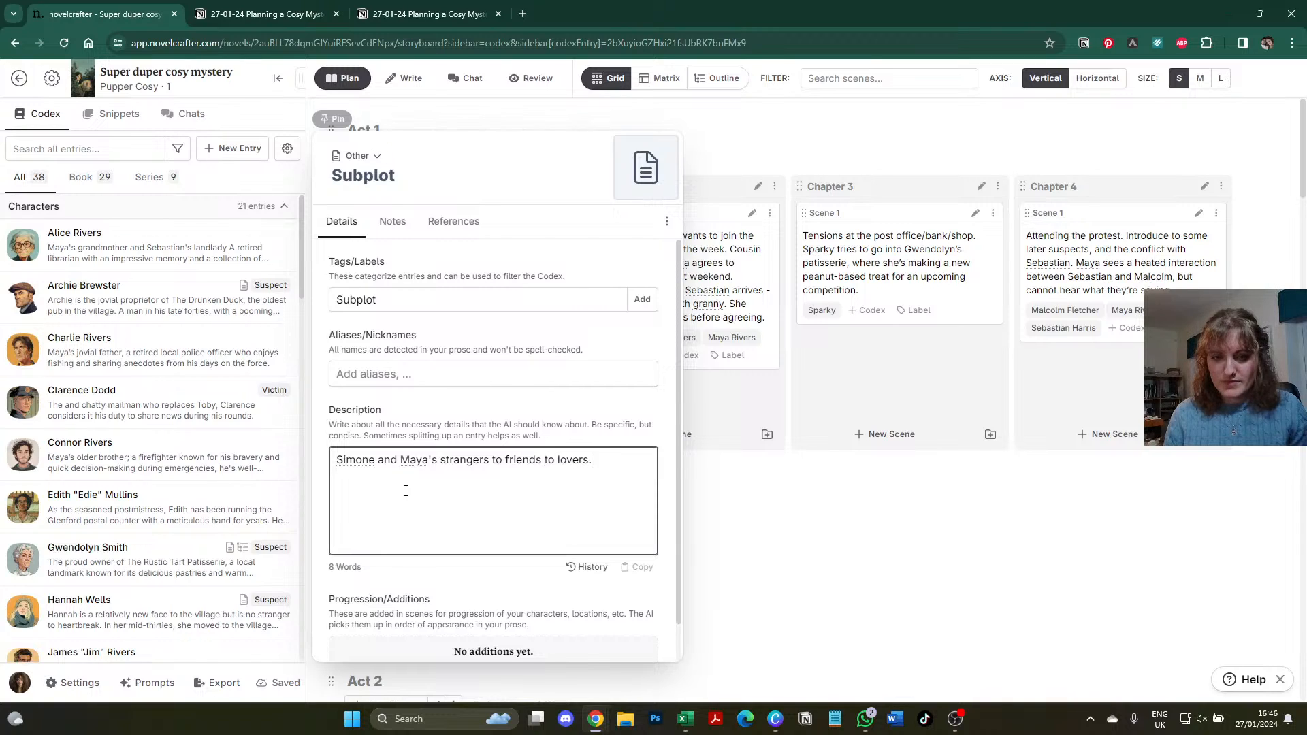
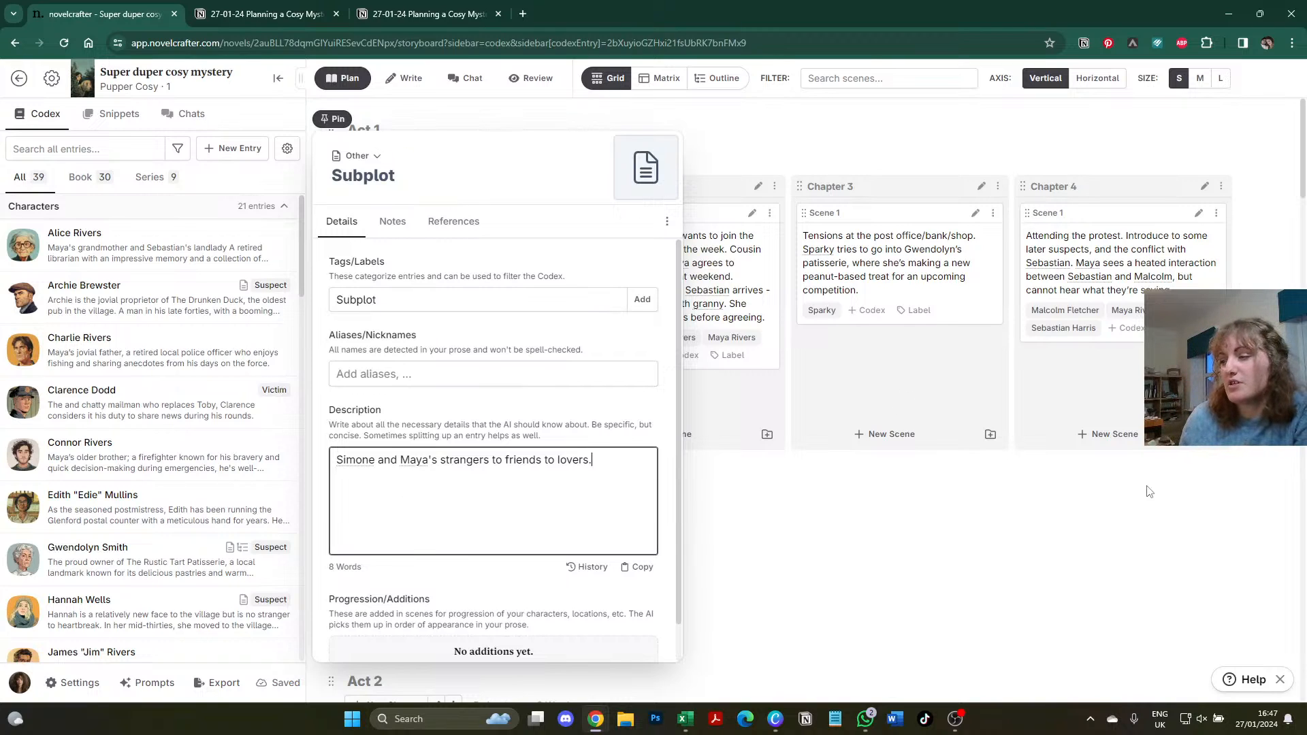
# - Open a new chat thread and view which context options can be included, leaving all of them unselected
pyautogui.click(465, 79)
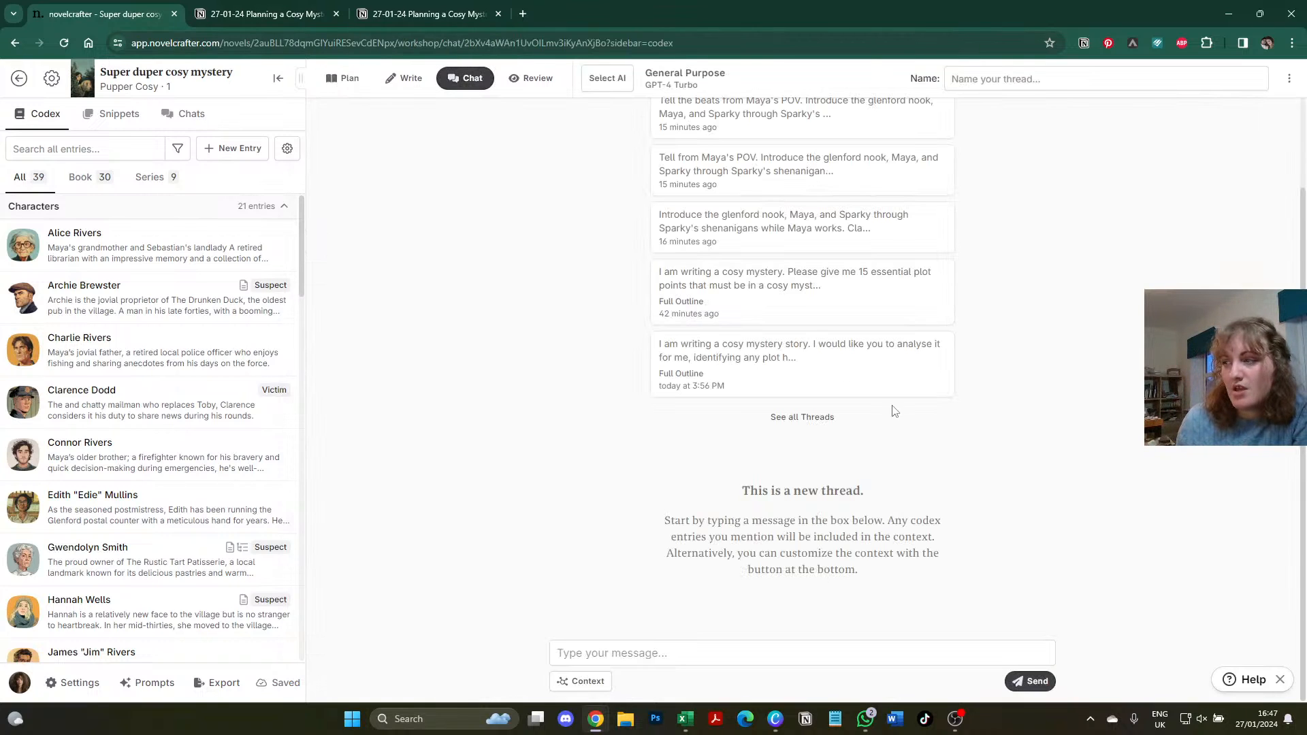
pyautogui.click(576, 683)
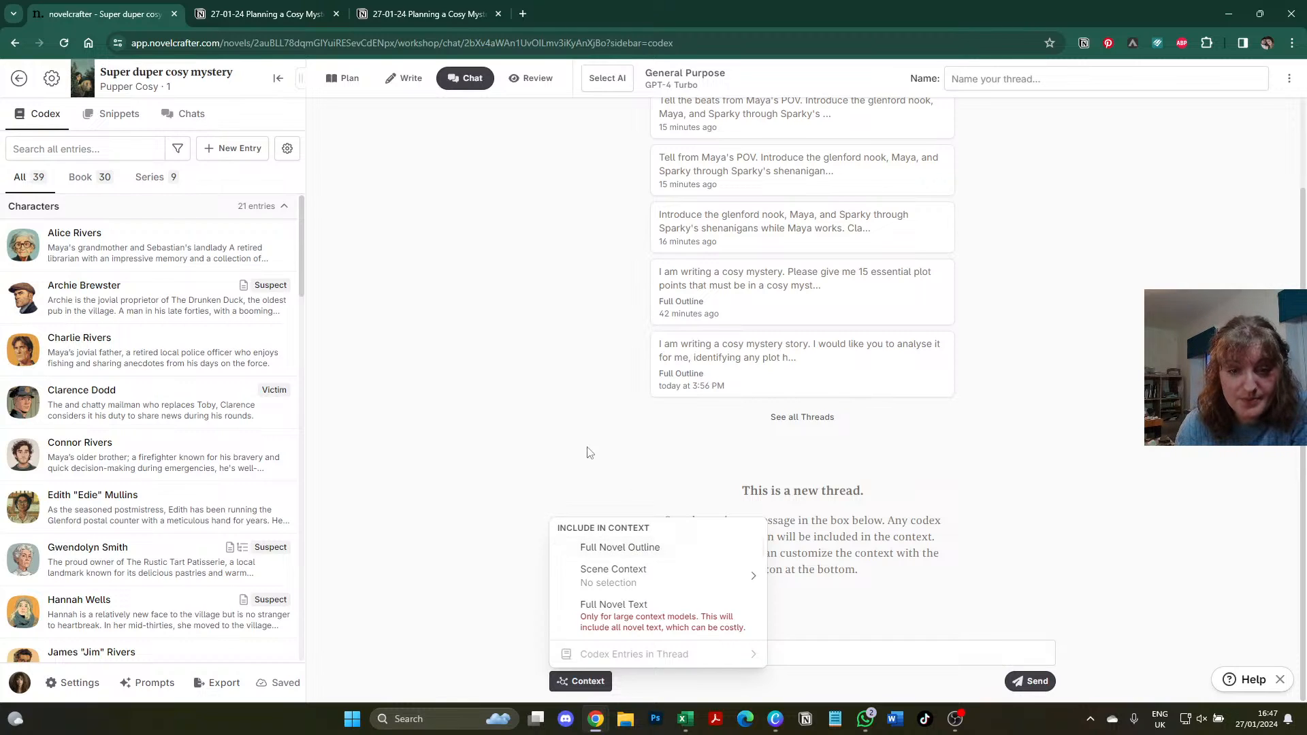
pyautogui.click(563, 432)
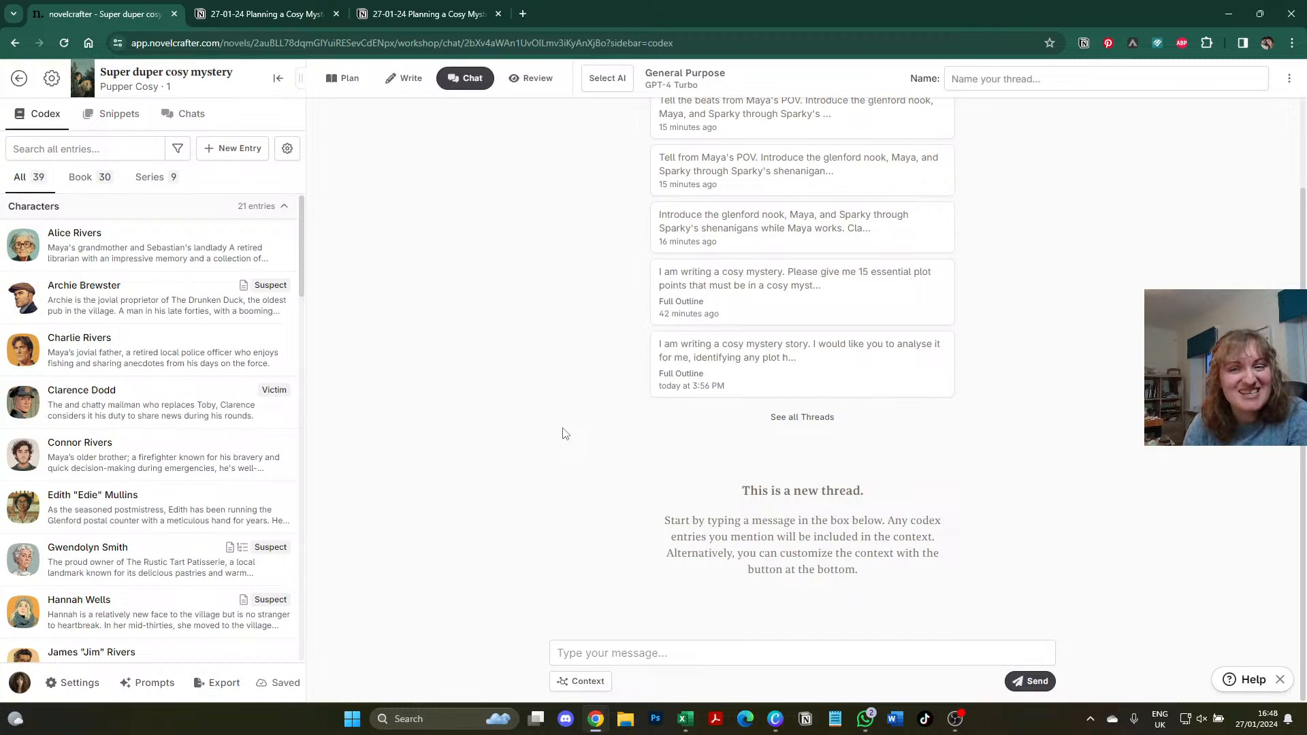
# - Return to the plan, find the Subplot entry in the codex's Others group, view its details, and close it
pyautogui.click(349, 78)
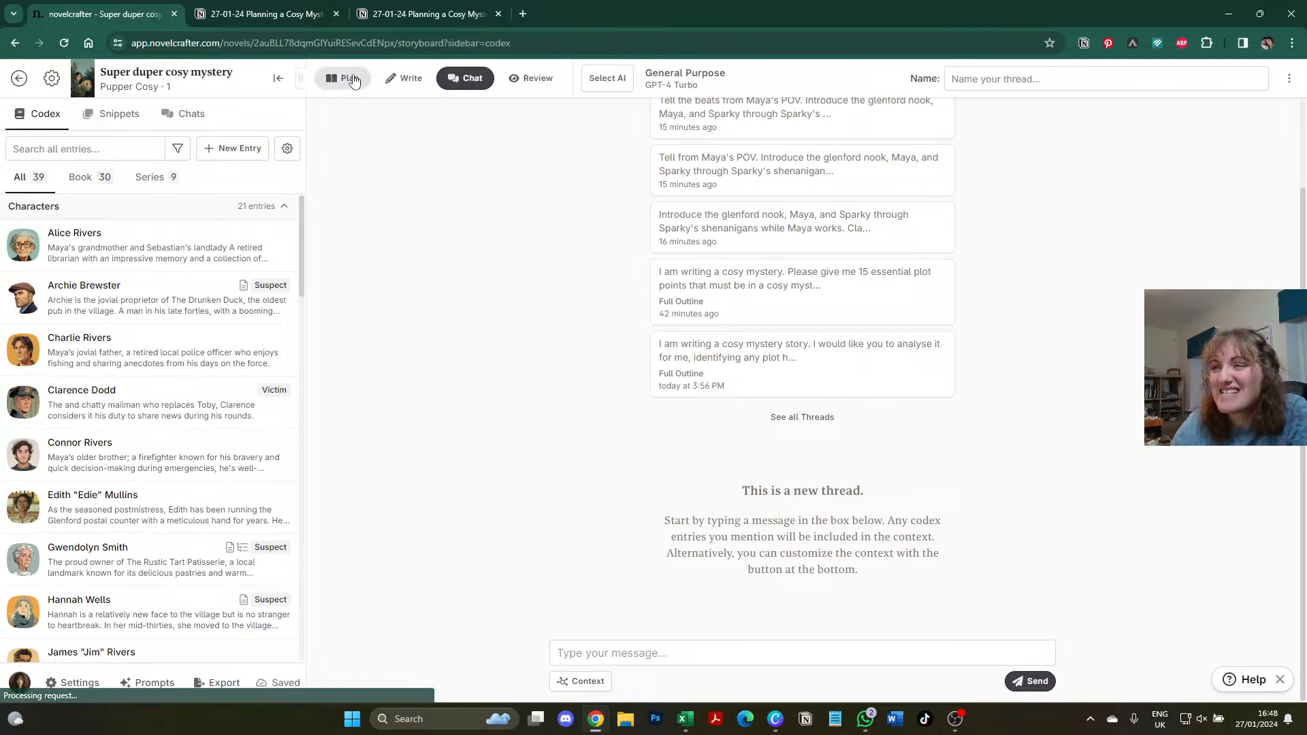
pyautogui.scroll(-7, 93, 492)
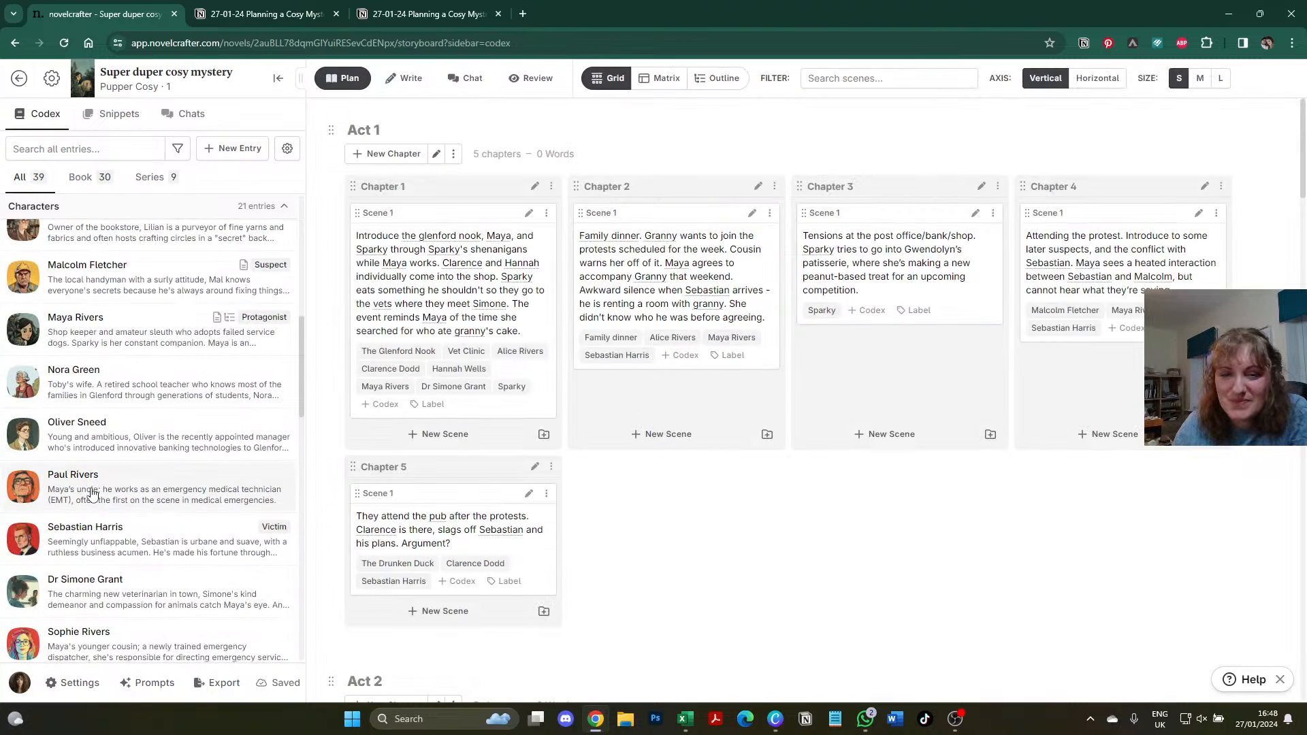
pyautogui.scroll(3, 93, 491)
pyautogui.scroll(2, 93, 492)
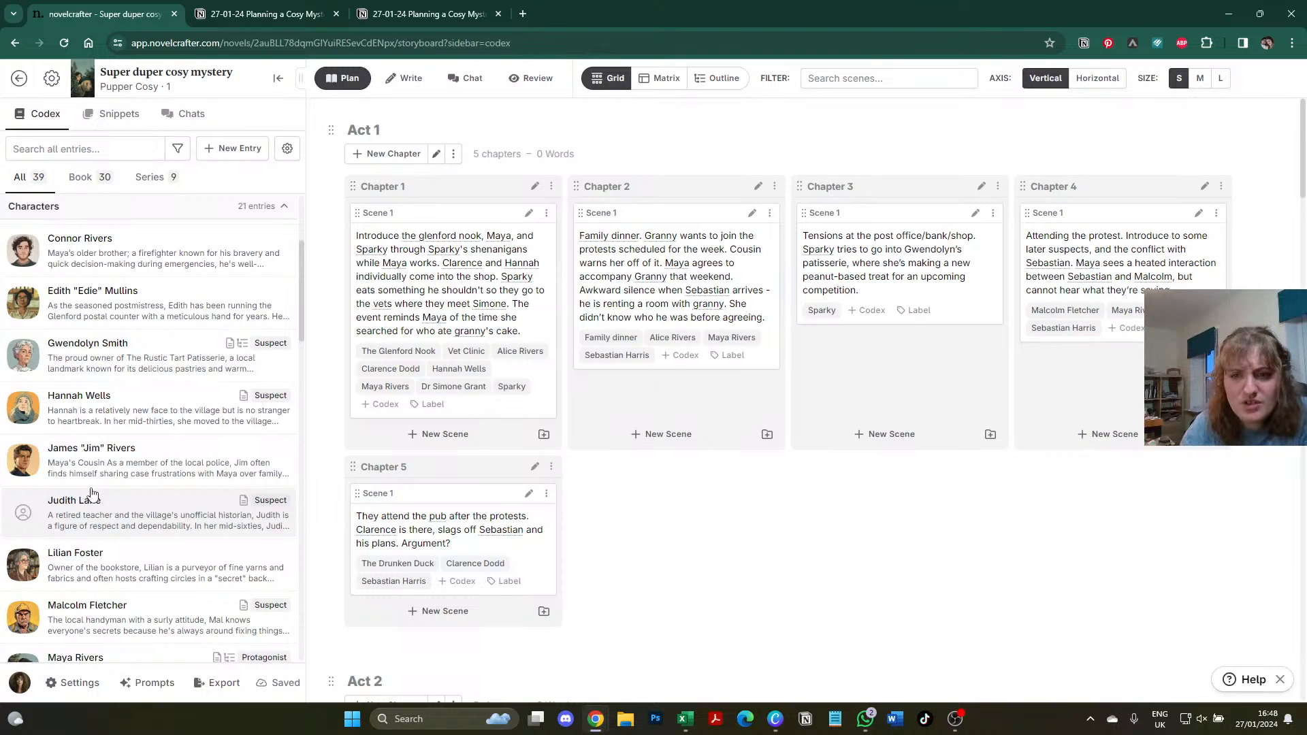
pyautogui.scroll(-20, 93, 492)
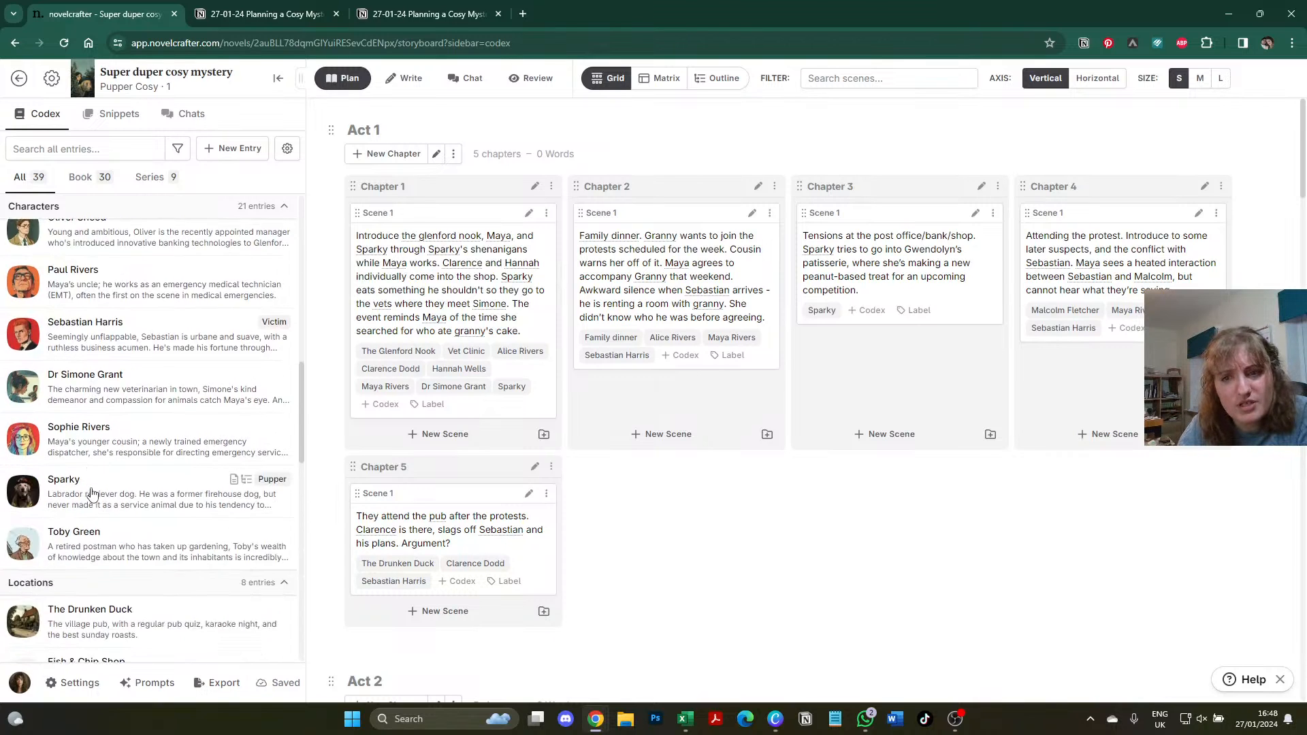
pyautogui.scroll(-5, 94, 492)
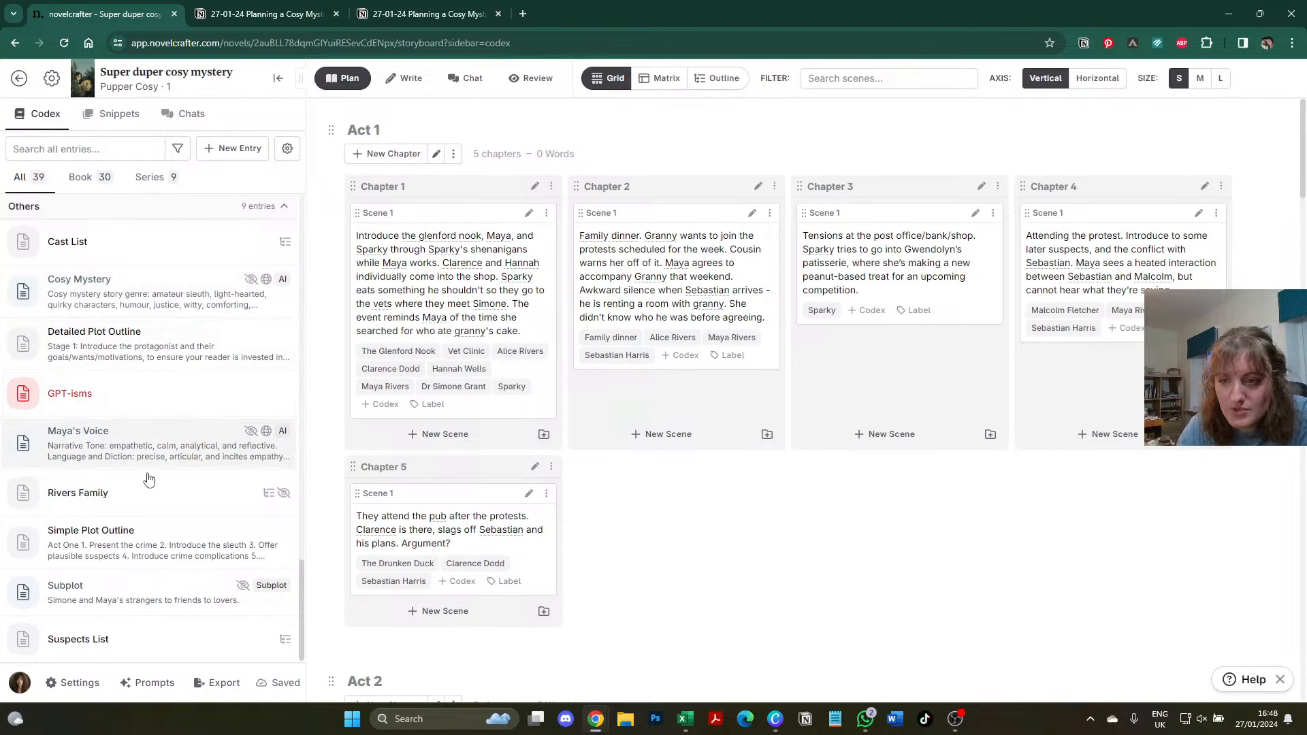
pyautogui.click(76, 585)
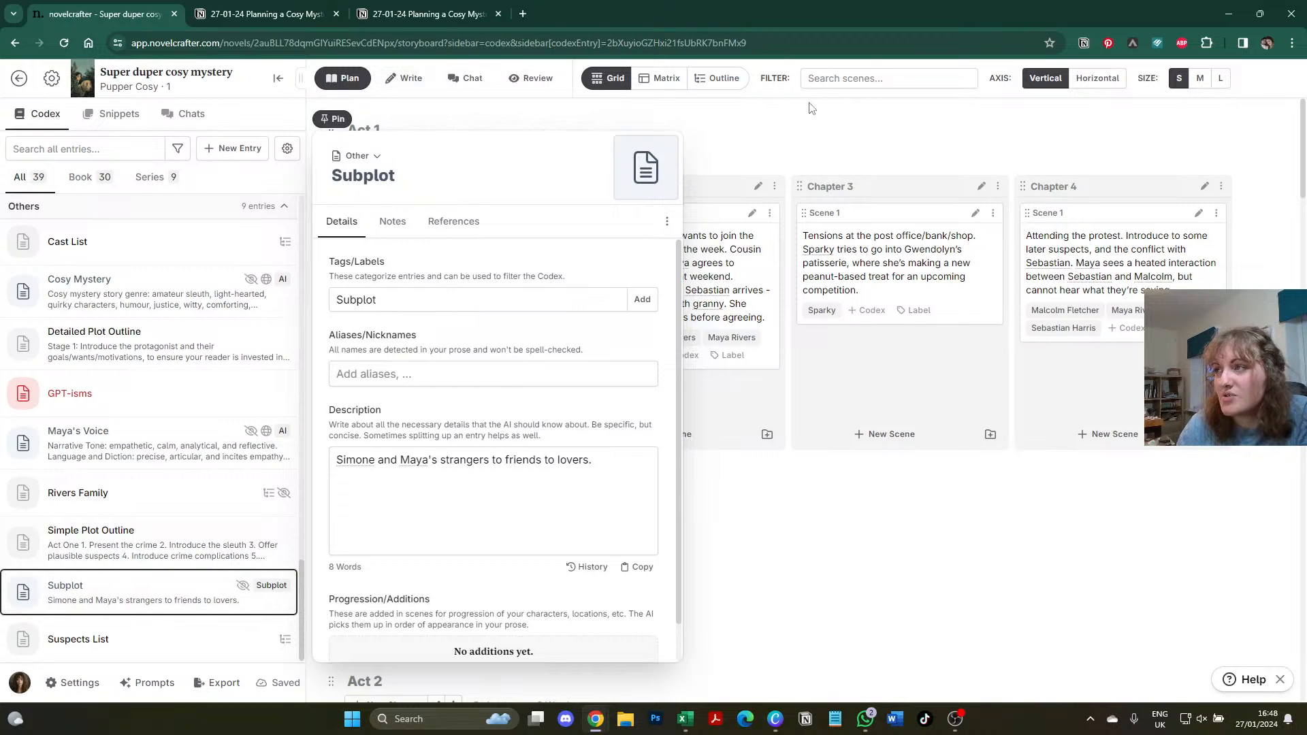
pyautogui.click(812, 123)
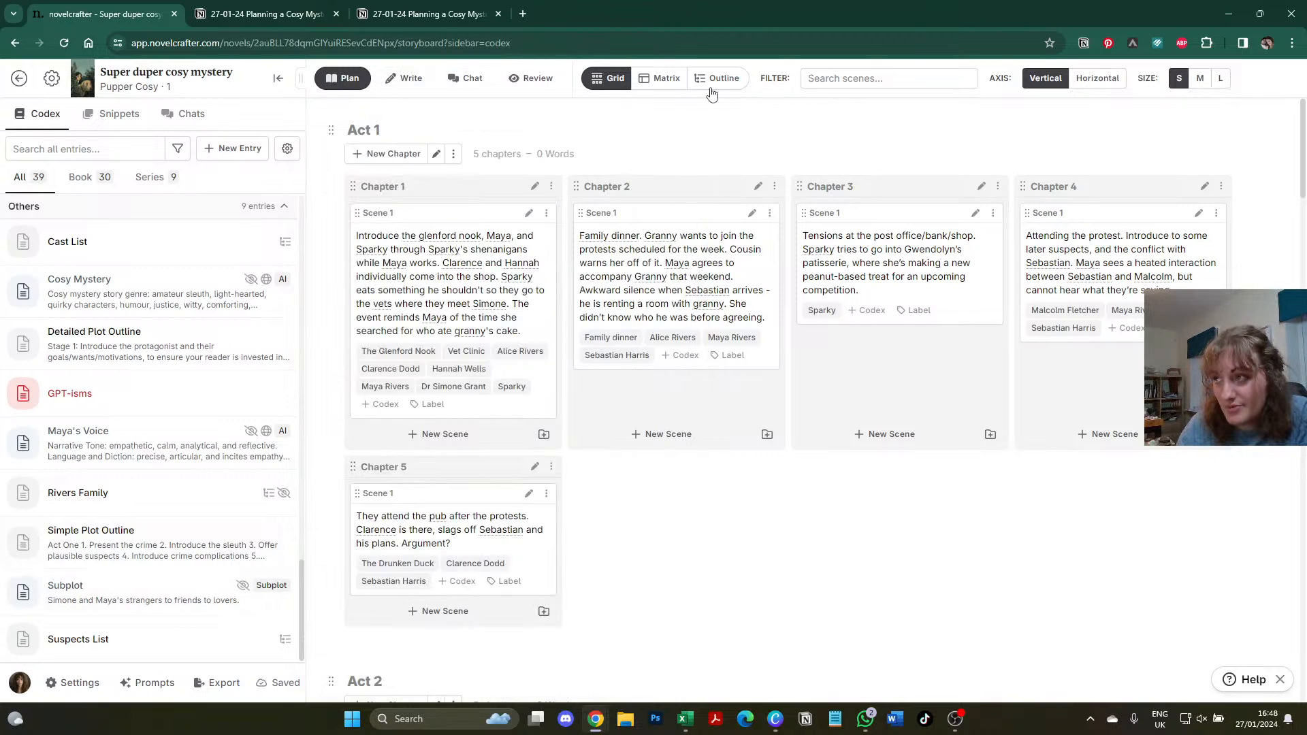
# - Show the plan in the Matrix layout and set its view to Custom
pyautogui.click(652, 79)
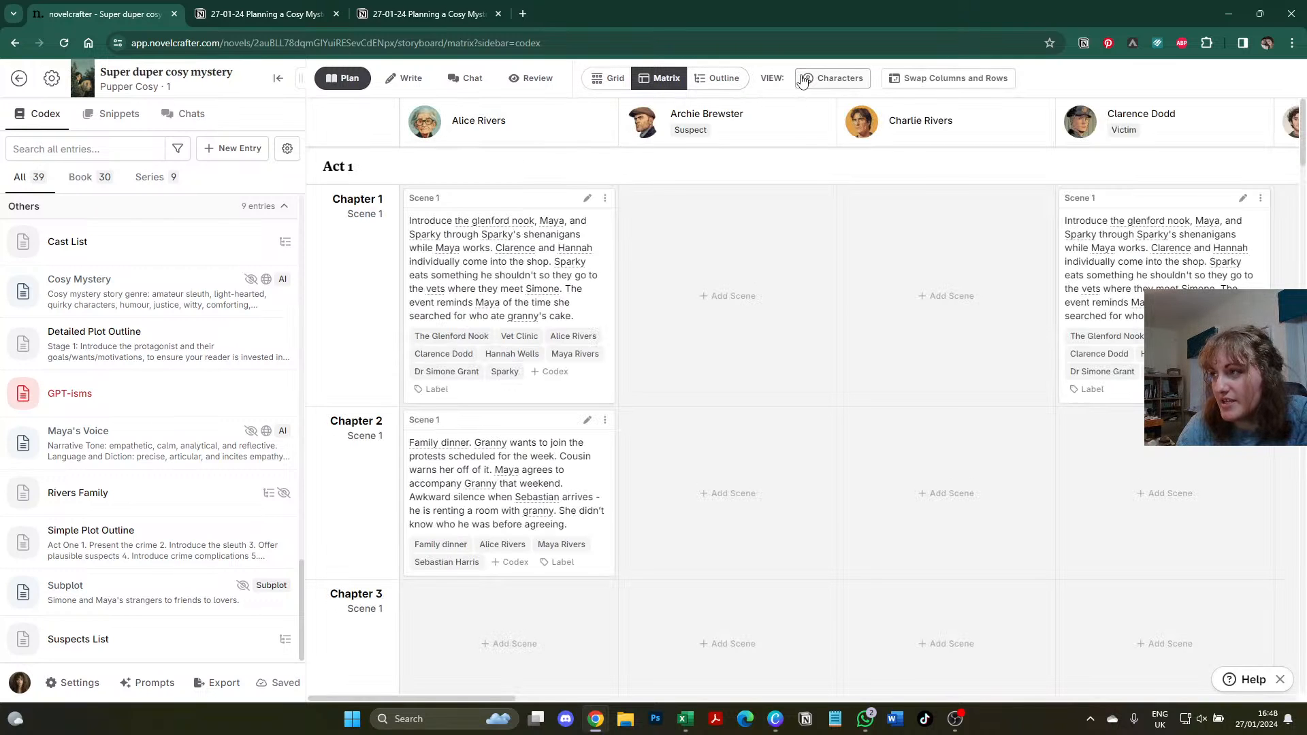
pyautogui.click(834, 78)
pyautogui.click(843, 258)
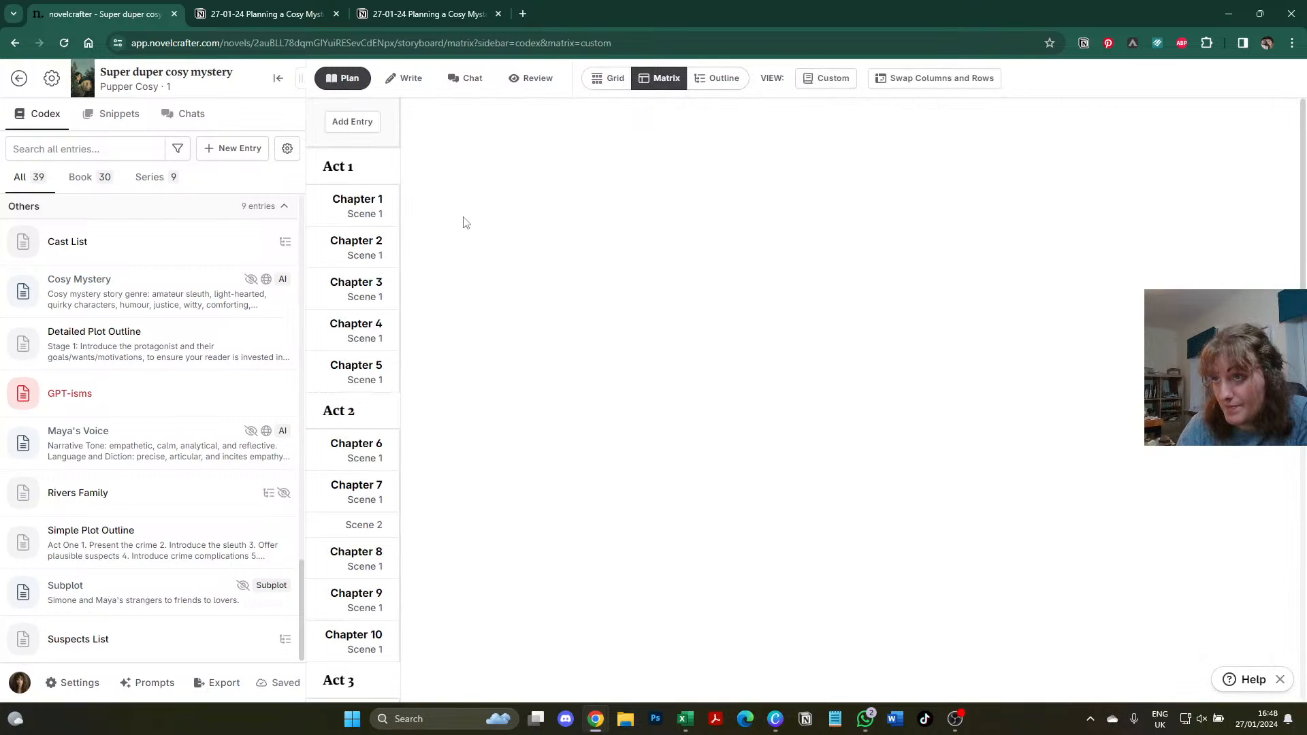
# - Add the Maya Rivers character and the Subplot codex entry as columns of the custom matrix
pyautogui.click(371, 128)
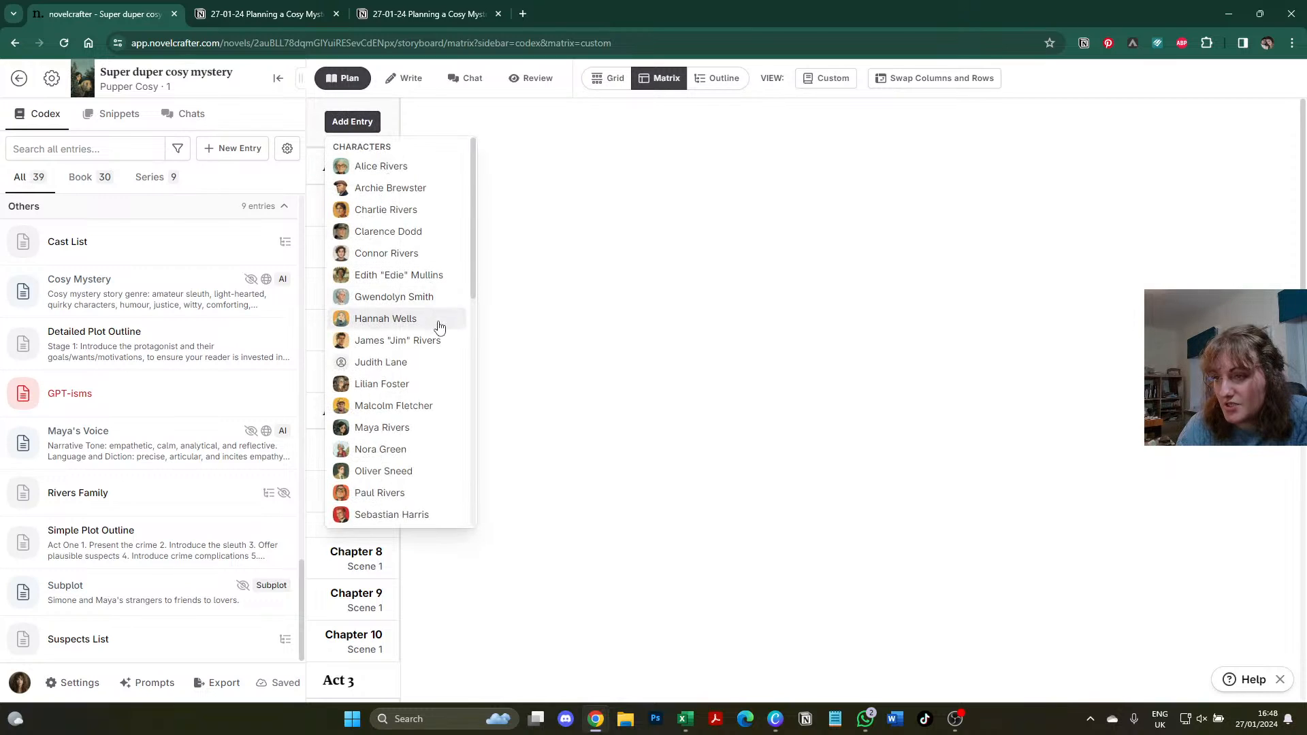
pyautogui.scroll(-2, 407, 272)
pyautogui.scroll(-1, 407, 280)
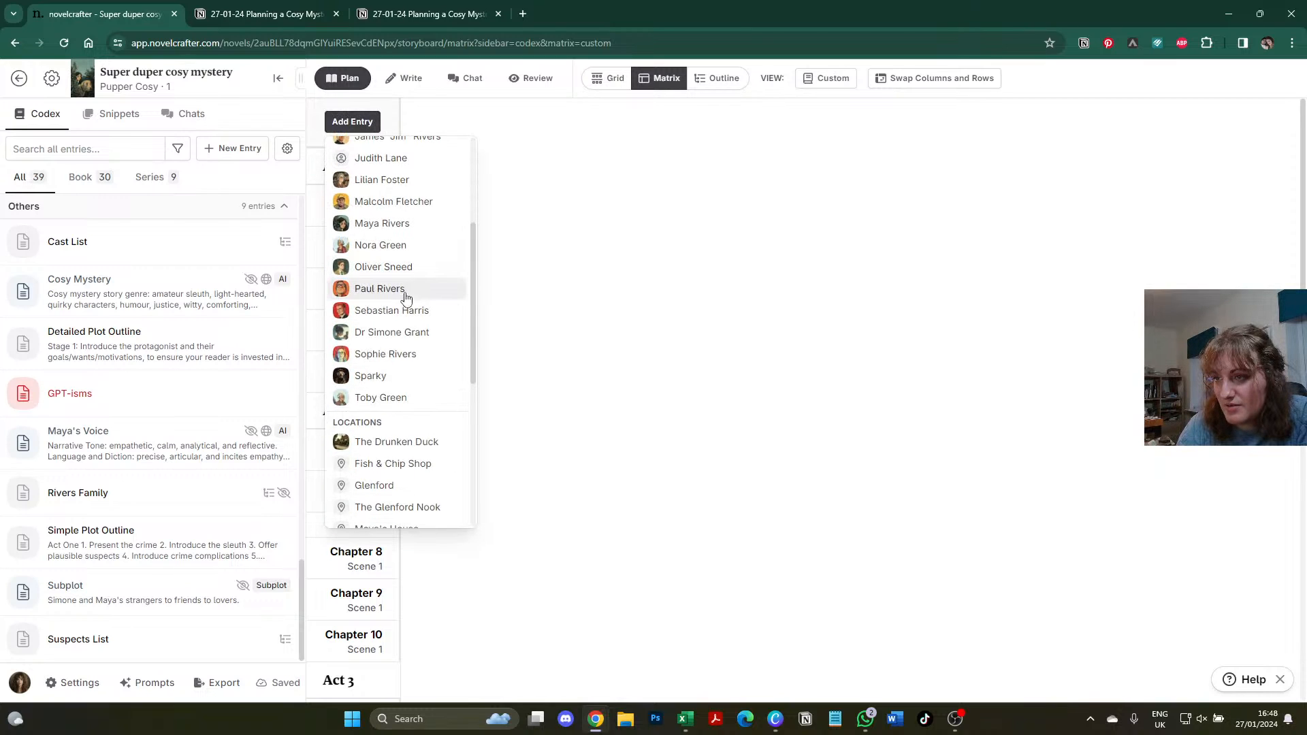
pyautogui.click(403, 227)
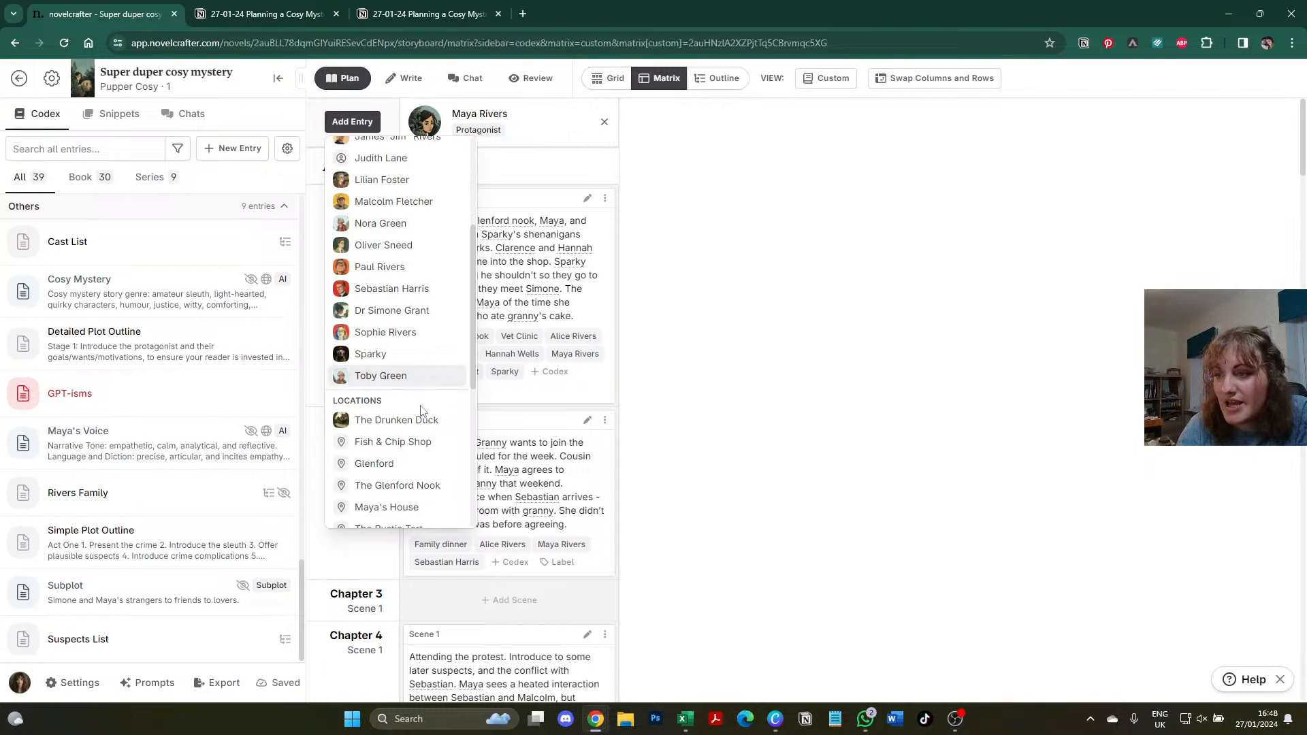
pyautogui.scroll(-5, 411, 436)
pyautogui.click(390, 504)
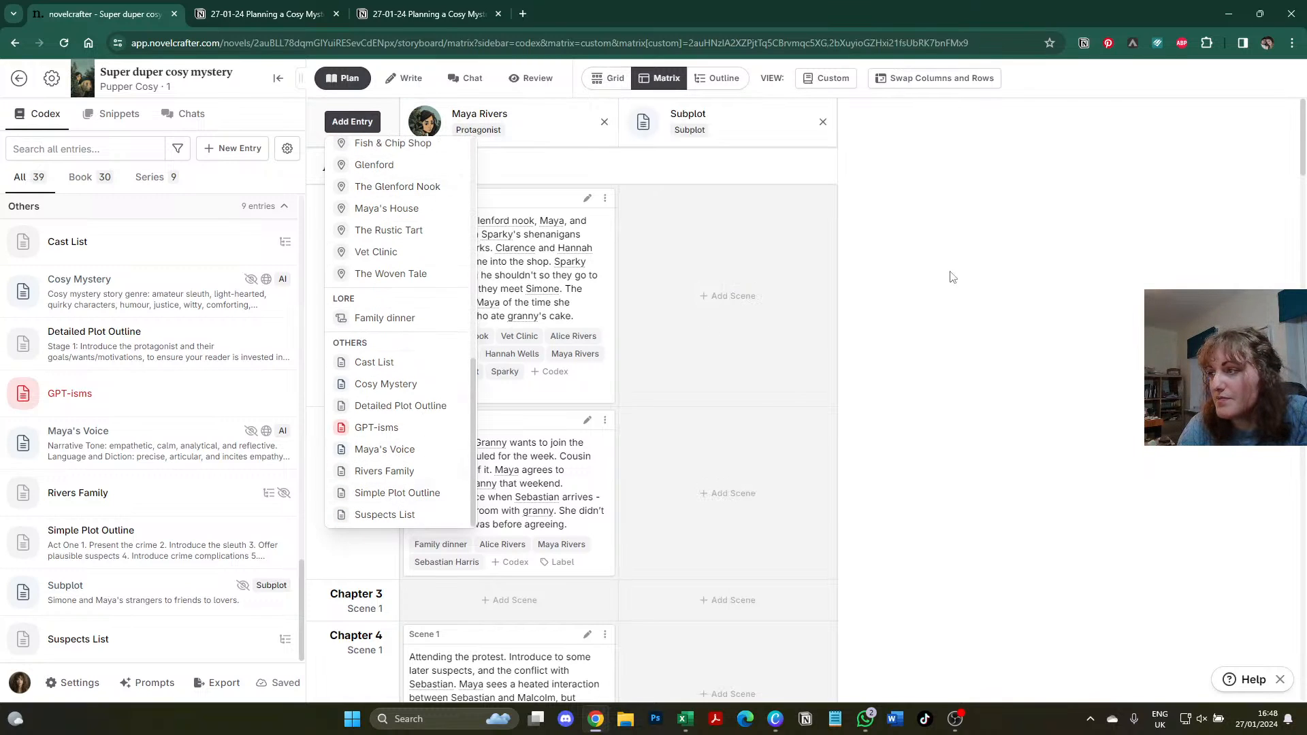
pyautogui.click(685, 287)
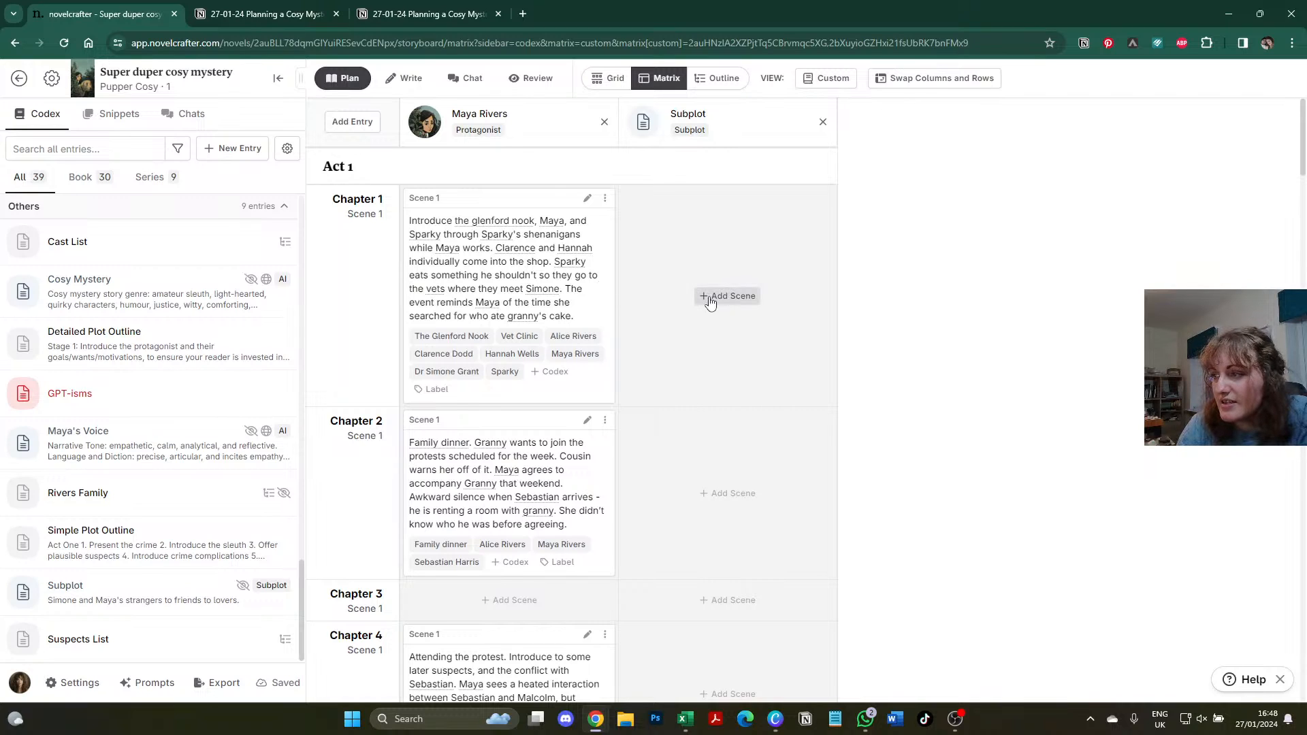
# - Link the Chapter 1 scene to the Subplot column and look through the following chapters
pyautogui.click(708, 295)
pyautogui.scroll(-2, 779, 330)
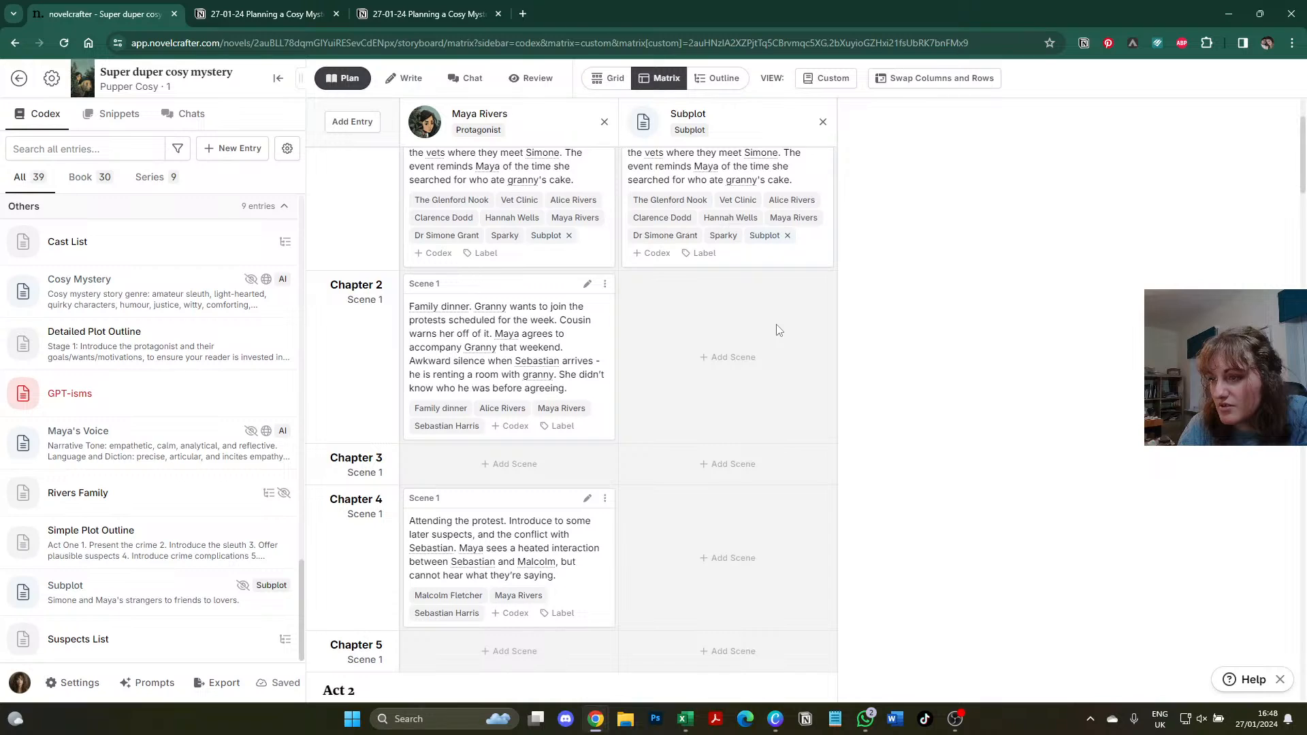
pyautogui.scroll(-2, 779, 329)
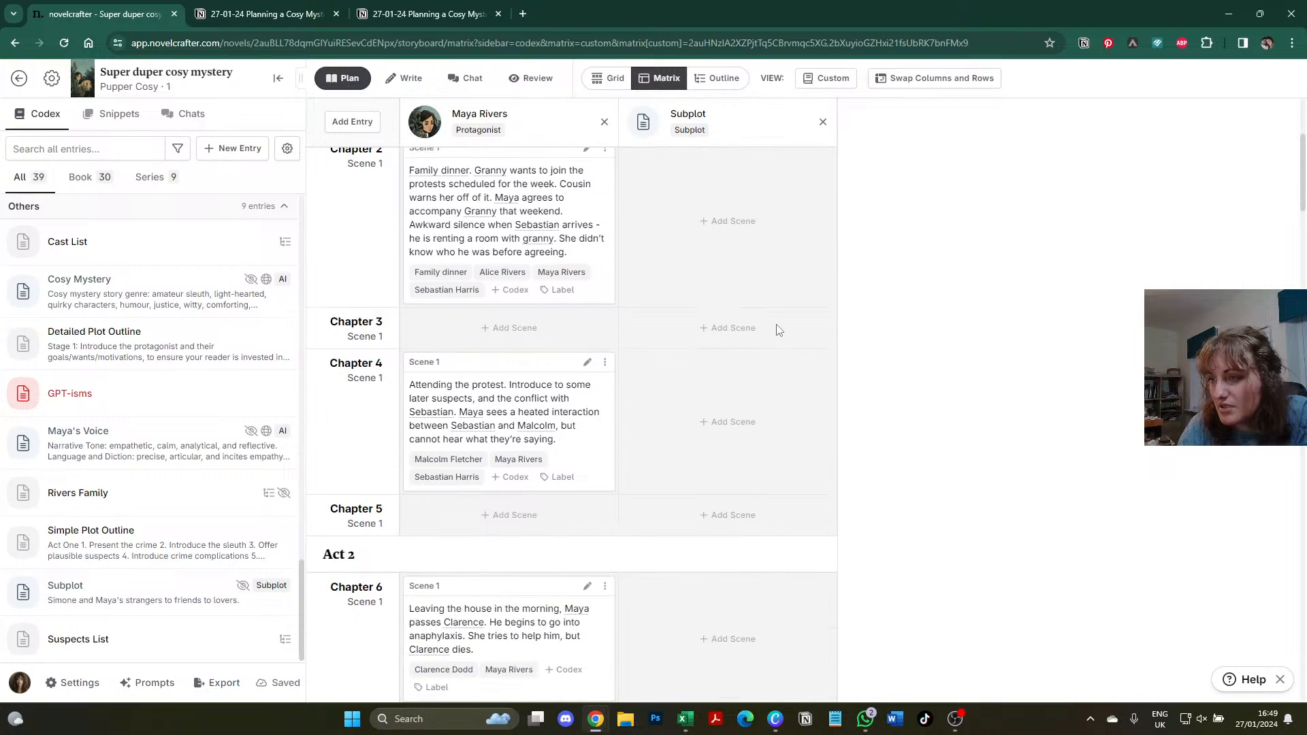
pyautogui.scroll(-3, 776, 332)
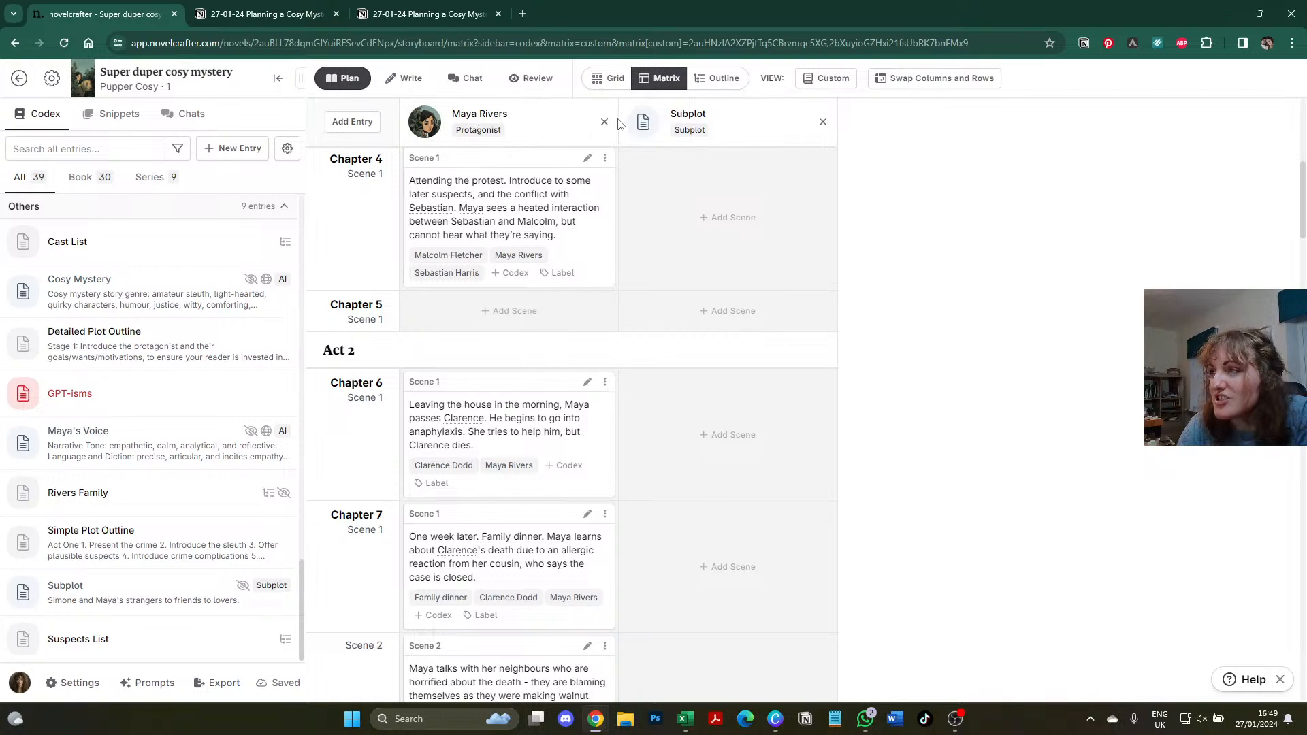
# - Add the Dr Simone Grant character as another column of the custom matrix
pyautogui.click(352, 121)
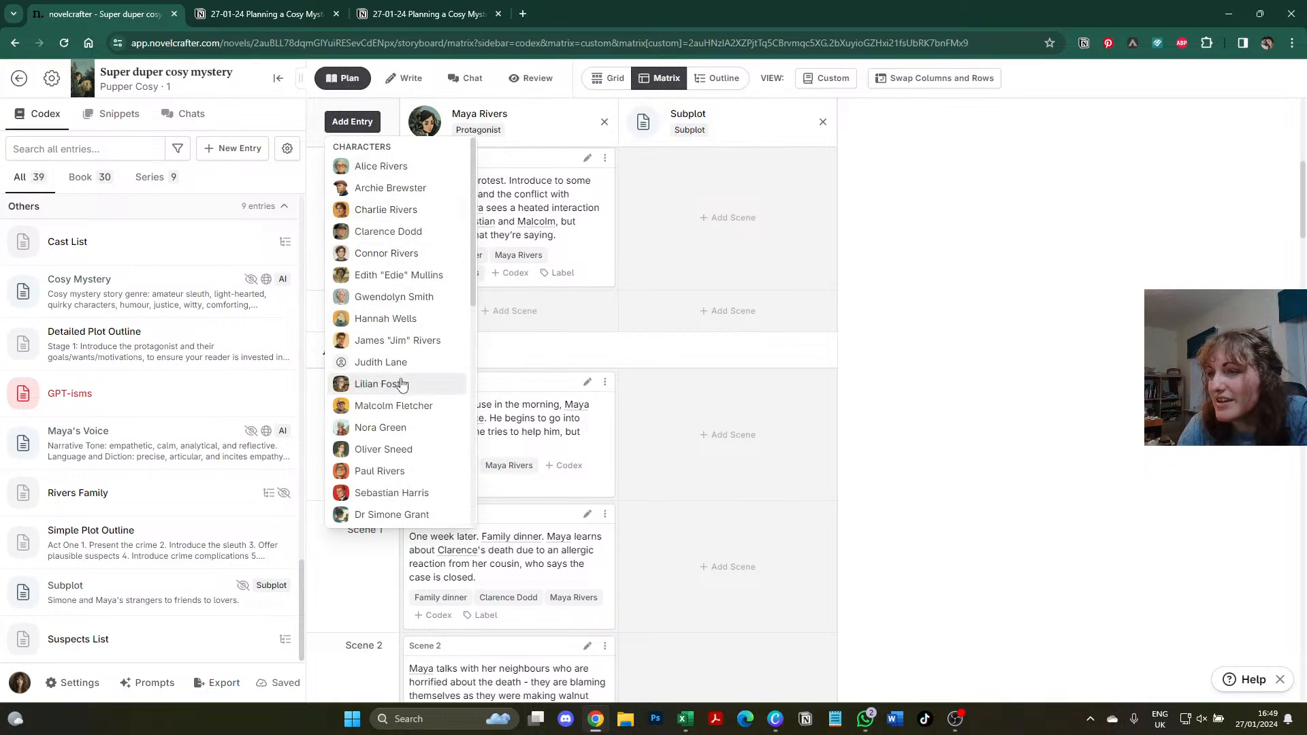
pyautogui.click(410, 515)
pyautogui.click(1078, 243)
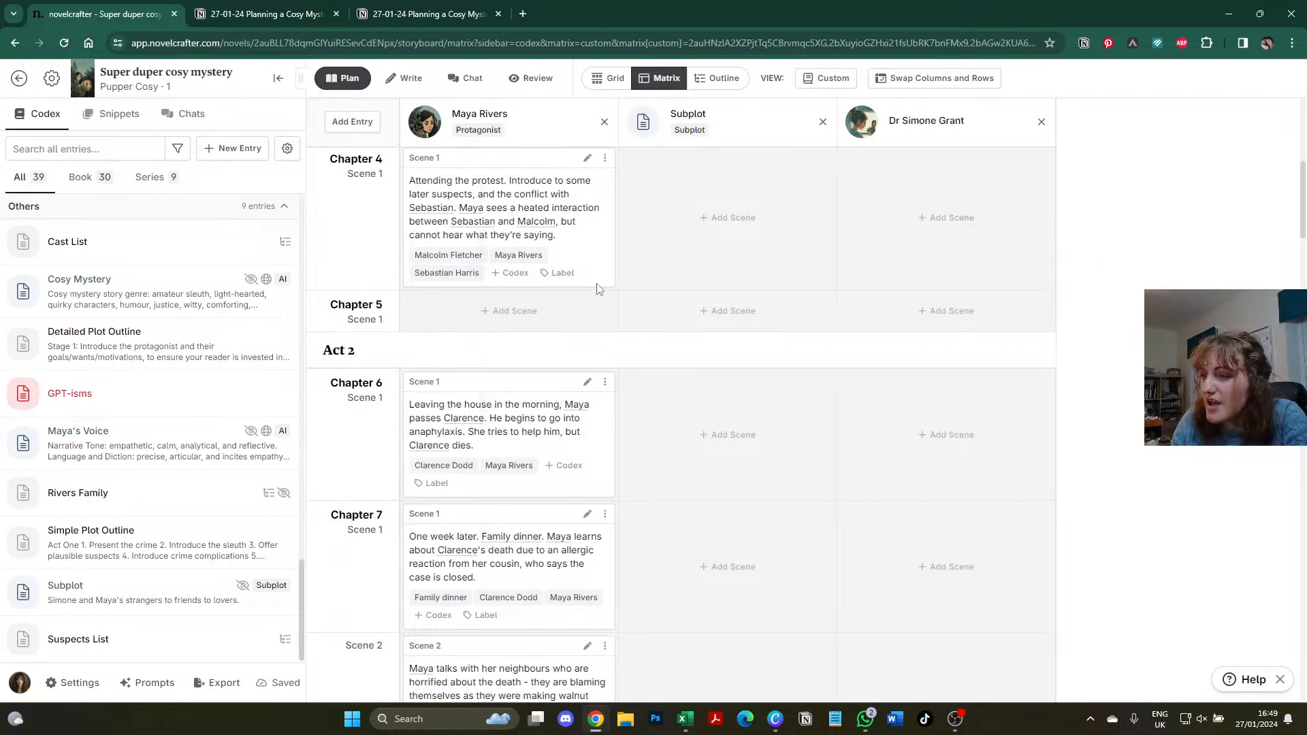
# - Link the scenes of Chapters 8, 14 and 20, in which Maya and Simone both appear, to the Subplot column
pyautogui.scroll(-7, 597, 289)
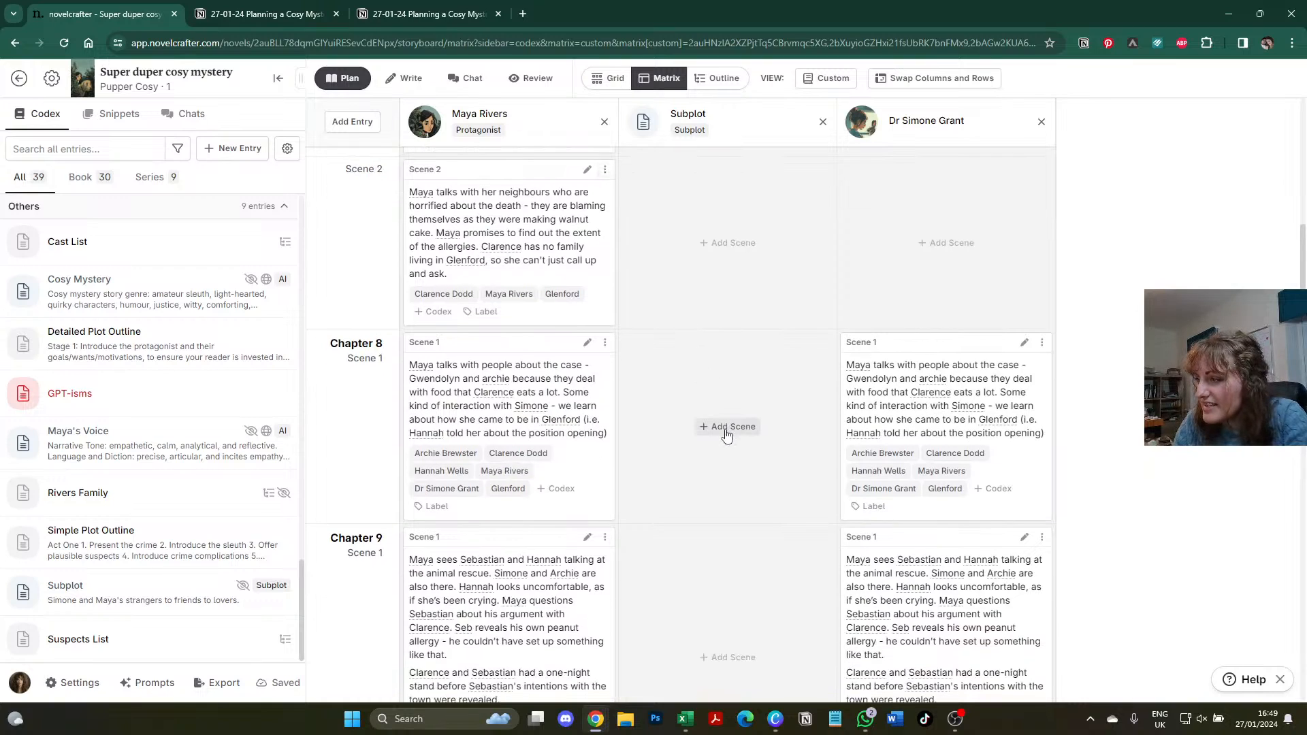
pyautogui.click(727, 428)
pyautogui.scroll(-2, 723, 449)
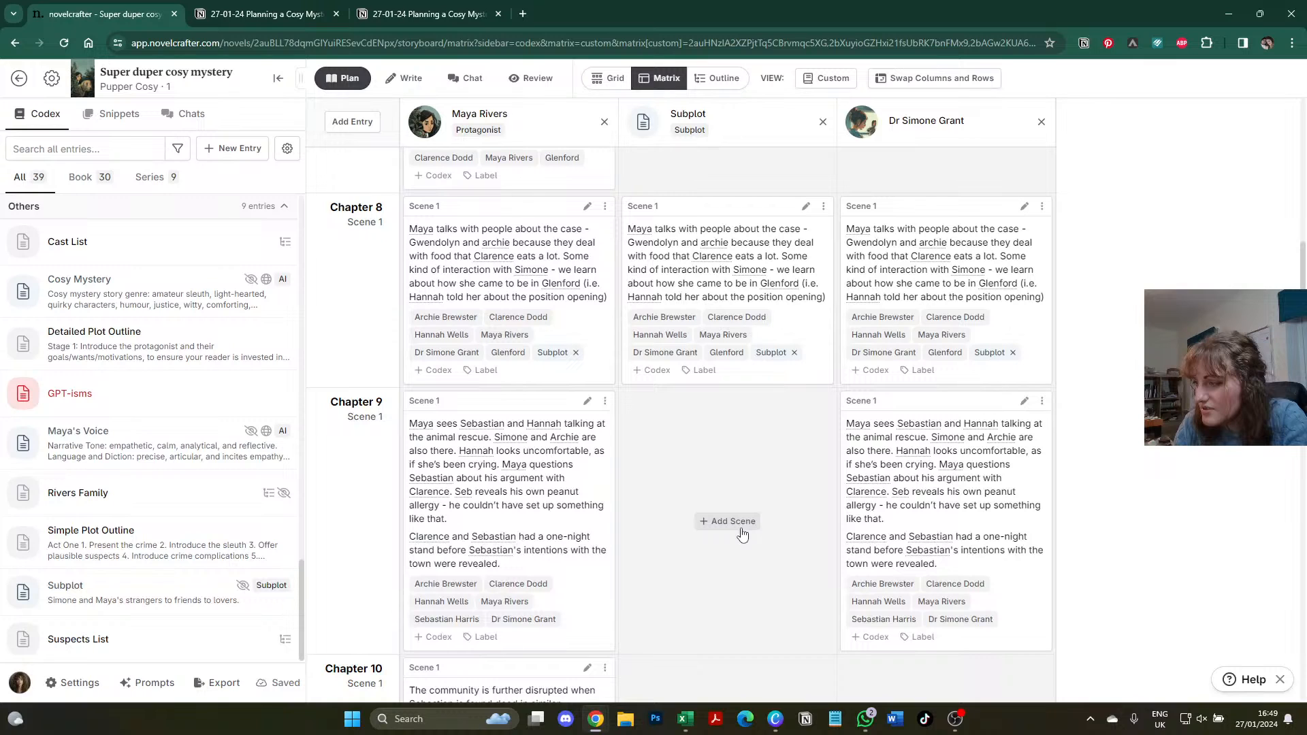
pyautogui.scroll(-6, 679, 469)
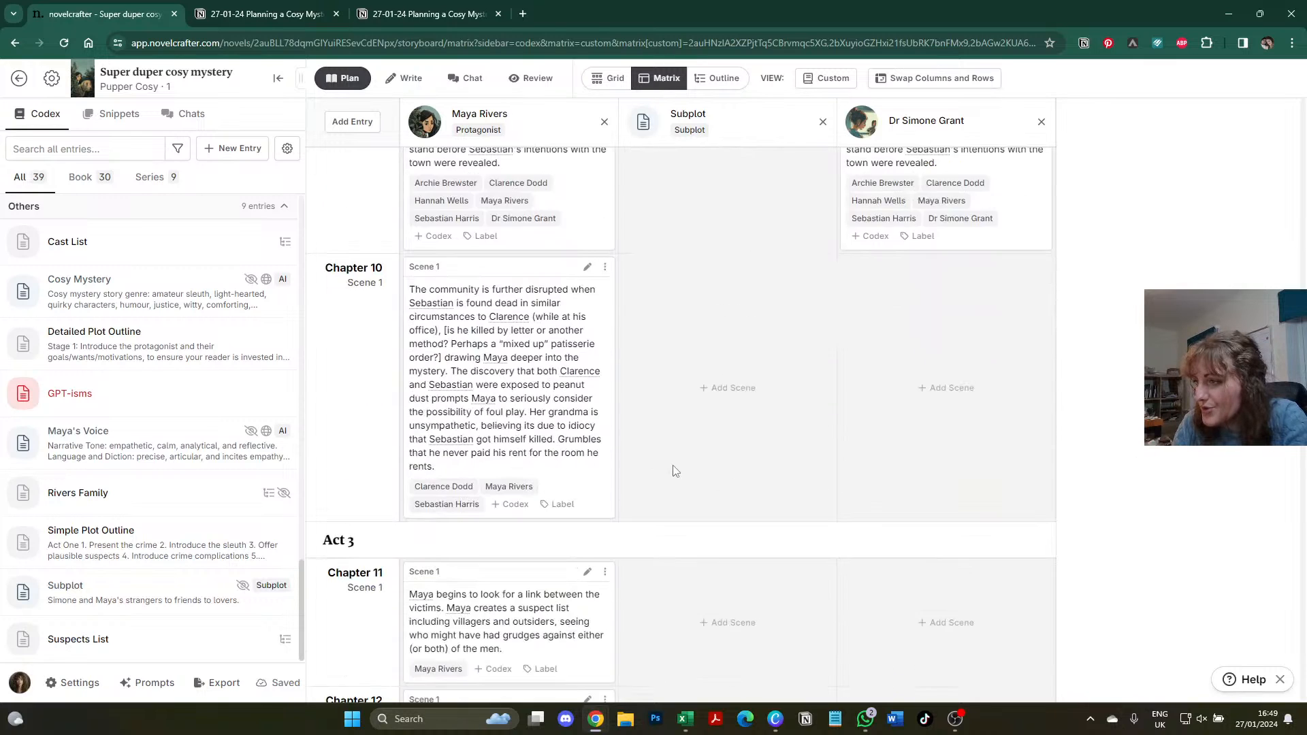
pyautogui.scroll(-8, 690, 464)
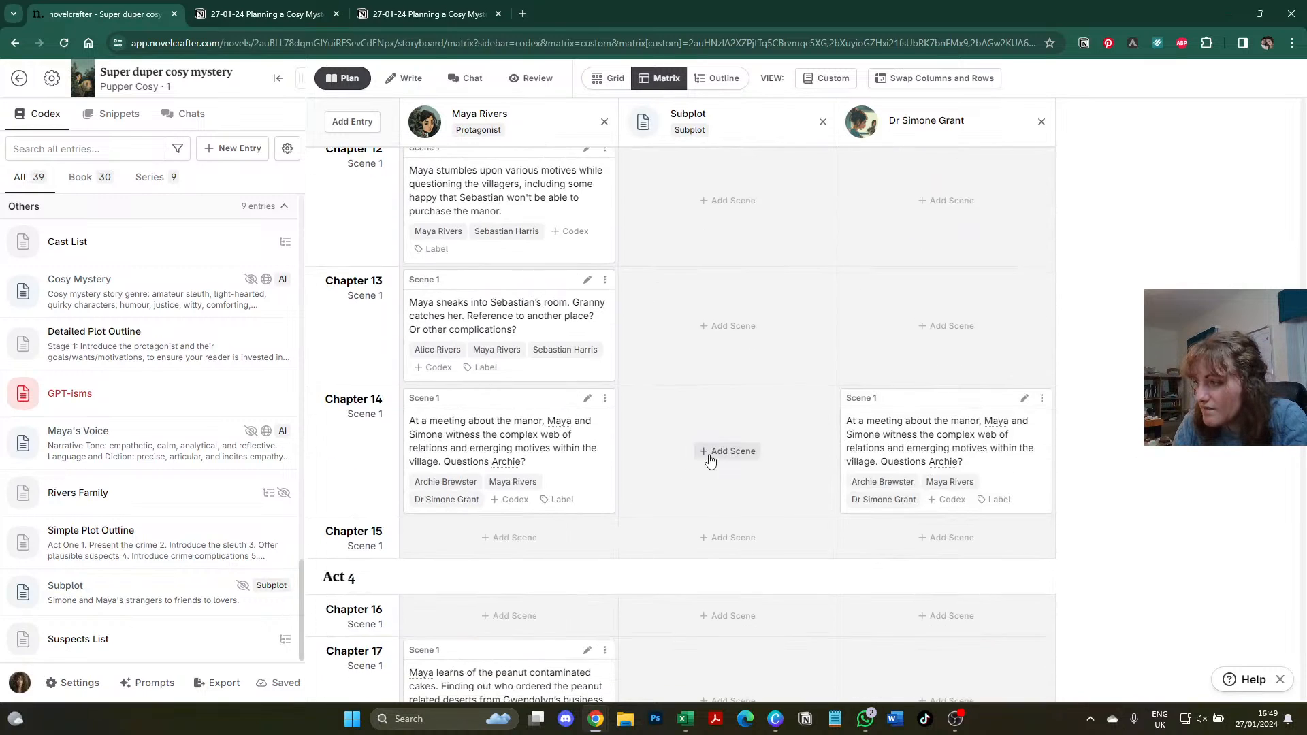
pyautogui.scroll(-9, 710, 461)
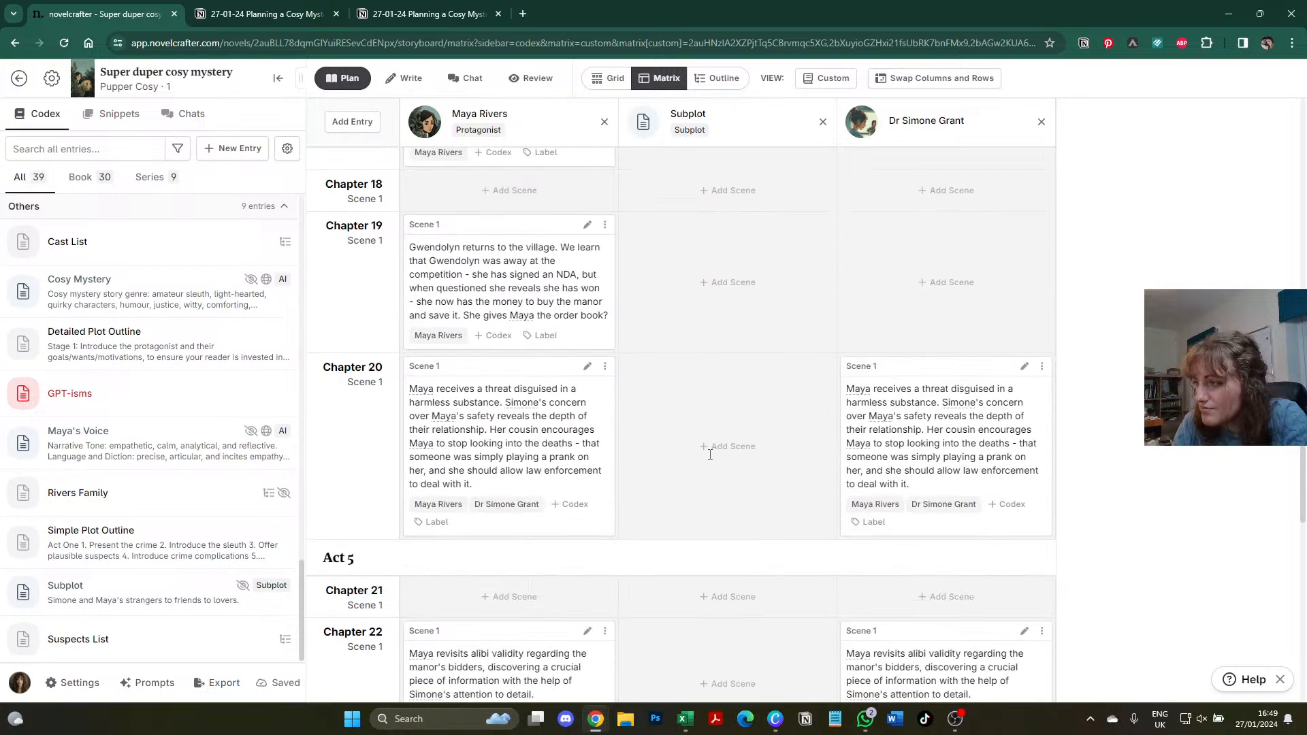
pyautogui.scroll(-6, 723, 449)
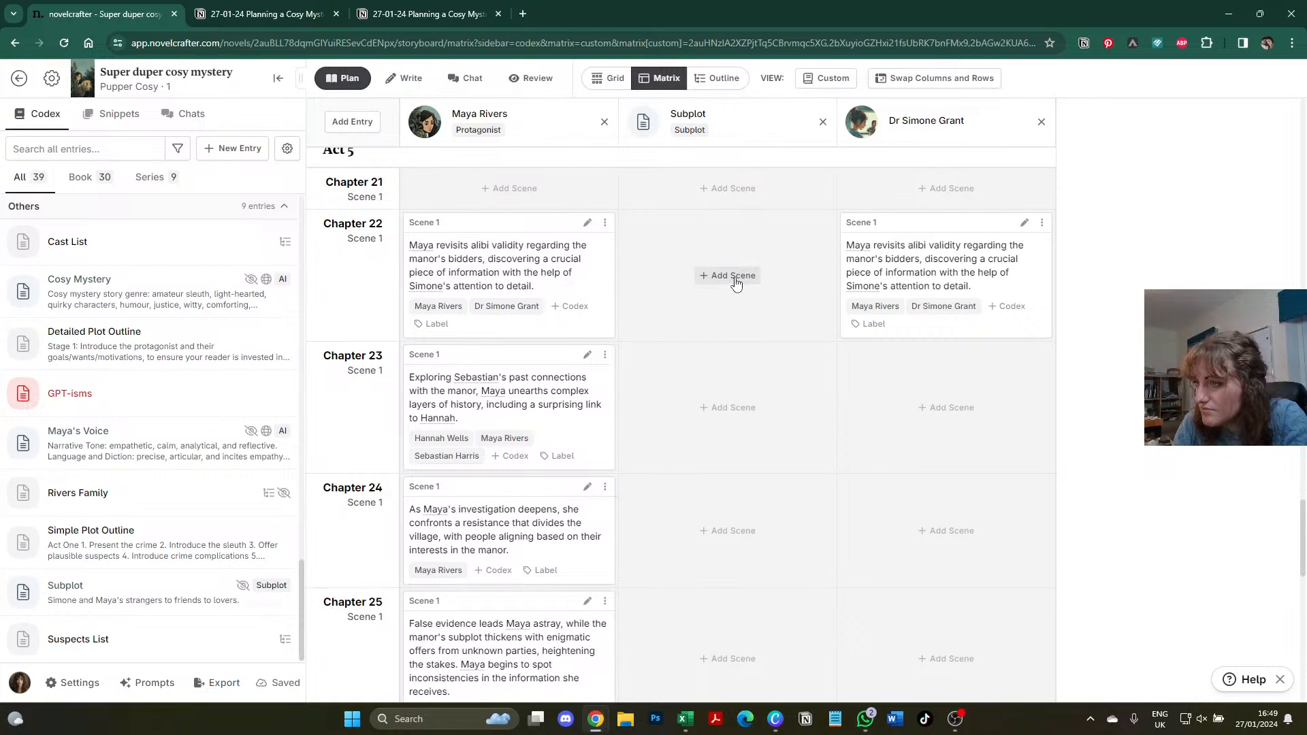
# - Link the scenes of Chapters 28, 29 and 30 to the Subplot column
pyautogui.scroll(-10, 735, 283)
pyautogui.click(722, 461)
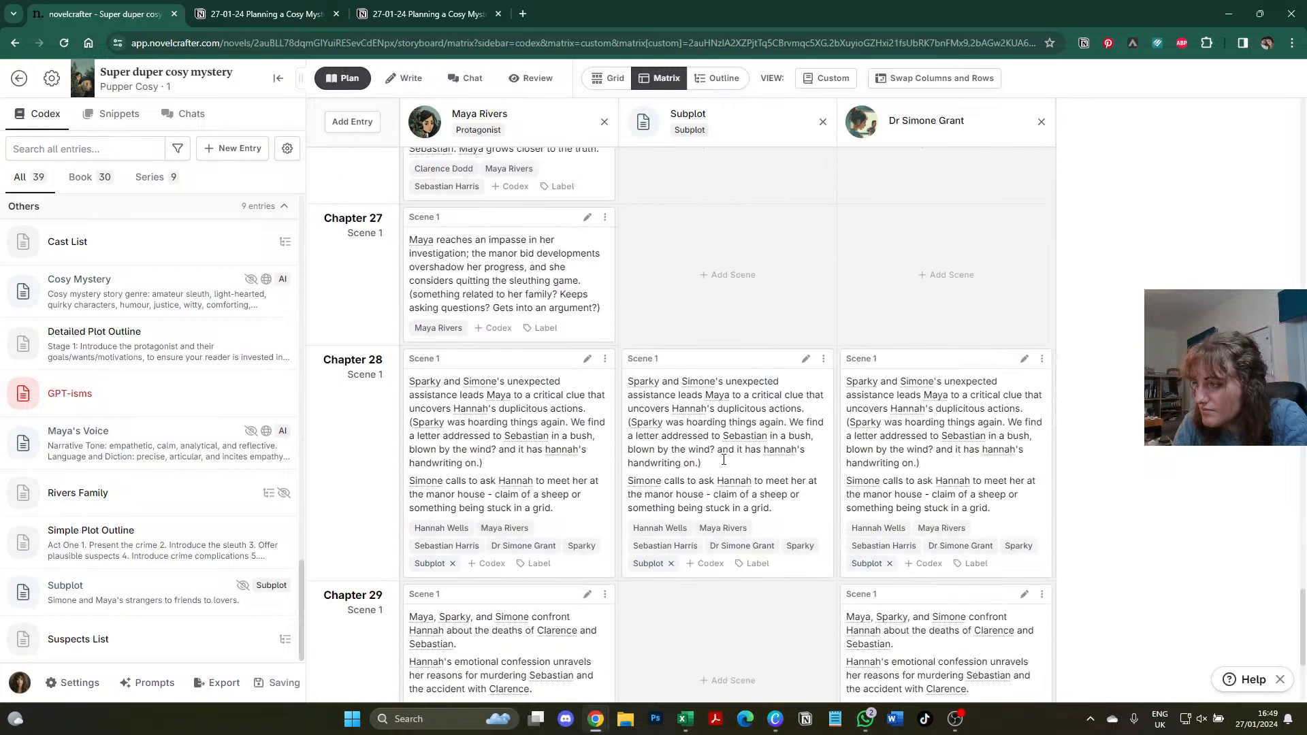
pyautogui.scroll(-4, 723, 459)
pyautogui.click(723, 412)
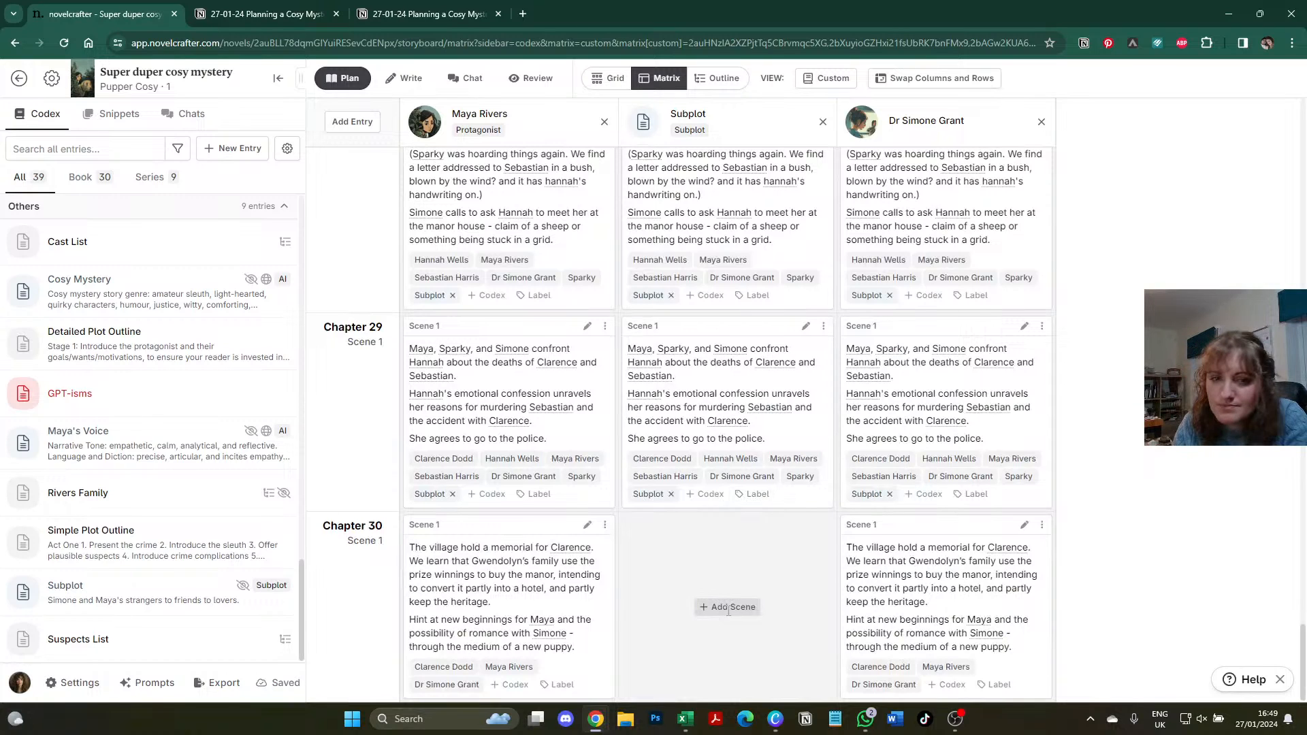
pyautogui.click(728, 608)
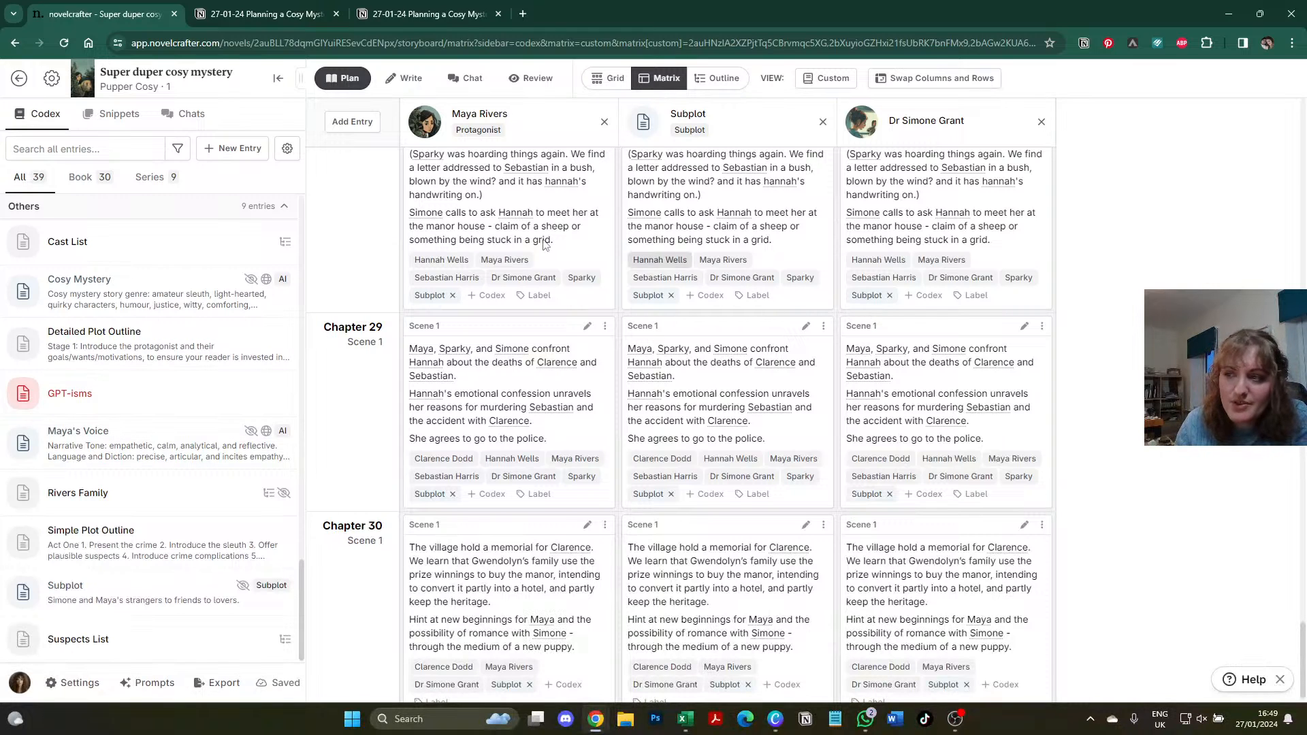
# - View the manuscript's Chapter 1 in writing mode and return to the plan's custom matrix
pyautogui.scroll(1, 894, 306)
pyautogui.scroll(7, 895, 306)
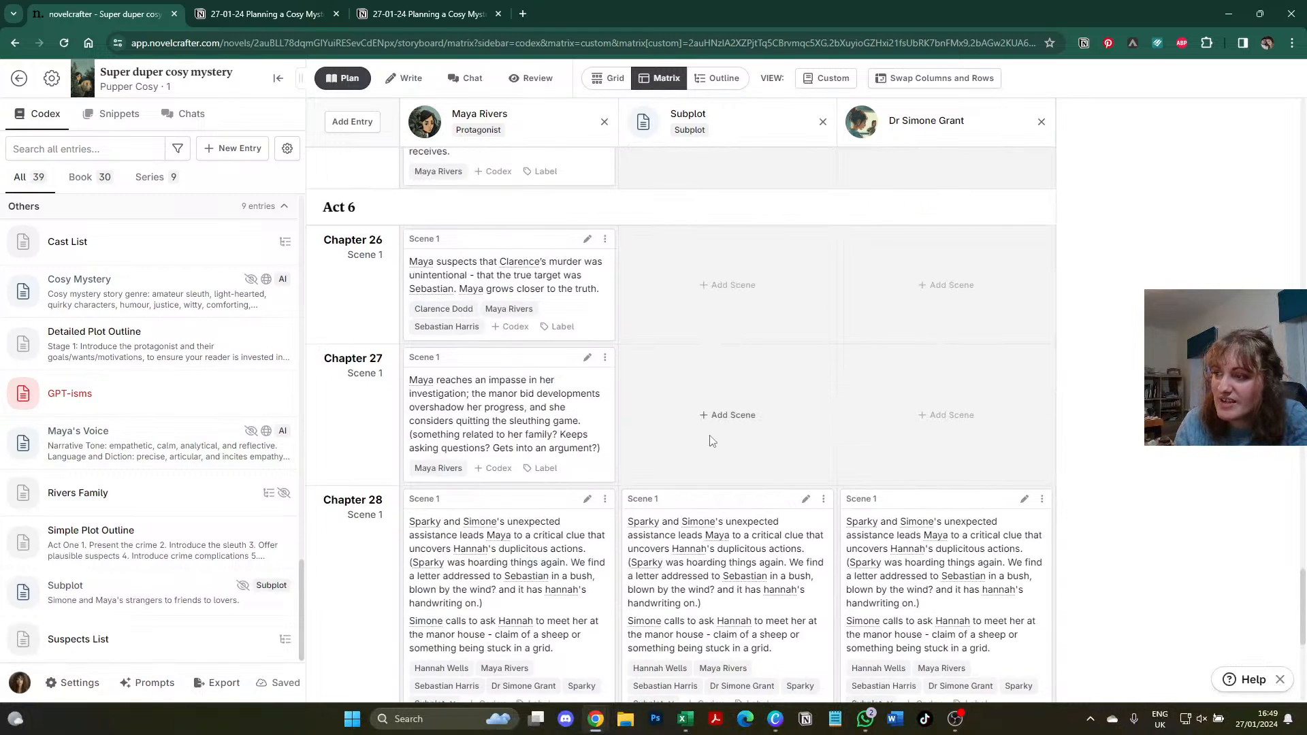
pyautogui.click(411, 79)
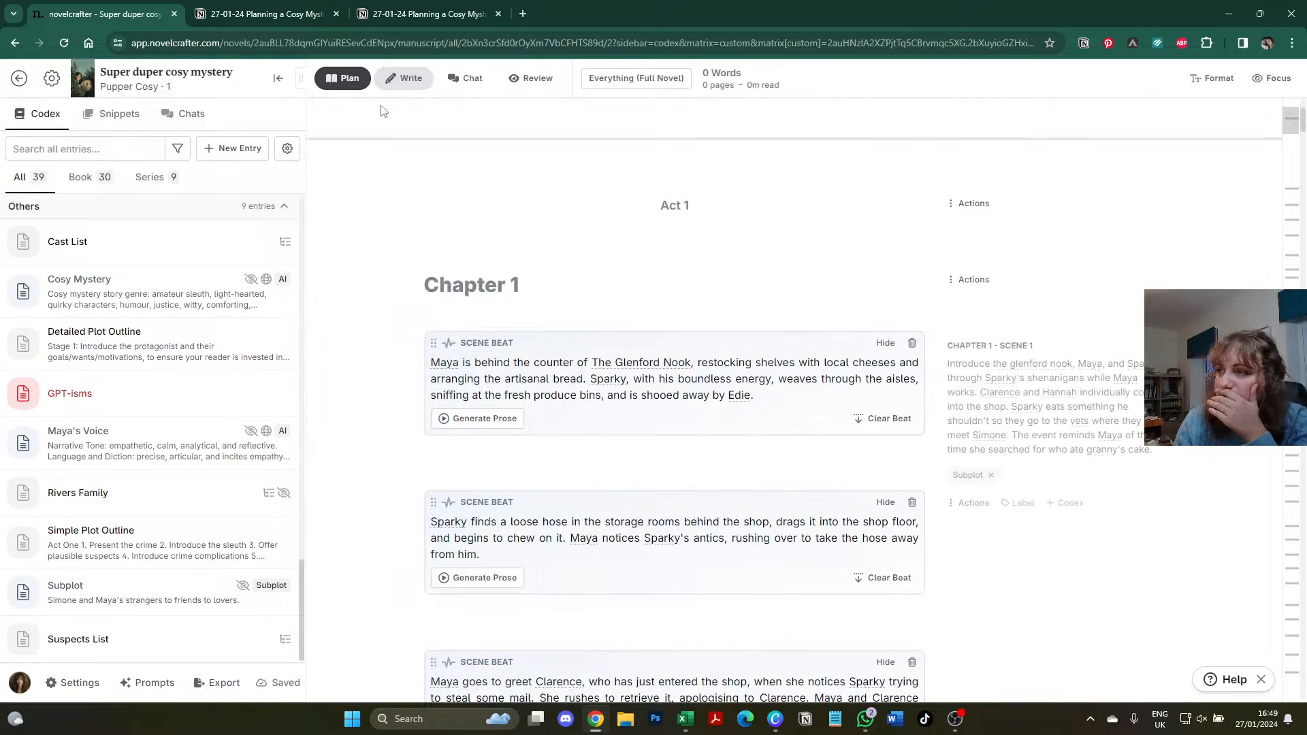
pyautogui.click(339, 79)
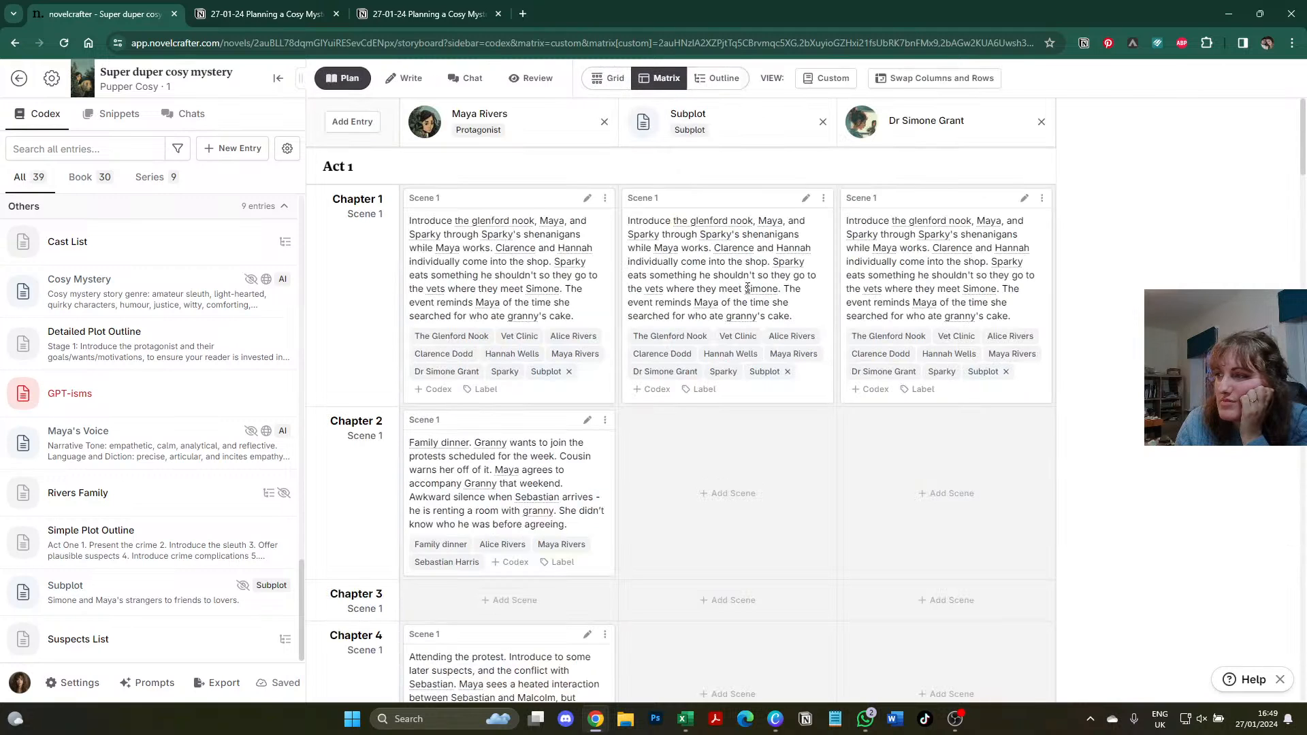
# - Remove the Subplot codex tag from the scenes of Chapters 1, 8 and 14
pyautogui.click(823, 198)
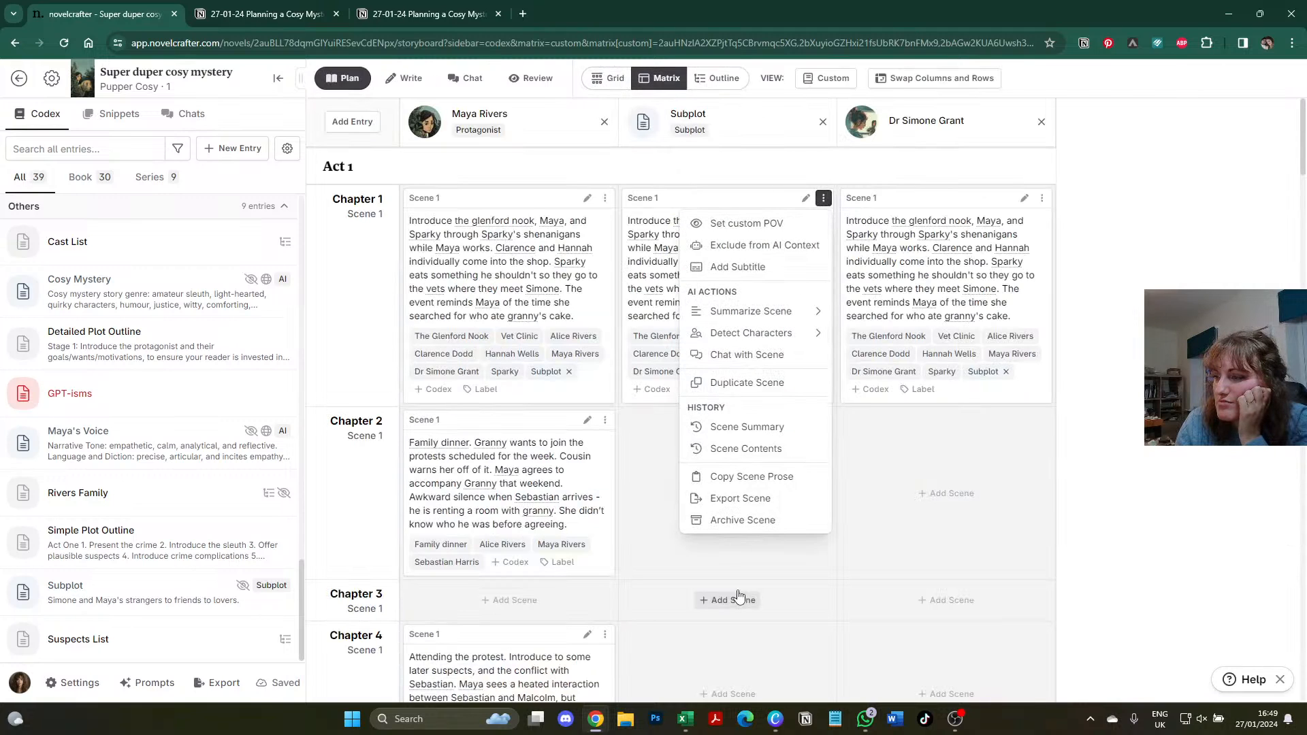
pyautogui.click(666, 491)
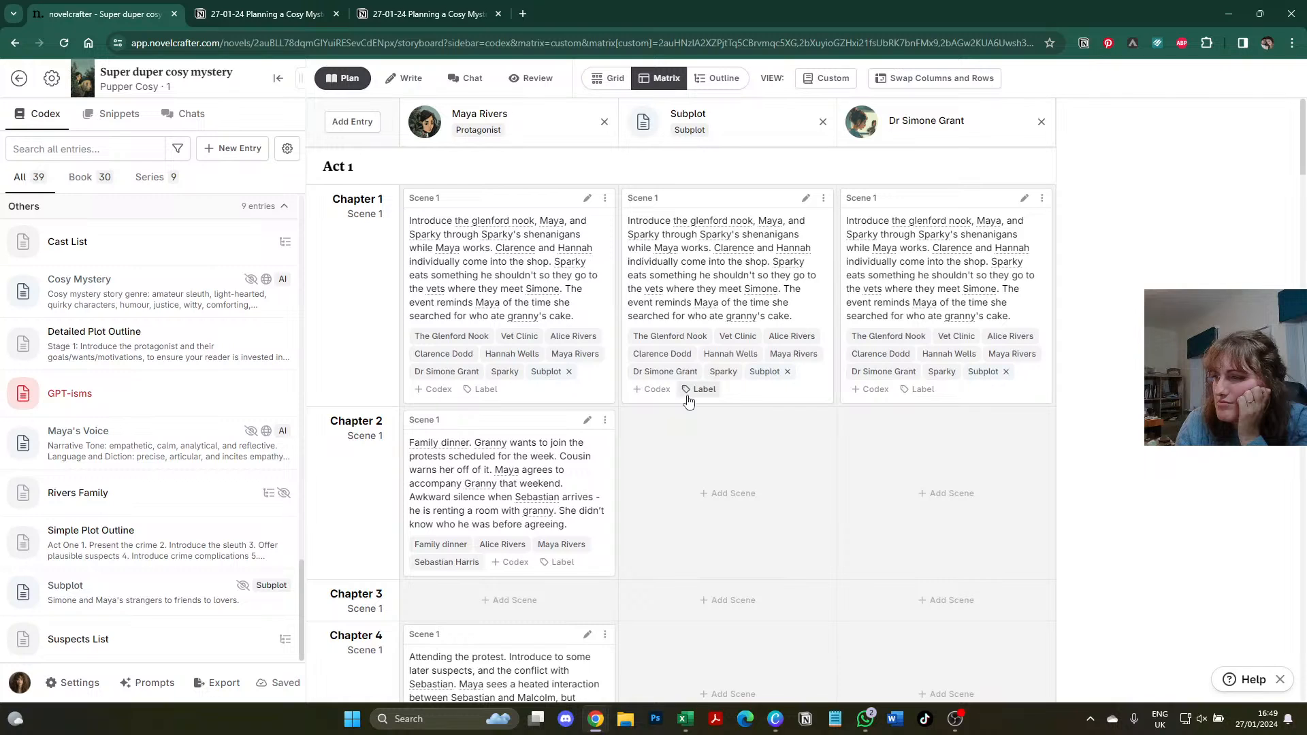
pyautogui.click(786, 371)
pyautogui.scroll(-8, 808, 477)
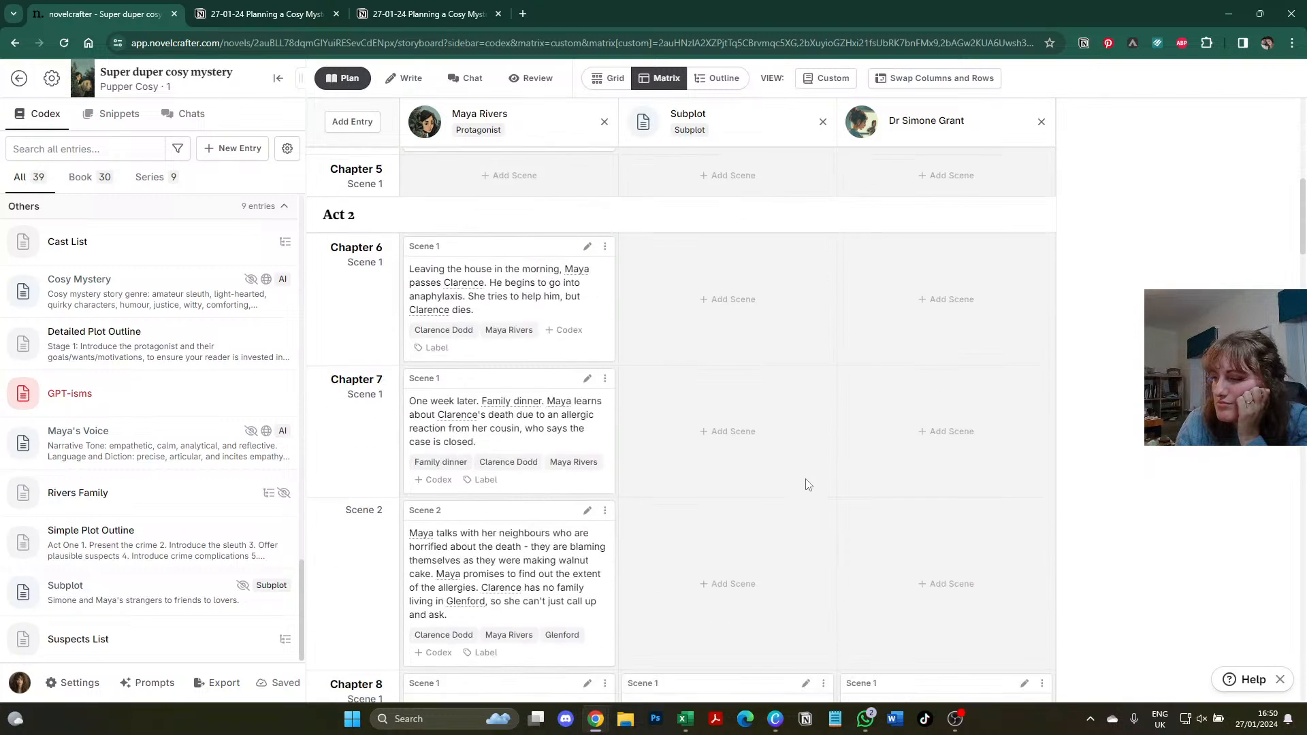
pyautogui.scroll(-8, 807, 485)
pyautogui.scroll(3, 808, 485)
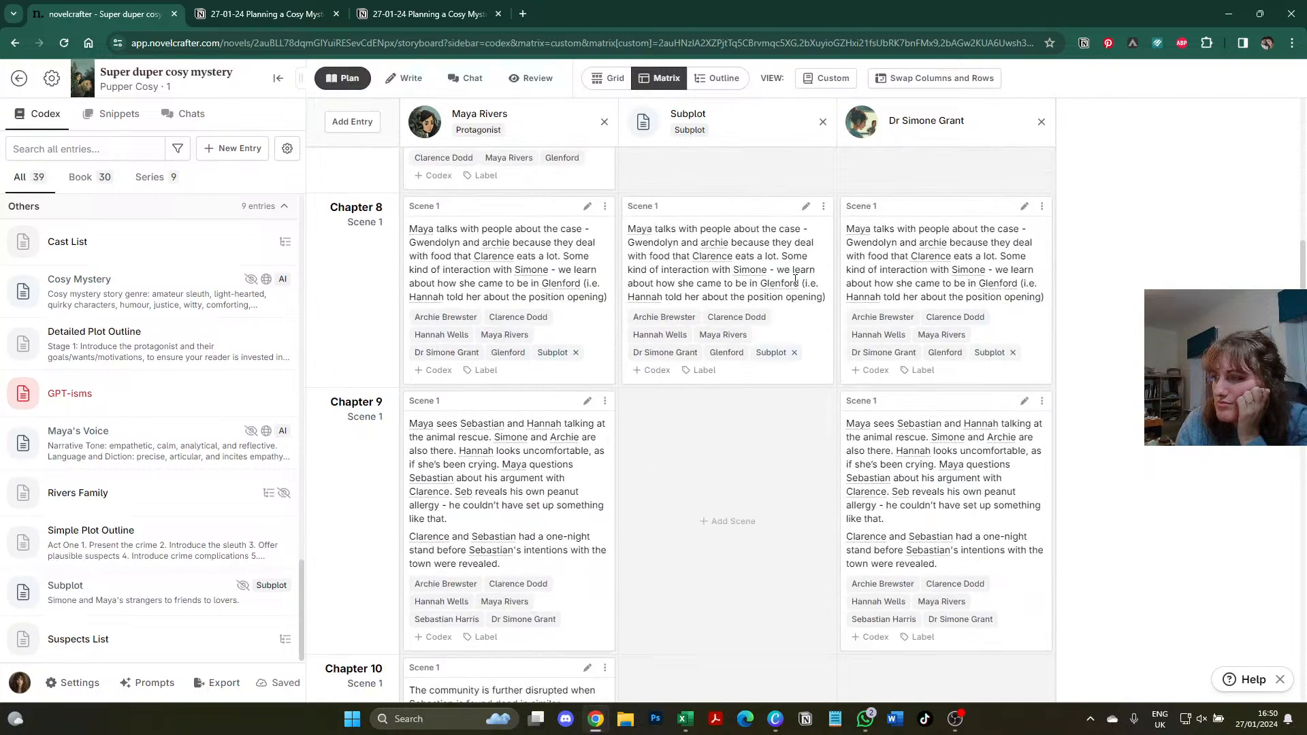
pyautogui.click(794, 352)
pyautogui.scroll(-10, 796, 381)
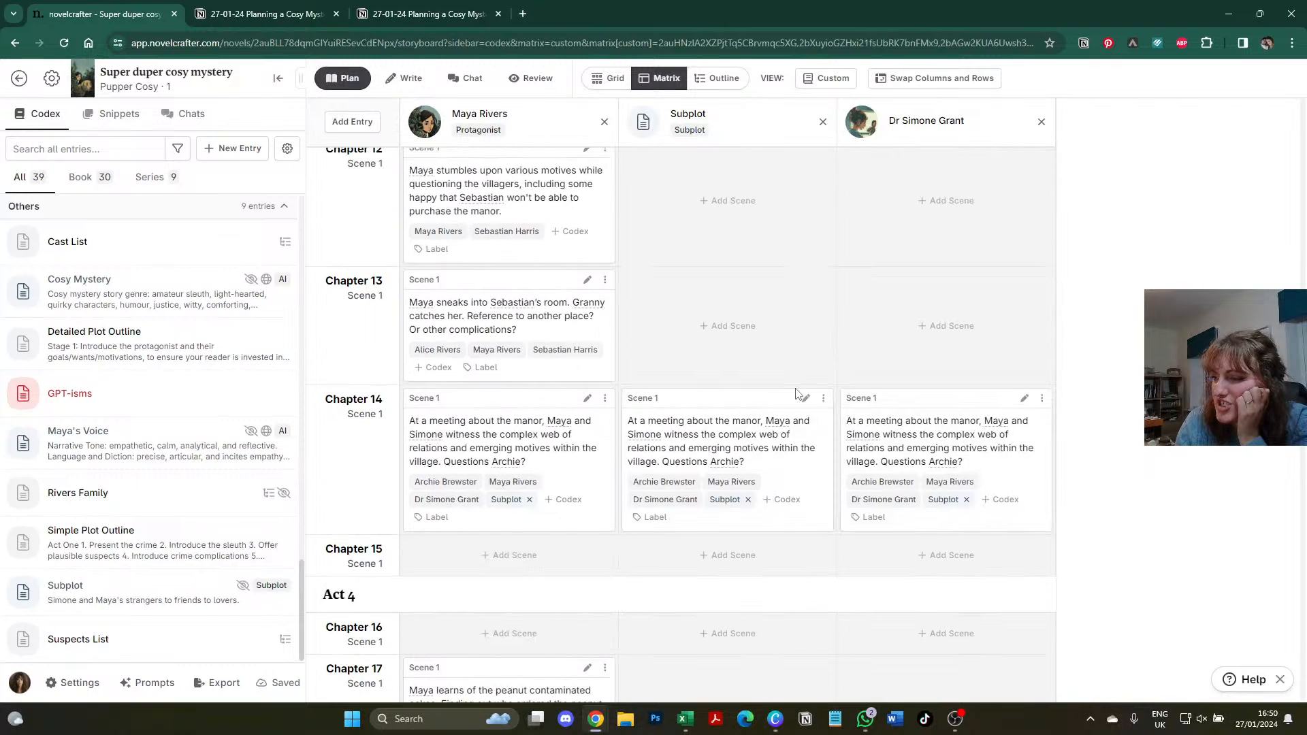
pyautogui.click(747, 499)
# - Remove the Subplot codex tag from the scenes of Chapters 20, 28, 29 and 30
pyautogui.scroll(-8, 754, 476)
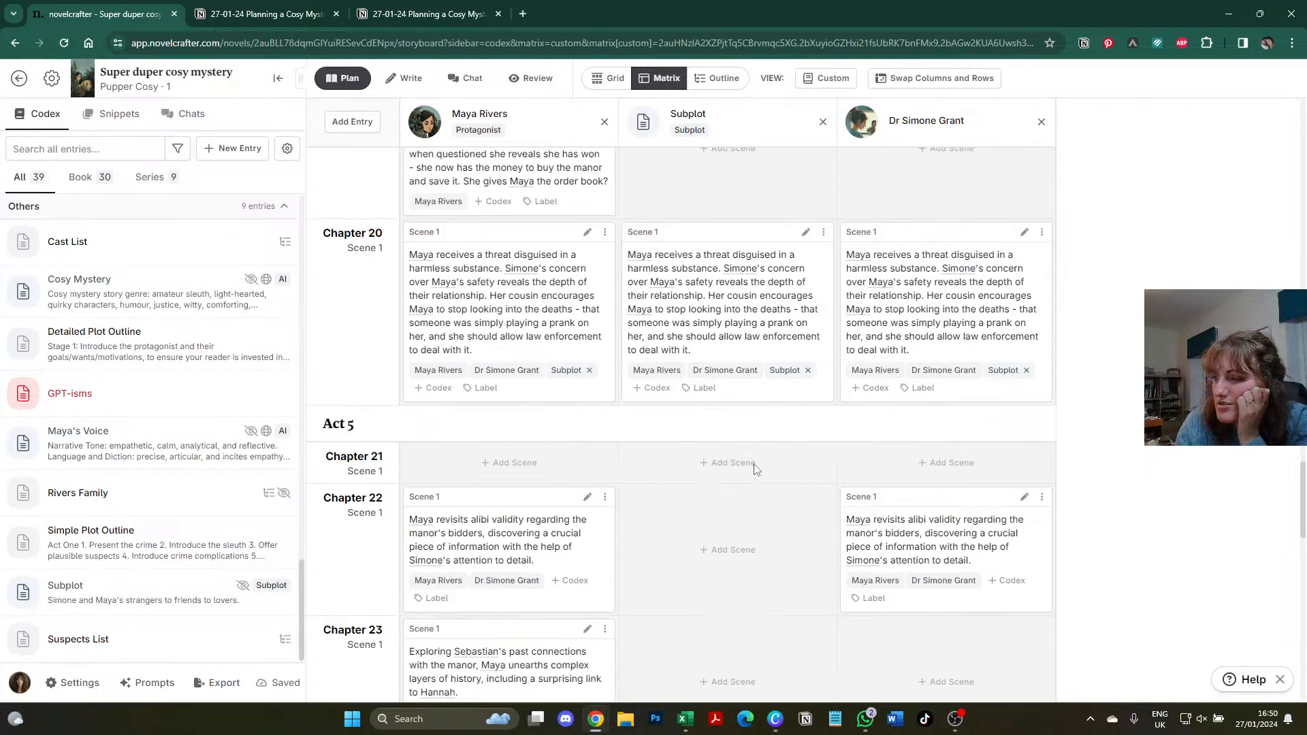
pyautogui.scroll(-2, 756, 463)
pyautogui.click(807, 213)
pyautogui.scroll(-6, 742, 422)
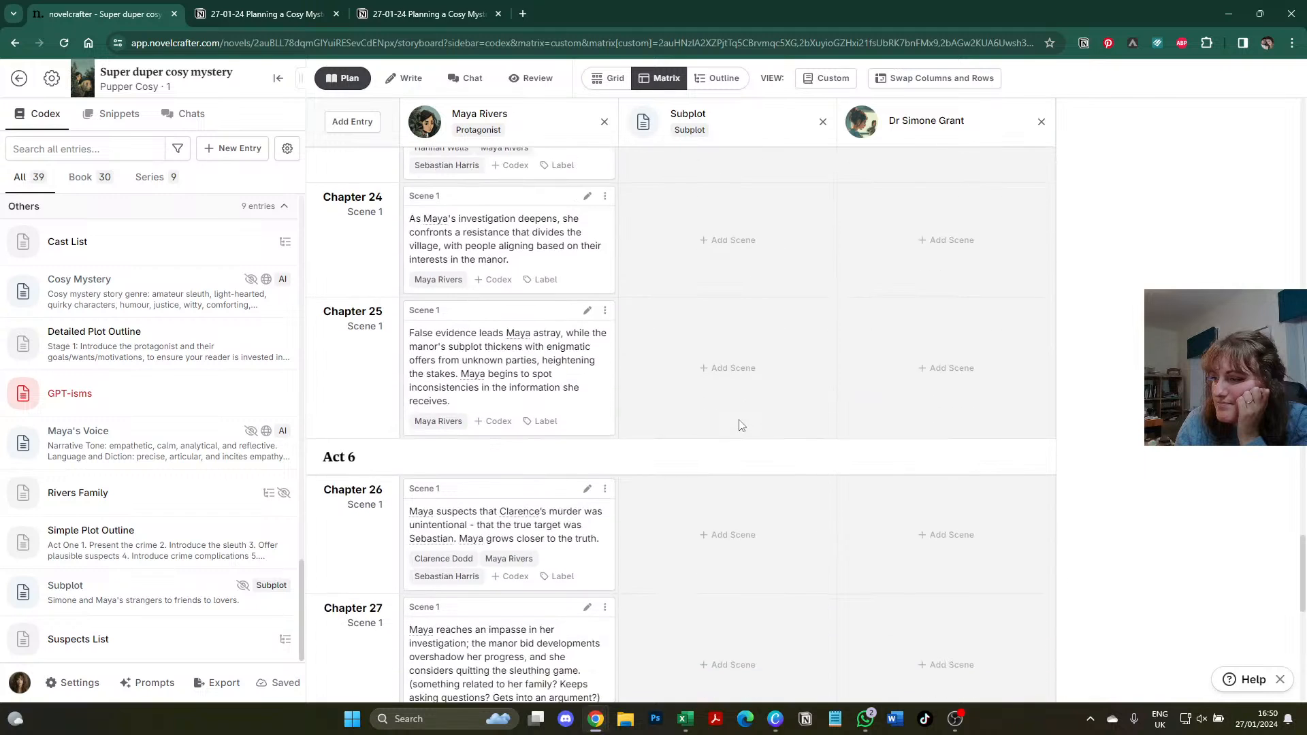
pyautogui.scroll(-6, 741, 426)
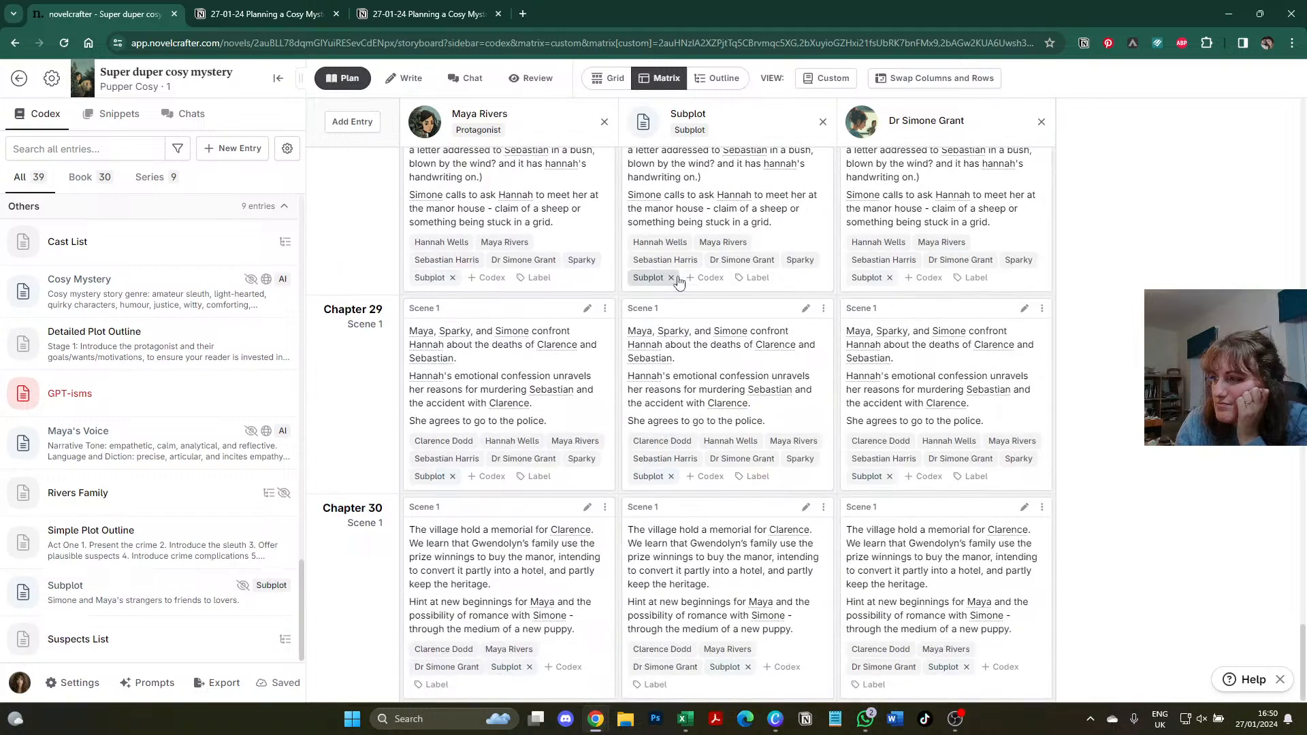
pyautogui.click(671, 278)
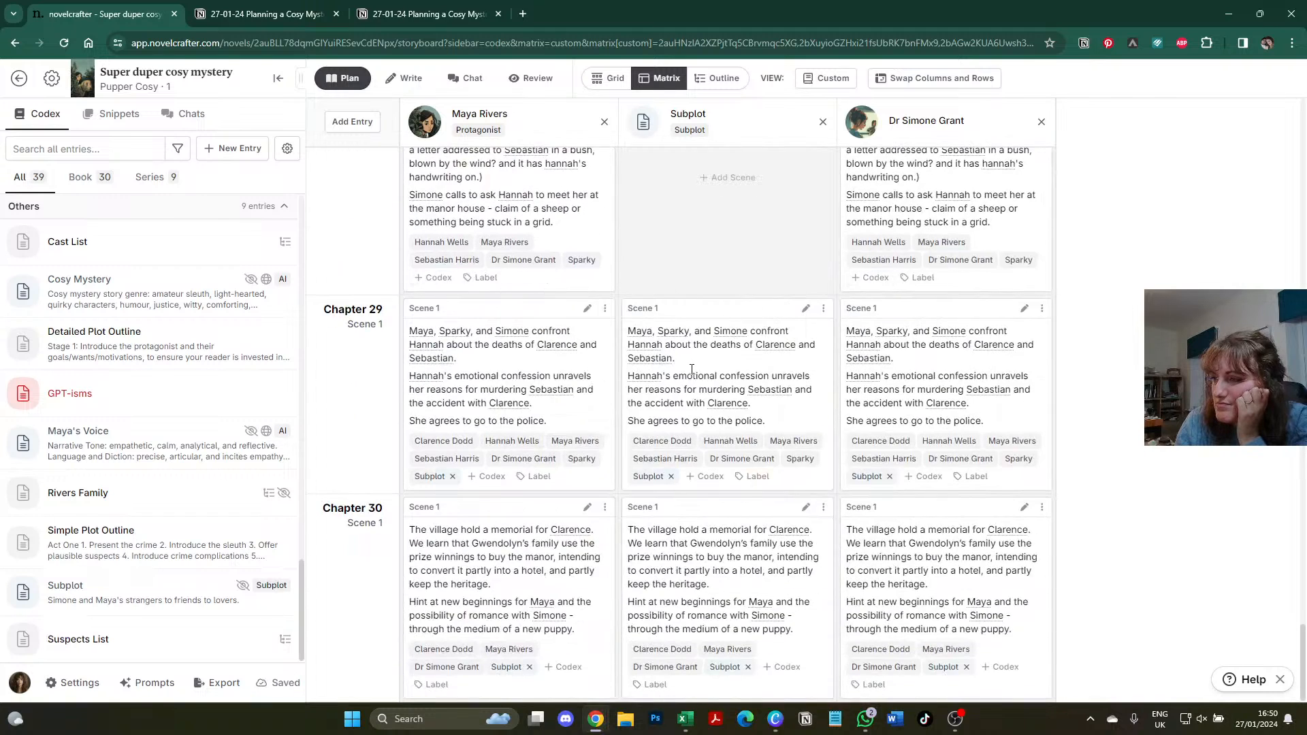
pyautogui.click(671, 477)
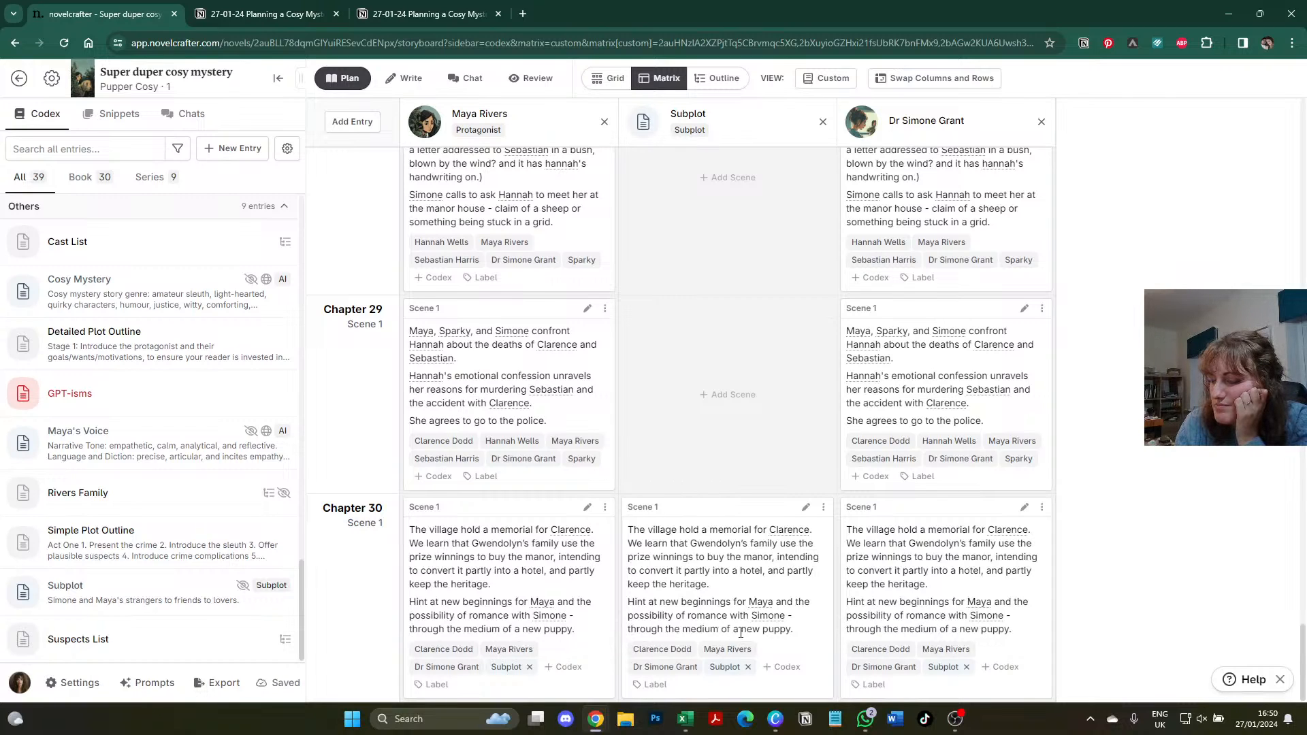
pyautogui.click(747, 667)
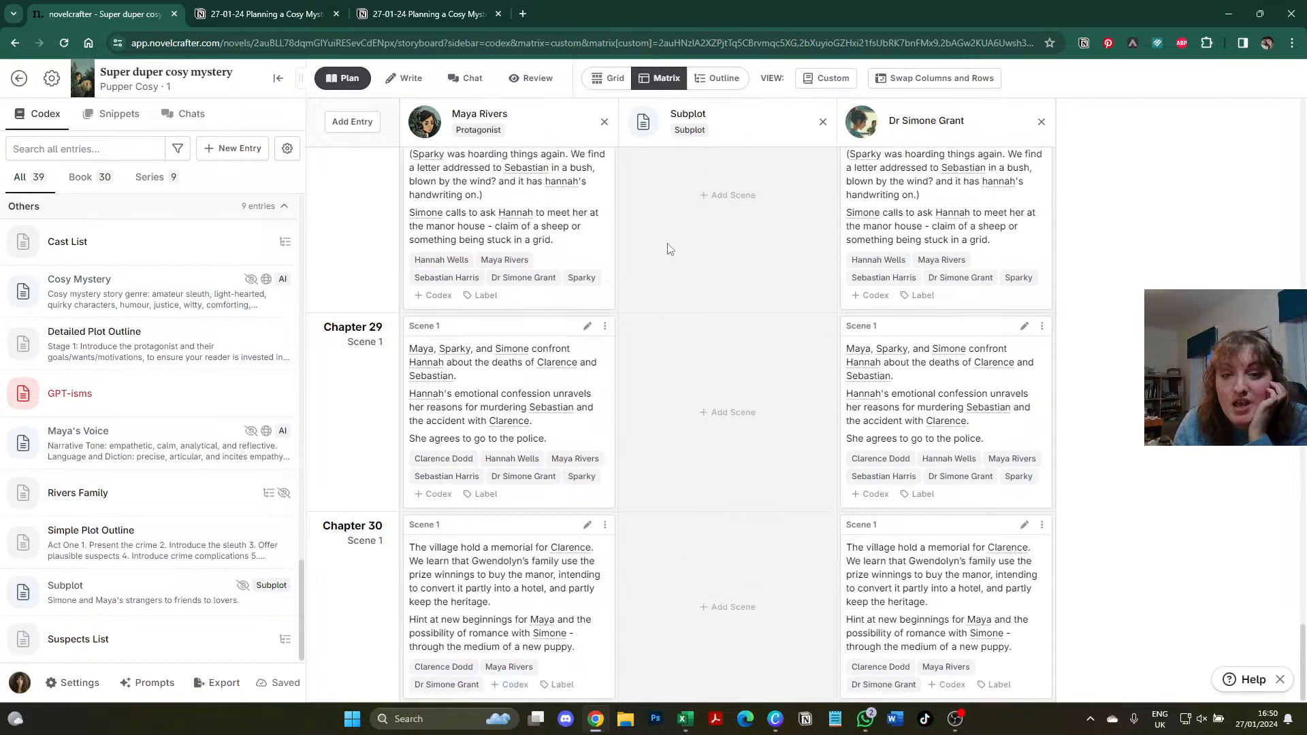
# - Insert a codex addition in the manuscript's Chapter 1, directly above the scene beat that begins at the vets
pyautogui.click(409, 77)
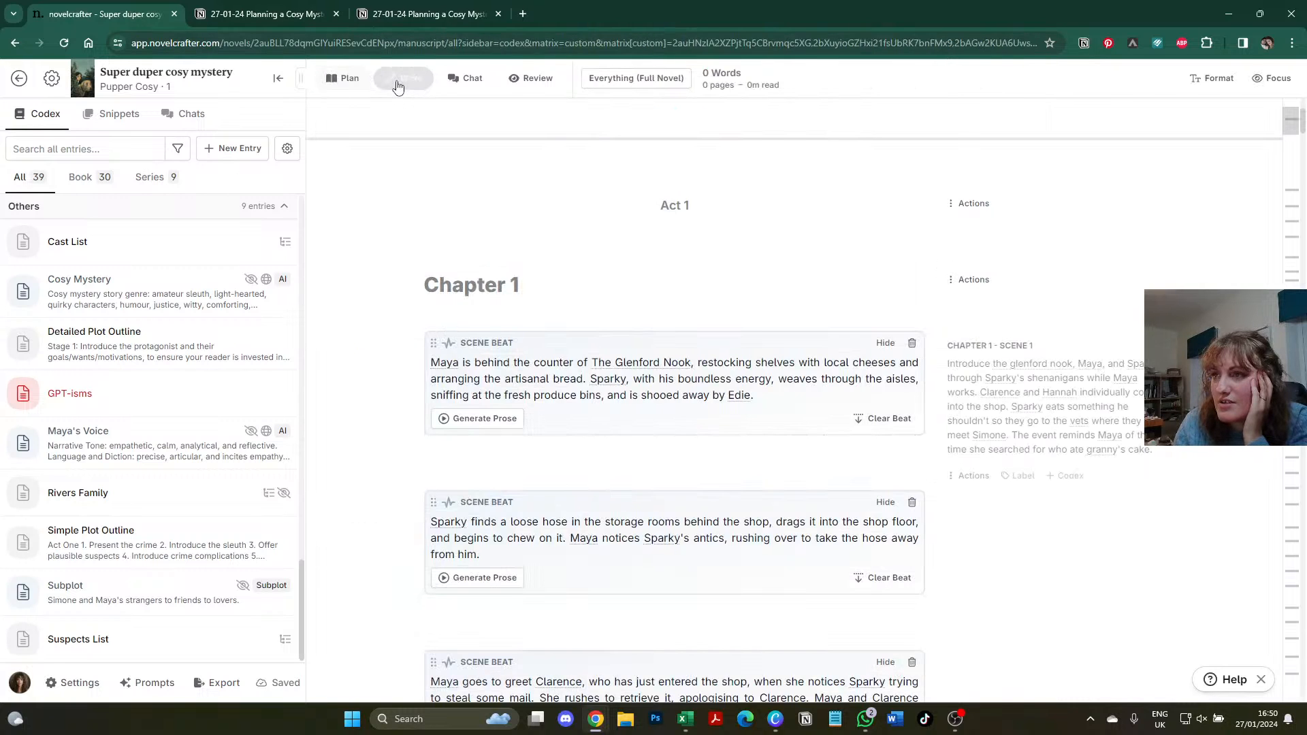
pyautogui.scroll(-10, 511, 391)
pyautogui.scroll(-7, 512, 396)
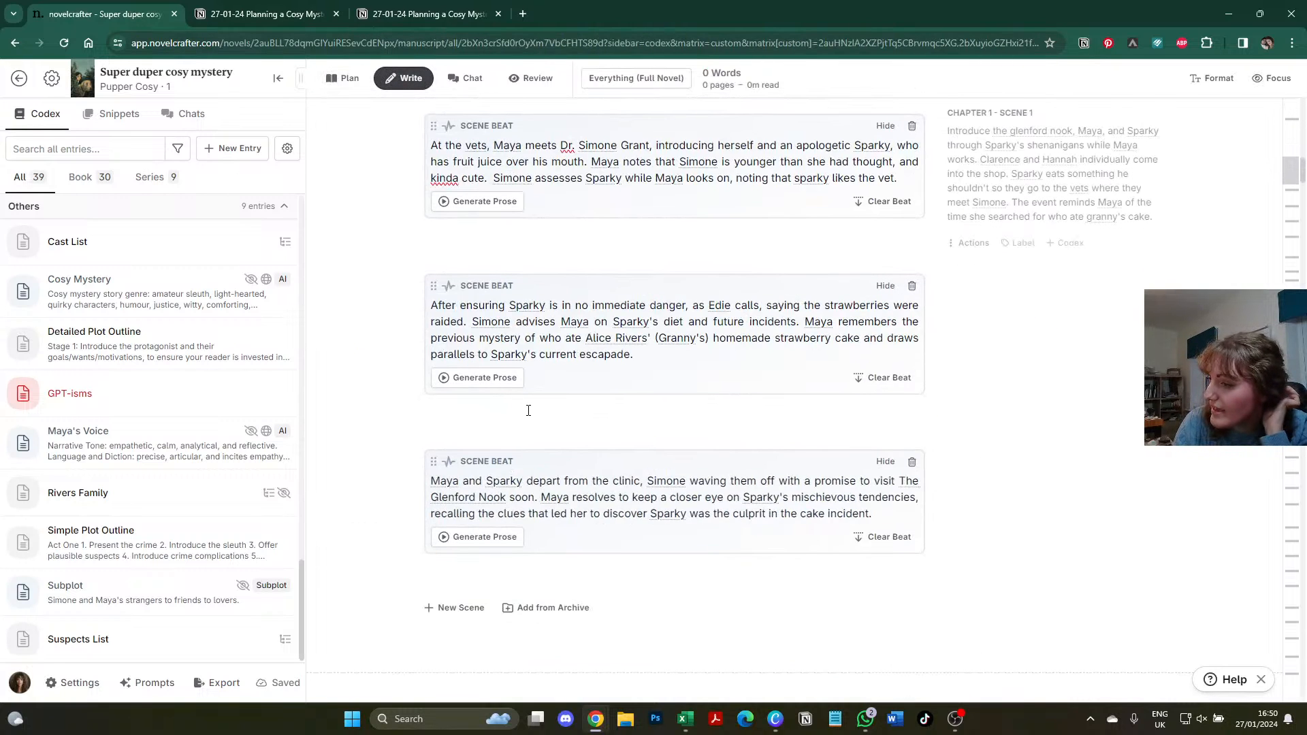
pyautogui.scroll(3, 528, 410)
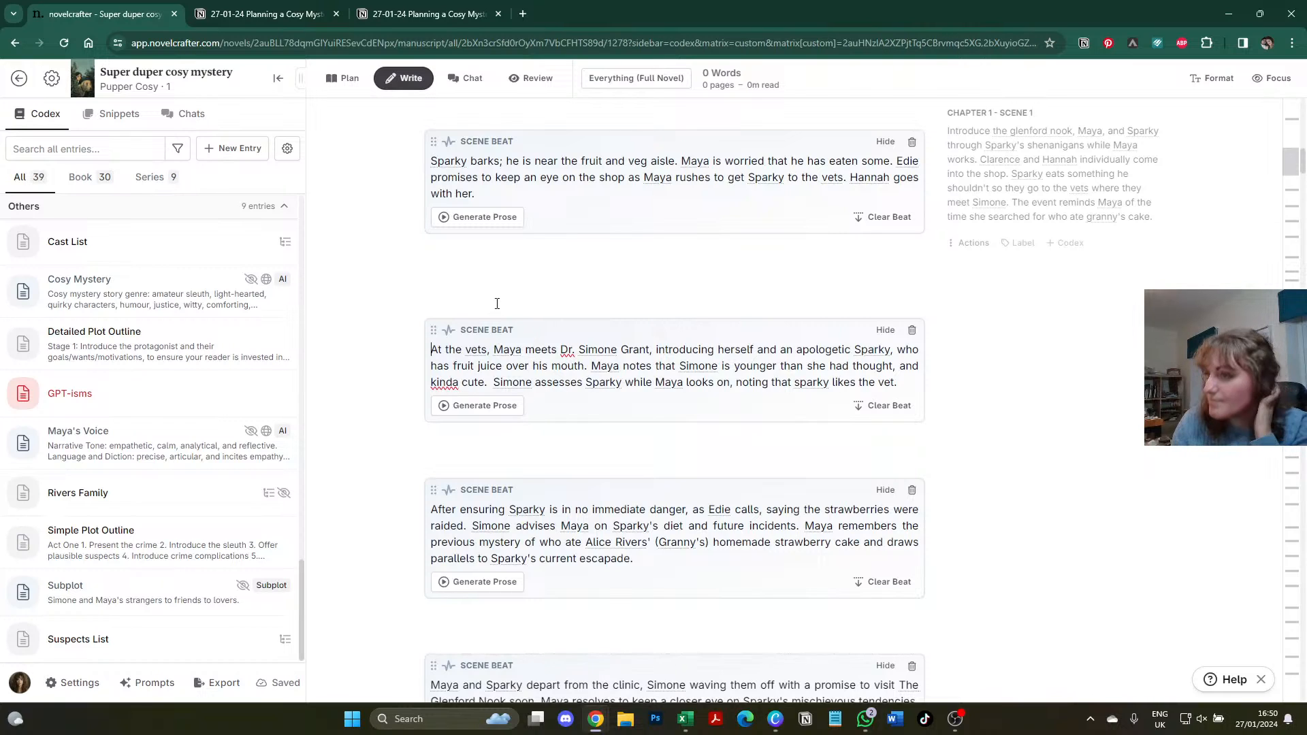
pyautogui.click(455, 283)
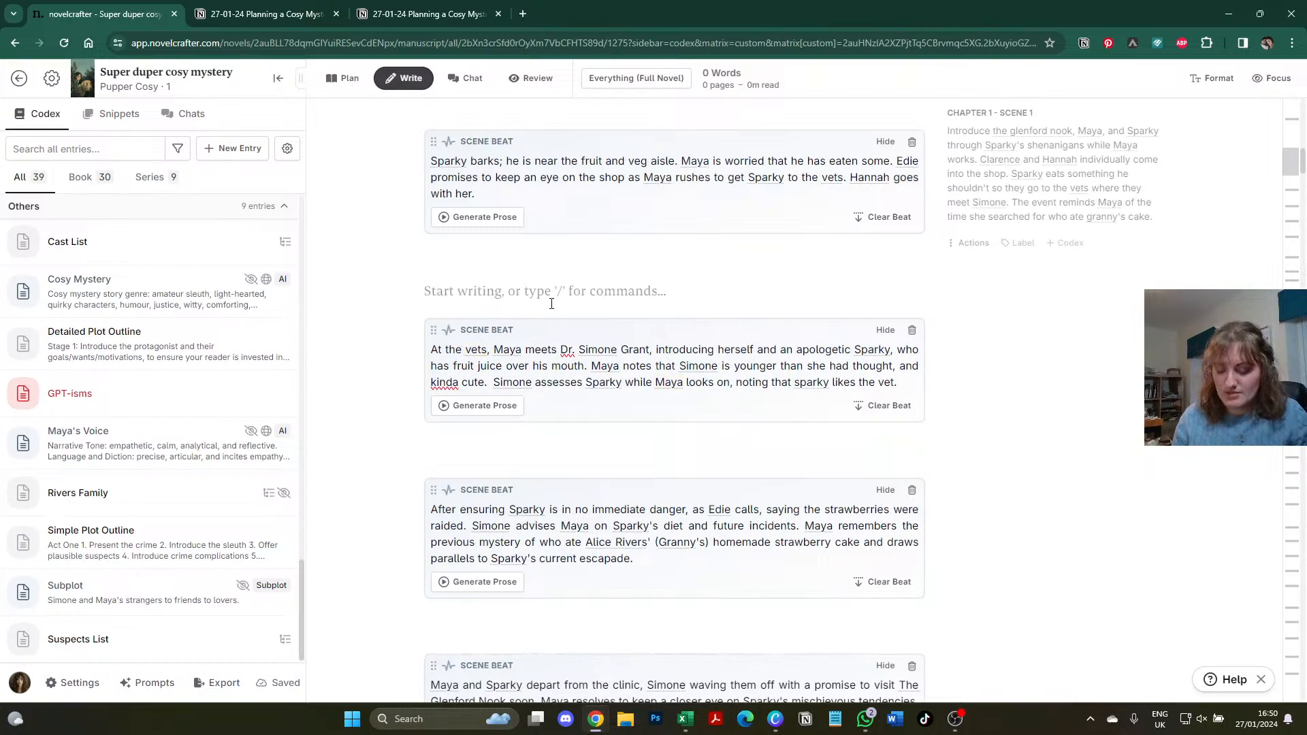
pyautogui.write('/')
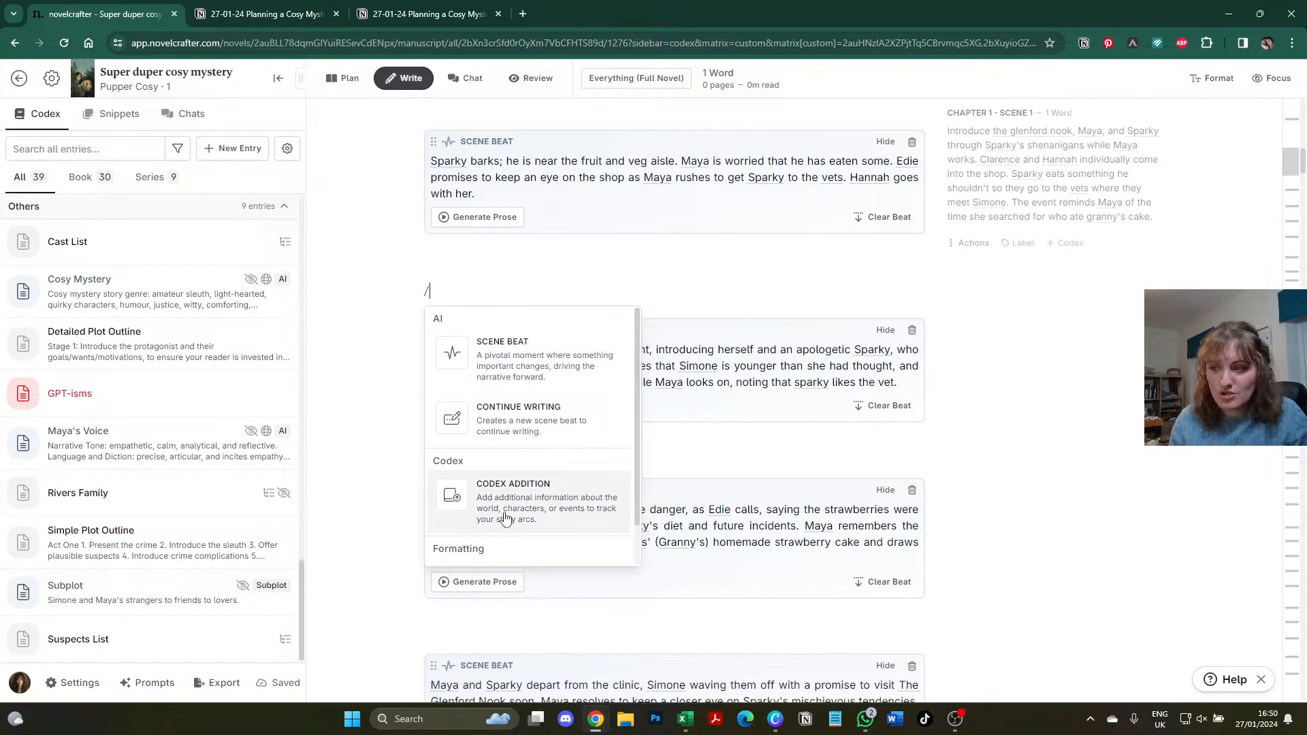
pyautogui.click(504, 512)
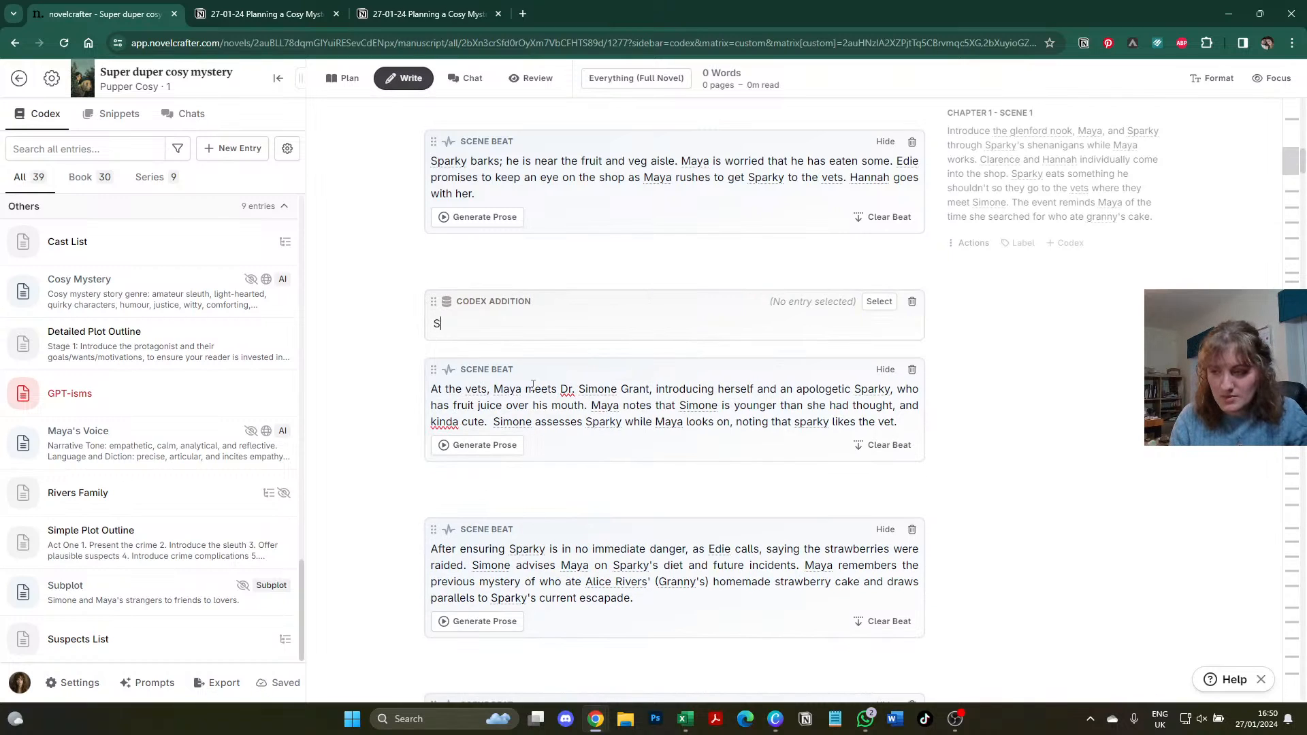
# - Write "Maya meets Simone for the first time. She thinks the vet is cute." in the Chapter 1 codex addition
pyautogui.write('Maya meets ')
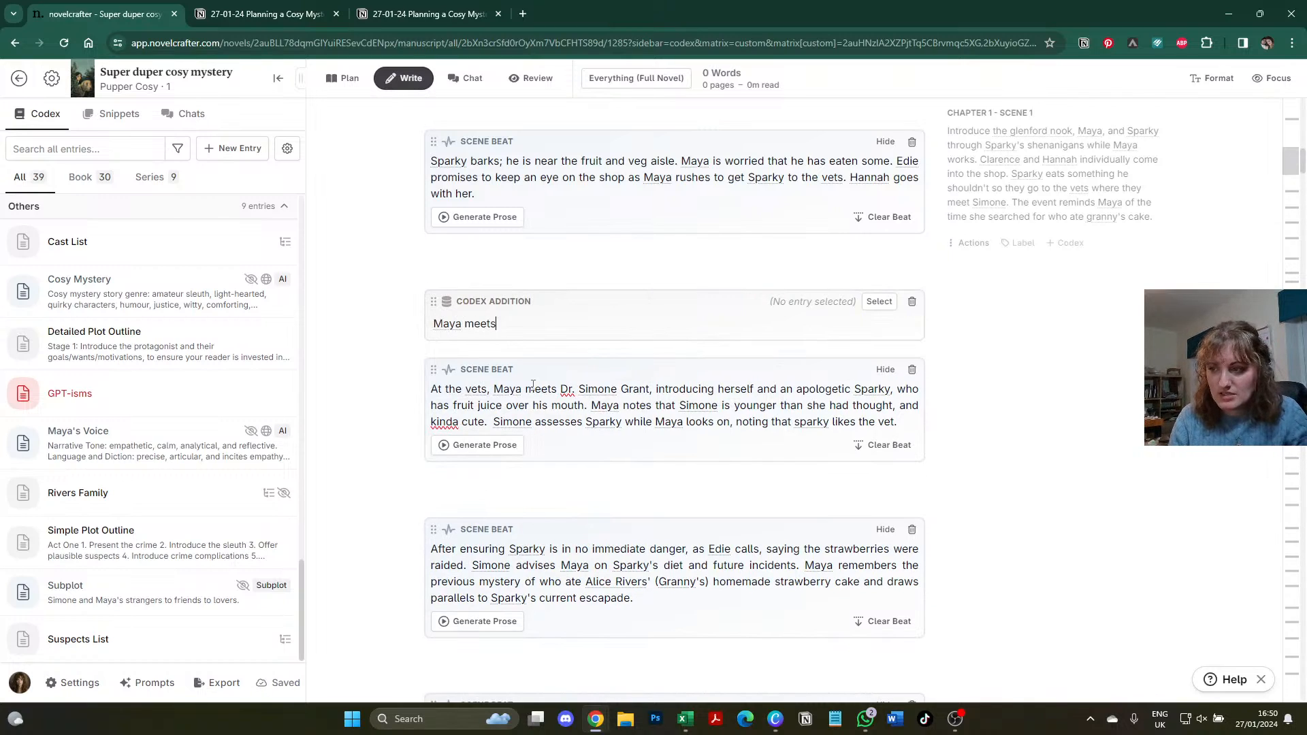
pyautogui.write('Simone for th')
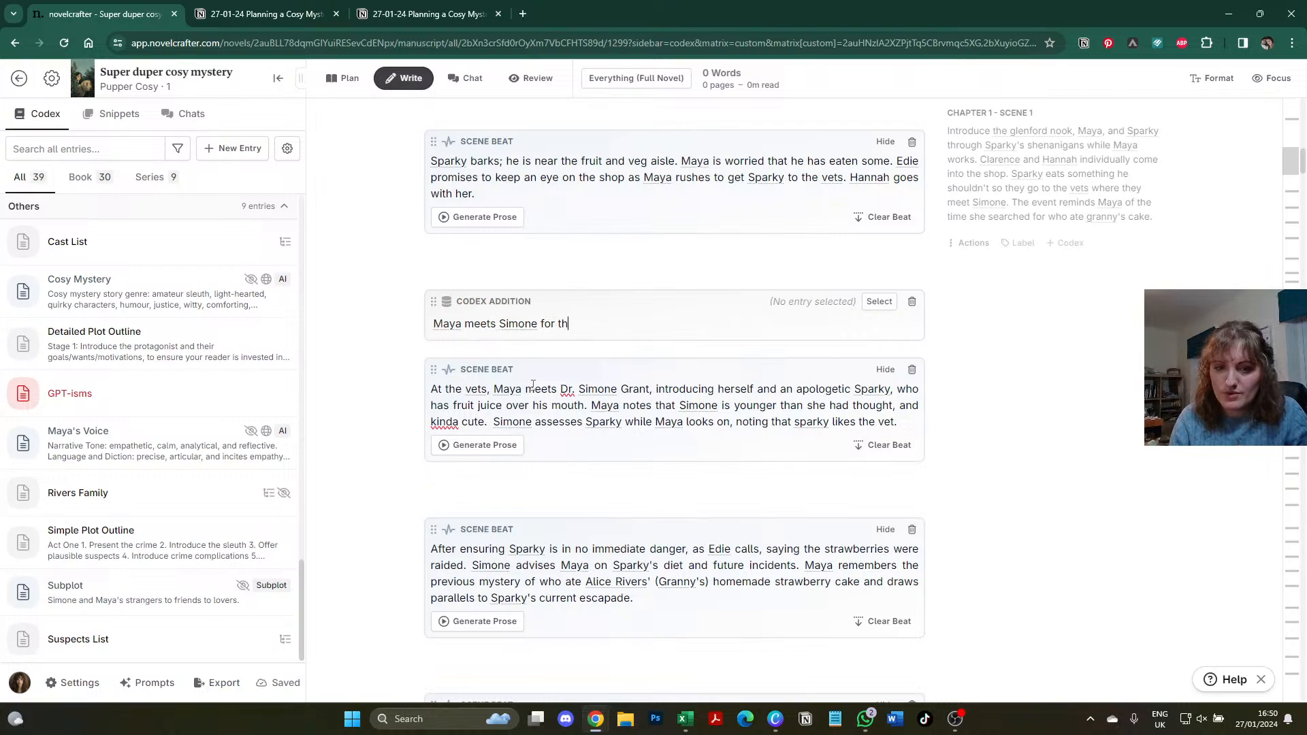
pyautogui.write('e first time. ')
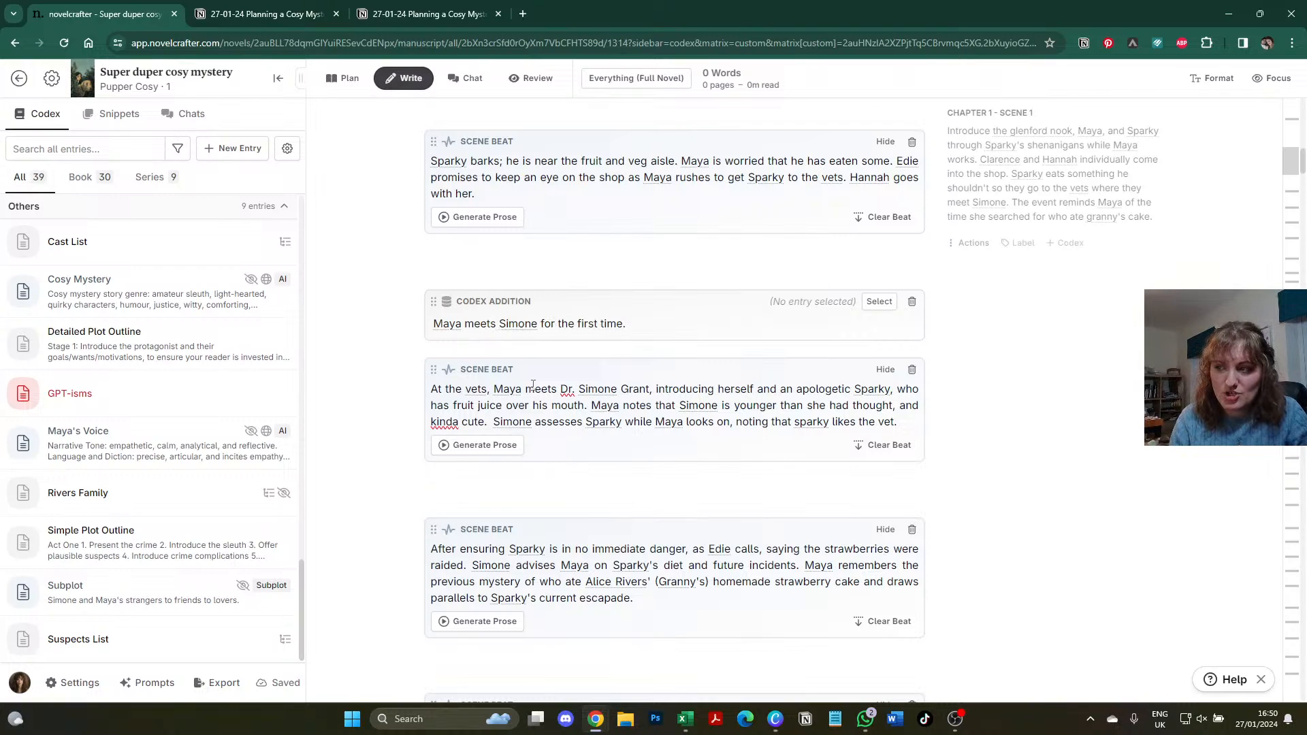
pyautogui.write('She thinks the')
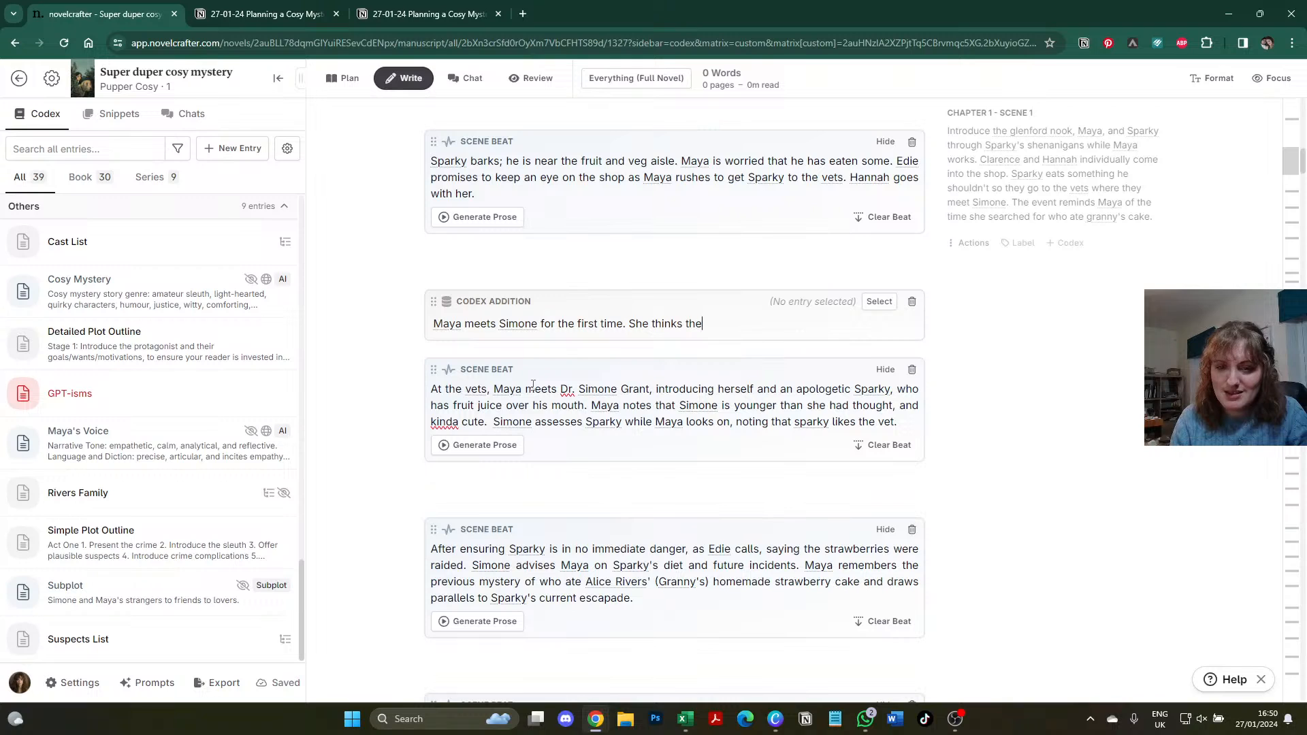
pyautogui.write(' vet is cute.')
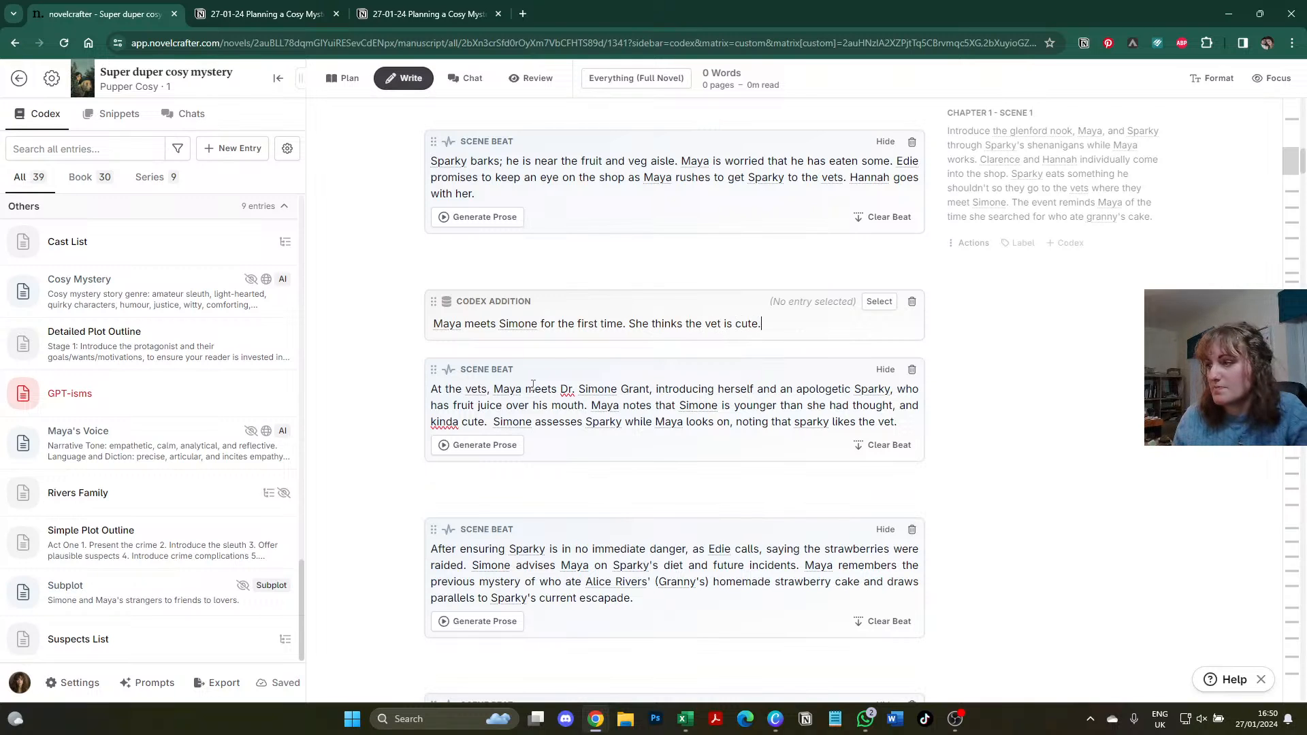
# - Assign the Chapter 1 codex addition to the Subplot entry
pyautogui.click(879, 302)
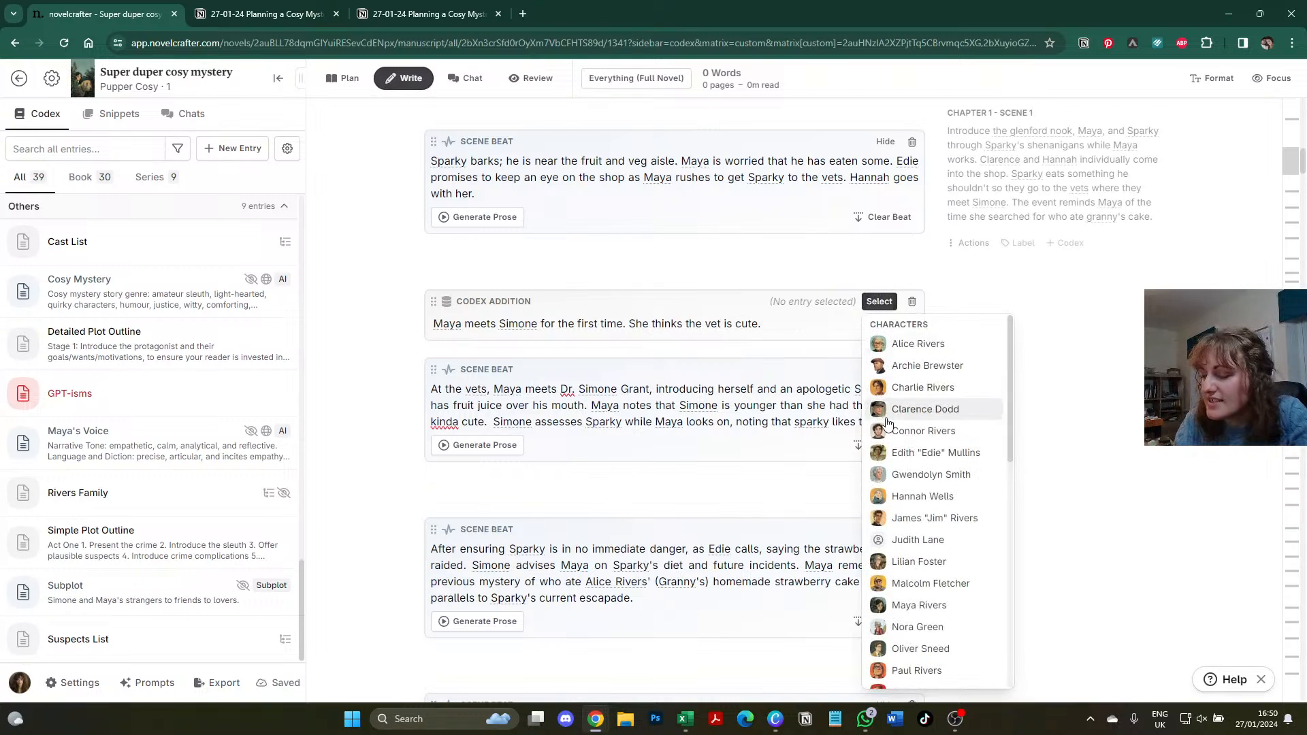
pyautogui.scroll(-5, 914, 565)
pyautogui.scroll(-2, 913, 565)
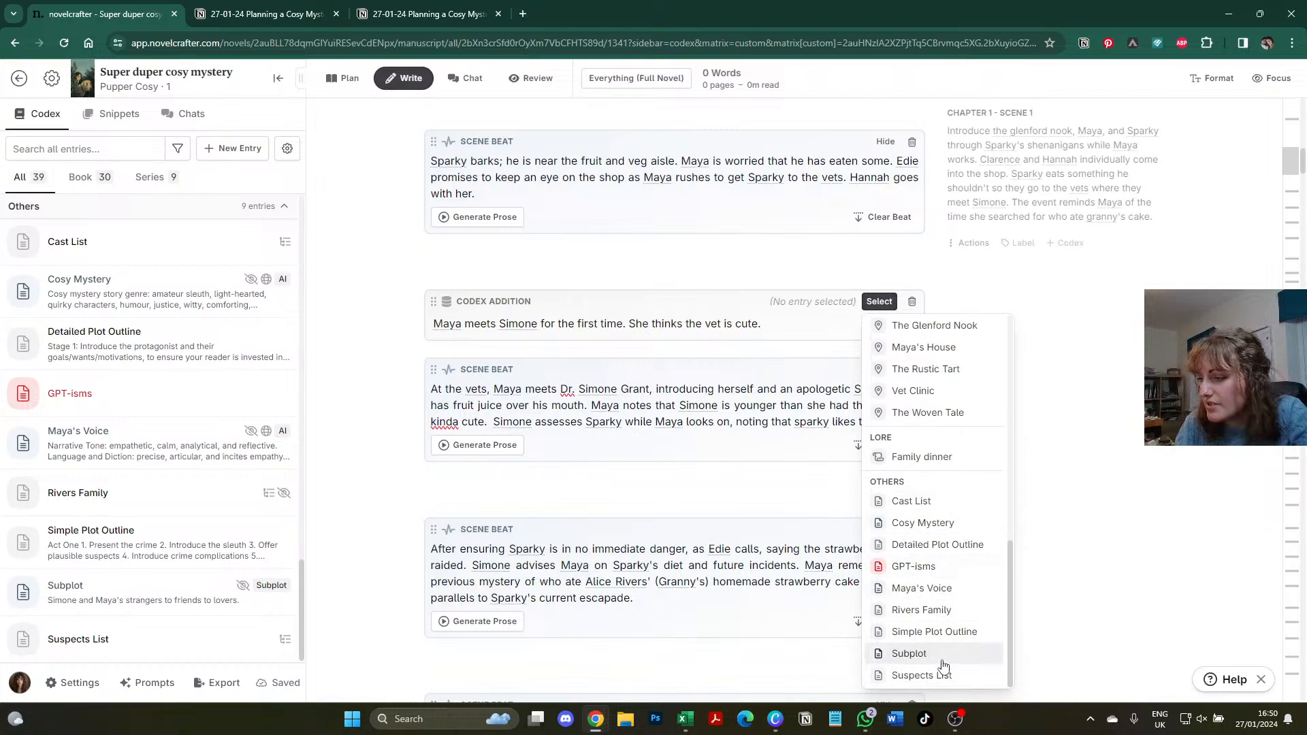
pyautogui.click(940, 655)
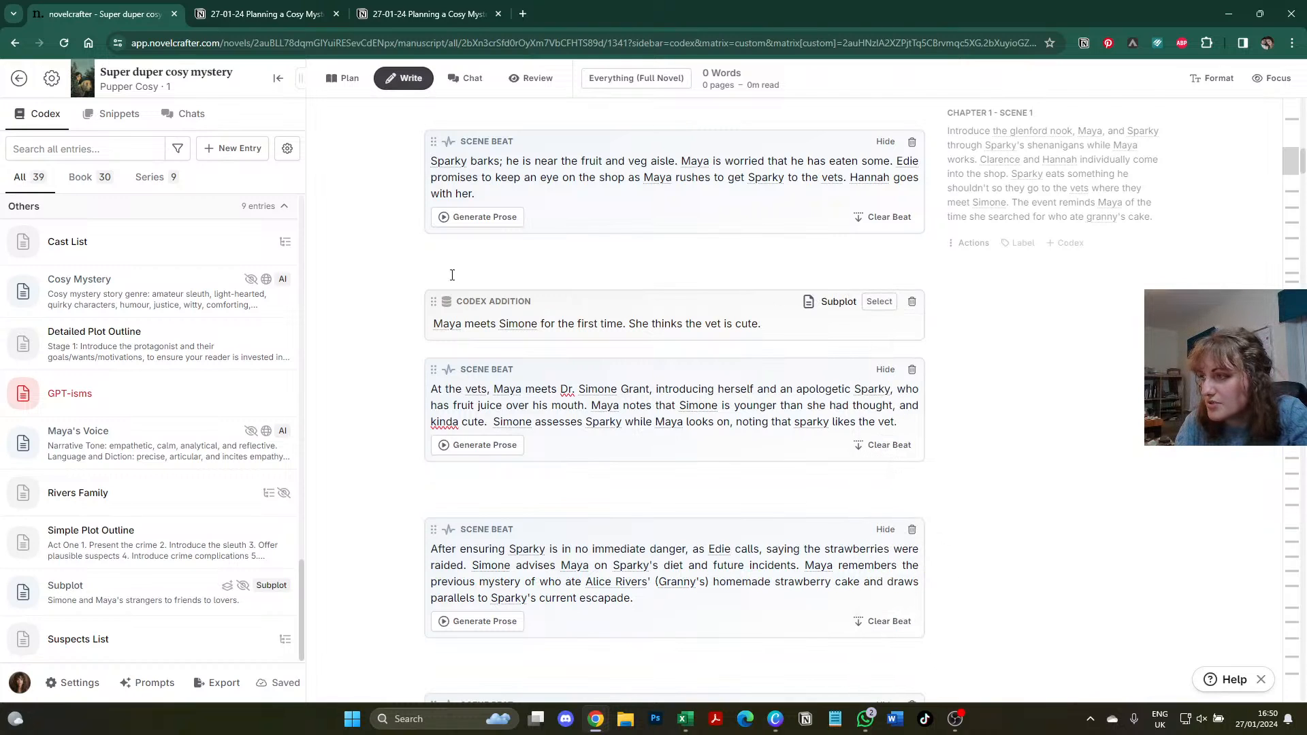
# - Change the Subplot codex entry's tag to "Subplot: Romance"
pyautogui.click(129, 597)
pyautogui.click(396, 300)
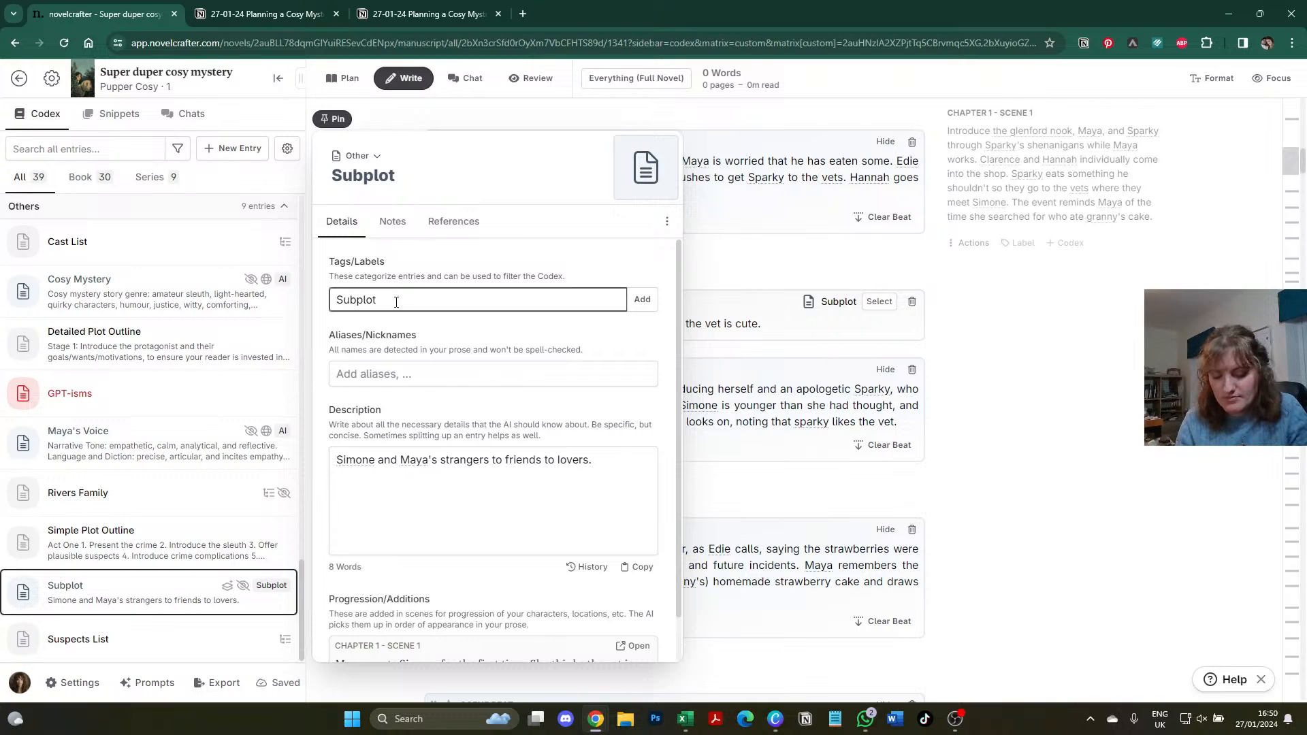
pyautogui.write(': Roma')
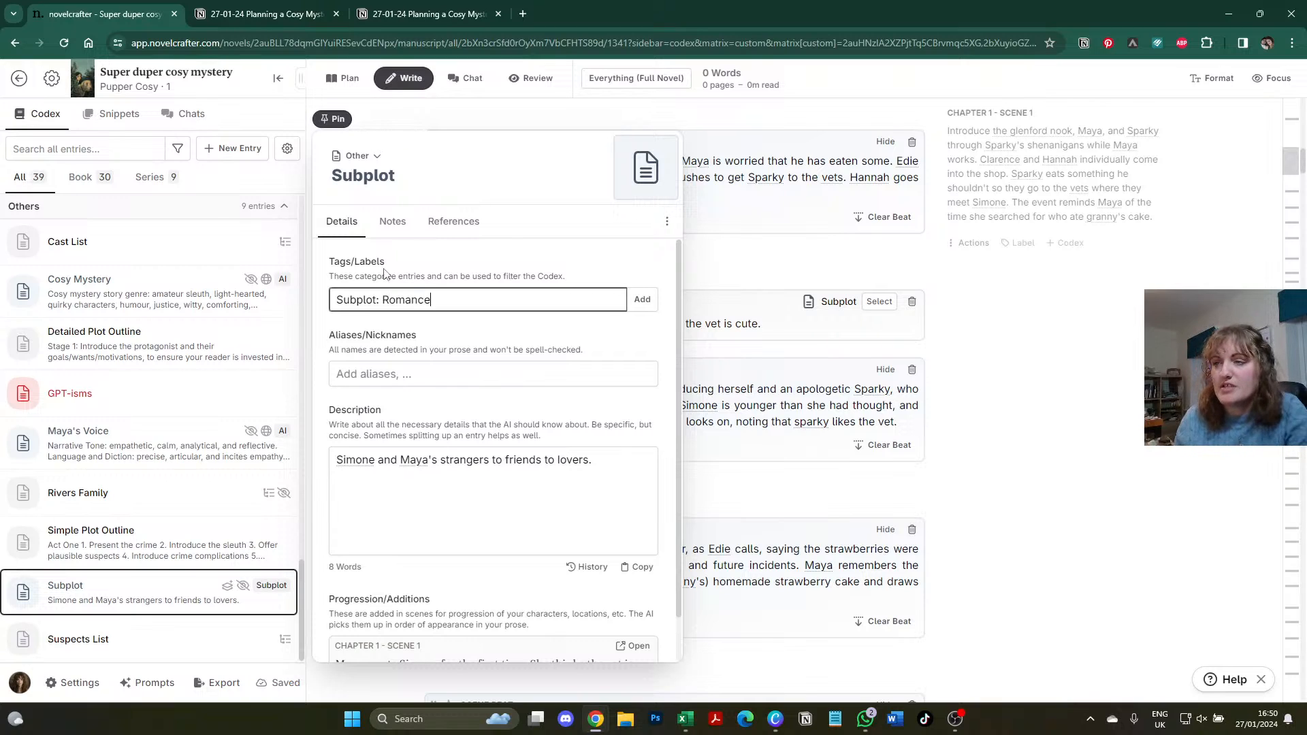
pyautogui.write('nce')
# - Review the Subplot entry's reference tracking options and its progression additions, and close the entry
pyautogui.click(452, 221)
pyautogui.click(451, 298)
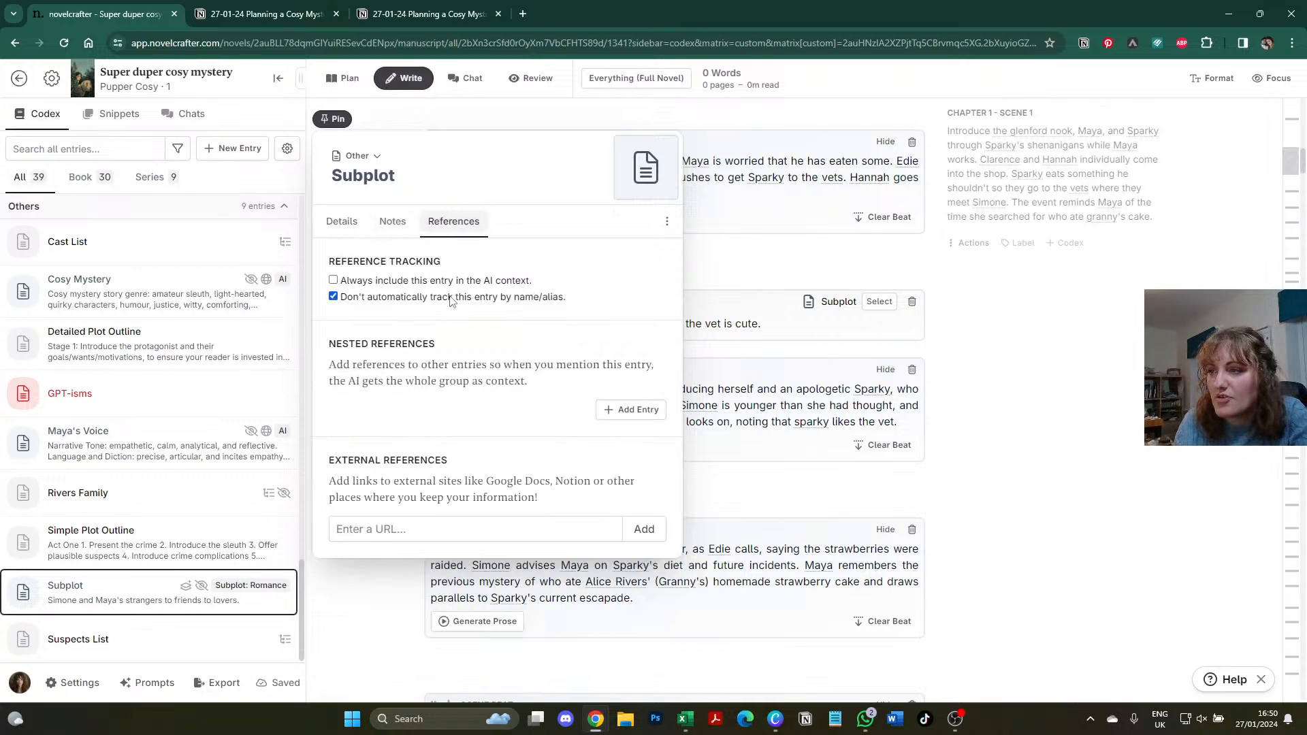
pyautogui.click(342, 222)
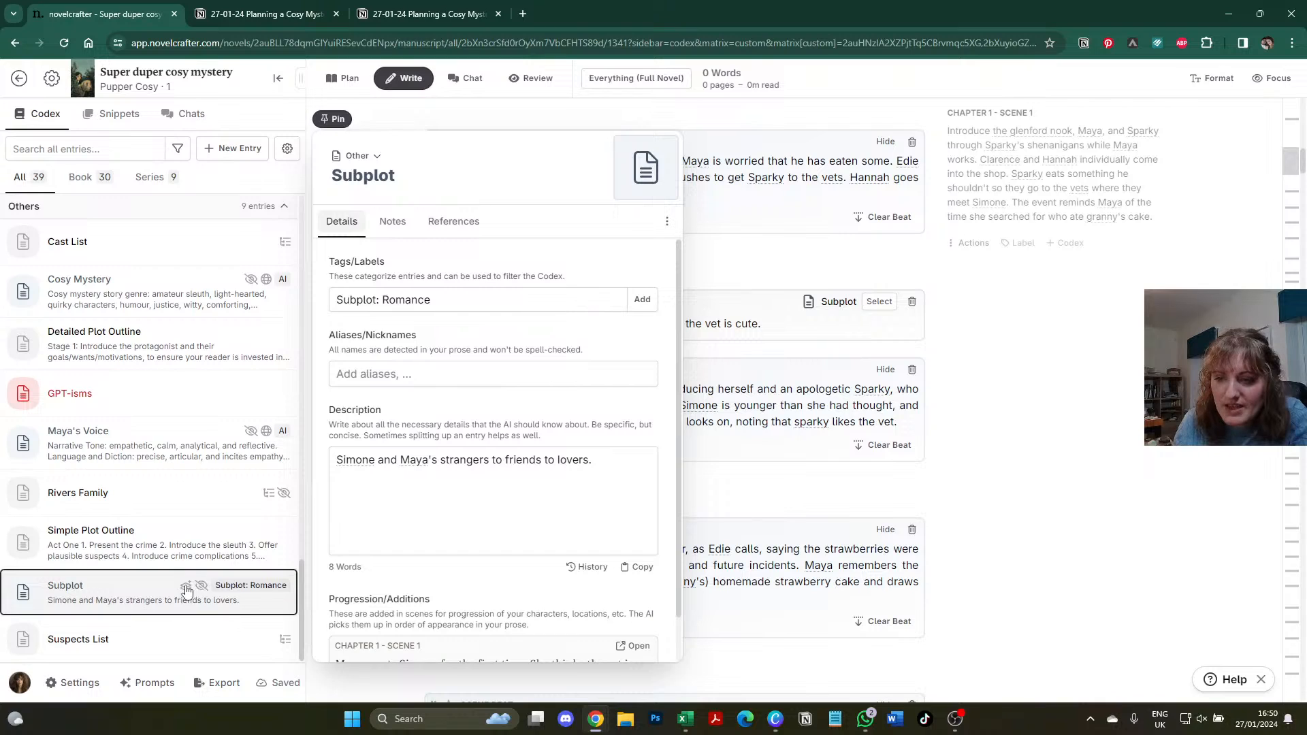
pyautogui.scroll(-1, 361, 595)
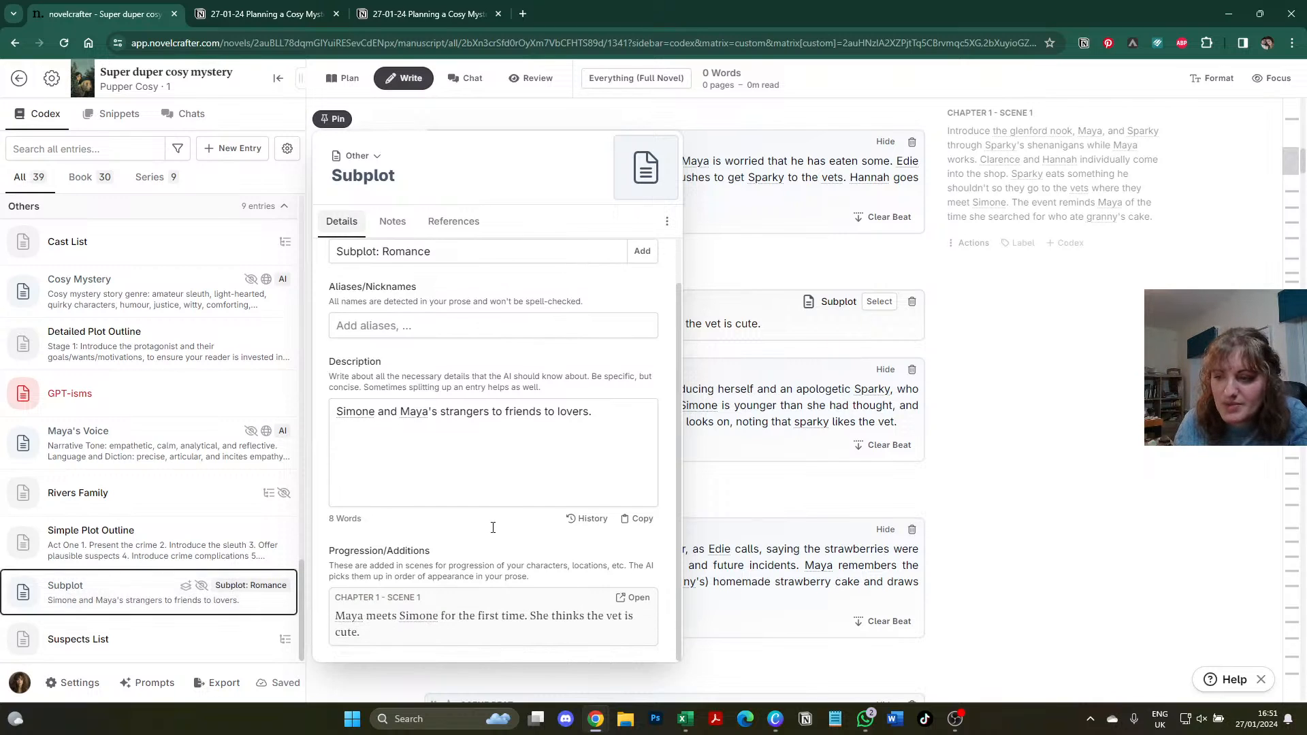
pyautogui.click(1034, 490)
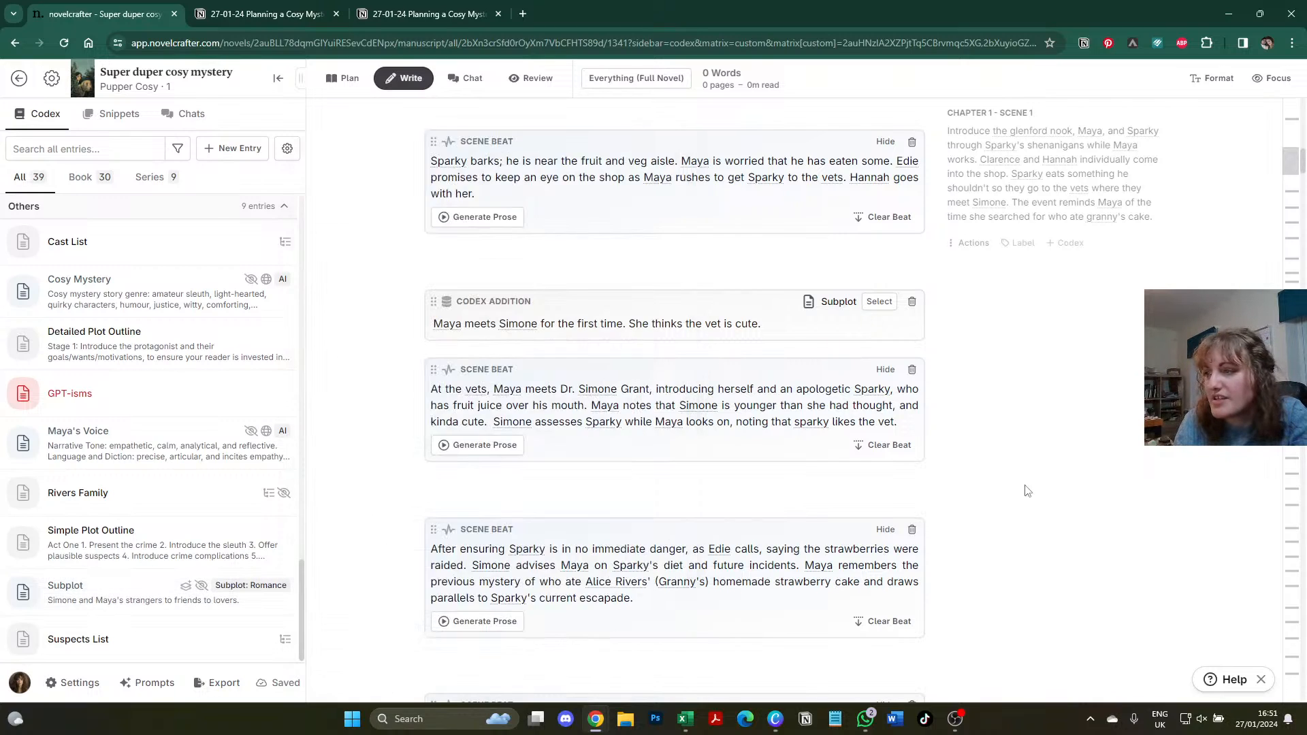
# - View the Subplot column for Chapter 1 in the plan's custom matrix and compare it with the grid view
pyautogui.click(349, 79)
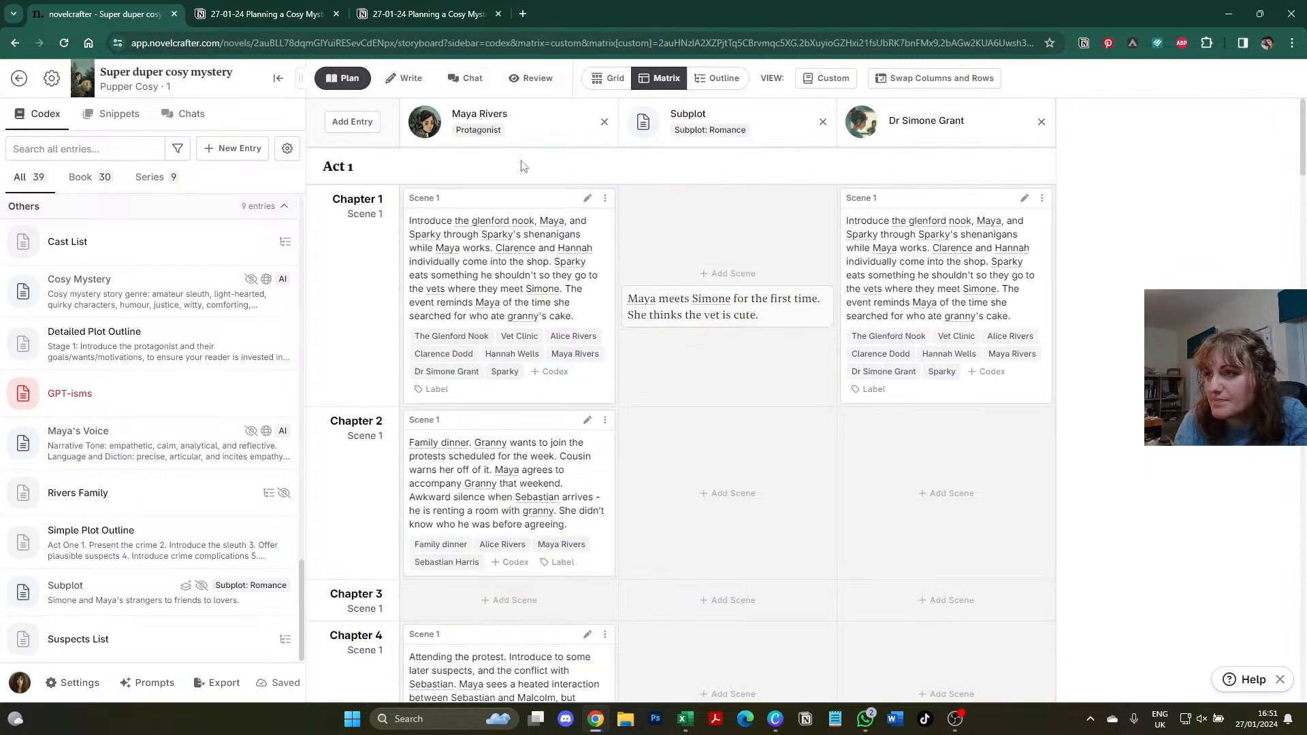
pyautogui.click(609, 81)
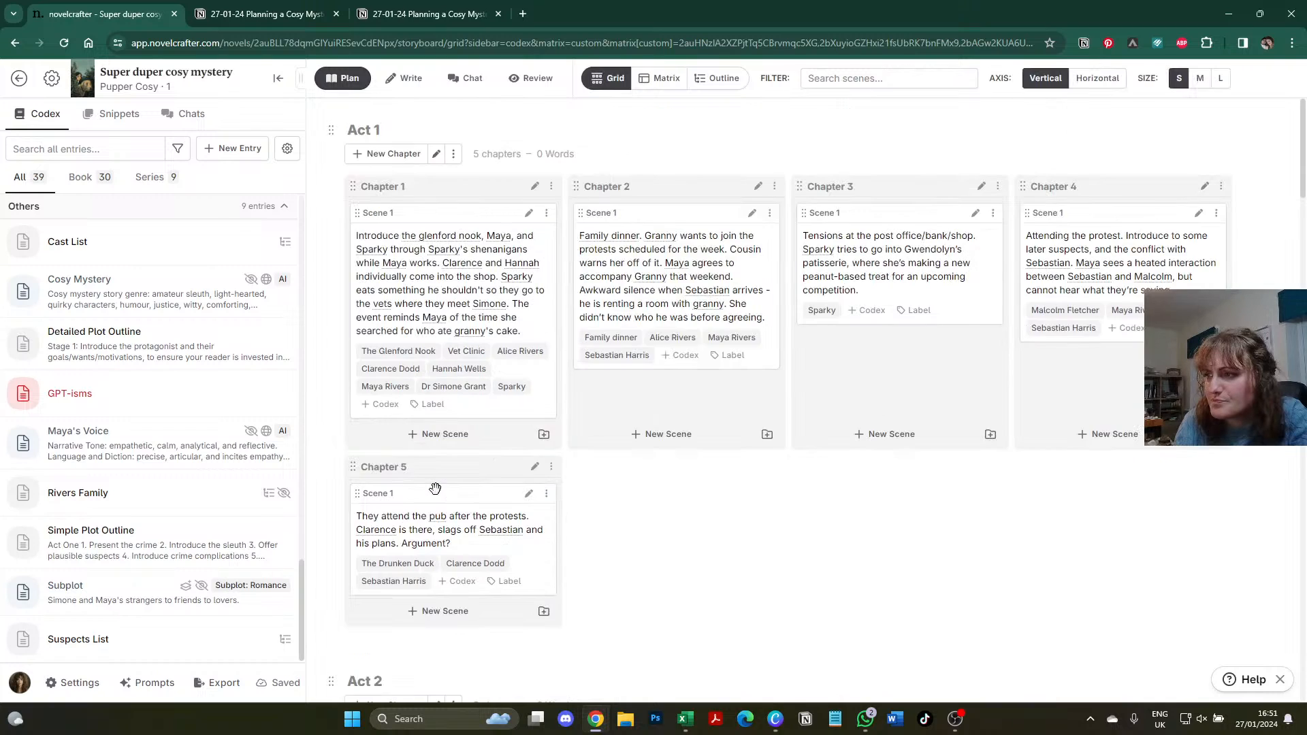
pyautogui.click(663, 83)
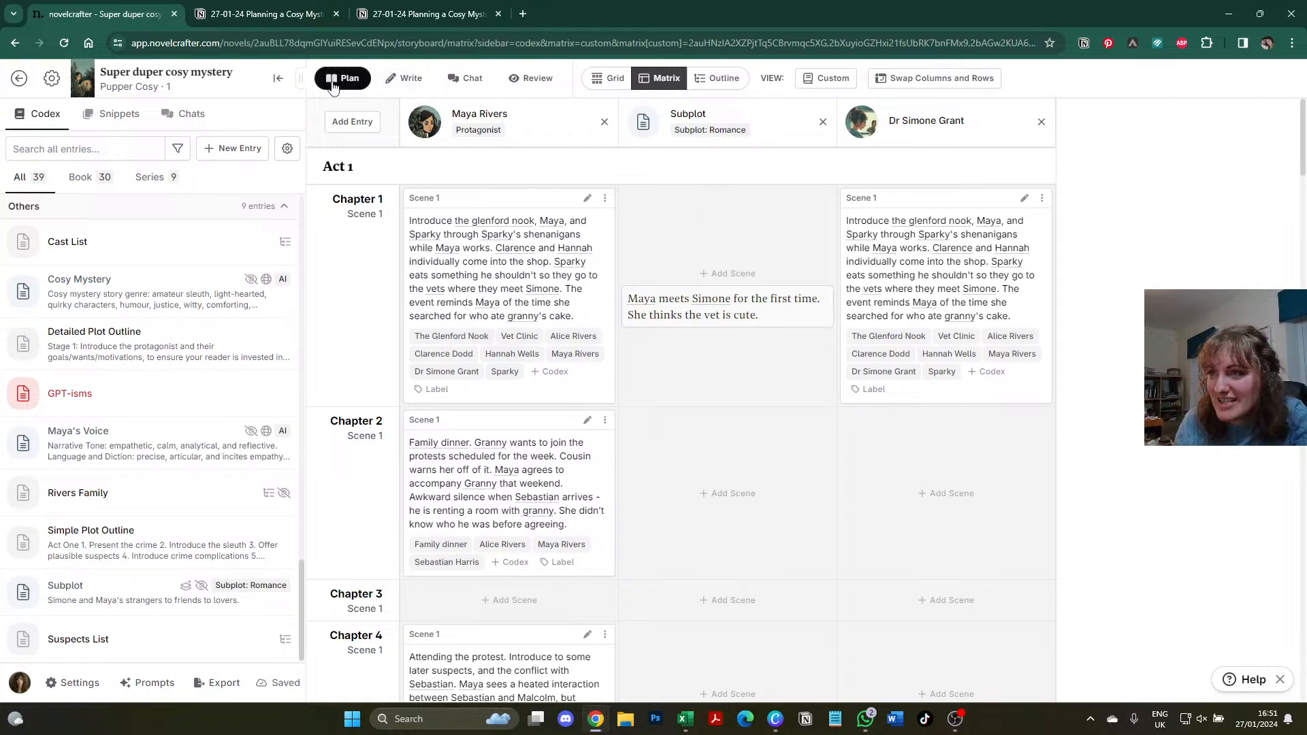
# - Open Chapter 8 for writing from the plan's grid view and insert a codex addition at its start
pyautogui.click(610, 78)
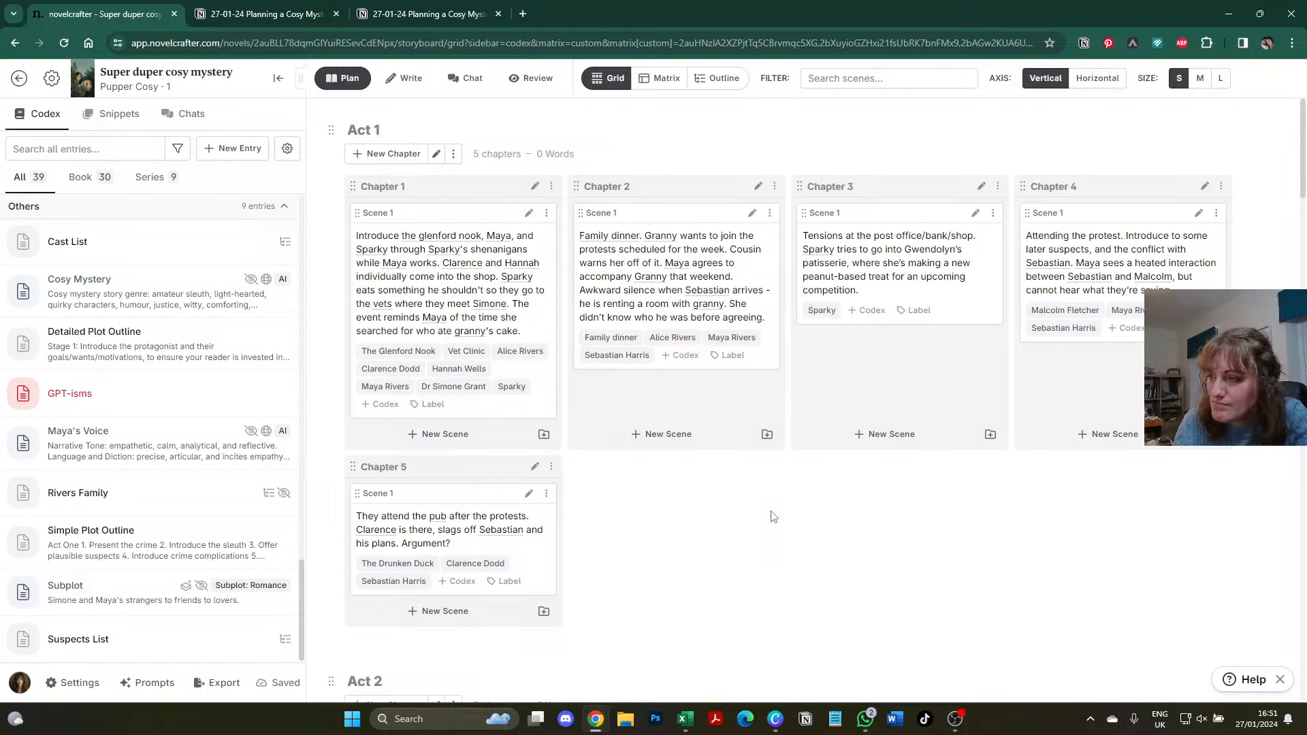
pyautogui.scroll(-4, 773, 517)
pyautogui.scroll(-2, 772, 511)
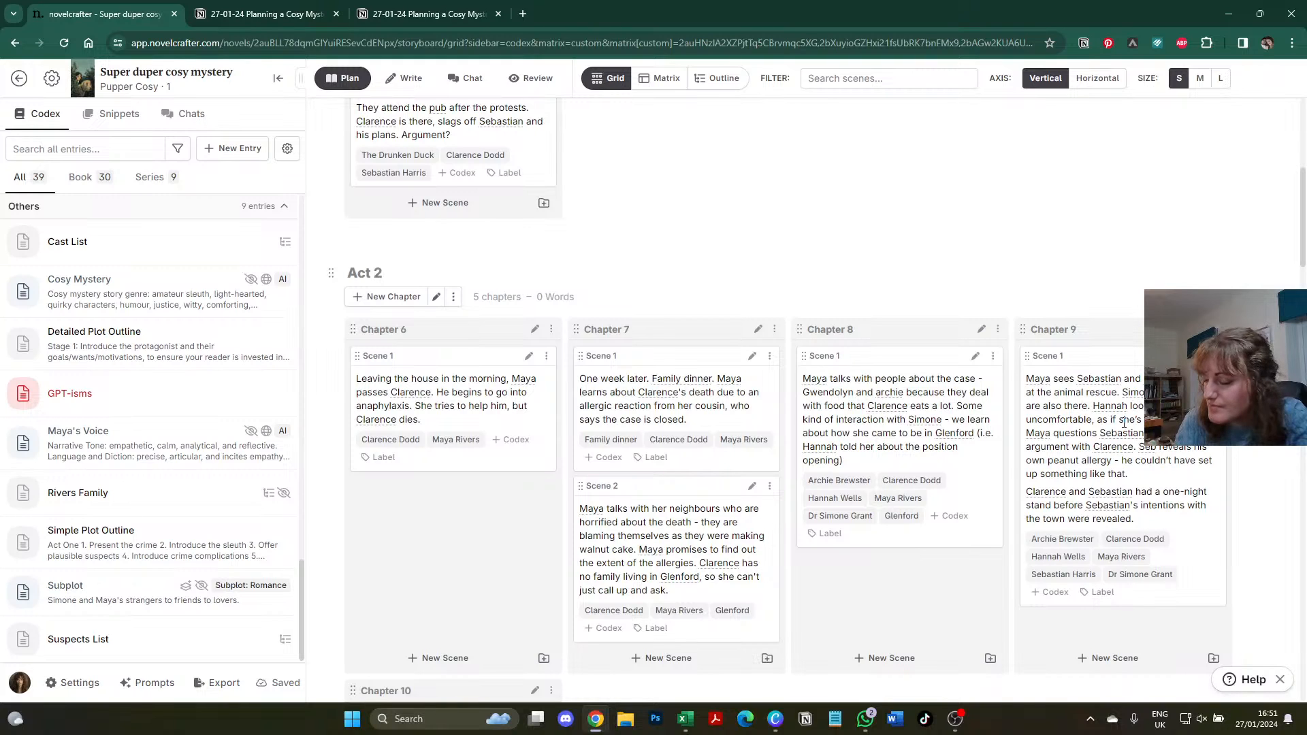
pyautogui.scroll(-3, 1123, 423)
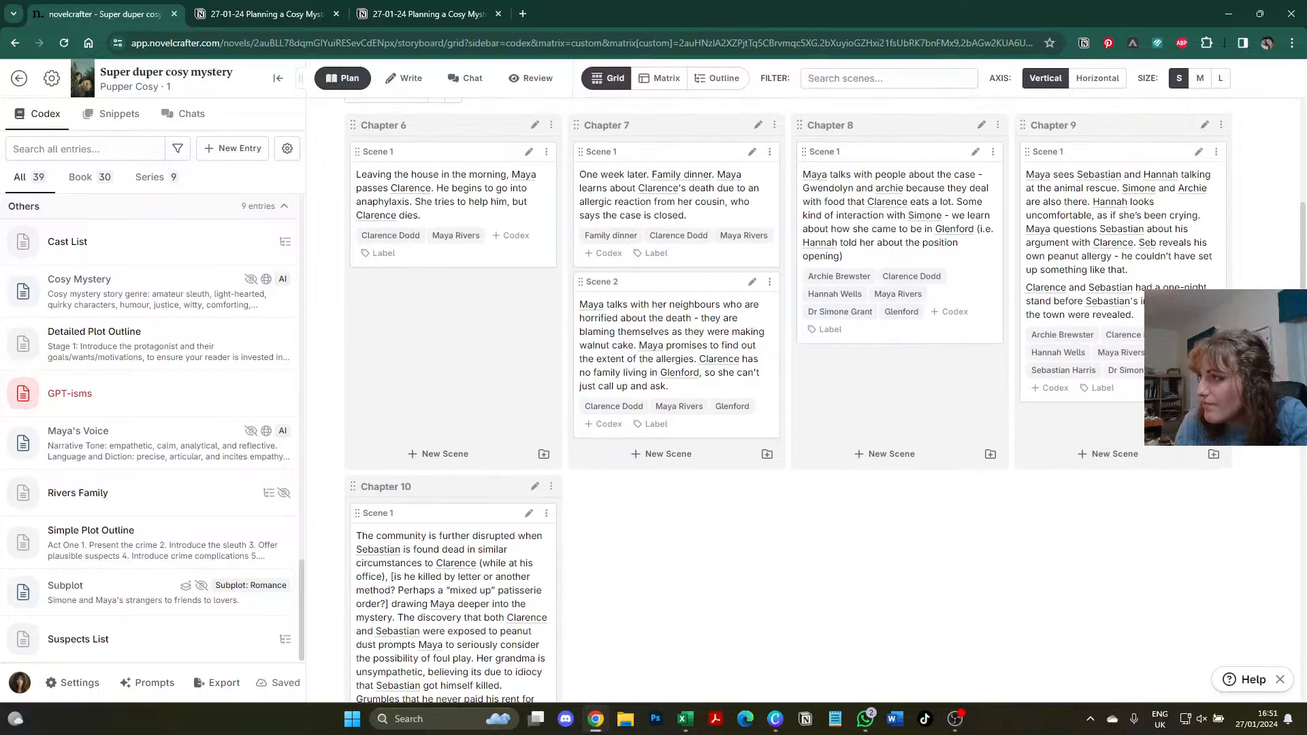
pyautogui.click(981, 125)
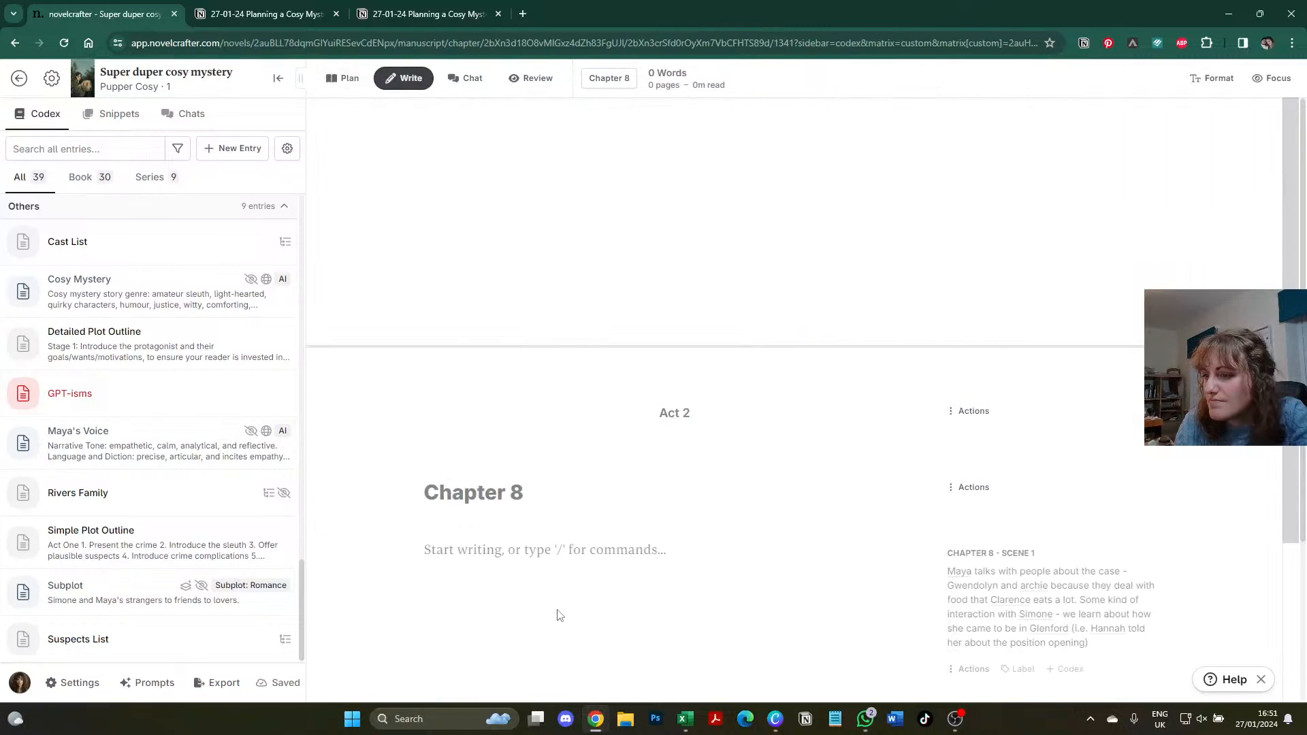
pyautogui.click(555, 544)
pyautogui.write('/')
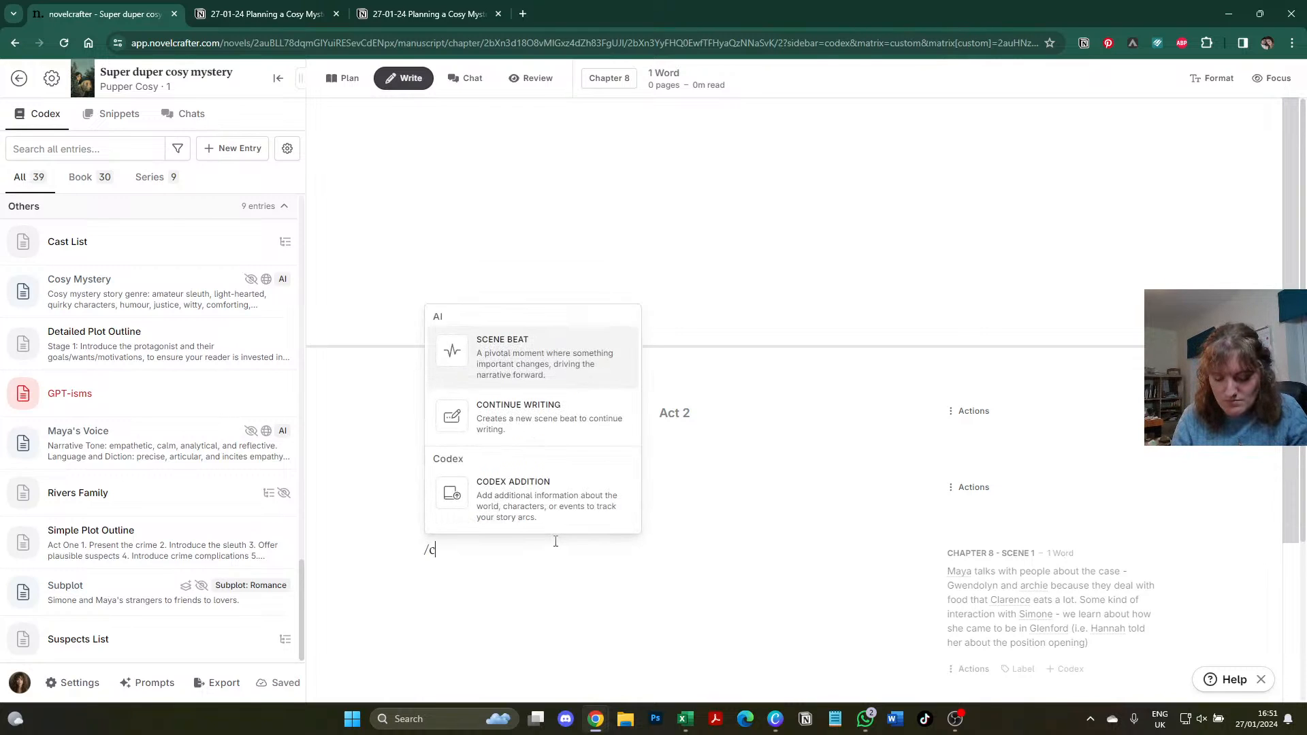
pyautogui.write('co')
pyautogui.press('Return')
# - Write "Simone and Maya bond over their shared histories and love of pets." in the Chapter 8 codex addition
pyautogui.write('Simo')
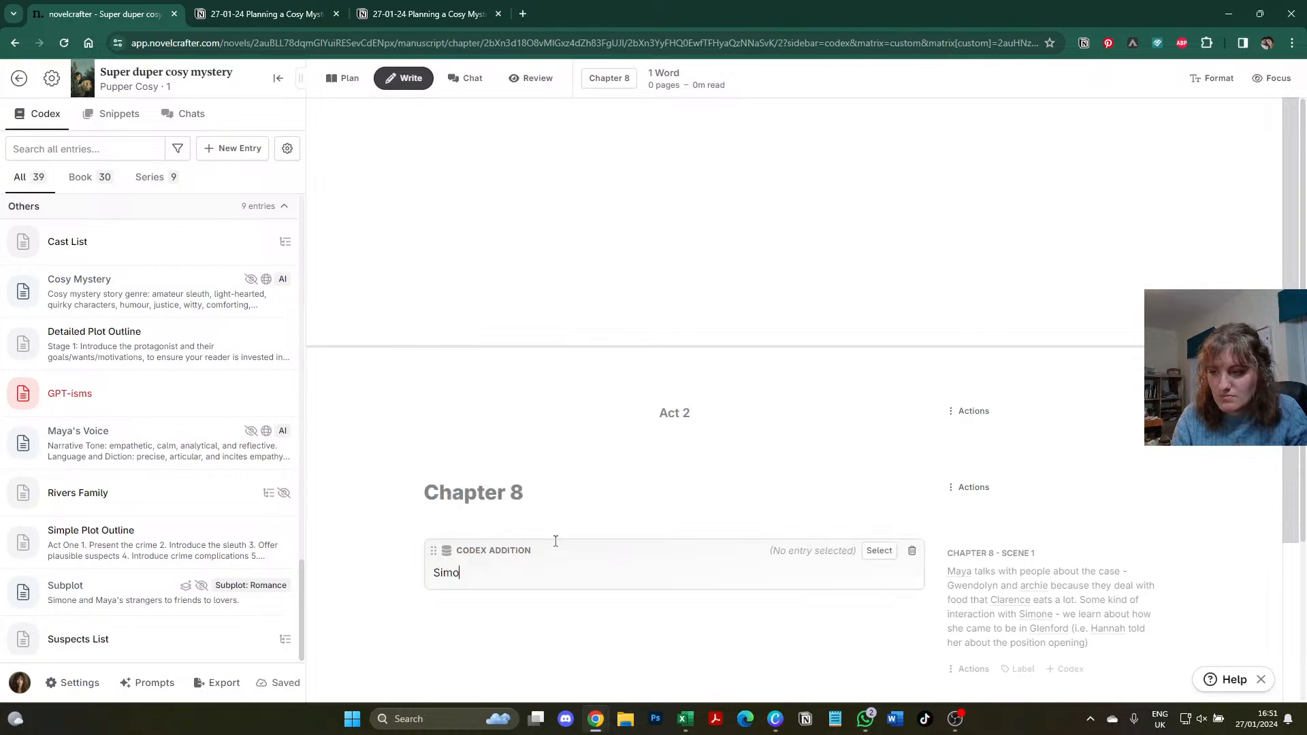
pyautogui.write('ne and Maja')
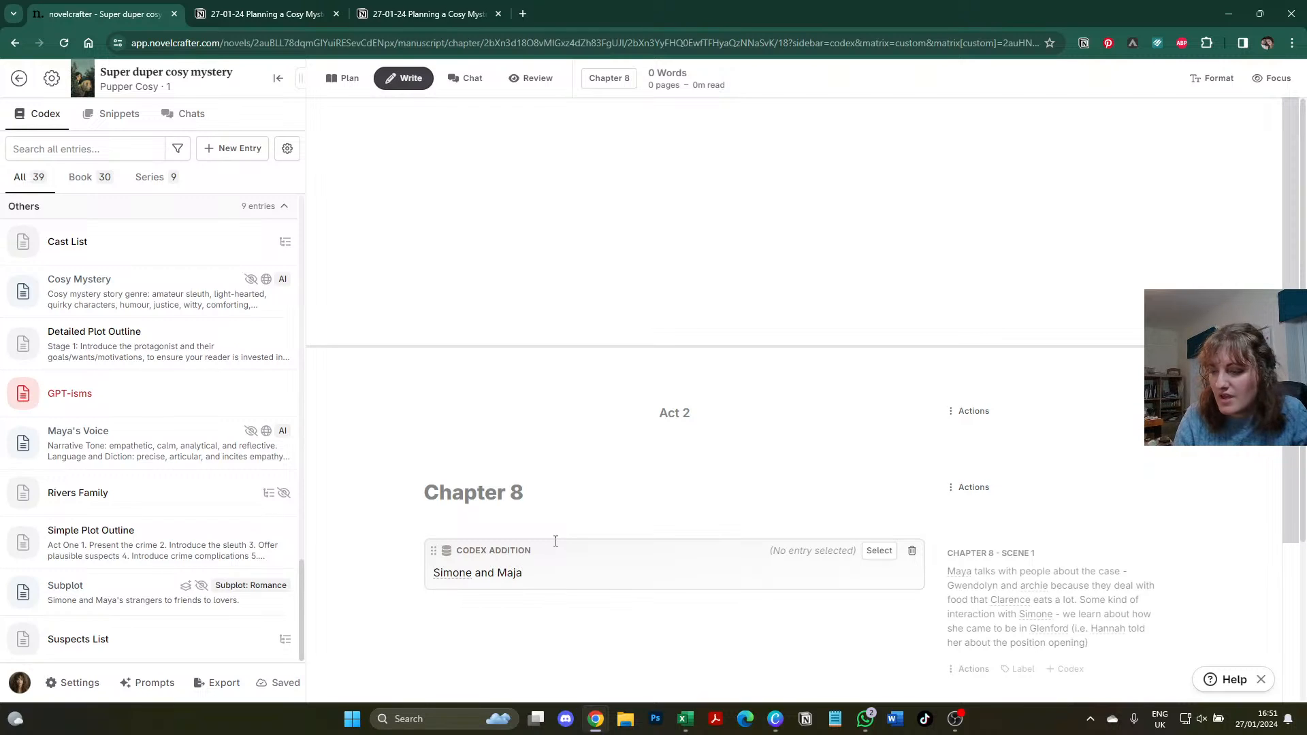
pyautogui.press('BackSpace')
pyautogui.press('BackSpace')
pyautogui.write('ya ')
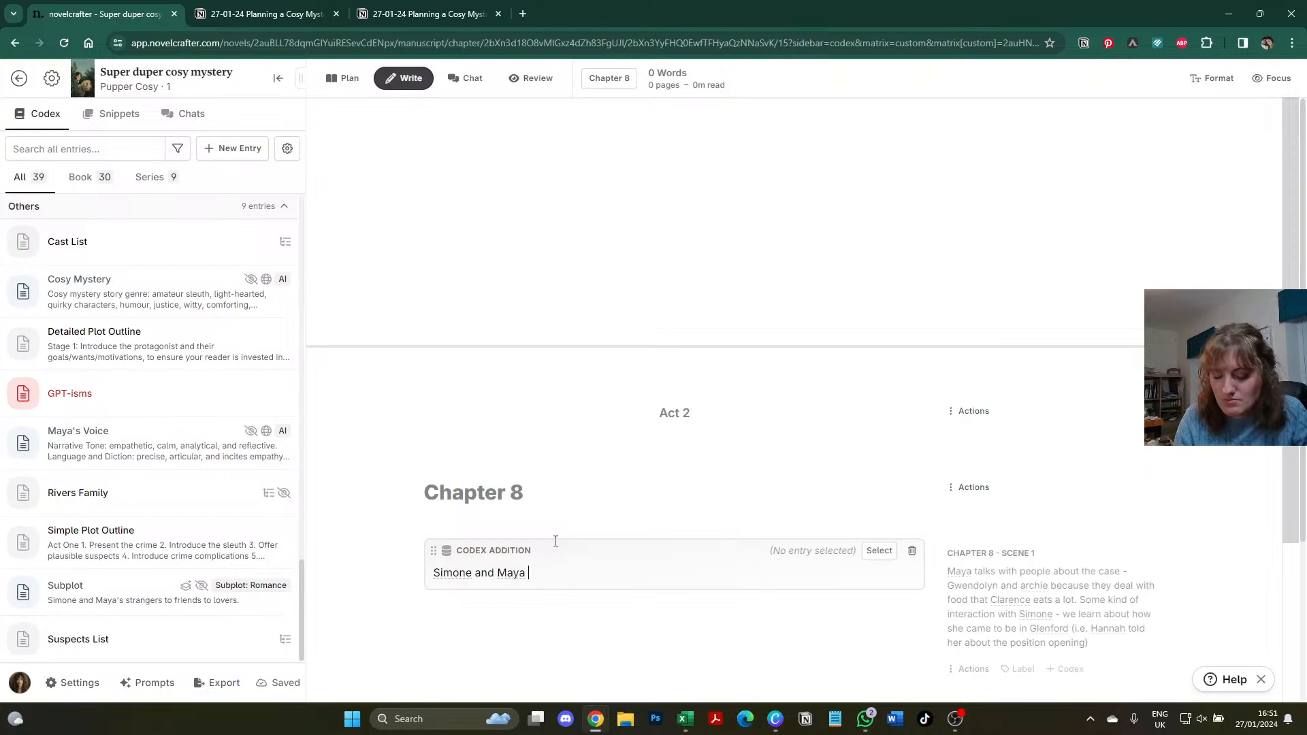
pyautogui.write('bond over their')
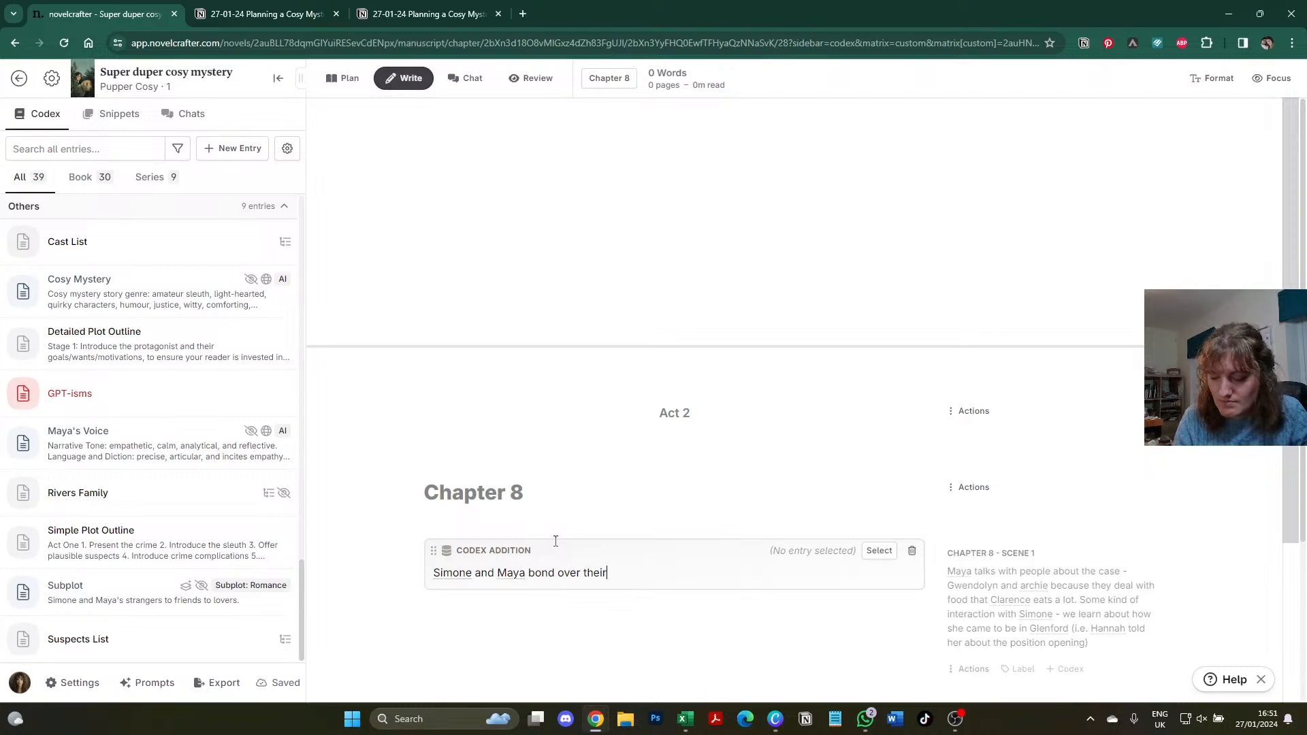
pyautogui.write(' shared histori')
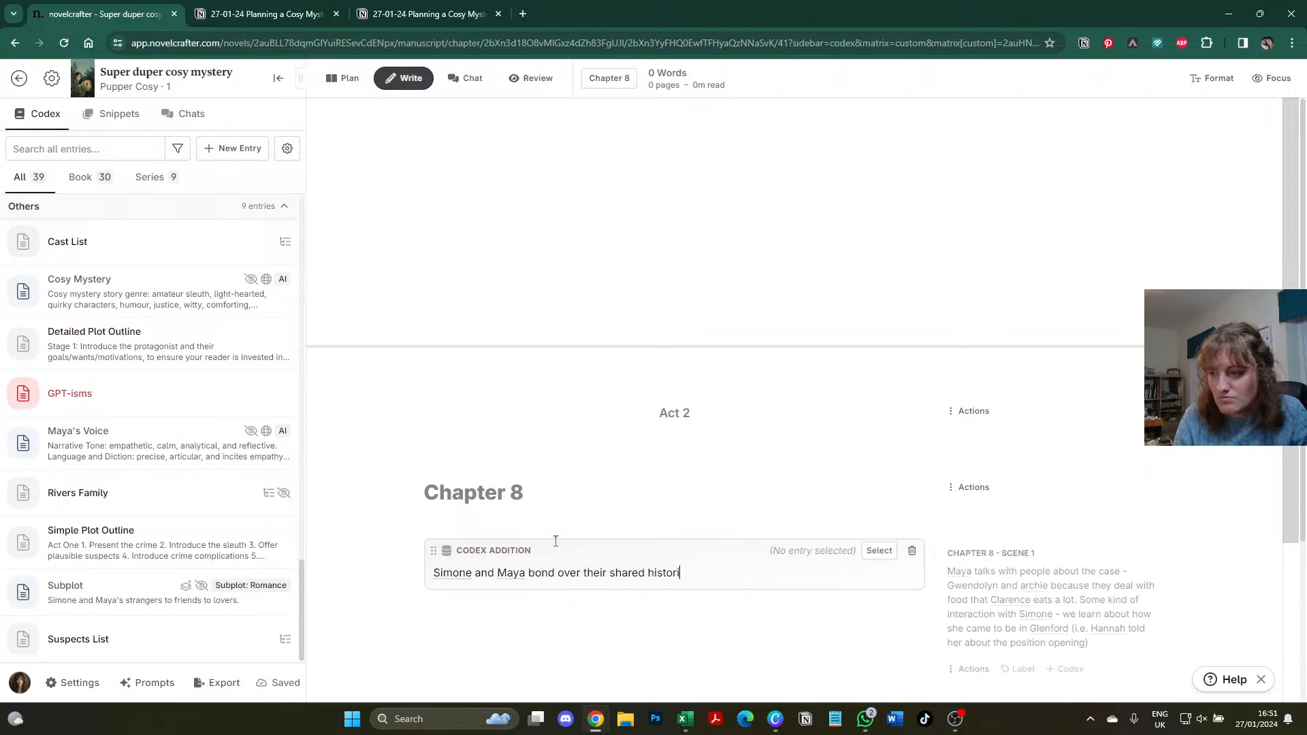
pyautogui.write('es and love of b')
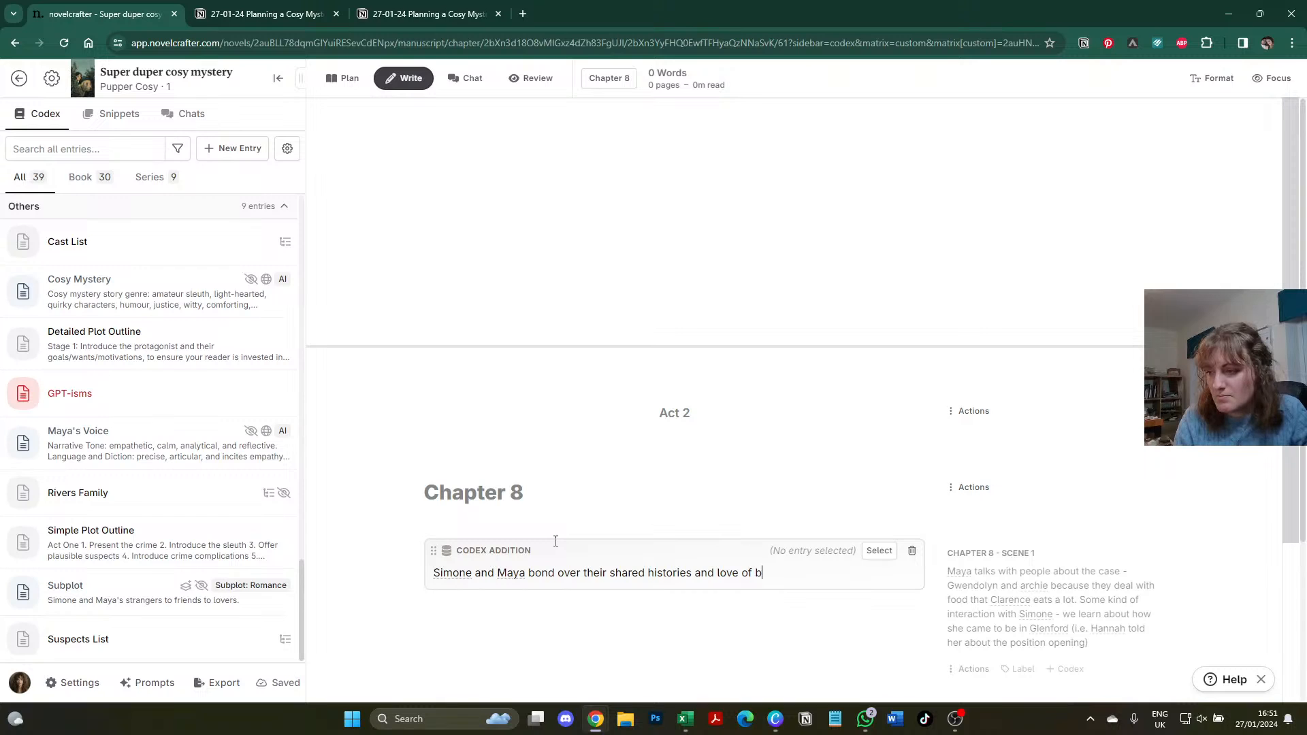
pyautogui.press('BackSpace')
pyautogui.write('pets.')
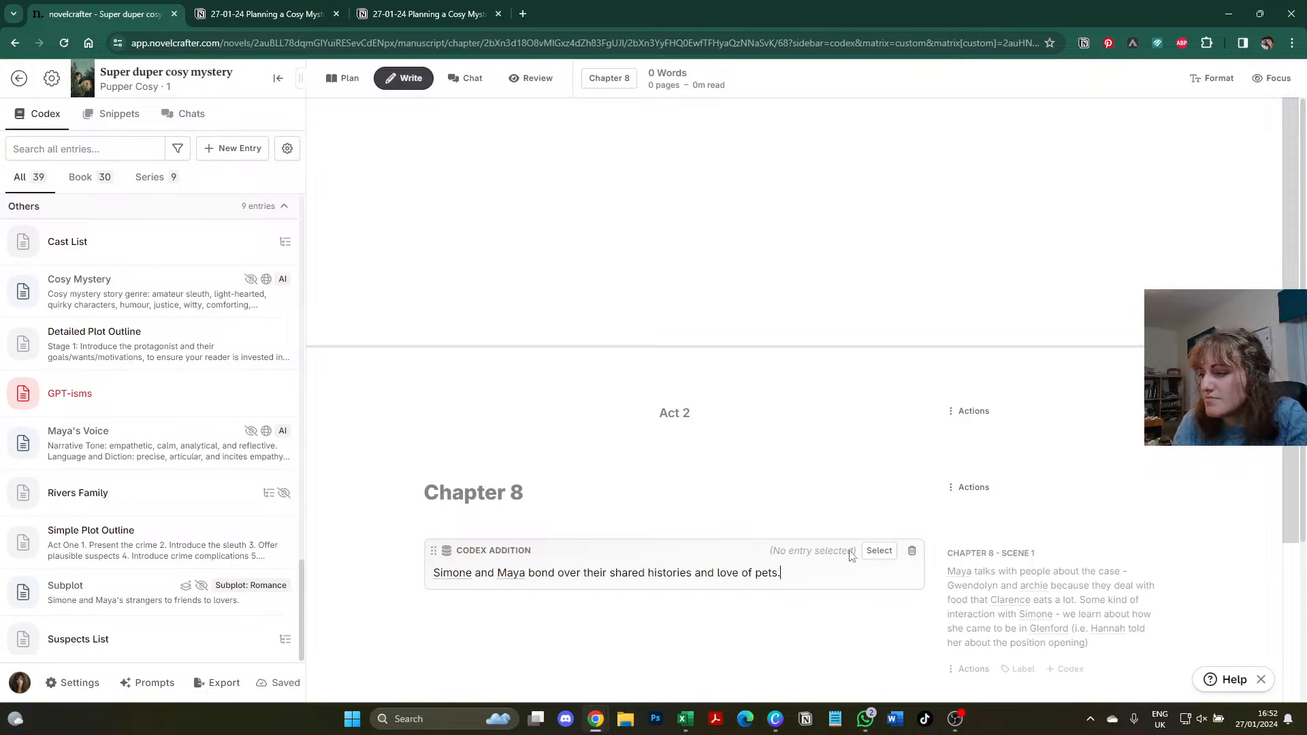
# - Assign the Subplot entry to the Chapter 8 codex addition
pyautogui.click(878, 550)
pyautogui.scroll(-1, 912, 446)
pyautogui.scroll(-6, 915, 449)
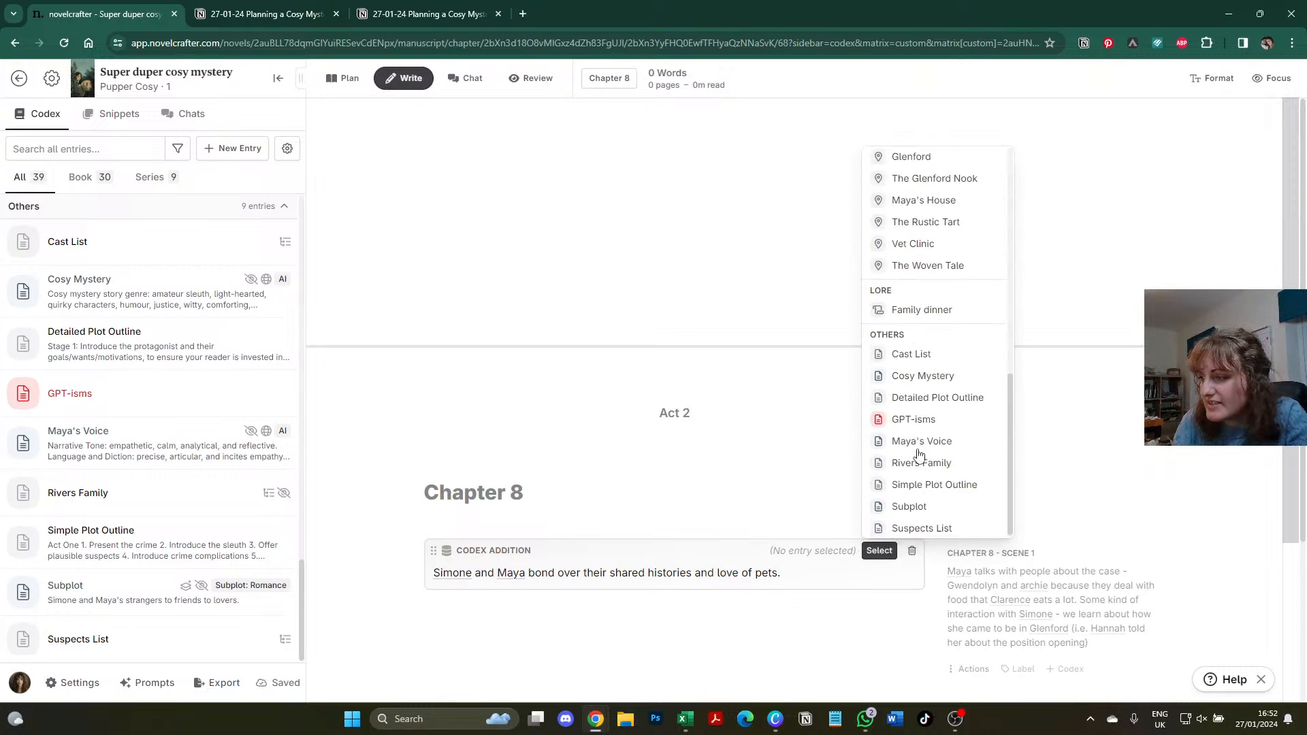
pyautogui.click(908, 505)
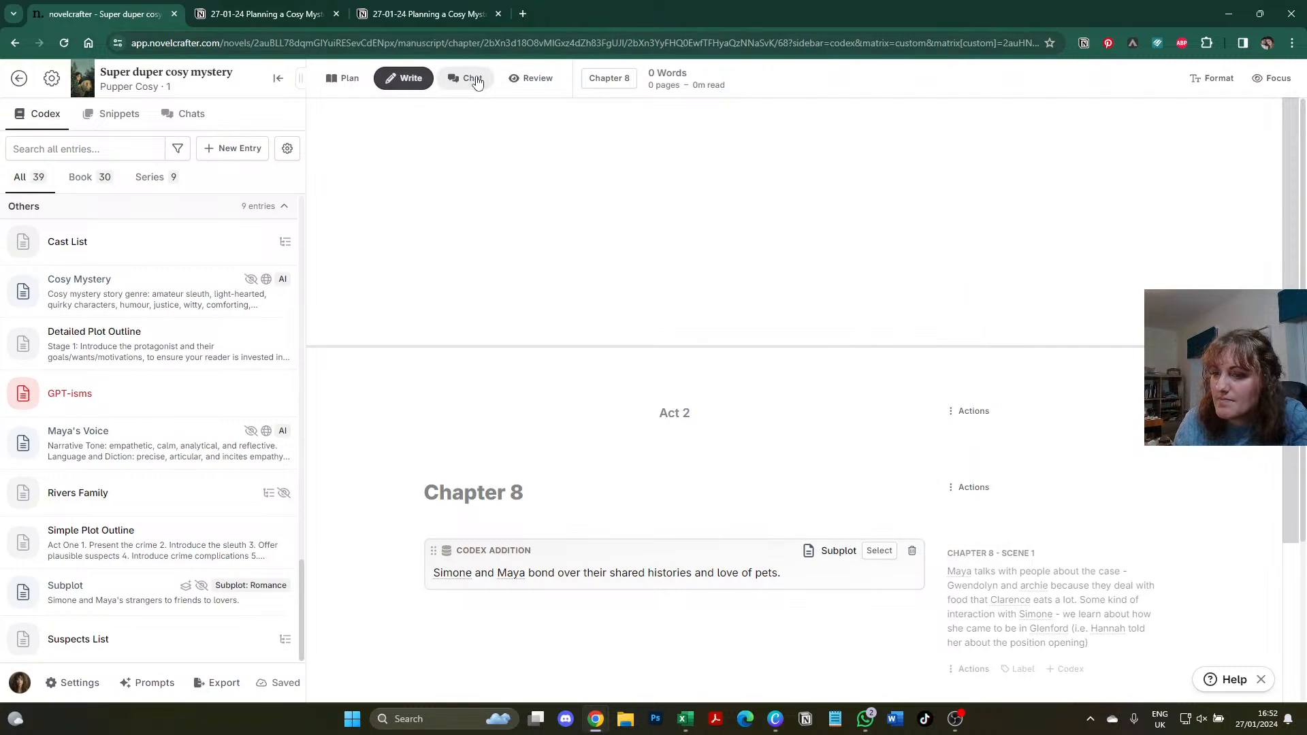
# - Remove the "Subplot: Romance" tag from the Subplot codex entry and rename the entry "Subplot: Romance"
pyautogui.click(110, 594)
pyautogui.click(573, 289)
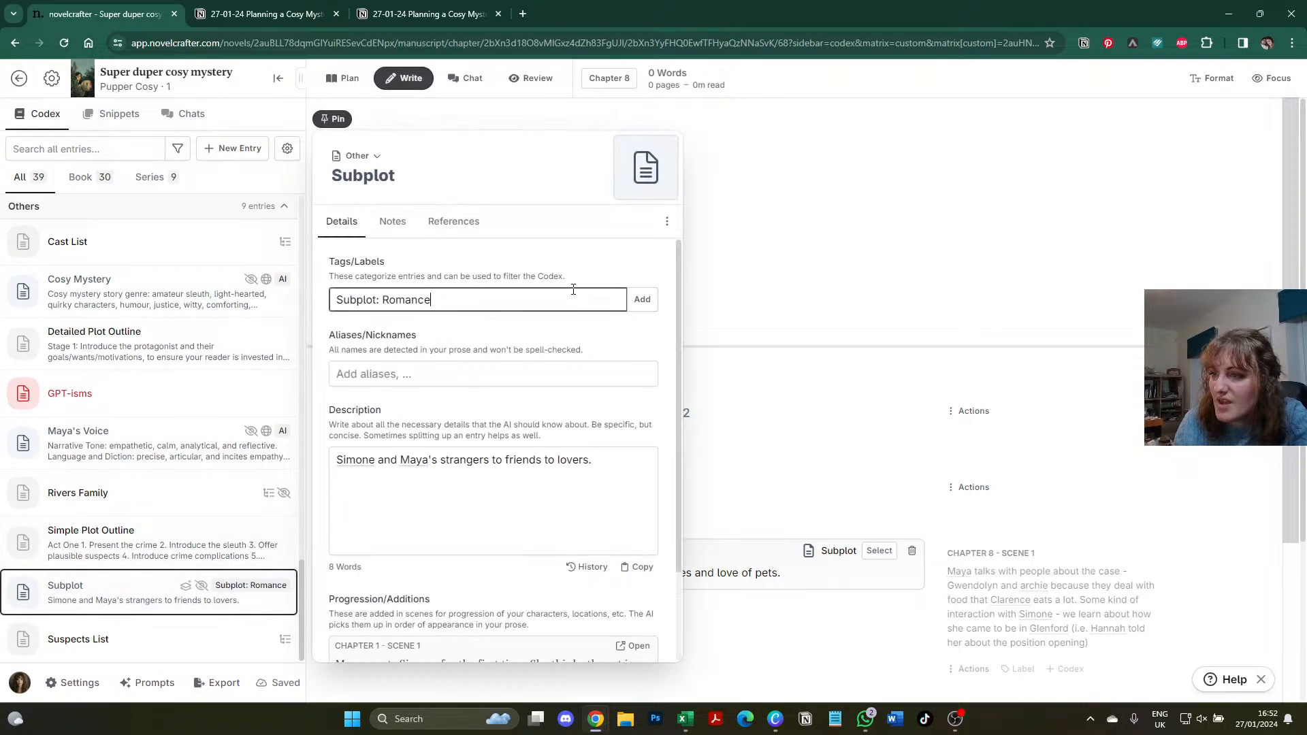
pyautogui.doubleClick(402, 300)
pyautogui.press('BackSpace')
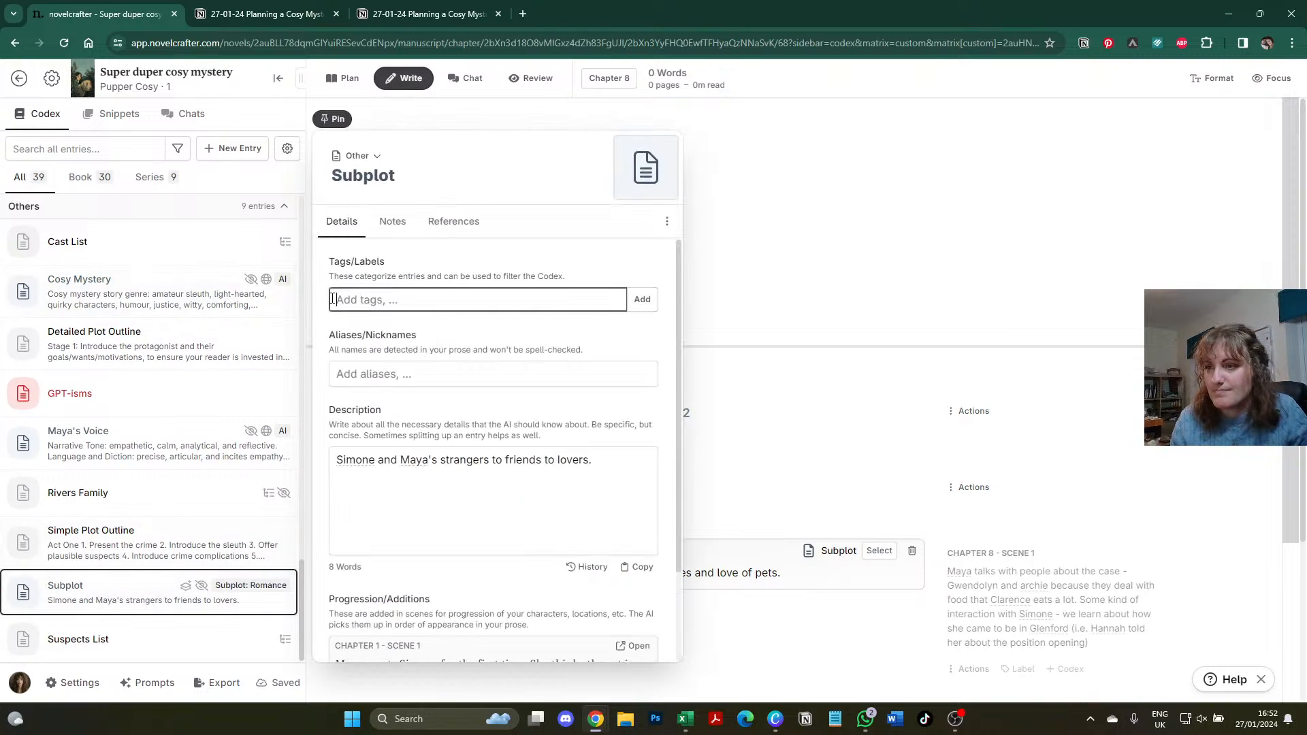
pyautogui.click(491, 178)
pyautogui.write(': Romance')
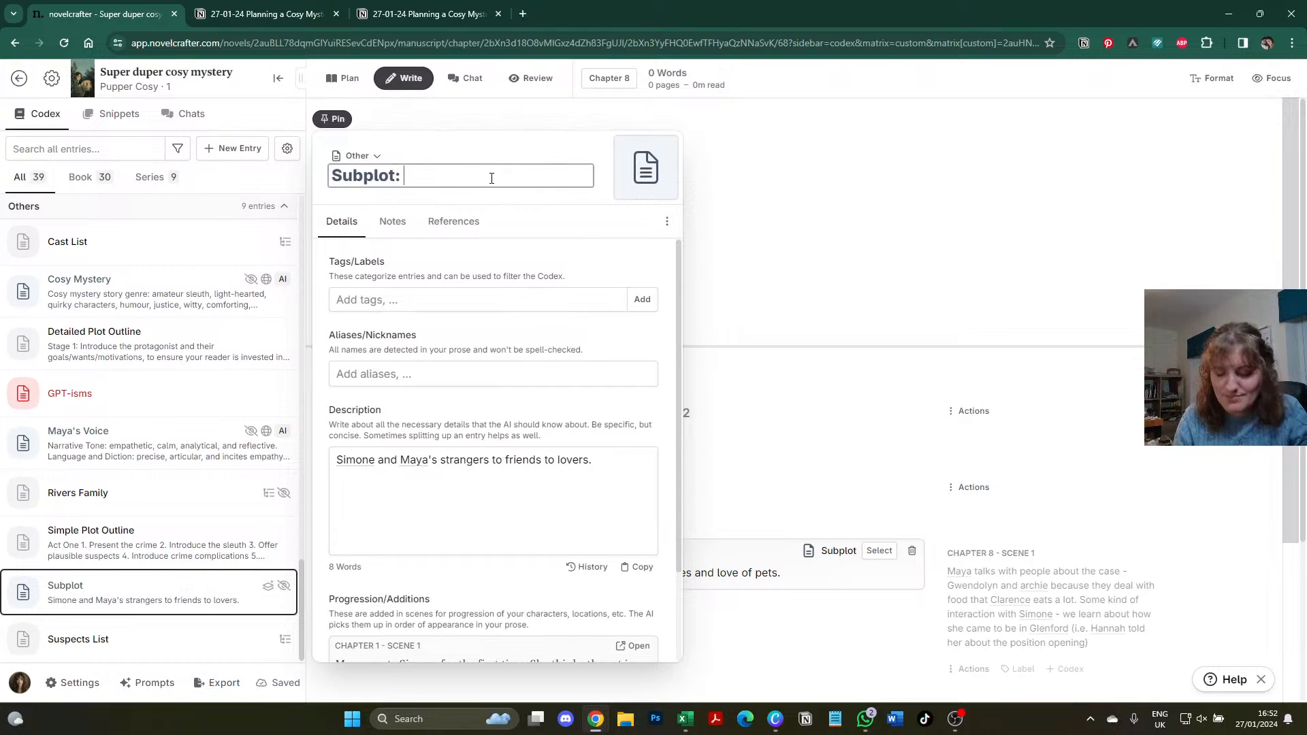
pyautogui.click(861, 415)
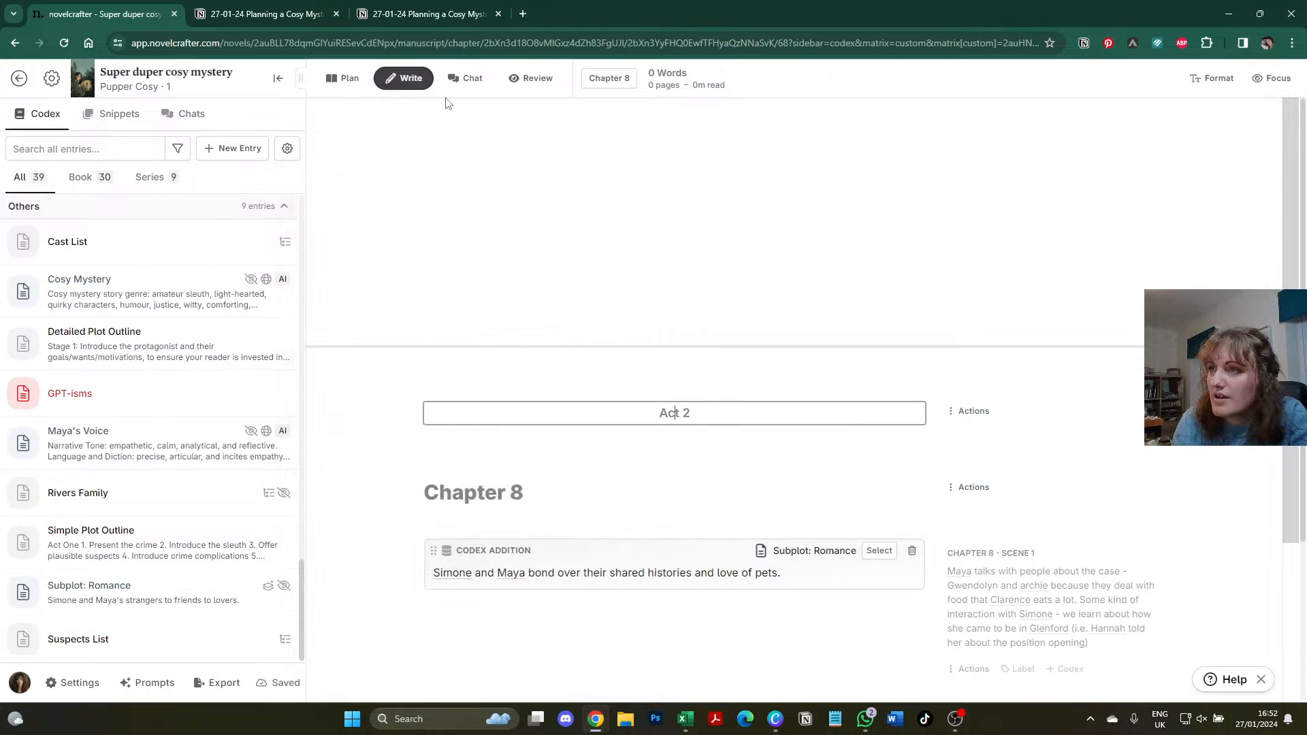
# - Examine the Subplot: Romance column across the chapters in the plan's custom matrix, including the Chapter 8 addition
pyautogui.click(334, 82)
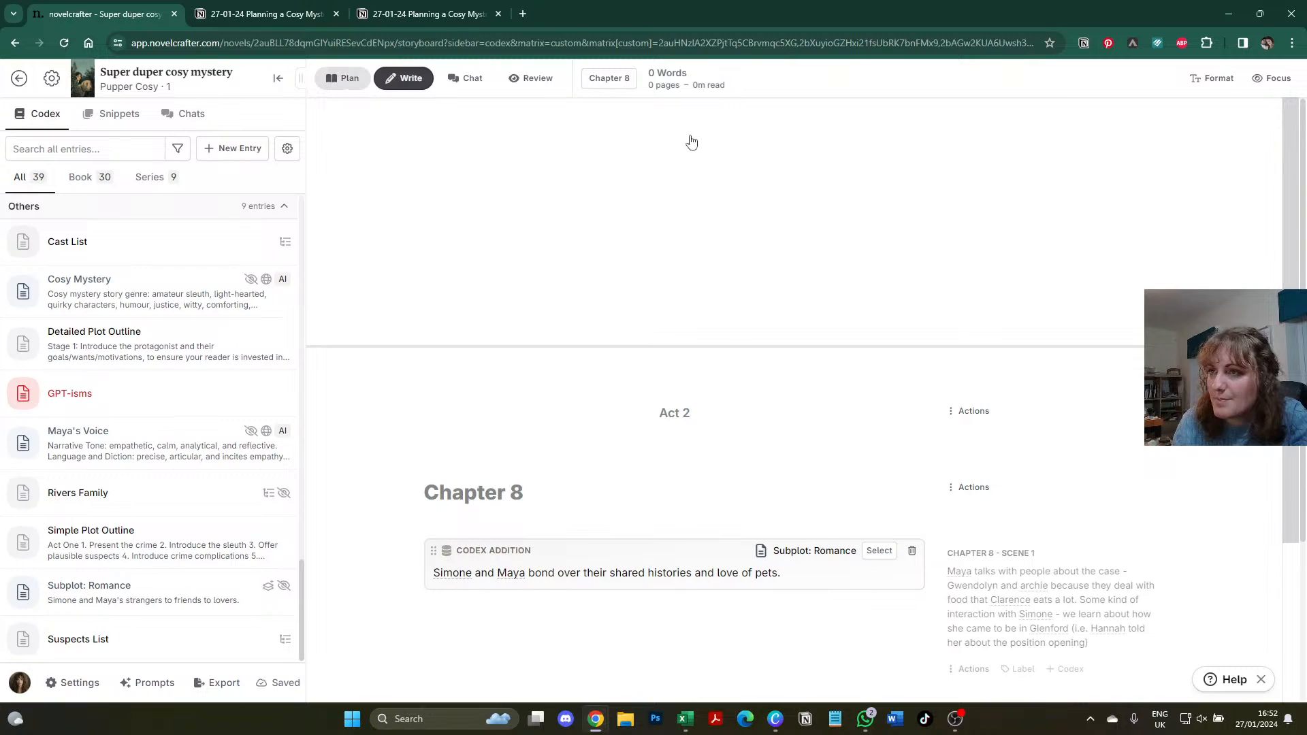
pyautogui.click(639, 81)
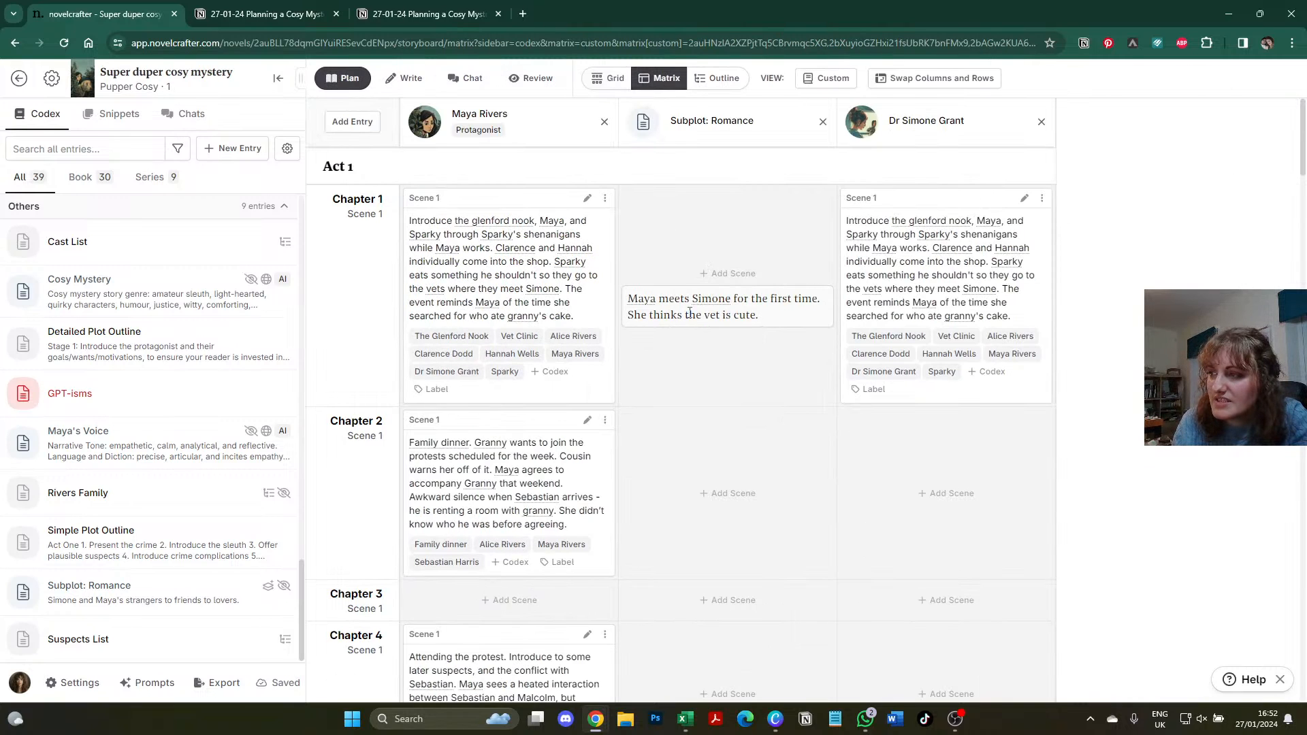
pyautogui.scroll(-10, 721, 264)
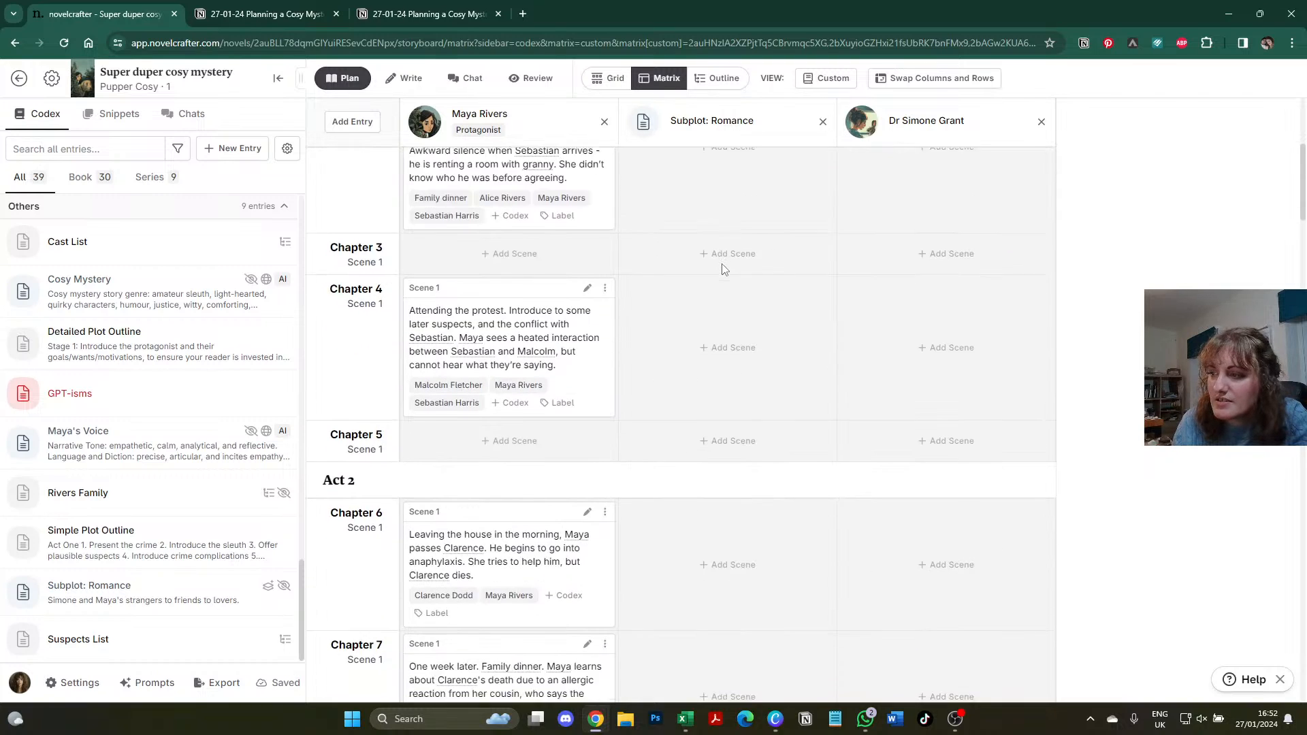
pyautogui.scroll(-4, 724, 270)
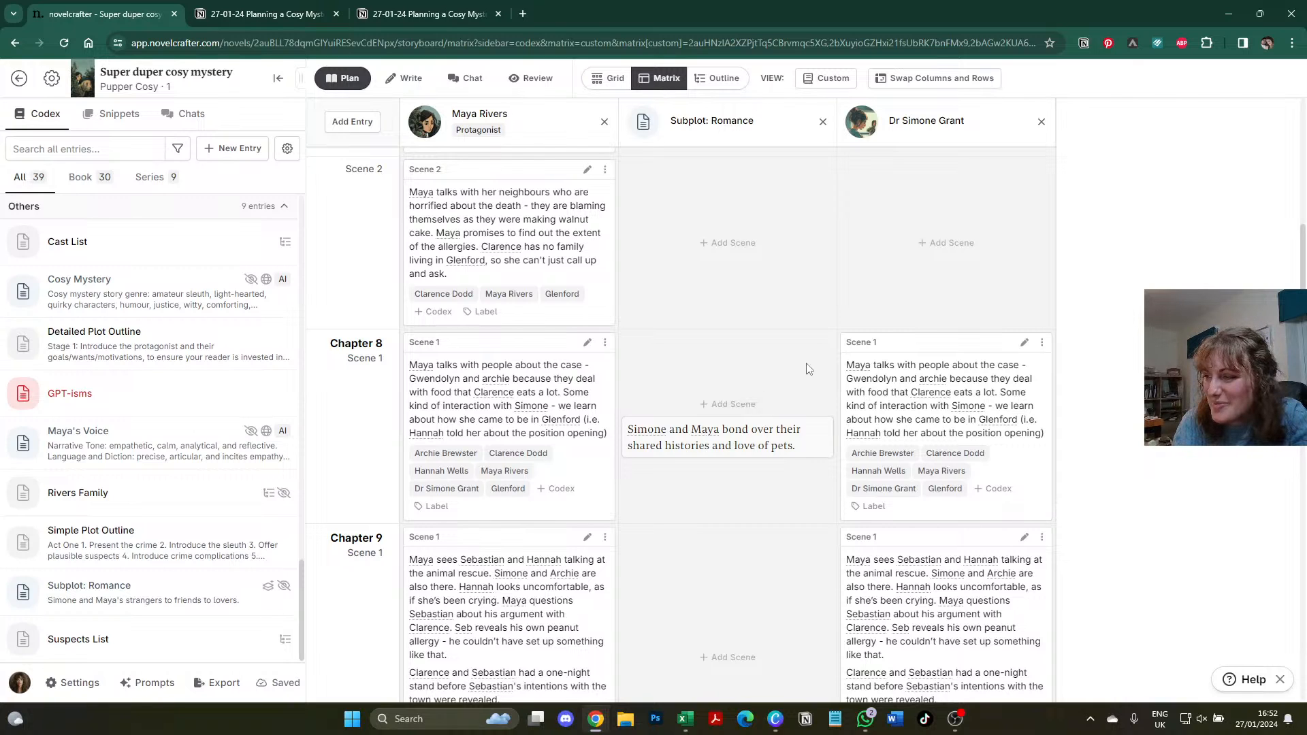
pyautogui.scroll(-6, 808, 369)
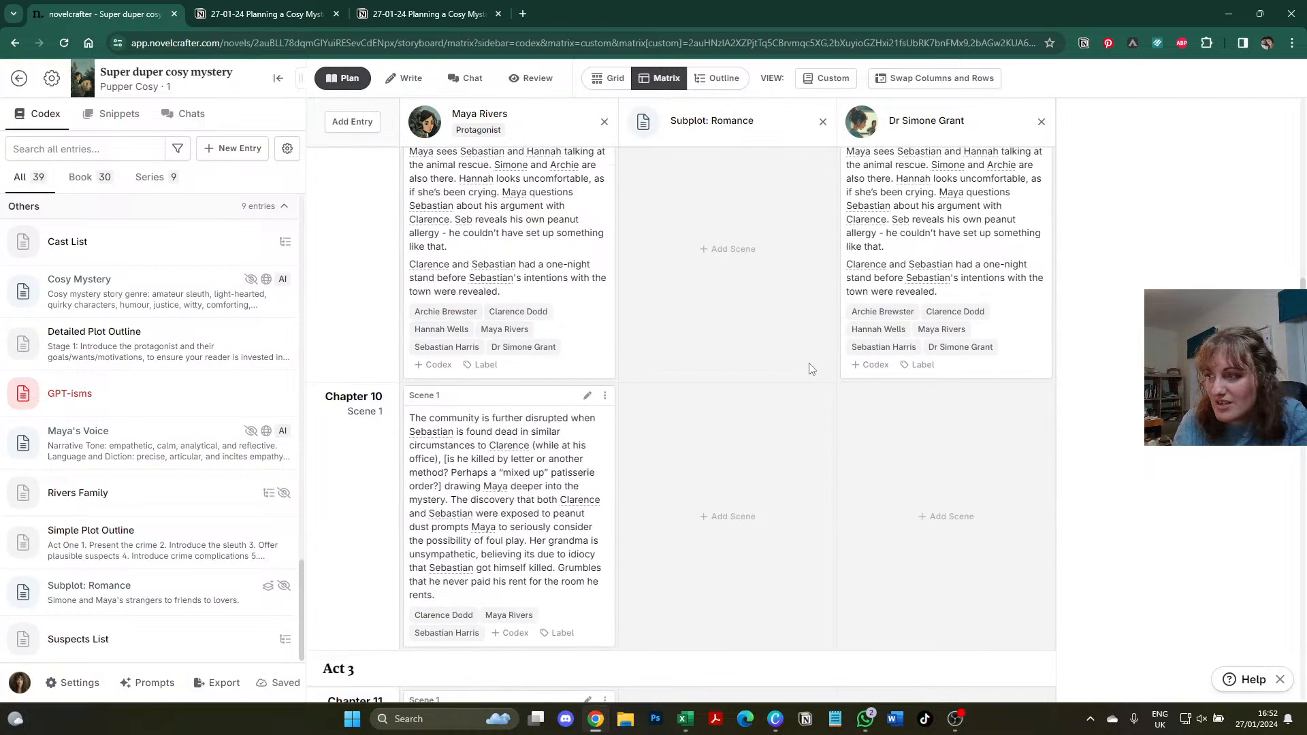
pyautogui.scroll(7, 810, 369)
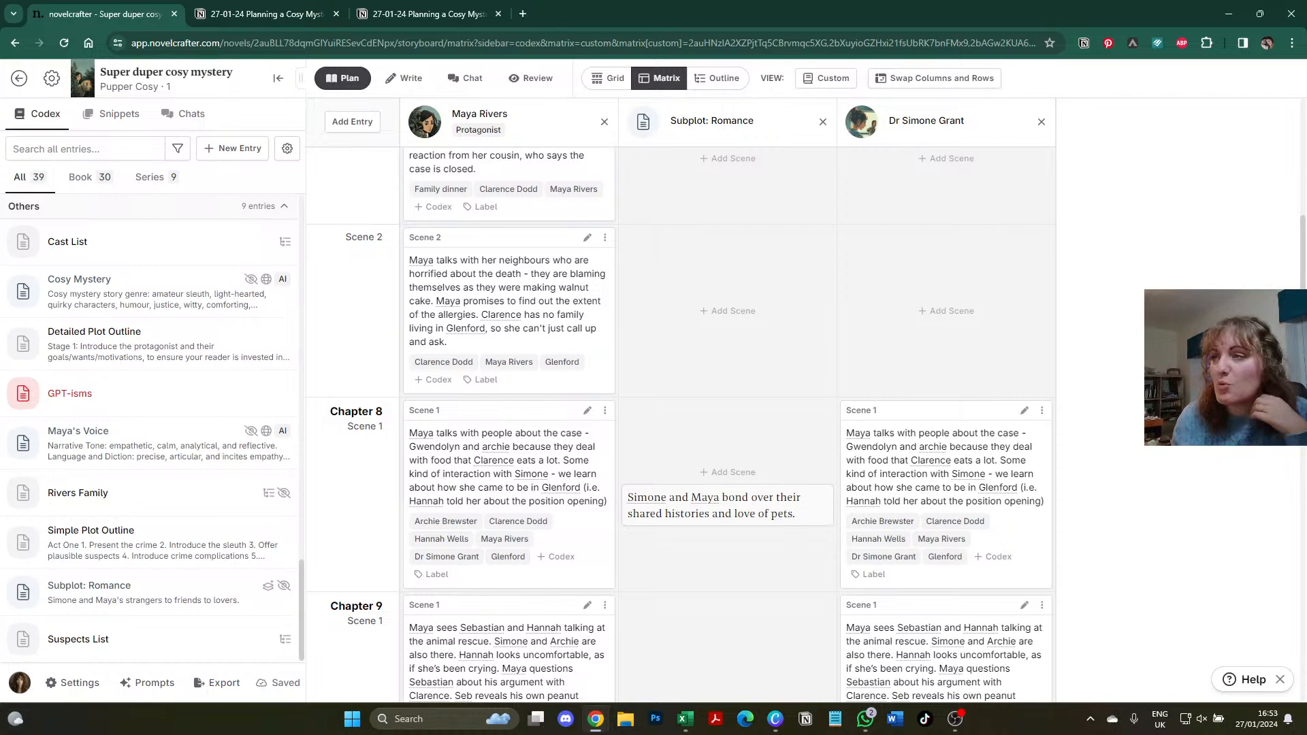
# - Look over the context options in the most recent scene beats chat thread and check the cosy mystery planning notes in Notion
pyautogui.click(473, 79)
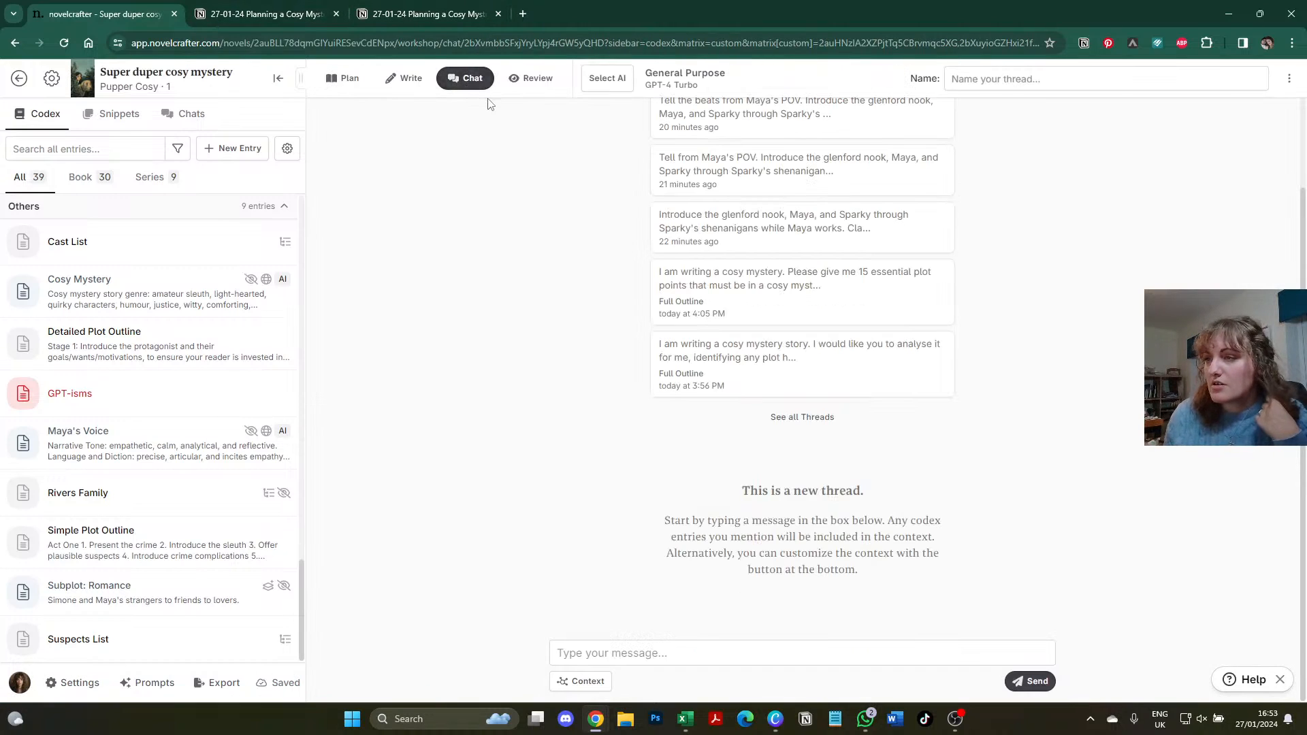
pyautogui.scroll(2, 782, 108)
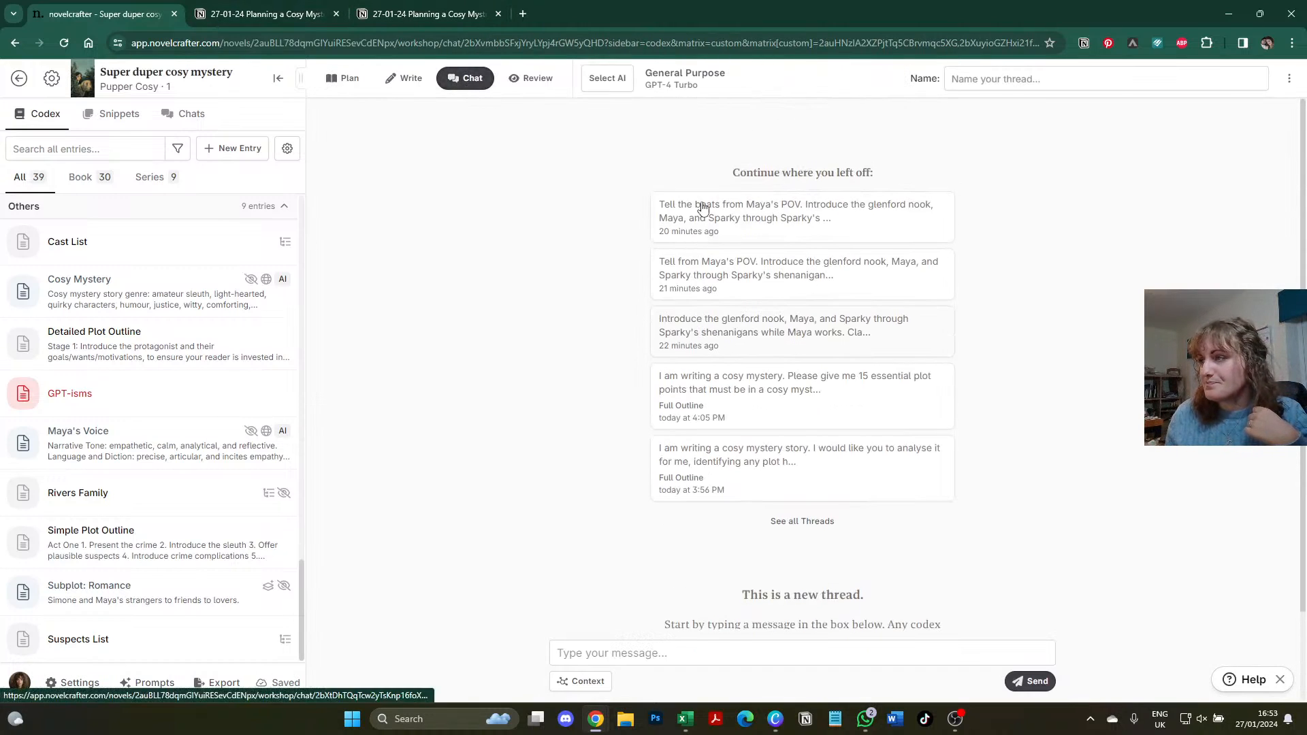
pyautogui.click(882, 219)
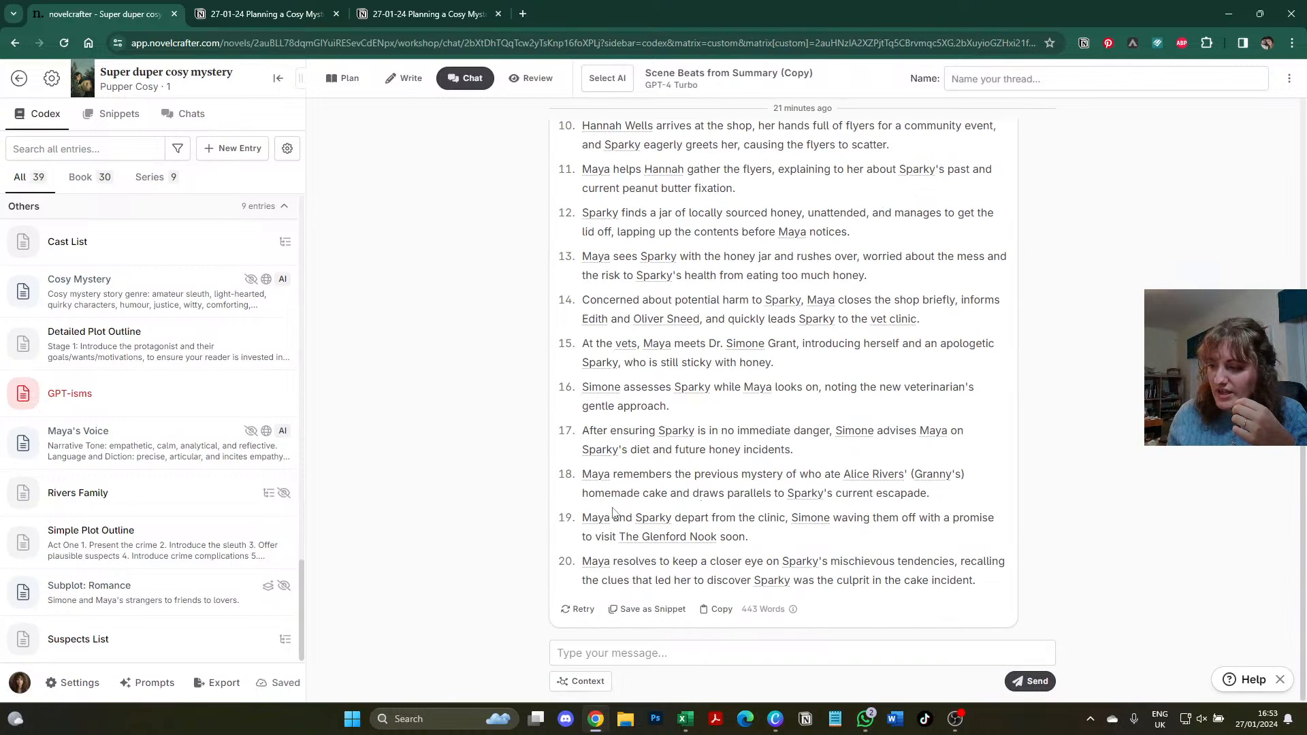
pyautogui.click(562, 683)
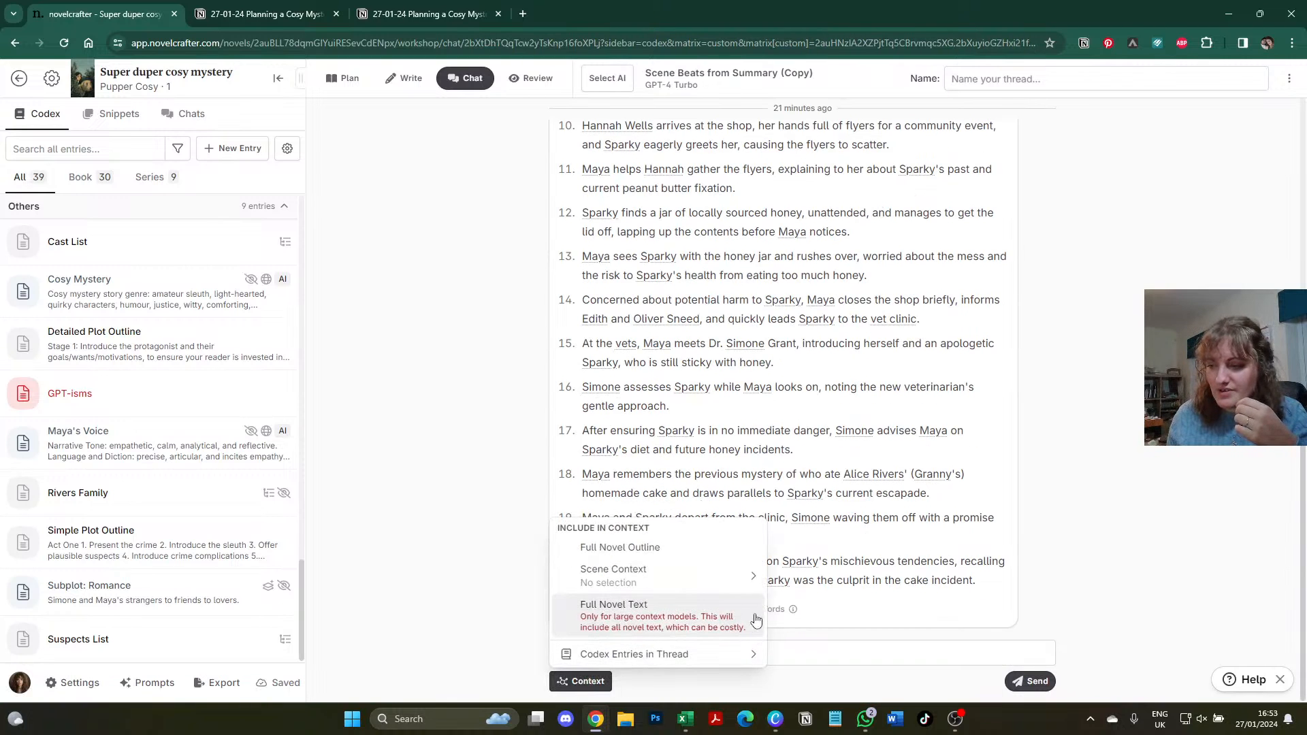
pyautogui.click(412, 521)
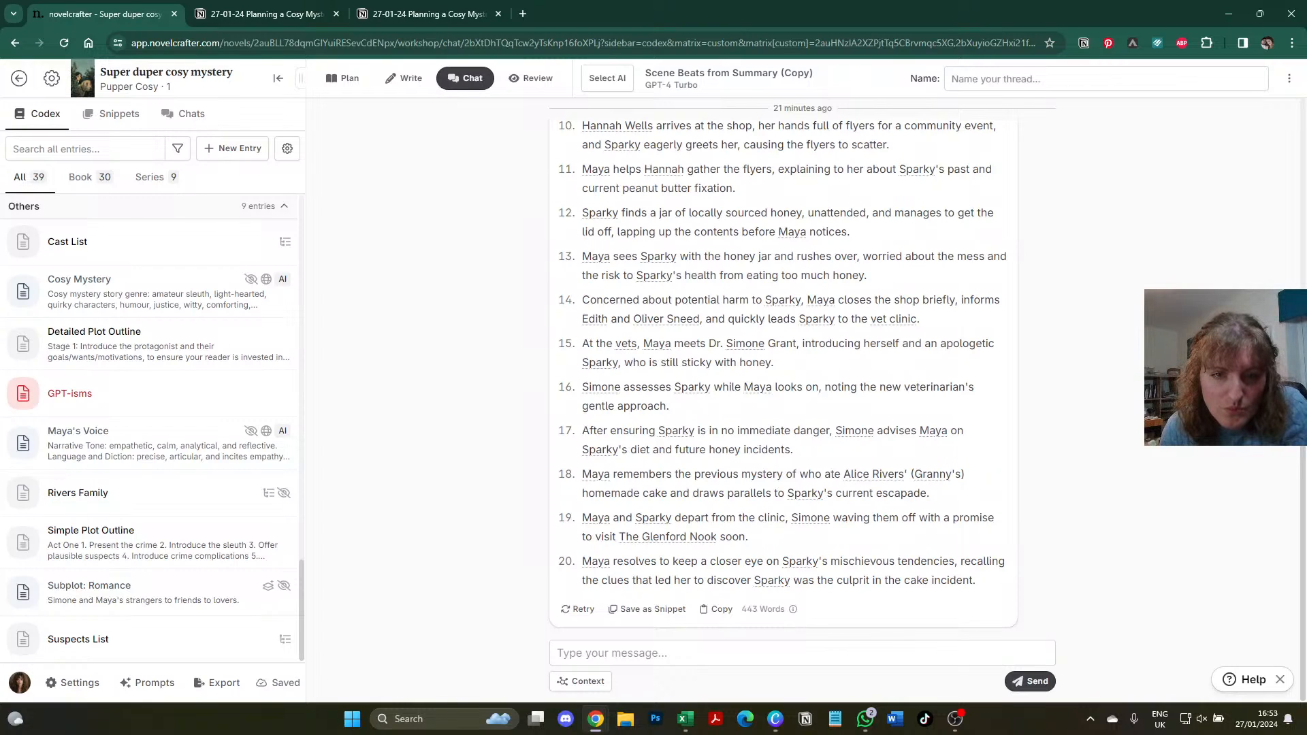
pyautogui.click(207, 13)
pyautogui.scroll(4, 293, 231)
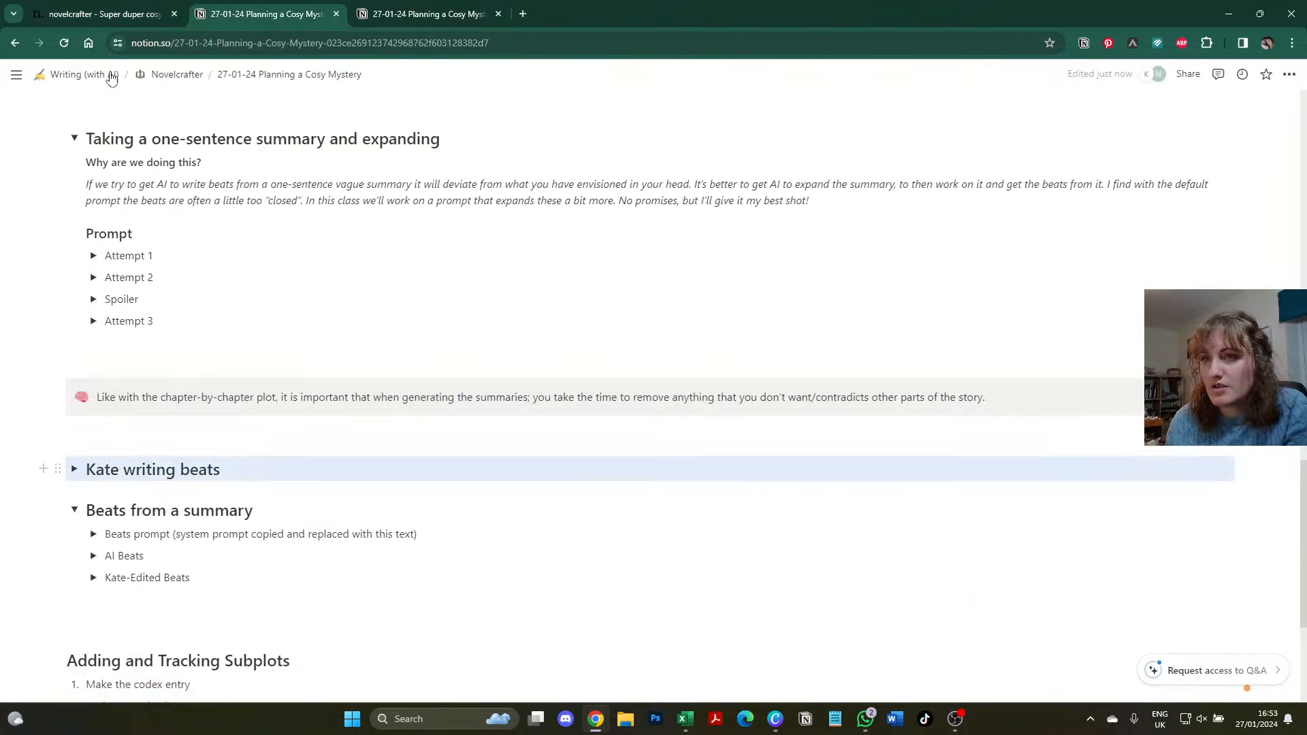
pyautogui.click(79, 9)
# - Extend the opening of the Chapter 2 scene summary in the plan's grid view to read "Family dinner with the Rivers family."
pyautogui.click(343, 78)
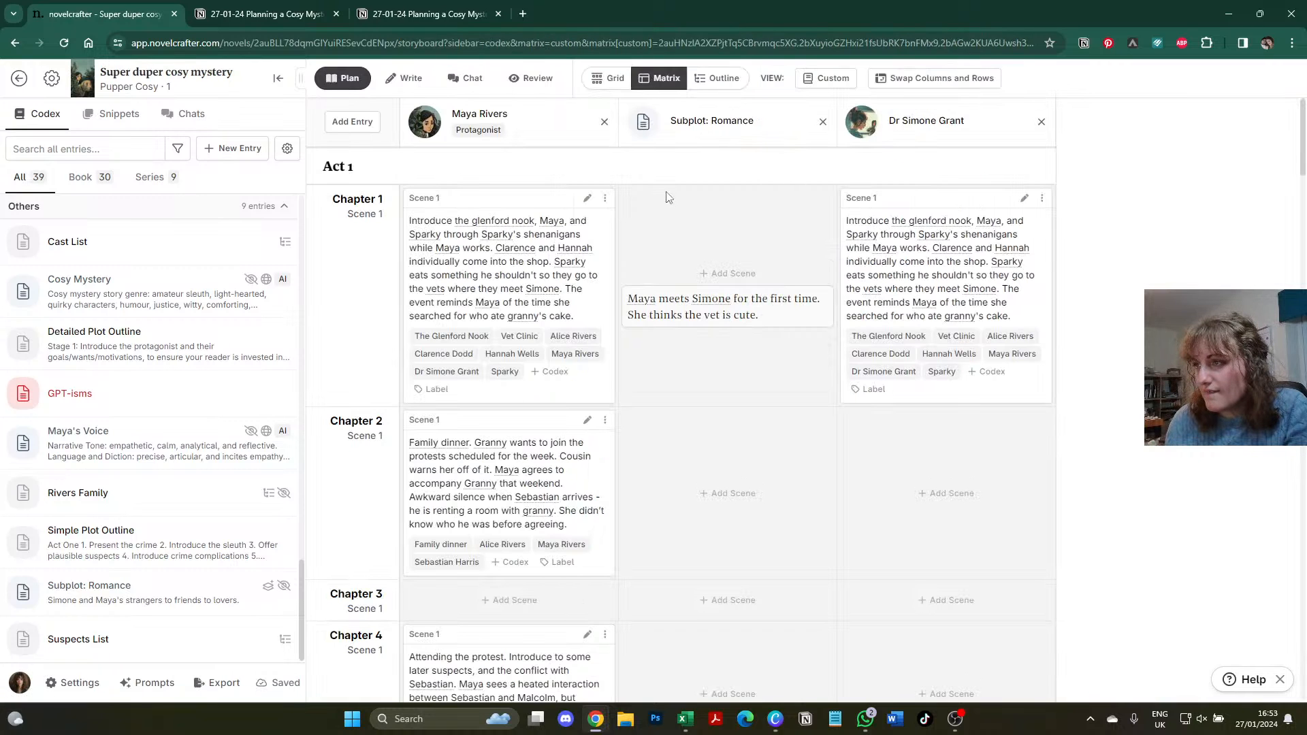
pyautogui.click(613, 79)
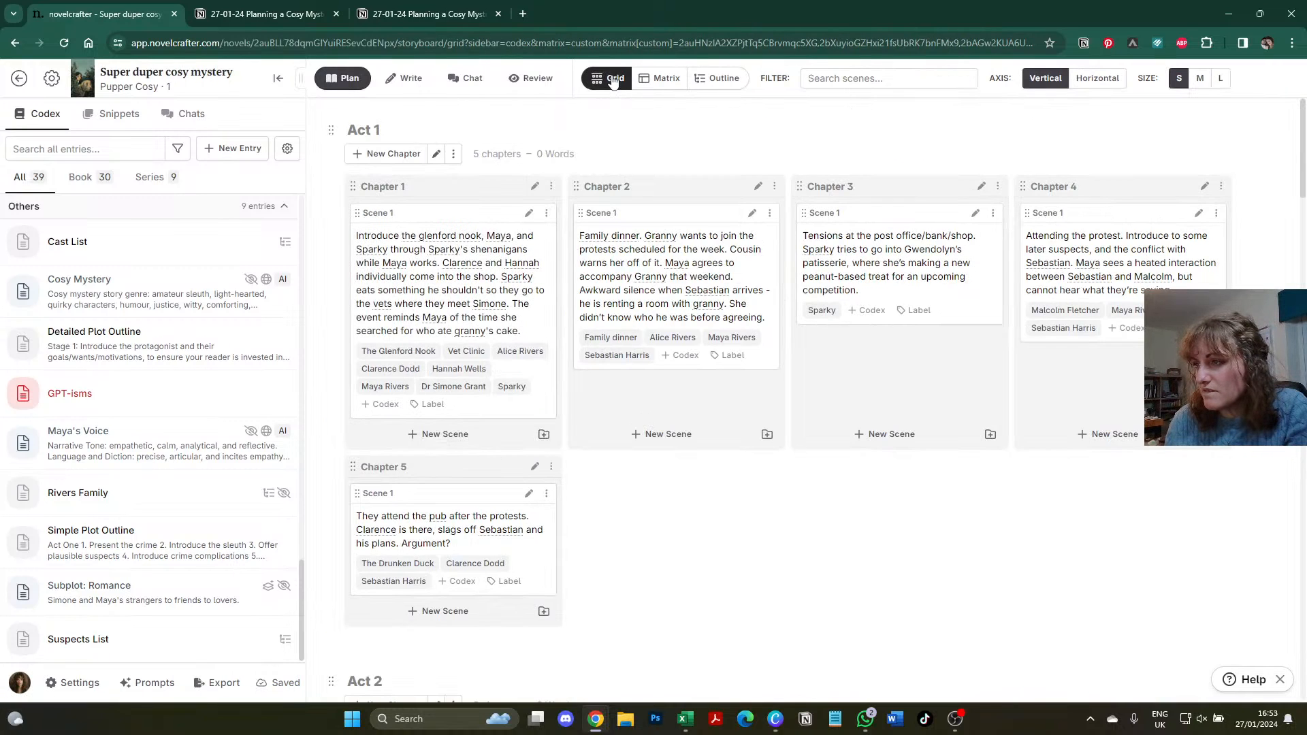
pyautogui.click(595, 267)
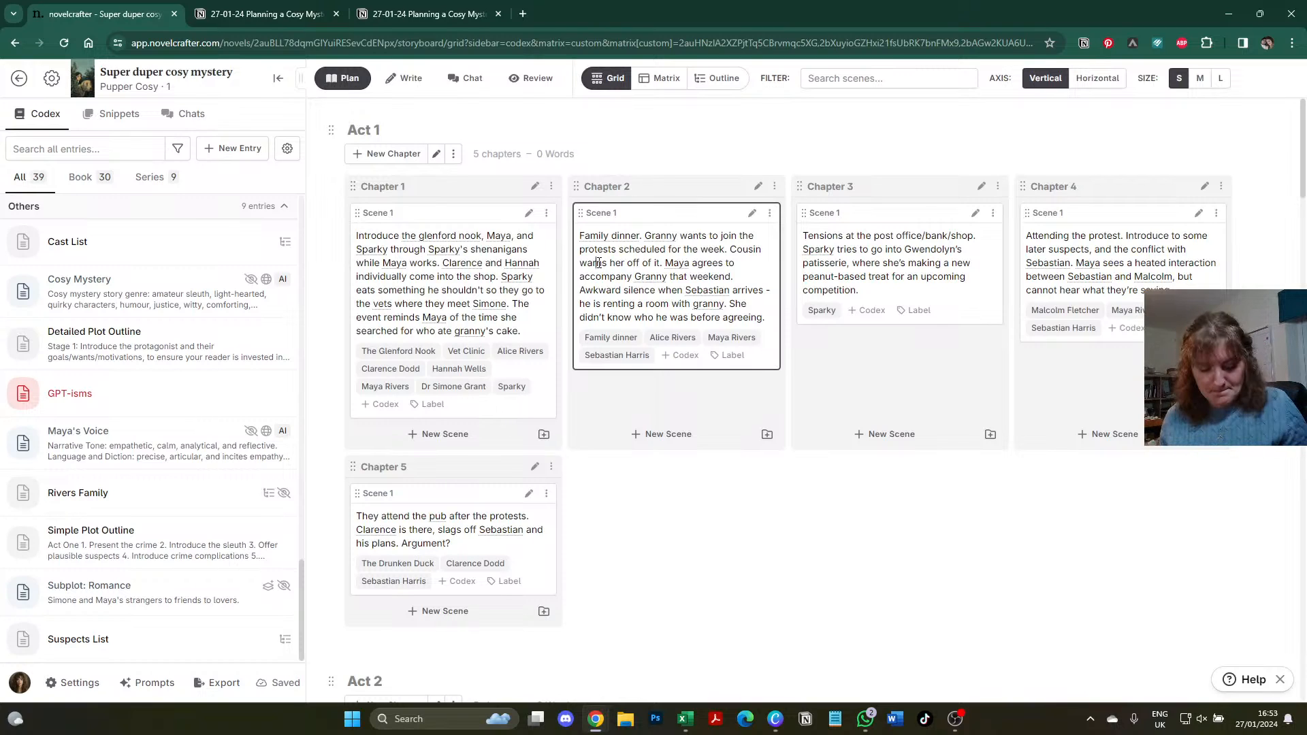
pyautogui.hotkey('ctrl', 'a')
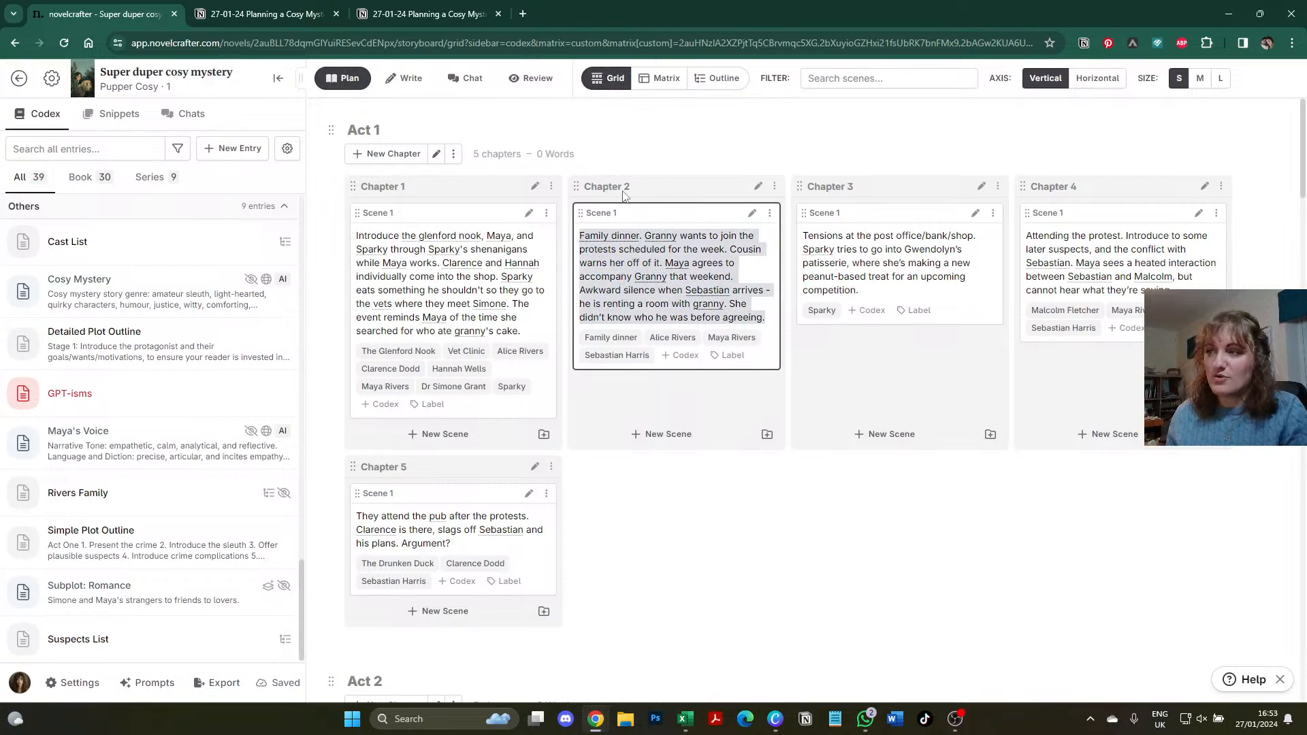
pyautogui.click(613, 238)
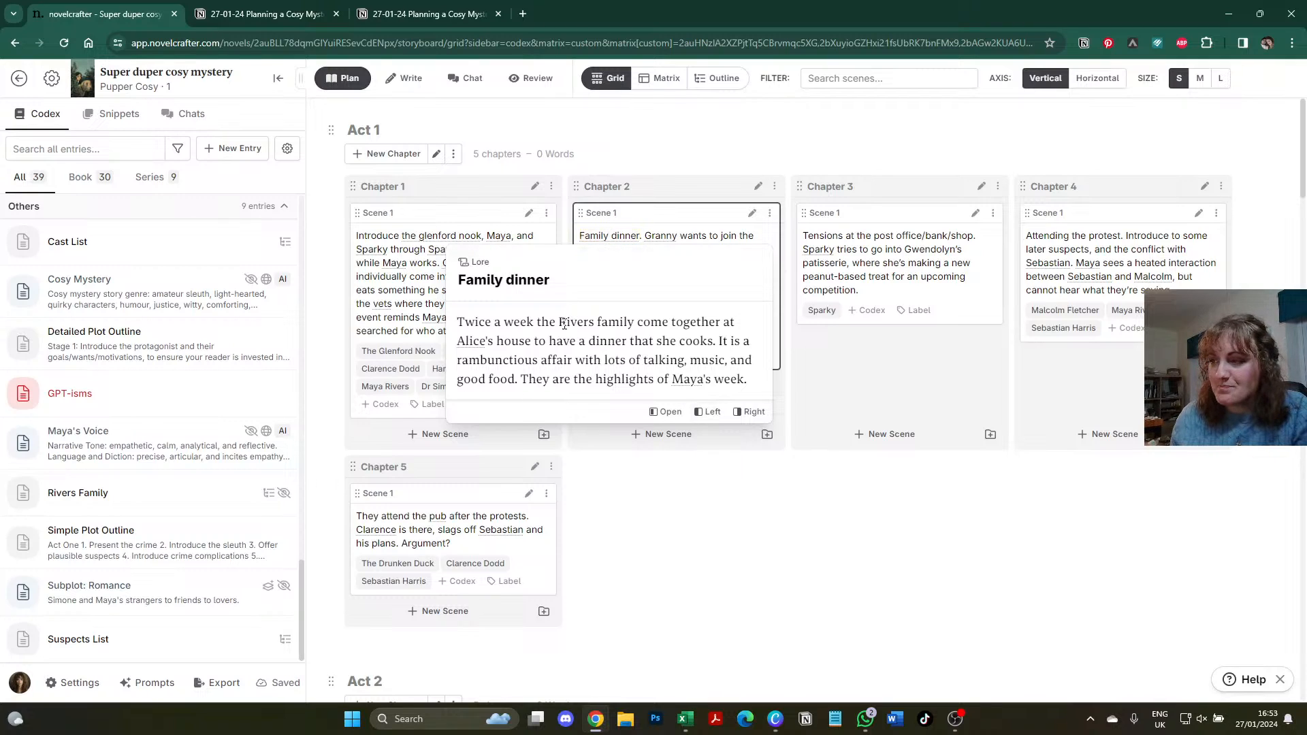
pyautogui.click(640, 235)
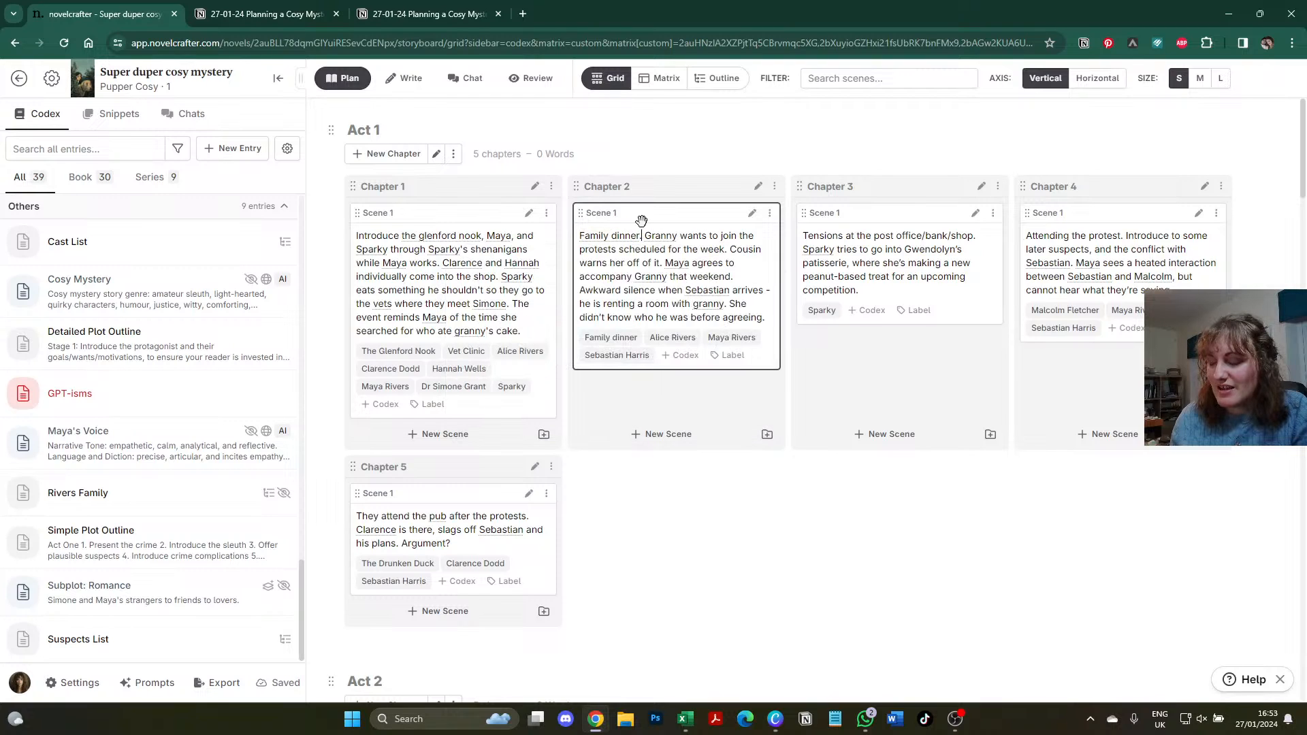
pyautogui.write('with the Riv')
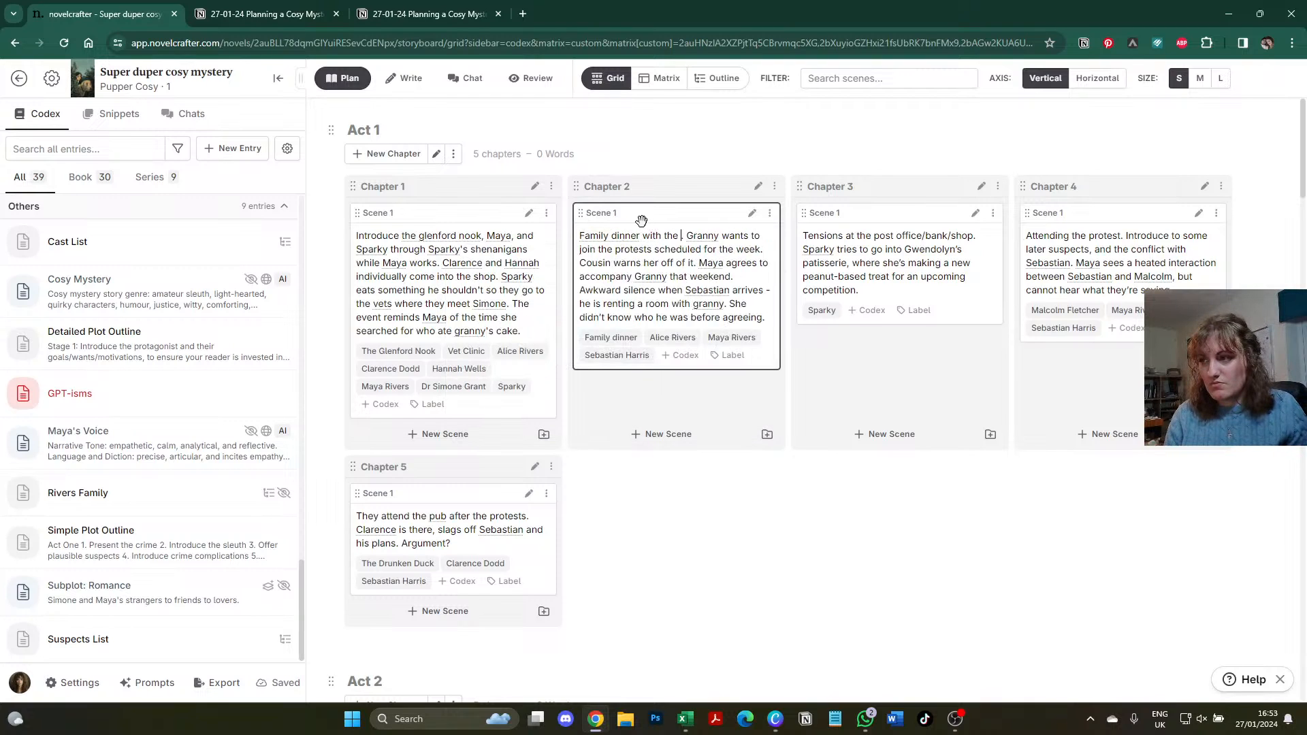
pyautogui.write('ers family.')
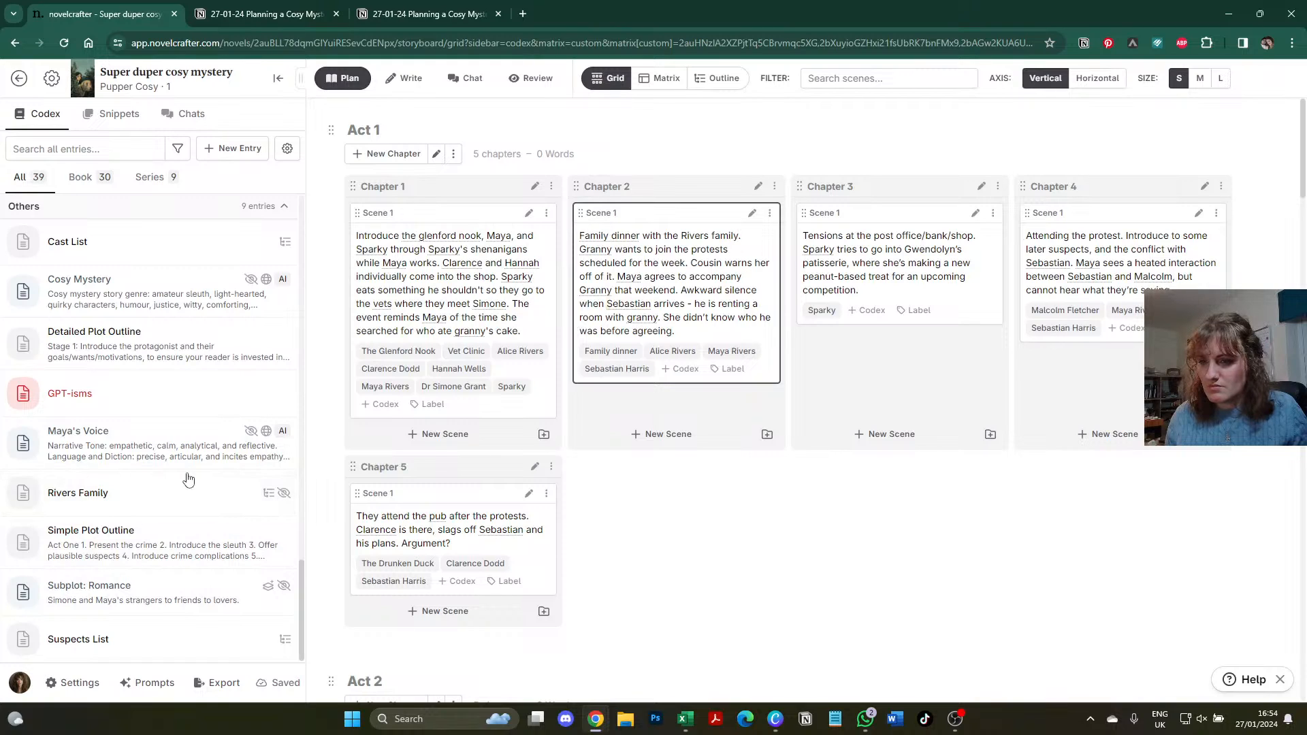
# - Allow the Rivers Family codex entry to be tracked automatically by name/alias and close the entry
pyautogui.click(157, 494)
pyautogui.click(441, 228)
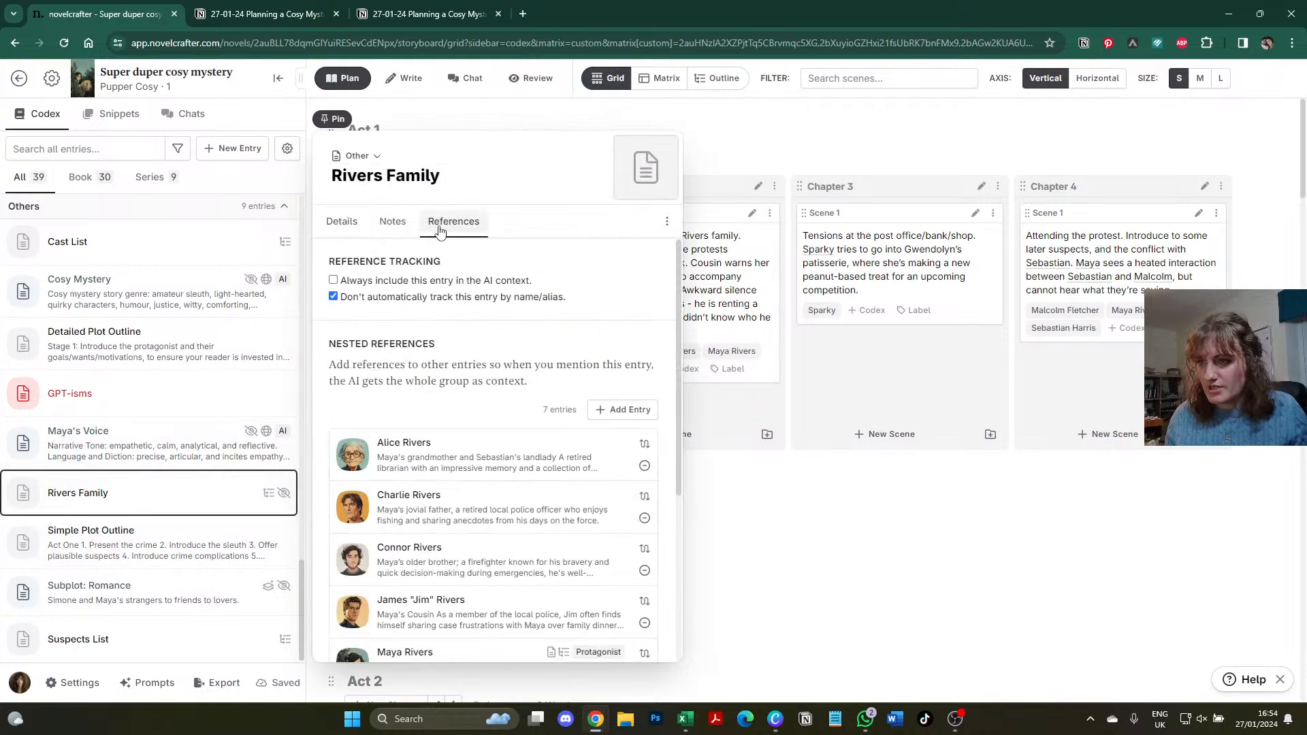
pyautogui.click(410, 296)
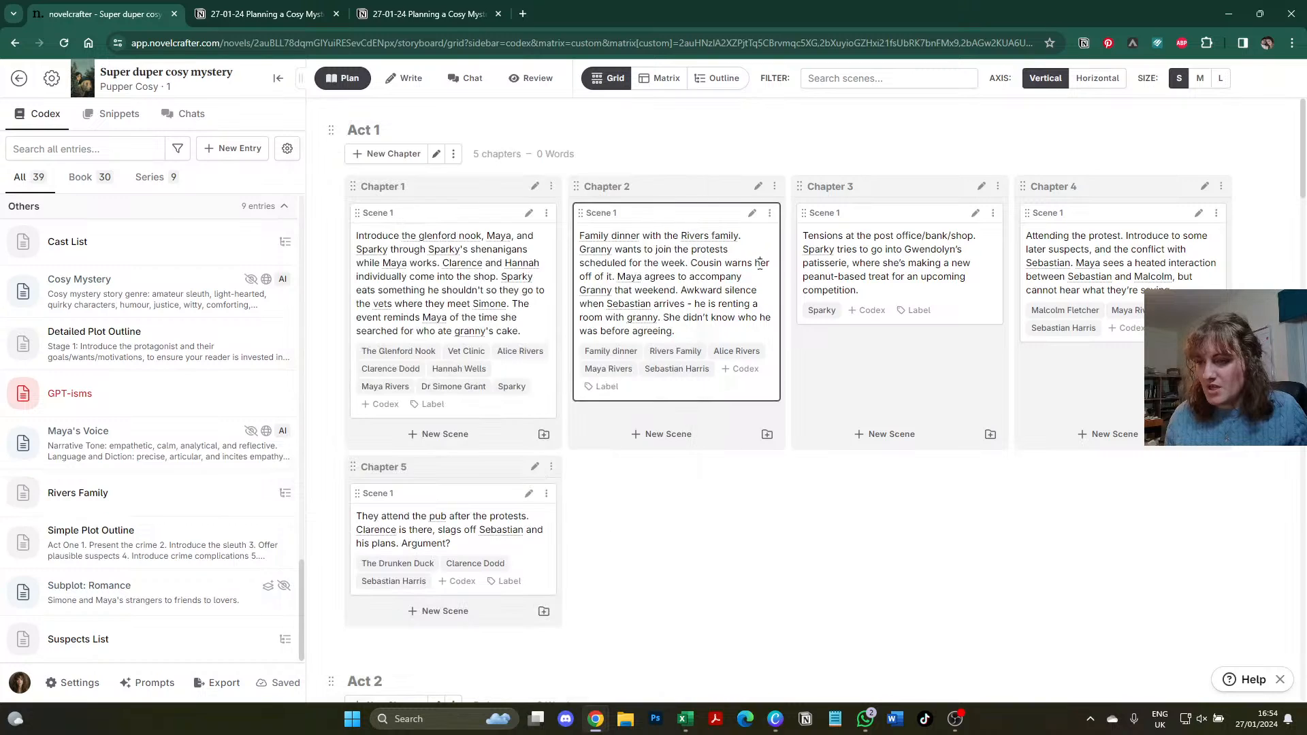
# - Review the family members listed as nested references in the Rivers Family entry
pyautogui.click(157, 493)
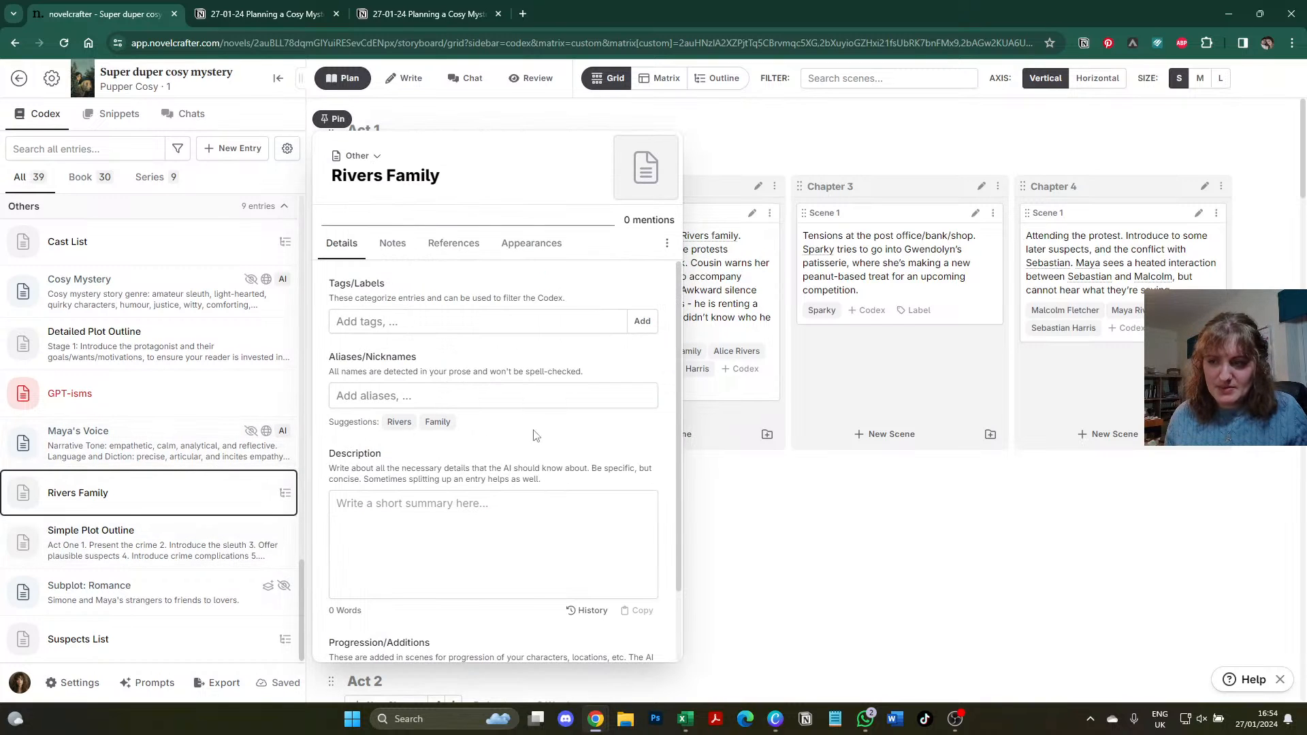
pyautogui.click(474, 262)
pyautogui.scroll(-5, 443, 381)
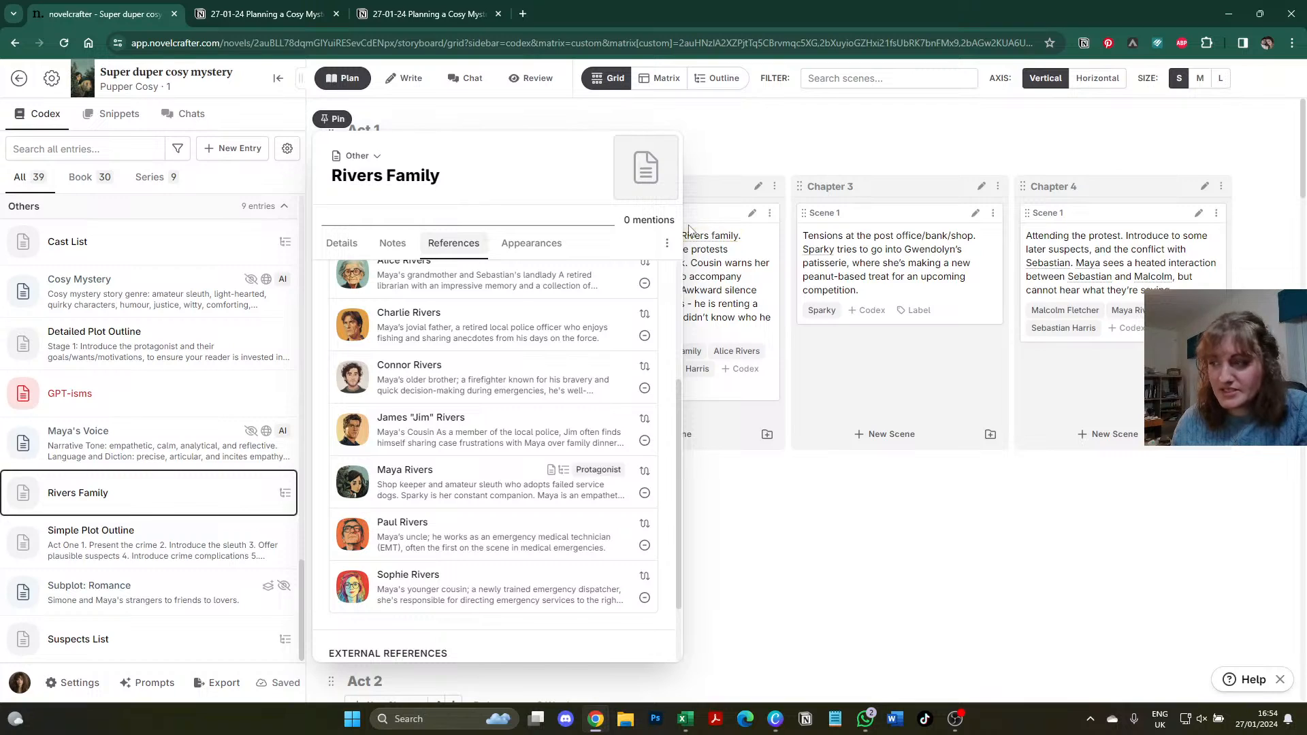
# - Copy the full Chapter 2 scene summary from the plan's grid view
pyautogui.click(699, 290)
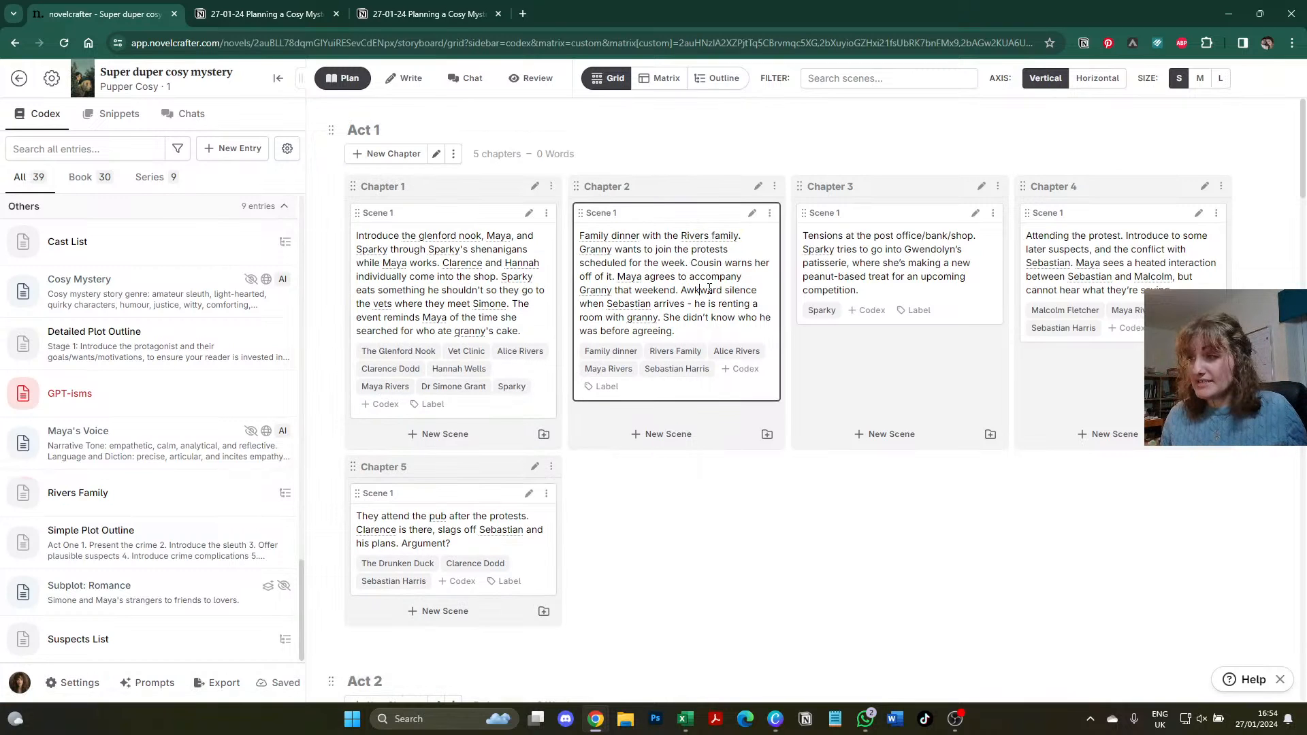
pyautogui.hotkey('ctrl', 'a')
pyautogui.hotkey('ctrl', 'c')
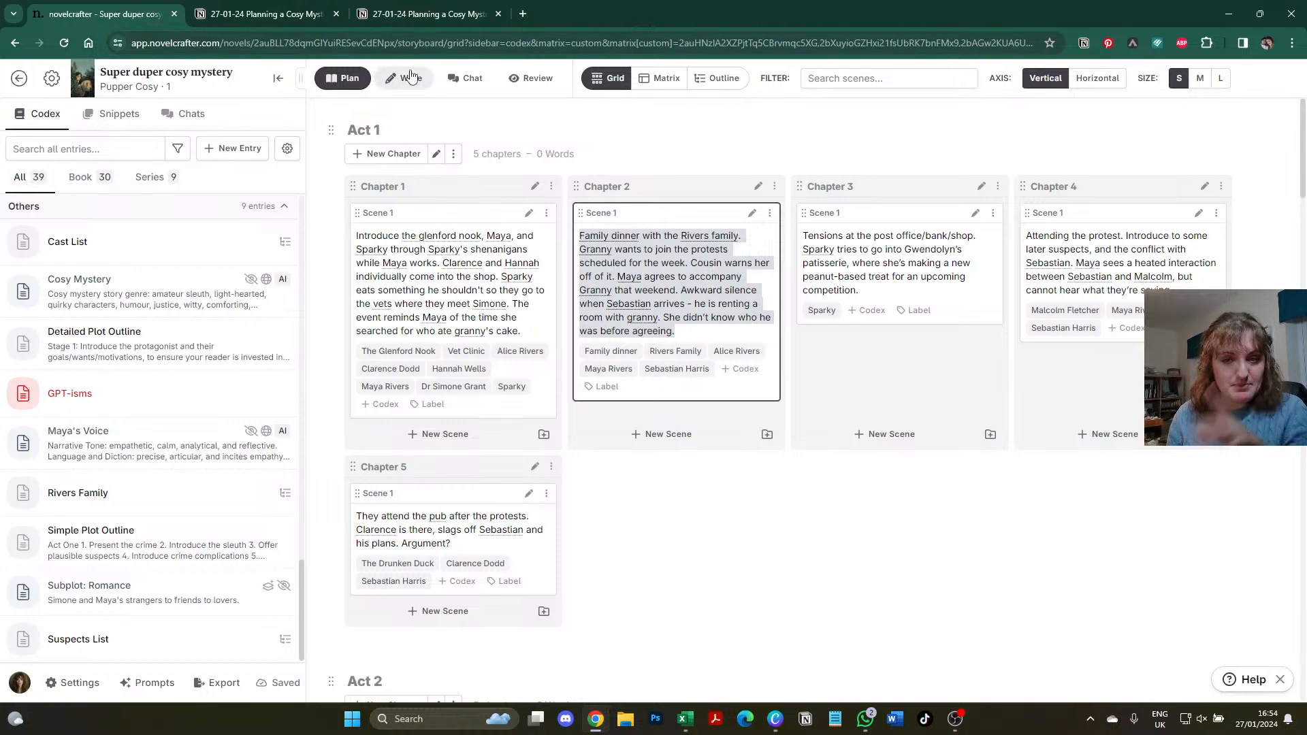
# - Reopen the earlier Scene Beats from Summary (Copy) chat thread and check how its original prompt was worded
pyautogui.click(456, 83)
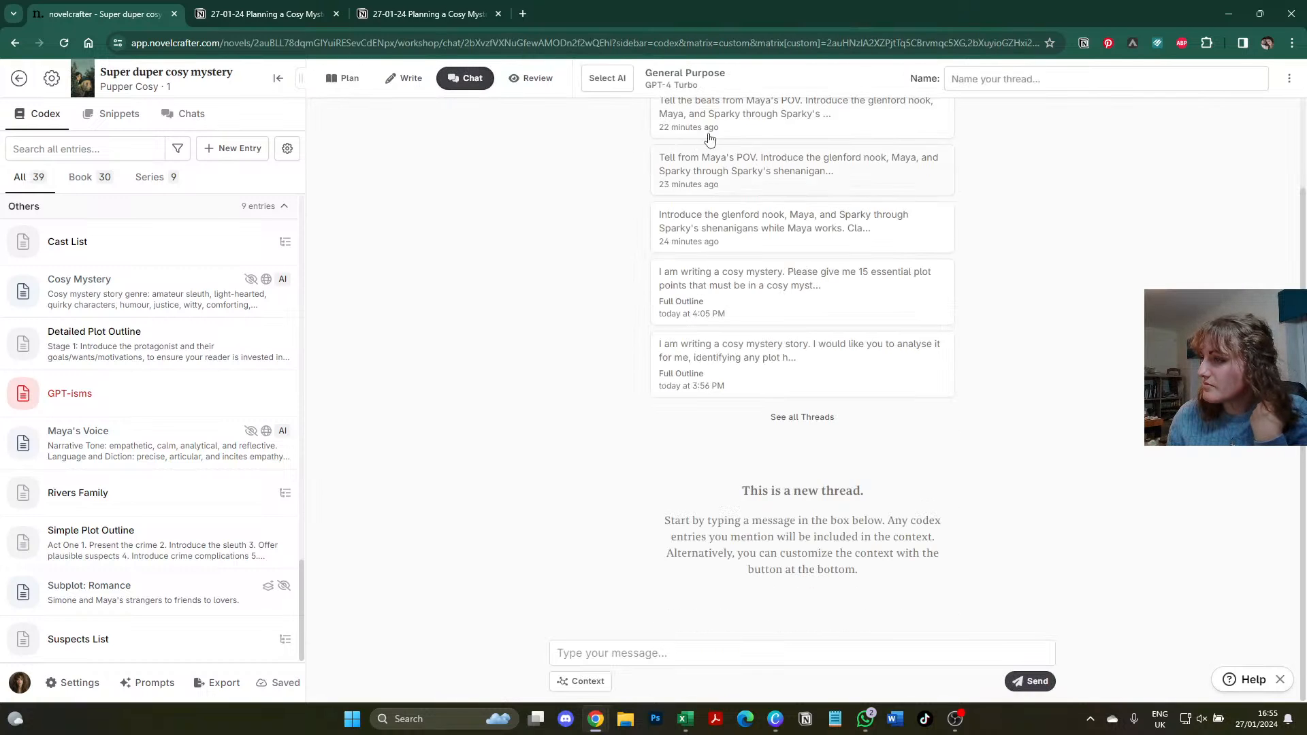
pyautogui.click(768, 233)
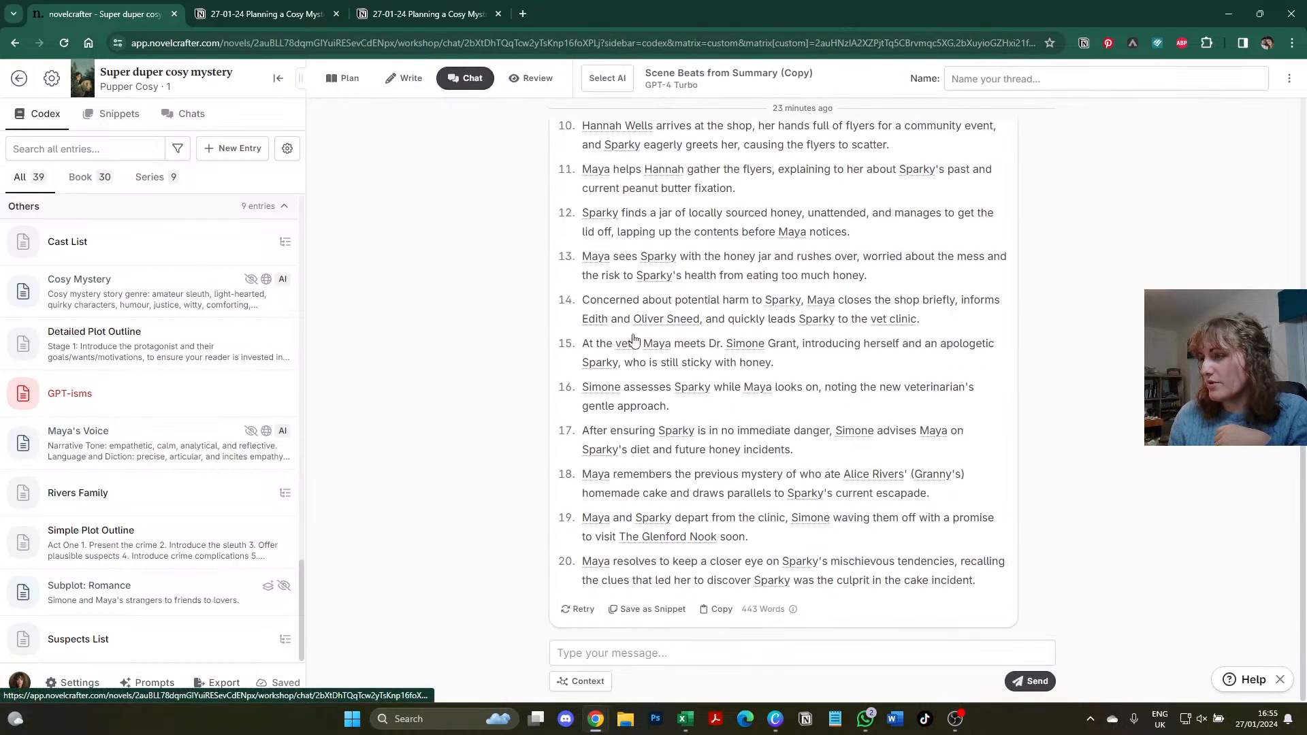
pyautogui.click(664, 658)
pyautogui.write('T')
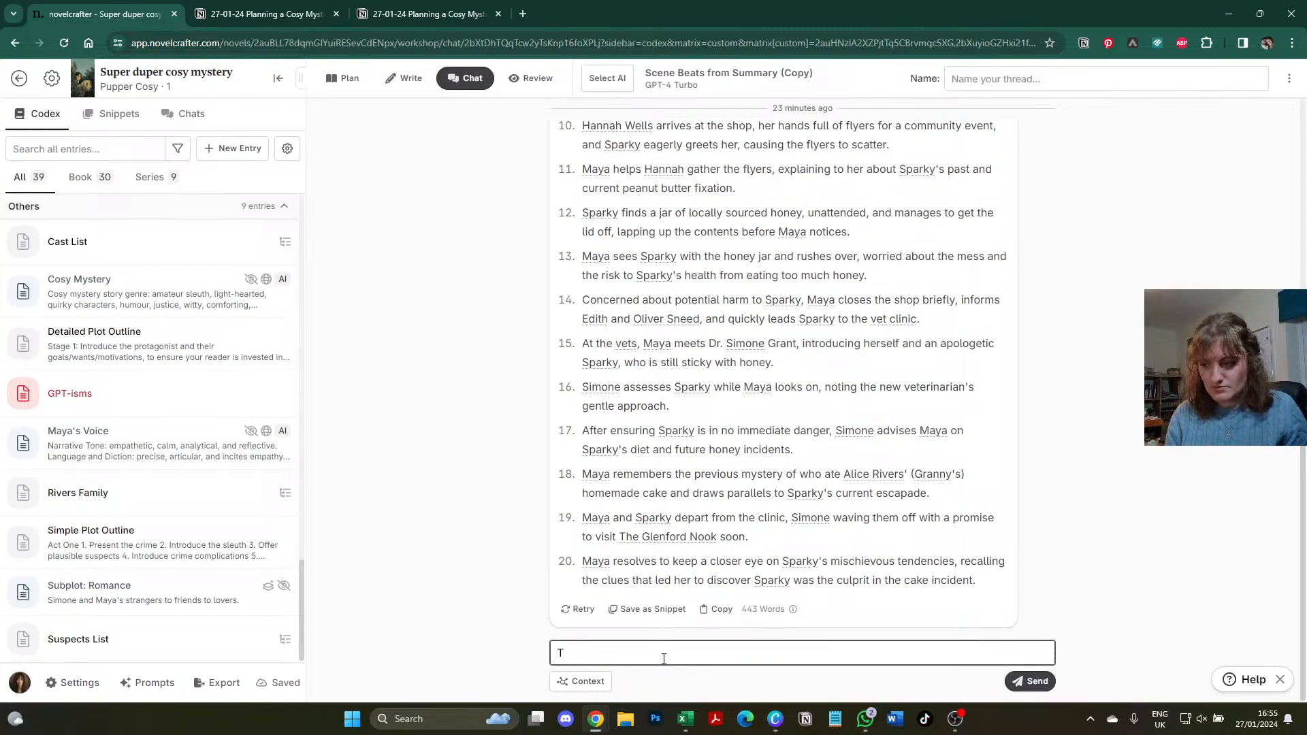
pyautogui.press('BackSpace')
pyautogui.scroll(10, 655, 518)
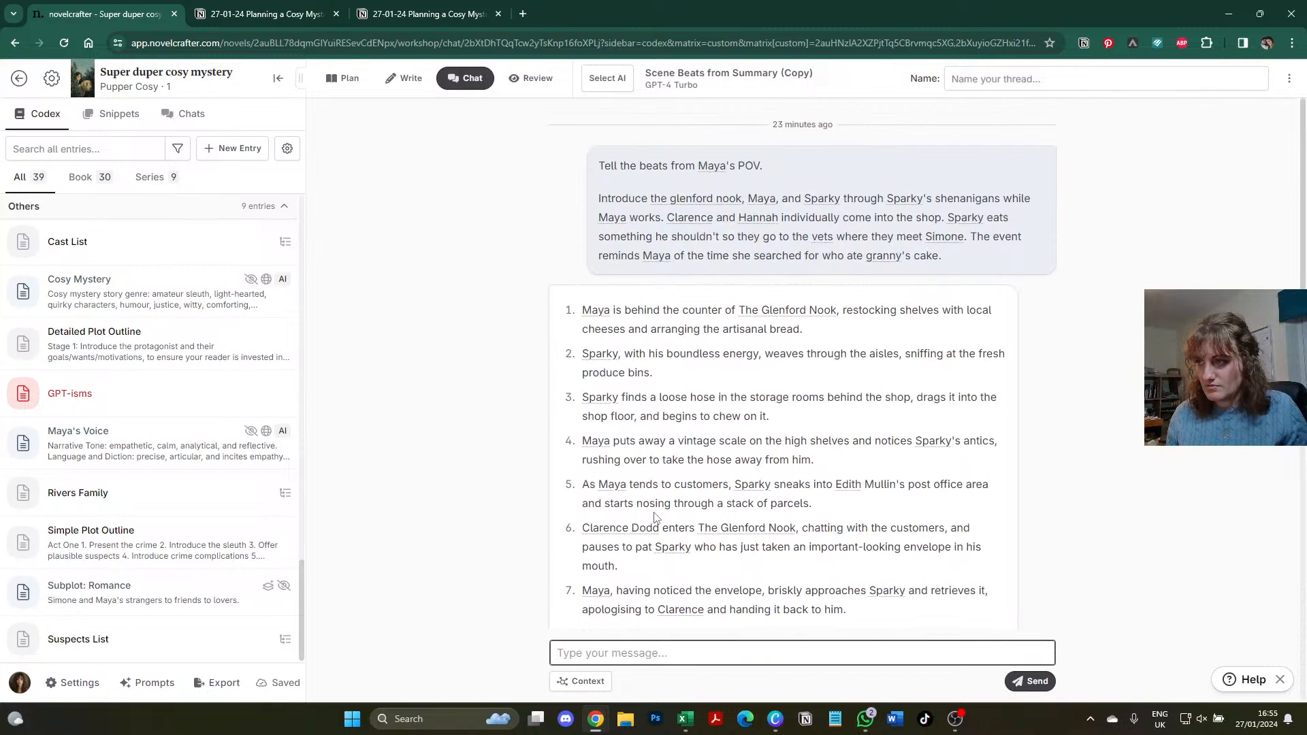
# - Send the message "Tell the beats from Maya's POV", followed by a *** line and the copied Chapter 2 summary
pyautogui.write('Tell the beats f')
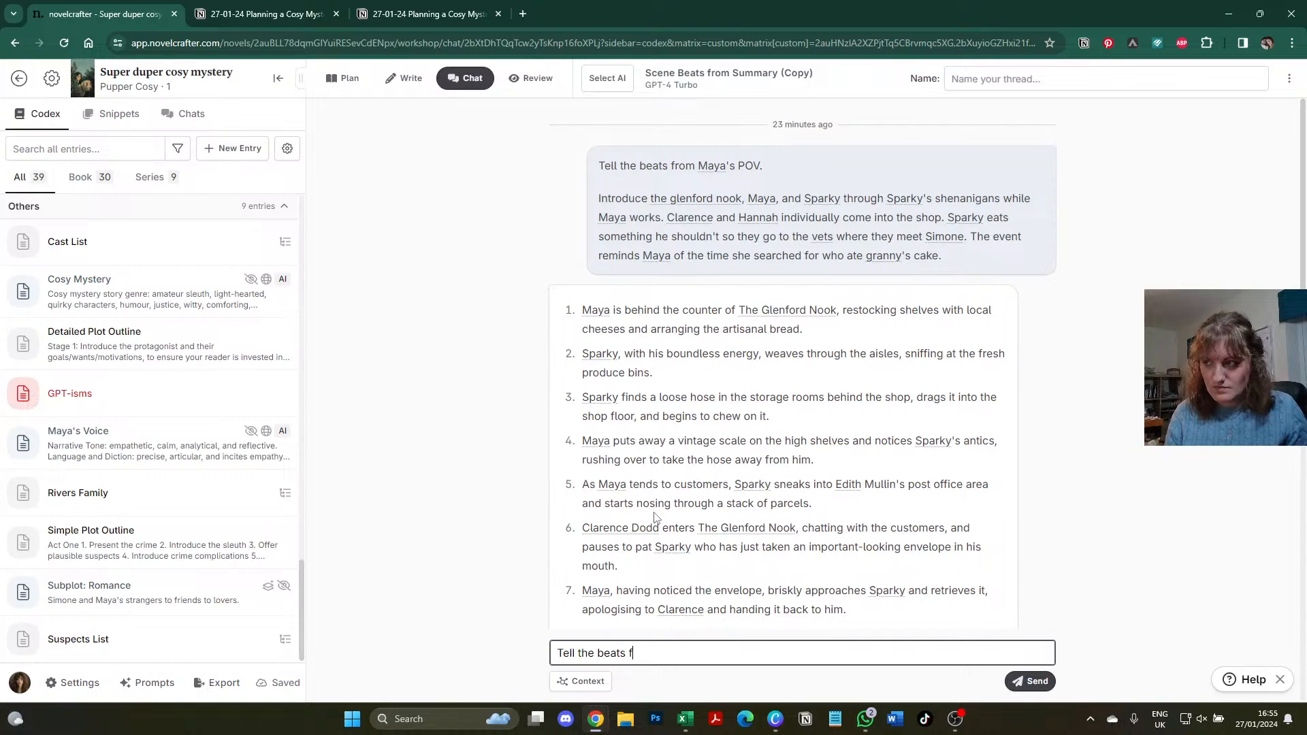
pyautogui.write("rom Maya's POV")
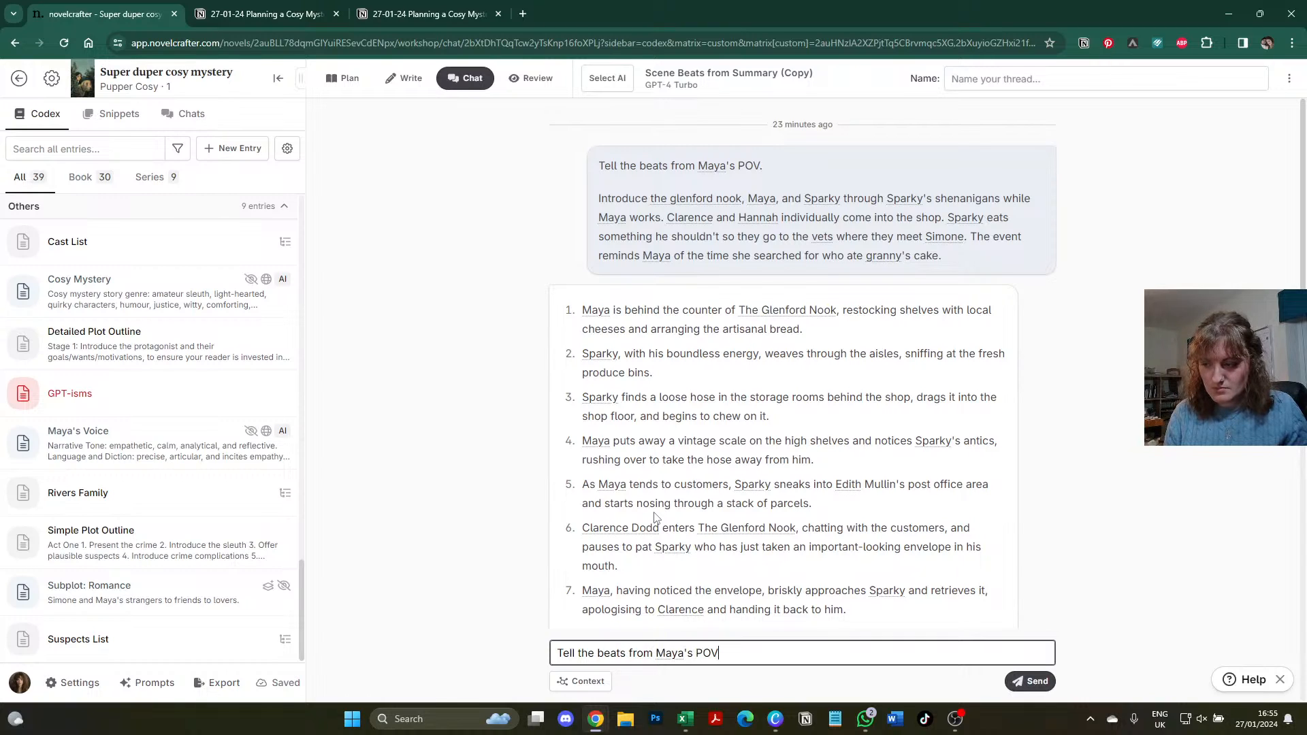
pyautogui.hotkey('shift', 'Return')
pyautogui.write('***')
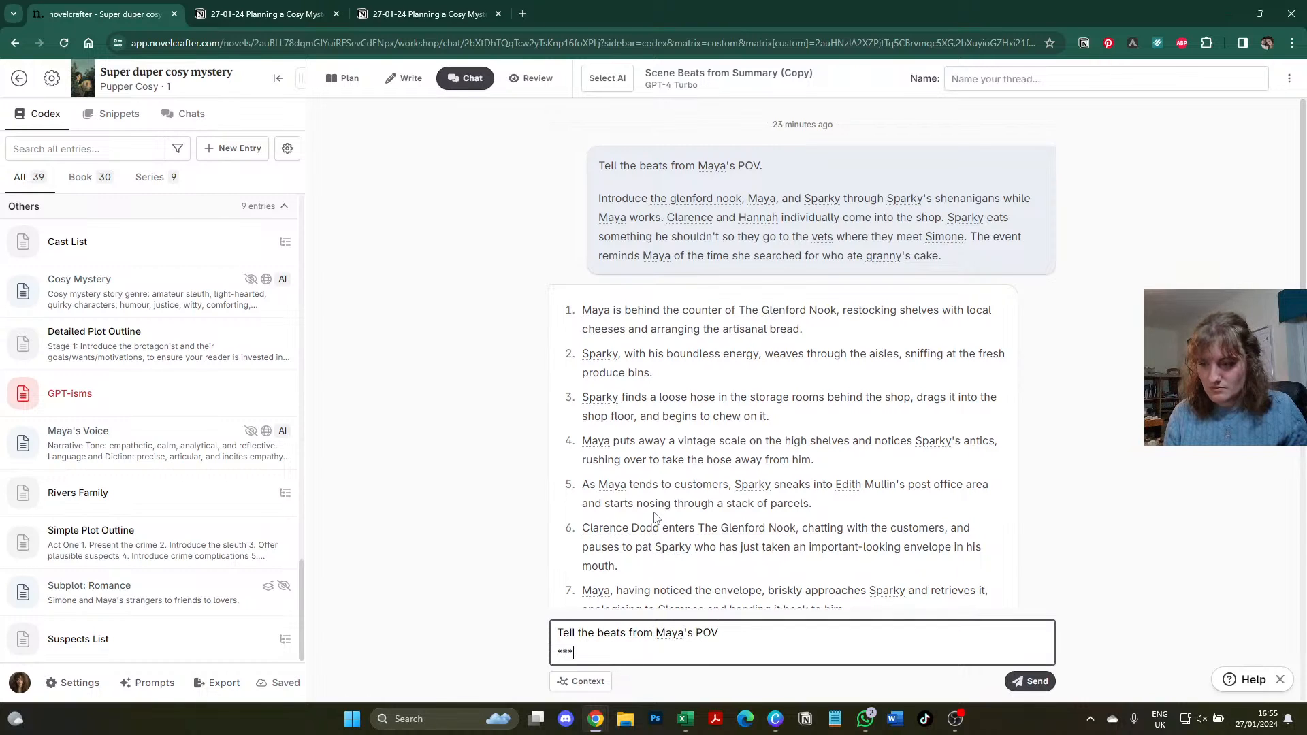
pyautogui.hotkey('shift', 'Return')
pyautogui.hotkey('ctrl', 'v')
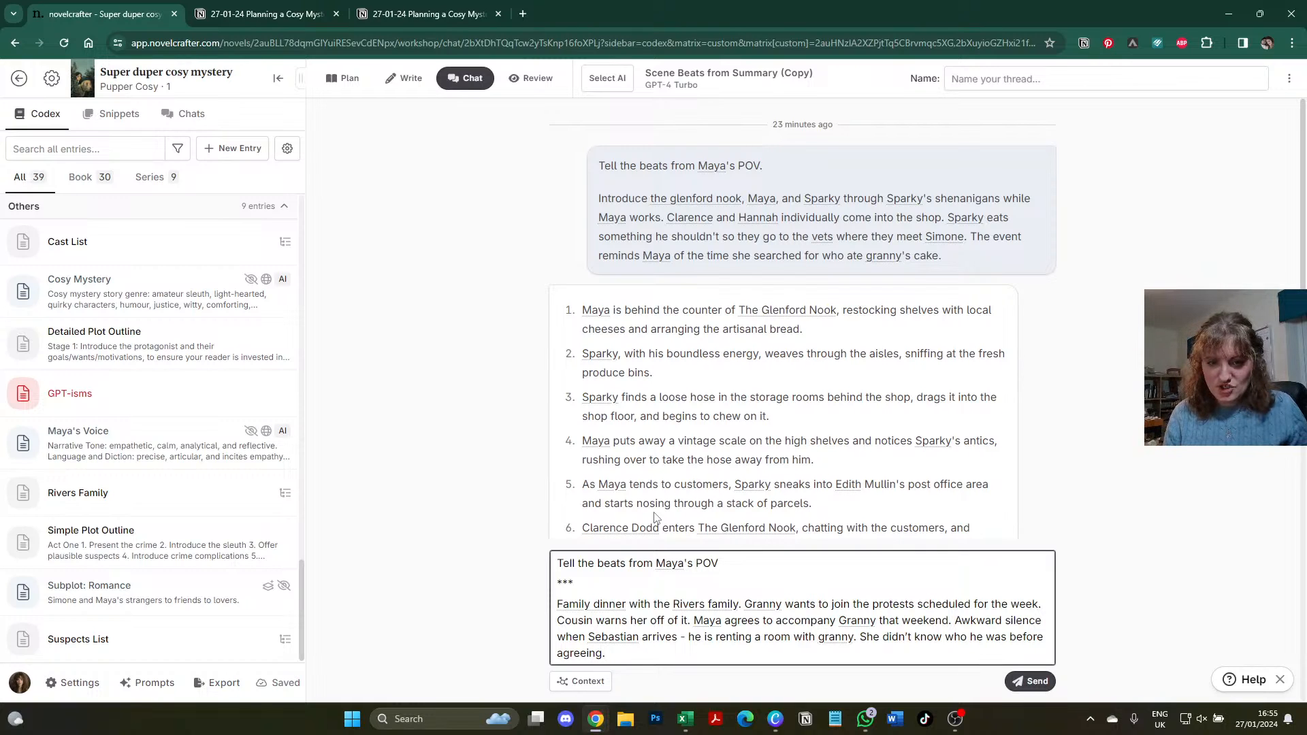
pyautogui.press('Return')
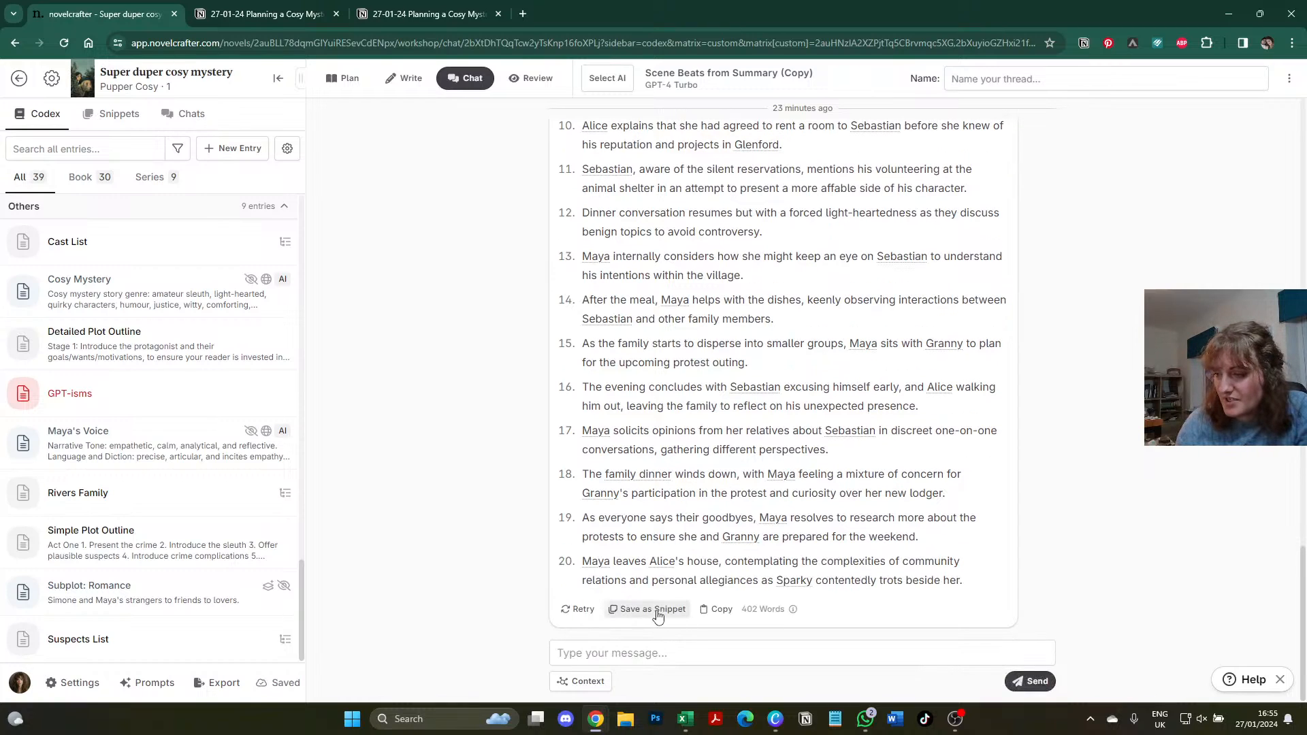
# - Save the generated Chapter 2 beats as a snippet titled "GPT beats" and close it
pyautogui.click(658, 616)
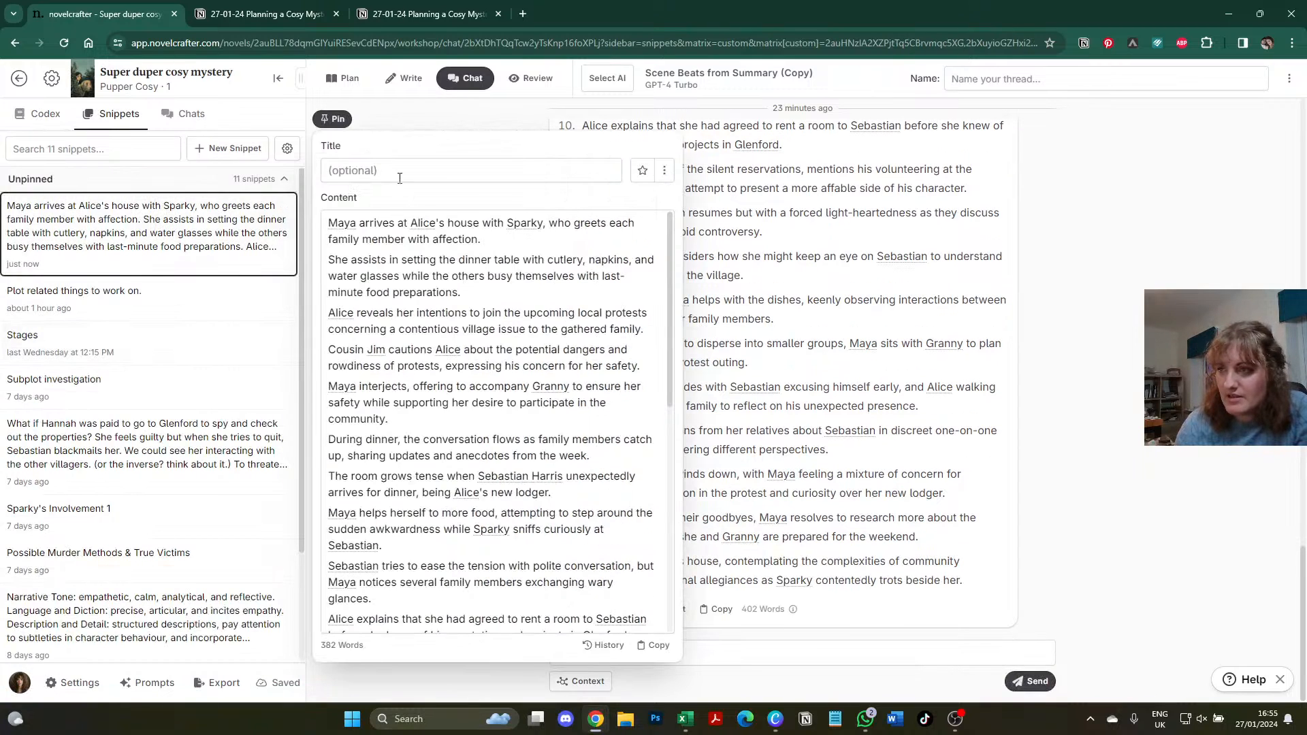
pyautogui.click(399, 176)
pyautogui.write('GPT beats')
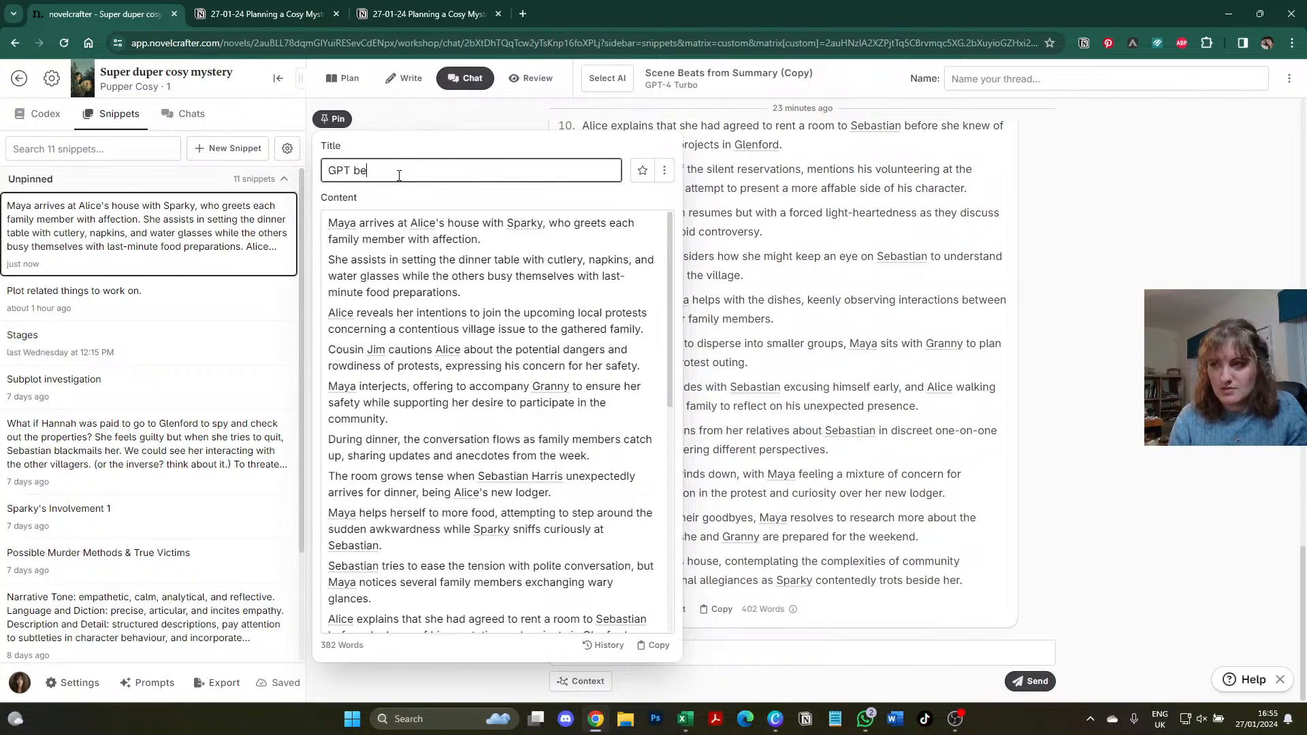
pyautogui.click(882, 344)
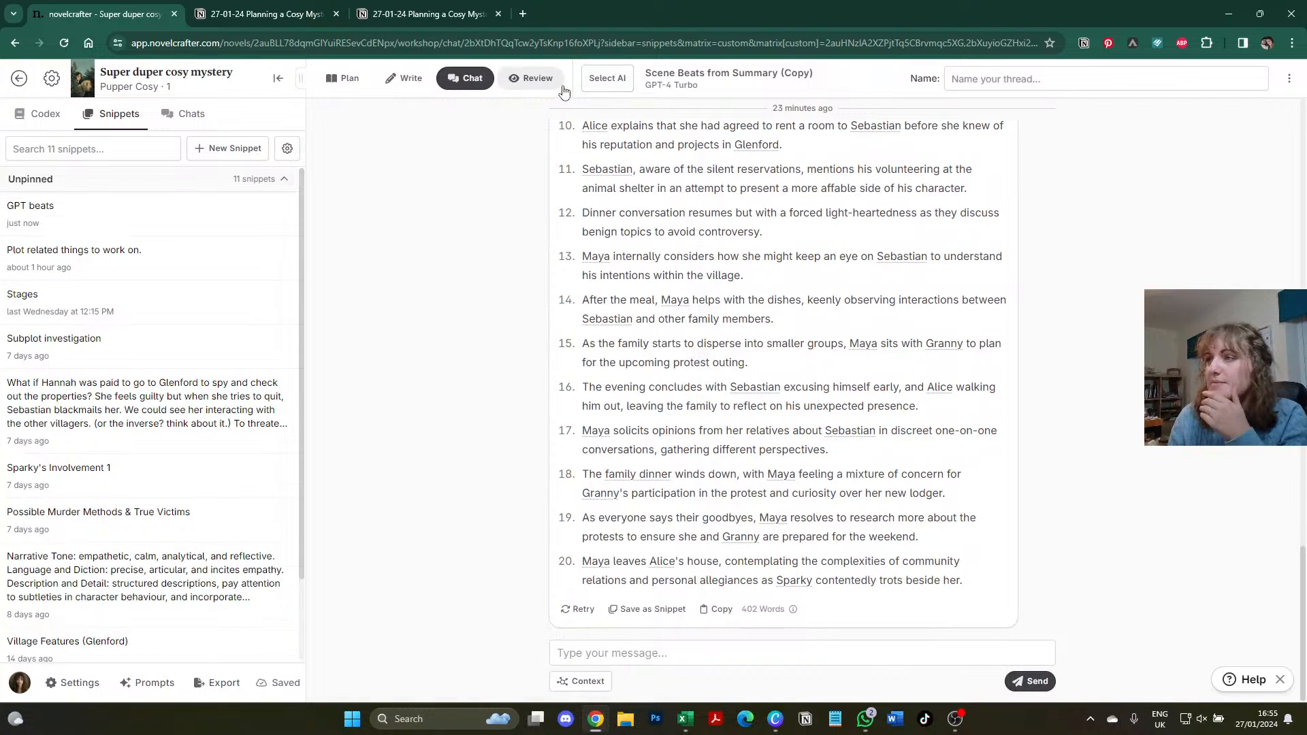
# - Check the models offered for Scene Beats from Summary (Copy) and inspect the General Purpose prompt's Mistral Medium settings
pyautogui.click(460, 85)
pyautogui.click(602, 80)
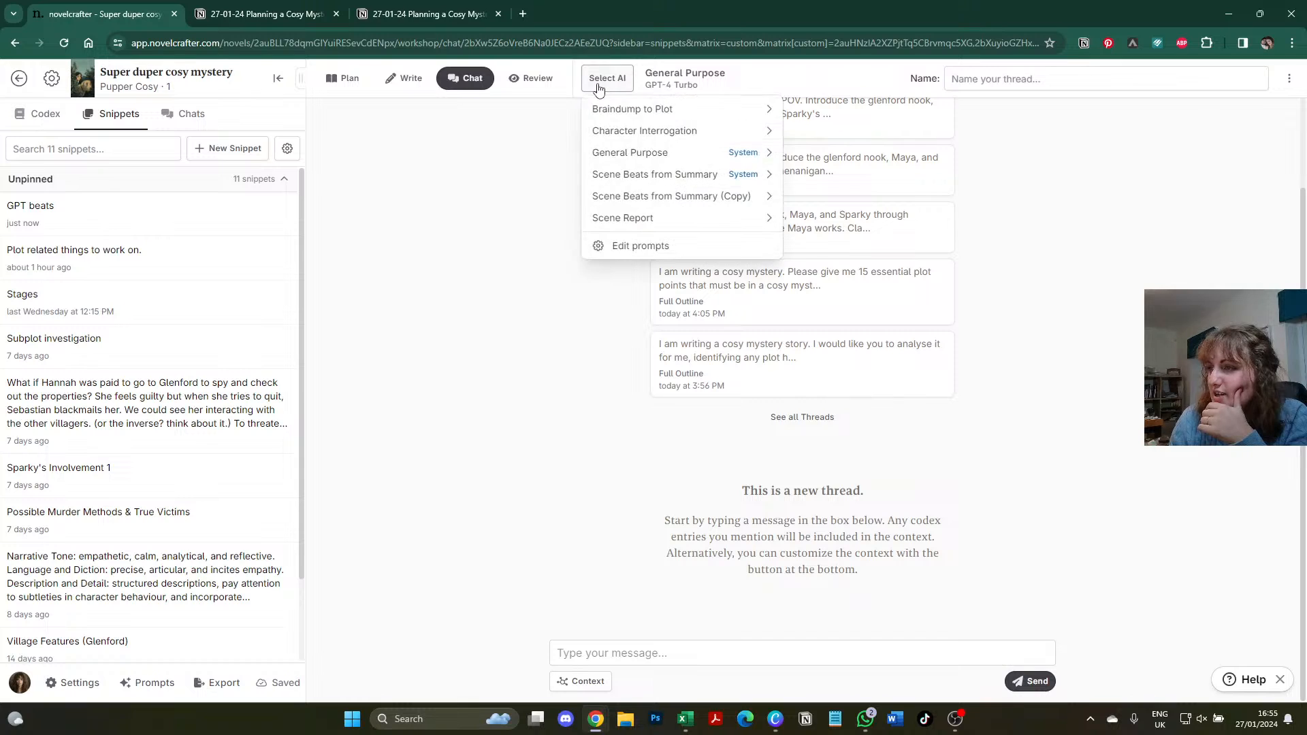
pyautogui.moveTo(710, 199)
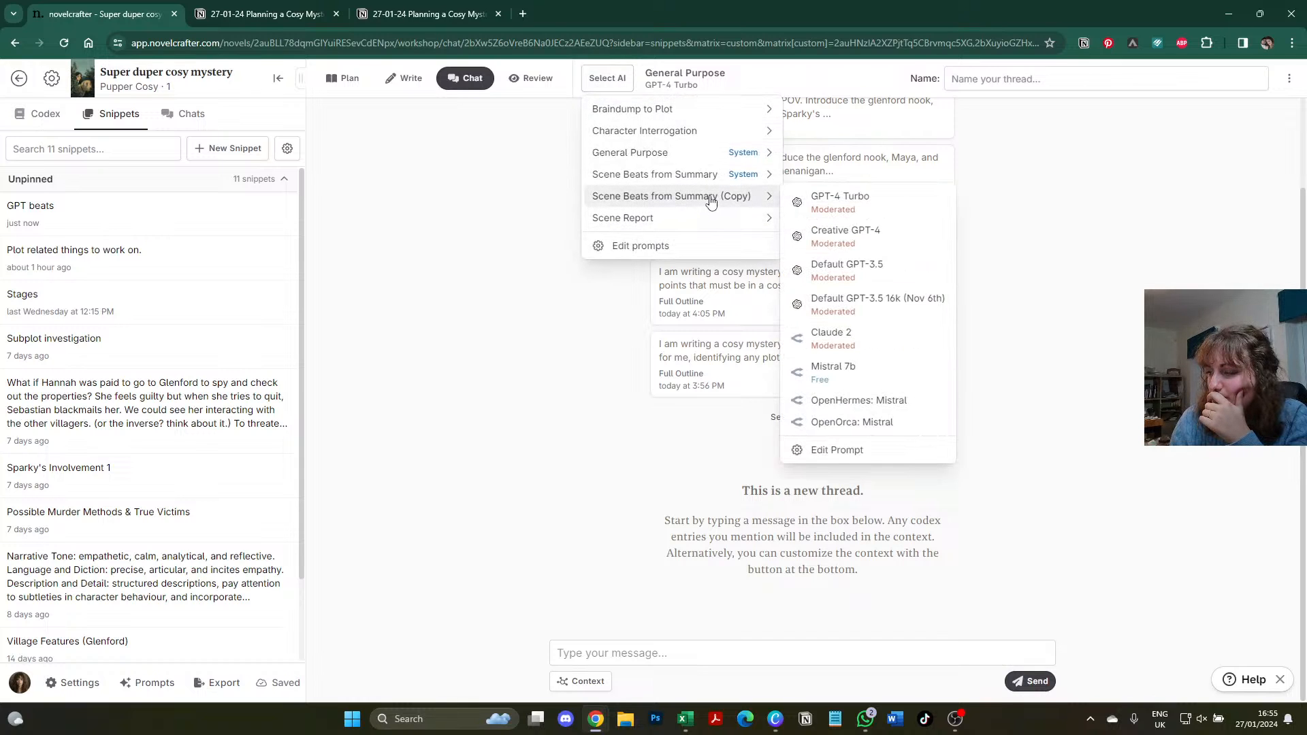
pyautogui.click(636, 246)
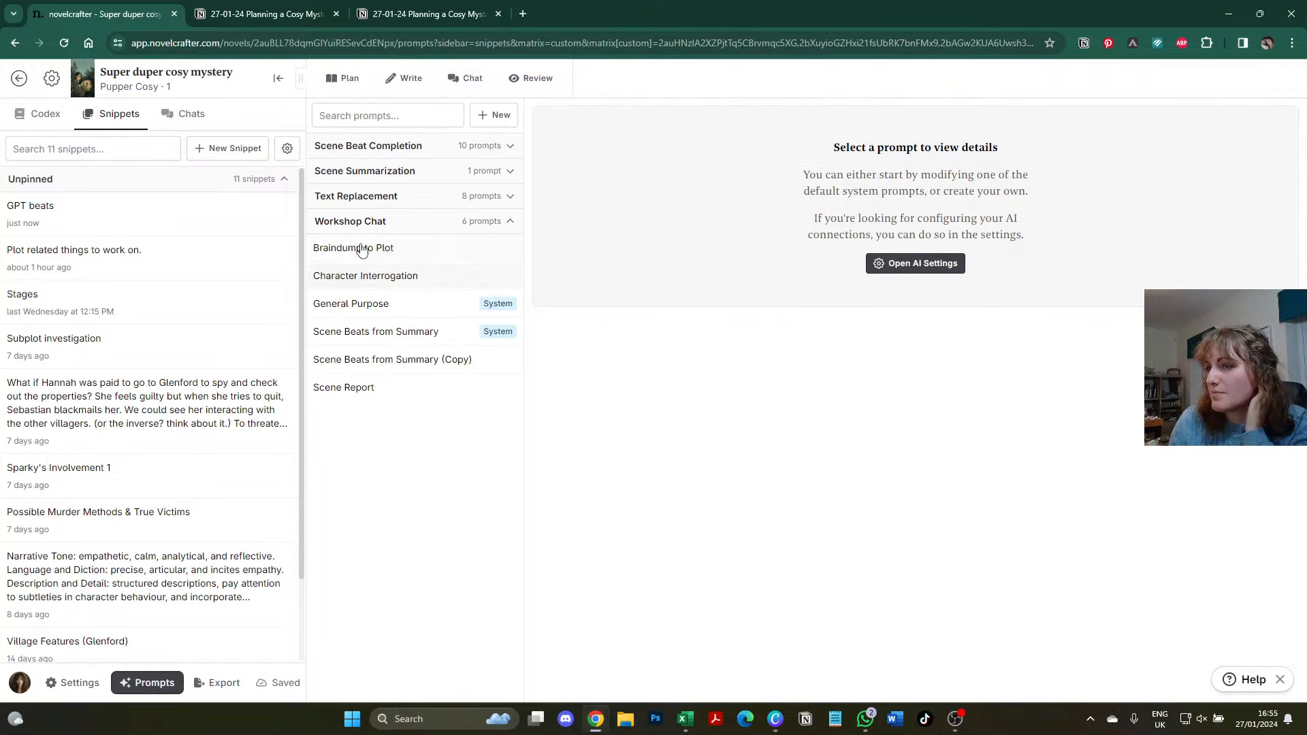
pyautogui.click(400, 351)
pyautogui.click(400, 334)
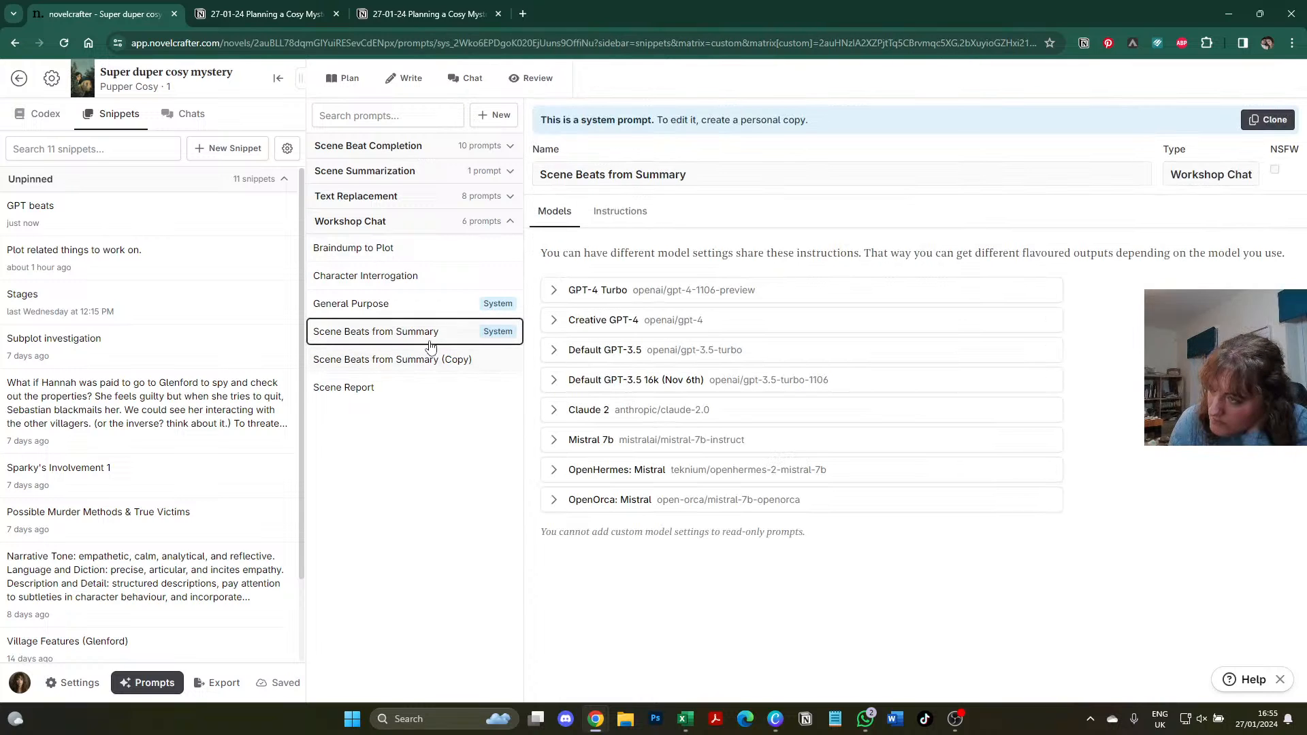
pyautogui.click(422, 304)
pyautogui.scroll(-2, 660, 417)
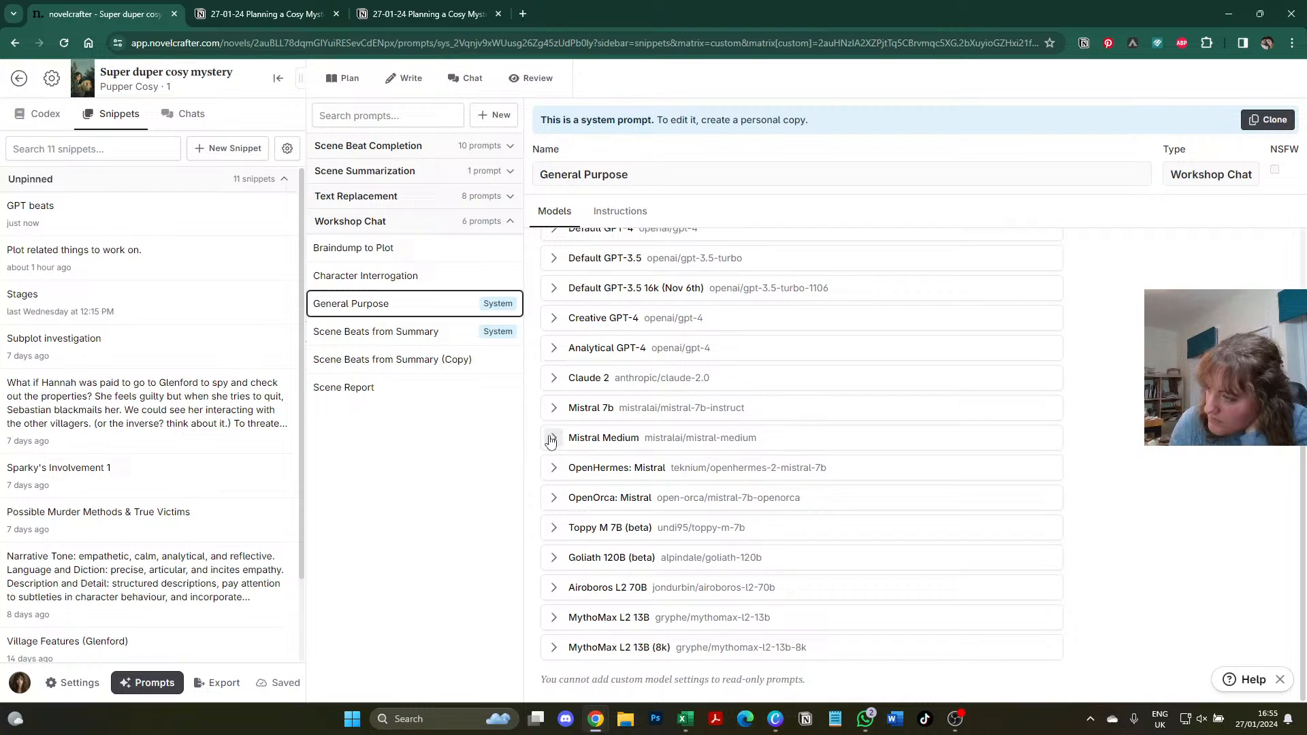
pyautogui.click(552, 439)
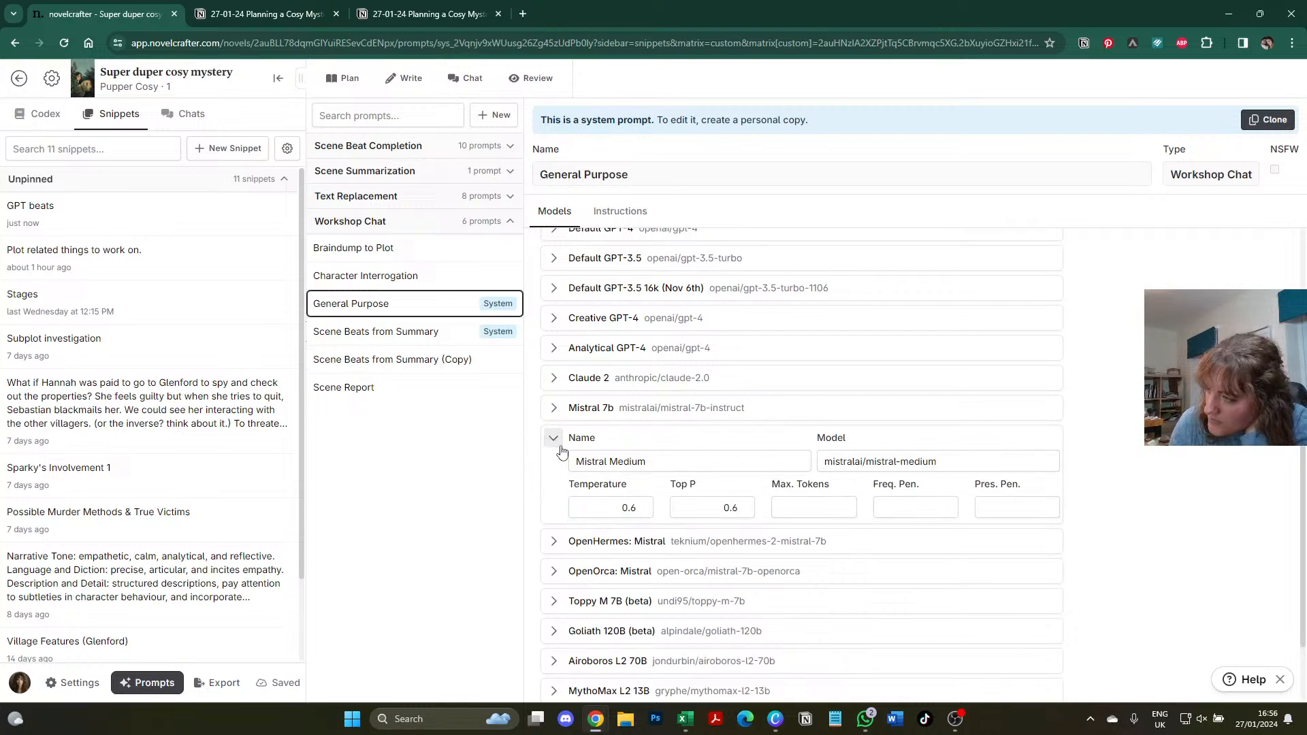
# - Add a model entry named "Mistral Medium" to the Scene Beats from Summary (Copy) prompt
pyautogui.click(436, 359)
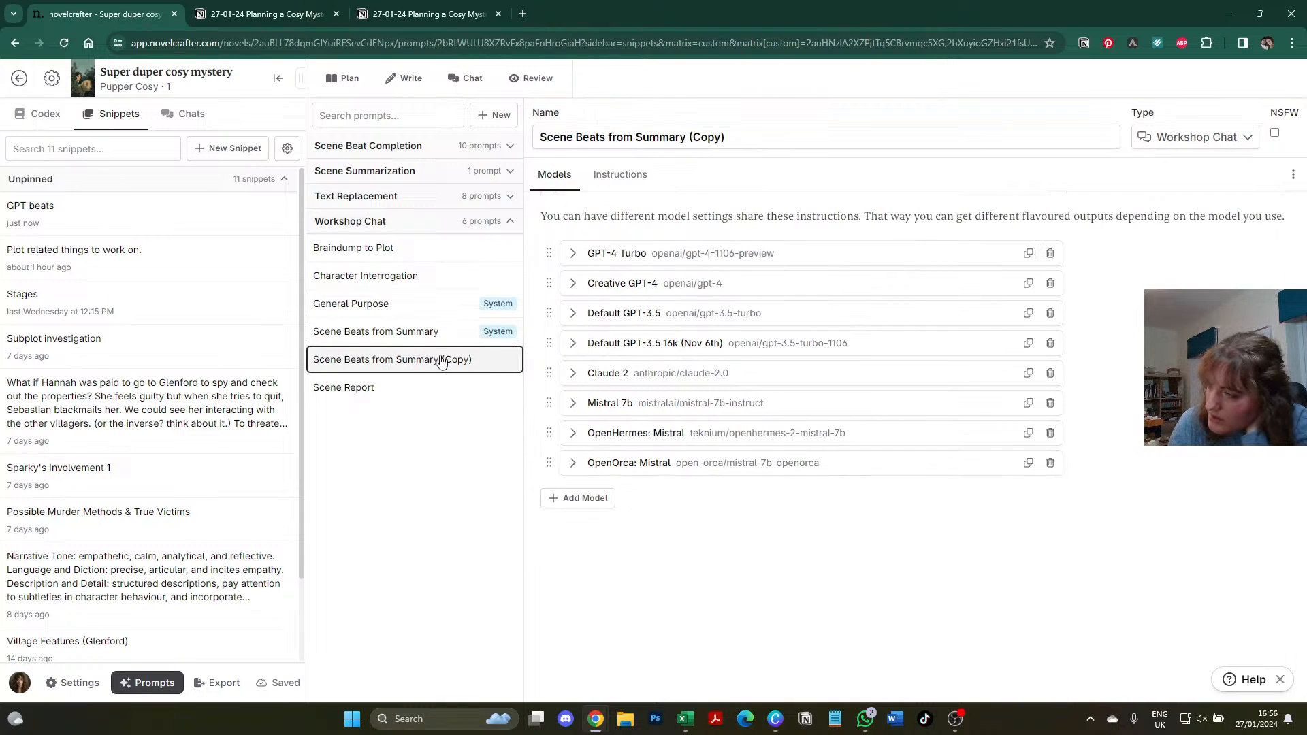
pyautogui.click(578, 497)
pyautogui.click(572, 493)
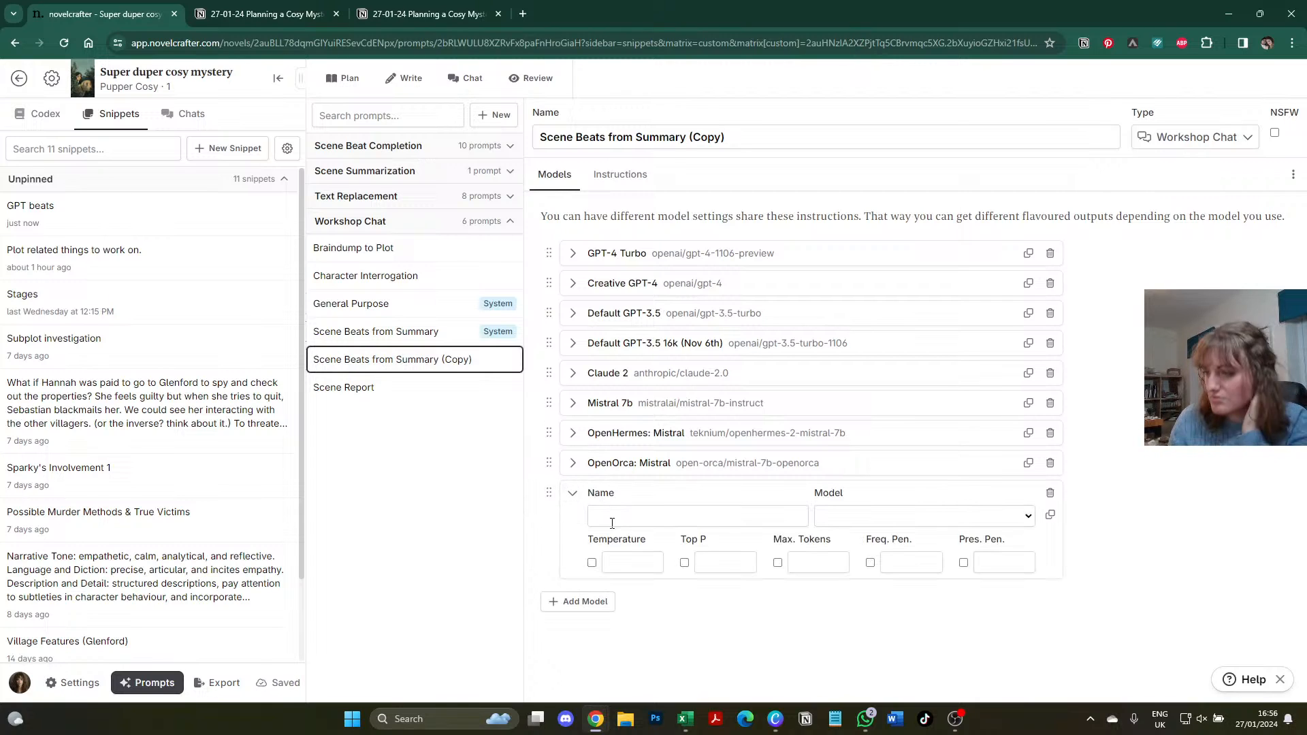
pyautogui.click(620, 517)
pyautogui.write('Mistral ')
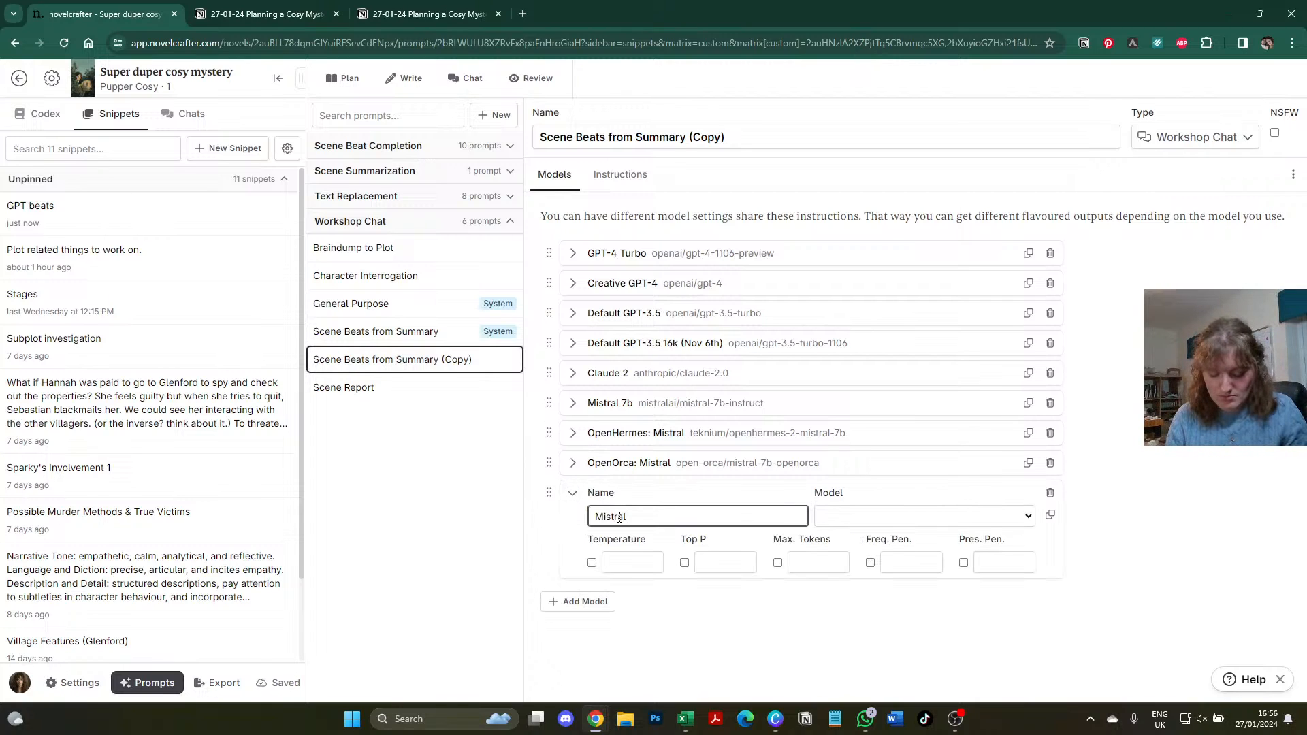
pyautogui.write('Medium')
# - Set the new entry's temperature and Top P to 0.6 and assign the mistralai/mistral-medium model
pyautogui.click(643, 564)
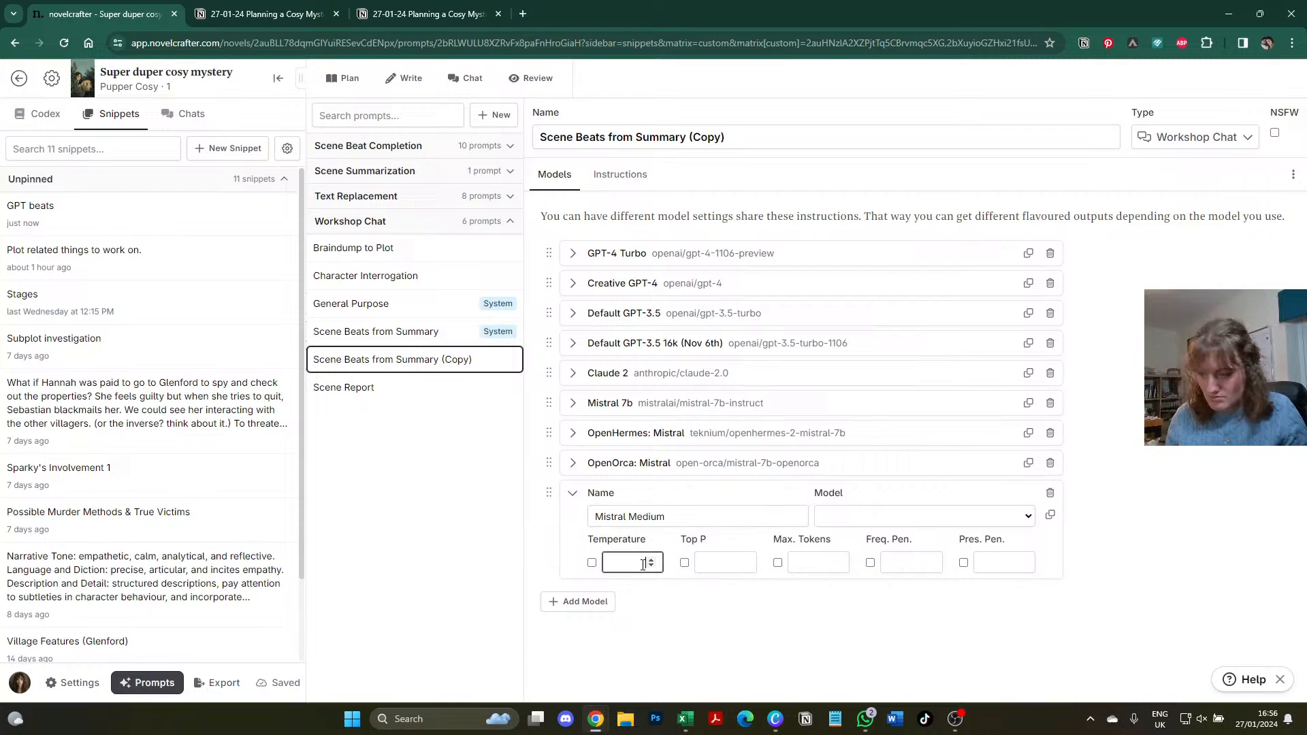
pyautogui.write('0.8')
pyautogui.press('Tab')
pyautogui.write('0.6')
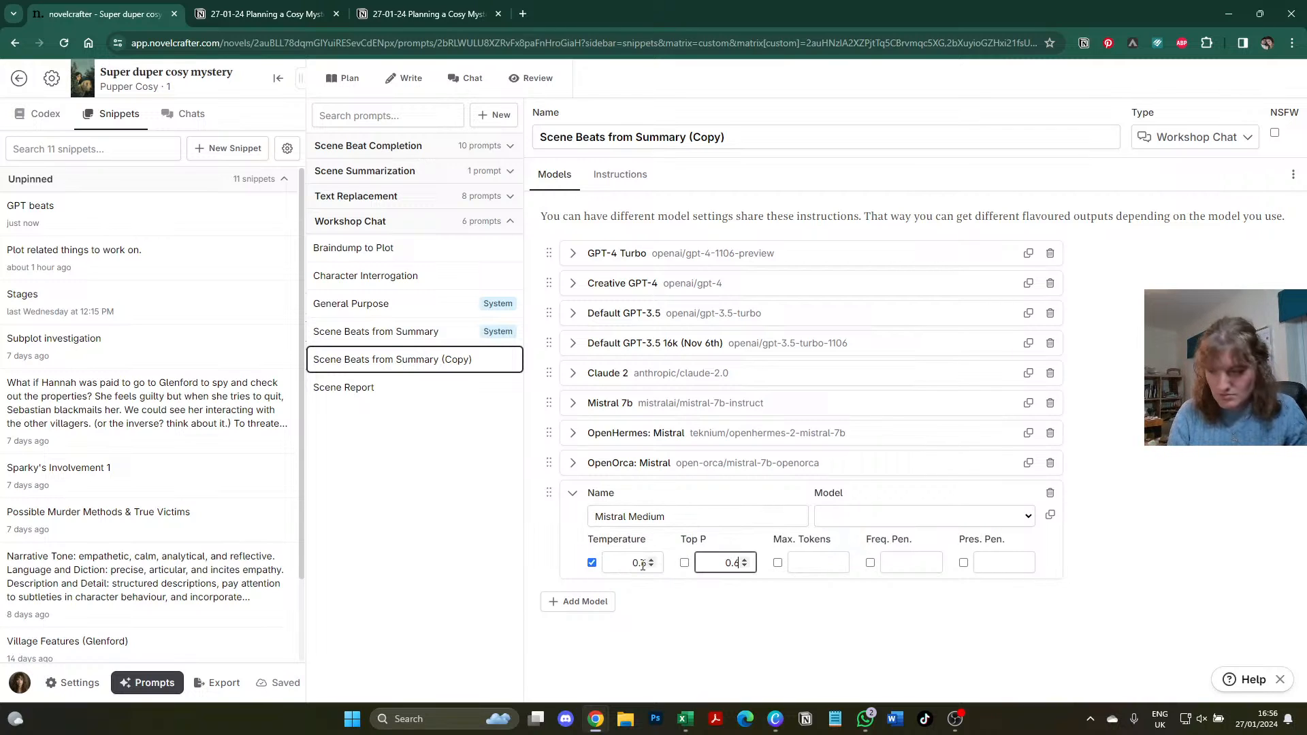
pyautogui.click(912, 516)
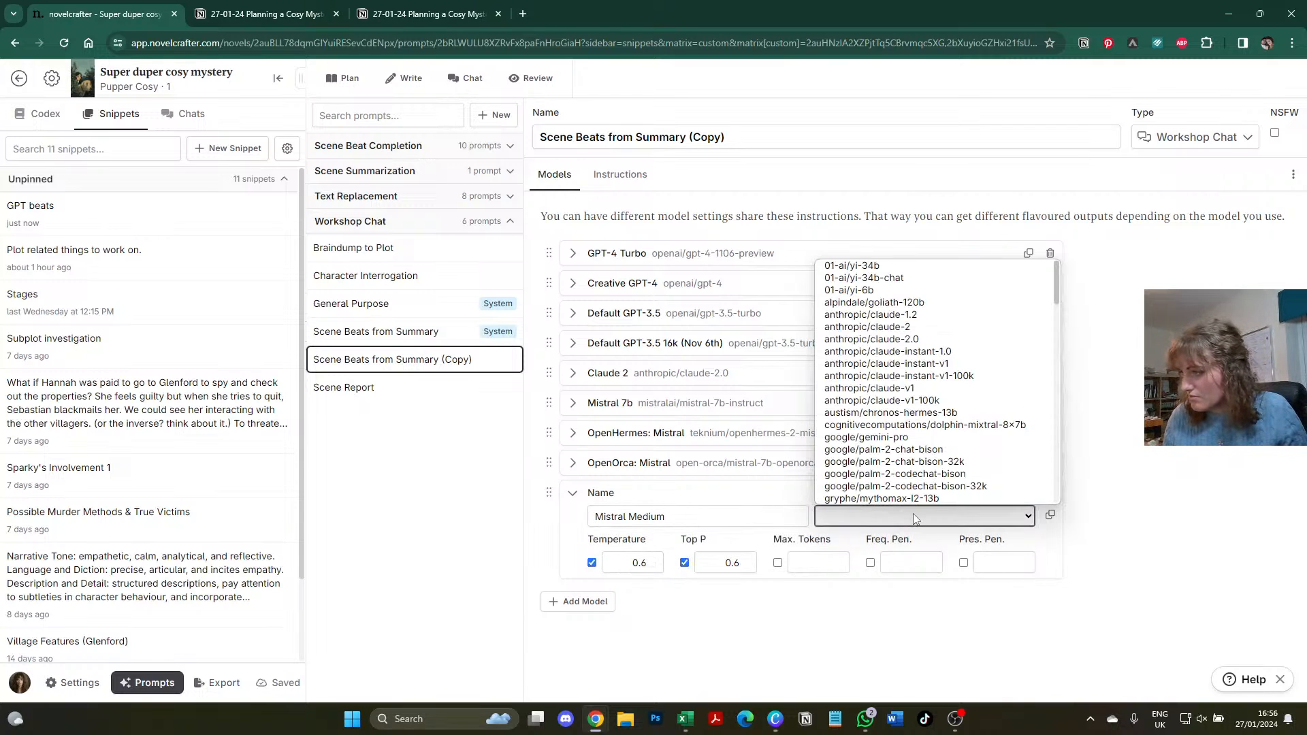
pyautogui.scroll(-5, 927, 490)
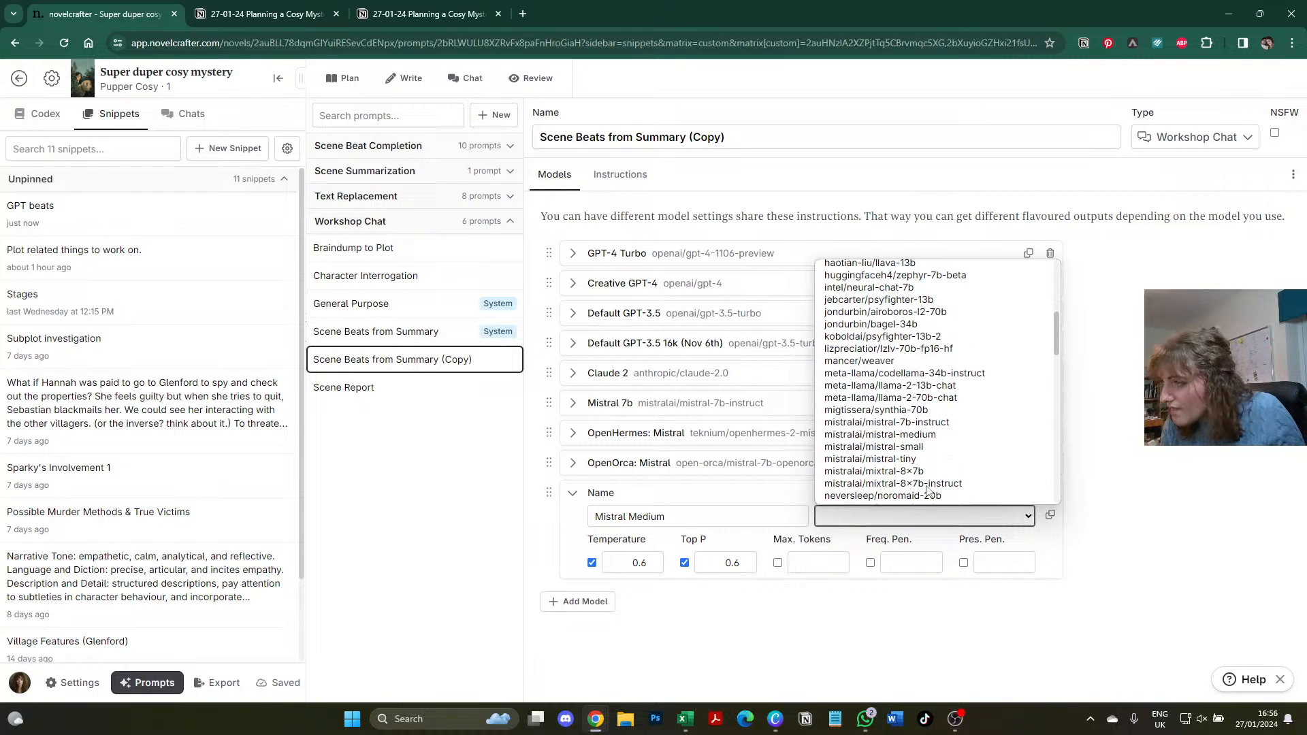
pyautogui.click(941, 436)
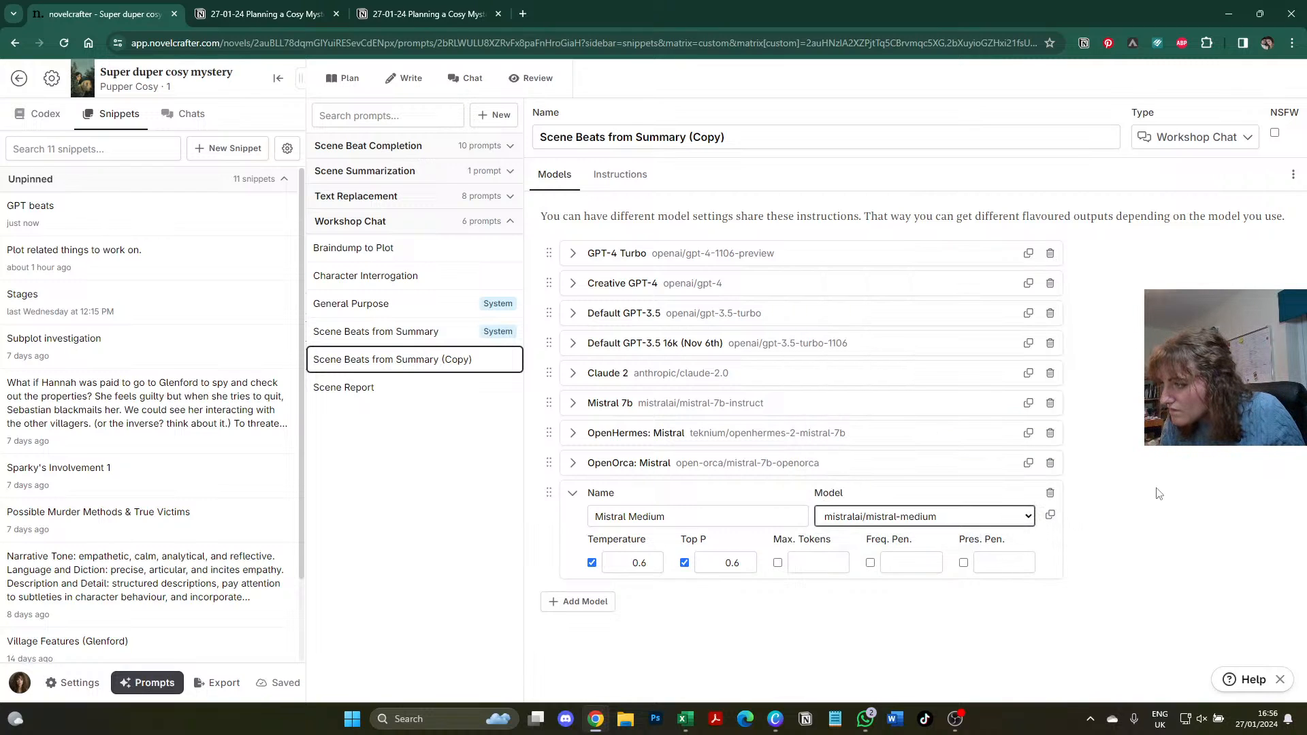
pyautogui.click(1158, 493)
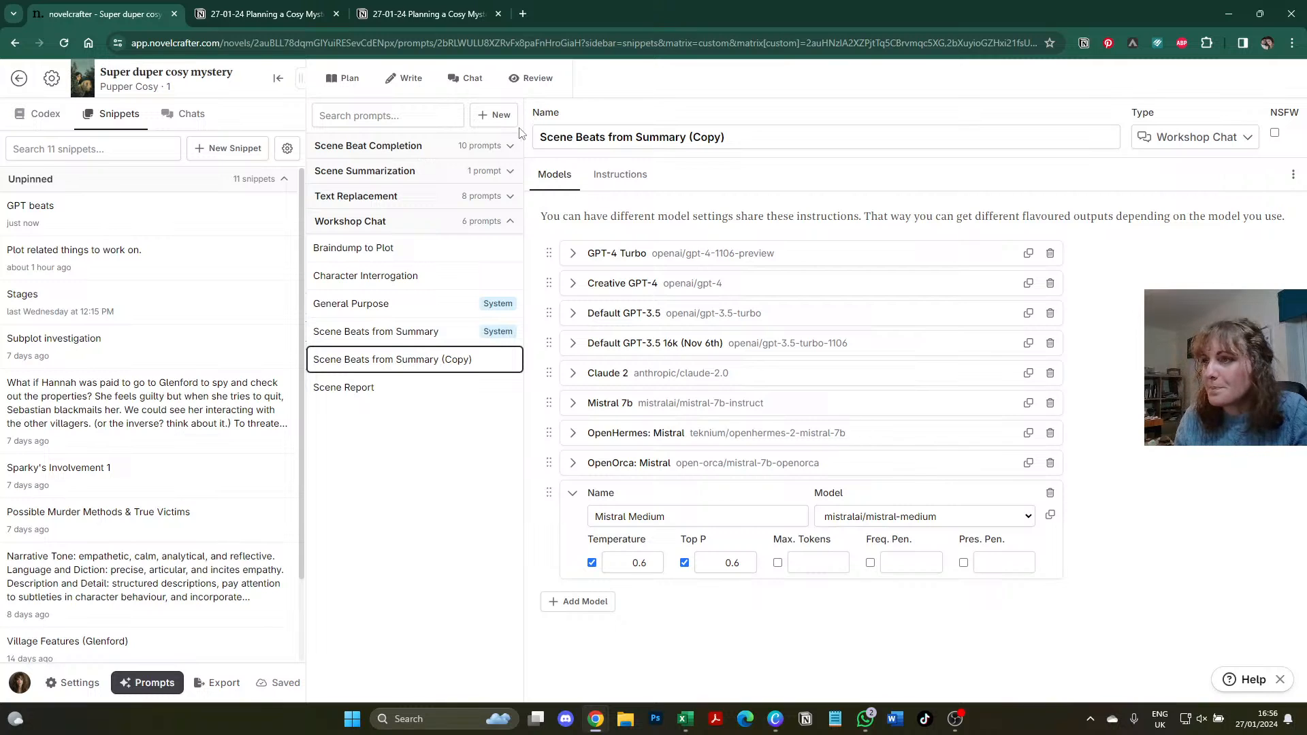
# - Start a new chat thread using Scene Beats from Summary (Copy) with the Mistral Medium model
pyautogui.click(473, 78)
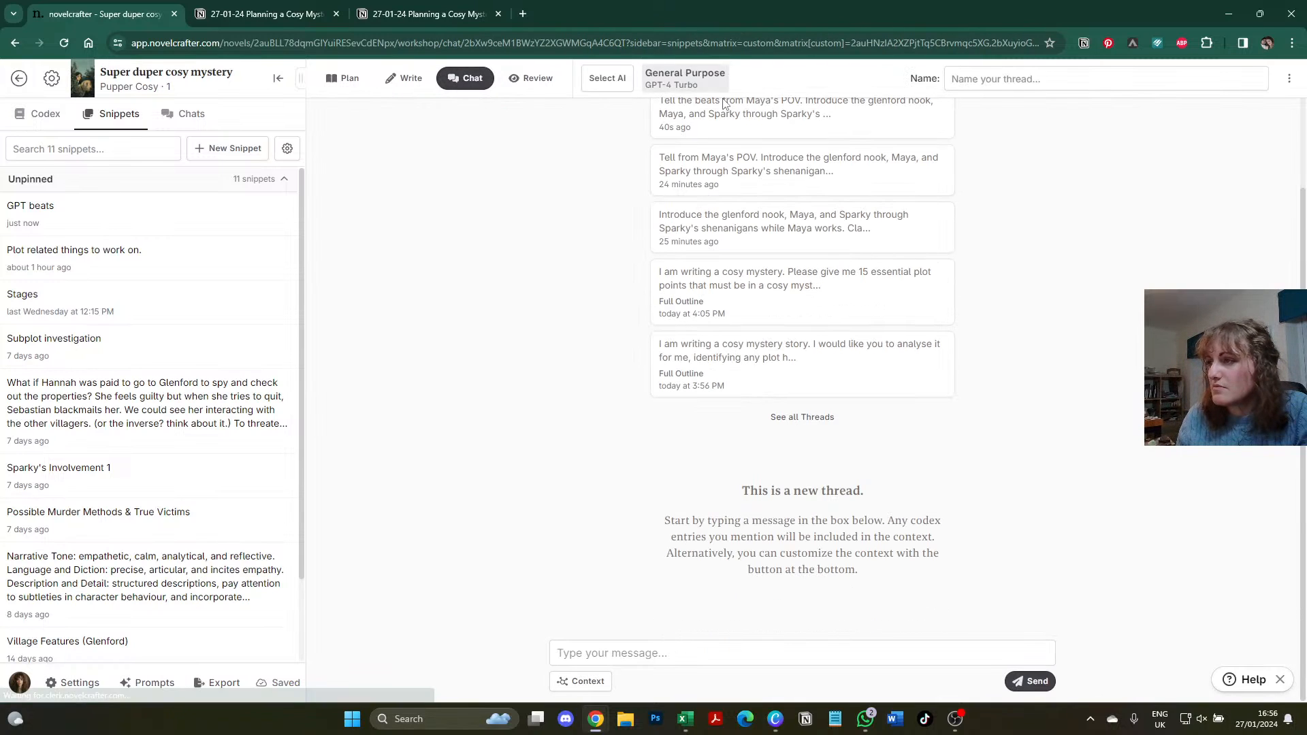
pyautogui.click(607, 78)
pyautogui.moveTo(723, 198)
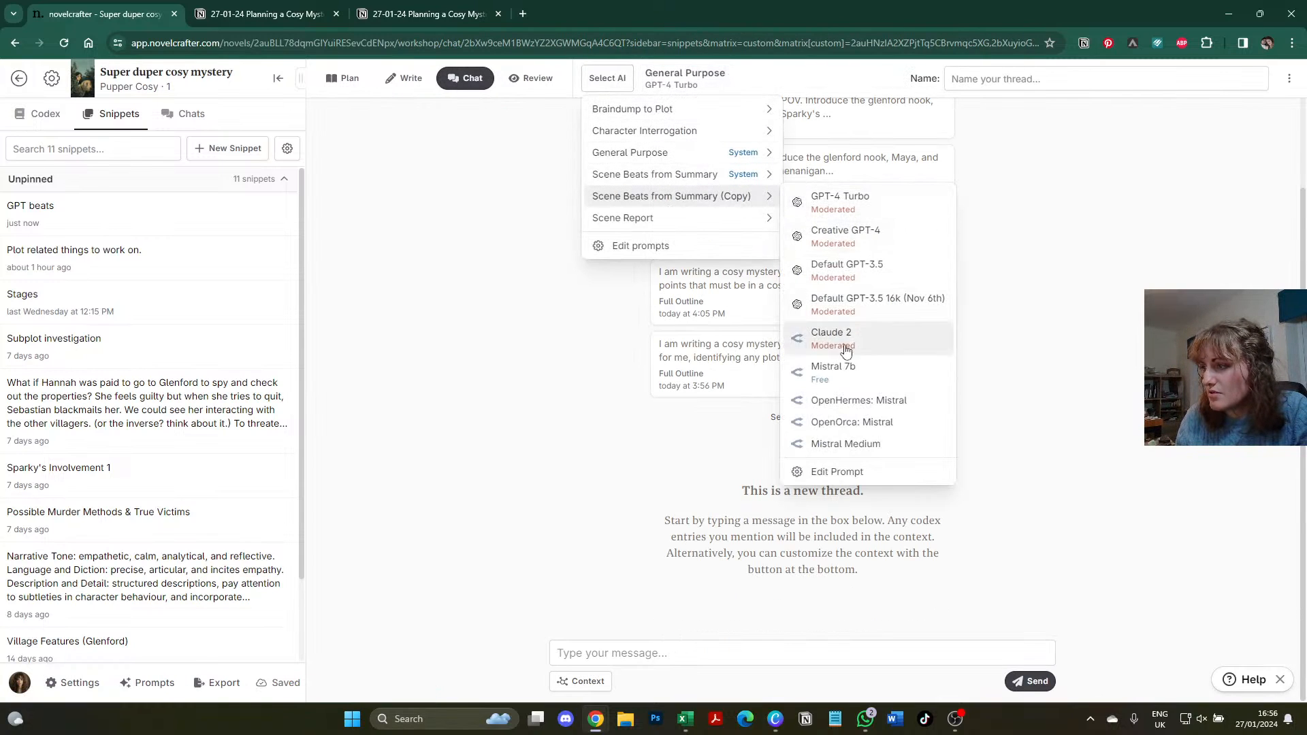
pyautogui.click(845, 444)
# - Send the pasted family-dinner chapter summary to Mistral Medium, preceded by the line "Write the beats from Maya's POV:"
pyautogui.click(626, 655)
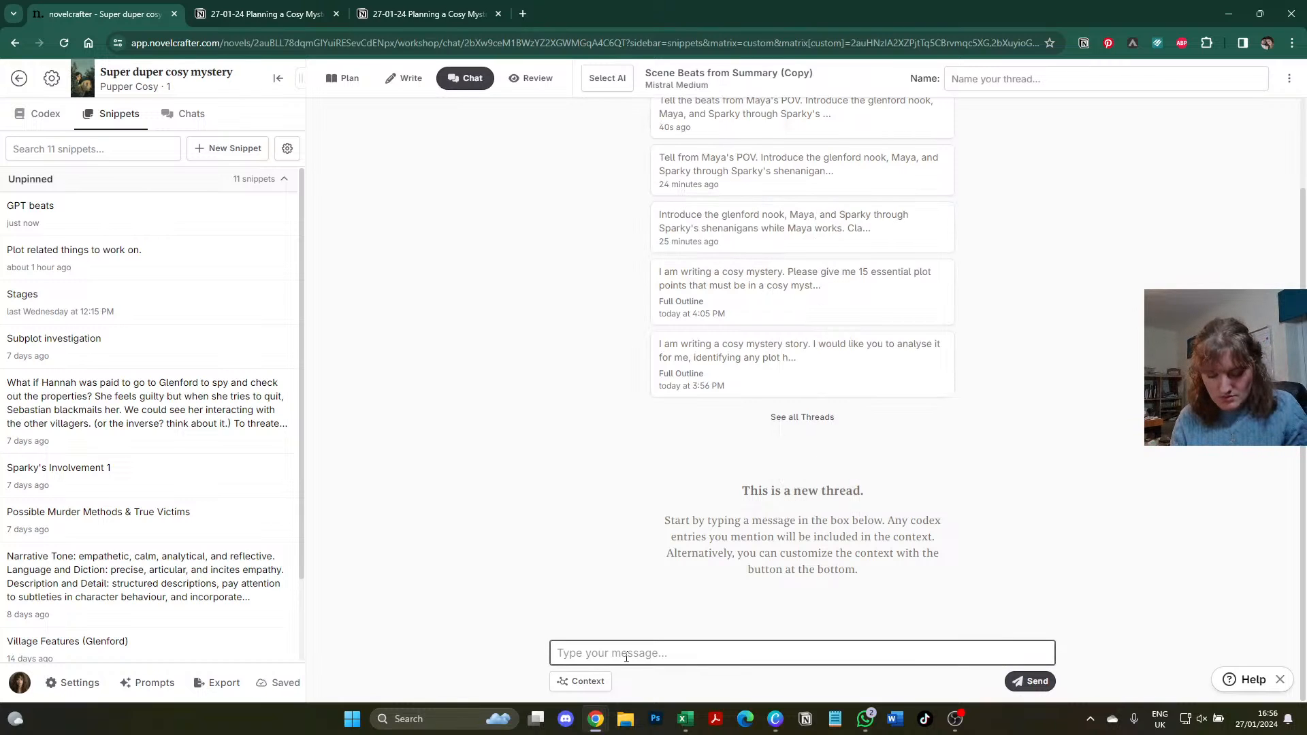
pyautogui.hotkey('ctrl', 'v')
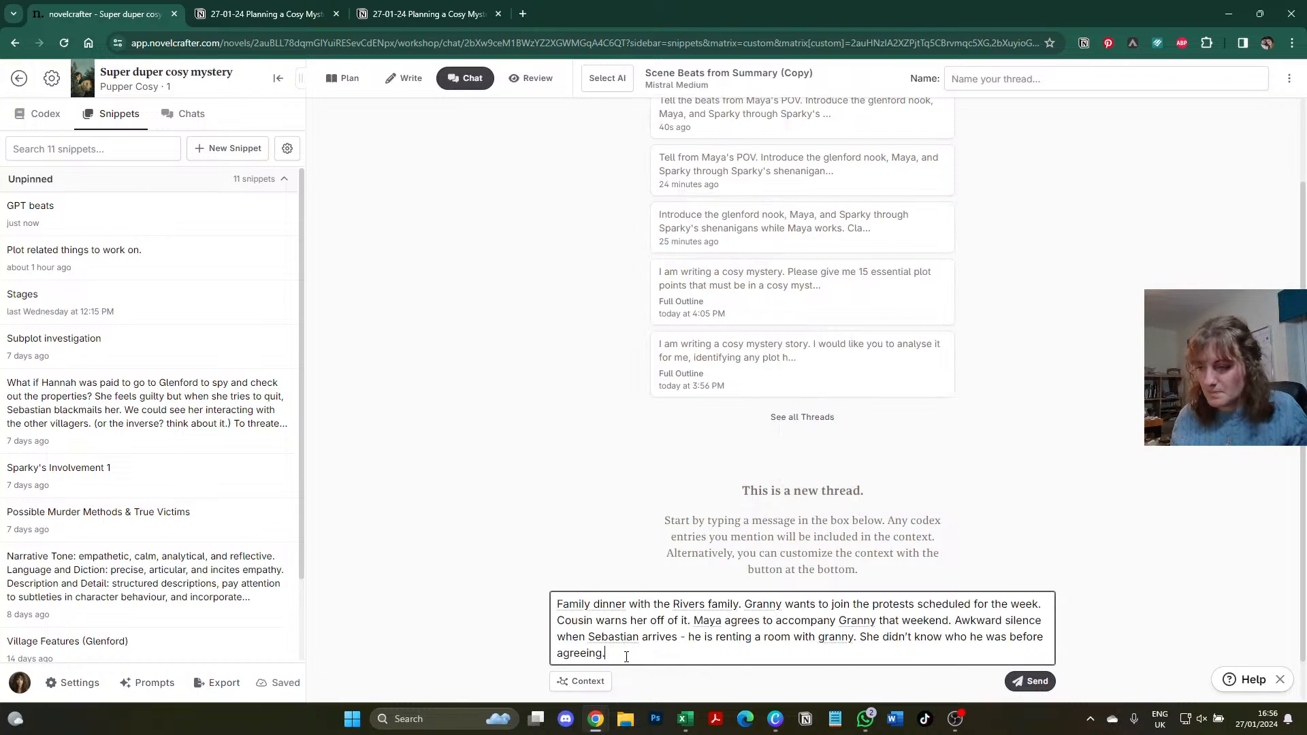
pyautogui.click(556, 605)
pyautogui.press('Return')
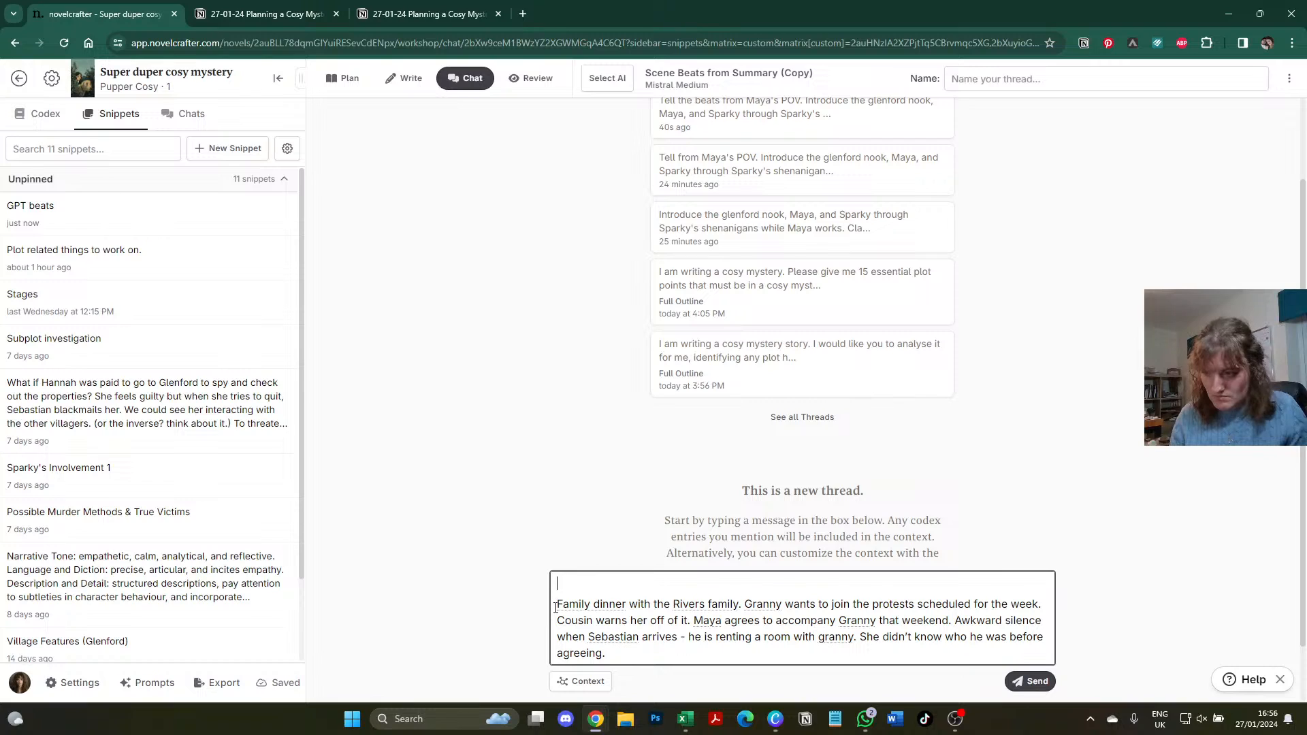
pyautogui.write('Write the beat')
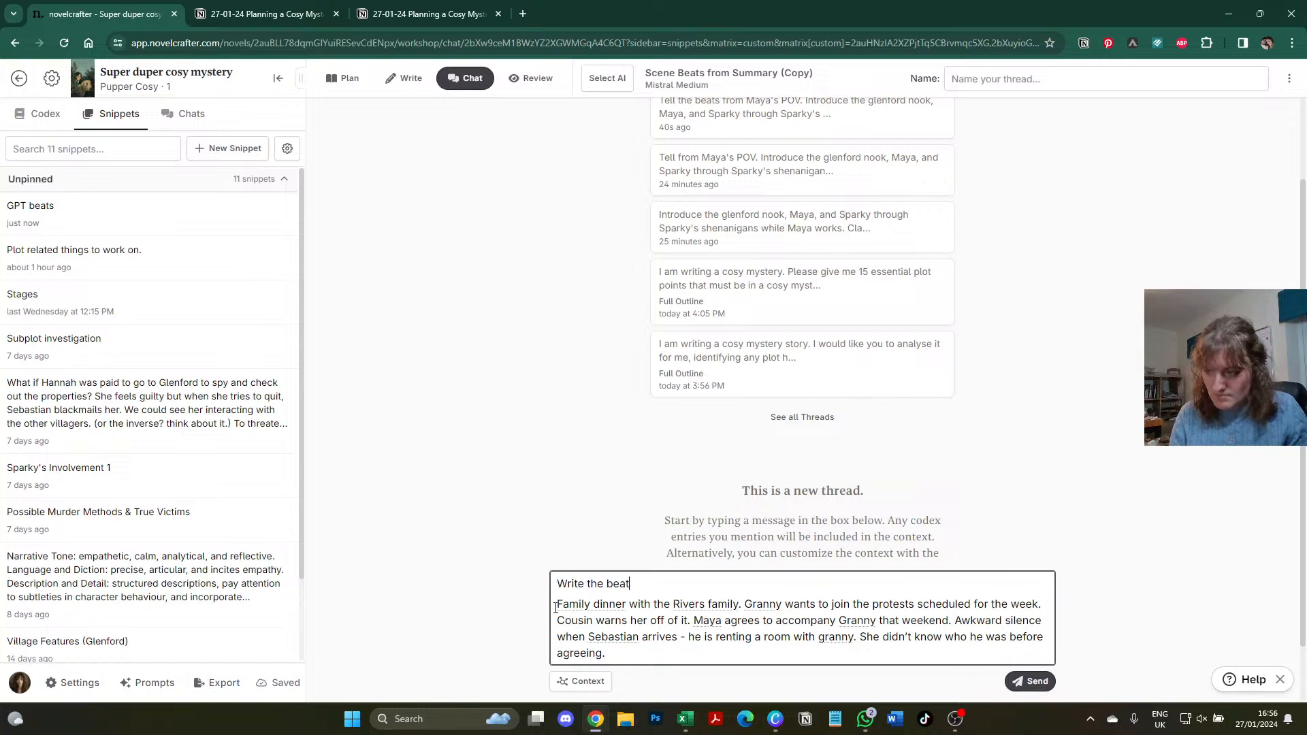
pyautogui.write("s from Maya's ")
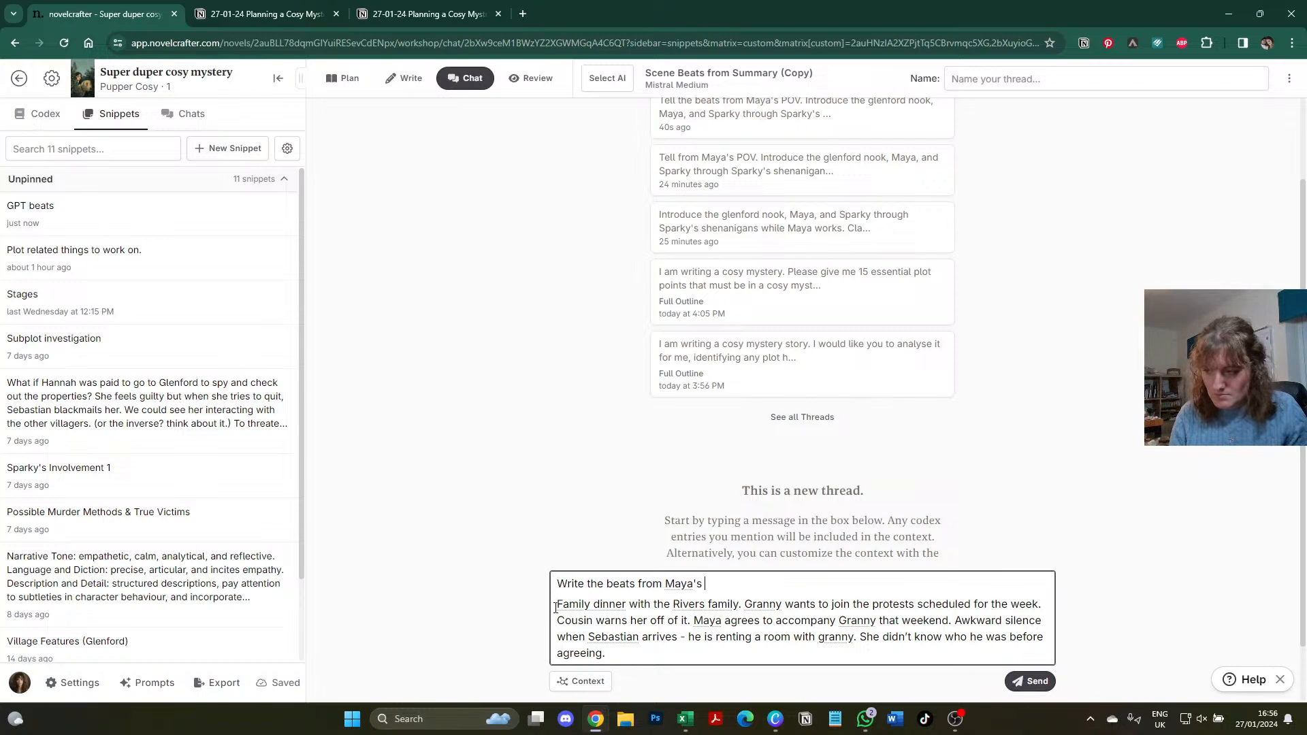
pyautogui.write('POV:')
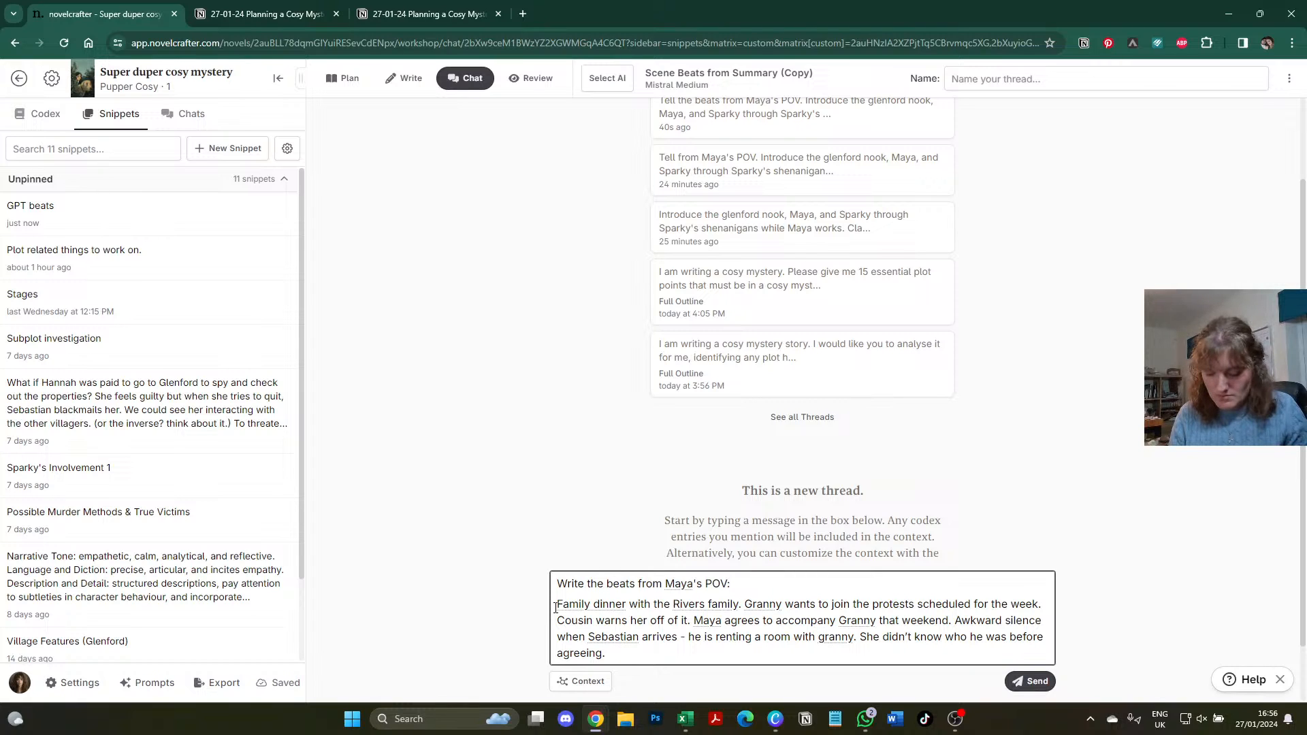
pyautogui.press('Return')
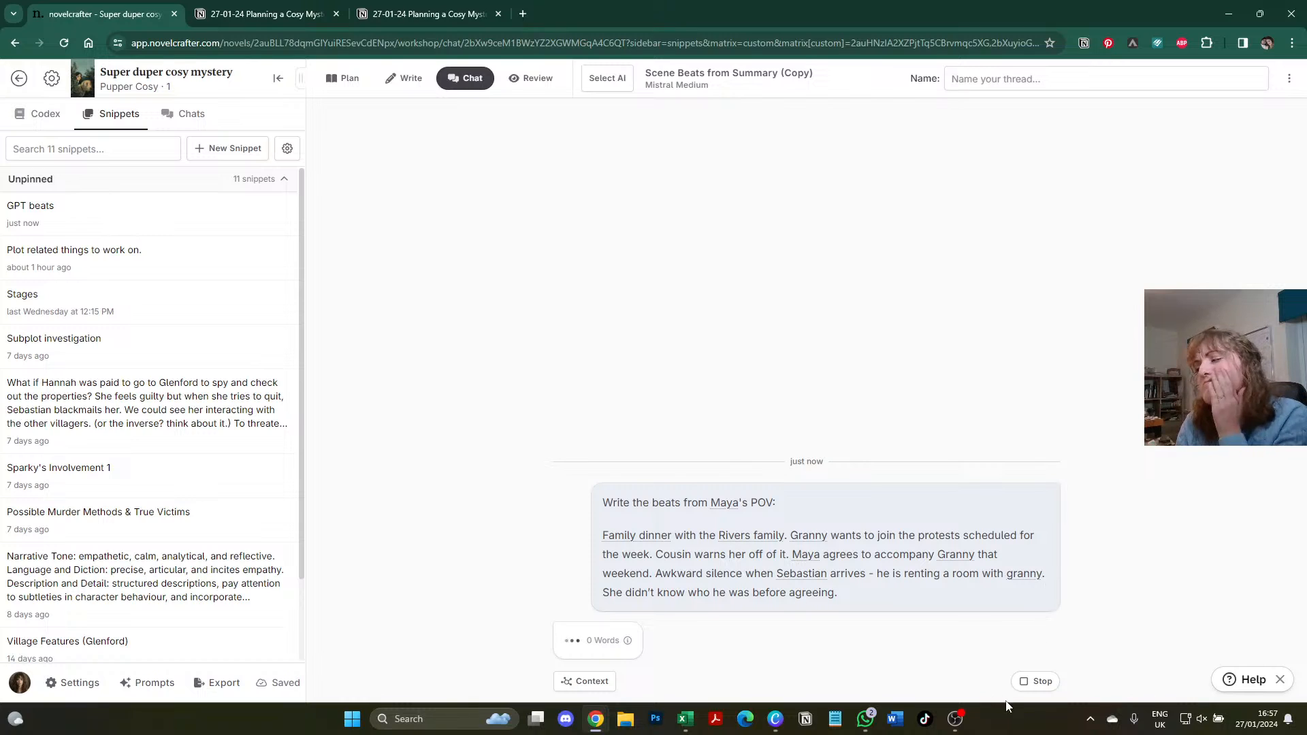
# - Stop the pending generation, dismiss the error, and resend the same beats request
pyautogui.click(1019, 684)
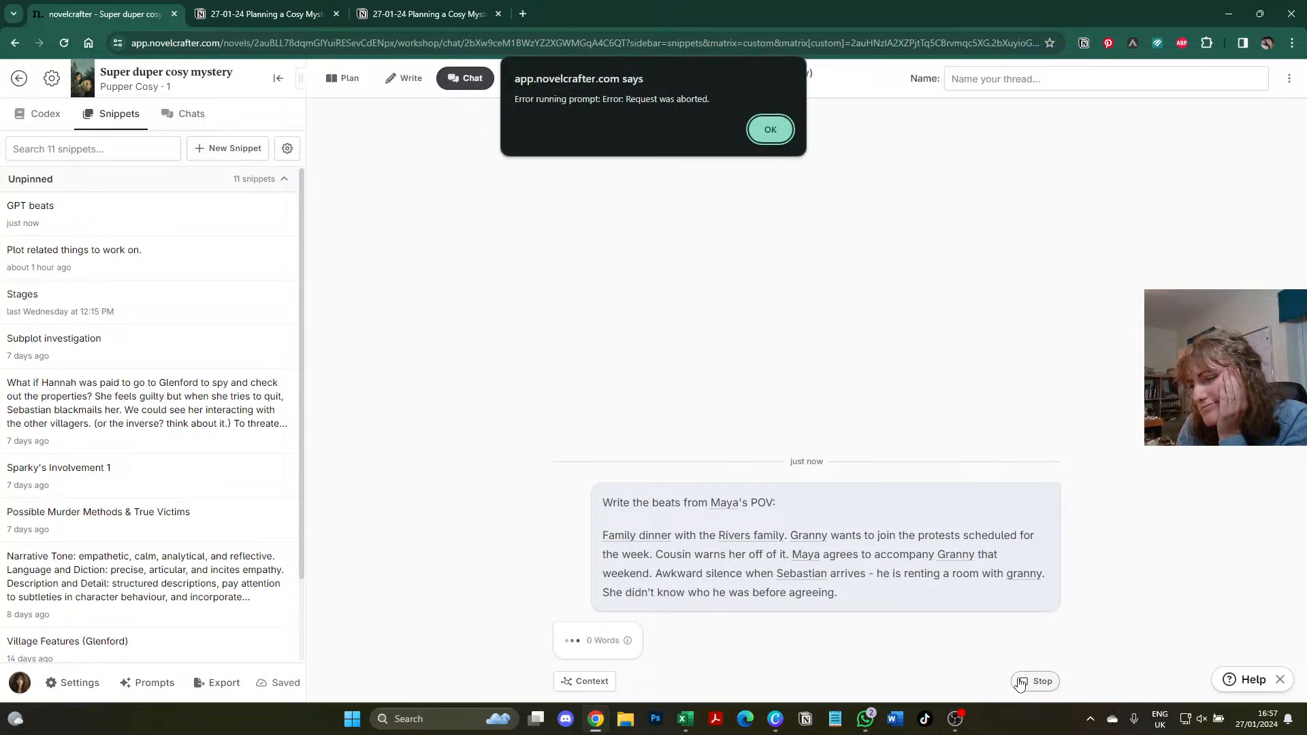
pyautogui.click(767, 128)
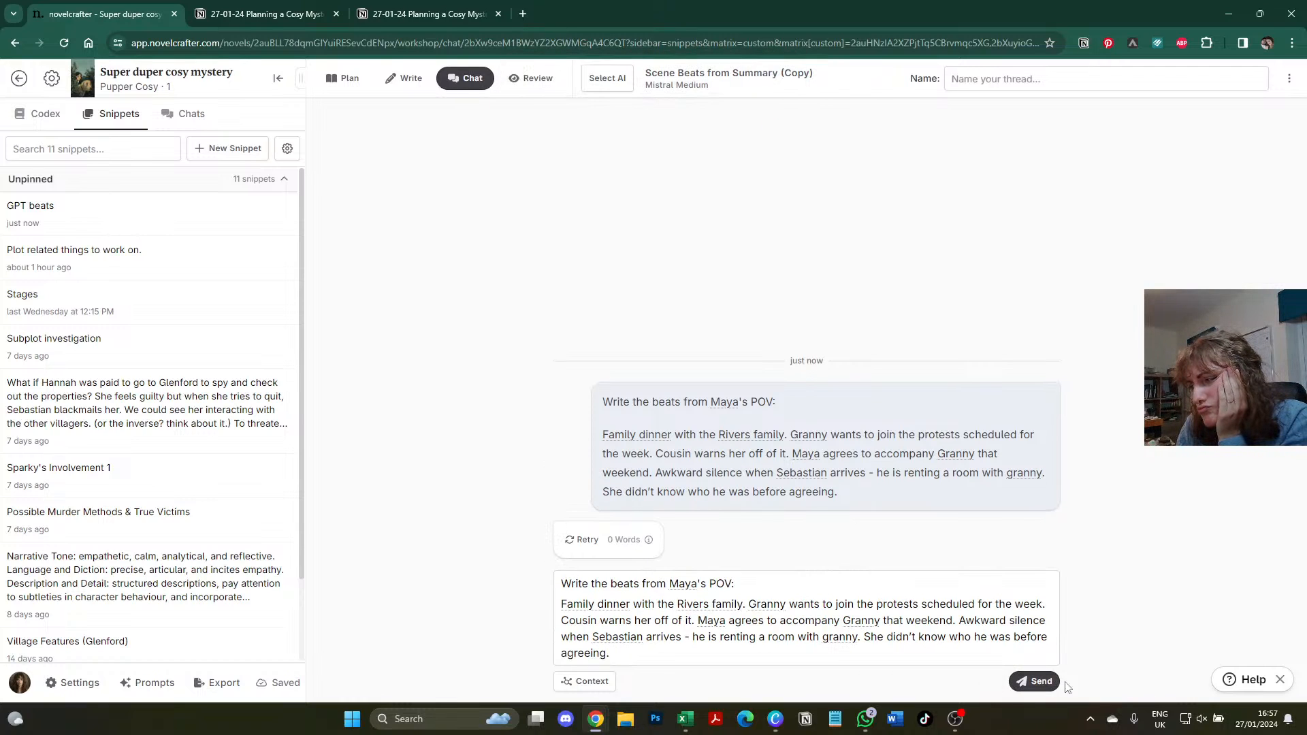
pyautogui.click(1028, 683)
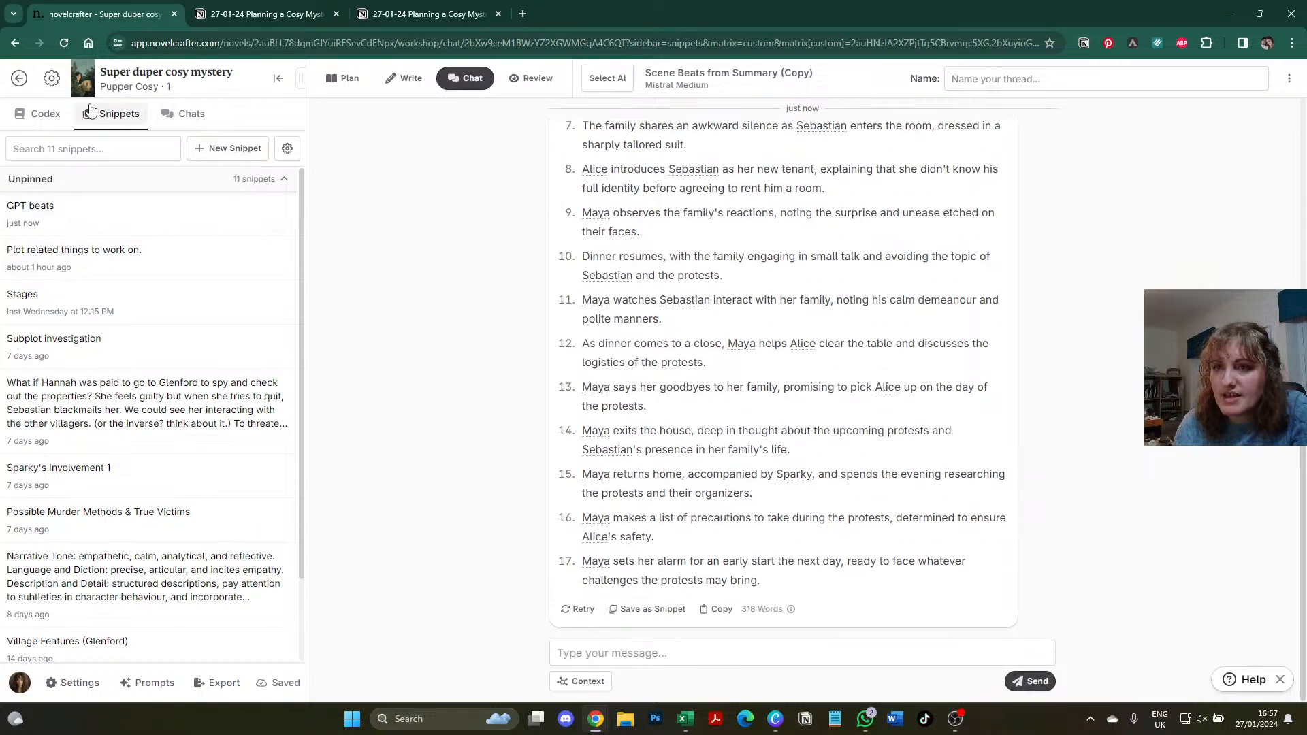
# - Pin the GPT beats snippet beside the chat, collapse the sidebar, and widen the snippet pane to about half the window
pyautogui.click(85, 219)
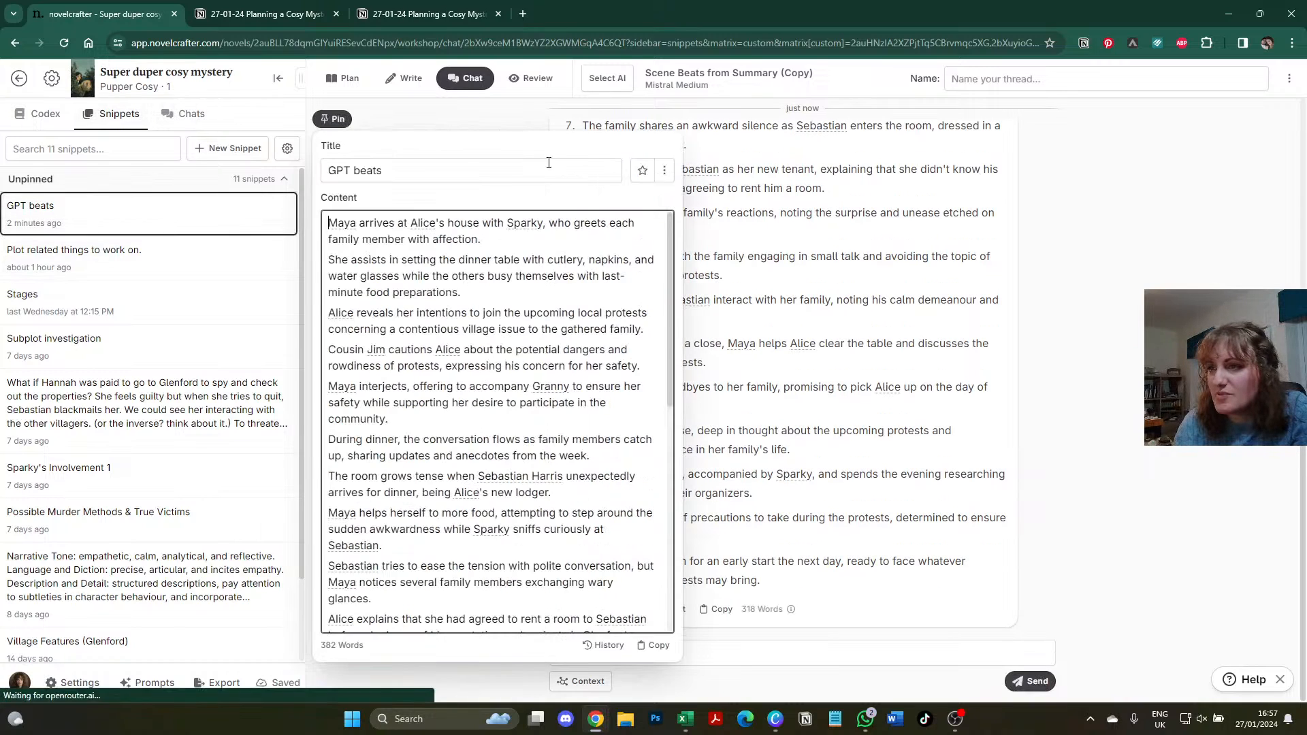
pyautogui.click(330, 117)
pyautogui.click(277, 77)
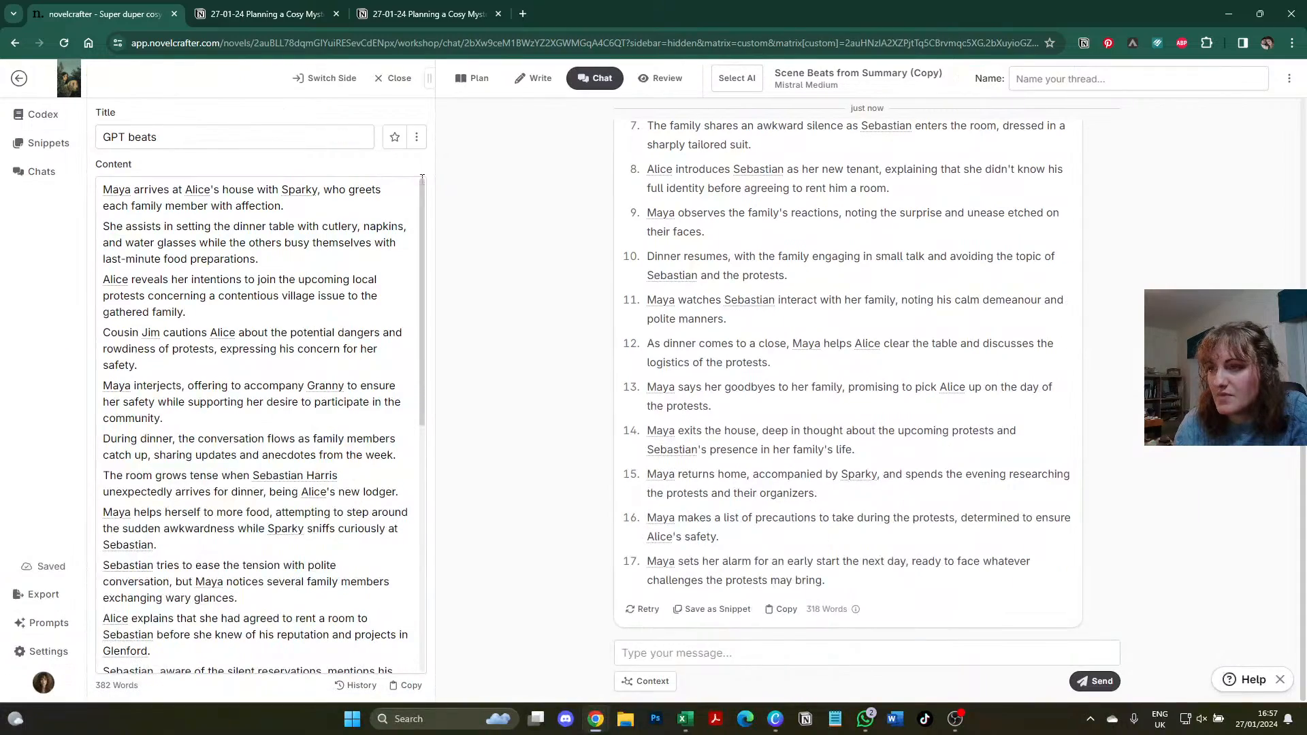
pyautogui.moveTo(429, 78); pyautogui.dragTo(676, 78)
# - Compare the Mistral Medium beats with the GPT beats snippet from start to end
pyautogui.scroll(5, 894, 311)
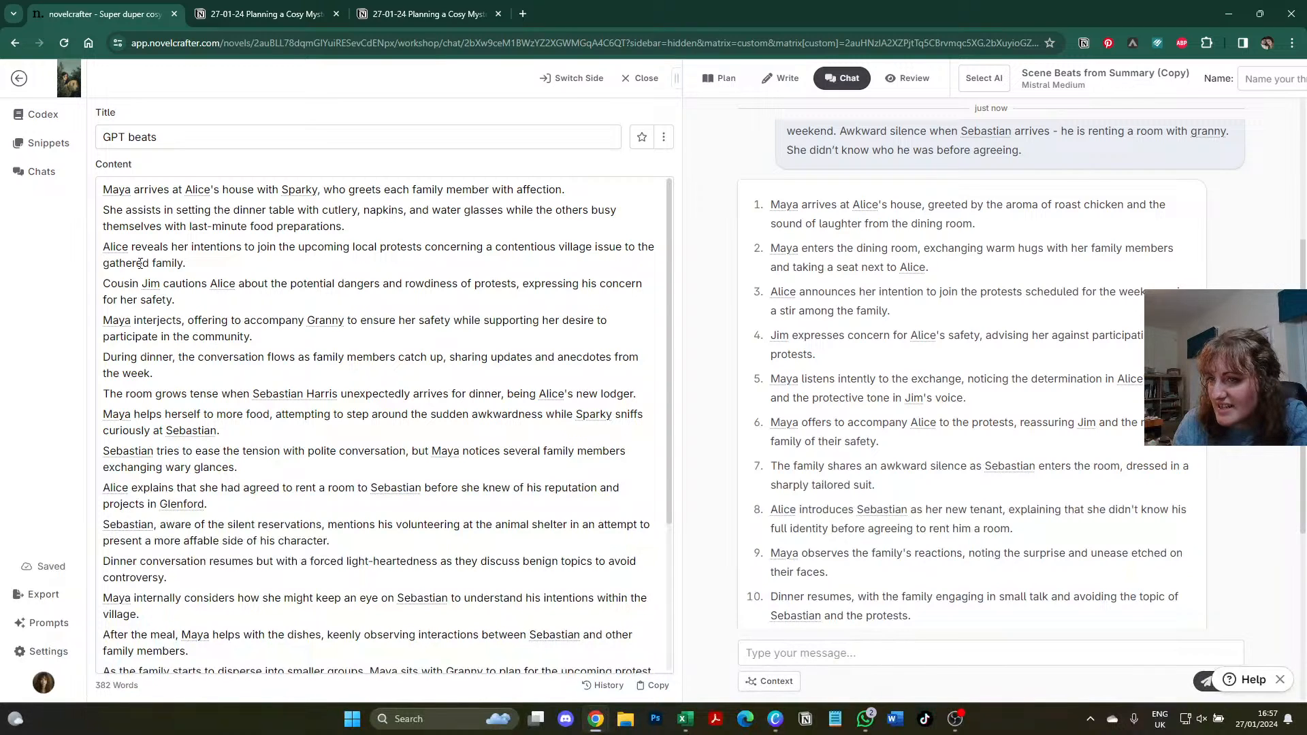
pyautogui.scroll(-1, 750, 249)
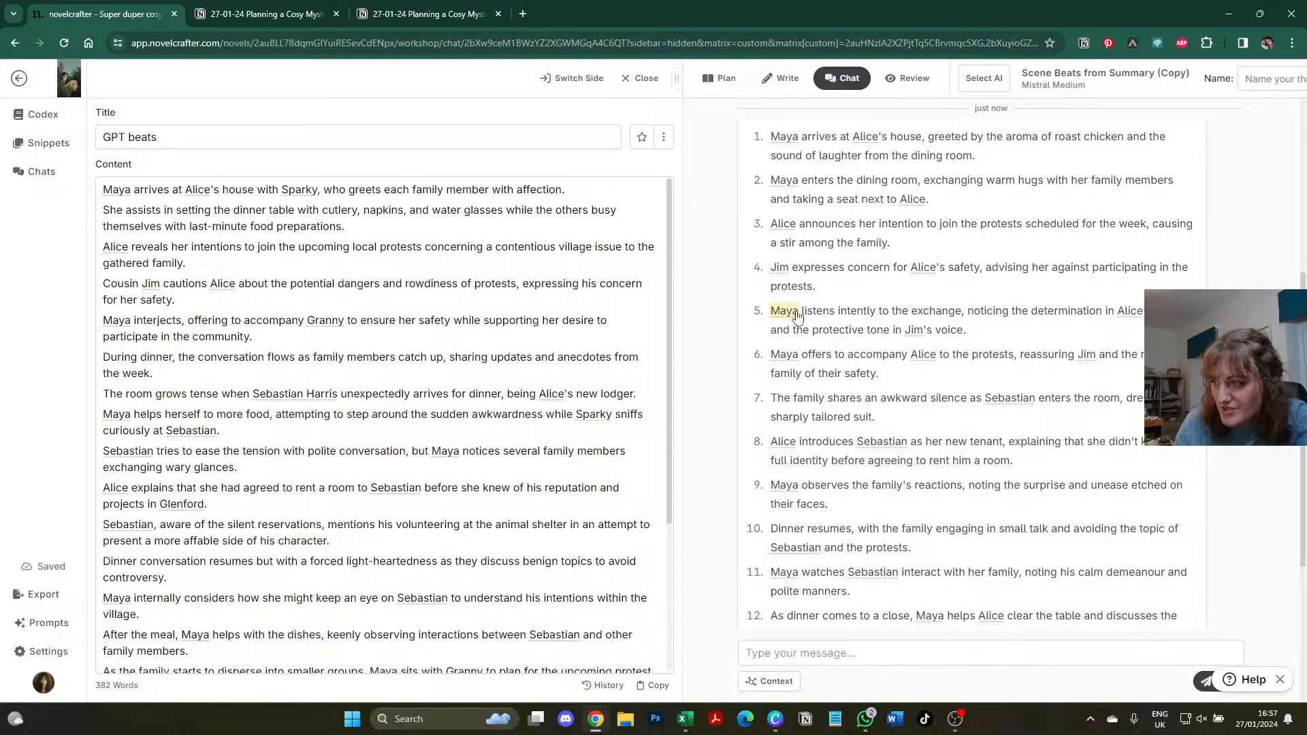
pyautogui.scroll(-1, 797, 317)
pyautogui.scroll(-1, 797, 317)
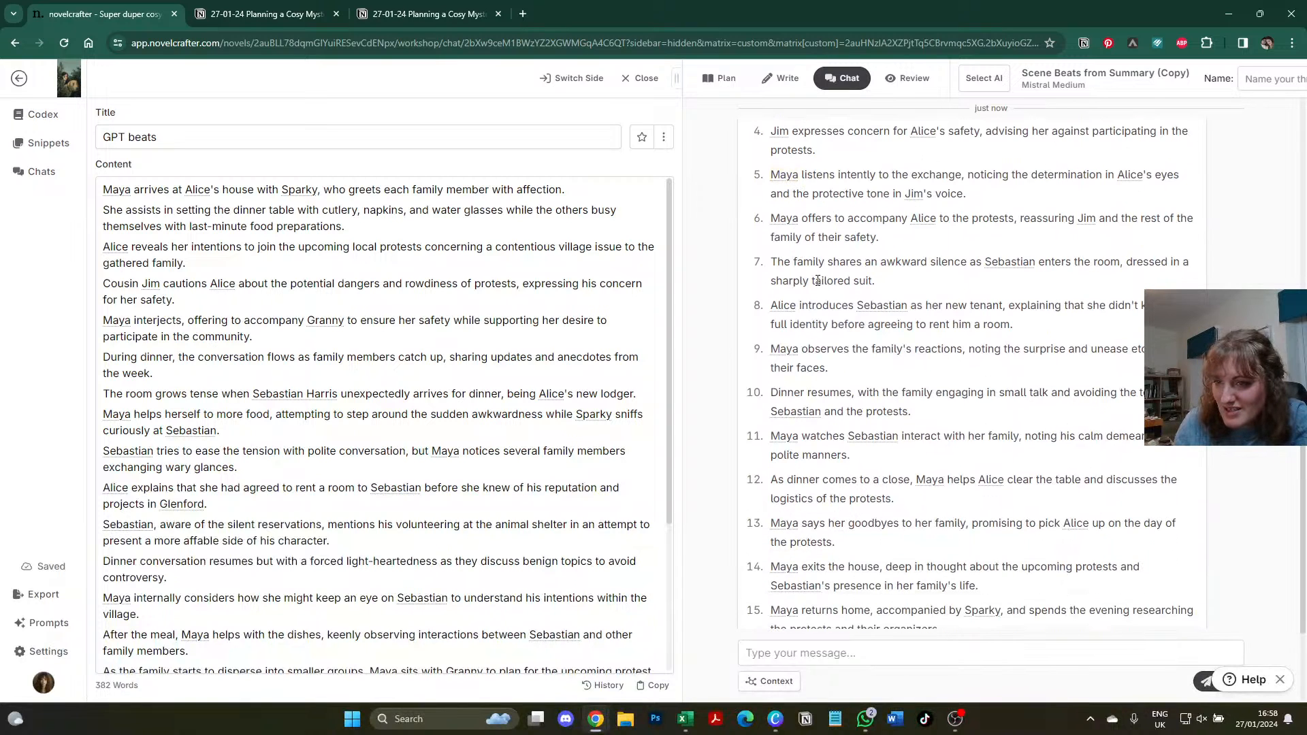
pyautogui.scroll(-1, 443, 349)
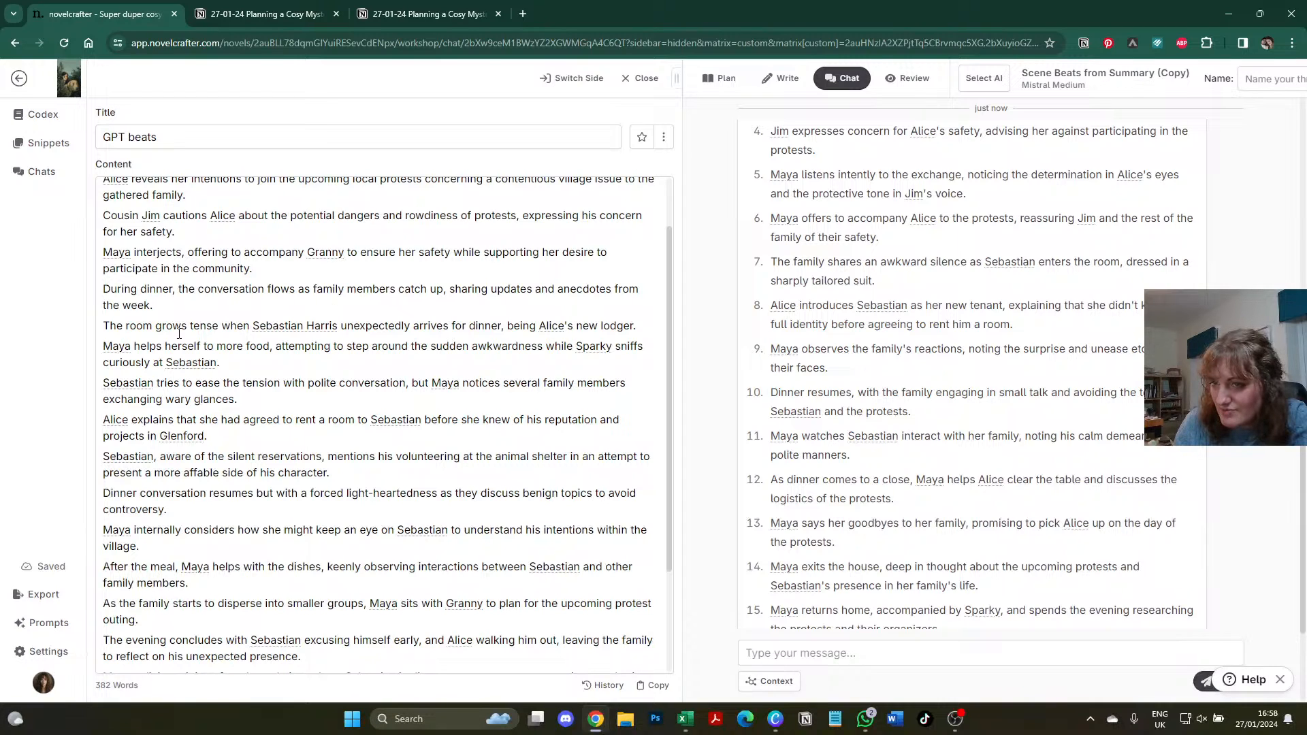
pyautogui.scroll(-1, 179, 333)
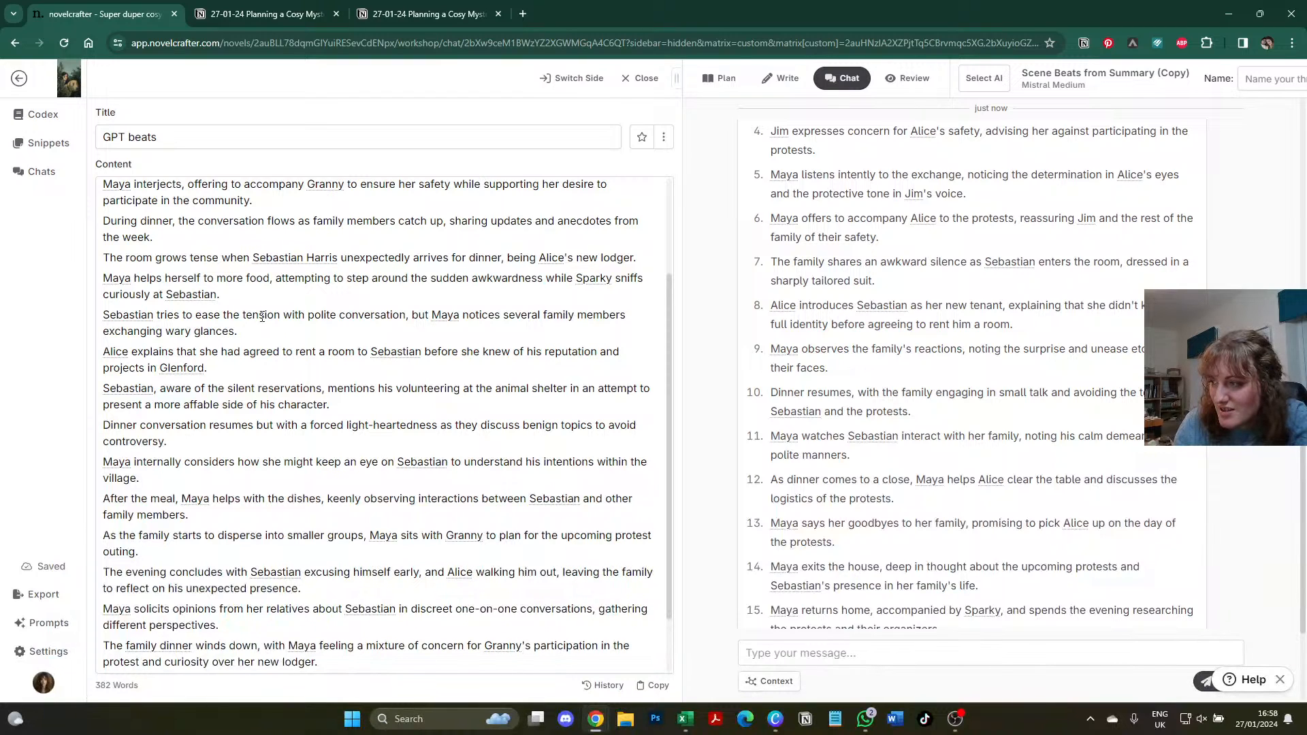
pyautogui.scroll(-1, 780, 306)
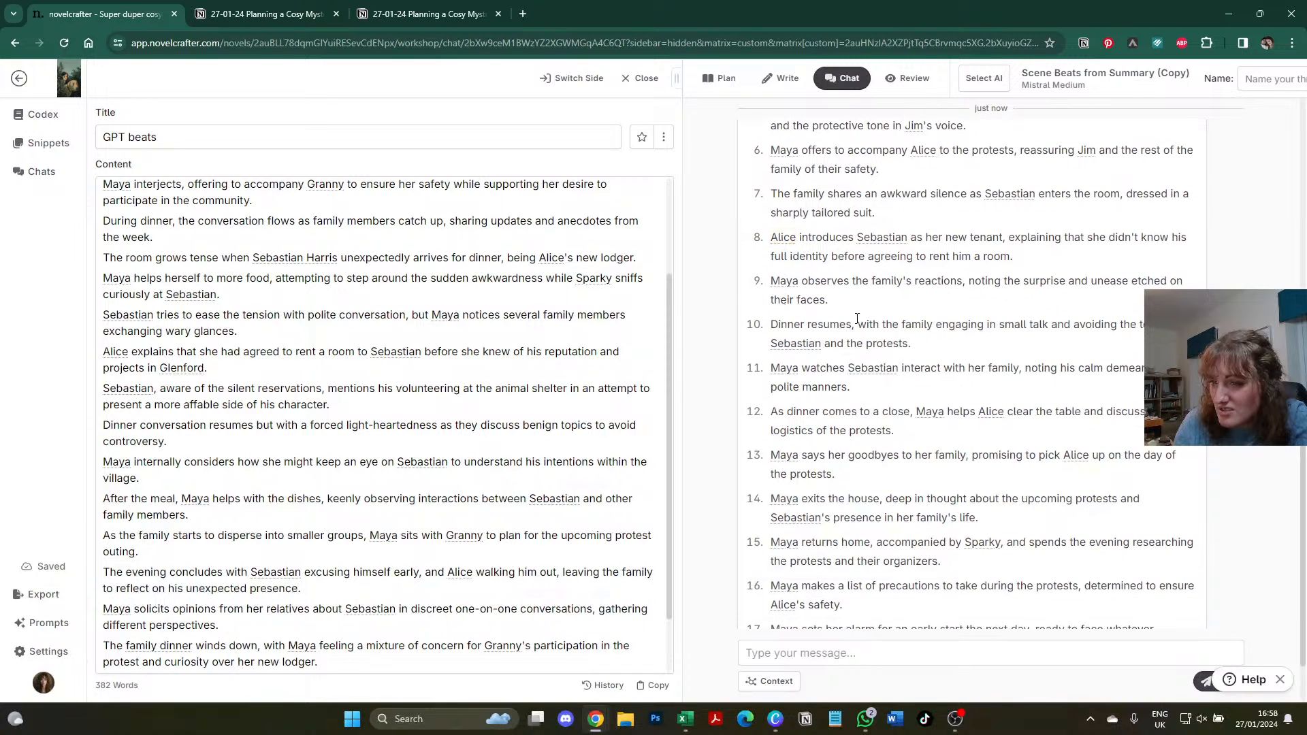
pyautogui.scroll(-1, 507, 394)
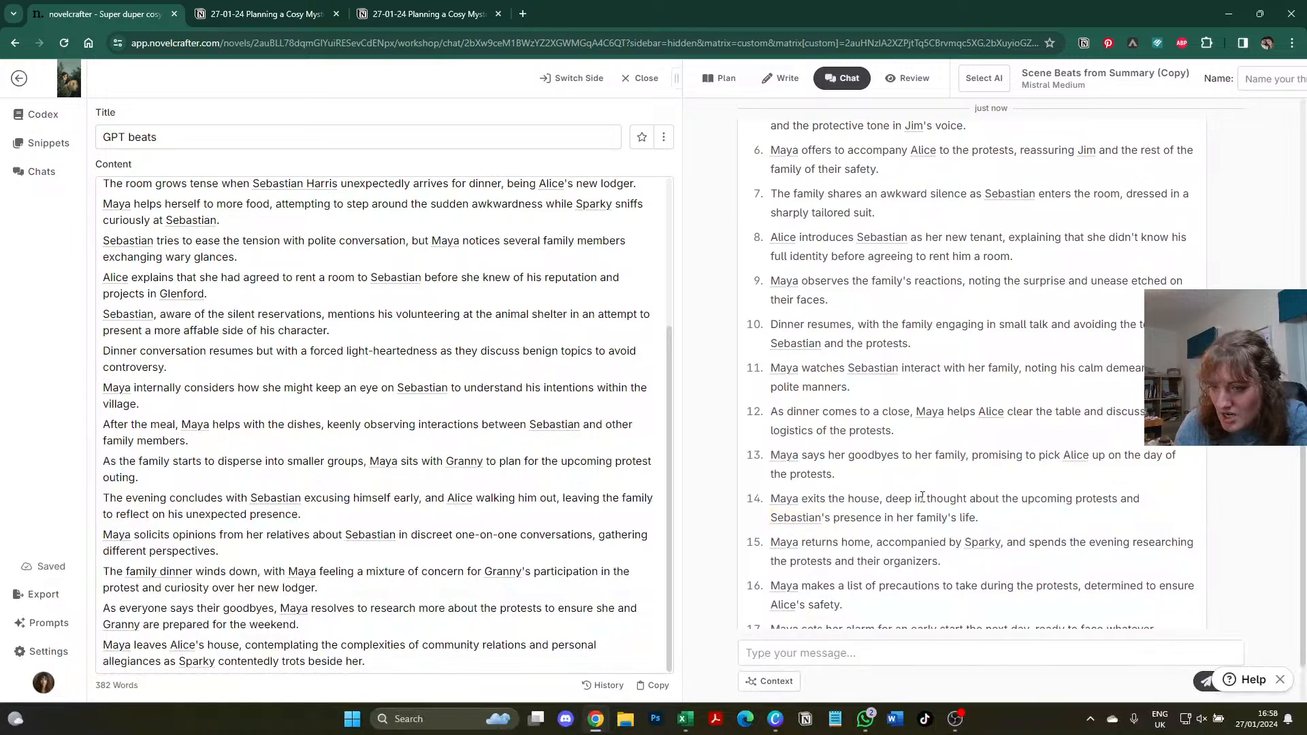
pyautogui.scroll(-1, 922, 496)
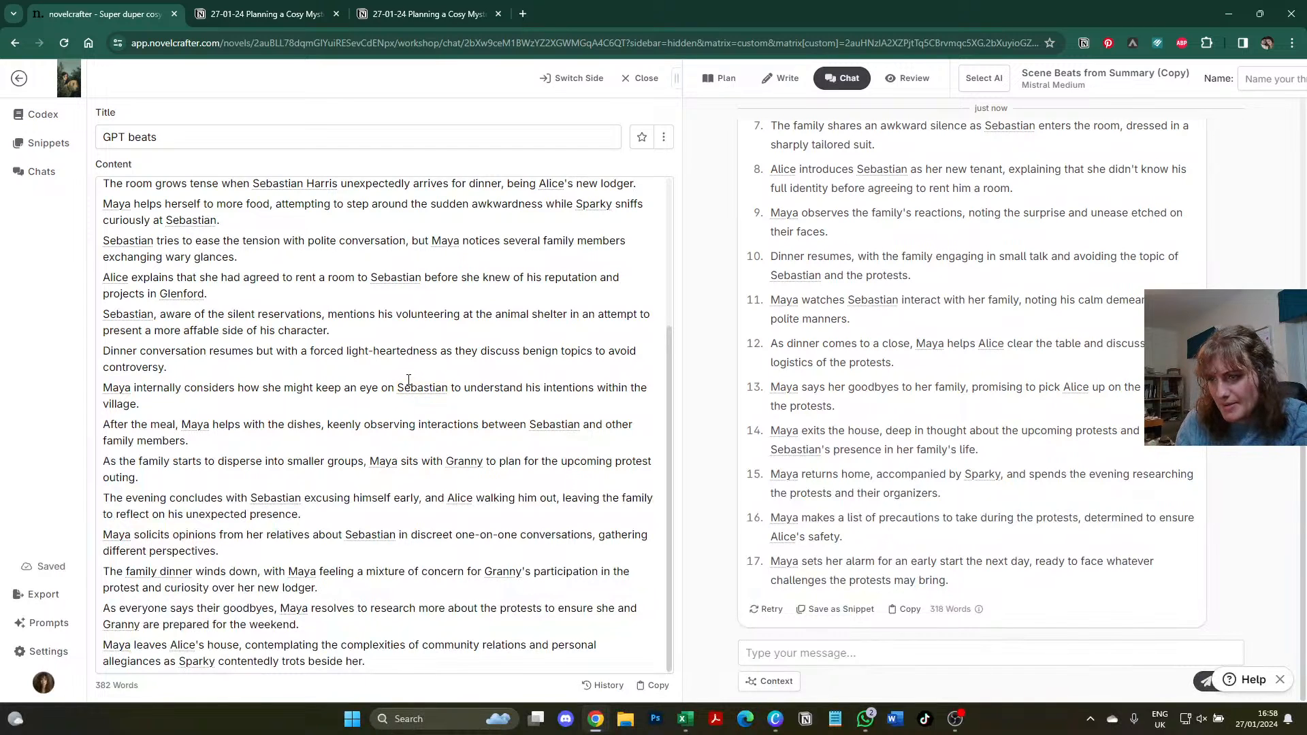
# - Copy all the GPT beats text and add a toggle heading 2 below Beats from a summary in the Notion planning page
pyautogui.click(491, 339)
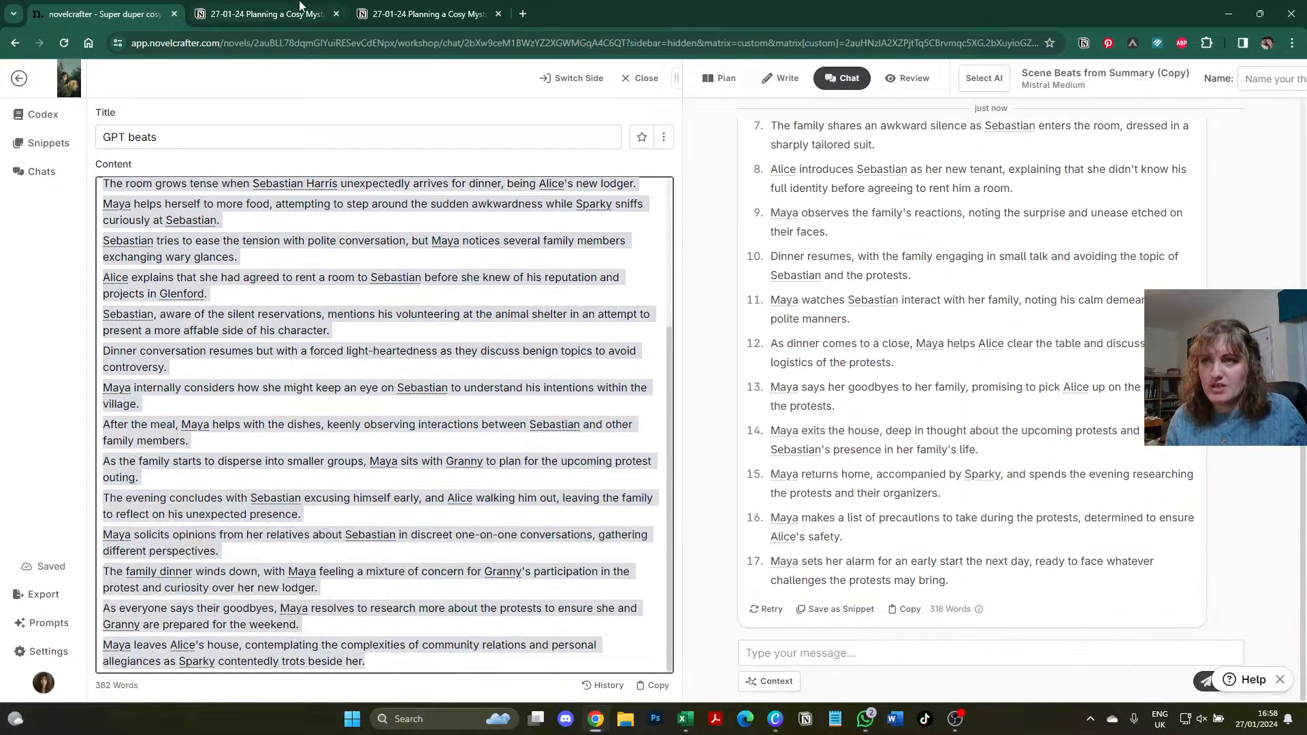
pyautogui.click(262, 13)
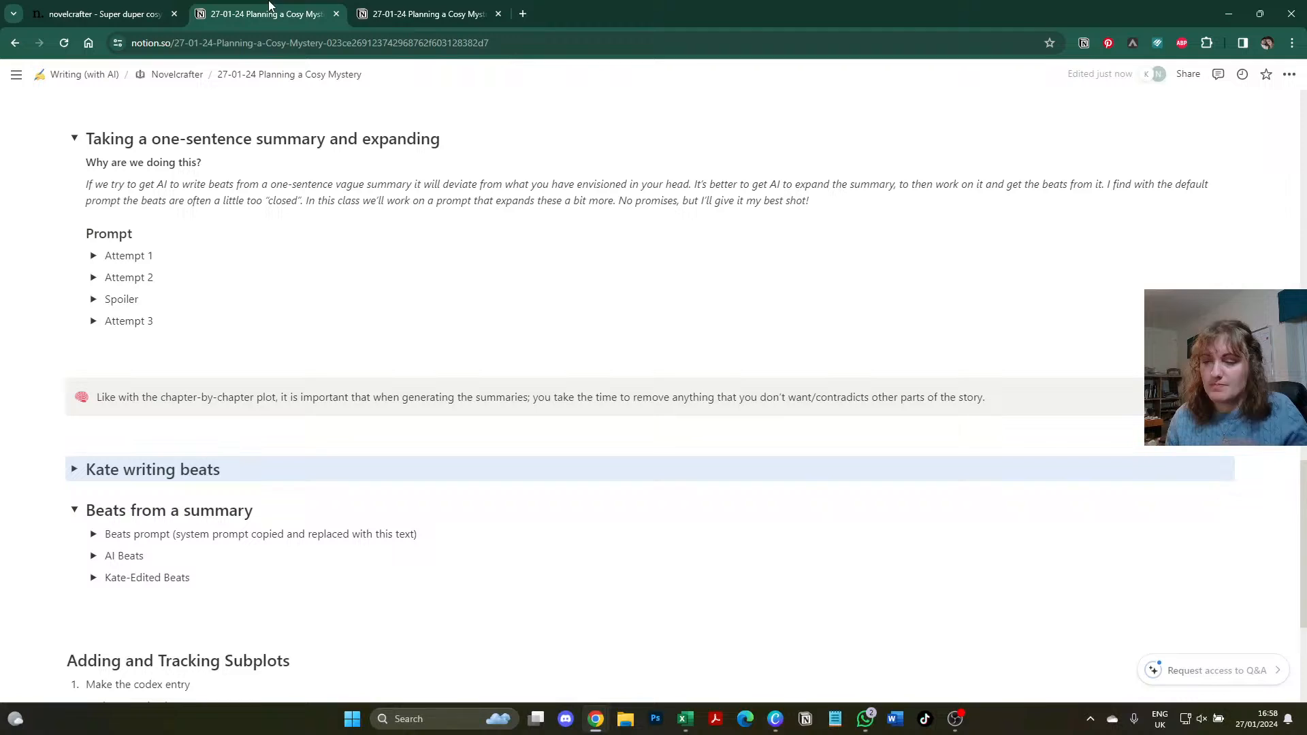
pyautogui.scroll(-3, 147, 354)
pyautogui.click(137, 392)
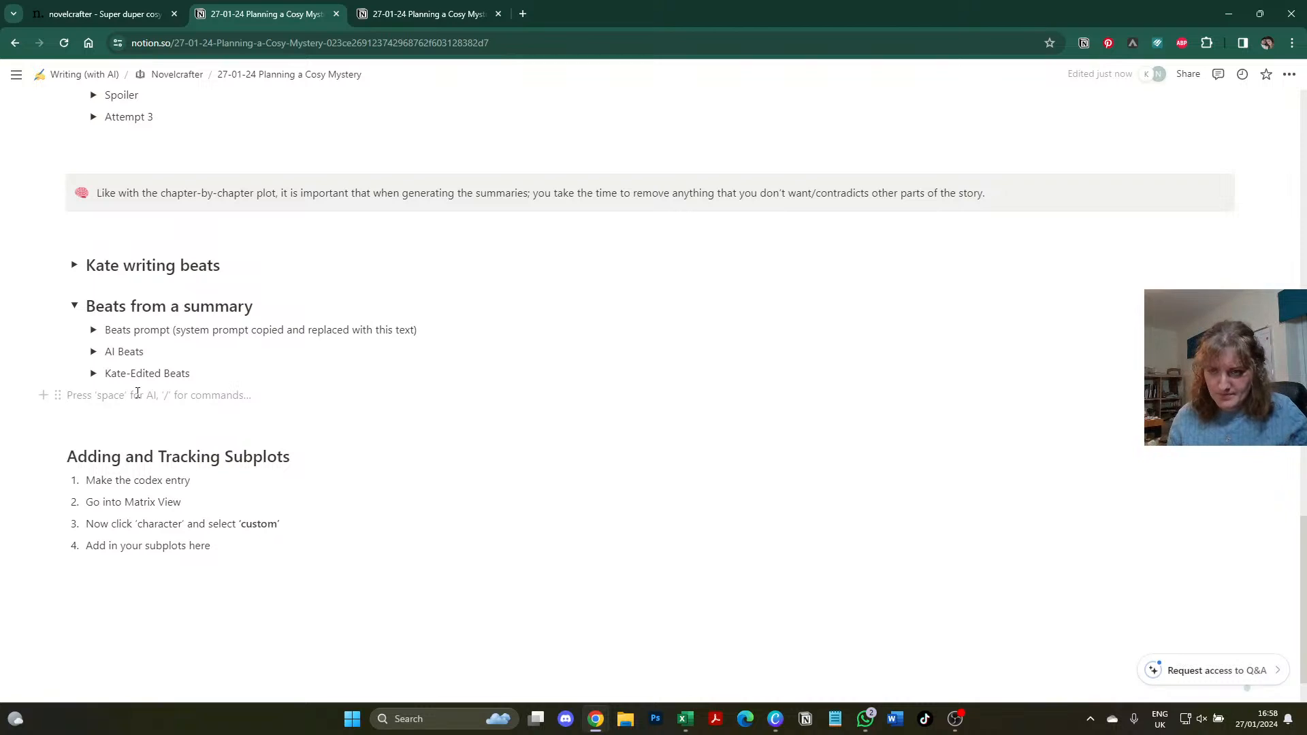
pyautogui.write('/h2')
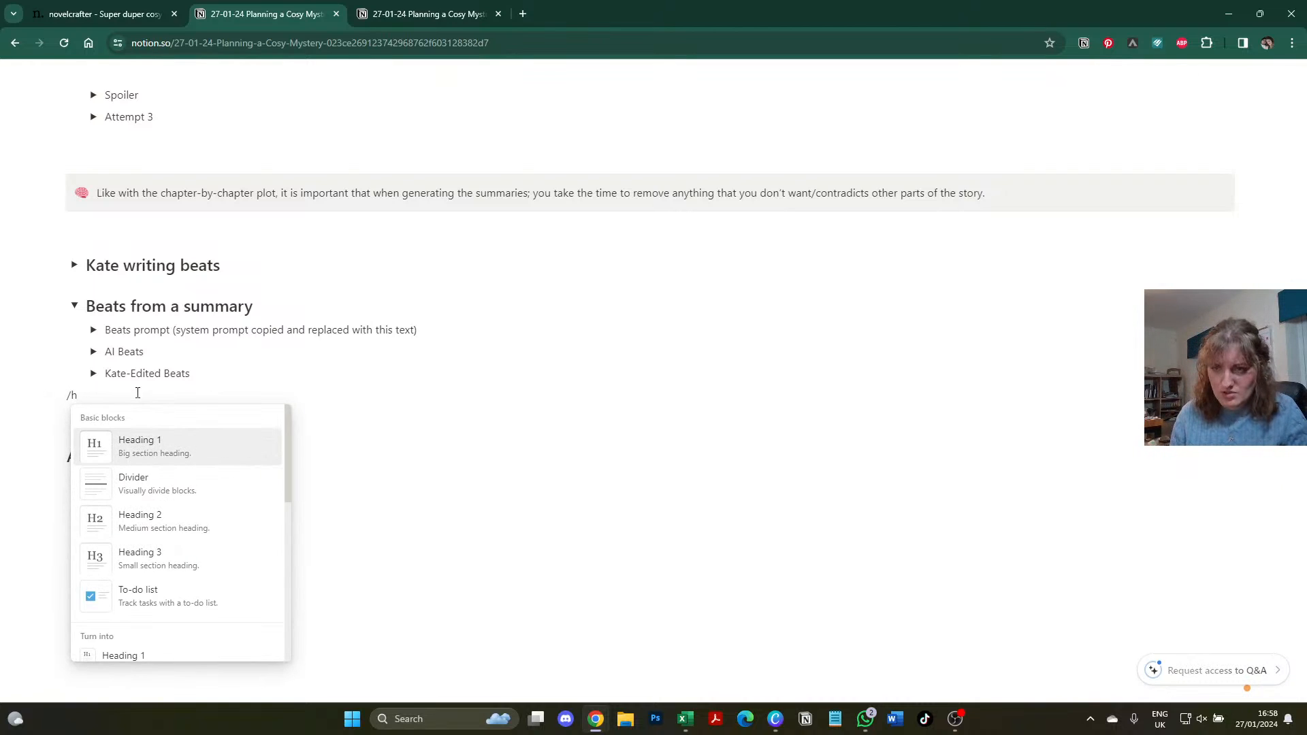
pyautogui.press('Down')
pyautogui.press('Return')
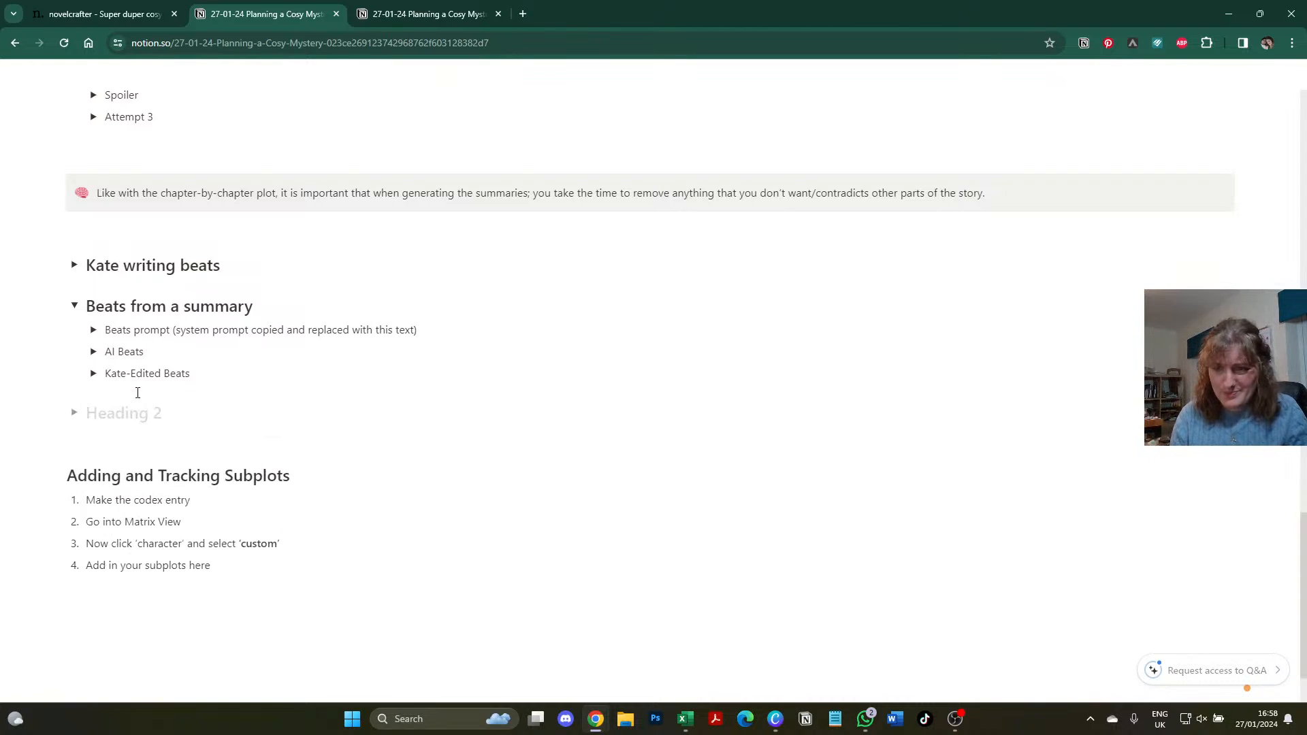
pyautogui.write('Mak')
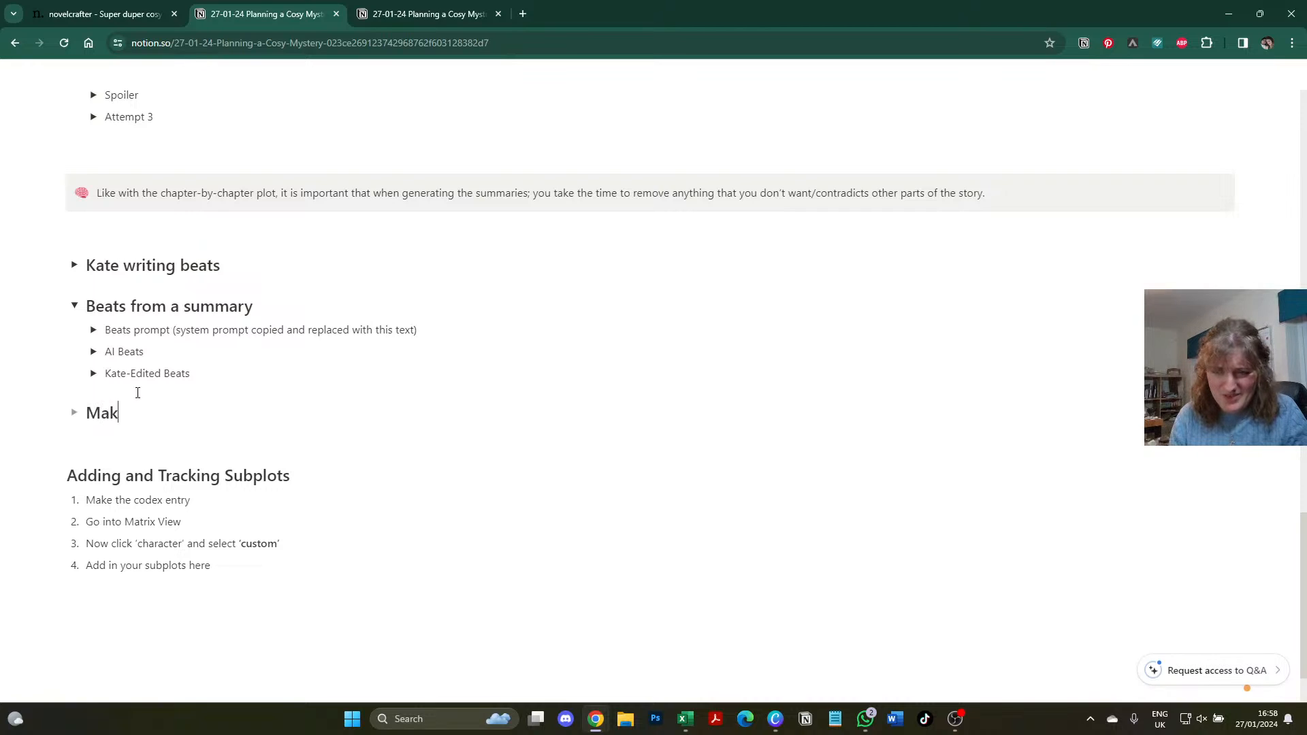
pyautogui.write('ing be')
pyautogui.press('BackSpace')
pyautogui.press('BackSpace')
pyautogui.write('Be')
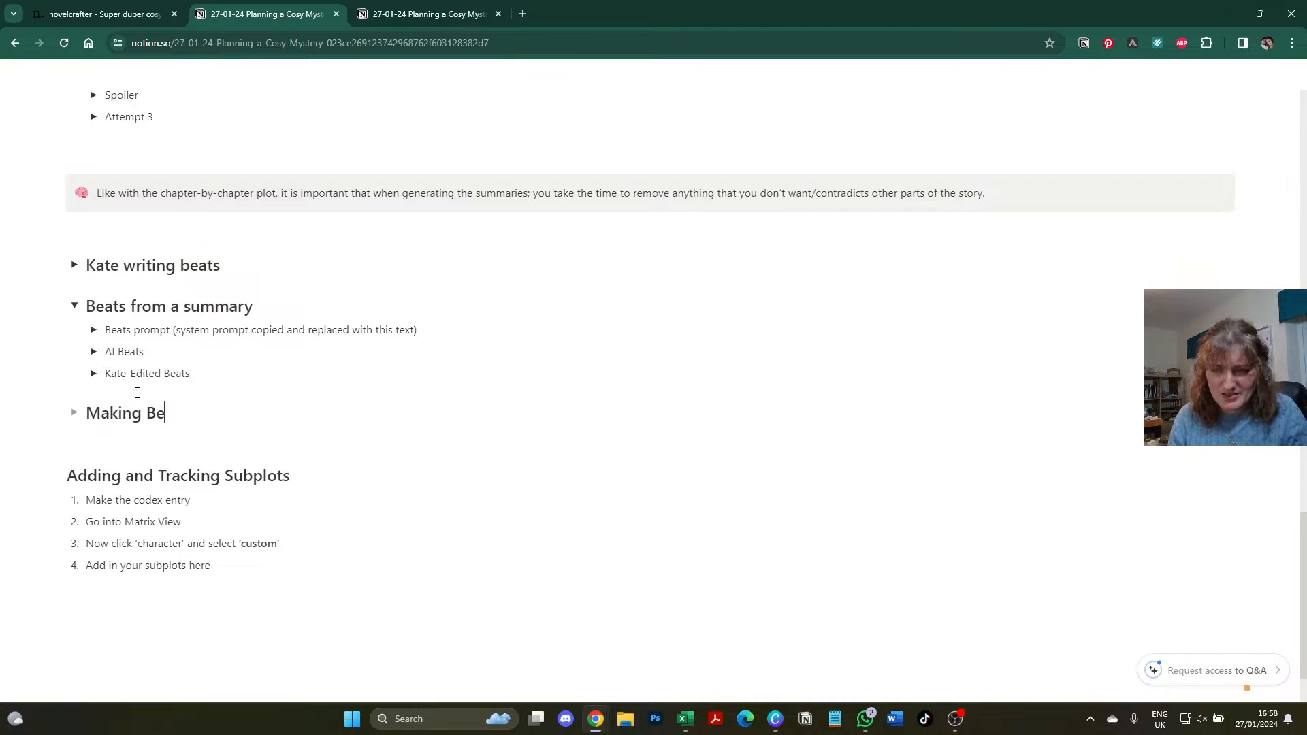
pyautogui.write('ats')
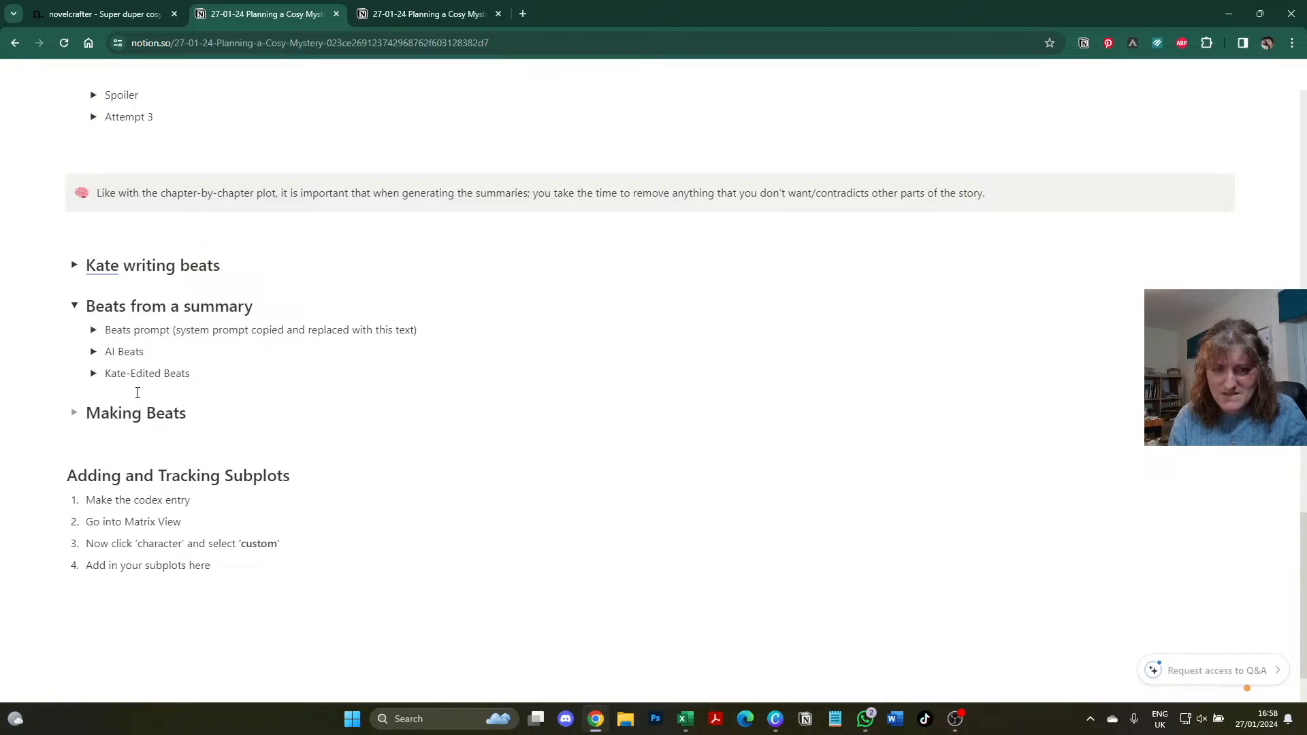
pyautogui.press('BackSpace')
pyautogui.press('BackSpace')
pyautogui.press('BackSpace')
pyautogui.press('BackSpace')
pyautogui.press('BackSpace')
pyautogui.press('BackSpace')
pyautogui.press('BackSpace')
pyautogui.press('BackSpace')
pyautogui.press('BackSpace')
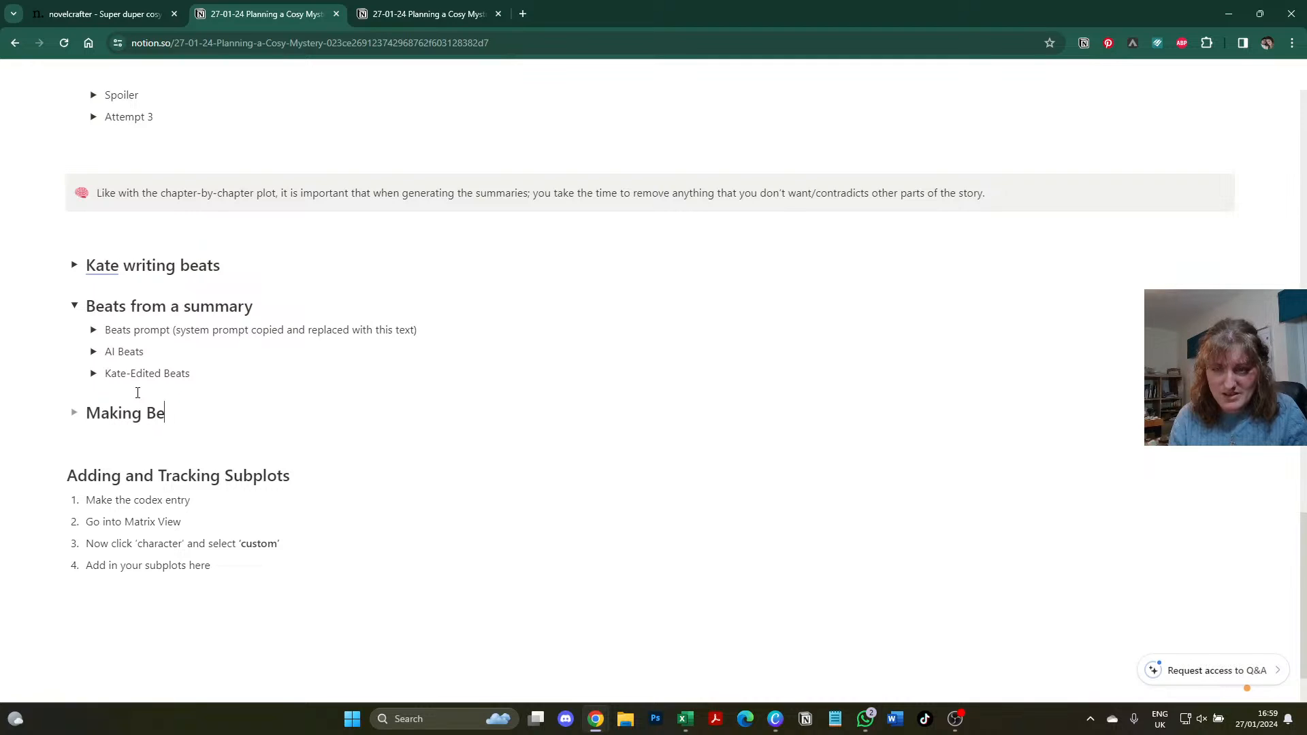
pyautogui.press('BackSpace')
pyautogui.press('BackSpace')
pyautogui.press('BackSpace')
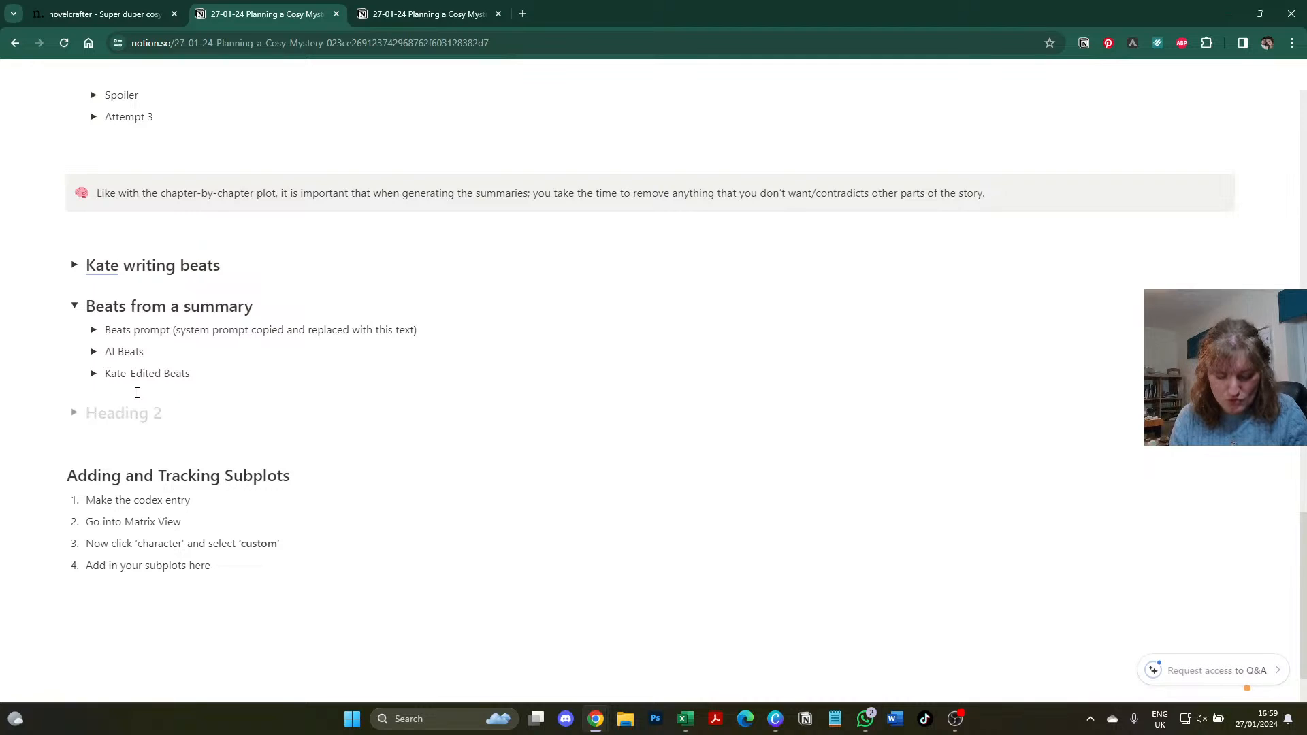
# - Title the new toggle heading "GPT vs M Medium" and expand it
pyautogui.write('GPT vs M')
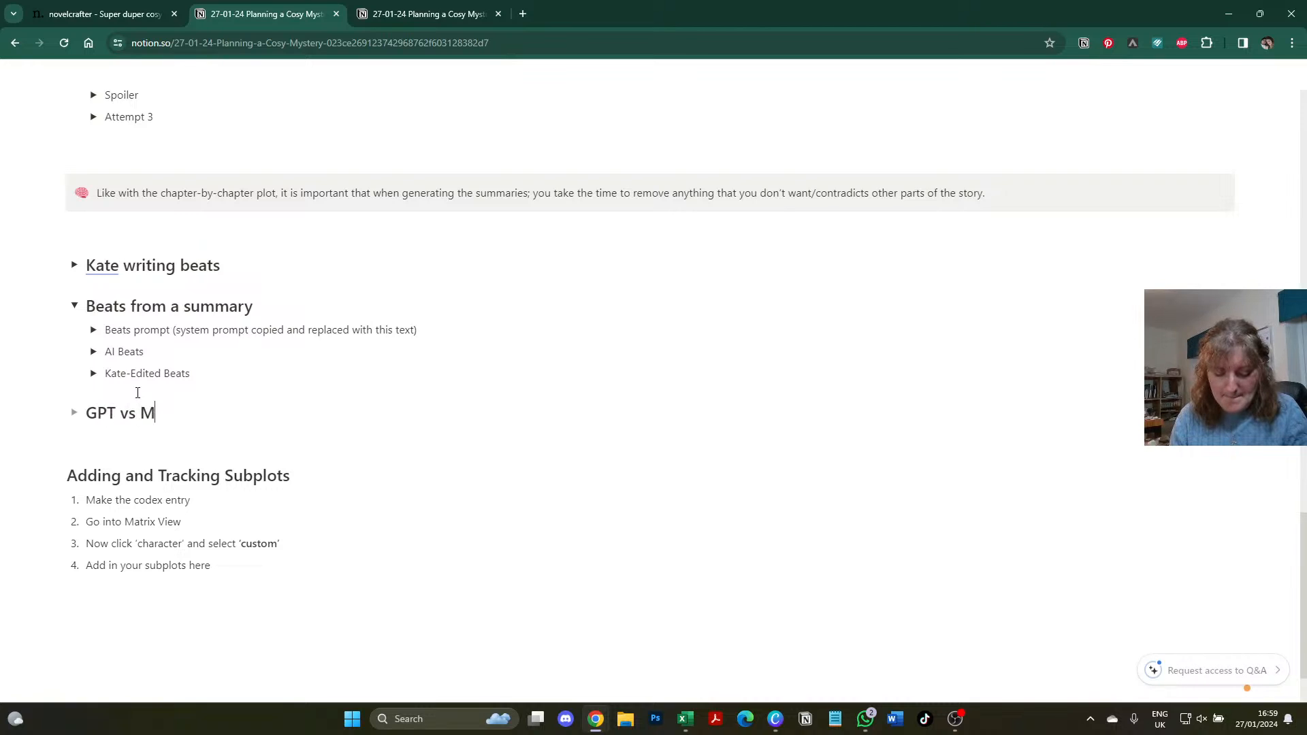
pyautogui.write(' Medium')
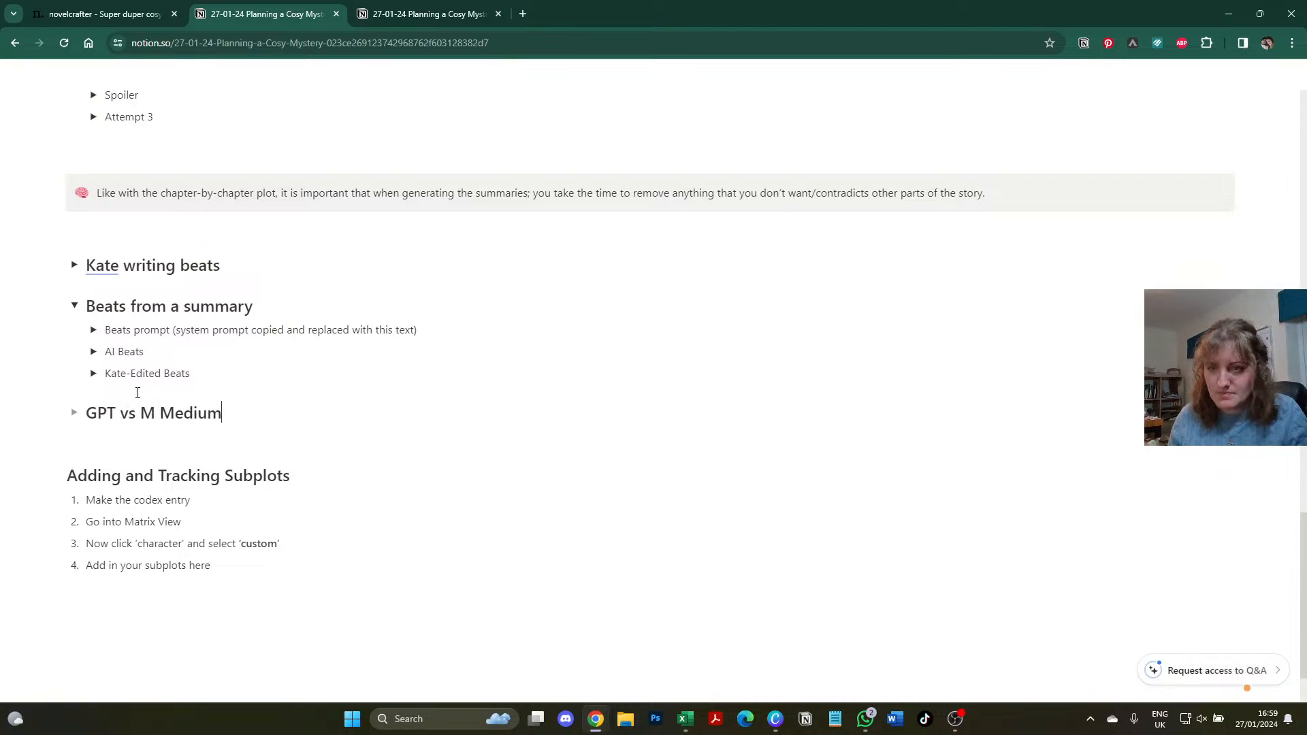
pyautogui.click(72, 412)
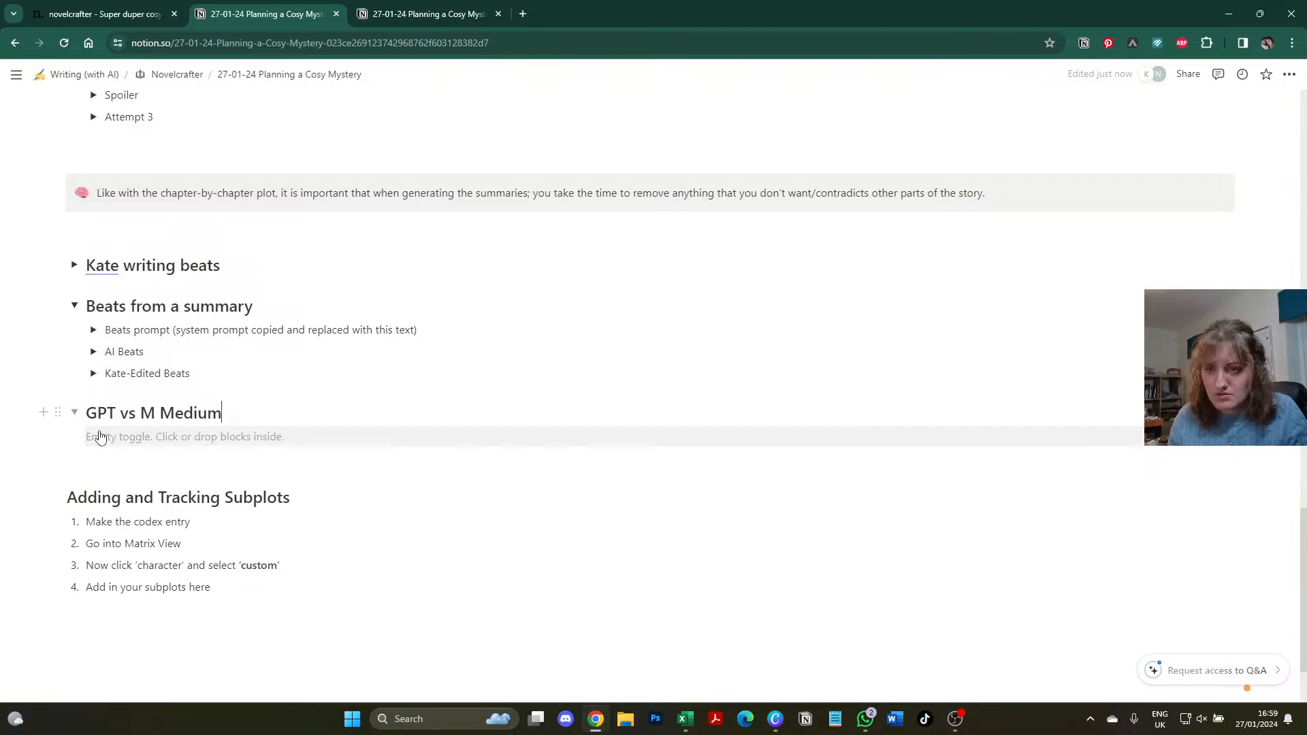
# - Insert a column layout inside the empty GPT vs M Medium toggle
pyautogui.click(102, 434)
pyautogui.write('/col')
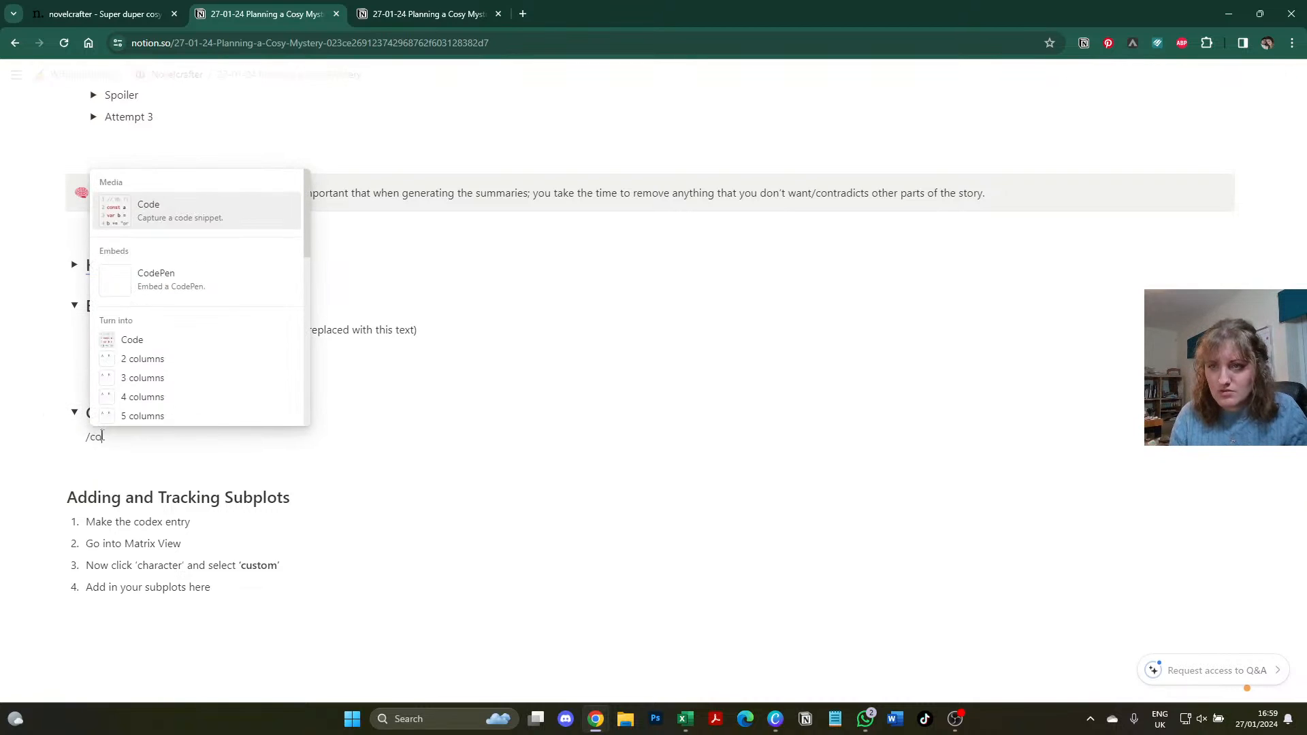
pyautogui.press('BackSpace')
pyautogui.press('BackSpace')
pyautogui.press('BackSpace')
pyautogui.press('BackSpace')
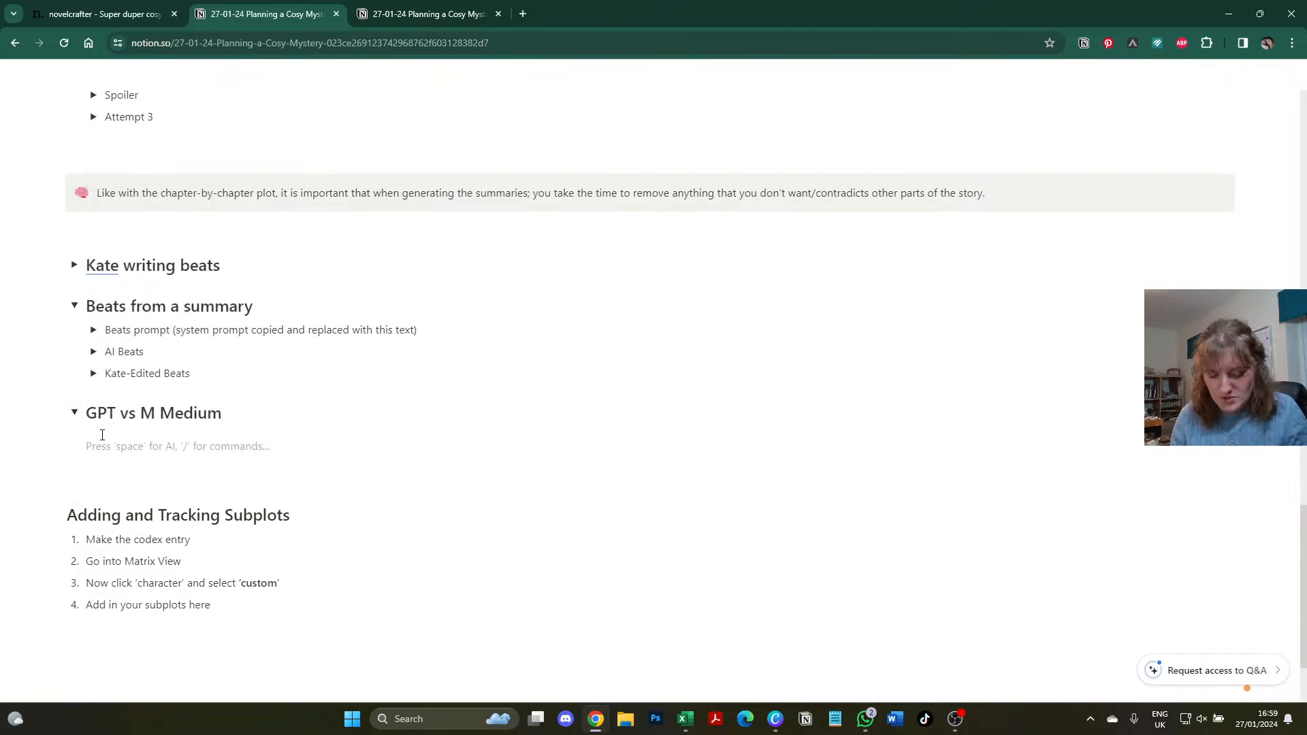
# - Add a level 3 heading "GPT4-turbo" in the first column under GPT vs M Medium and paste the copied GPT beats beneath it
pyautogui.write('/h3')
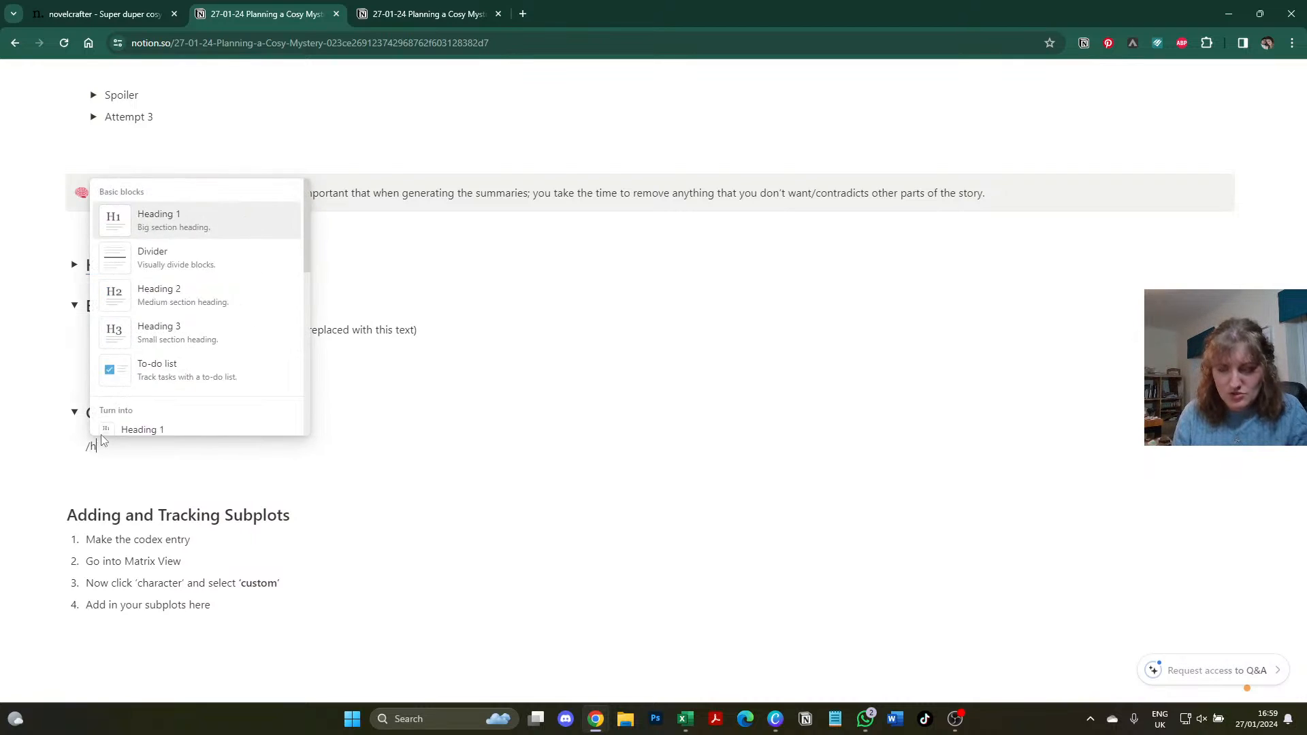
pyautogui.press('Return')
pyautogui.write('GPT4')
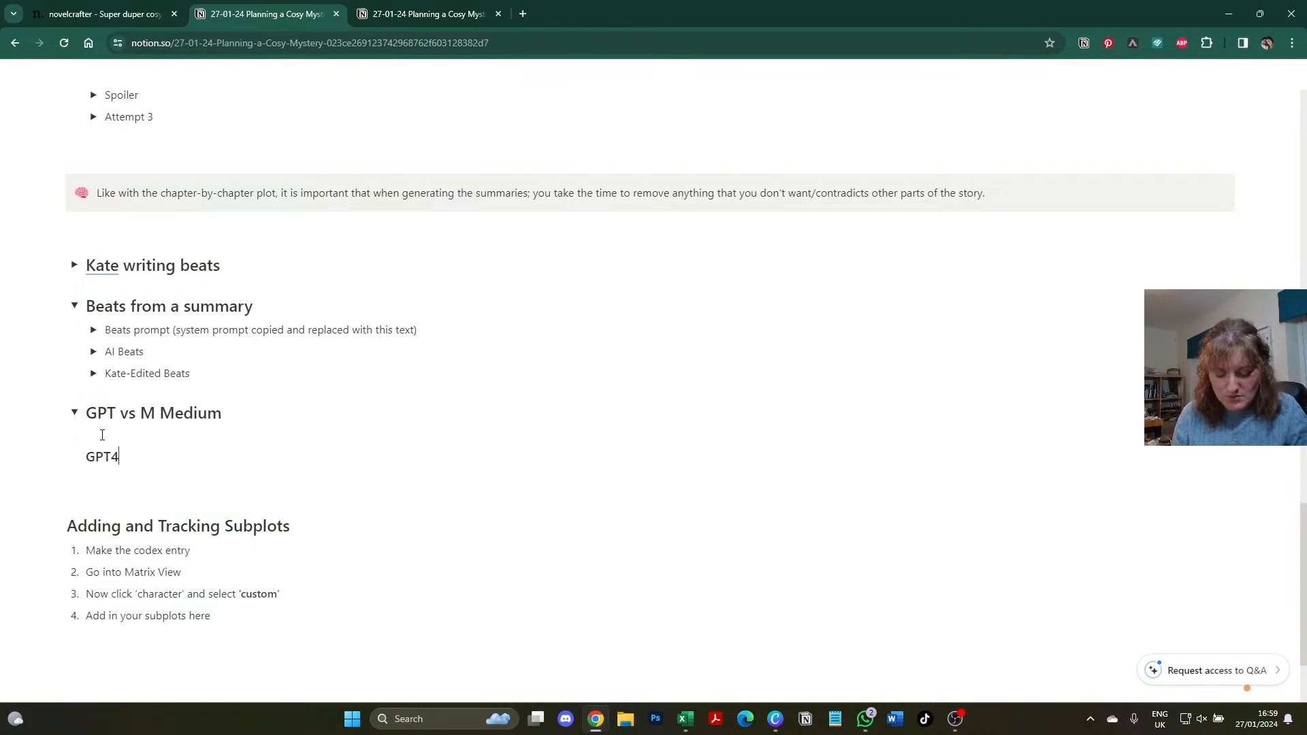
pyautogui.press('Return')
pyautogui.press('Left')
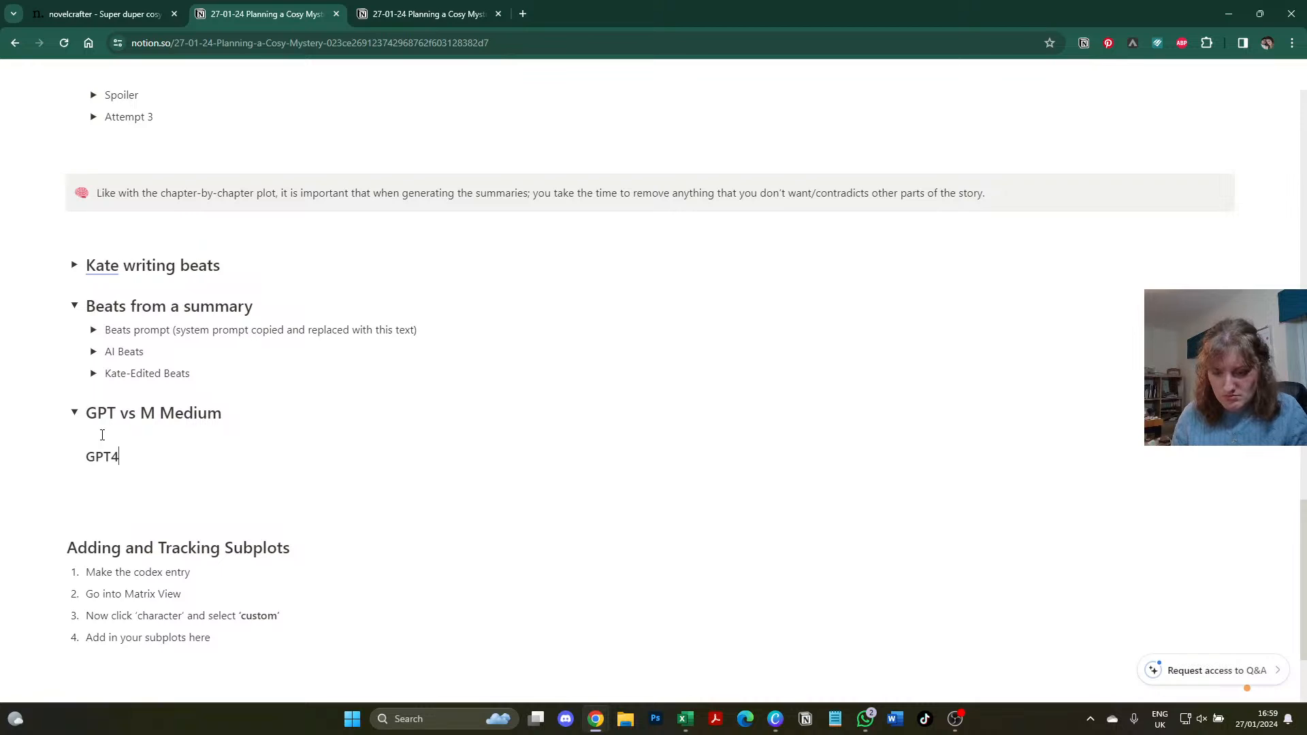
pyautogui.write('-turbo')
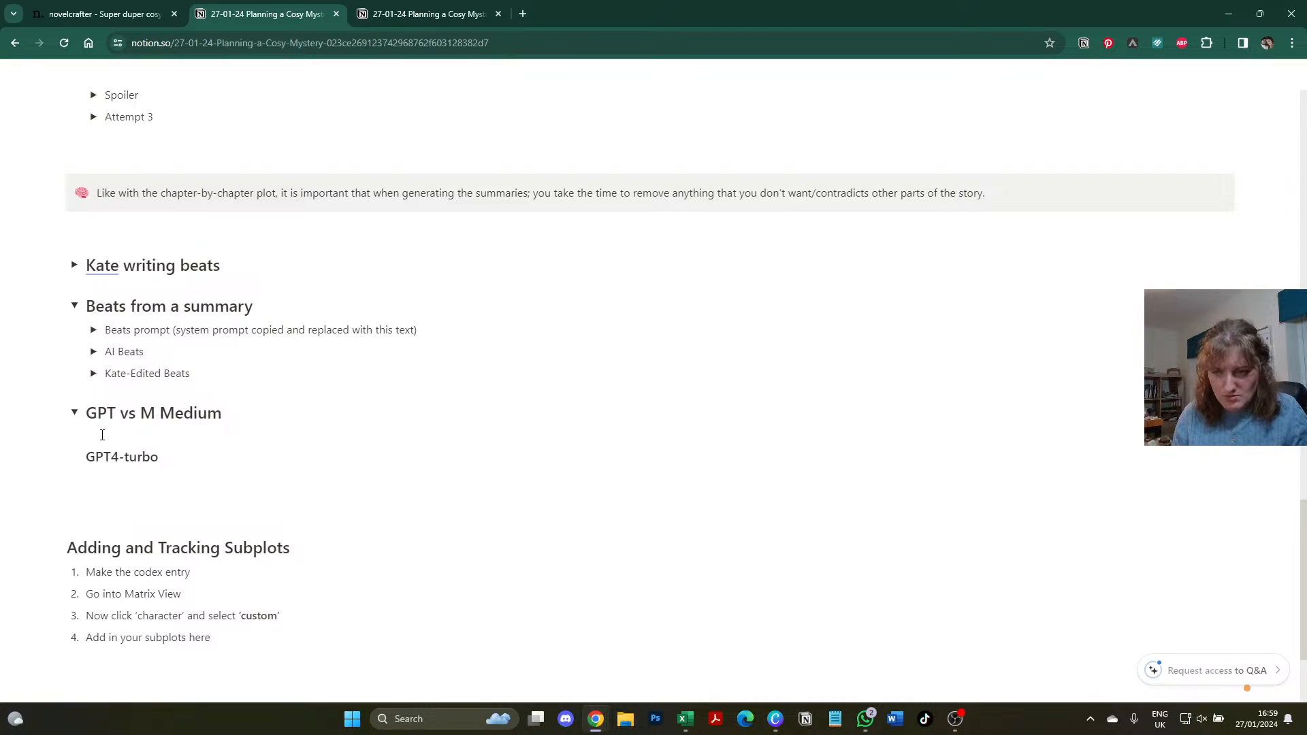
pyautogui.press('Return')
pyautogui.hotkey('ctrl', 'v')
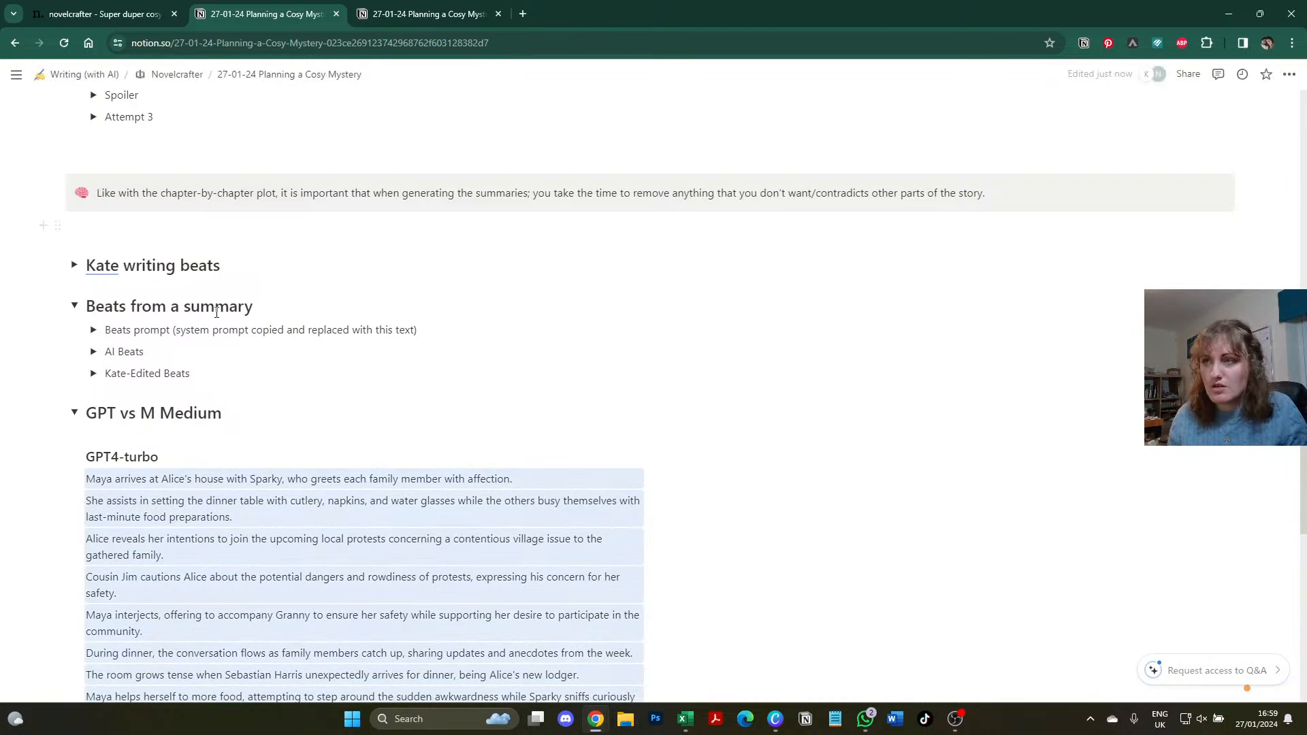
# - Switch to Novelcrafter, copy the Mistral Medium beats, and return to the Notion planning page
pyautogui.hotkey('ctrl', 'shift', 'Tab')
pyautogui.click(583, 400)
pyautogui.click(909, 610)
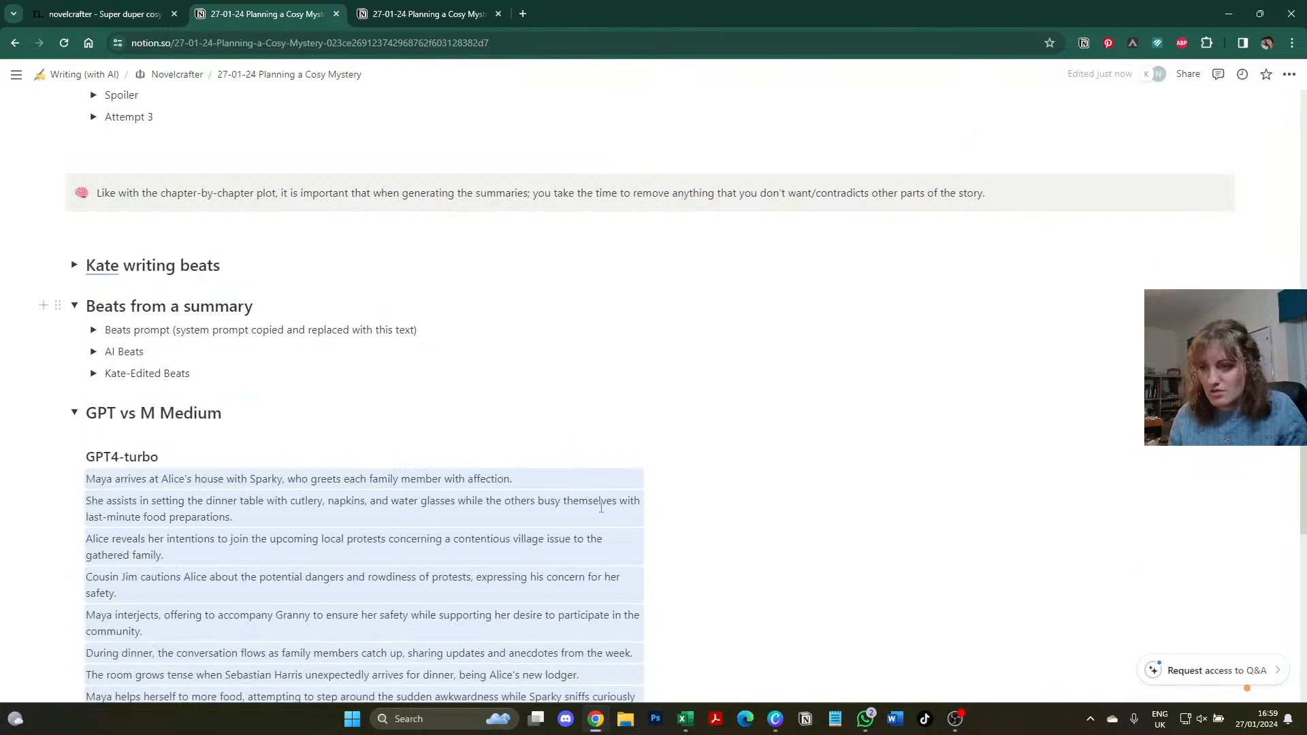
pyautogui.hotkey('ctrl', 'Tab')
# - Add a level 3 heading "Mistral Medium" in the empty second column and paste the copied Mistral beats beneath it
pyautogui.click(706, 447)
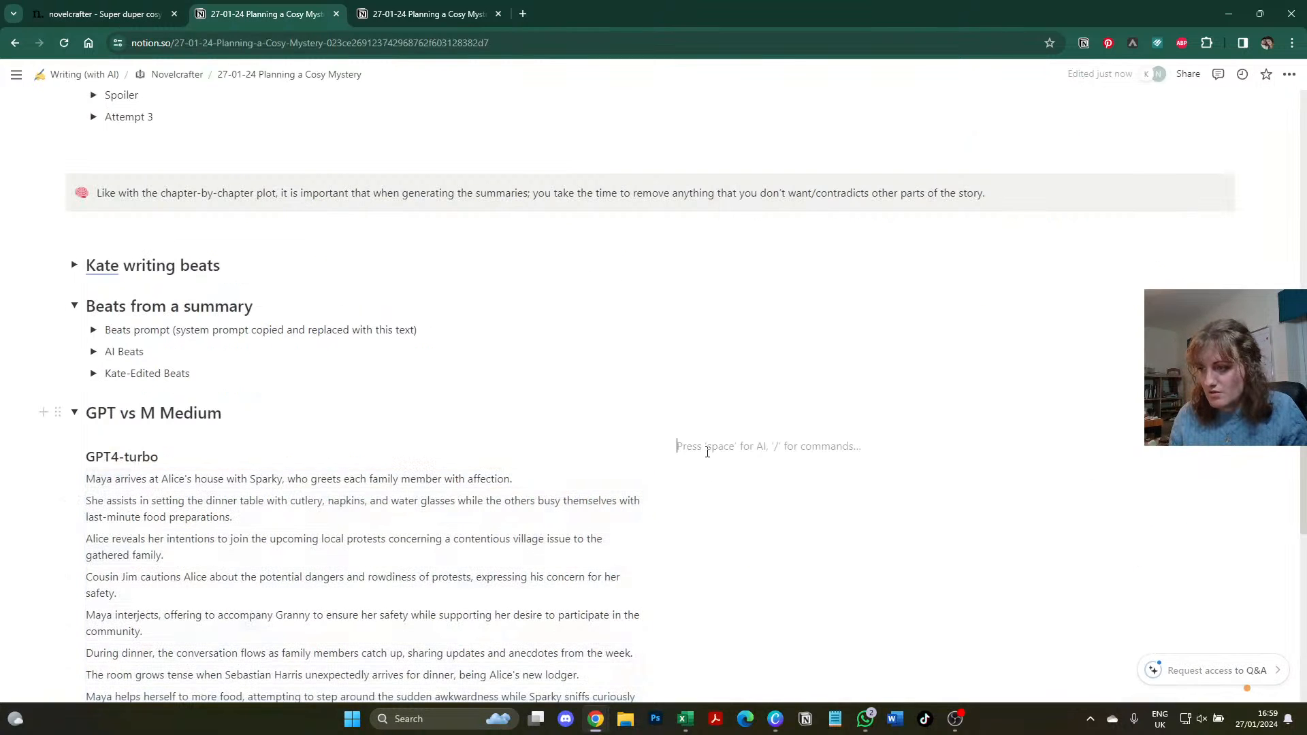
pyautogui.write('/h3')
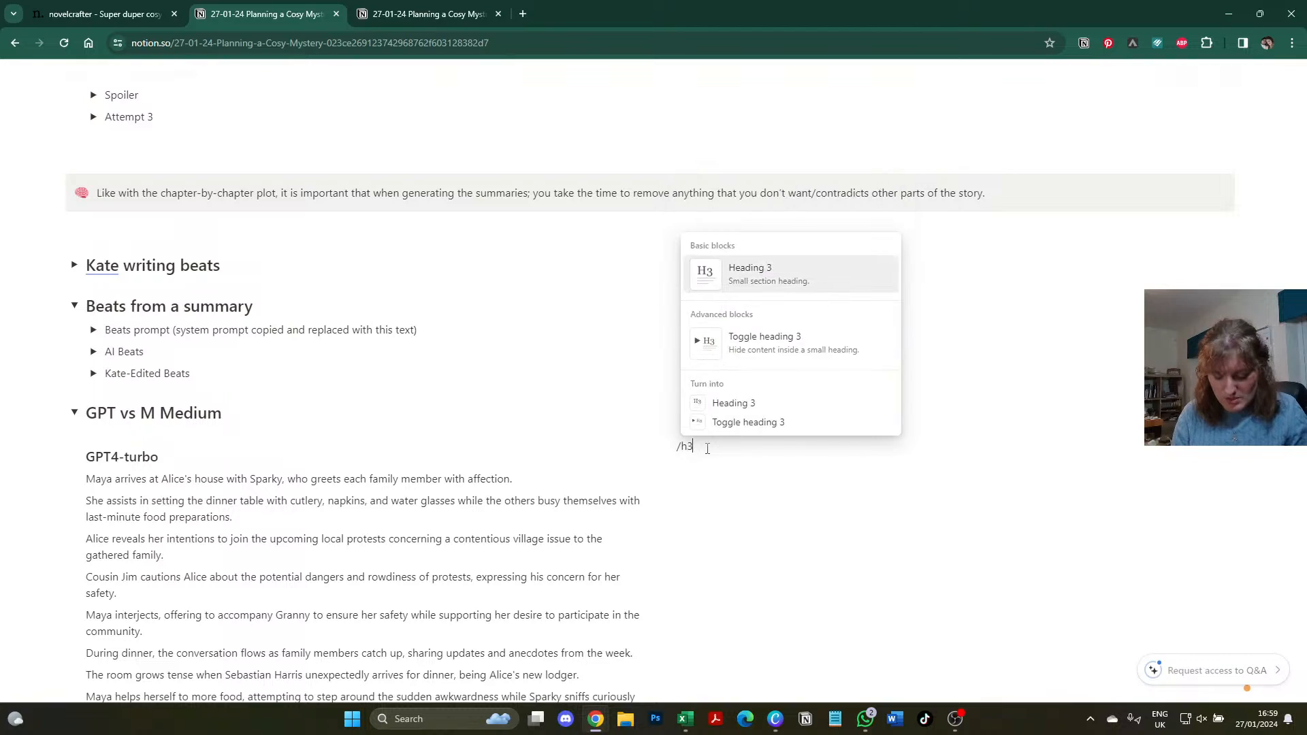
pyautogui.press('Return')
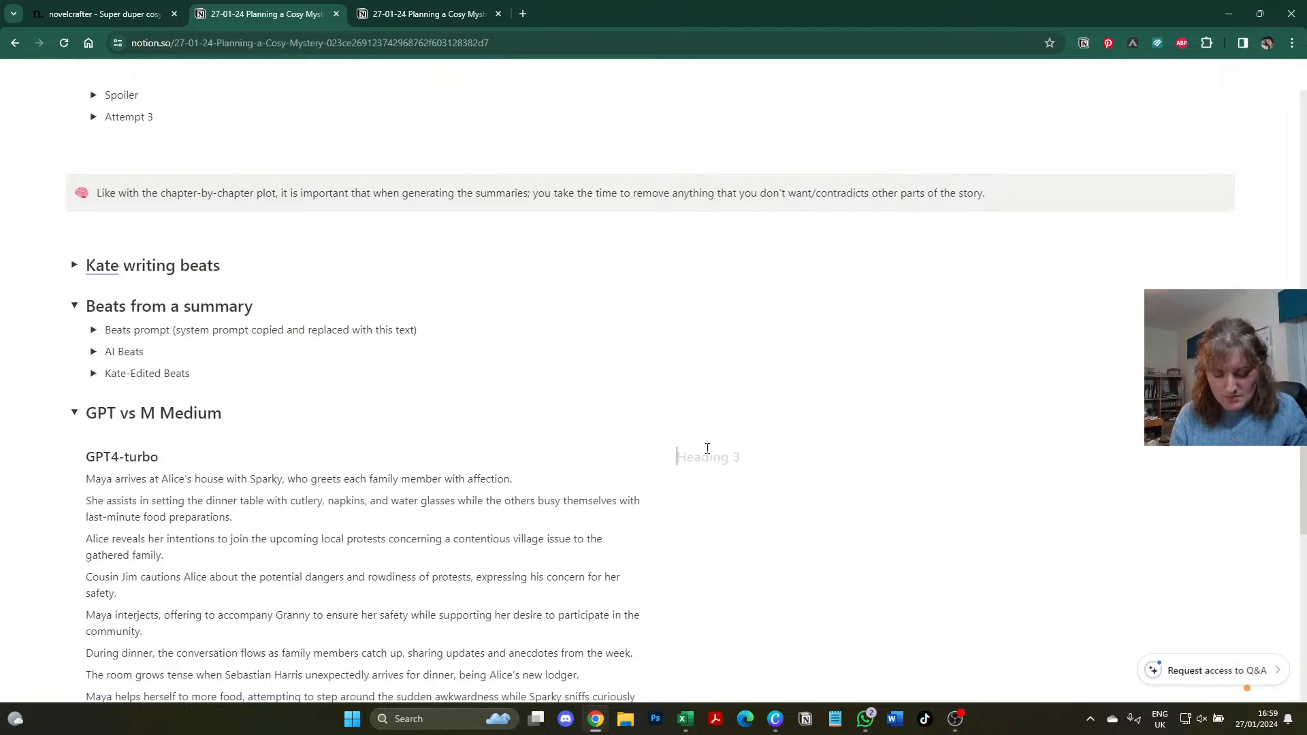
pyautogui.write('Mistral Medium')
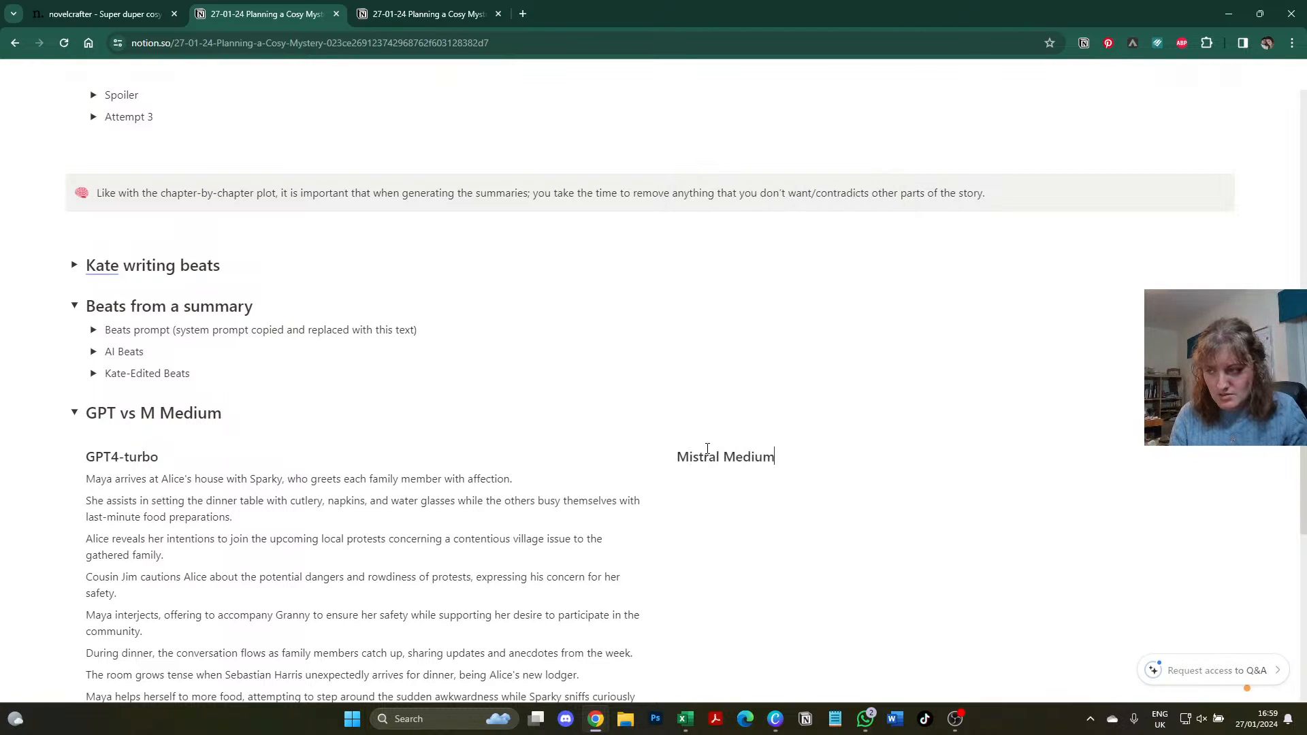
pyautogui.press('Return')
pyautogui.hotkey('ctrl', 'v')
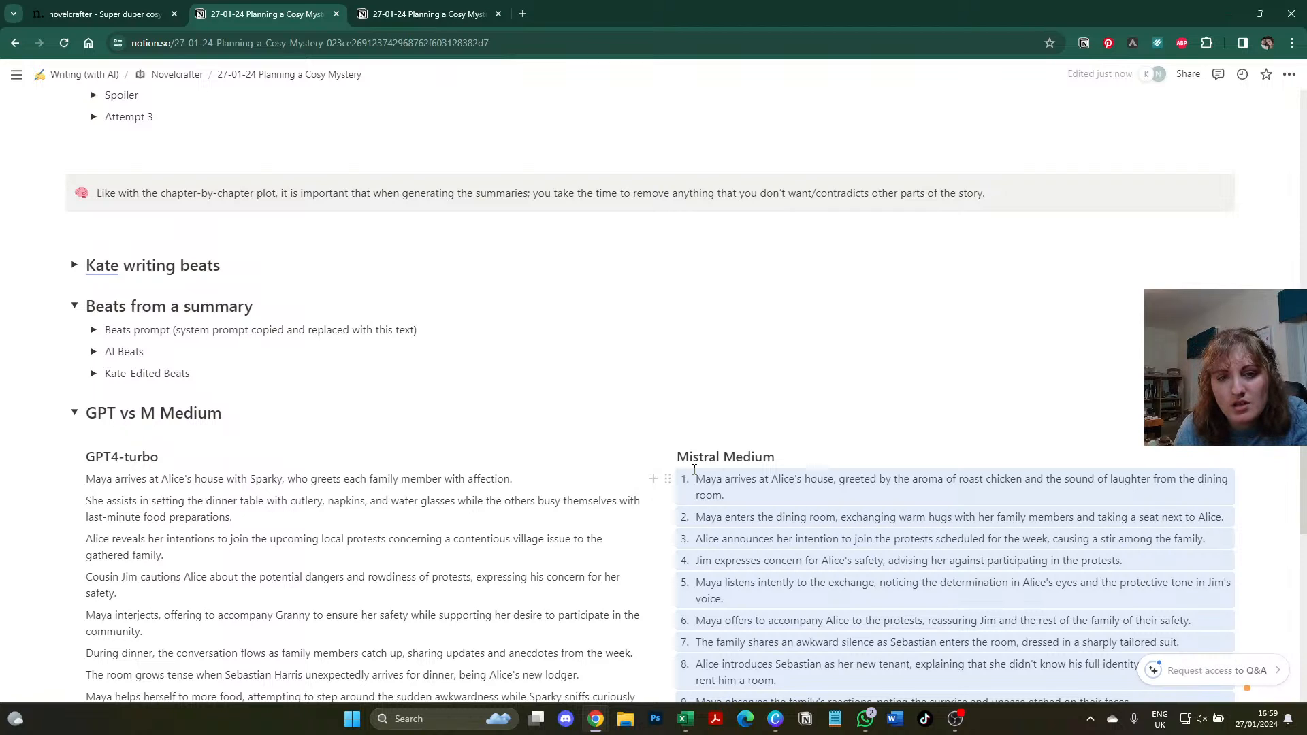
pyautogui.click(769, 516)
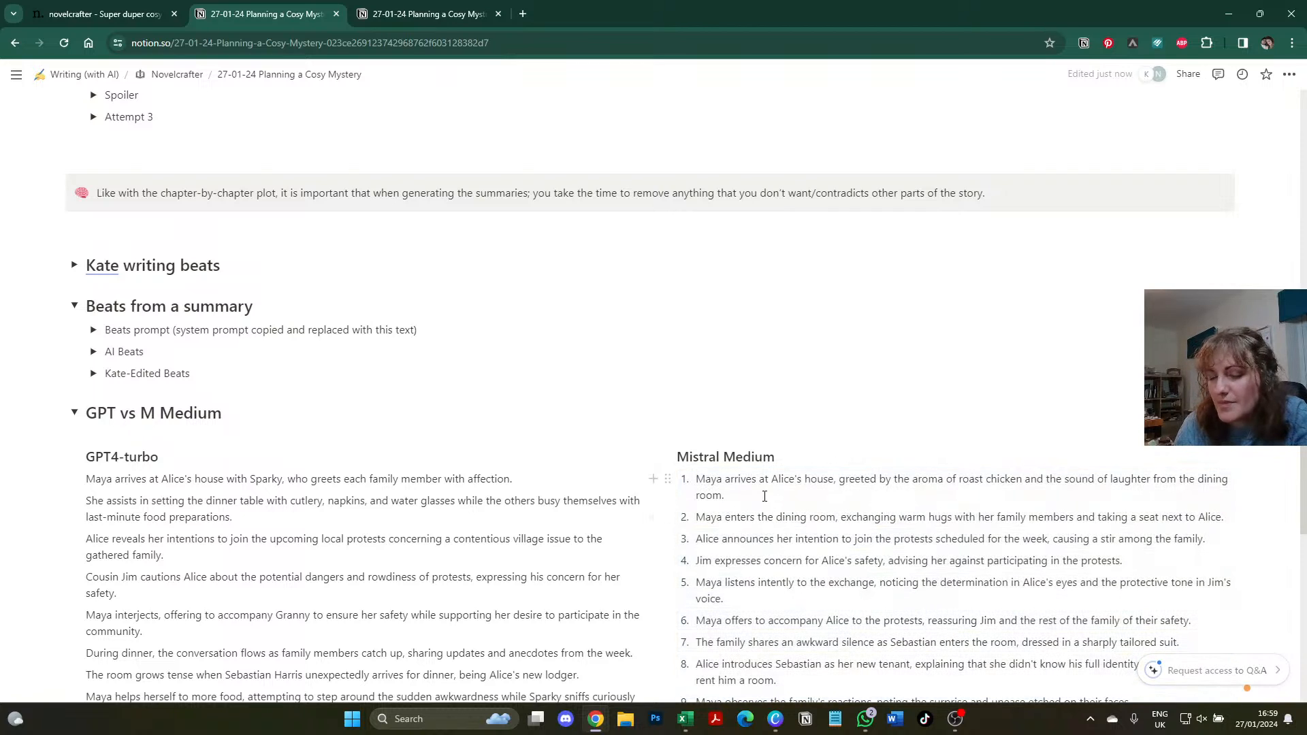
# - Compare the GPT4-turbo and Mistral Medium beats side by side and collapse the GPT vs M Medium toggle
pyautogui.scroll(-3, 748, 488)
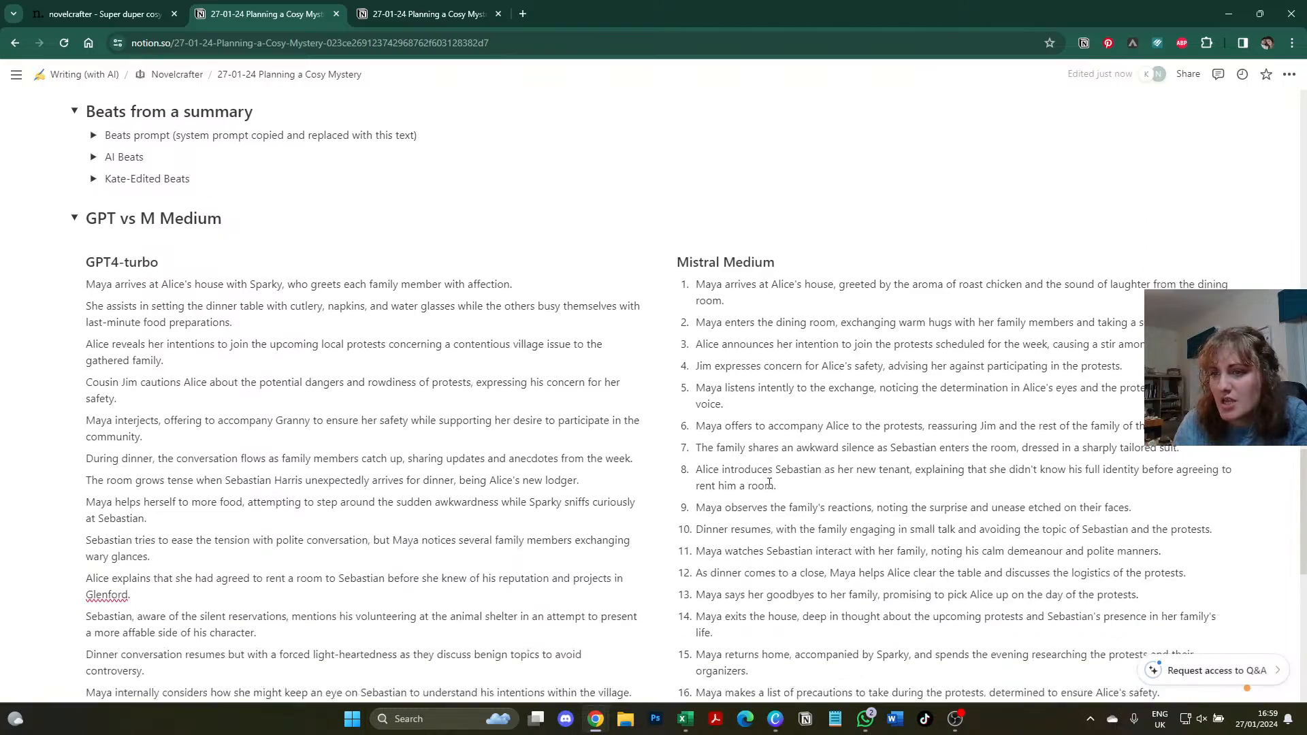
pyautogui.scroll(-5, 769, 483)
pyautogui.scroll(5, 769, 483)
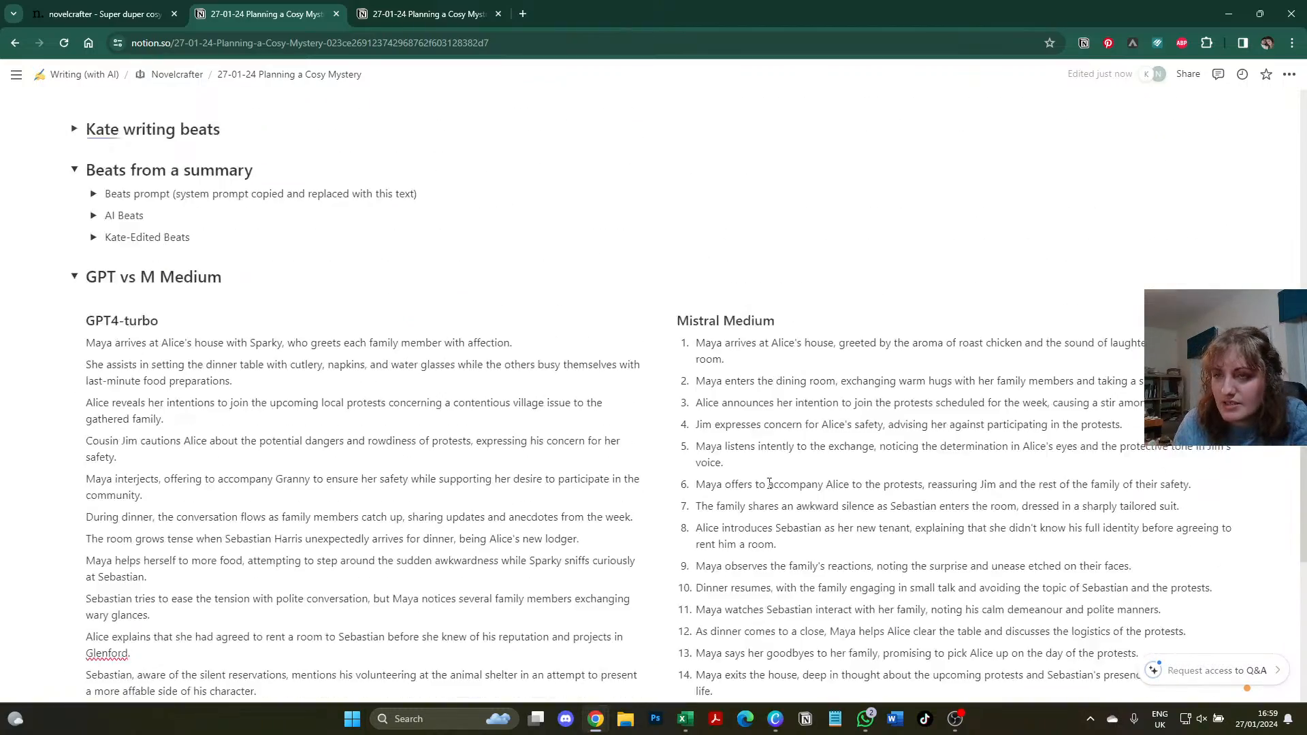
pyautogui.scroll(-3, 748, 490)
pyautogui.scroll(3, 721, 507)
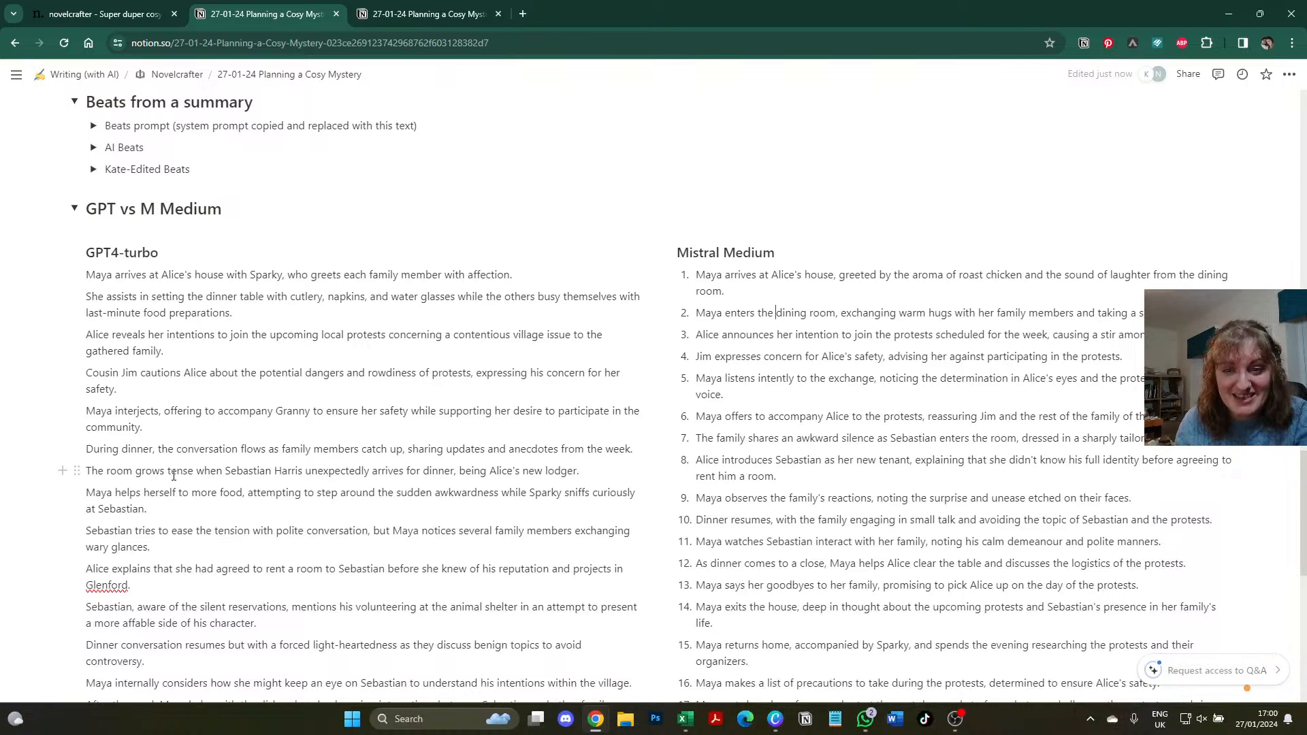
pyautogui.click(74, 212)
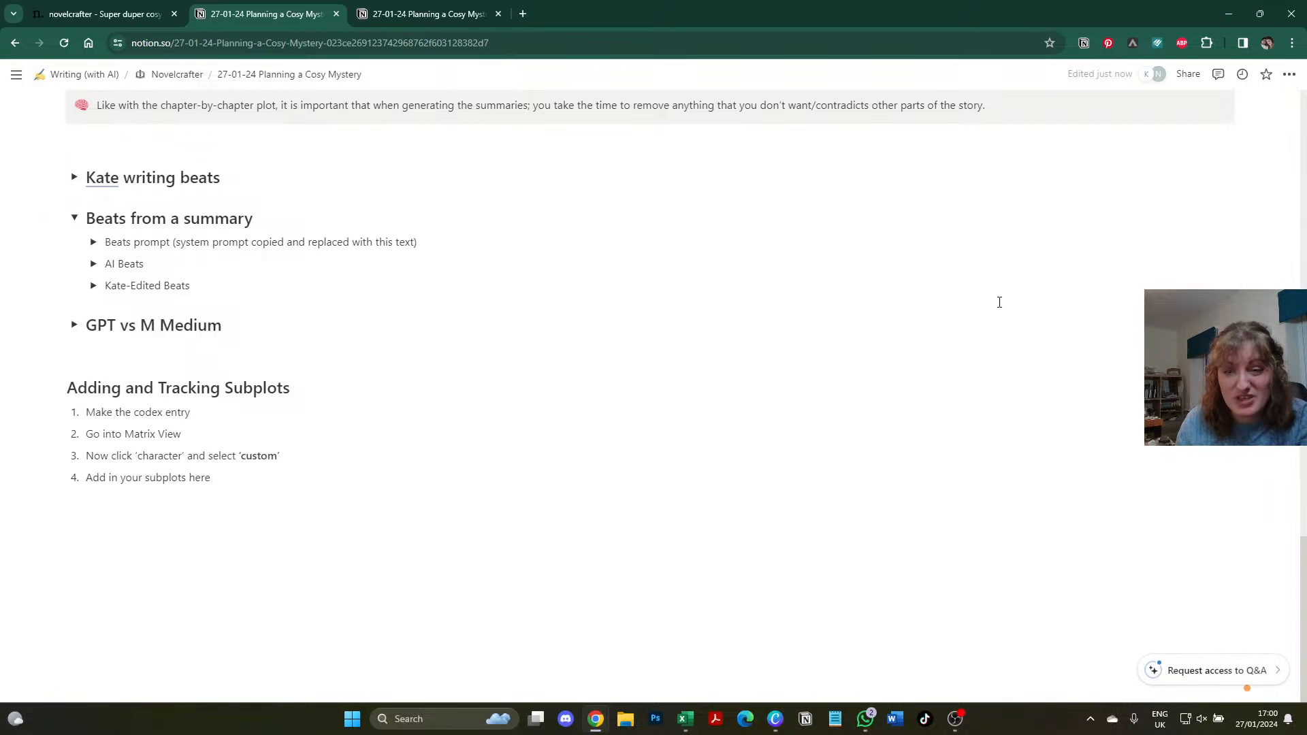
pyautogui.scroll(15, 995, 305)
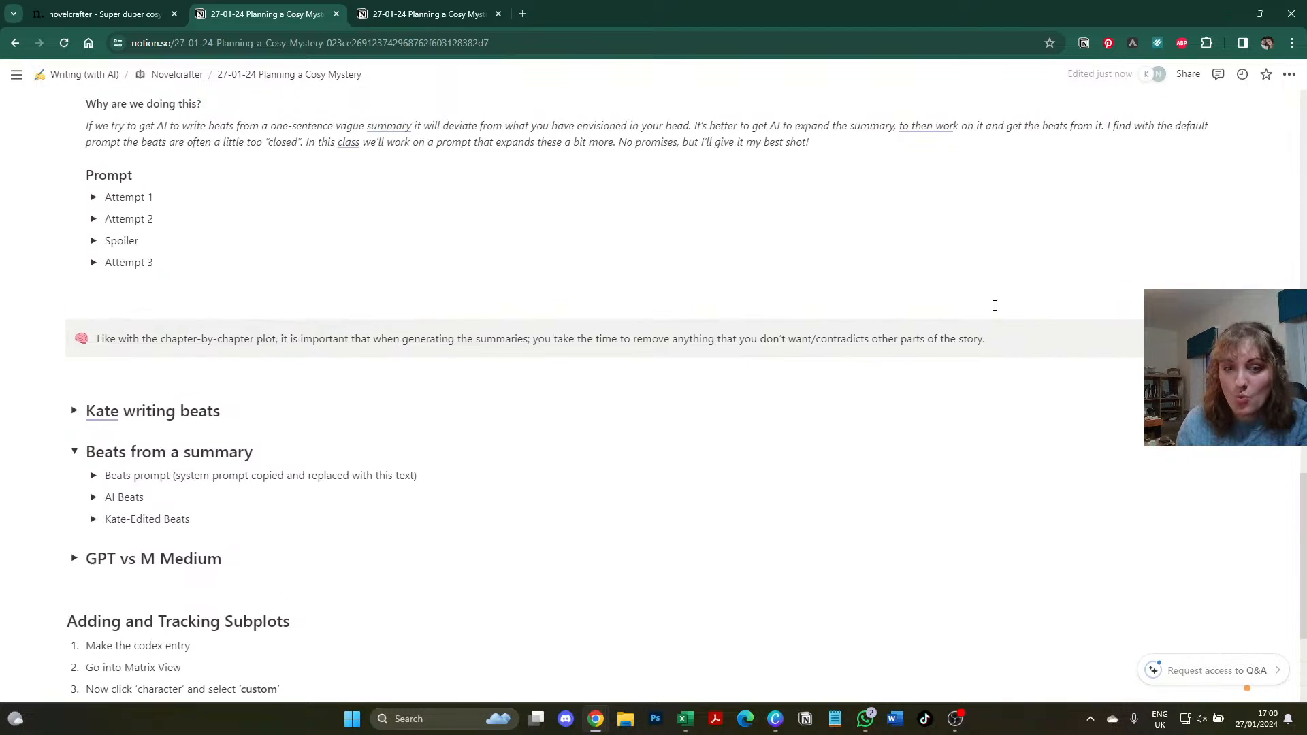